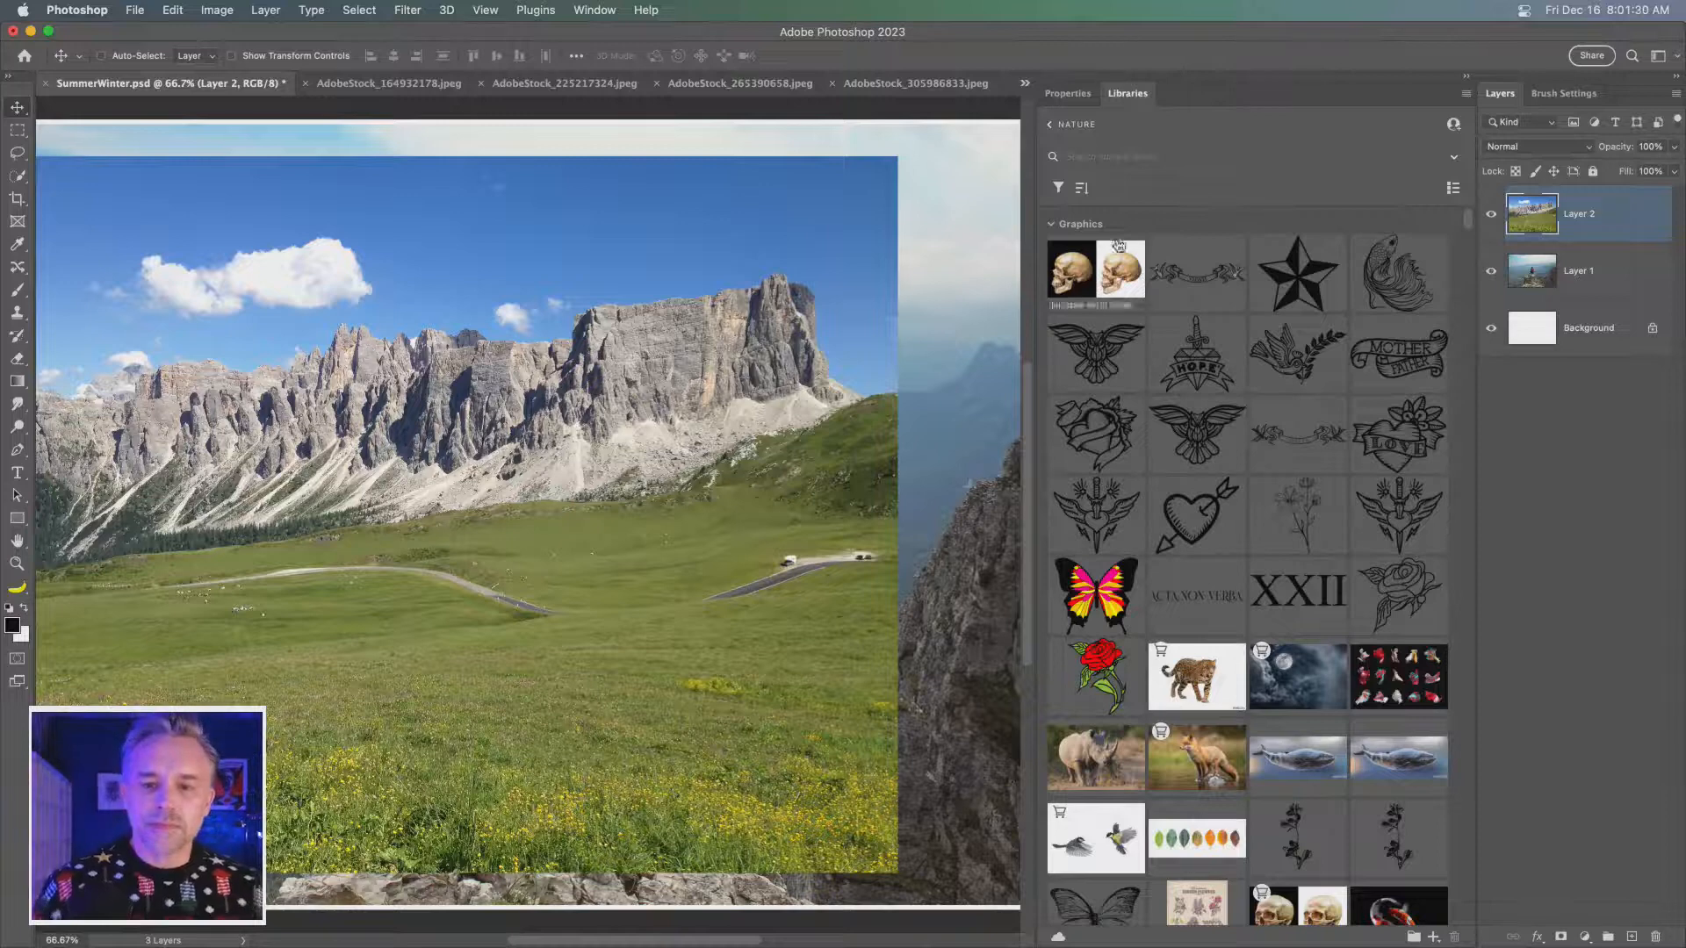
- Shift the mountain meadow photo right so it sits more centrally on the canvas, and delete the Background layer
left_click(1464, 79)
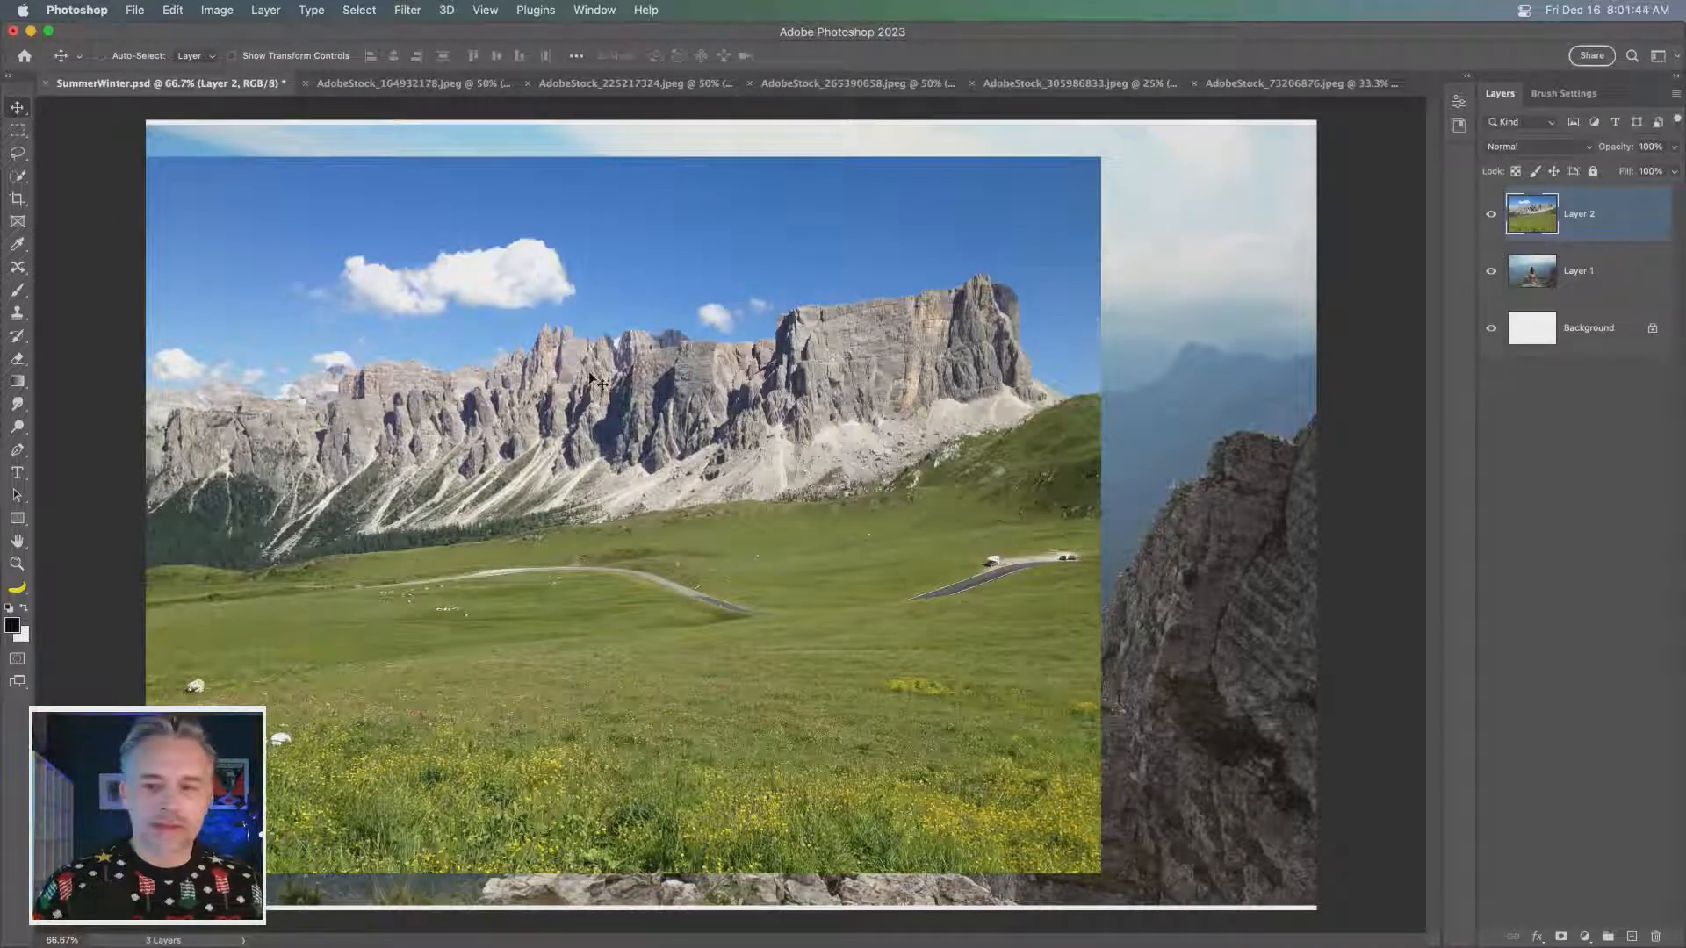
left_click_drag(701, 414, 808, 414)
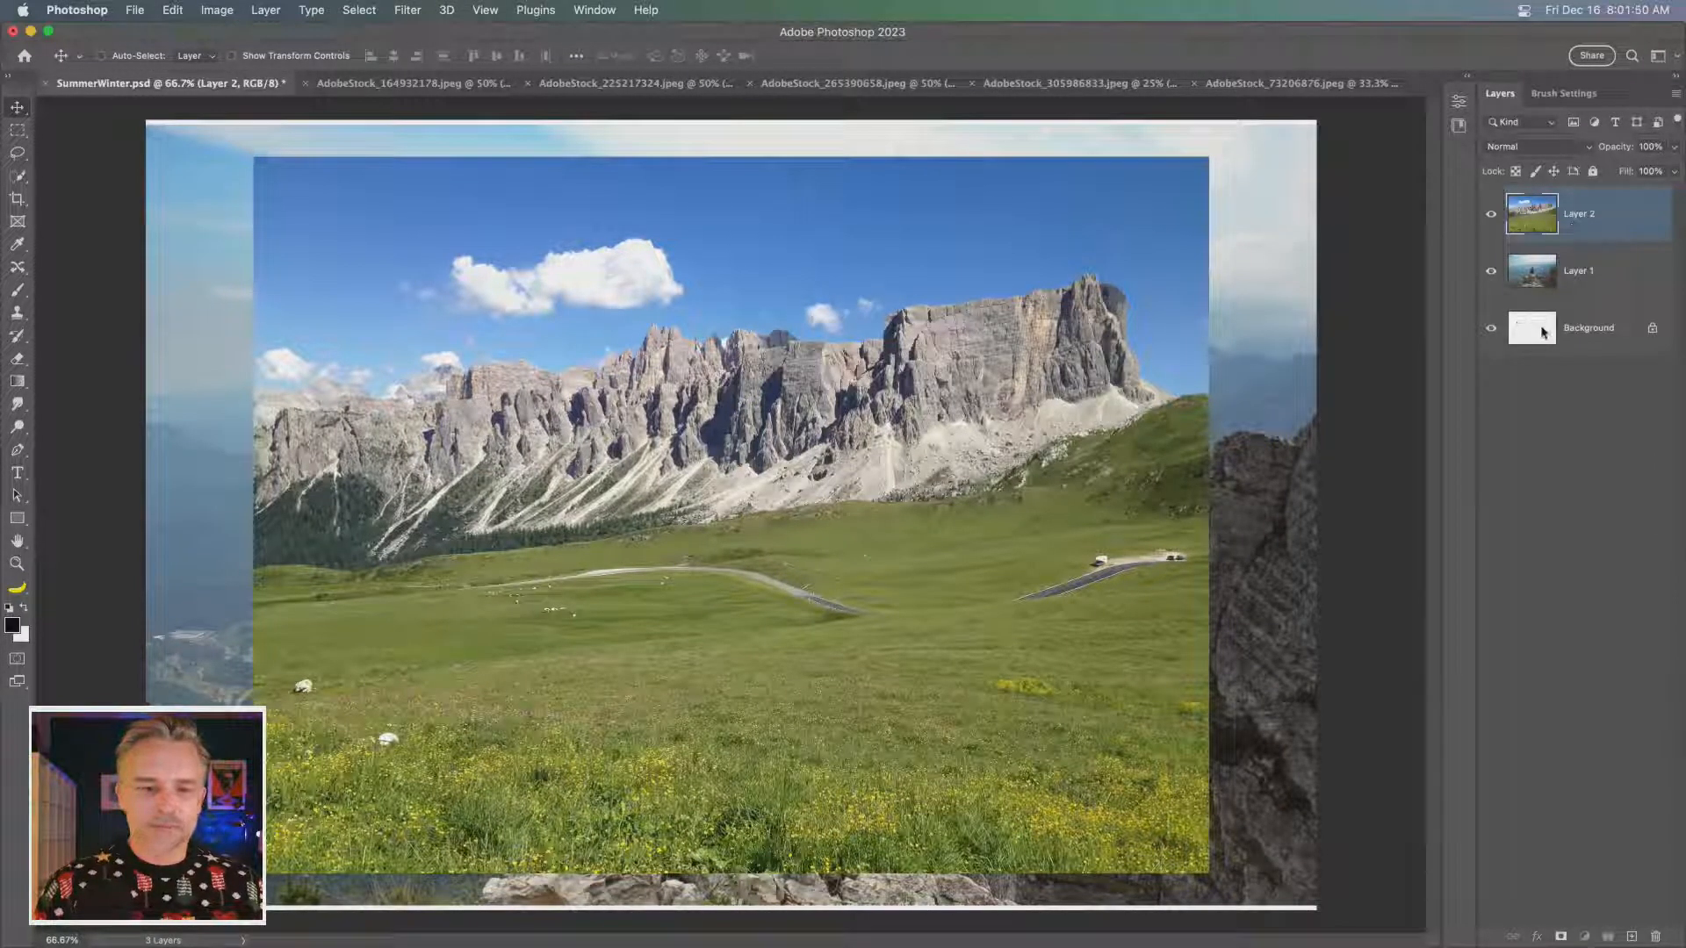
left_click_drag(1544, 333, 1657, 937)
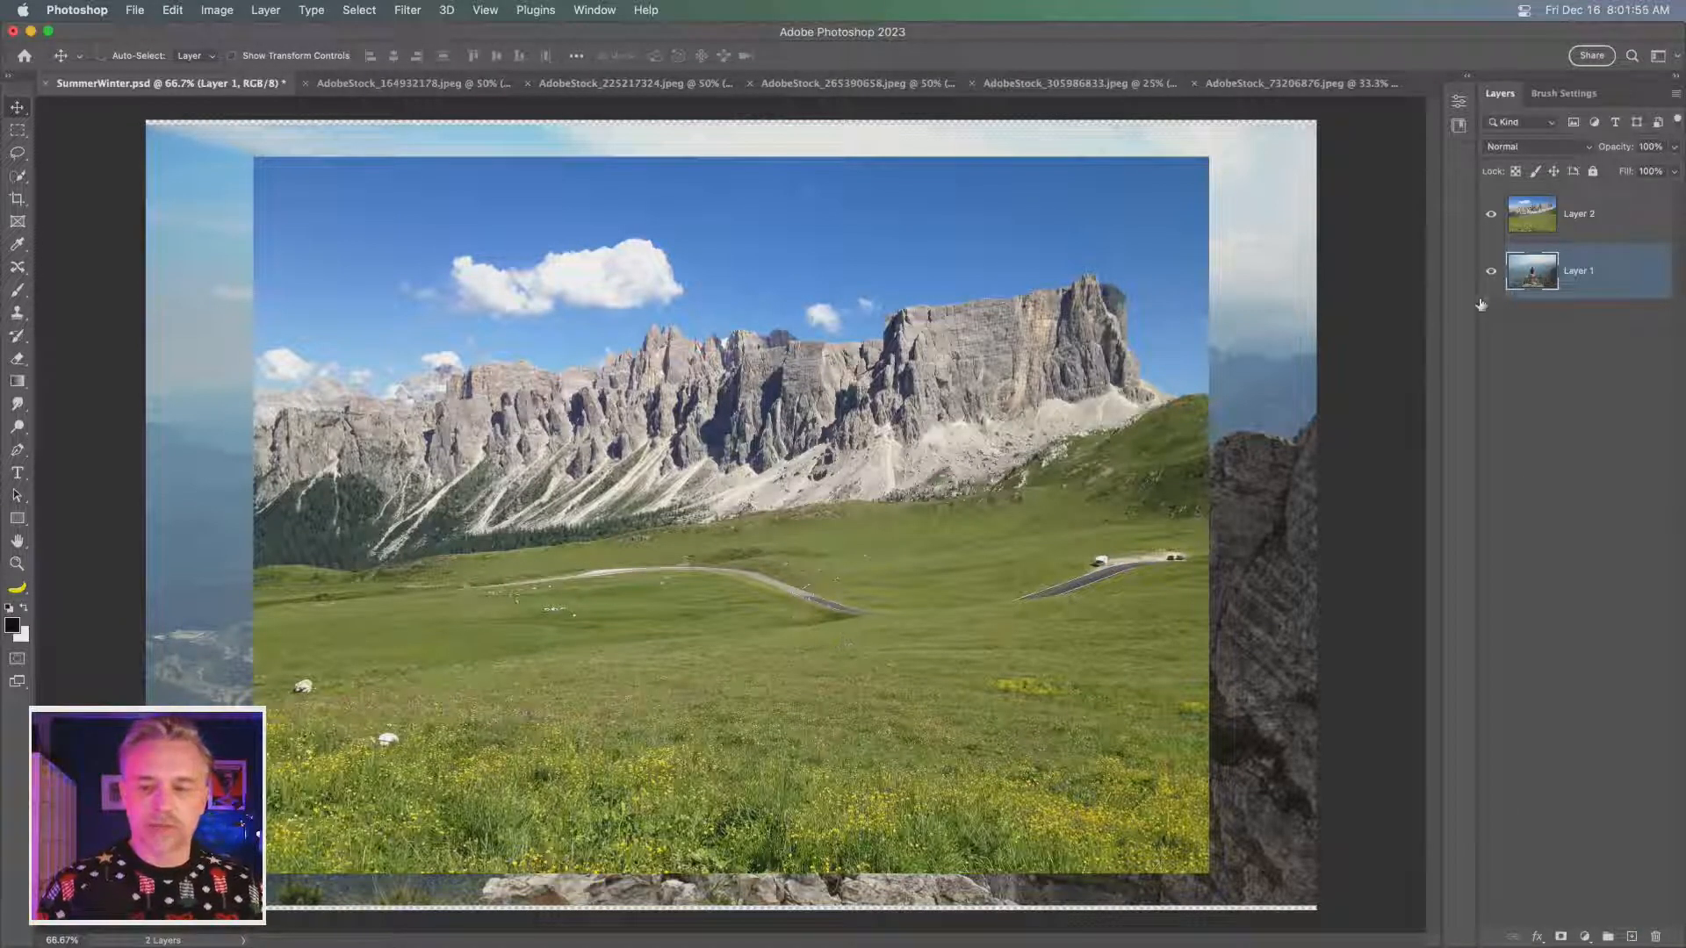
- Convert the mountain meadow layer to a smart object and rename it landscape
left_click(1587, 215)
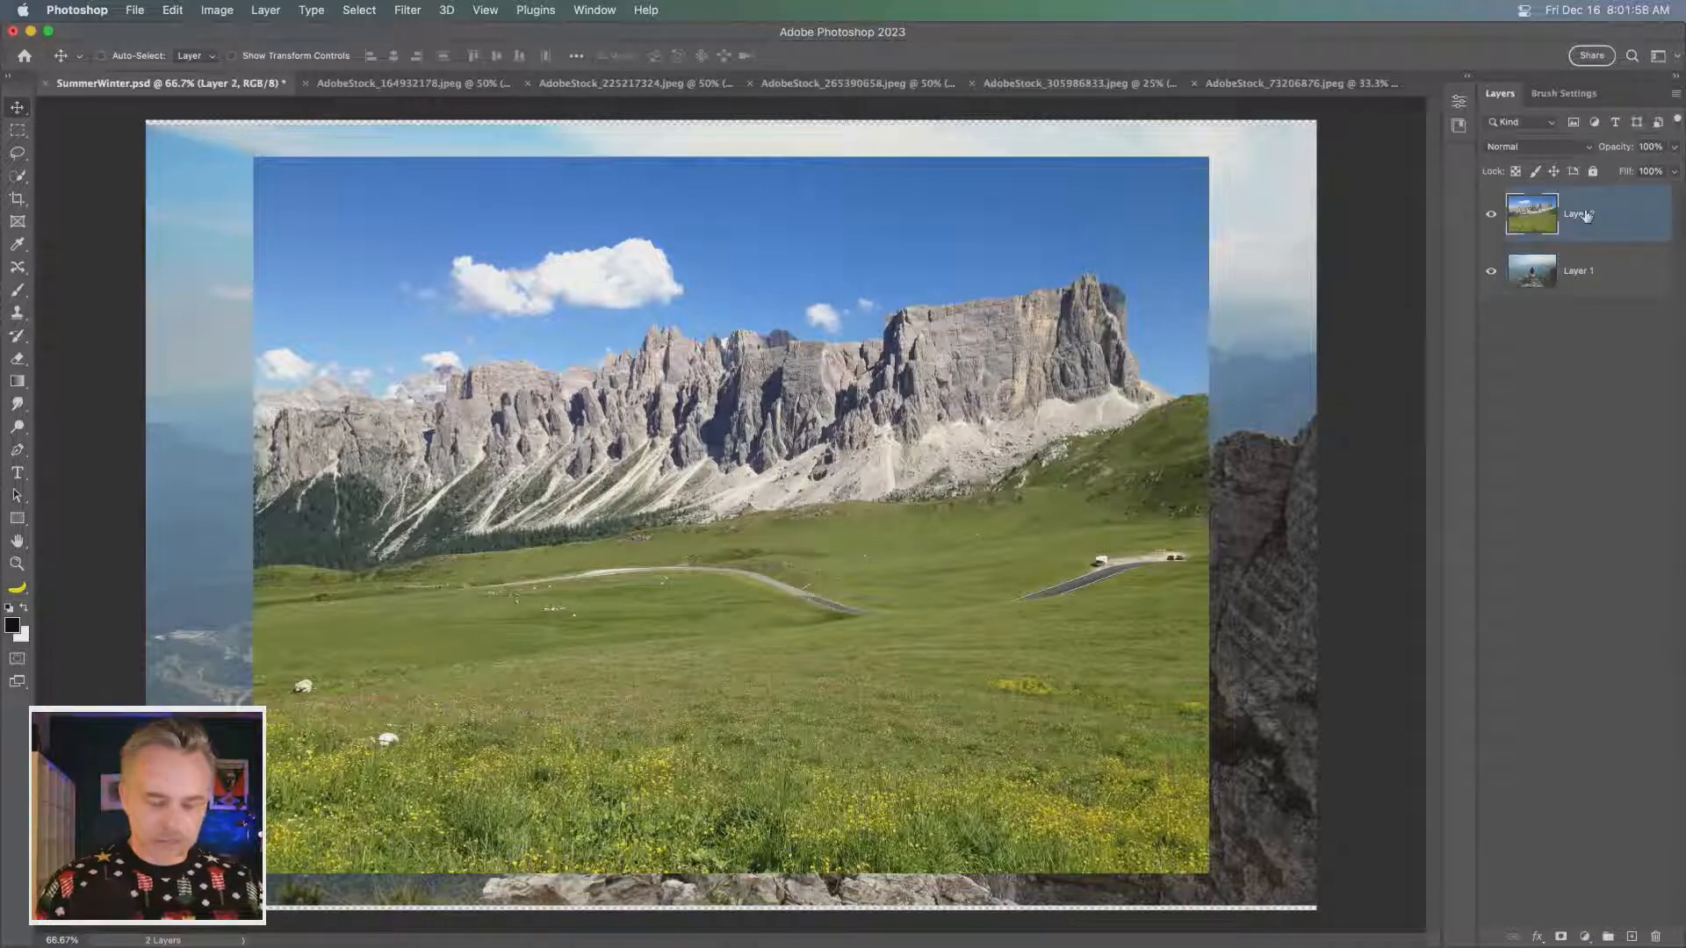
key("F2")
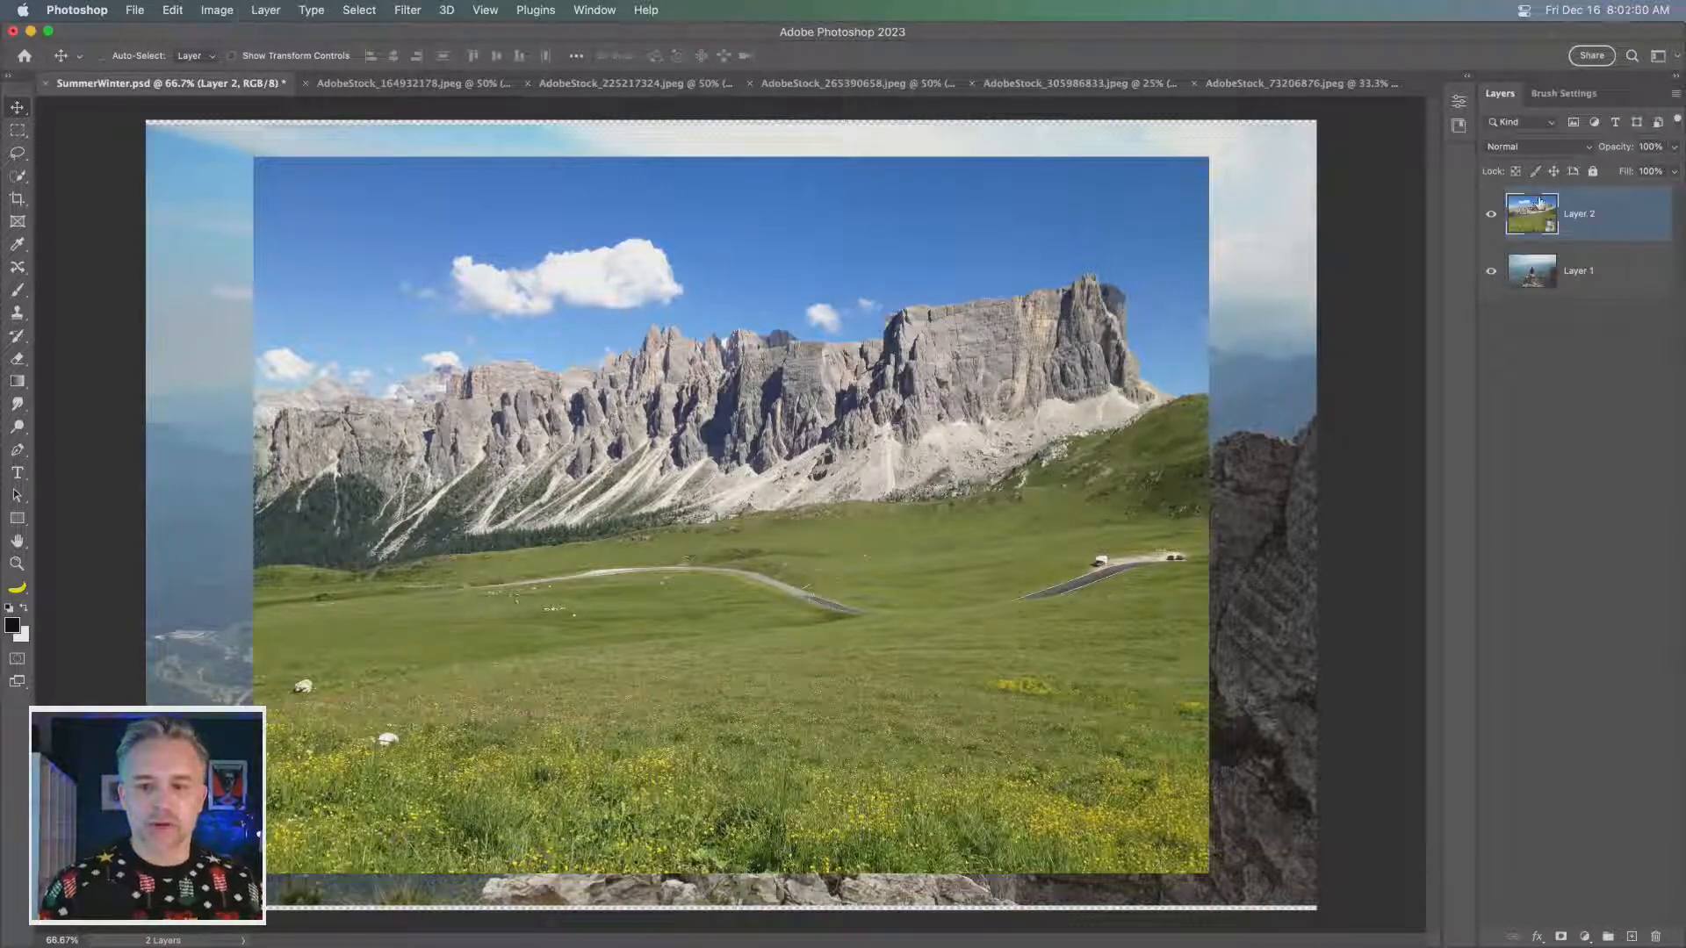
double_click(1580, 216)
type("land")
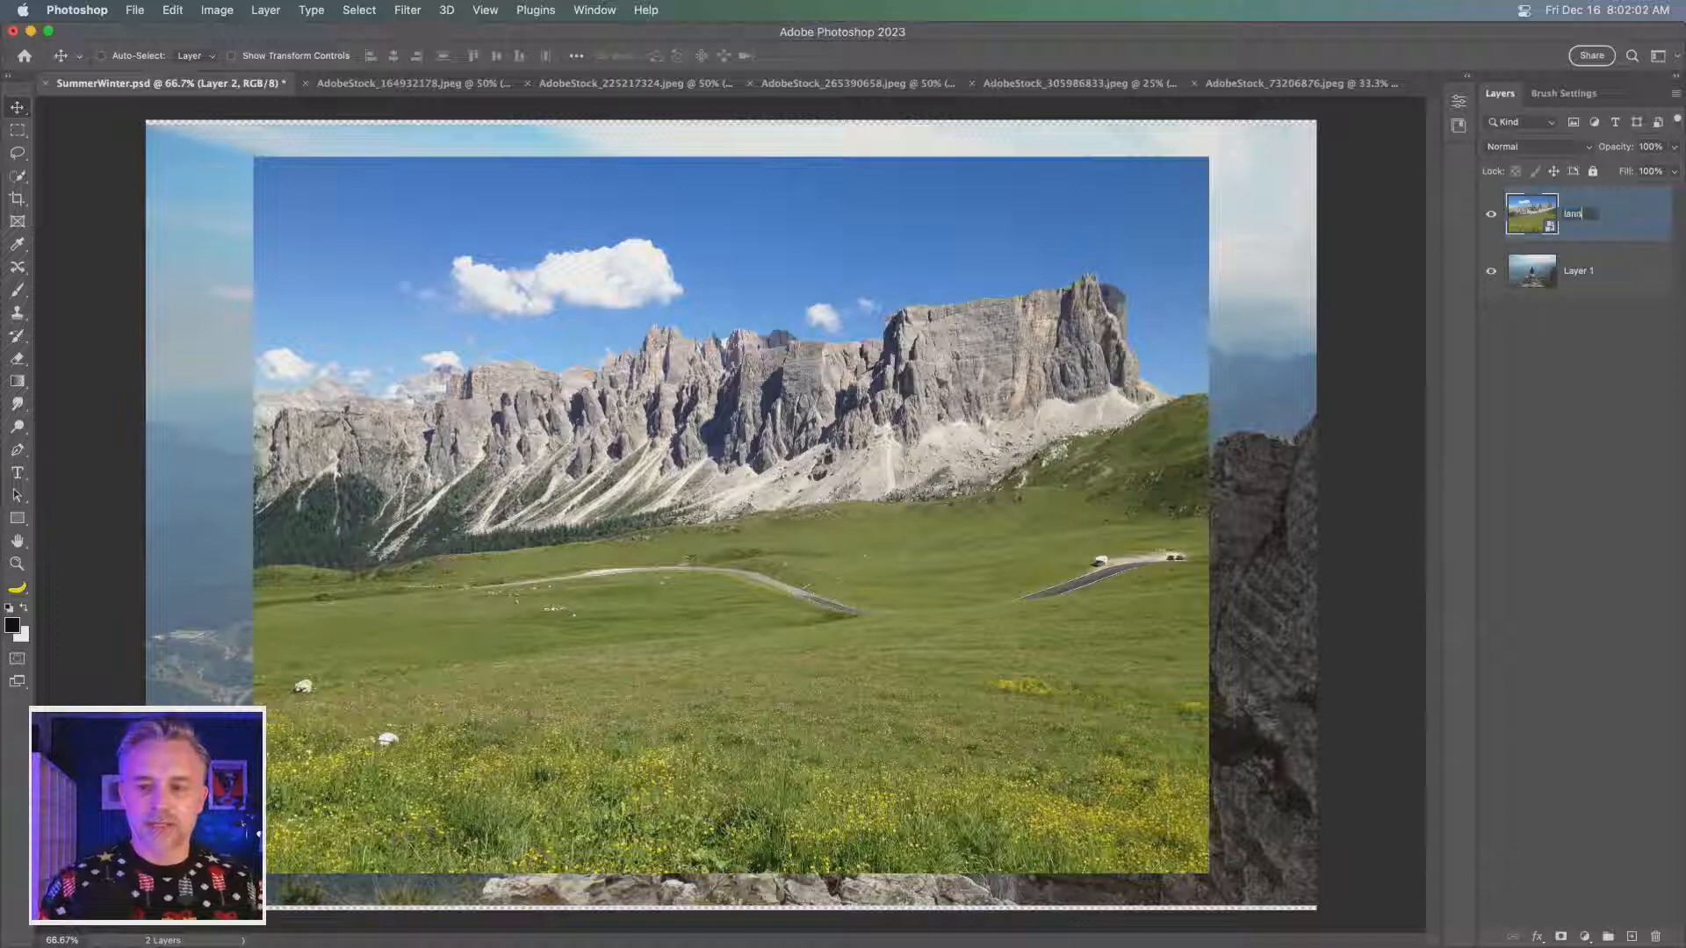
type("scape")
key("Return")
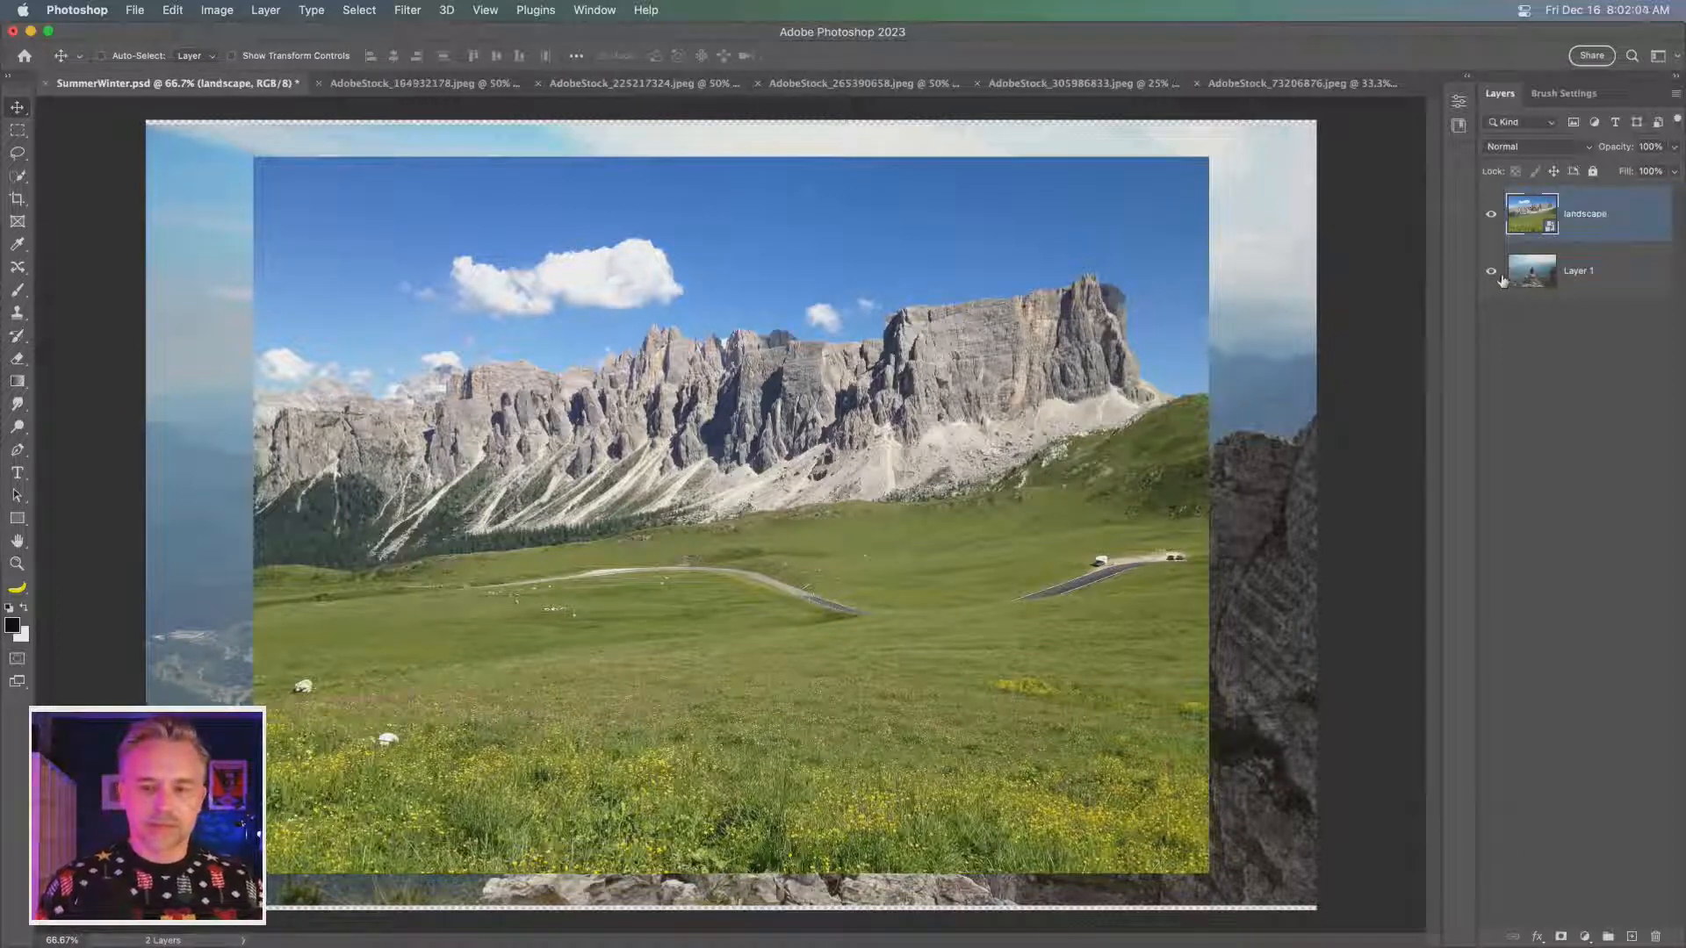
- Add a Hue/Saturation adjustment layer above the landscape and set the Blues saturation to +68
key("super+1")
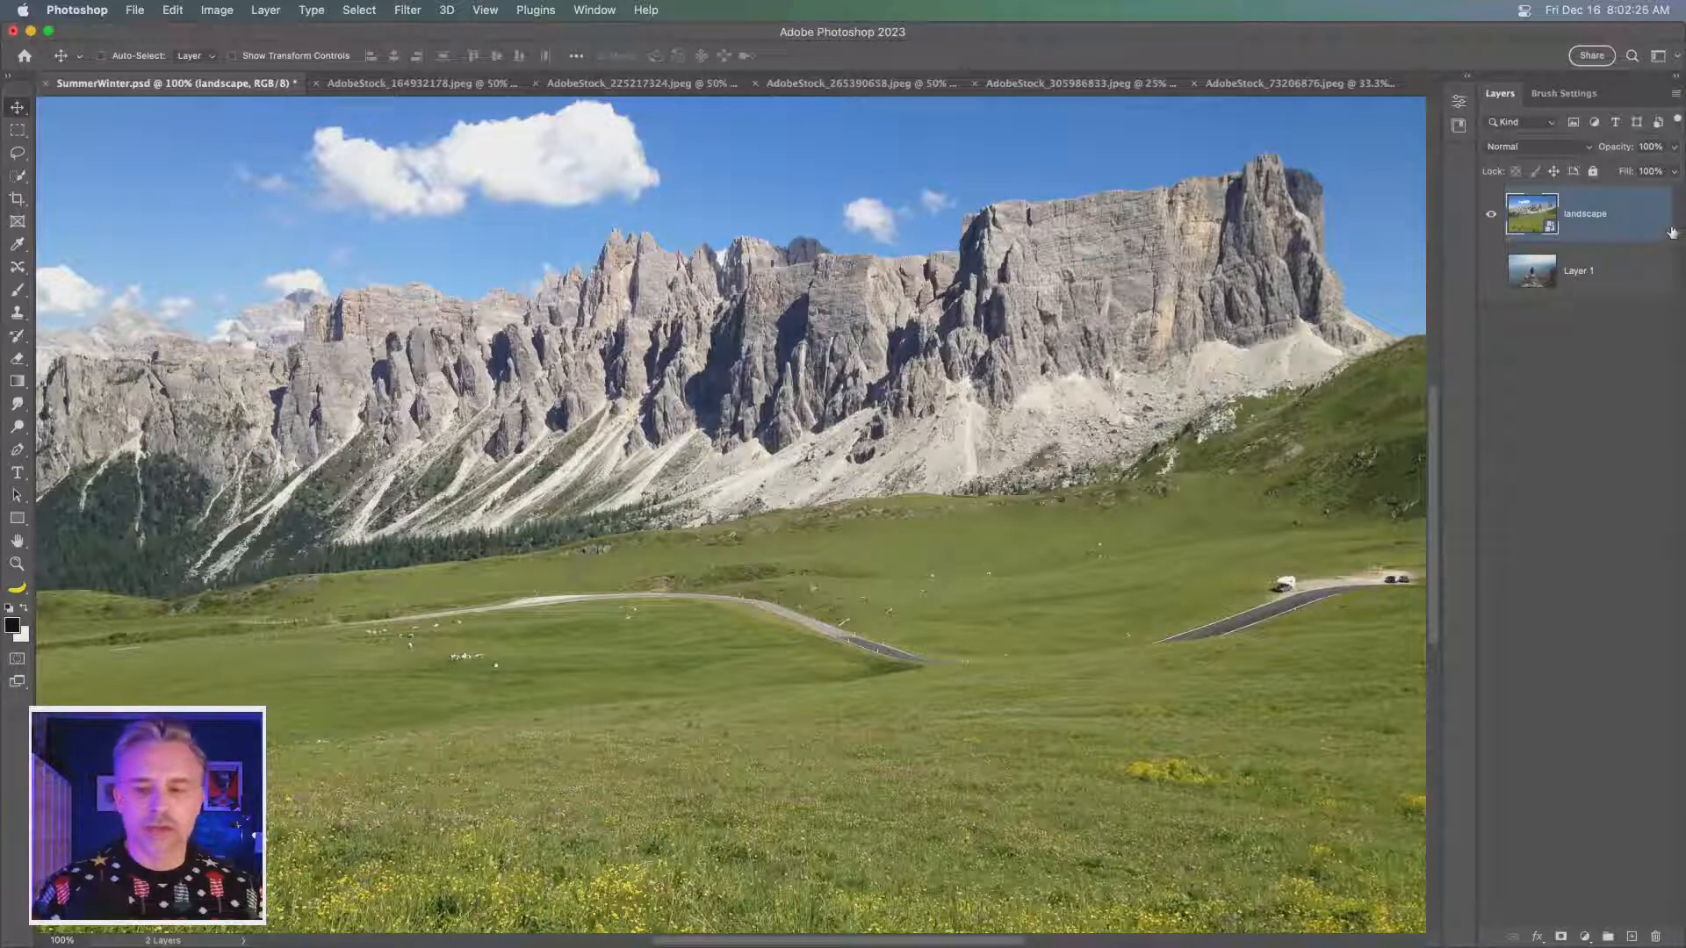
left_click(1585, 936)
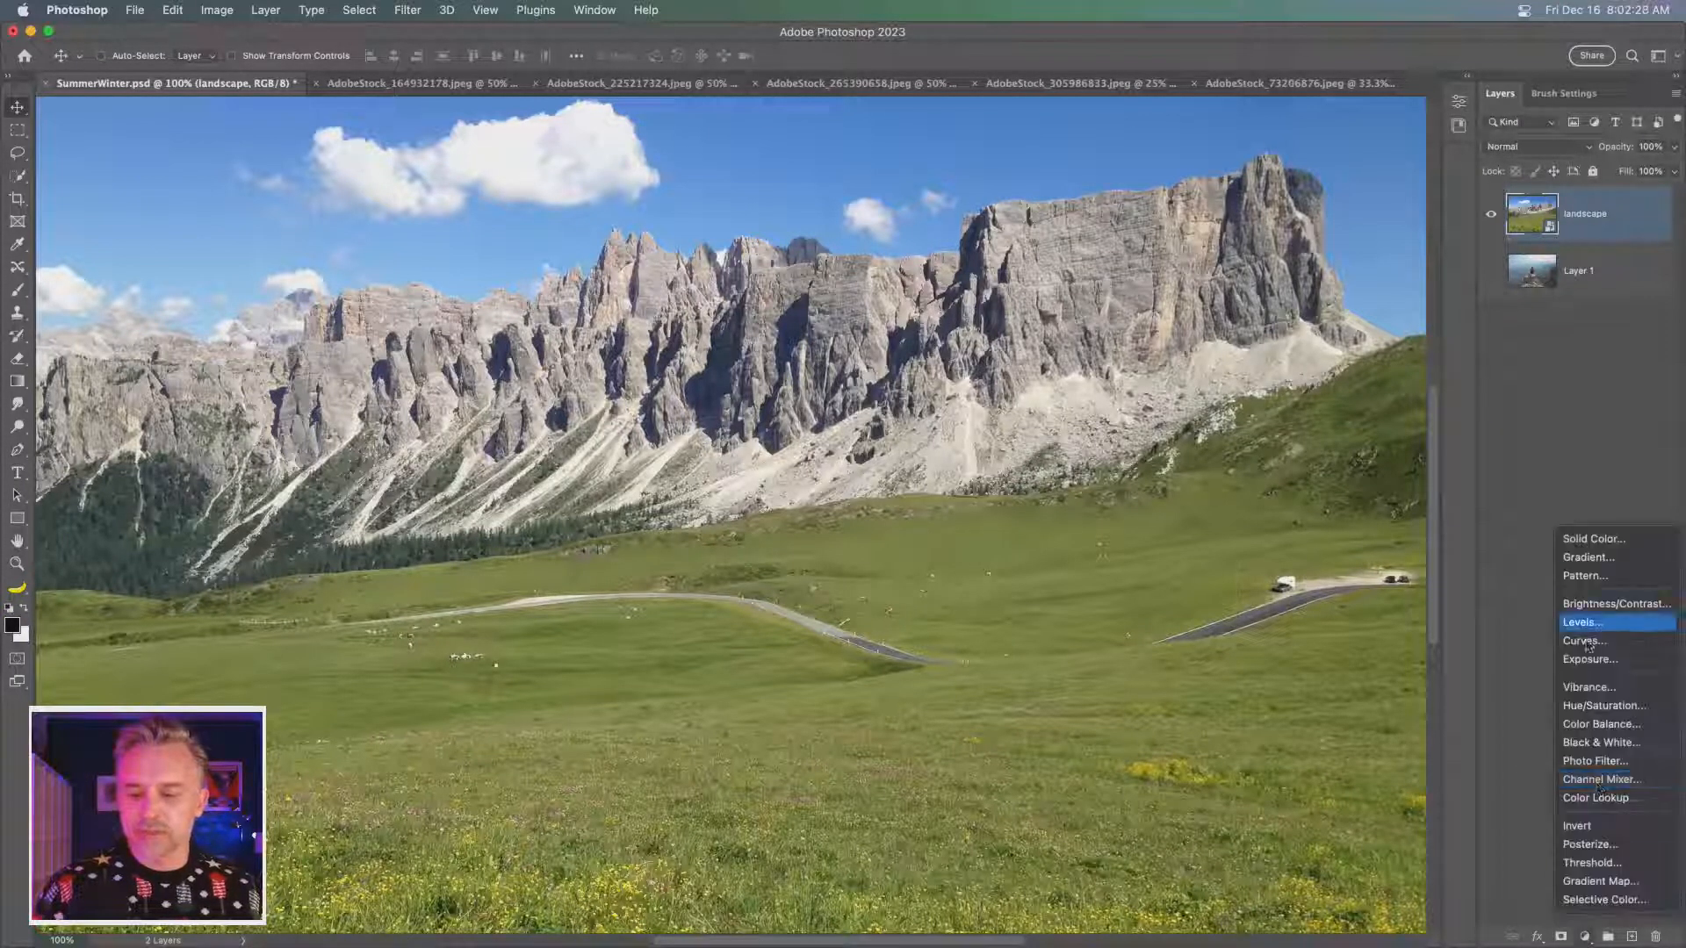
left_click(1631, 707)
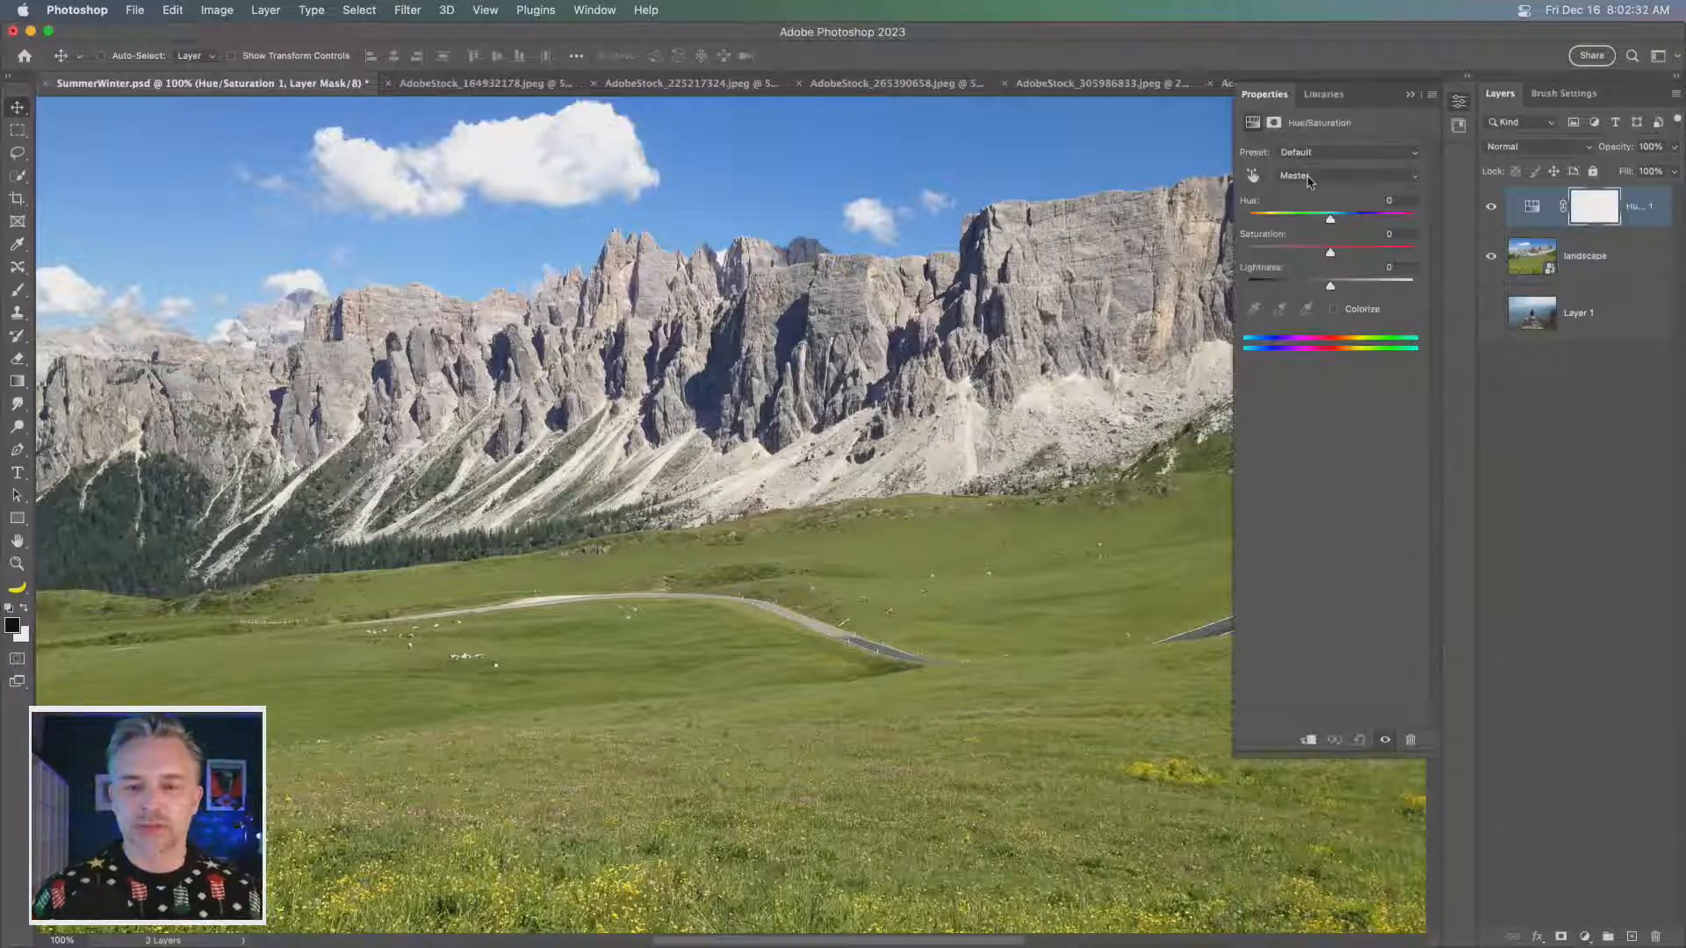
left_click(1337, 175)
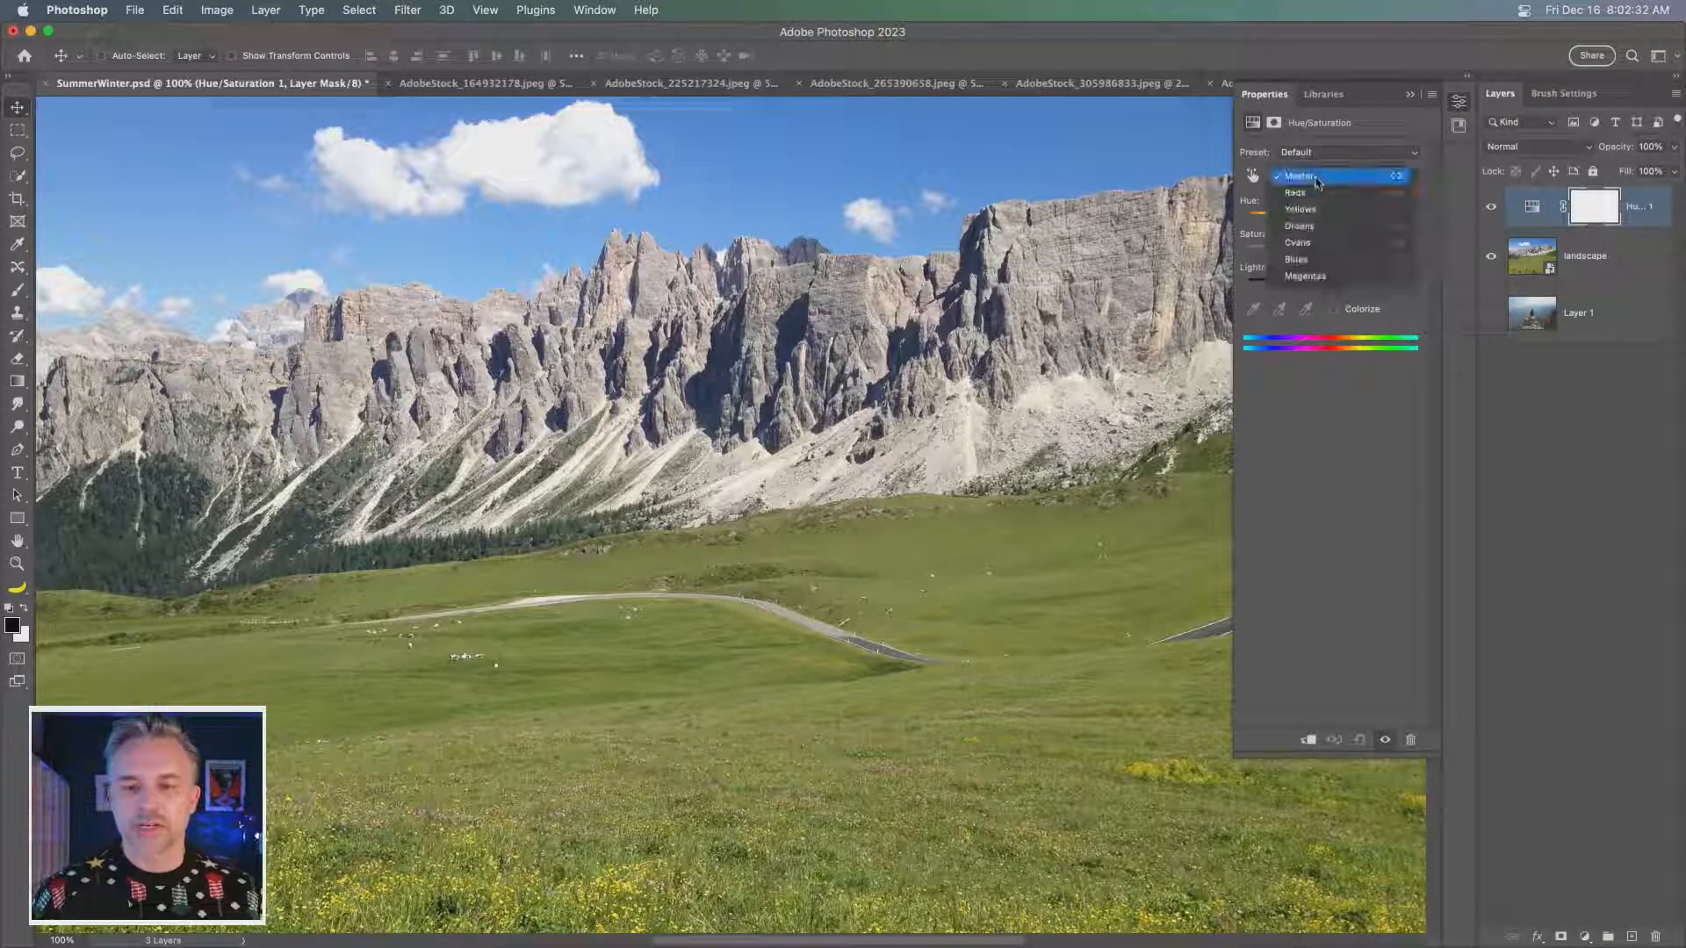
left_click(1344, 259)
left_click(1387, 250)
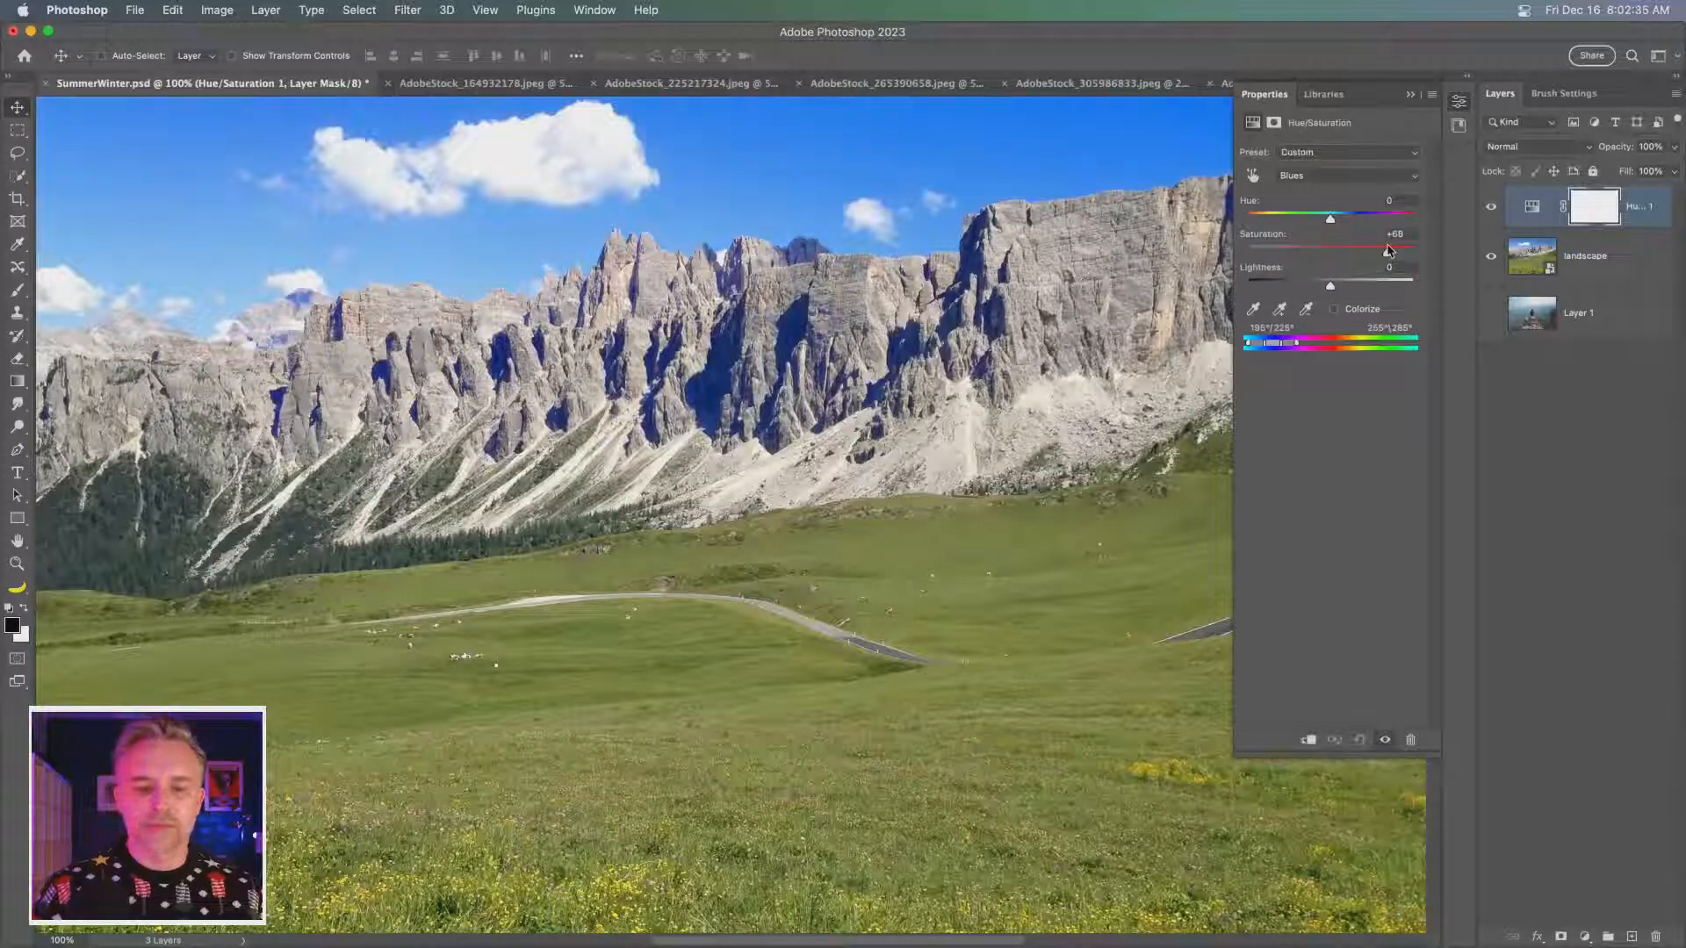
- Lower the Greens saturation to -27 in the Hue/Saturation adjustment
left_click(1324, 175)
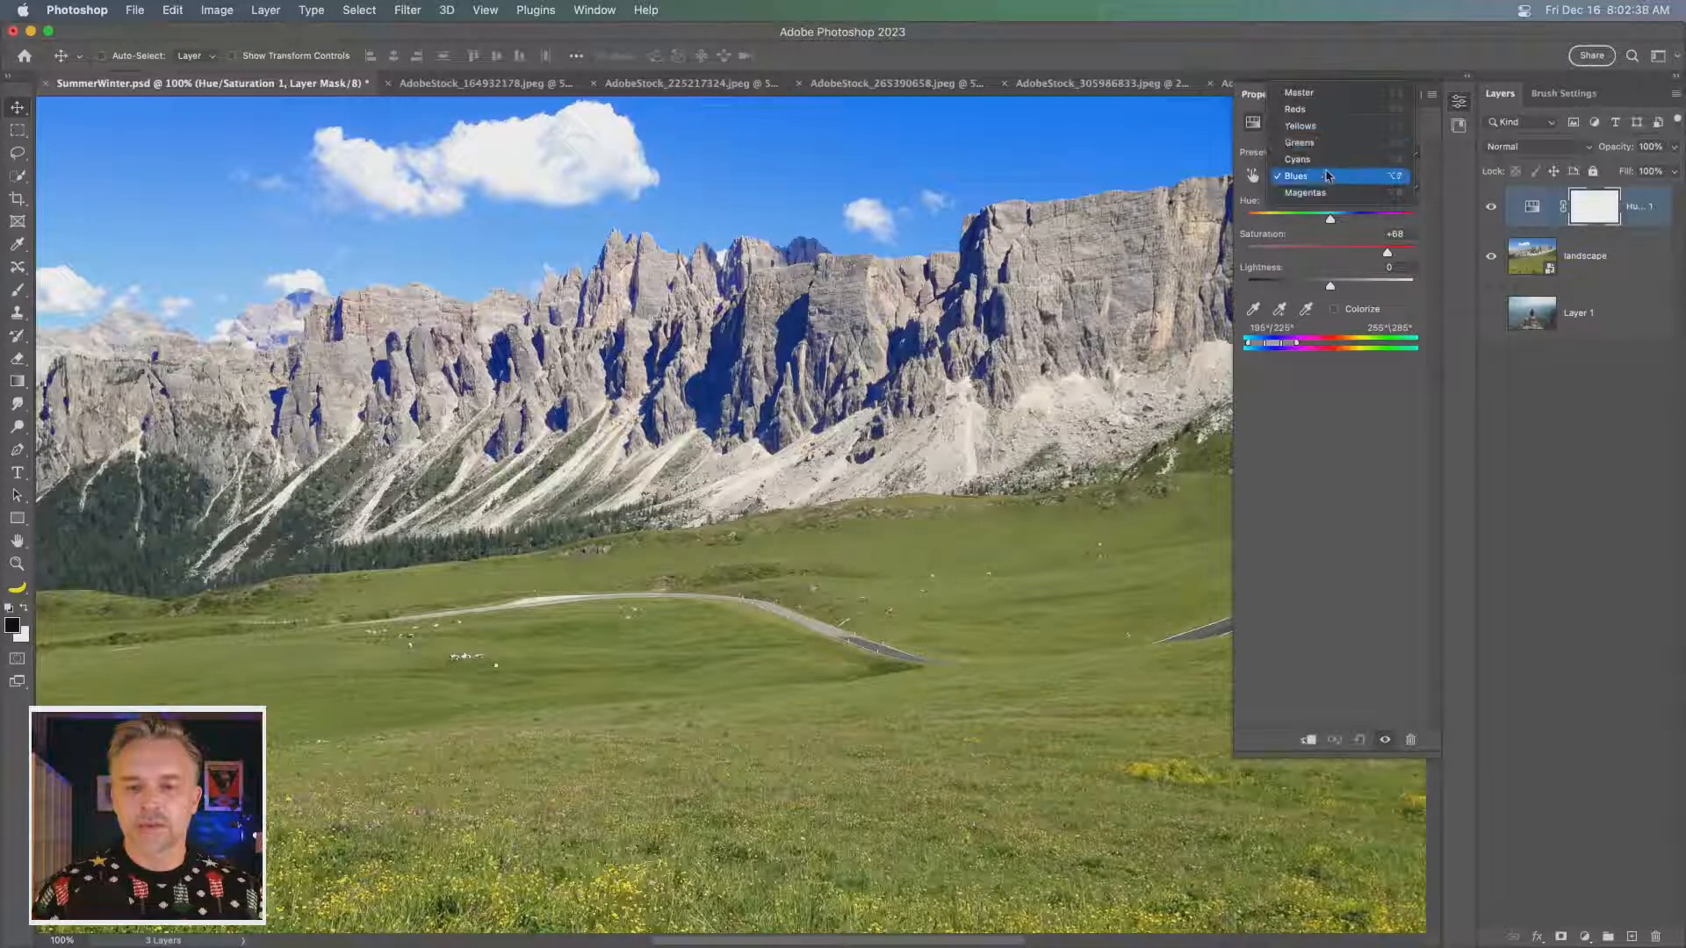
left_click(1317, 143)
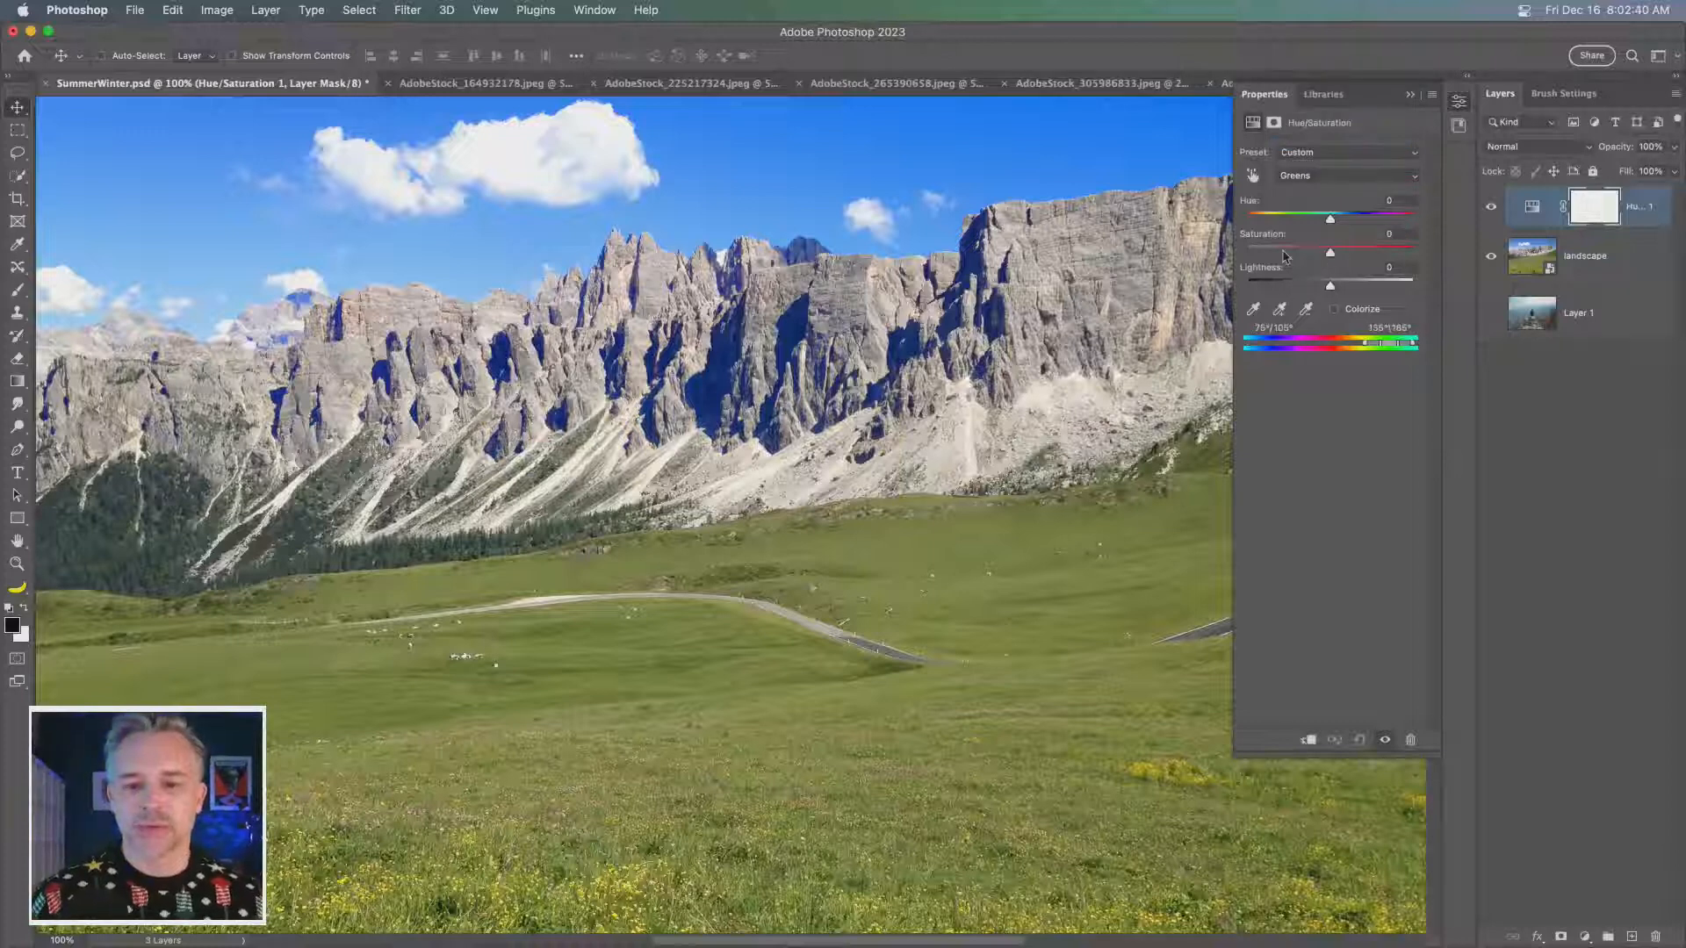
left_click(1284, 254)
mouse_move(1284, 255)
left_mouse_down()
mouse_move(1261, 254)
mouse_move(1314, 255)
mouse_move(1250, 254)
mouse_move(1307, 254)
left_mouse_up()
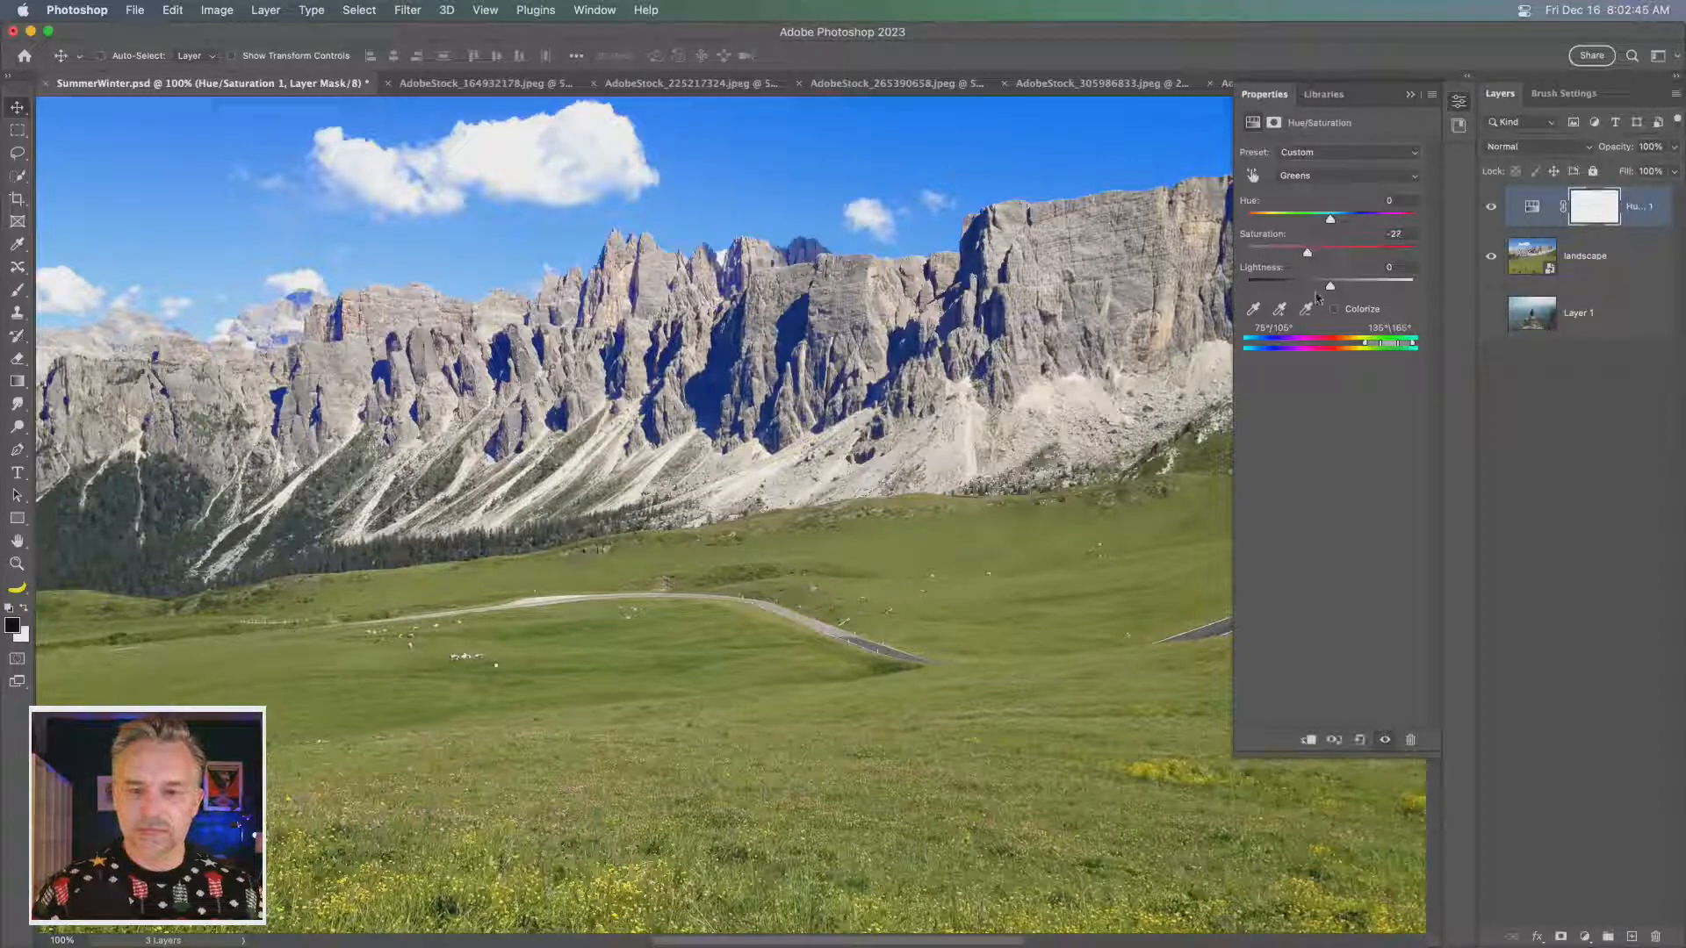
- Reset the Hue/Saturation adjustment to the Default preset and try different saturation strengths for the Greens
left_click(1284, 152)
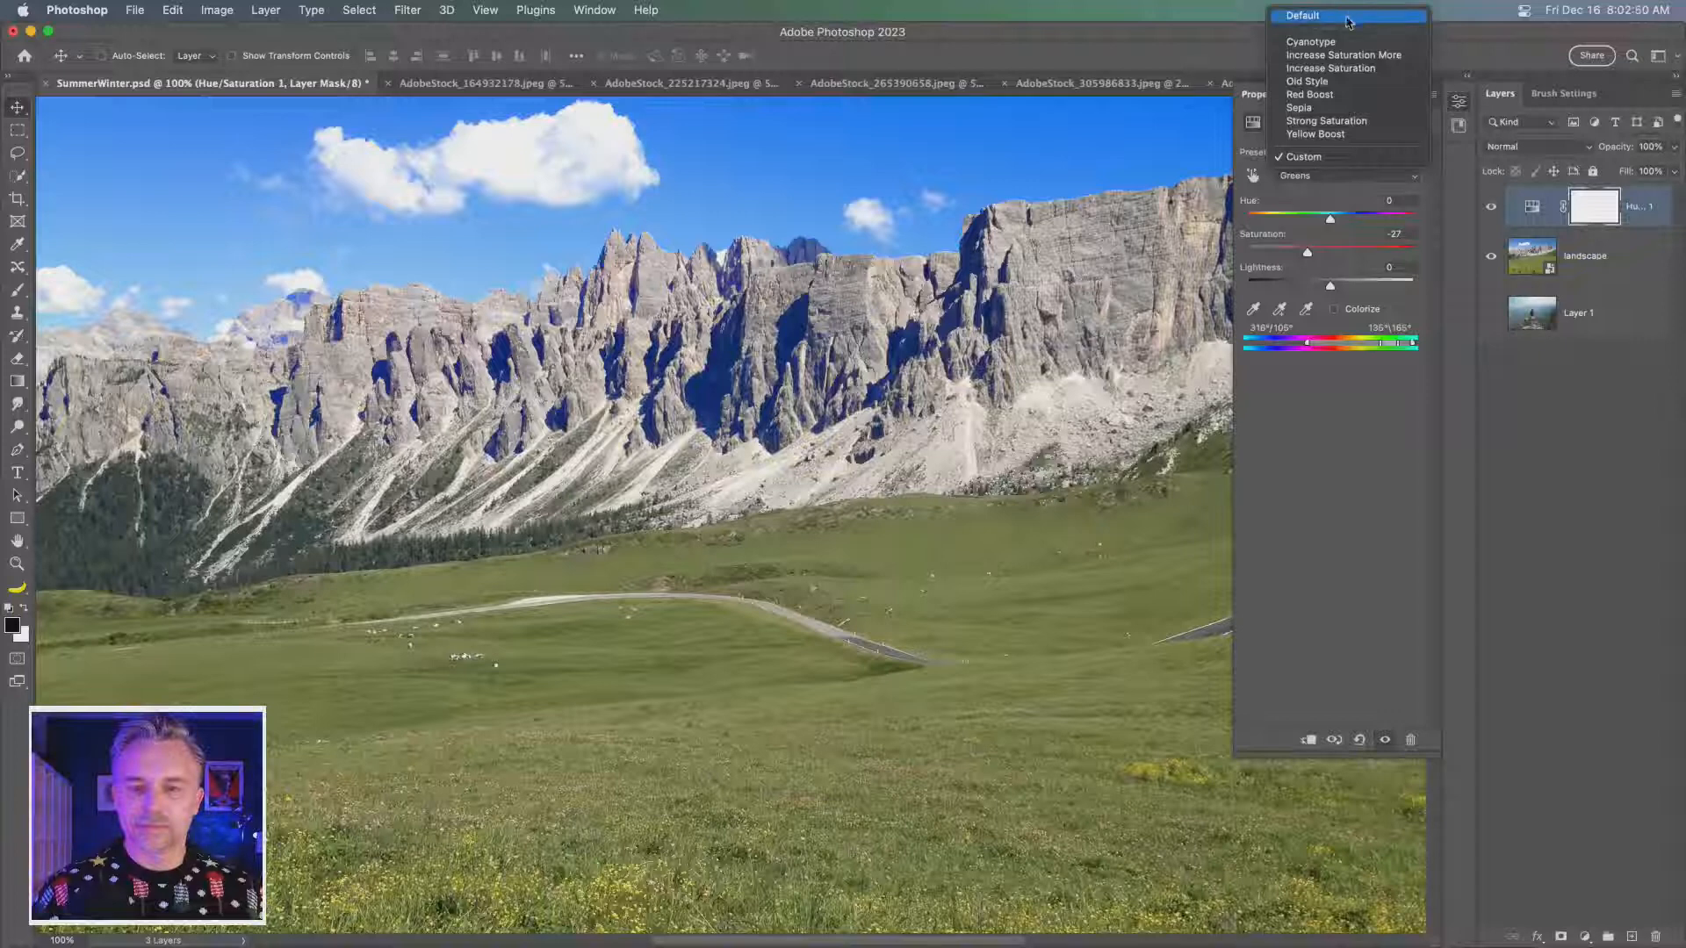
left_click(1348, 16)
left_click_drag(1306, 255, 1390, 255)
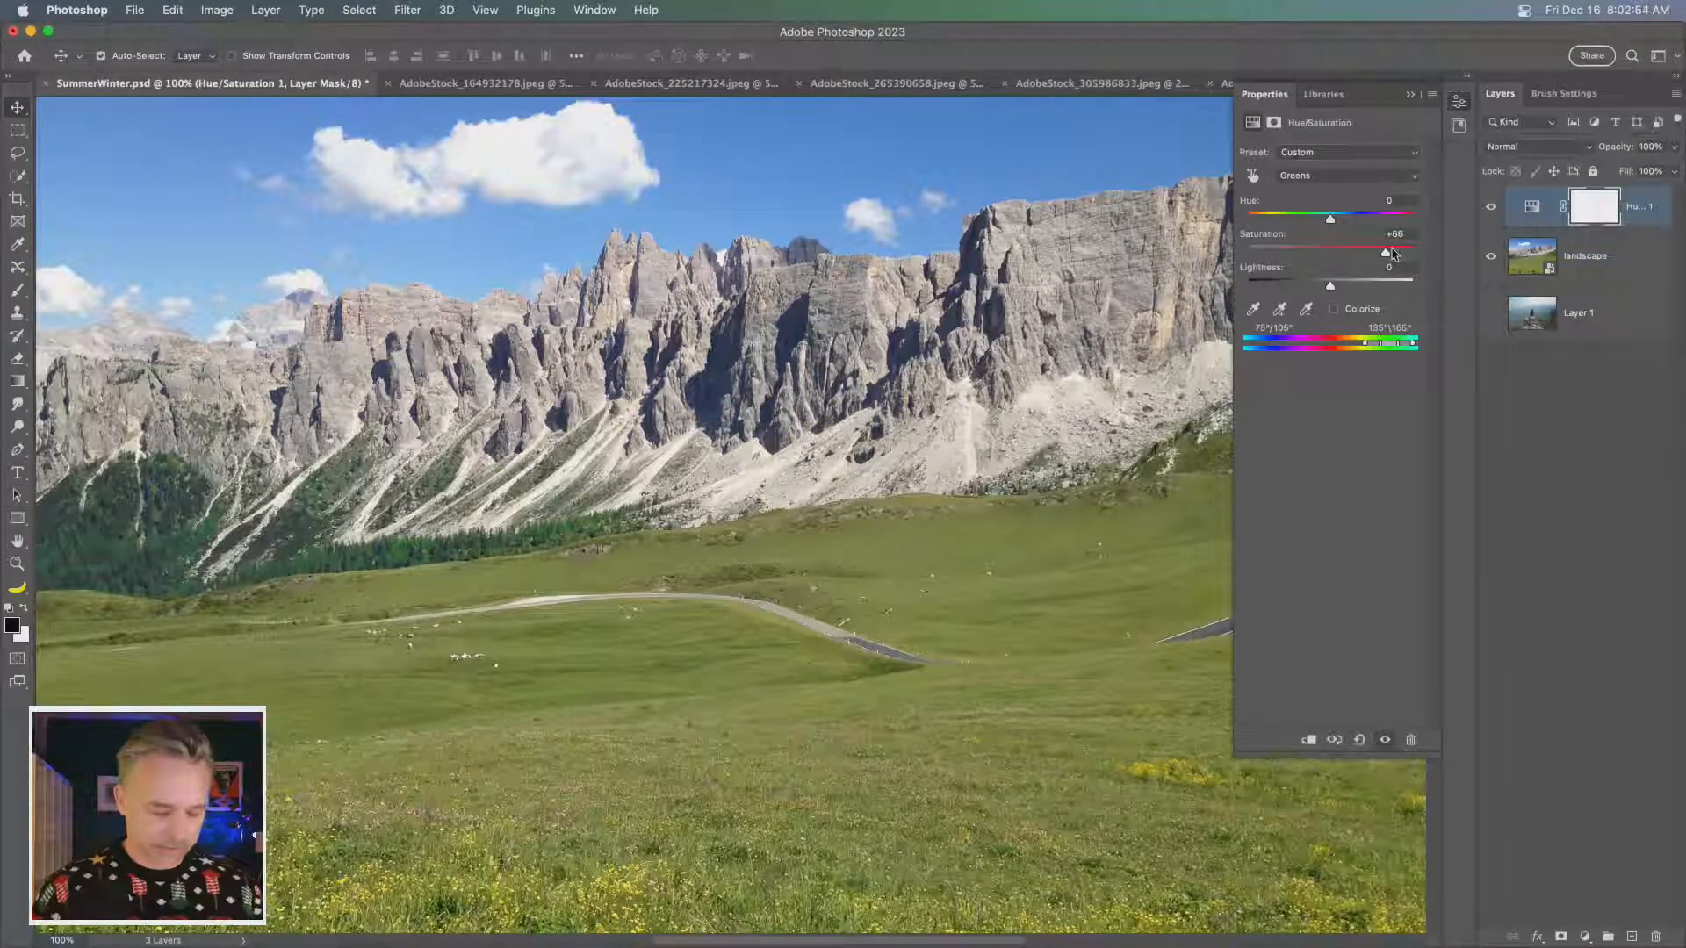
left_click_drag(1392, 253, 1283, 253)
key("super+z")
- Set the Master range of the Hue/Saturation adjustment to hue +131 and saturation +21
left_click(1301, 176)
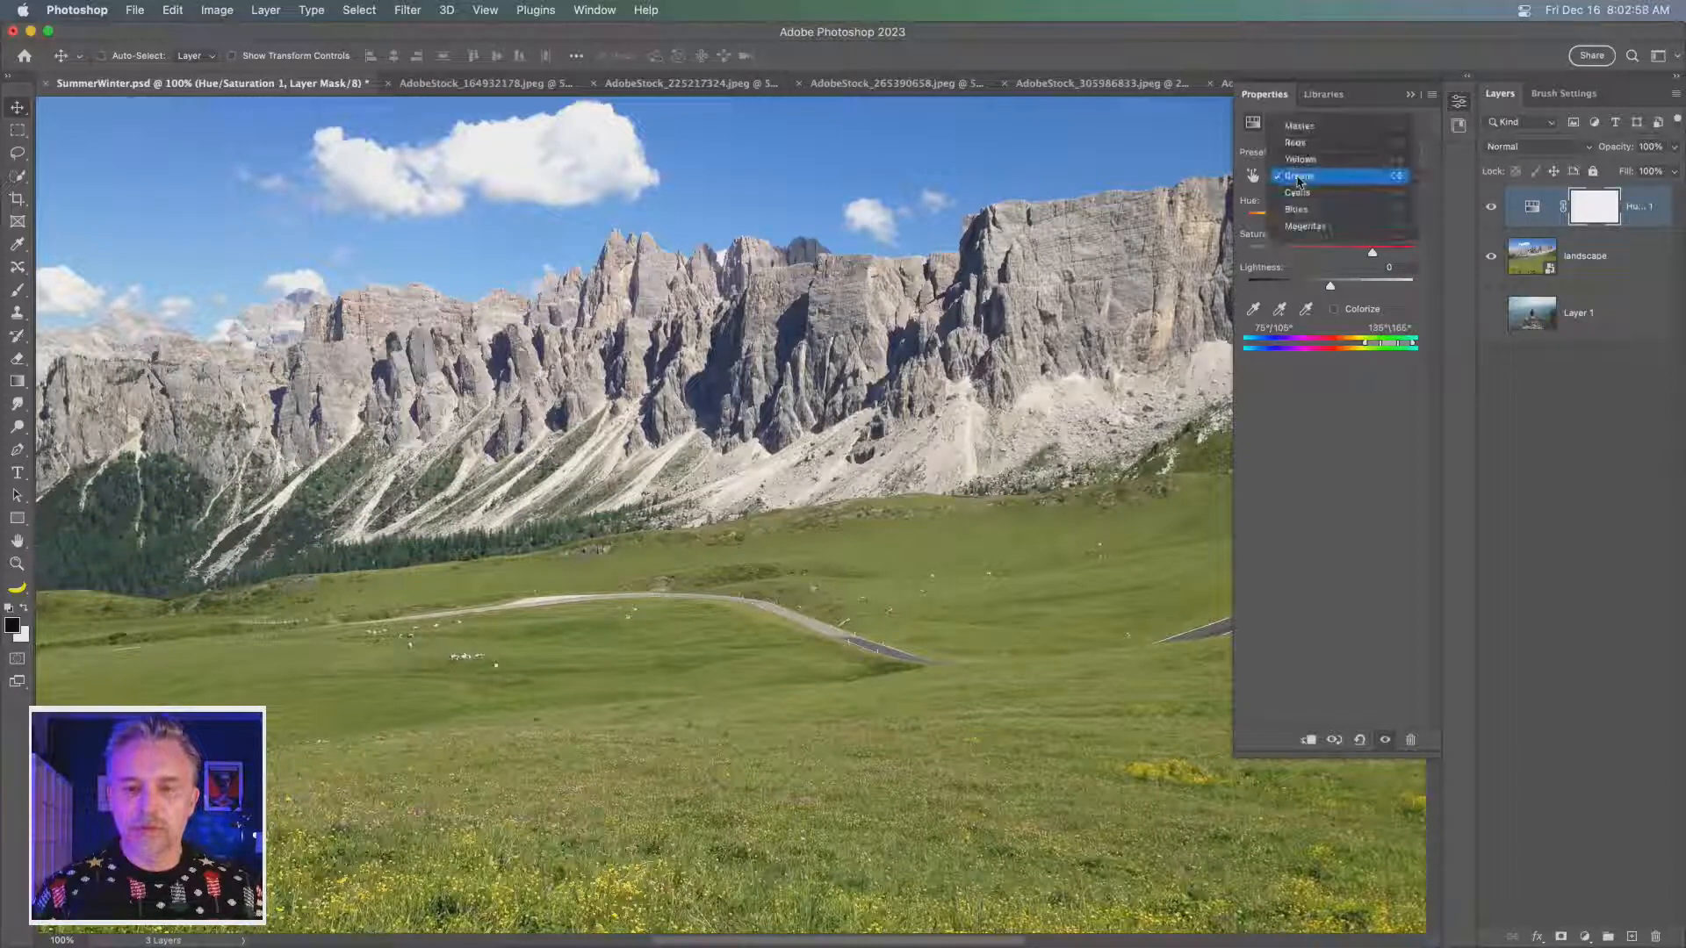
left_click(1308, 127)
left_click_drag(1331, 253, 1399, 224)
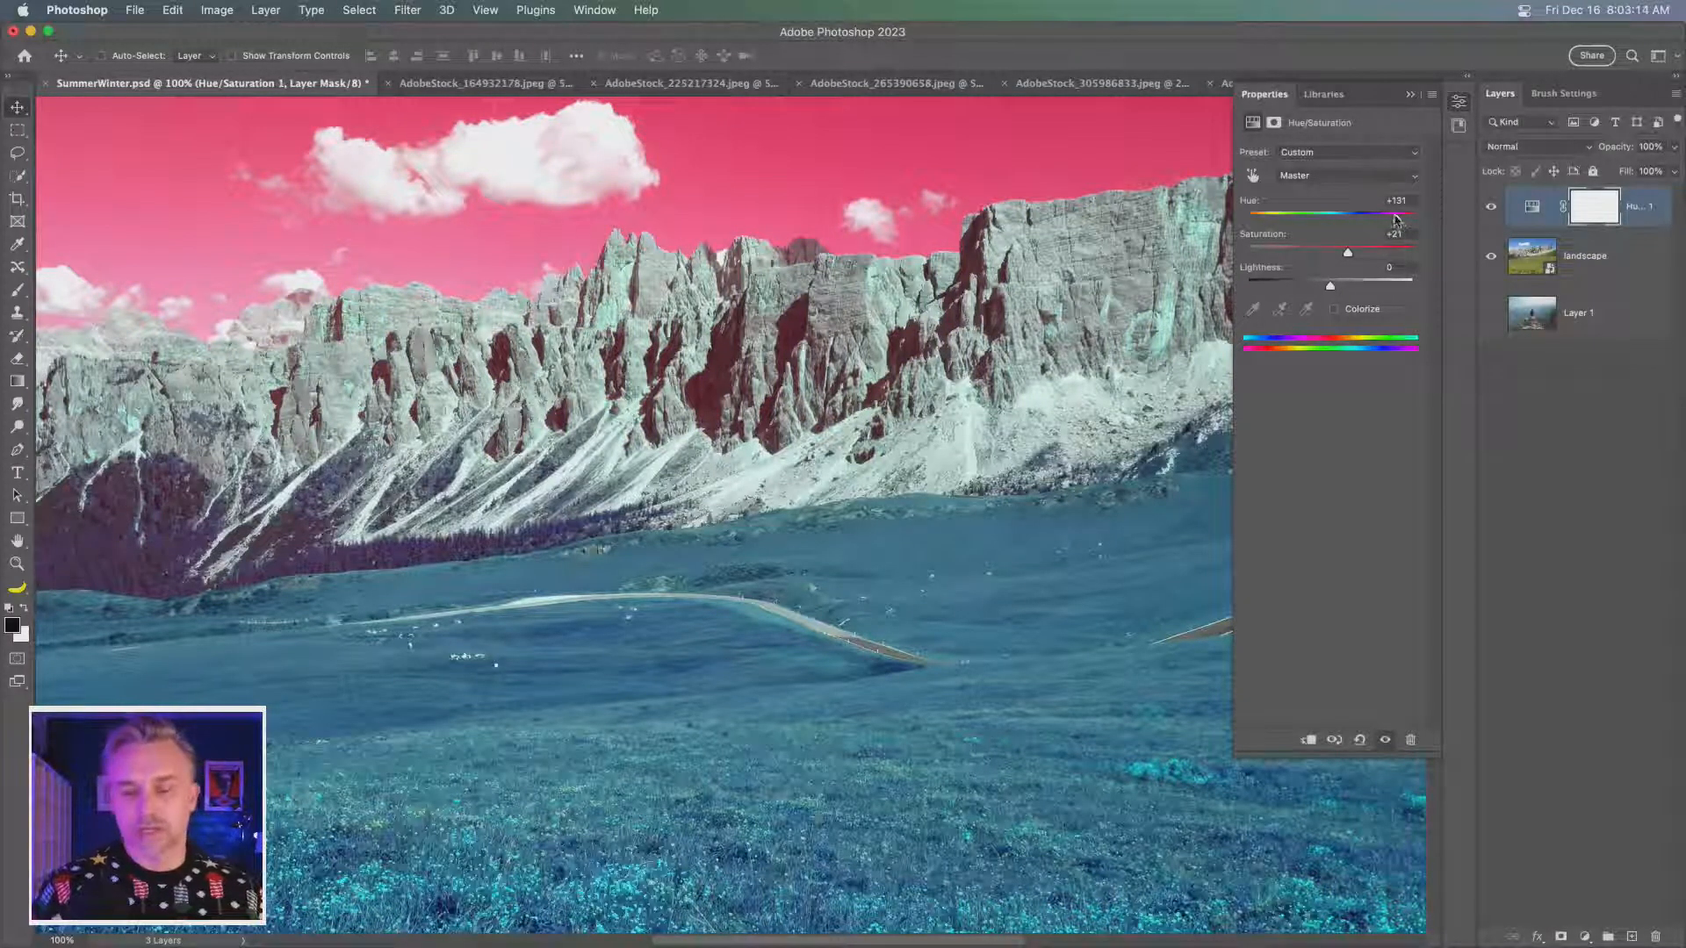
- Hide the Hue/Saturation adjustment and duplicate the landscape layer
left_click(1586, 260)
left_click(1491, 207)
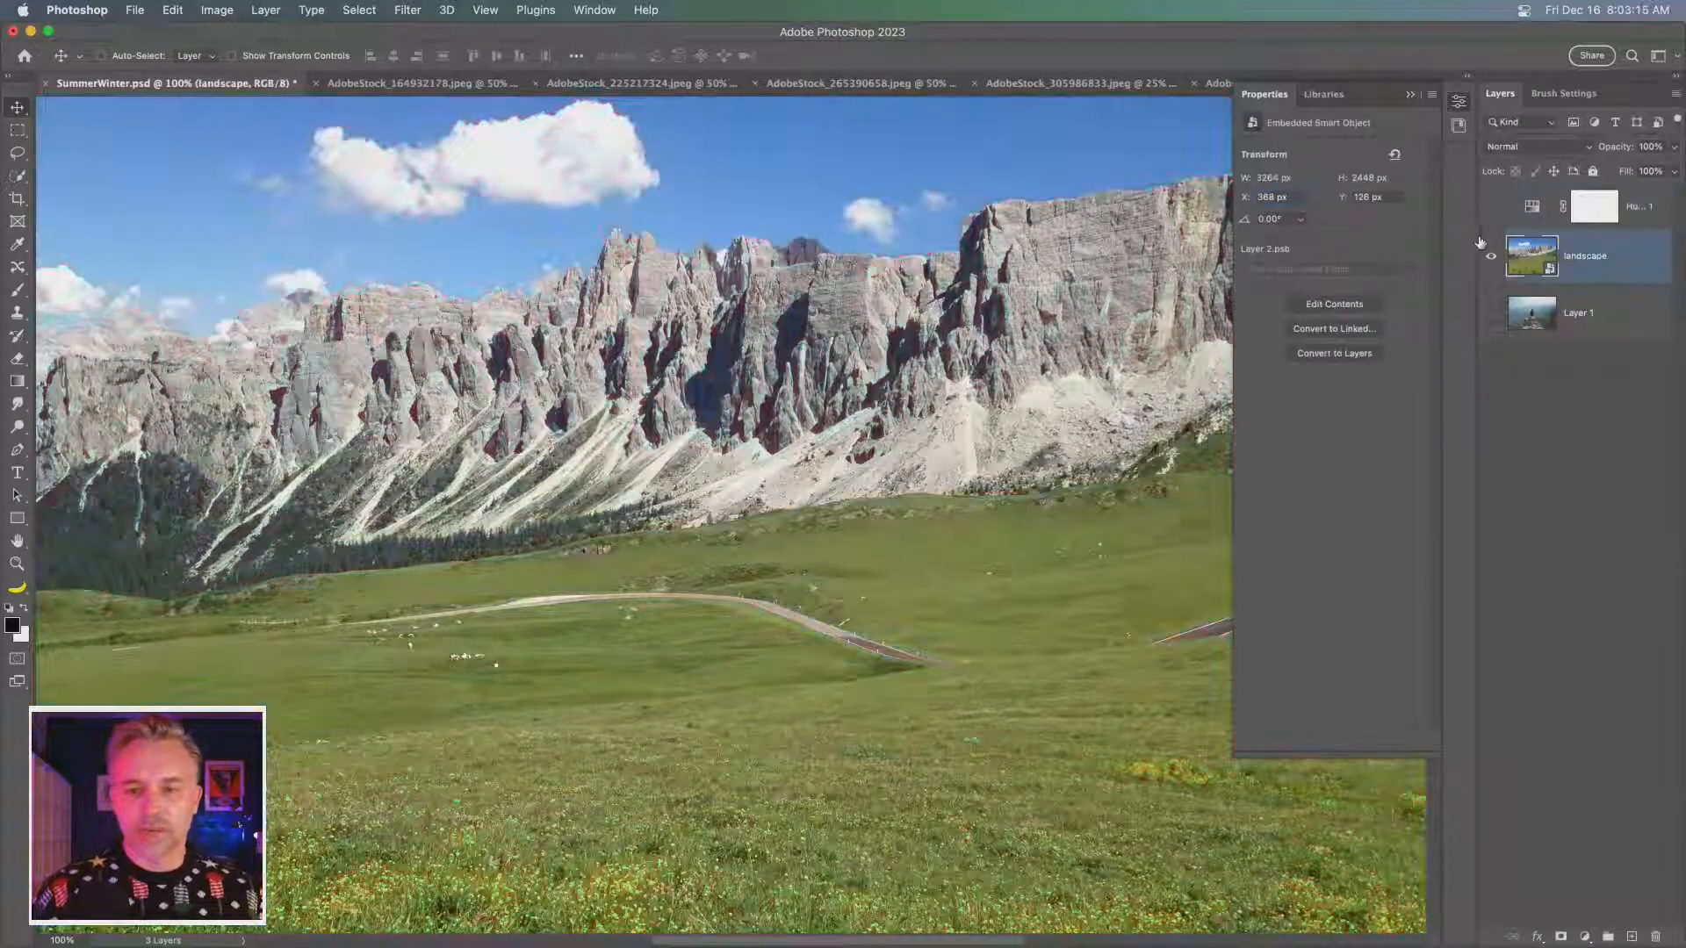
key("super+j")
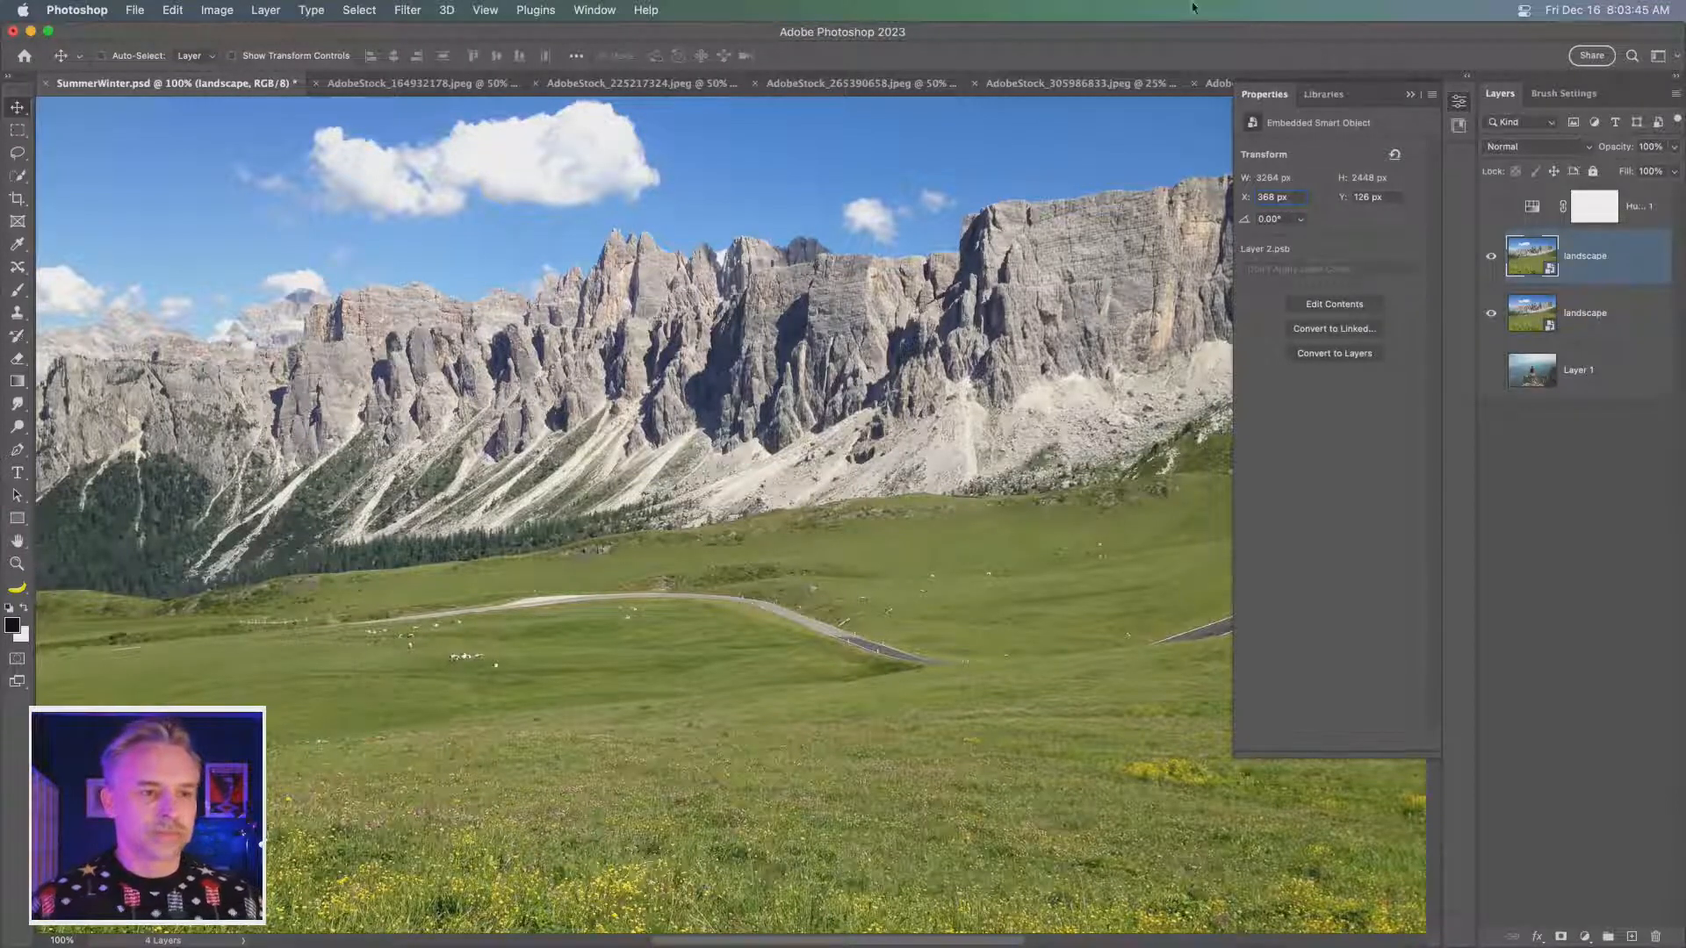
- Open Neural Filters on the duplicated landscape, enable Landscape Mixer and set Winter to 100
left_click(408, 10)
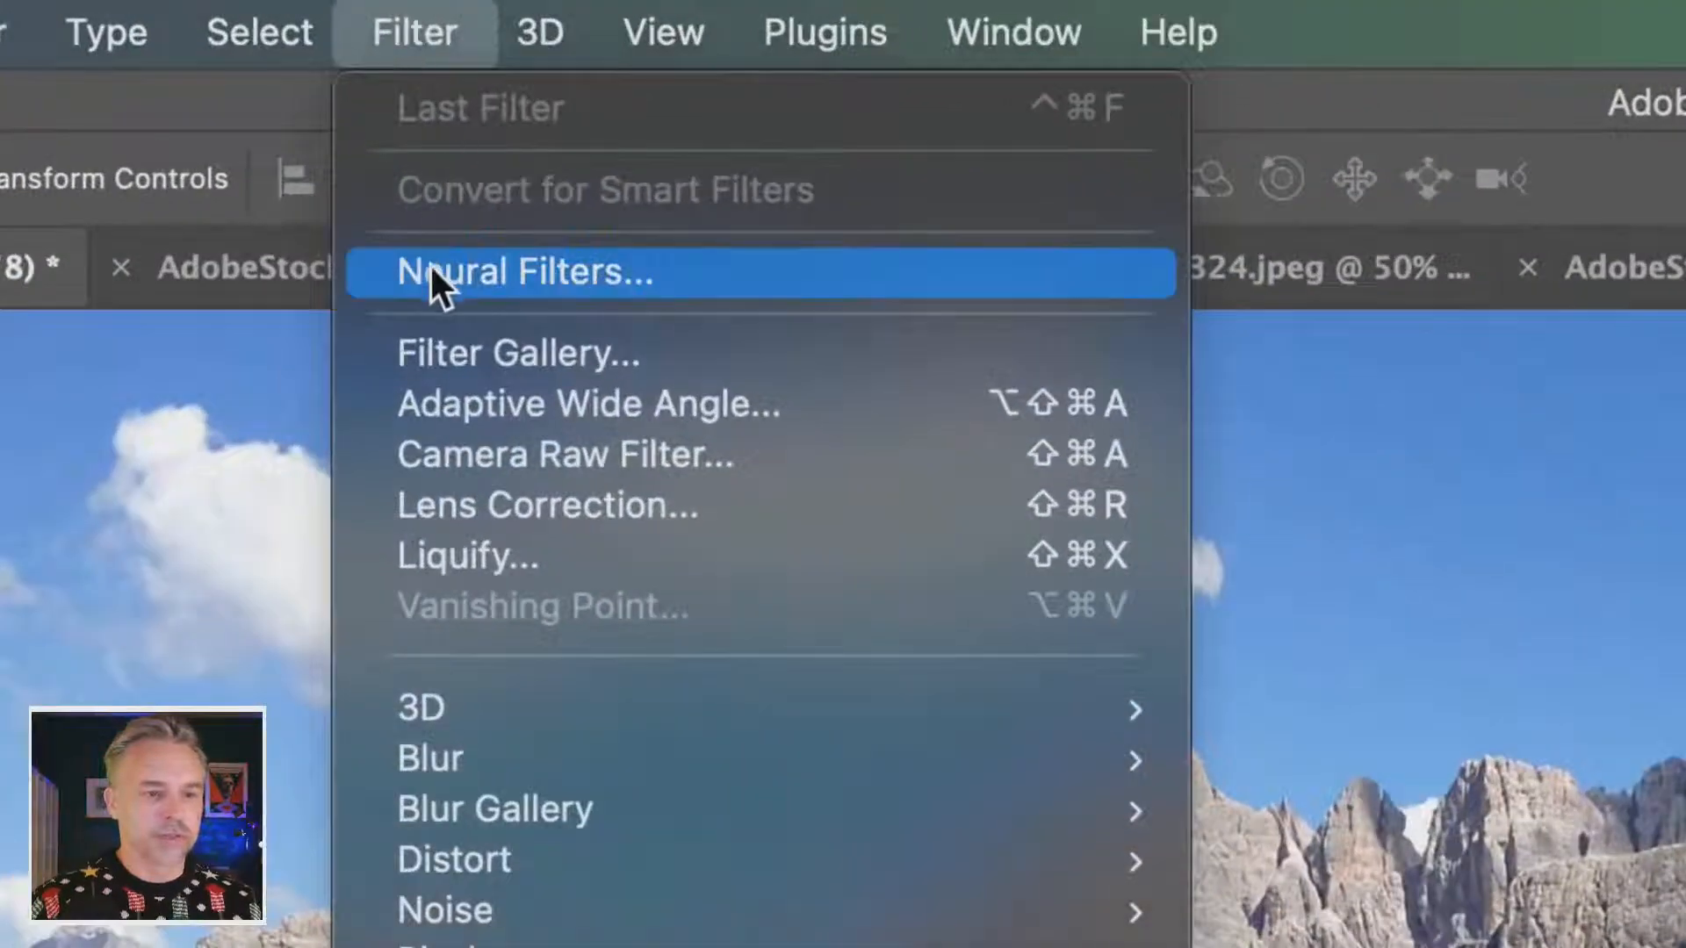
left_click(408, 80)
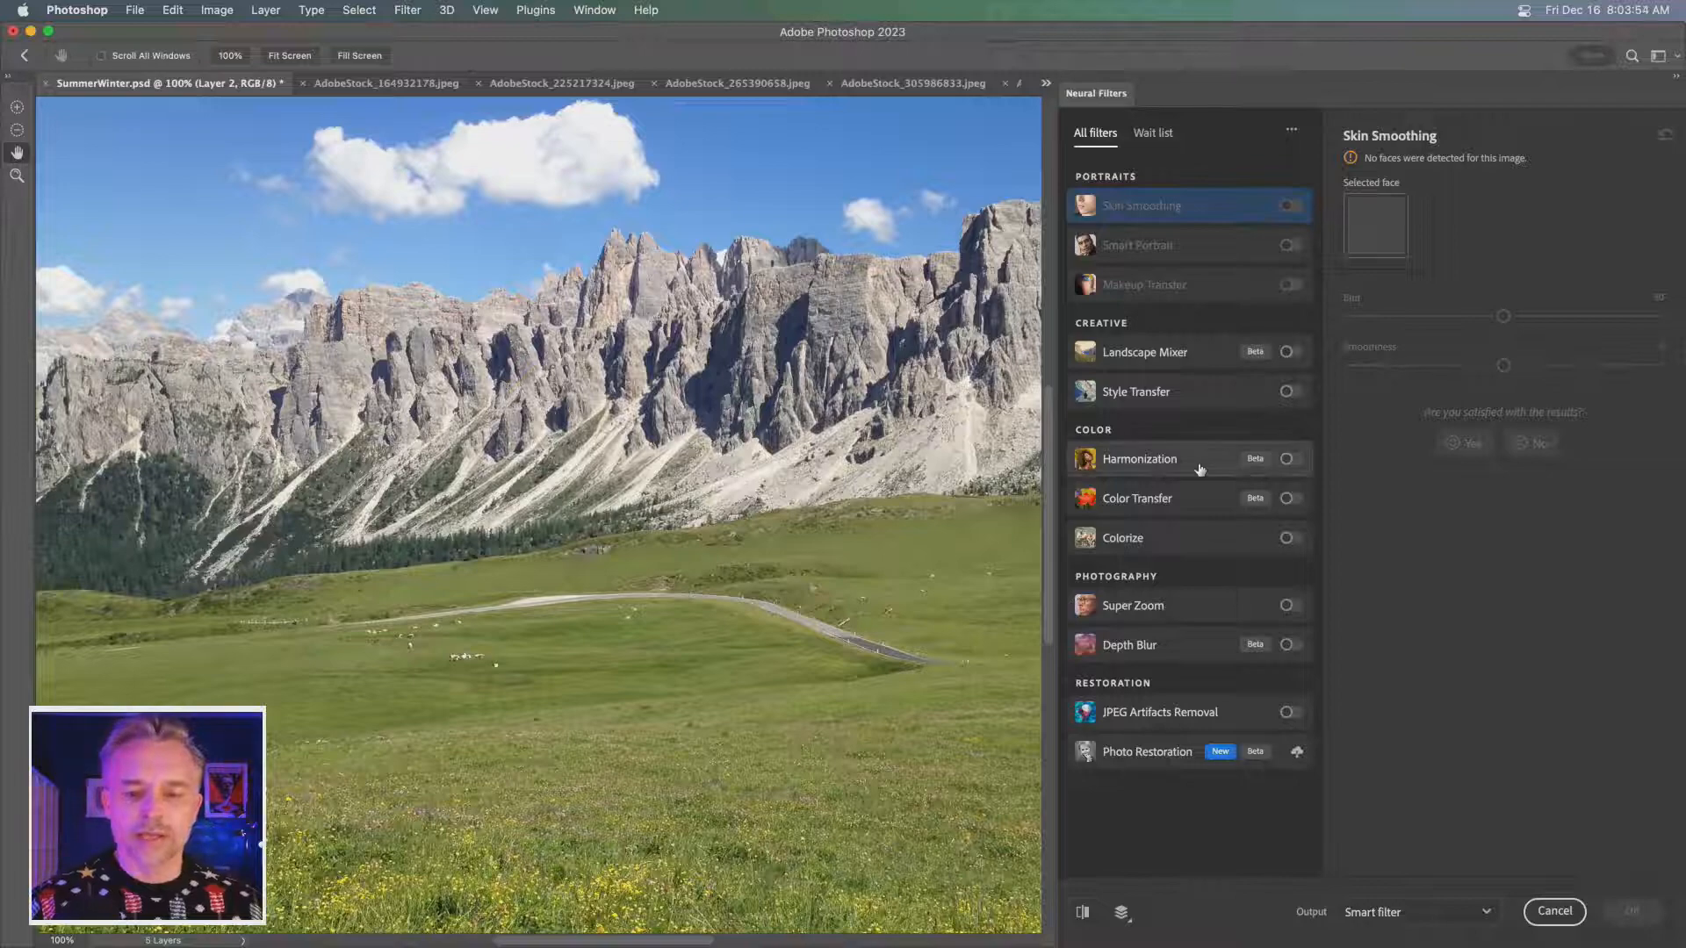
mouse_move(1207, 468)
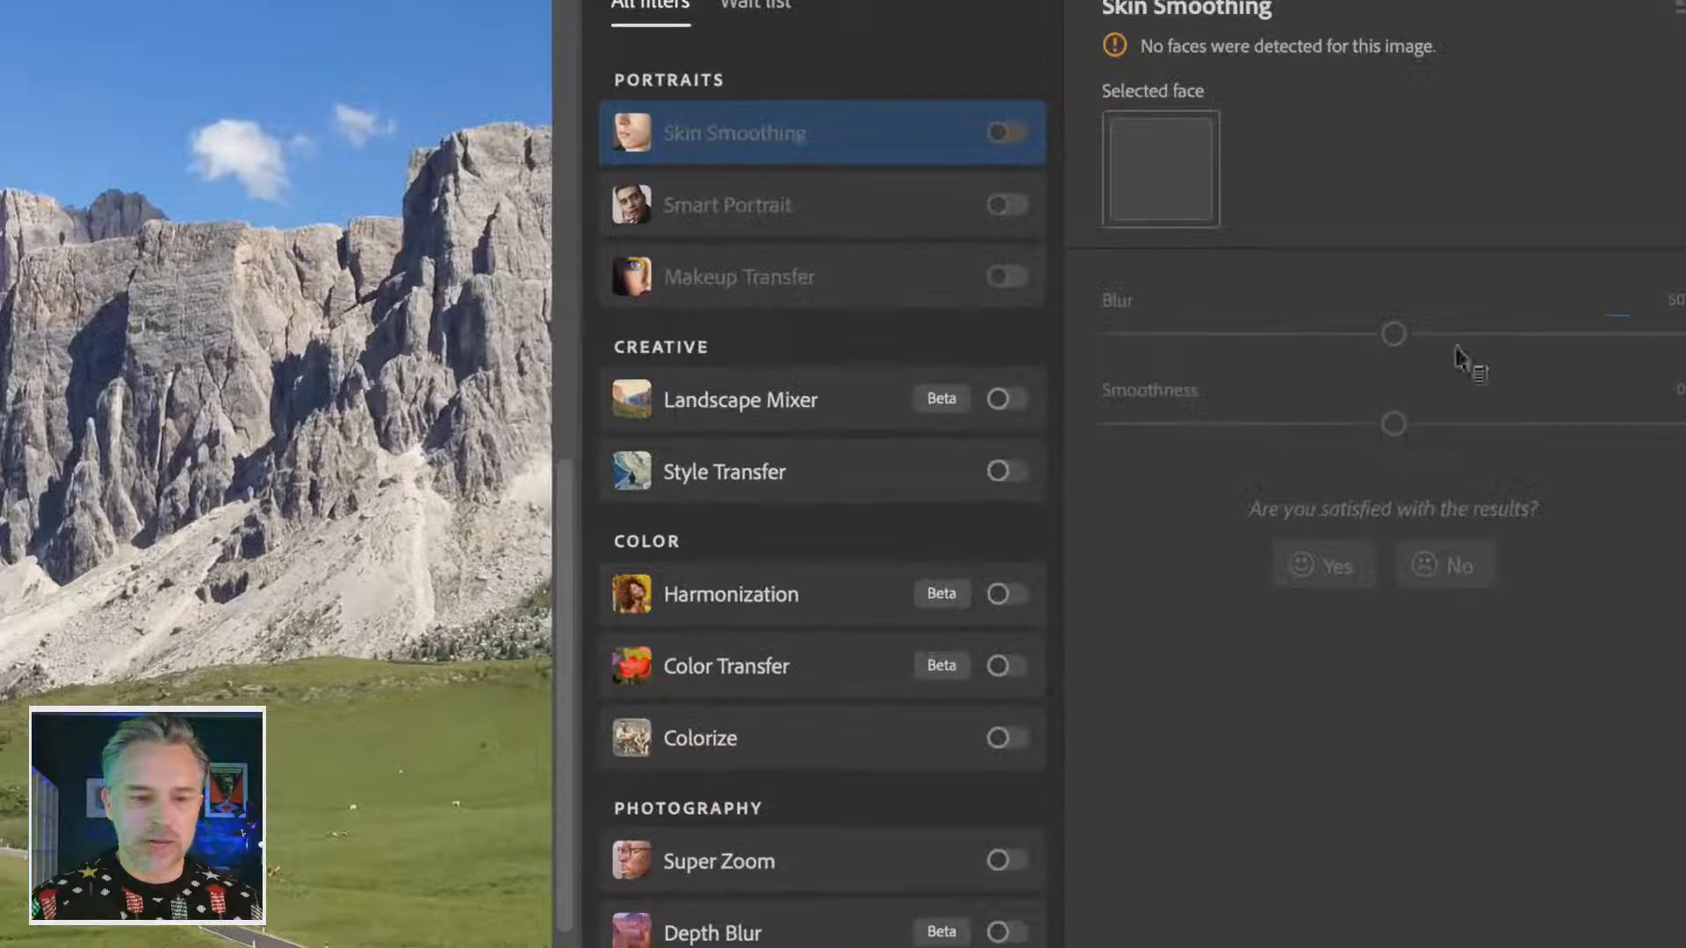
left_click(1003, 400)
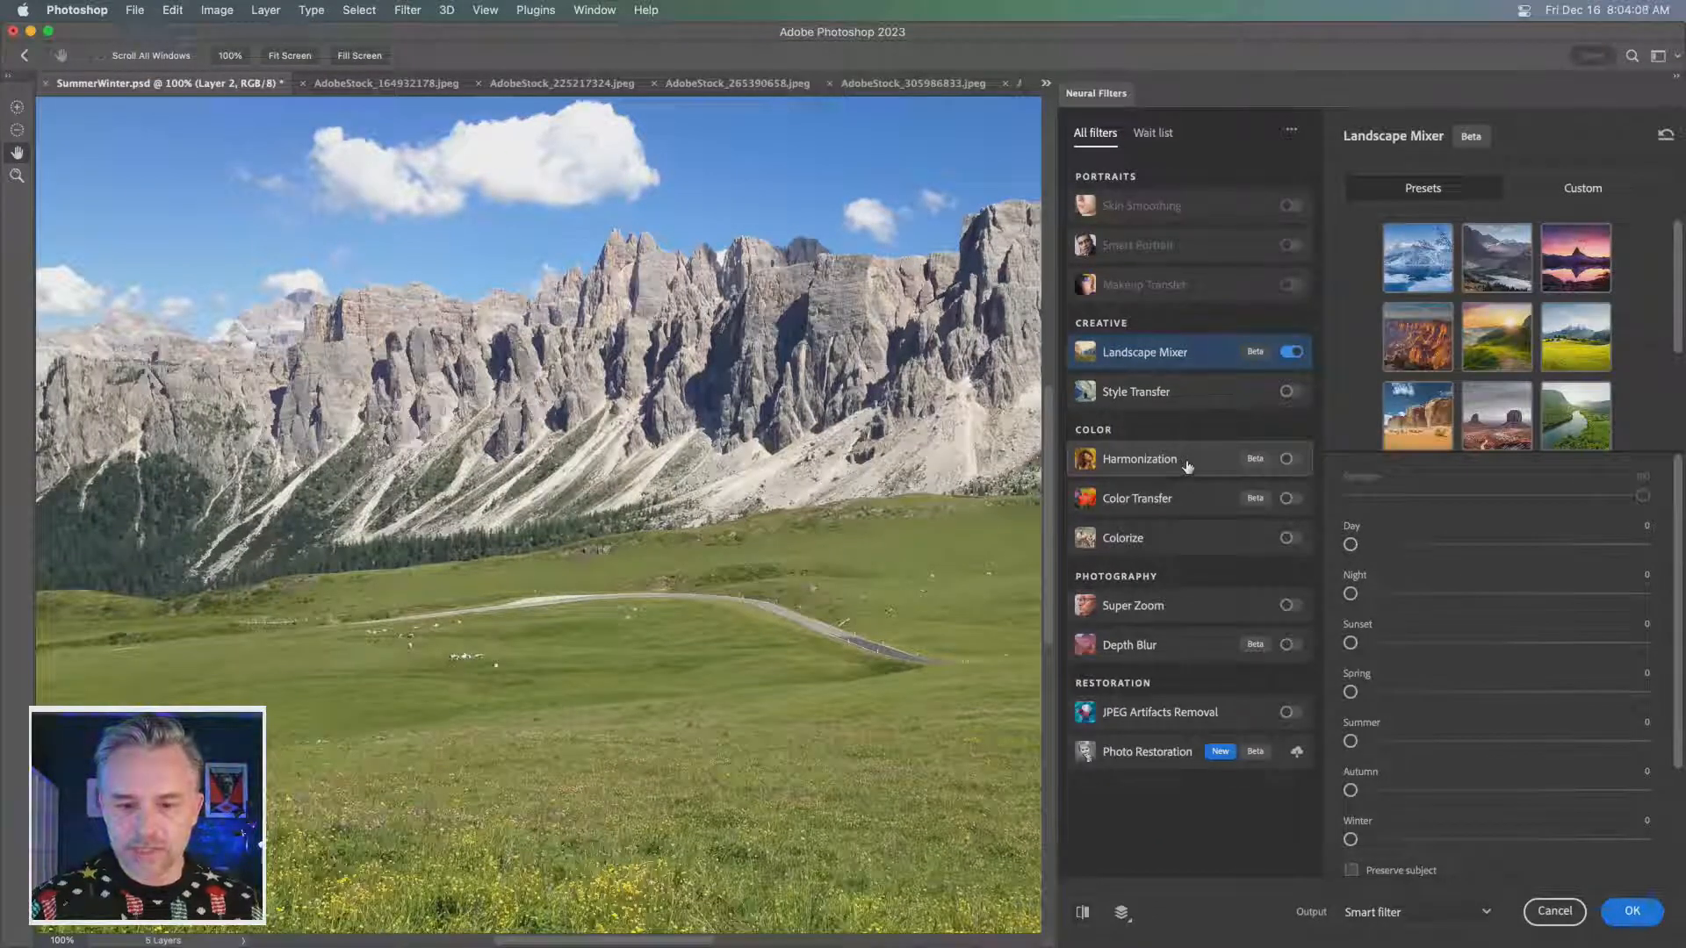
mouse_move(1189, 466)
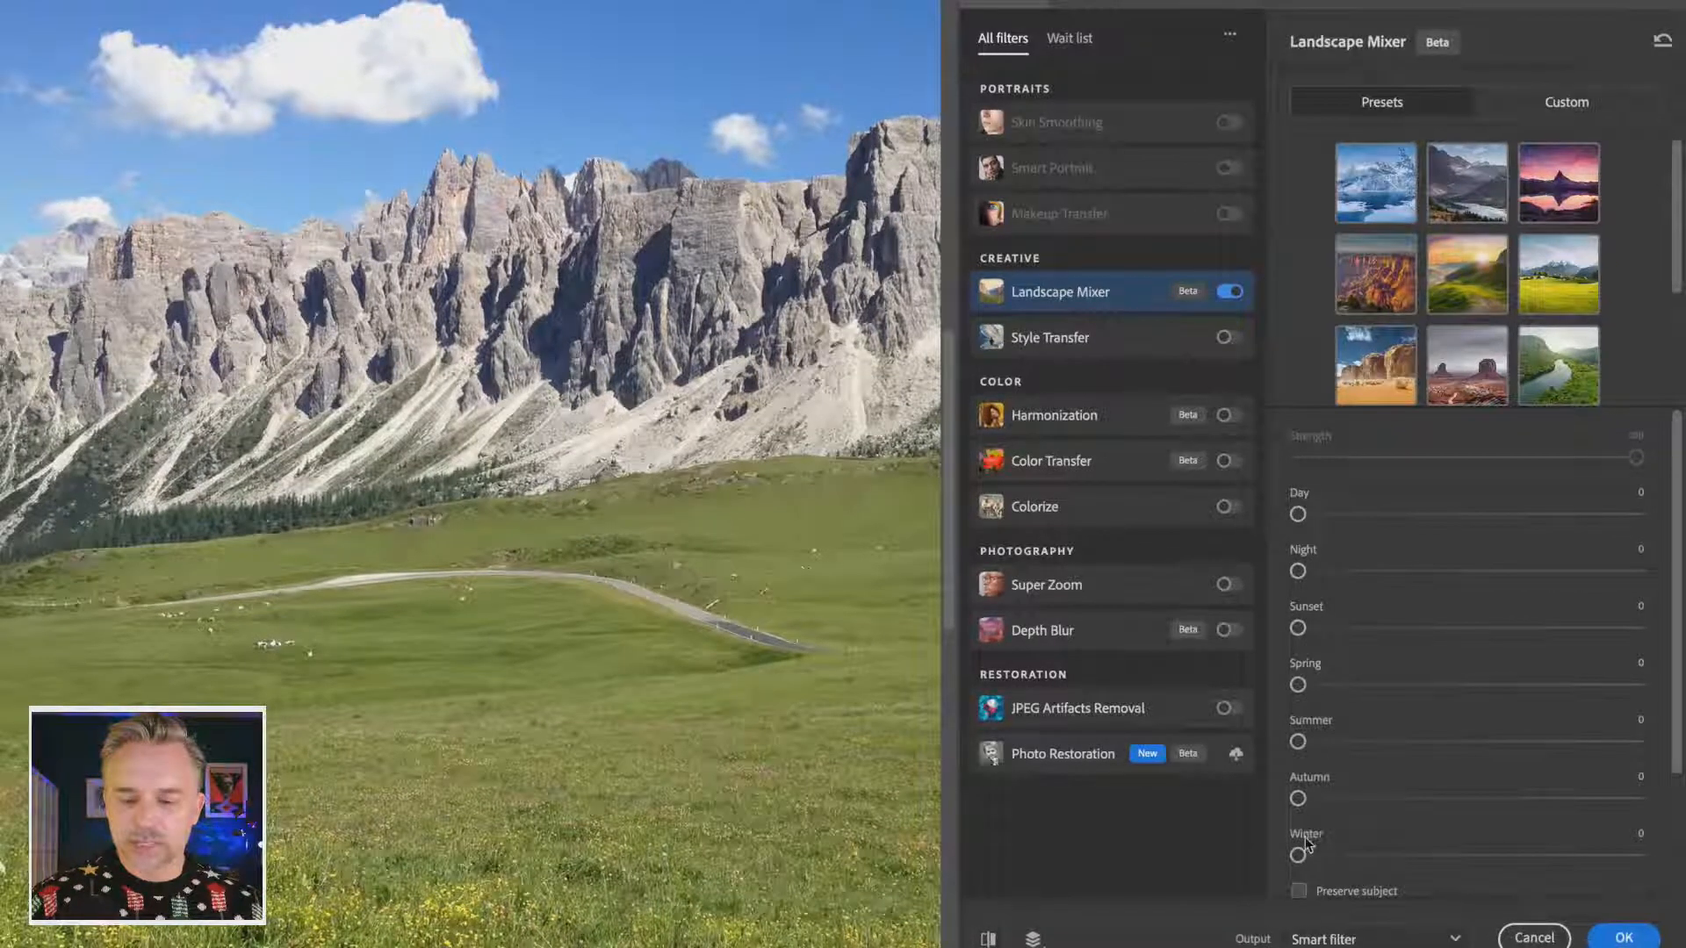
left_click_drag(1298, 856, 1639, 856)
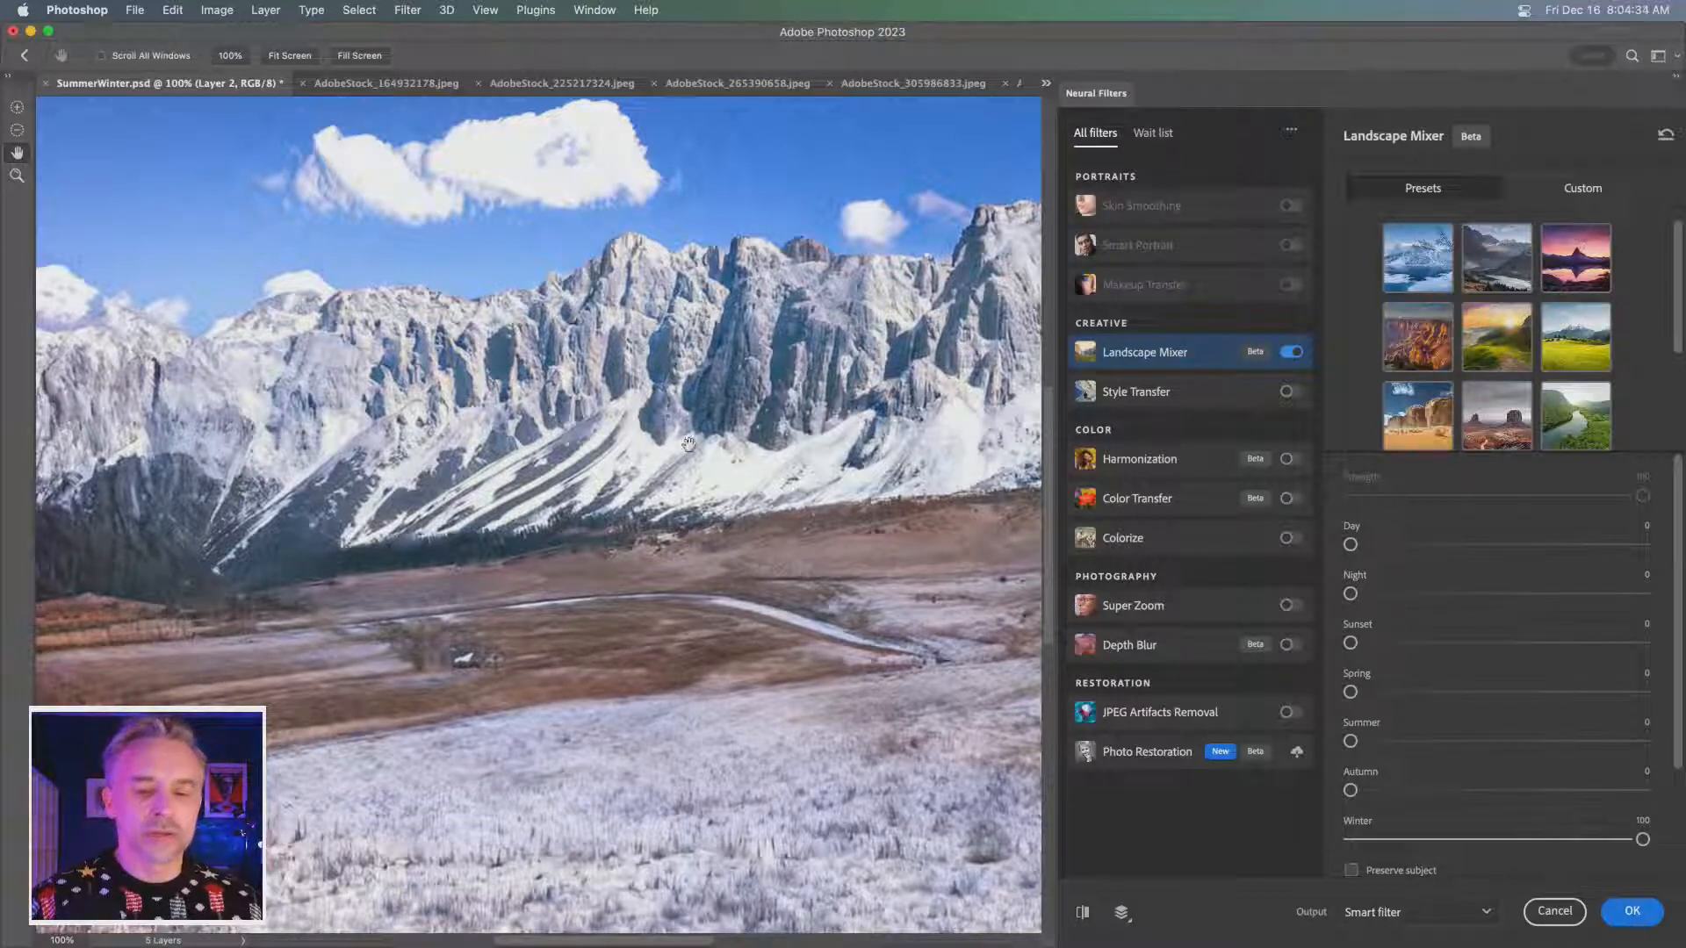
- Compare the landscape before and after the winter effect by switching the filter preview off and on
left_click(1084, 915)
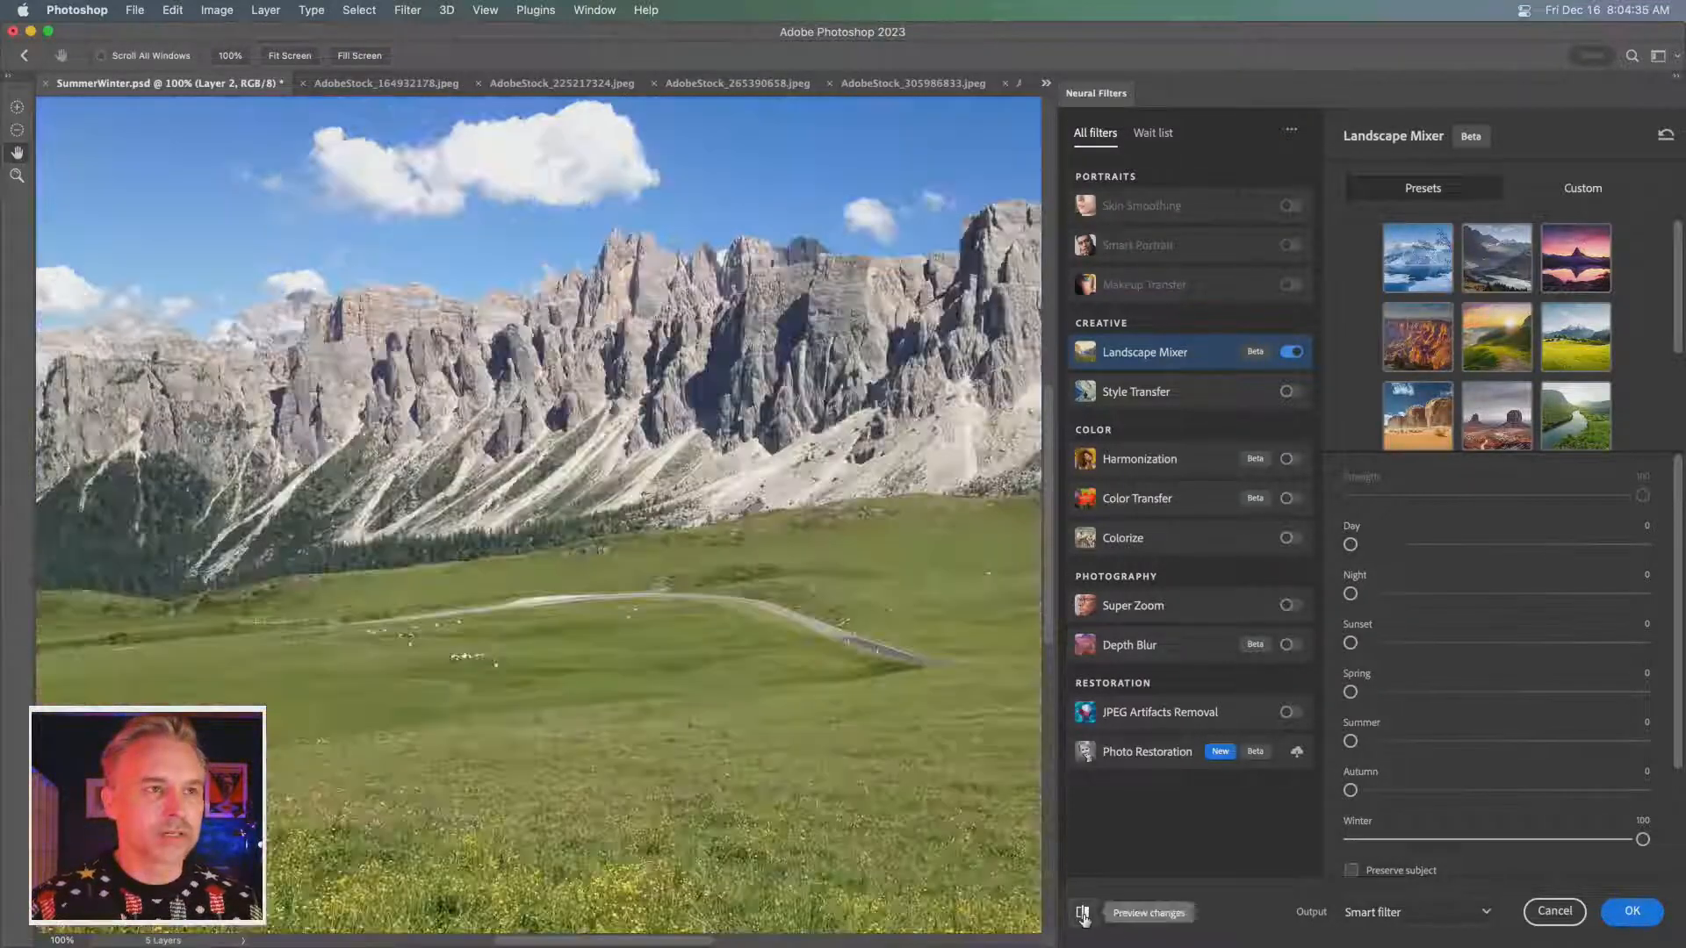
left_click(1083, 915)
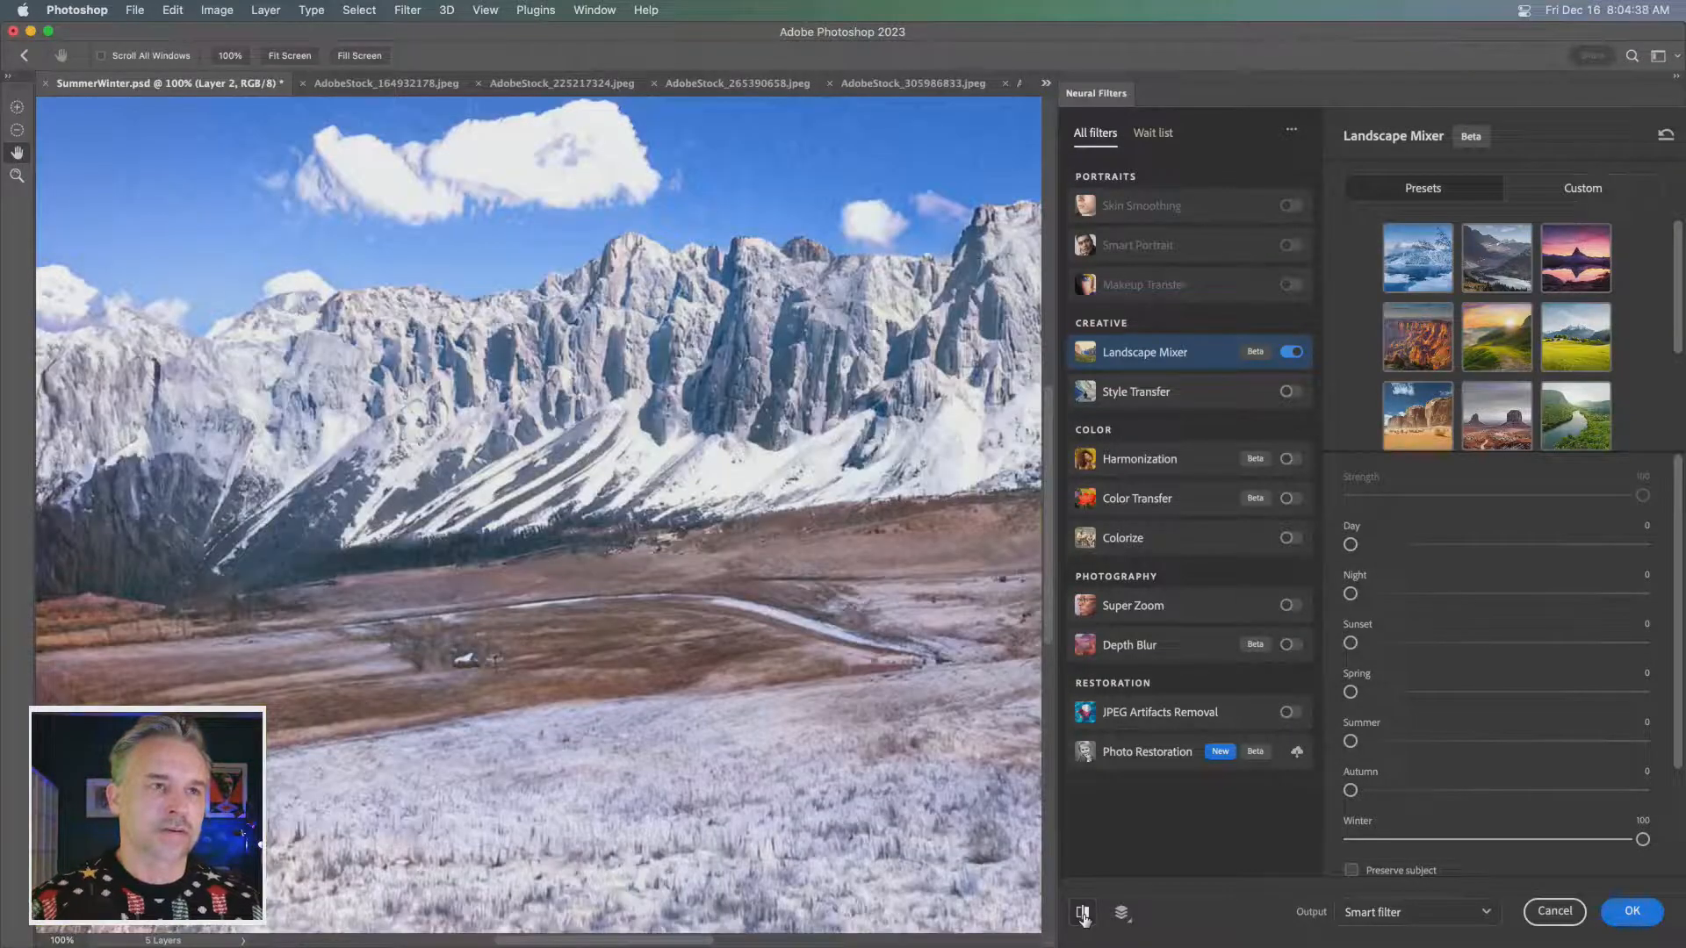
left_click(1084, 915)
left_click(1083, 915)
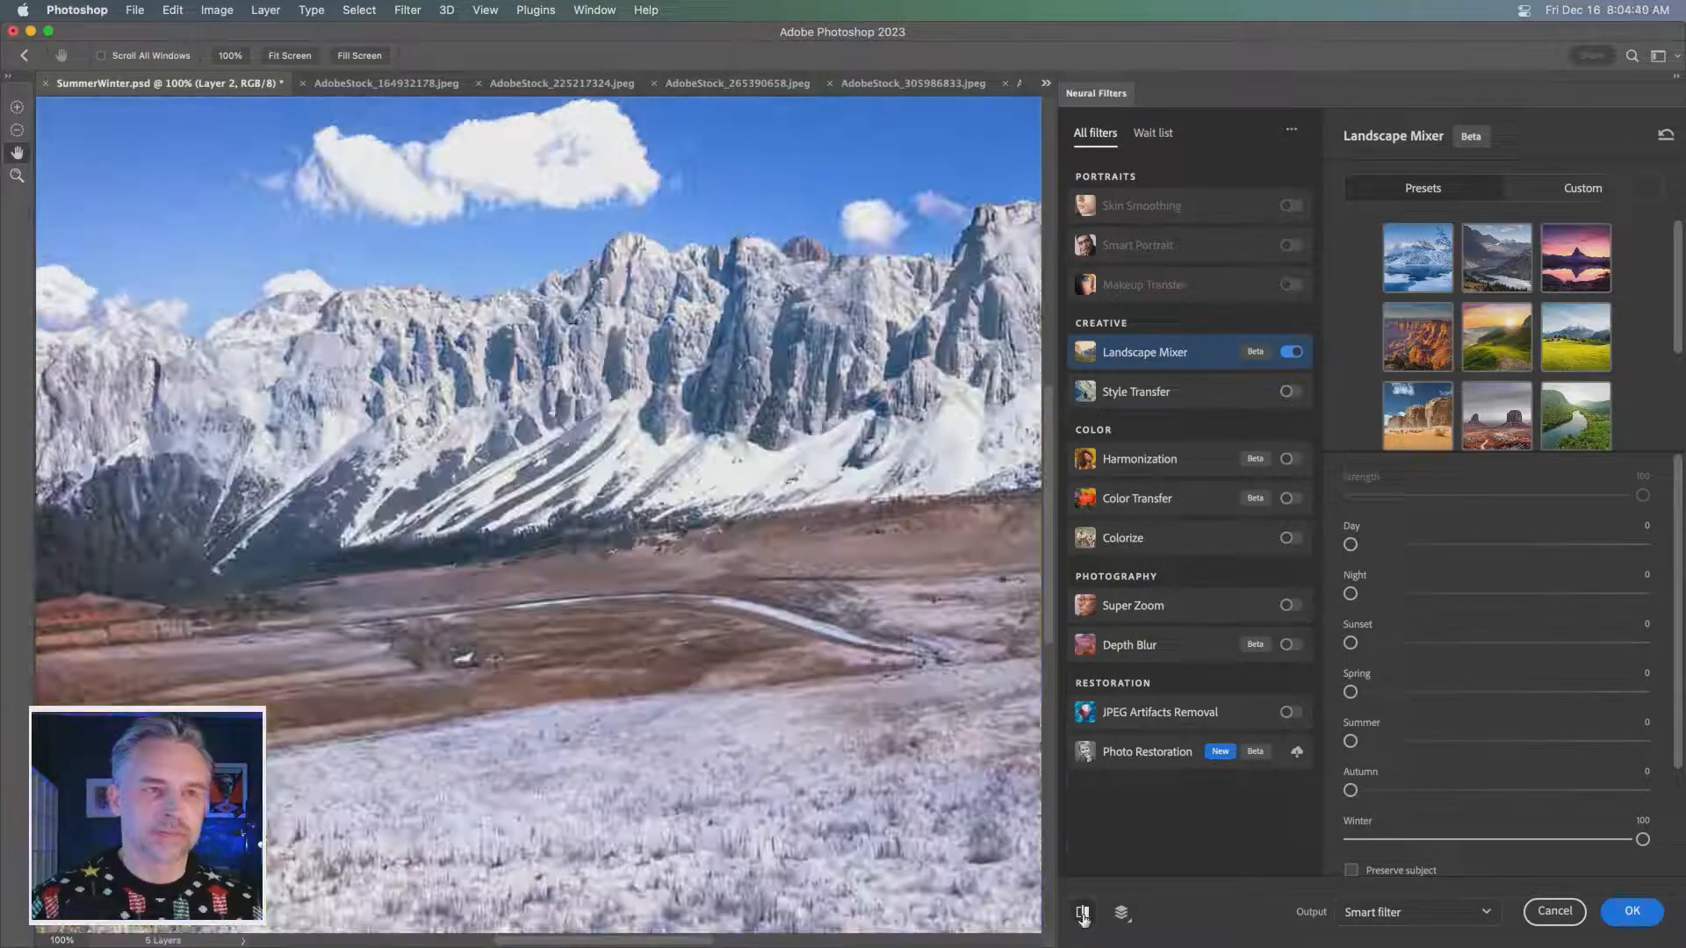
left_click(1084, 915)
left_click(1083, 915)
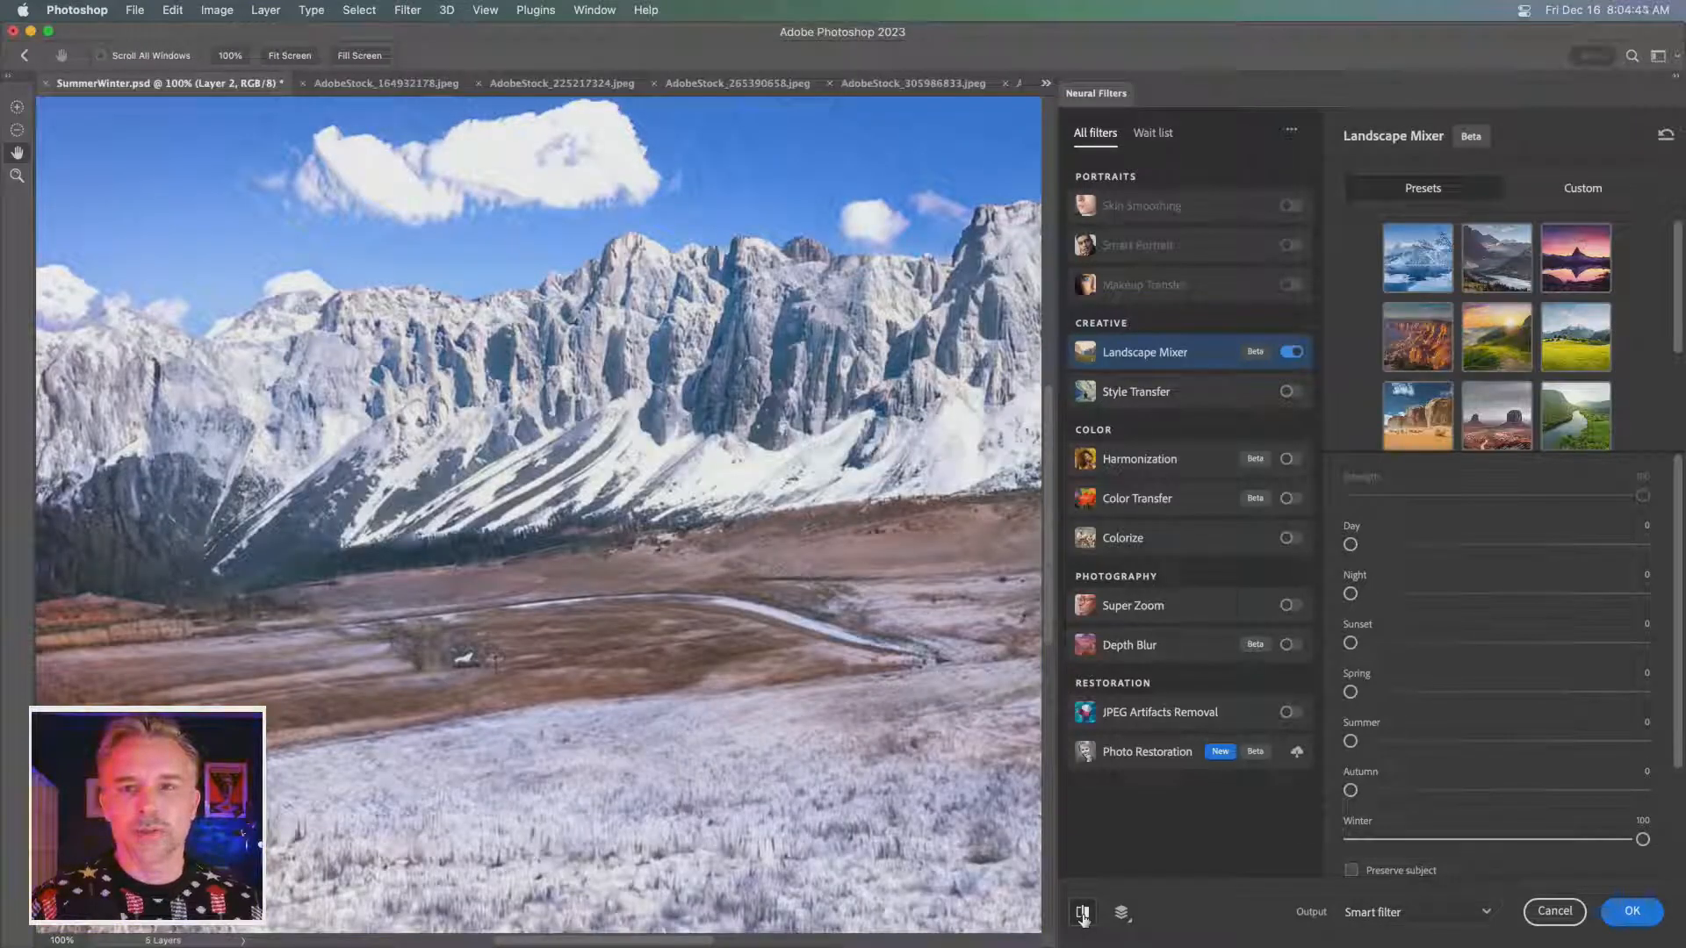
left_click(1084, 915)
left_click(1084, 915)
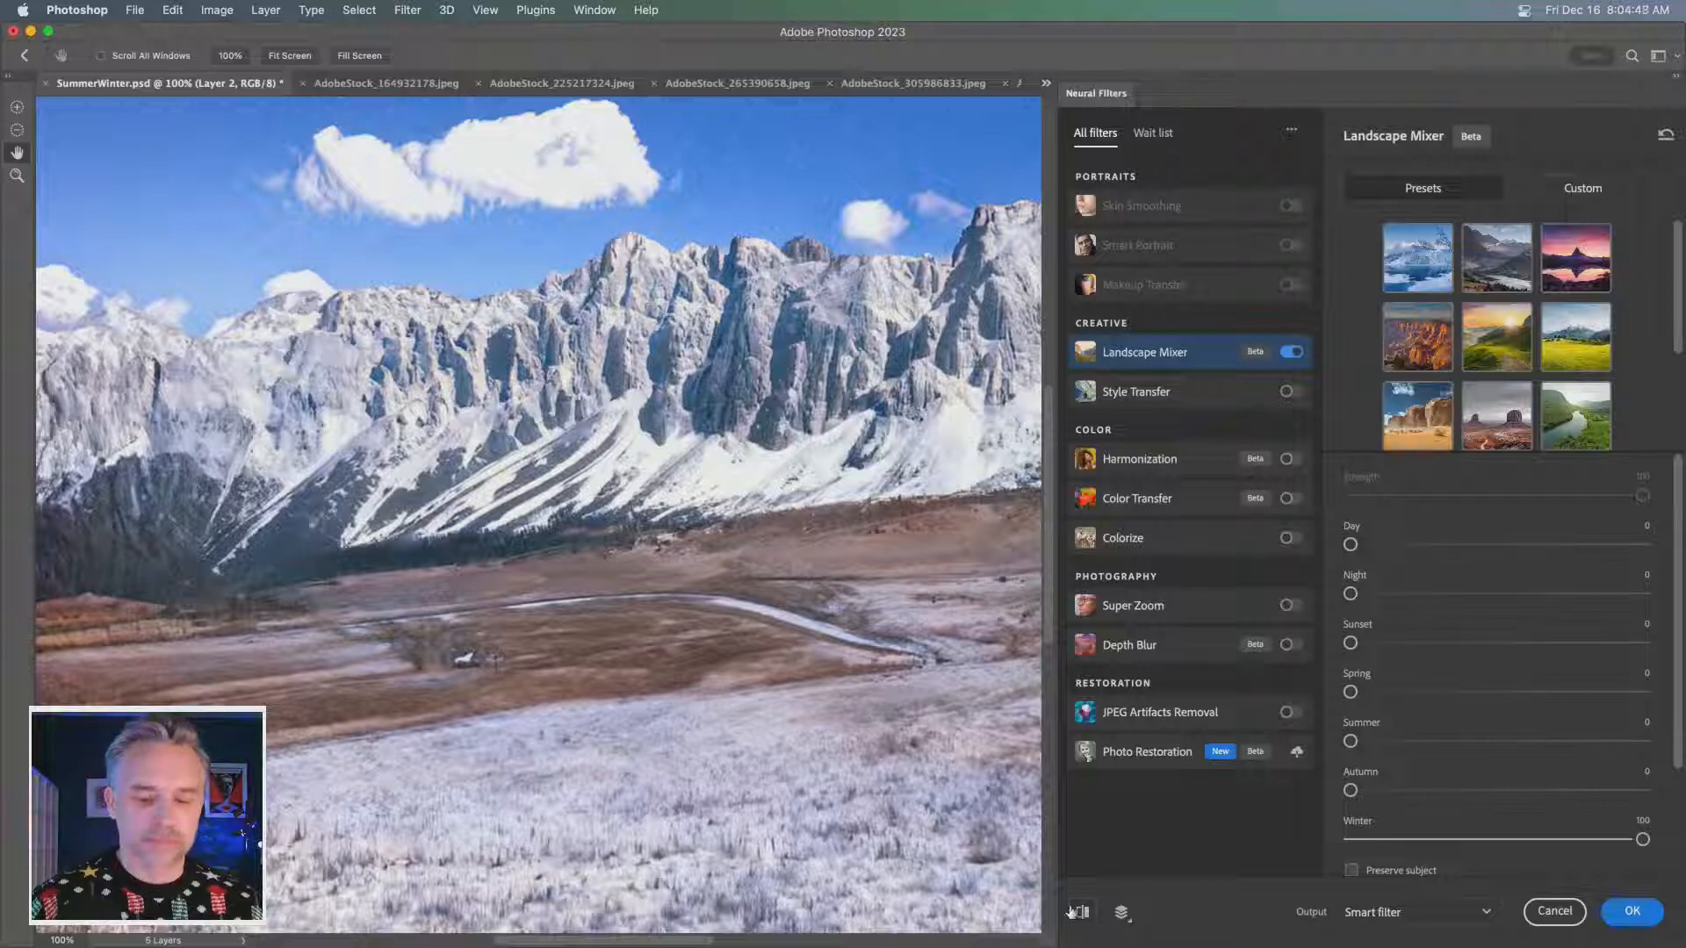
left_click(1083, 915)
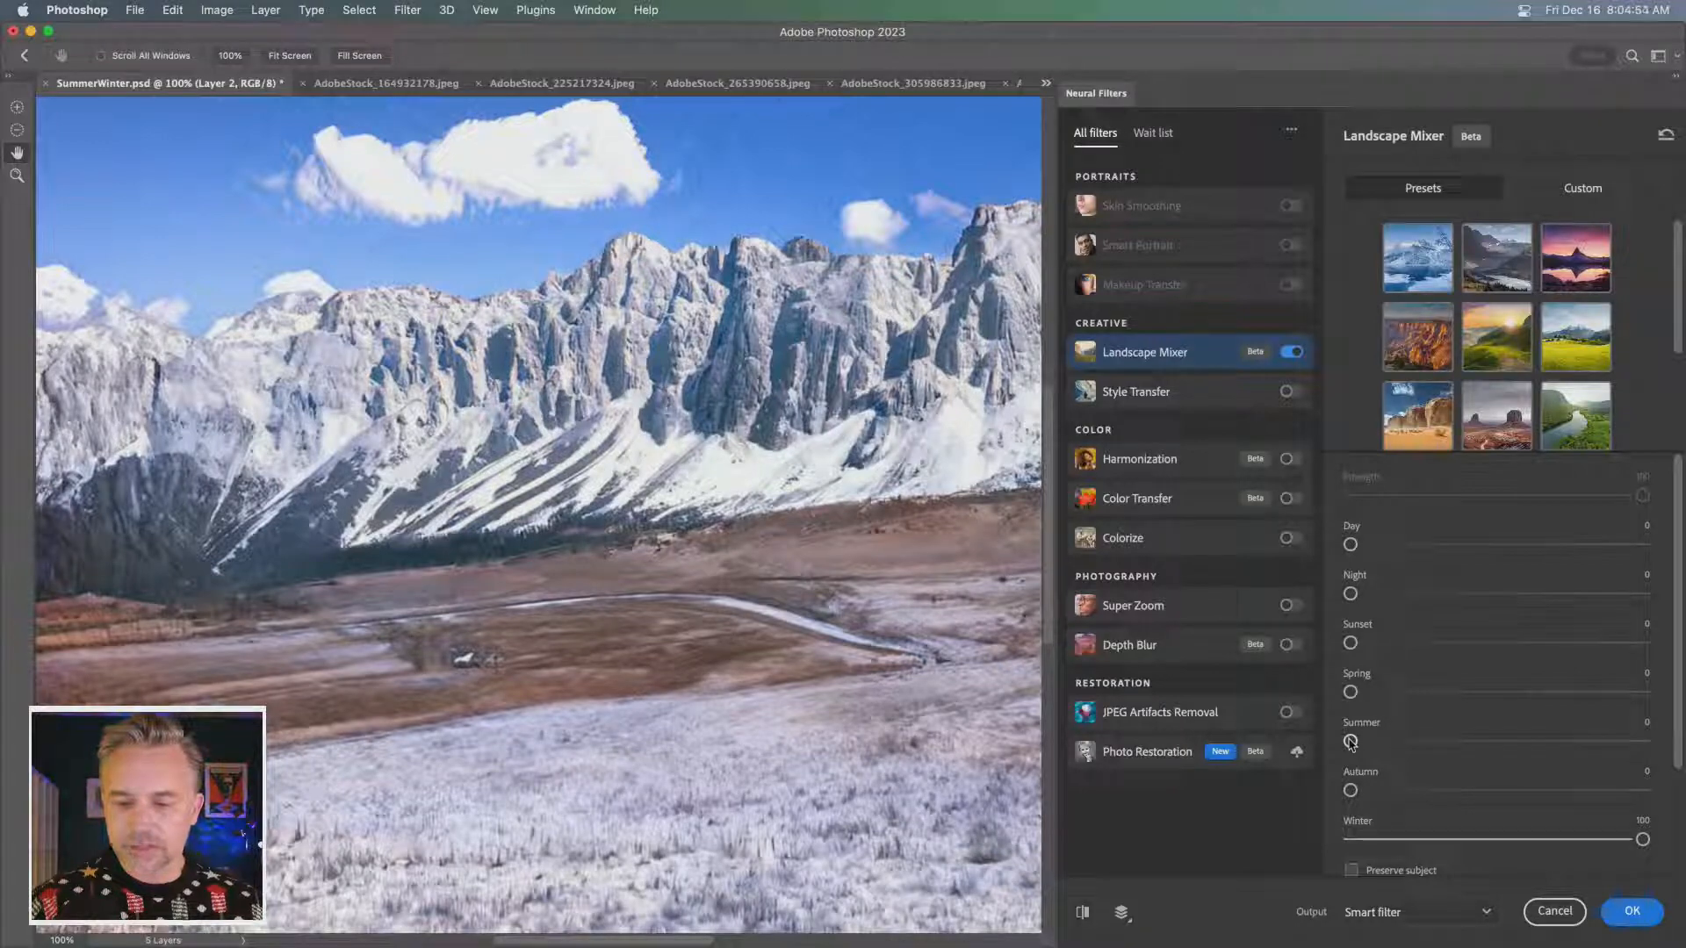
- Try Summer at 100 together with Winter in Landscape Mixer, and return Summer to 0
left_click_drag(1351, 742, 1642, 742)
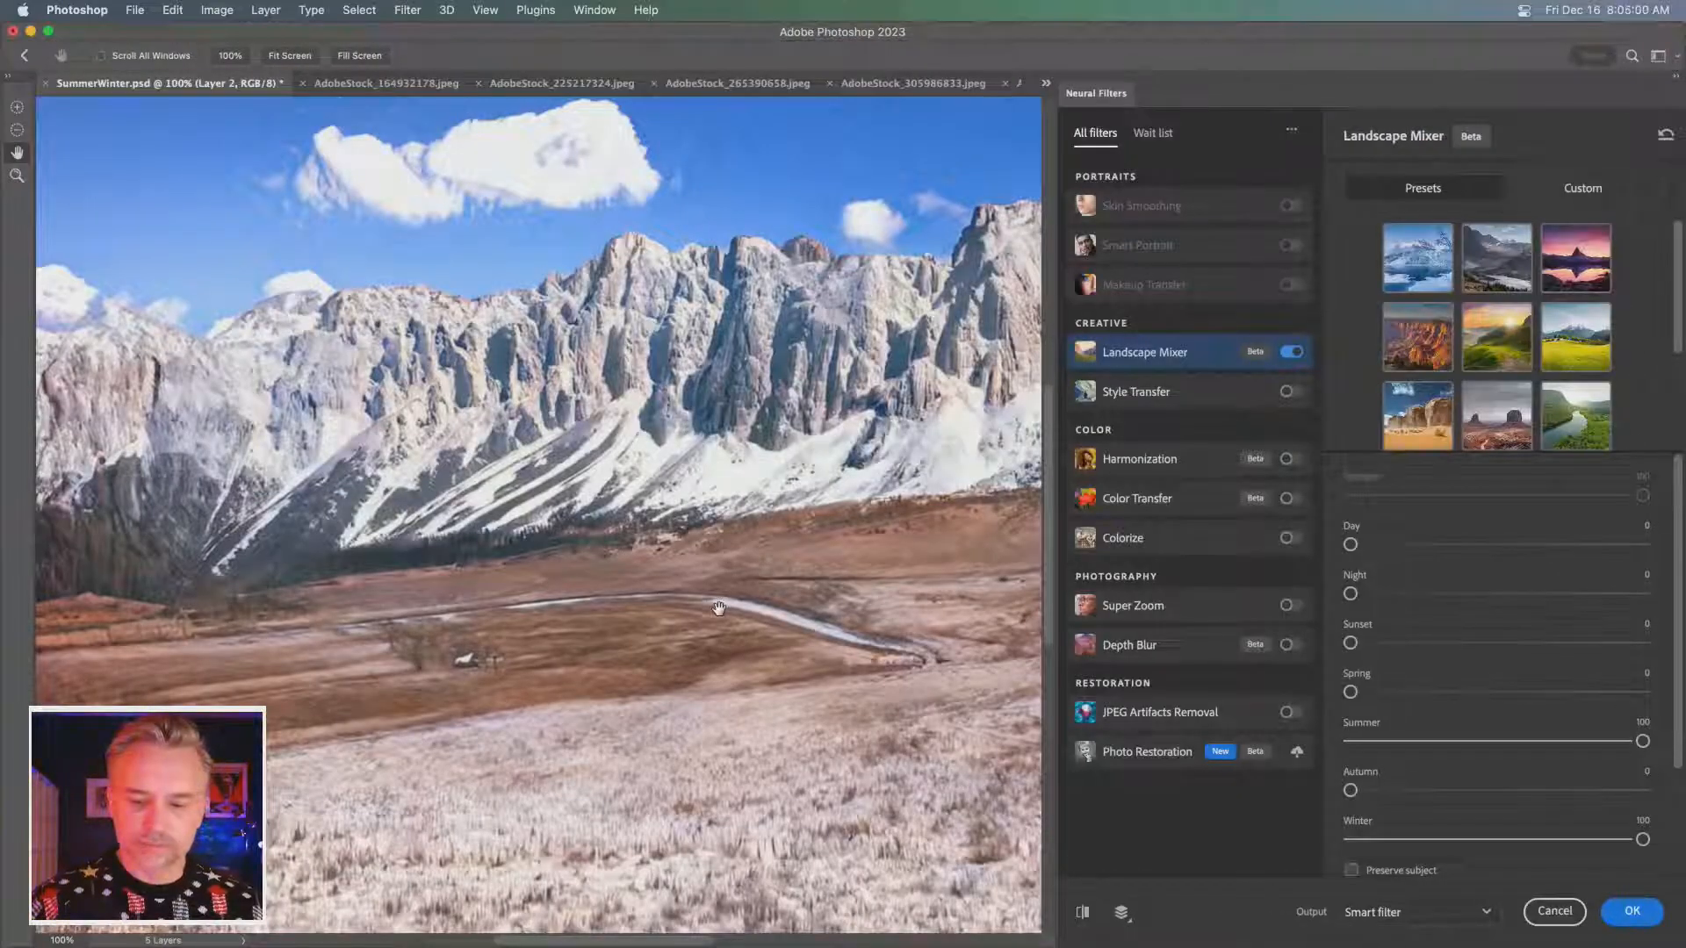
left_click(1358, 742)
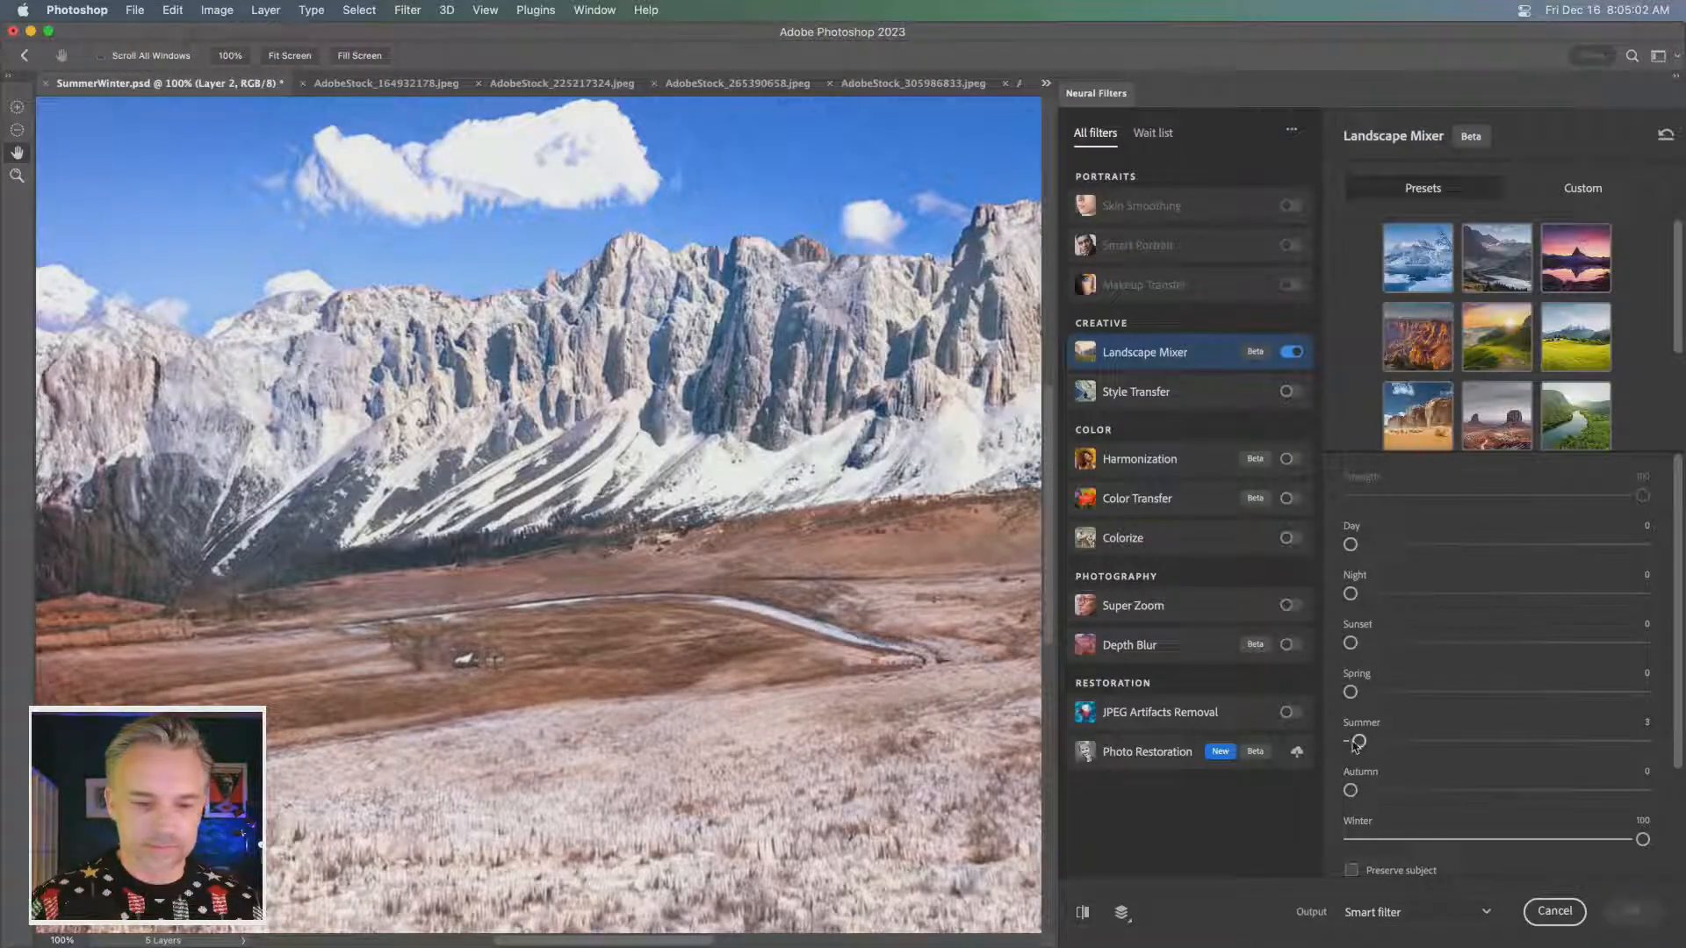
left_click_drag(1358, 742, 1680, 747)
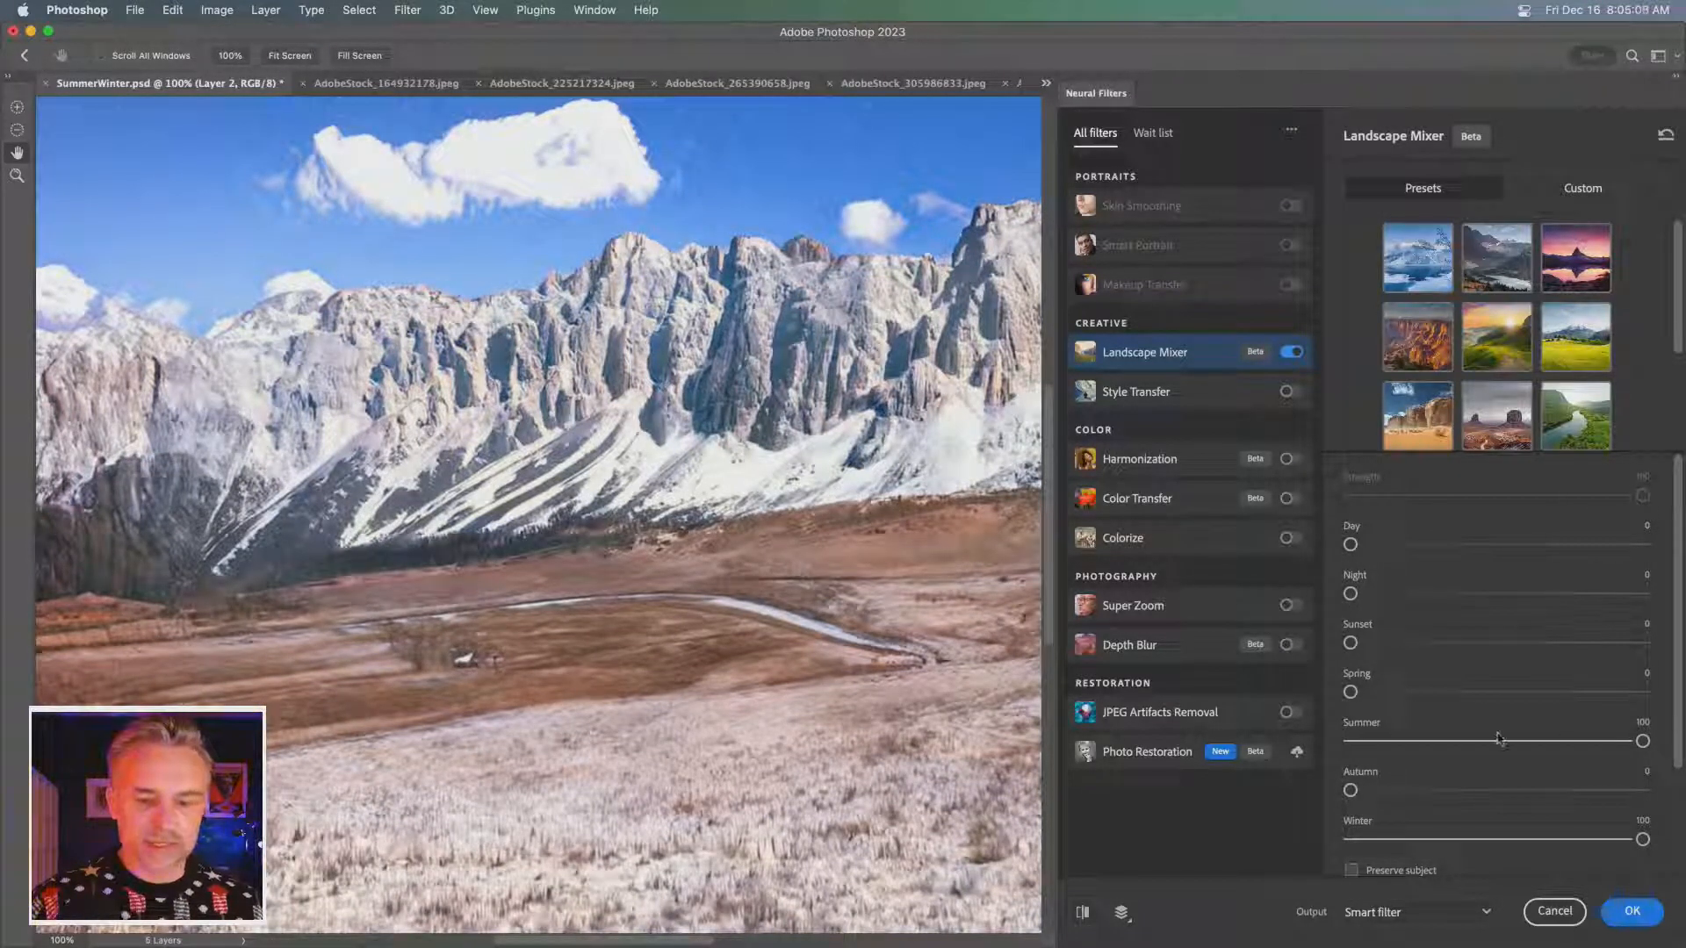
left_click_drag(1534, 747, 1255, 754)
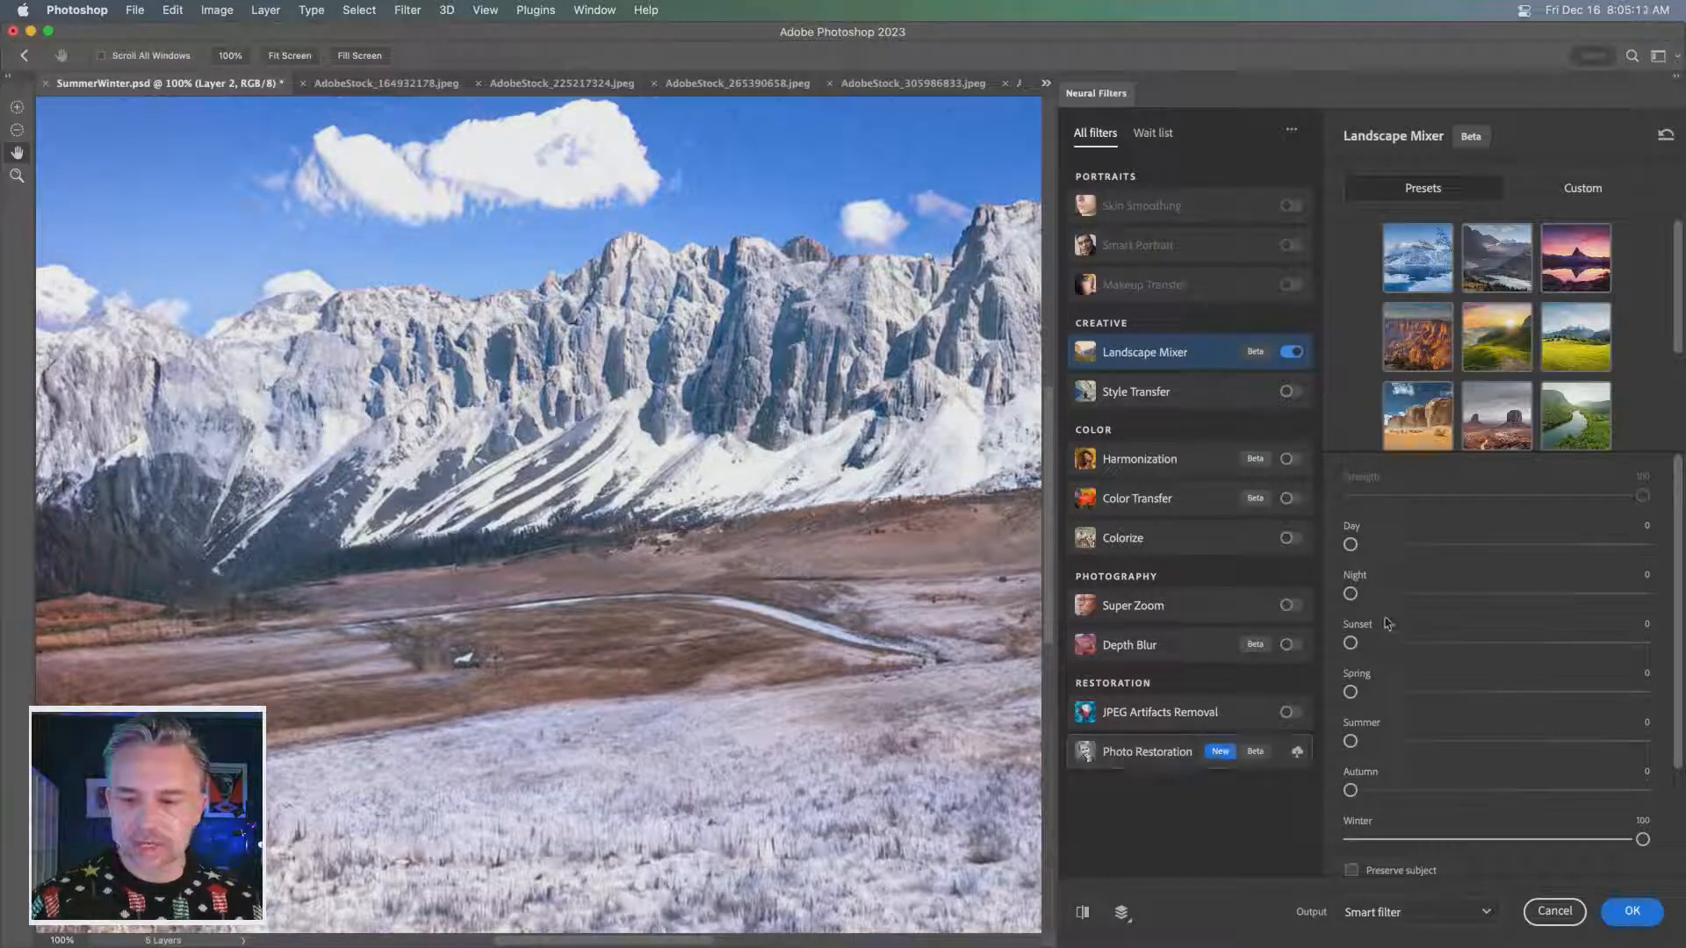
- Try Night at 100 and at 51 in Landscape Mixer, and return it to 0
left_click_drag(1351, 594, 1673, 594)
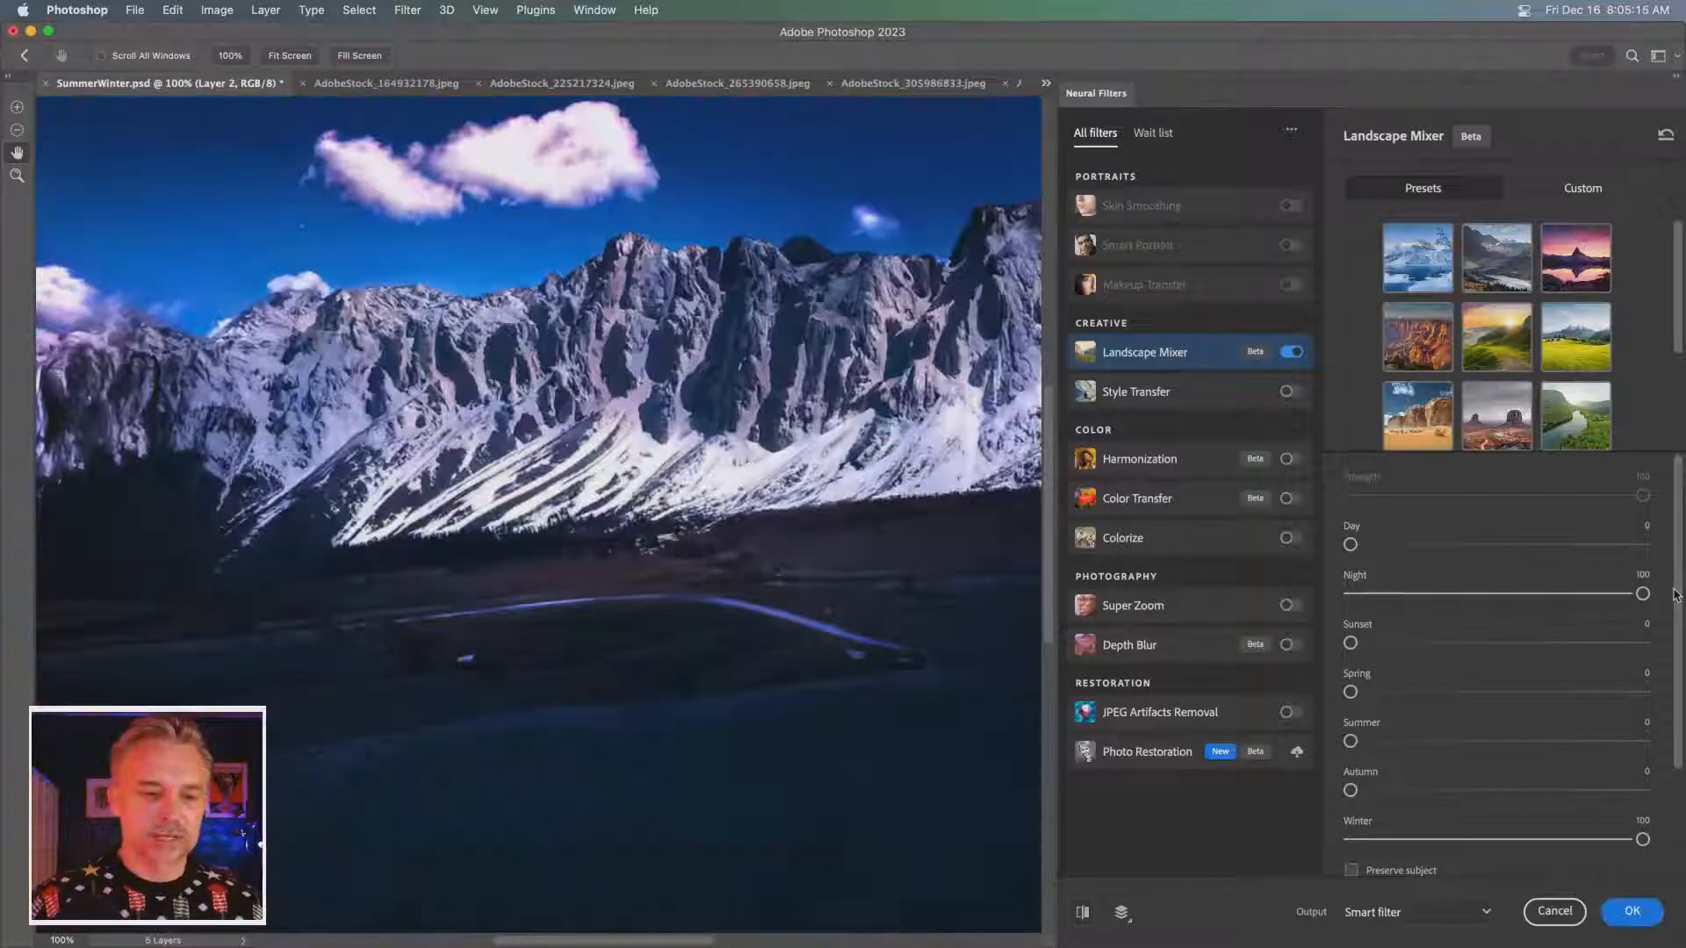
left_click(1500, 594)
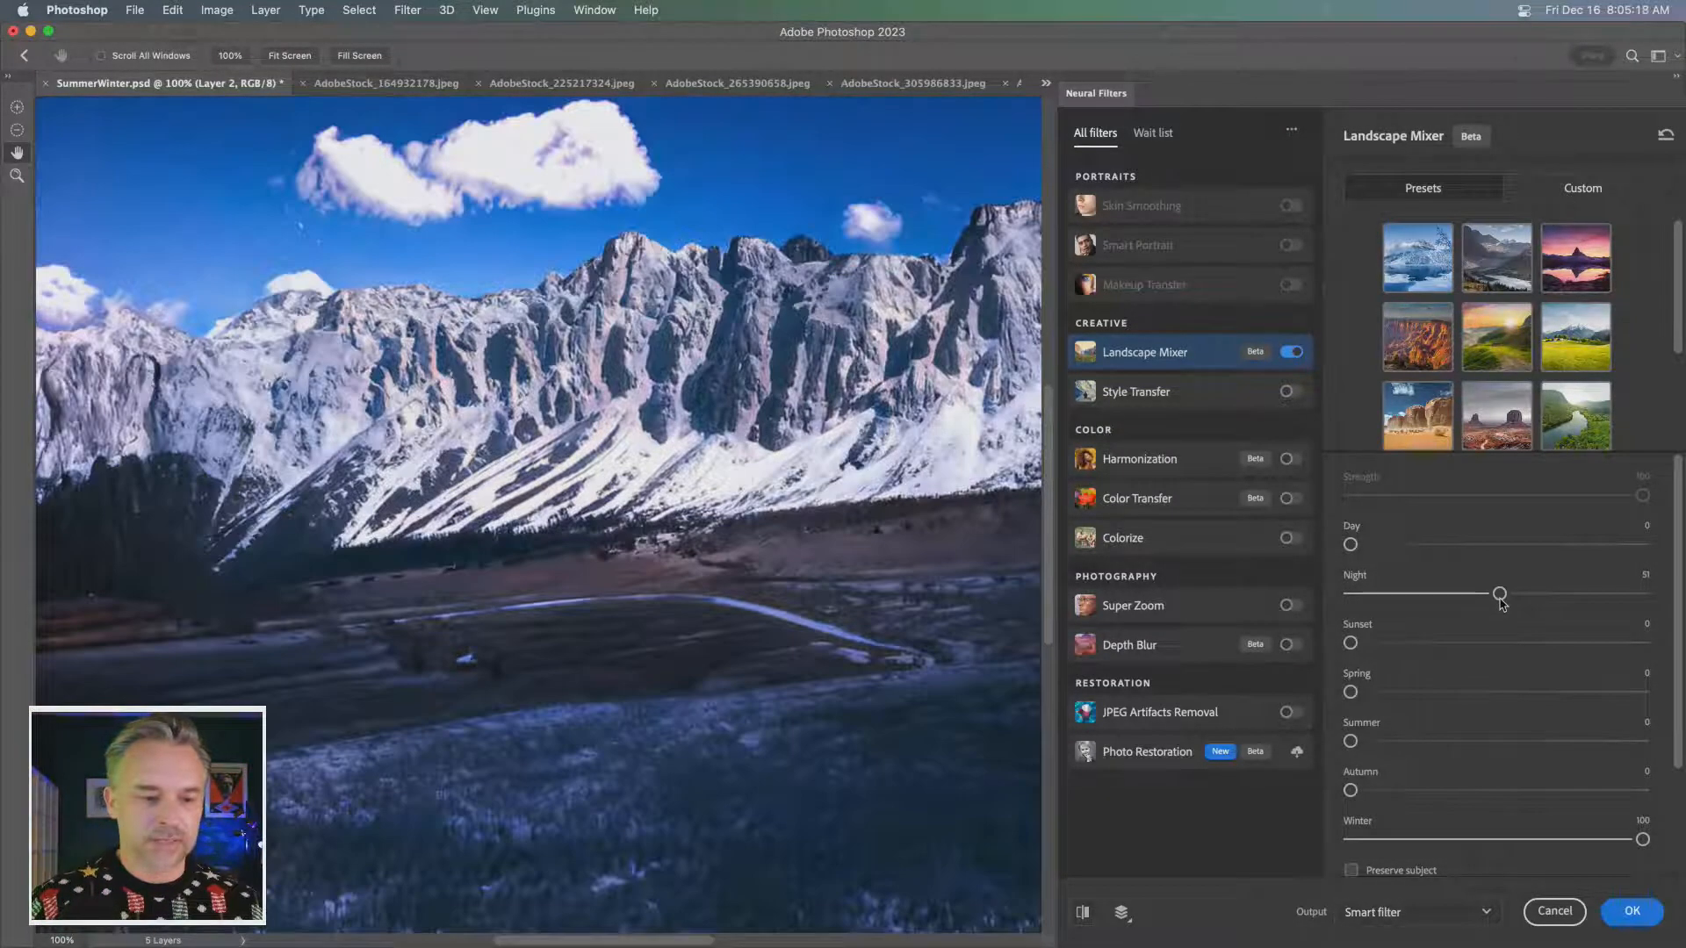
left_click_drag(1500, 595, 1417, 595)
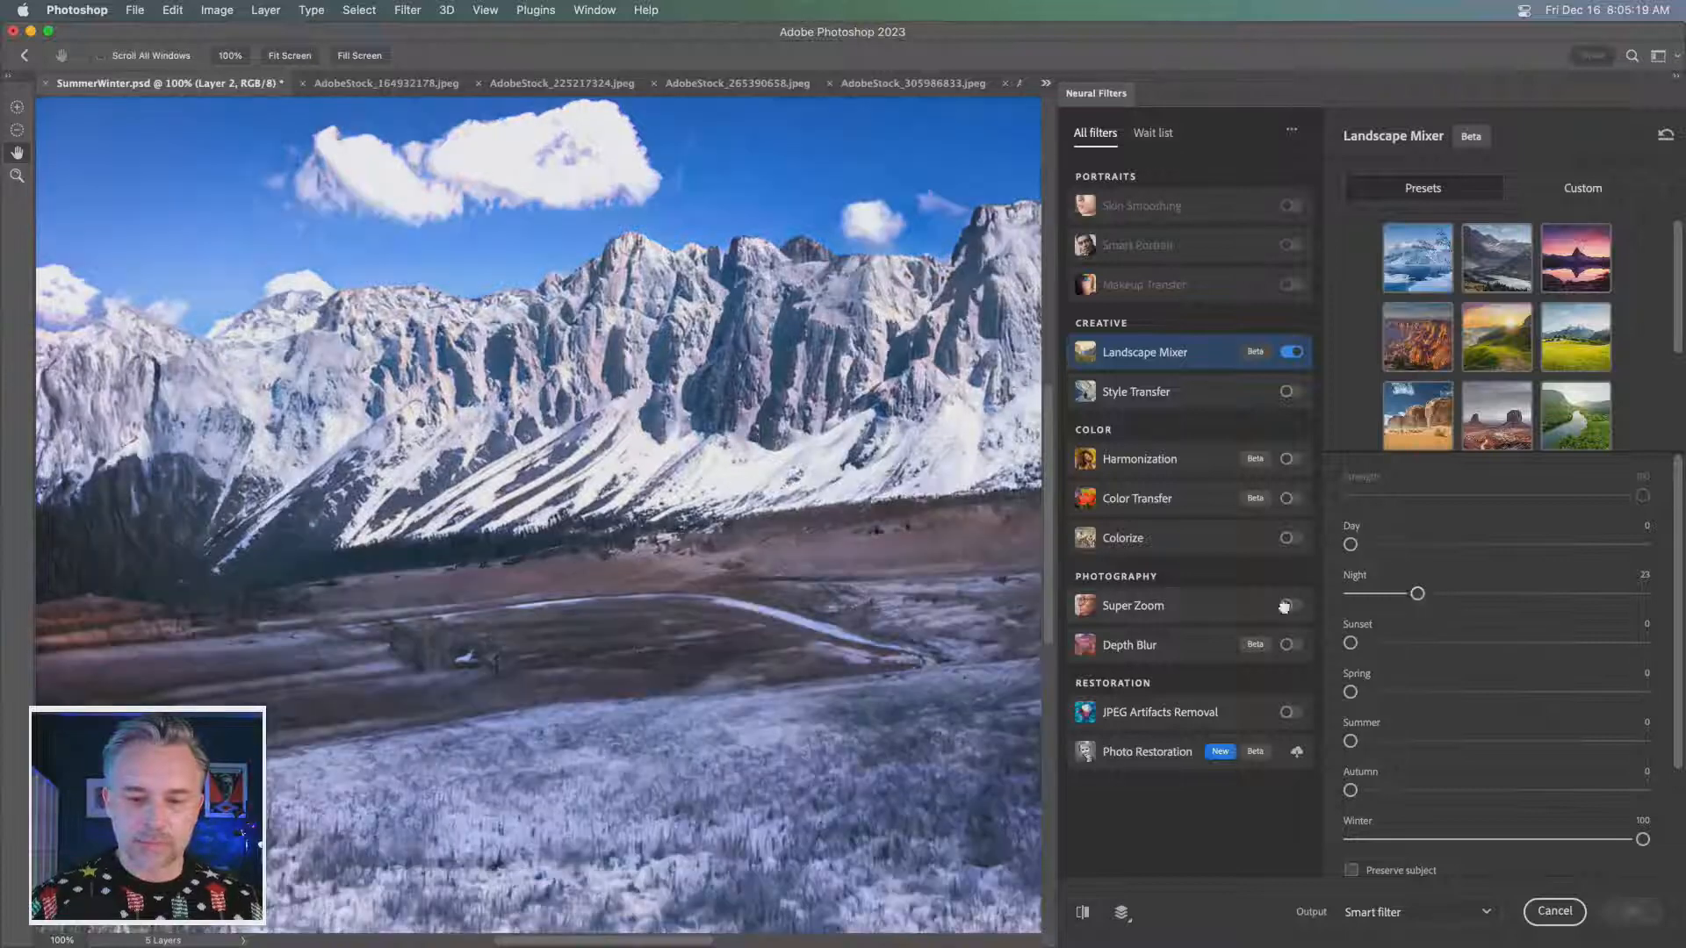
left_click_drag(1285, 608, 1261, 608)
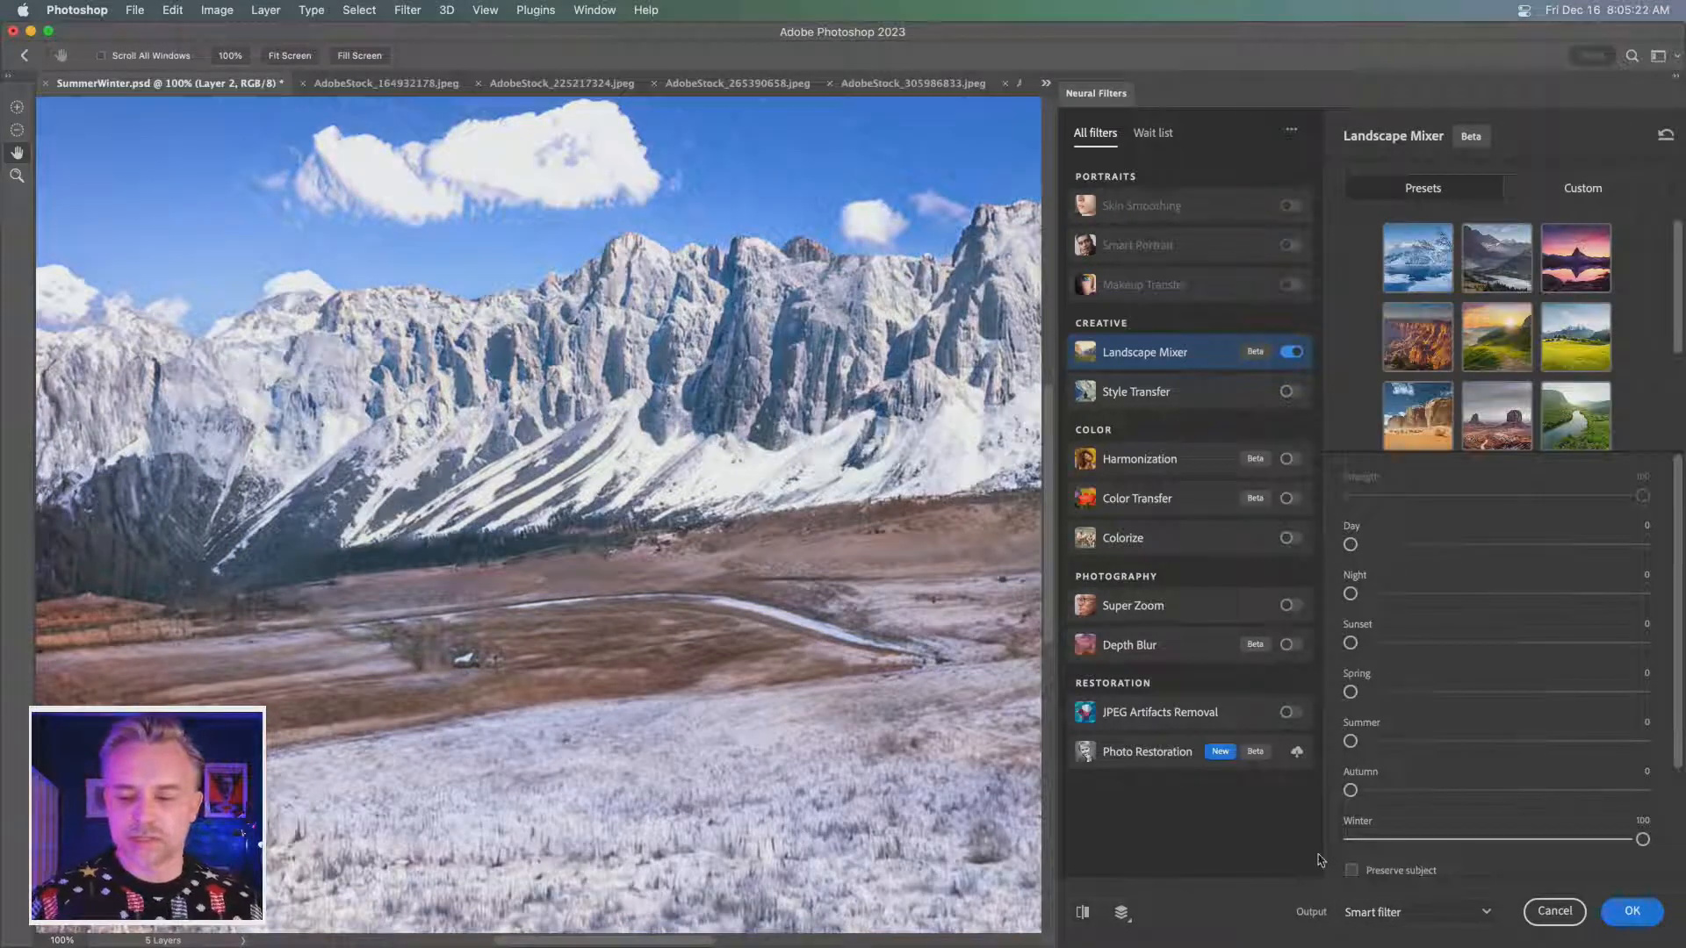
- Apply Landscape Mixer with Winter at 100 to the landscape layer as a smart filter
scroll(1472, 861, "down", 3)
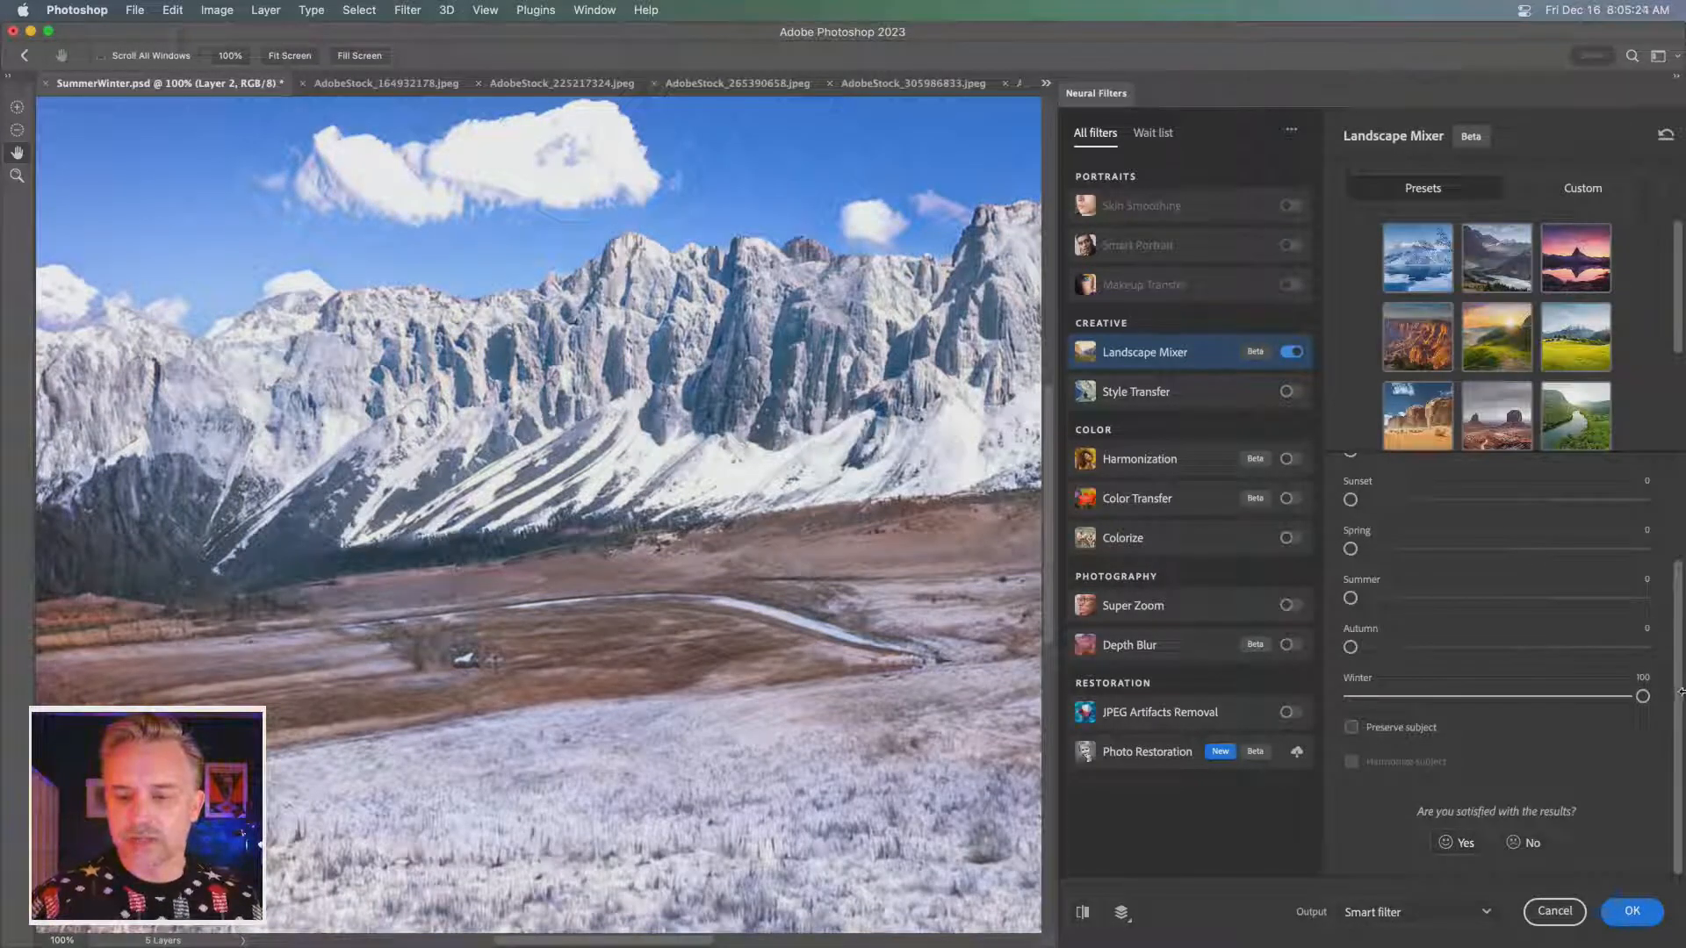
scroll(1681, 692, "up", 2)
scroll(1660, 698, "down", 2)
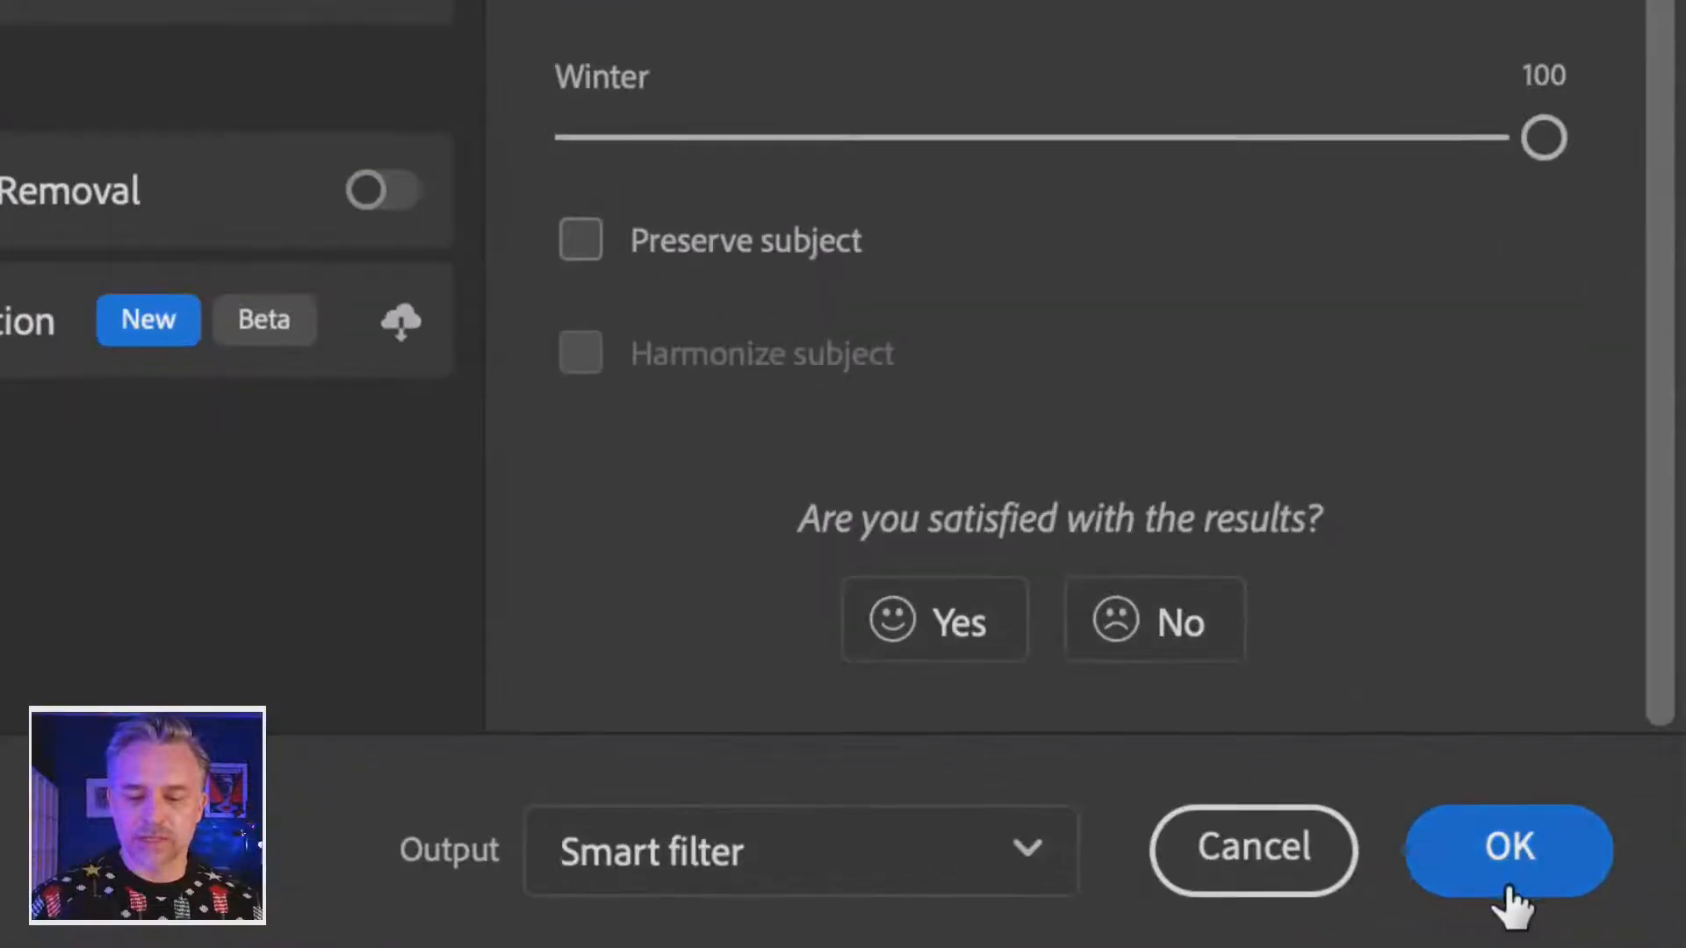
left_click(1630, 918)
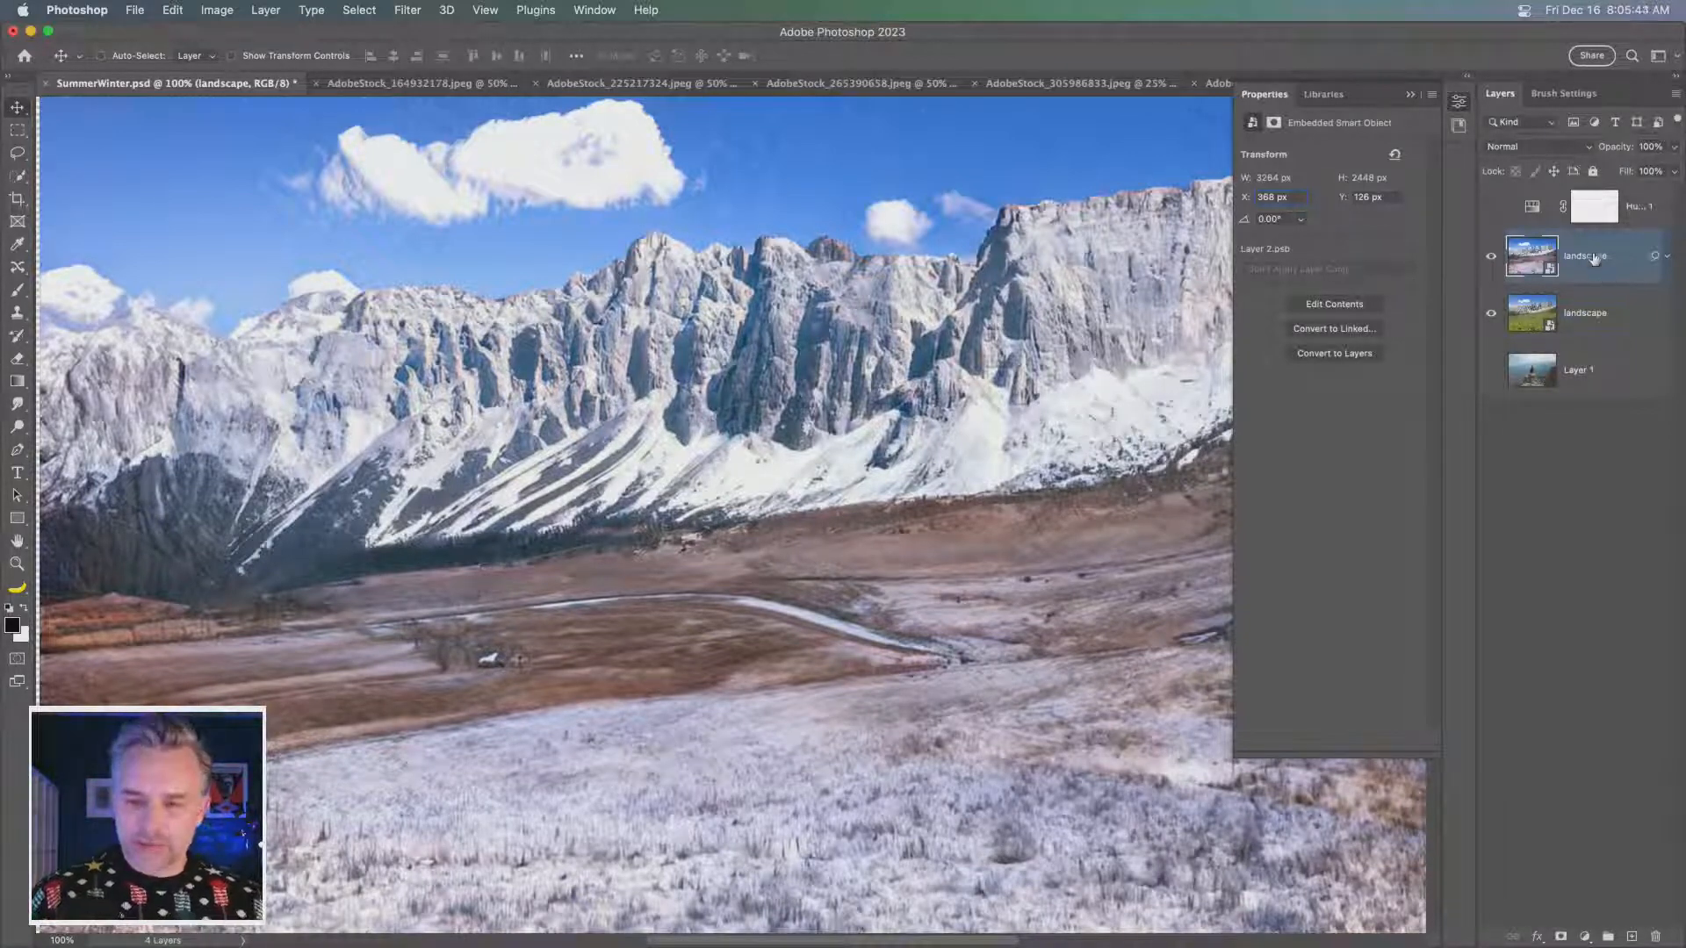
- Duplicate the filtered landscape layer and reopen the copy's Neural Filters smart filter for editing
left_click_drag(1594, 260, 1630, 942)
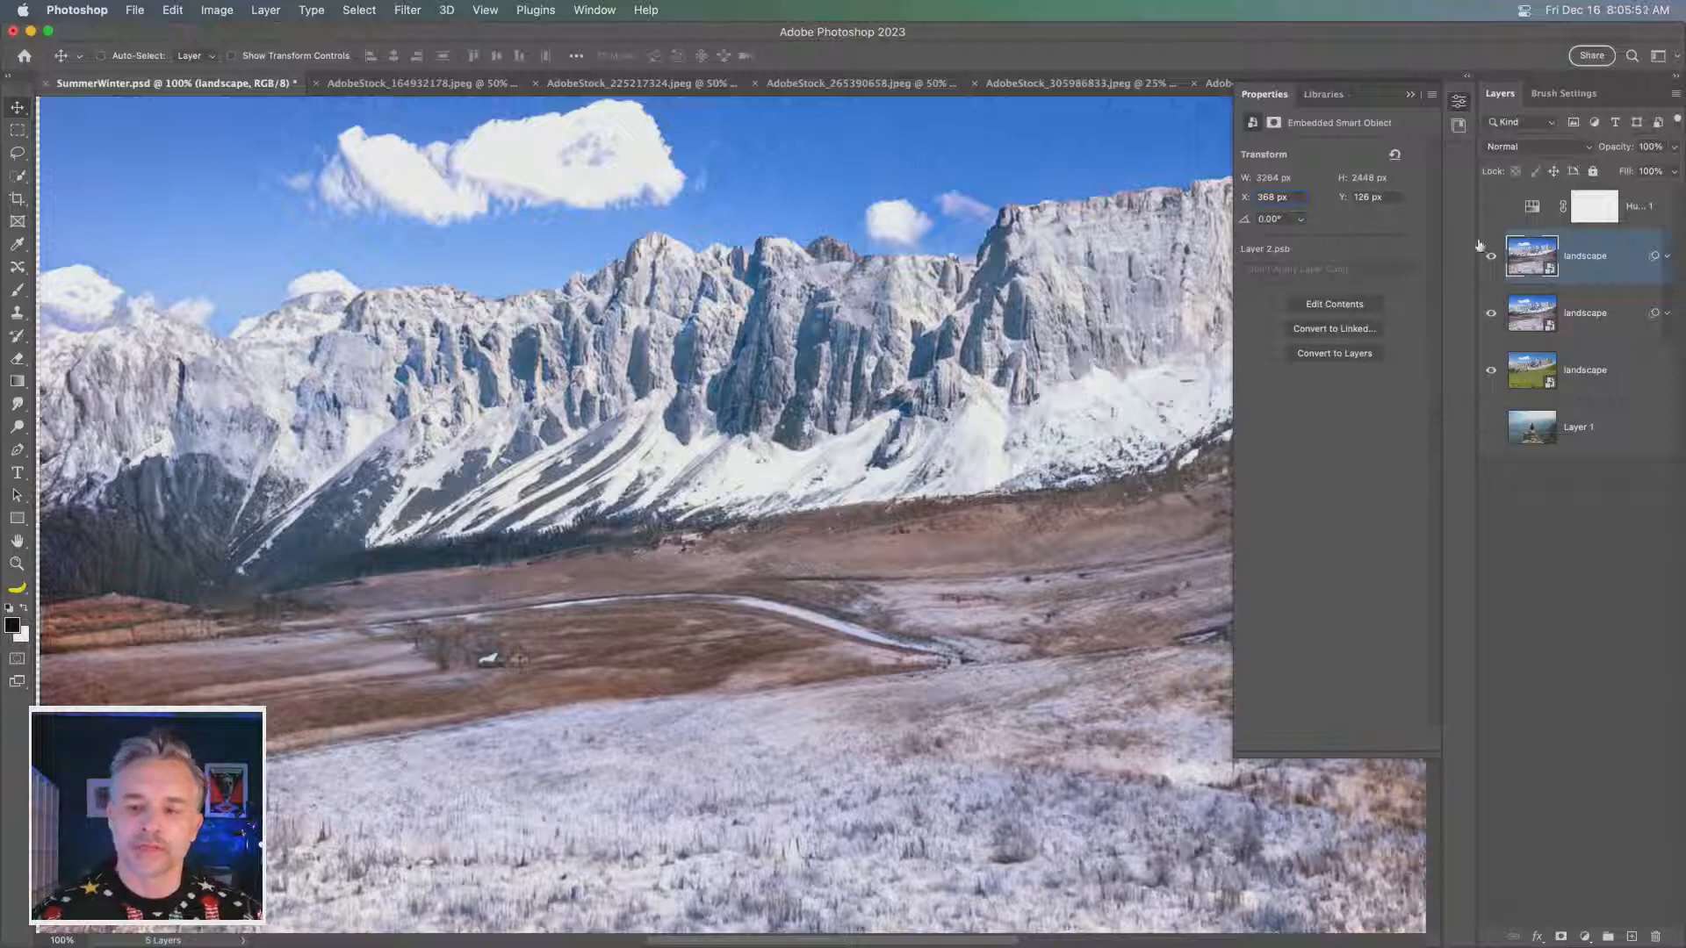
left_click_drag(1470, 228, 1452, 228)
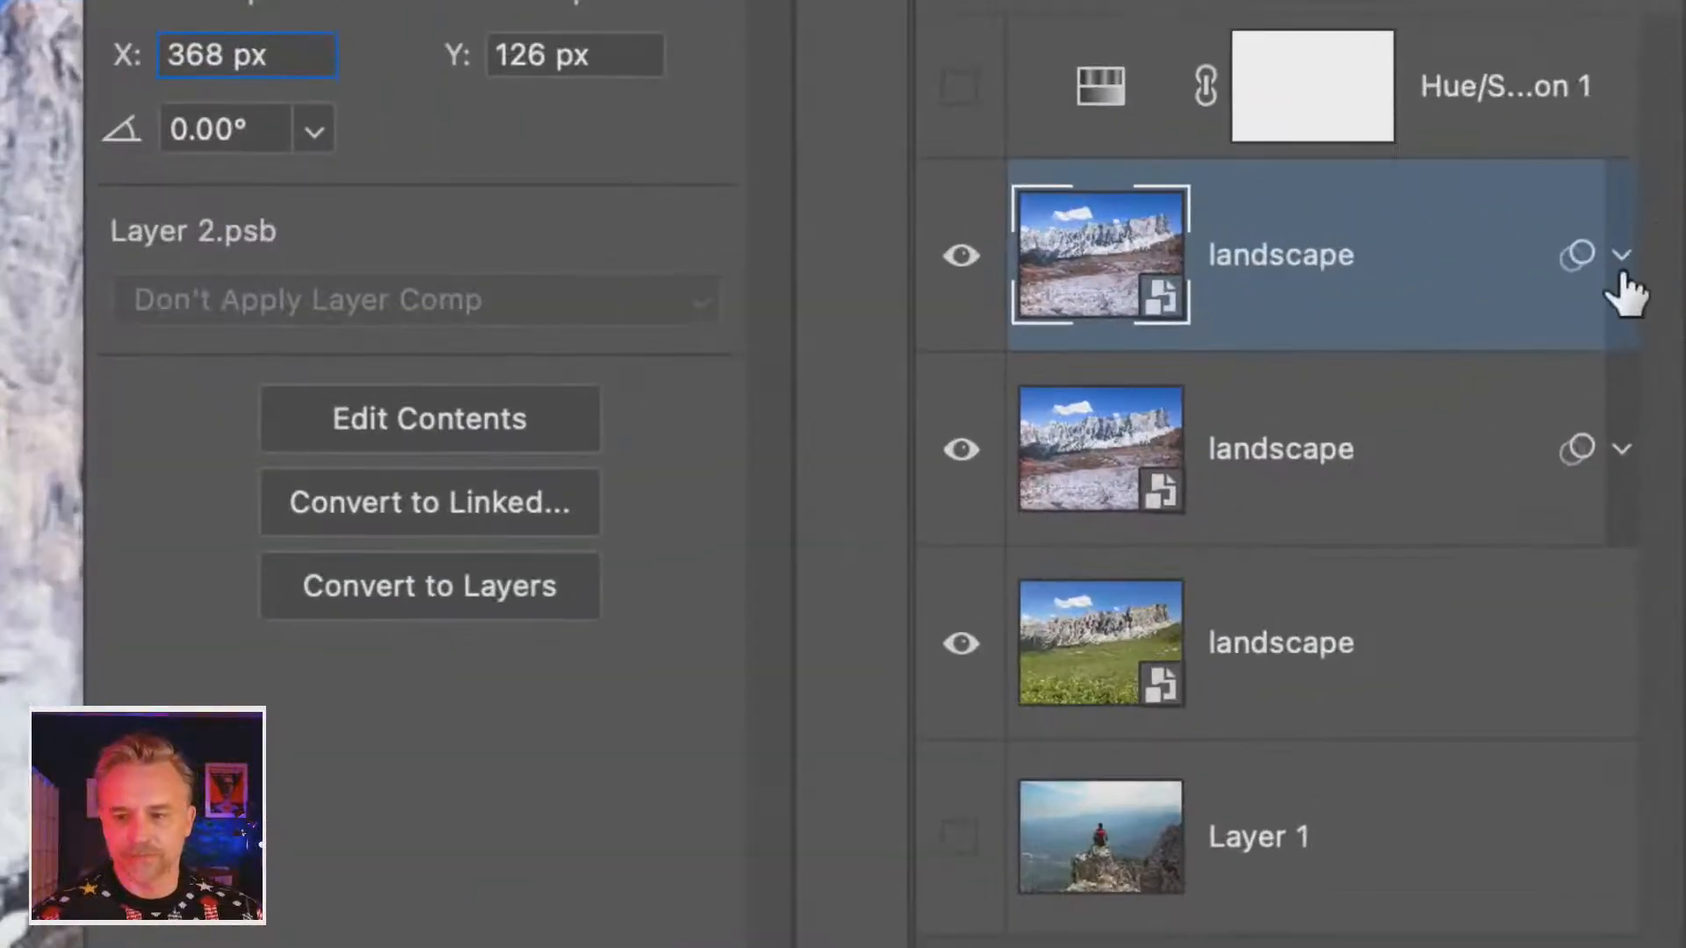
left_click(1667, 257)
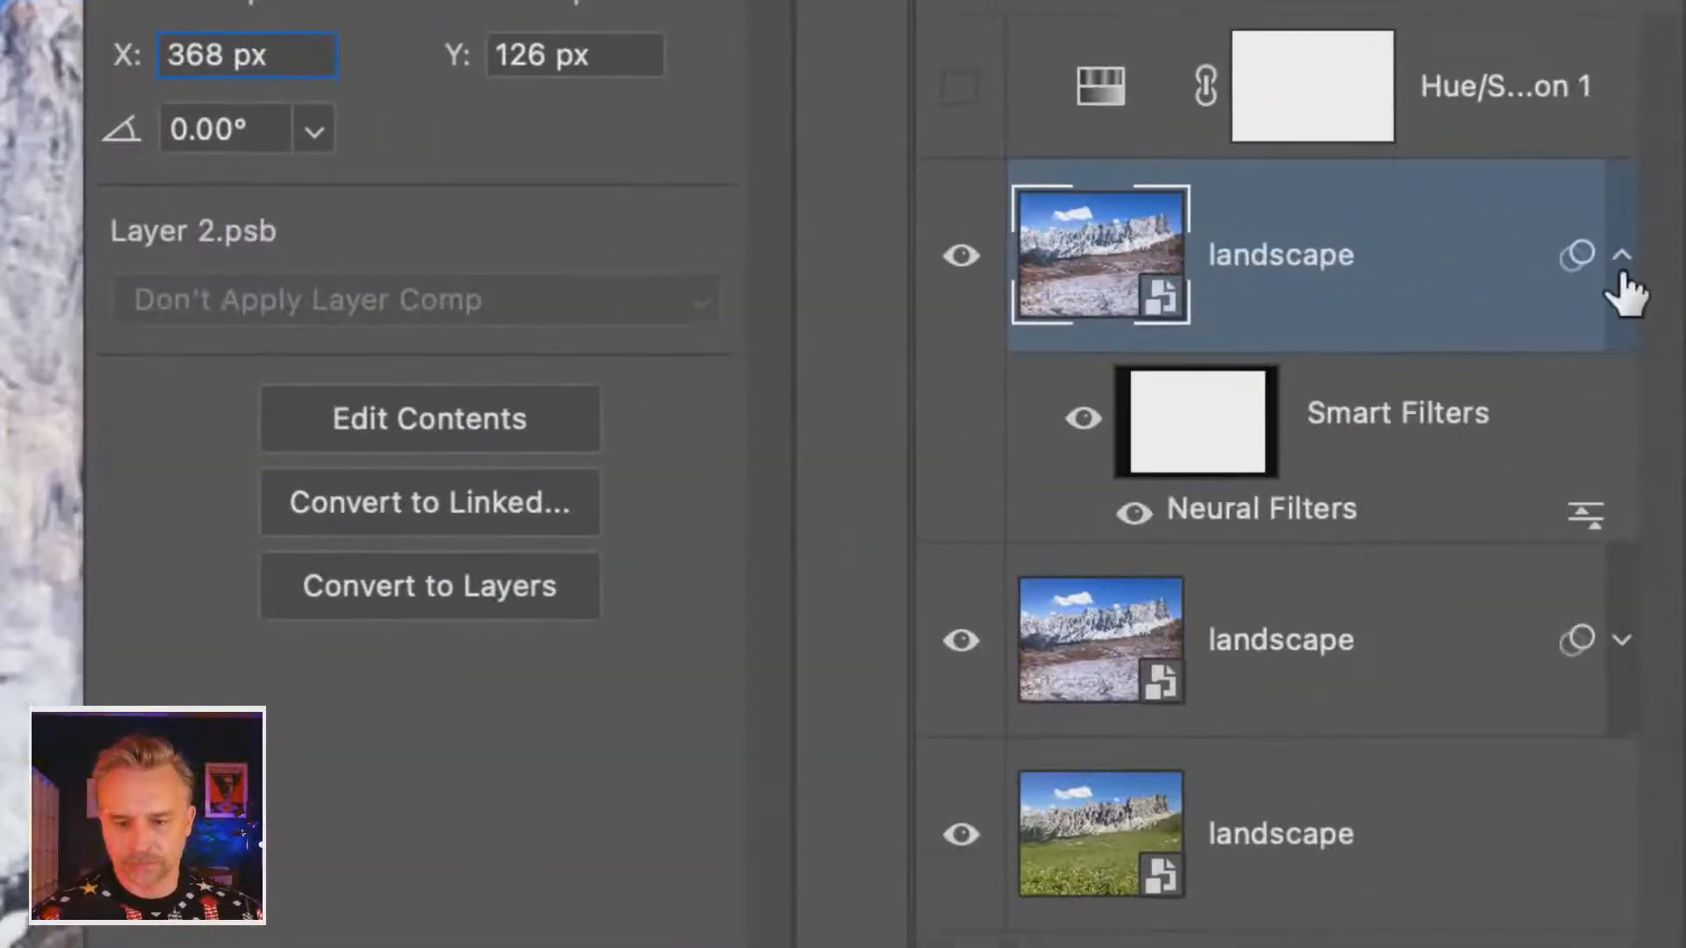
double_click(1222, 520)
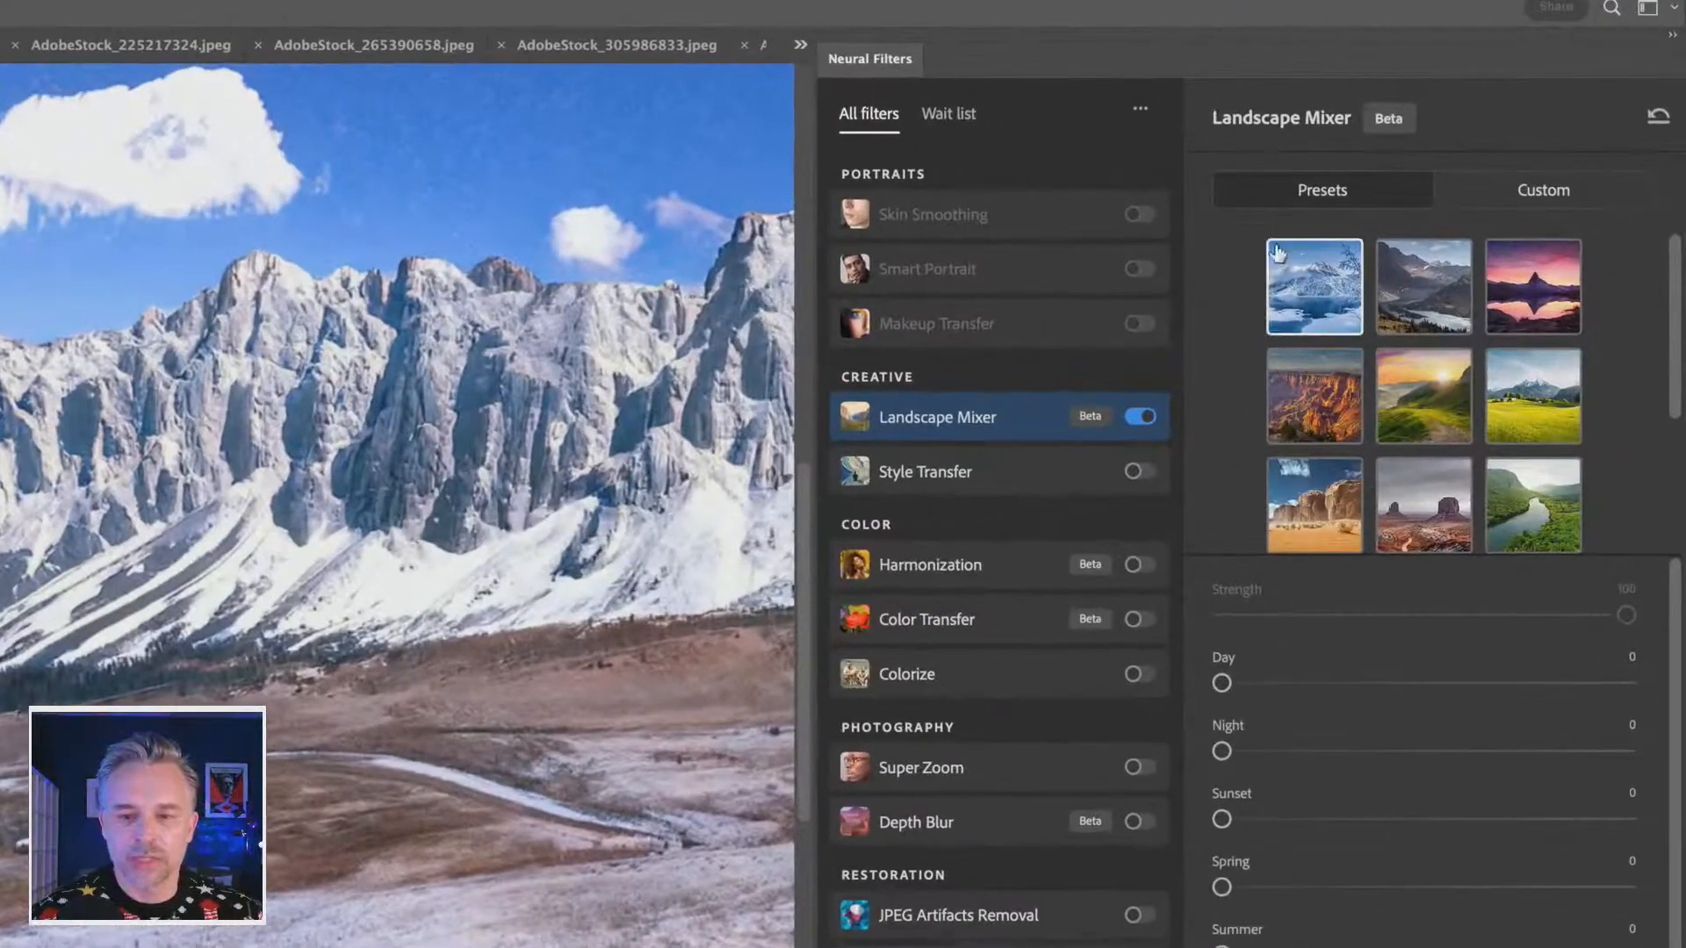
- Compare the icy mountain lake preset with the blue snowy peak preset, and apply the icy lake one to the landscape copy
left_click(1425, 256)
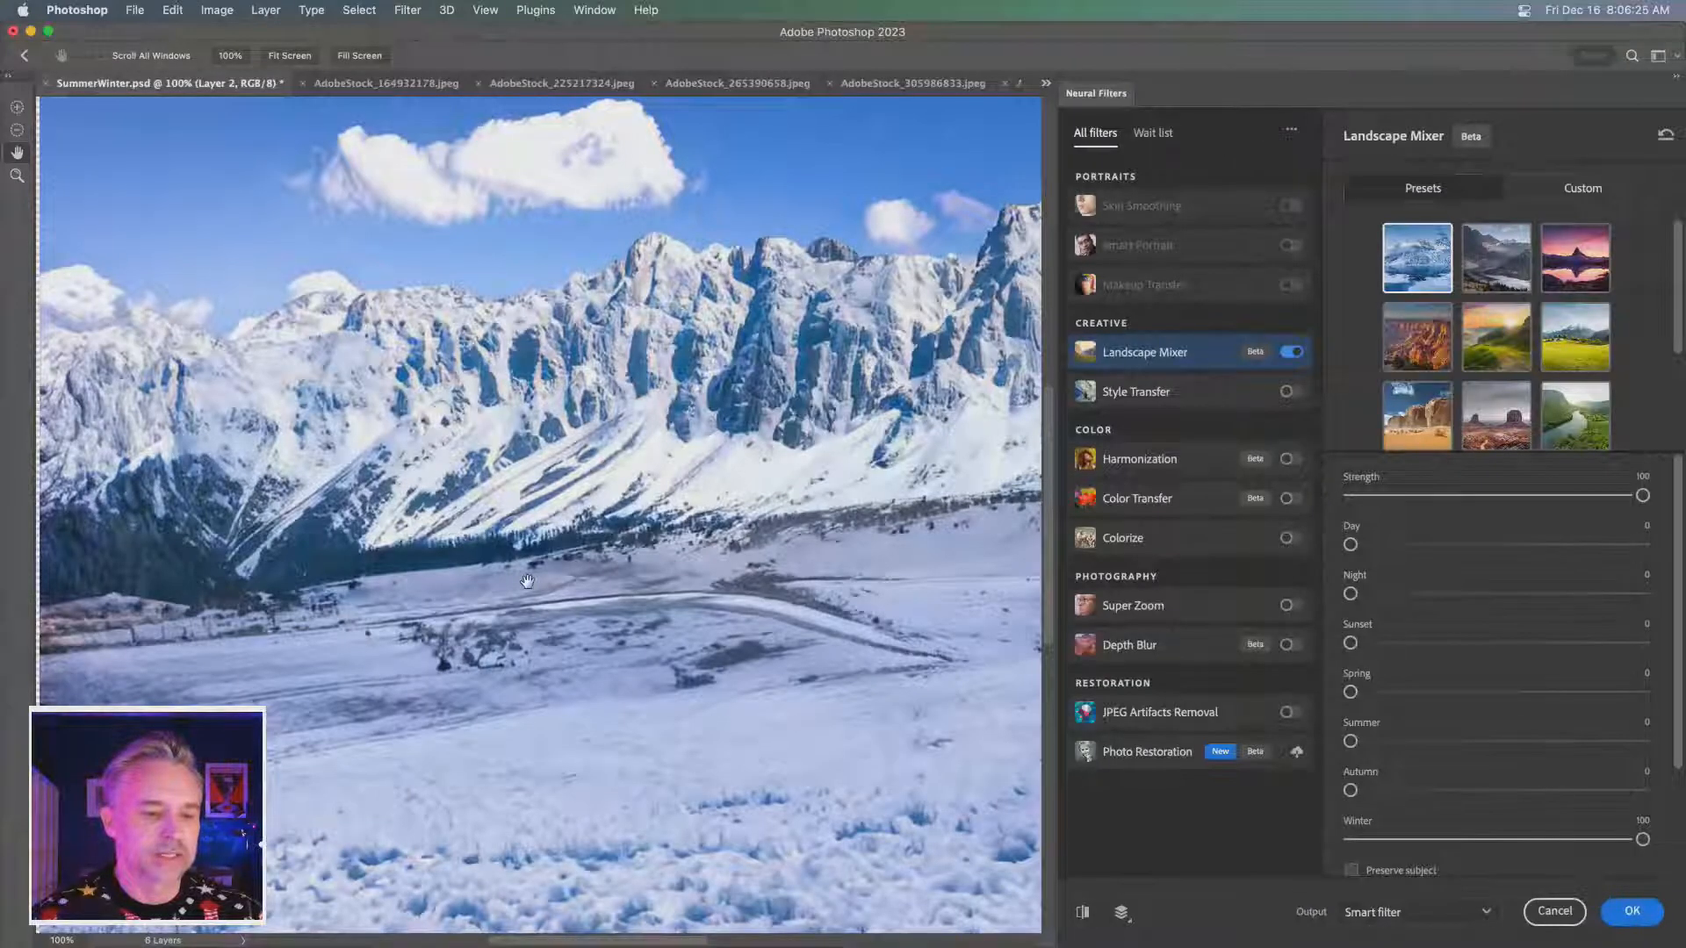
scroll(1391, 413, "down", 3)
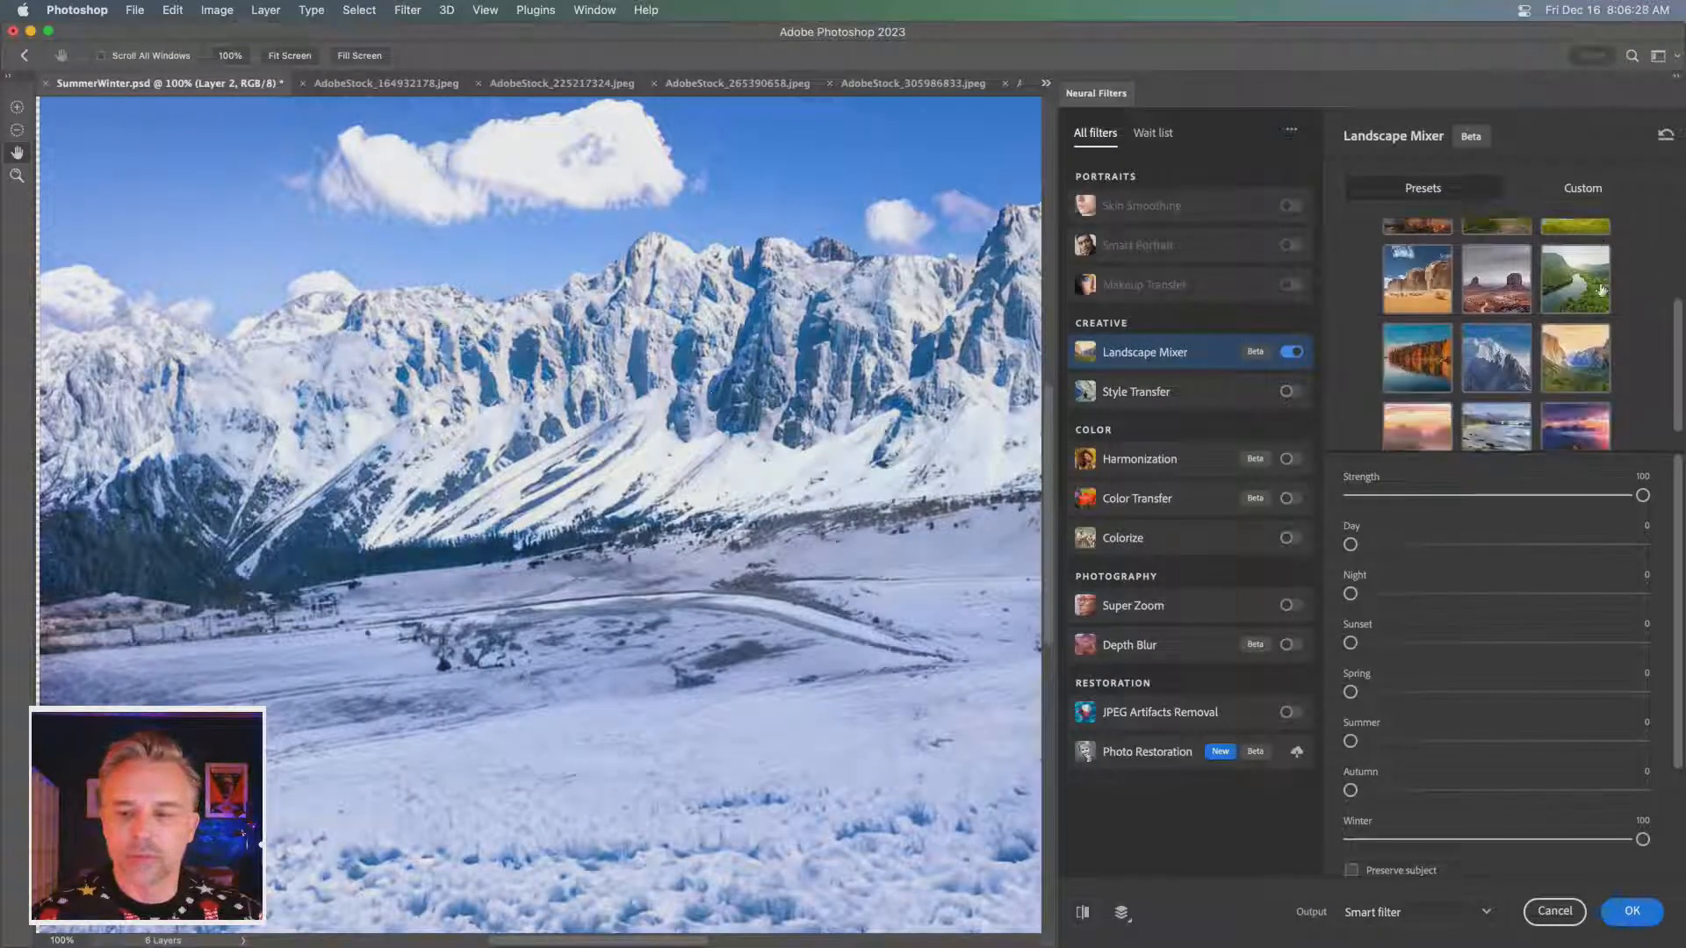
left_click(1497, 330)
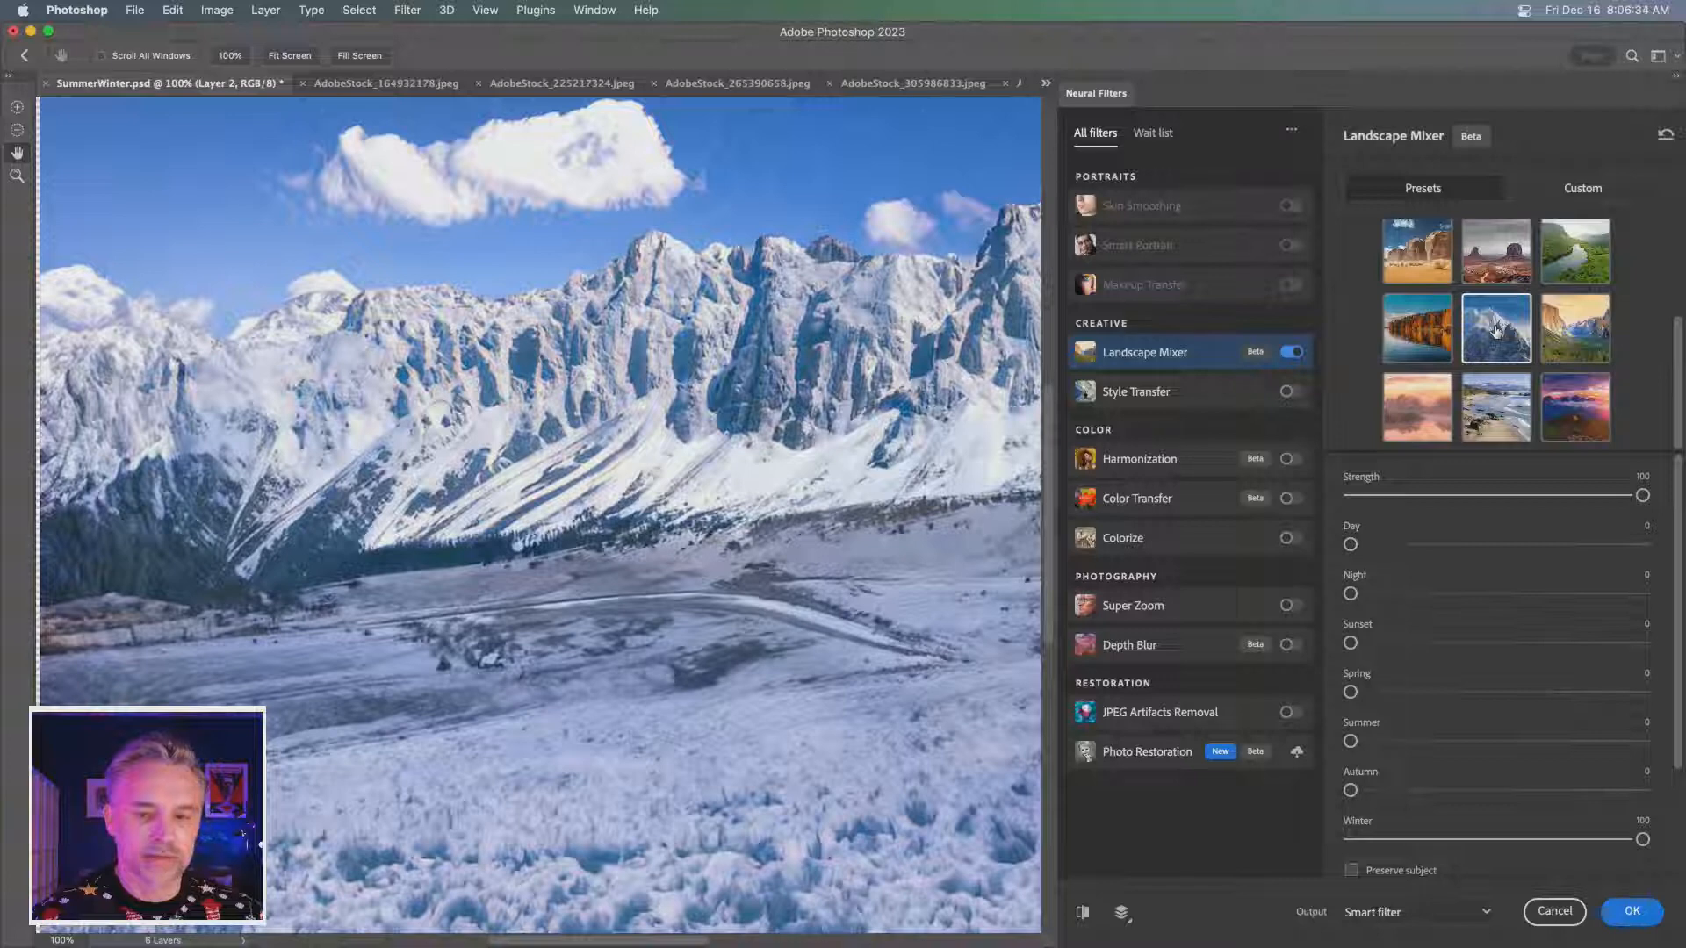
scroll(1497, 330, "up", 3)
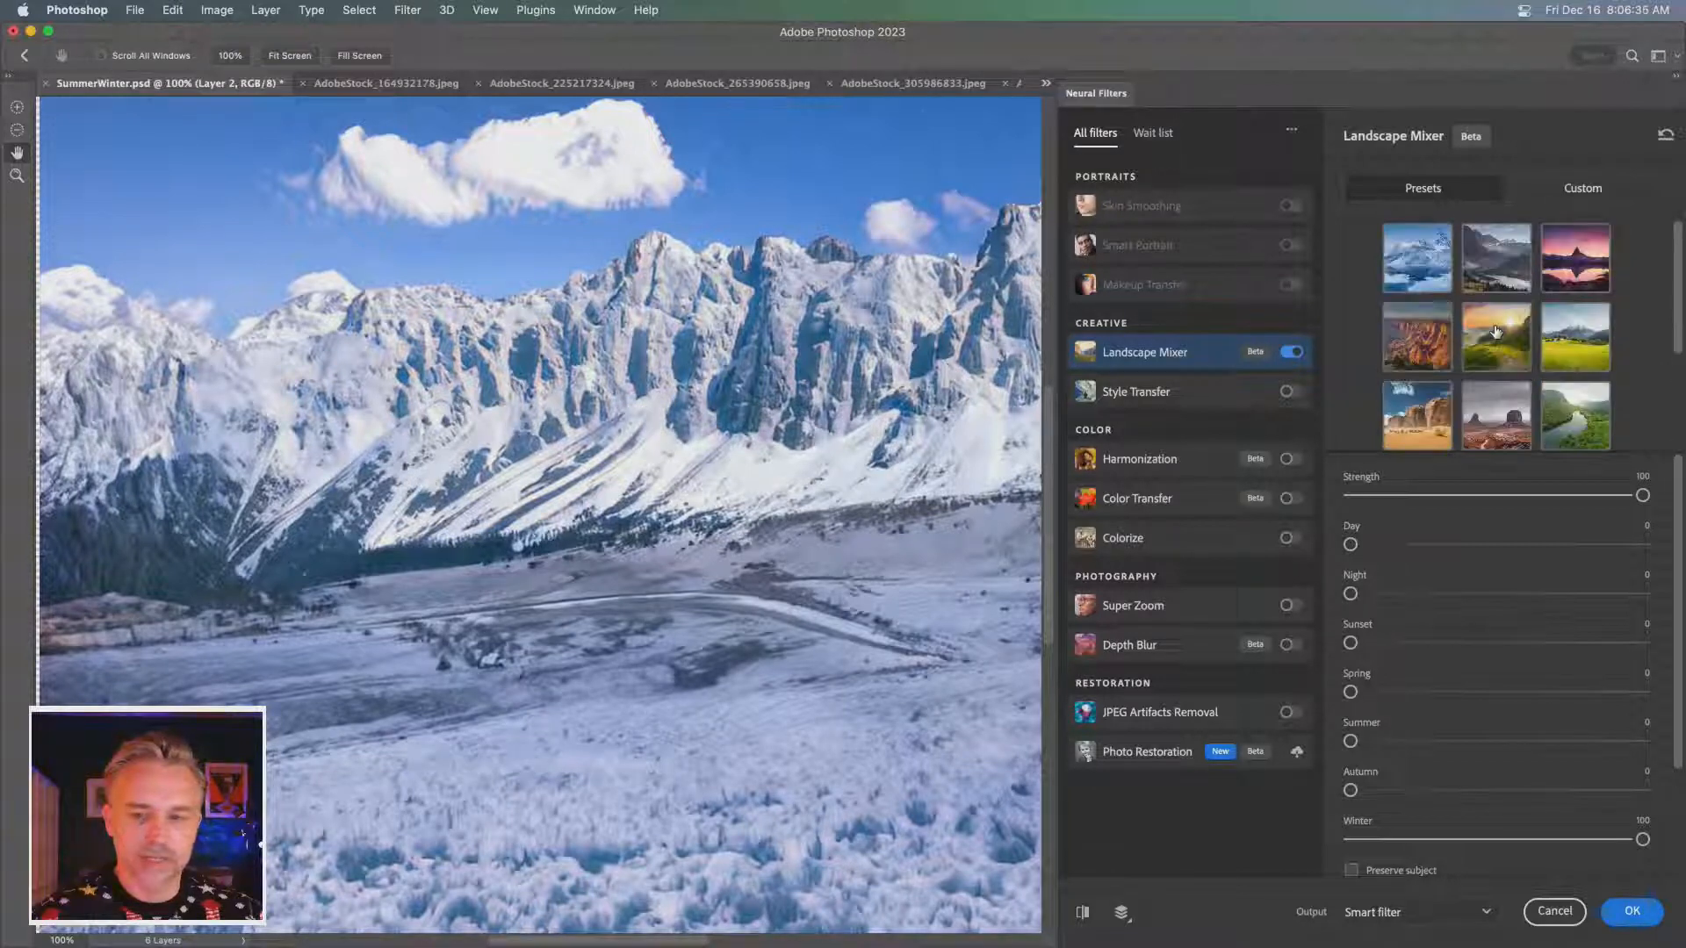
left_click(1410, 274)
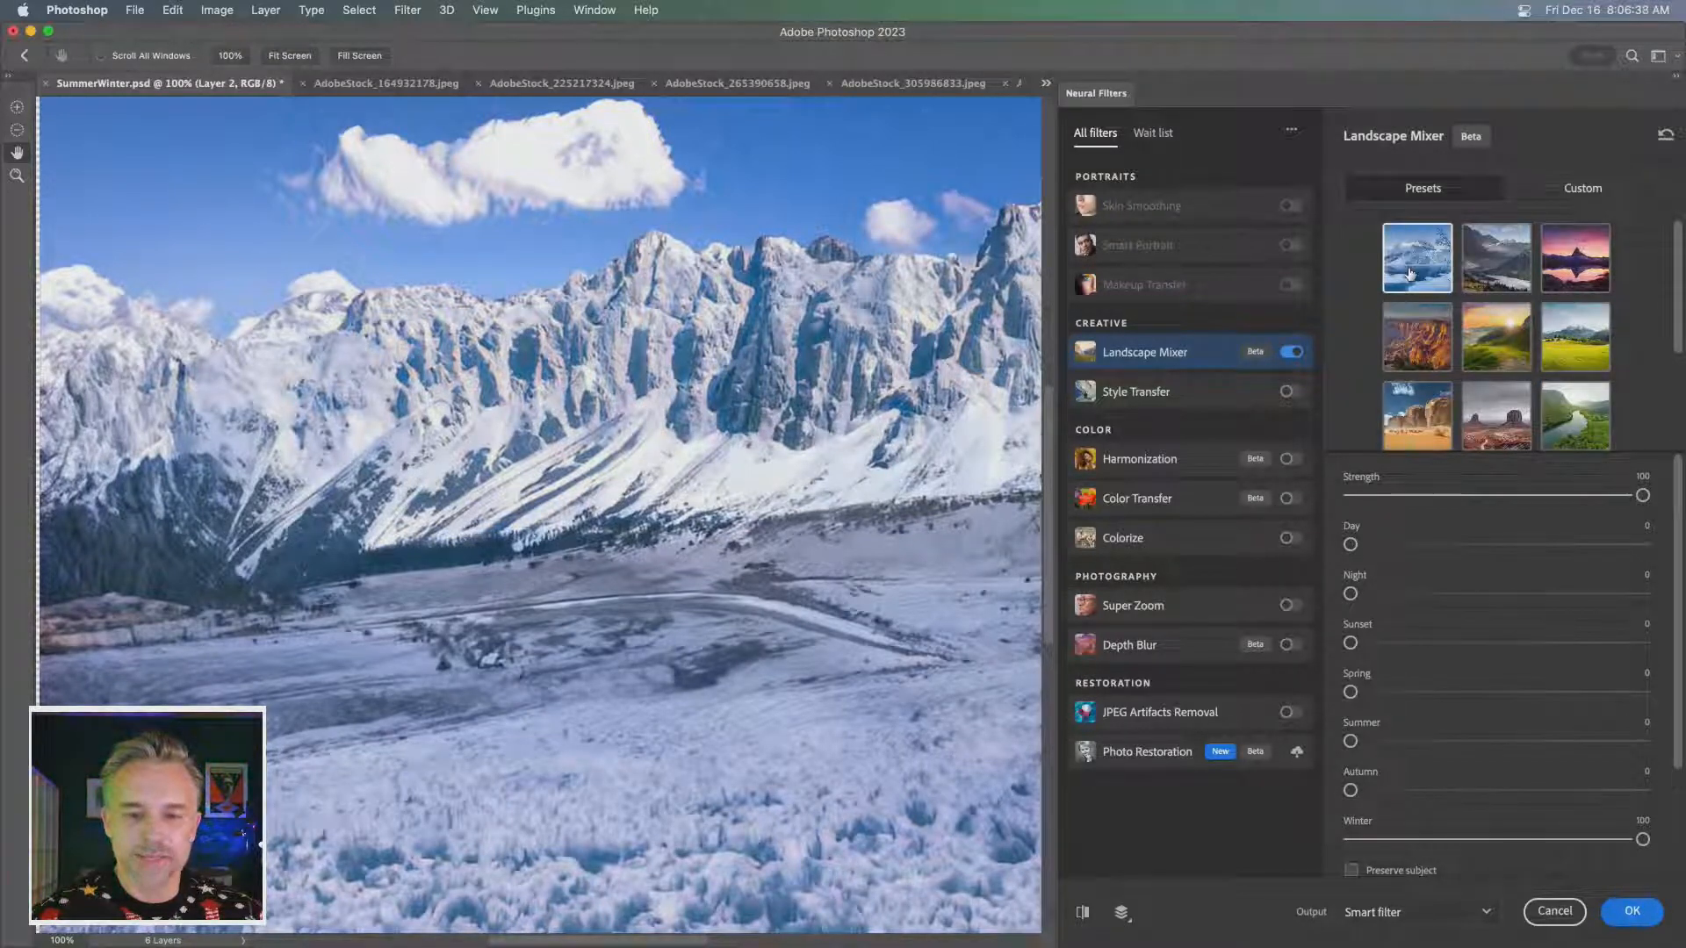
scroll(1475, 325, "down", 3)
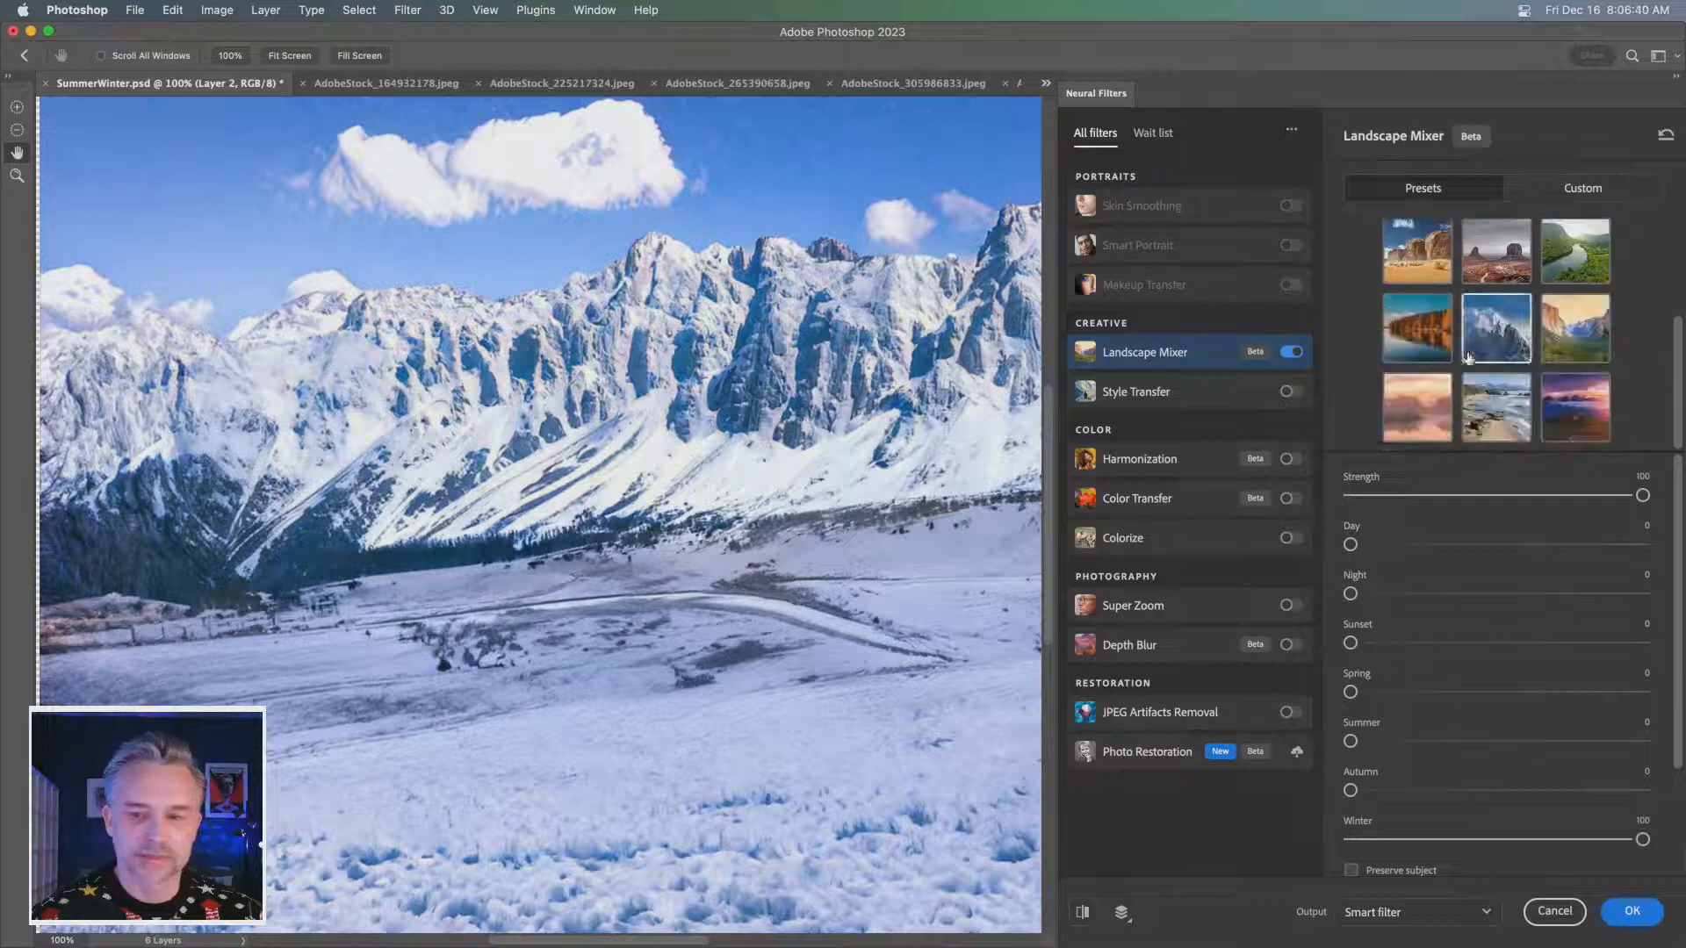
left_click(1489, 340)
scroll(1489, 338, "up", 3)
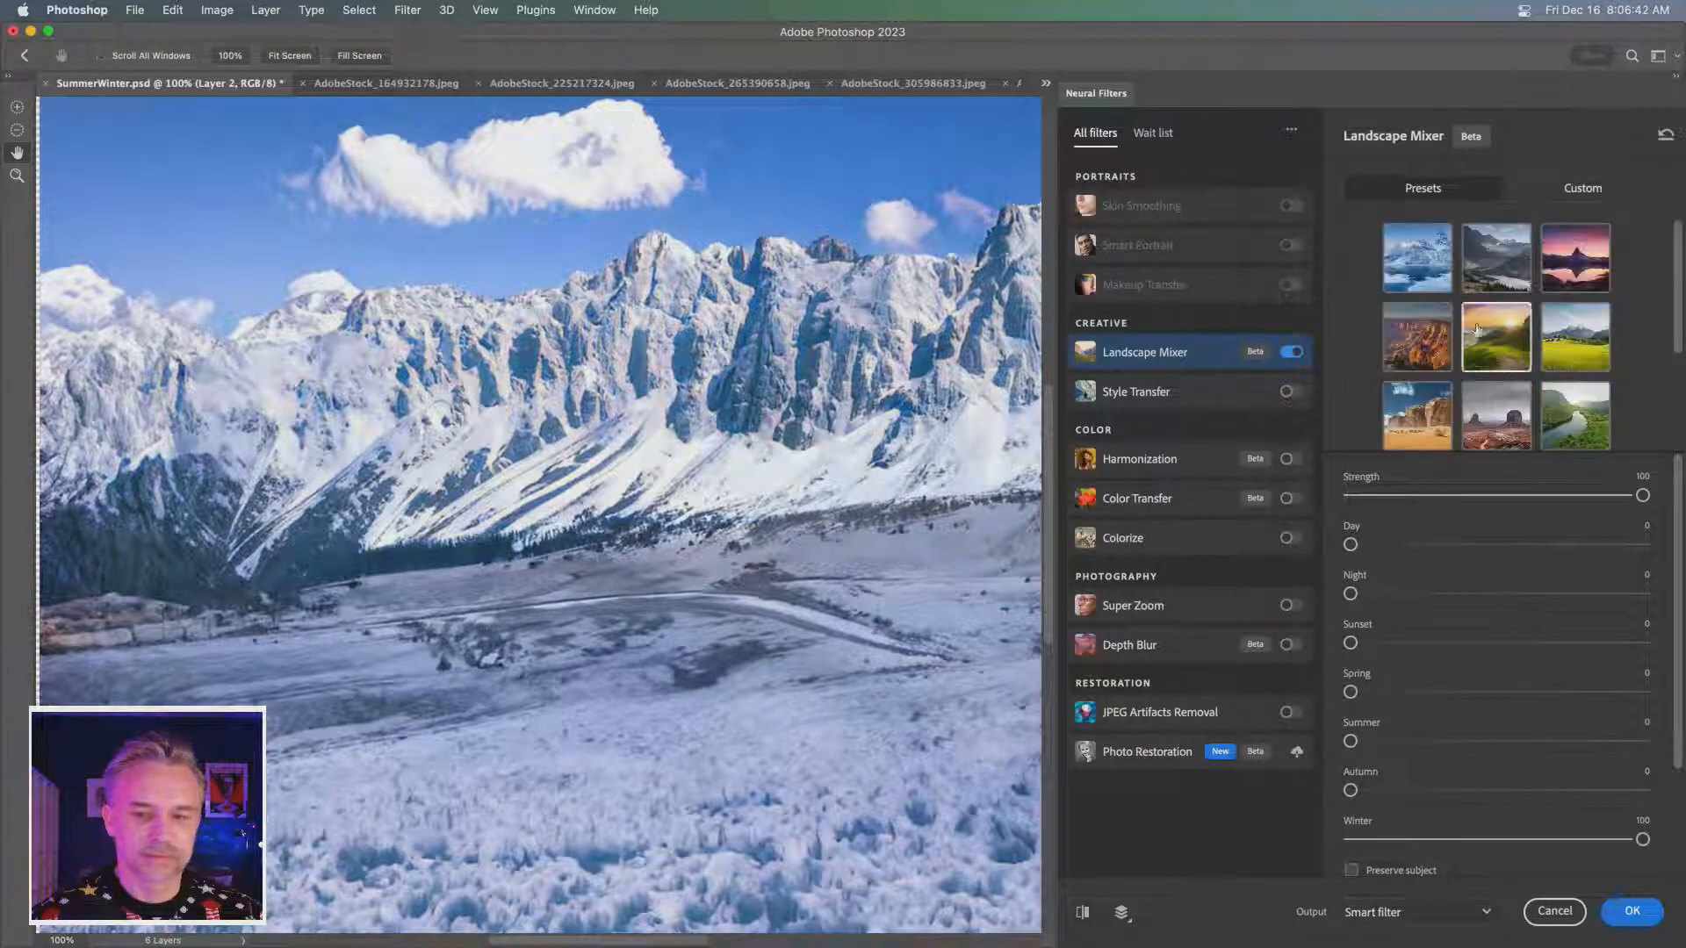
left_click(1397, 265)
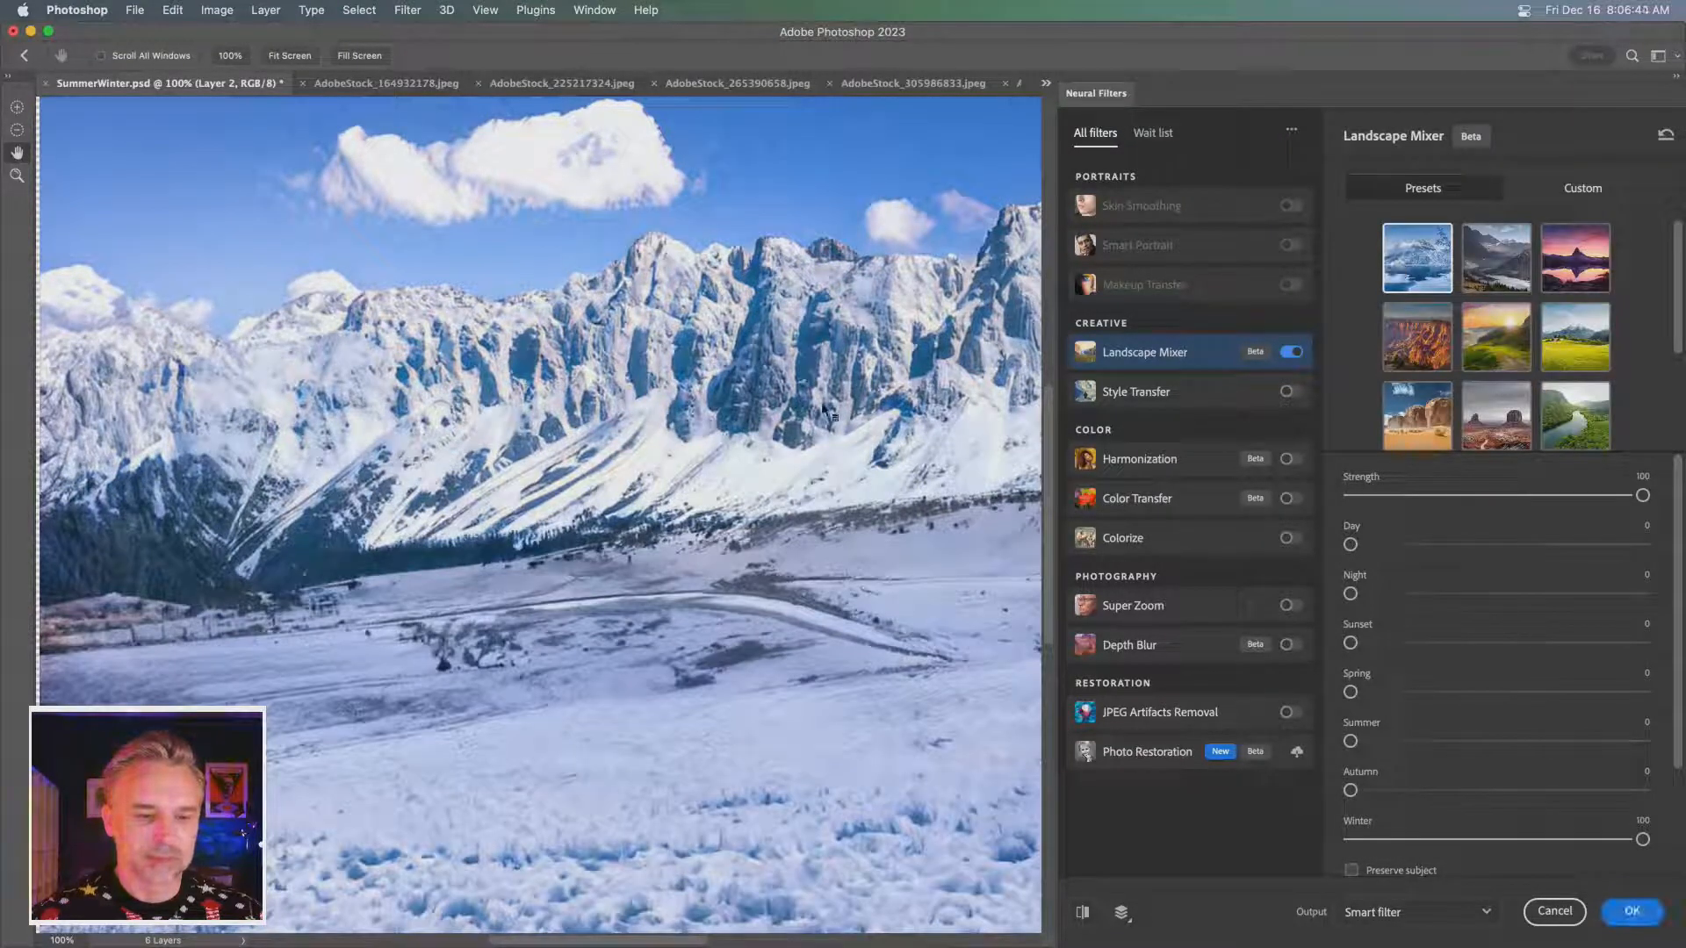
left_click(1624, 913)
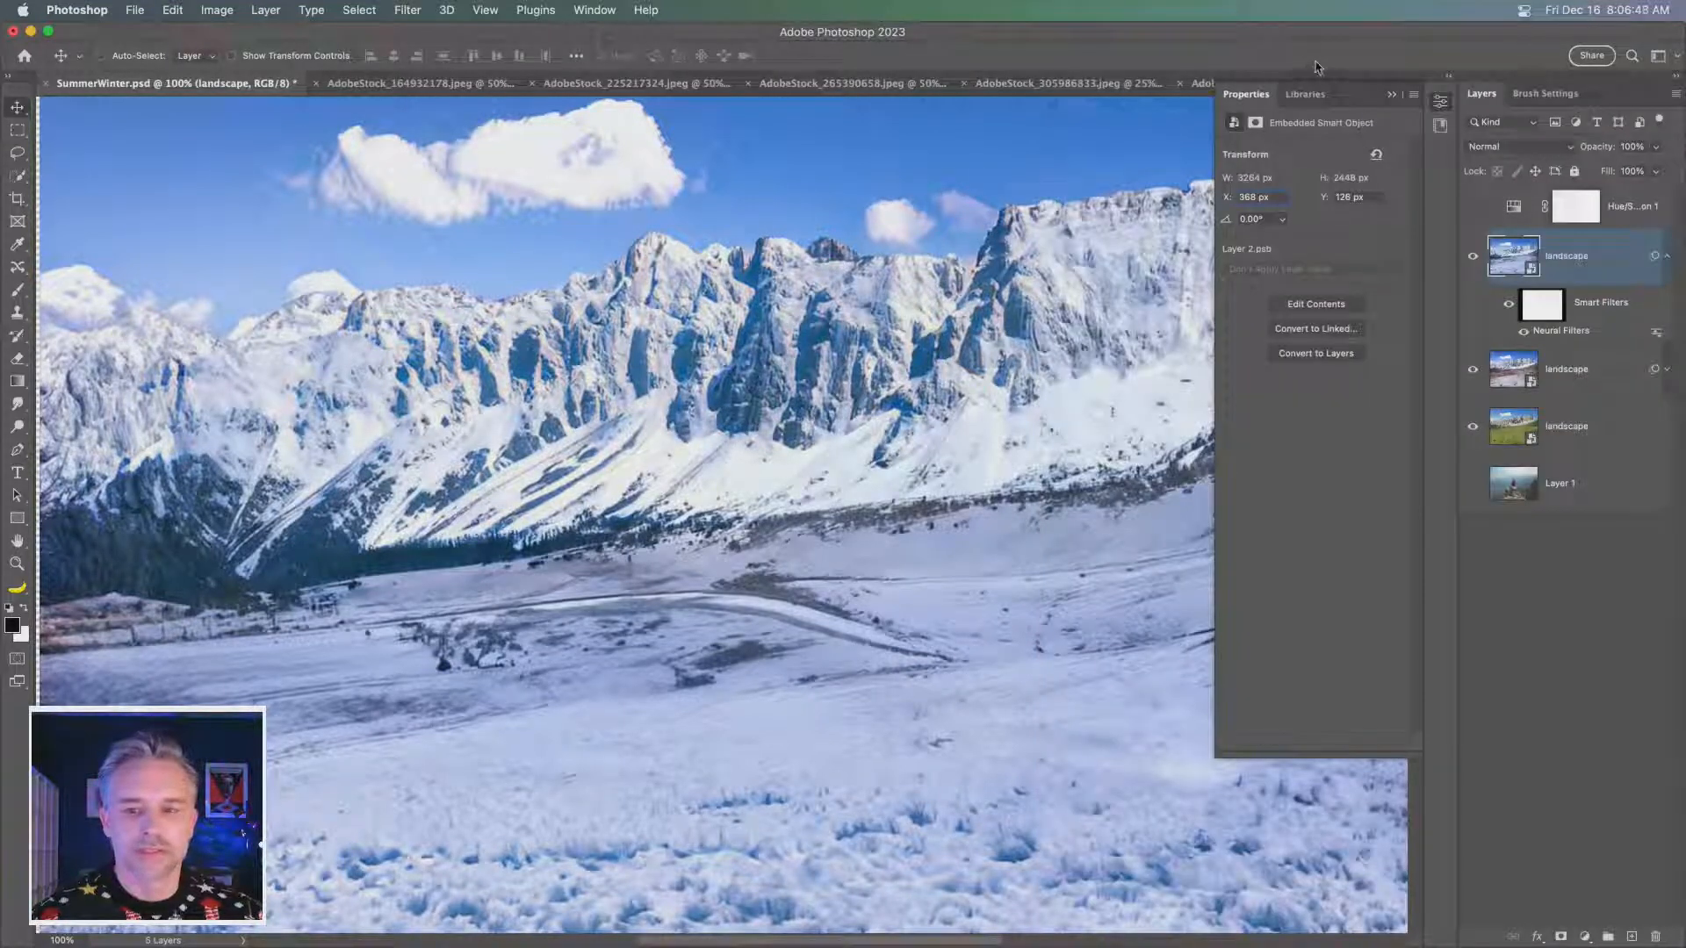
- Show Layer 1 with the seated hiker and move it above the landscape layers, below the Hue/Saturation adjustment
left_click(1391, 94)
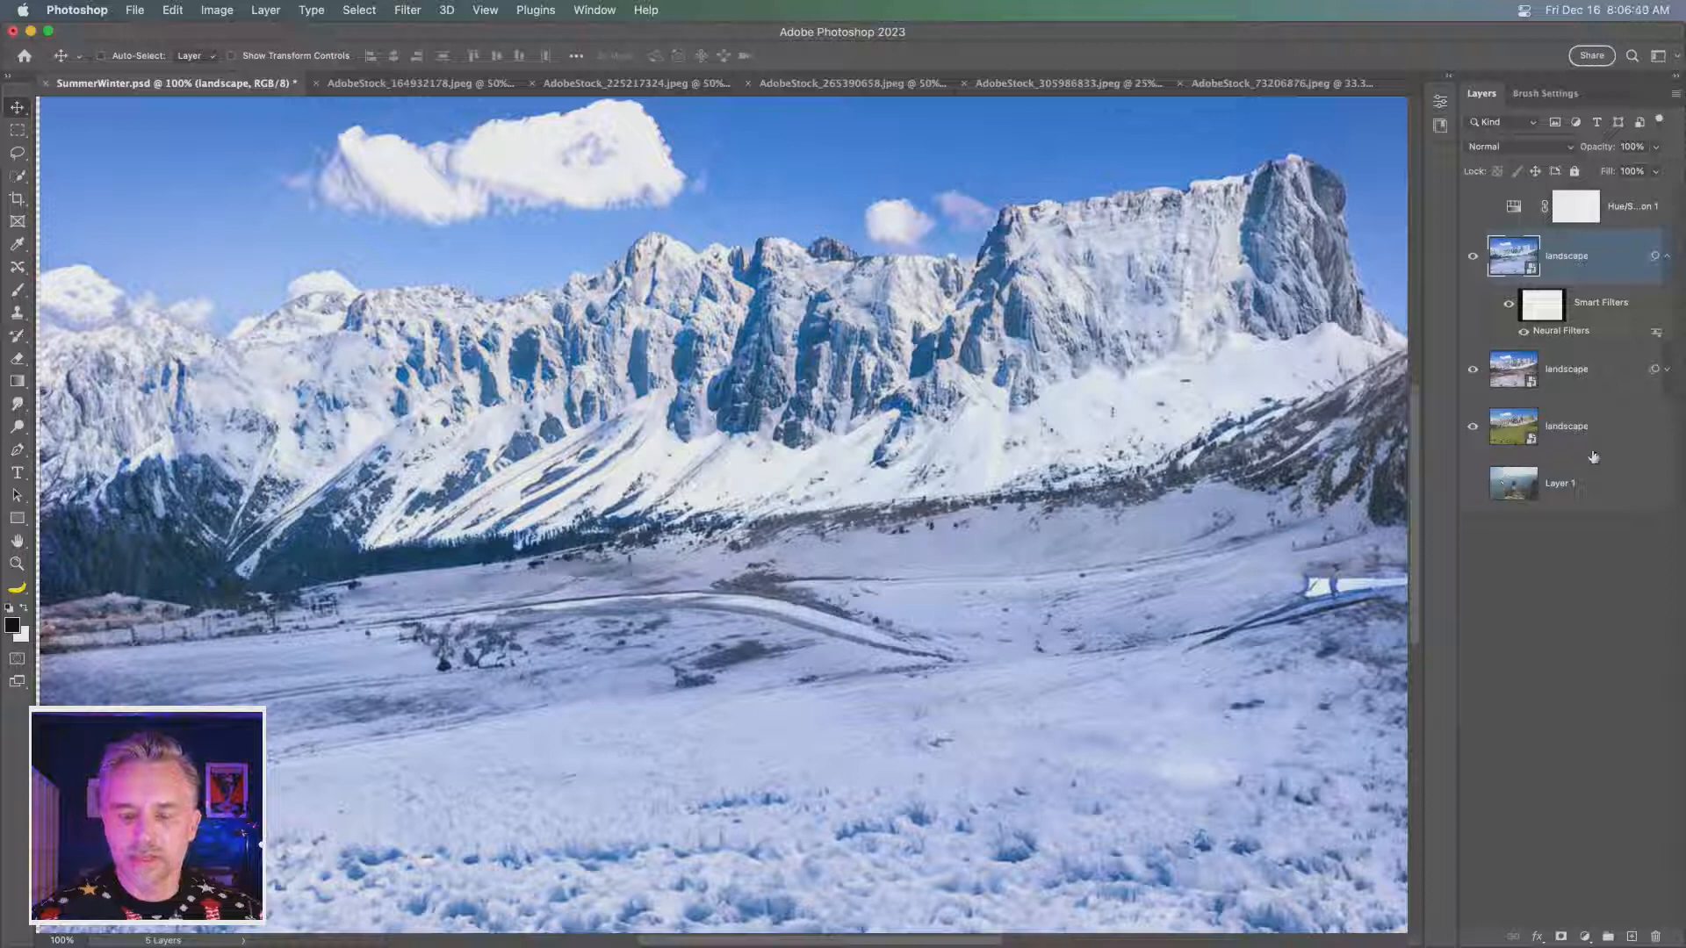
left_click(1567, 430)
left_click(1496, 489)
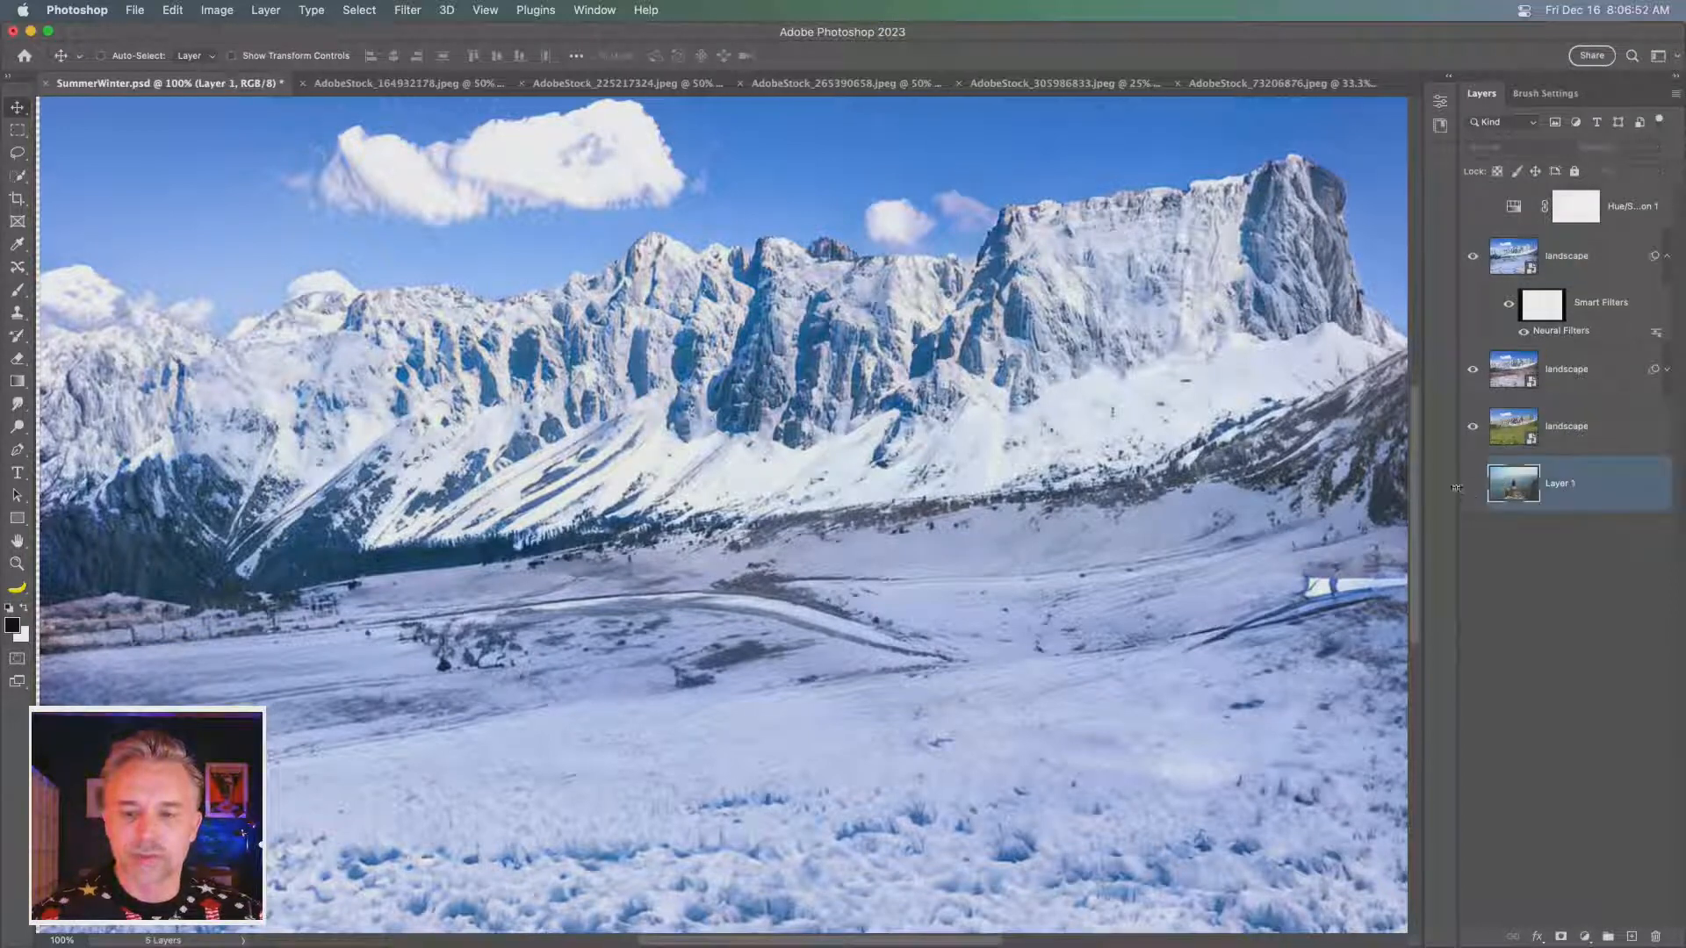
left_click_drag(1579, 499, 1533, 261)
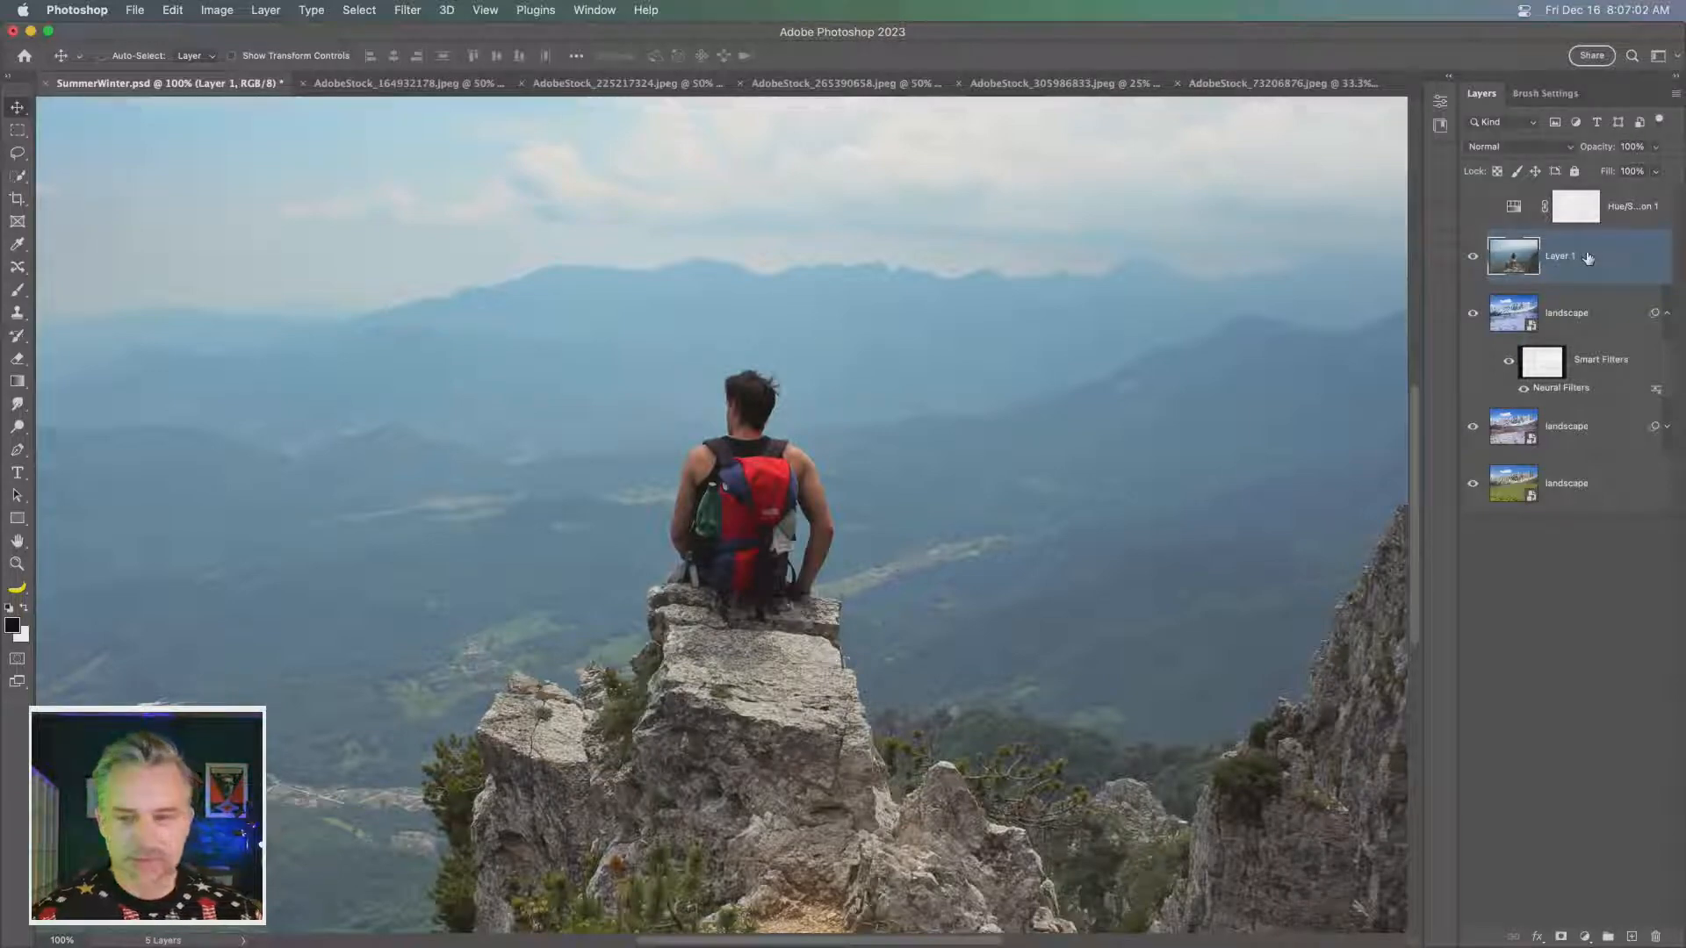
- Duplicate Layer 1 and convert the copy to a smart object
key("super+j")
key("super+shift+o")
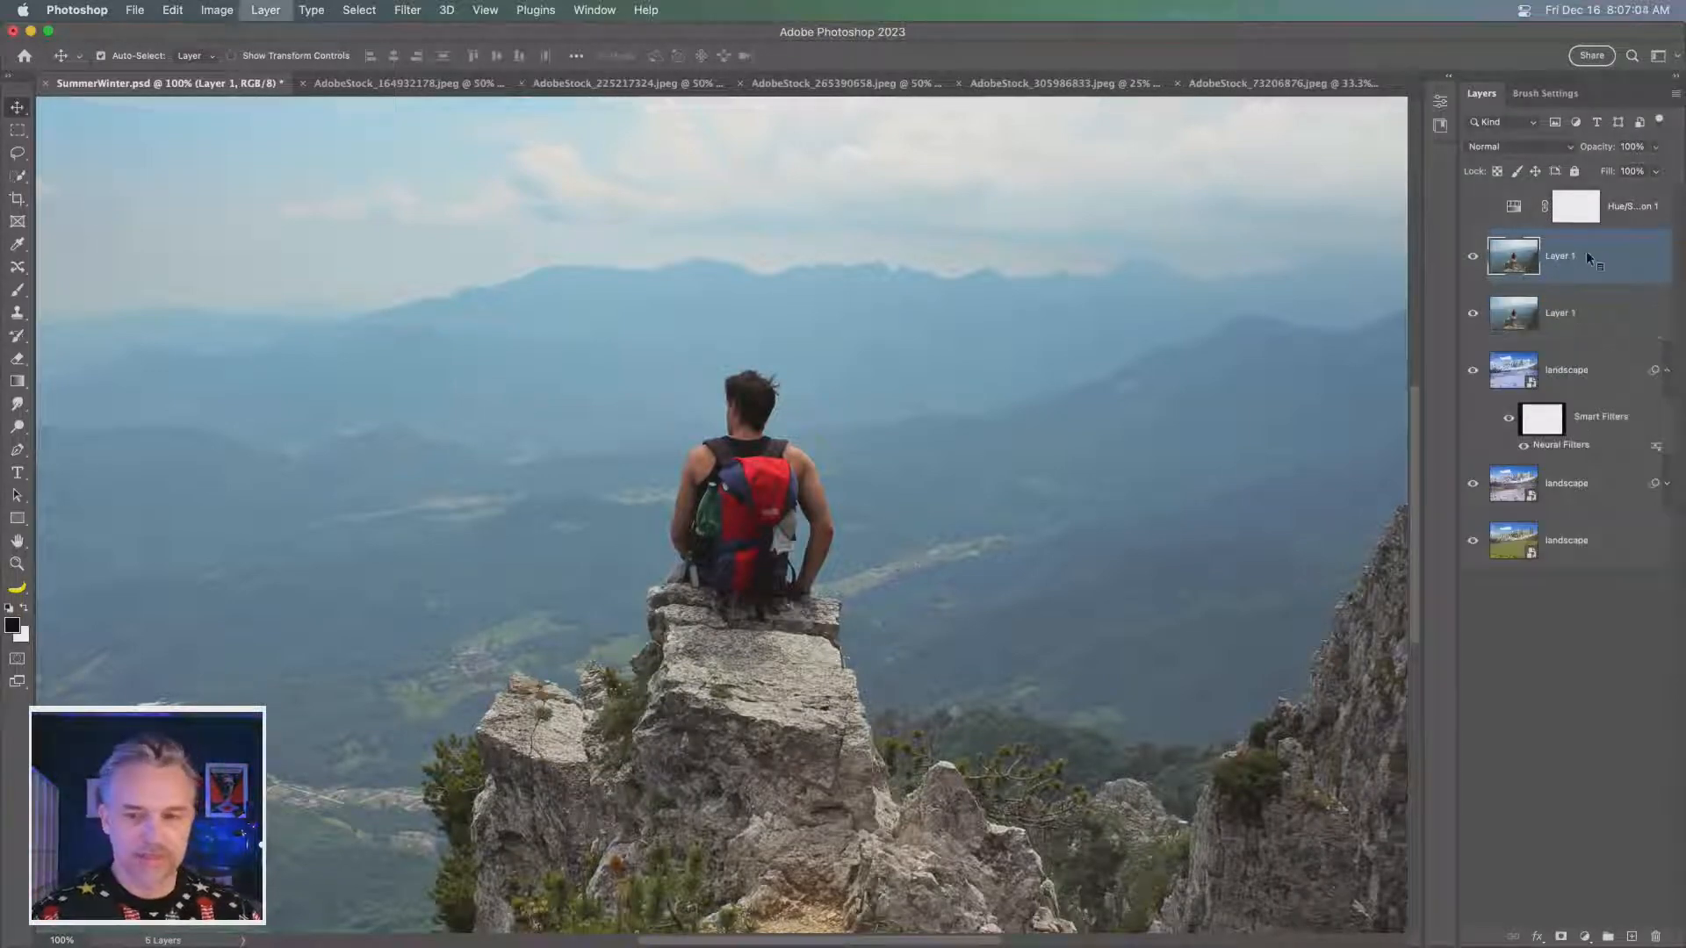
- Open Neural Filters on the hiker copy, enable Landscape Mixer with the icy mountain lake preset and set Winter to 100
left_click(405, 10)
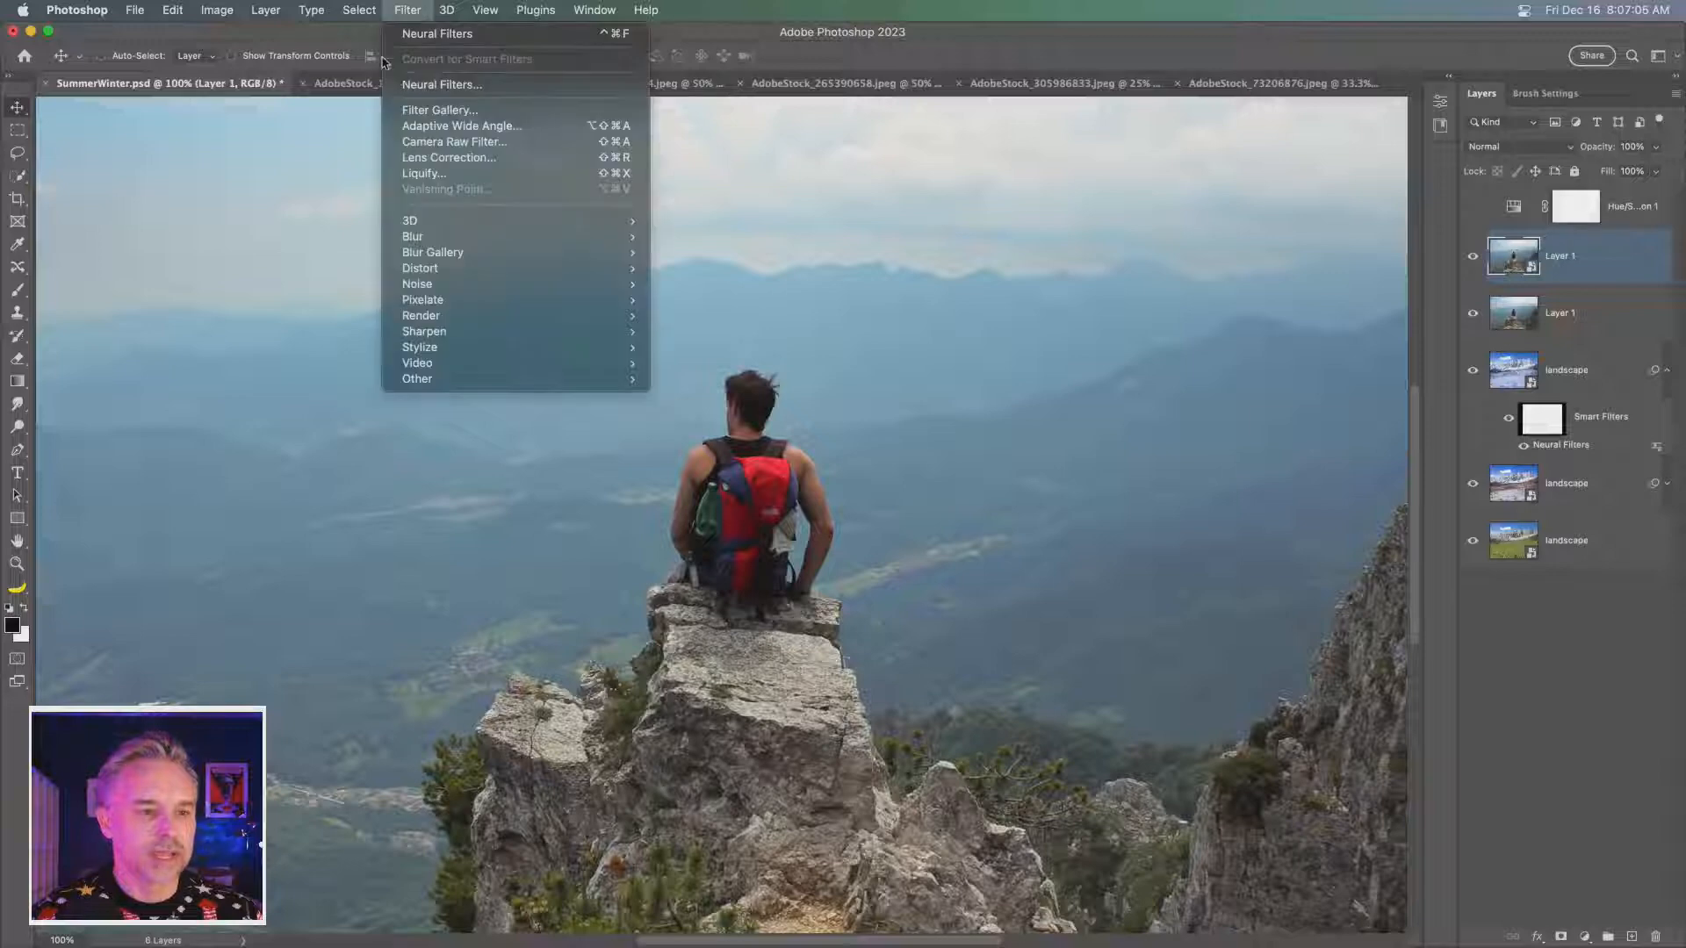
left_click(422, 82)
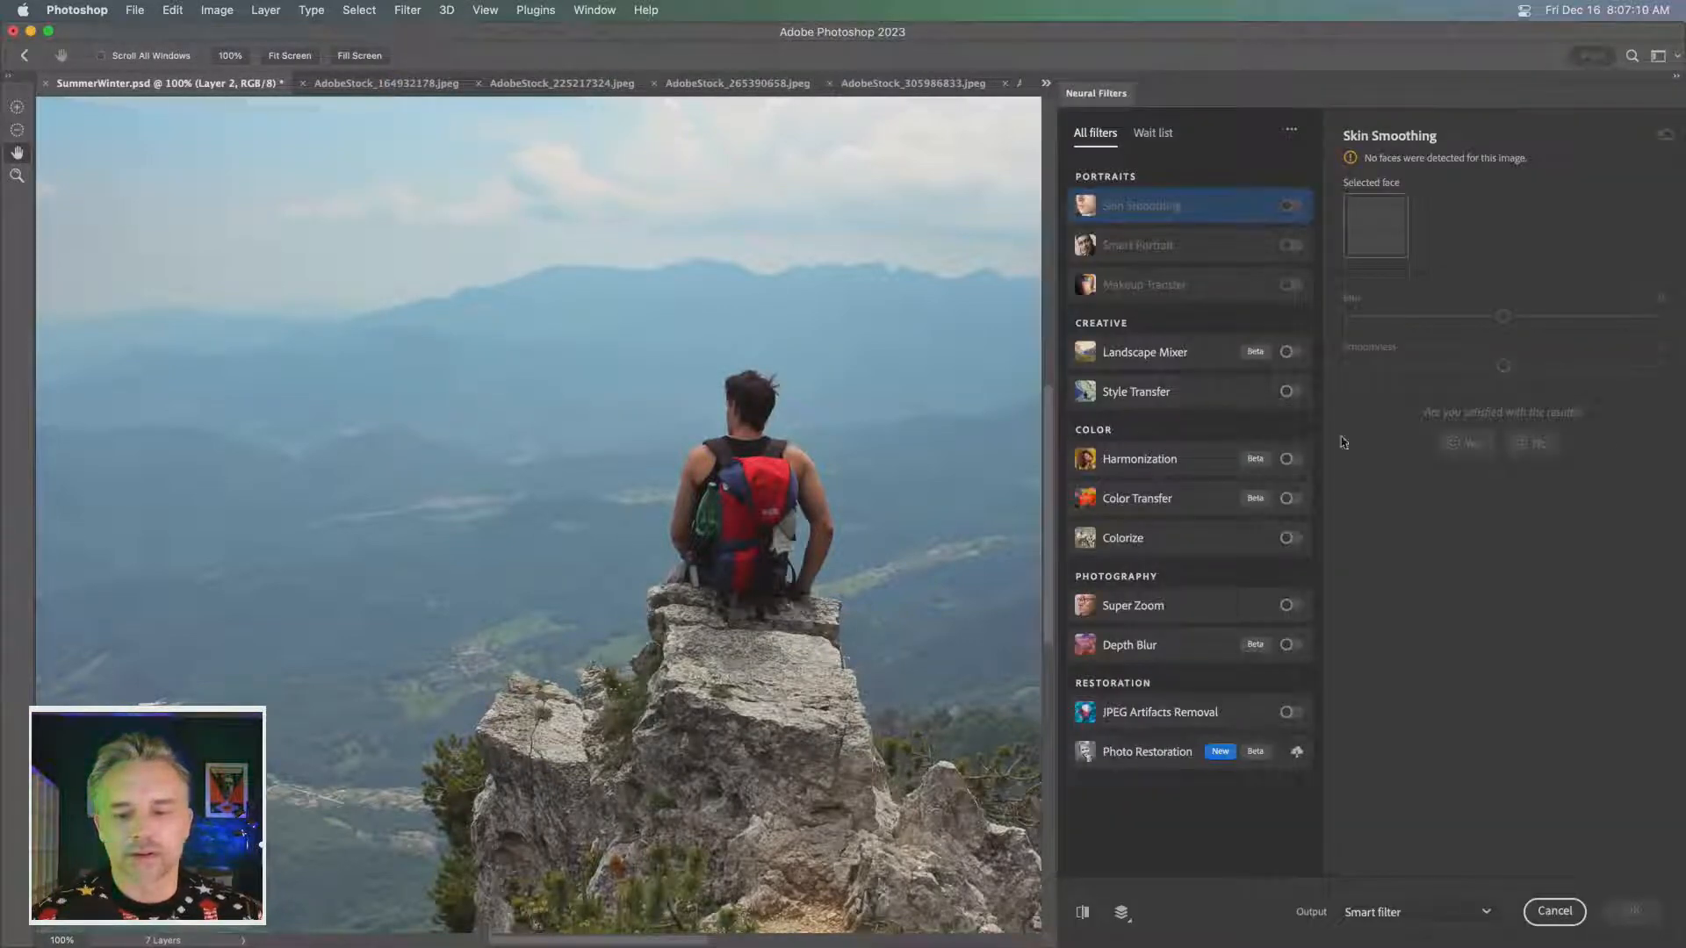
left_click(1291, 354)
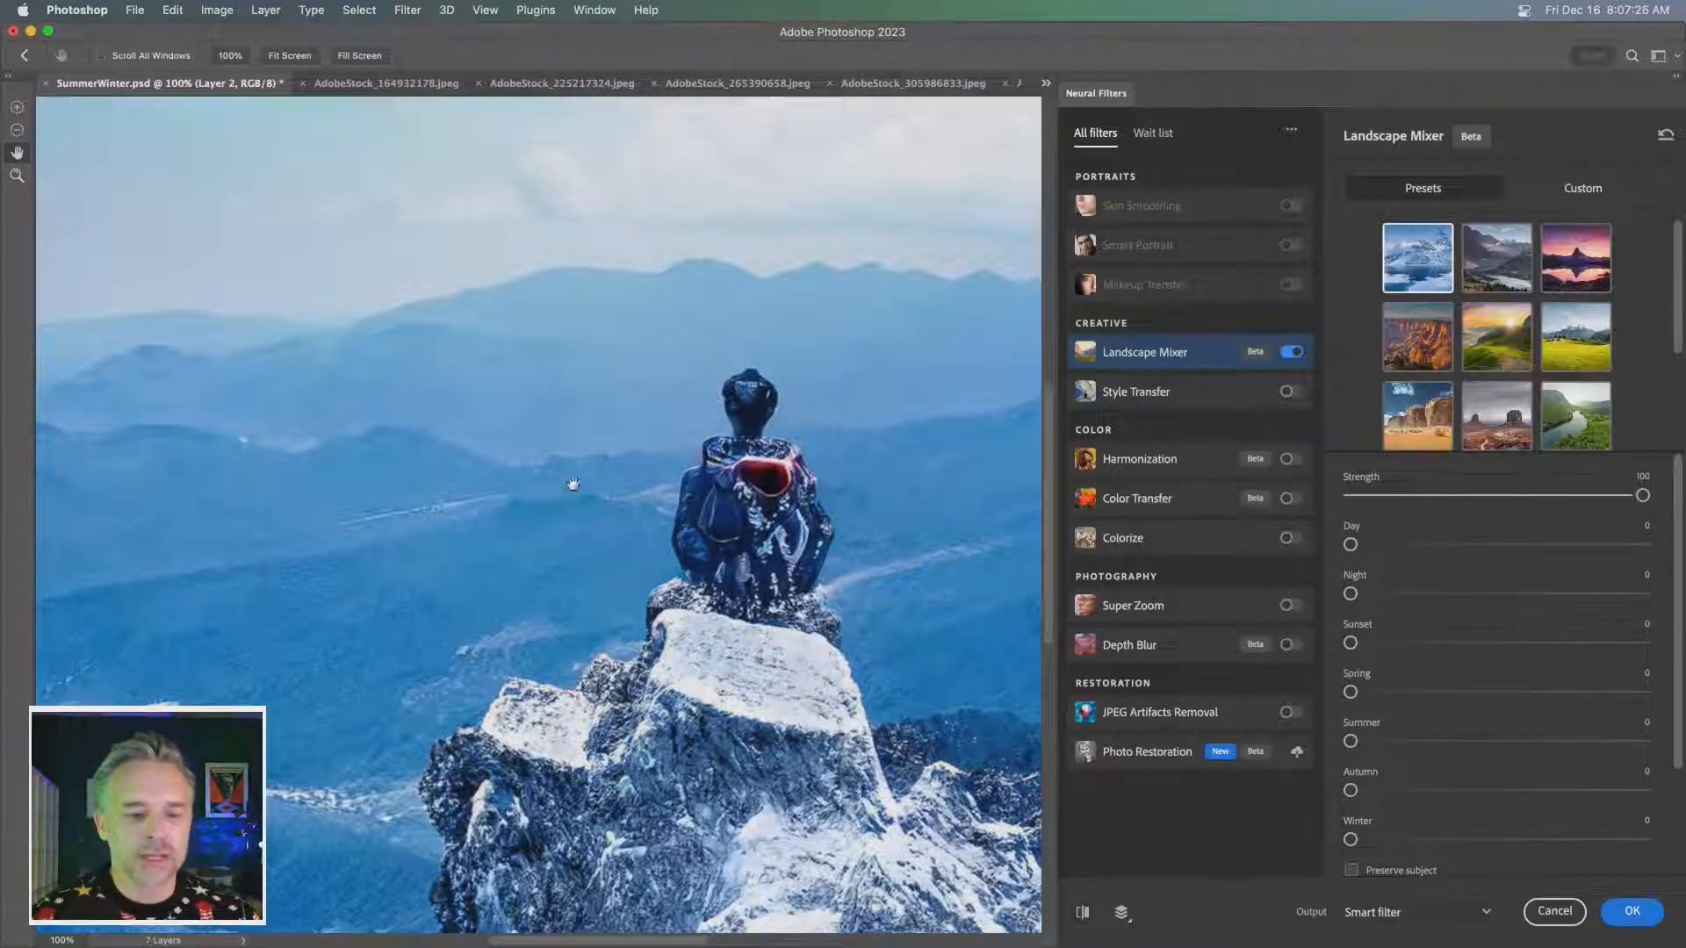
left_click_drag(651, 514, 601, 506)
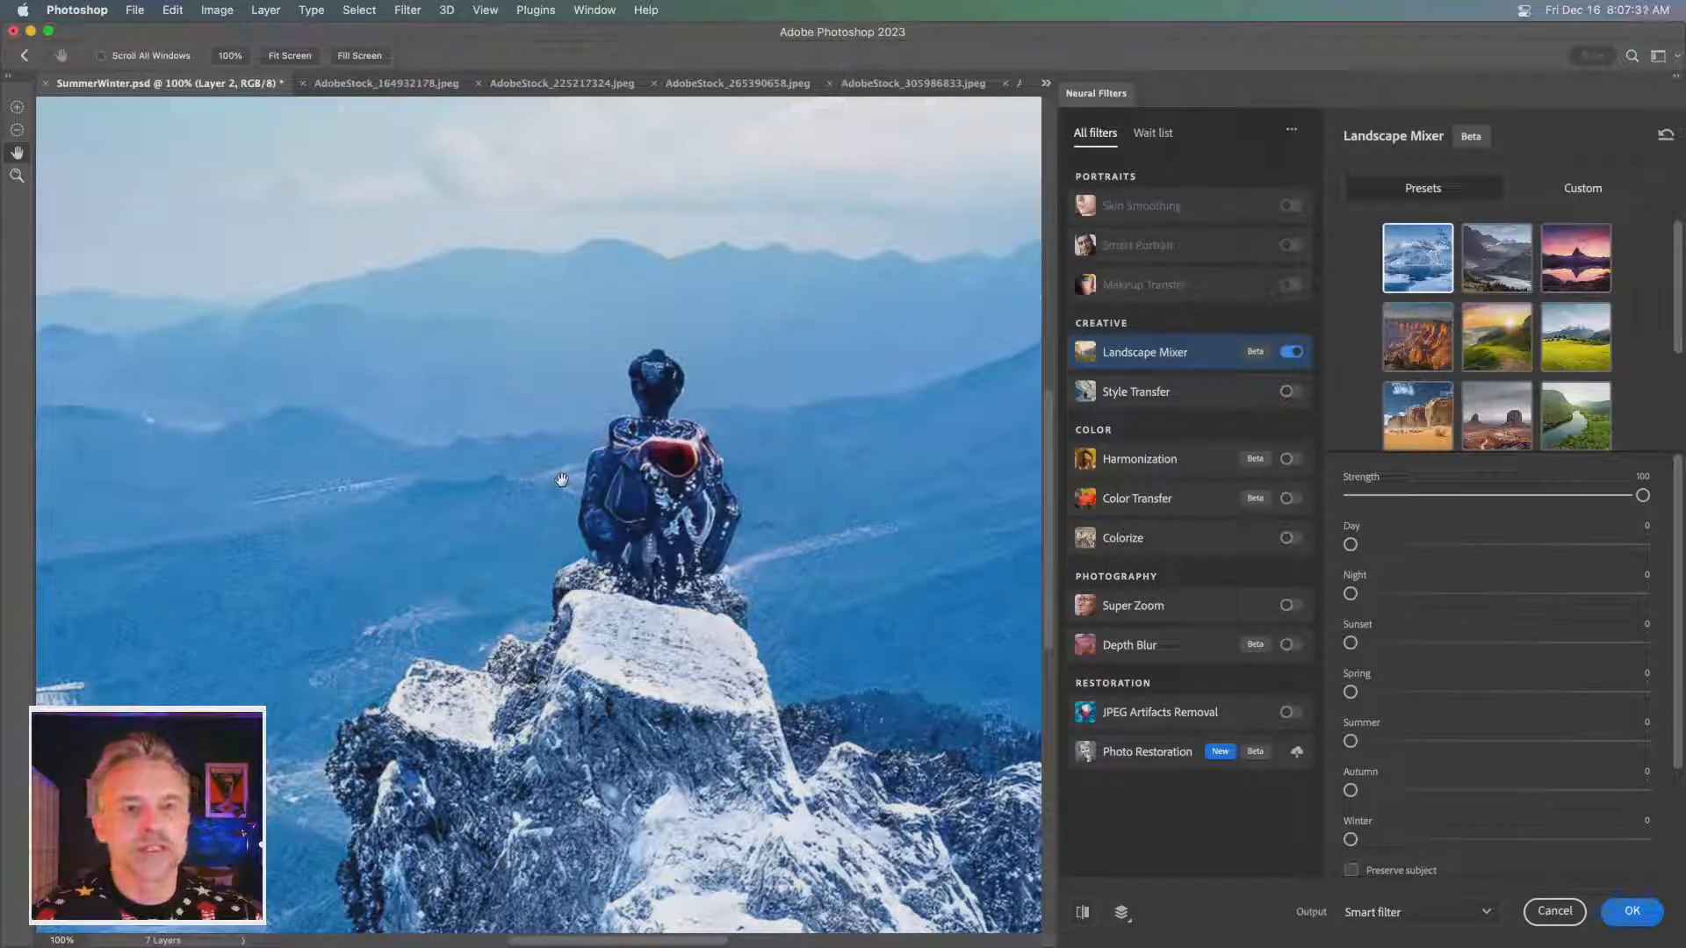
left_click_drag(1571, 841, 1645, 841)
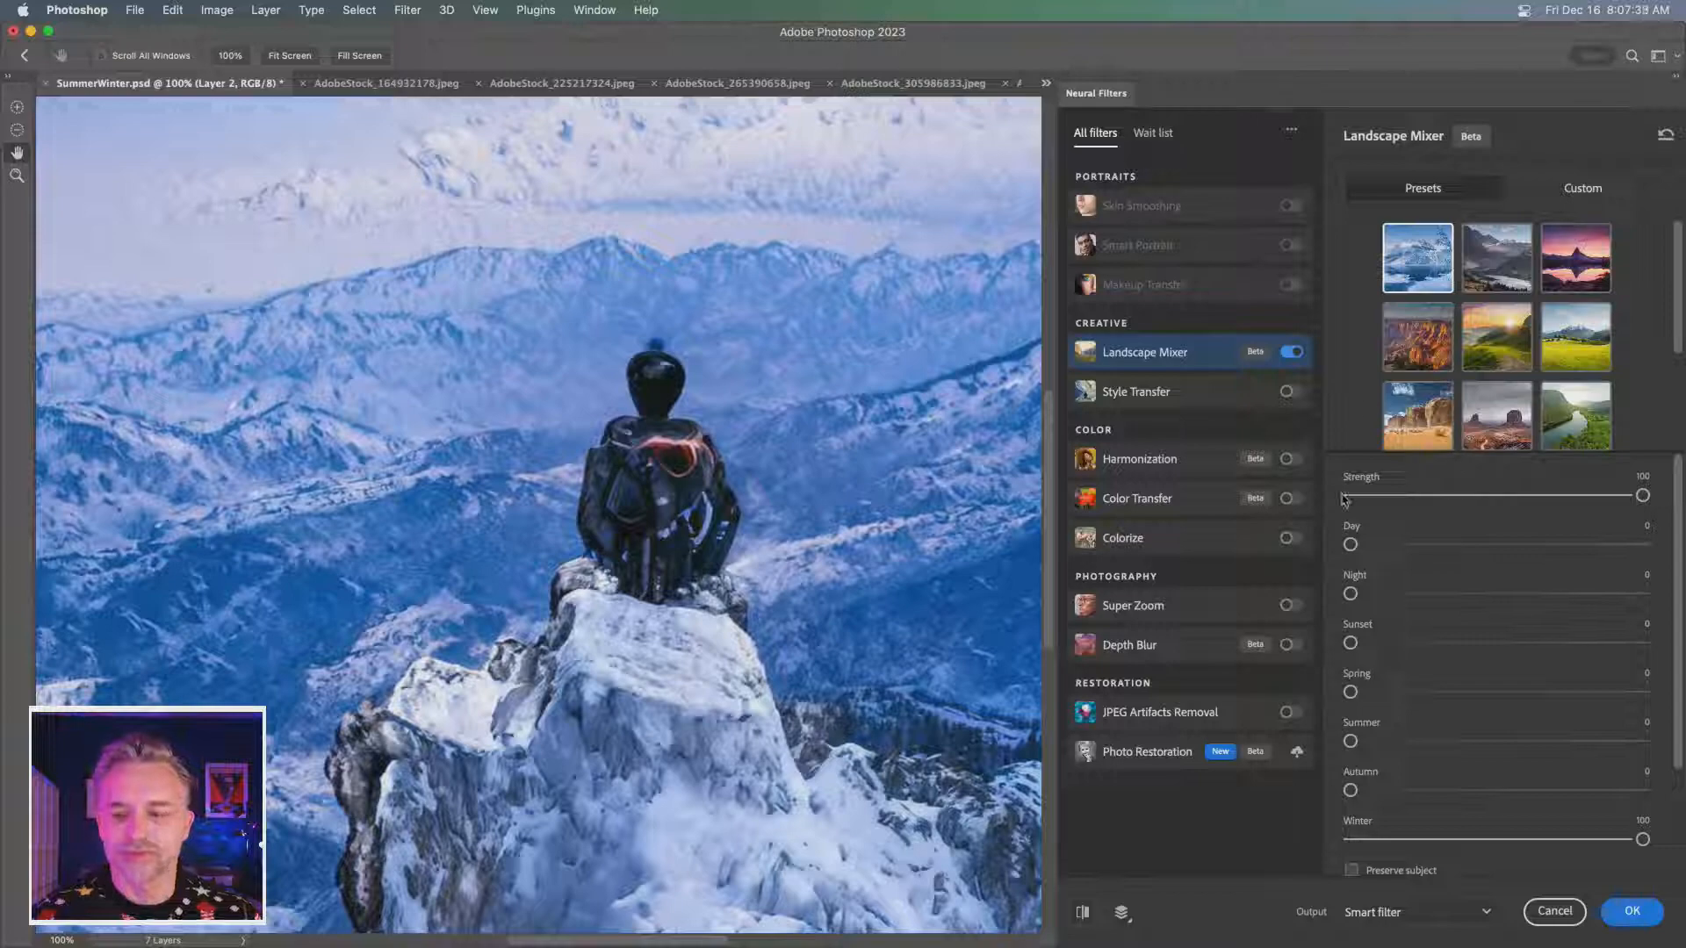
- Try the Preserve subject option for the hiker in Landscape Mixer, and turn it back off
scroll(1396, 672, "down", 3)
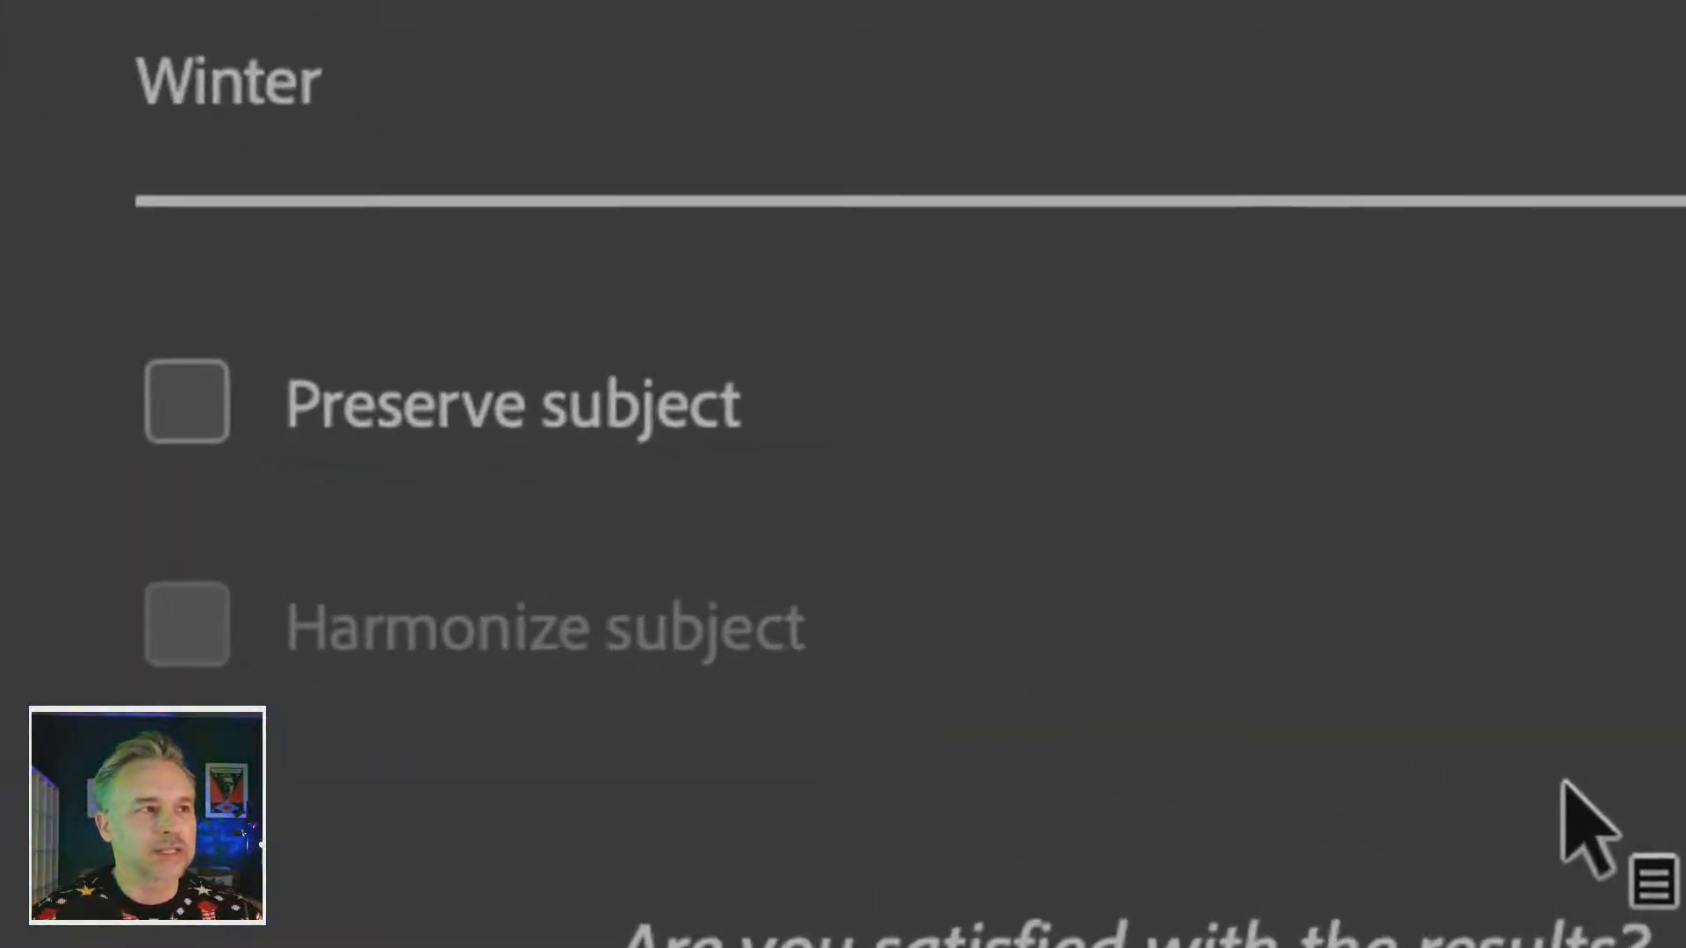
left_click(189, 411)
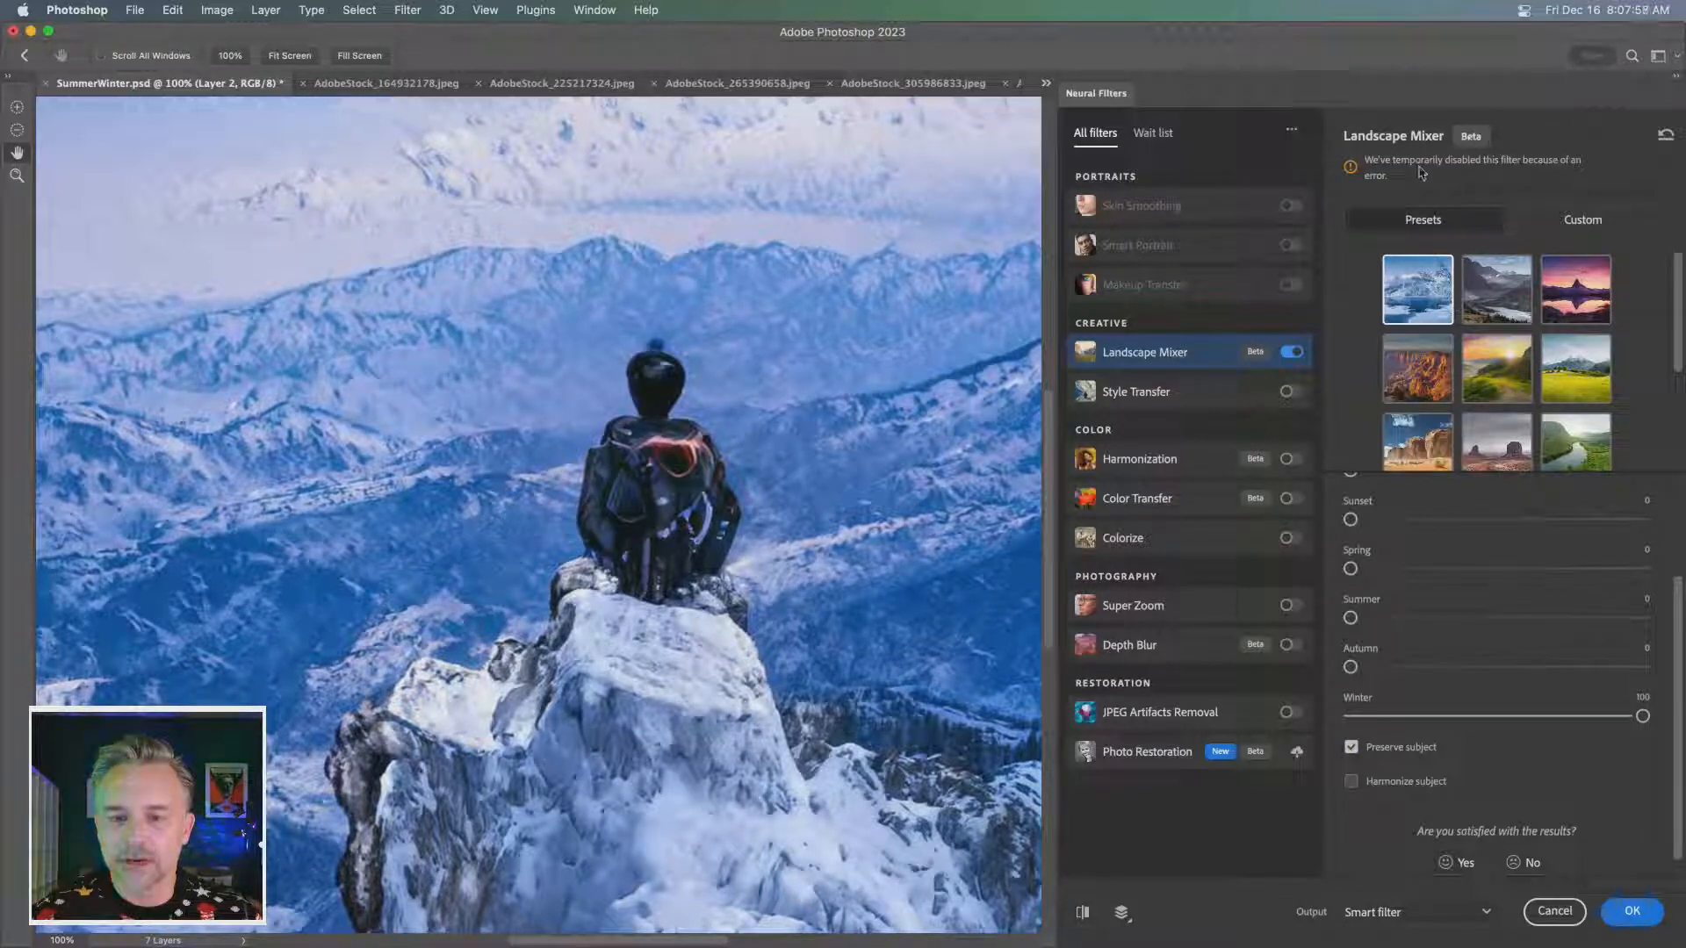
left_click(1351, 749)
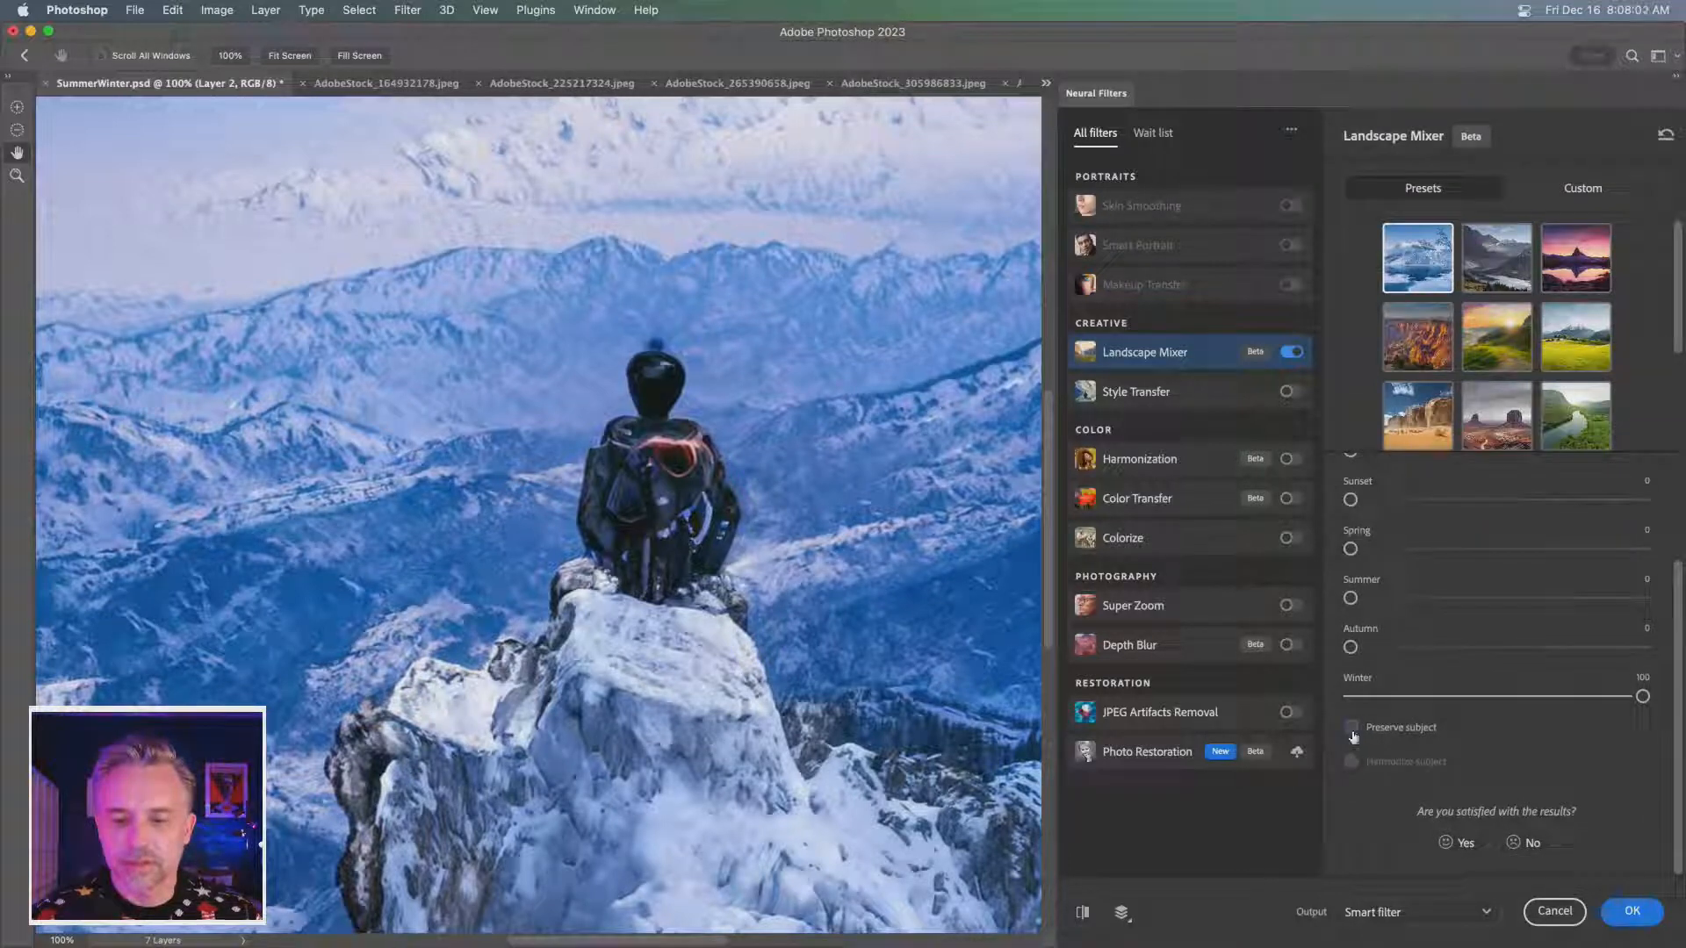
- Enable Preserve subject and Harmonize subject in Landscape Mixer, comparing the hiker with and without harmonization, and apply the result as a smart filter
left_click(1353, 730)
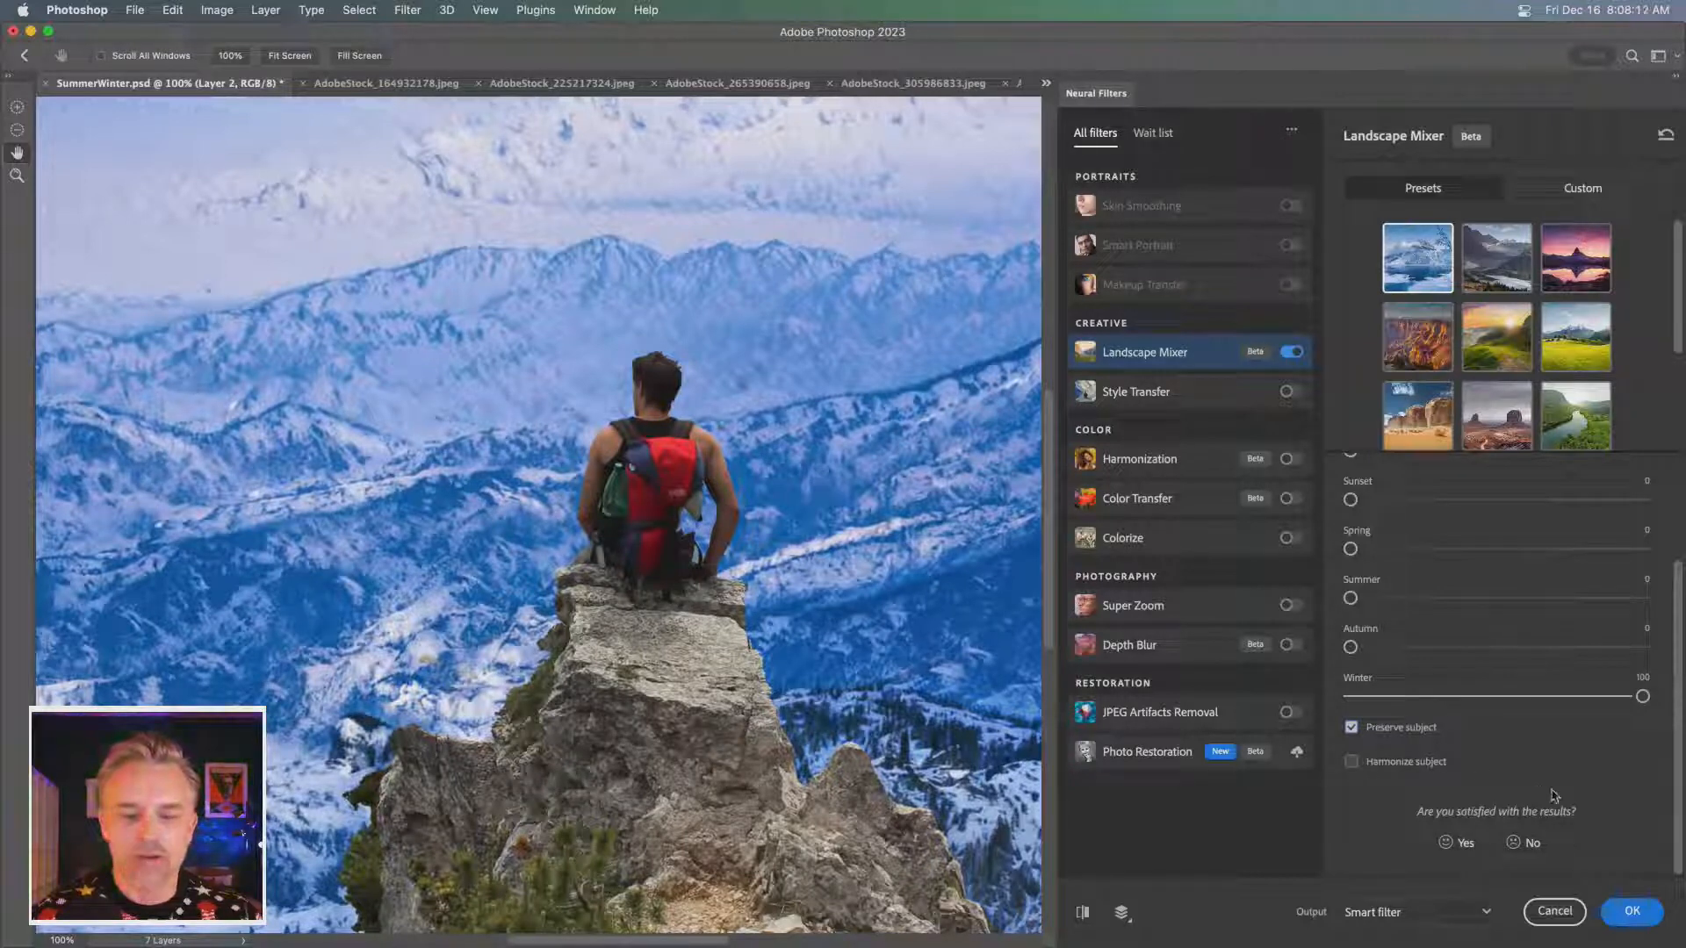
left_click(1351, 763)
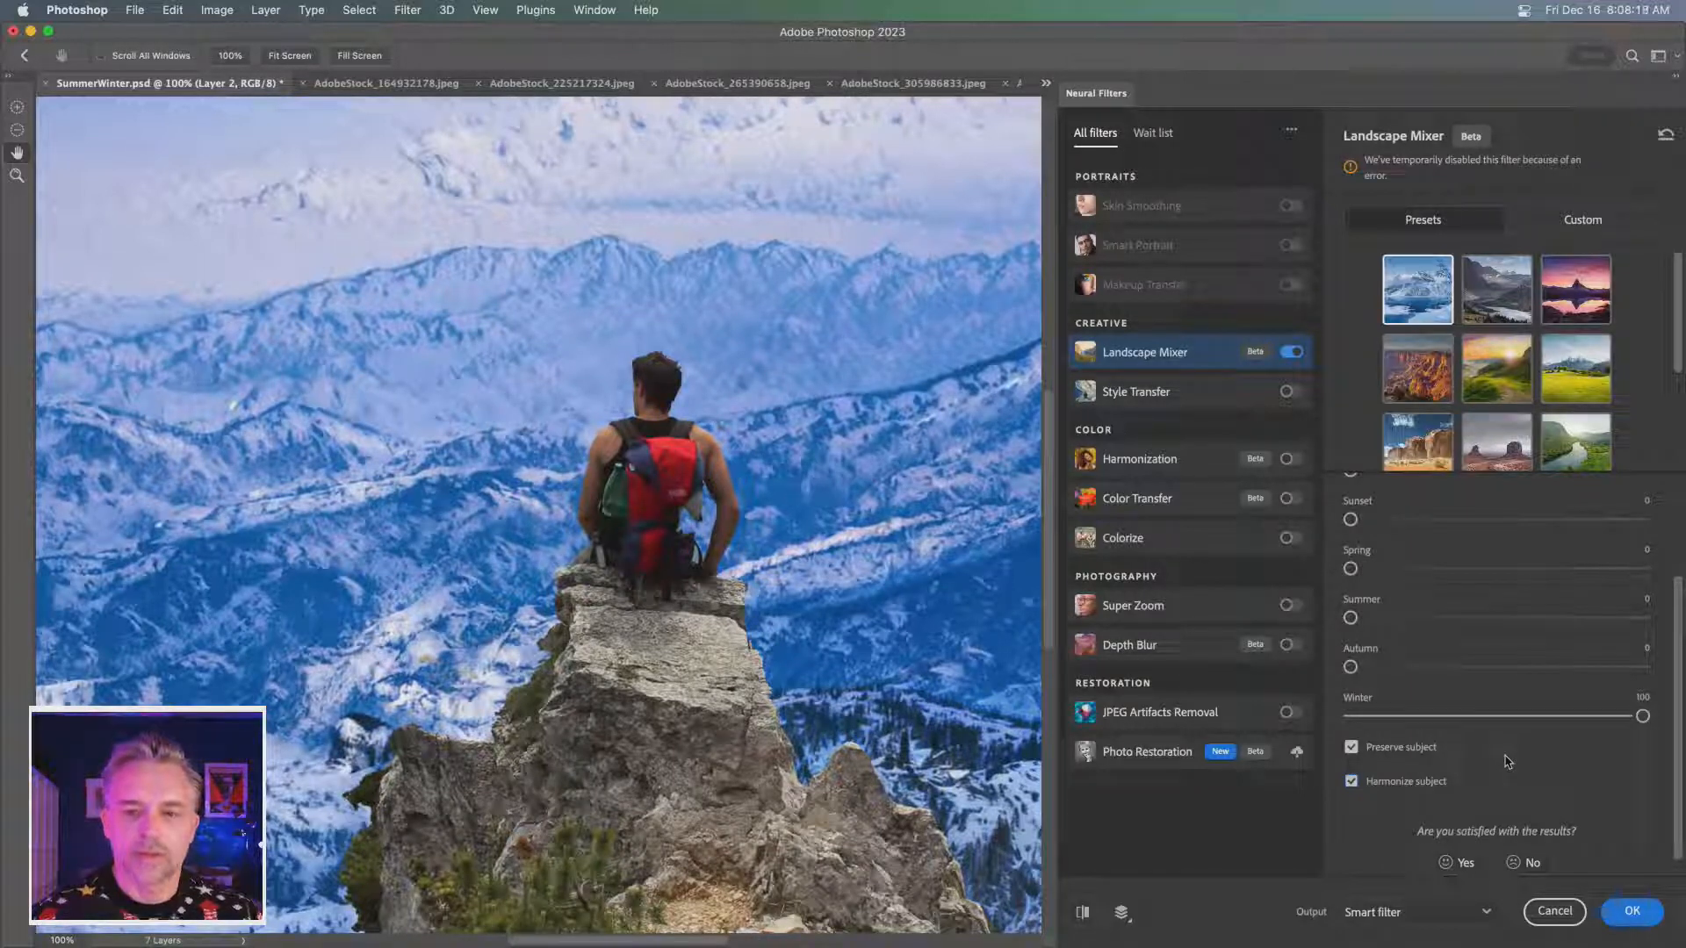
left_click(1352, 781)
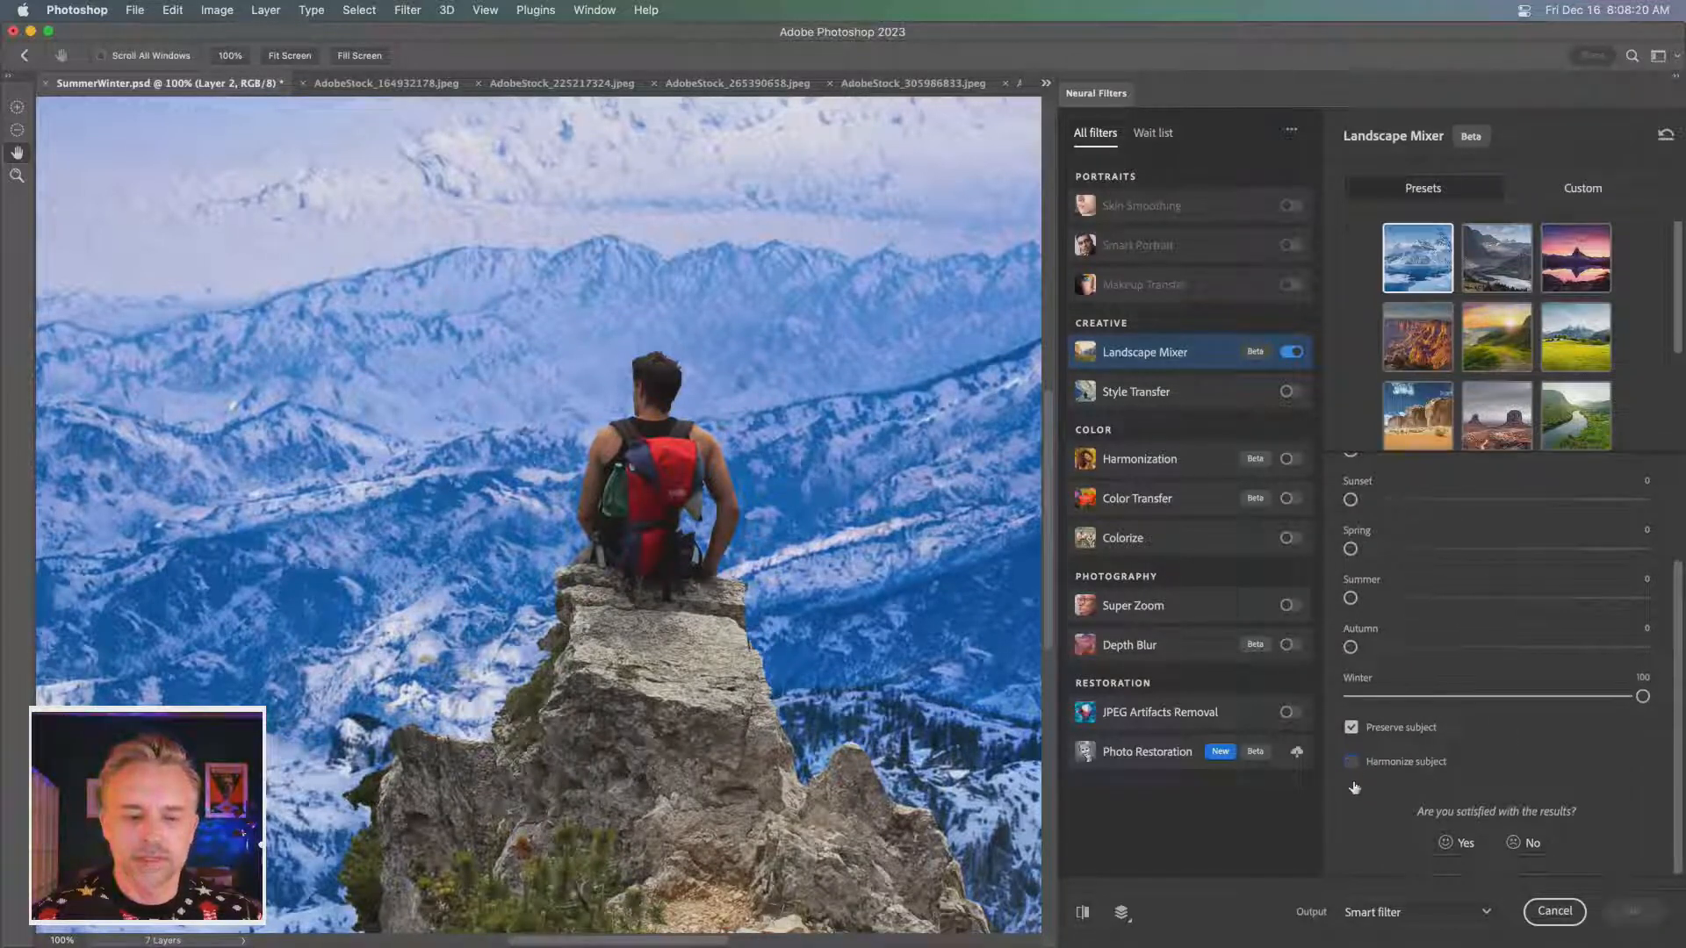
left_click(1352, 762)
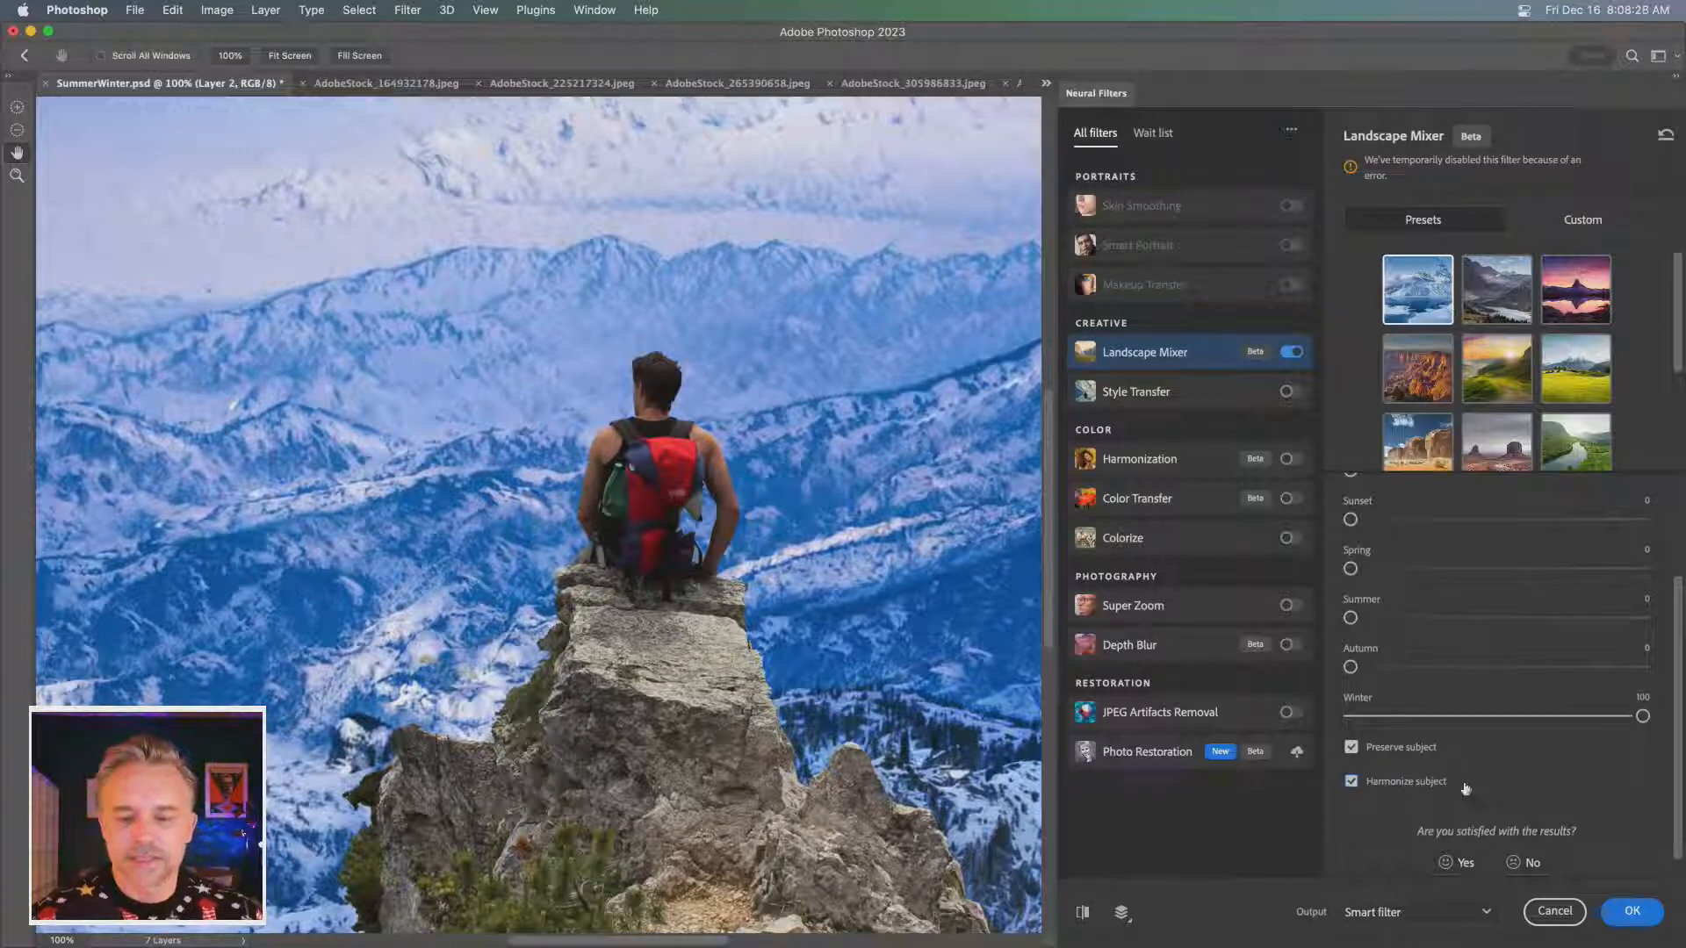
left_click(1351, 781)
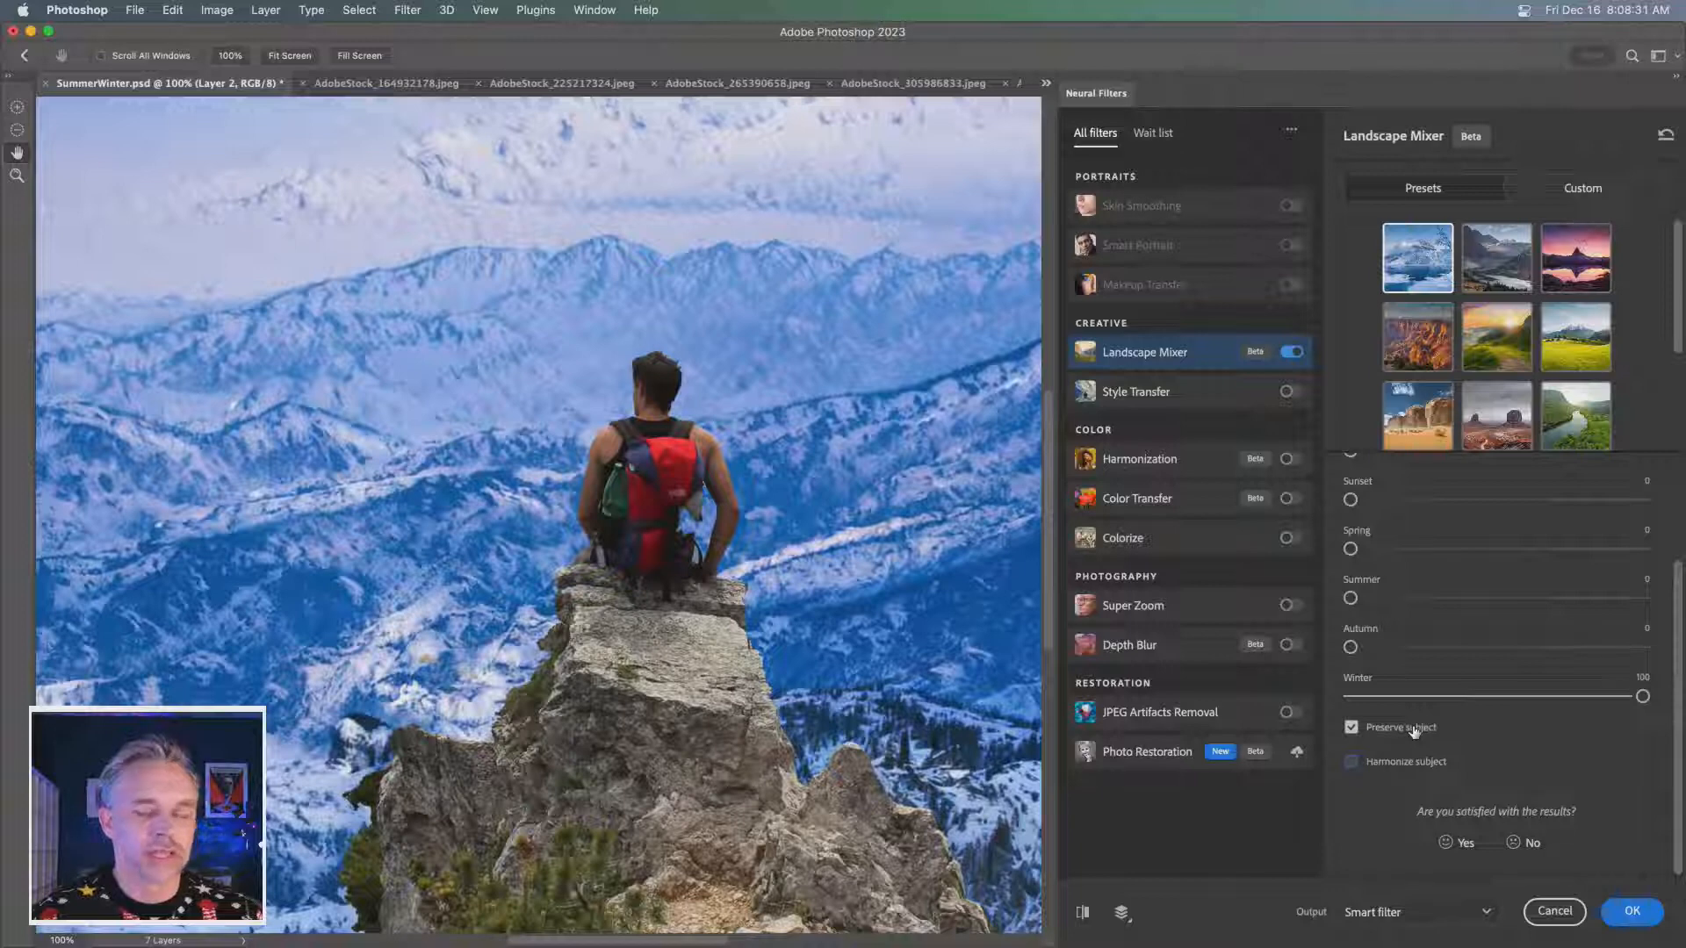
left_click(1351, 762)
left_click(1352, 781)
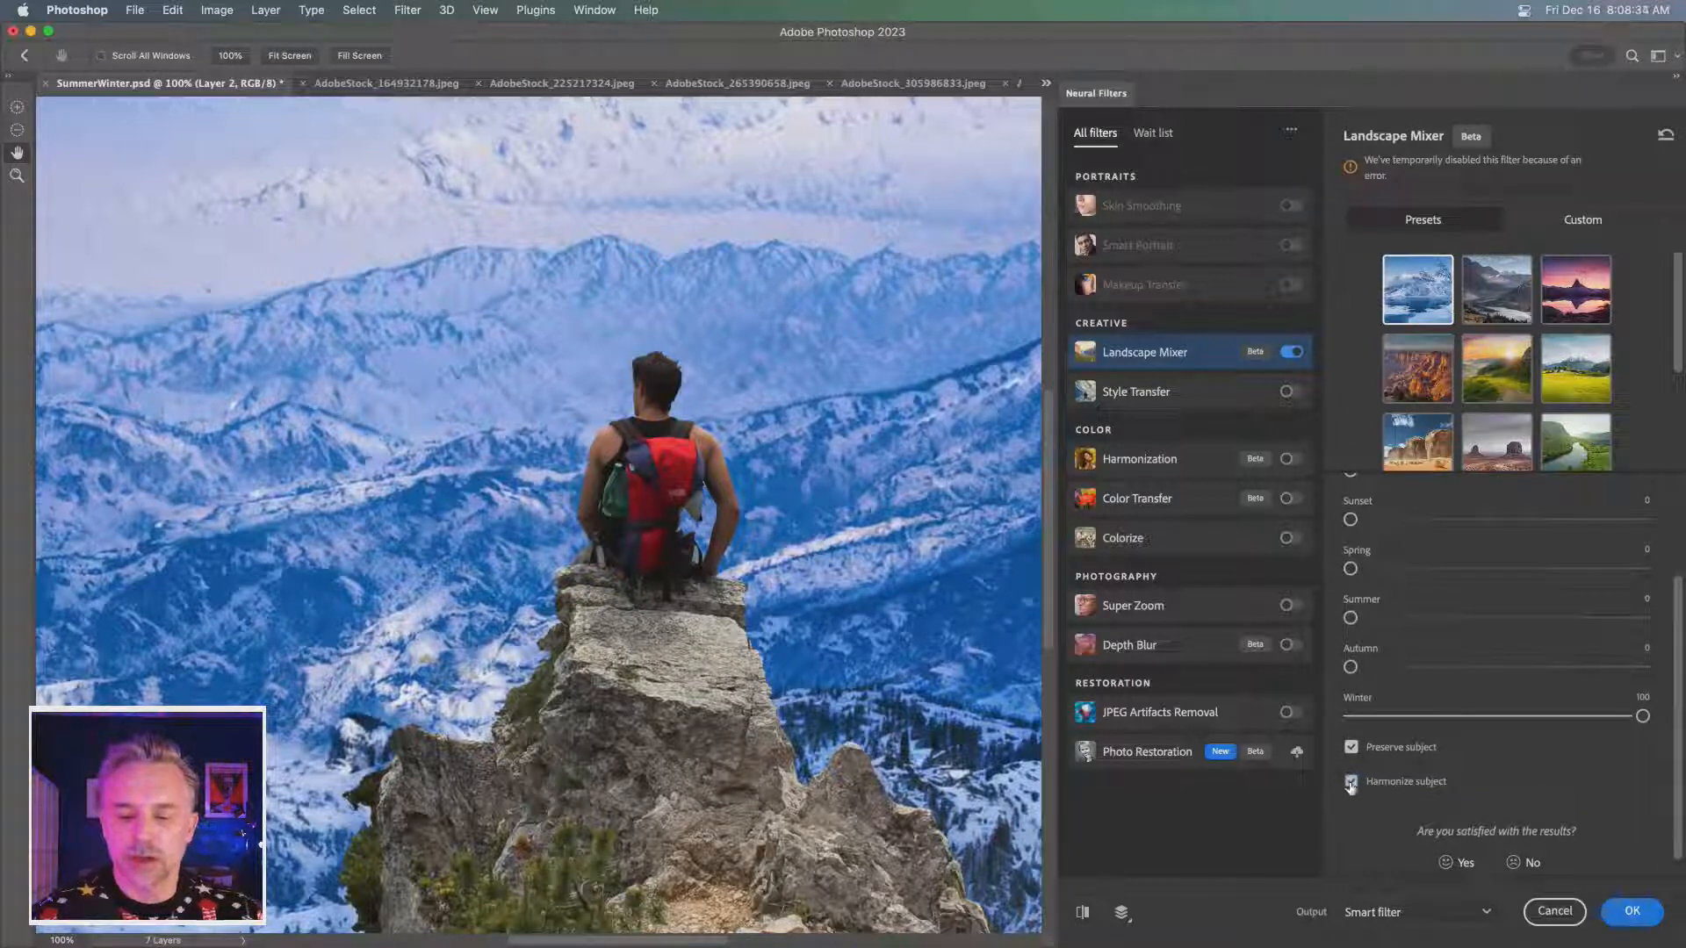
left_click(1626, 913)
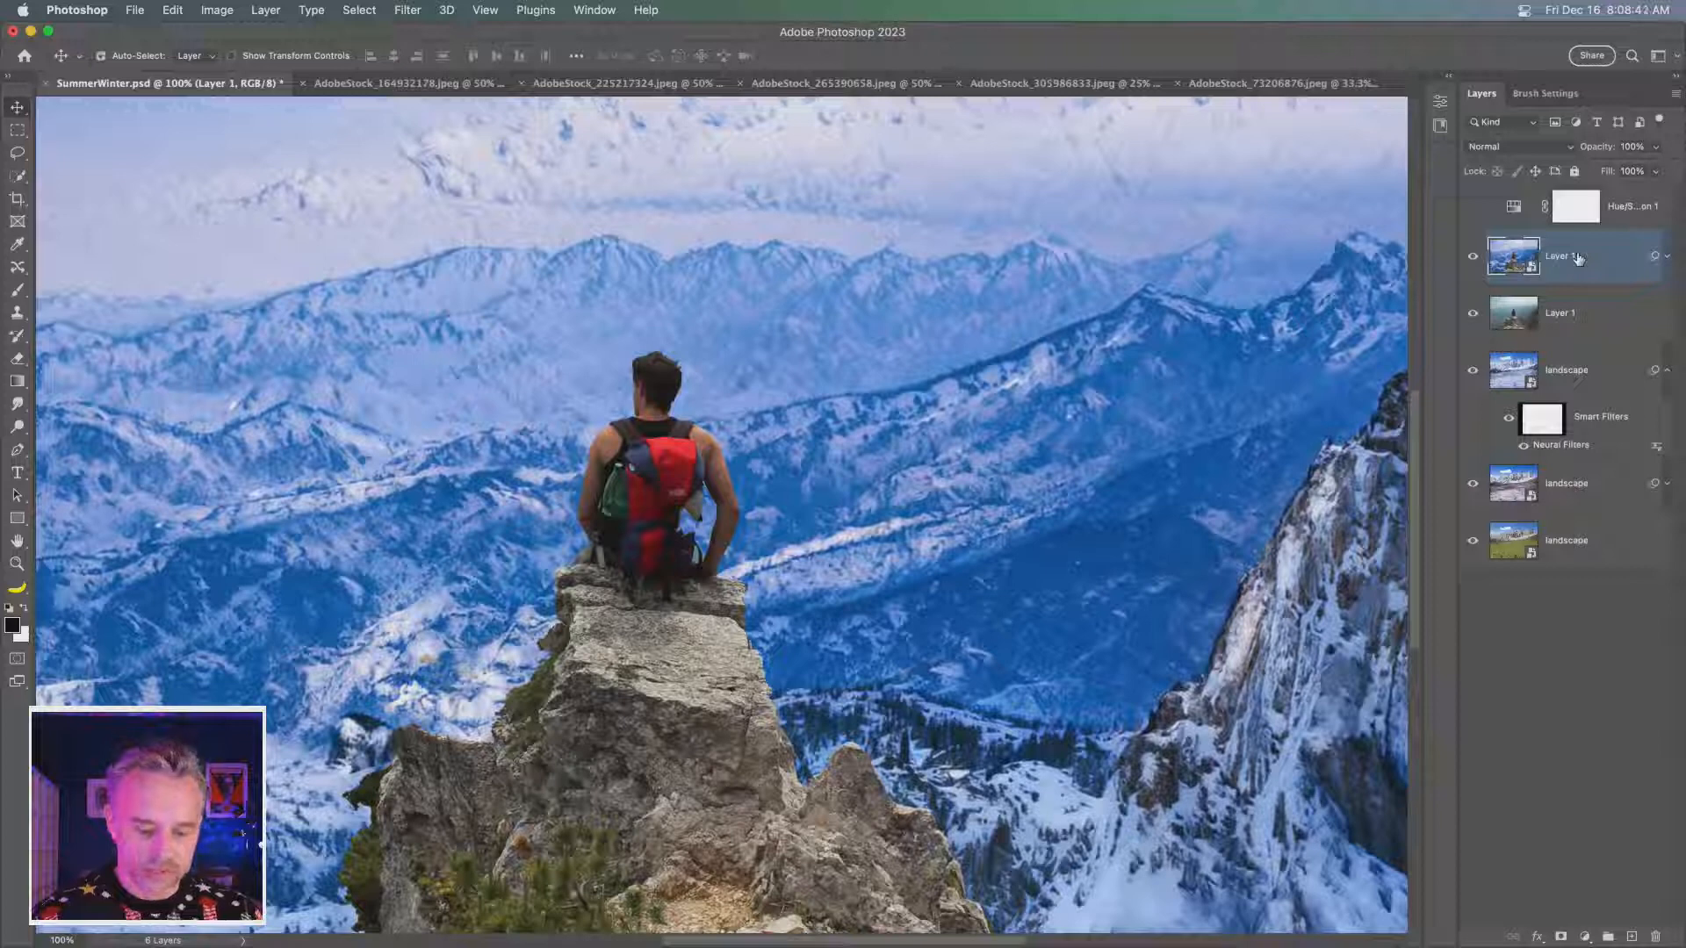
- Duplicate the filtered hiker layer and delete the Neural Filters smart filter from the copy
key("super+j")
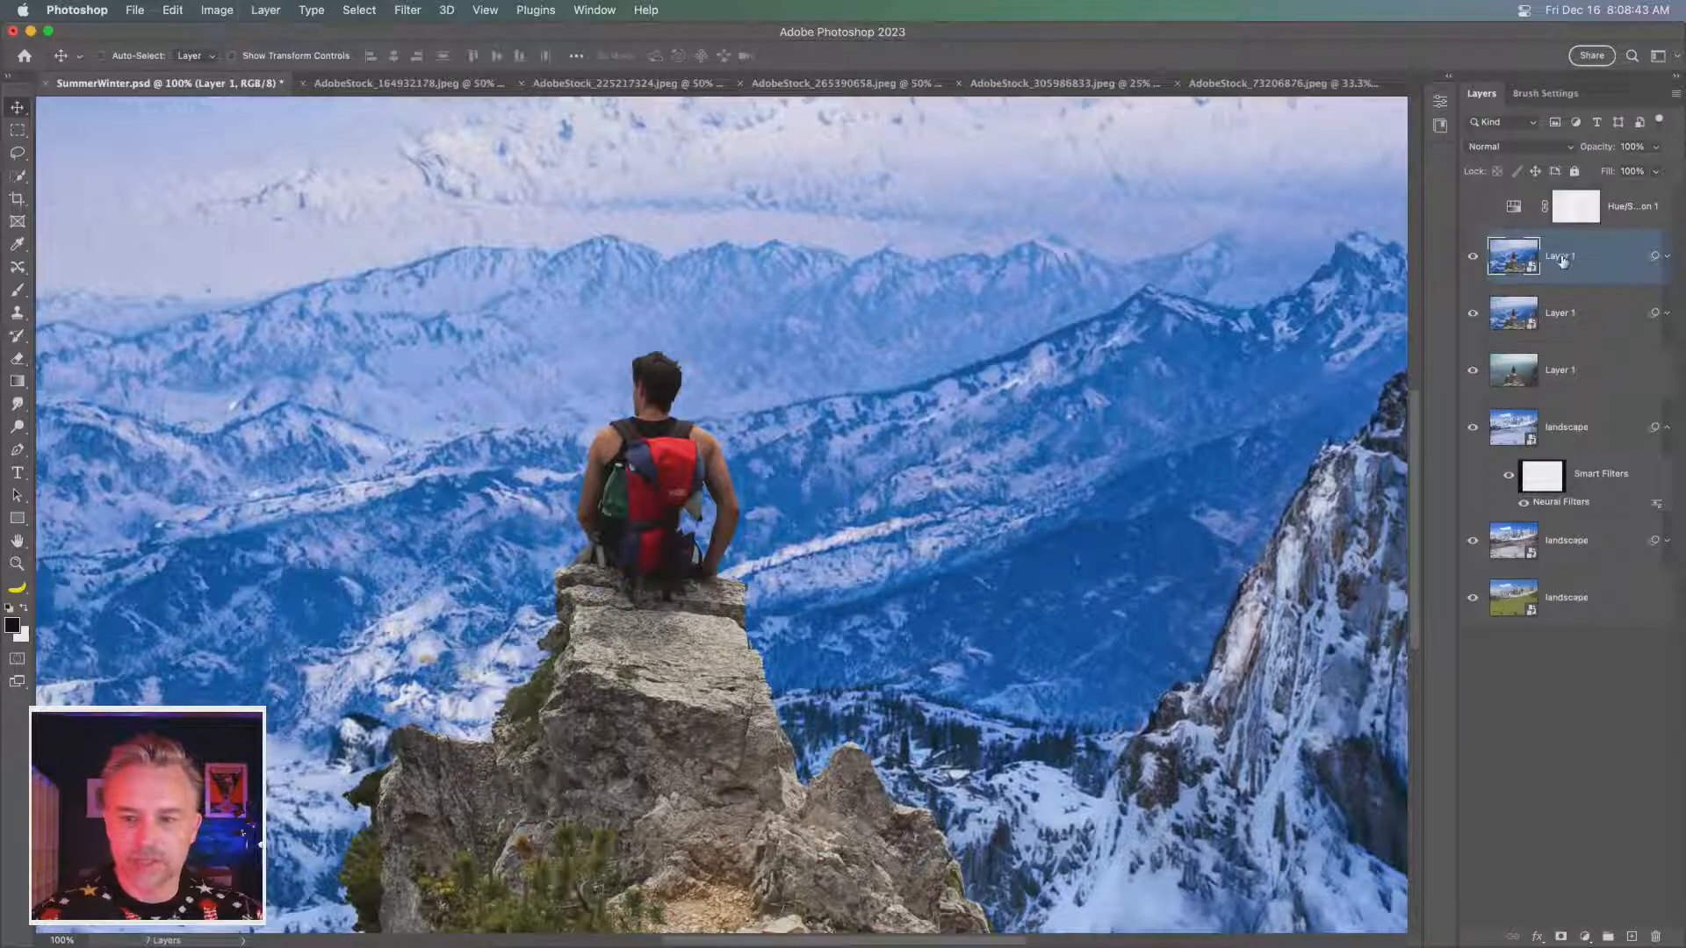
left_click(1666, 266)
right_click(1549, 334)
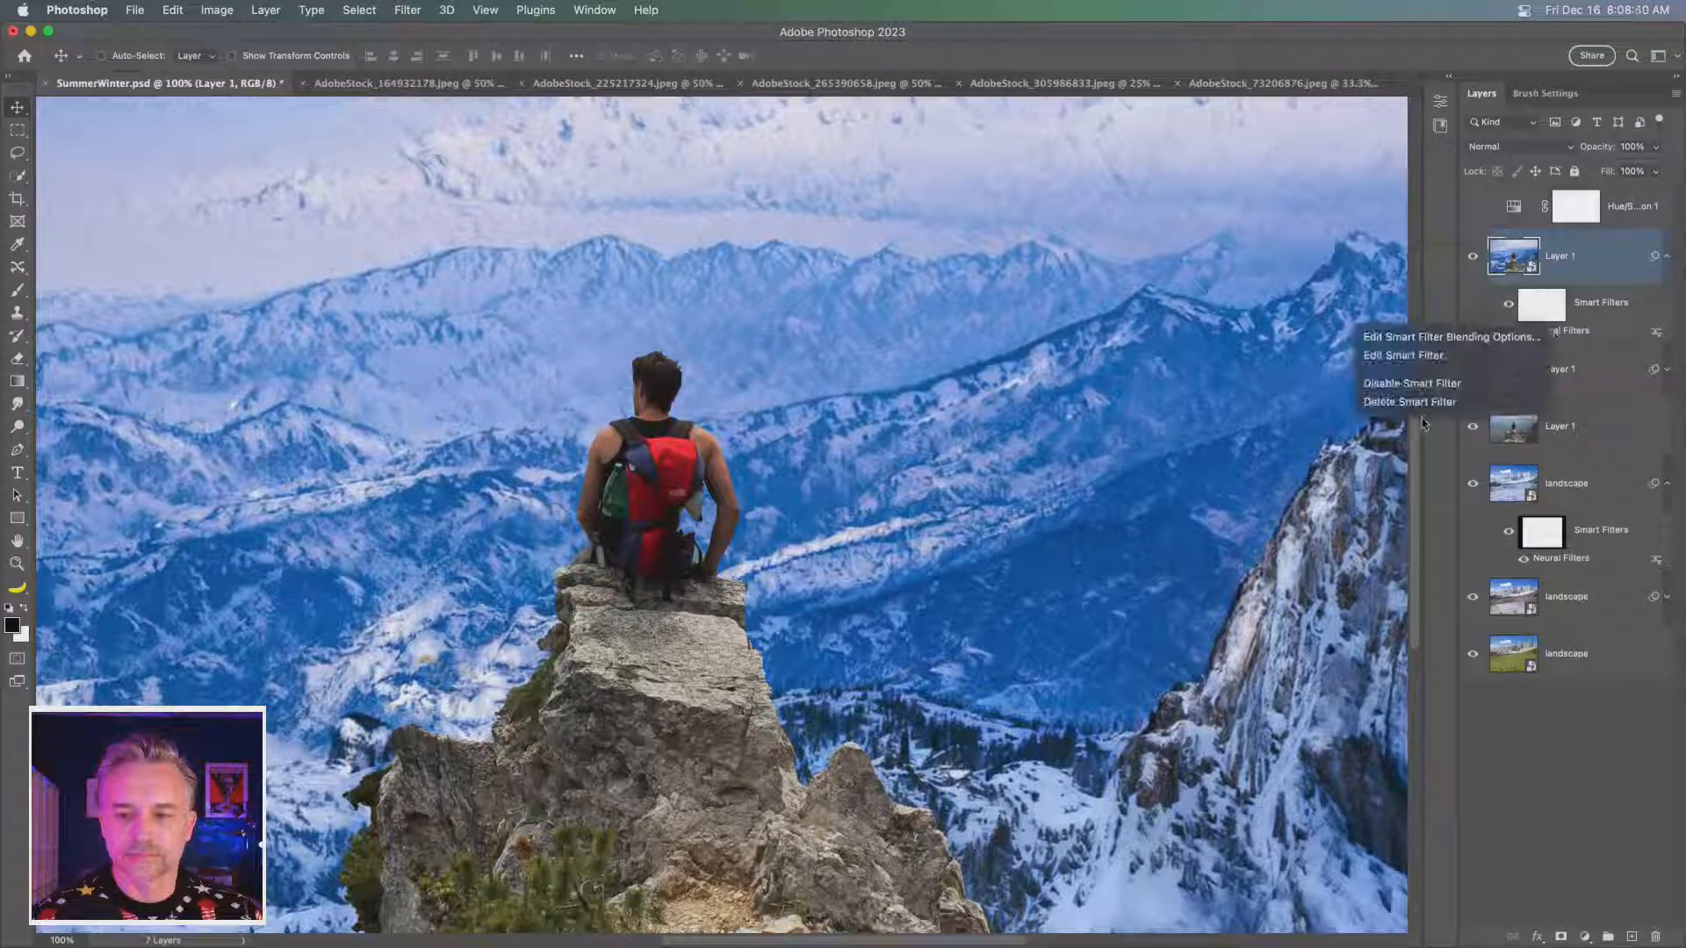
left_click(1570, 271)
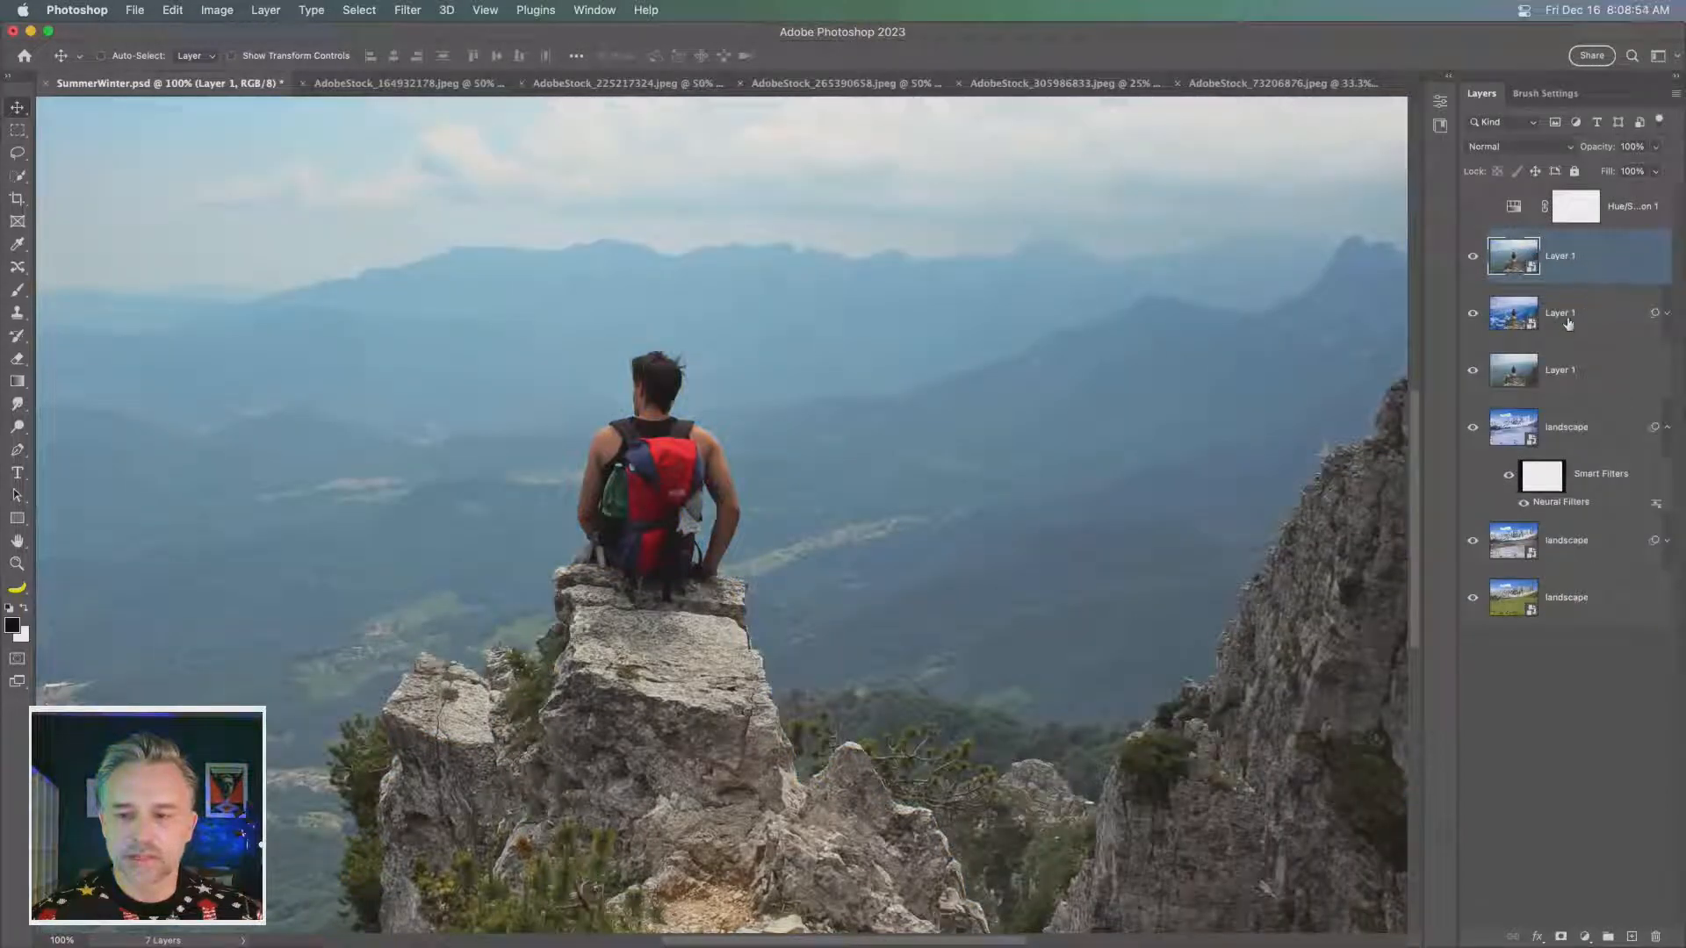
- Rename the filtered hiker layer below the unfiltered copy as guy on cliff
double_click(1571, 315)
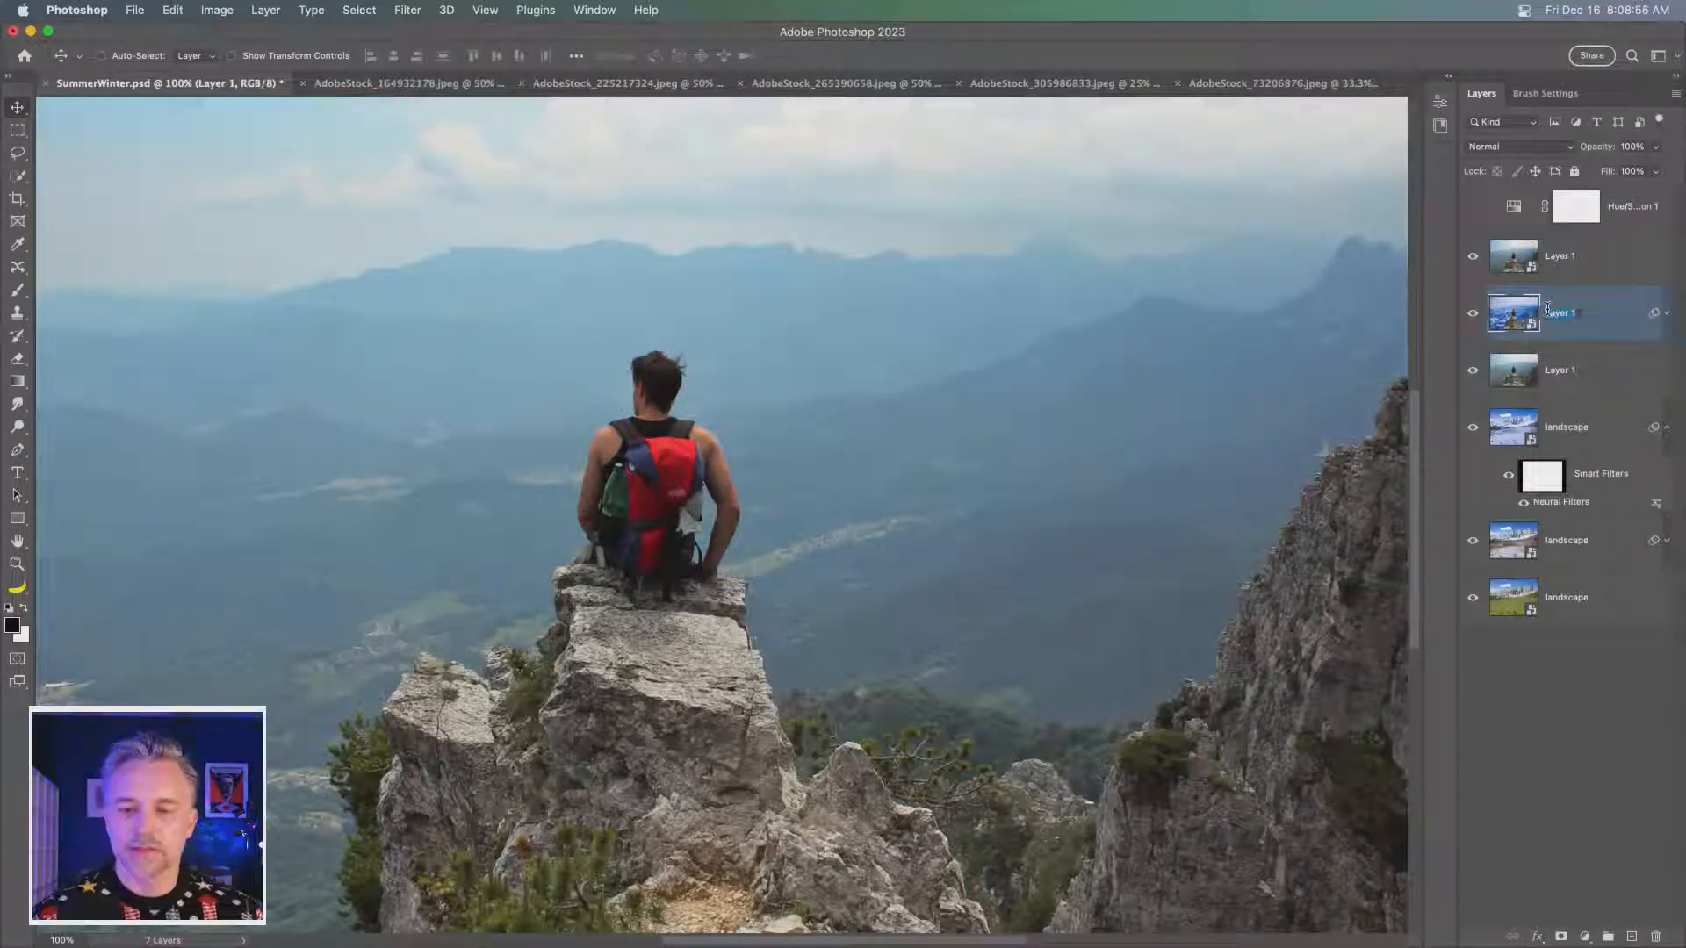
type("guy on")
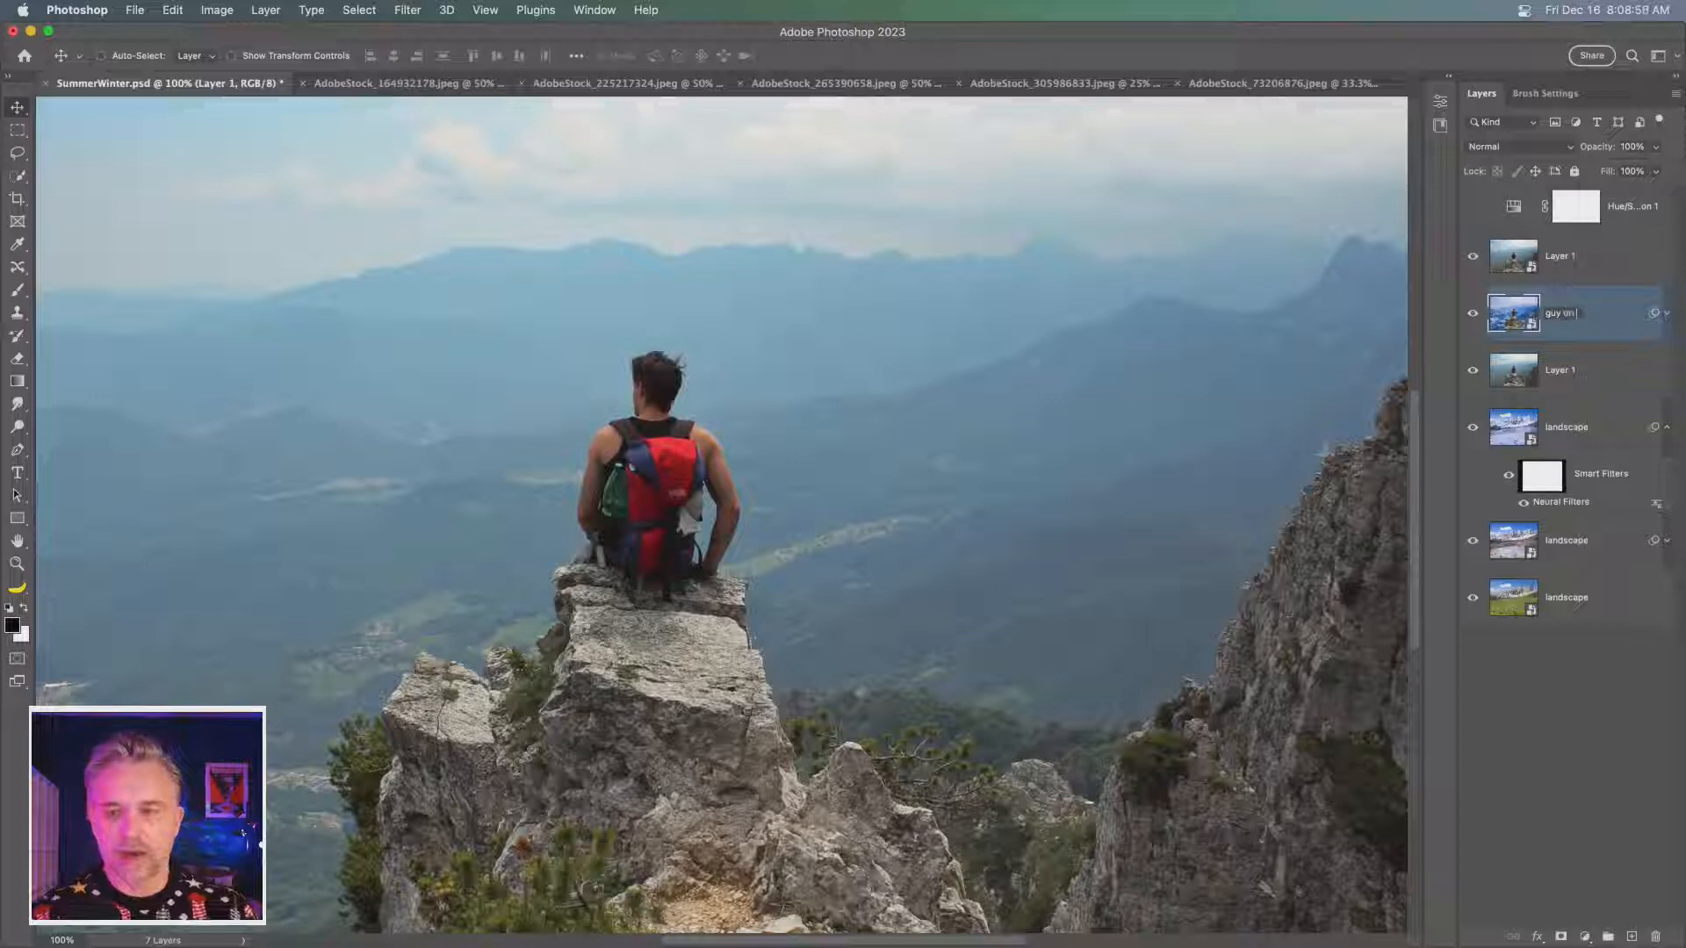
type(" cliff")
key("Return")
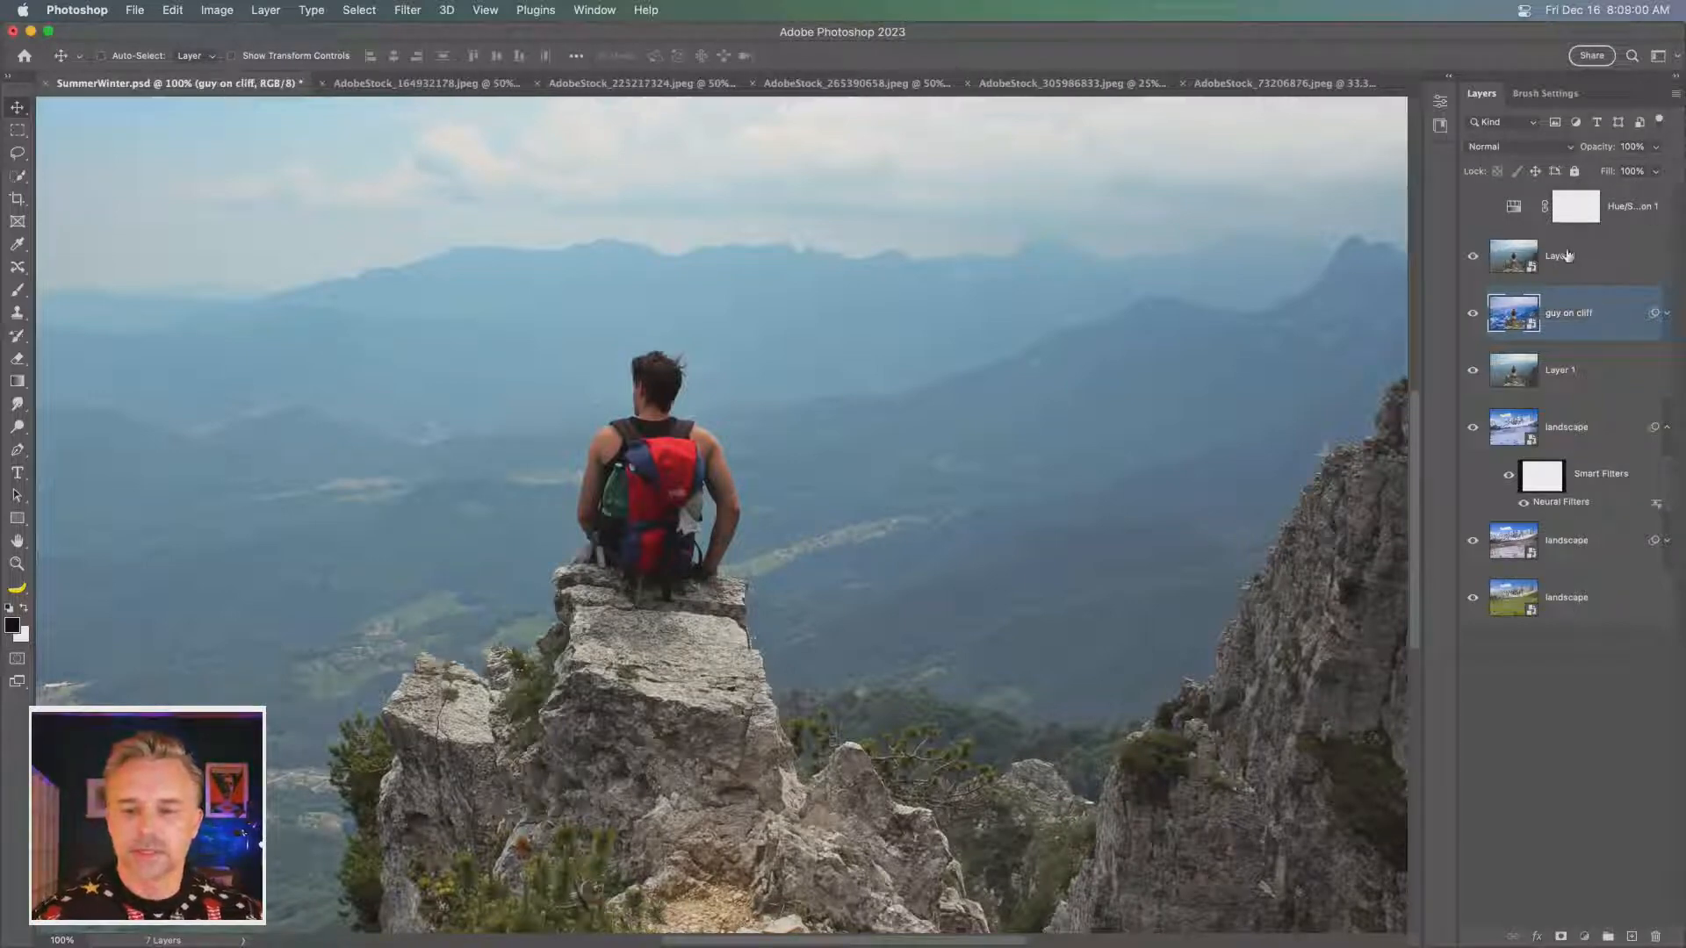
- Reopen the Neural Filters settings from the smart filter on the guy on cliff layer
left_click(1525, 274)
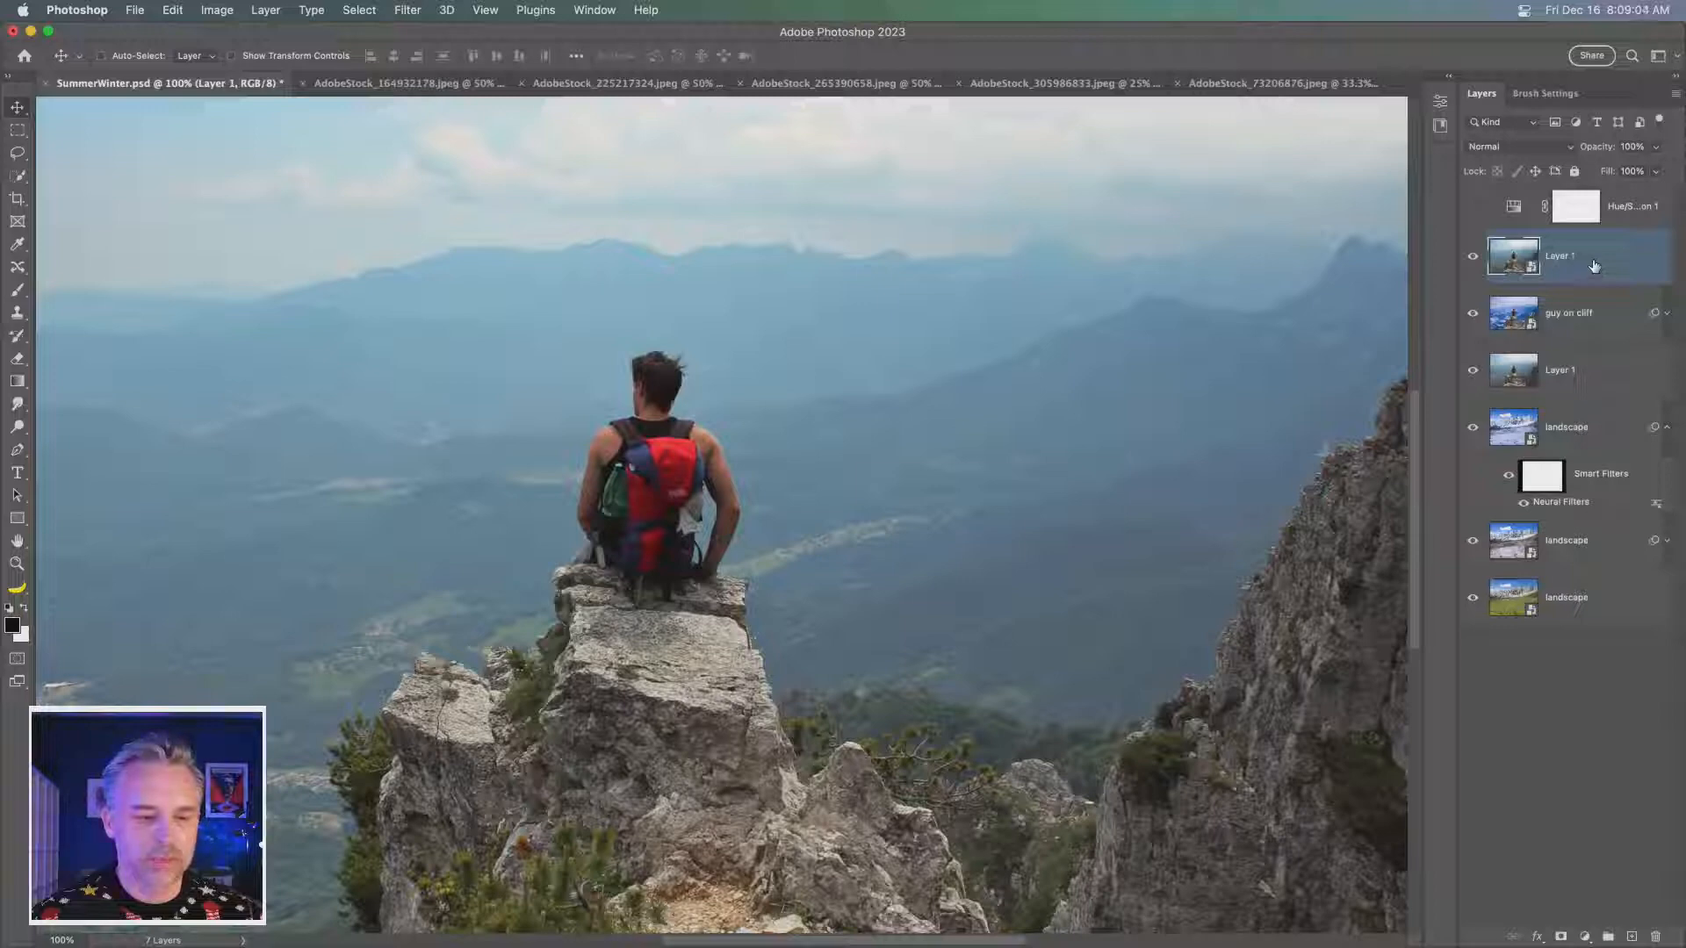
left_click(1568, 321)
left_click(1667, 313)
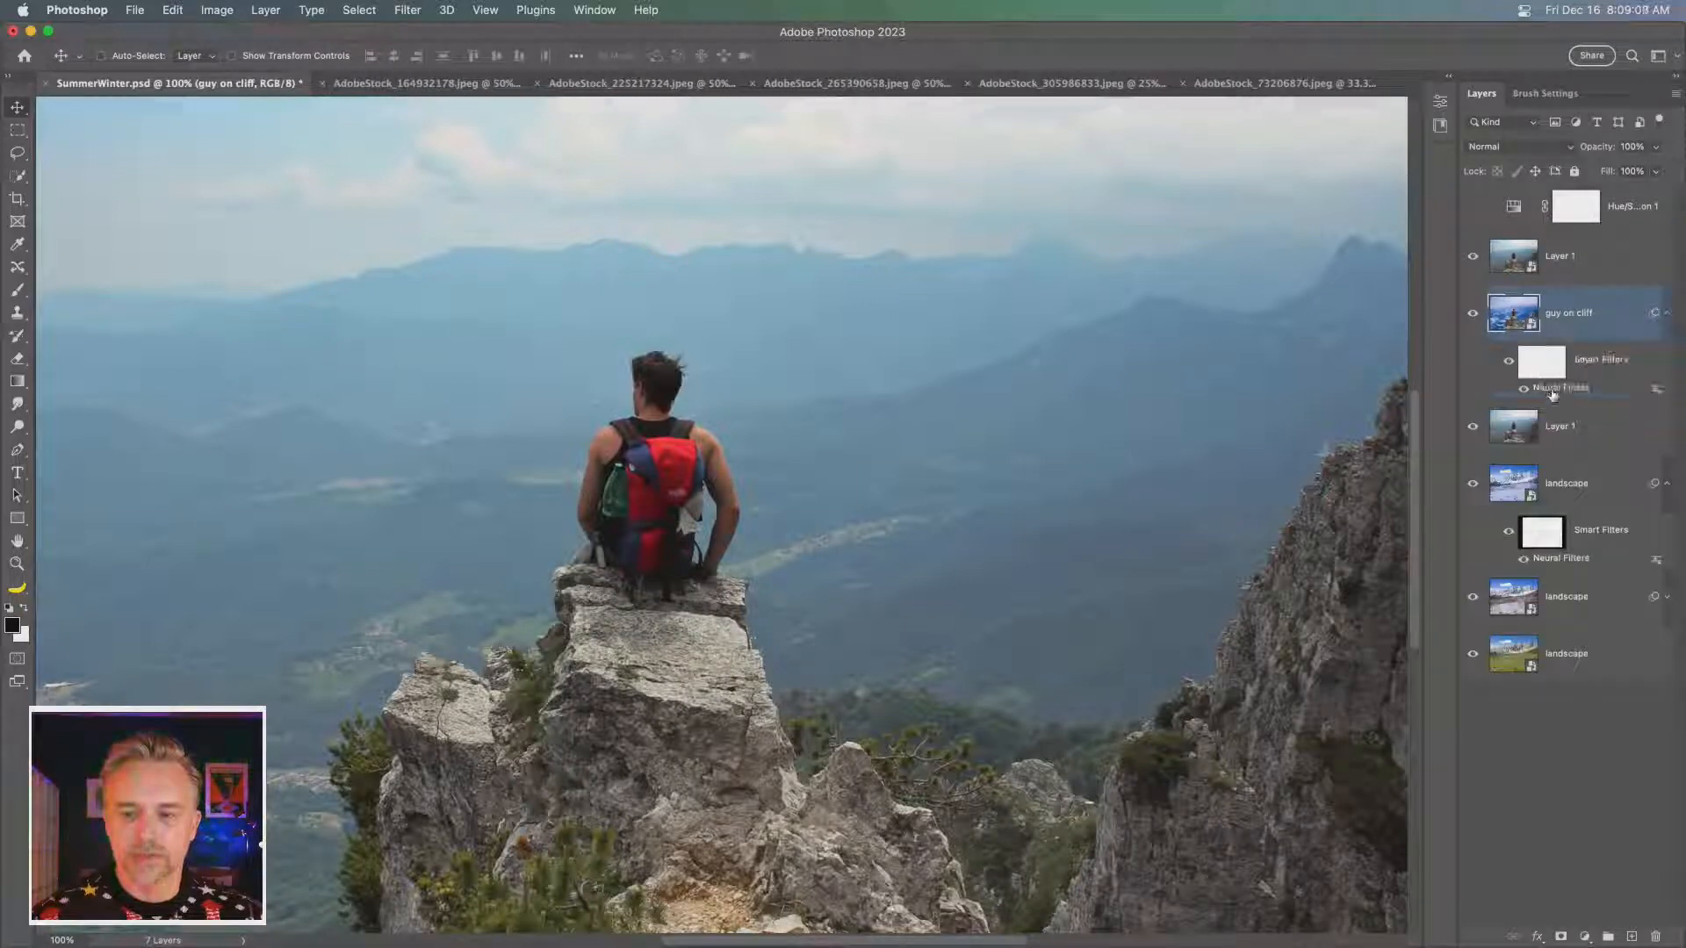
double_click(1553, 389)
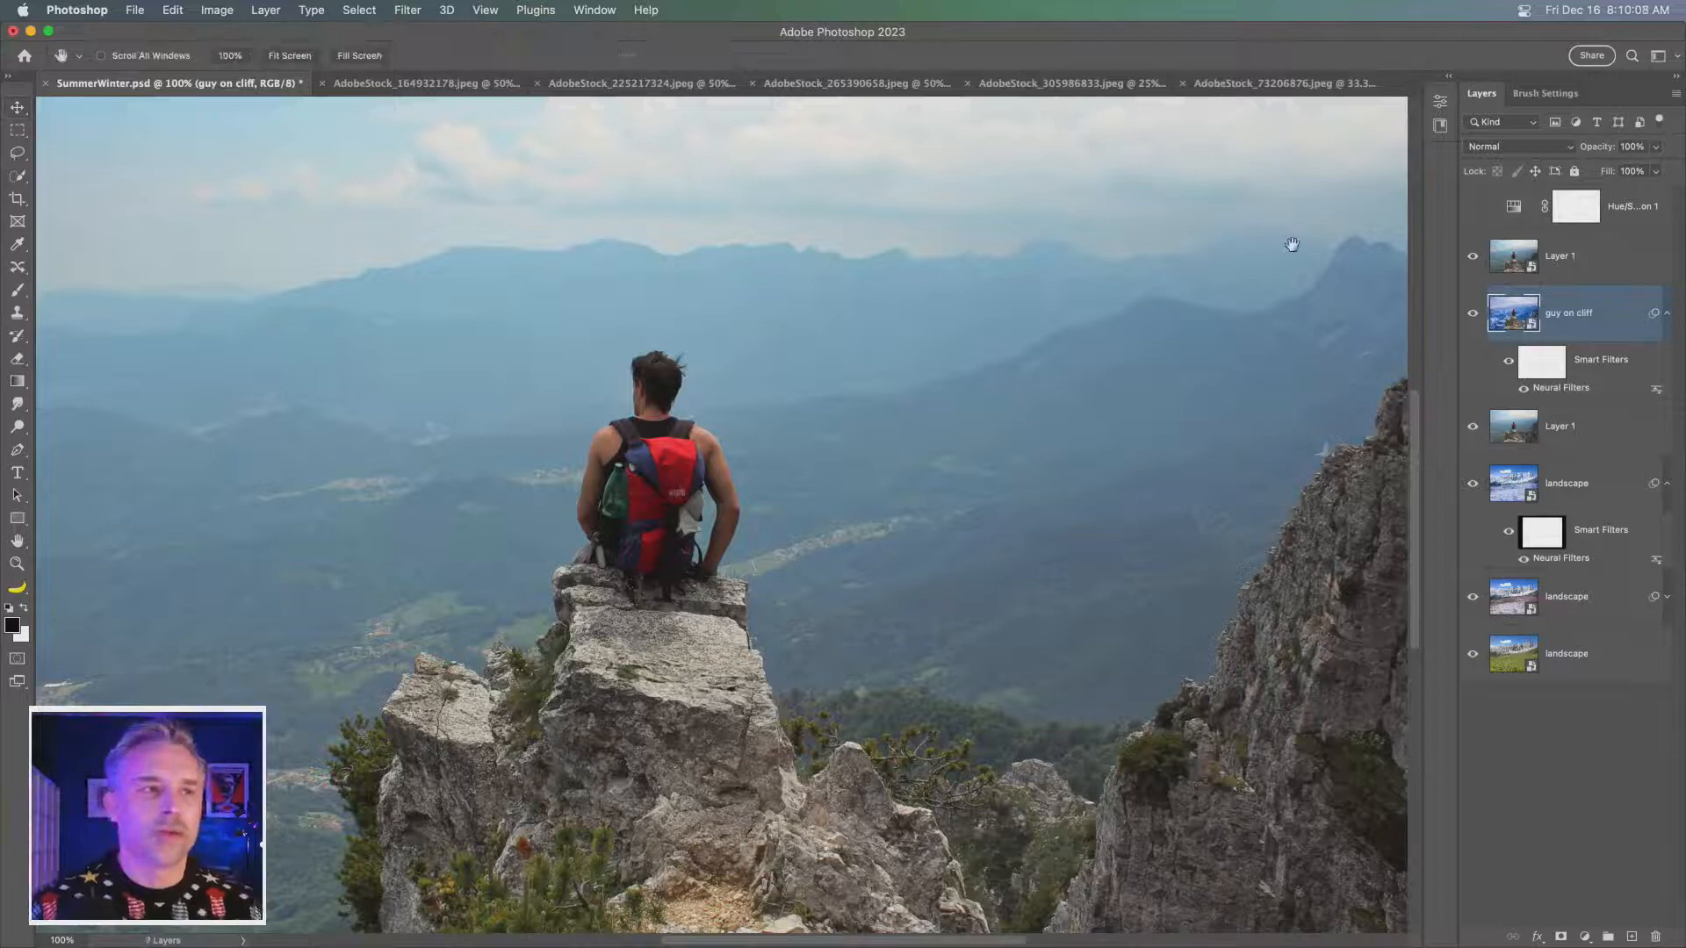
- Tile all open documents, hide the three hiker layers in SummerWinter.psd and make the uppermost landscape layer active
left_click(1574, 264)
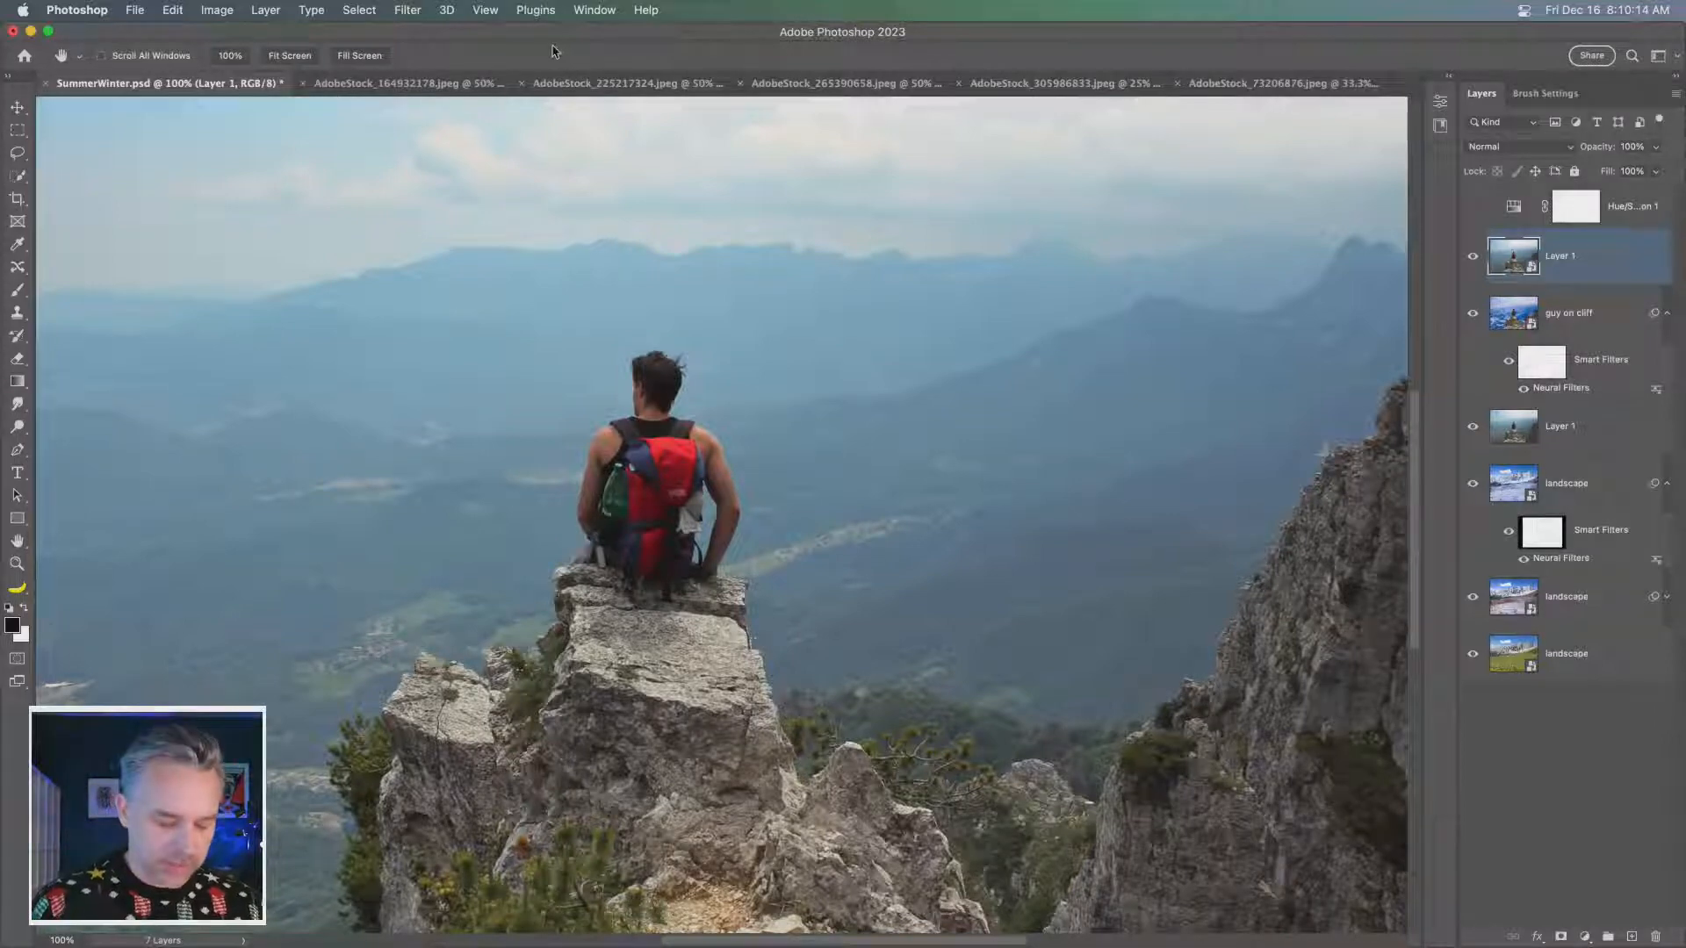
key("F2")
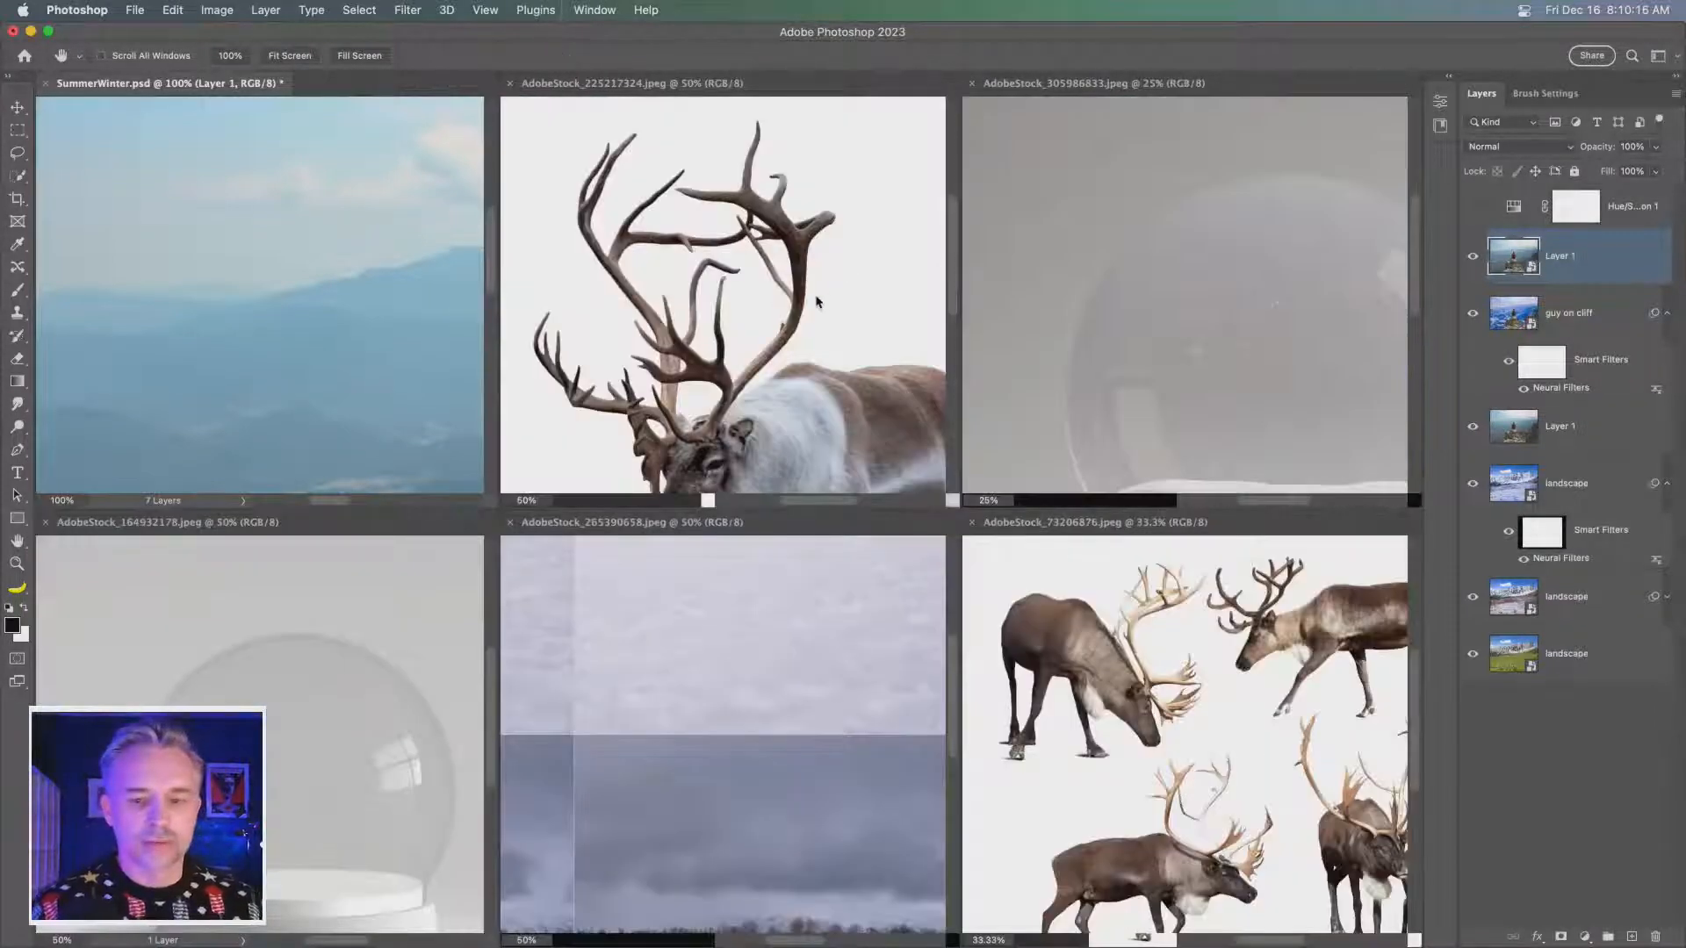
left_click_drag(290, 402, 5, 169)
left_click_drag(1473, 255, 1476, 340)
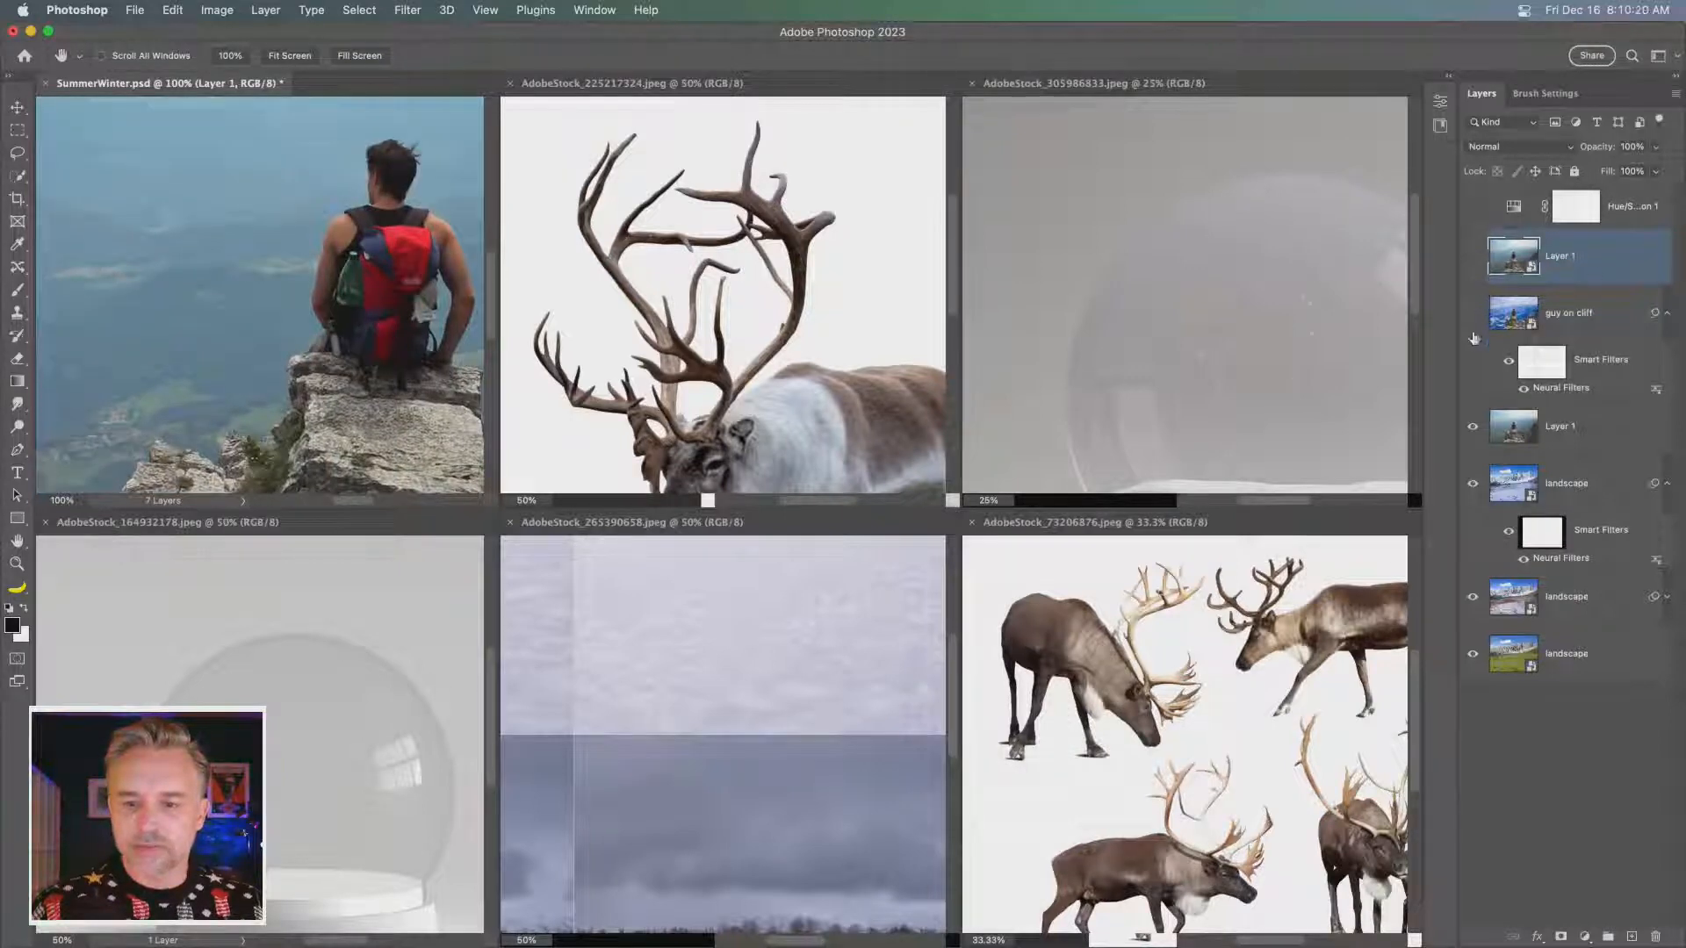
left_click(1472, 425)
left_click(1581, 487)
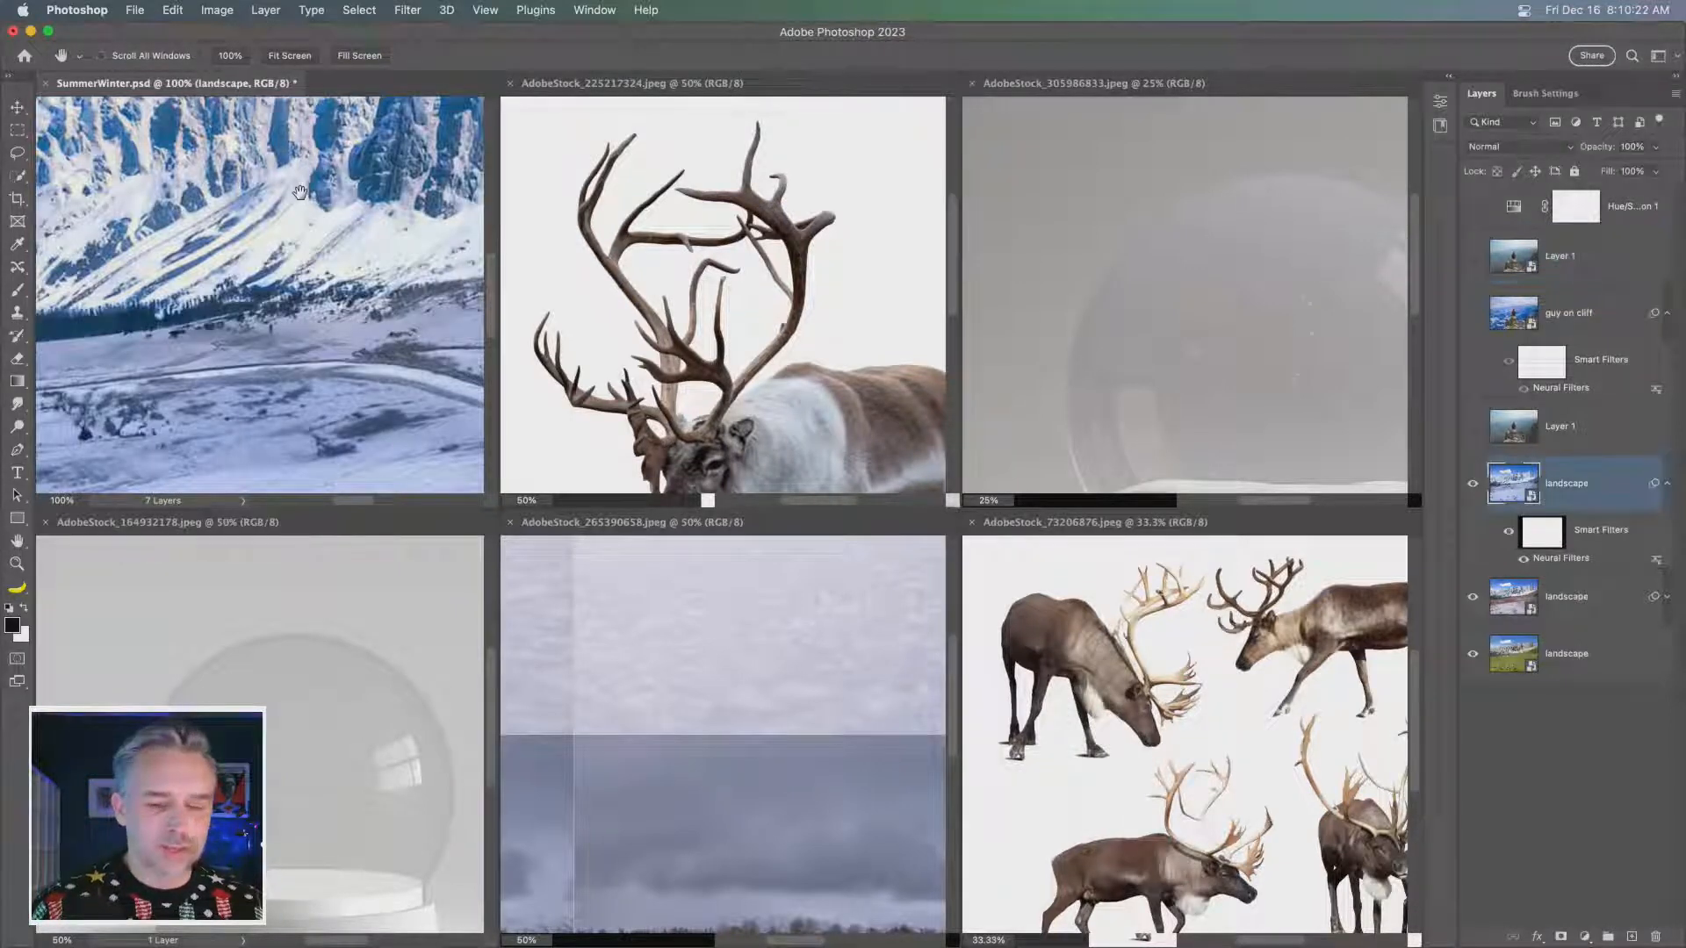
- Copy the reindeer images AdobeStock_225217324.jpeg and AdobeStock_73206876.jpeg into SummerWinter.psd, placing the first one twice, above the landscape layers
left_click(664, 252)
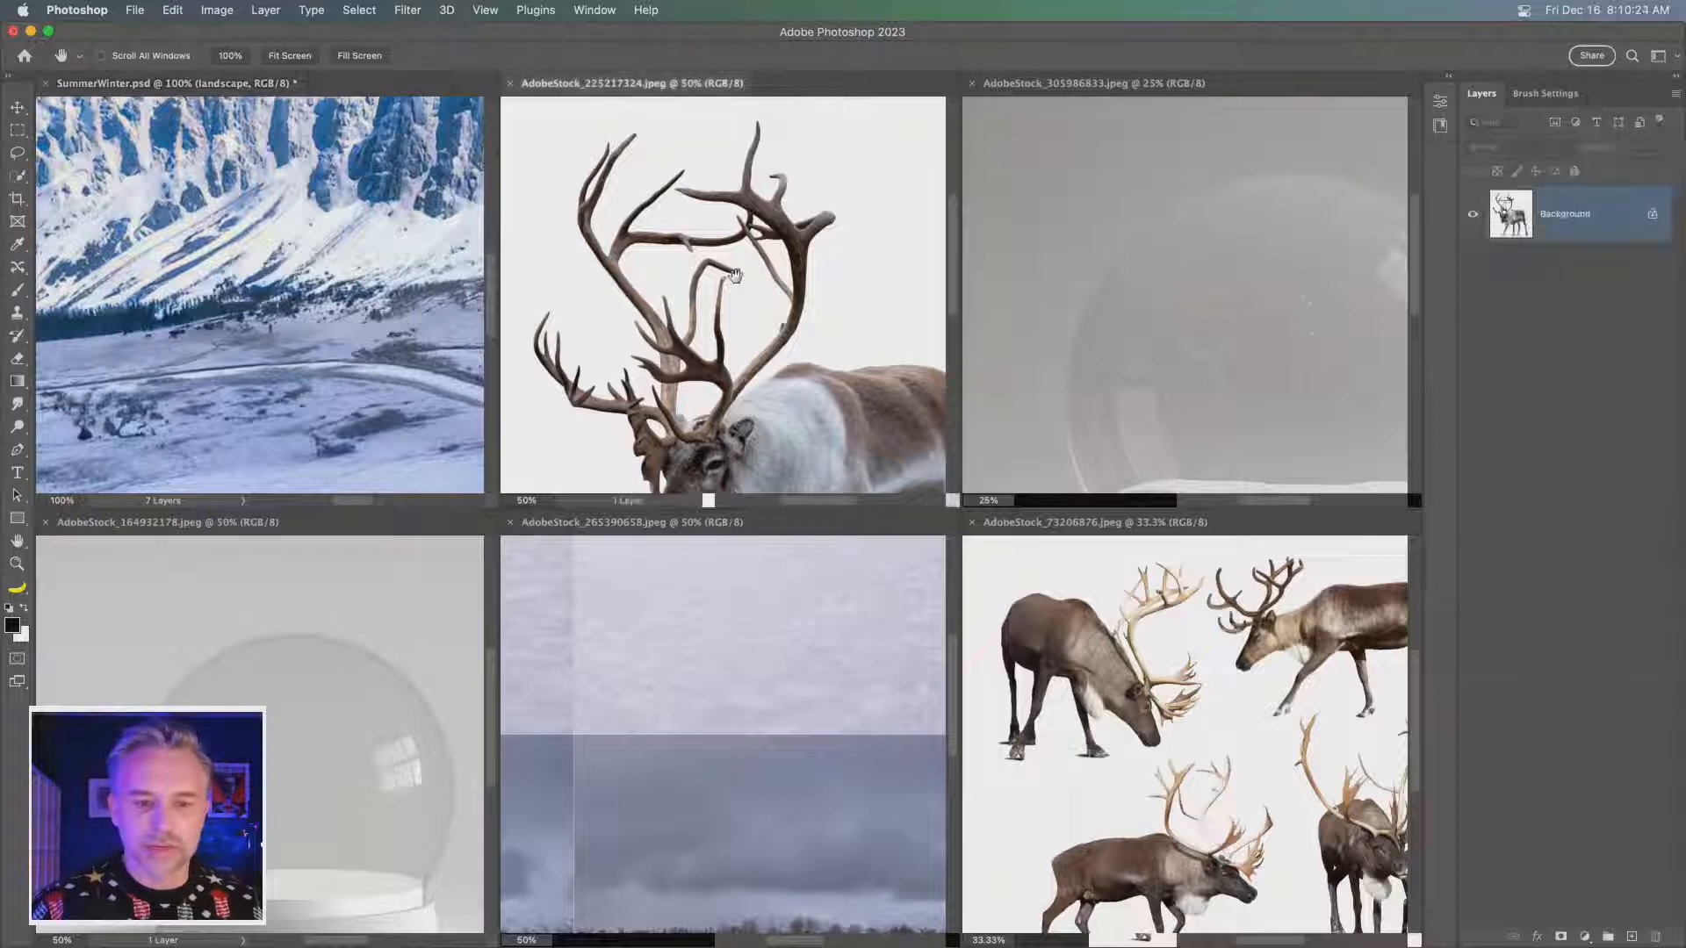
left_click_drag(1572, 230, 250, 308)
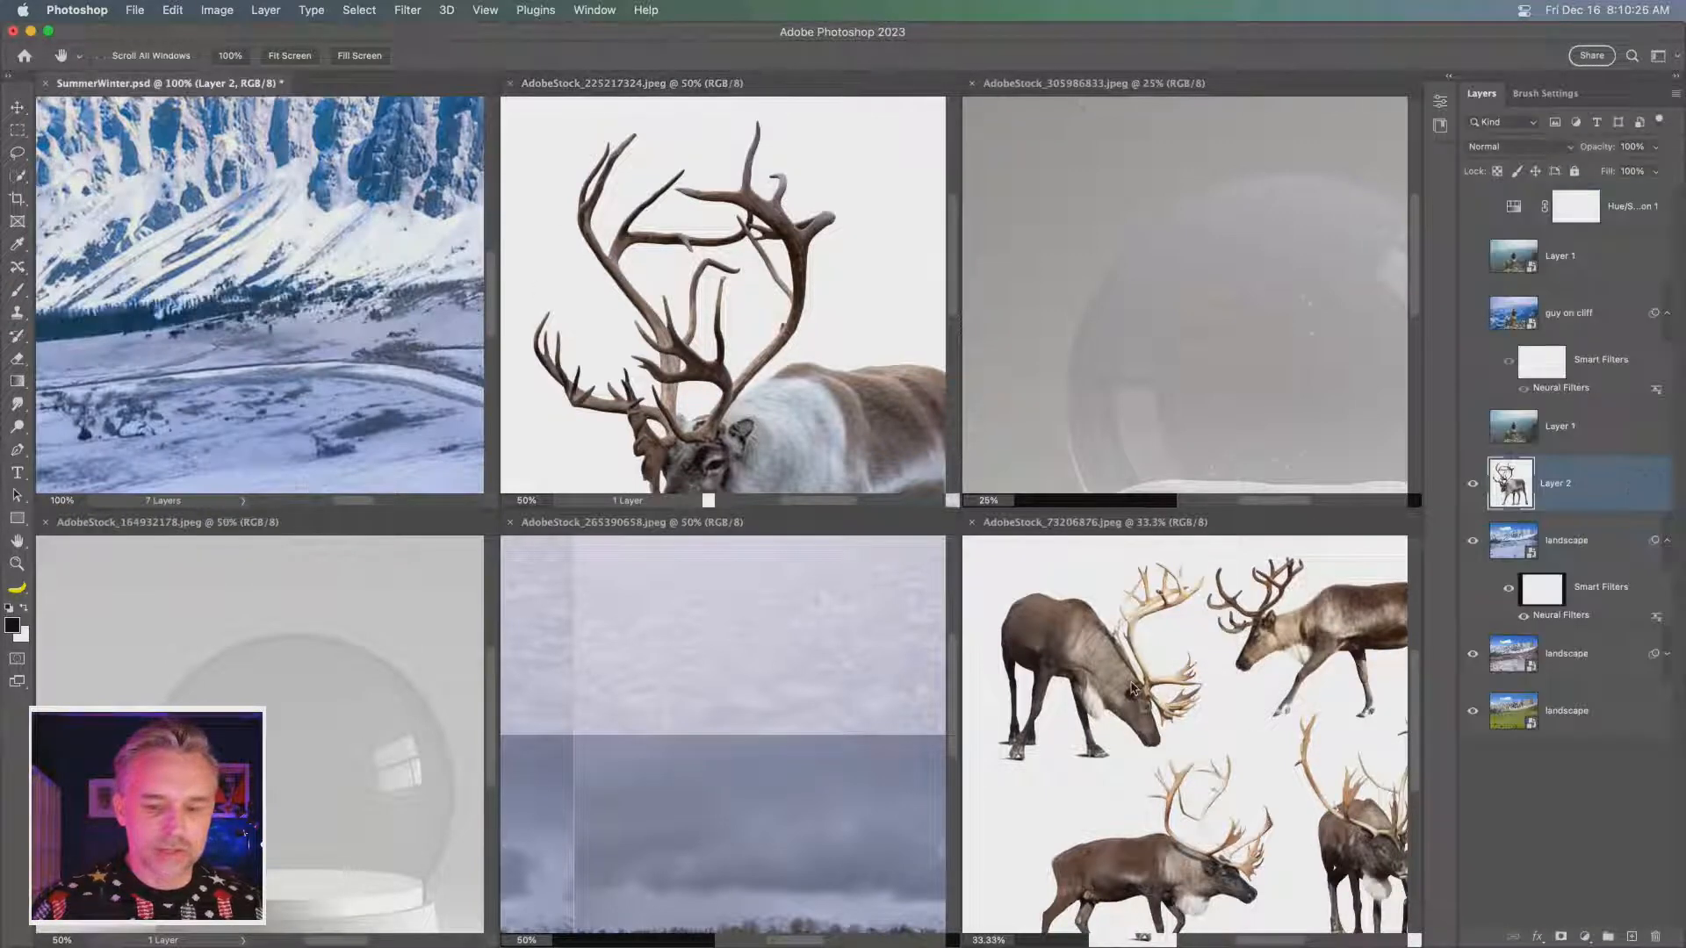
left_click(1190, 681)
left_click_drag(1190, 681, 382, 334)
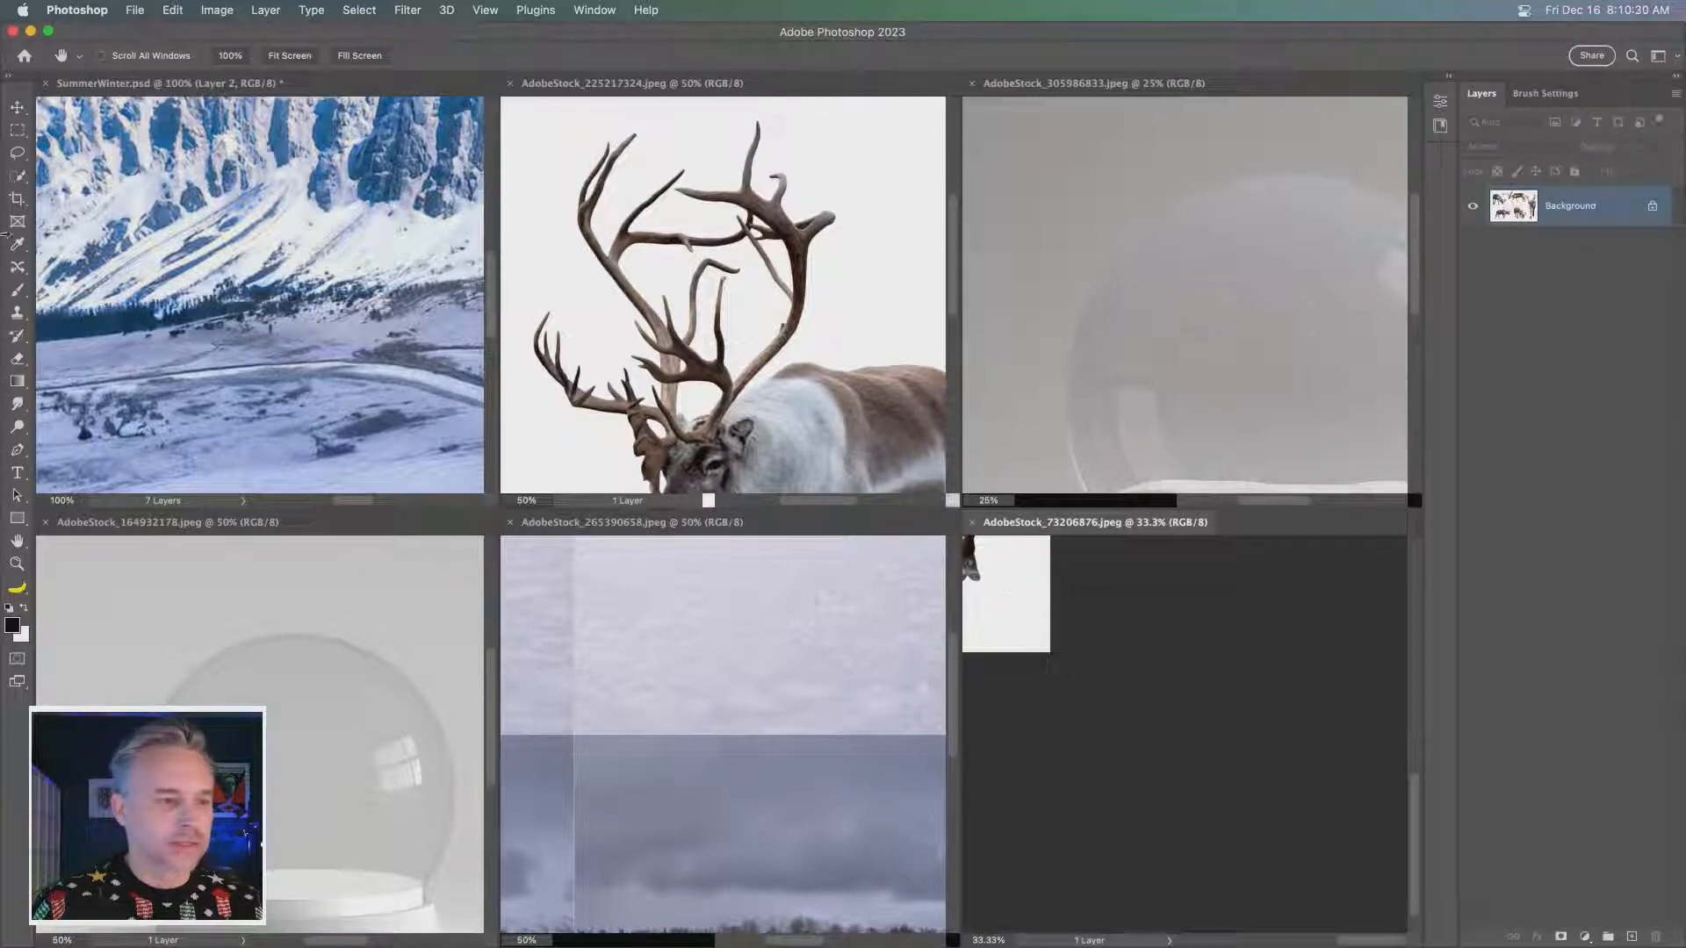
left_click(17, 106)
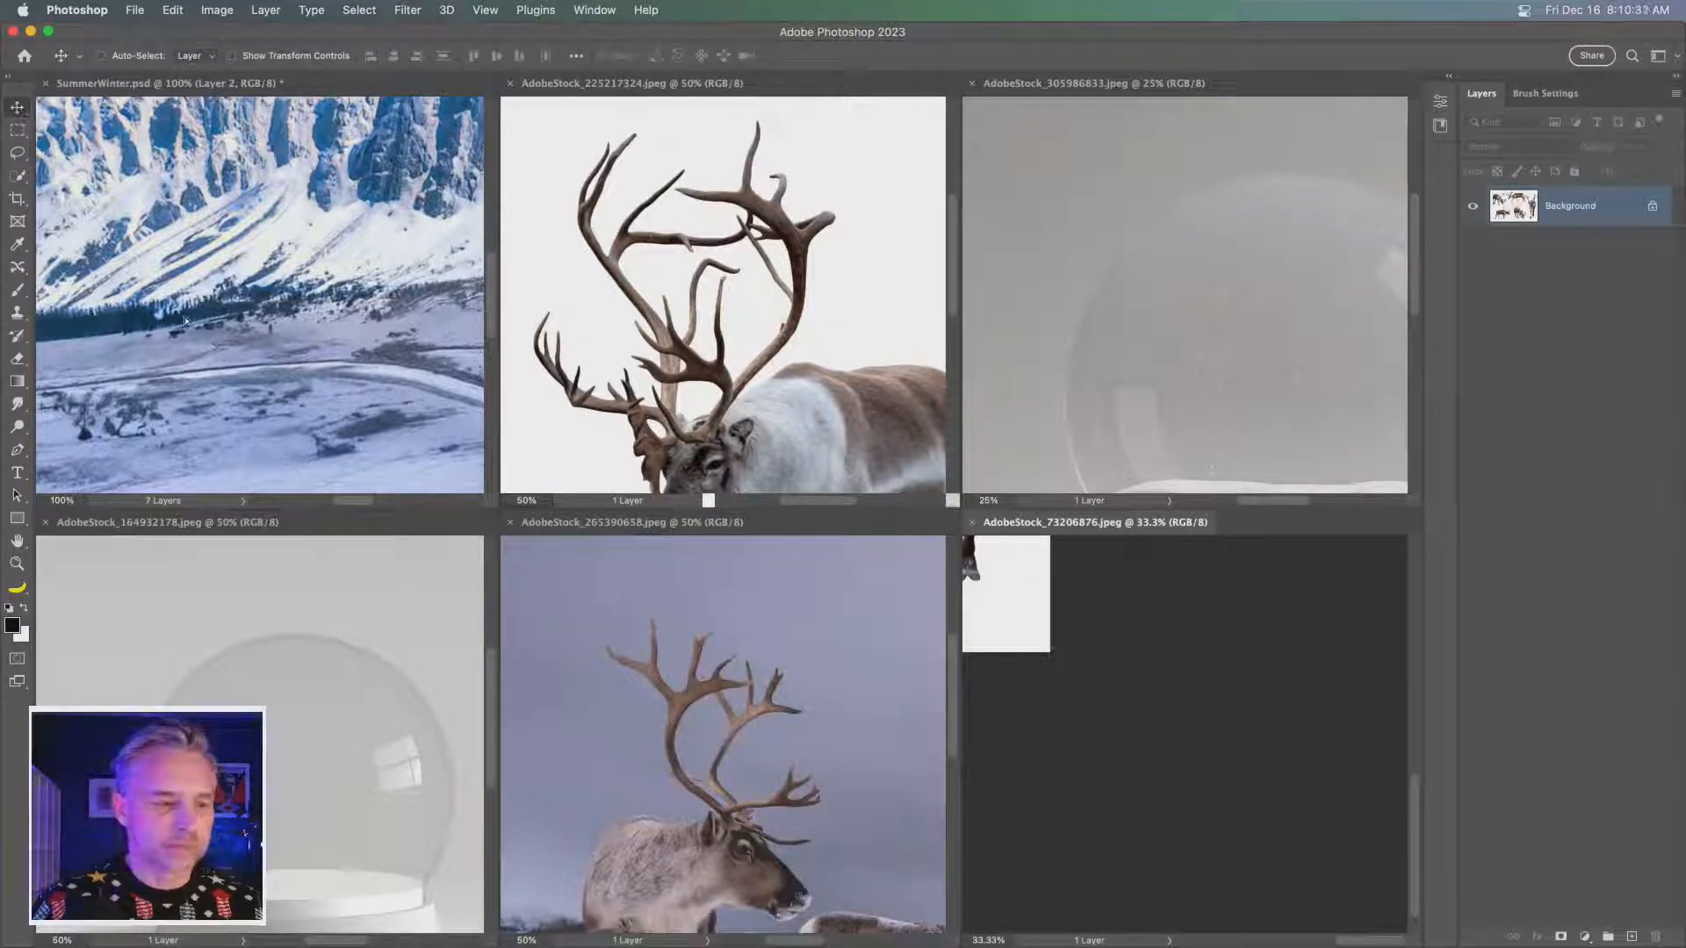
left_click_drag(184, 318, 183, 331)
left_click(687, 341)
left_click_drag(731, 288, 373, 267)
- Copy the snow globe AdobeStock_305986833.jpeg, the reindeer AdobeStock_265390658.jpeg and the glass globe AdobeStock_164932178.jpeg into SummerWinter.psd as new layers
left_click(1156, 297)
left_click_drag(1156, 297, 386, 310)
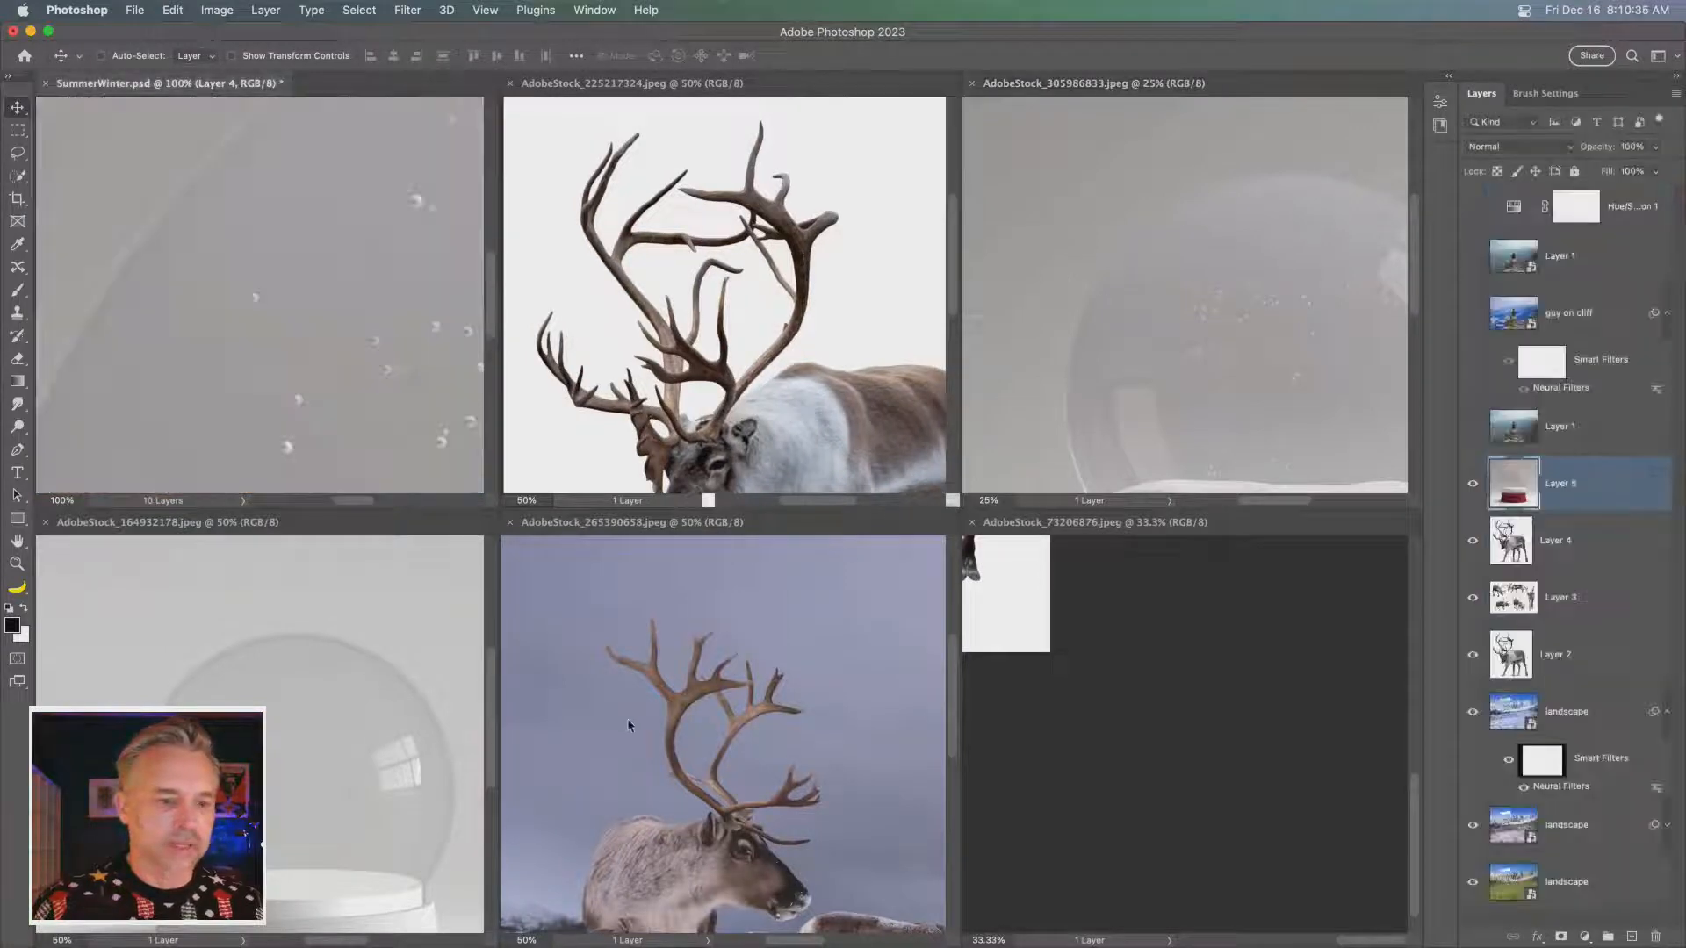
left_click(667, 729)
left_click_drag(668, 729, 260, 302)
left_click(362, 651)
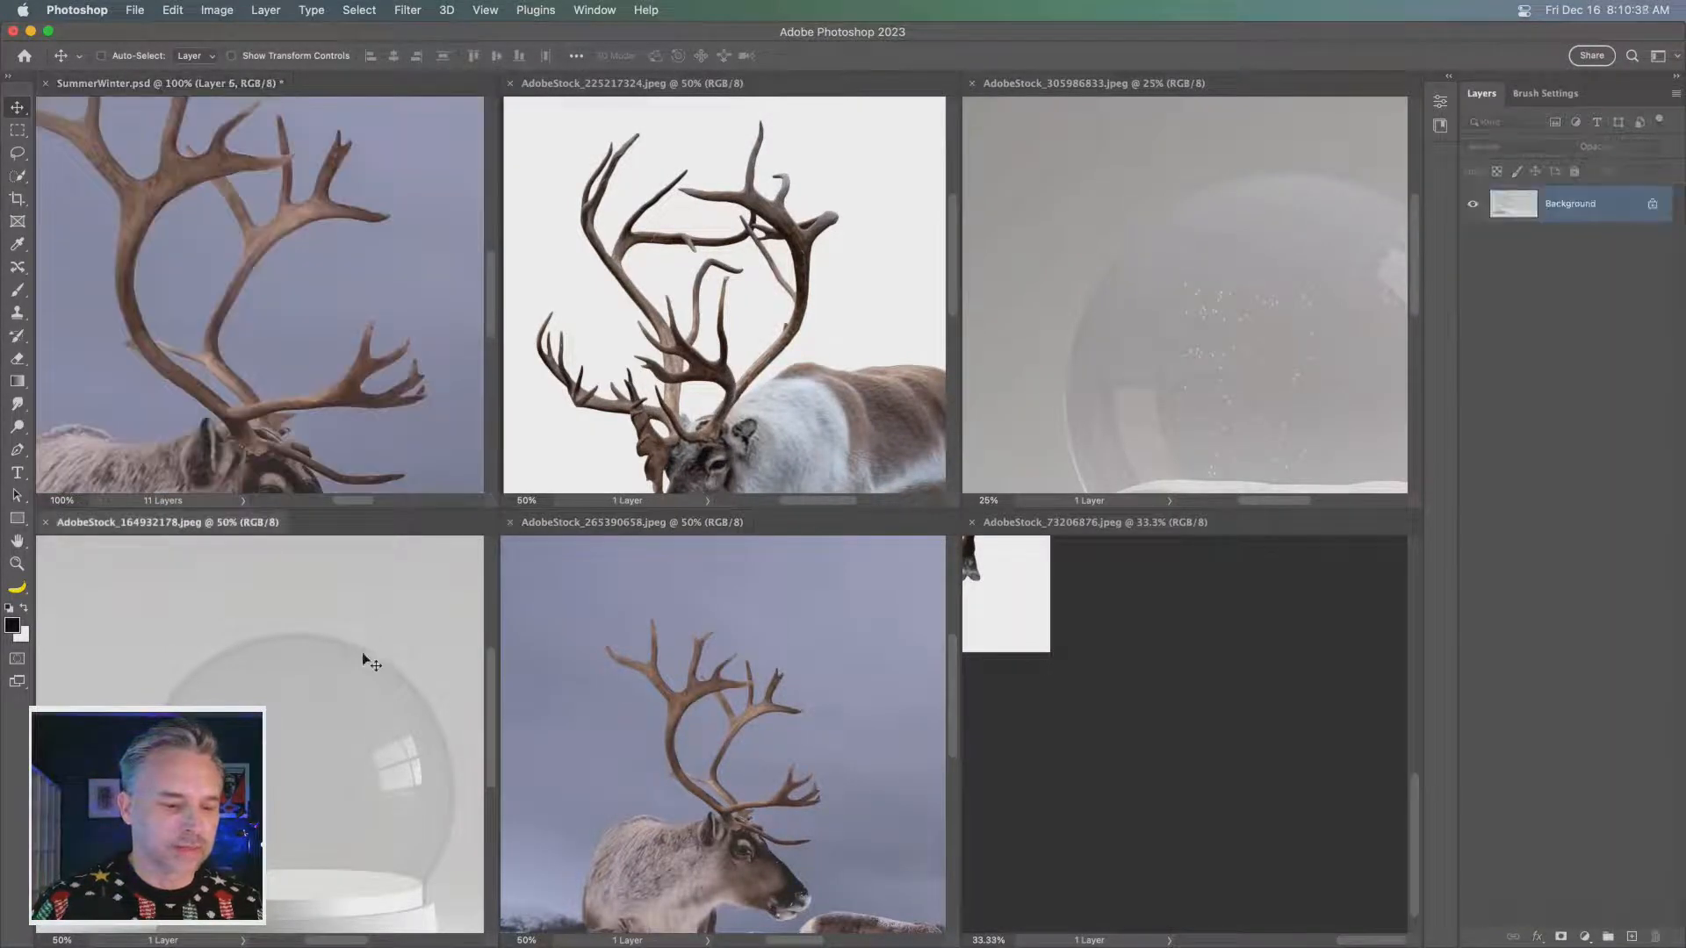
left_click_drag(275, 365, 268, 332)
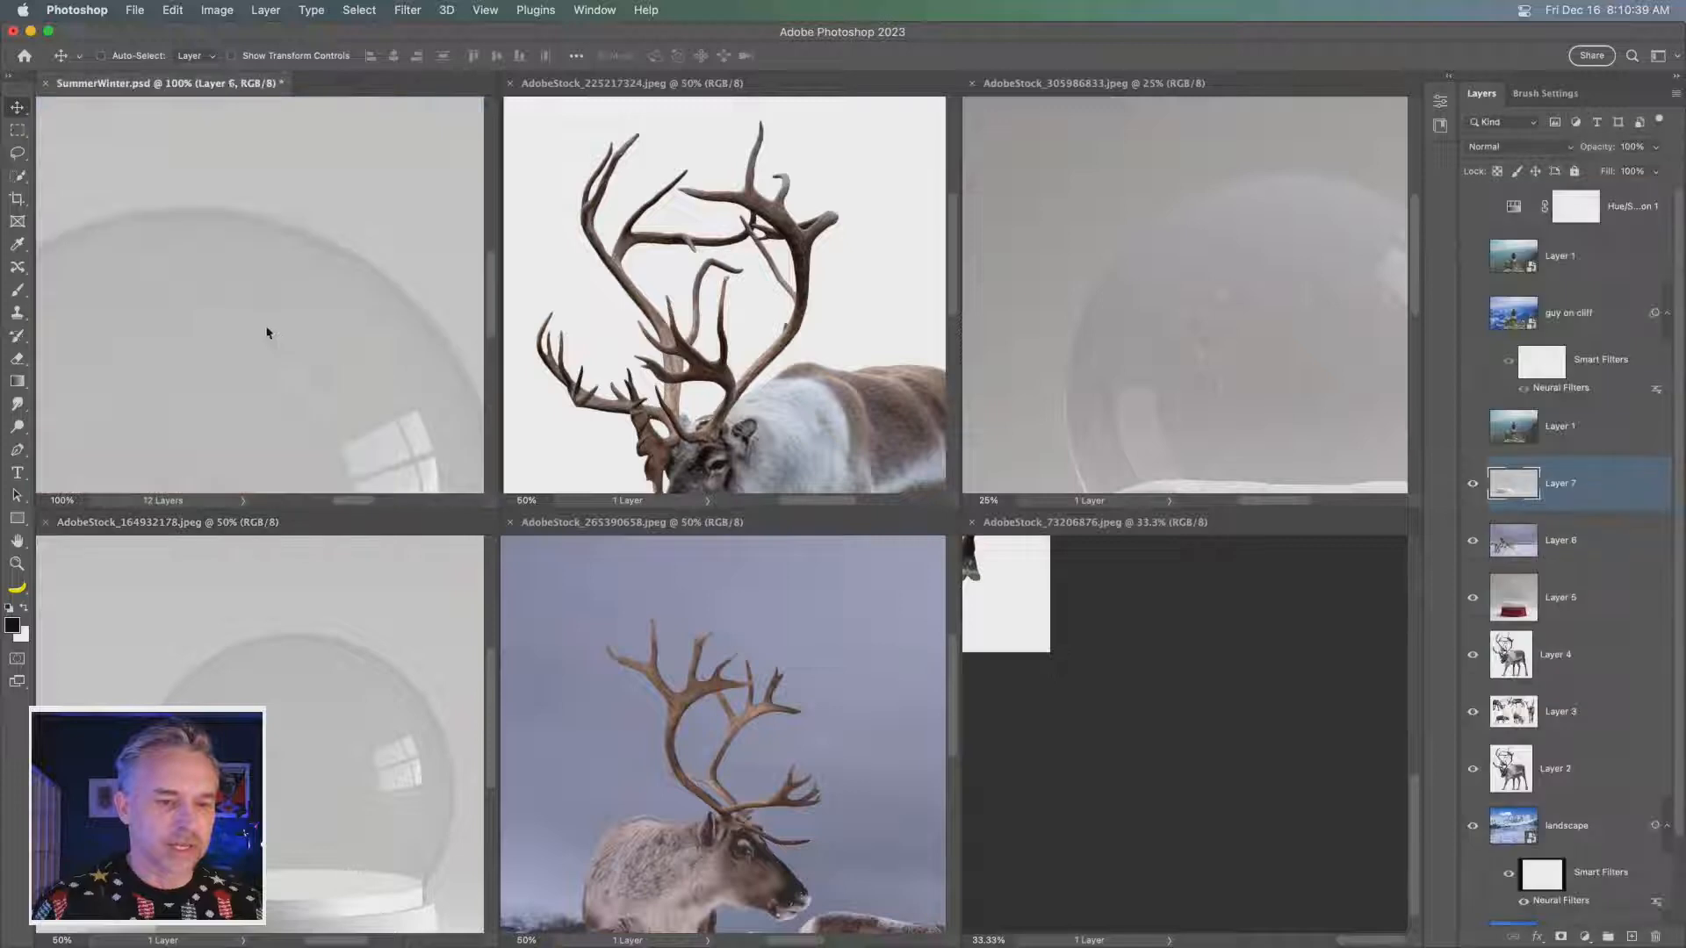
- Close the five AdobeStock image documents, leaving only SummerWinter.psd open
left_click(511, 84)
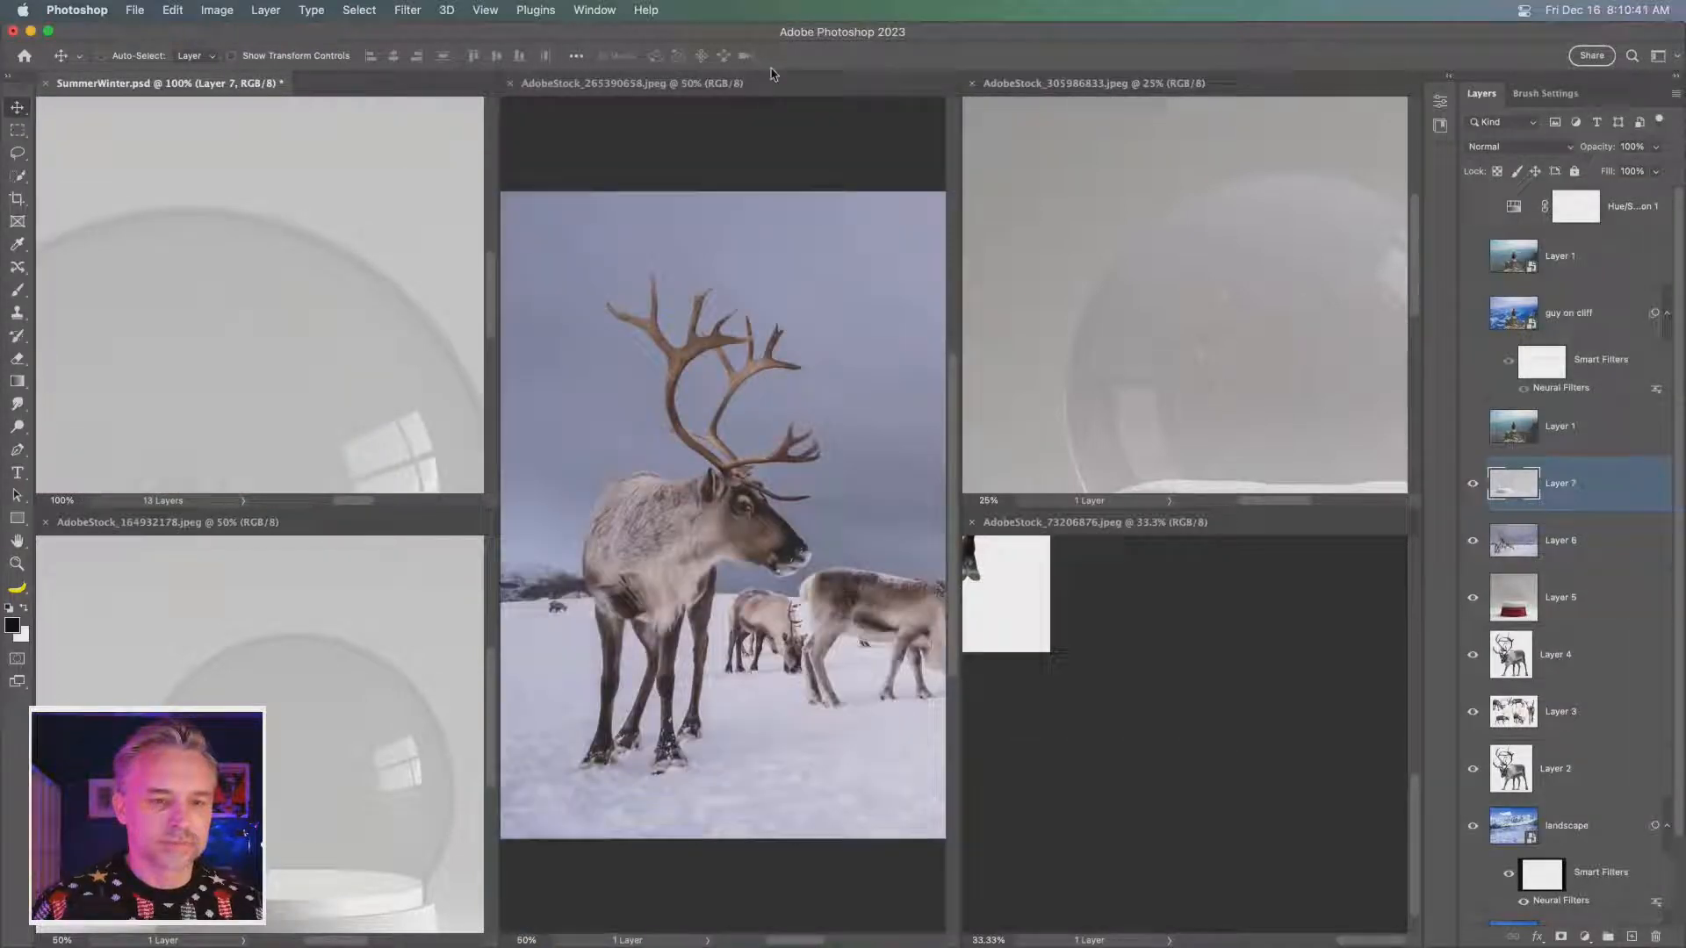
left_click(510, 84)
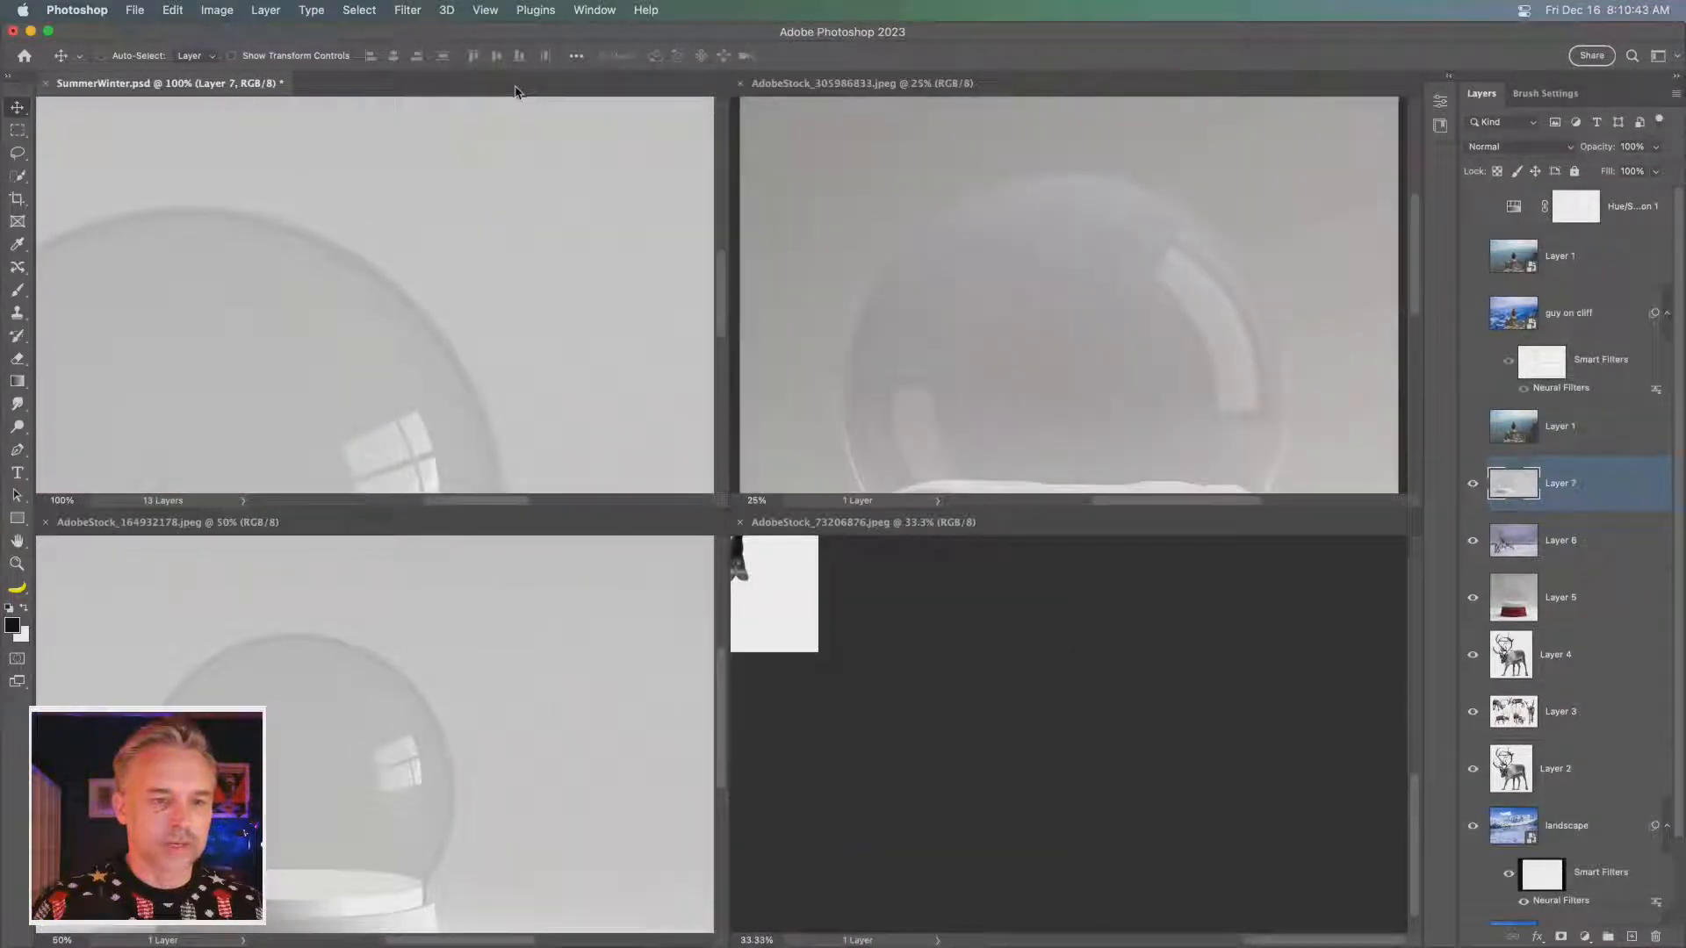
left_click(740, 84)
left_click(740, 83)
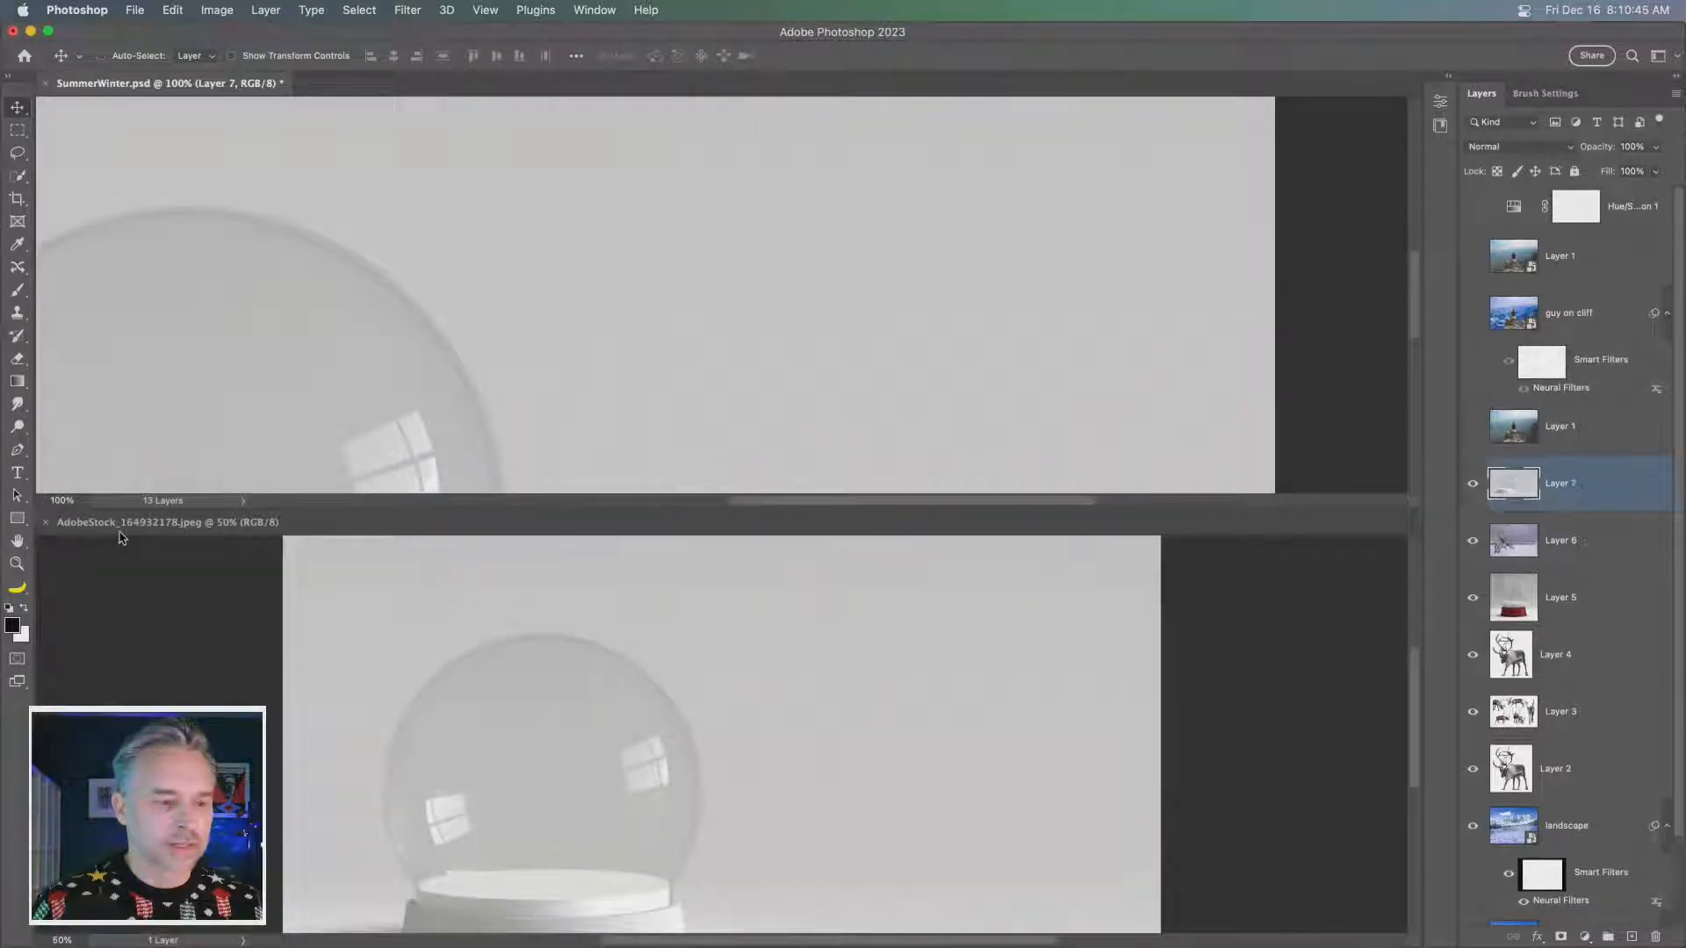
left_click(46, 523)
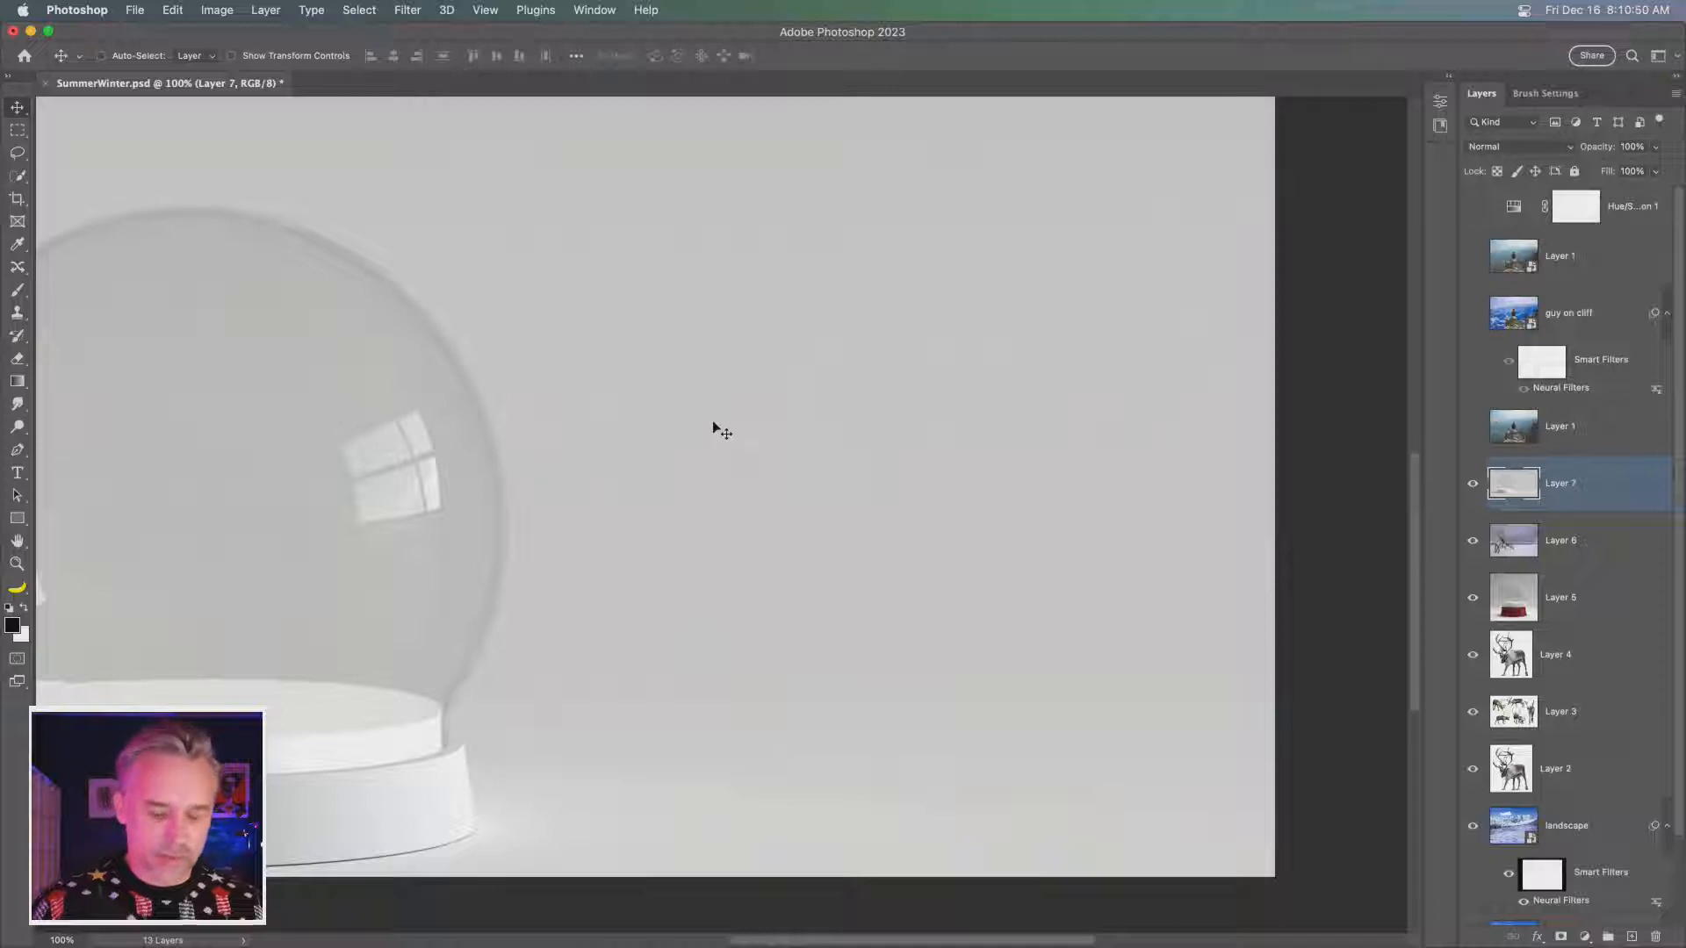
- Select Layer 2 through Layer 7 and align them by their left edges and vertical centers
key("super+0")
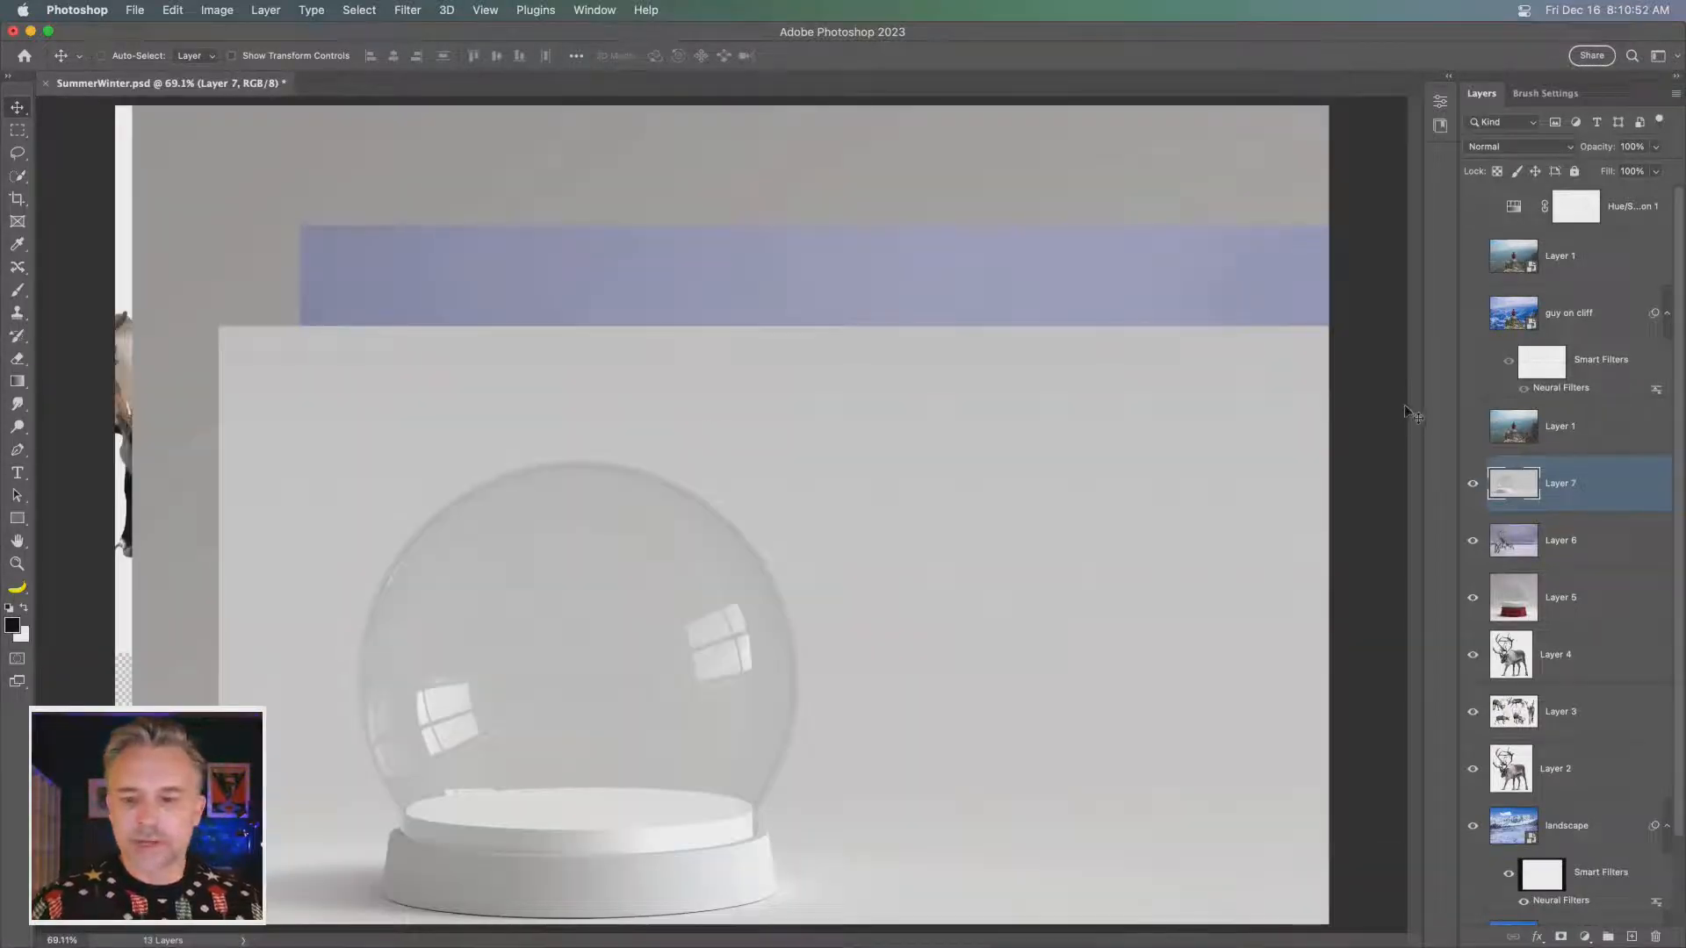
left_click(1558, 771, "shift")
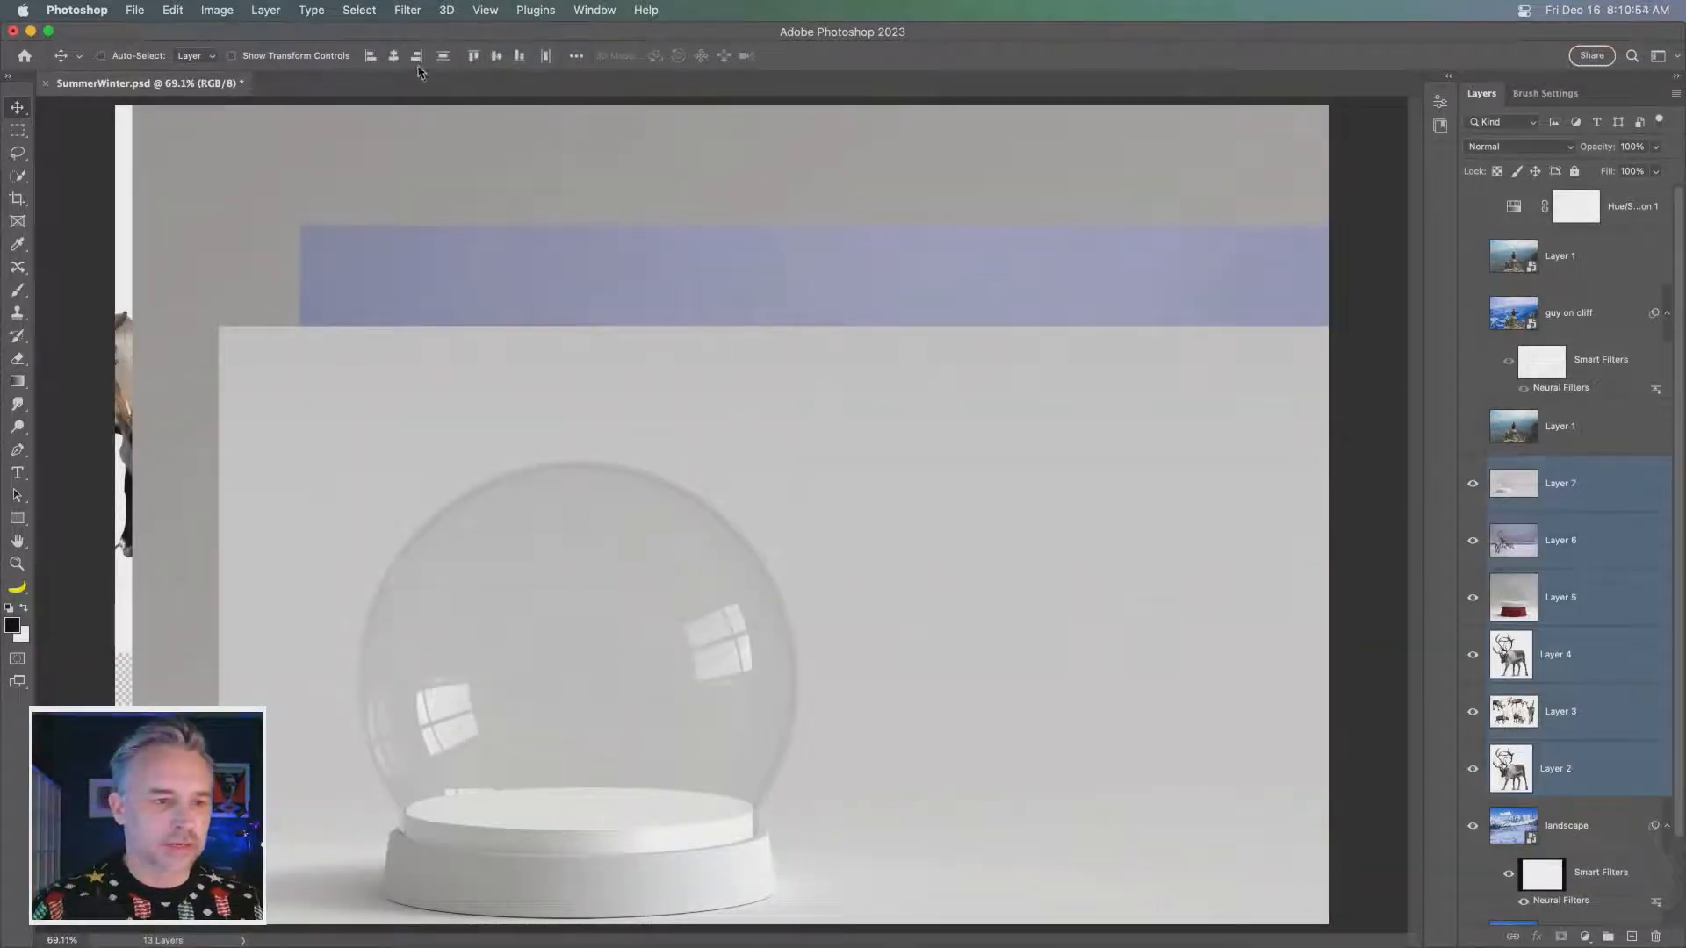
left_click(372, 56)
left_click(495, 56)
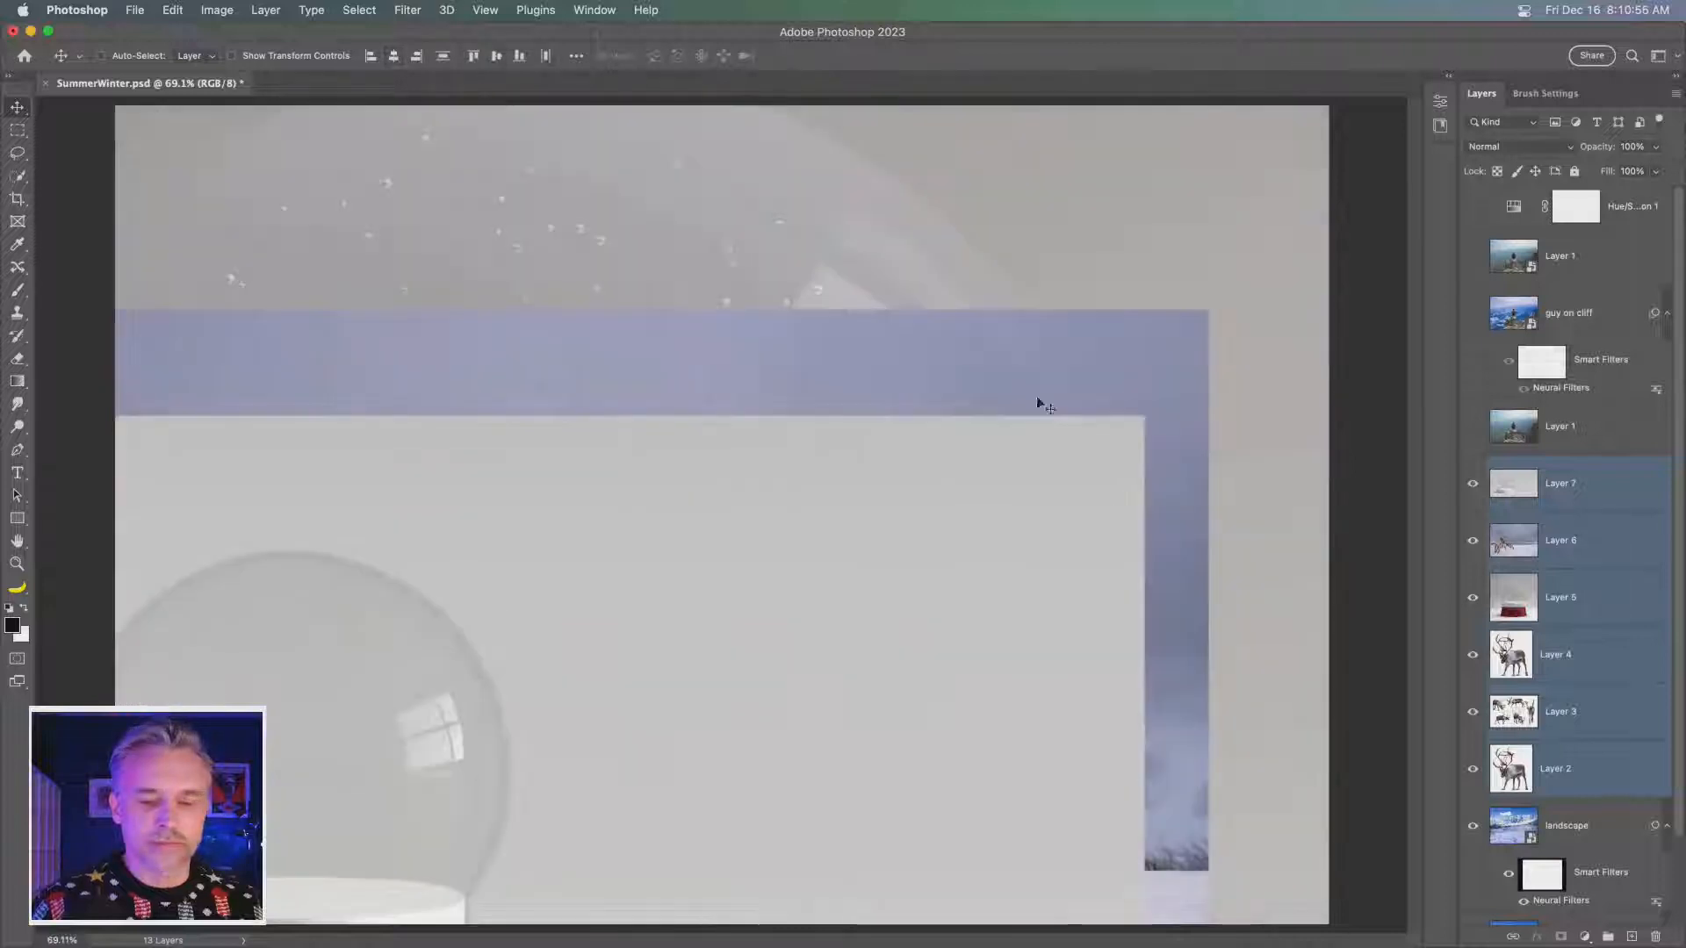
key("super+minus")
key("super+minus")
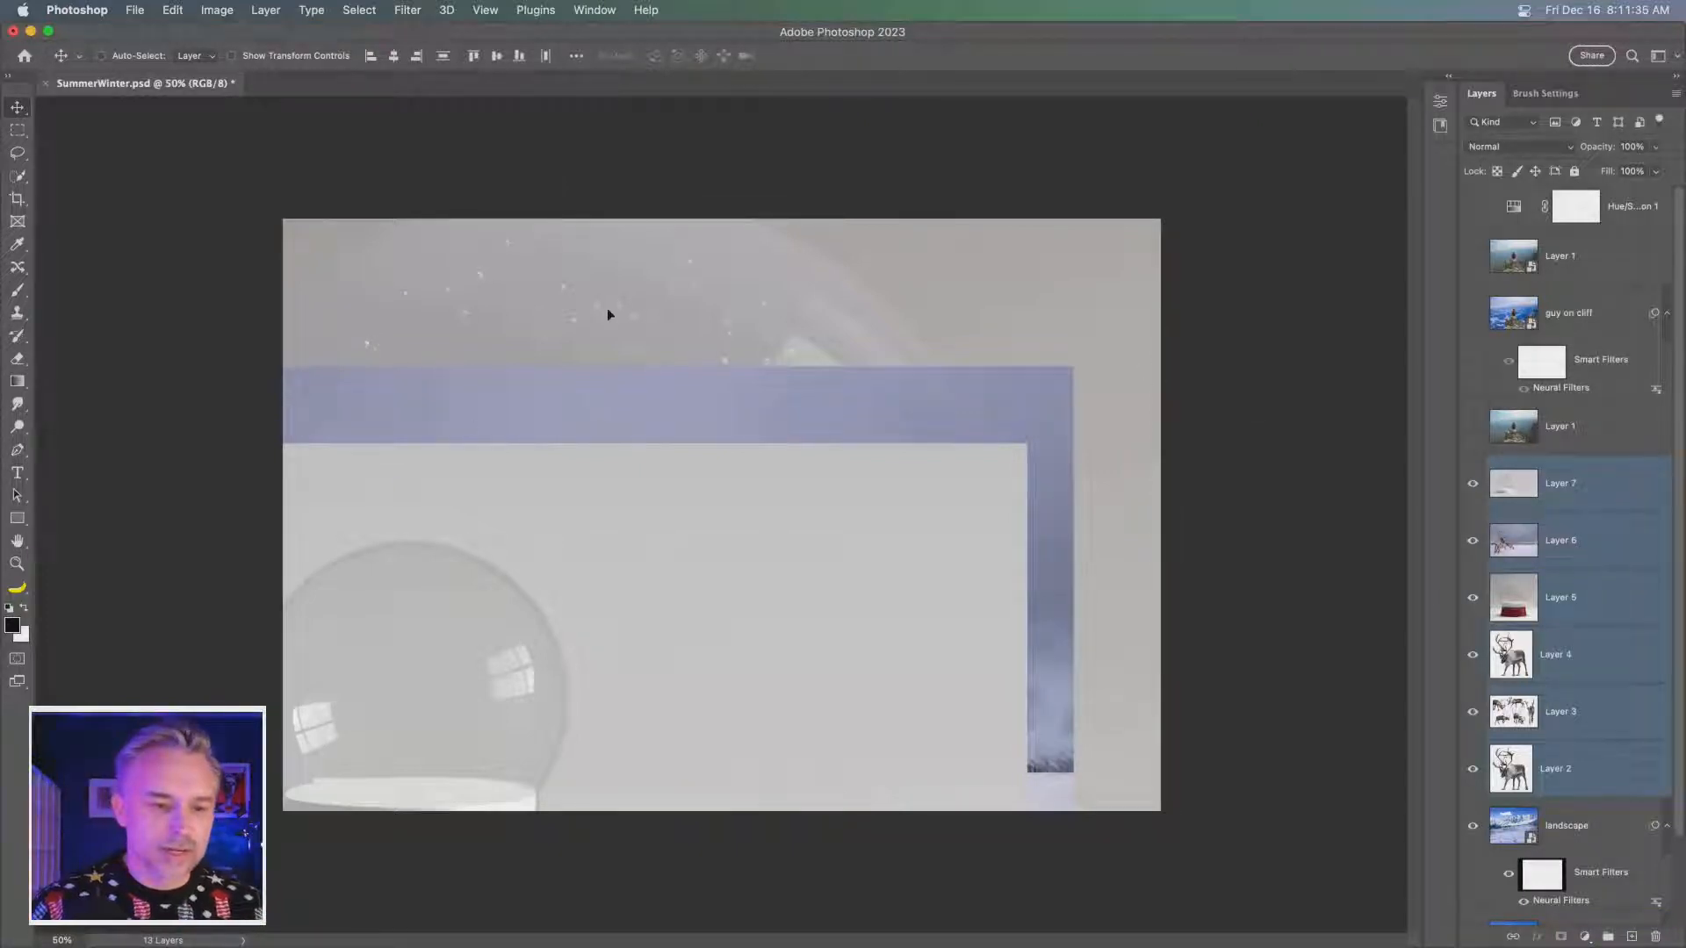
- Hide Layers 7, 6, 5, 3 and 2, and move the single reindeer on Layer 4 up and right over the snowy landscape
mouse_move(607, 314)
left_mouse_down()
mouse_move(666, 316)
mouse_move(627, 303)
left_mouse_up()
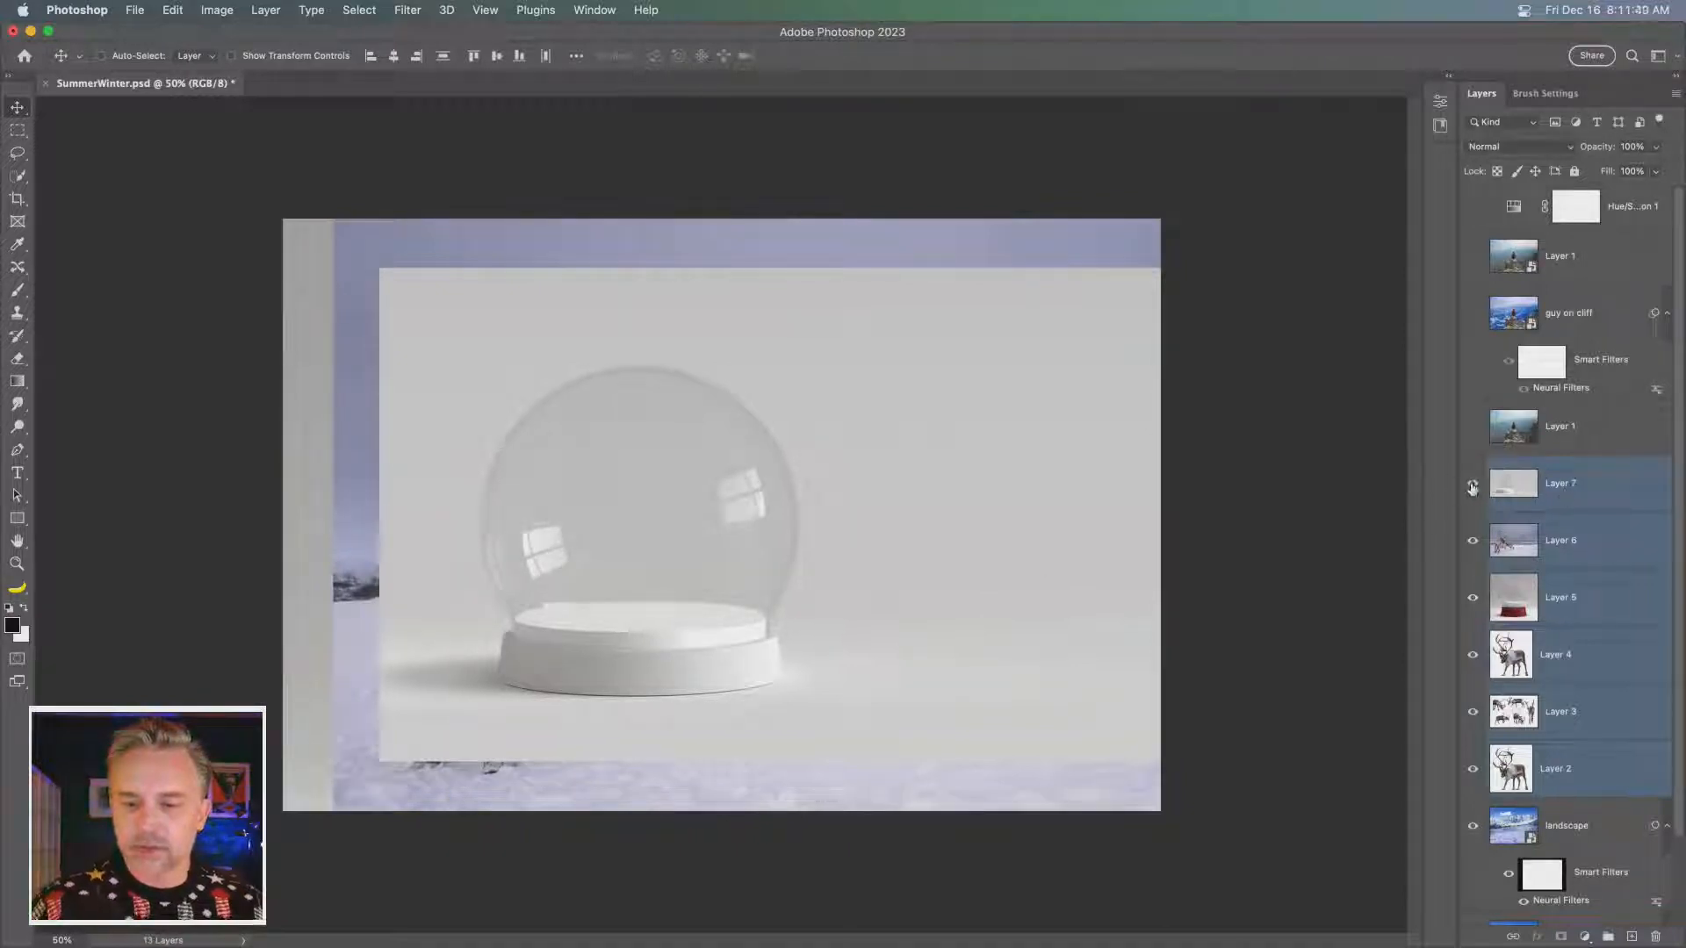
left_click_drag(1472, 499, 1473, 597)
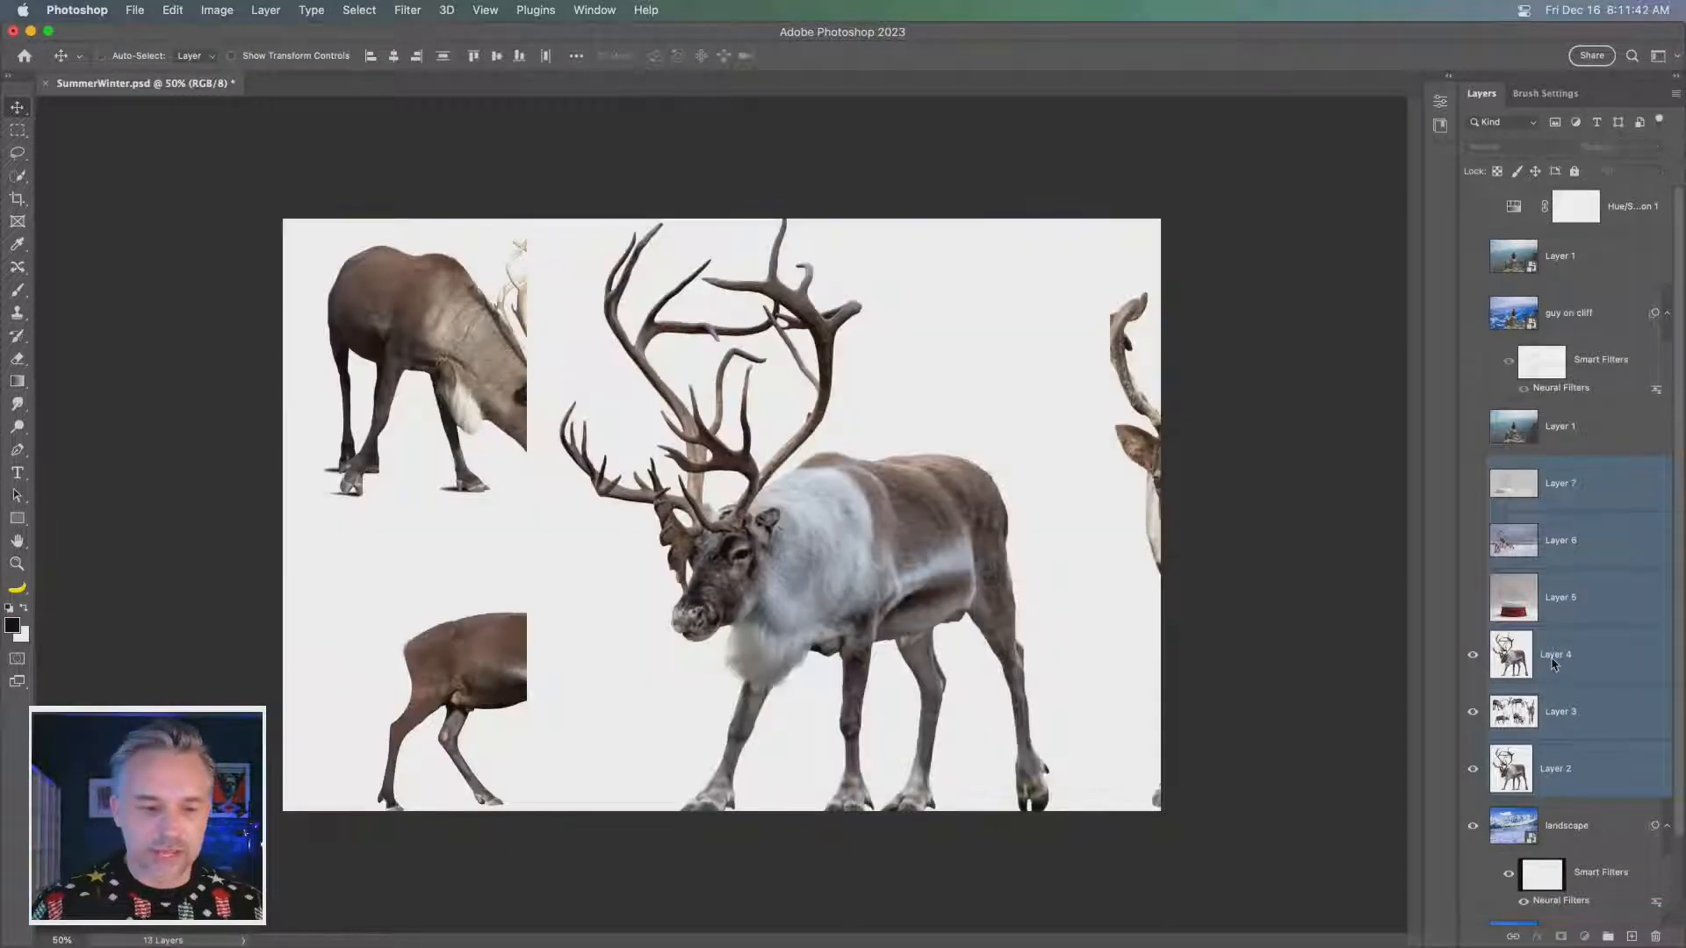
left_click(1550, 665)
left_click_drag(1475, 736, 1473, 795)
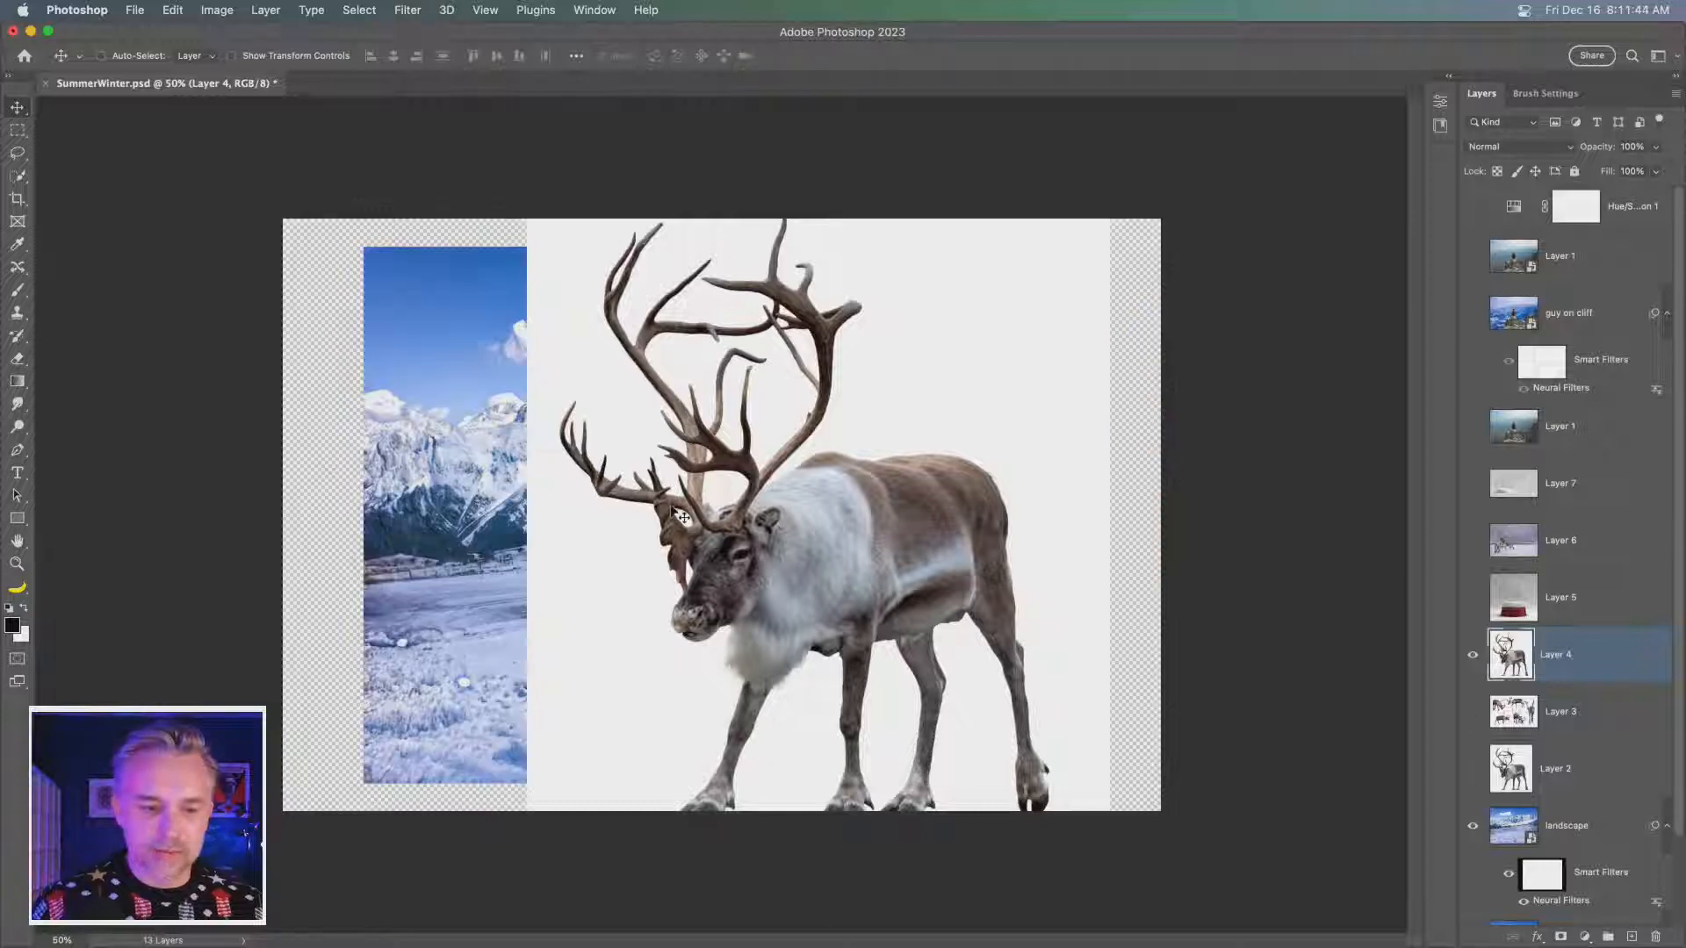
mouse_move(674, 582)
left_mouse_down()
mouse_move(678, 499)
mouse_move(664, 607)
mouse_move(684, 582)
left_mouse_up()
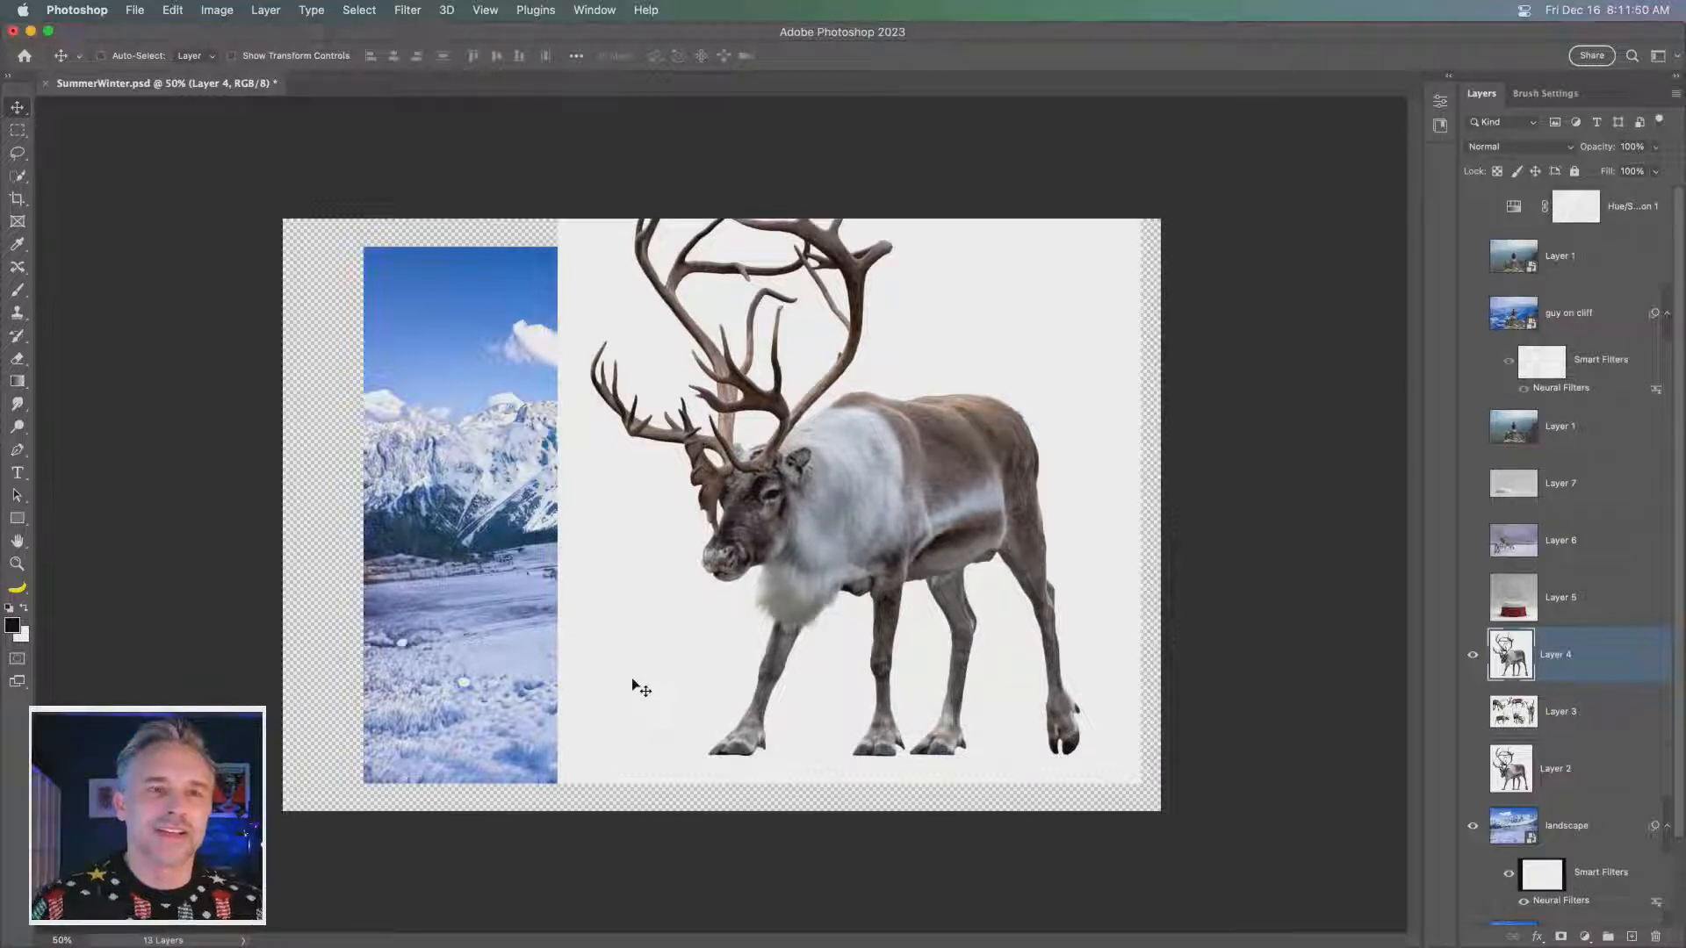
left_click_drag(633, 677, 684, 629)
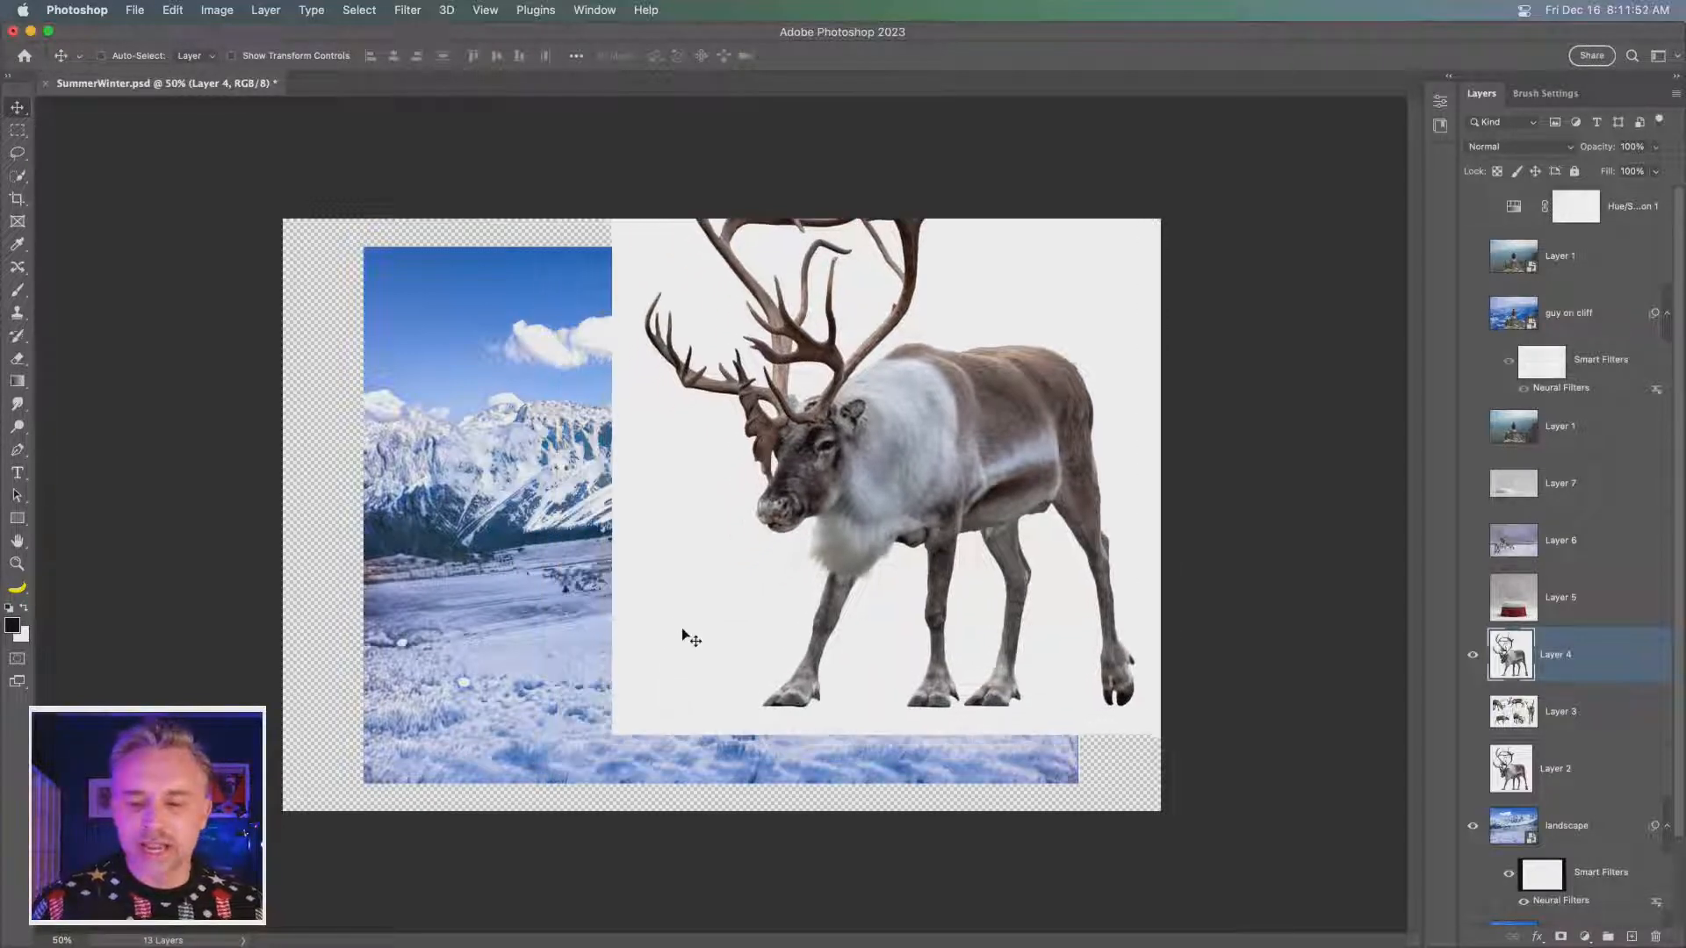
- Hide Layer 4, show Layer 3, and shift its reindeer group image down and right so the grazing reindeer is fully in view
left_click(1473, 654)
left_click(1473, 711)
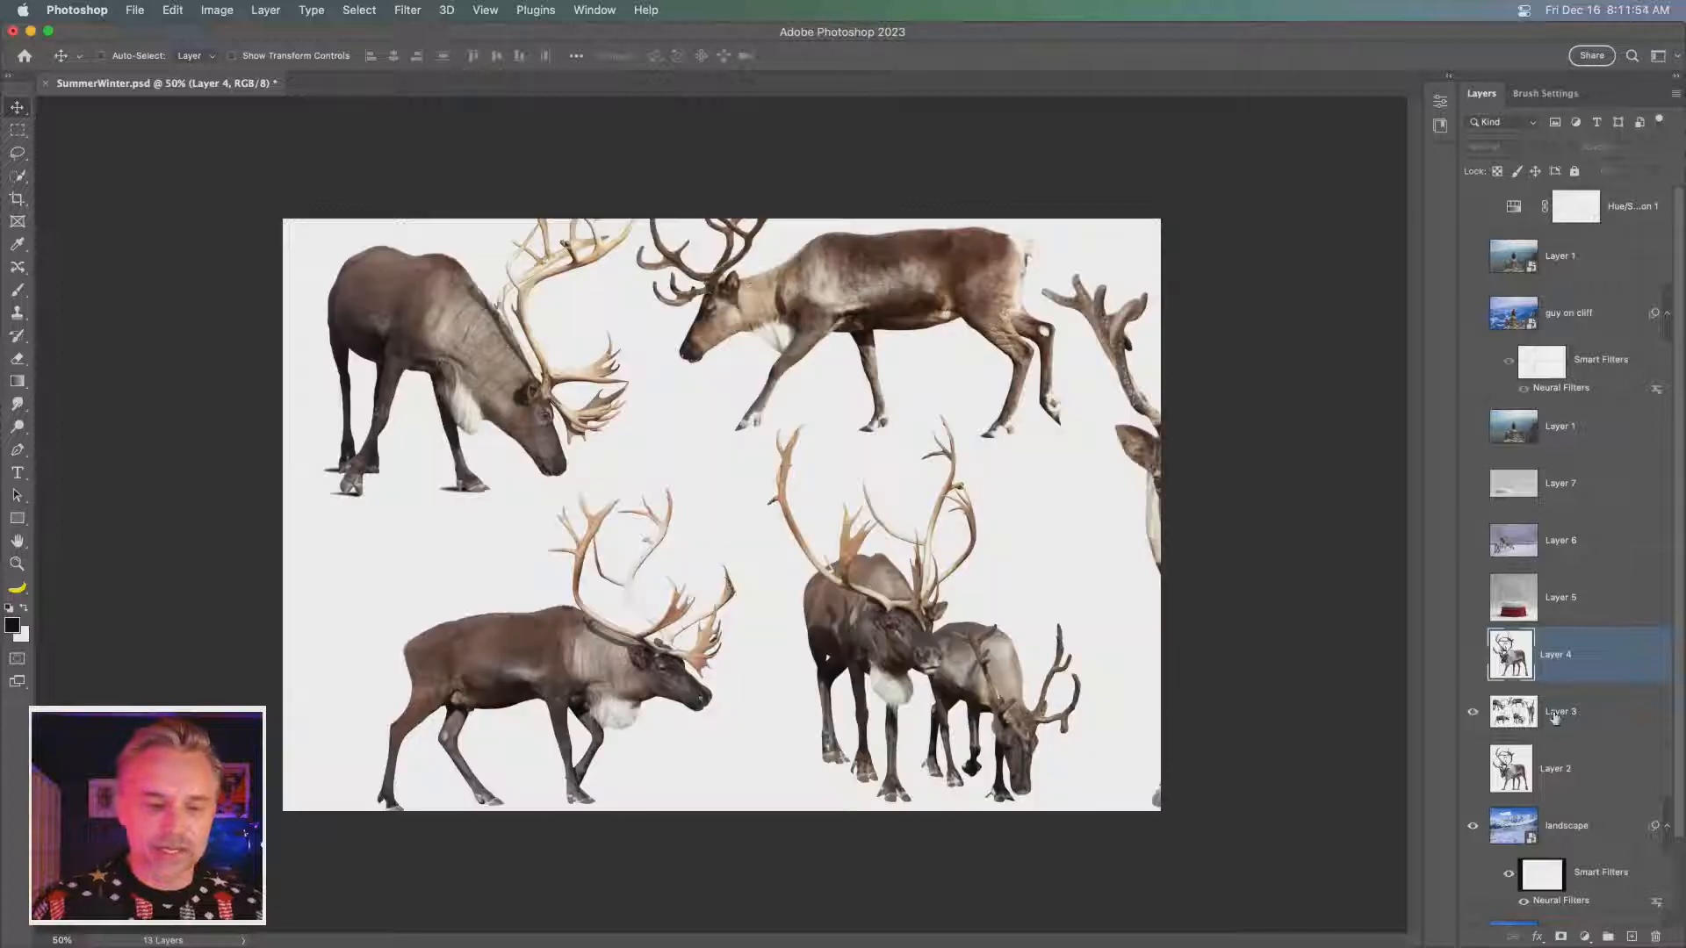
left_click(1559, 711)
left_click_drag(590, 462, 671, 648)
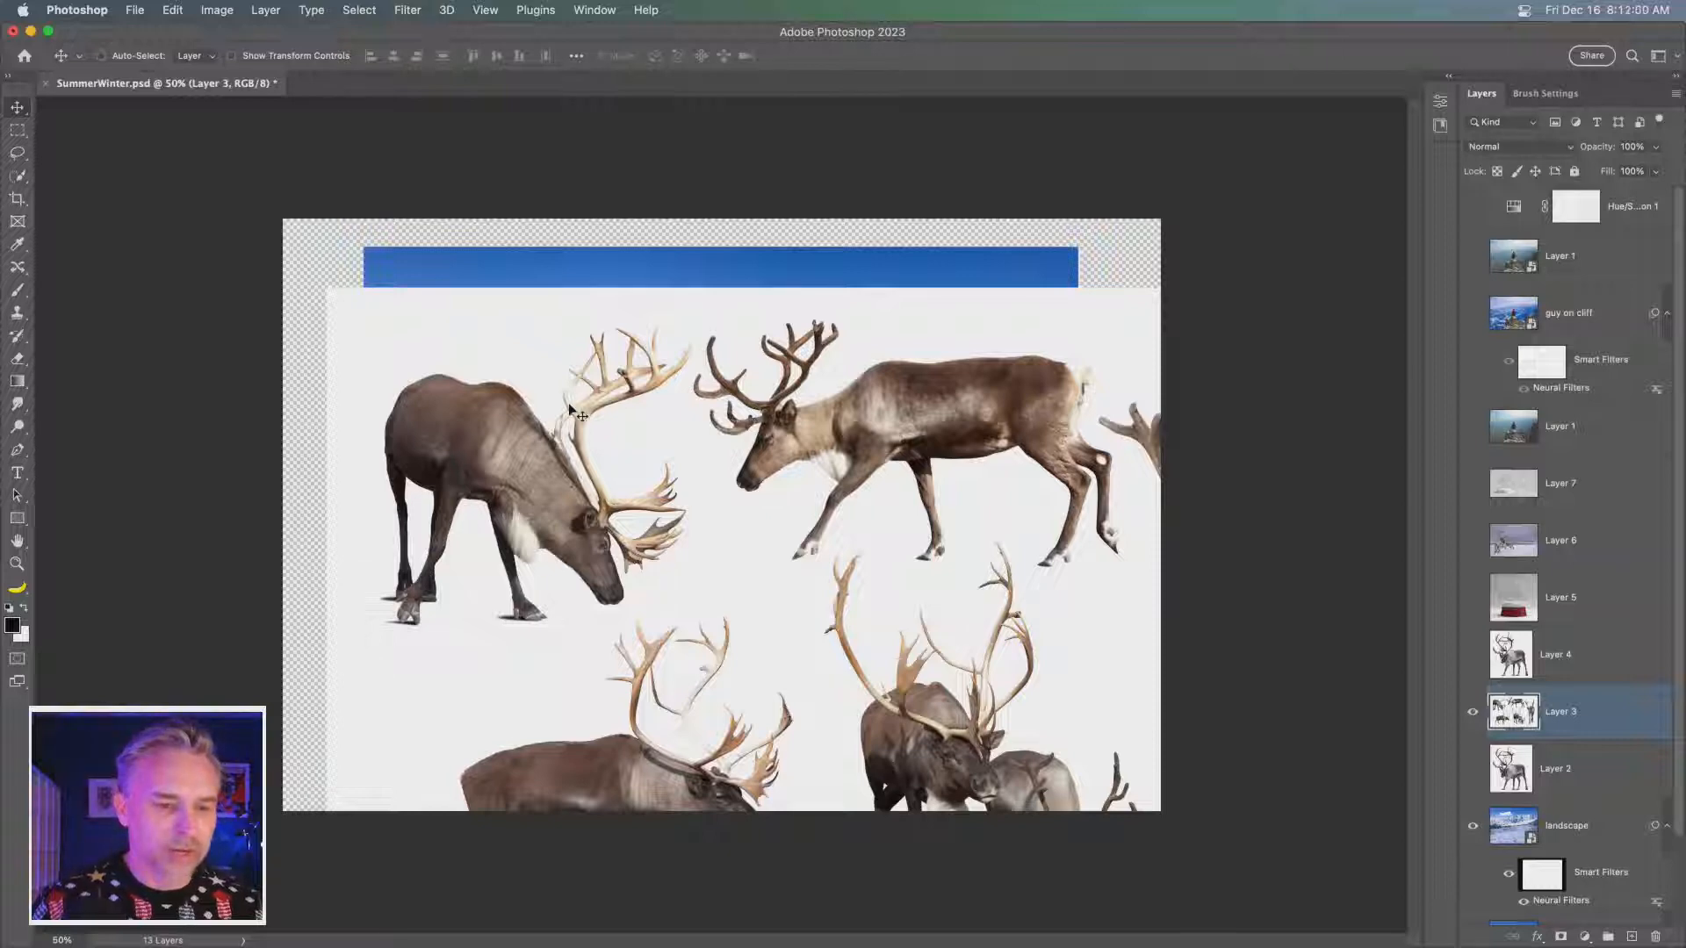
- Lasso a loose outline around the grazing reindeer on Layer 3 and copy it onto a new layer
left_click(16, 153)
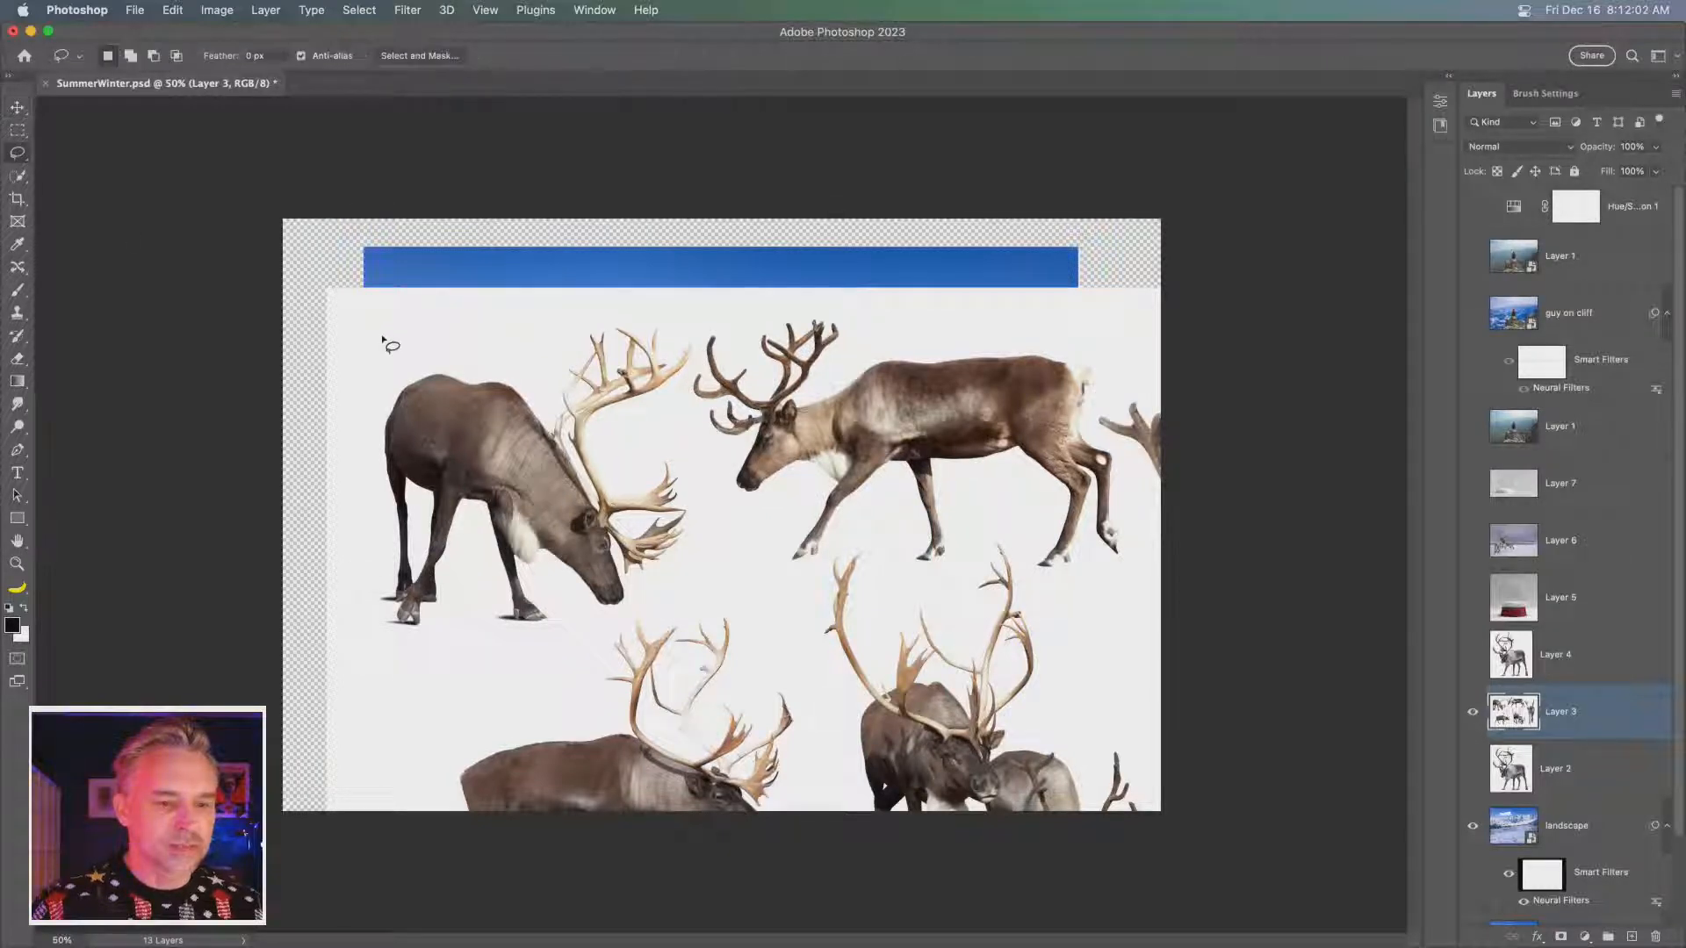
mouse_move(382, 335)
left_mouse_down()
mouse_move(674, 317)
mouse_move(699, 357)
mouse_move(676, 407)
mouse_move(709, 518)
mouse_move(649, 605)
mouse_move(447, 676)
mouse_move(362, 676)
mouse_move(346, 641)
mouse_move(367, 350)
left_mouse_up()
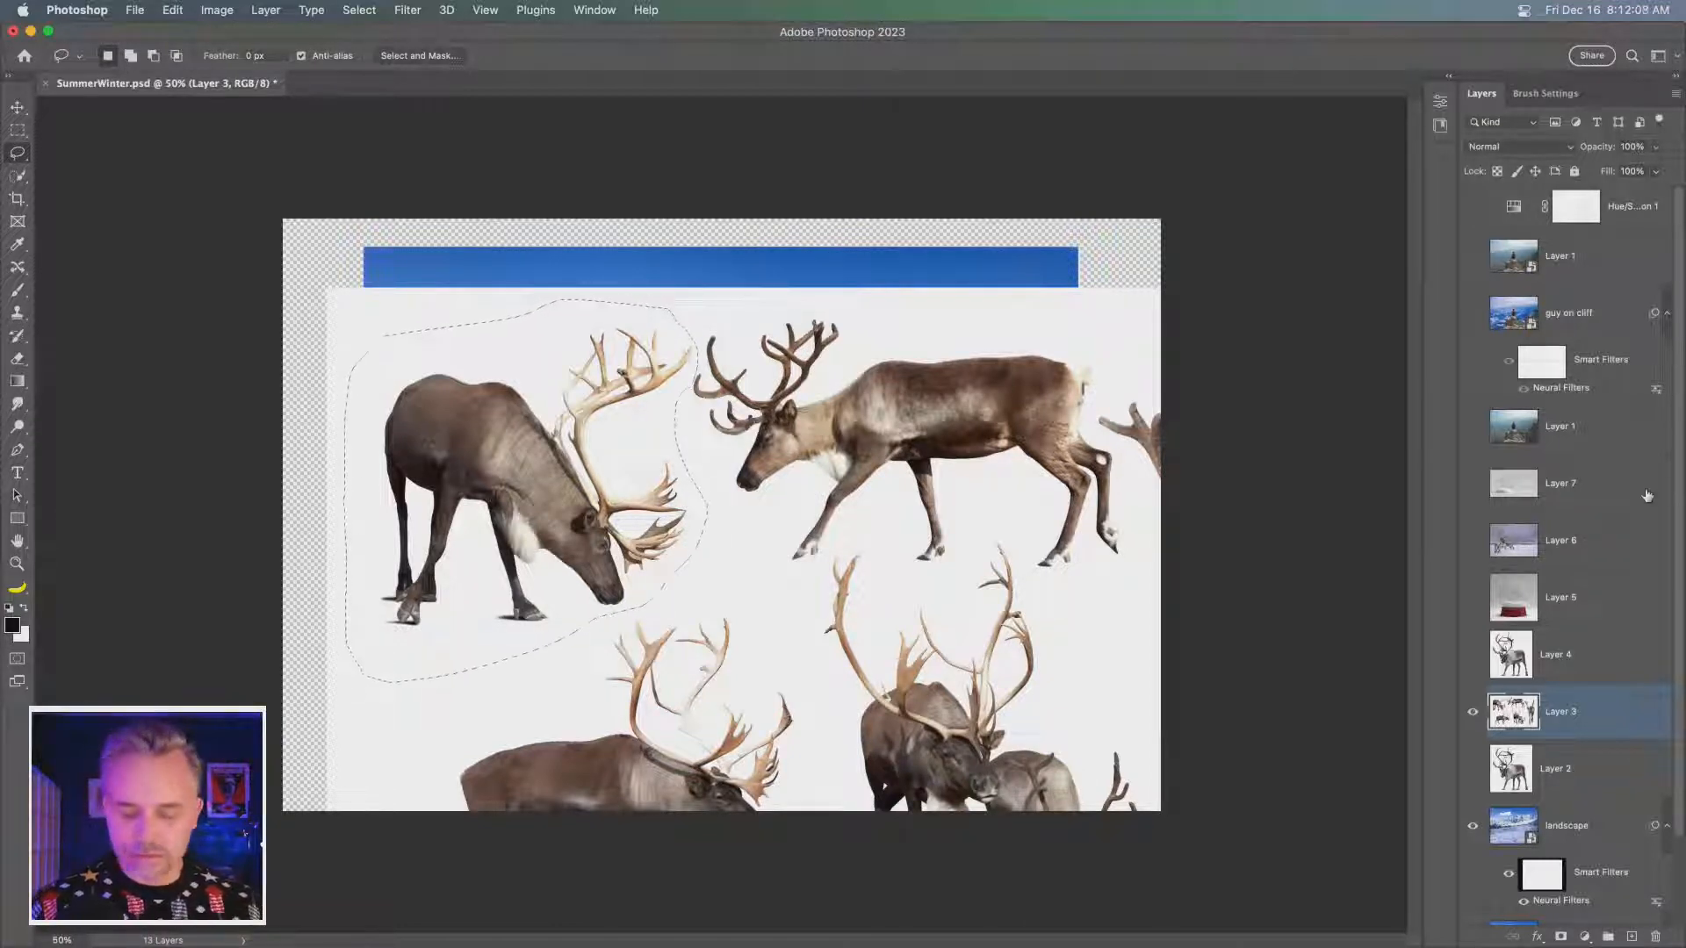
key("super+c")
key("super+v")
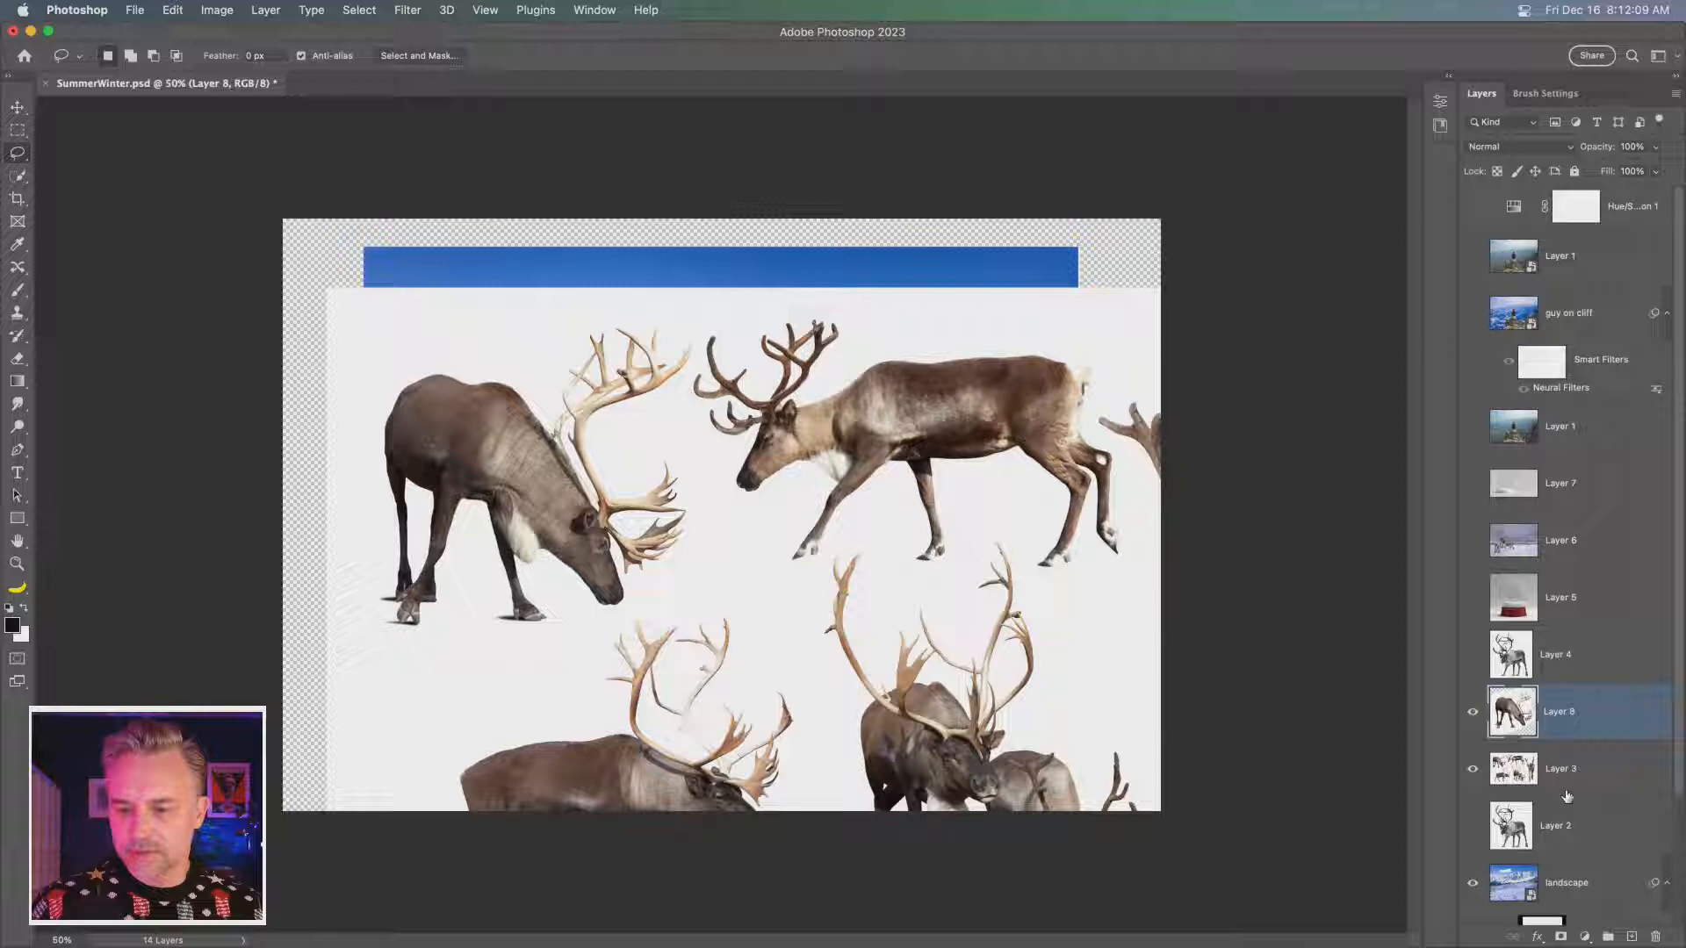
- Hide Layer 3 and move the copied grazing reindeer to the right, nearer the middle of the snowy landscape
left_click(1475, 770)
left_click(22, 108)
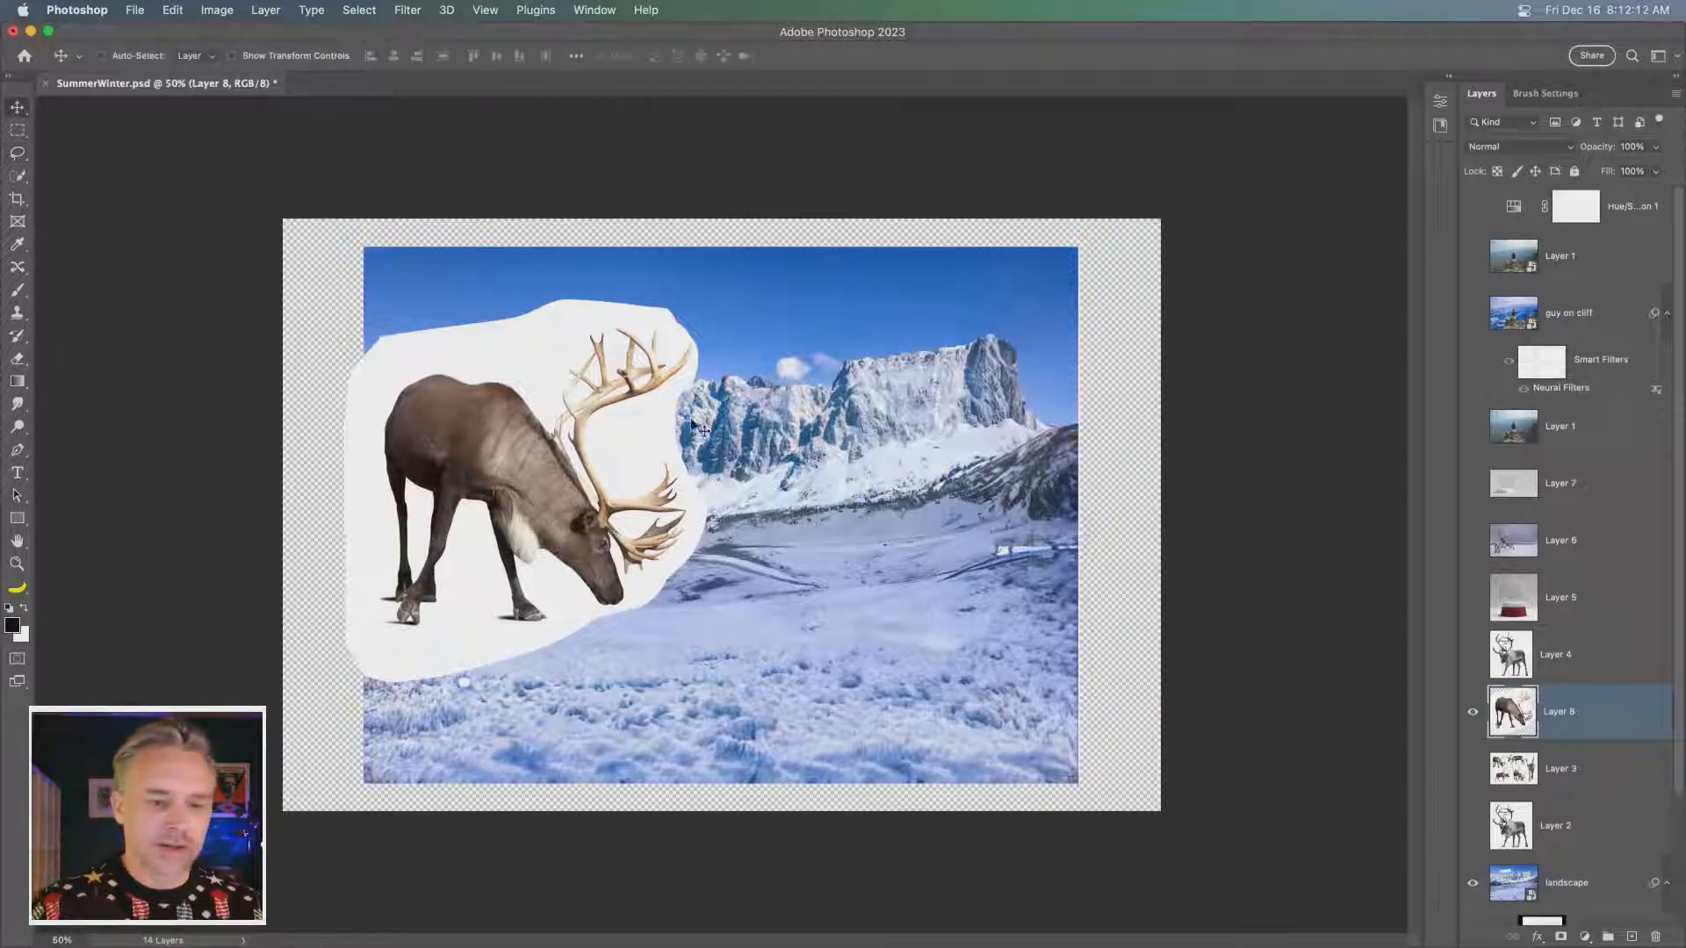
left_click_drag(617, 427, 786, 420)
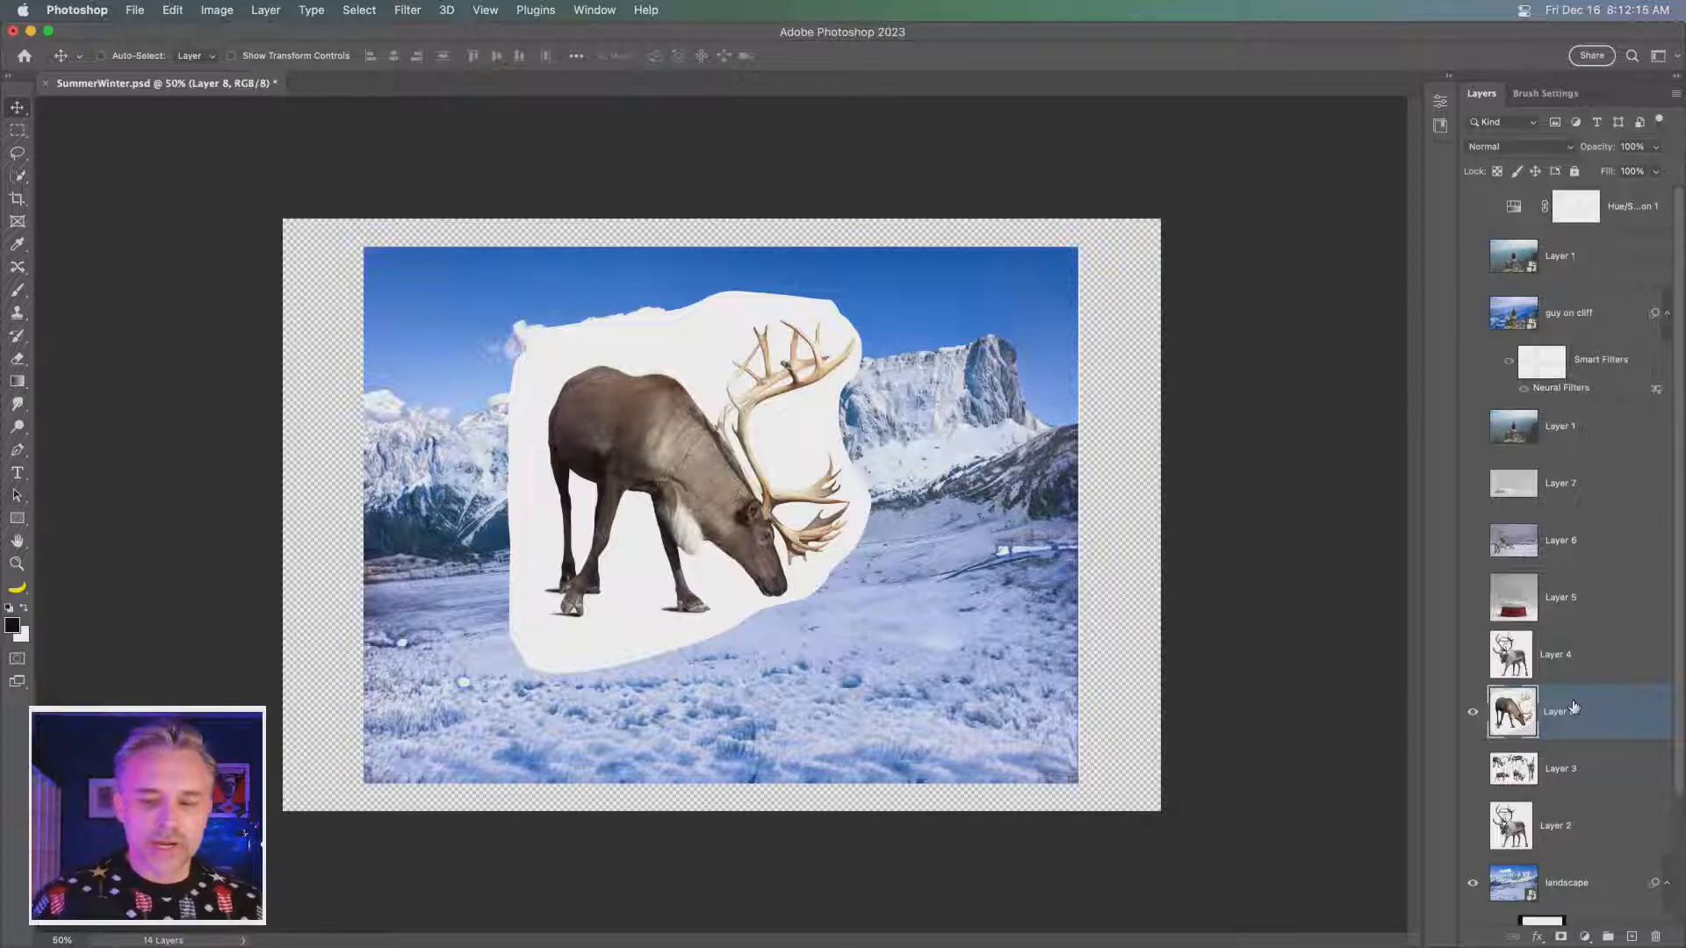
- Try the Remove Background quick action on the grazing reindeer's layer, and undo it
left_click(1449, 77)
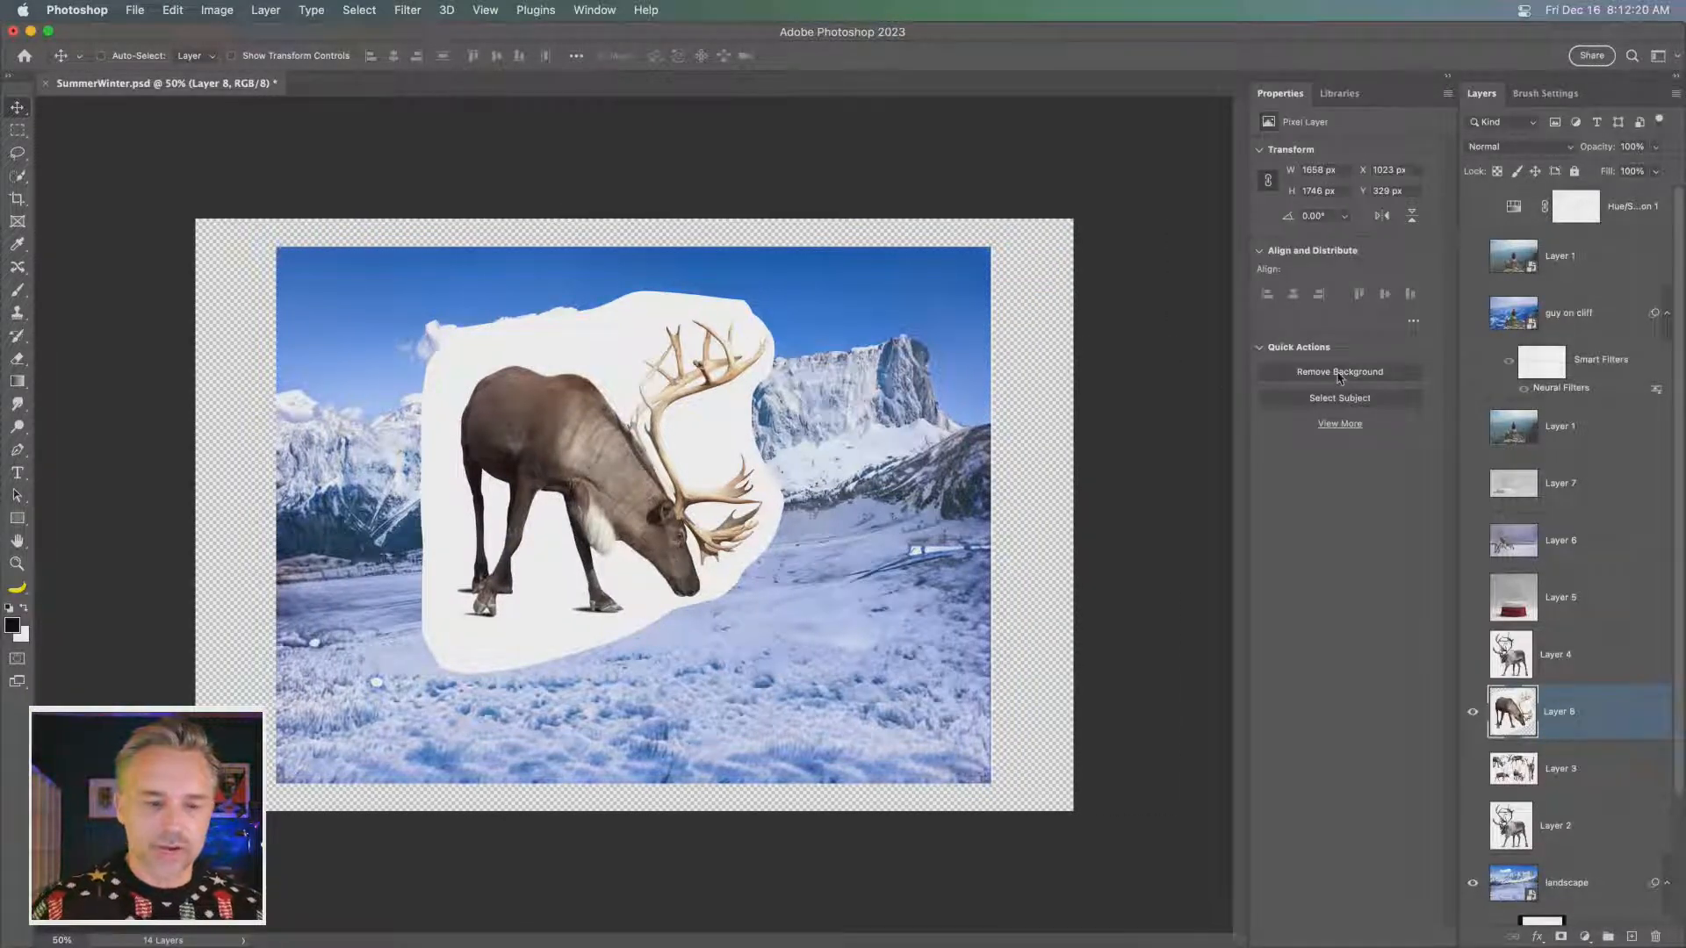
scroll(1491, 852, "down", 3)
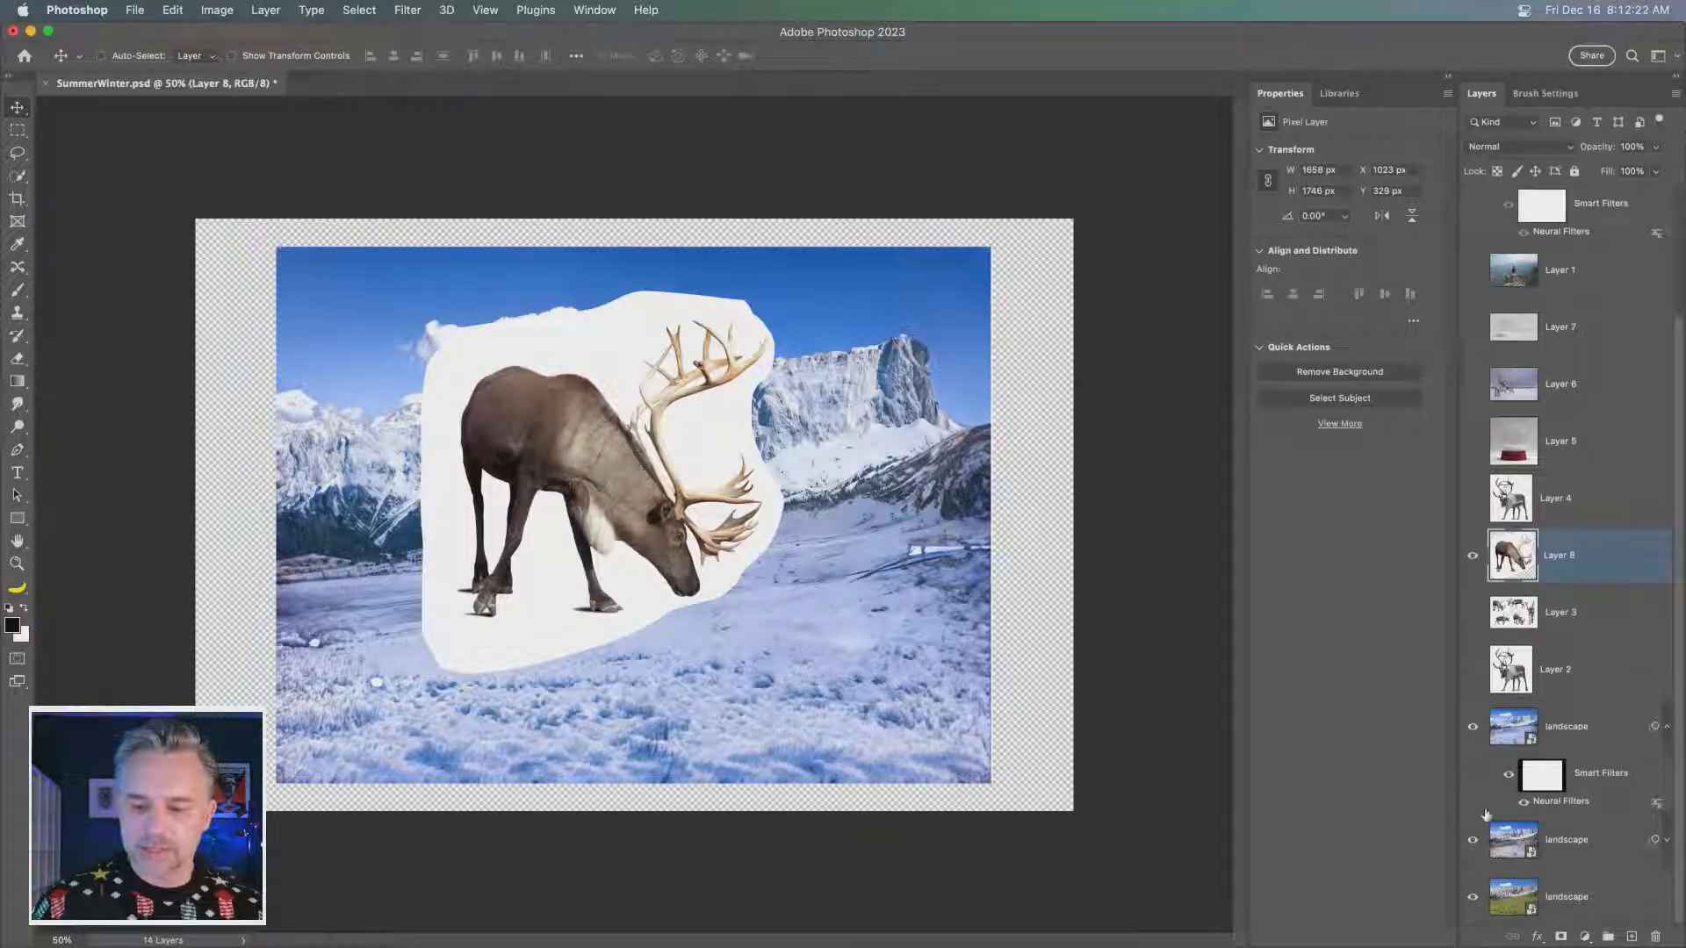
key("super+1")
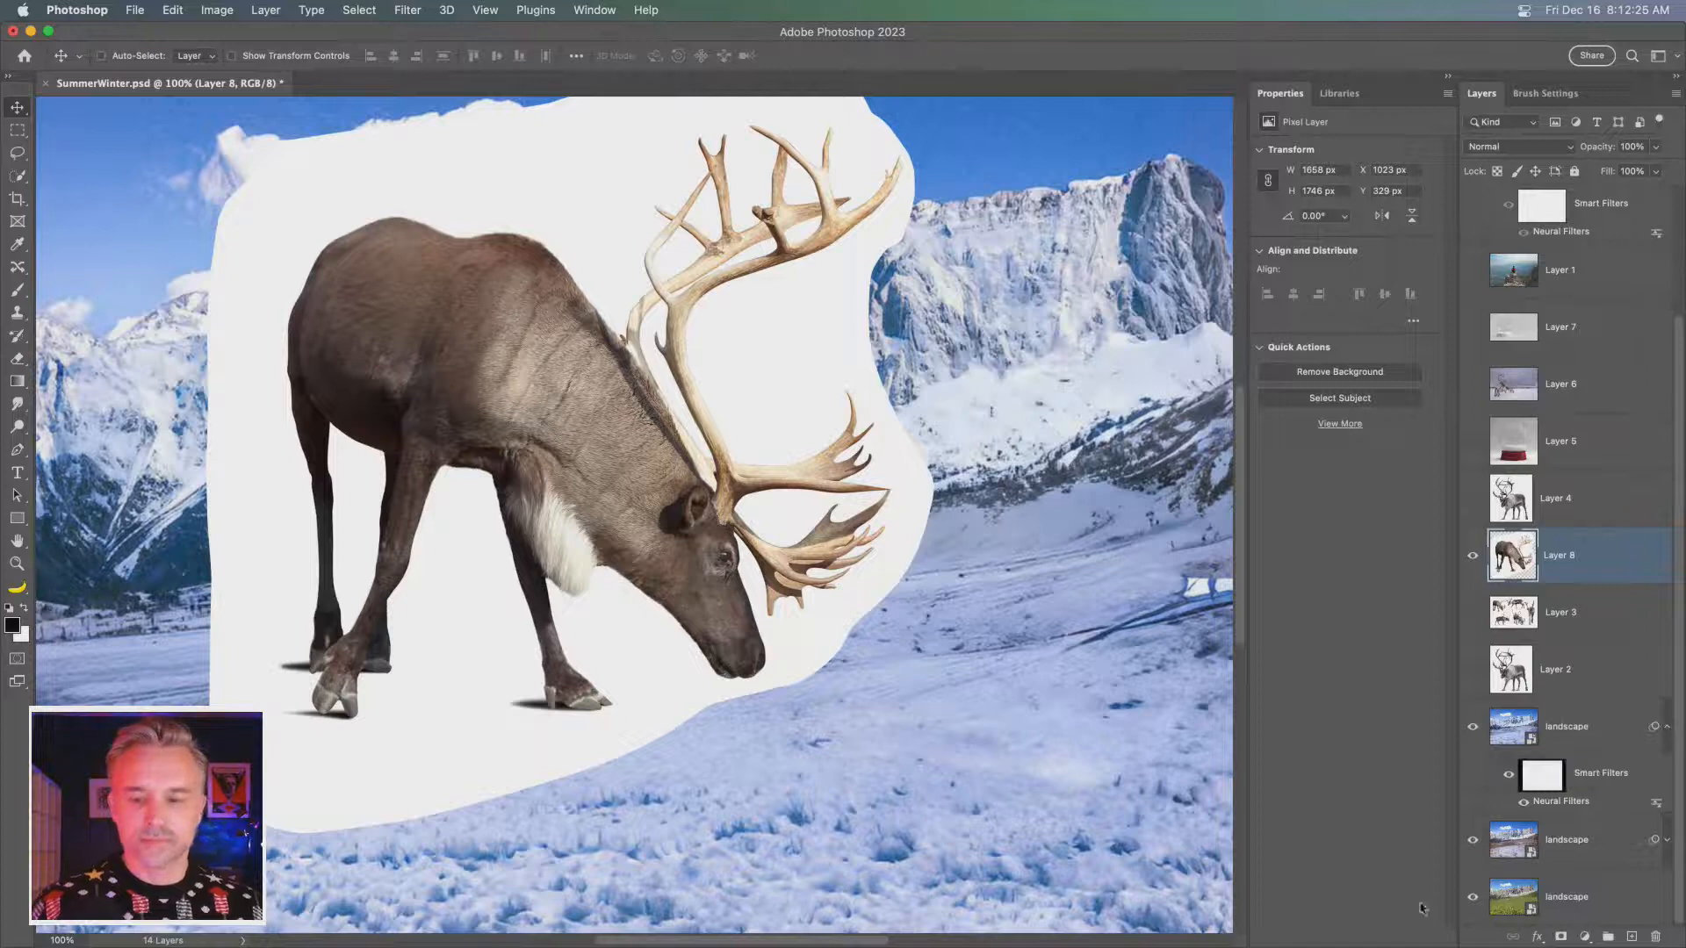
left_click(1296, 373)
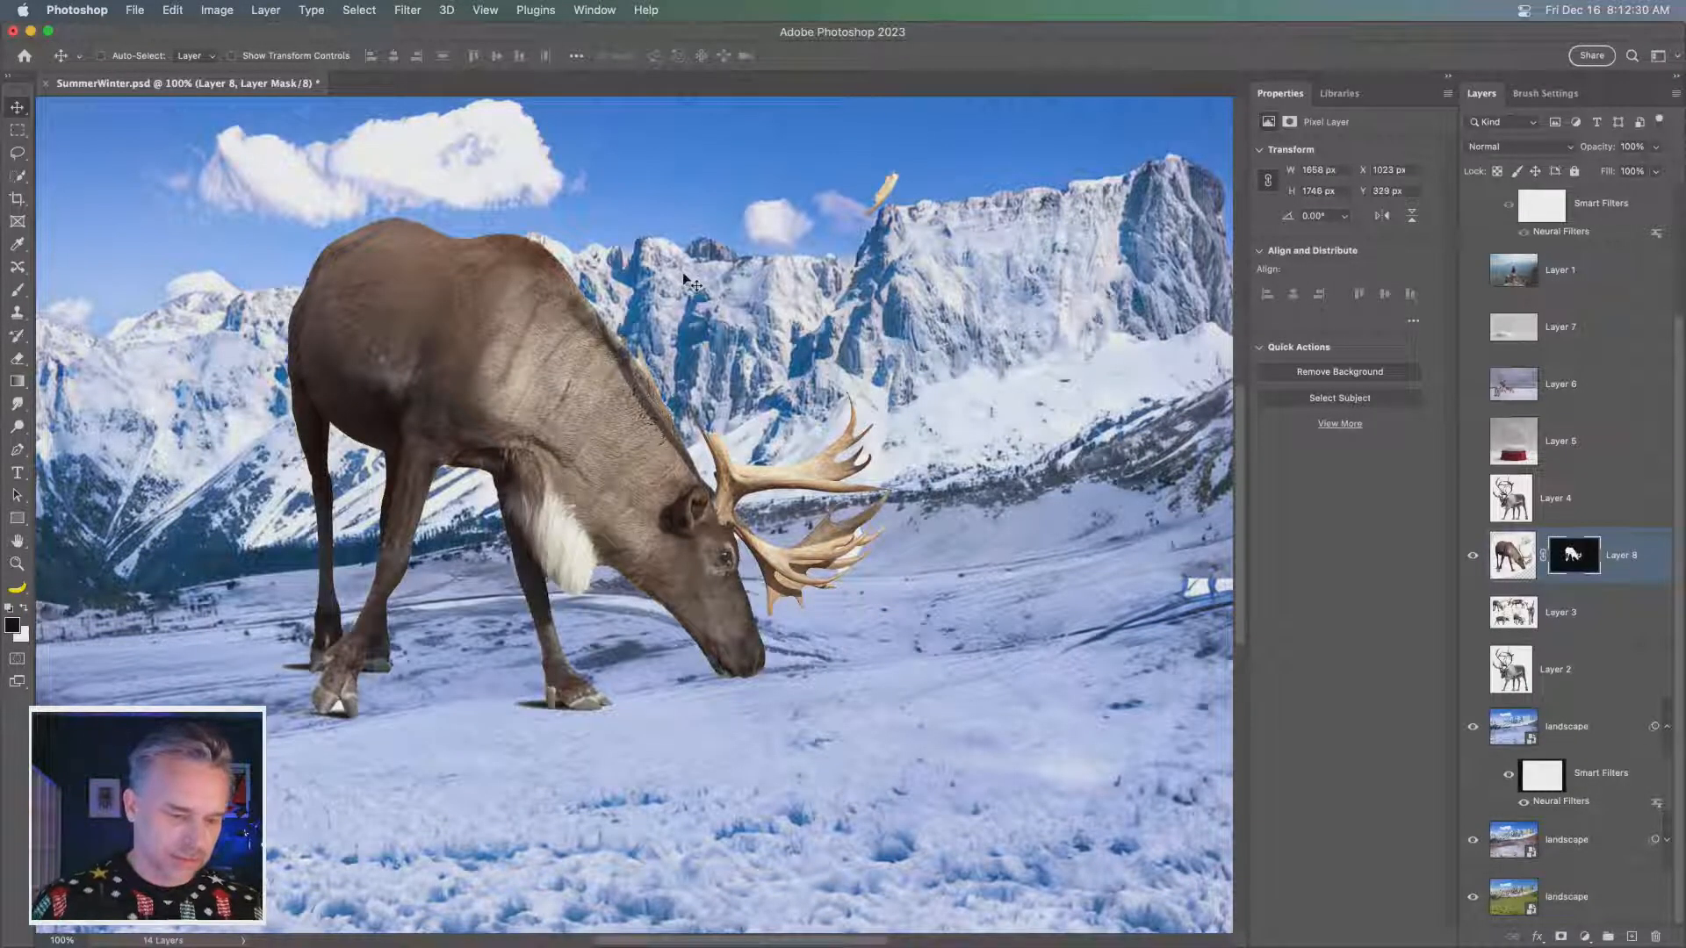
key("super+z")
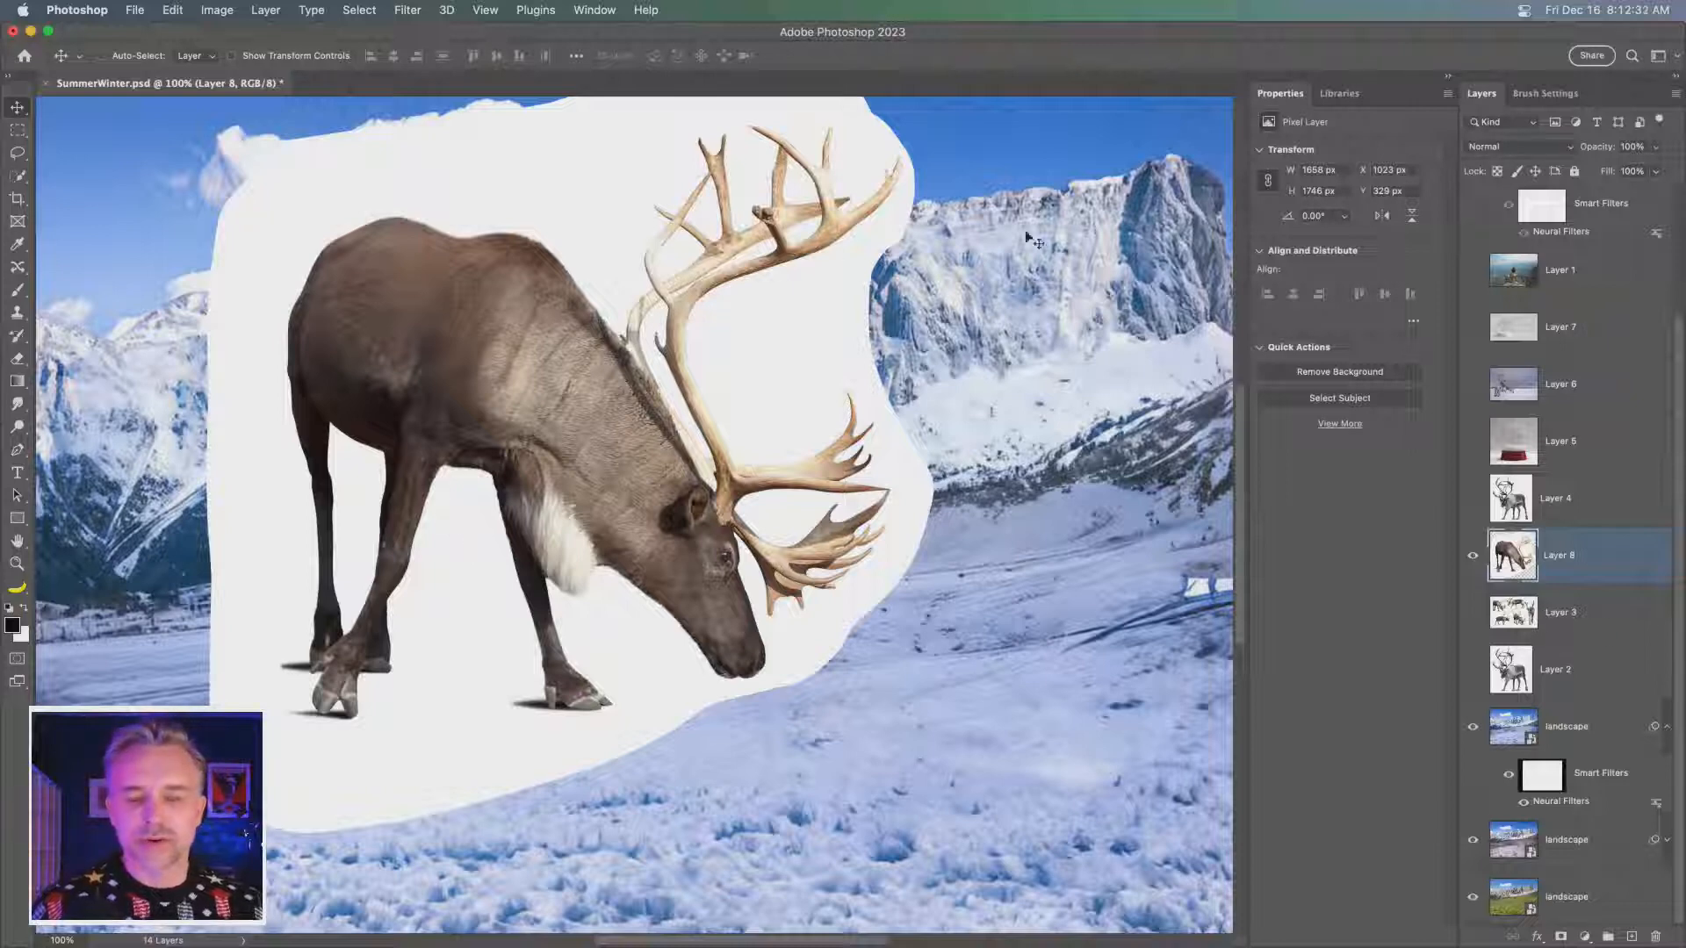
- Select the white background around the grazing reindeer using the Magic Wand at a tolerance of 4
left_click_drag(513, 195, 640, 237)
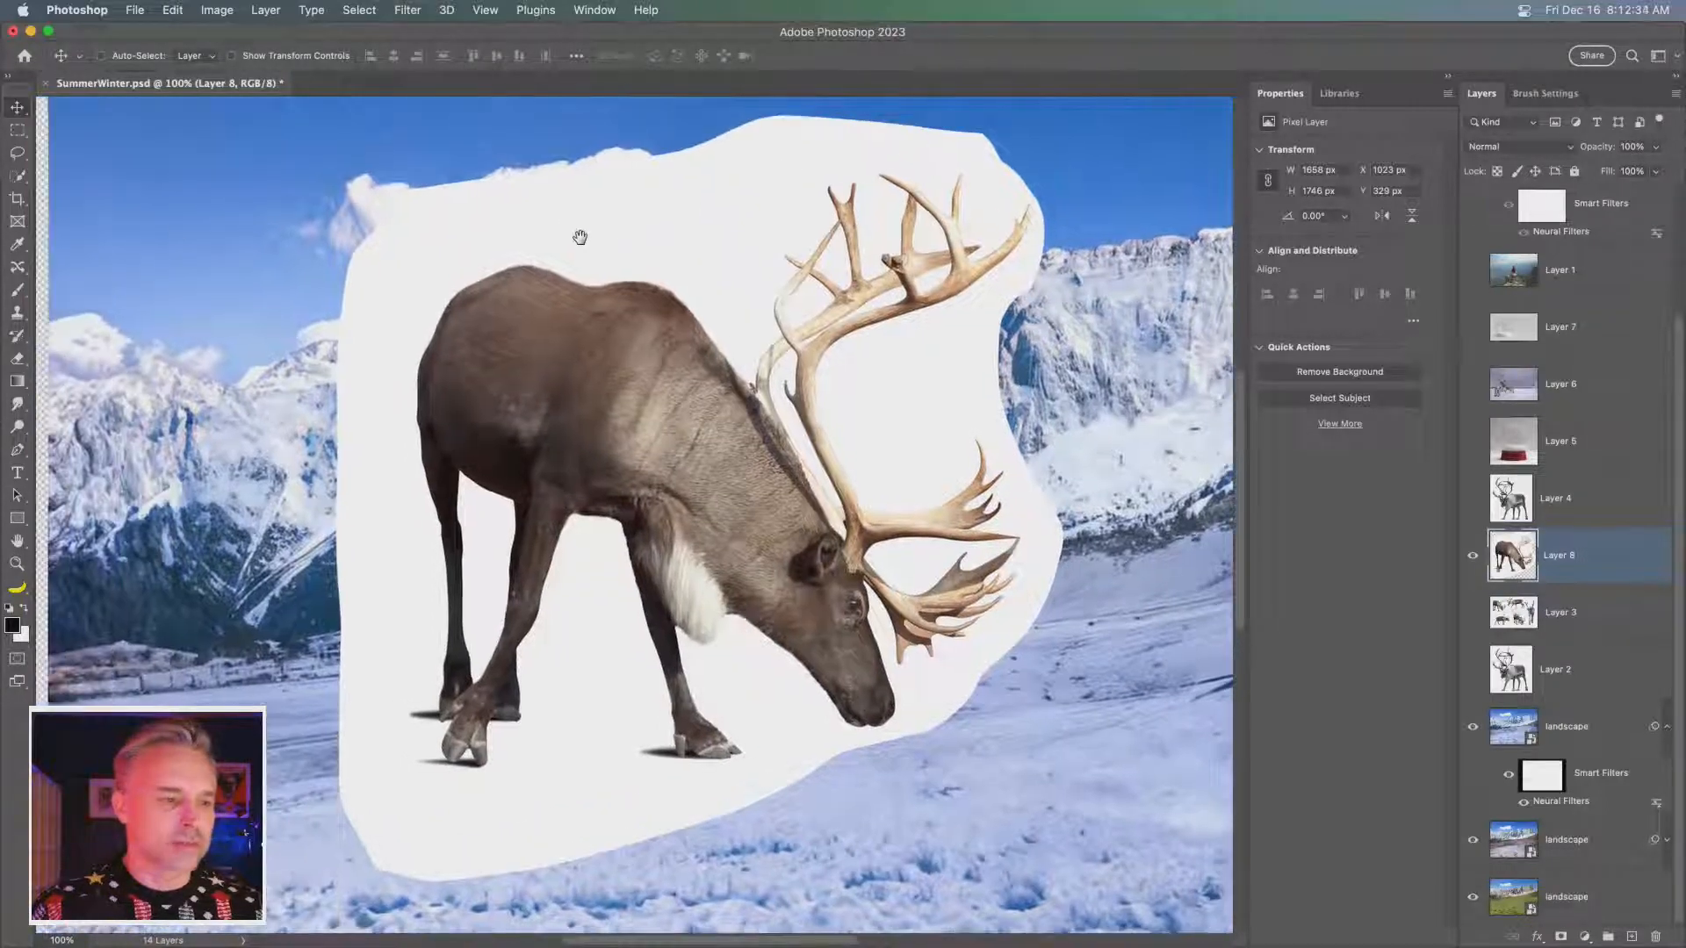
left_click(16, 179)
right_click(16, 181)
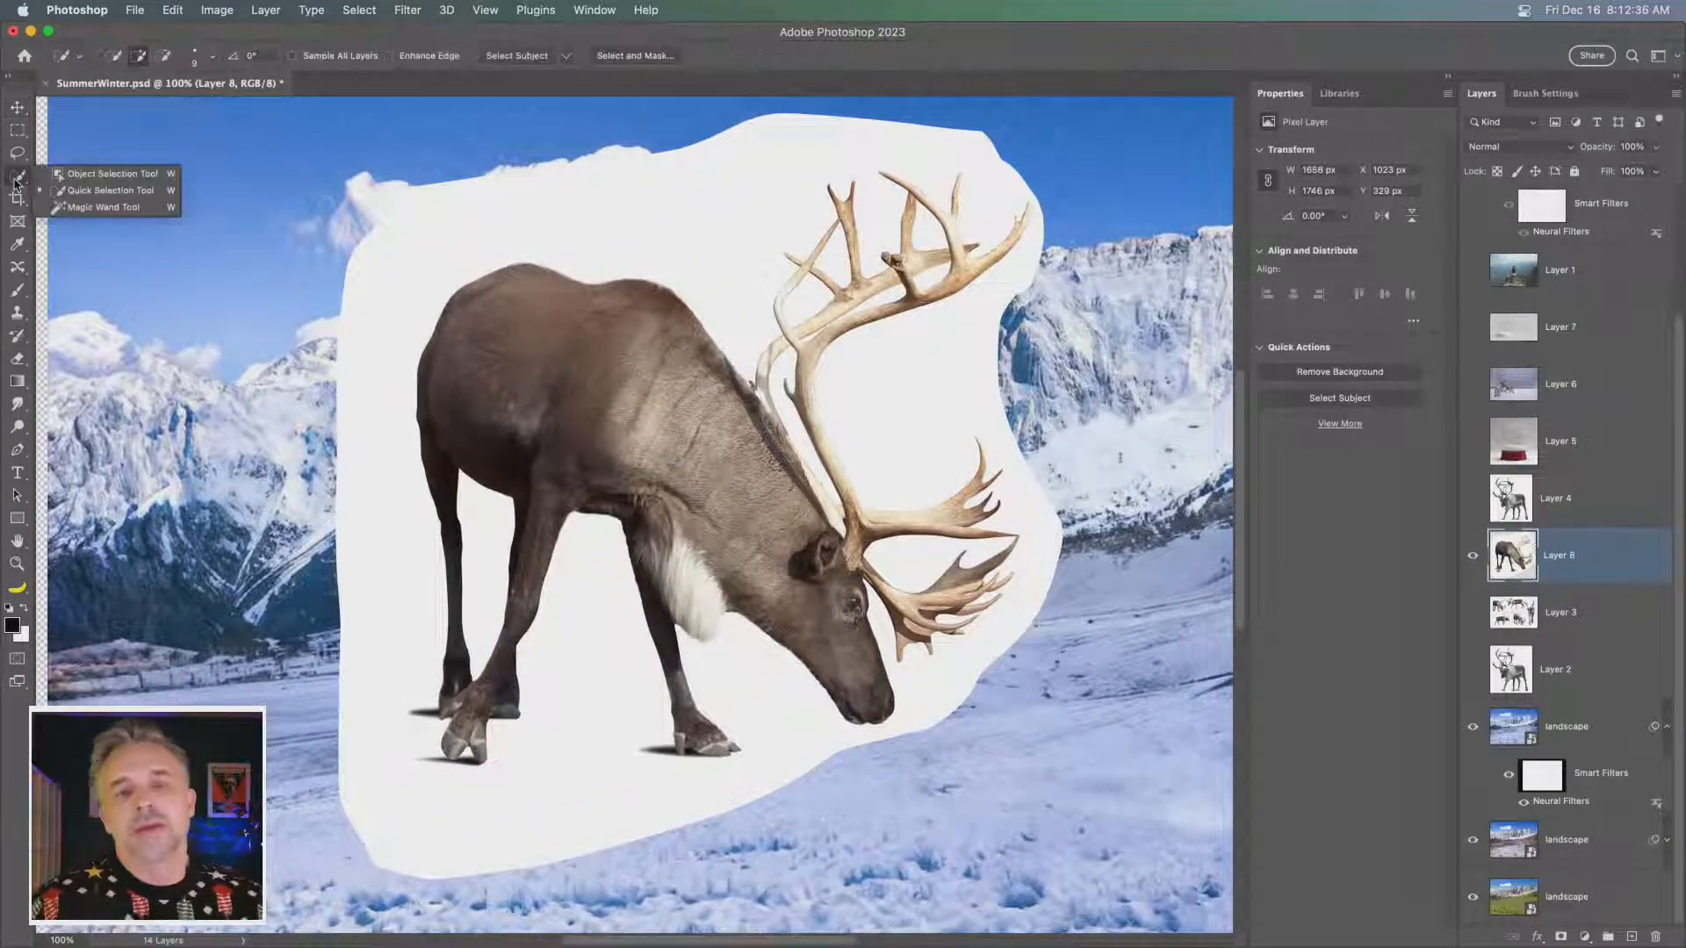
left_click(99, 208)
left_click(735, 195)
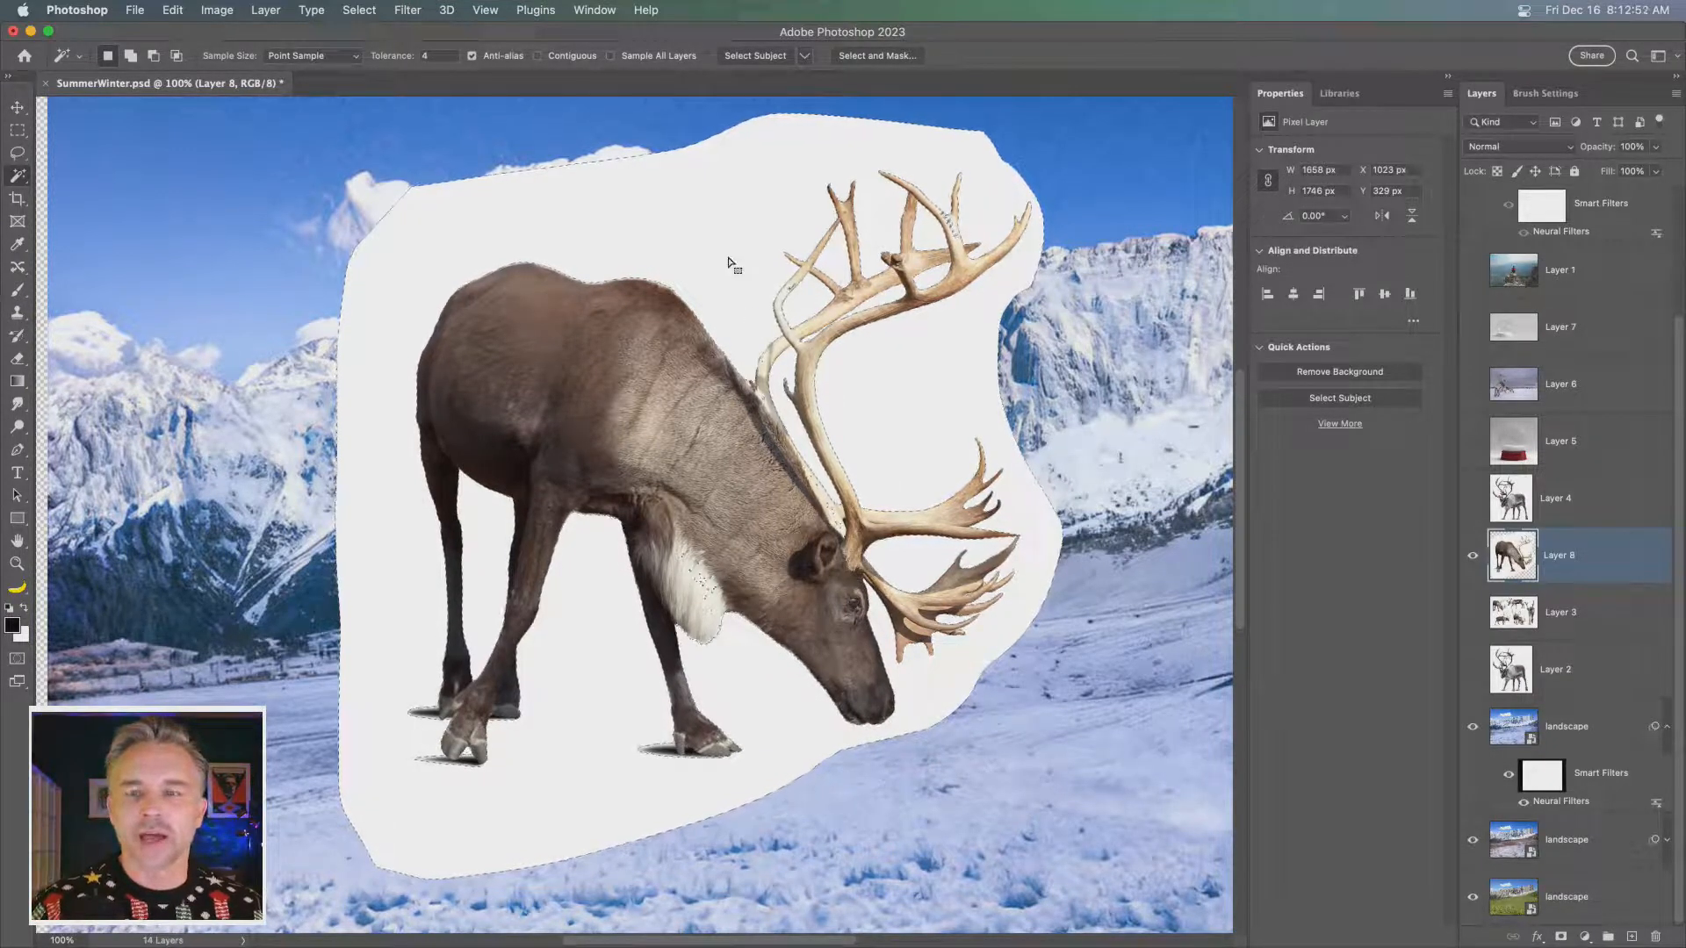
key("super+d")
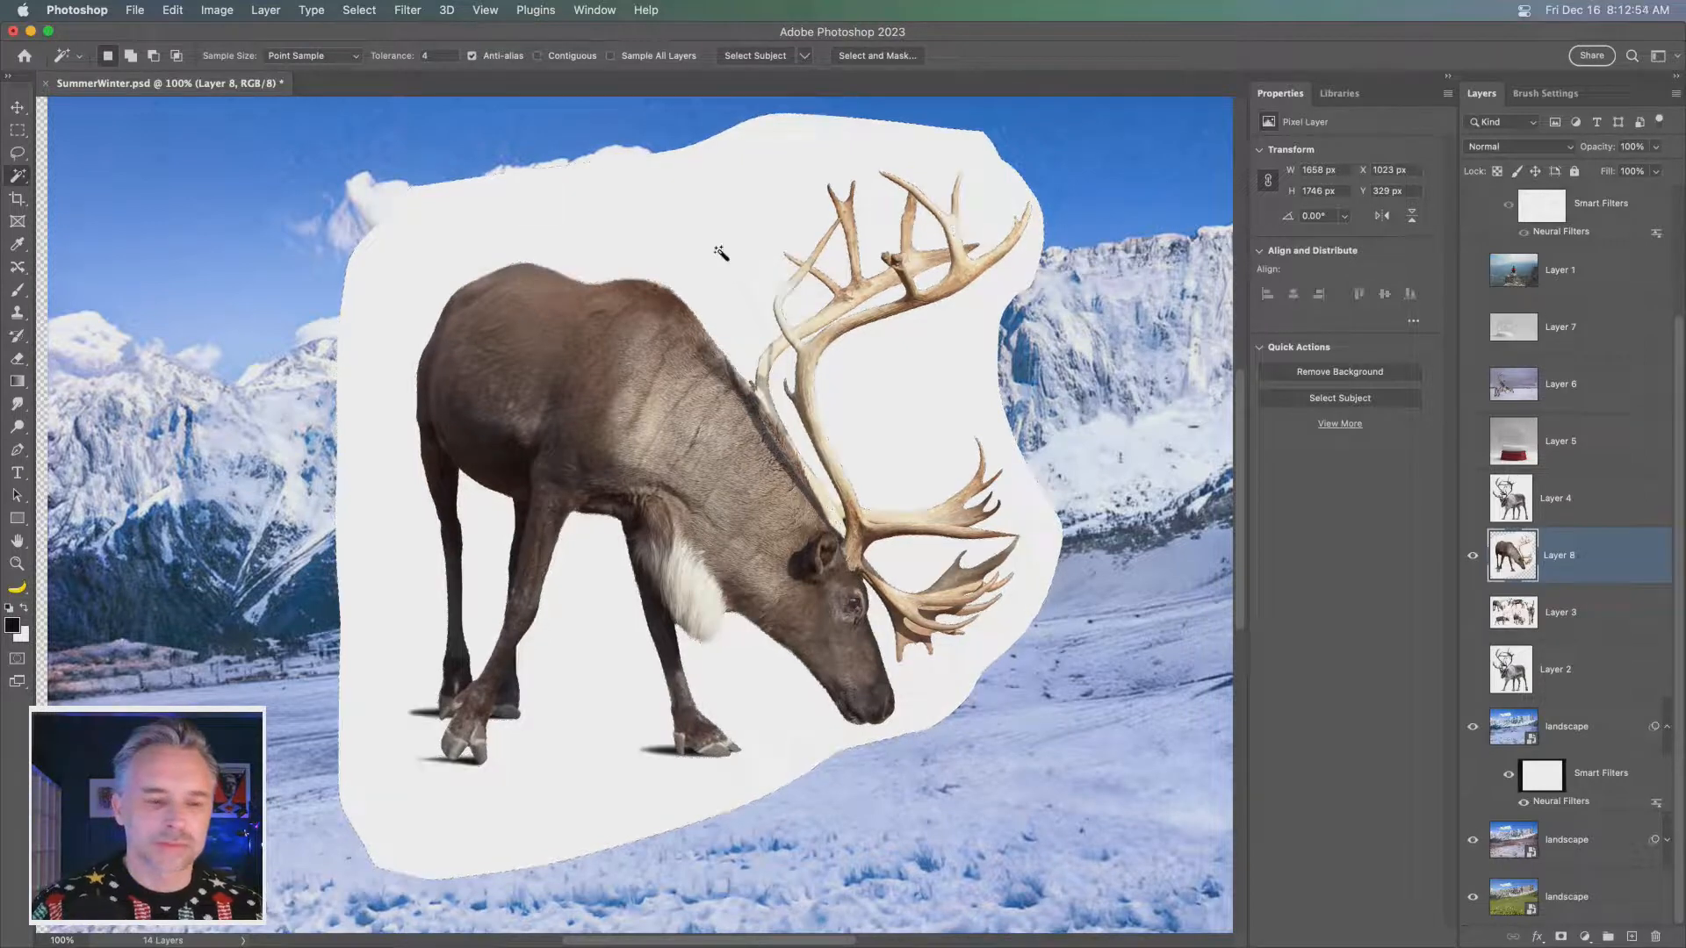
left_click(720, 261)
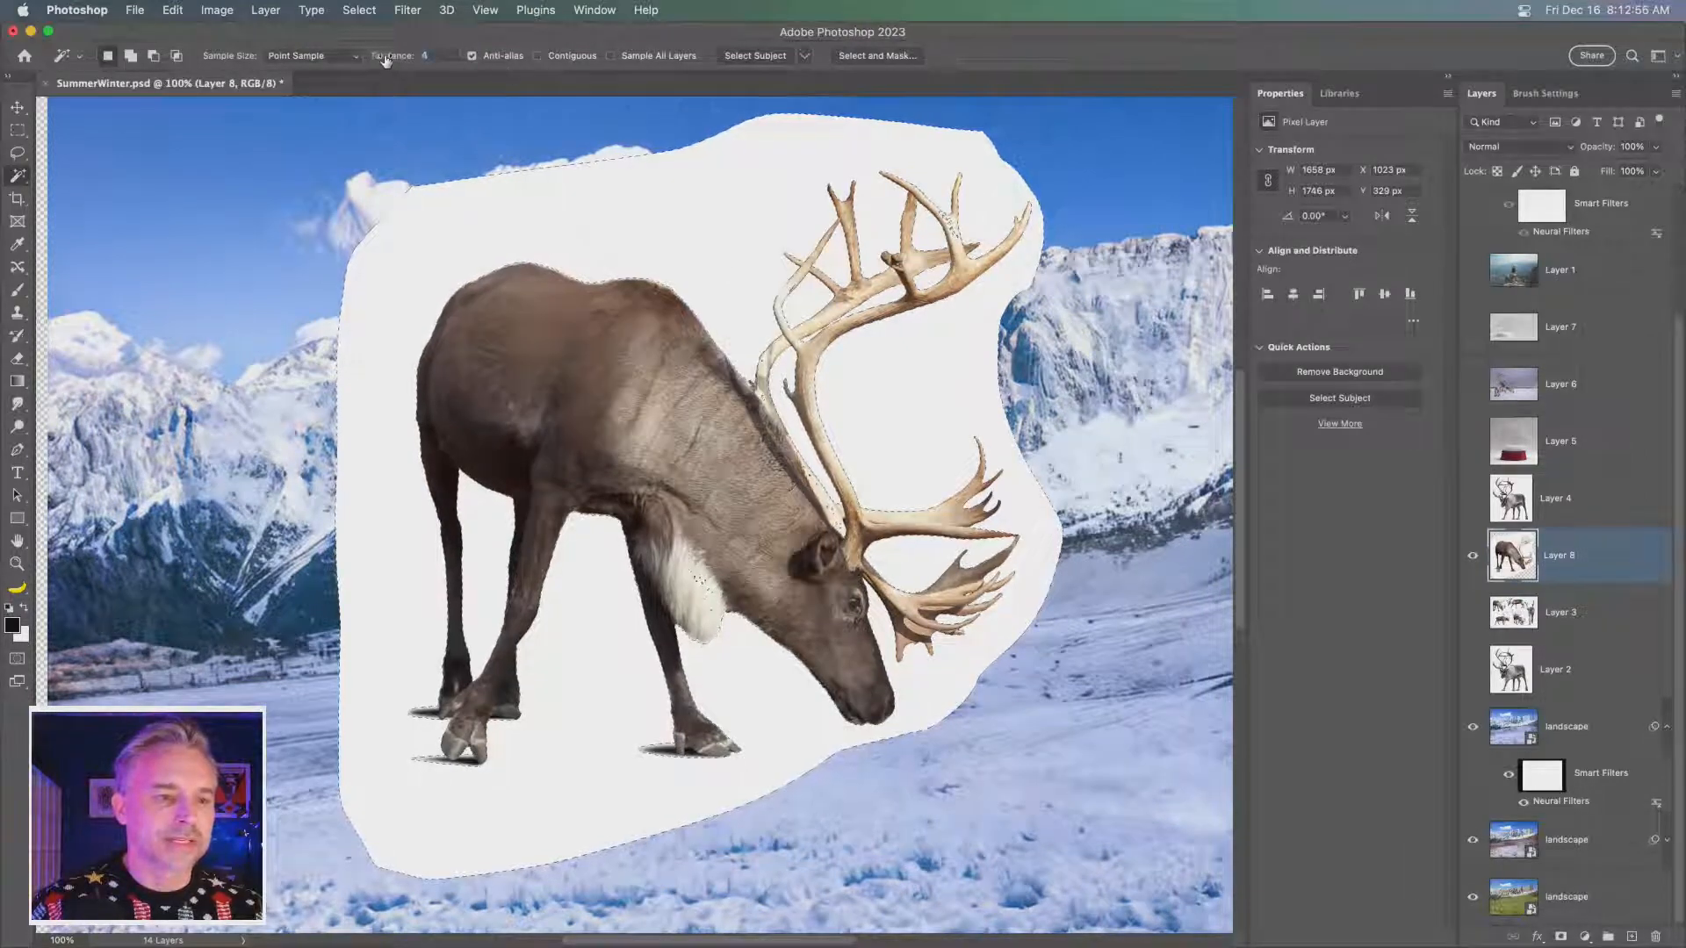
- Try reselecting the reindeer's white background with the Magic Wand tolerance set to 11
left_click_drag(385, 59, 389, 60)
key("super+d")
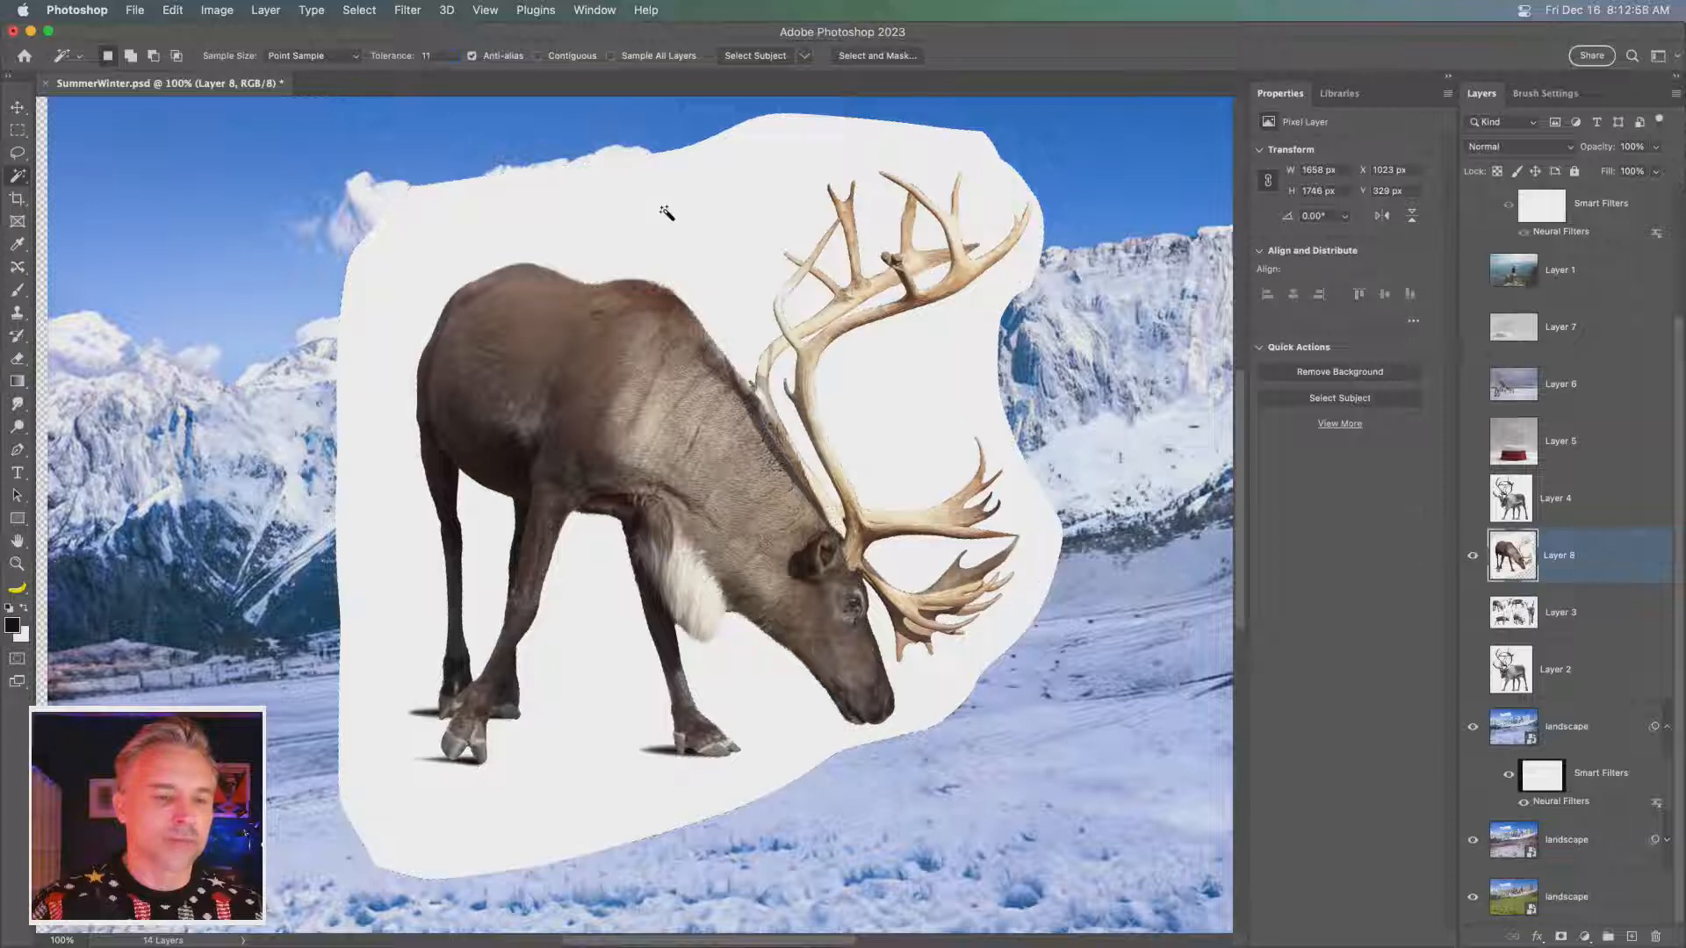
left_click(666, 214)
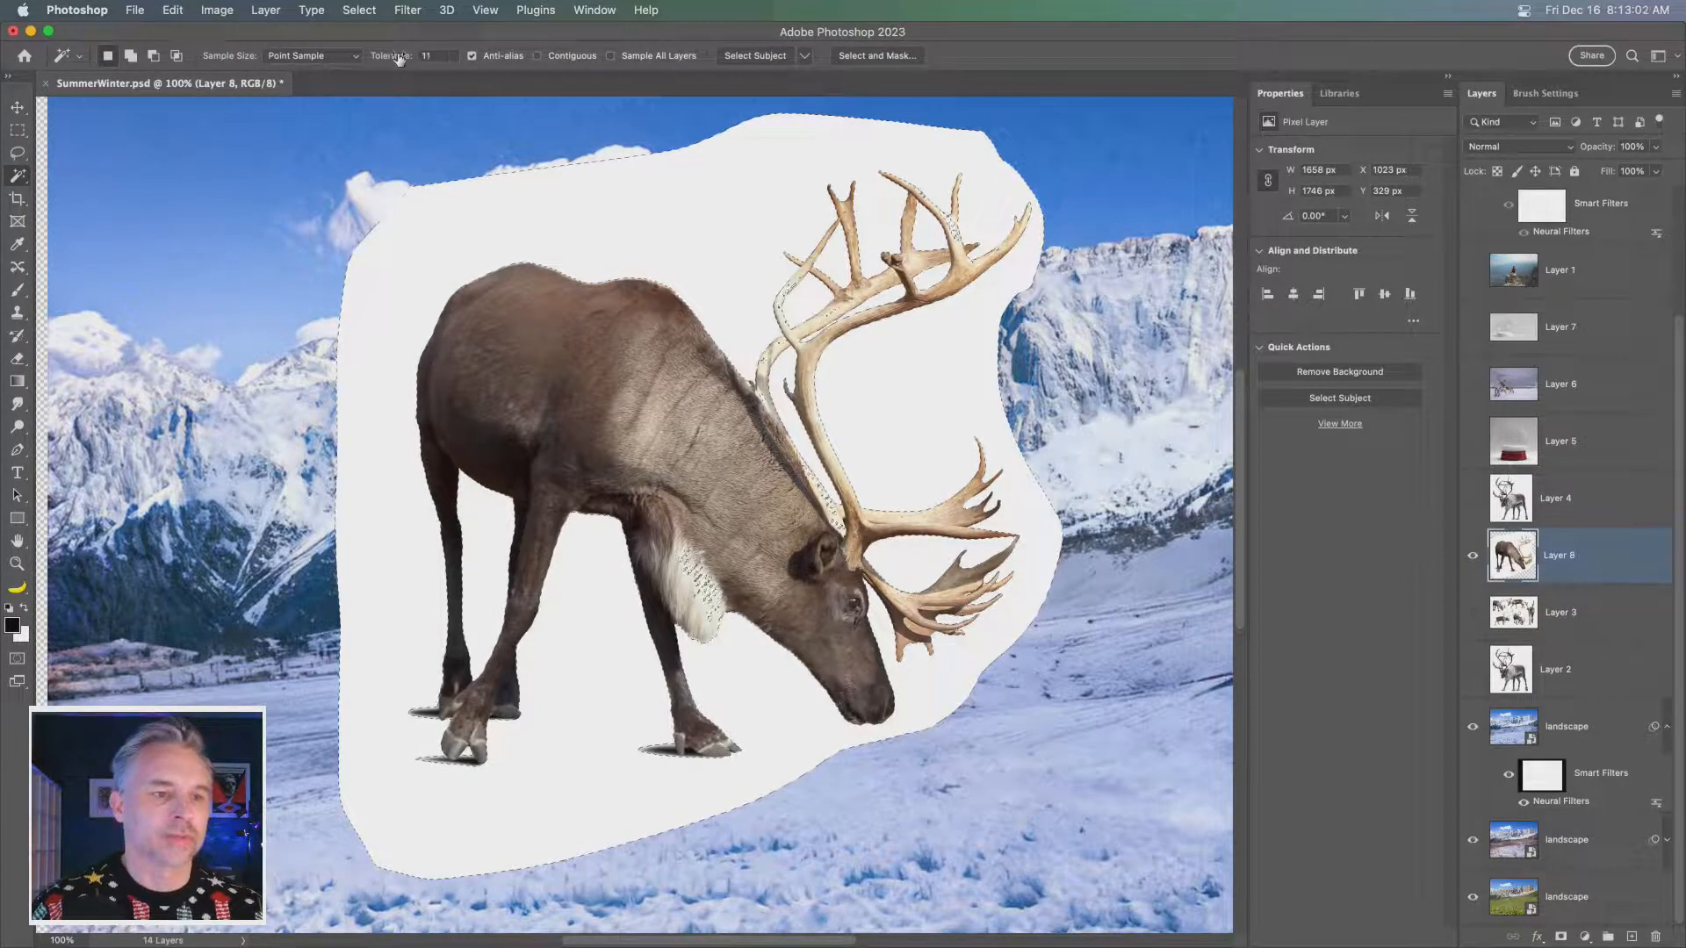
- Set the Magic Wand tolerance to 8 and reselect the reindeer's white background
left_click_drag(394, 58, 392, 58)
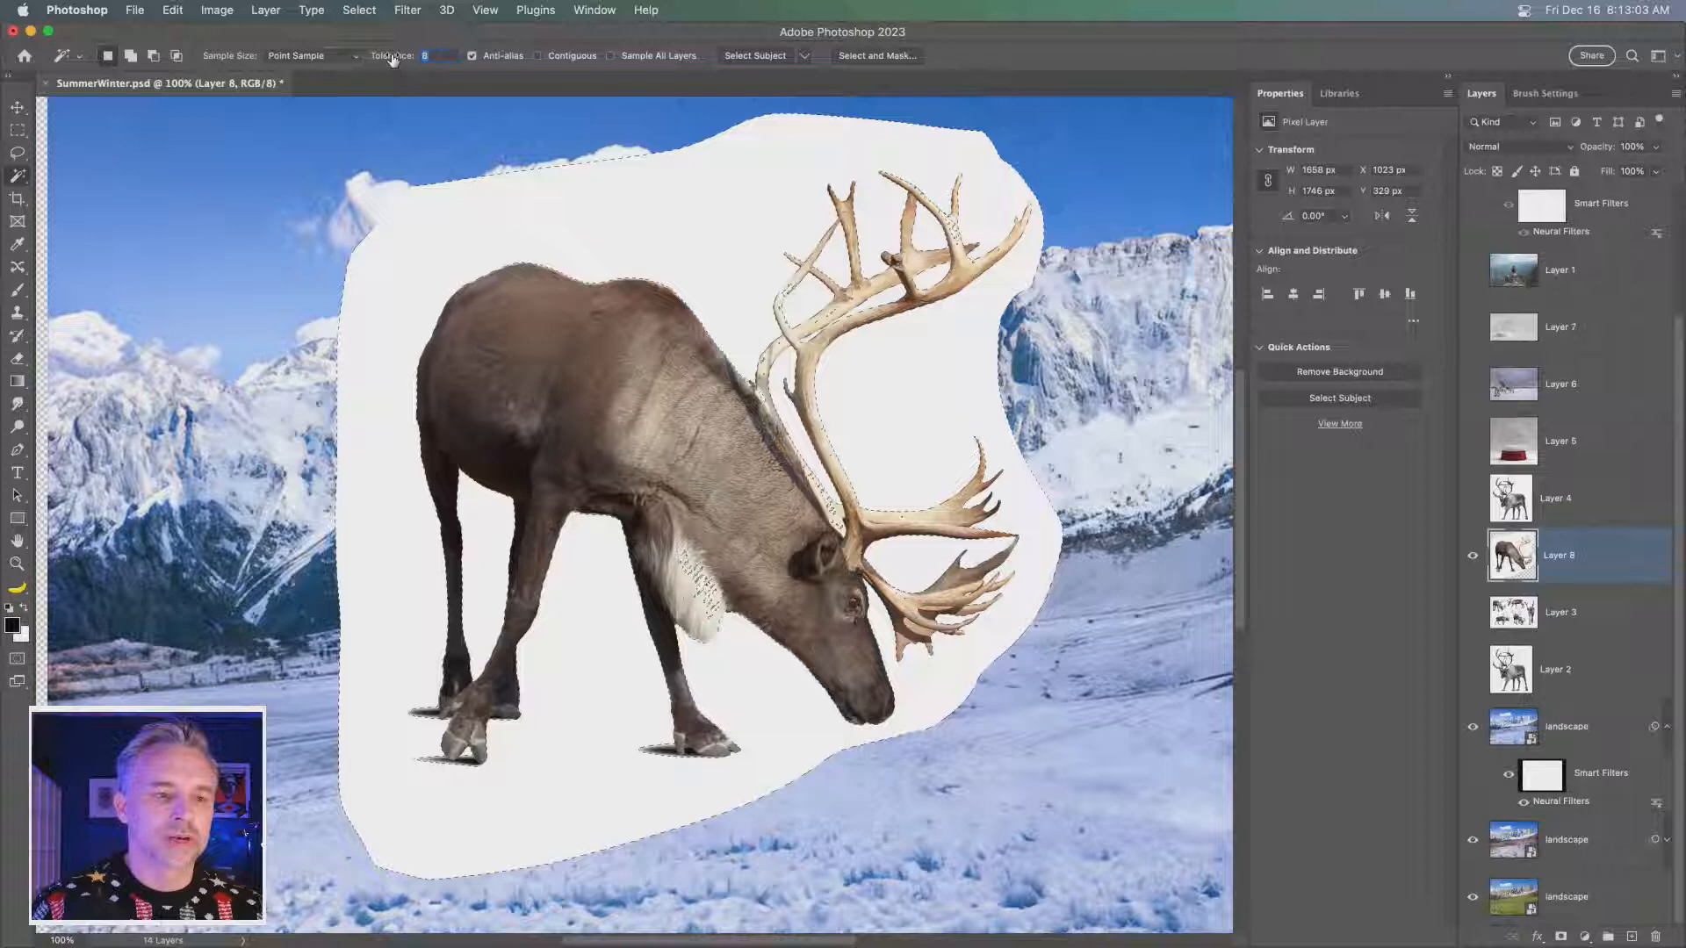
left_click(553, 206)
left_click(660, 219)
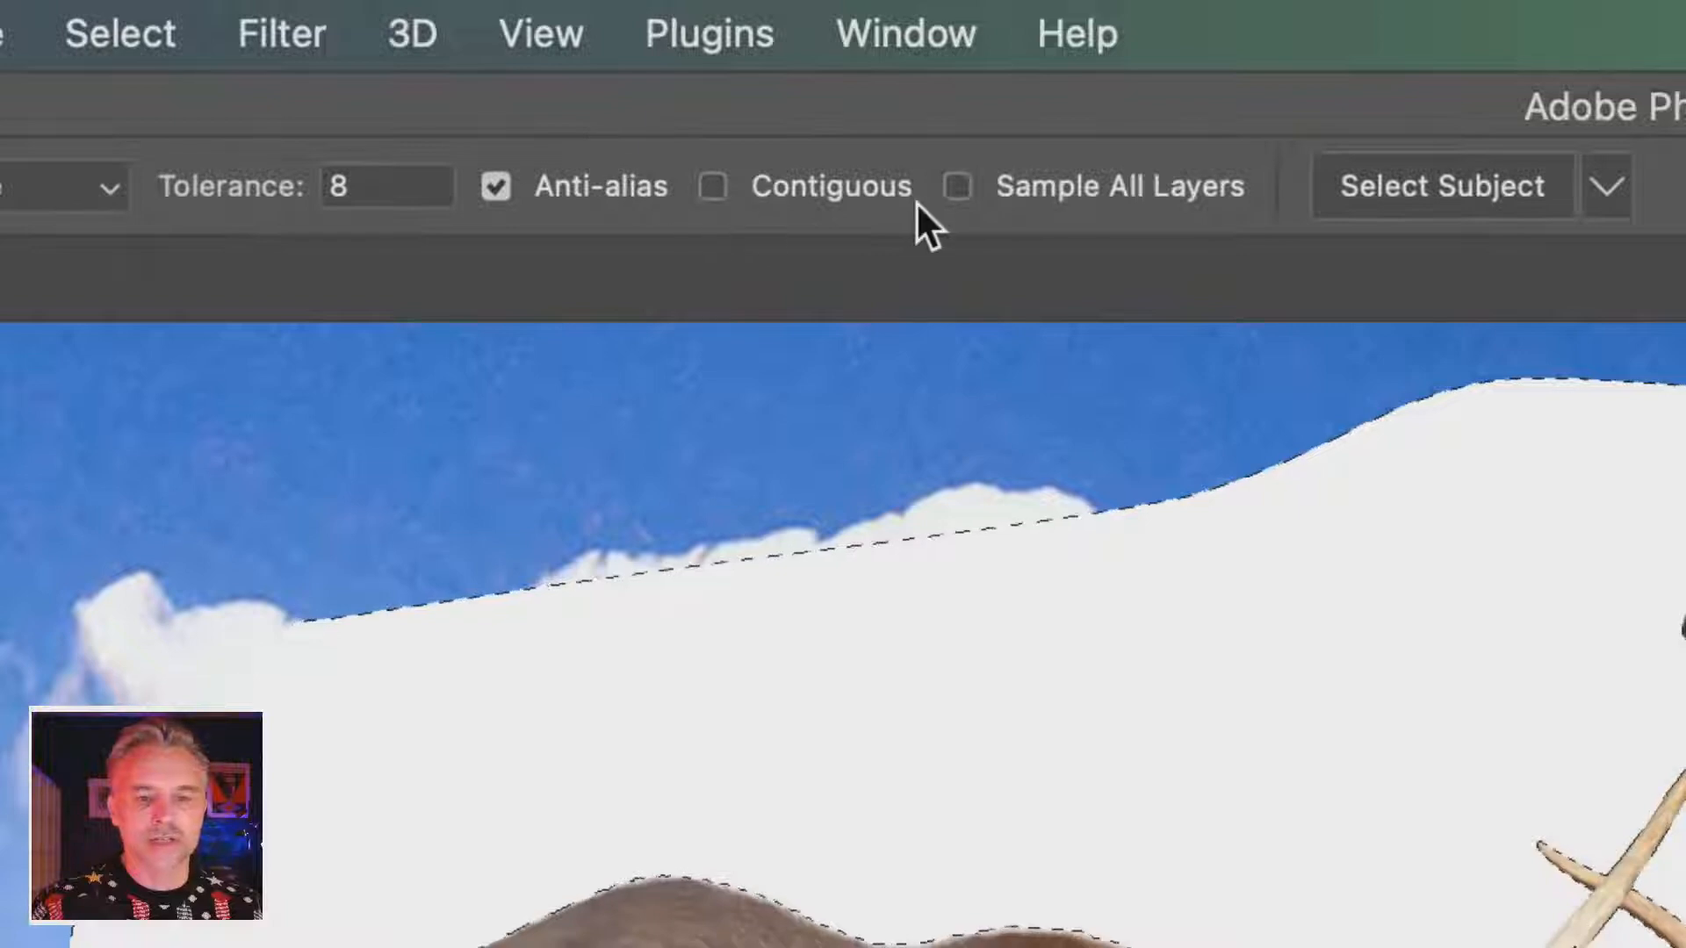
- Turn on Contiguous, reselect the outer white background, and add the enclosed white gaps between the legs and antlers to the selection
left_click(713, 188)
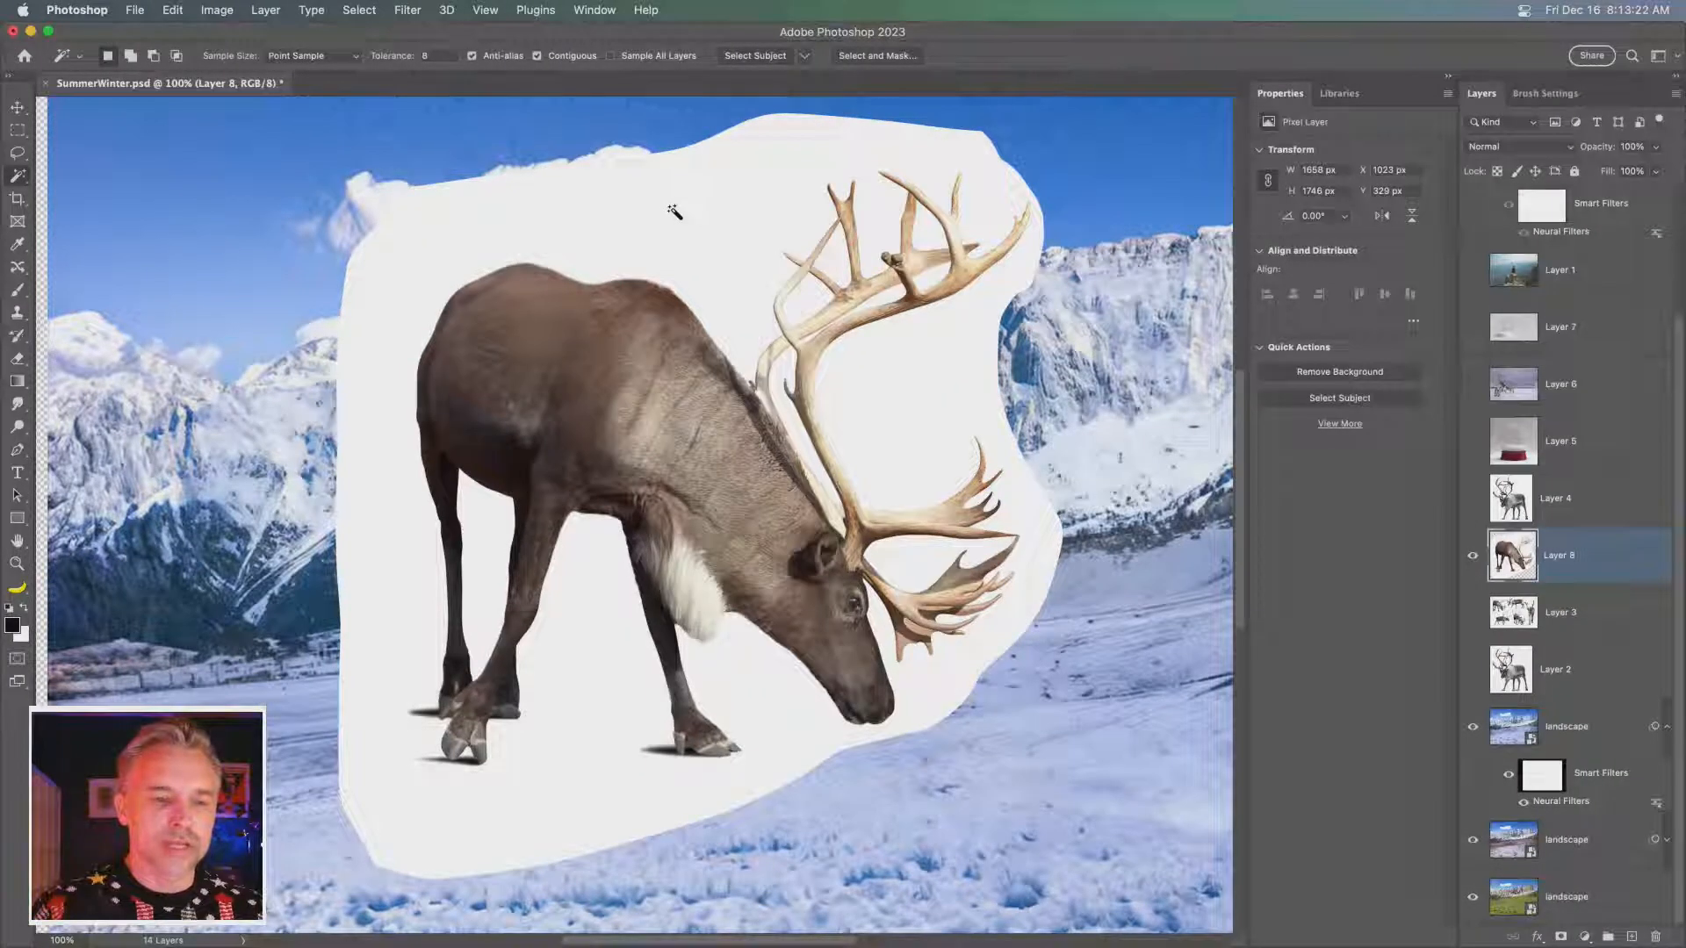
left_click(678, 216)
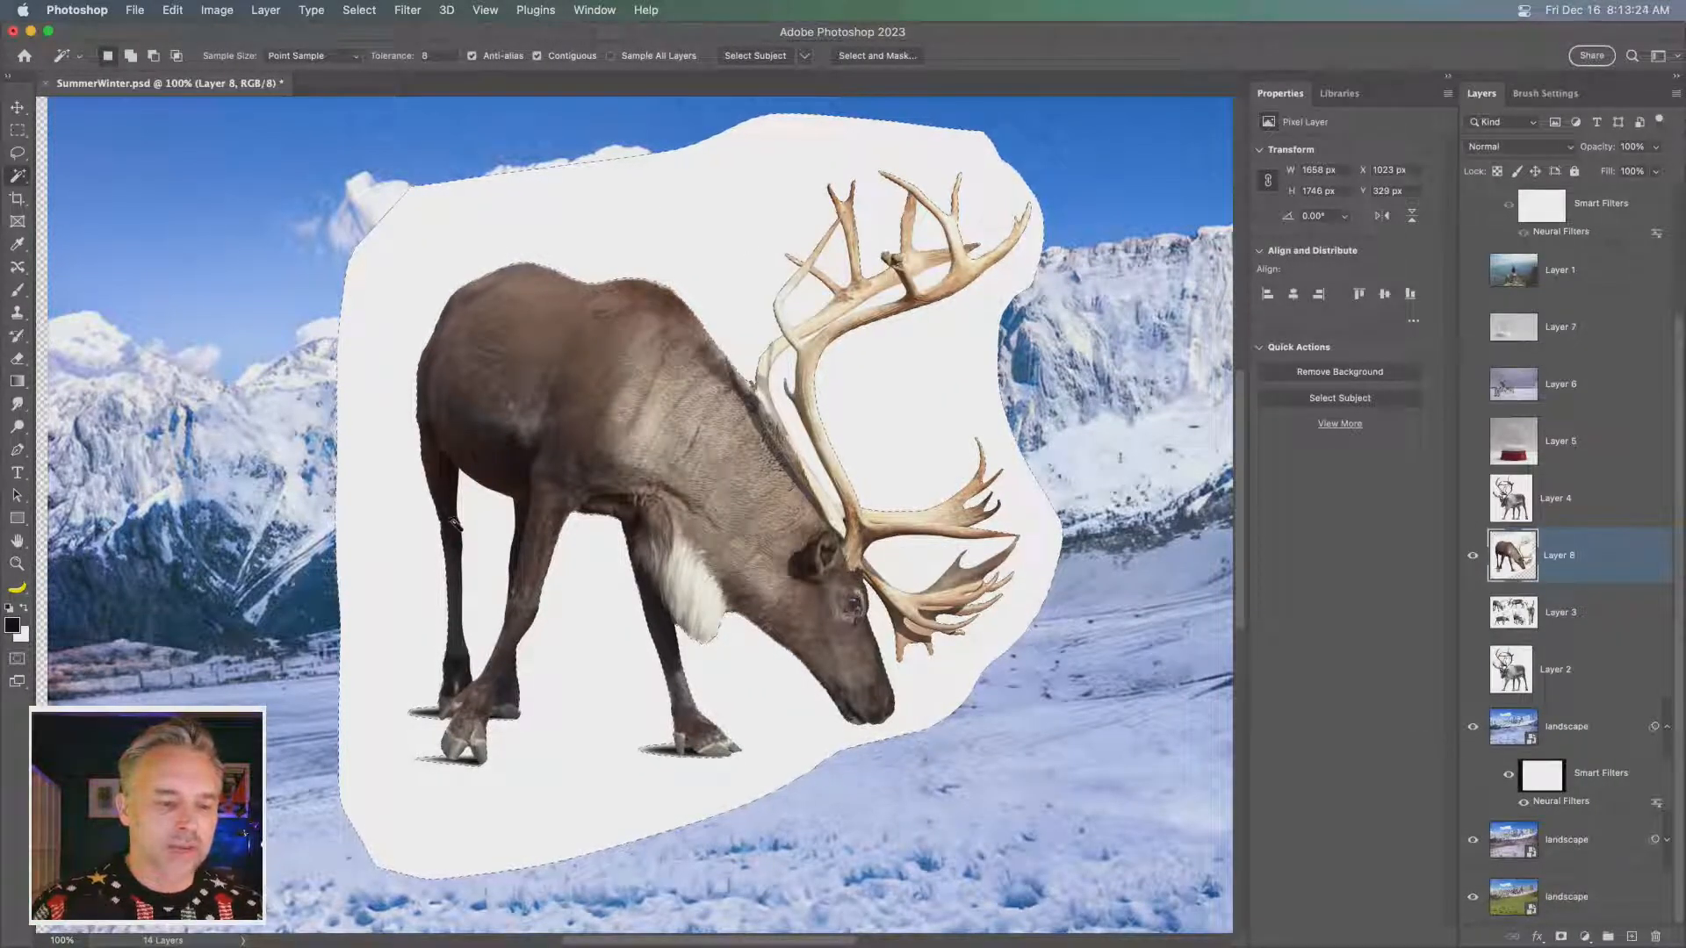
left_click(483, 541, "shift")
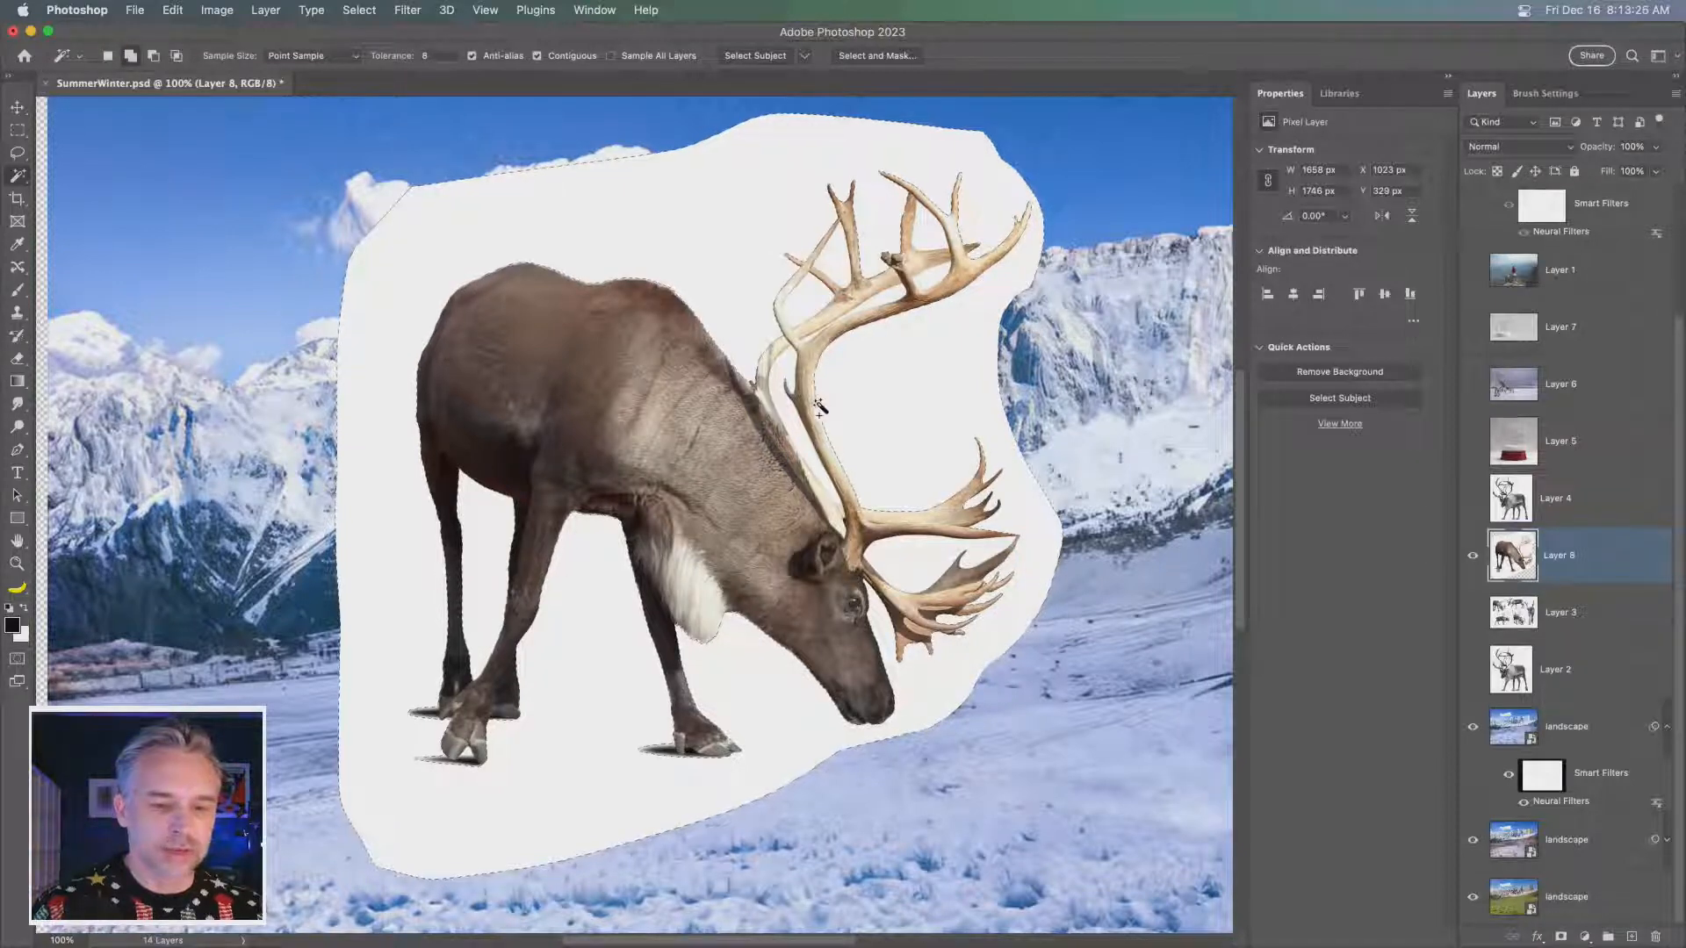
left_click(812, 297, "shift")
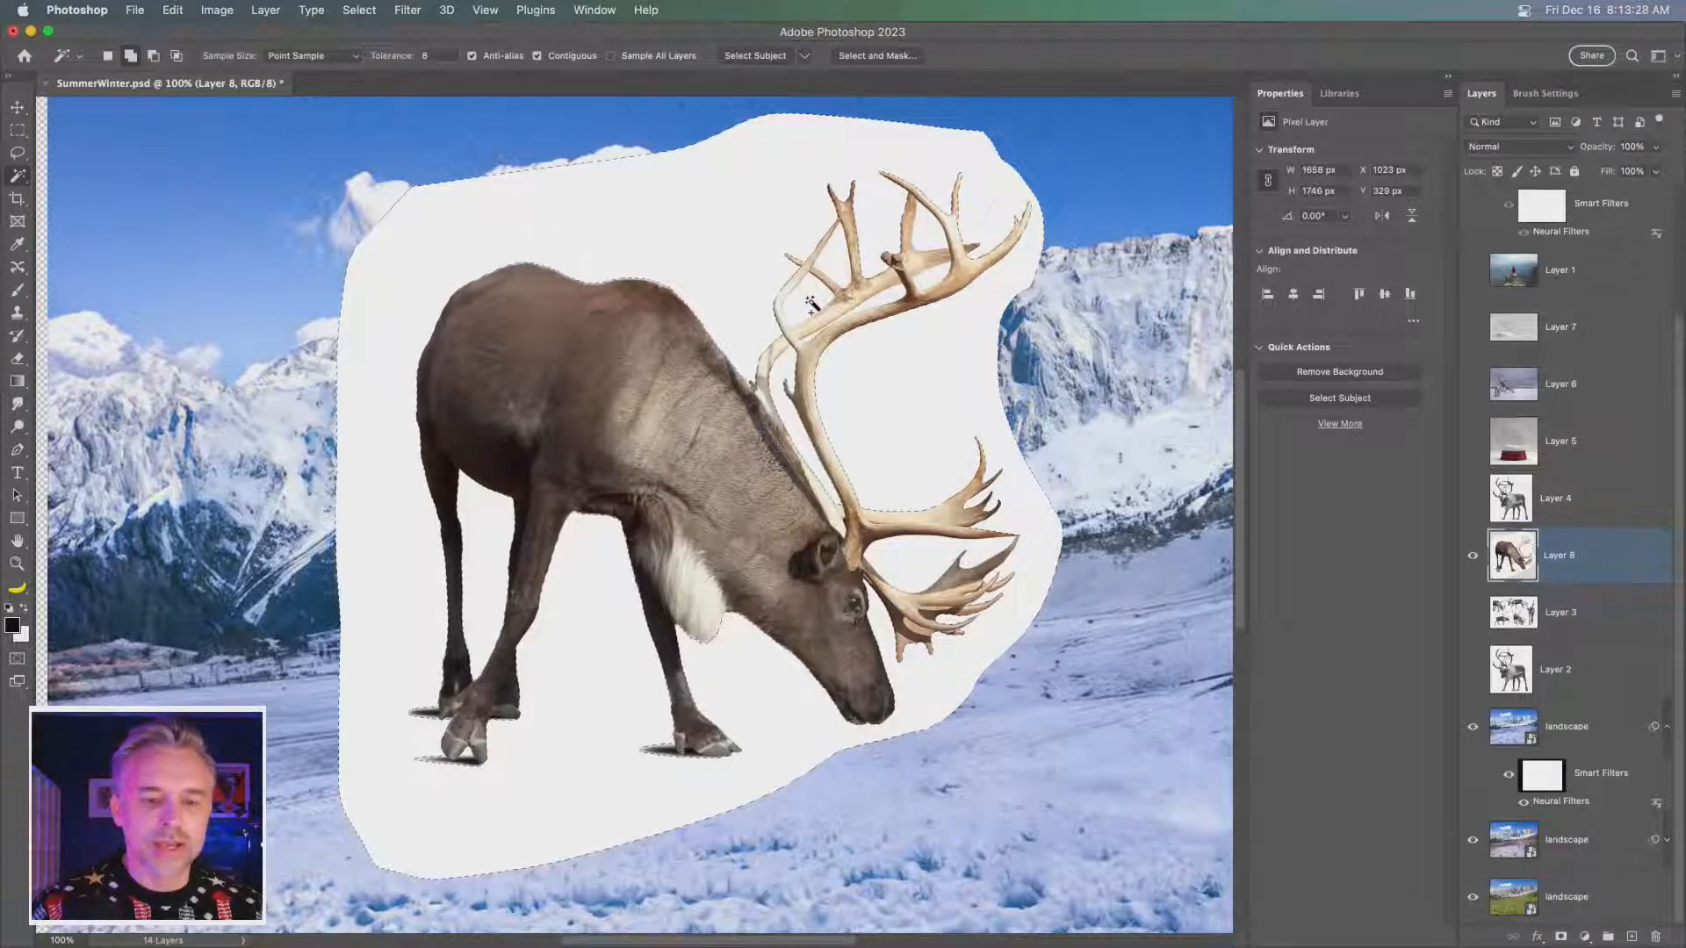
left_click(835, 256, "shift")
left_click(862, 309, "shift")
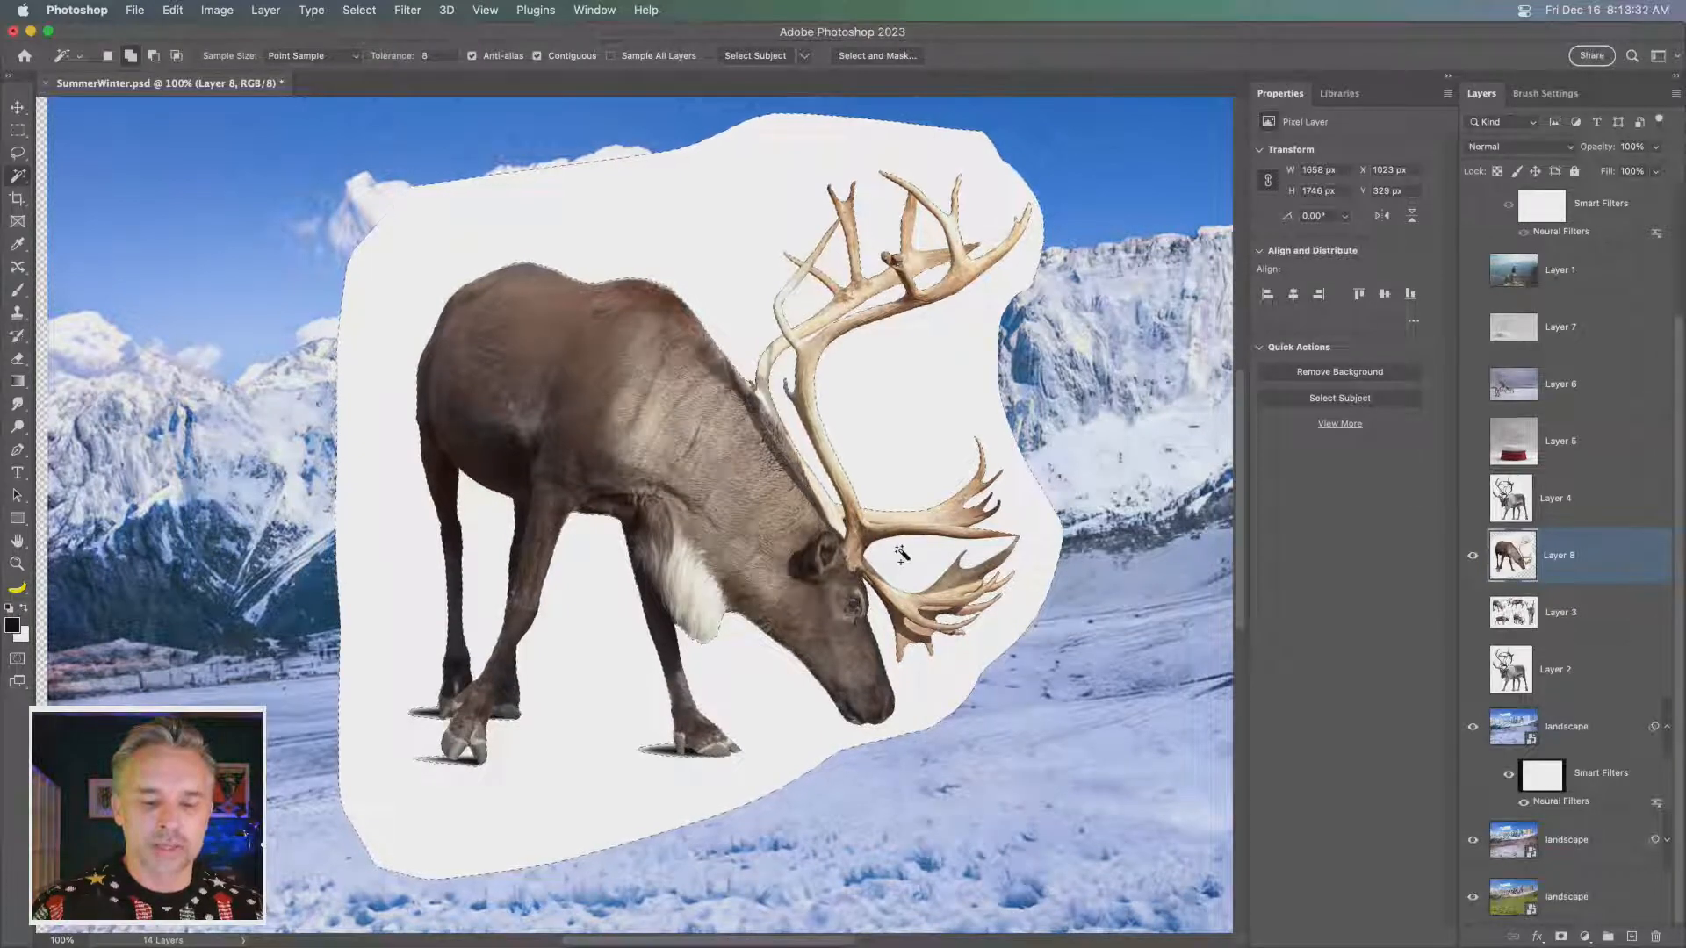
left_click(347, 8)
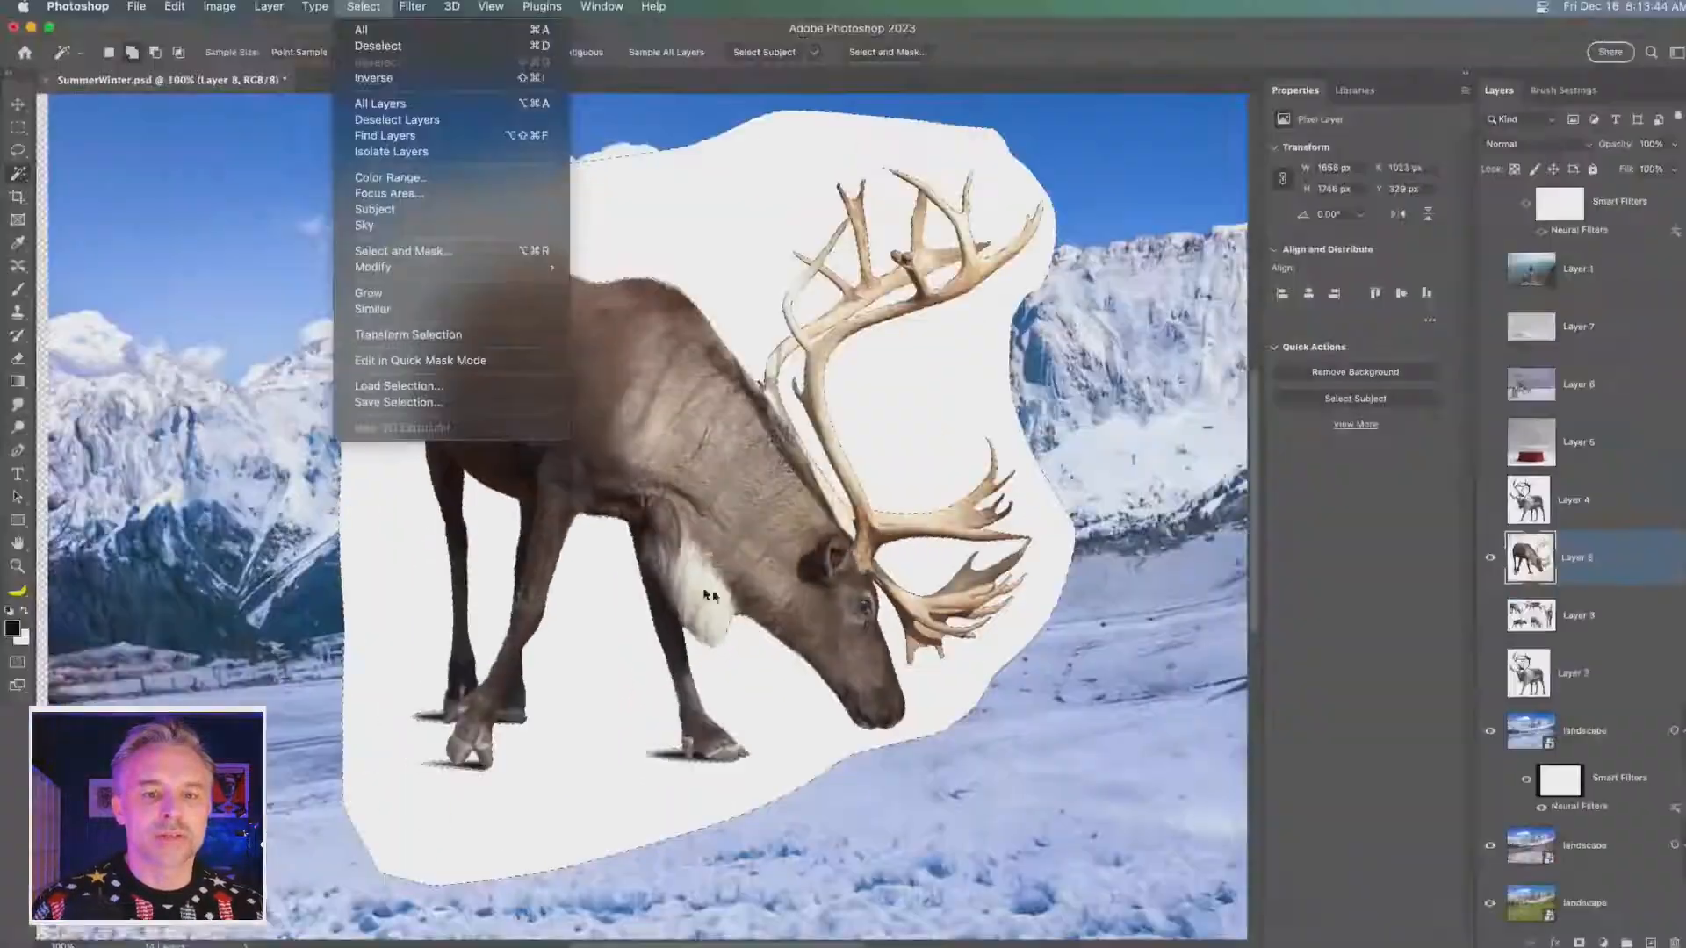
left_click(1030, 53)
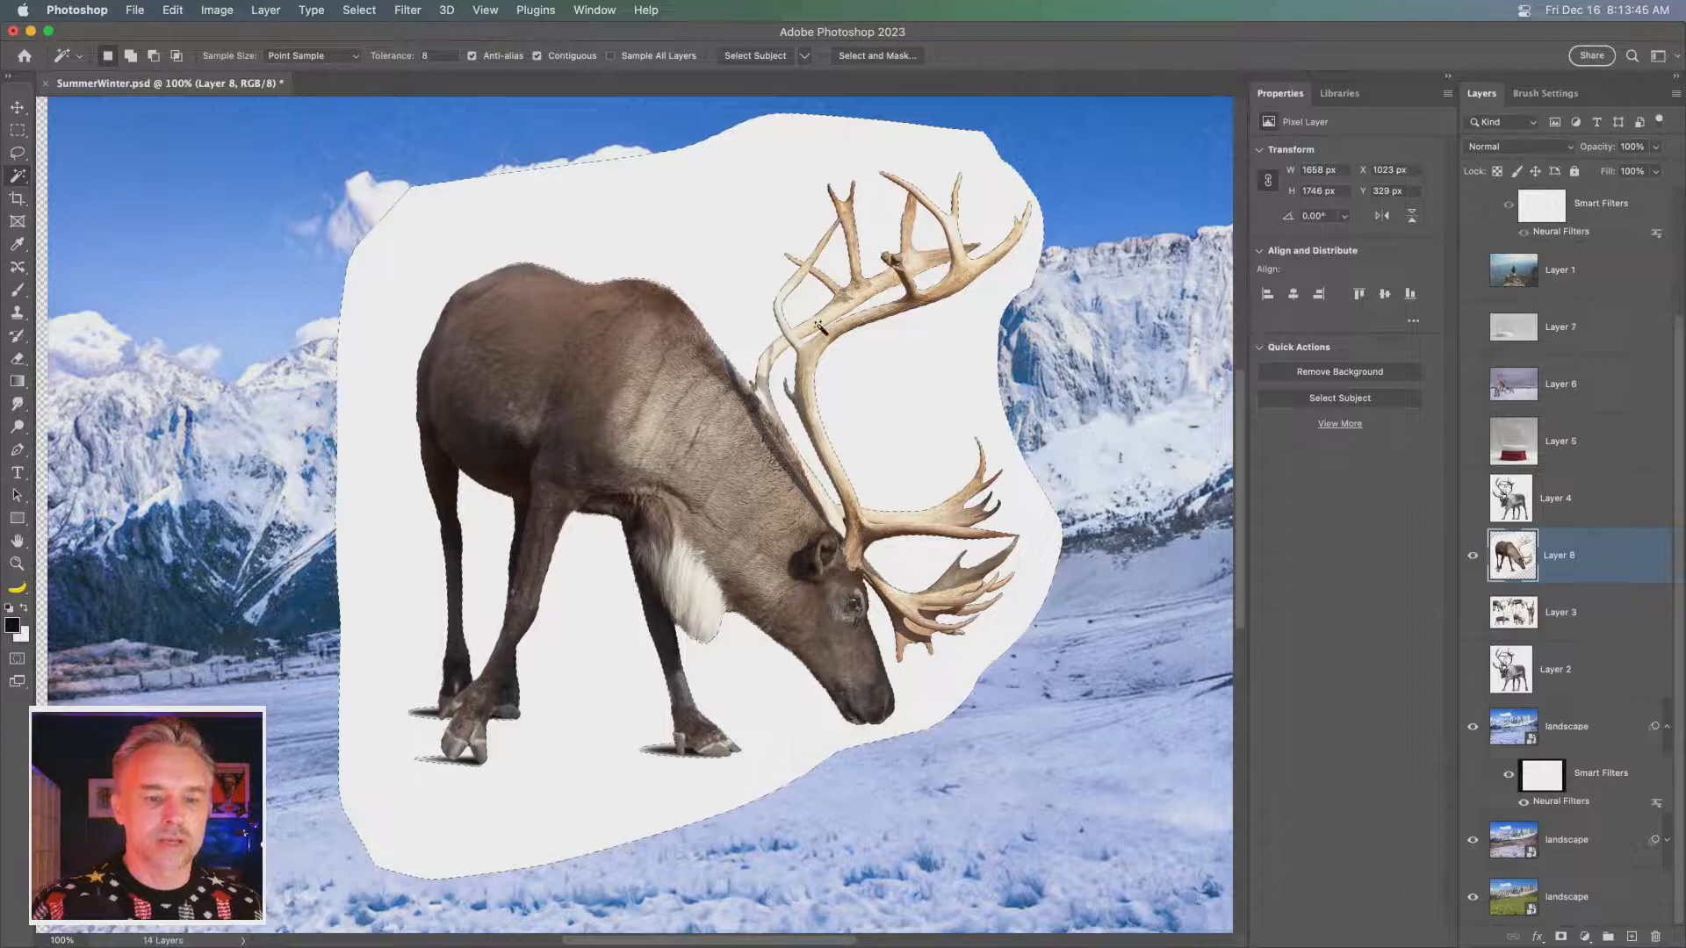
key("super+plus")
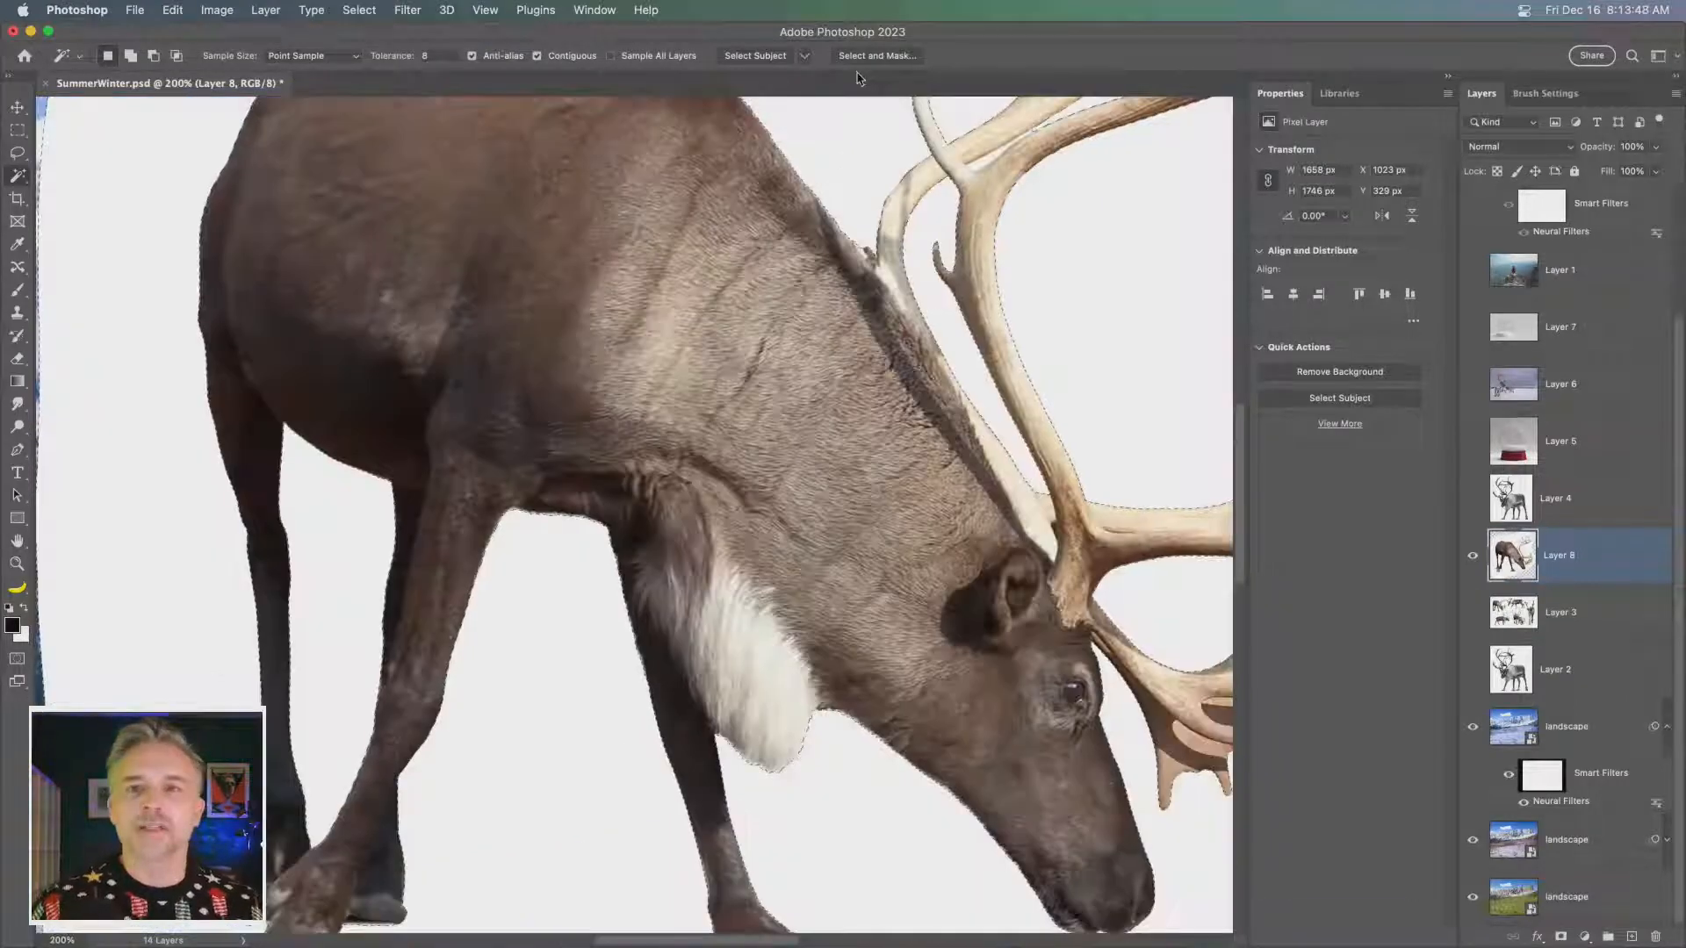
left_click_drag(756, 342, 417, 436)
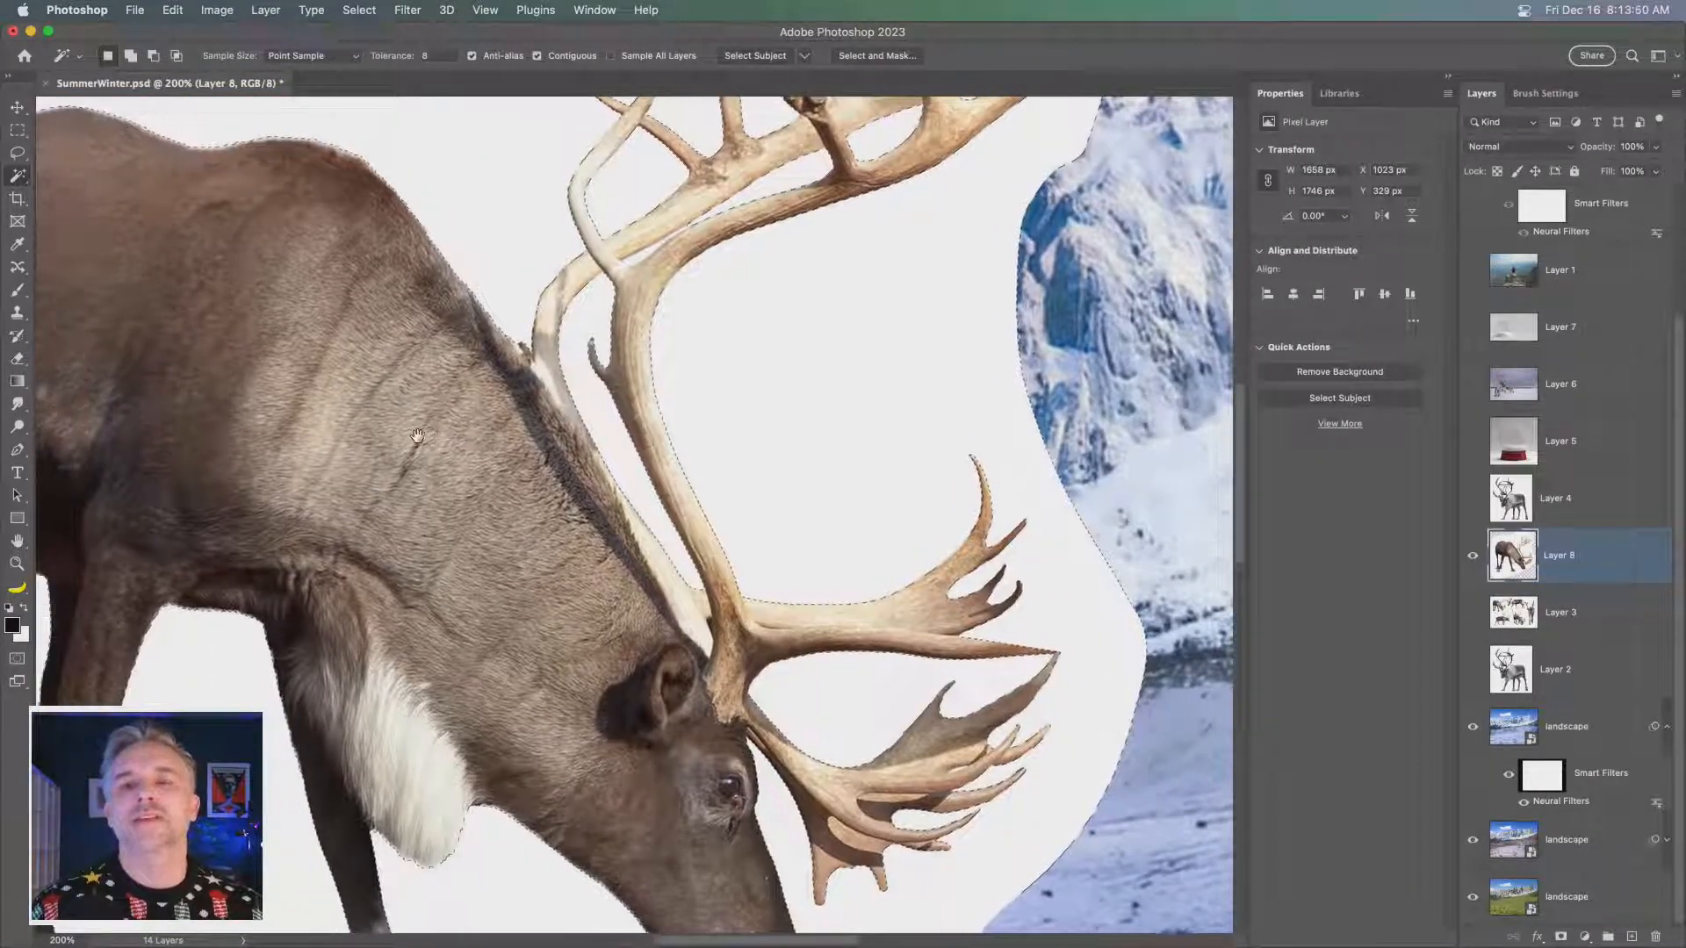
- Examine the selection outline around the reindeer's antlers, head and back up close
left_click_drag(661, 328, 783, 530)
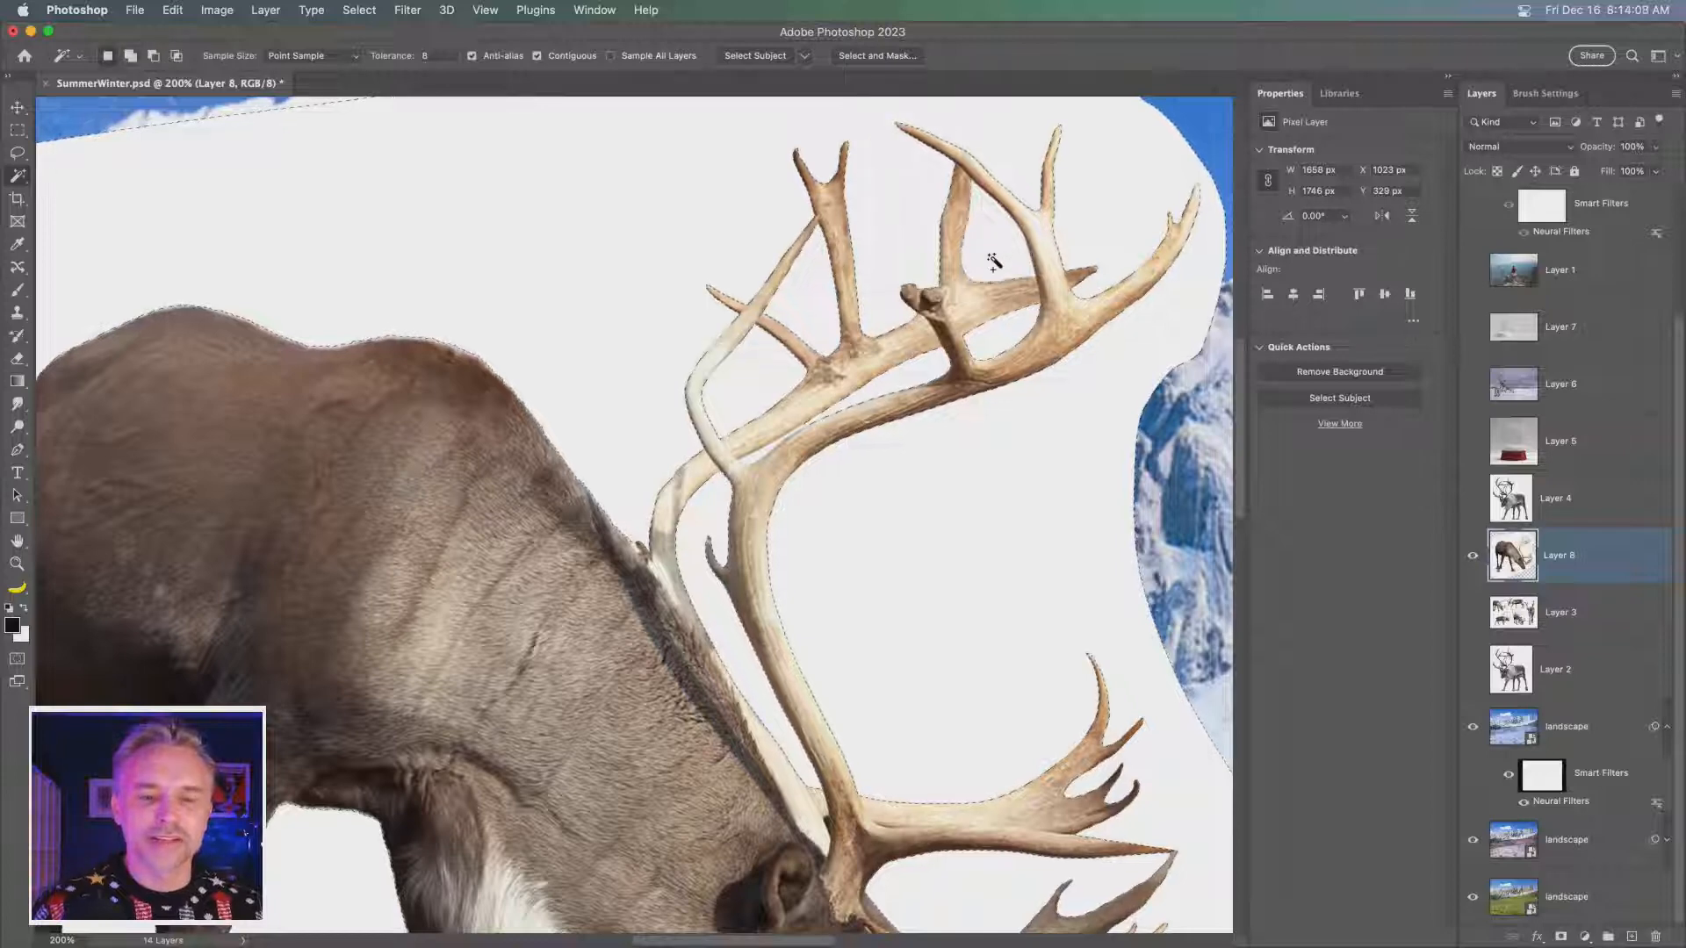
scroll(808, 762, "down", 8)
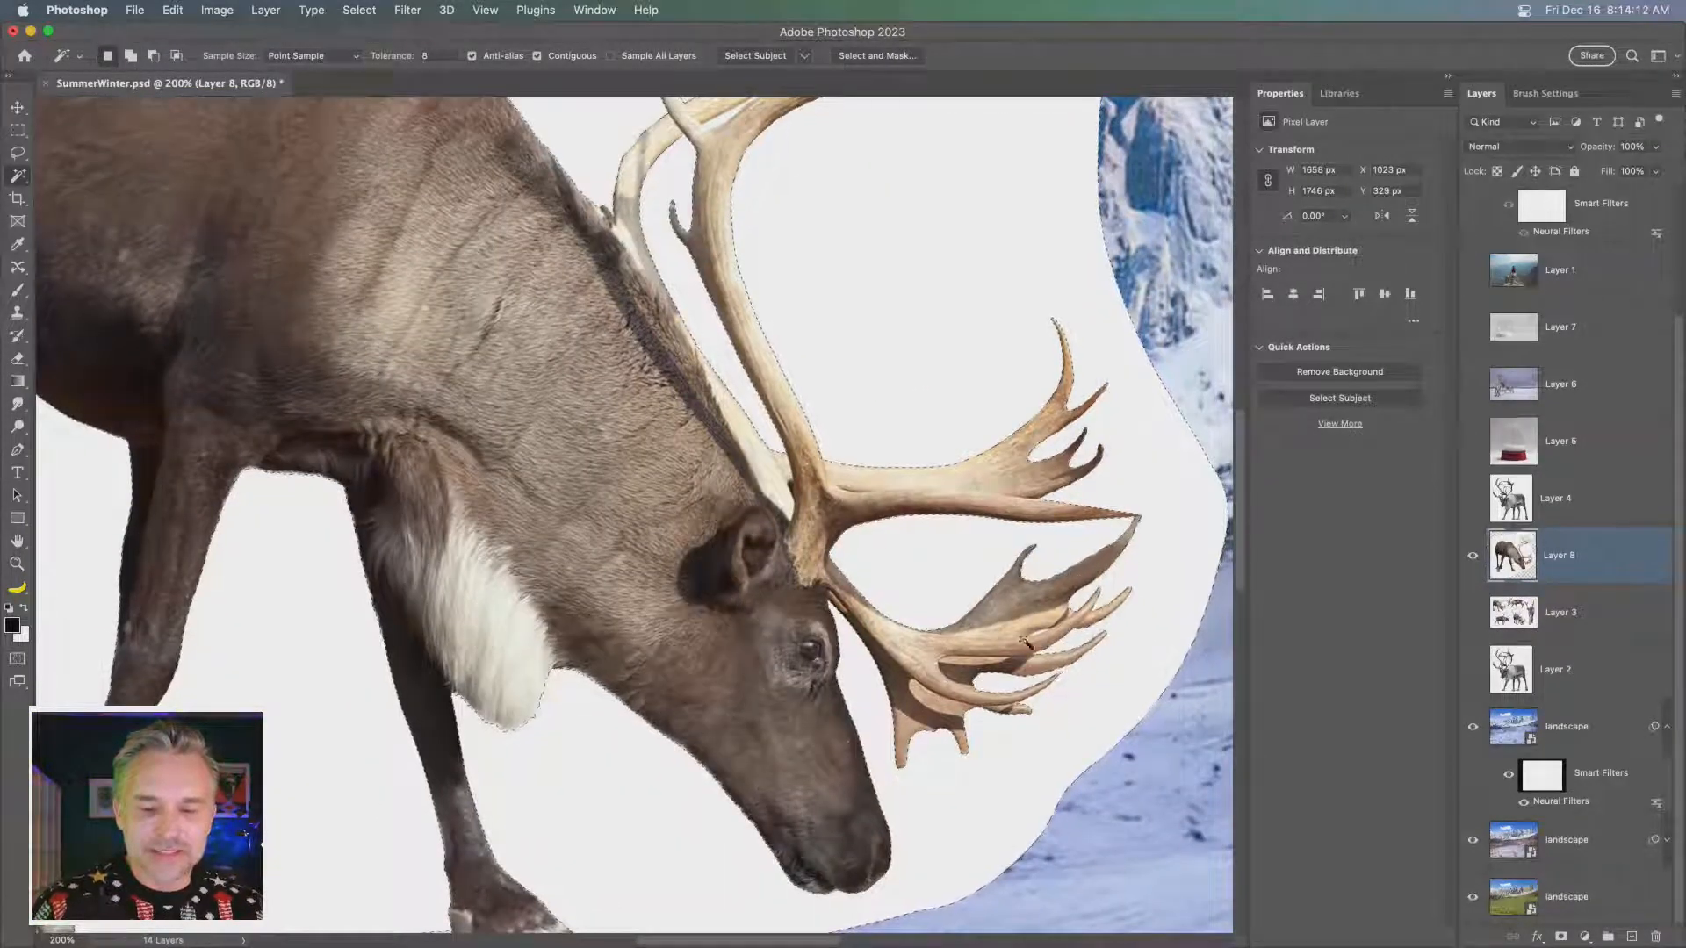
key("super+equal")
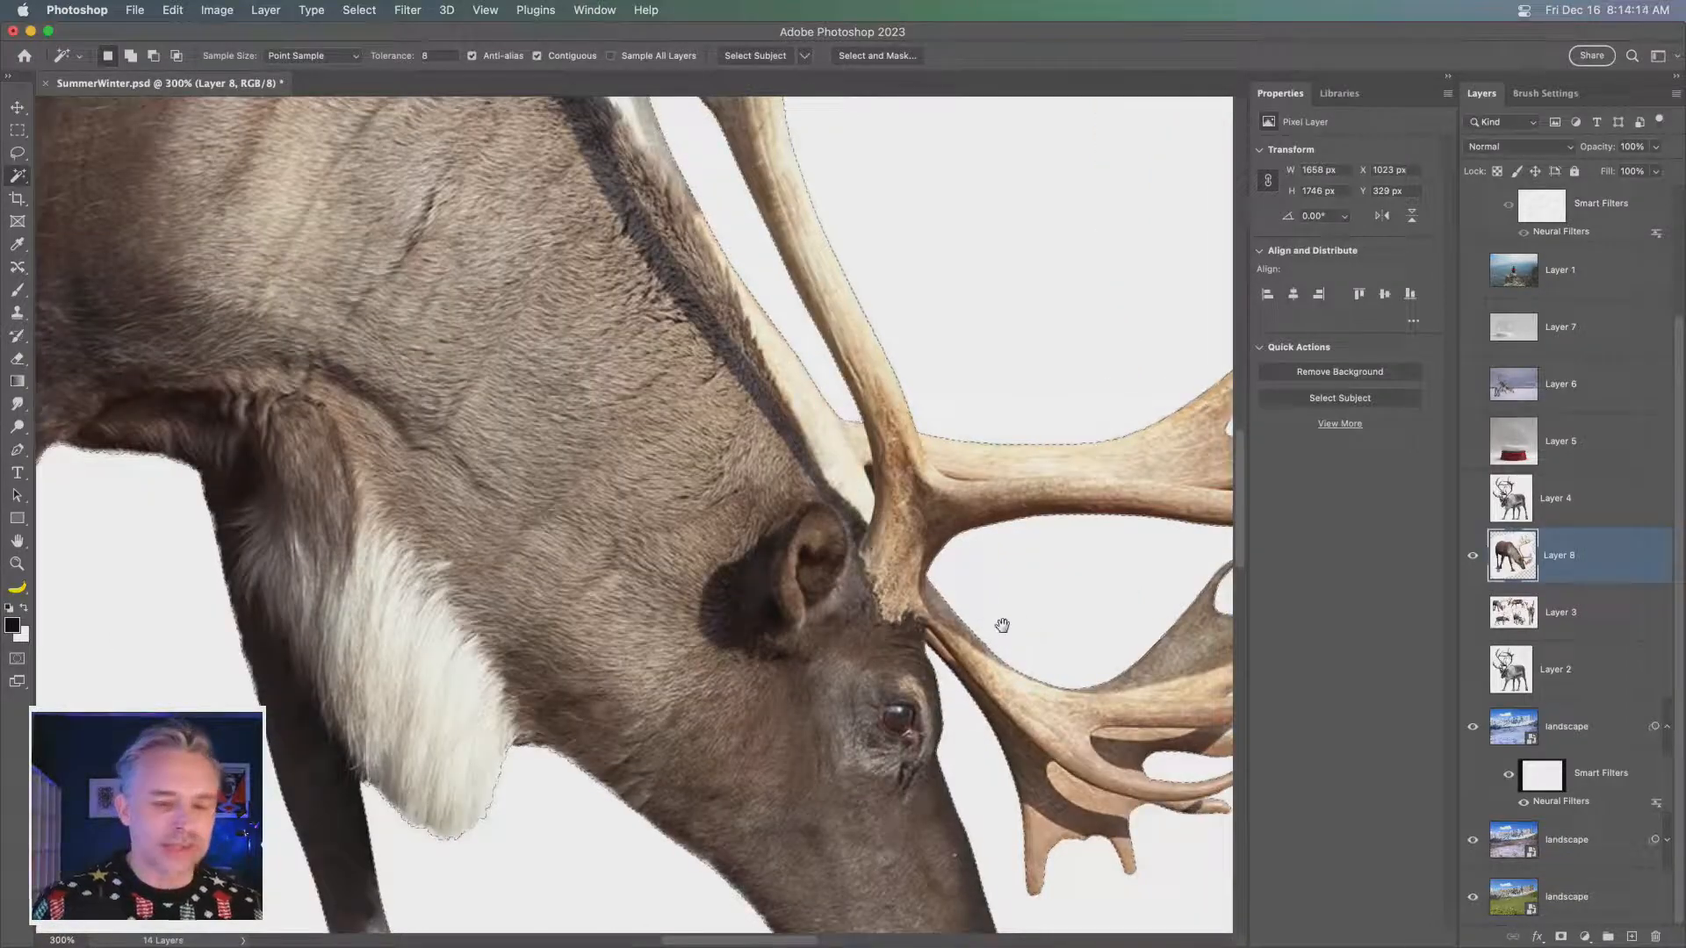
left_click_drag(1001, 629, 519, 622)
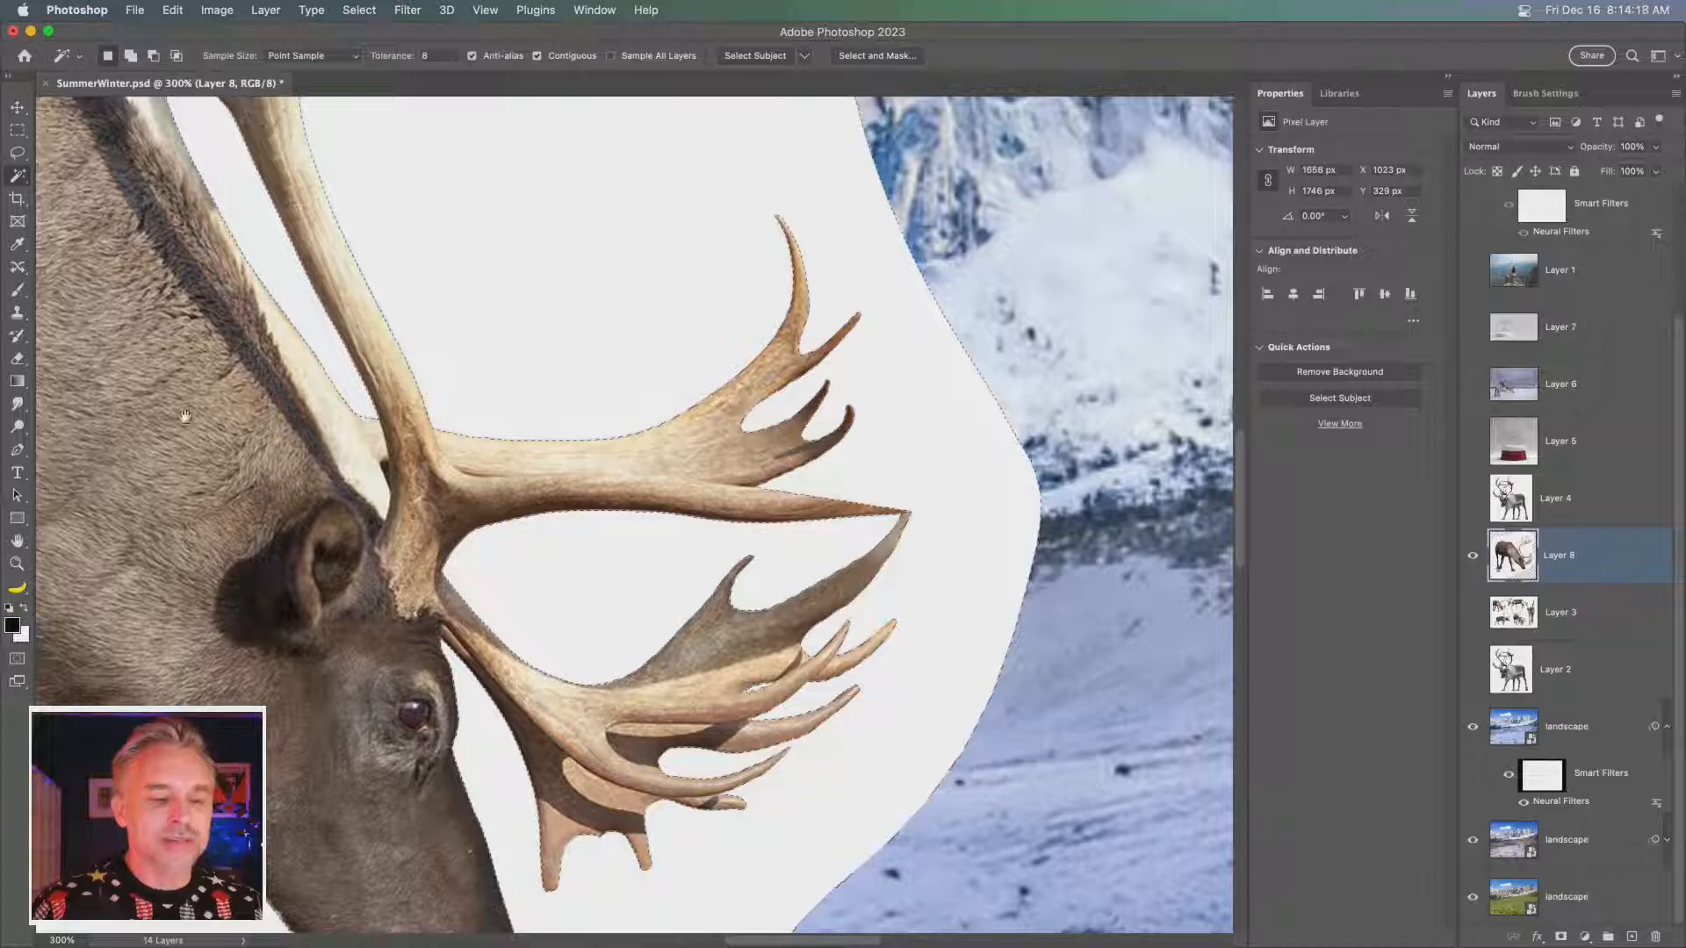
left_click_drag(188, 415, 424, 446)
left_click_drag(376, 388, 674, 833)
left_click_drag(351, 327, 894, 454)
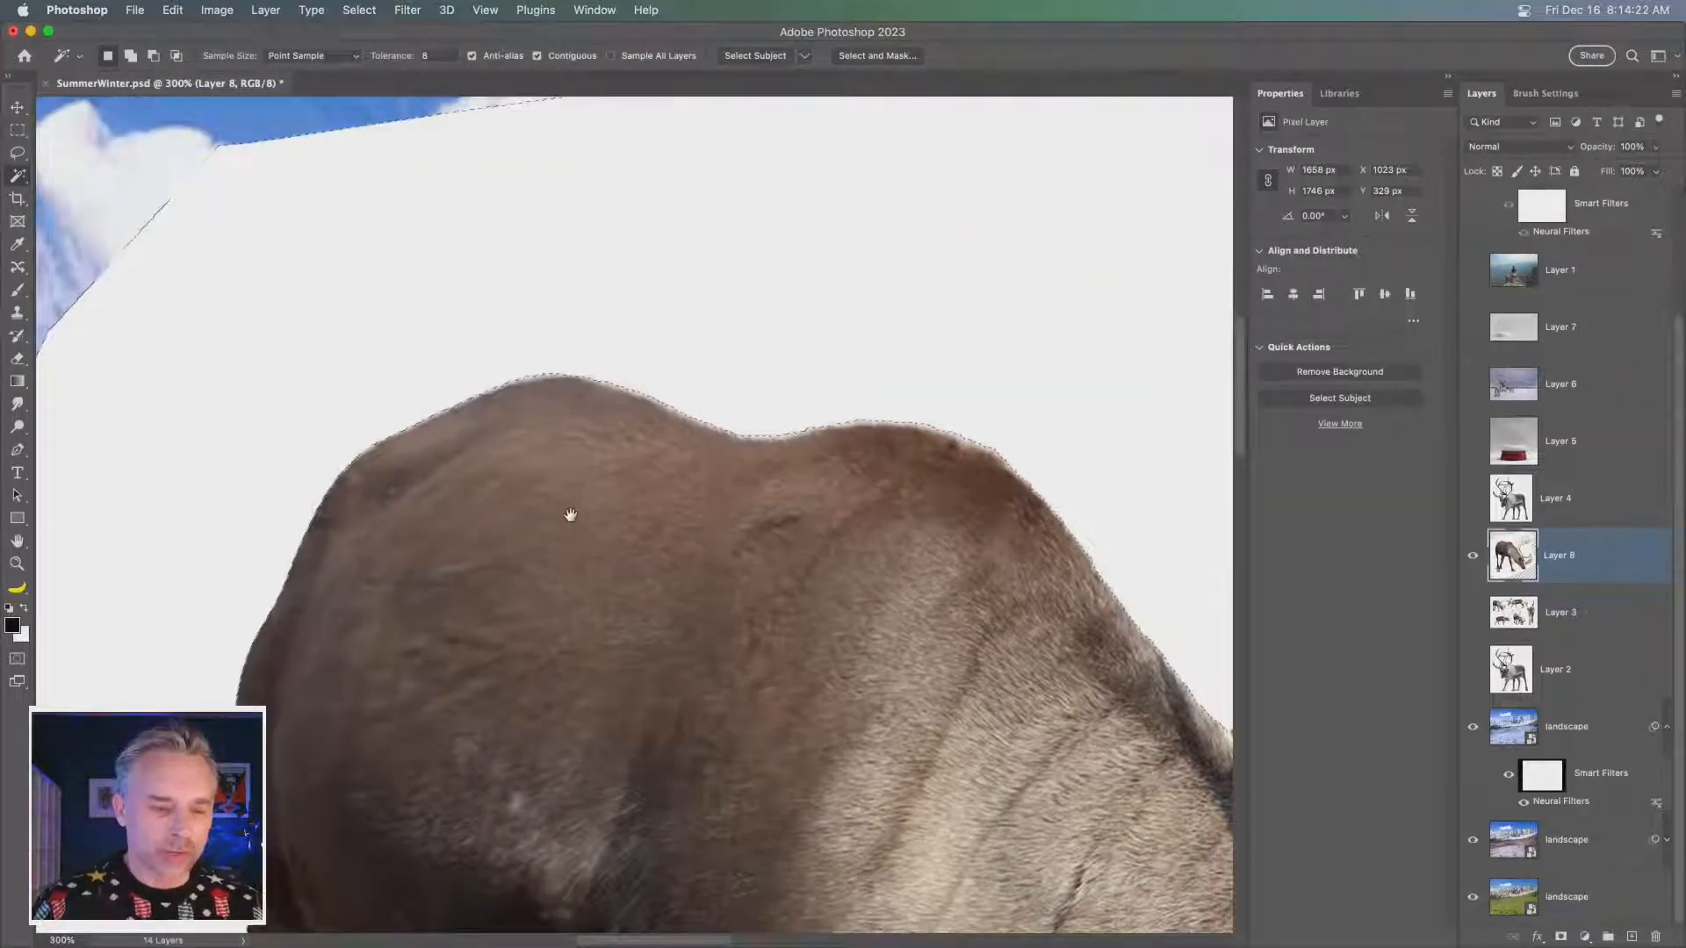
left_click_drag(682, 562, 543, 508)
- Add a layer mask to Layer 8 from the background selection and invert it to isolate the reindeer
key("super+0")
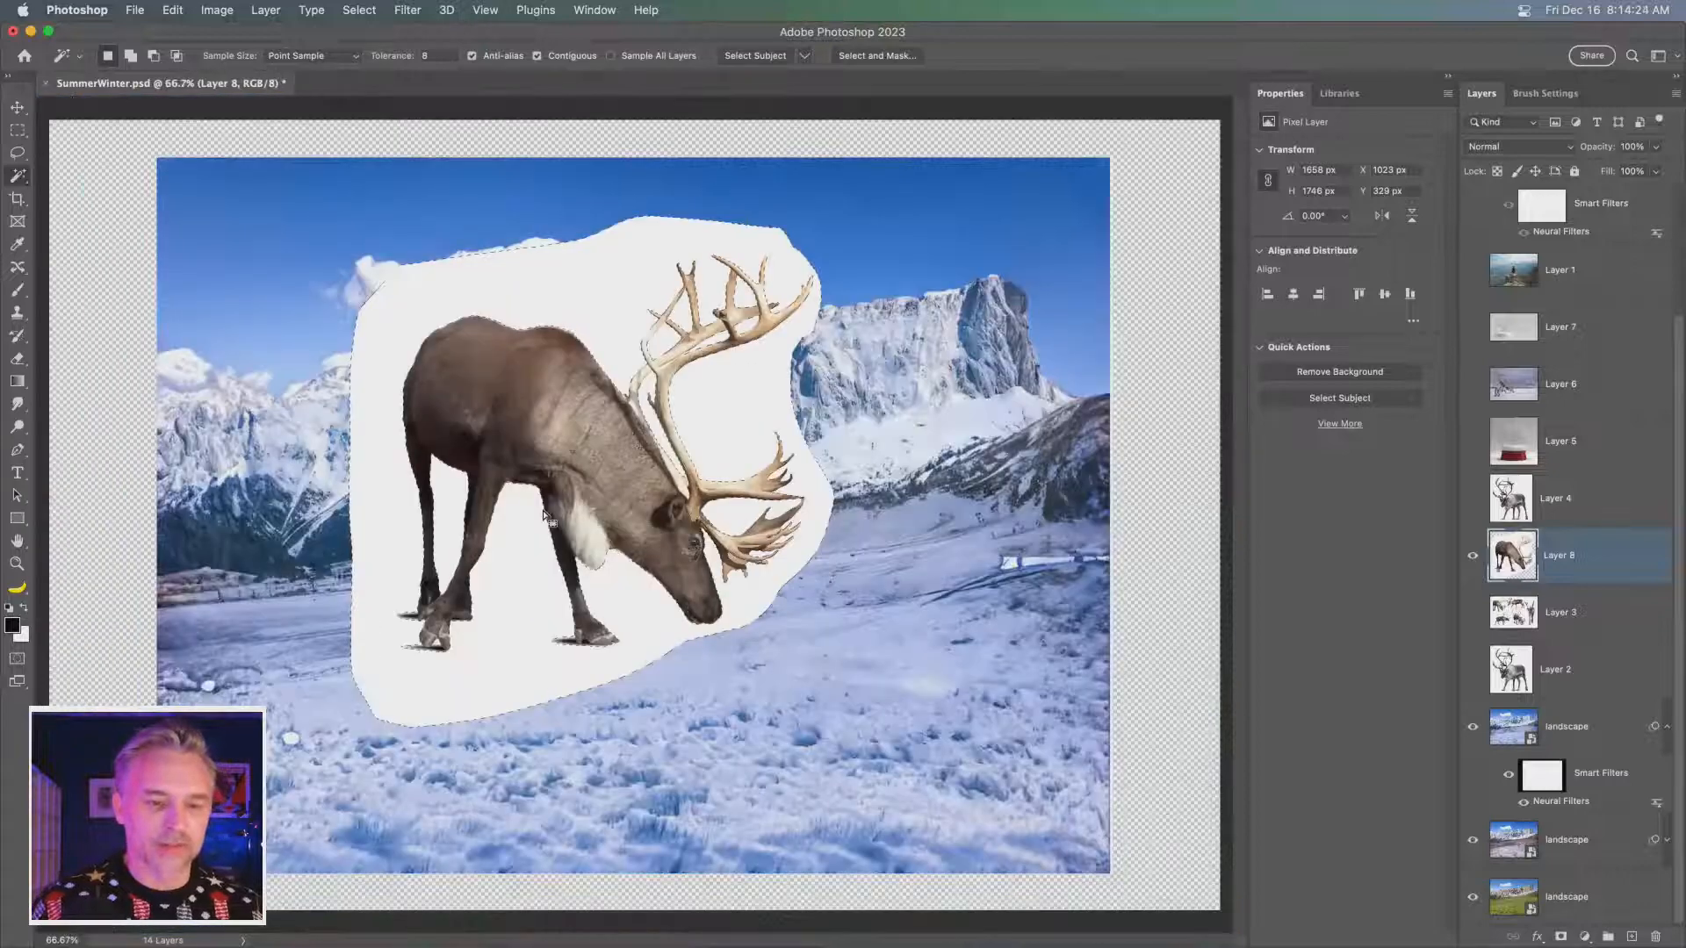
left_click(1560, 938, "alt")
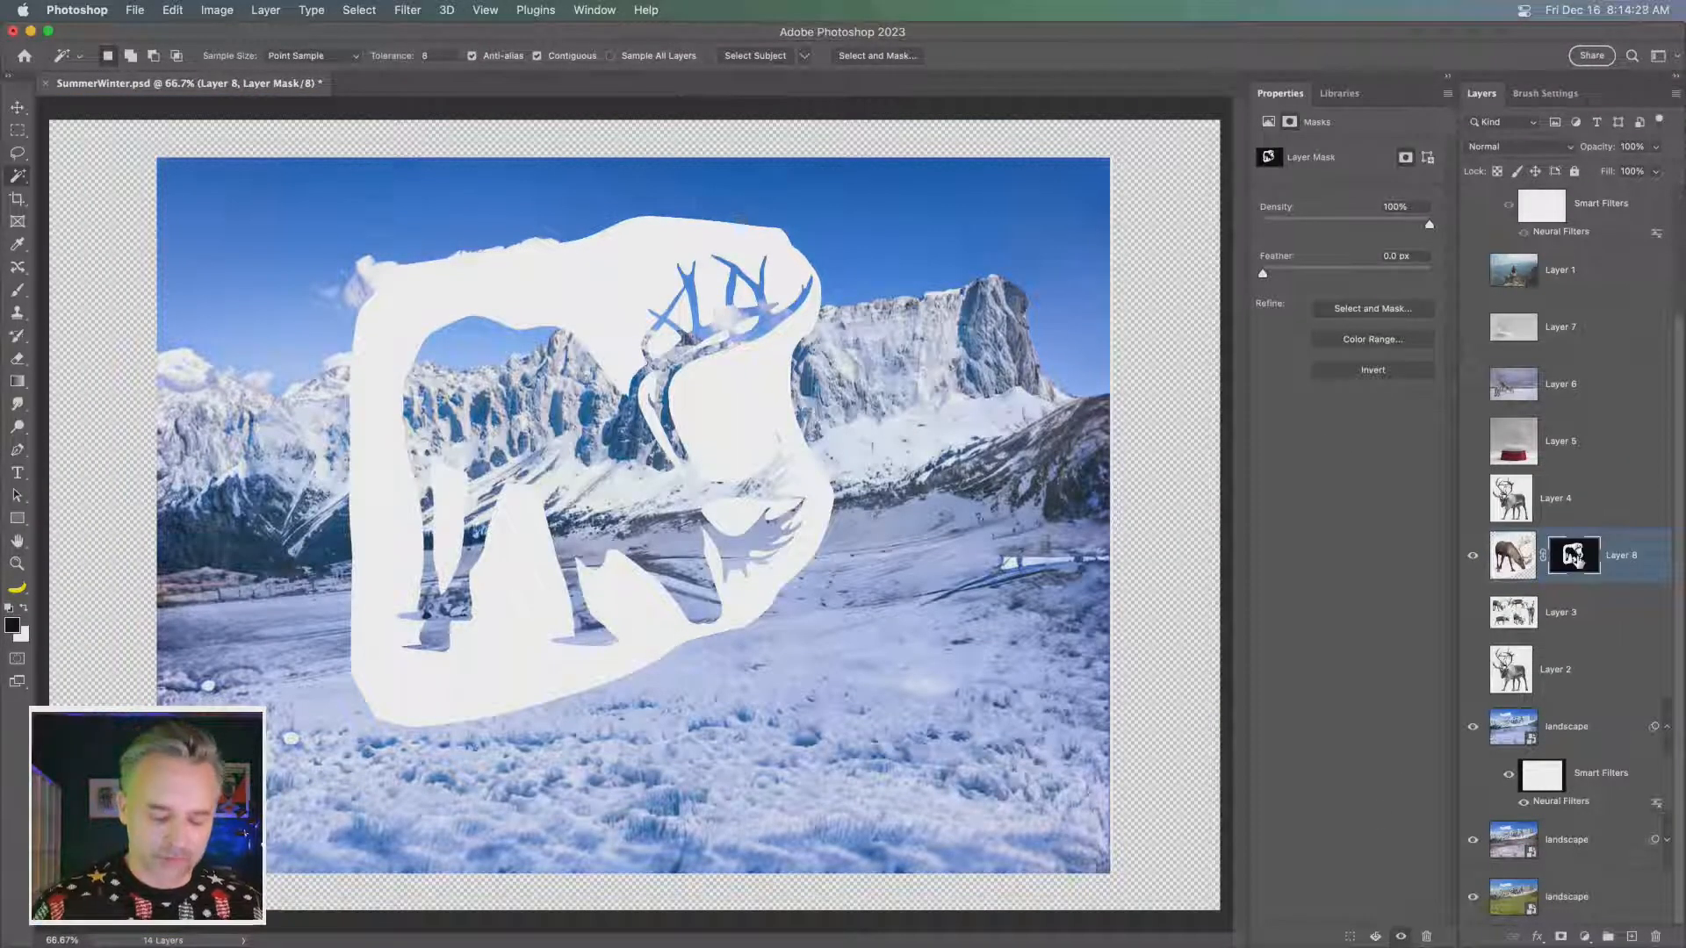
key("super+i")
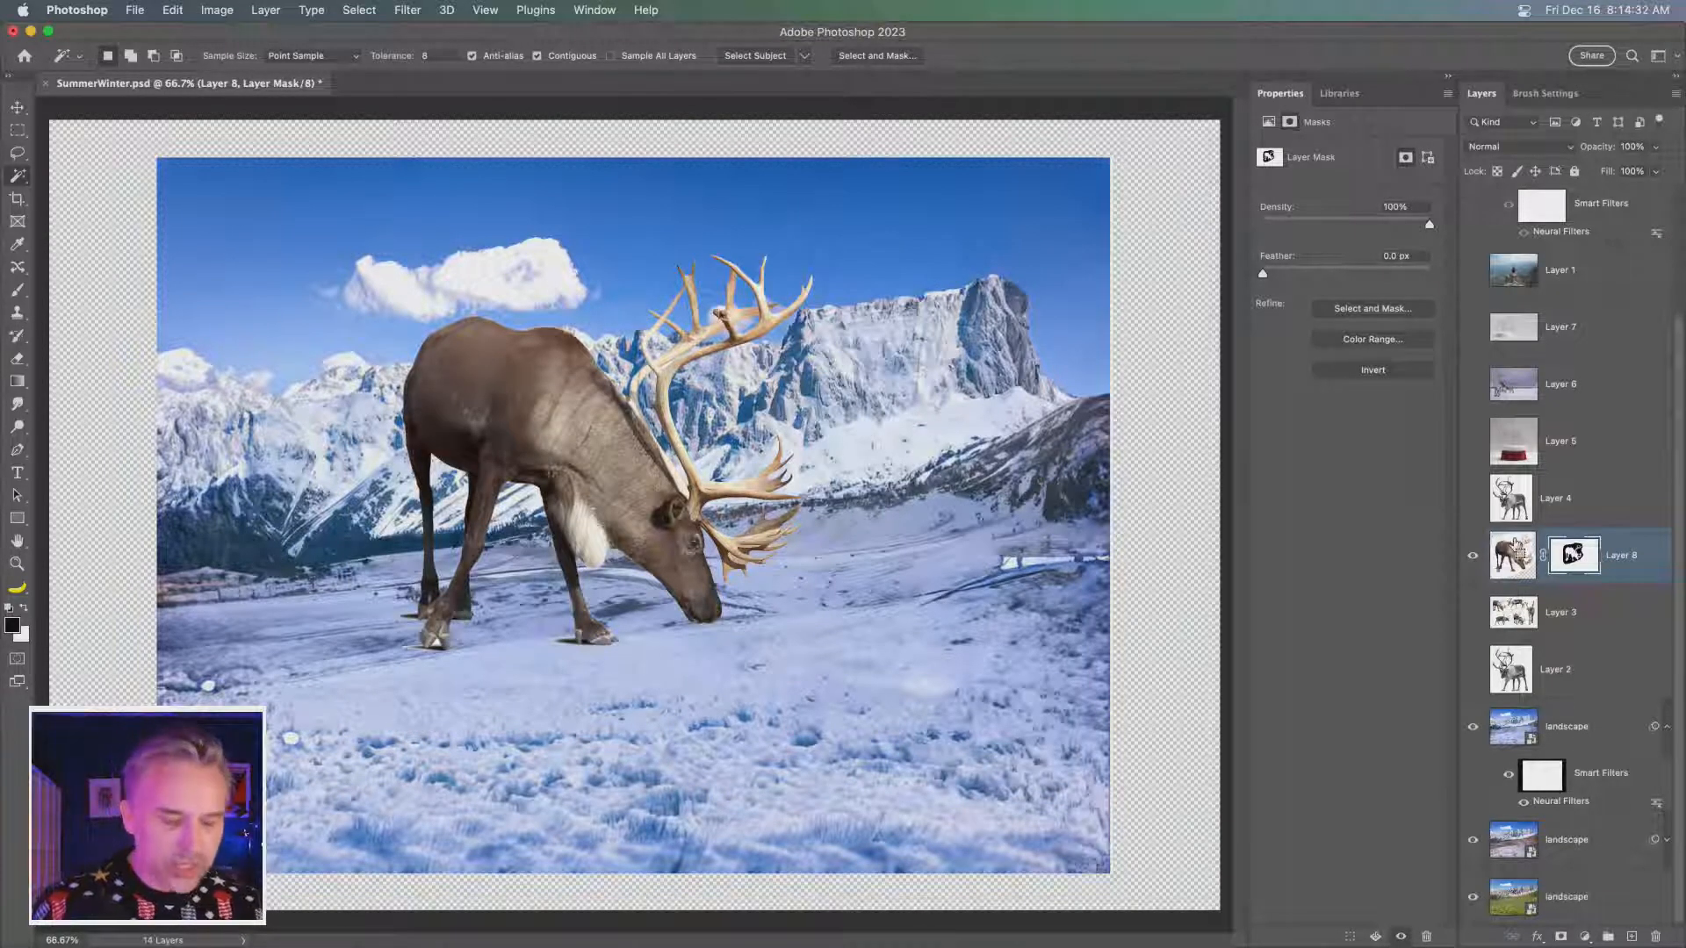
- Select the leftover white gap between the antler branches, fill it with the foreground color on the mask, and deselect
key("super+plus")
key("super+plus")
key("super+plus")
left_click_drag(731, 309, 711, 719)
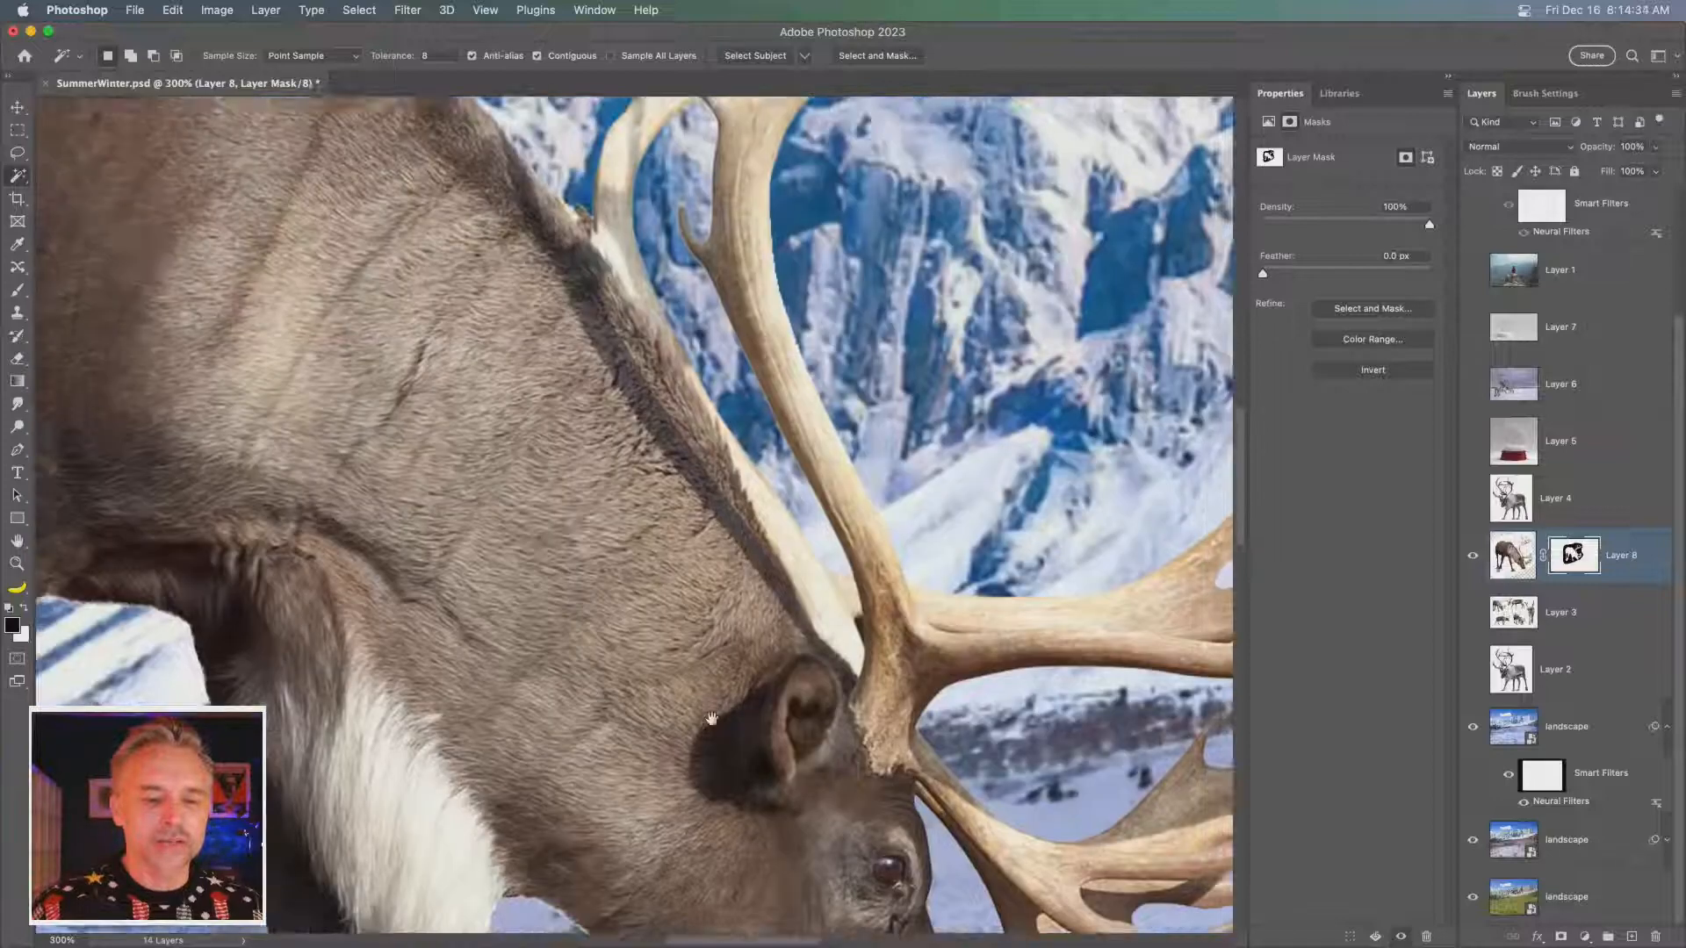
scroll(711, 719, "up", 10)
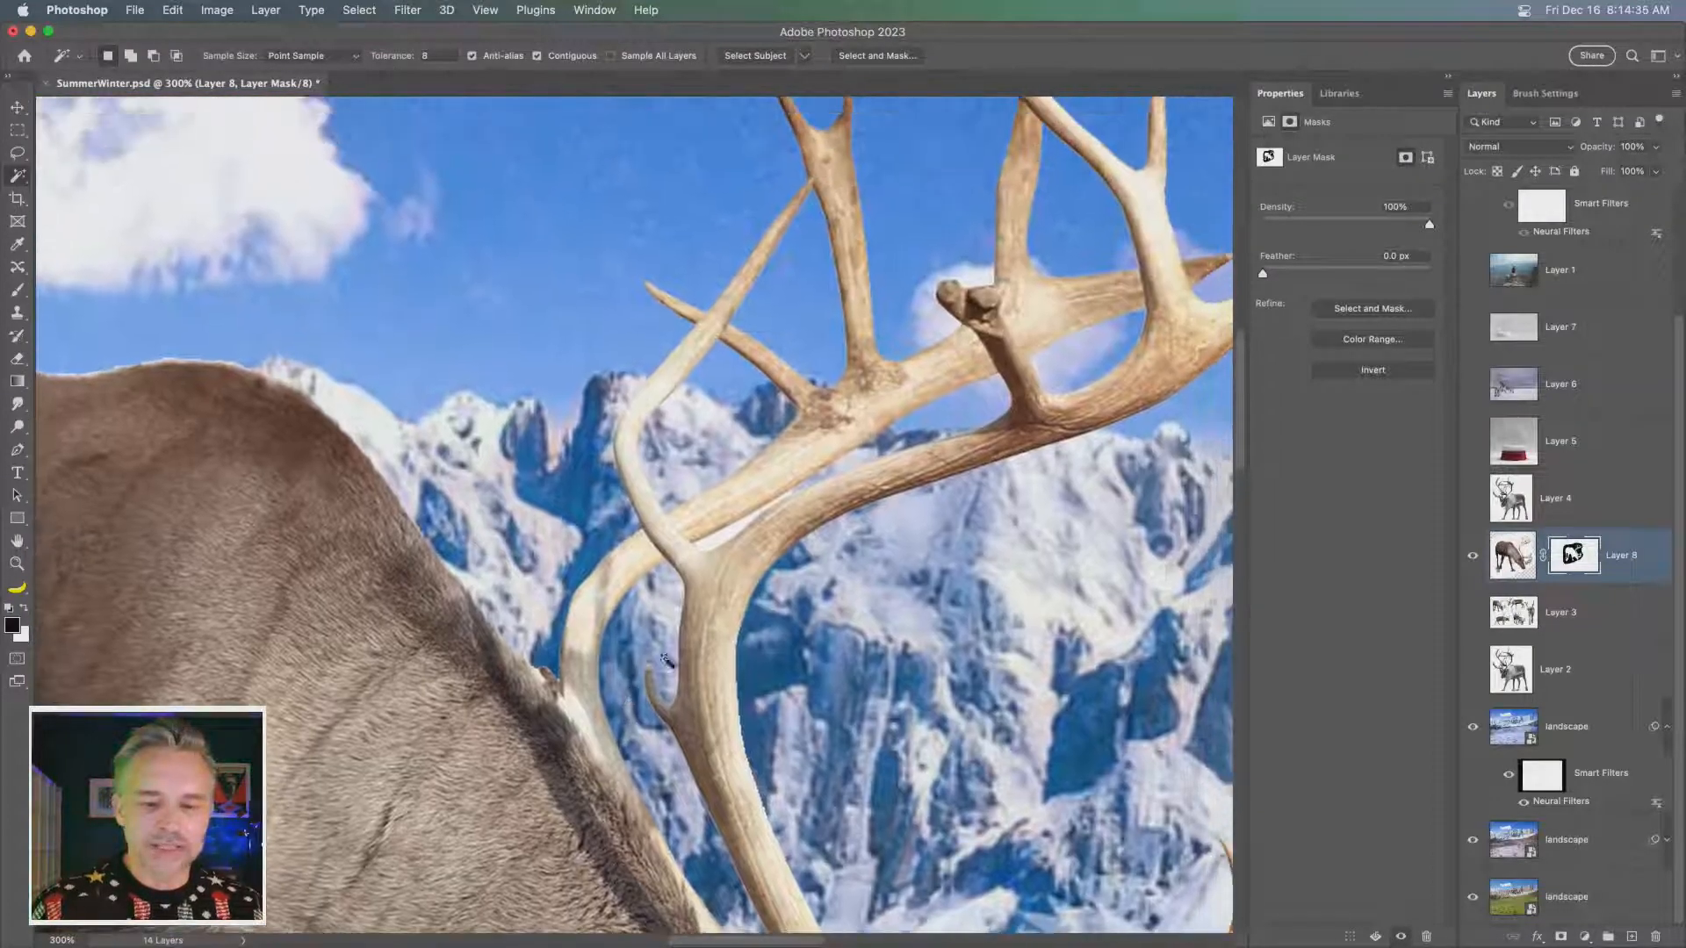
left_click(706, 546)
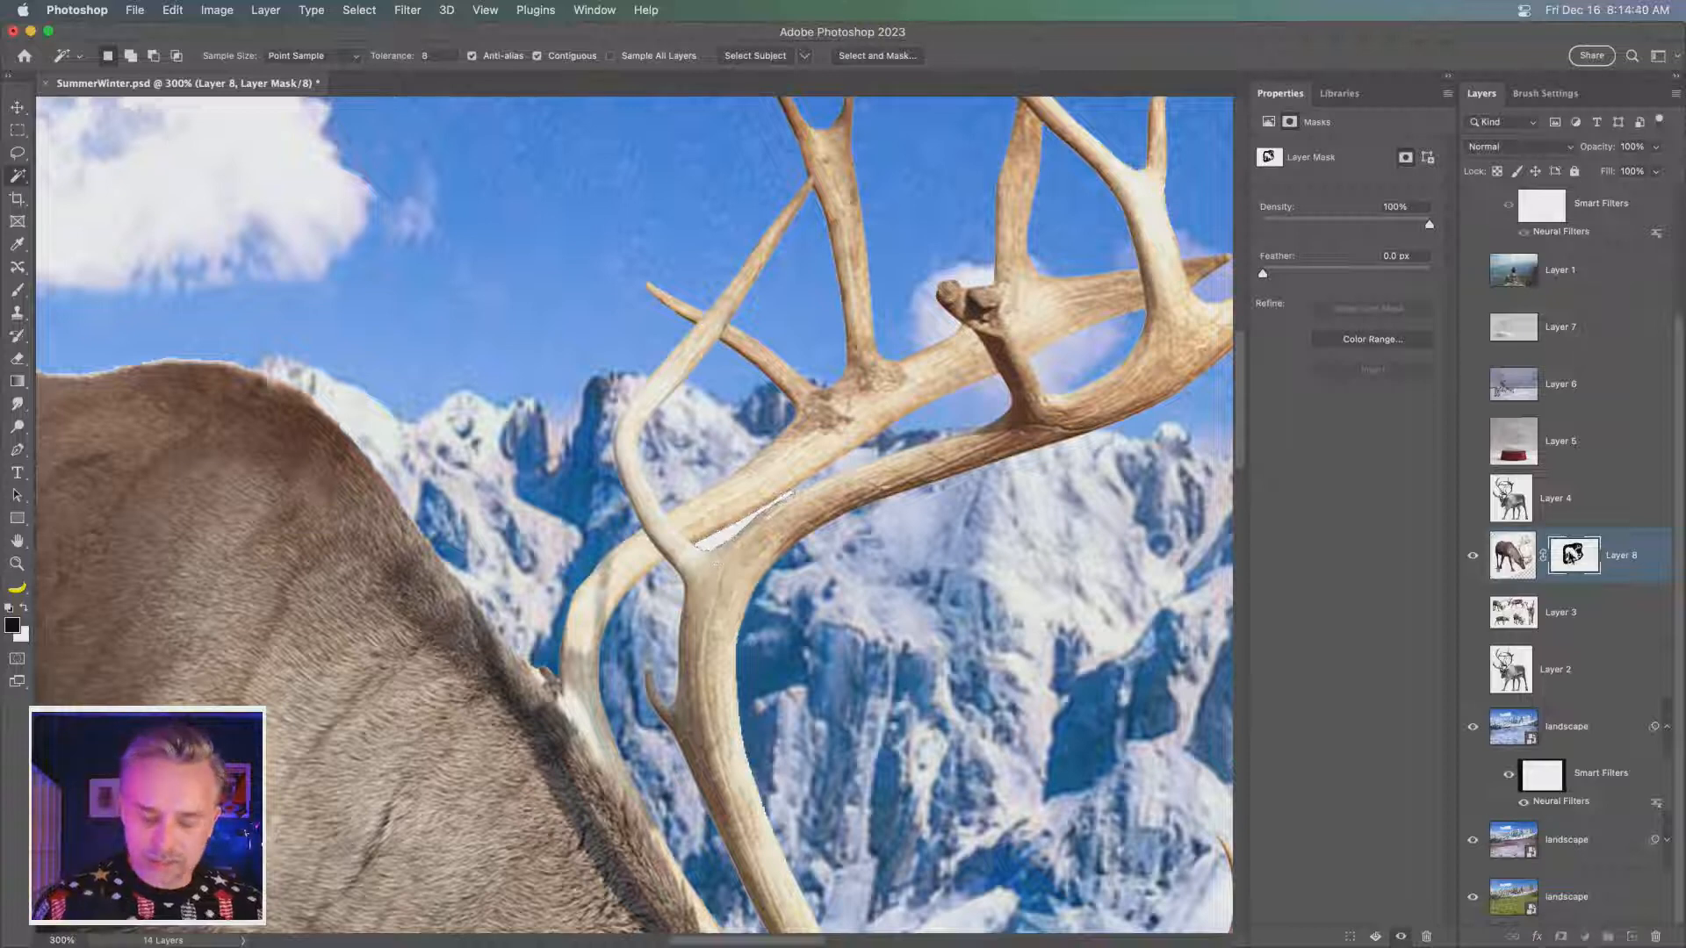
key("shift+BackSpace")
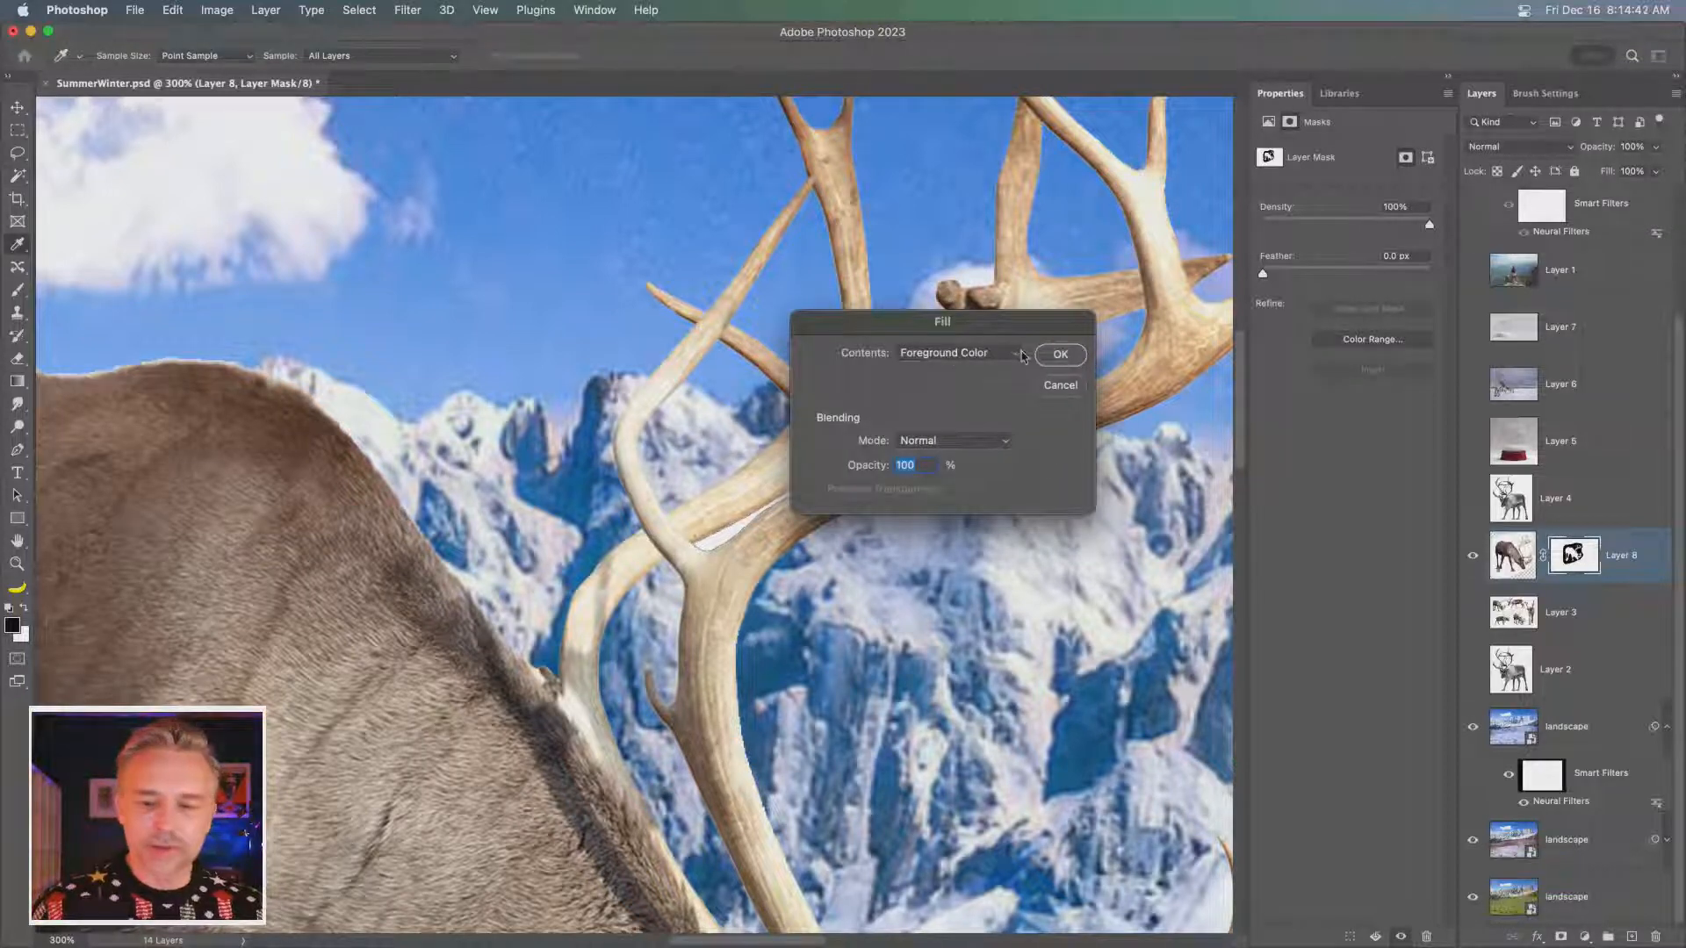
left_click(1060, 353)
key("super+d")
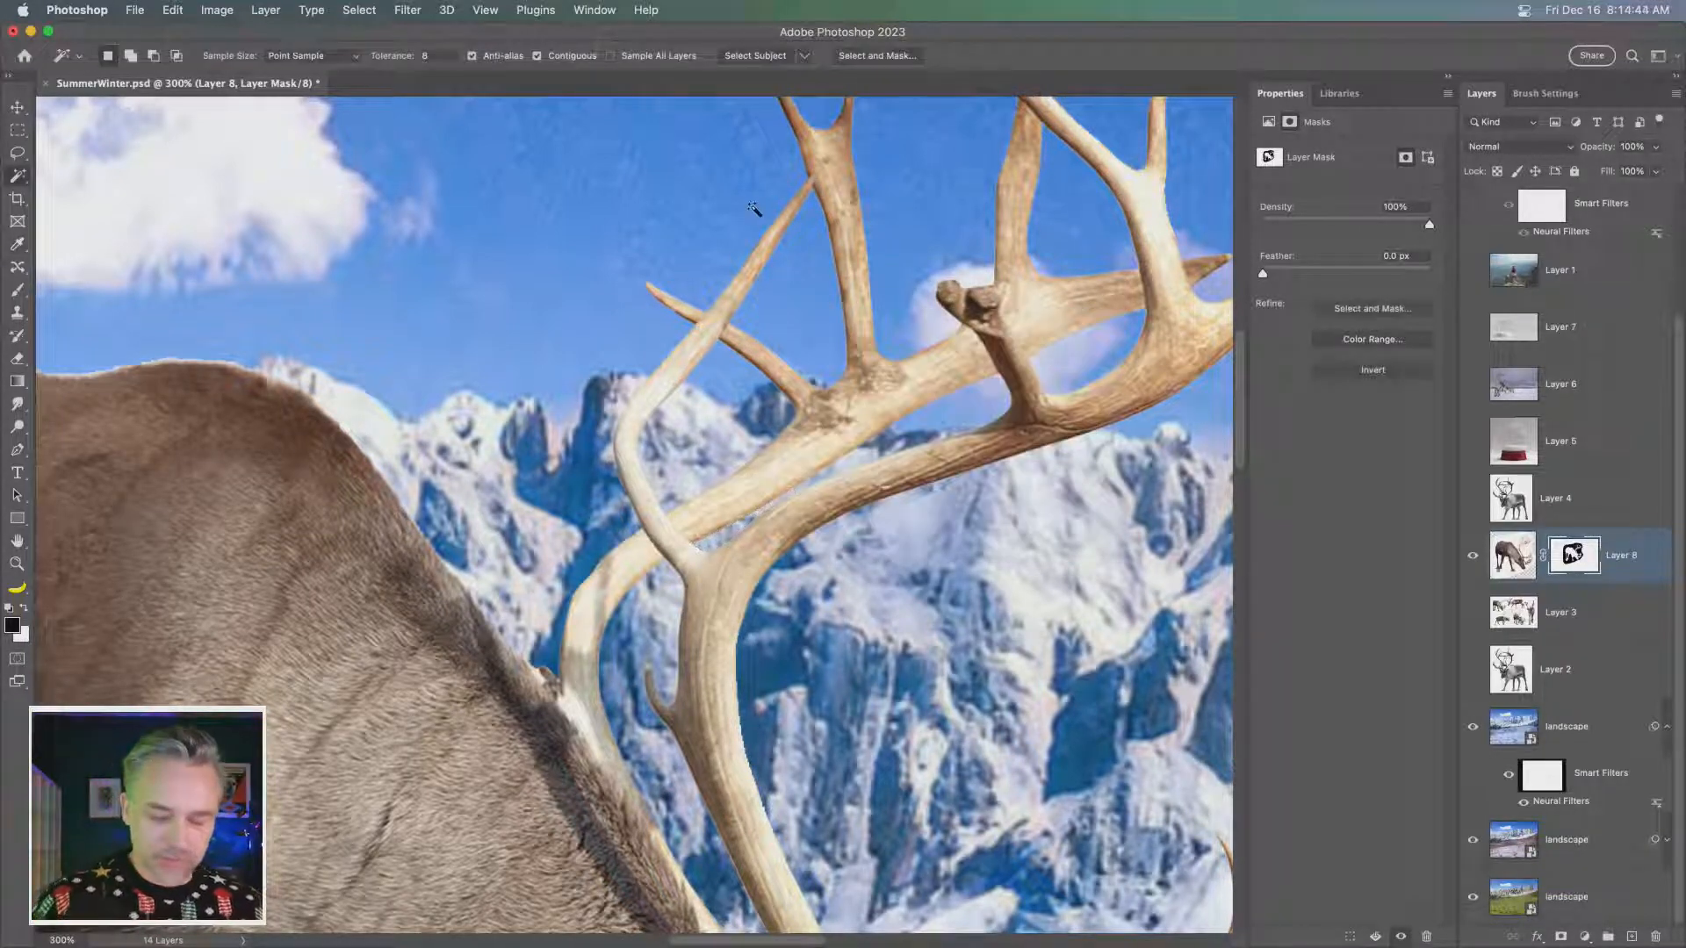
key("super+0")
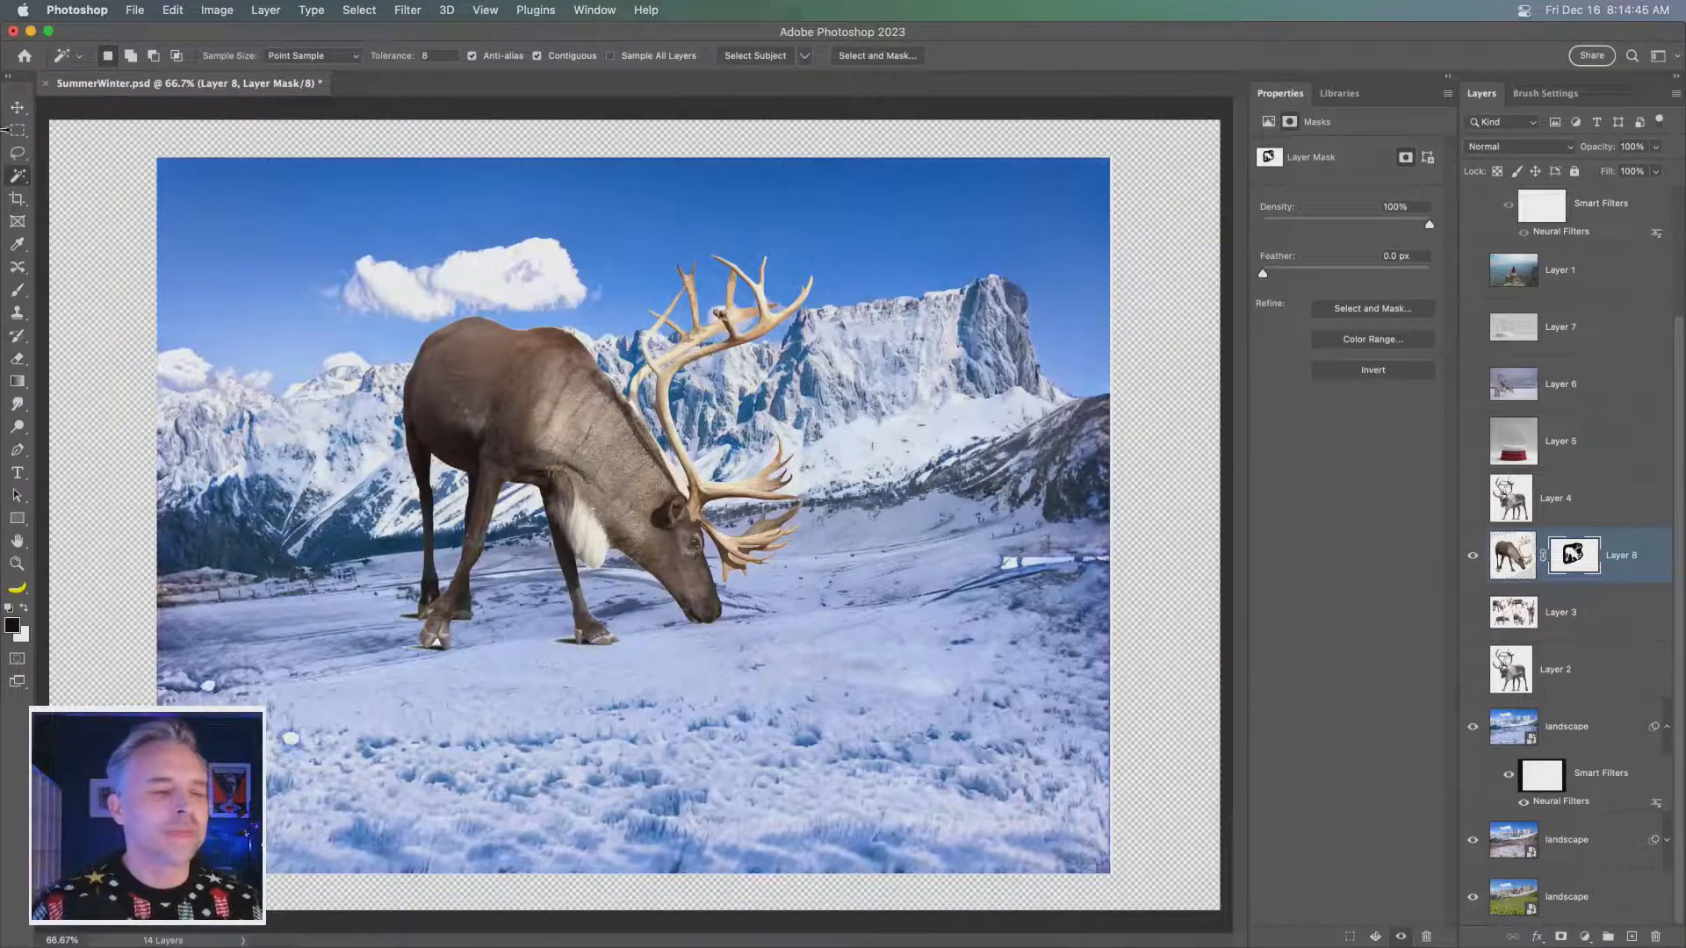
- Rename Layer 8 as reindeer
left_click(17, 106)
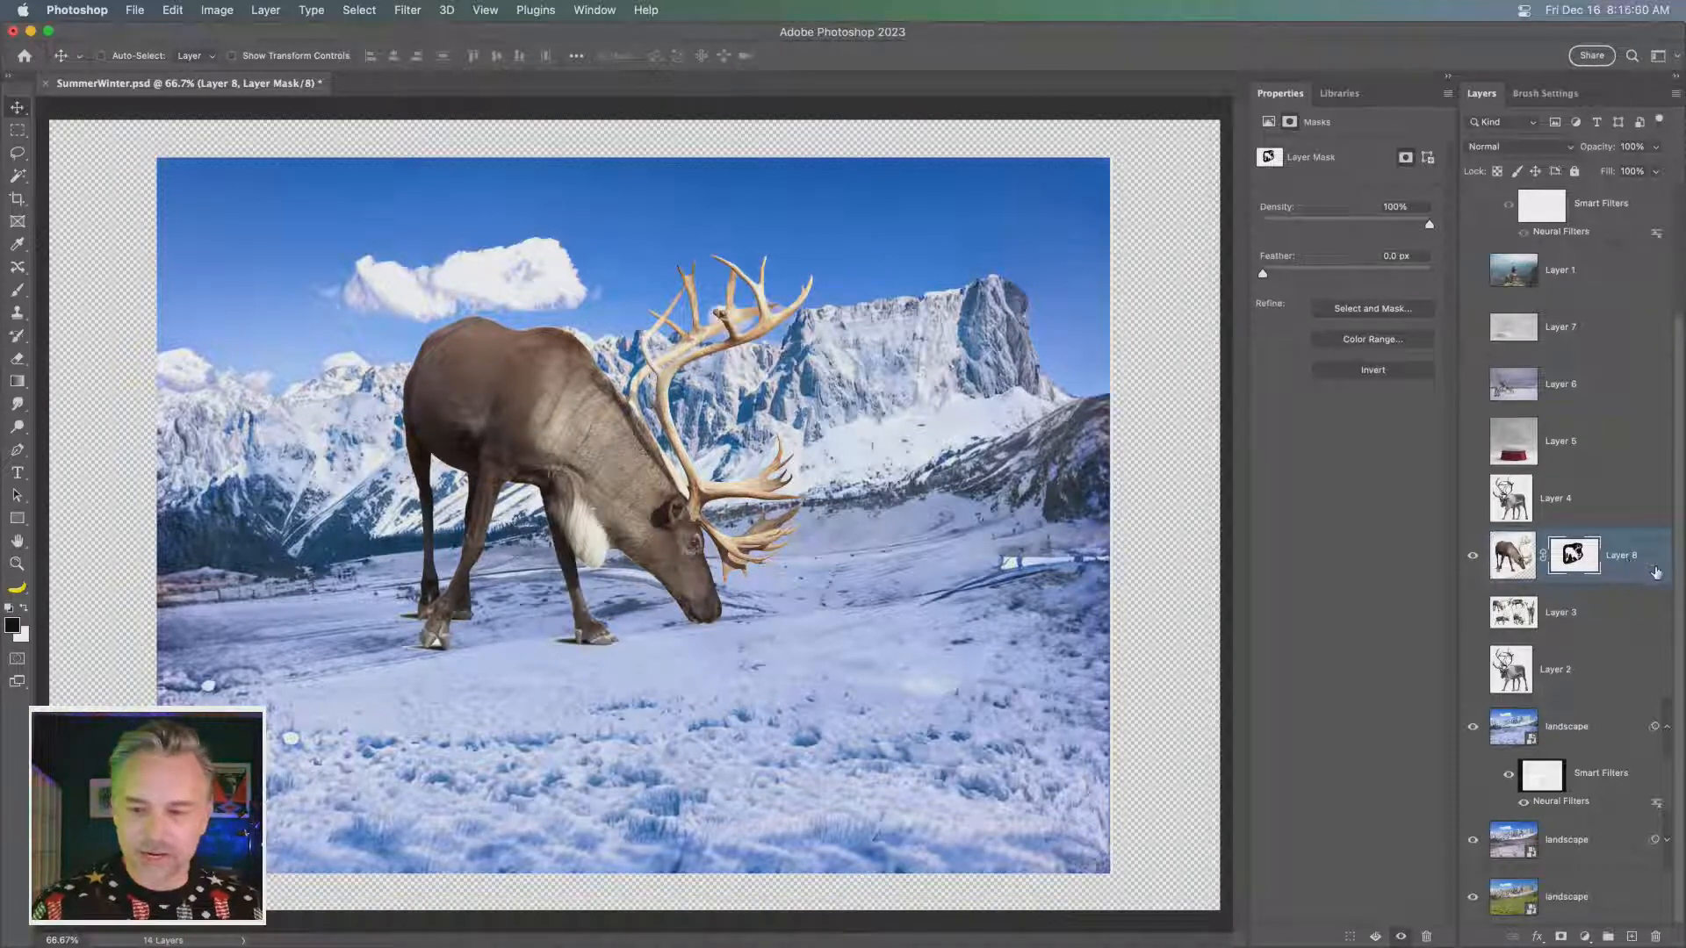
double_click(1616, 555)
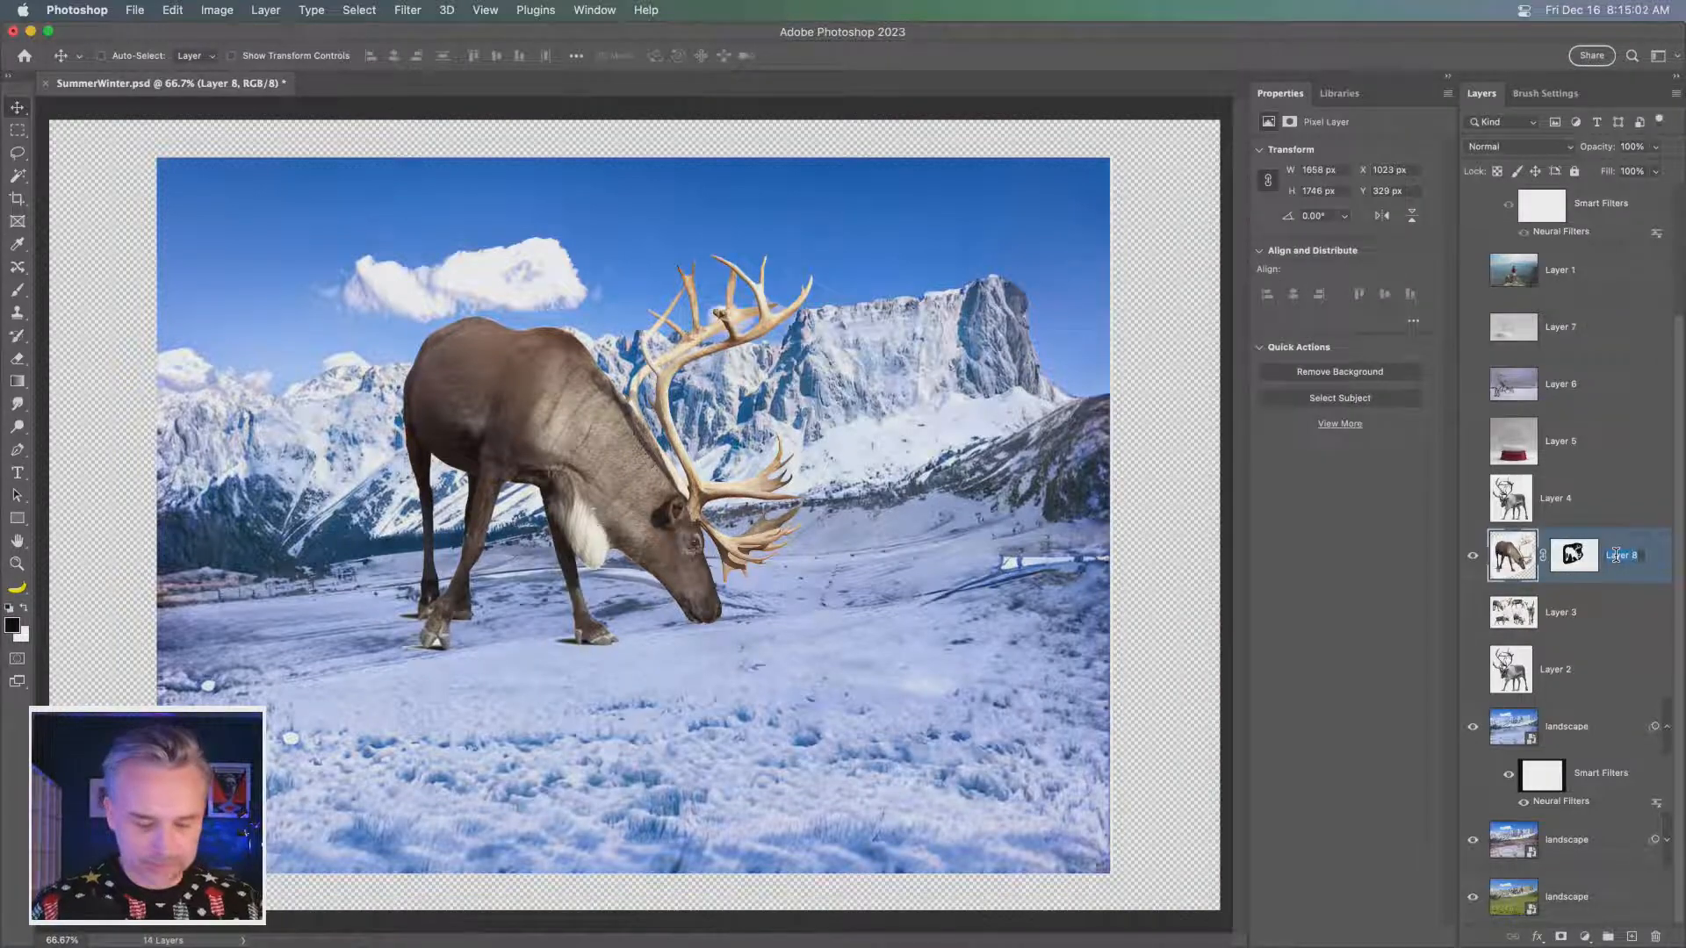
type("reindeer")
key("Return")
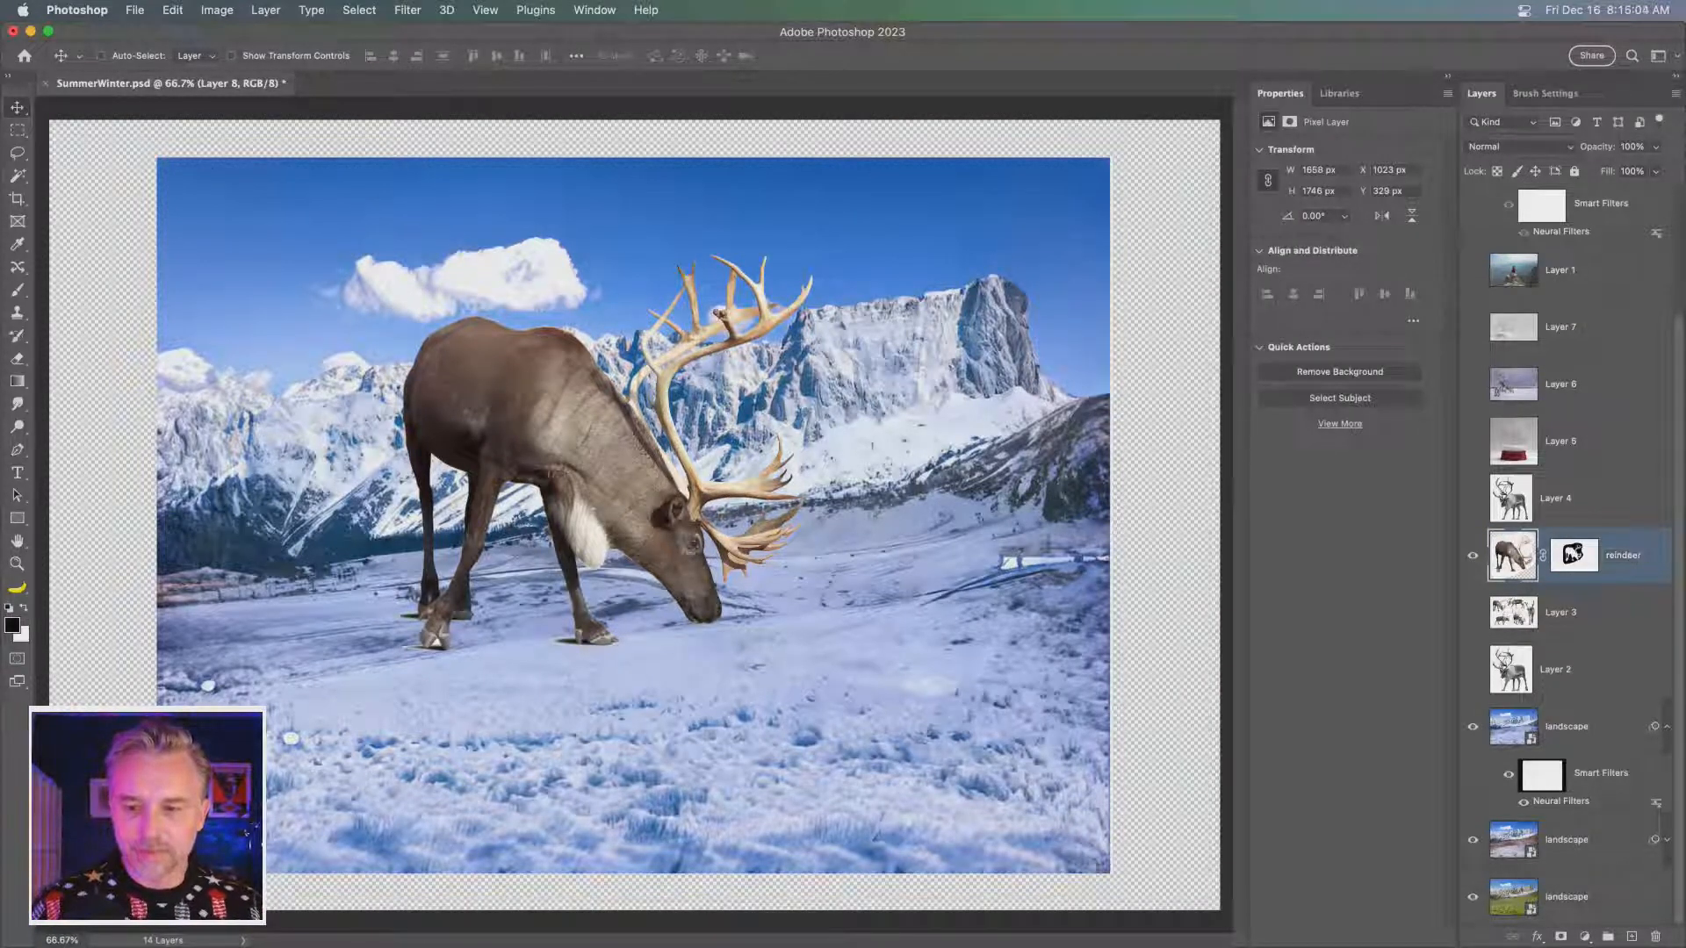
right_click(1612, 558)
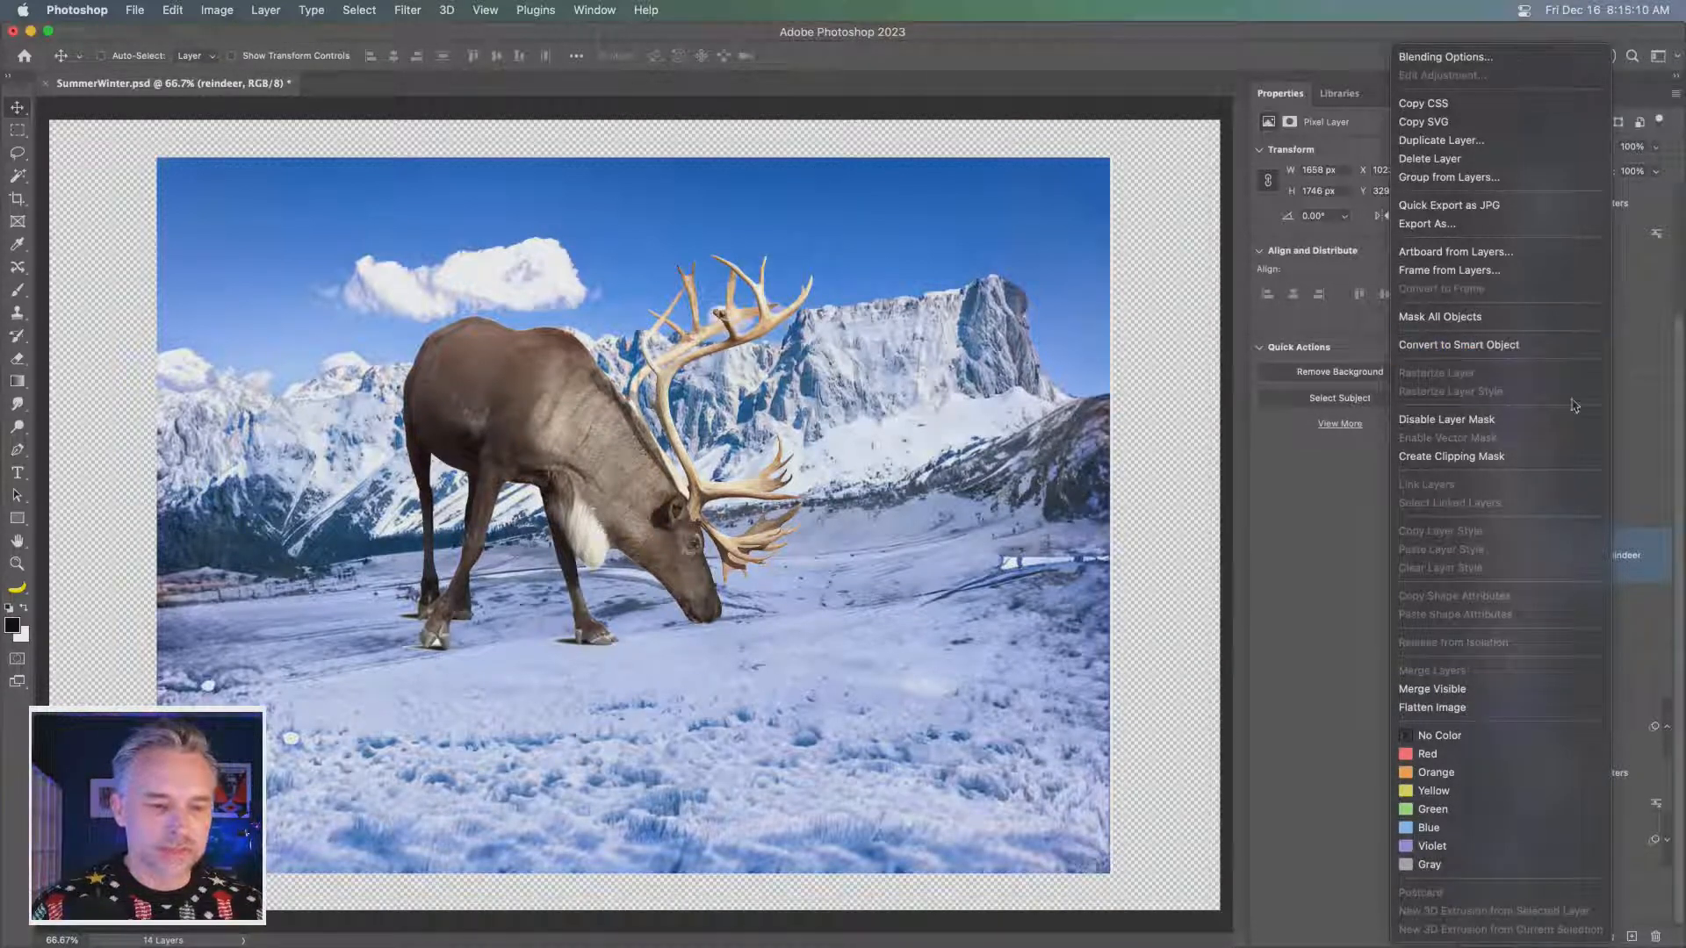
left_click(1636, 557)
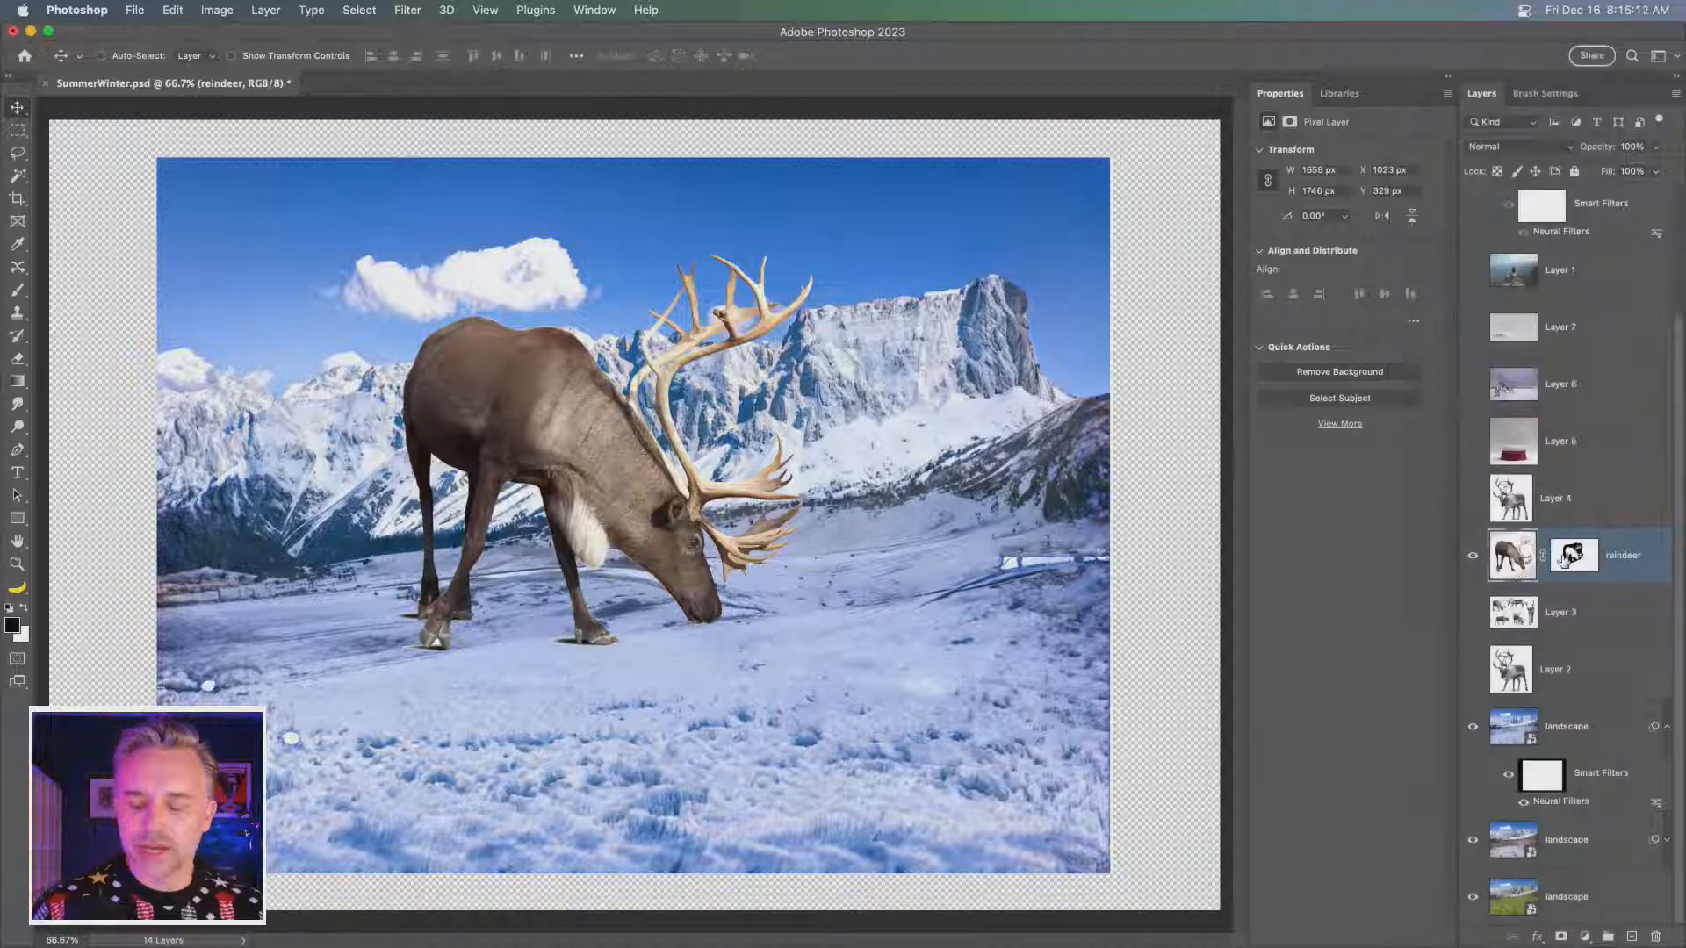
- Open the reindeer layer's mask in Select and Mask
left_click(1566, 557)
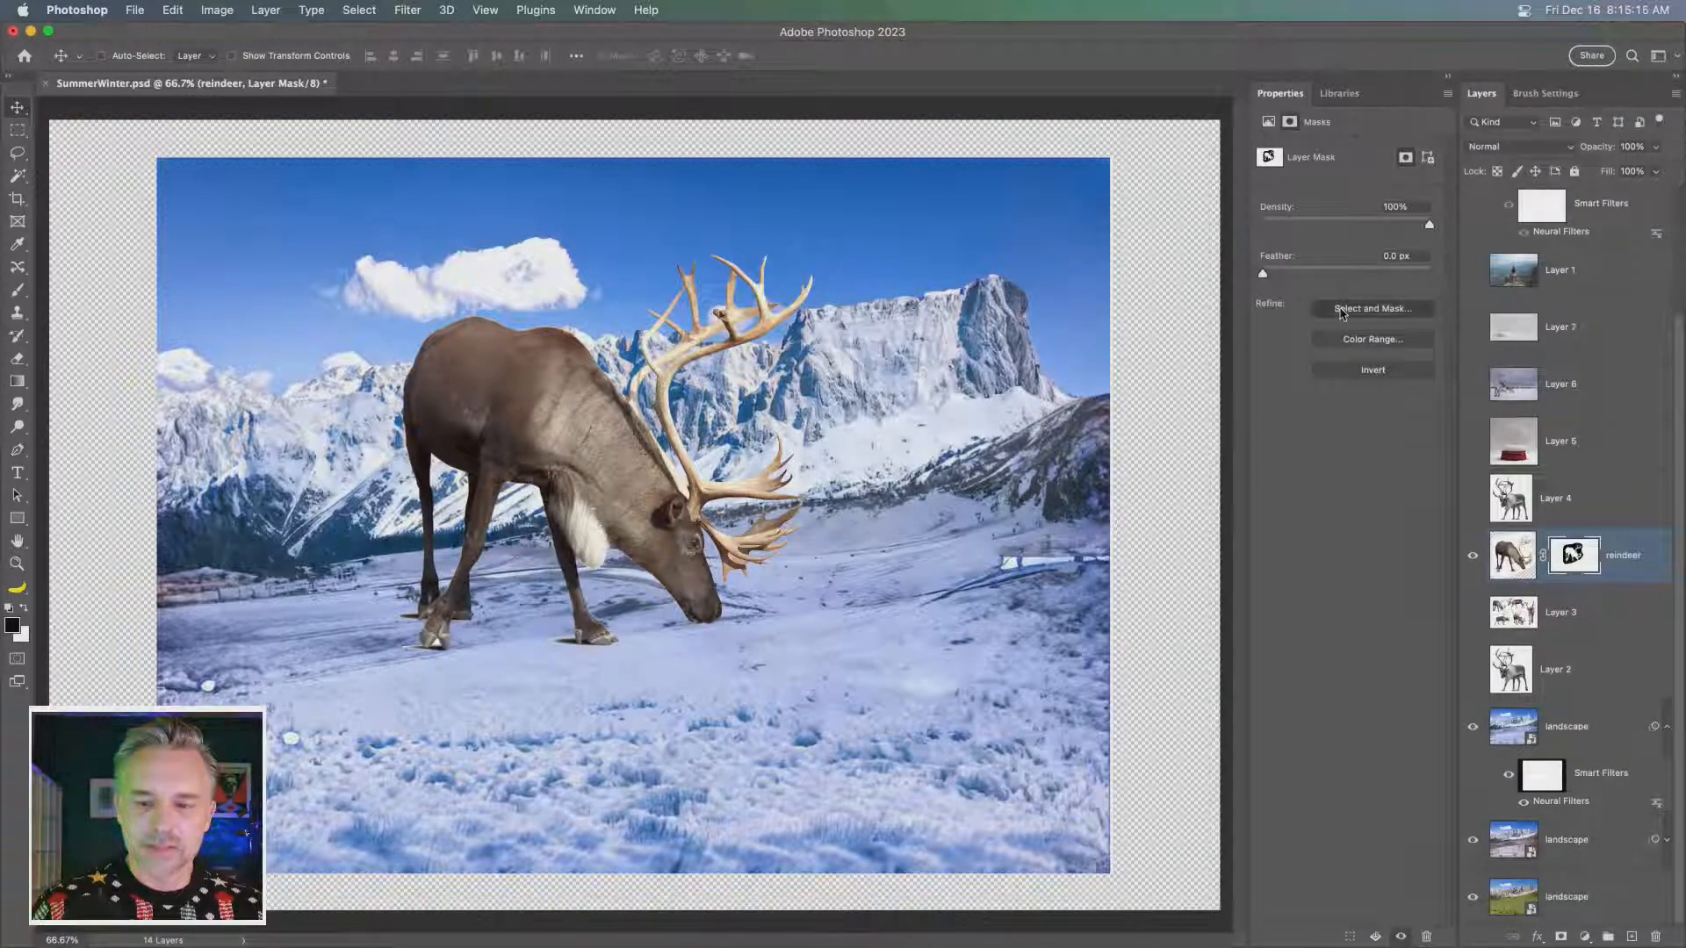
key("super+alt+r")
key("super+equal")
key("super+equal")
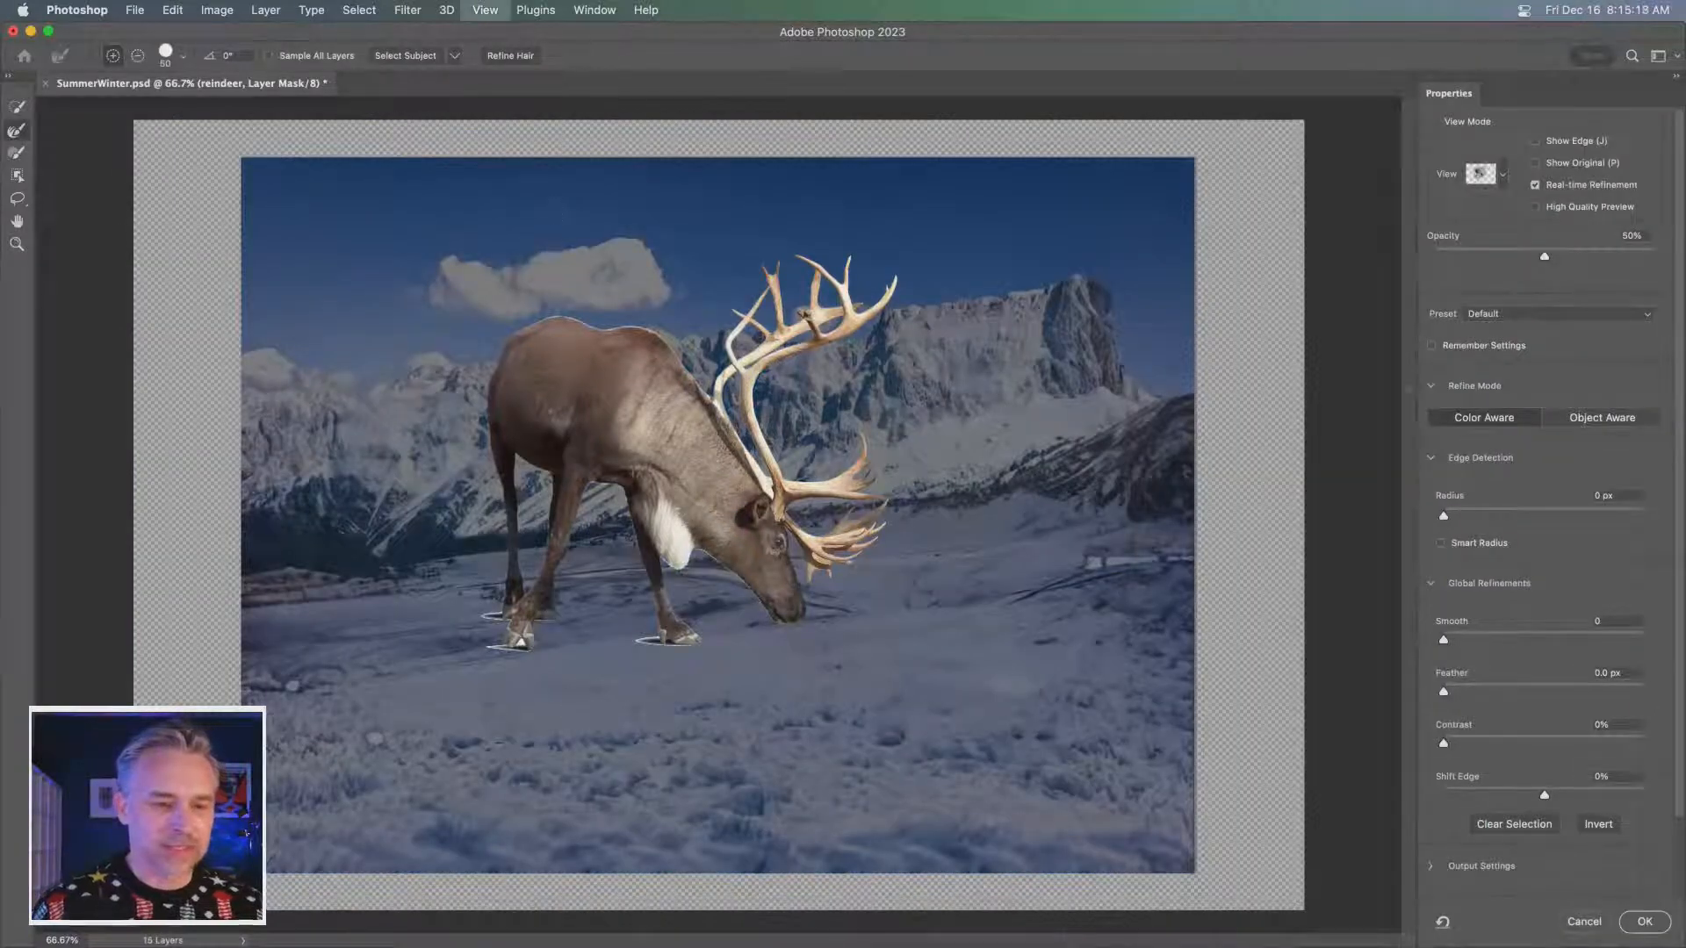
left_click_drag(512, 419, 784, 381)
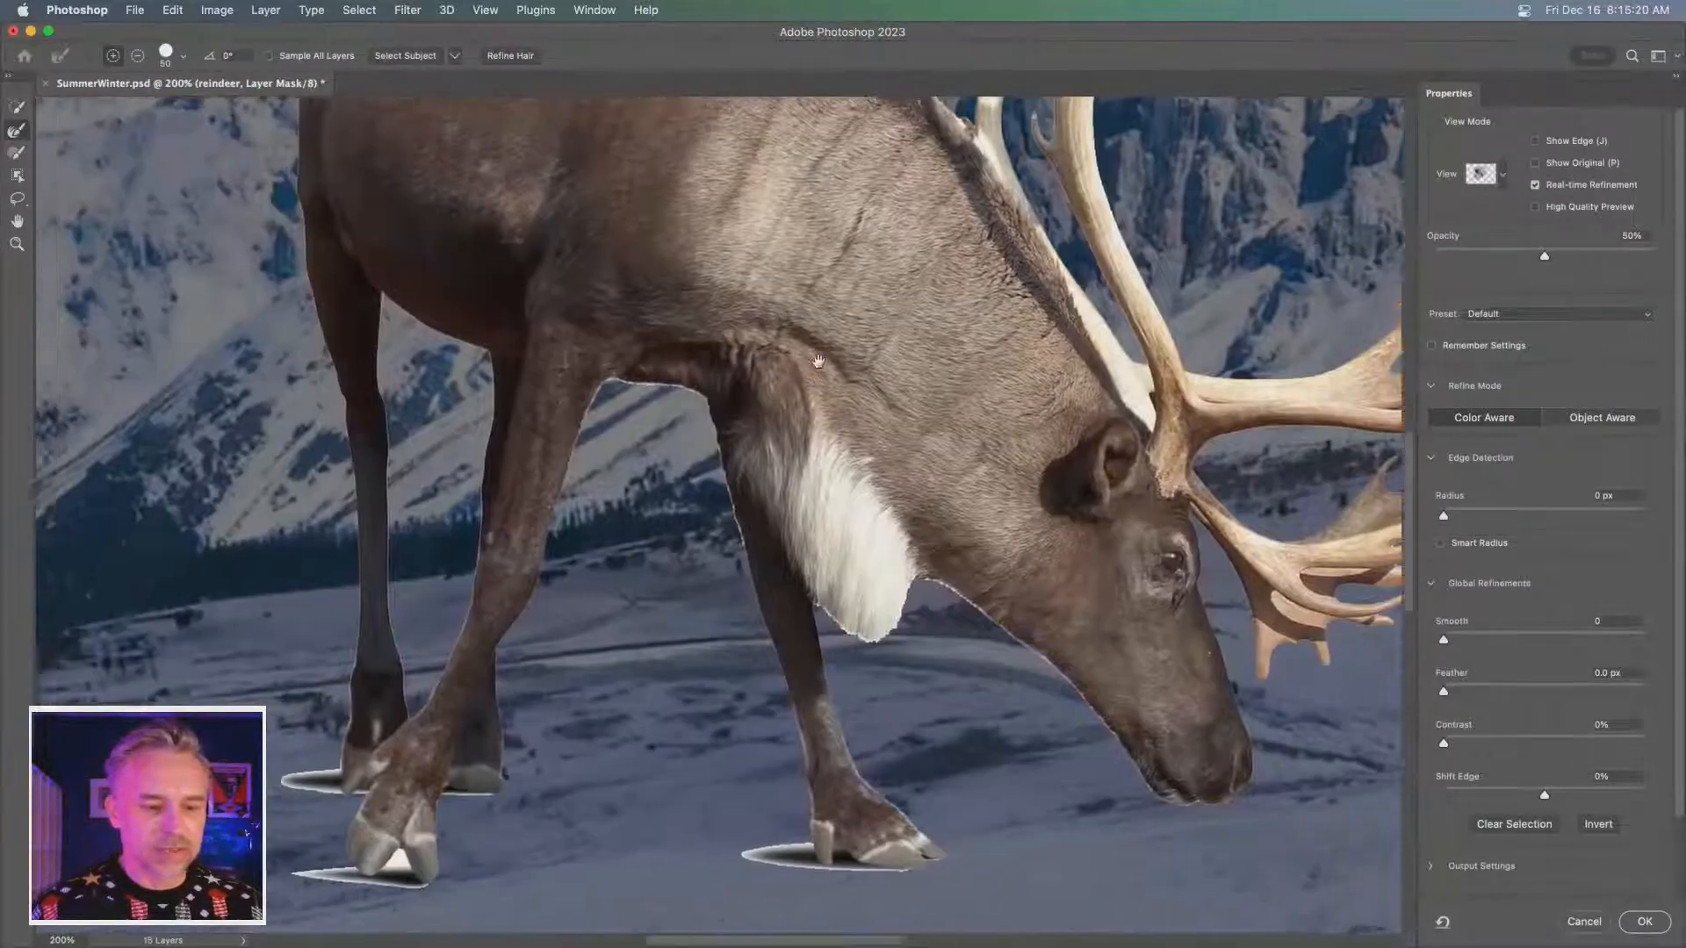
left_click_drag(346, 629, 384, 606)
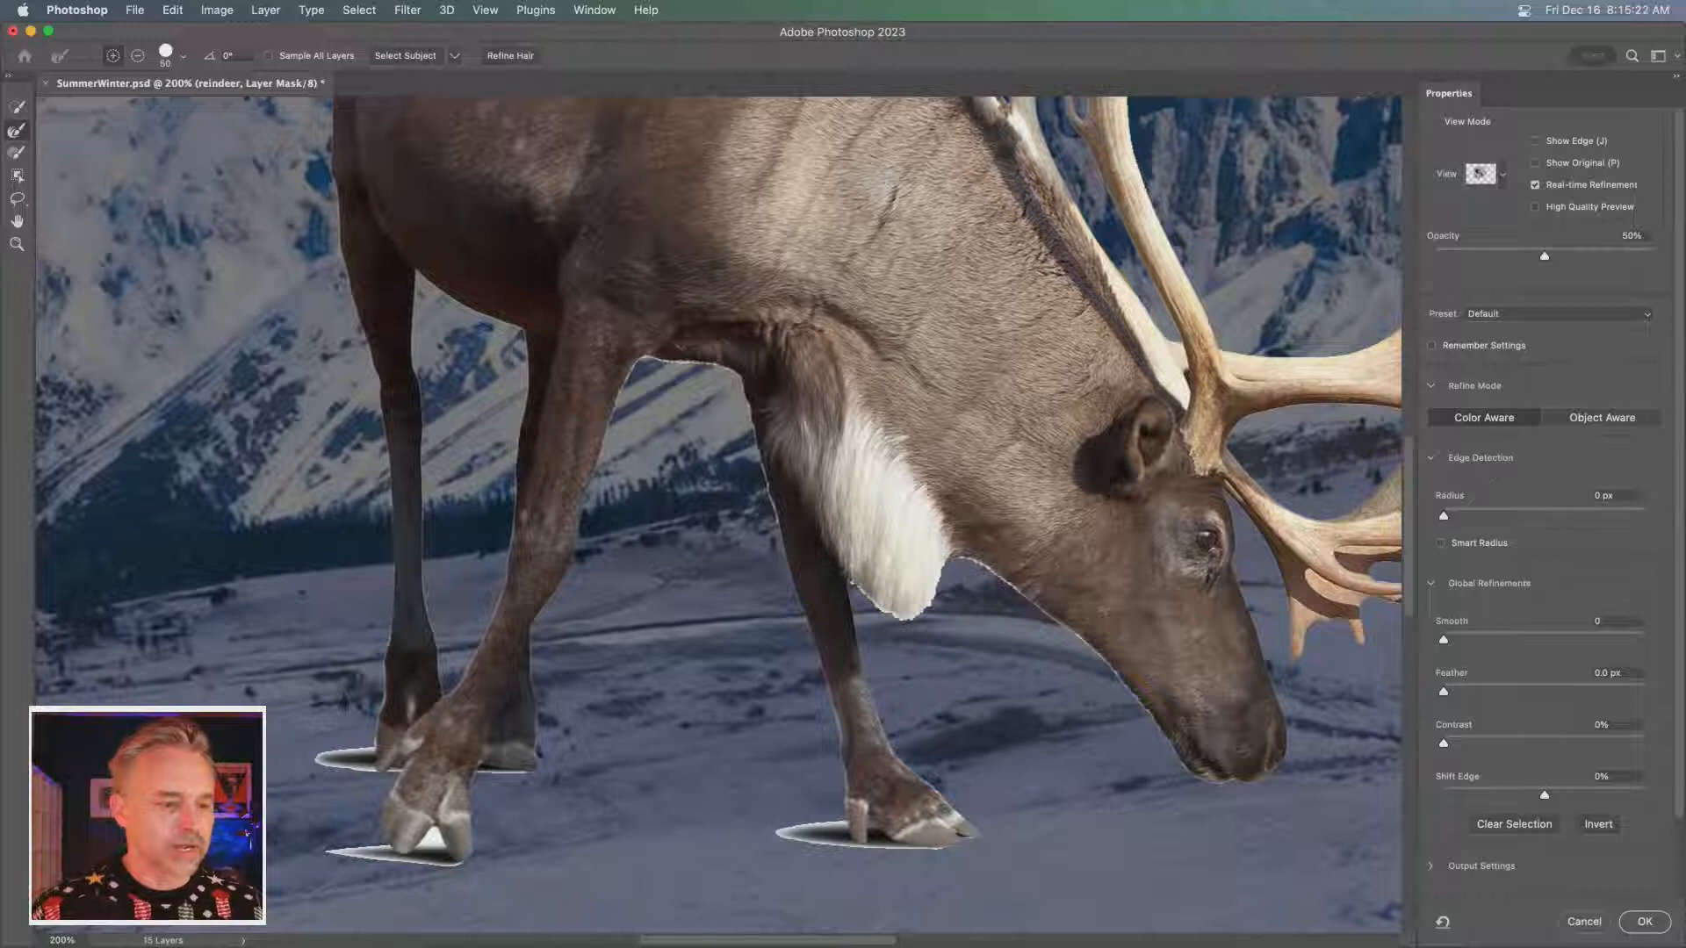
- Reduce the refine edge brush to size 25 and brush along the reindeer's throat and muzzle edge
key("bracketleft")
key("bracketleft")
key("bracketleft")
key("bracketleft")
key("bracketleft")
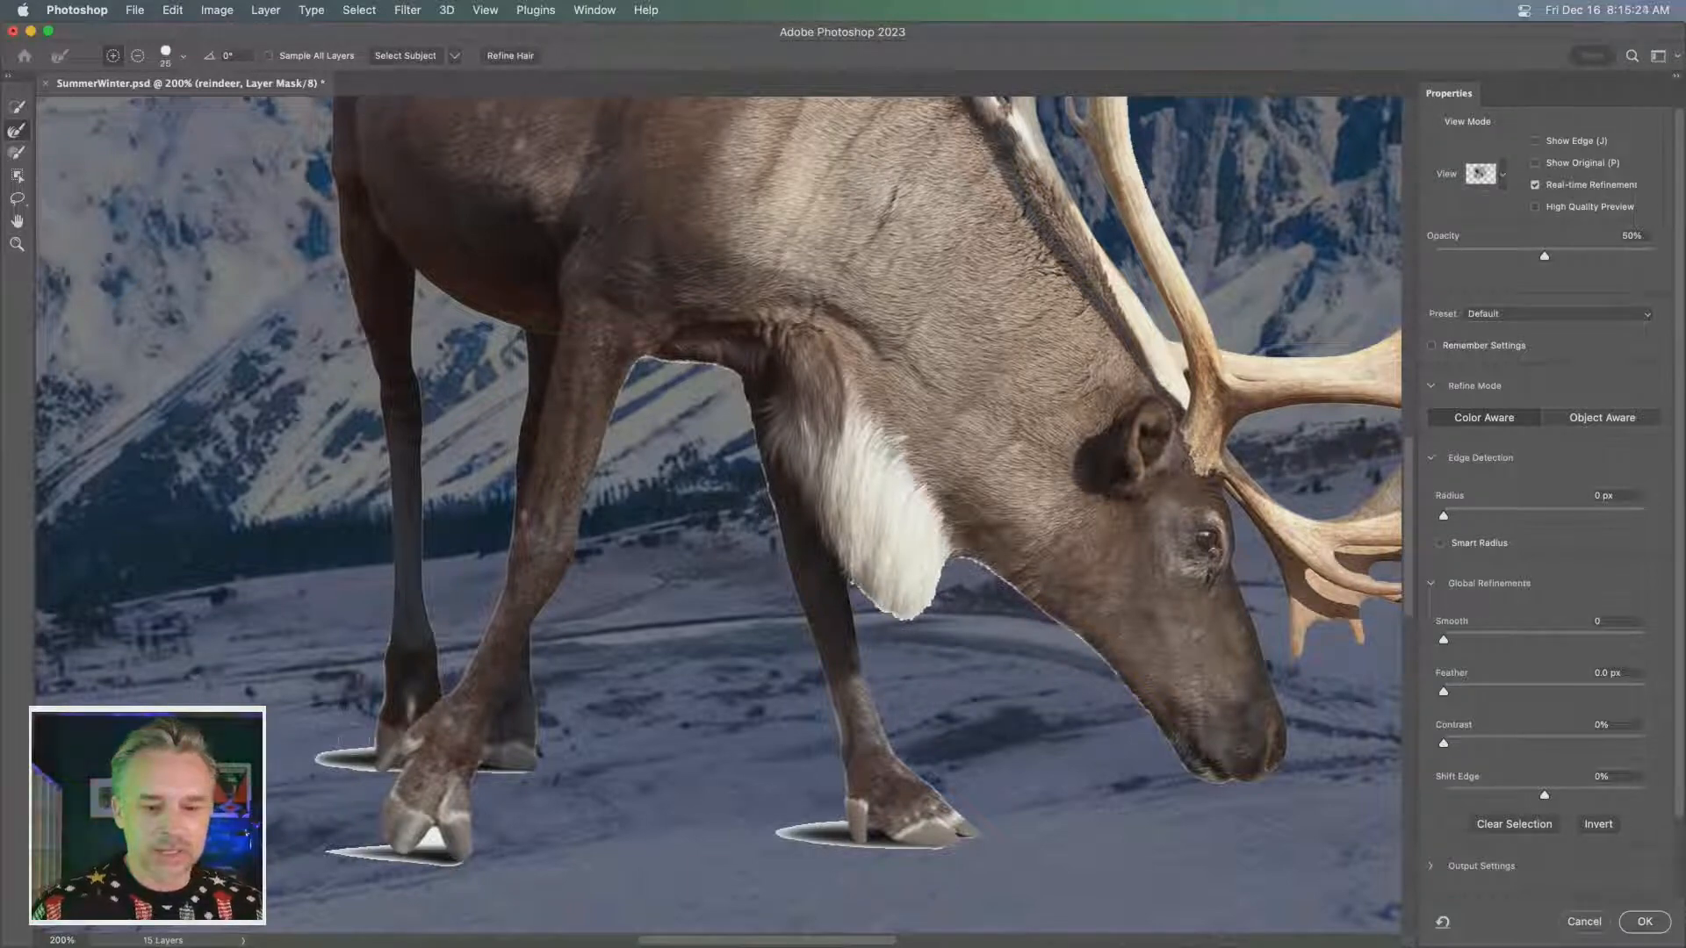
mouse_move(859, 587)
left_mouse_down()
mouse_move(880, 604)
mouse_move(980, 563)
mouse_move(1186, 771)
left_mouse_up()
left_click_drag(1202, 499, 658, 621)
left_click_drag(344, 327, 778, 725)
- Enlarge the refine edge brush to size 40 and brush along the reindeer's nape, back and rump
key("bracketright")
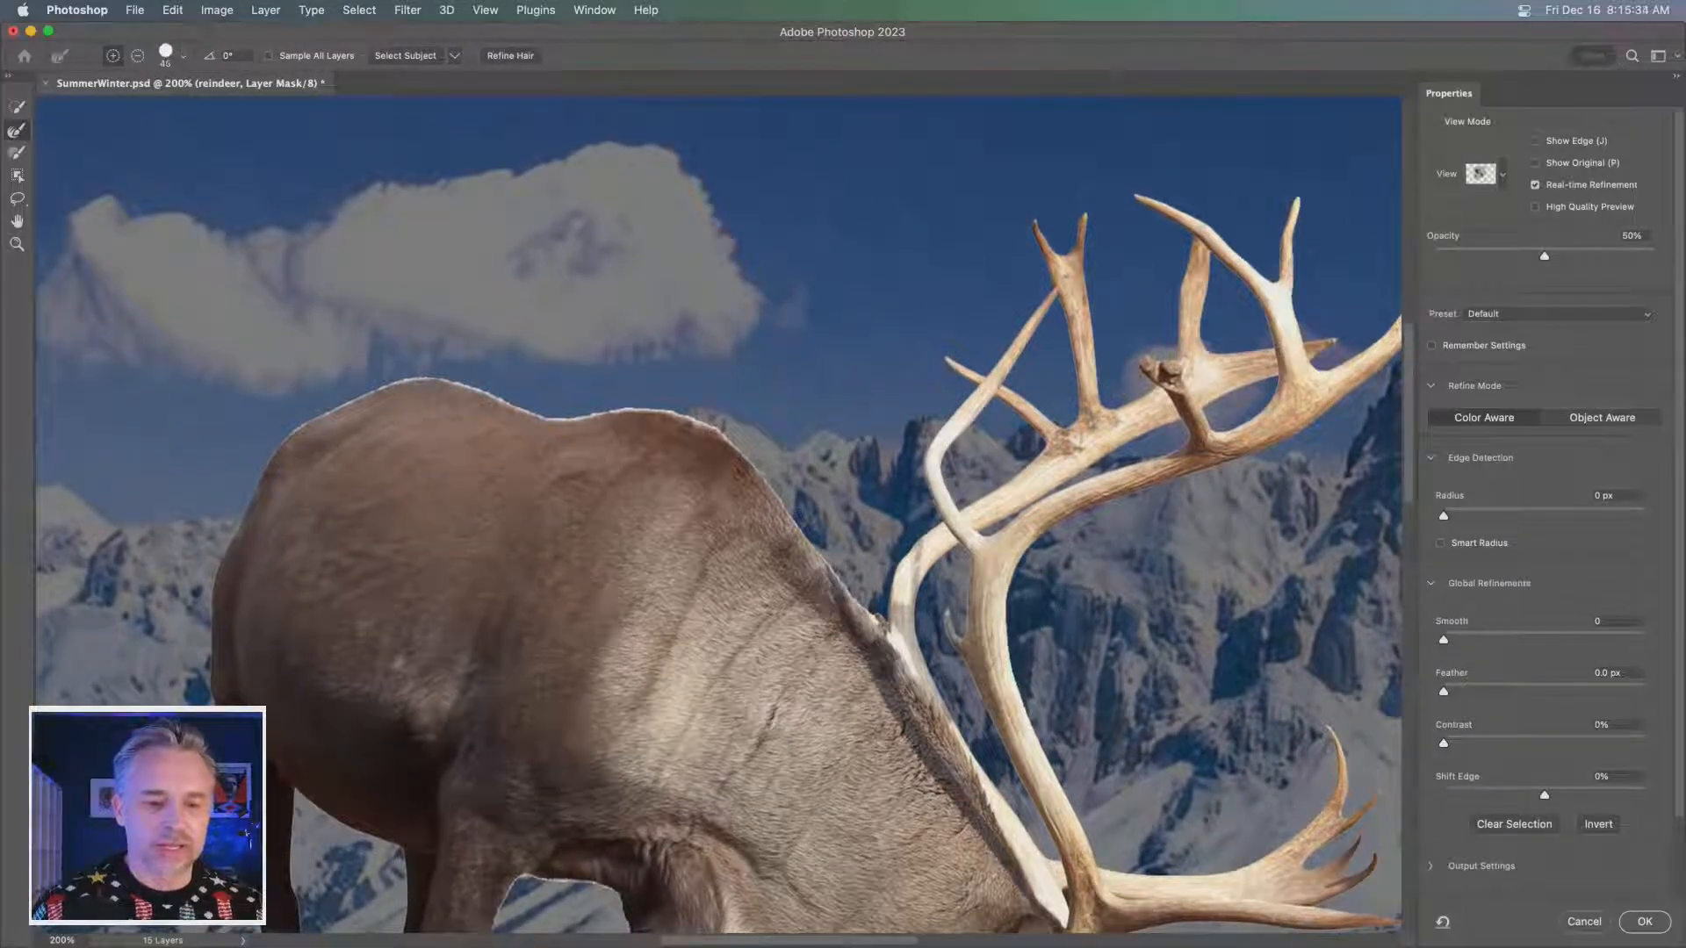
left_click_drag(876, 593, 881, 605)
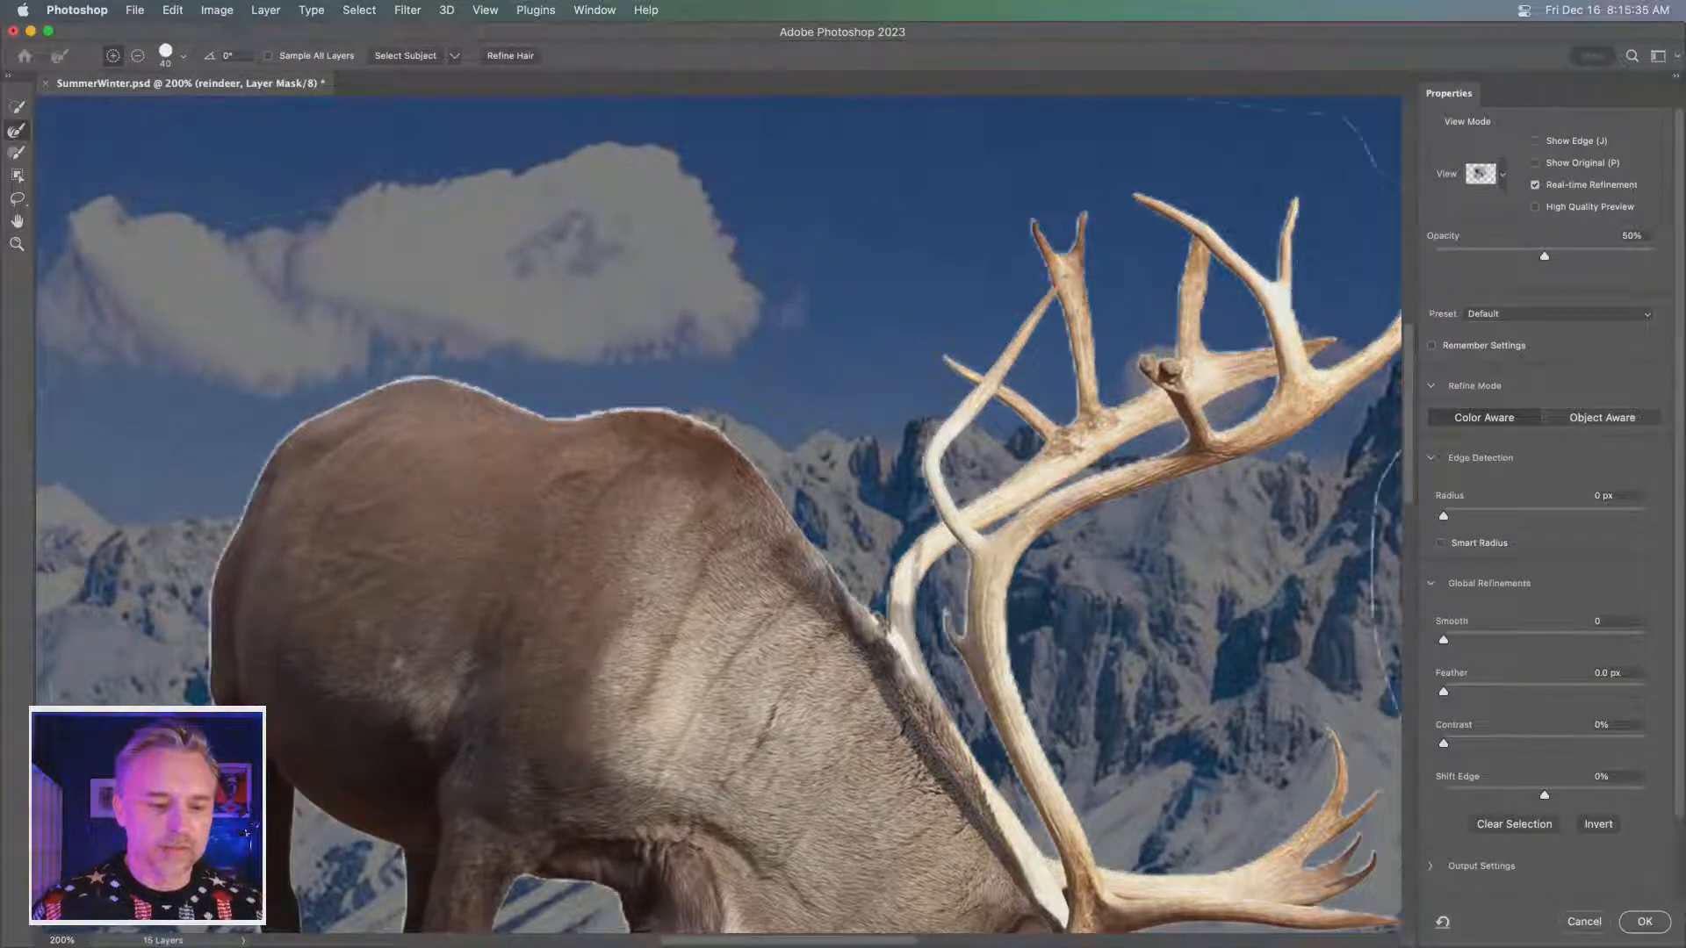
mouse_move(788, 516)
left_mouse_down()
mouse_move(700, 422)
mouse_move(399, 379)
left_mouse_up()
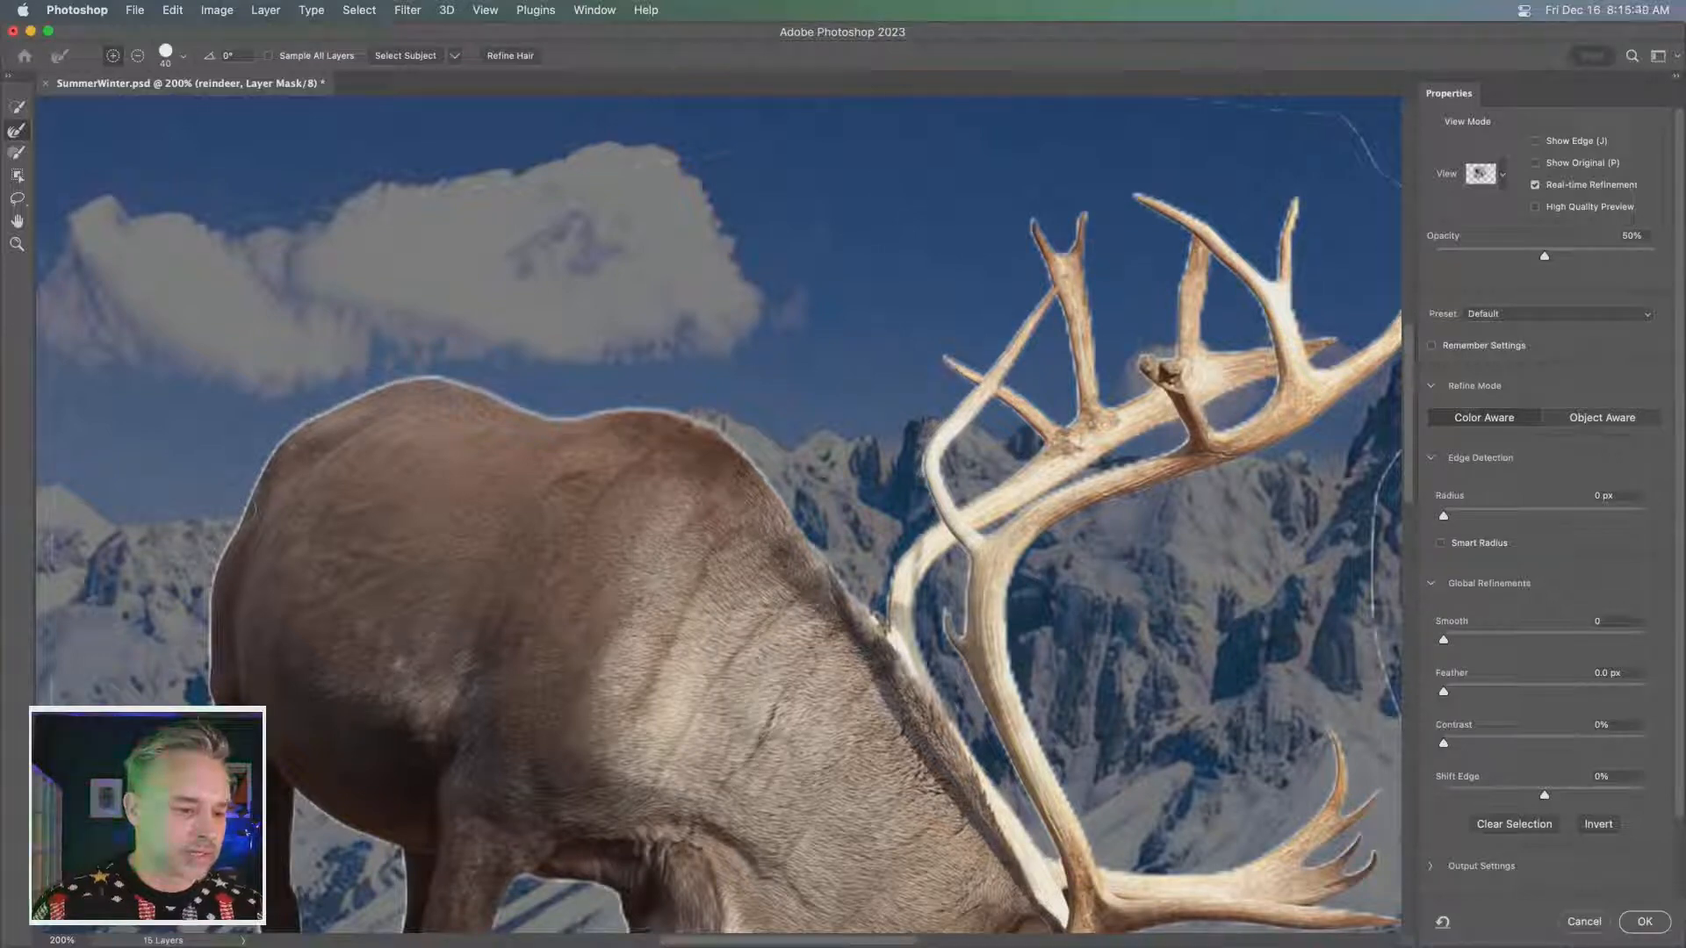
left_click_drag(221, 513, 211, 635)
- Refine the edges around the reindeer's legs and hooves with the refine edge brush at size 25, and undo the last stroke
key("space")
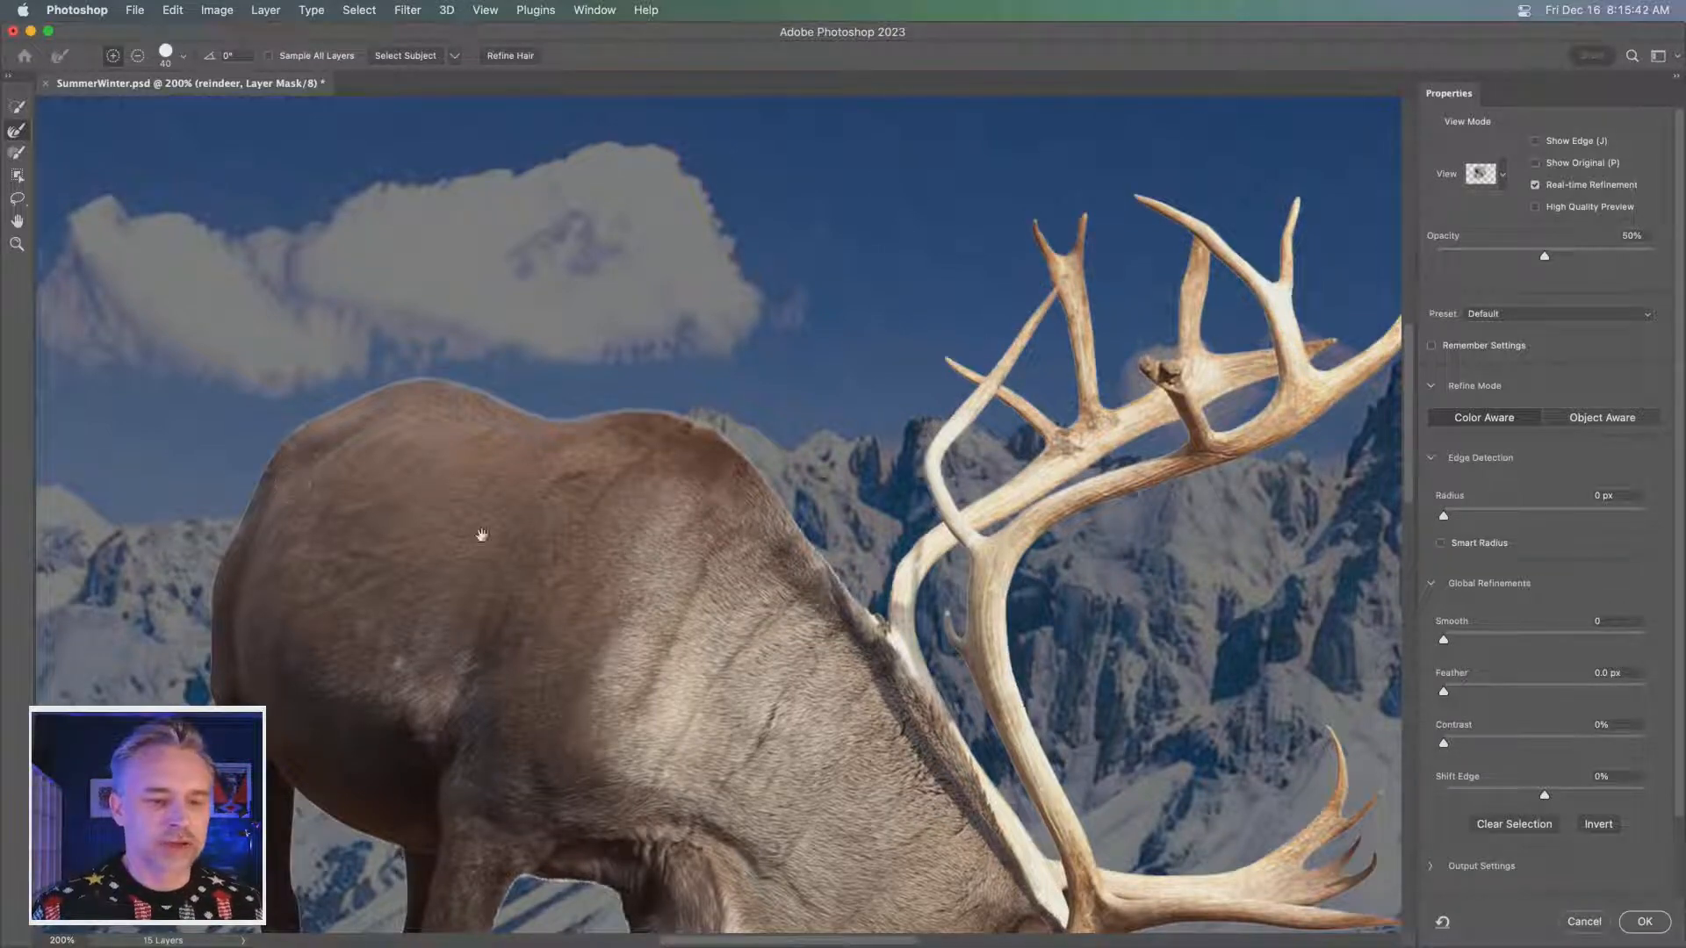
left_click_drag(481, 535, 459, 301)
left_click_drag(614, 396, 627, 409)
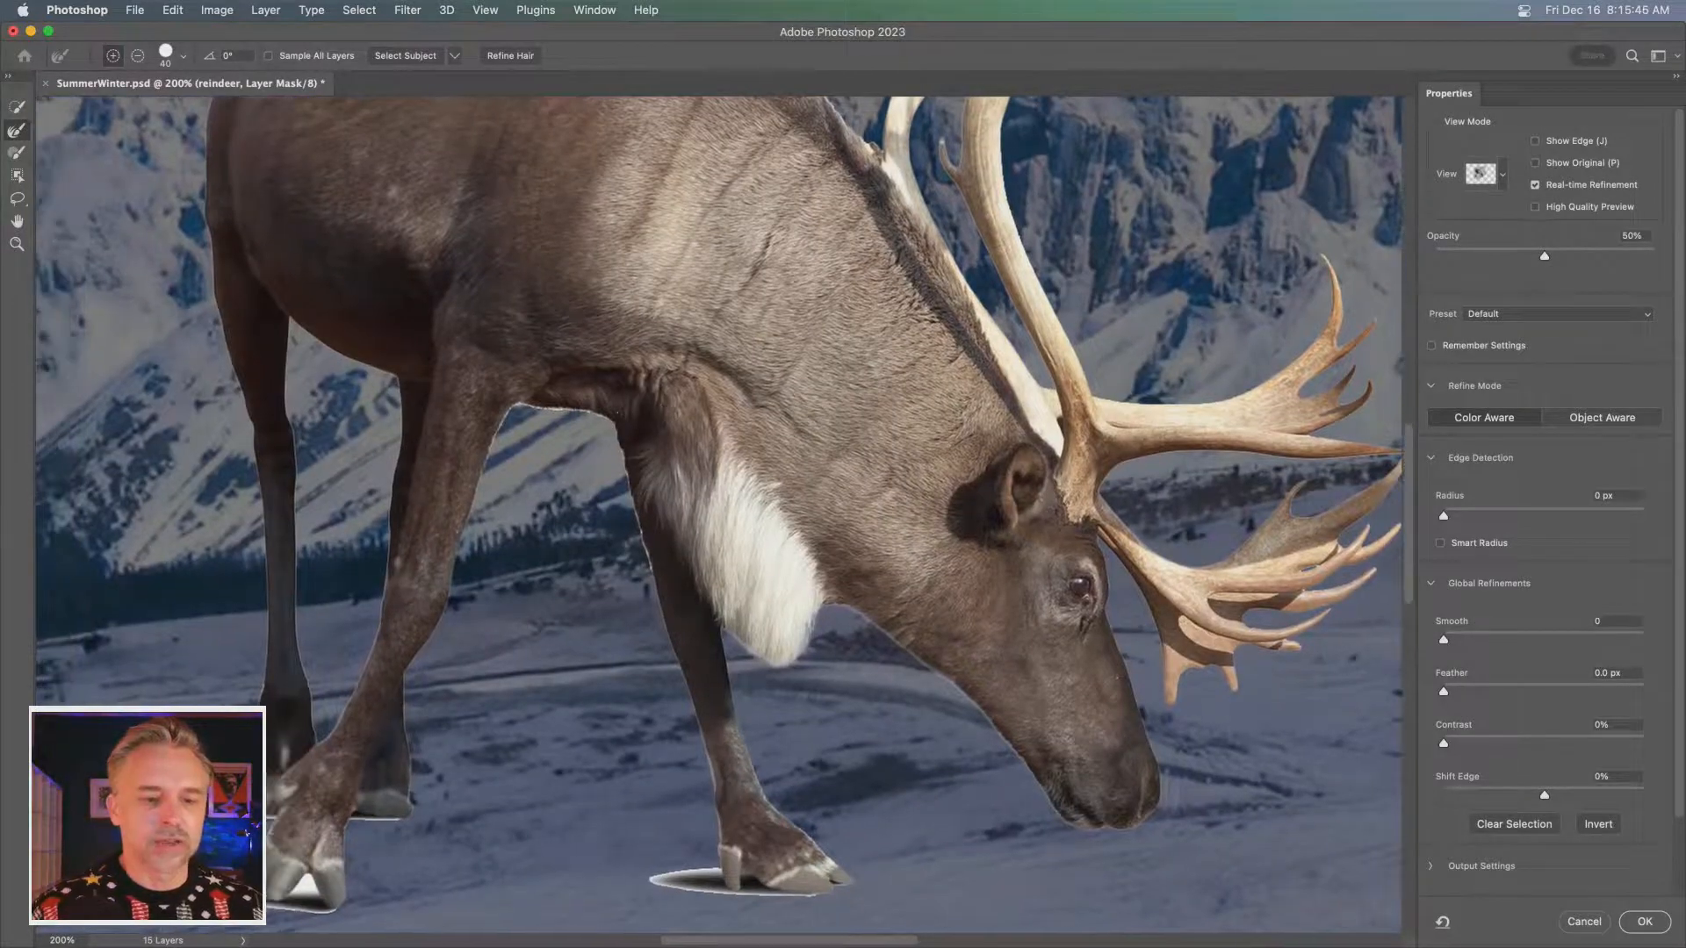
key("bracketleft")
key("bracketleft")
key("bracketleft")
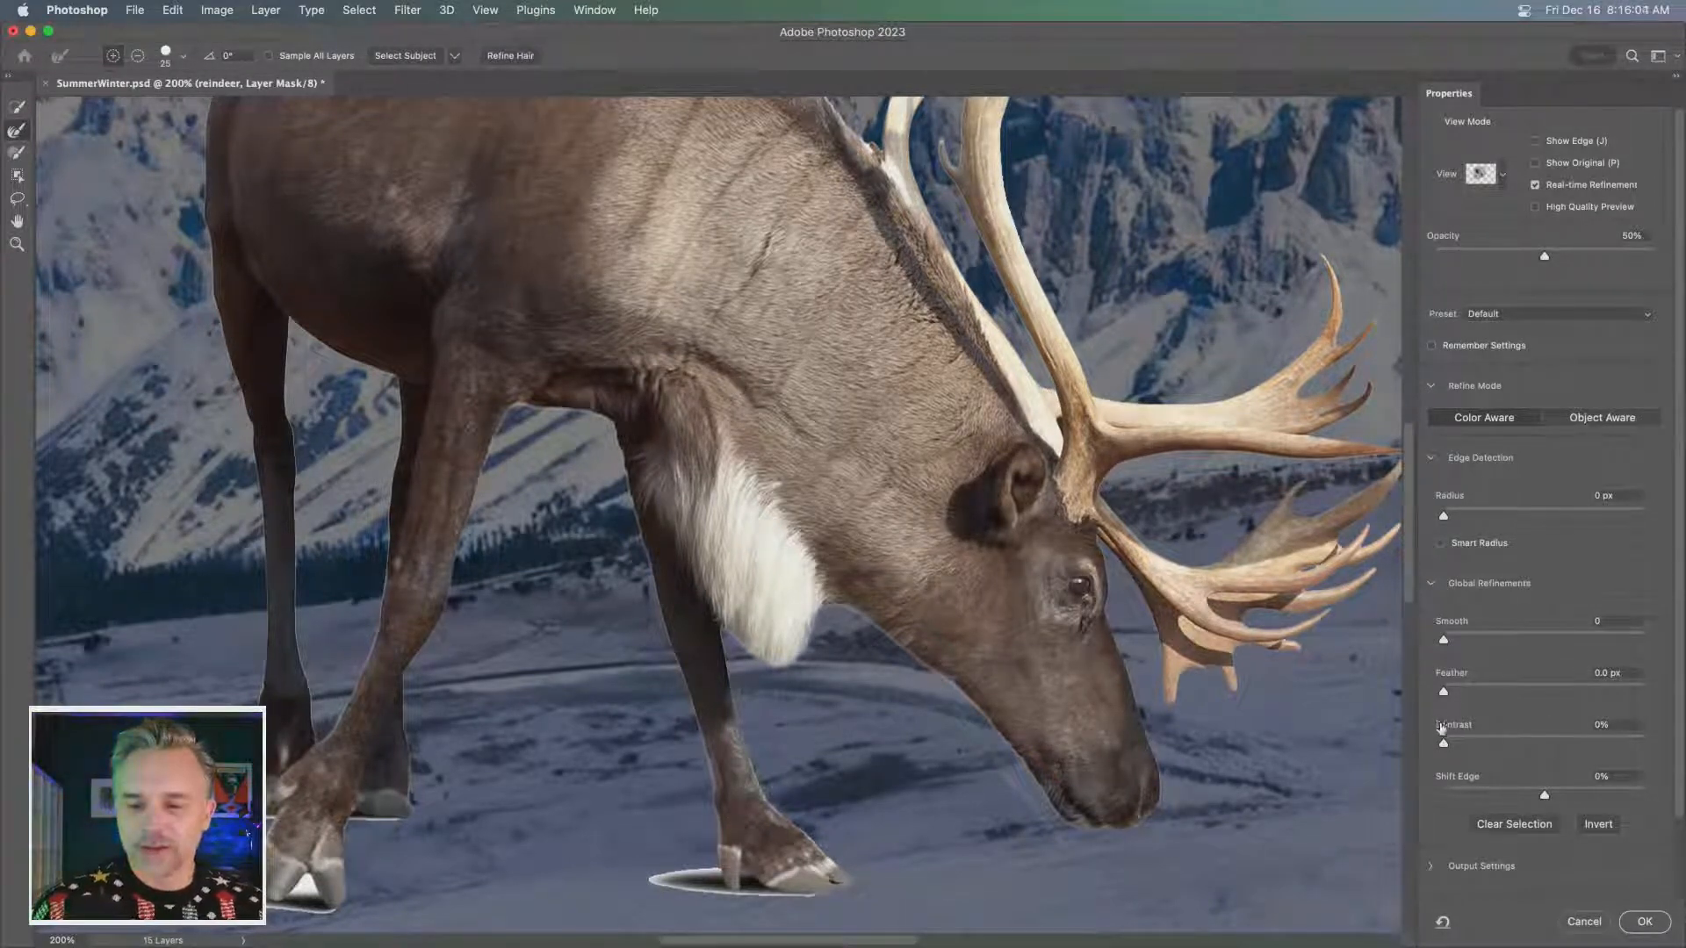
left_click_drag(323, 717, 526, 647)
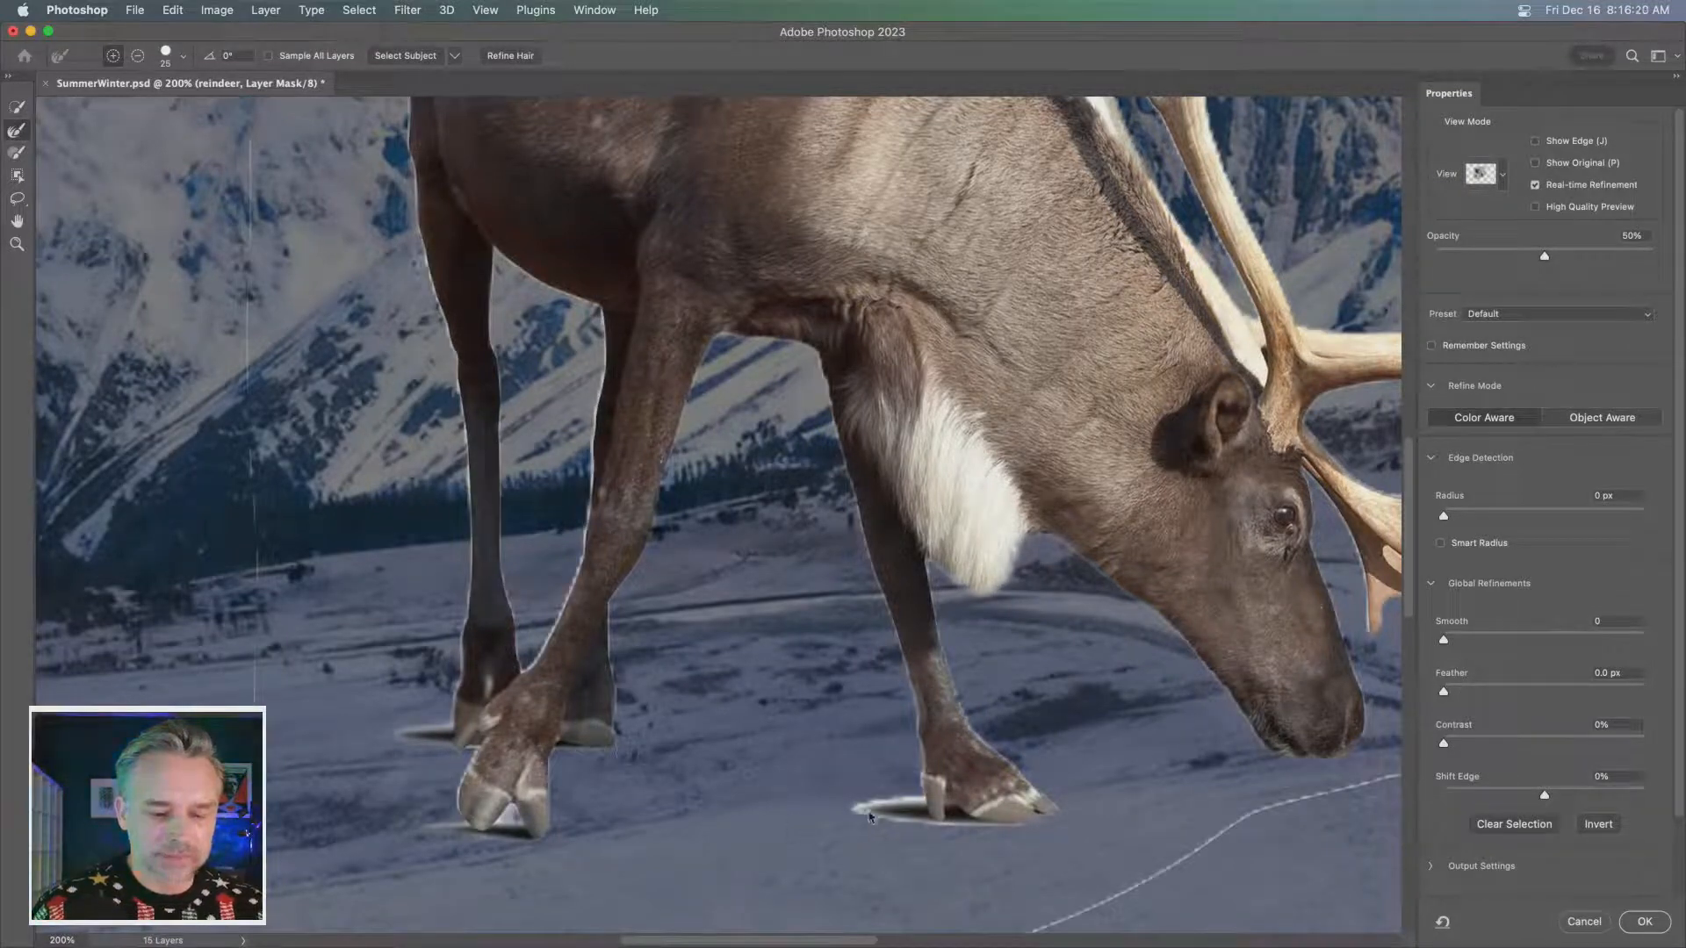
mouse_move(870, 817)
left_mouse_down()
mouse_move(912, 798)
mouse_move(899, 819)
mouse_move(1044, 842)
left_mouse_up()
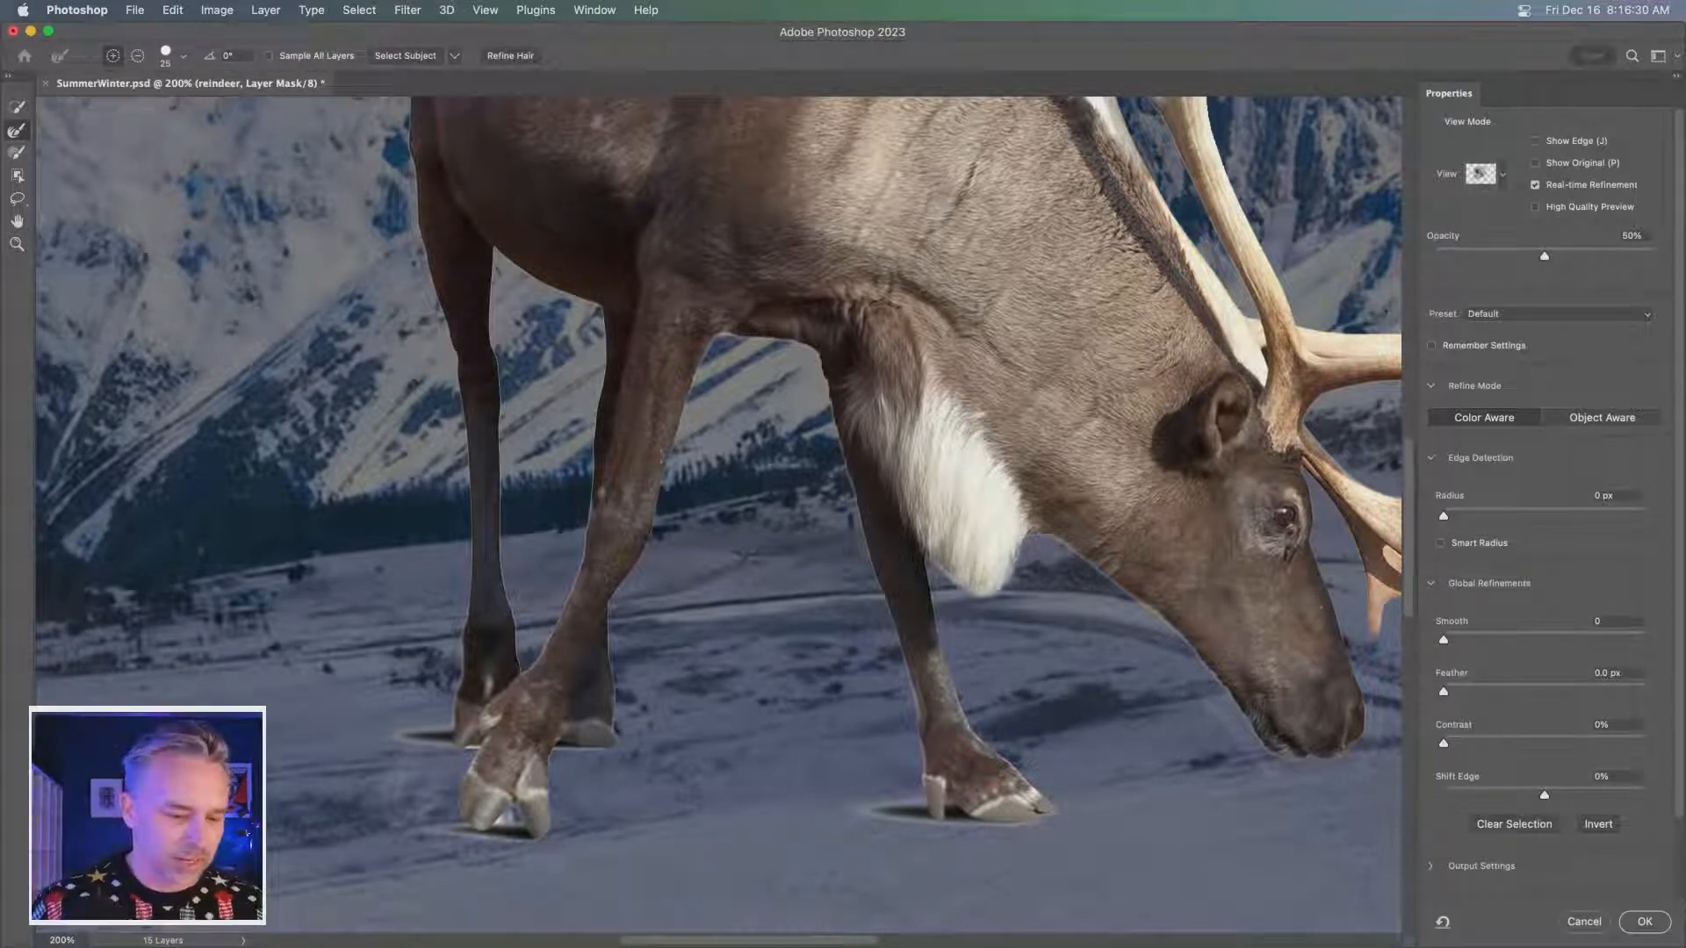
key("super+z")
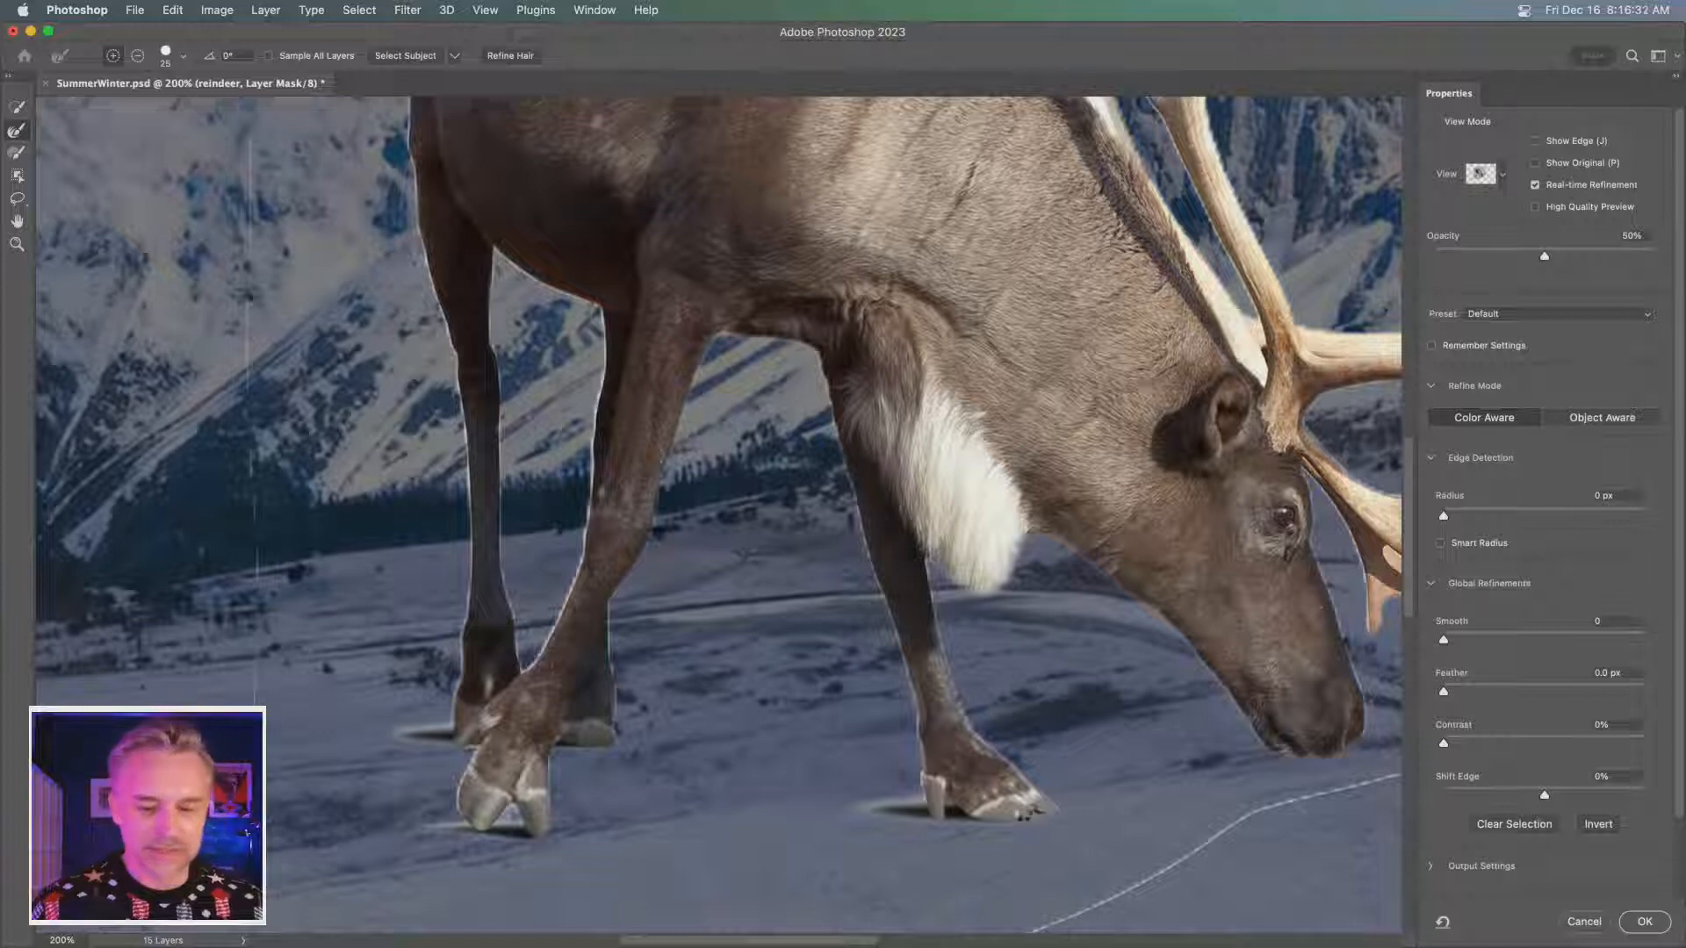
- Inspect the refined mask edges along the reindeer's neck, antlers, muzzle and legs
key("super+minus")
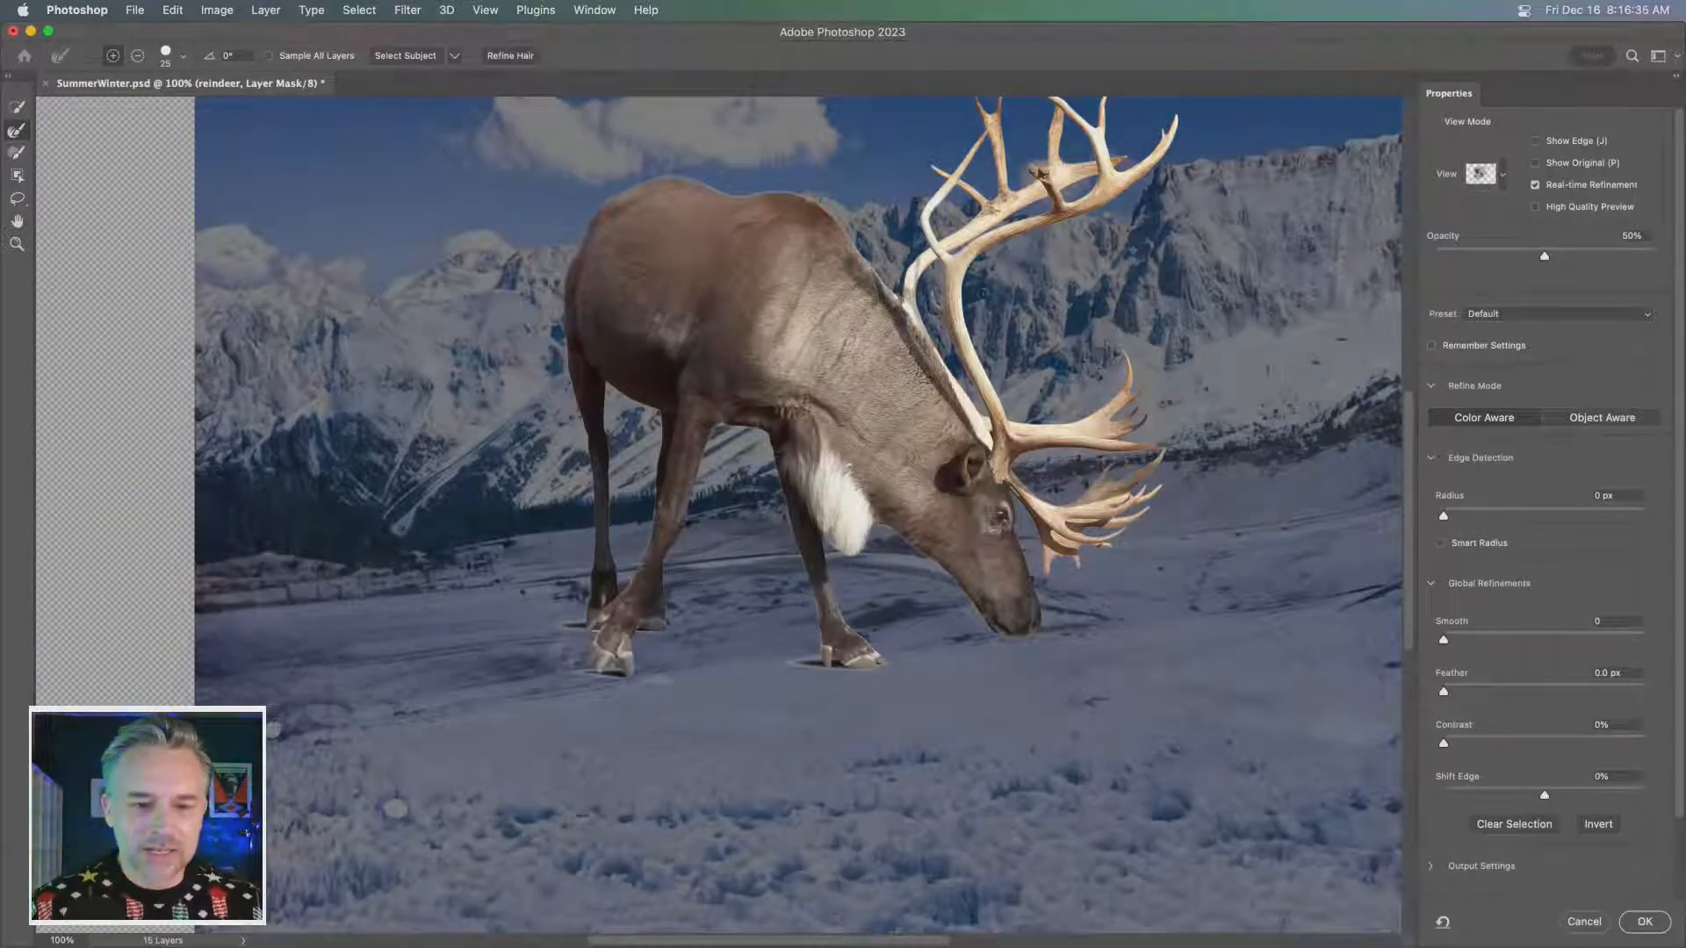
key("super+plus")
key("super+plus")
left_click_drag(1049, 246, 619, 553)
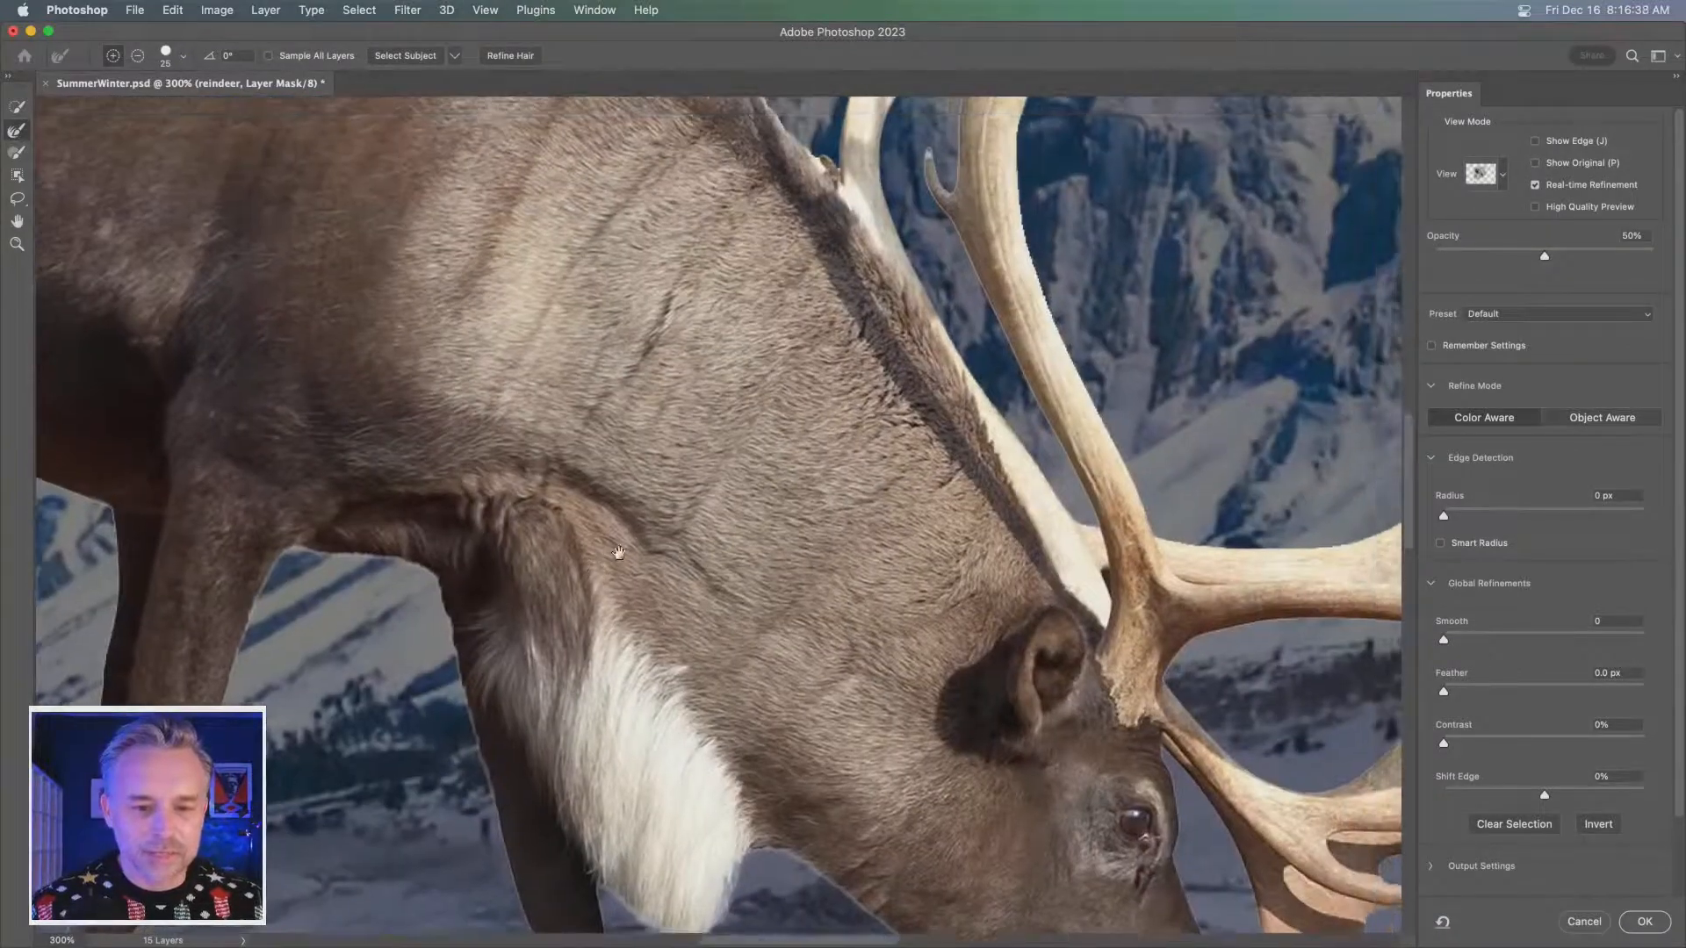
left_click_drag(829, 548, 786, 671)
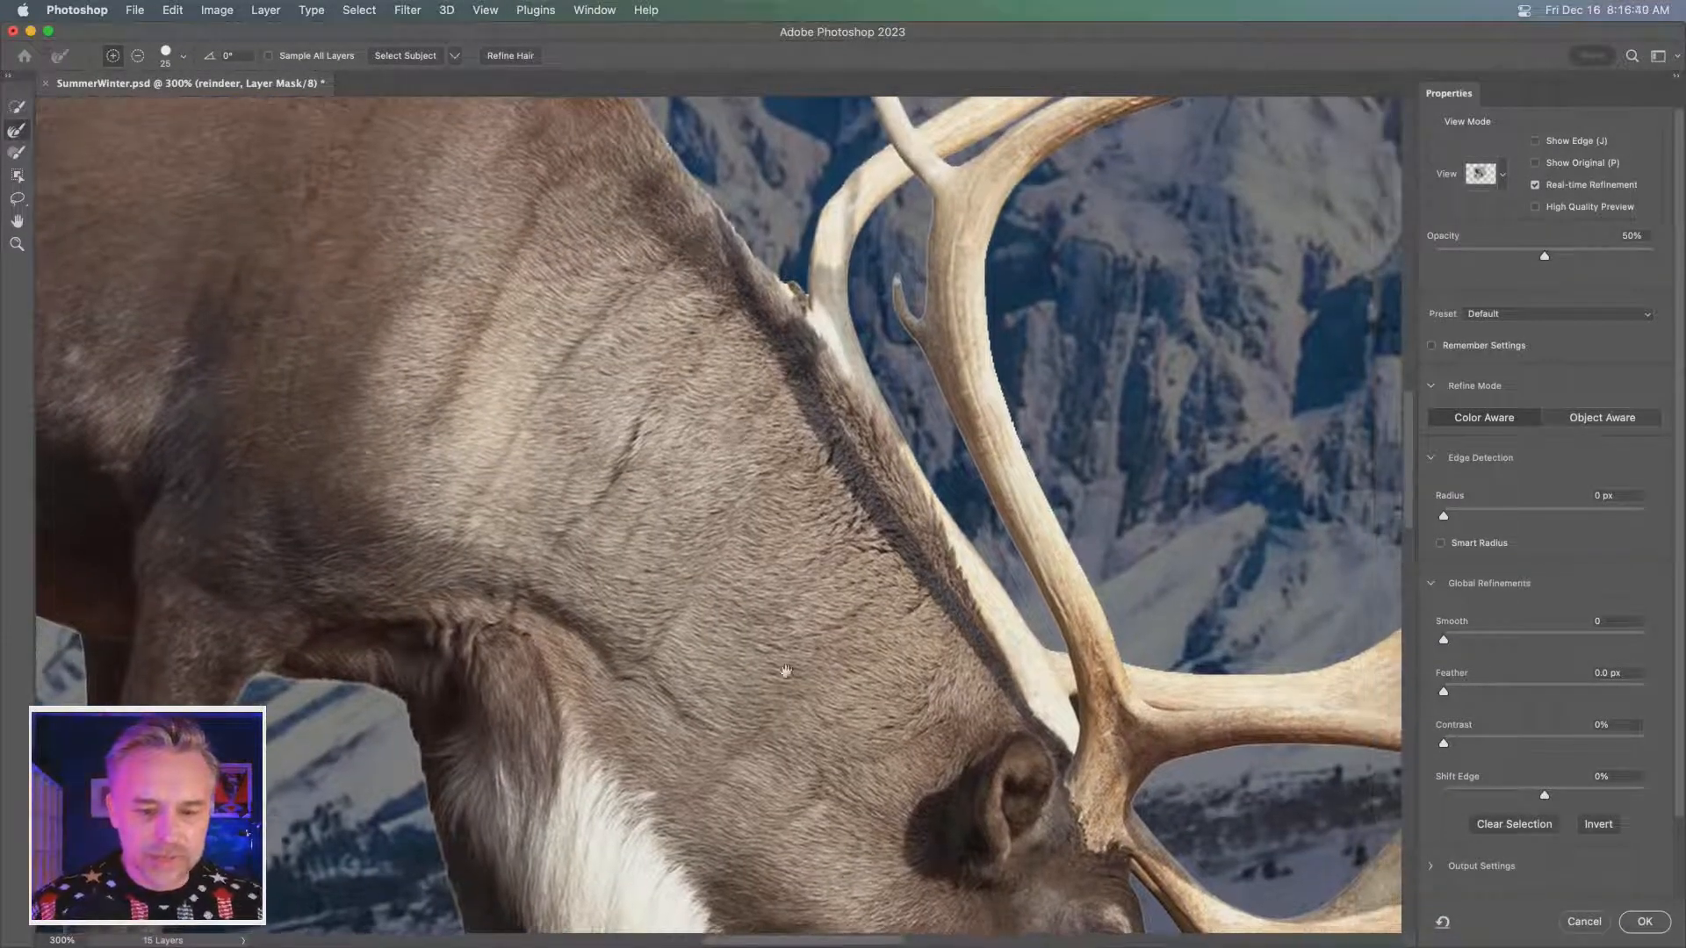
key("super+minus")
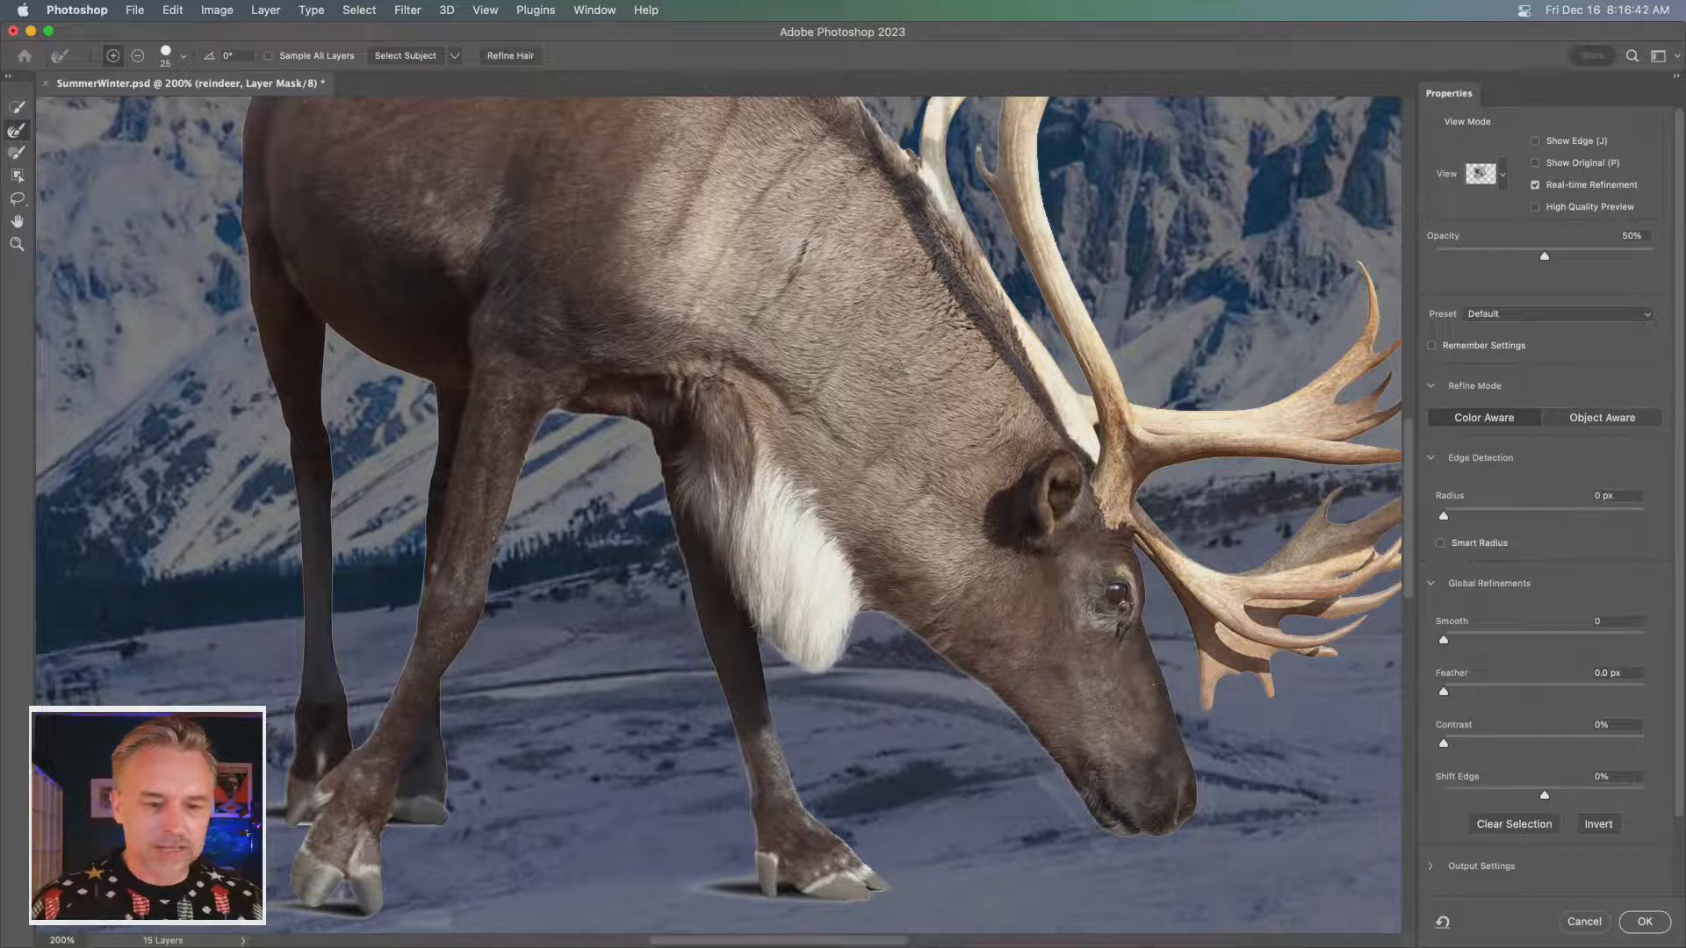
key("super+minus")
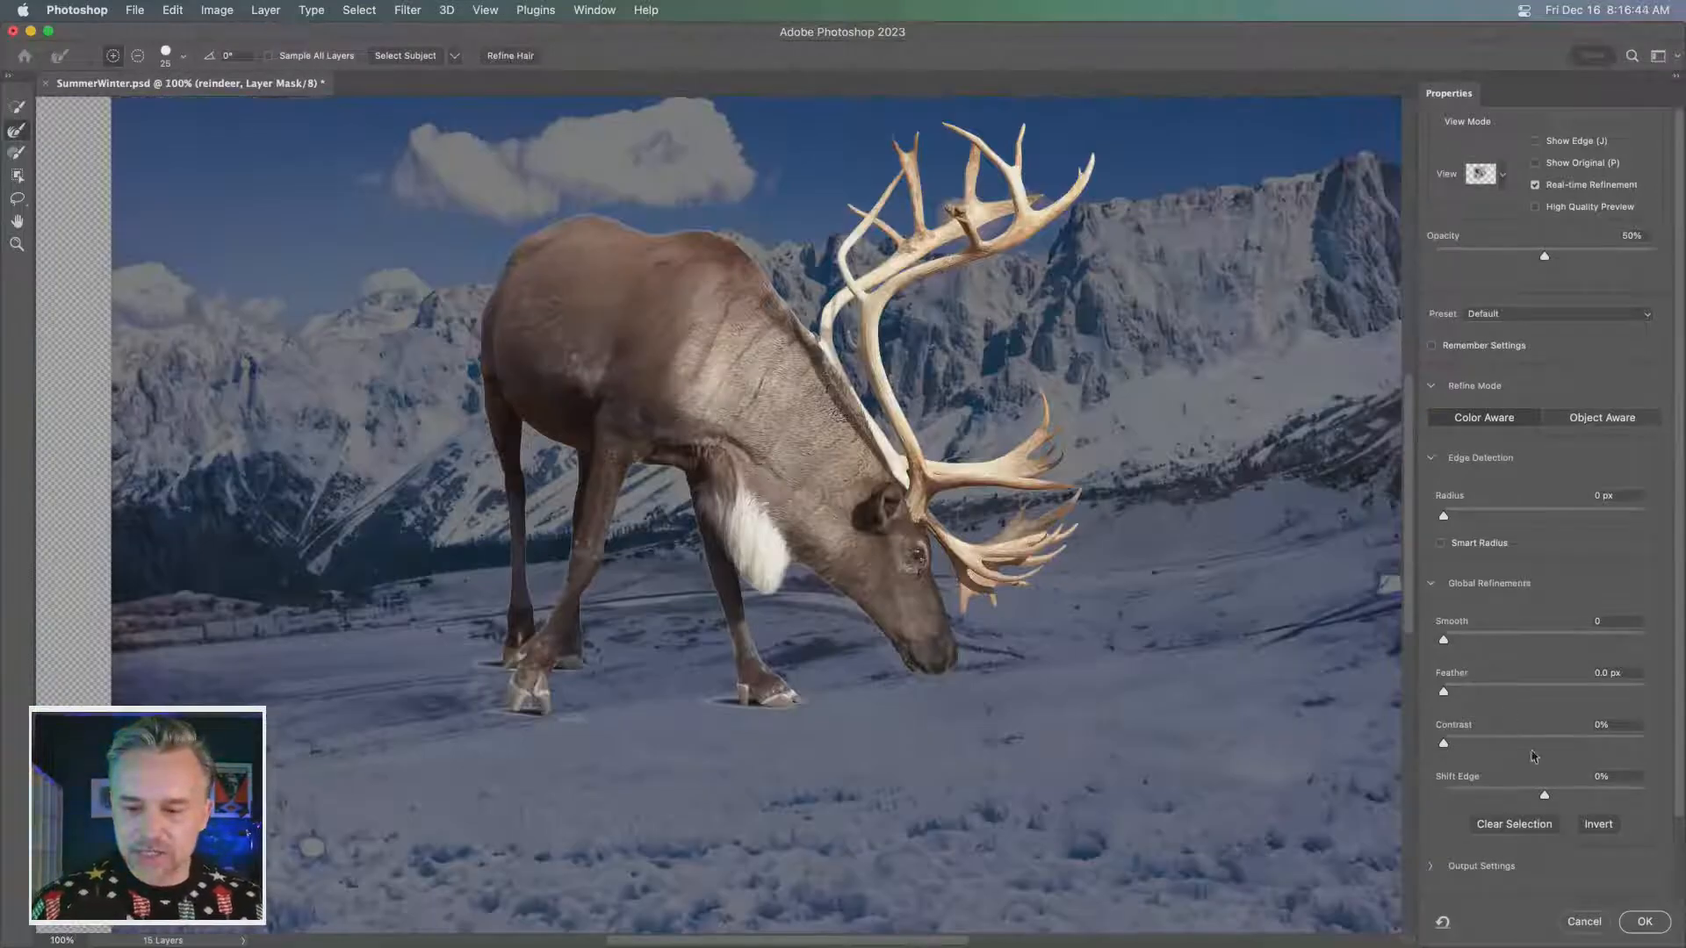
- Contract the reindeer's mask edge by setting Shift Edge to -34%, check the antler and fur edges, and apply the mask refinement
left_click(1532, 795)
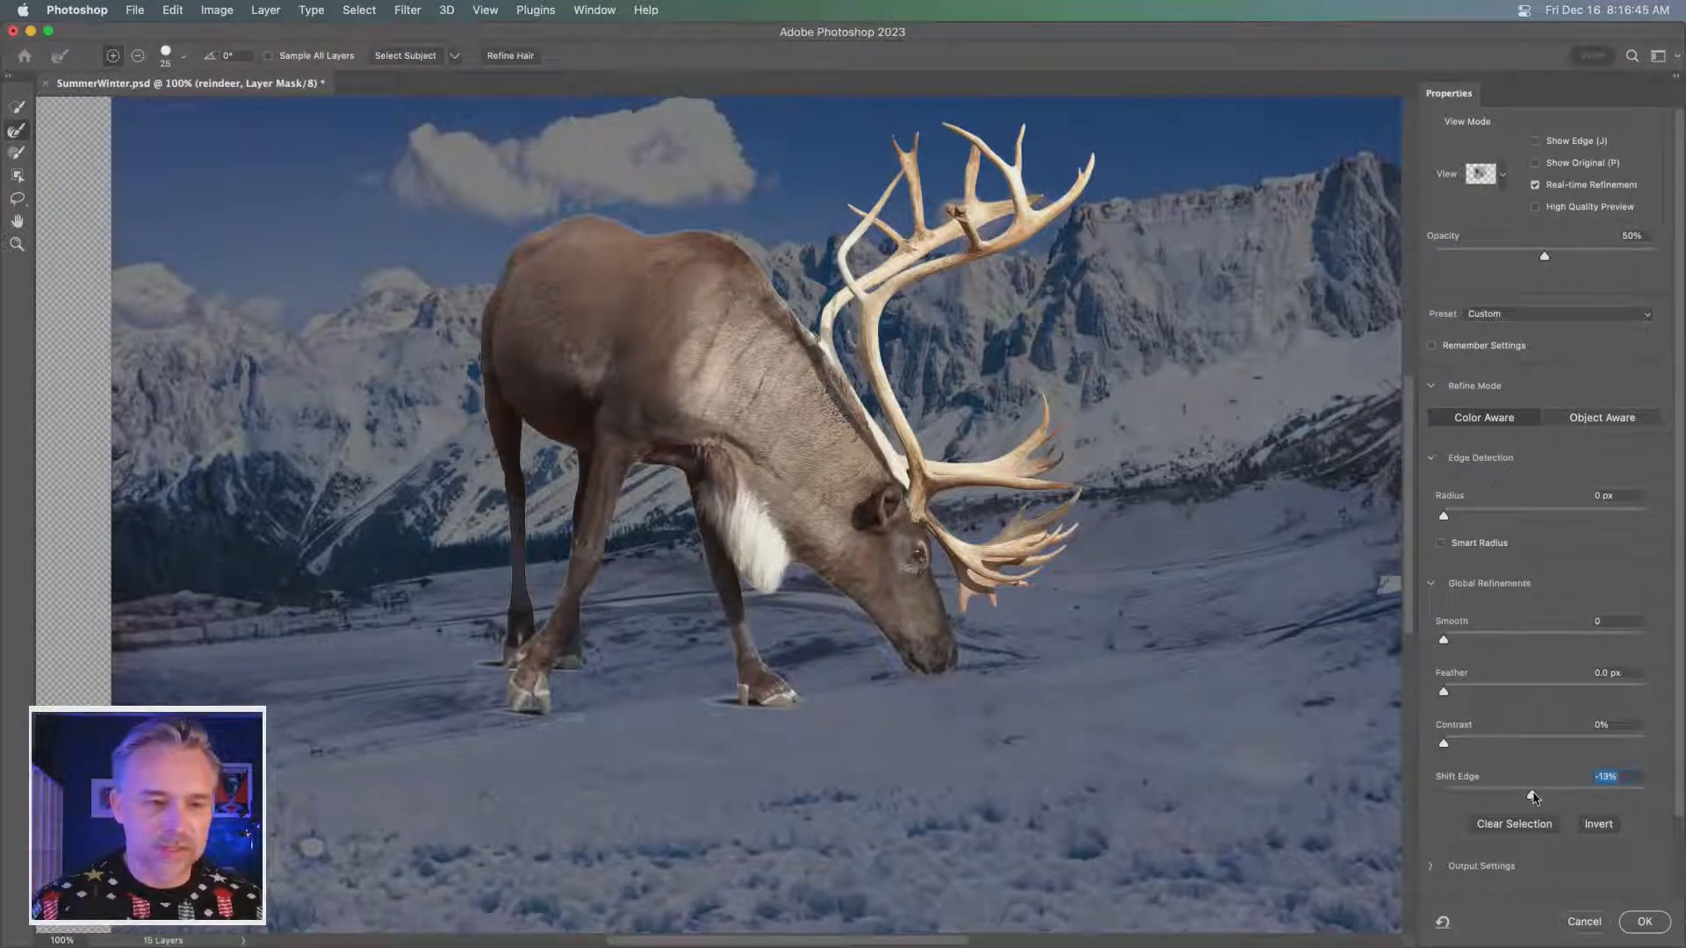
key("super+plus")
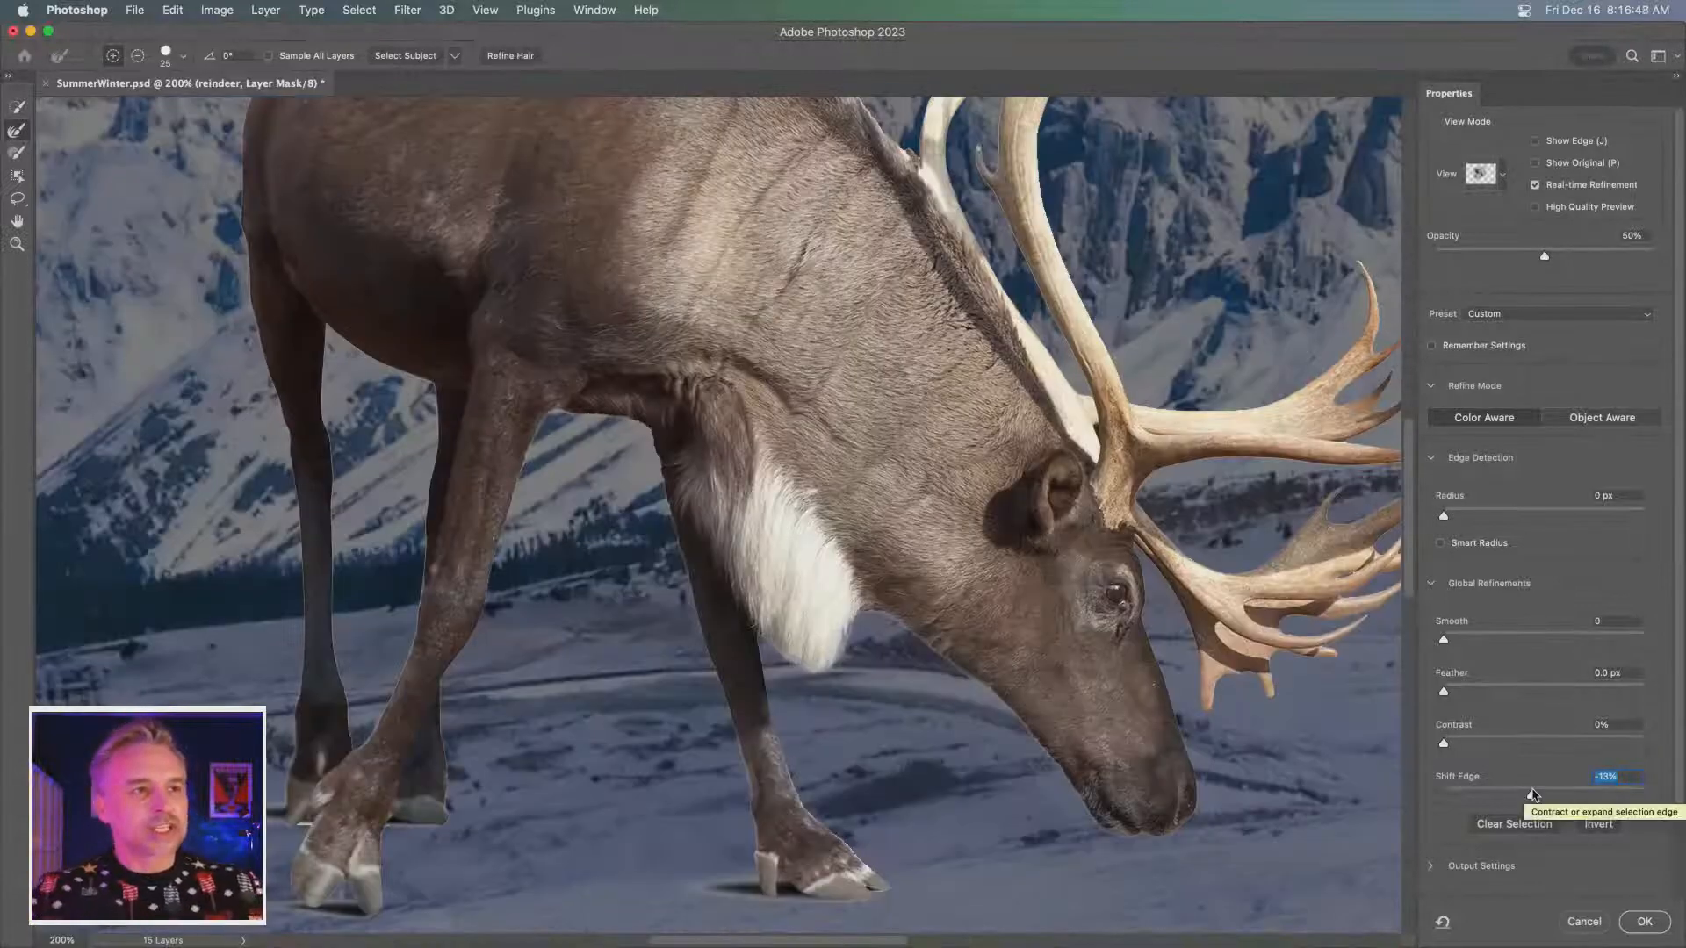
mouse_move(1533, 794)
left_mouse_down()
mouse_move(1388, 801)
mouse_move(1507, 798)
left_mouse_up()
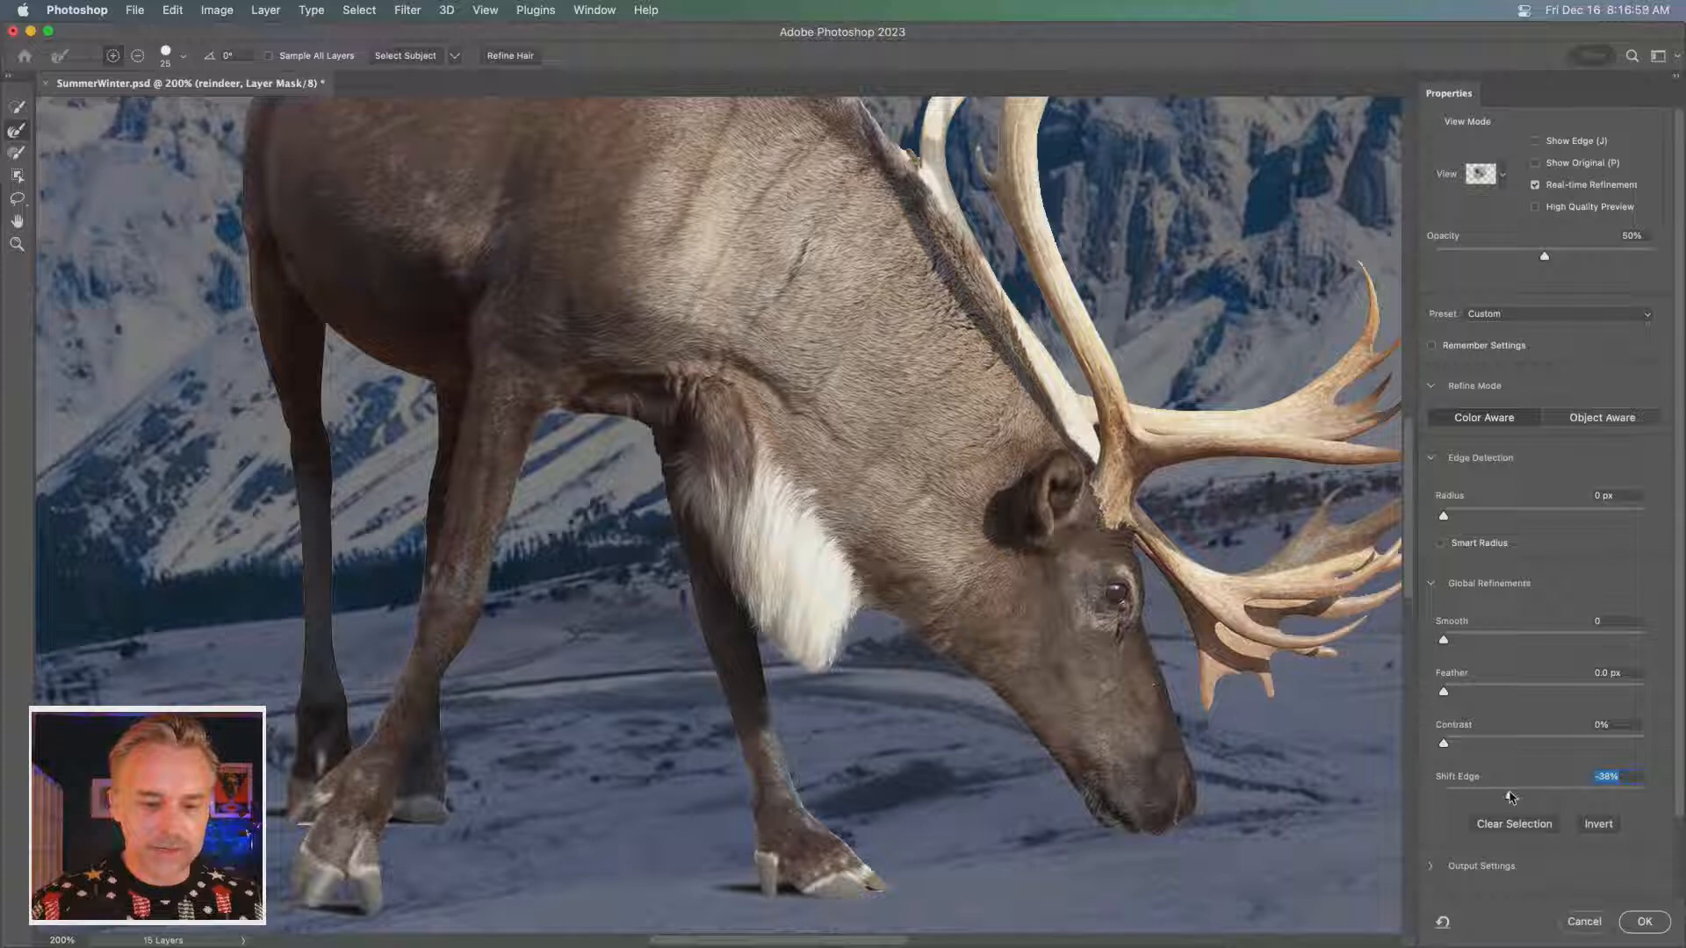
left_click_drag(1140, 430, 975, 618)
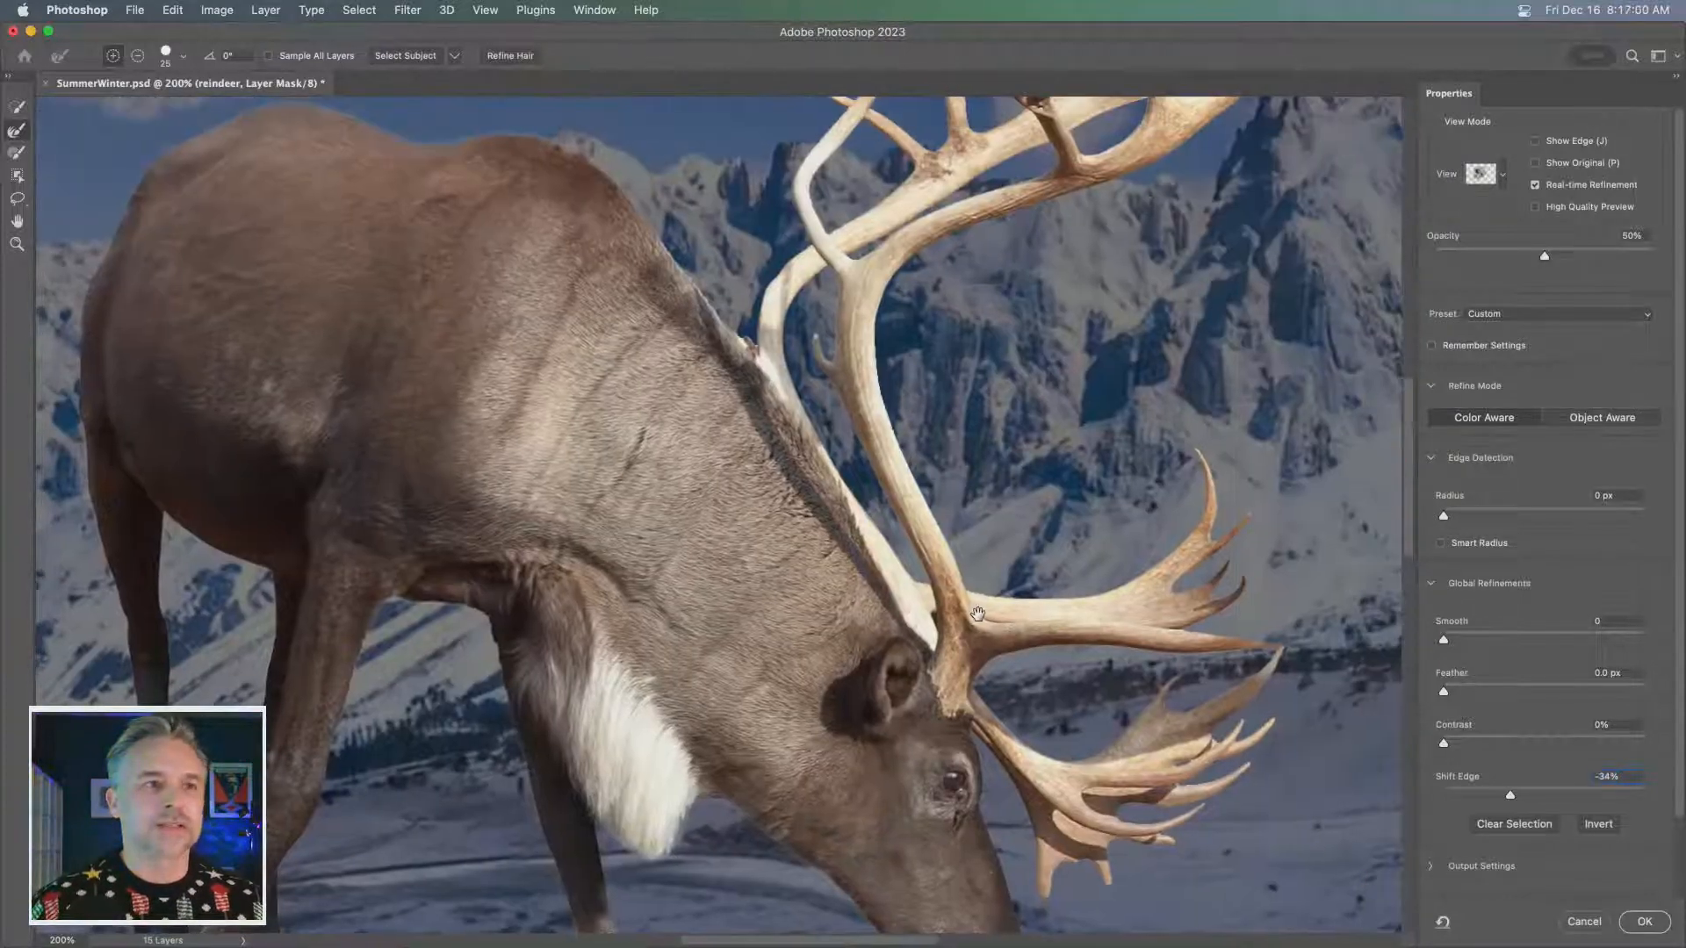
left_click_drag(976, 519, 1019, 297)
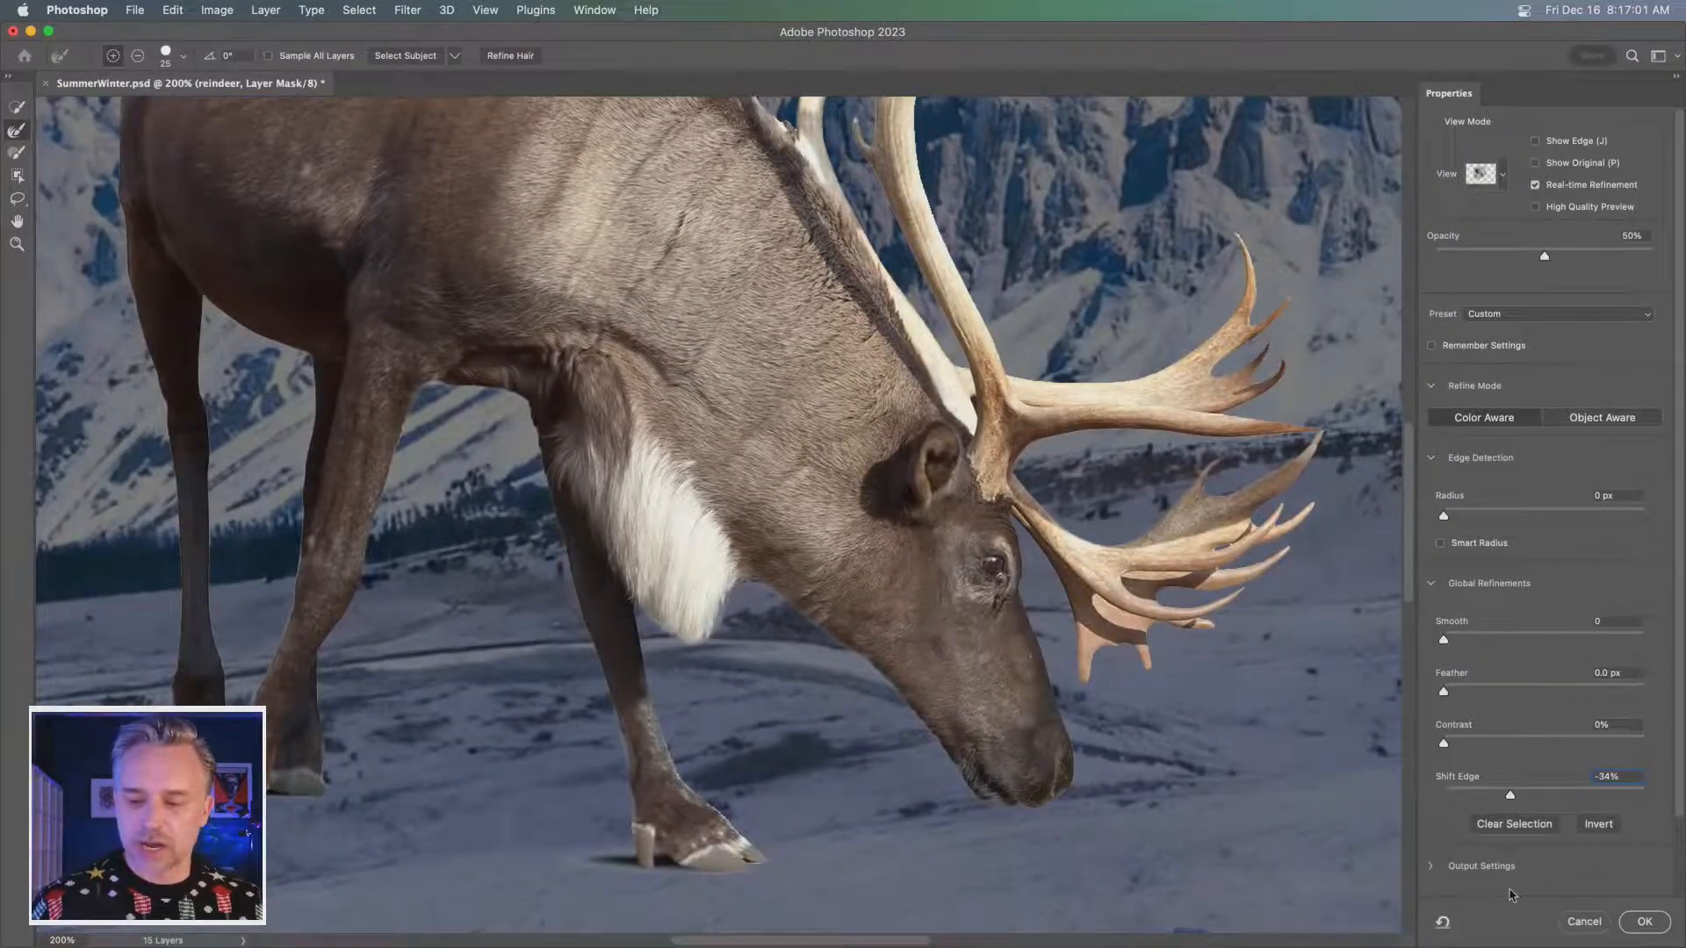
left_click(1641, 922)
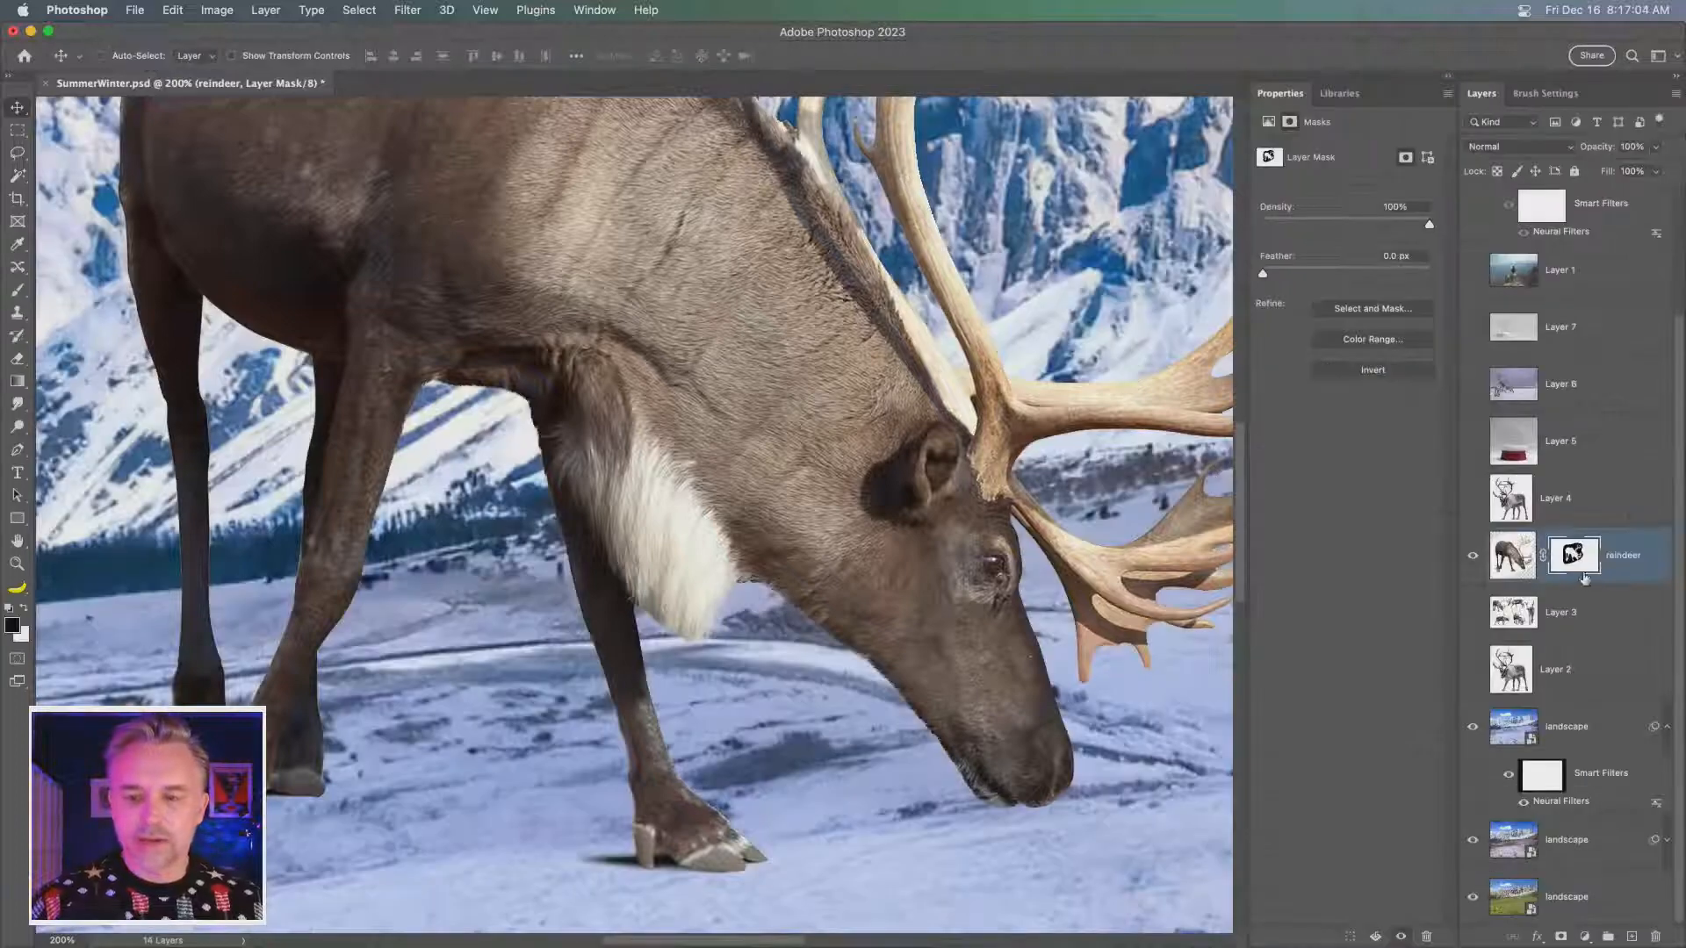
- Convert the masked reindeer layer to a smart object and collapse its properties to enlarge the canvas area
key("super+shift+o")
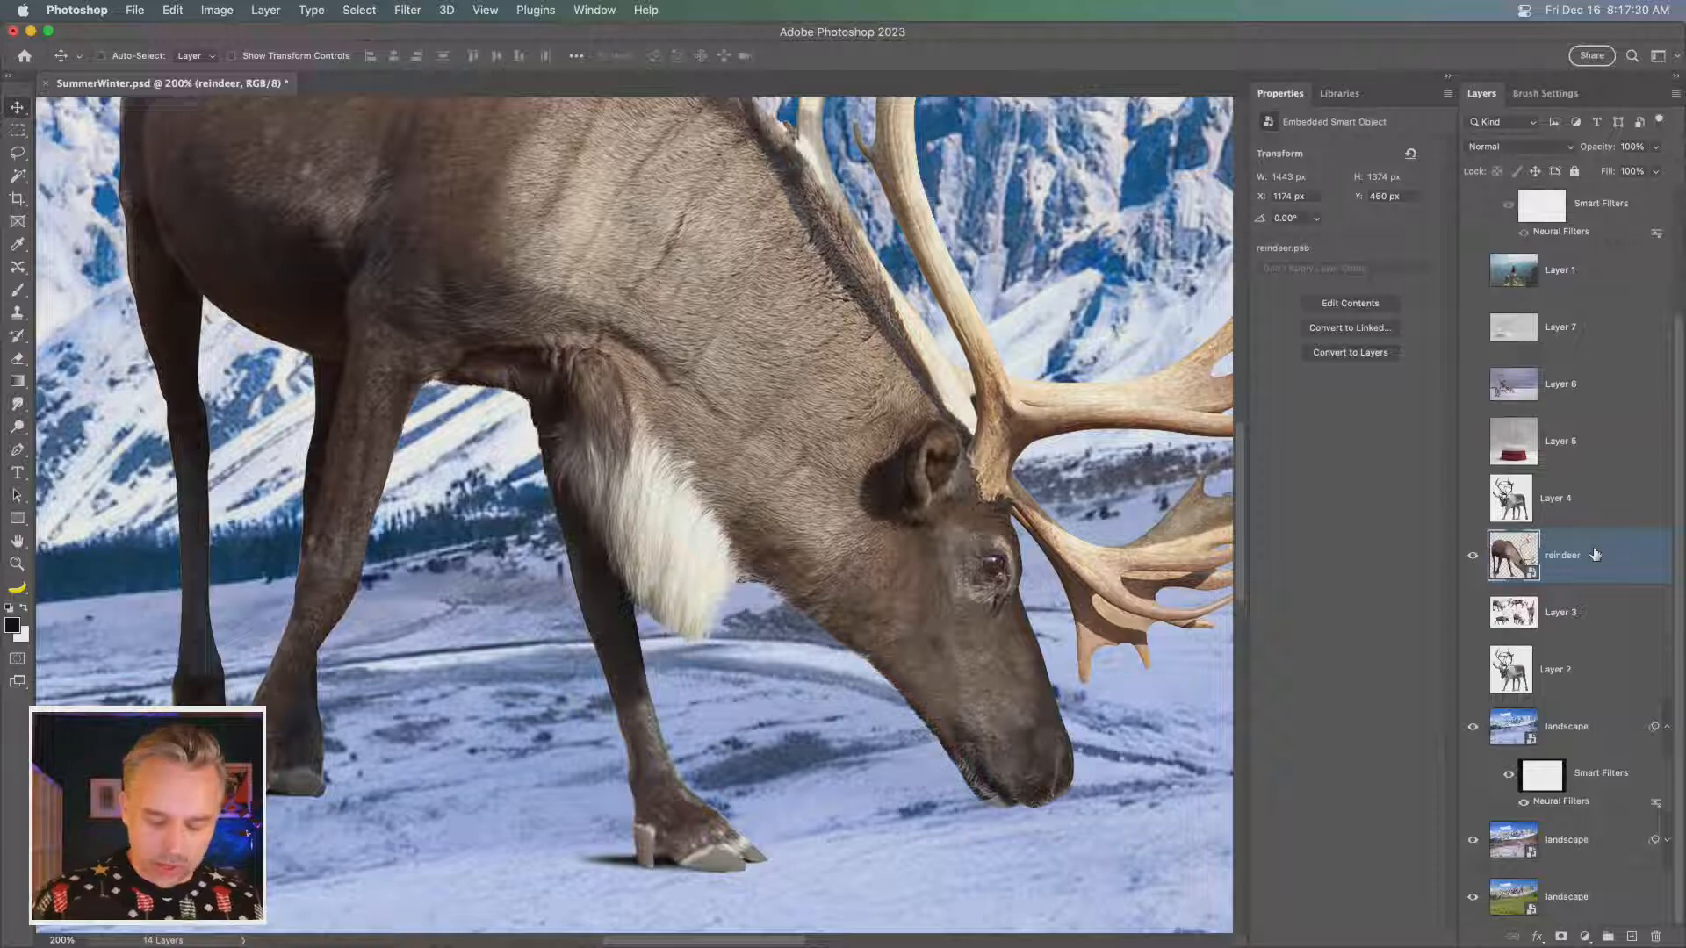
key("super+1")
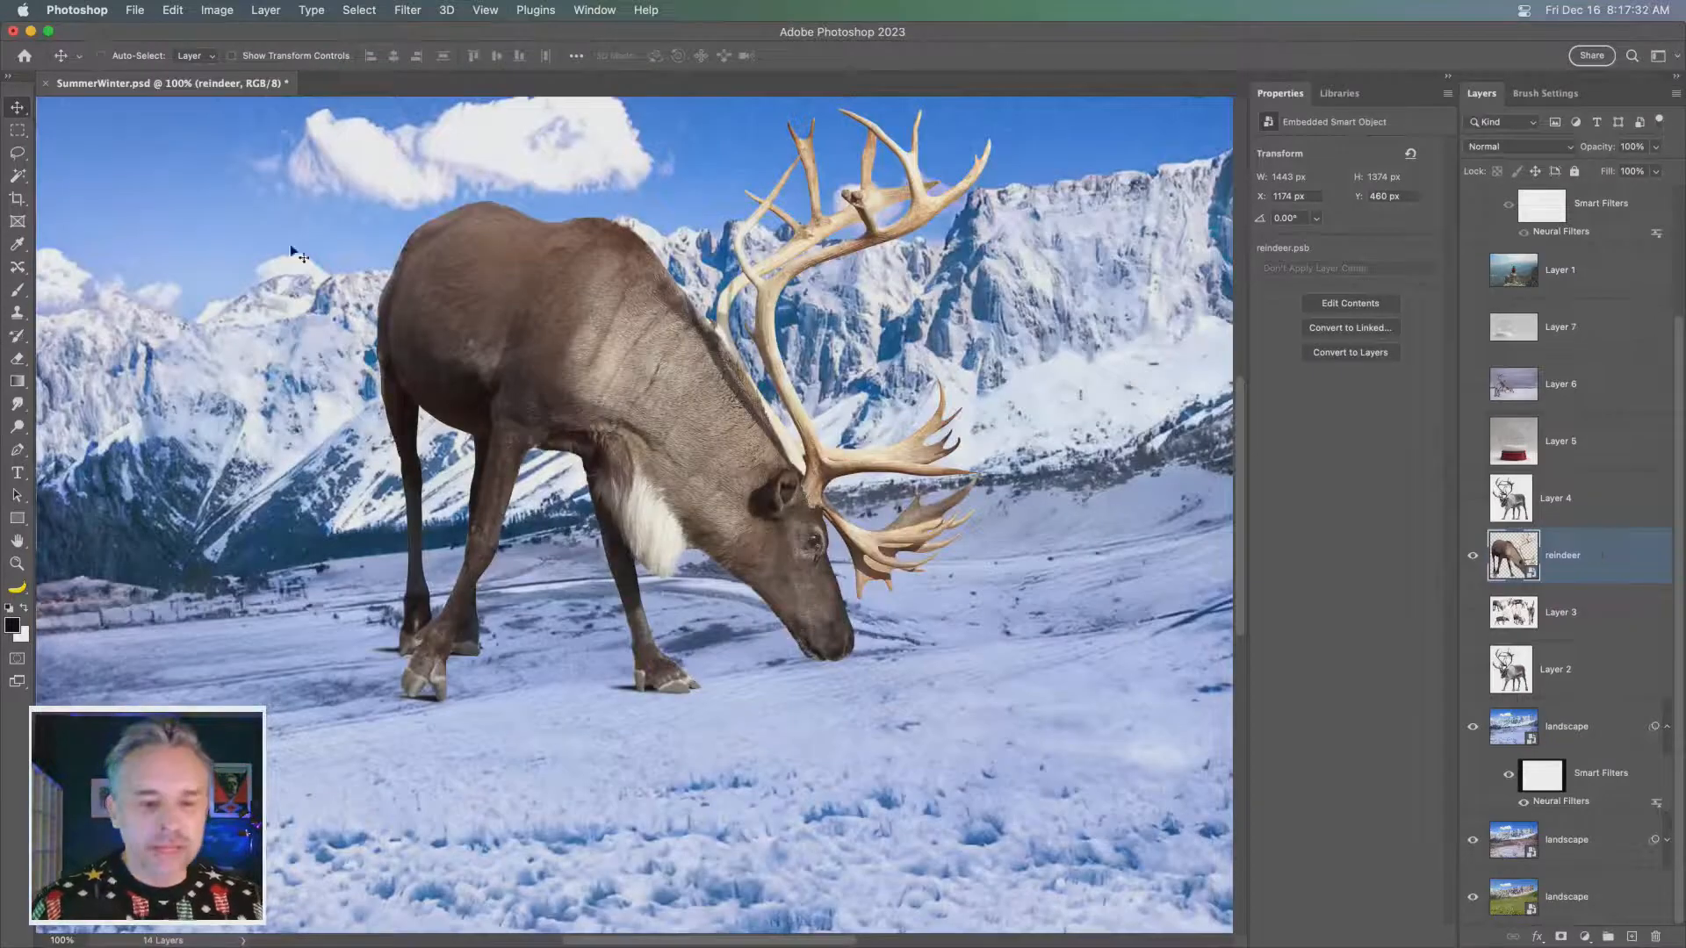
left_click_drag(545, 227, 536, 354)
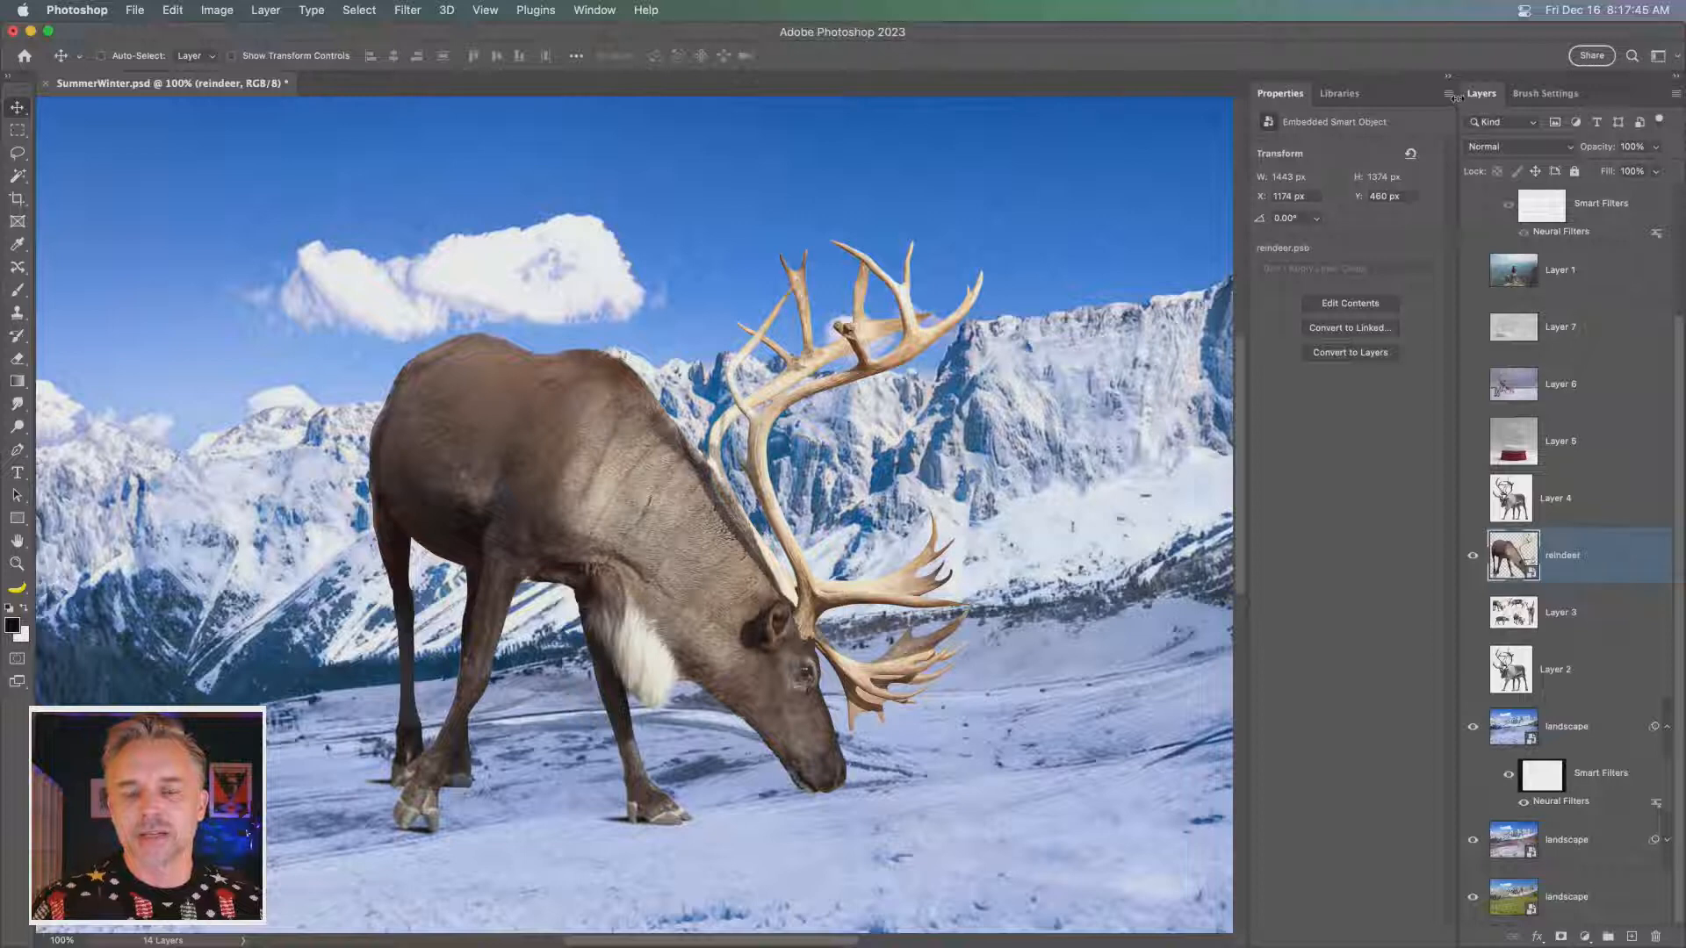
left_click_drag(1457, 97, 1436, 97)
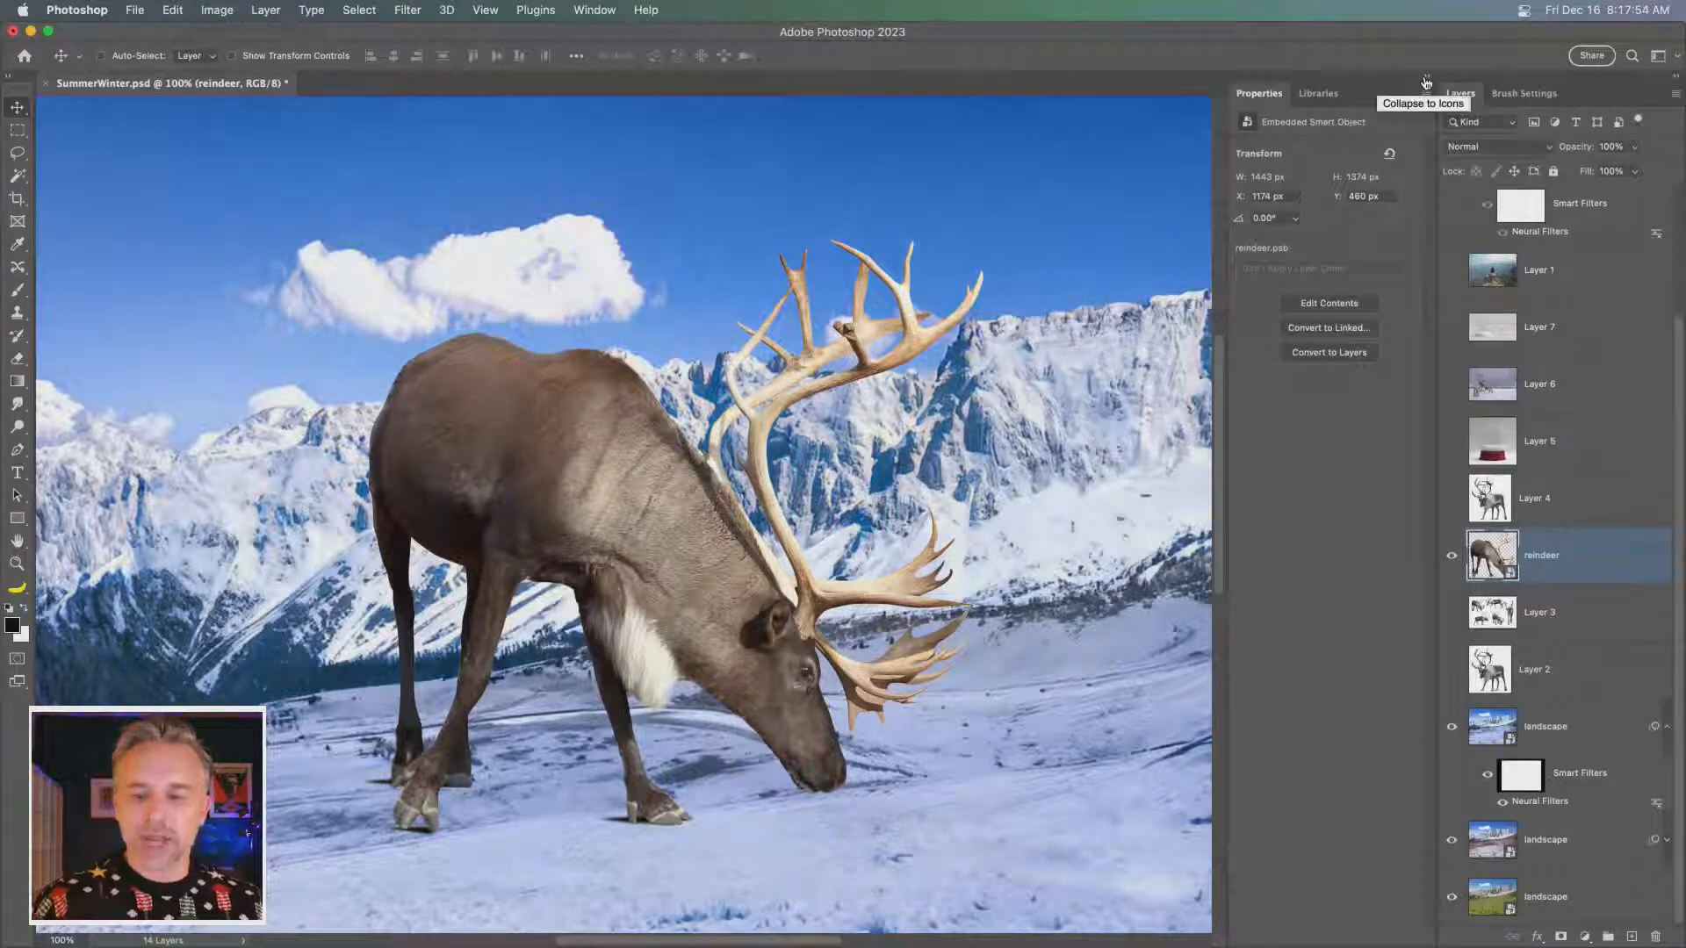
left_click(1427, 82)
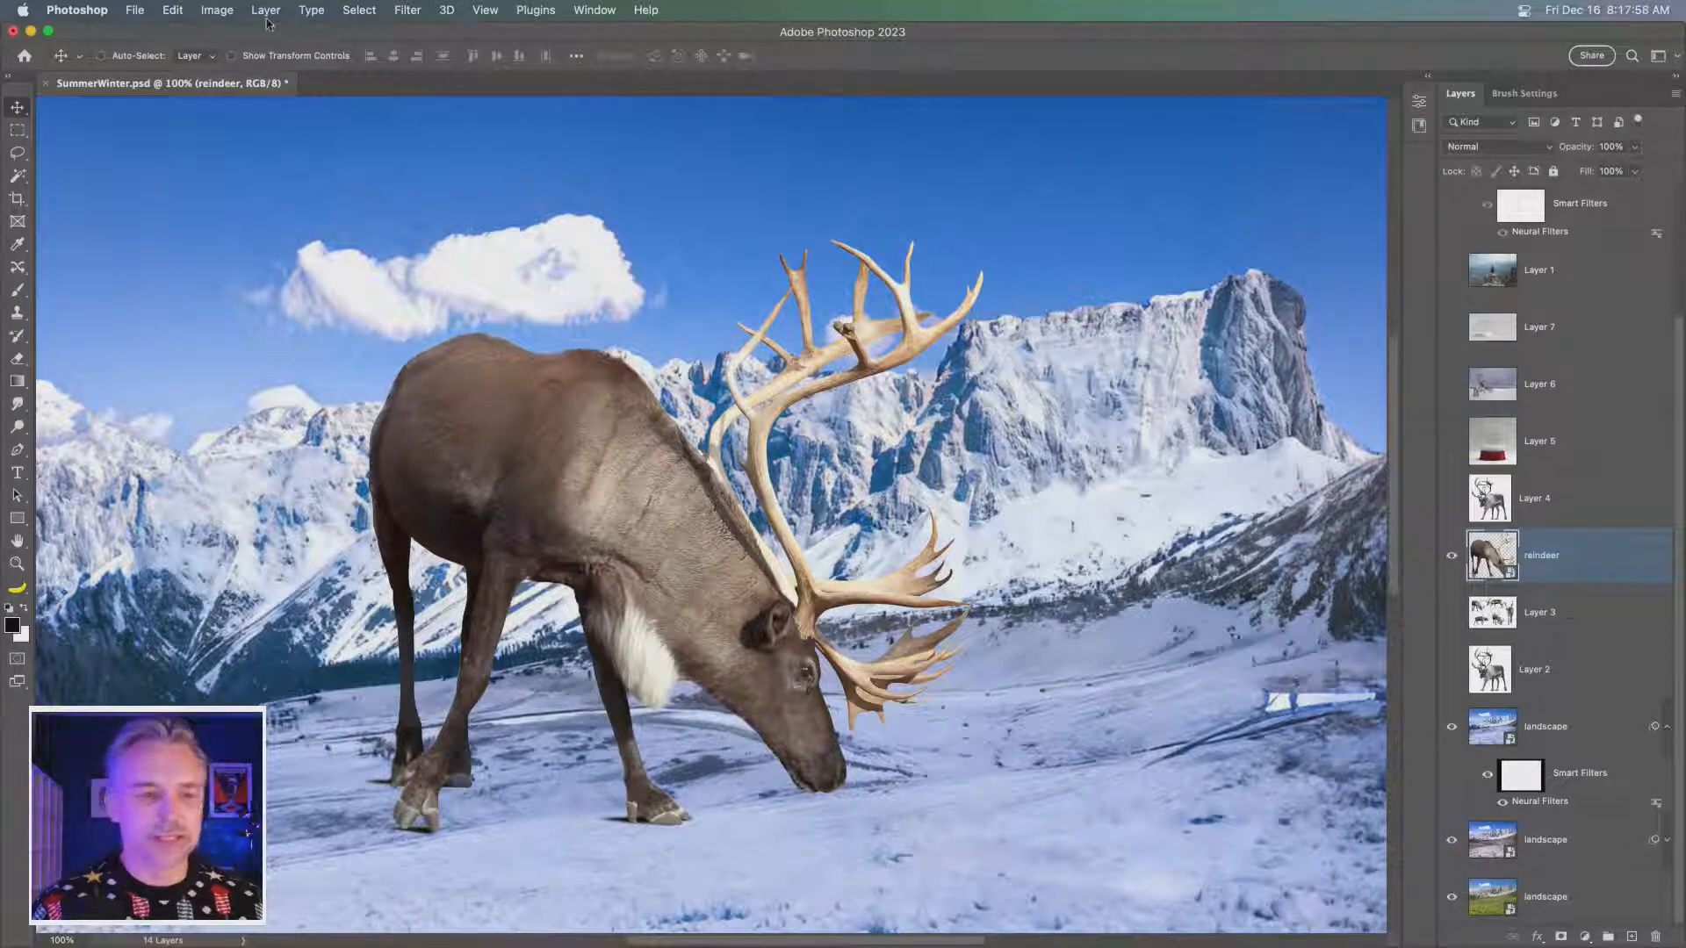
- Enable the Harmonization neural filter on the reindeer layer with the snowy landscape layer as the reference image
left_click(406, 13)
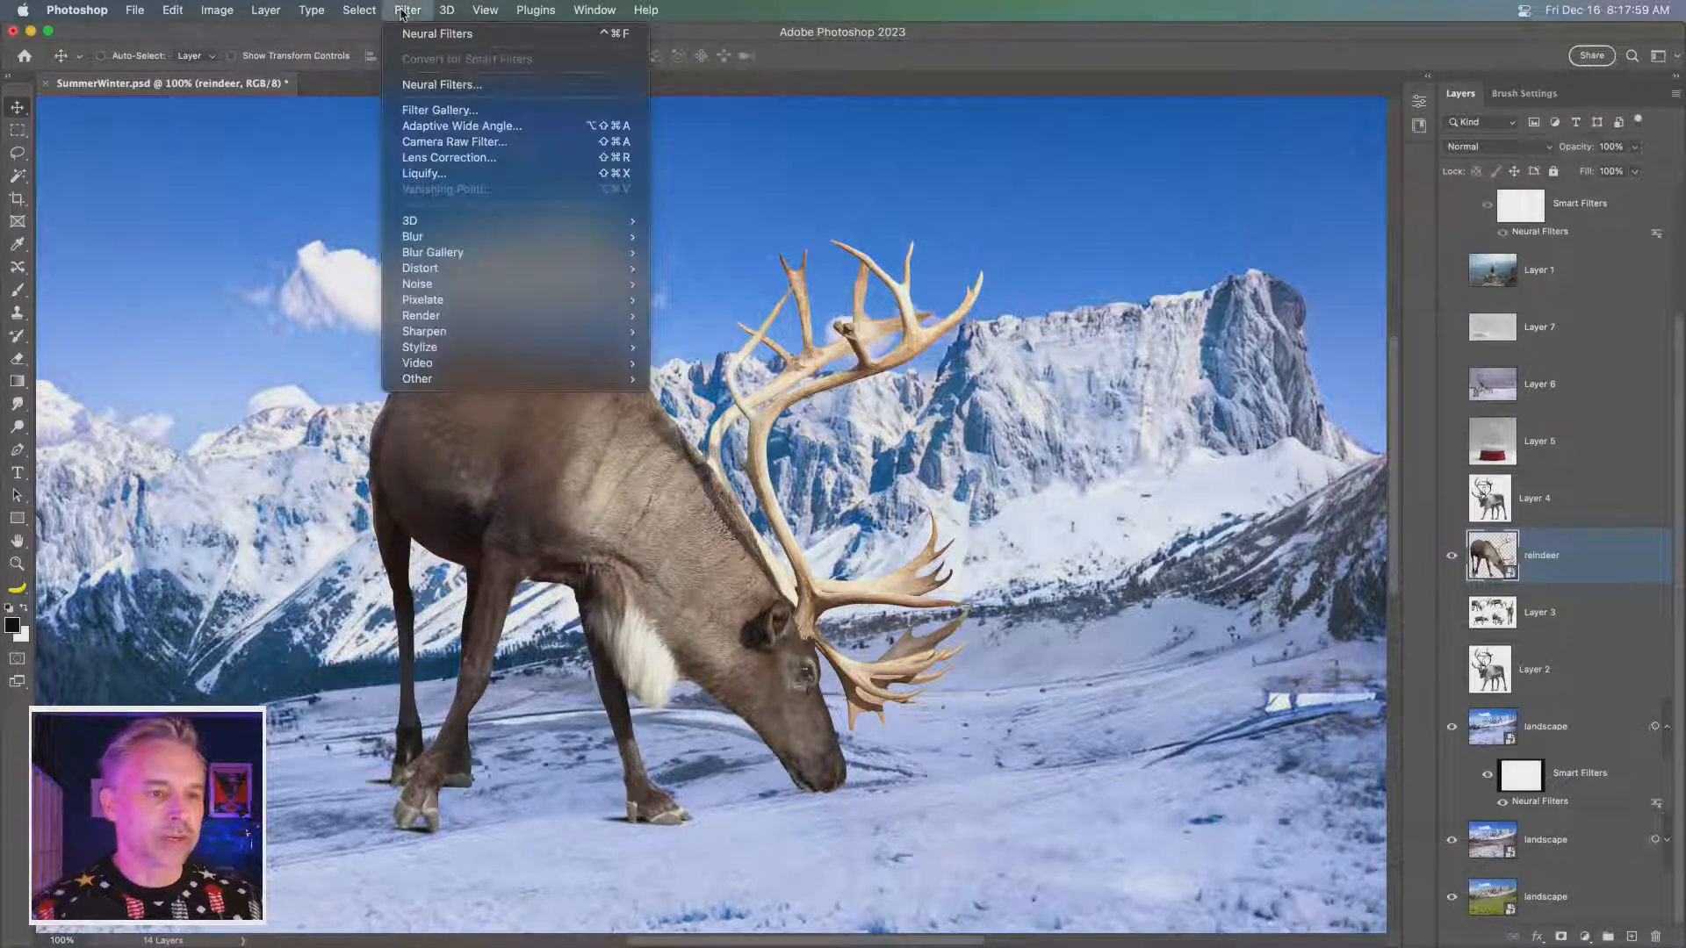
left_click(411, 86)
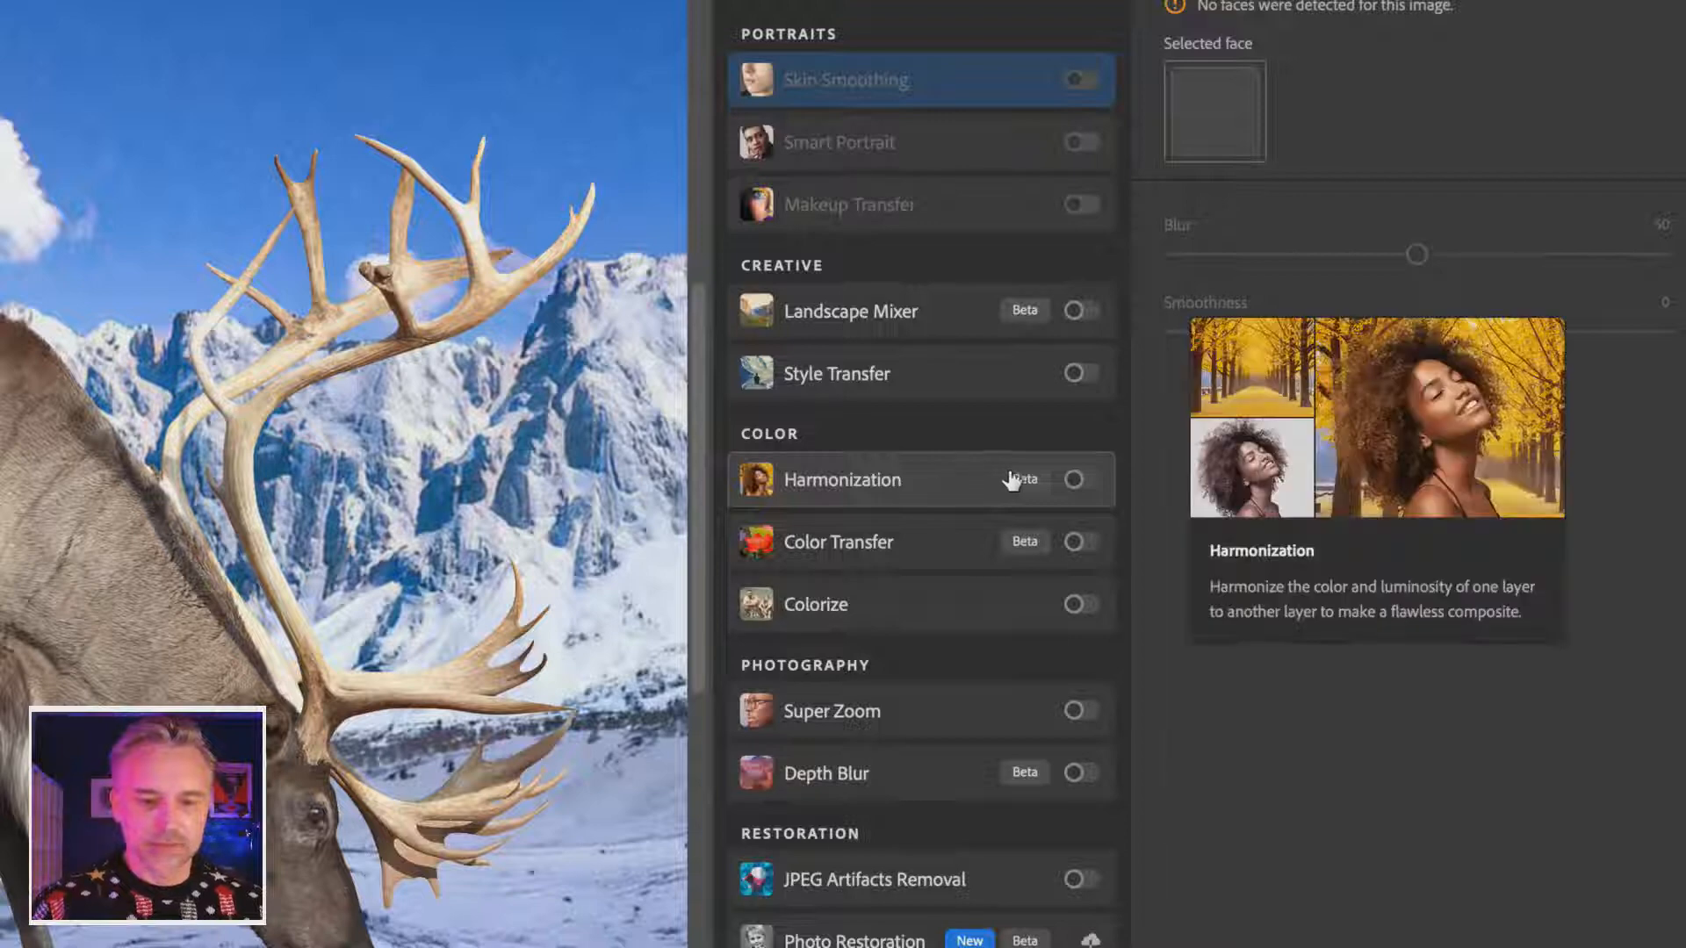
left_click(1074, 480)
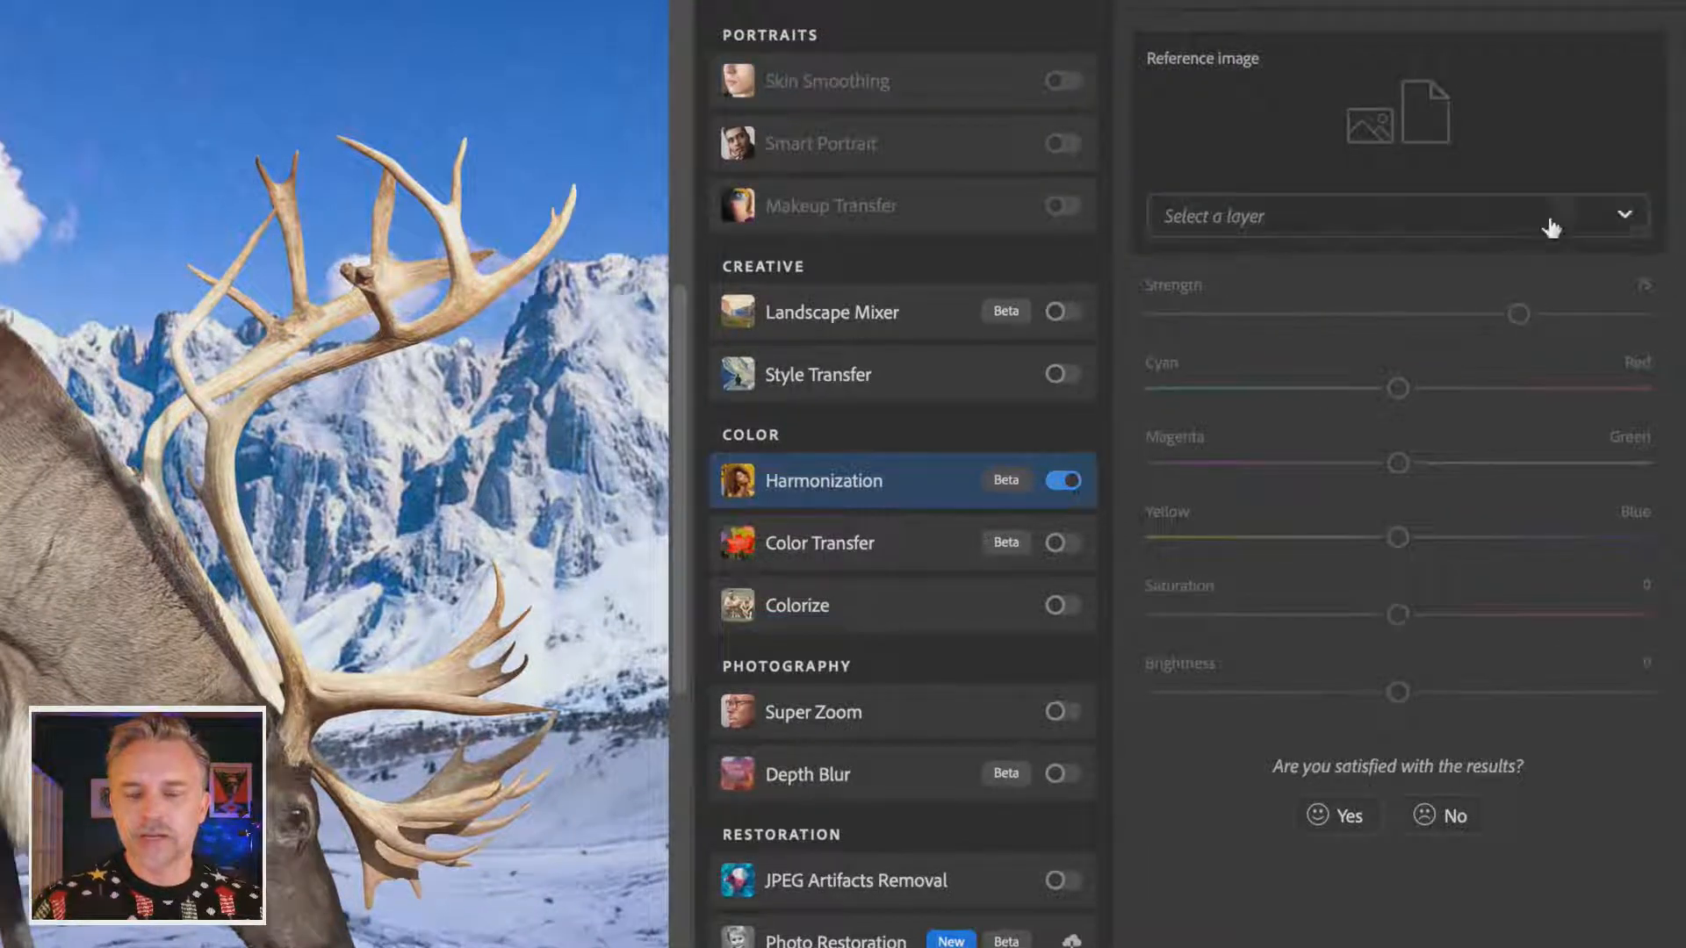
left_click(1498, 216)
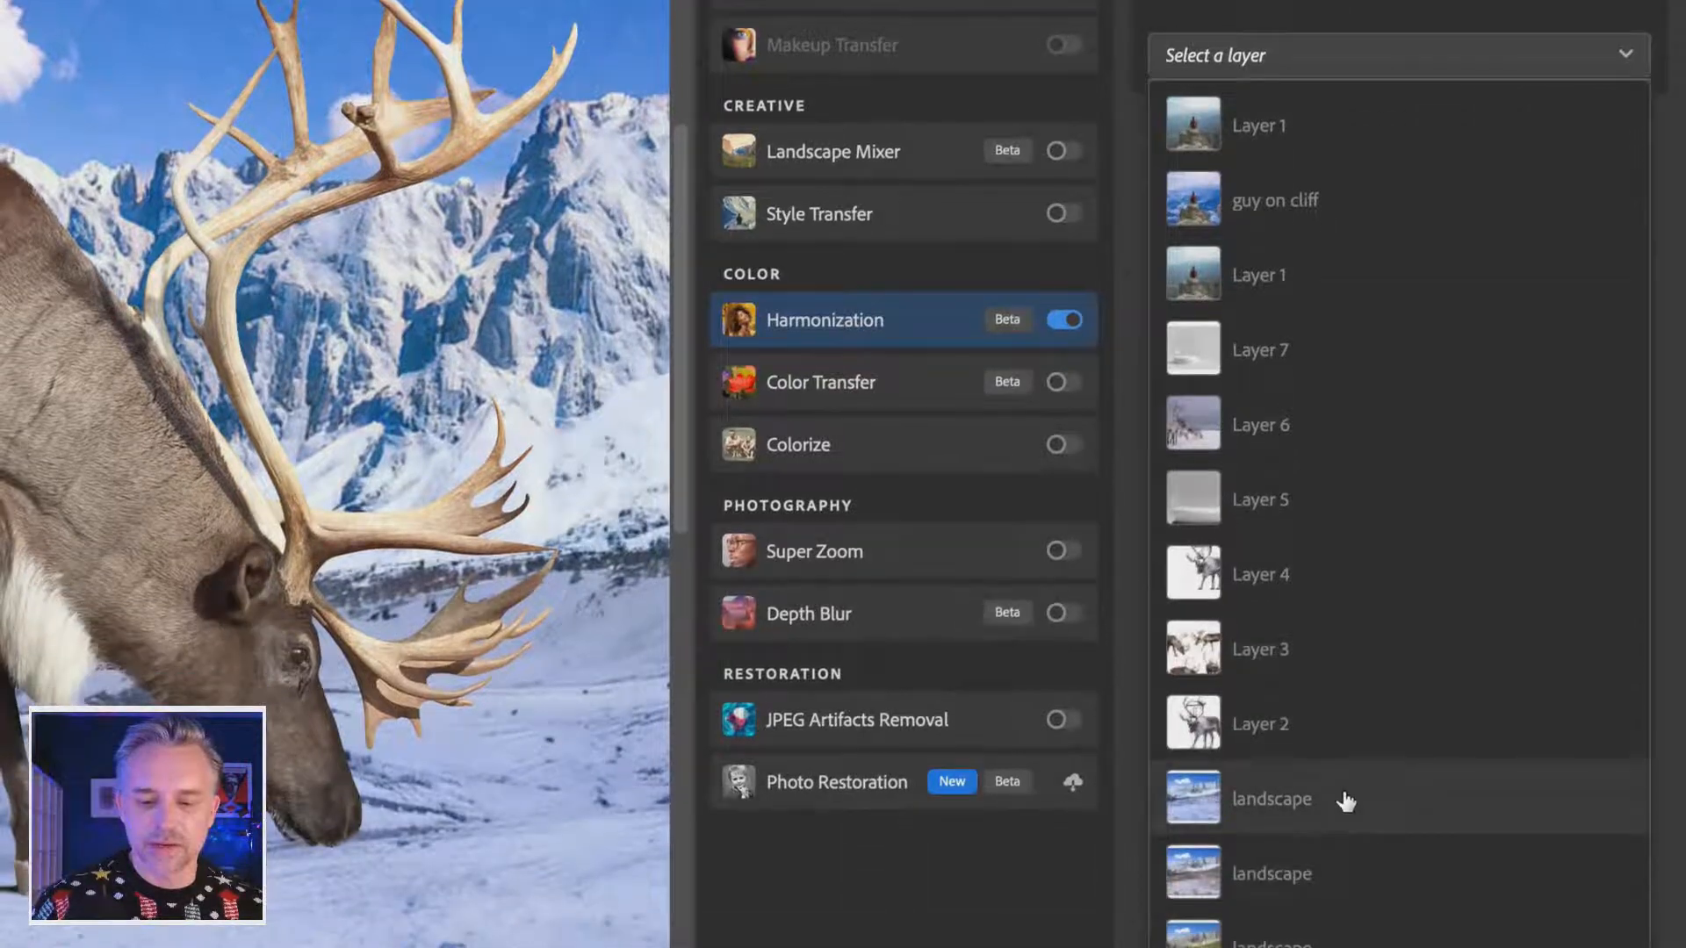
left_click(1346, 801)
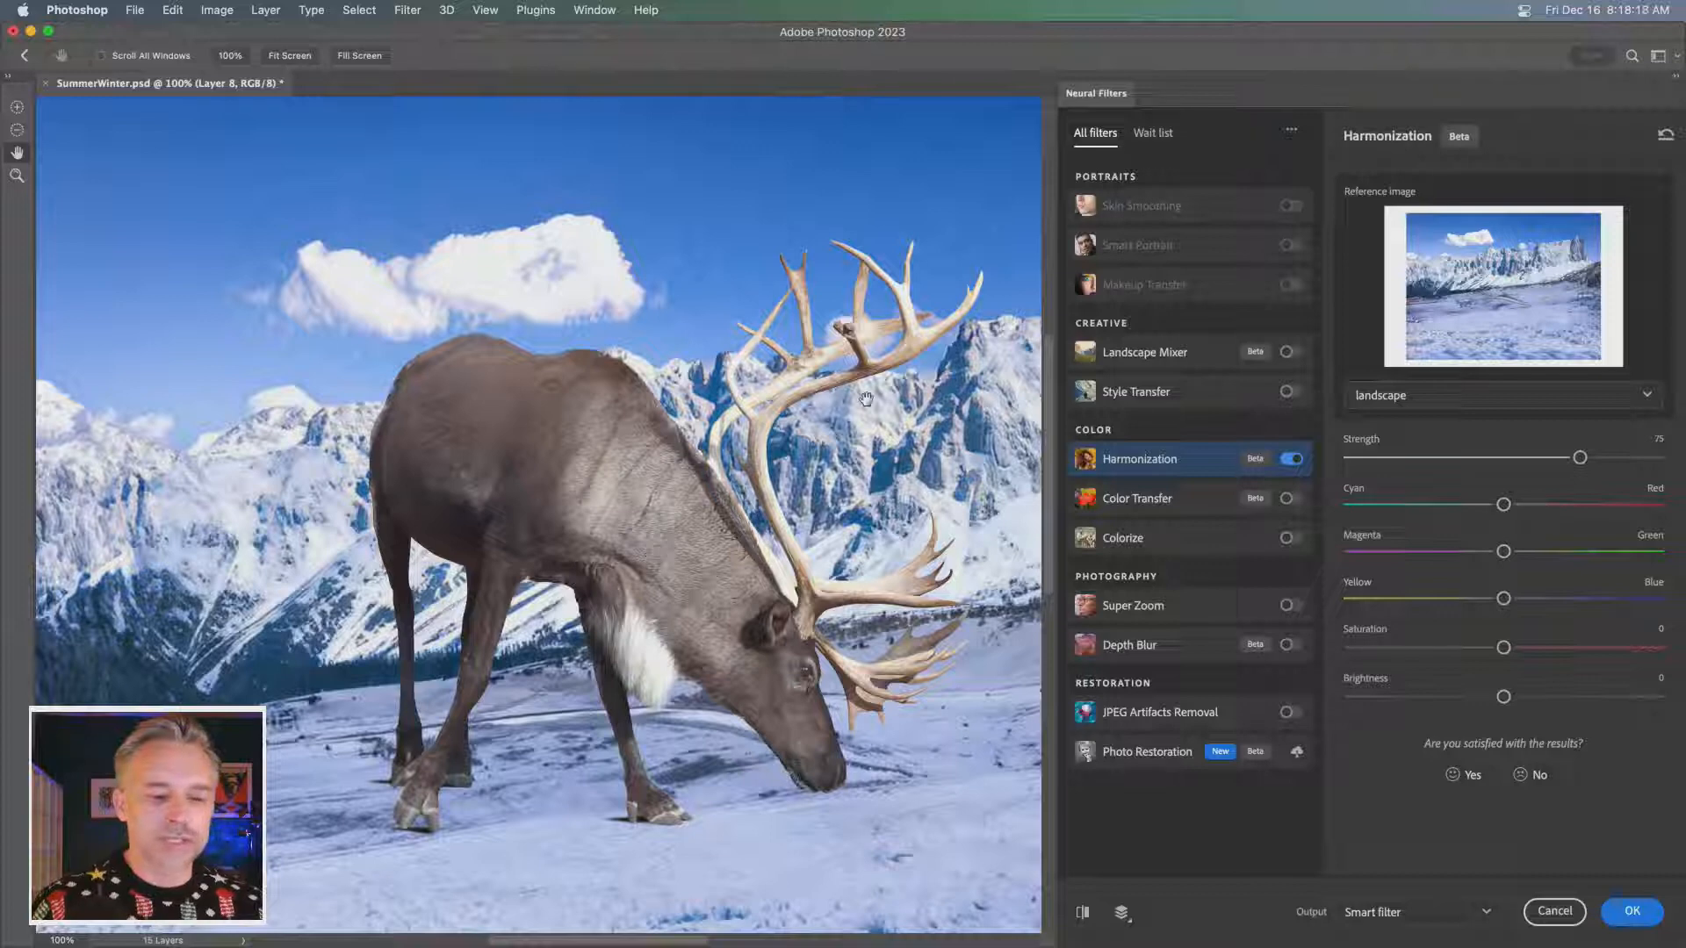
- Try Harmonization strengths of 94, 91 and 100 on the reindeer, comparing the result at 91 with the original
left_click(1639, 458)
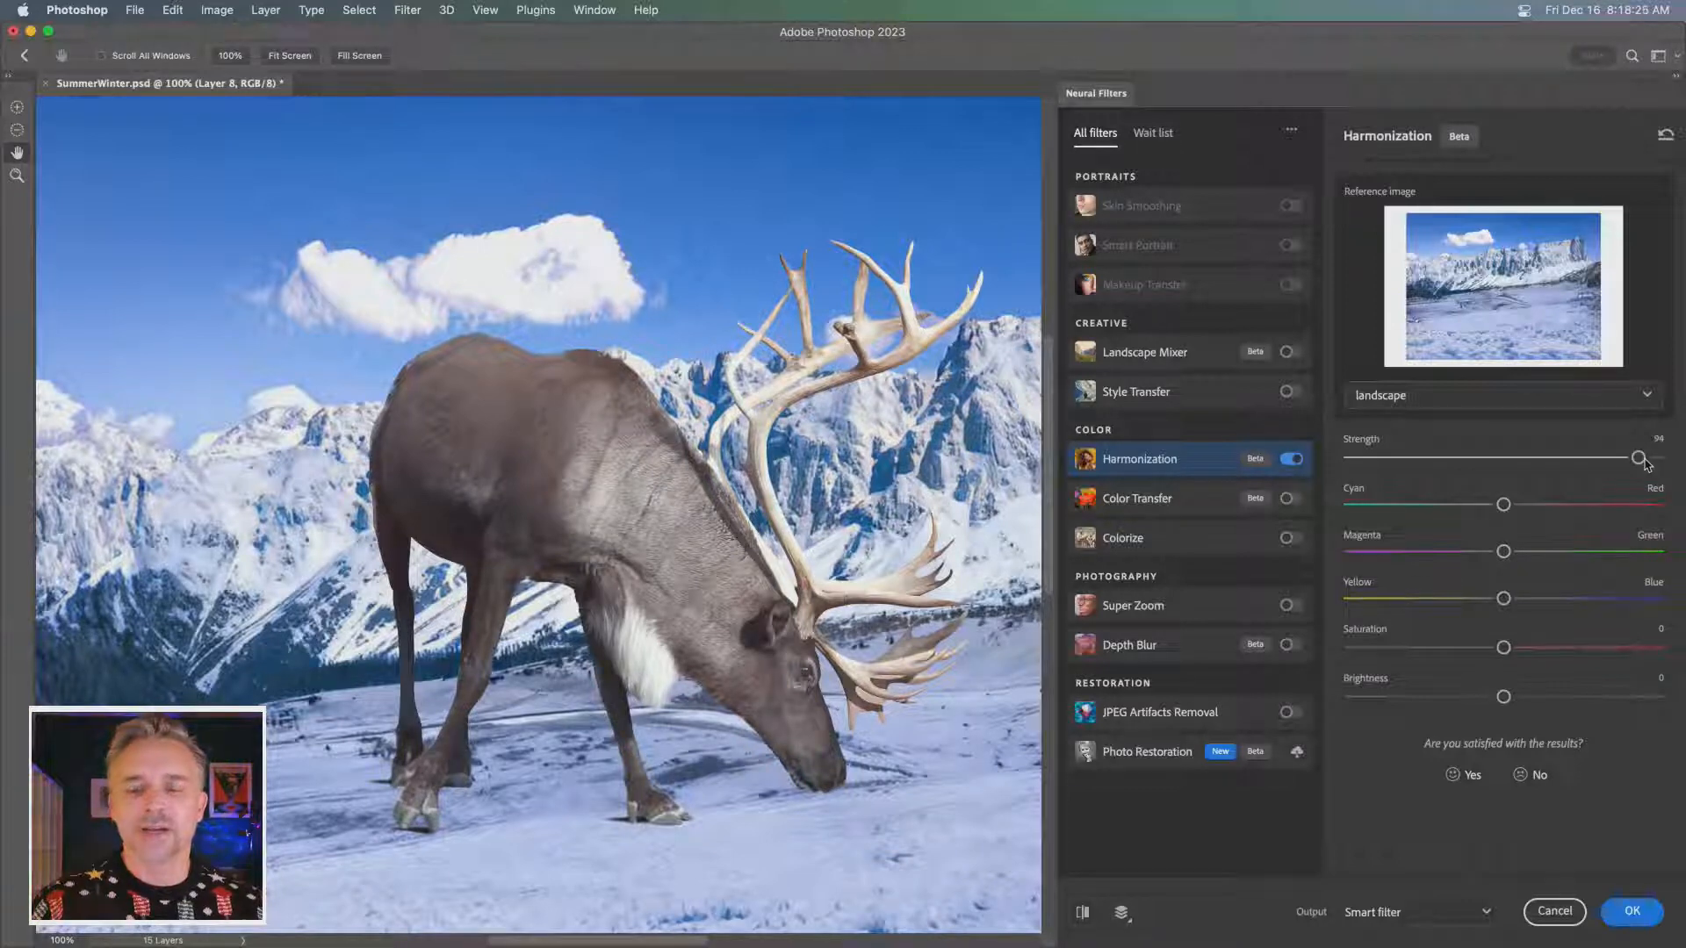
left_click_drag(1640, 458, 1631, 458)
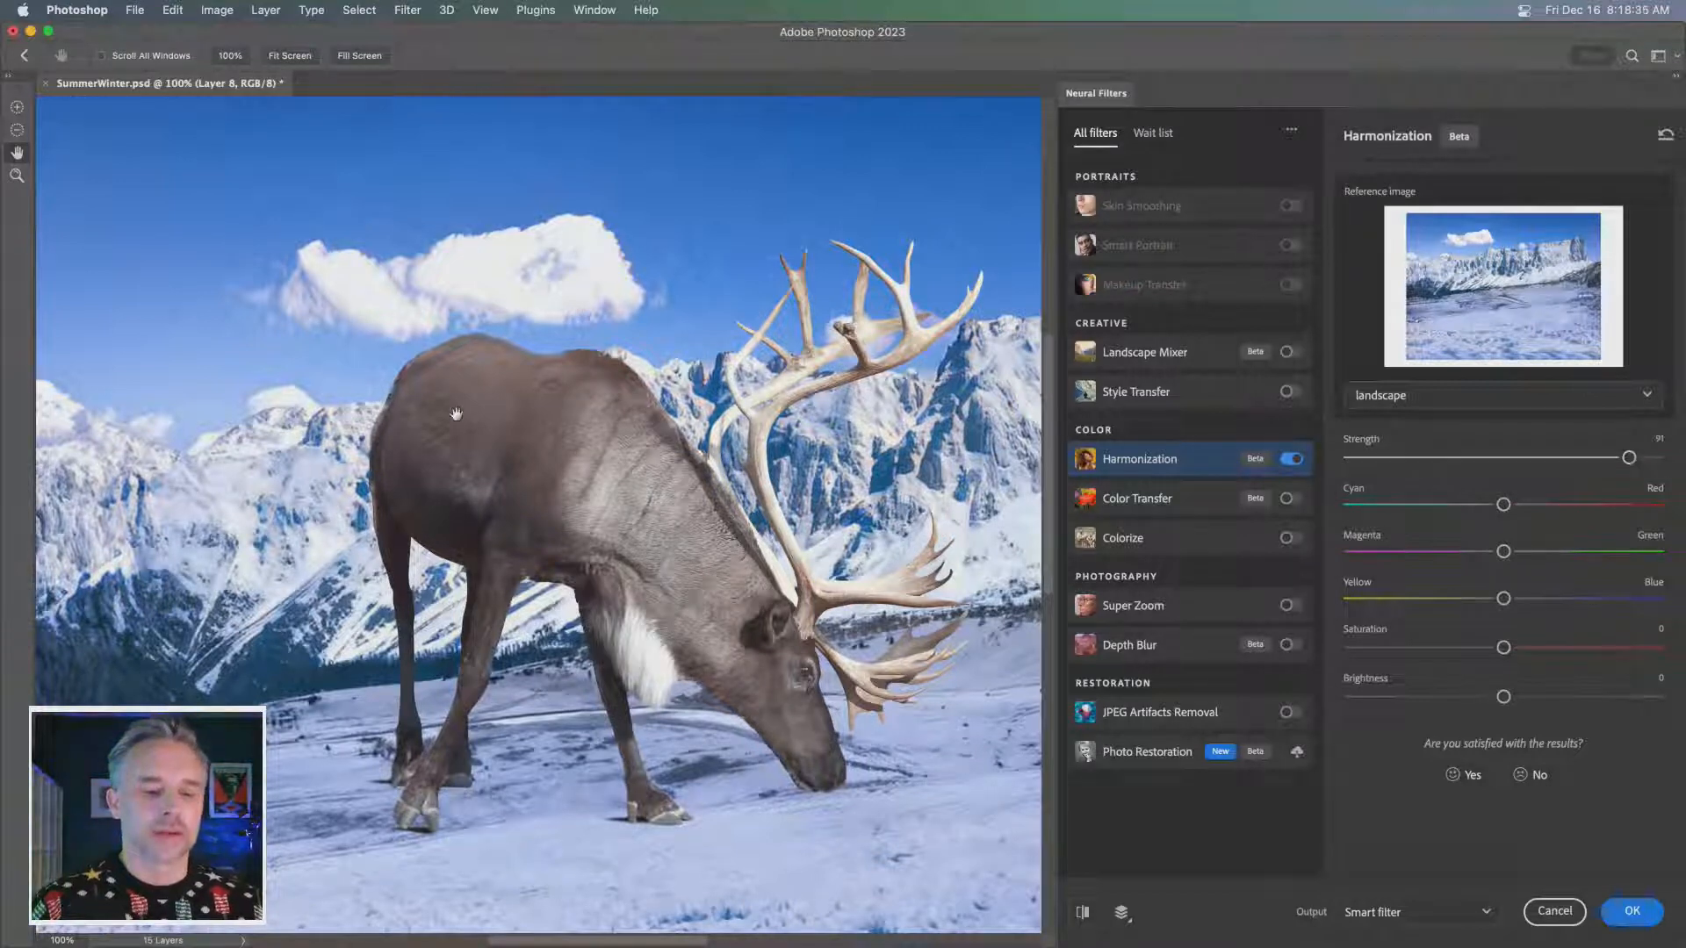
left_click(1083, 913)
left_click(1083, 913)
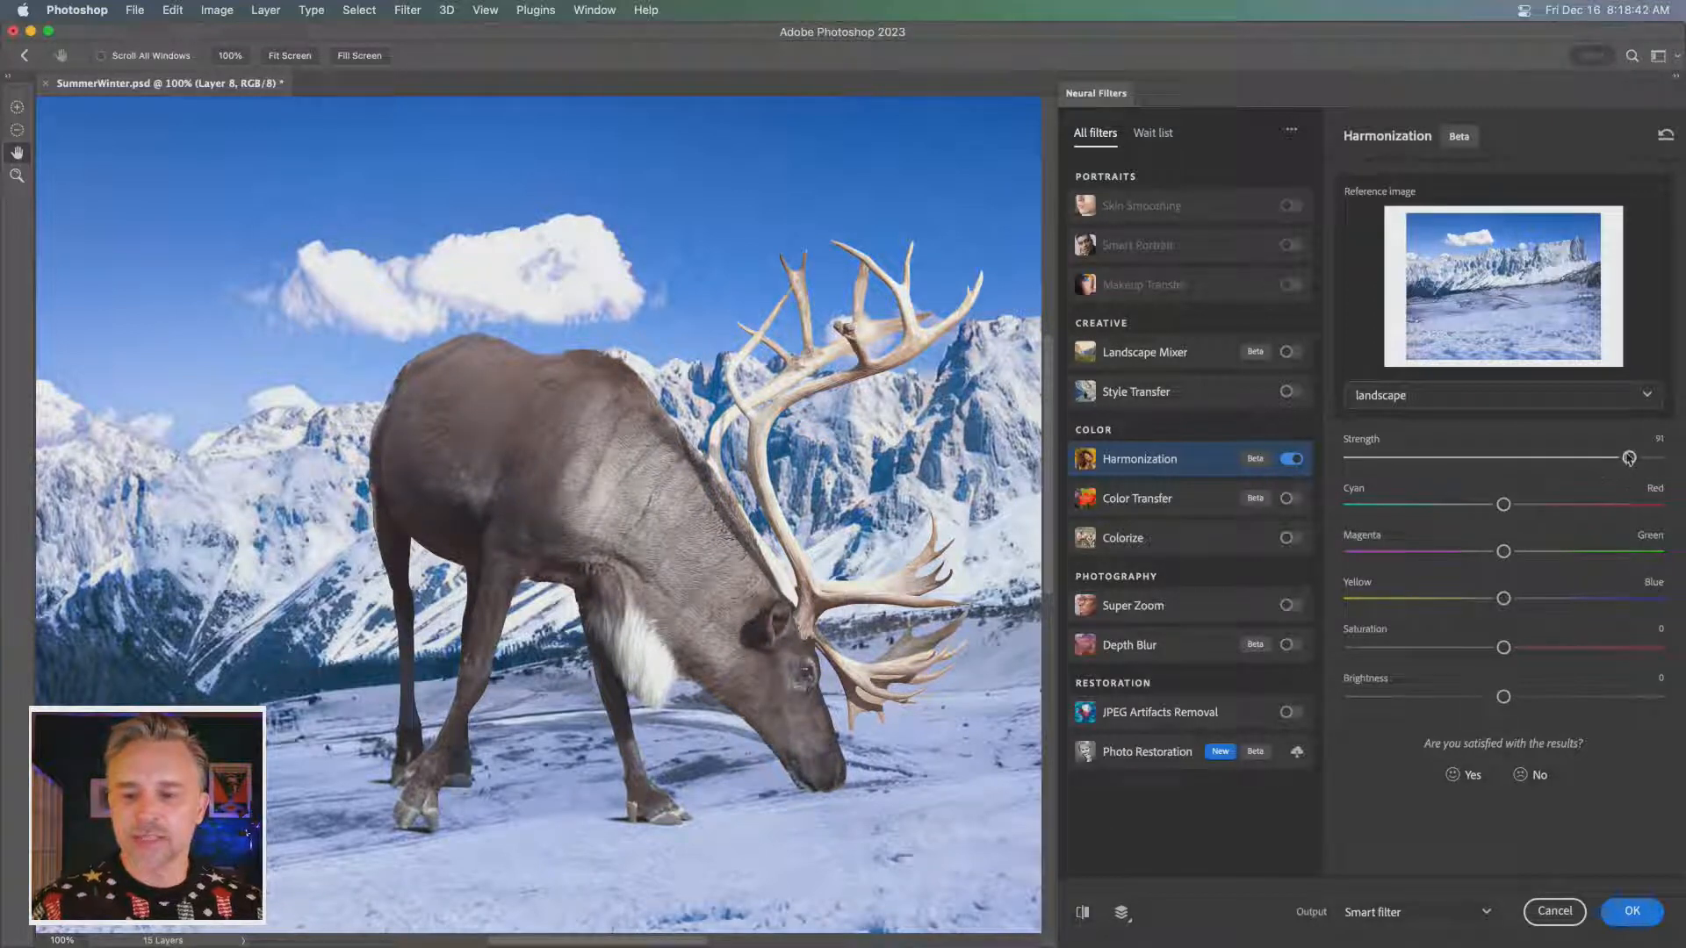
left_click_drag(1629, 457, 1682, 454)
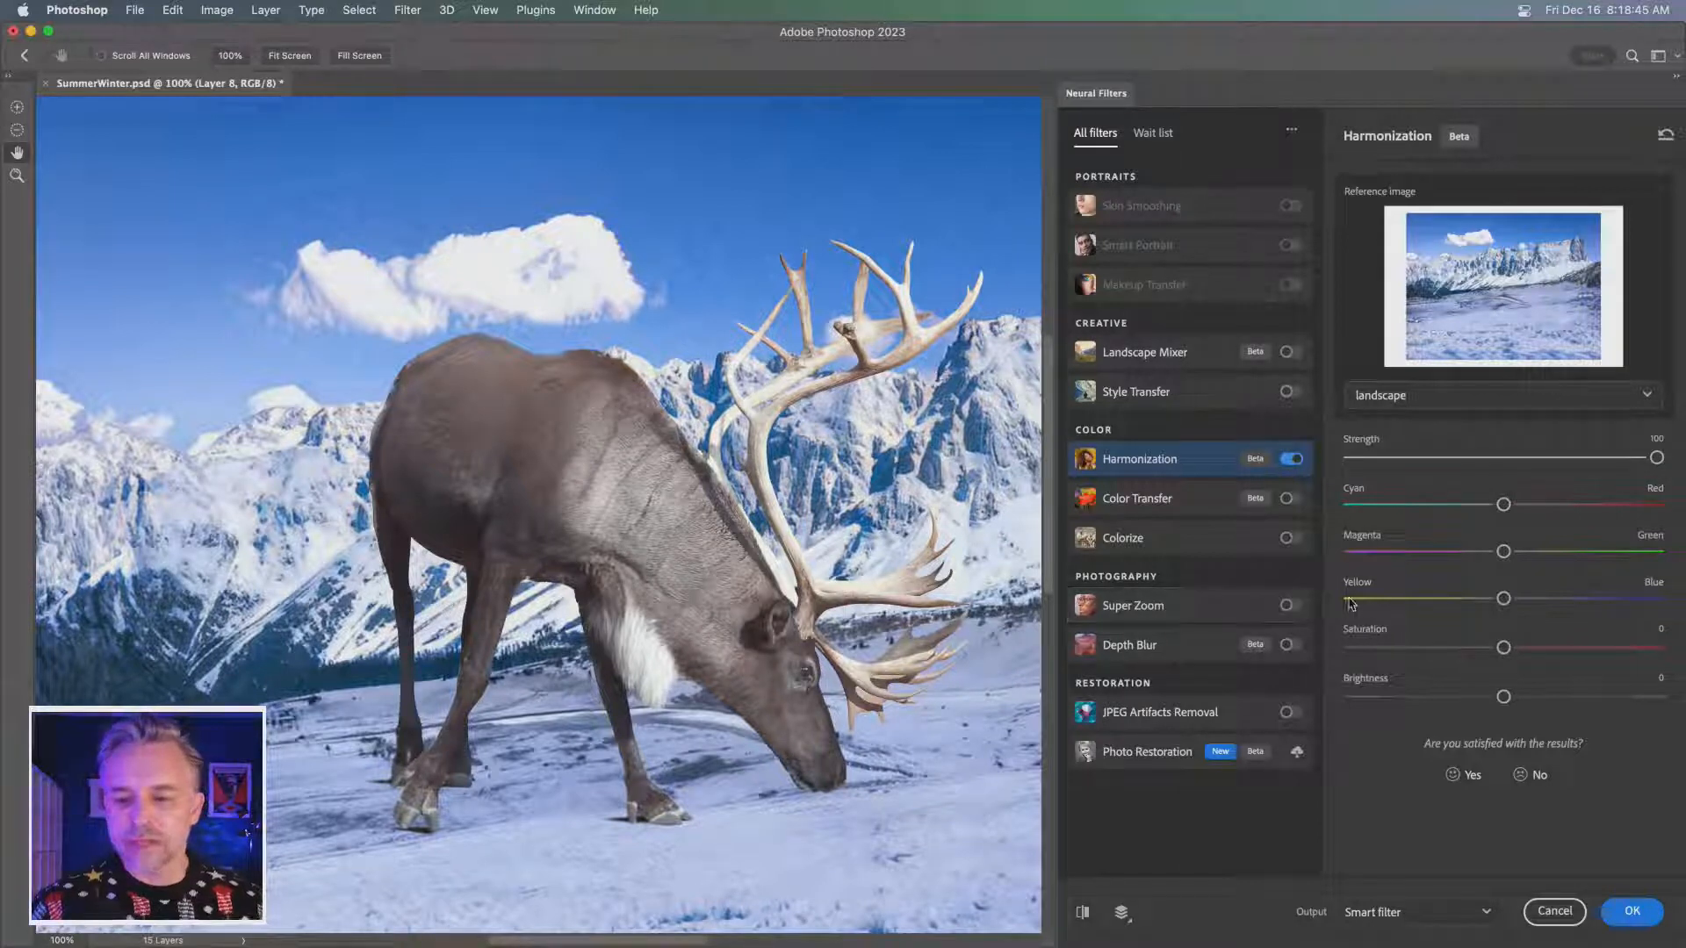
- Test yellow, blue and cyan shifts on the reindeer, leaving the yellow–blue balance near neutral and the cyan–red balance slightly toward cyan
left_click_drag(1502, 602, 1484, 602)
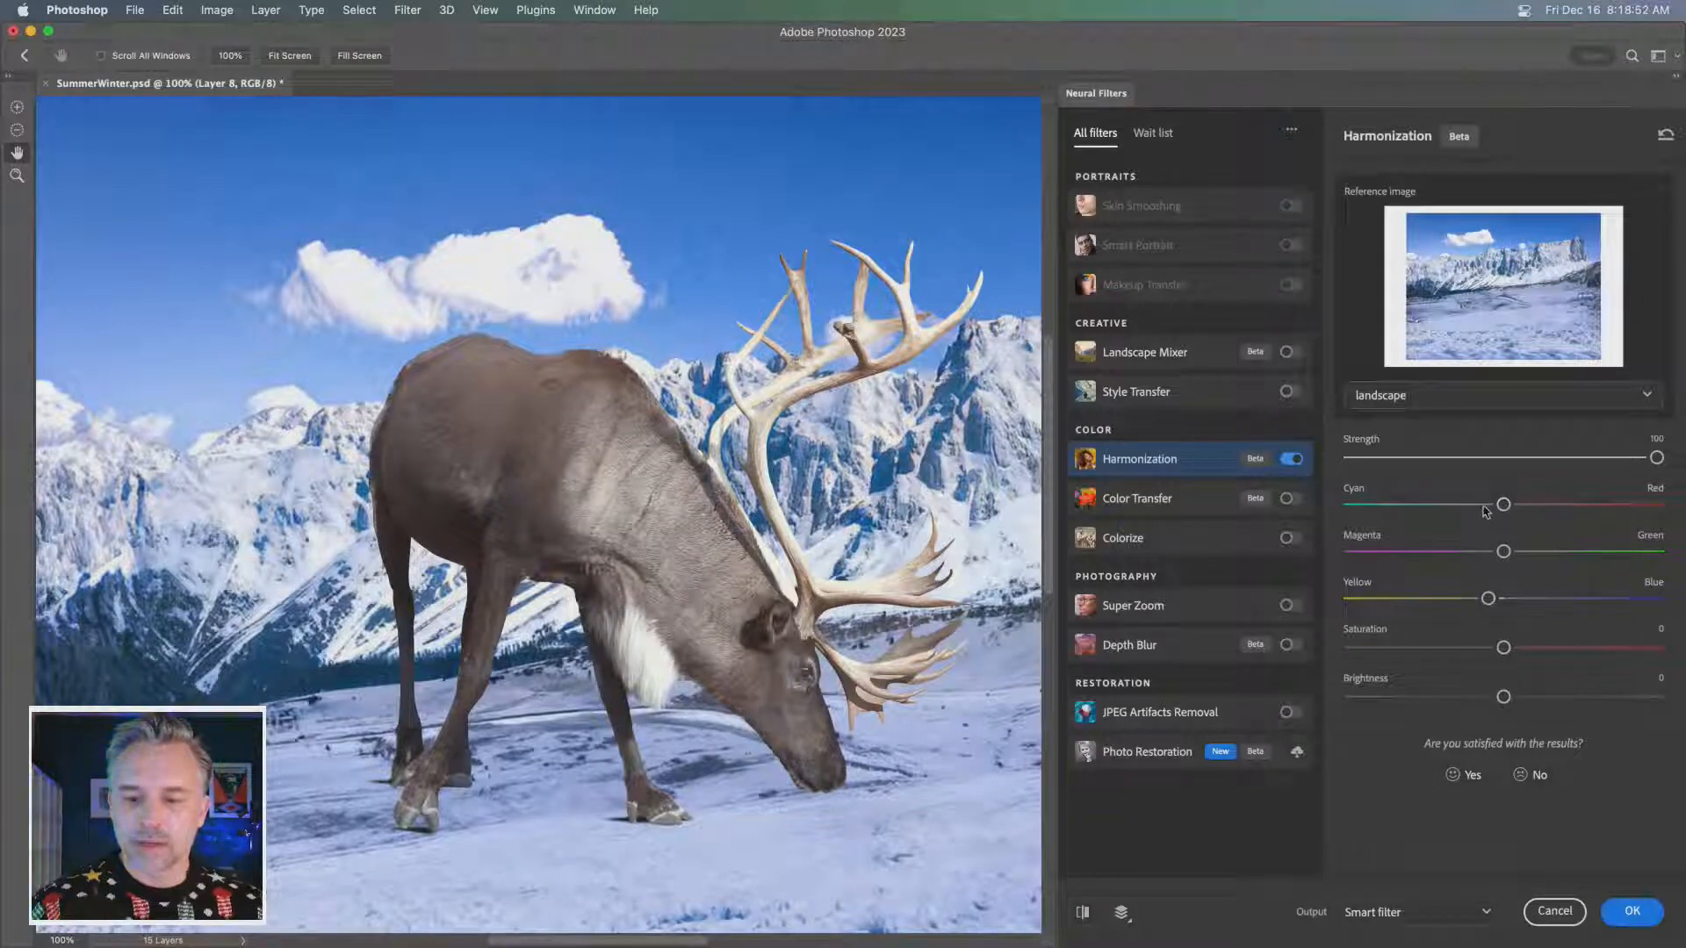
left_click(1524, 603)
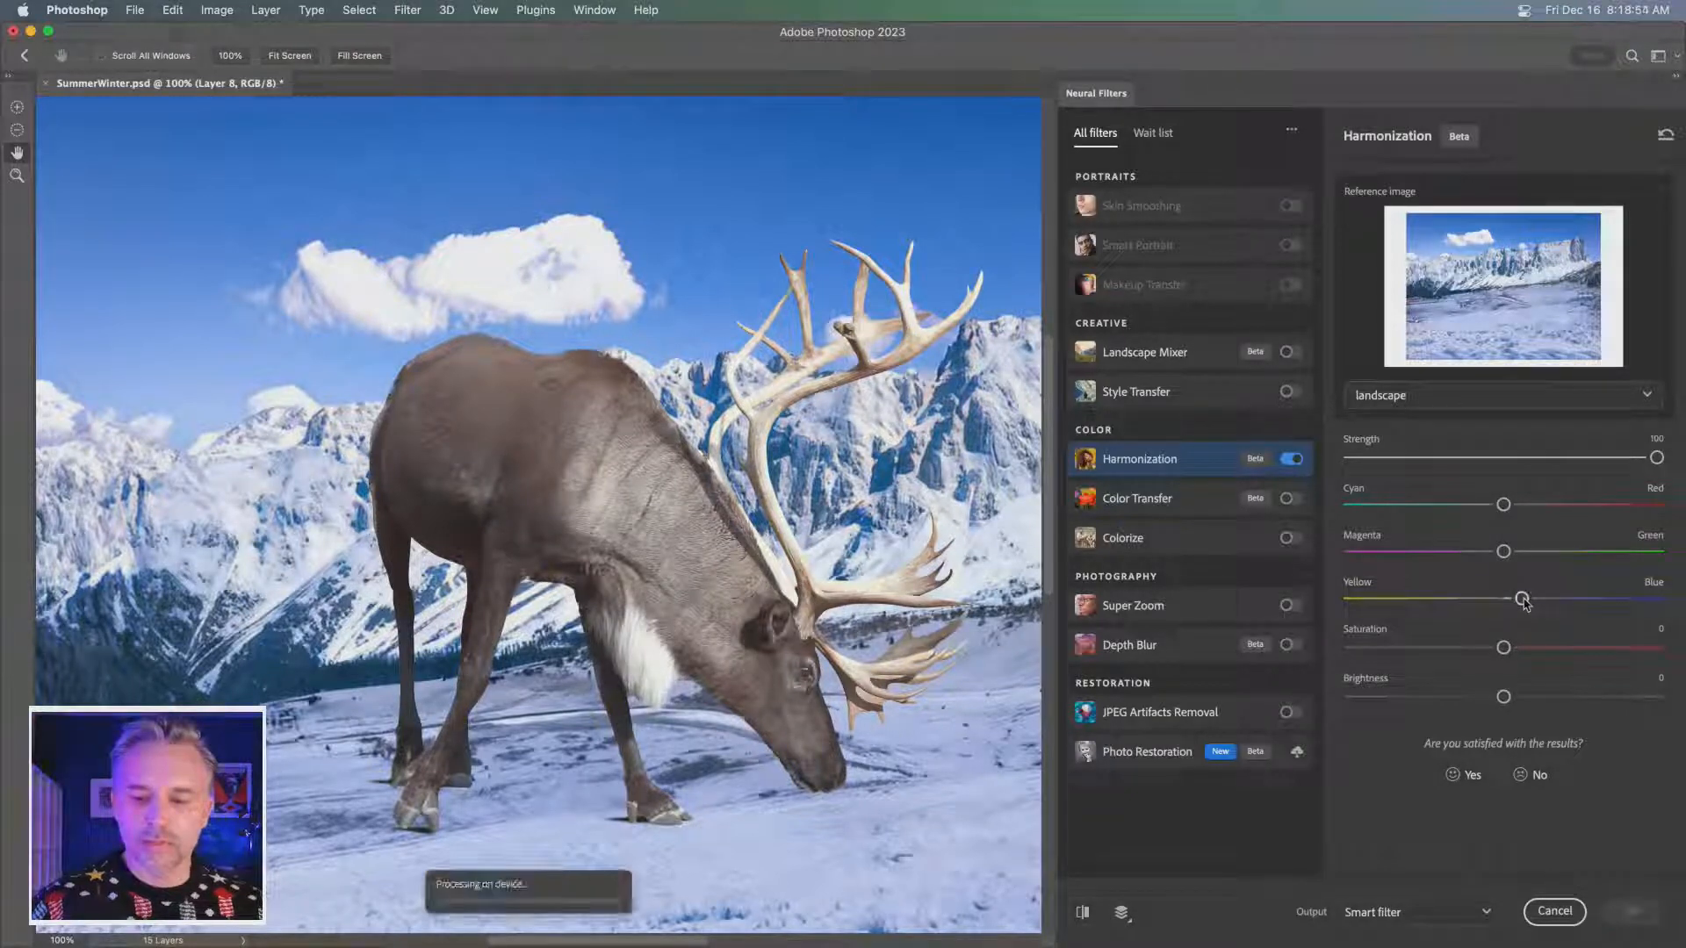
left_click_drag(1504, 505, 1485, 507)
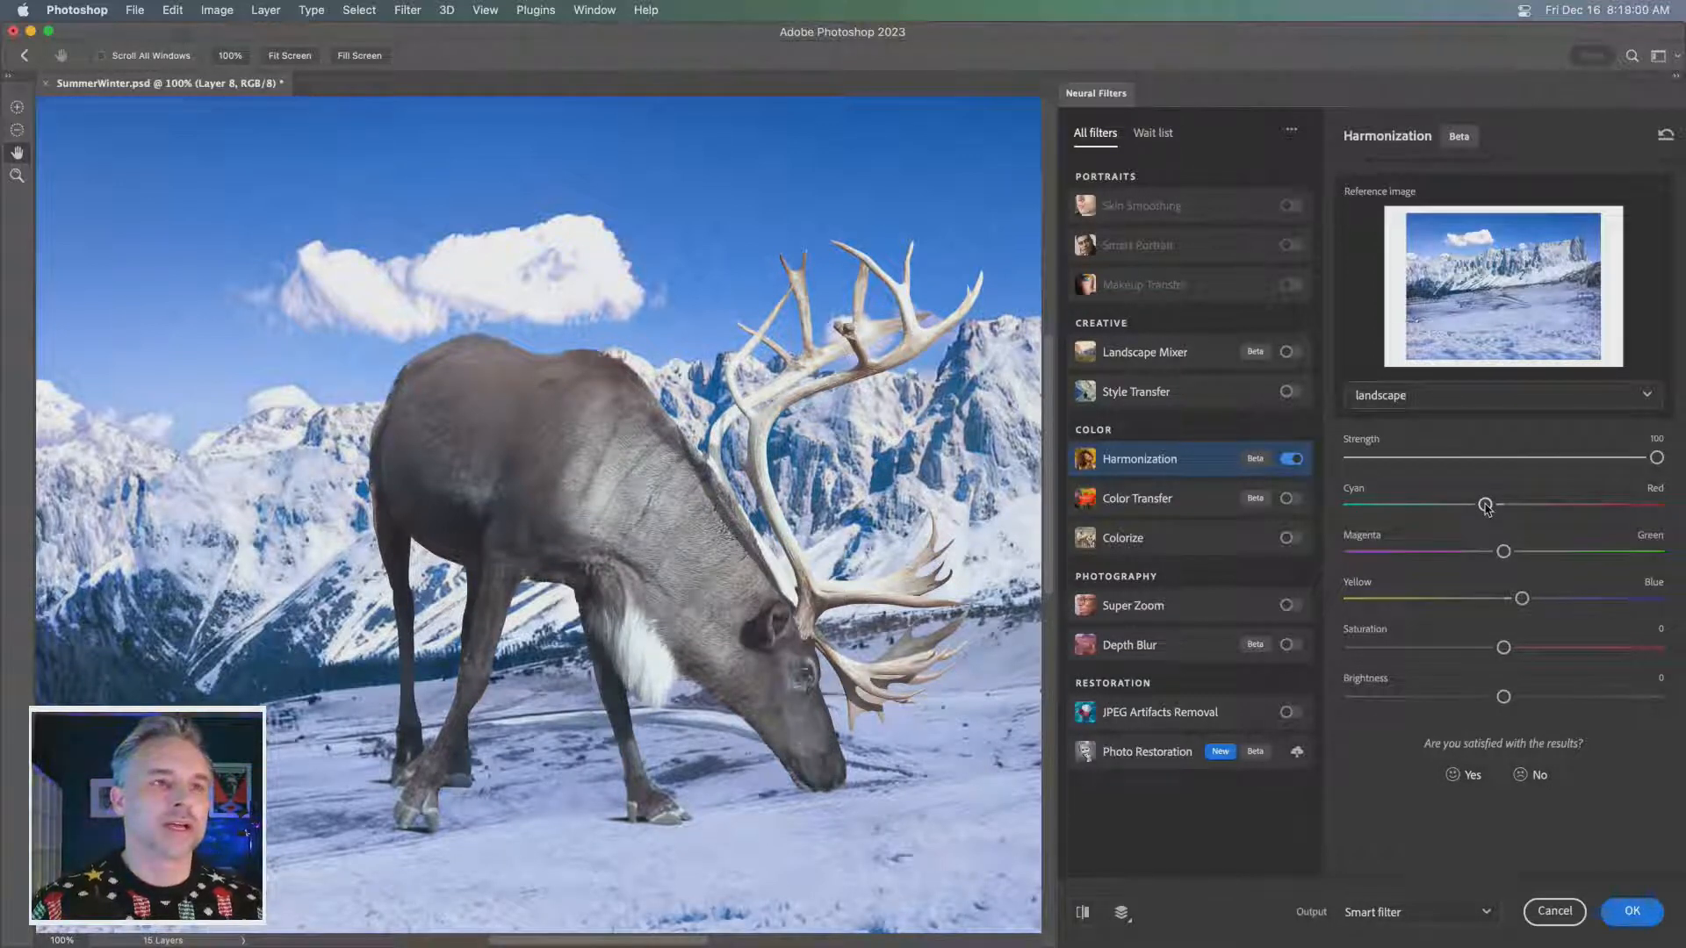
left_click_drag(1486, 505, 1498, 506)
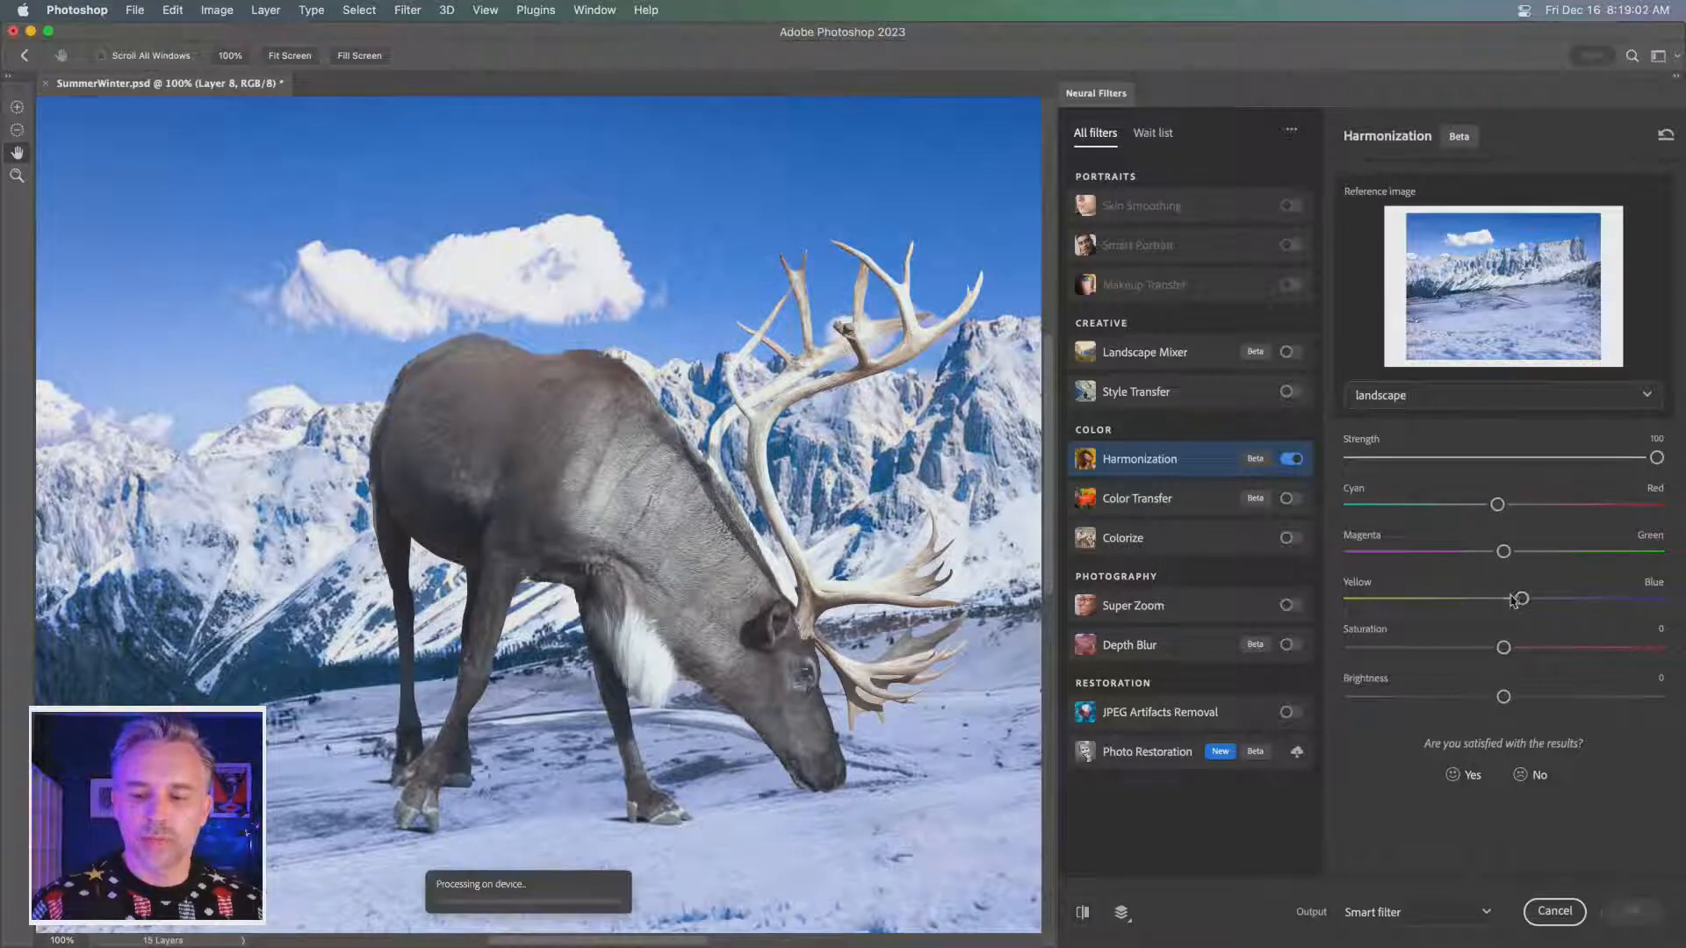
left_click_drag(1522, 599, 1504, 600)
left_click_drag(1497, 505, 1500, 506)
- Set the Harmonization strength to 95 and apply it to the reindeer as a smart filter
left_click_drag(1656, 459, 1639, 461)
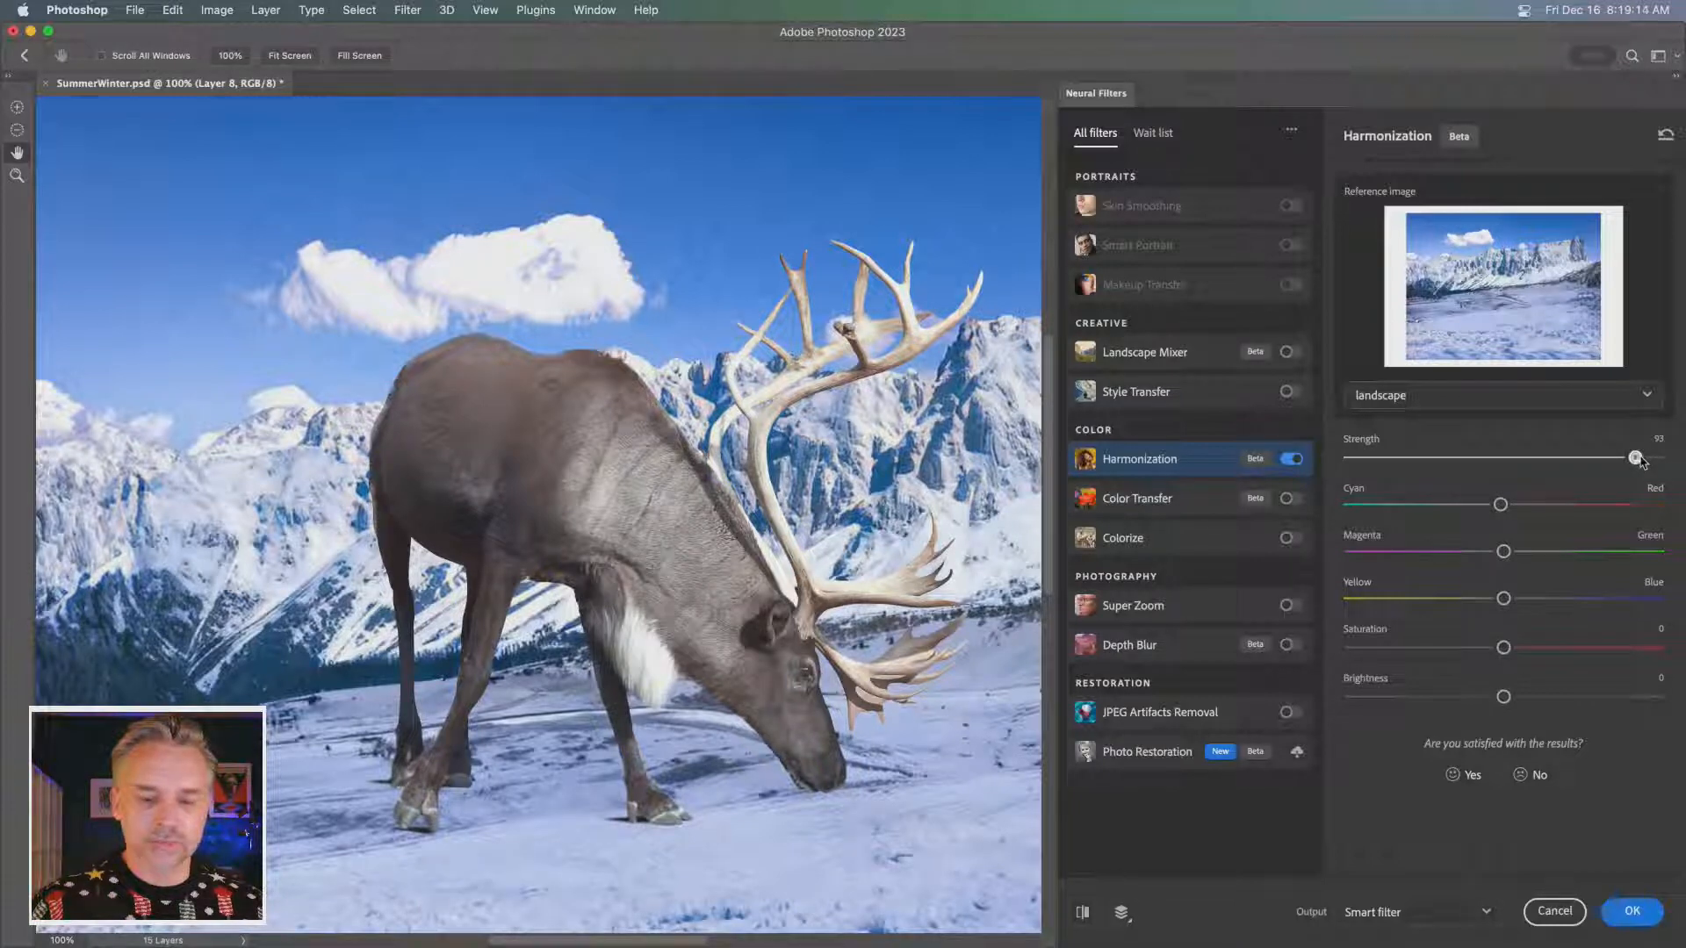
left_click_drag(1641, 463, 1647, 461)
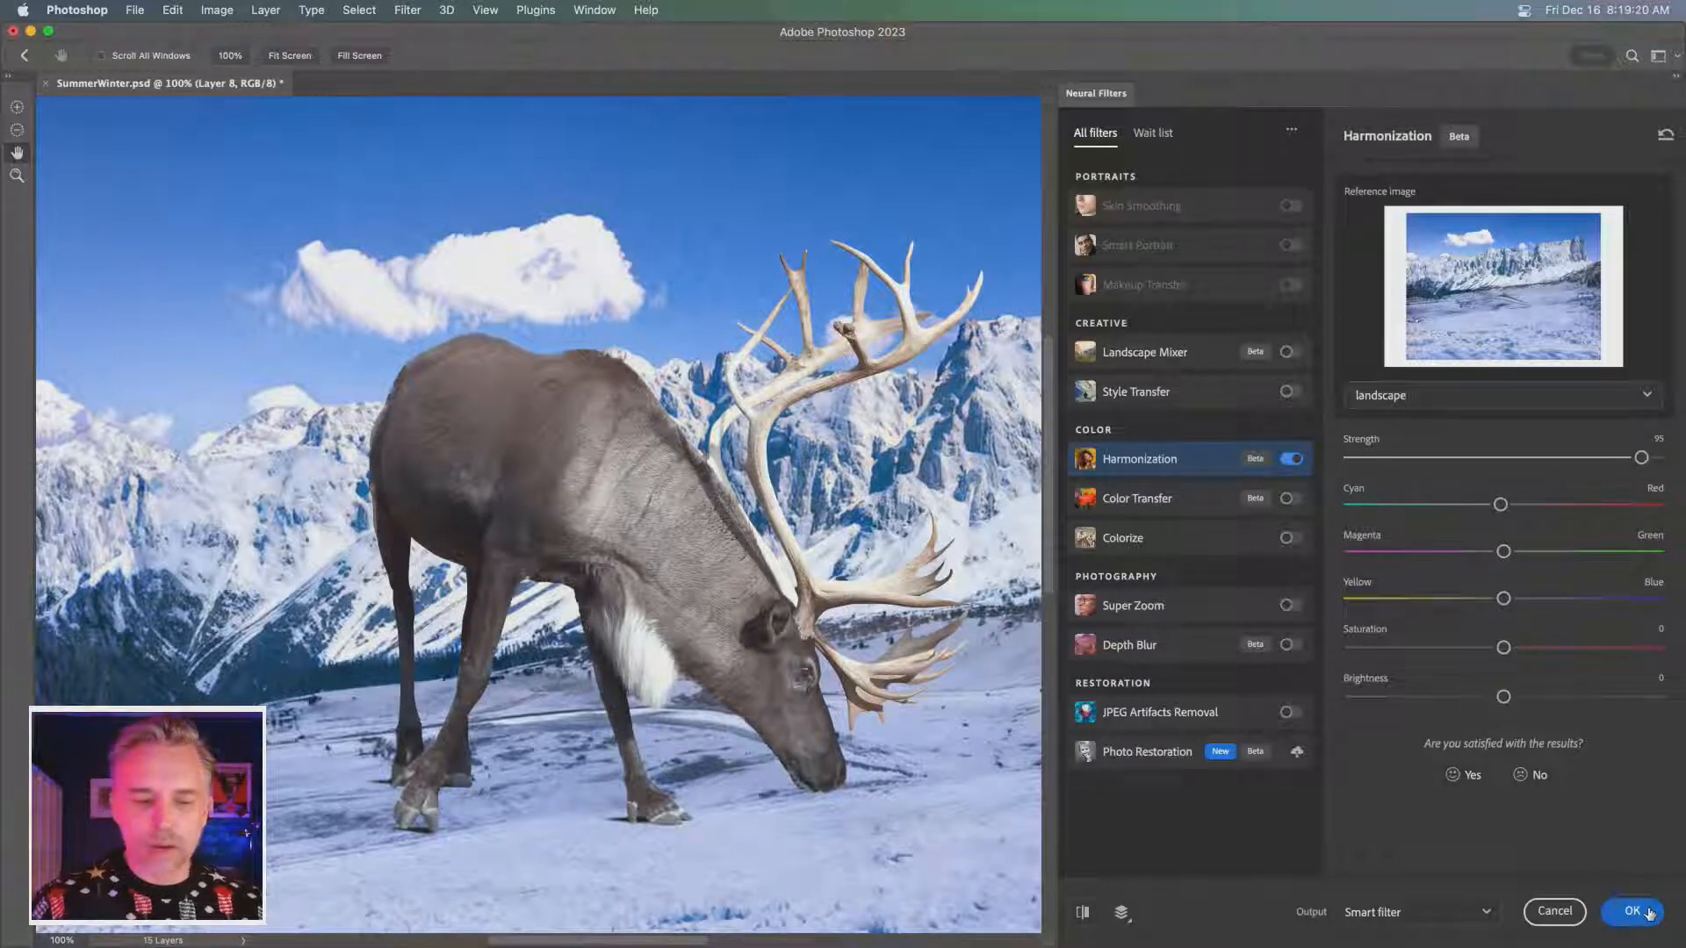
left_click(1636, 912)
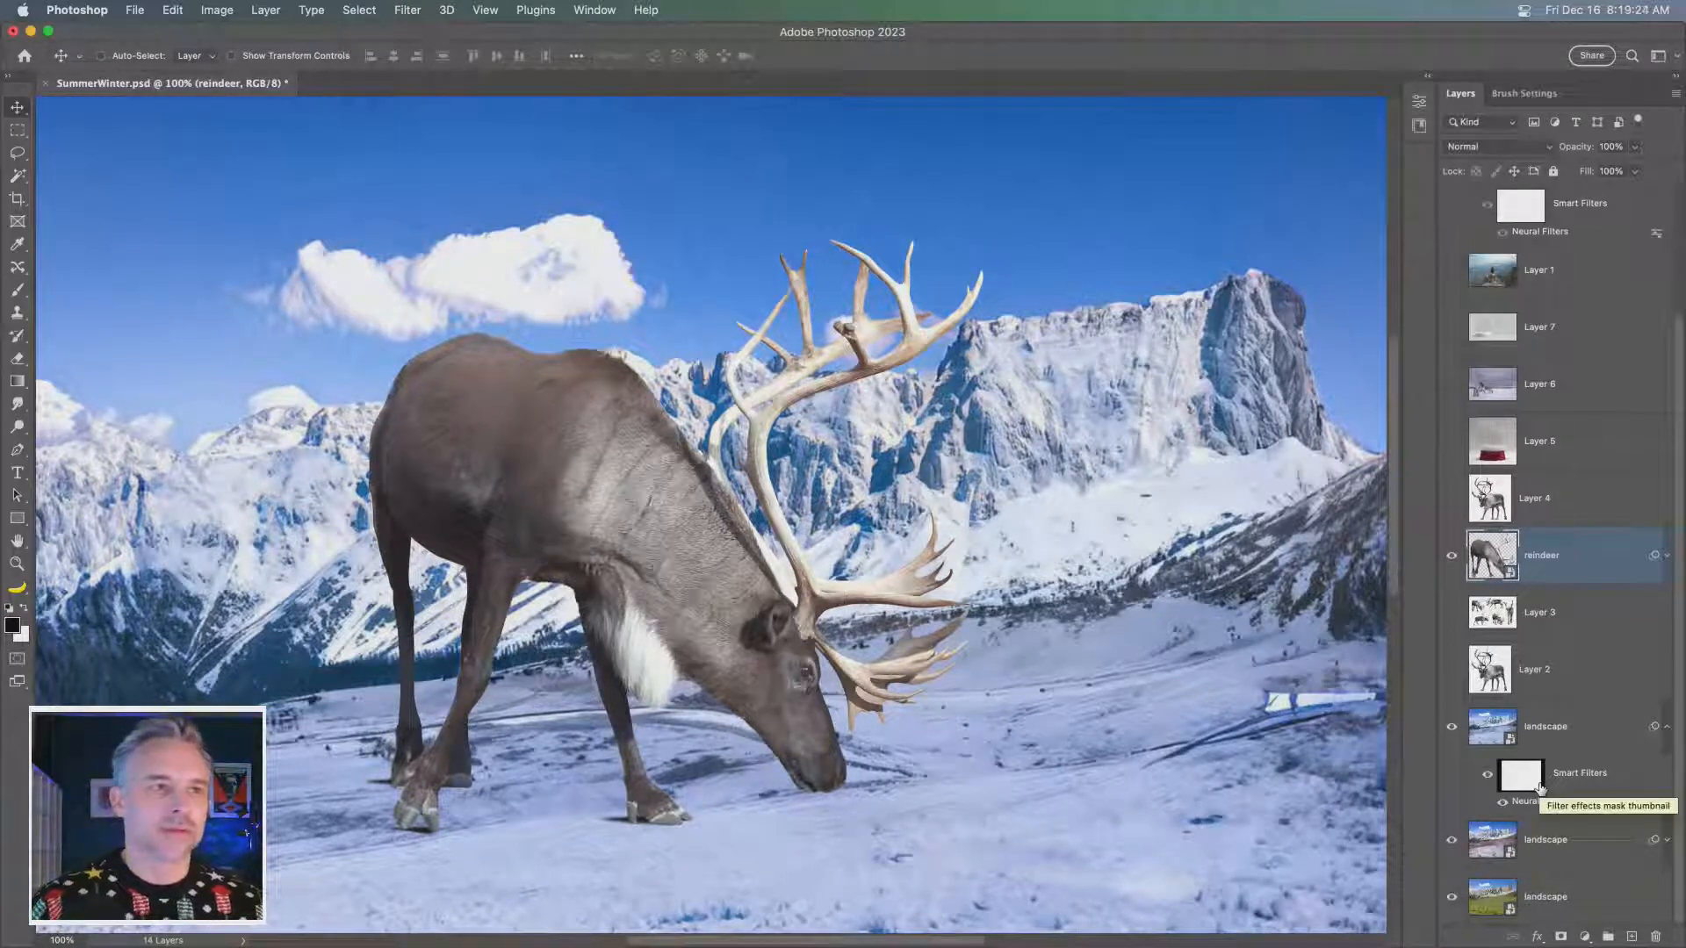
- Check the harmonized reindeer up close and expand the smart filters of the reindeer layer
key("super+equal")
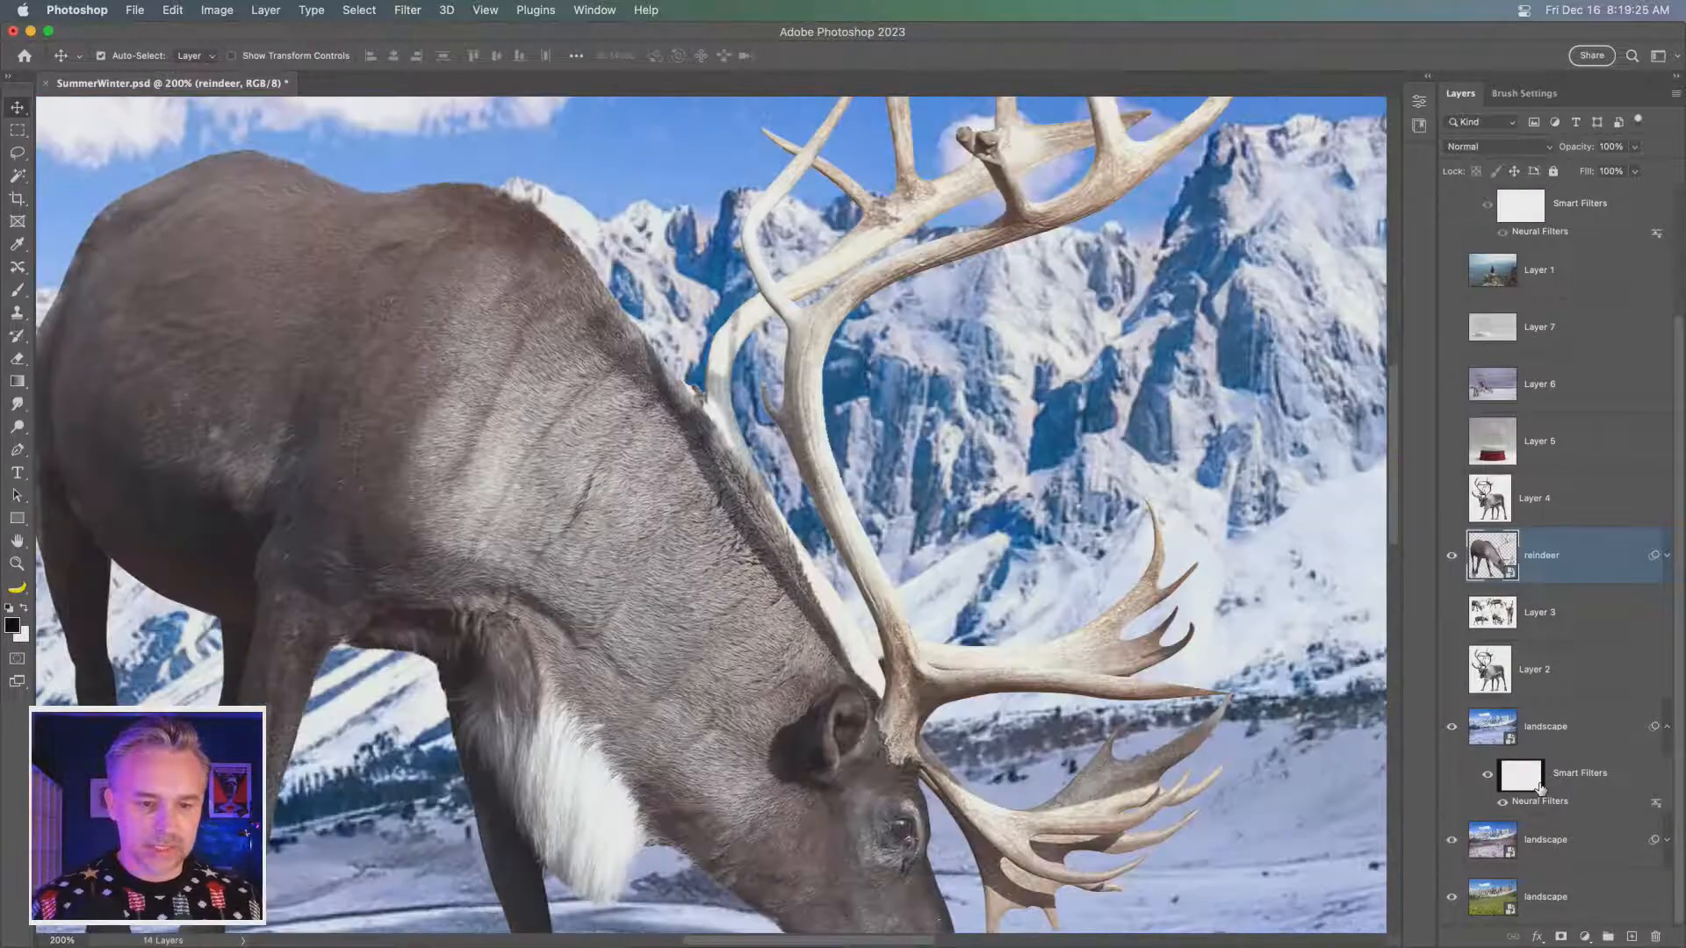
key("super+minus")
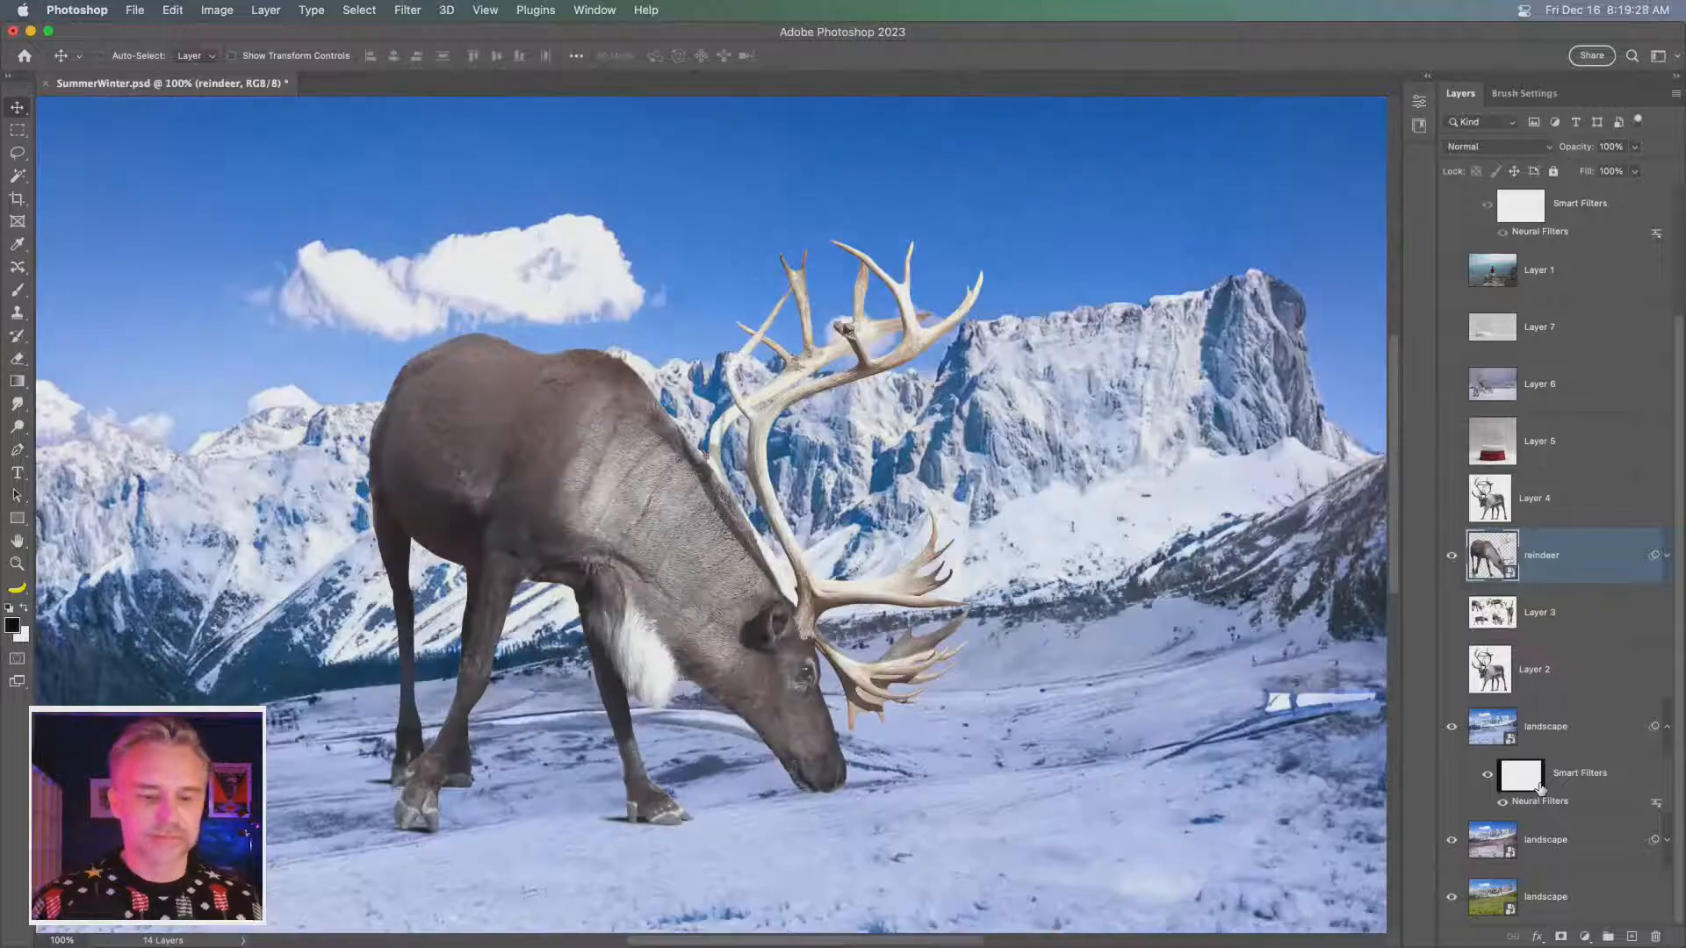
left_click(1668, 555)
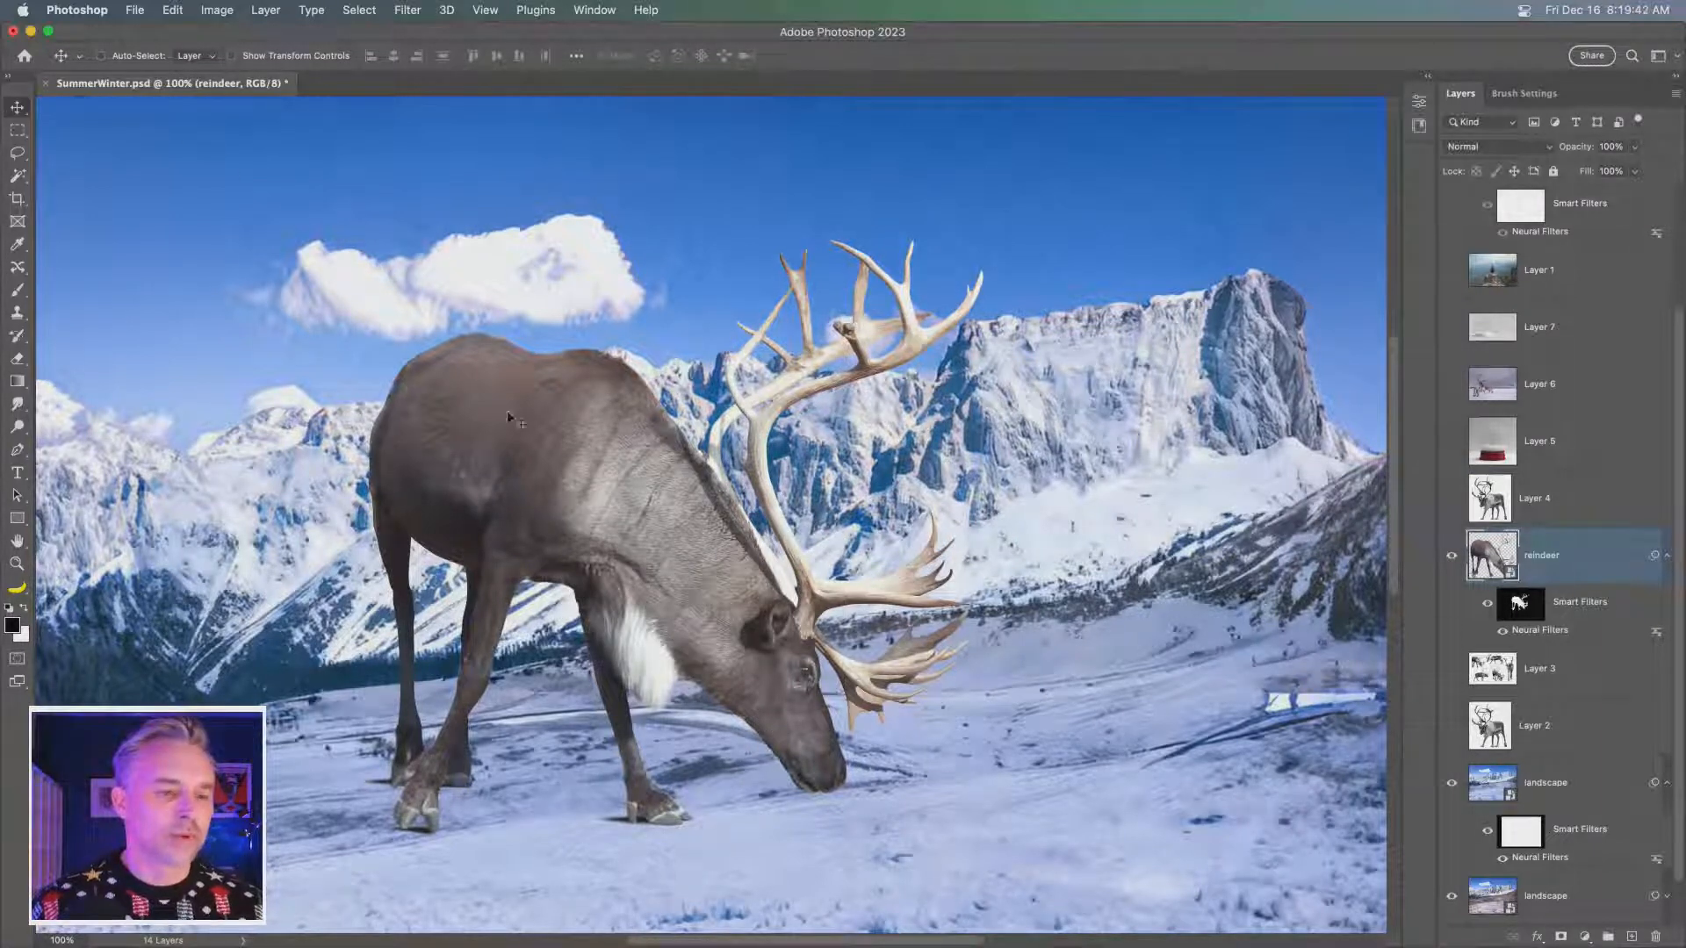
- Move the harmonized reindeer across the landscape so it stands on the snow in front of the mountains, right of the cloud
left_click_drag(592, 535, 866, 428)
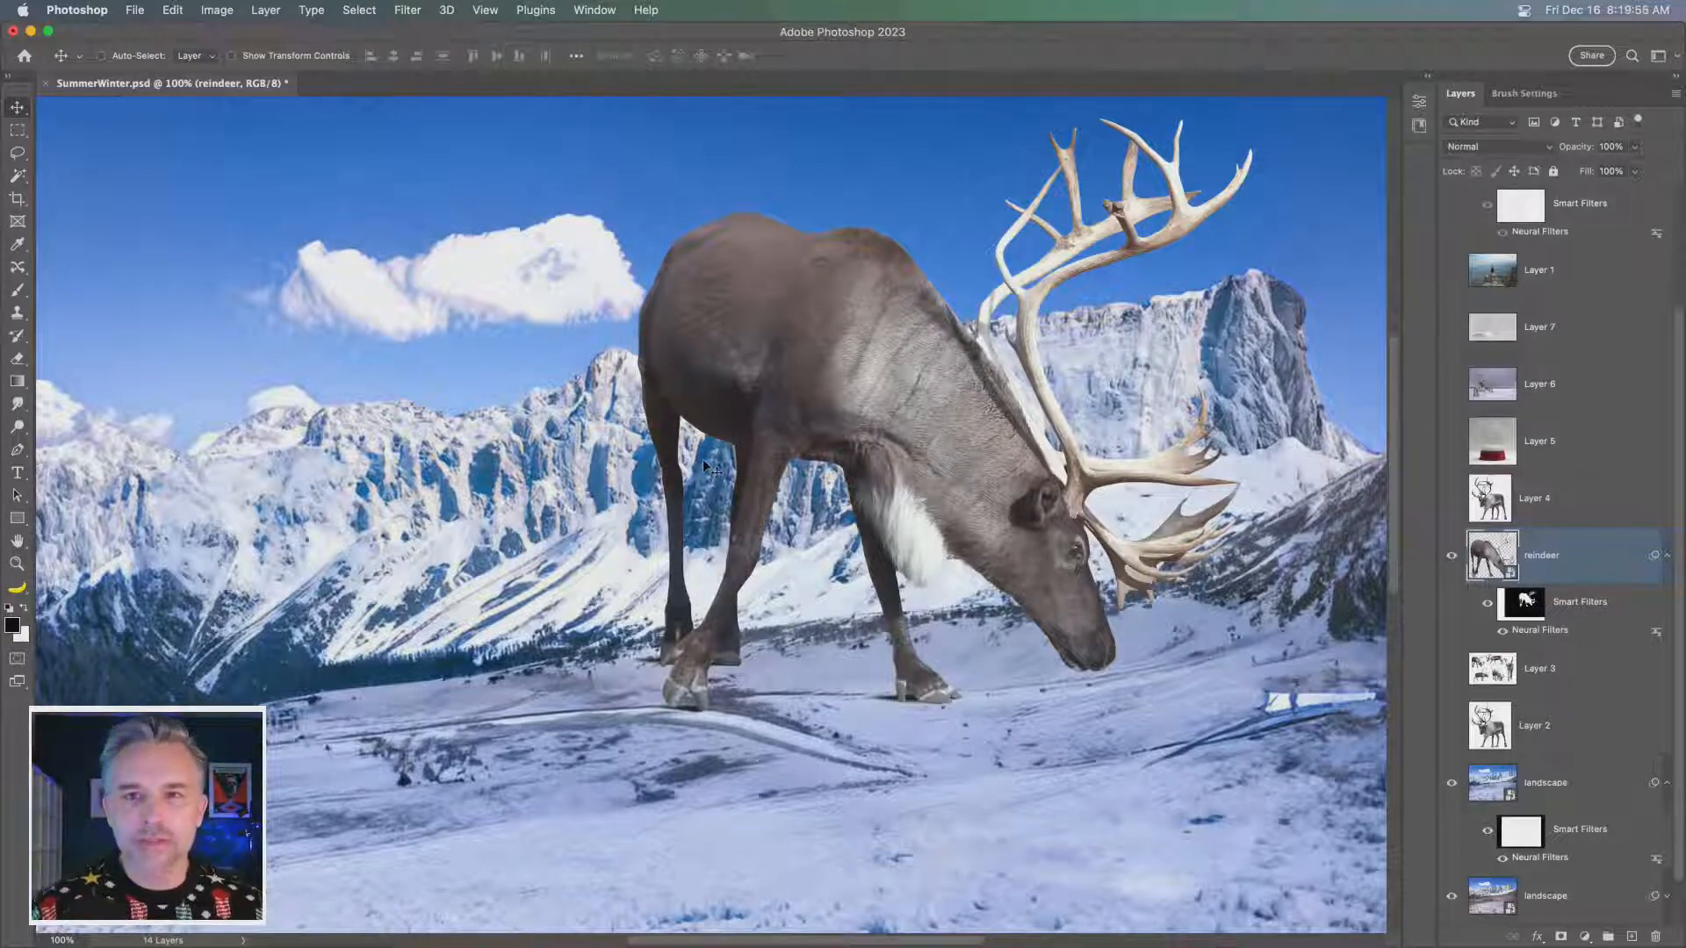
left_click_drag(821, 360, 816, 399)
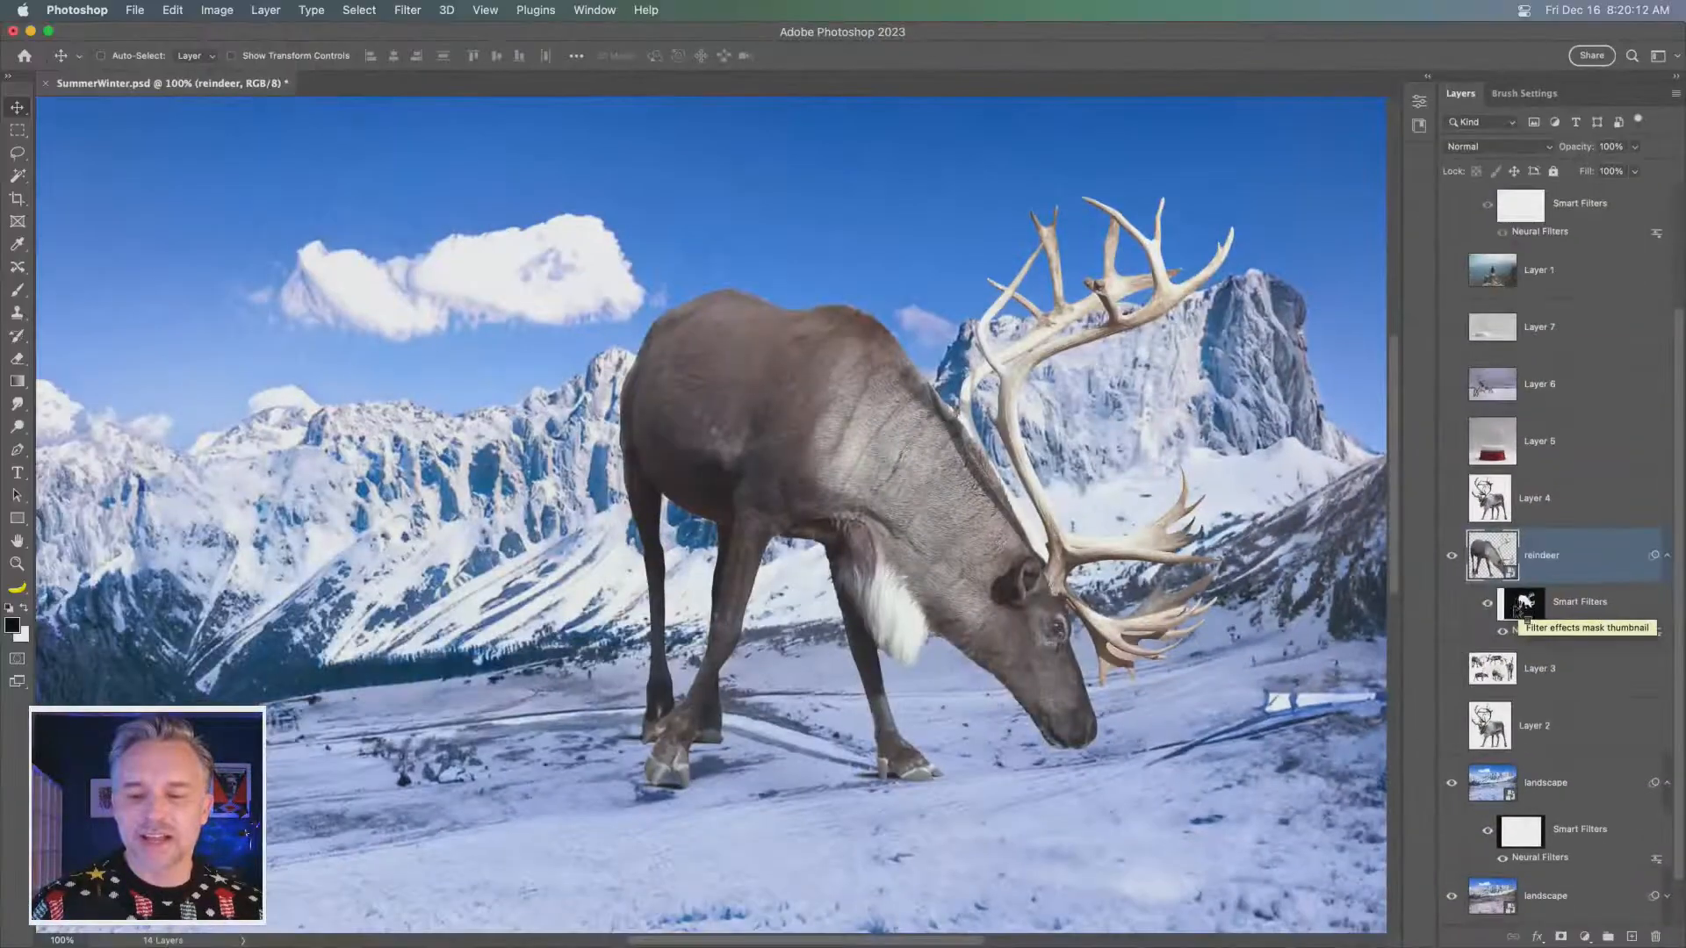
- Try deleting the filter mask of the reindeer's smart filters, and undo the deletion
left_click(1525, 616)
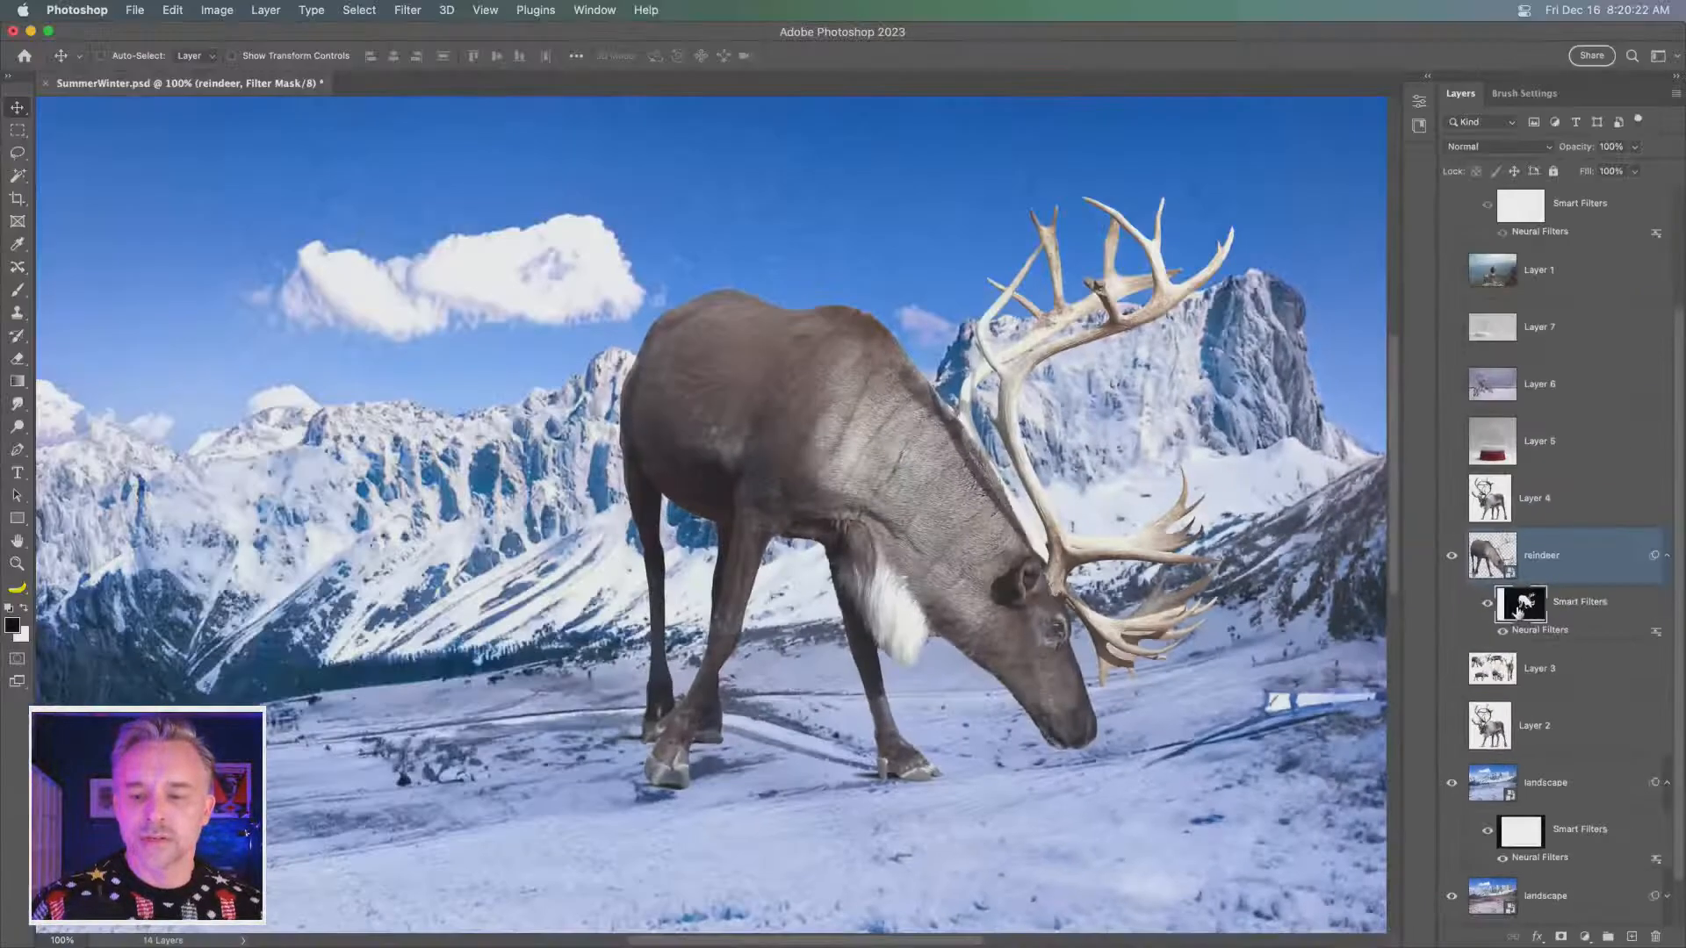
right_click(1010, 606)
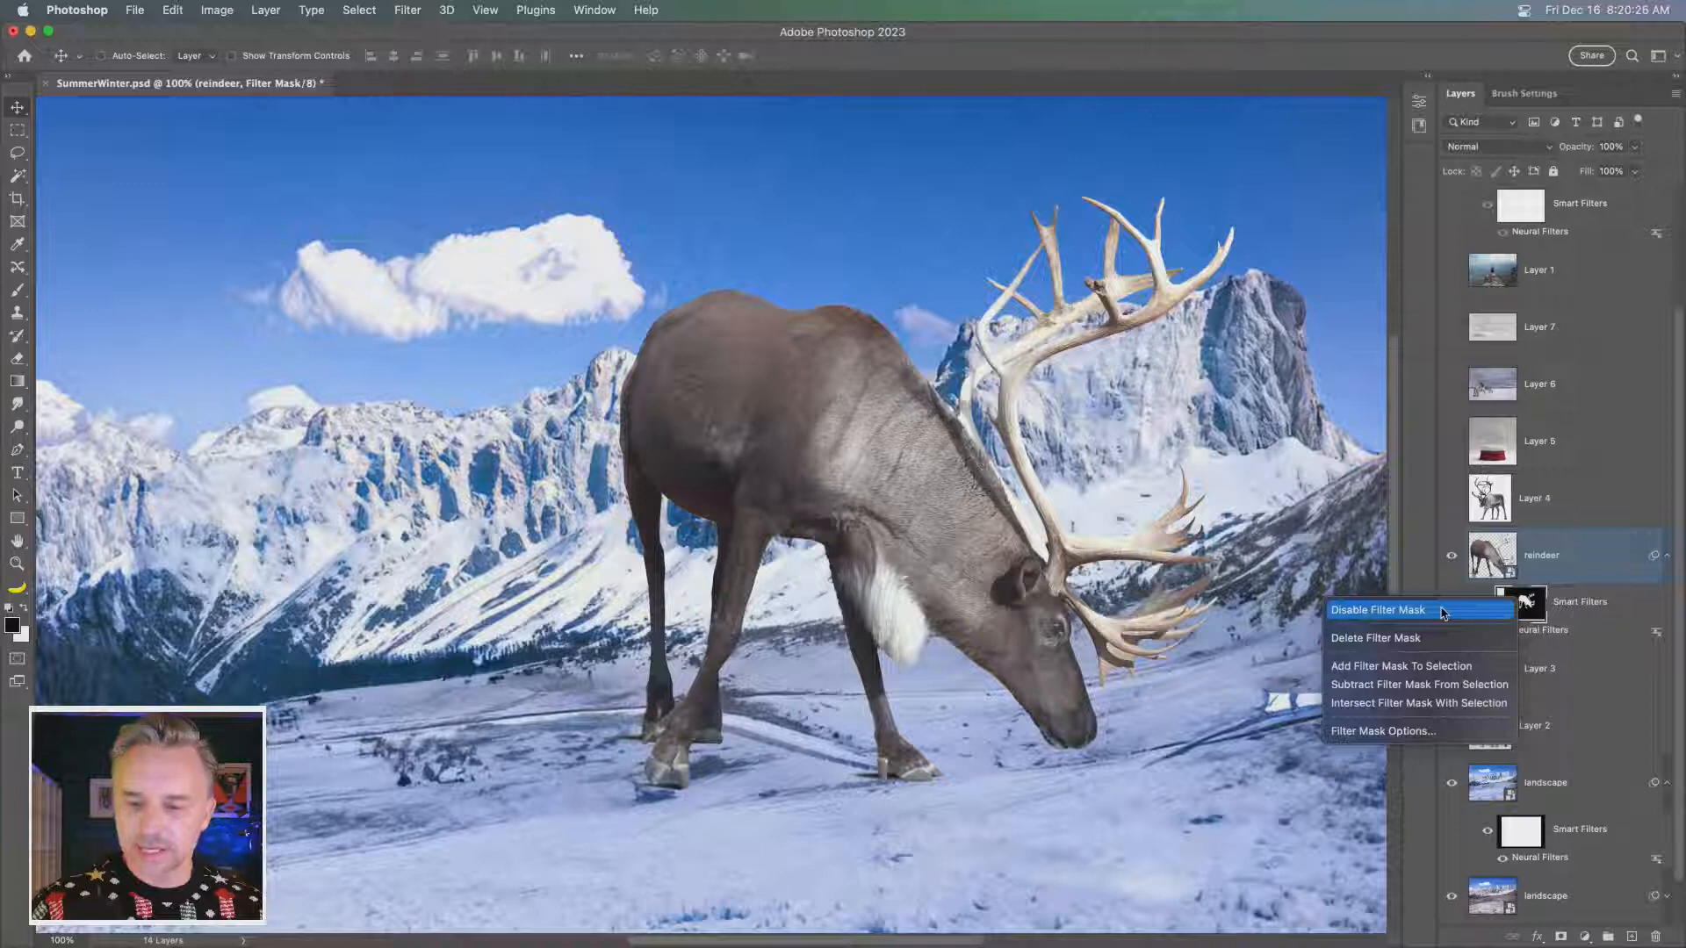
left_click(1439, 646)
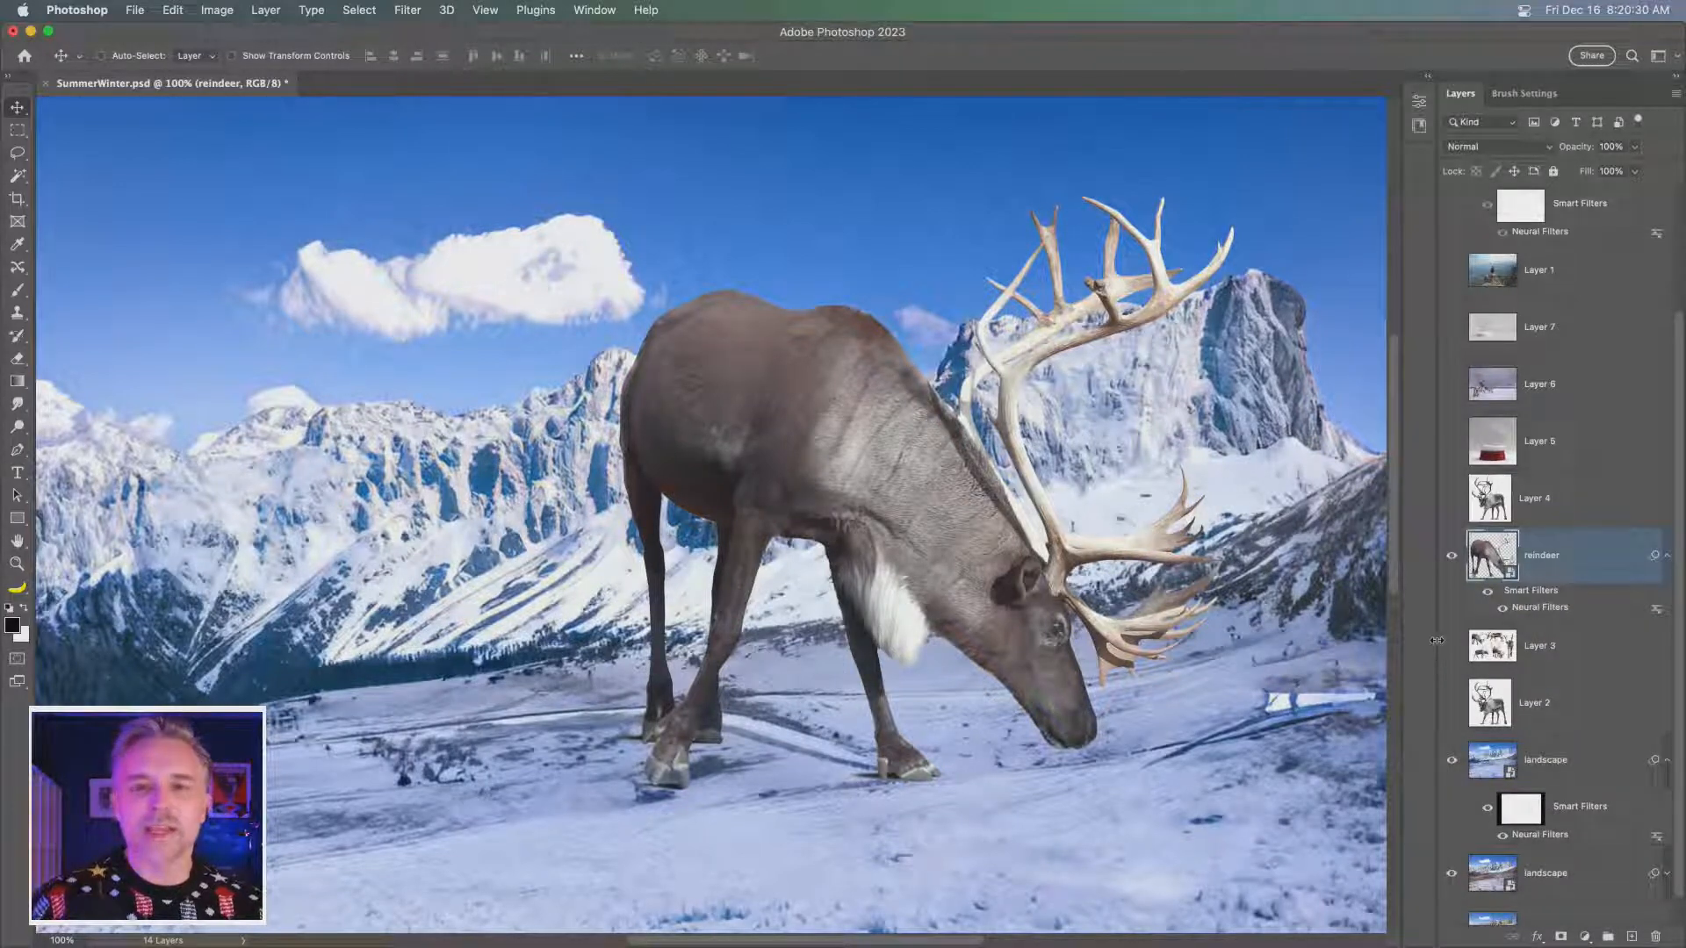
key("super+z")
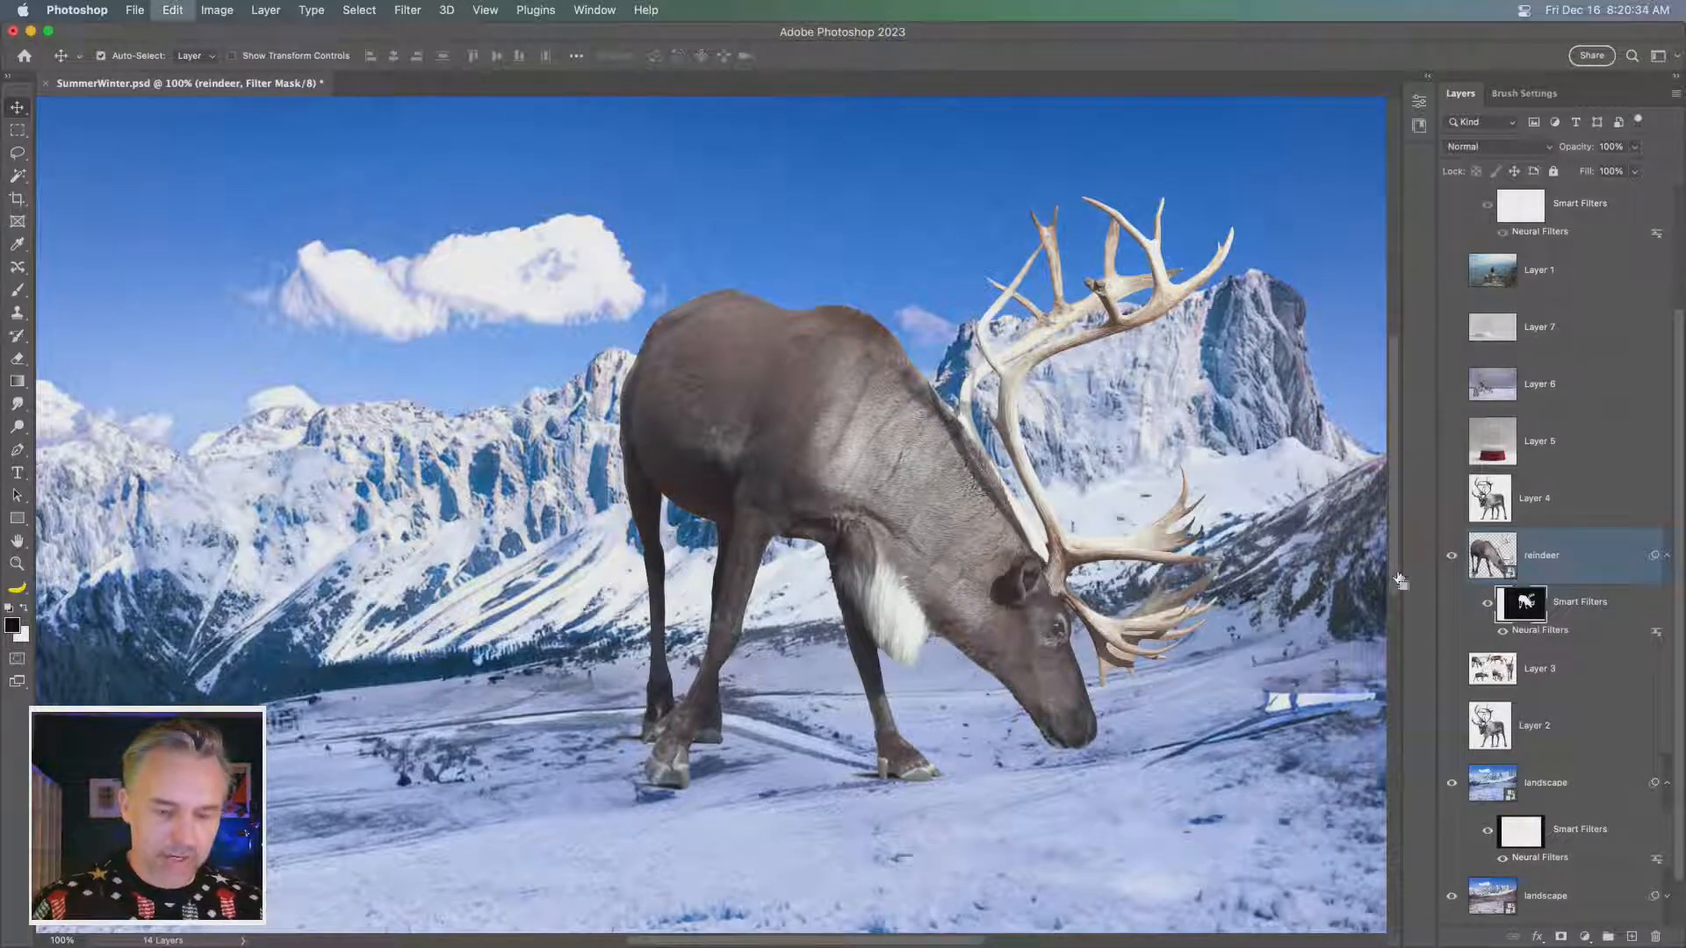
- Try to scale down the reindeer with its filter mask still selected, and undo the transform
key("super+t")
key("super+minus")
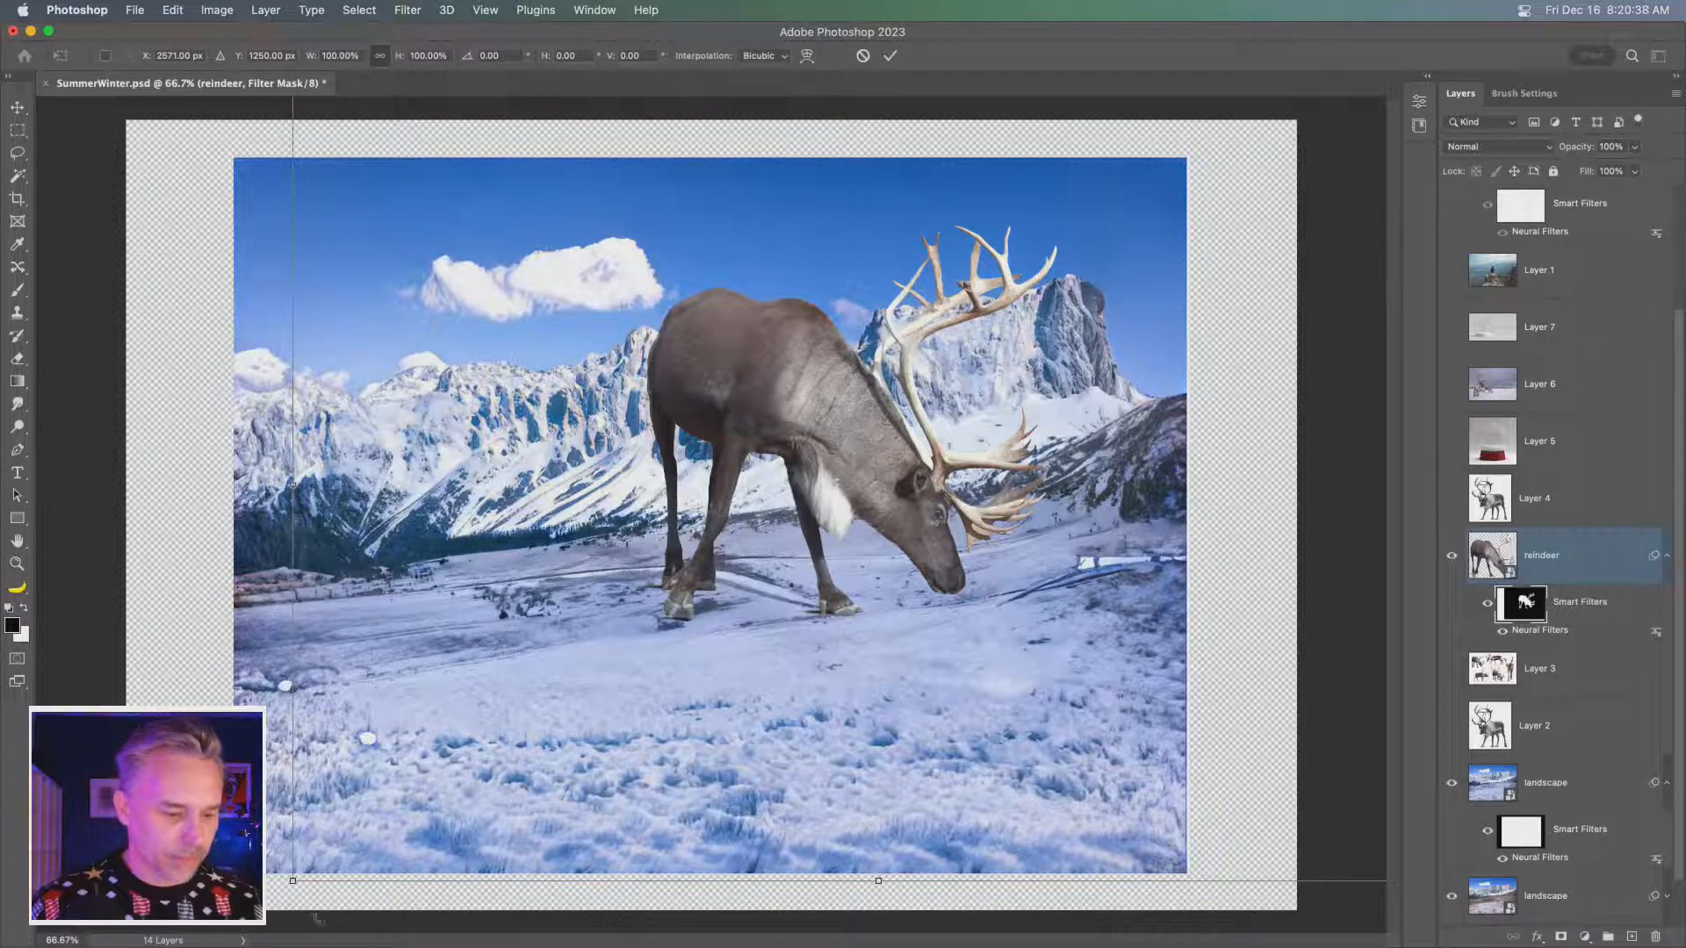
left_click_drag(296, 884, 357, 784)
key("super+z")
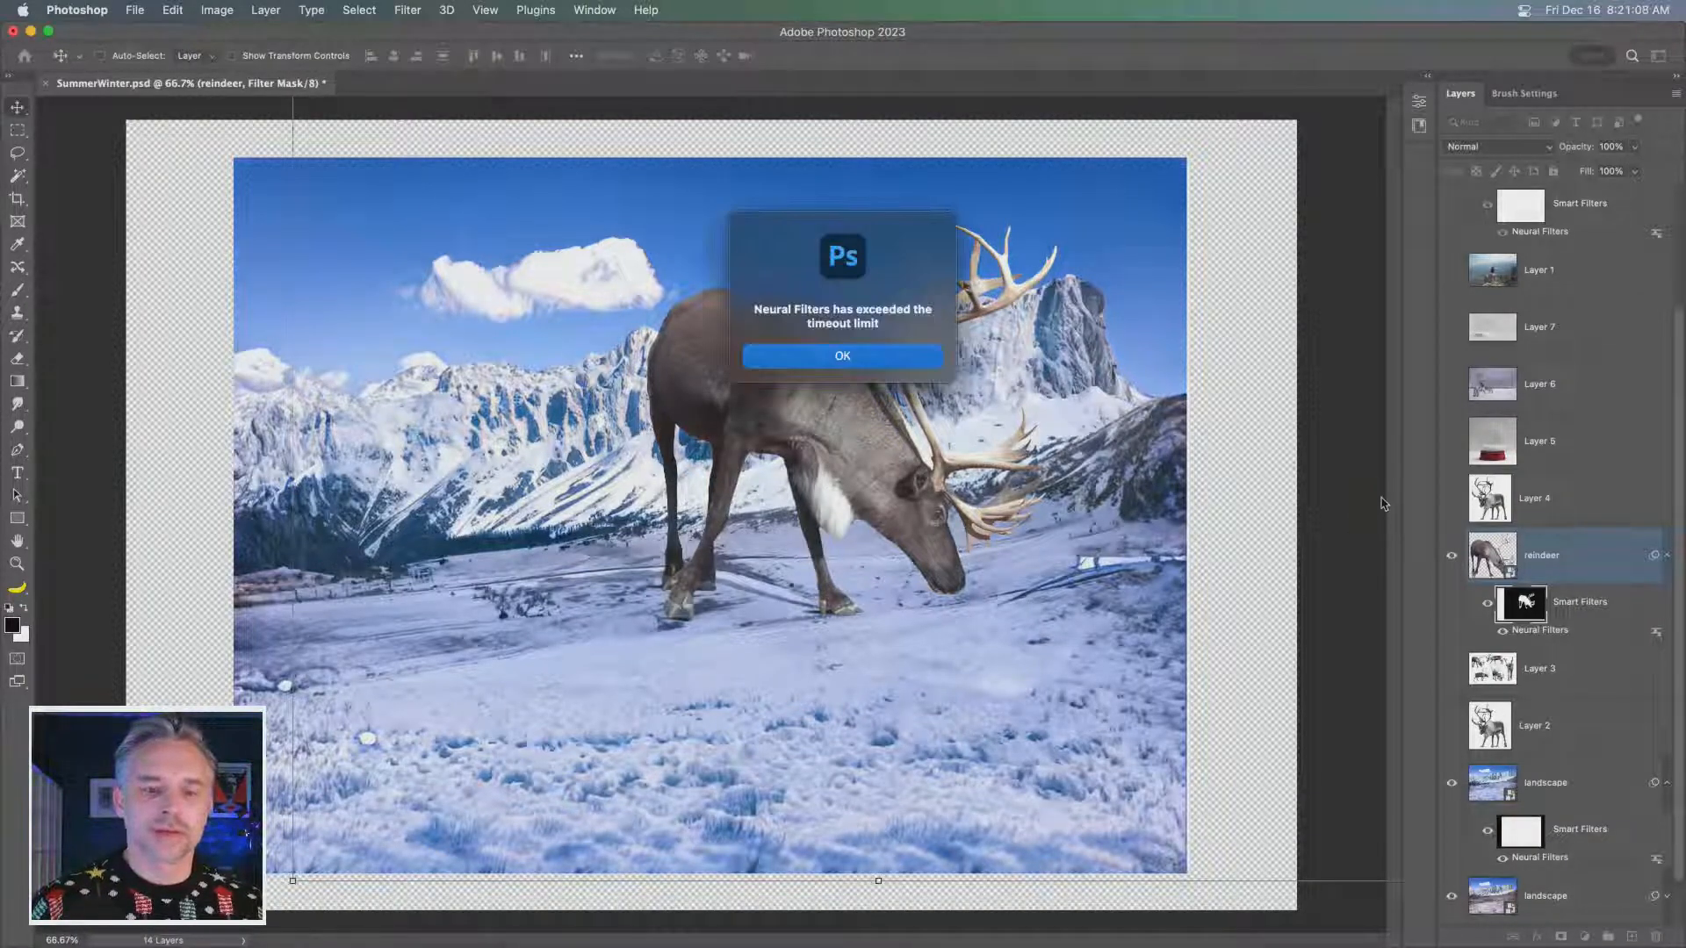
key("Return")
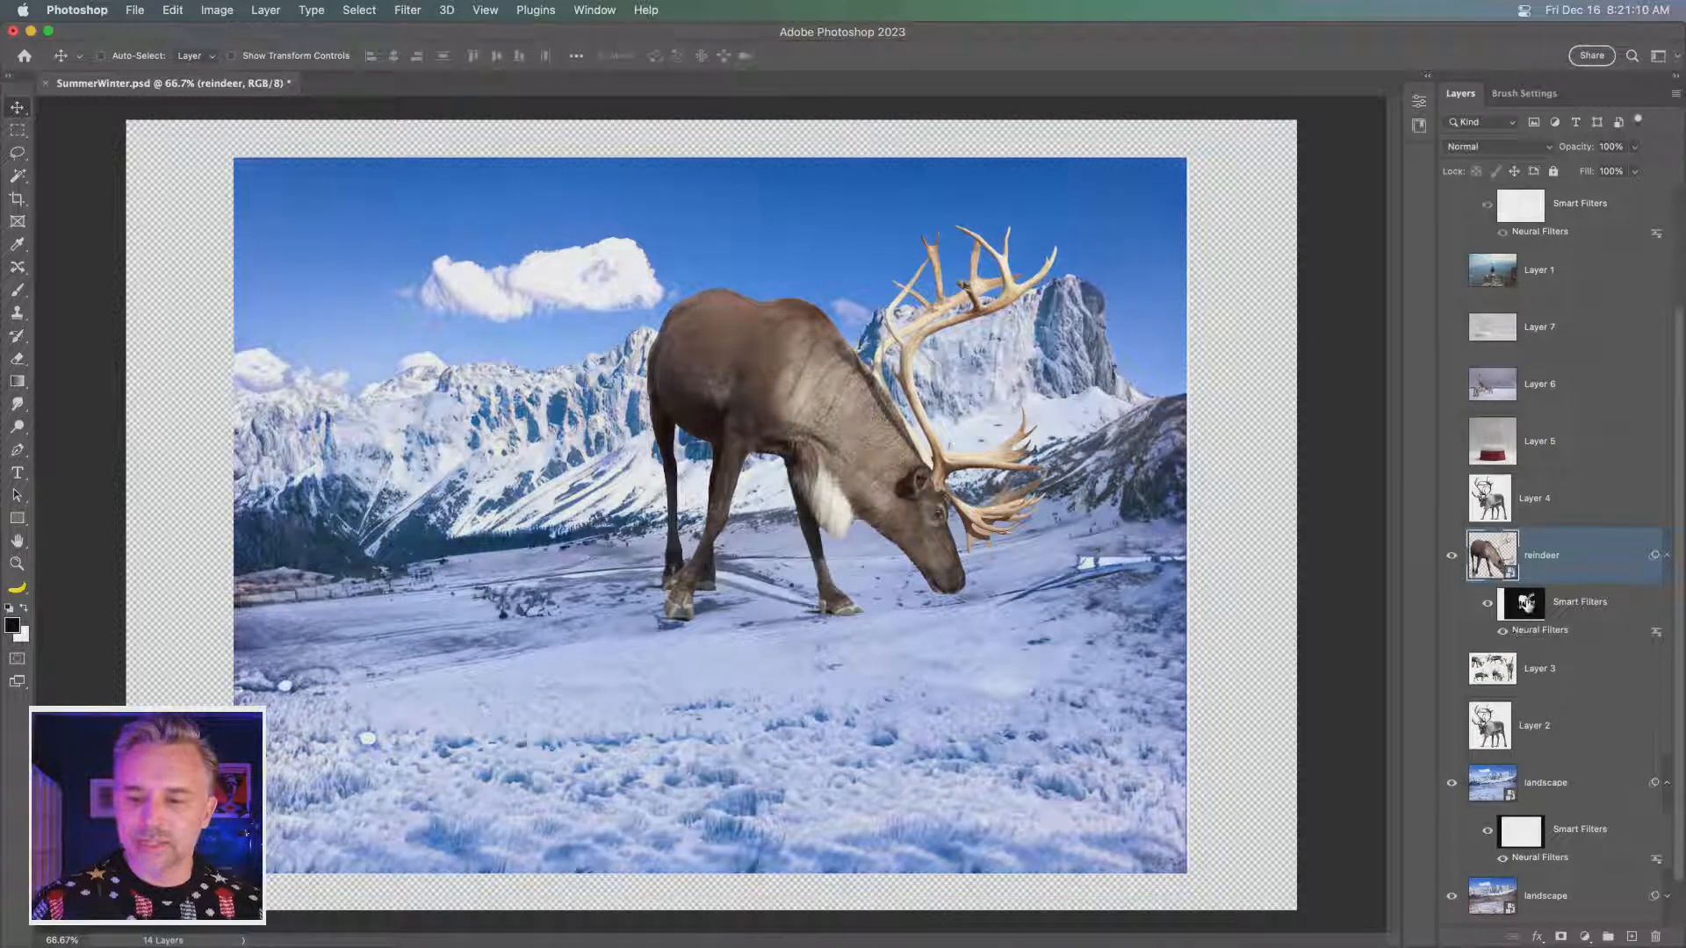
- Delete the filter mask from the reindeer layer's smart filters
right_click(1525, 603)
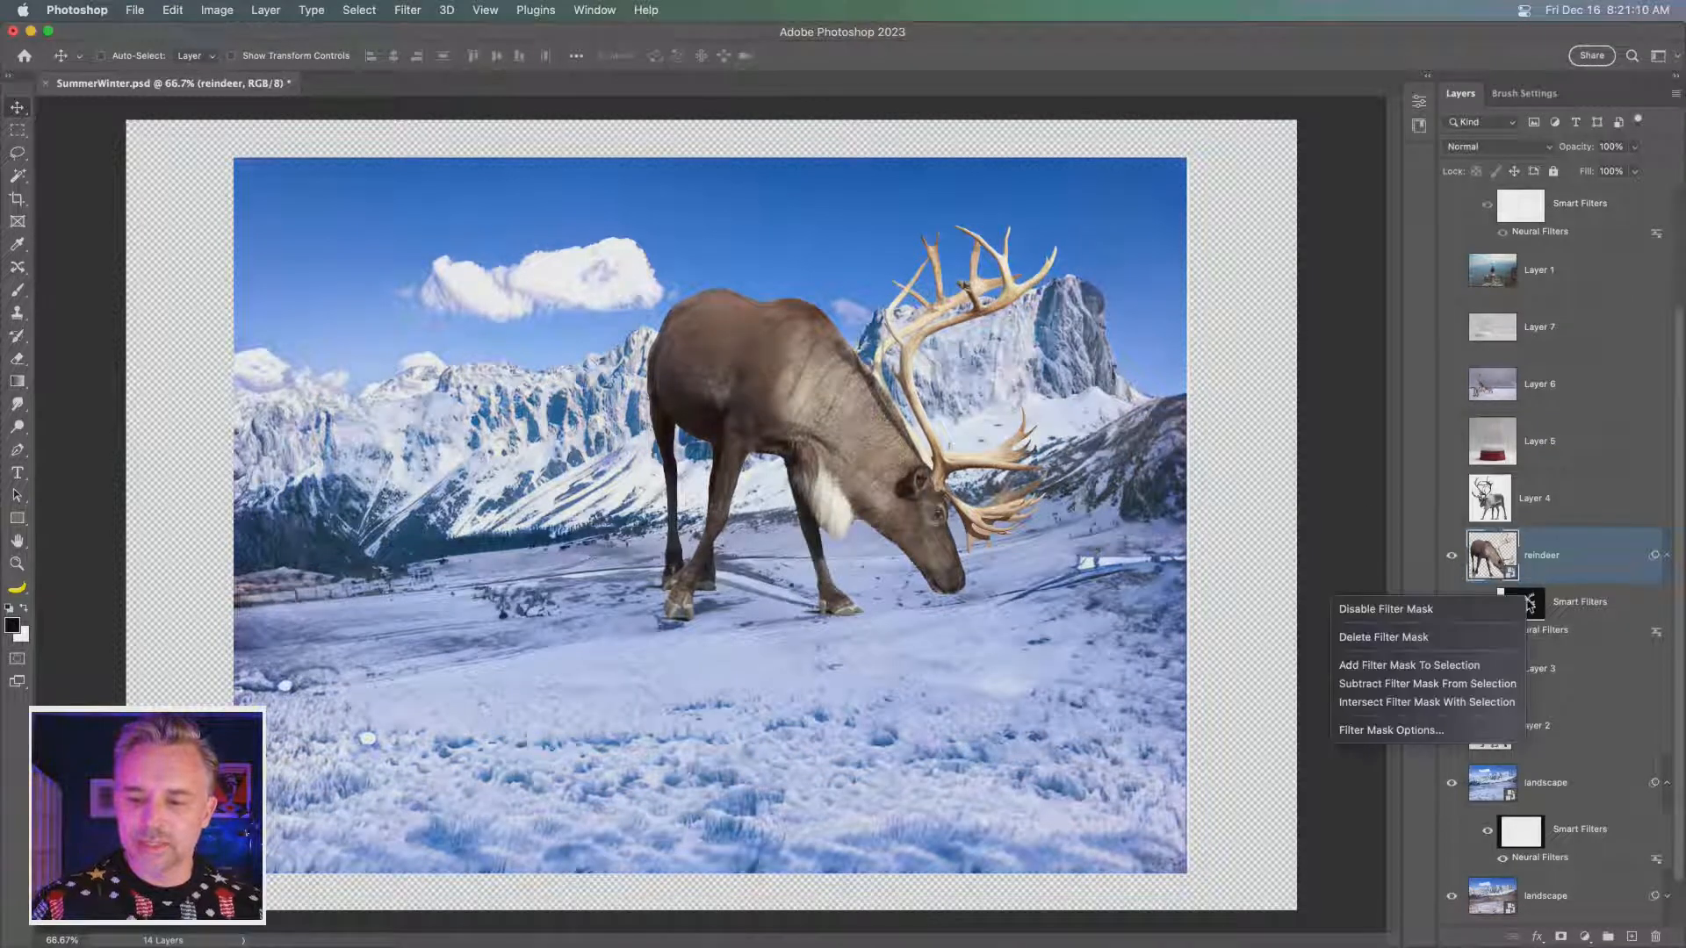
left_click(1428, 639)
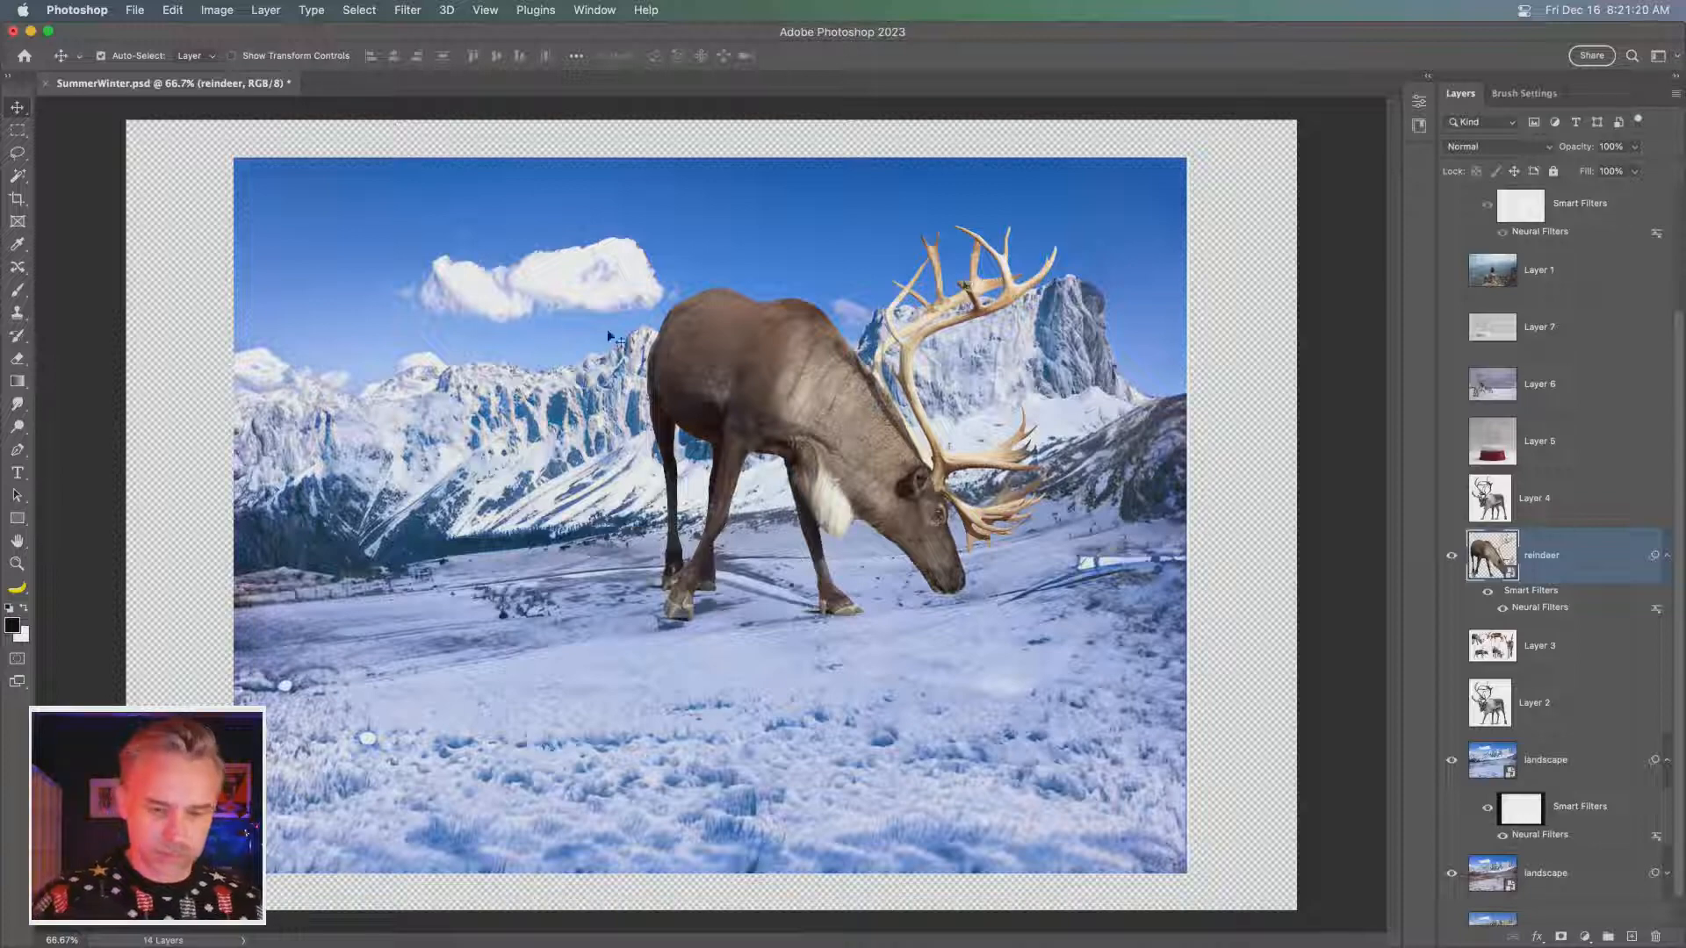
key("super+z")
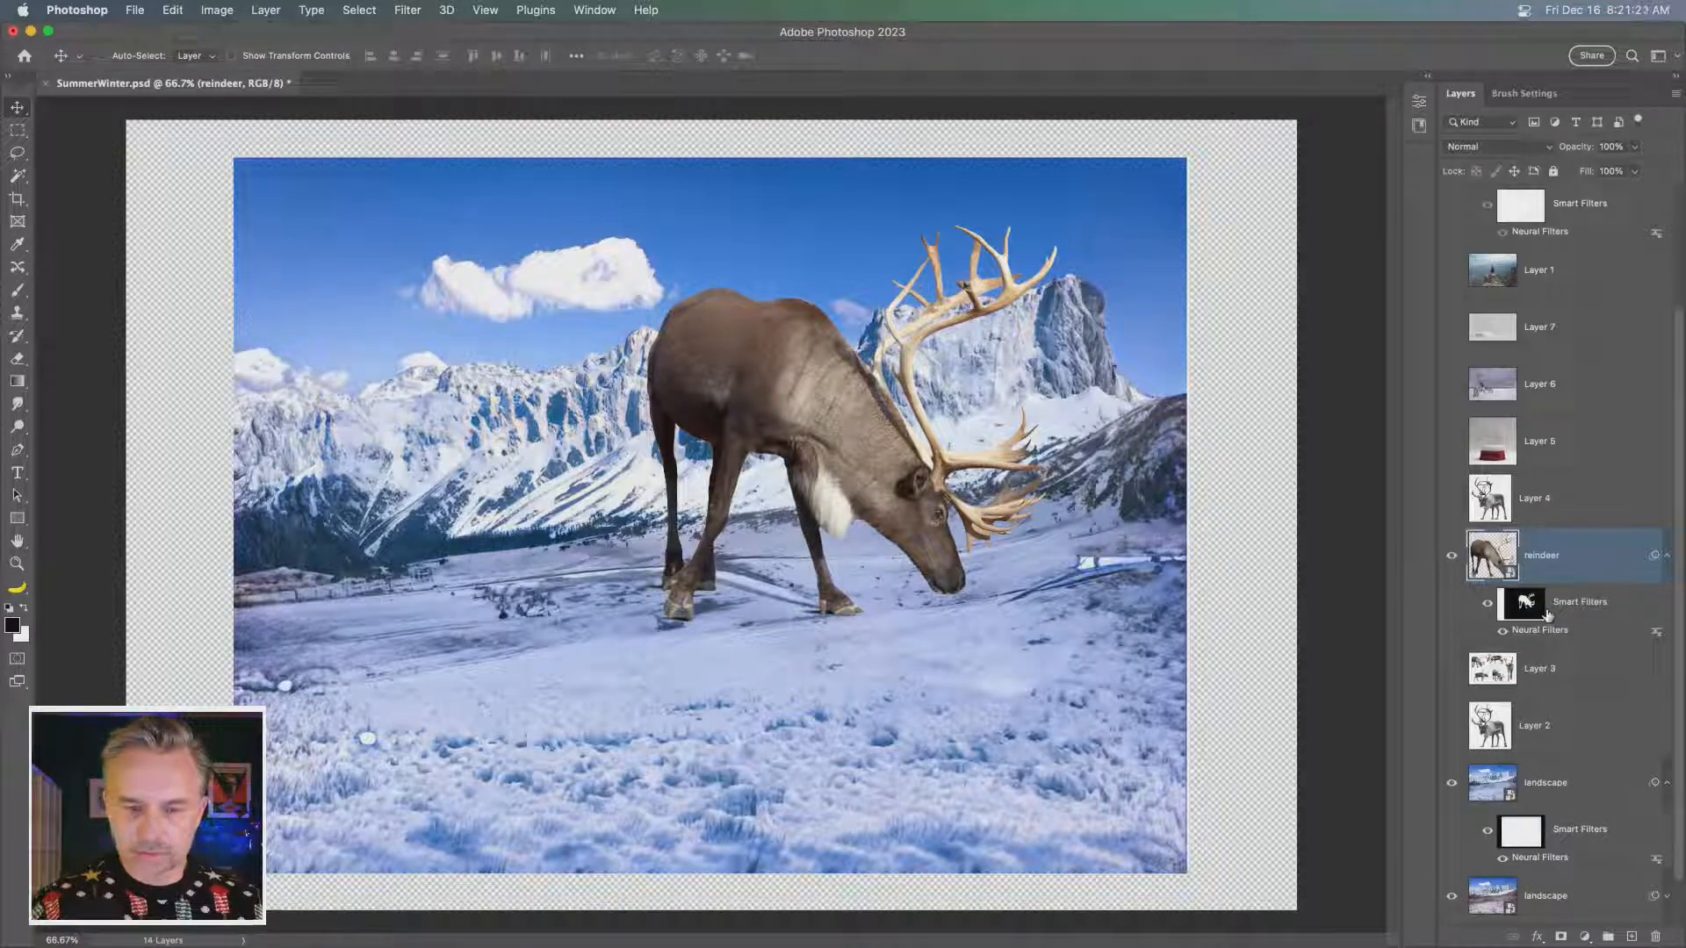
right_click(1528, 604)
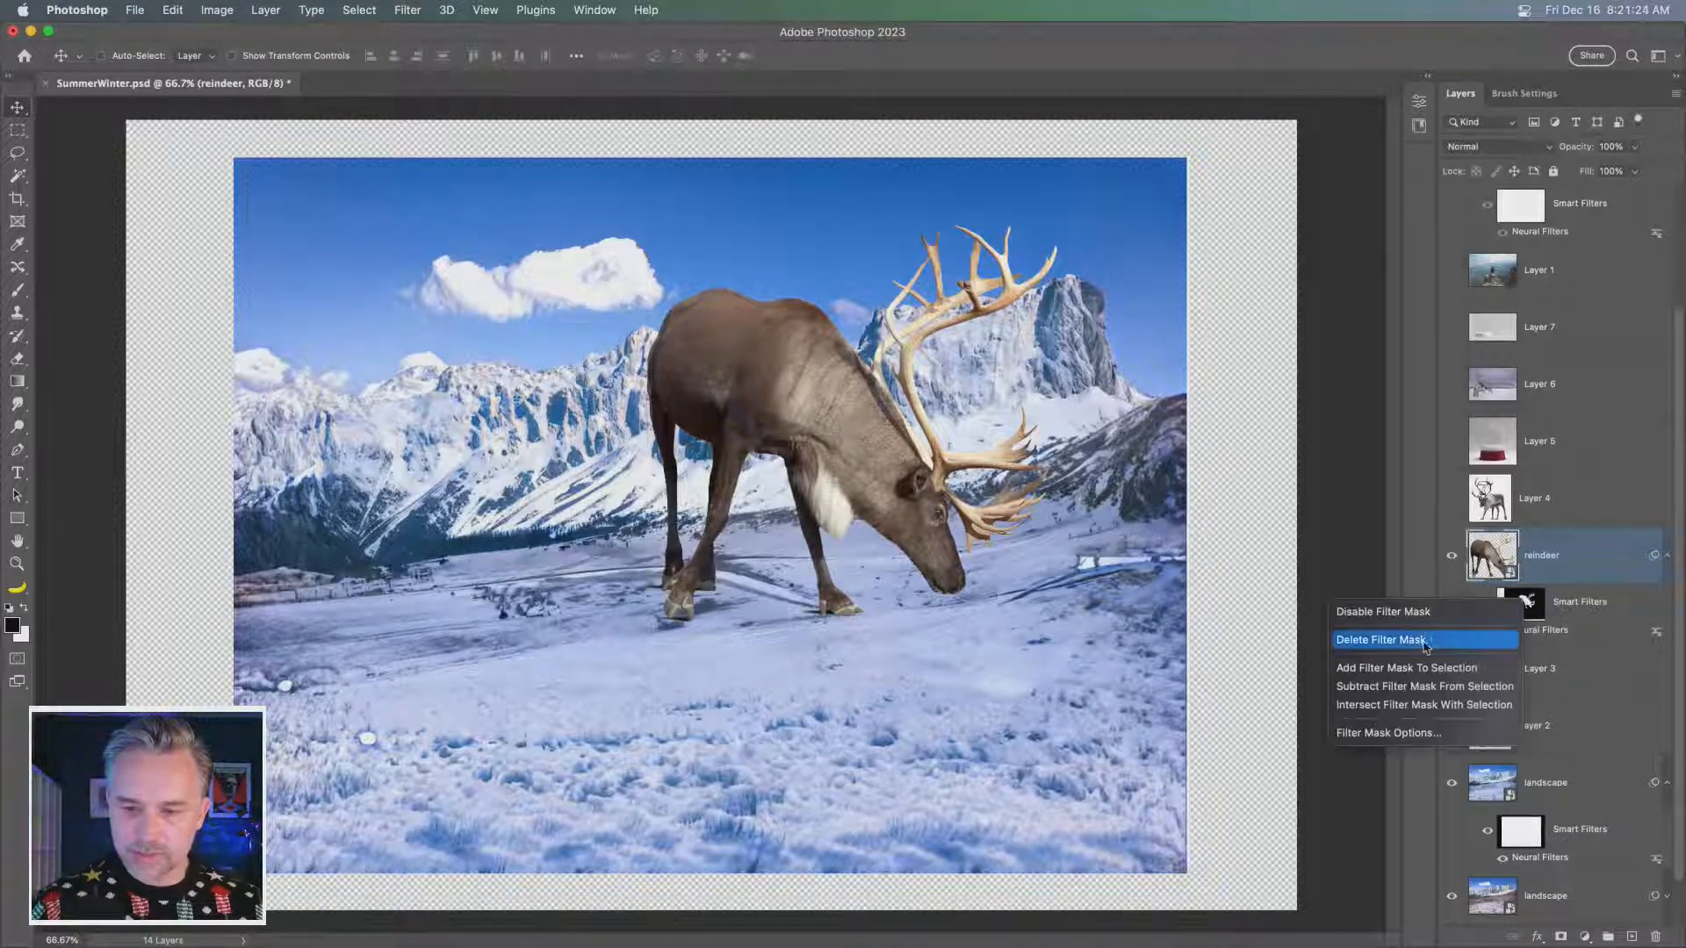
left_click(1382, 640)
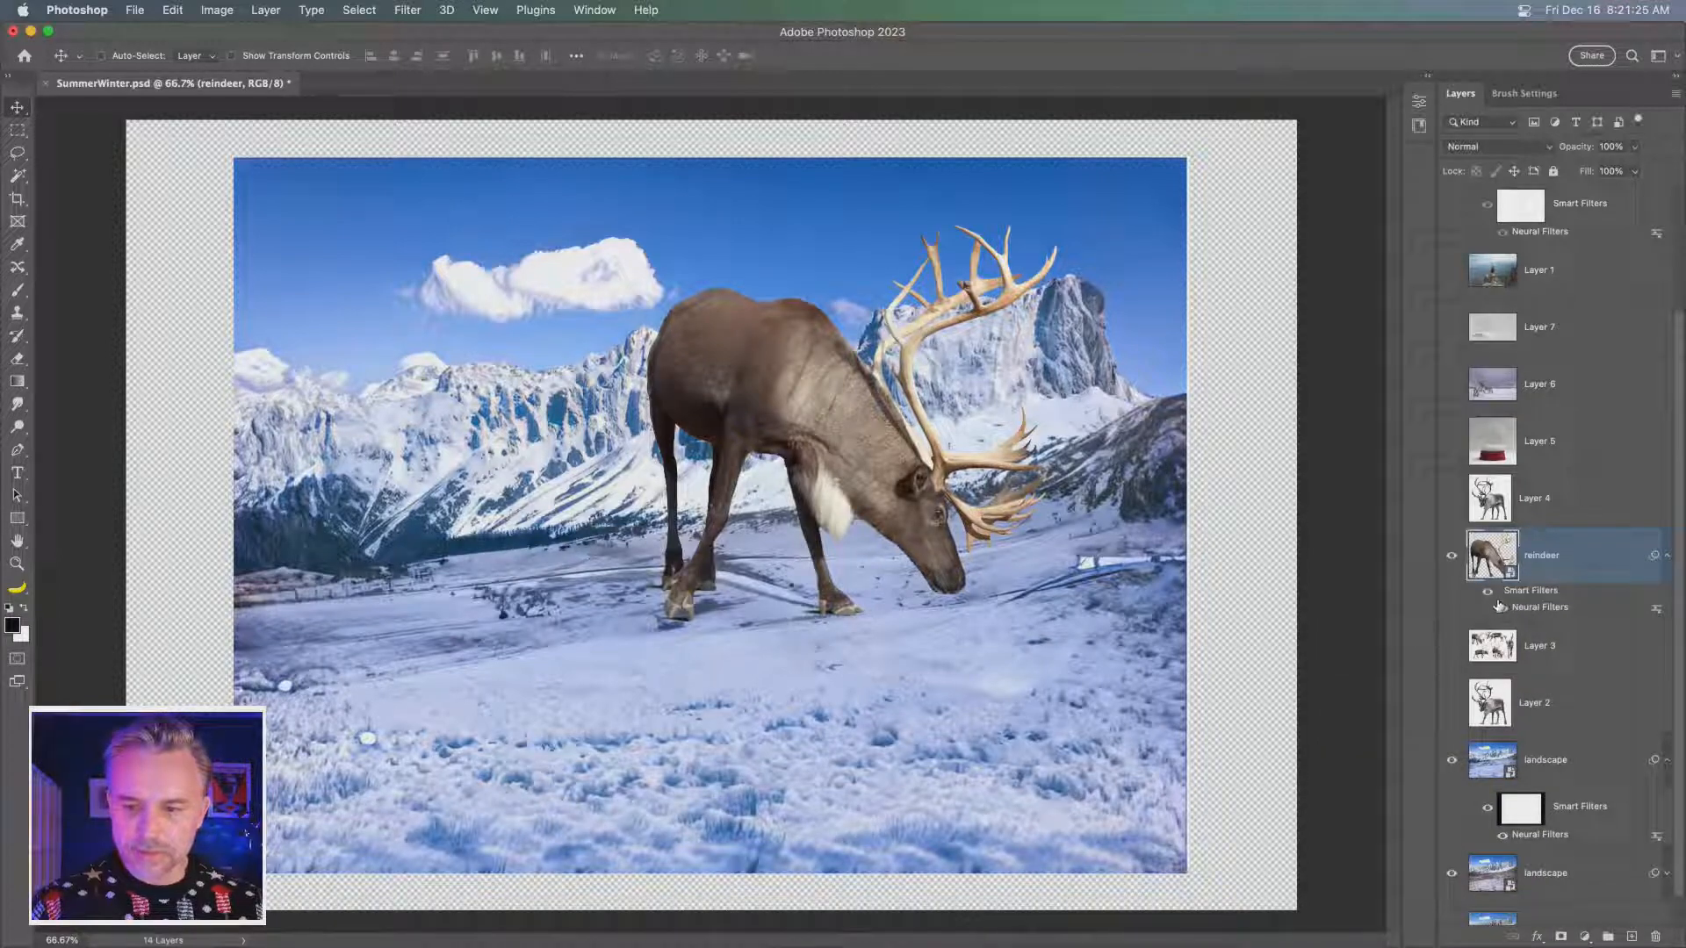
- Reapply the reindeer's Harmonization as a smart filter, with the blue-sky snow landscape layer as reference and the strength at 100
double_click(1526, 608)
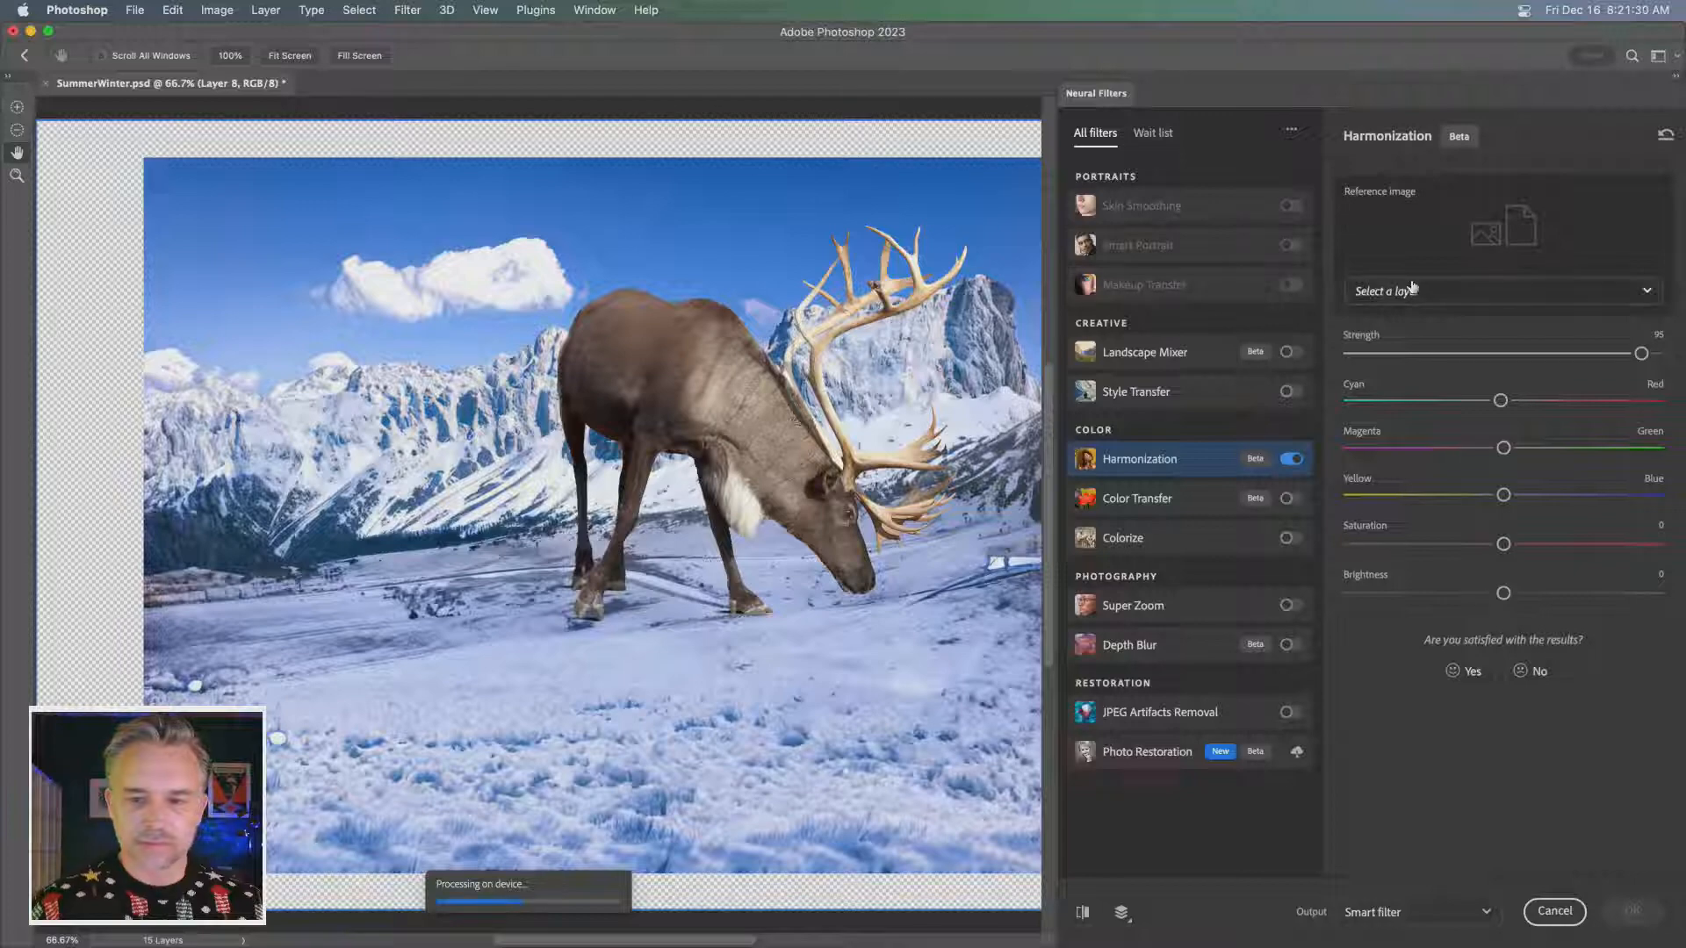
left_click(1408, 290)
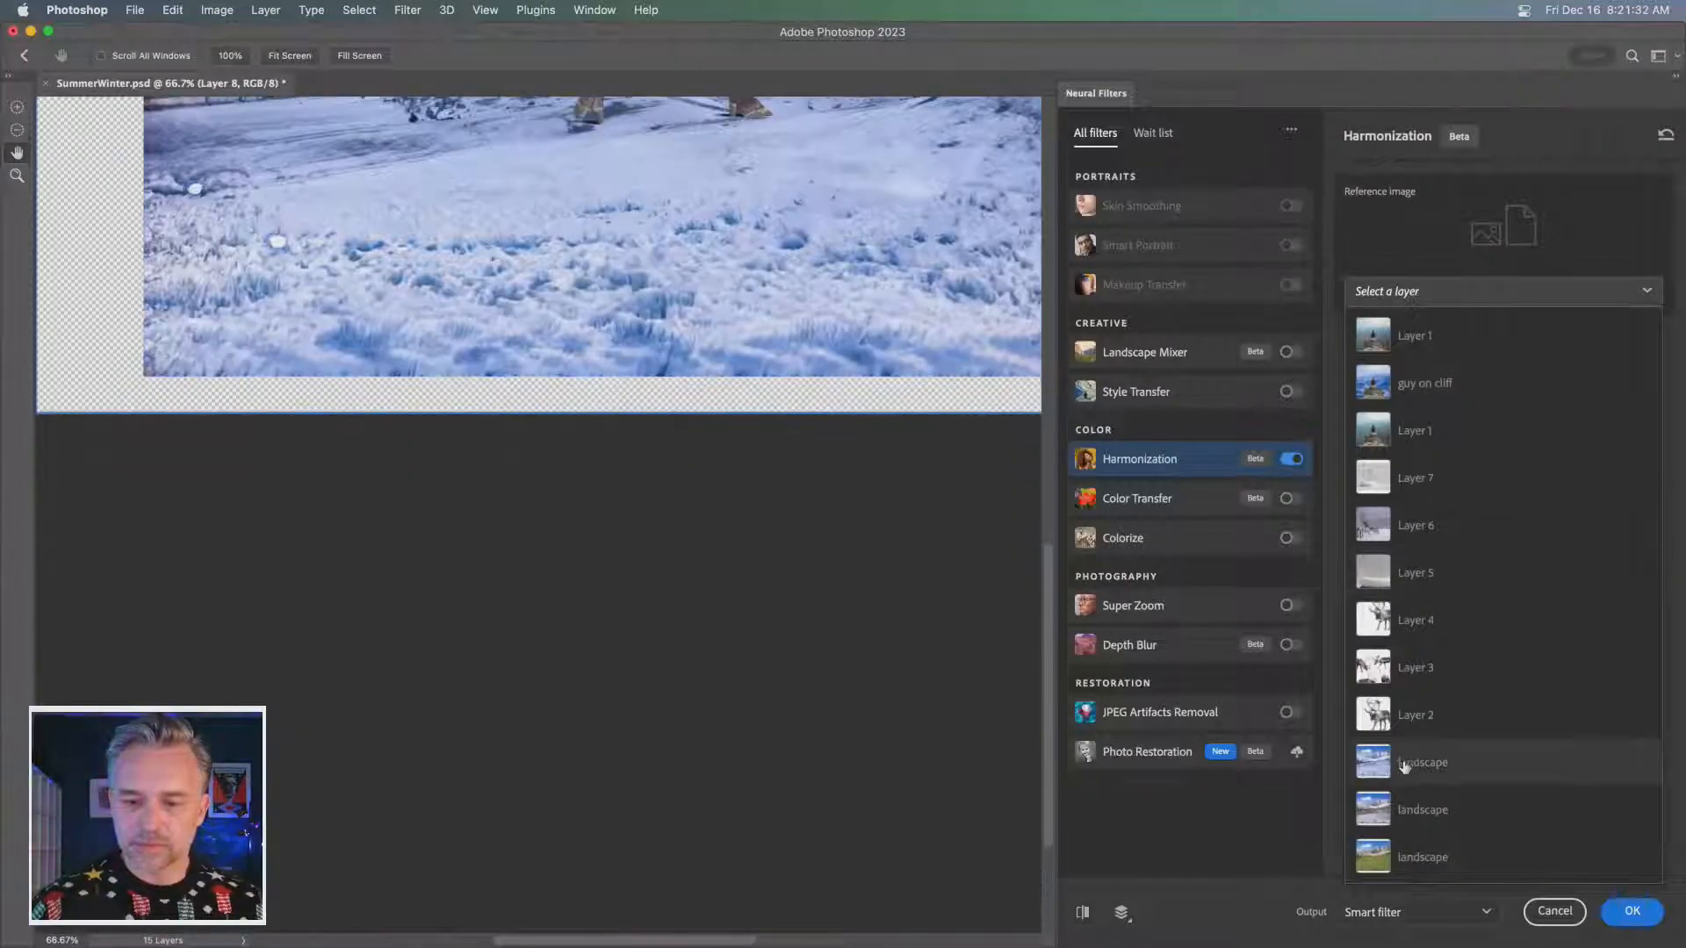
left_click(1405, 764)
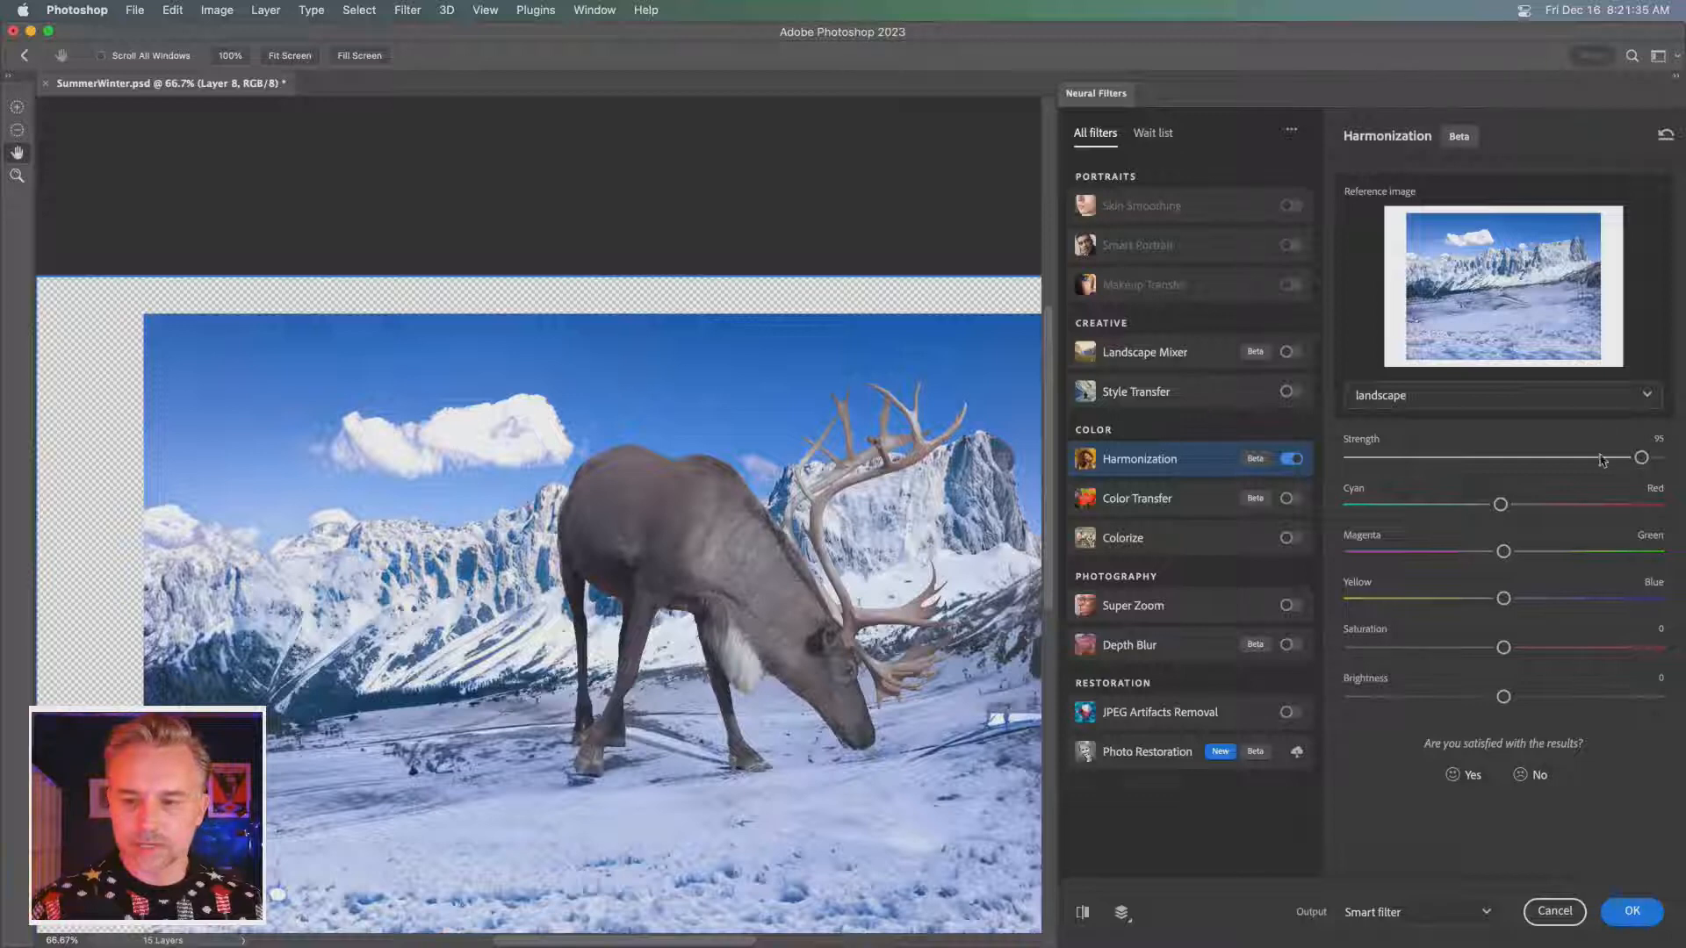
left_click_drag(1642, 458, 1660, 457)
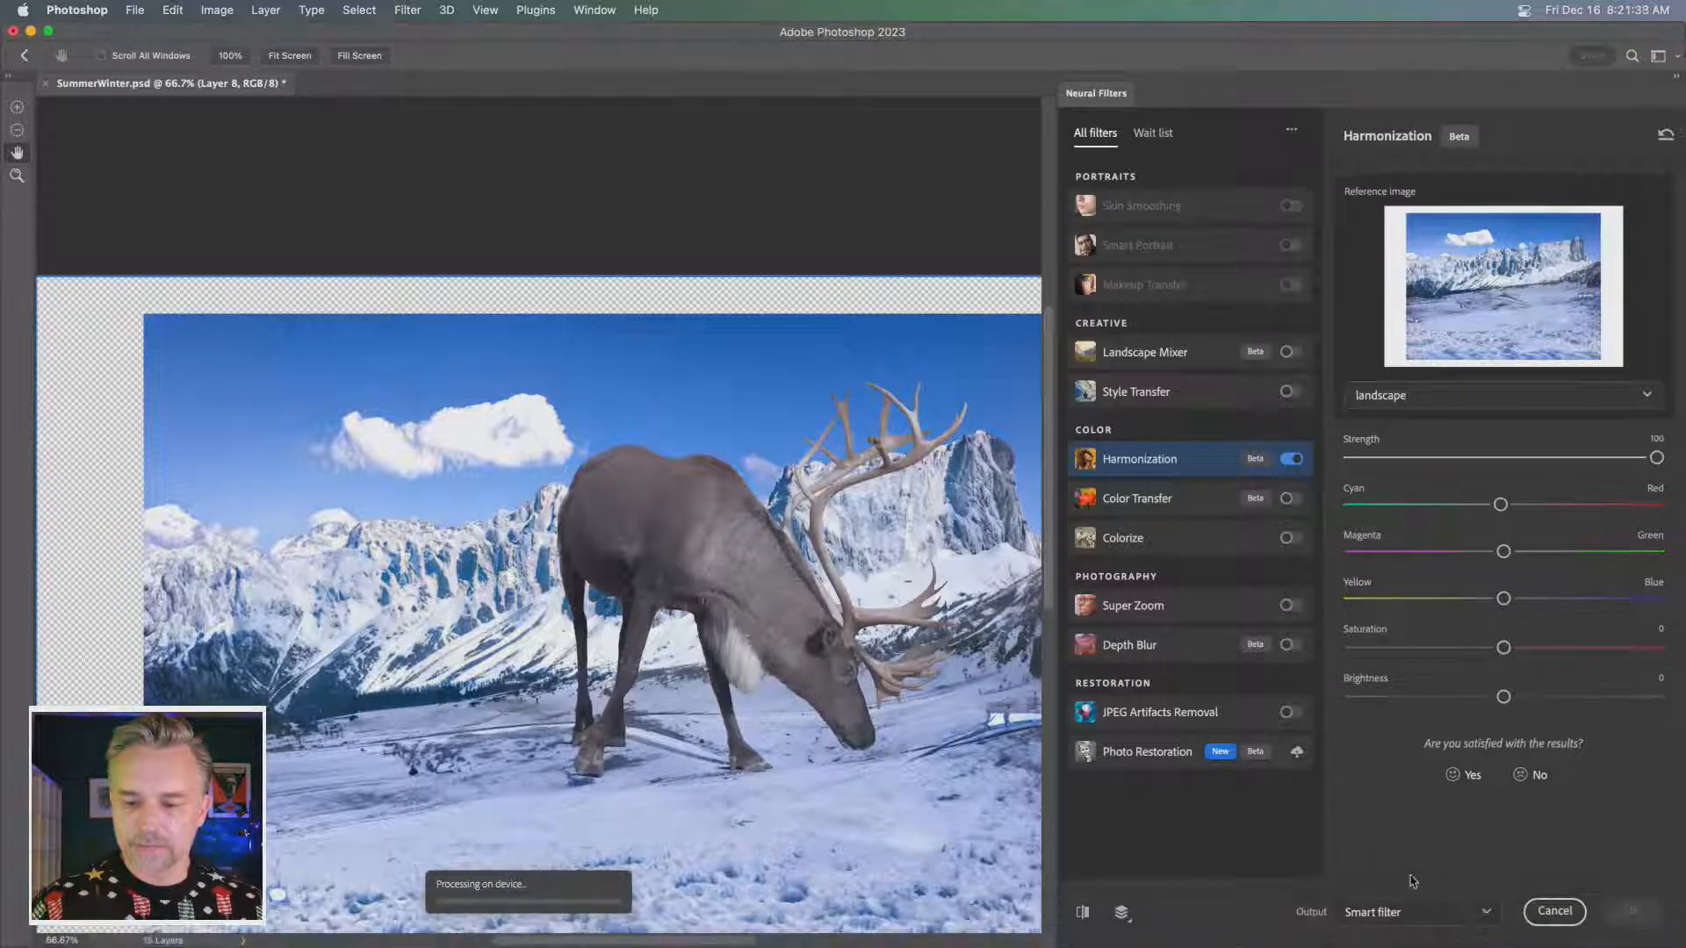
left_click(1633, 912)
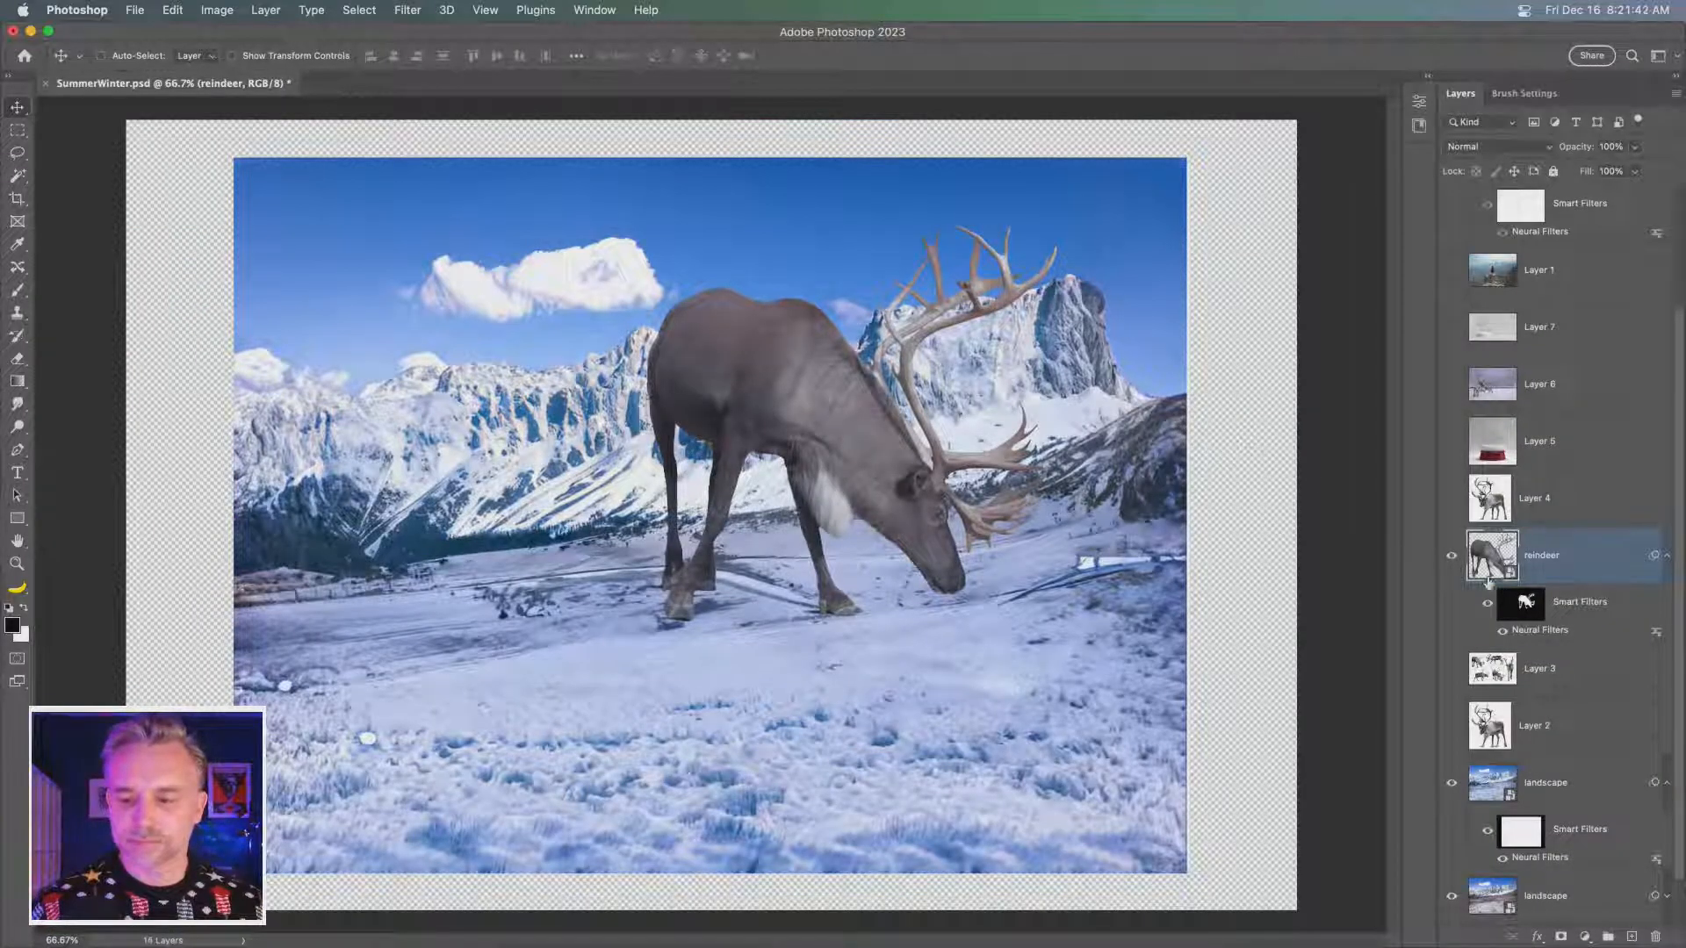
- Remove the filter mask that belongs to the reindeer's reapplied Harmonization filter
right_click(1525, 606)
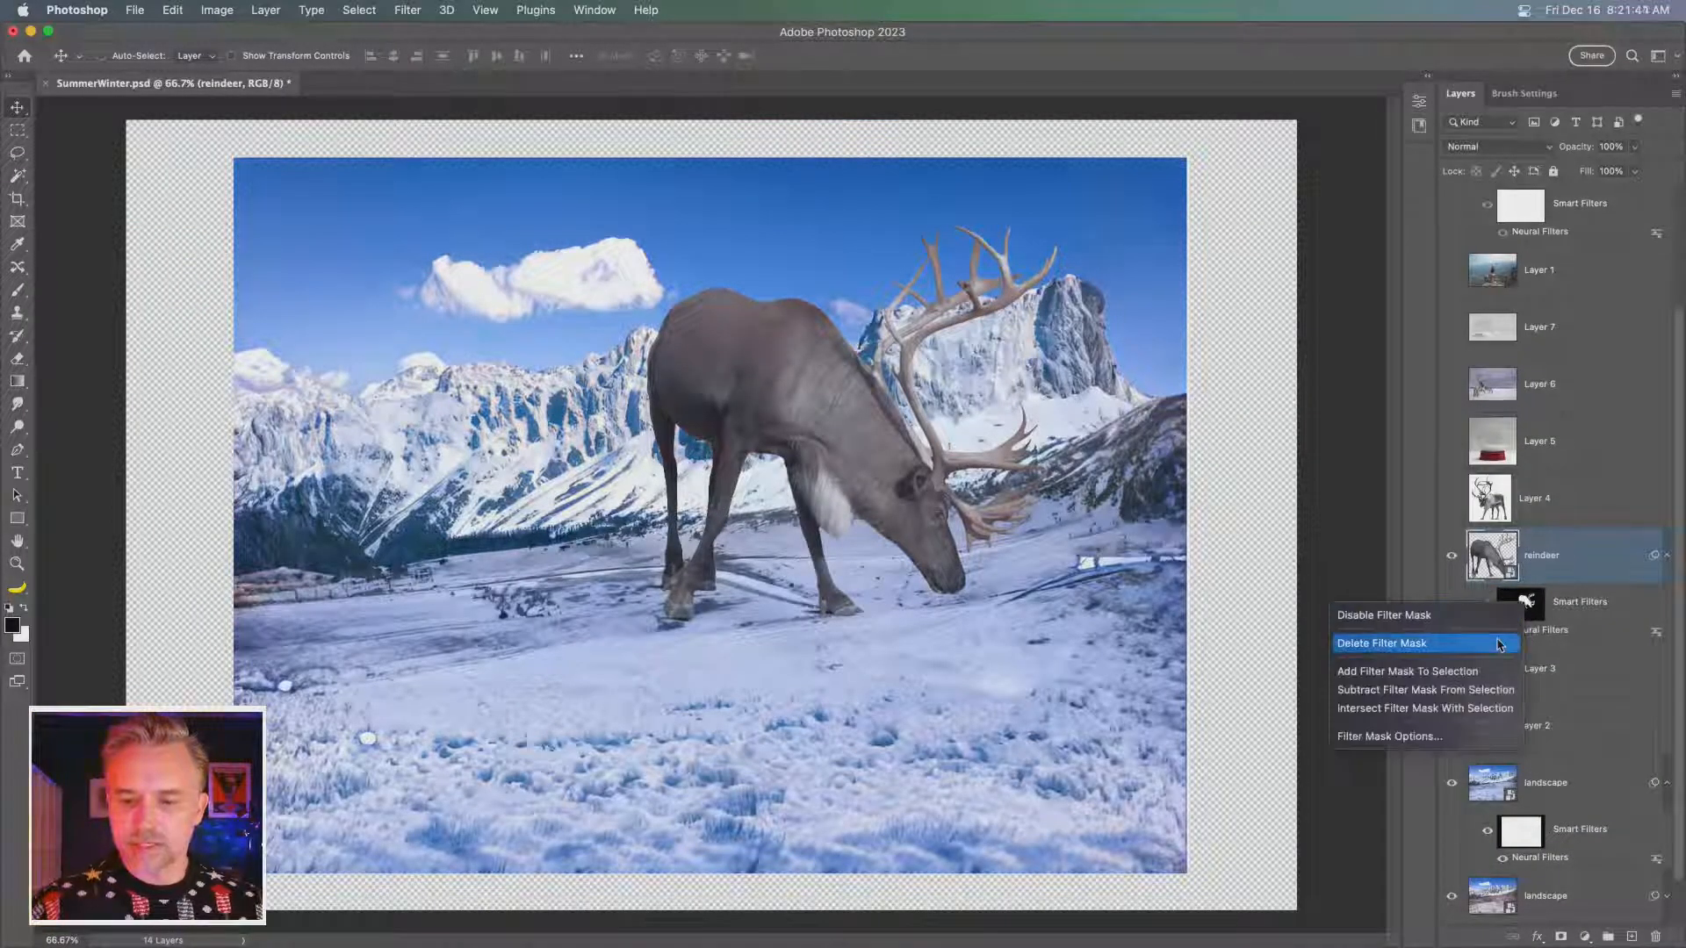
left_click(1643, 621)
left_click(1538, 607)
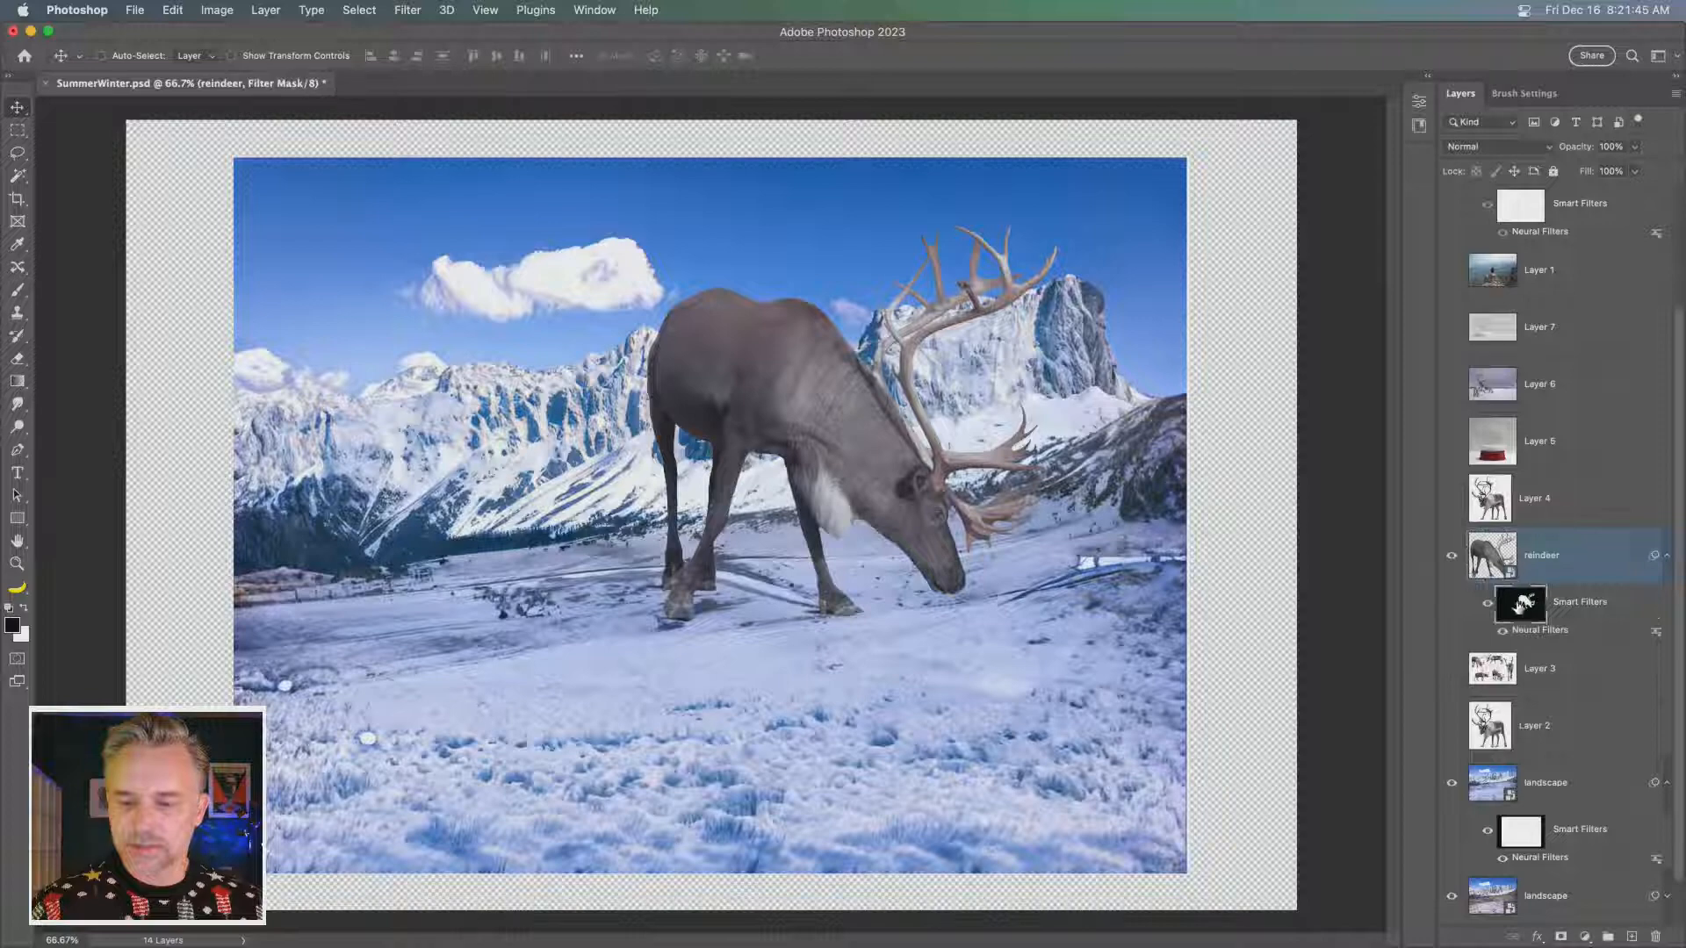
right_click(1519, 606)
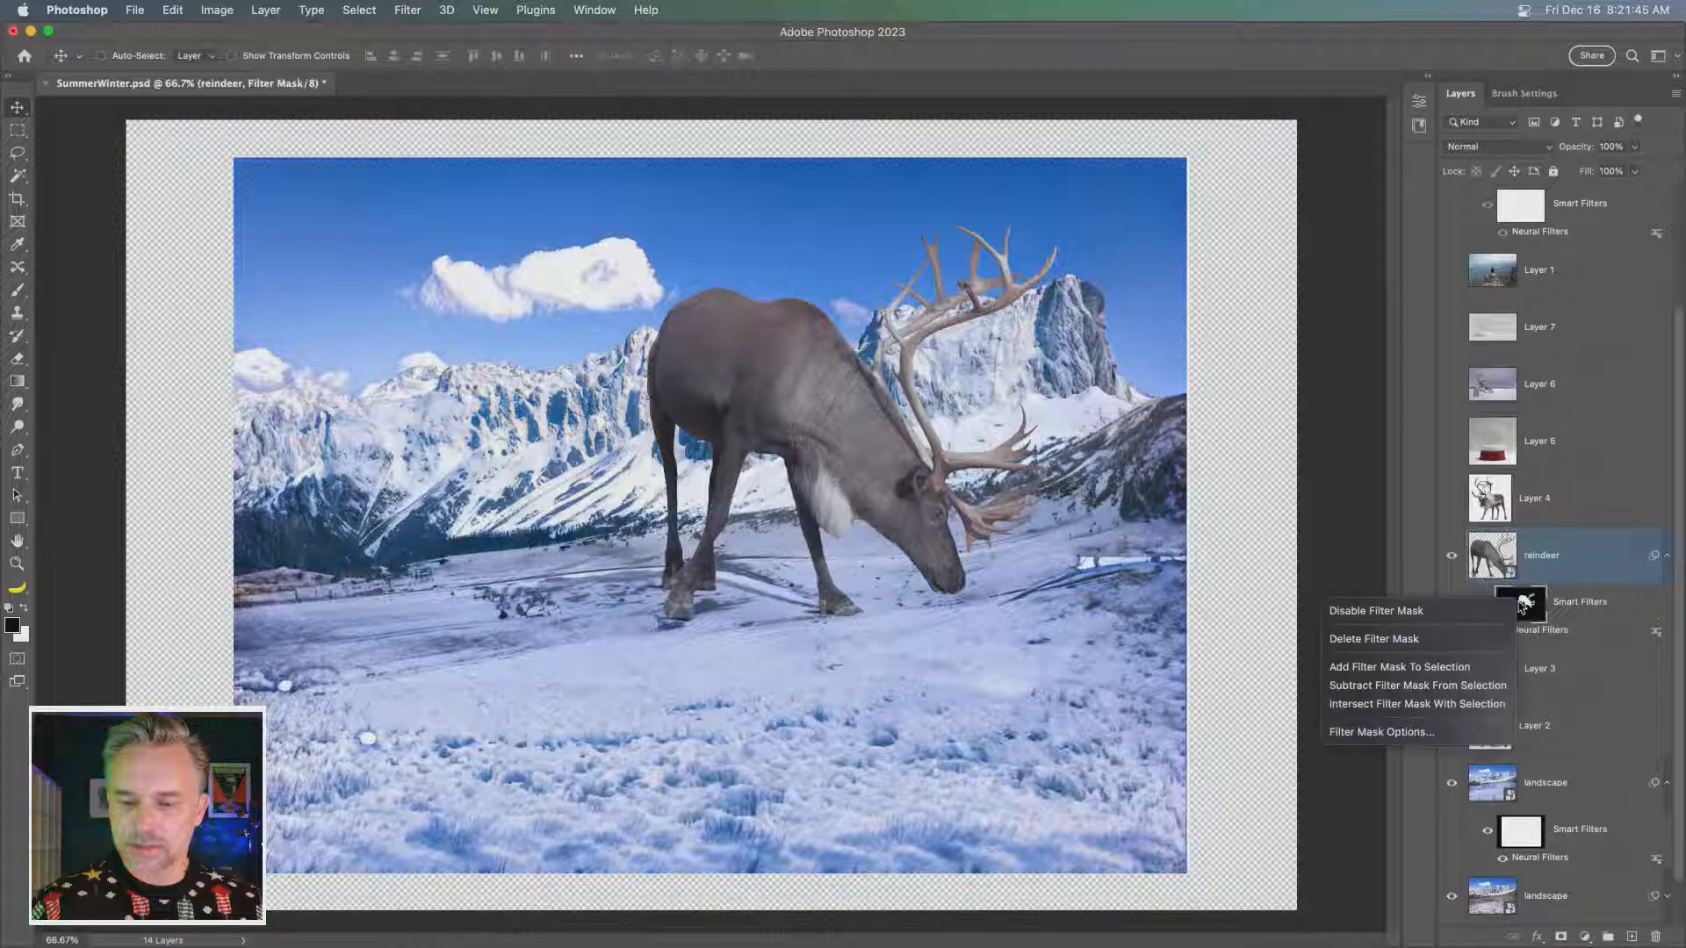
left_click(1440, 641)
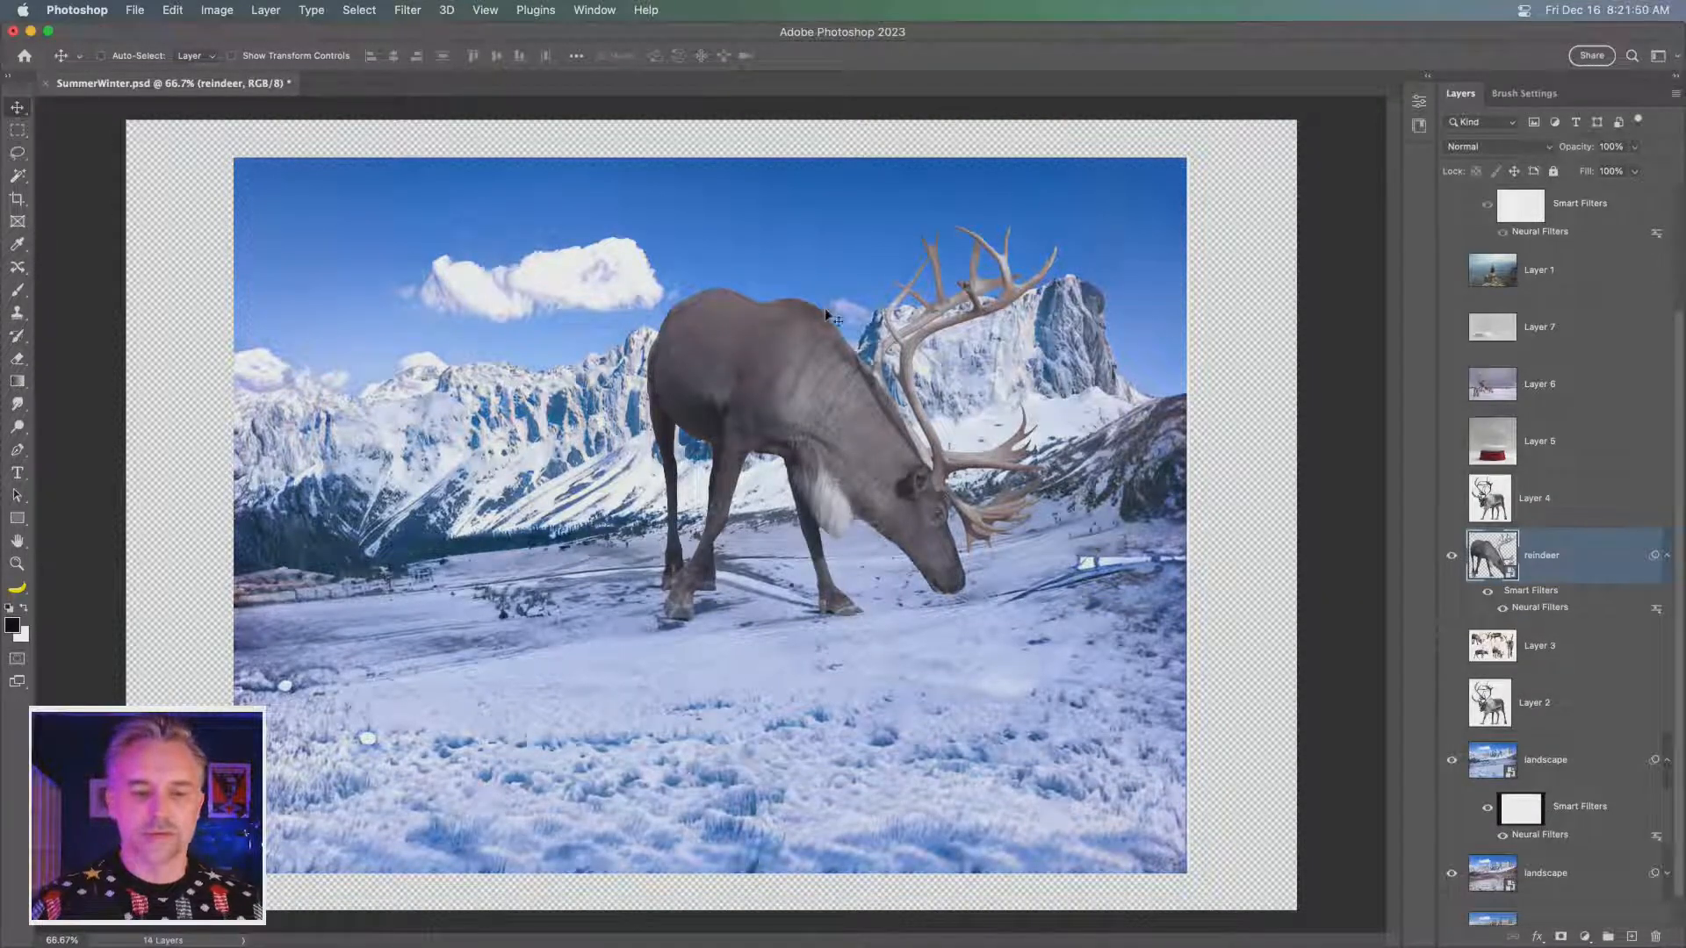
- Scale the reindeer proportionally to about two thirds of its size, keeping it in the middle of the snowy landscape
key("super+t")
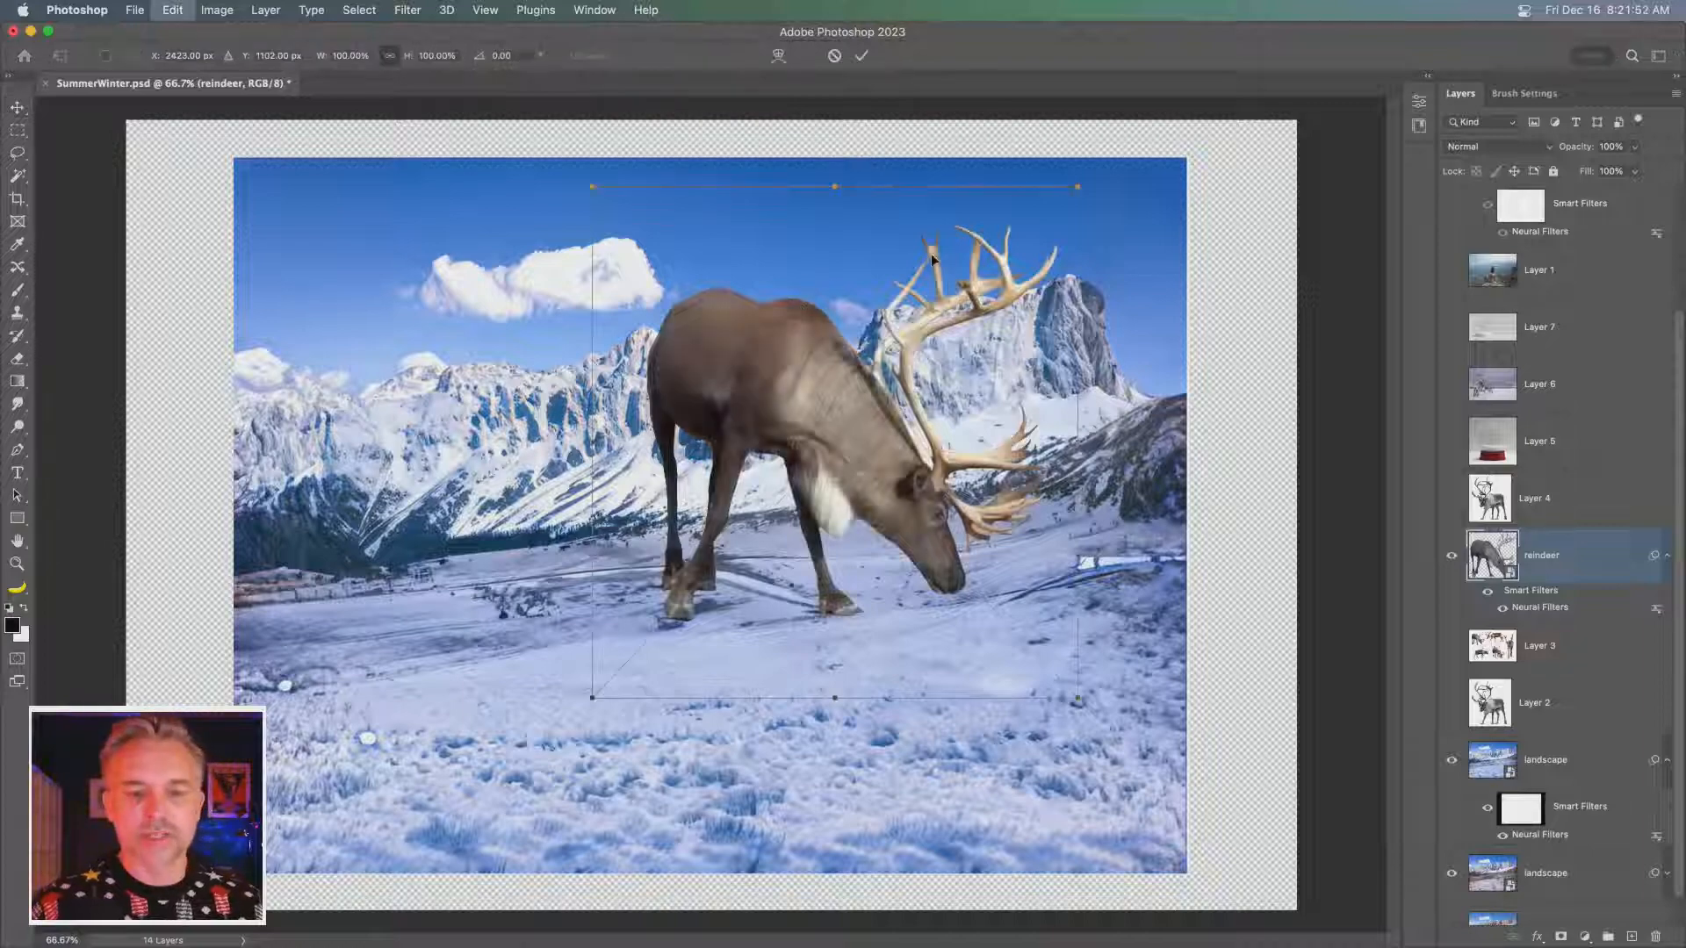
left_click_drag(1055, 205, 896, 374)
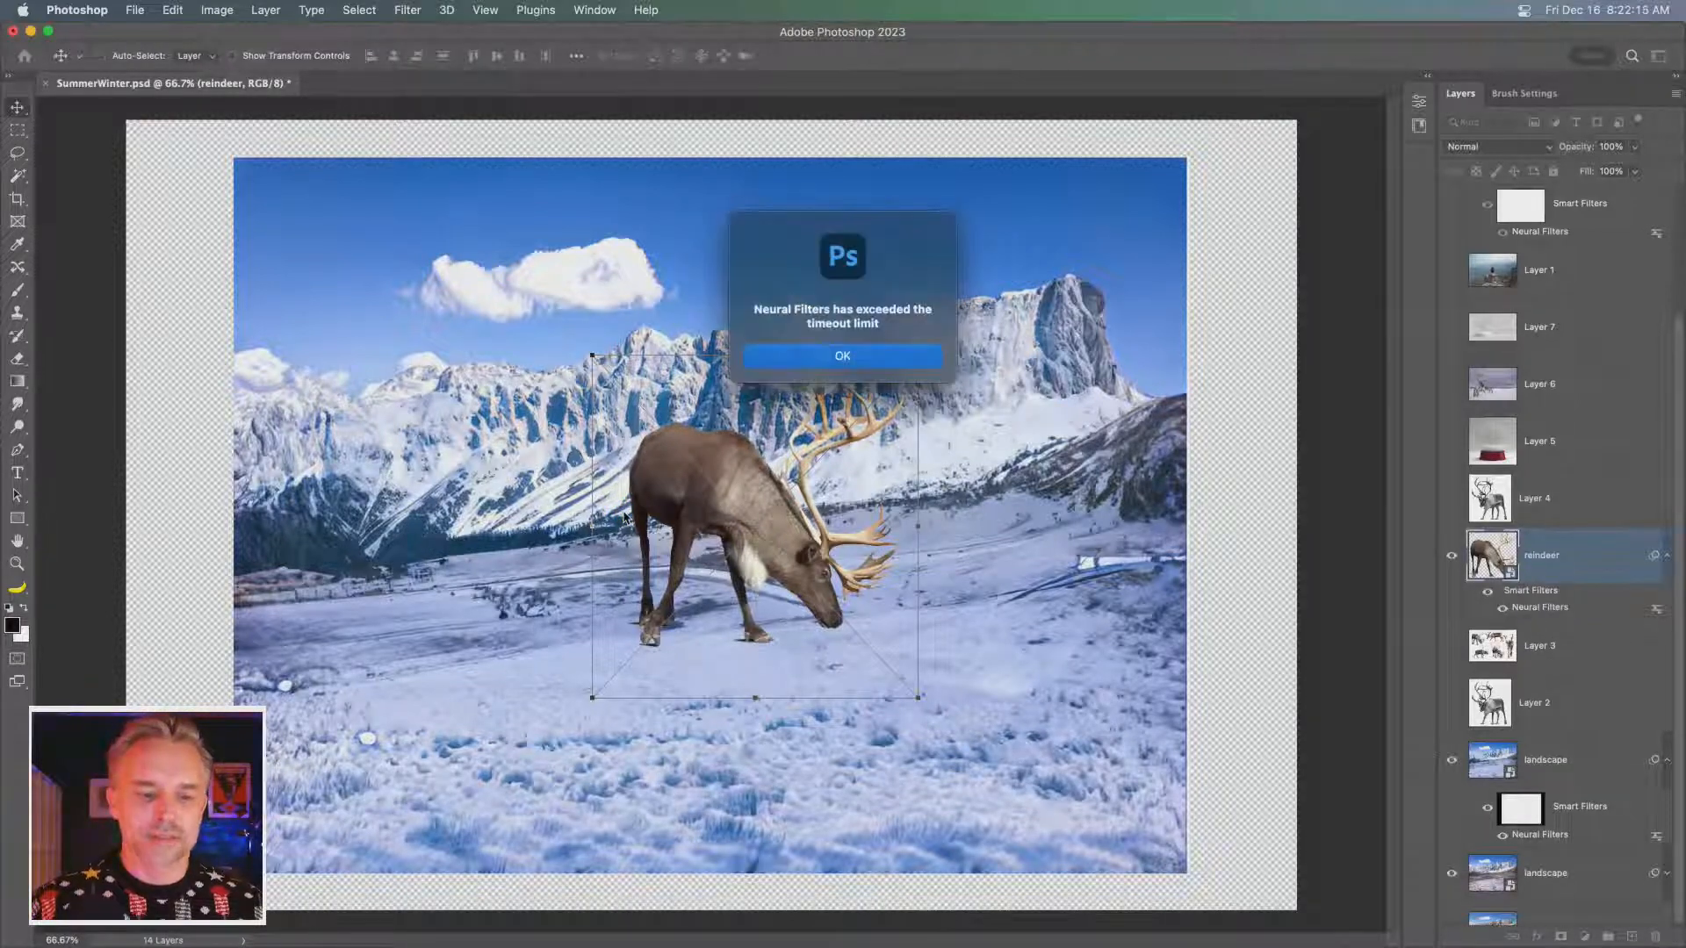
left_click(794, 357)
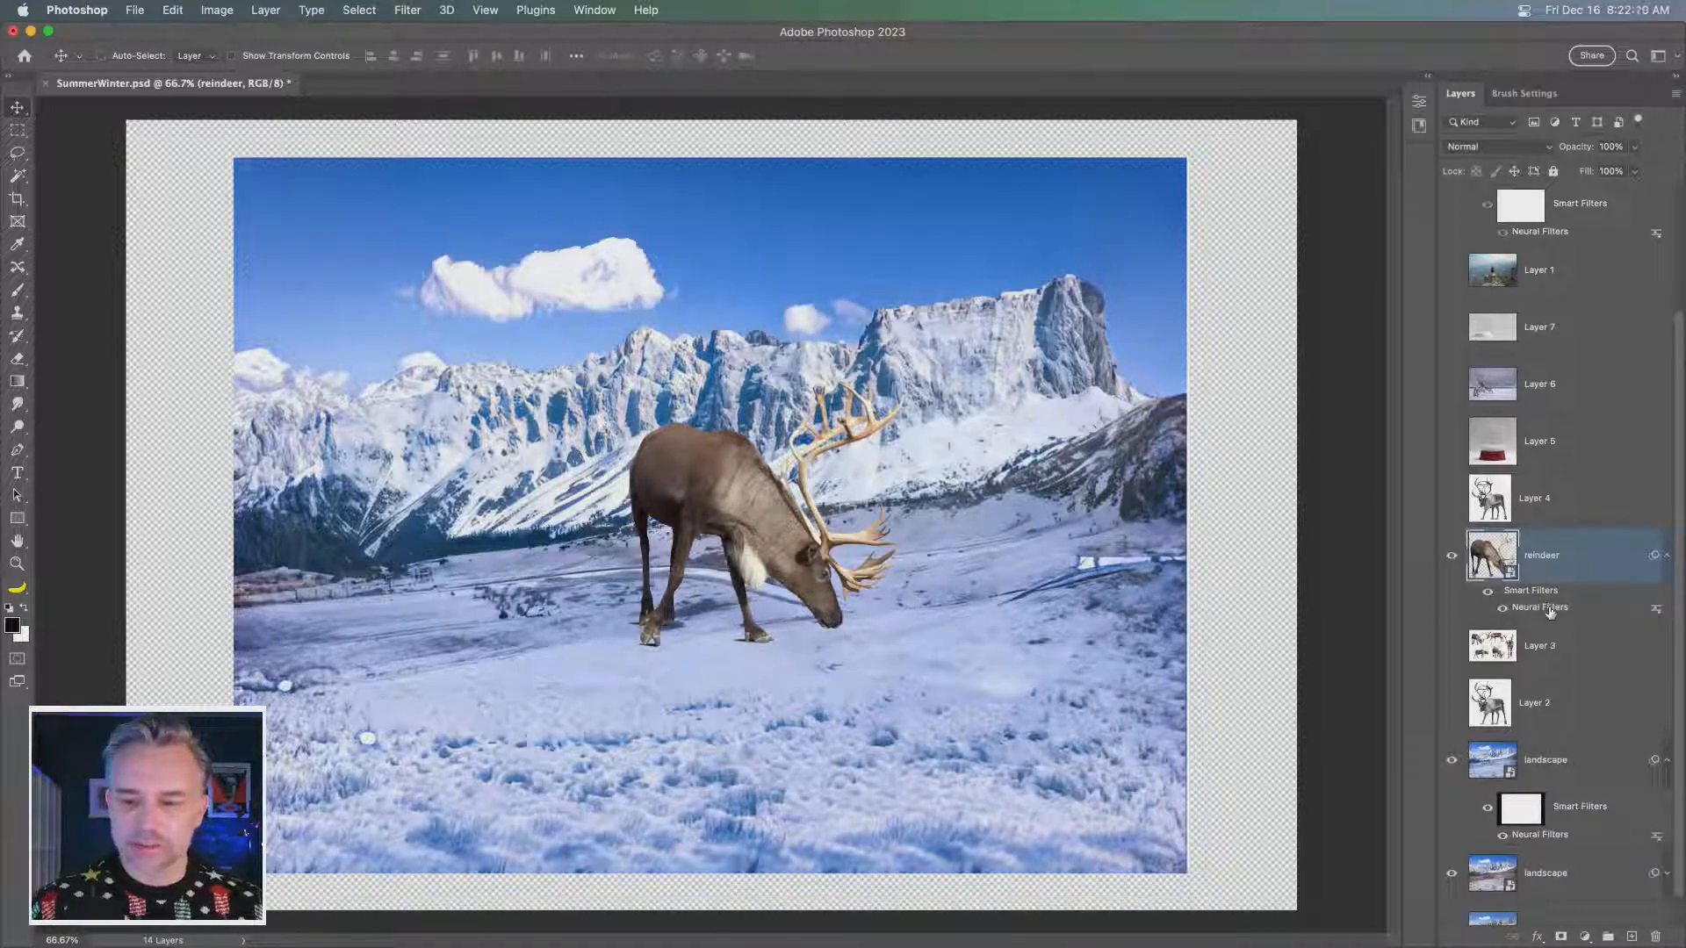
- Refresh the Harmonization of the scaled reindeer with the blue-sky snow landscape layer as the reference image
double_click(1550, 610)
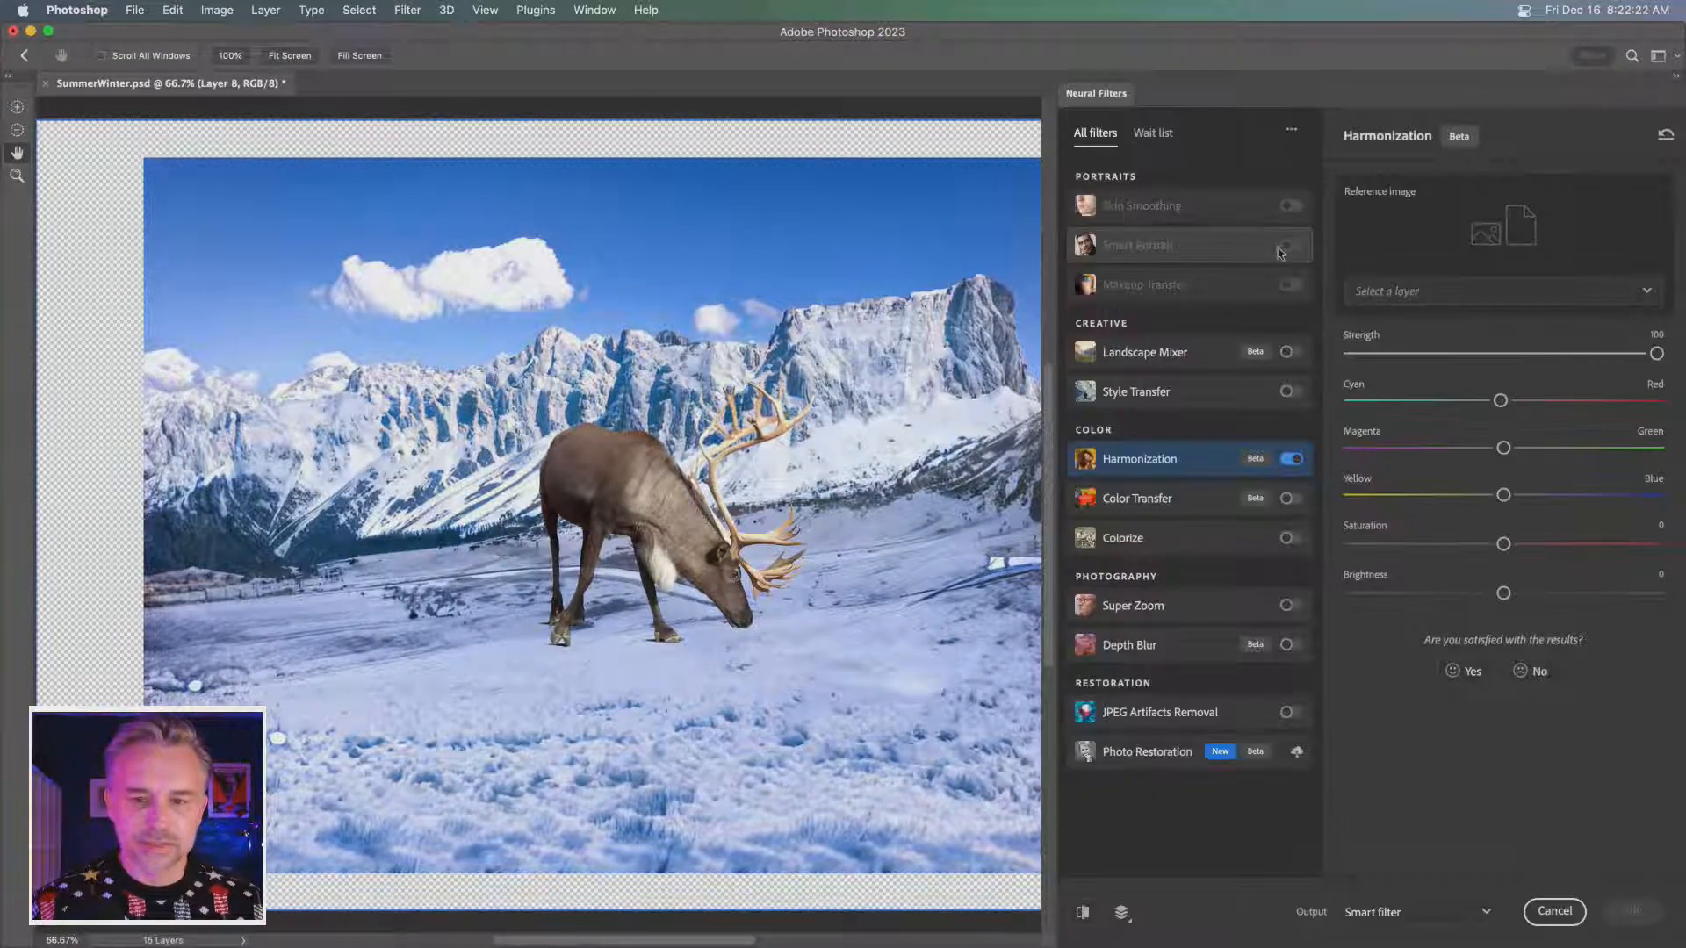
left_click(1505, 291)
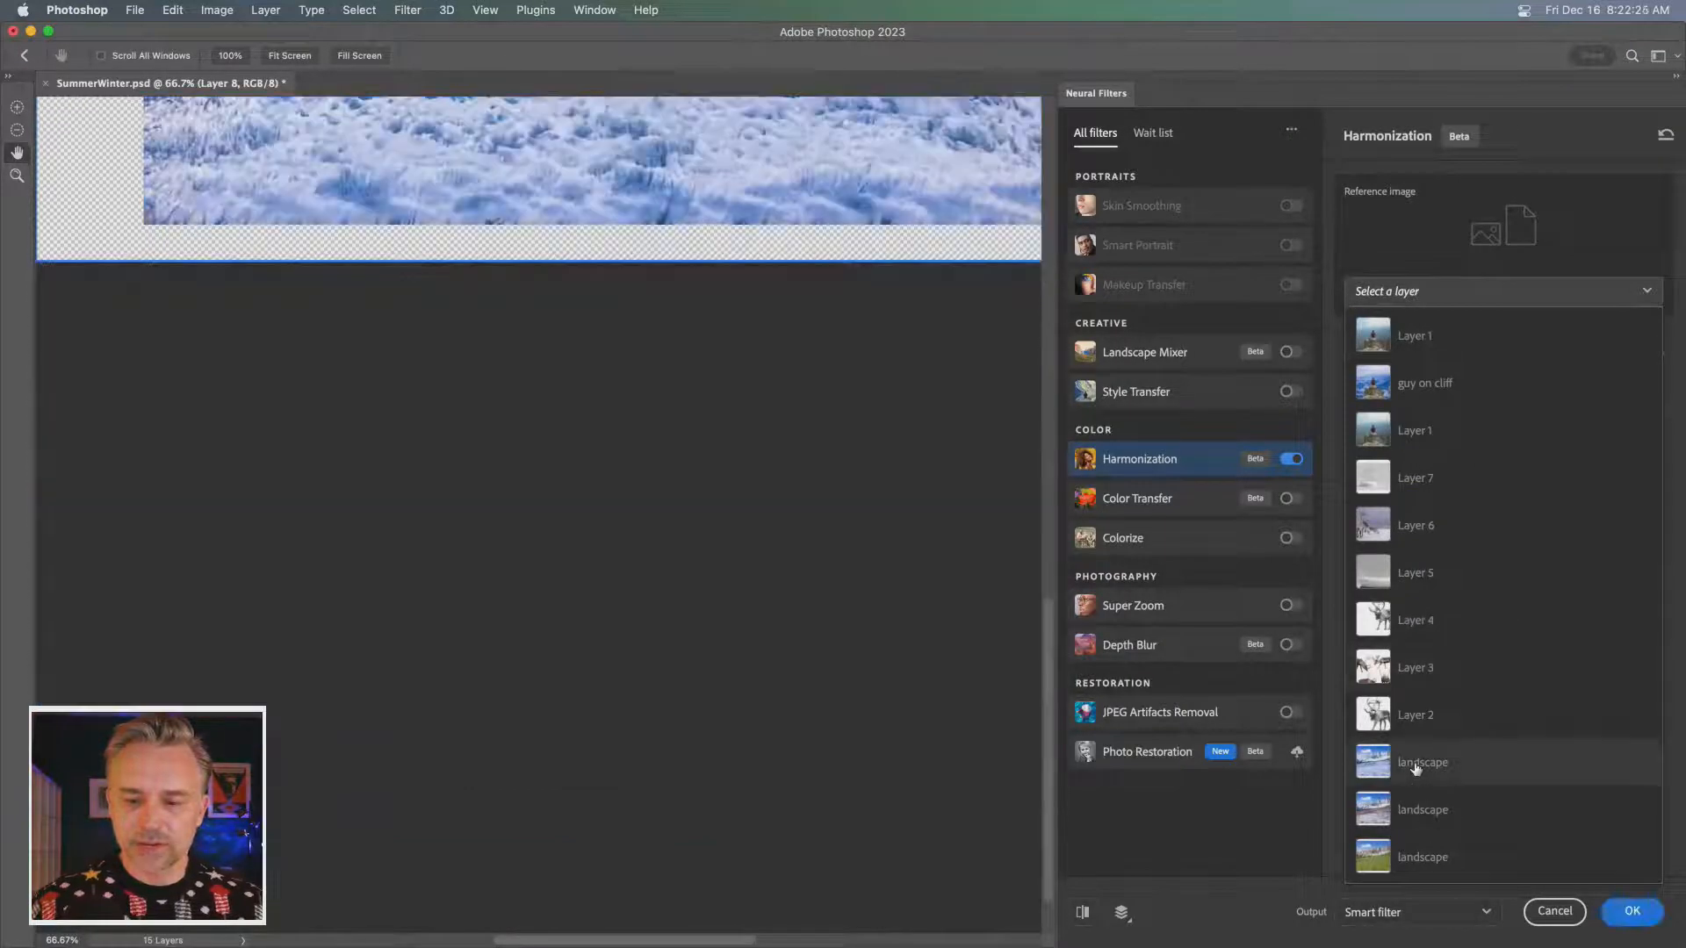
left_click(1412, 764)
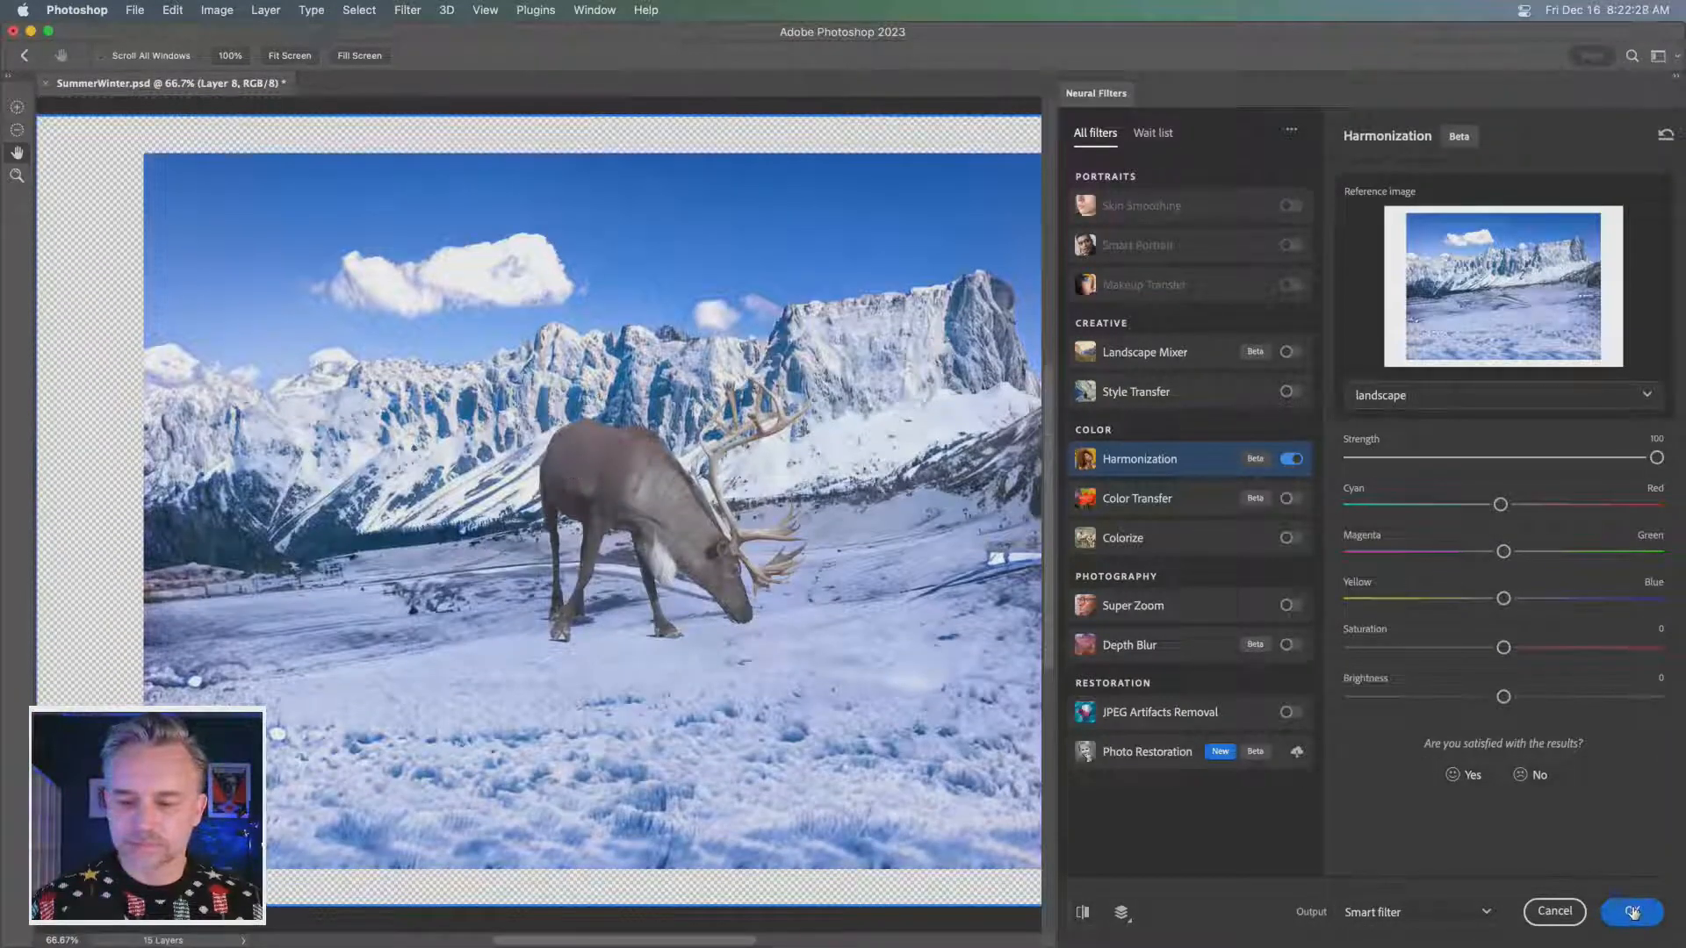
left_click(1634, 913)
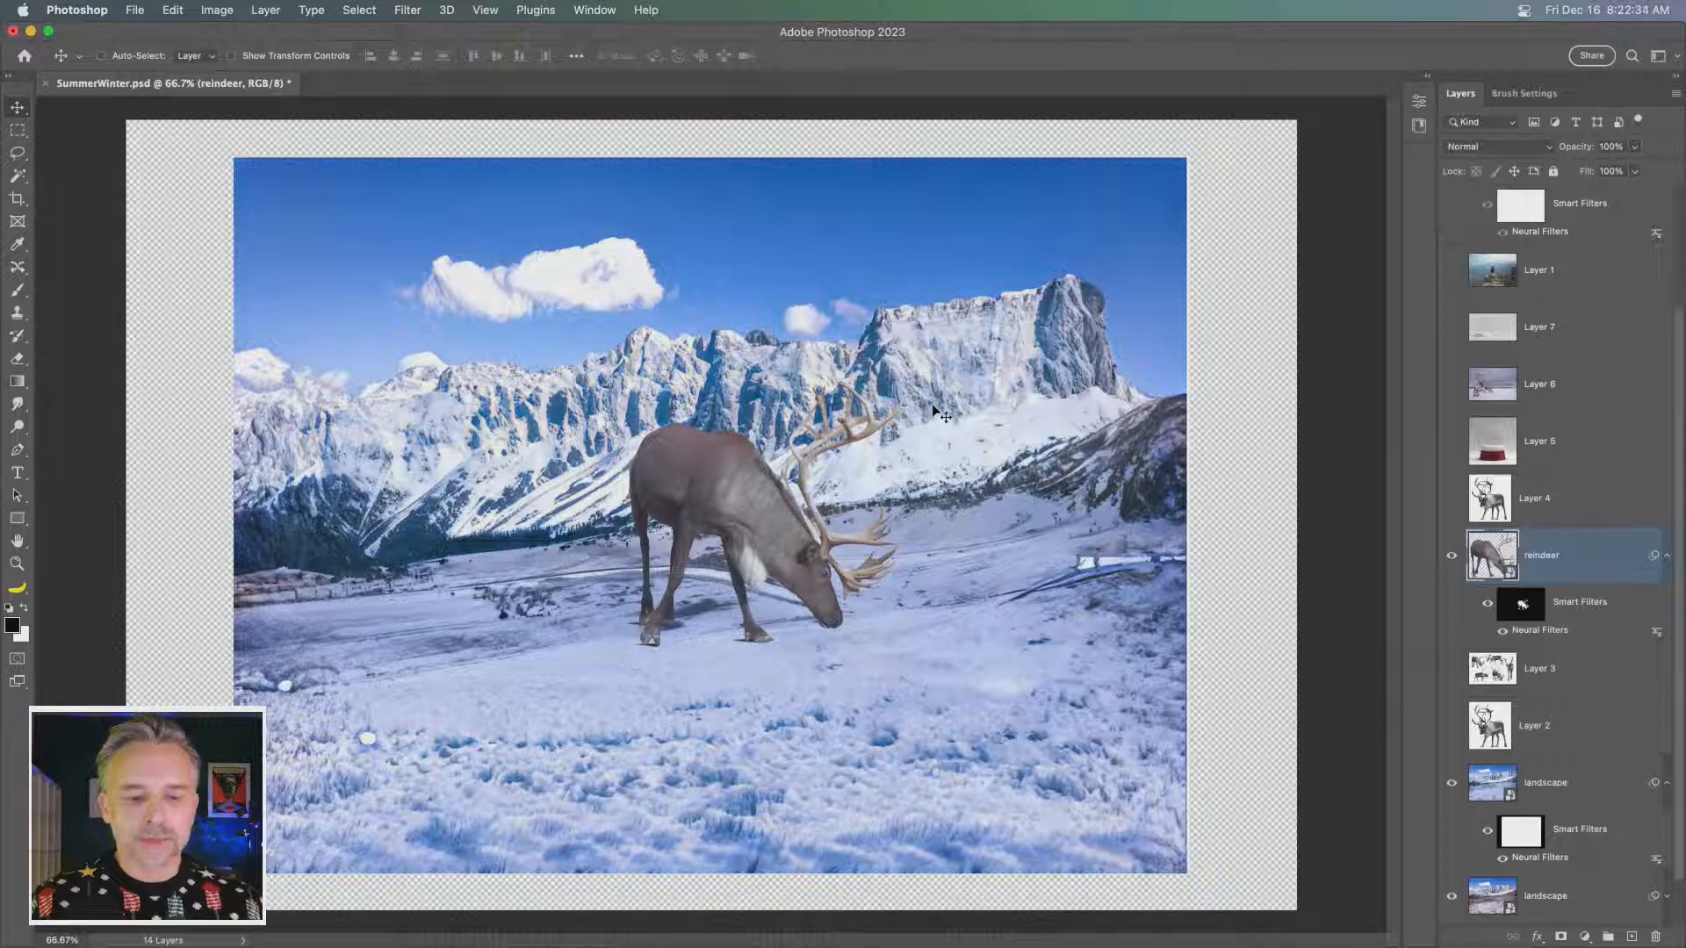
- Collapse the reindeer's smart filters, then show and select the snow globe on Layer 5
left_click(1667, 555)
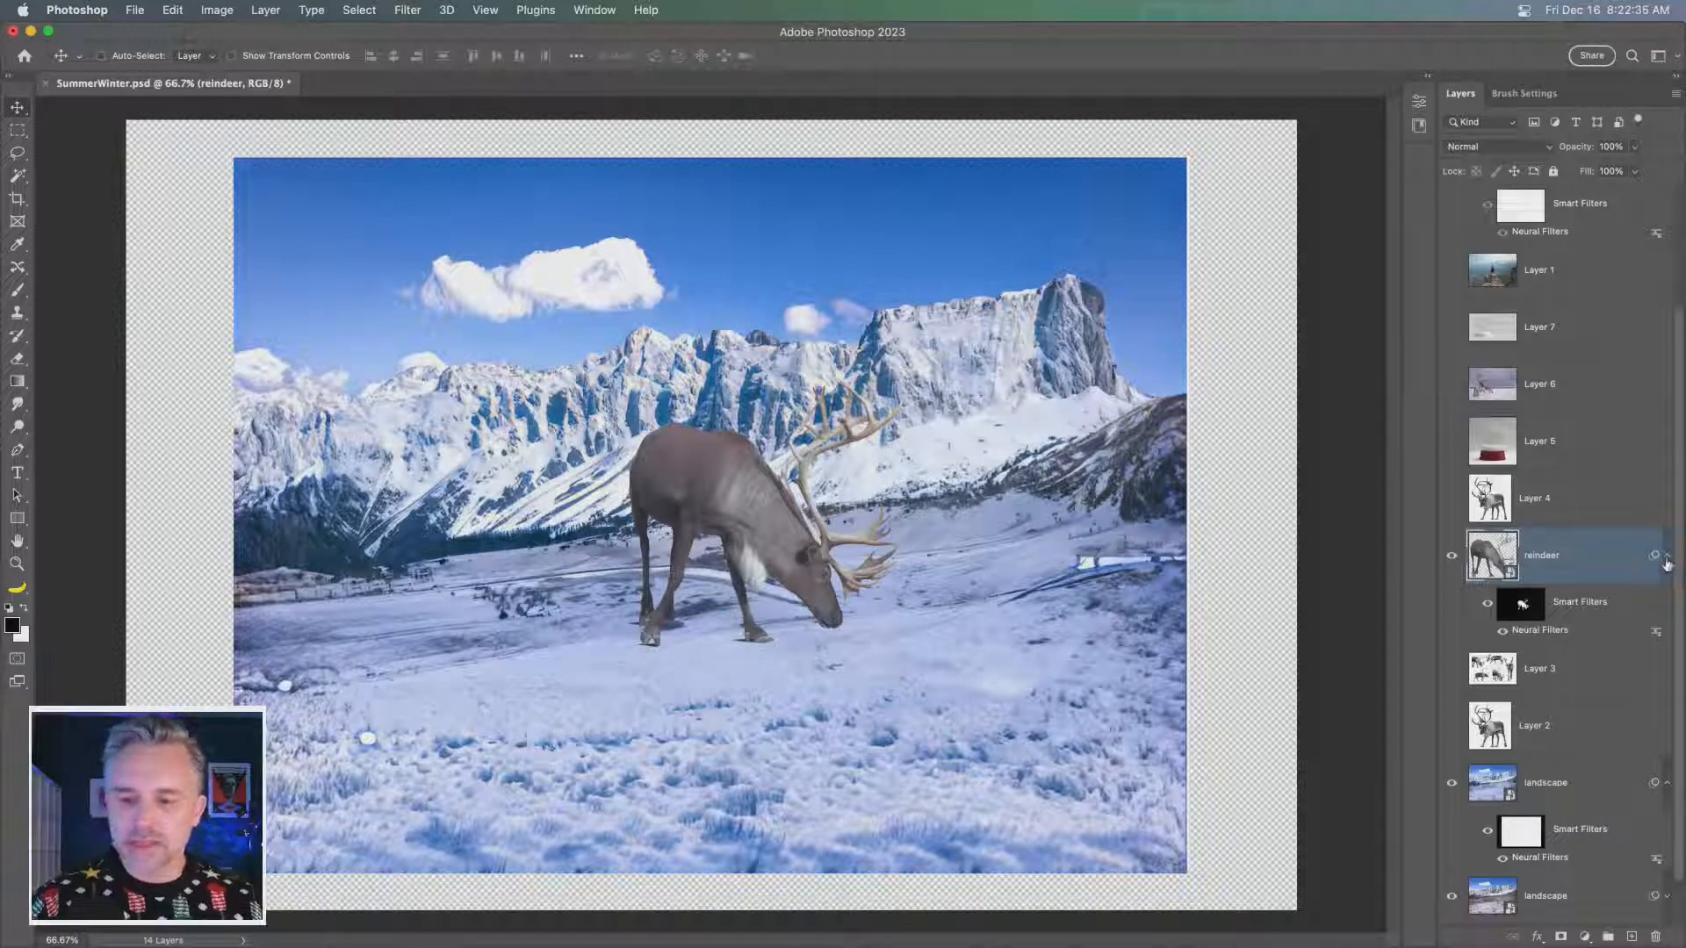
left_click(1452, 441)
left_click(1493, 441)
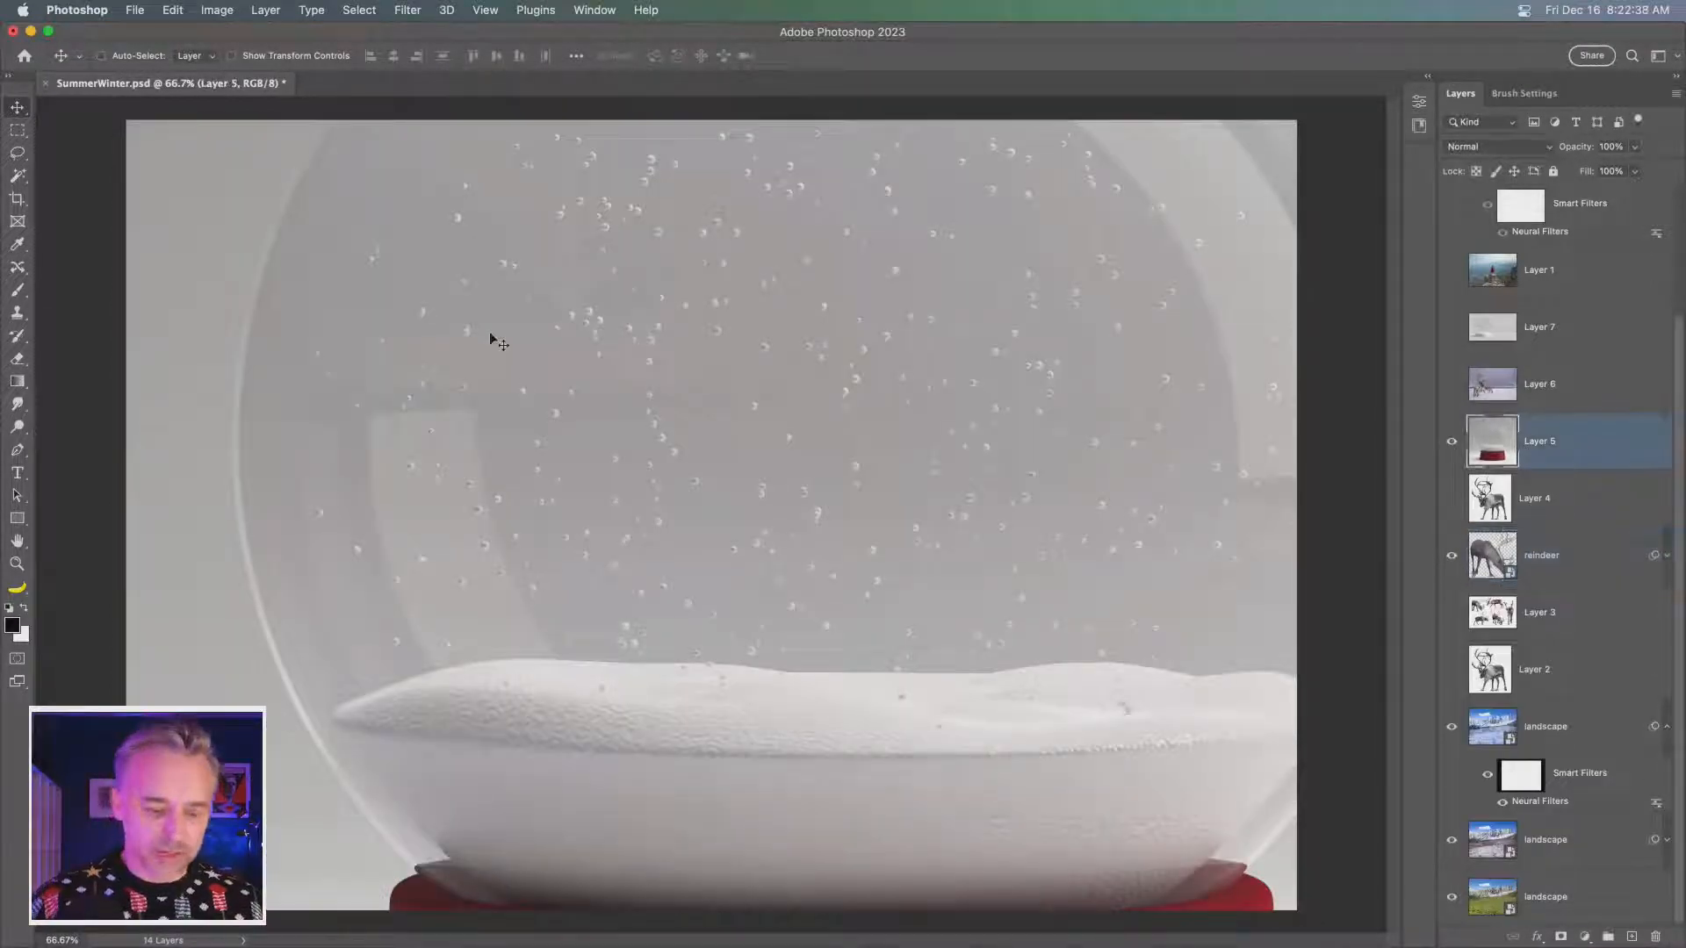
- Scale the snow globe image to about 51% and centre it on the canvas
key("super+minus")
key("super+minus")
key("super+minus")
key("super+t")
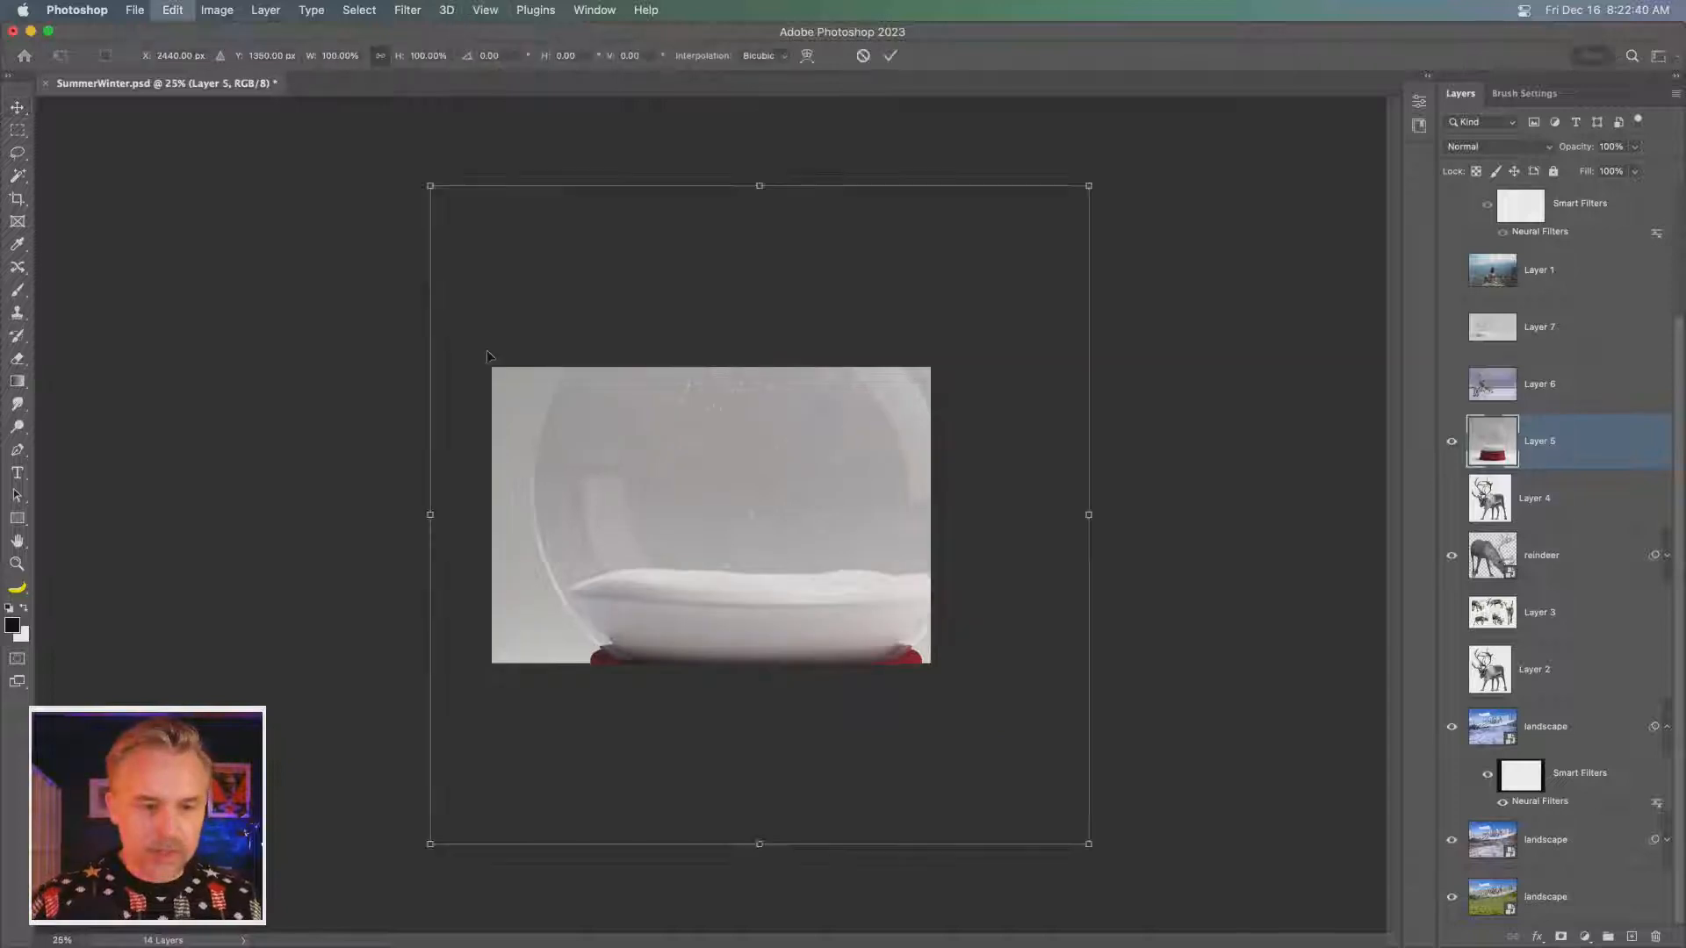
left_click_drag(1093, 845, 764, 501)
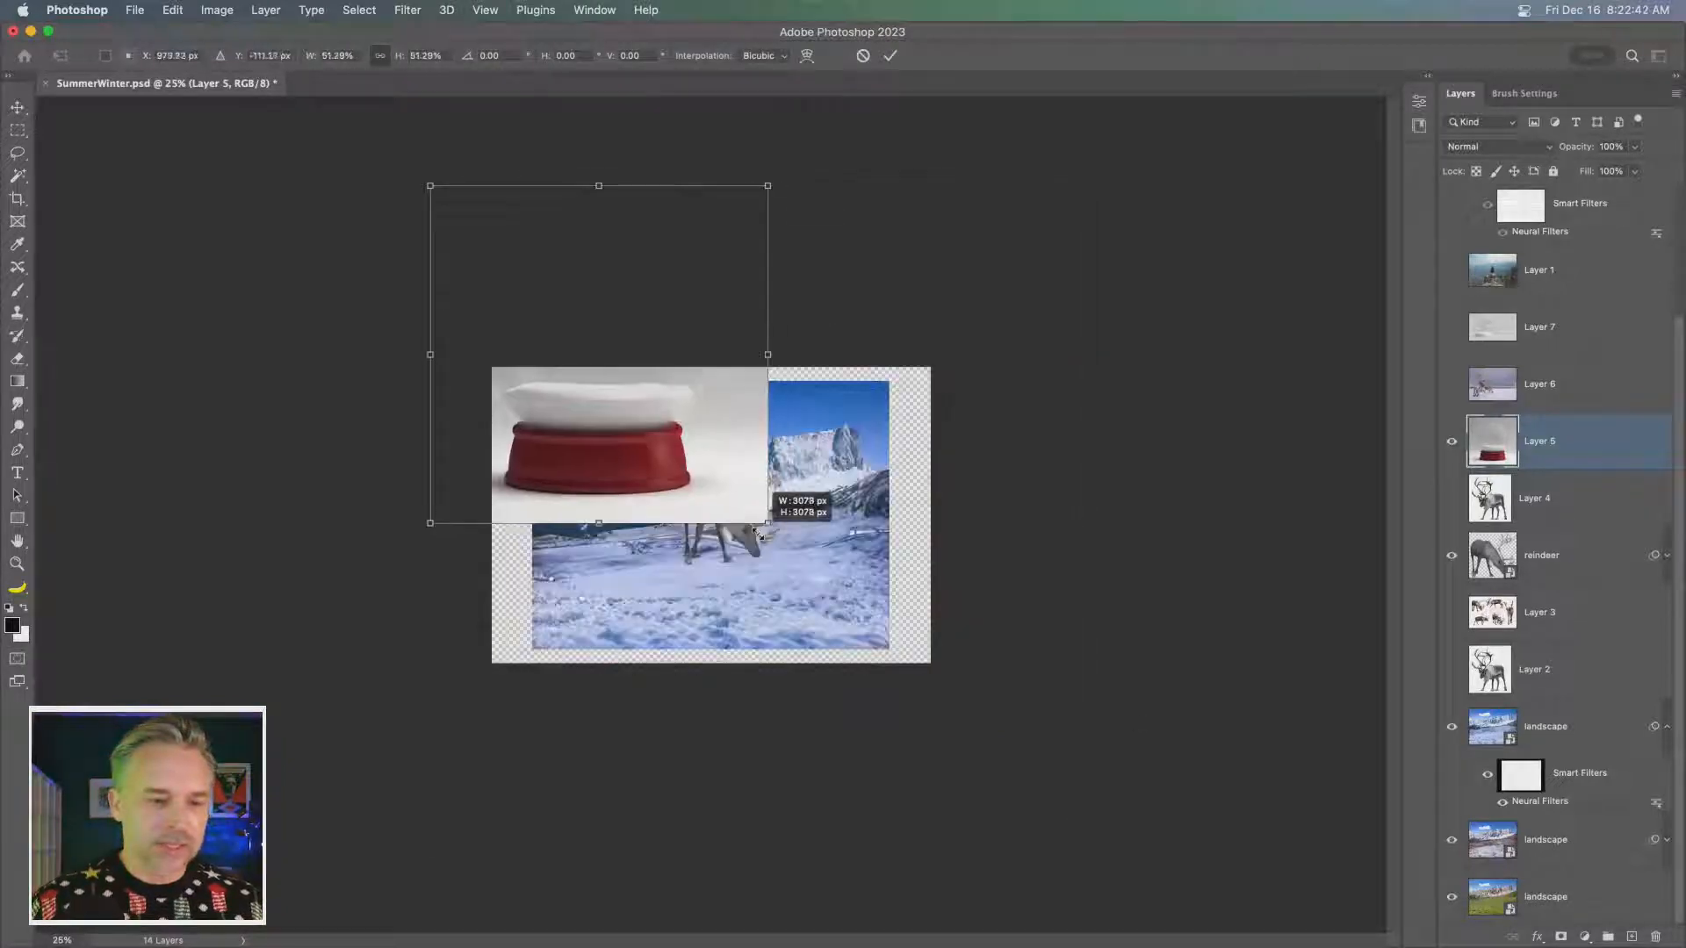
left_click_drag(591, 409, 702, 540)
key("Return")
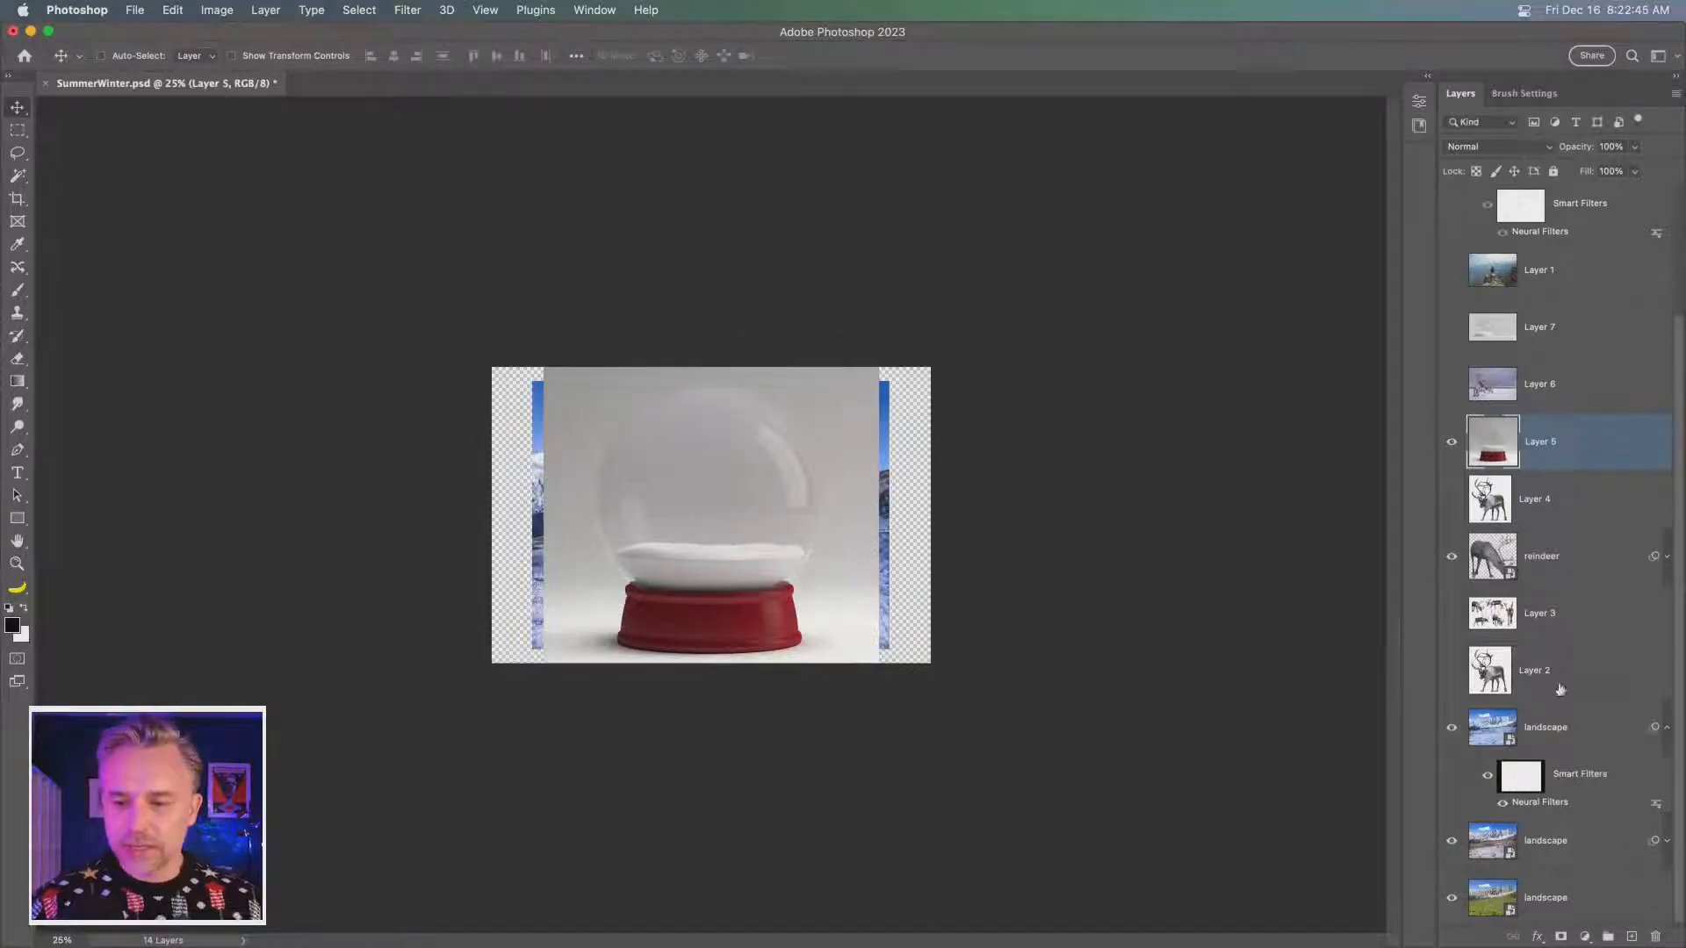
- Make the stock image layers from Layer 2 up through Layer 1 visible
left_click(1531, 685)
left_click_drag(1449, 676, 1453, 308)
left_click(1446, 286)
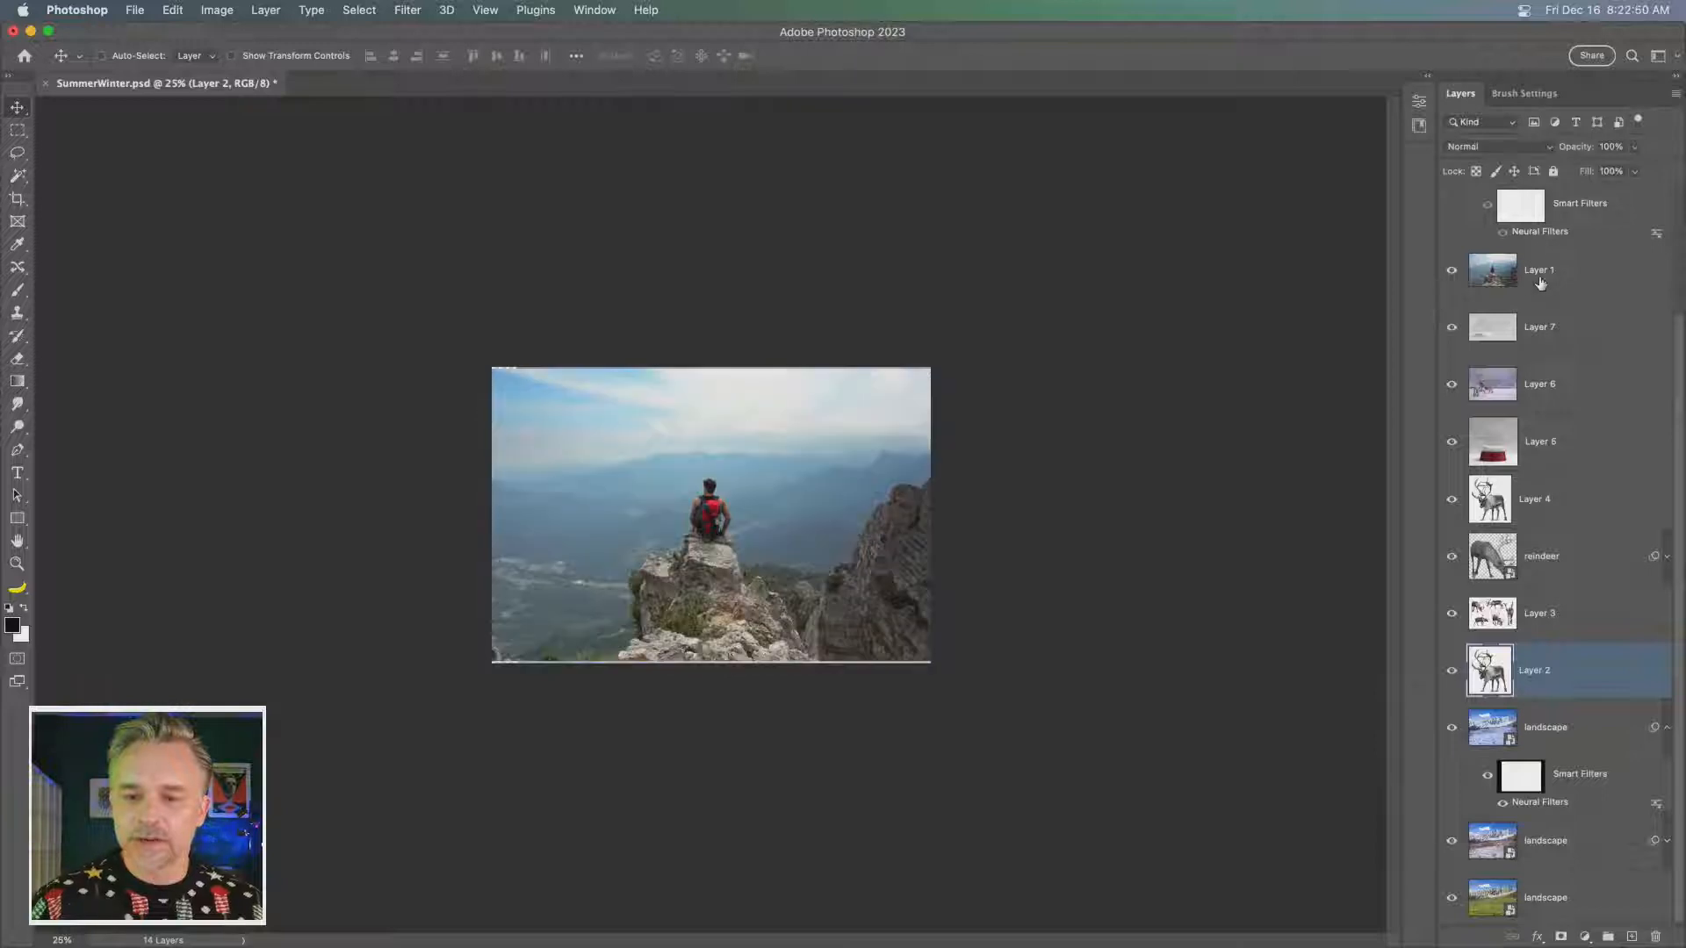
- Move the reindeer layer above Layer 1 and hide it, then delete Layer 1 with the man on the cliff
left_click_drag(1535, 557, 1493, 255)
left_click(1452, 270)
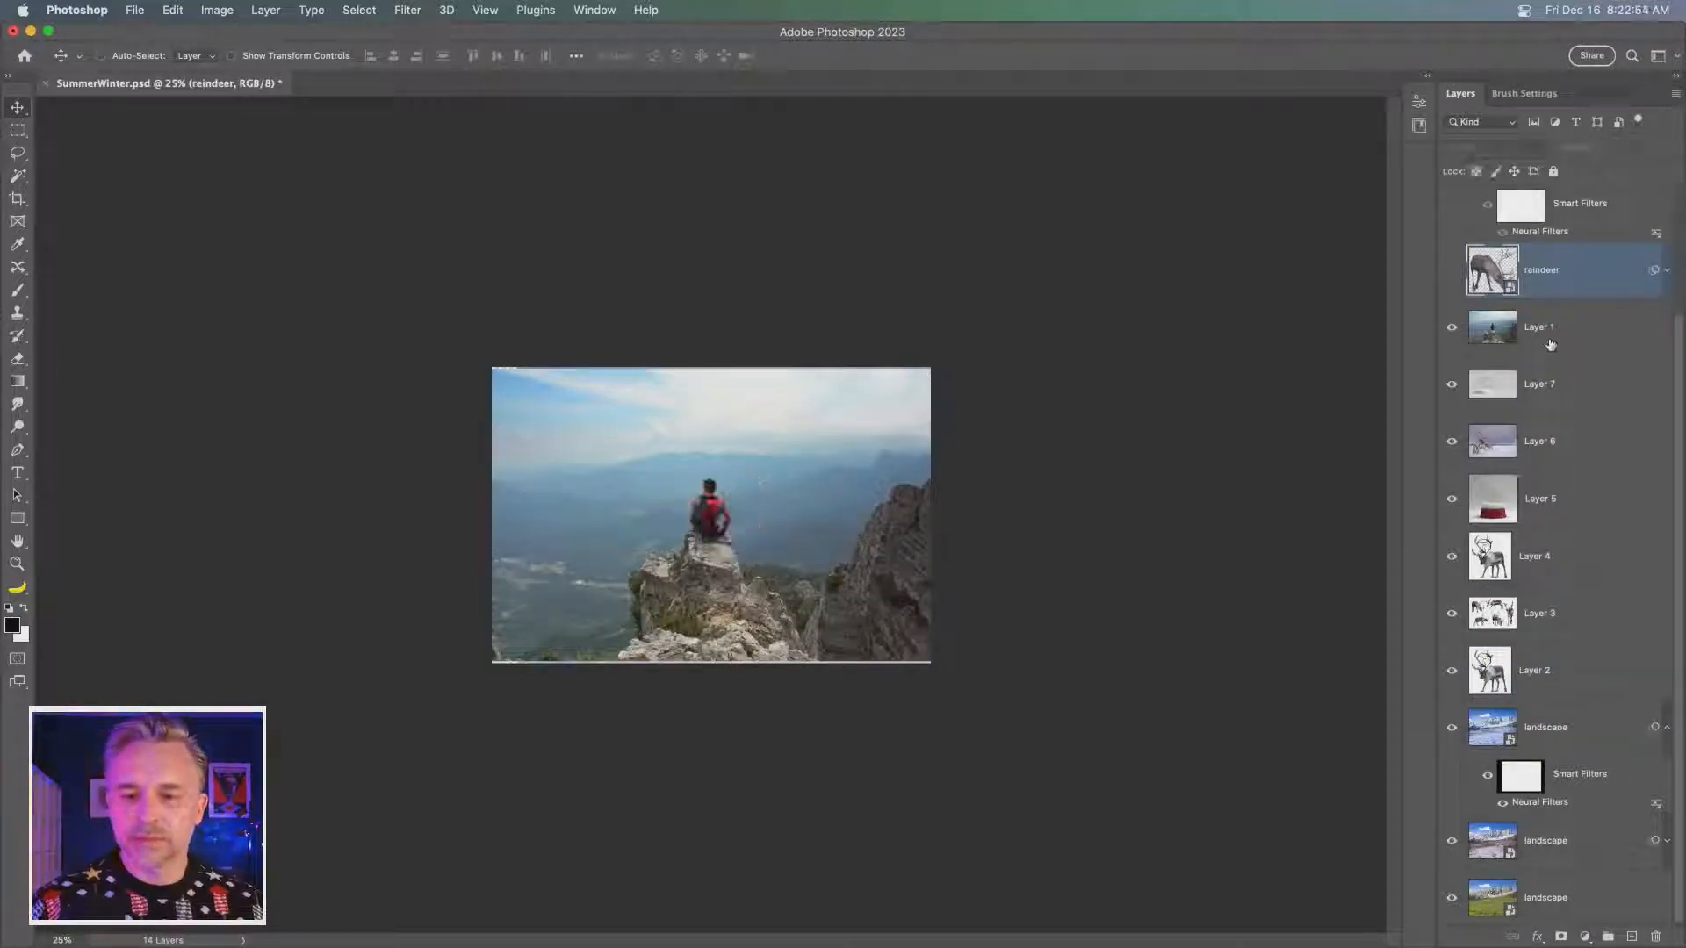
left_click(1550, 343)
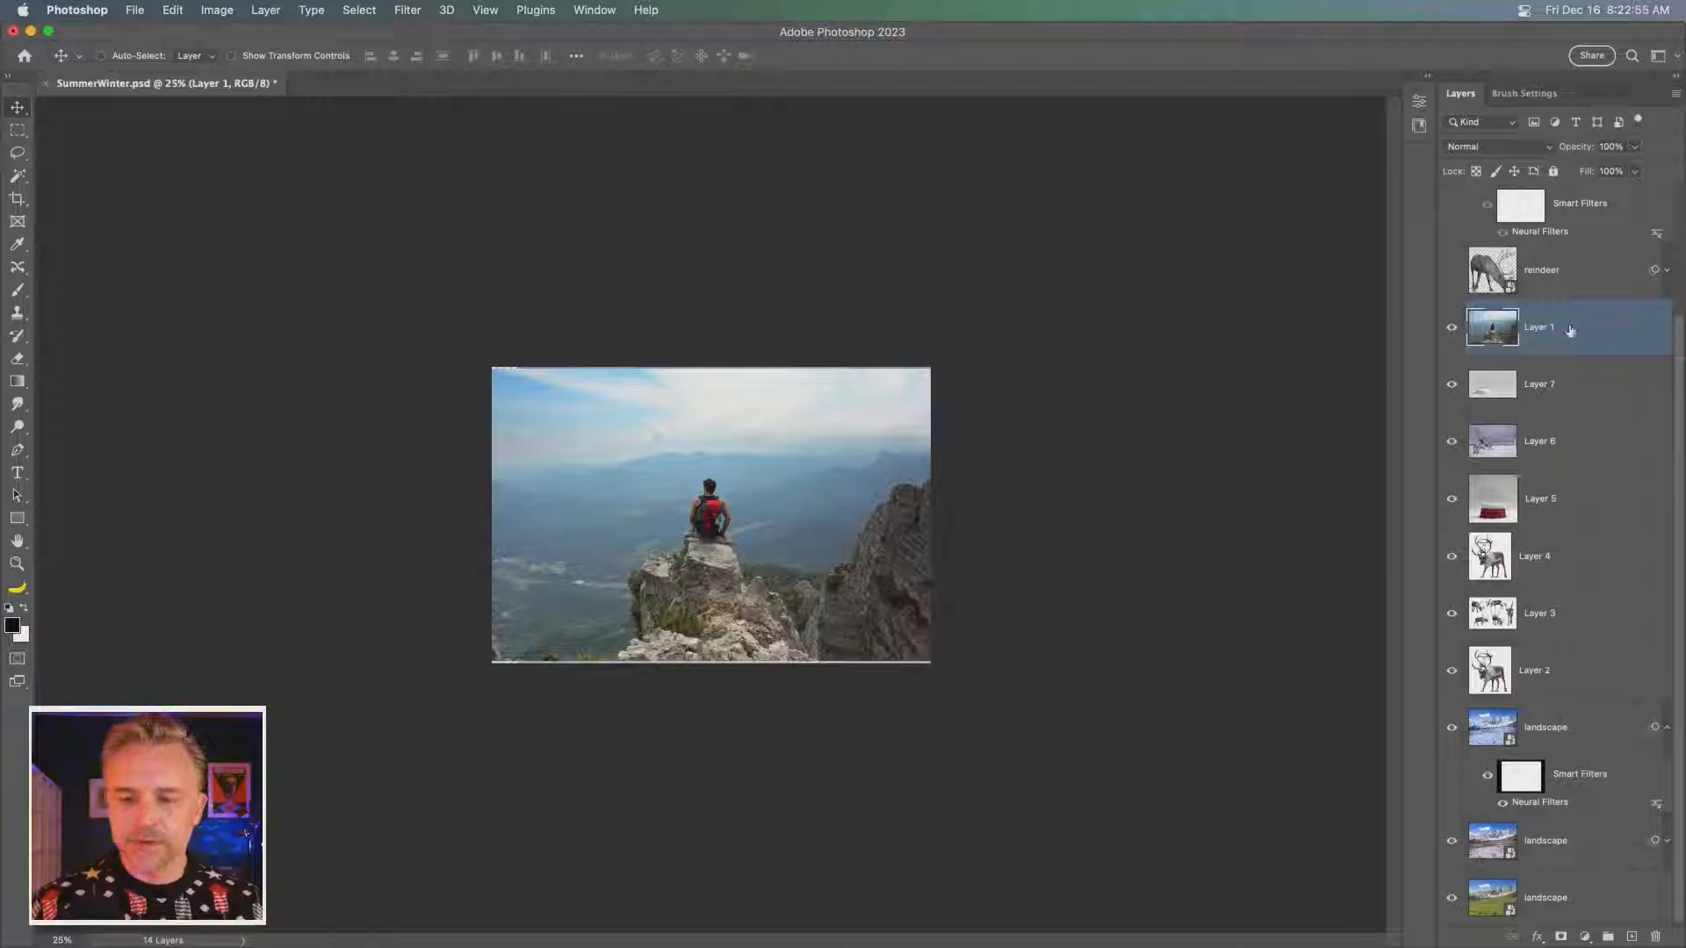
key("Delete")
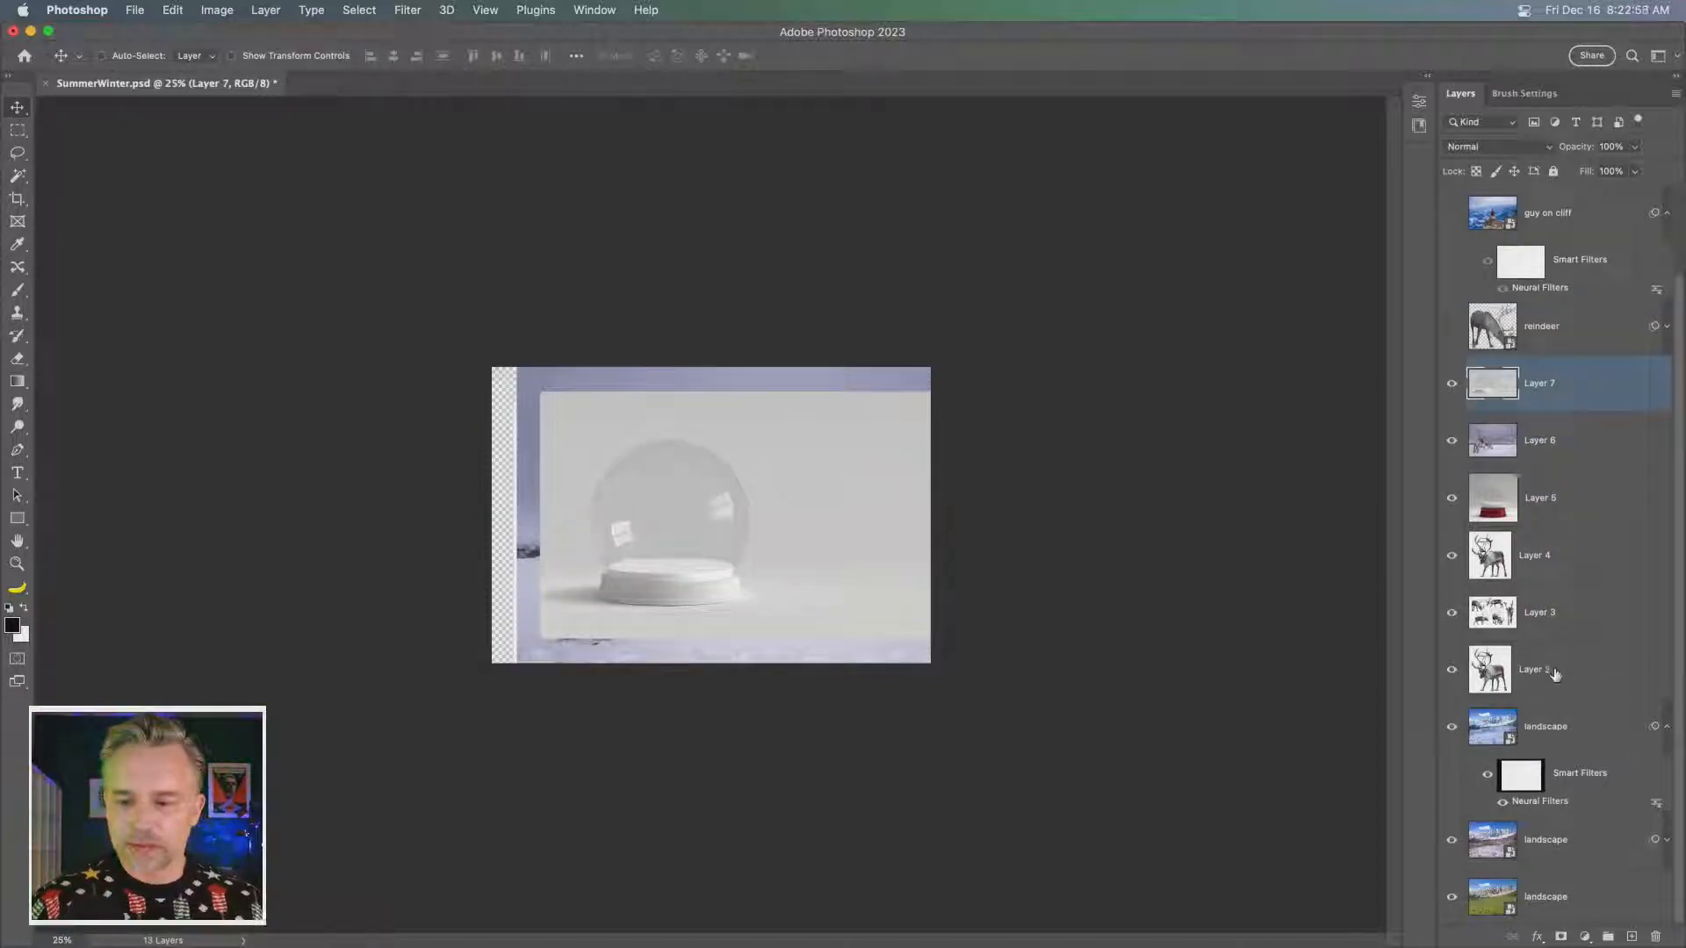
- Align Layers 2 to 7 by their horizontal and vertical centres, and expand the canvas with Reveal All
left_click(1554, 672, "shift")
left_click(393, 57)
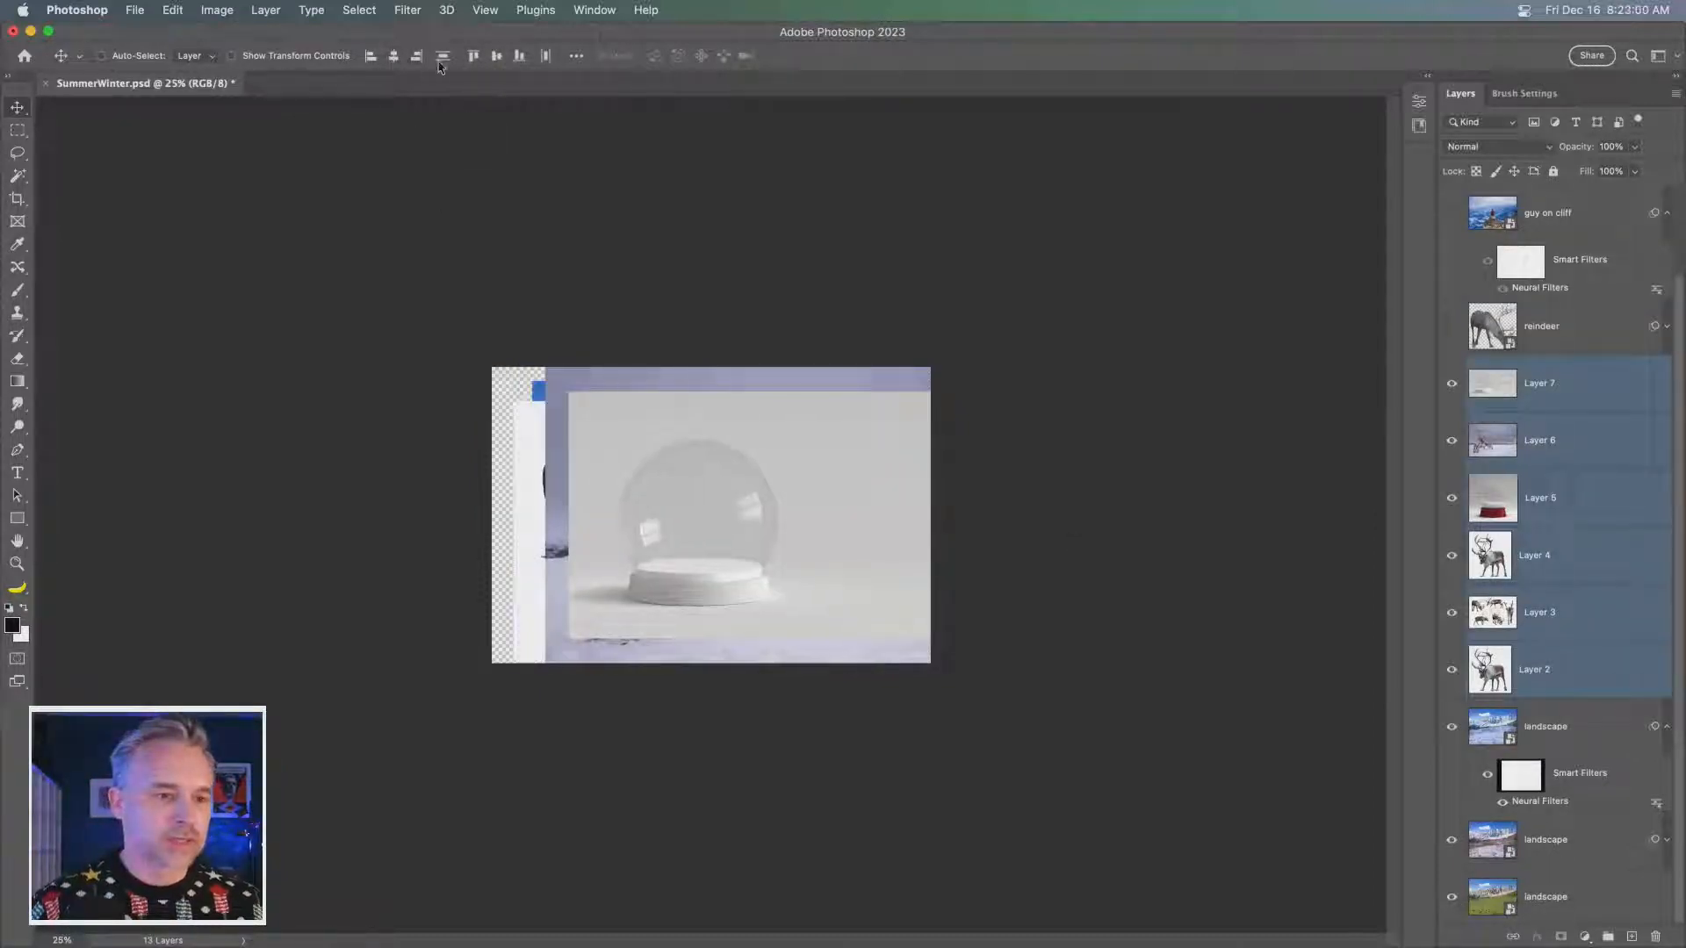
left_click(496, 56)
left_click_drag(724, 614, 673, 548)
left_click(216, 8)
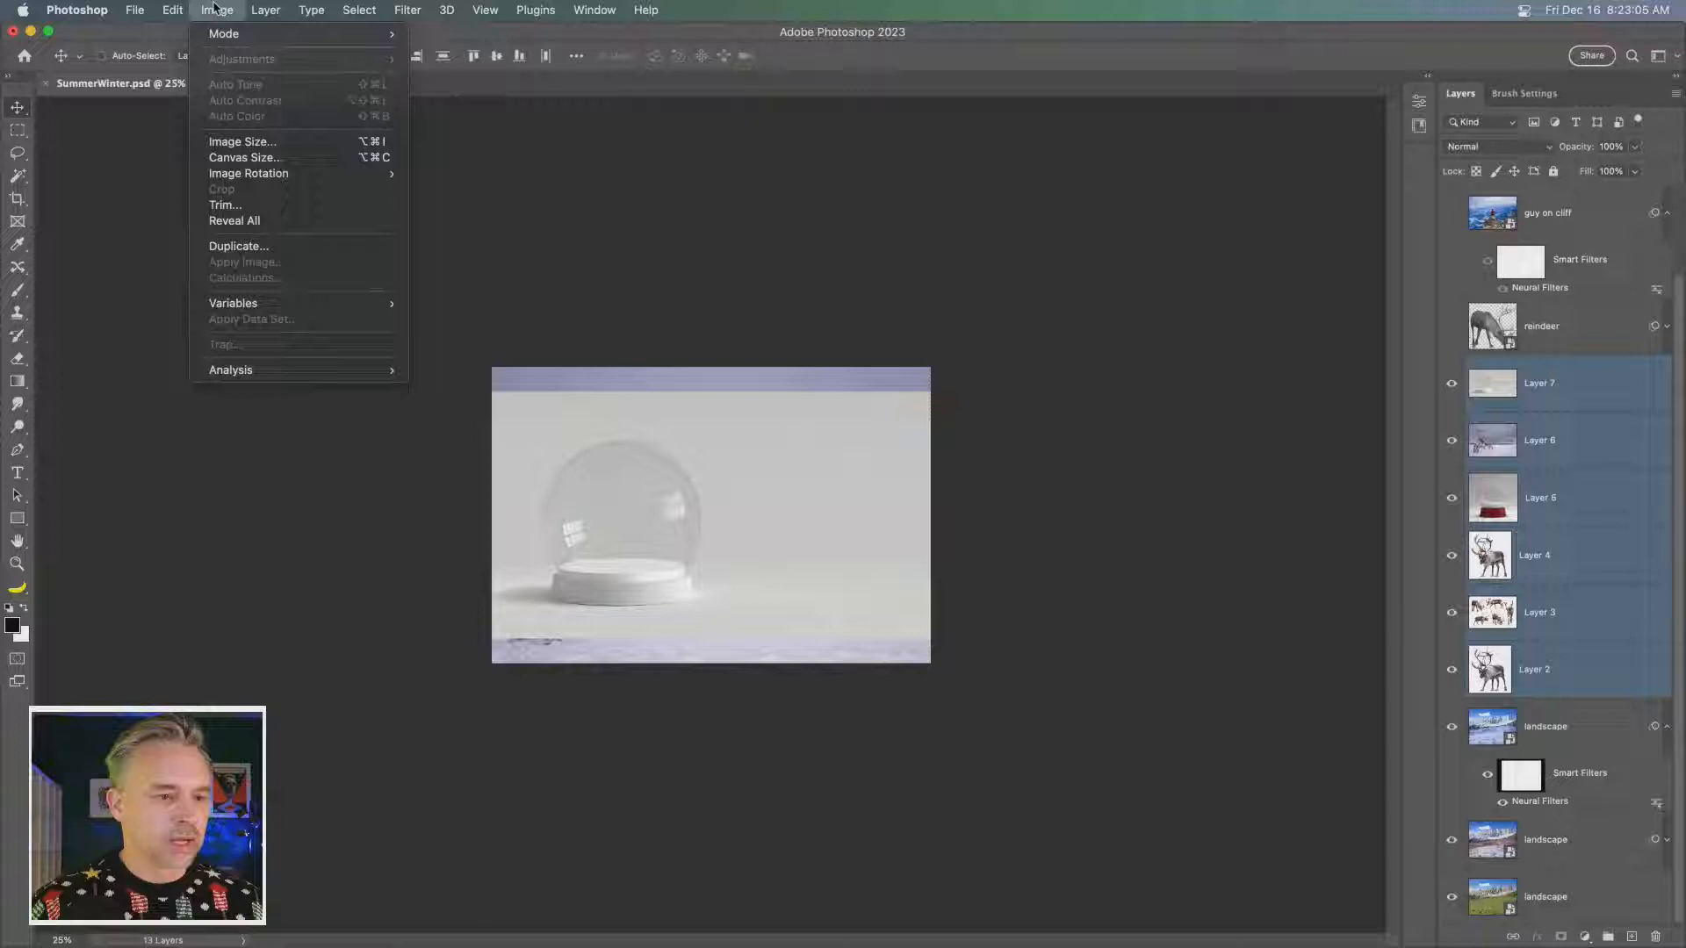
left_click(266, 220)
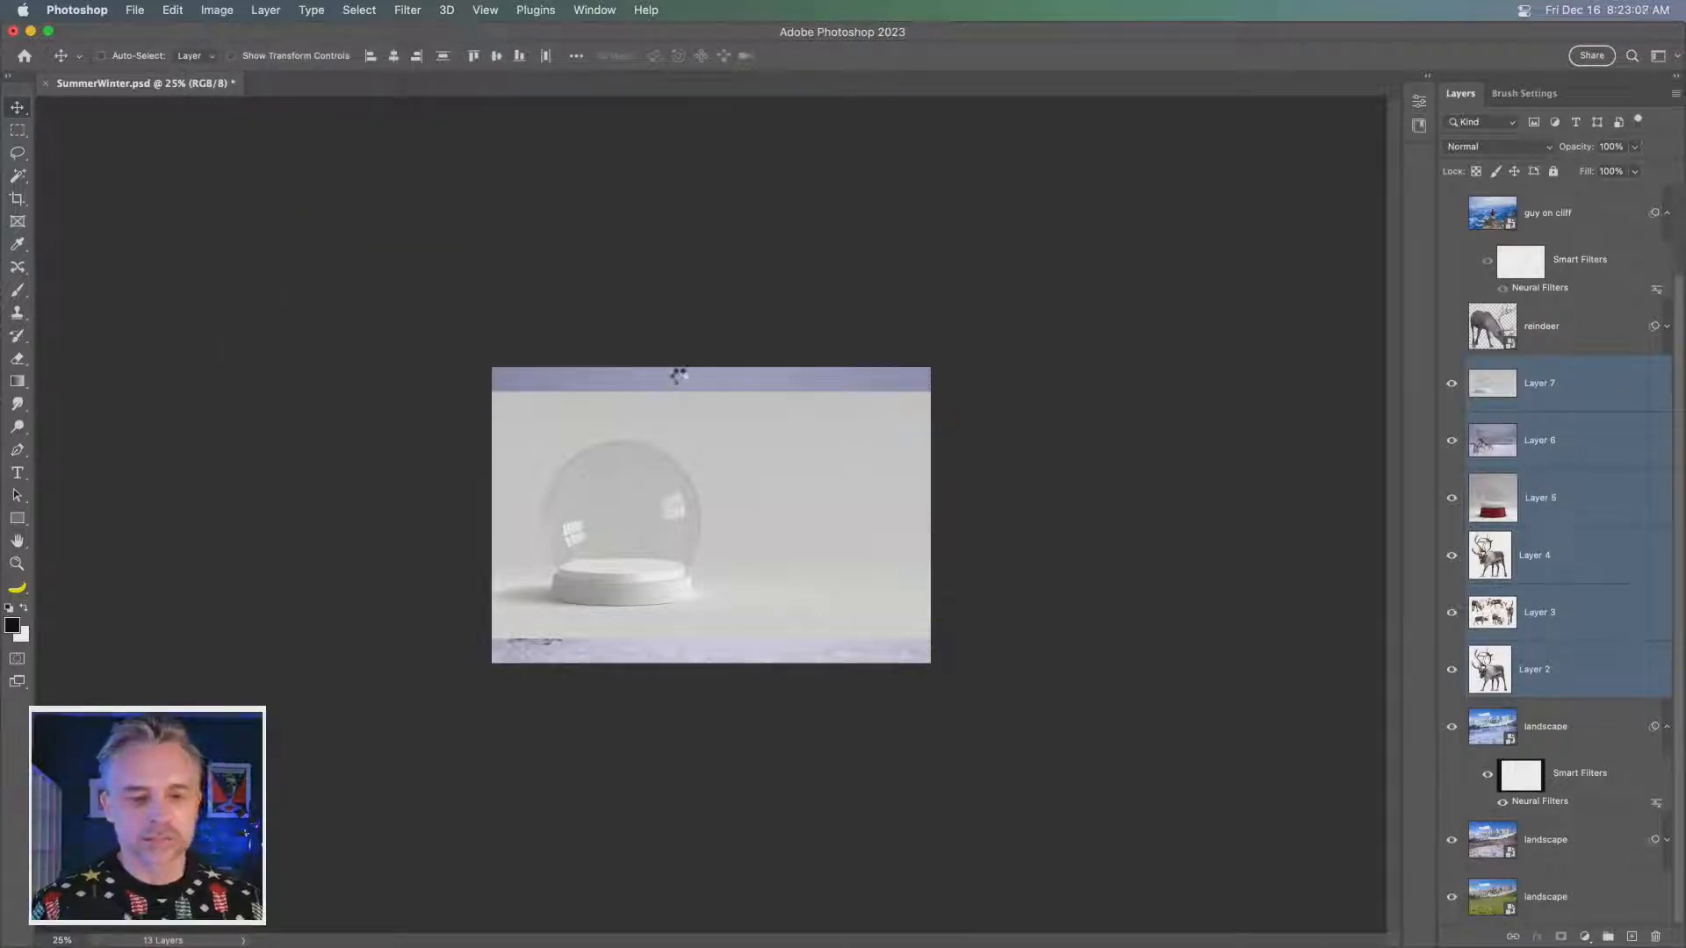
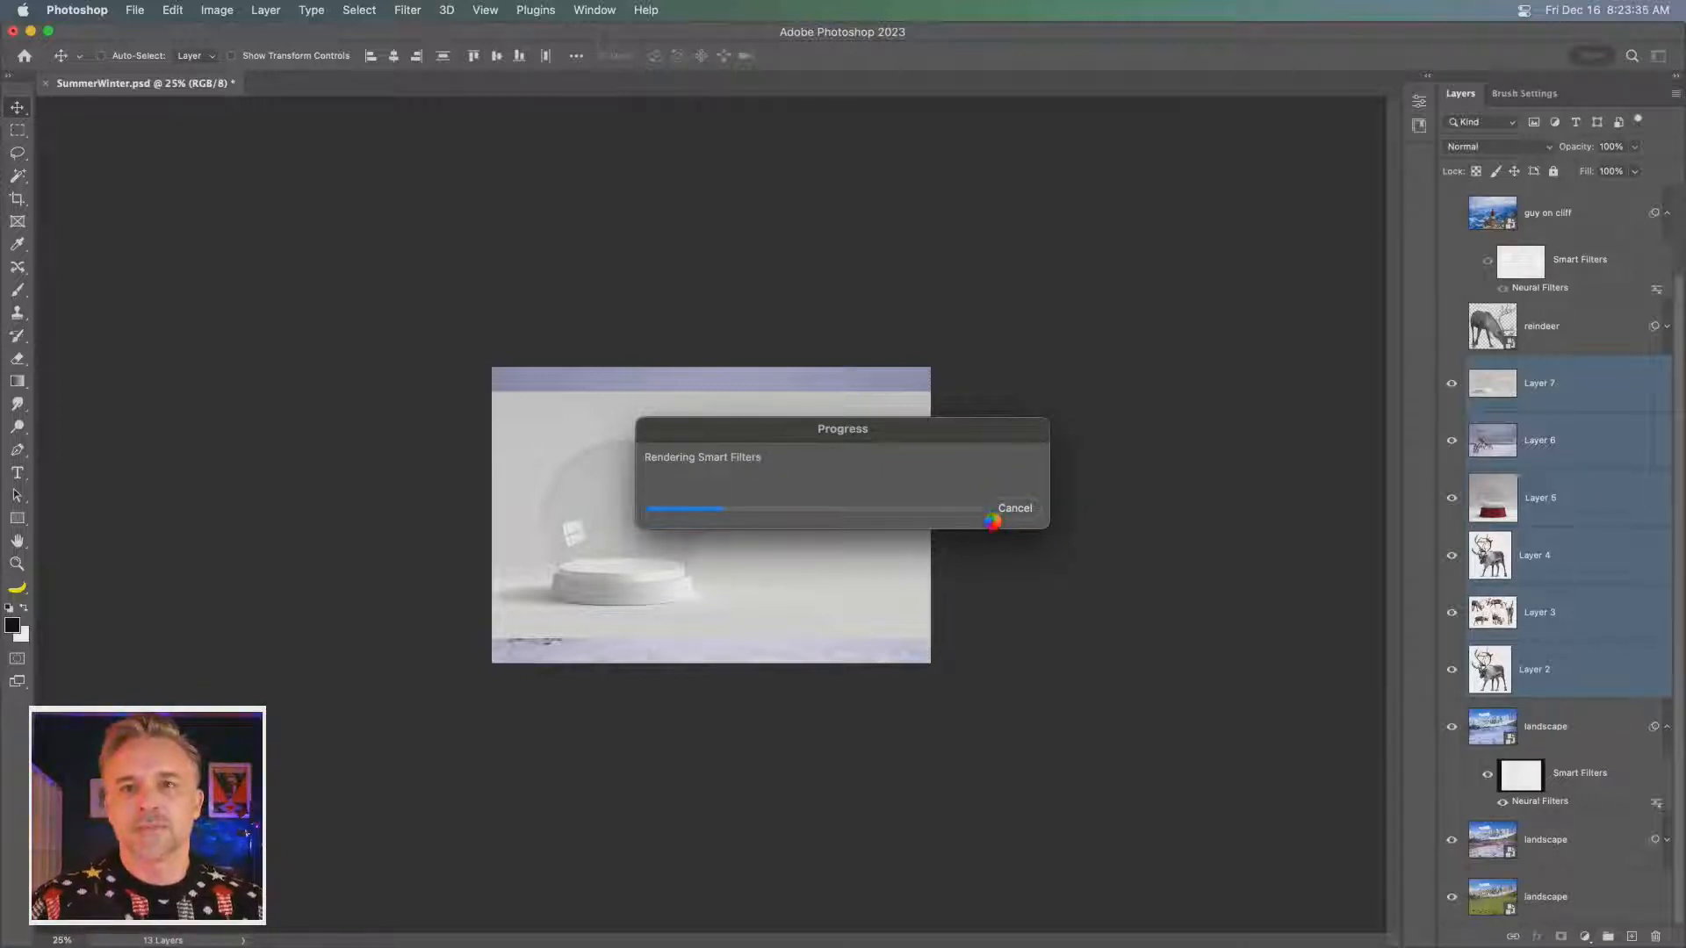
- Cancel the Smart Filters rendering, hide Layers 6 and 7, and make Layer 5 with the red-based snow globe active
key("Return")
left_click(1014, 507)
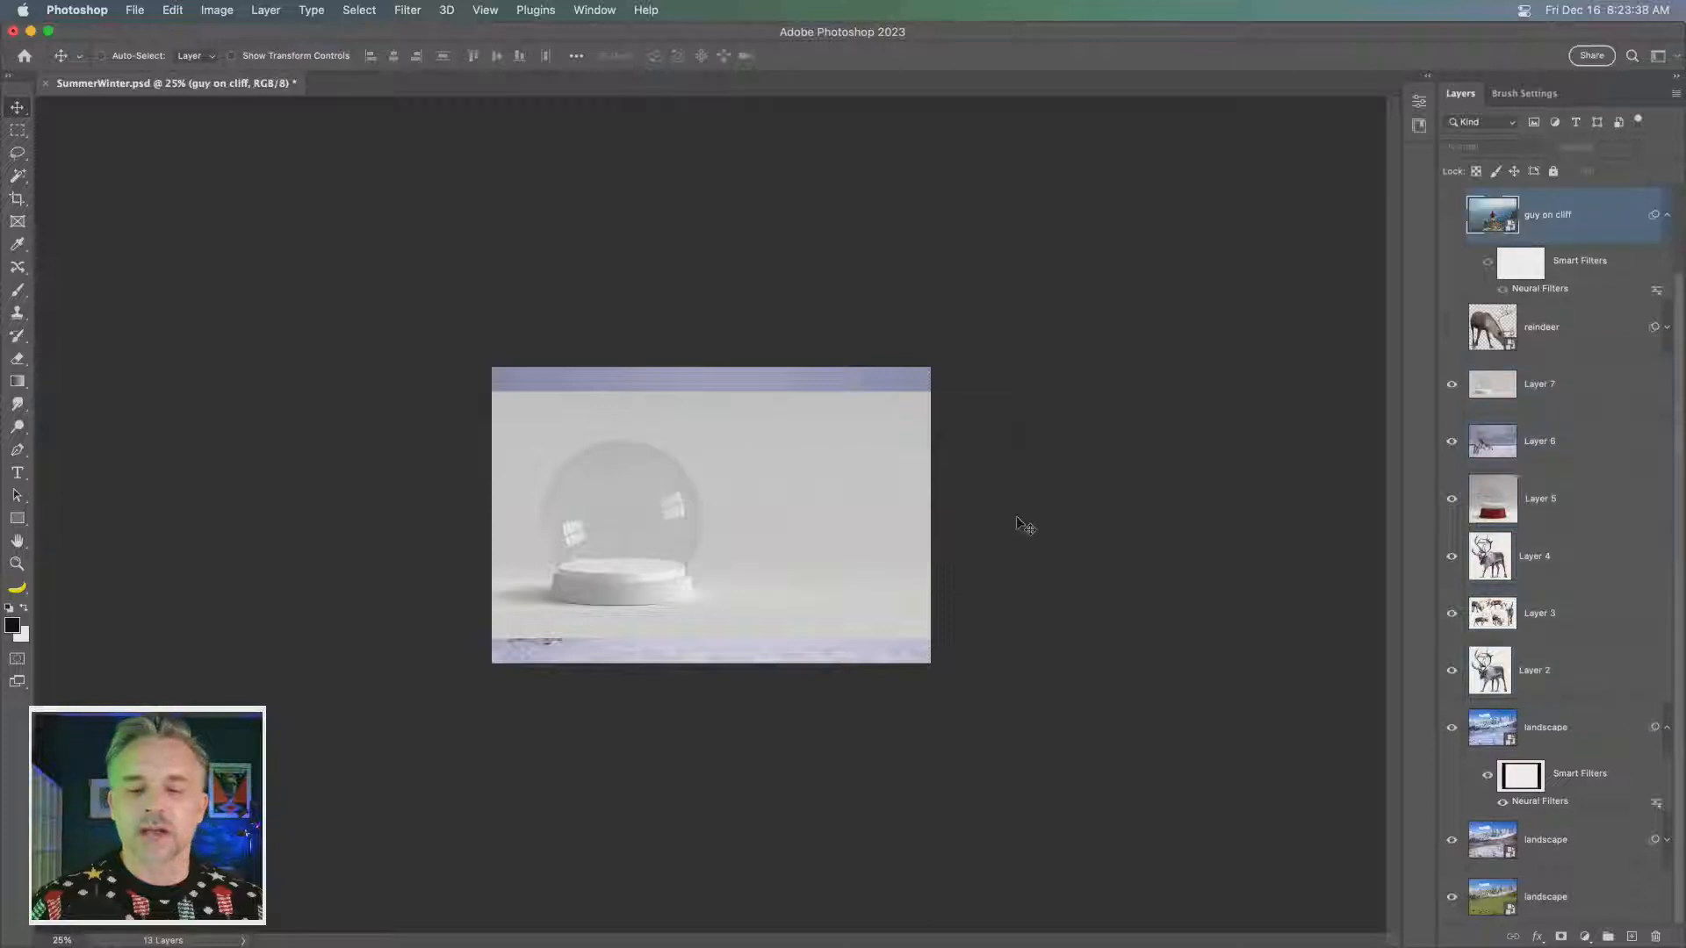
left_click(1572, 402)
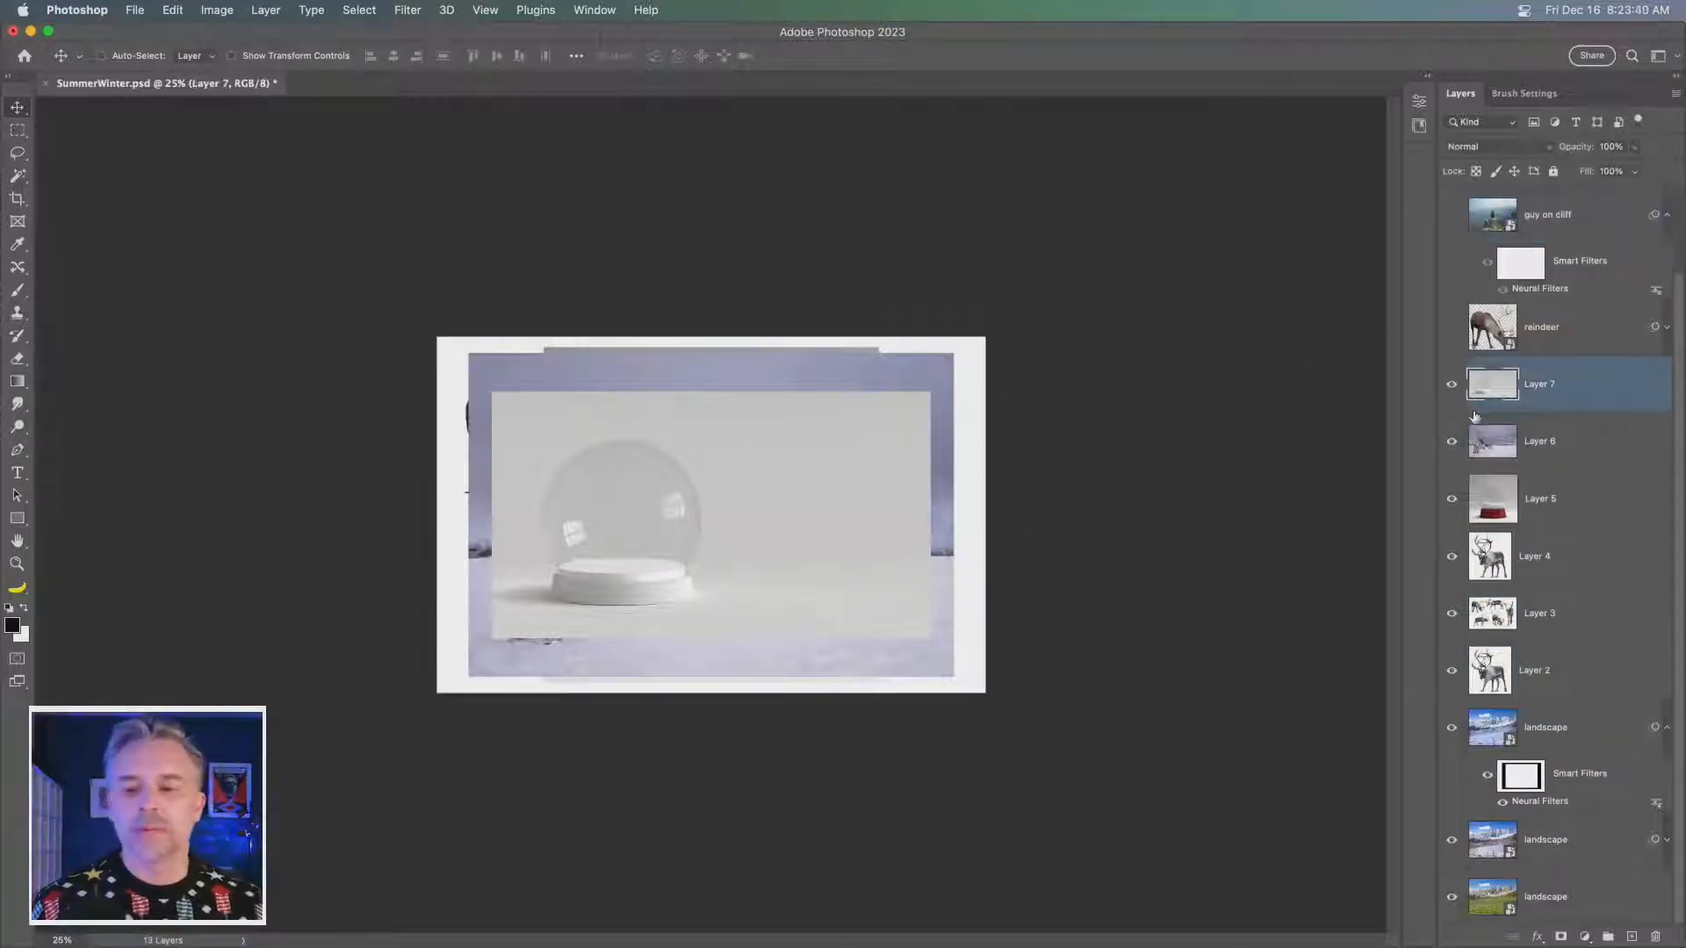
key("super+equal")
key("super+equal")
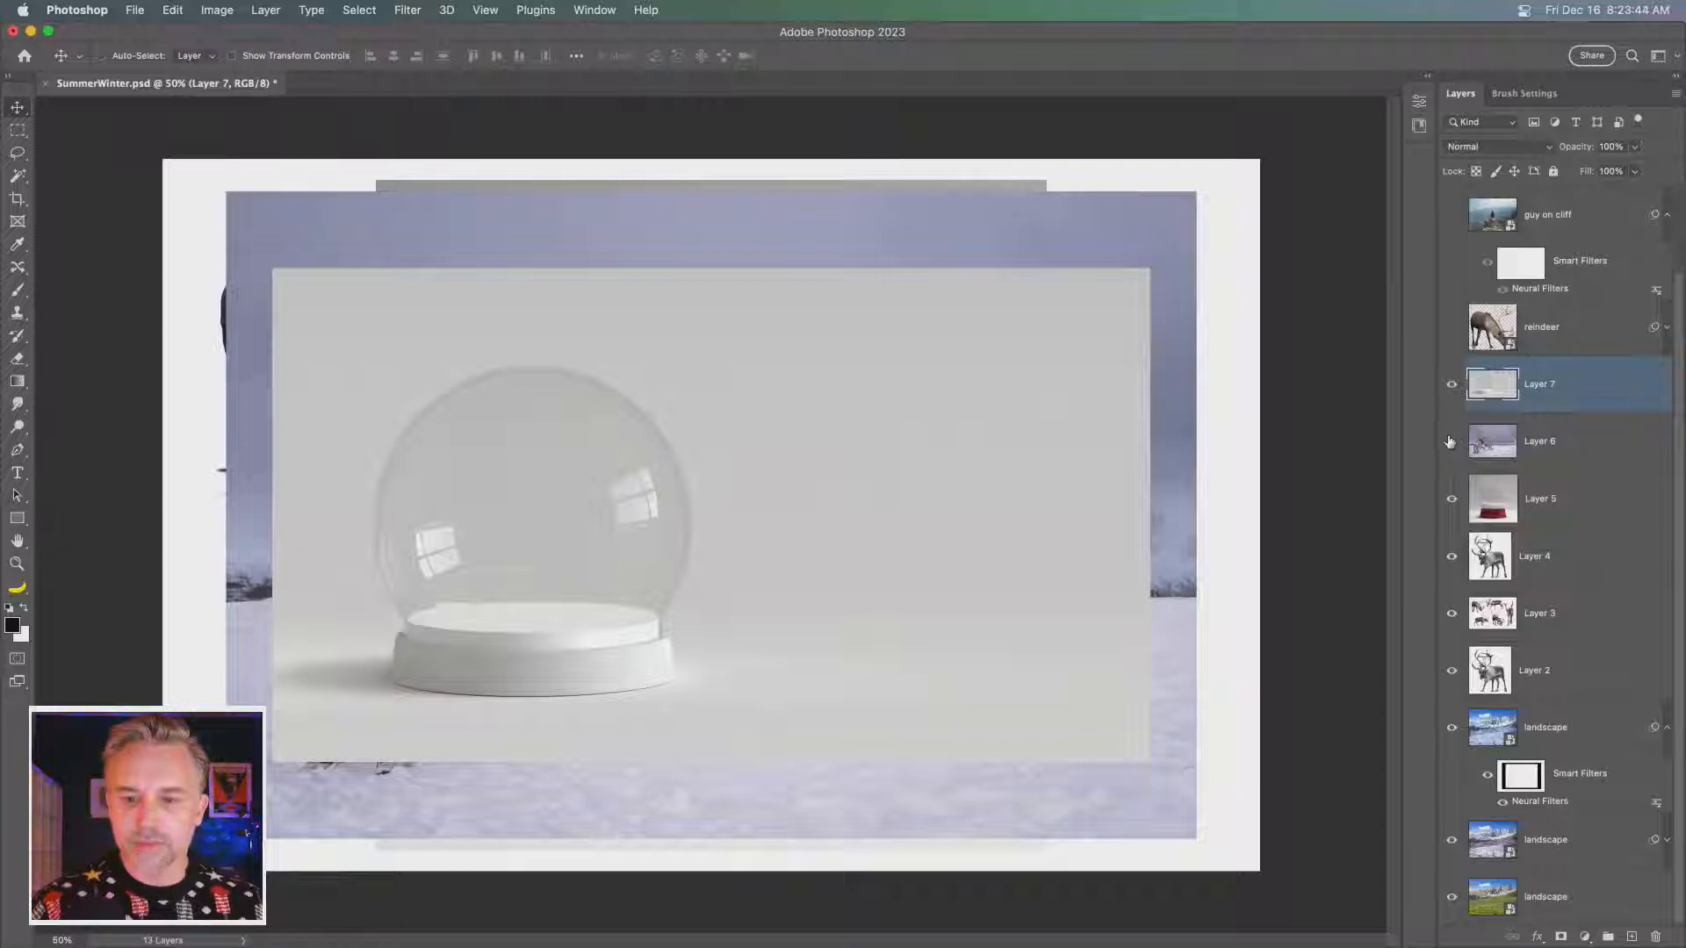
left_click(1450, 441)
left_click(1452, 384)
left_click(1535, 498)
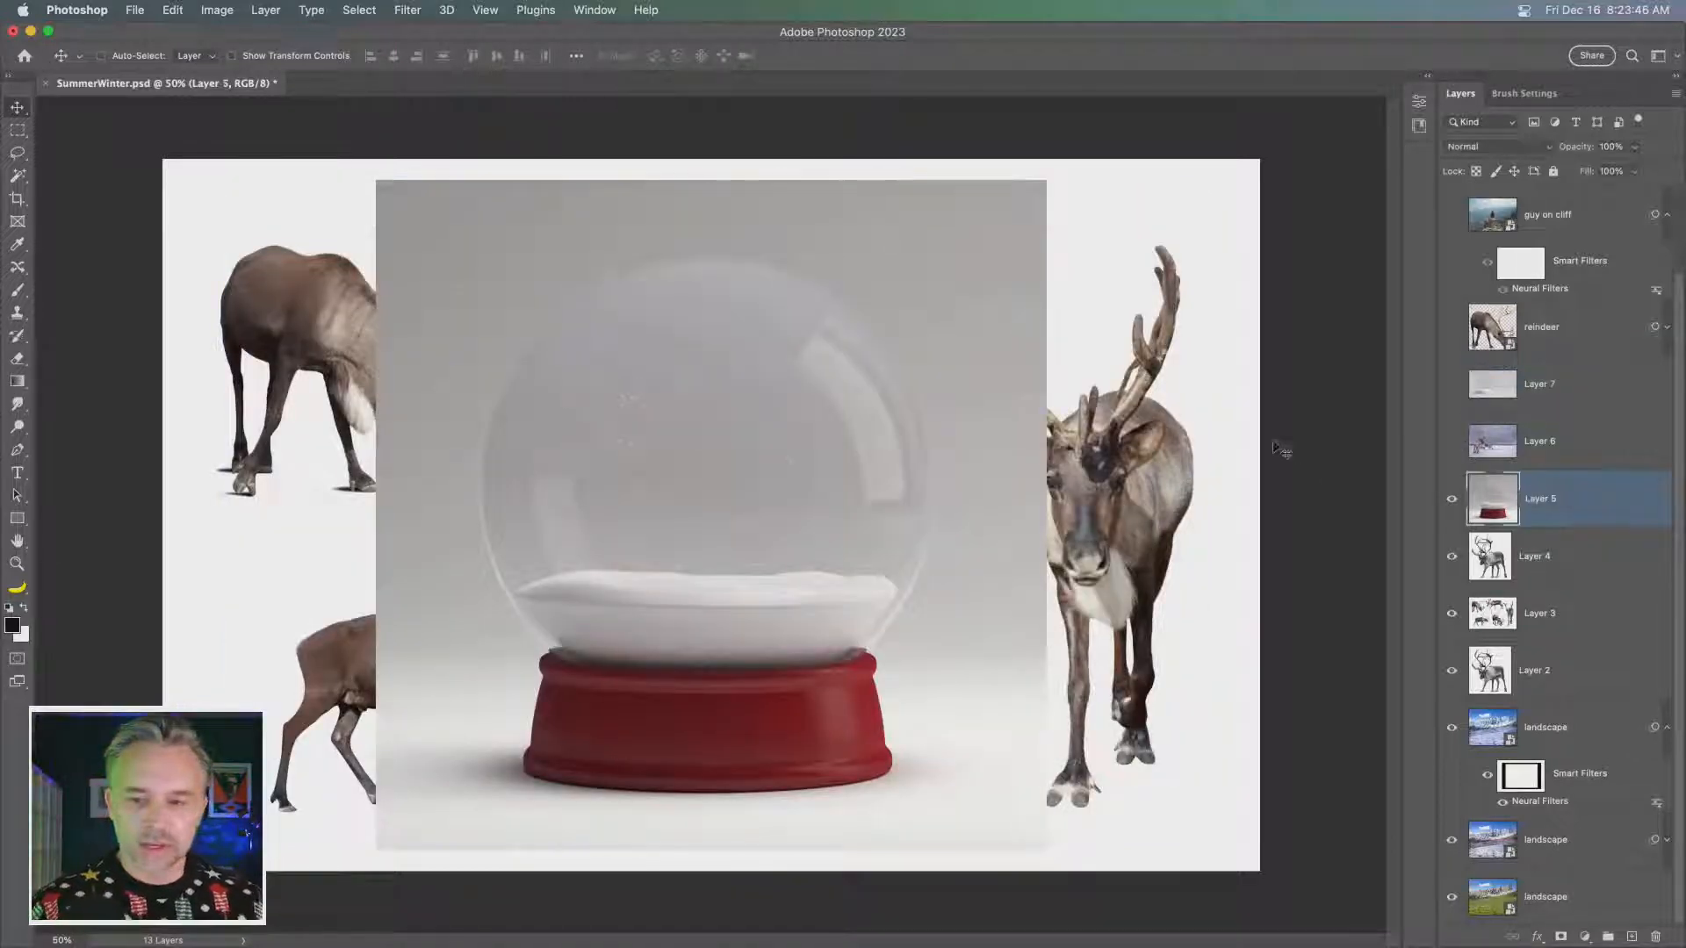
left_click(16, 177)
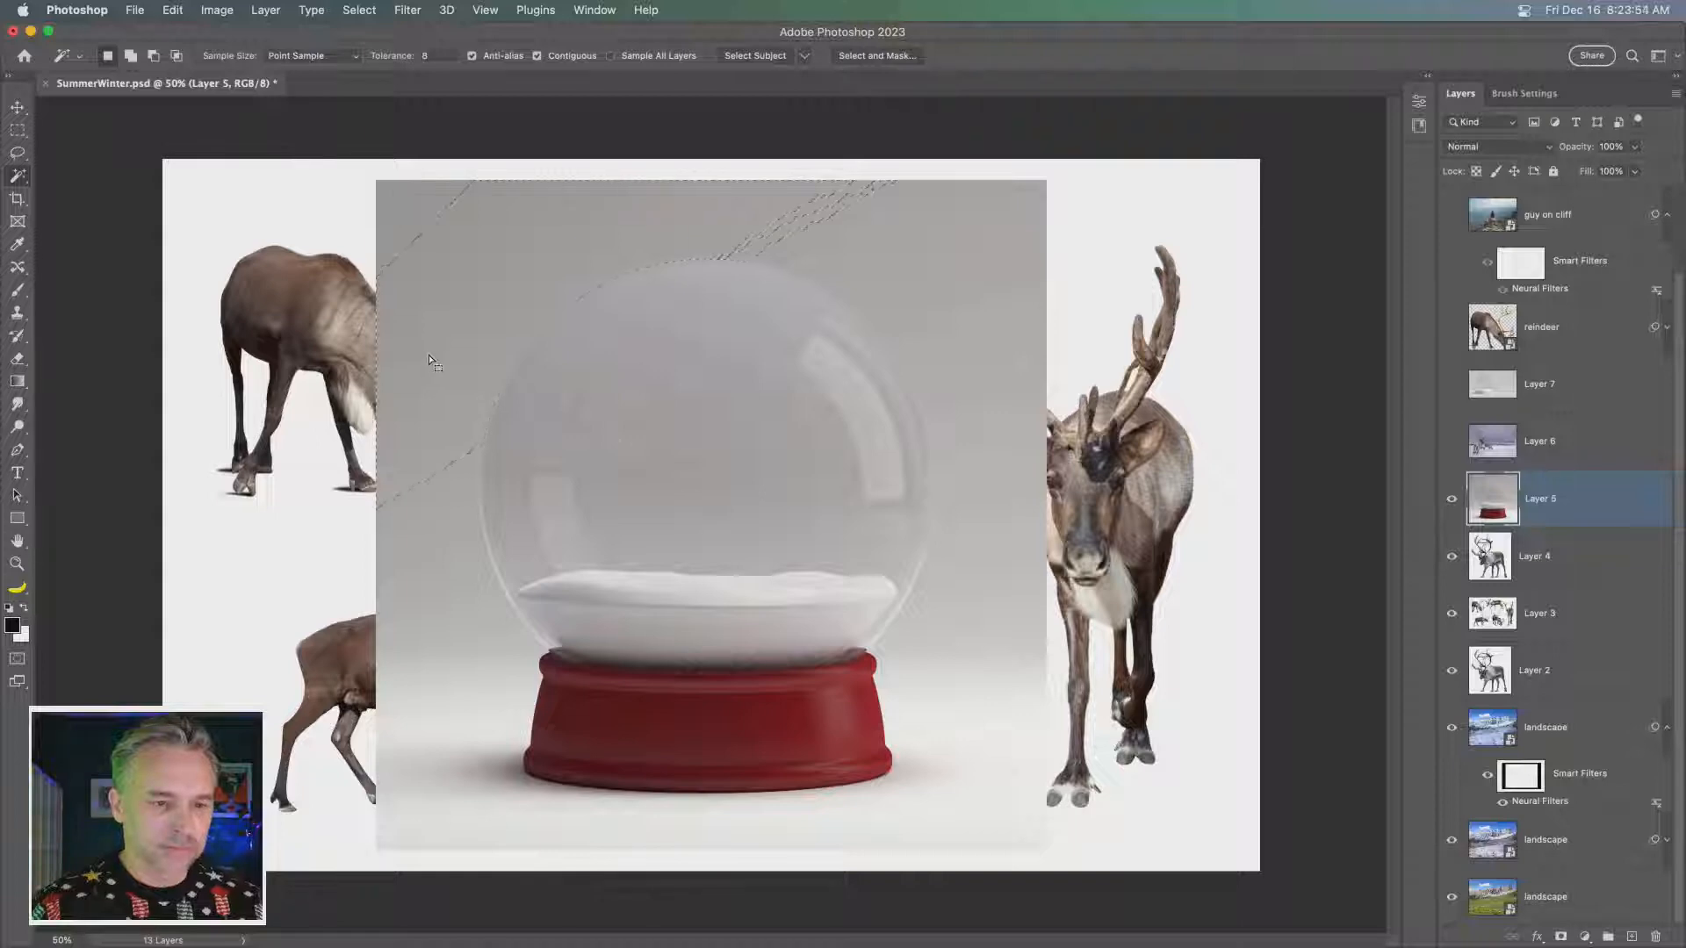
left_click(404, 211, "shift")
left_click(885, 230, "shift")
left_click(966, 277, "shift")
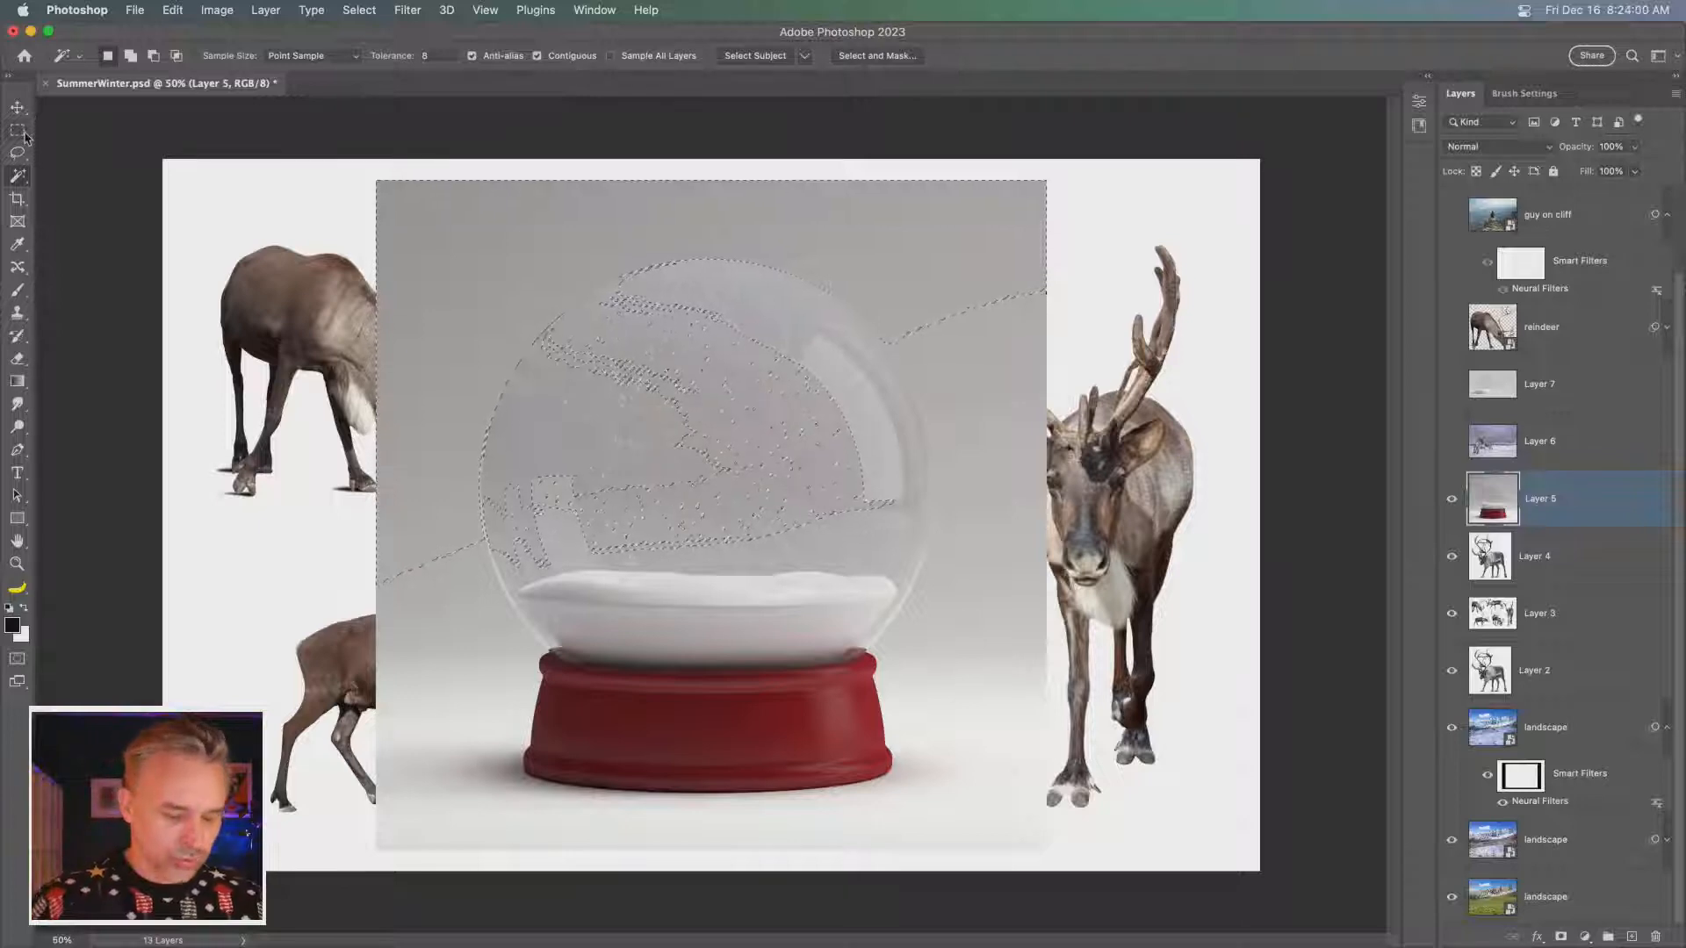
key("super+d")
- Select the snow globe's red base on Layer 5 with the Object Selection tool
left_click(18, 176)
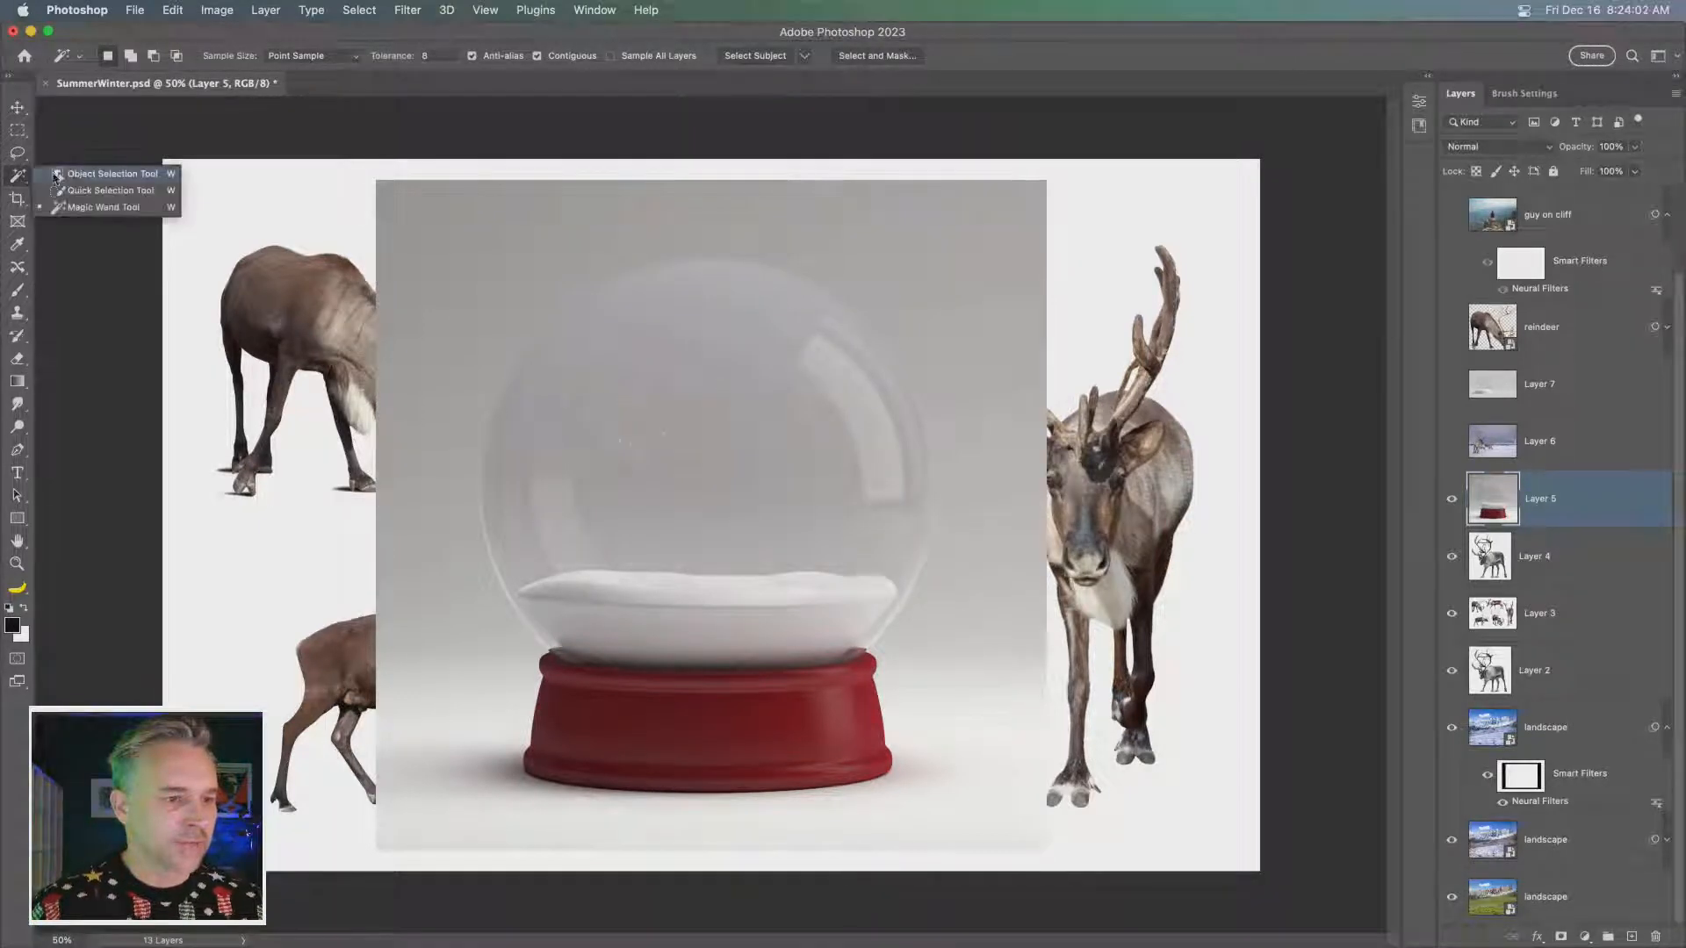
left_click(71, 176)
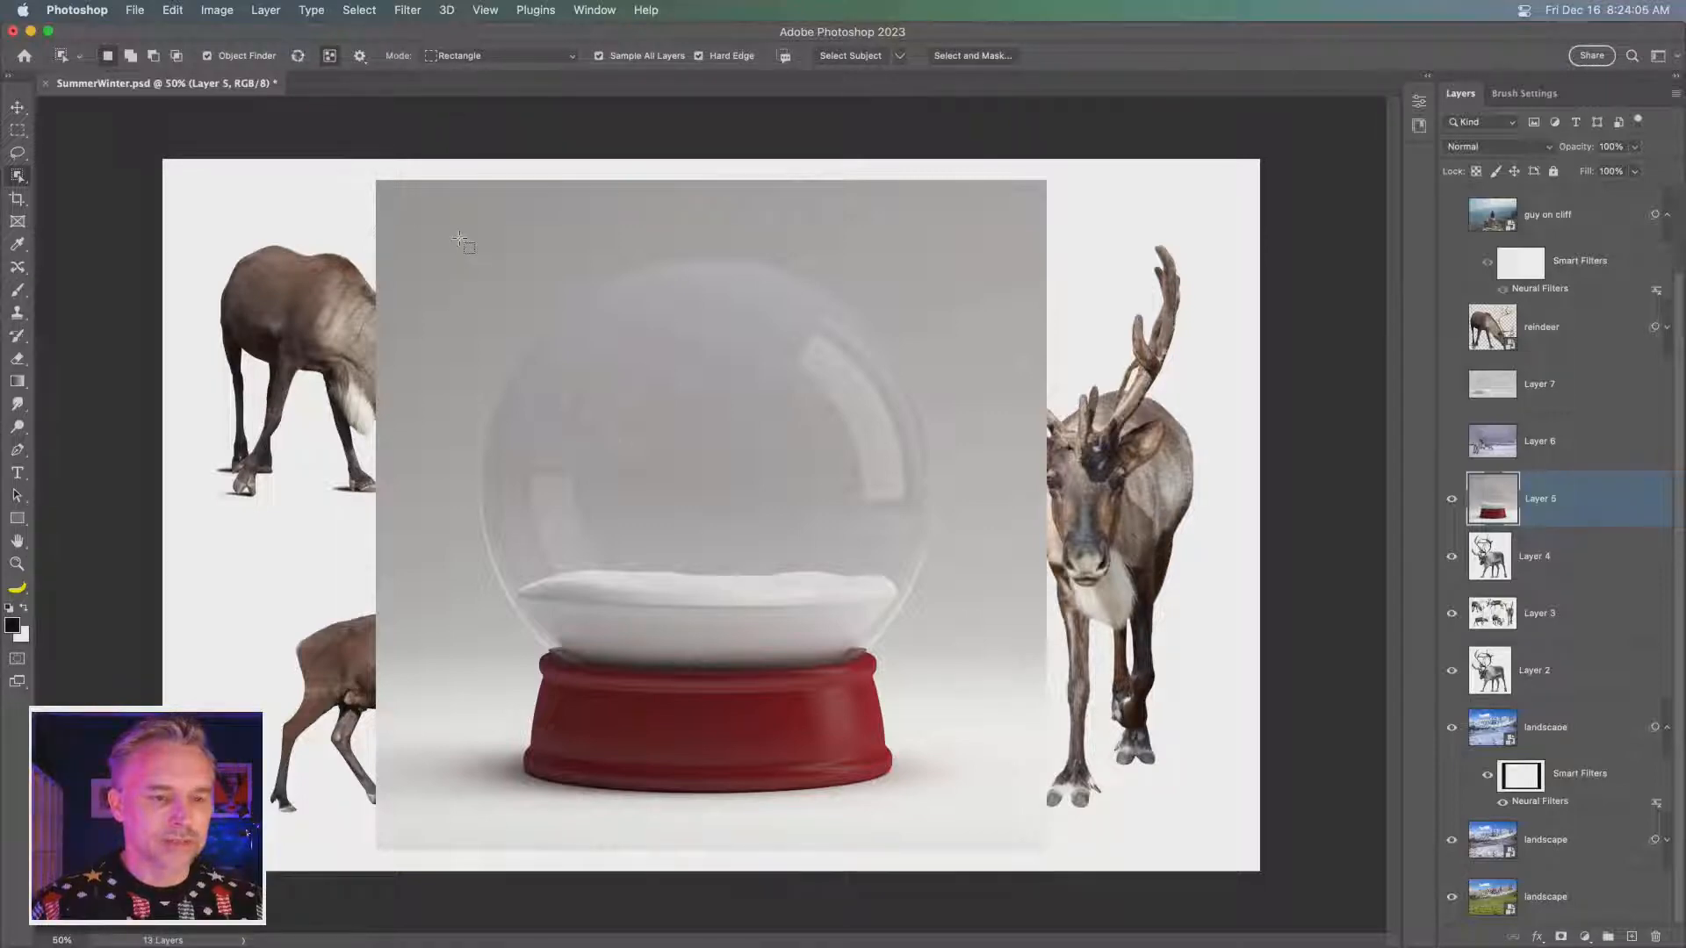
left_click_drag(461, 247, 959, 814)
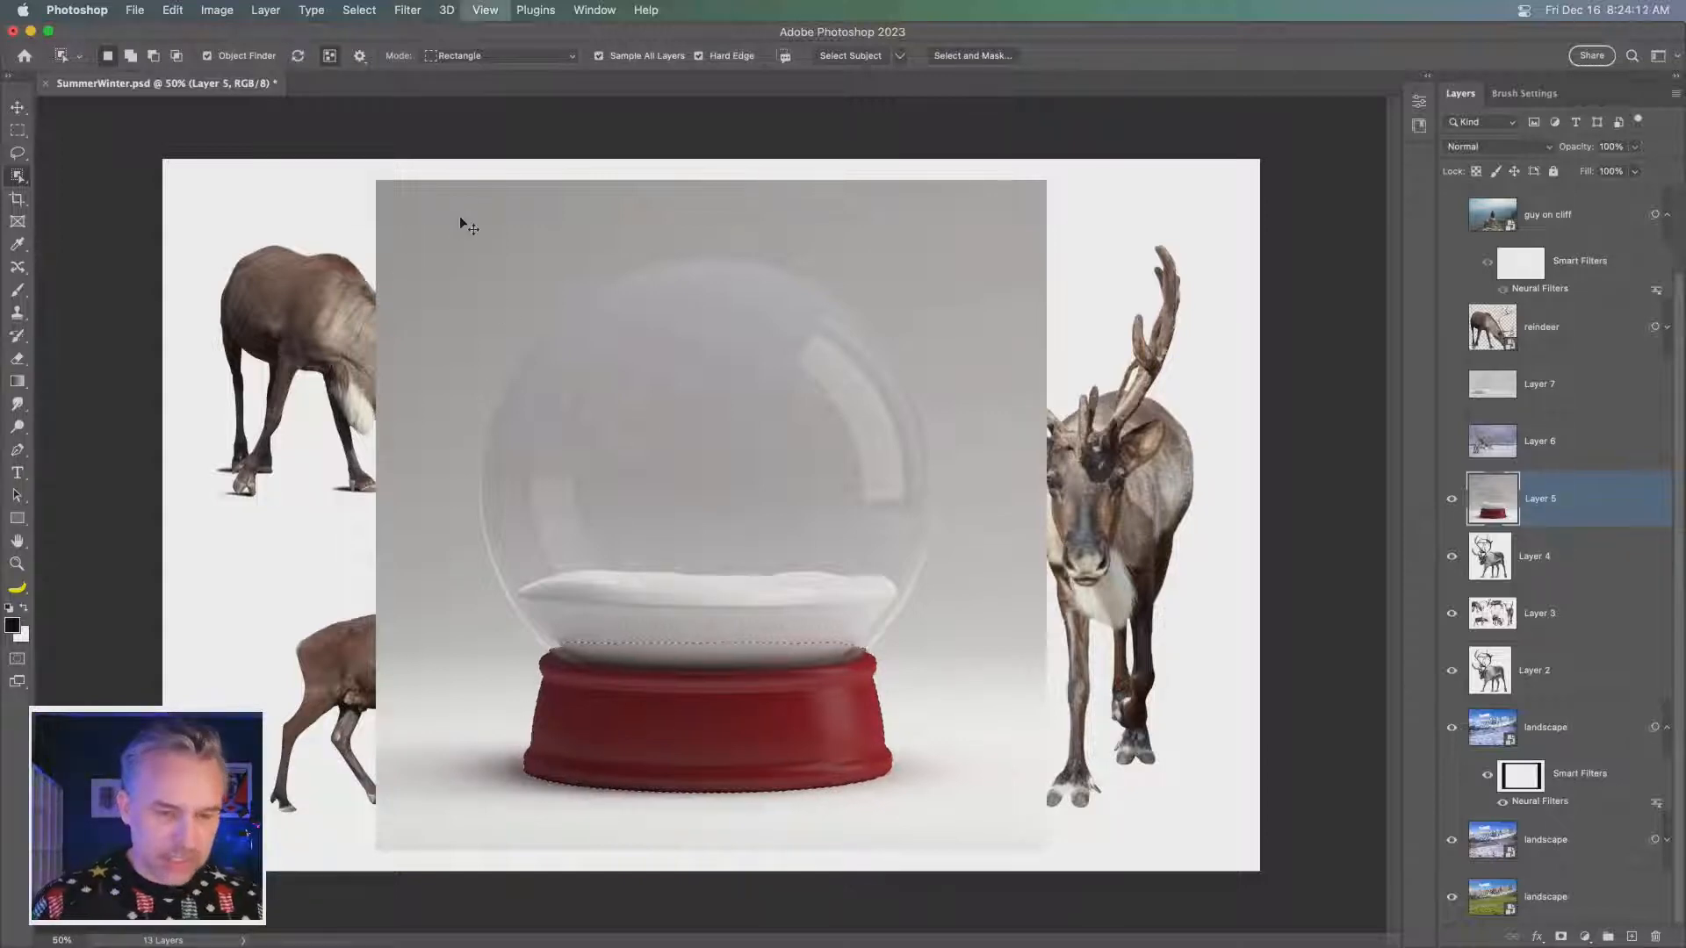
key("super+equal")
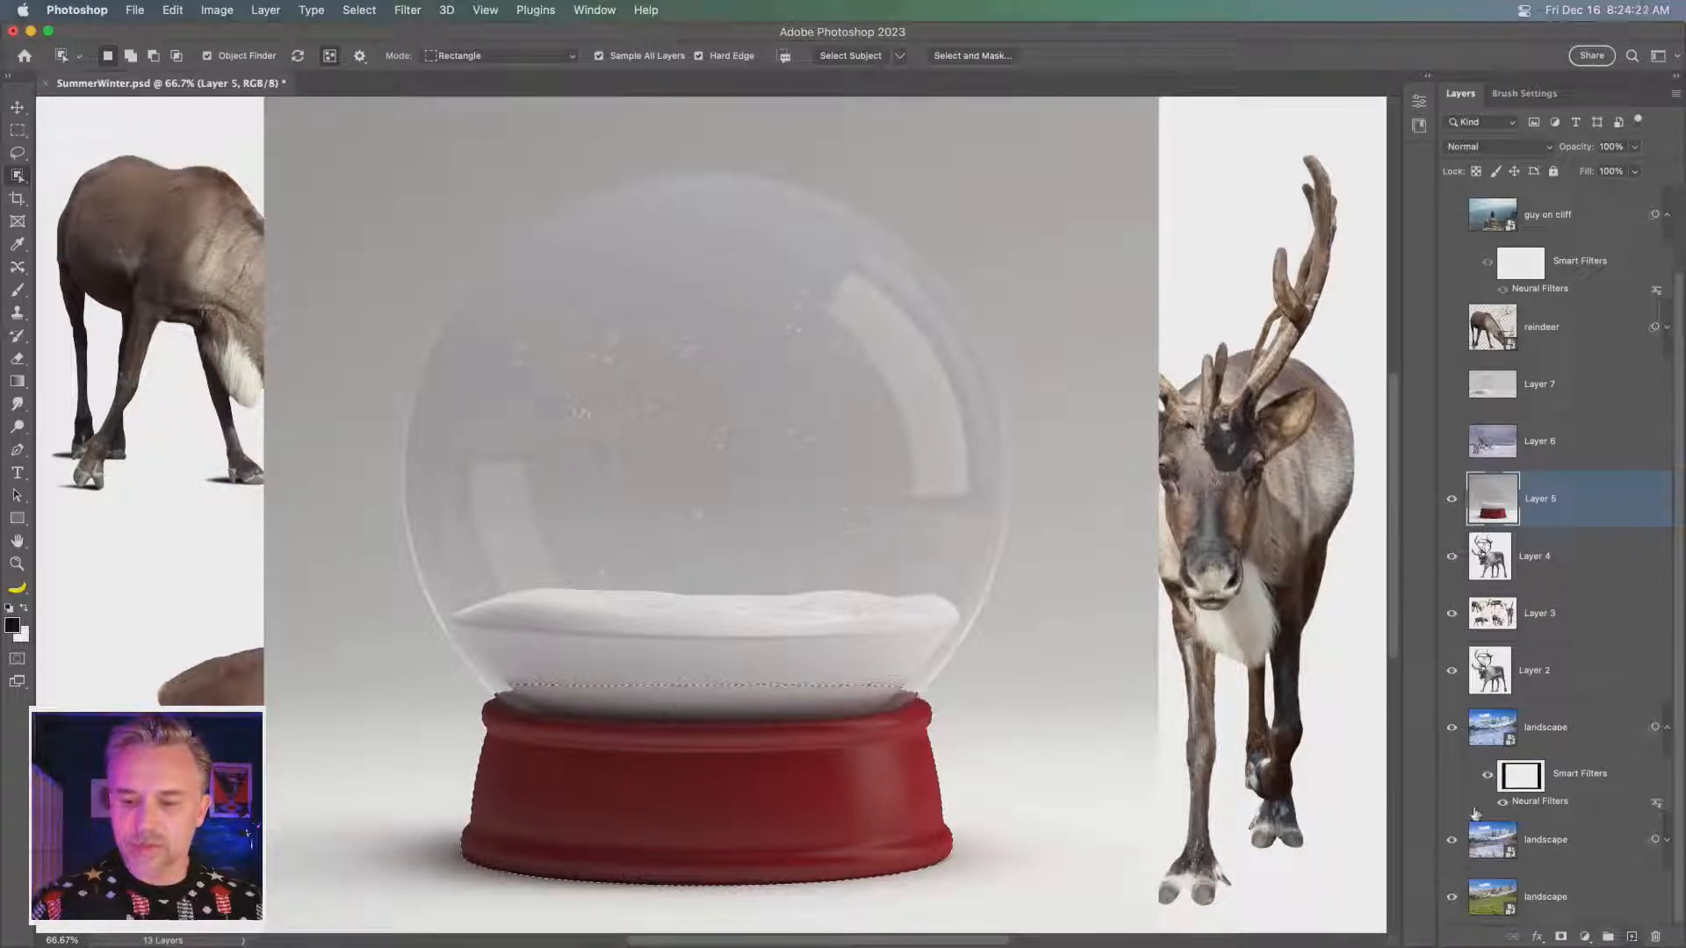
- Add an empty layer above Layer 5, and add a mask to Layer 5 from the red base selection
key("super+v")
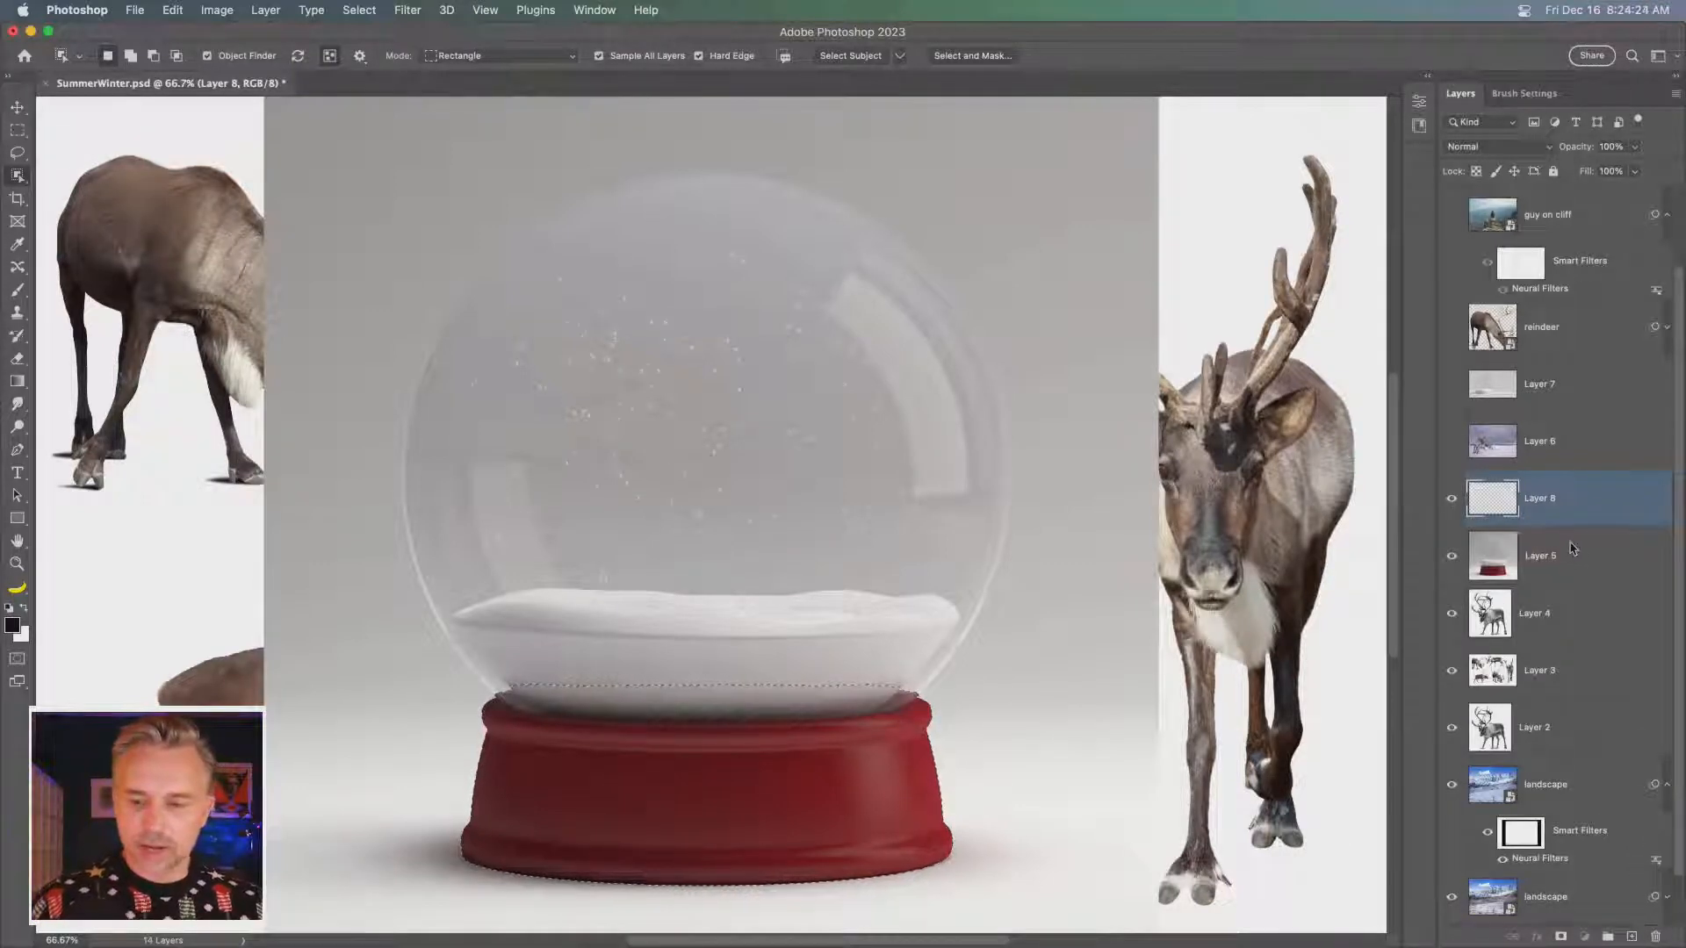
left_click(1576, 552)
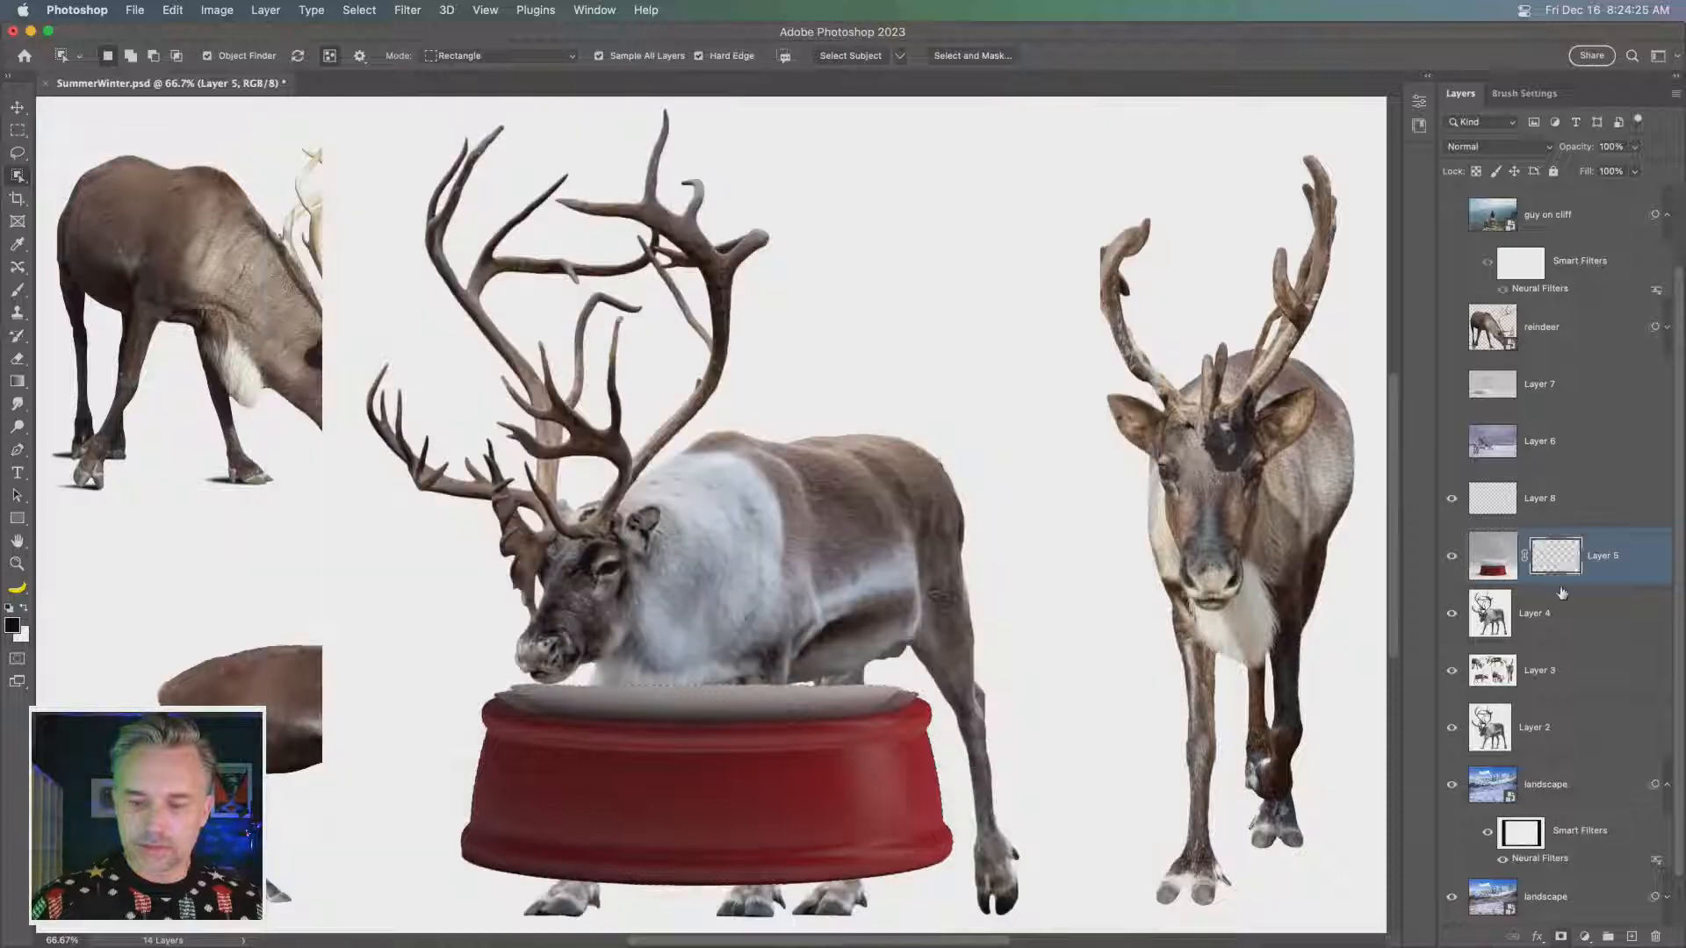
key("super+j")
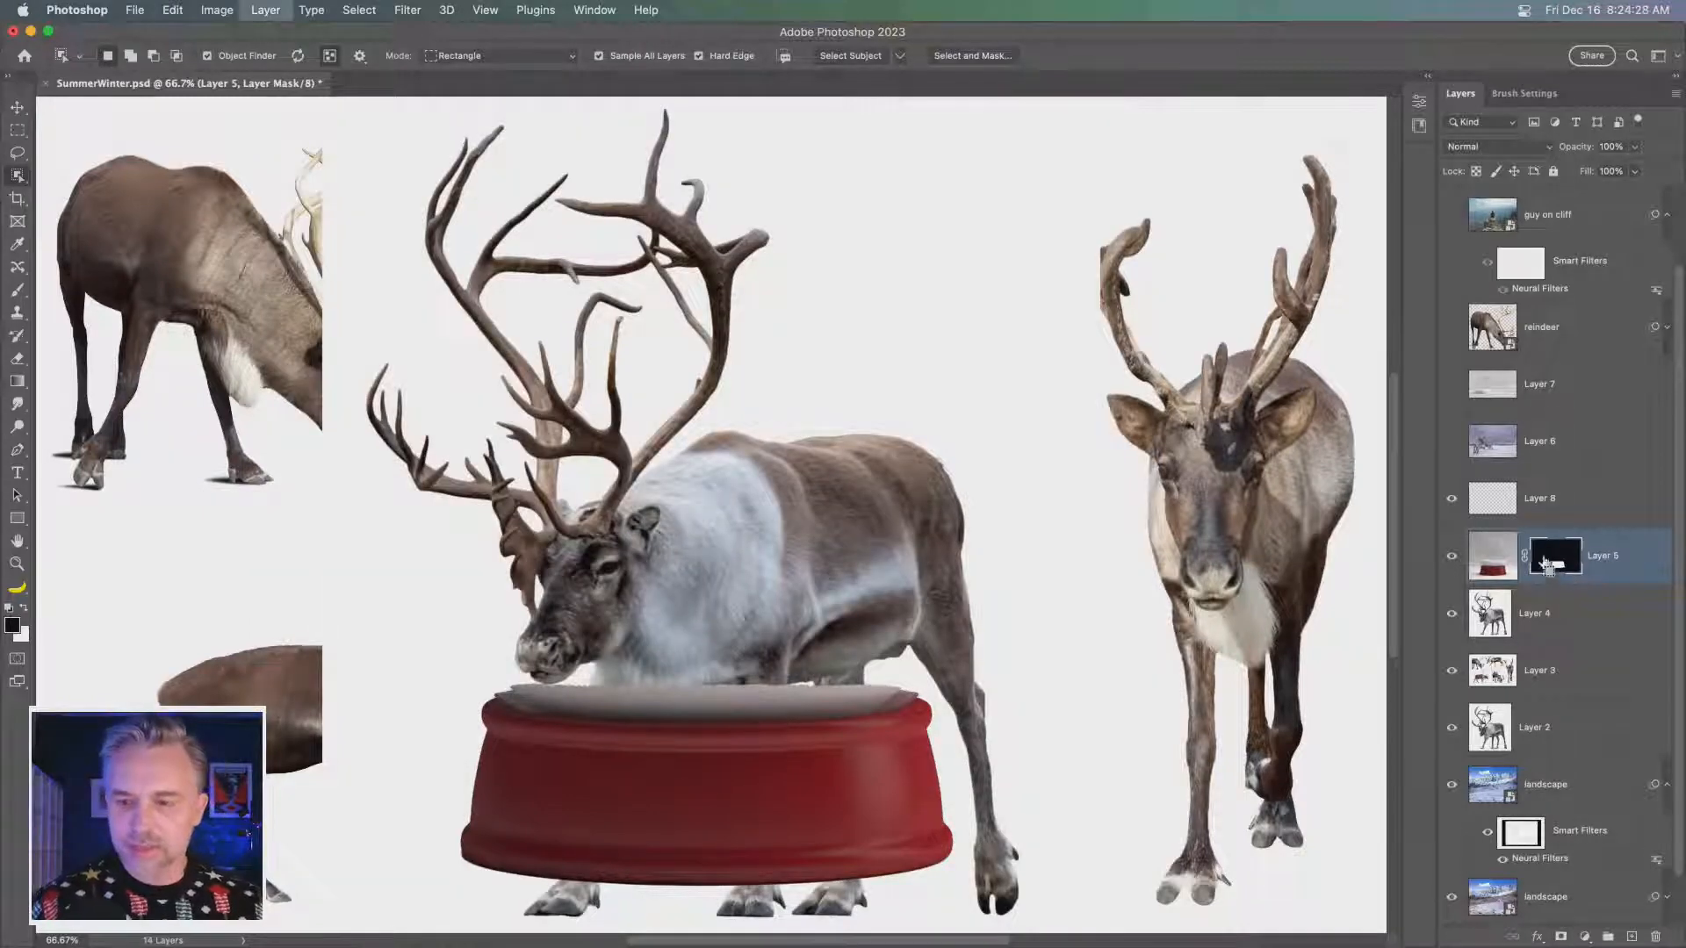
- Duplicate the masked Layer 5 and delete the layer mask from the upper copy
key("super+j")
right_click(1550, 558)
left_click(1484, 594)
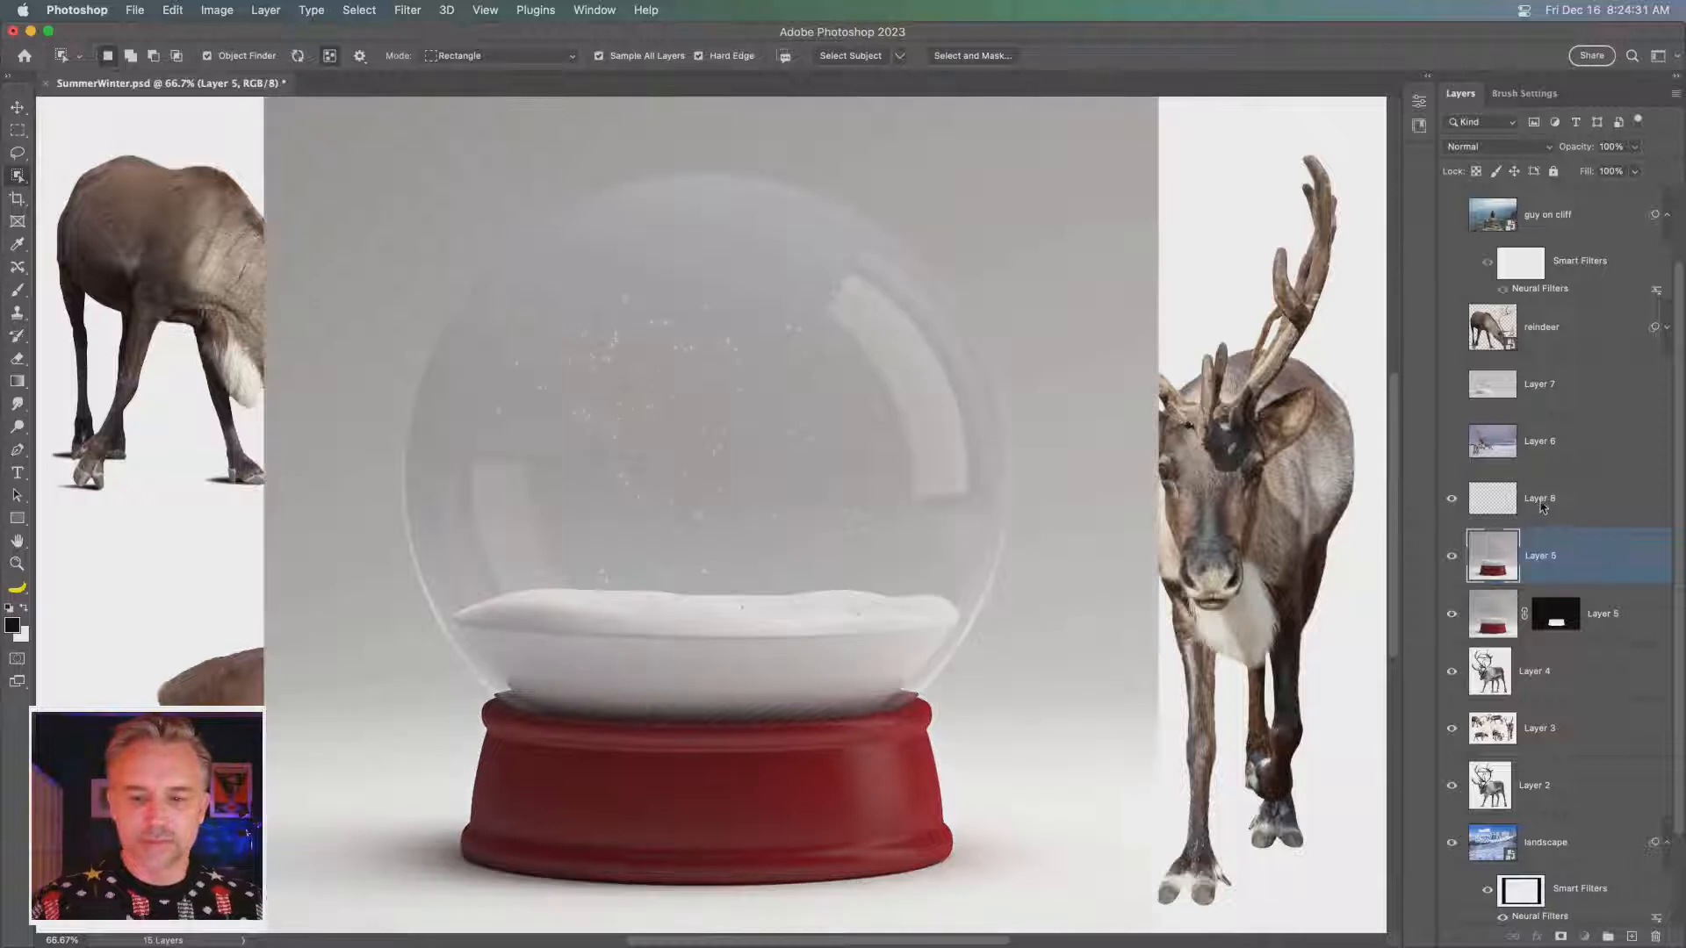
- Make the empty layer active and draw a circular Elliptical Marquee selection fitted around the snow globe's glass dome
left_click(1543, 508)
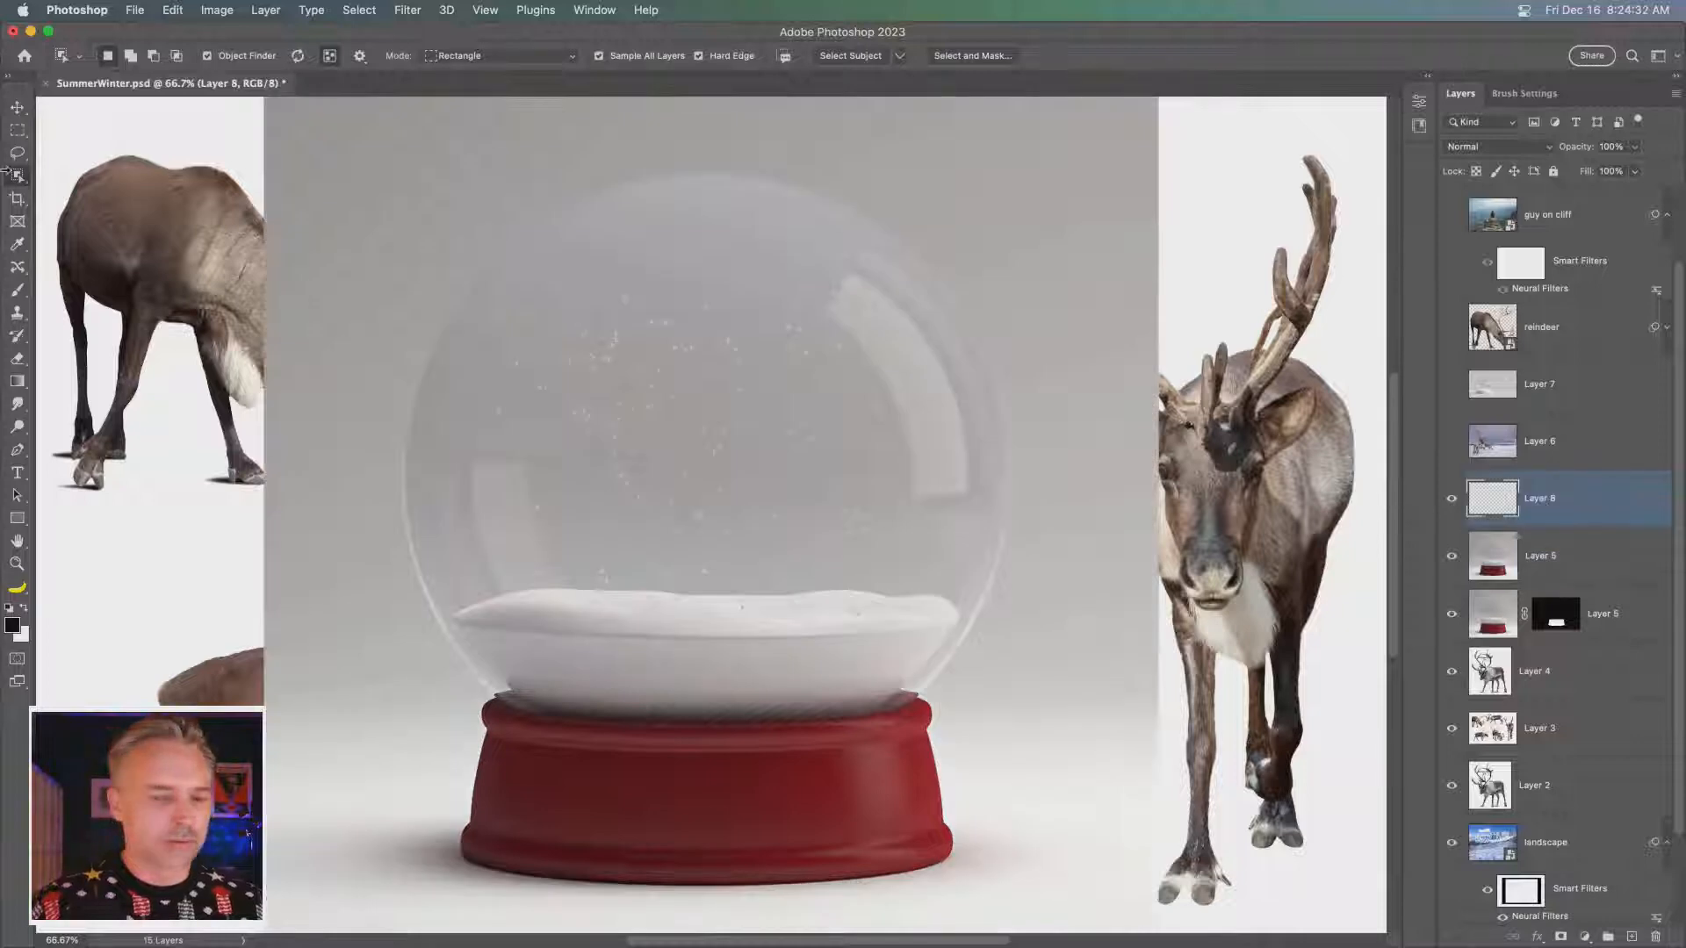
left_click(17, 130)
right_click(17, 131)
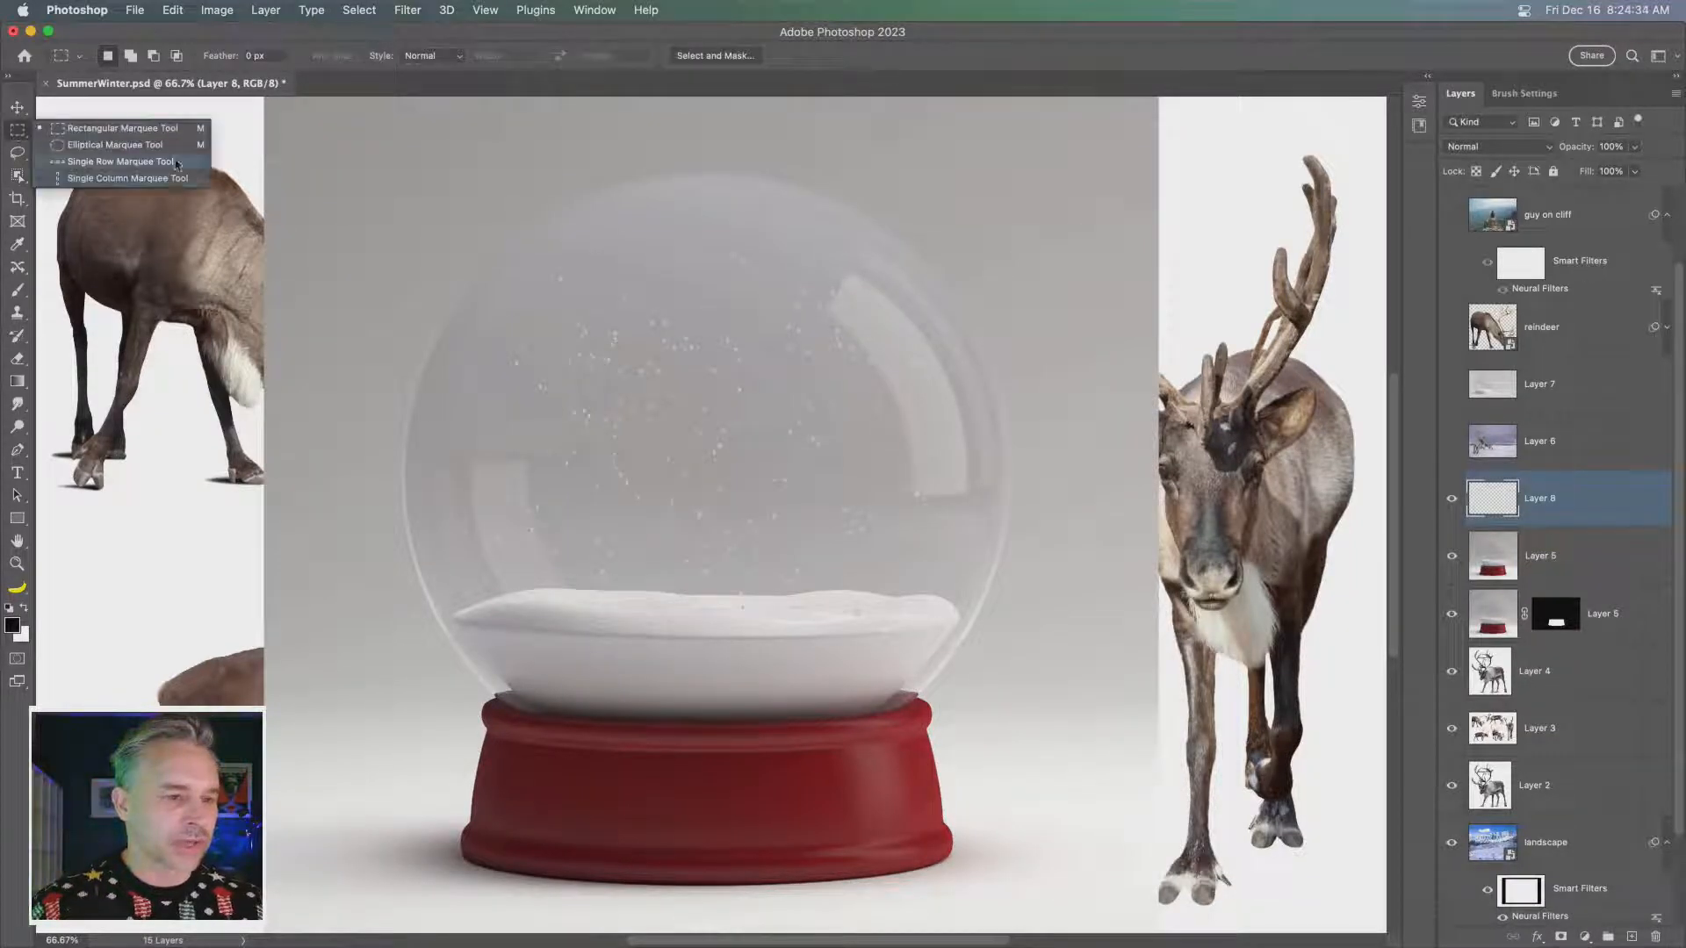
left_click(88, 146)
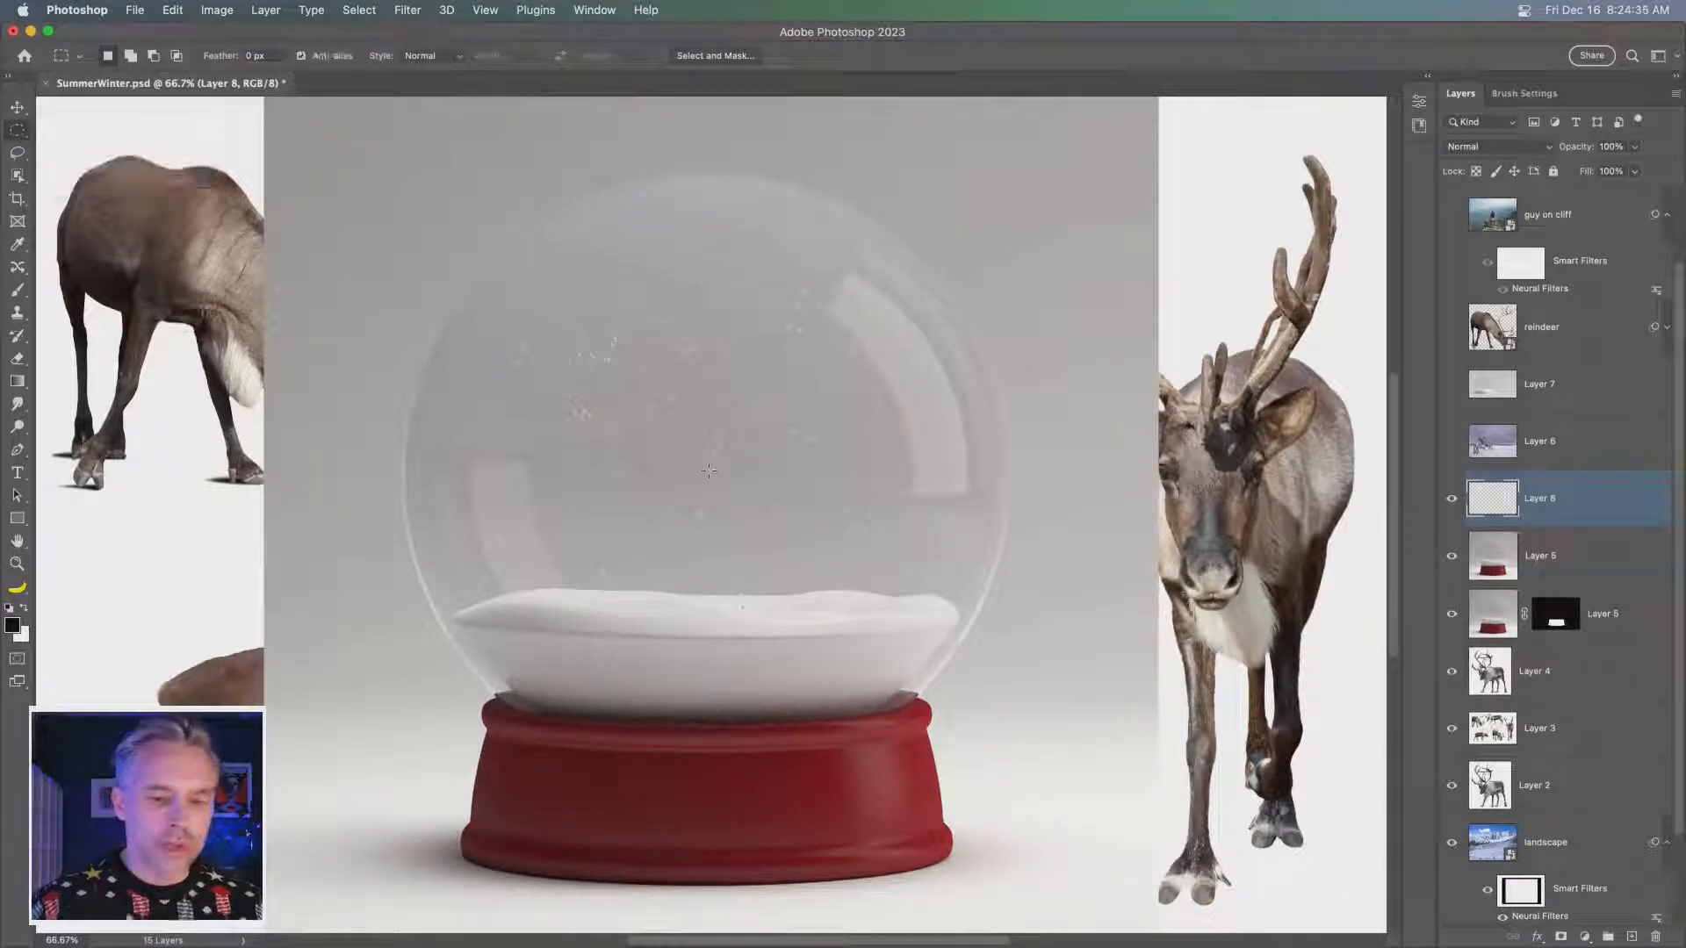
left_click_drag(717, 470, 1168, 768)
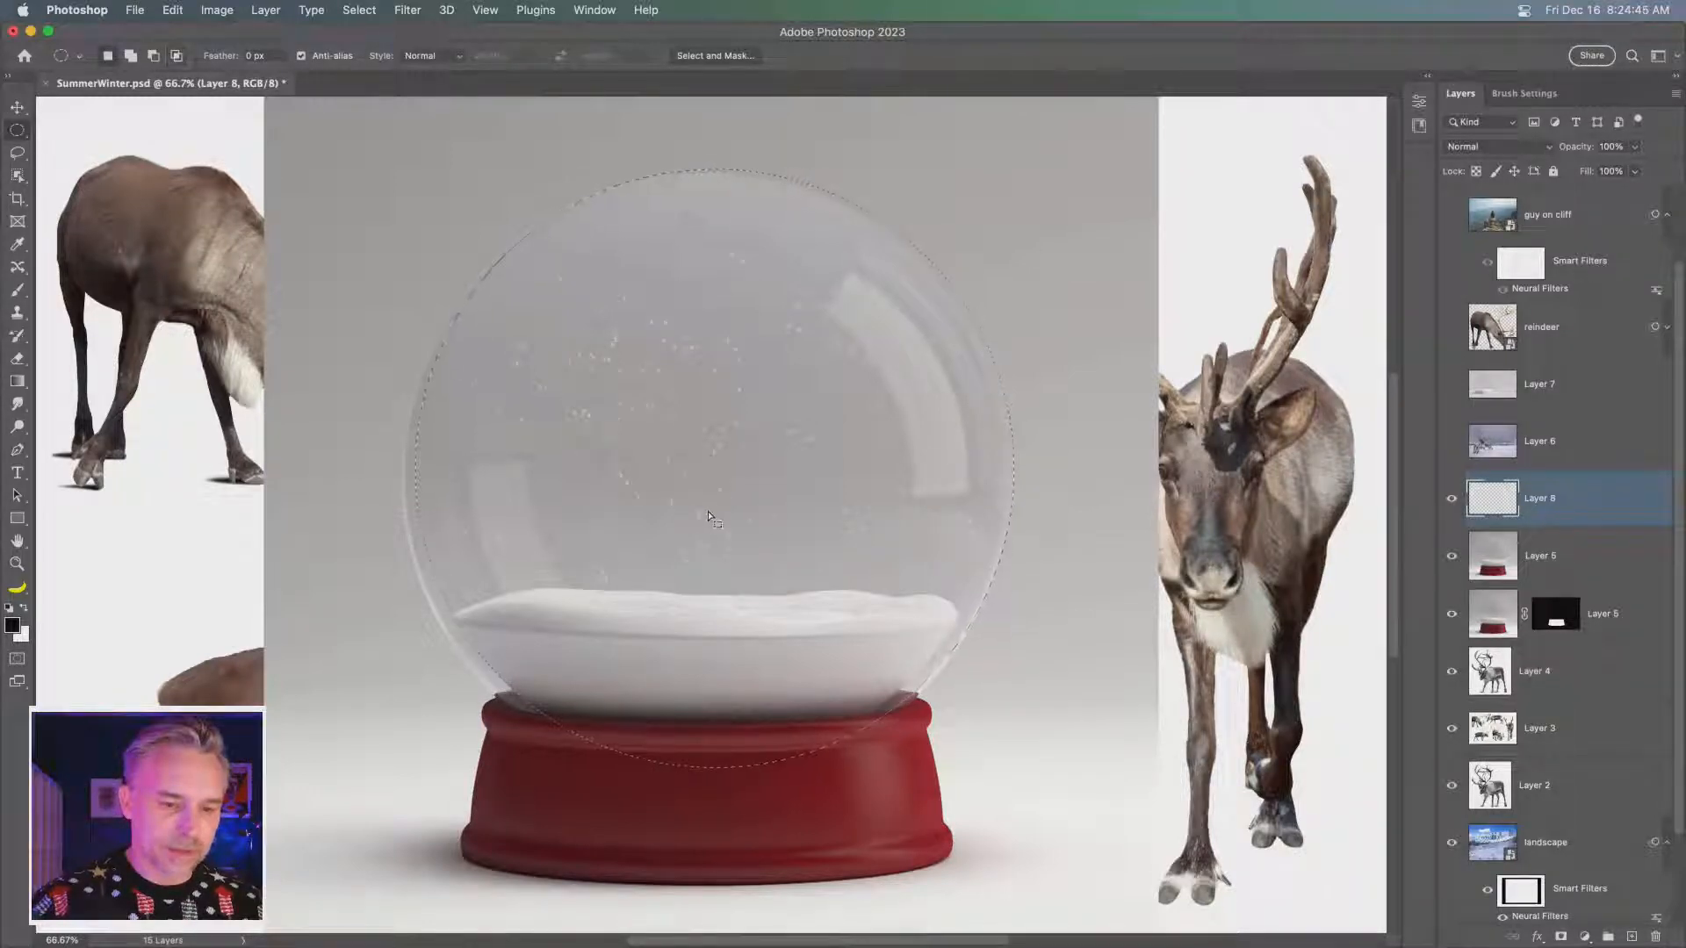
left_click_drag(697, 514, 702, 524)
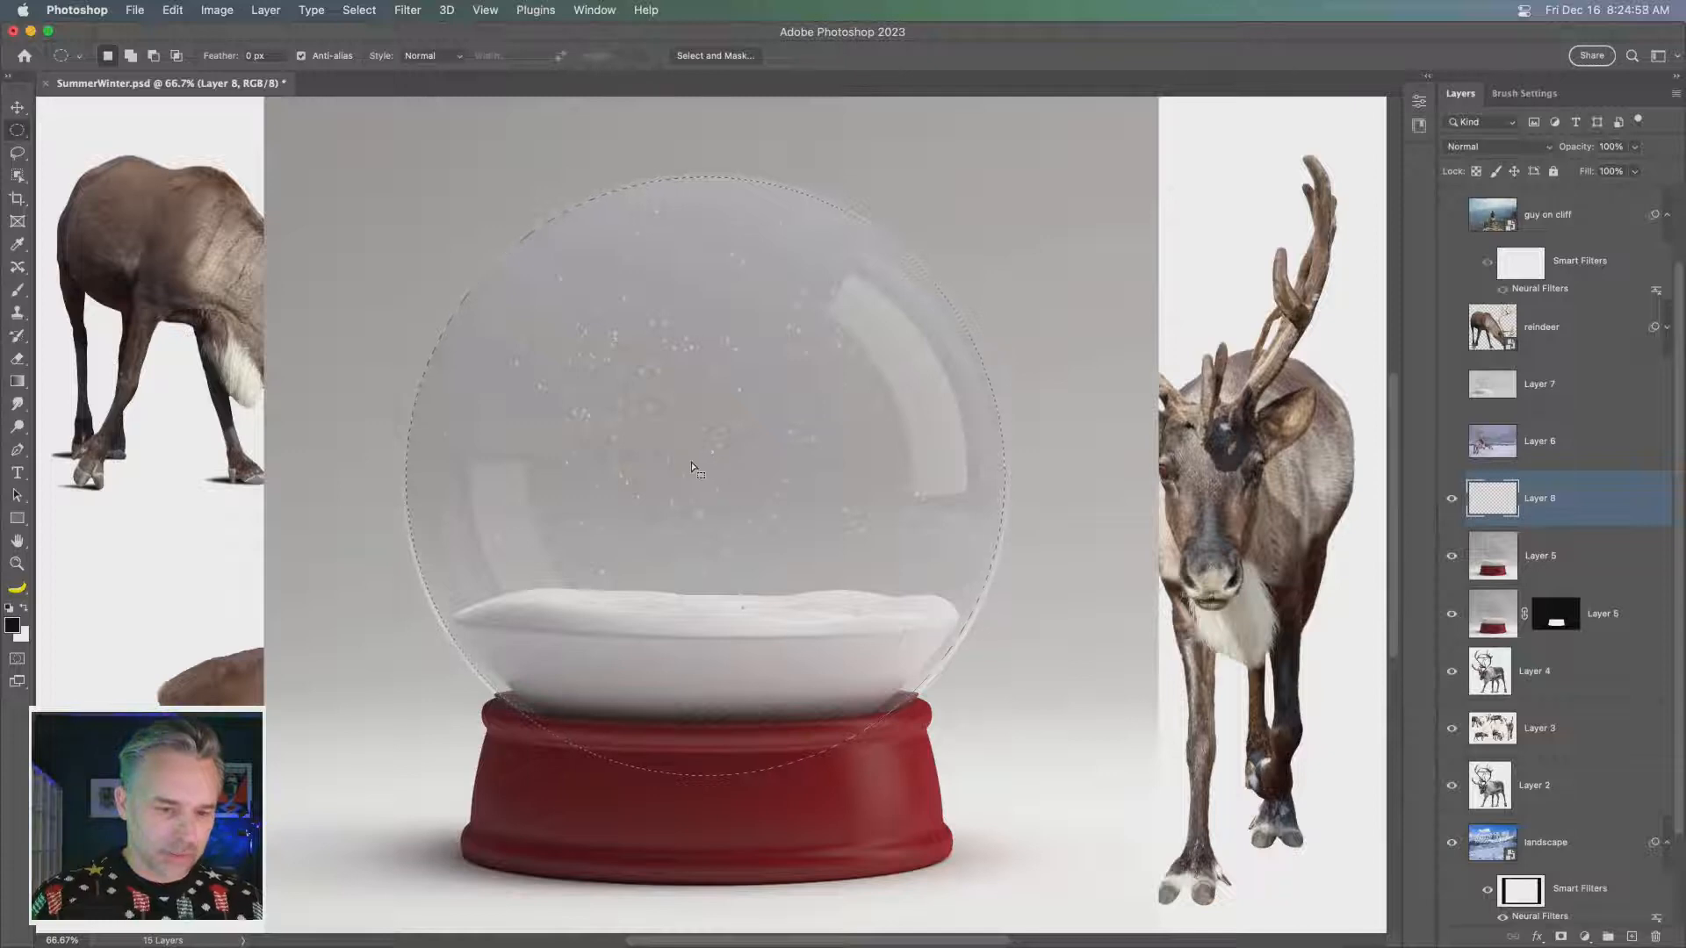
- Expand the circular dome selection twice in a row so it follows the glass edge more closely
left_click(256, 9)
mouse_move(359, 9)
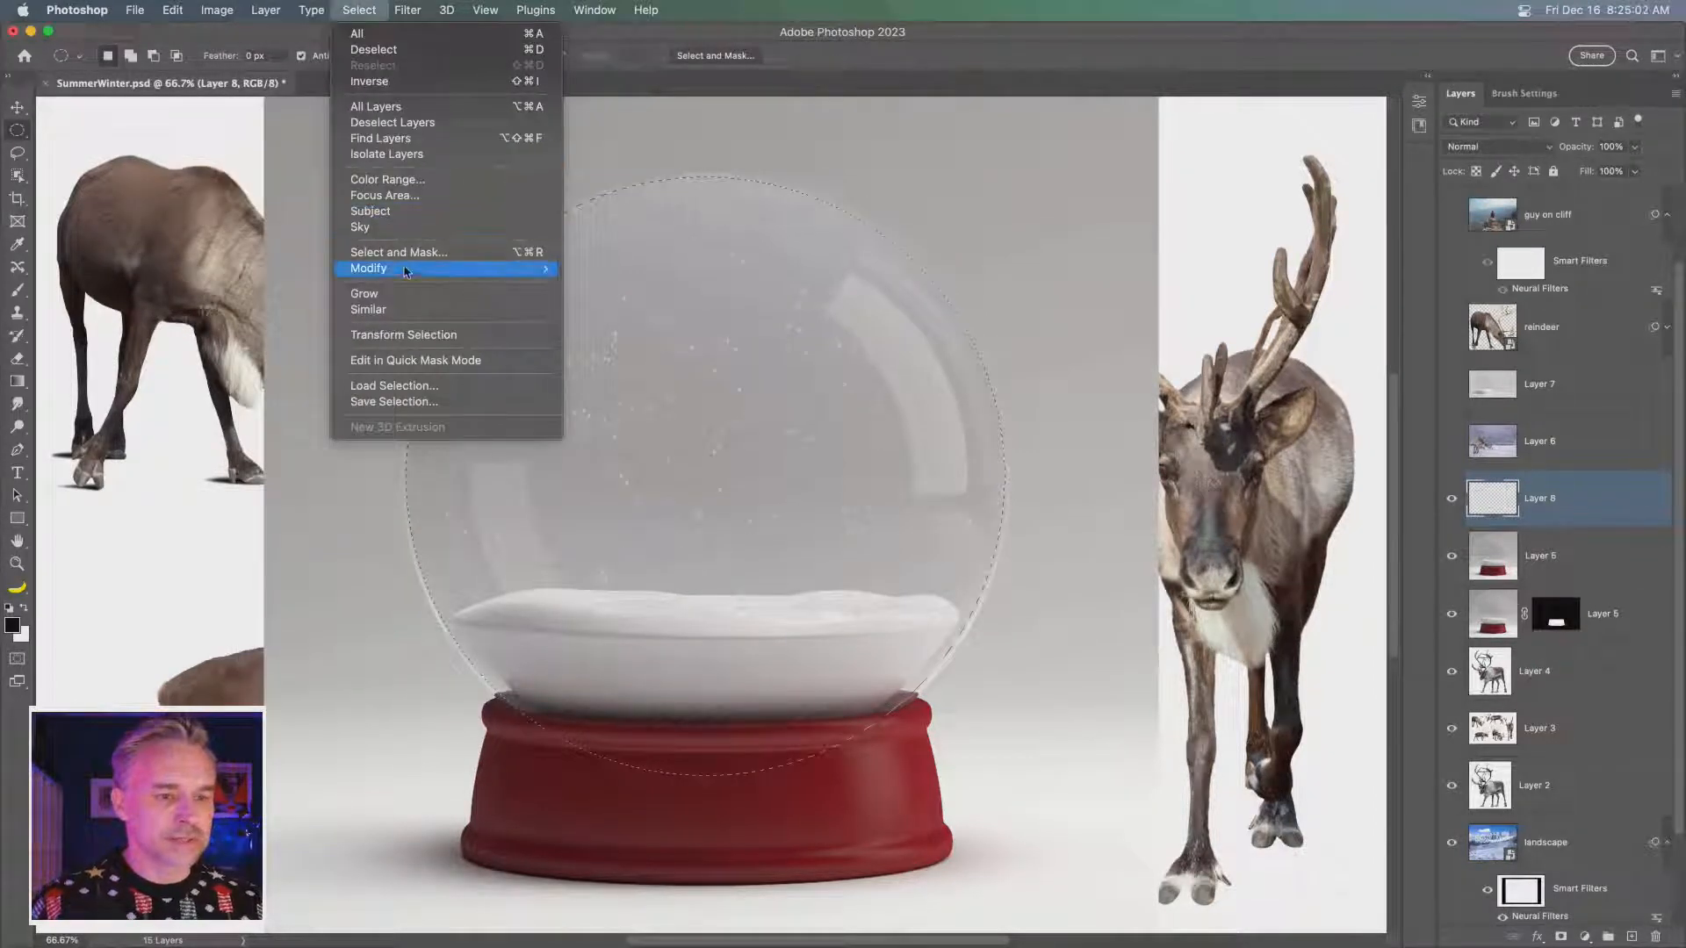
mouse_move(408, 270)
left_click(635, 305)
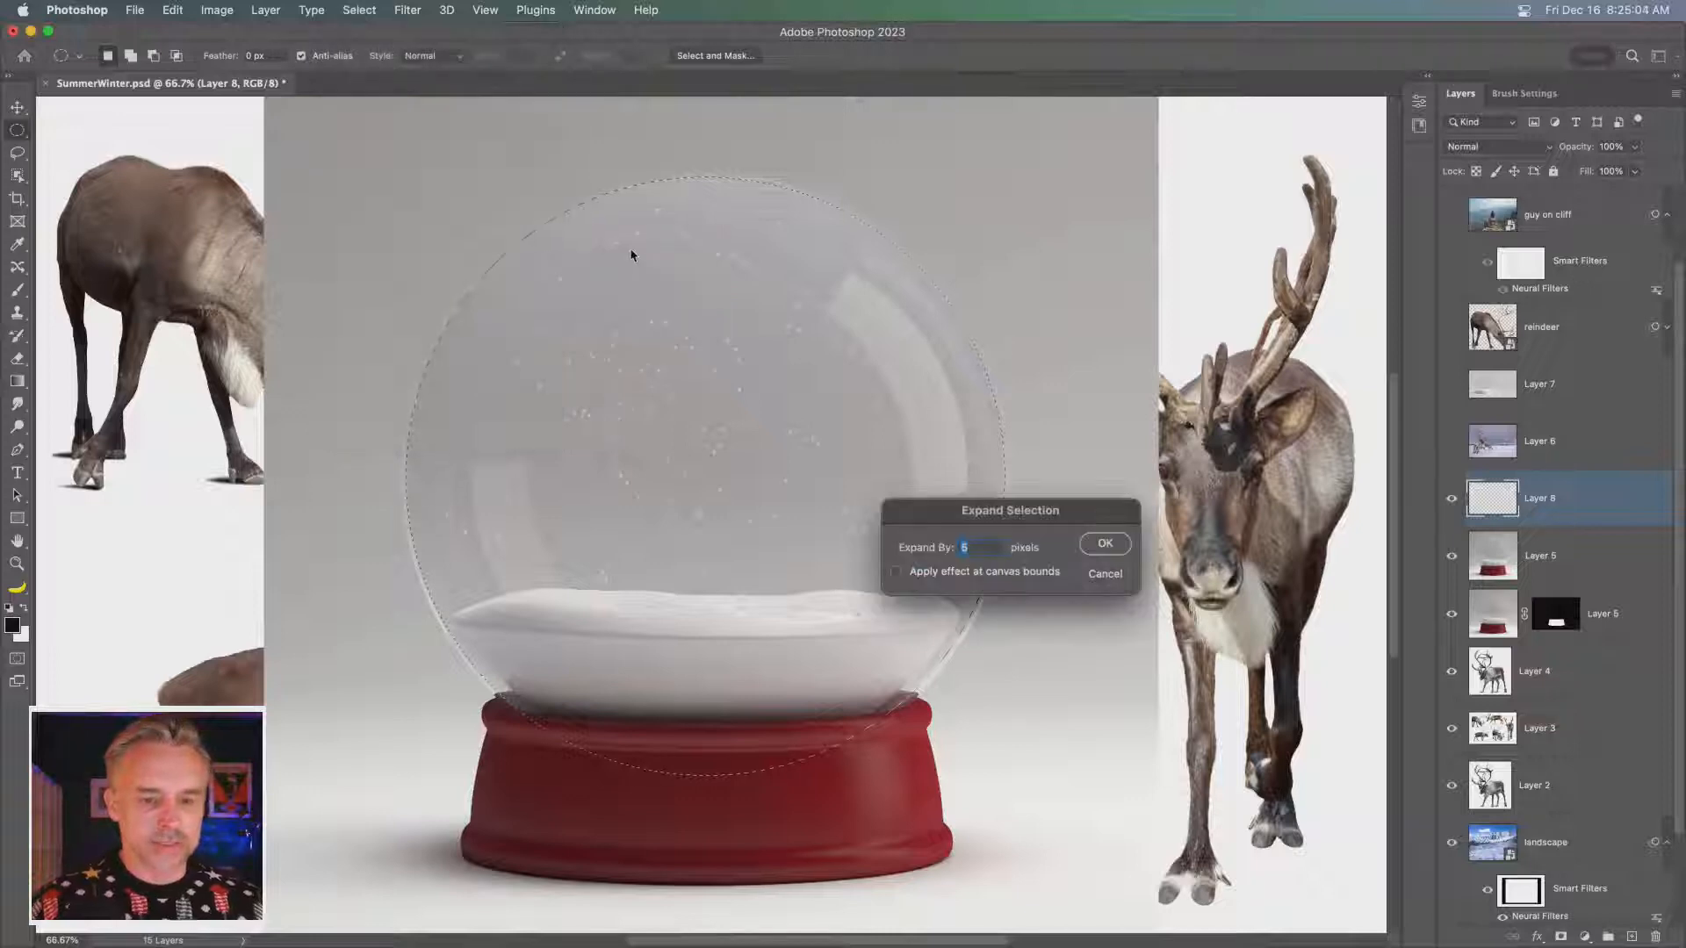
key("Return")
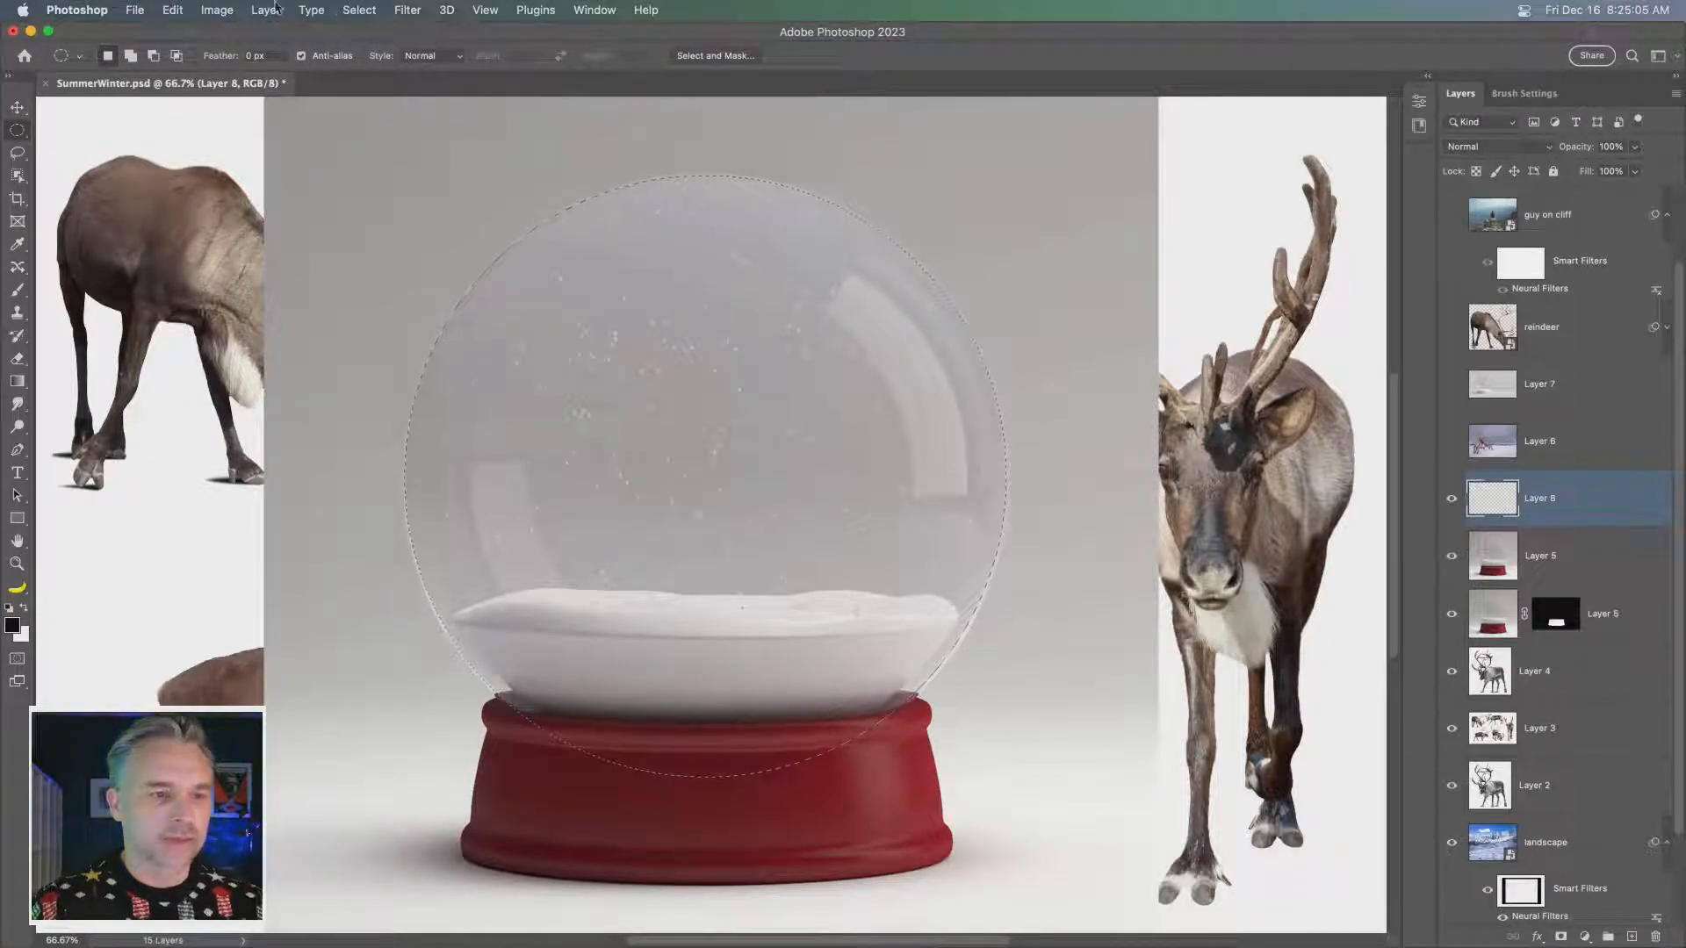
left_click(340, 11)
mouse_move(492, 268)
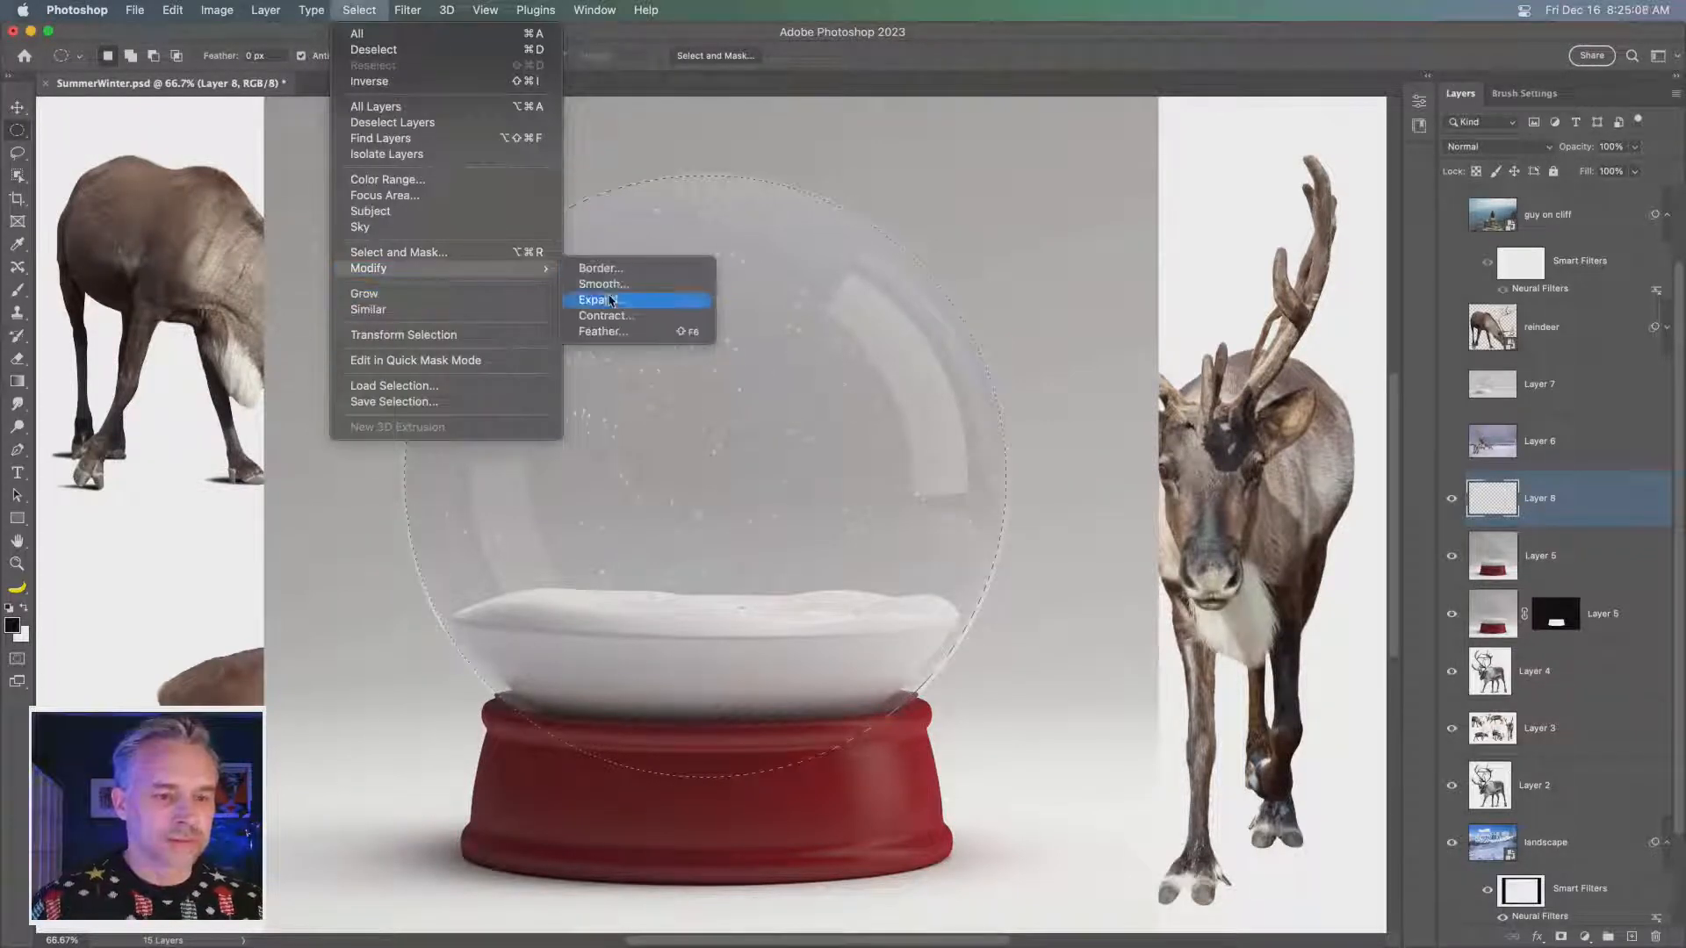
left_click(611, 303)
key("Return")
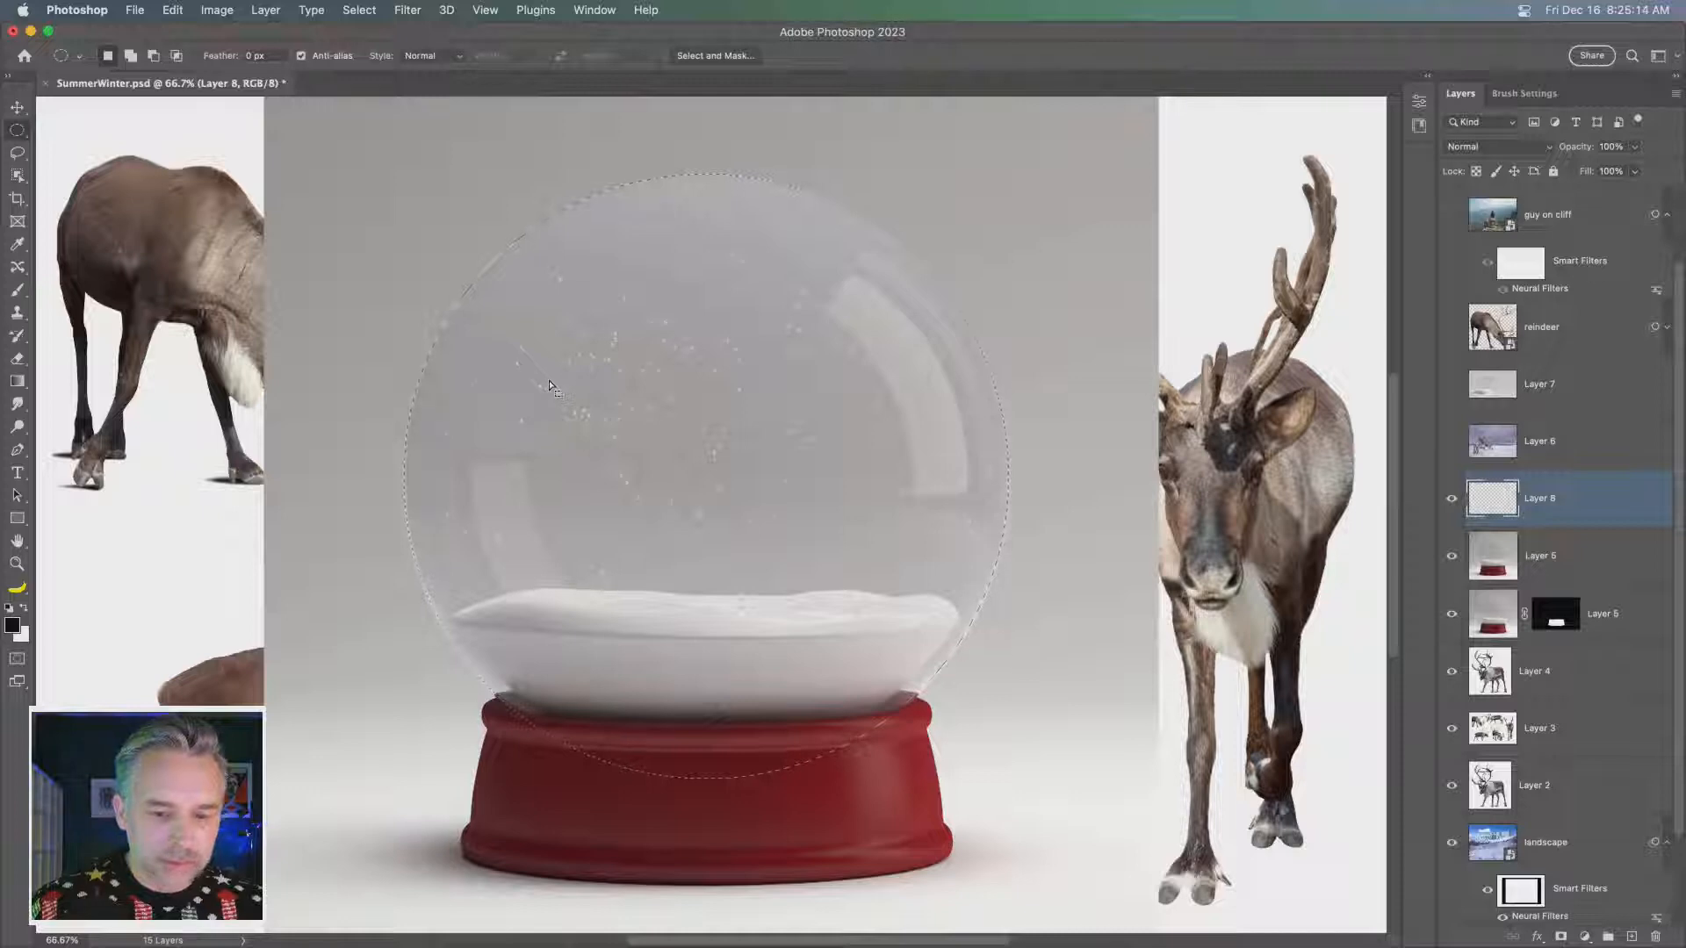
- Expand the circular selection one more time to take in the outer rim of the glass dome
key("super+plus")
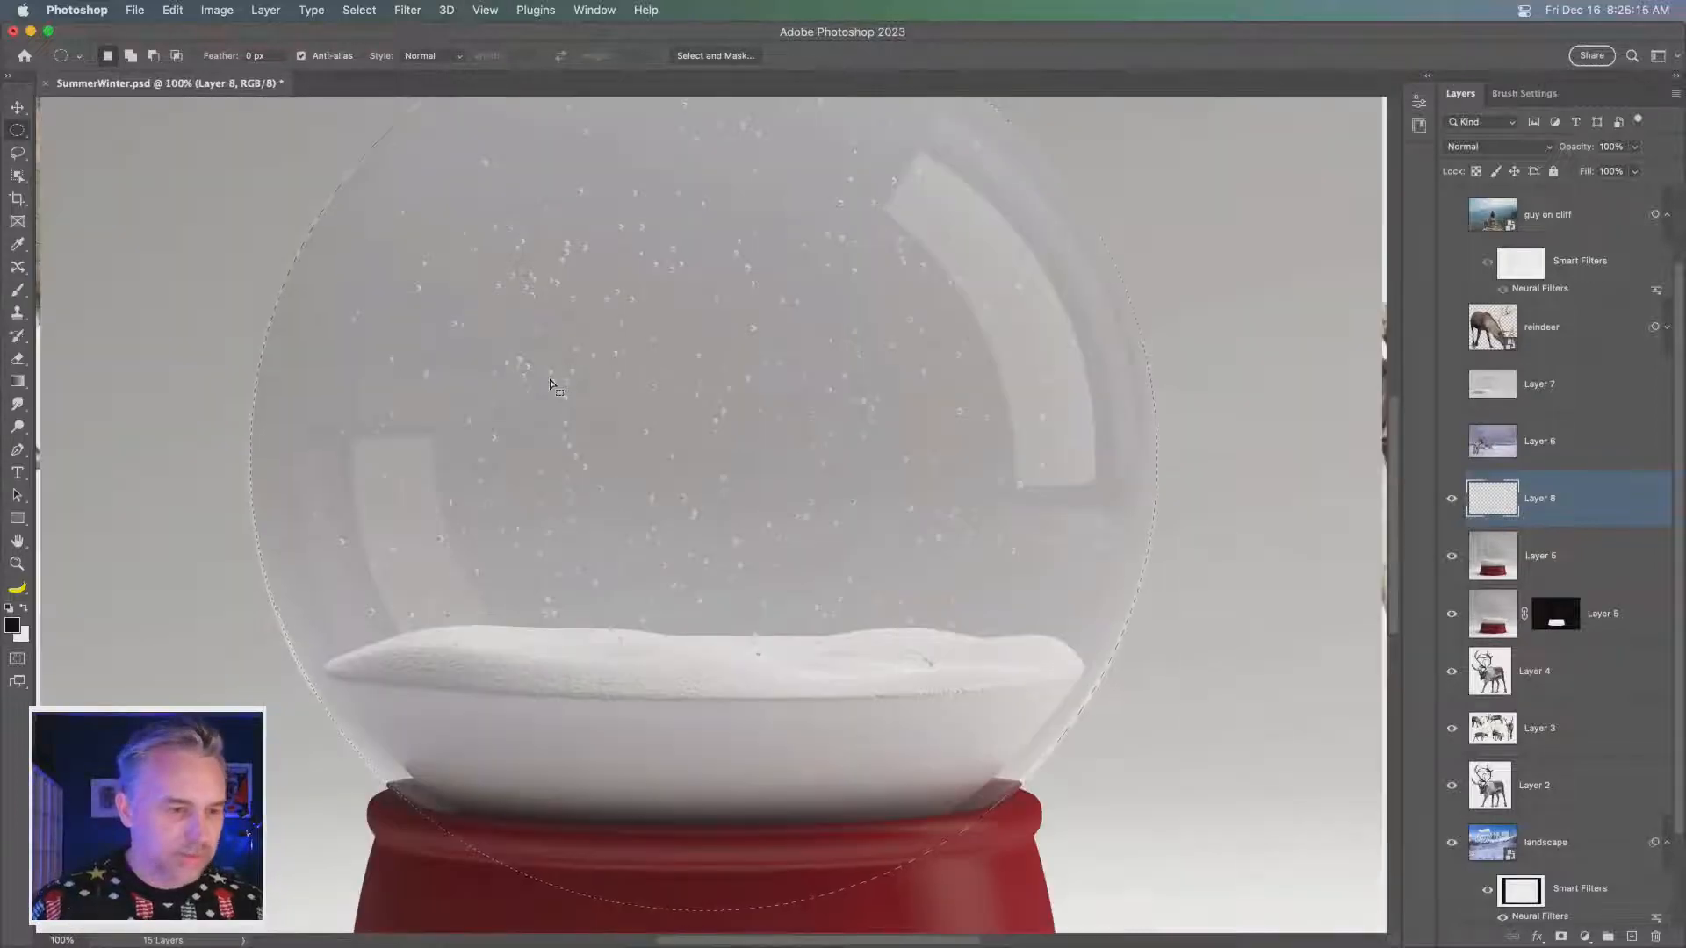
left_click_drag(596, 332, 605, 387)
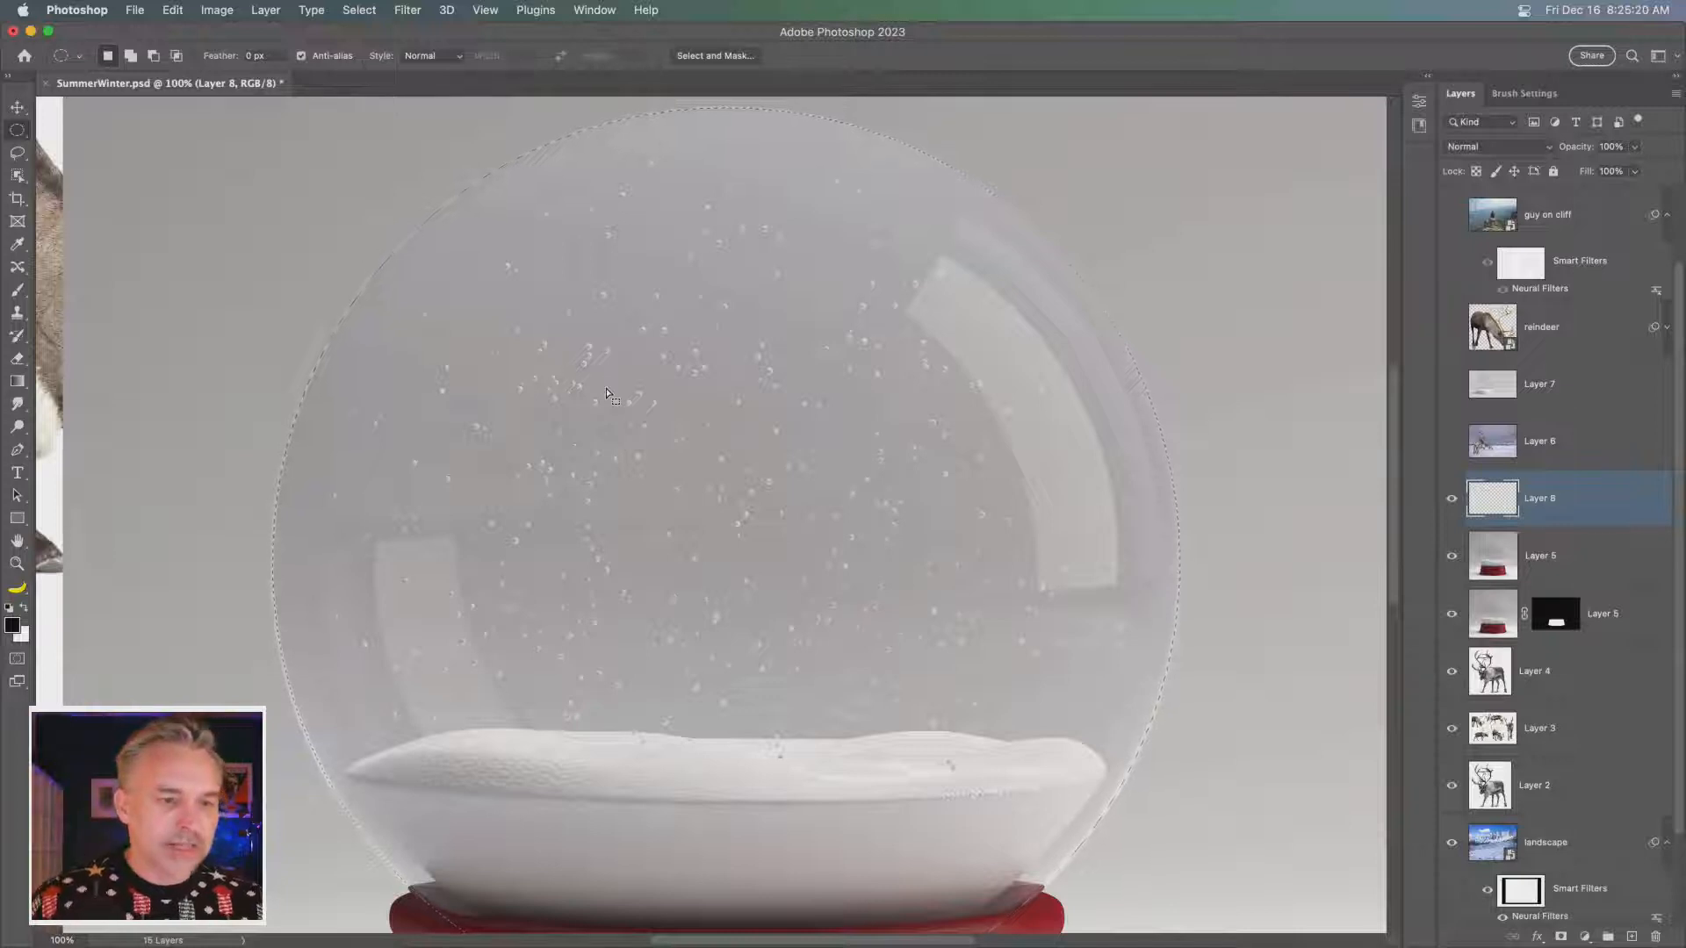
left_click(359, 10)
mouse_move(362, 268)
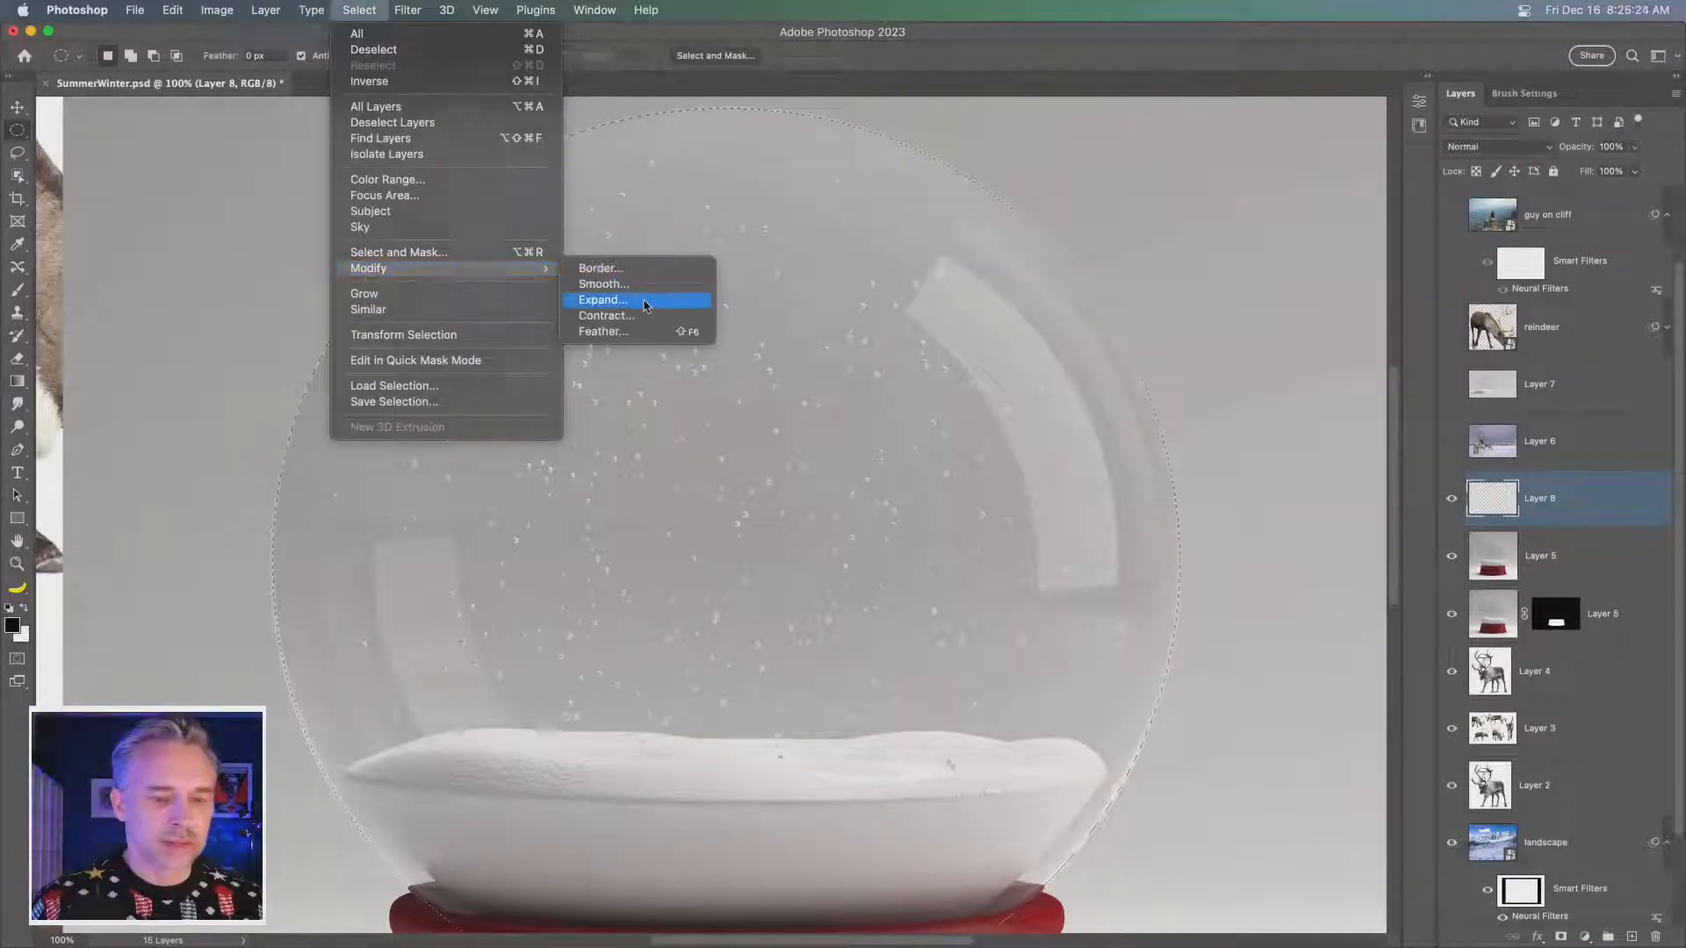
left_click(645, 301)
key("Return")
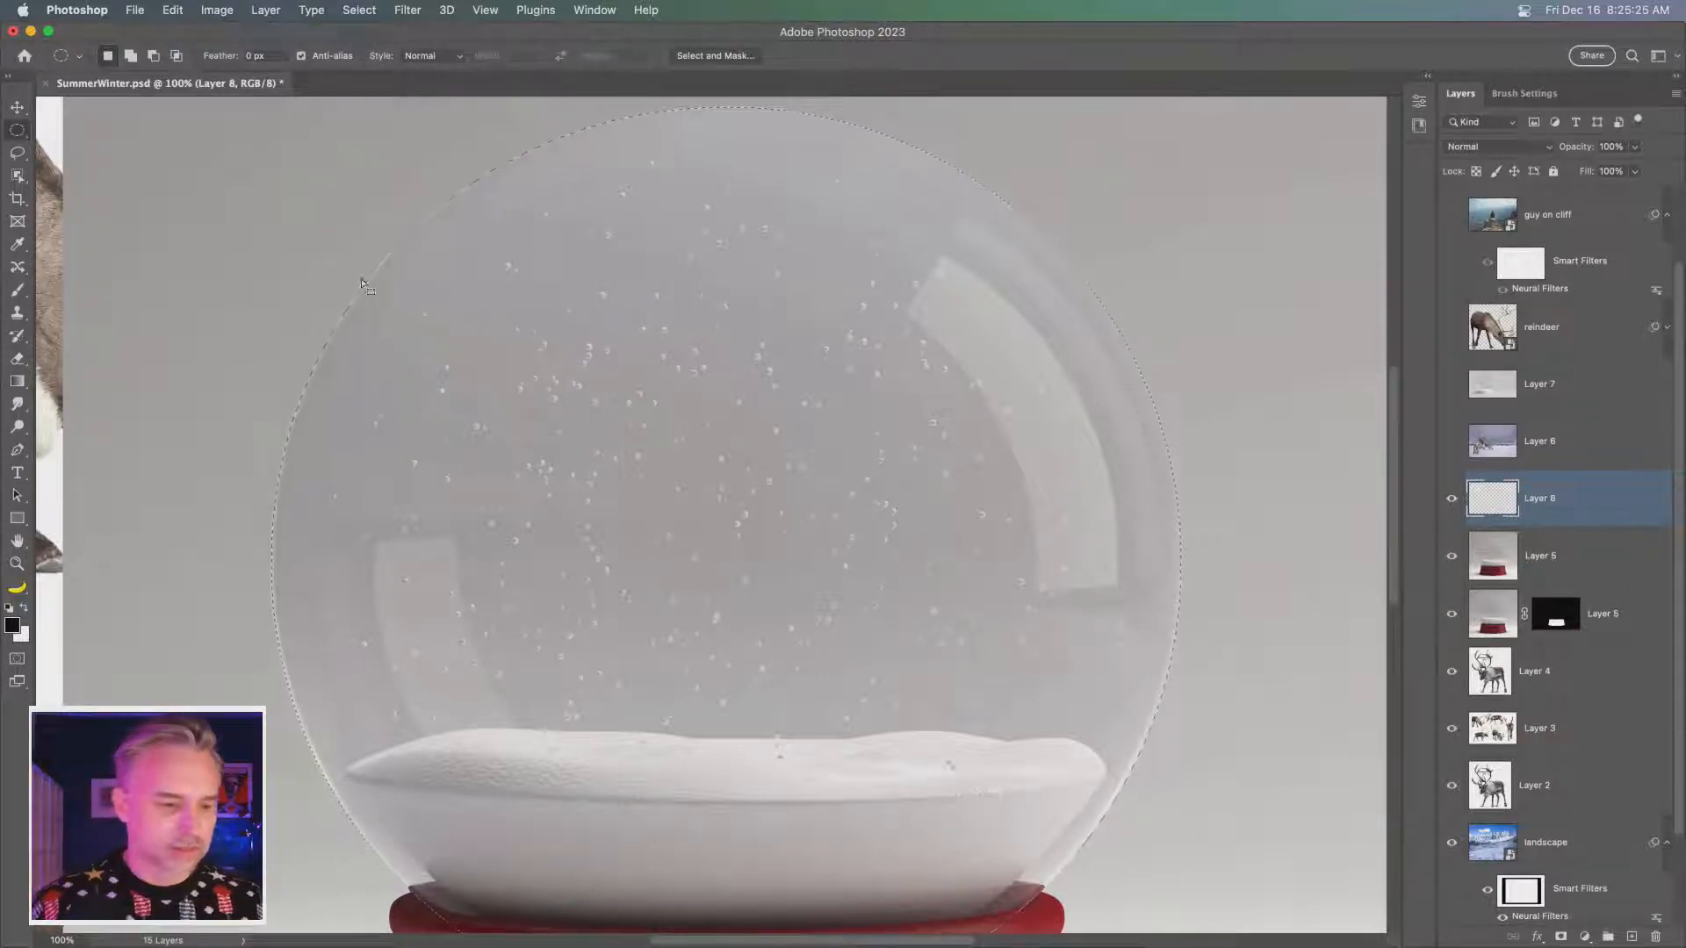
- Hide the unmasked Layer 5 and Layer 8, and fill the dome selection with white at 100% on the lower Layer 5's mask
left_click(1555, 614)
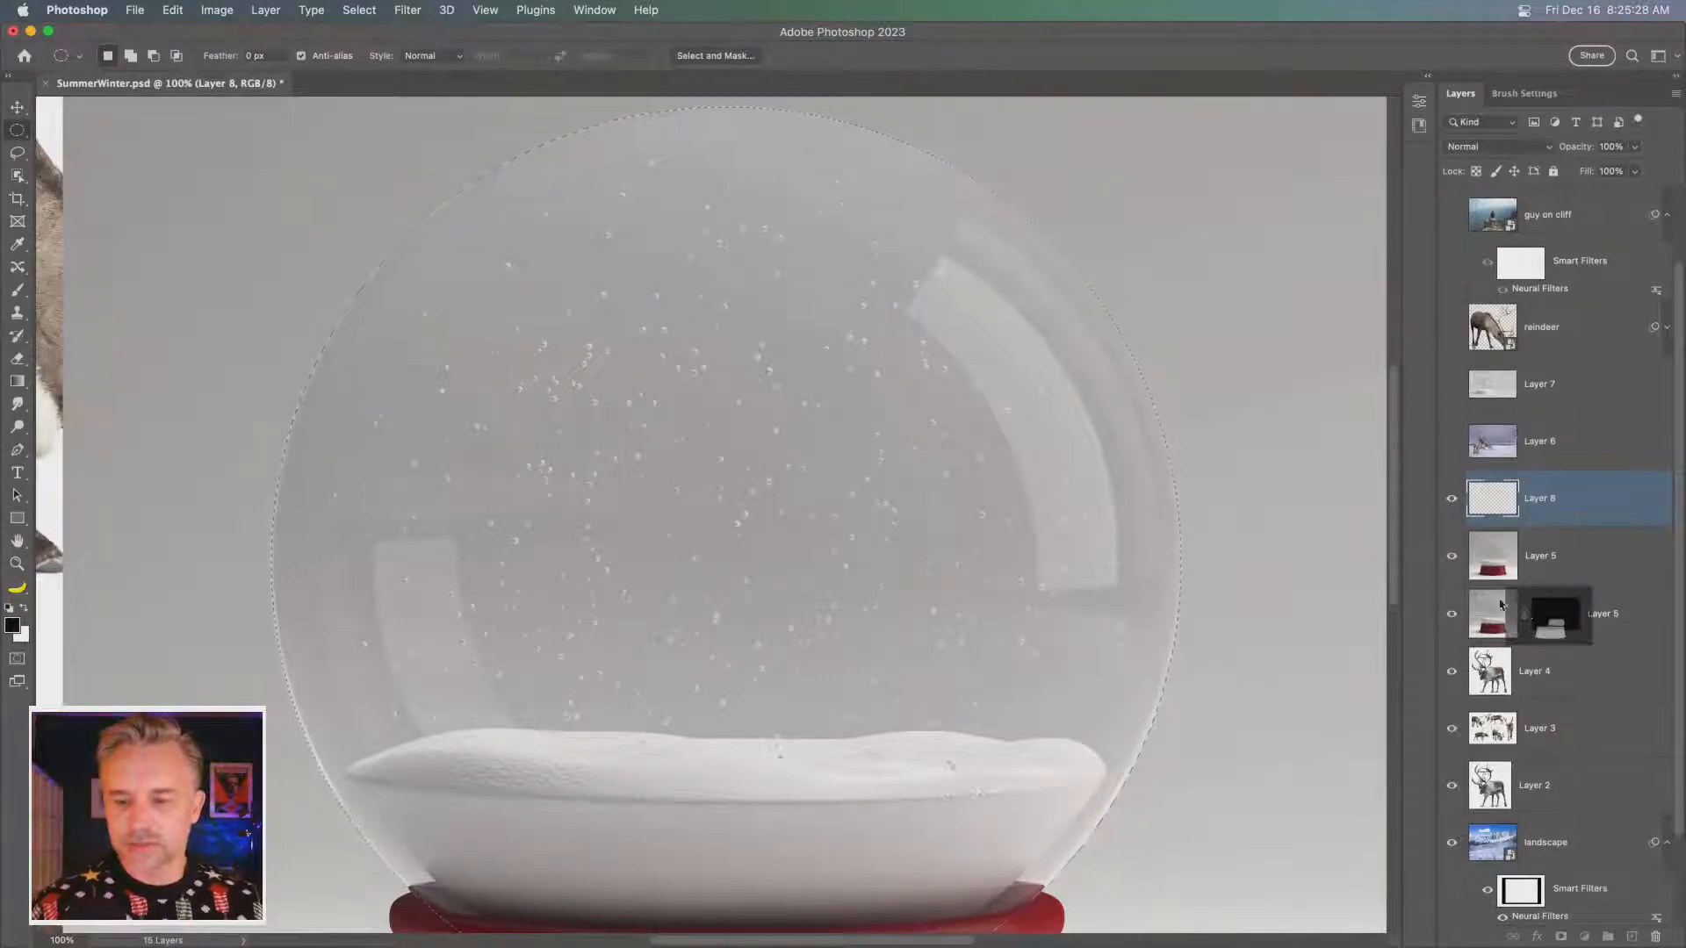
left_click(1452, 556)
left_click(1451, 498)
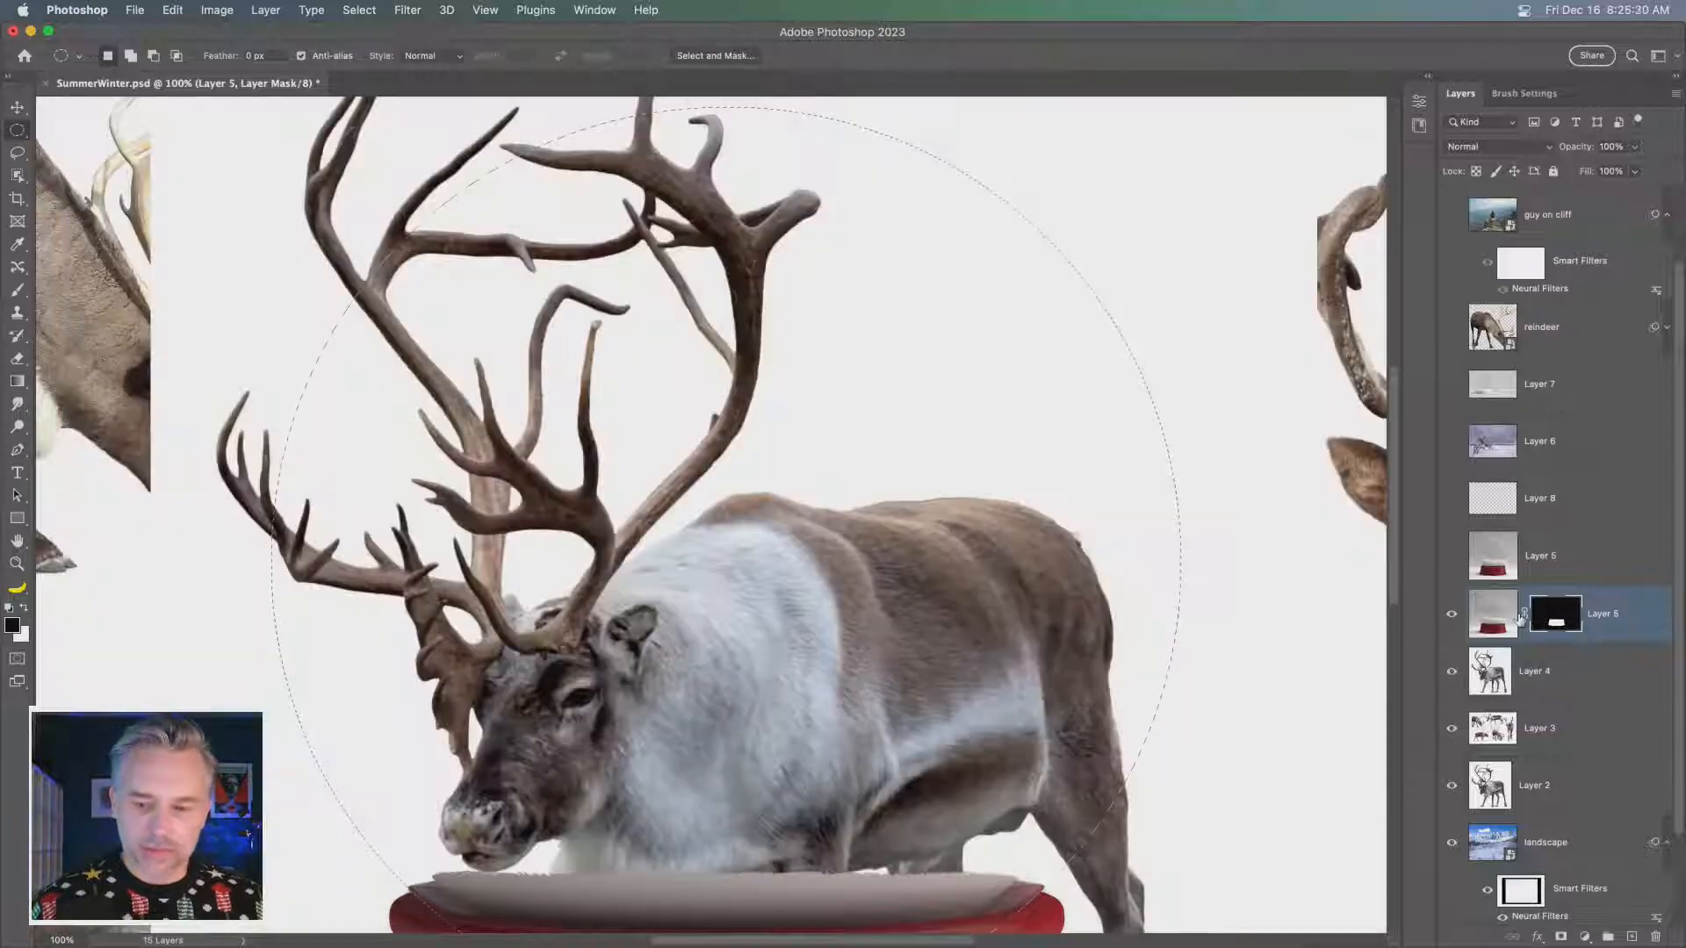
left_click(25, 608)
key("shift+BackSpace")
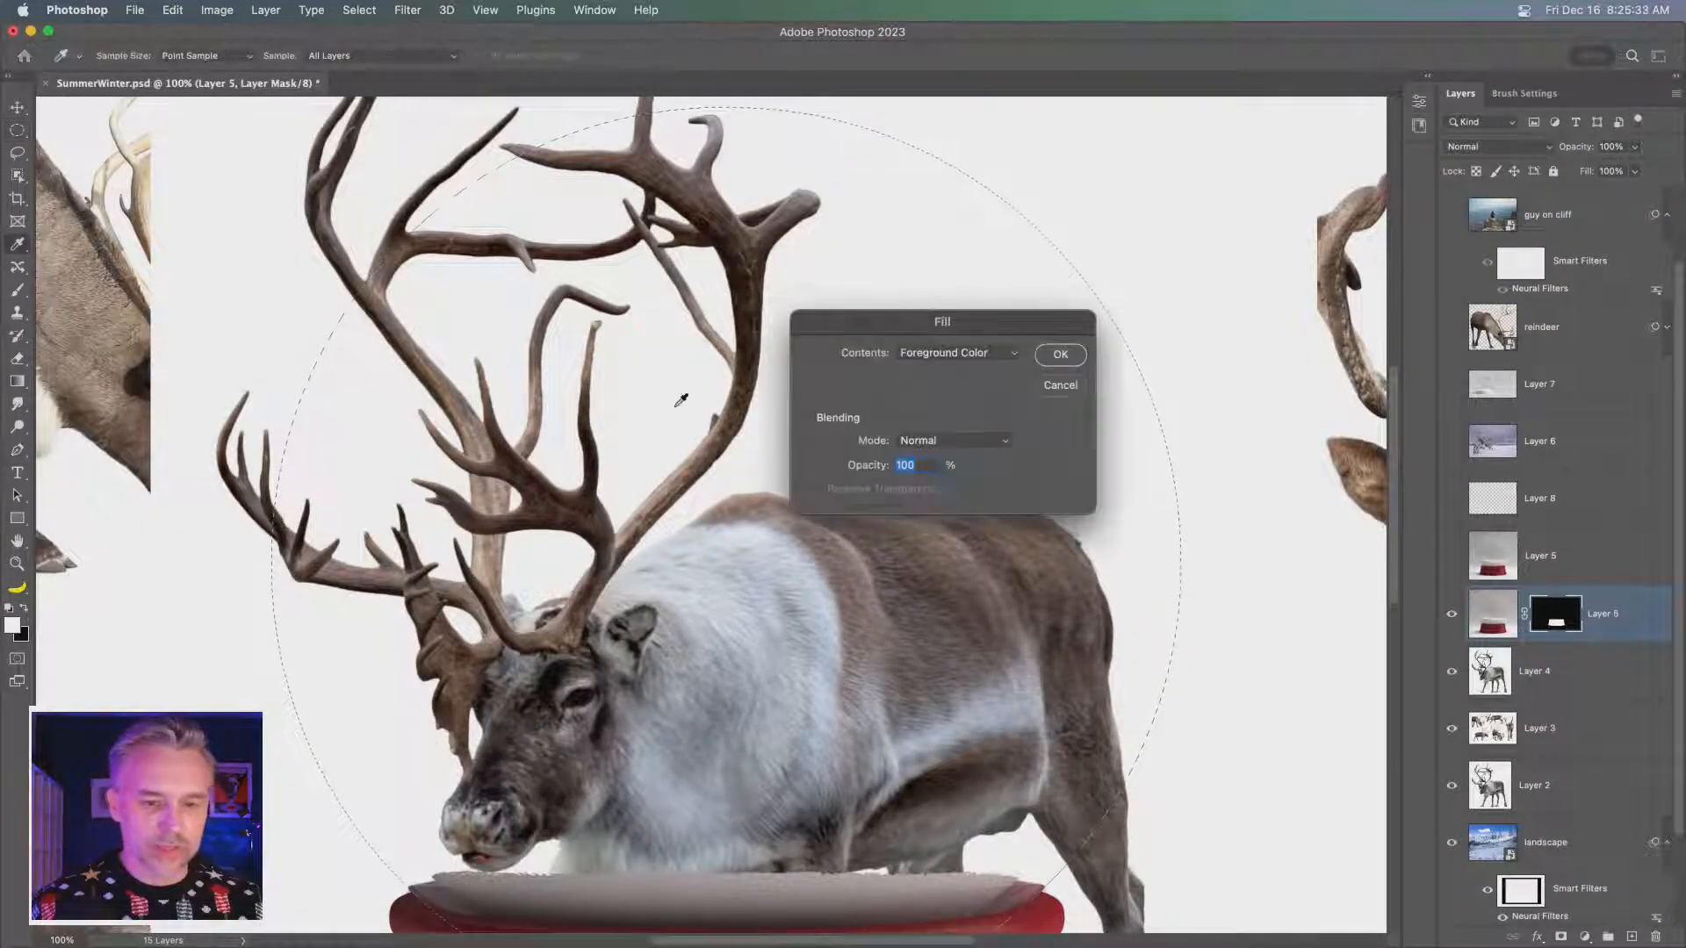
left_click(1059, 356)
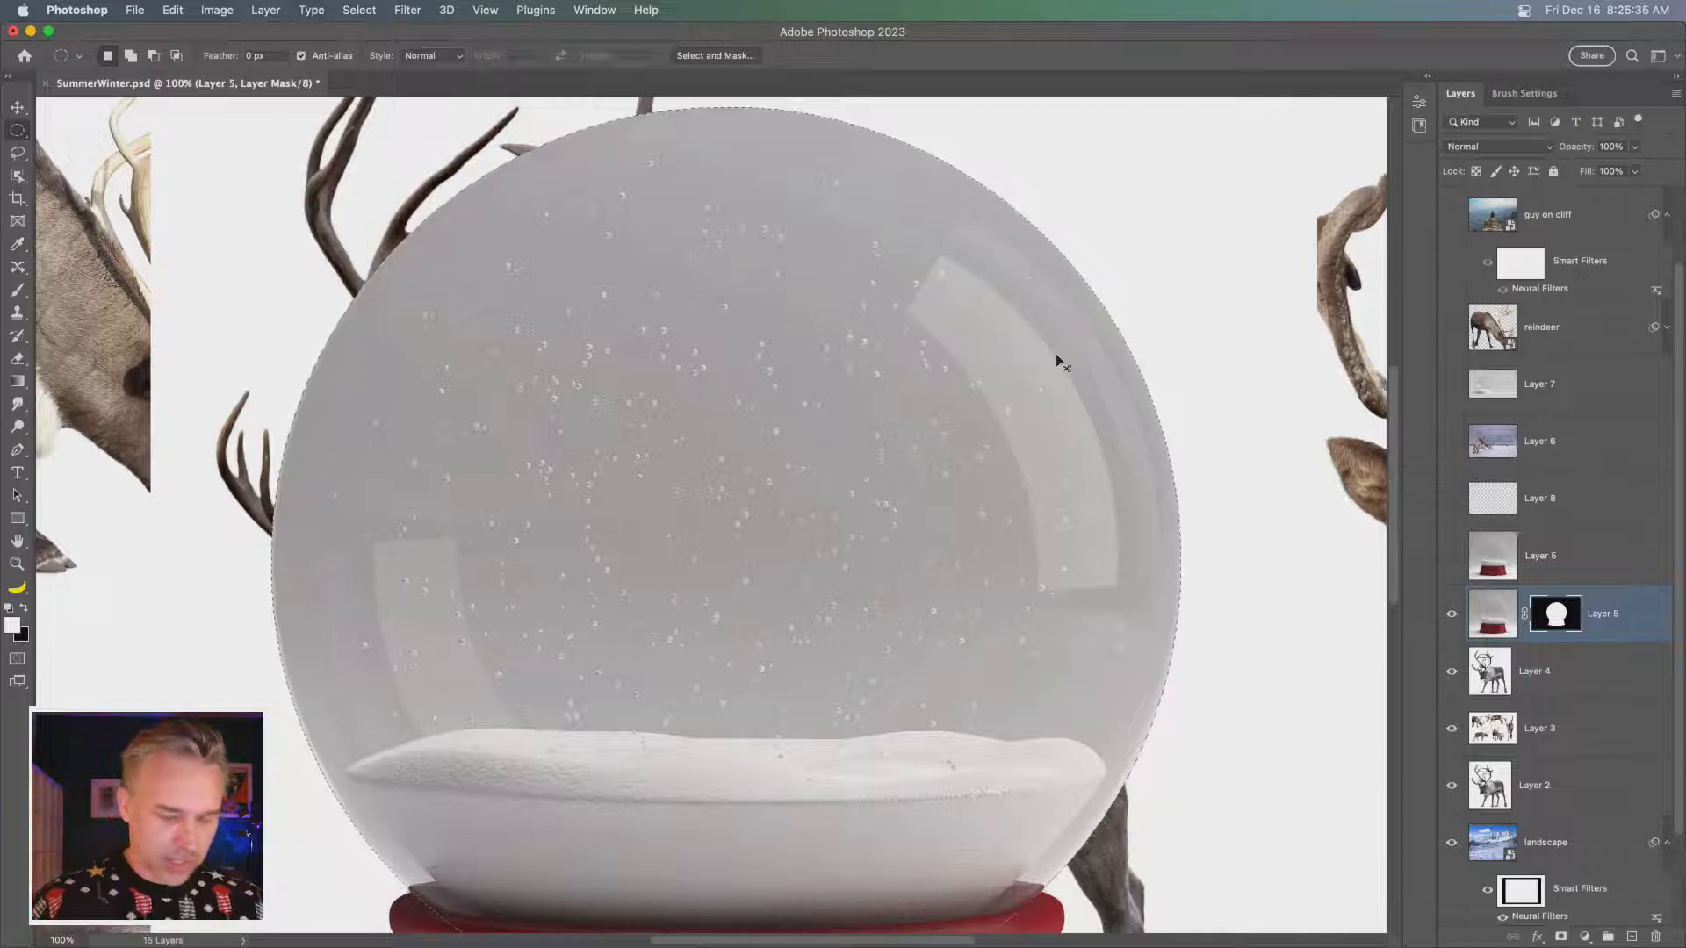
- Deselect the dome and convert the masked snow globe Layer 5 to a smart object
key("super+d")
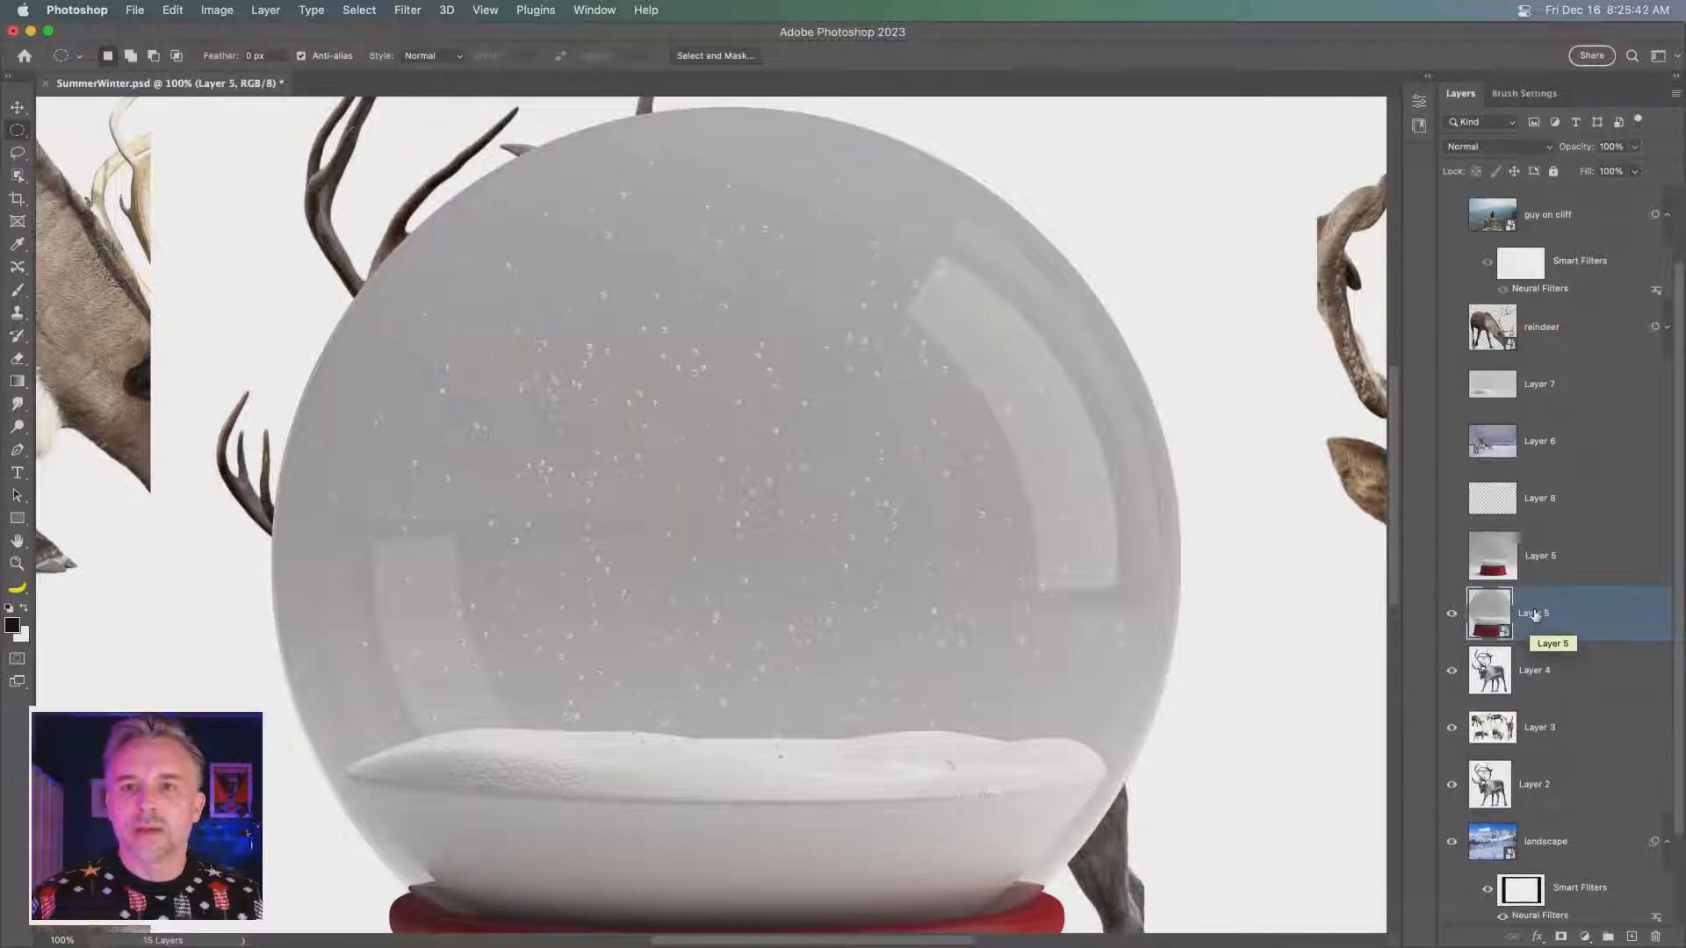
key("super+minus")
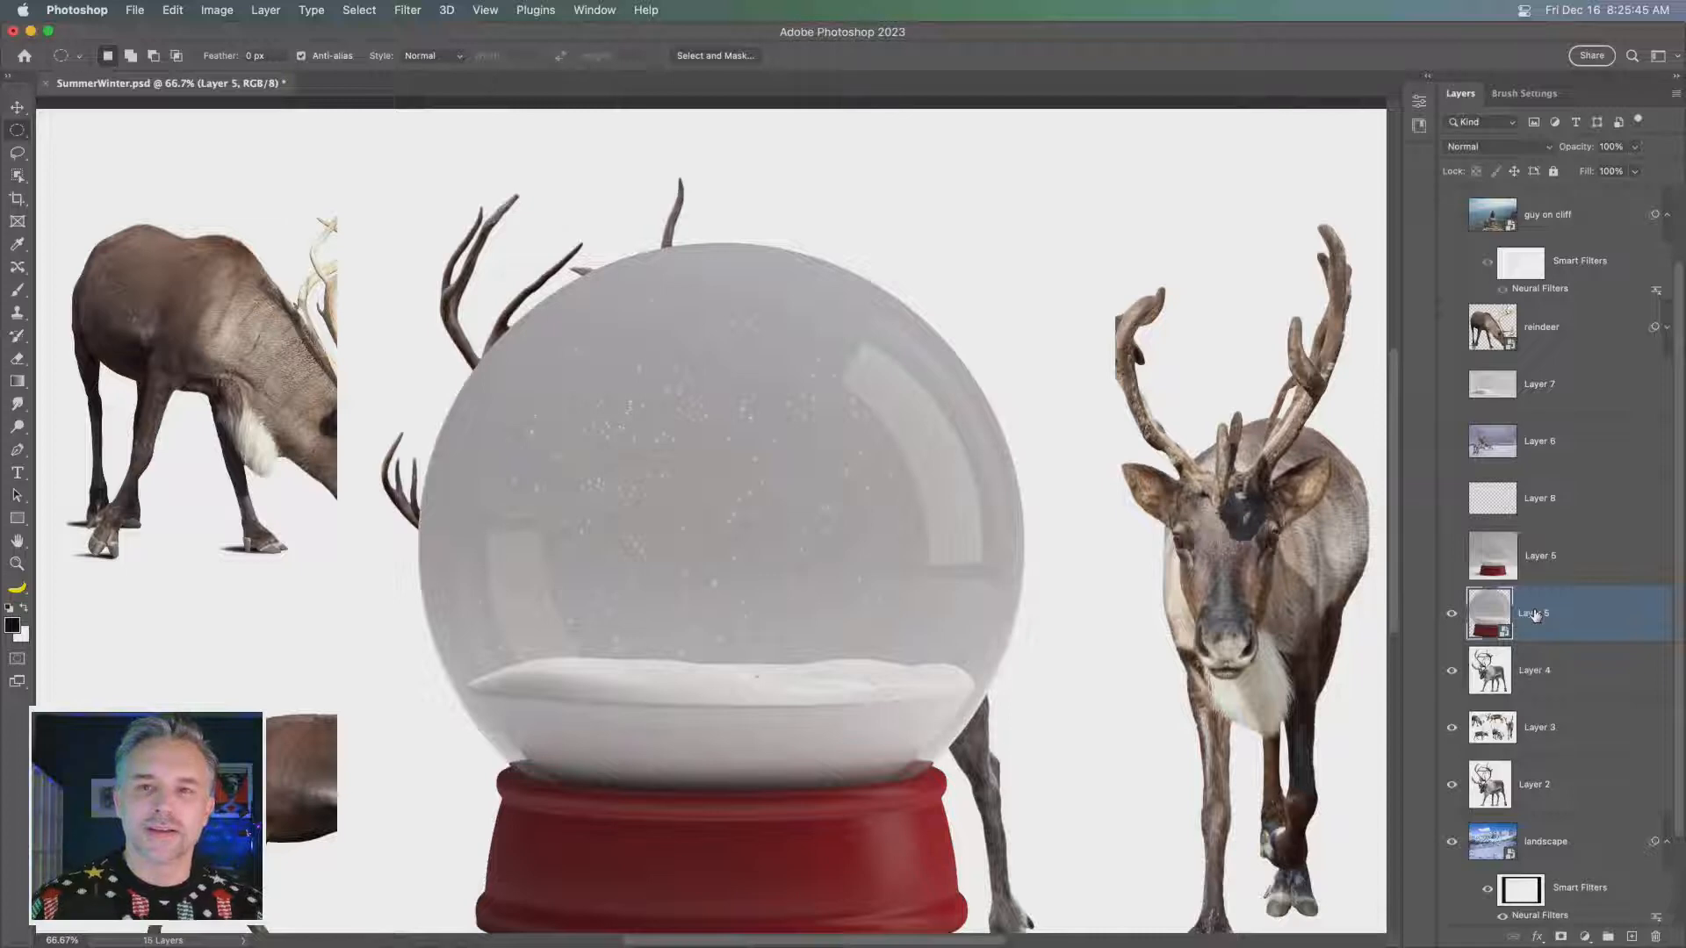
key("super+minus")
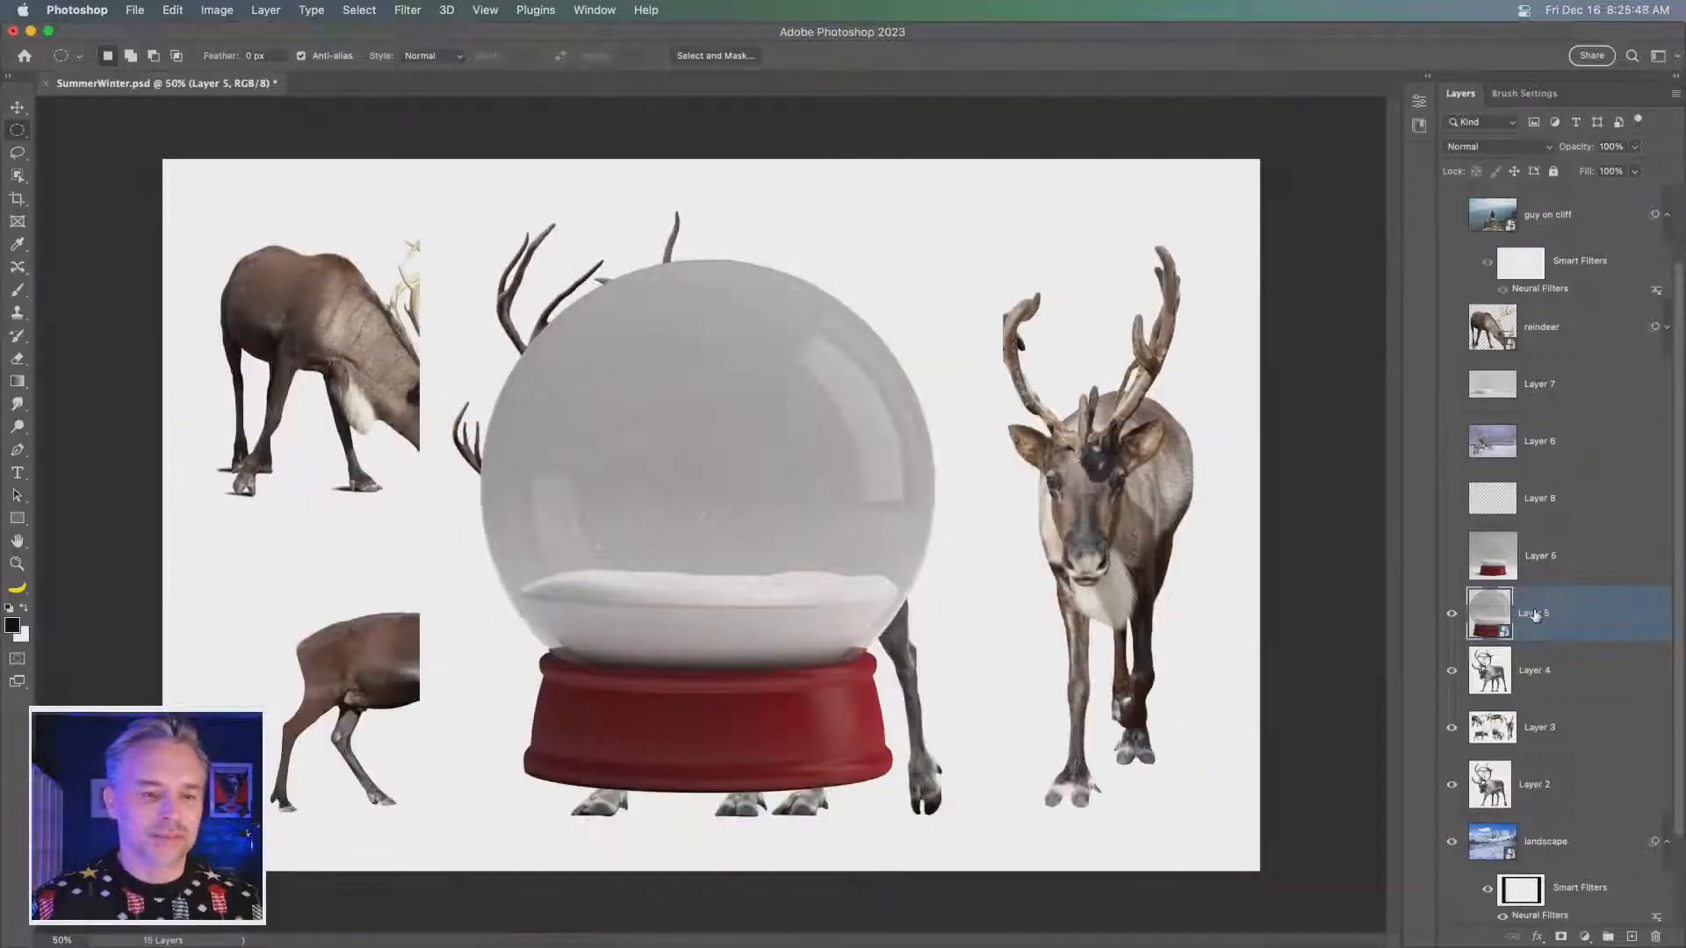
- Duplicate the snow globe smart object Layer 5 and hide the lower copy together with Layer 4, Layer 3 and Layer 2
left_click(19, 110)
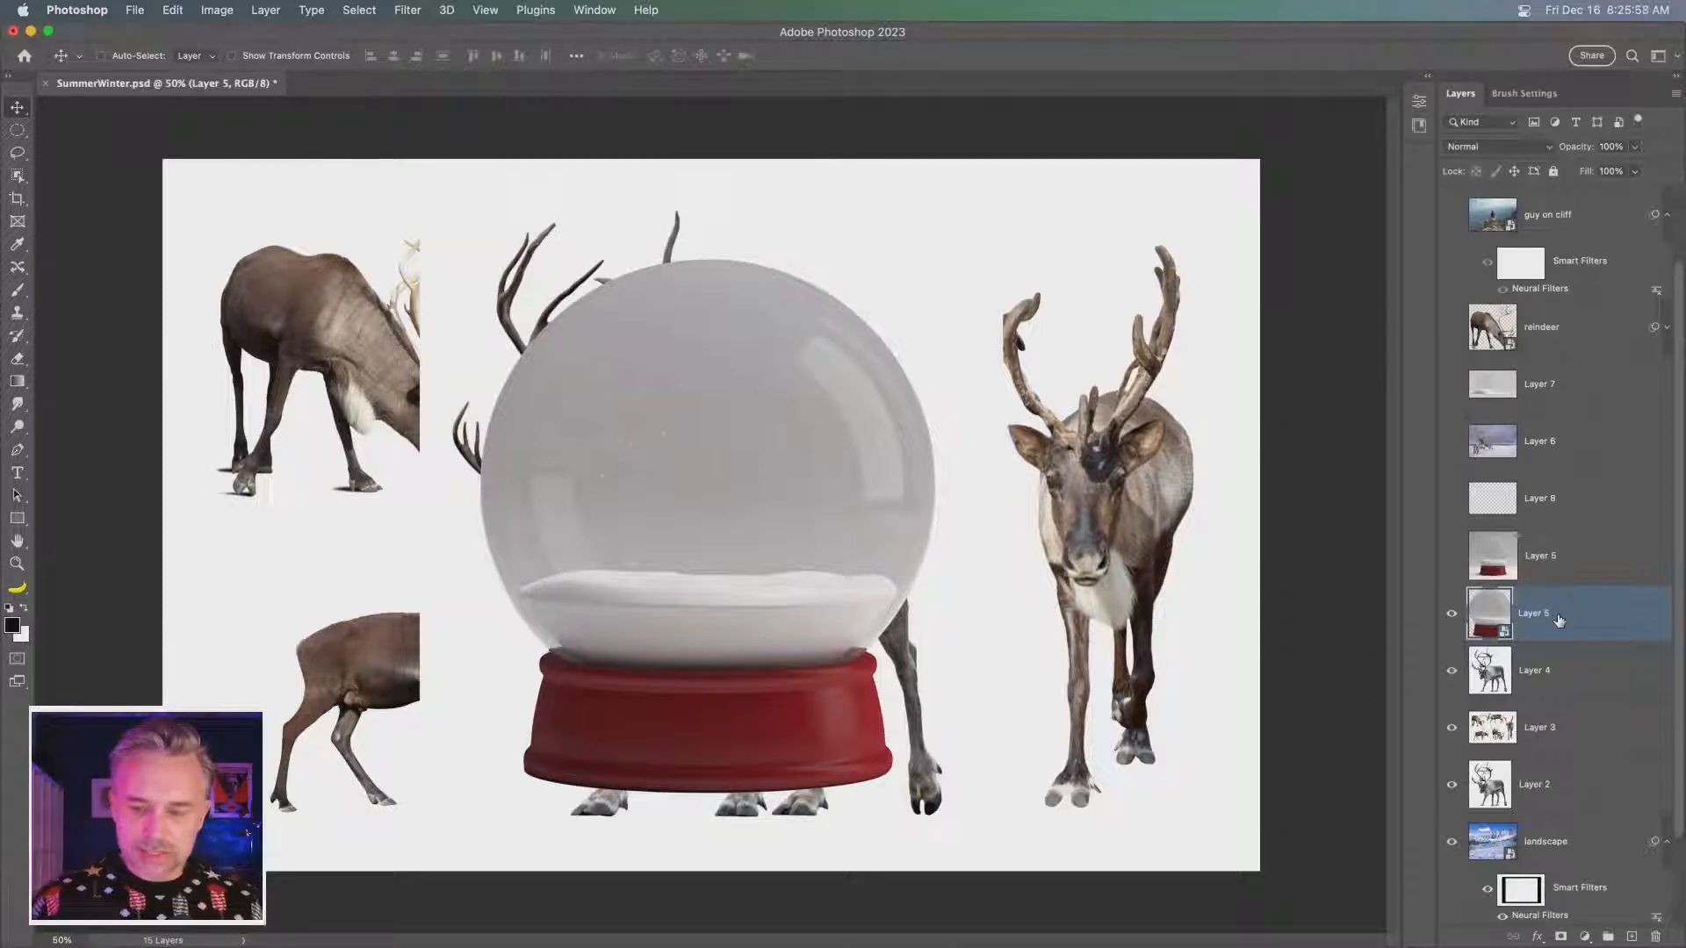
key("super+j")
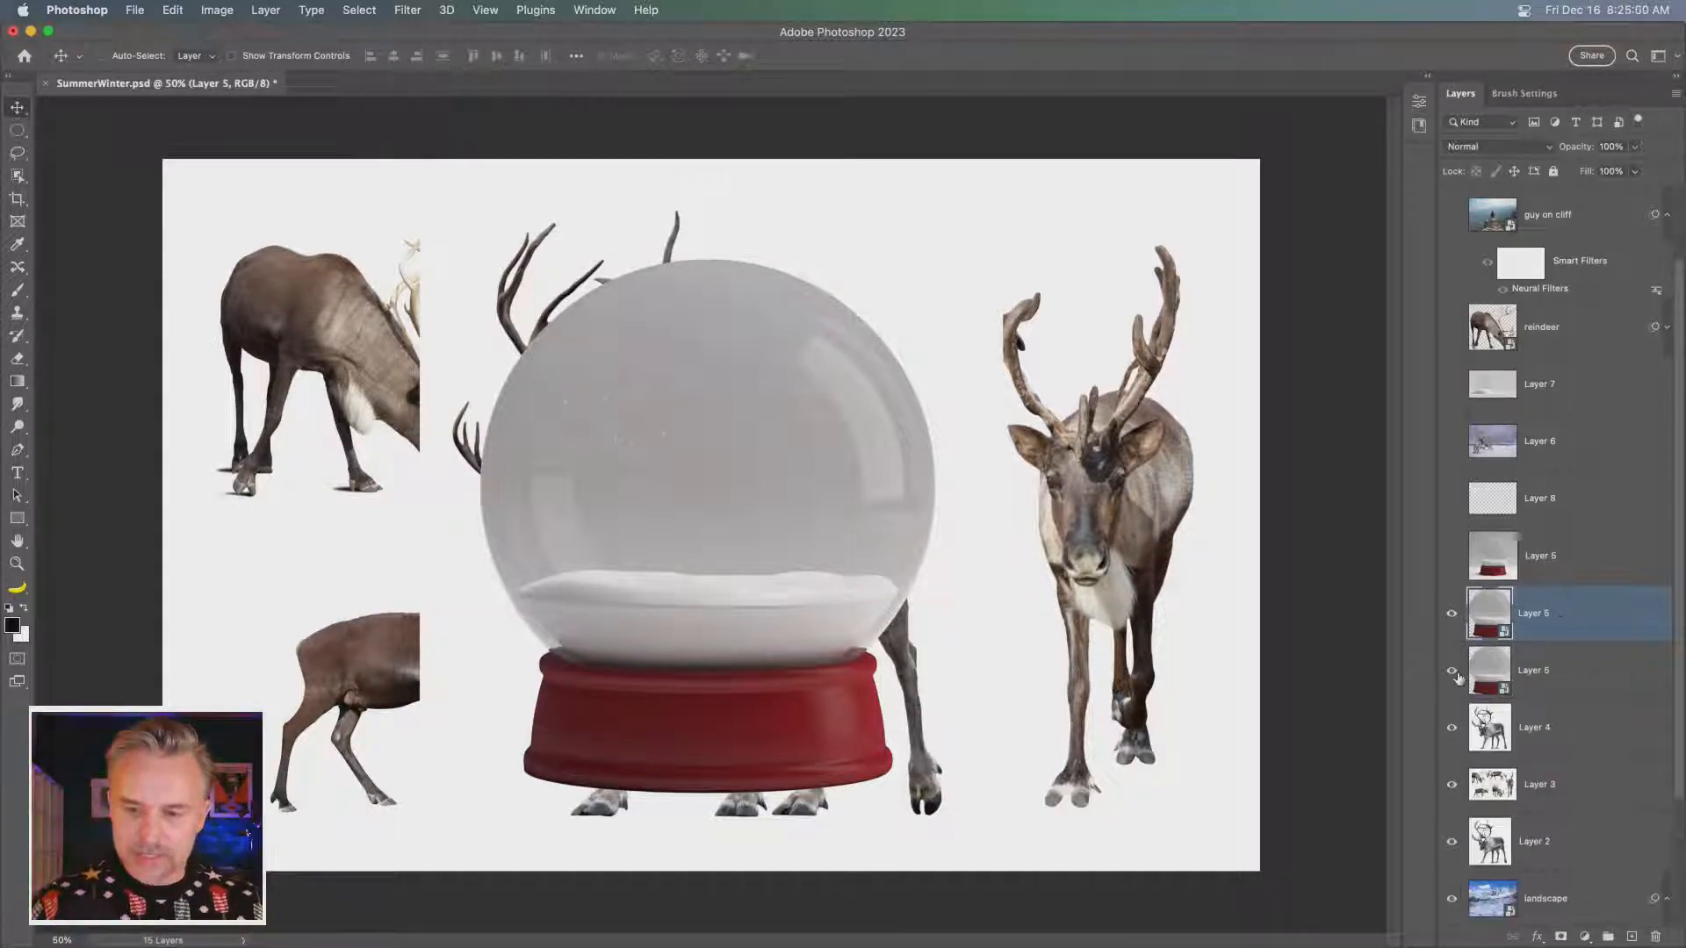
left_click_drag(1457, 679, 1460, 856)
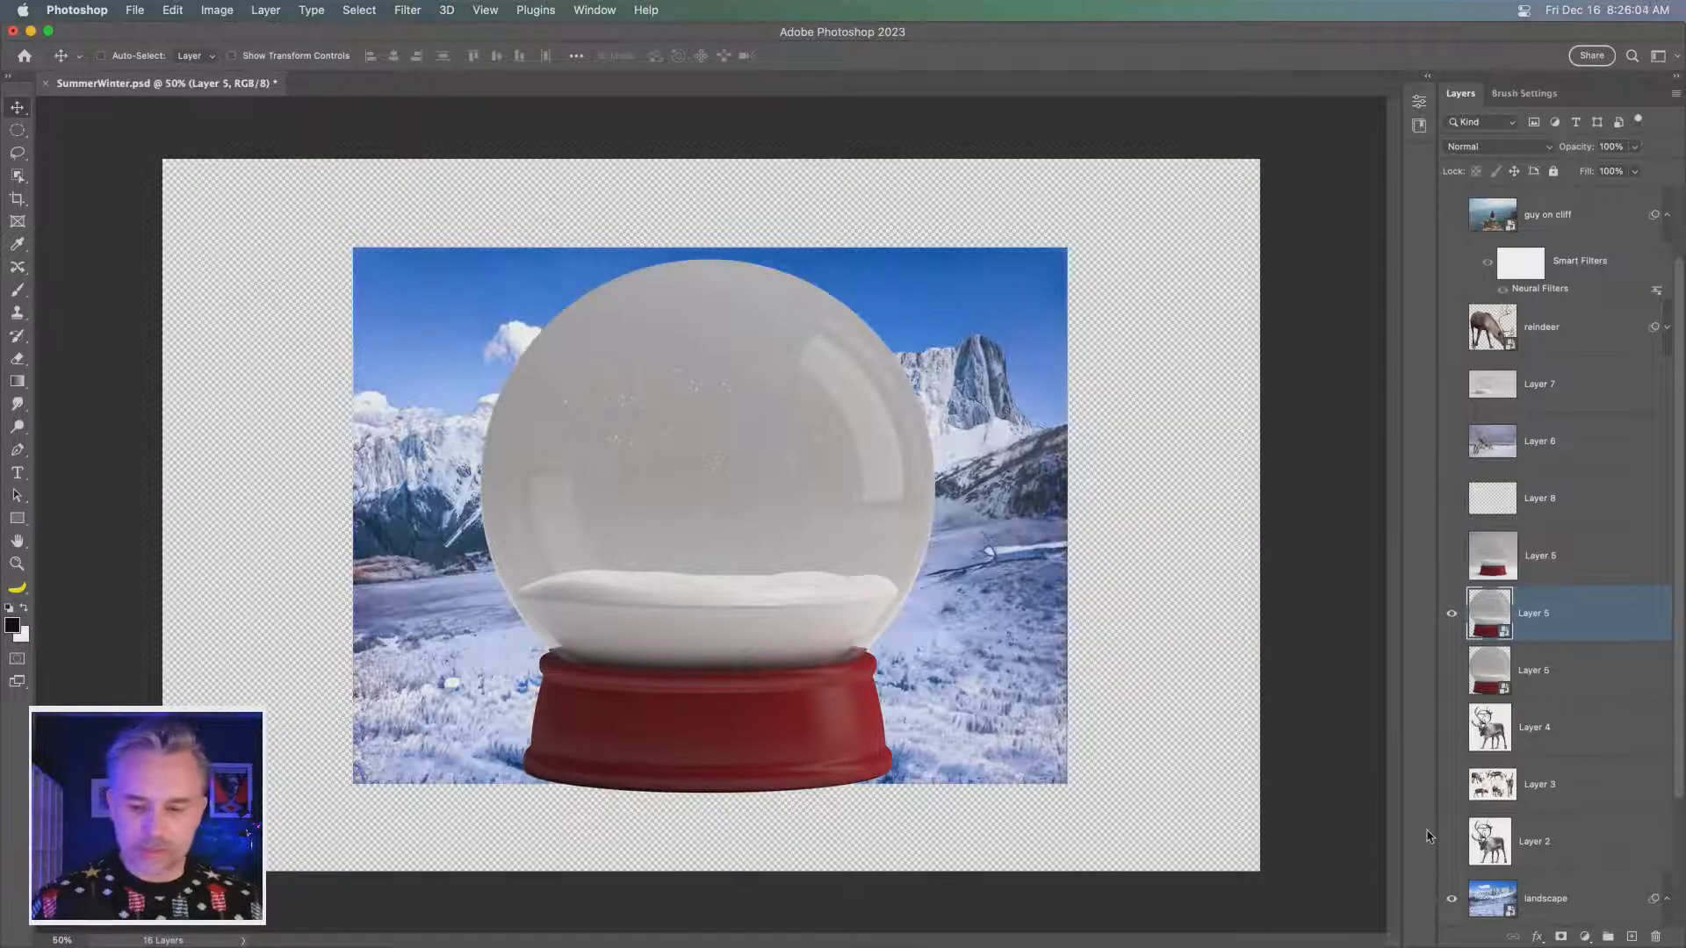
- Rasterize the two upper landscape layers that carry smart filters
scroll(1449, 834, "down", 5)
left_click(1555, 737)
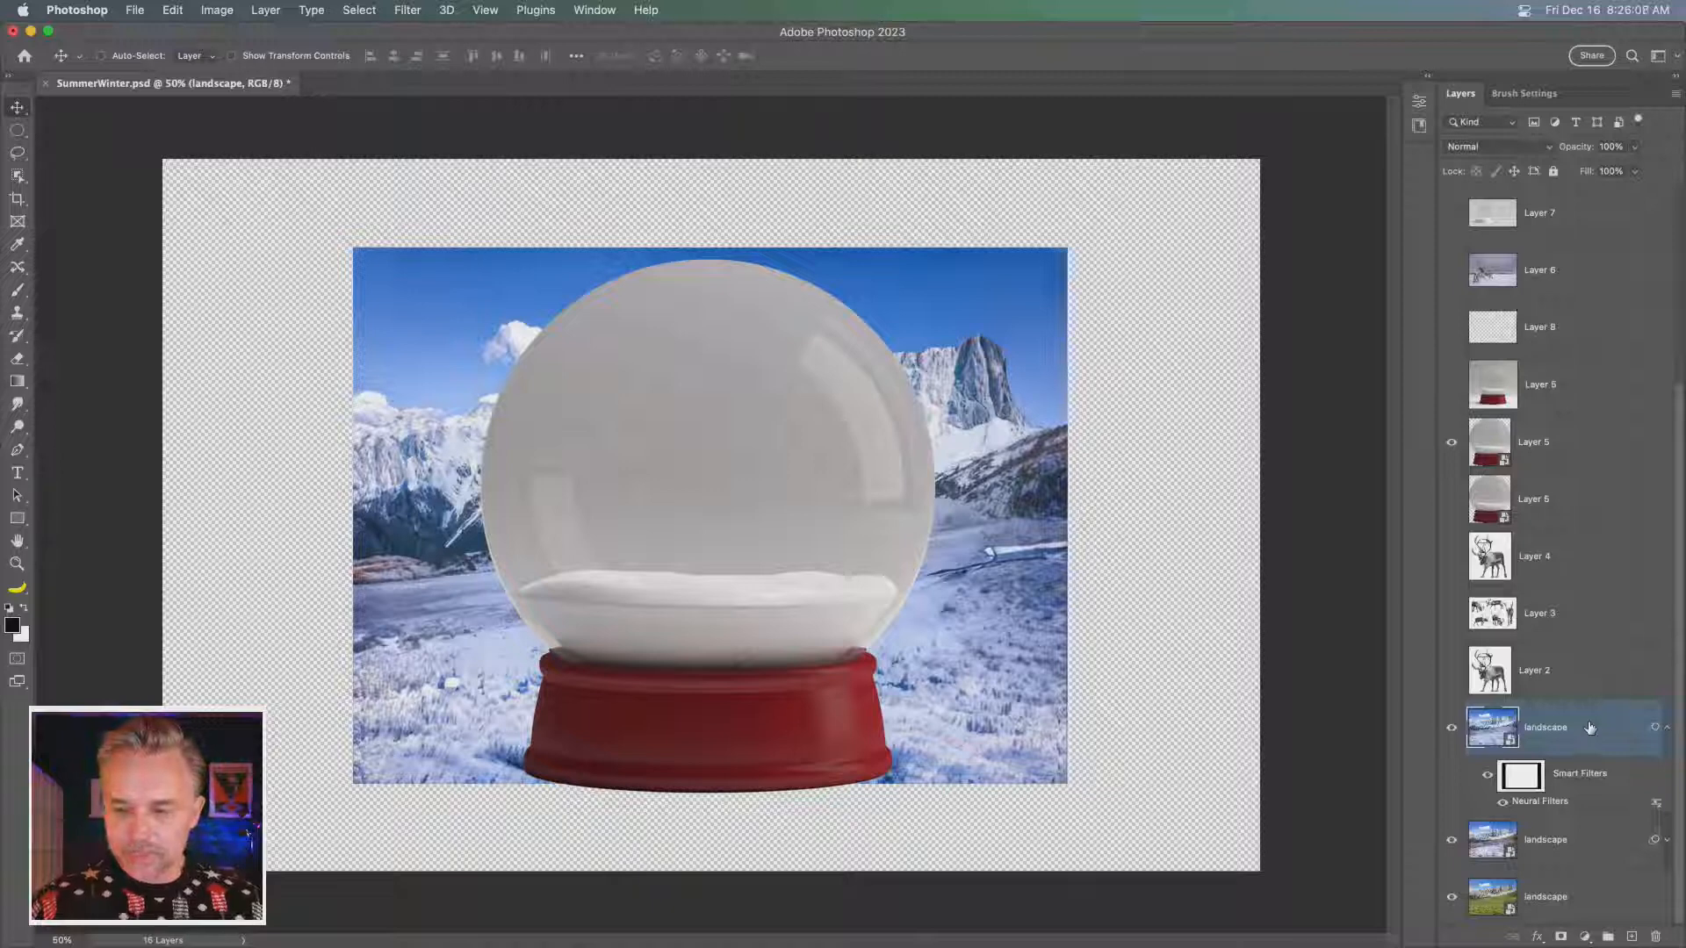
right_click(1588, 727)
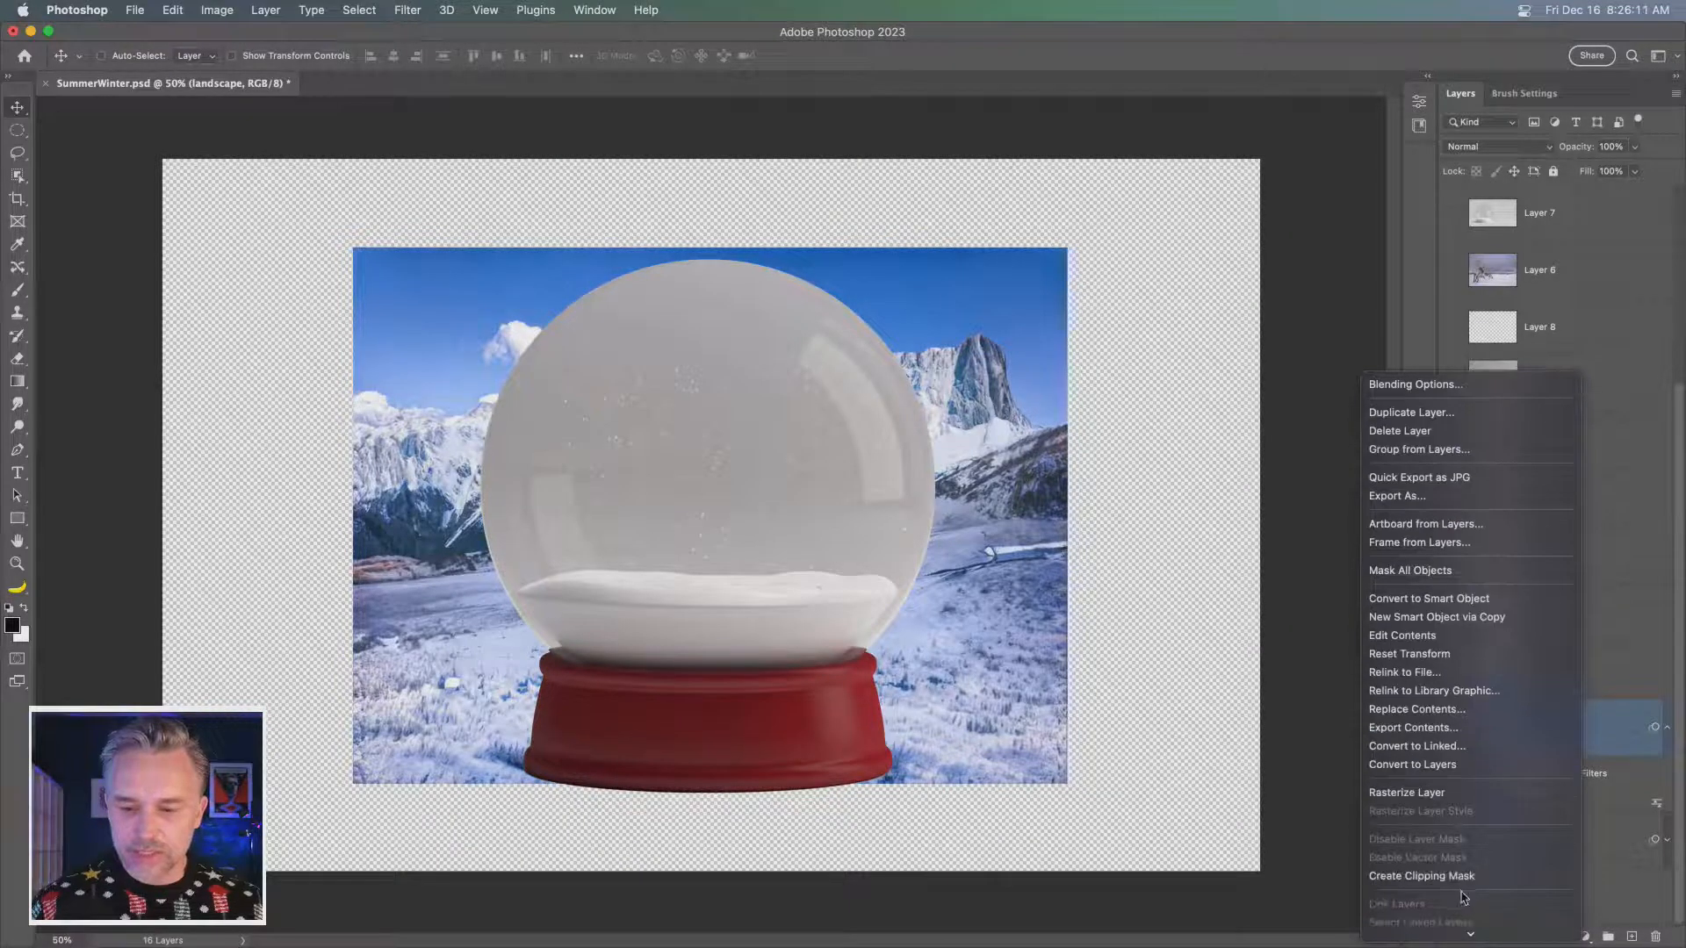
left_click(1454, 794)
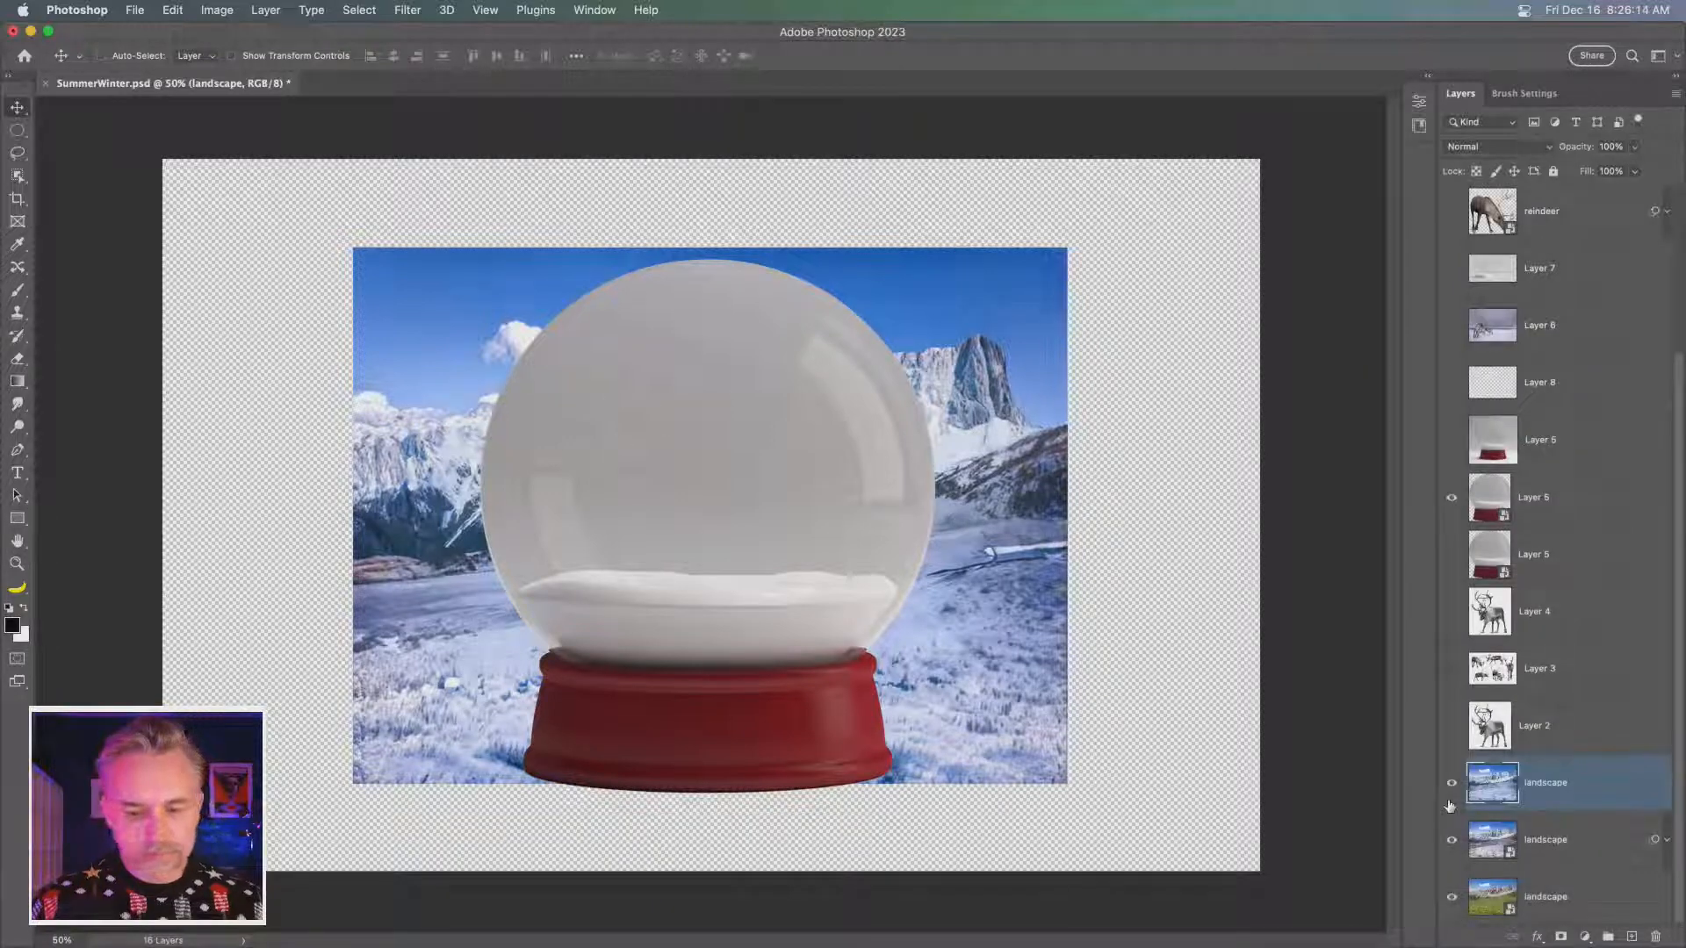
left_click(1550, 842)
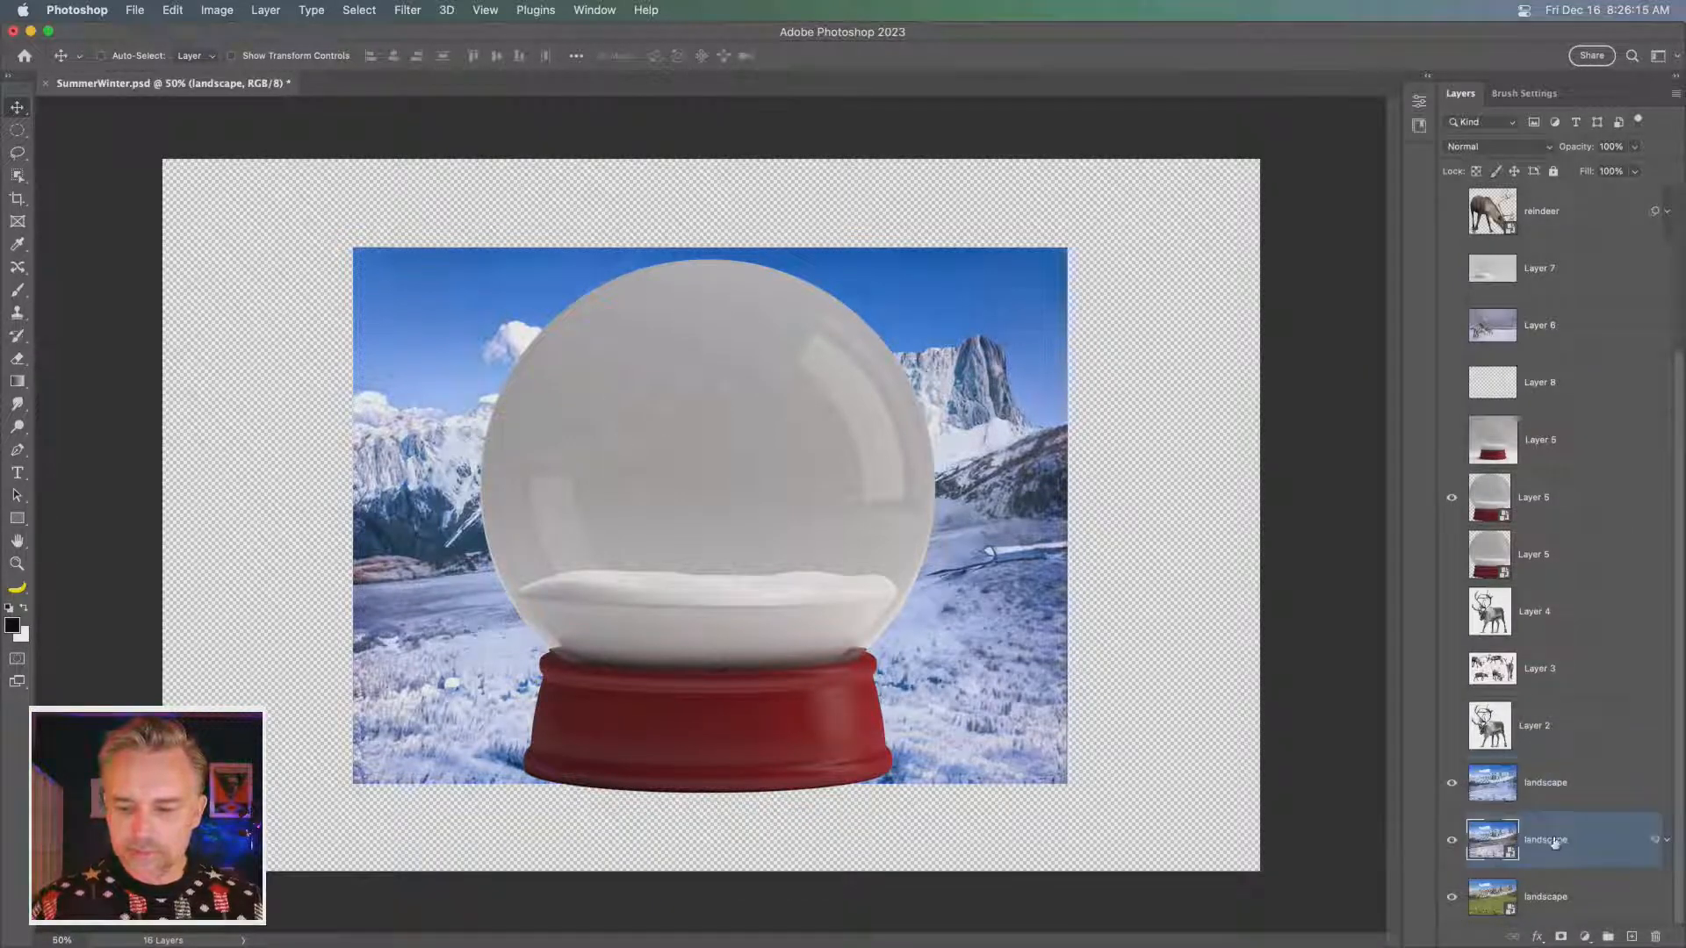
right_click(1555, 843)
left_click(1596, 806)
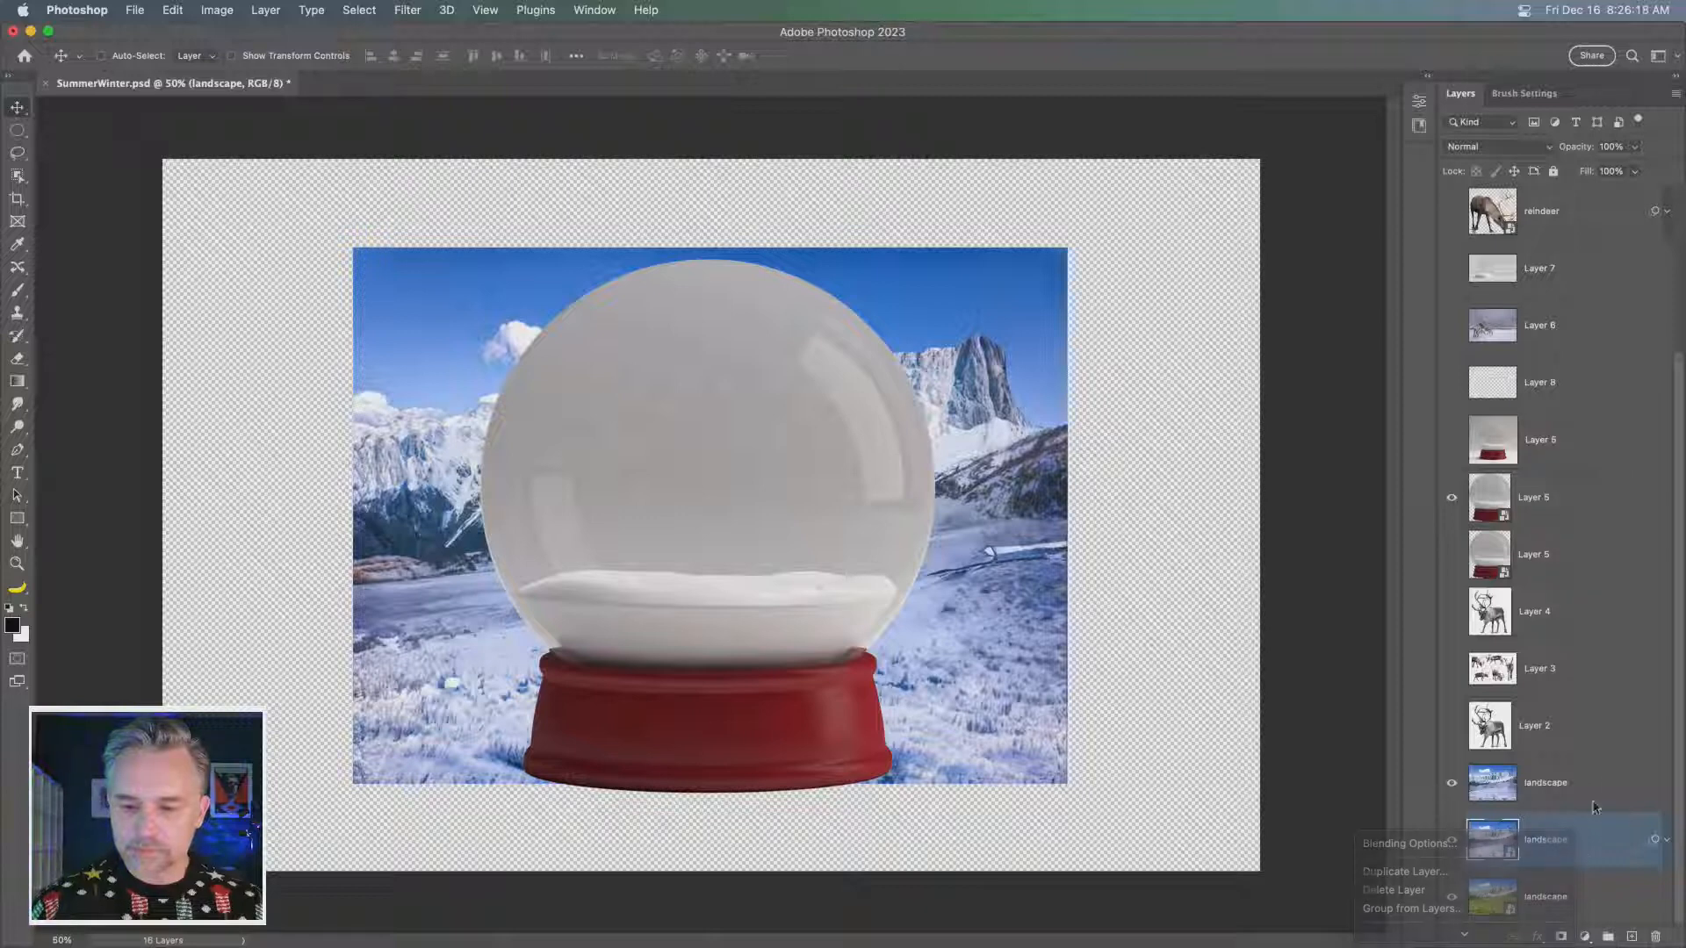
right_click(1590, 839)
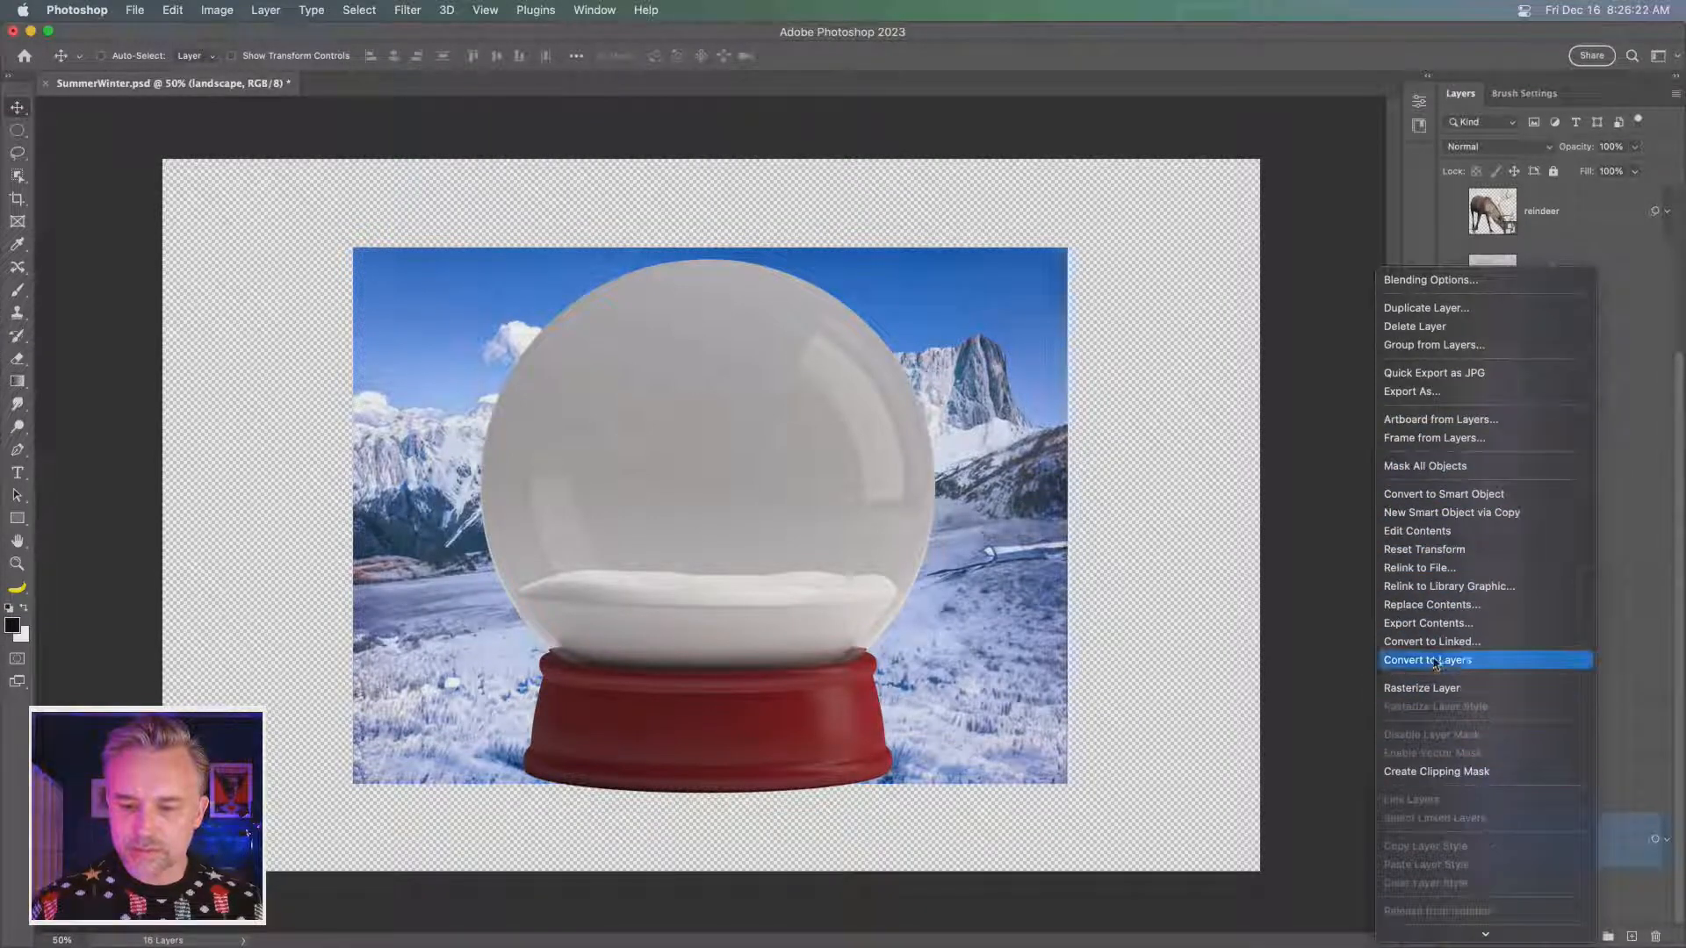
left_click(1436, 661)
left_click(1561, 797)
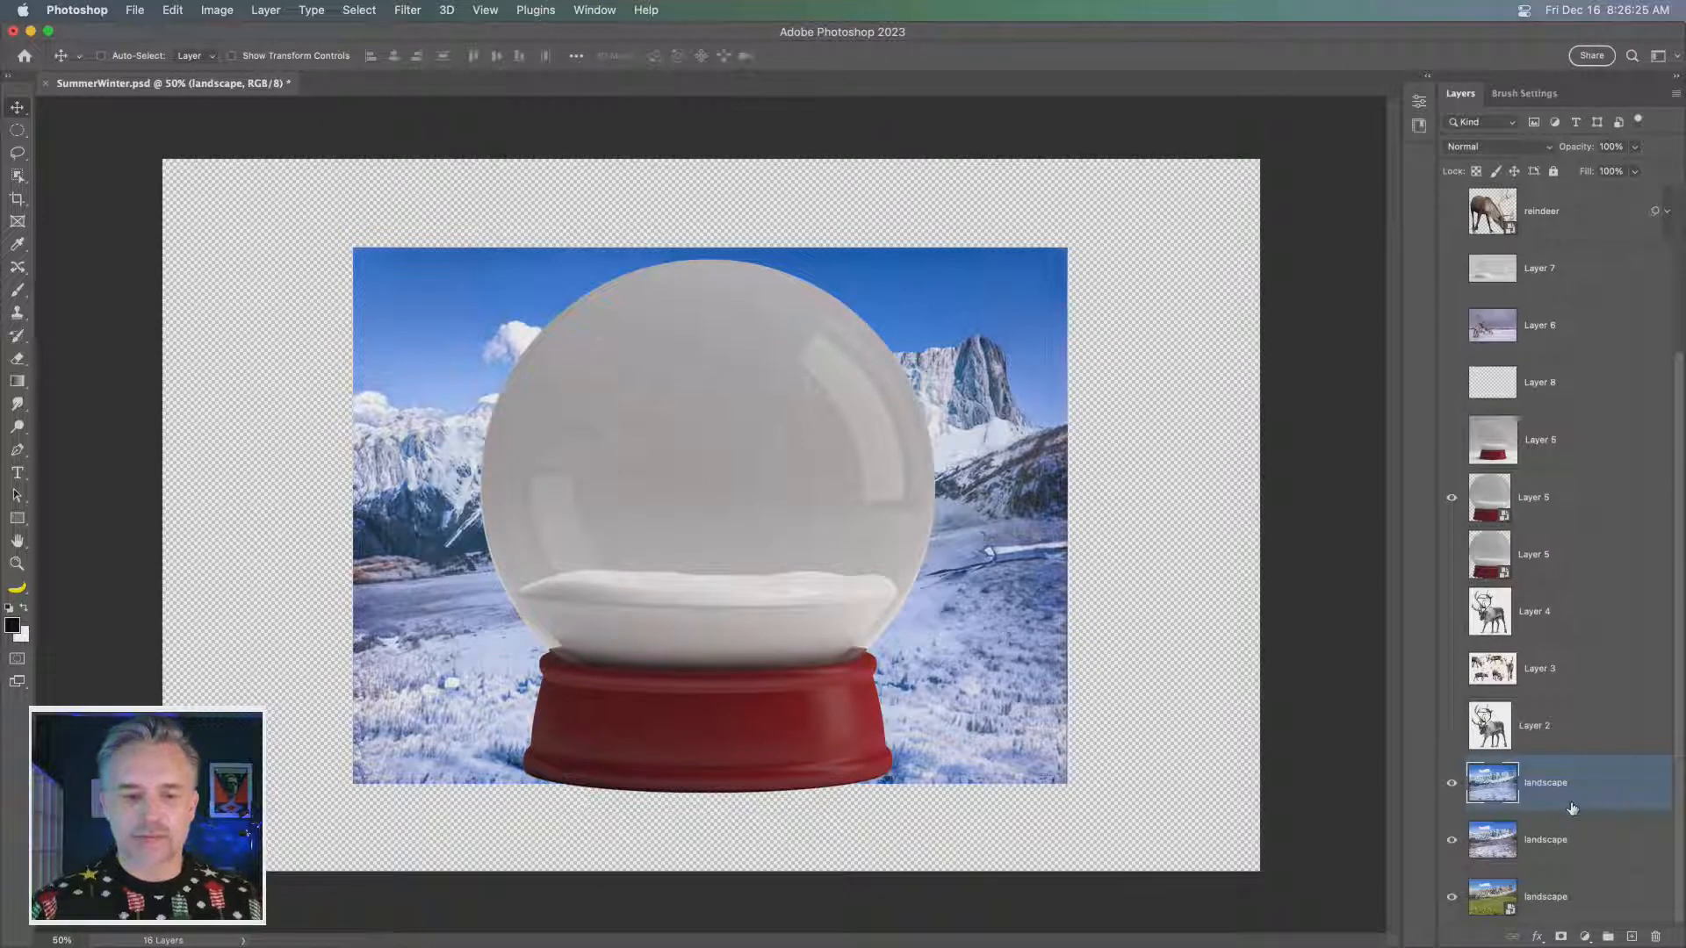
- Lasso the glass dome above the red base and add the selection as a layer mask on the upper snow globe Layer 5
key("super+equal")
key("super+equal")
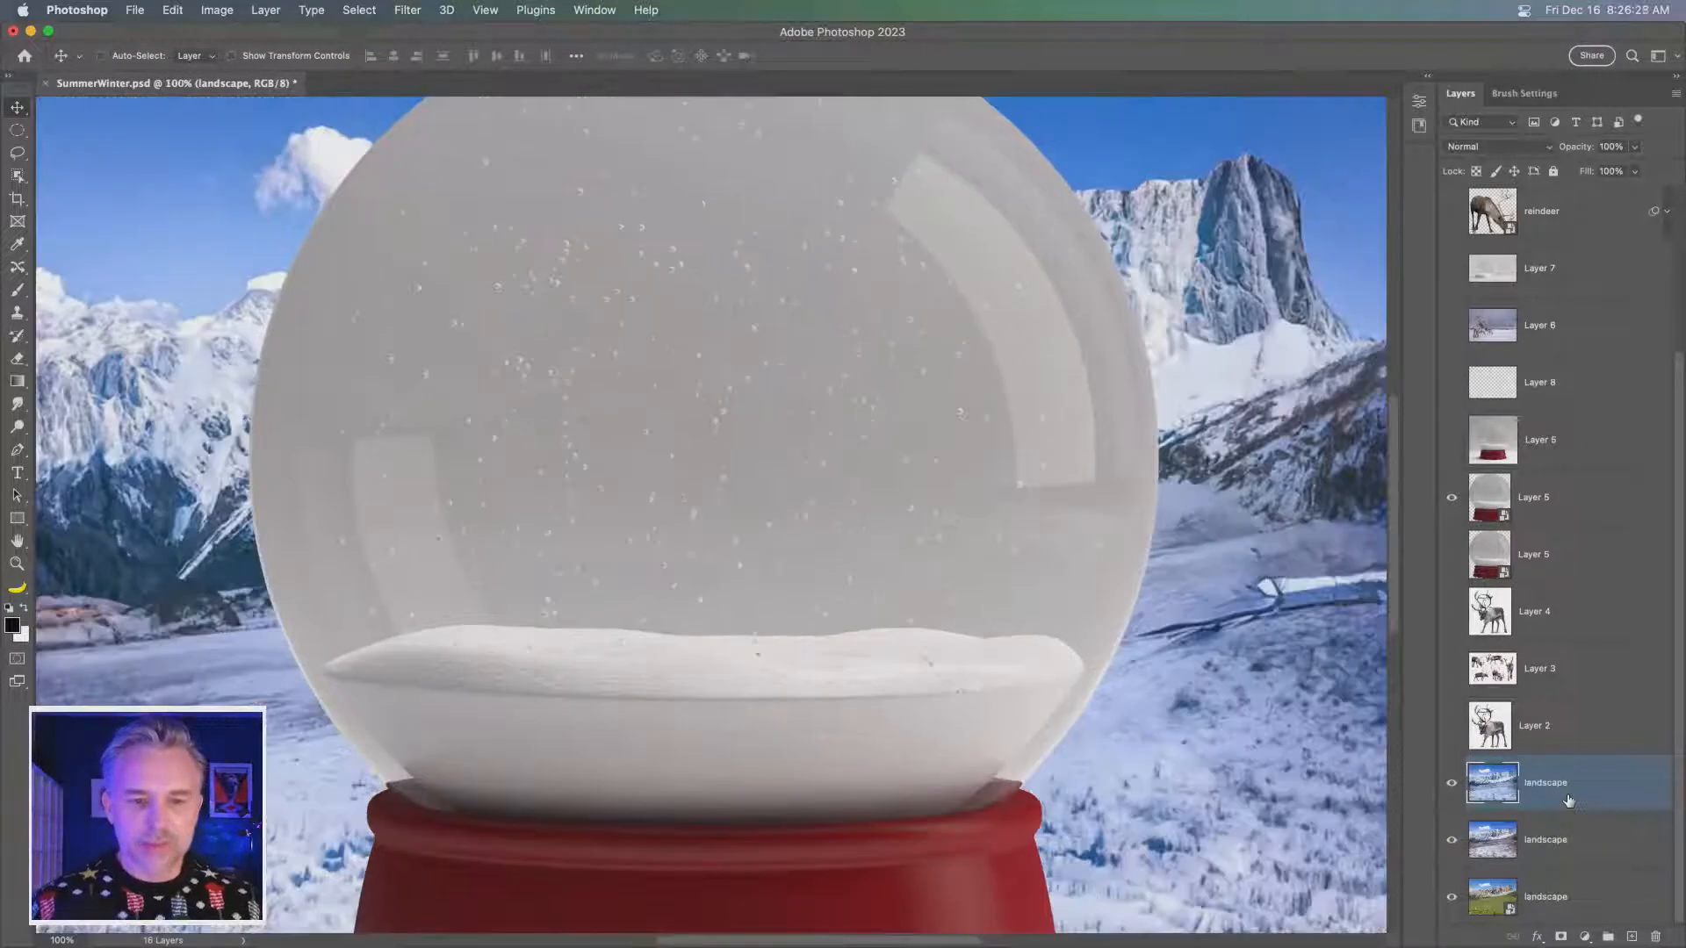
left_click(1563, 497)
key("super+minus")
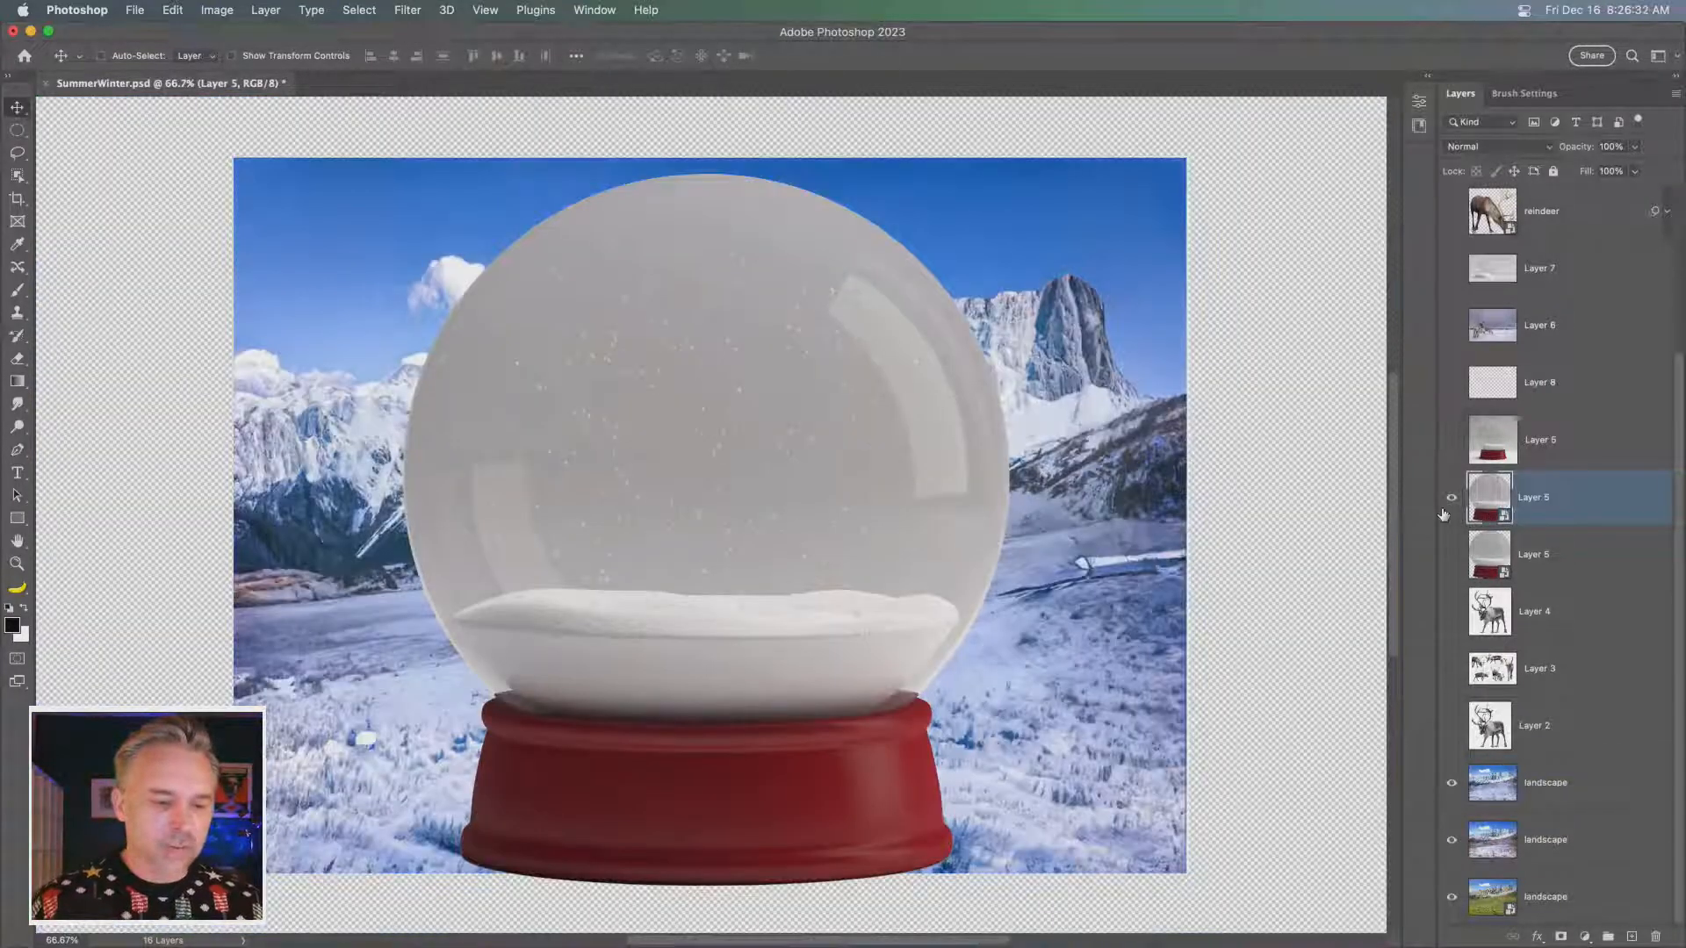
left_click(17, 153)
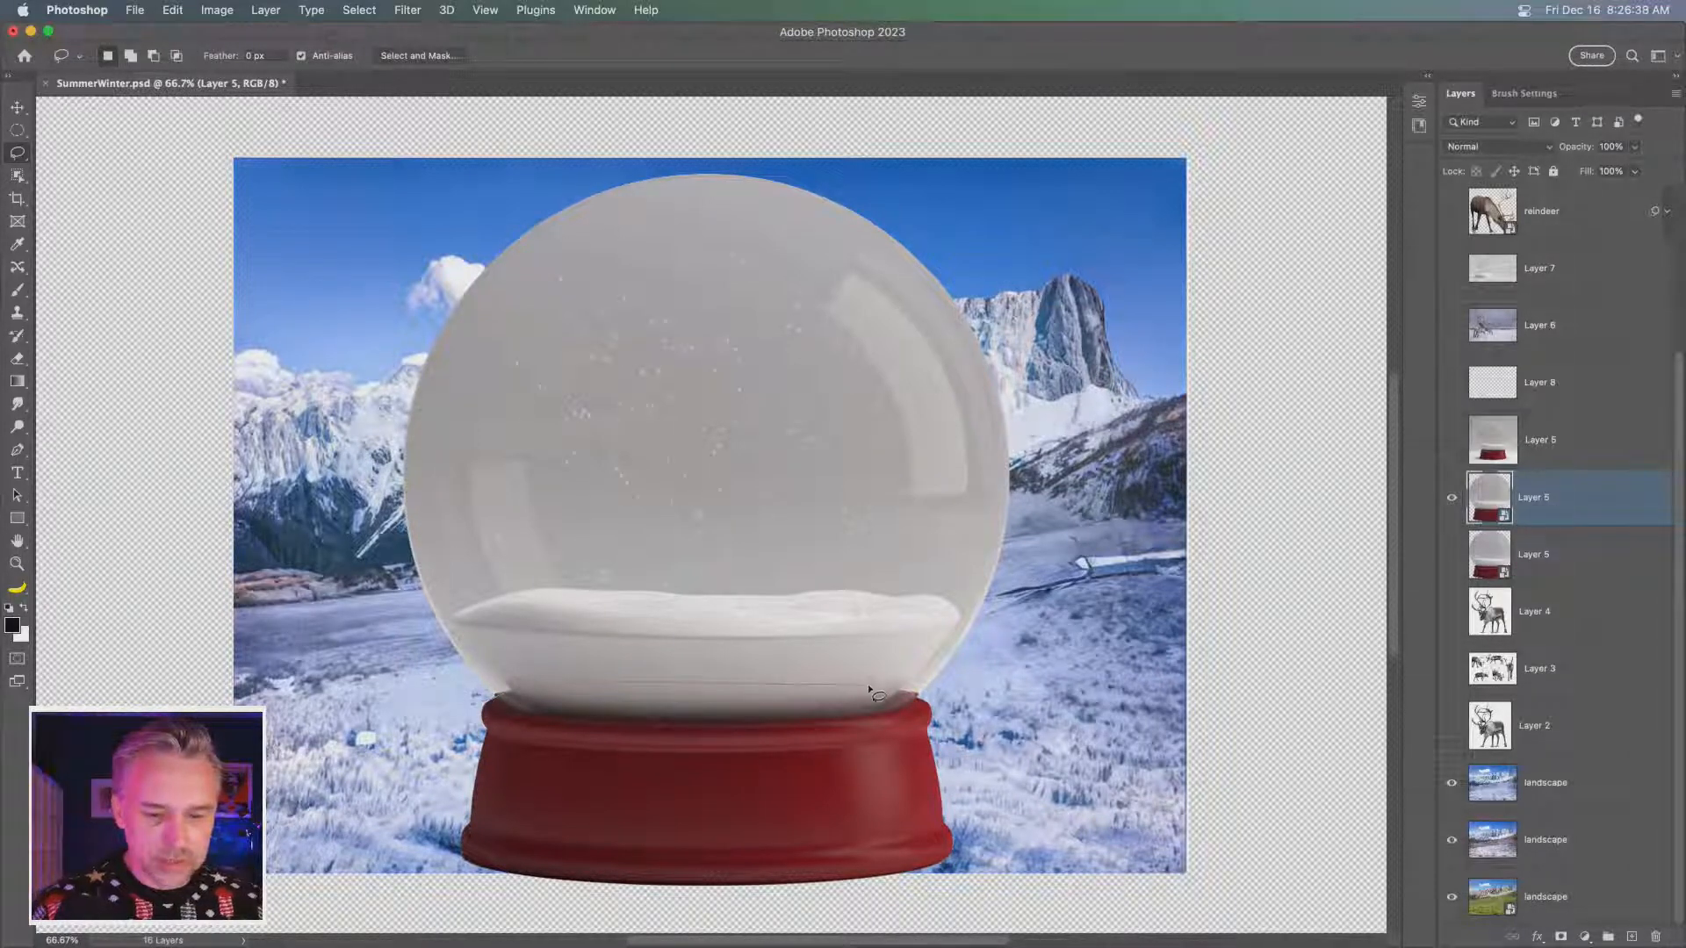
mouse_move(872, 694)
left_mouse_down()
mouse_move(941, 704)
mouse_move(1072, 658)
mouse_move(1155, 402)
left_mouse_up()
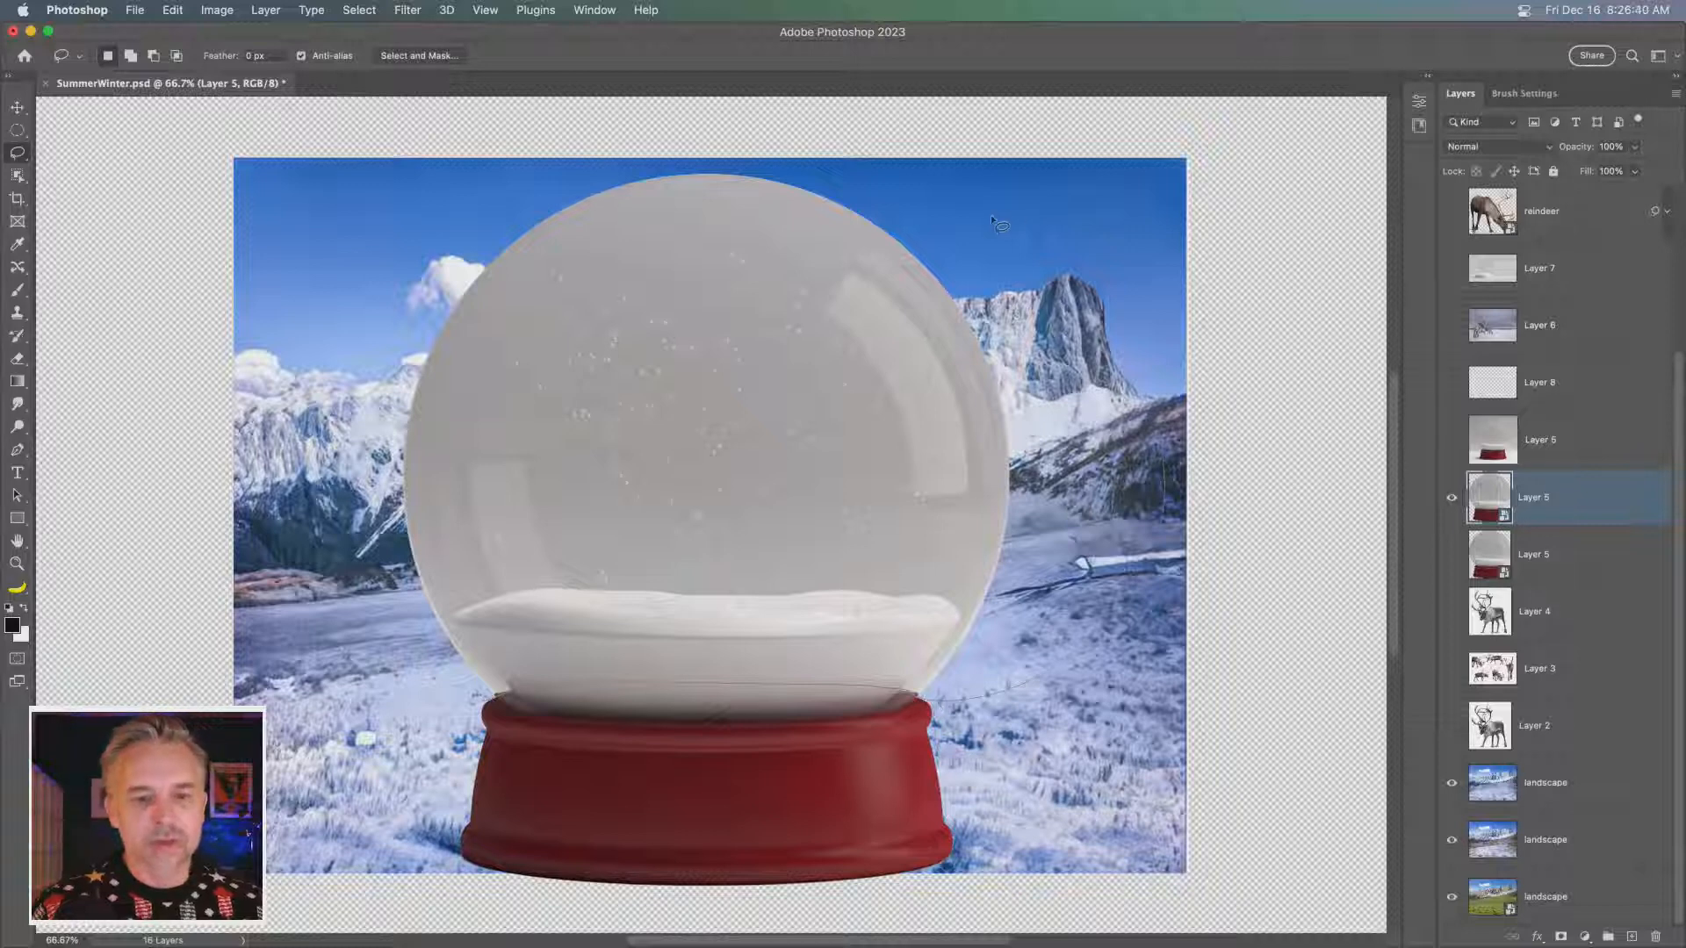
mouse_move(990, 214)
left_mouse_down()
mouse_move(921, 250)
mouse_move(930, 231)
mouse_move(872, 184)
mouse_move(642, 147)
mouse_move(430, 252)
mouse_move(330, 462)
mouse_move(380, 619)
mouse_move(442, 716)
left_mouse_up()
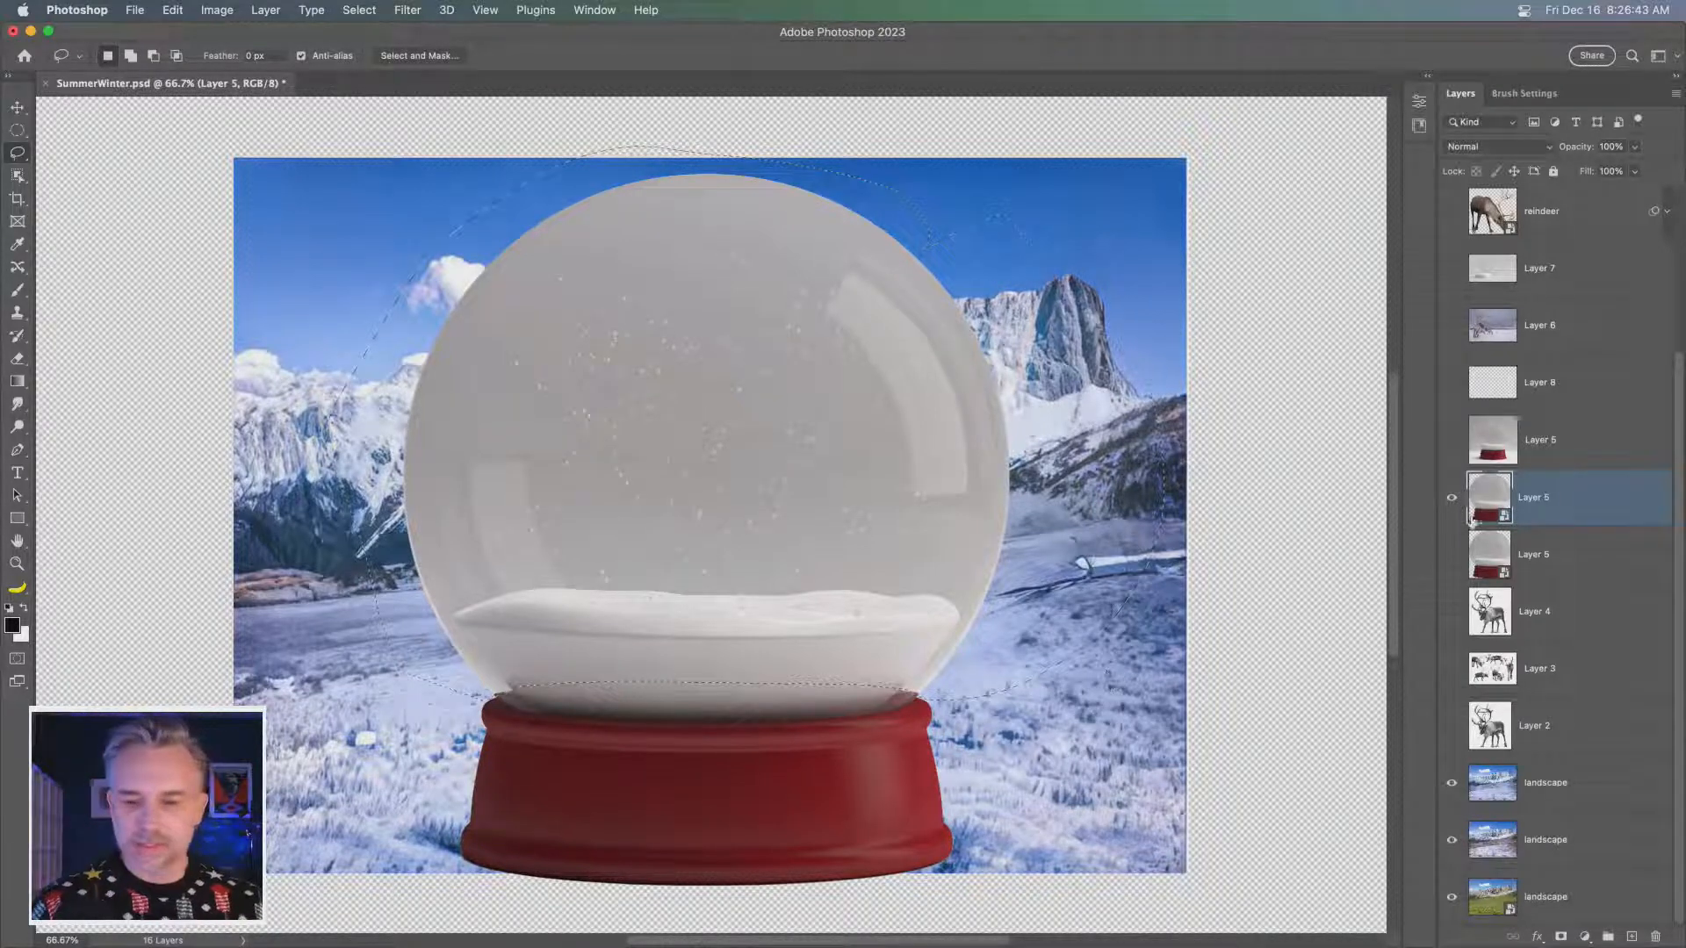
left_click(1560, 937)
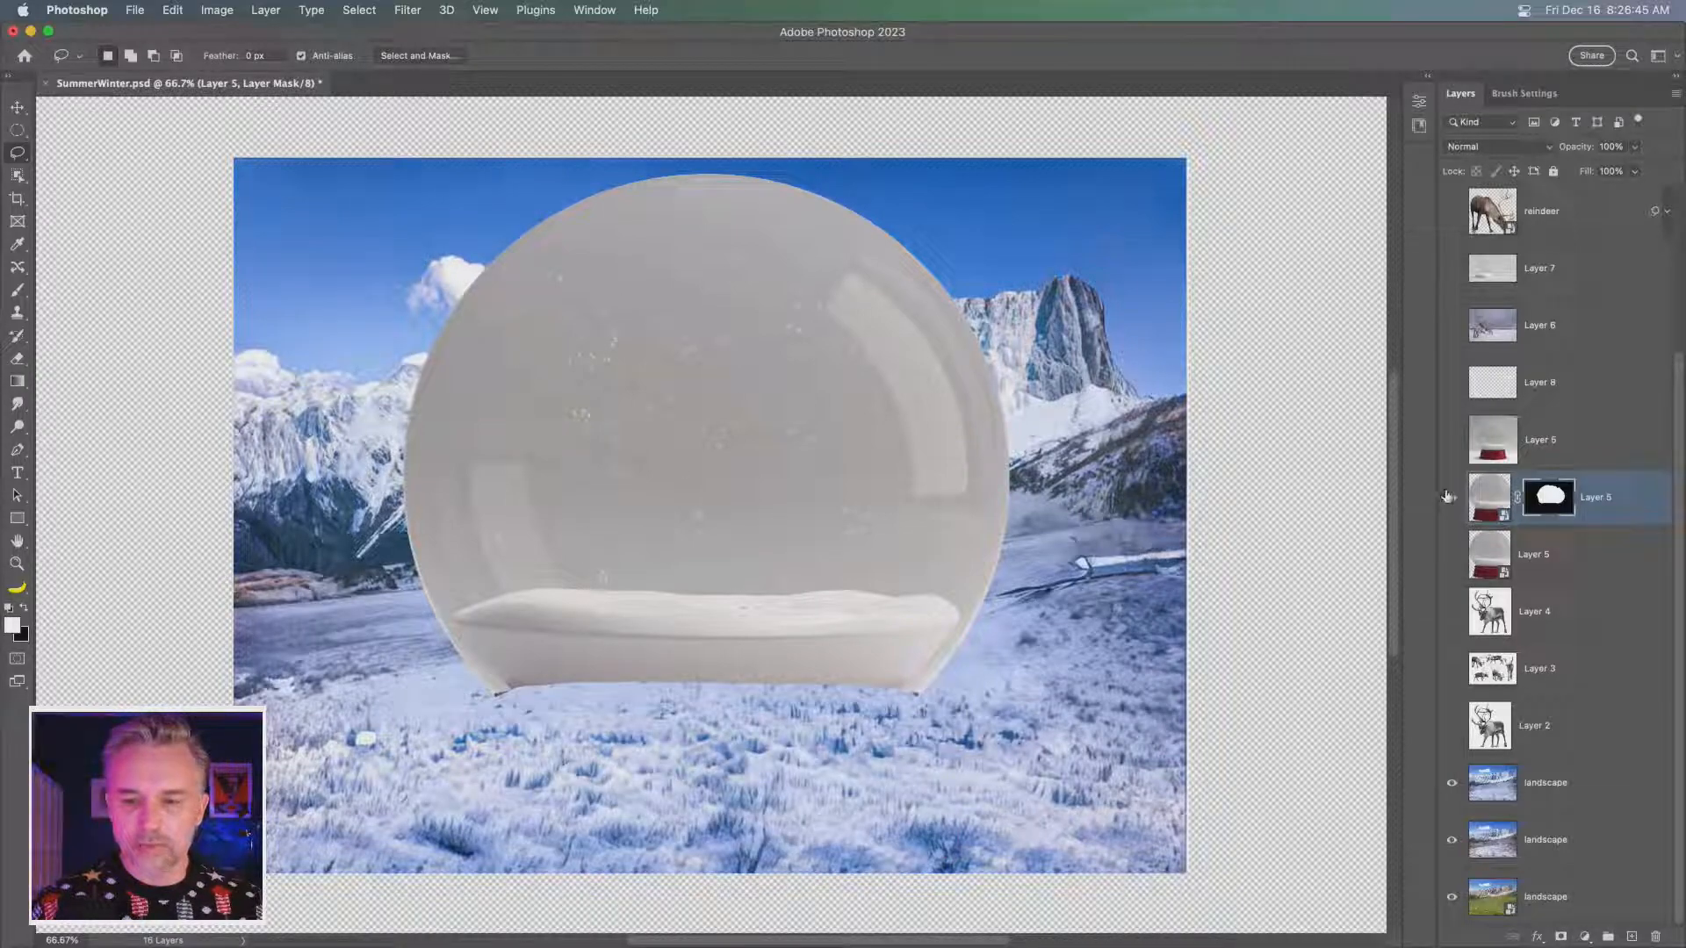
- Show the lower snow globe Layer 5, copy the dome mask onto it and invert that mask copy
left_click(1452, 555)
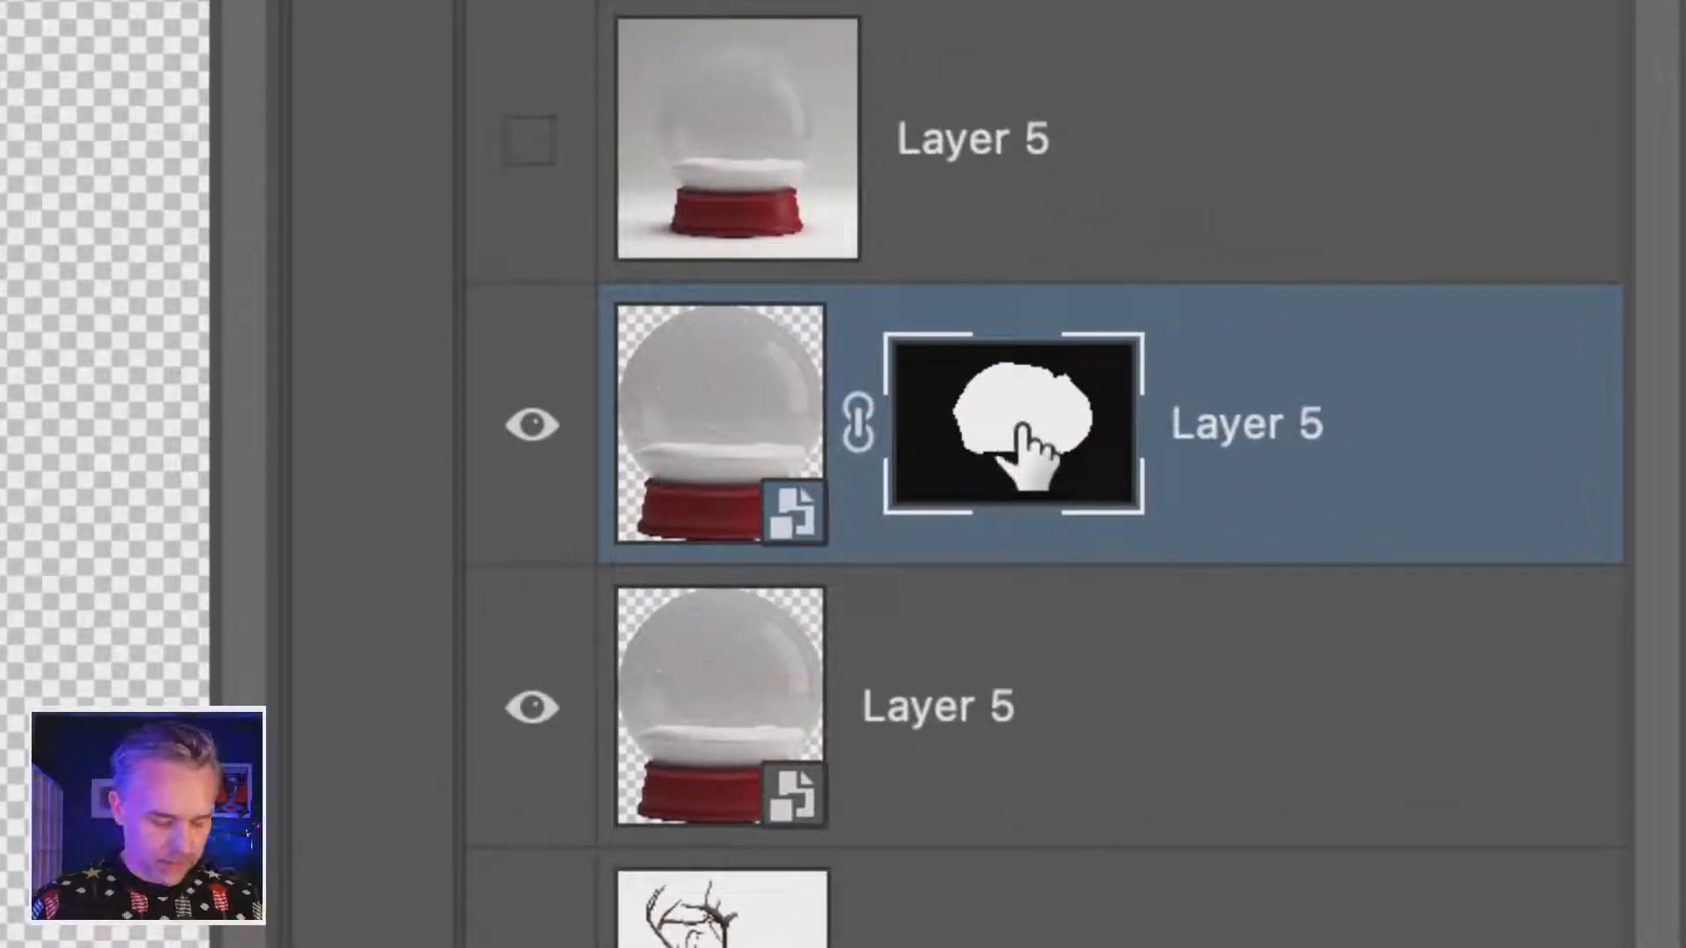
left_click_drag(1021, 427, 1006, 704)
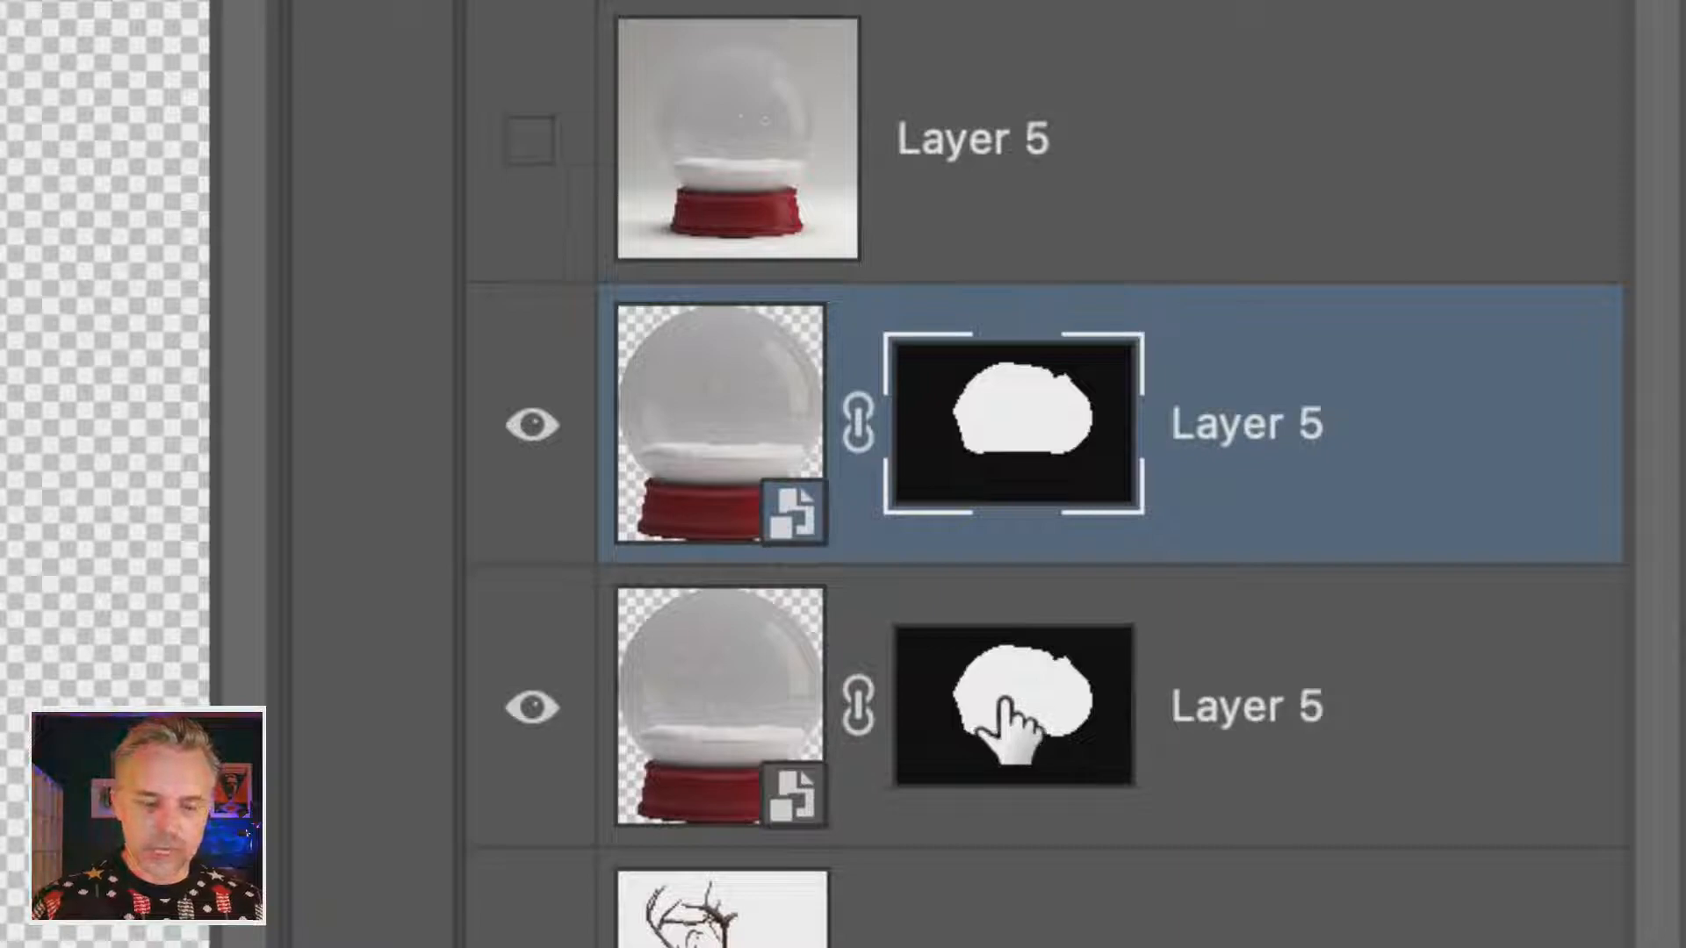
left_click(1003, 707)
key("super+i")
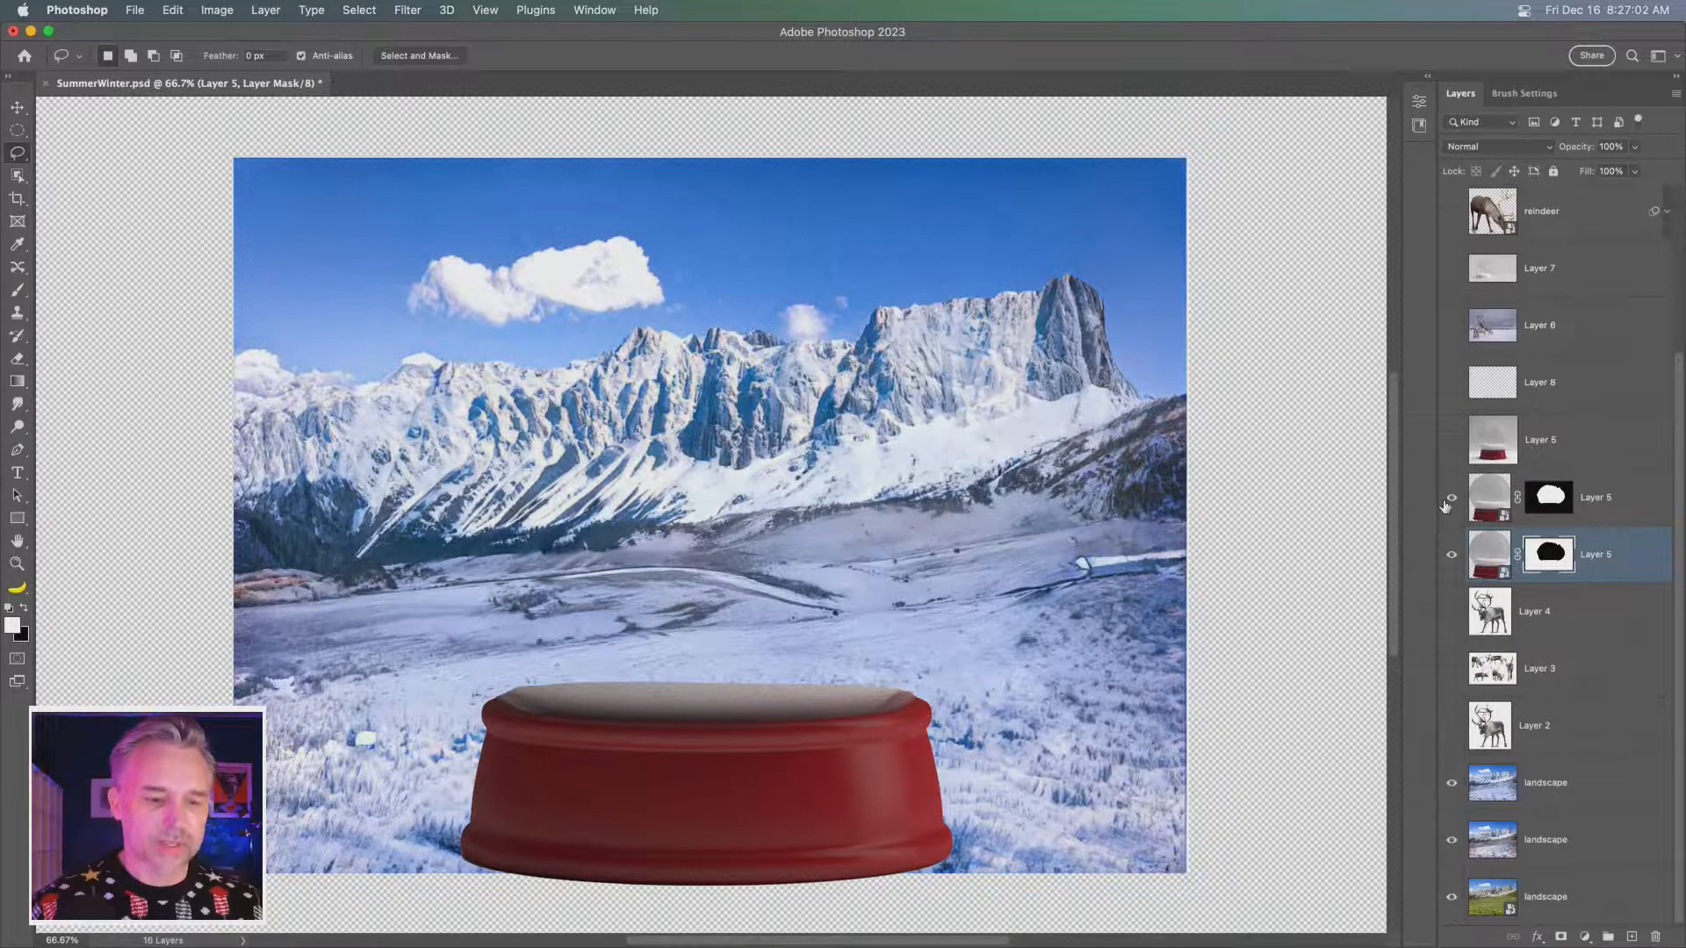
left_click(1451, 498)
- Set the blend mode of the upper Layer 5 holding the glass dome to Multiply
left_click(1489, 499)
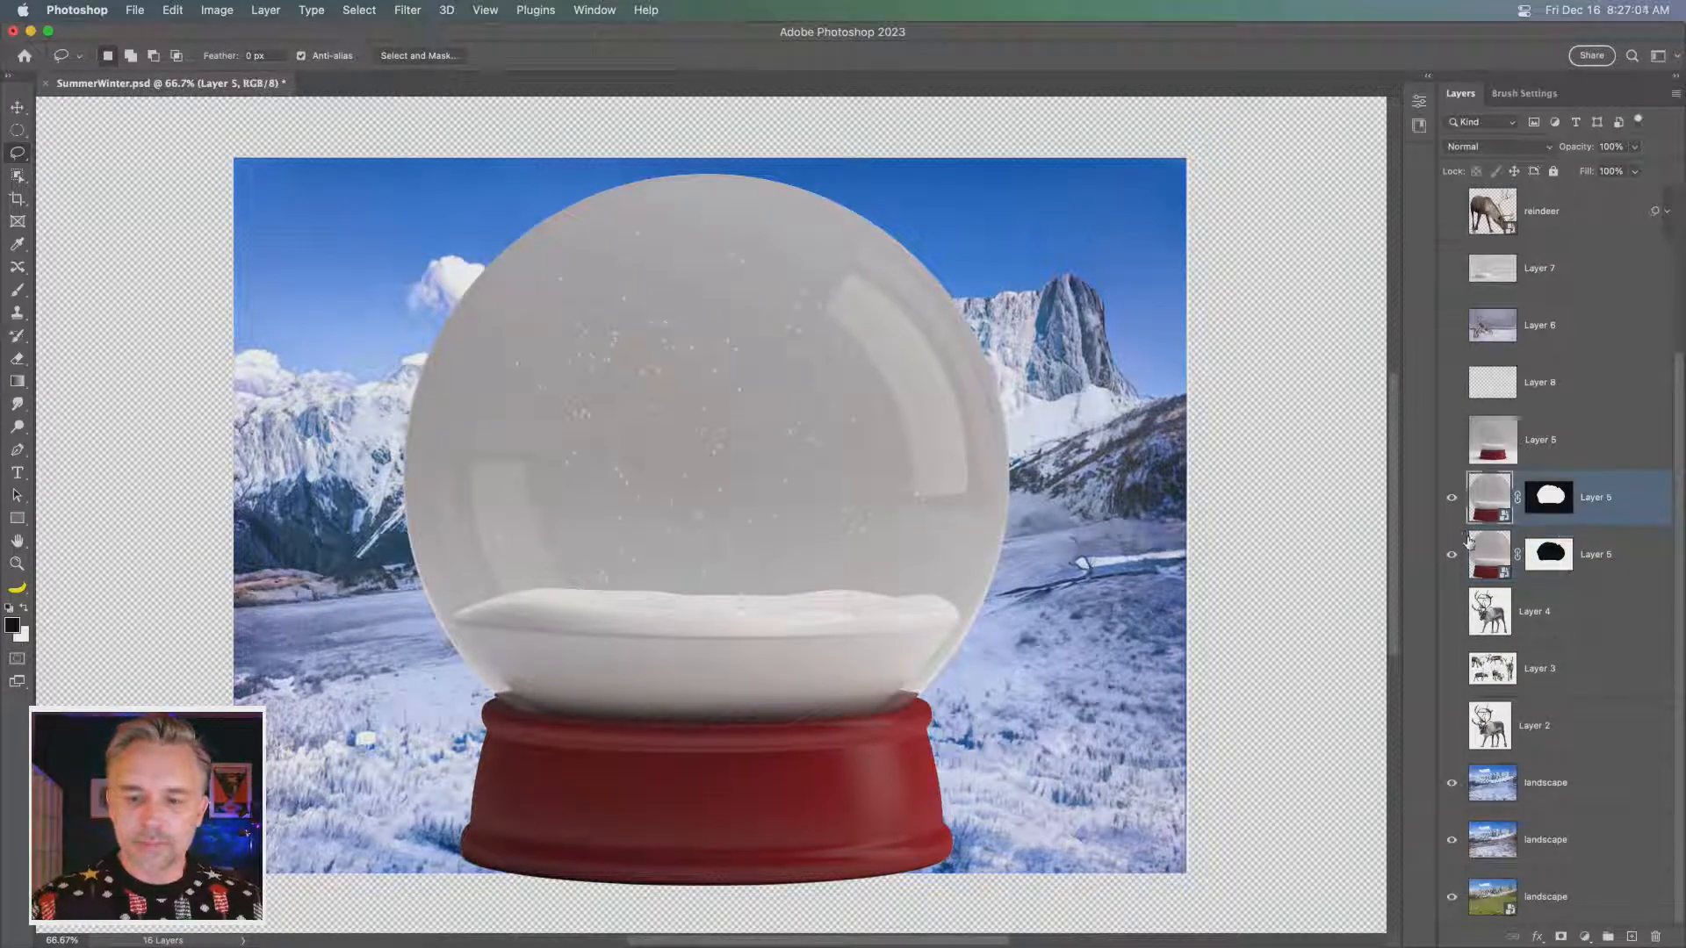
left_click(1452, 554)
left_click(1452, 555)
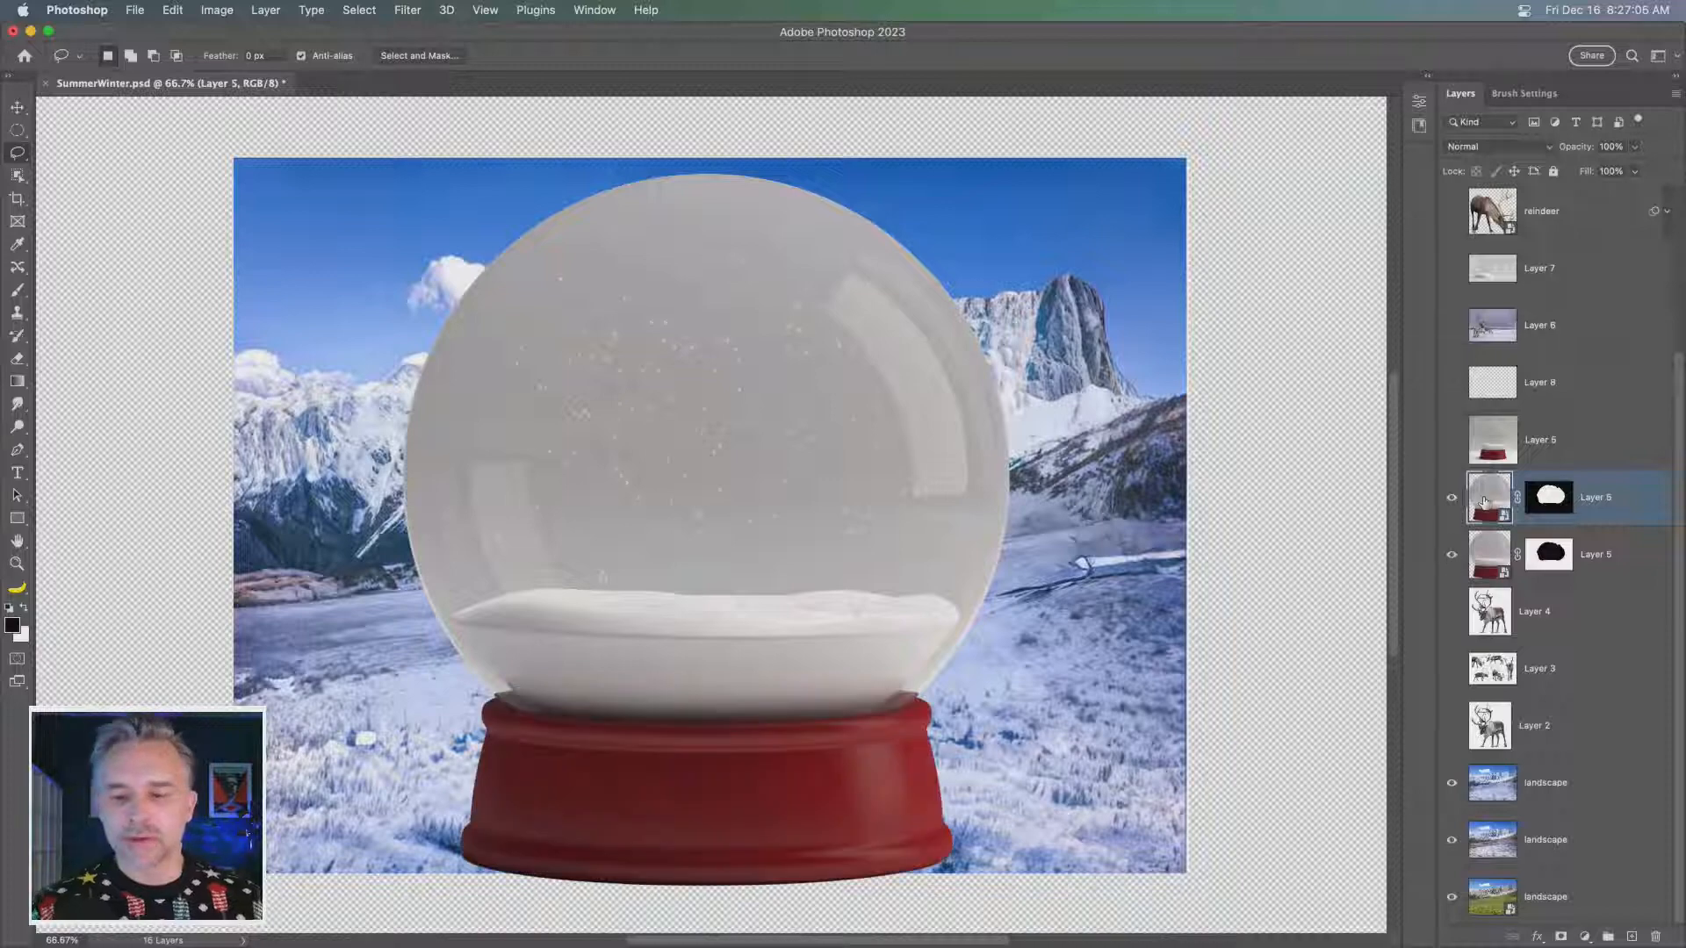
left_click(1471, 149)
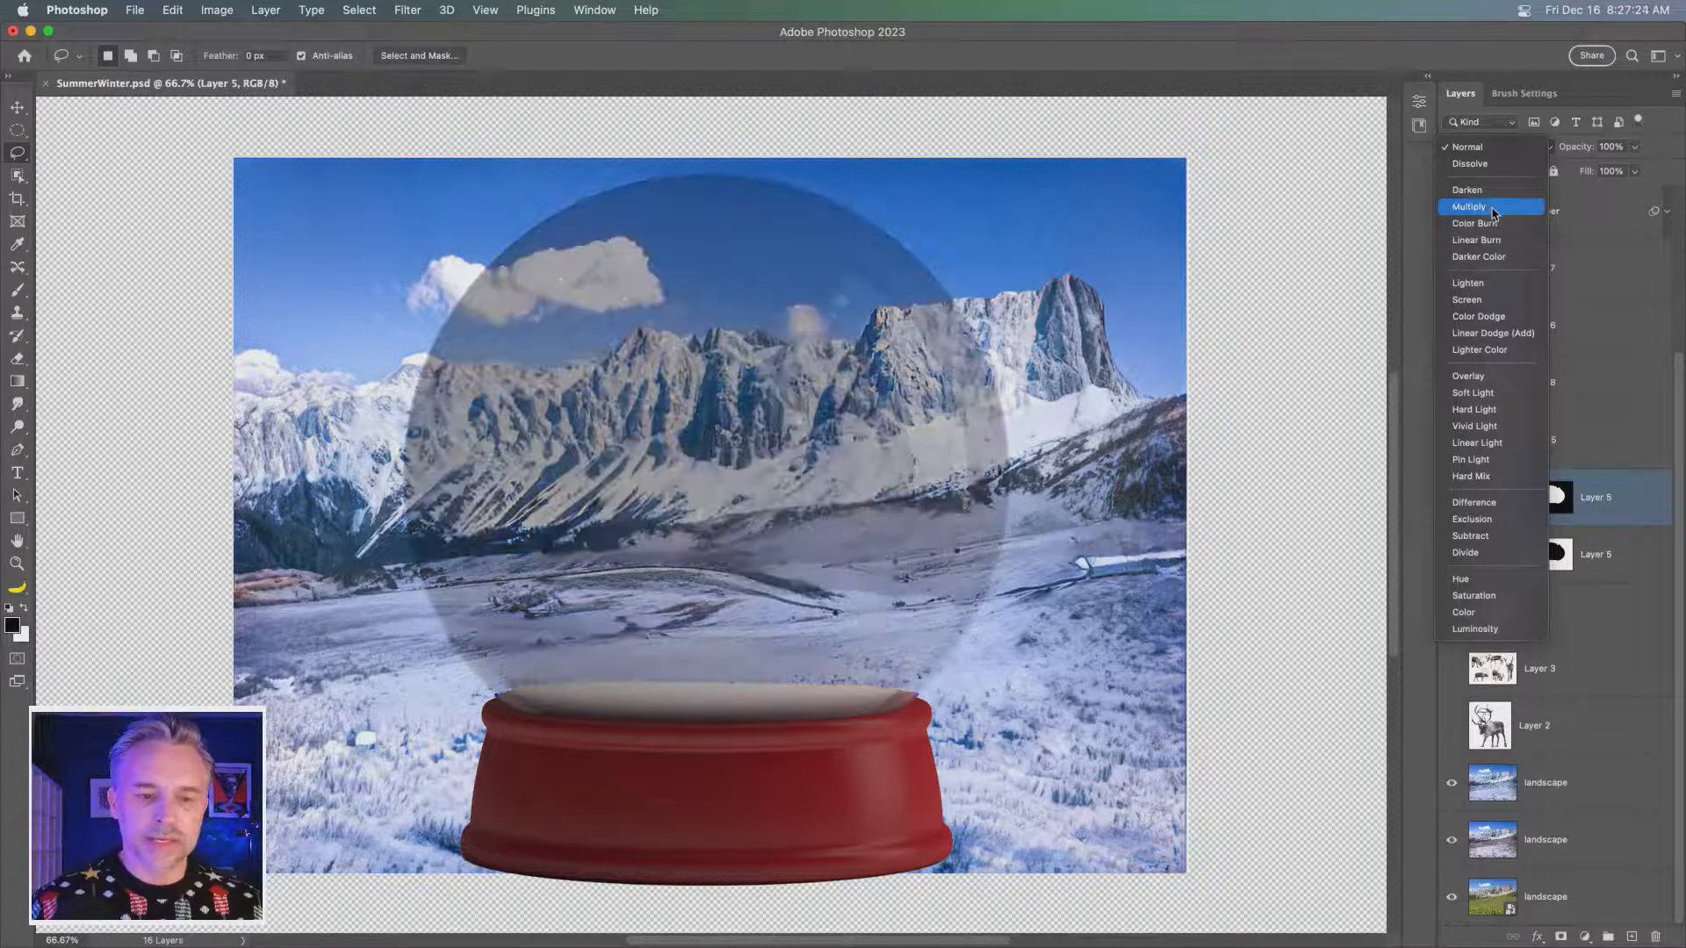
left_click(1493, 212)
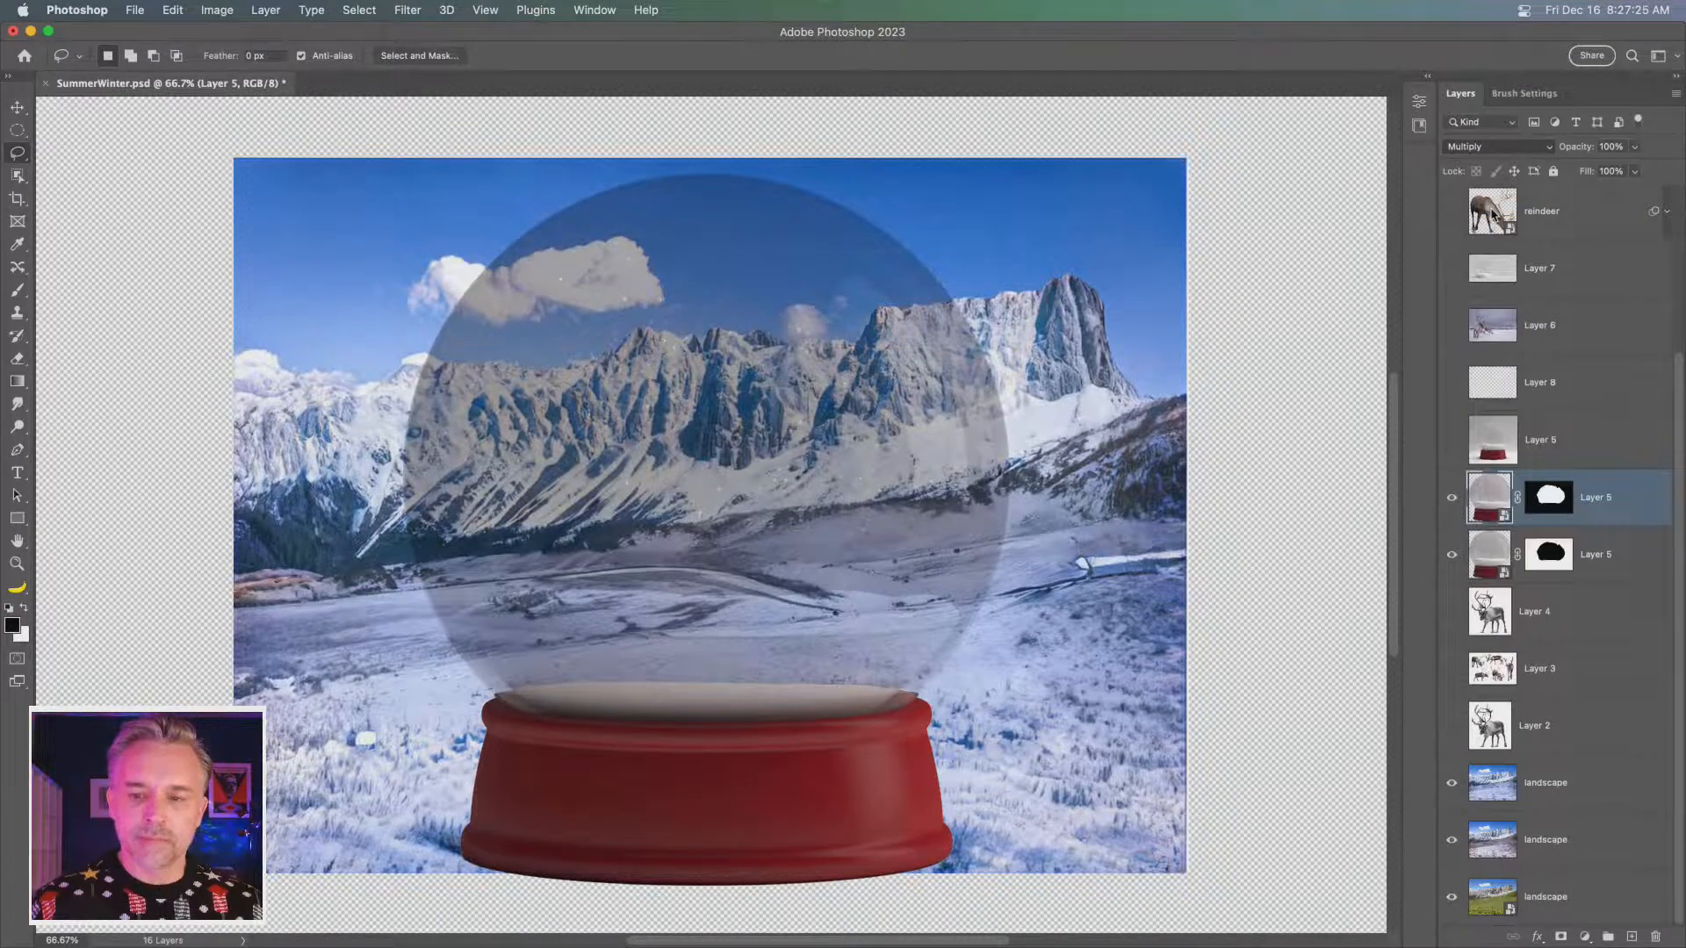
- Rename the upper glass dome layer as multiply
double_click(1589, 499)
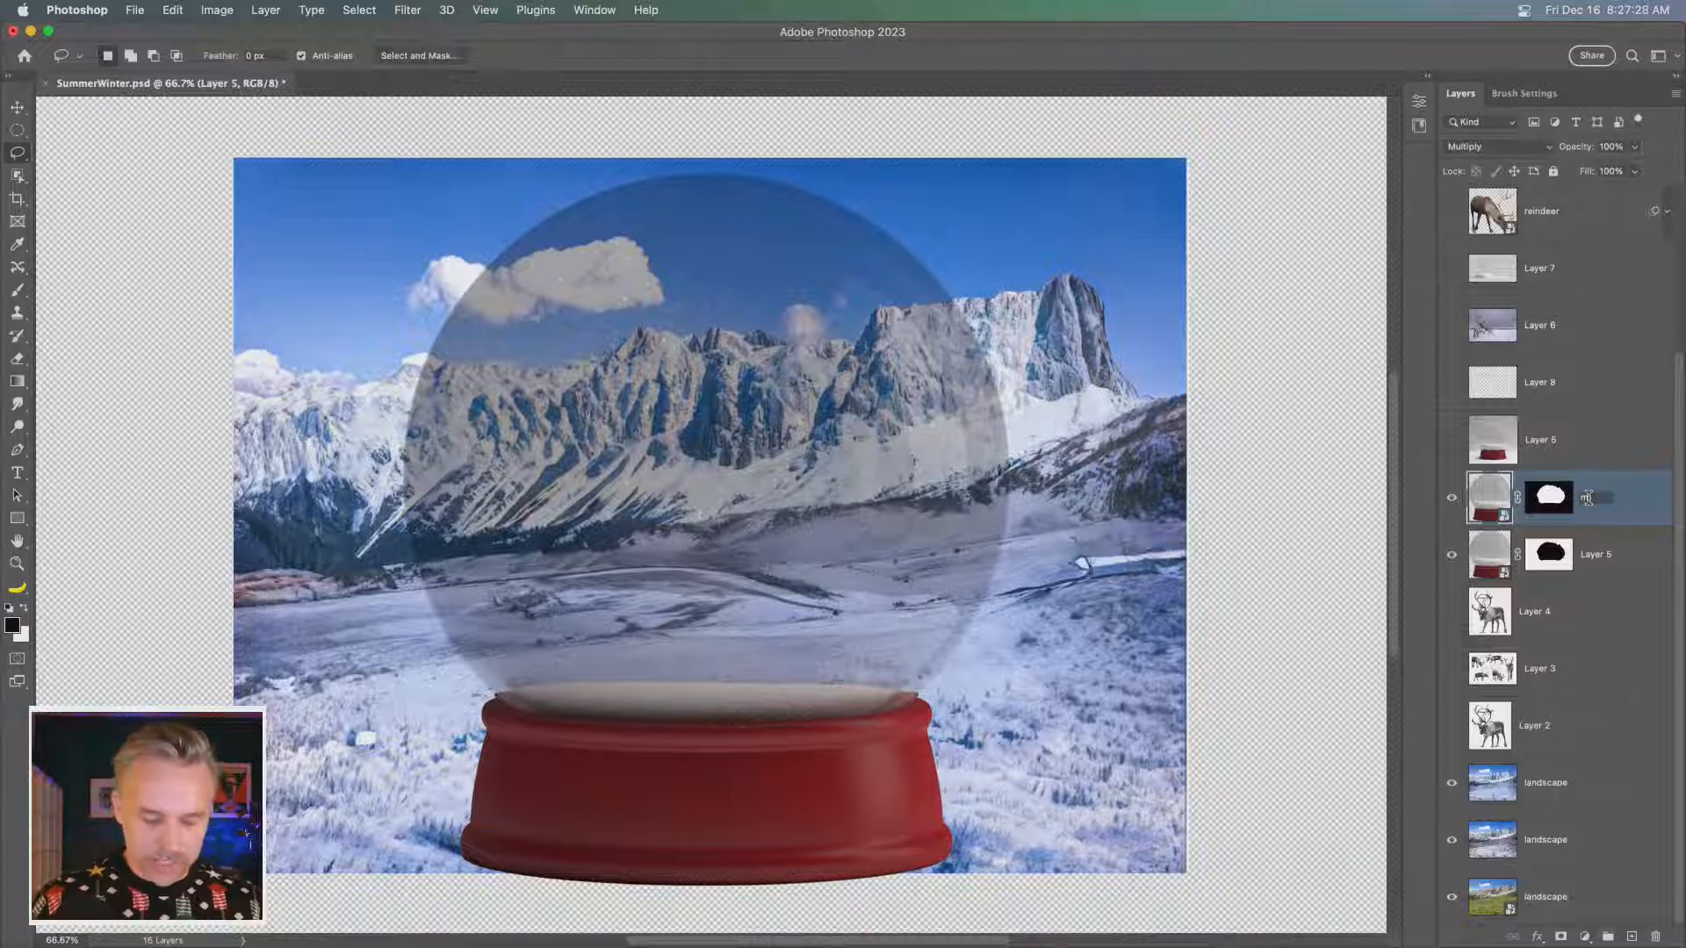
type("multiply")
key("Return")
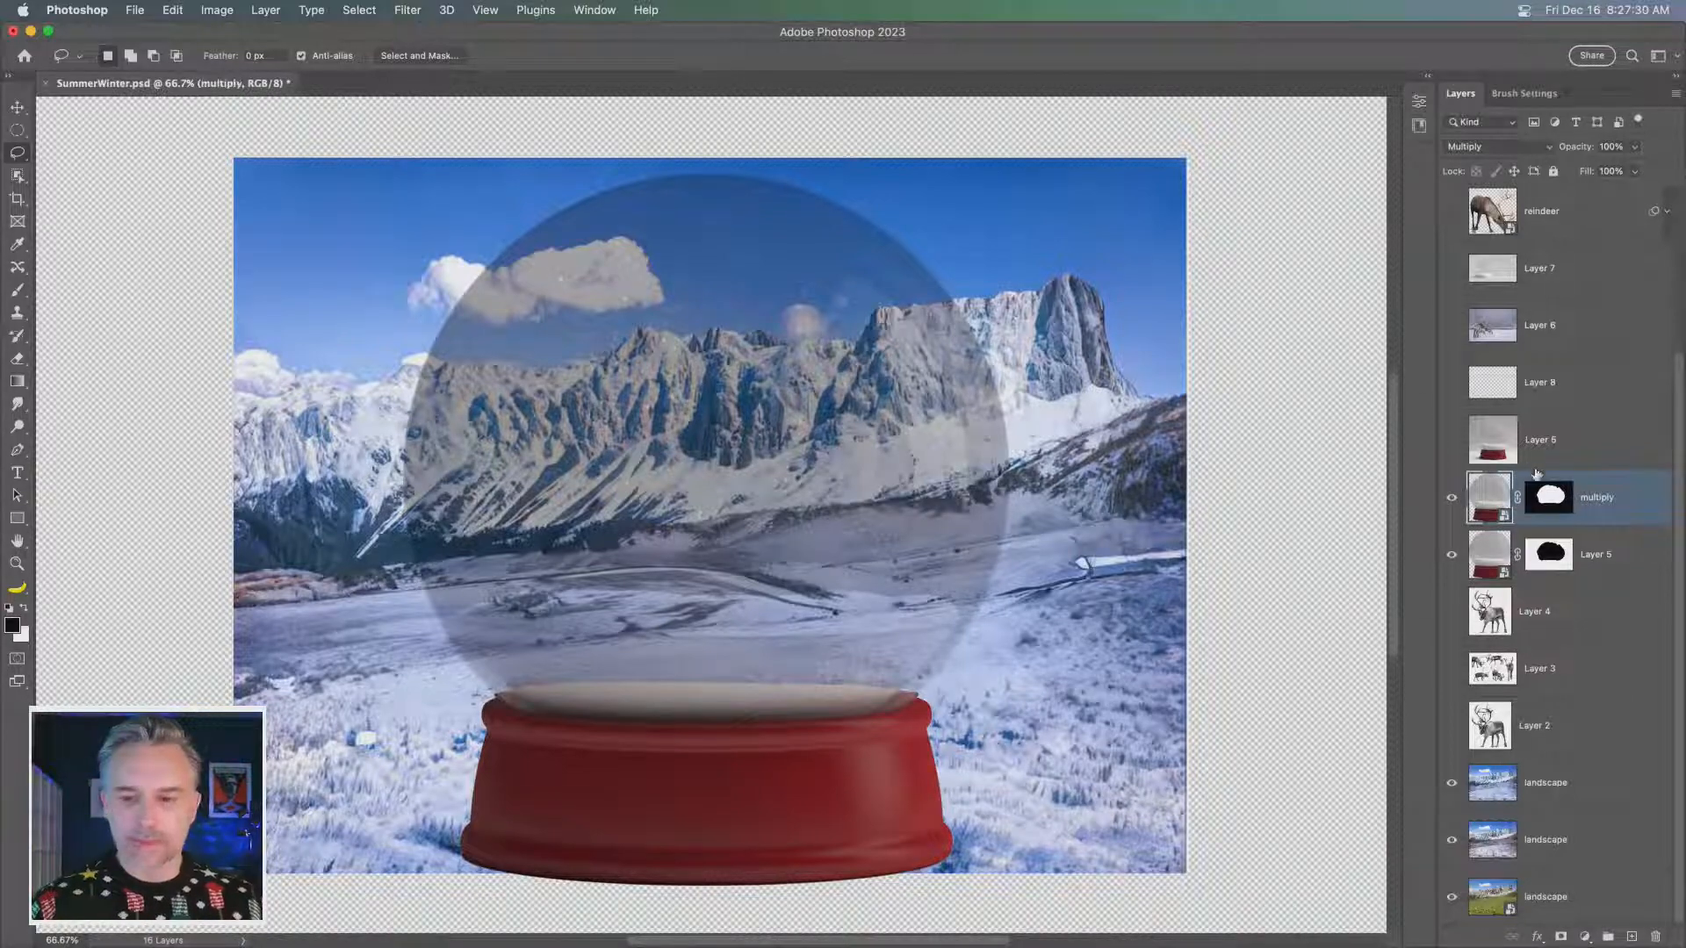
- Duplicate the multiply layer with the original hidden, and set the upper copy's blend mode to Normal
key("super+j")
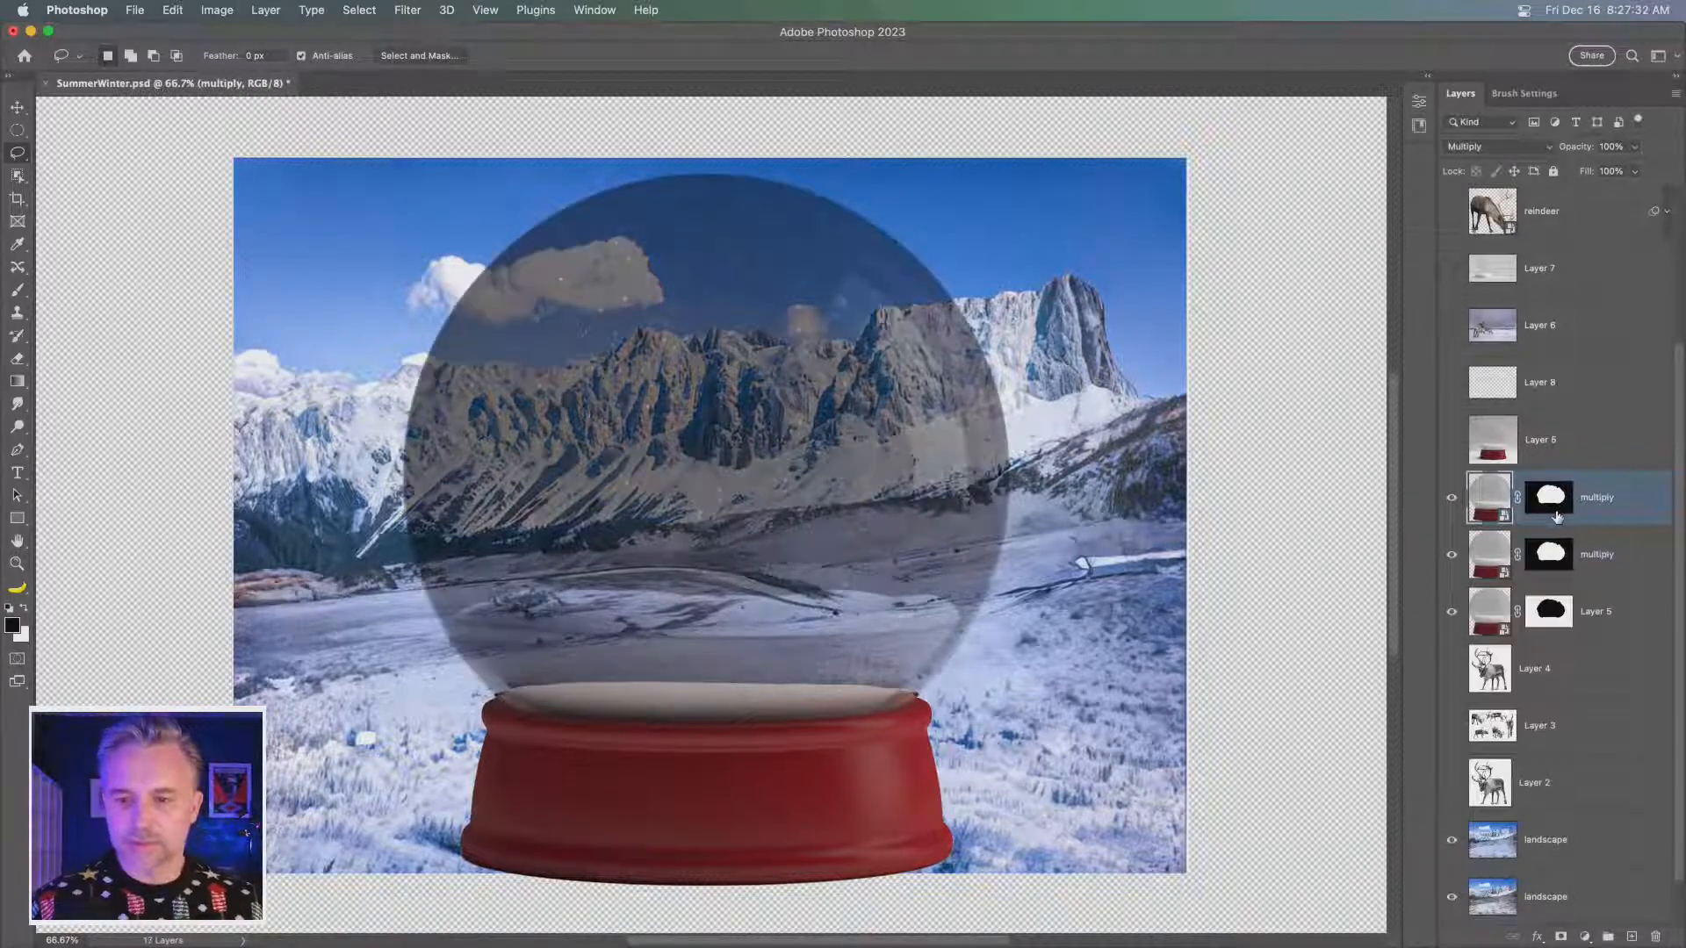
left_click(1452, 554)
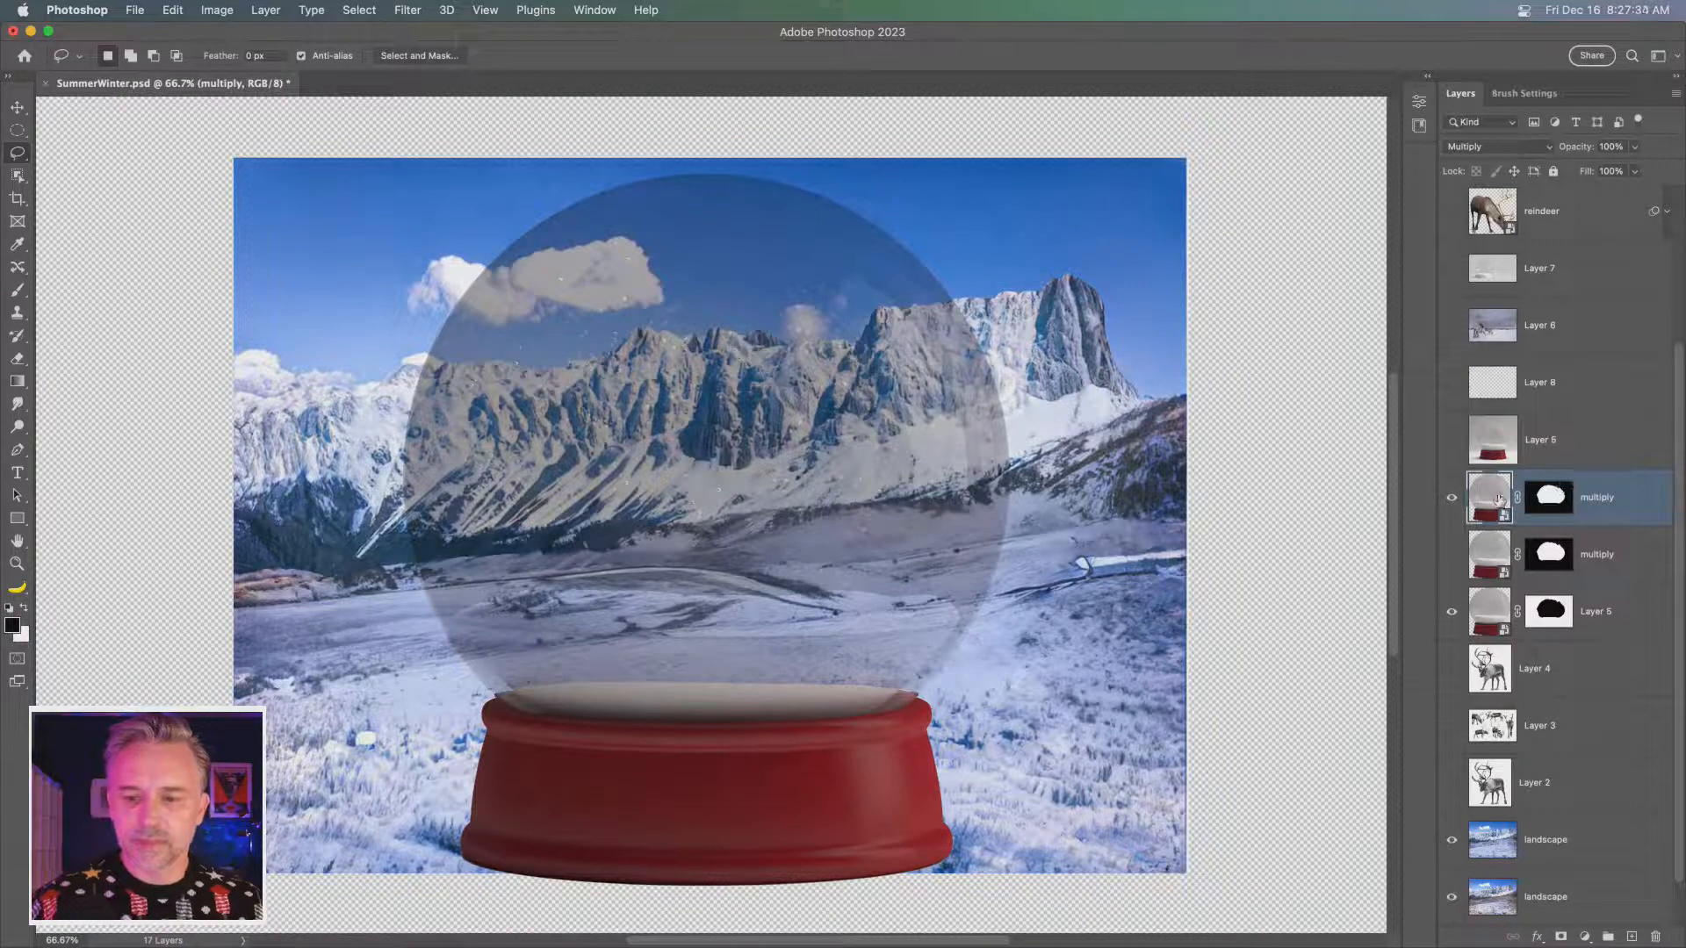
left_click(1483, 148)
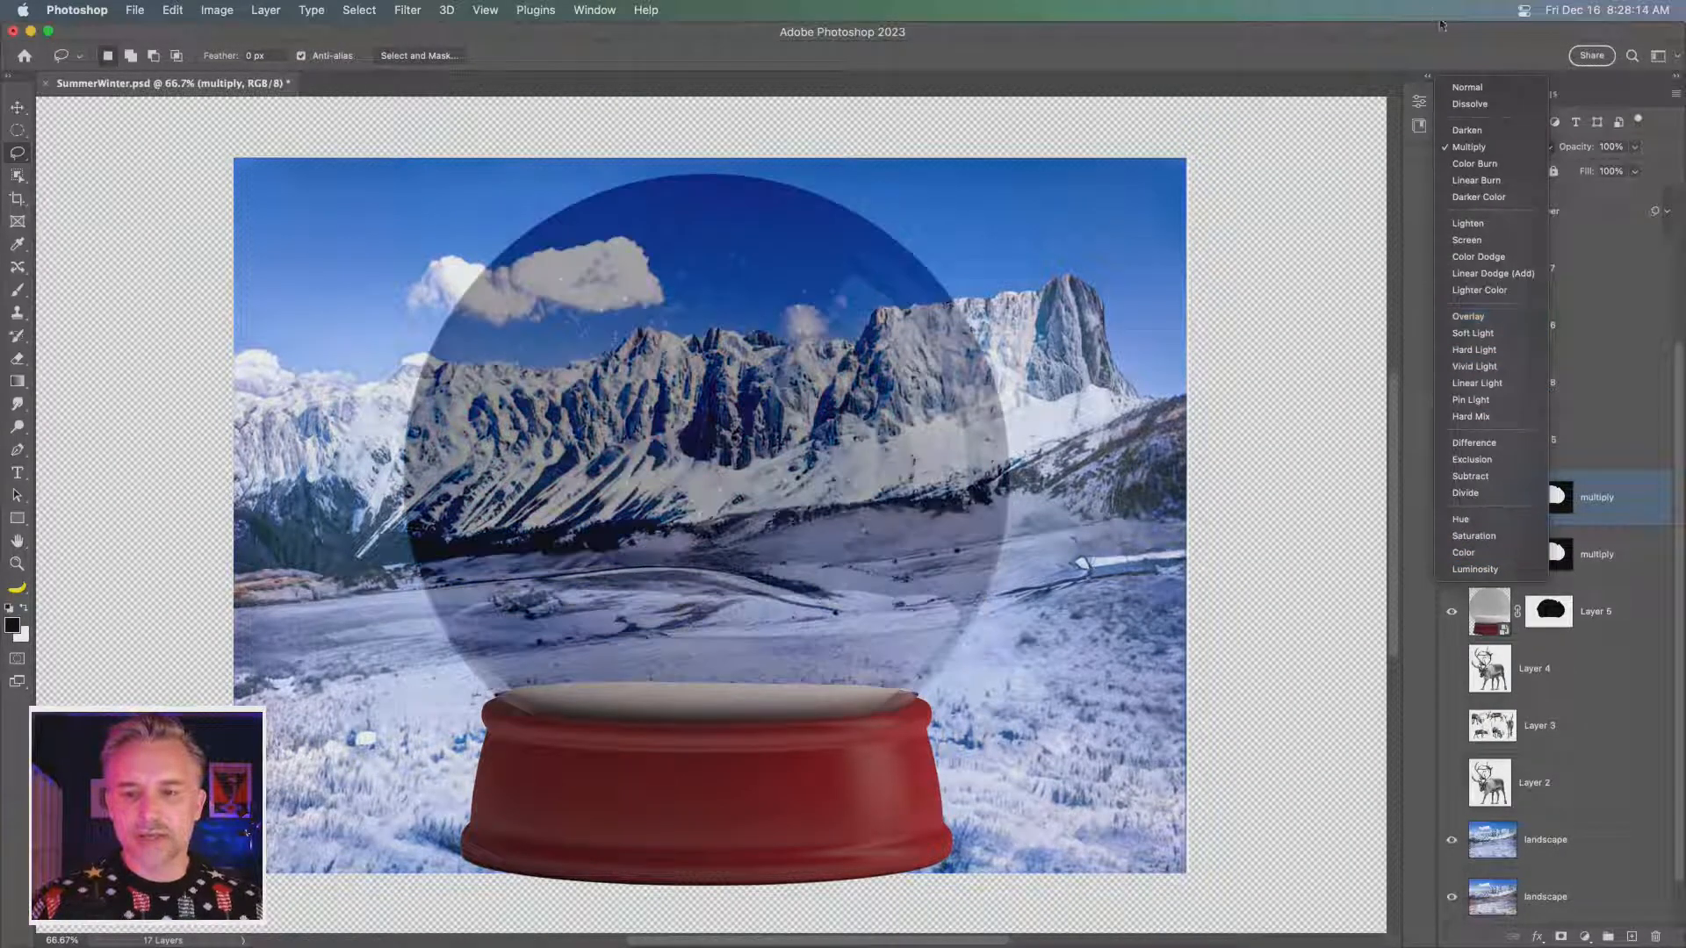
left_click(1480, 87)
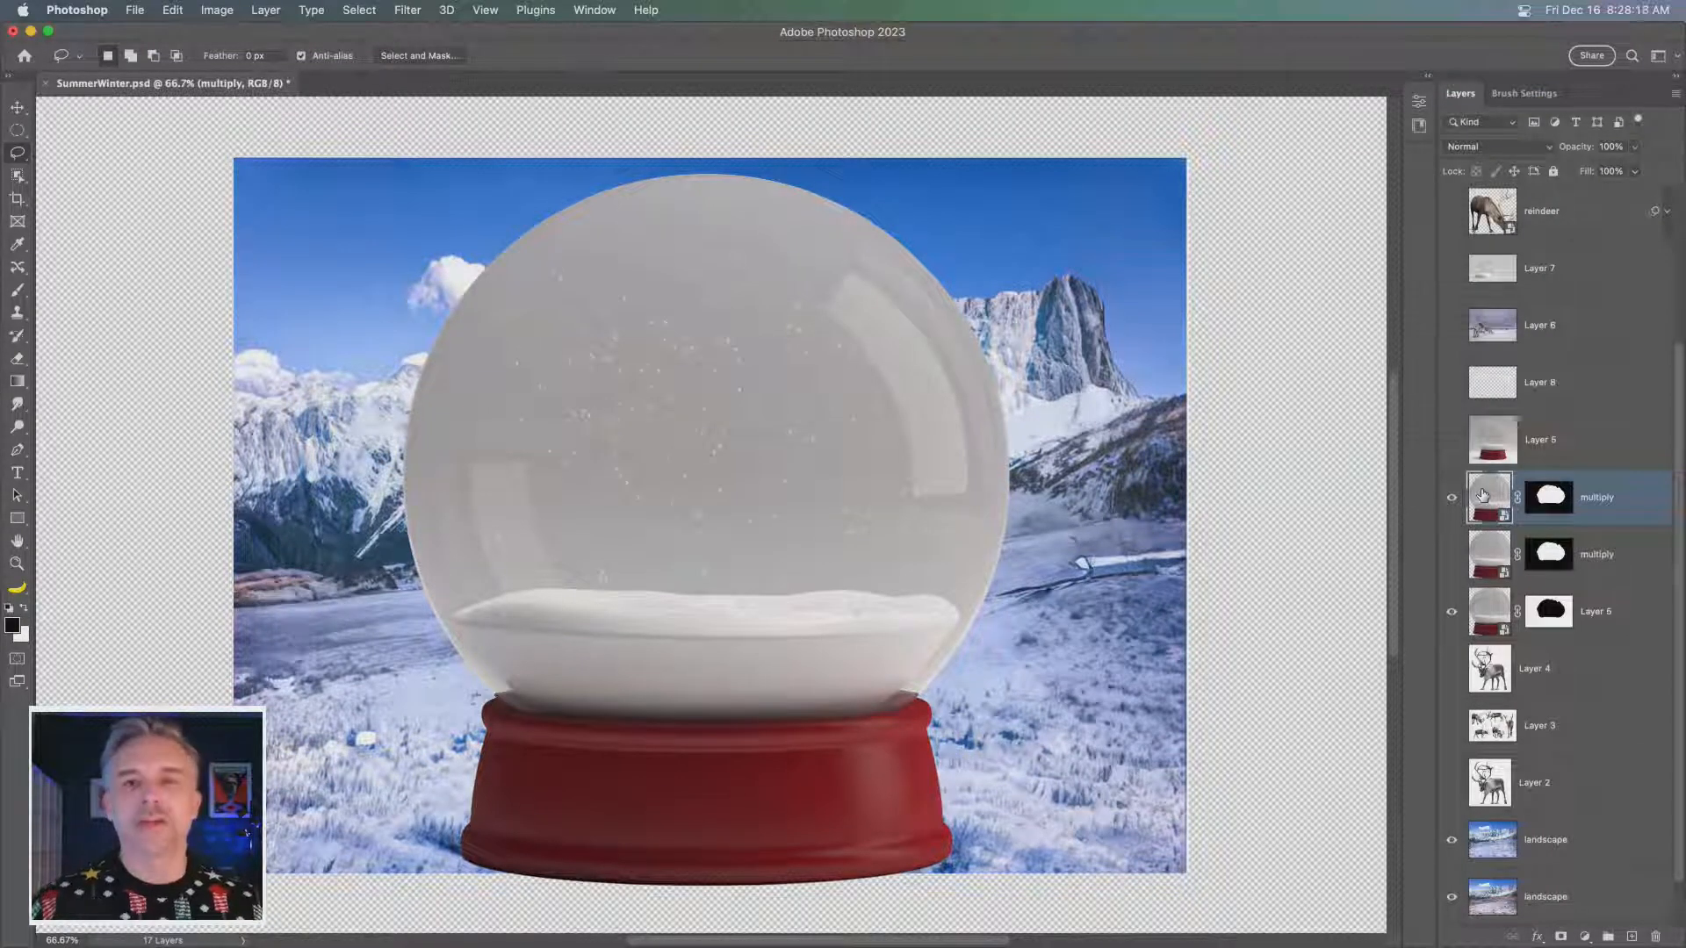
- Apply Levels to the upper multiply copy with input black at 138 and white at 198, and expand its smart filters
key("super+l")
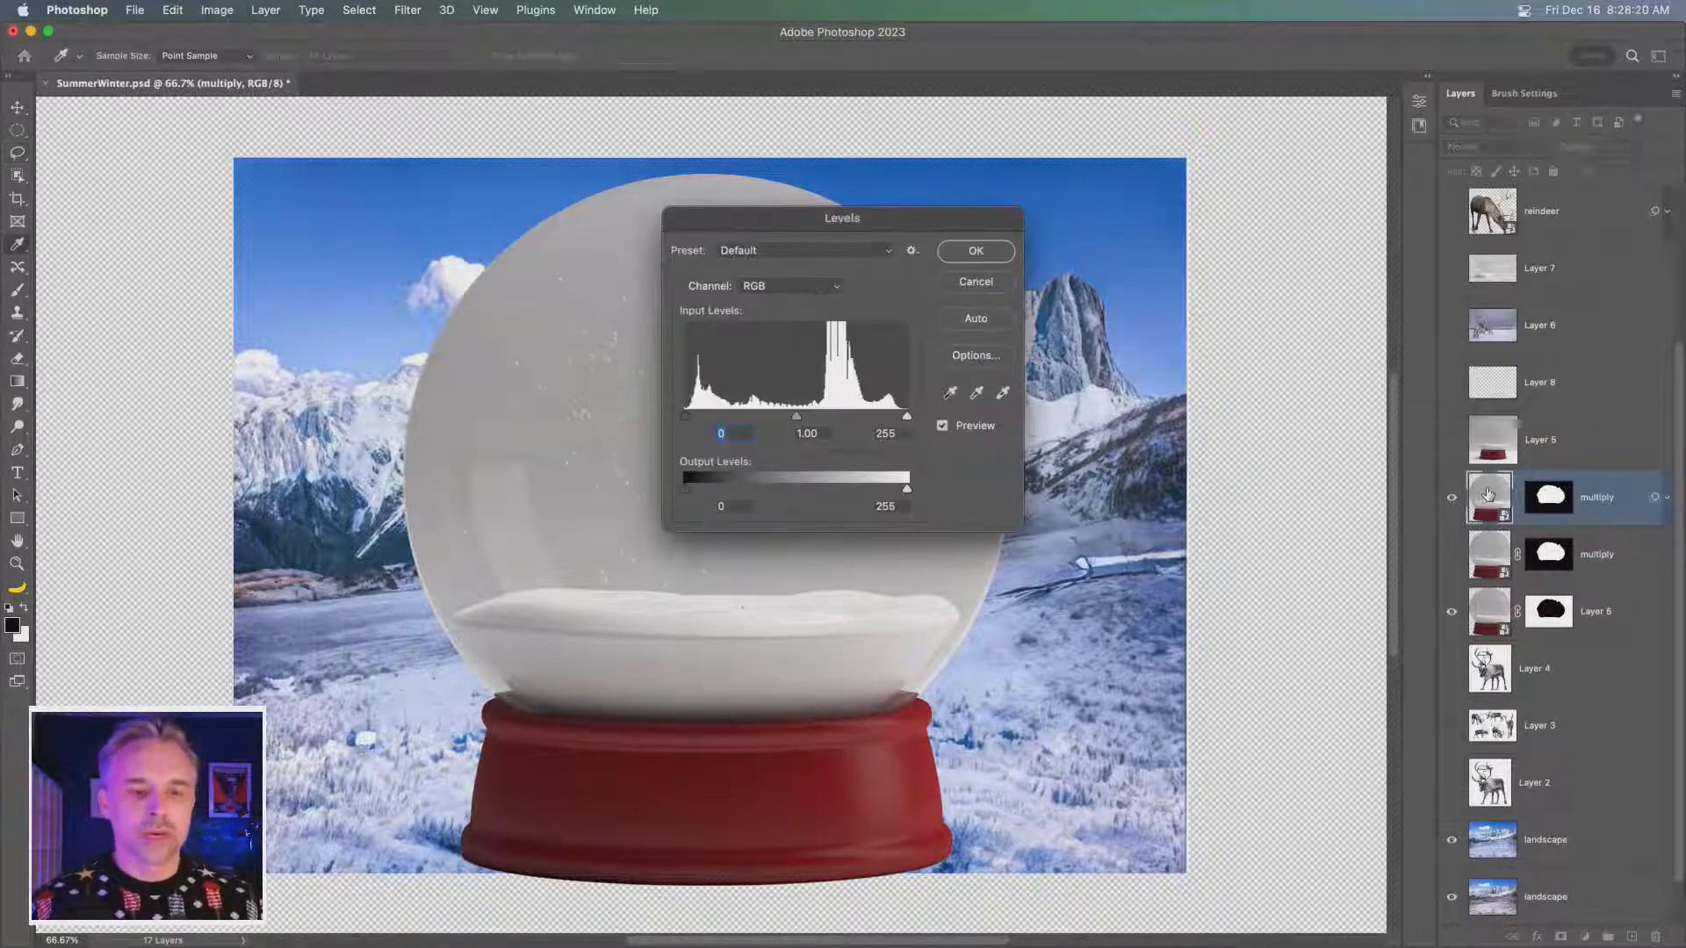
left_click_drag(778, 228, 1045, 298)
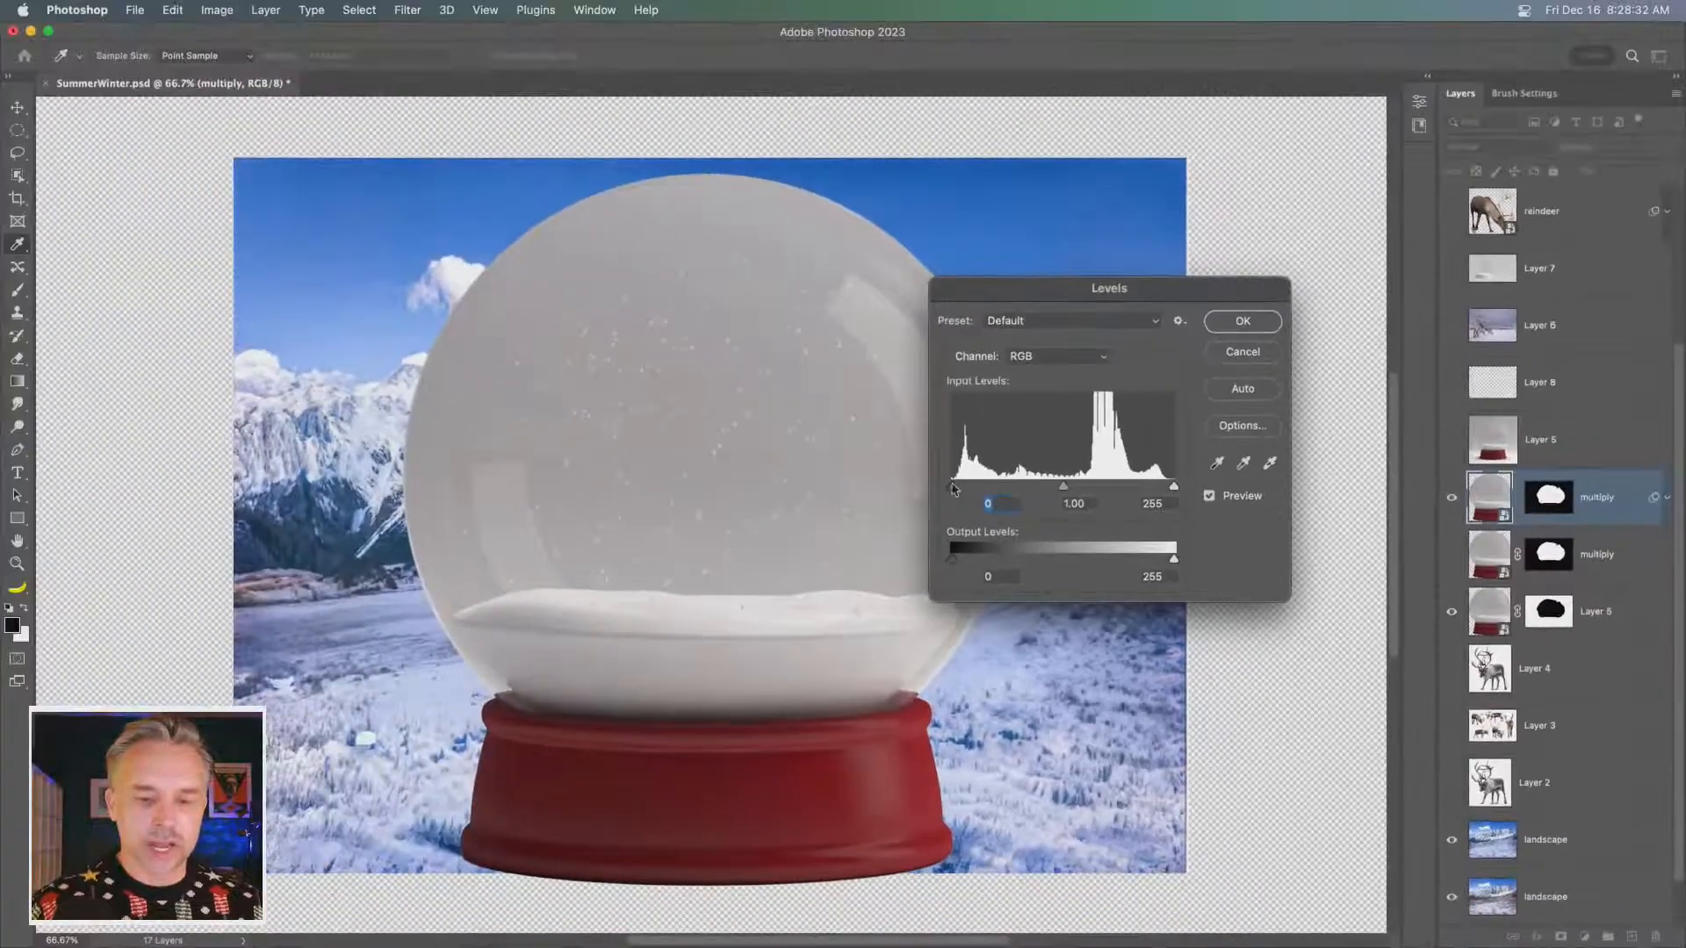
left_click_drag(952, 488, 990, 488)
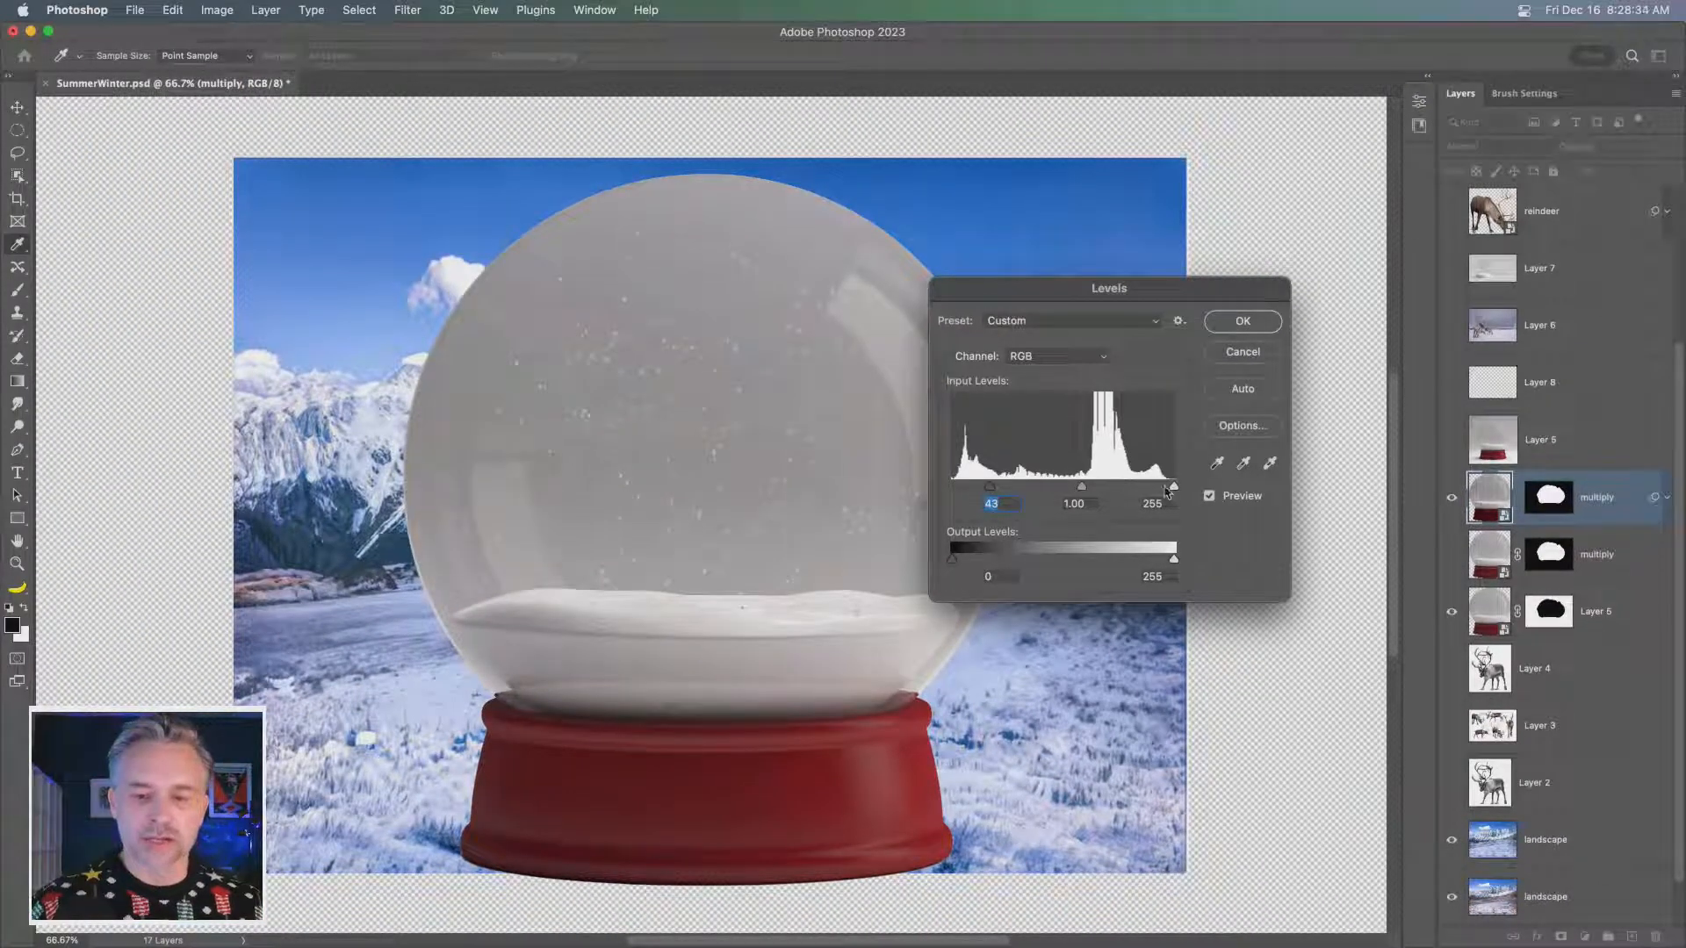
left_click_drag(1171, 488, 1124, 487)
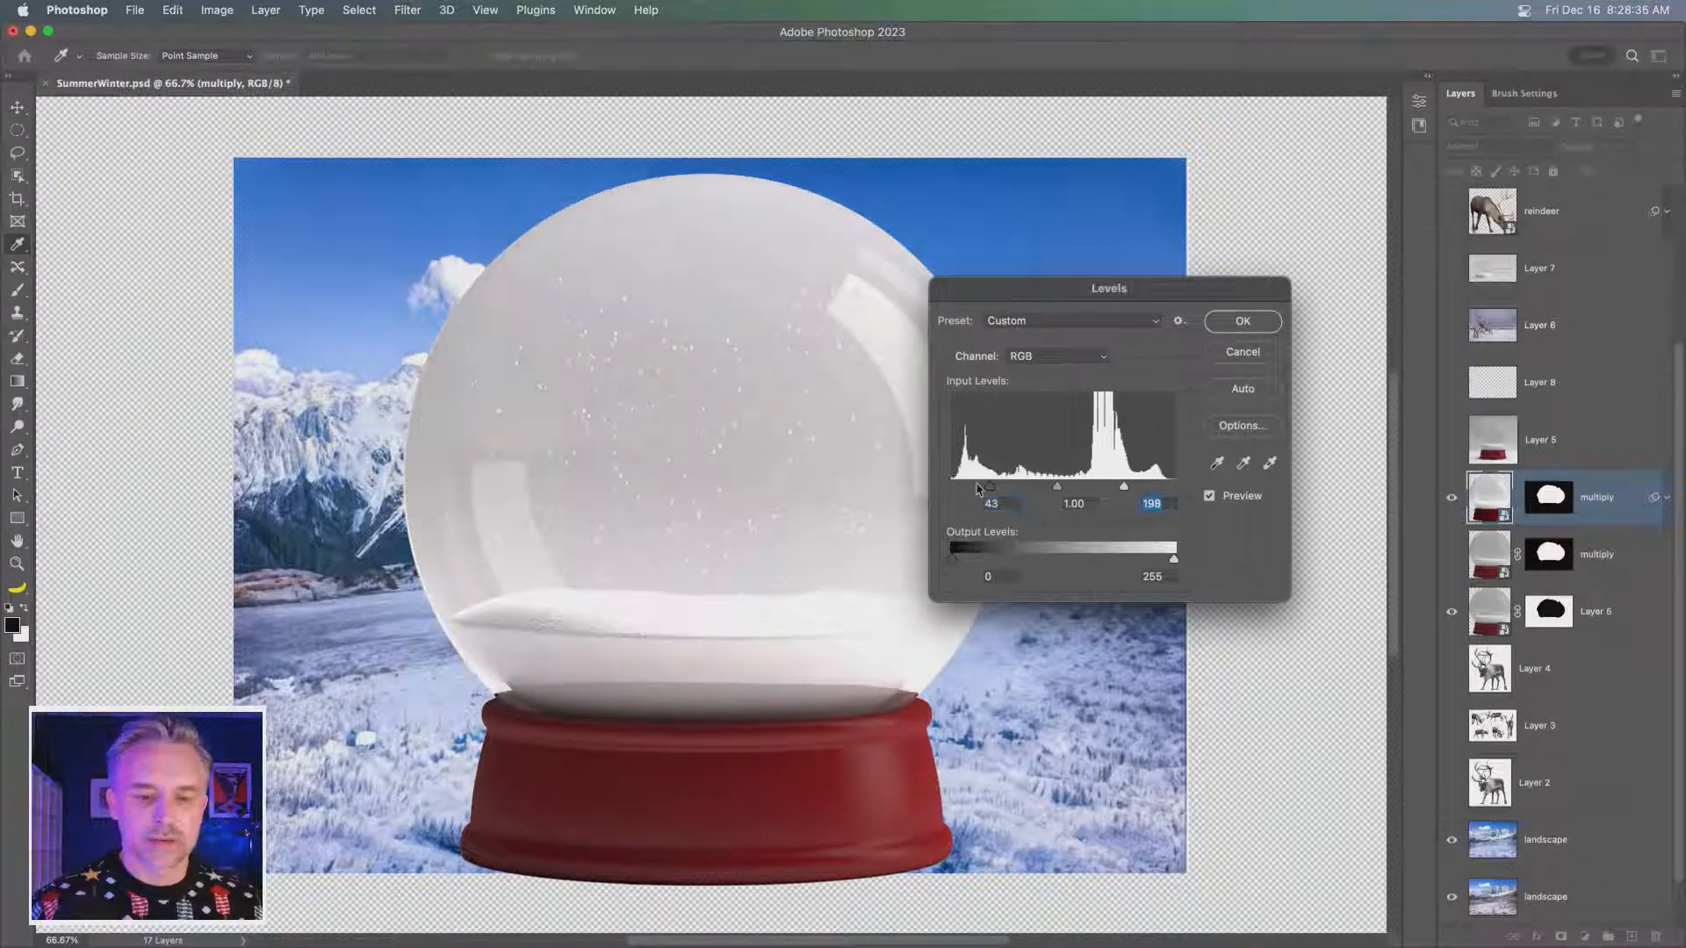
left_click_drag(988, 488, 1071, 490)
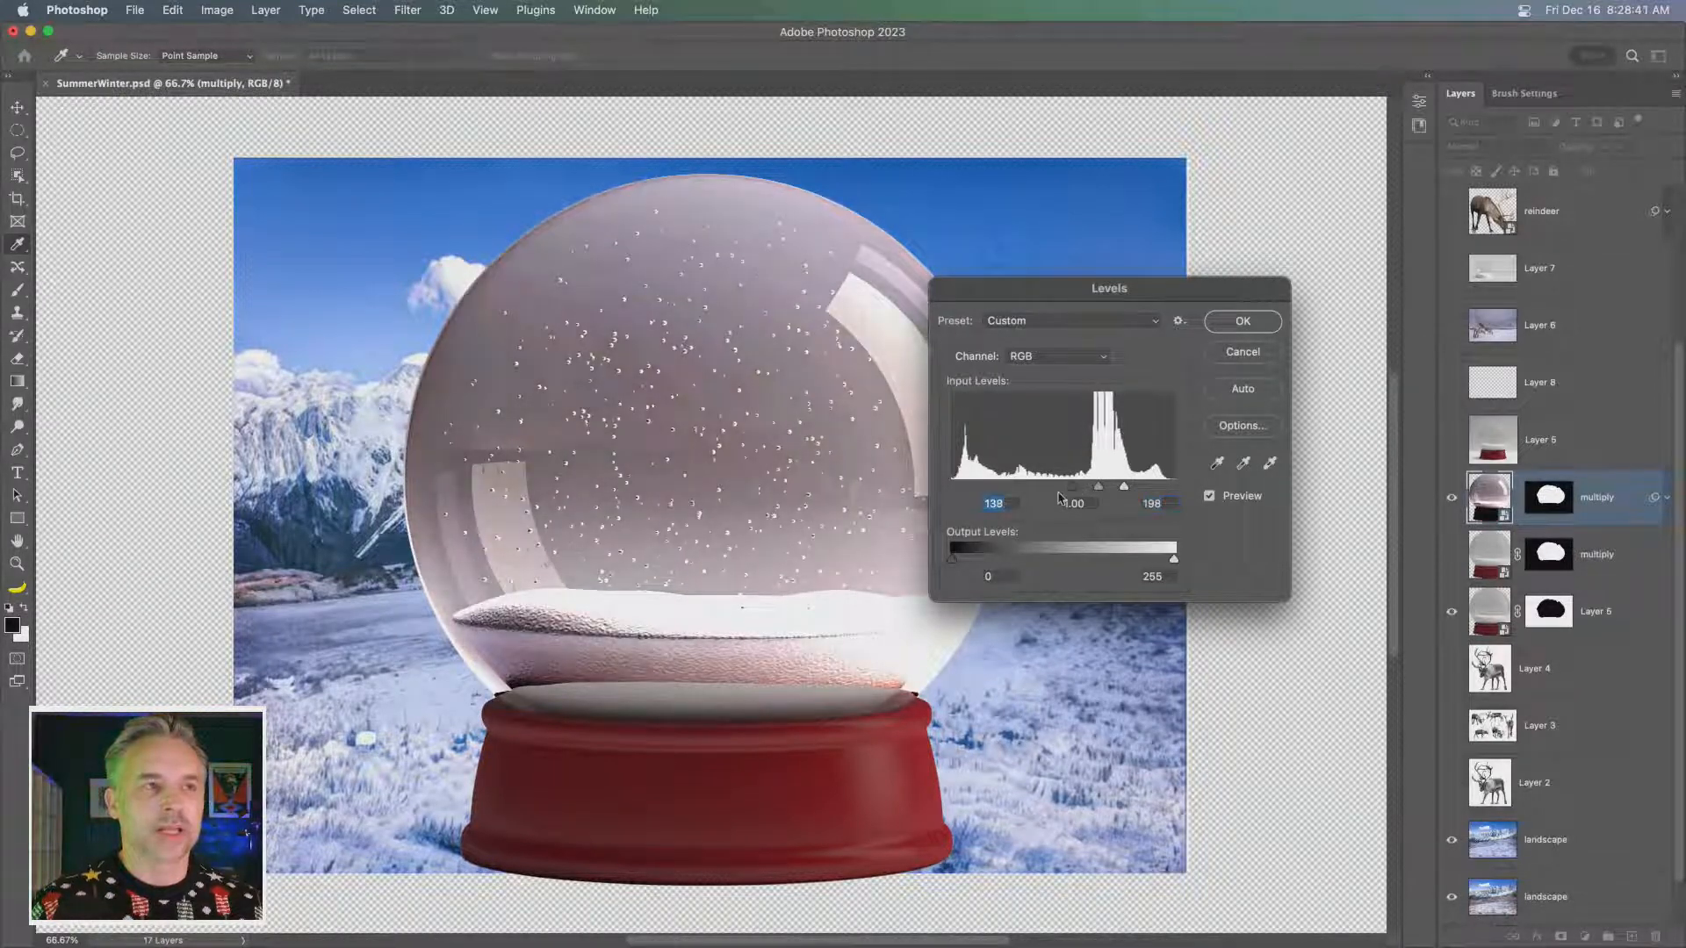
left_click(1229, 321)
left_click(1667, 499)
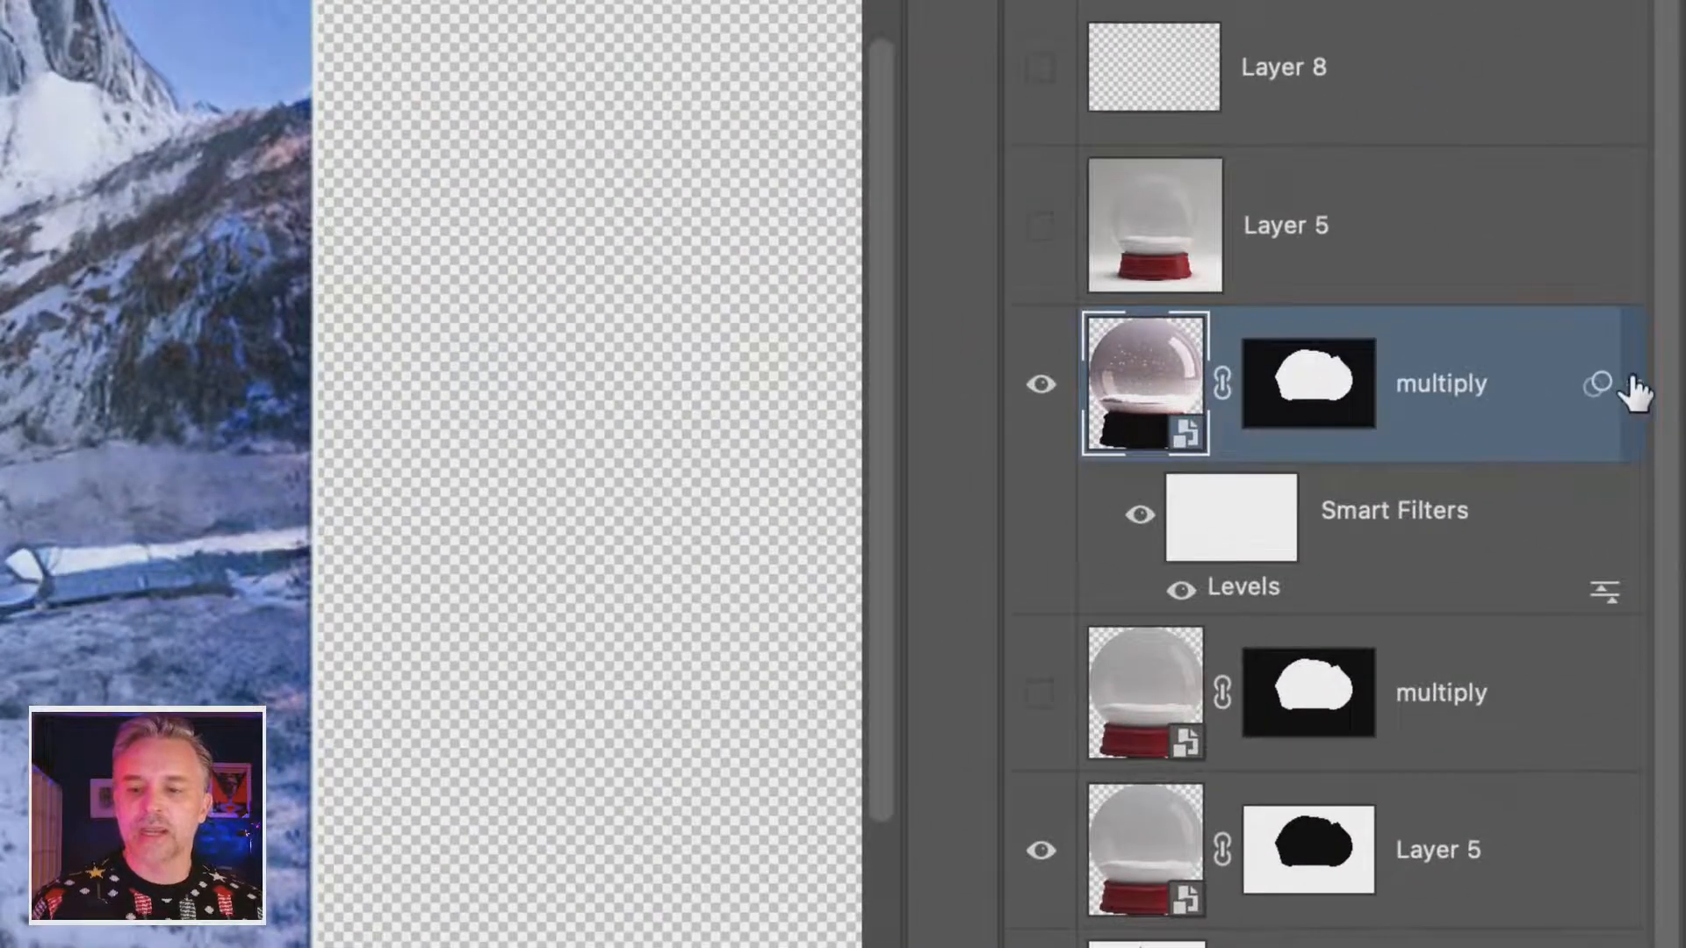
- Collapse the upper multiply layer's smart filter list and set the layer's blend mode to Screen
left_click(1633, 385)
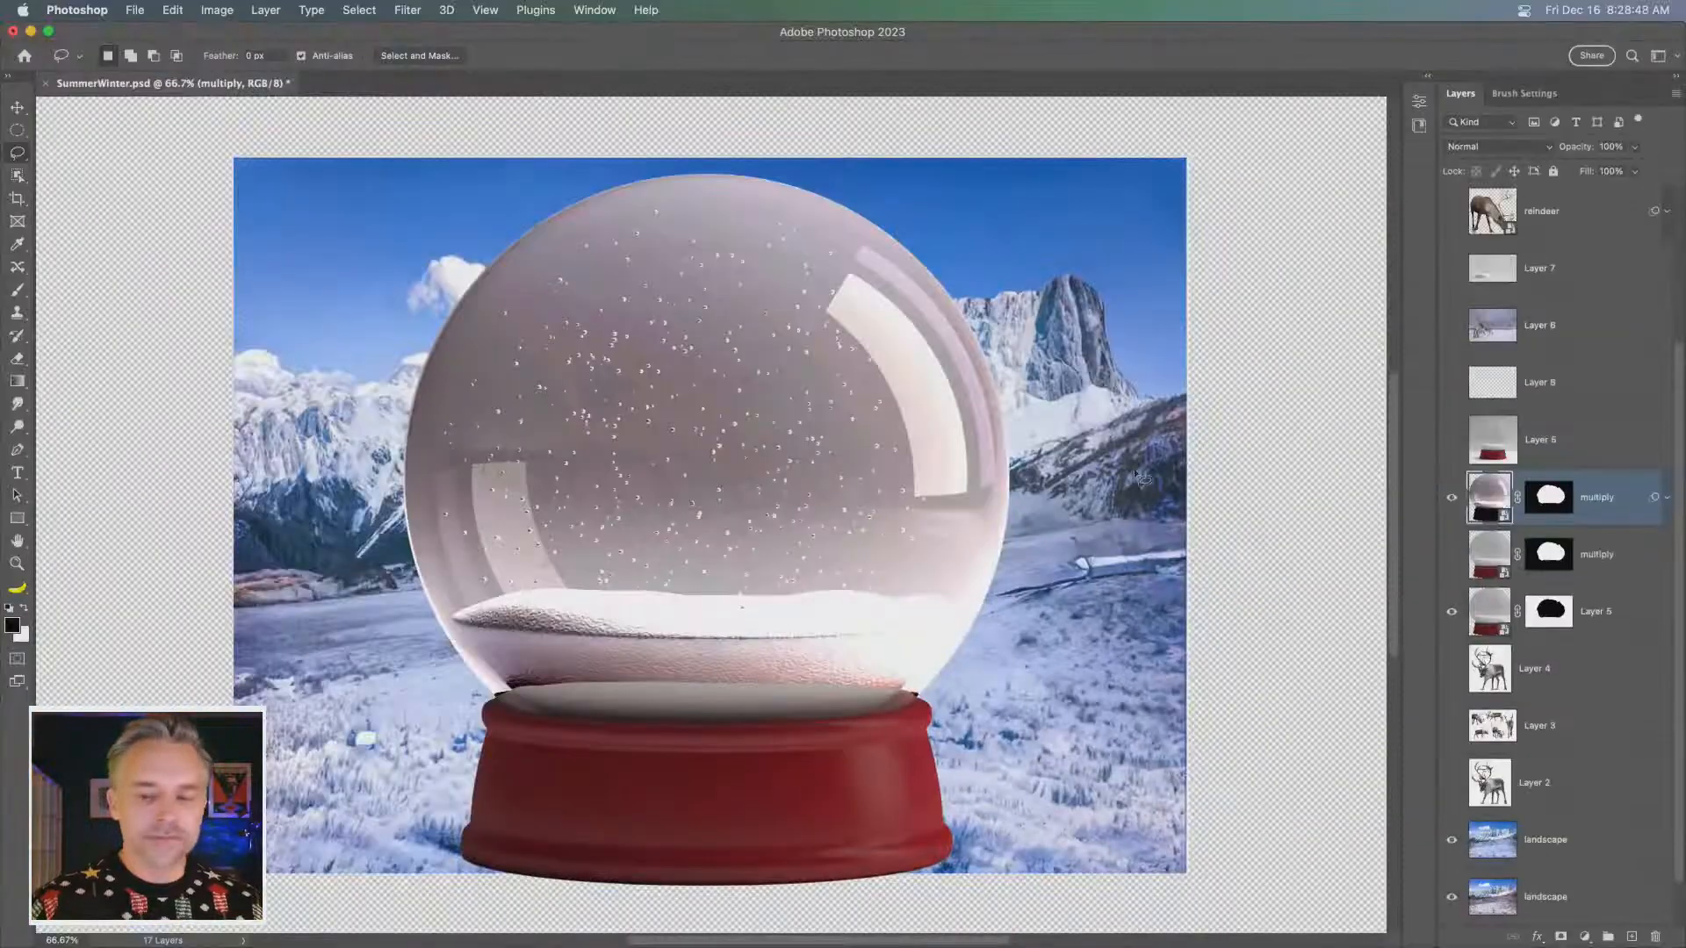
left_click(203, 10)
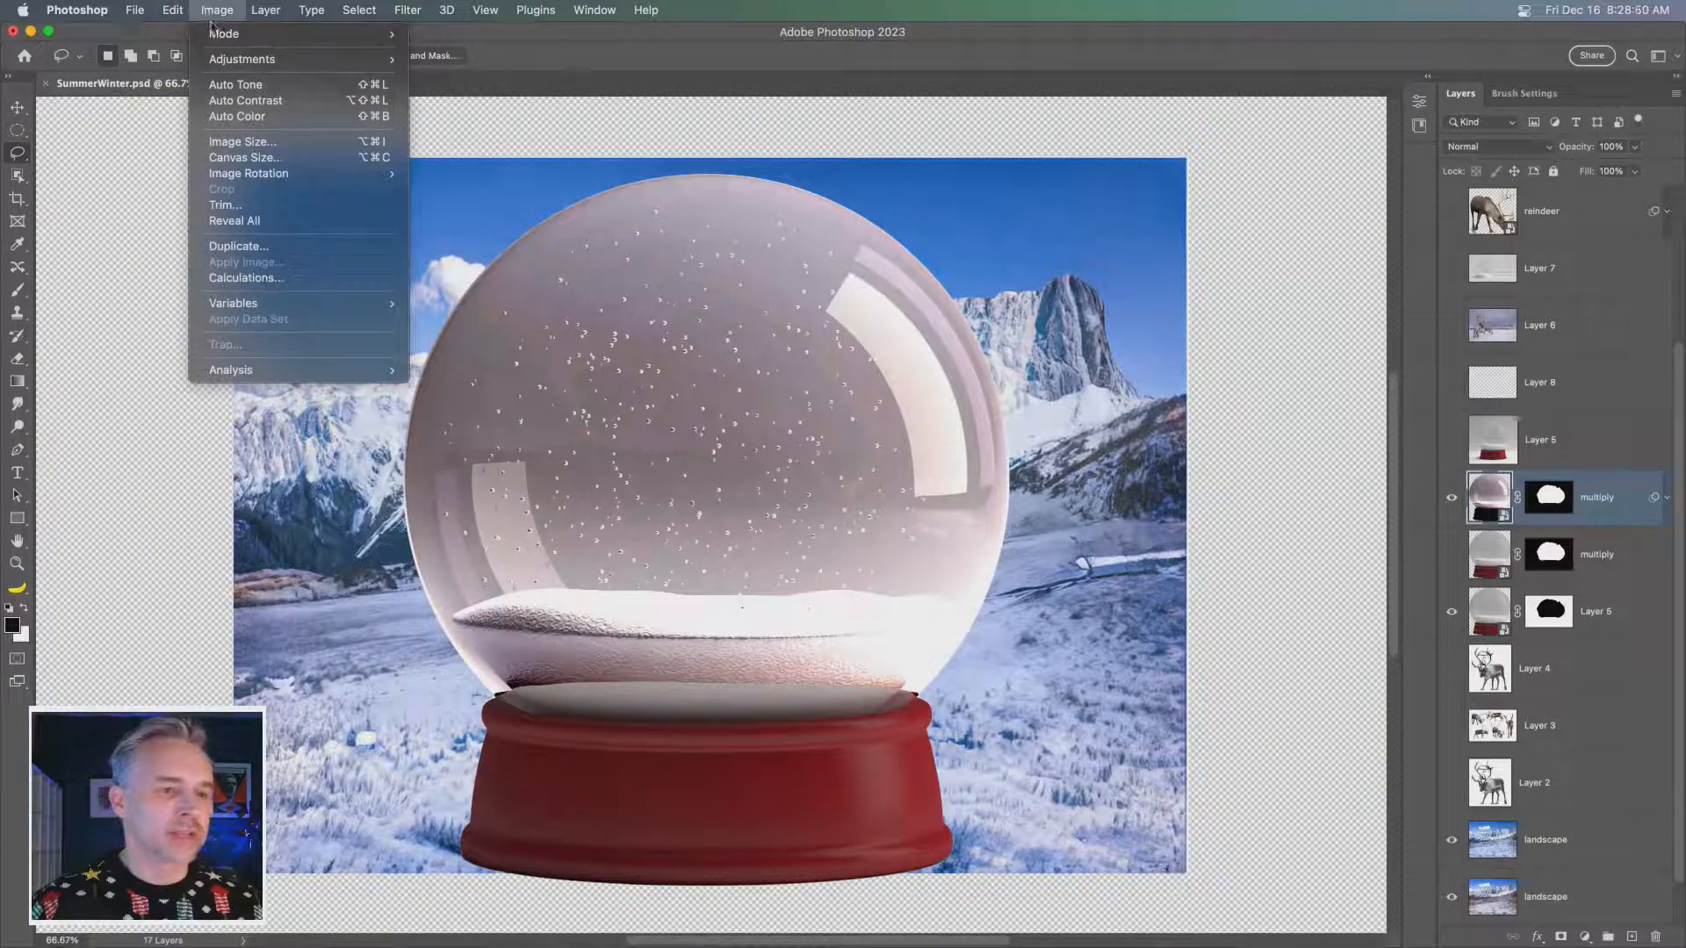
mouse_move(218, 63)
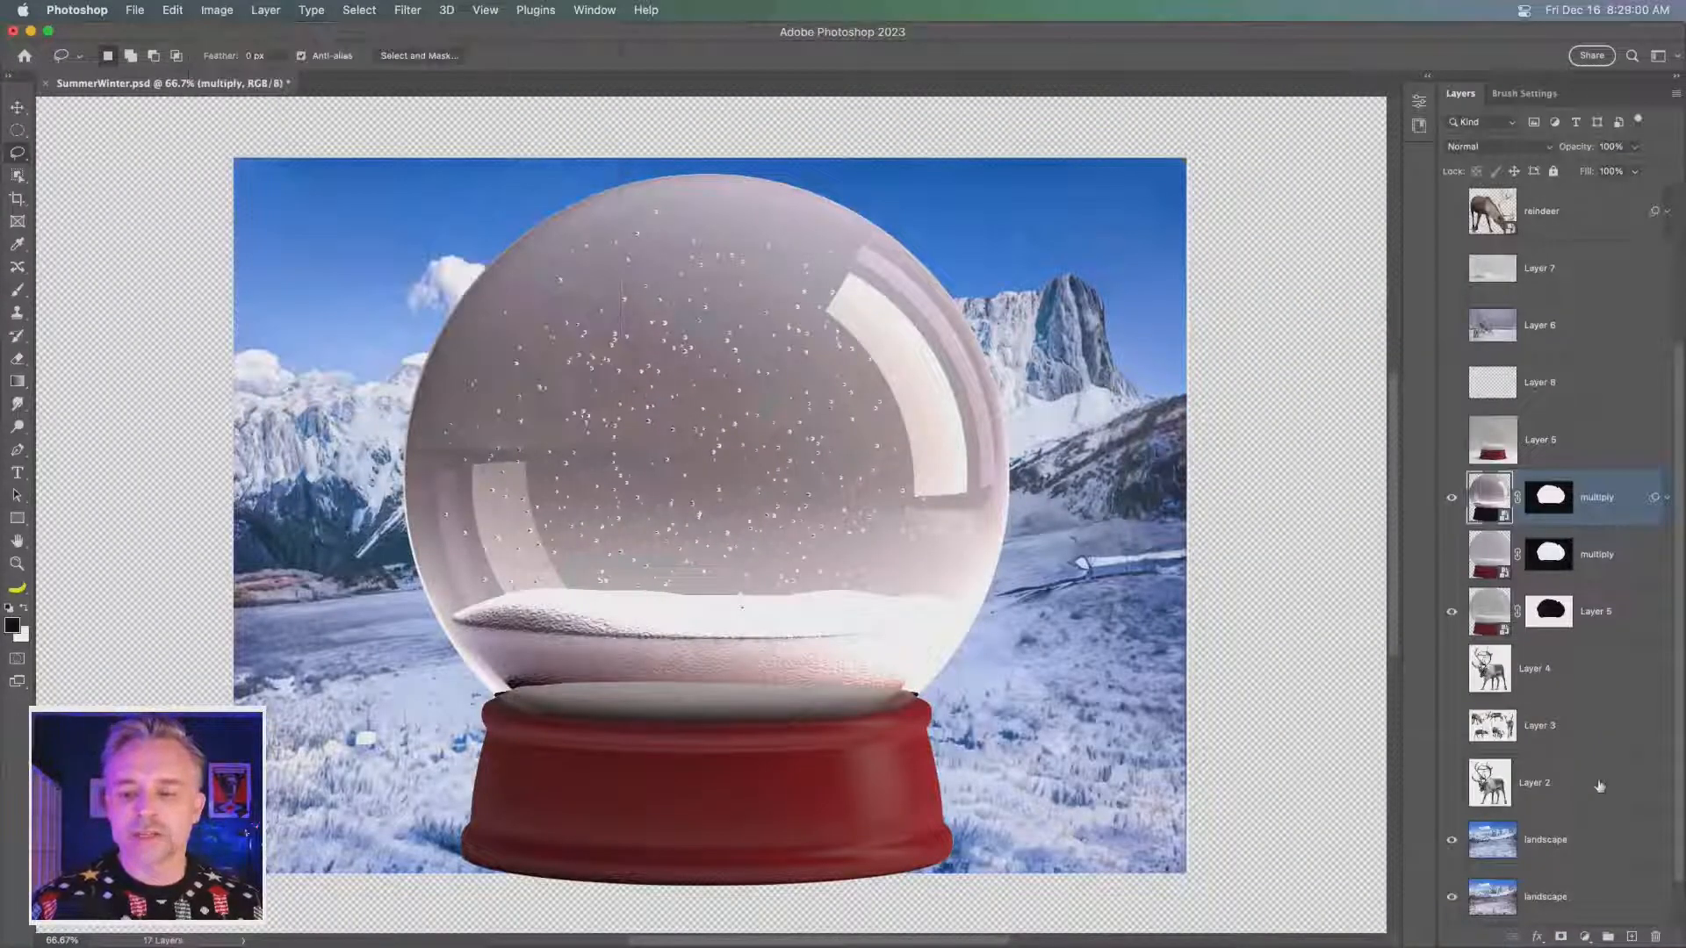
left_click(1668, 498)
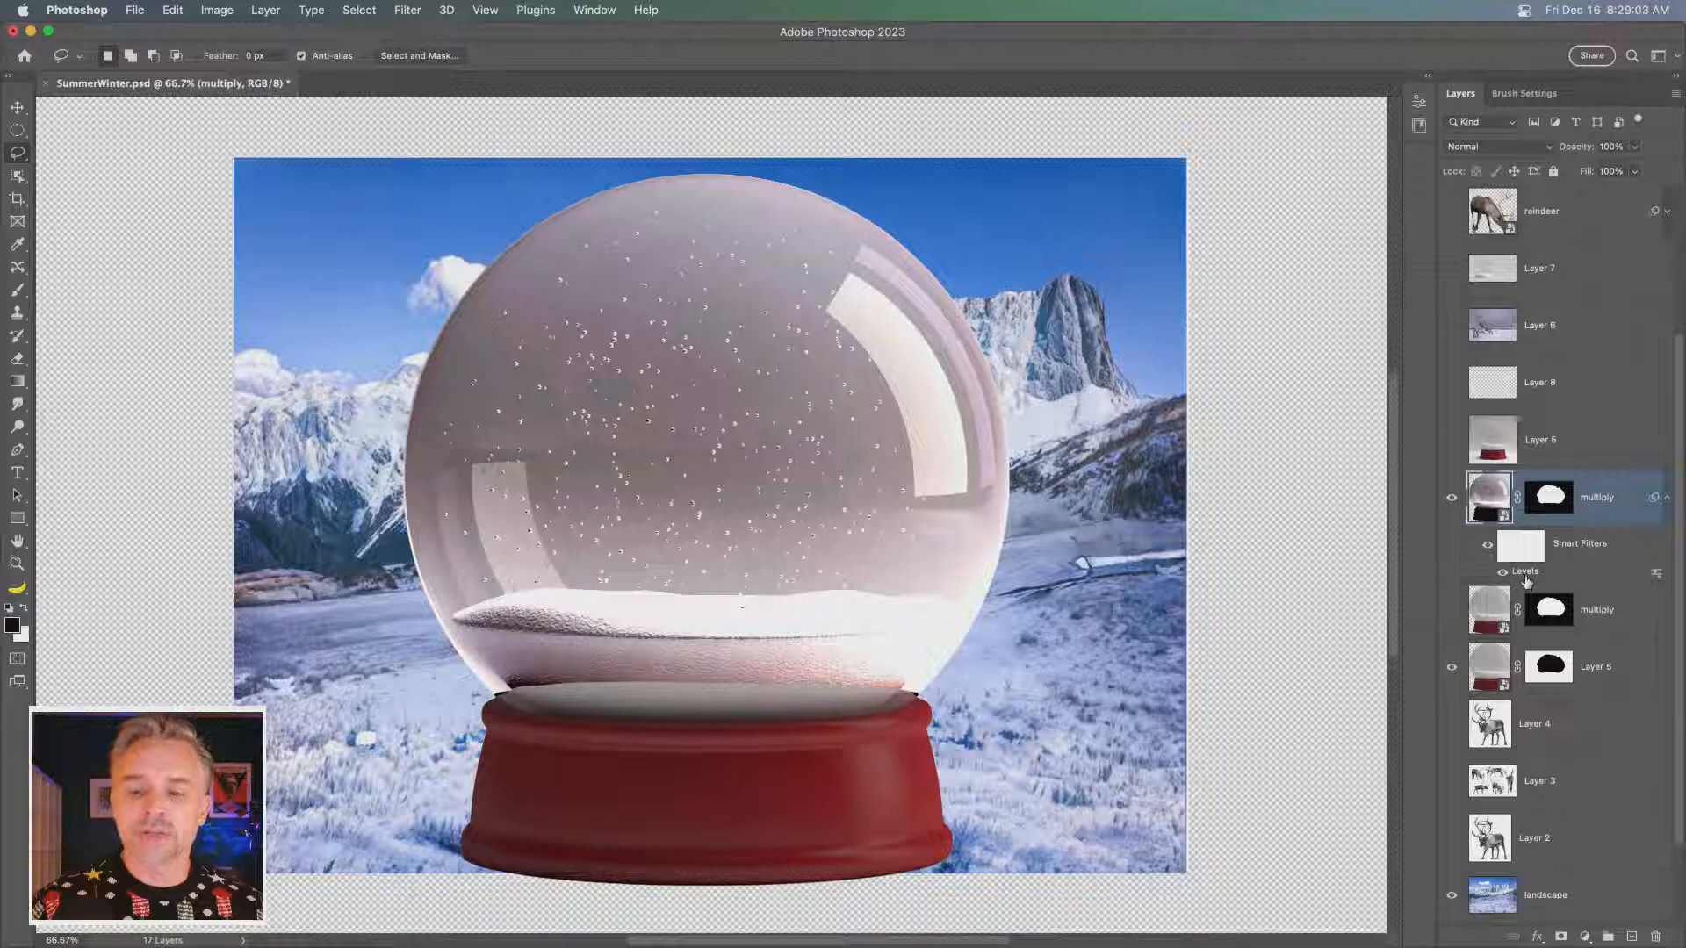
left_click(1667, 499)
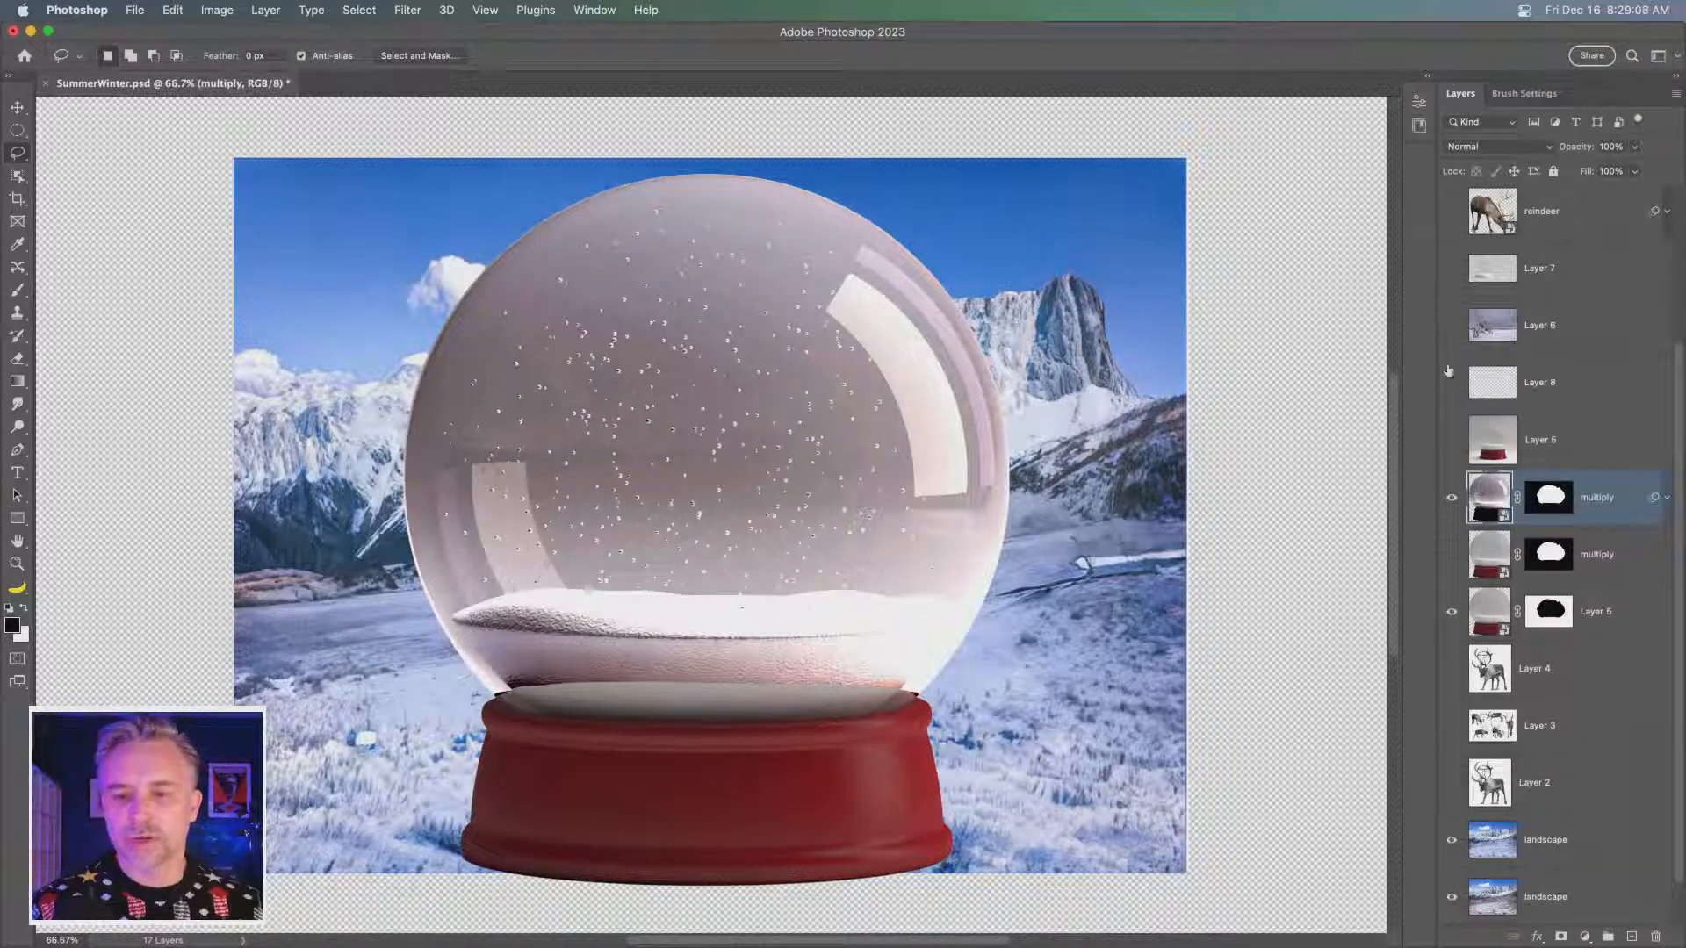
left_click(1467, 149)
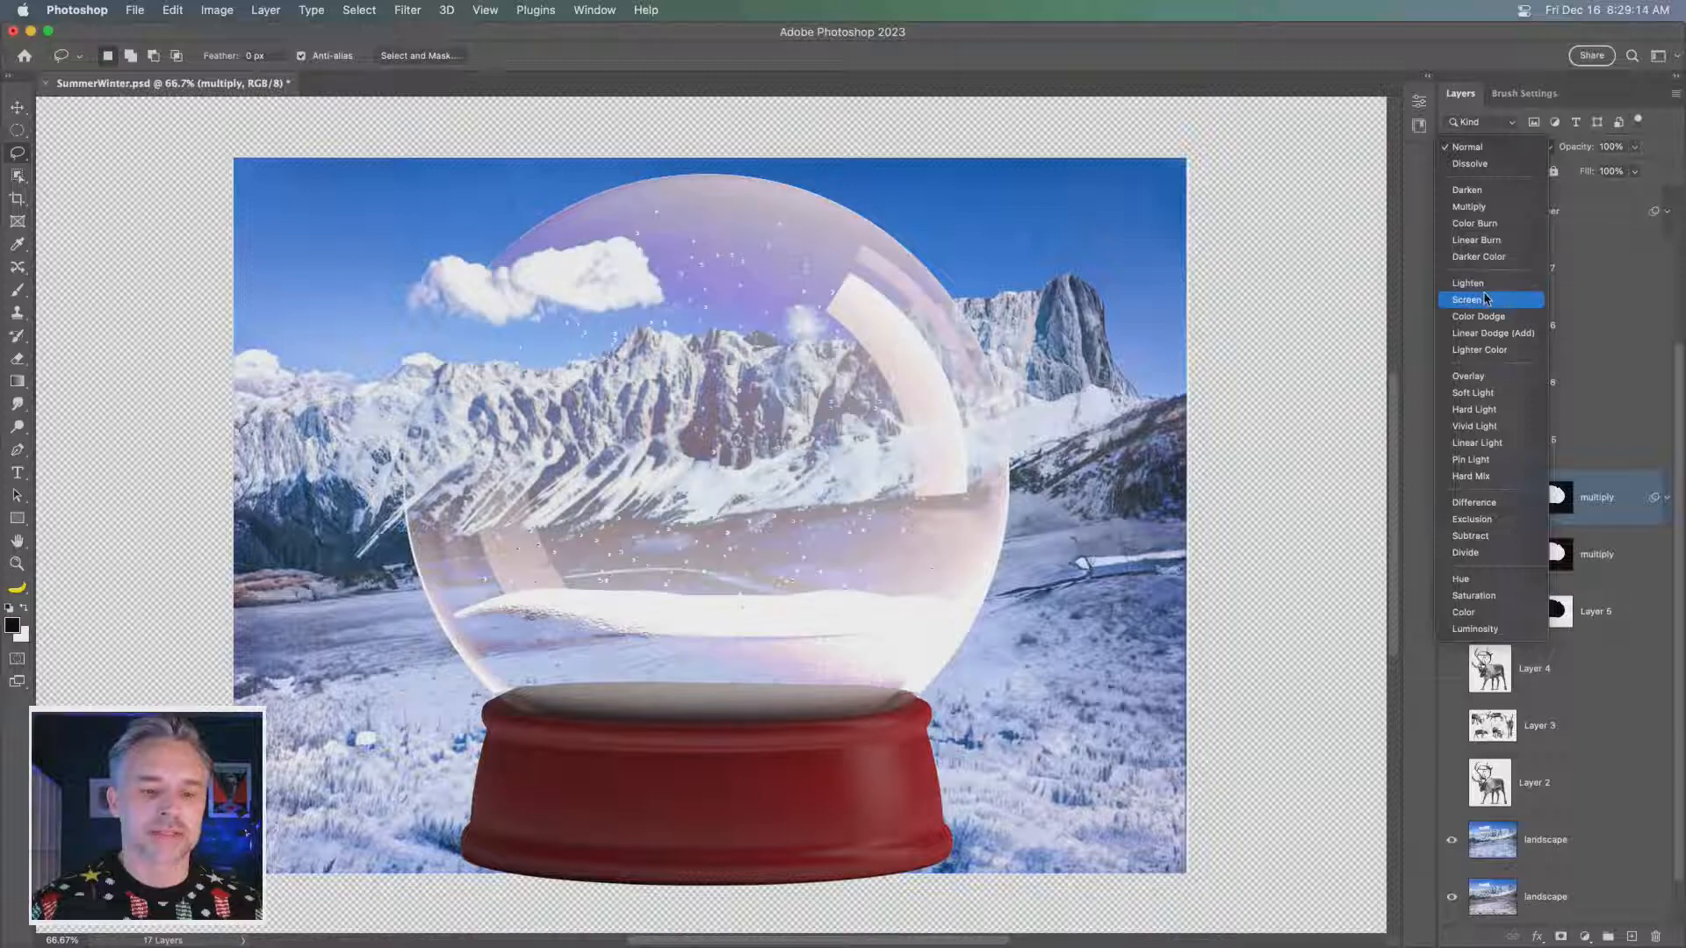
left_click(1485, 299)
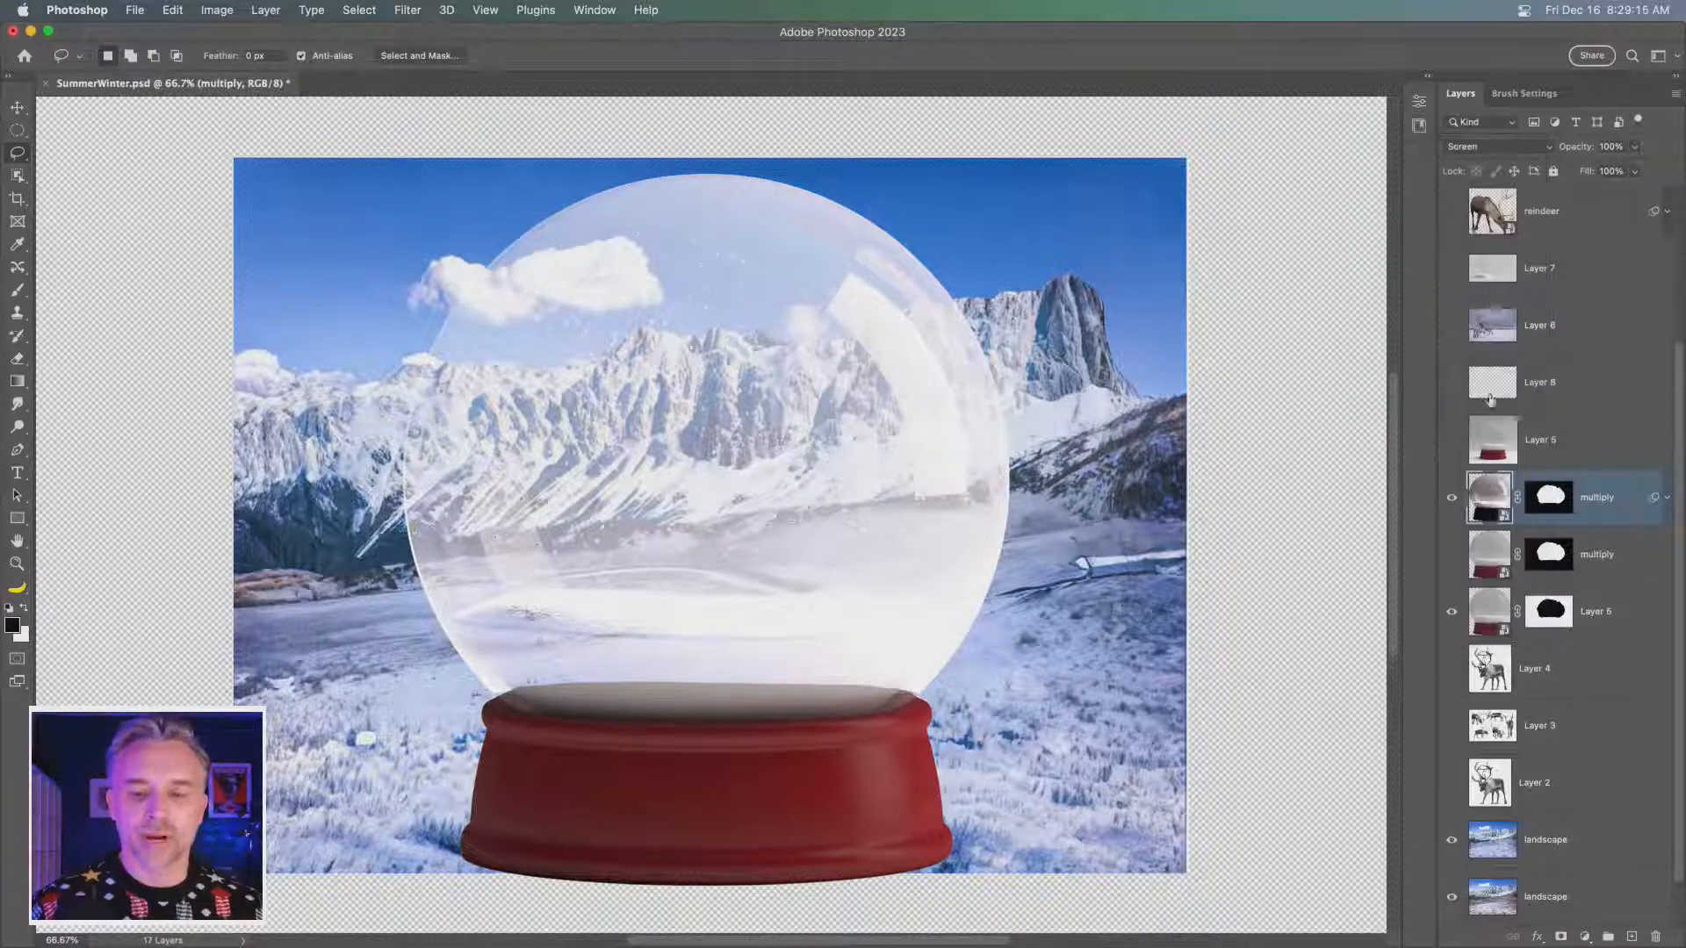
- Show only the lower multiply copy of the dome and apply Levels to it with input black at 144 and white at 205
left_click(1451, 554)
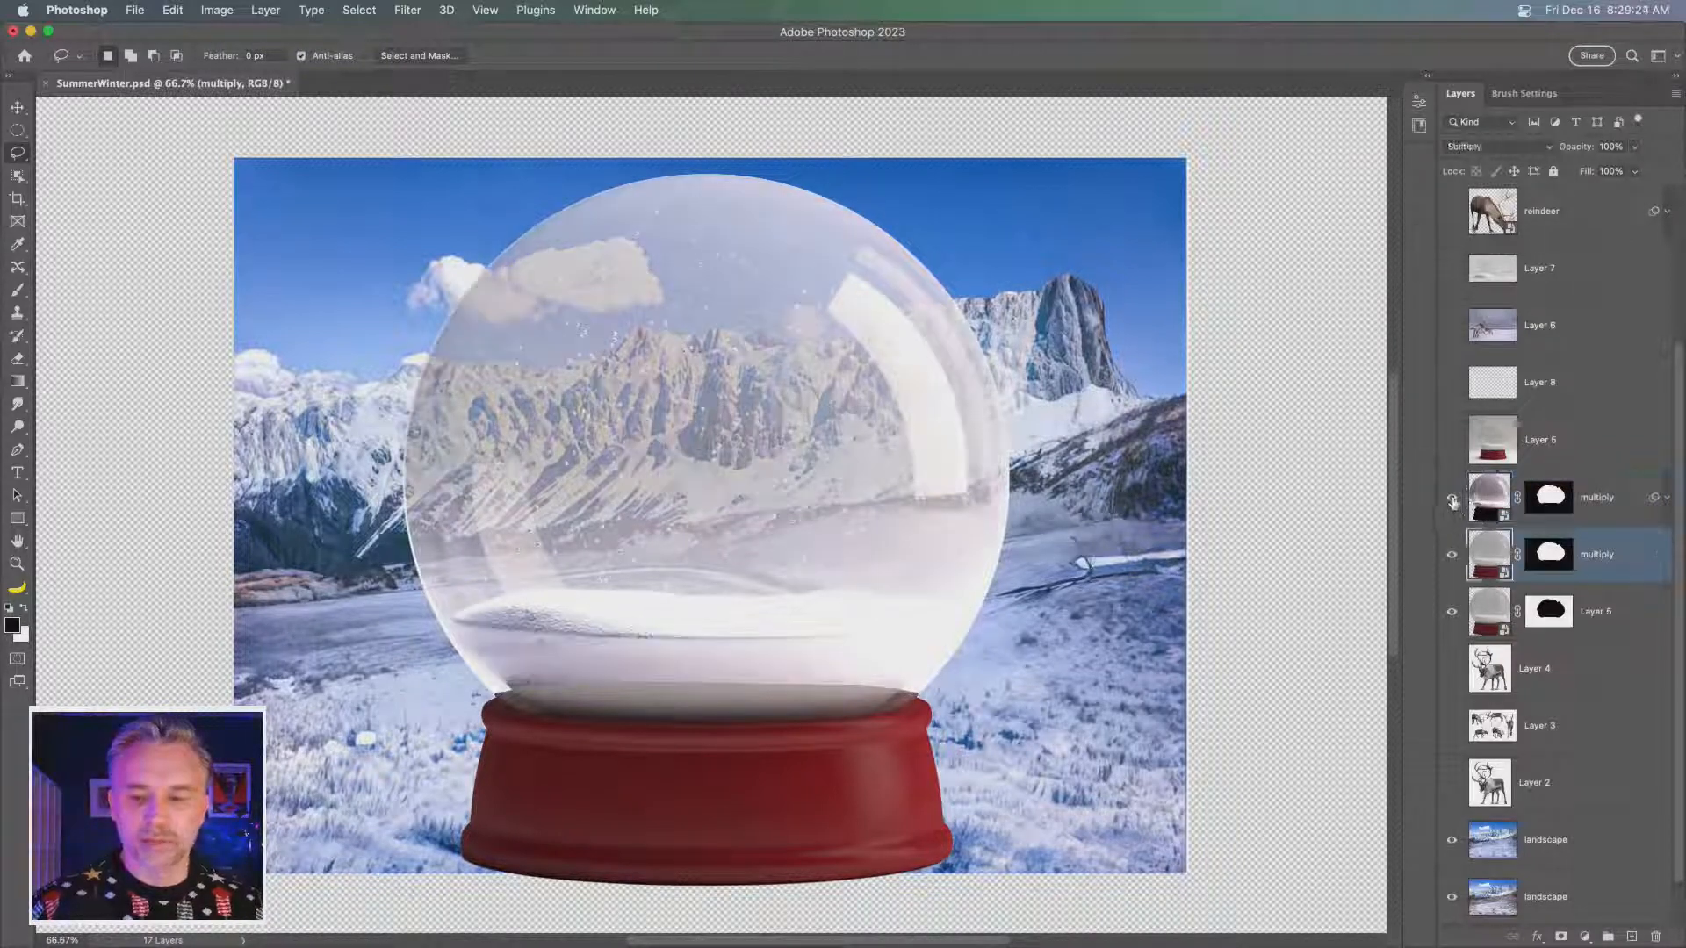
left_click(1452, 499)
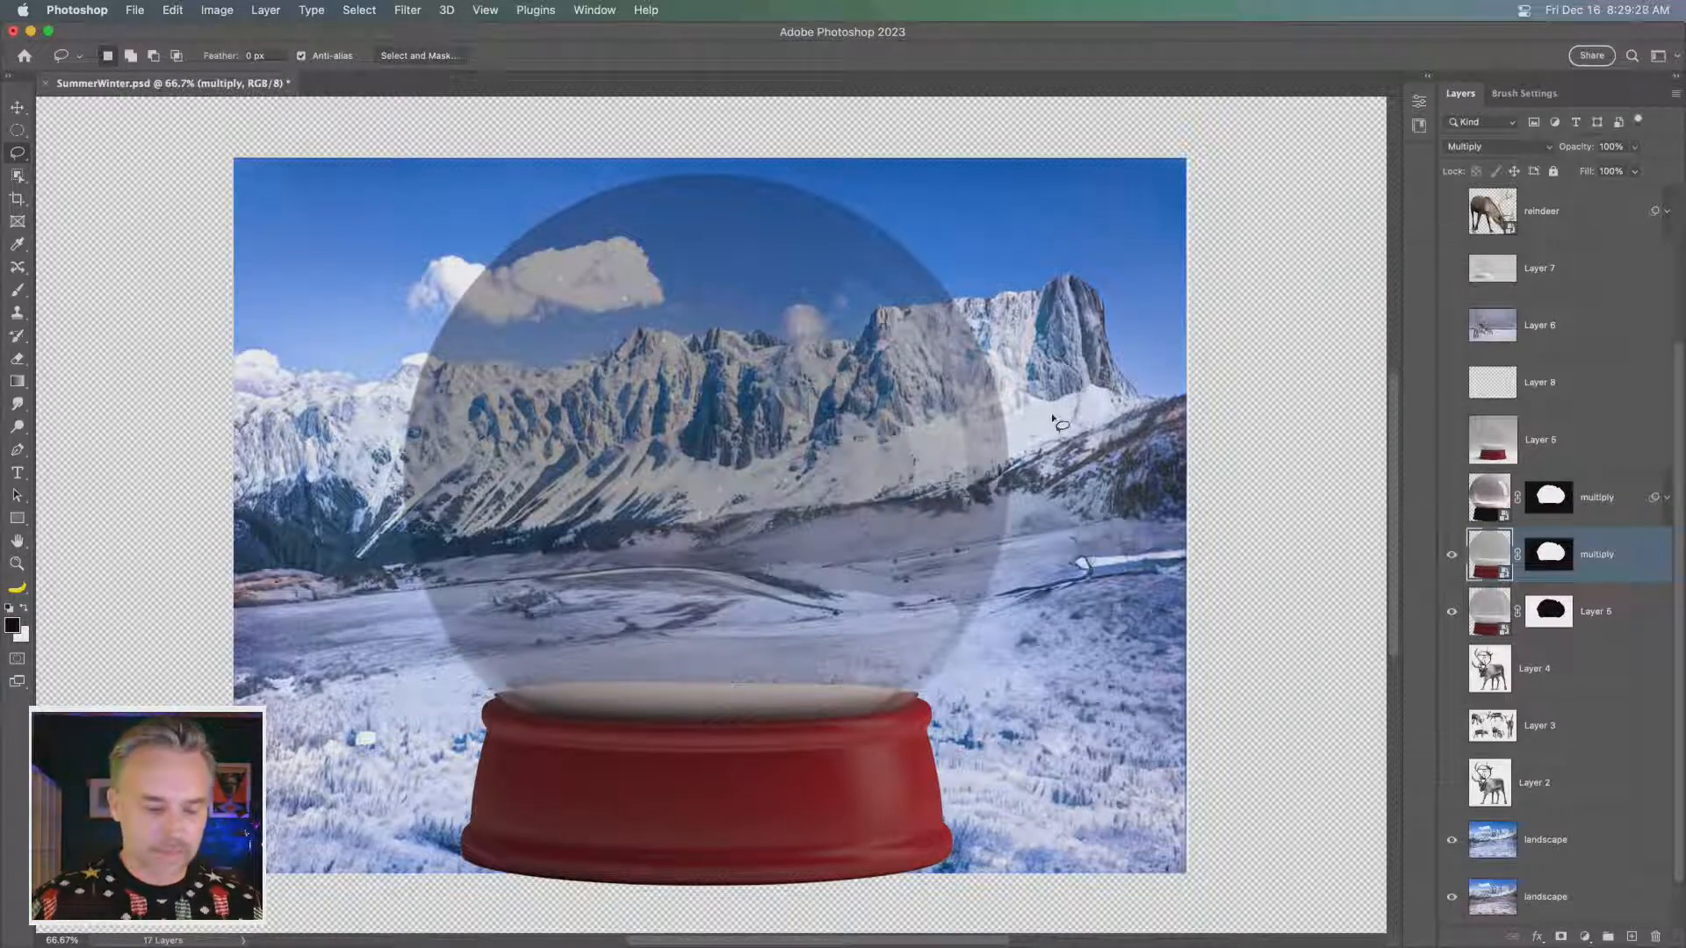
key("super+l")
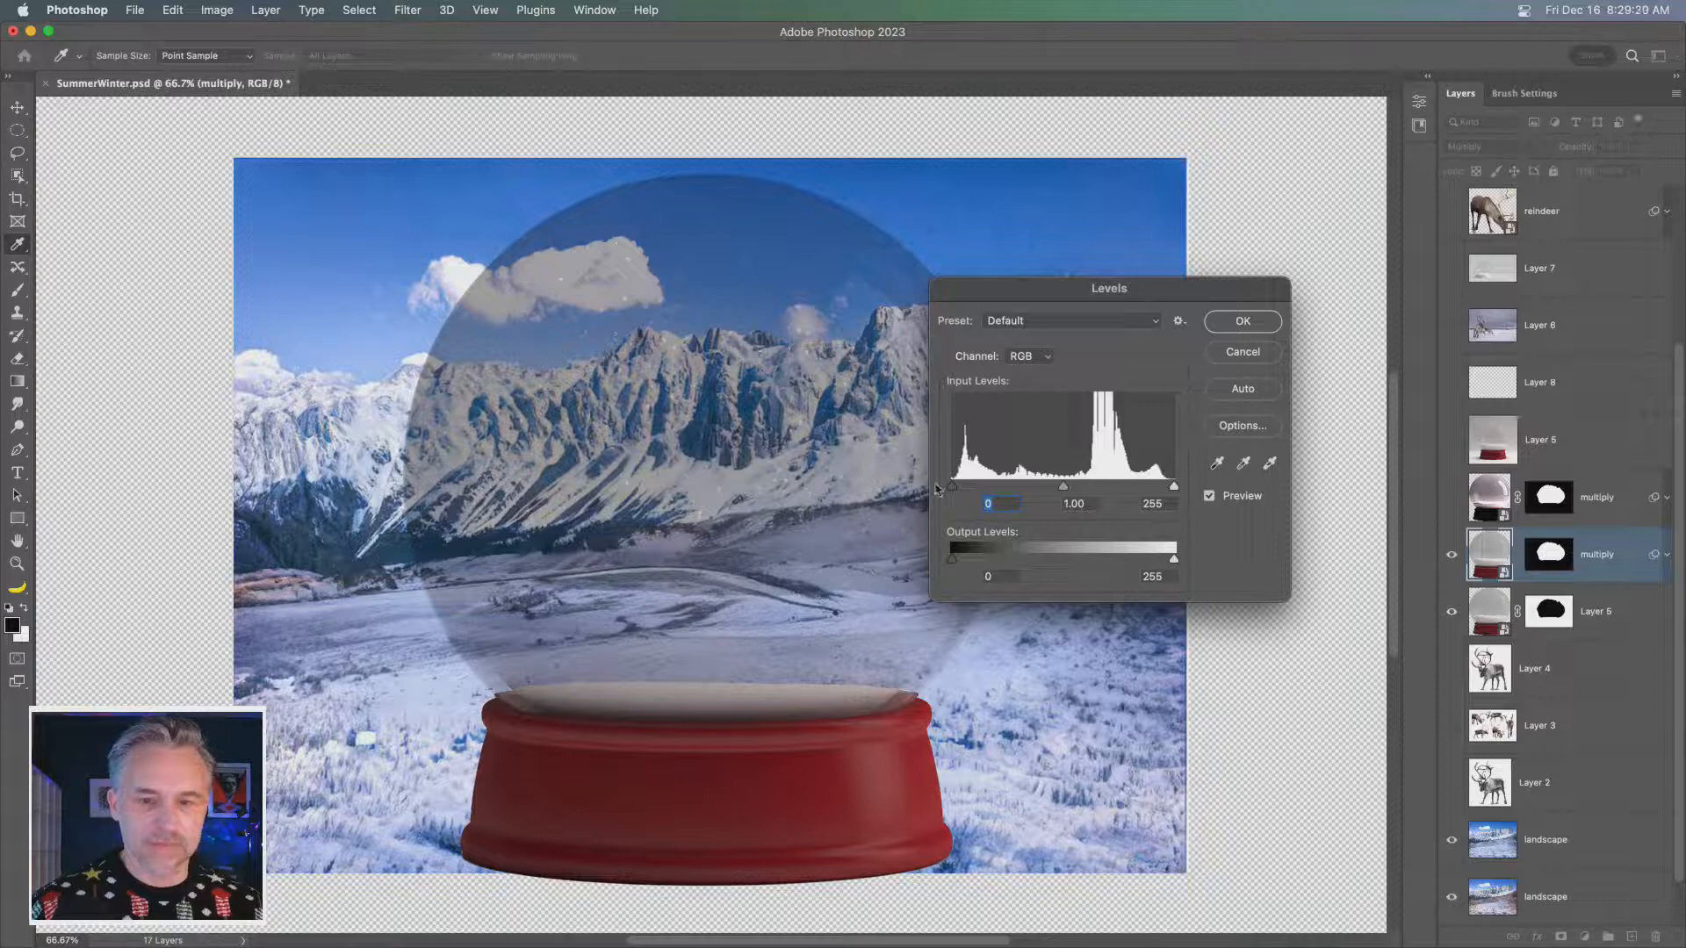
left_click_drag(952, 486, 1132, 495)
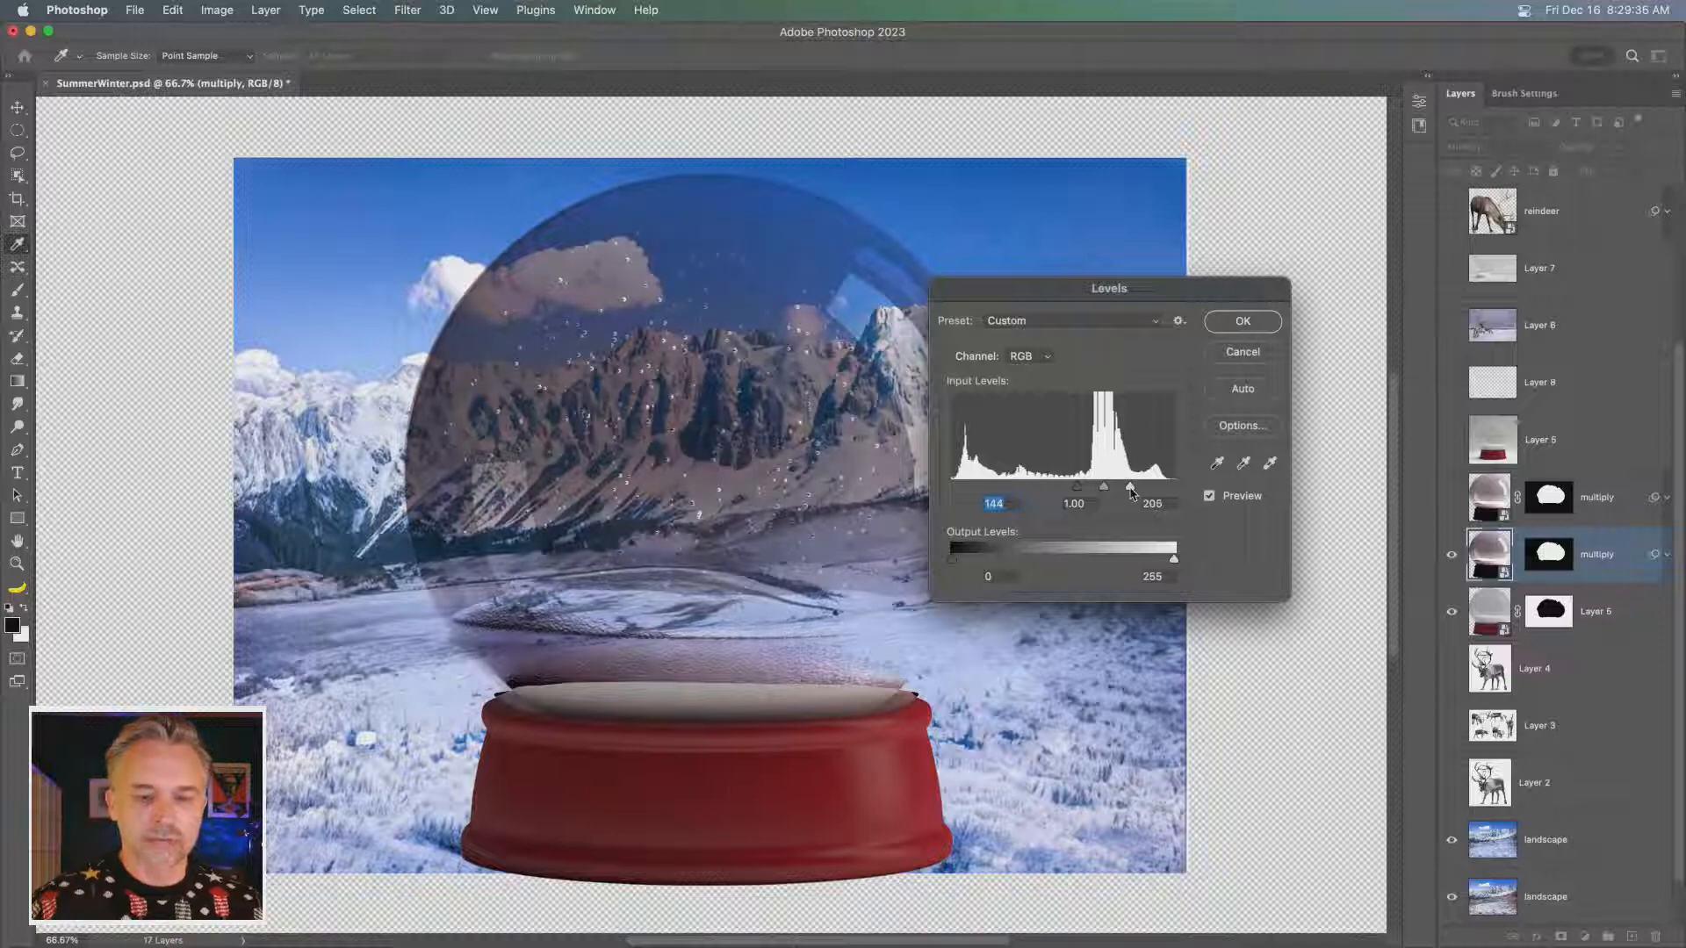
left_click(1242, 322)
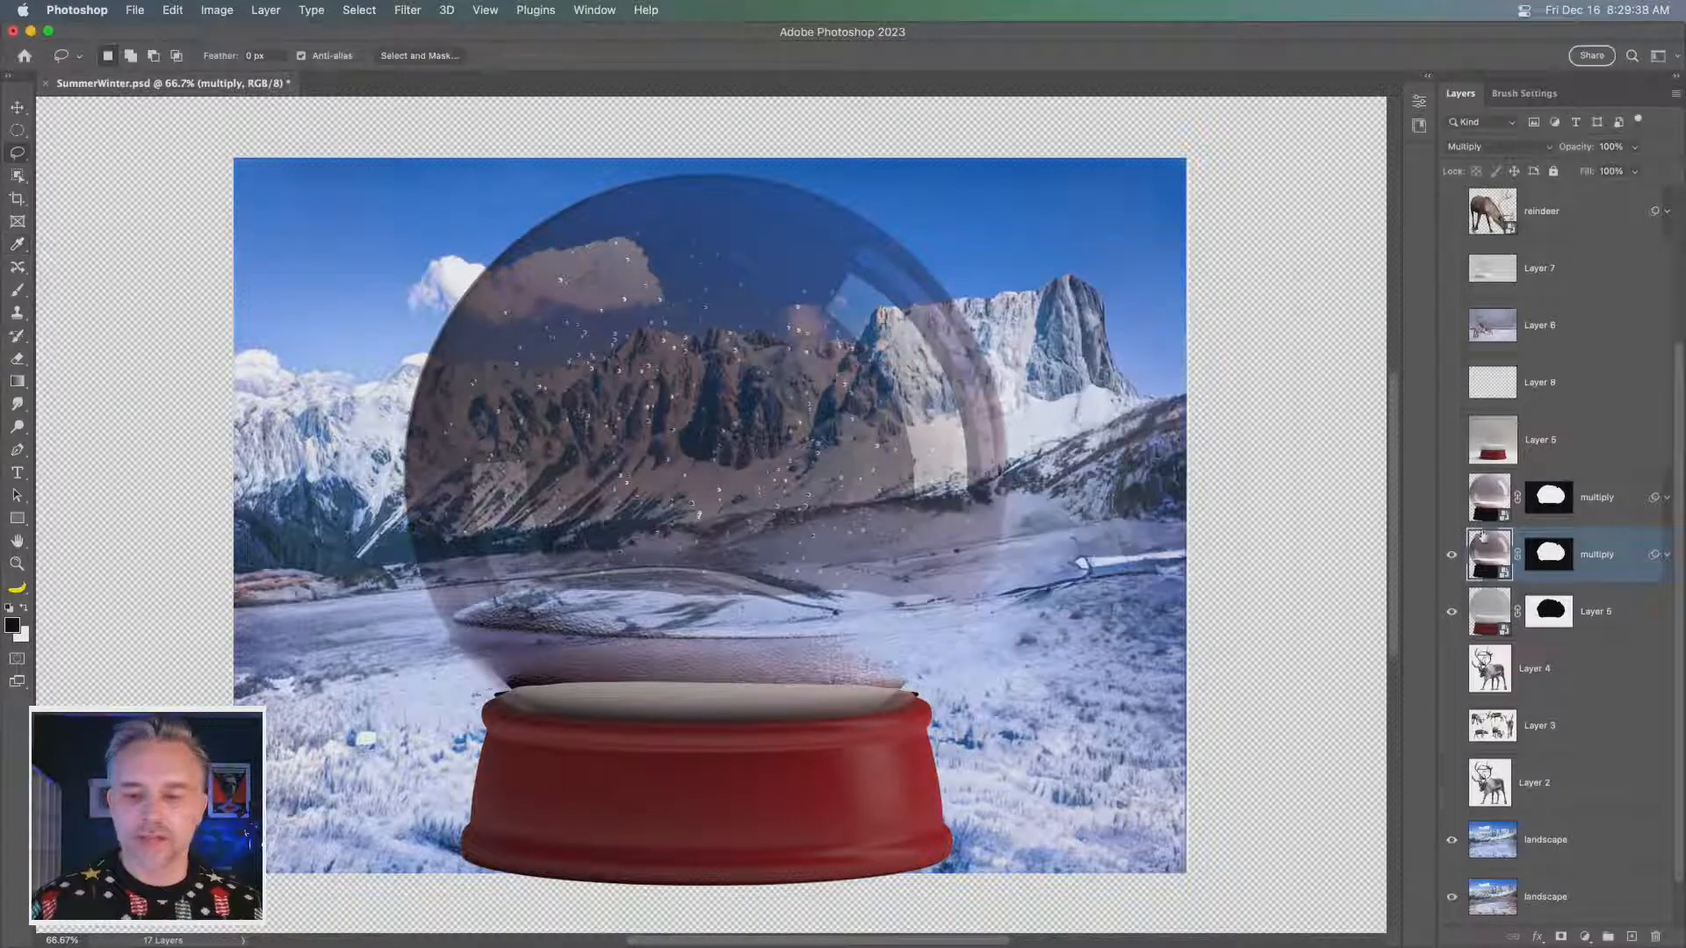
- Show the upper multiply layer again, hide the lower one, and check the composite with the red base toggled off and on
left_click(1451, 499)
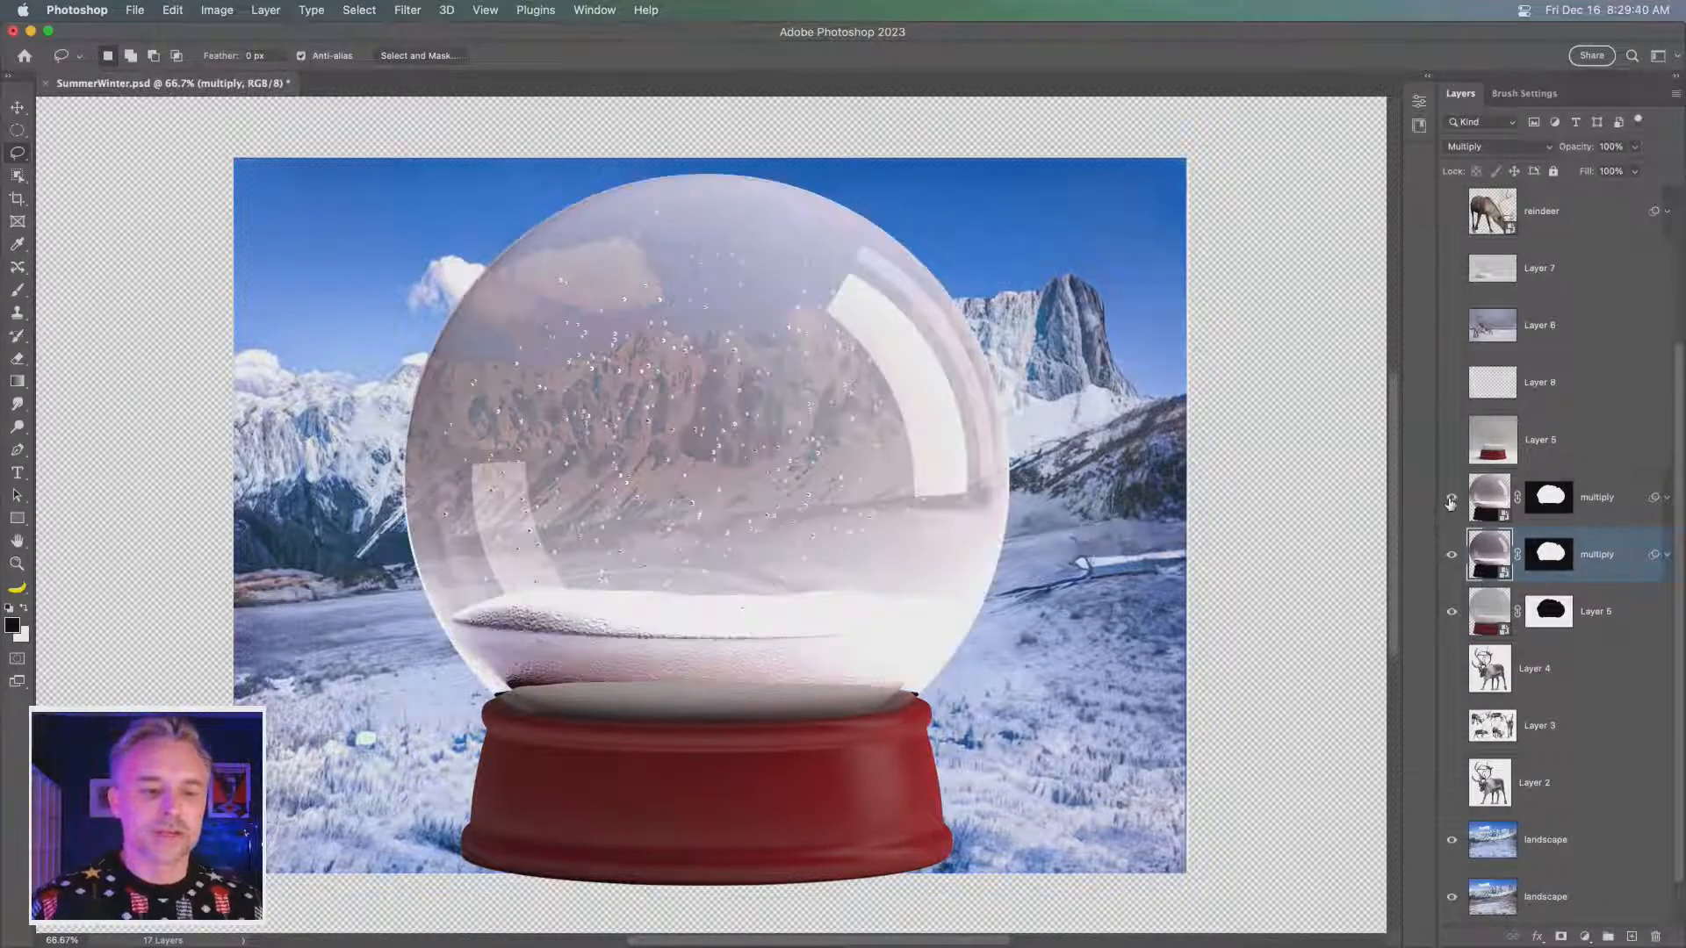
left_click(1452, 556)
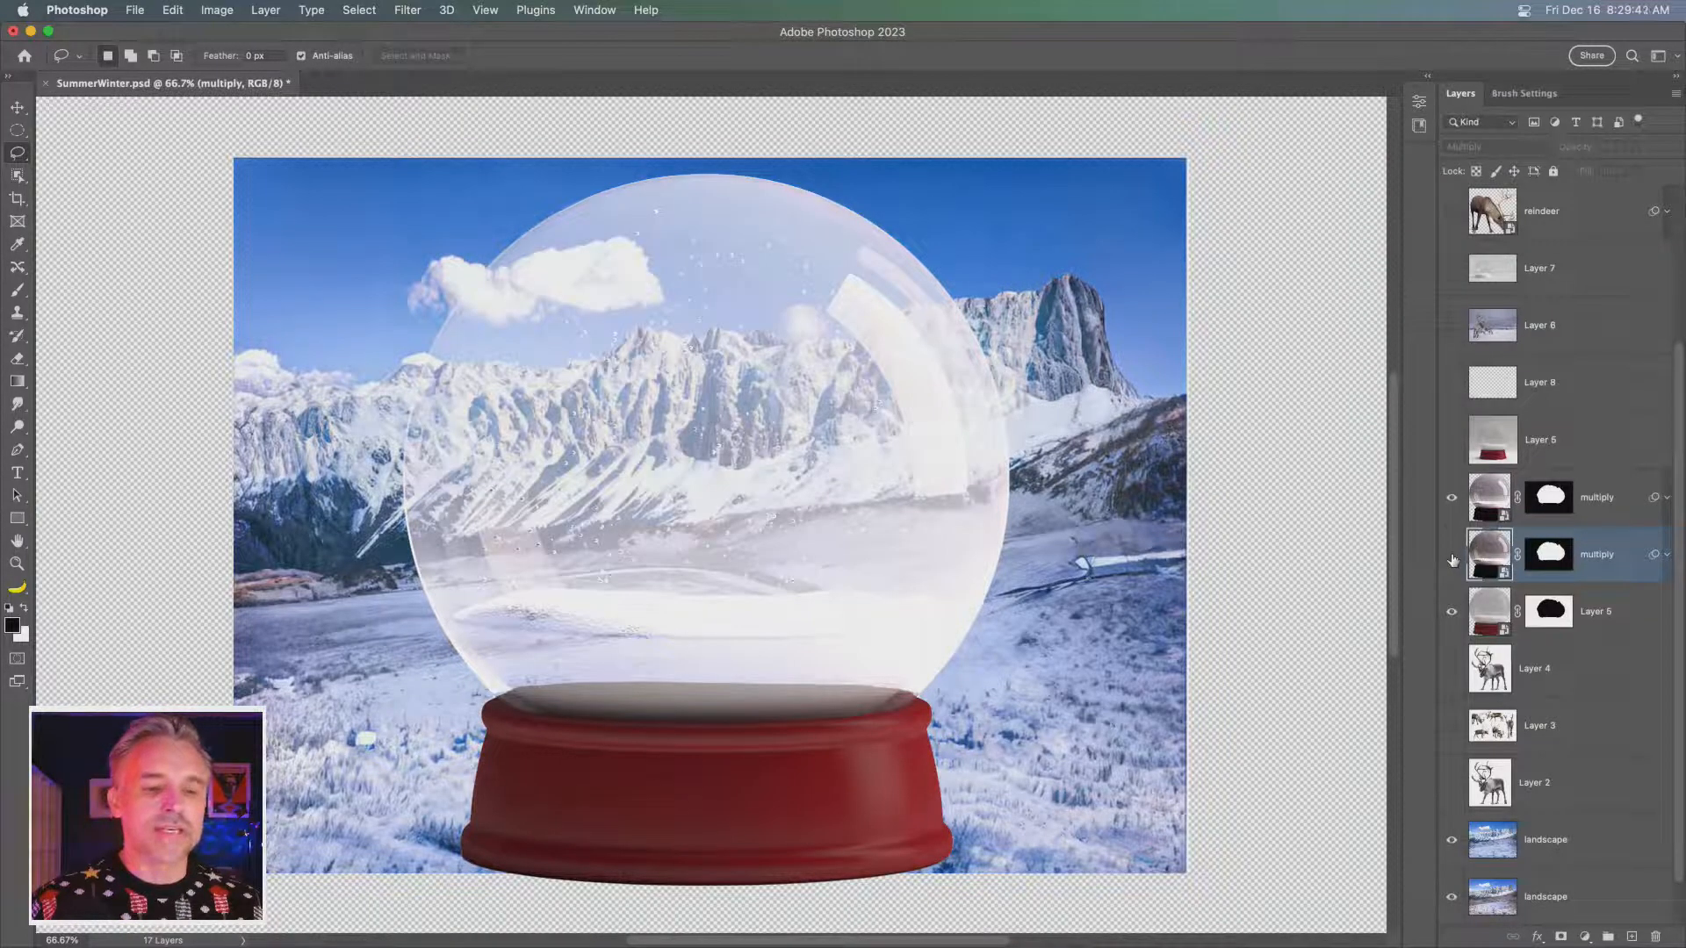
left_click(1452, 558)
left_click(1454, 560)
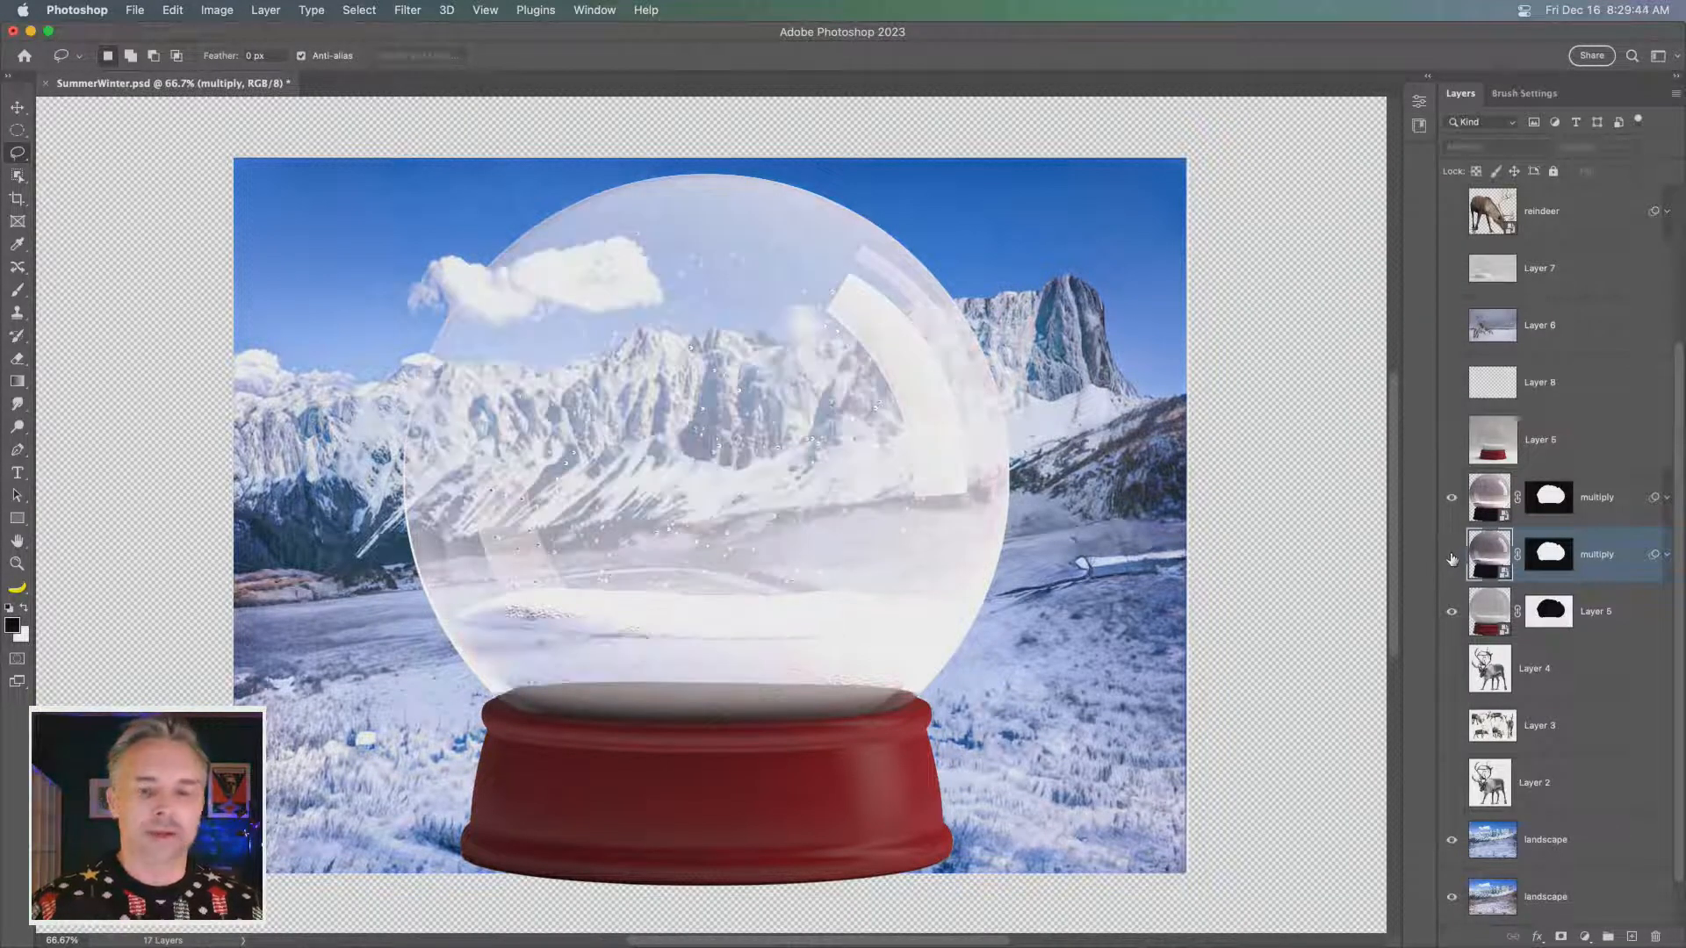
left_click(1451, 616)
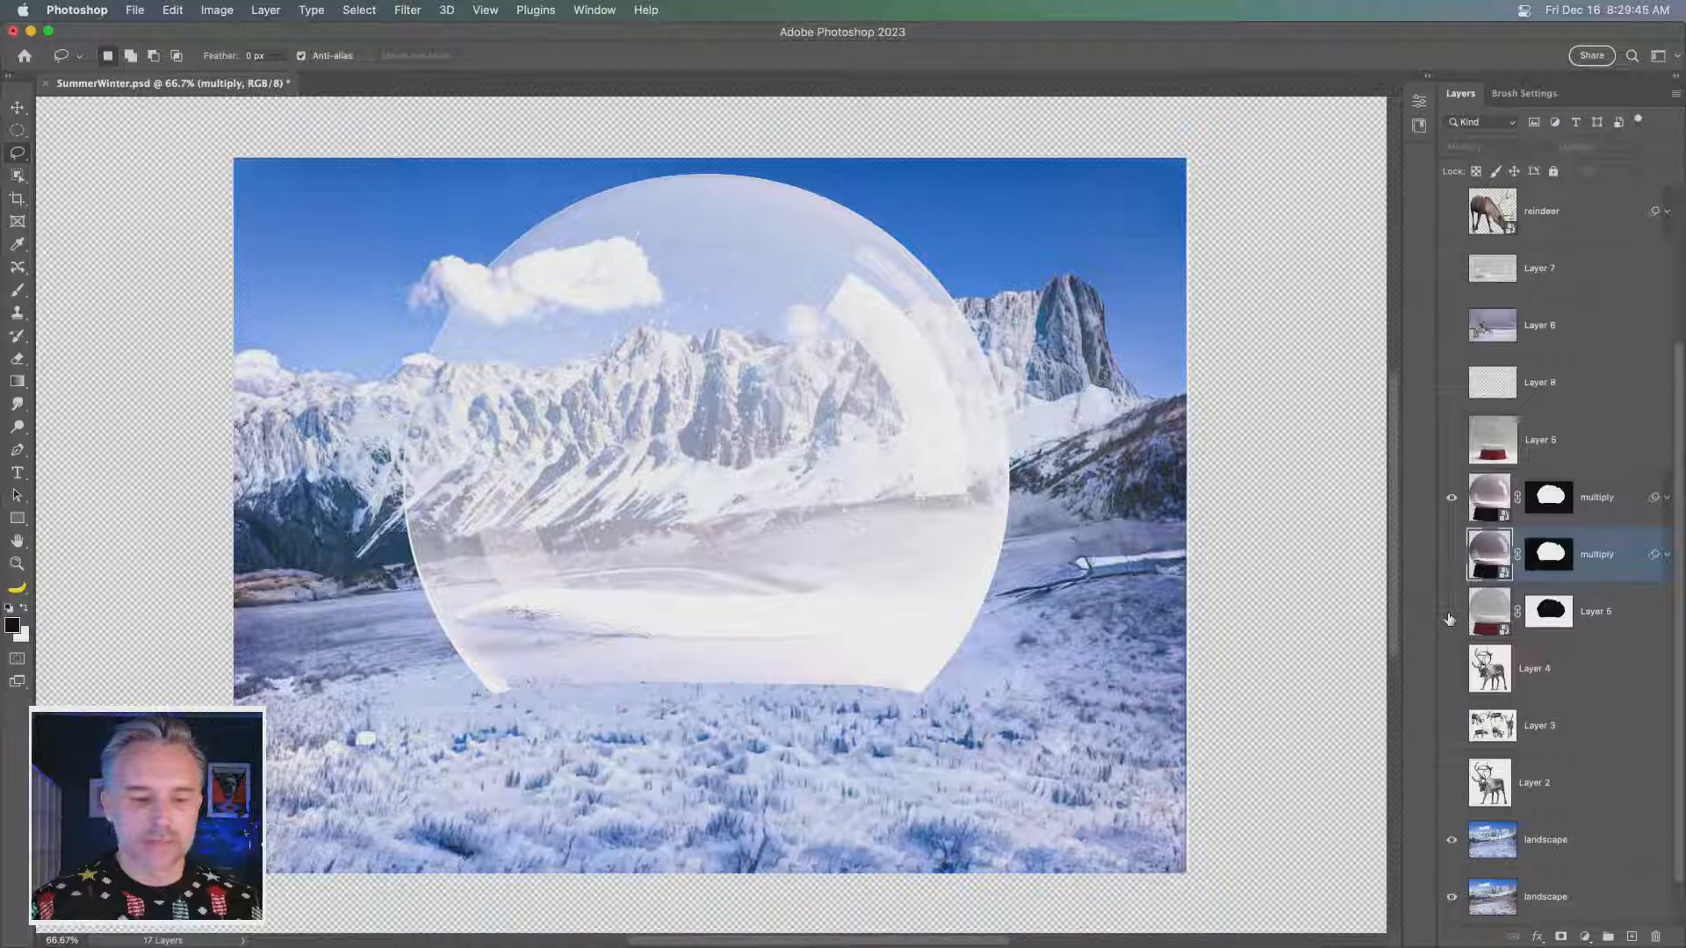
left_click(1451, 617)
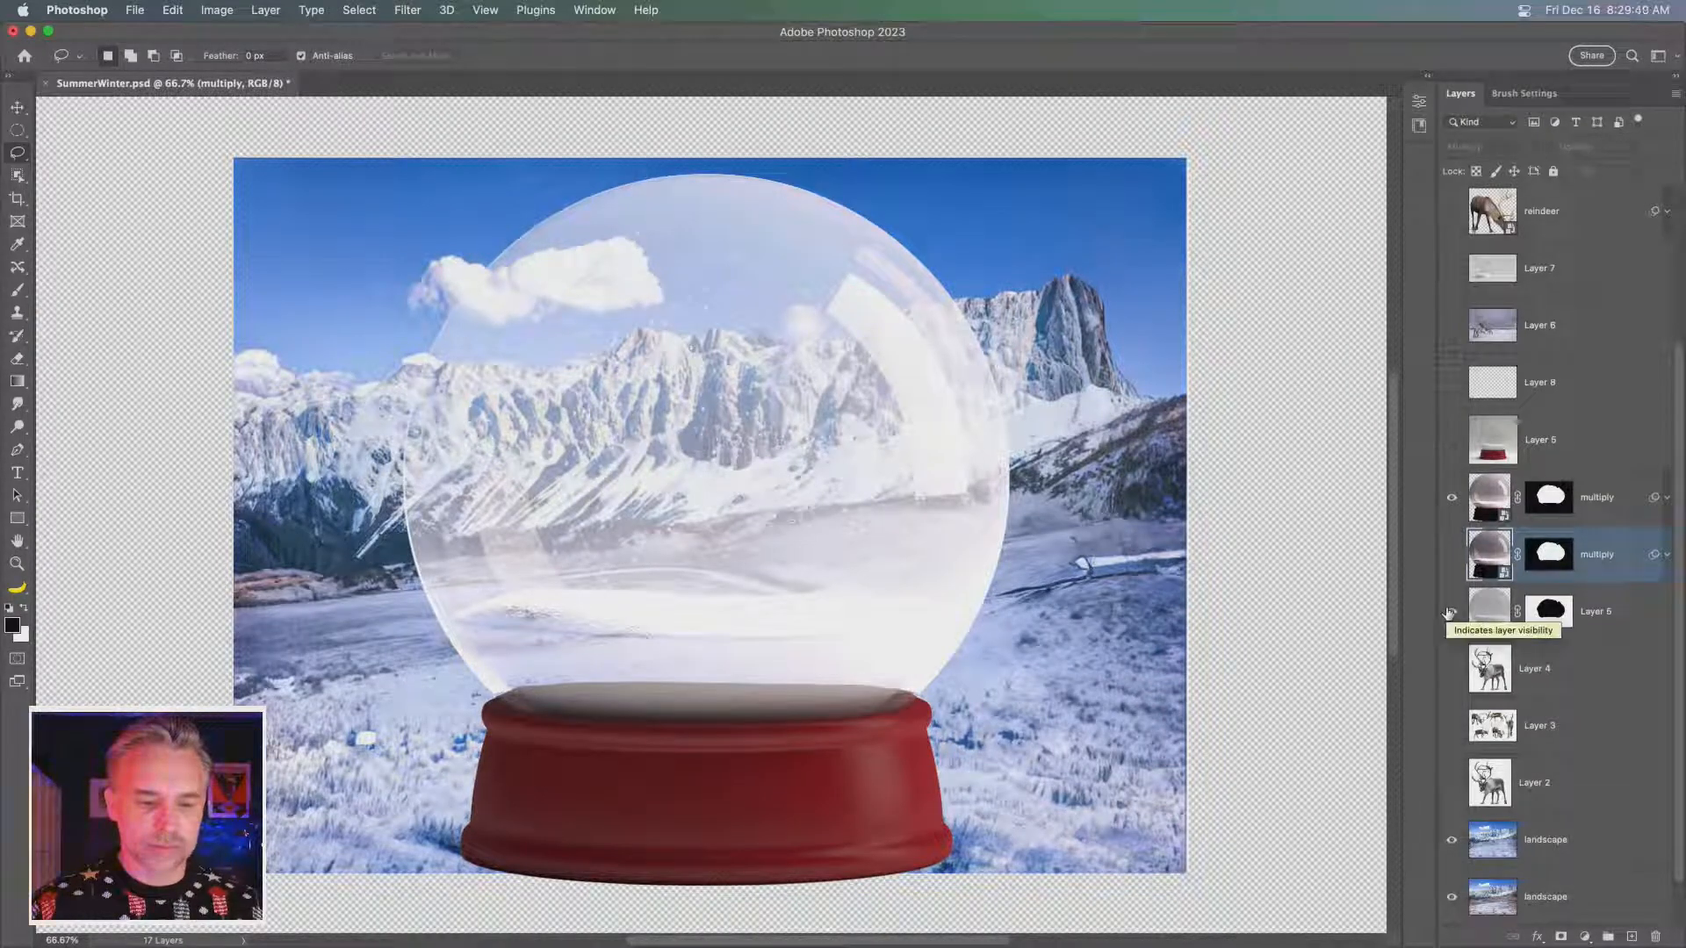
- Rename the masked Layer 5 holding the red stand as base and convert it with its mask into a smart object
left_click(1646, 622)
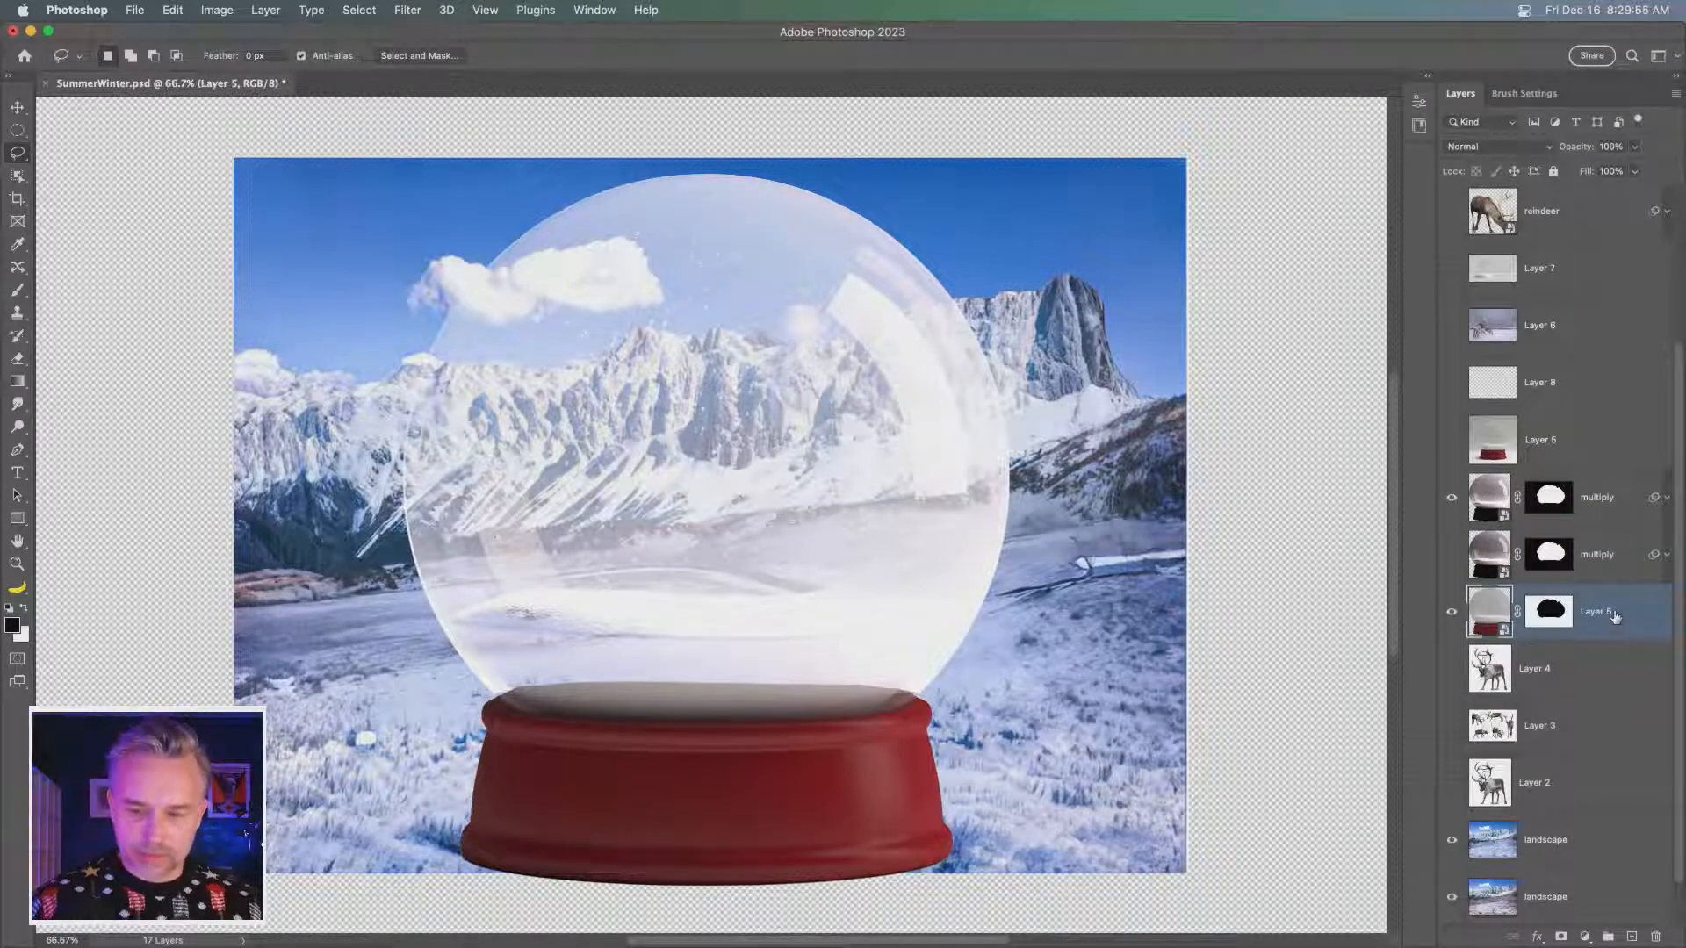
type("base")
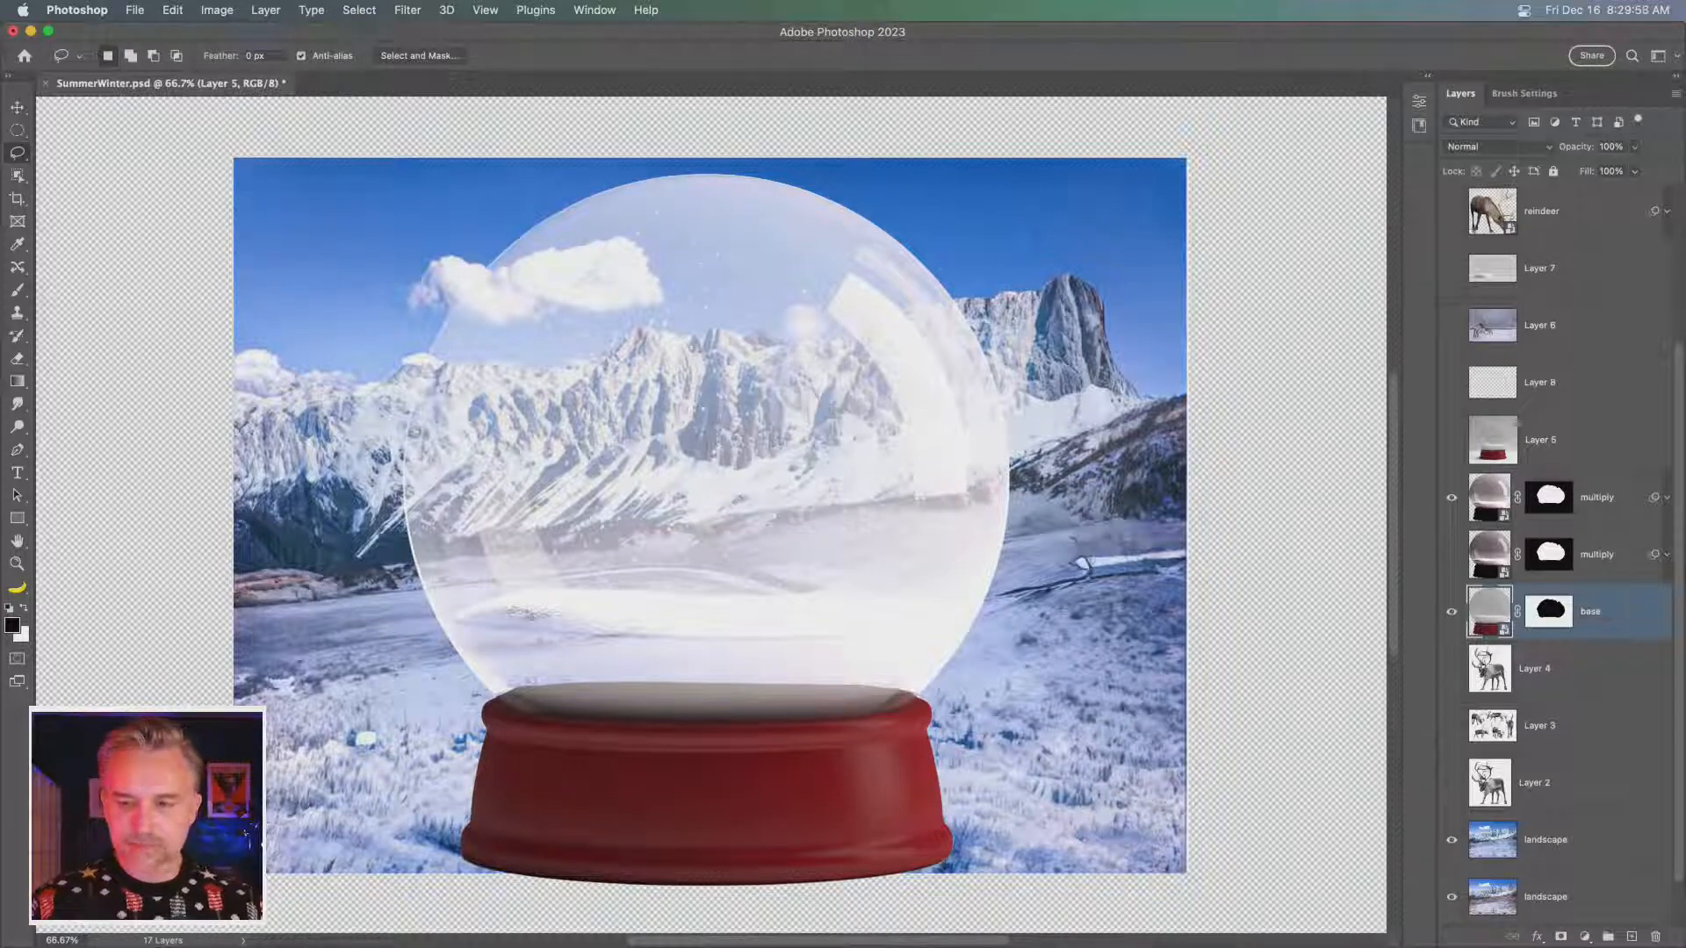
key("Return")
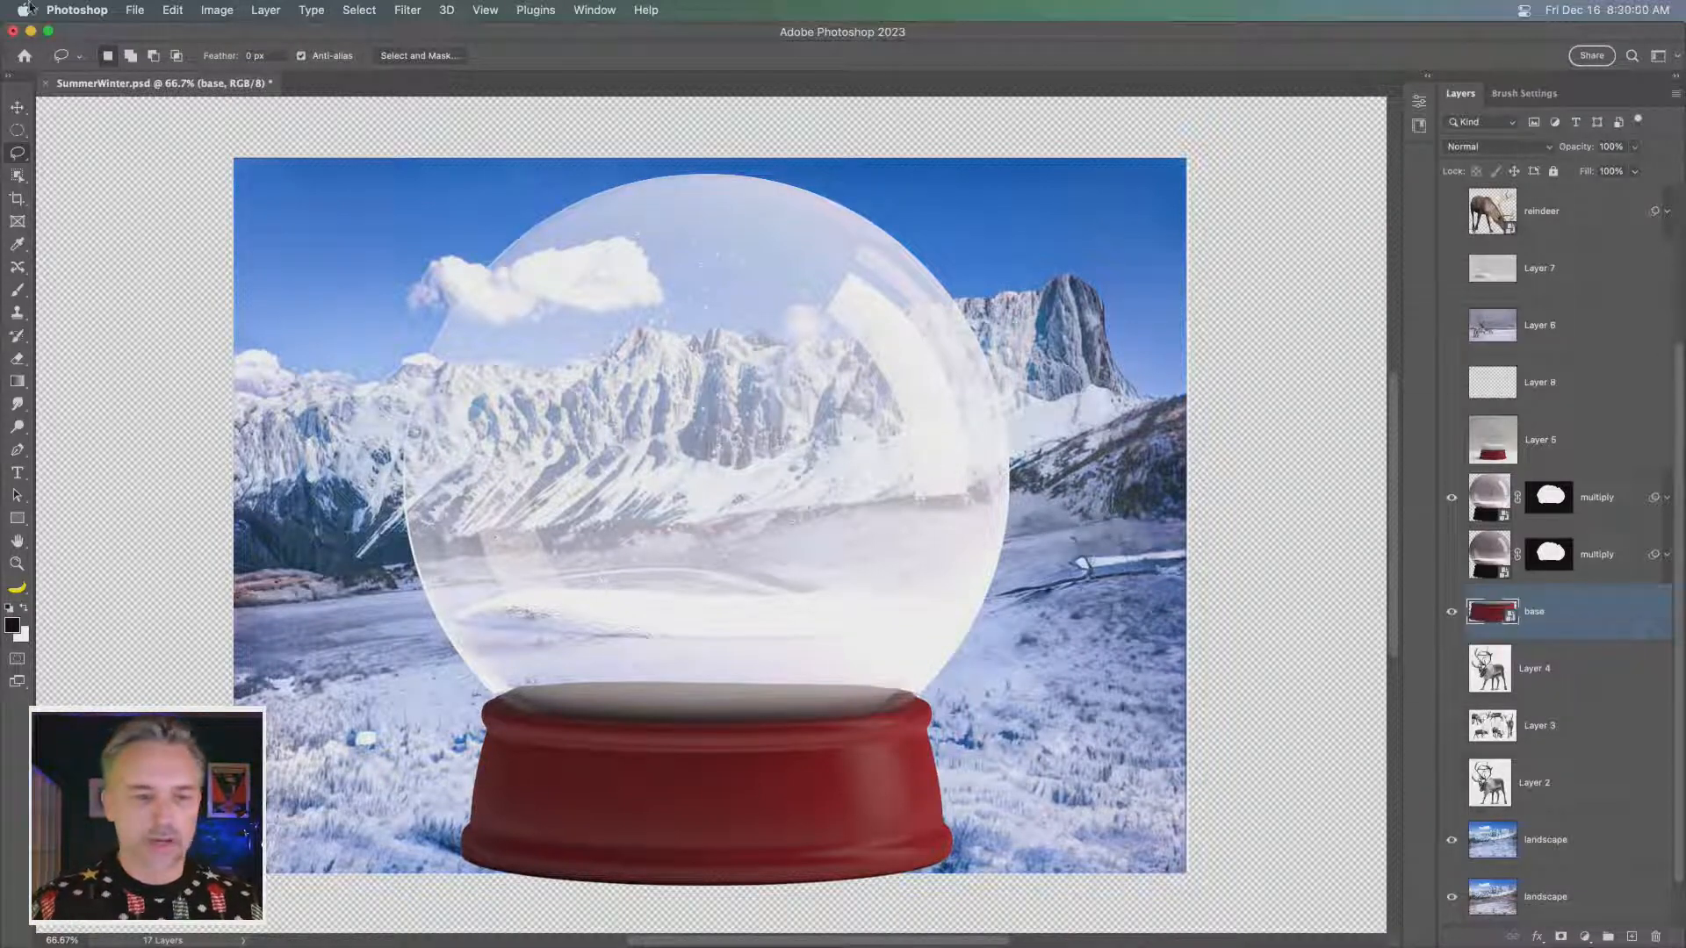
- Apply the Harmonization neural filter to the base layer, using the topmost winter landscape as reference and strength 100
left_click(407, 10)
left_click(440, 84)
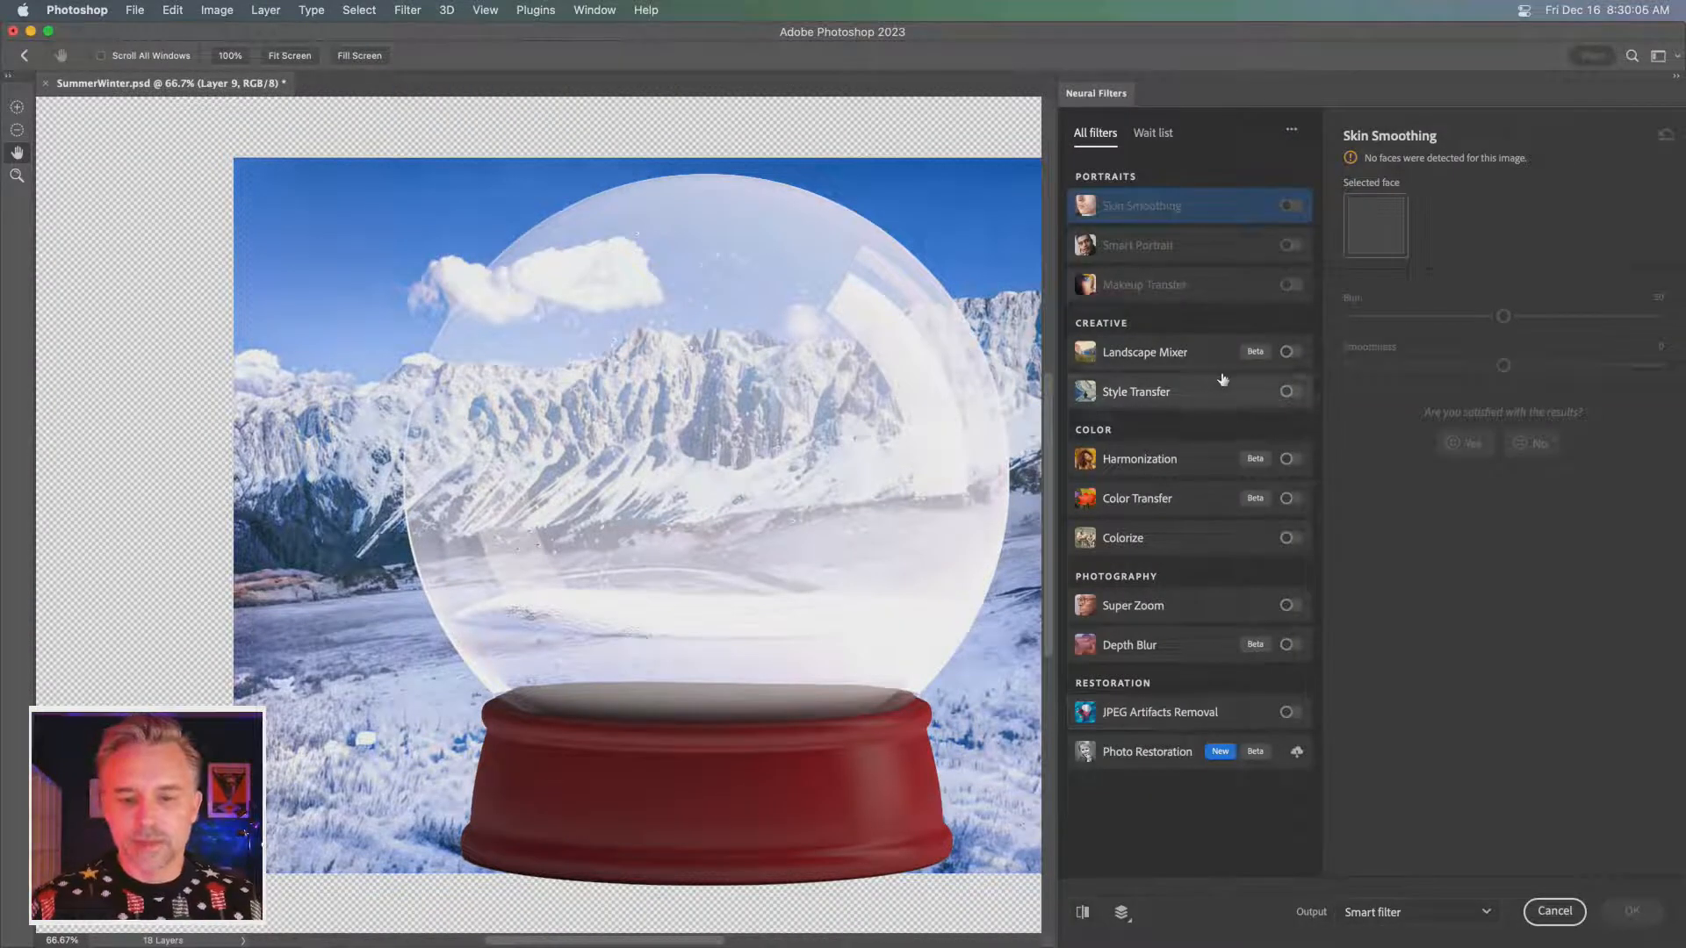
left_click(1289, 462)
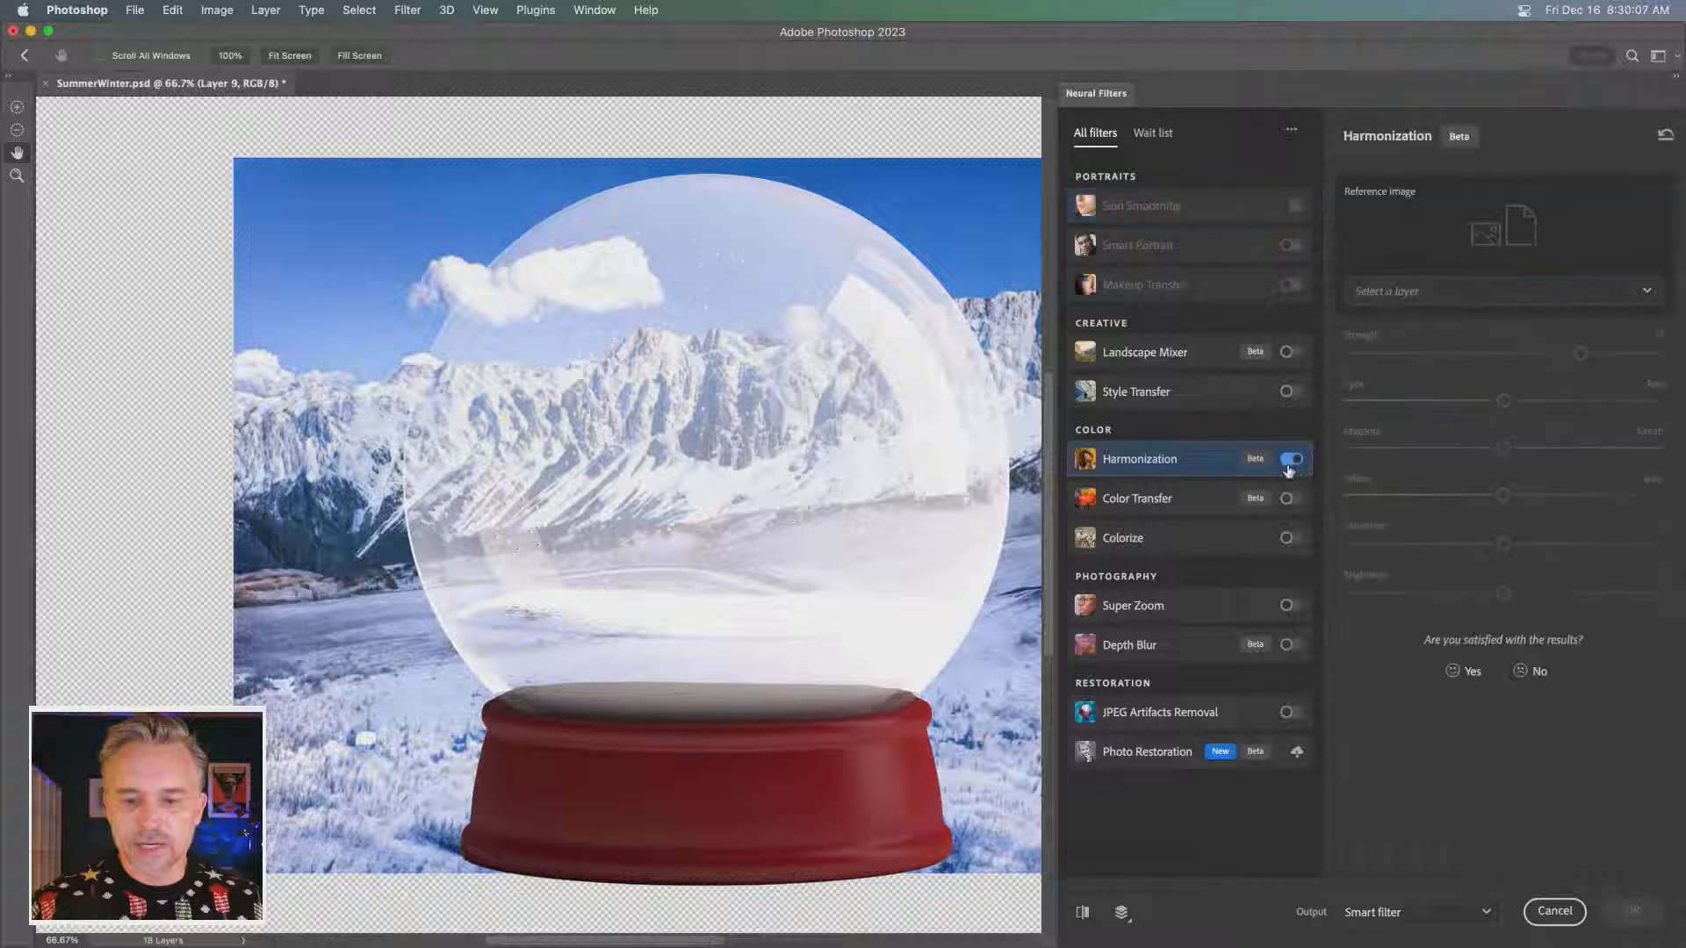
left_click(1434, 290)
scroll(1449, 703, "down", 2)
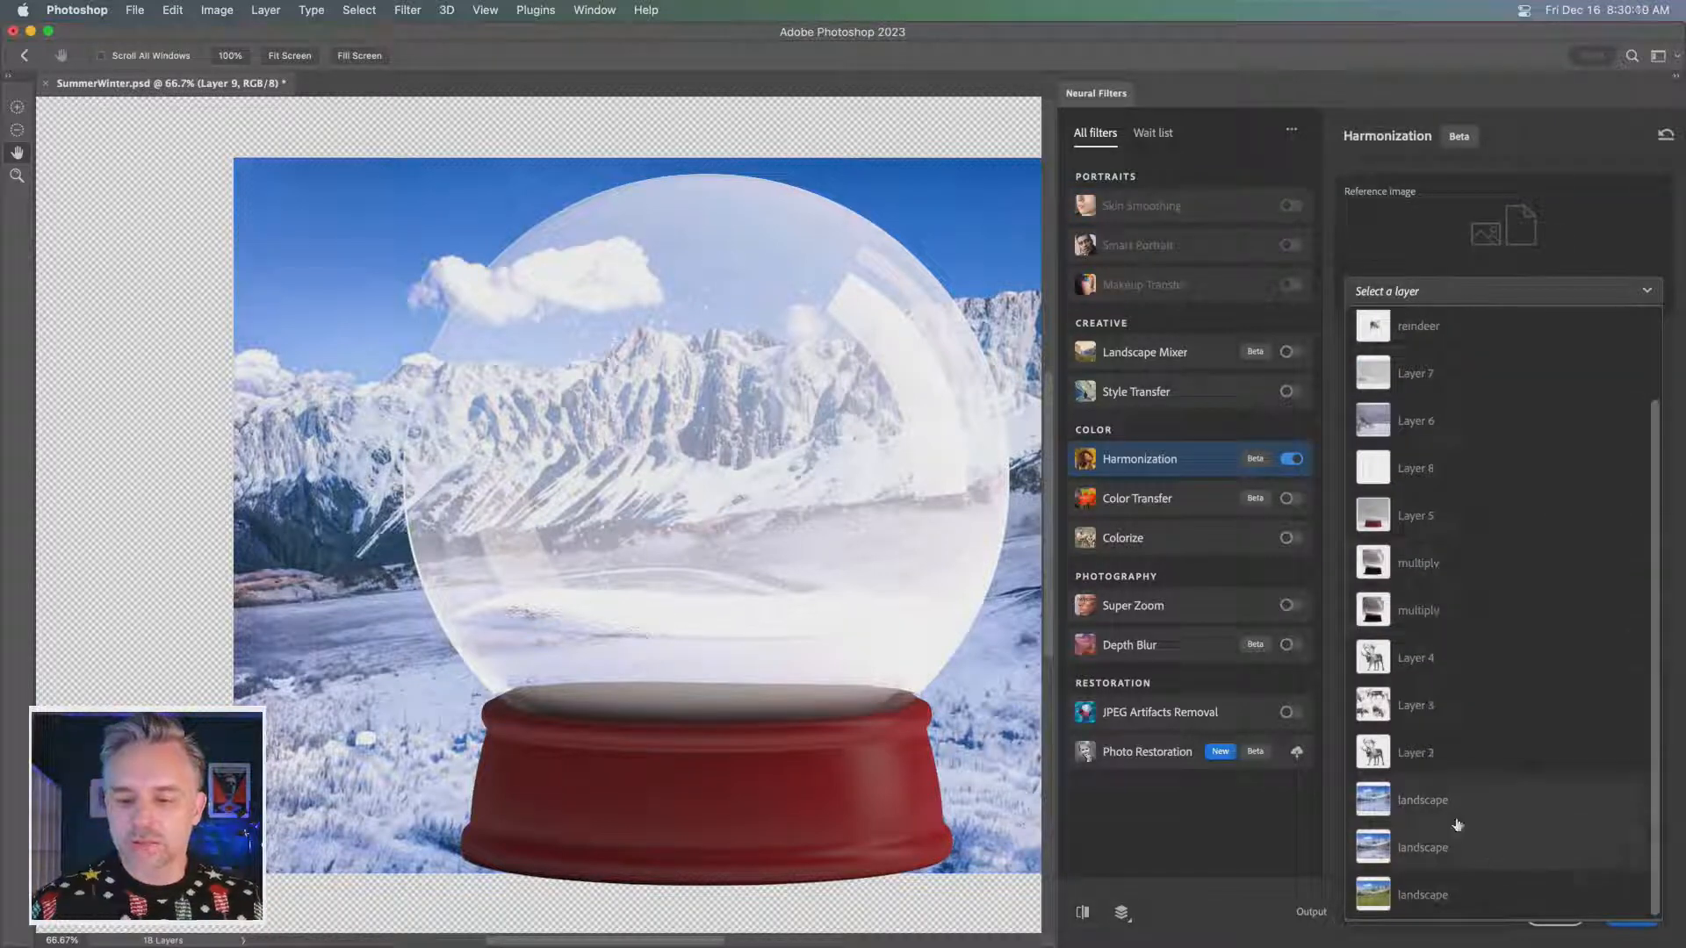
left_click(1445, 804)
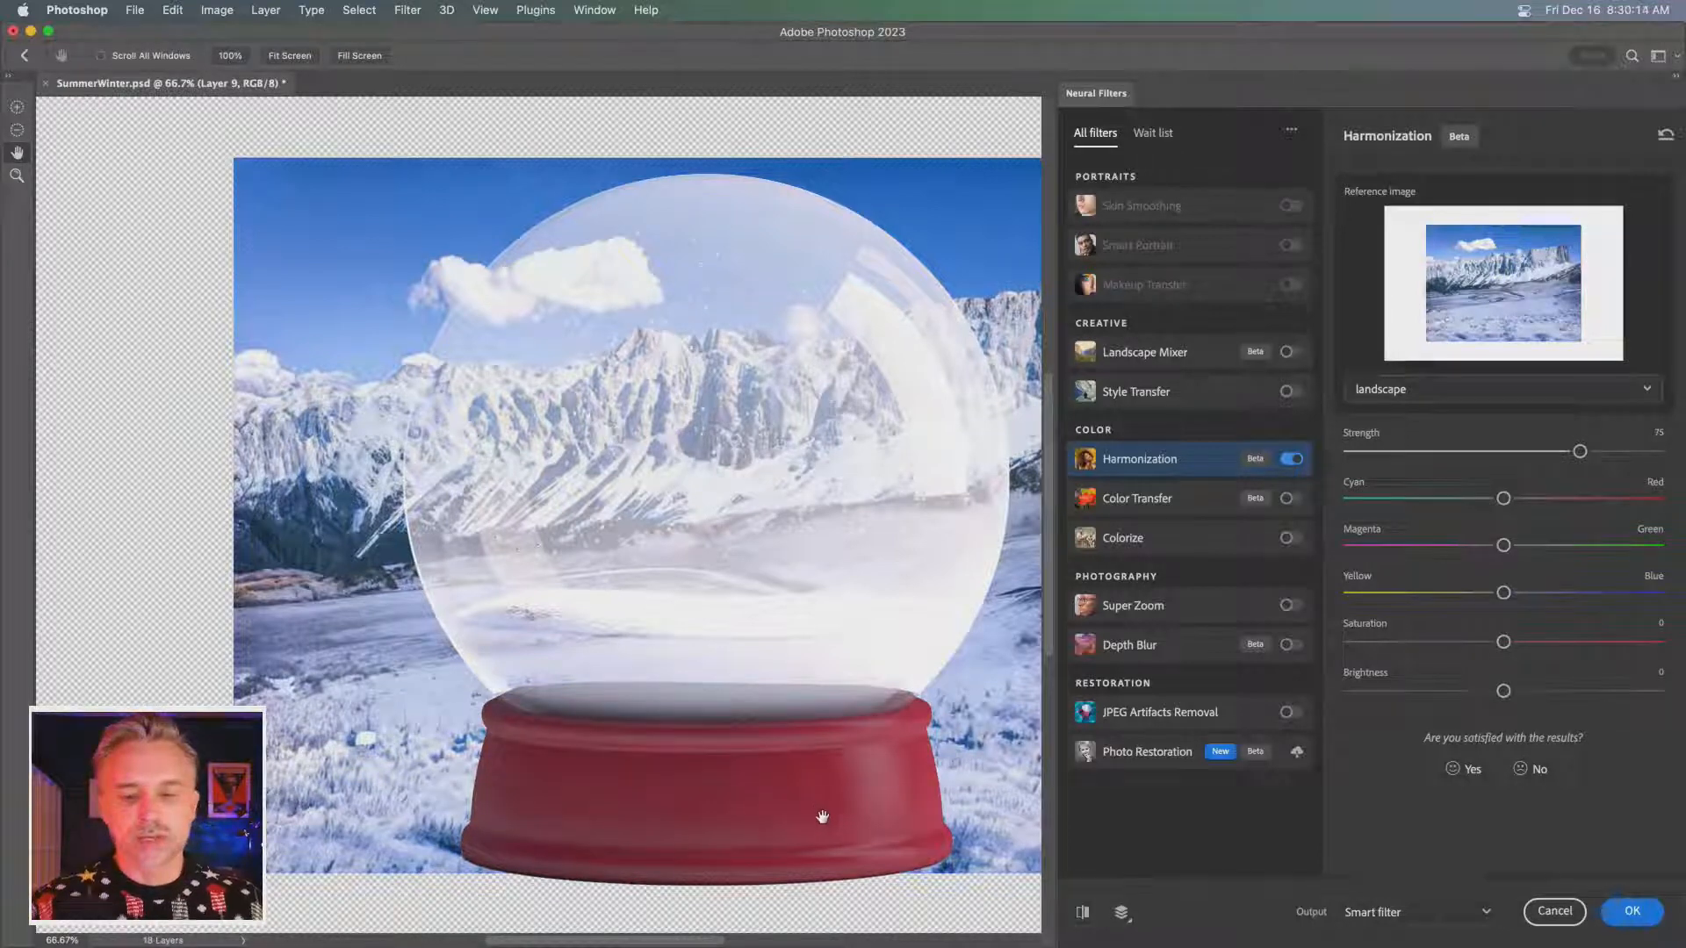
left_click_drag(1581, 451, 1660, 451)
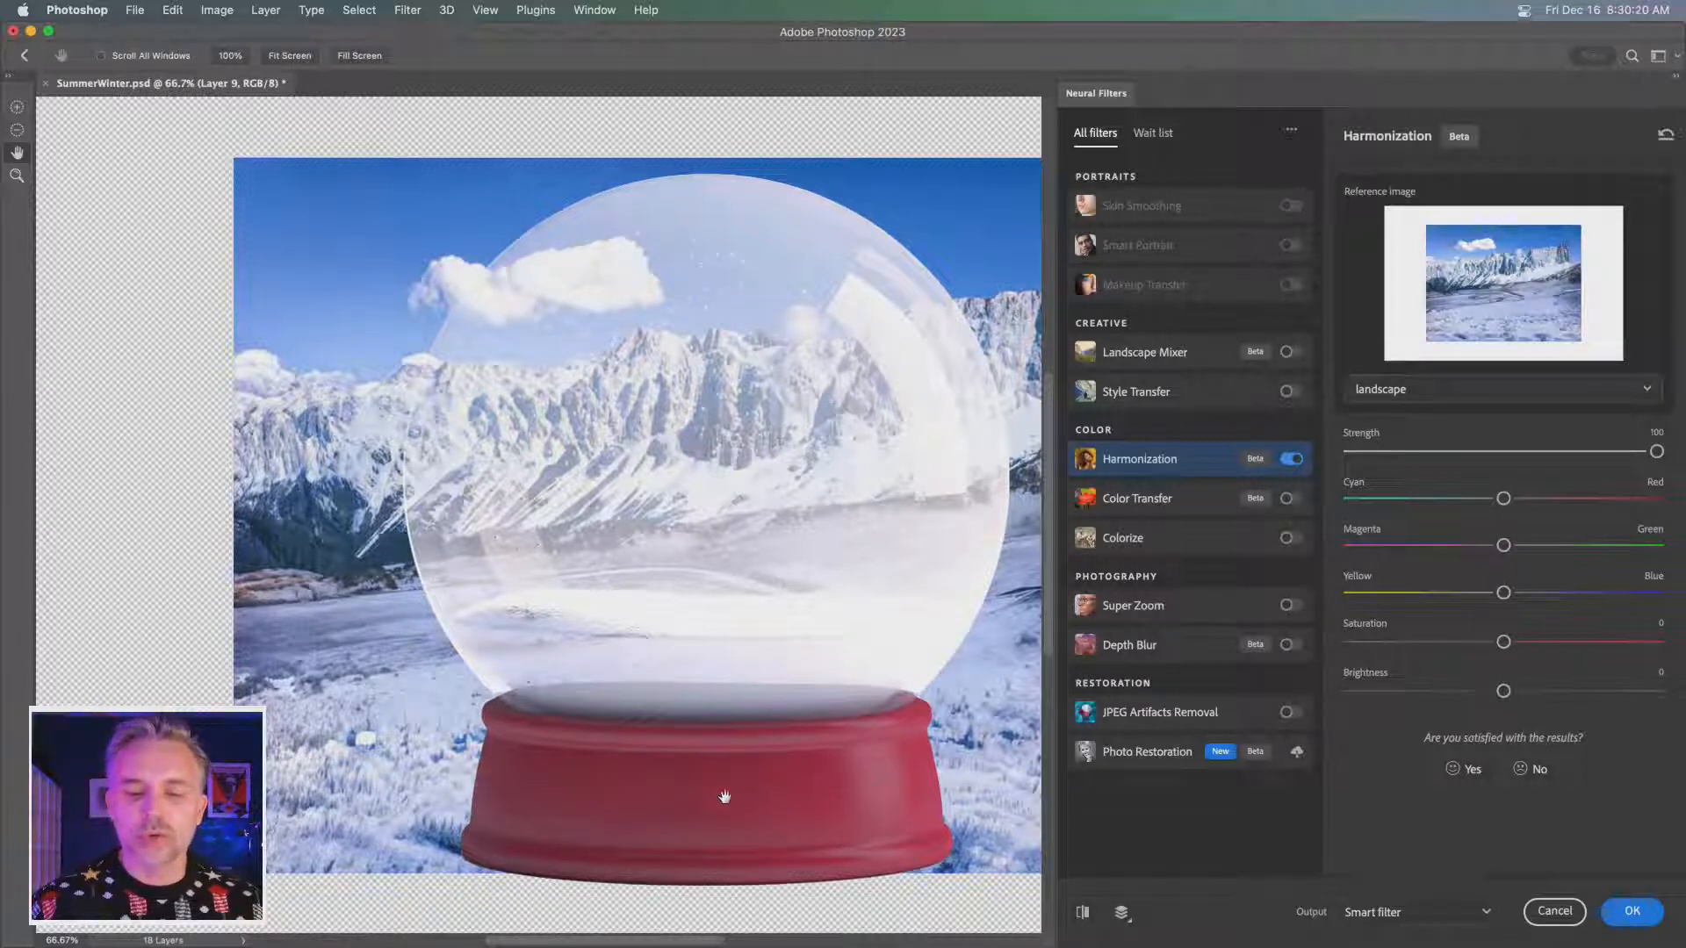
left_click(1631, 914)
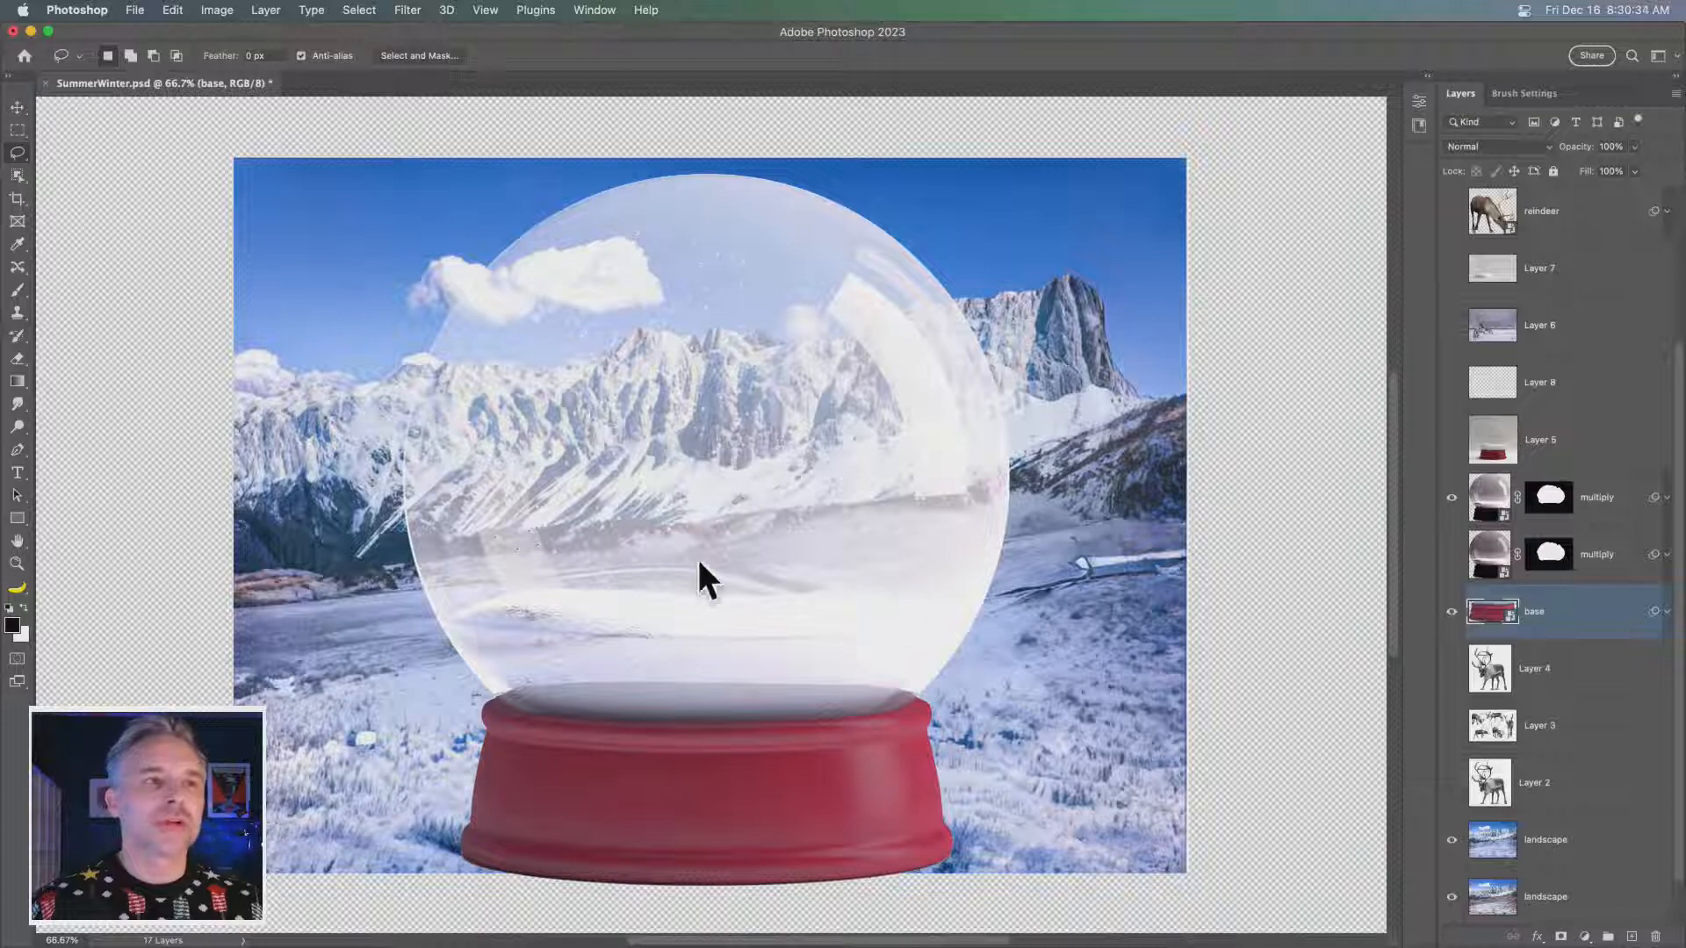
- Preview the globe without the upper multiply layer and try a lower opacity on that layer, restoring 100%
left_click(1455, 497)
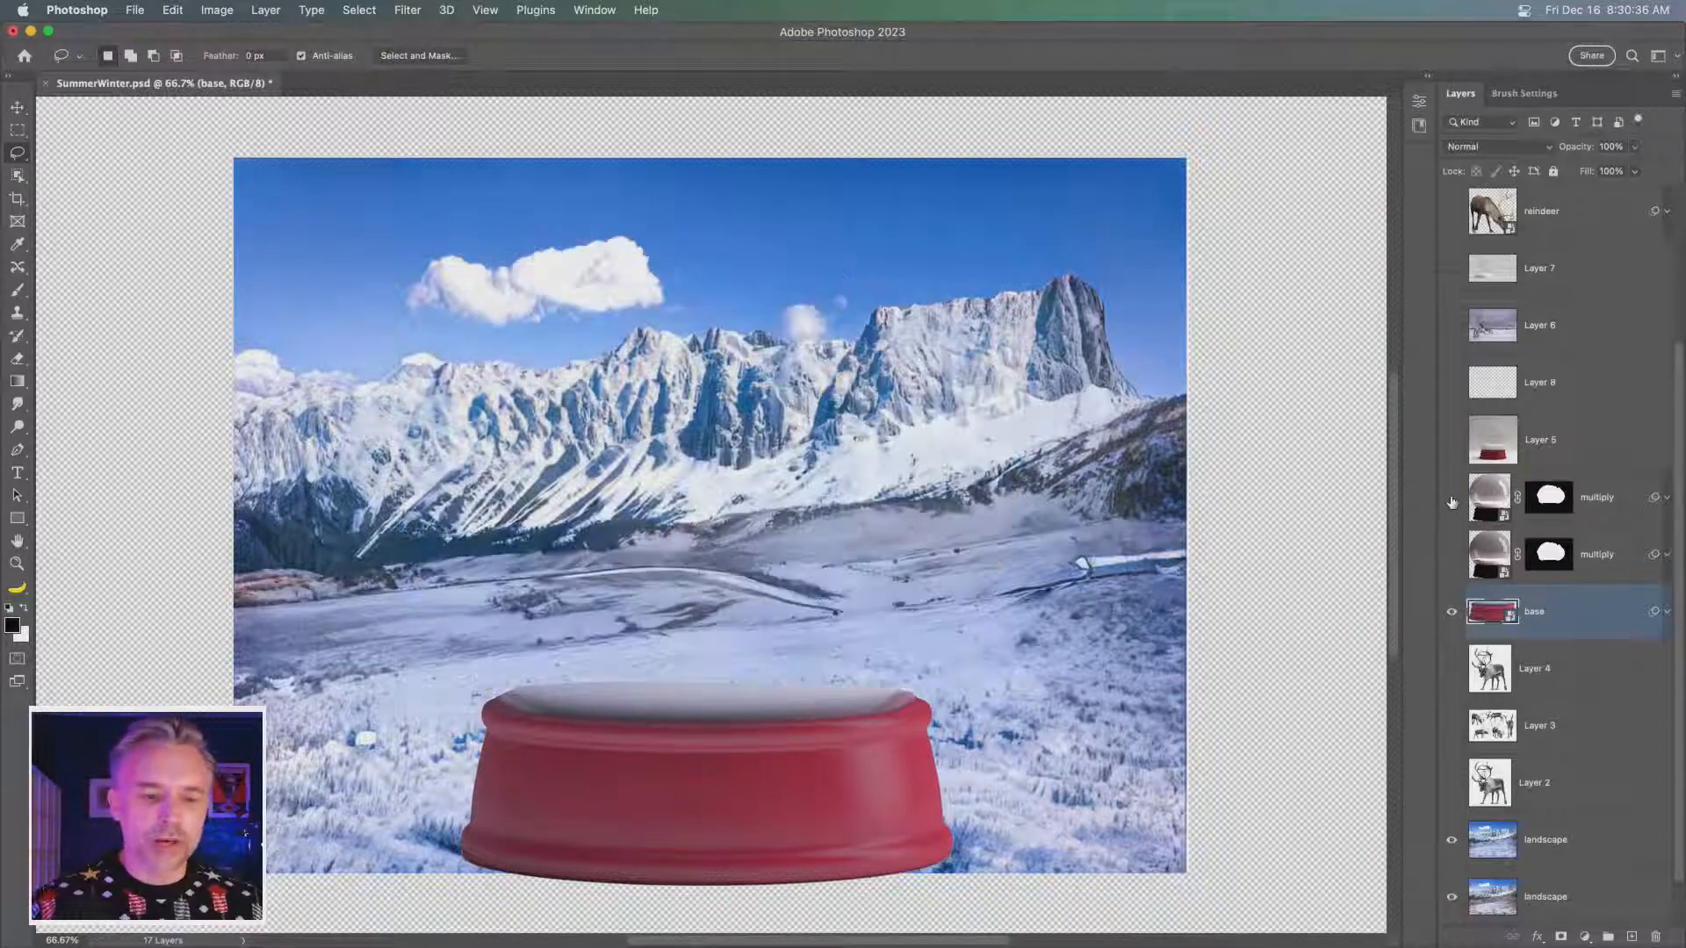
left_click(1454, 498)
key("alt+bracketright")
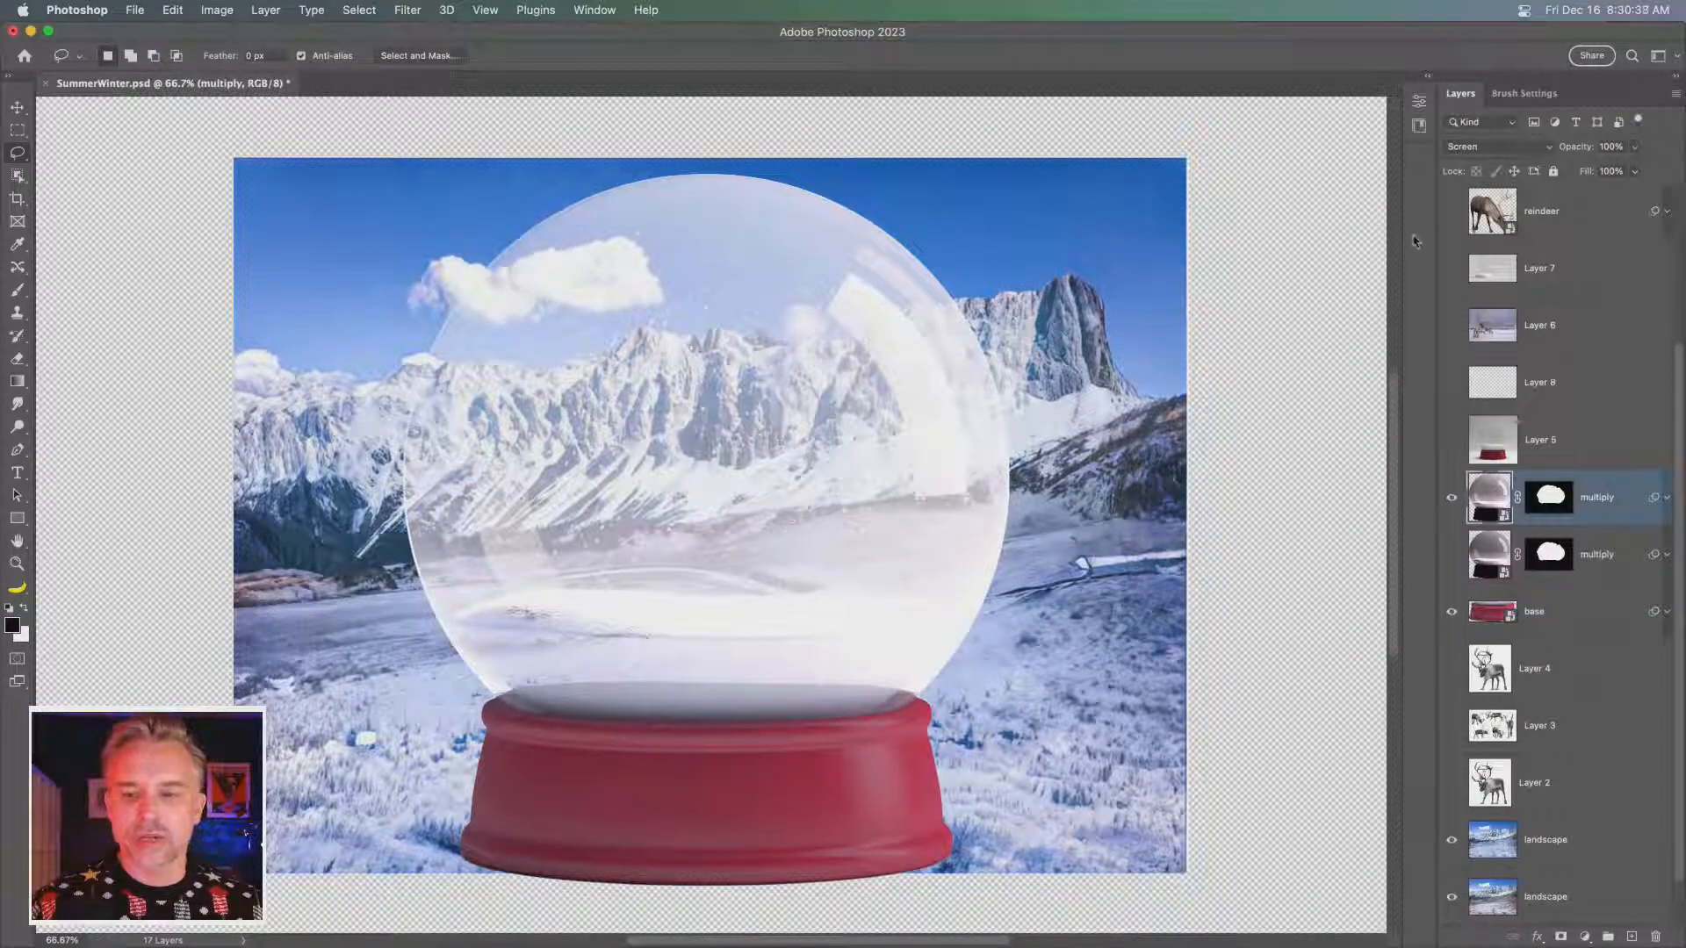
left_click_drag(1574, 146, 1548, 147)
left_click_drag(1678, 151, 1683, 151)
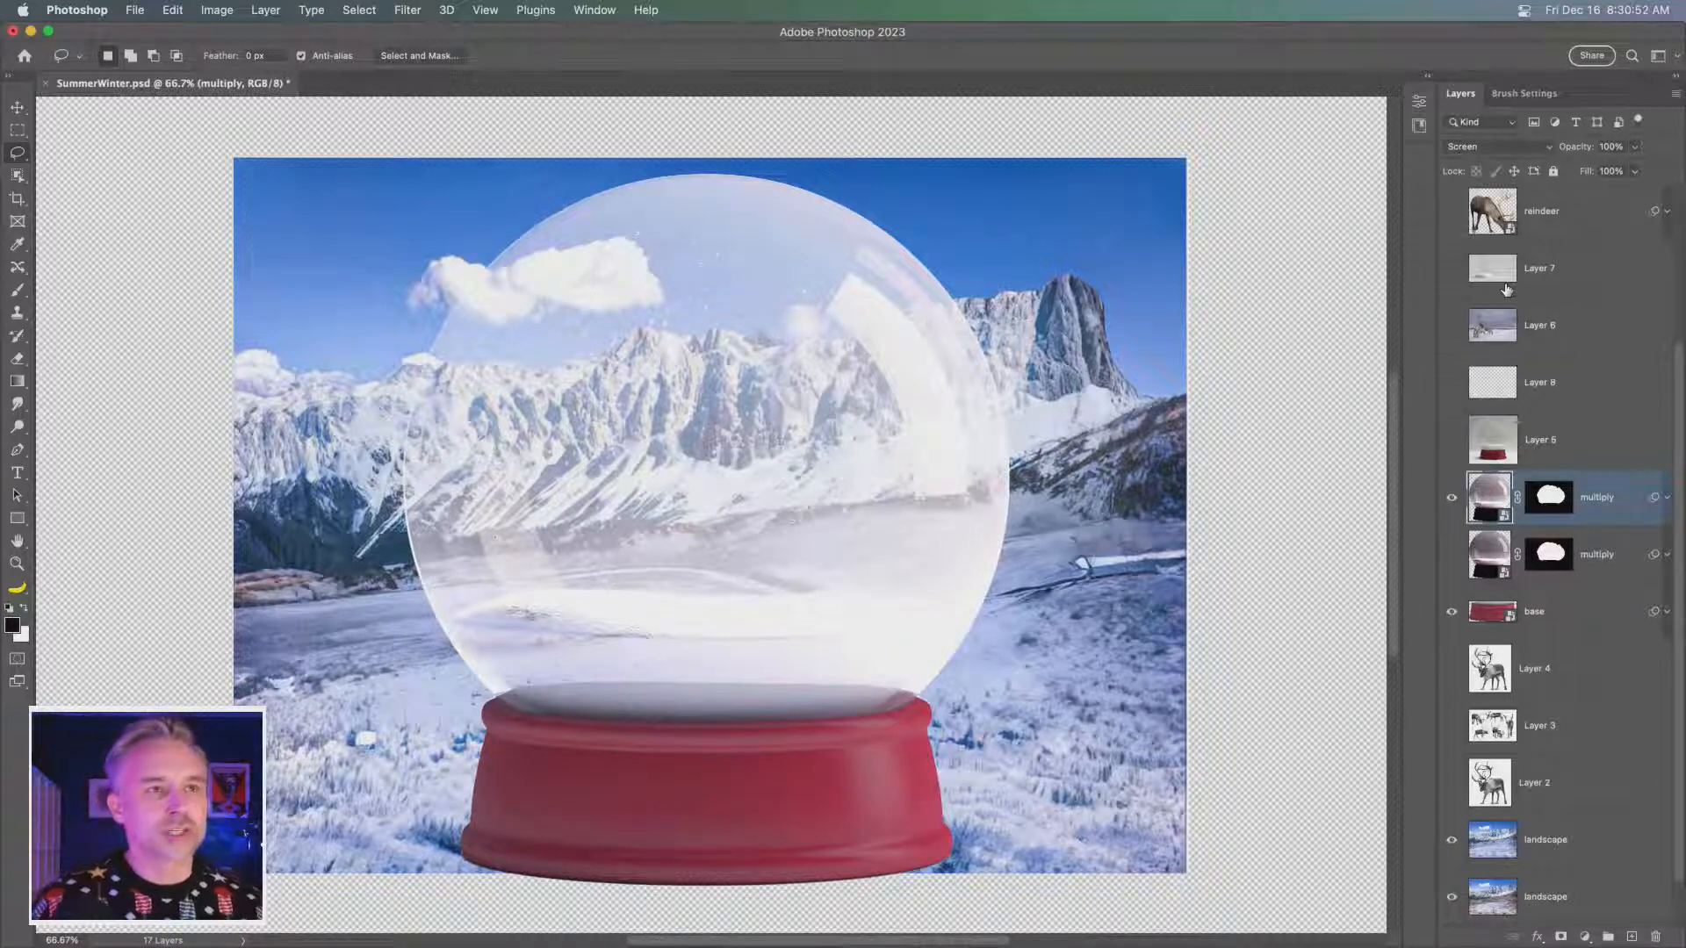
- Select the base layer with the Move tool and save the document
left_click(1564, 619)
left_click(18, 109)
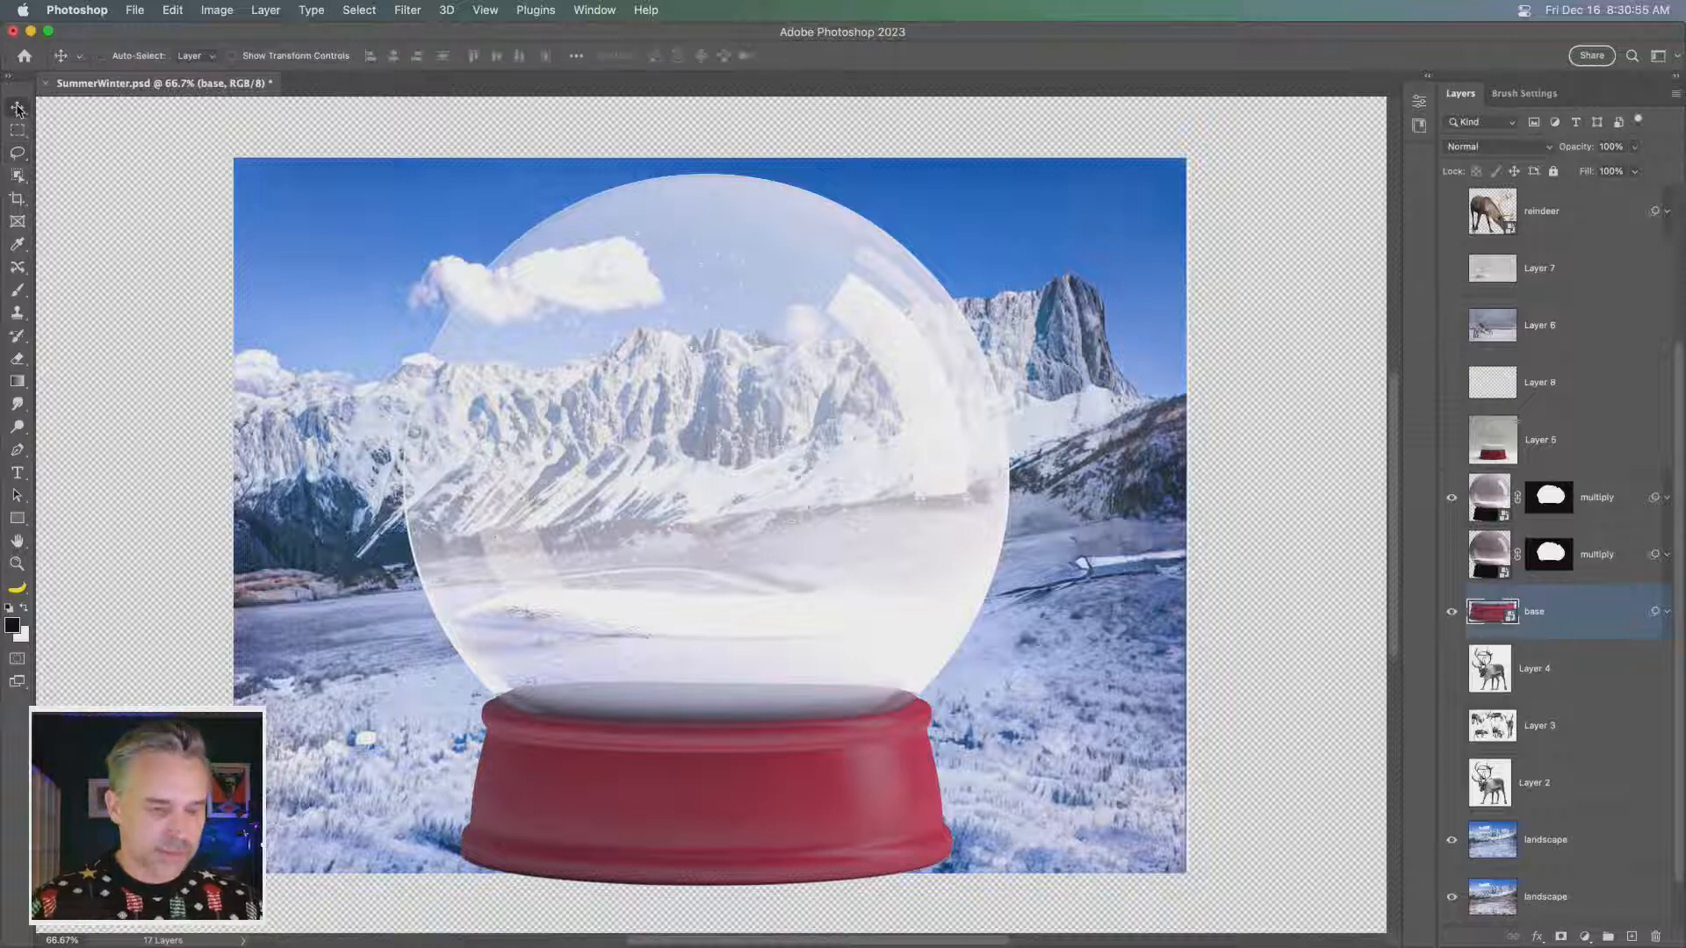
key("super+s")
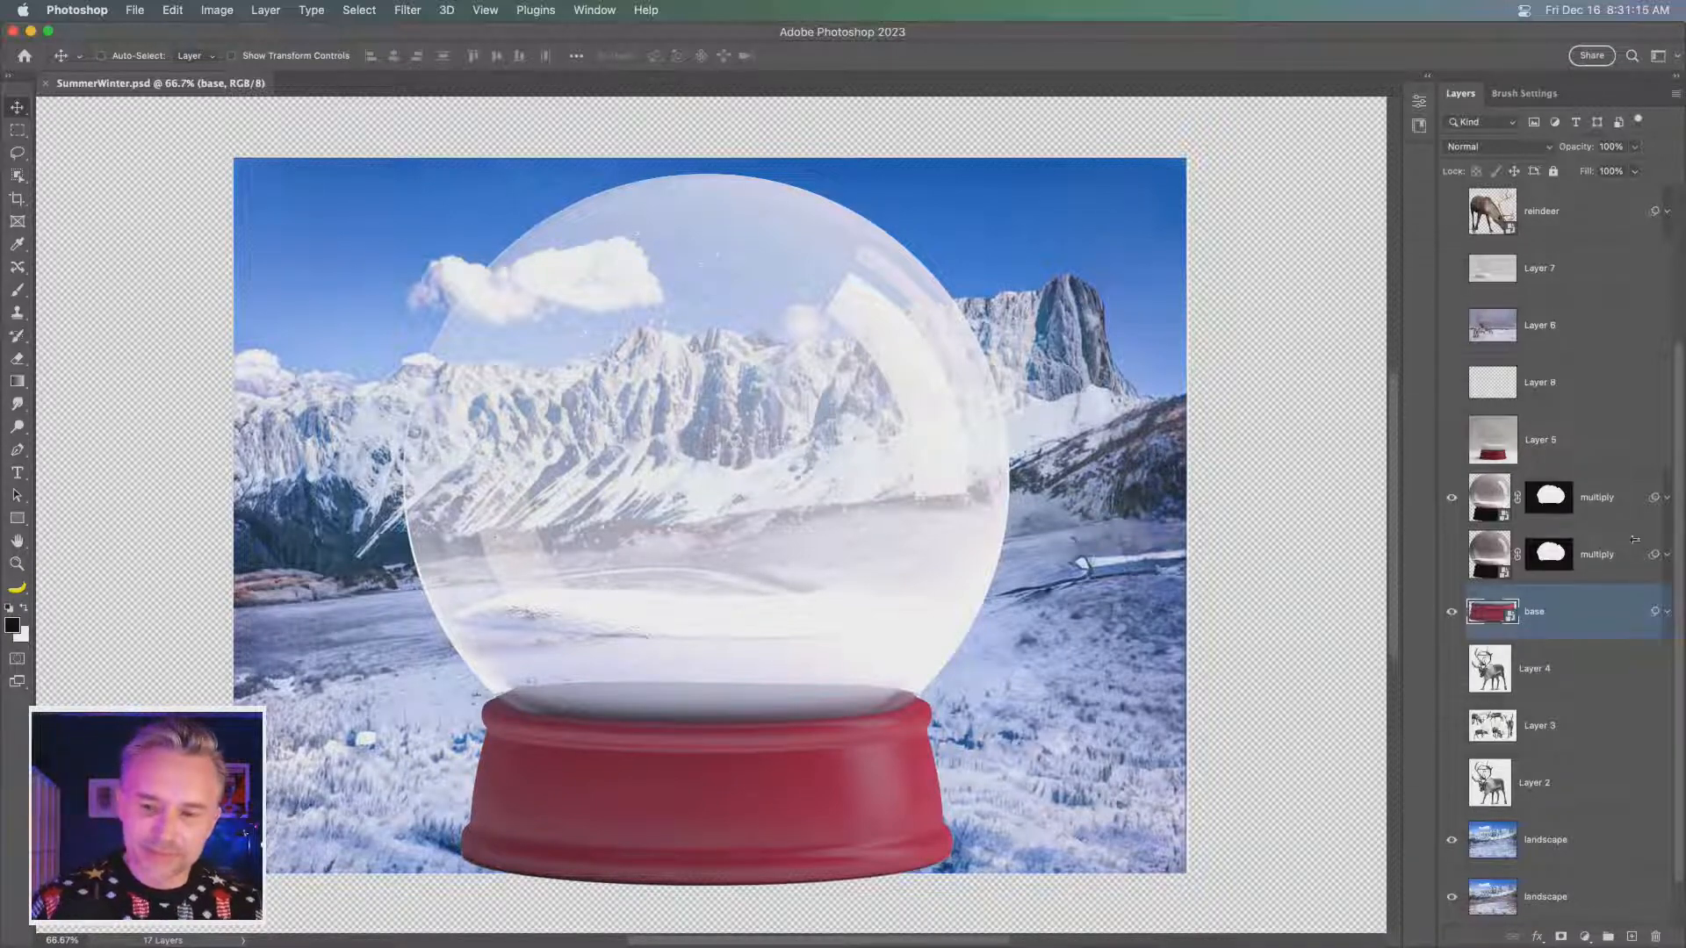
- Duplicate the upper multiply dome layer, keep the Screen original below it hidden, and set the copy's blend mode to Normal
left_click(1608, 509)
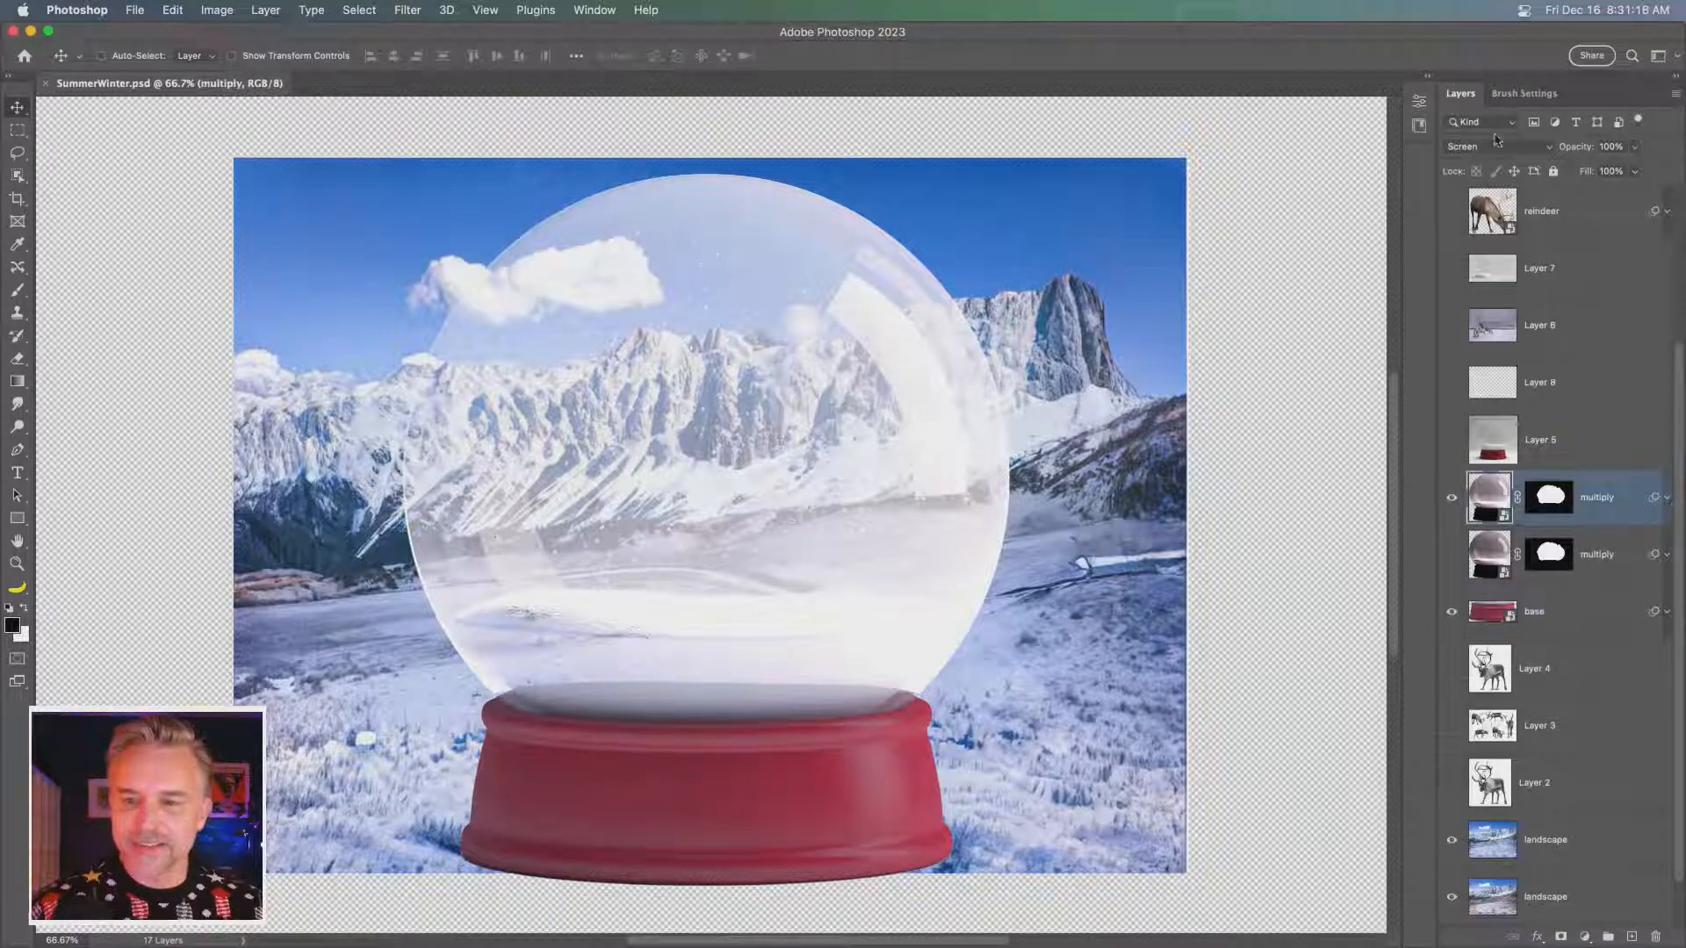
key("super+j")
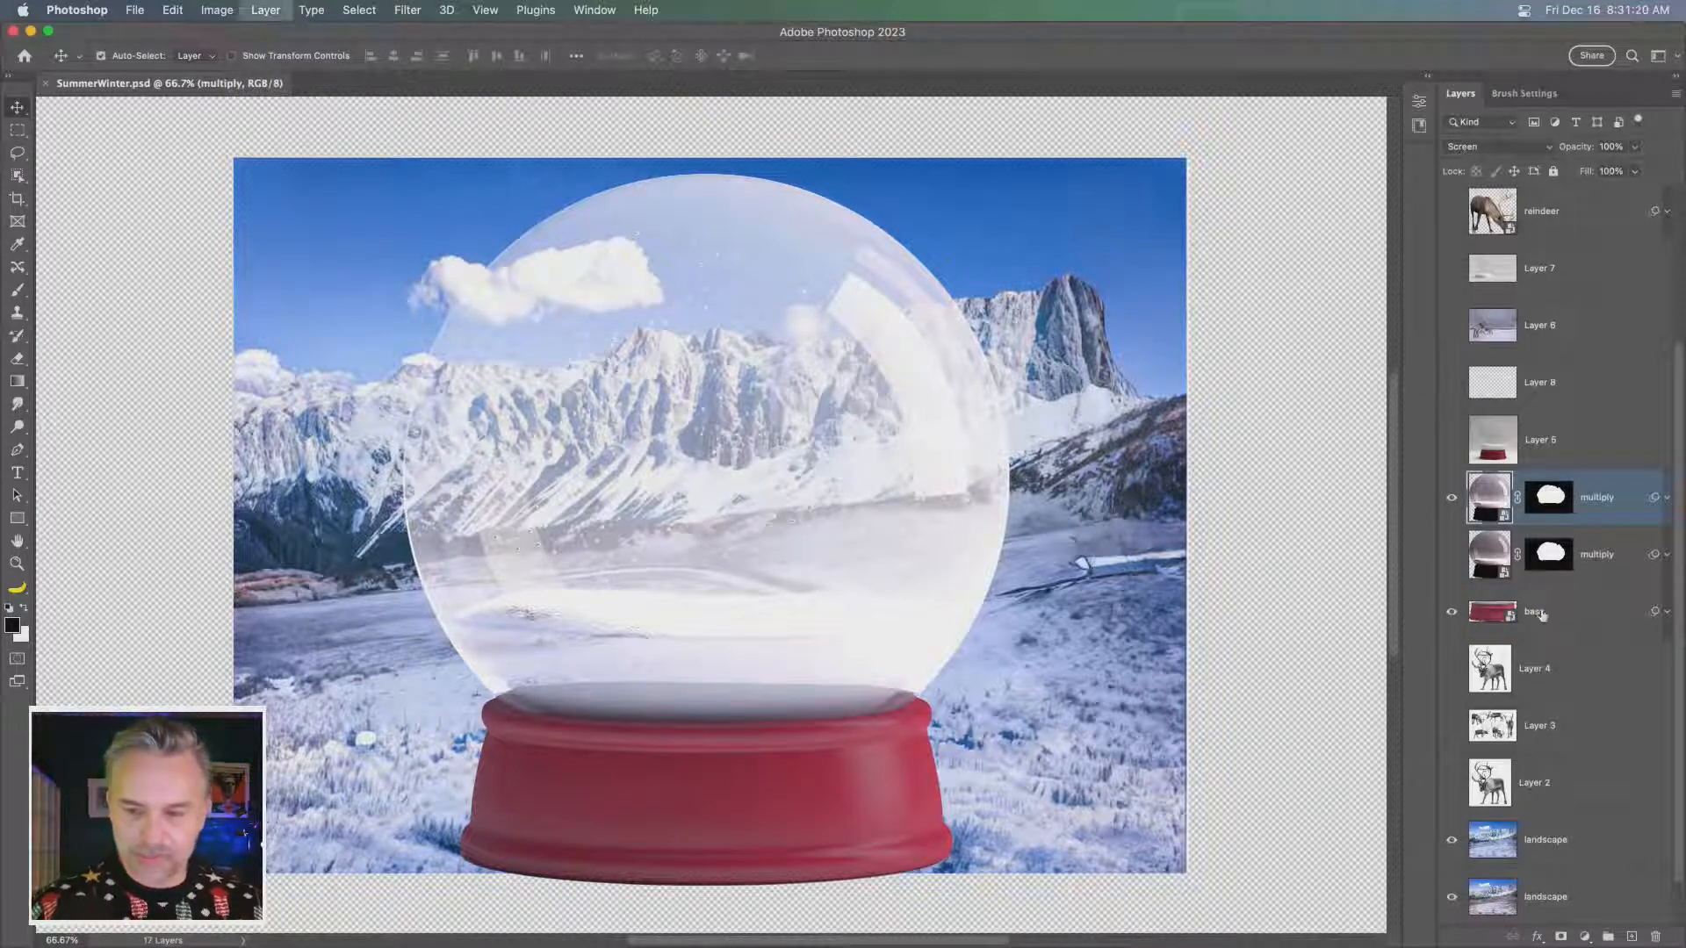
left_click(1452, 559)
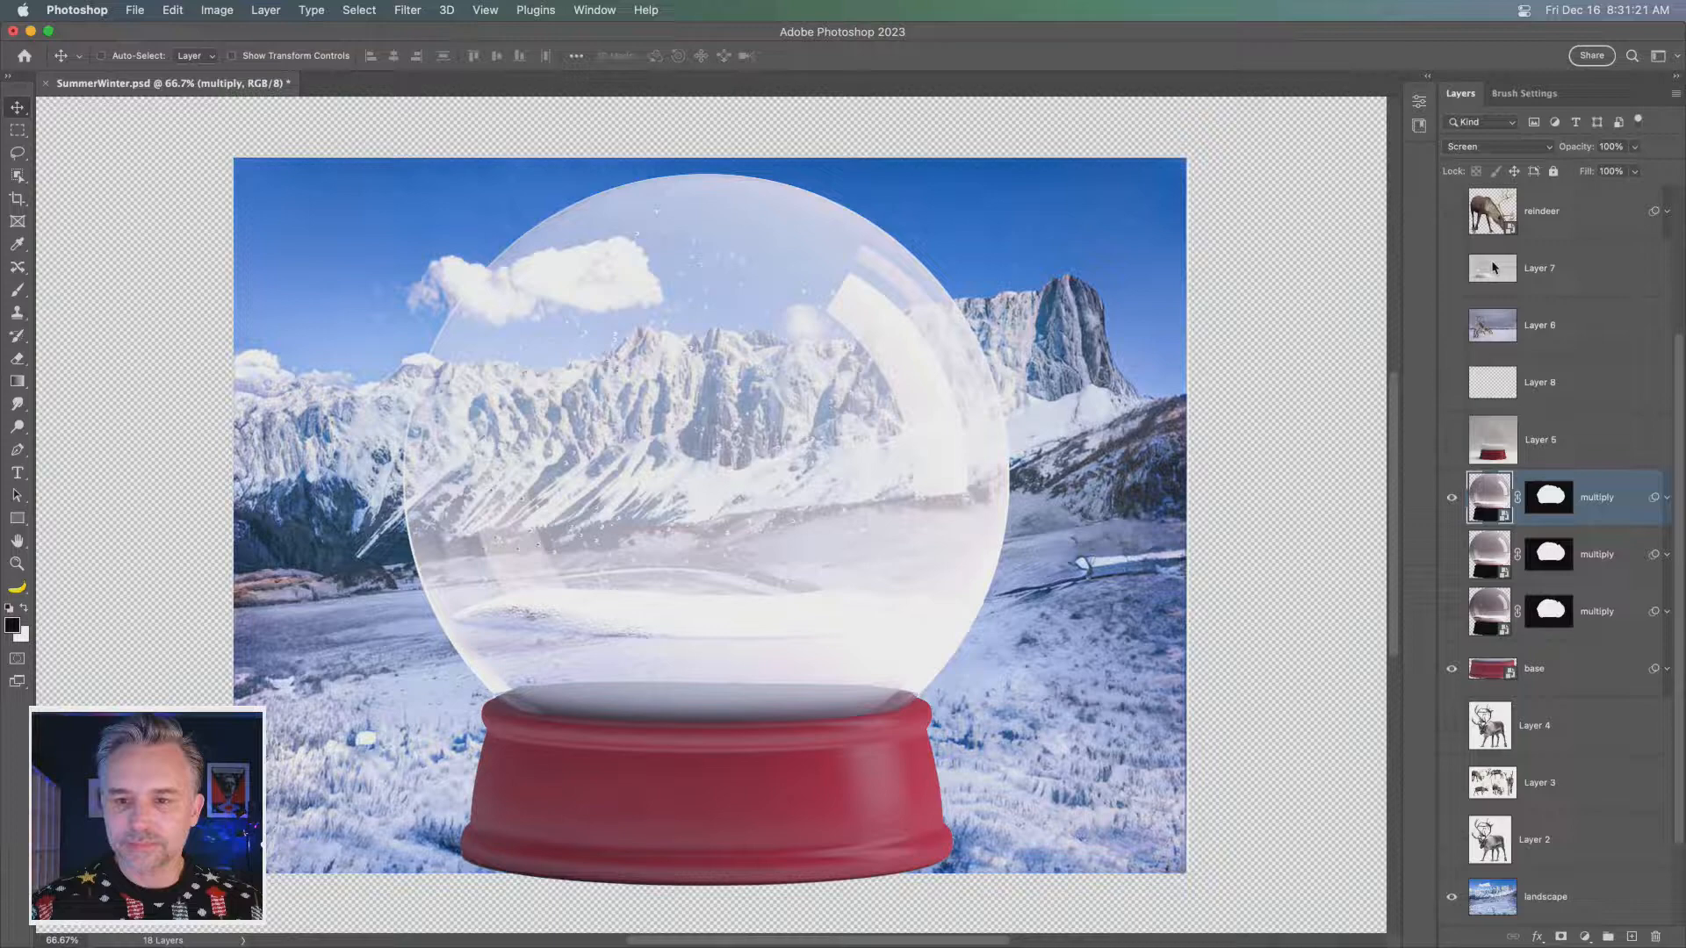
left_click(1514, 148)
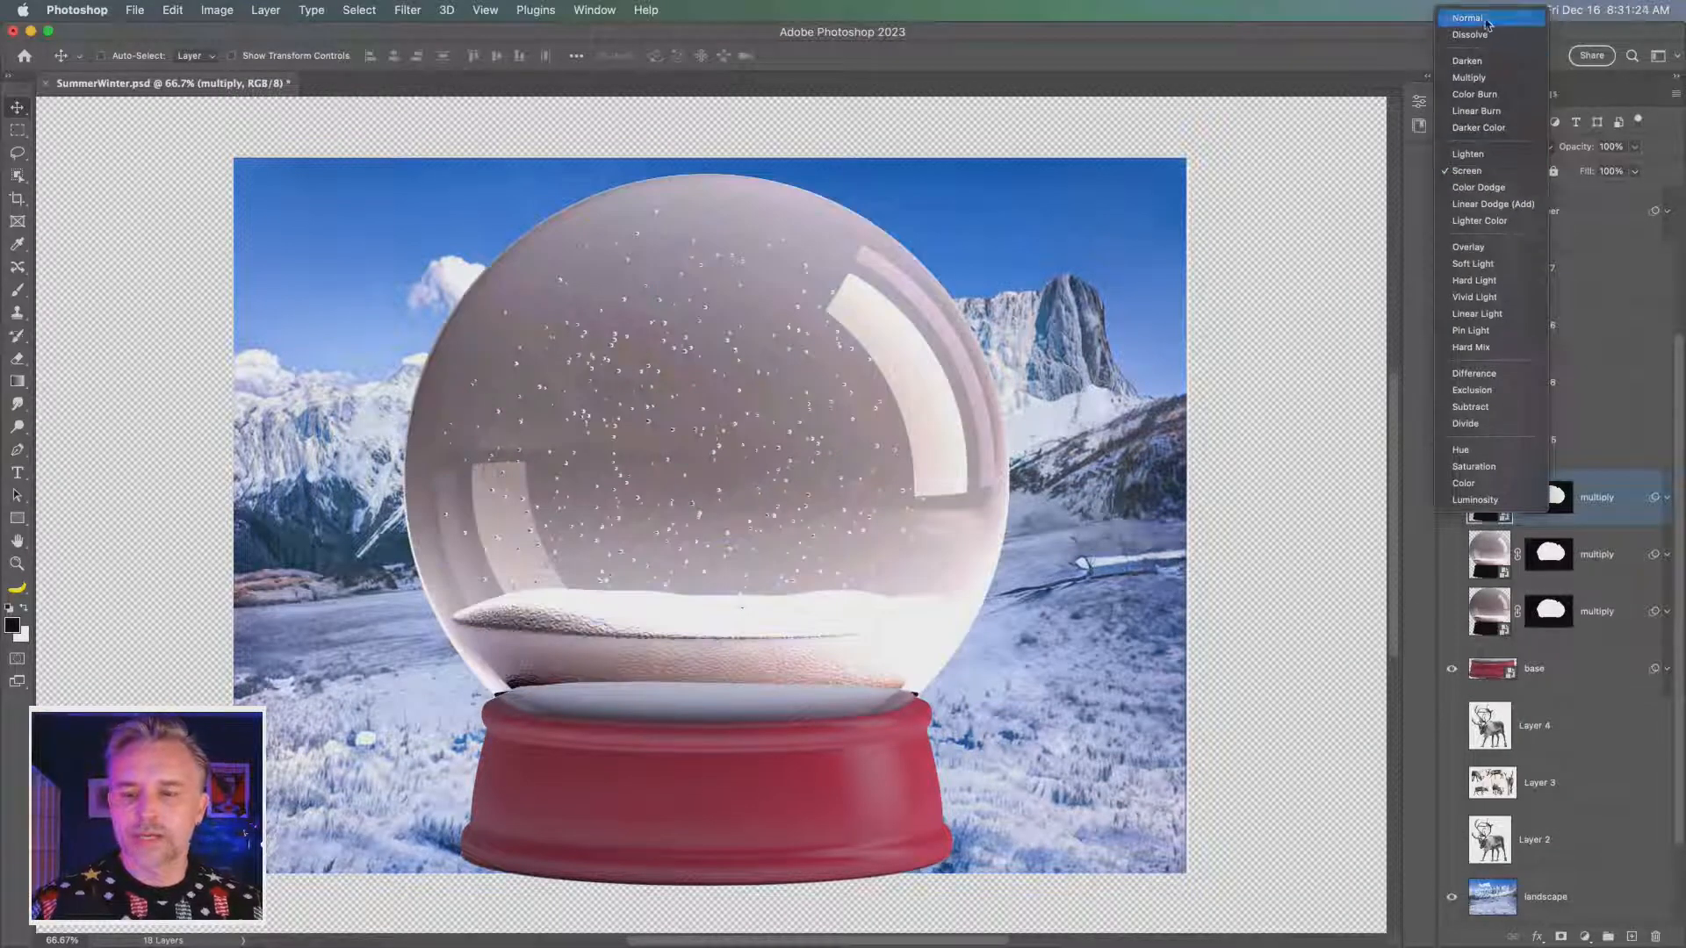
left_click(1487, 21)
- In the dome copy's blending options, split the Gray Blend If highlight limit of the underlying layer to 120/189
double_click(1638, 501)
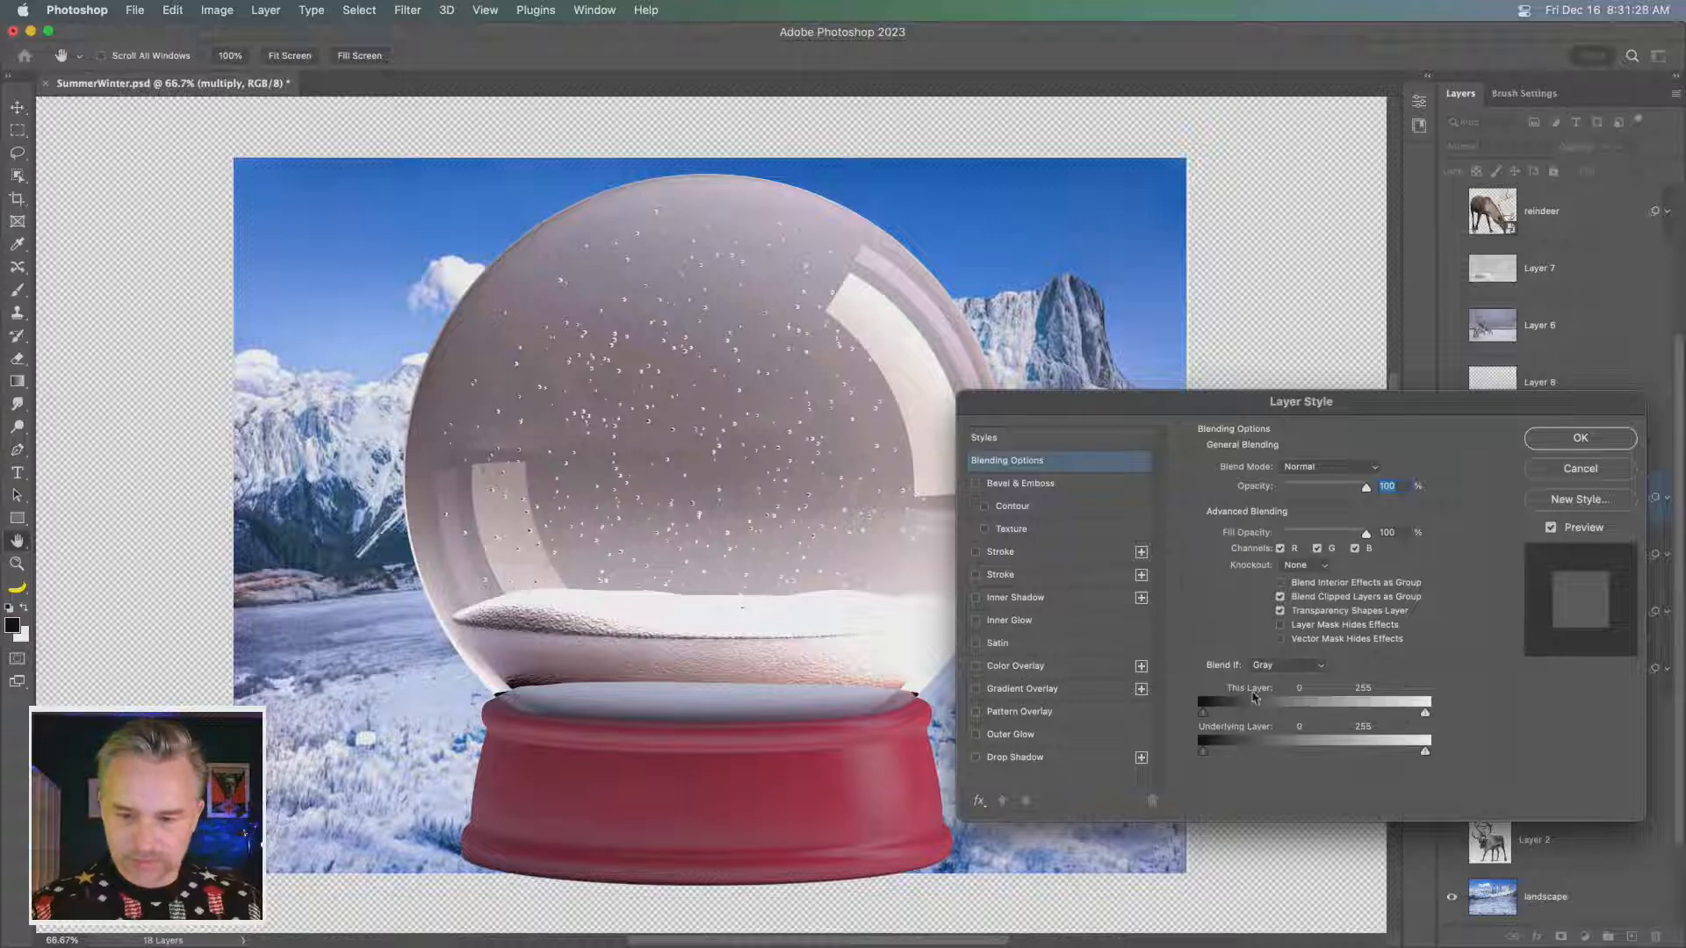
left_click(1293, 669)
left_click(1292, 672)
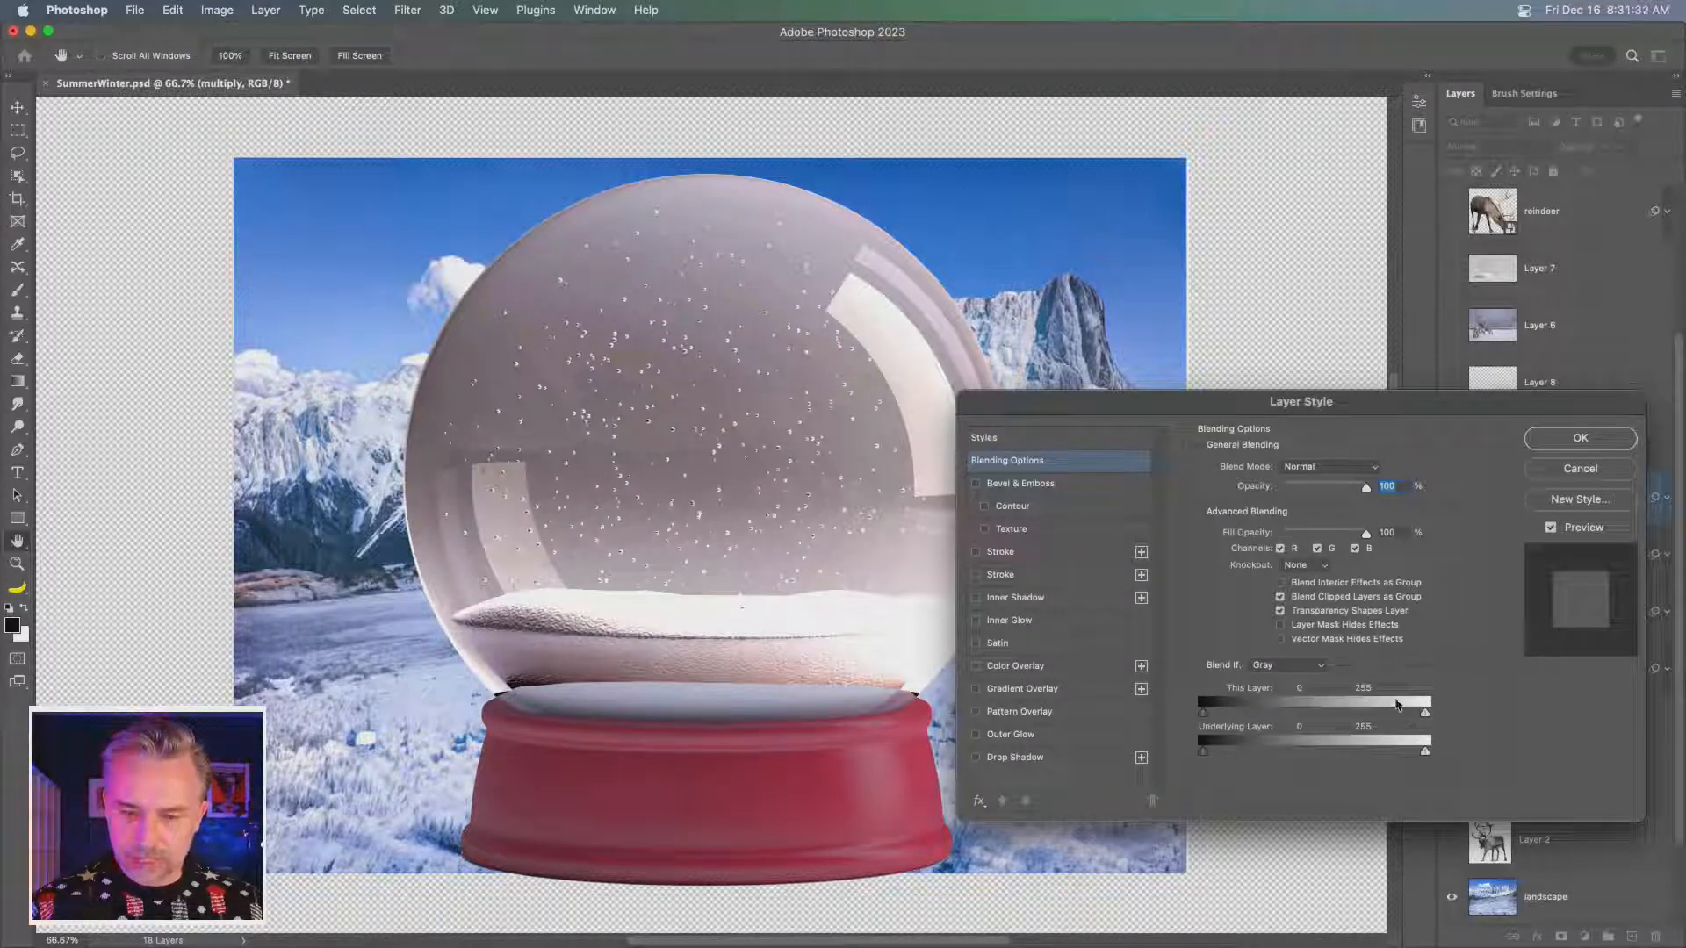
left_click_drag(1426, 753, 1331, 757)
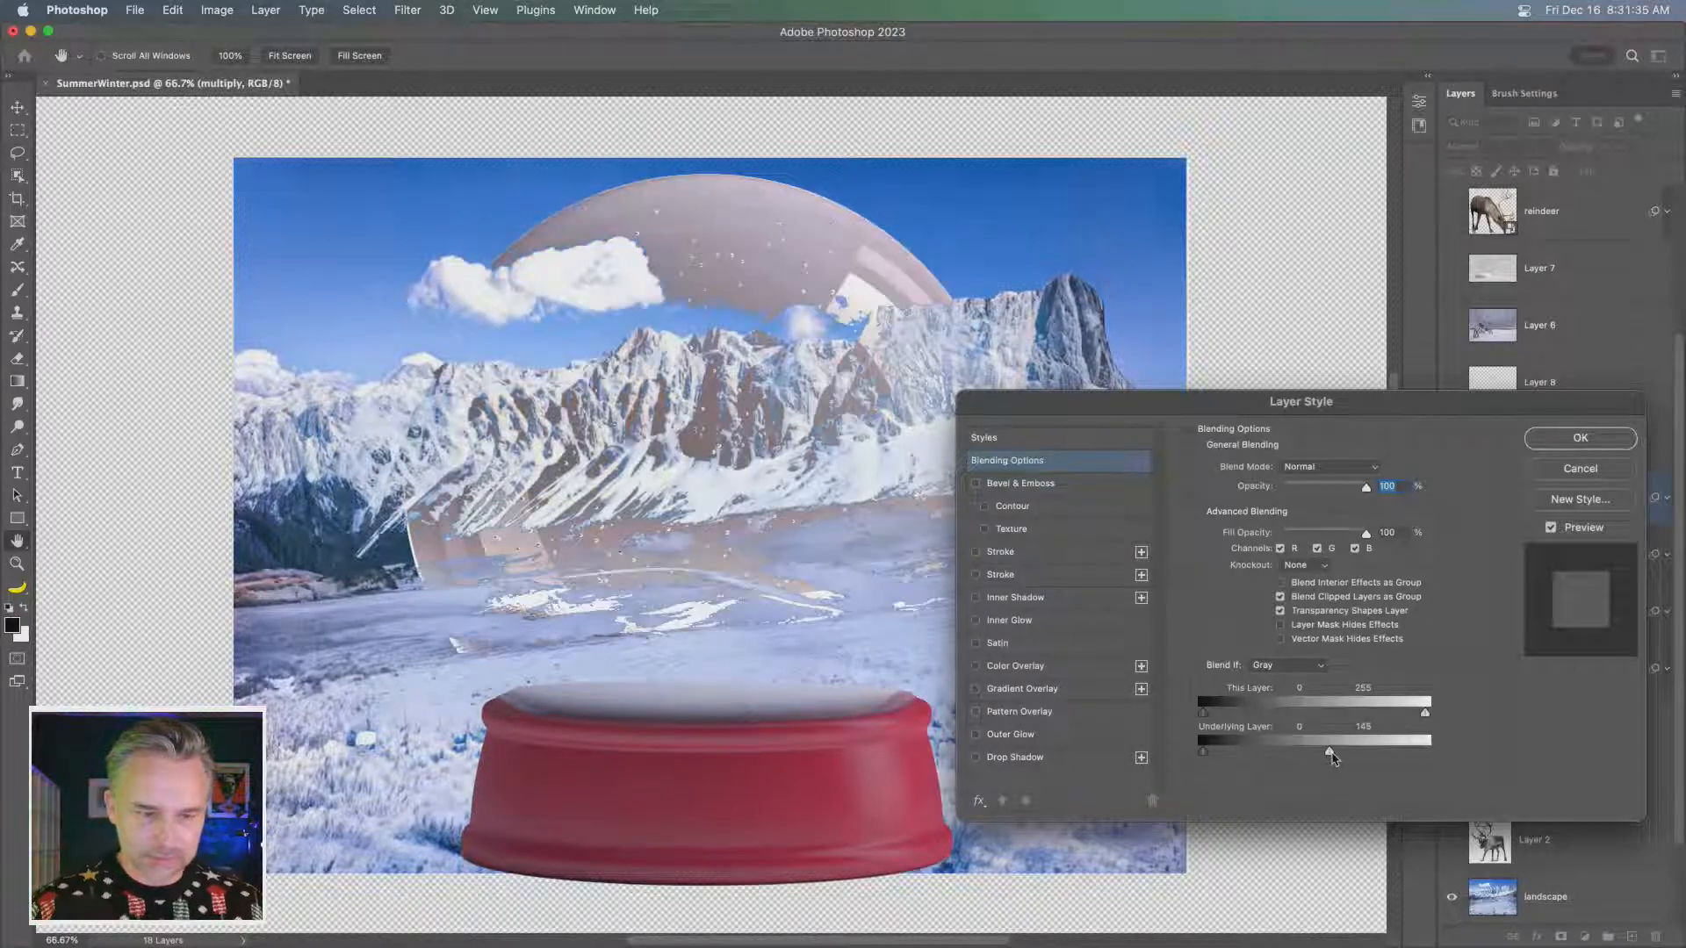
mouse_move(1204, 751)
left_mouse_down()
mouse_move(1298, 757)
mouse_move(1203, 759)
left_mouse_up()
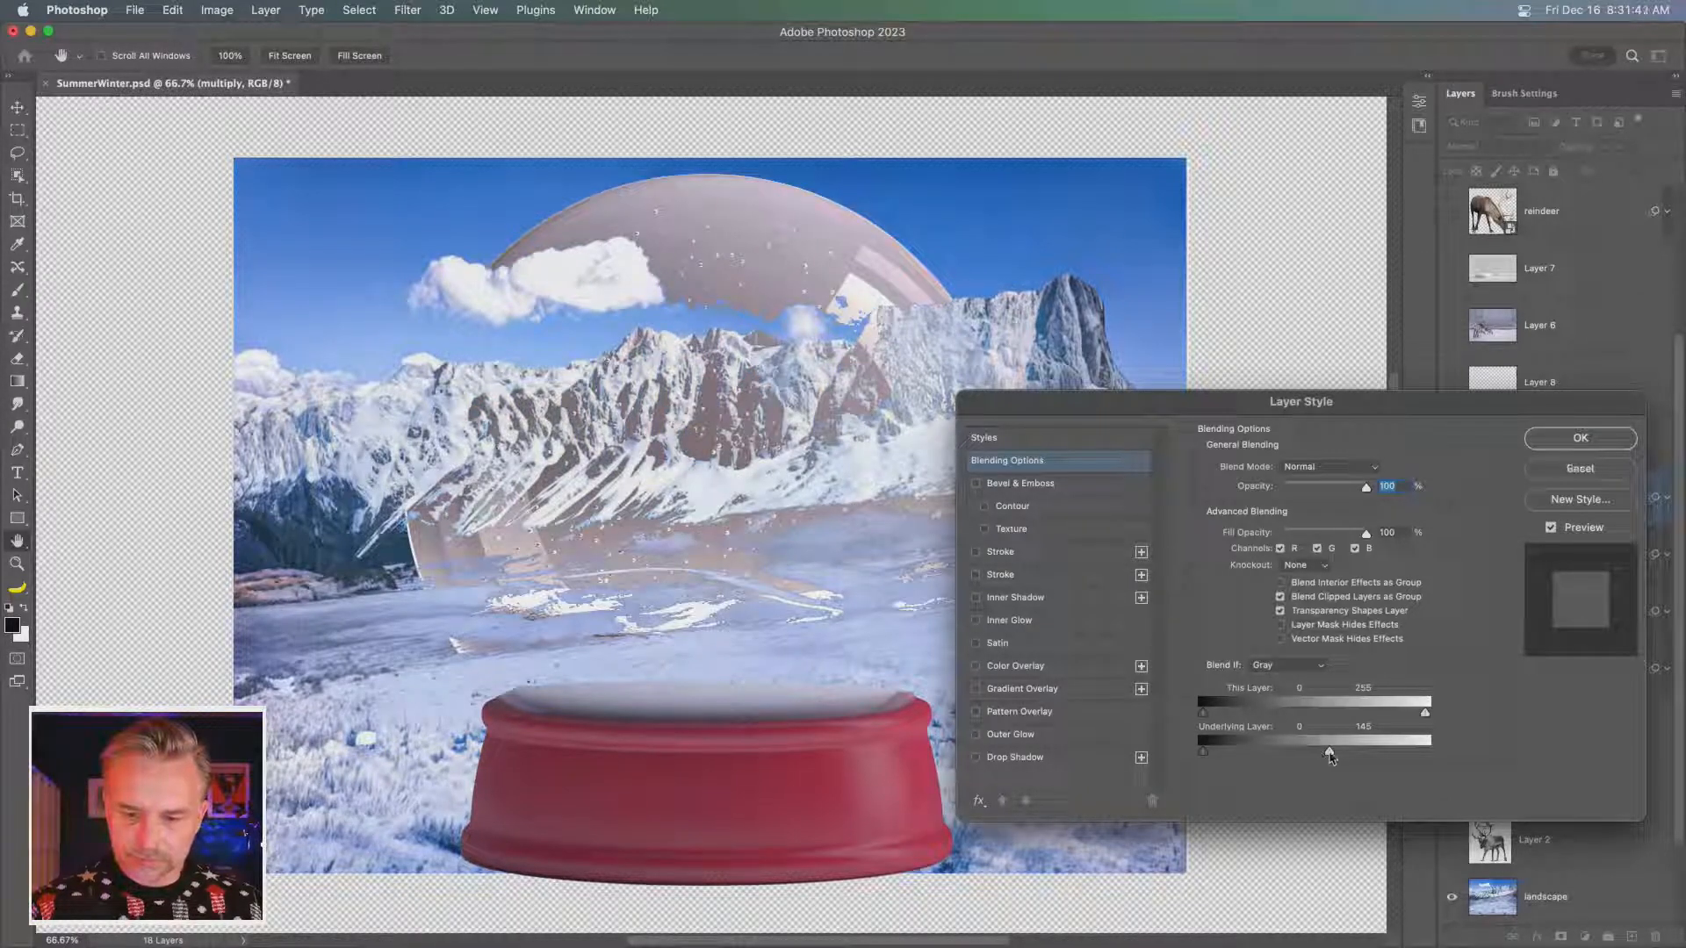
mouse_move(1330, 757)
left_mouse_down()
mouse_move(1370, 757)
mouse_move(1308, 756)
left_mouse_up()
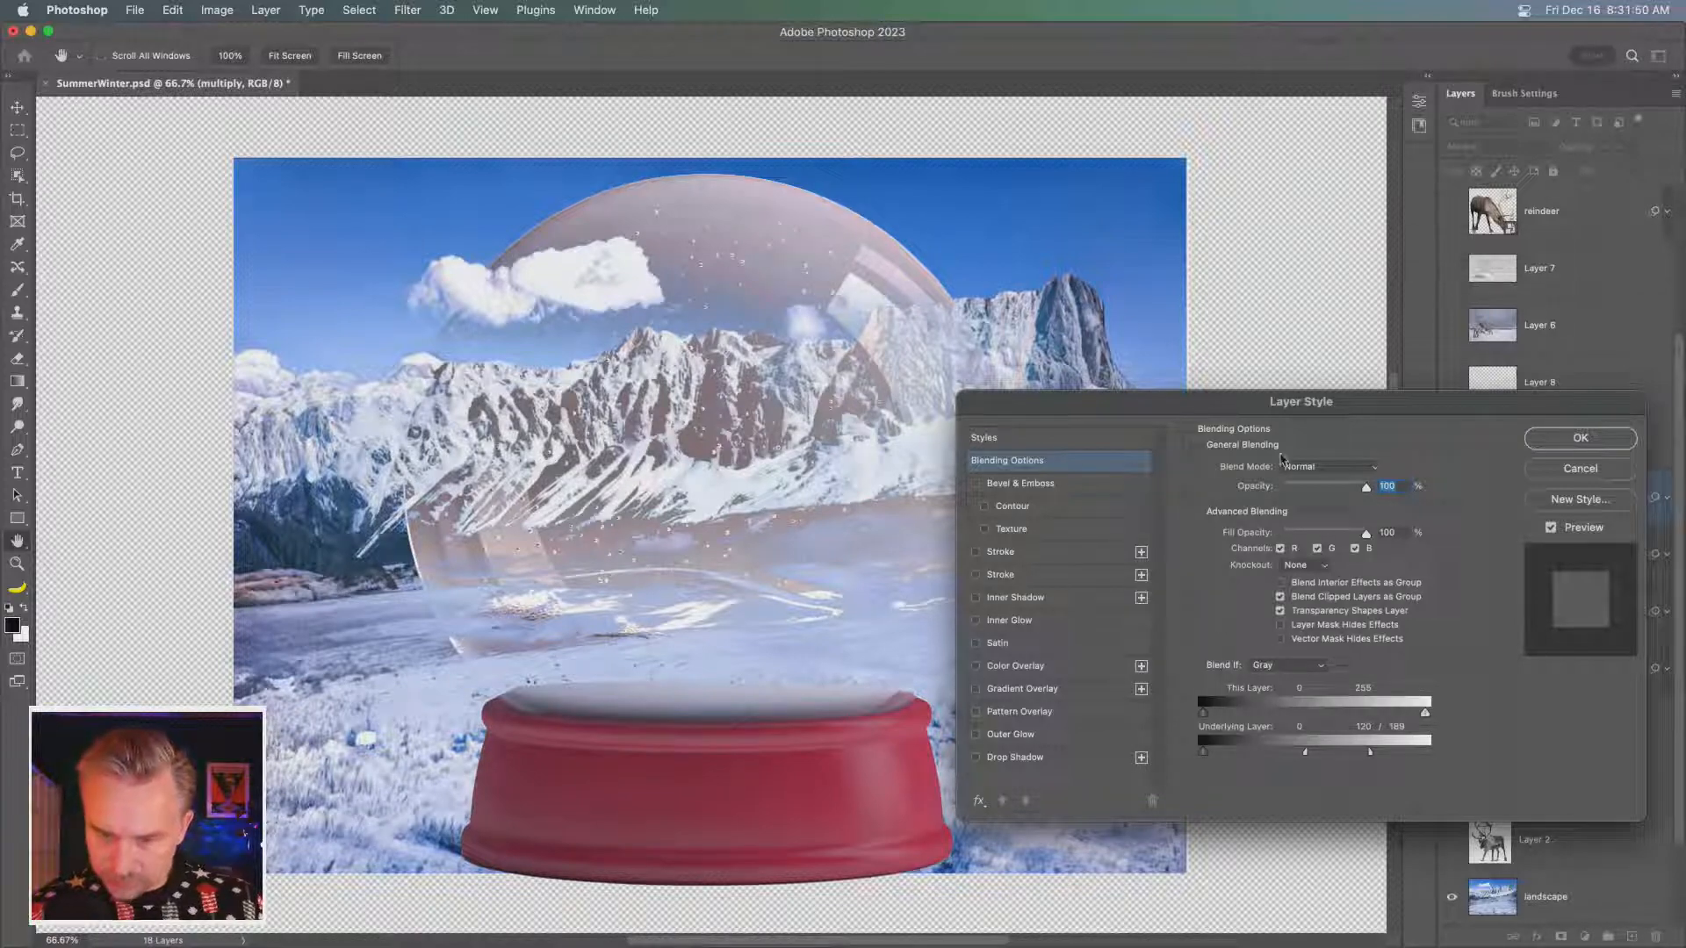
left_click_drag(1405, 398, 1373, 385)
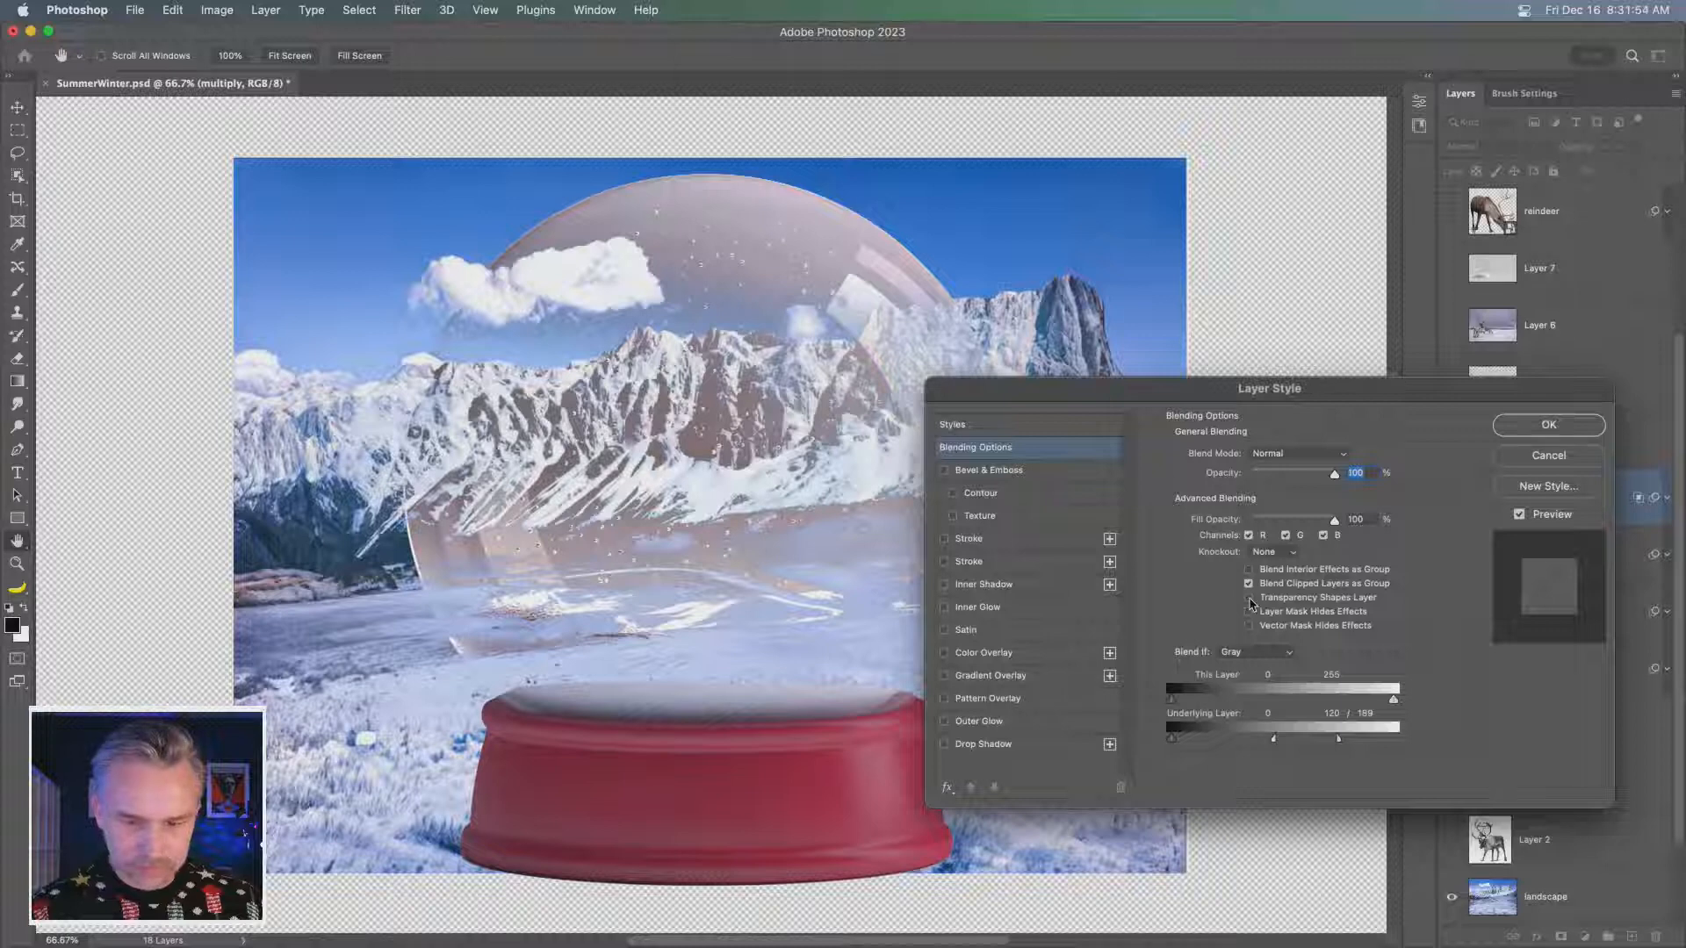
- Try toggling Transparency Shapes Layer and splitting the This Layer shadow limit to 0/130, restoring both settings
left_click(1249, 599)
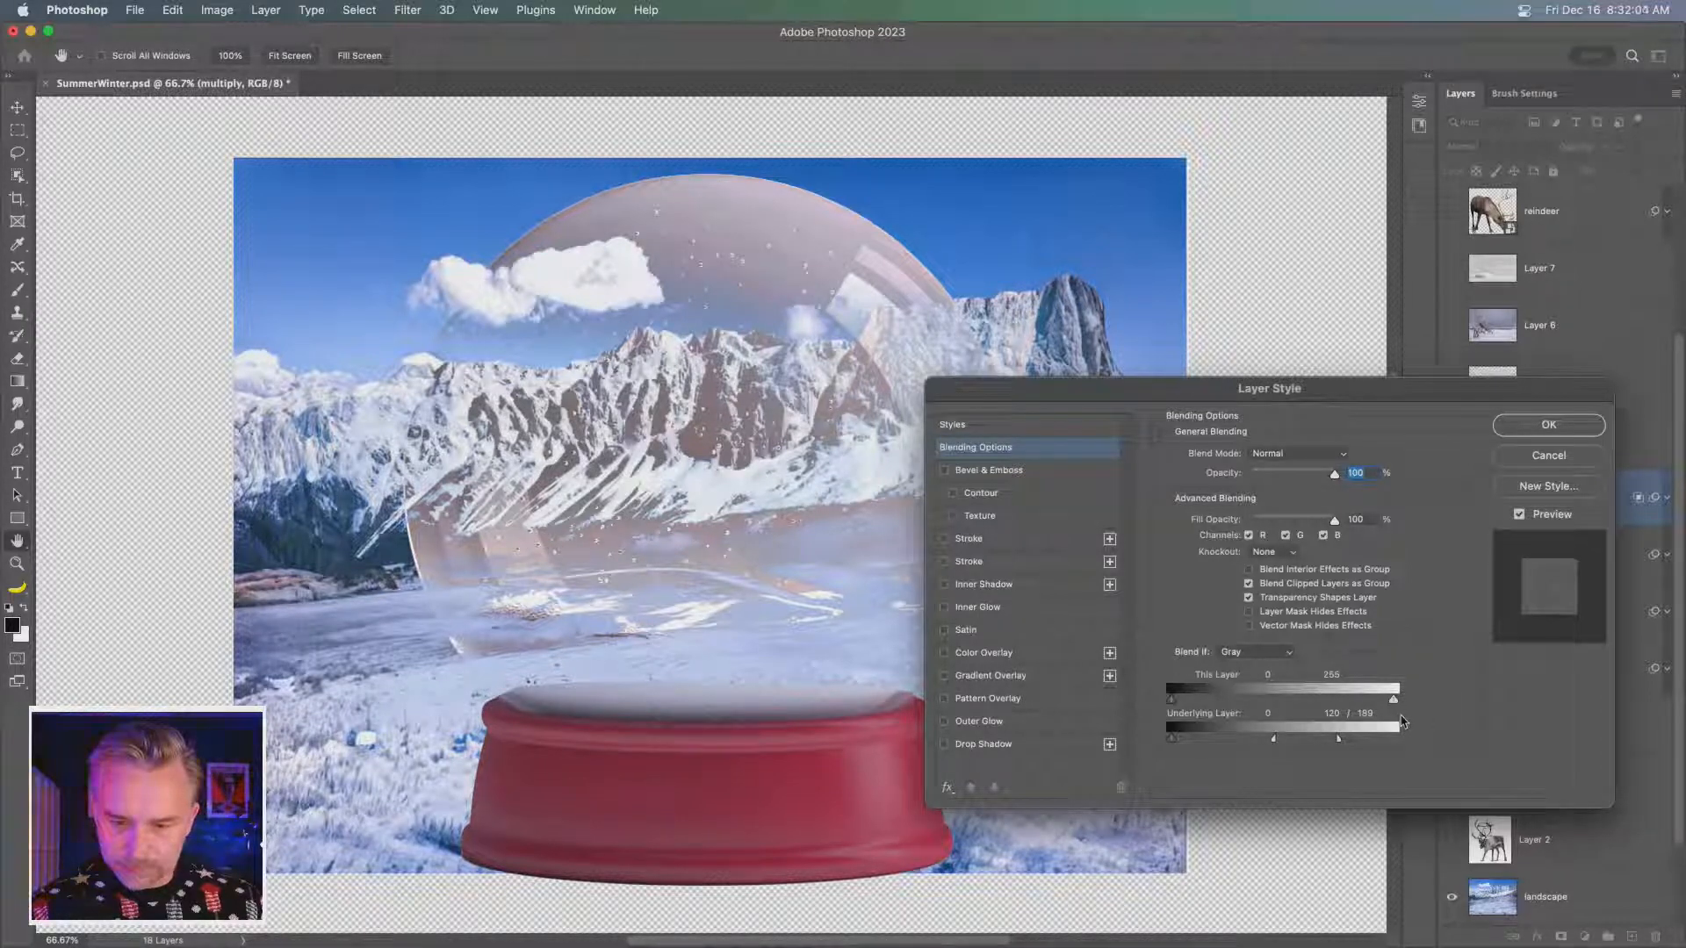
mouse_move(1394, 700)
left_mouse_down()
mouse_move(1319, 703)
mouse_move(1394, 701)
left_mouse_up()
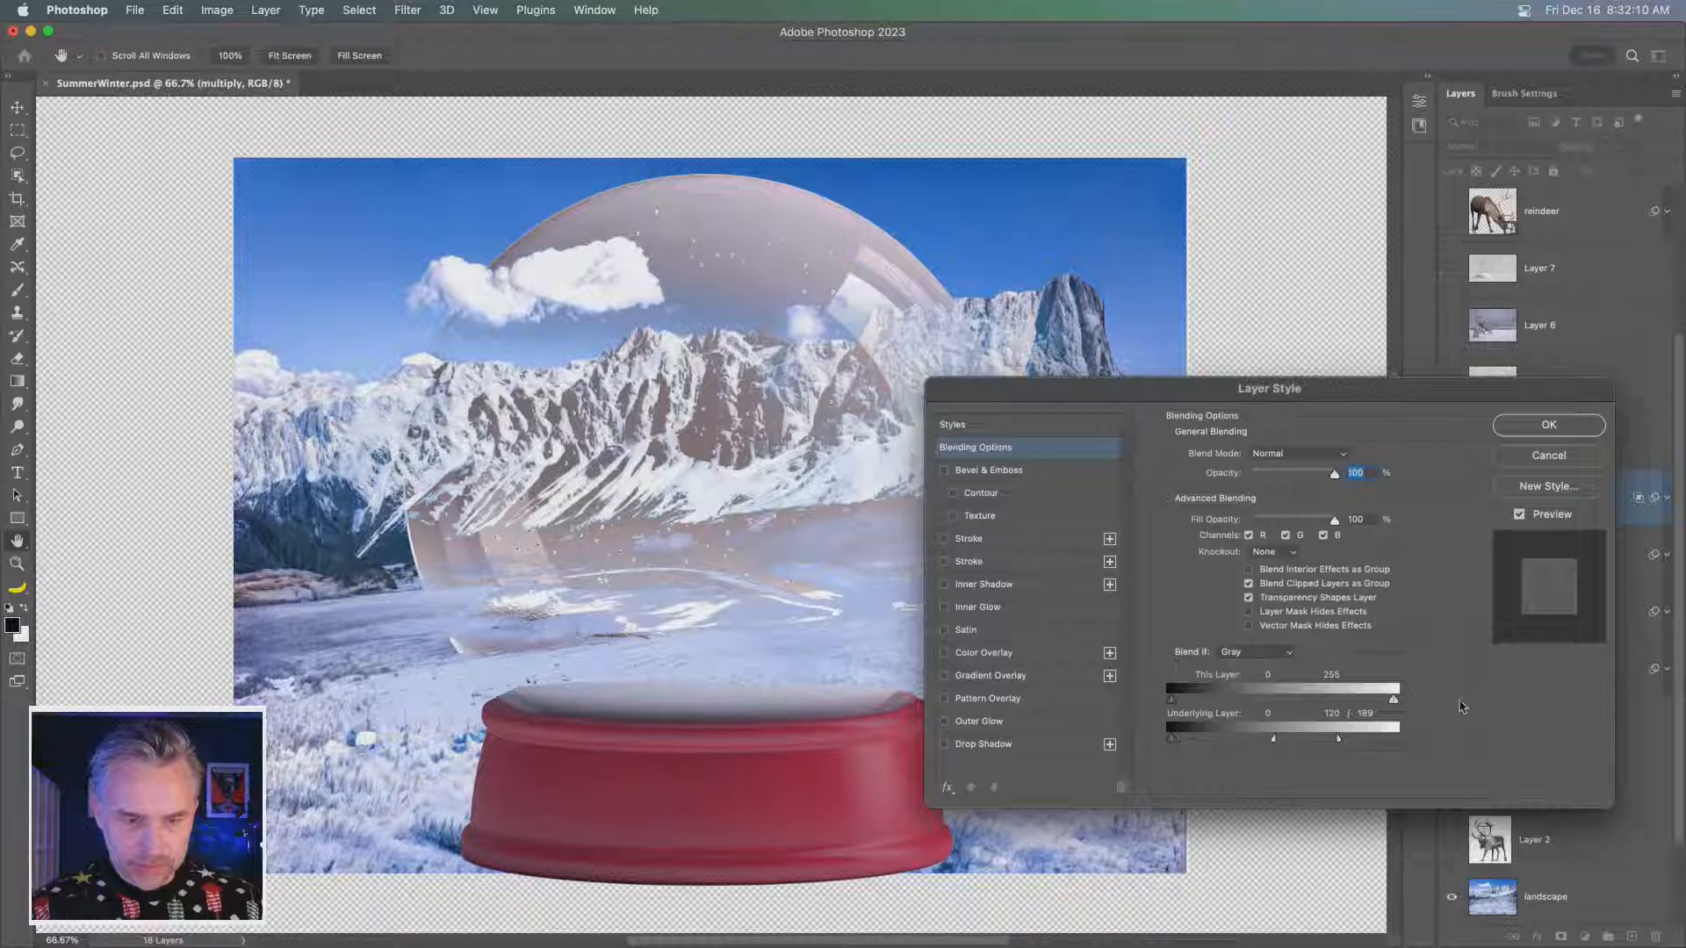
left_click_drag(1172, 700, 1286, 703)
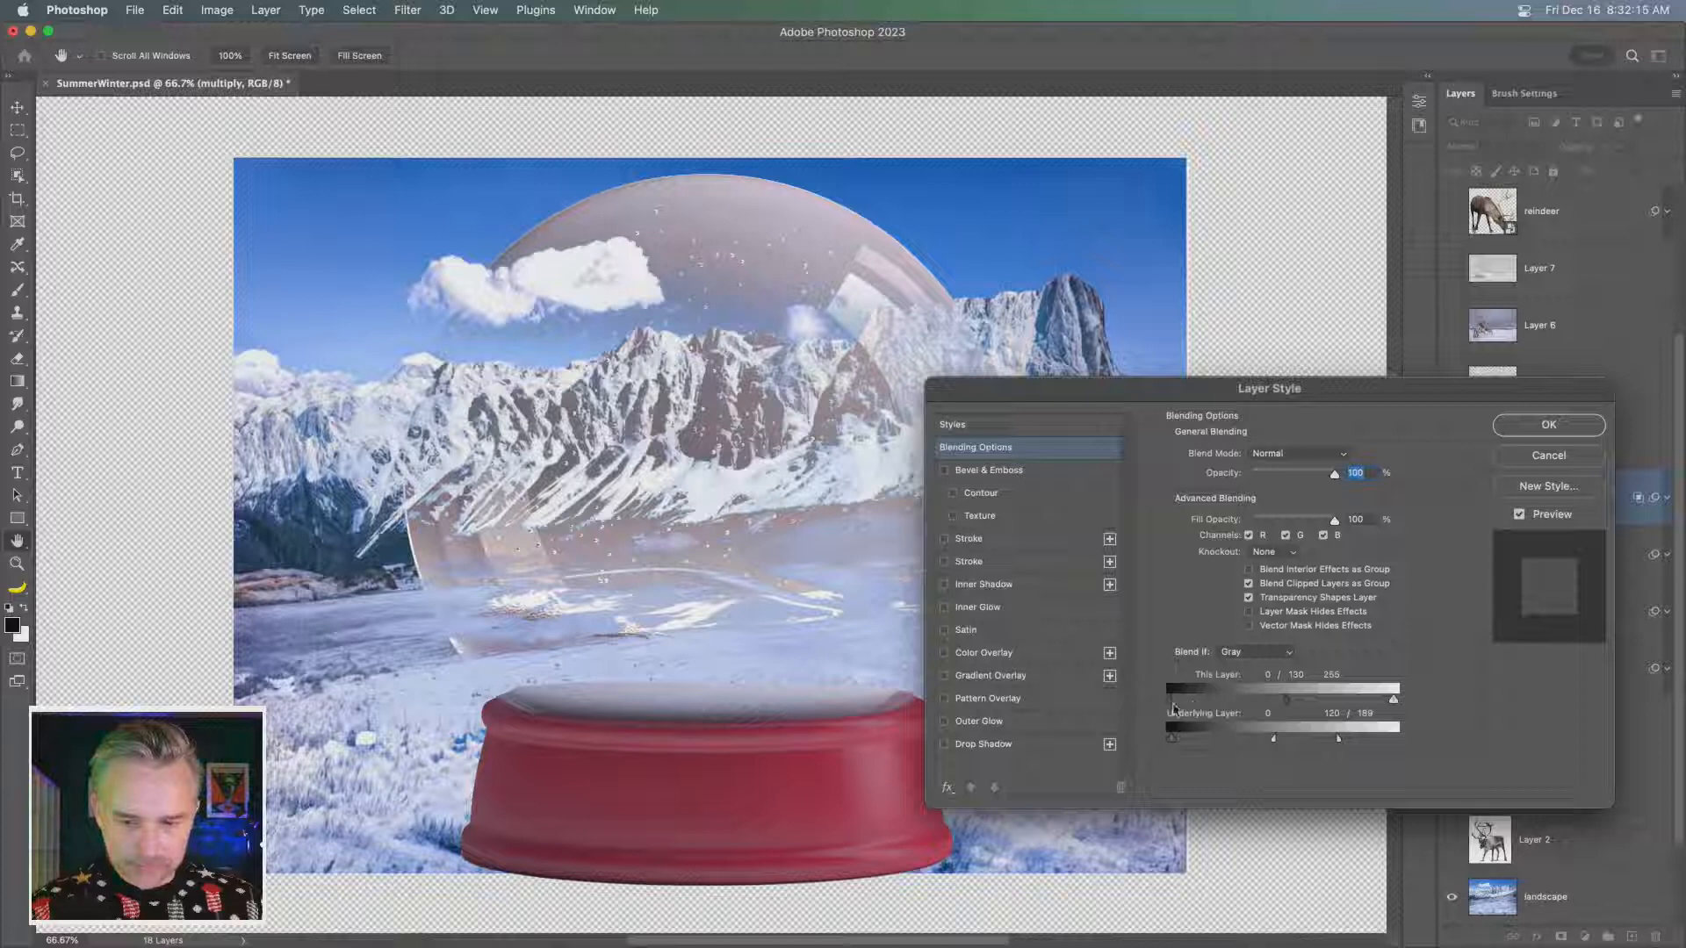
left_click_drag(1288, 704, 1170, 702)
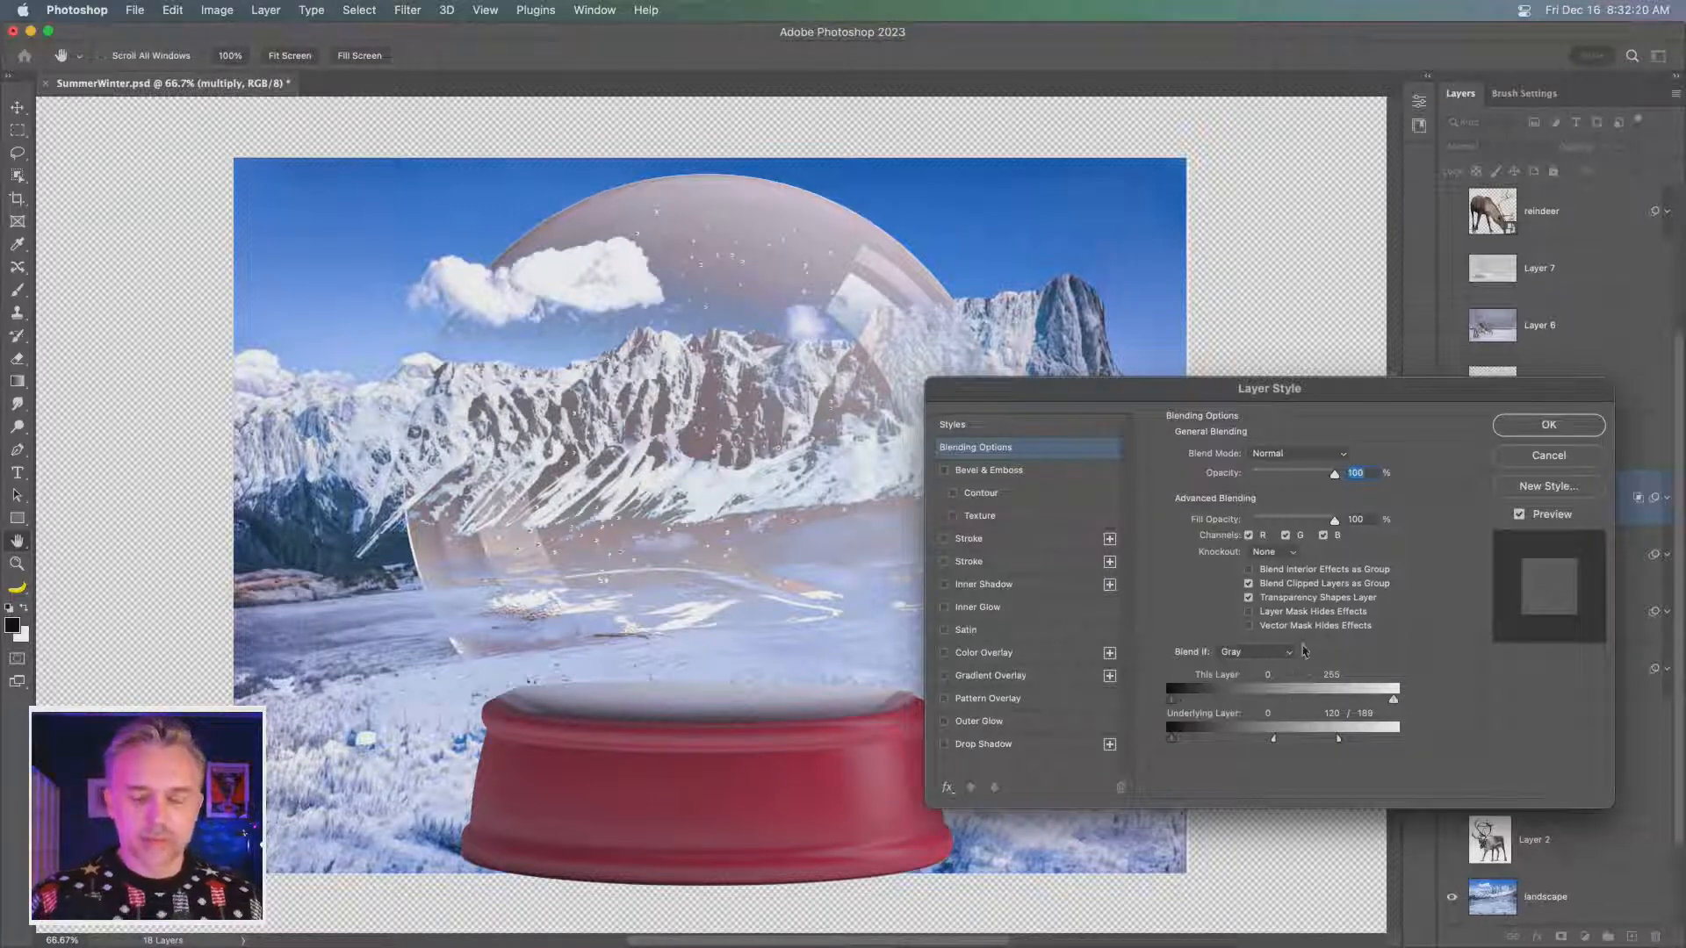
- Set the dome copy's underlying-layer highlight limit to 107/189 and its blend mode to Overlay, and apply the layer style
left_click_drag(1113, 411, 1066, 311)
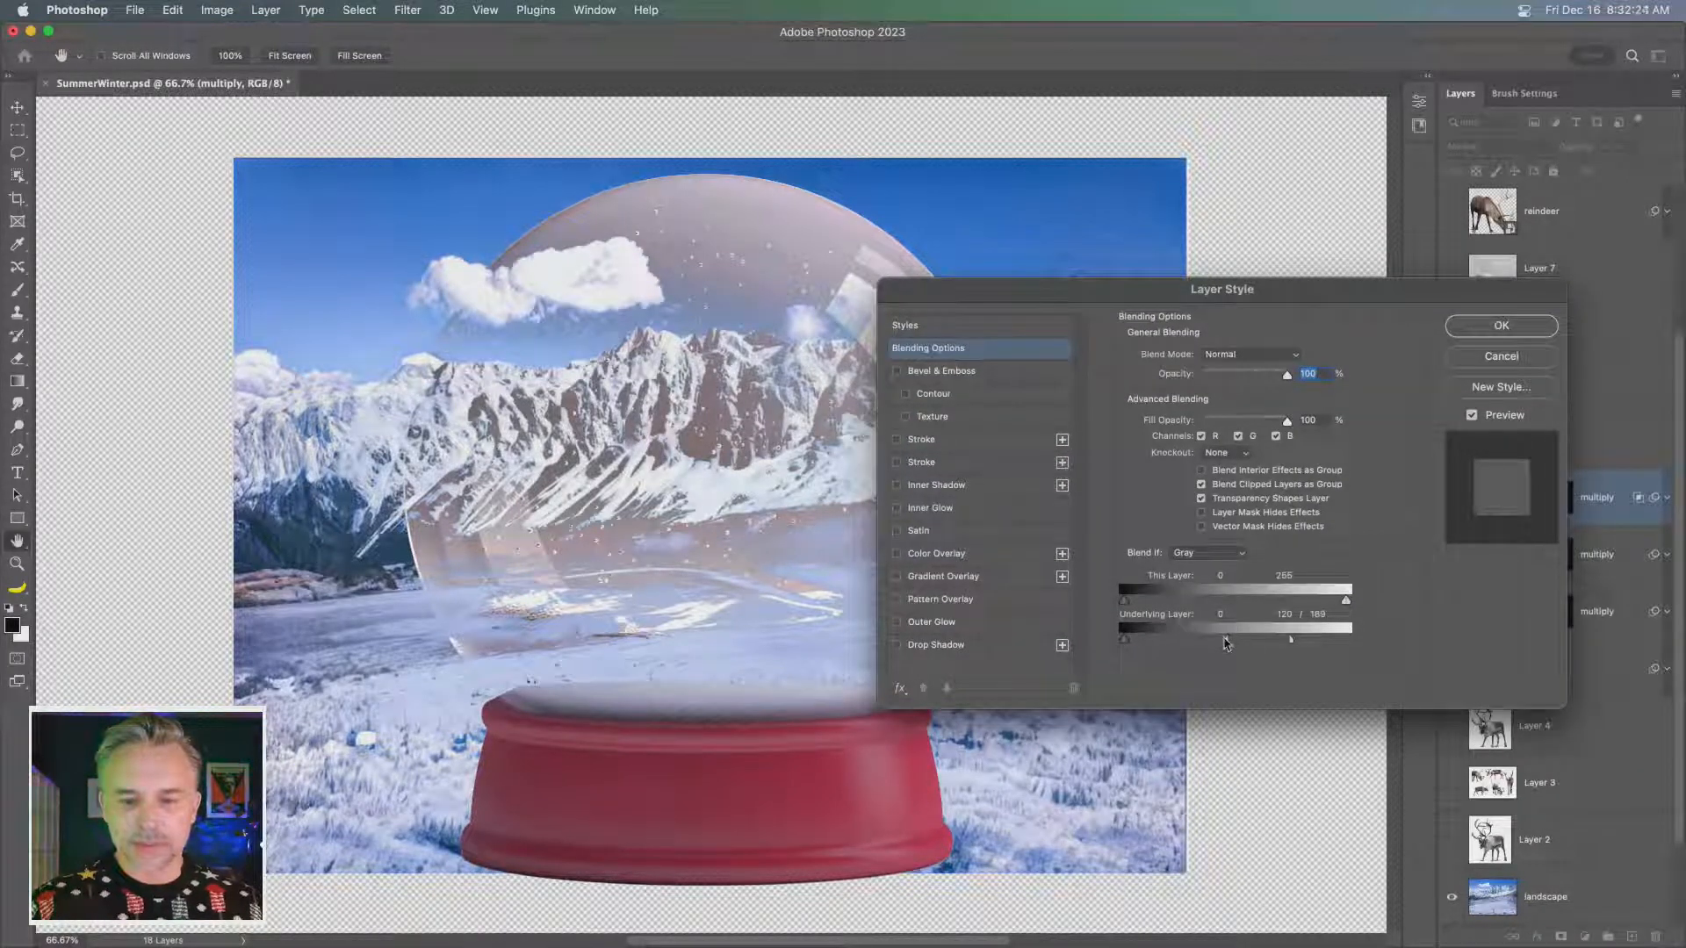
mouse_move(1226, 640)
left_mouse_down()
mouse_move(1271, 644)
mouse_move(1181, 645)
mouse_move(1216, 646)
left_mouse_up()
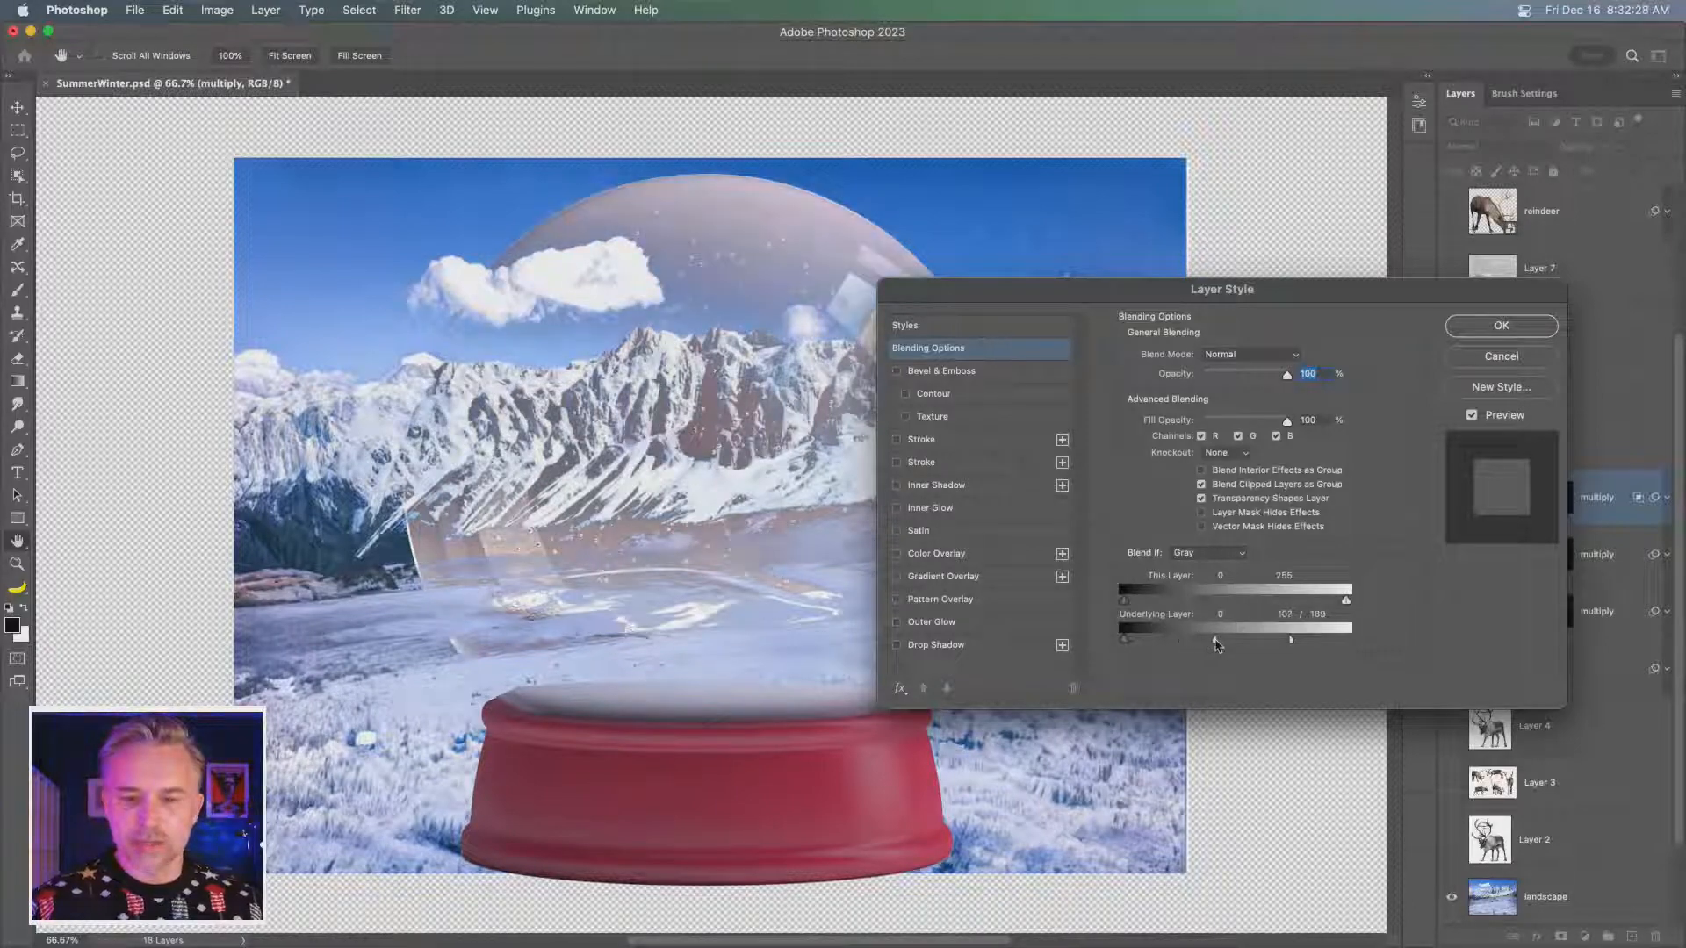
left_click(1230, 355)
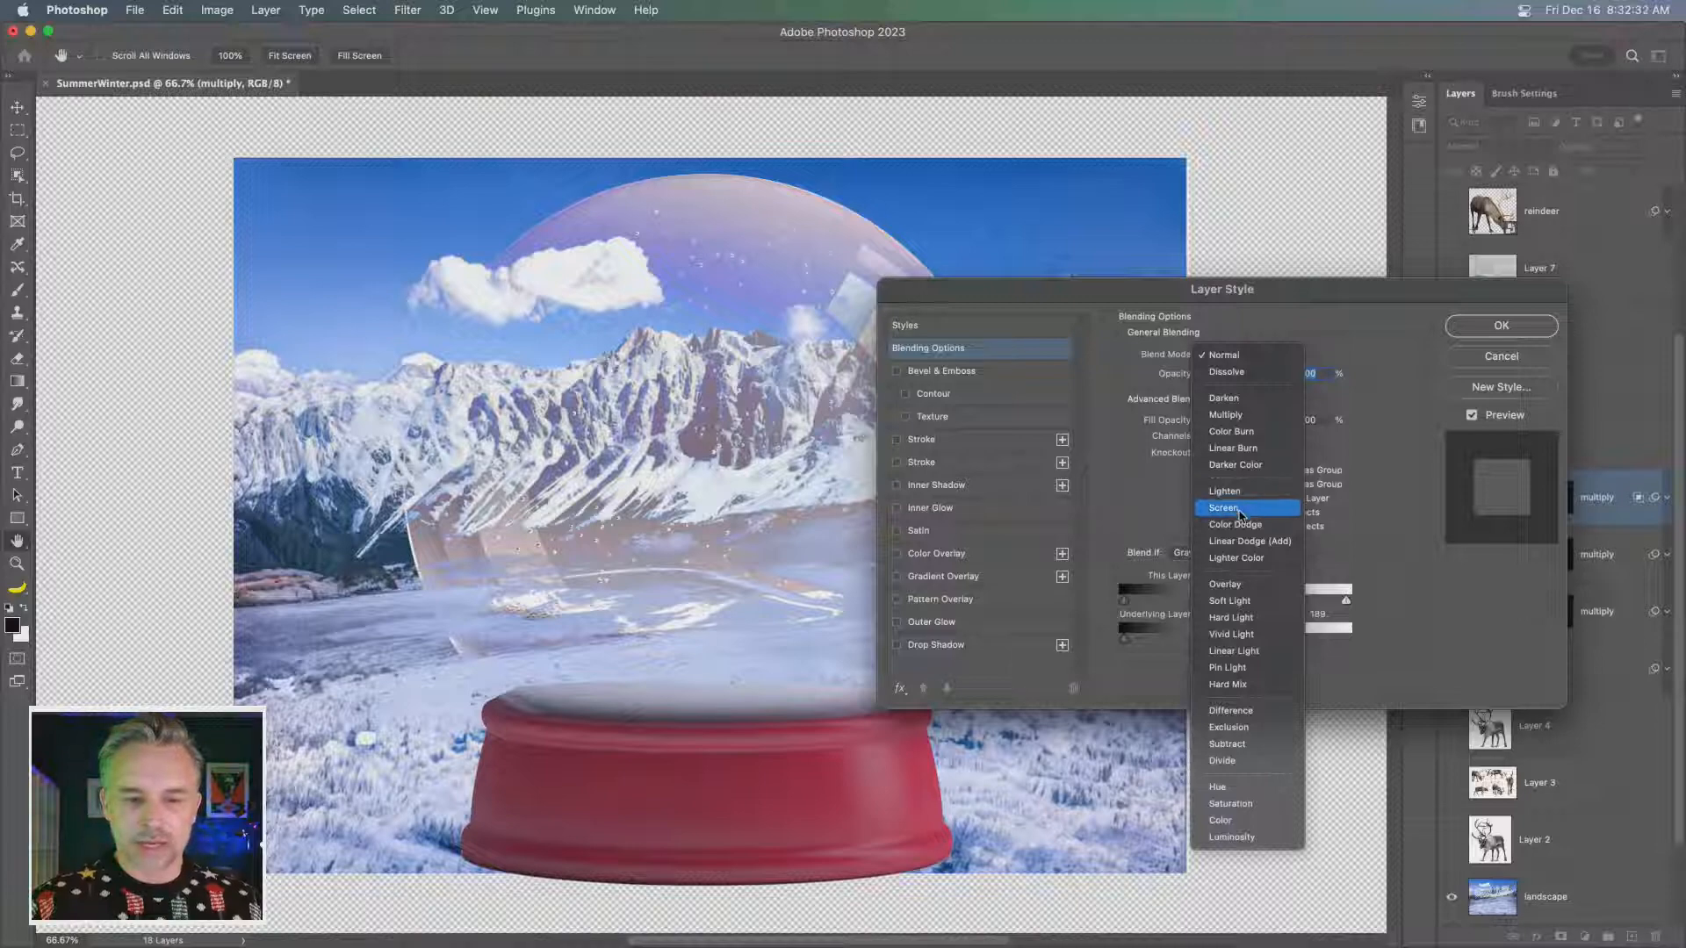
left_click(1264, 585)
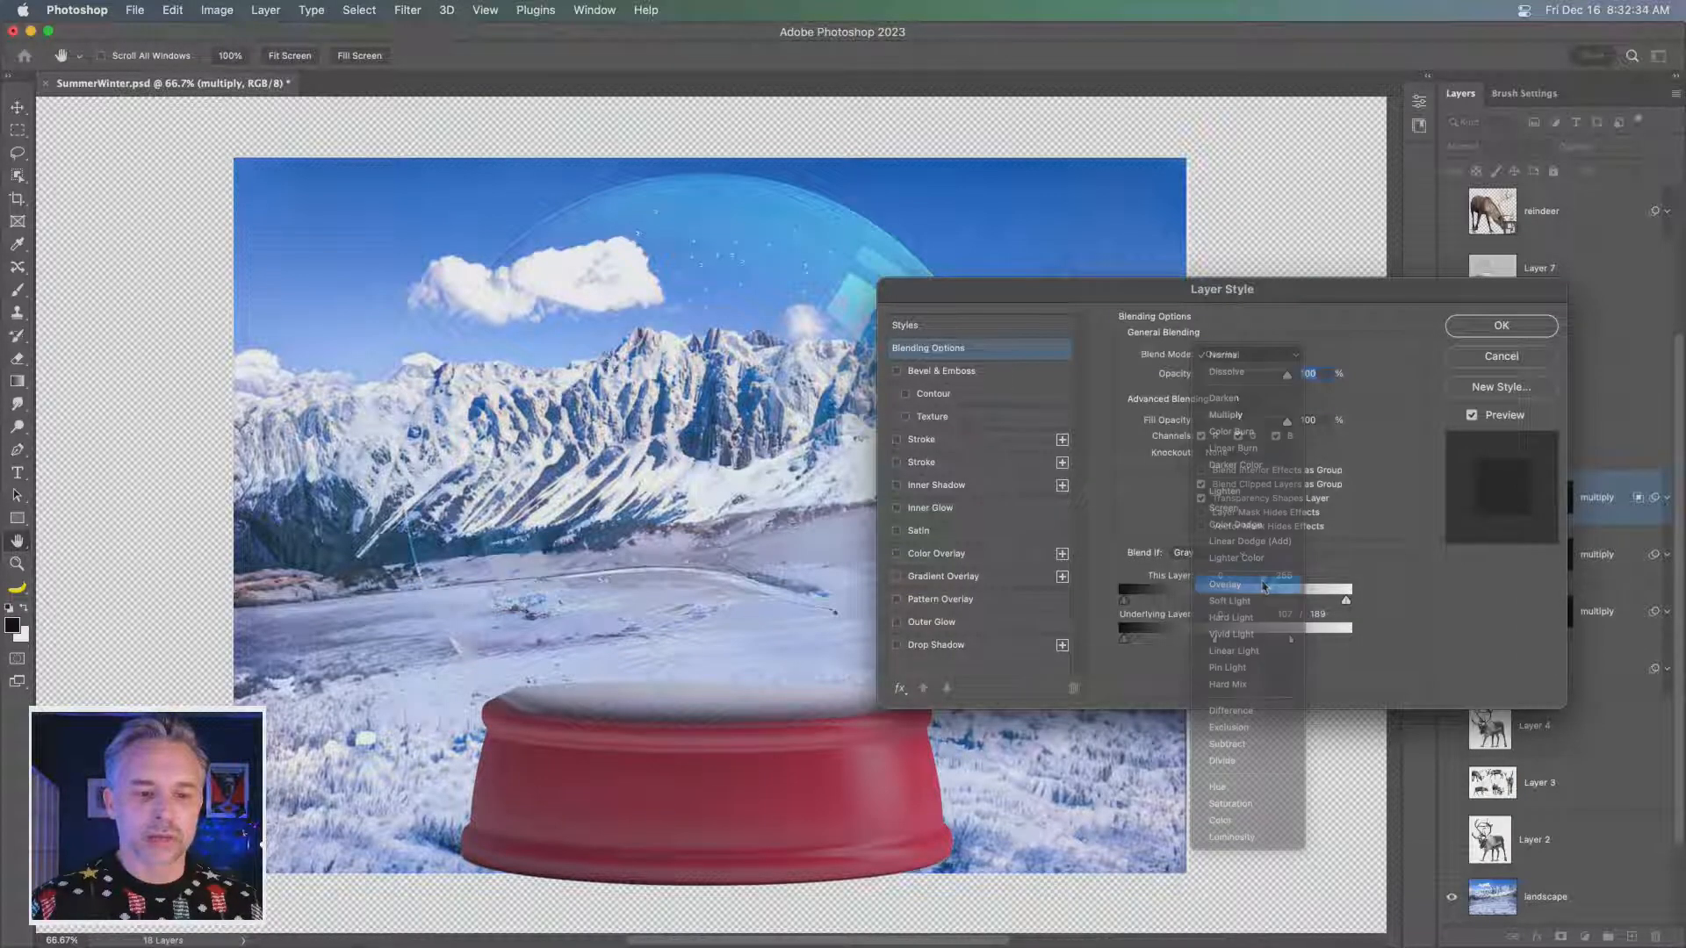
mouse_move(1264, 294)
left_mouse_down()
mouse_move(1261, 375)
mouse_move(1258, 287)
left_mouse_up()
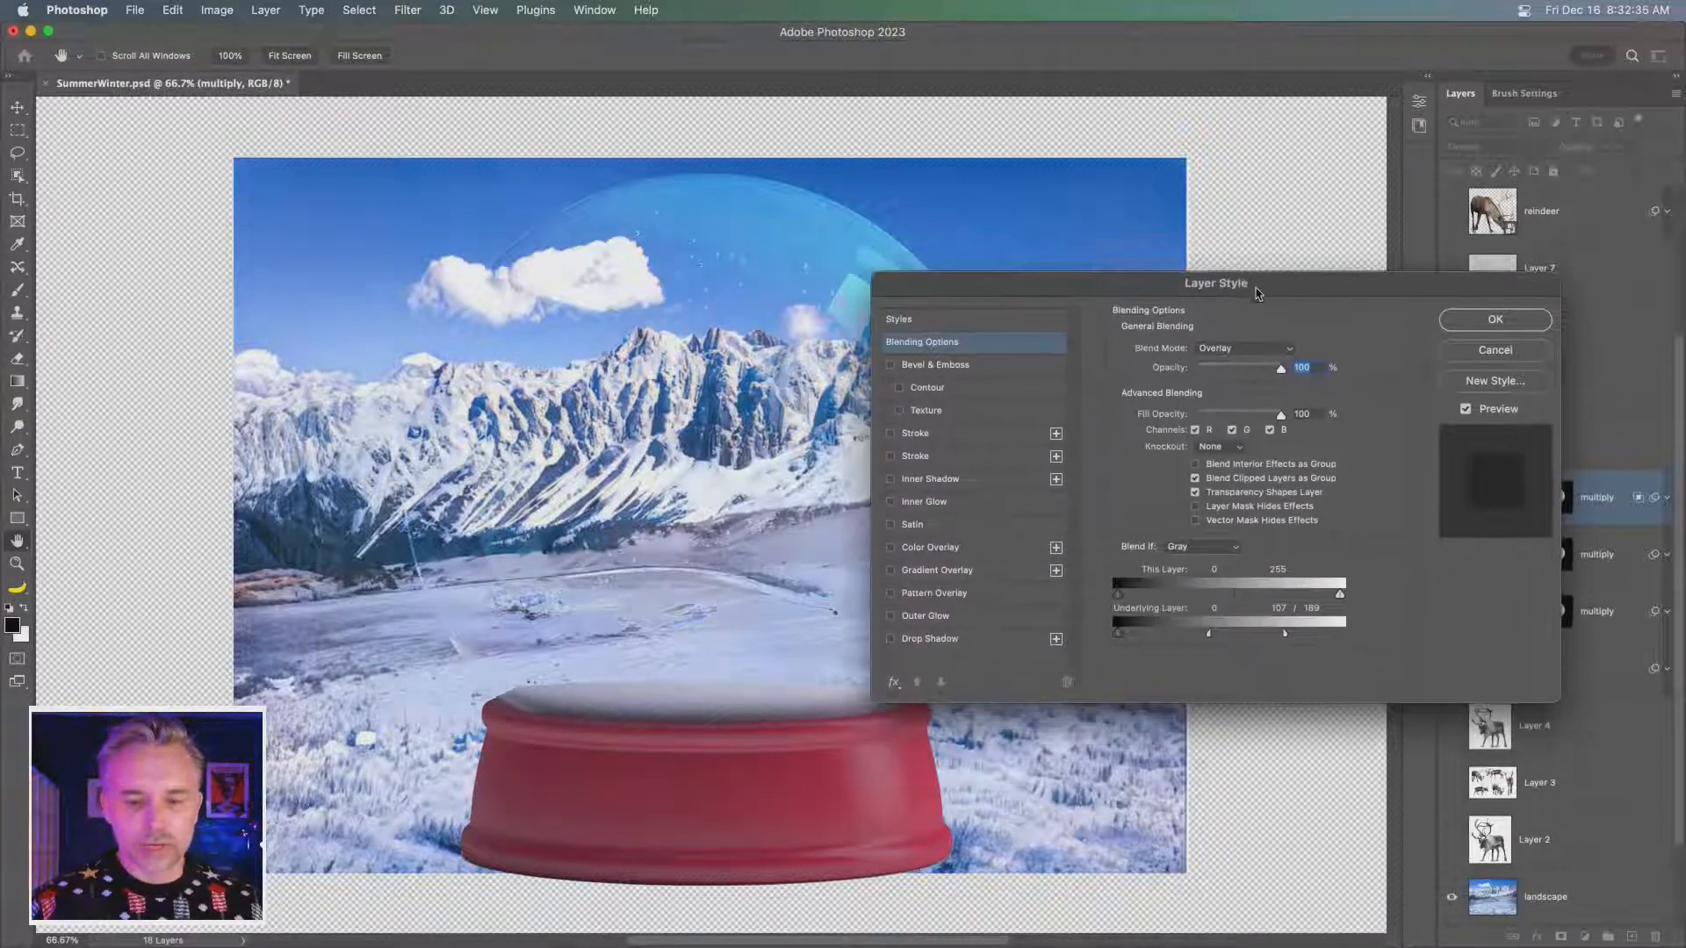
key("alt")
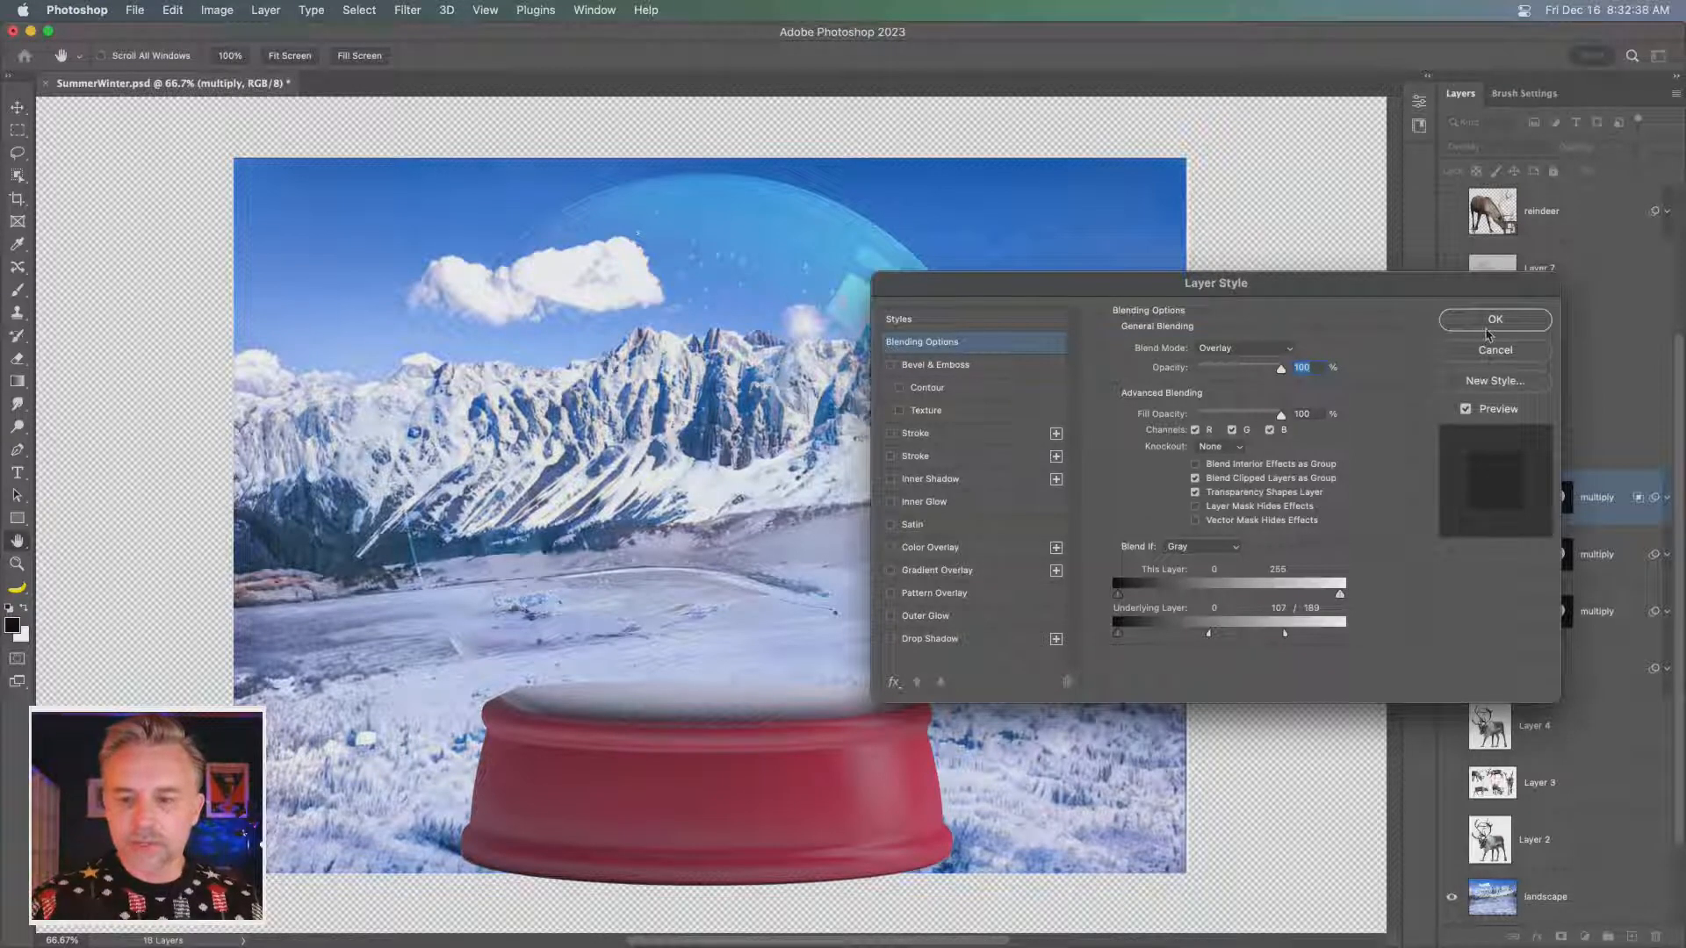
left_click(1487, 323)
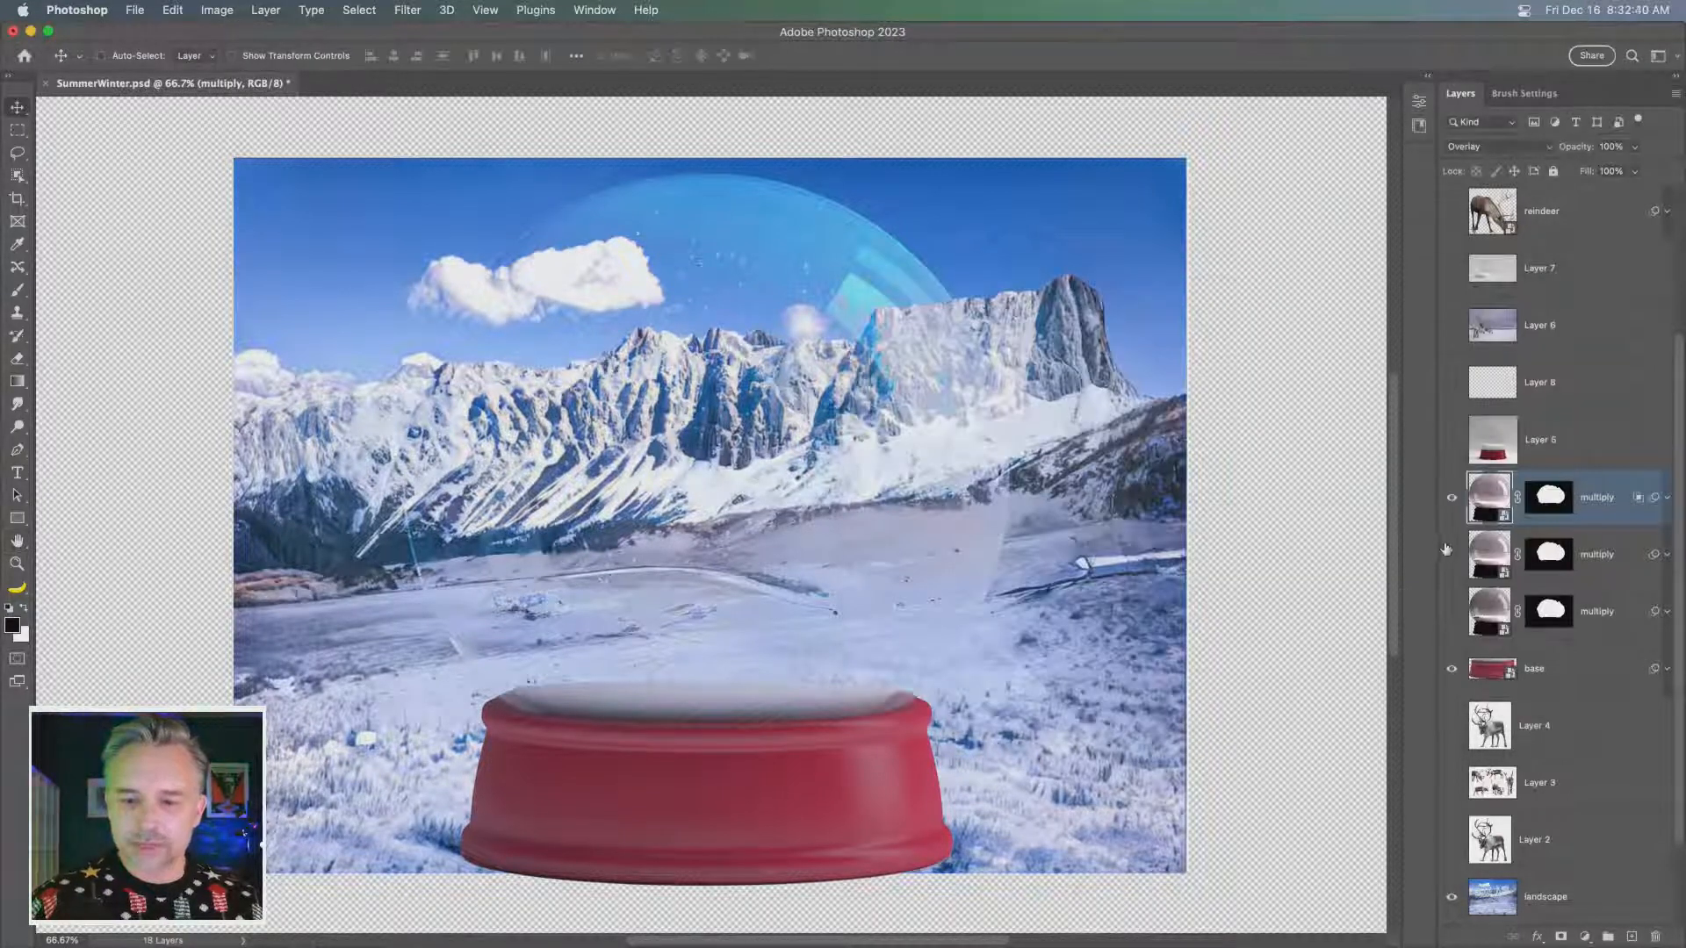
- Hide the Overlay dome copy and preview the scene with and without the Screen dome layer below it
left_click(1451, 498)
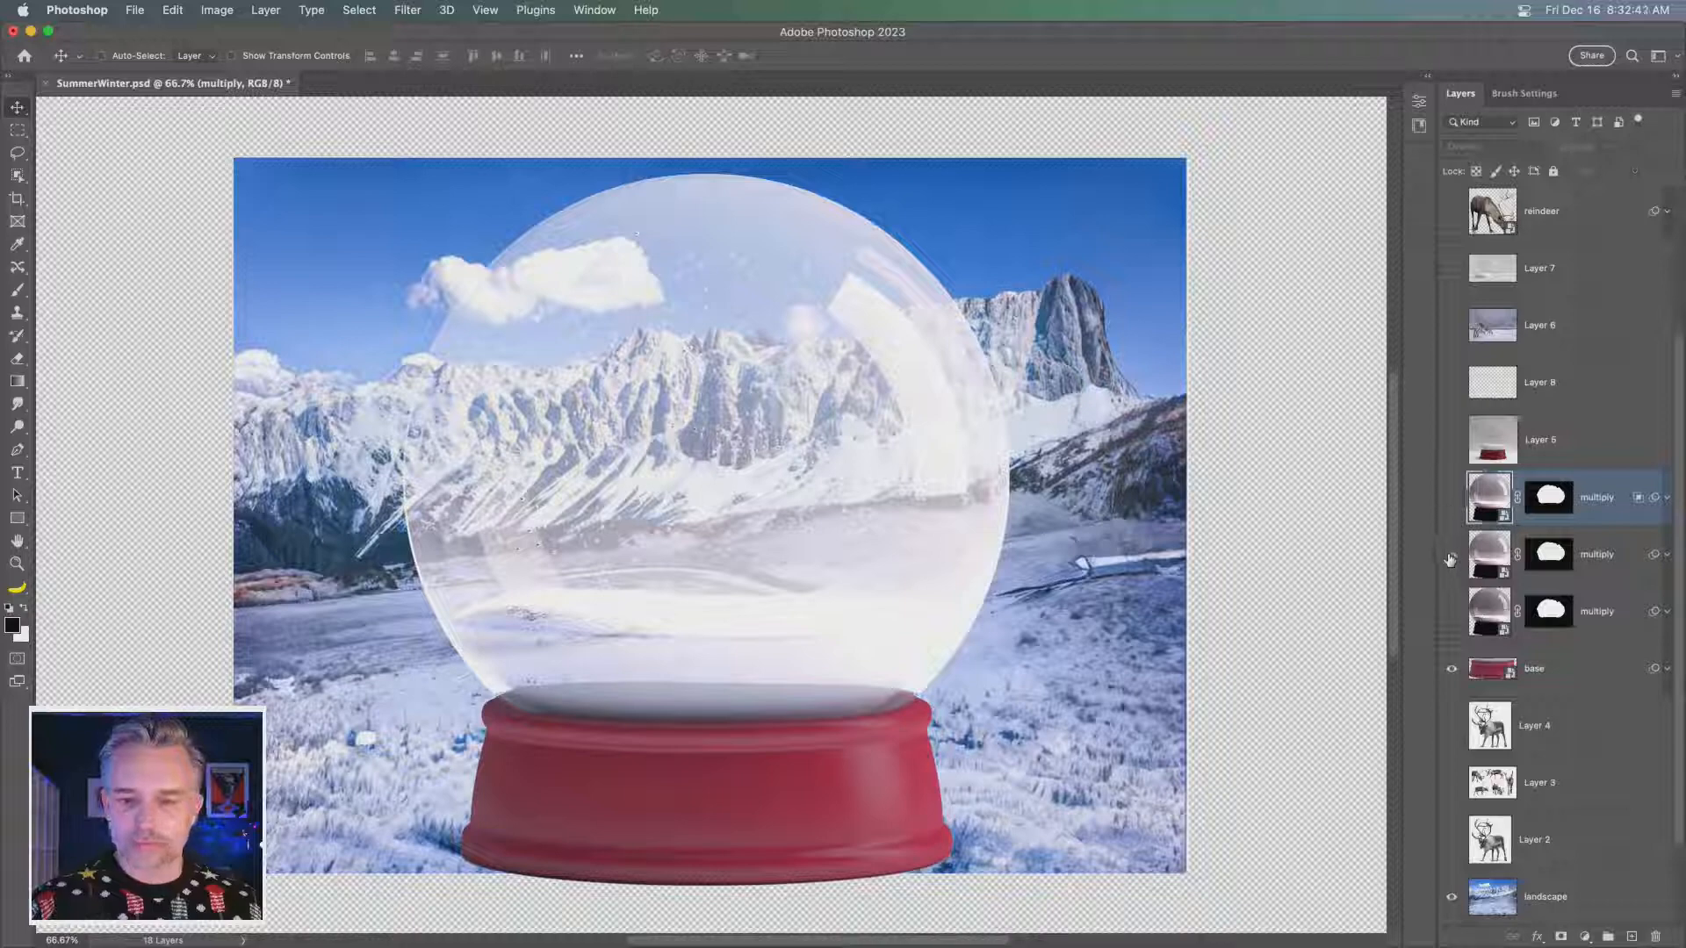
left_click(1614, 554)
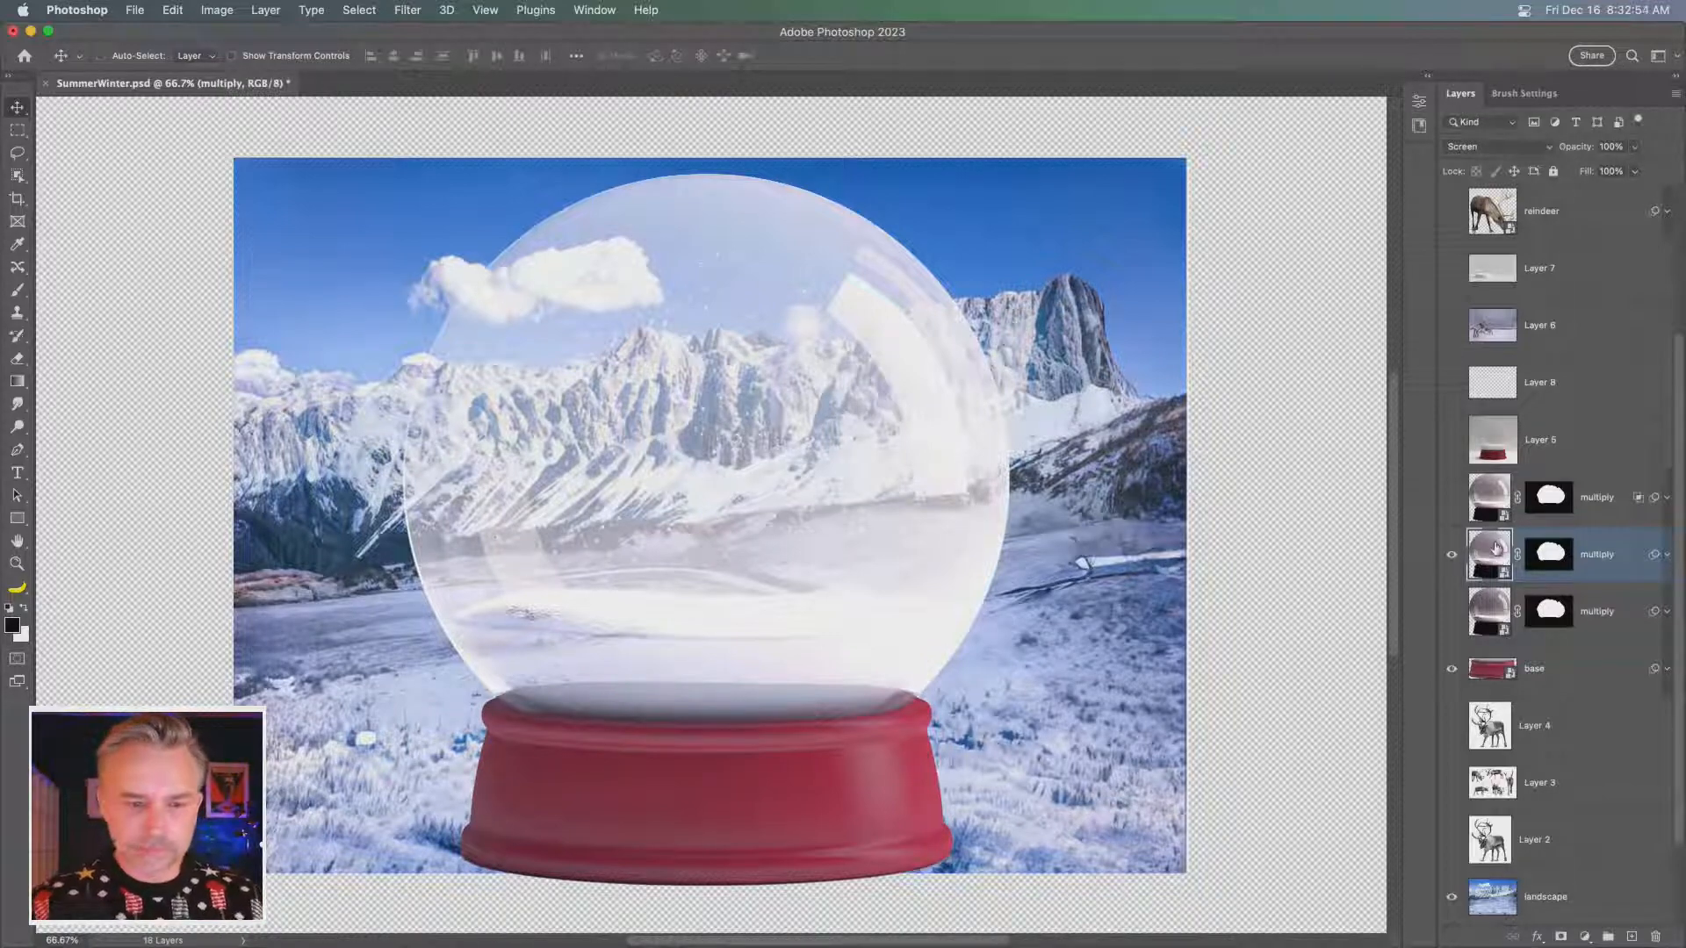
left_click(1452, 554)
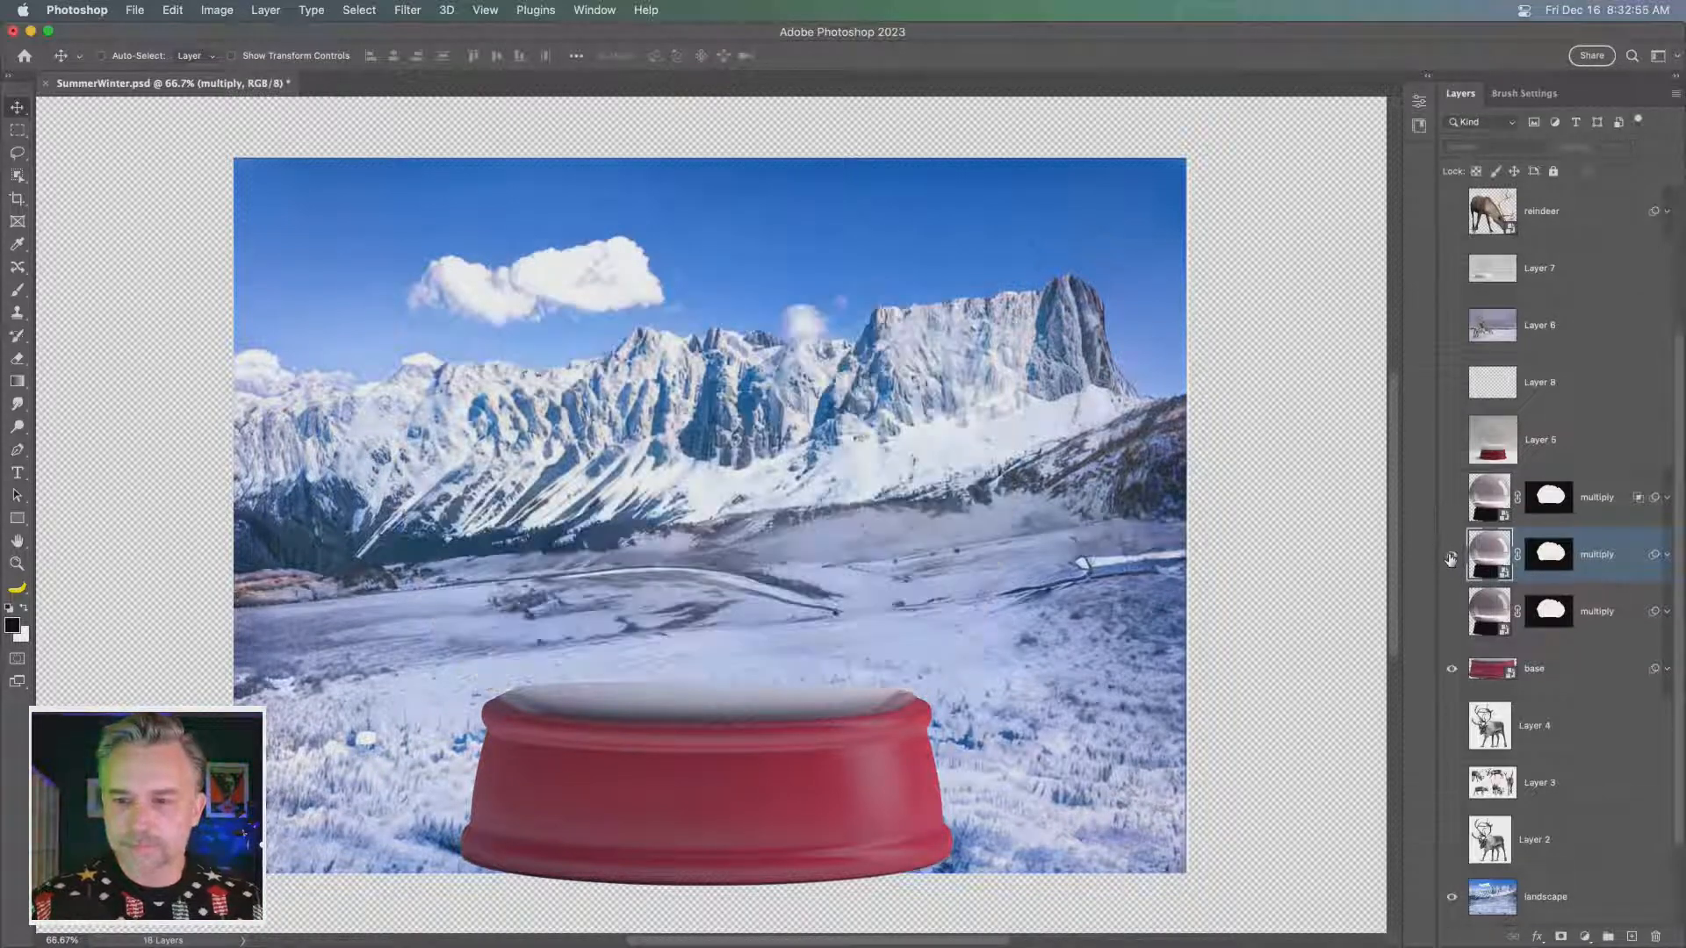
left_click(1451, 555)
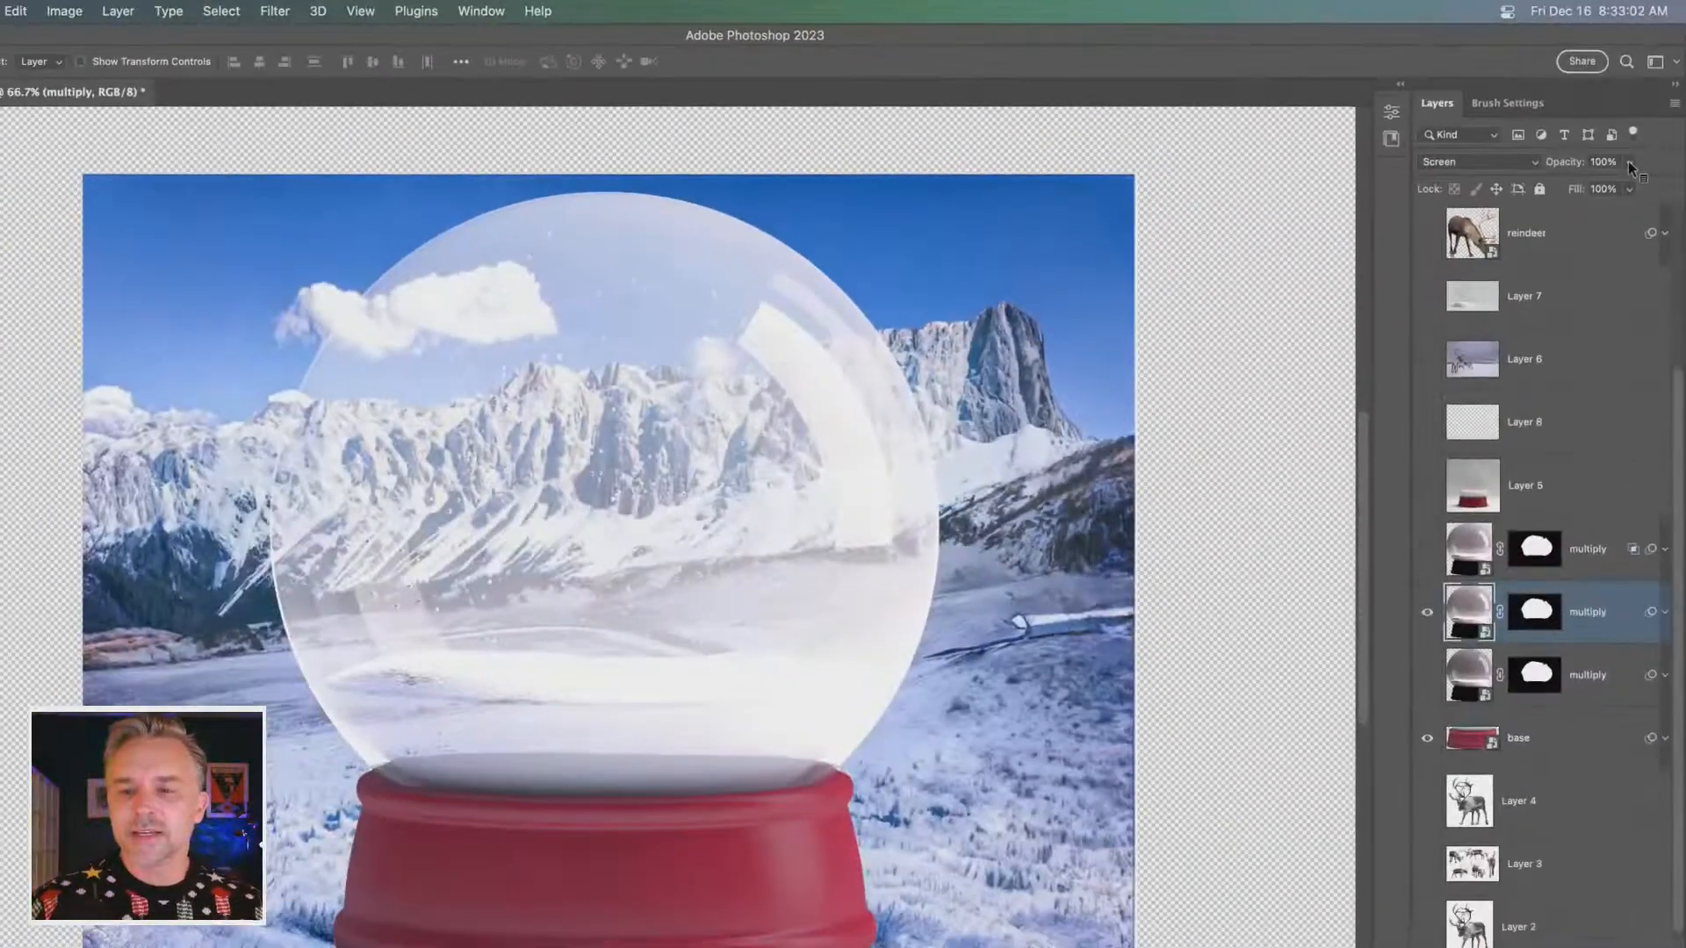
- Try the Screen dome layer at 51% opacity and restore it to 100%
left_click(1630, 164)
left_click_drag(1627, 188, 1588, 193)
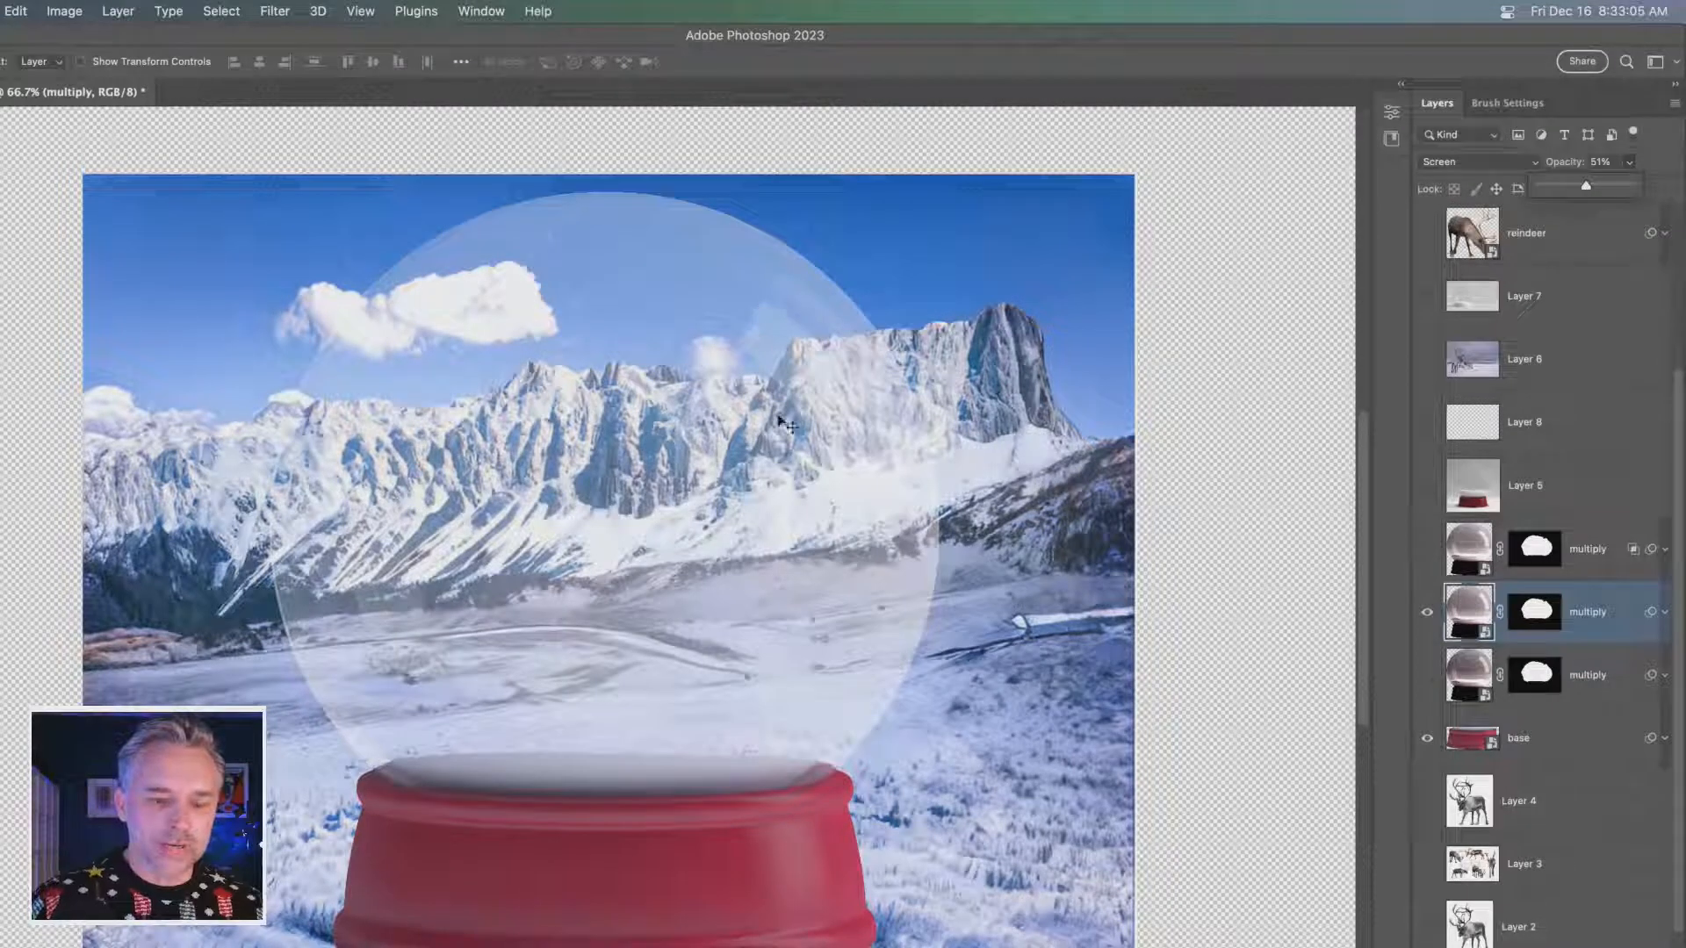
left_click_drag(1585, 190, 1660, 188)
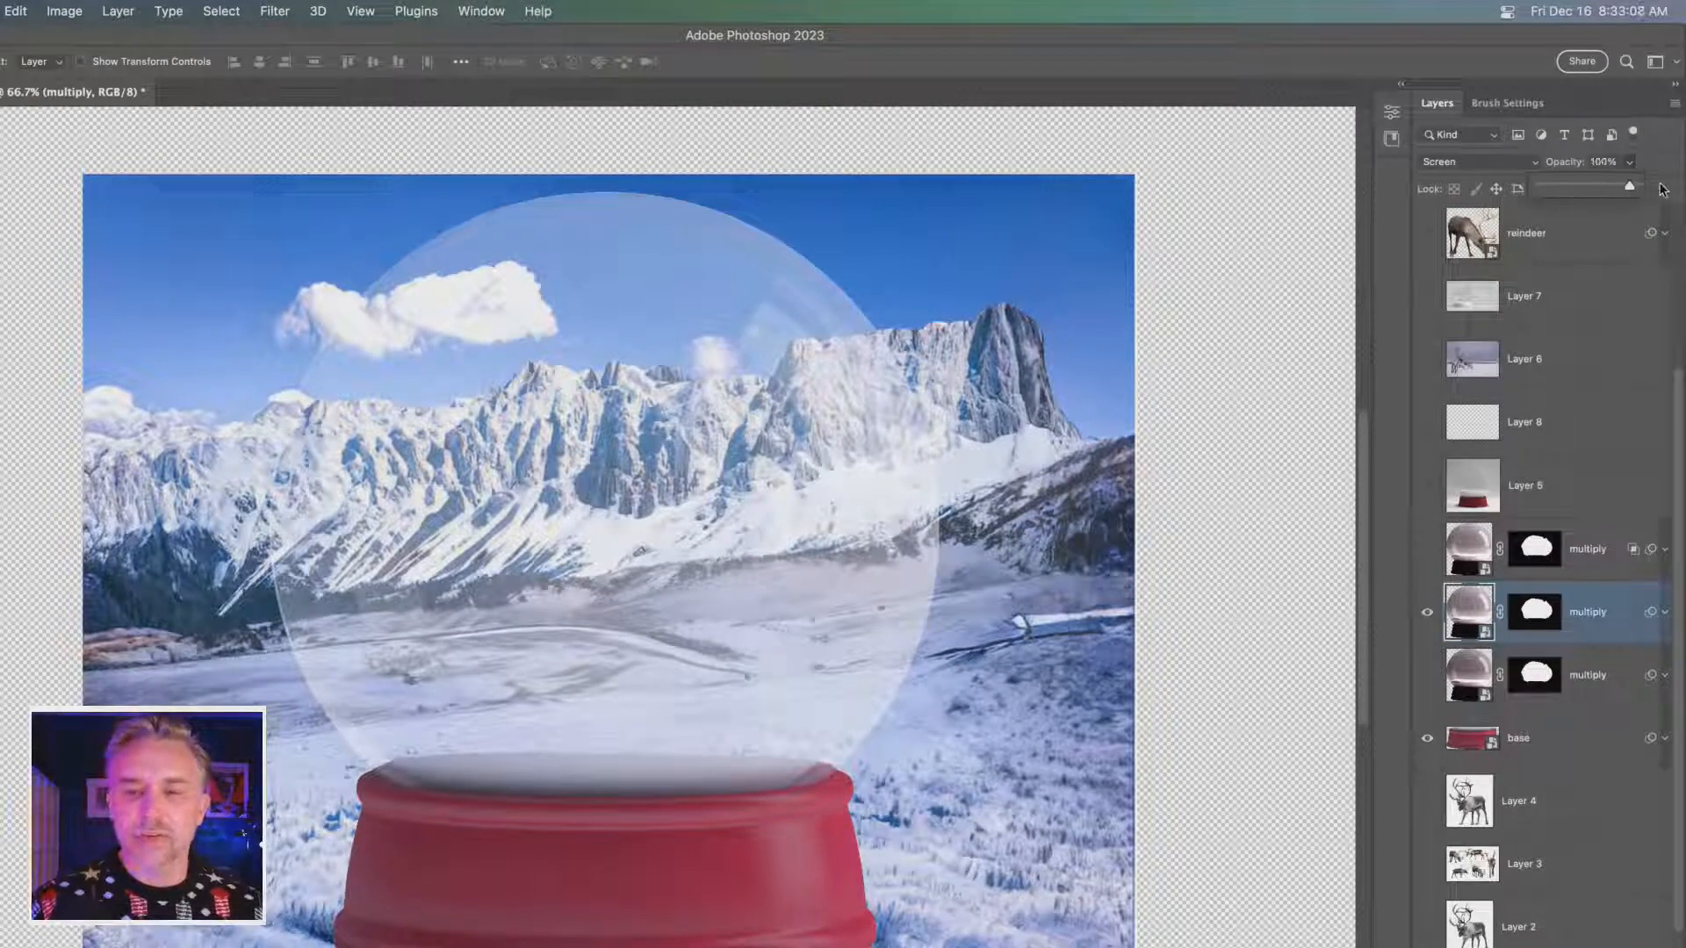
- Show only the Overlay dome copy and set its Blend If underlying-layer highlight limit to 159/198
left_click(1427, 612)
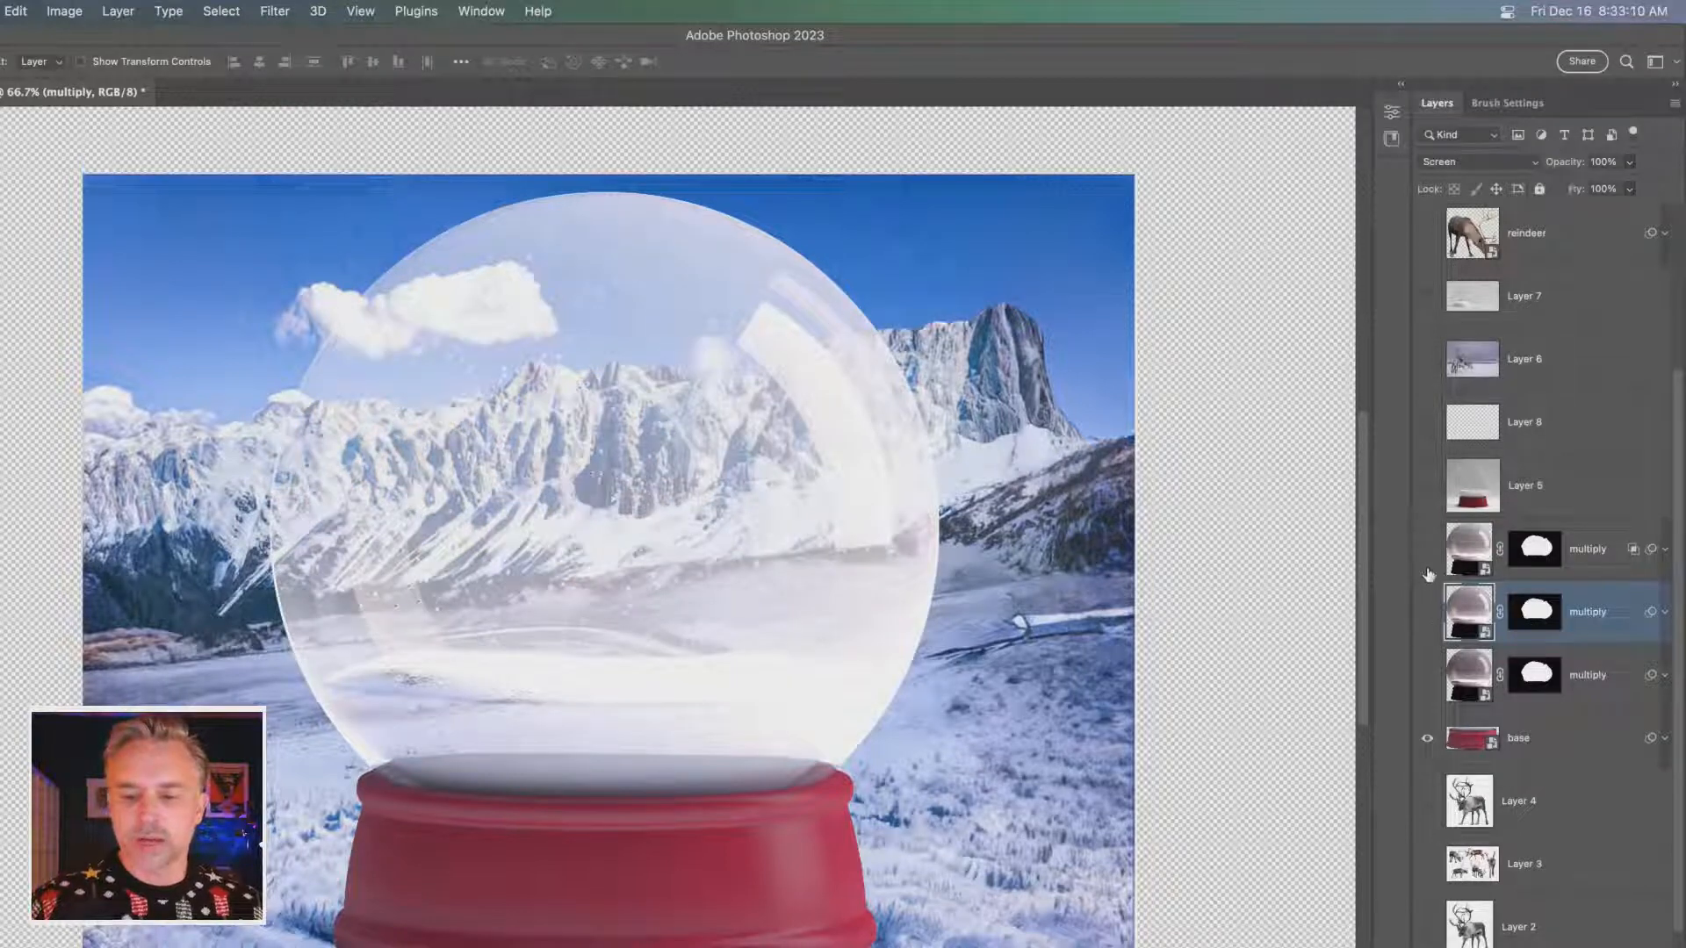
left_click(1427, 553)
left_click(1590, 551)
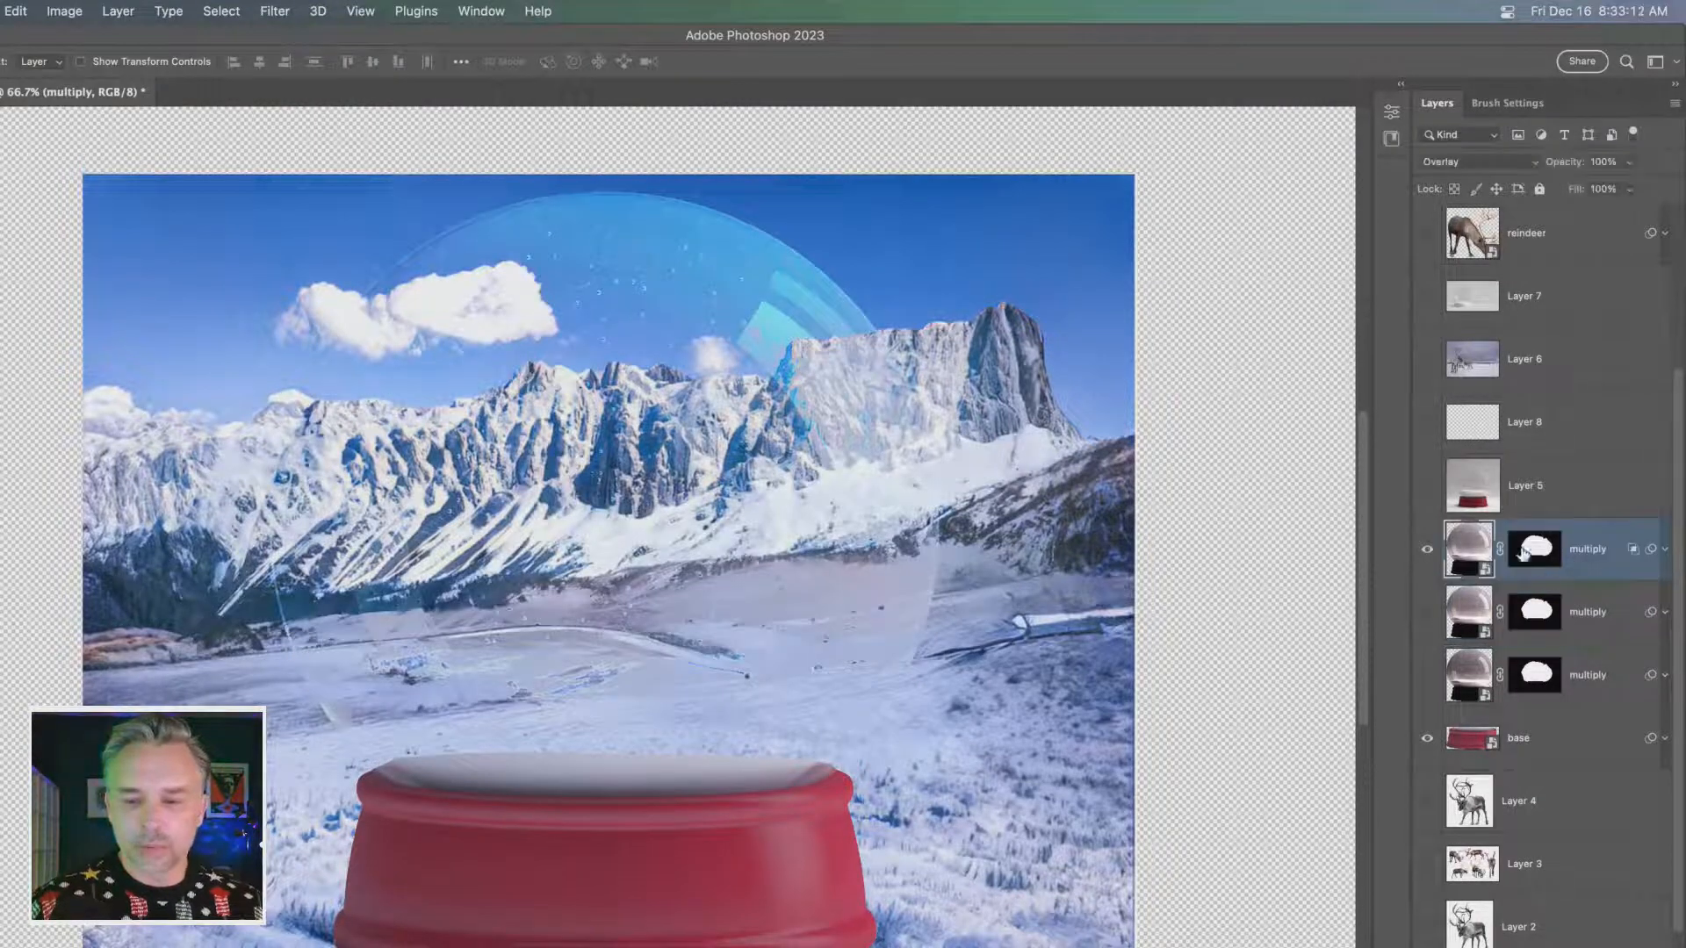
double_click(1633, 551)
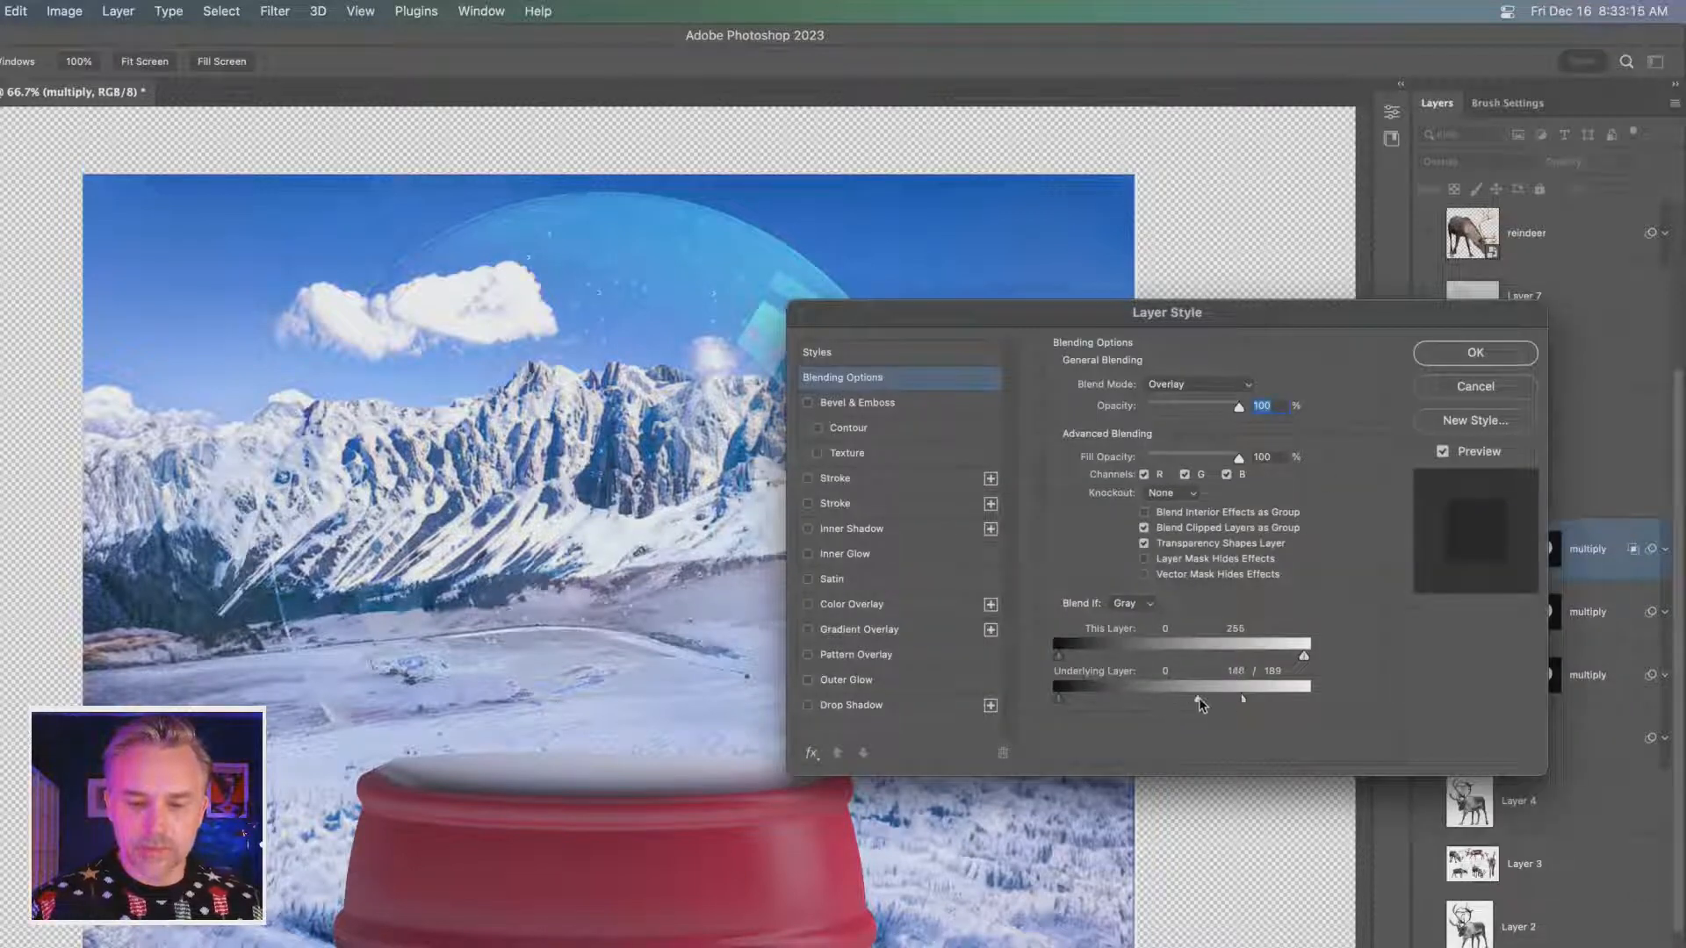
left_click_drag(1200, 702, 1211, 702)
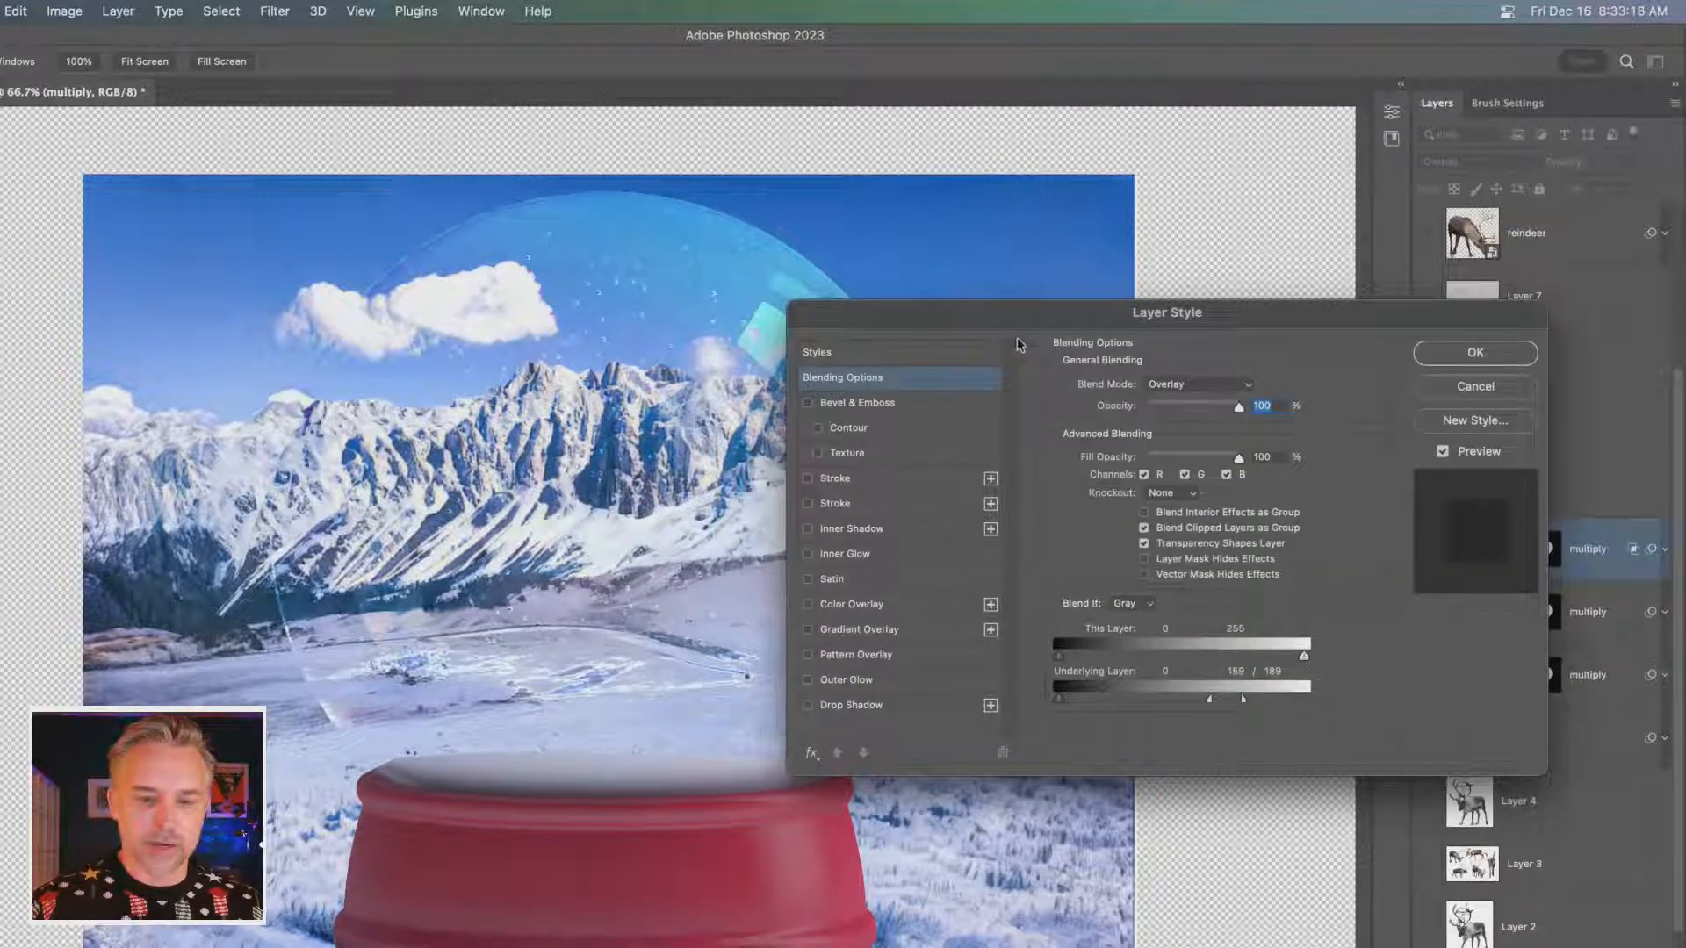
left_click_drag(1013, 322, 1131, 296)
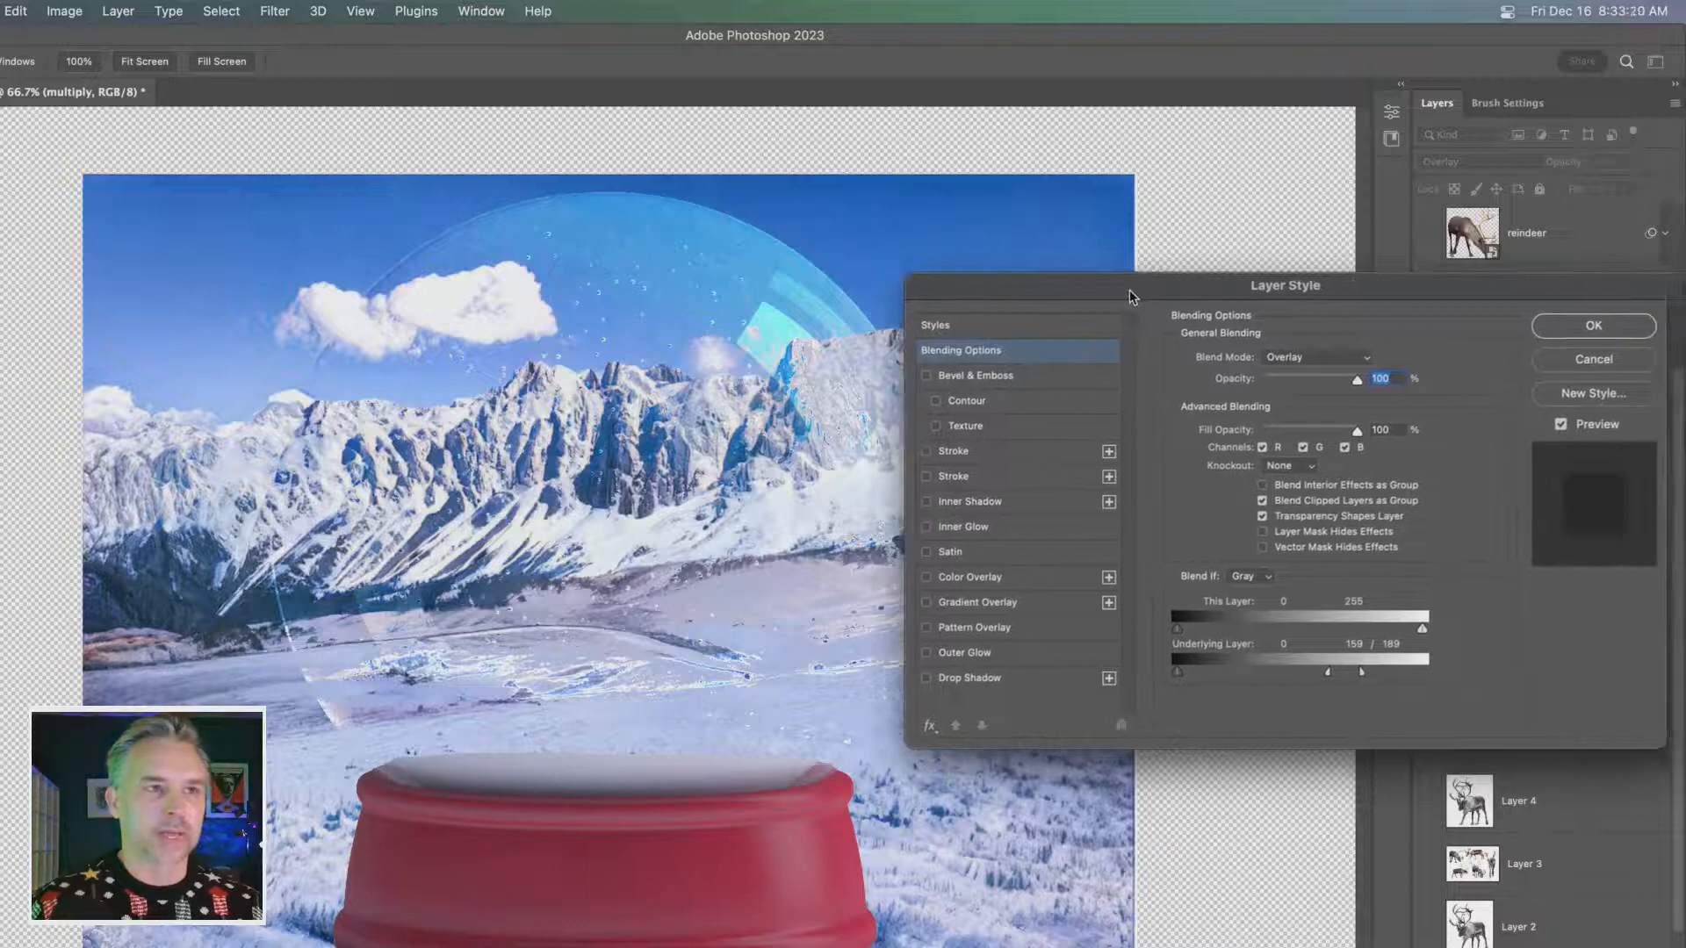
mouse_move(1362, 672)
left_mouse_down()
mouse_move(1392, 676)
mouse_move(1367, 676)
left_mouse_up()
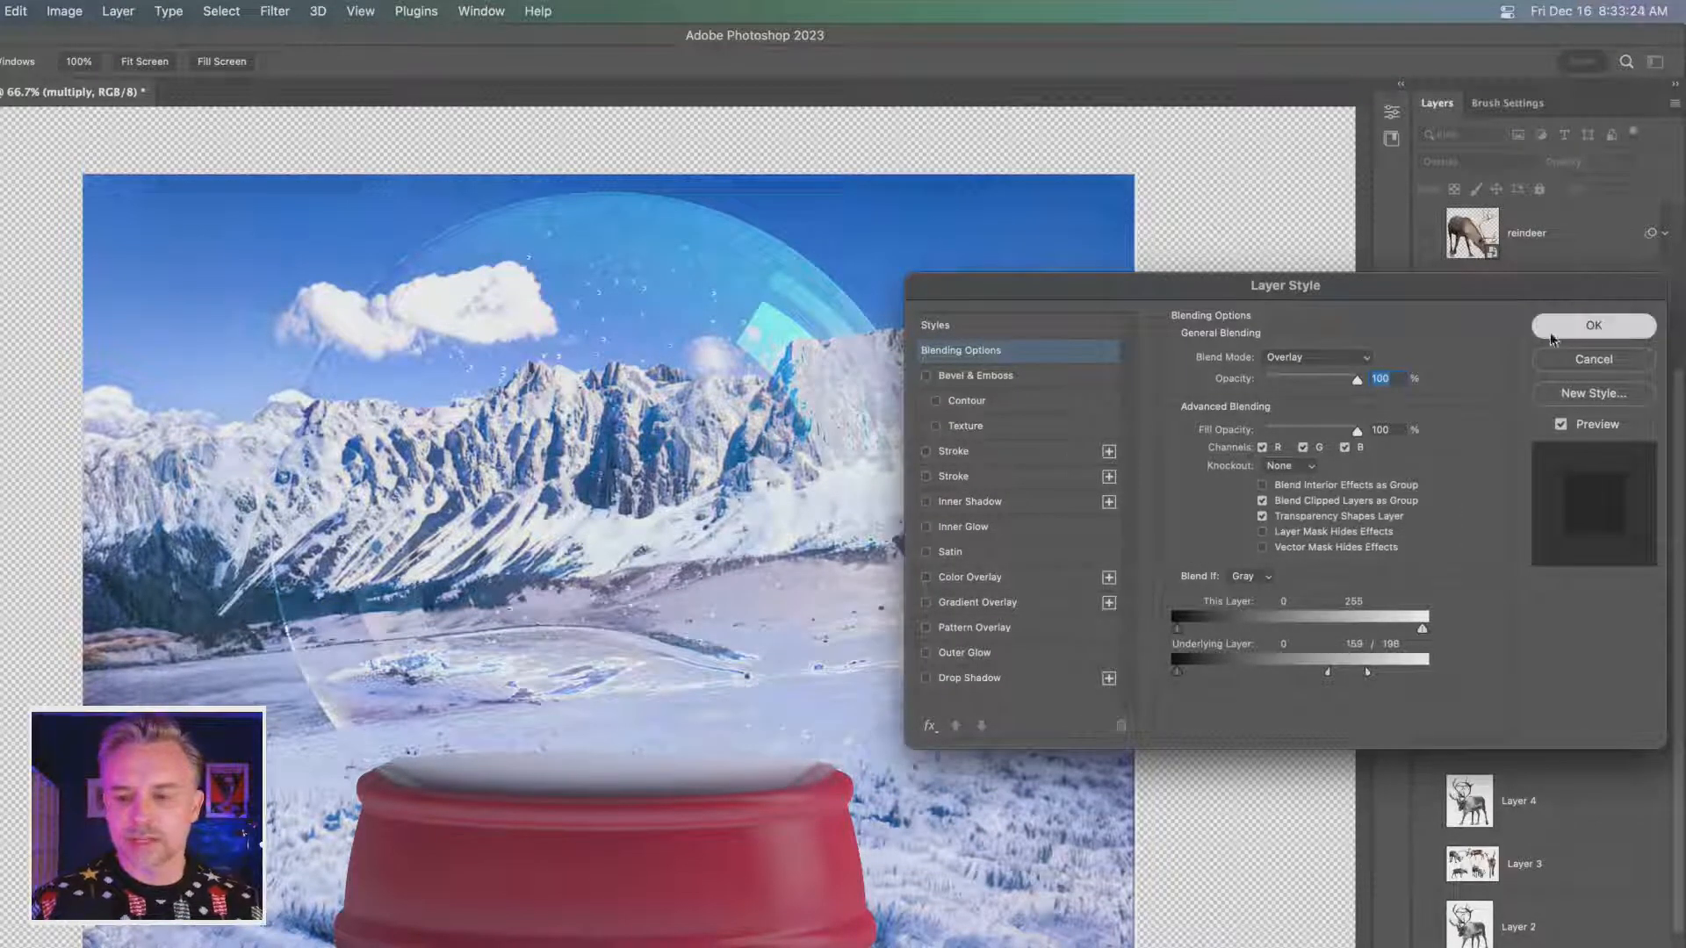
left_click(1572, 329)
- Show the Screen dome layer beneath the Overlay copy again and lower its opacity to 30%
left_click(1452, 555)
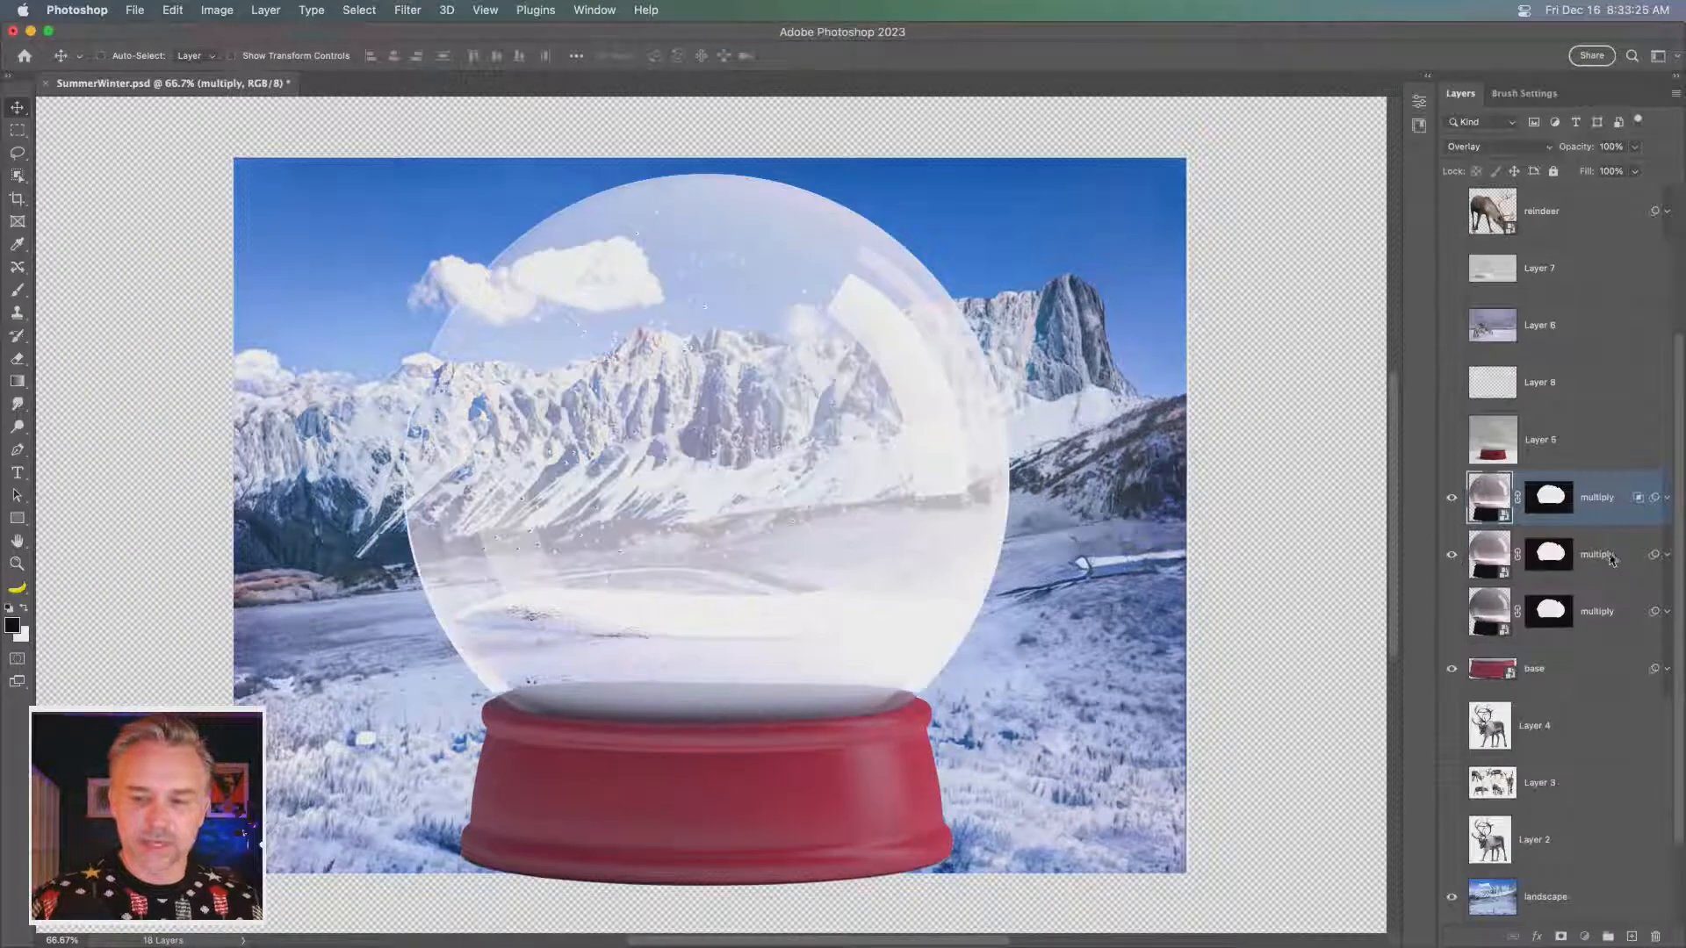
left_click(1613, 564)
mouse_move(1578, 147)
left_mouse_down()
mouse_move(1529, 150)
mouse_move(1586, 149)
left_mouse_up()
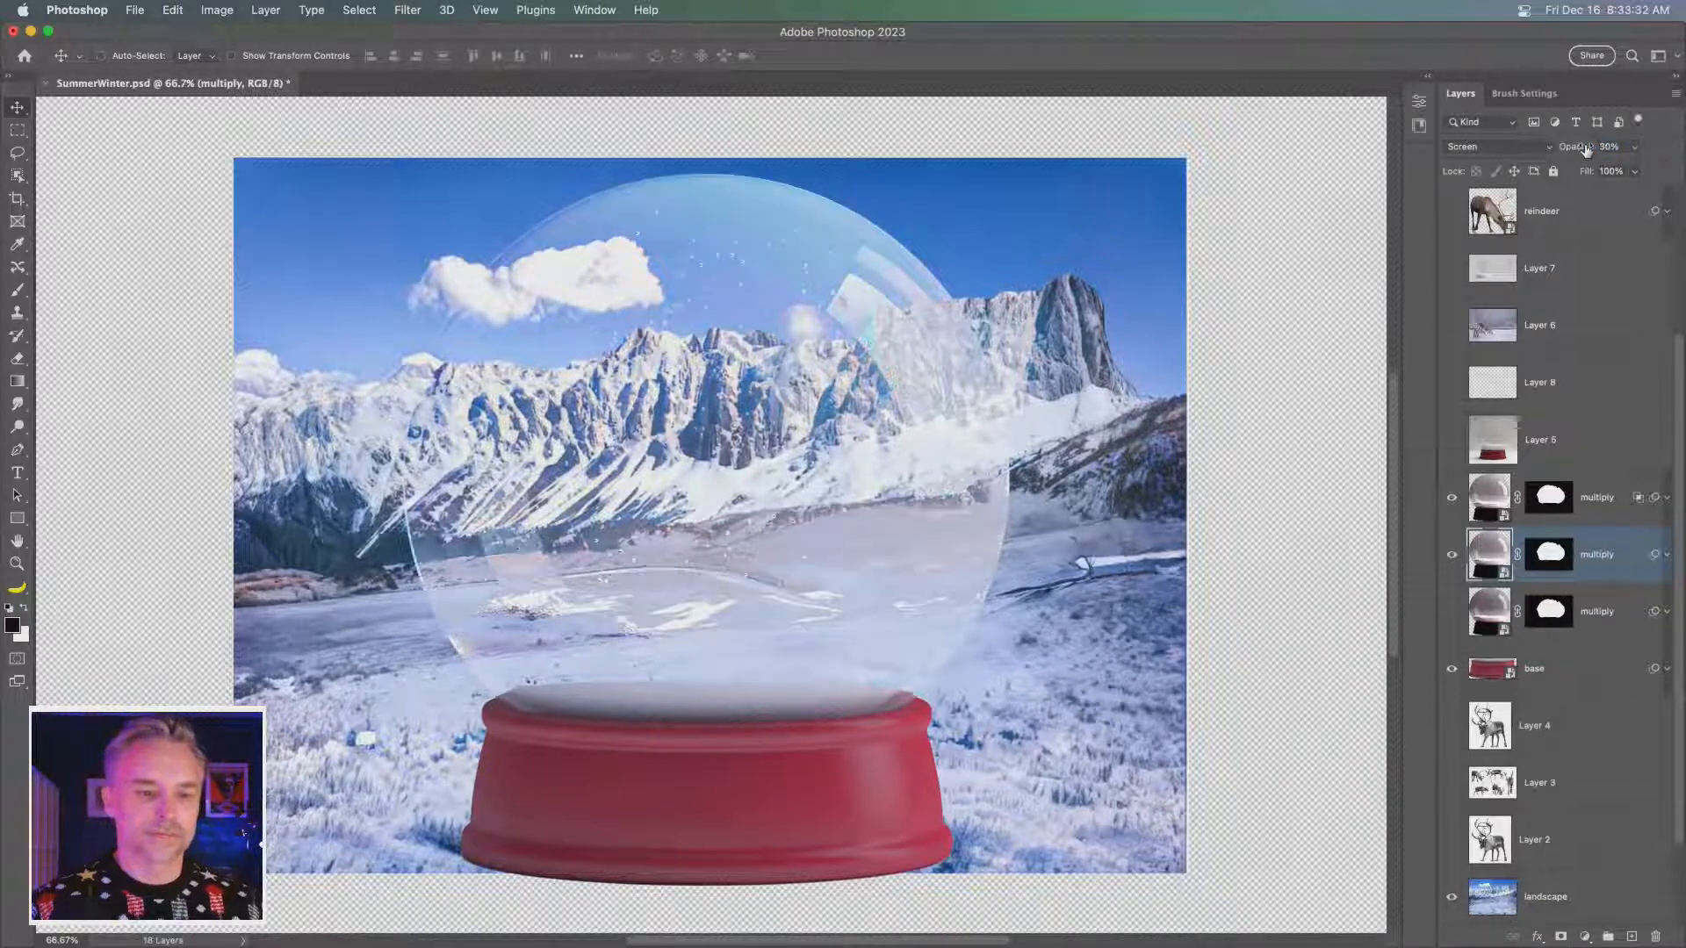
- Duplicate the uppermost snowy landscape layer and scale the copy up until it fills the whole canvas
key("super+minus")
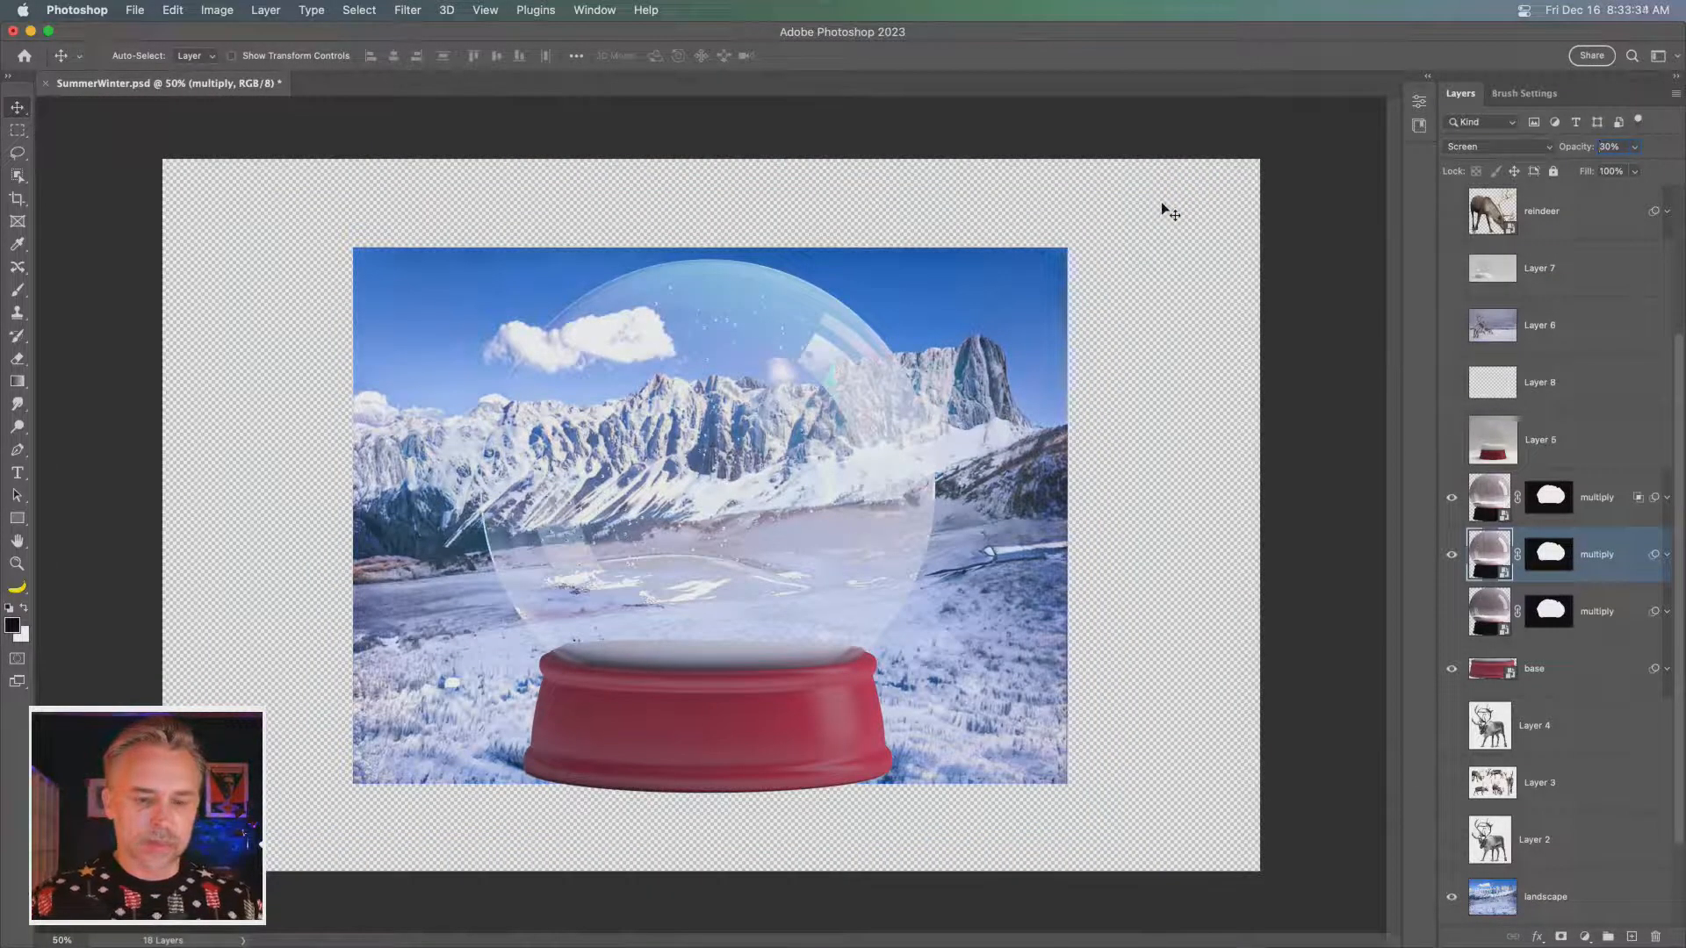
scroll(1625, 756, "down", 2)
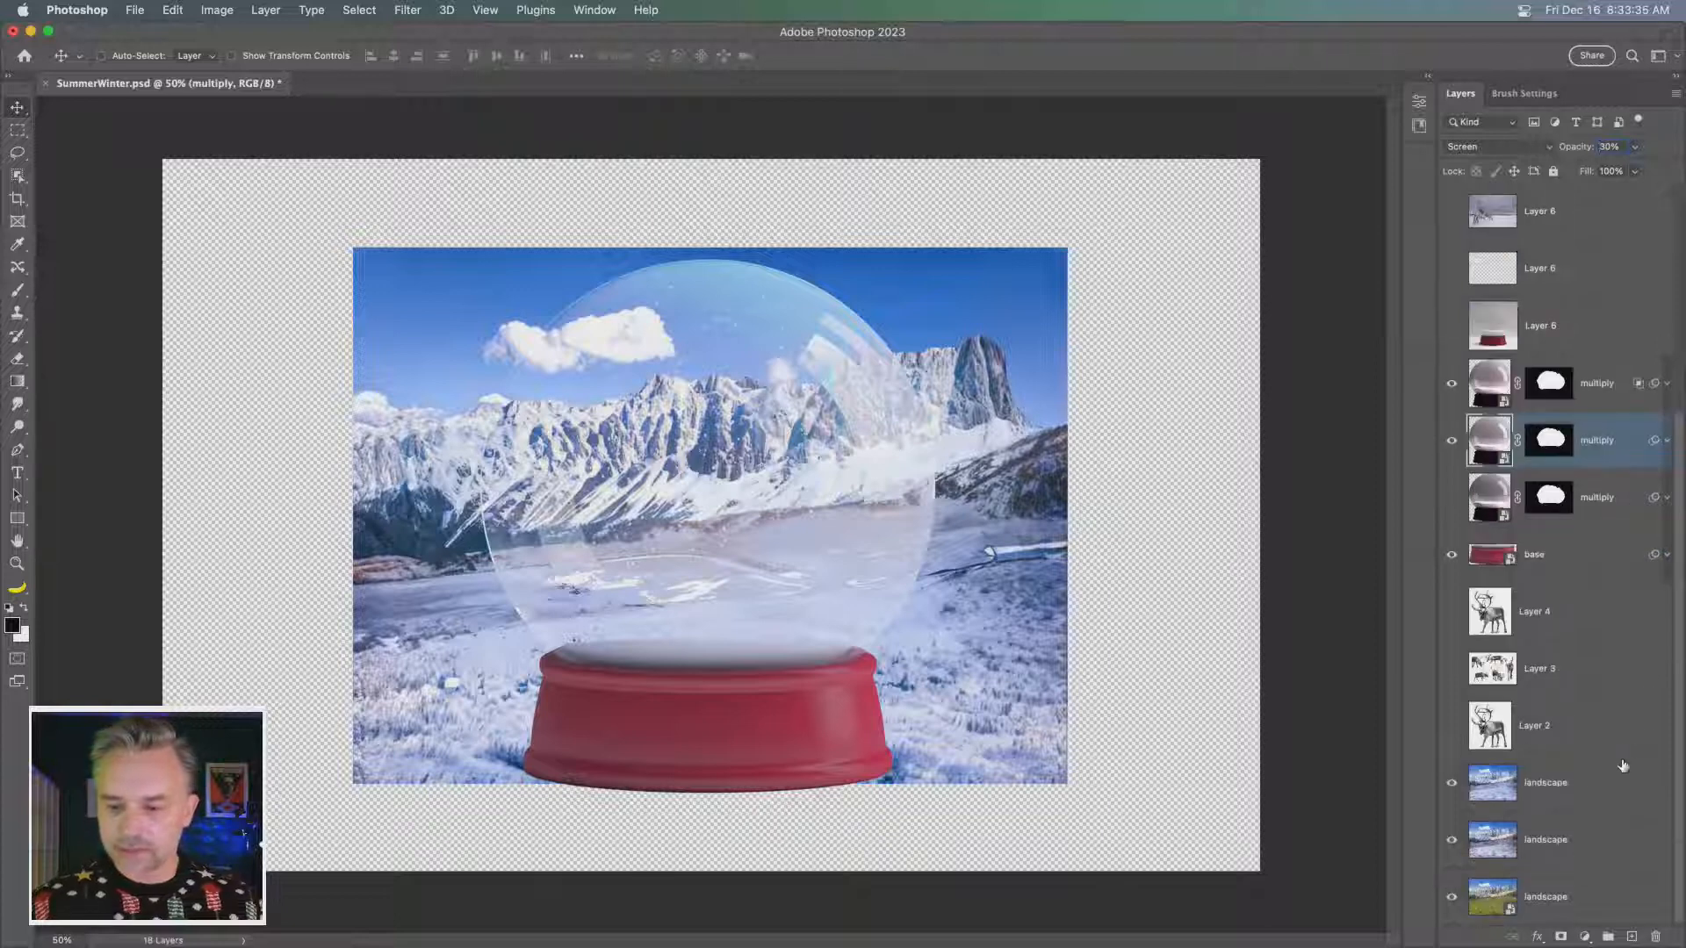
left_click(1576, 780)
left_click(1571, 905)
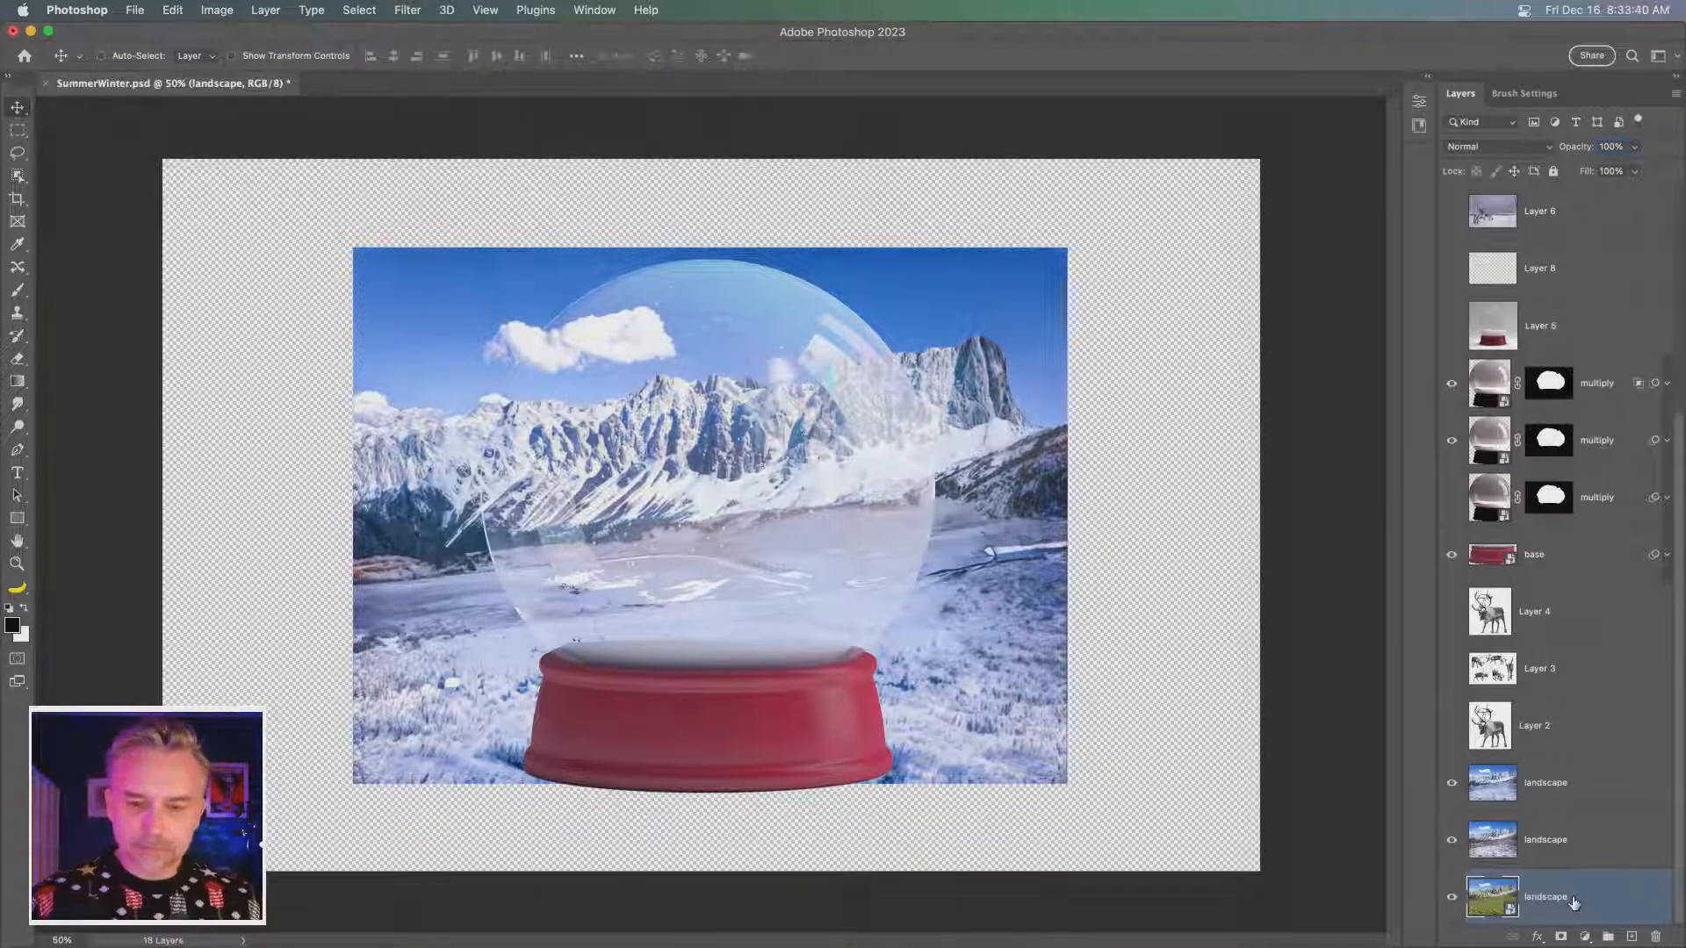
left_click(1524, 848)
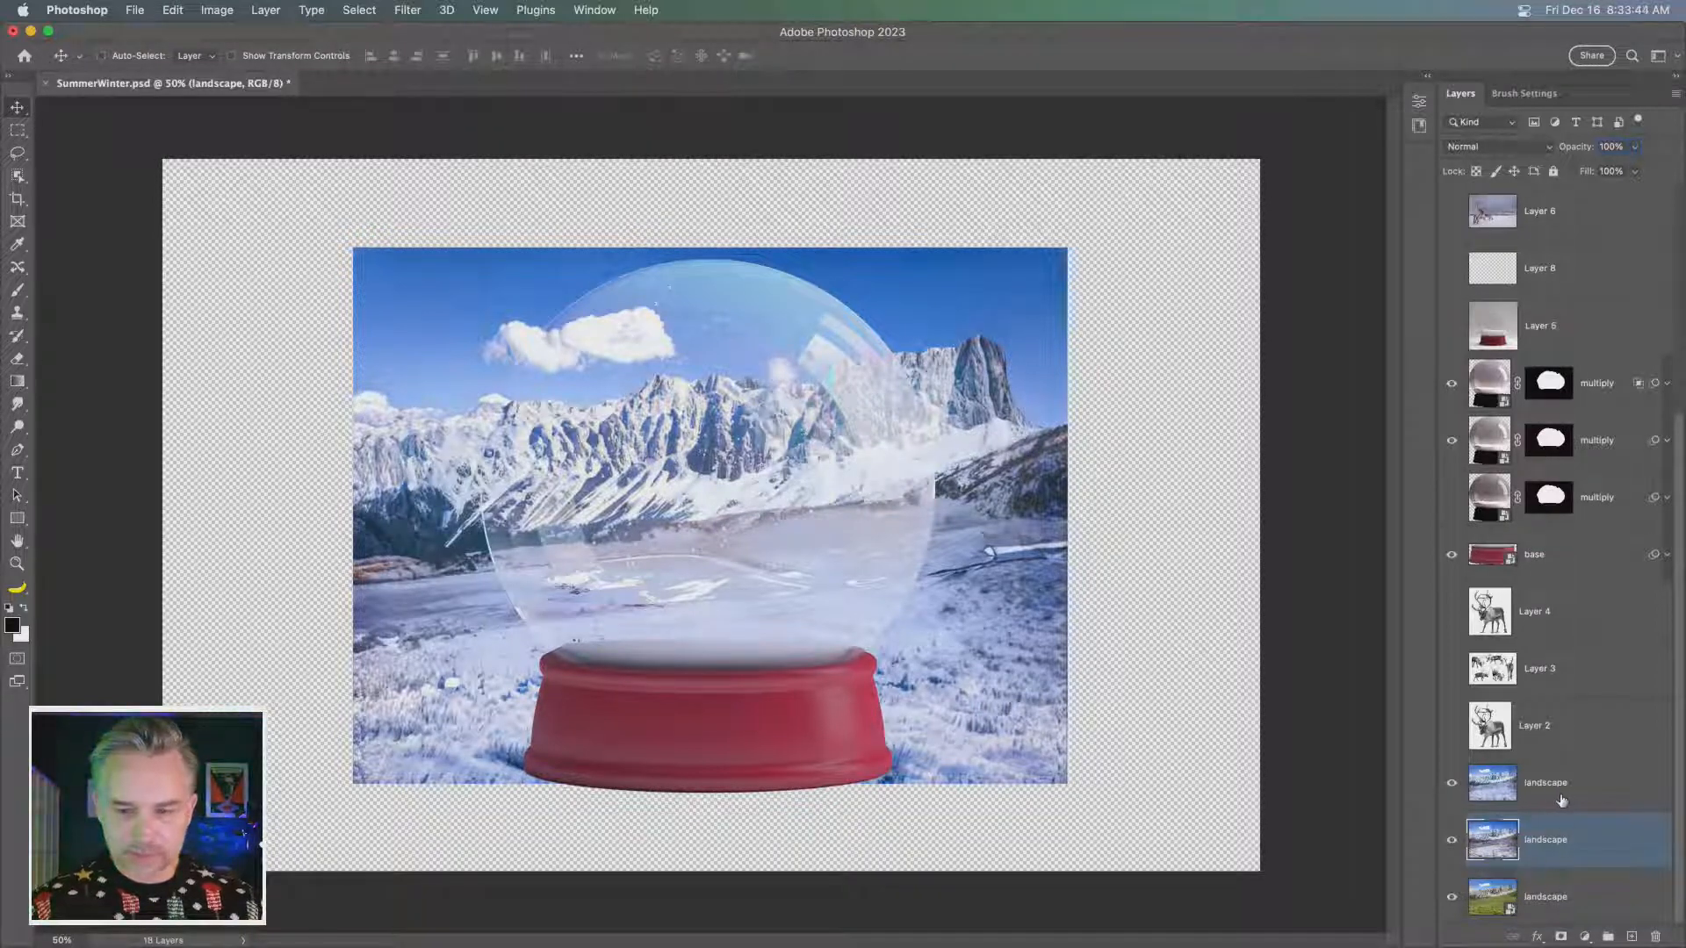
left_click(1562, 794)
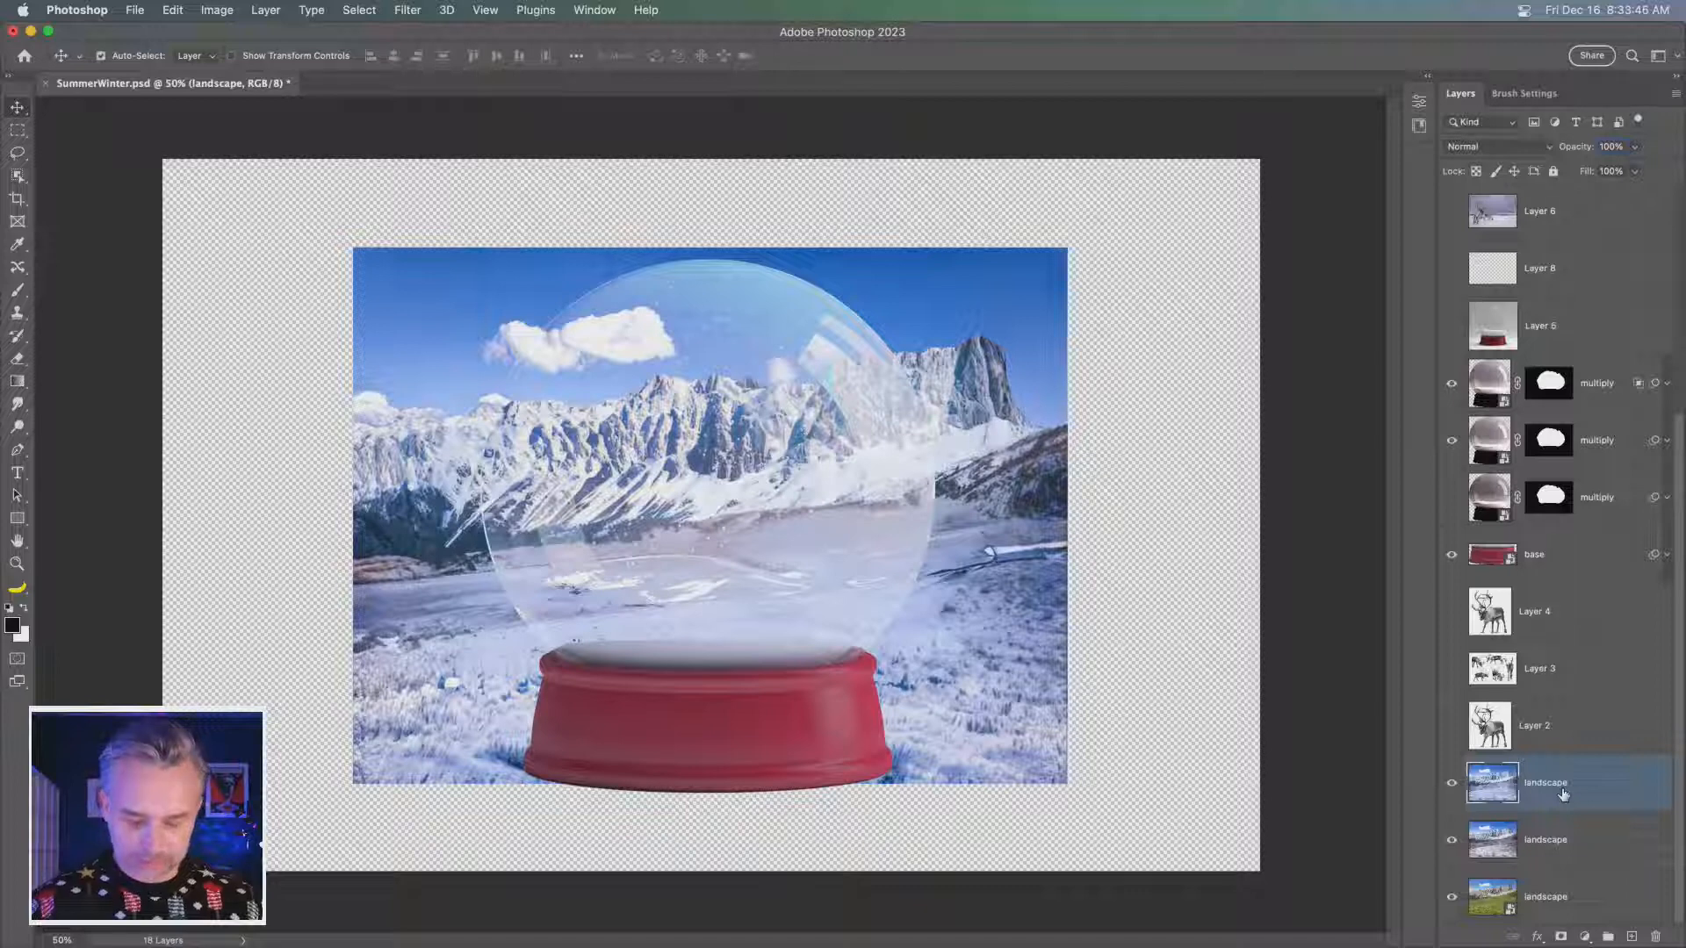
key("super+j")
key("super+t")
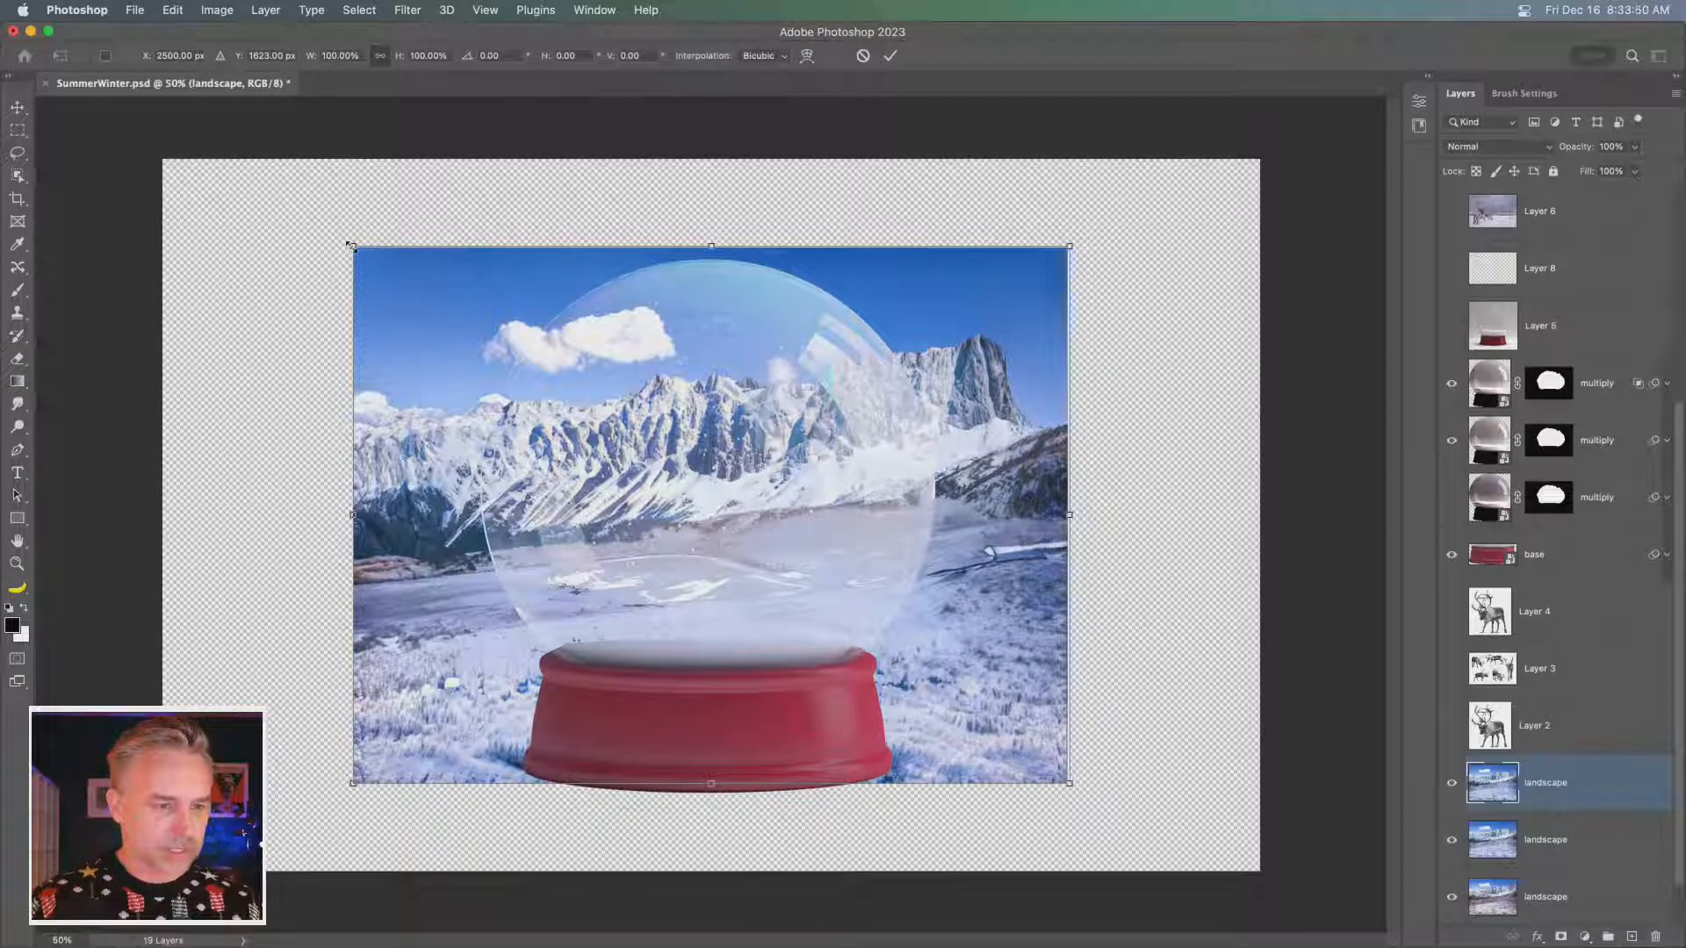
left_click_drag(350, 246, 150, 101)
key("Return")
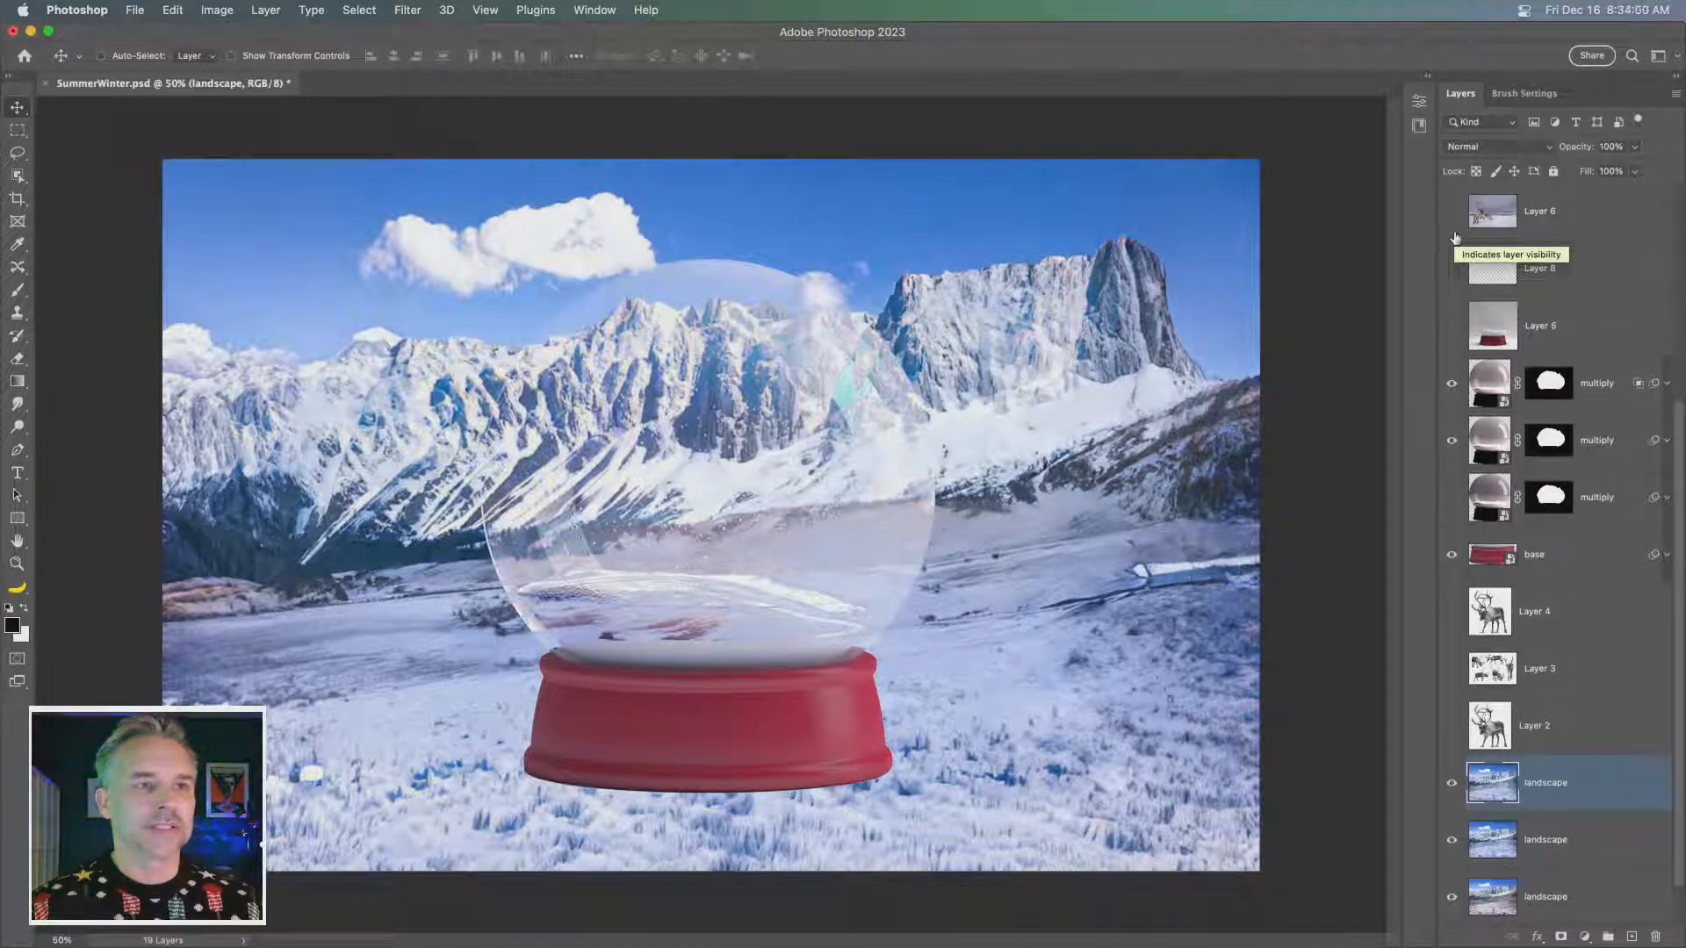
- Duplicate the summer landscape layer at the bottom of the stack and rasterize the copy
scroll(1528, 804, "down", 1)
left_click(1557, 901)
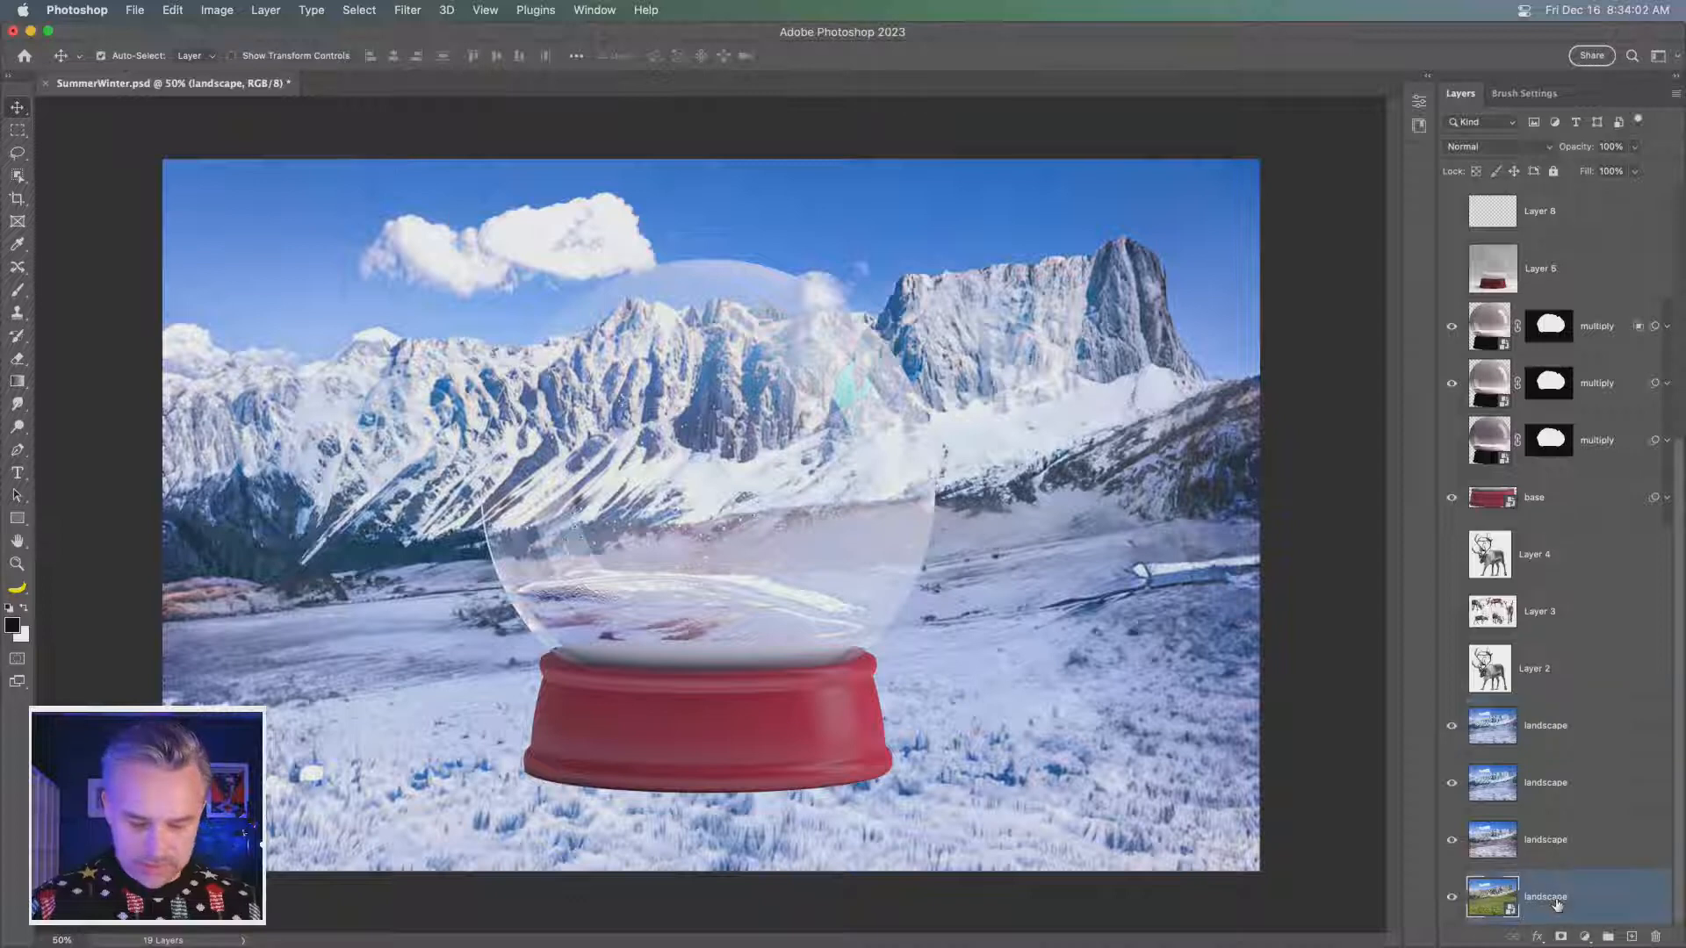
key("super+j")
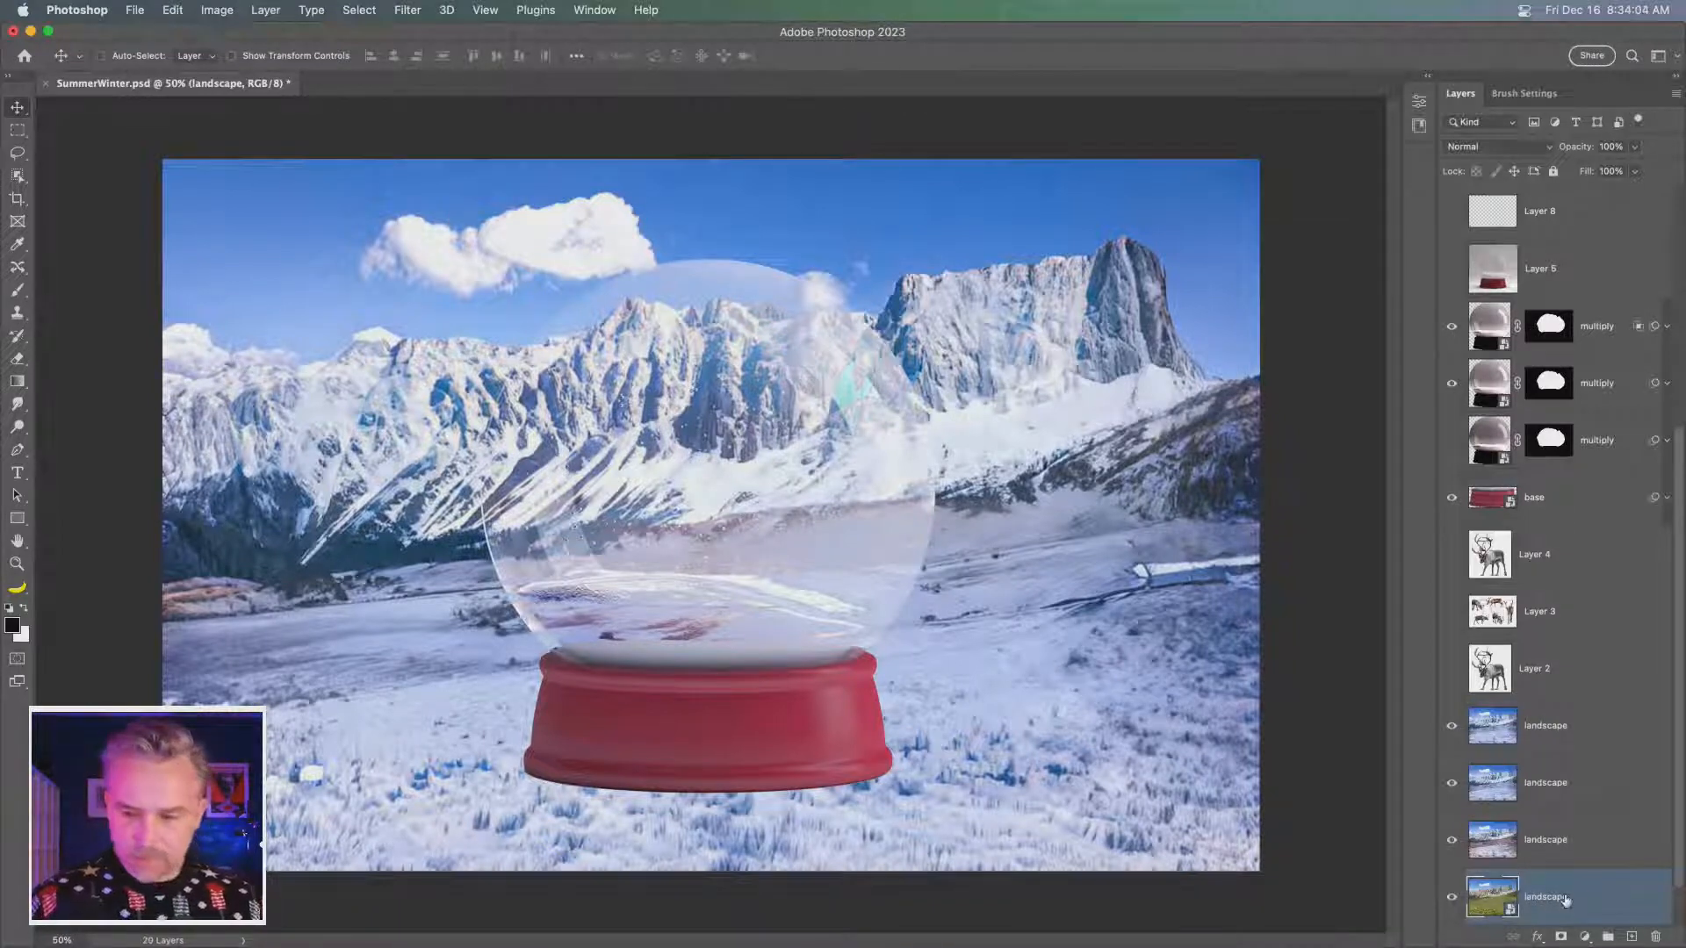
right_click(1564, 897)
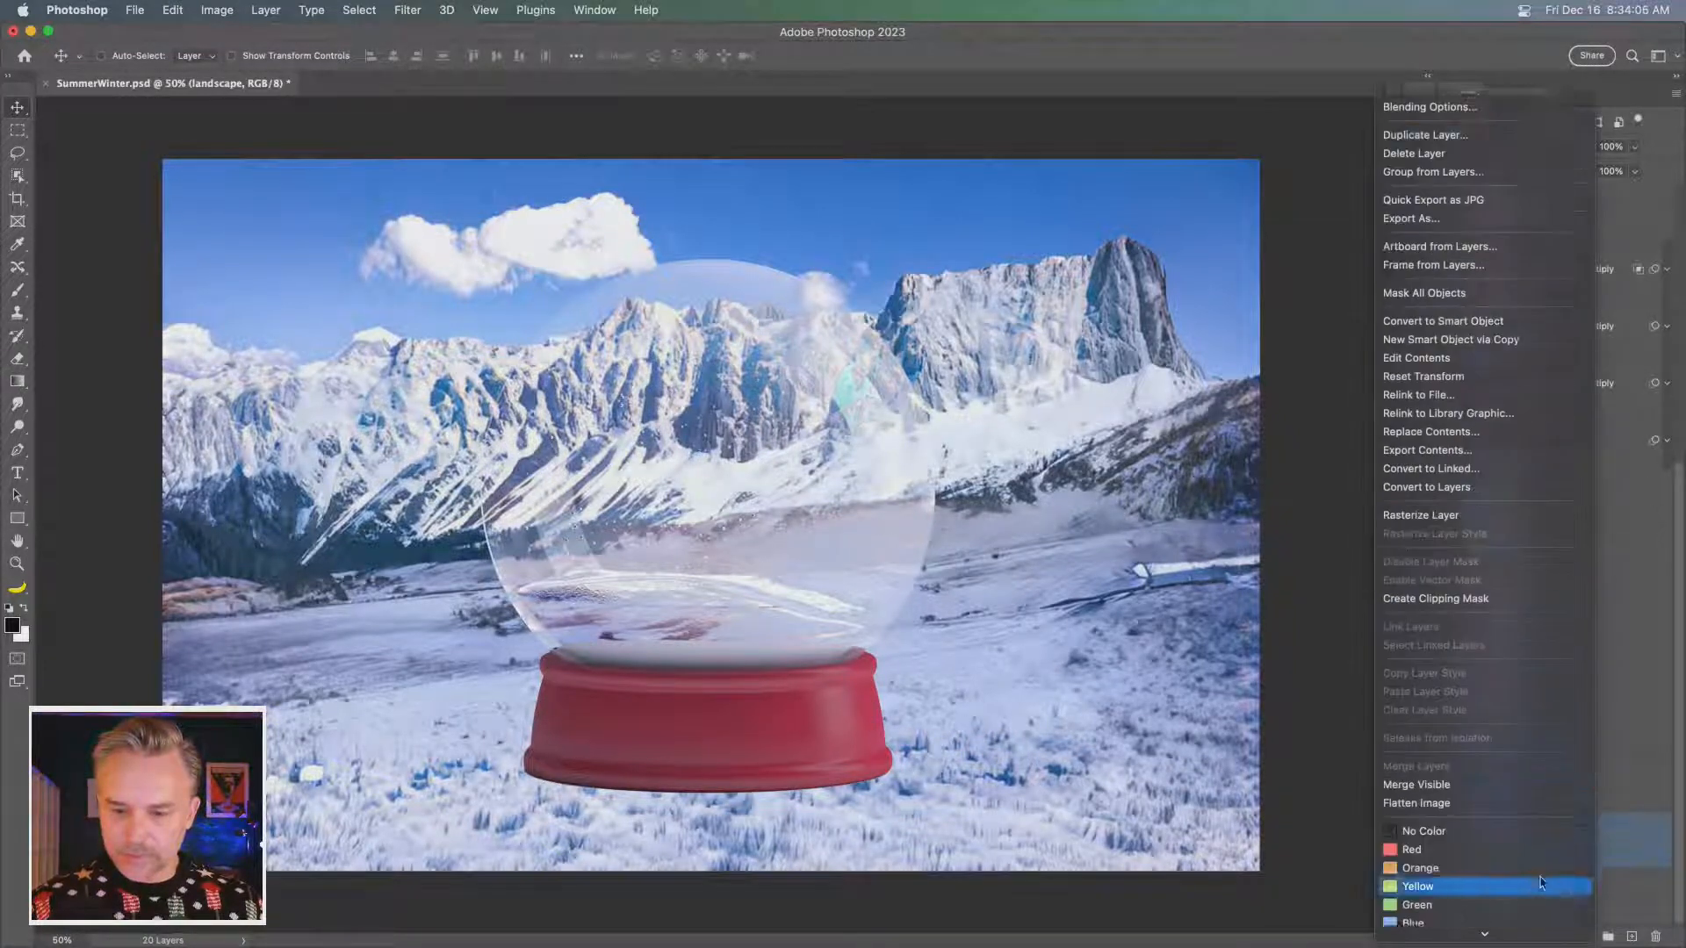
scroll(1542, 883, "down", 3)
left_click(1478, 423)
scroll(1558, 846, "up", 1)
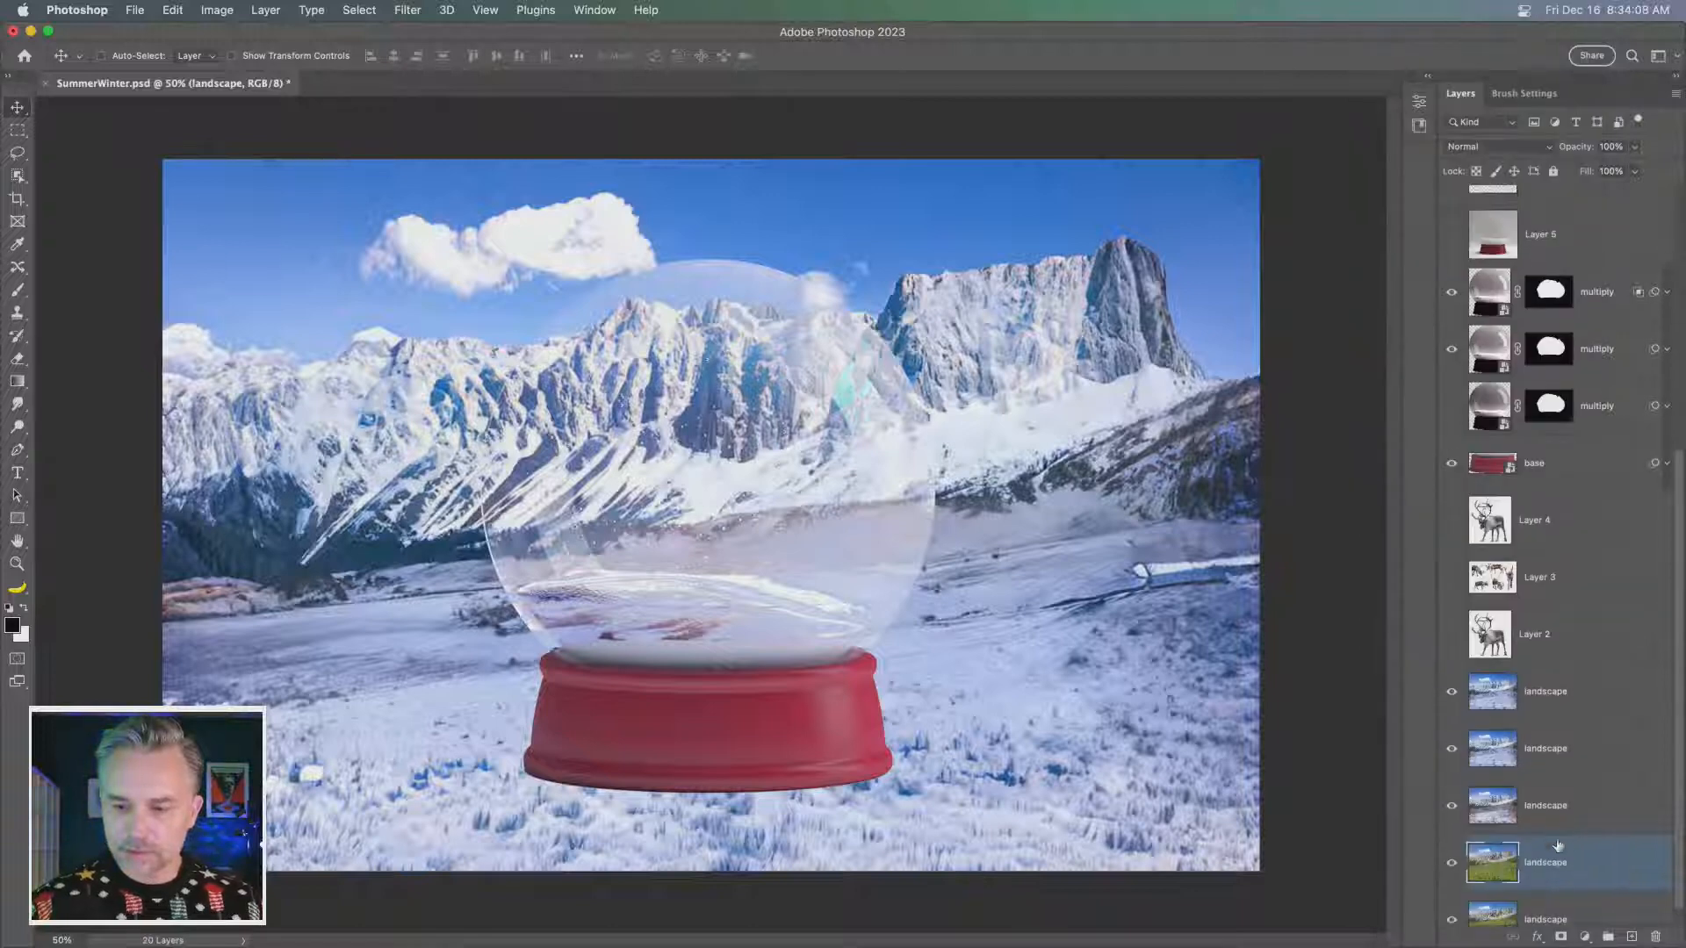
- Move the rasterized summer landscape copy above the dome layers and hide it
left_click_drag(1558, 845, 1544, 279)
scroll(1520, 586, "down", 2)
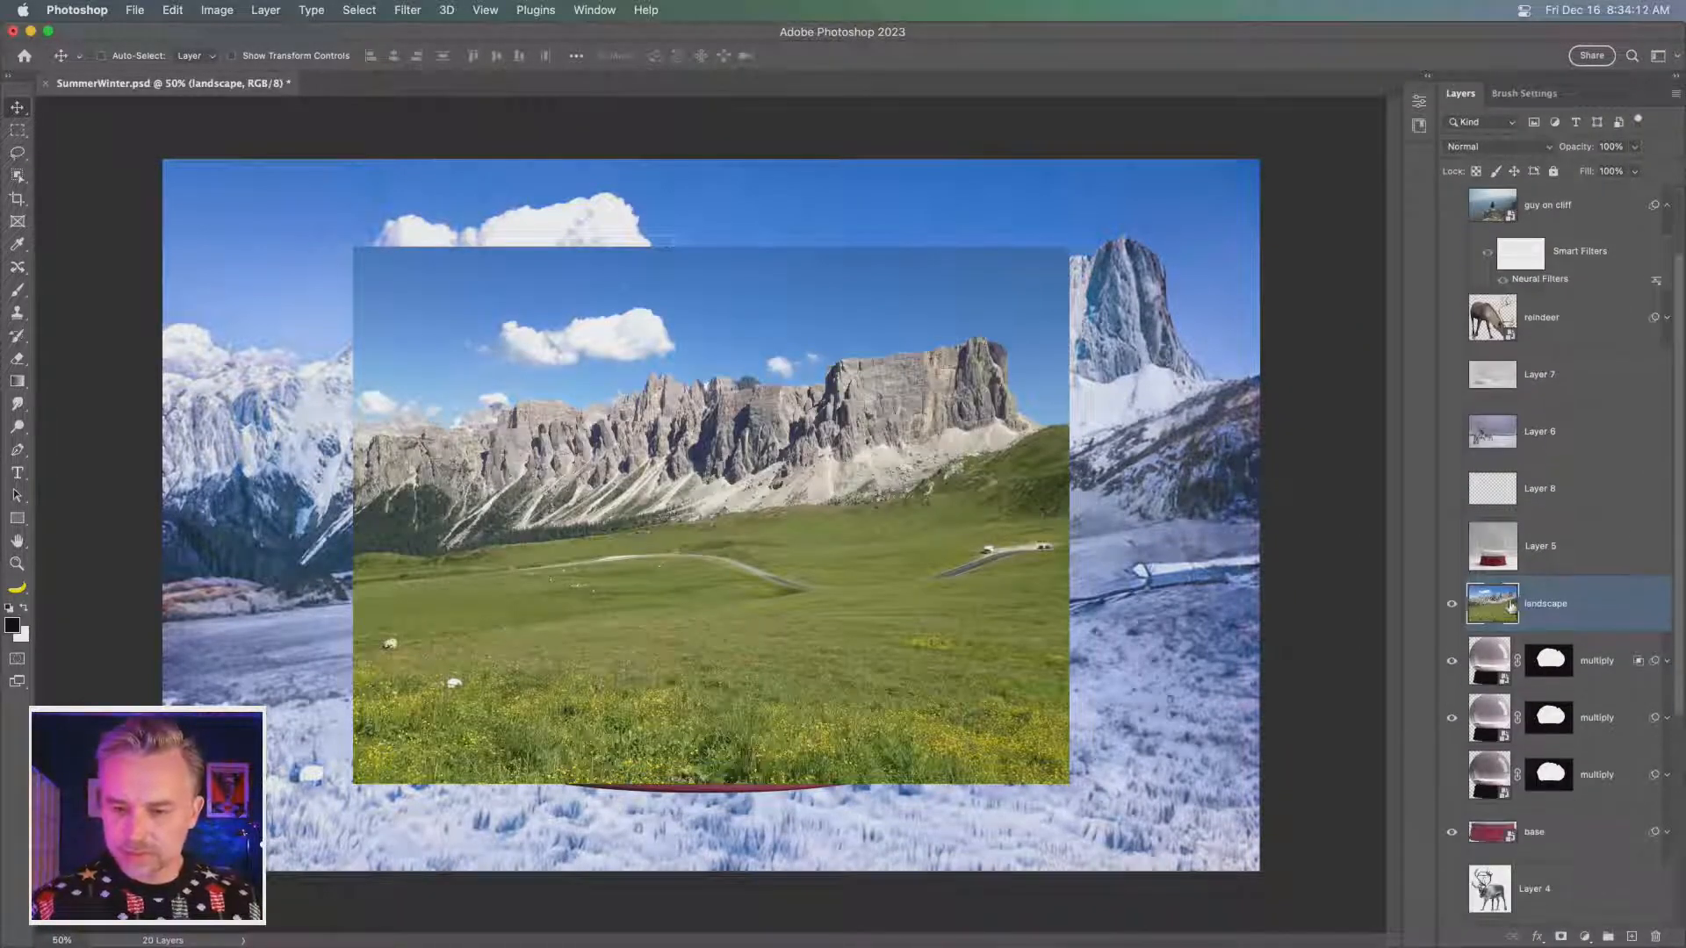
left_click(1451, 604)
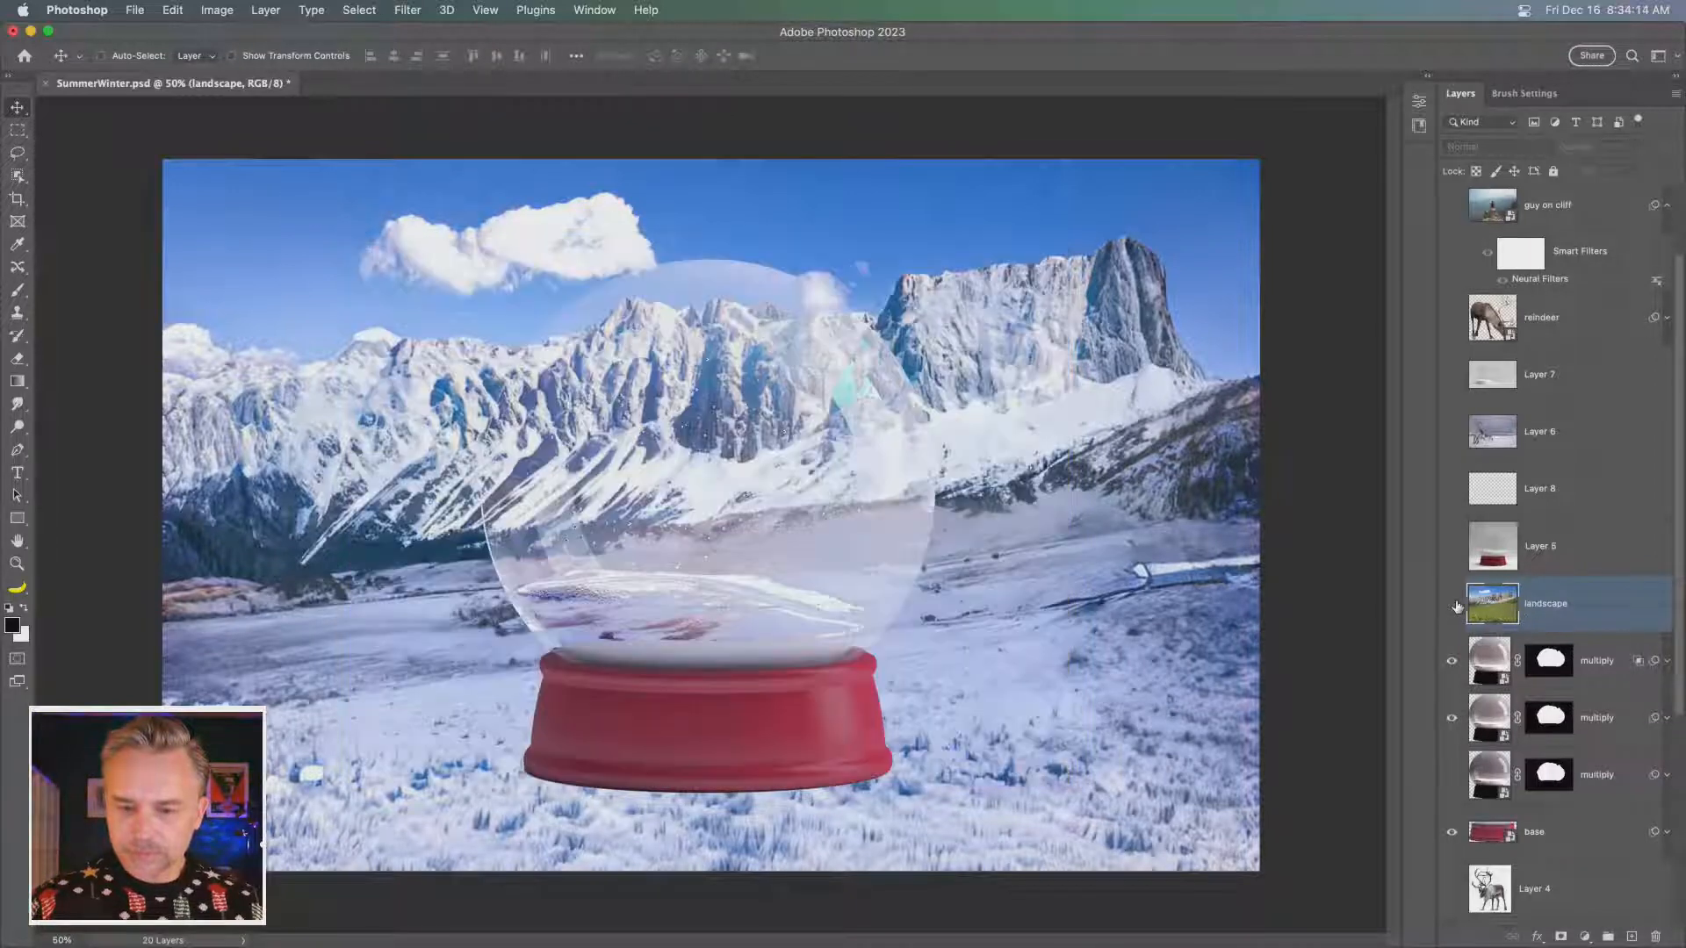
- Load the Overlay dome layer's outline as a selection and mask the summer landscape copy with it
double_click(1489, 661)
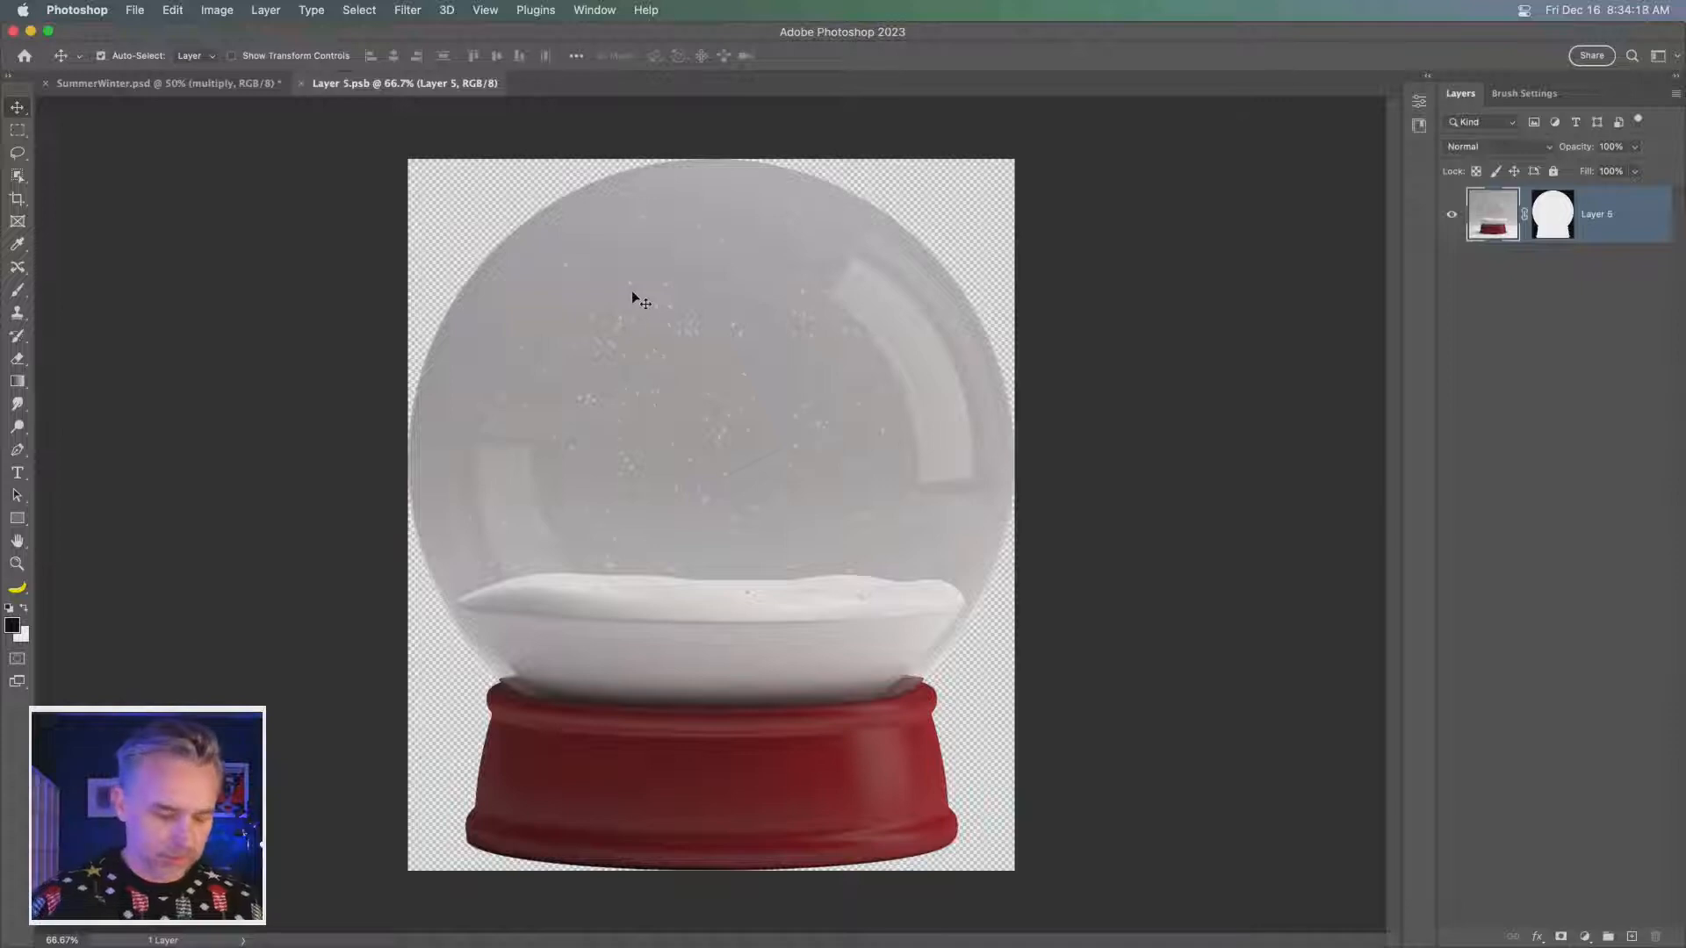
key("super+w")
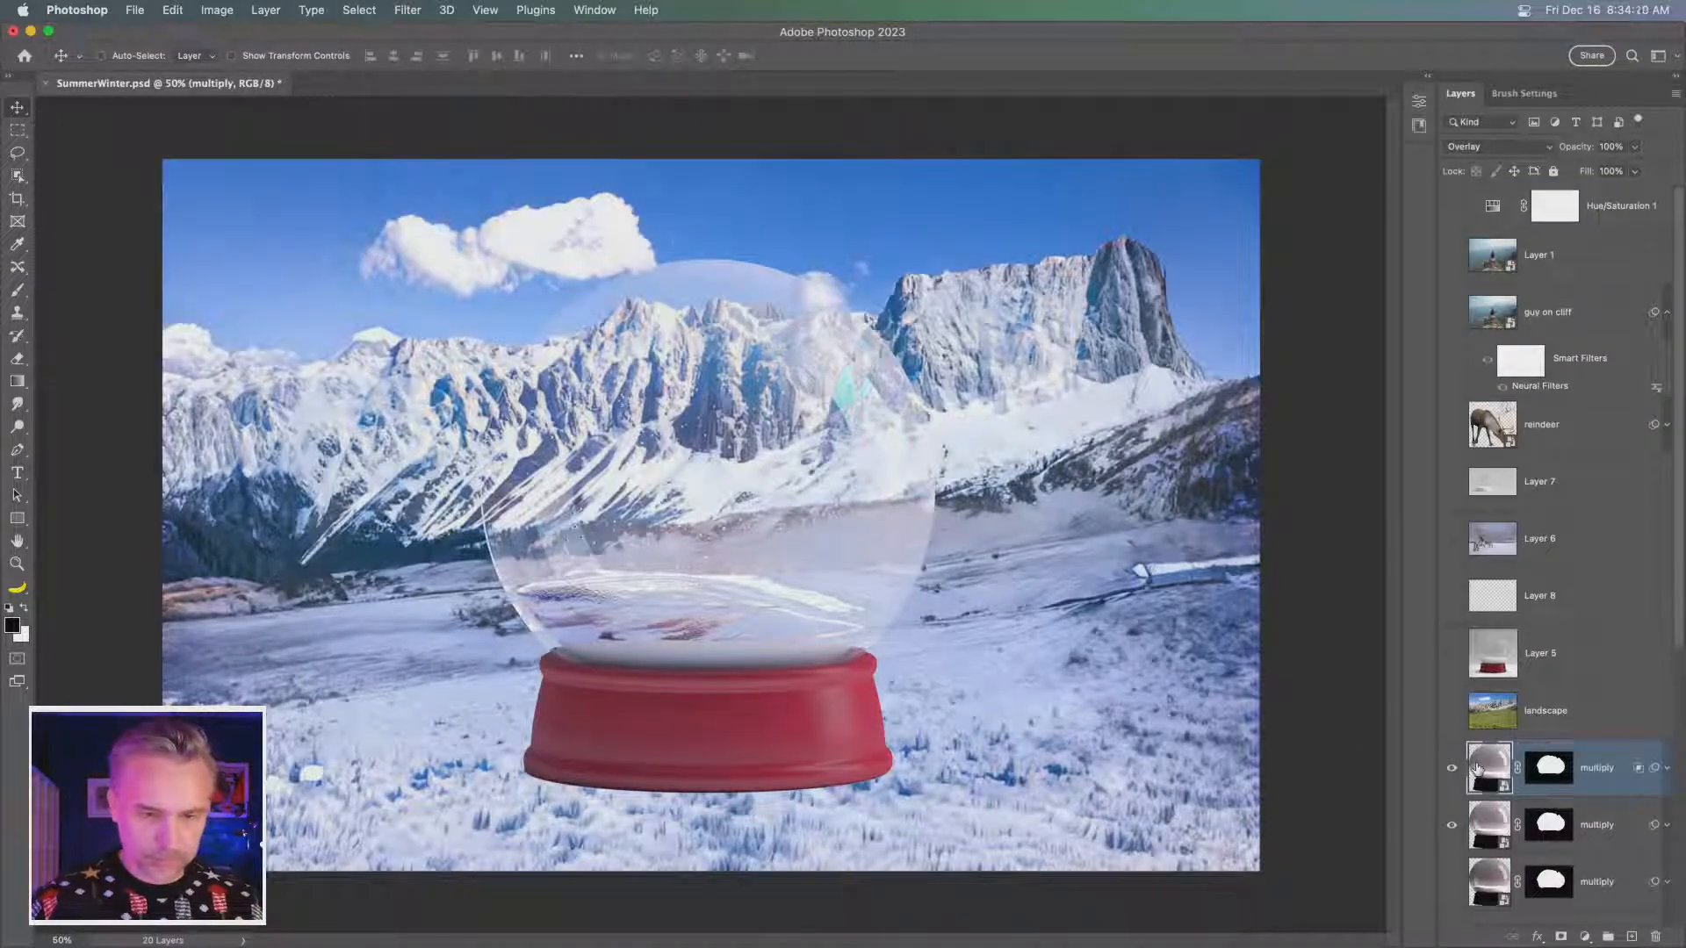
key("super+plus")
key("super+plus")
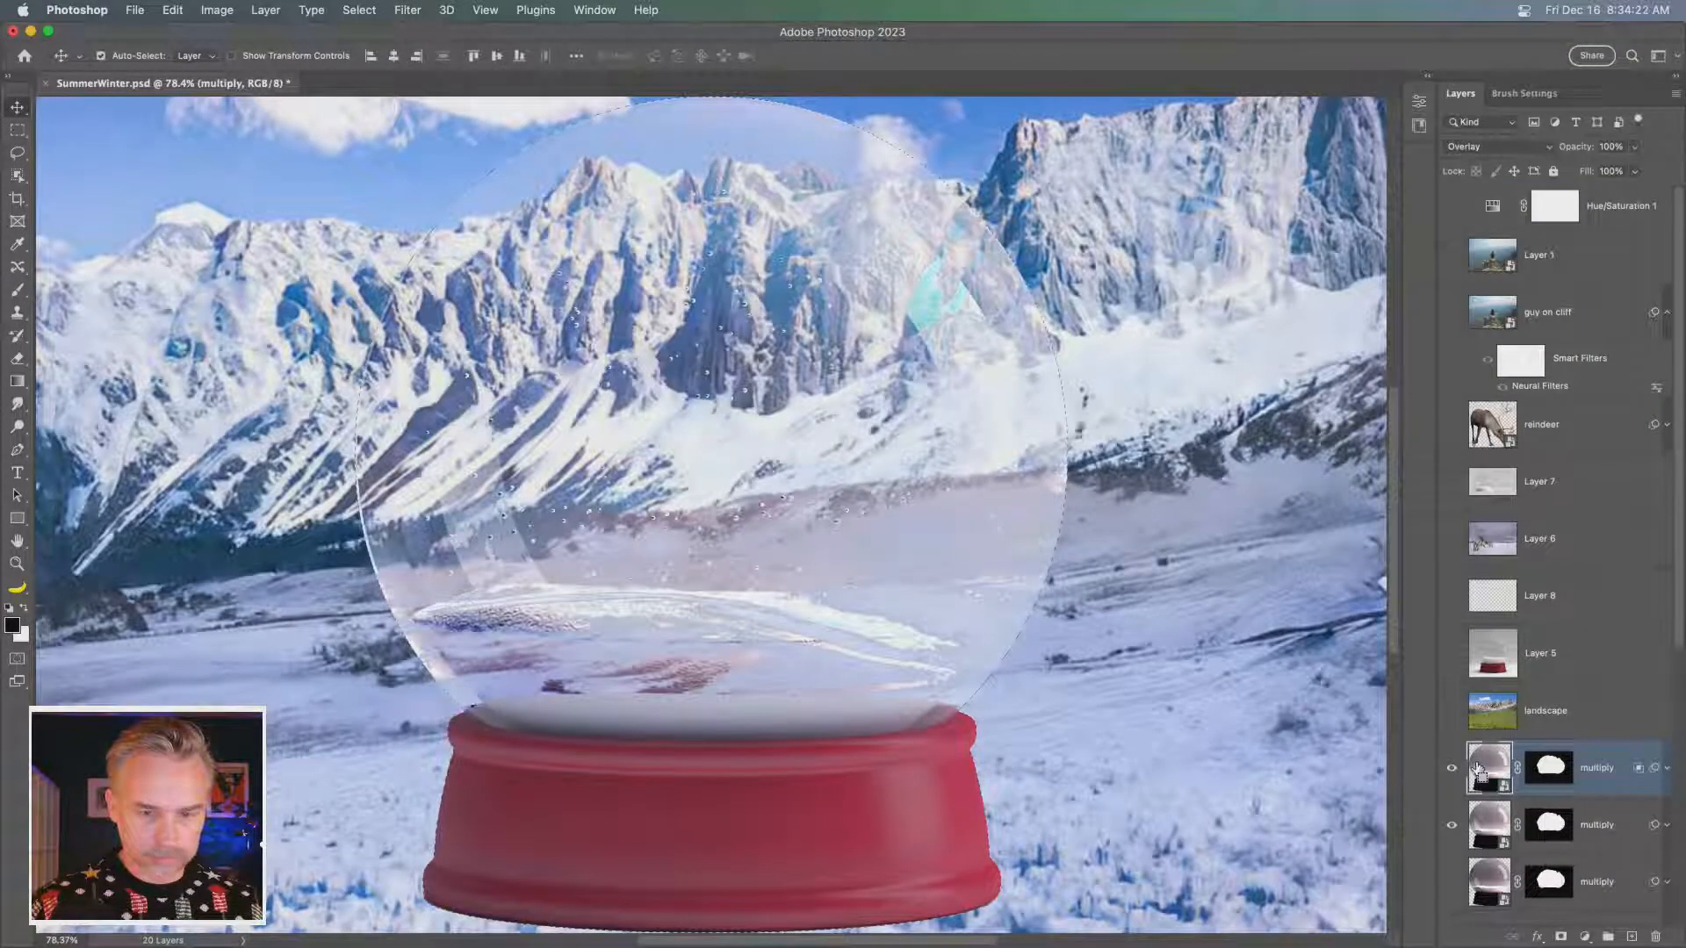
left_click(1507, 711)
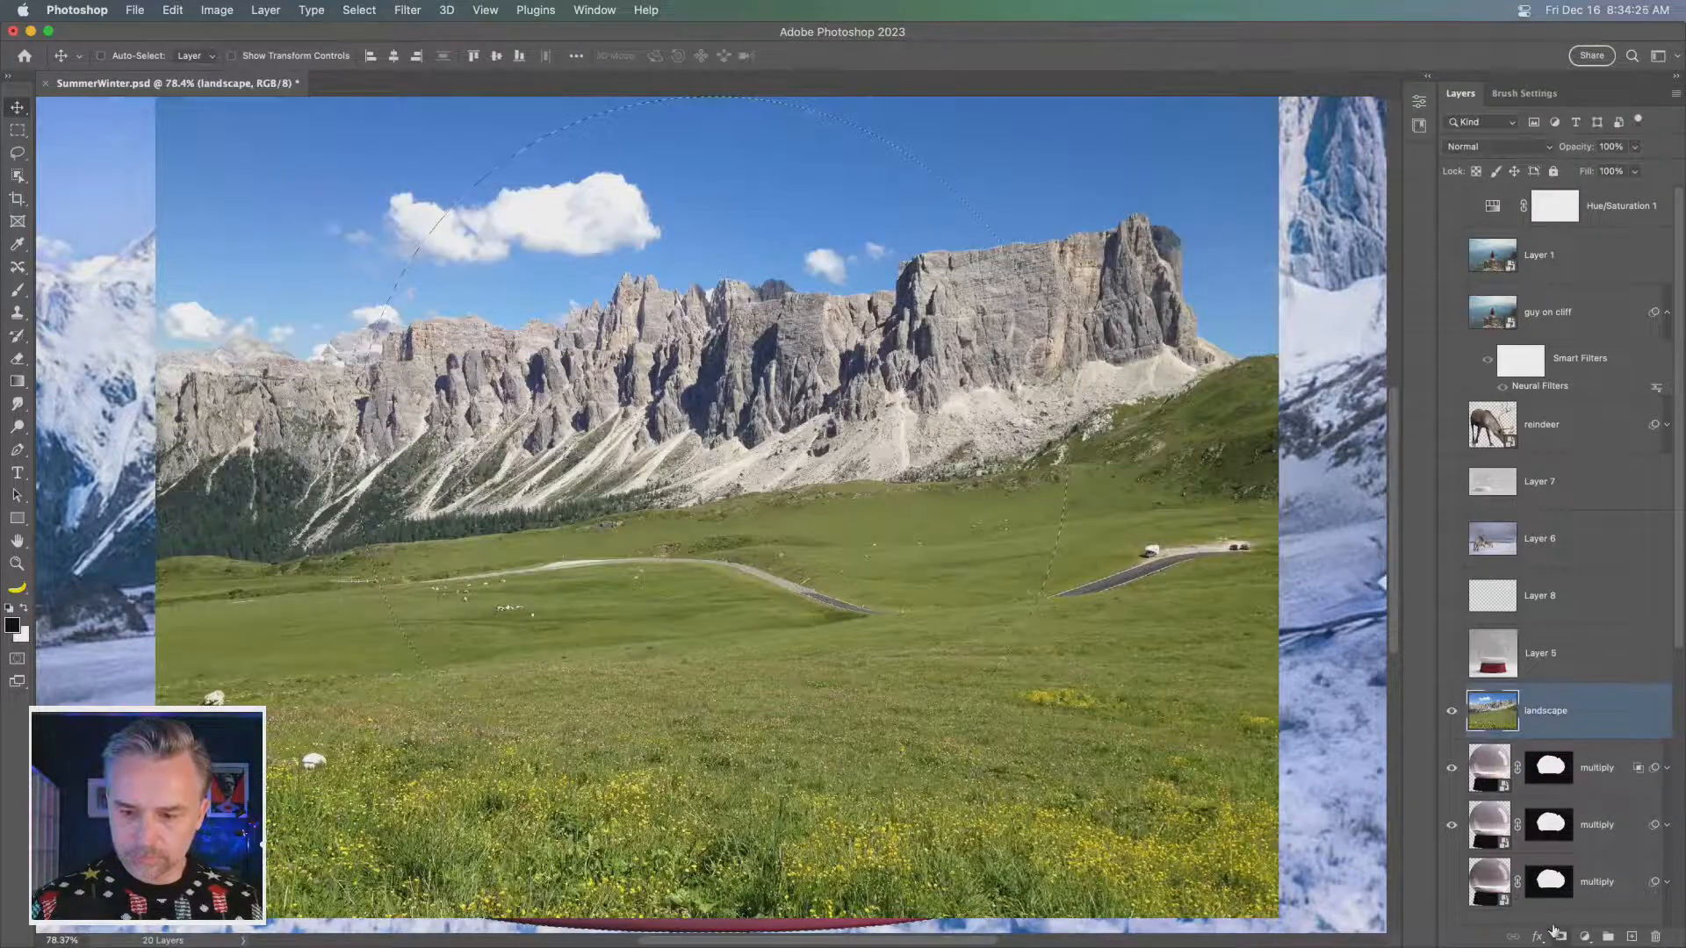
left_click(1558, 934)
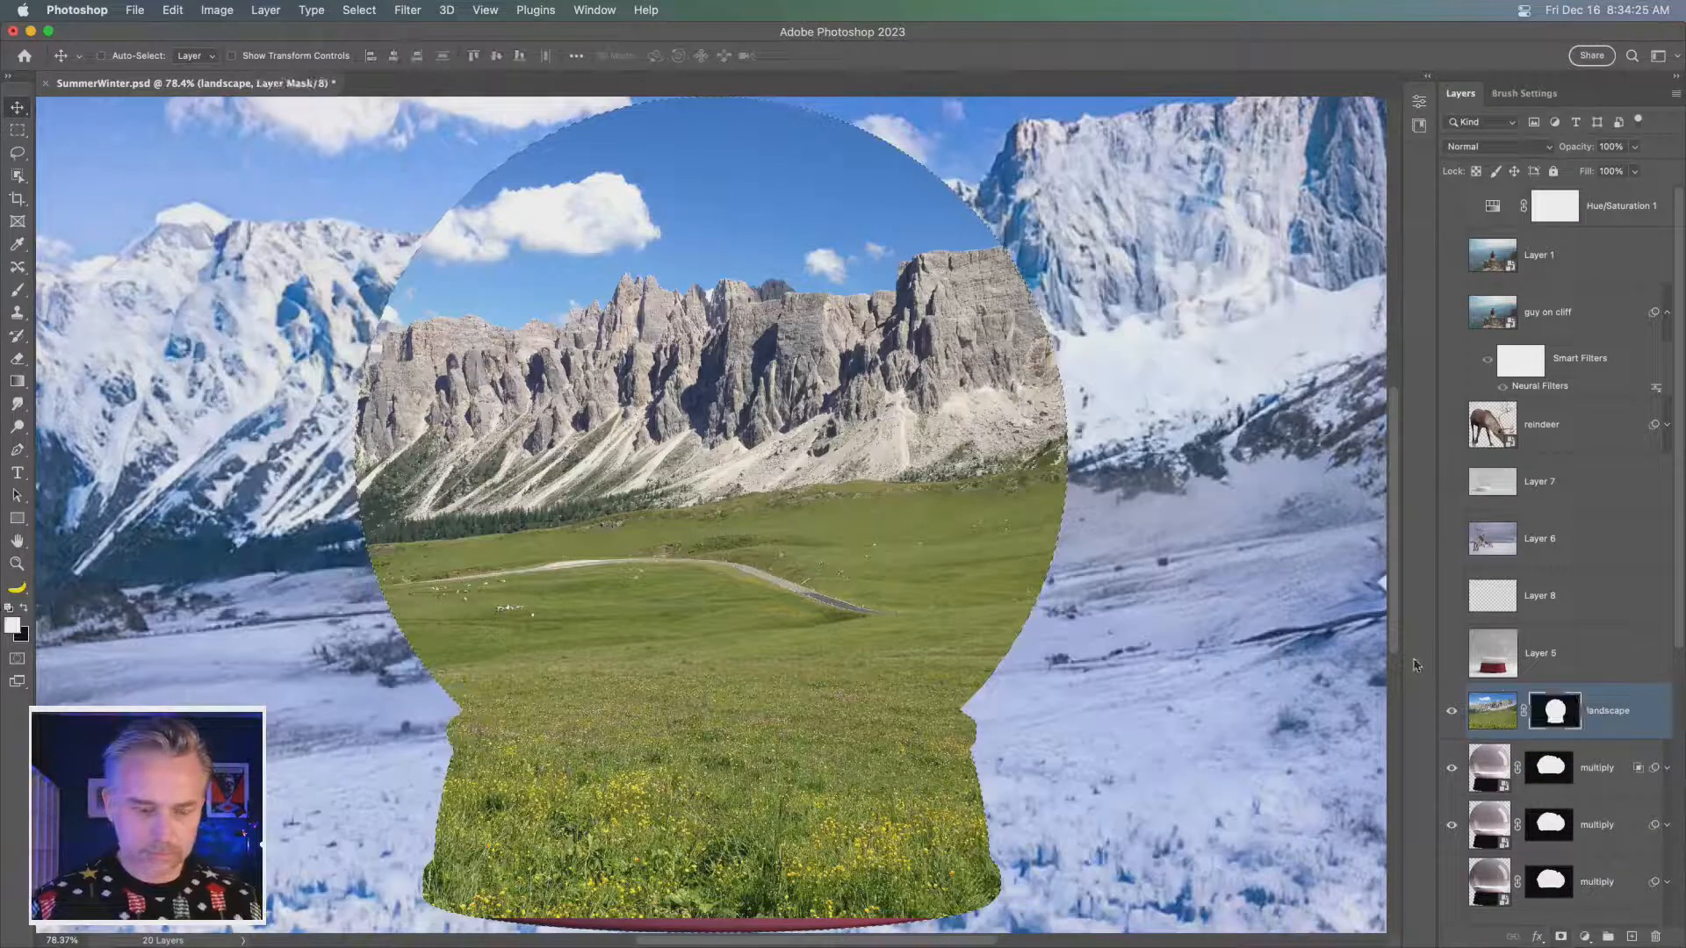
left_click(1618, 713)
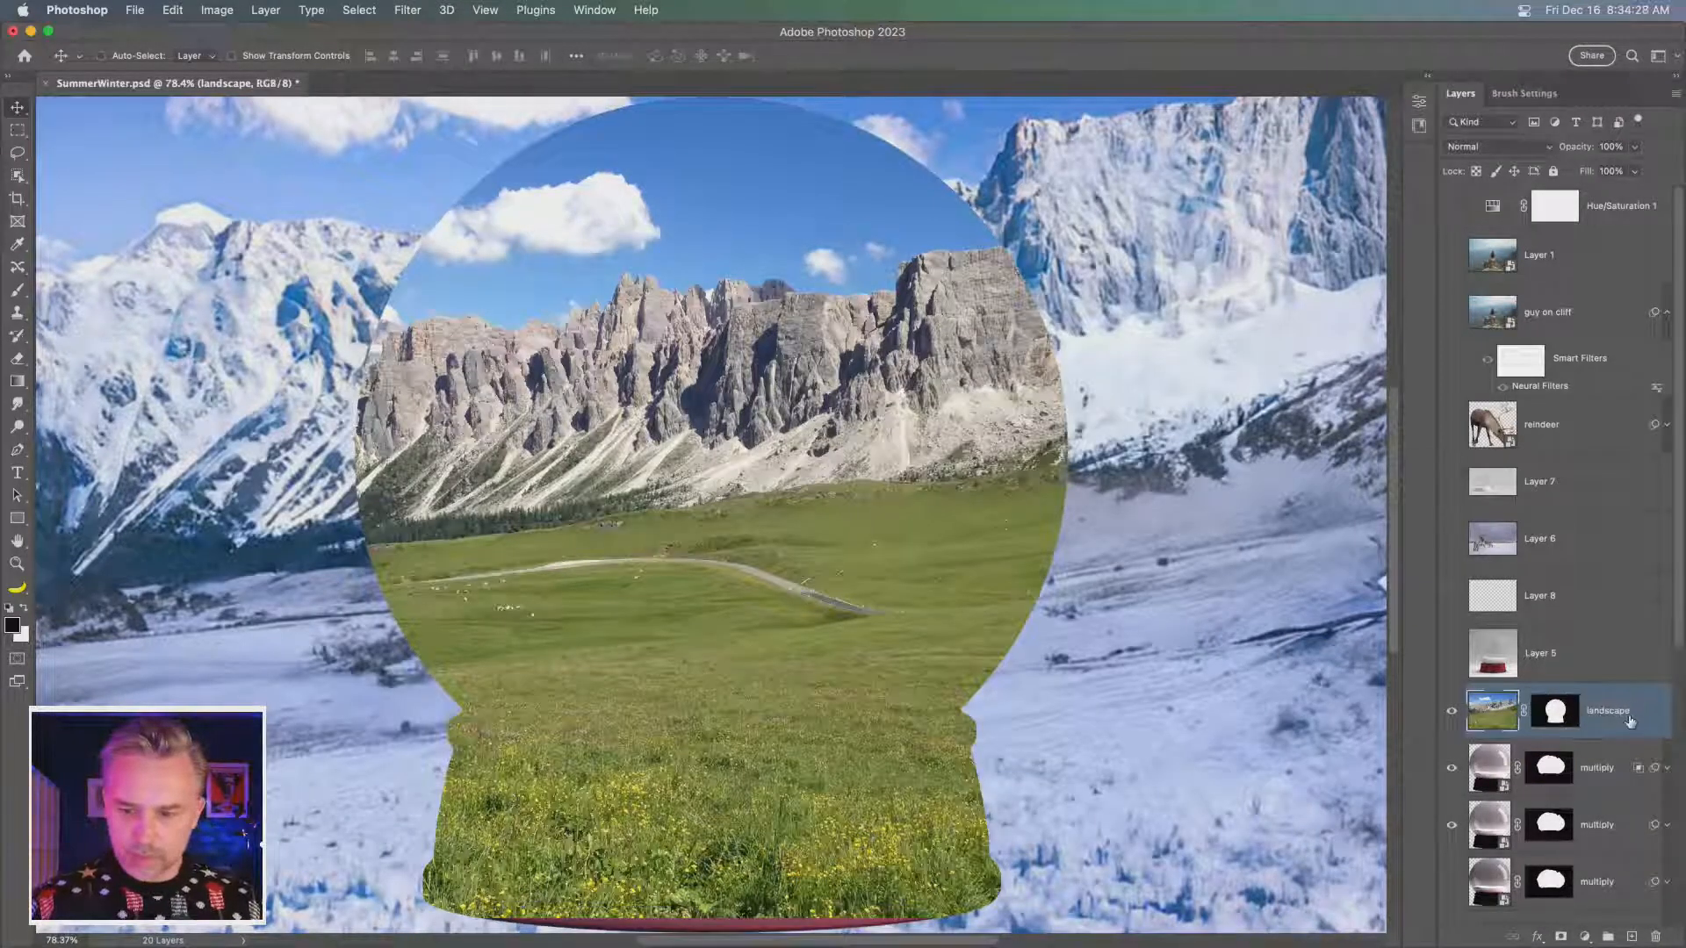
- Move the masked summer landscape layer directly below the Overlay dome layer
scroll(1616, 713, "down", 3)
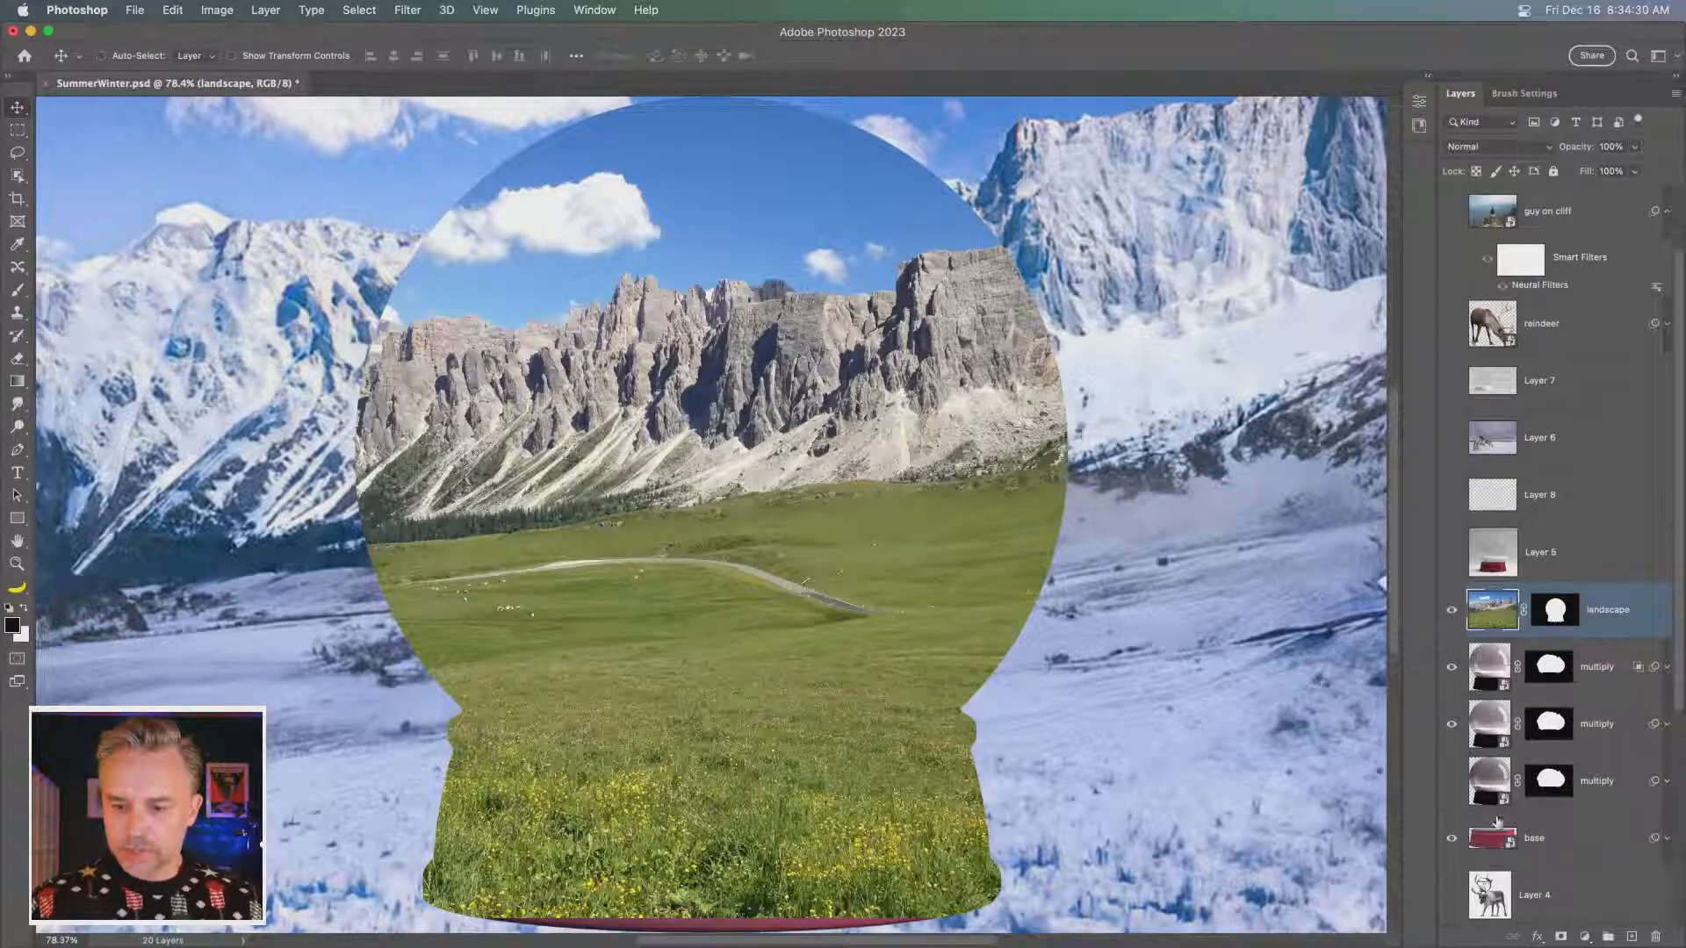
left_click(1552, 617)
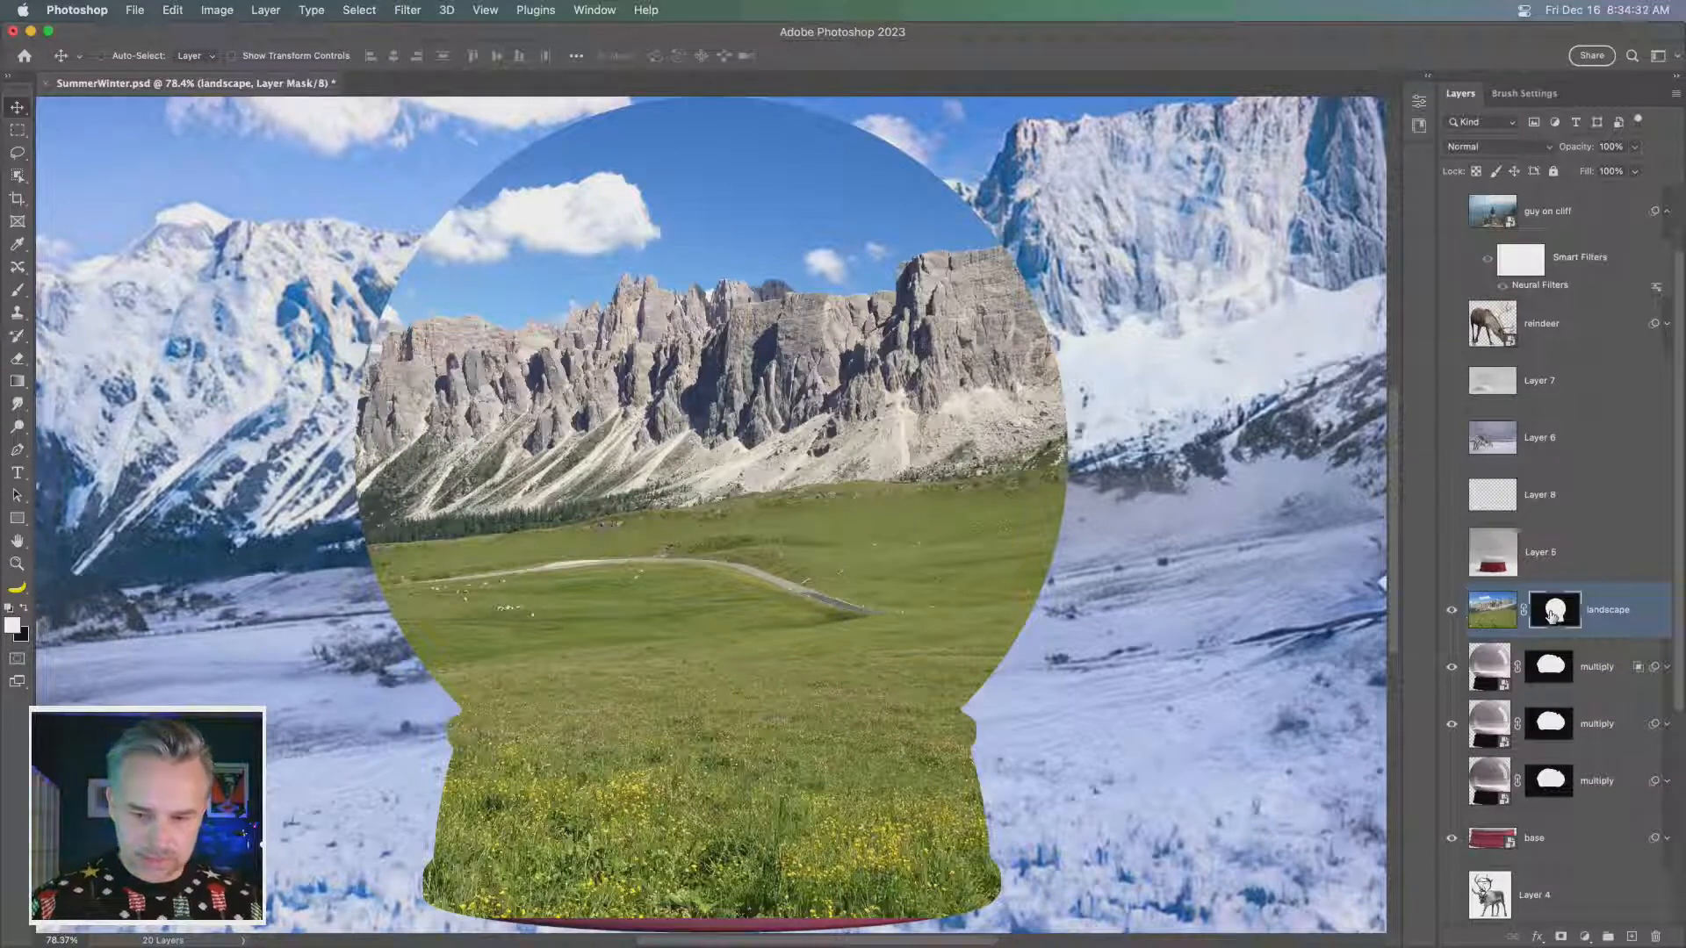
left_click_drag(1614, 620, 1599, 694)
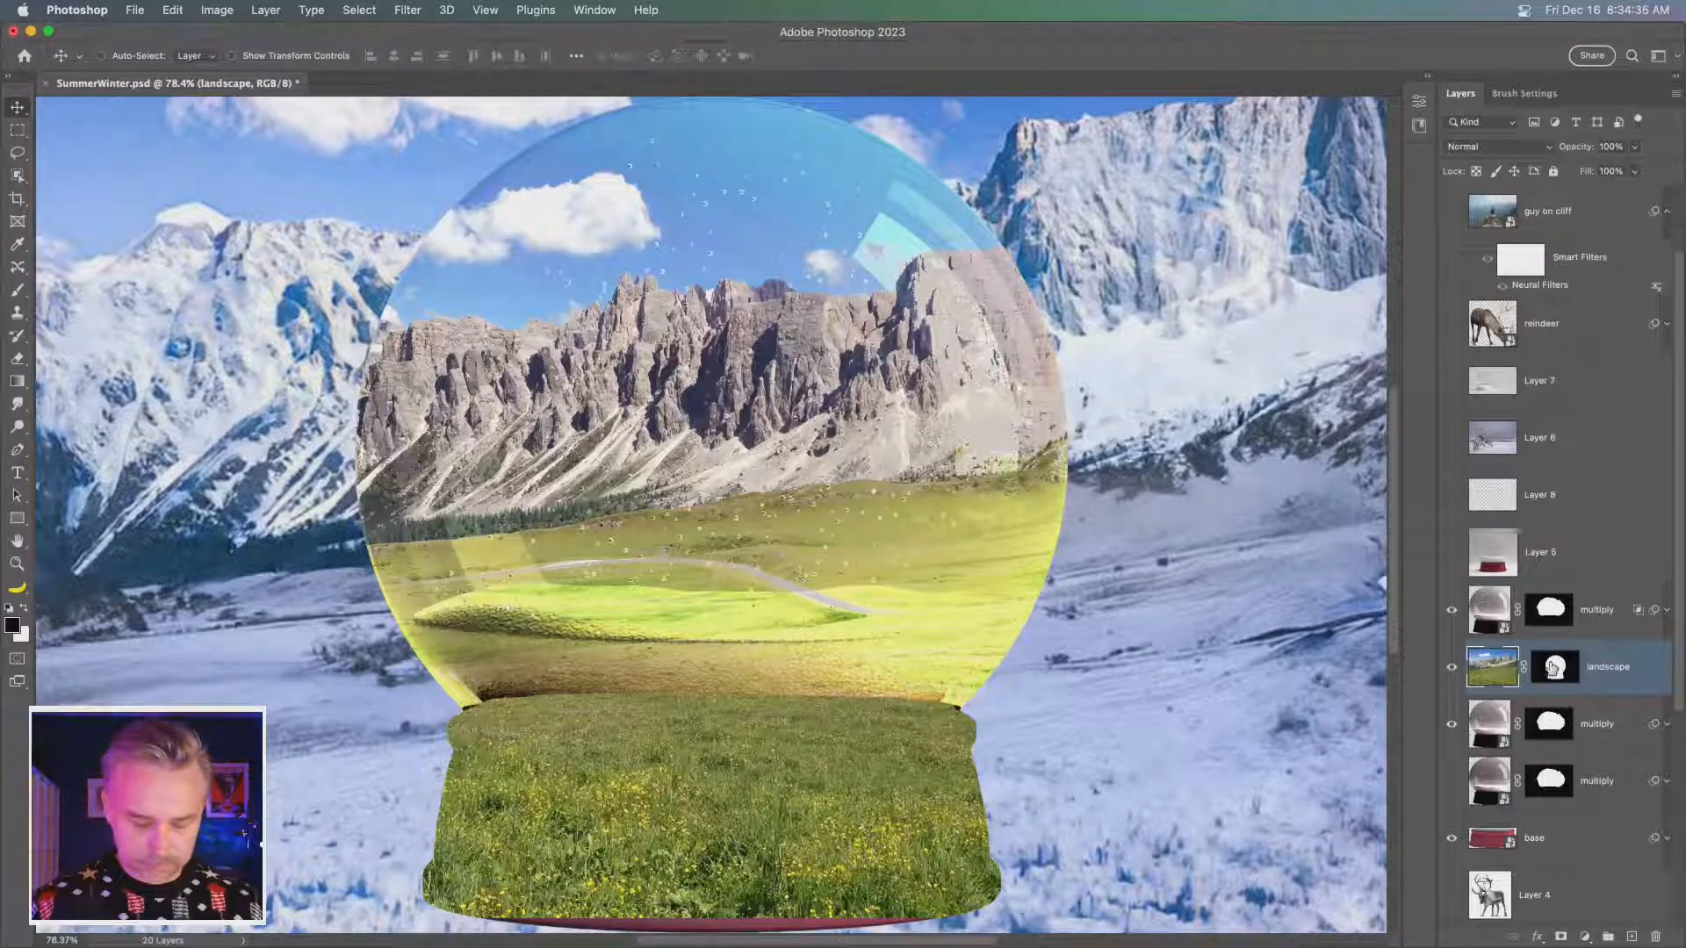
- Paint black on the summer landscape's mask with a hard round brush of about 175 px to uncover the lower part of the red base
left_click(1552, 668)
key("b")
key("v")
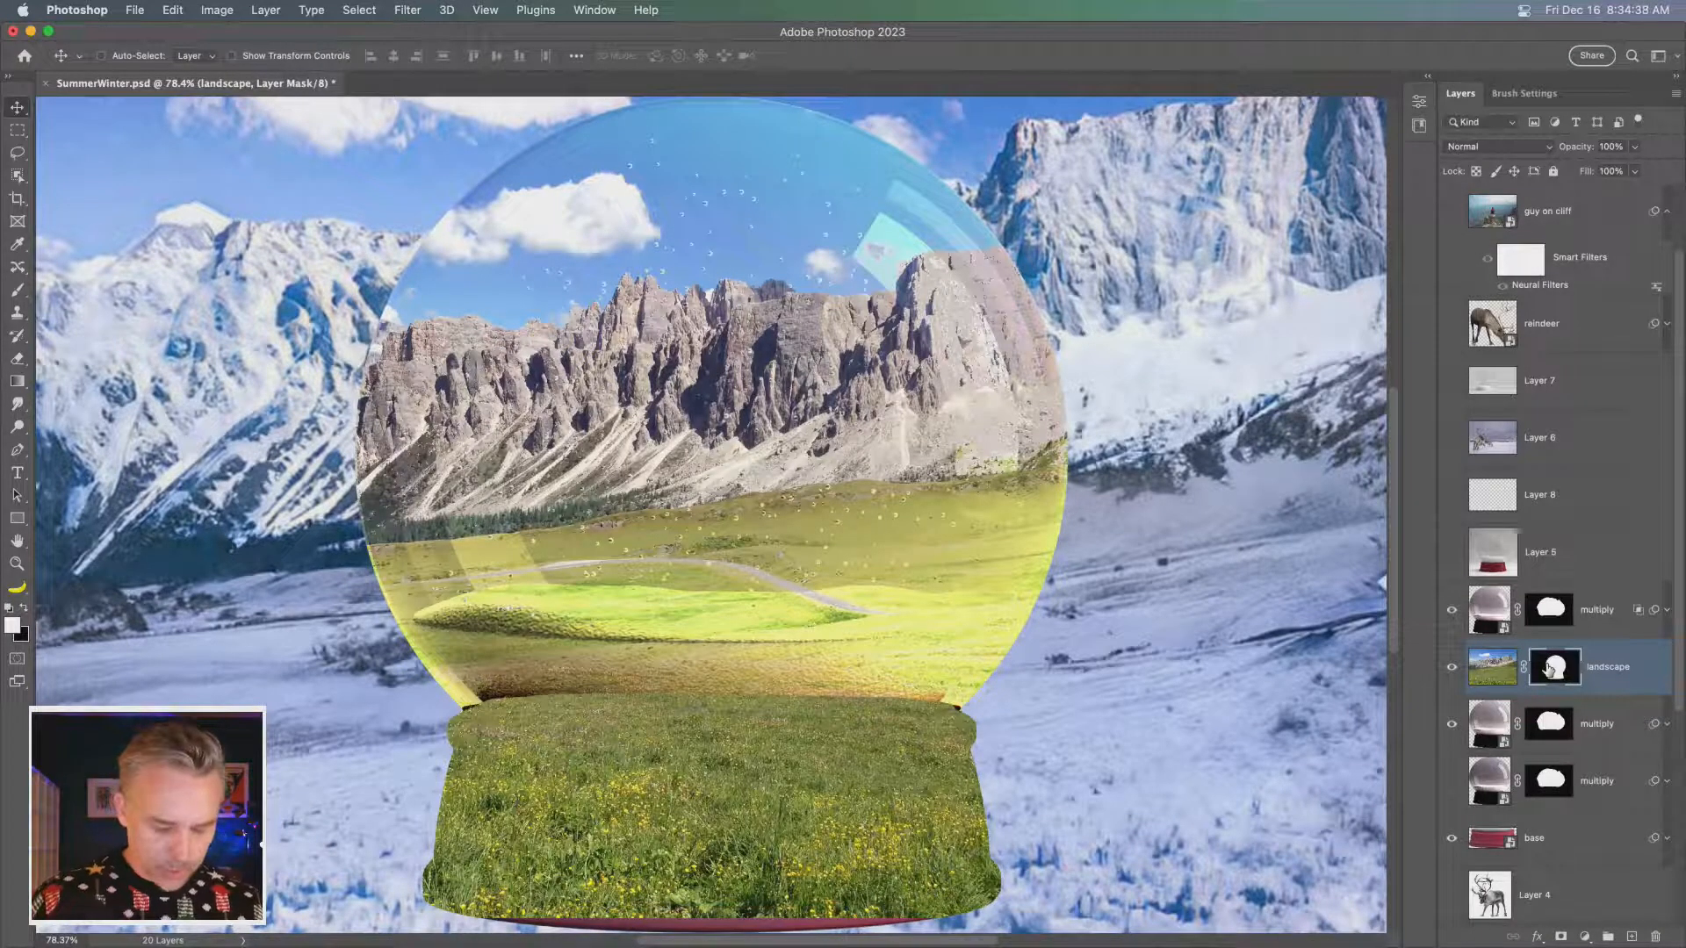
key("x")
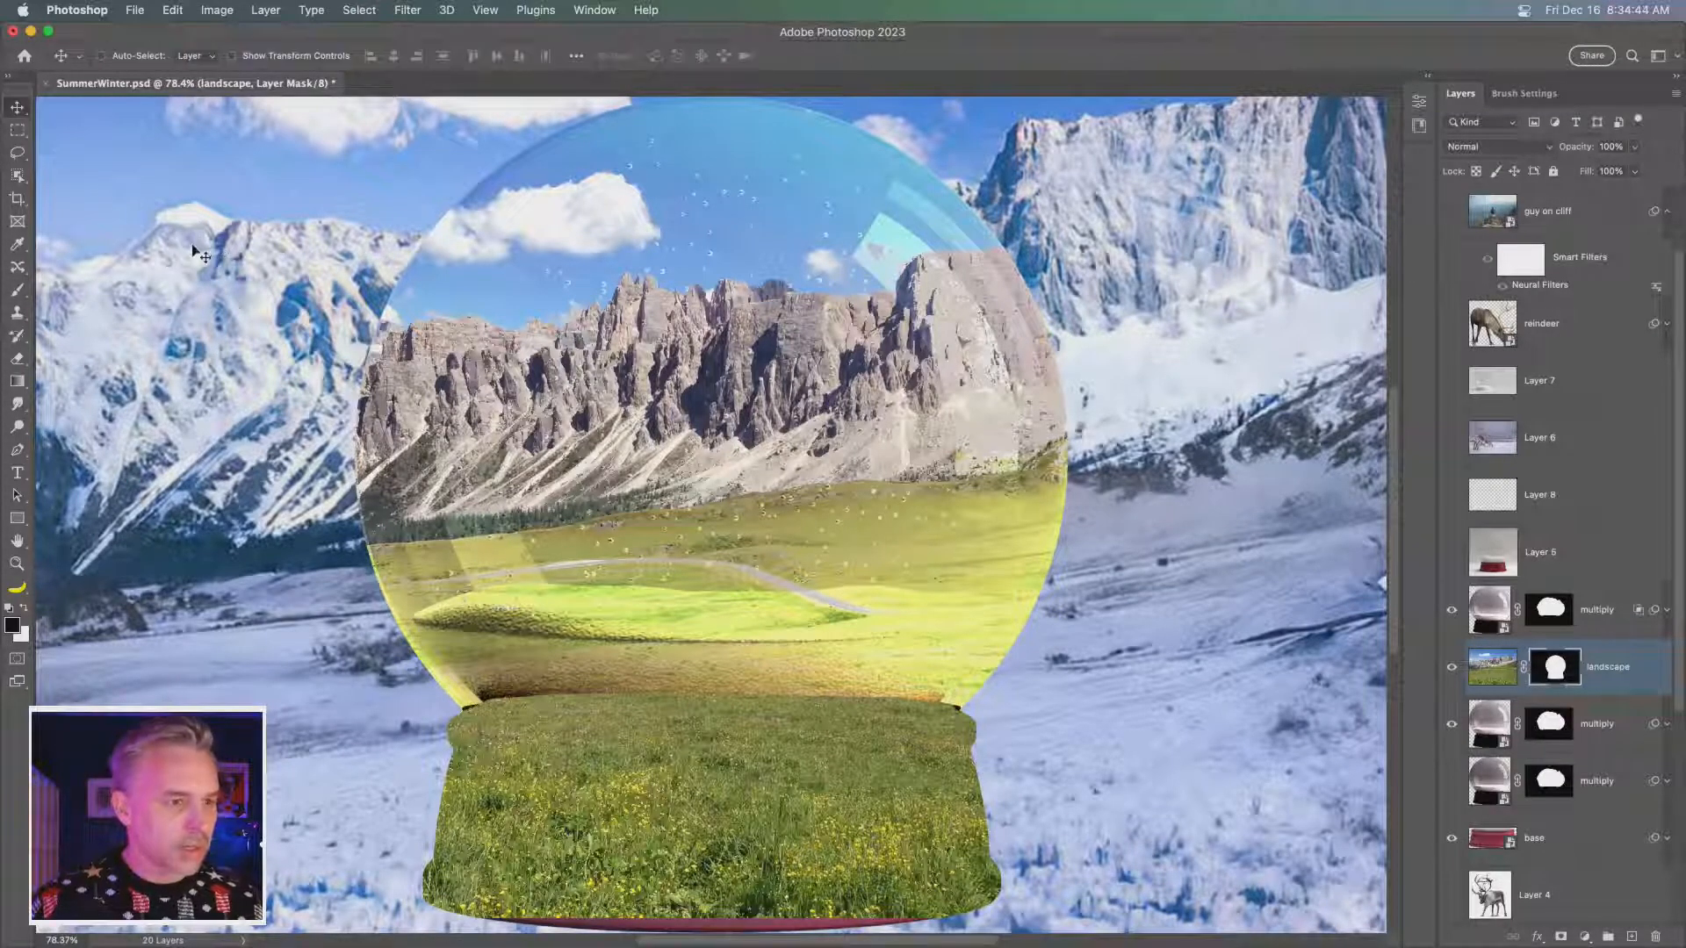
left_click_drag(16, 295, 62, 295)
right_click(172, 167)
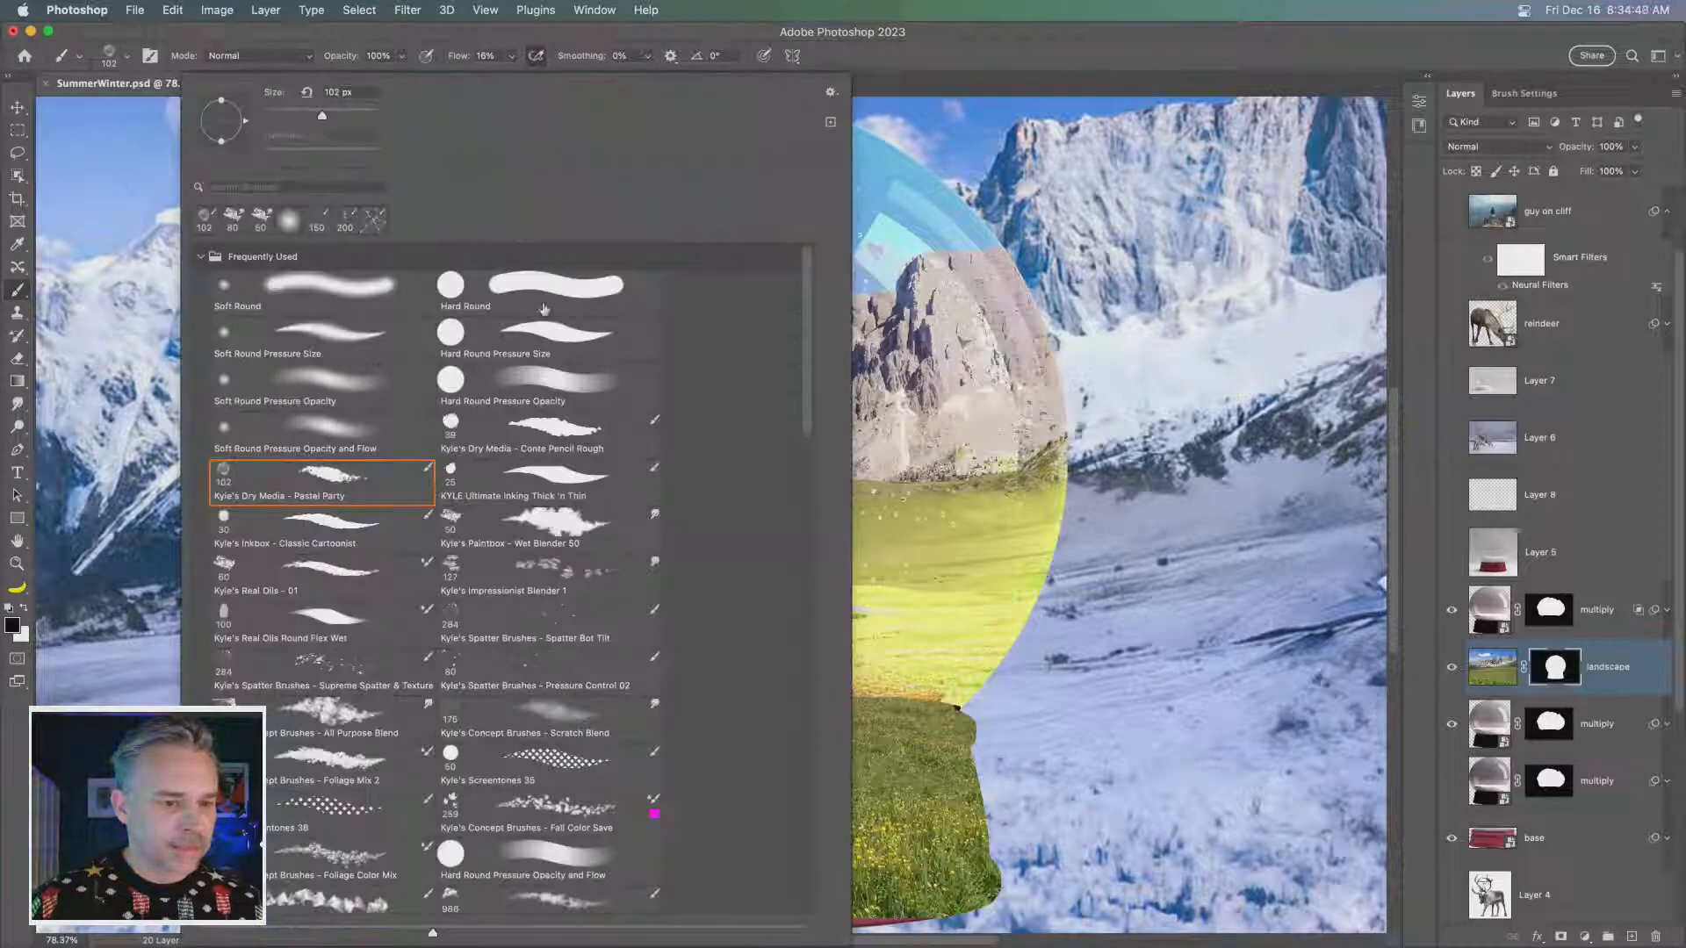
key("Return")
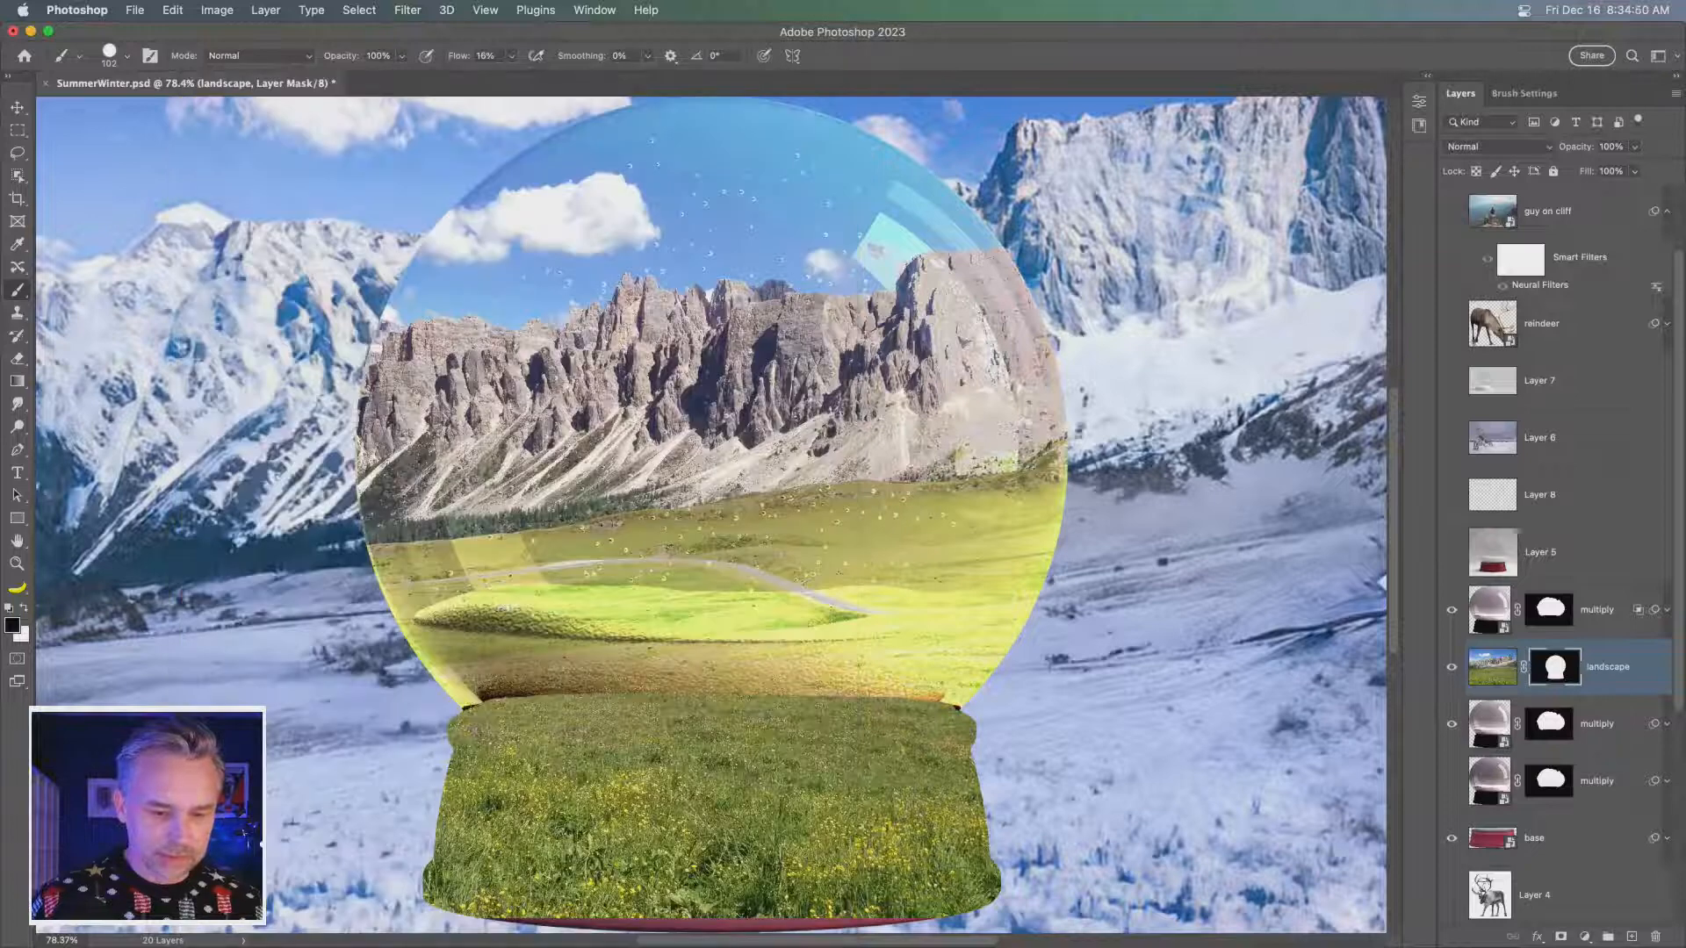
key("bracketright")
key("bracketright")
key("bracketright")
mouse_move(383, 874)
left_mouse_down()
mouse_move(509, 892)
mouse_move(1075, 861)
mouse_move(852, 913)
left_mouse_up()
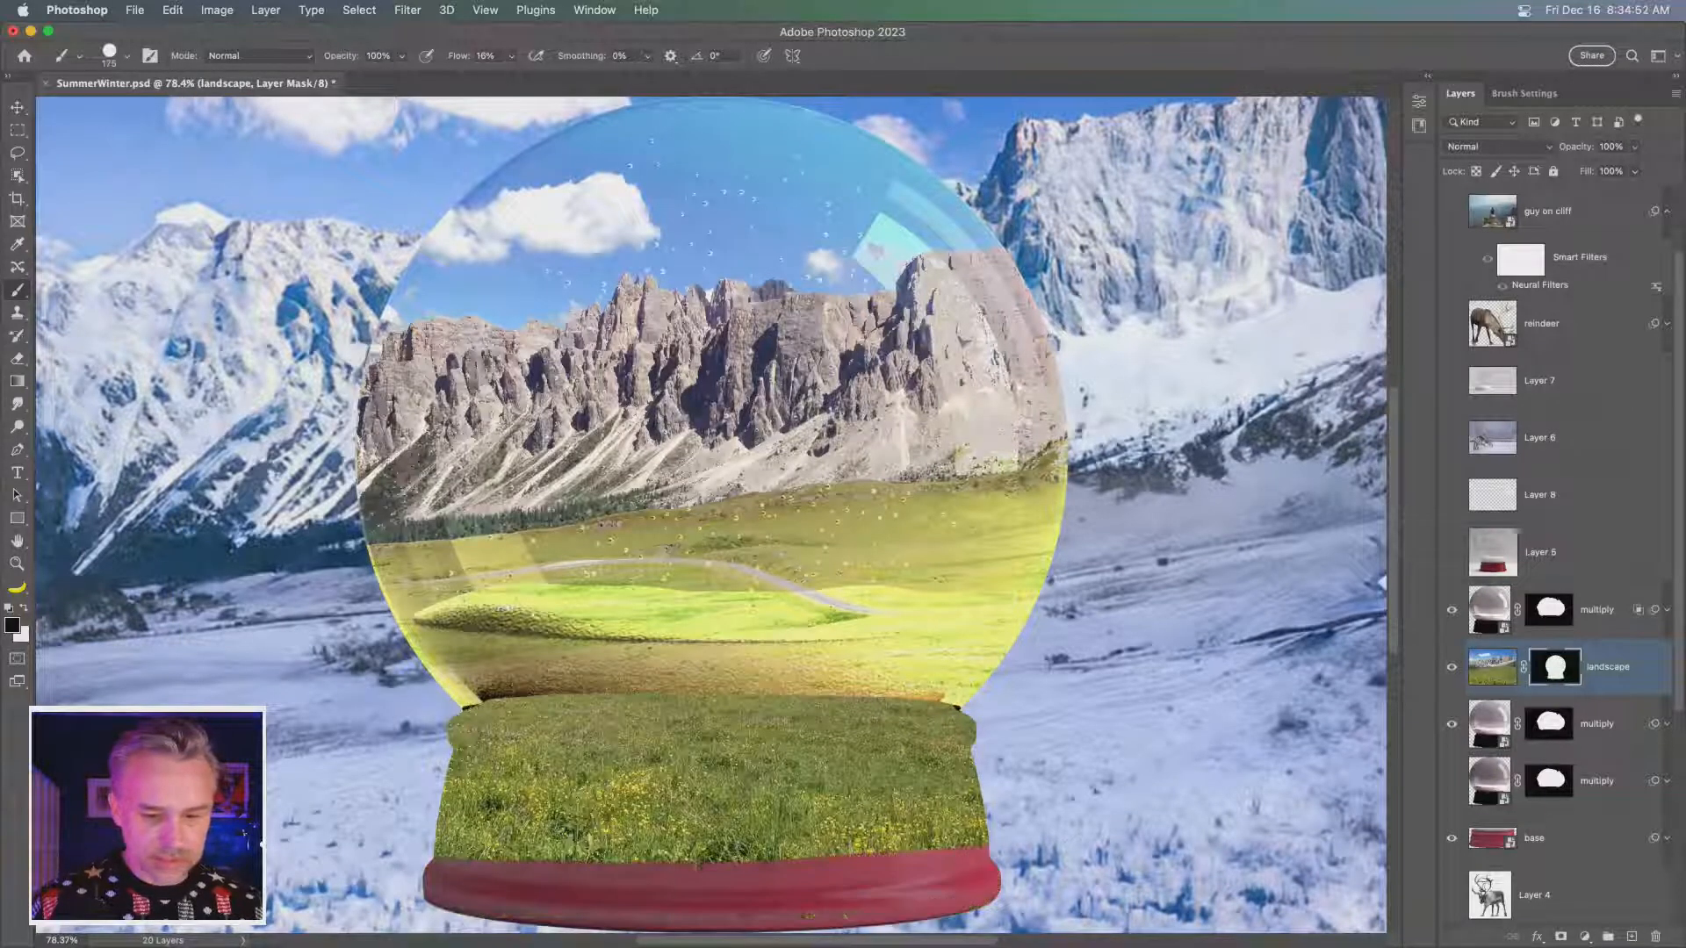
mouse_move(292, 821)
left_mouse_down()
mouse_move(975, 838)
mouse_move(372, 796)
mouse_move(1243, 806)
left_mouse_up()
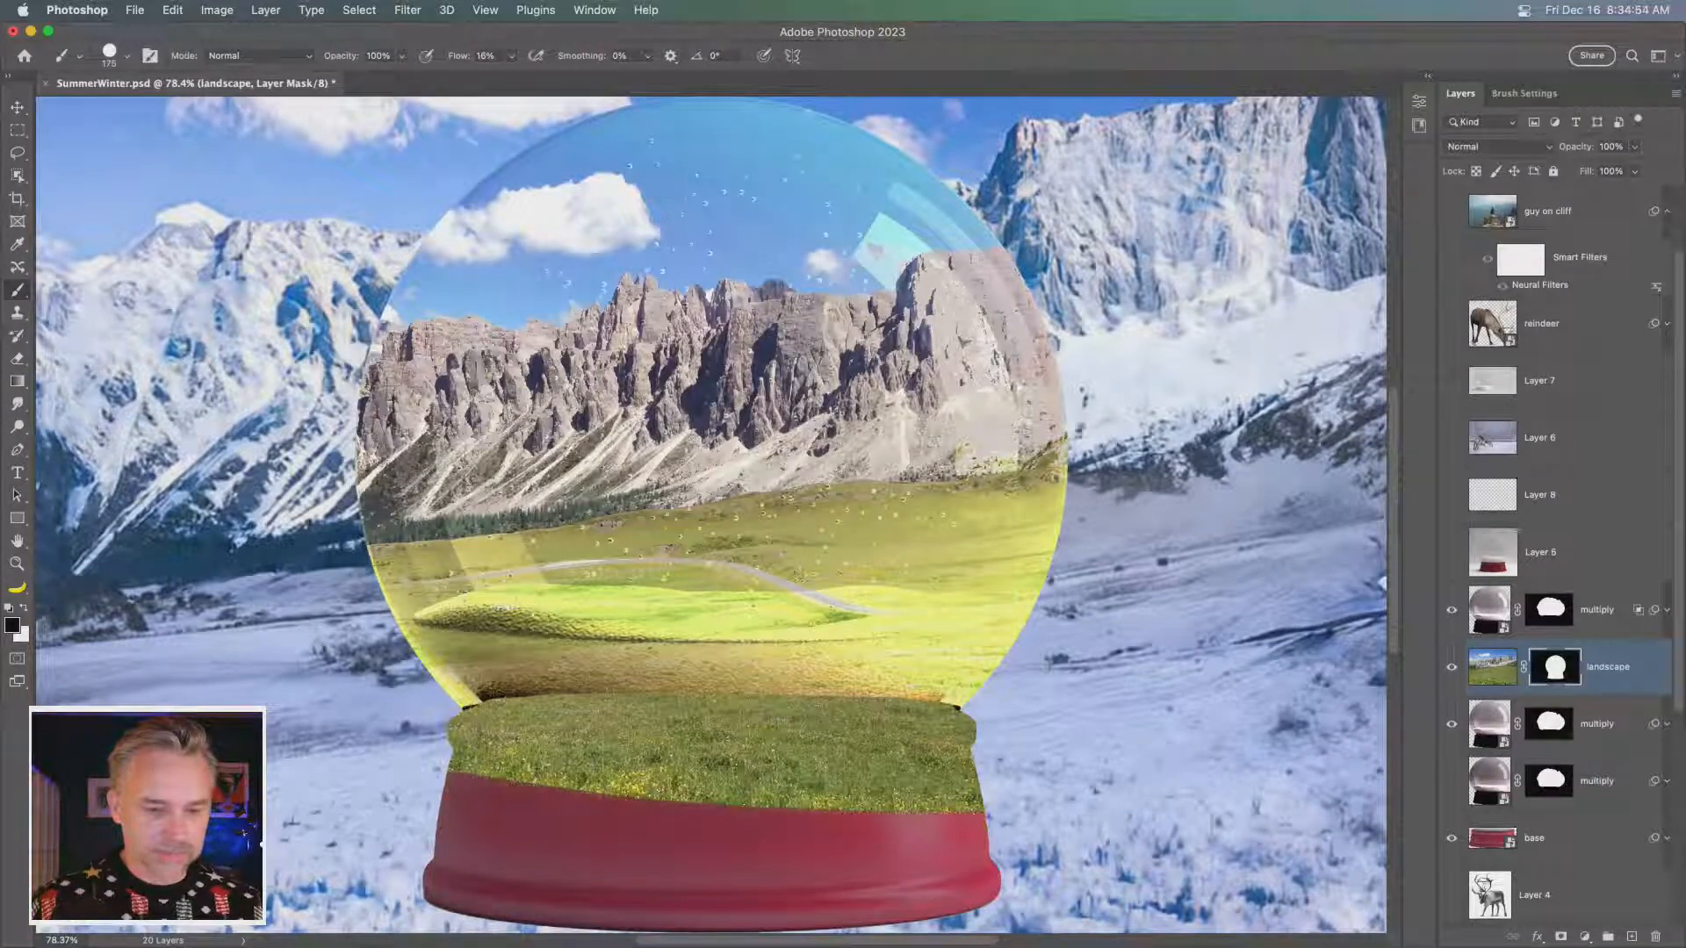
left_click_drag(896, 834, 599, 822)
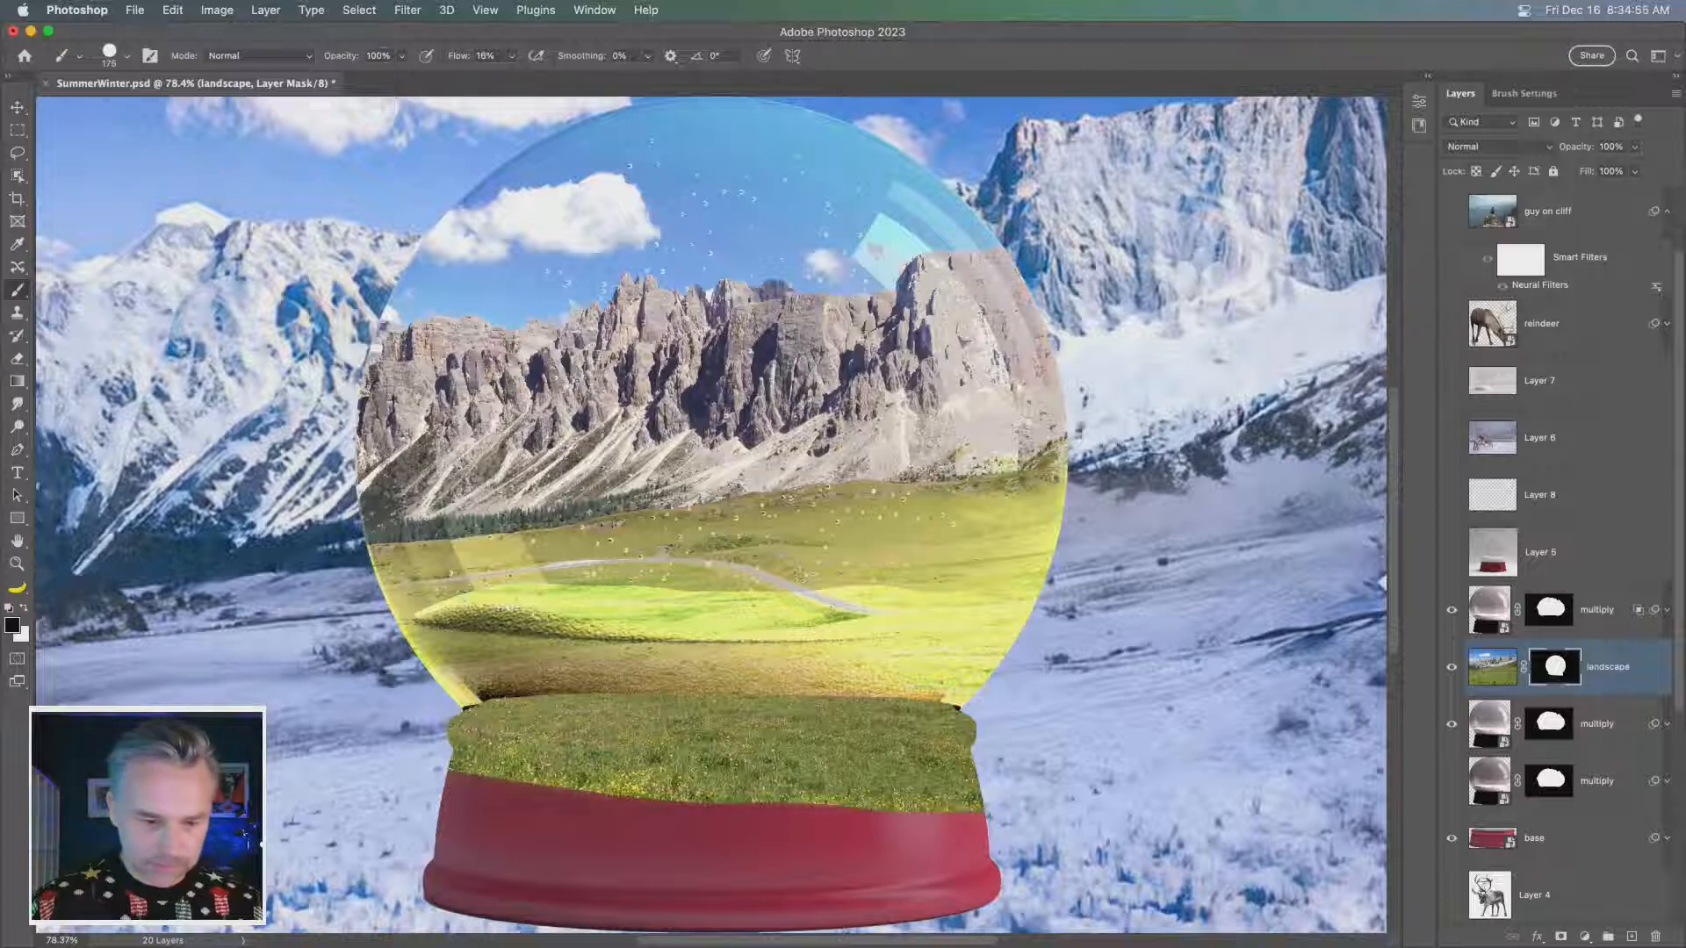
left_click_drag(843, 865, 1023, 839)
left_click_drag(637, 858, 1089, 817)
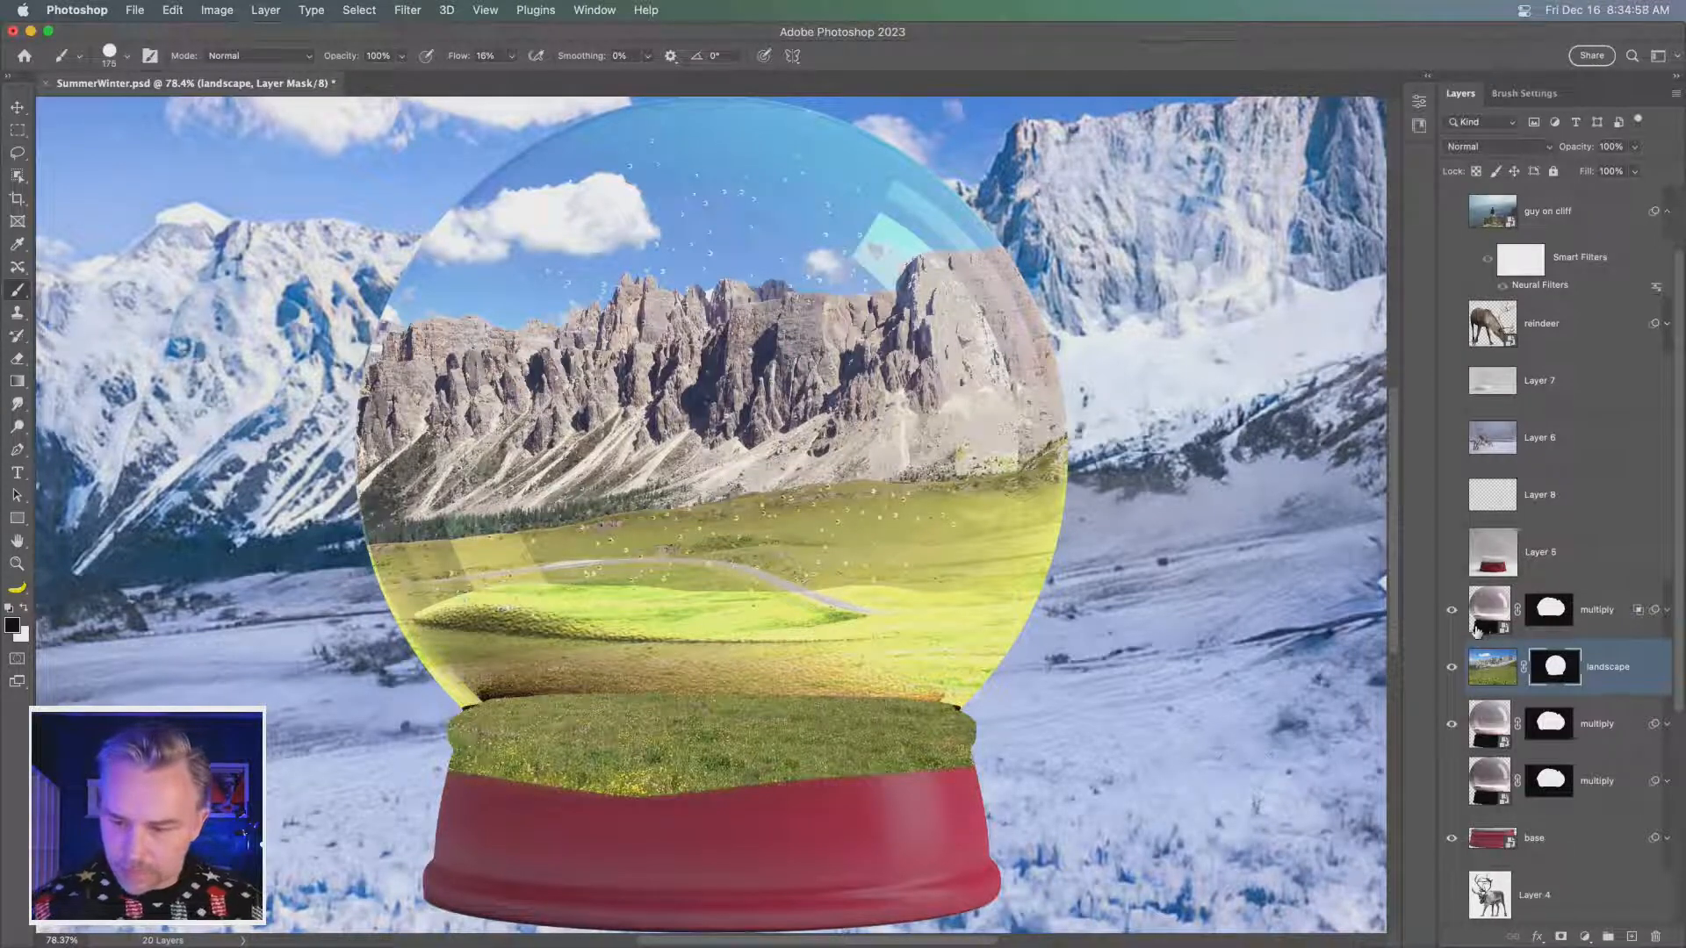
- Hide the Overlay dome layer and lower the masked summer landscape layer's opacity to 46%
mouse_move(1490, 669)
left_mouse_down()
mouse_move(1498, 562)
mouse_move(1495, 702)
left_mouse_up()
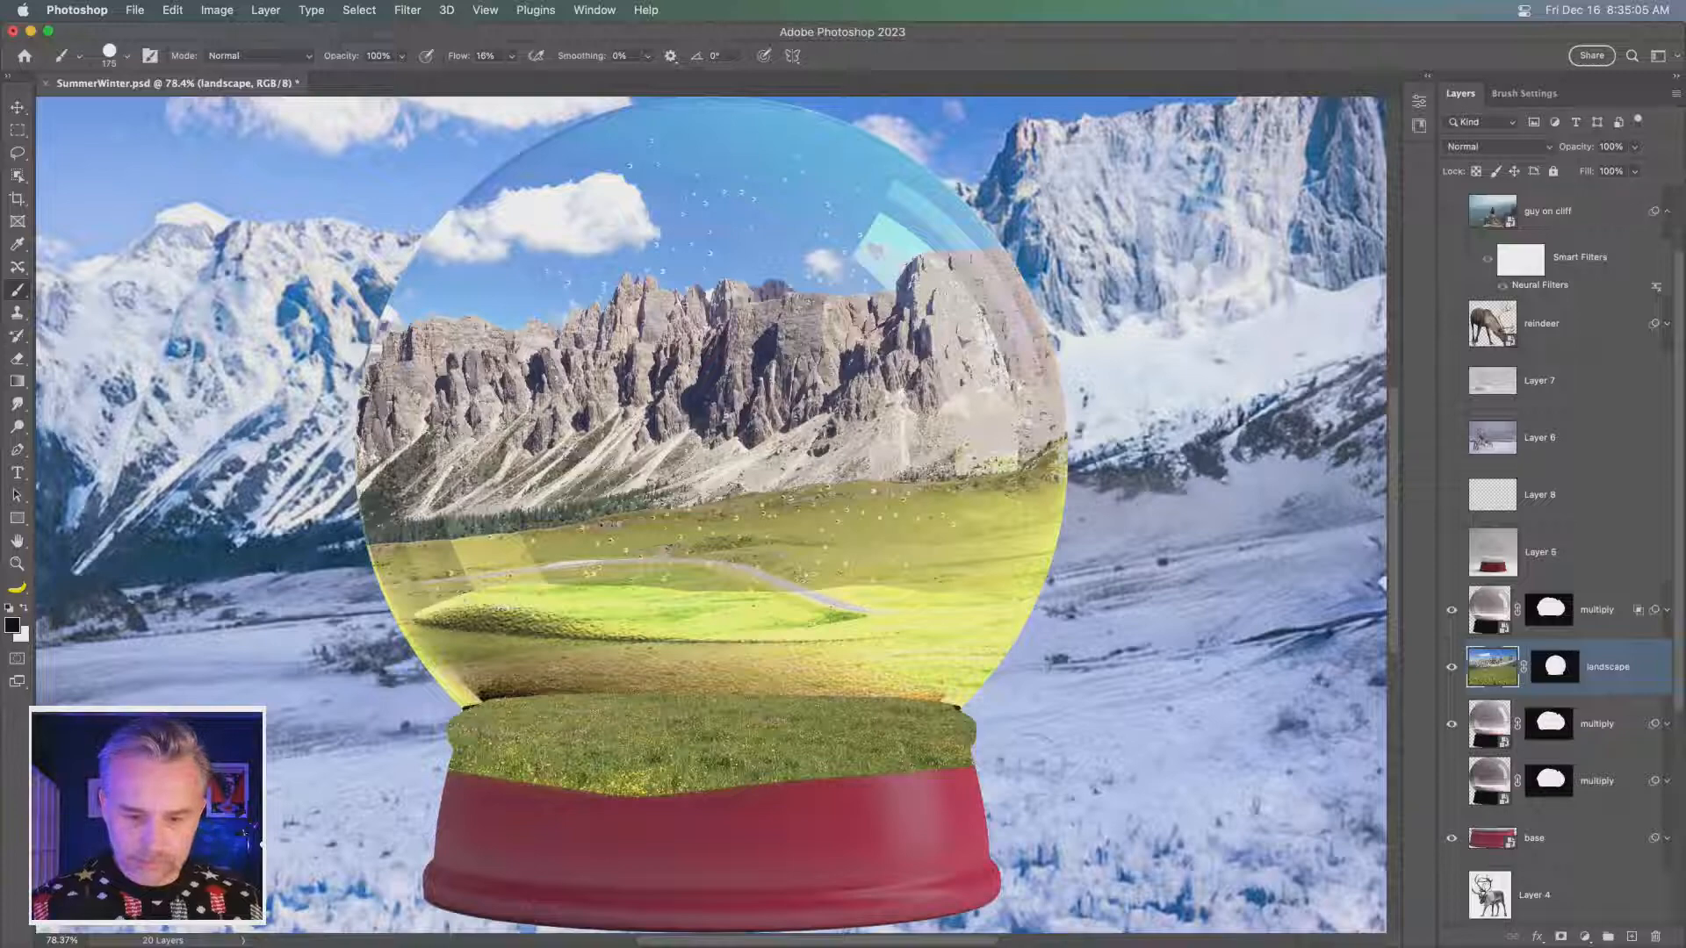
left_click(1453, 613)
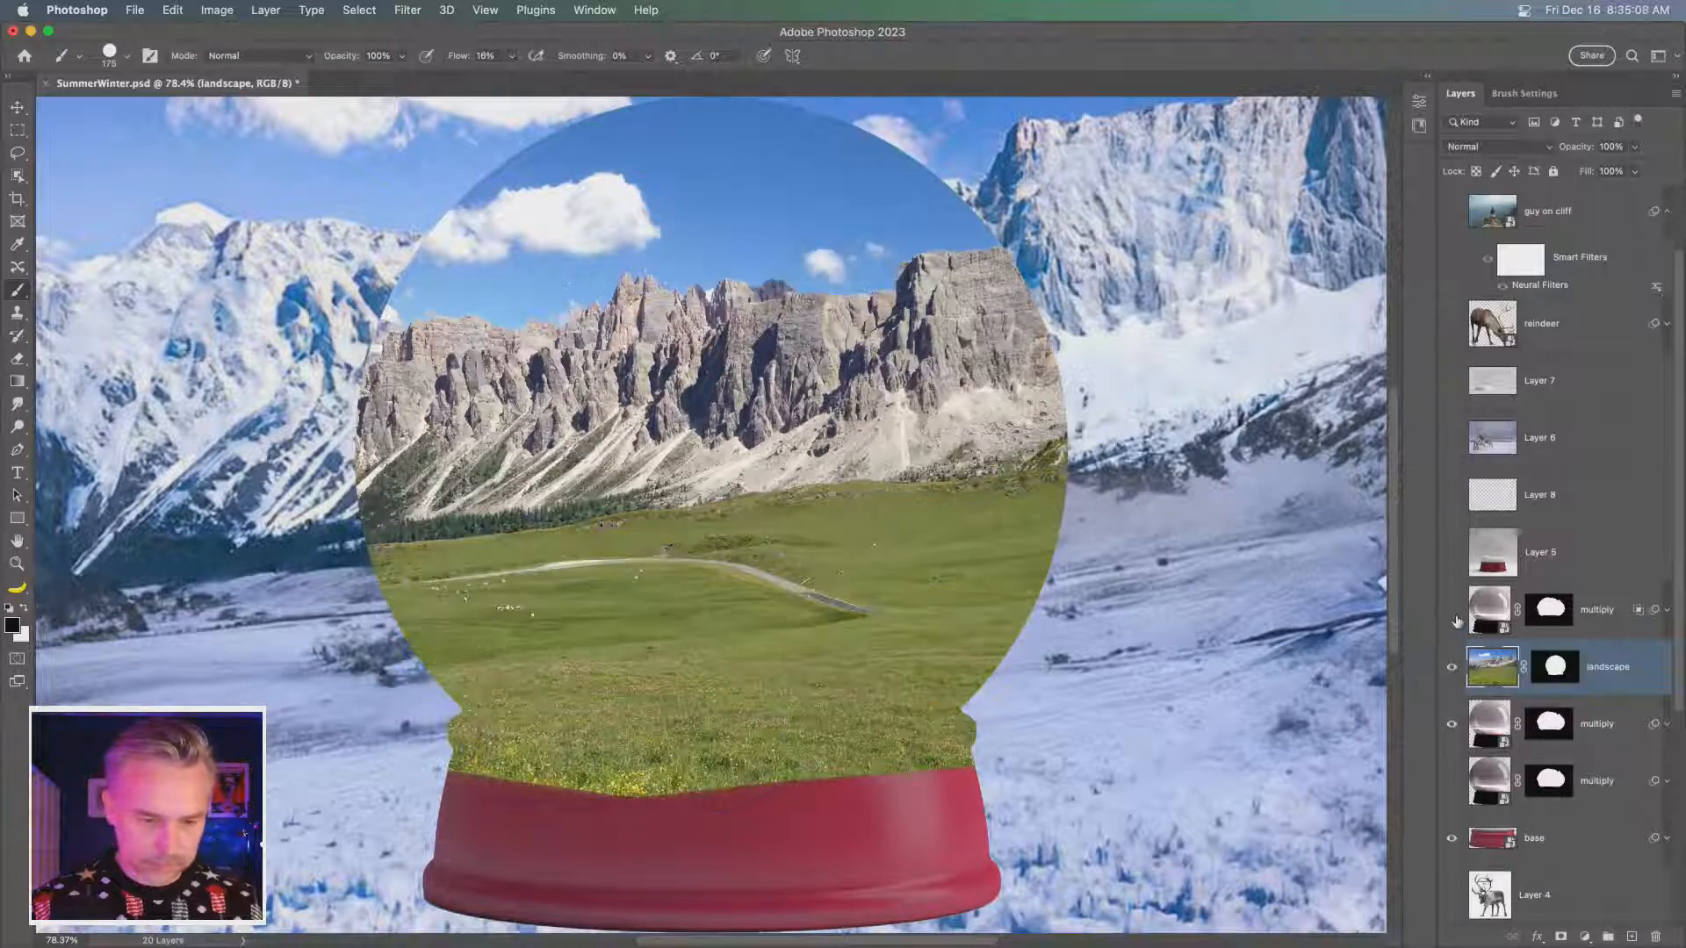
left_click_drag(1574, 152, 1528, 150)
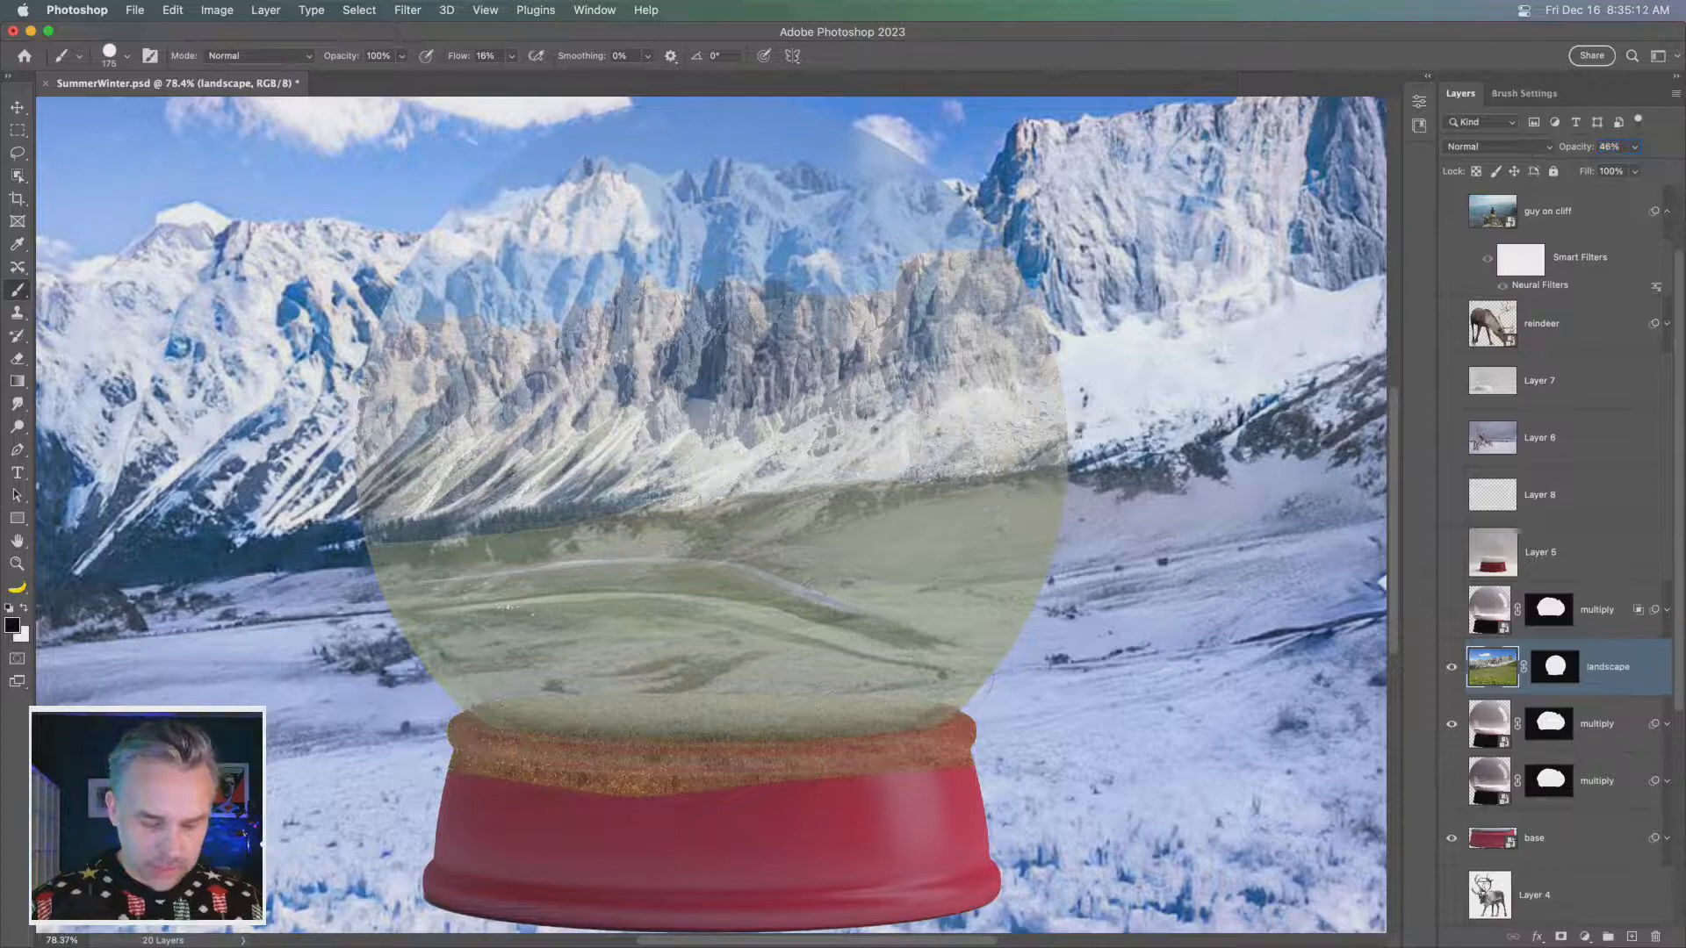
key("super+plus")
left_click_drag(725, 674, 742, 606)
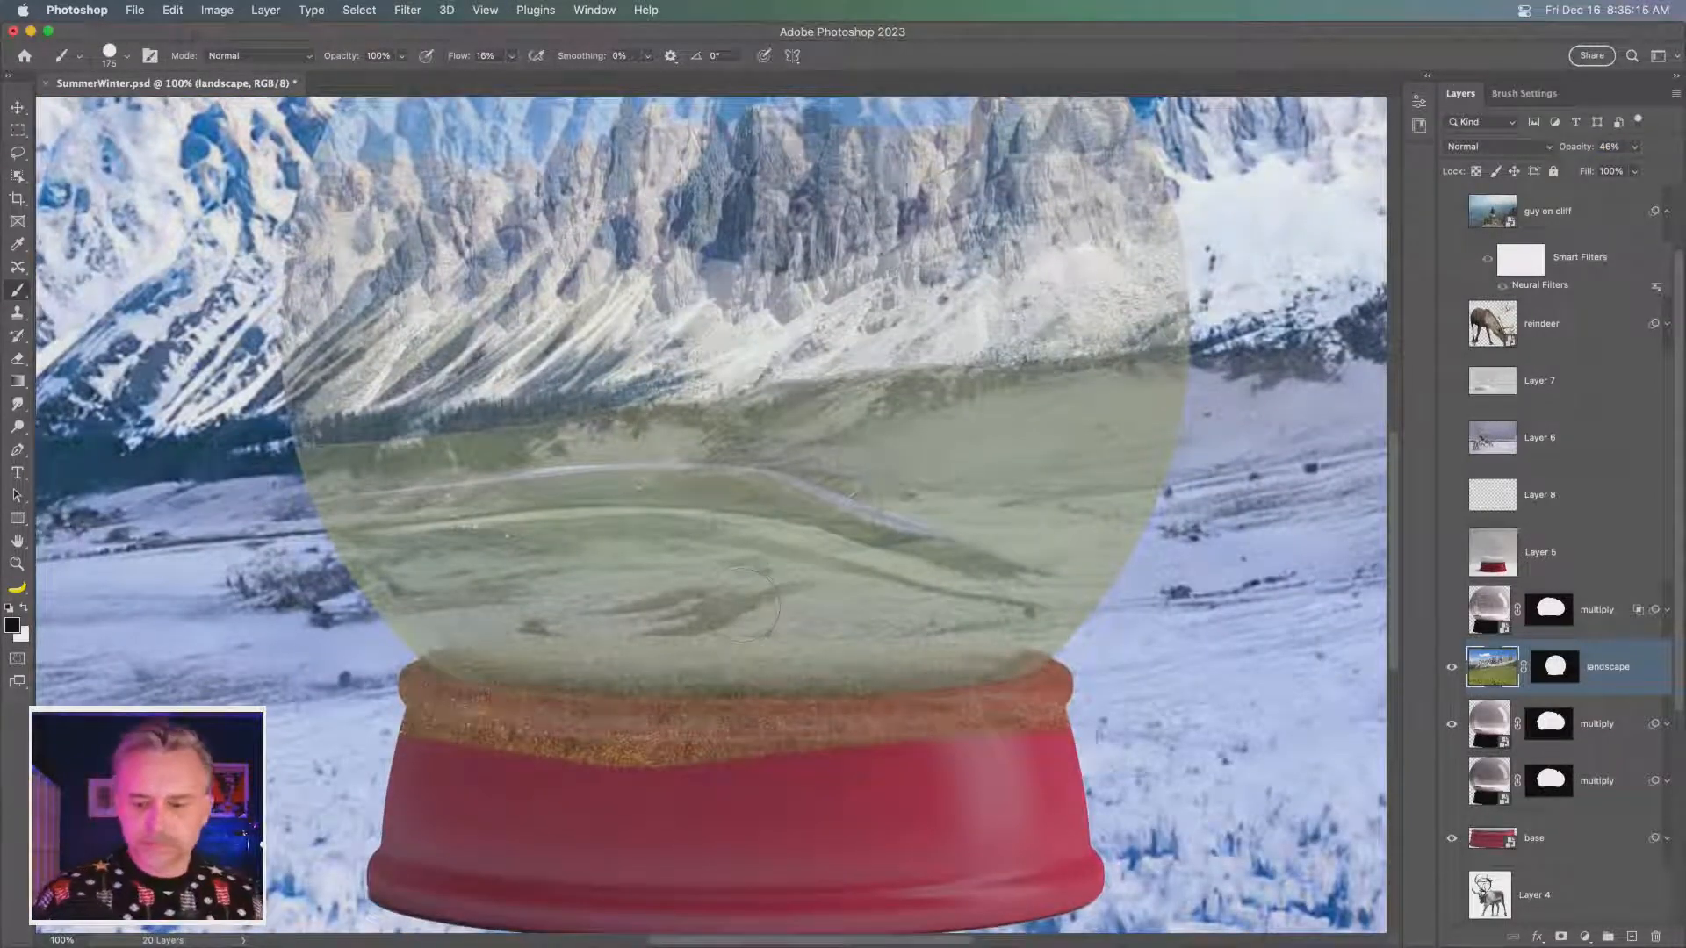
- Try to select the red part of the globe's base on the base layer with the Quick Selection tool
left_click(1489, 834)
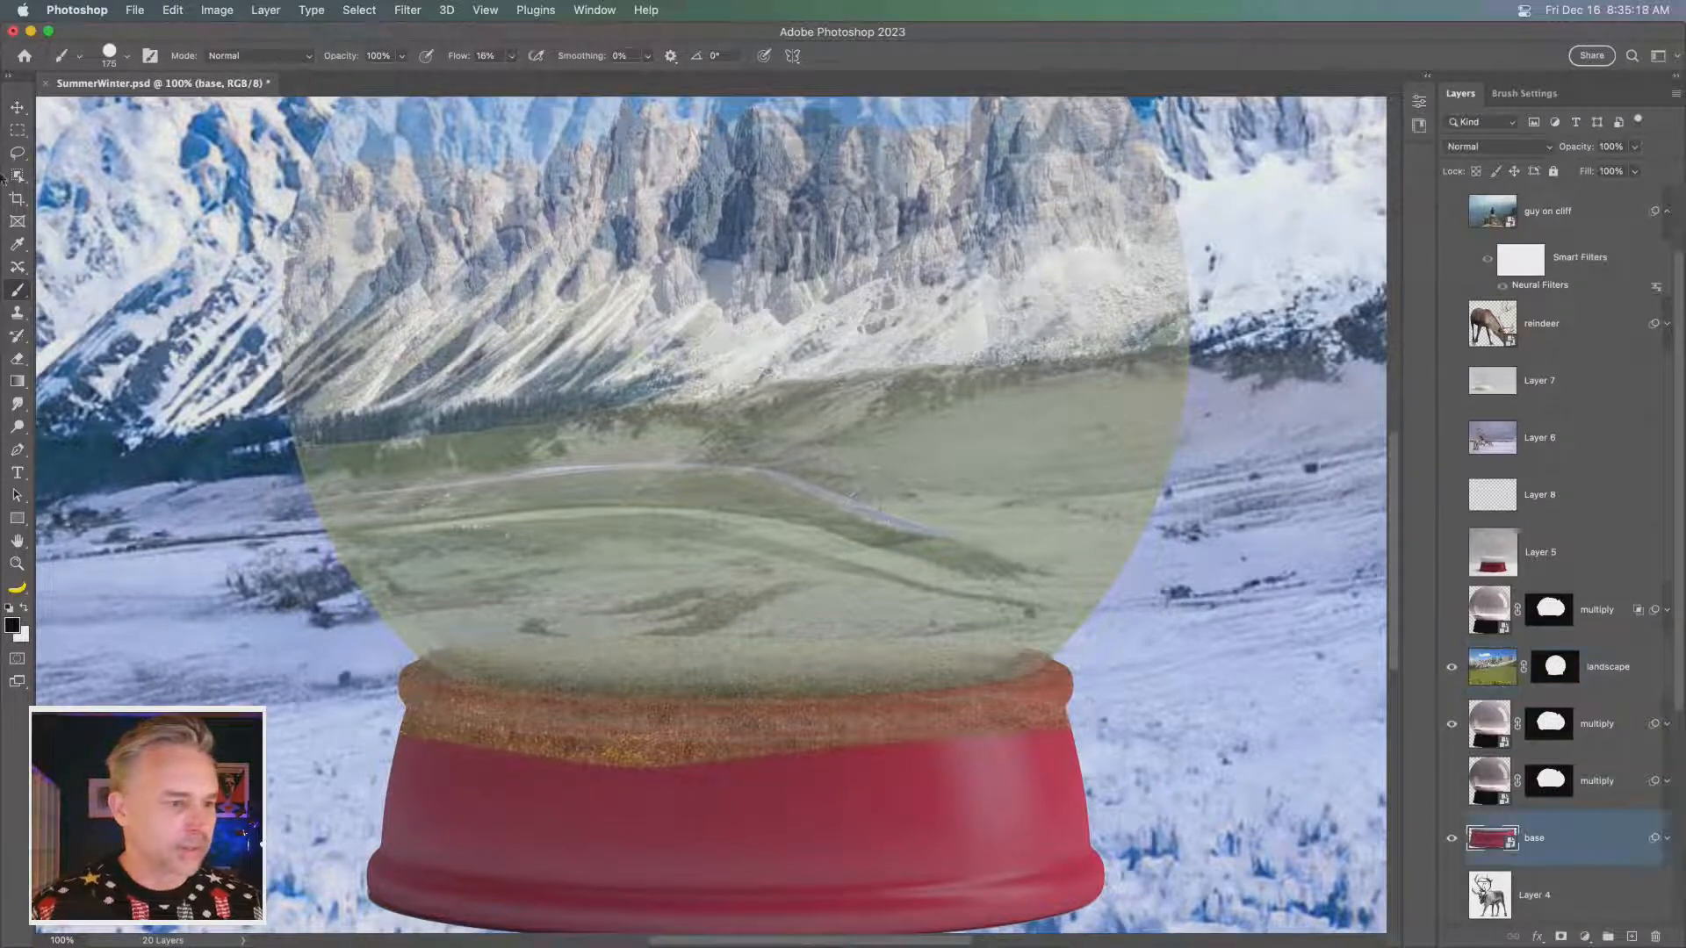
left_click(17, 174)
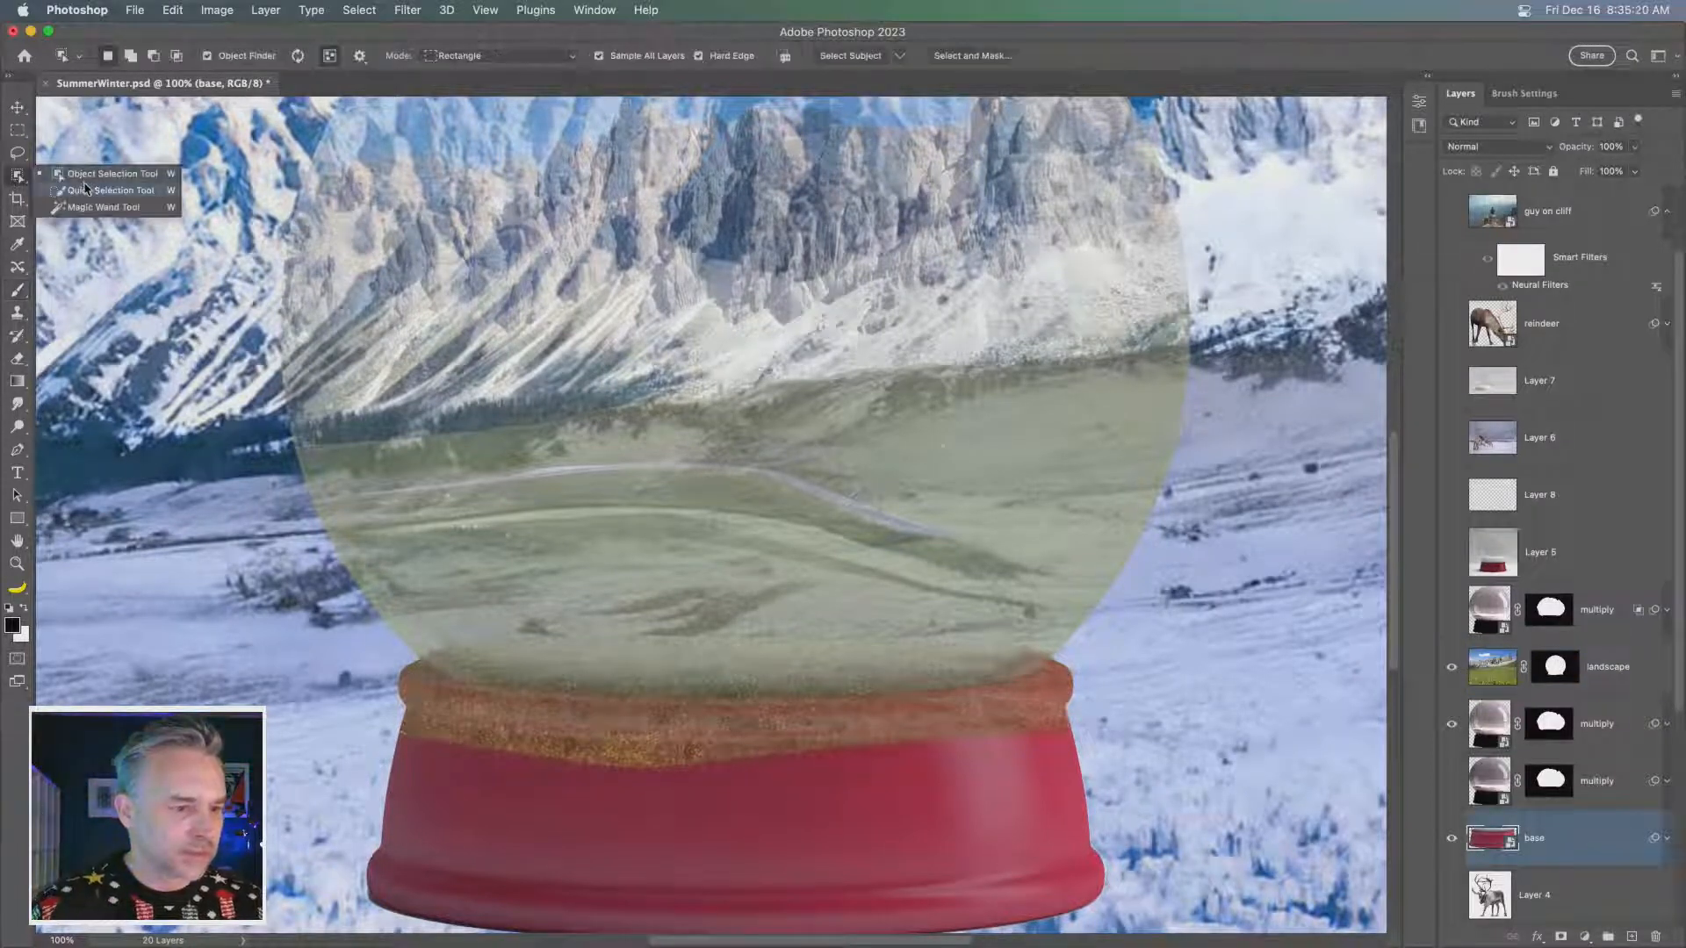
left_click(97, 190)
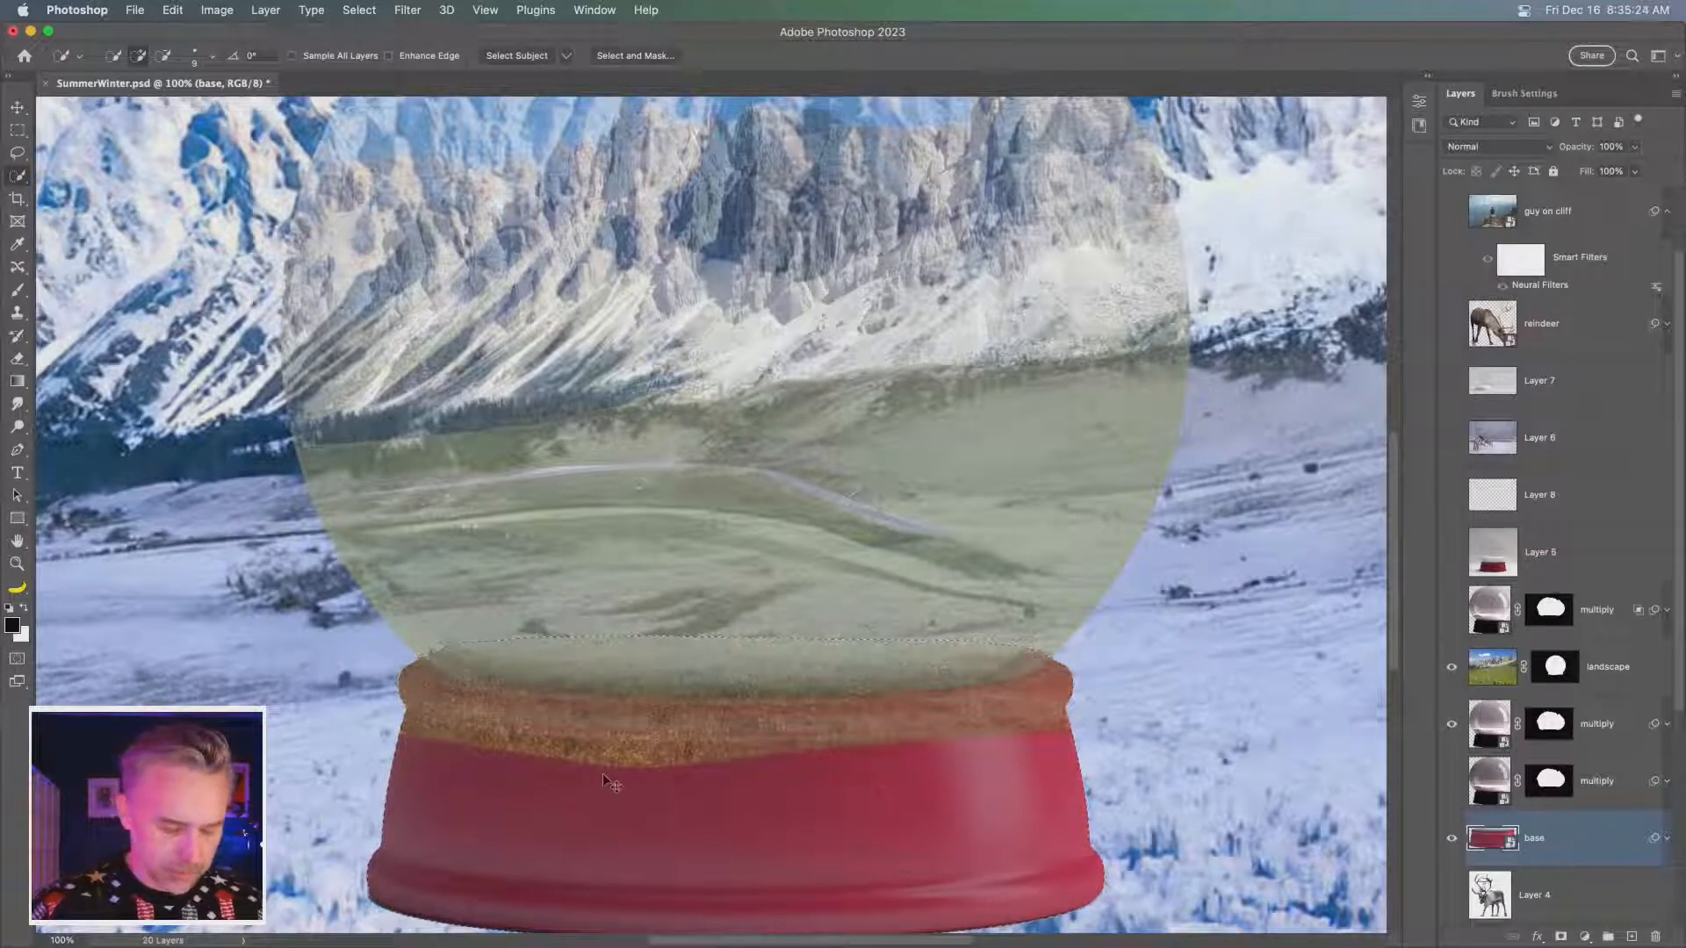
left_click_drag(602, 777, 519, 754)
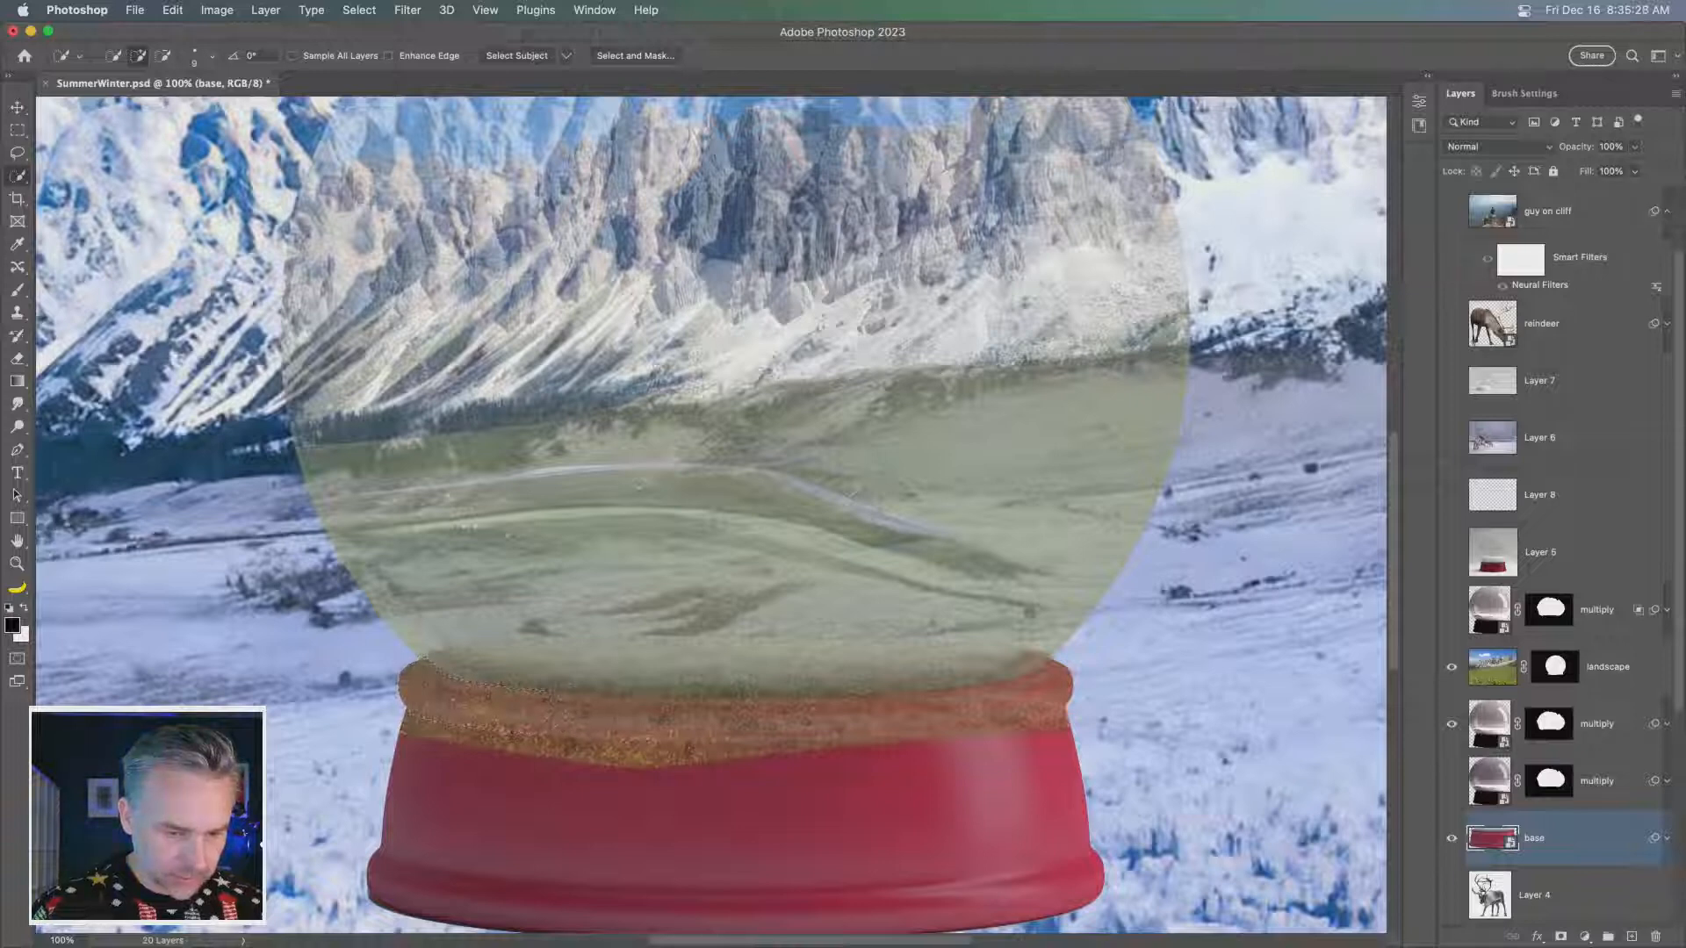
- Hide the landscape layer and the two multiply dome layers below it, and switch to the Lasso tool
left_click_drag(1454, 670, 1454, 729)
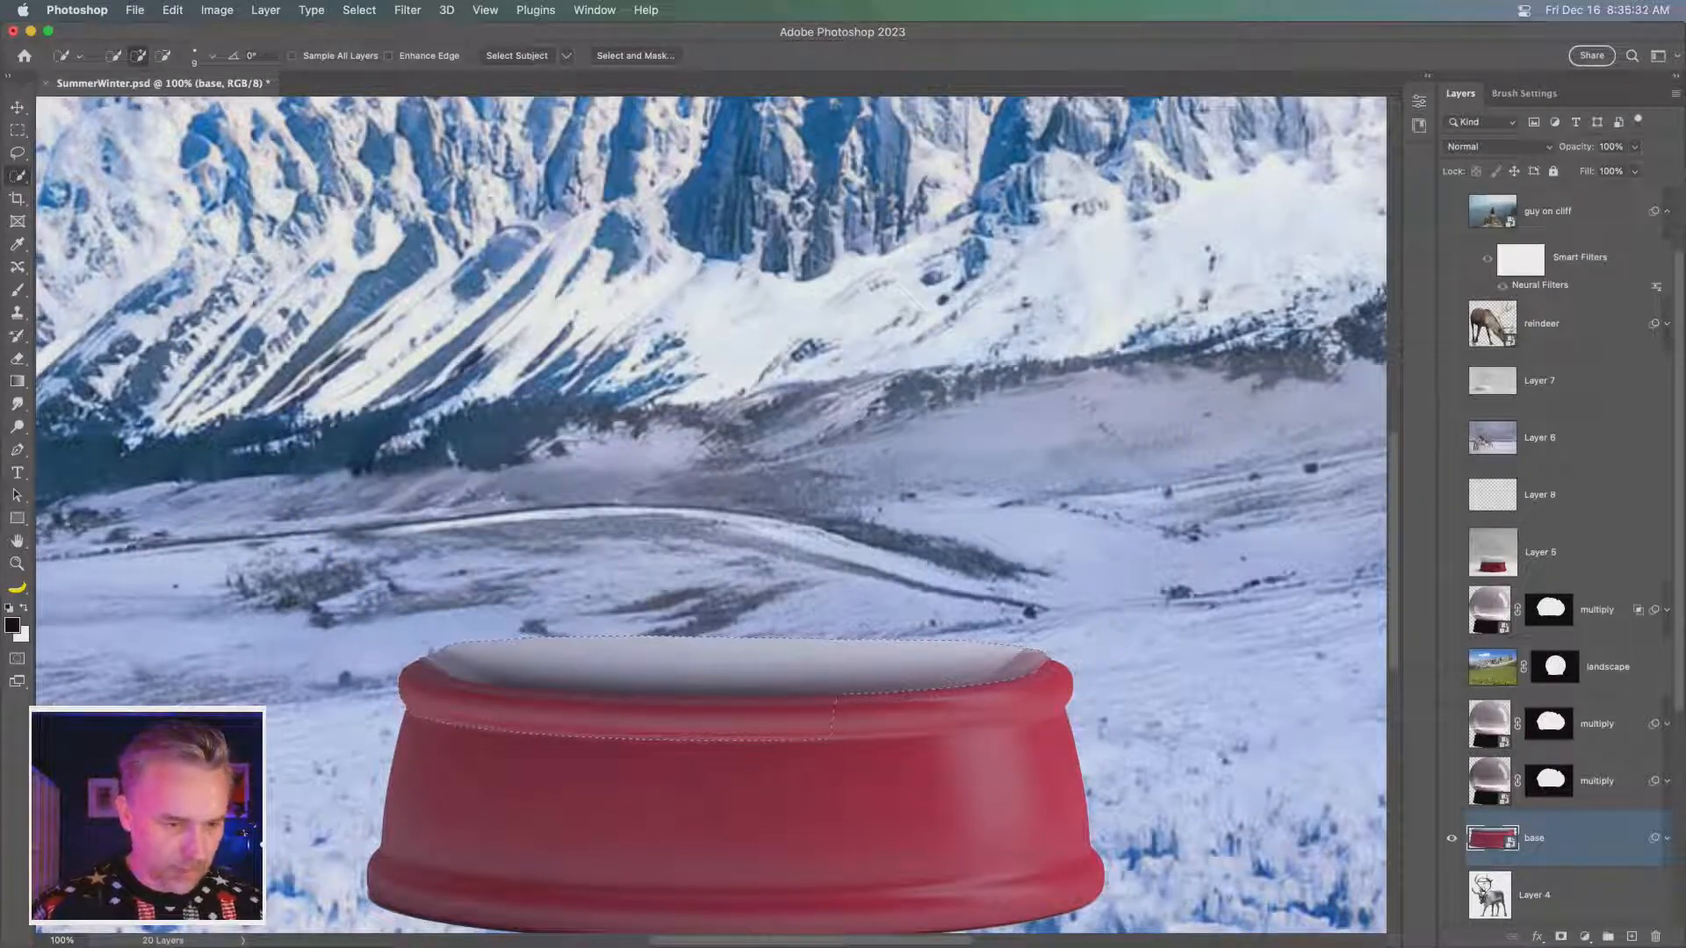
scroll(711, 518, "left", 3)
left_click(19, 155)
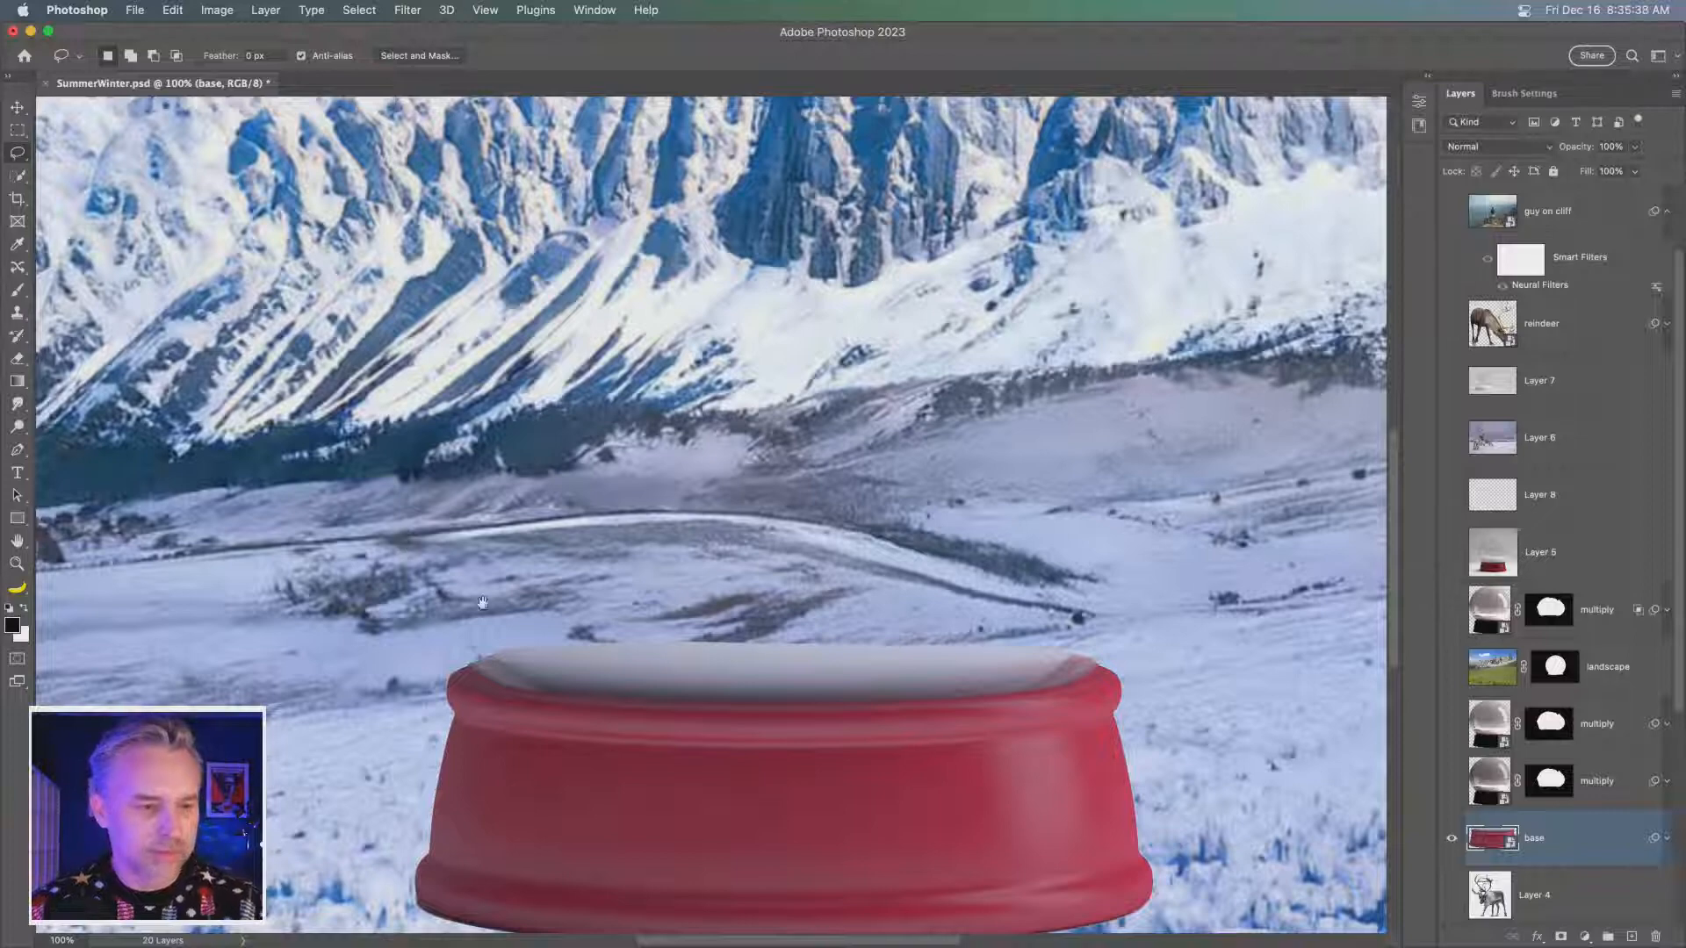
scroll(406, 540, "down", 5)
right_click(348, 642)
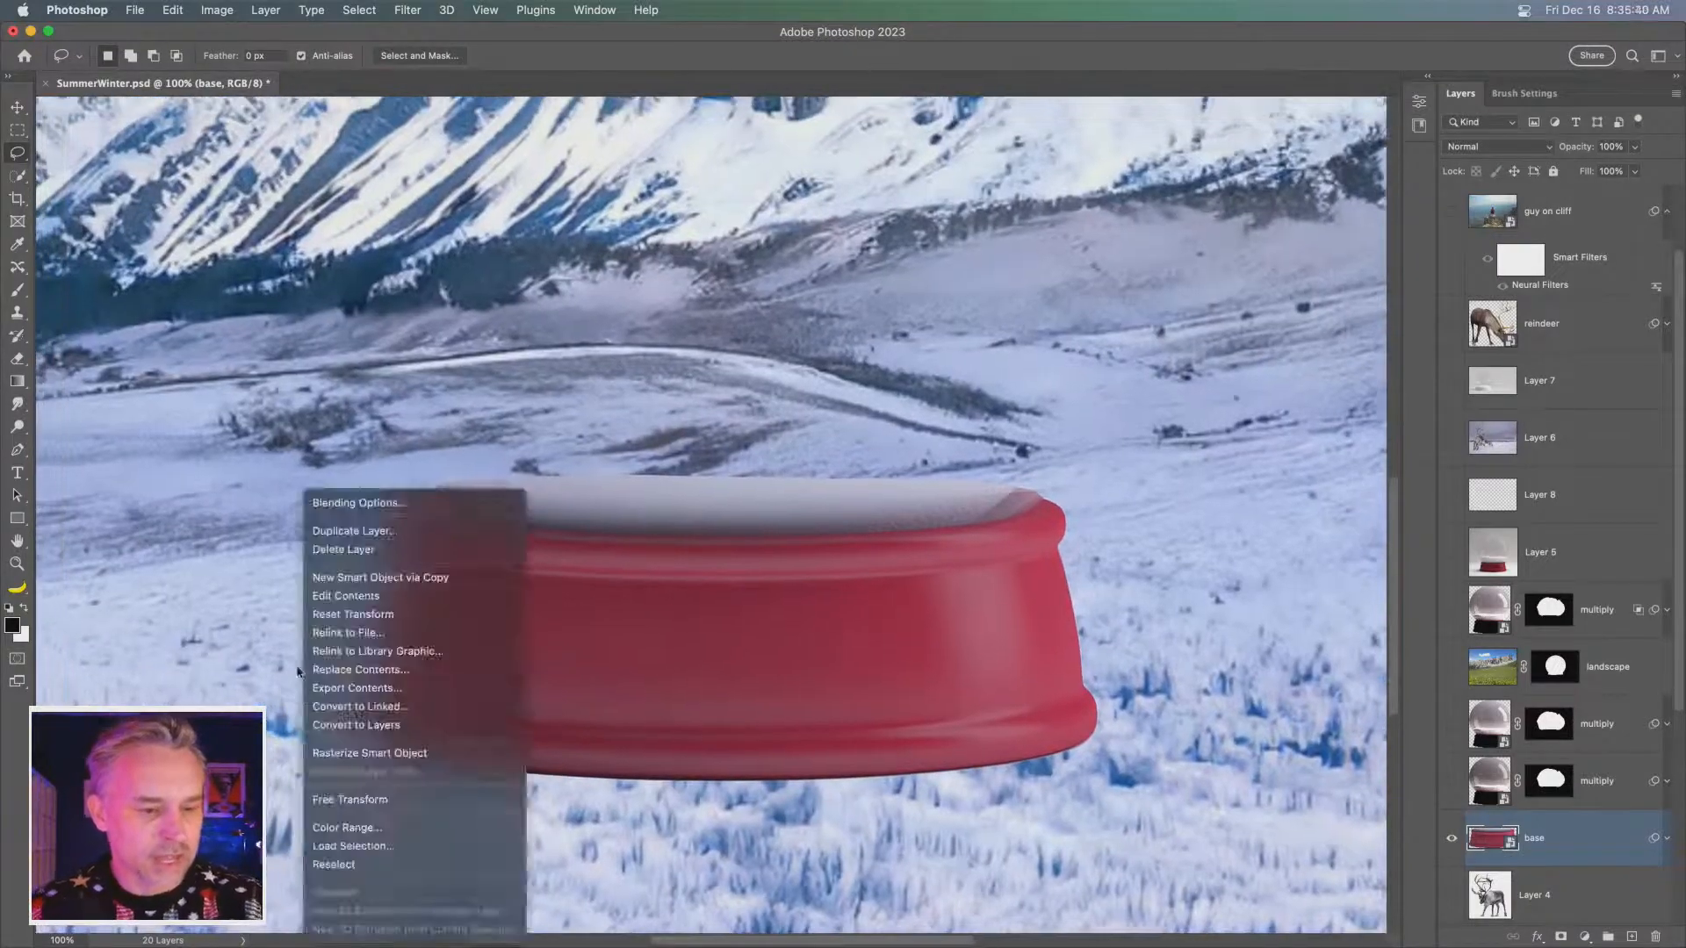
left_click(332, 523)
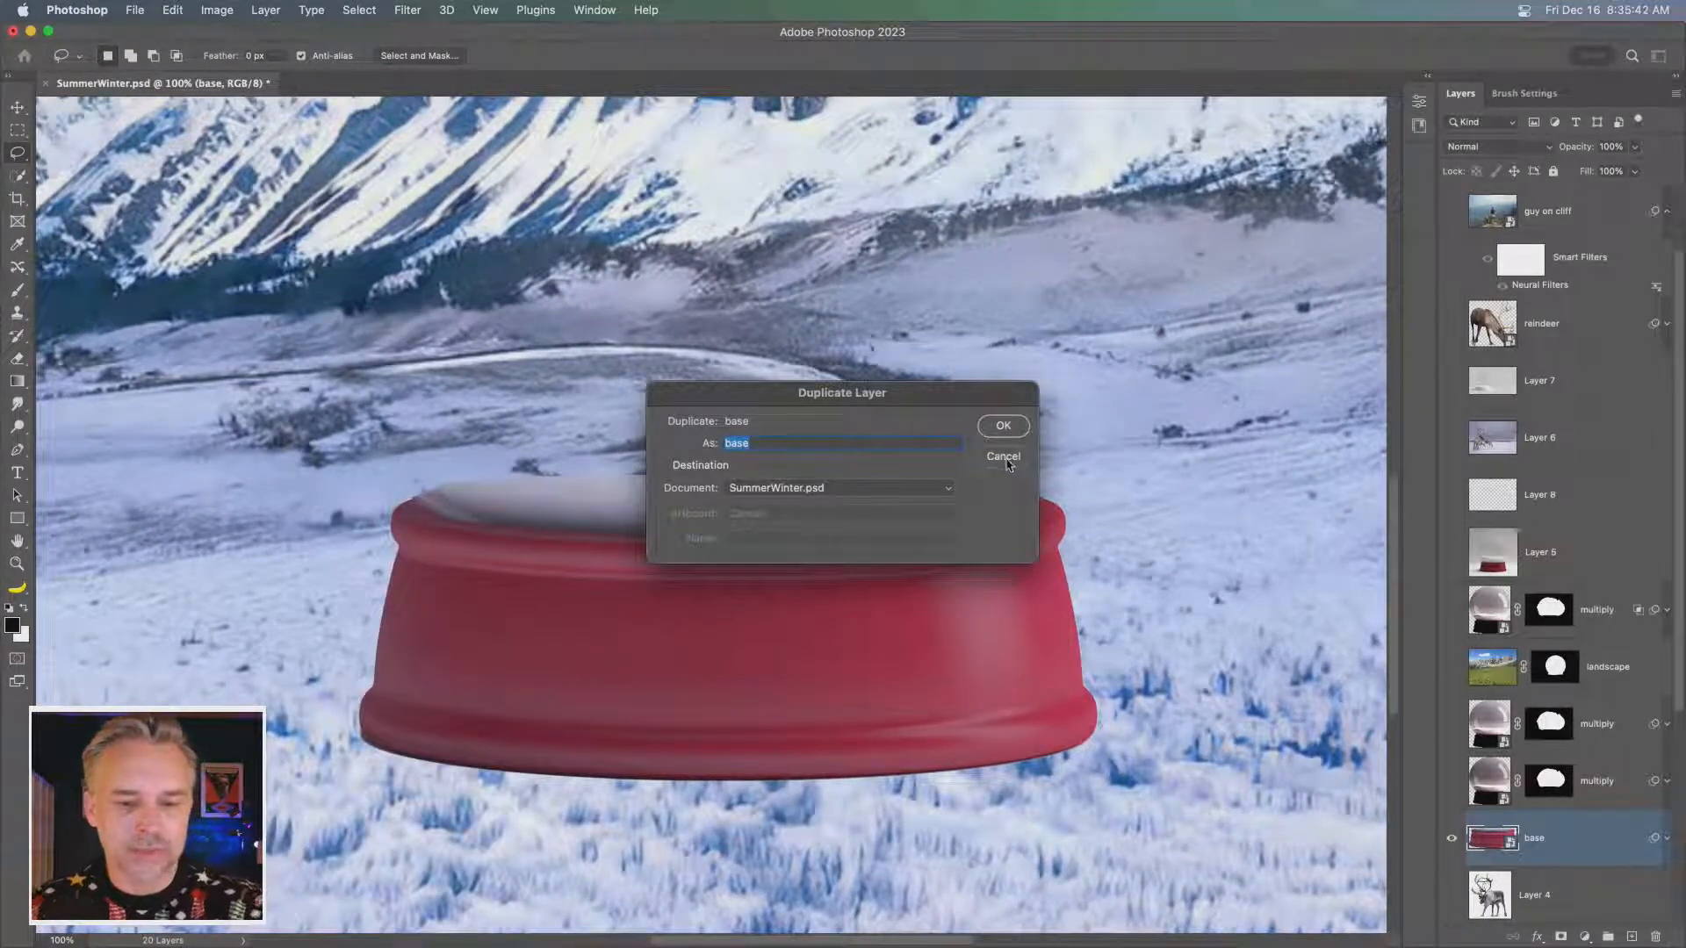
left_click(1006, 461)
- Draw a freehand lasso selection loosely around the red base, following the front edge of its rim closely along the top
mouse_move(276, 701)
left_mouse_down()
mouse_move(305, 558)
mouse_move(387, 464)
mouse_move(411, 498)
mouse_move(484, 530)
mouse_move(697, 540)
mouse_move(983, 530)
mouse_move(1096, 482)
left_mouse_up()
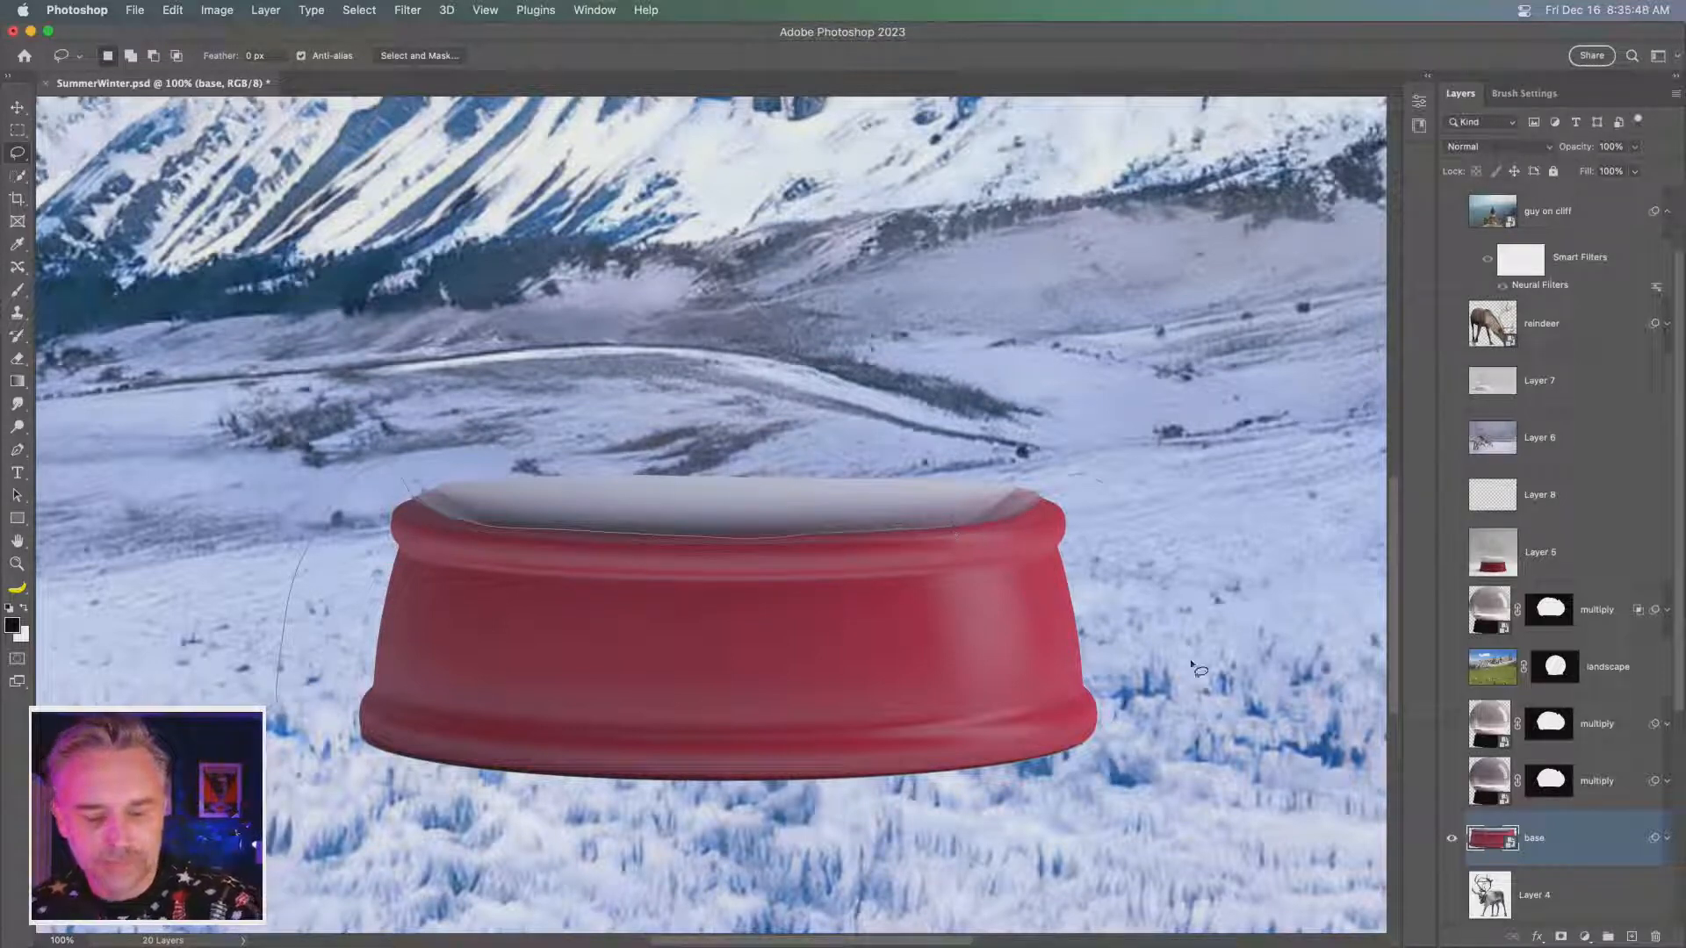
mouse_move(1194, 665)
left_mouse_down()
mouse_move(1064, 830)
mouse_move(587, 850)
left_mouse_up()
scroll(610, 774, "up", 10)
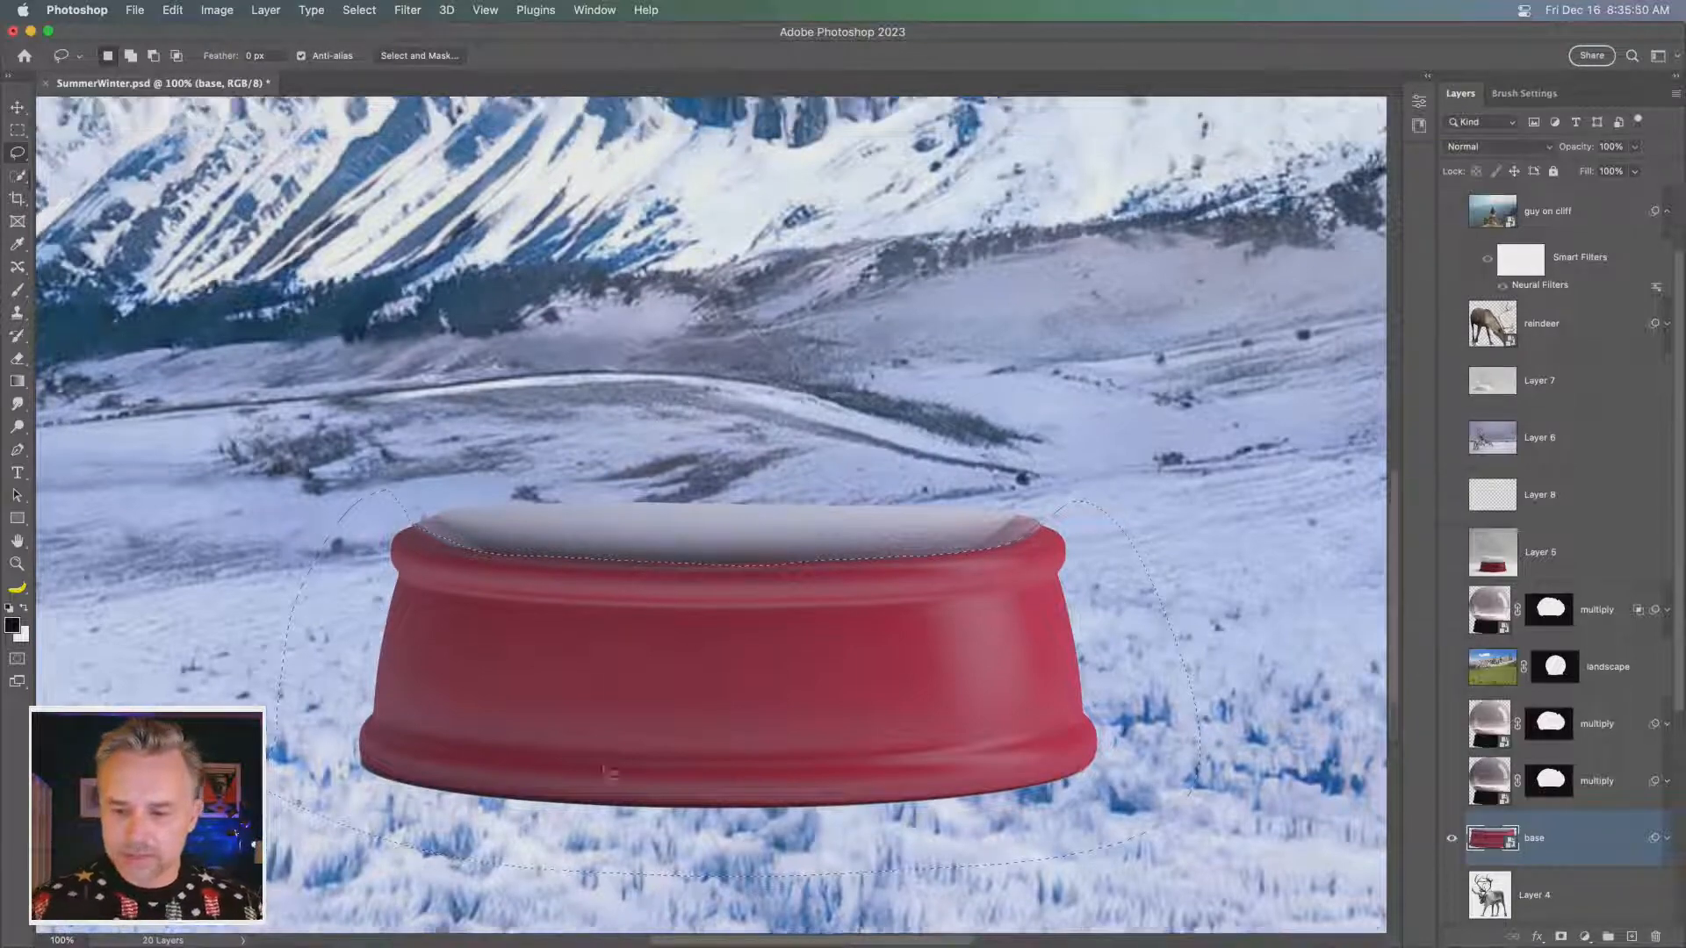
scroll(1132, 742, "left", 5)
scroll(1478, 736, "up", 3)
- Show the landscape layer and fill the selected base area of its mask with black, clearing the selection when done
left_click(1455, 778)
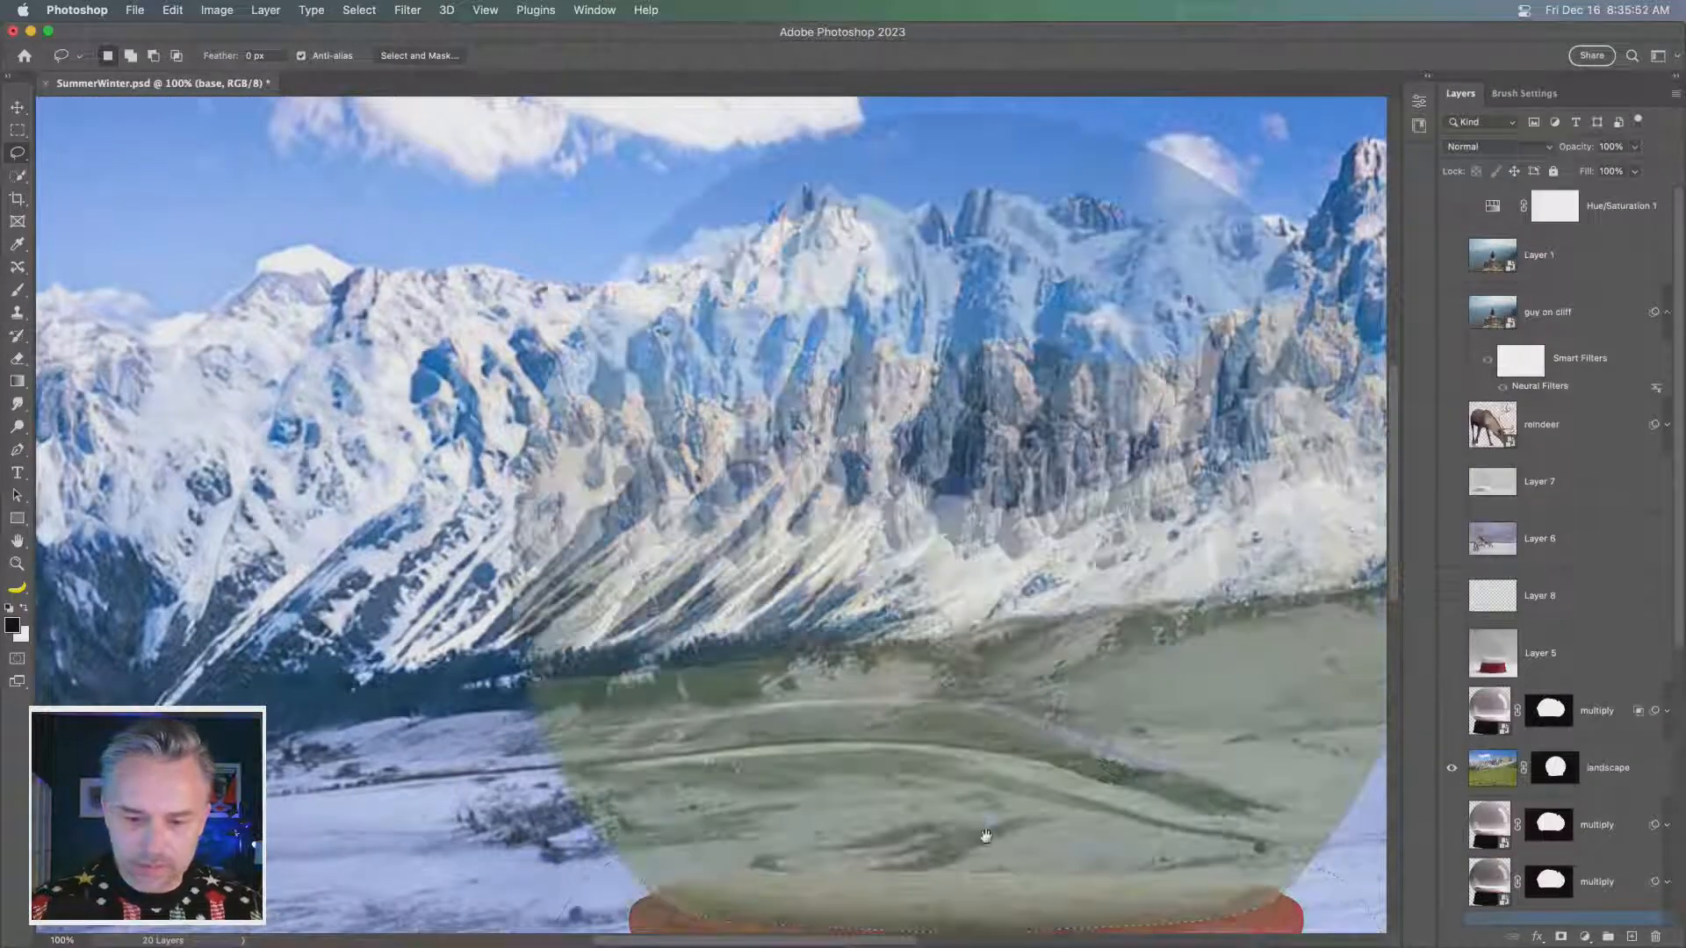
scroll(957, 703, "down", 5)
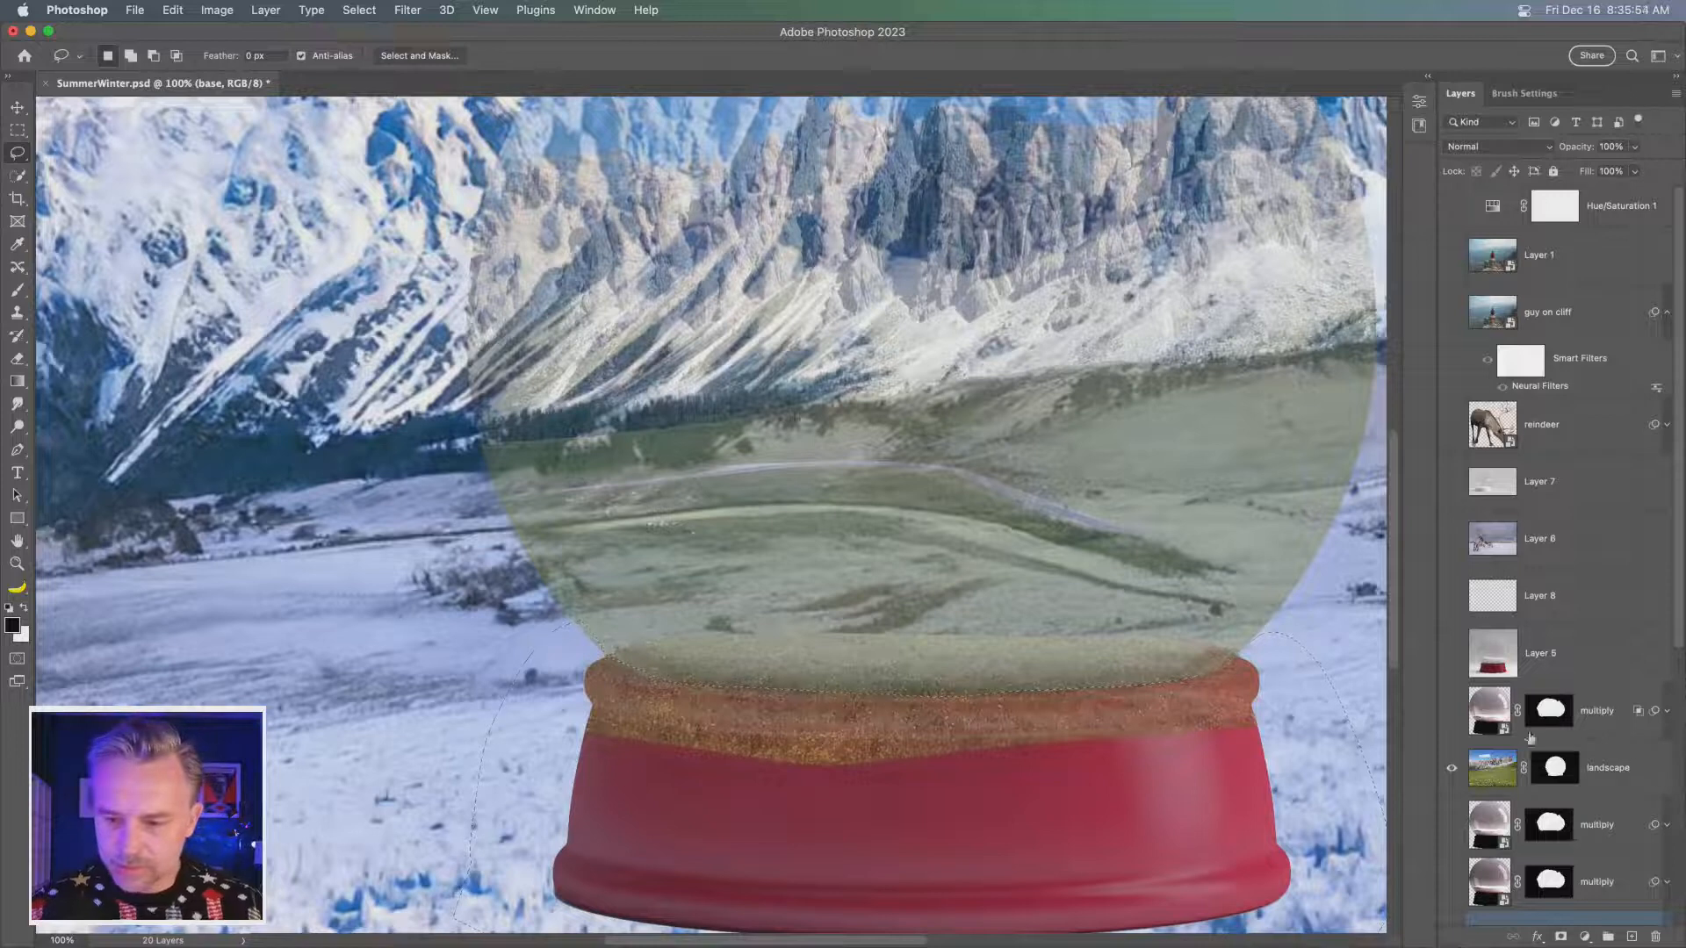
left_click(1551, 768)
key("i")
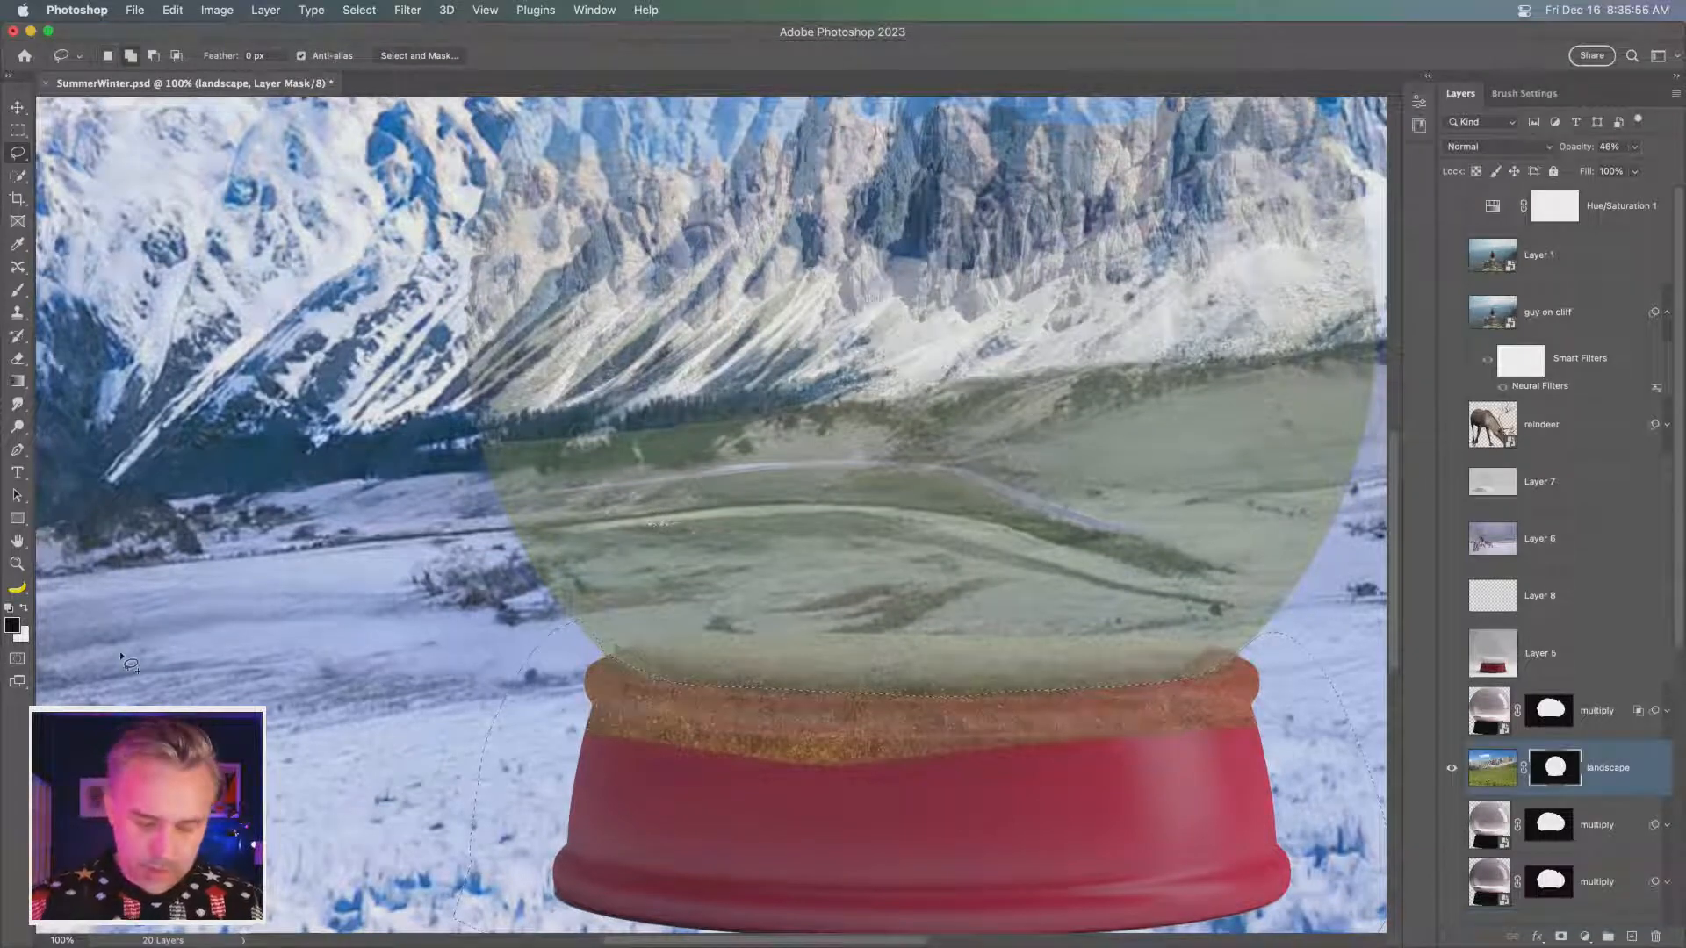
key("shift+BackSpace")
left_click(1058, 356)
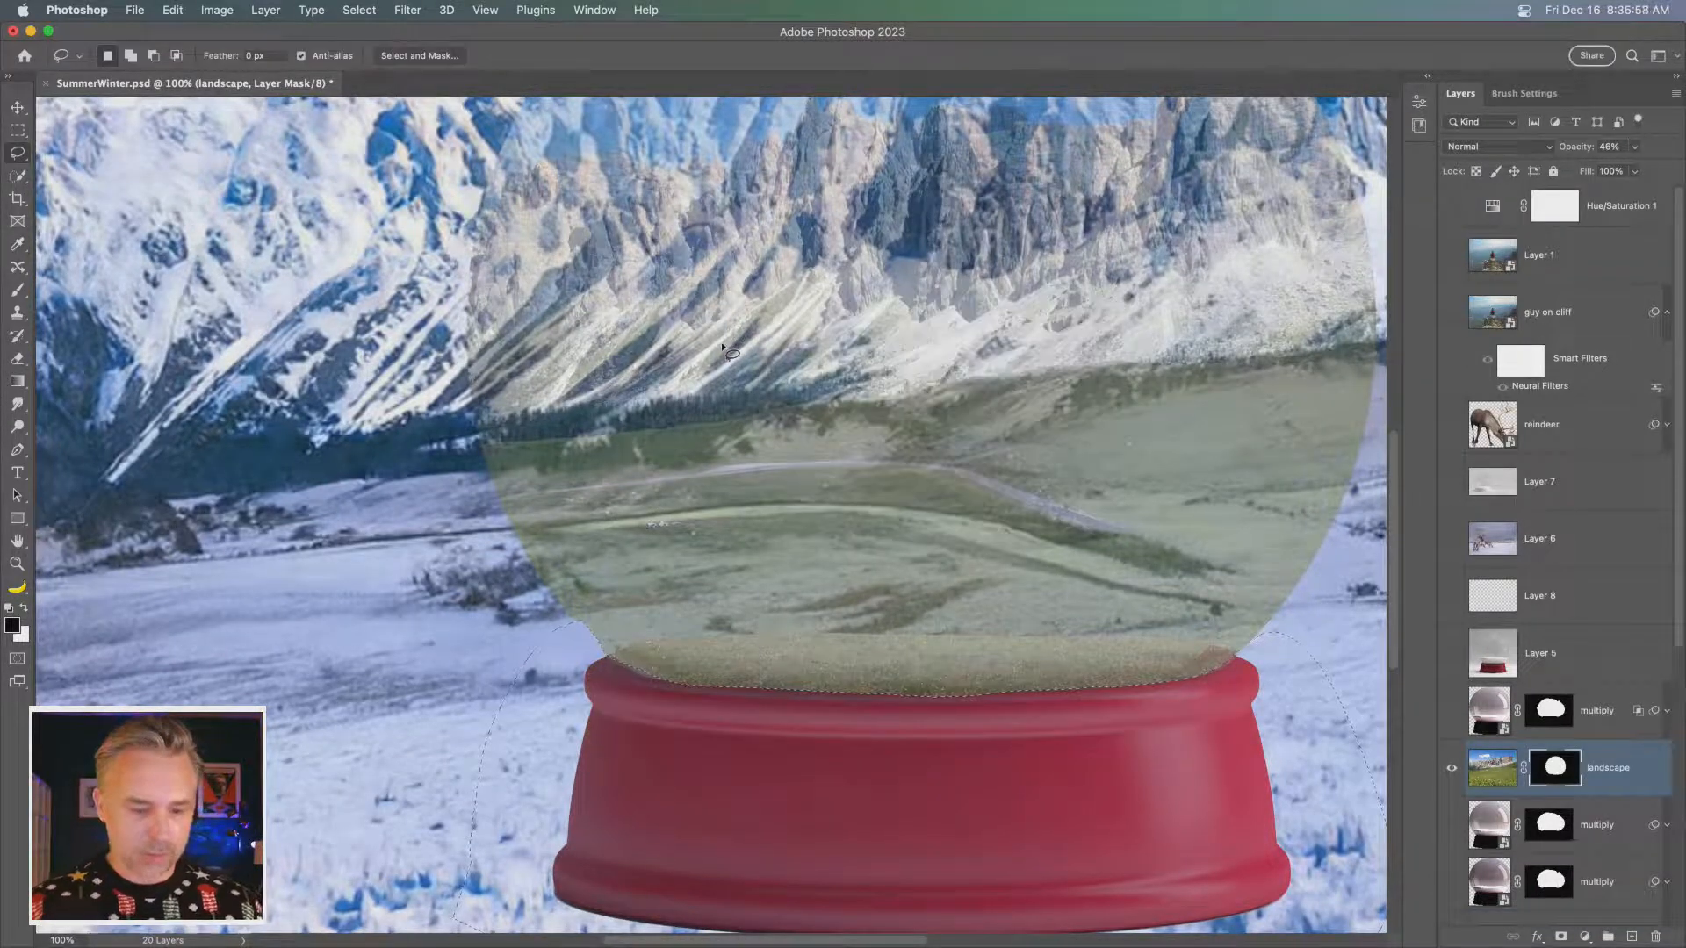
- Raise the landscape layer's opacity to 100% and show the multiply dome layer directly above it
scroll(760, 400, "right", 5)
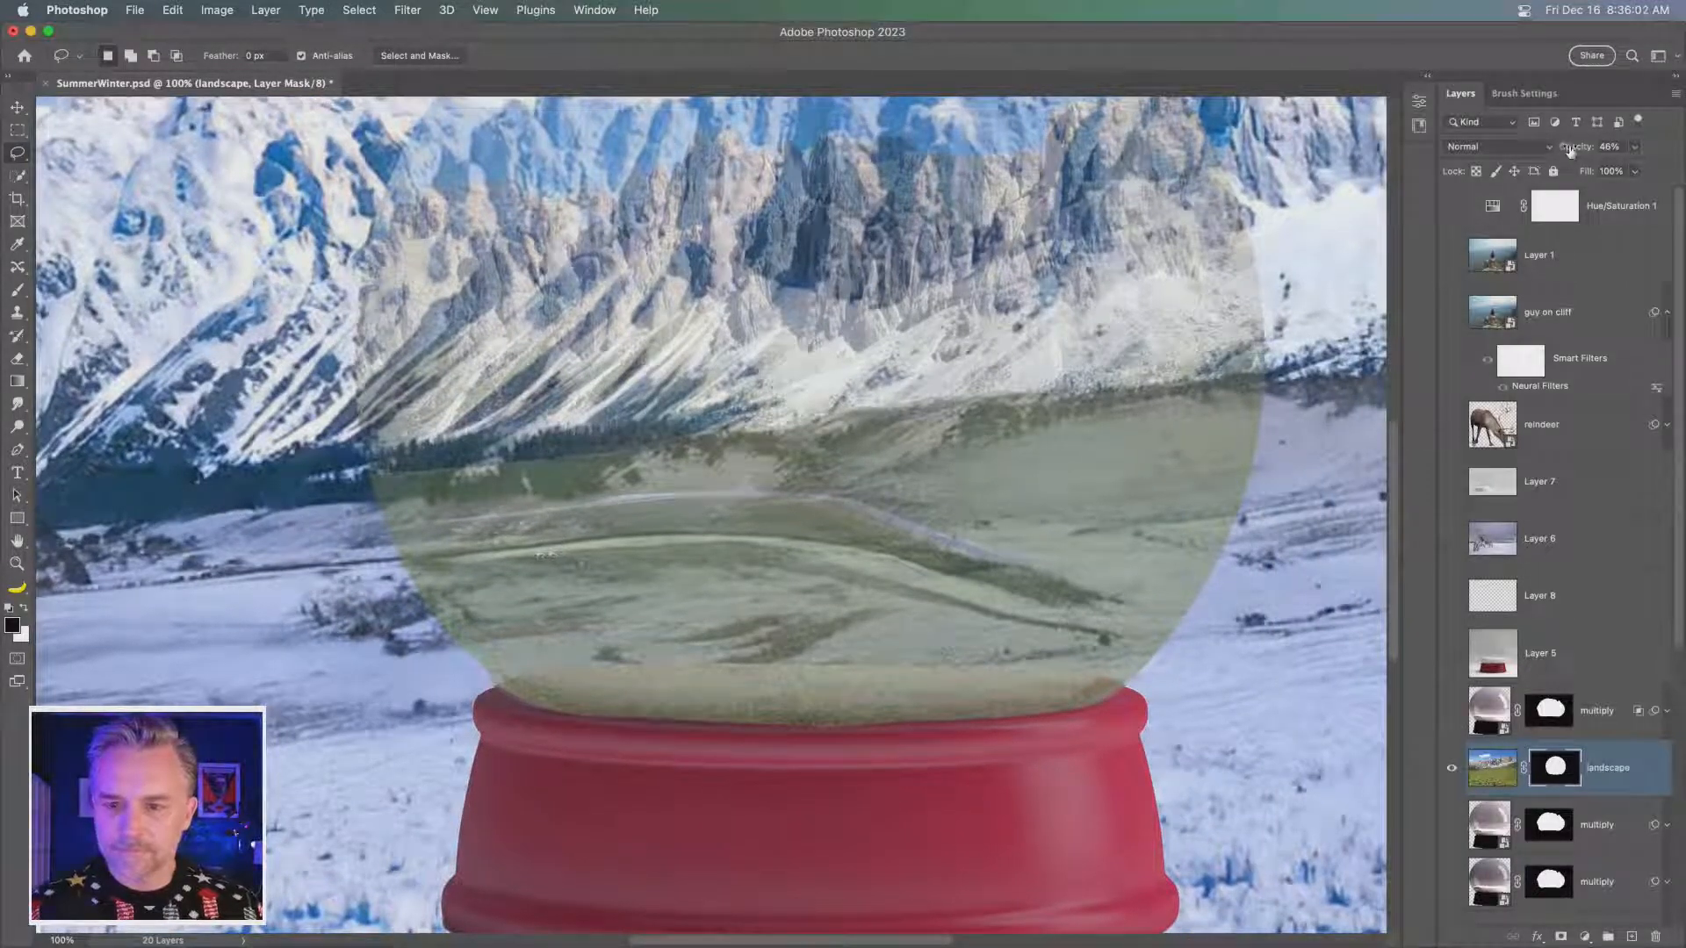
left_click_drag(1570, 151, 1682, 129)
key("super+minus")
key("super+minus")
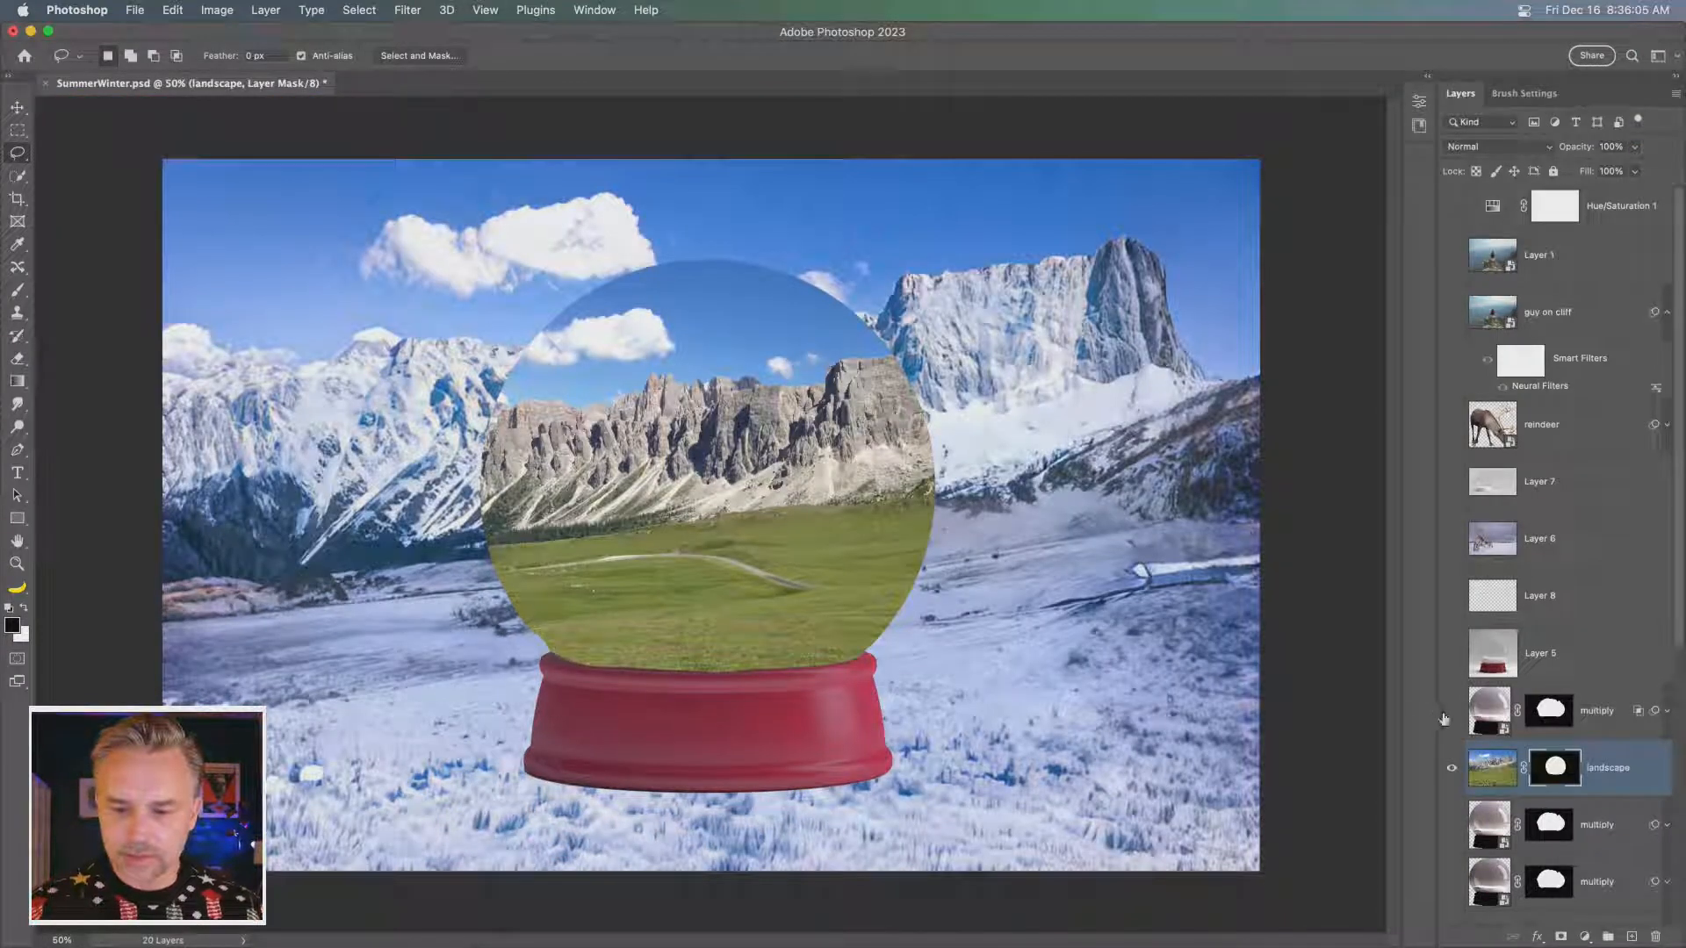
left_click(1445, 715)
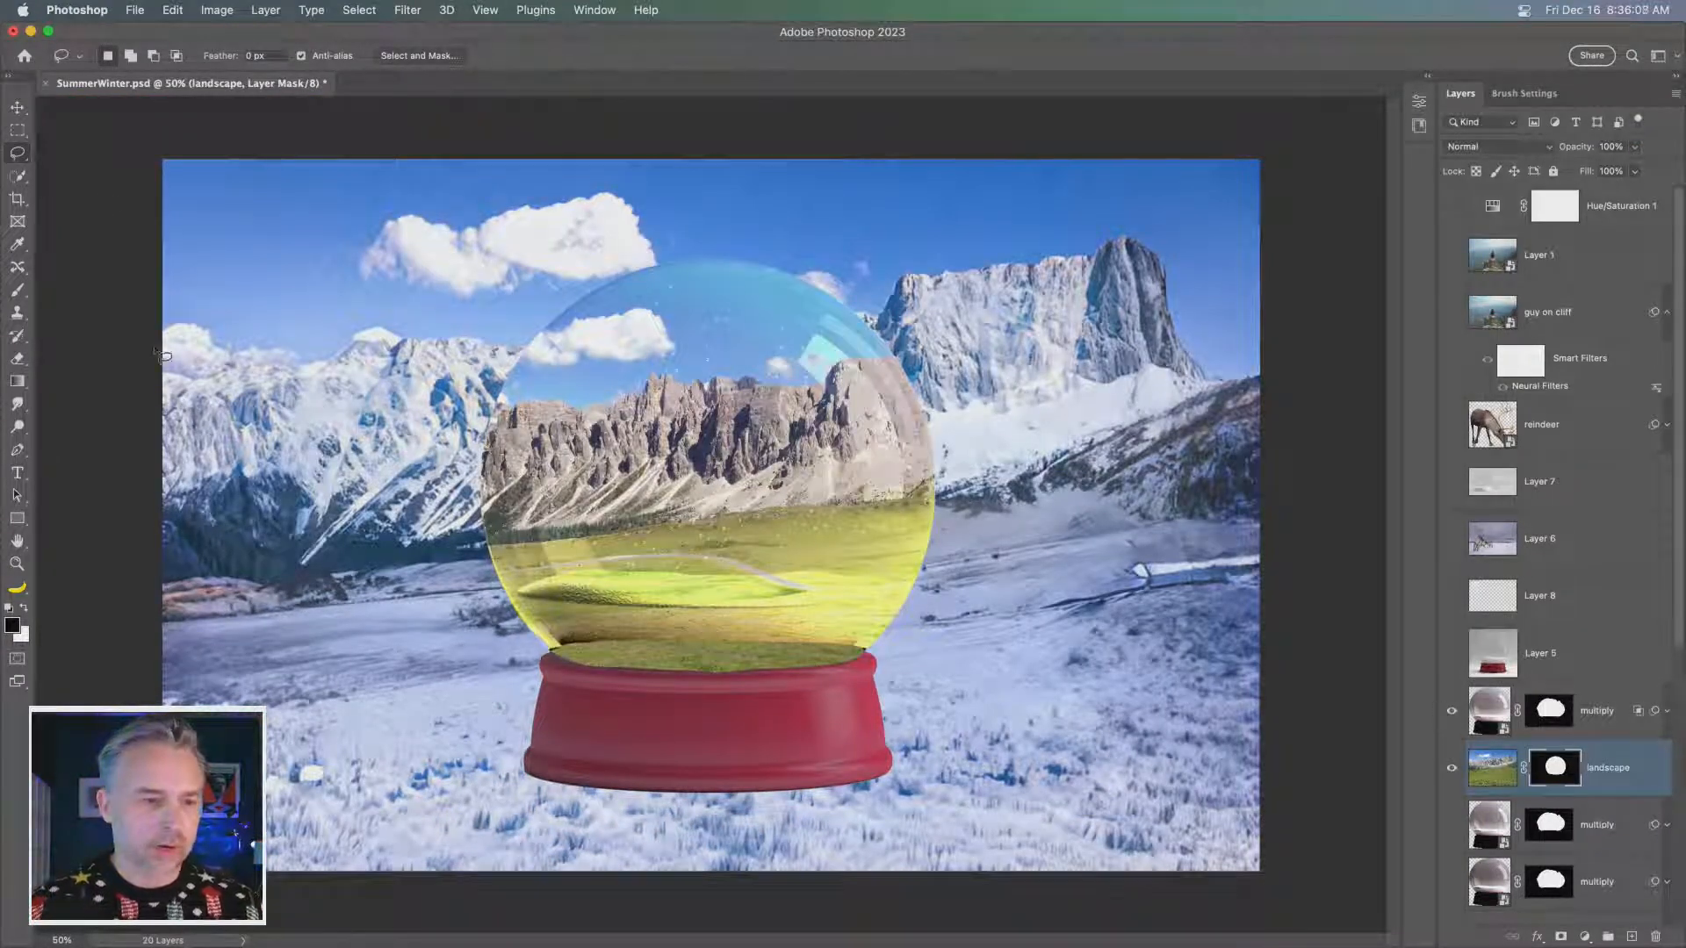
- Show the reindeer layer inside the globe scene and make it the active layer for the Move tool
left_click(16, 109)
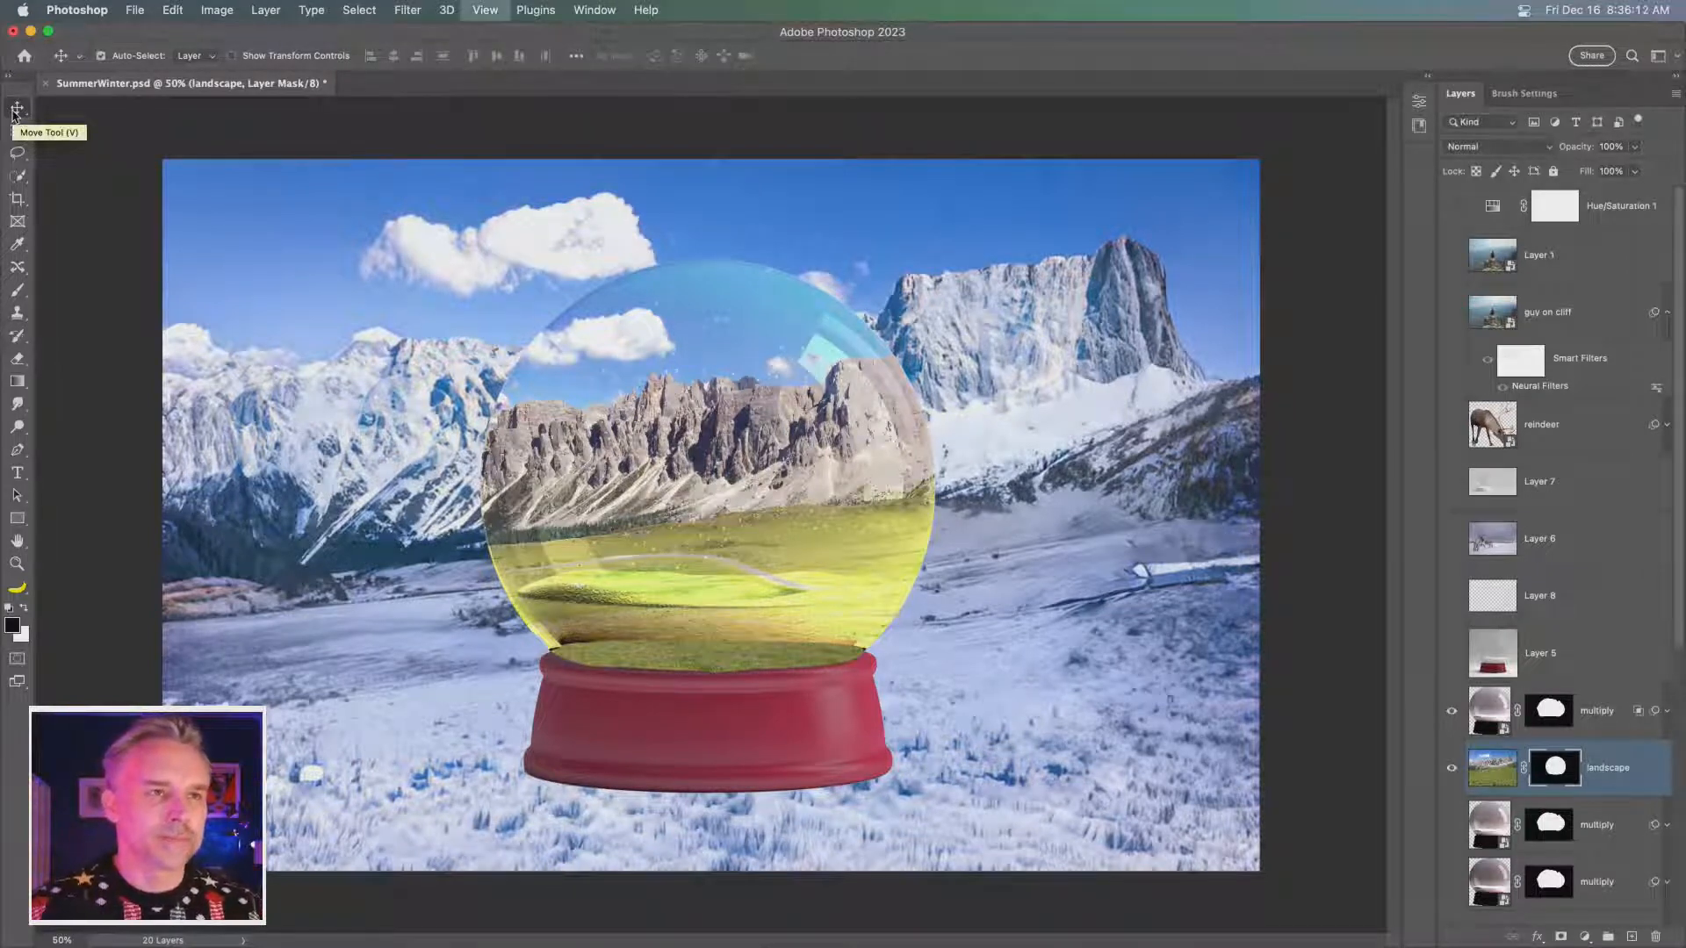
key("super+equal")
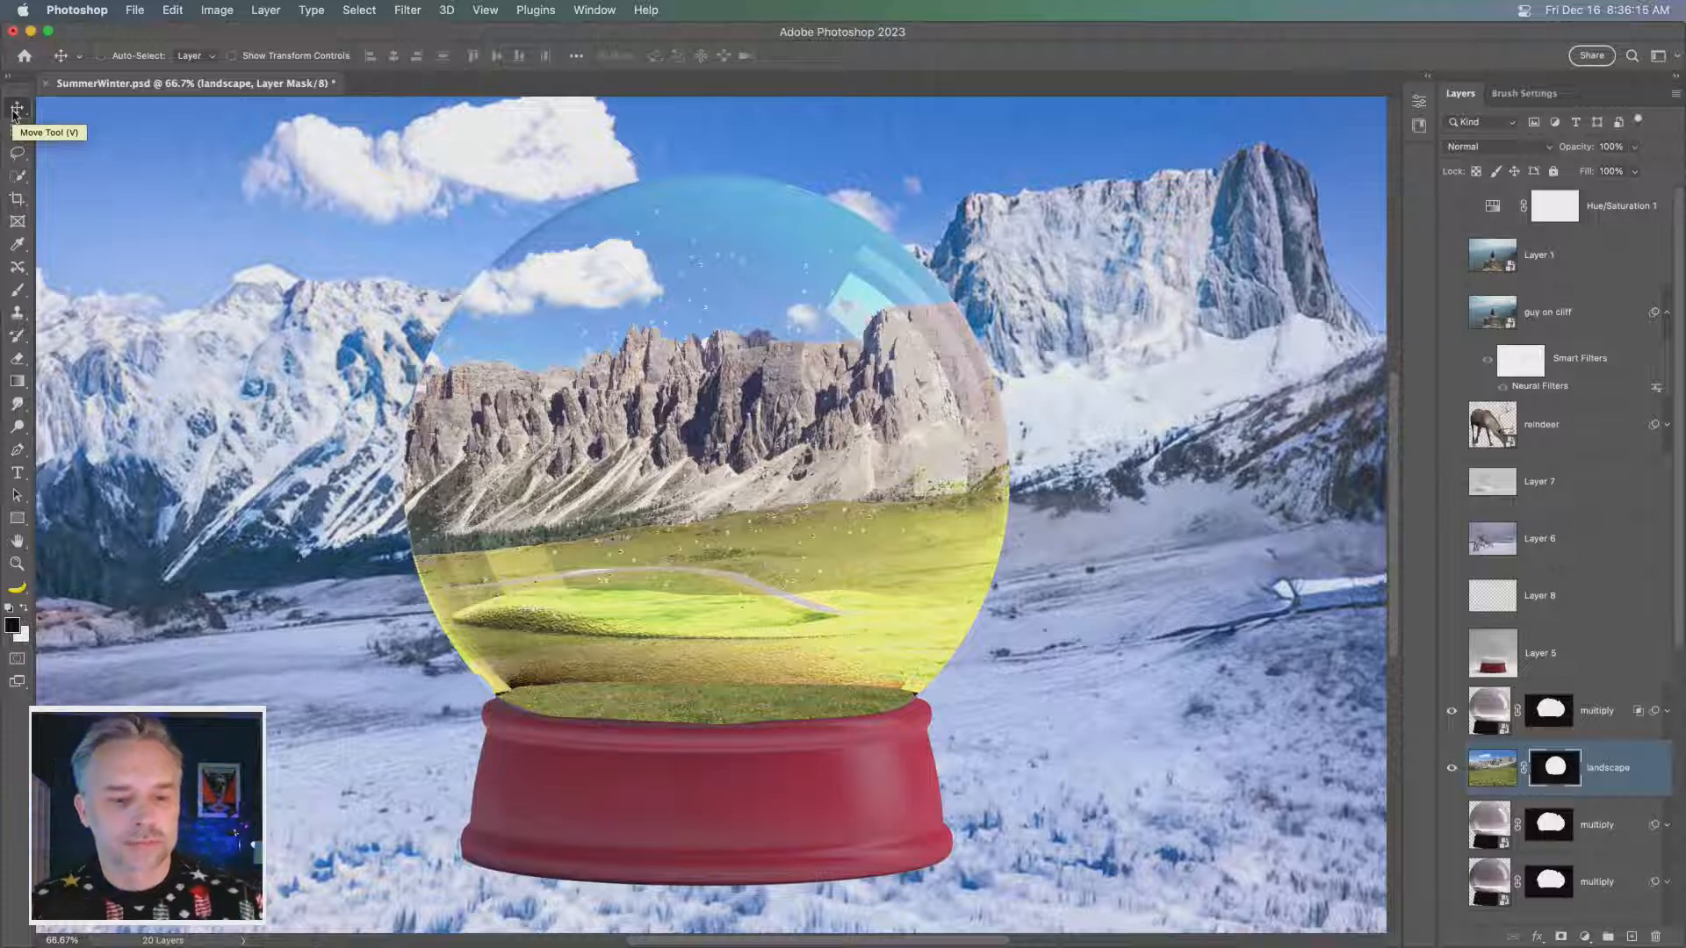
left_click_drag(274, 420, 318, 429)
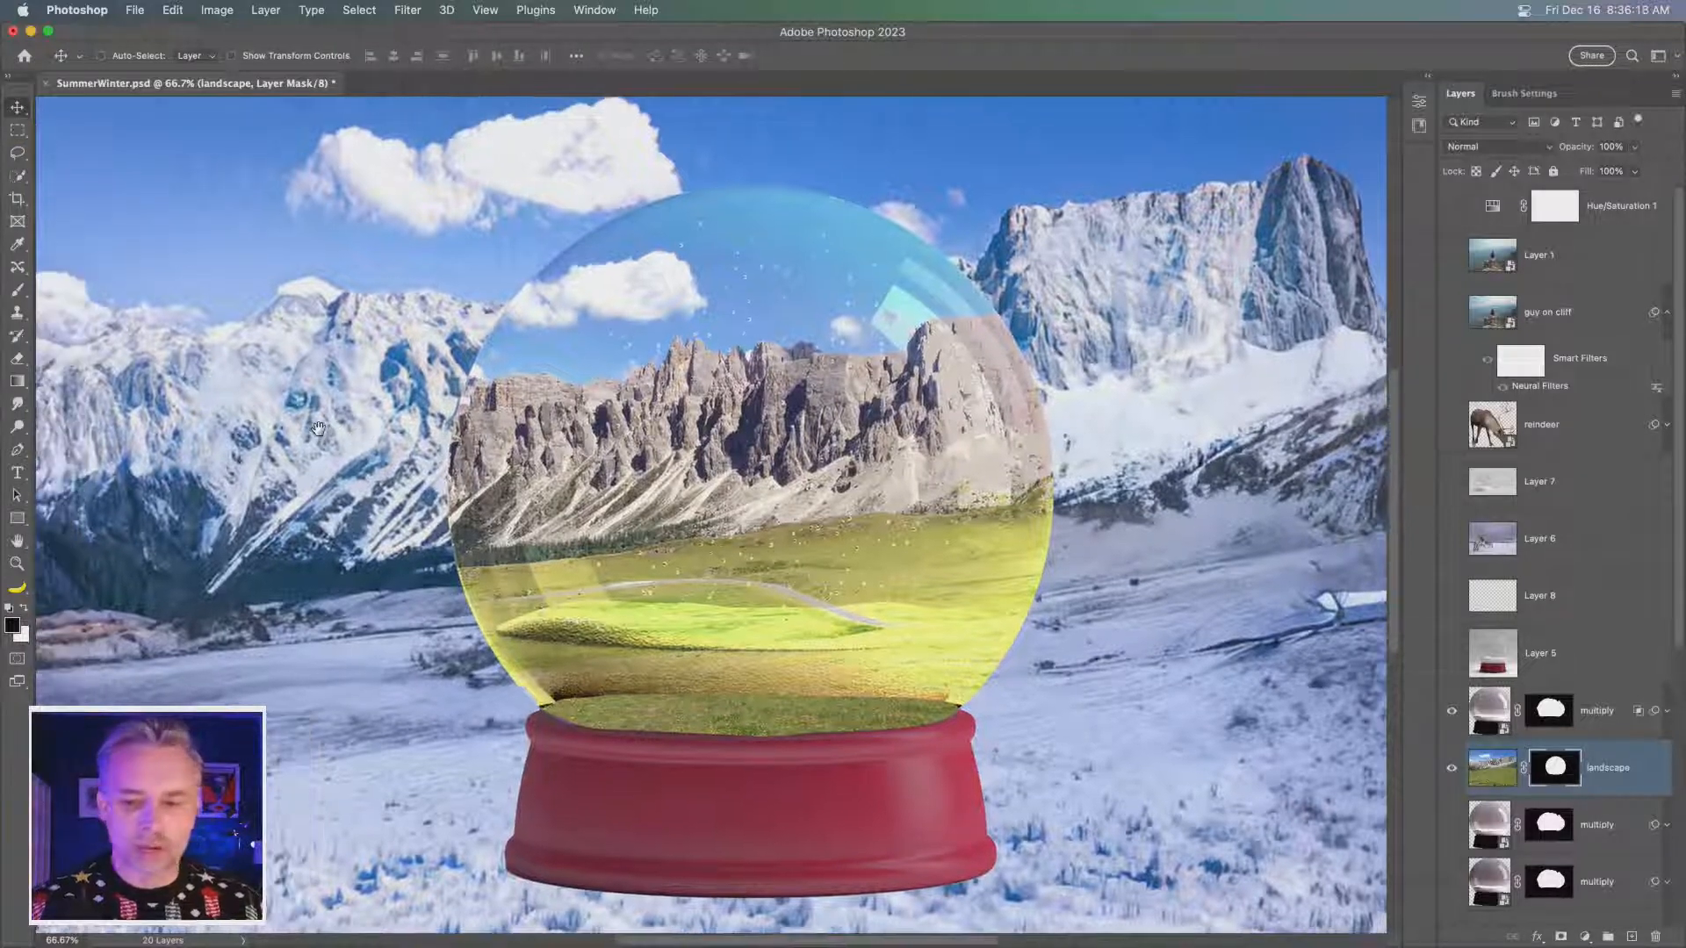
left_click(1452, 425)
left_click(1542, 436)
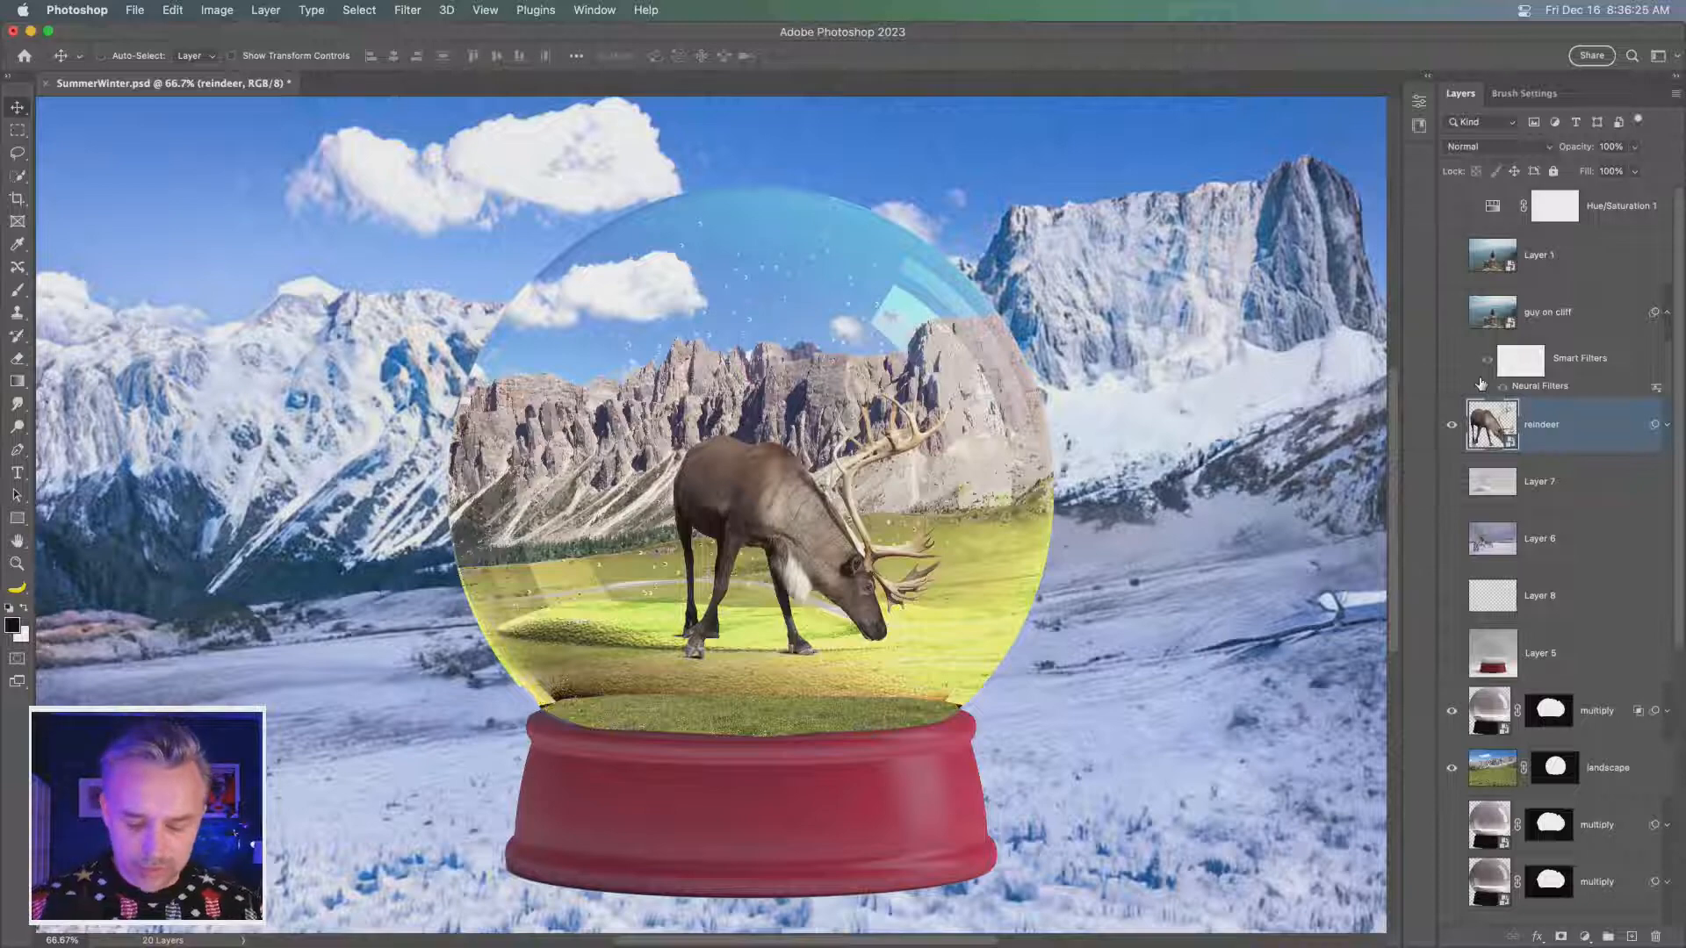
- Duplicate the reindeer layer and clear the smart filters from the copy
key("super+minus")
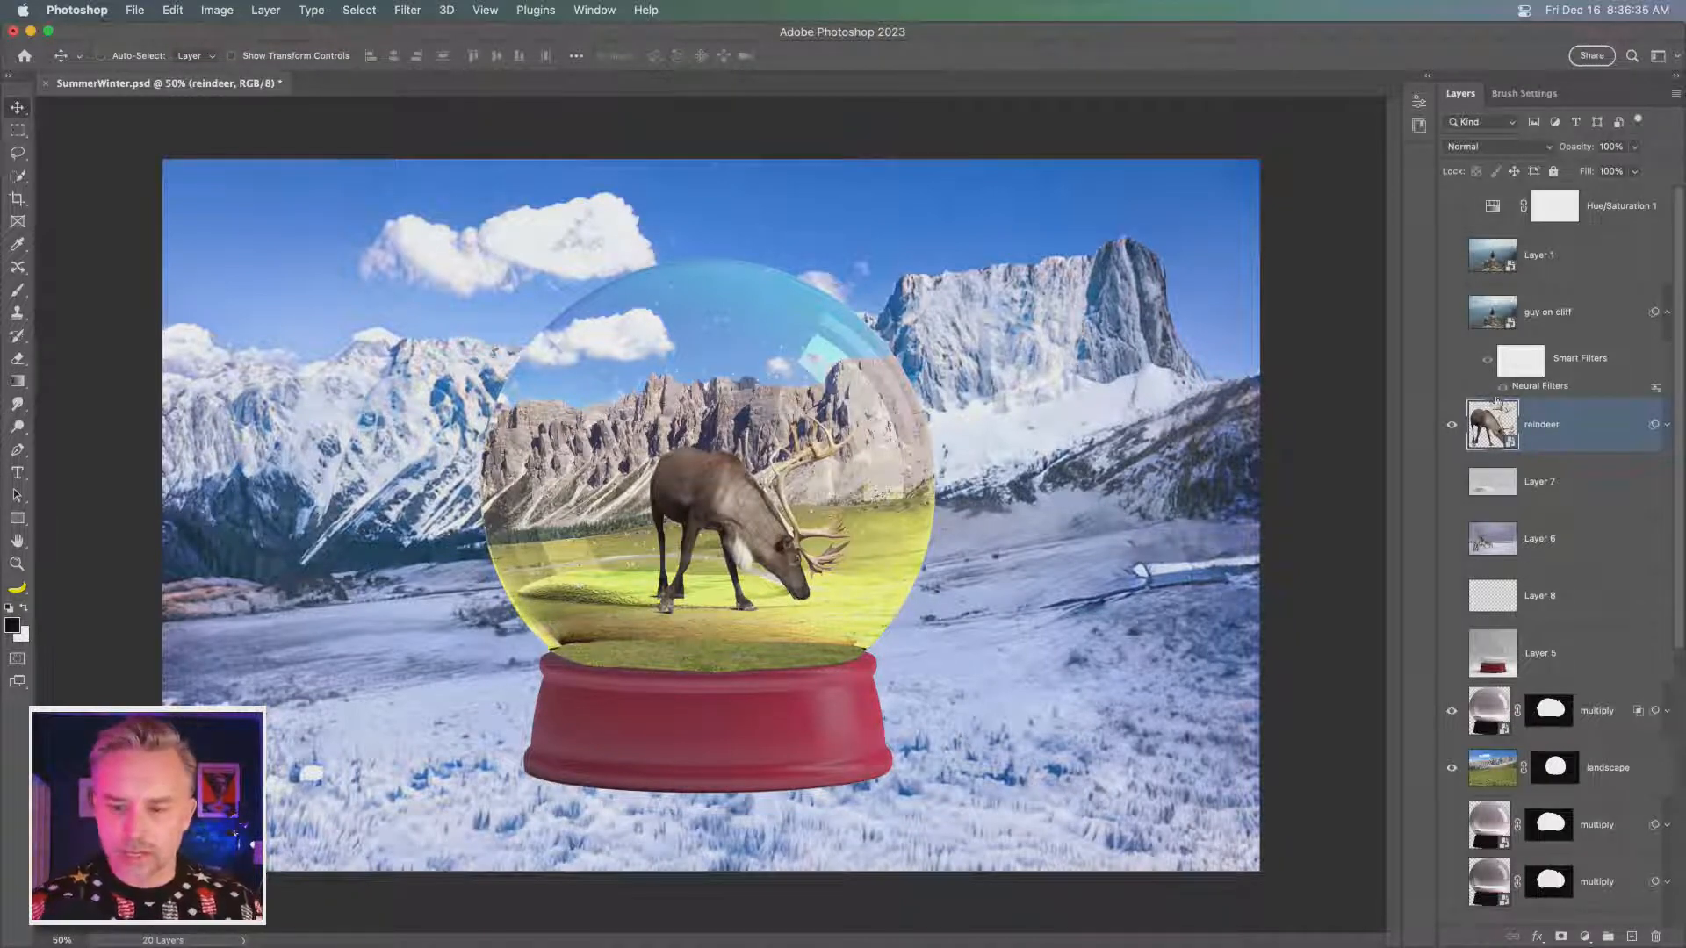
key("super+j")
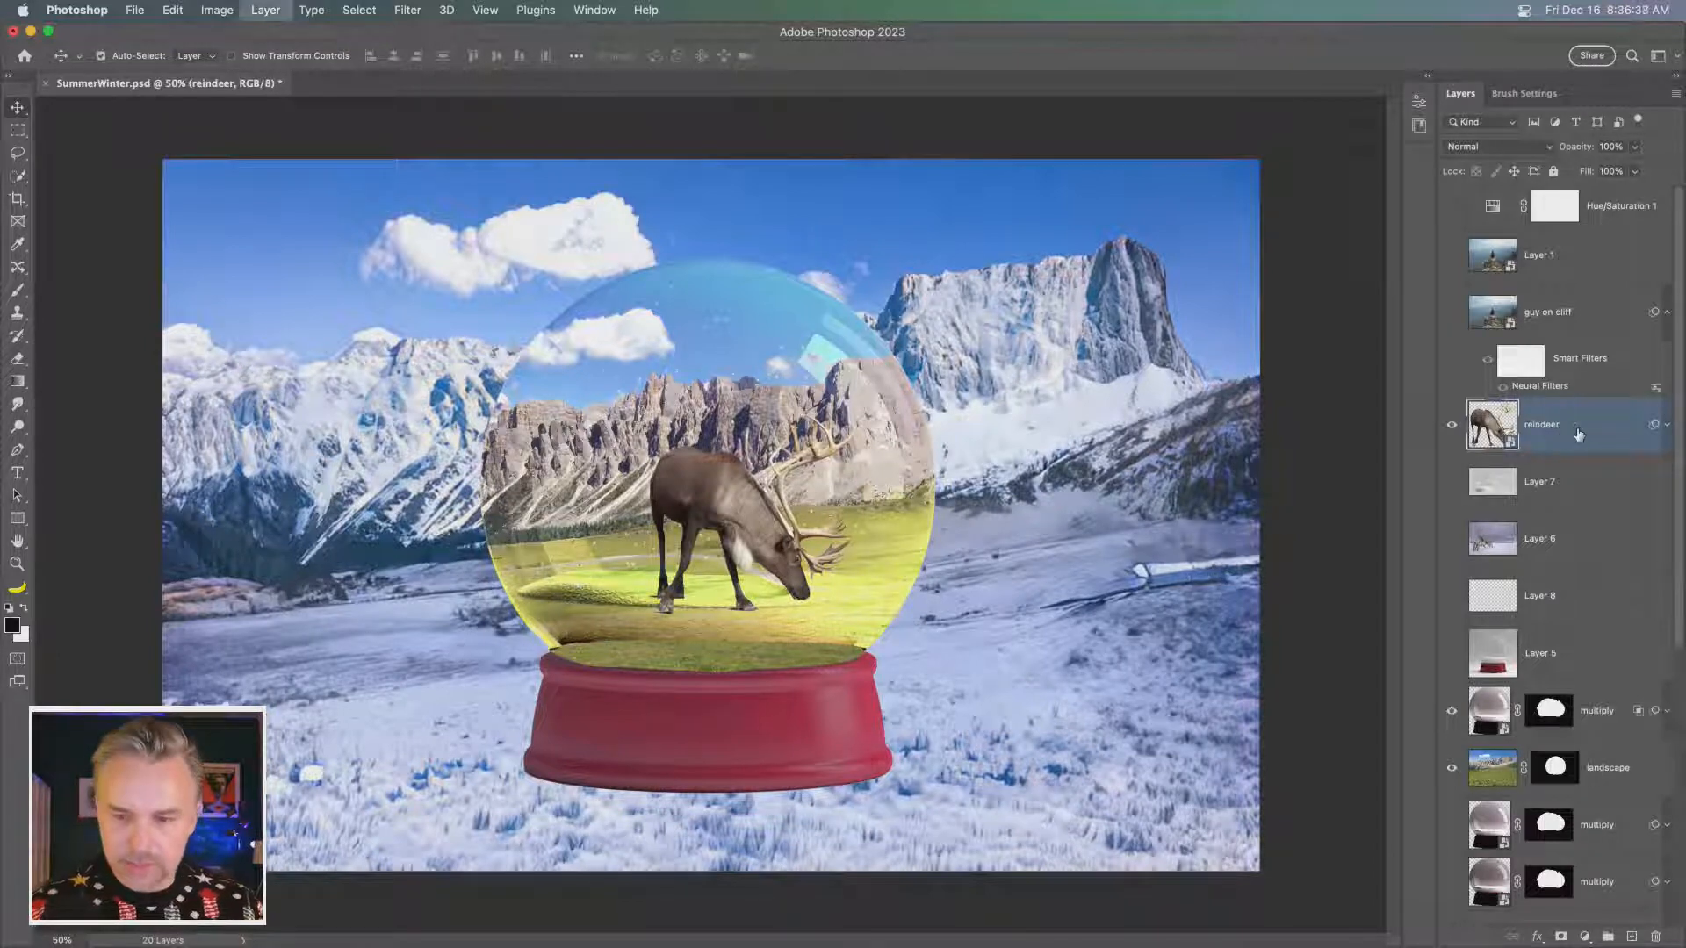
left_click(1664, 427)
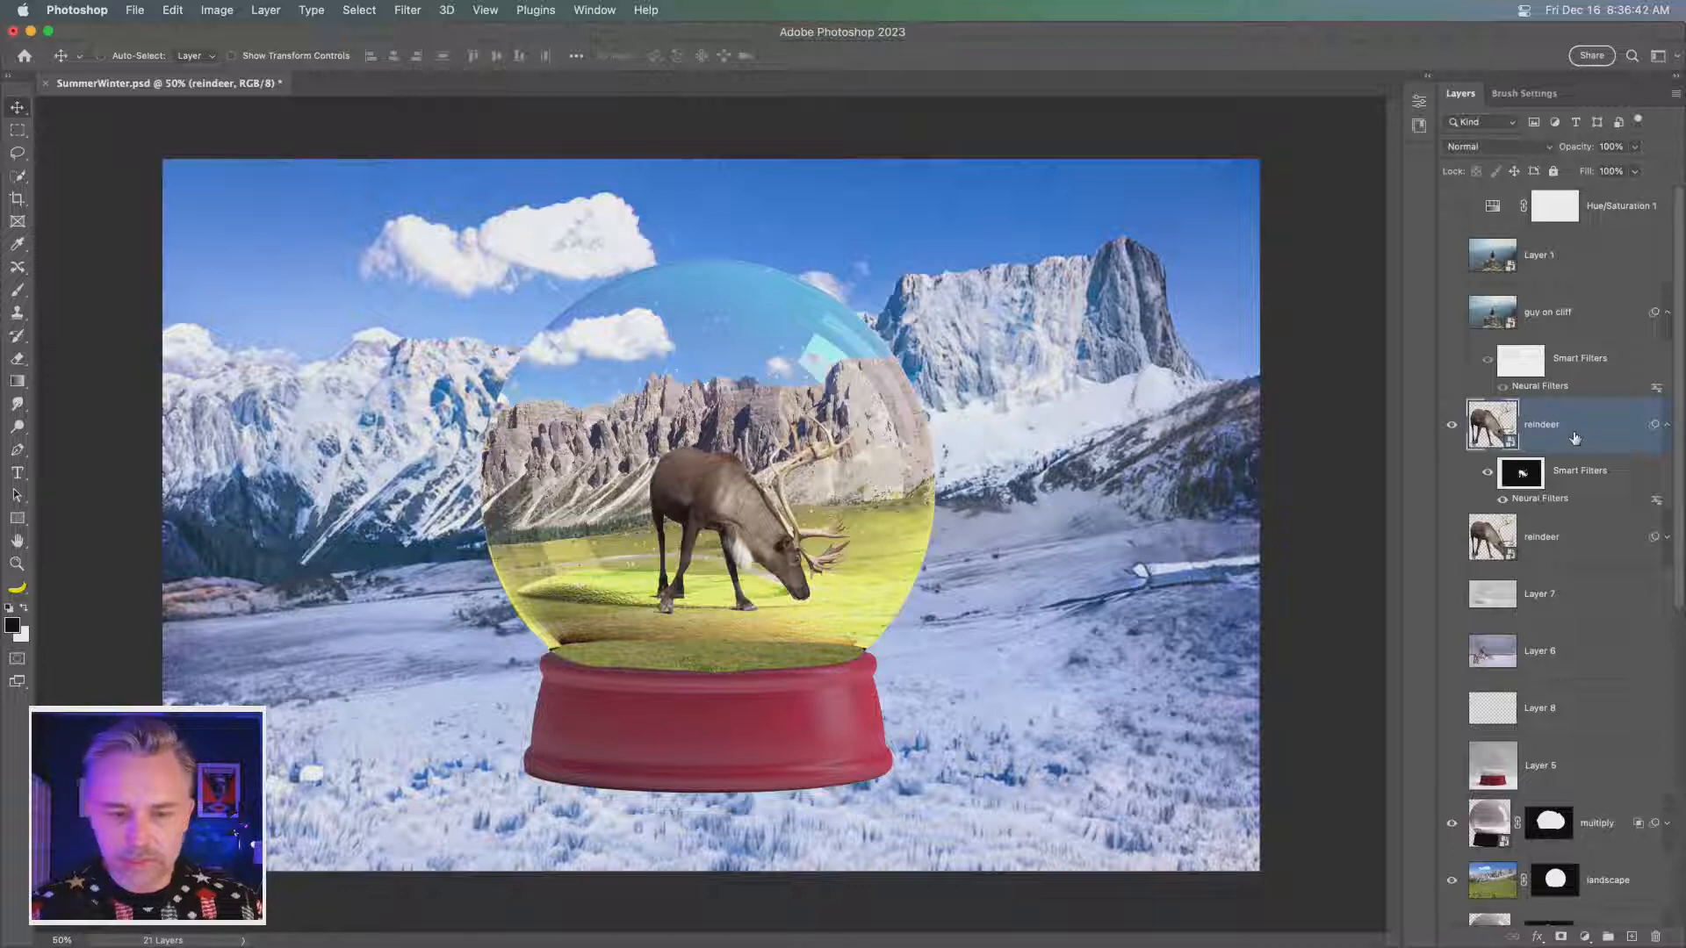
right_click(1592, 439)
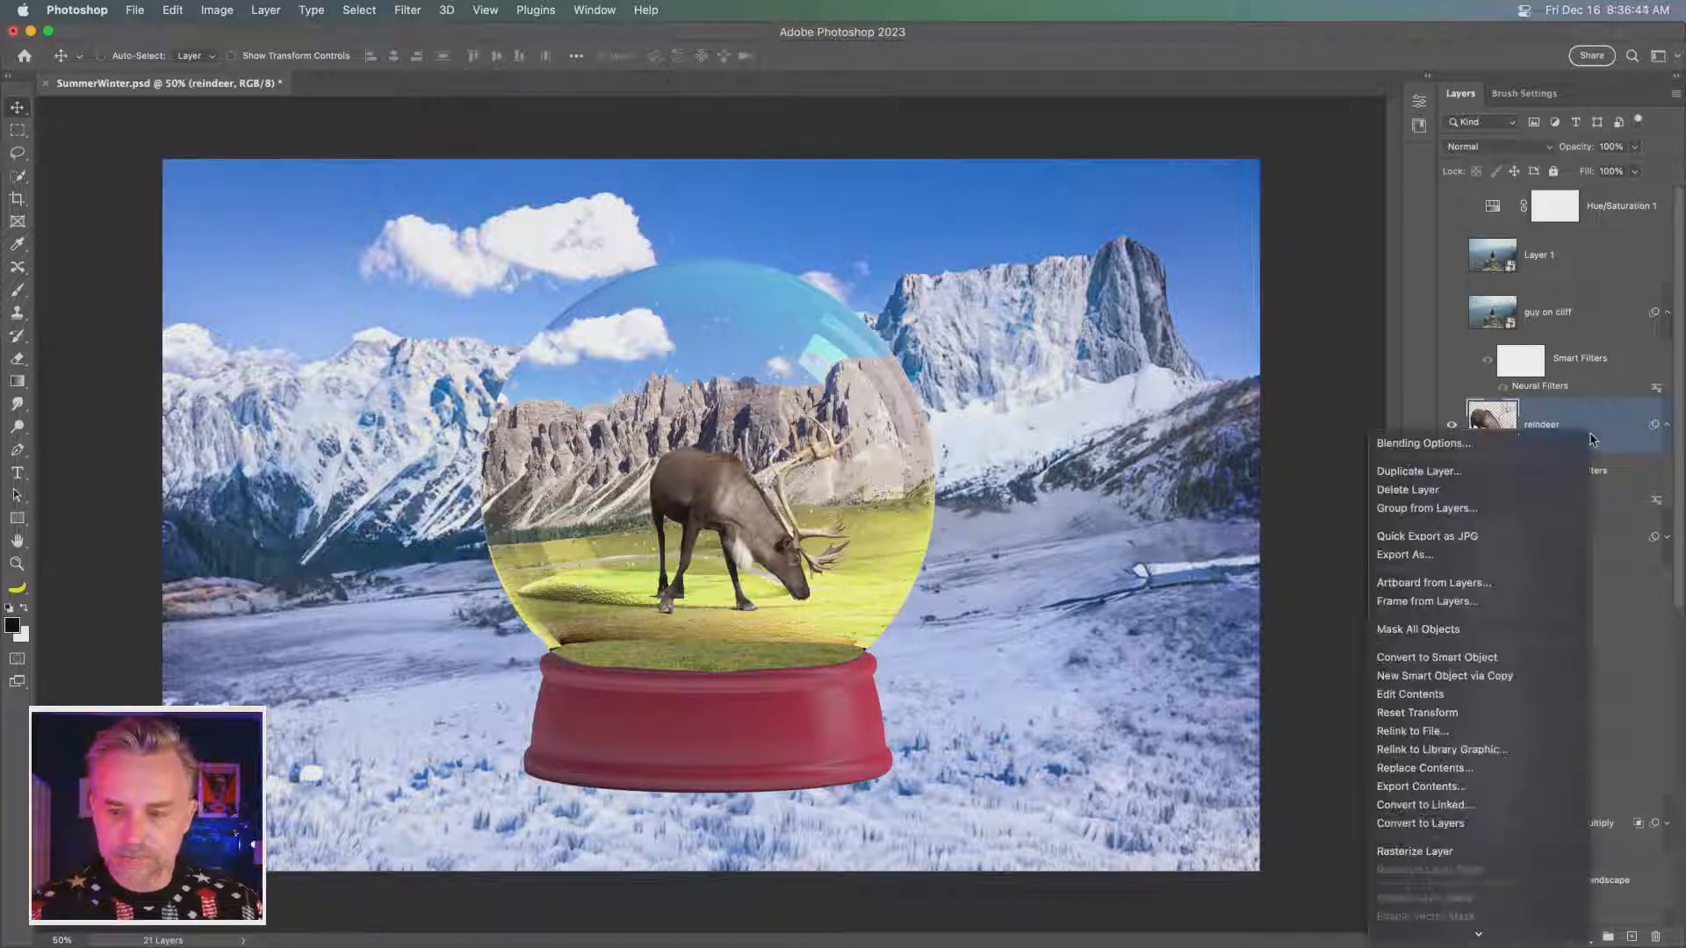
scroll(1475, 755, "down", 5)
left_click(1465, 706)
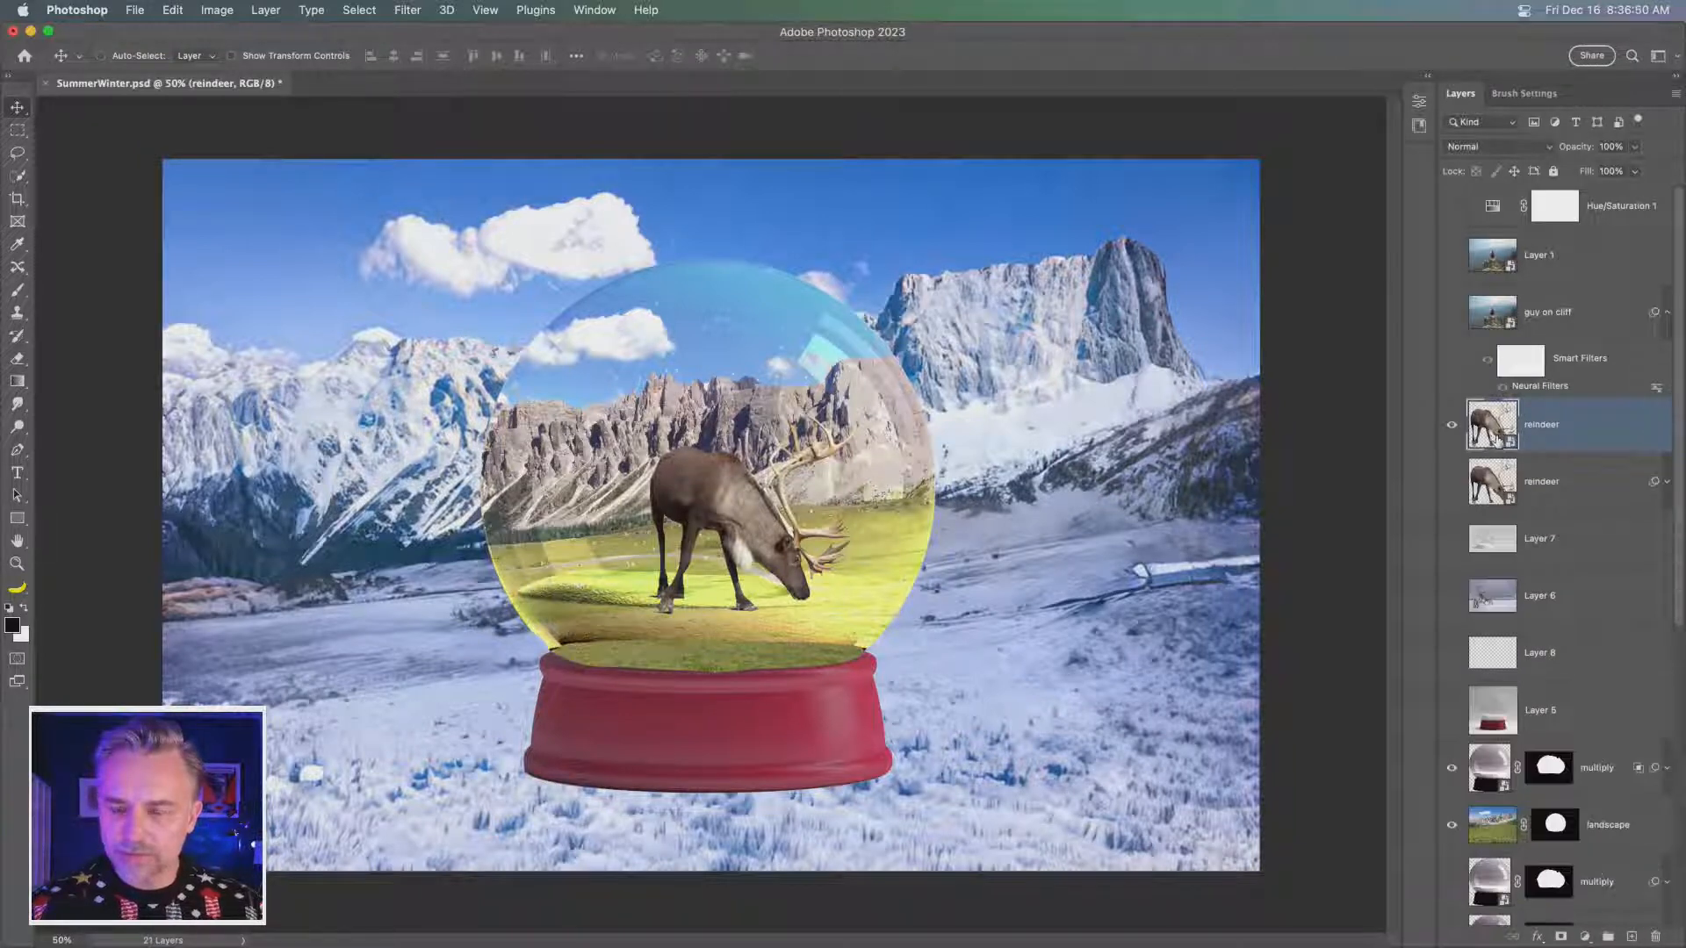
- Free-transform the reindeer copy to about 202% and place it over the left half of the scene, overlapping the globe
key("super+t")
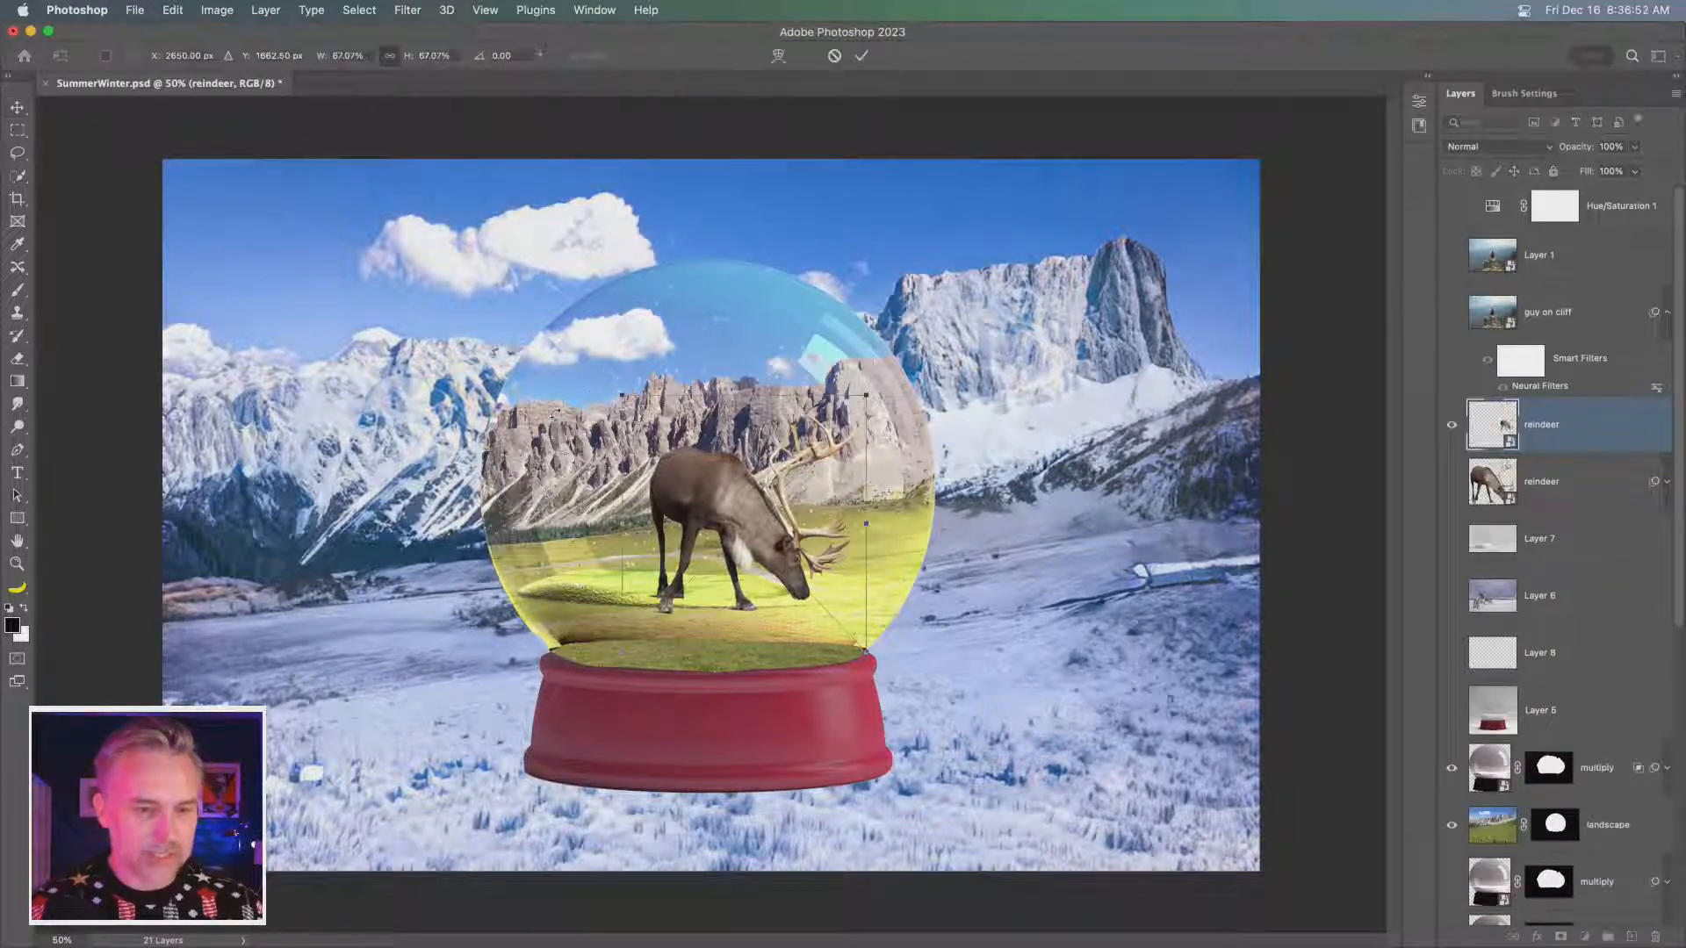
left_click_drag(622, 395, 6, 6)
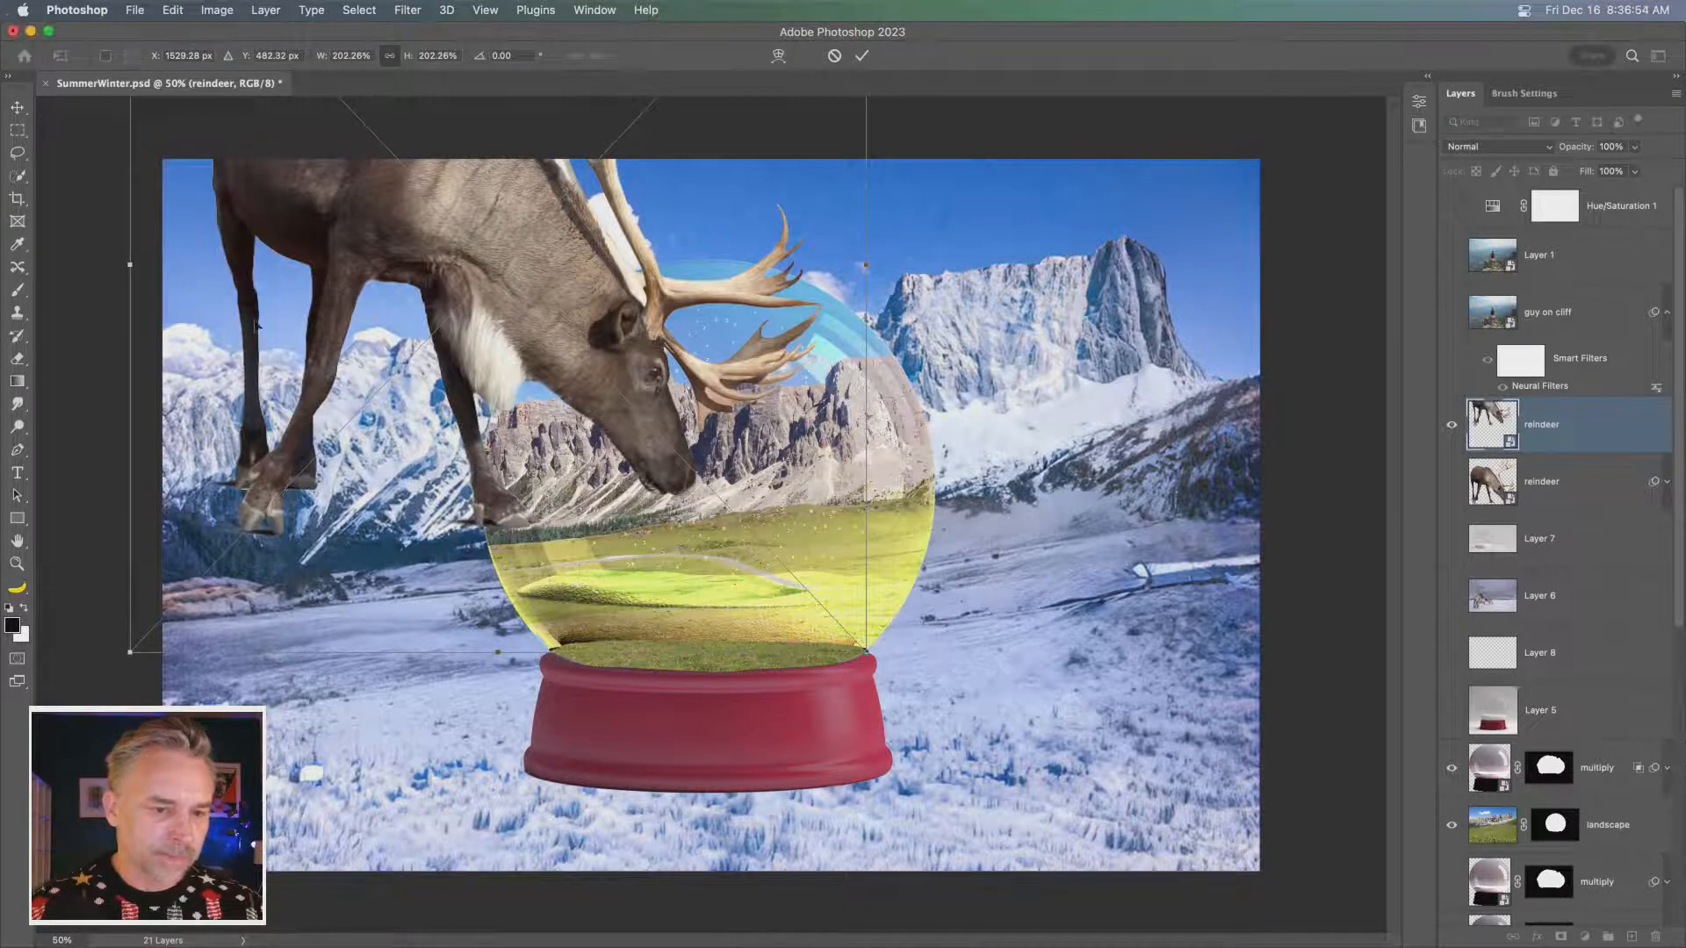
left_click_drag(215, 331, 238, 585)
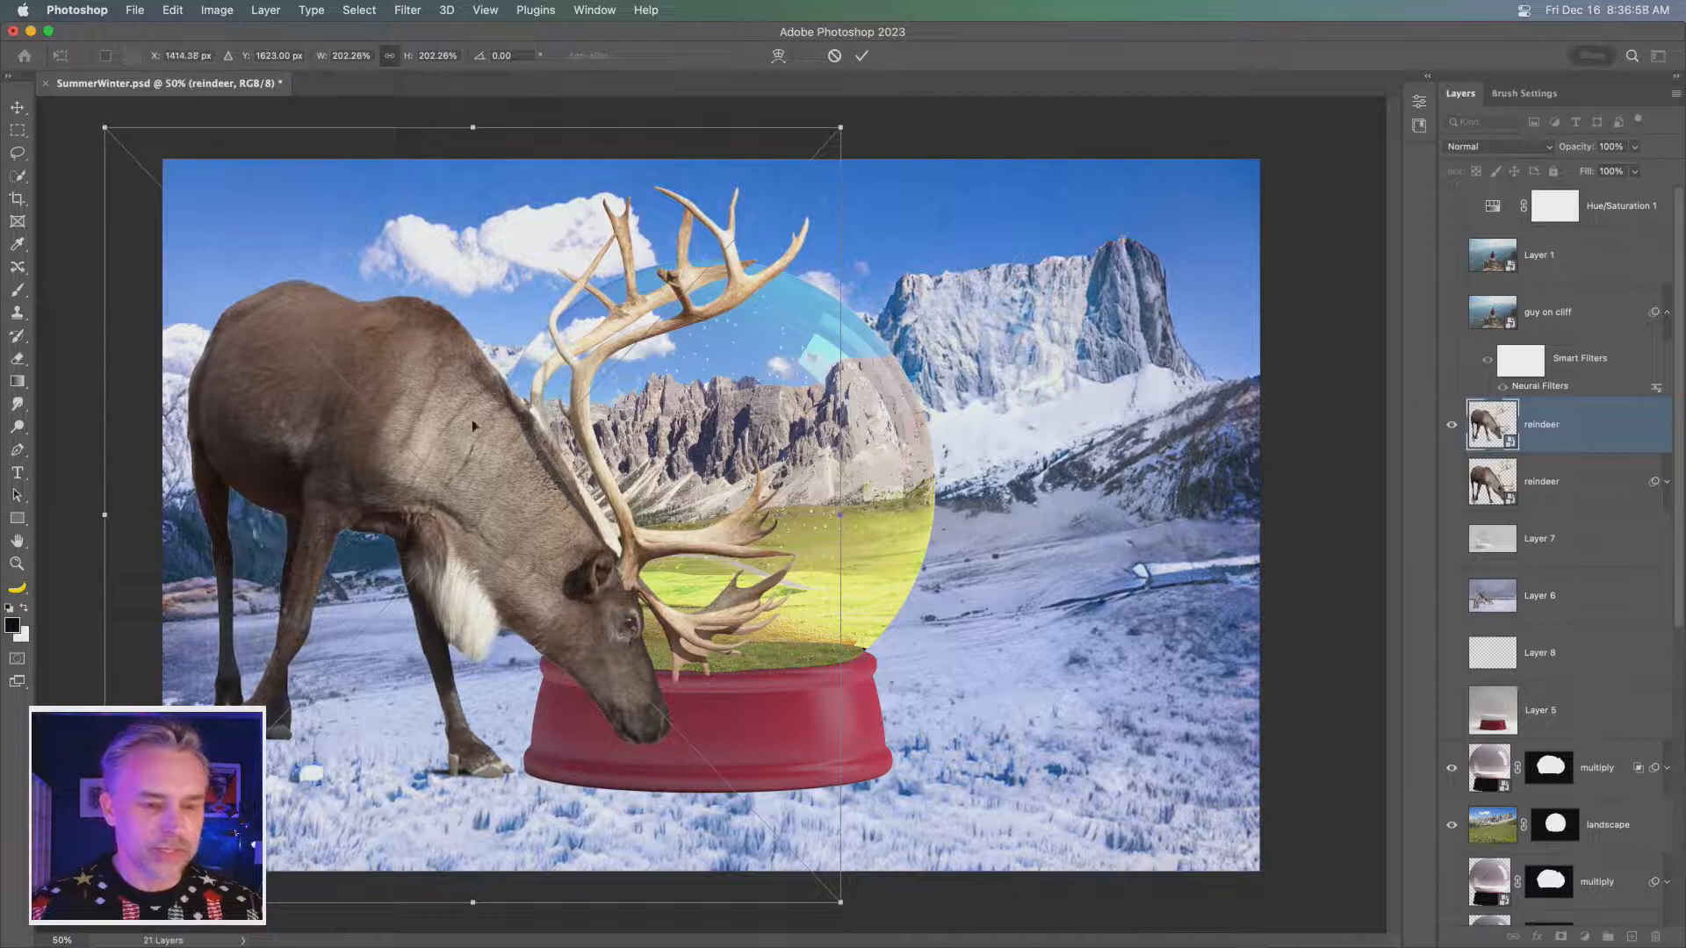
left_click_drag(836, 143, 1073, 8)
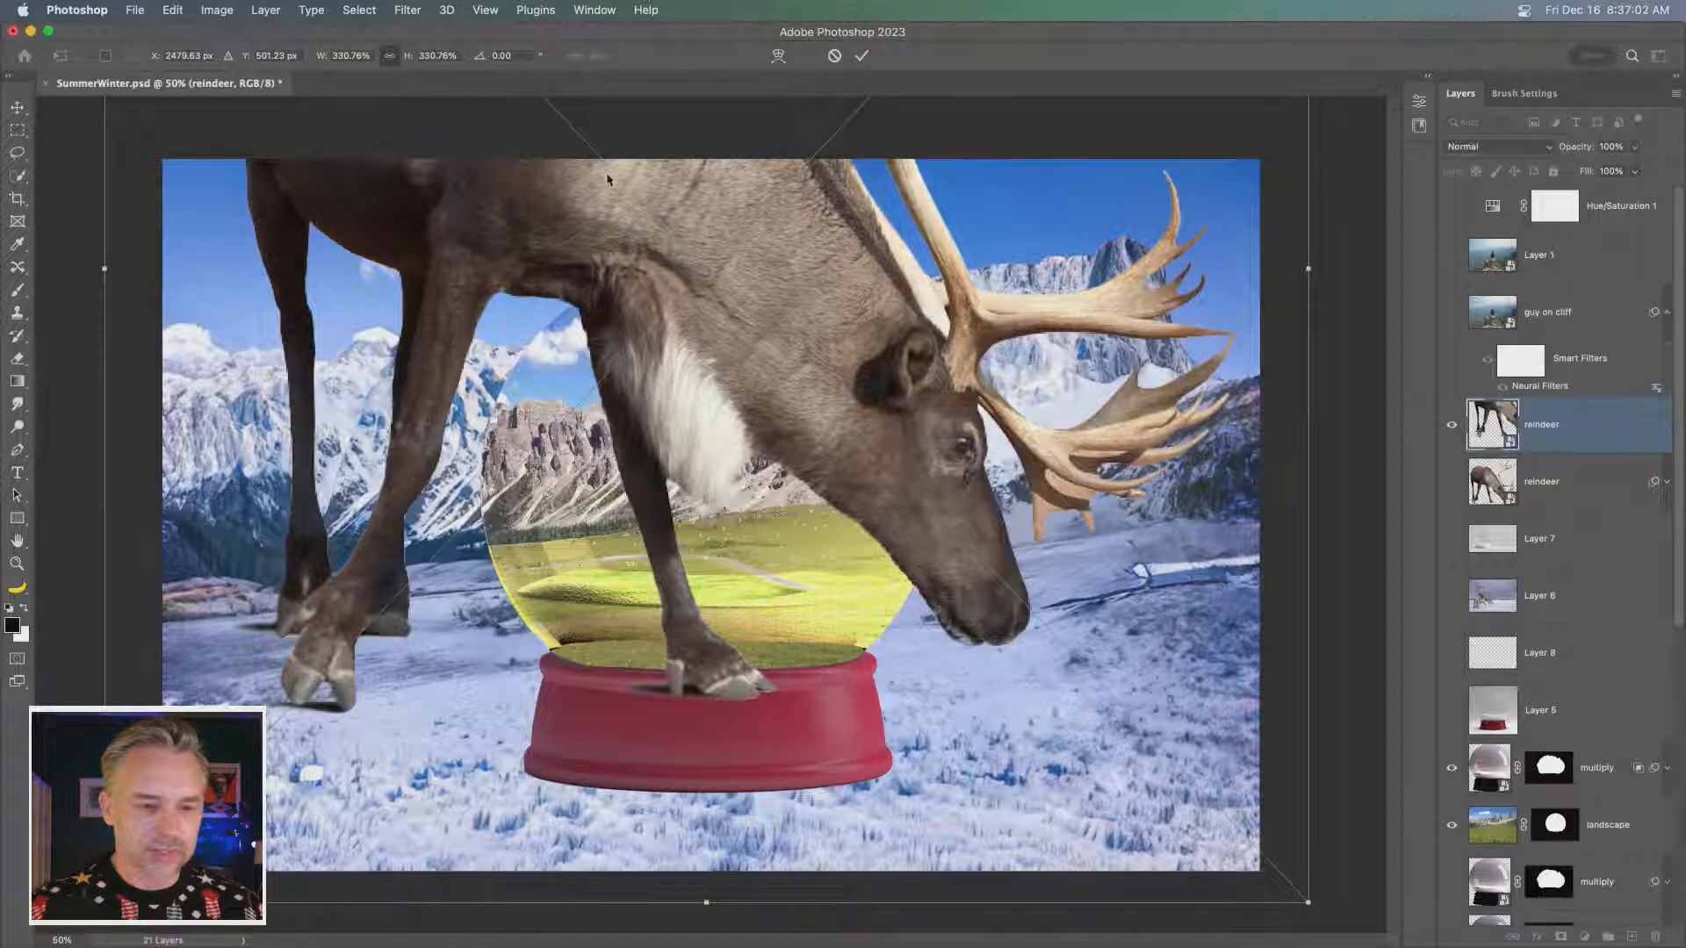
left_click_drag(763, 409, 732, 327)
left_click_drag(1109, 184, 639, 673)
left_click_drag(331, 824, 471, 304)
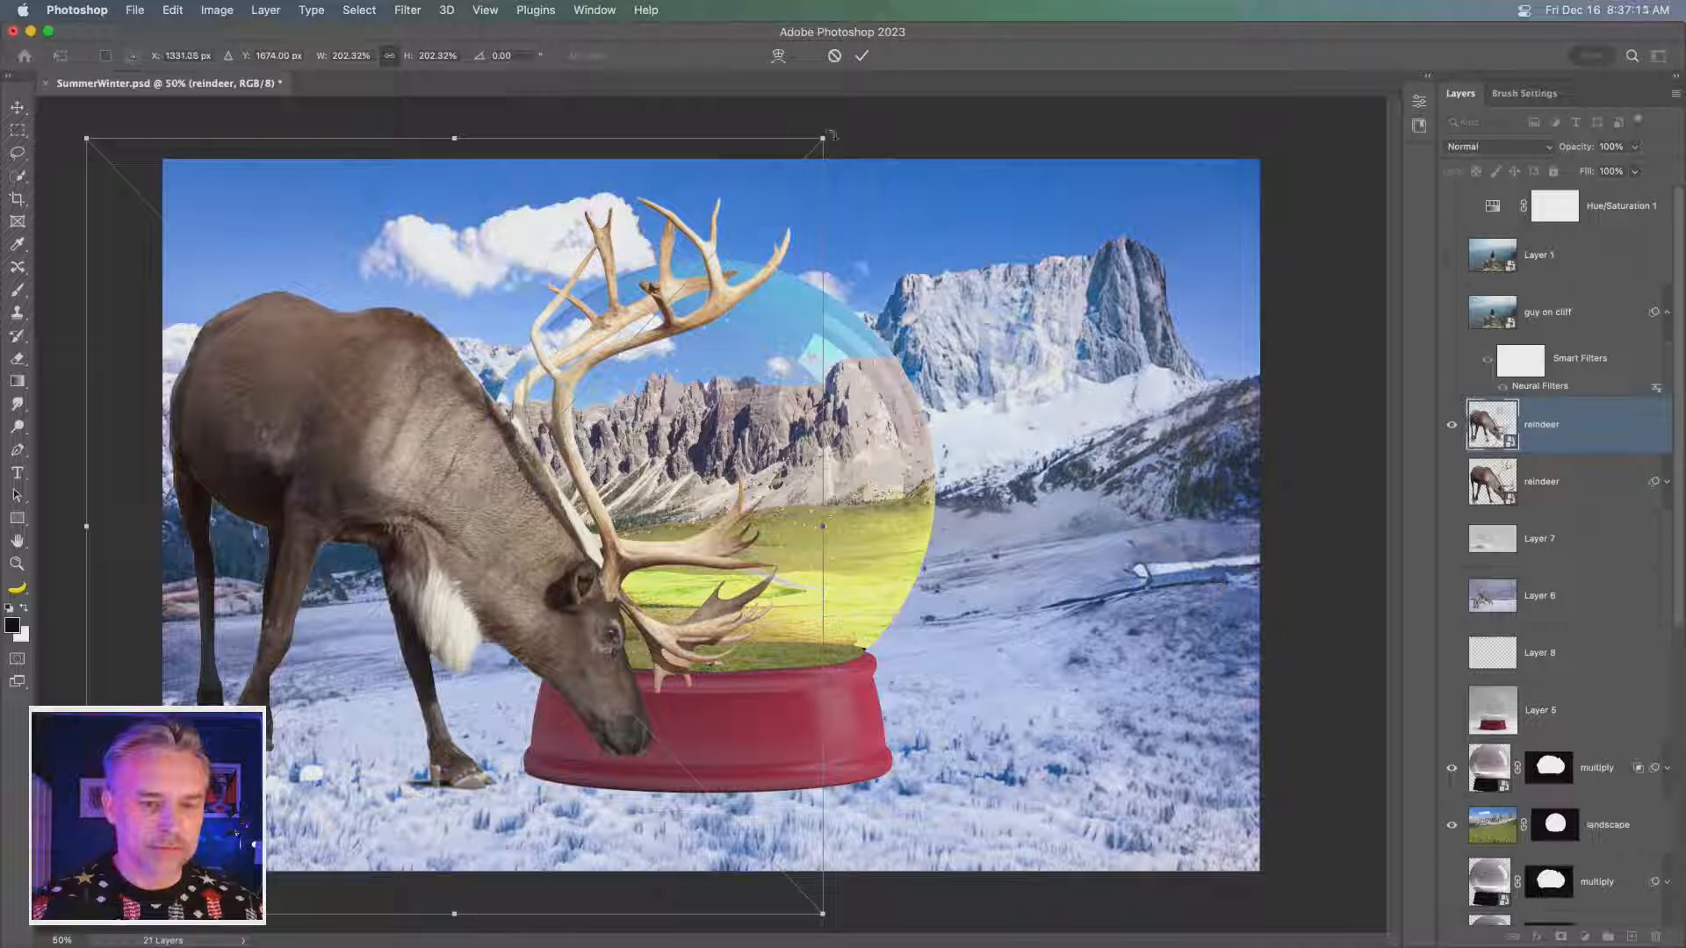
- Enlarge the reindeer copy beyond the canvas top and shift it so its muzzle overlaps the red base
left_click_drag(822, 138, 1232, 5)
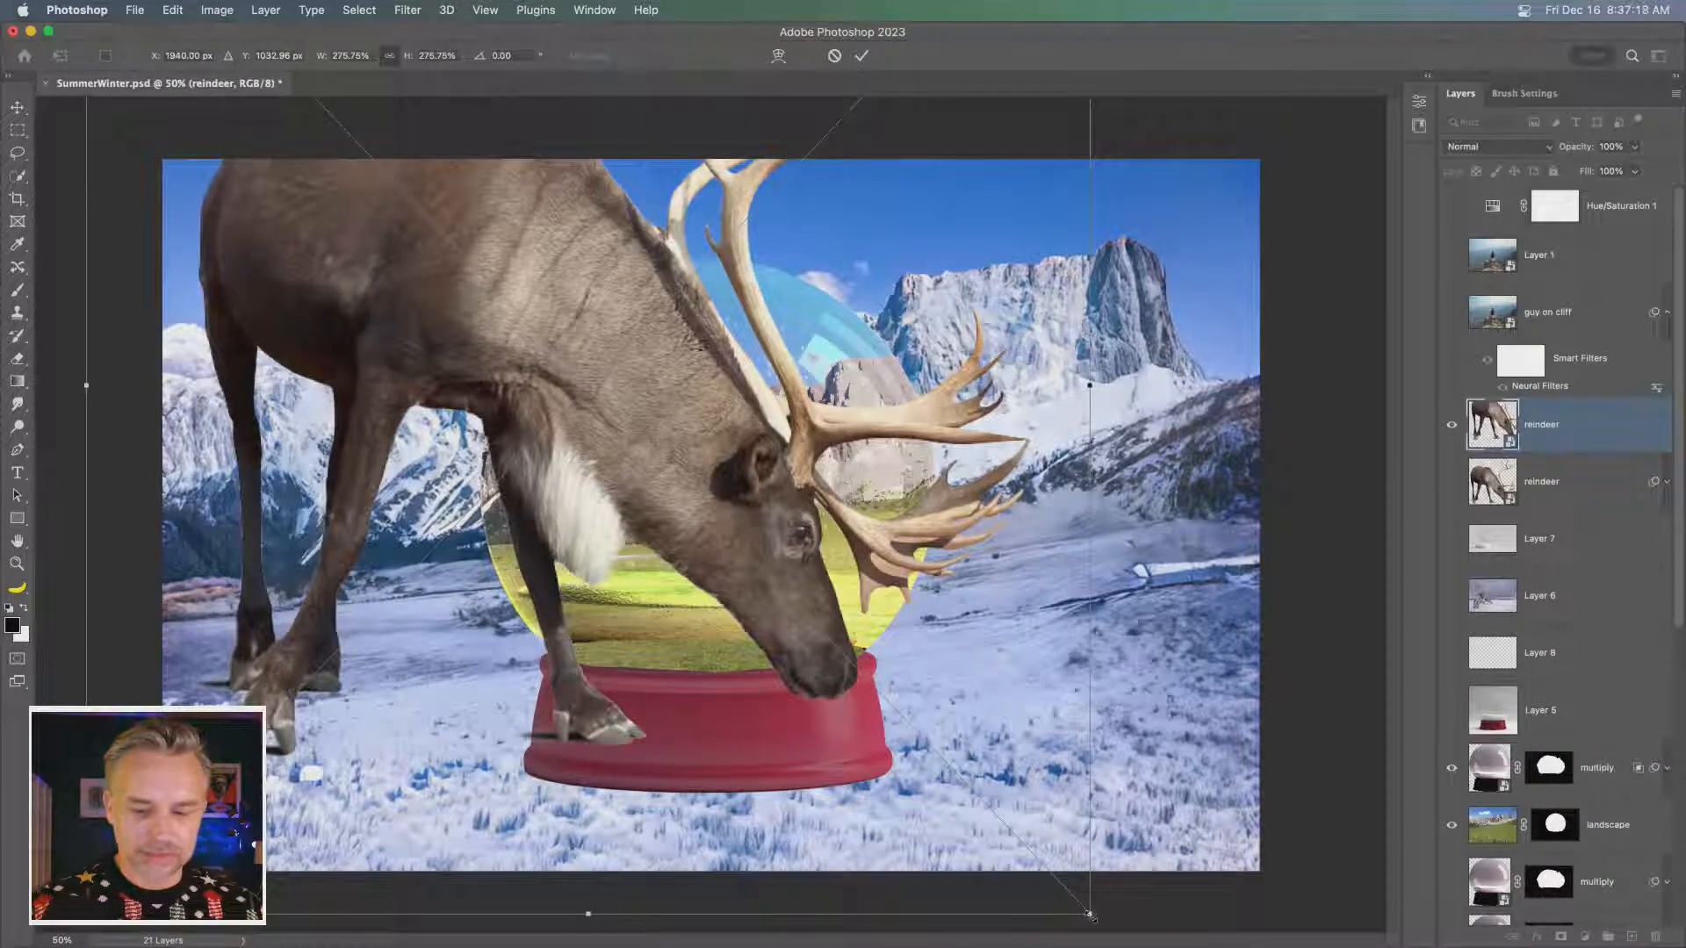
left_click_drag(1089, 914, 1374, 946)
key("Return")
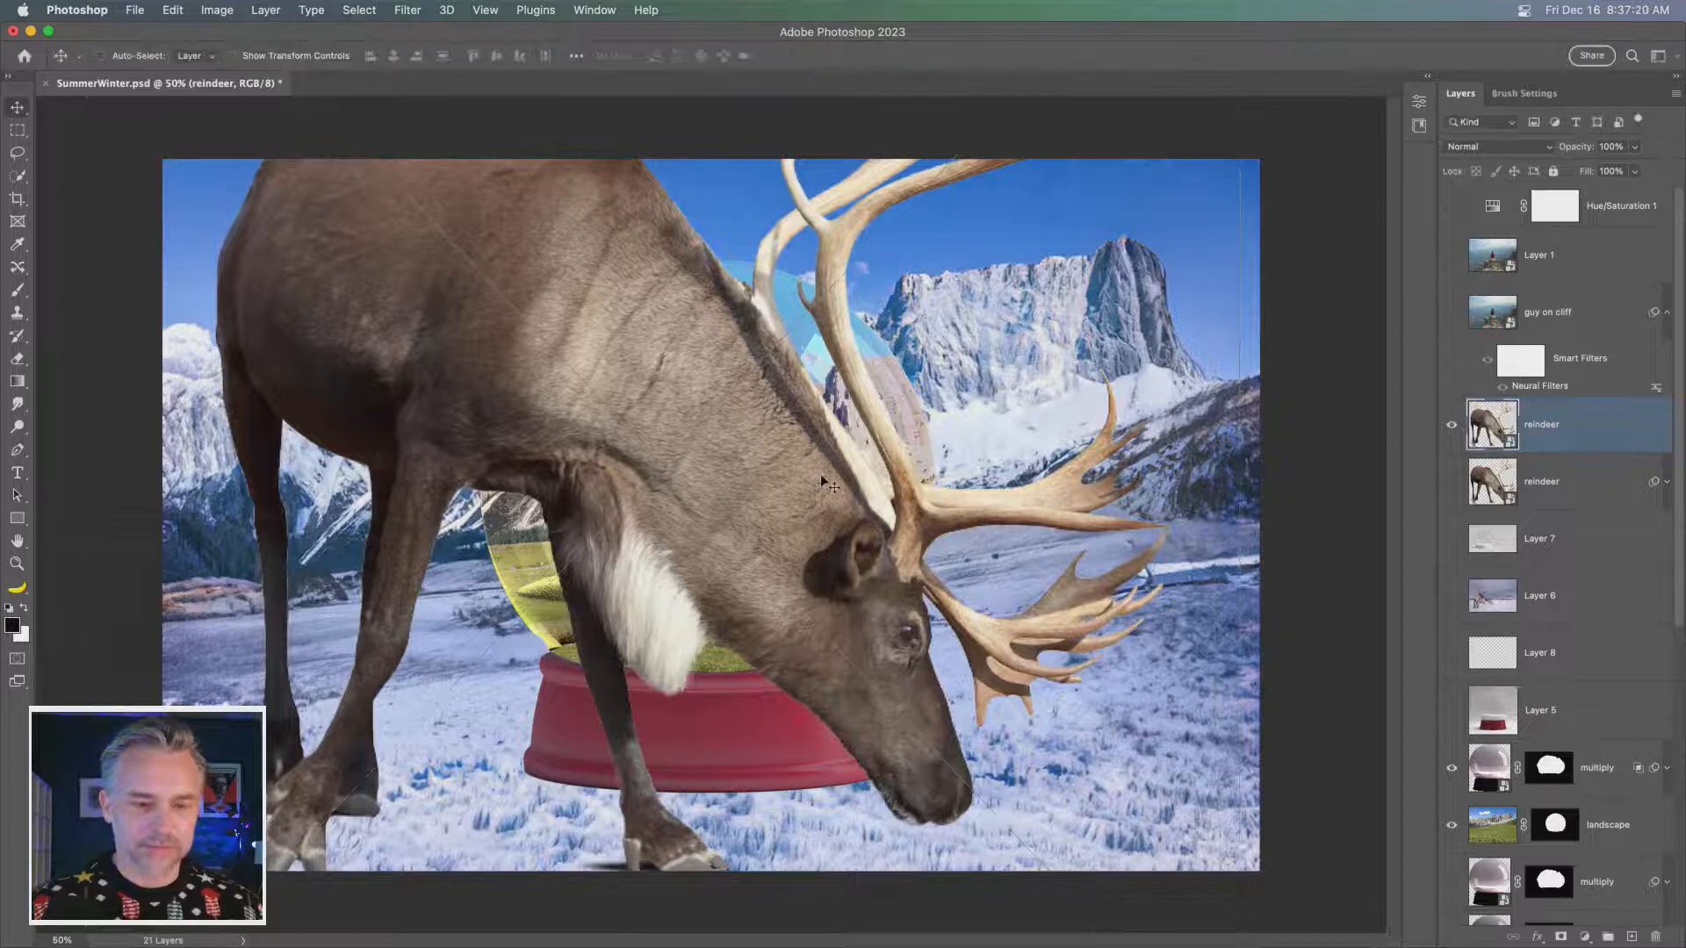
left_click_drag(792, 474, 732, 408)
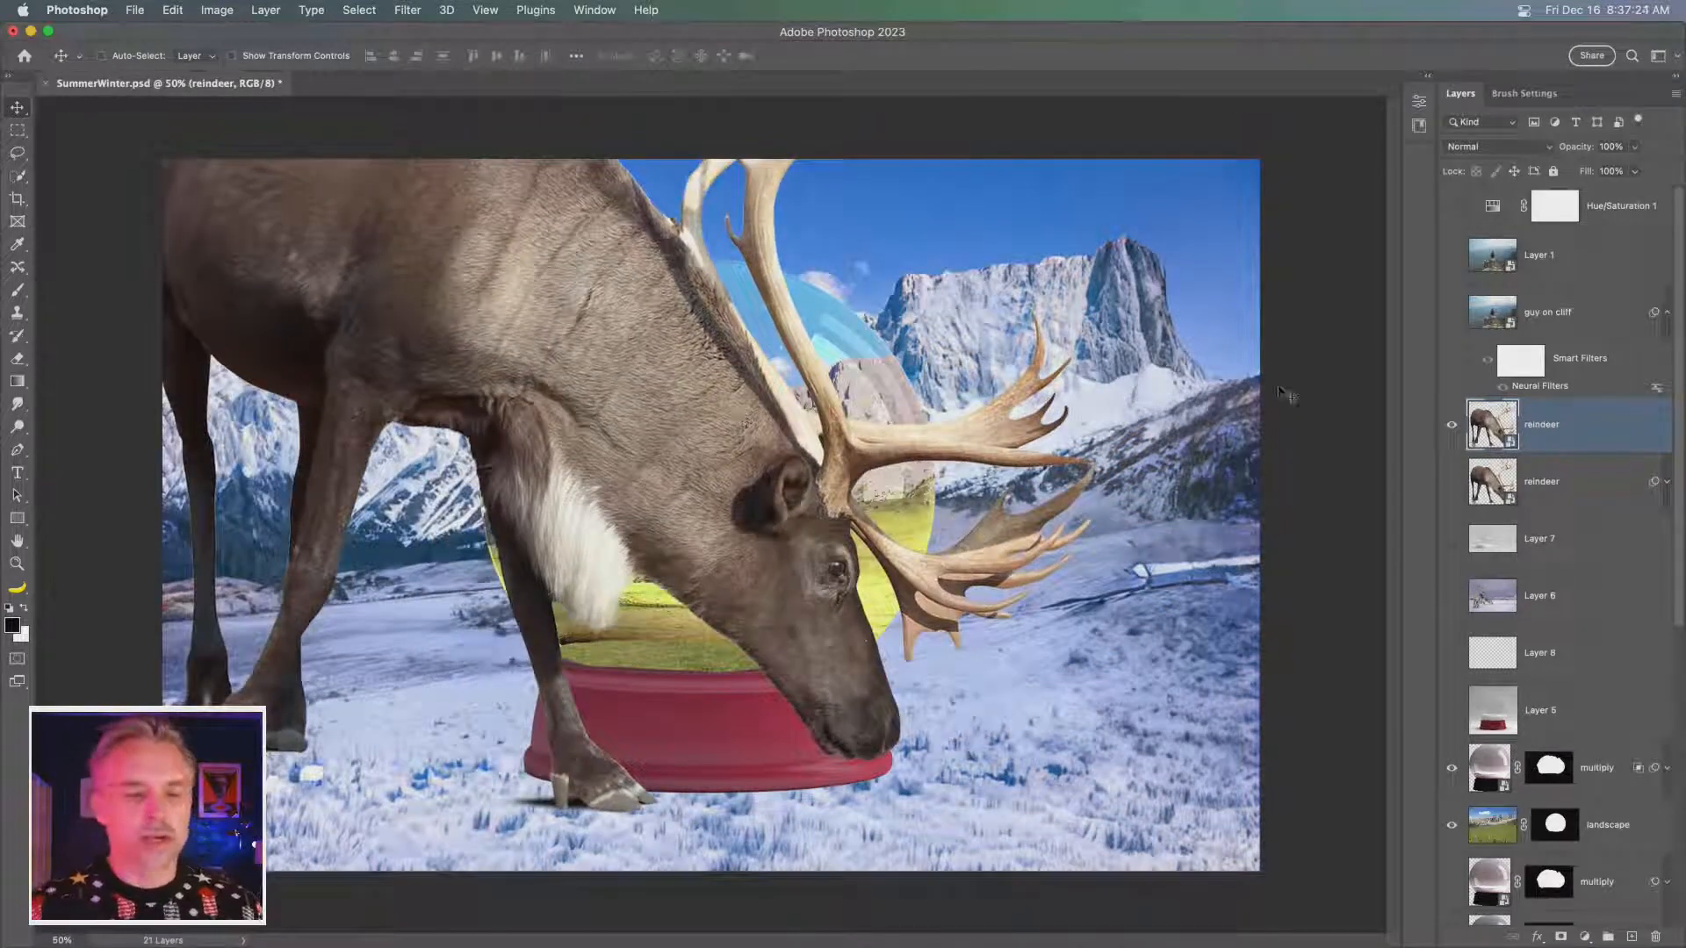
- Start Puppet Warp on the reindeer copy, show its mesh, and pin the front leg, lower leg, shoulder, upper neck and head
left_click(172, 10)
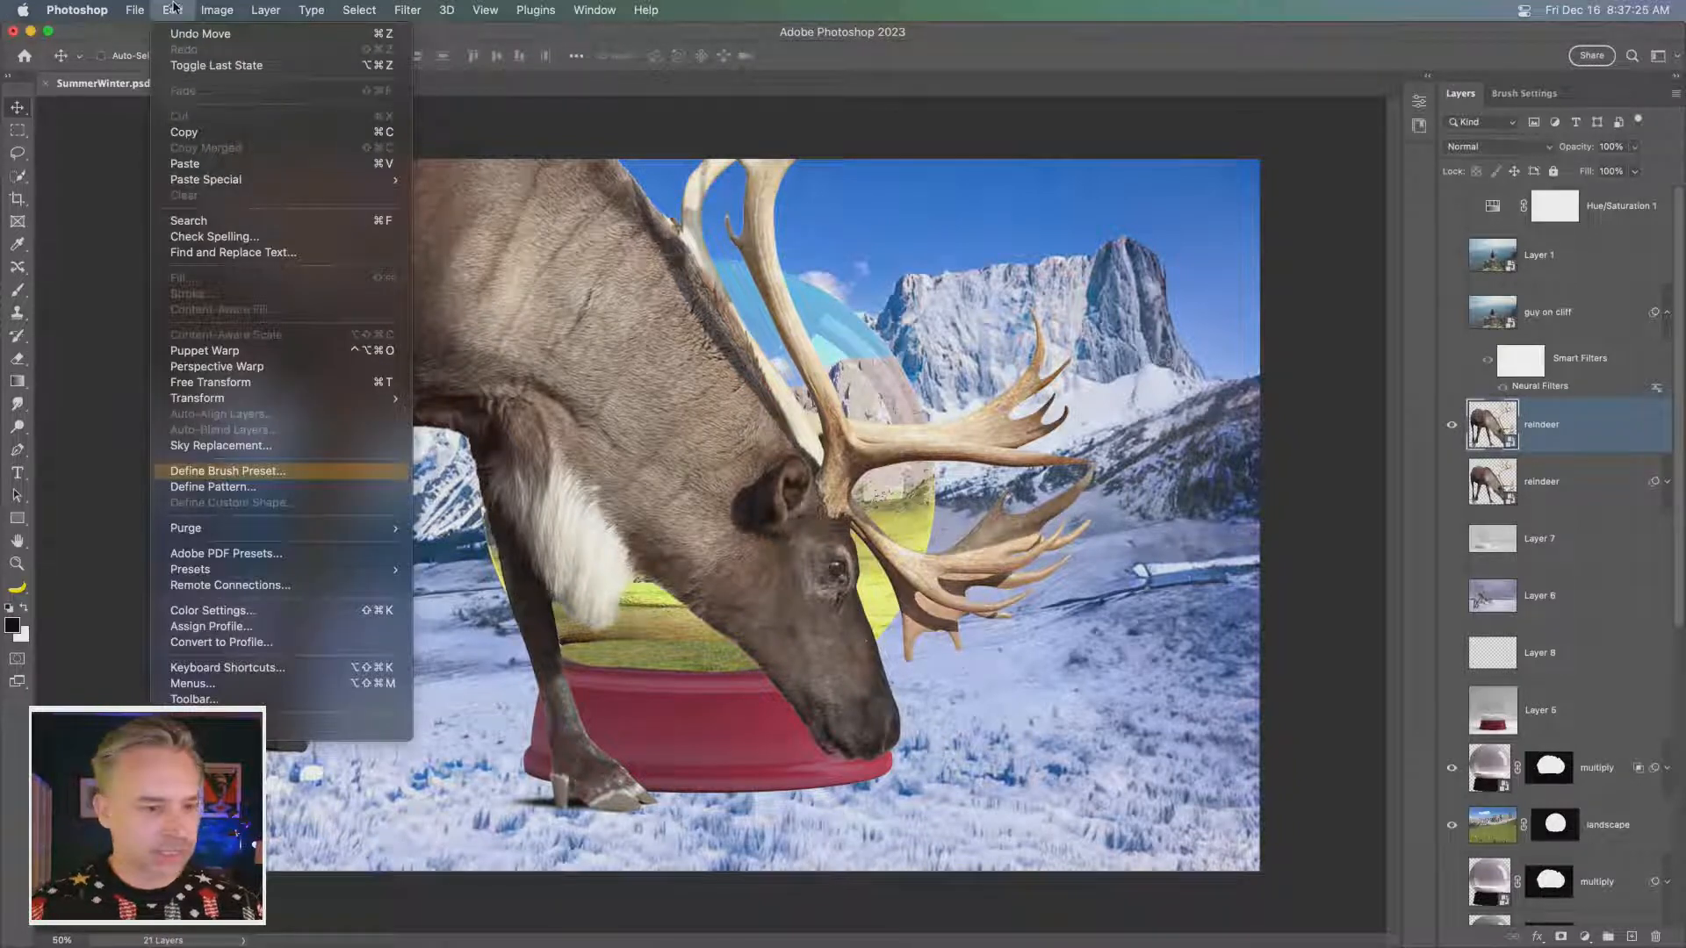
mouse_move(186, 403)
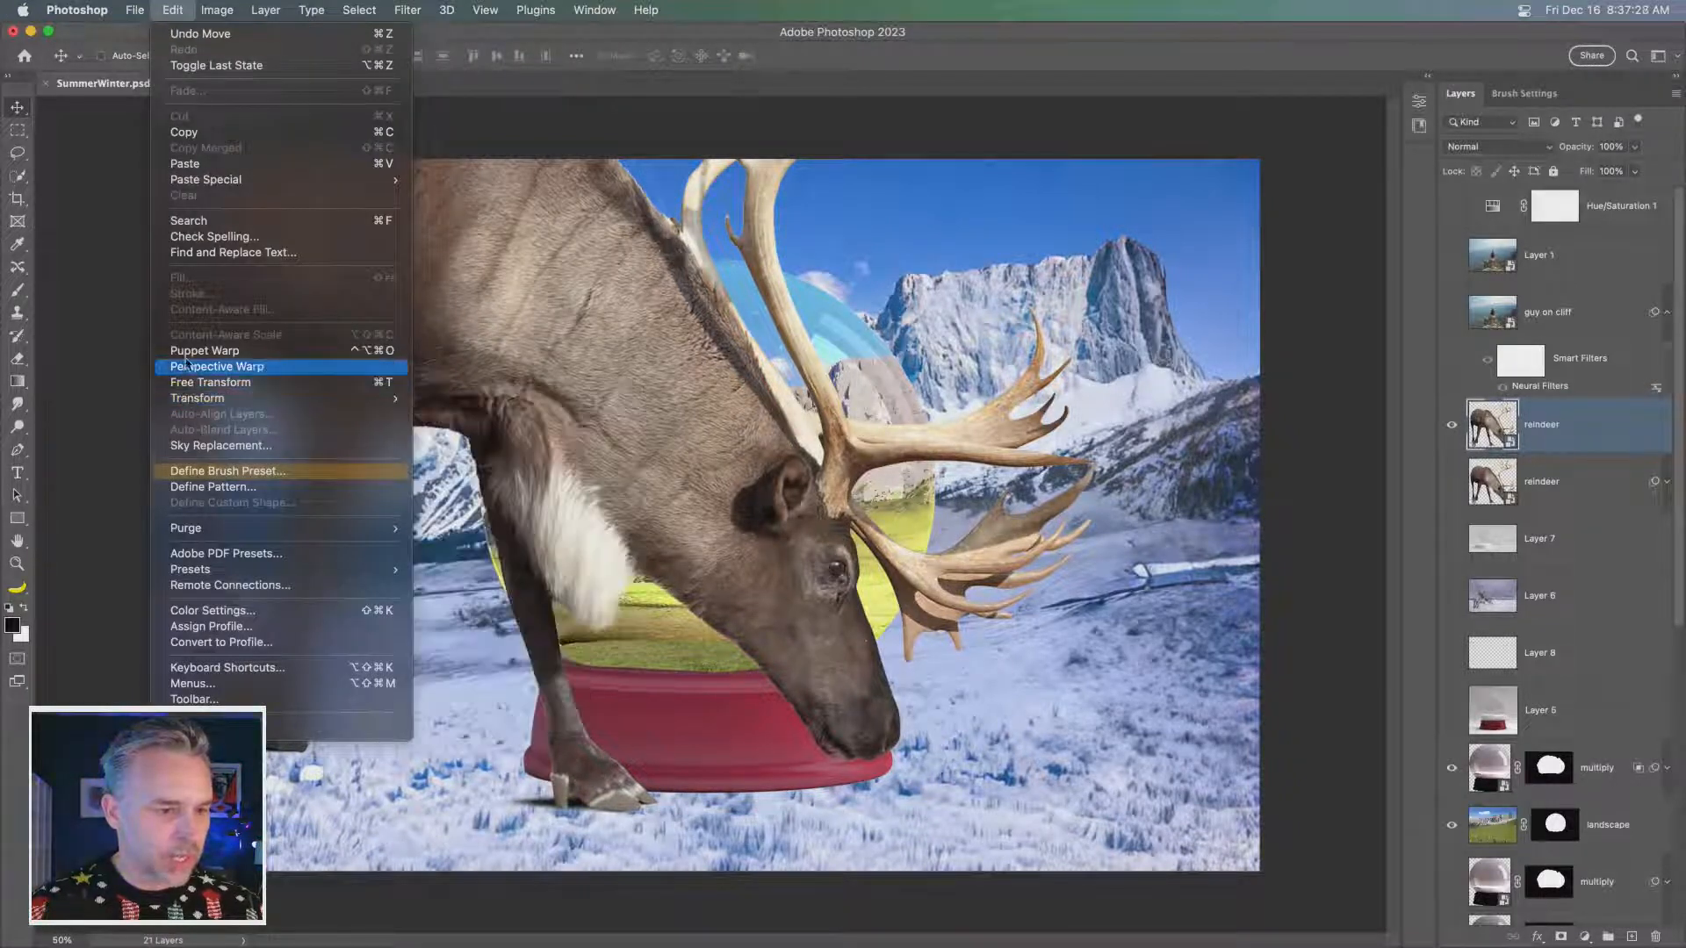
left_click(220, 352)
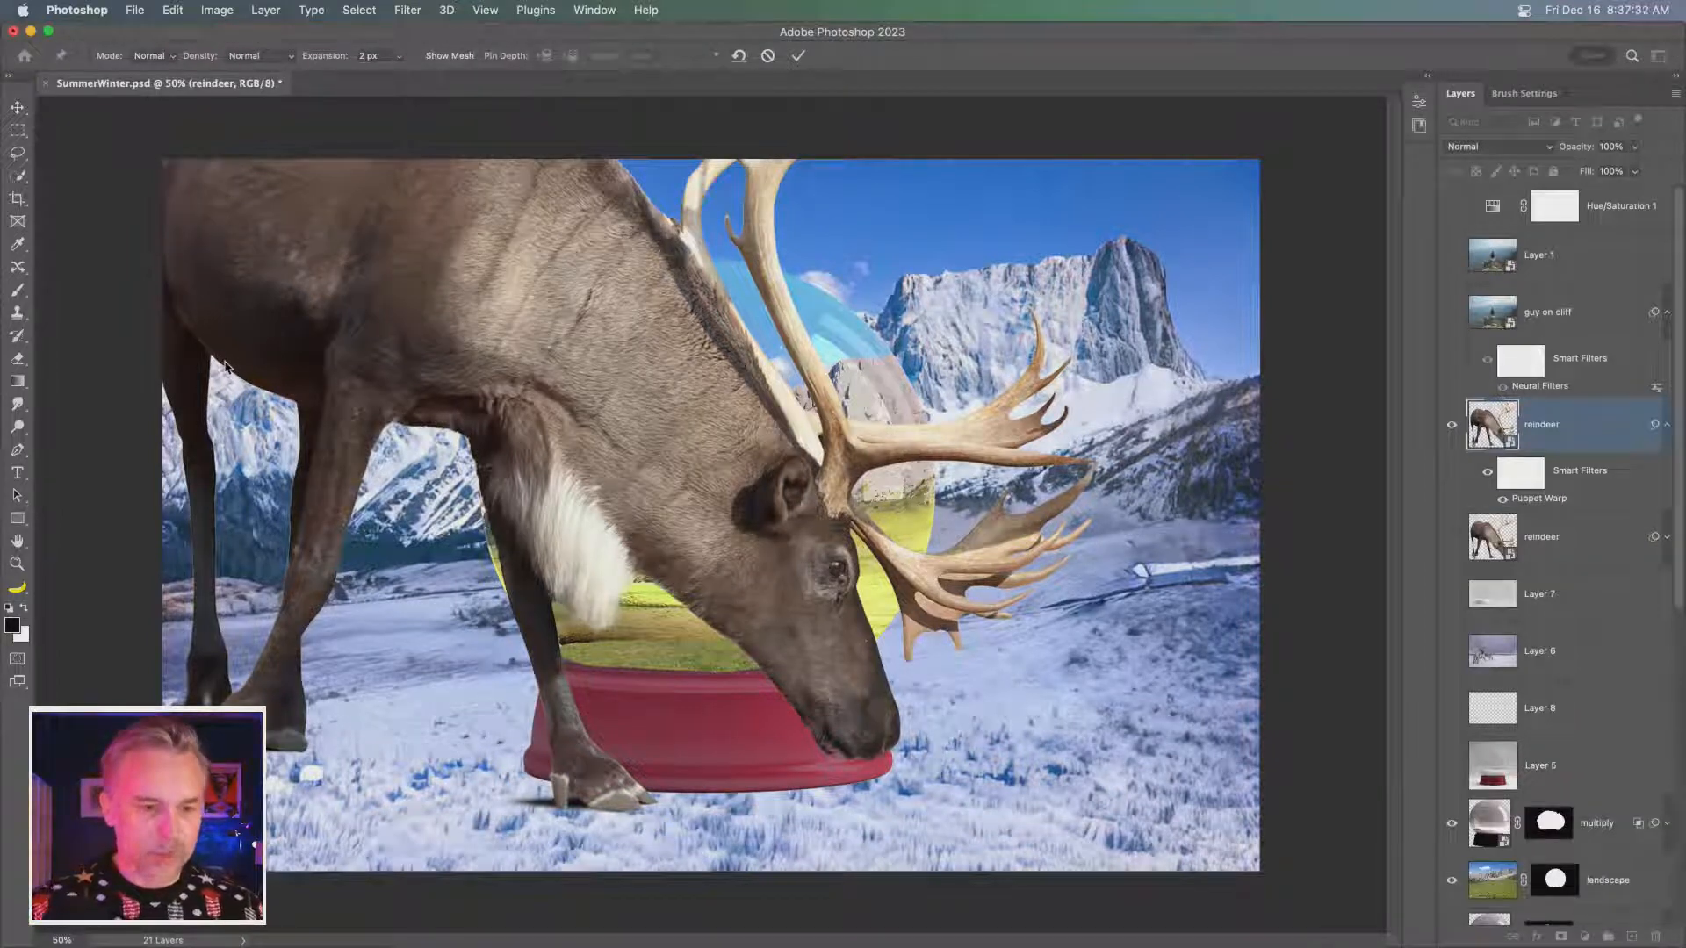
left_click(414, 56)
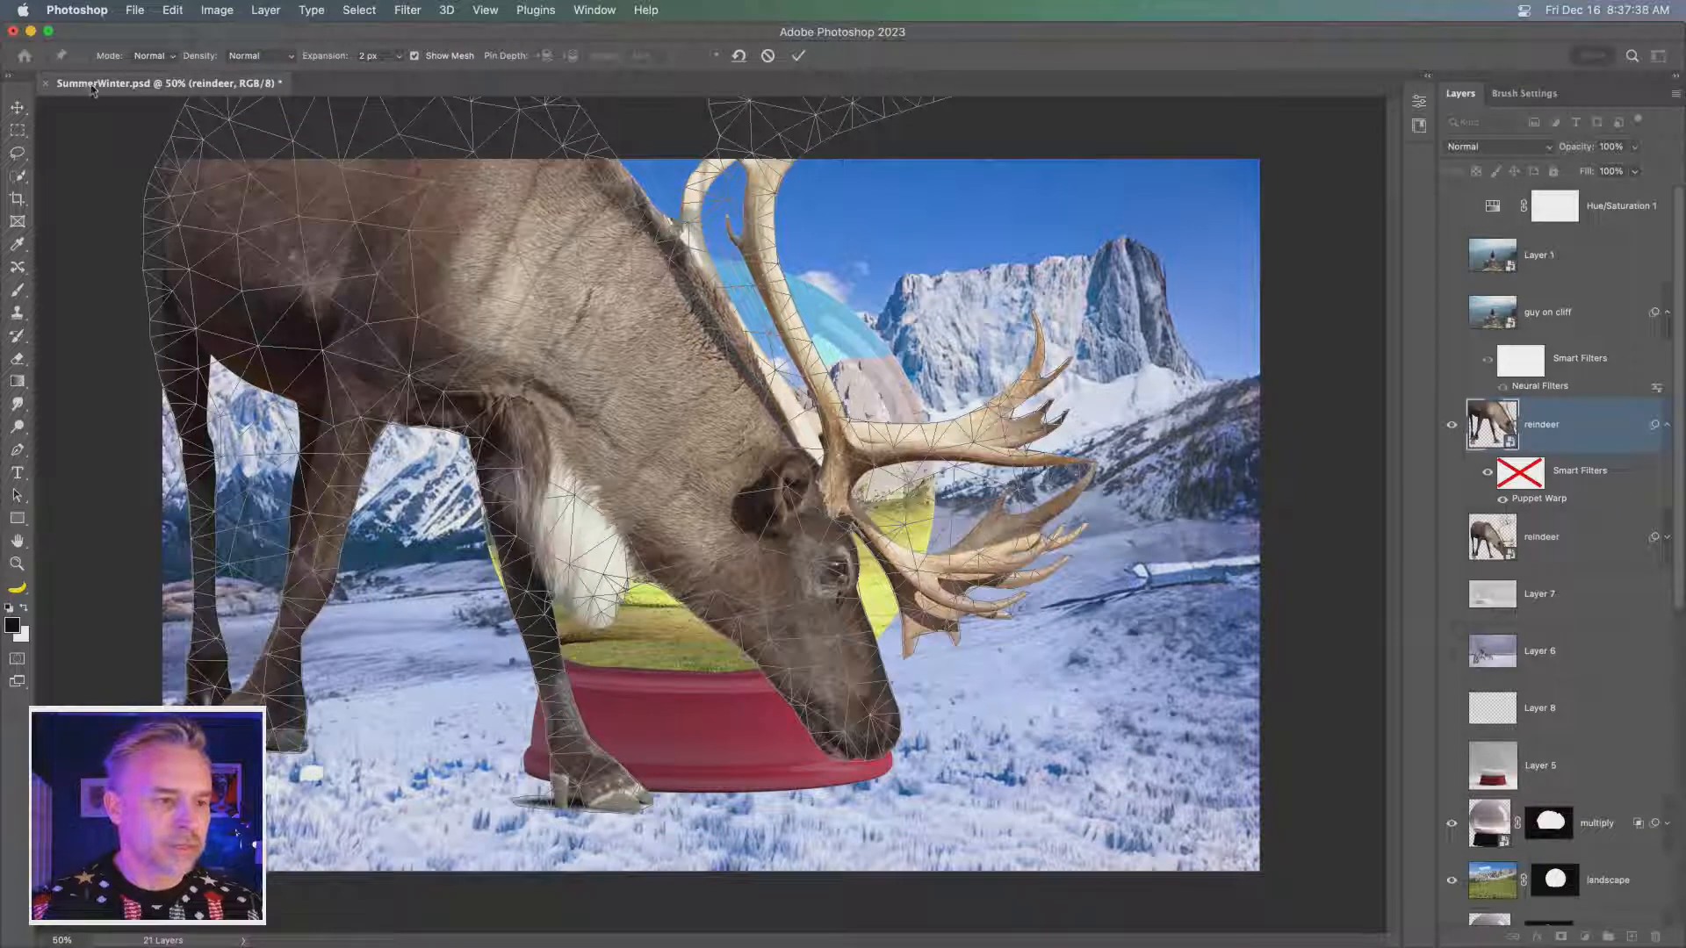
left_click(514, 468)
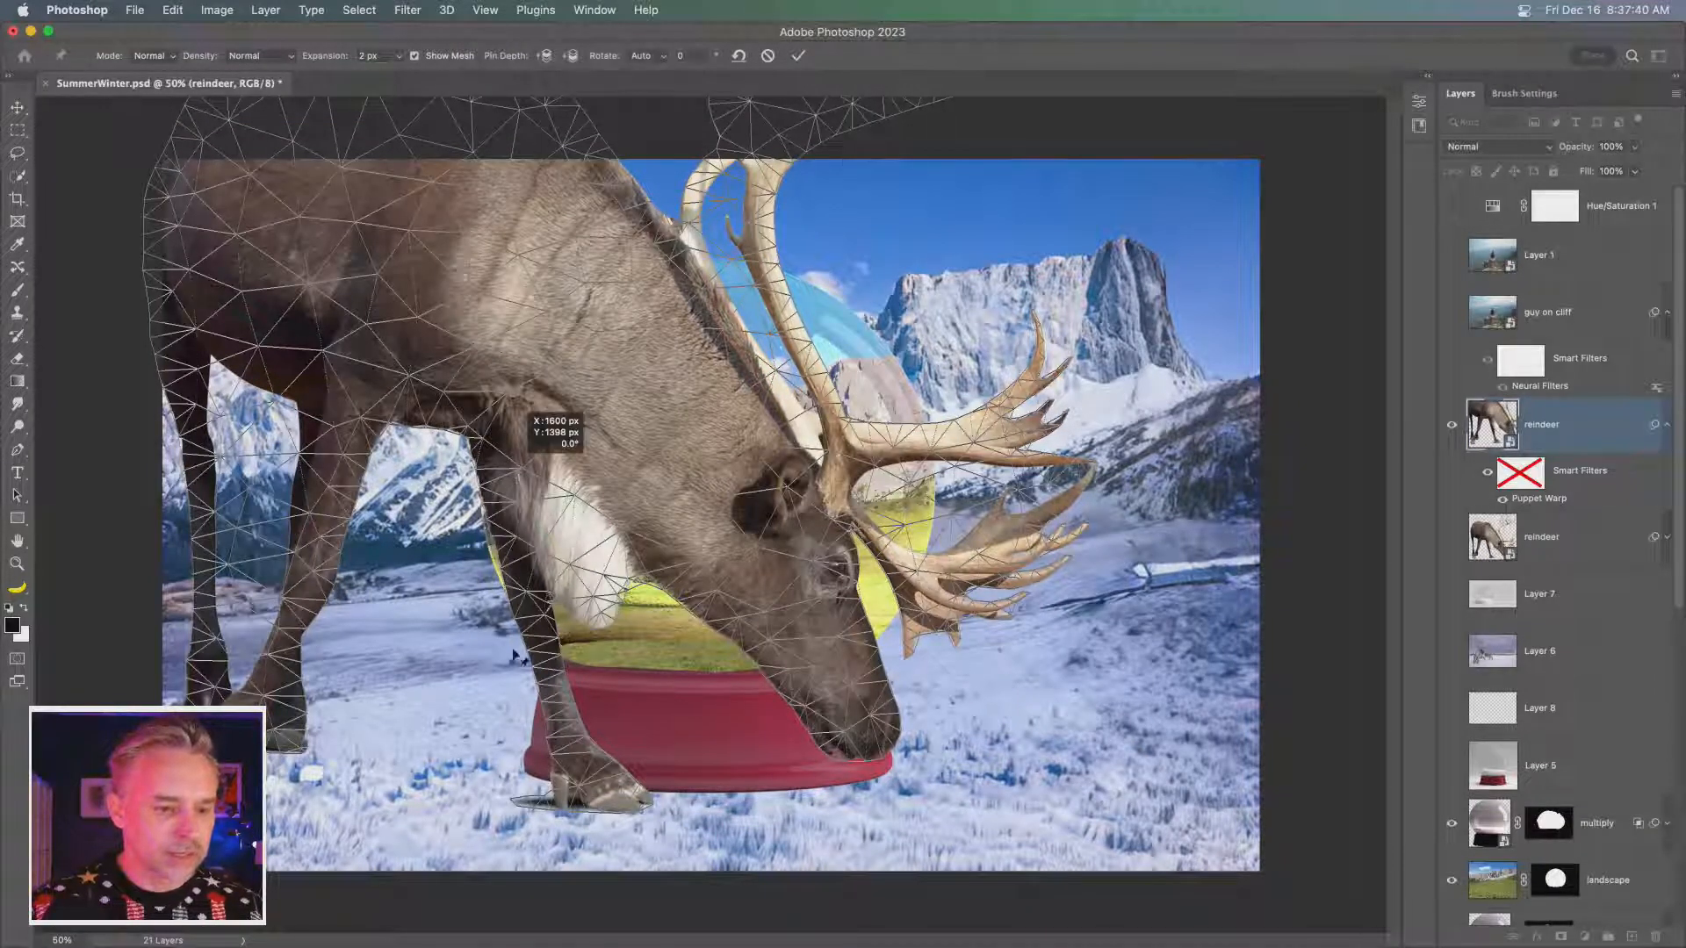
left_click(577, 750)
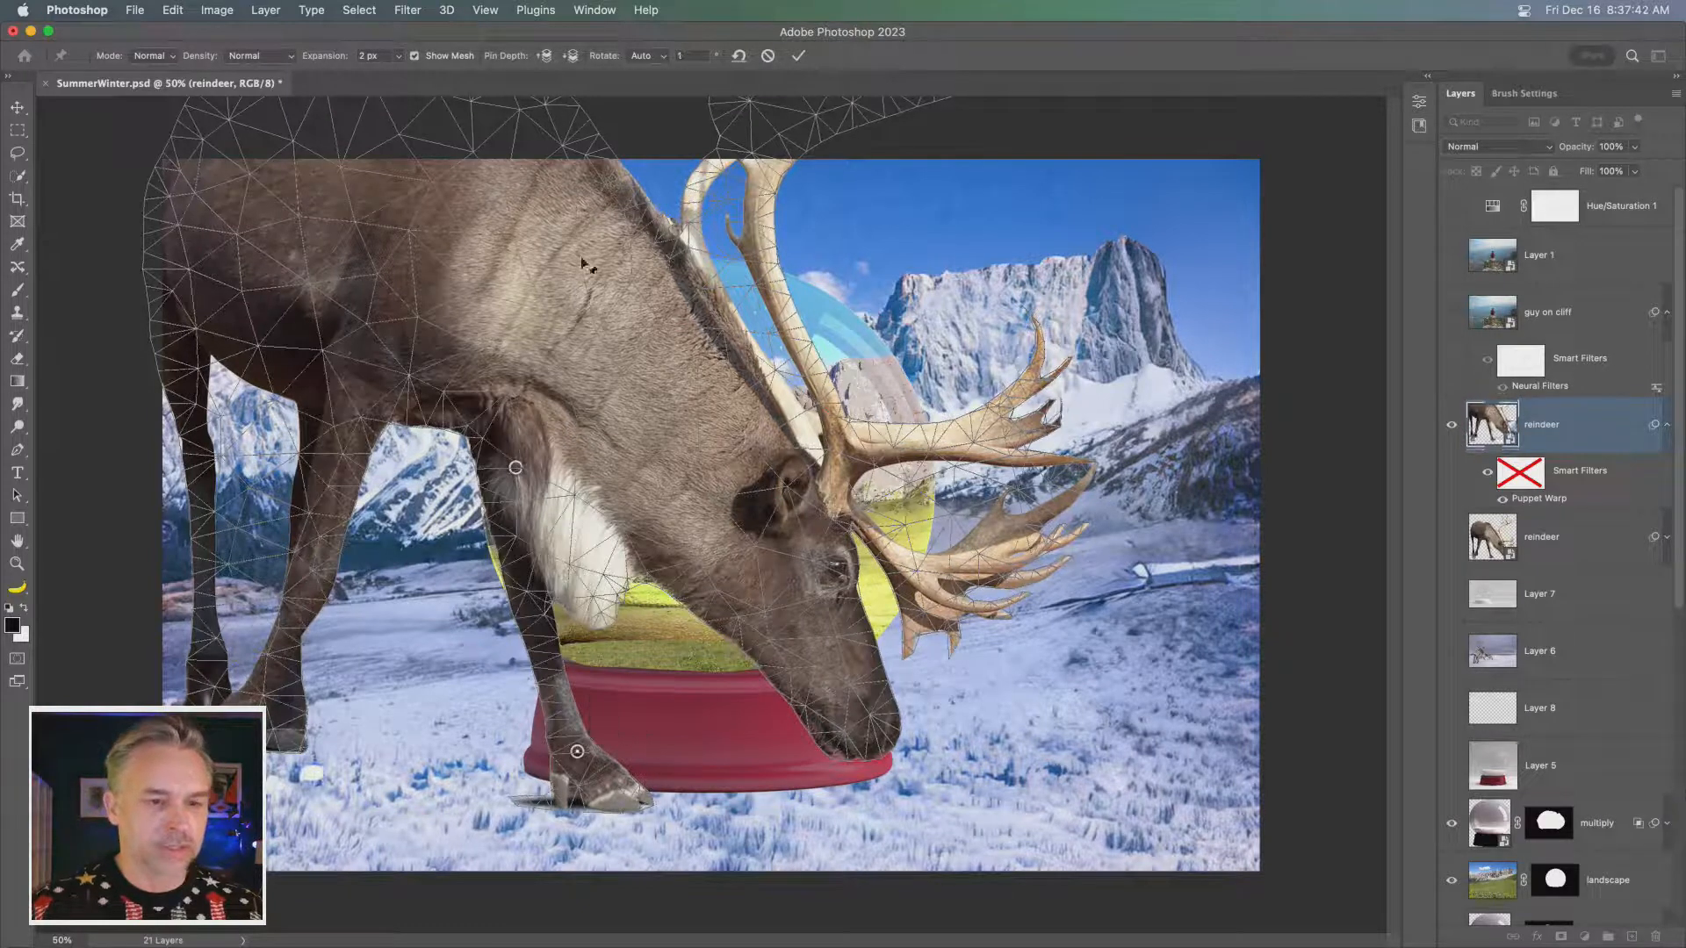
left_click(547, 280)
left_click(598, 165)
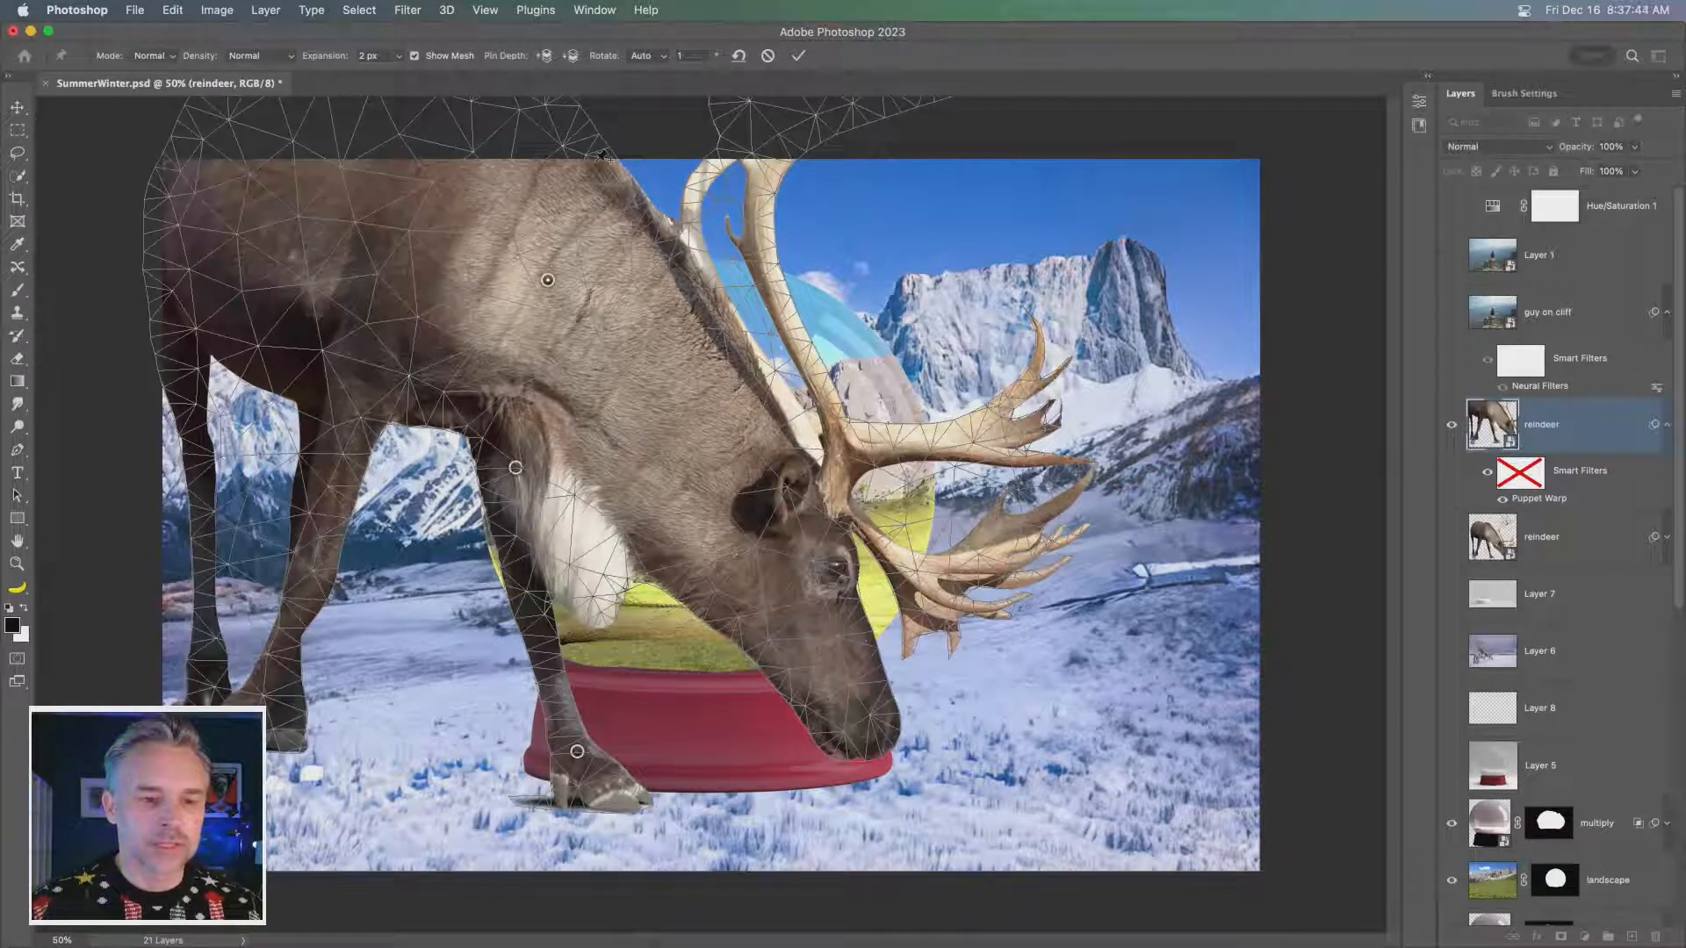
left_click(738, 528)
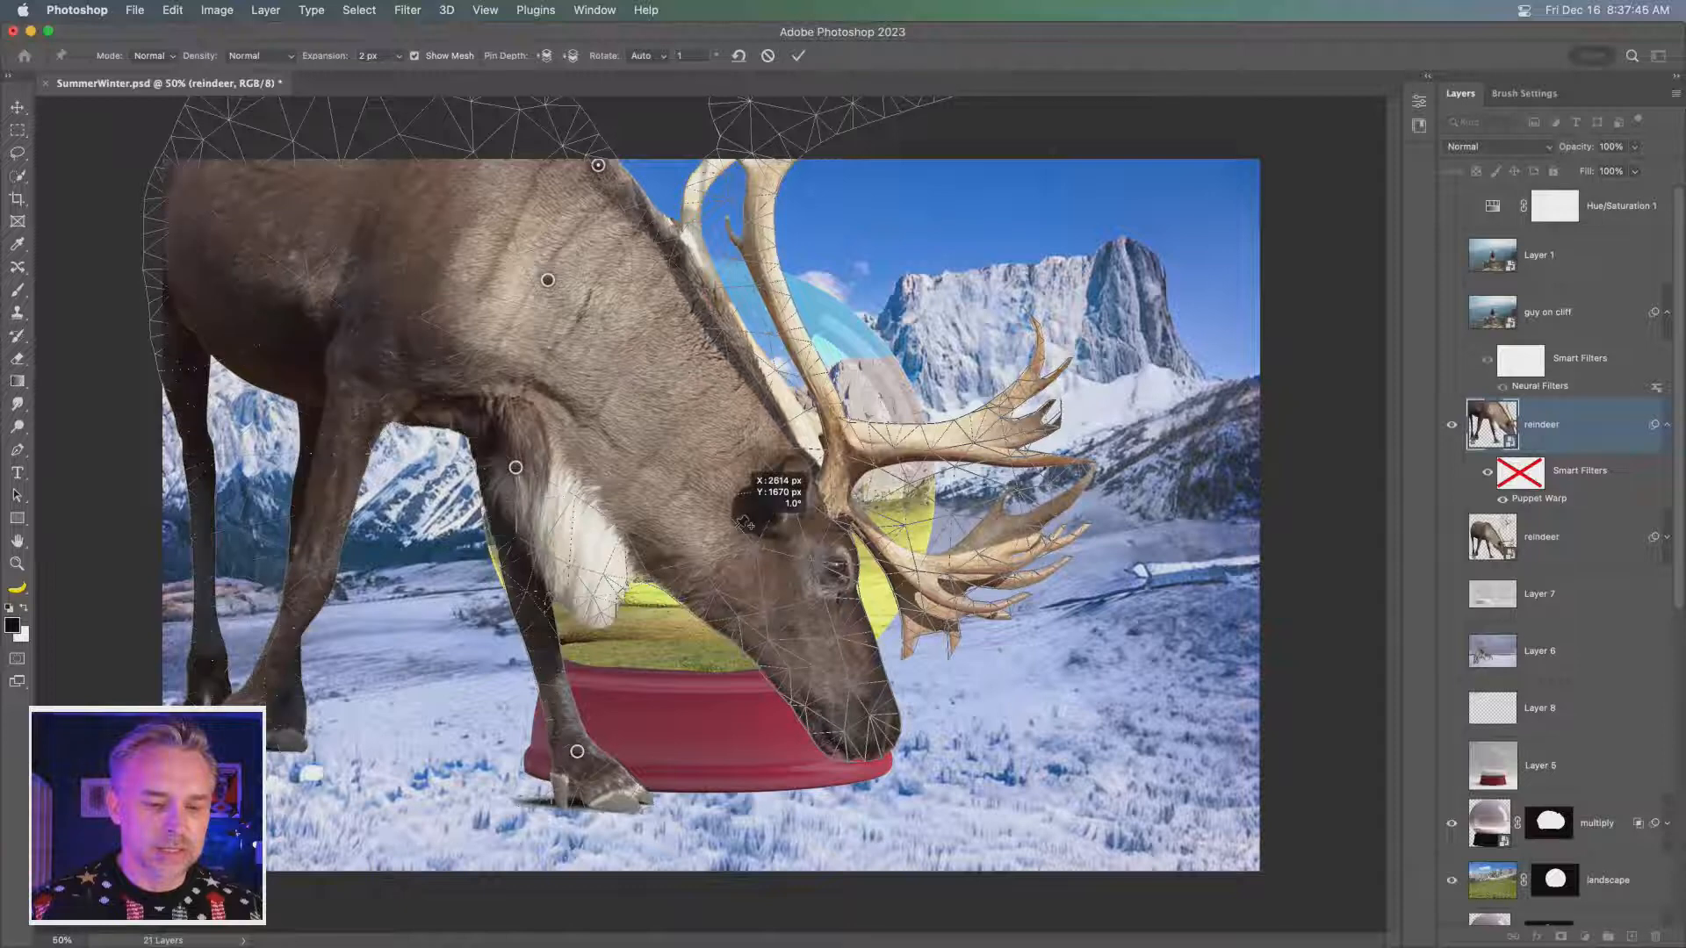
- Raise the reindeer's head, swing the front hoof forward, pin the hoof's tip and apply the Puppet Warp
left_click_drag(738, 528, 761, 483)
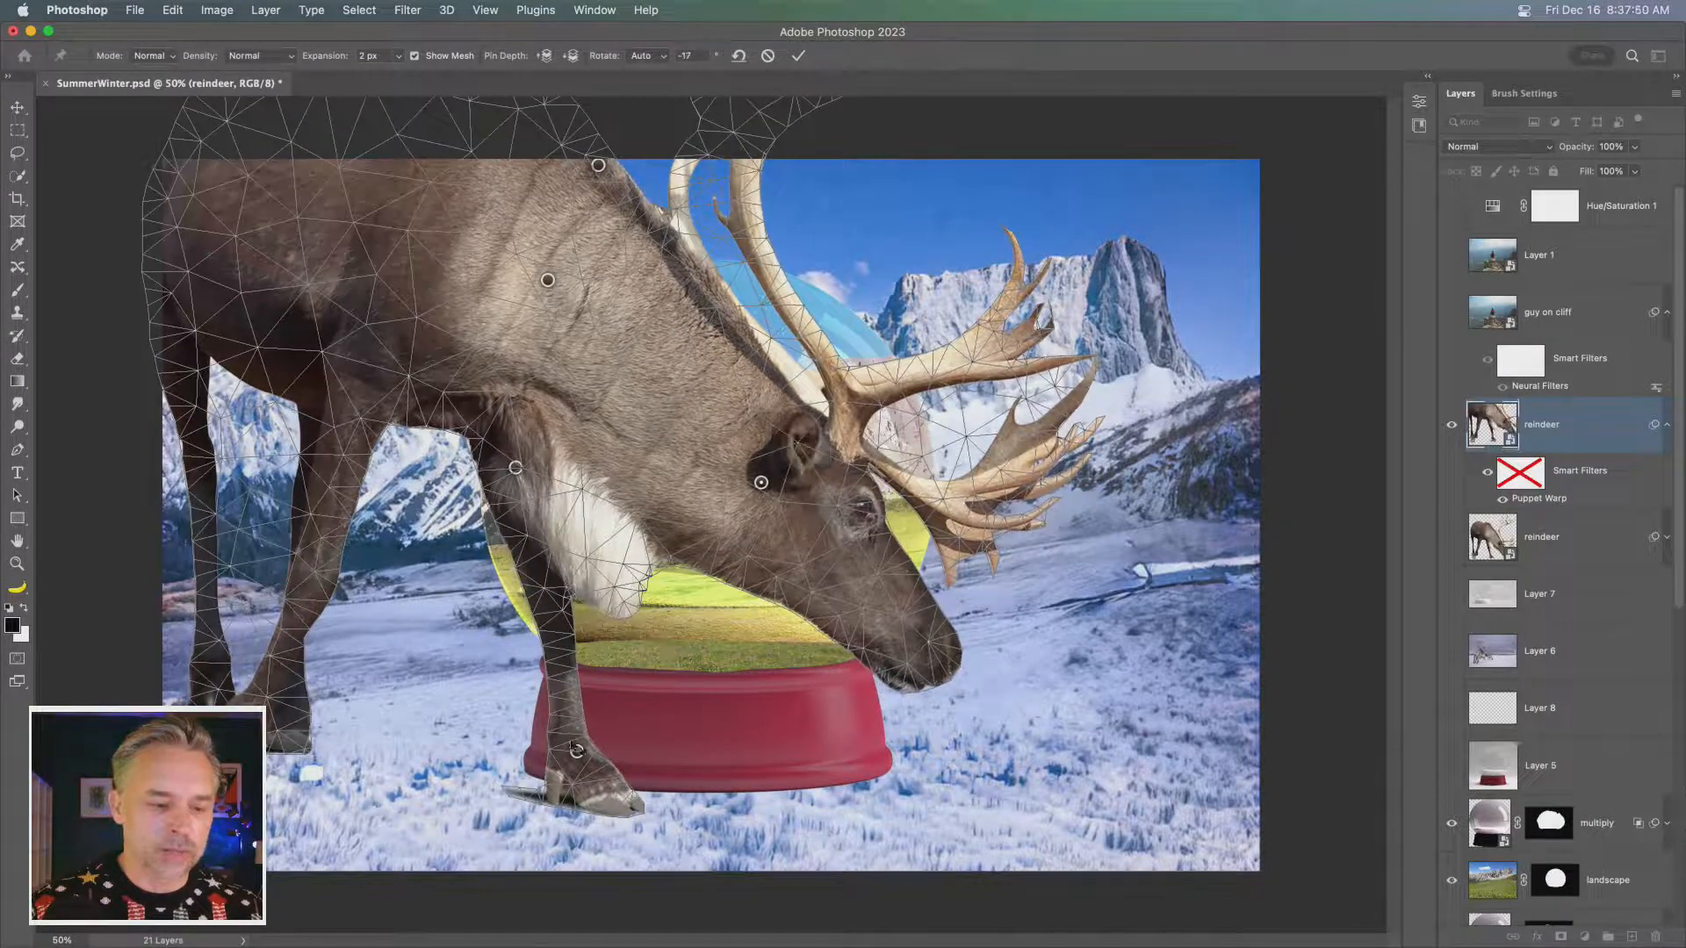
left_click_drag(577, 752, 594, 754)
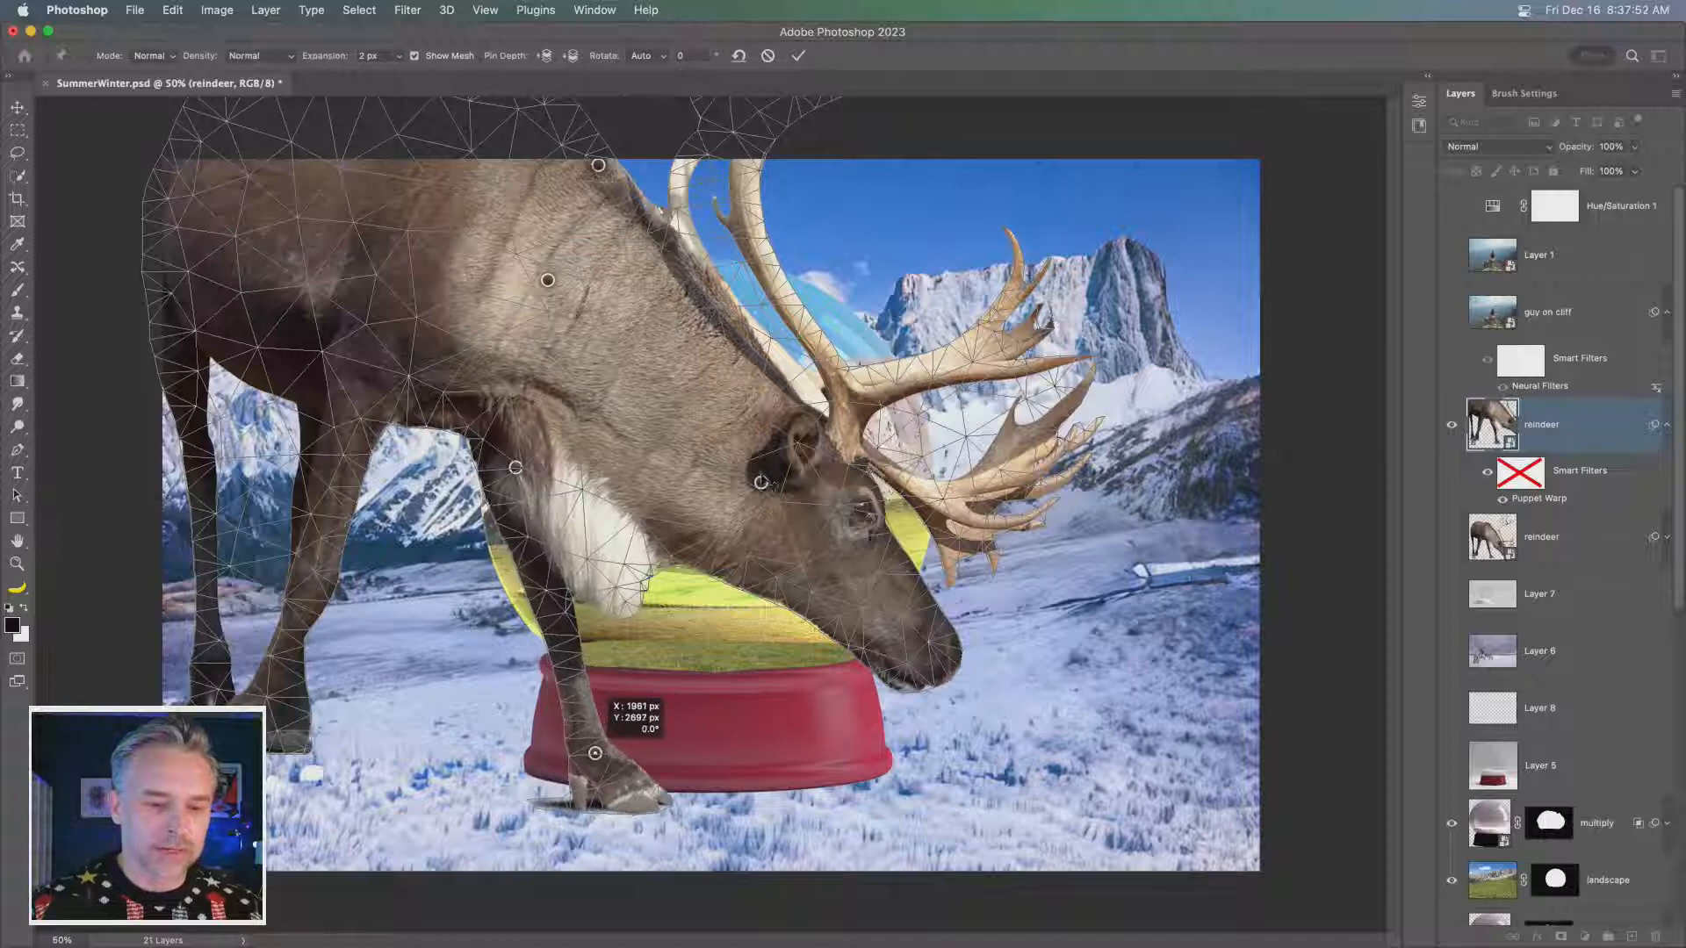
left_click_drag(762, 483, 764, 471)
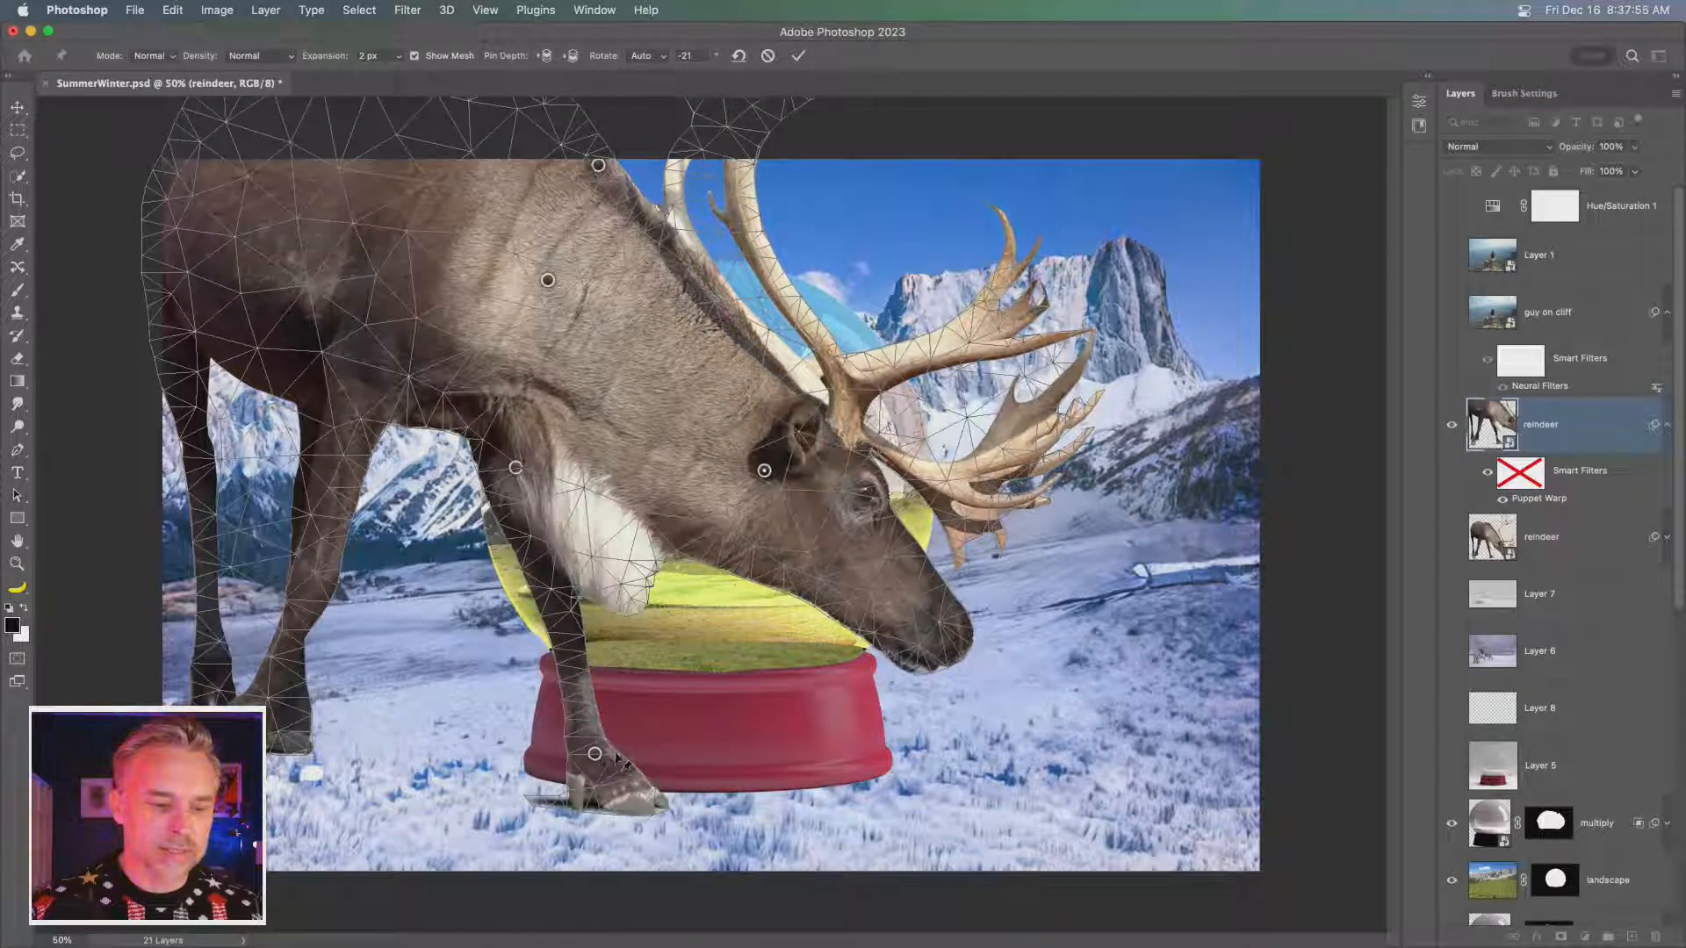
left_click_drag(596, 755, 653, 787)
left_click(651, 780)
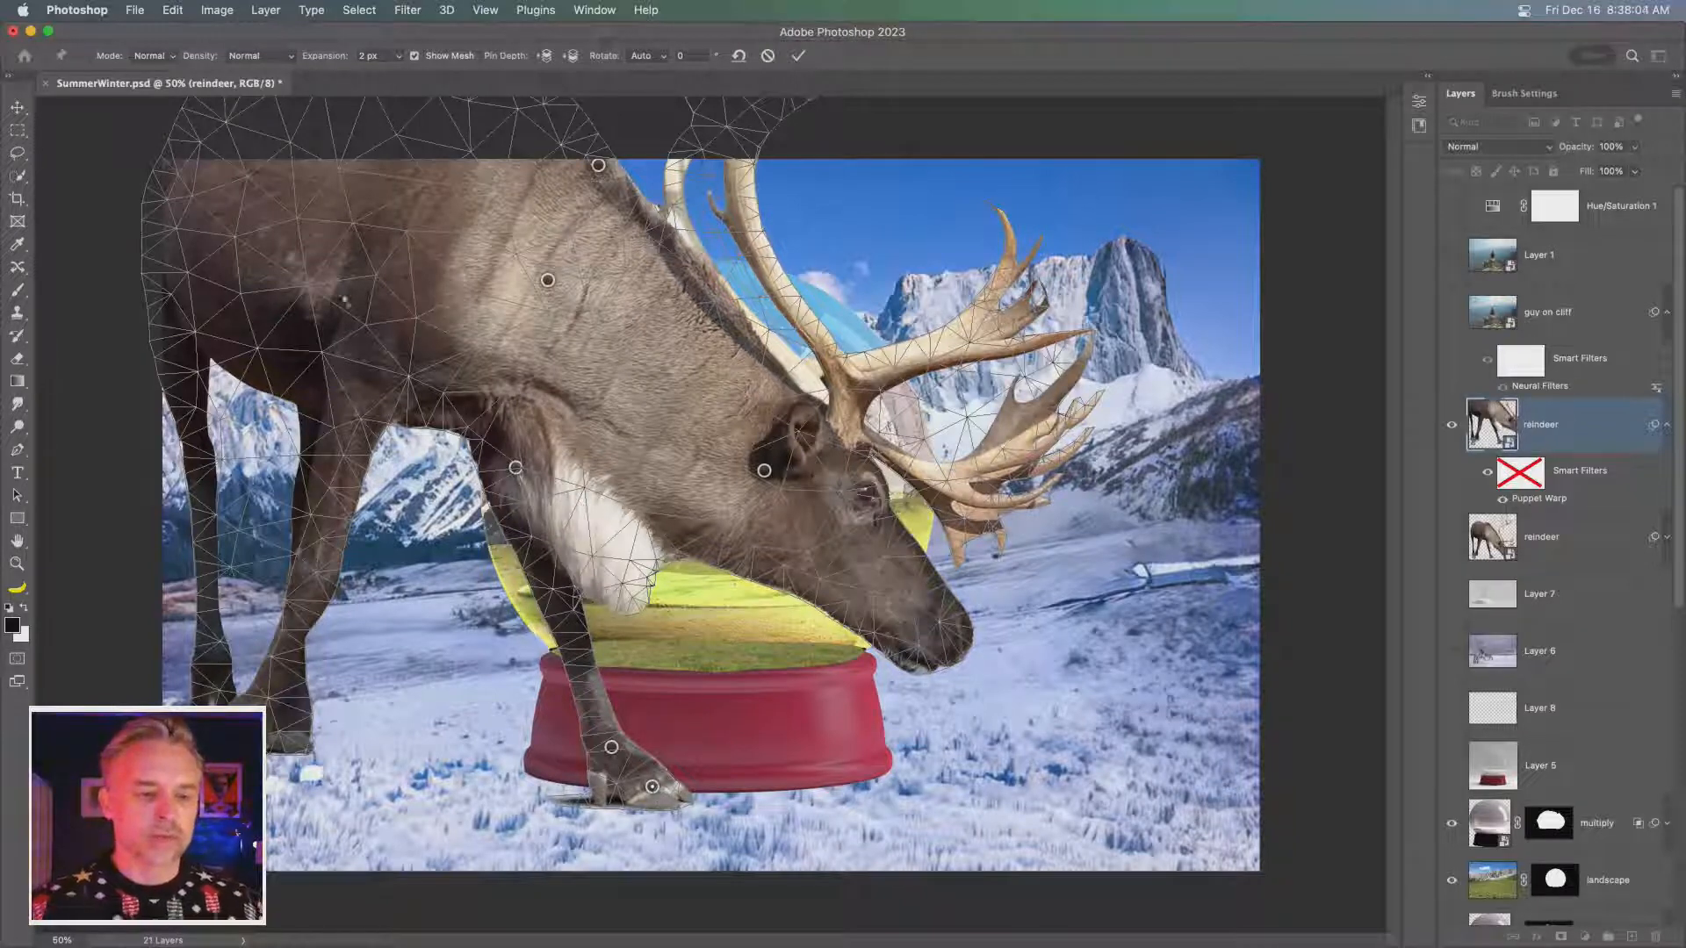
key("Return")
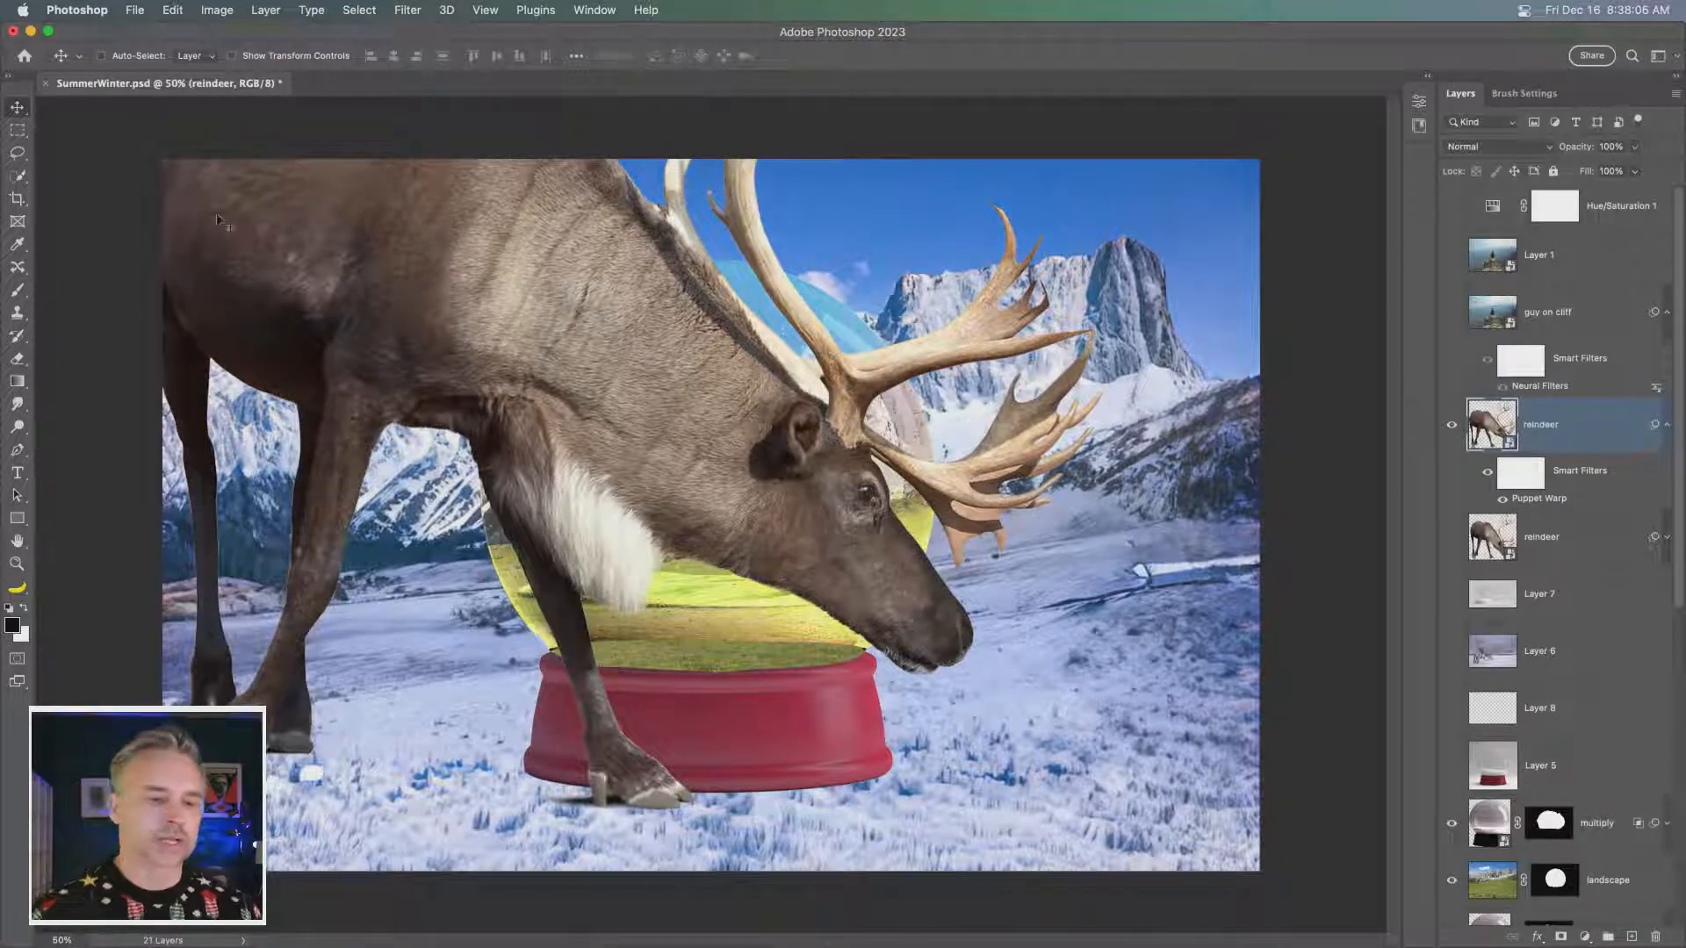
- Move the warped reindeer left so its muzzle reaches the grass just above the globe's red base, and expand the layer's properties
left_click_drag(430, 435, 287, 430)
left_click_drag(240, 424, 422, 445)
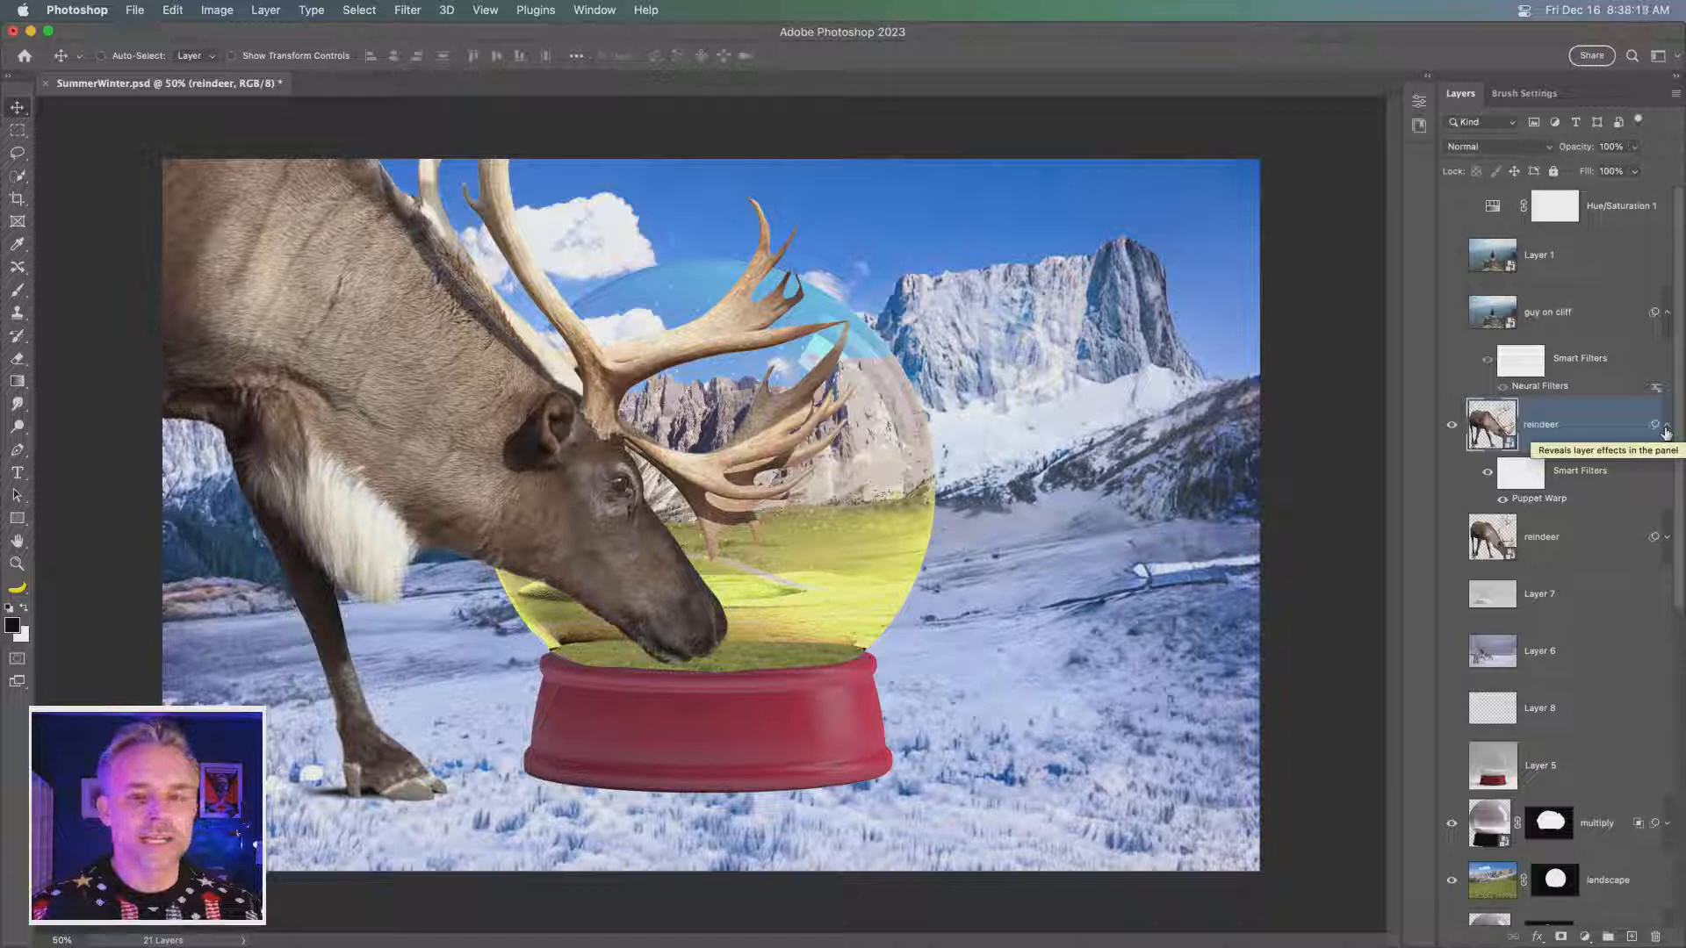
left_click(1423, 79)
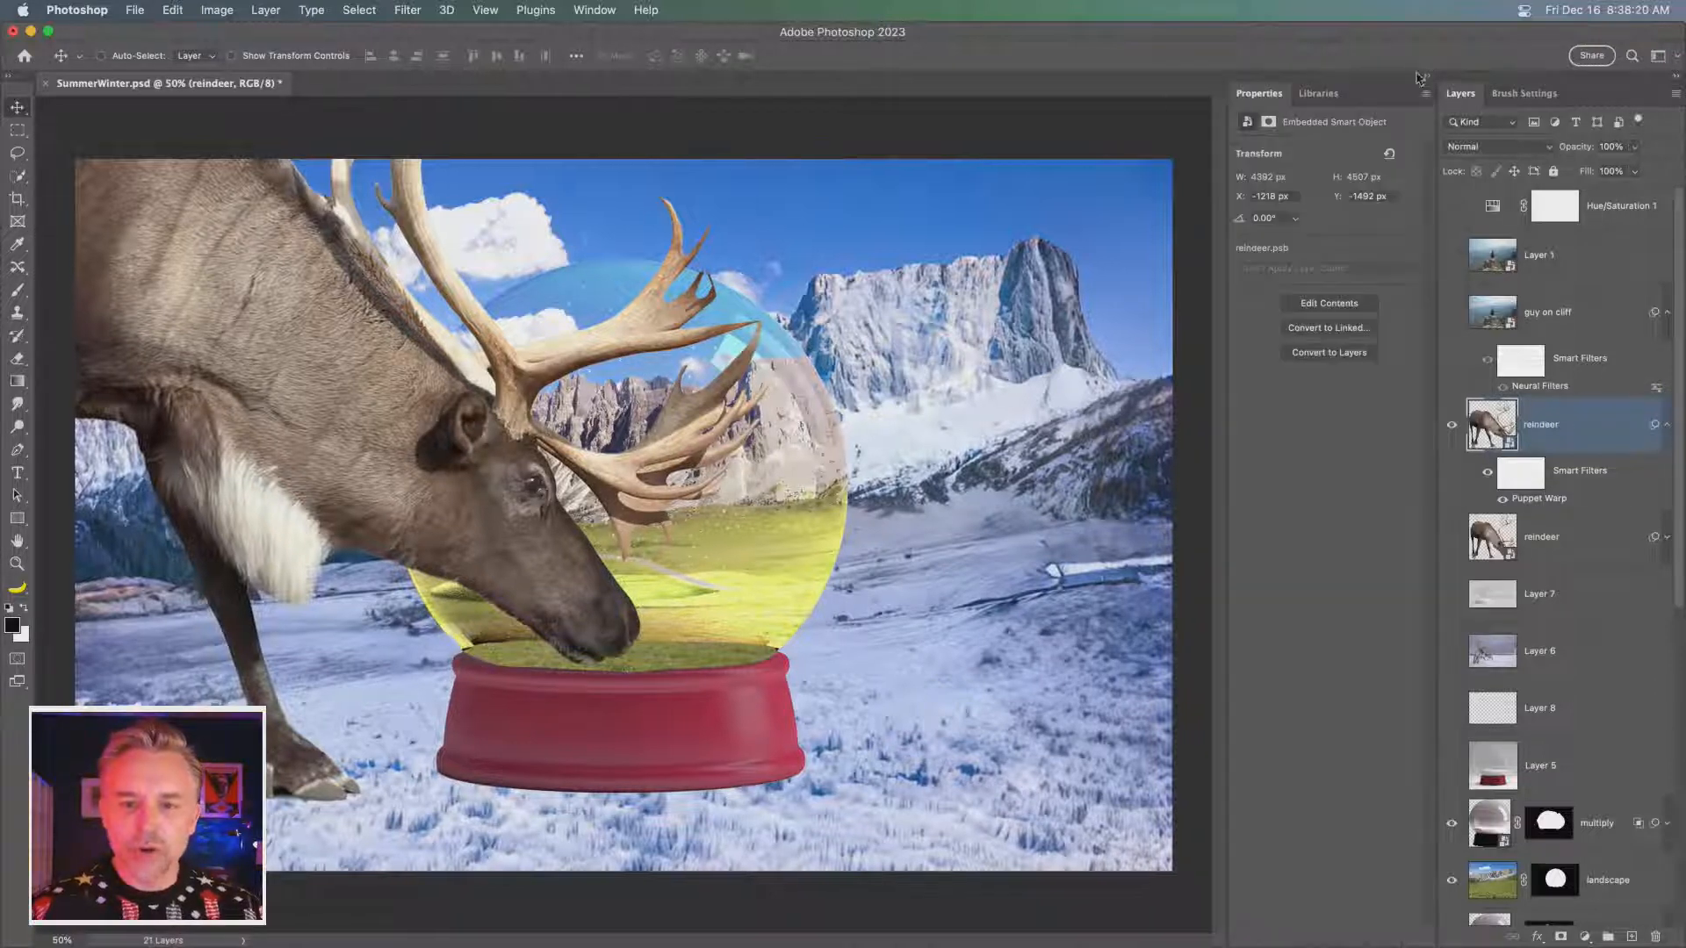
- Switch to Chrome and close every browser tab except the Brusheezy free snow Photoshop brushes page
mouse_move(913, 938)
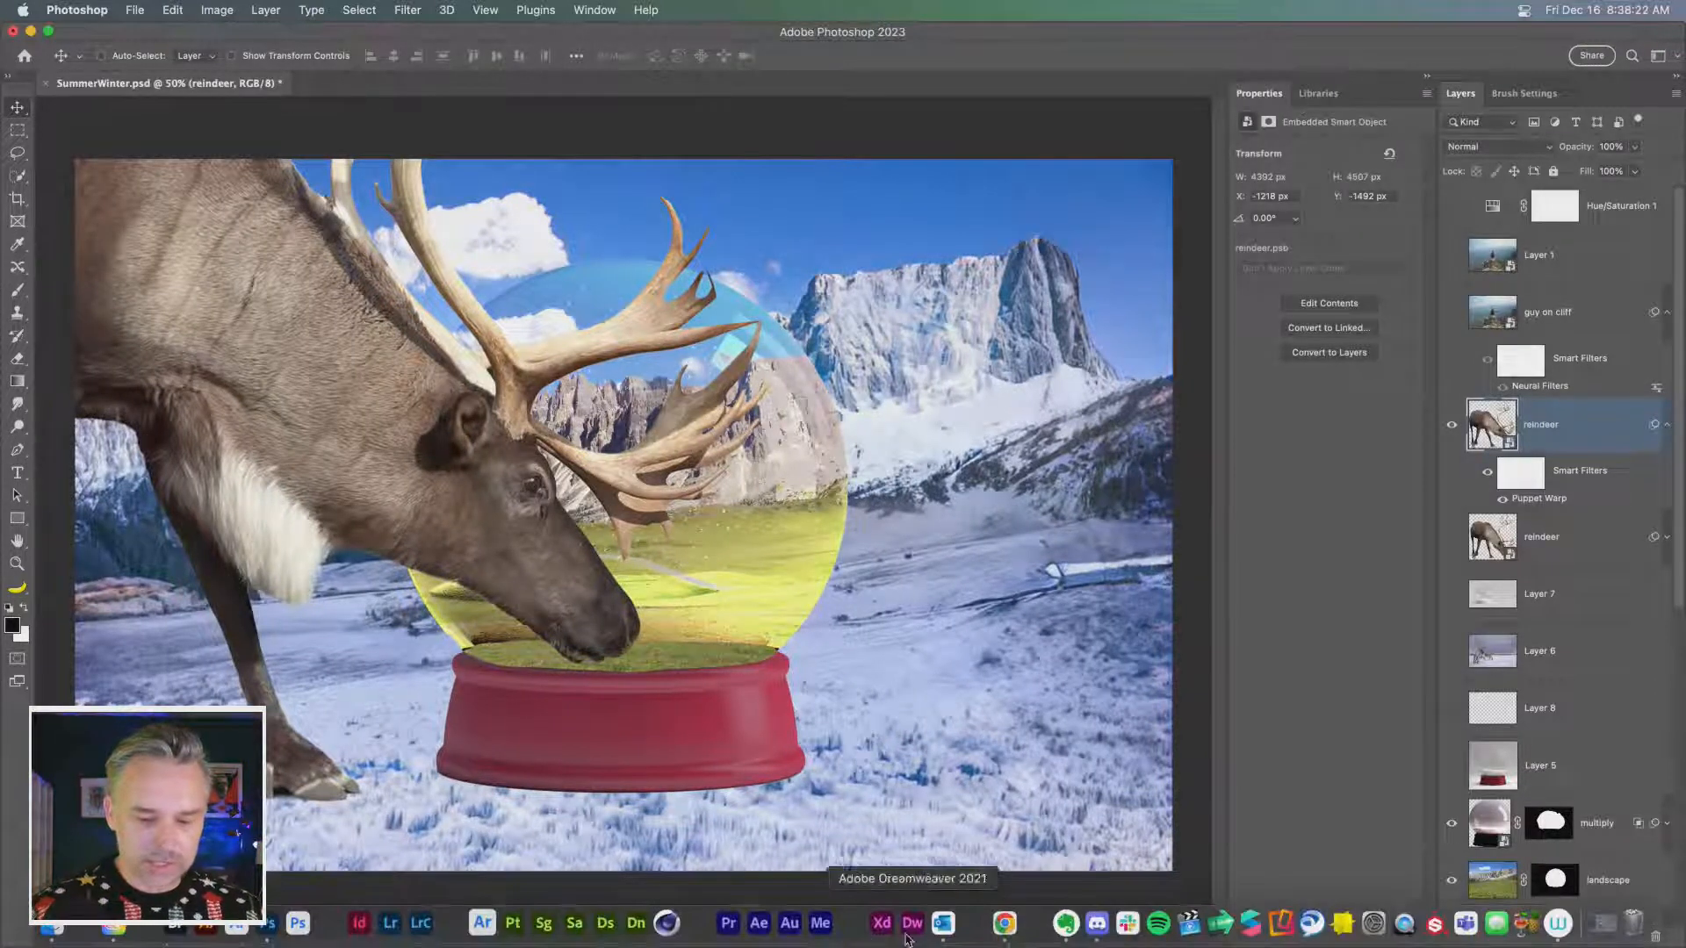
left_click(1002, 924)
left_click(766, 215)
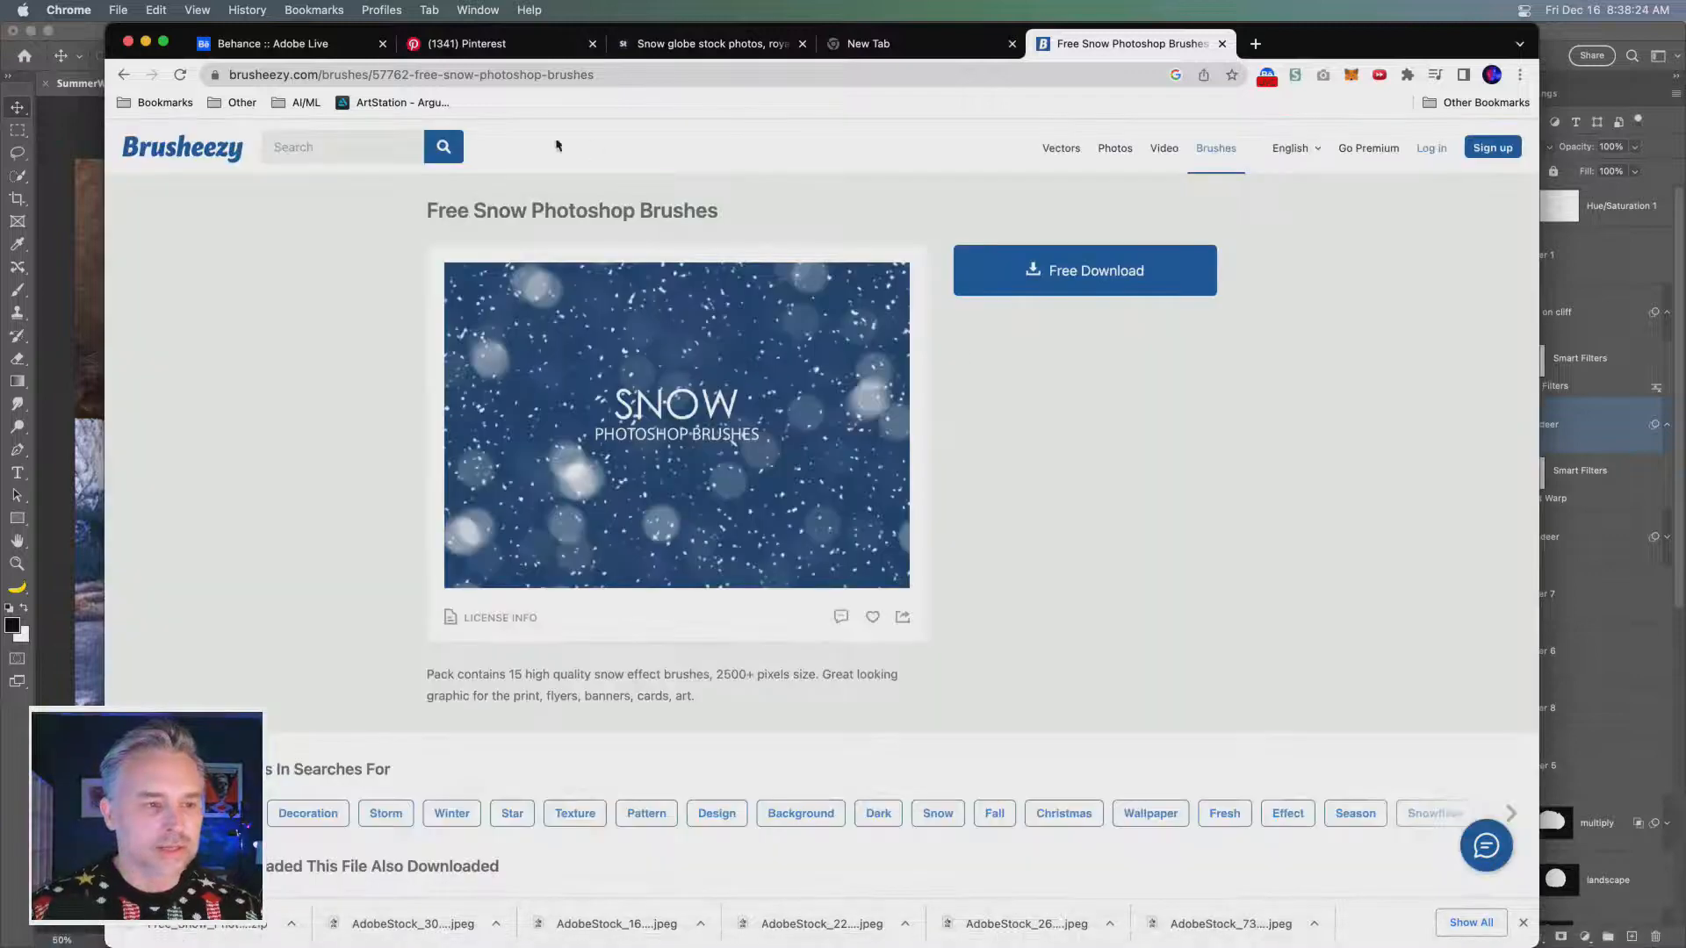
left_click(457, 44)
key("super+w")
key("super+w")
key("super+w")
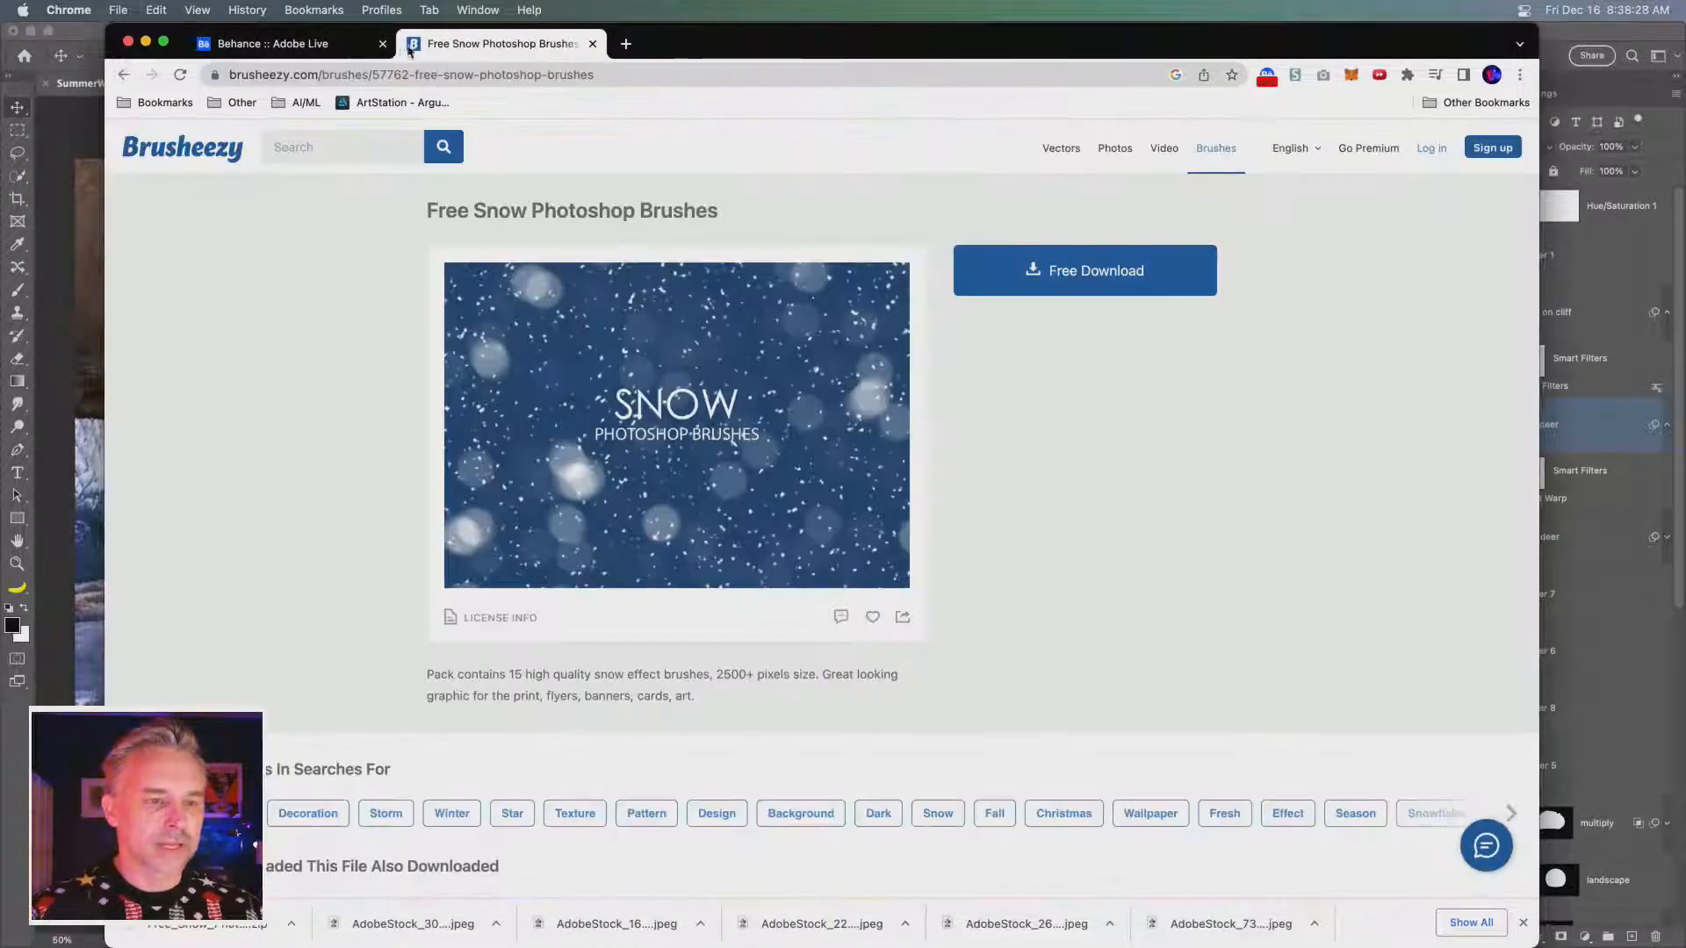
left_click(383, 44)
- Open the Adobe Stock home page in the remaining browser tab and return to Photoshop
left_click(354, 75)
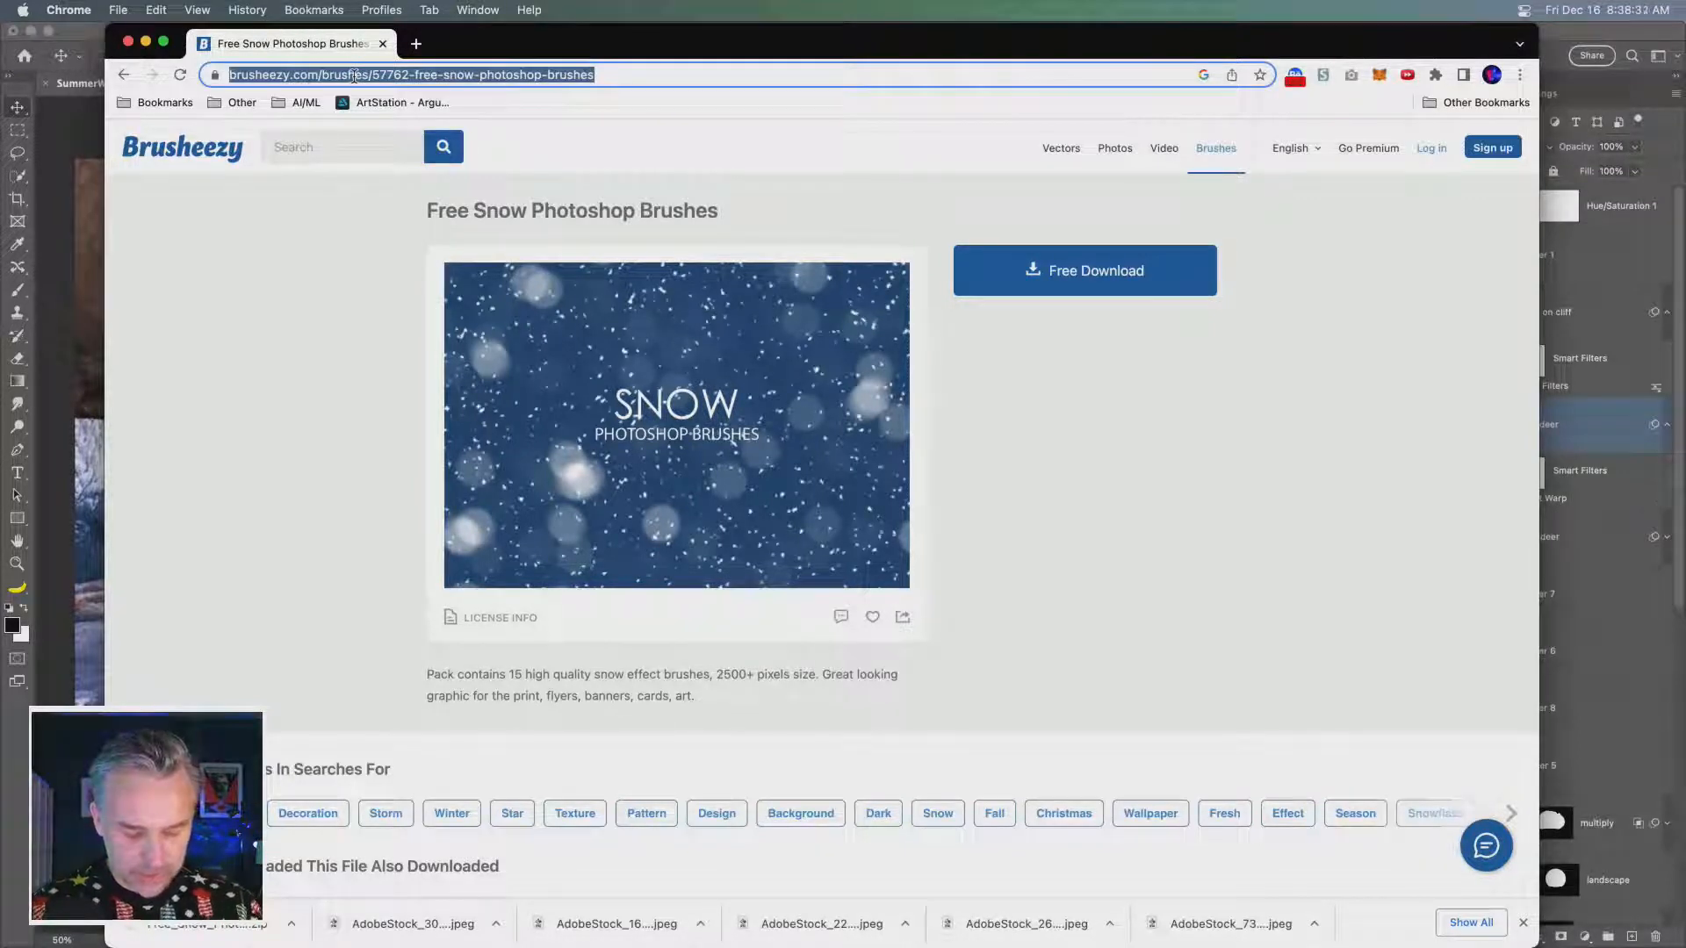
type("stoc")
key("Return")
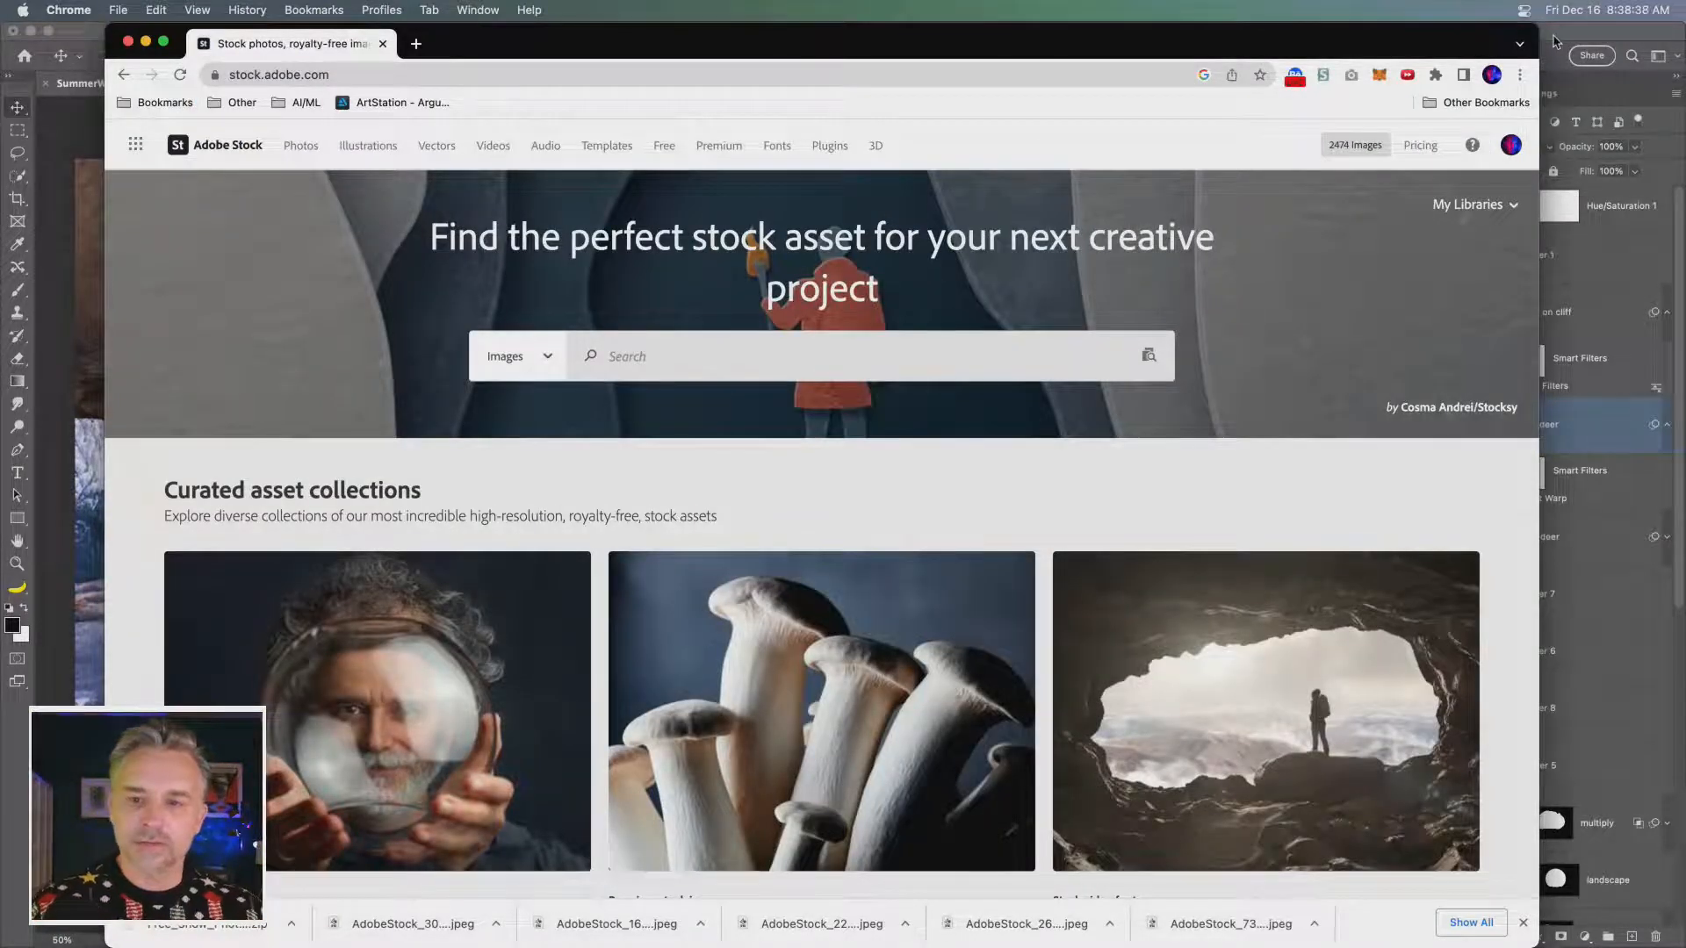
left_click(1553, 41)
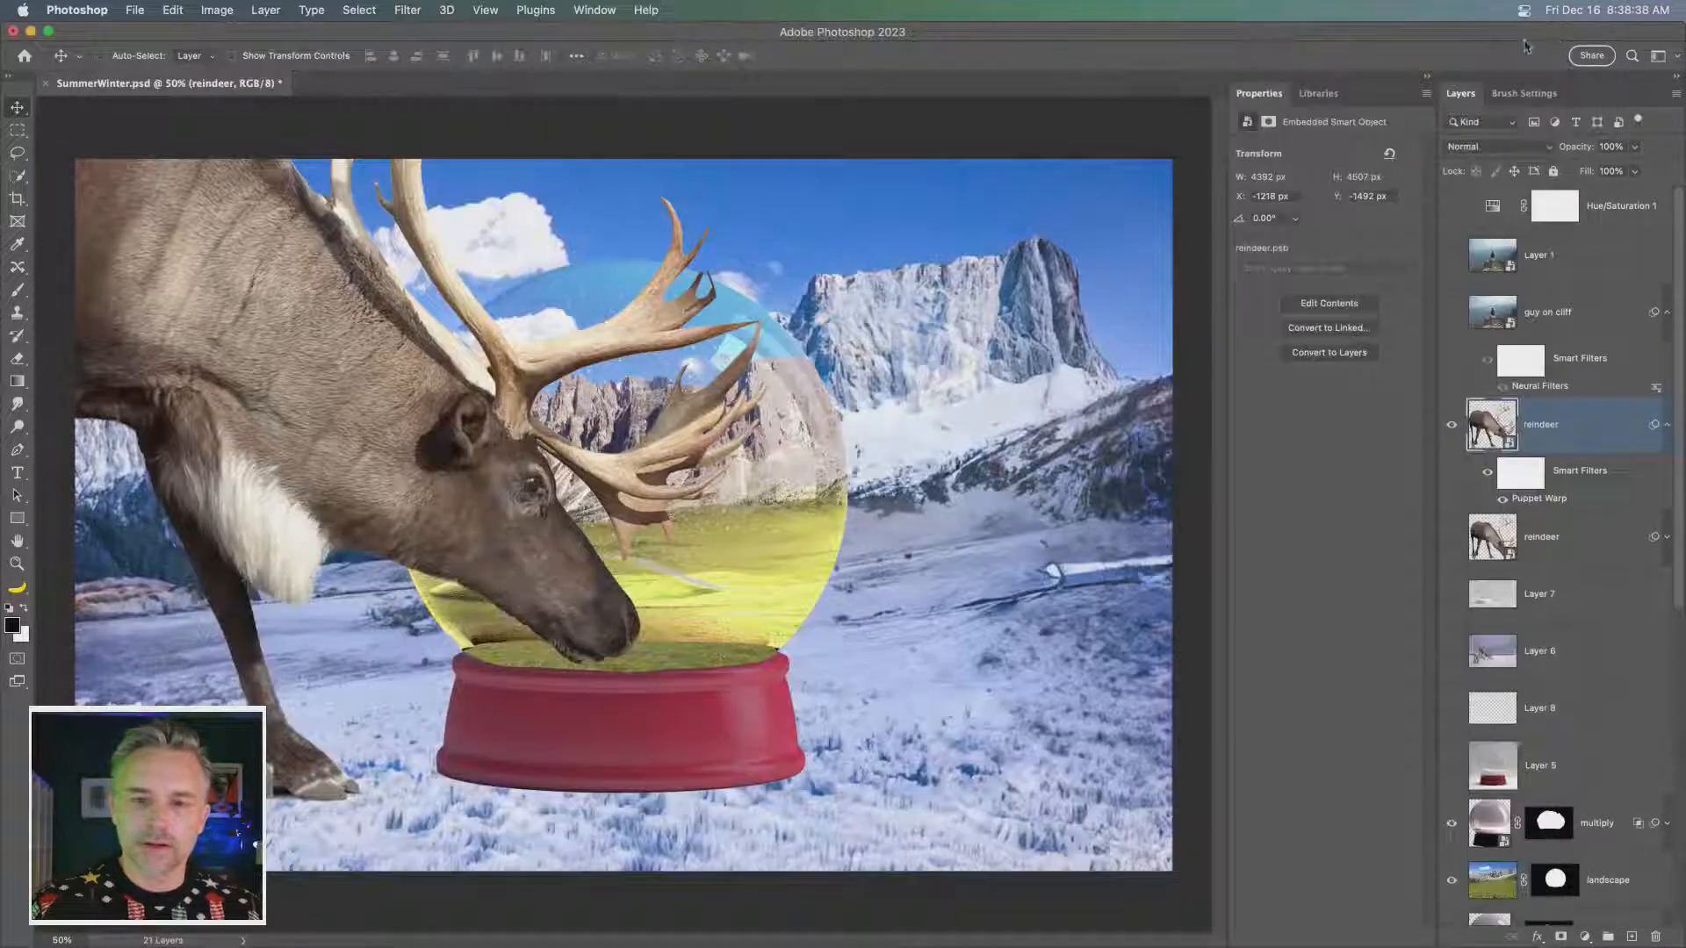
- Display the brush settings and the brush preset library, placing the floating library over the canvas's right half
left_click(1524, 93)
left_click(1677, 95)
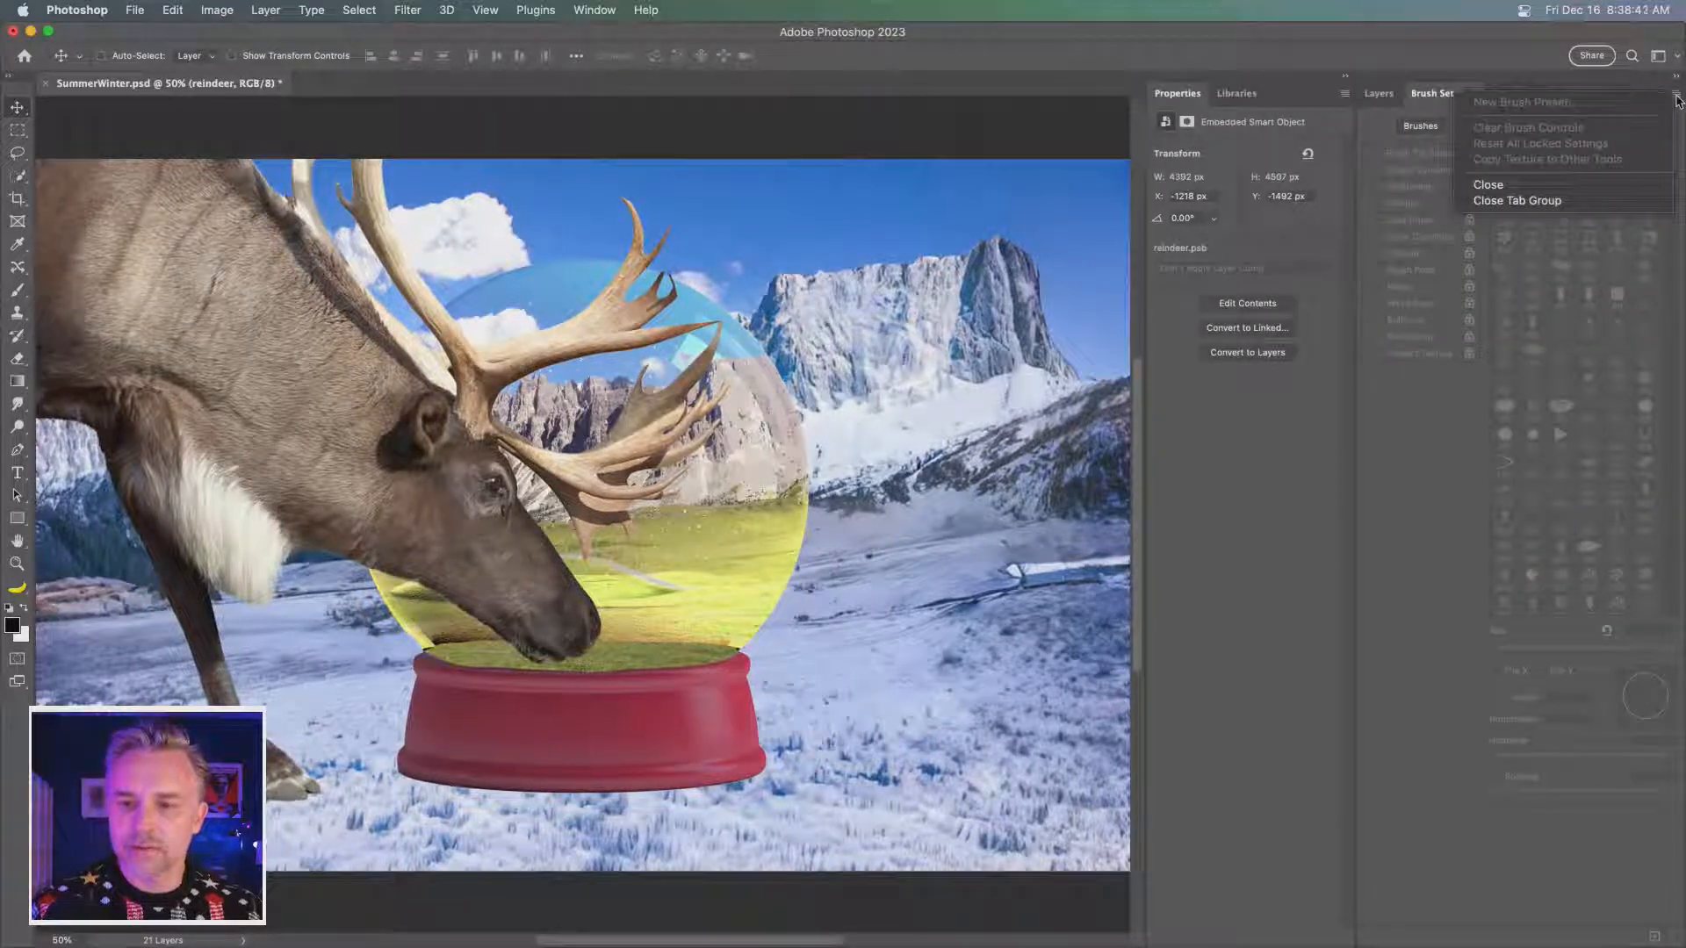
key("Escape")
left_click(595, 9)
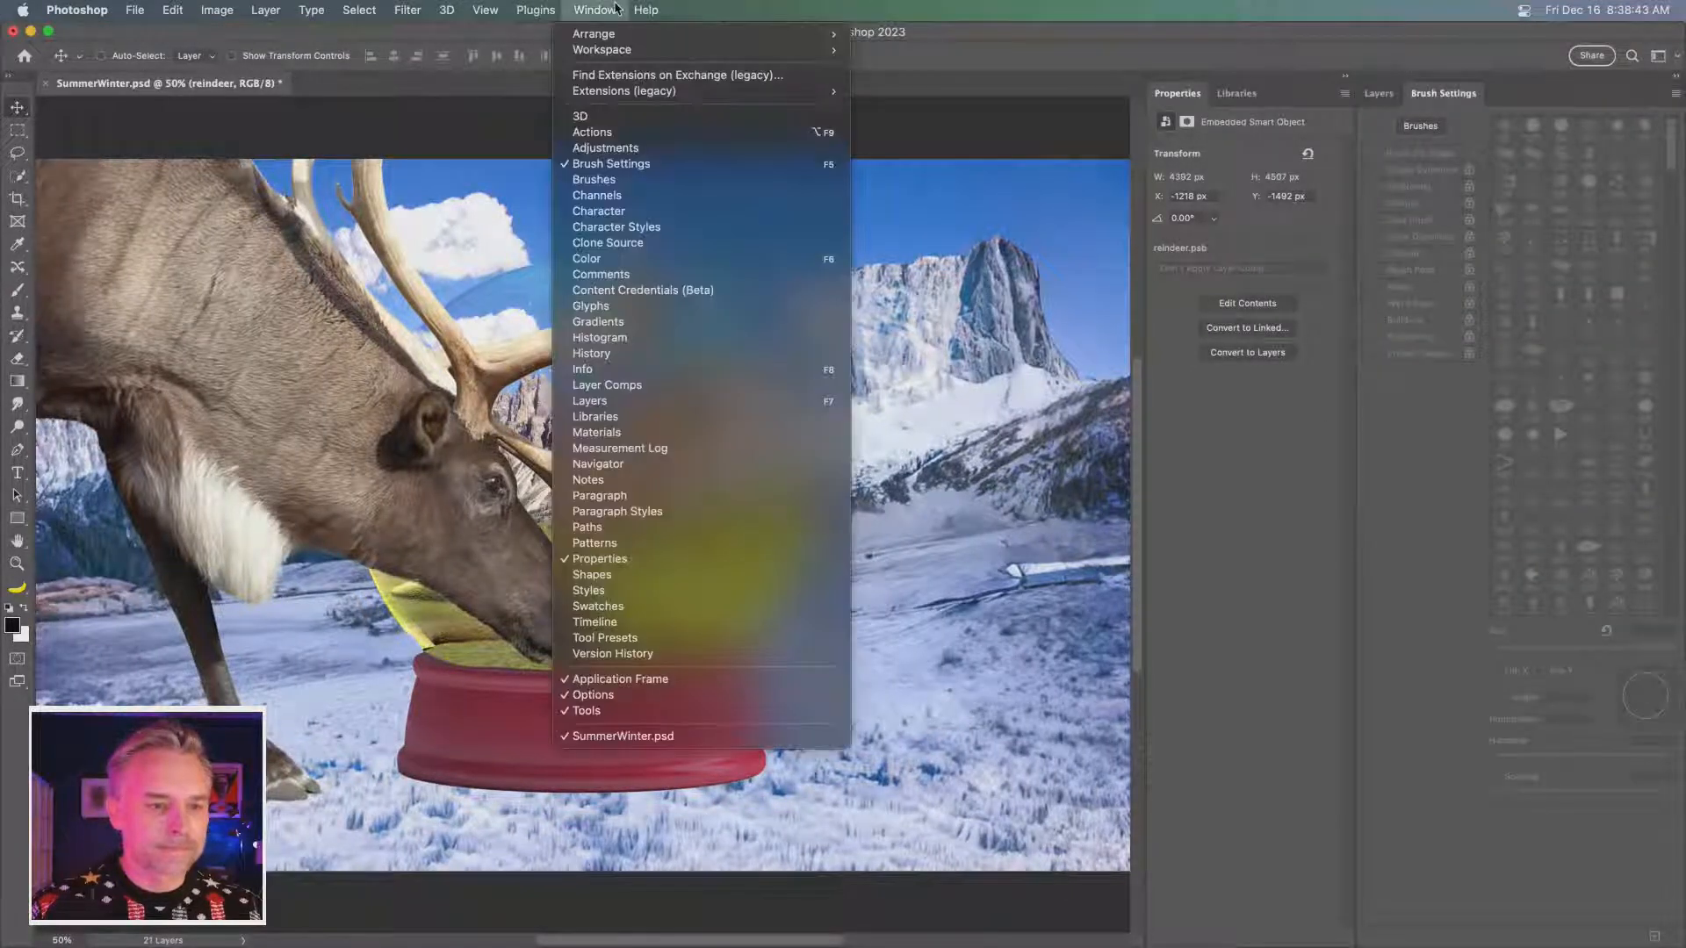
left_click(593, 179)
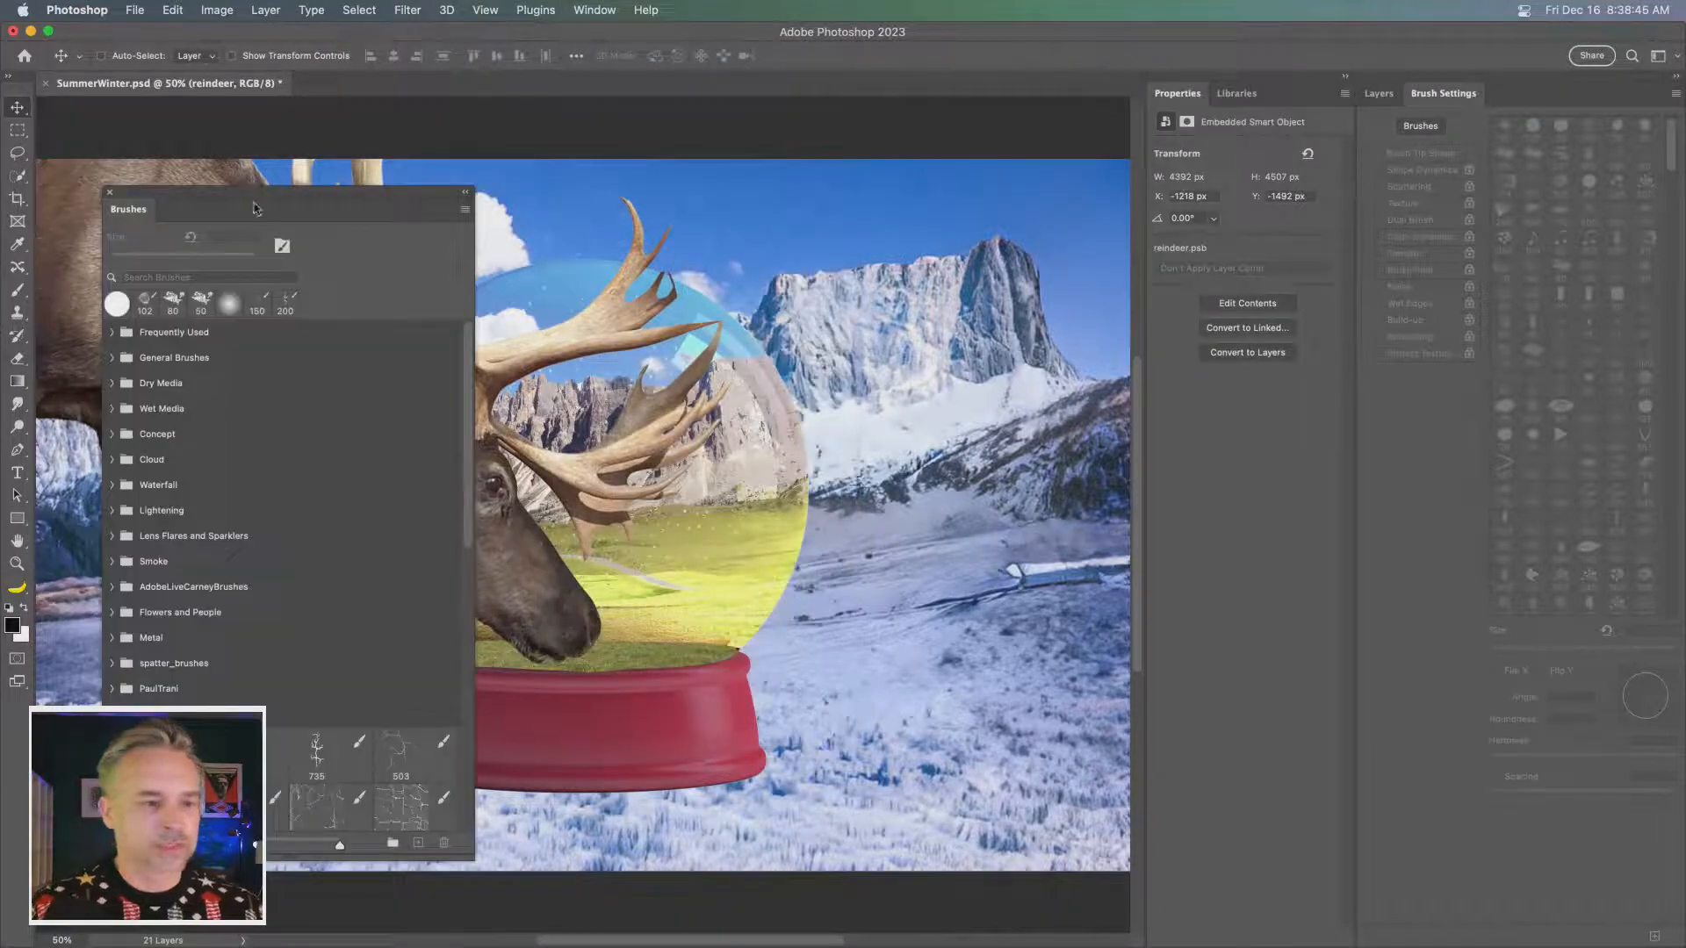
left_click_drag(255, 209, 920, 182)
- Open Adobe's web page for getting more brushes from the preset library and return to Photoshop
left_click(1130, 182)
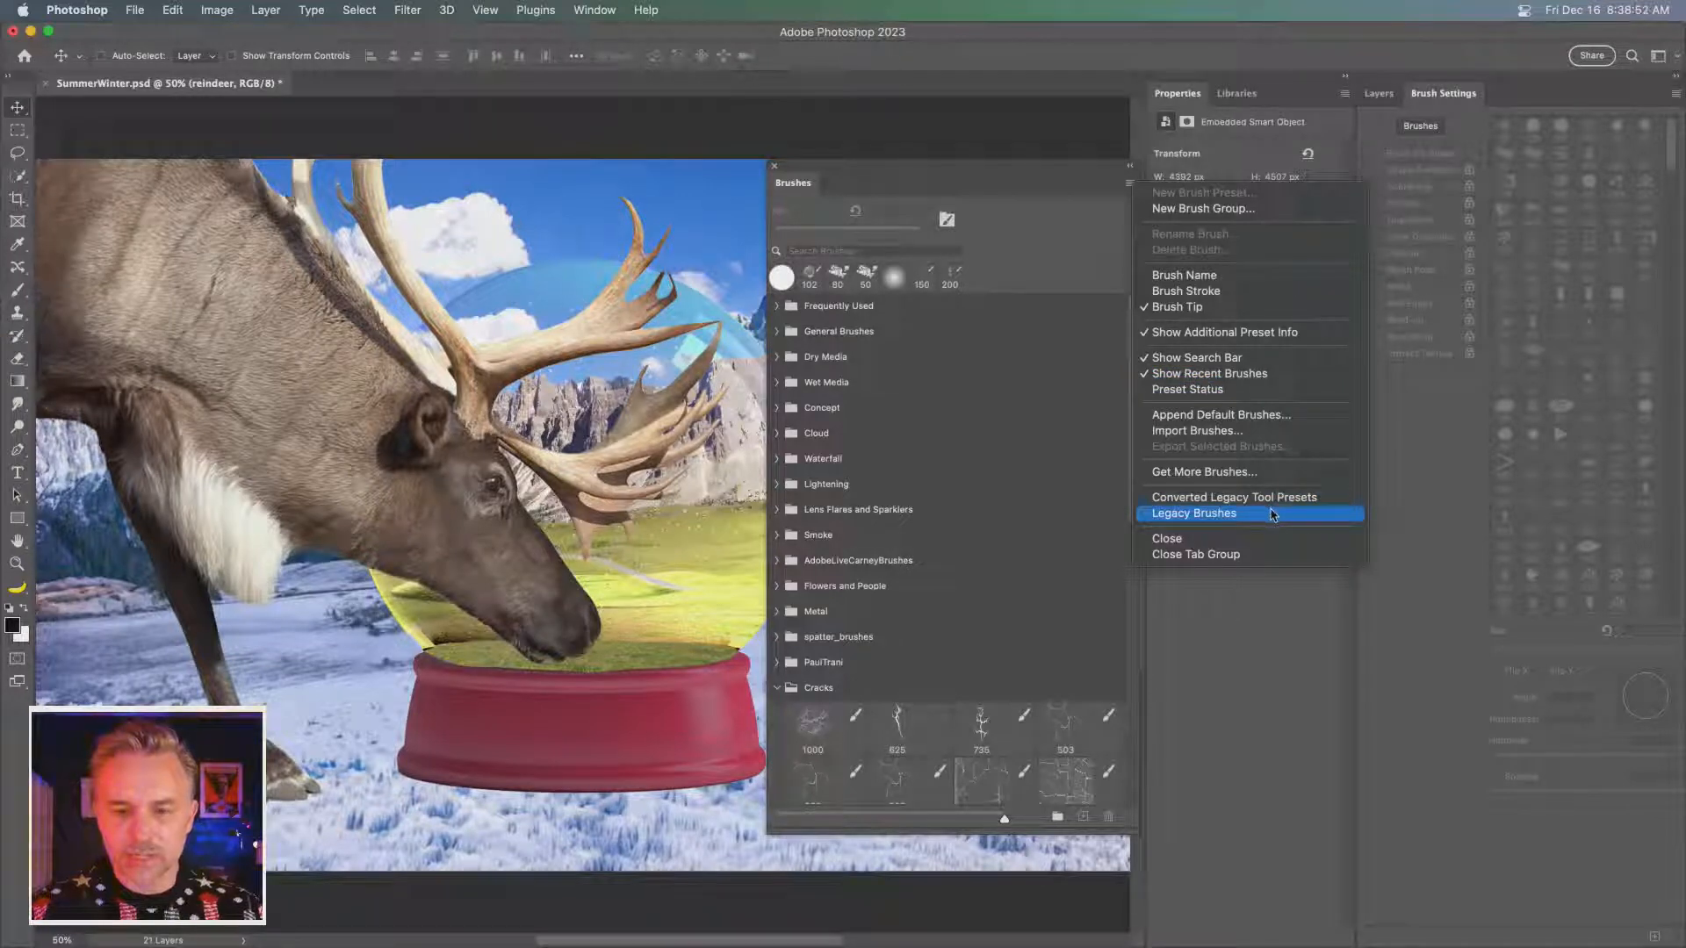
left_click(1271, 474)
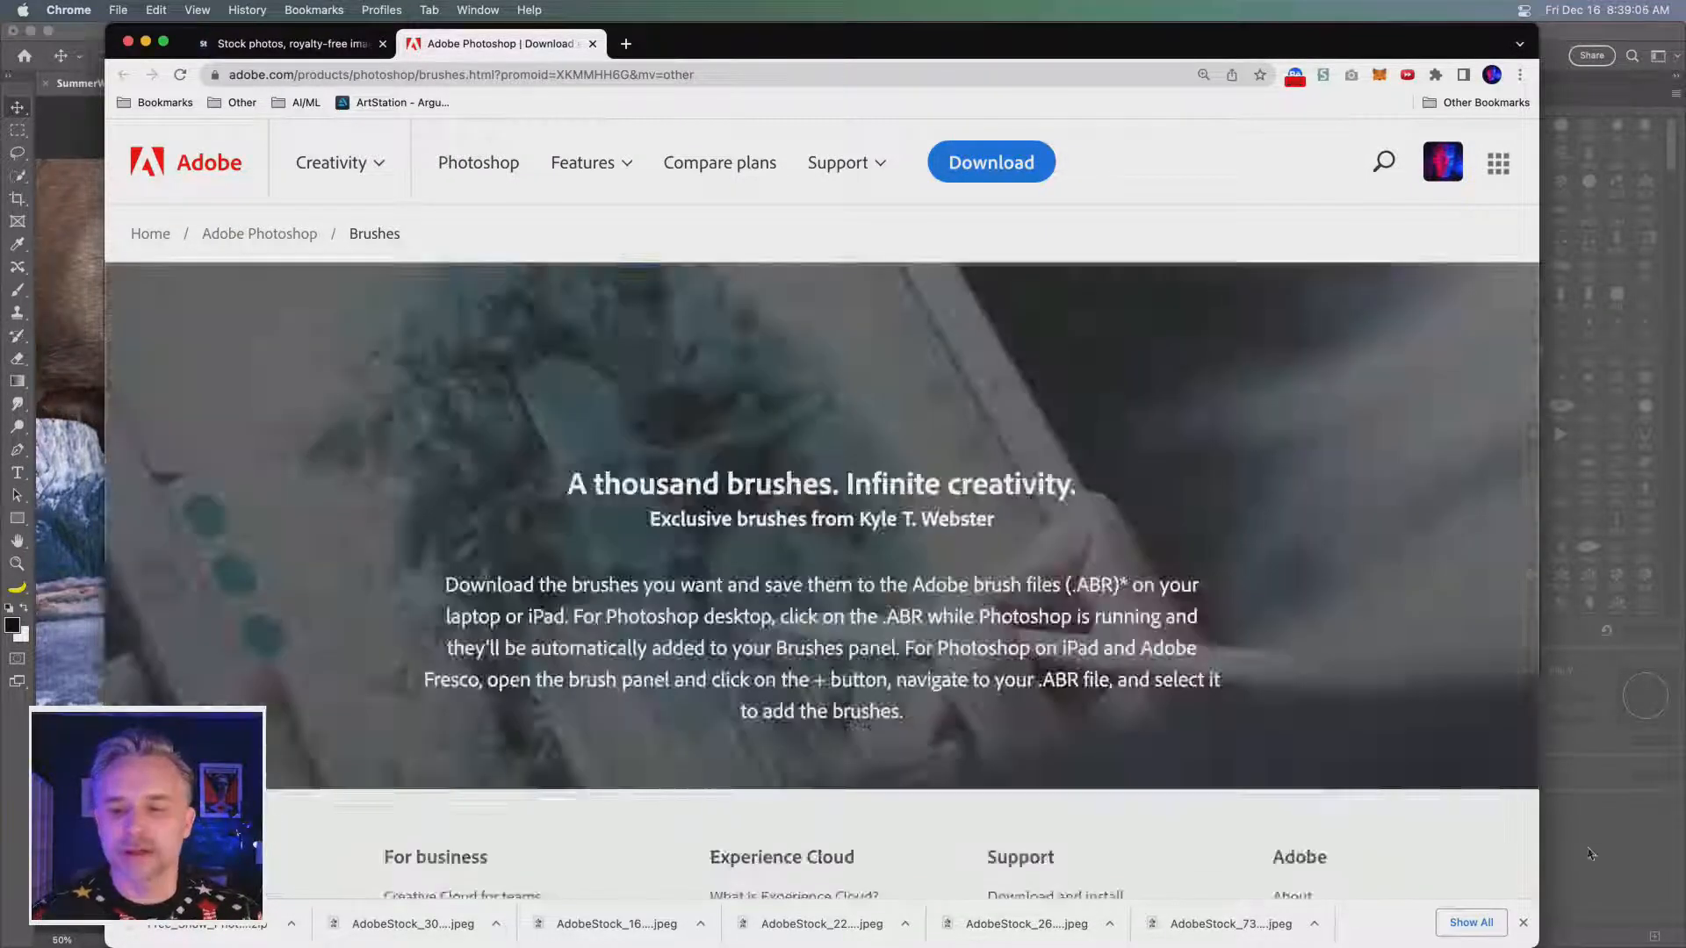
left_click(1605, 838)
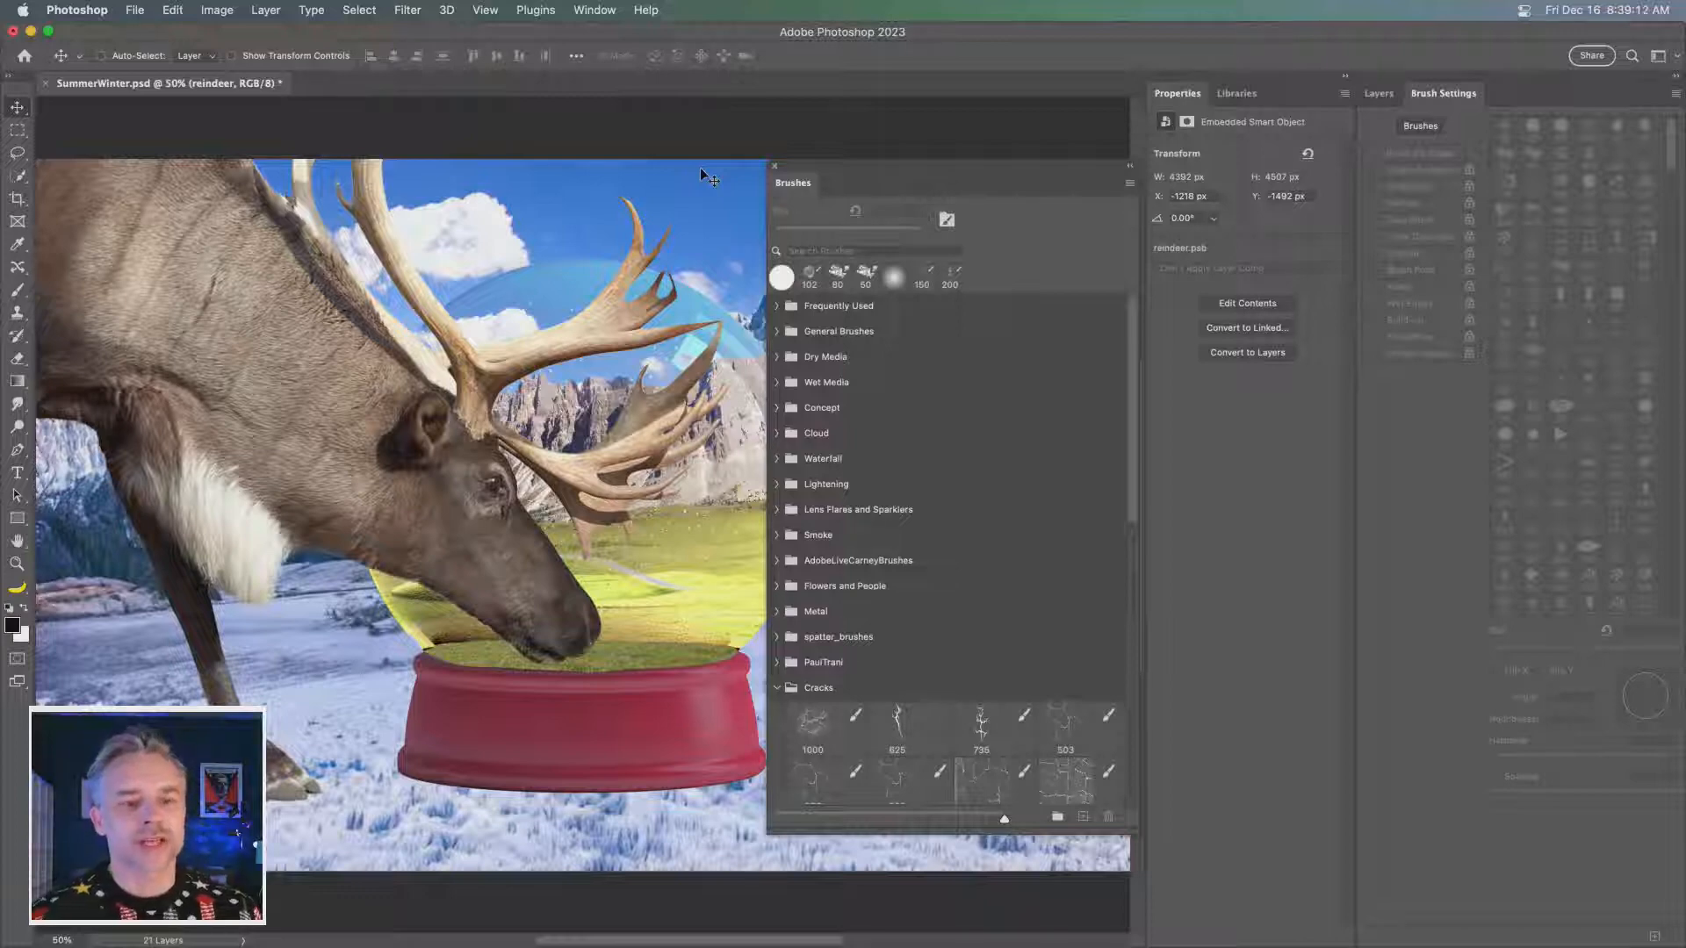
- Collapse the Cracks brush group and search the brush presets for "snow"
left_click_drag(883, 186, 837, 159)
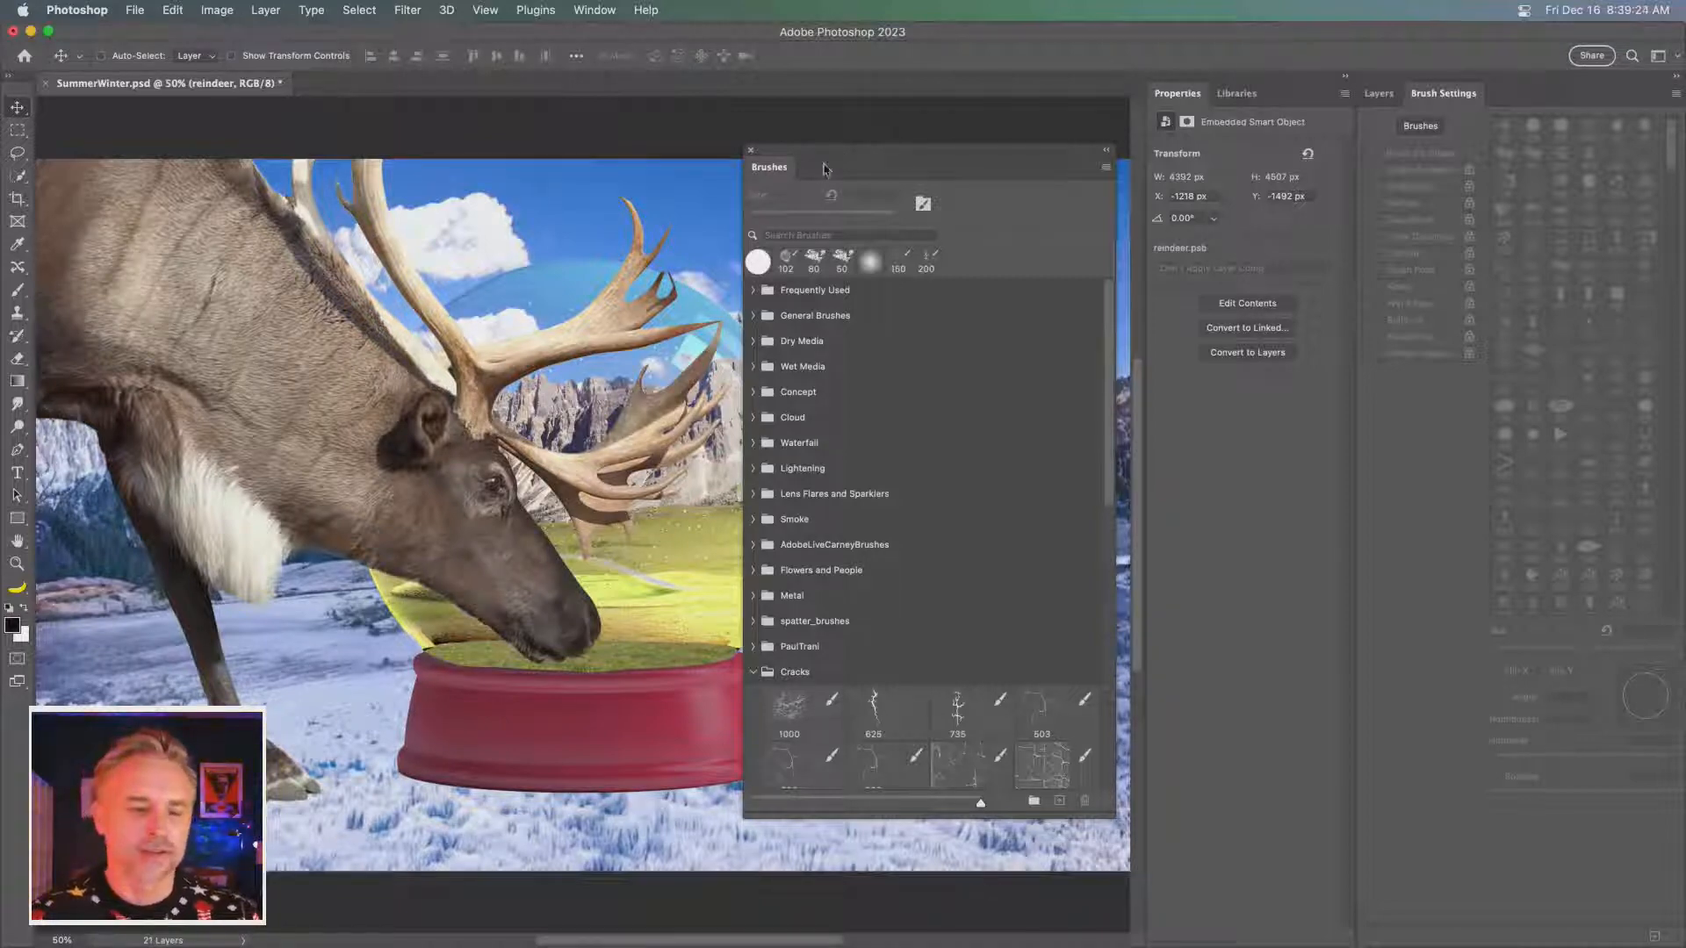
left_click(753, 672)
left_click(791, 234)
type("snn")
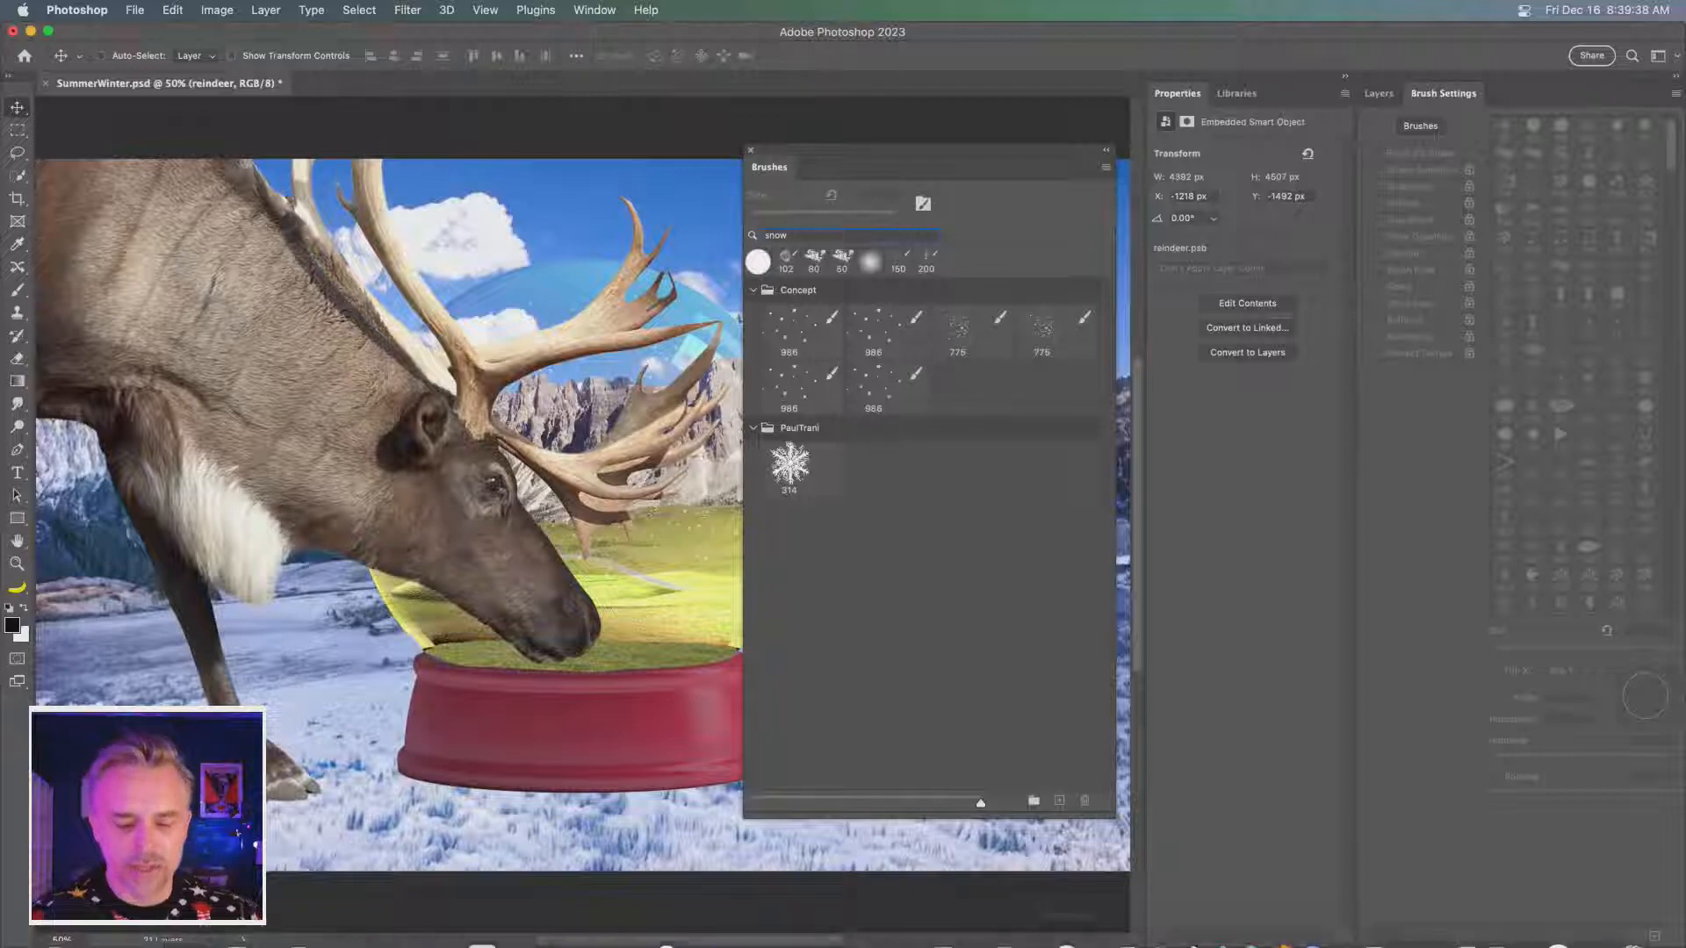
- Browse the downloadable brush sets on Adobe's Photoshop brushes page in Chrome and return to Photoshop
left_click(1001, 927)
scroll(615, 456, "down", 10)
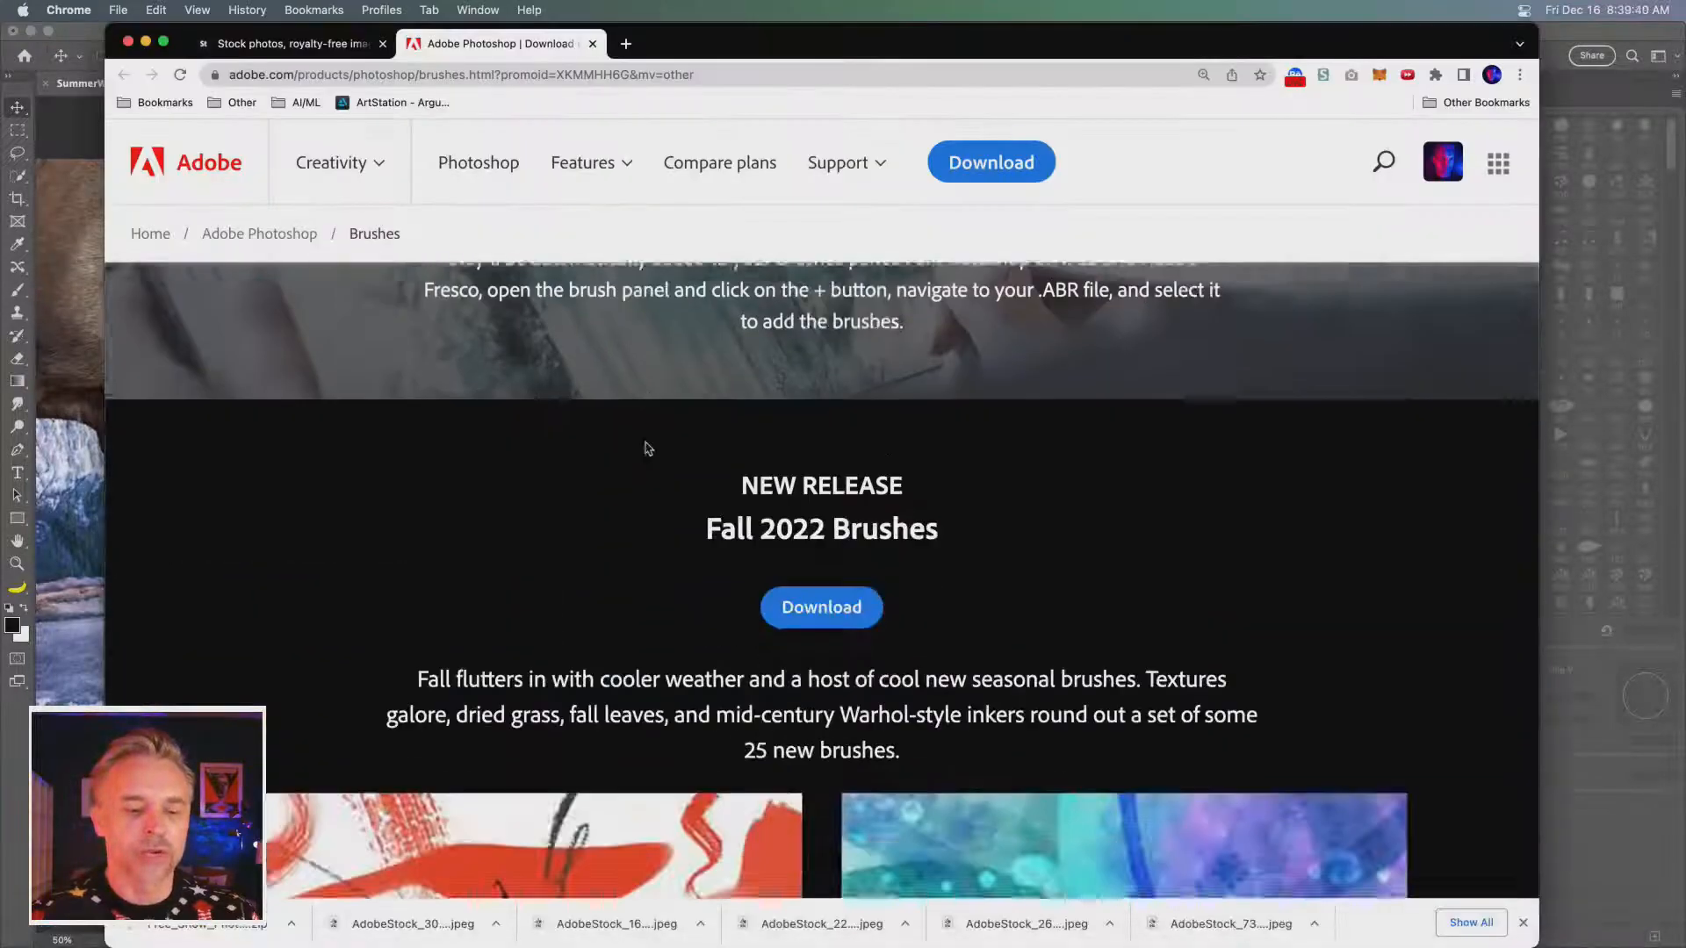
scroll(572, 470, "down", 15)
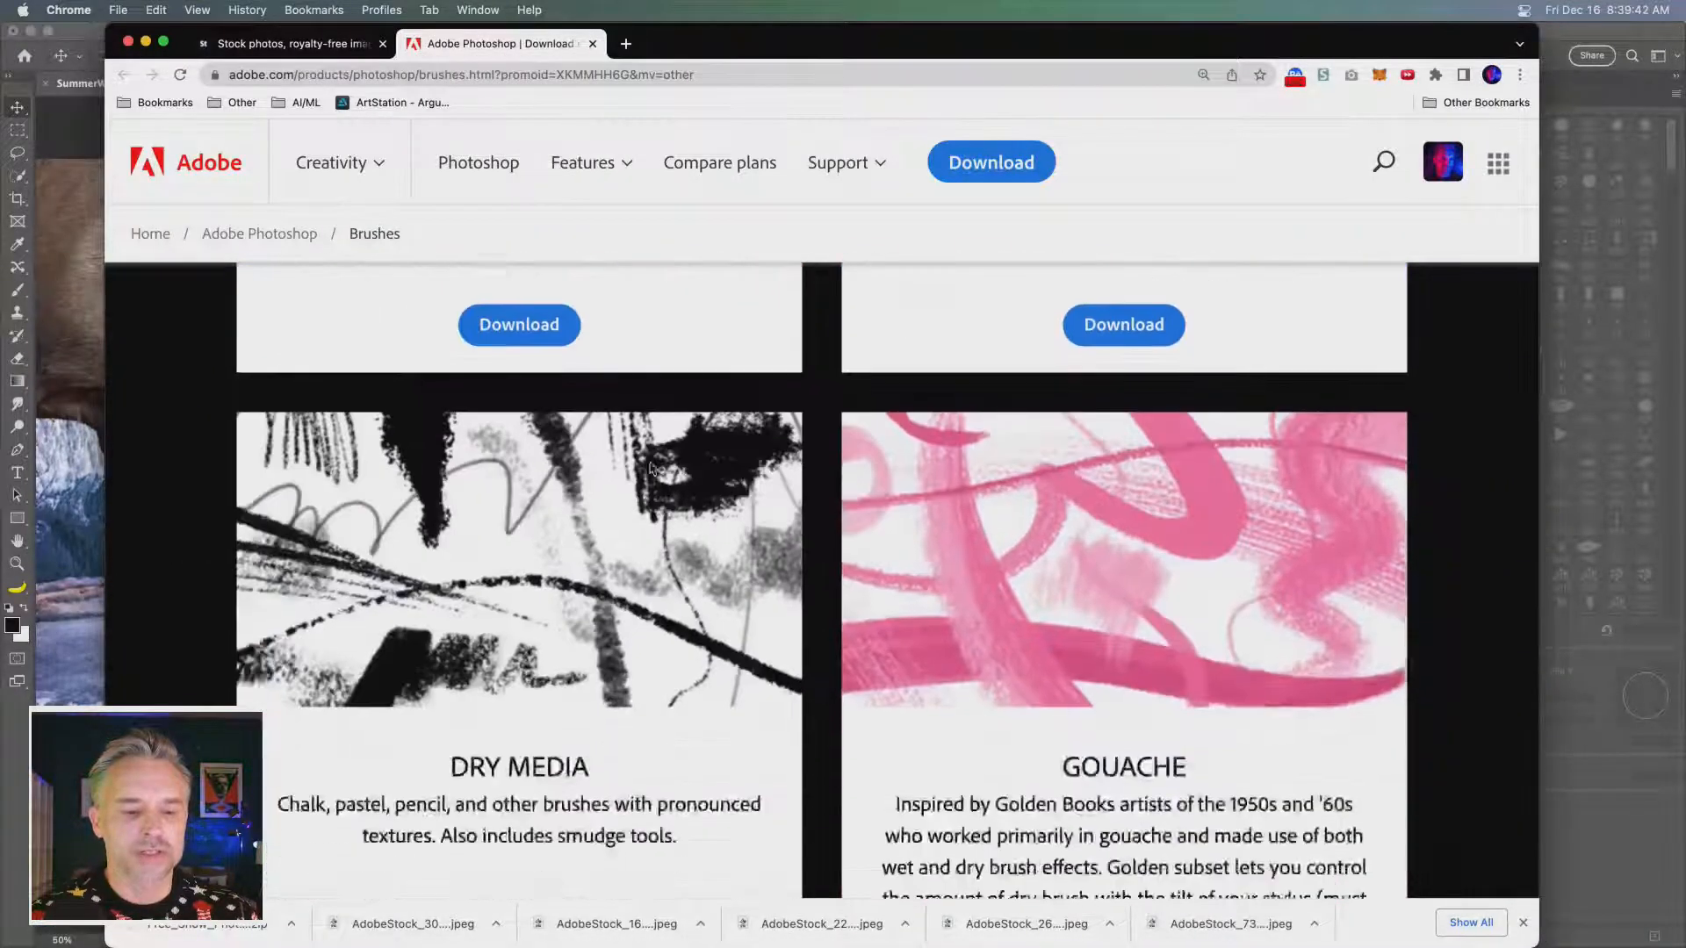
scroll(651, 468, "down", 15)
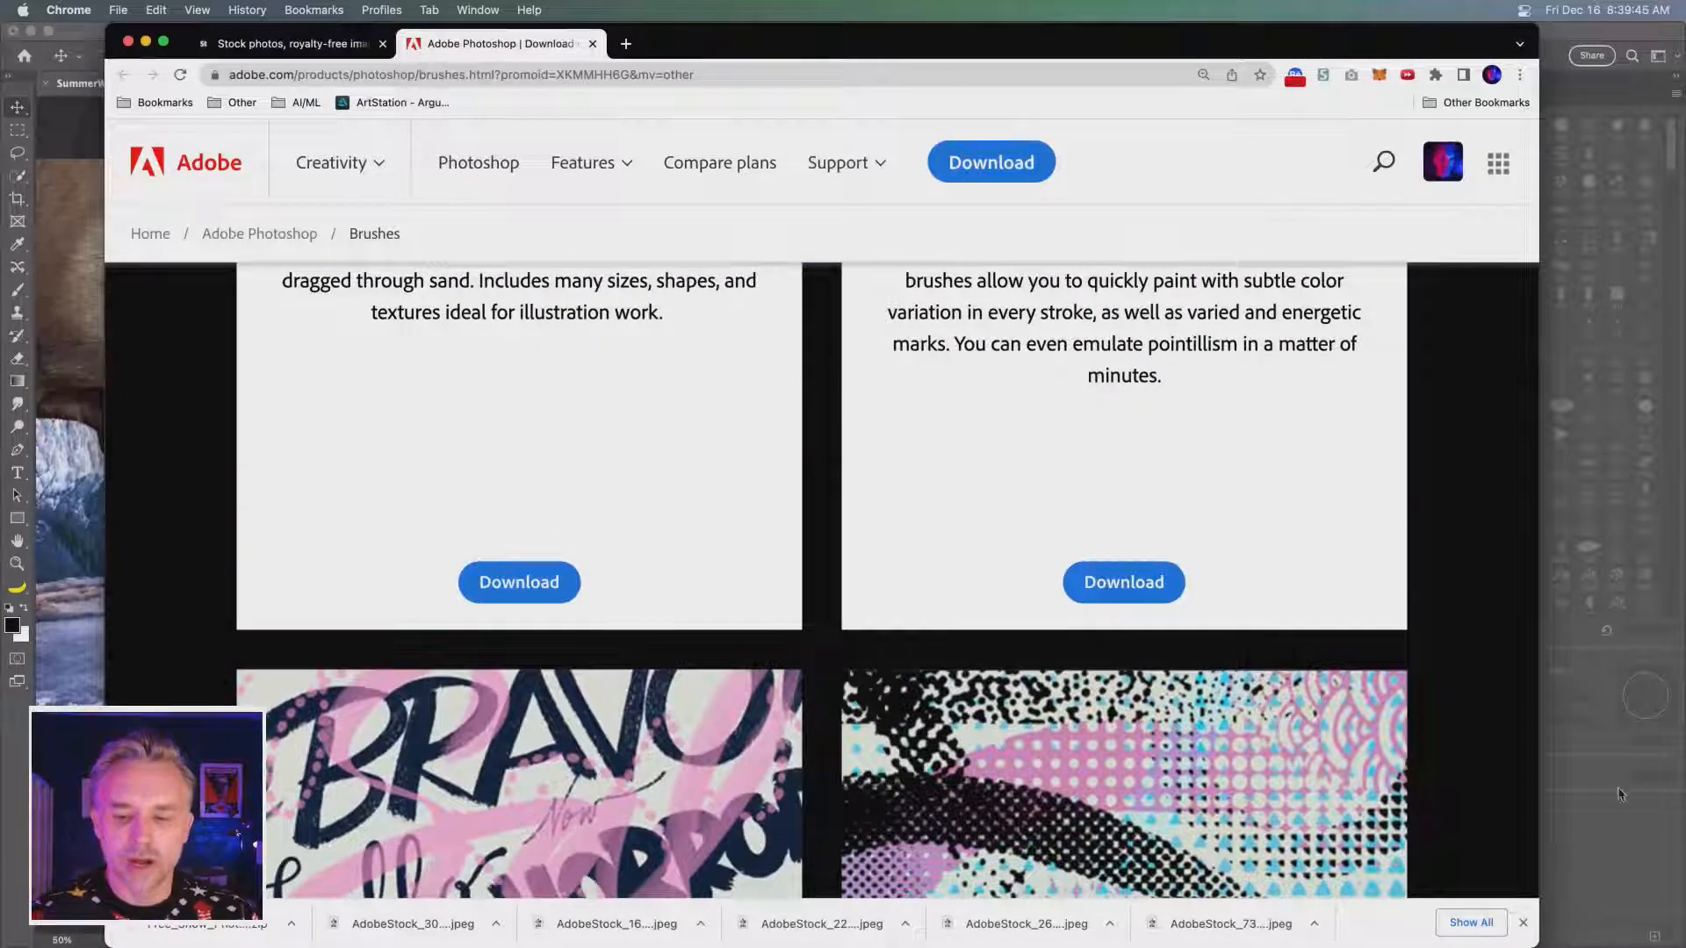
left_click(1611, 811)
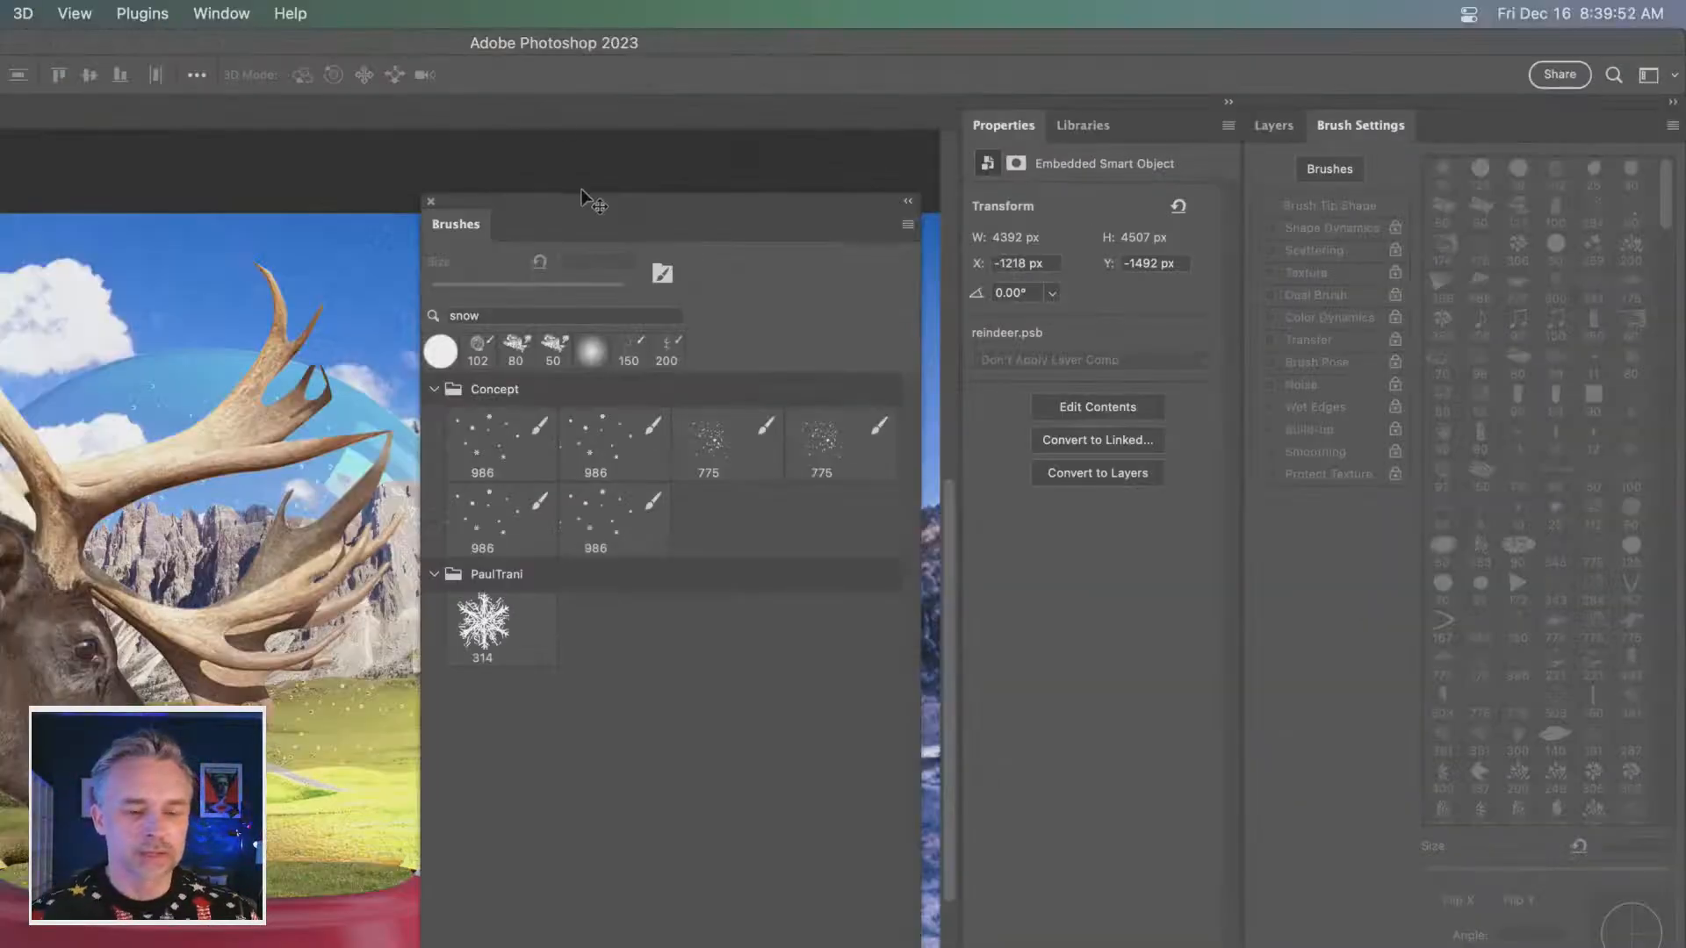
key("super+minus")
key("super+minus")
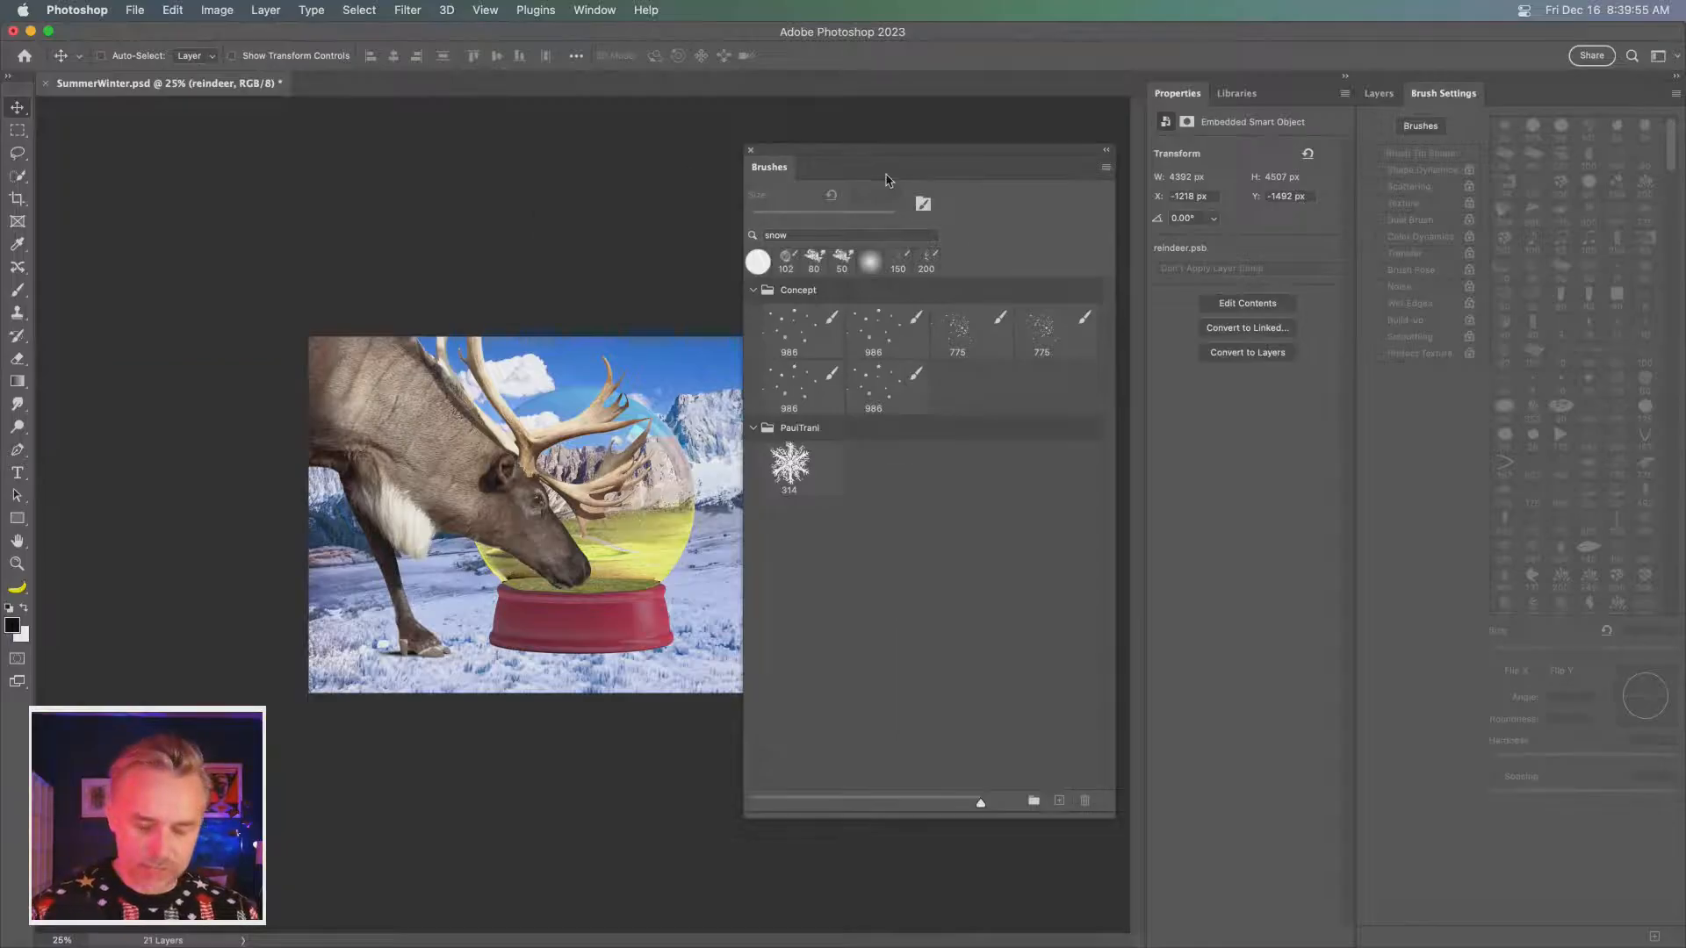
key("super+plus")
key("super+plus")
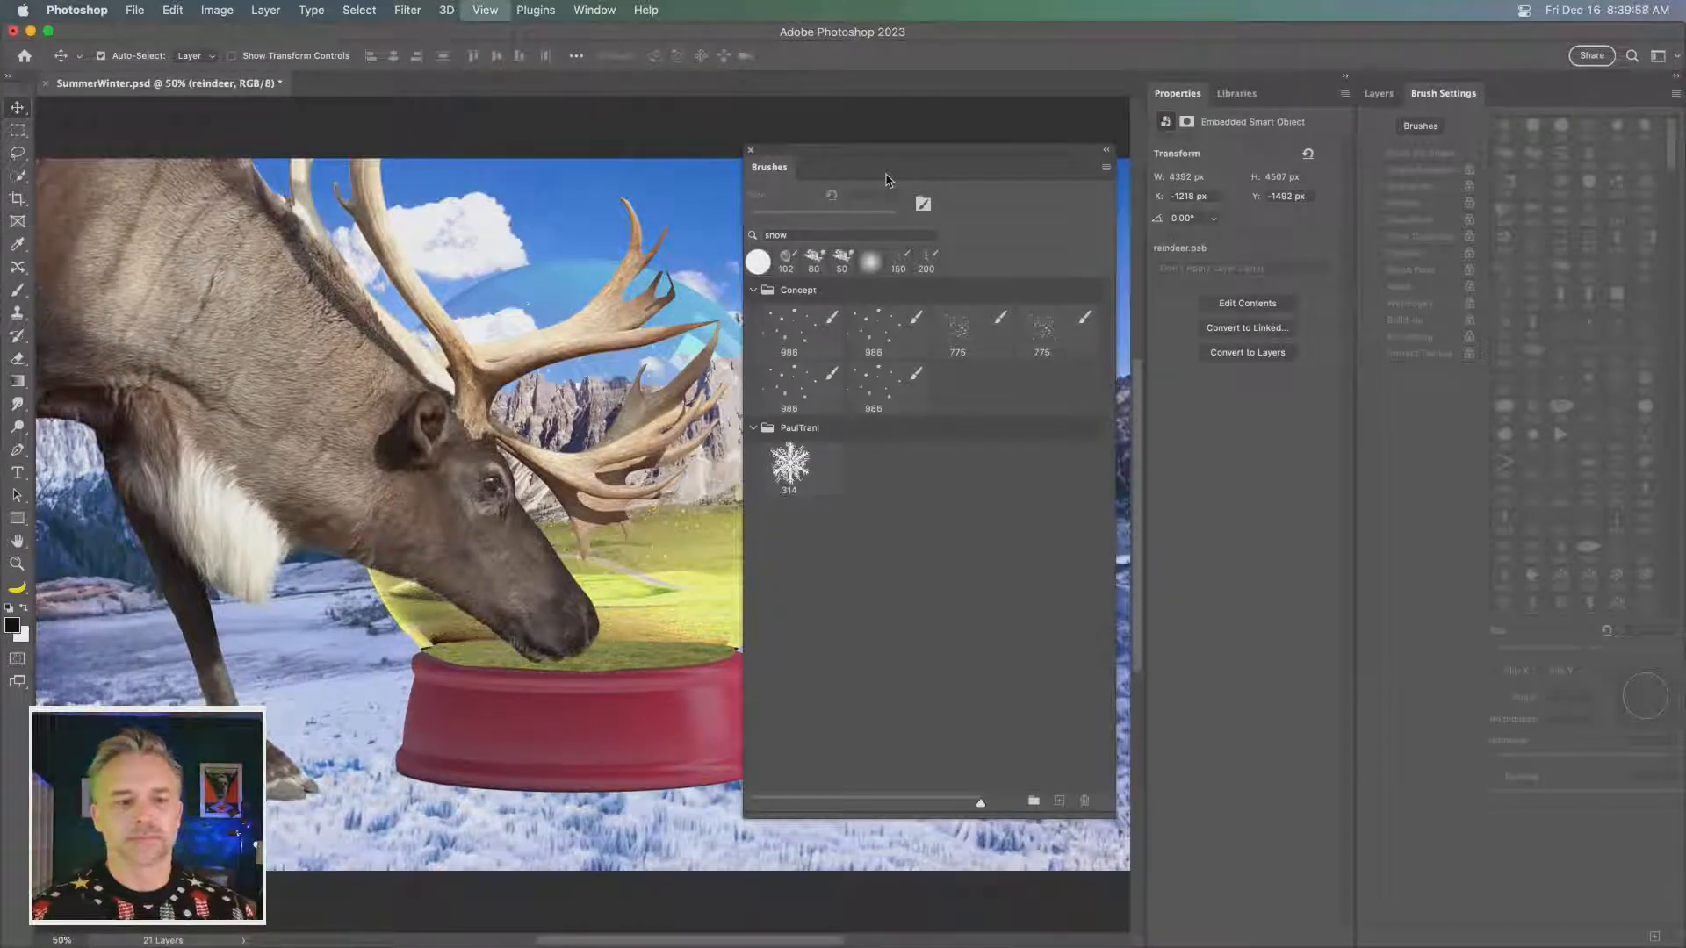
- Dock the floating brush preset library beside the brush settings and give the layer list its own column
key("super+plus")
mouse_move(886, 180)
left_mouse_down()
mouse_move(1449, 101)
mouse_move(1264, 101)
mouse_move(1285, 100)
left_mouse_up()
mouse_move(1435, 93)
left_mouse_down()
mouse_move(1304, 95)
mouse_move(1453, 115)
left_mouse_up()
- Add a new empty layer above Layer 1 and choose the first 986 px snow brush in the Concept group
left_click(1563, 276)
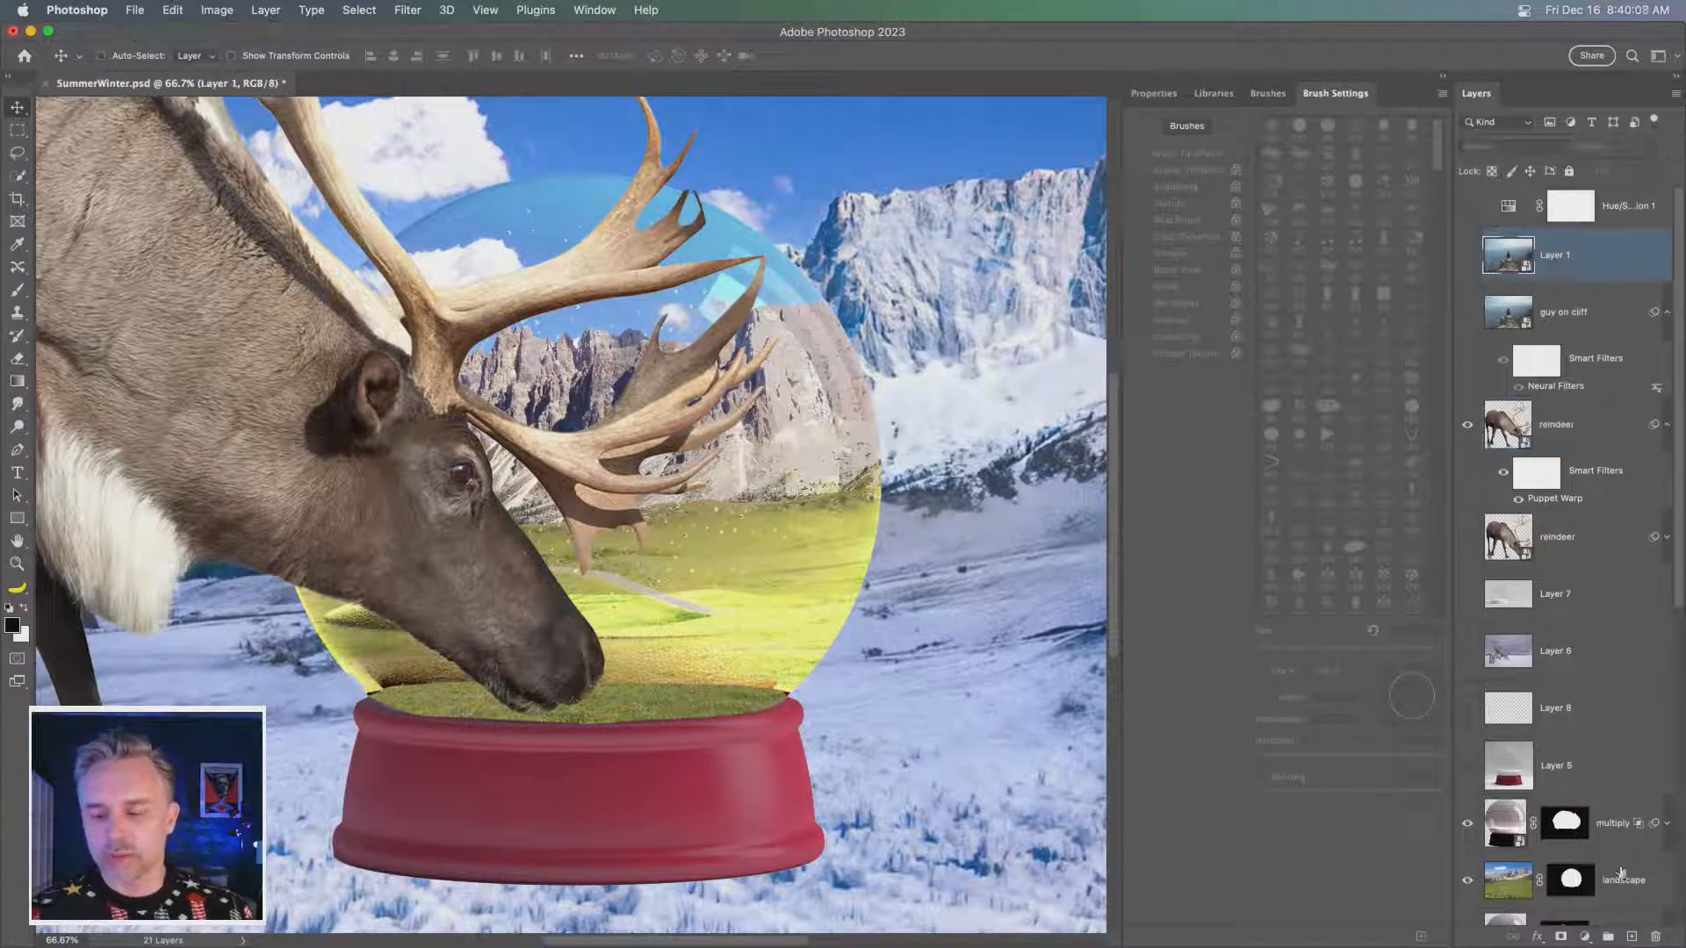
key("super+alt+shift+n")
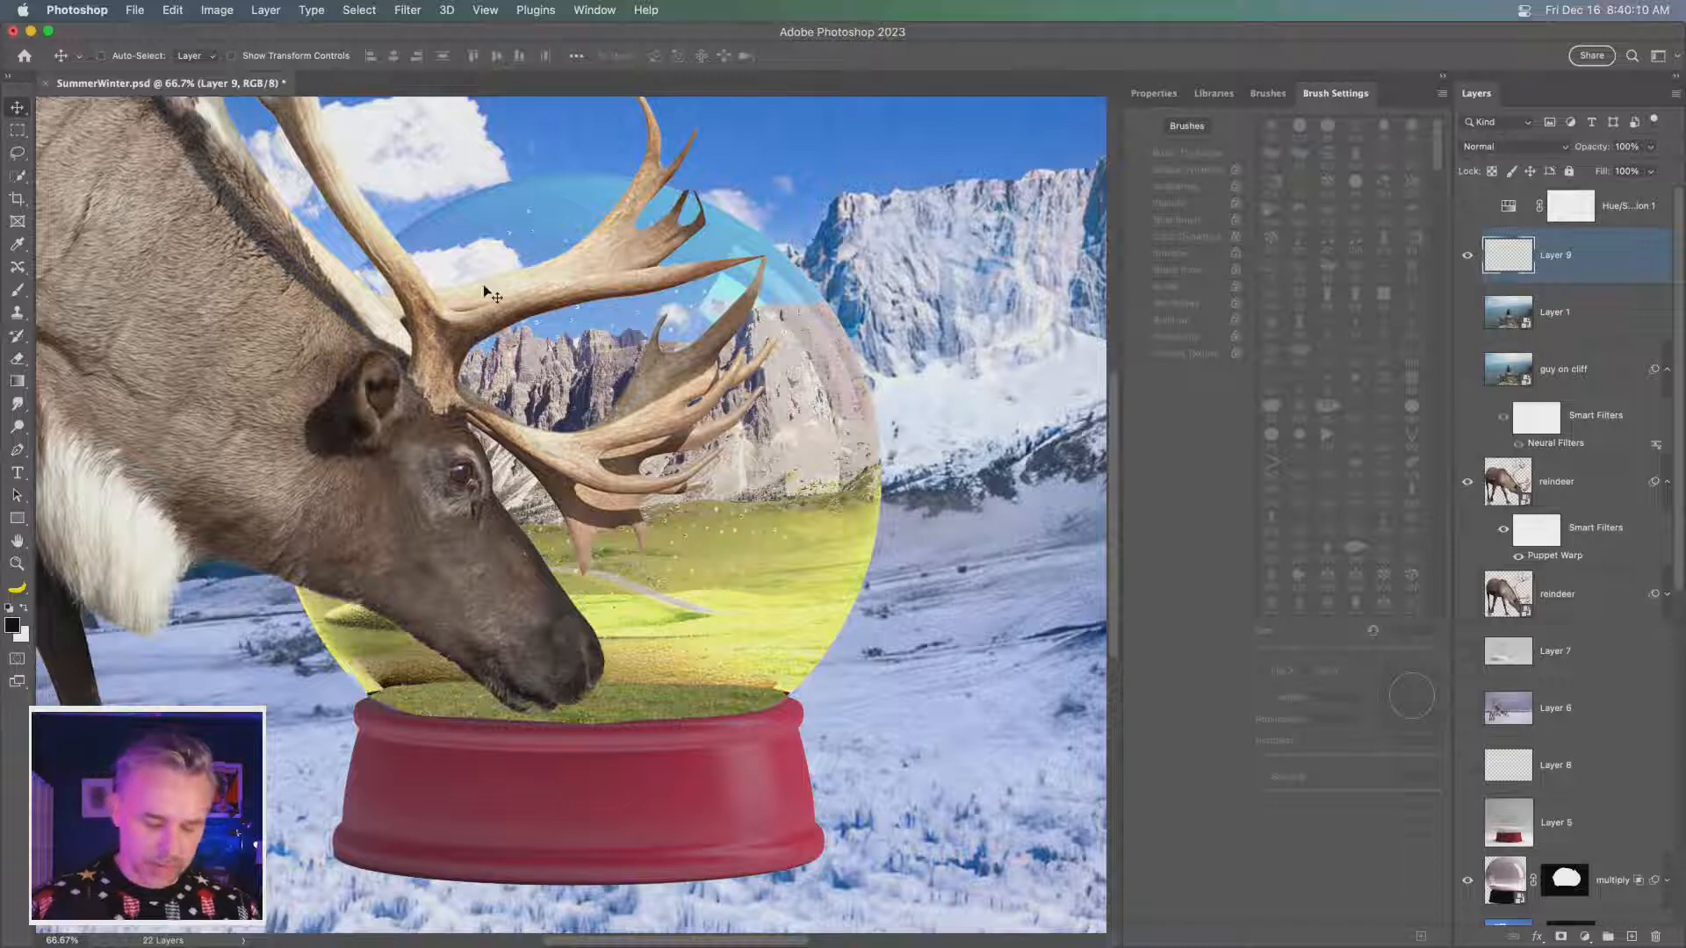
key("b")
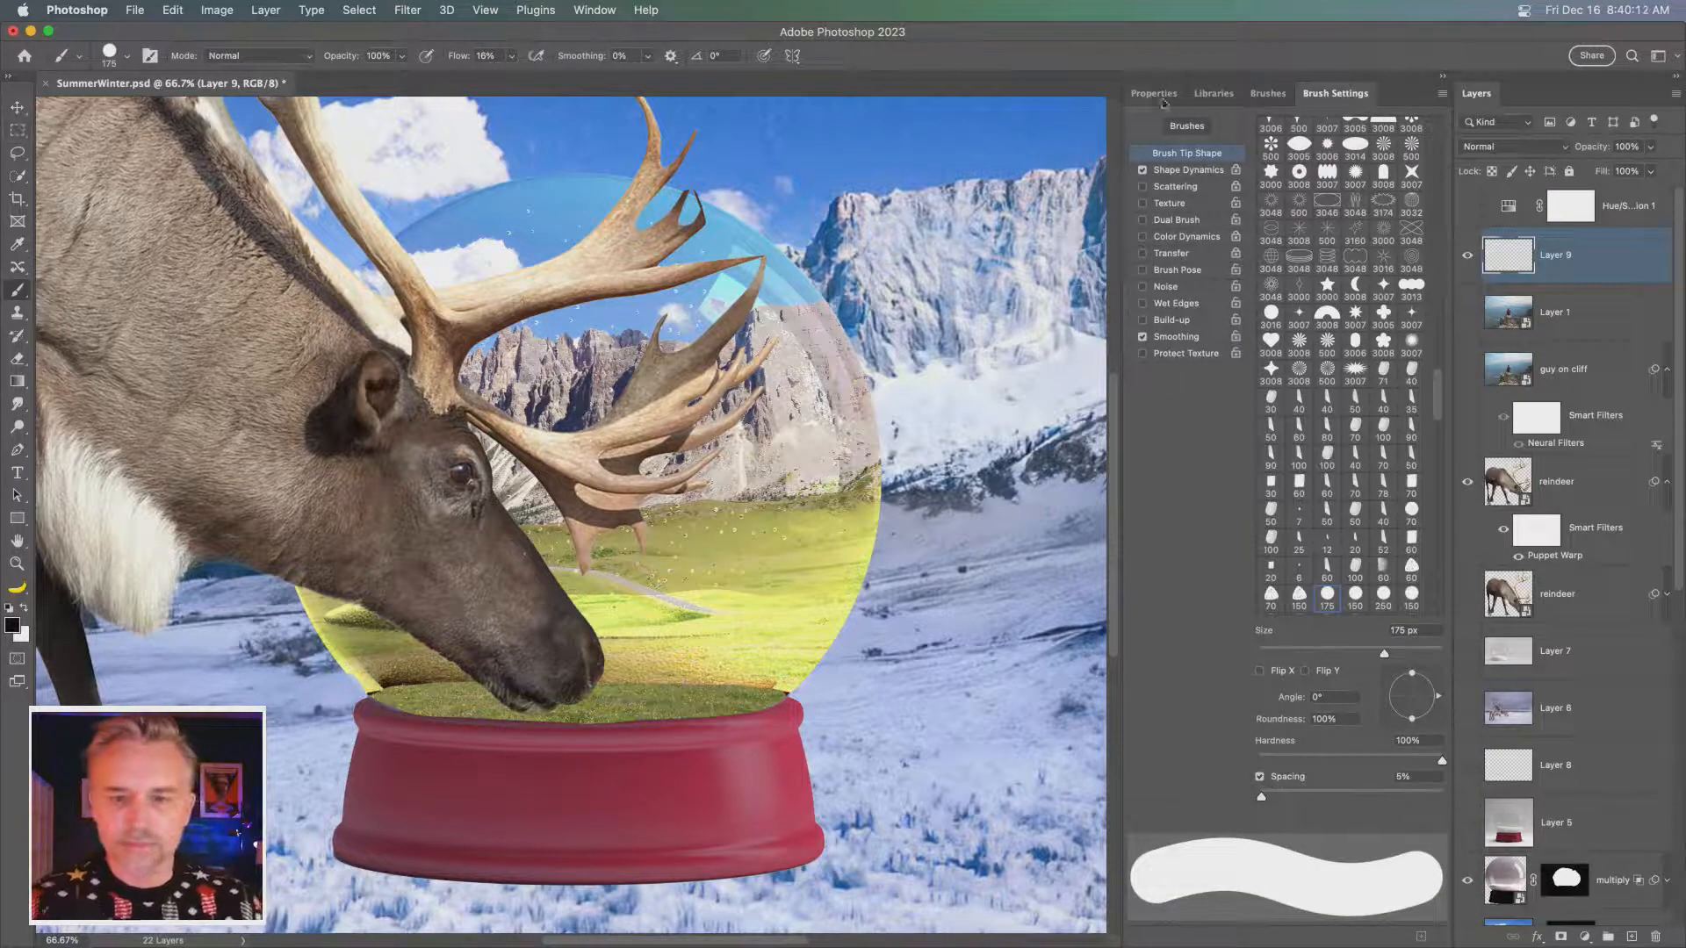
left_click(1267, 93)
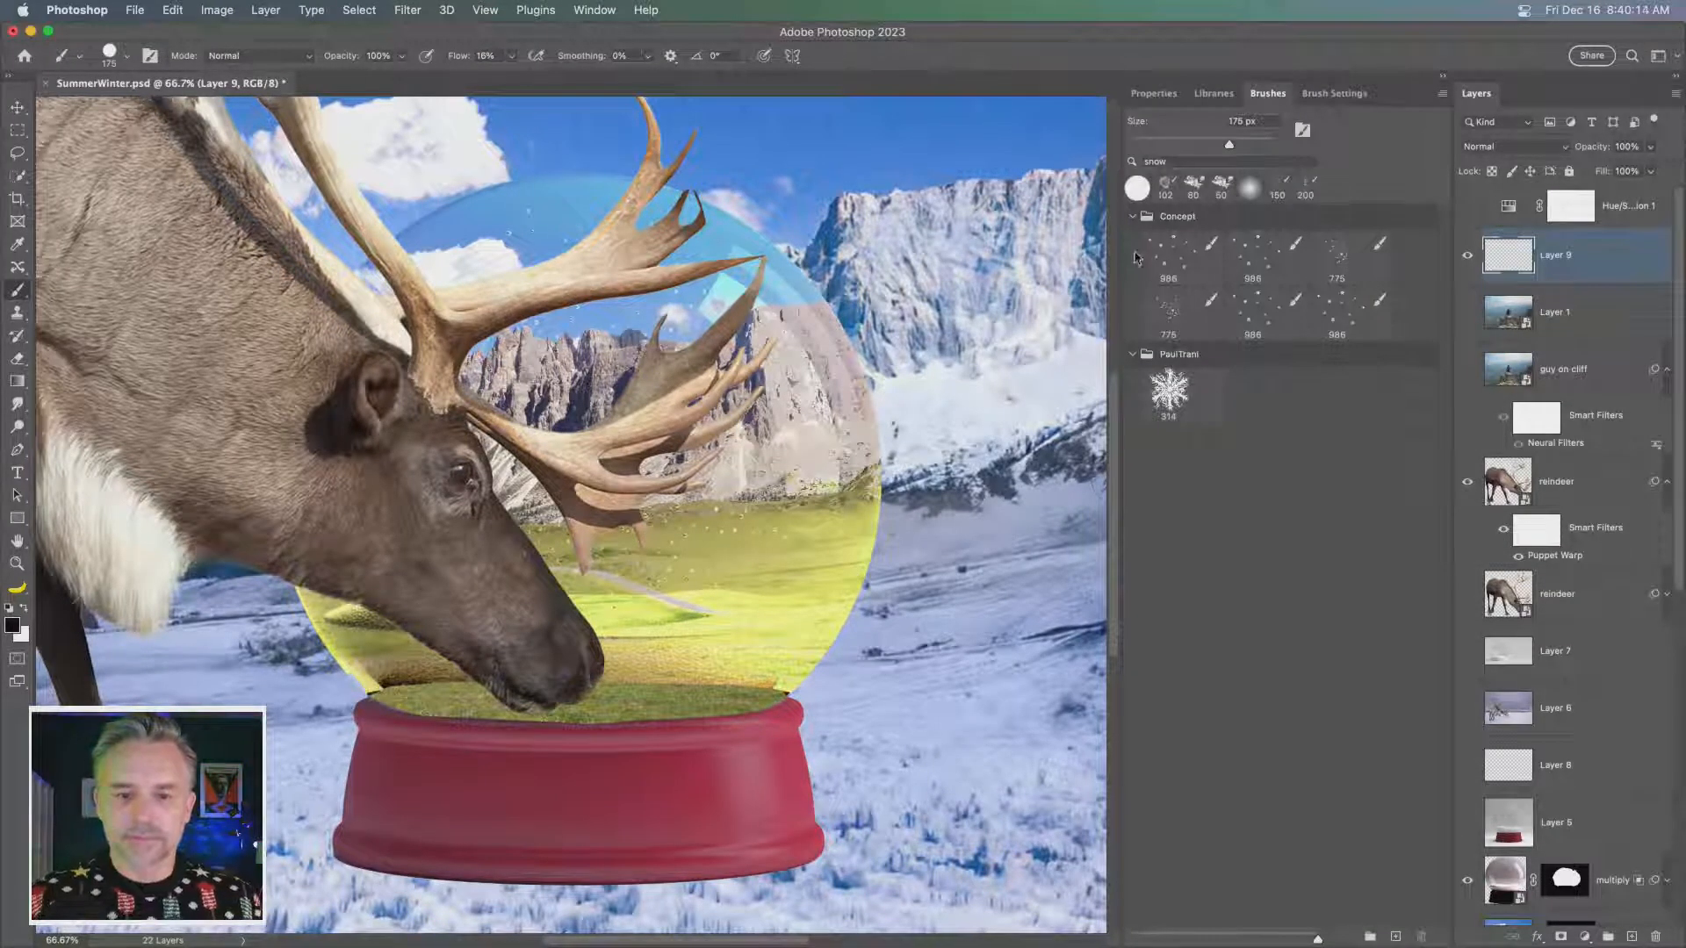
left_click(1168, 256)
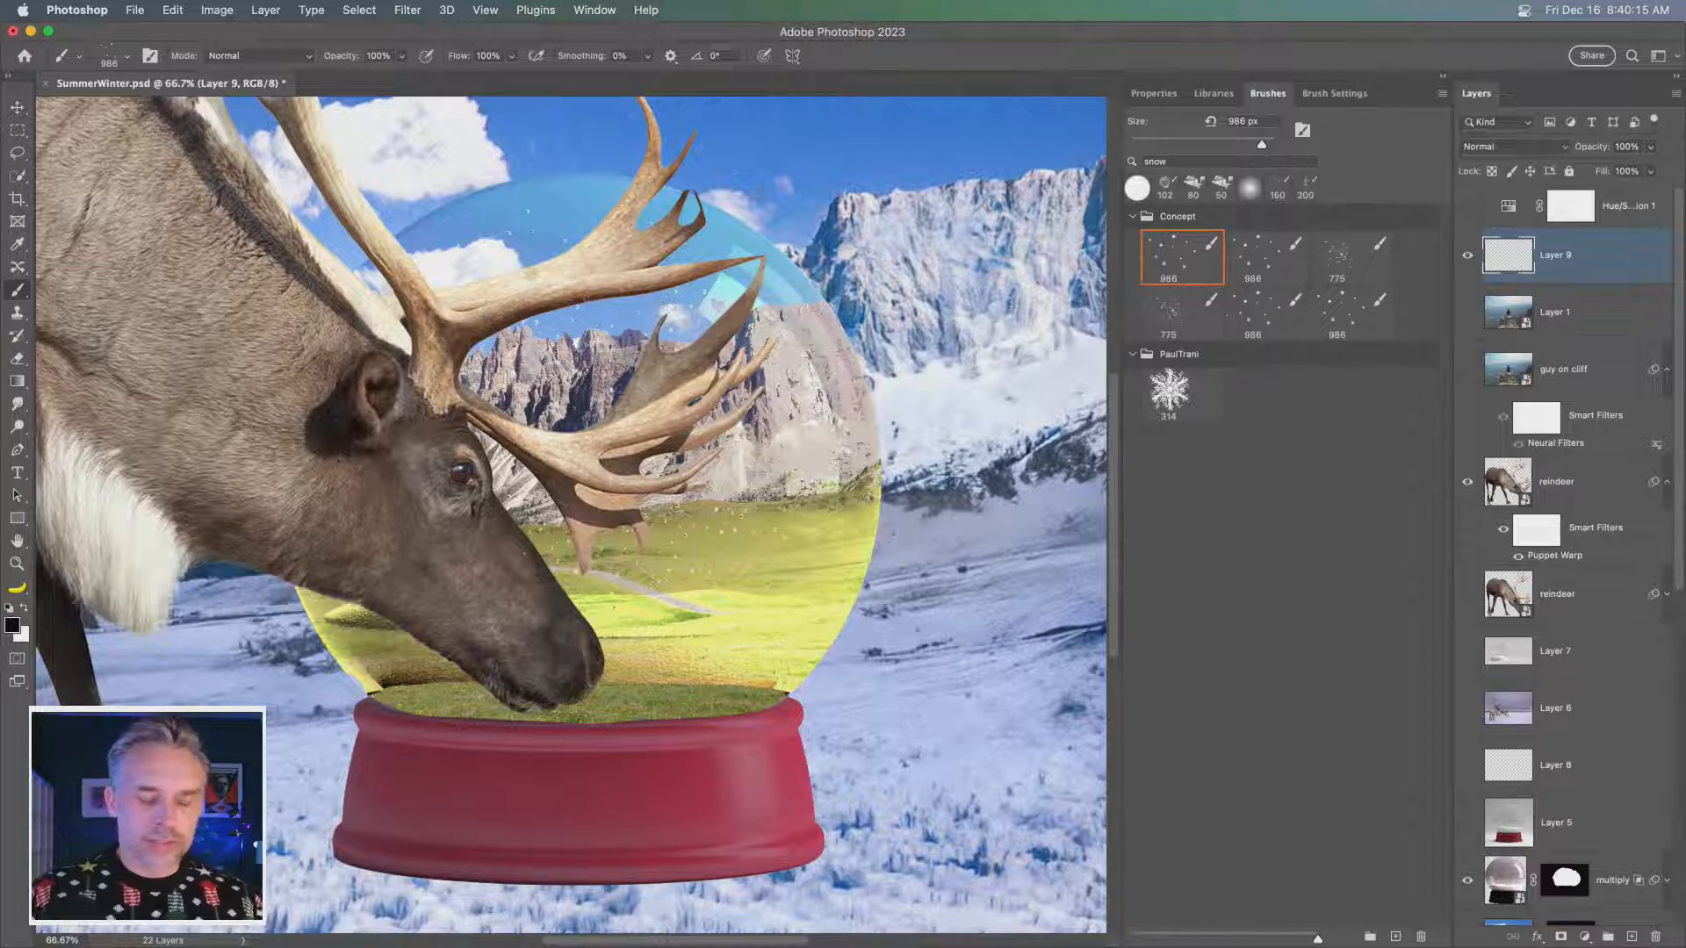
- Hide the puppet-warped reindeer layer and paint white snowflakes on Layer 9 across the sky and the globe's upper half
key("super+minus")
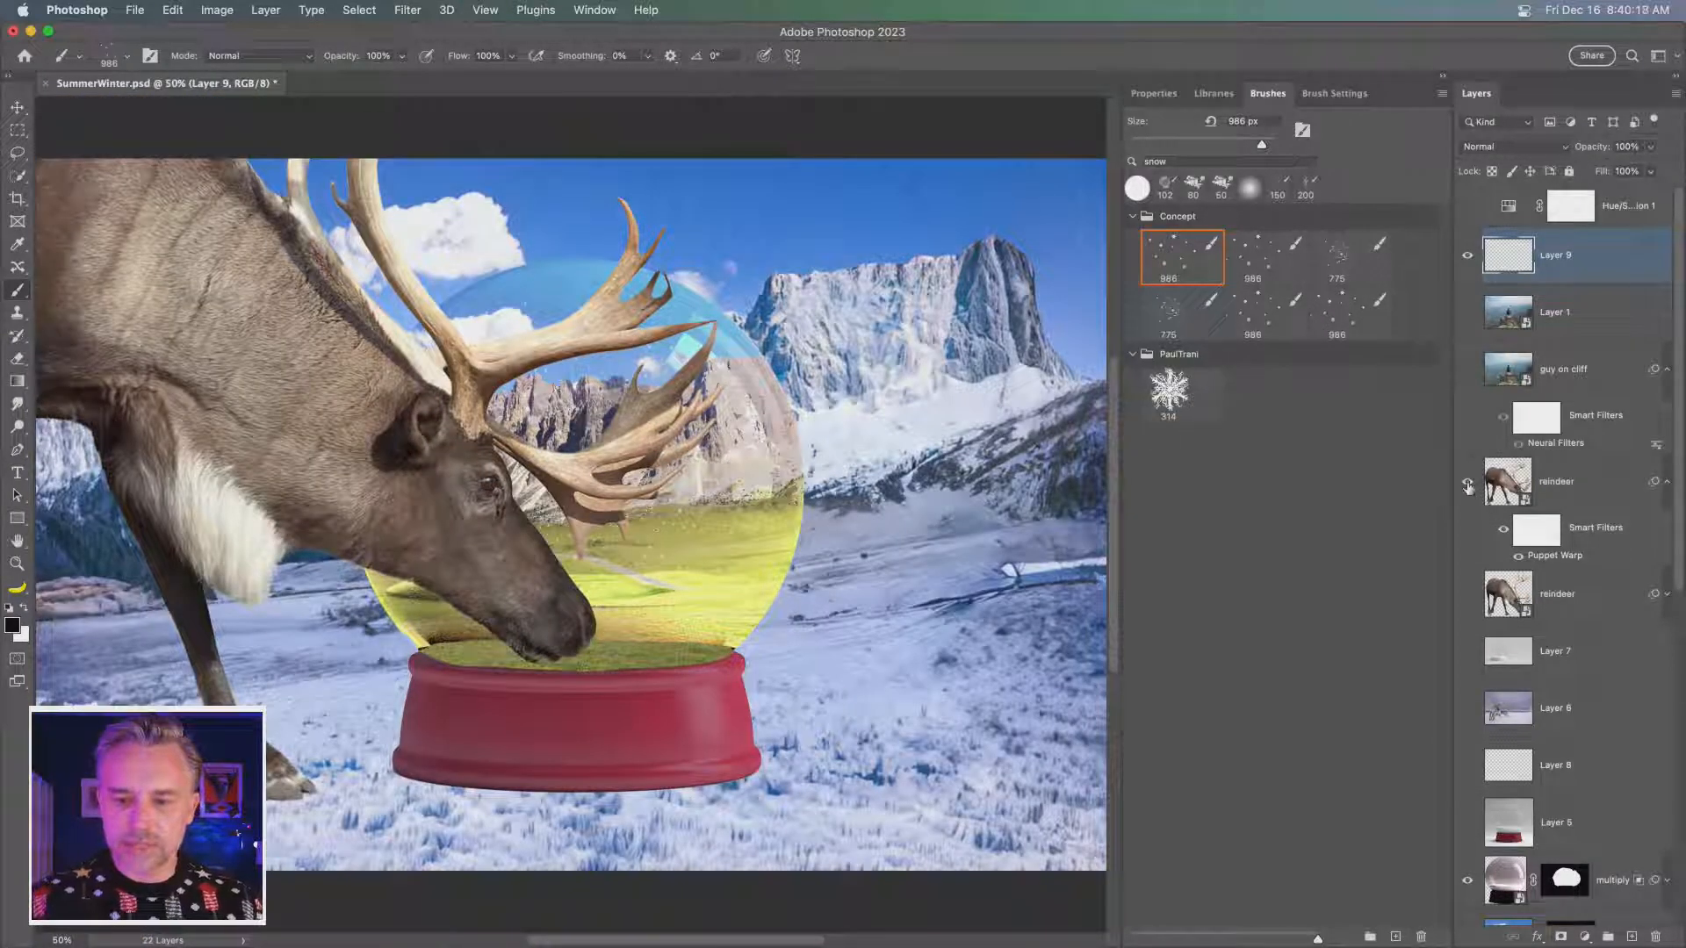
left_click(1468, 482)
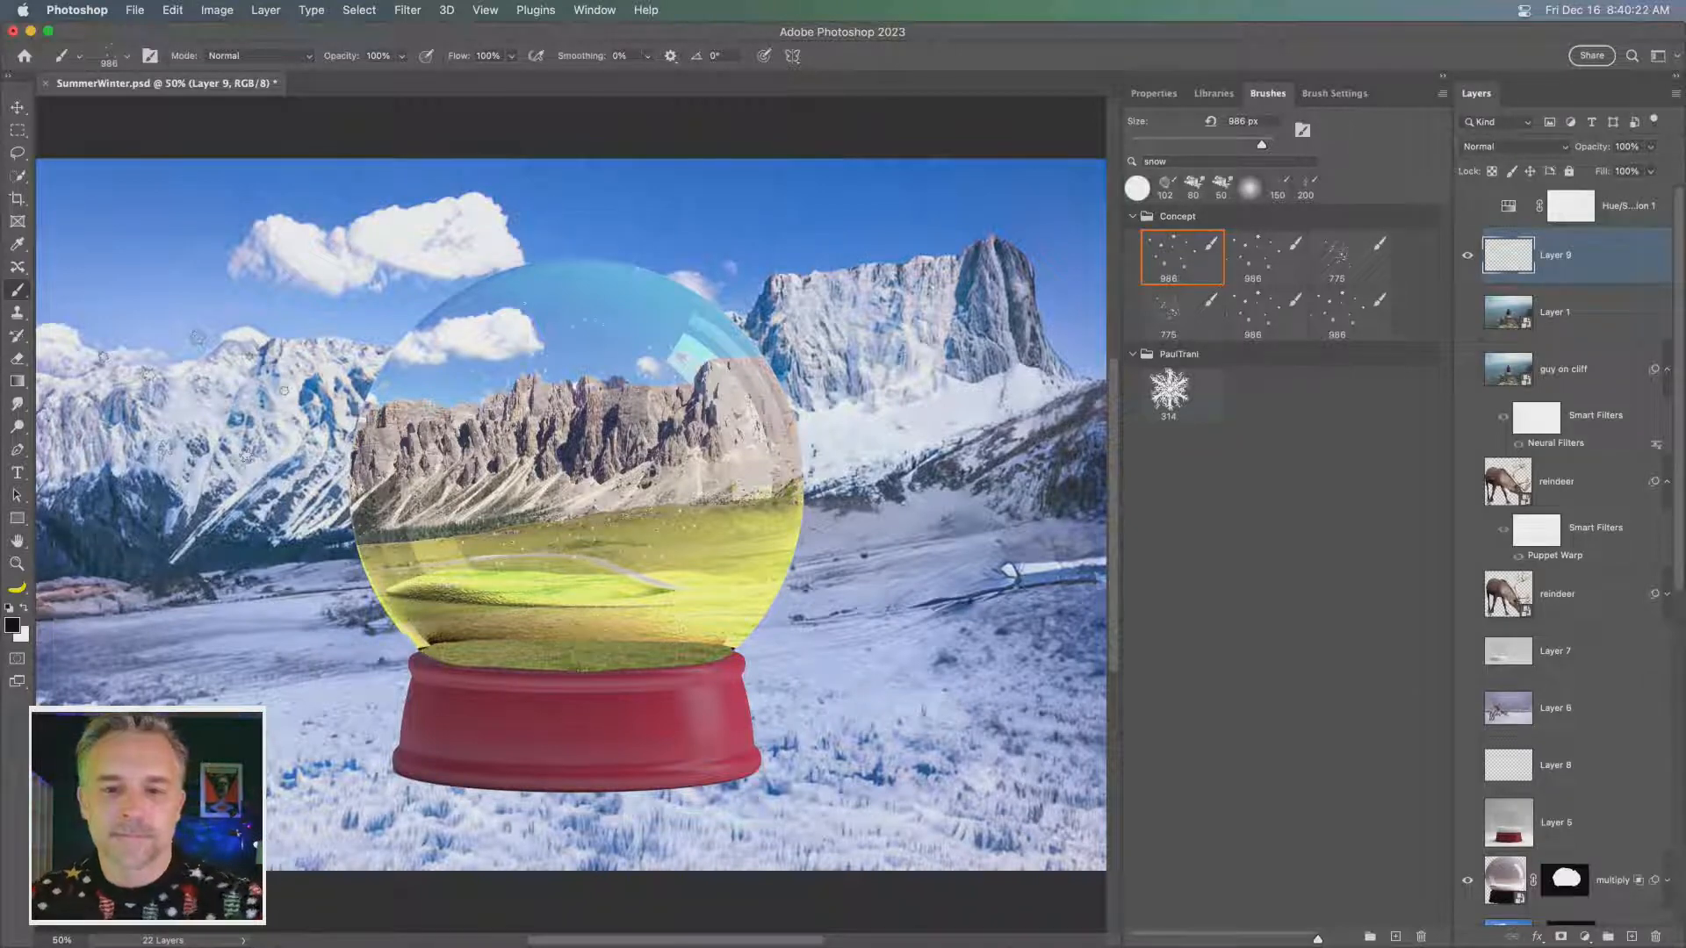
mouse_move(202, 395)
left_mouse_down()
mouse_move(615, 351)
mouse_move(237, 299)
left_mouse_up()
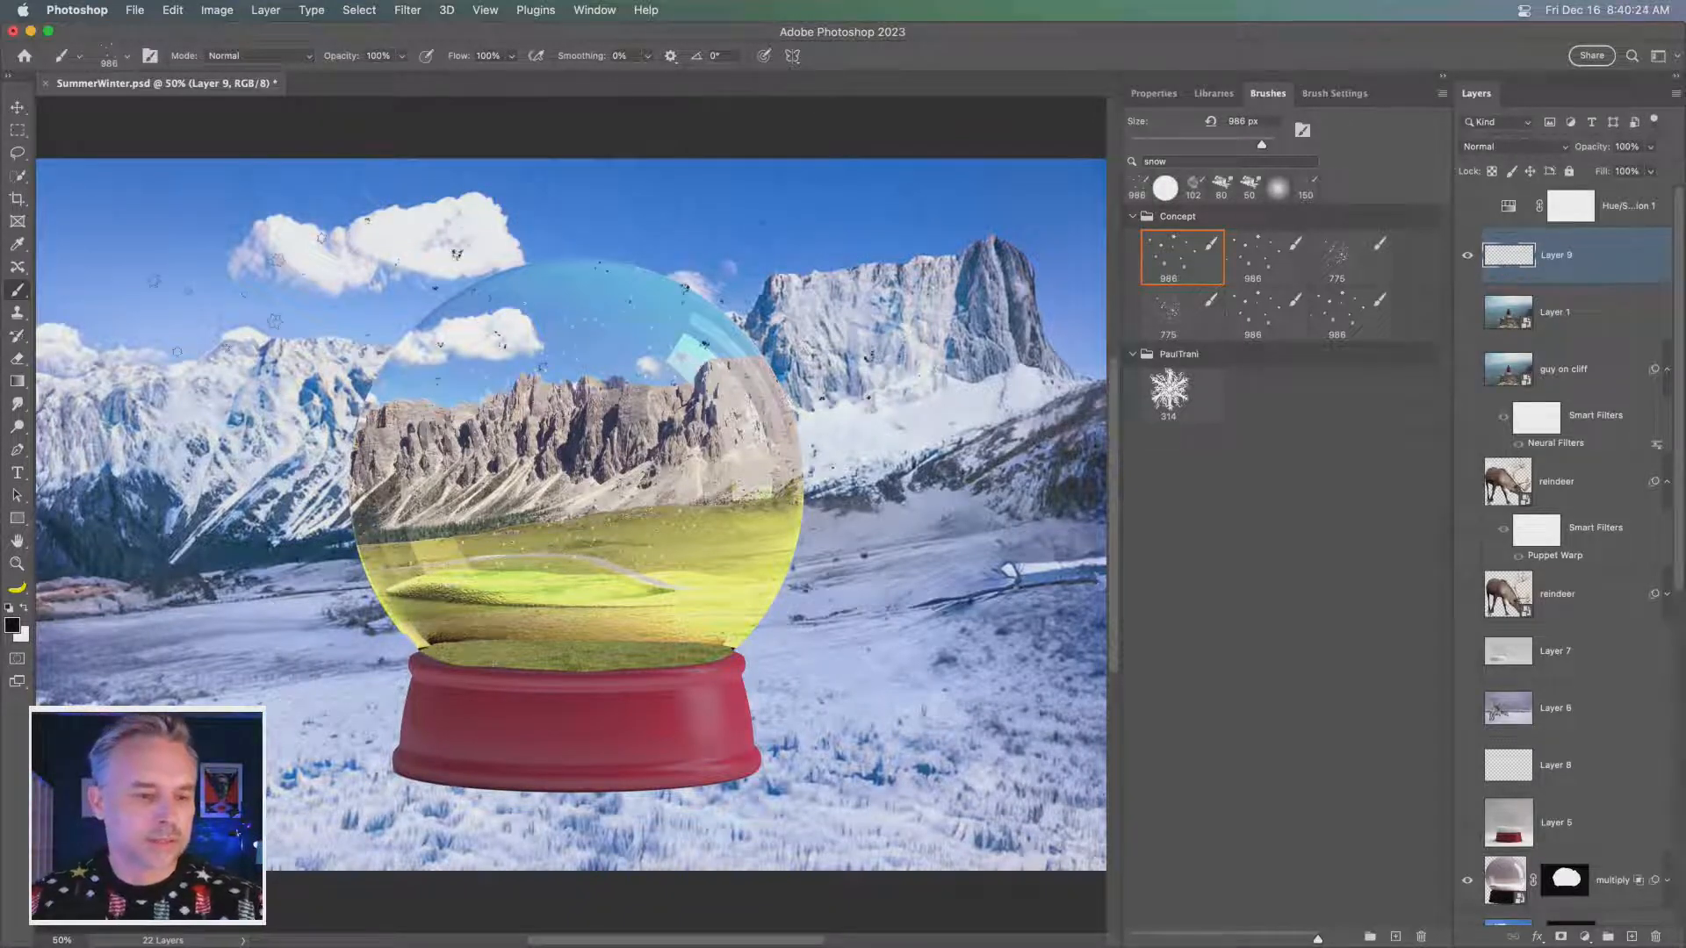
key("super+z")
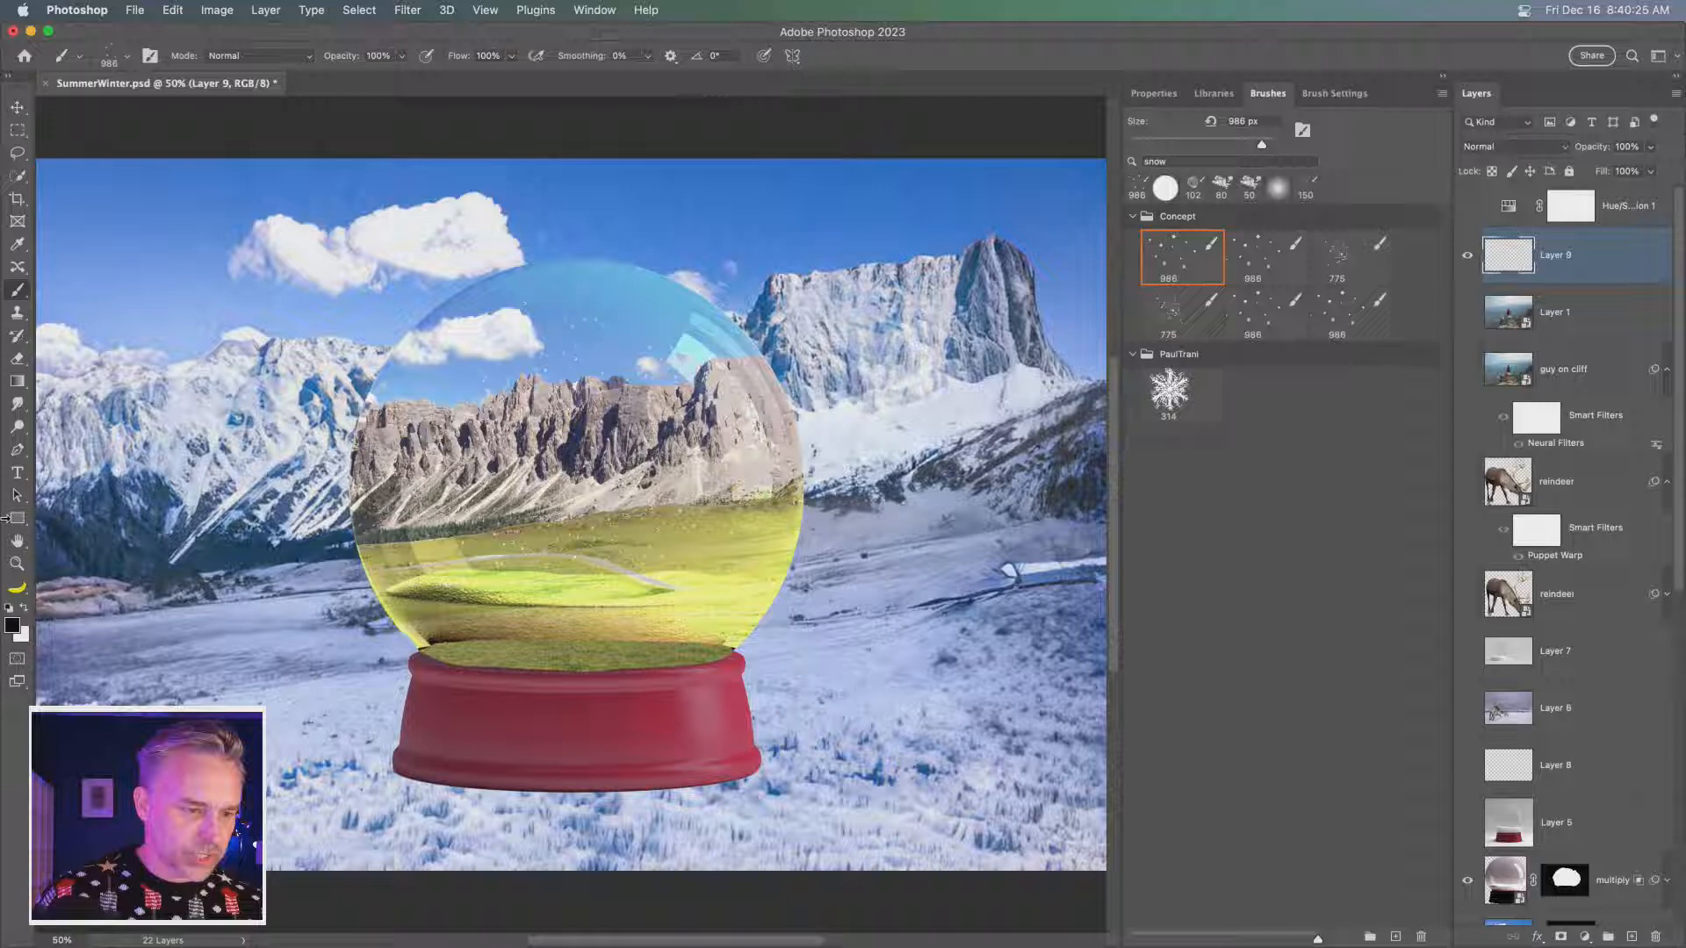
left_click(25, 608)
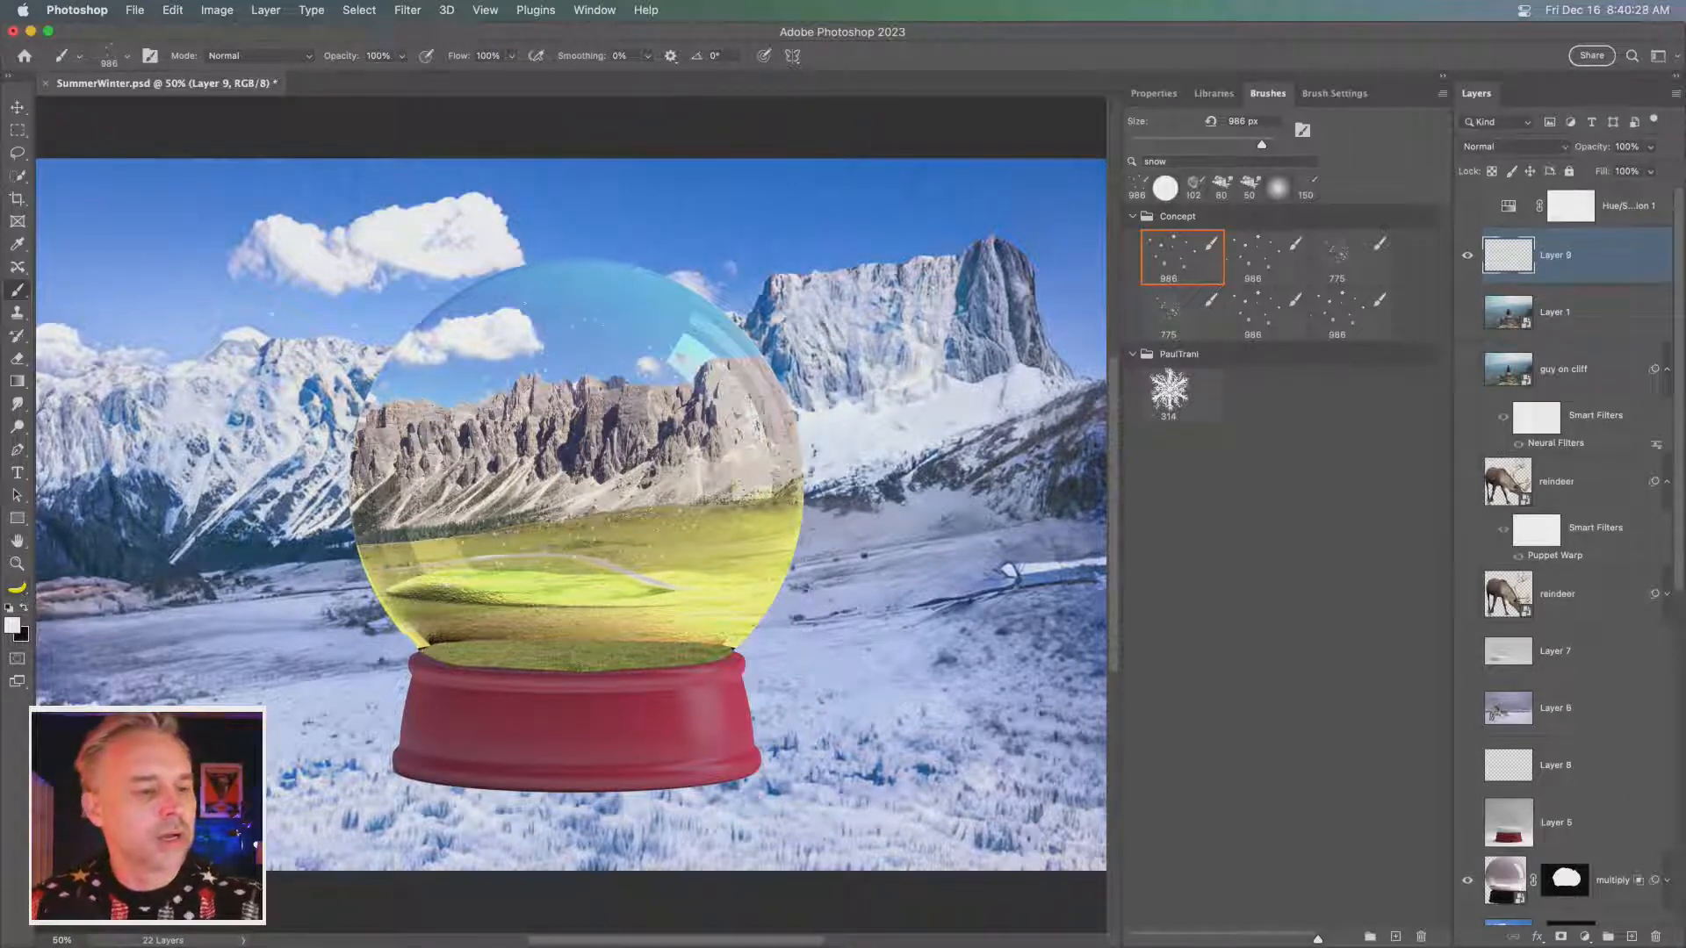
mouse_move(290, 351)
left_mouse_down()
mouse_move(184, 326)
mouse_move(432, 269)
mouse_move(840, 374)
mouse_move(412, 235)
mouse_move(843, 281)
left_mouse_up()
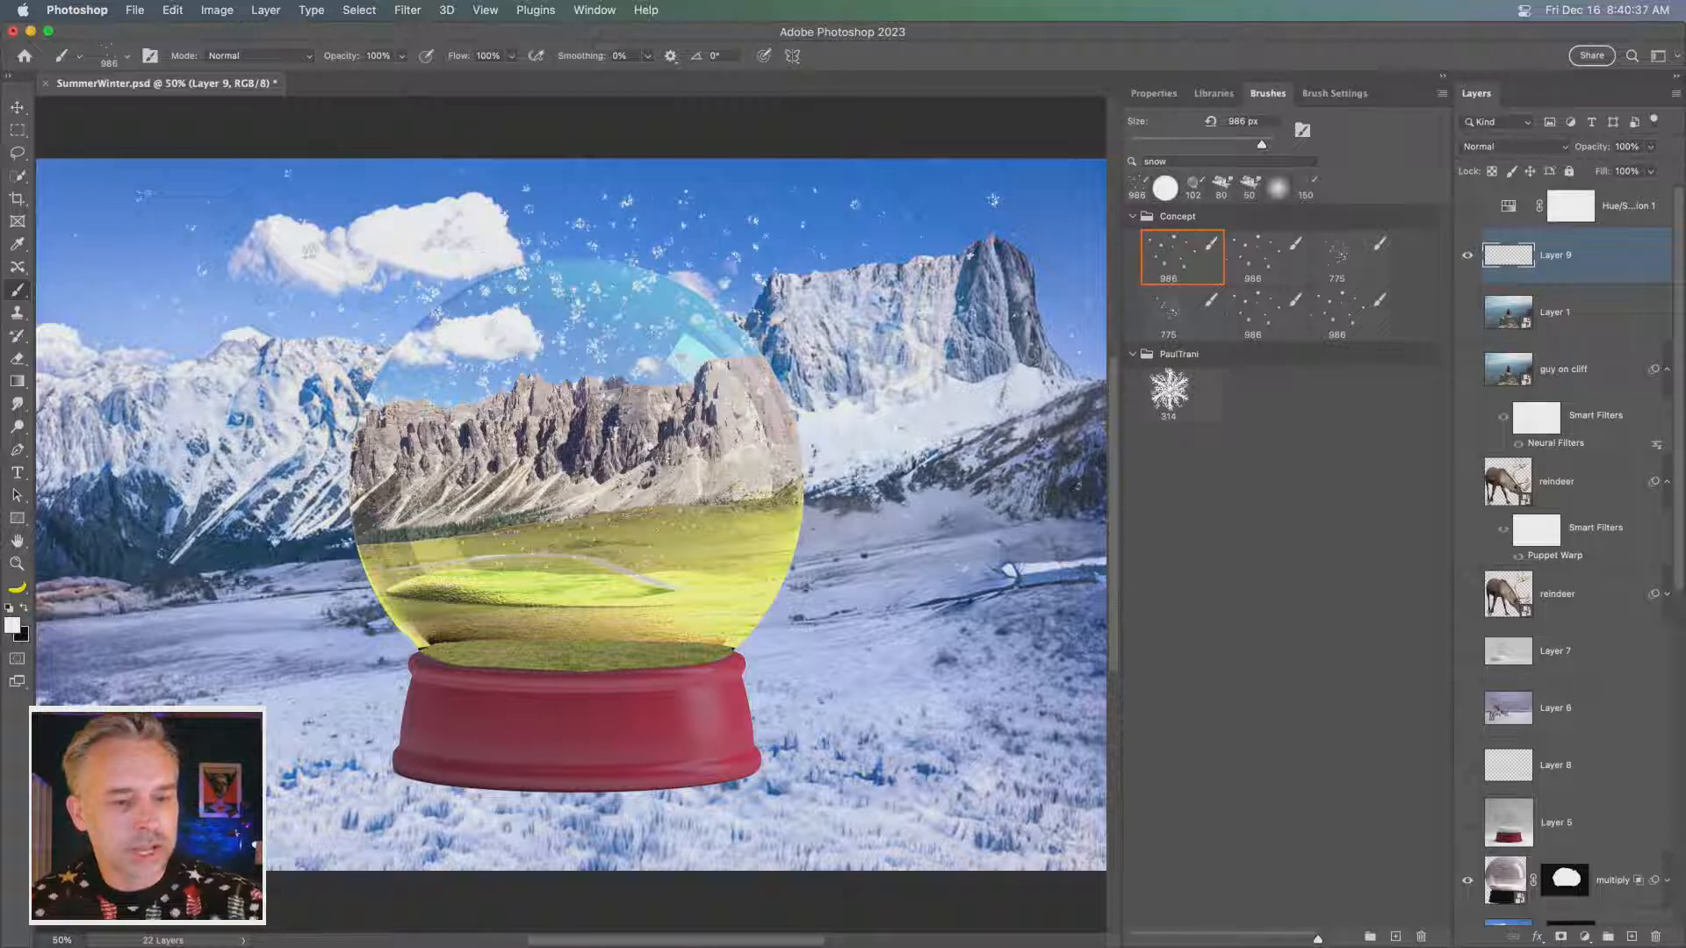
- Paint more snow on two new layers, using the second 986 px brush for Layer 10 and two 775 px snow brushes for Layer 11
left_click(1631, 936)
left_click(1258, 262)
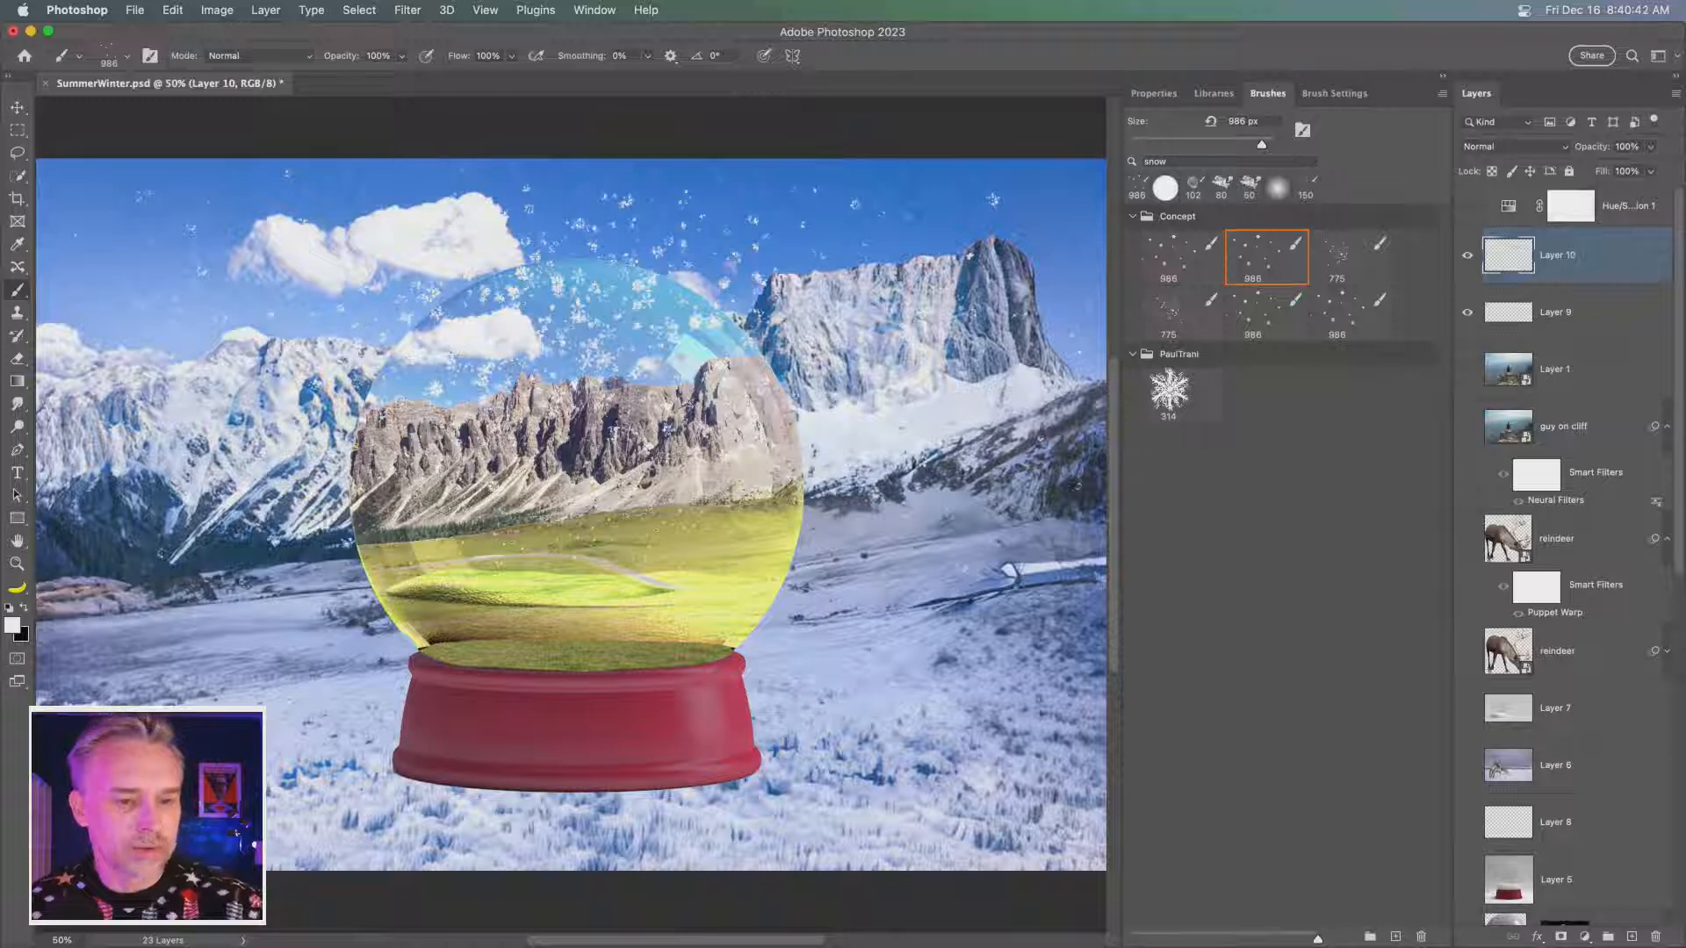
left_click(1632, 938)
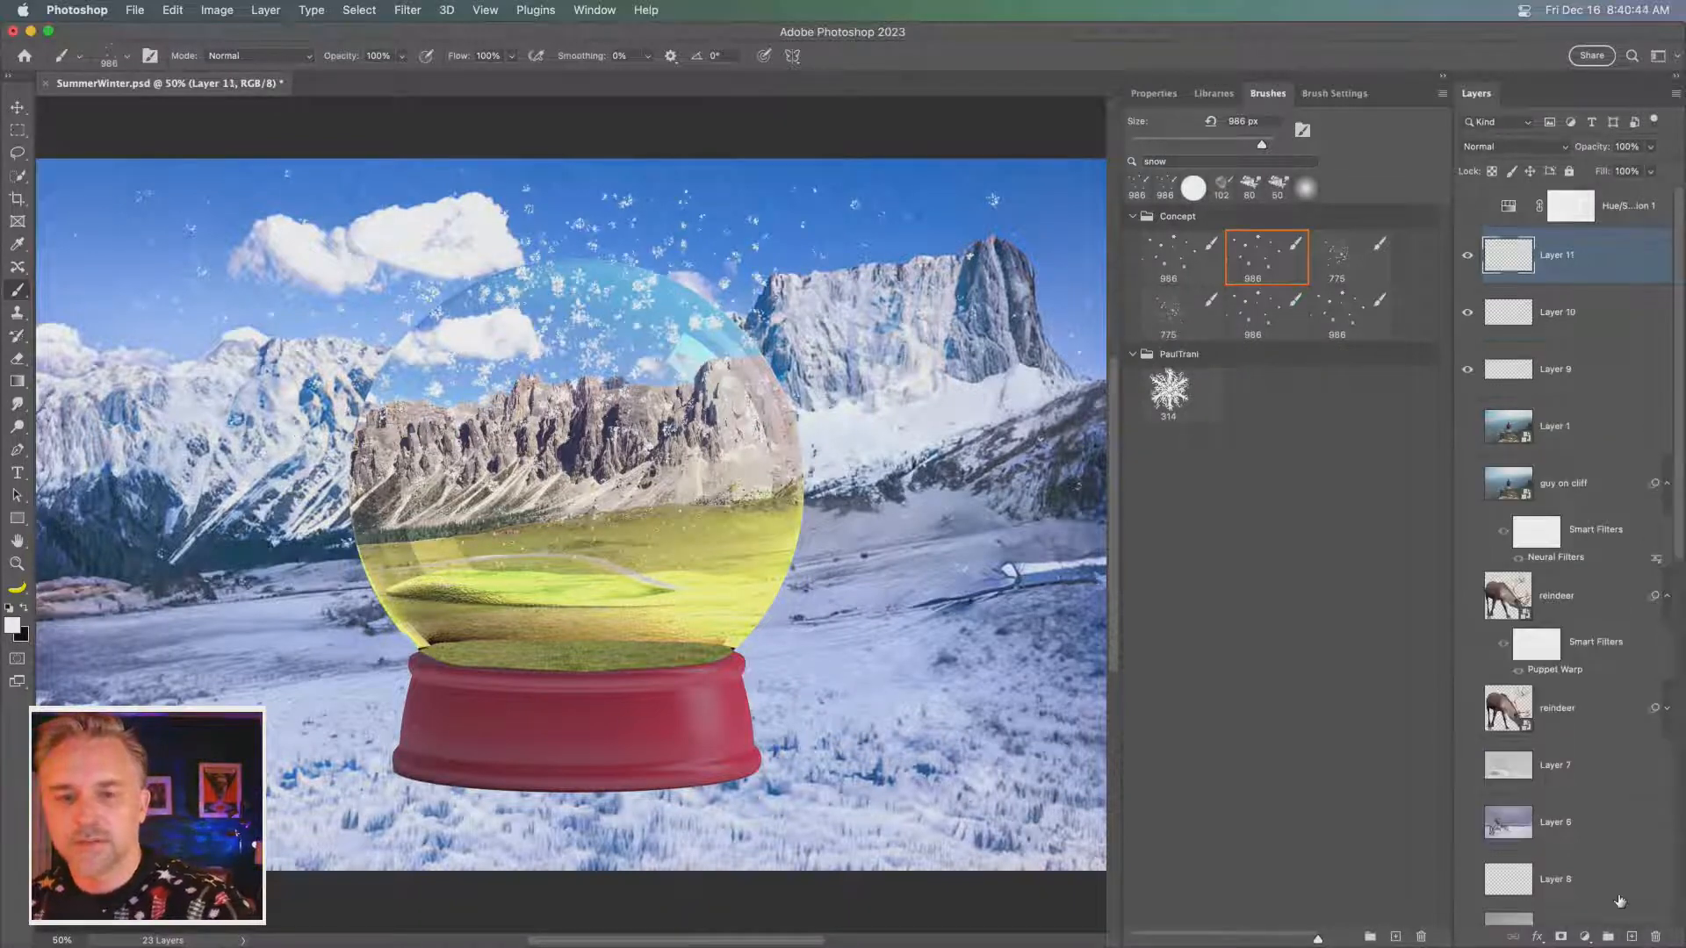
left_click(1337, 257)
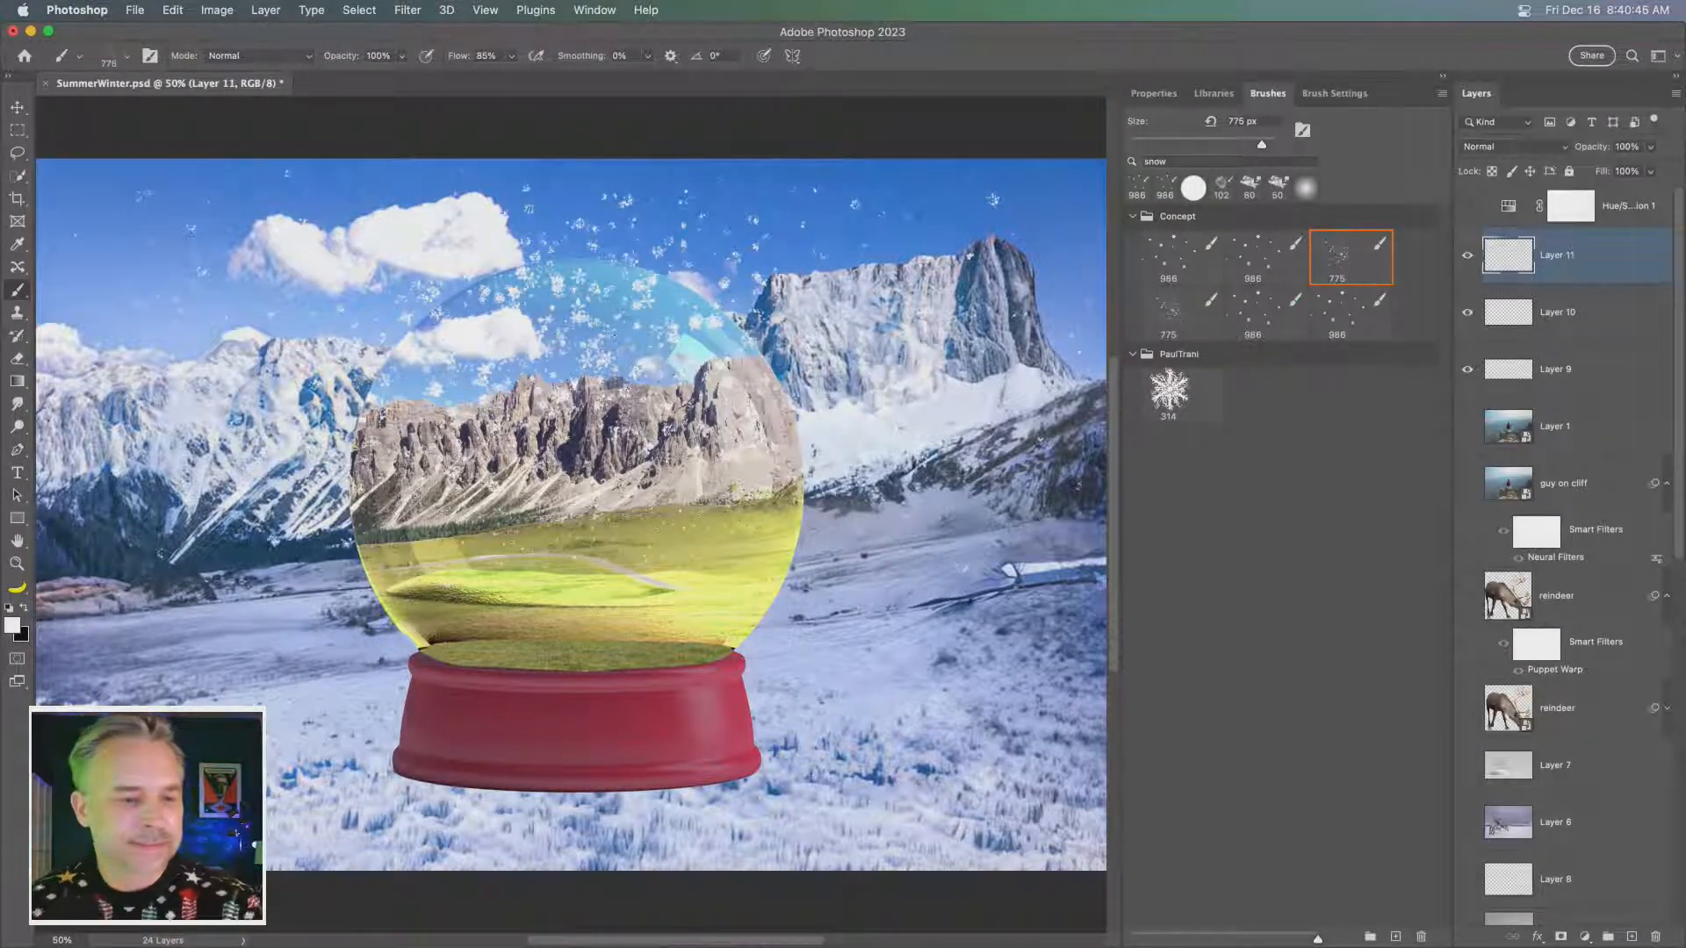
left_click(1165, 318)
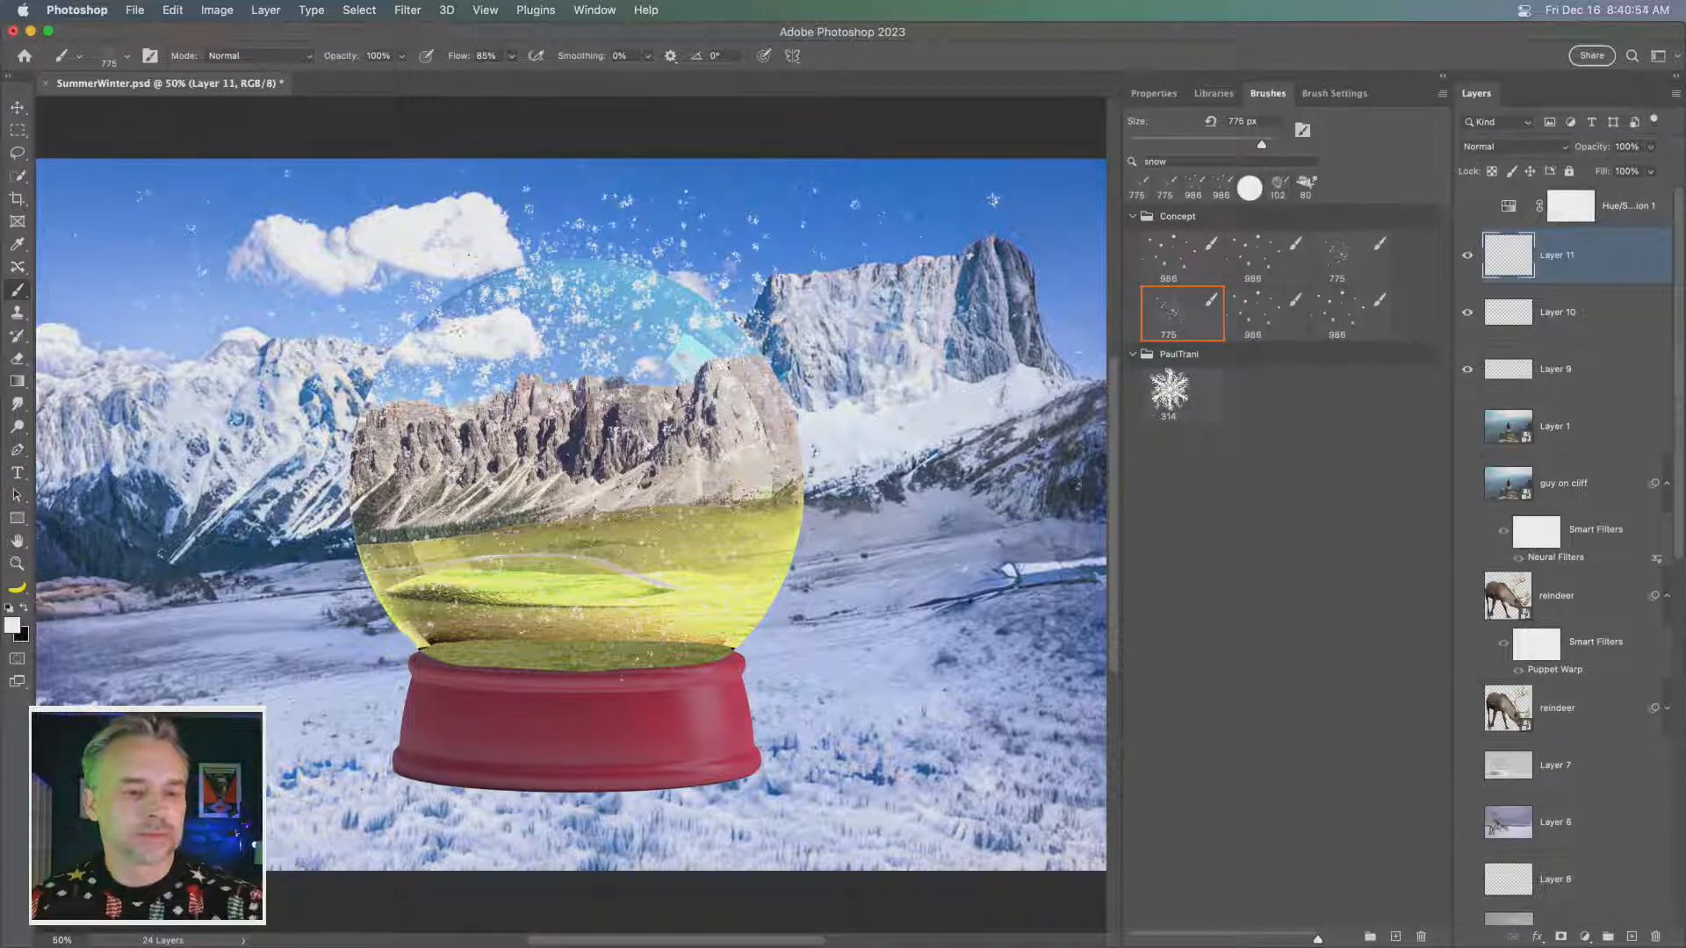
left_click(263, 303)
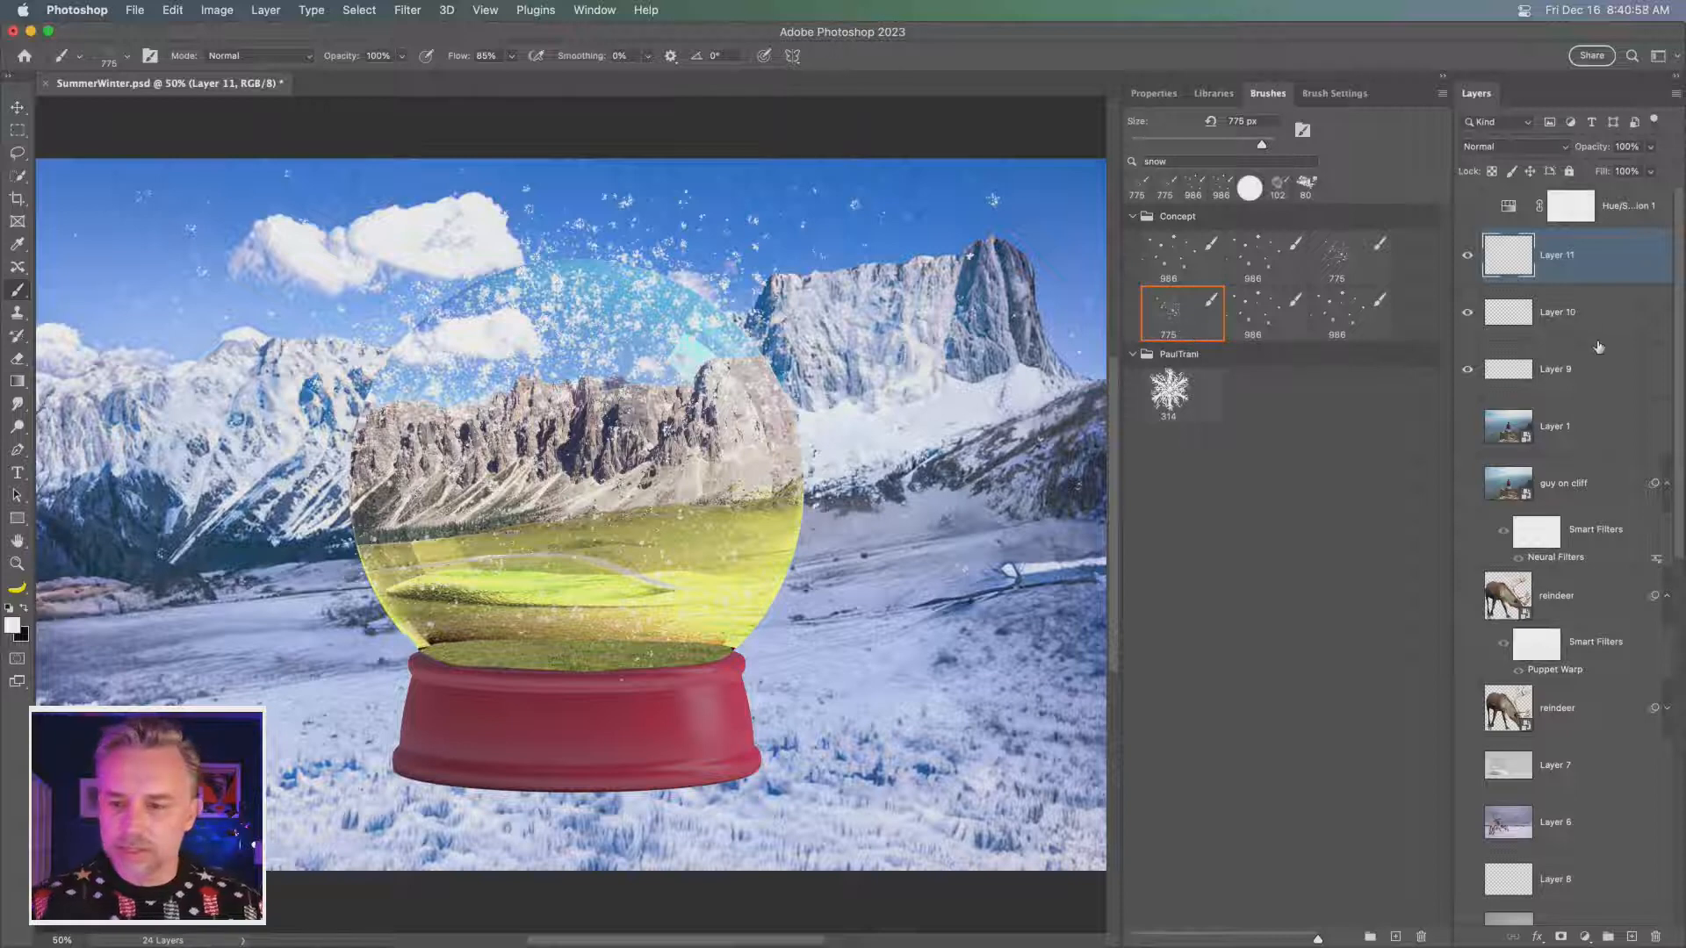
- Move Layers 9, 10 and 11 together down the layer stack to directly above the visible multiply globe layer
left_click(1568, 377, "shift")
left_click_drag(1560, 376, 1575, 796)
scroll(1553, 745, "down", 10)
scroll(1552, 745, "up", 5)
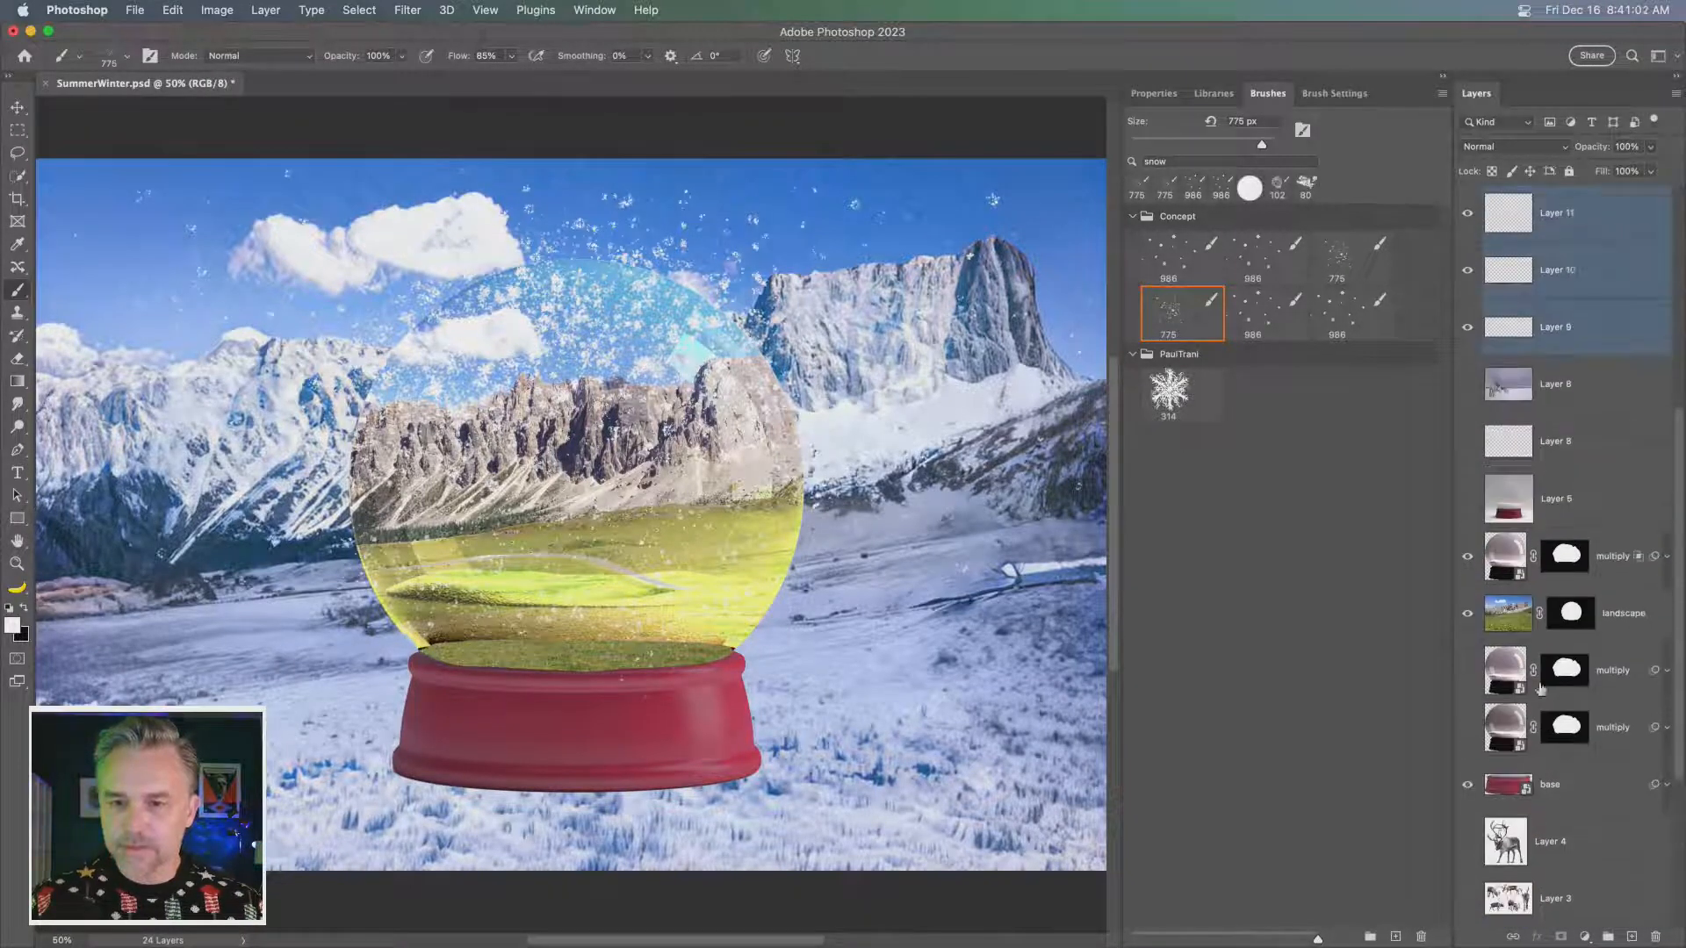
scroll(1560, 338, "up", 1)
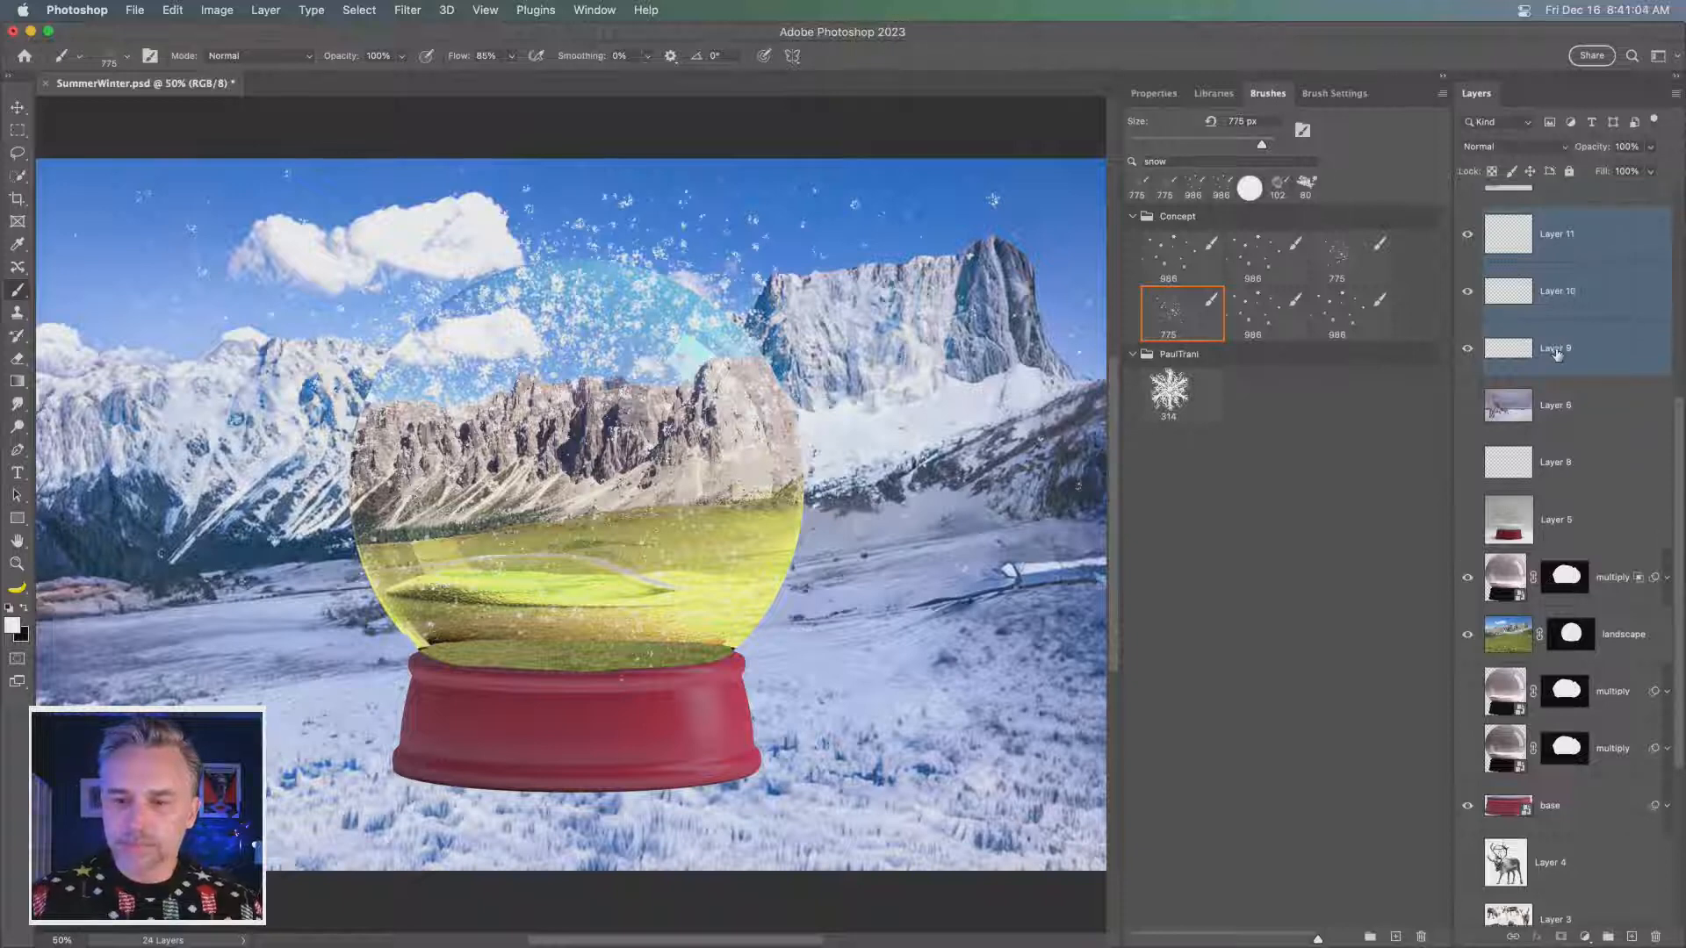
left_click_drag(1550, 351, 1578, 544)
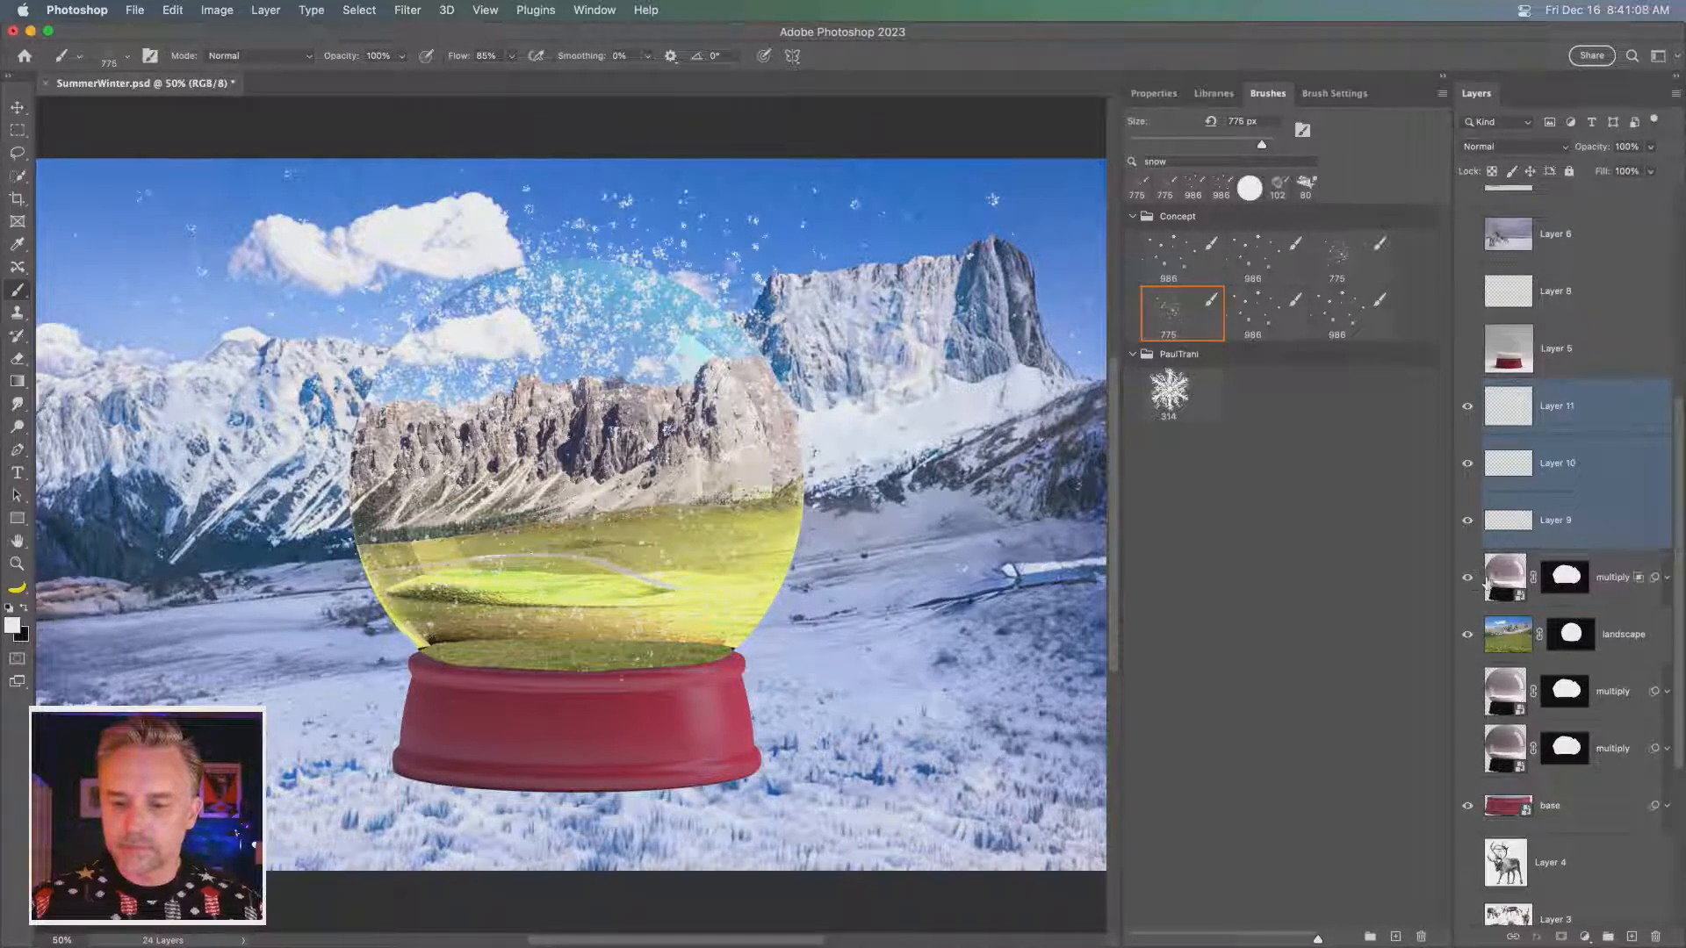
- Merge the snow Layers 9, 10 and 11 into a single layer
left_click(1616, 580)
left_click(1600, 538)
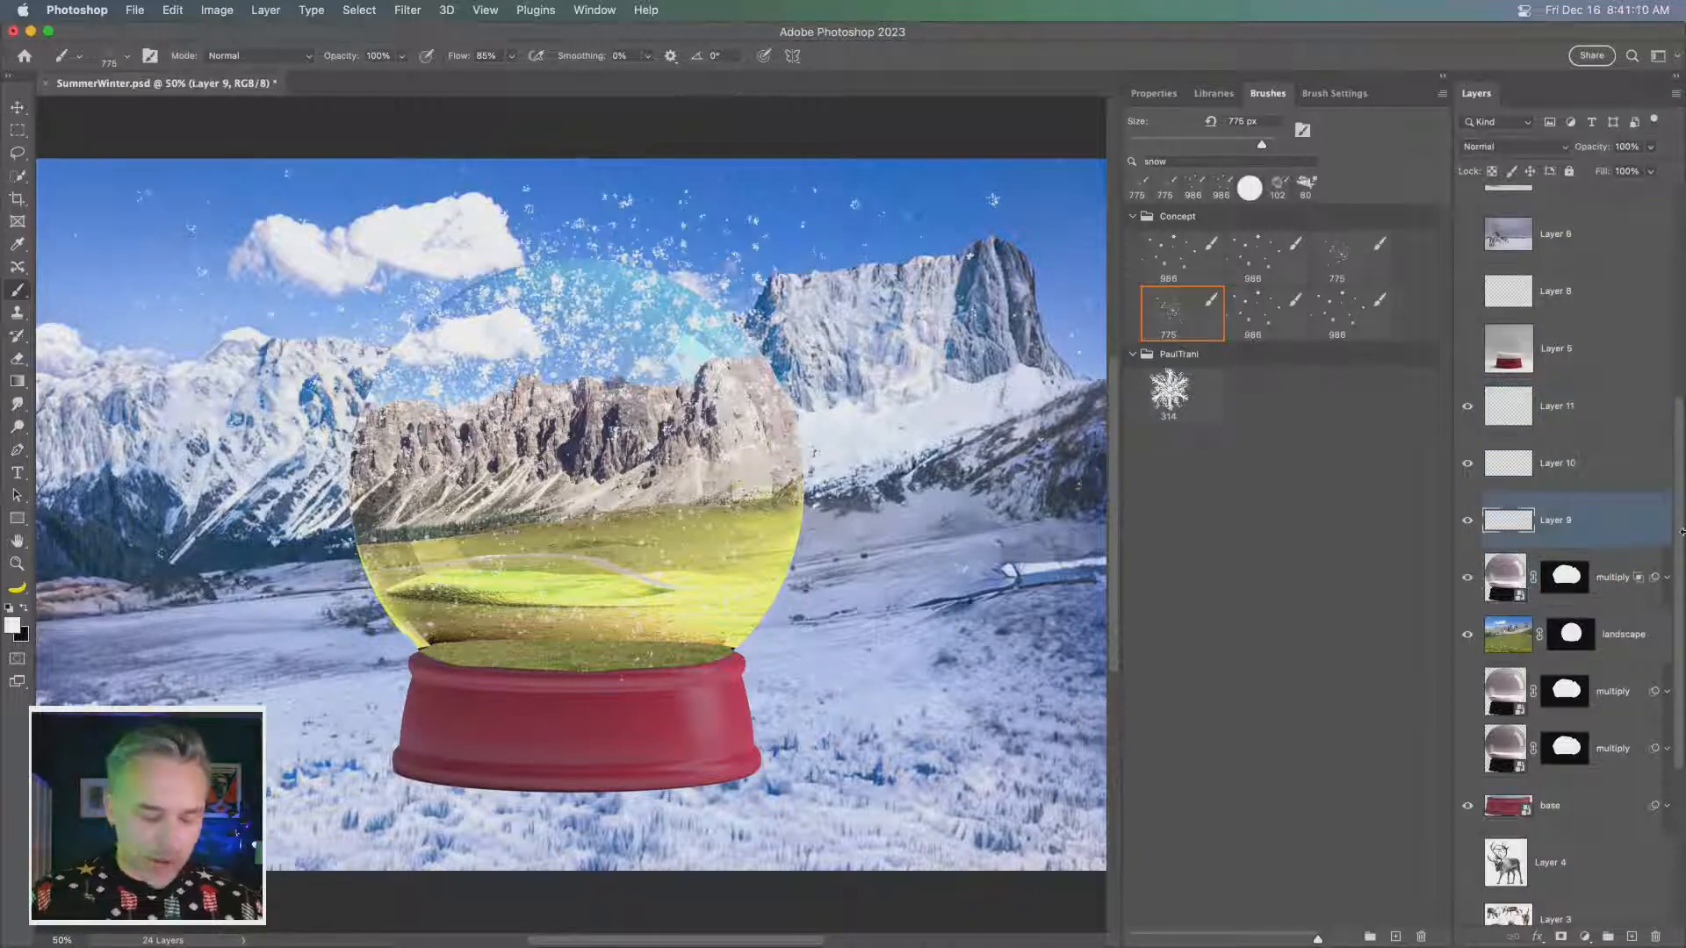
left_click(1576, 418, "shift")
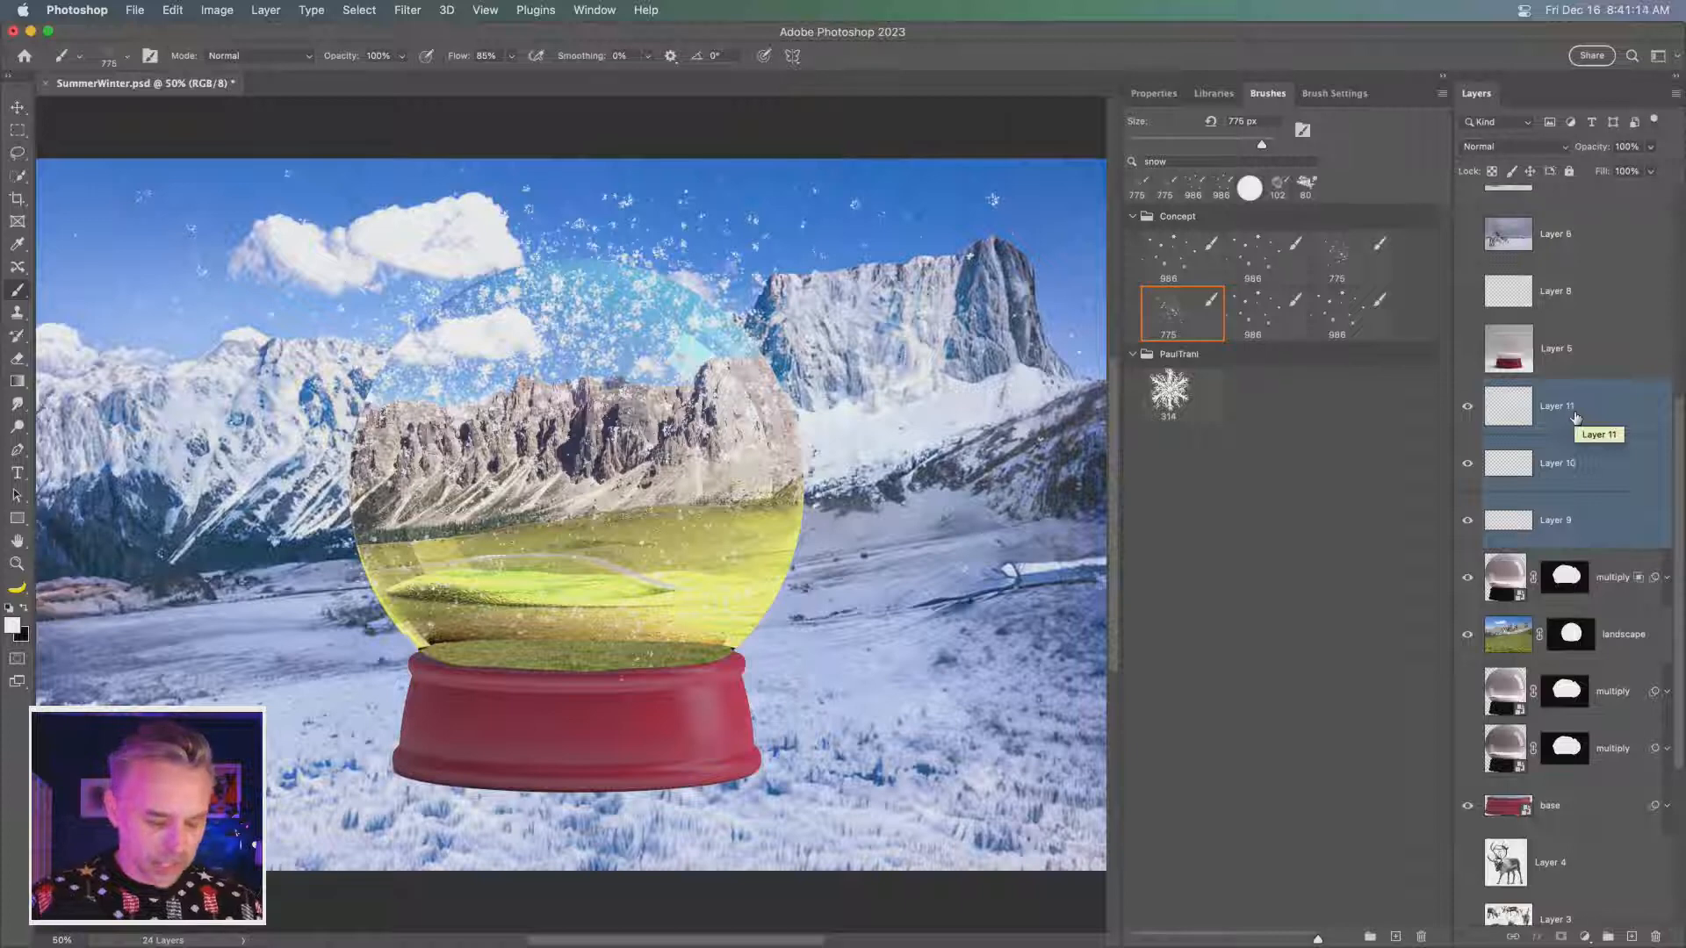
right_click(1576, 418)
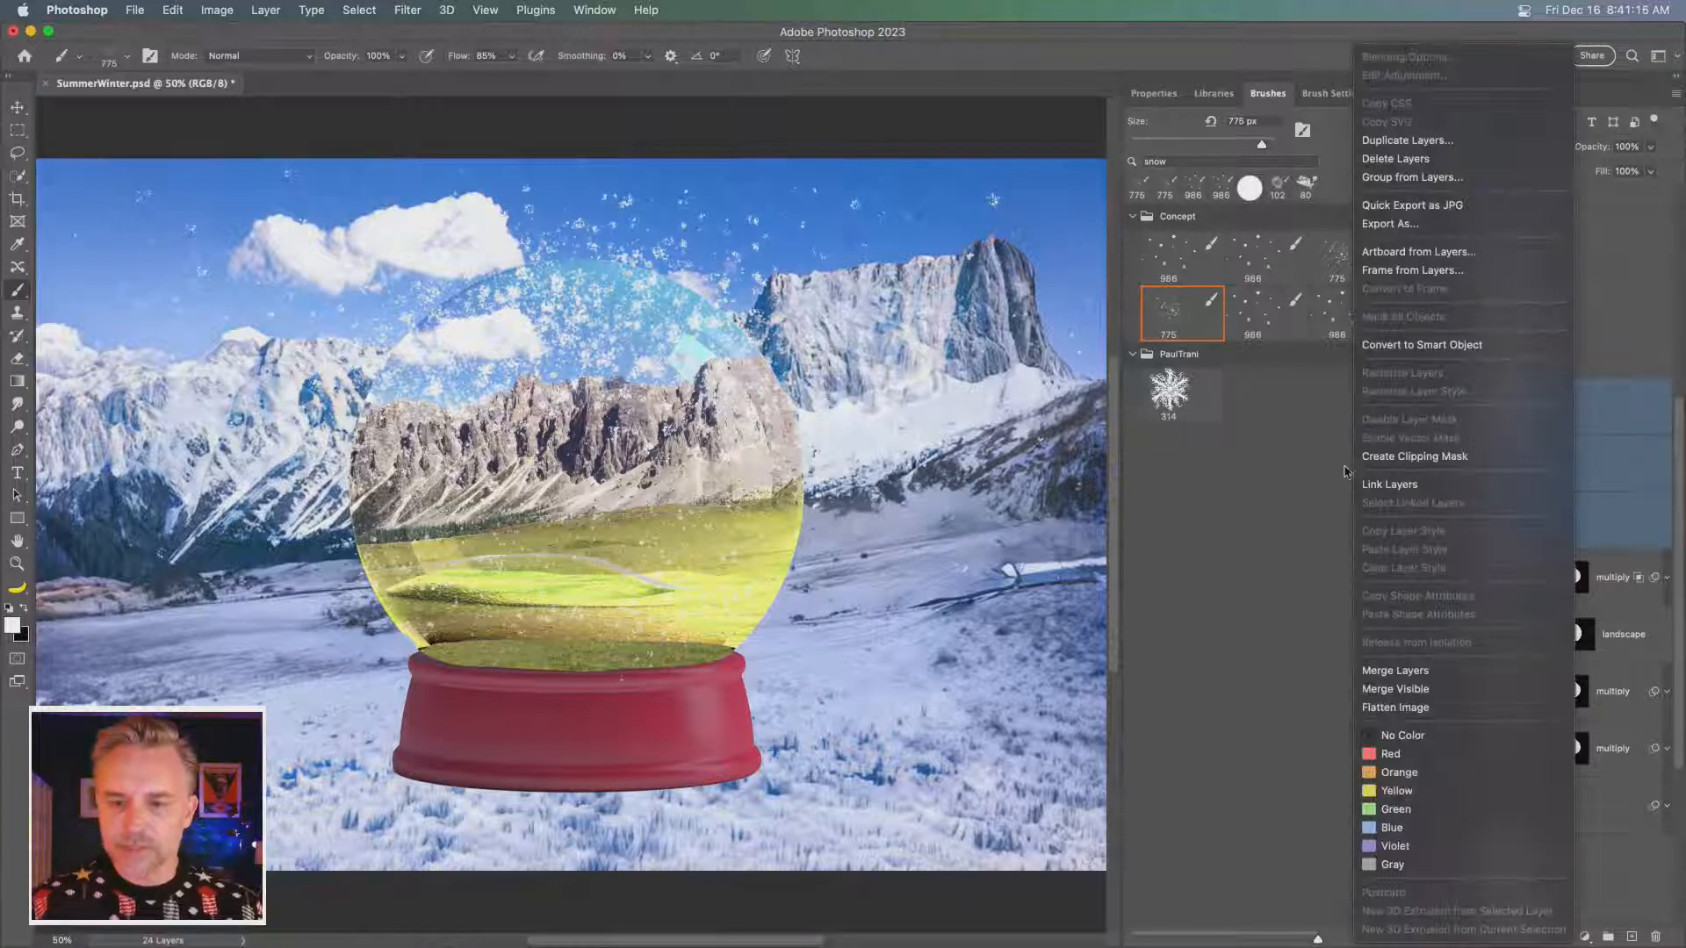
left_click(1624, 499)
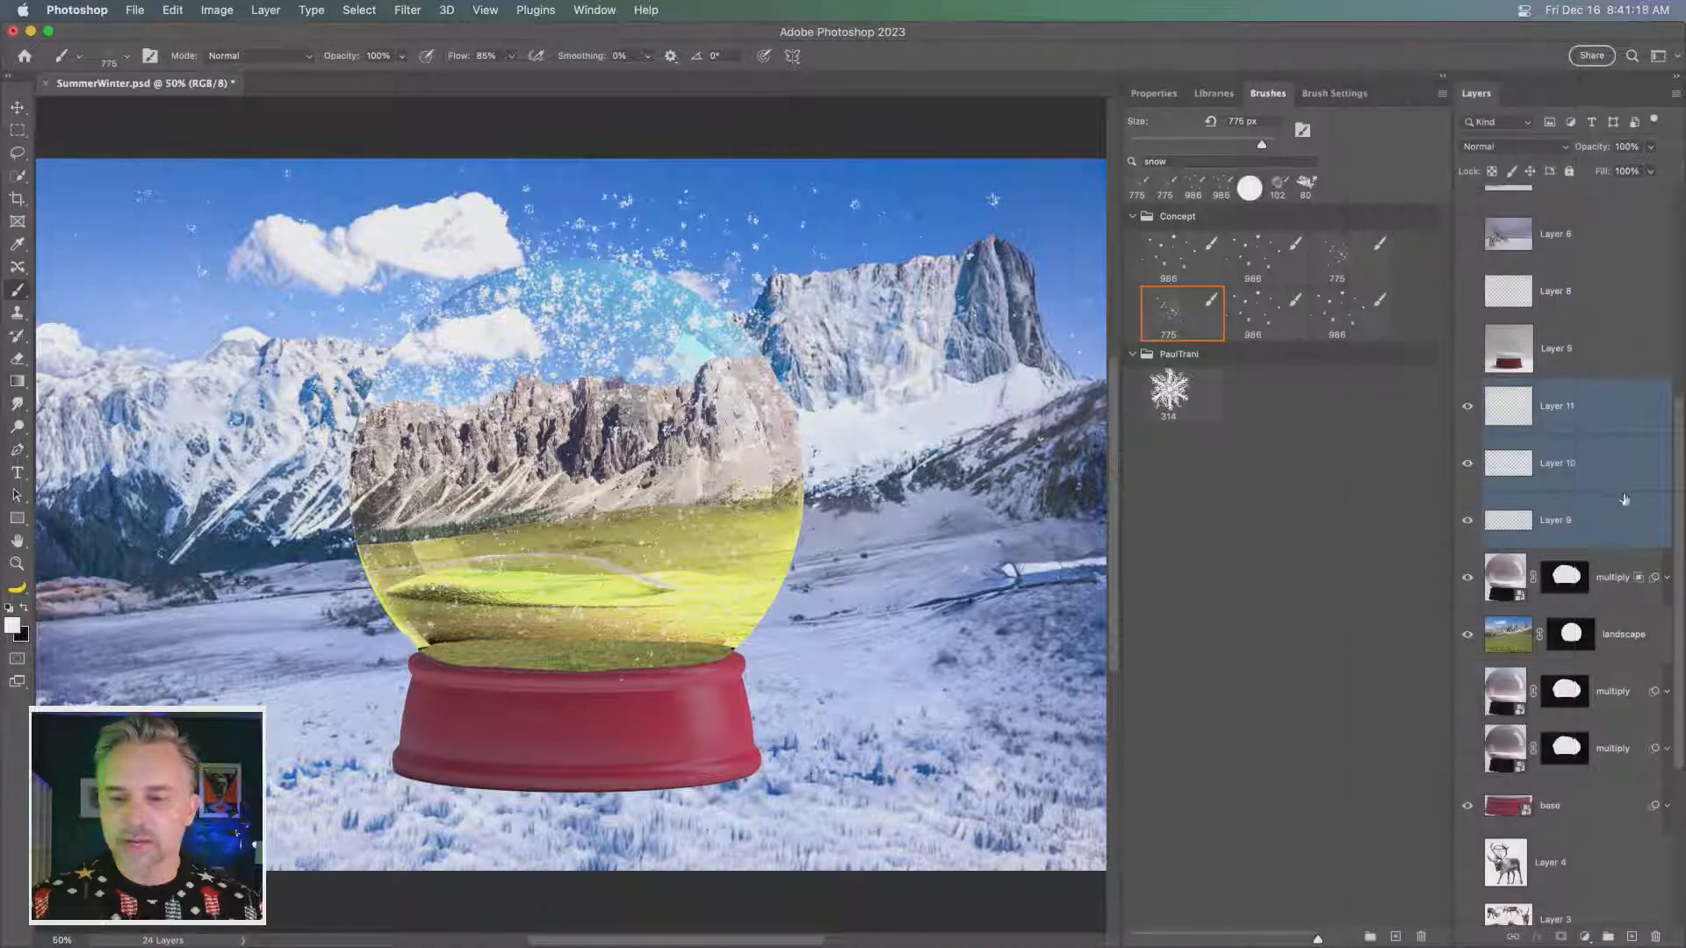
key("super+e")
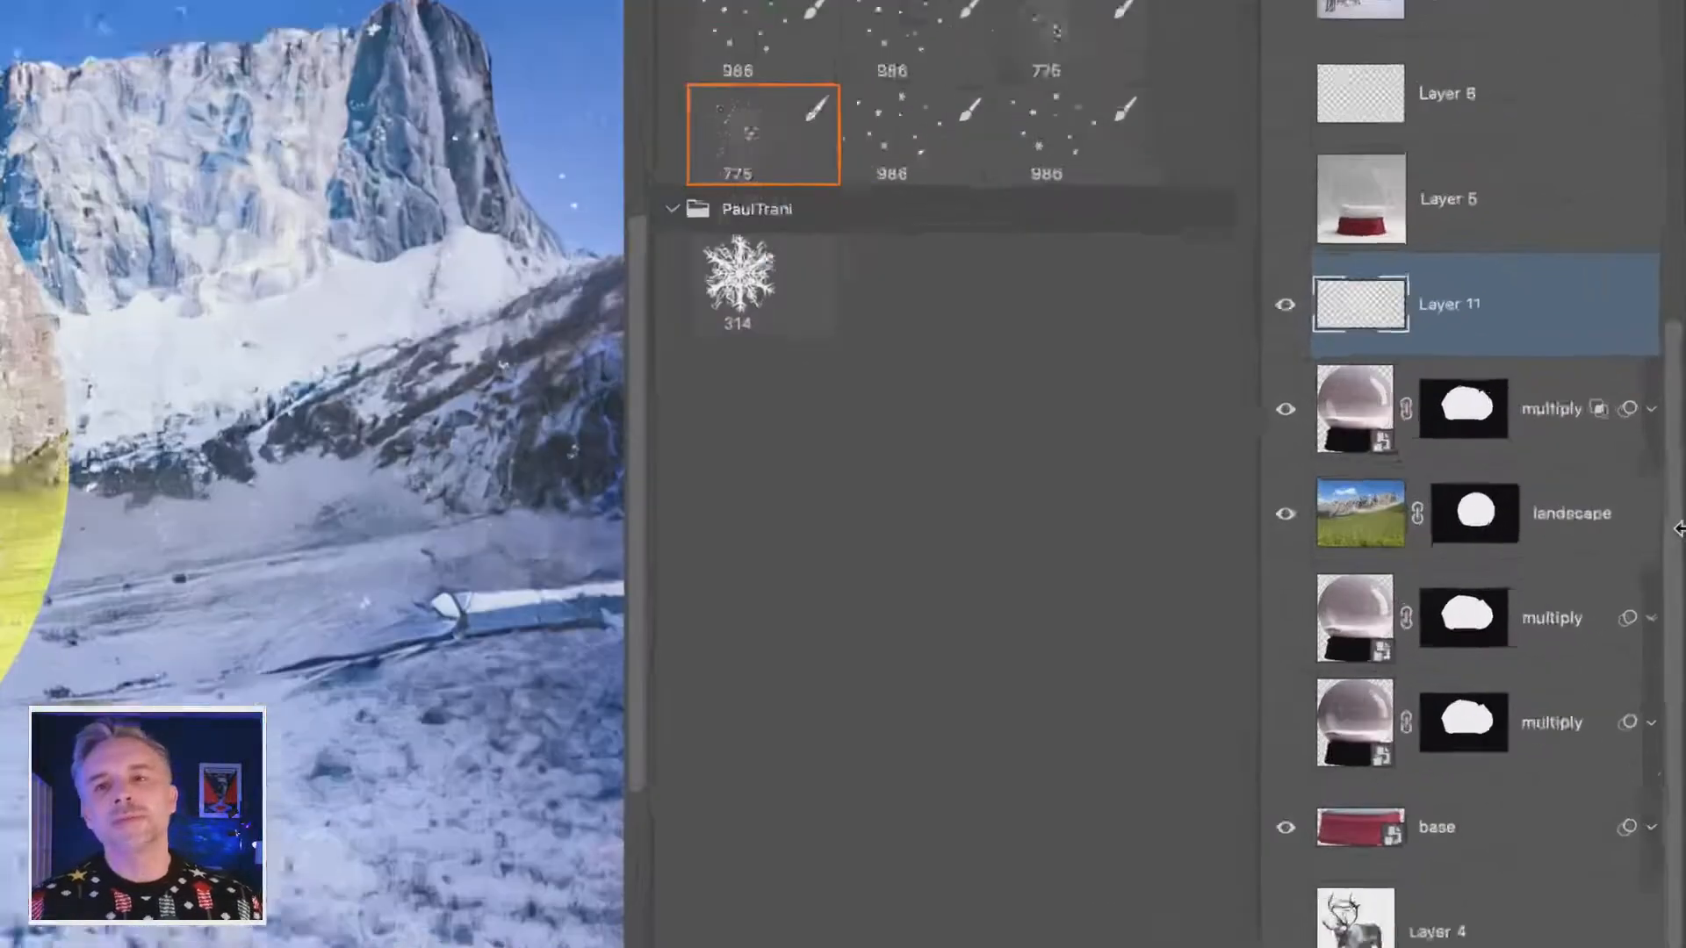
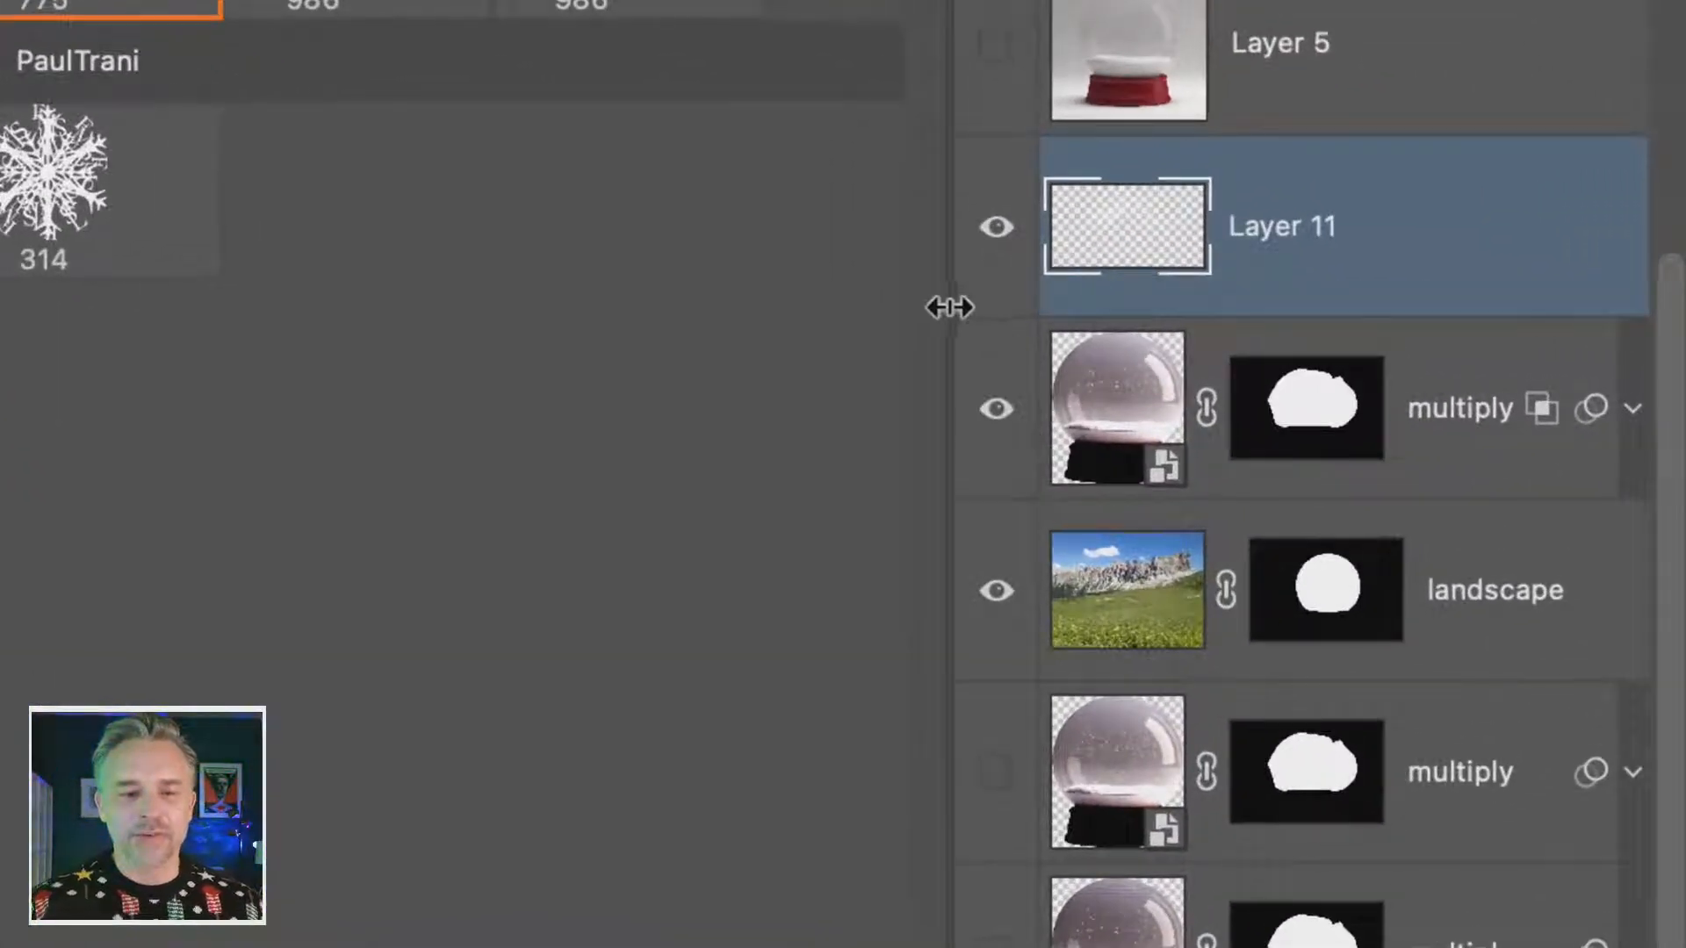
- Mask Layer 11's snow to the globe's shape, replacing the mask copied from the visible multiply layer, and toggle the layer to compare
left_click_drag(948, 306, 781, 294)
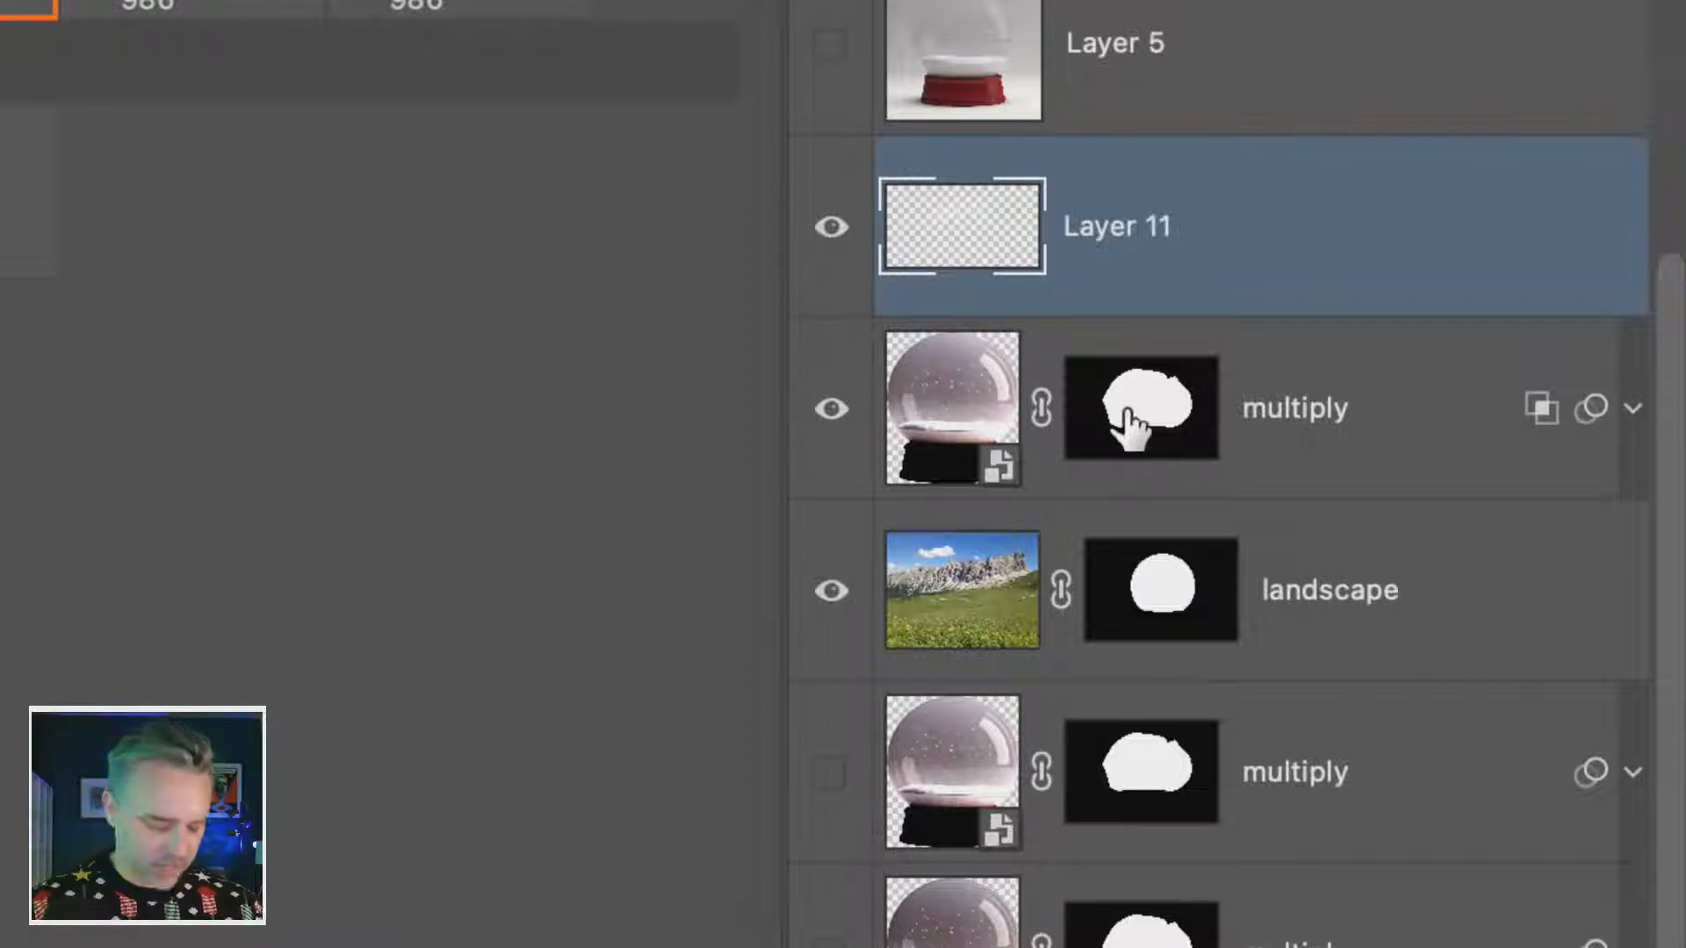
left_click_drag(1127, 426, 1152, 263)
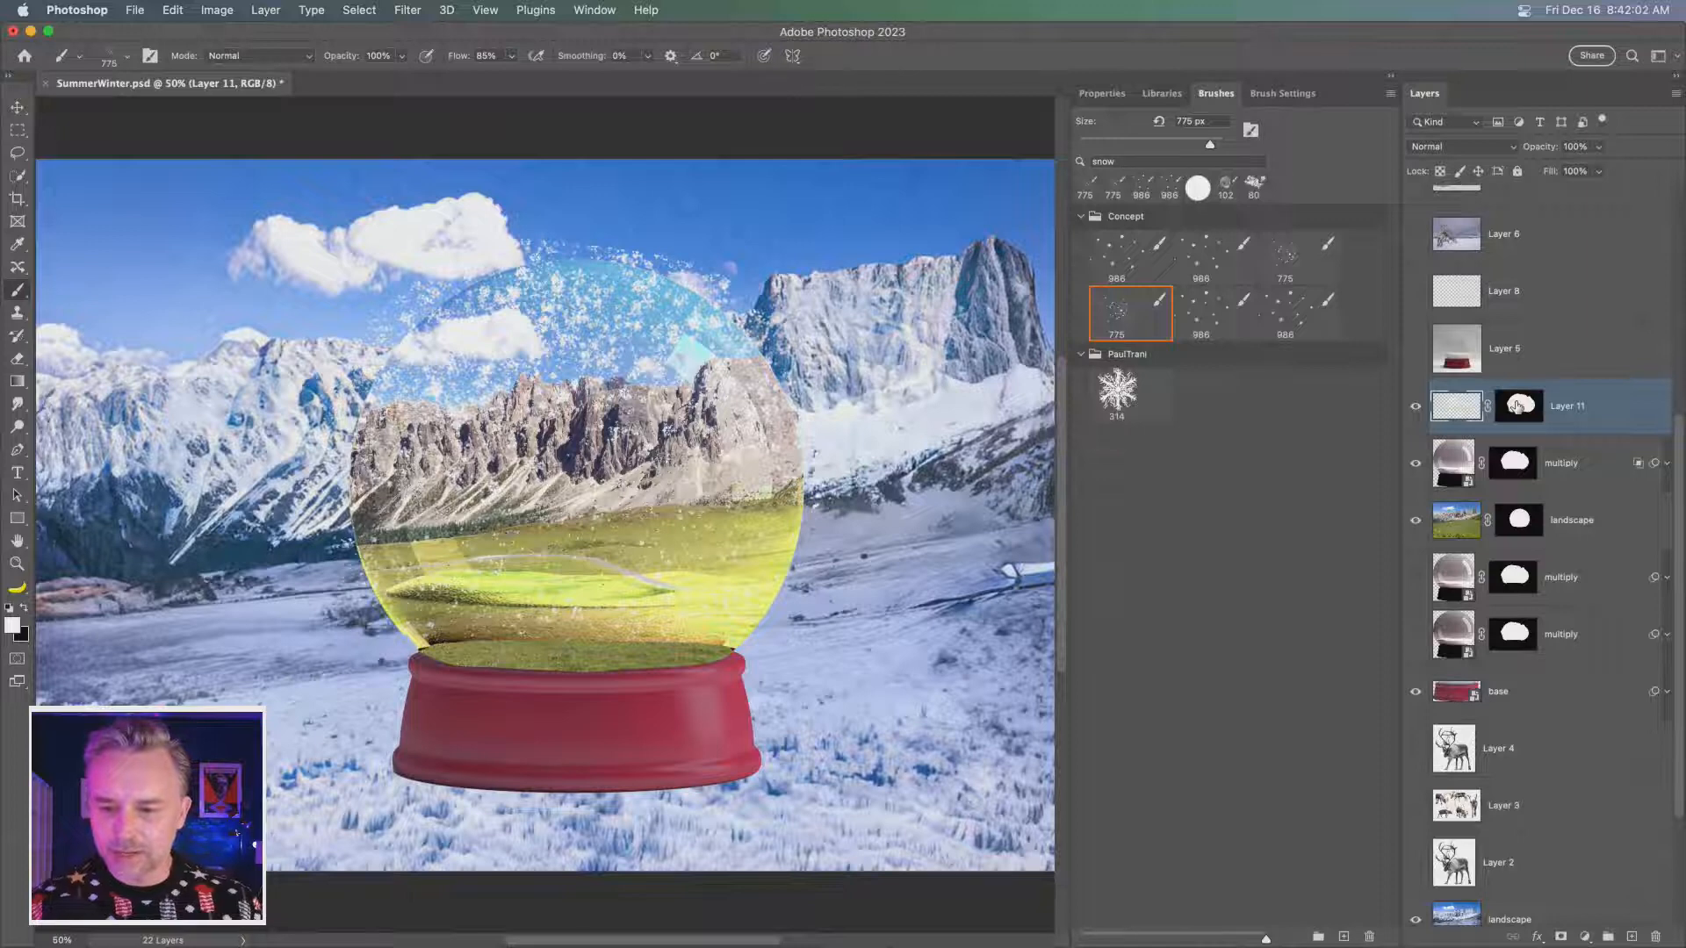
right_click(1517, 406)
left_click(1449, 437)
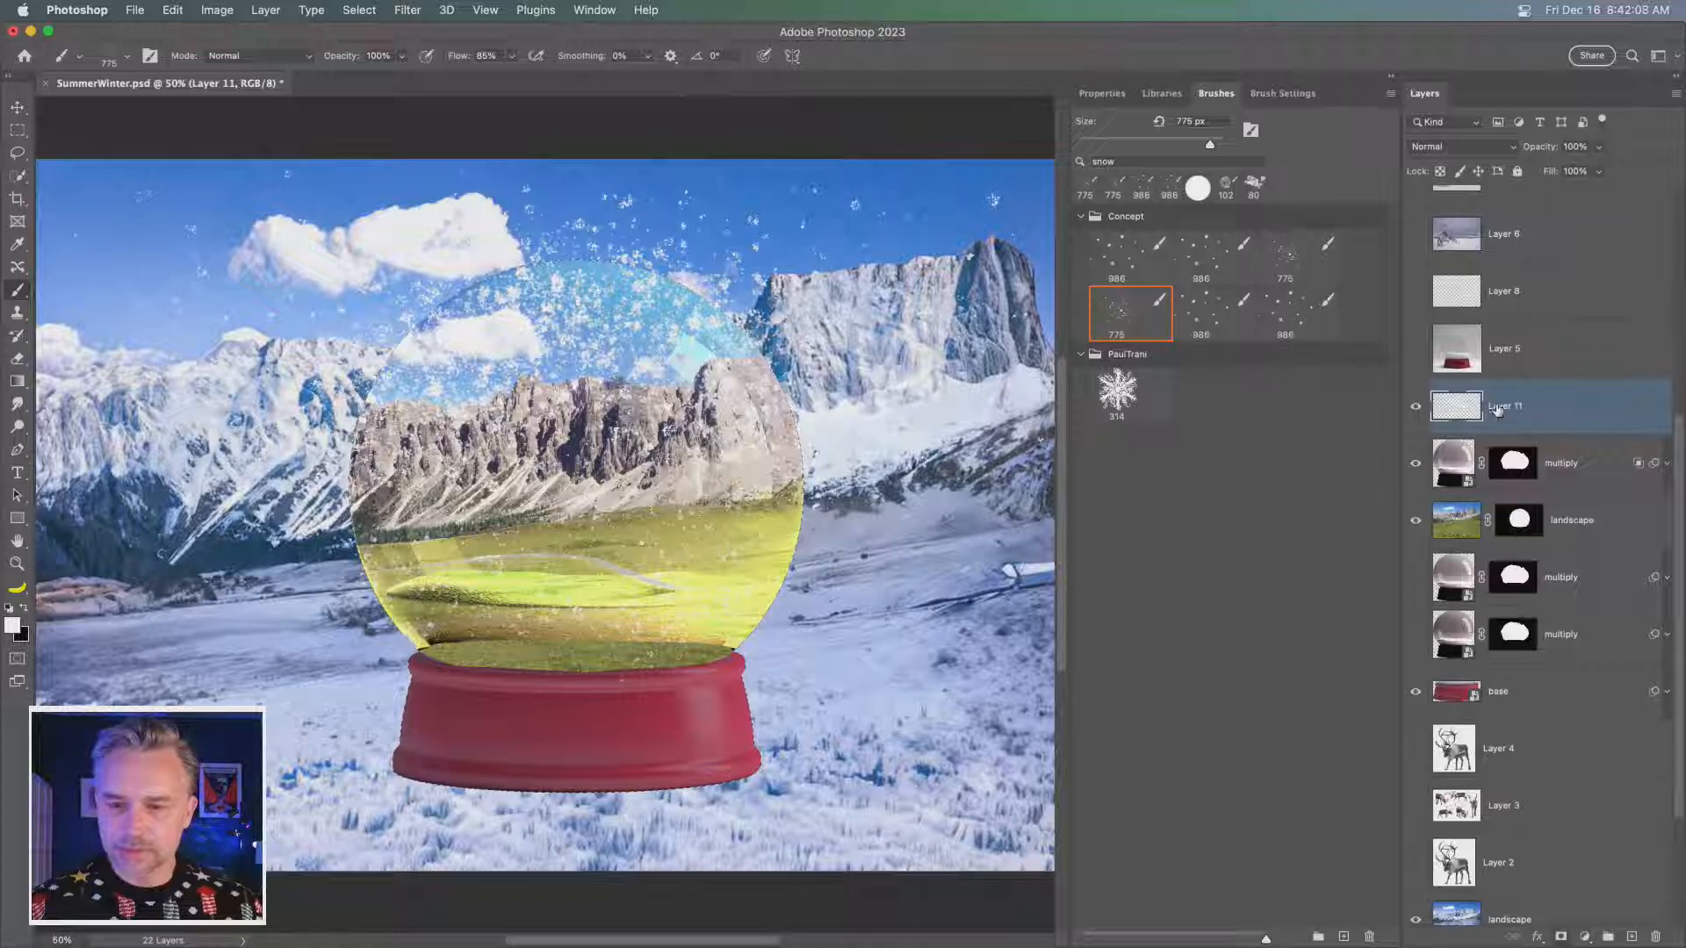
key("super+z")
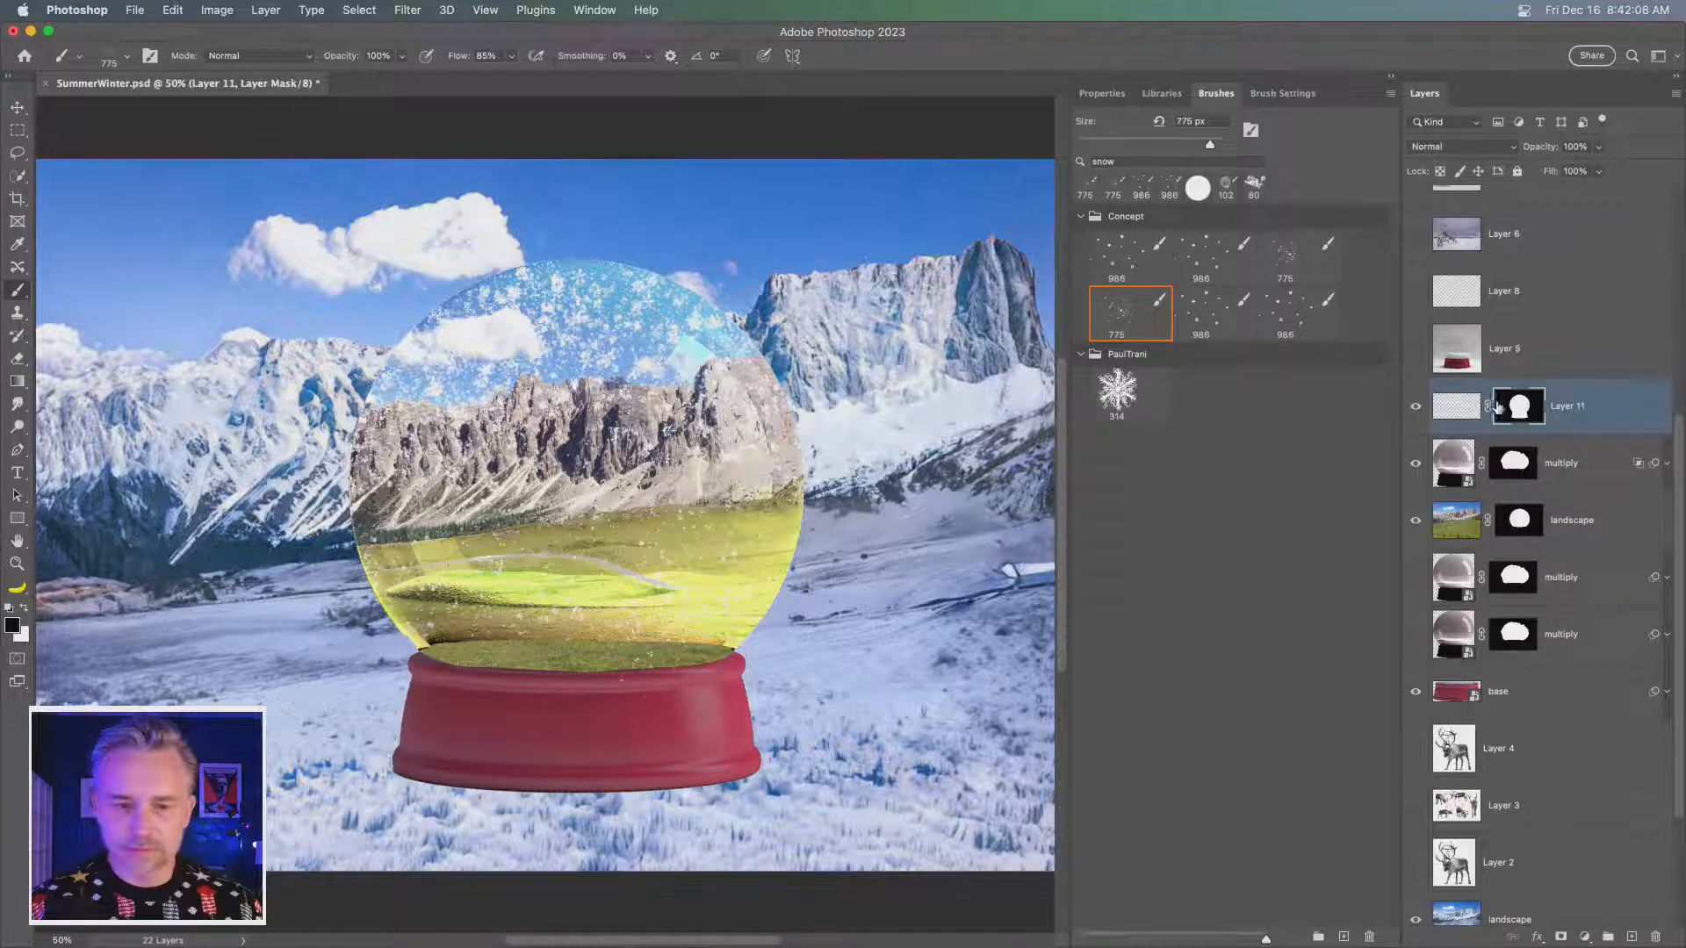
left_click(1414, 411)
left_click(1414, 411)
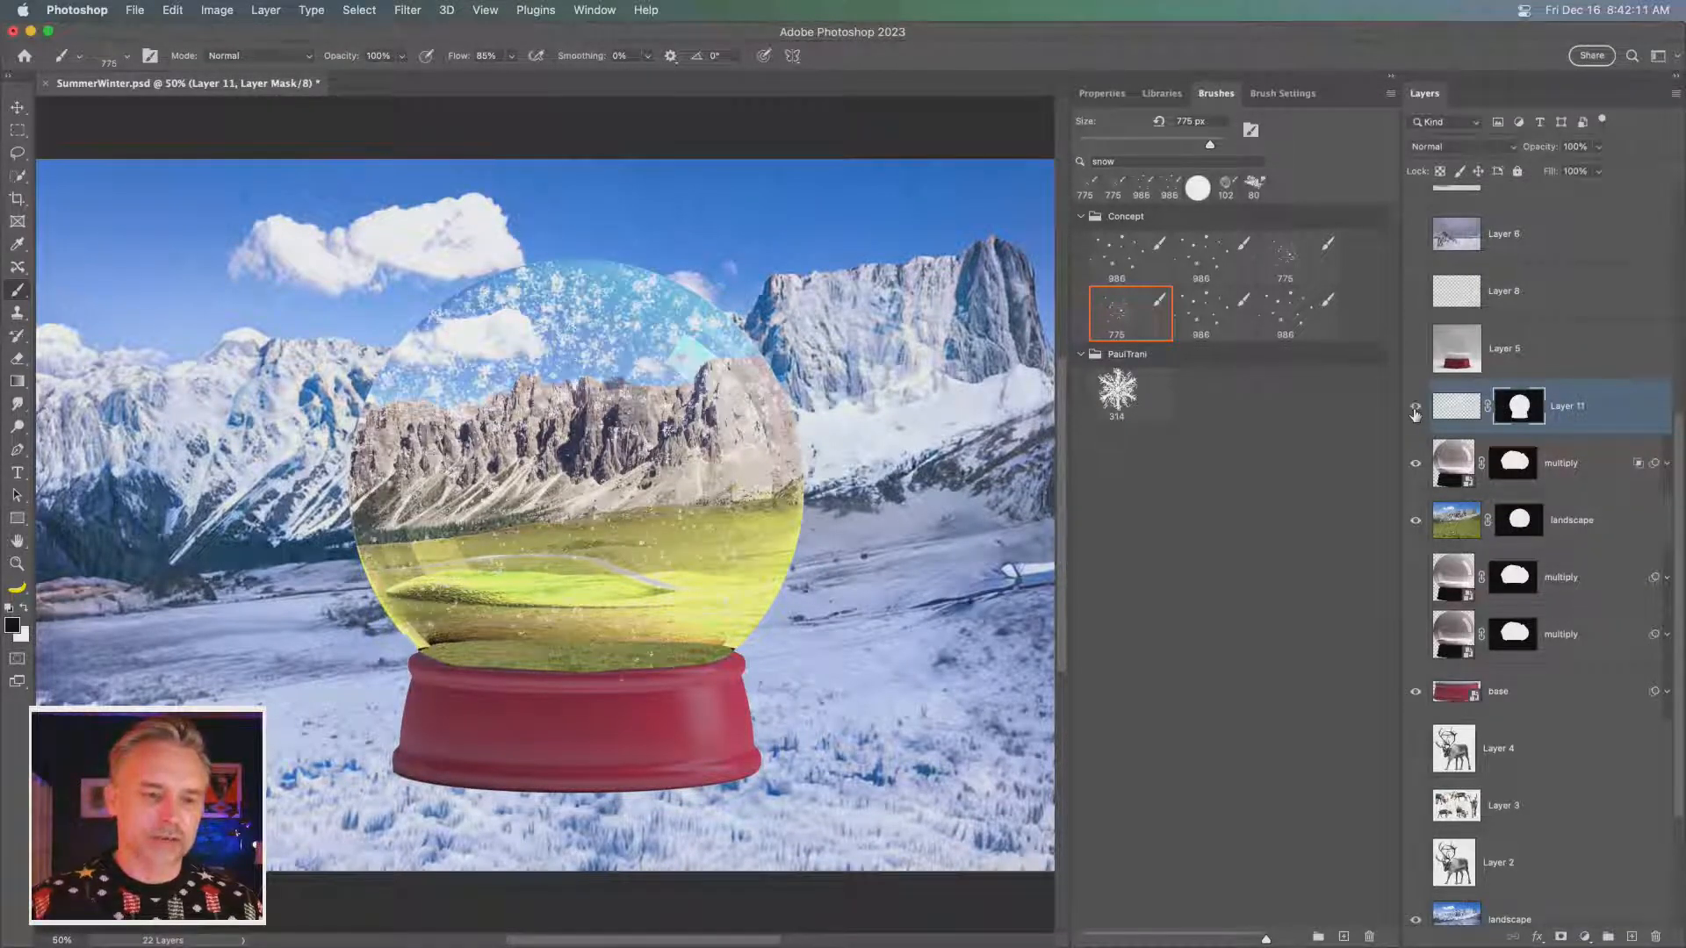
- Rename the masked Layer 11 as snow and collapse the brush library to enlarge the view of the globe
double_click(1566, 406)
type("snow")
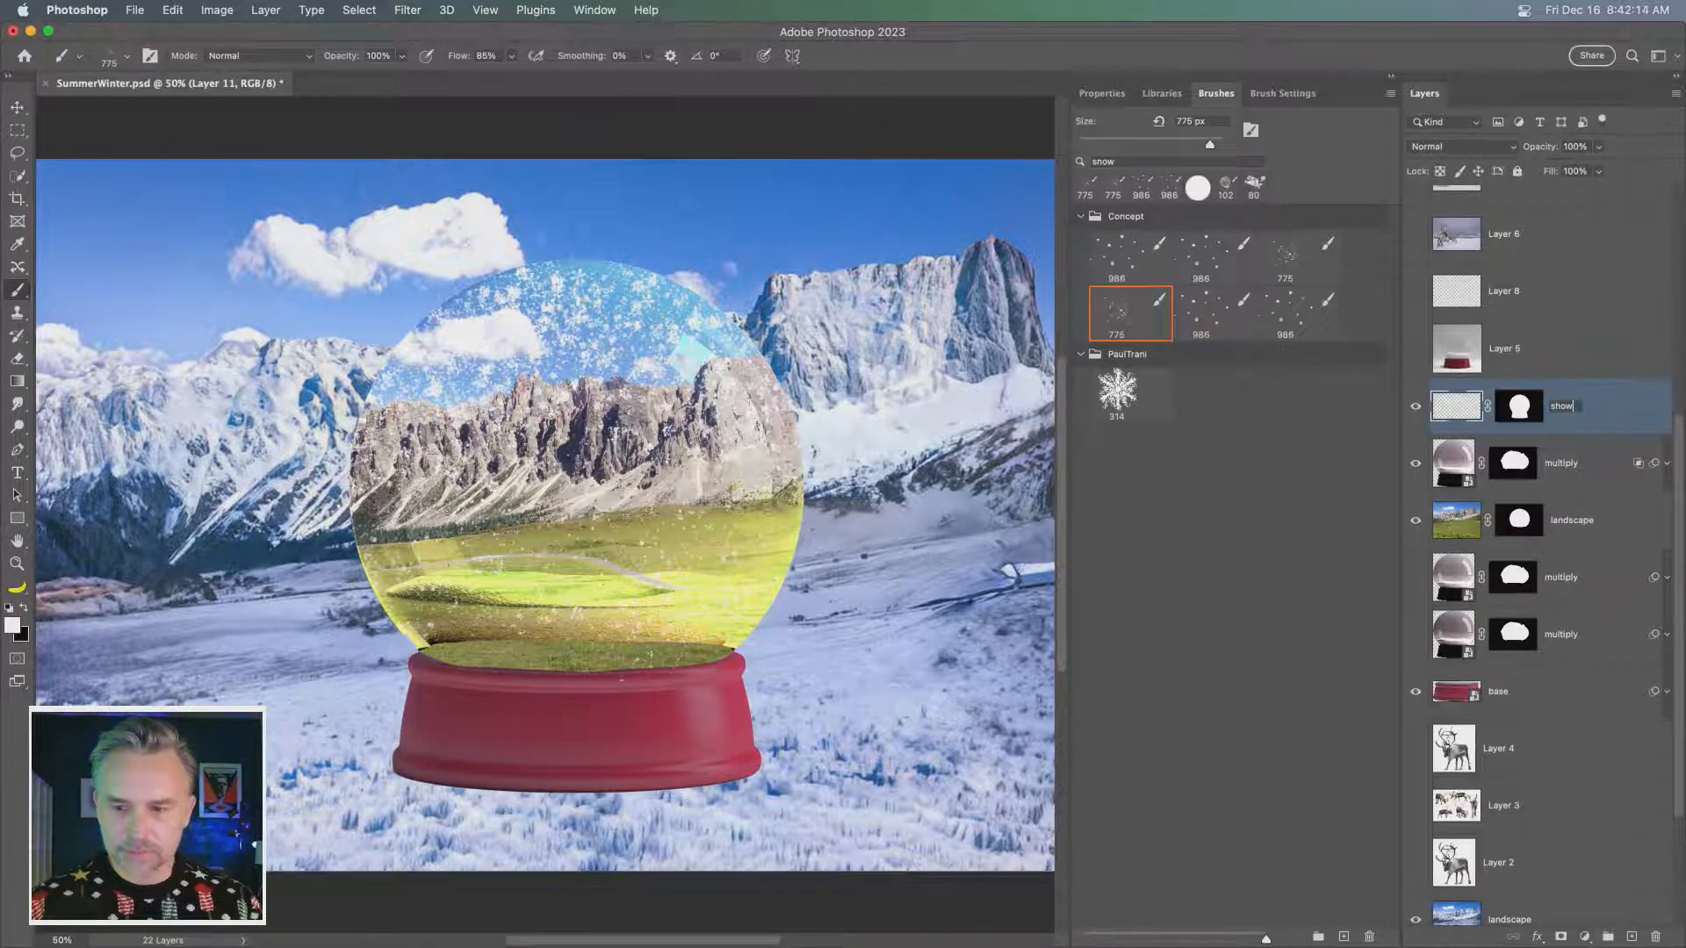
key("Return")
key("v")
scroll(1564, 400, "down", 3)
scroll(1564, 400, "up", 3)
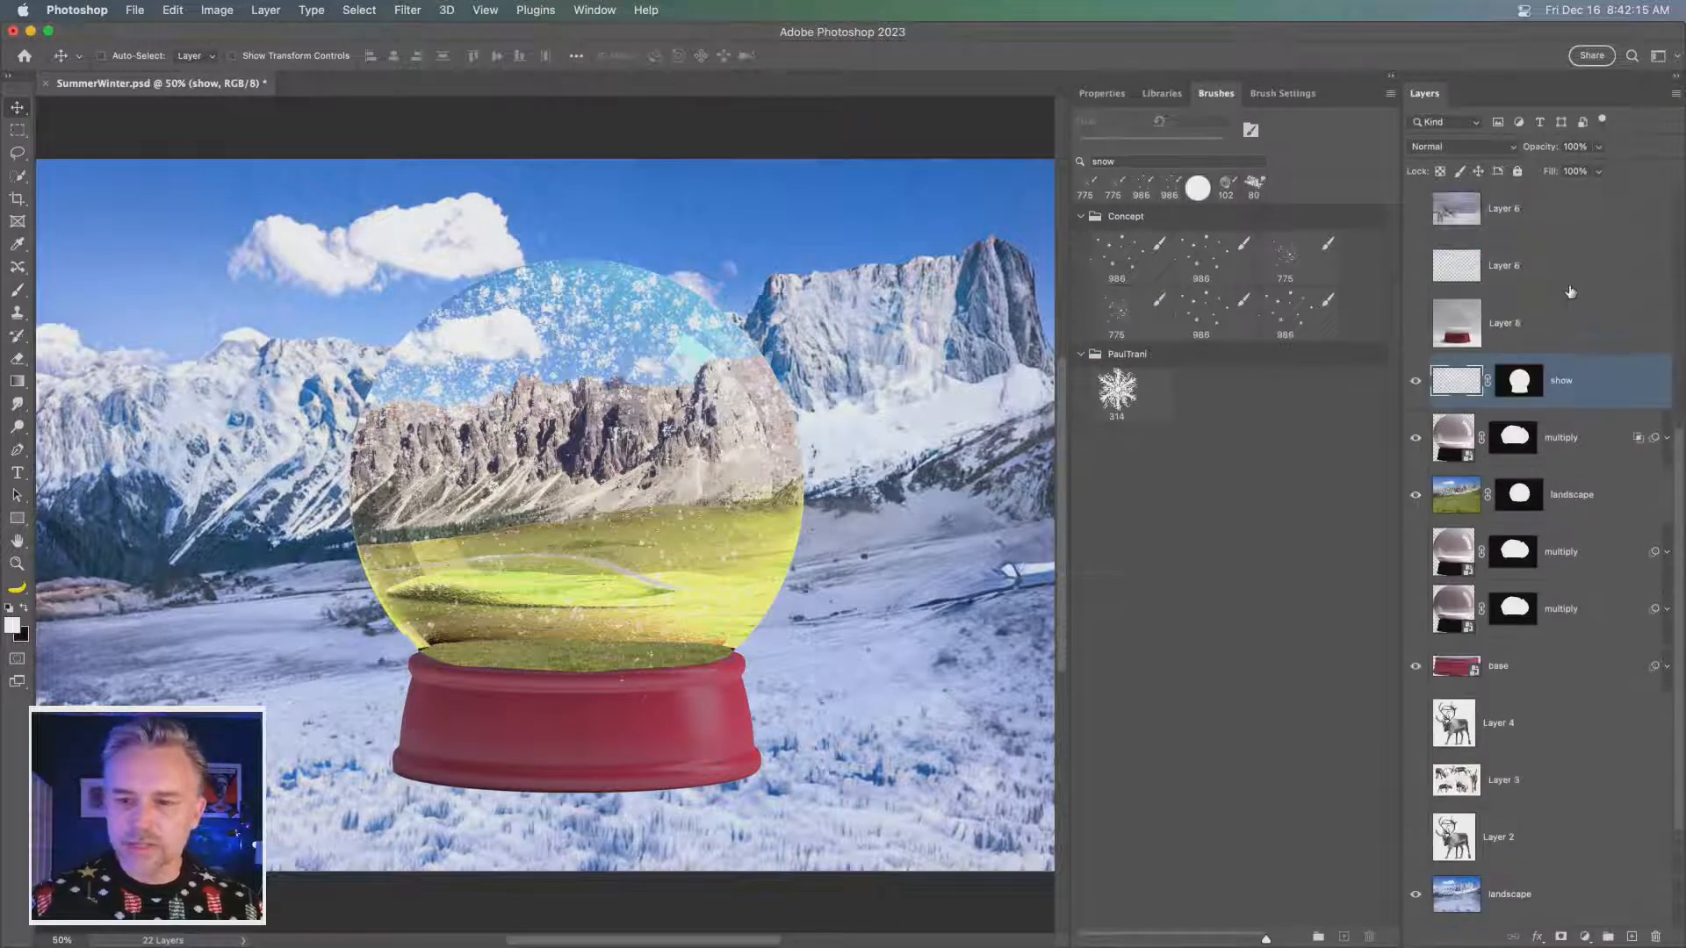
double_click(1556, 403)
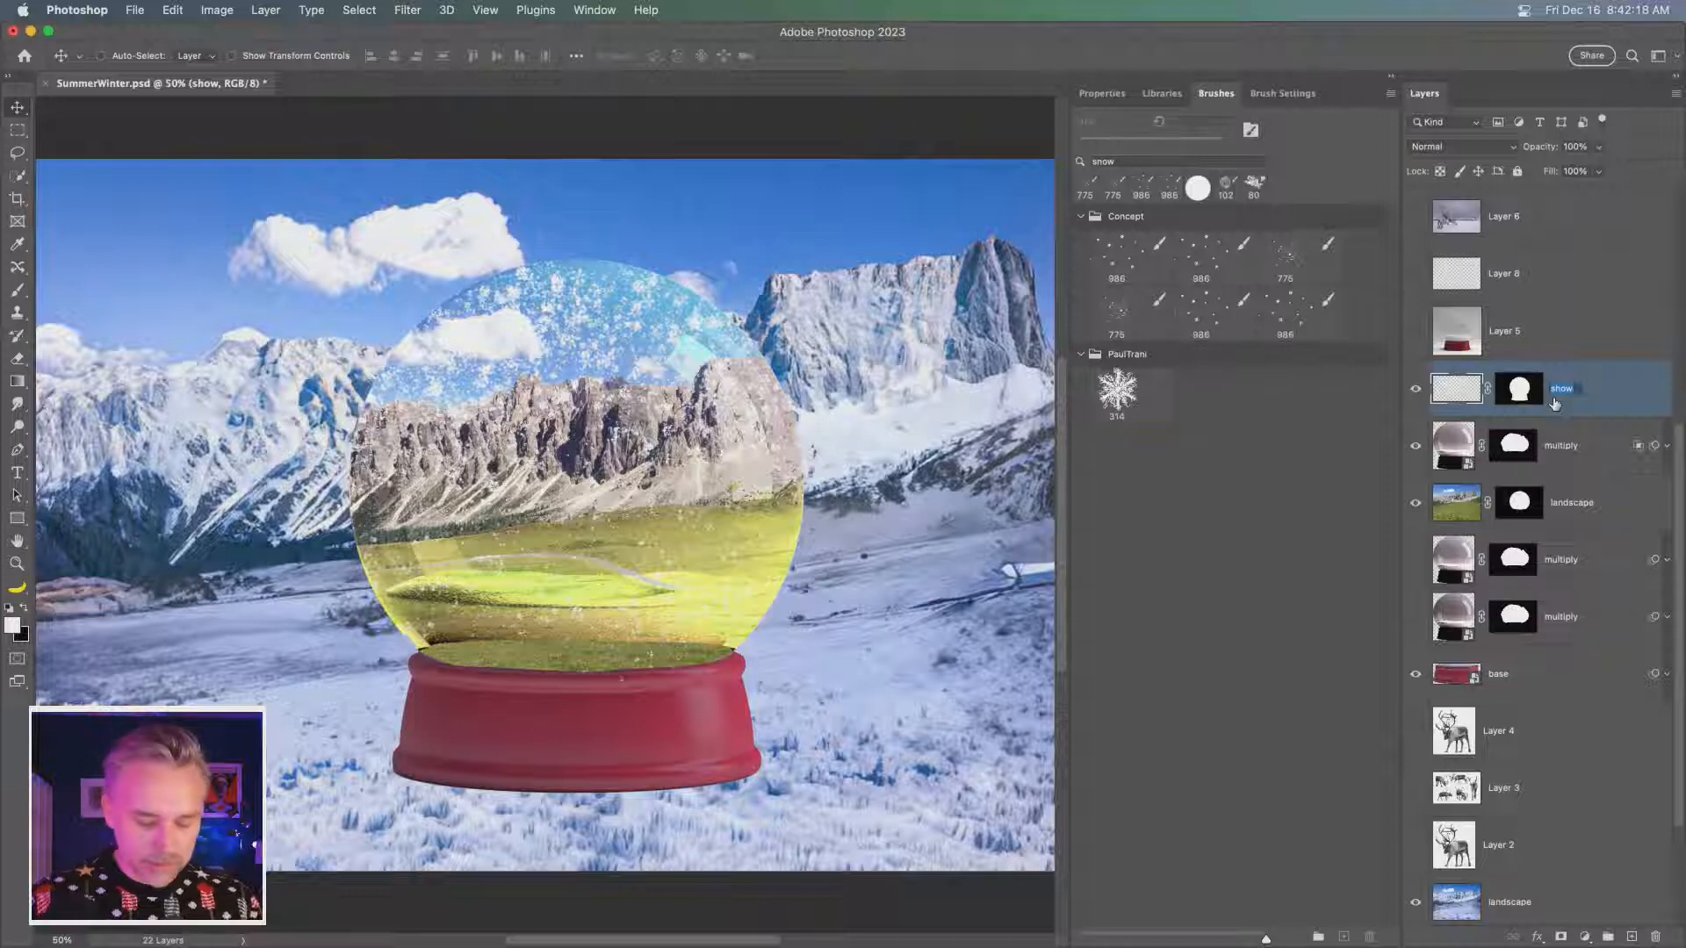
type("s")
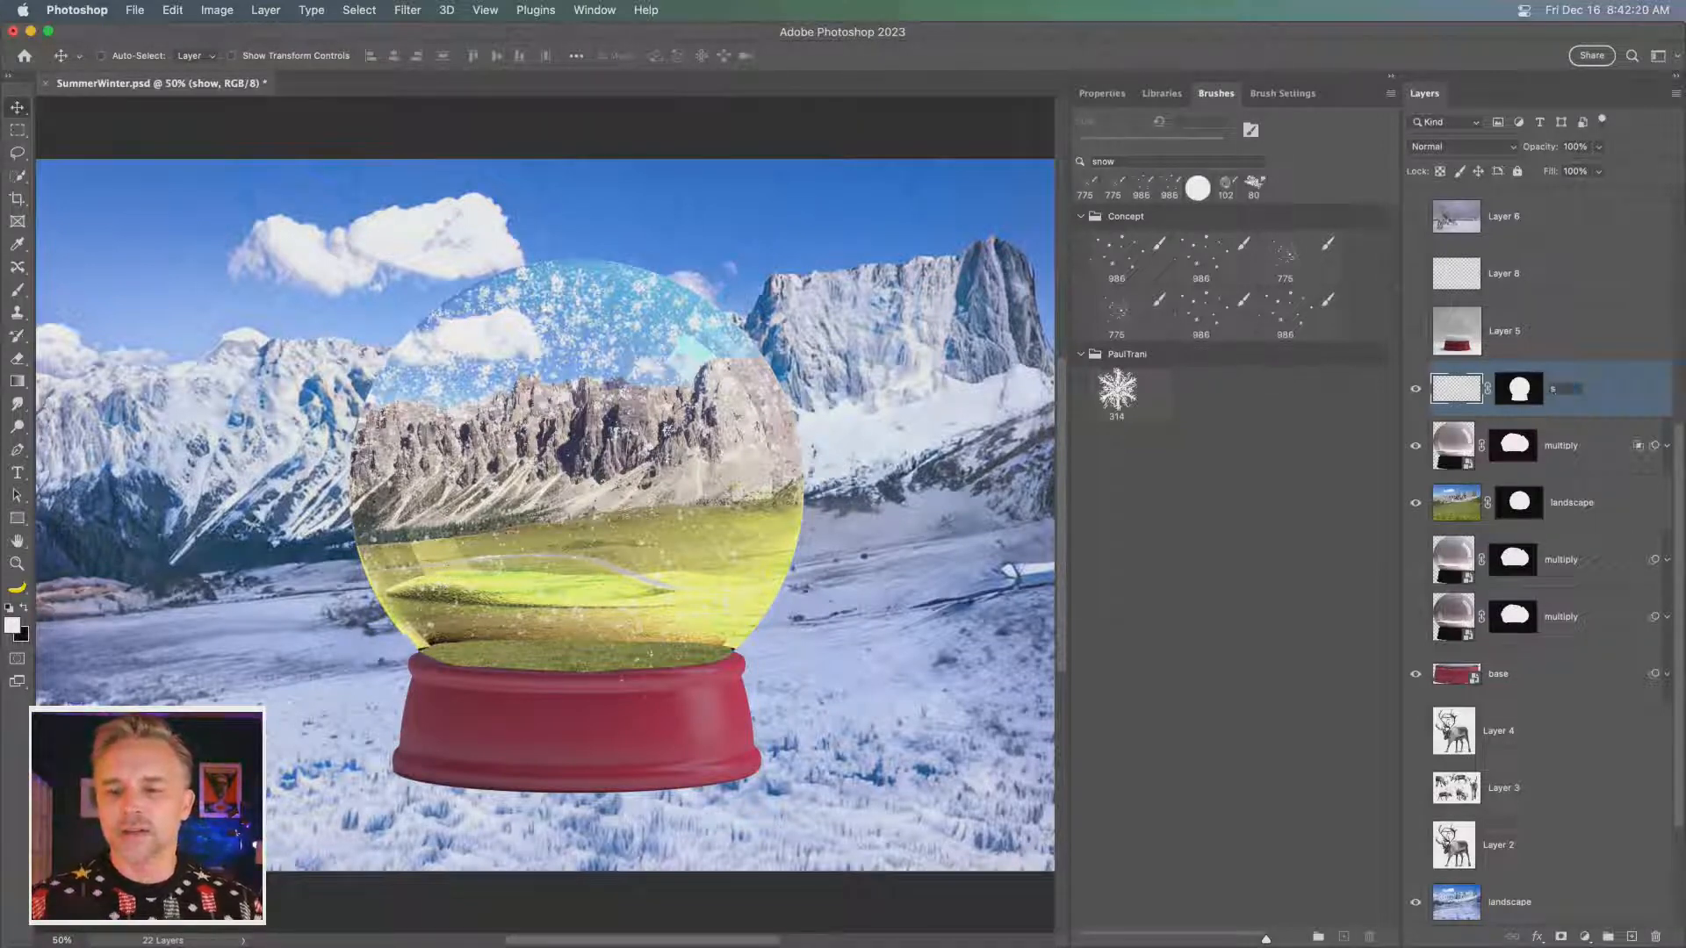
type("now")
key("Return")
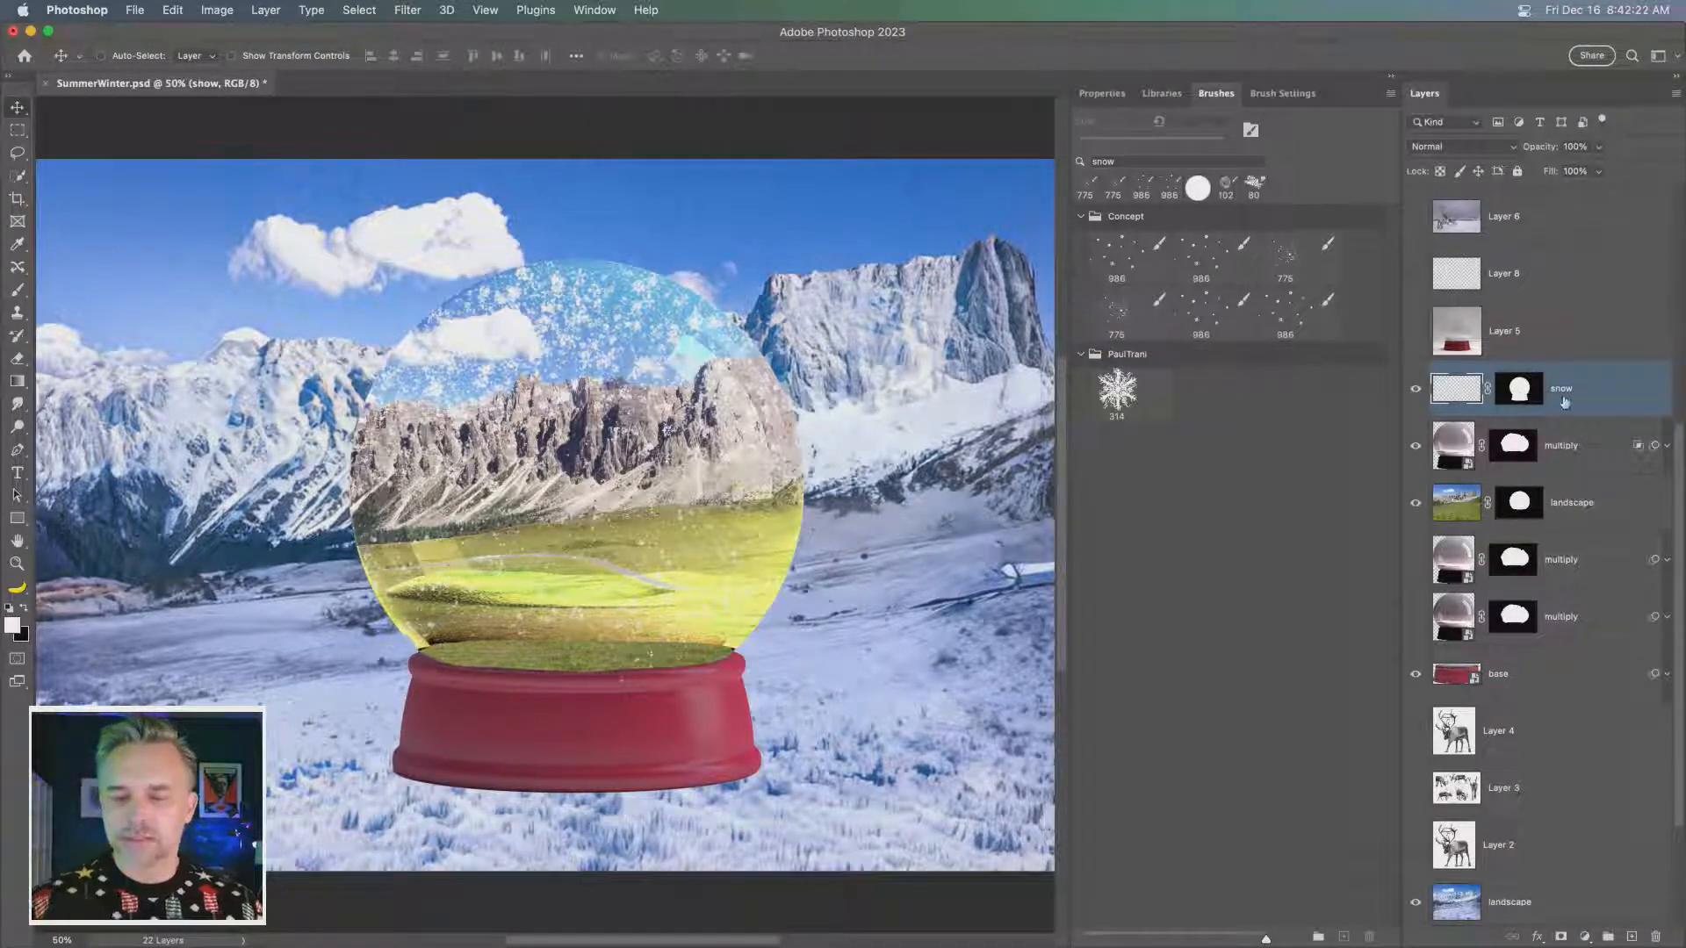
left_click(1393, 77)
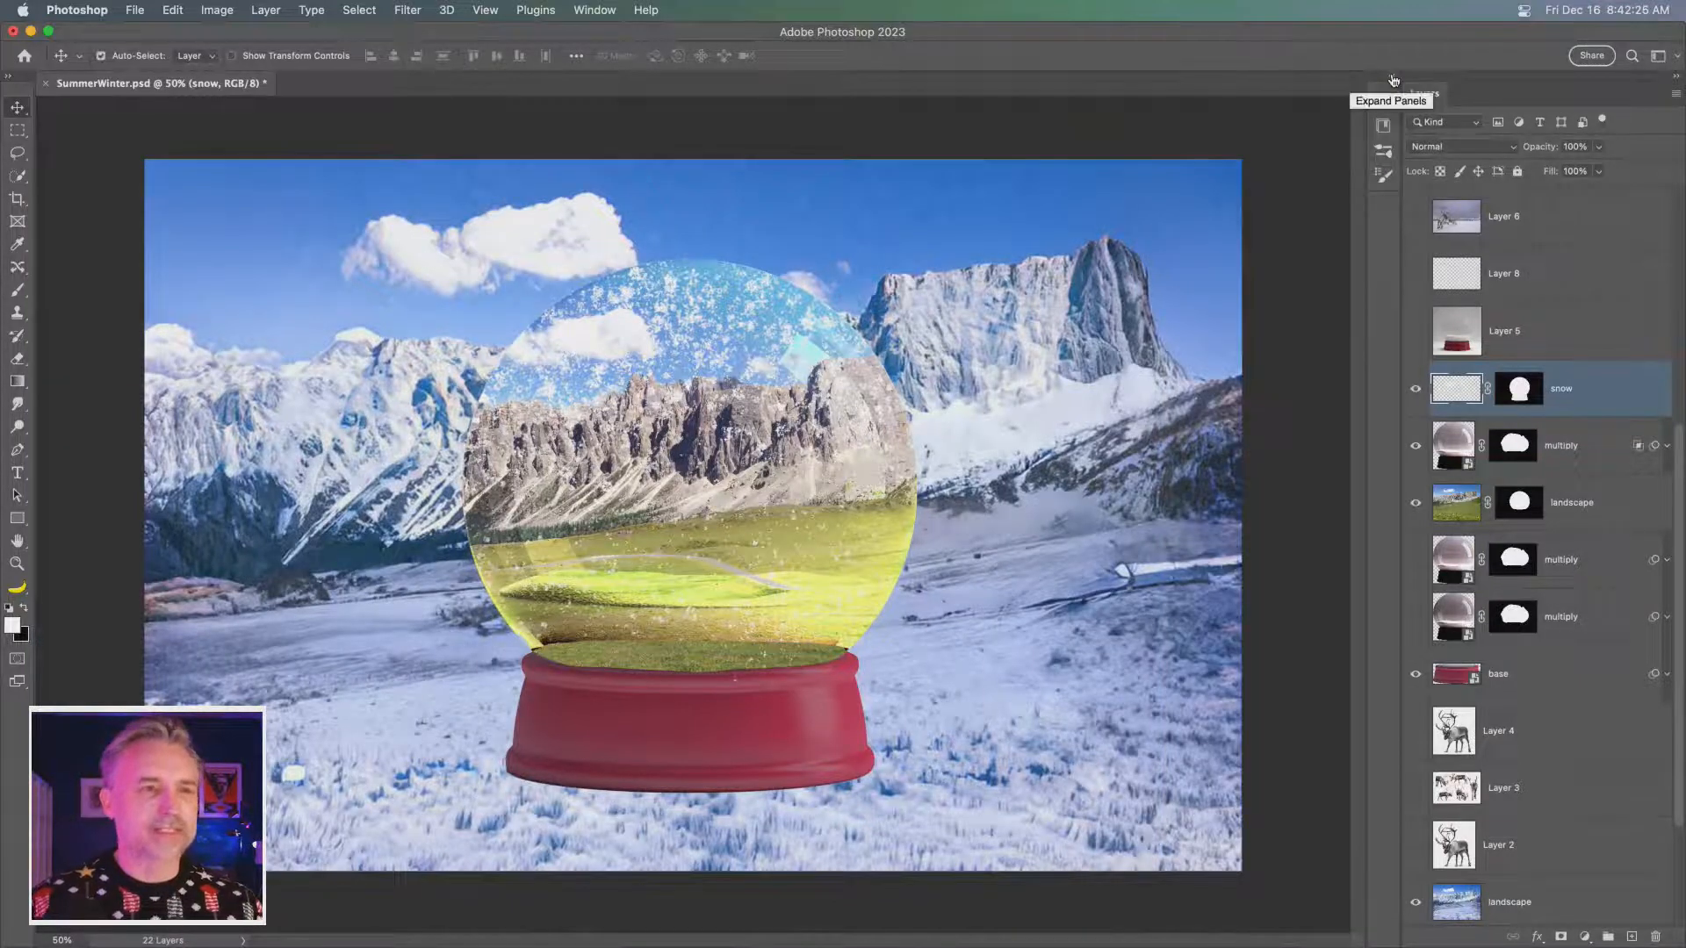
key("super+equal")
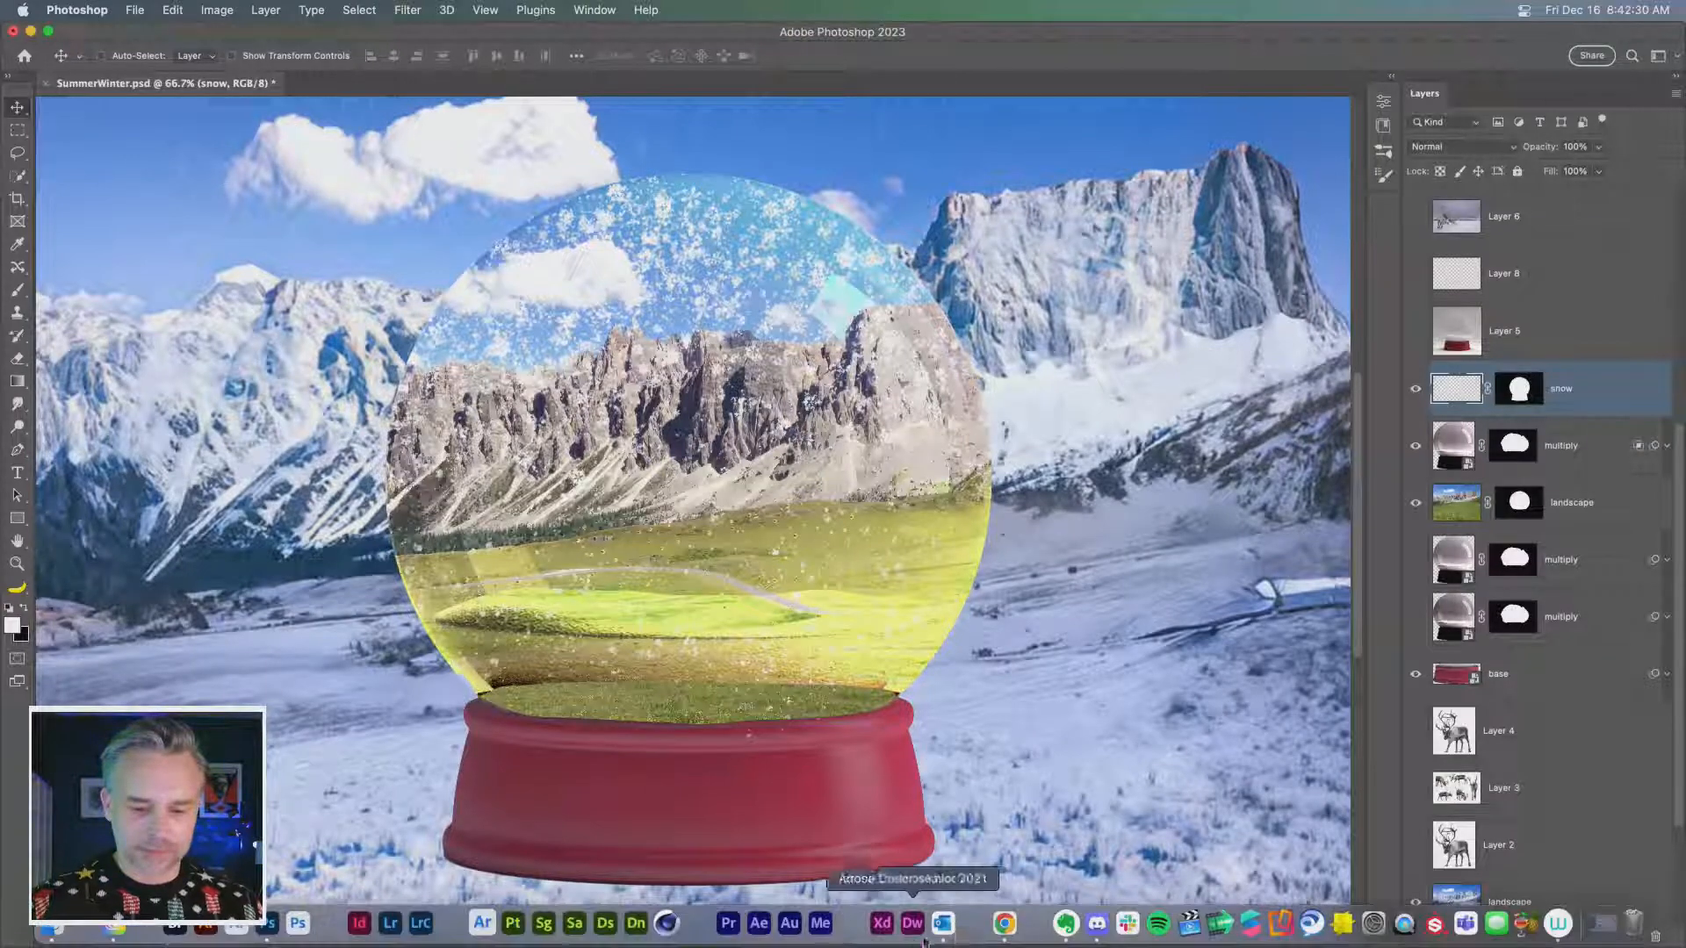
- Switch to Chrome and search Adobe Stock images for gnome
left_click(1006, 926)
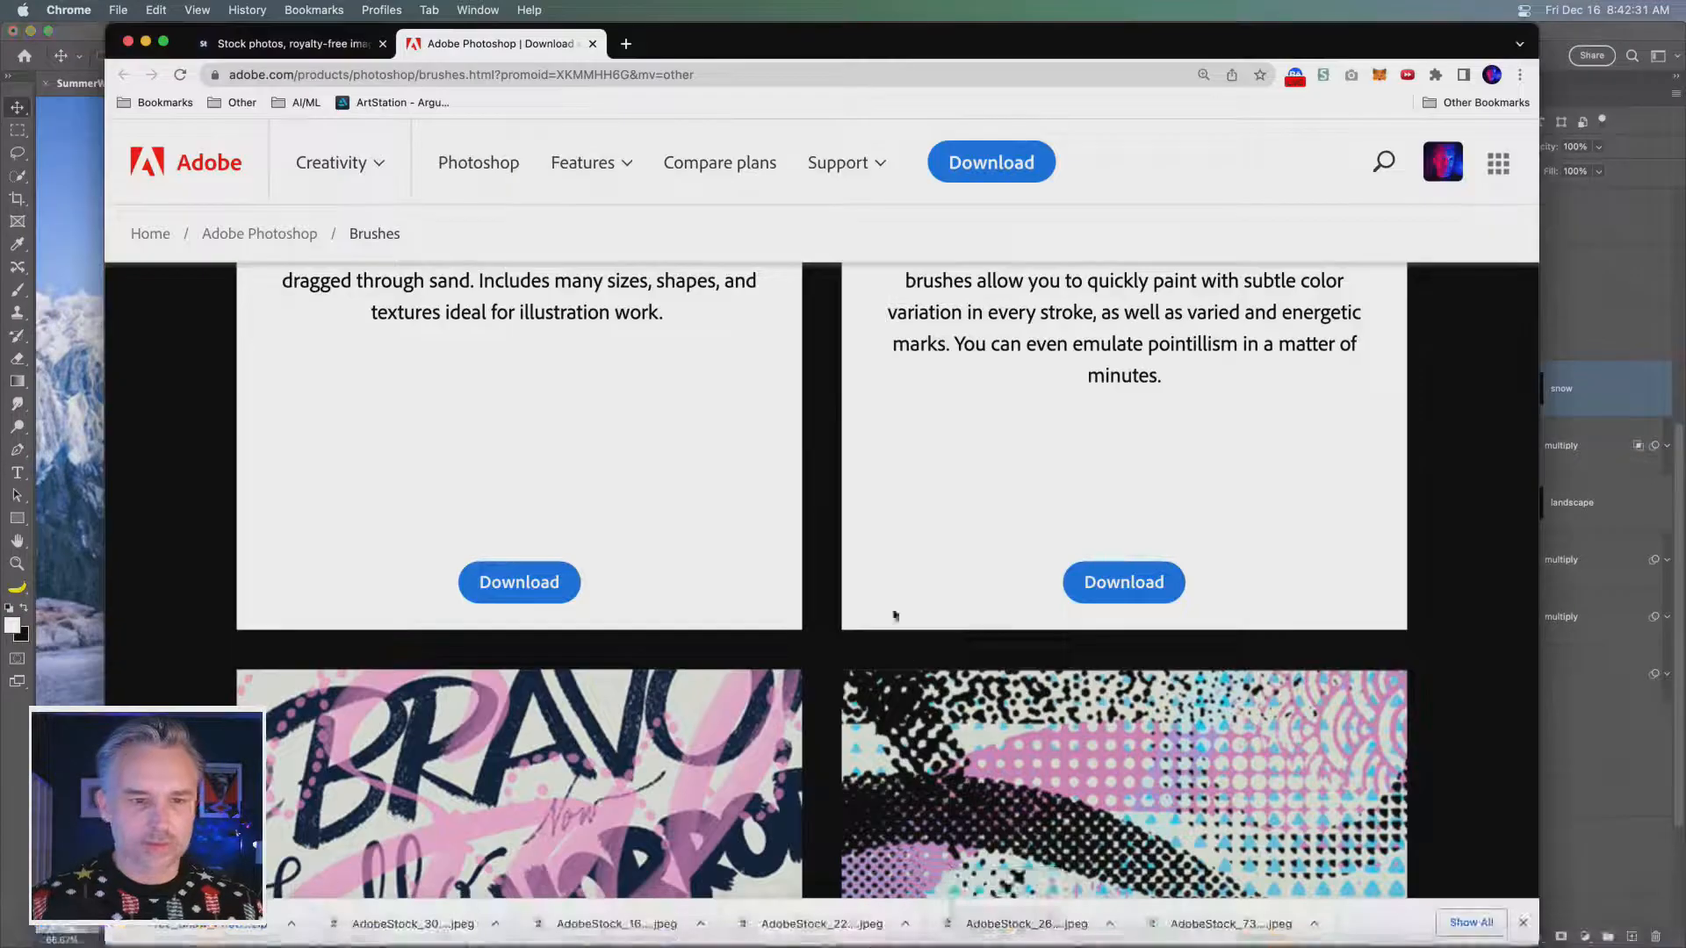
left_click(253, 46)
left_click(589, 357)
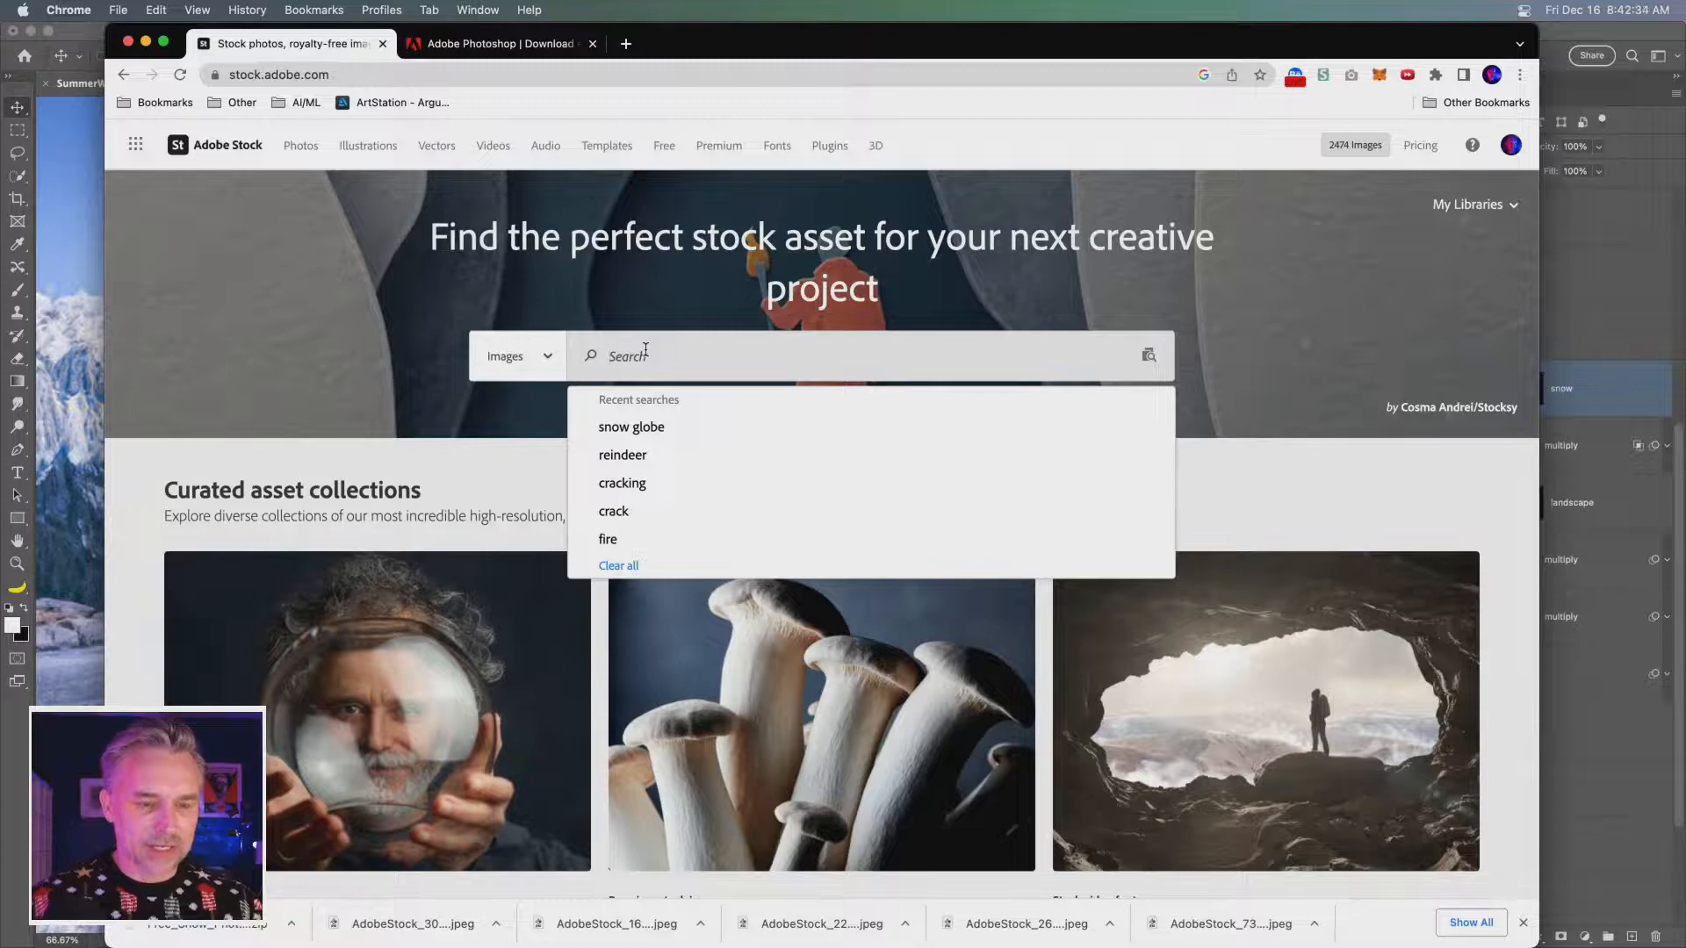
type("gnome")
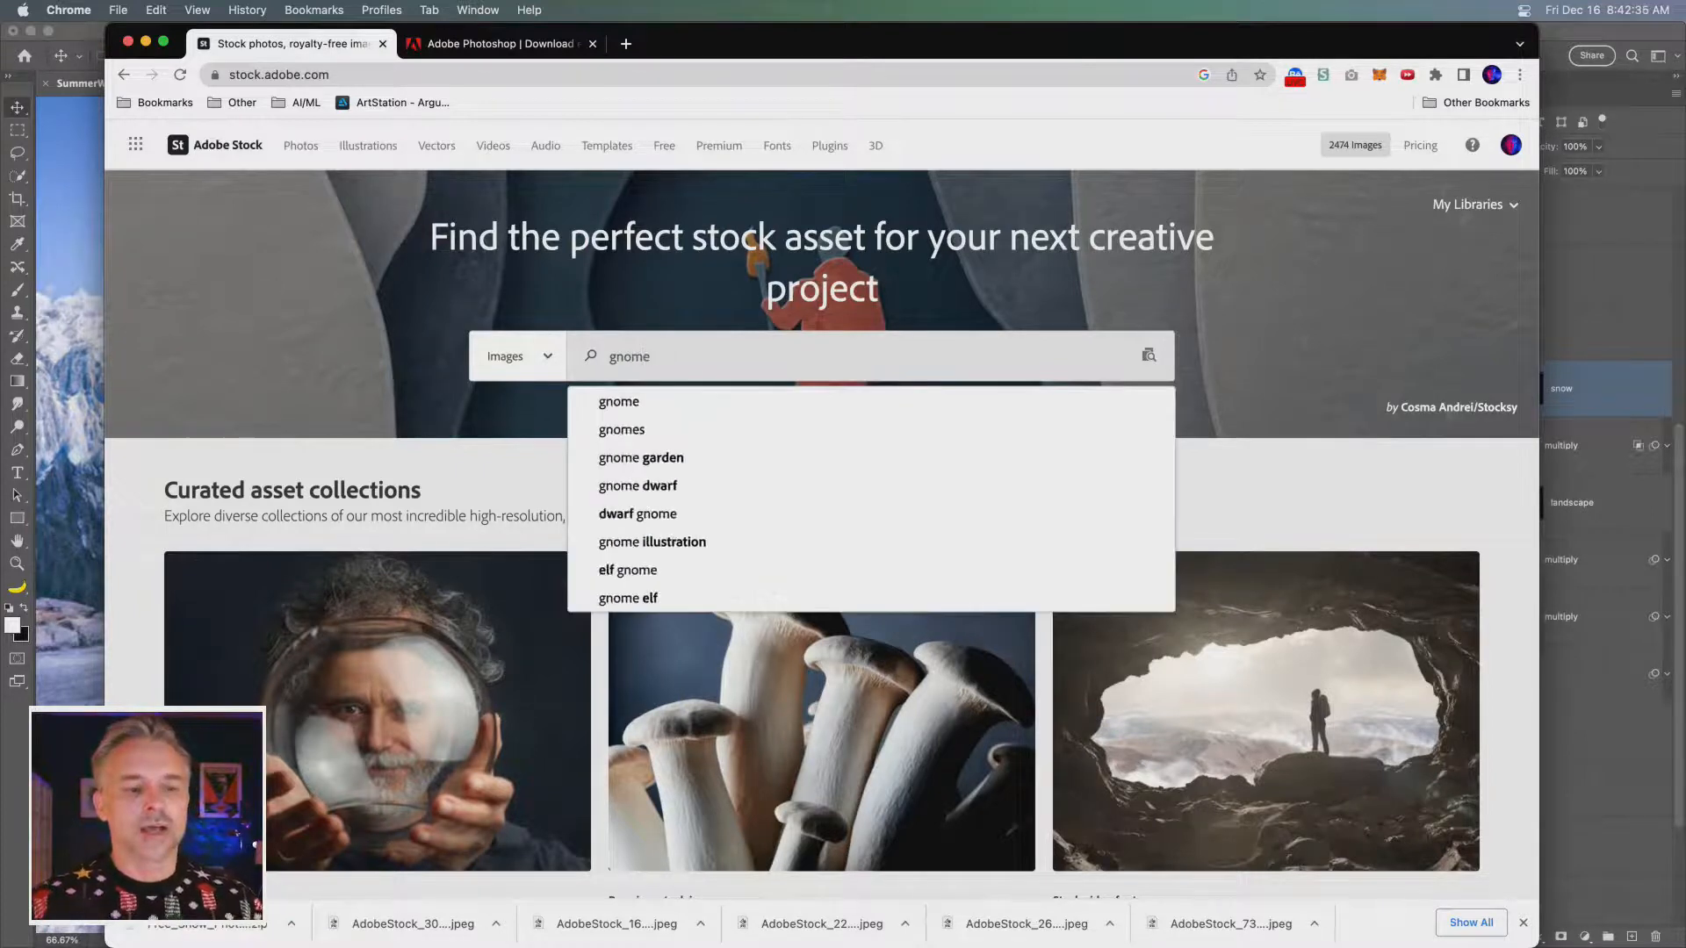
key("Return")
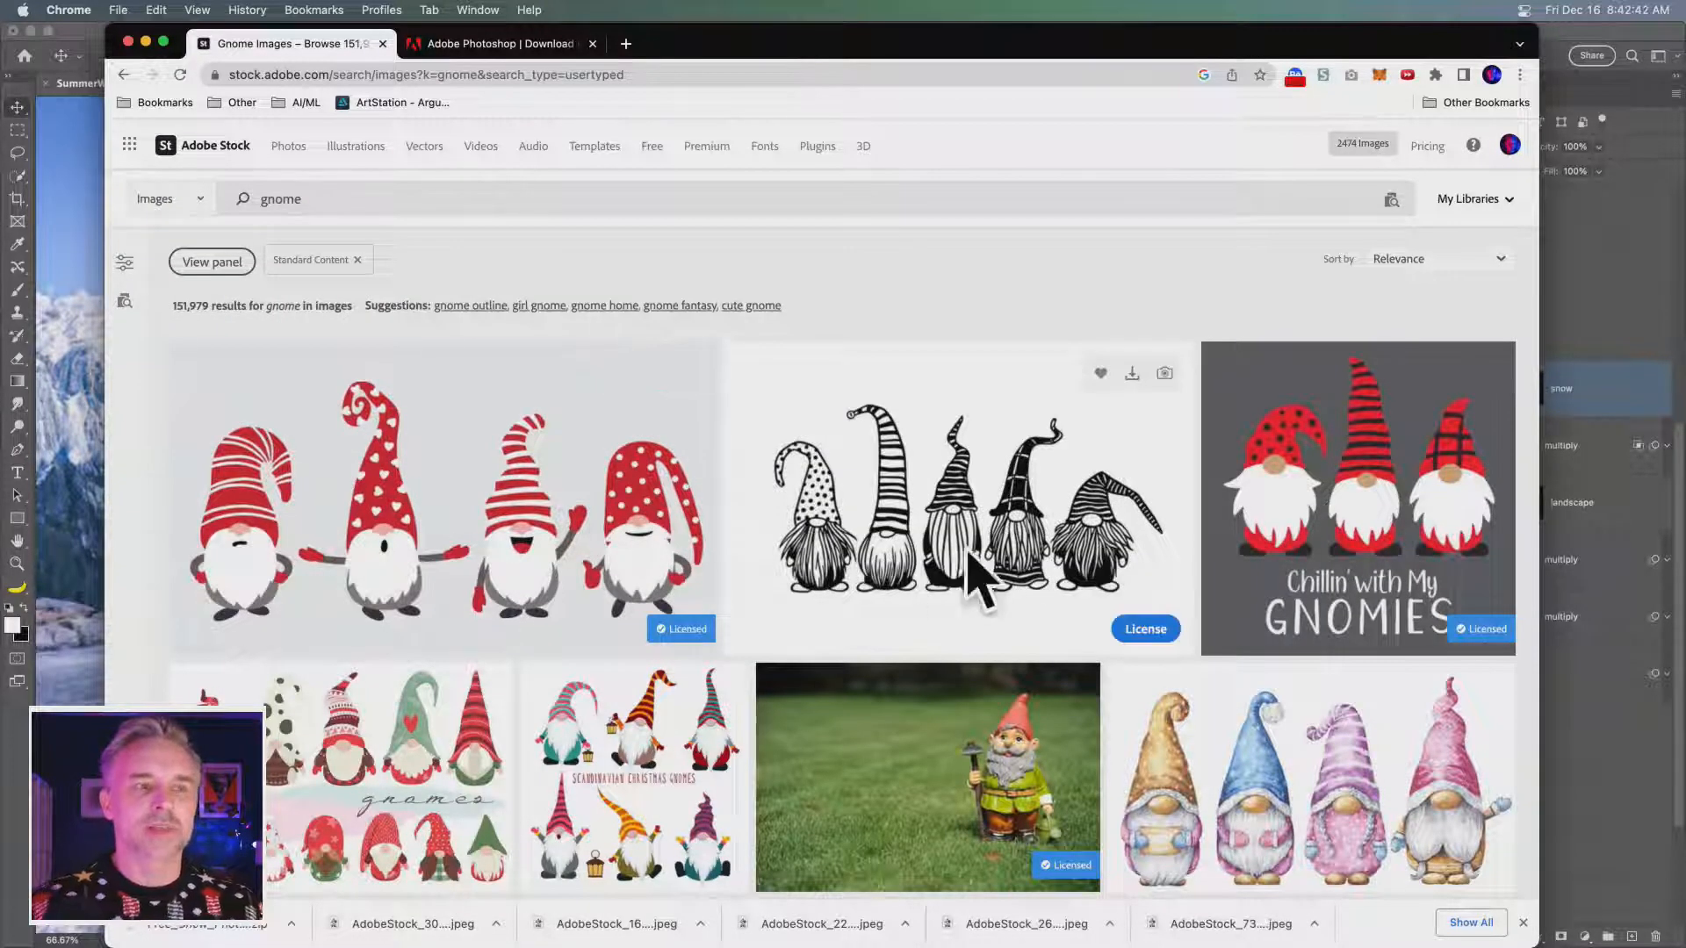
- Filter the gnome image results to the Photos subcategory
scroll(896, 546, "down", 4)
scroll(896, 547, "up", 4)
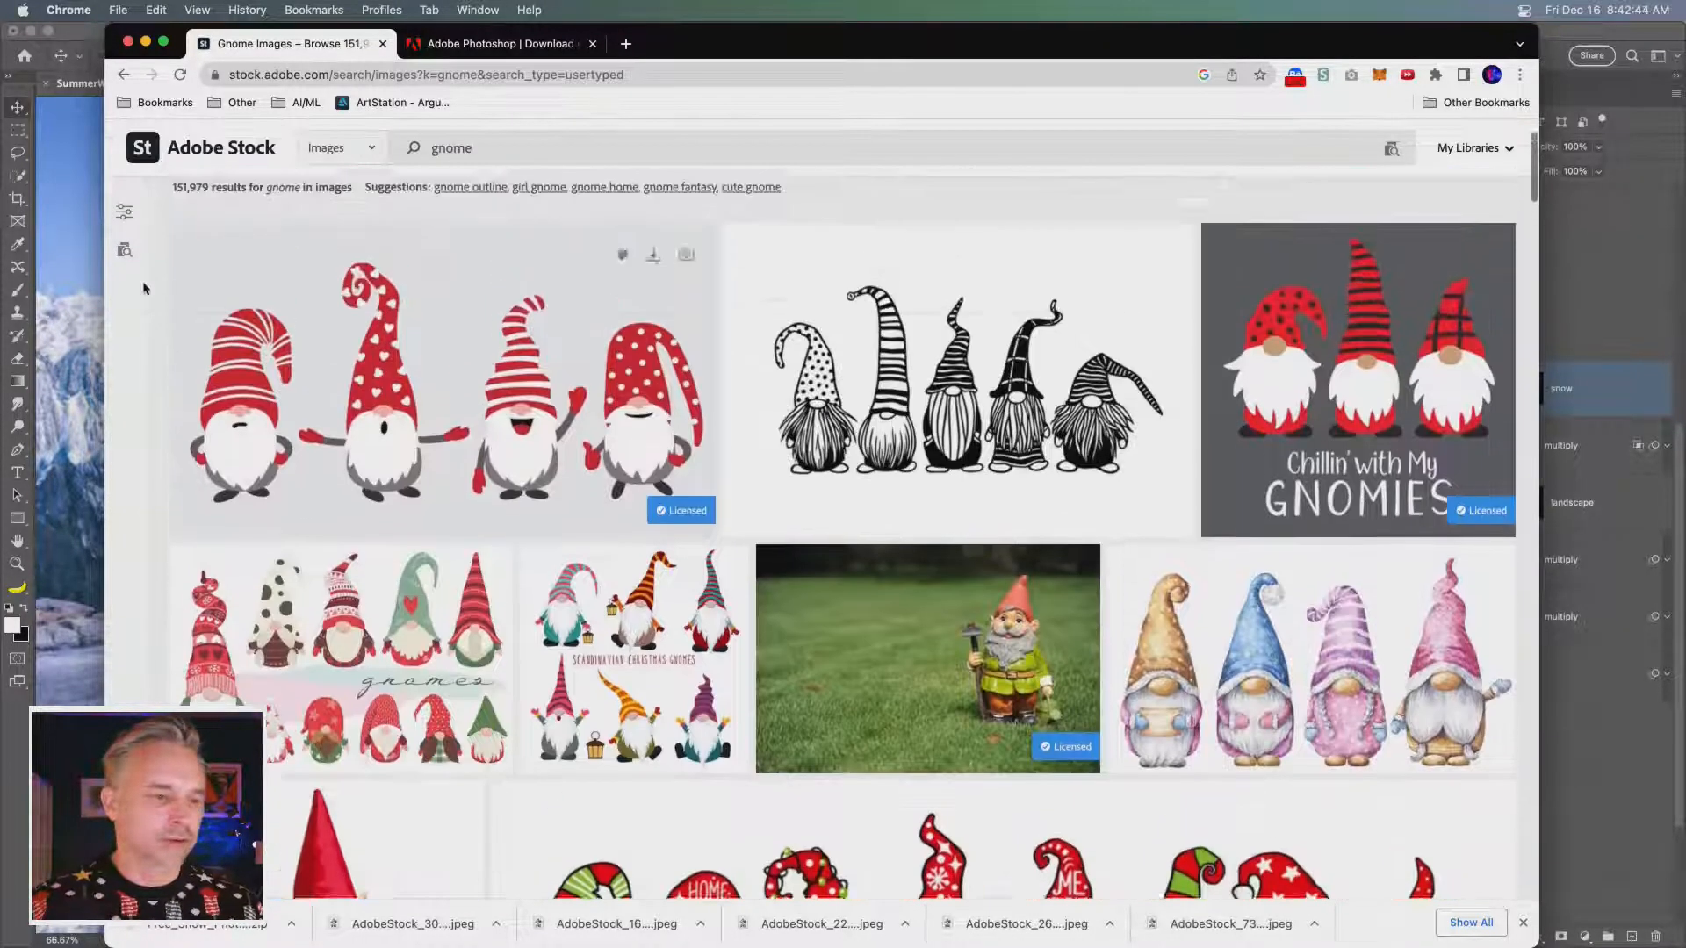
left_click(123, 263)
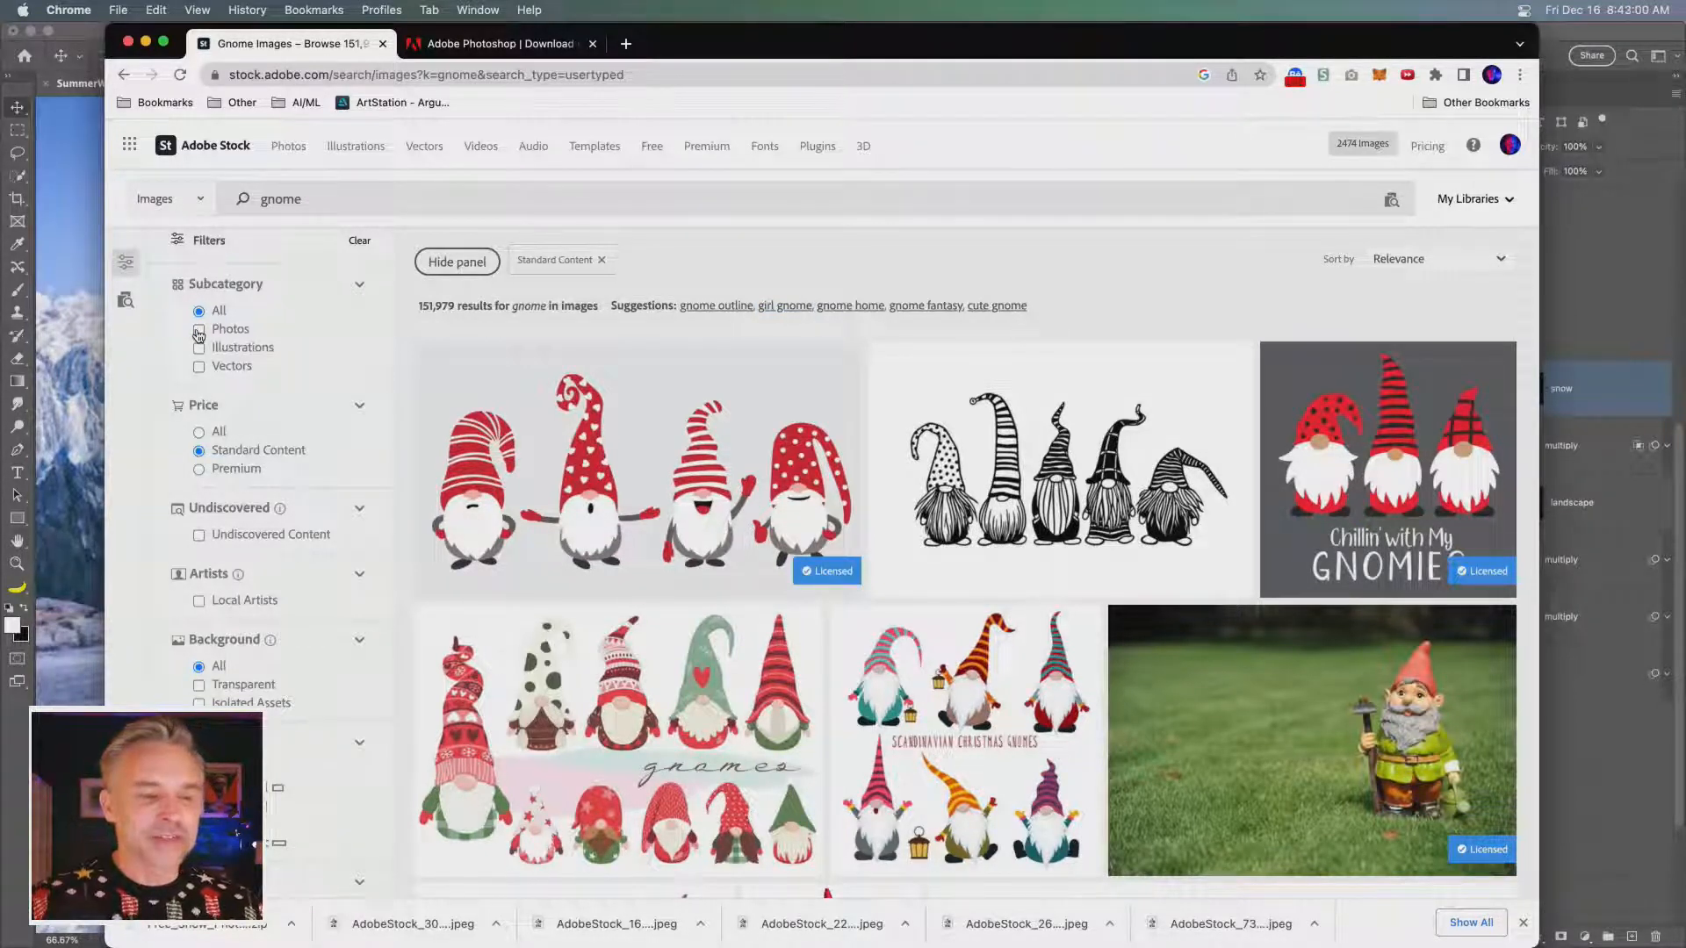
left_click(198, 331)
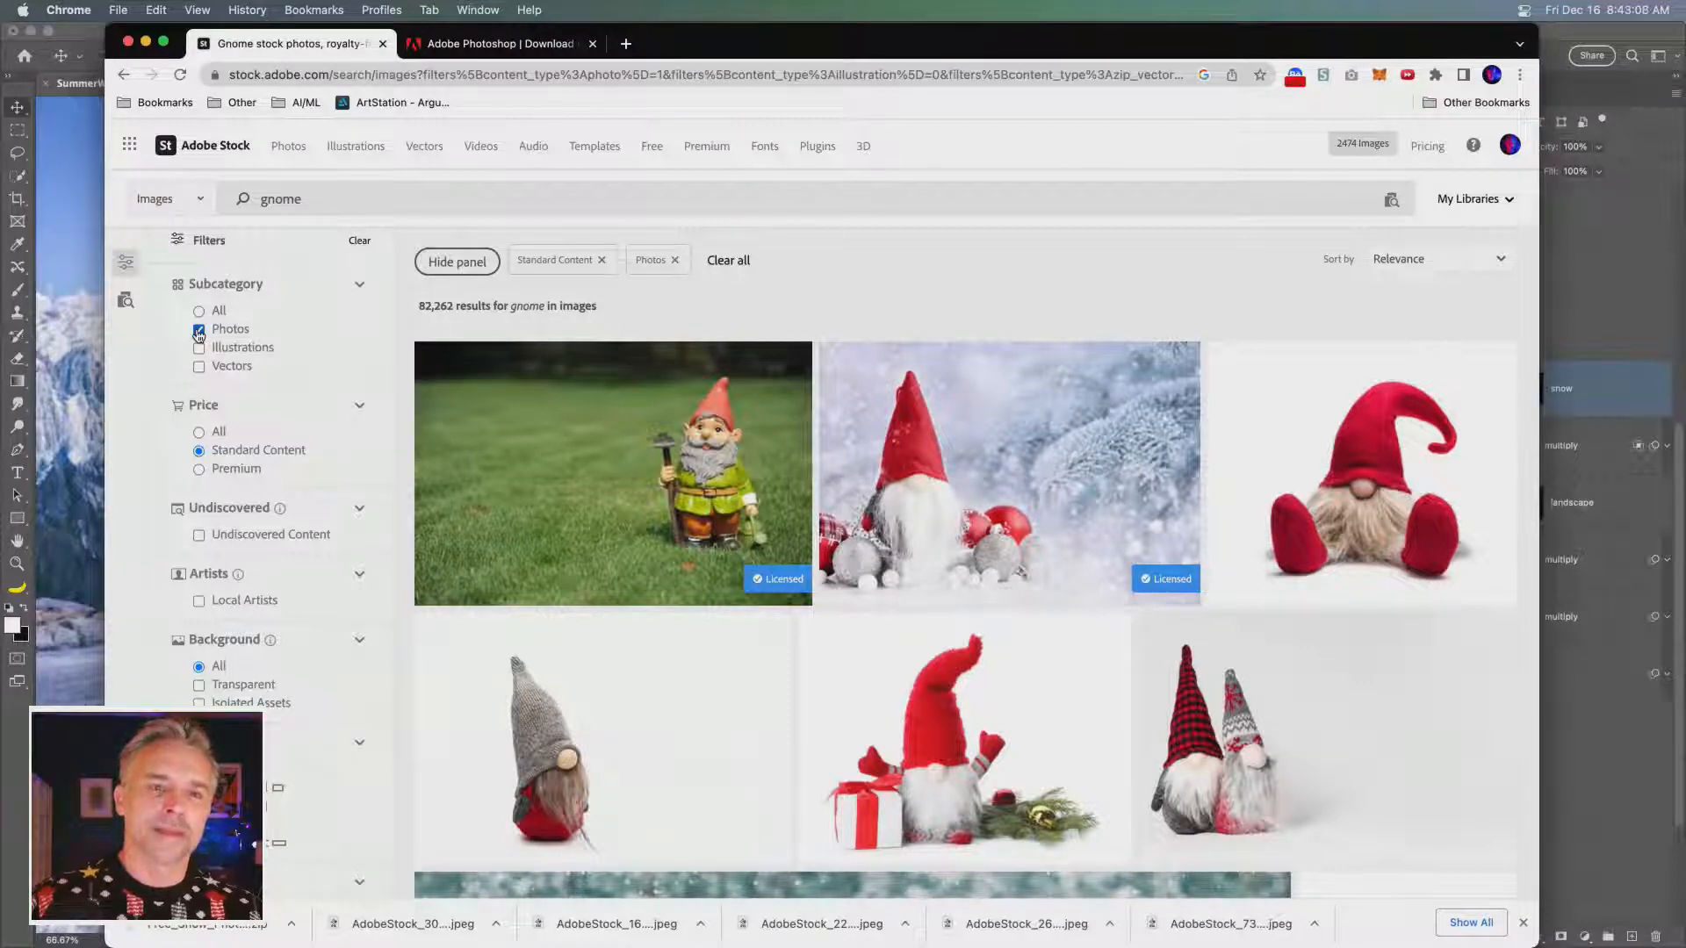
left_click_drag(106, 35, 6, 7)
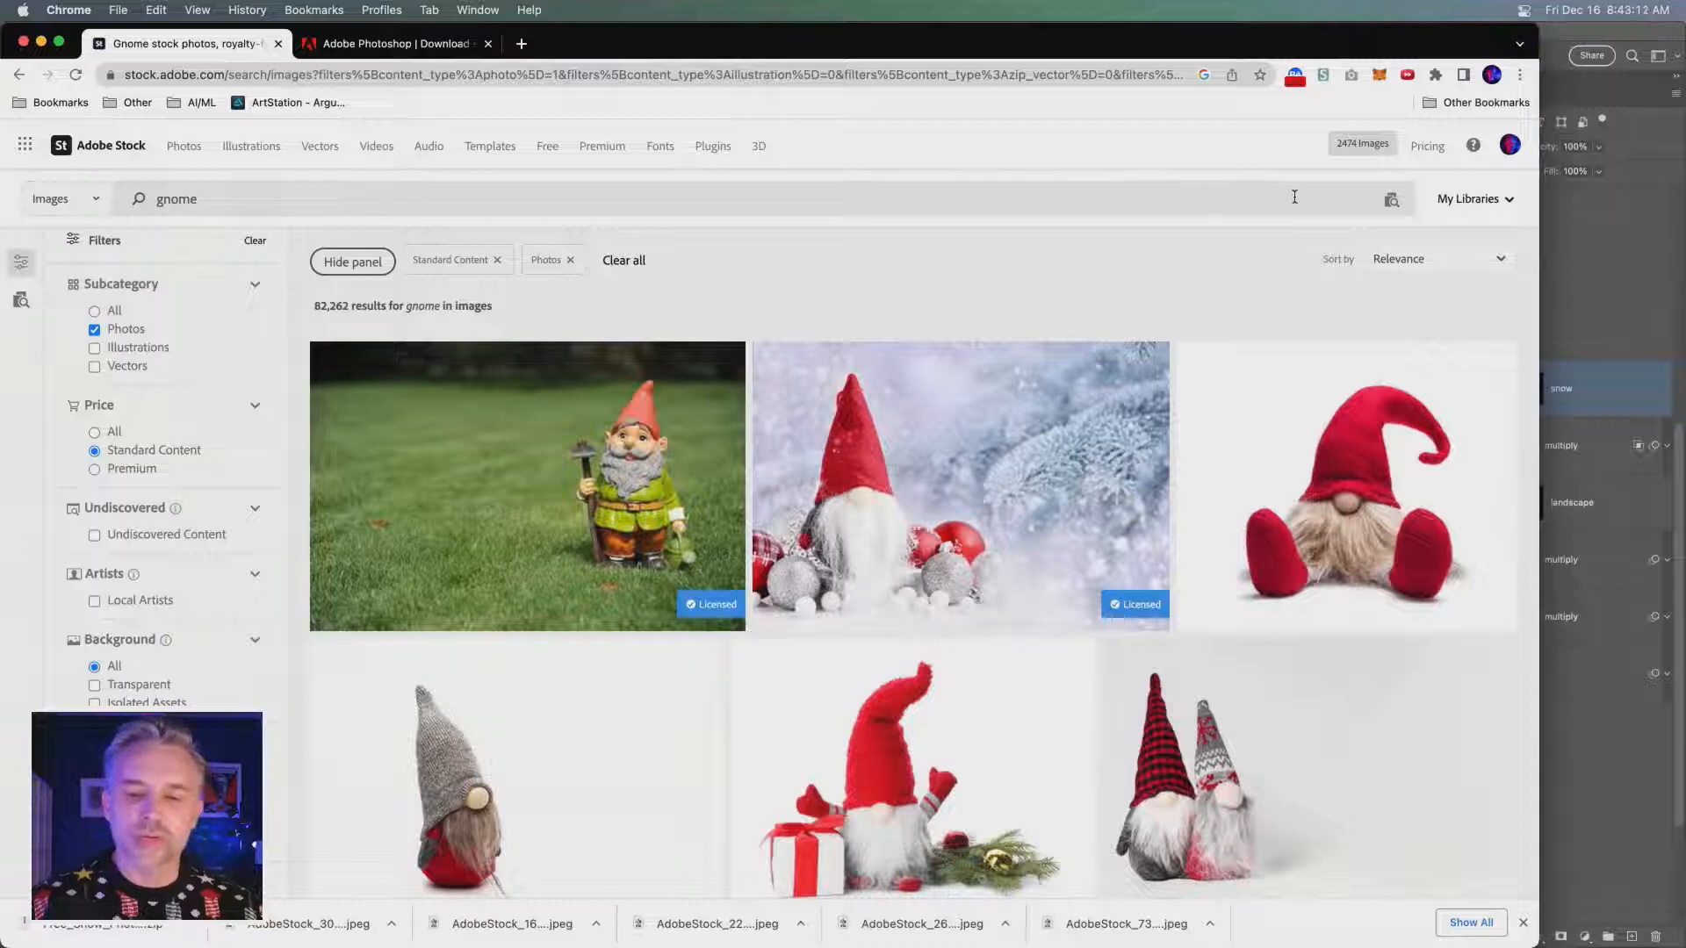
- Browse the gnome photos and download the preview of the gnome lounging in a deck chair on grass
scroll(1251, 277, "down", 10)
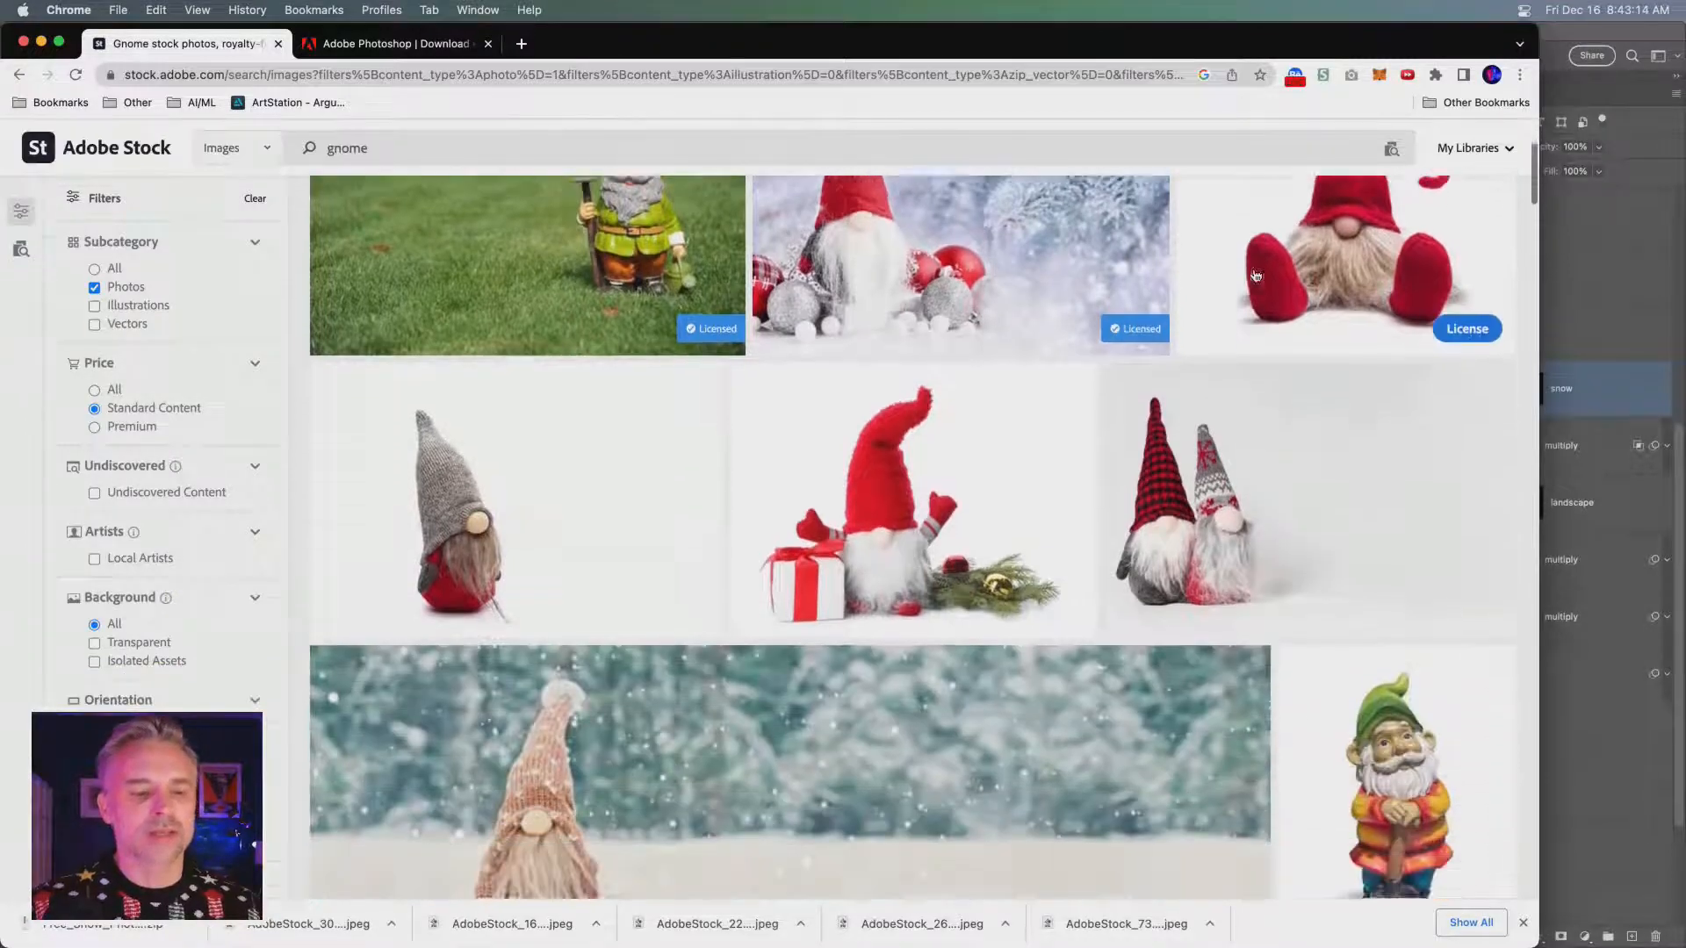
scroll(1261, 274, "up", 2)
scroll(1256, 281, "down", 5)
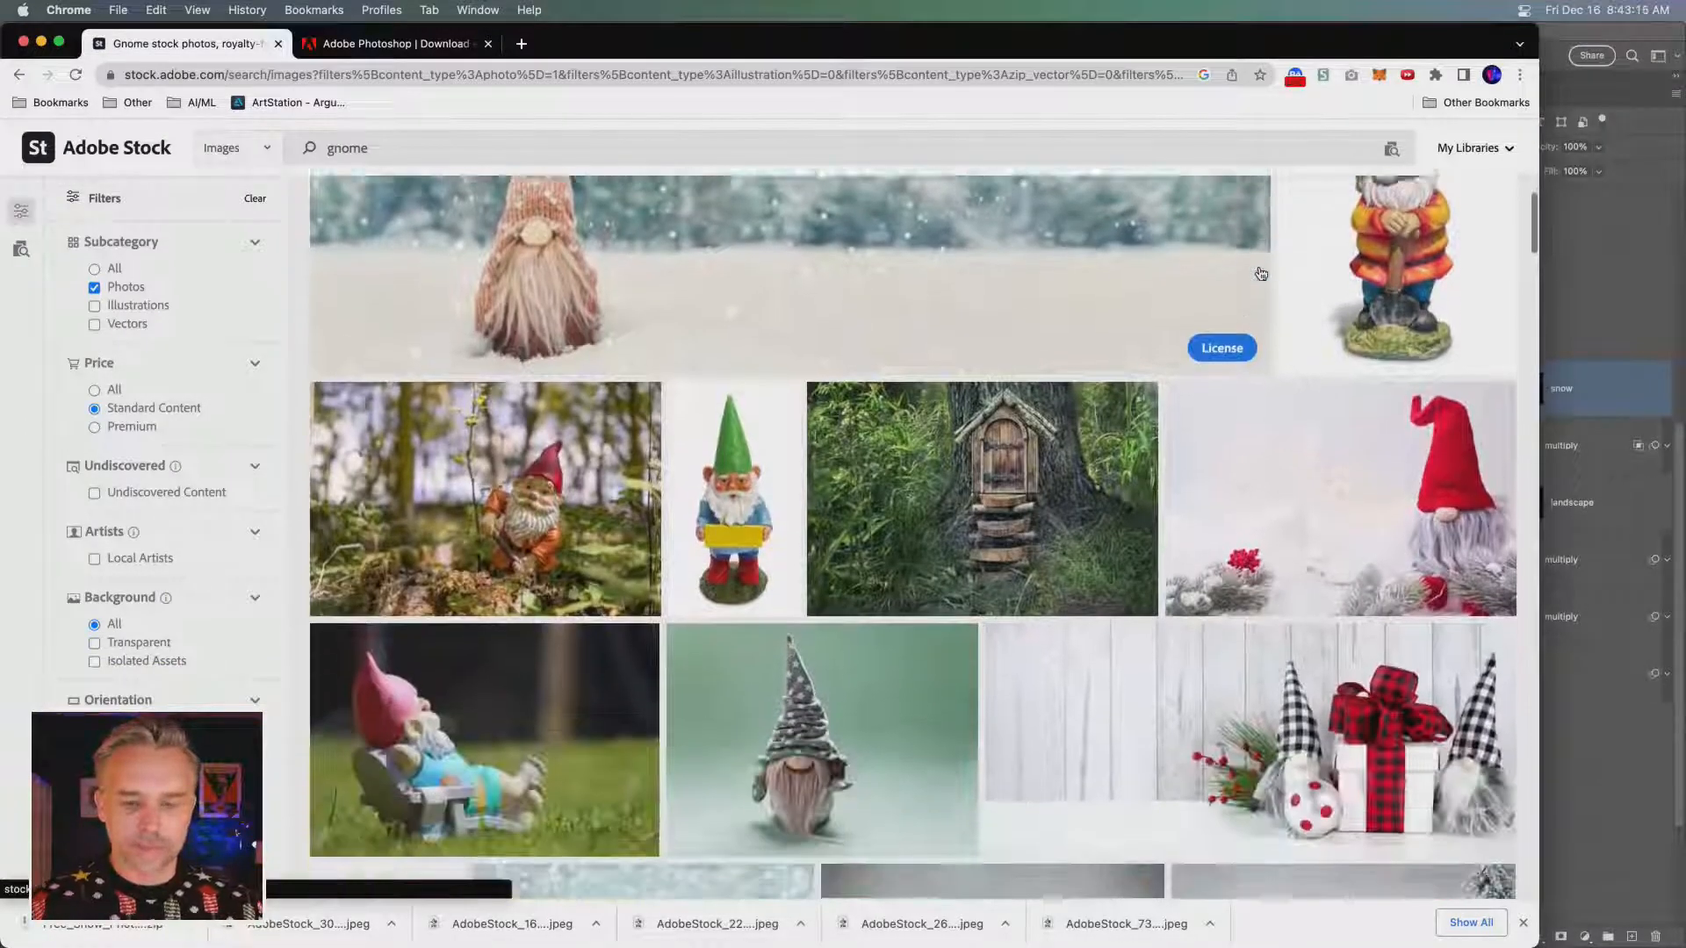
scroll(1010, 499, "down", 5)
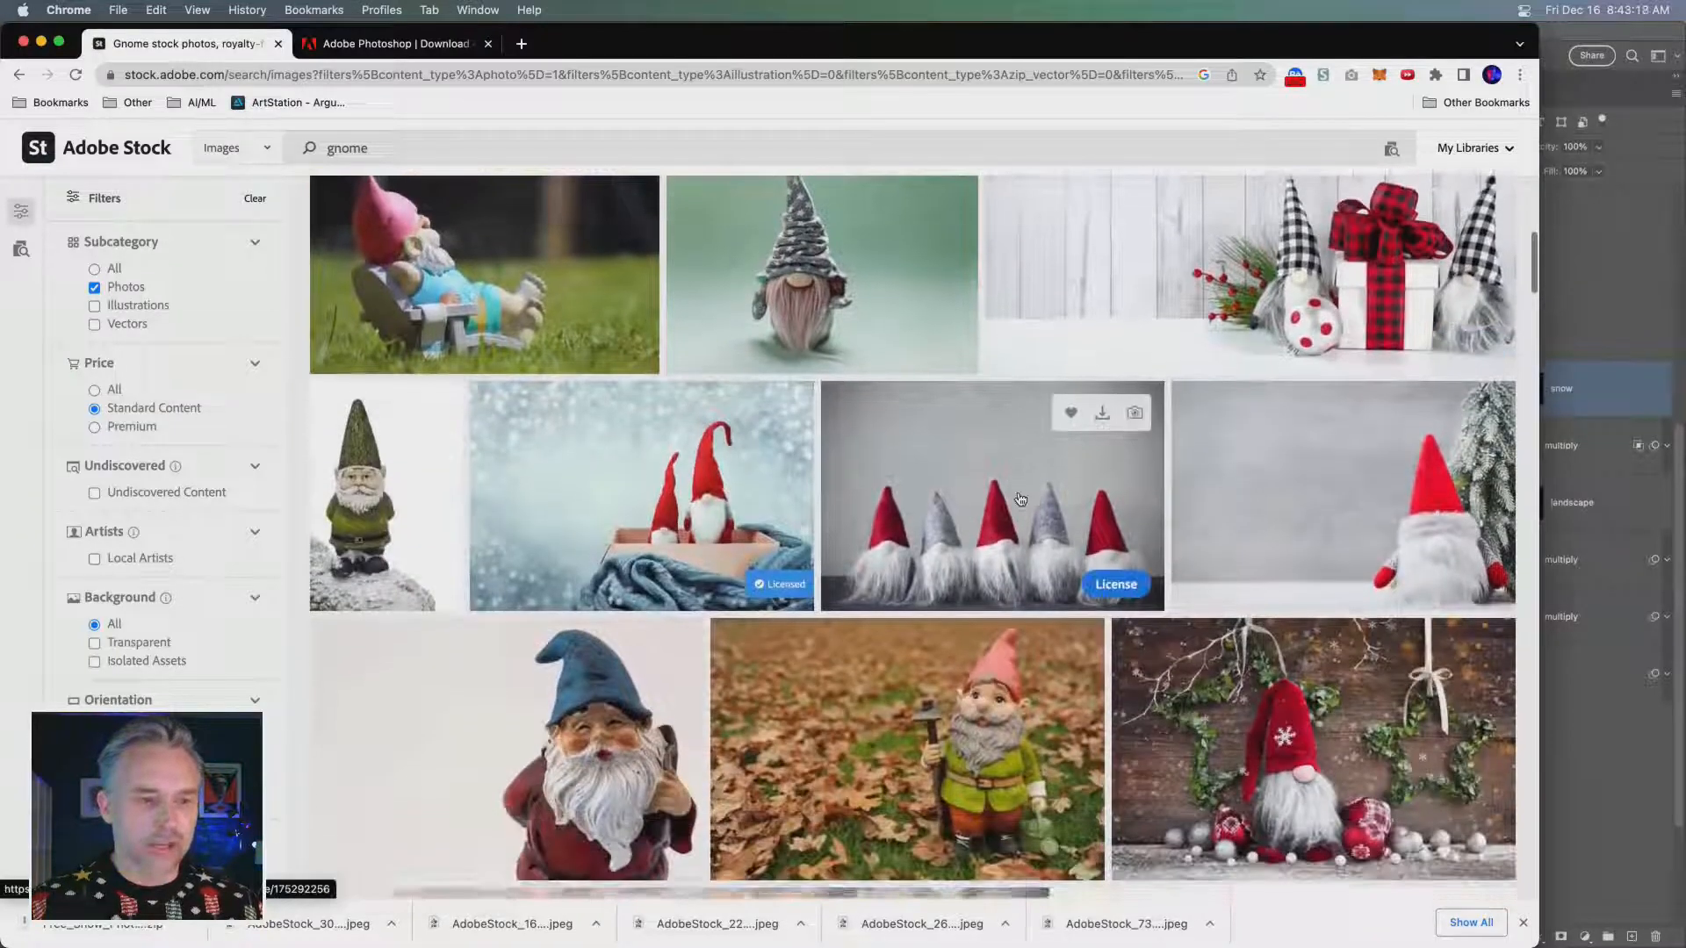
scroll(1008, 494, "up", 1)
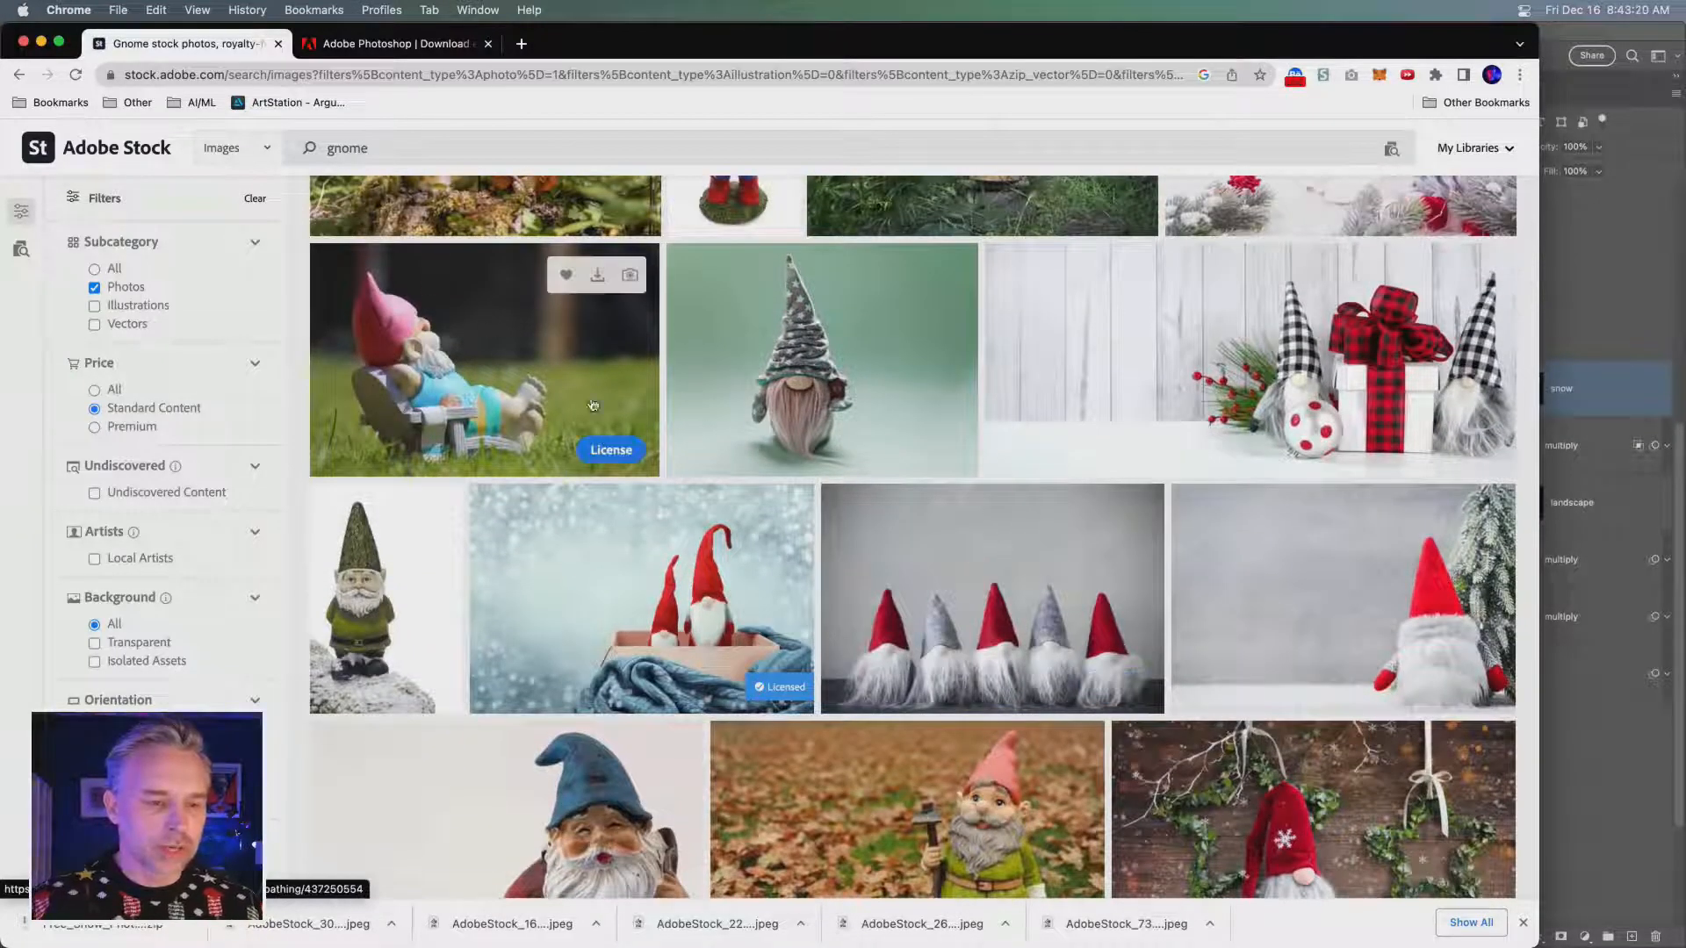
left_click(596, 276)
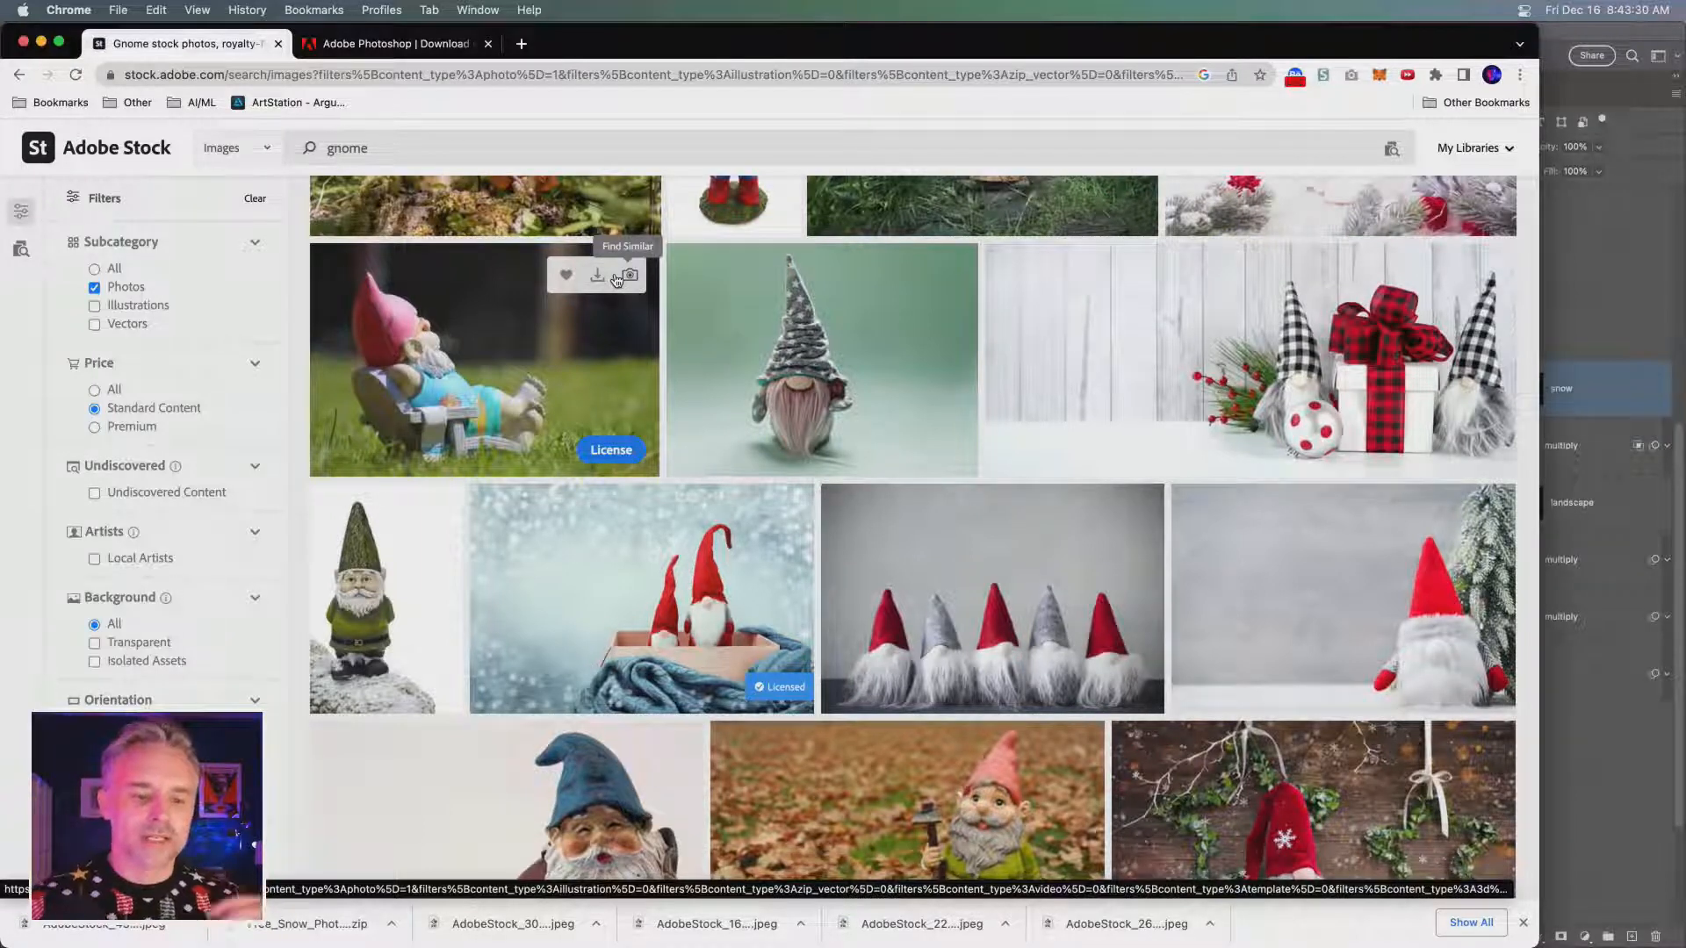
- License the photo of the lounging garden gnome with the Standard License
scroll(617, 280, "down", 3)
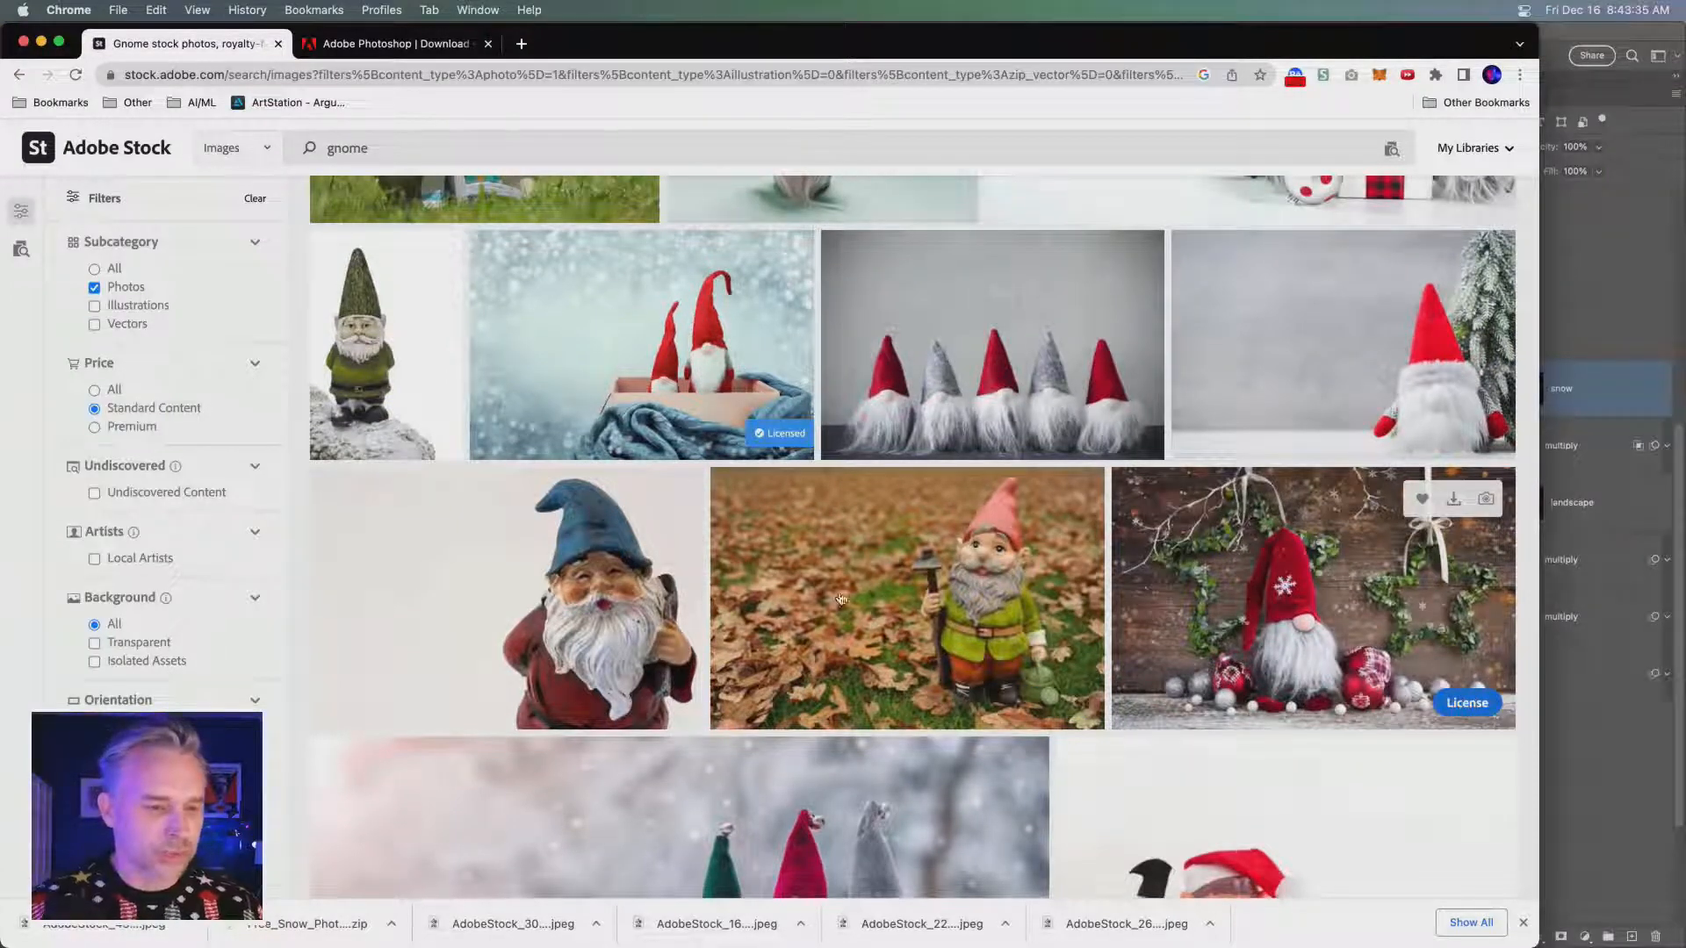
scroll(594, 496, "up", 3)
left_click(594, 496)
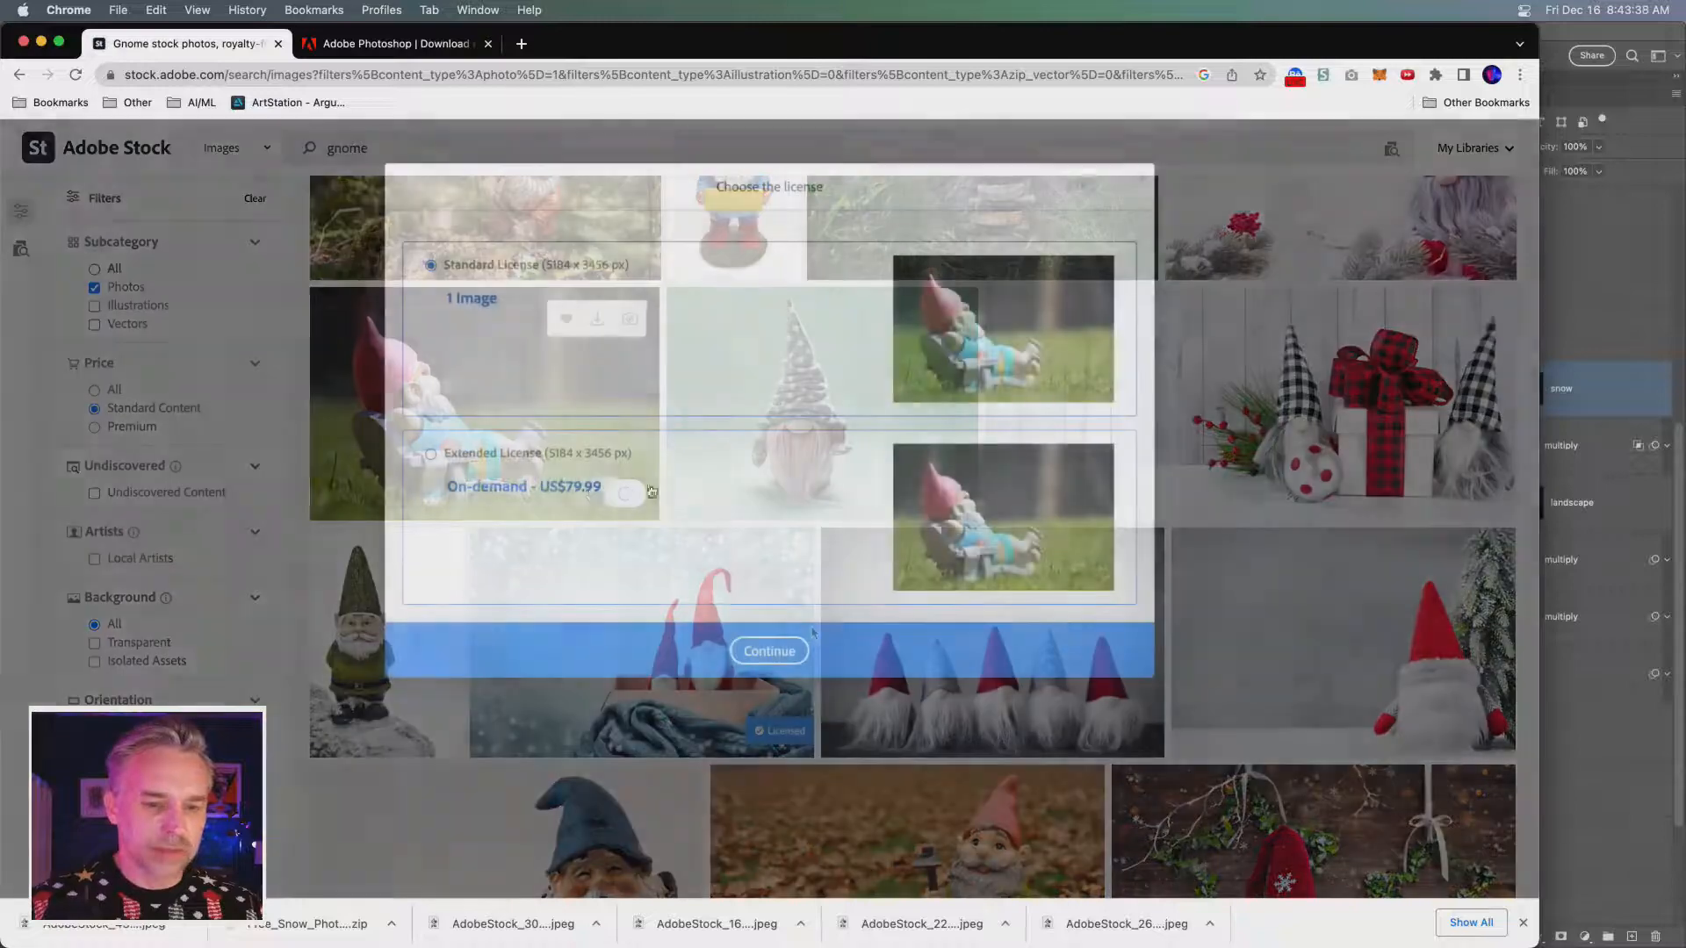
left_click(766, 650)
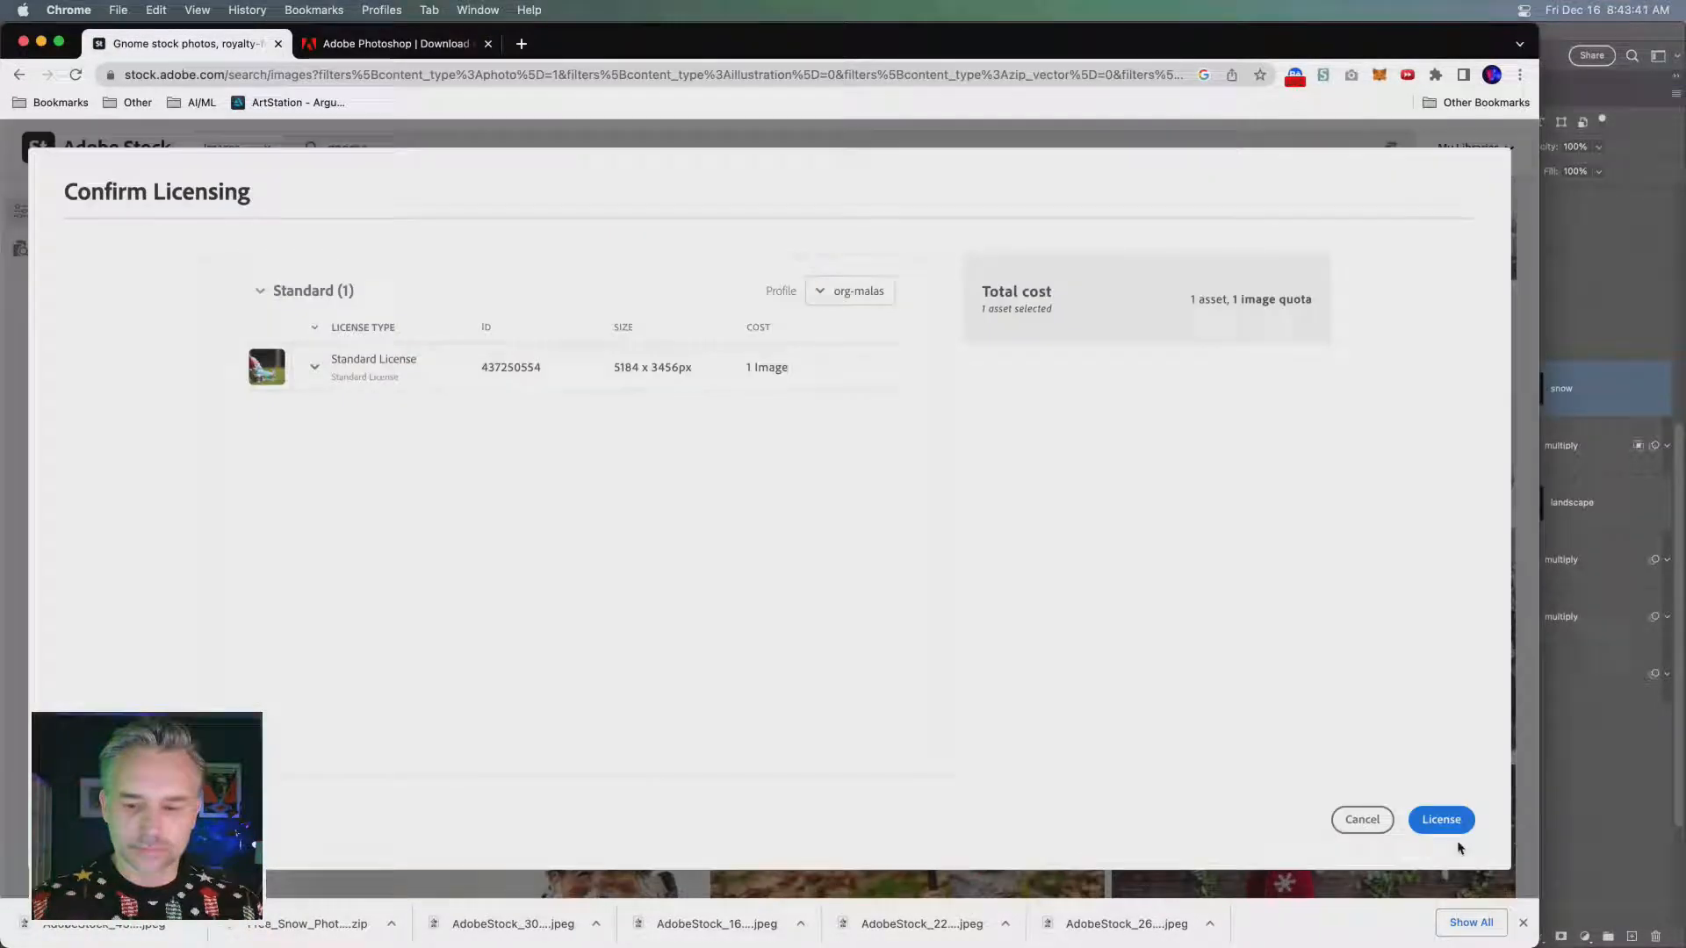
left_click(1441, 821)
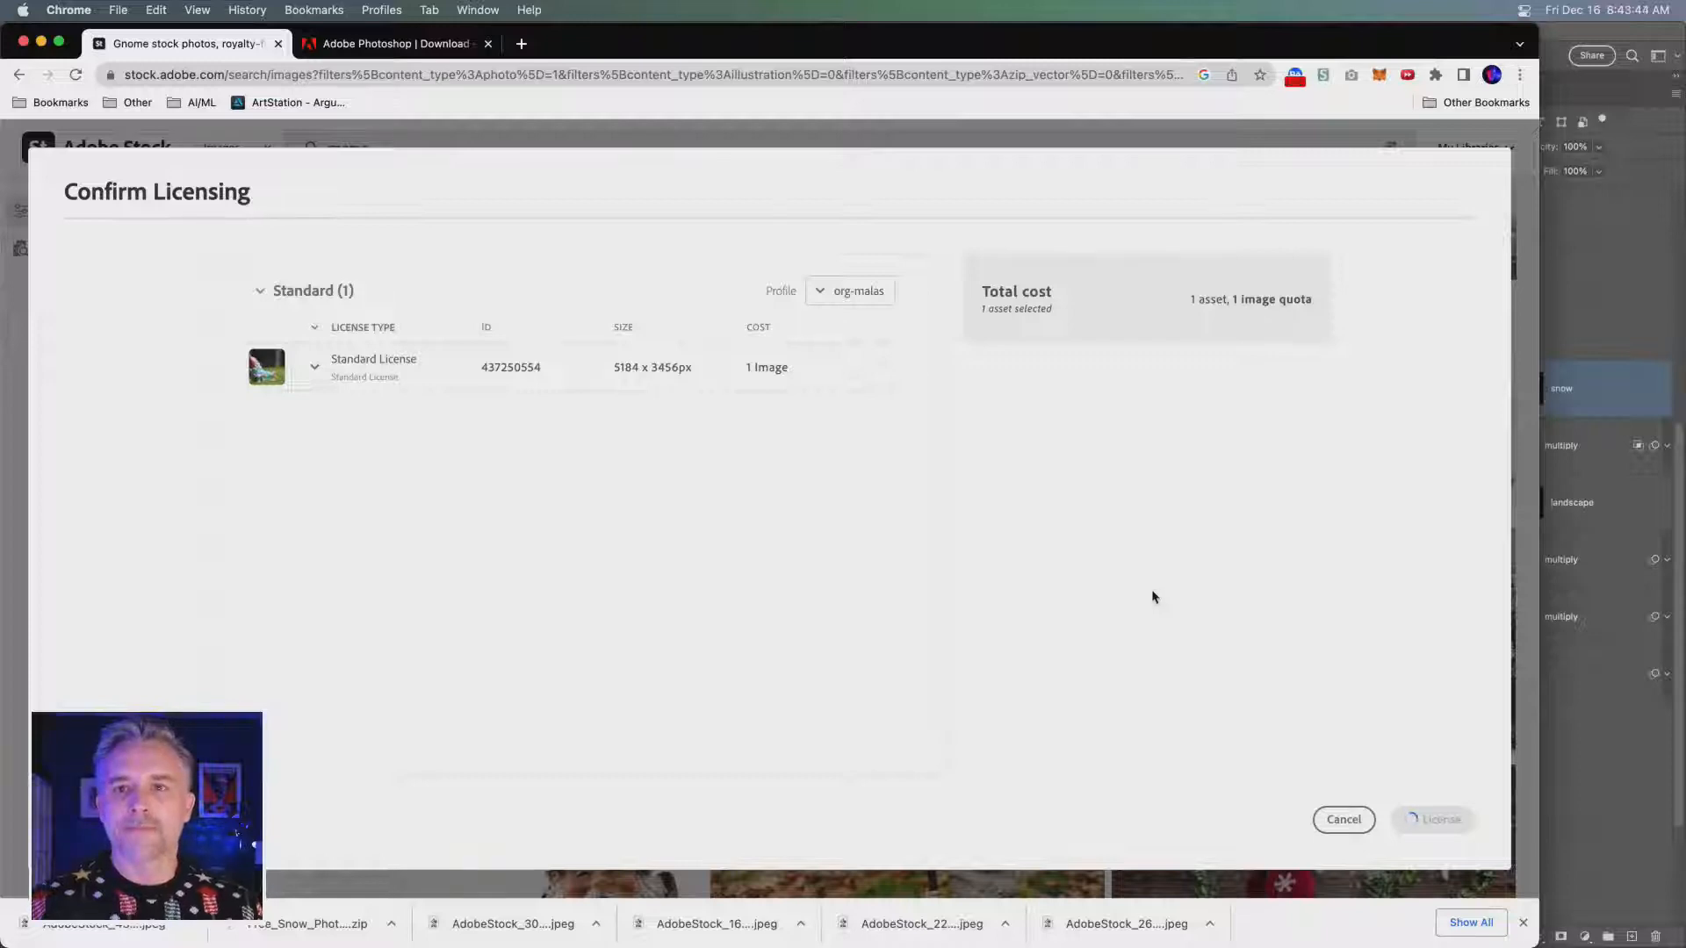
- License the photo of the red snowflake-hat gnome with baubles against a wooden wall under the Standard License
scroll(1153, 598, "down", 2)
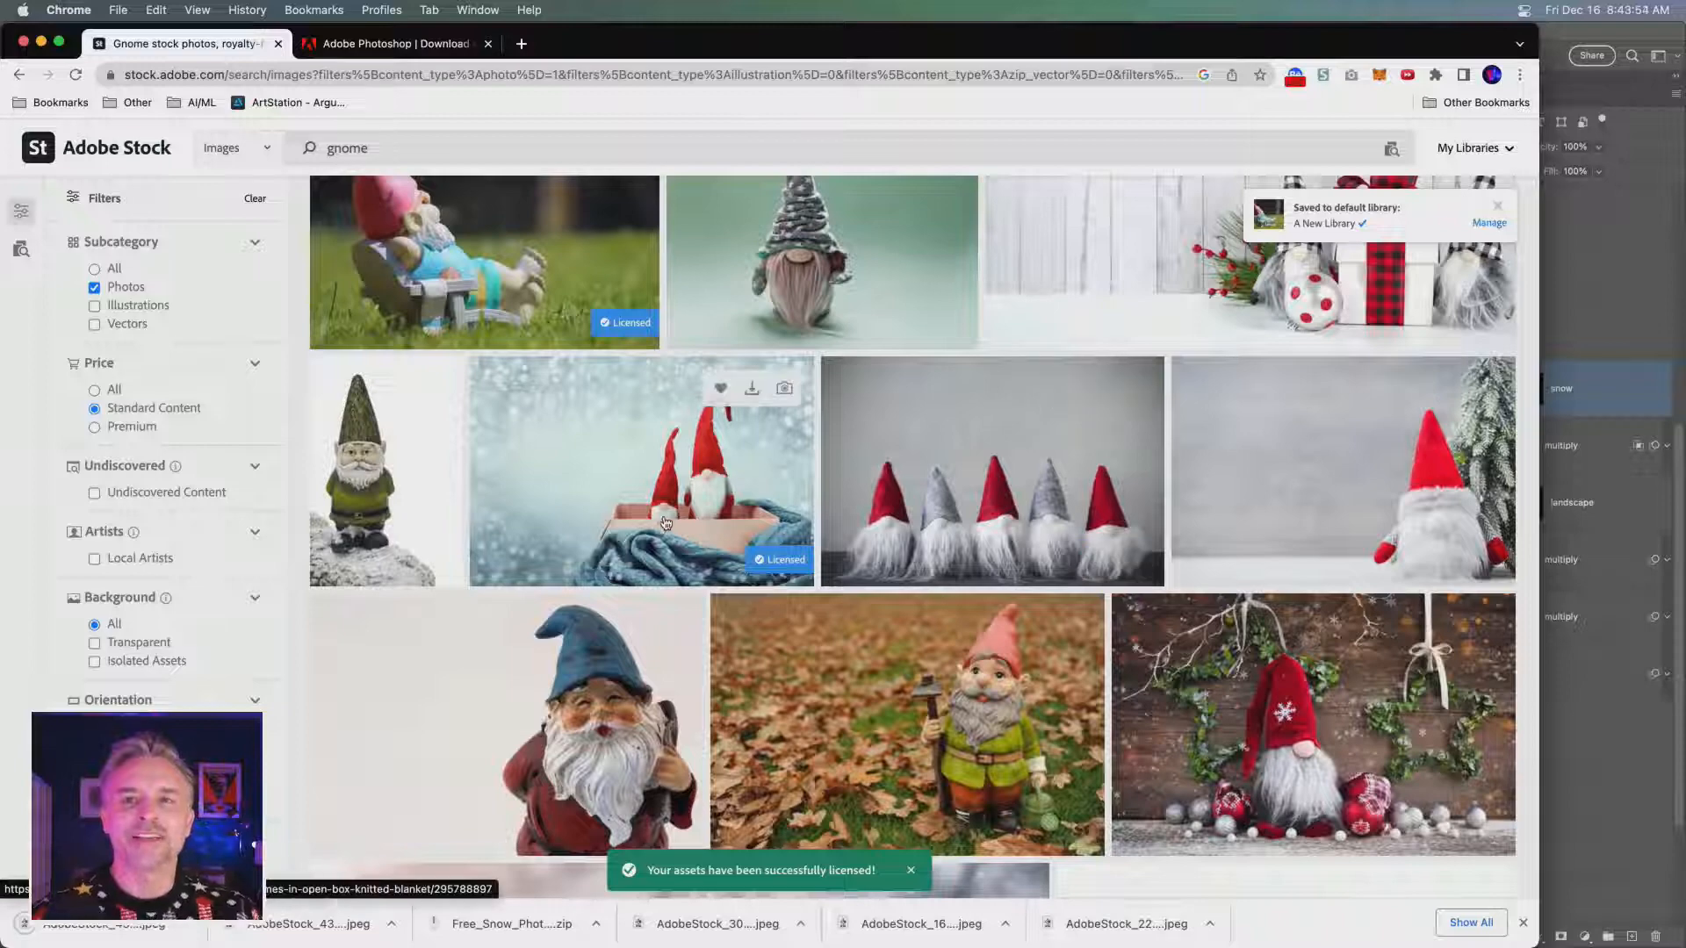
scroll(1080, 668, "down", 2)
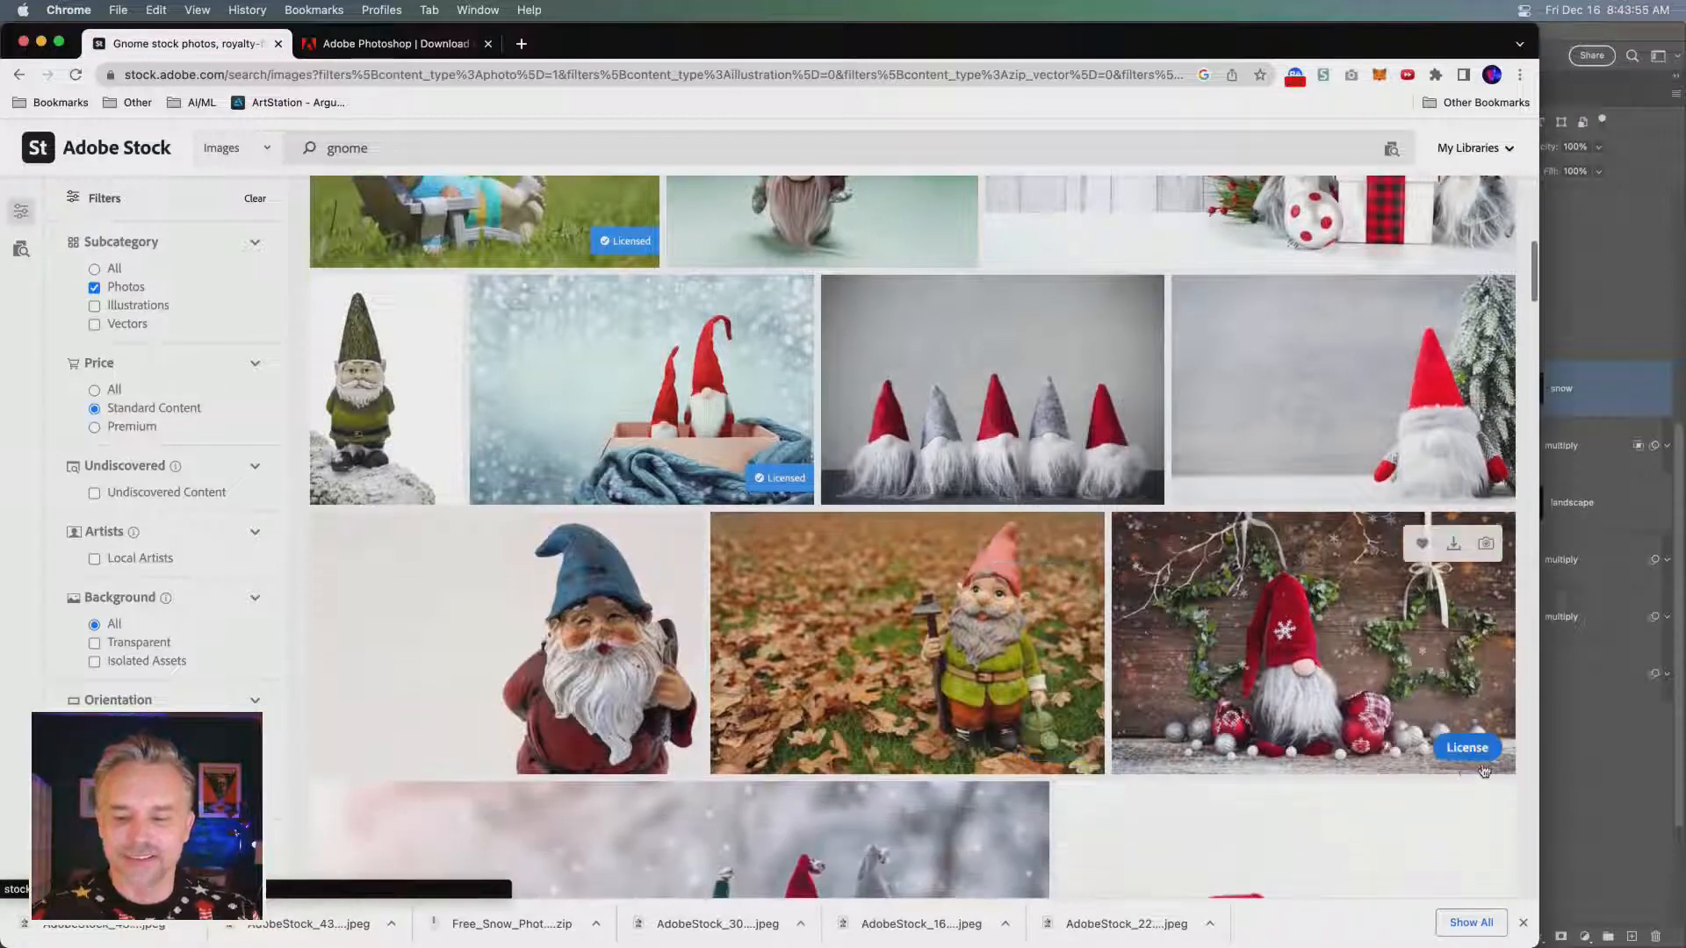
left_click(1467, 748)
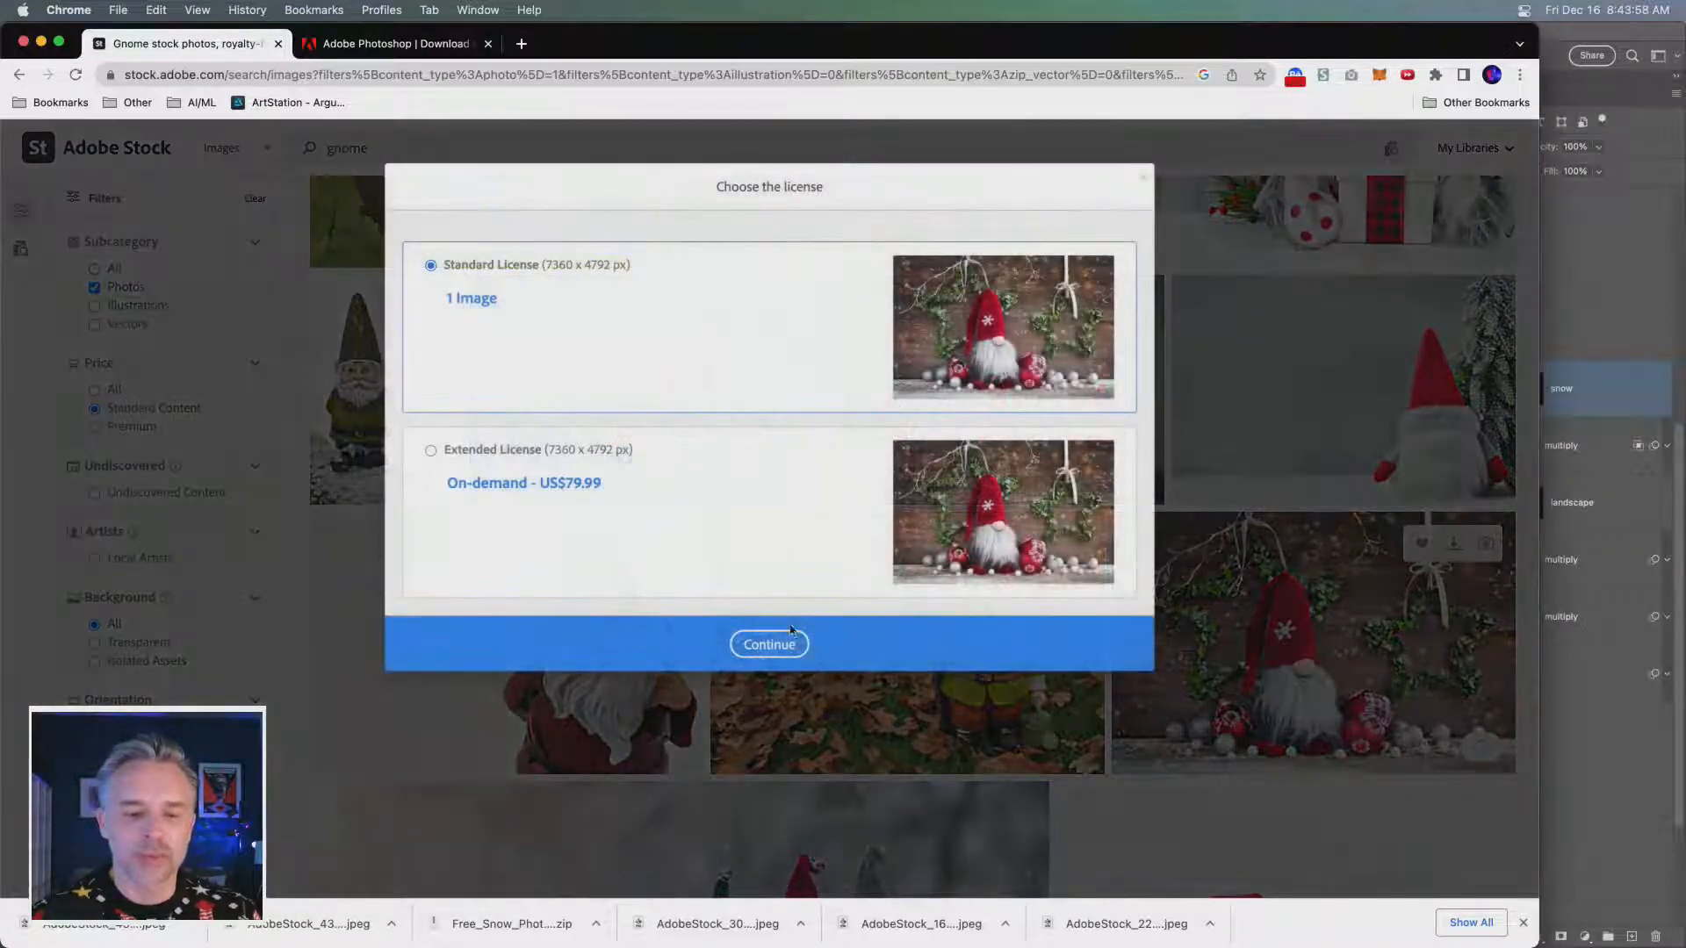
left_click(791, 632)
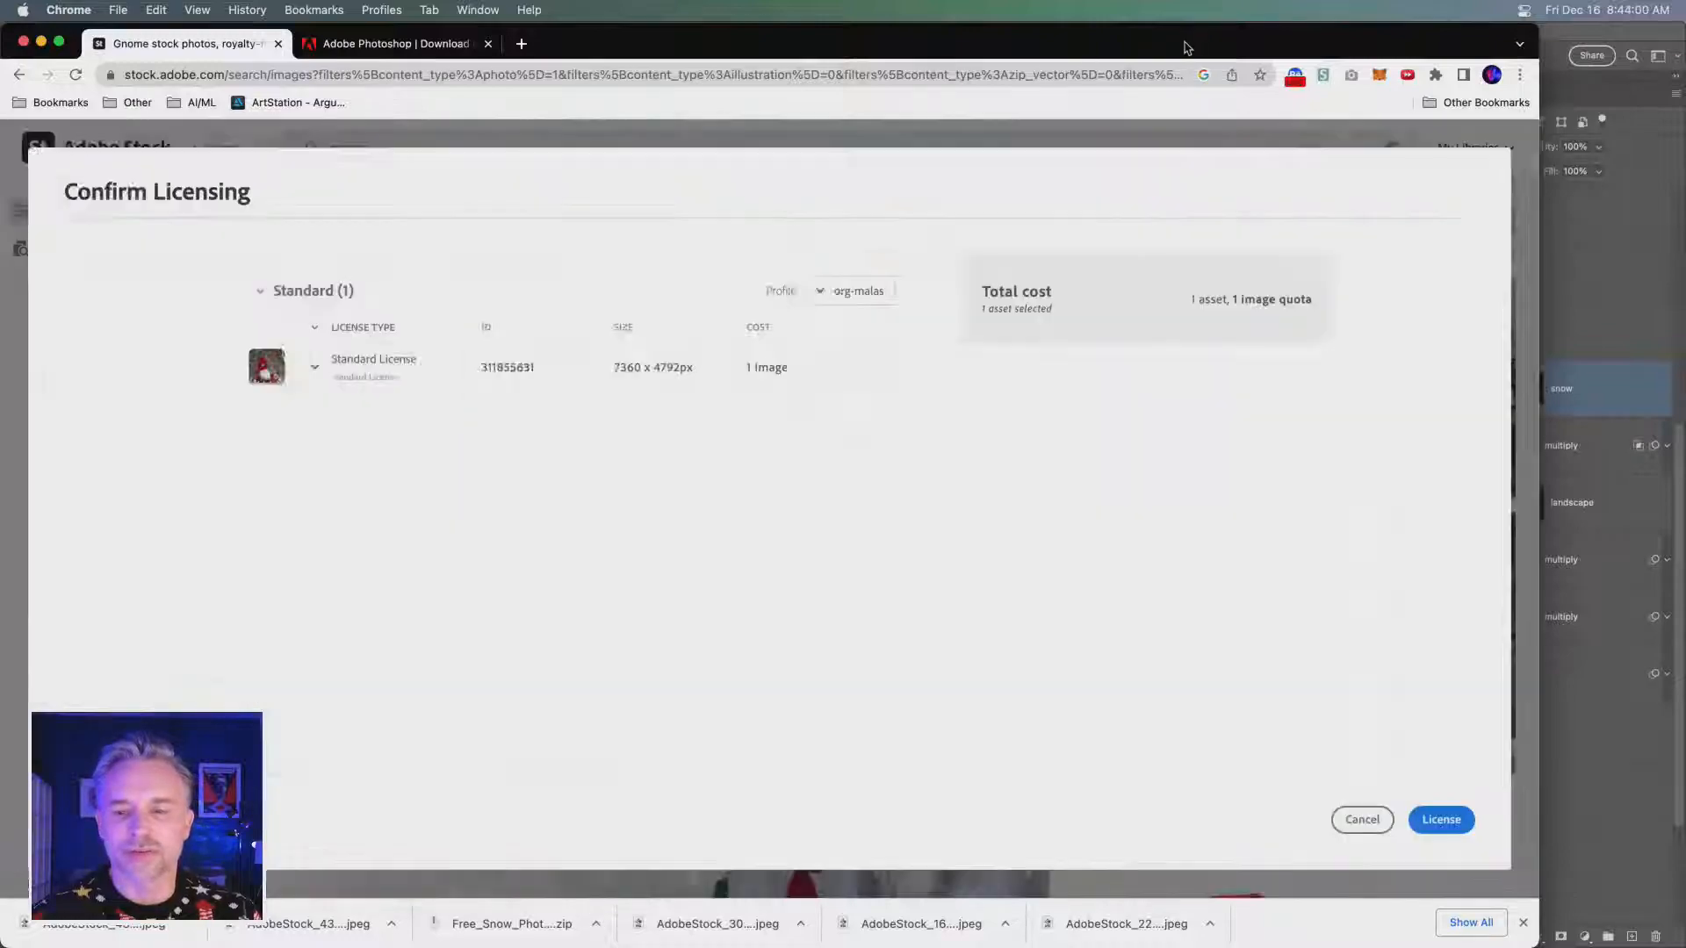
left_click_drag(1194, 43, 985, 40)
scroll(1490, 734, "down", 3)
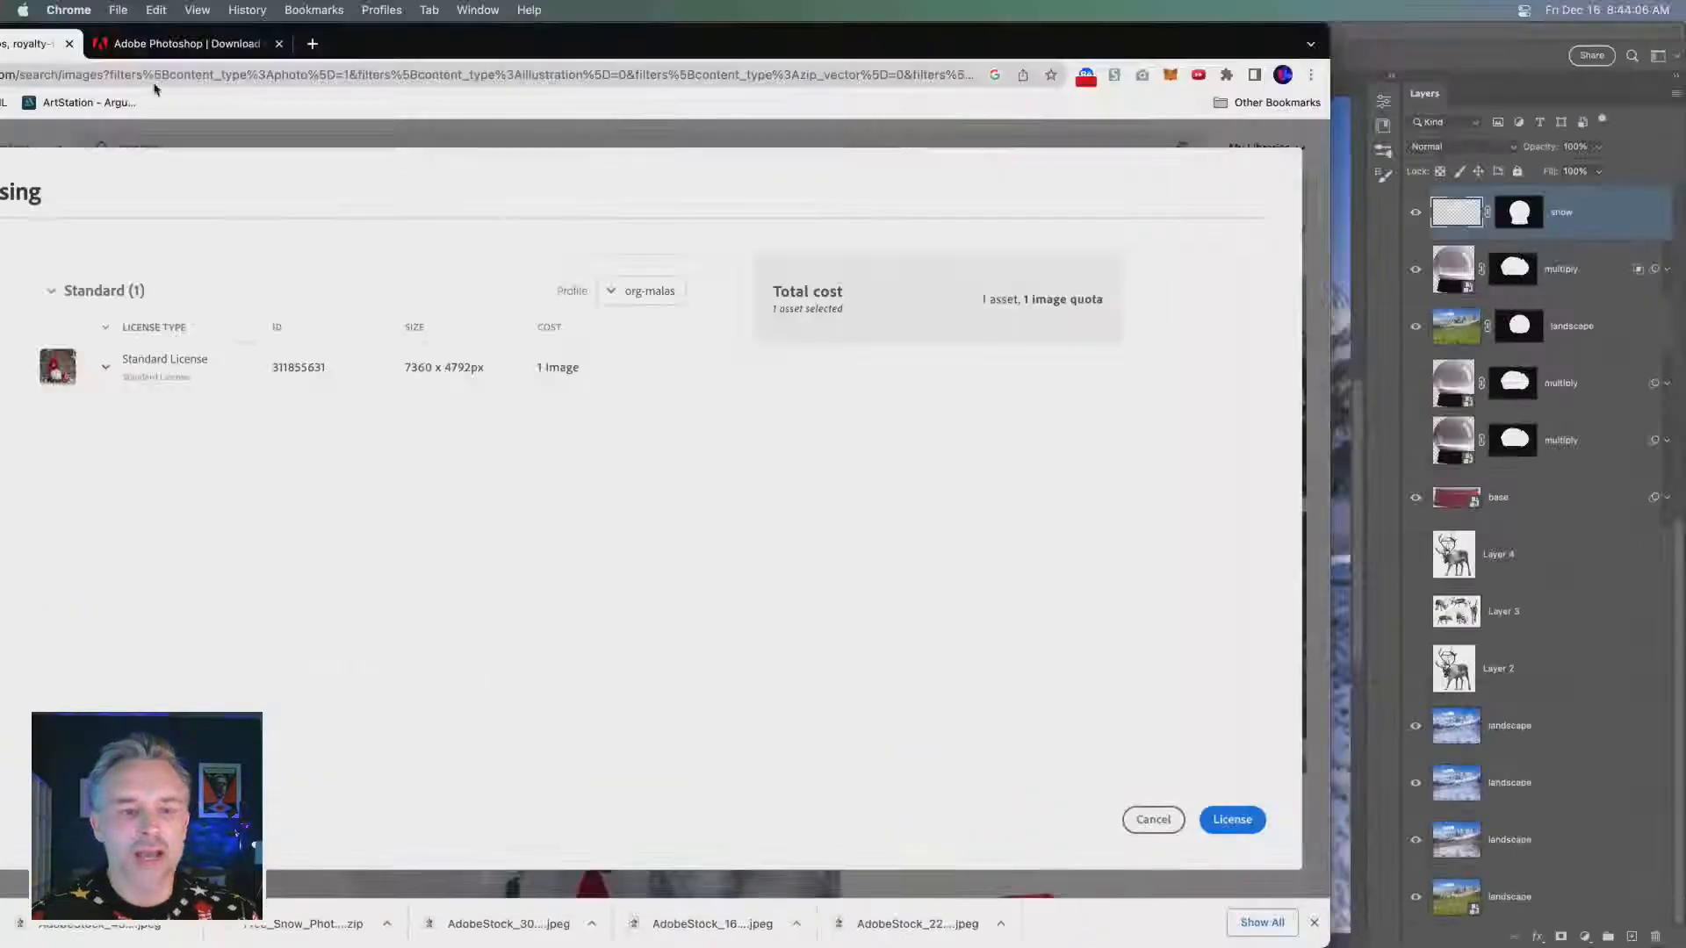
left_click_drag(508, 51, 742, 41)
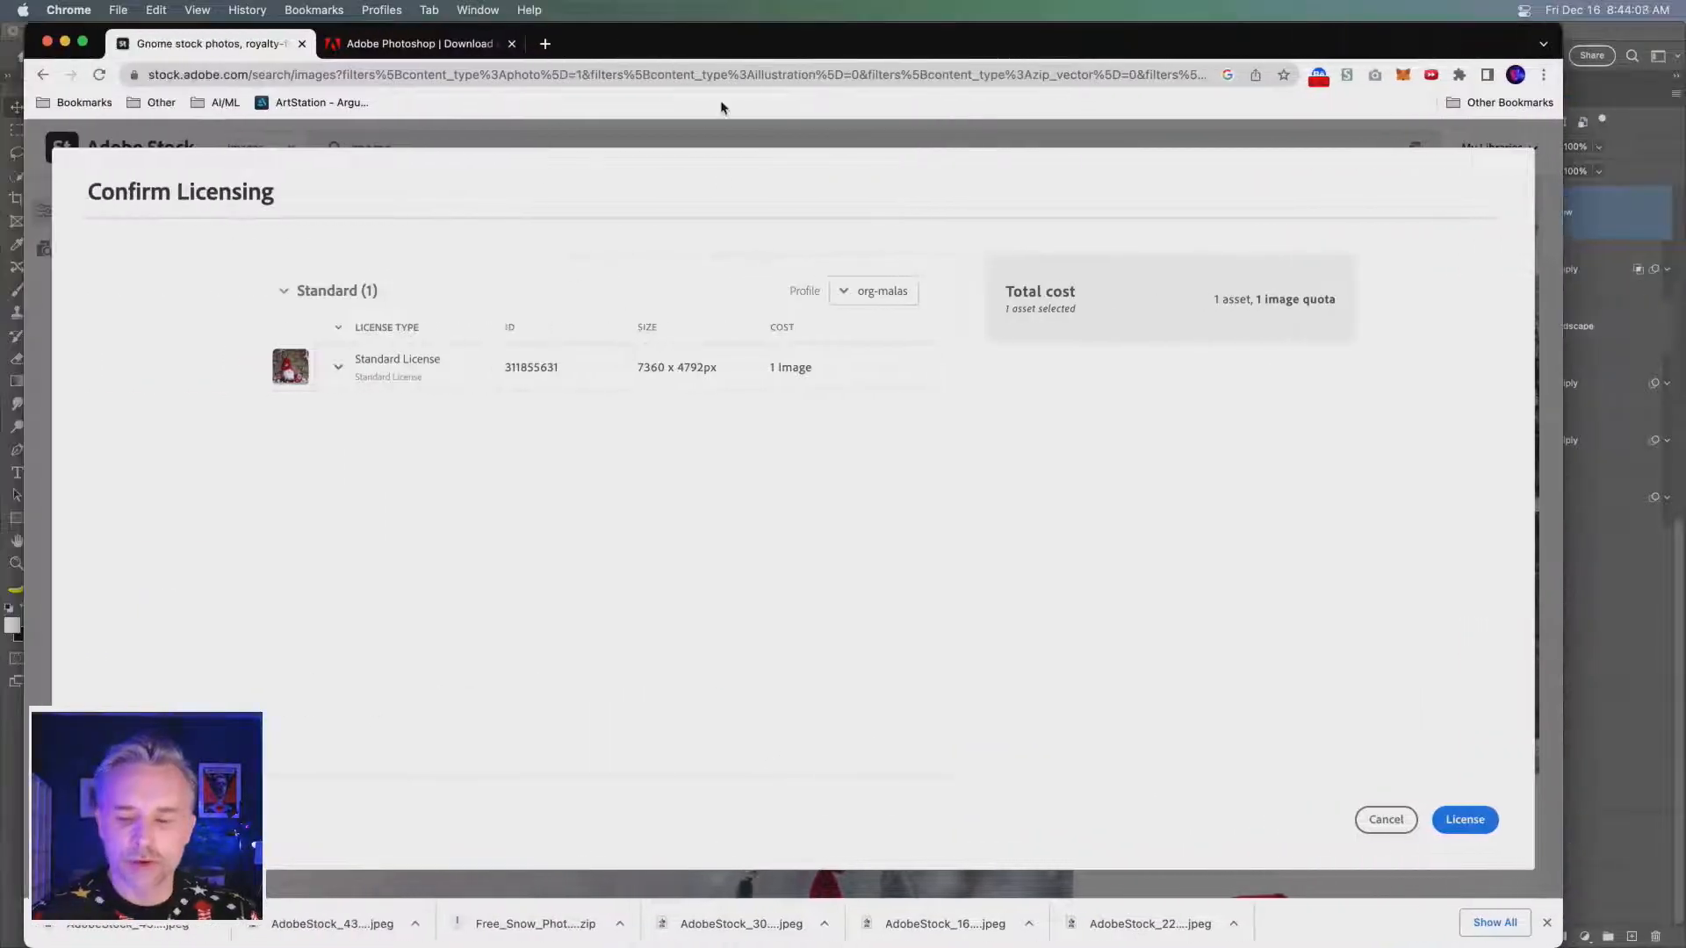
left_click(1435, 815)
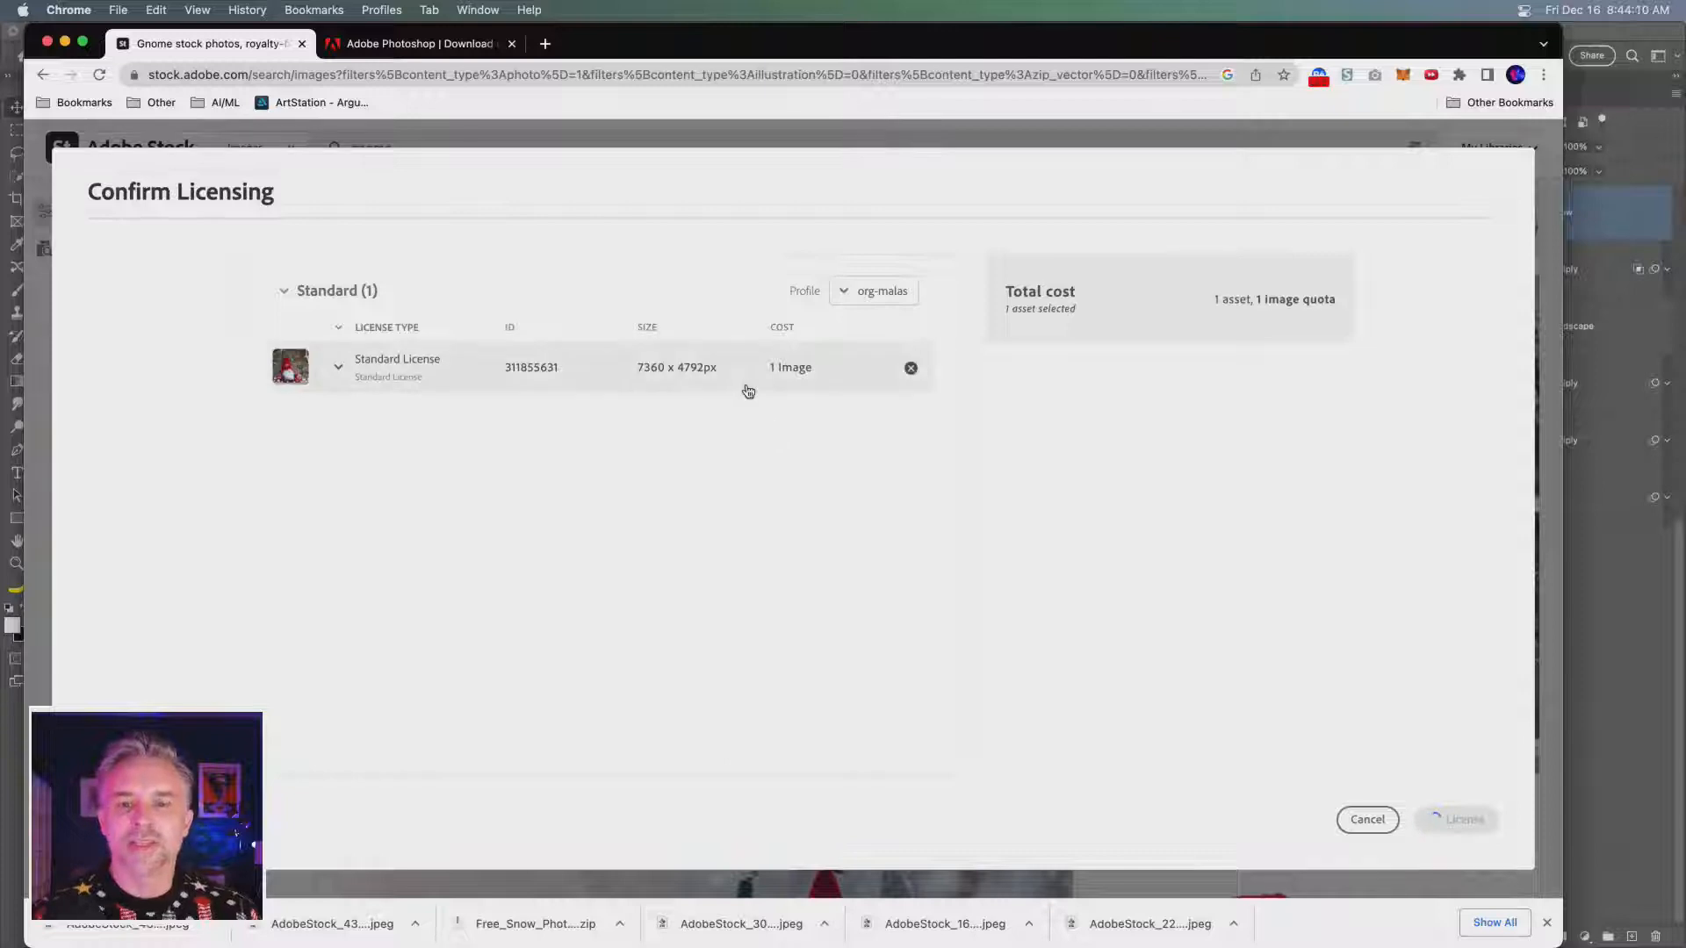
- License the photo of the grey knitted-hat gnome on mossy forest ground with the Standard License
scroll(716, 468, "down", 3)
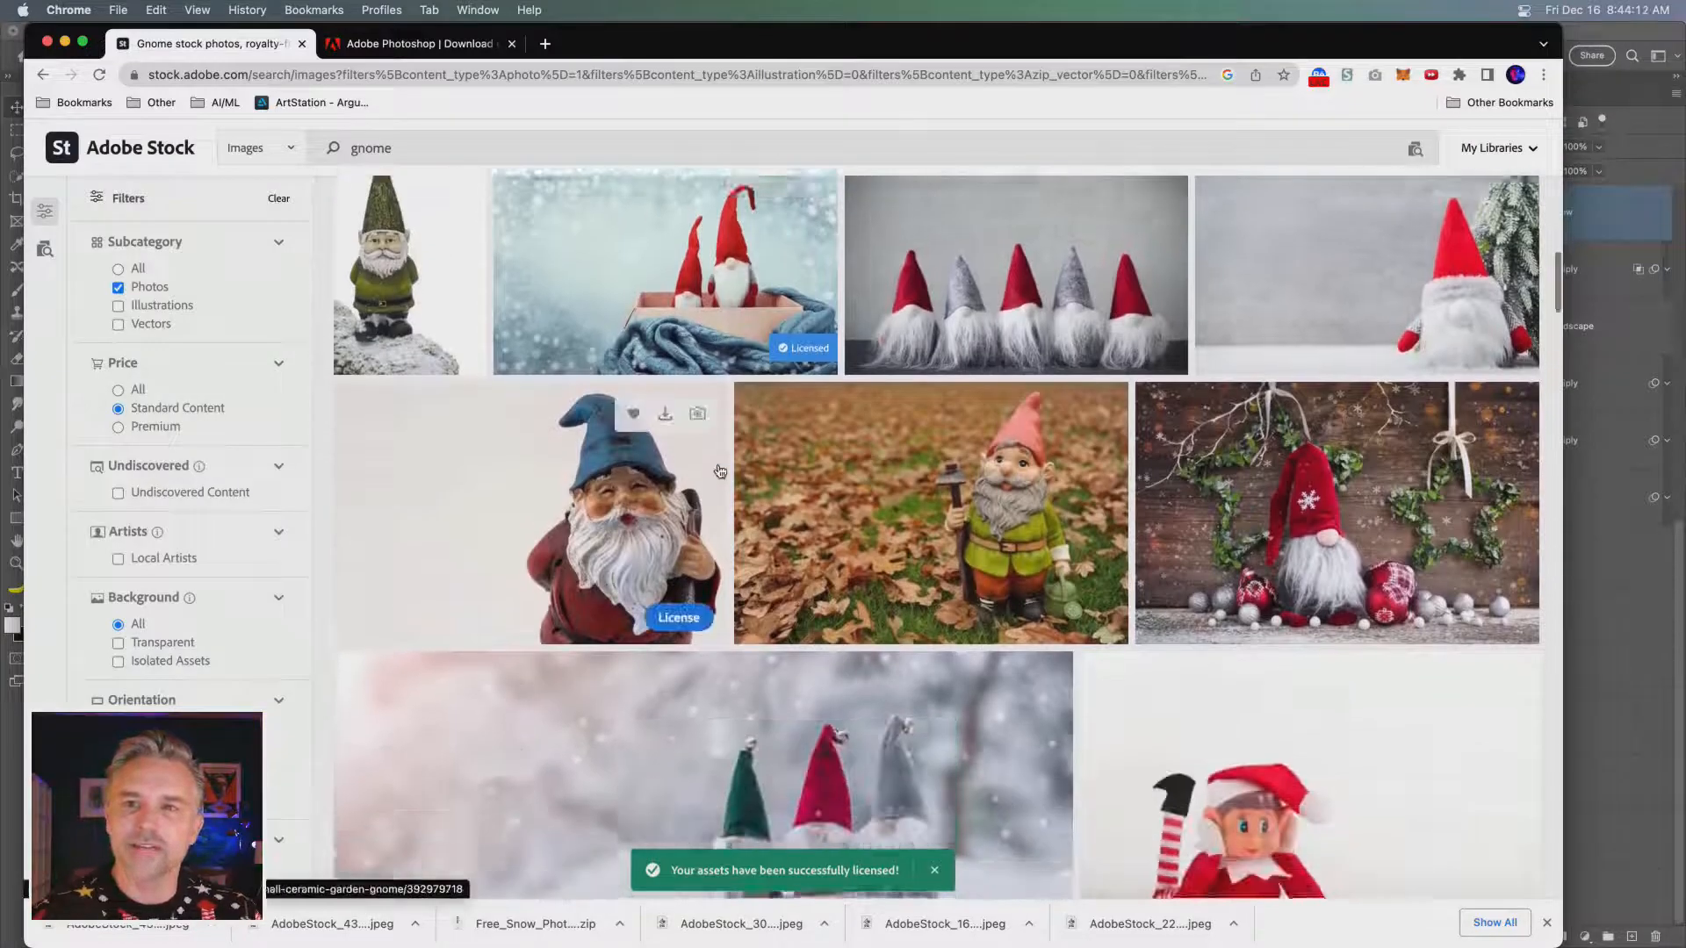
scroll(742, 496, "down", 4)
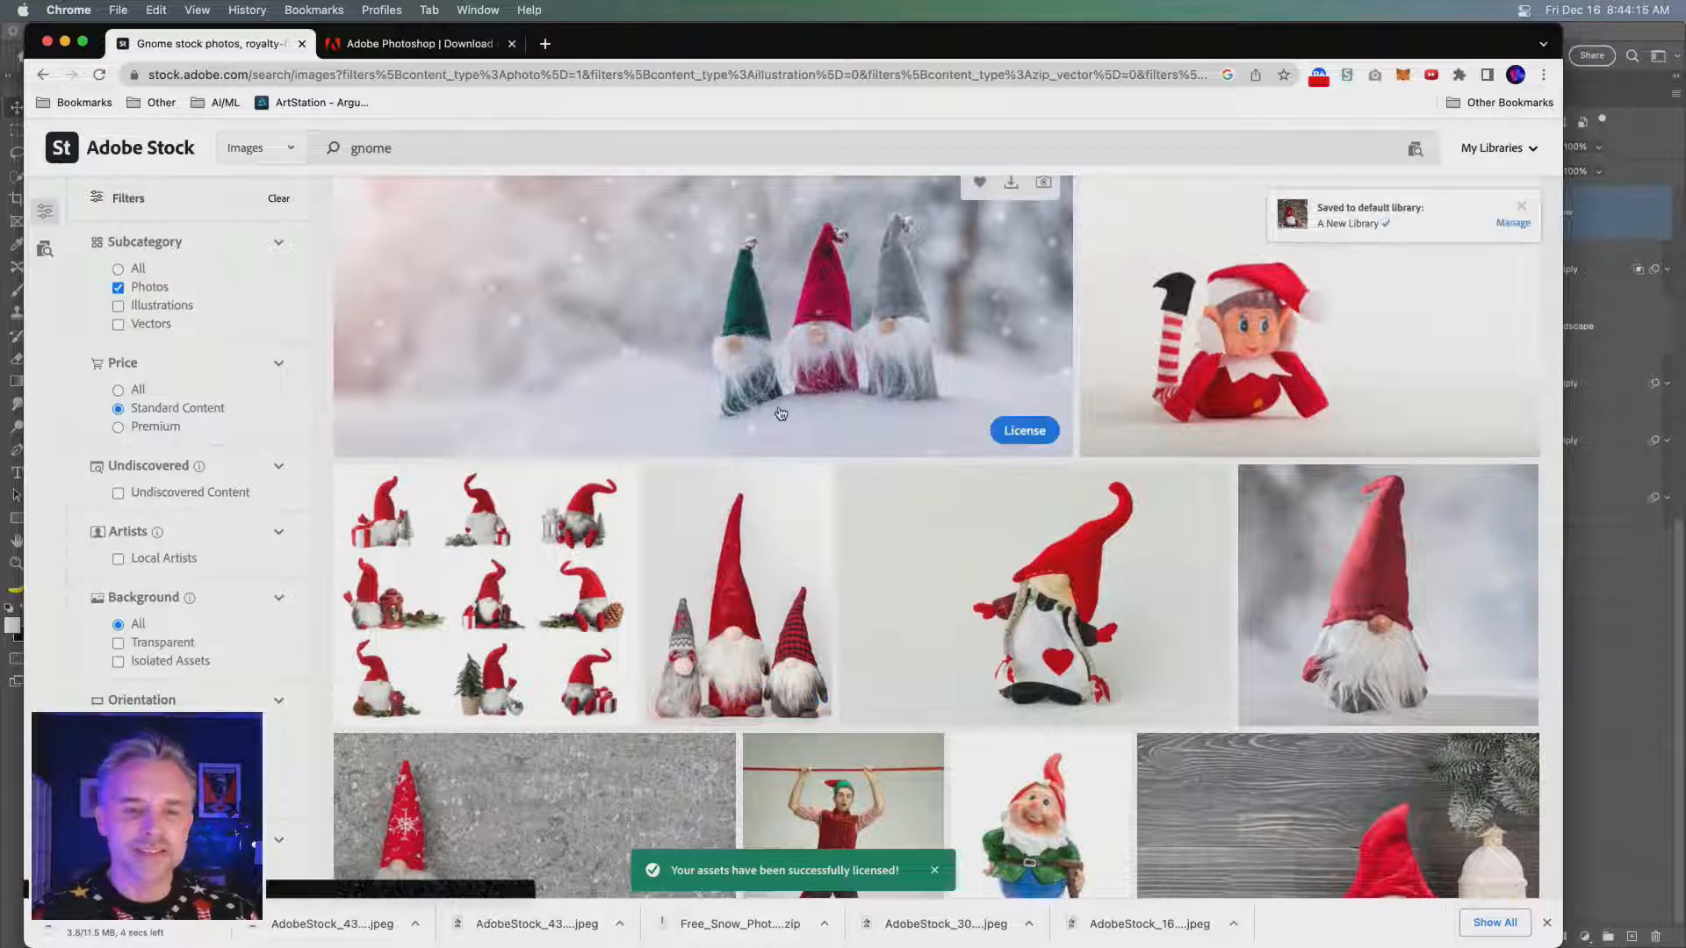
scroll(1048, 707, "down", 5)
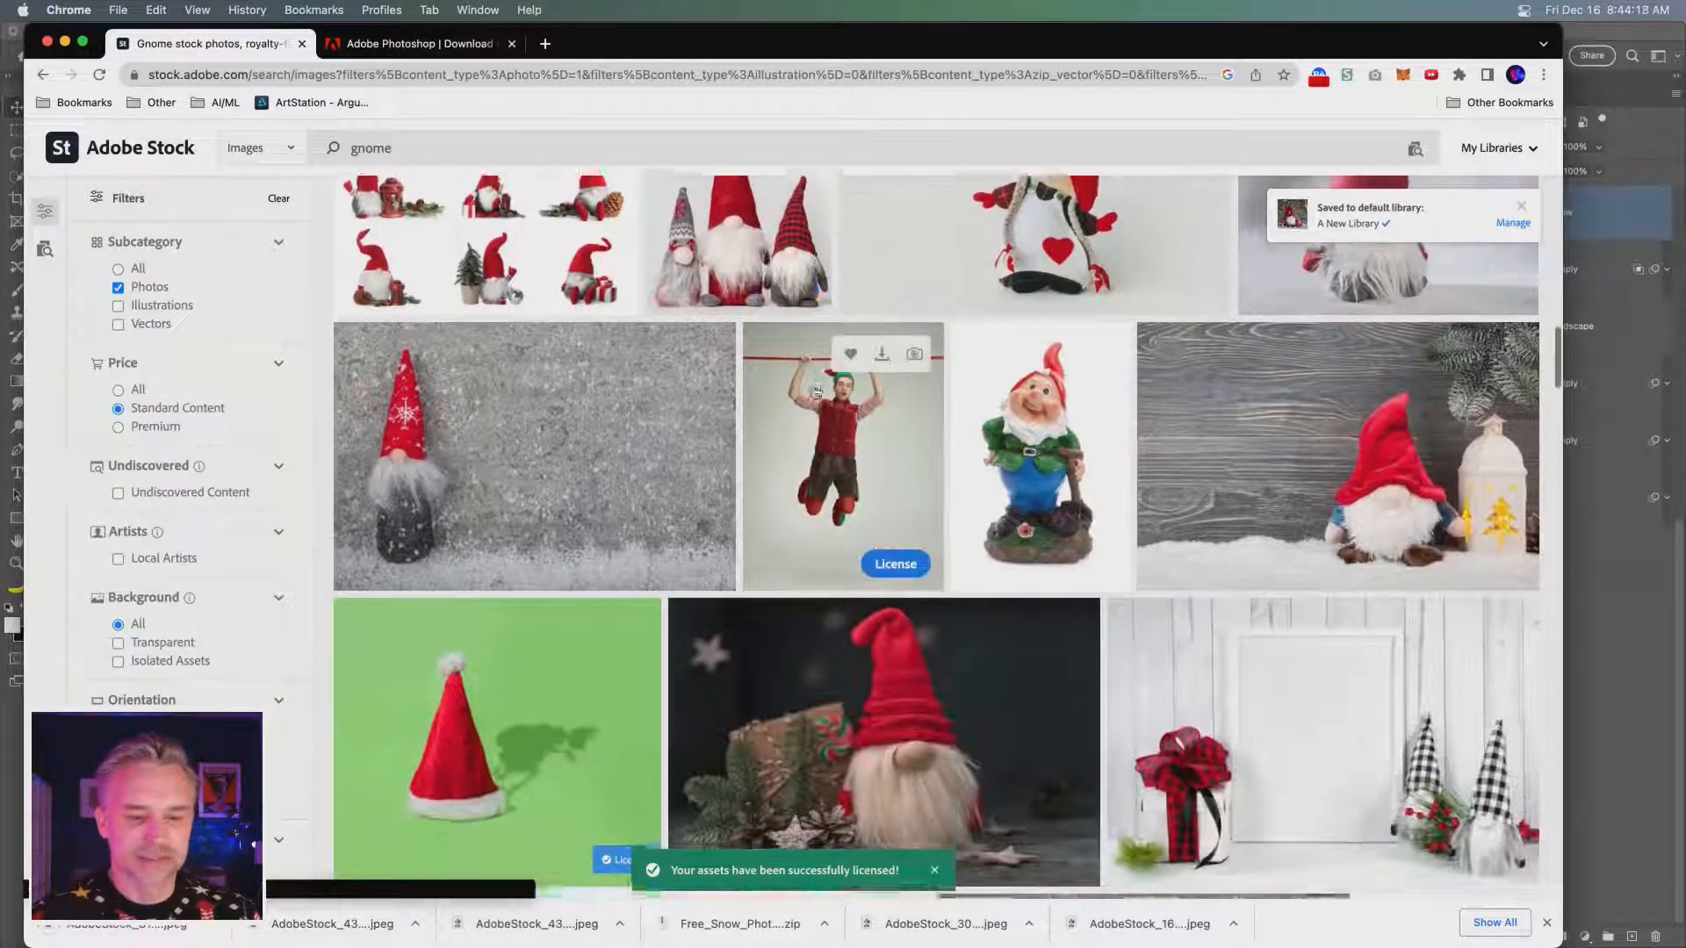
scroll(1048, 707, "down", 6)
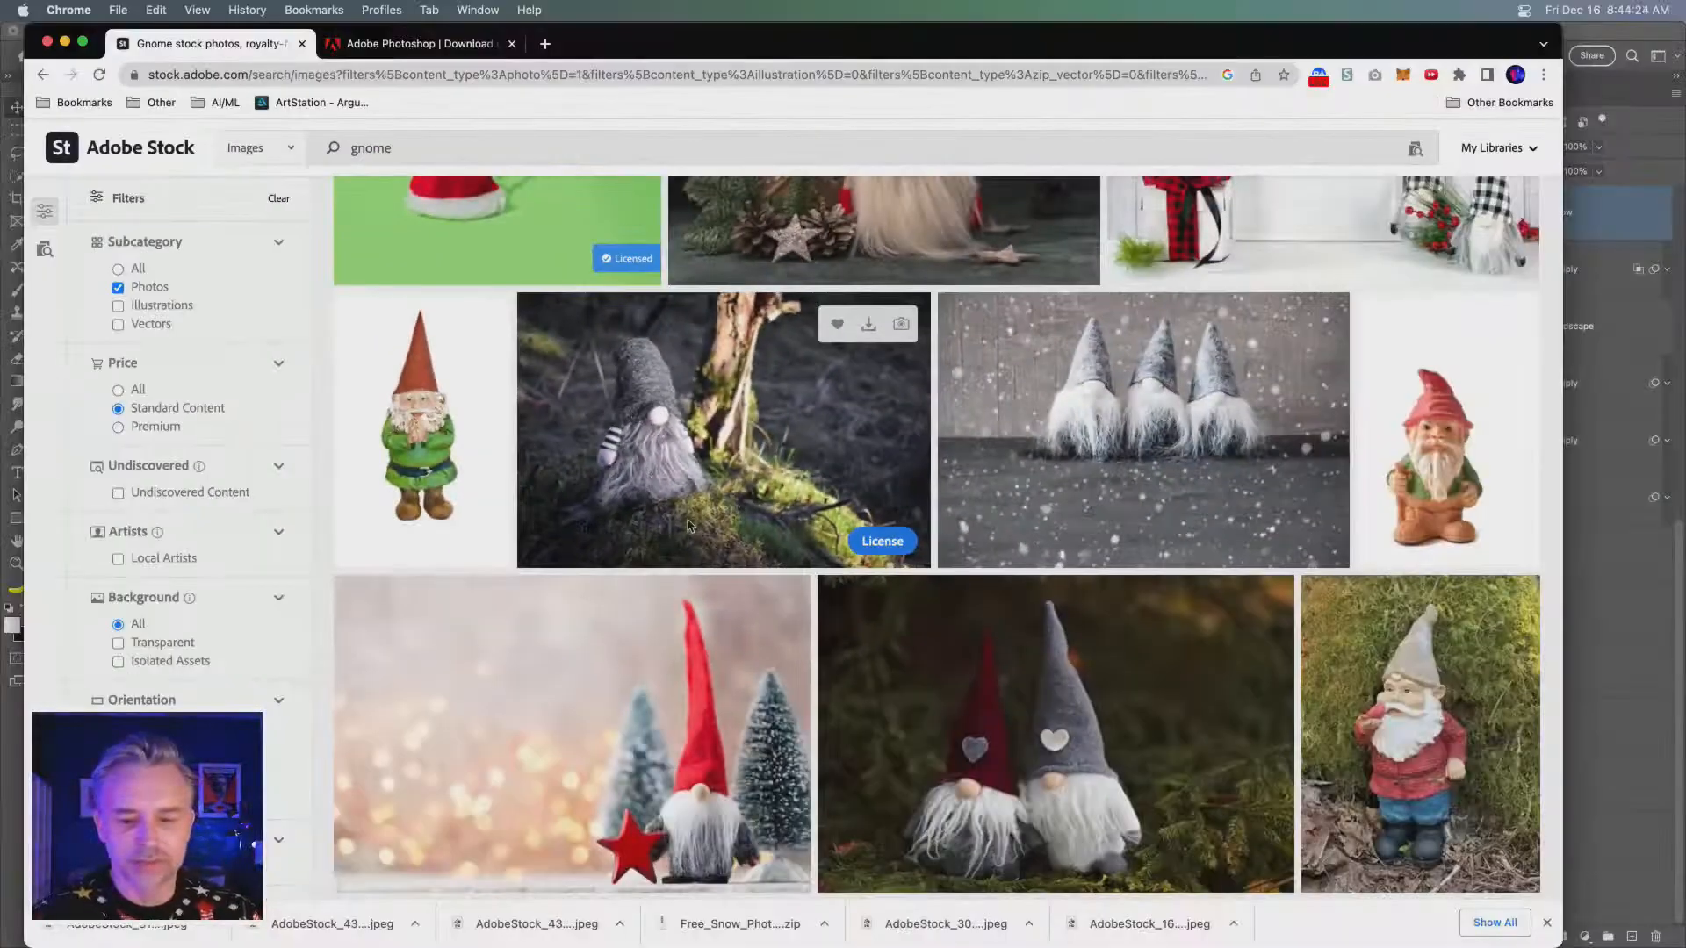
scroll(879, 547, "down", 2)
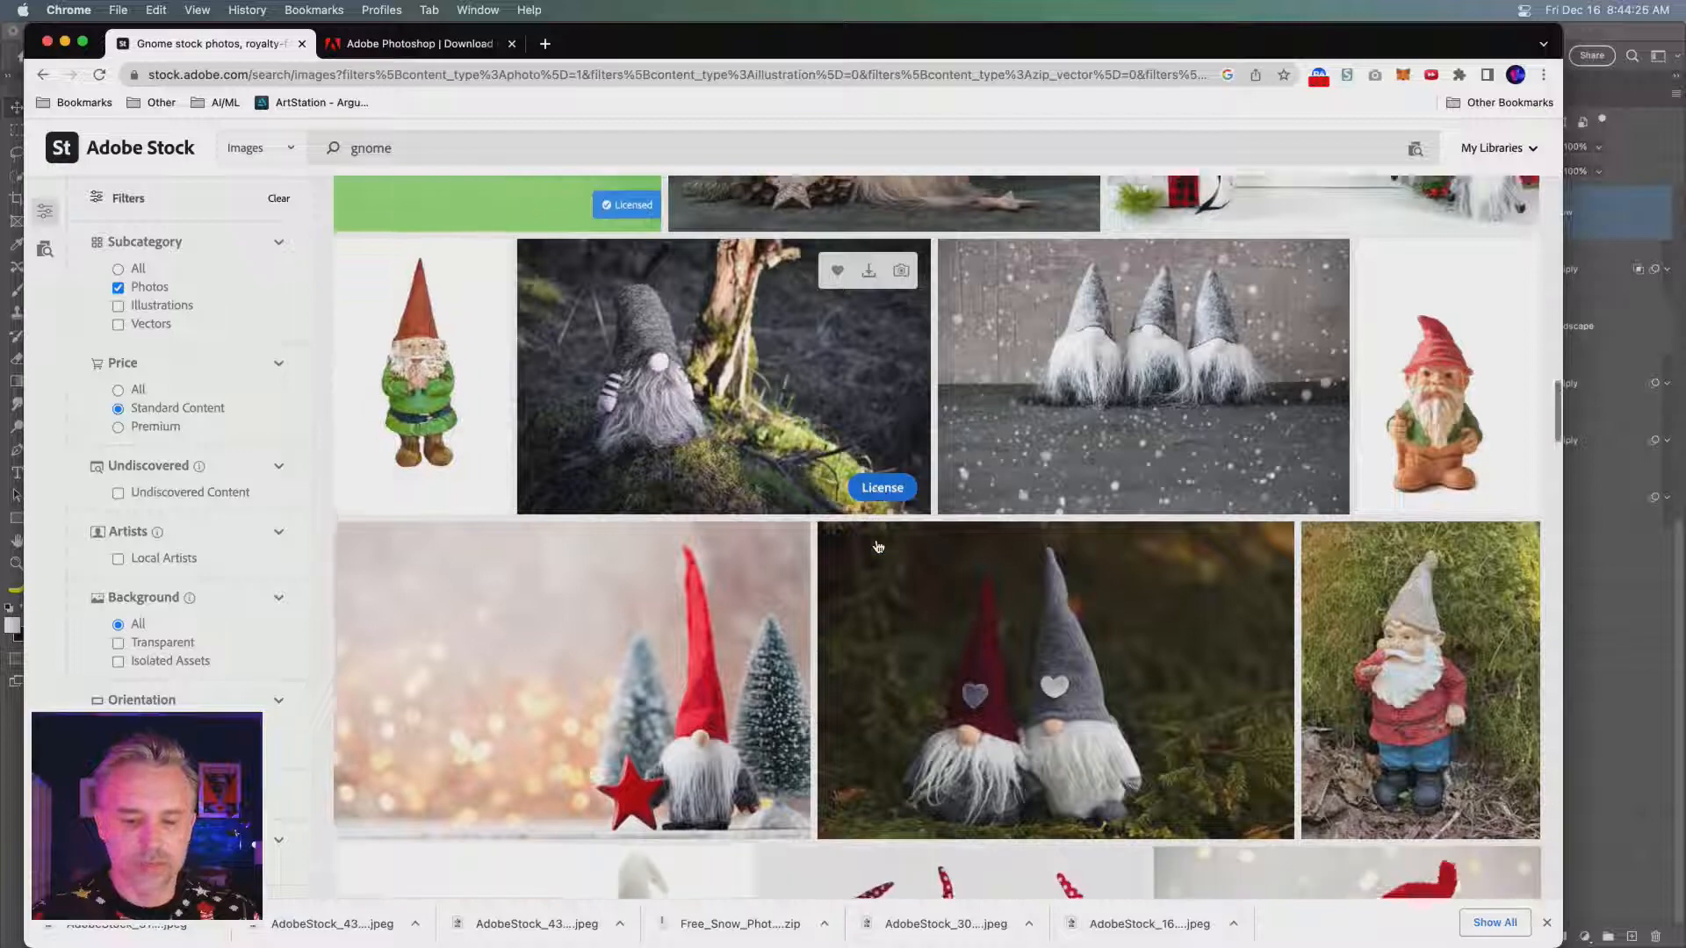
scroll(879, 549, "up", 2)
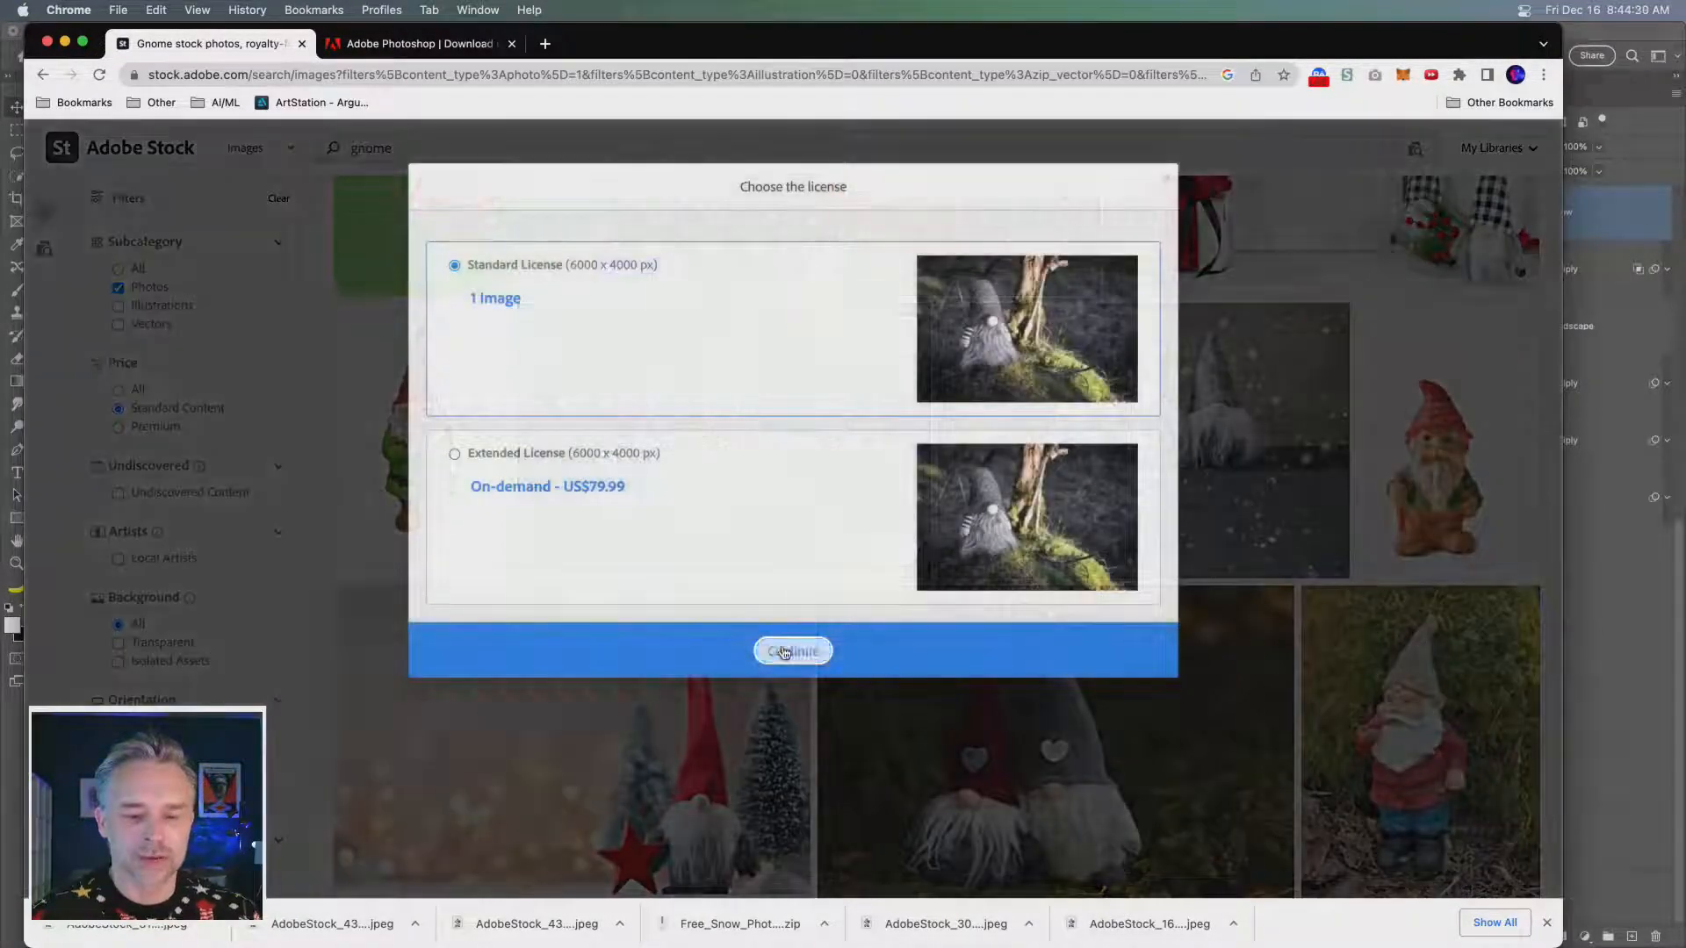
left_click(784, 652)
scroll(1043, 520, "down", 1)
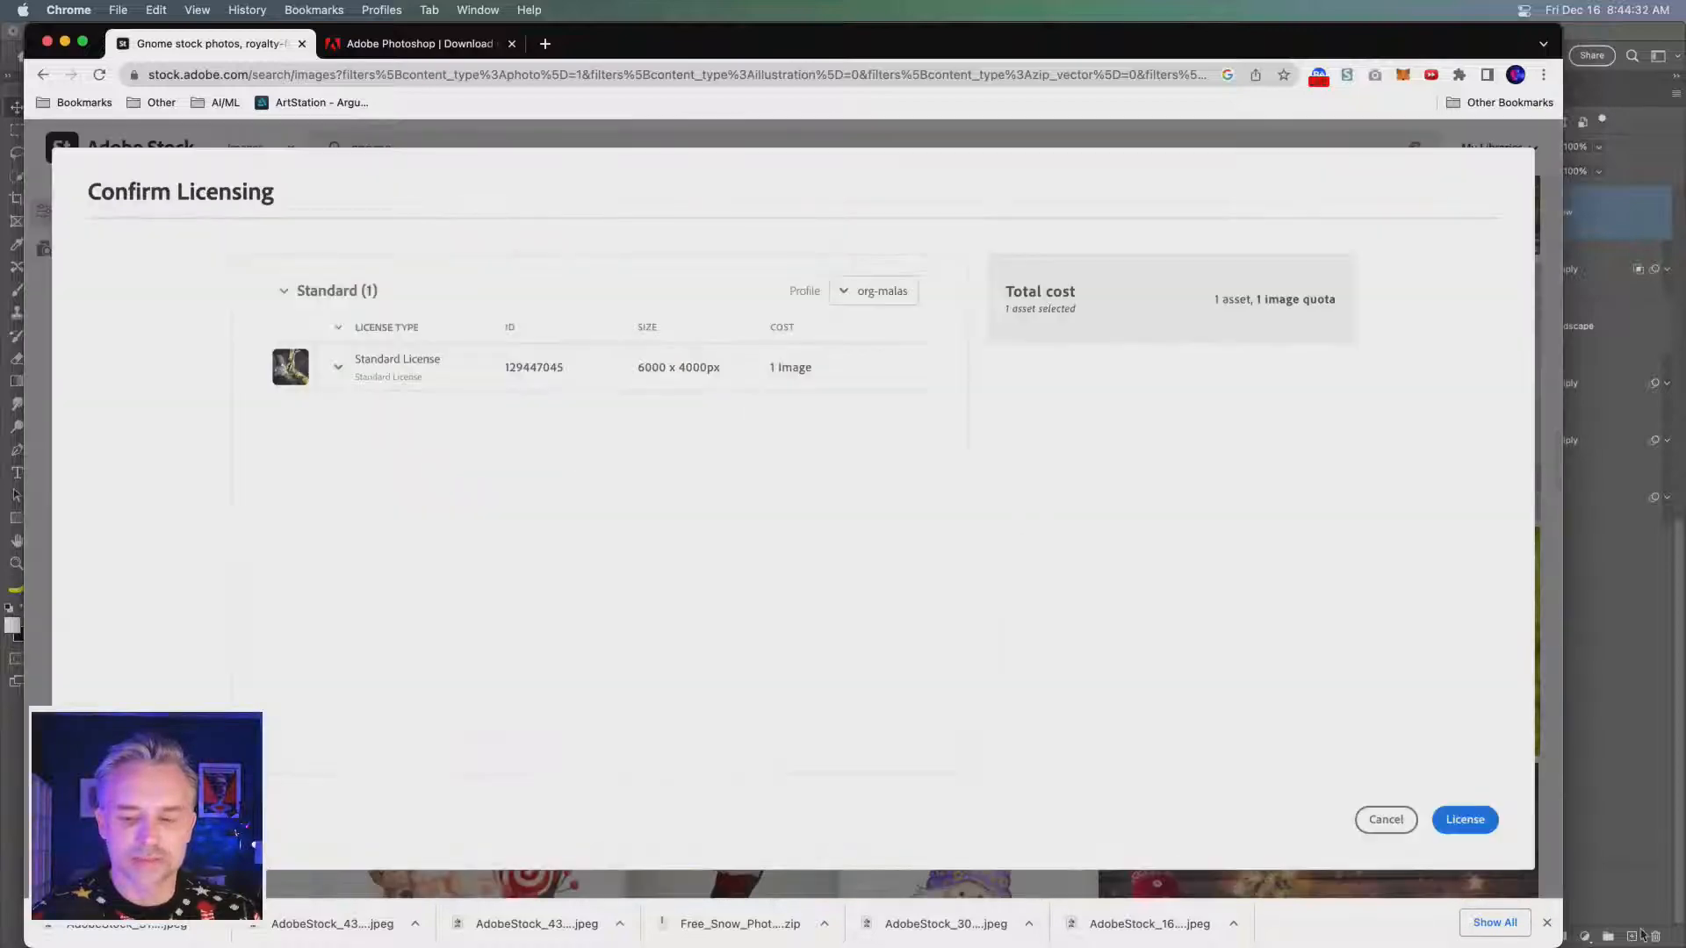
left_click(1451, 821)
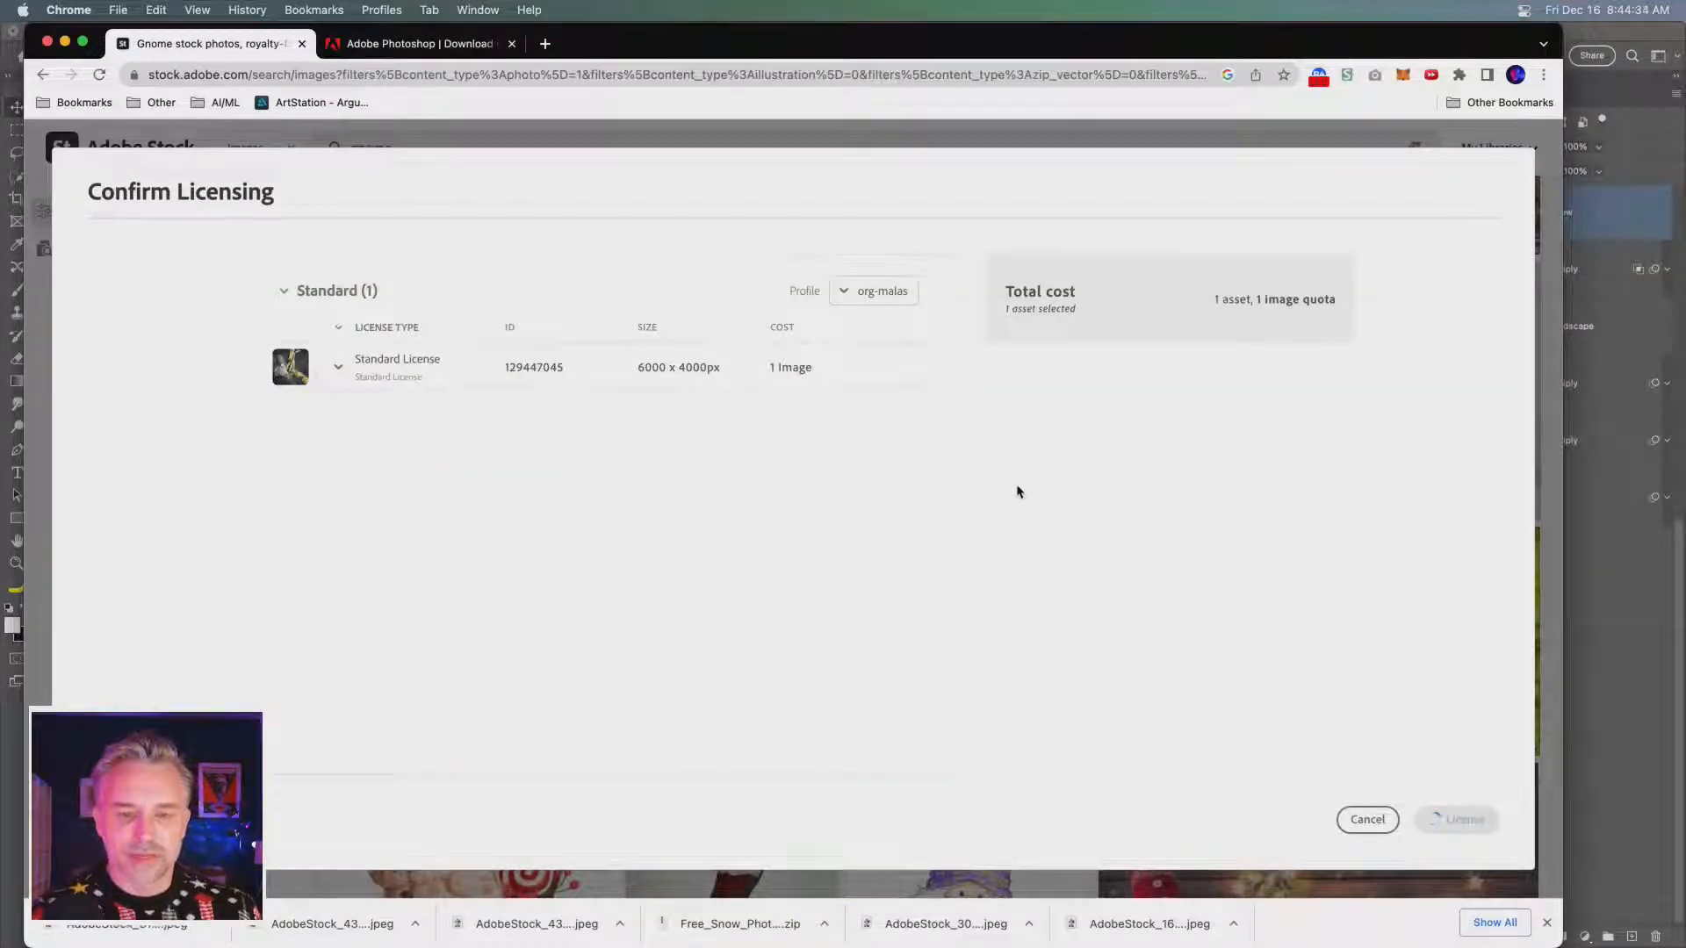
- License the photo of the man in an elf costume standing hands on hips with the Standard License
scroll(1041, 492, "down", 4)
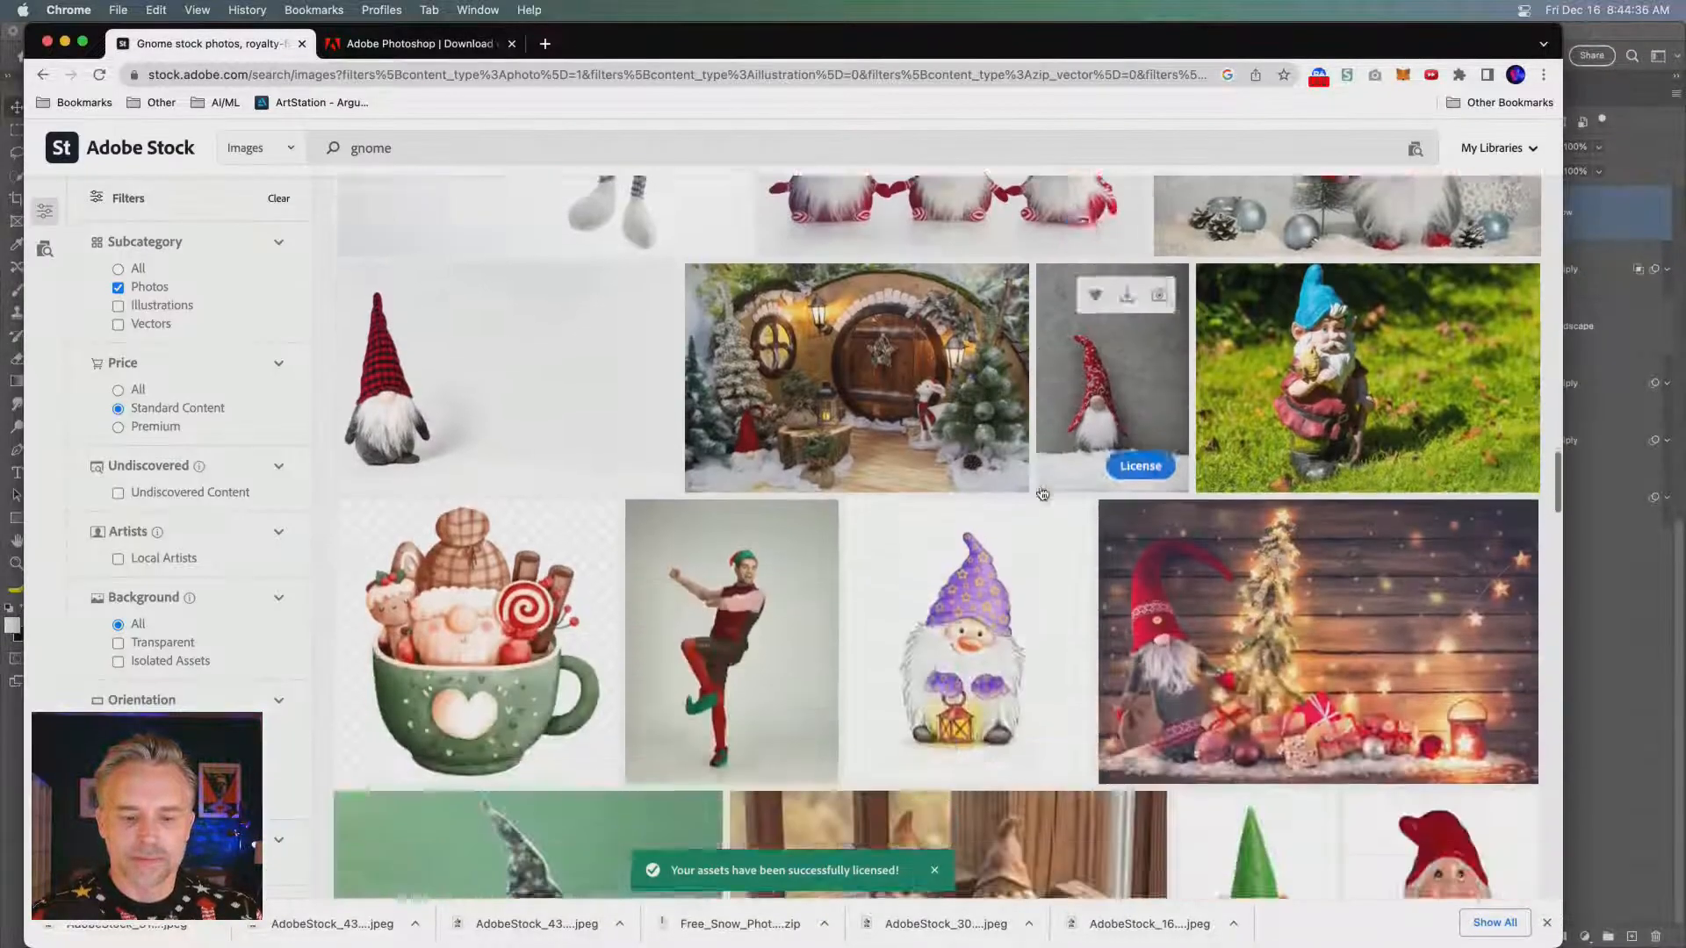
scroll(1046, 494, "down", 5)
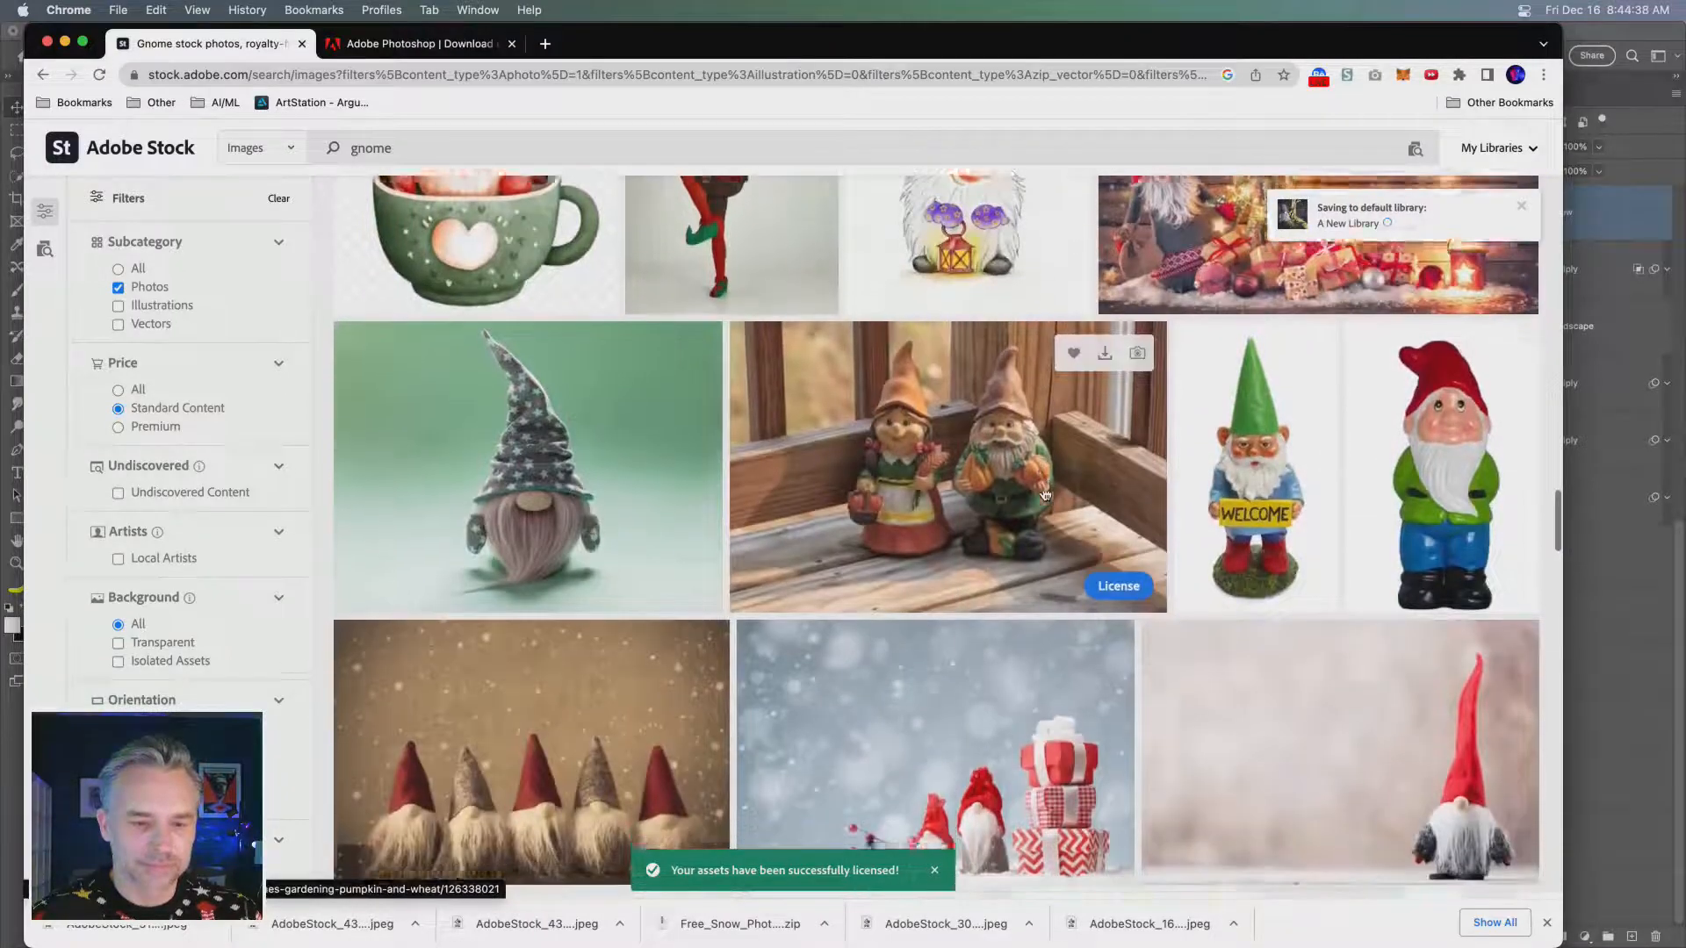
scroll(1045, 491, "down", 8)
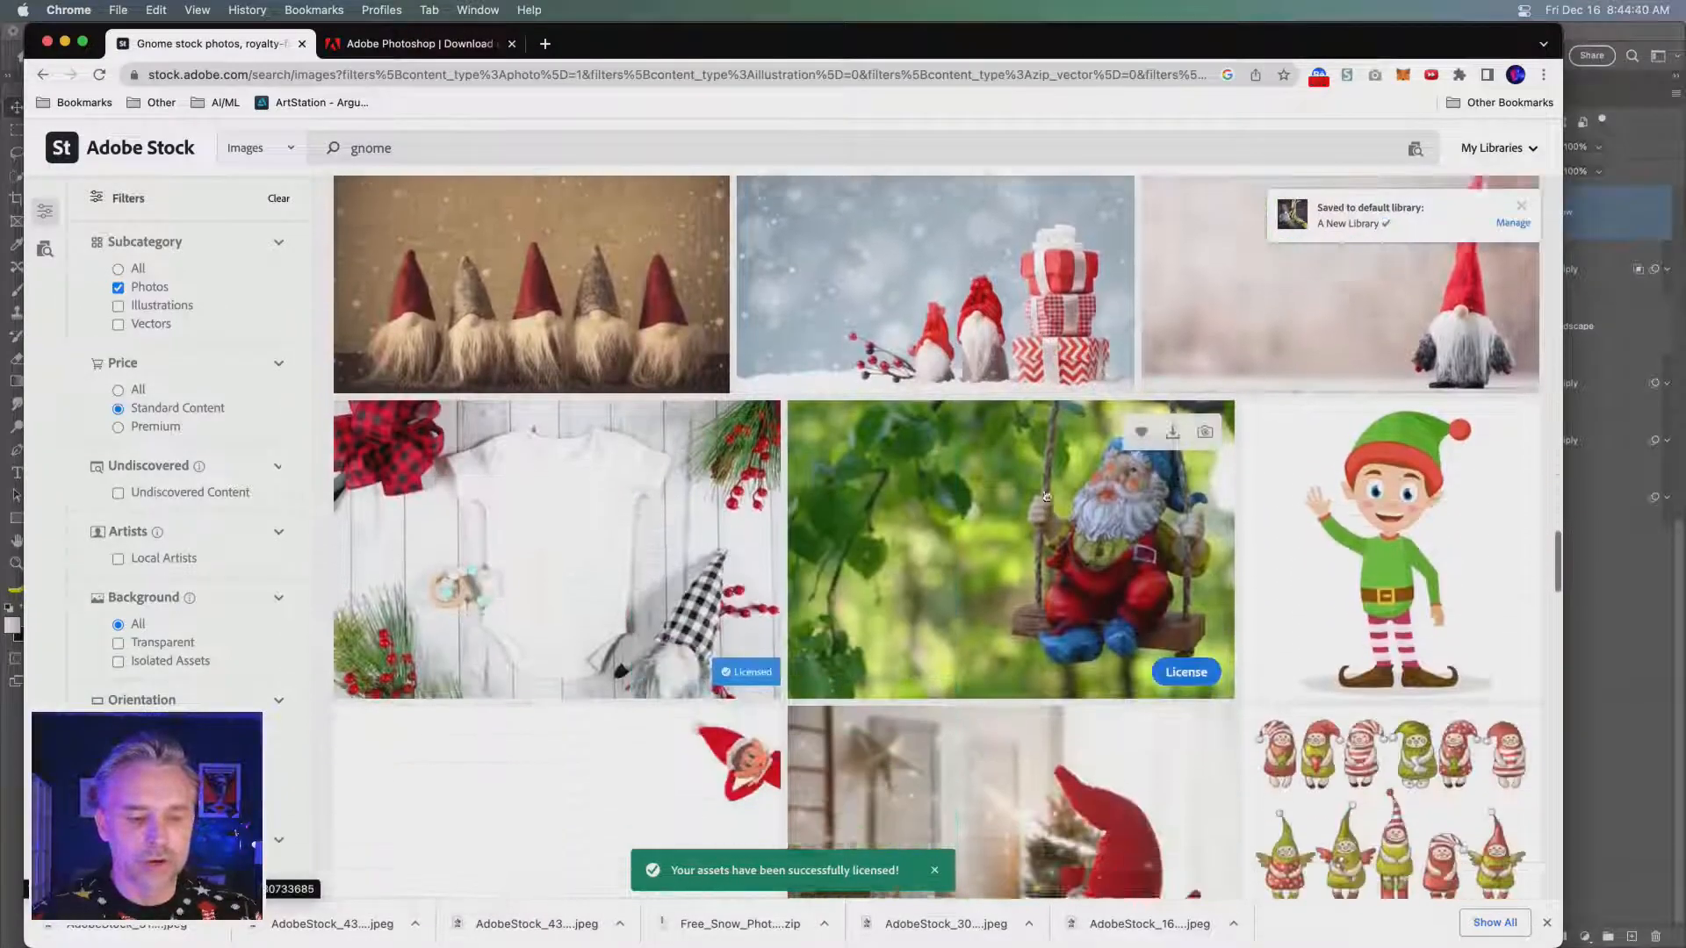
scroll(1056, 507, "down", 5)
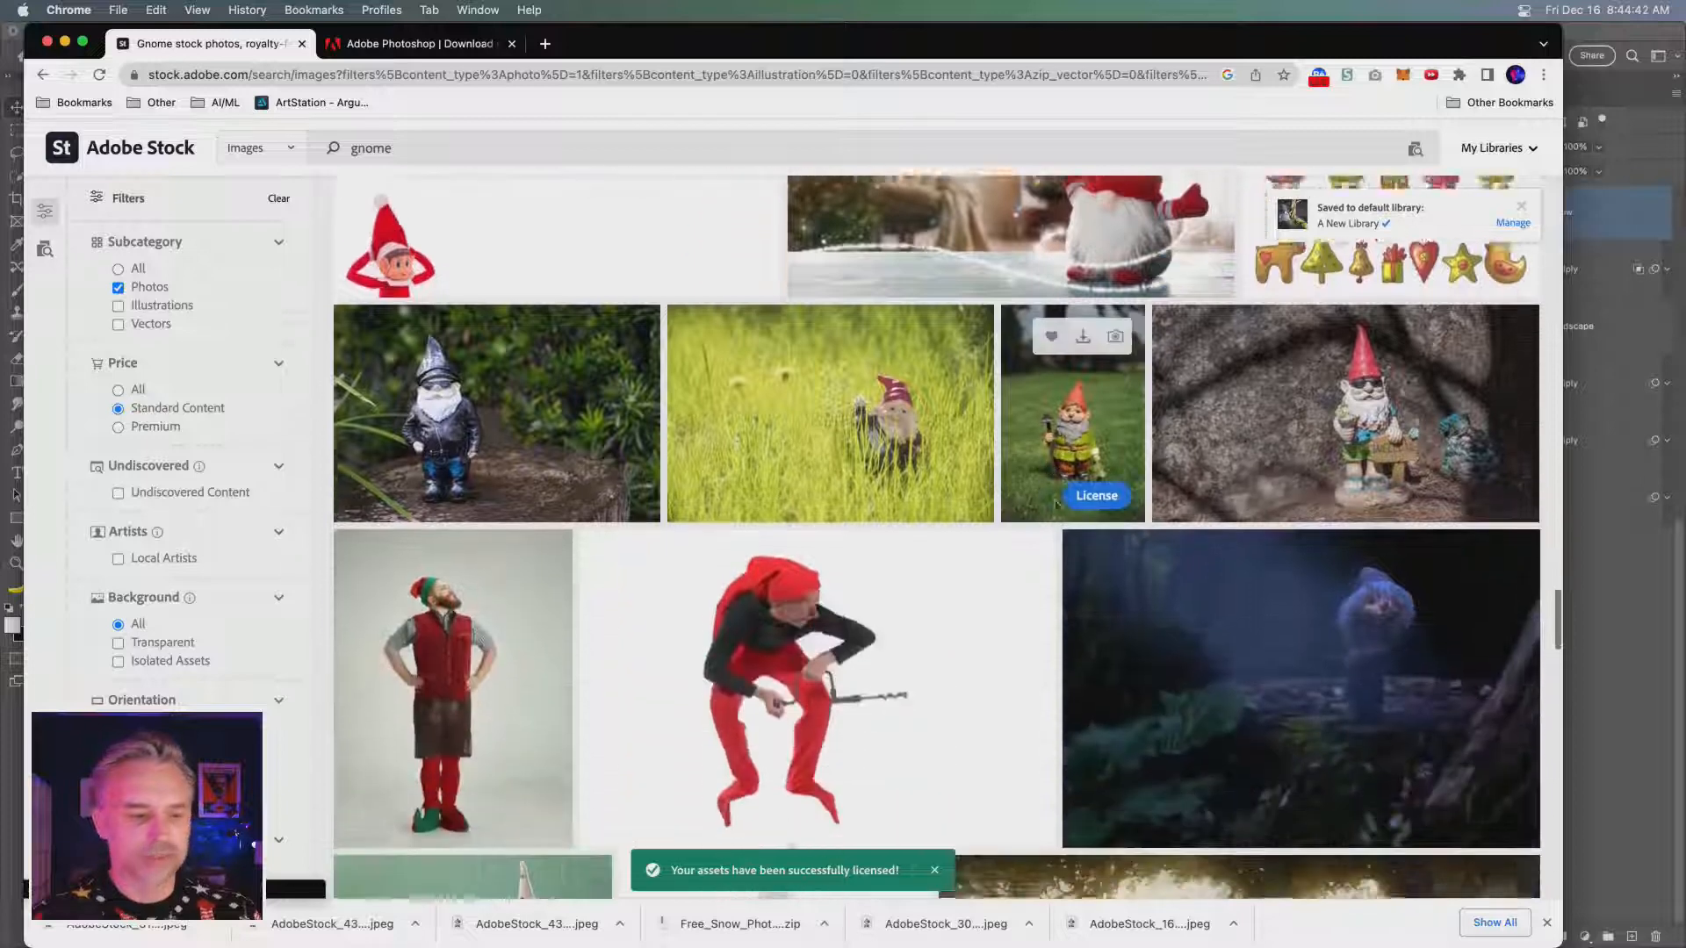
scroll(1055, 506, "down", 3)
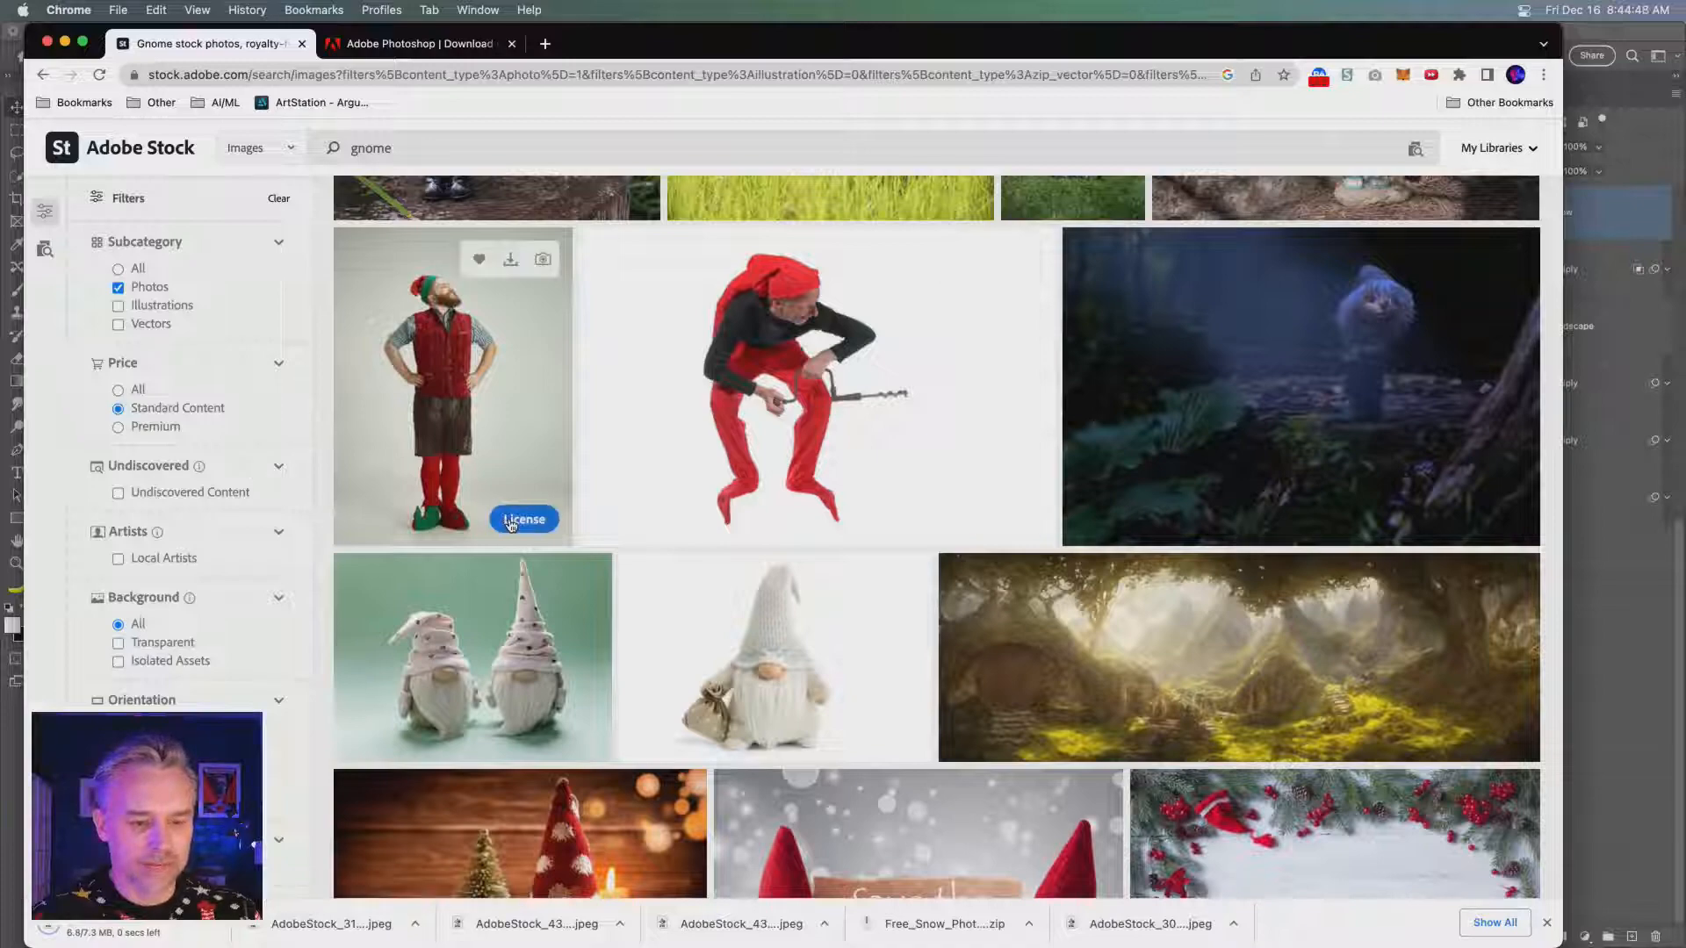
left_click(510, 521)
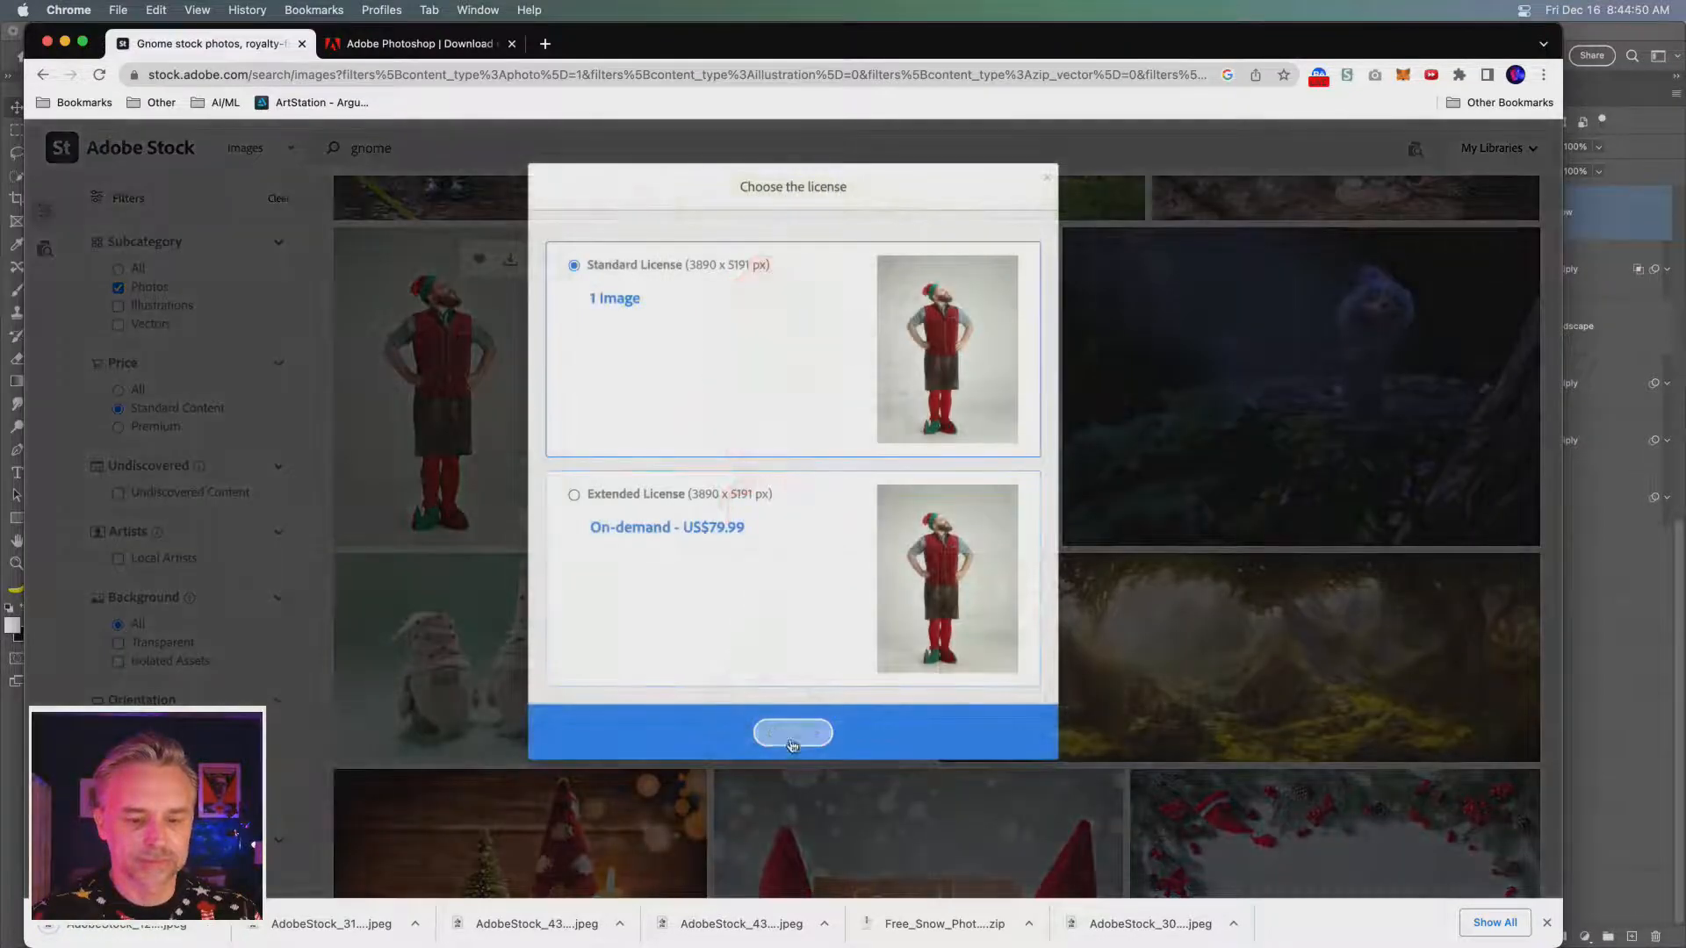
left_click(793, 733)
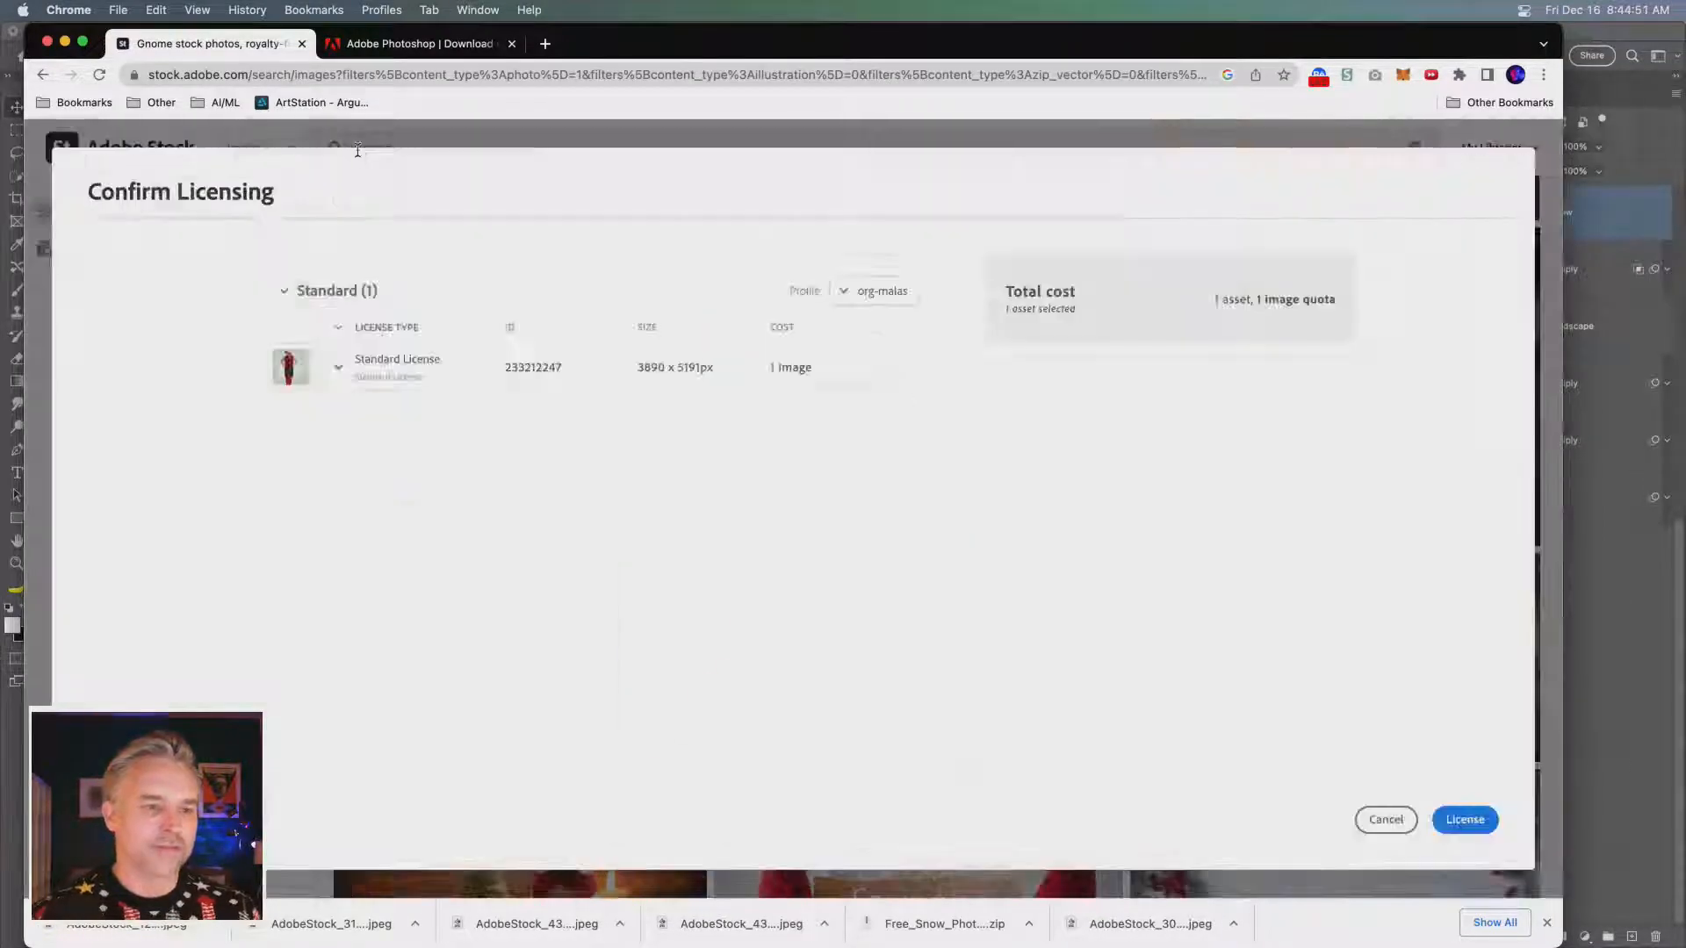
left_click(357, 151)
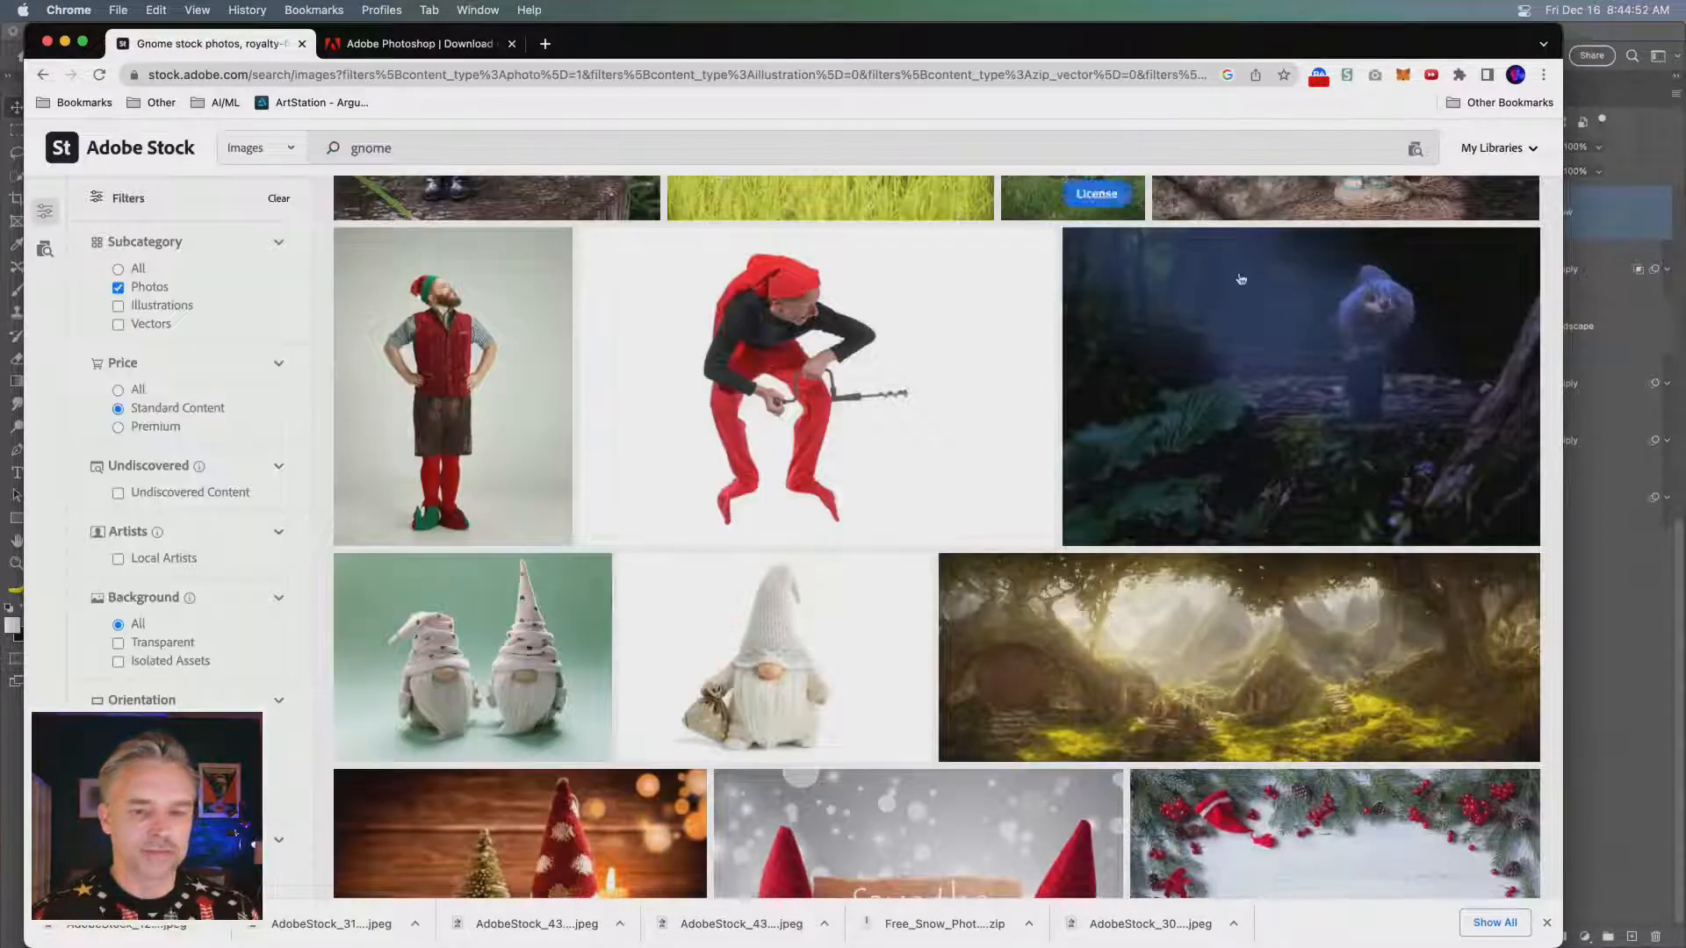
left_click(519, 521)
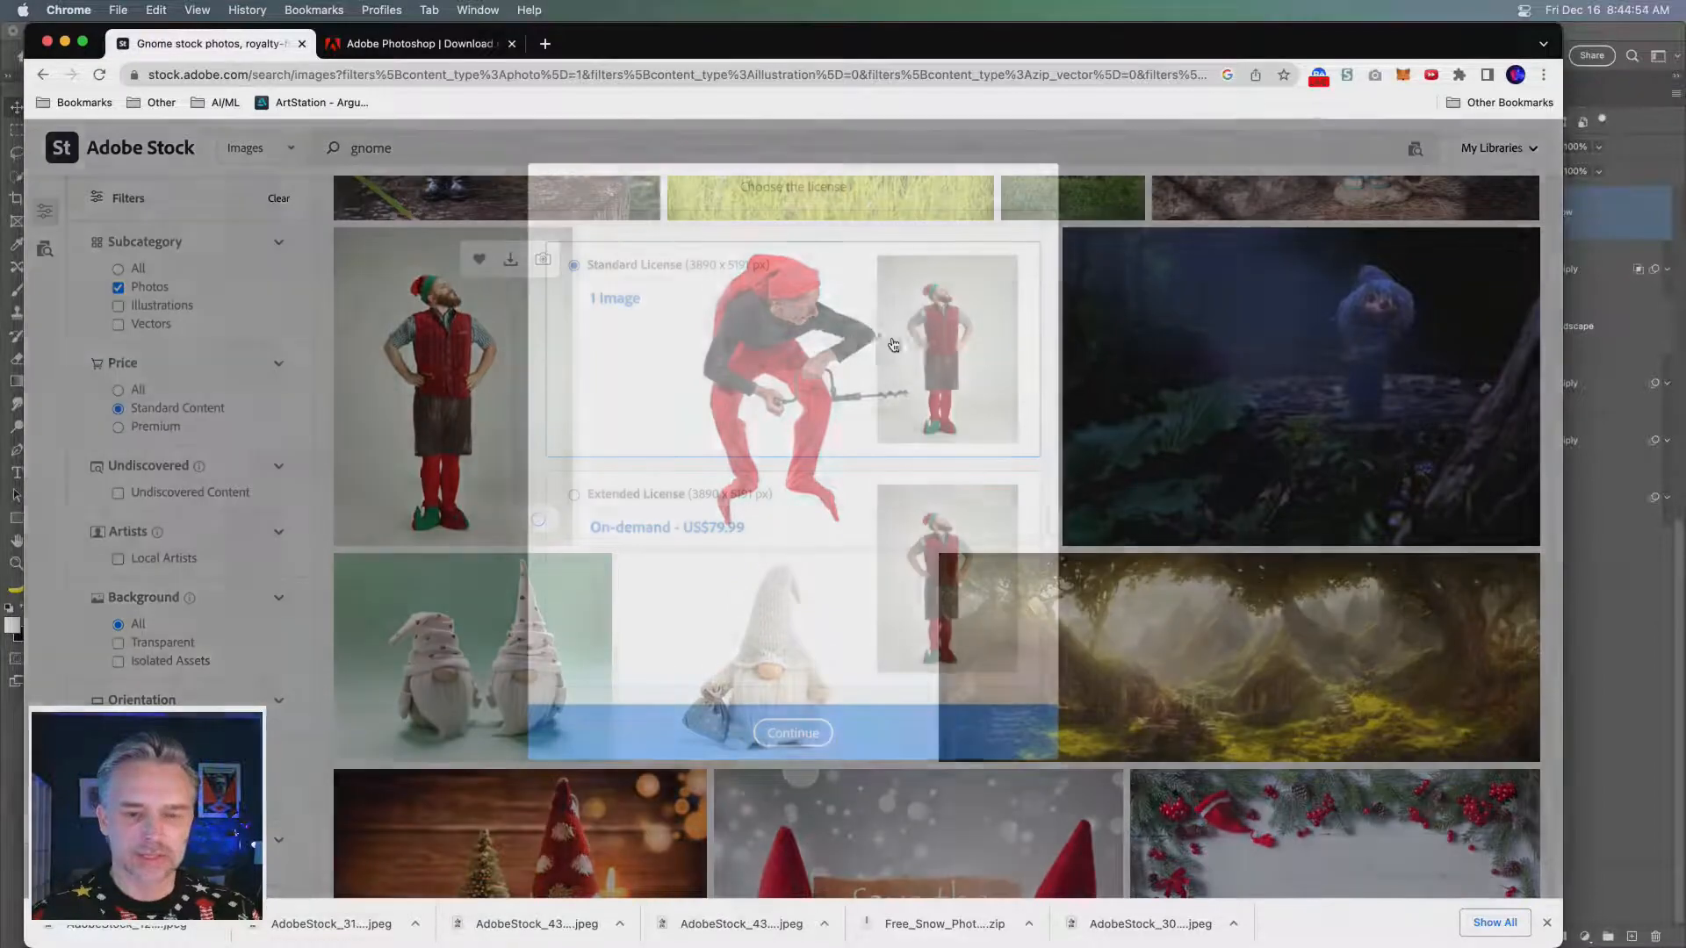
left_click(796, 733)
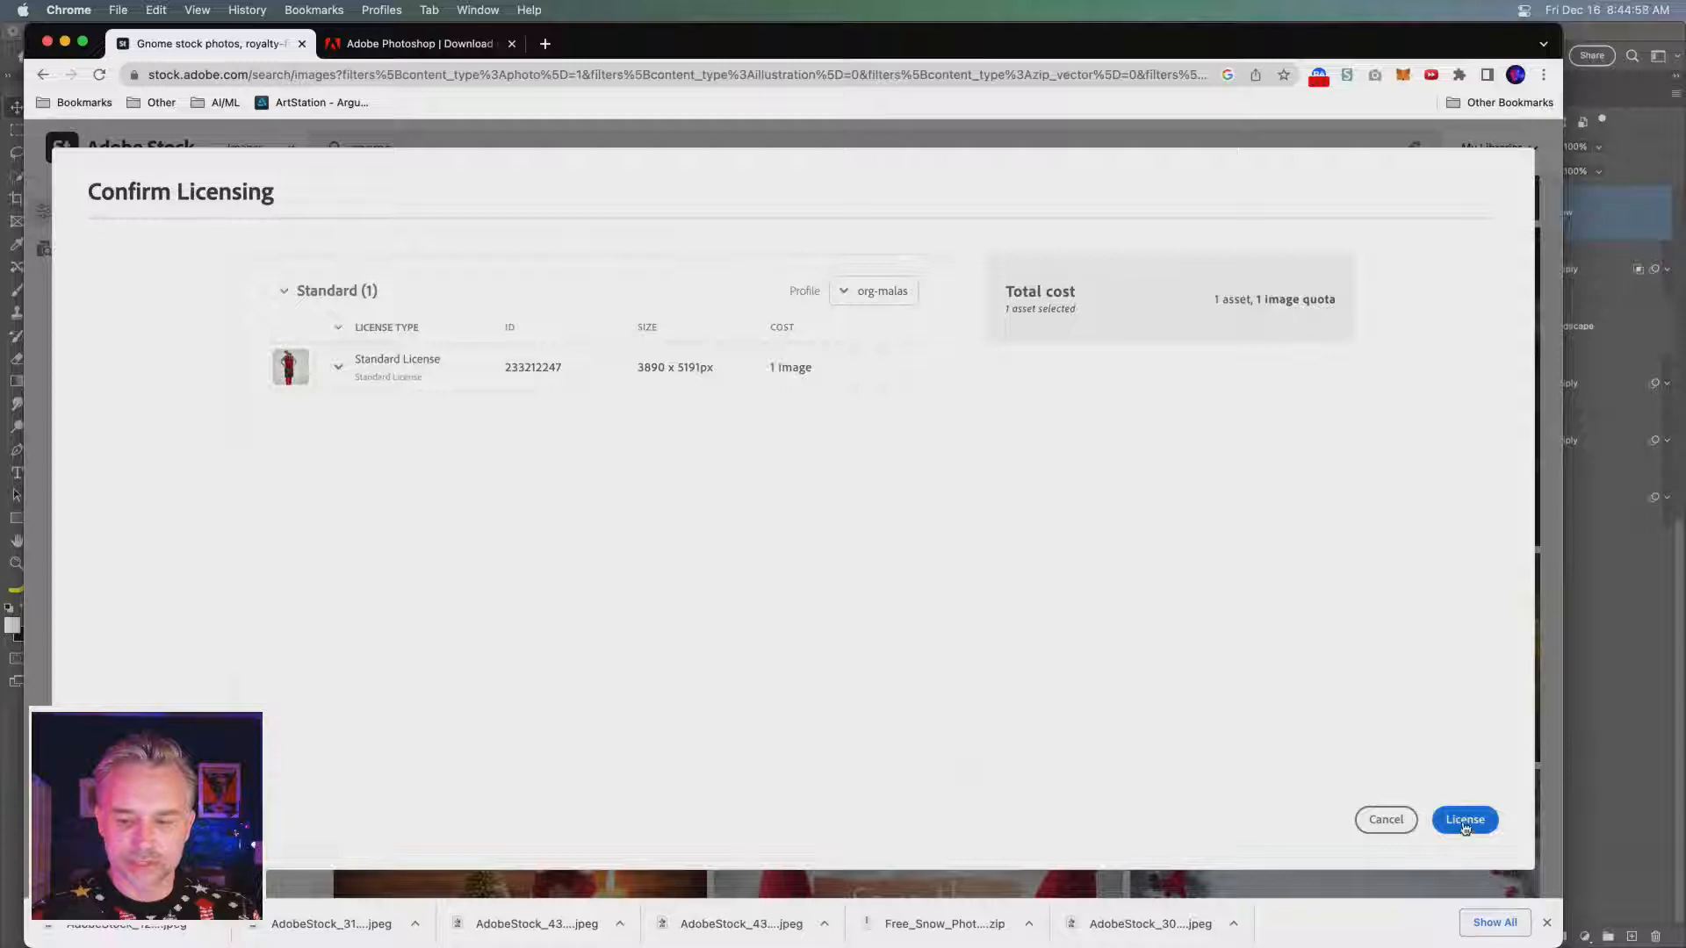
left_click(1465, 822)
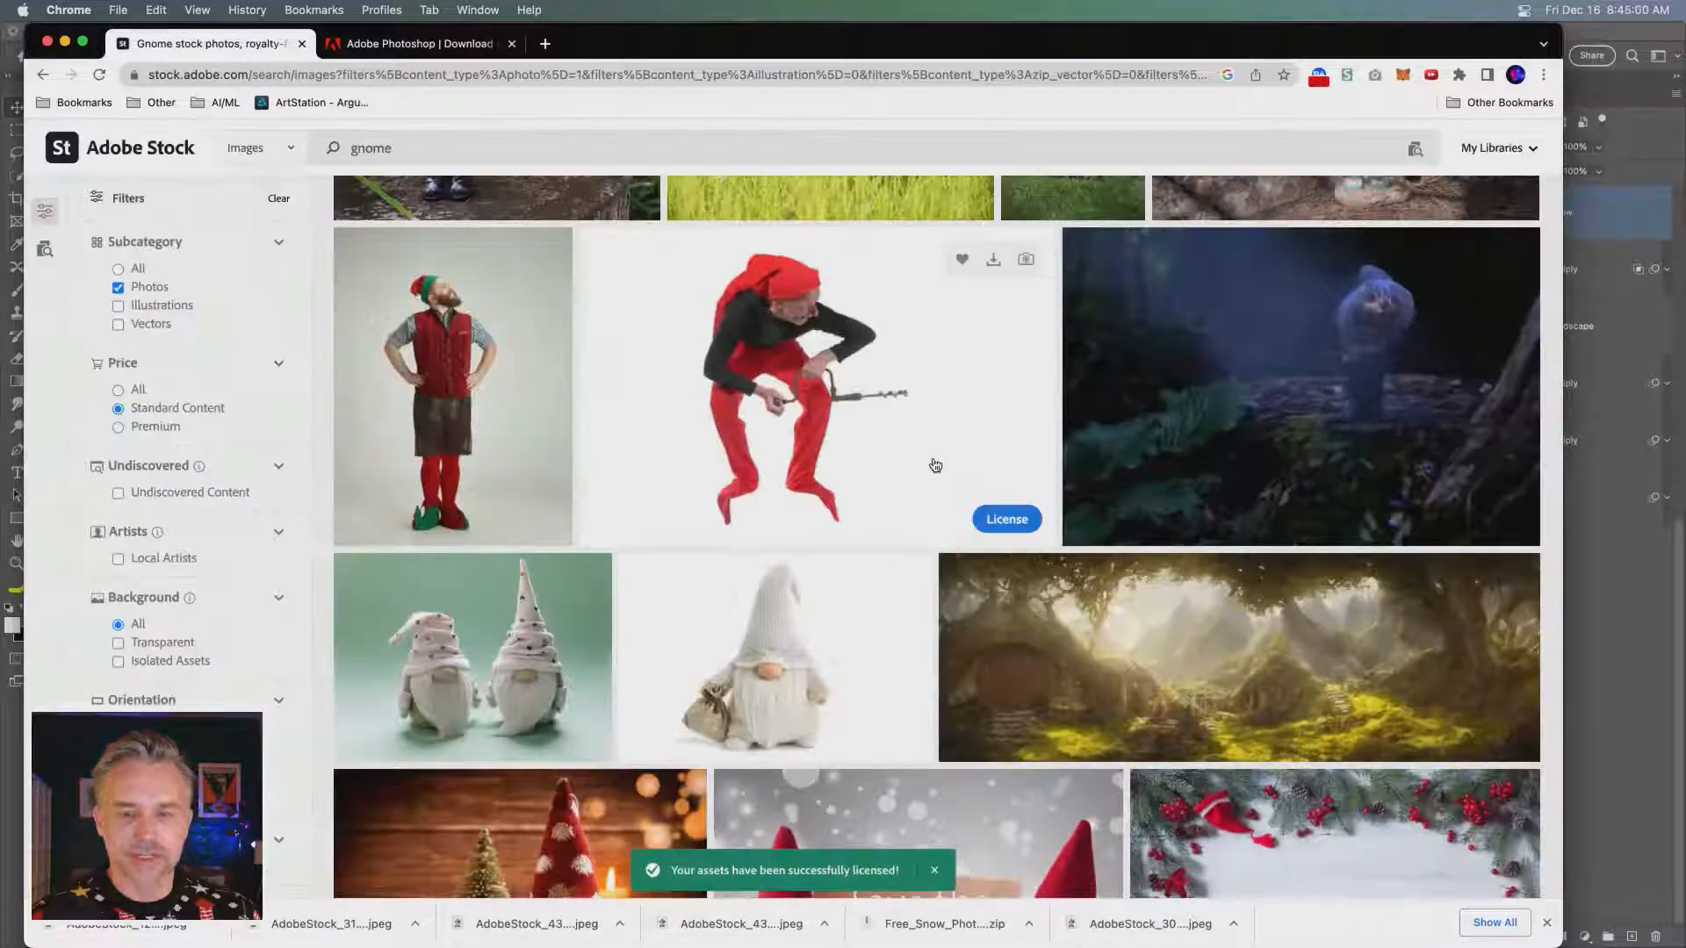
- License the photo of the blue-hatted garden gnome sitting in a rocking chair with a bottle under the Standard License
scroll(689, 456, "down", 5)
scroll(687, 522, "down", 5)
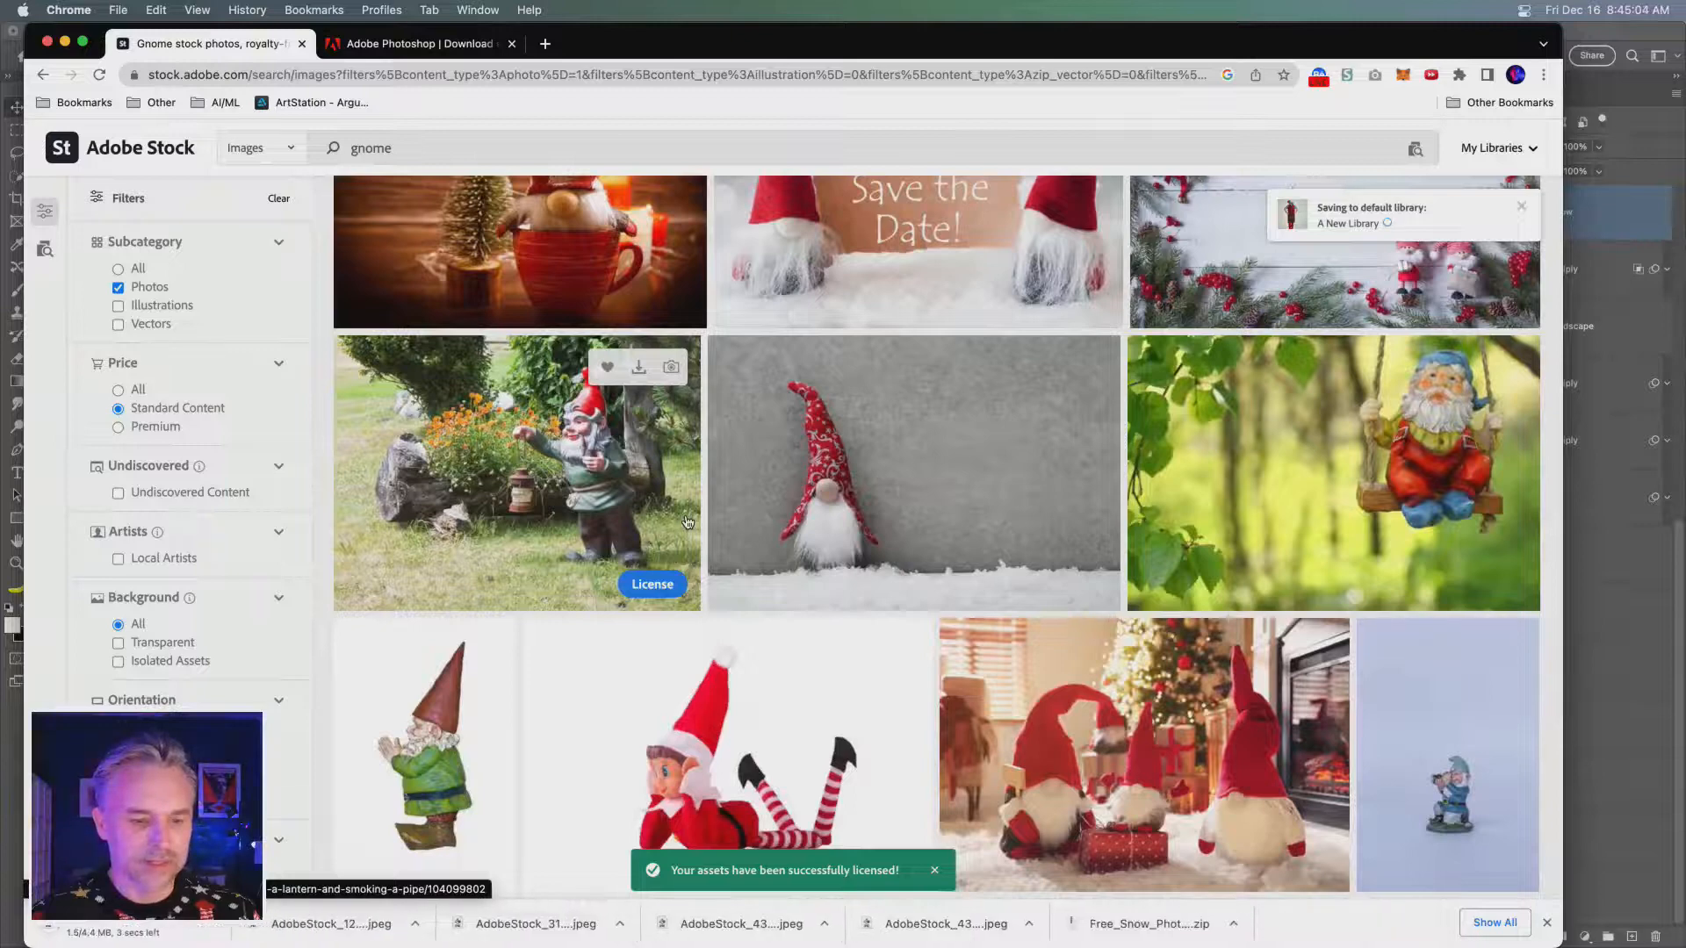
scroll(687, 523, "down", 5)
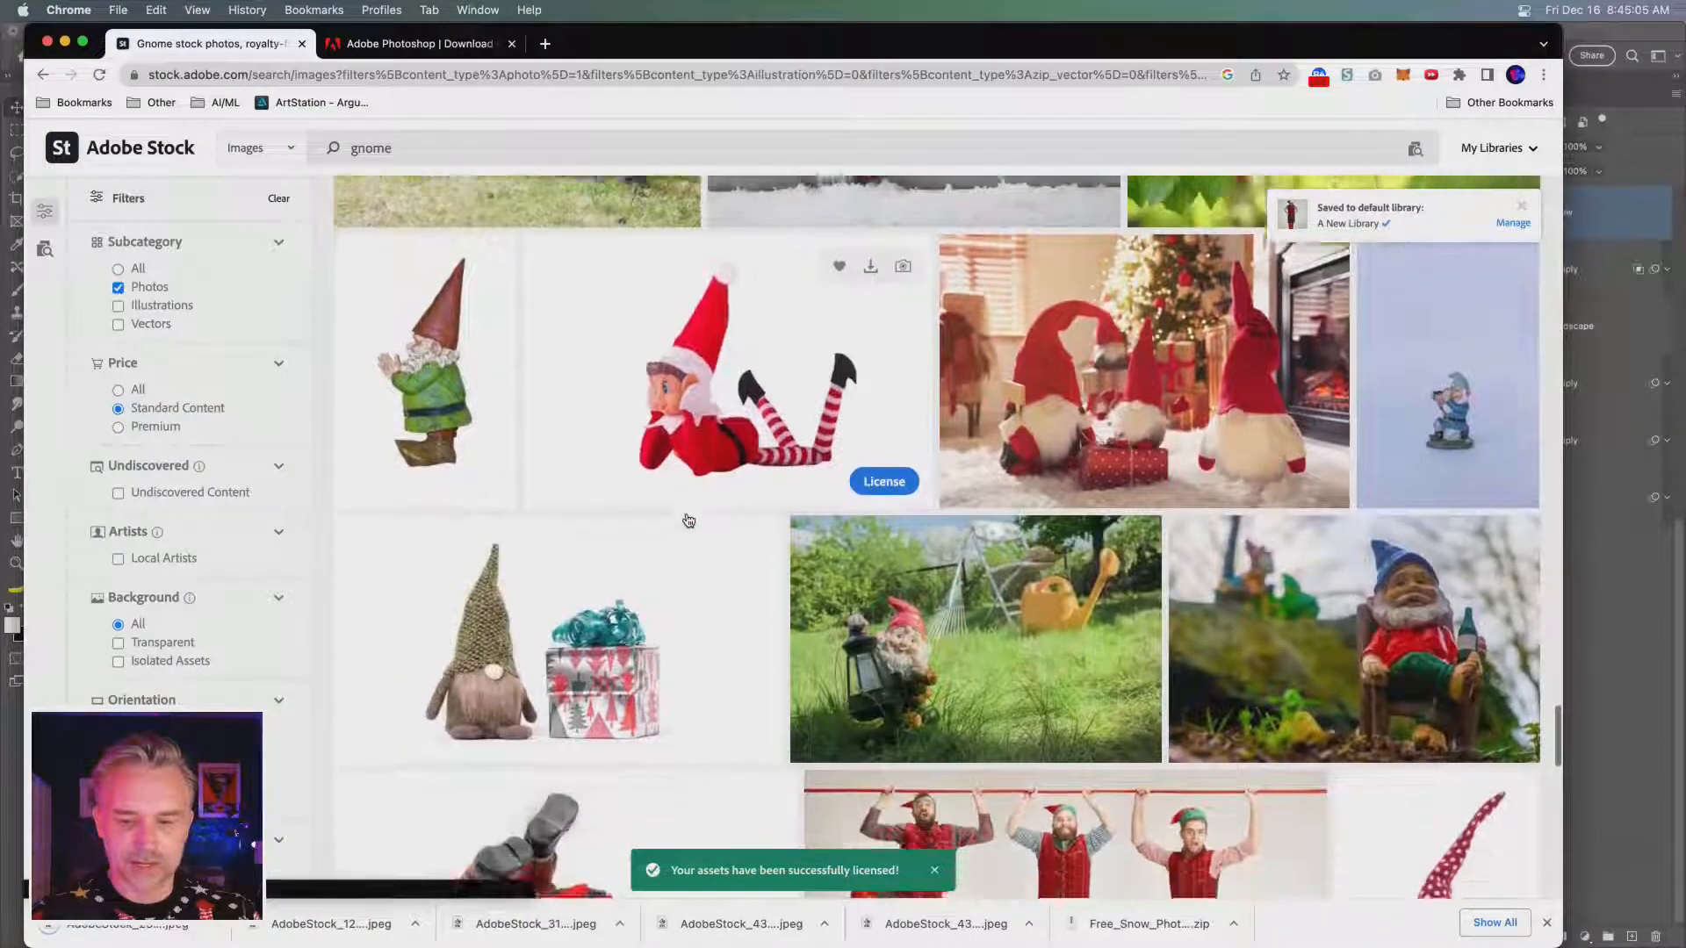
scroll(688, 521, "down", 3)
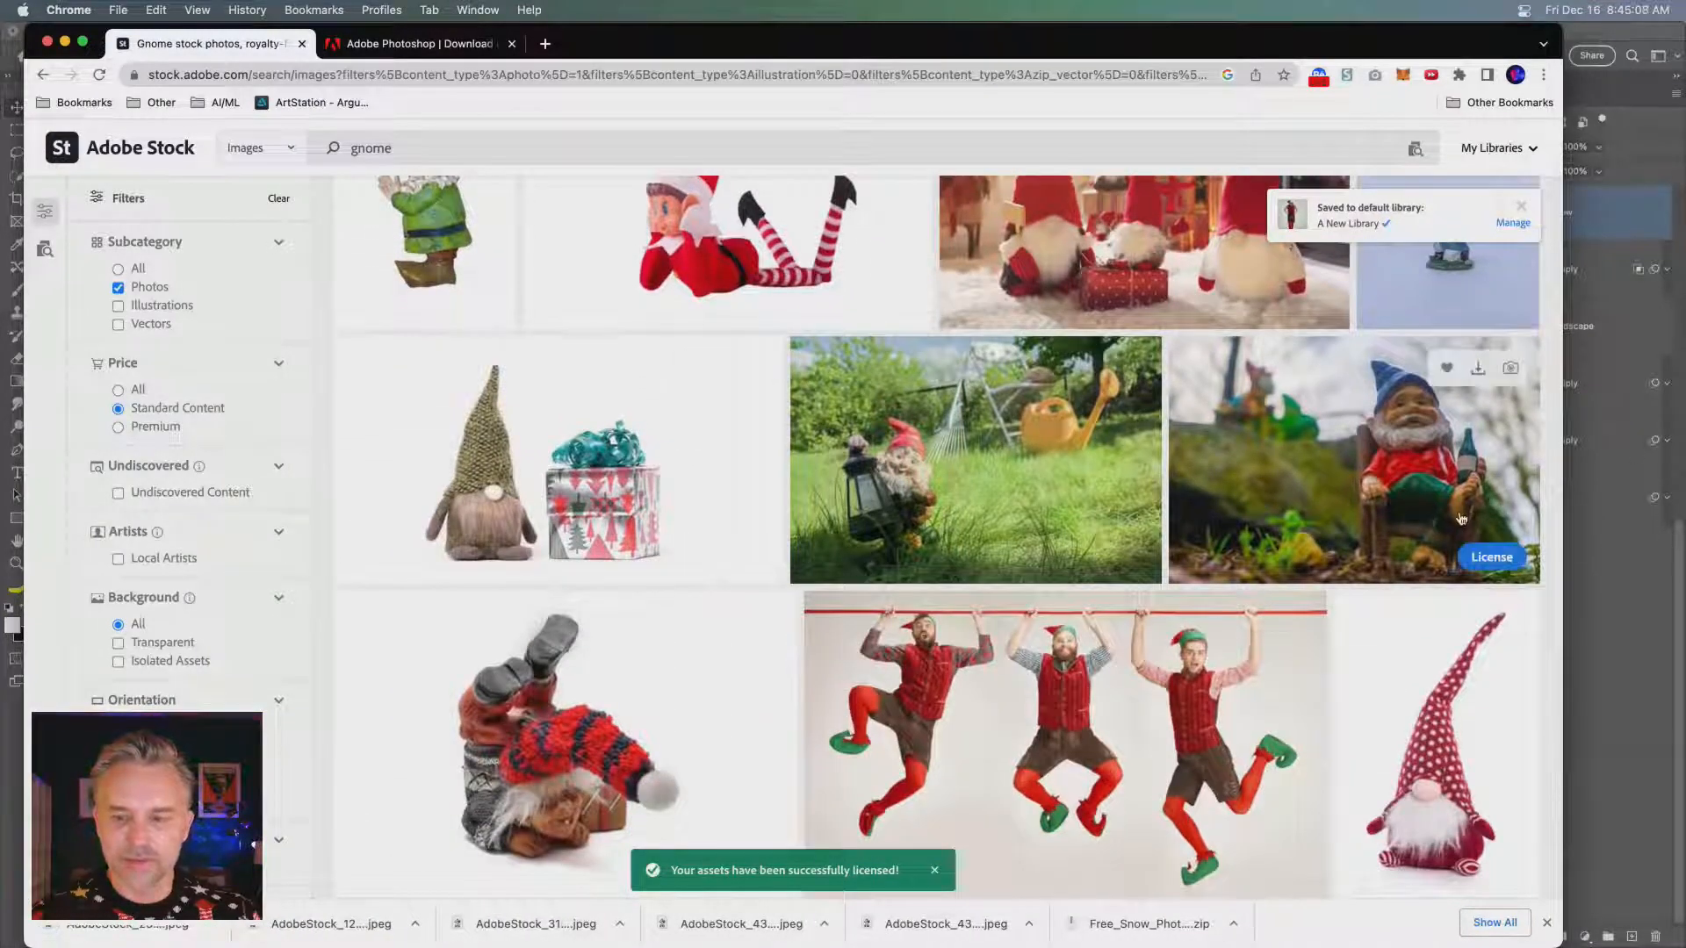
left_click(1493, 558)
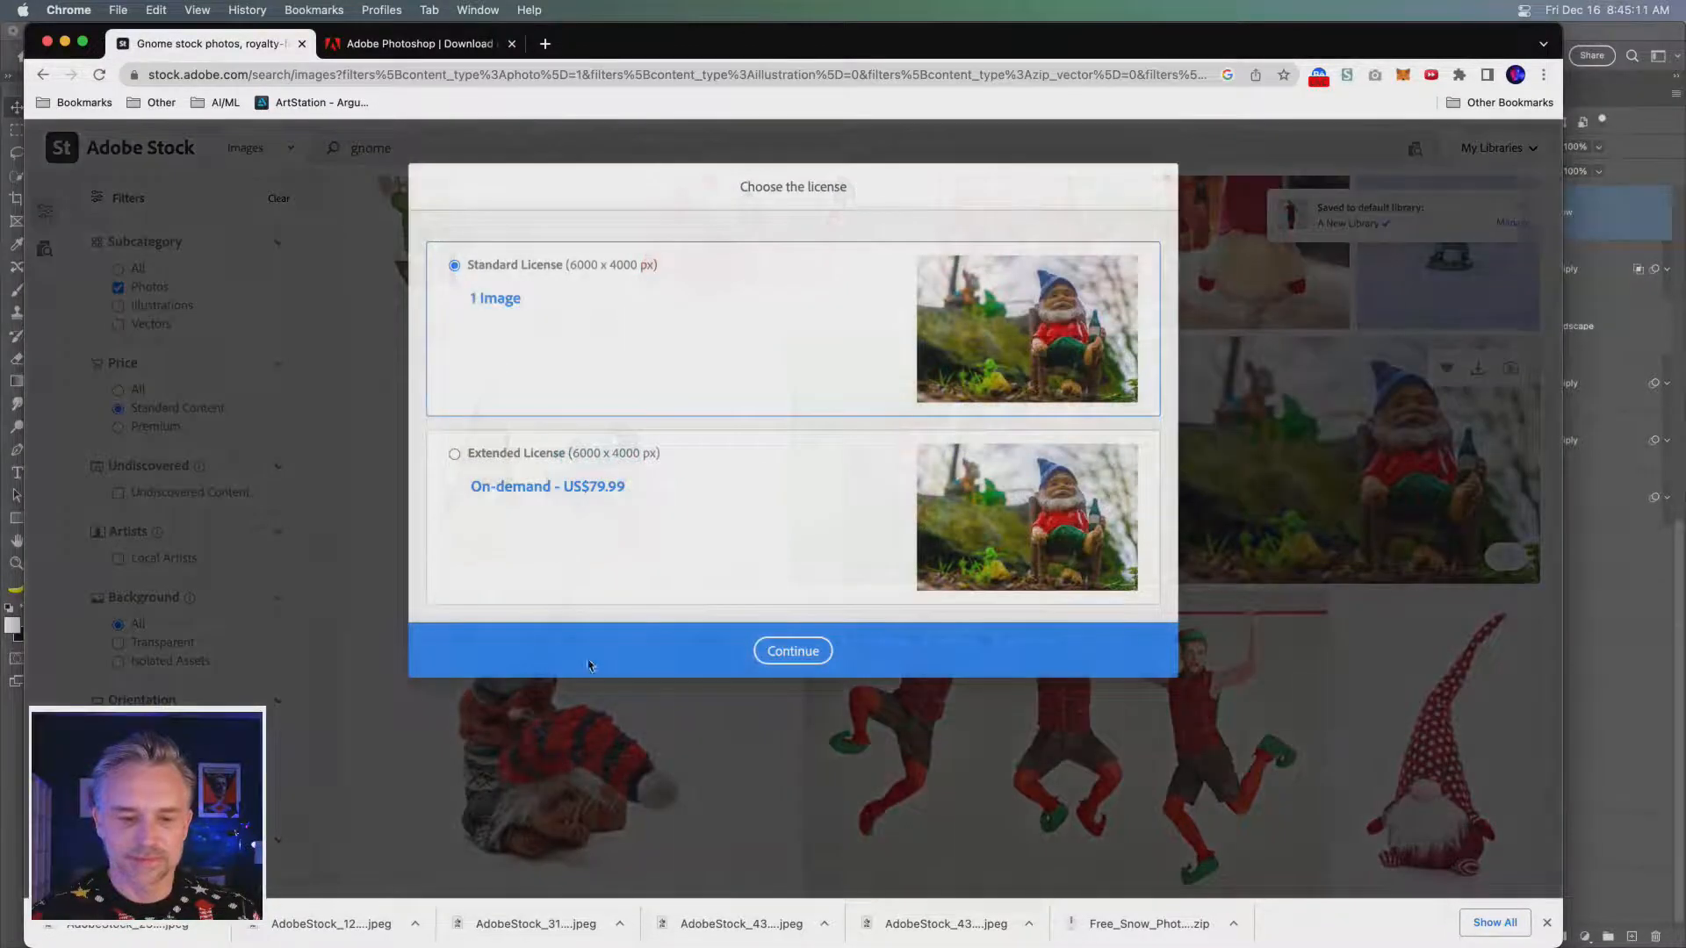
left_click(781, 650)
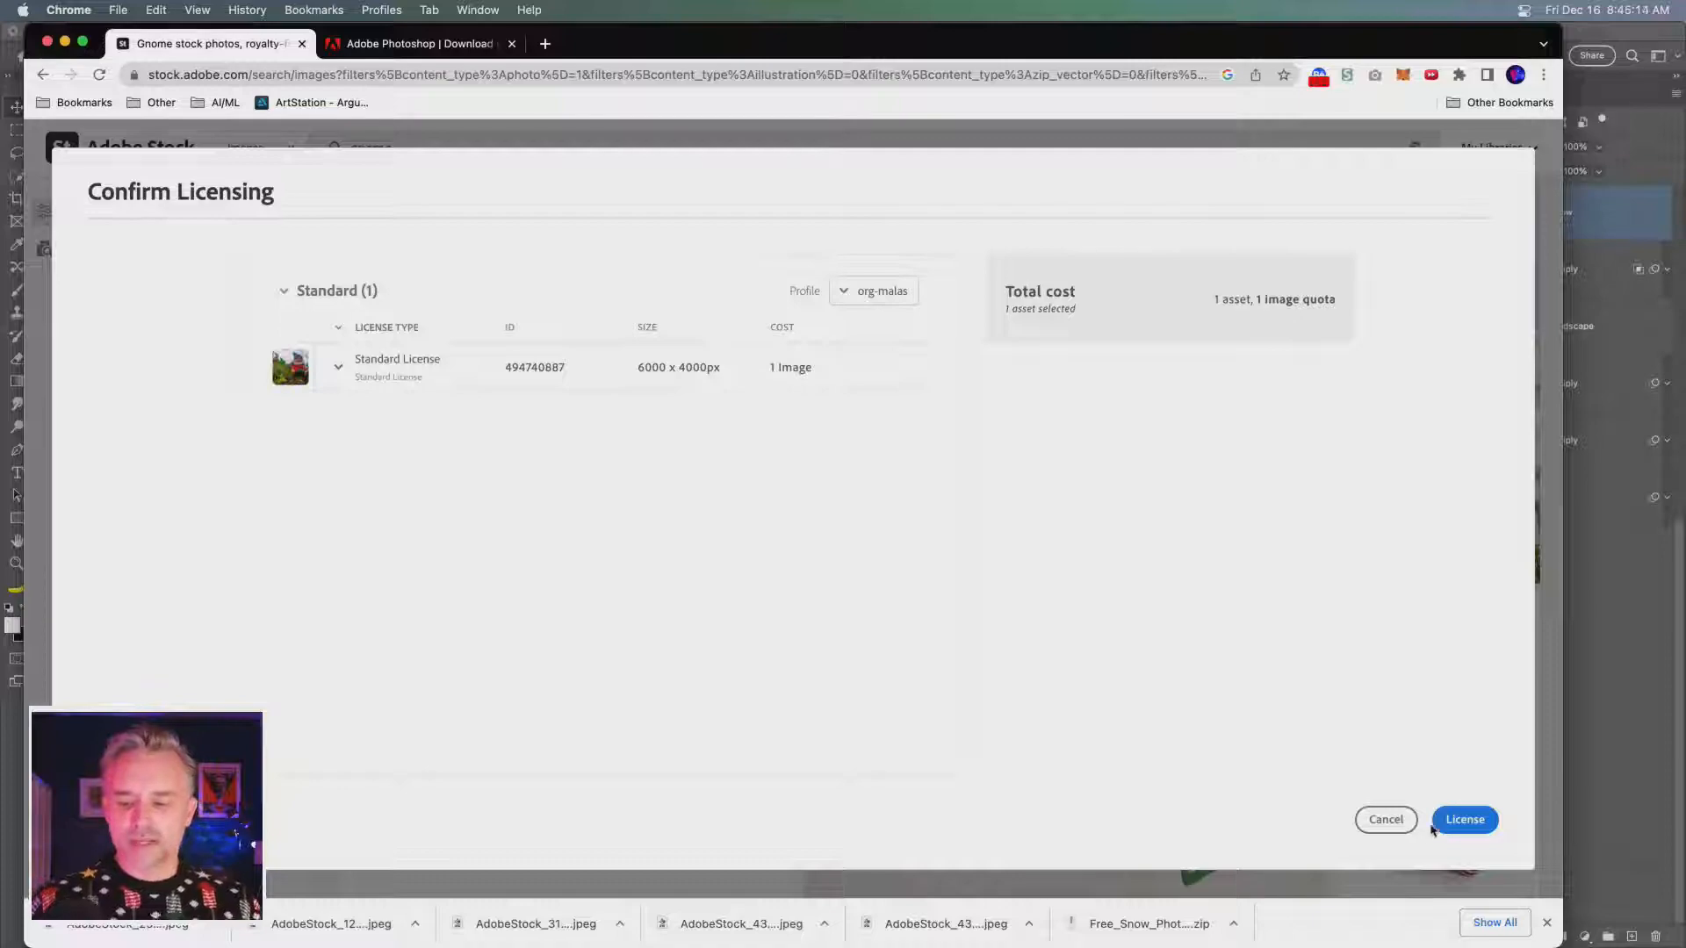
left_click(1459, 824)
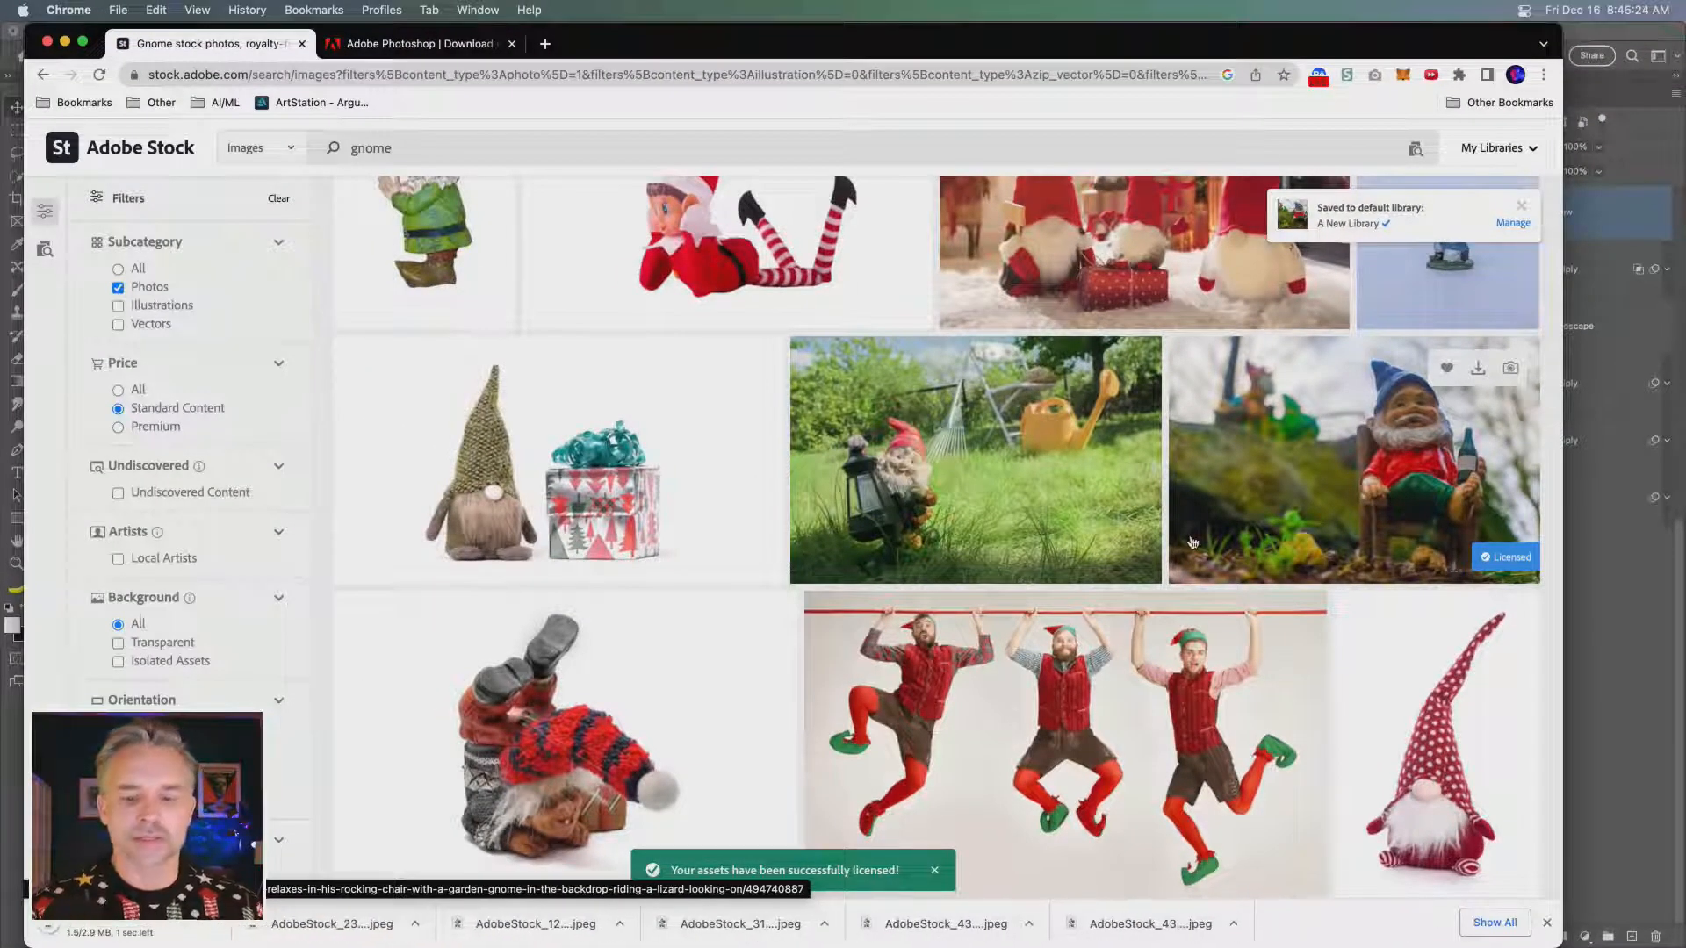
- Look through the remaining gnome photos and search Adobe Stock for "gnome house" instead
scroll(1198, 542, "down", 2)
scroll(1198, 542, "down", 7)
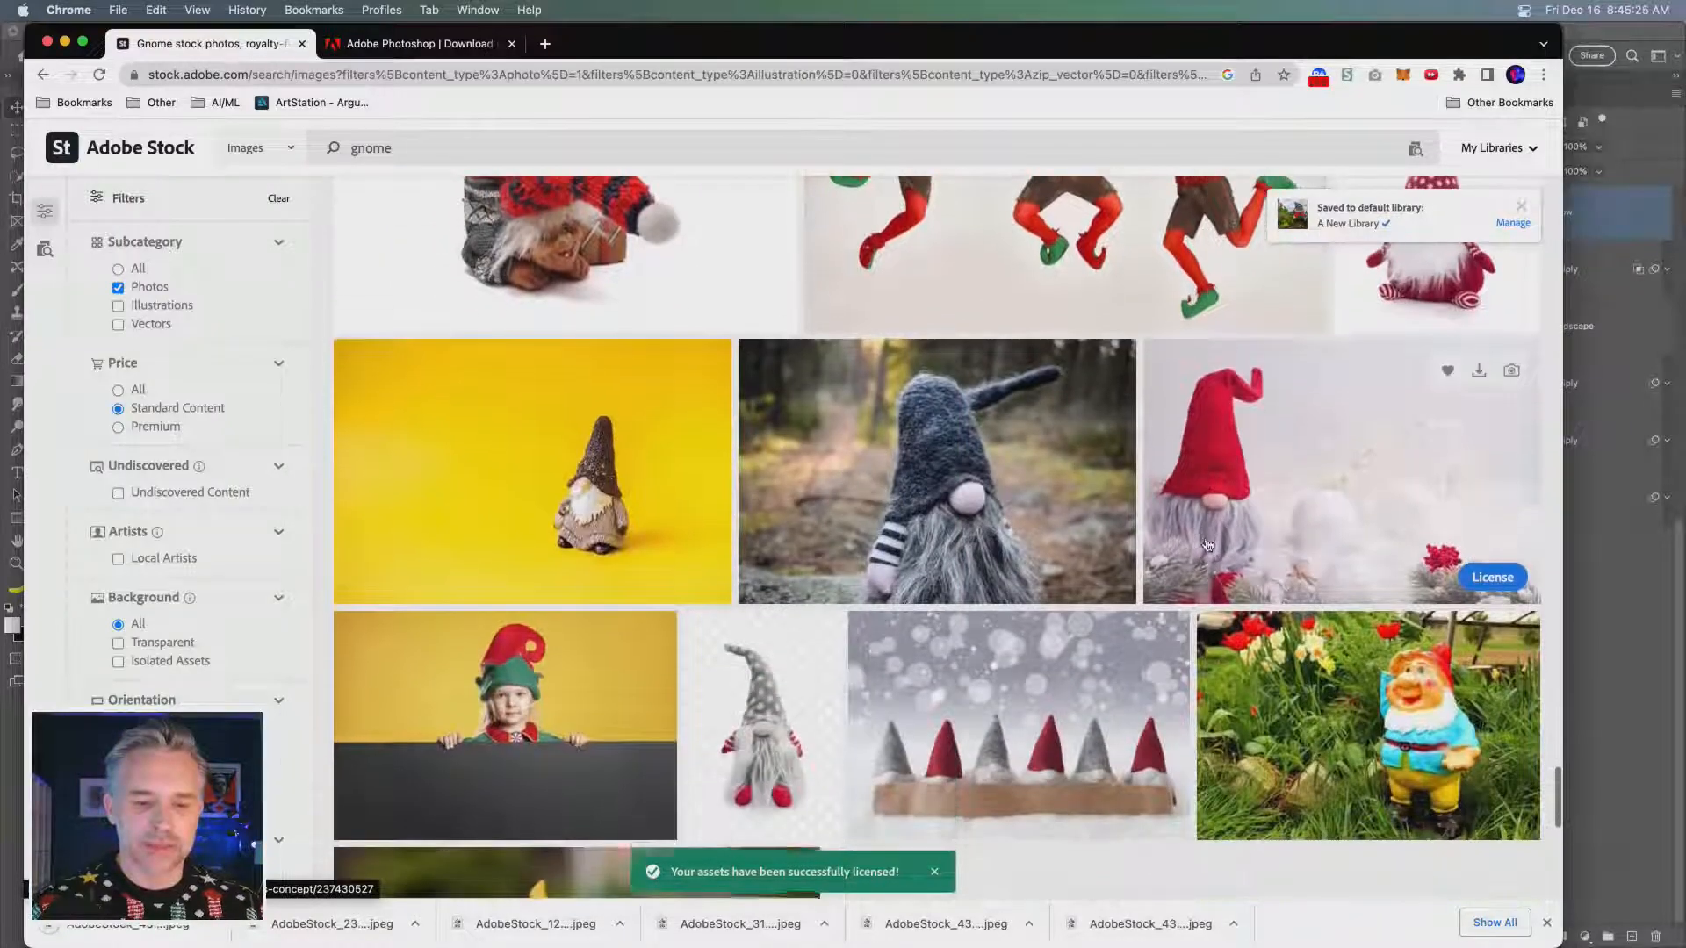
scroll(1210, 544, "down", 3)
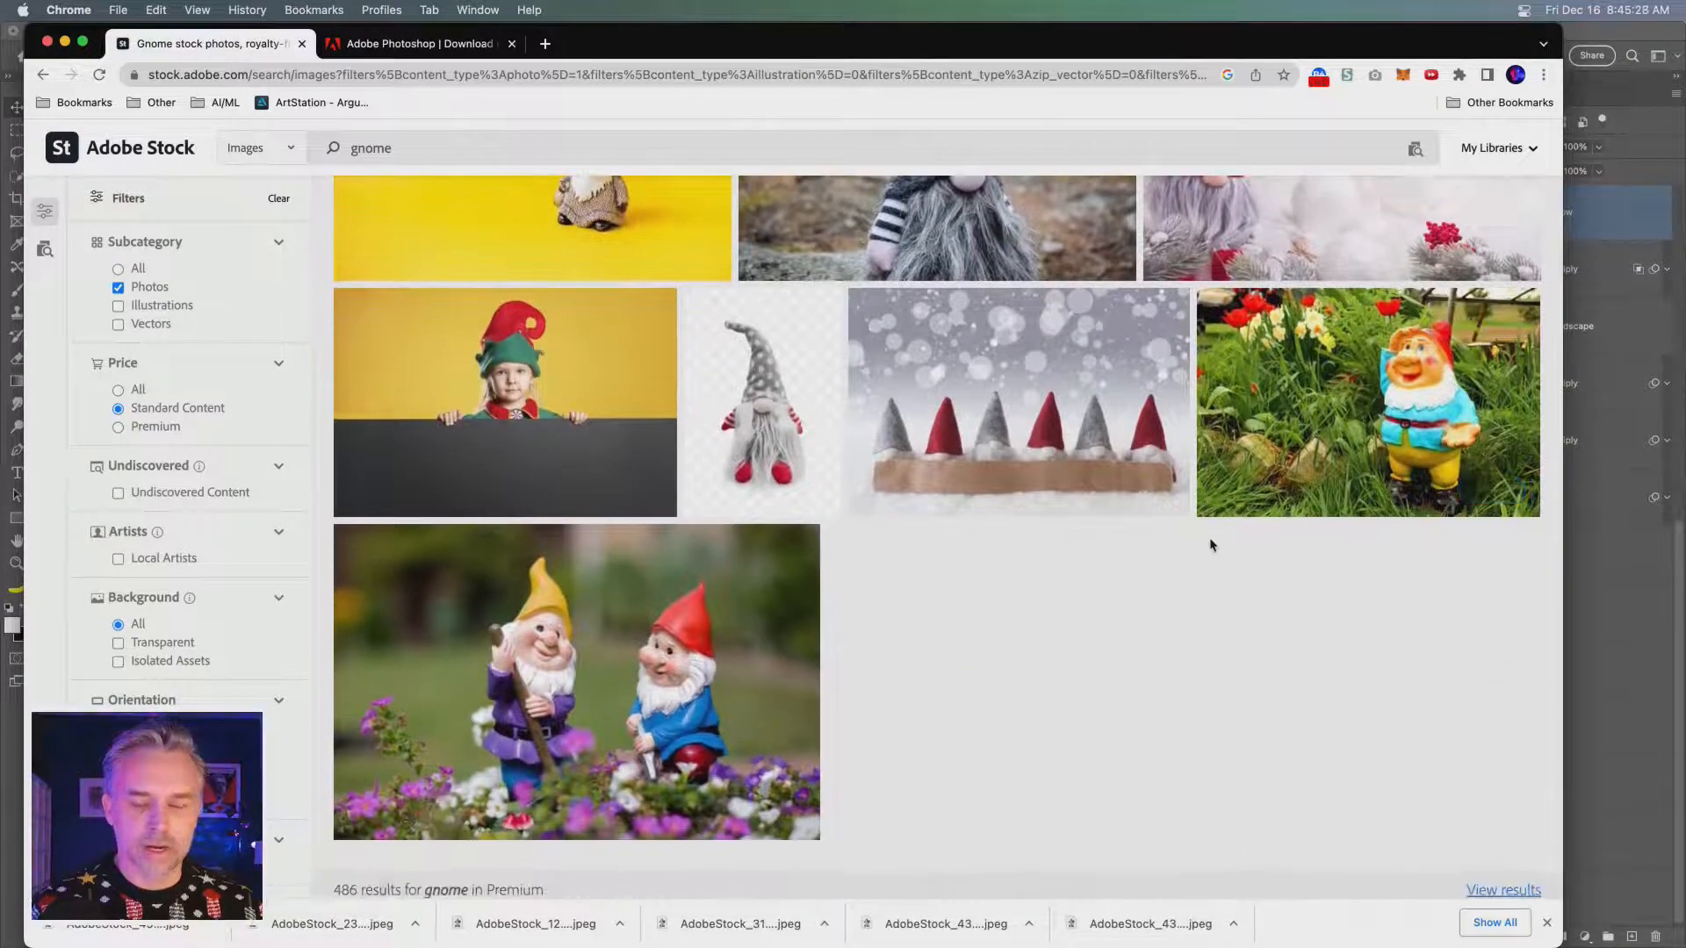
scroll(1210, 544, "up", 12)
double_click(370, 149)
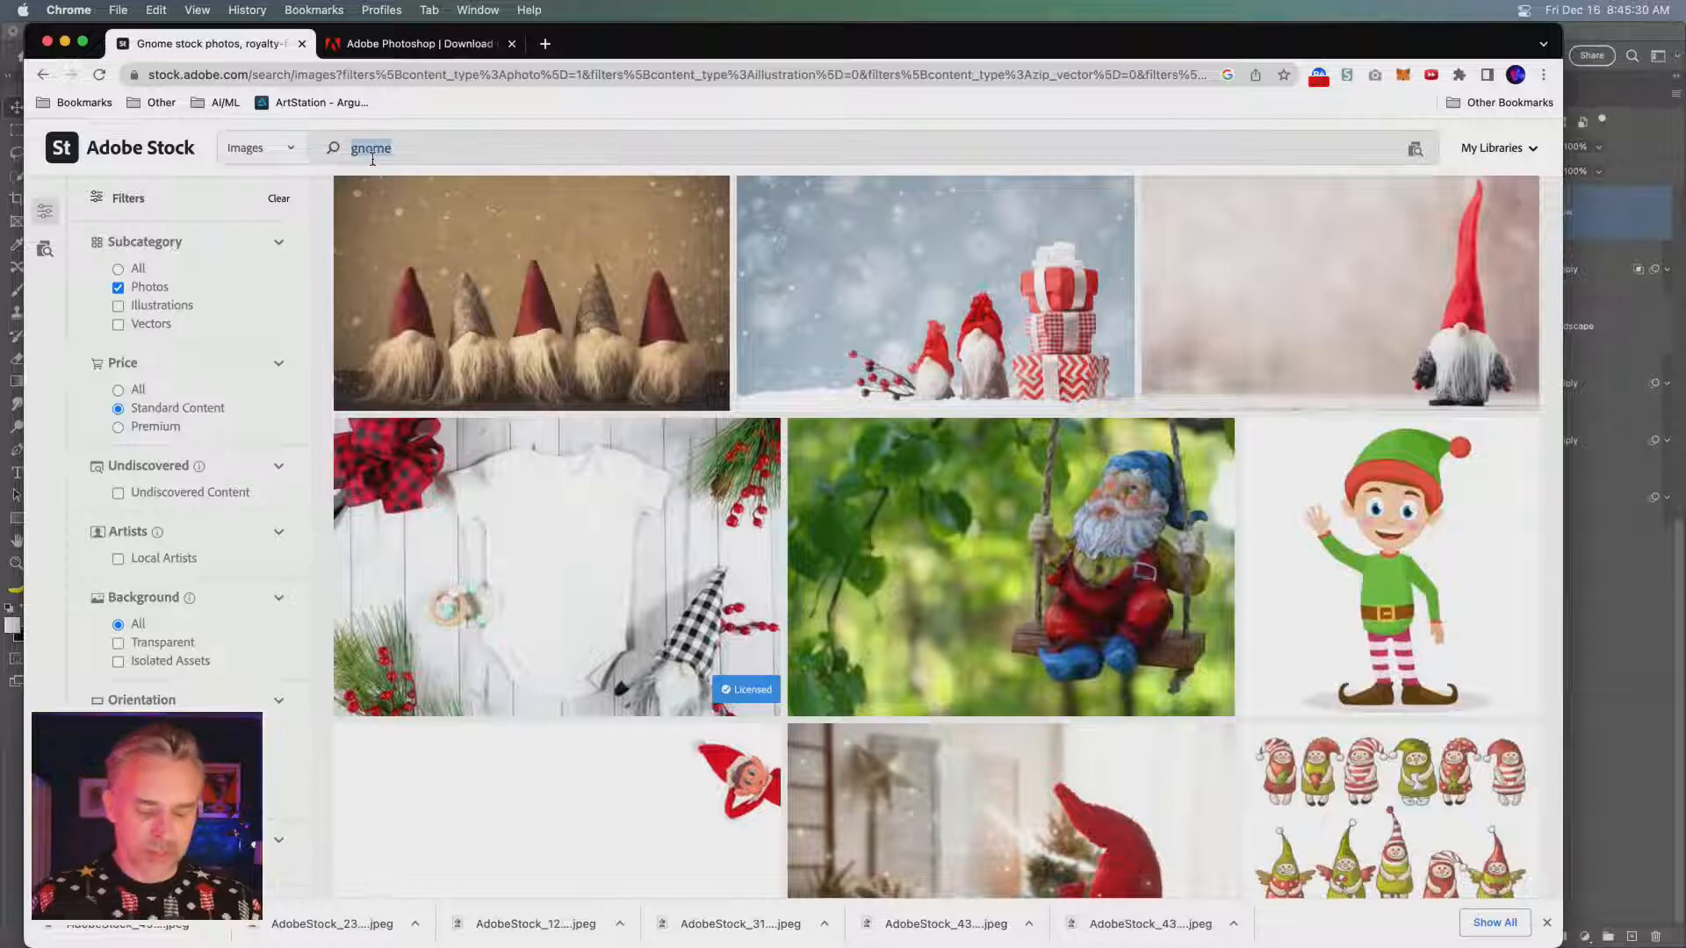
type("g")
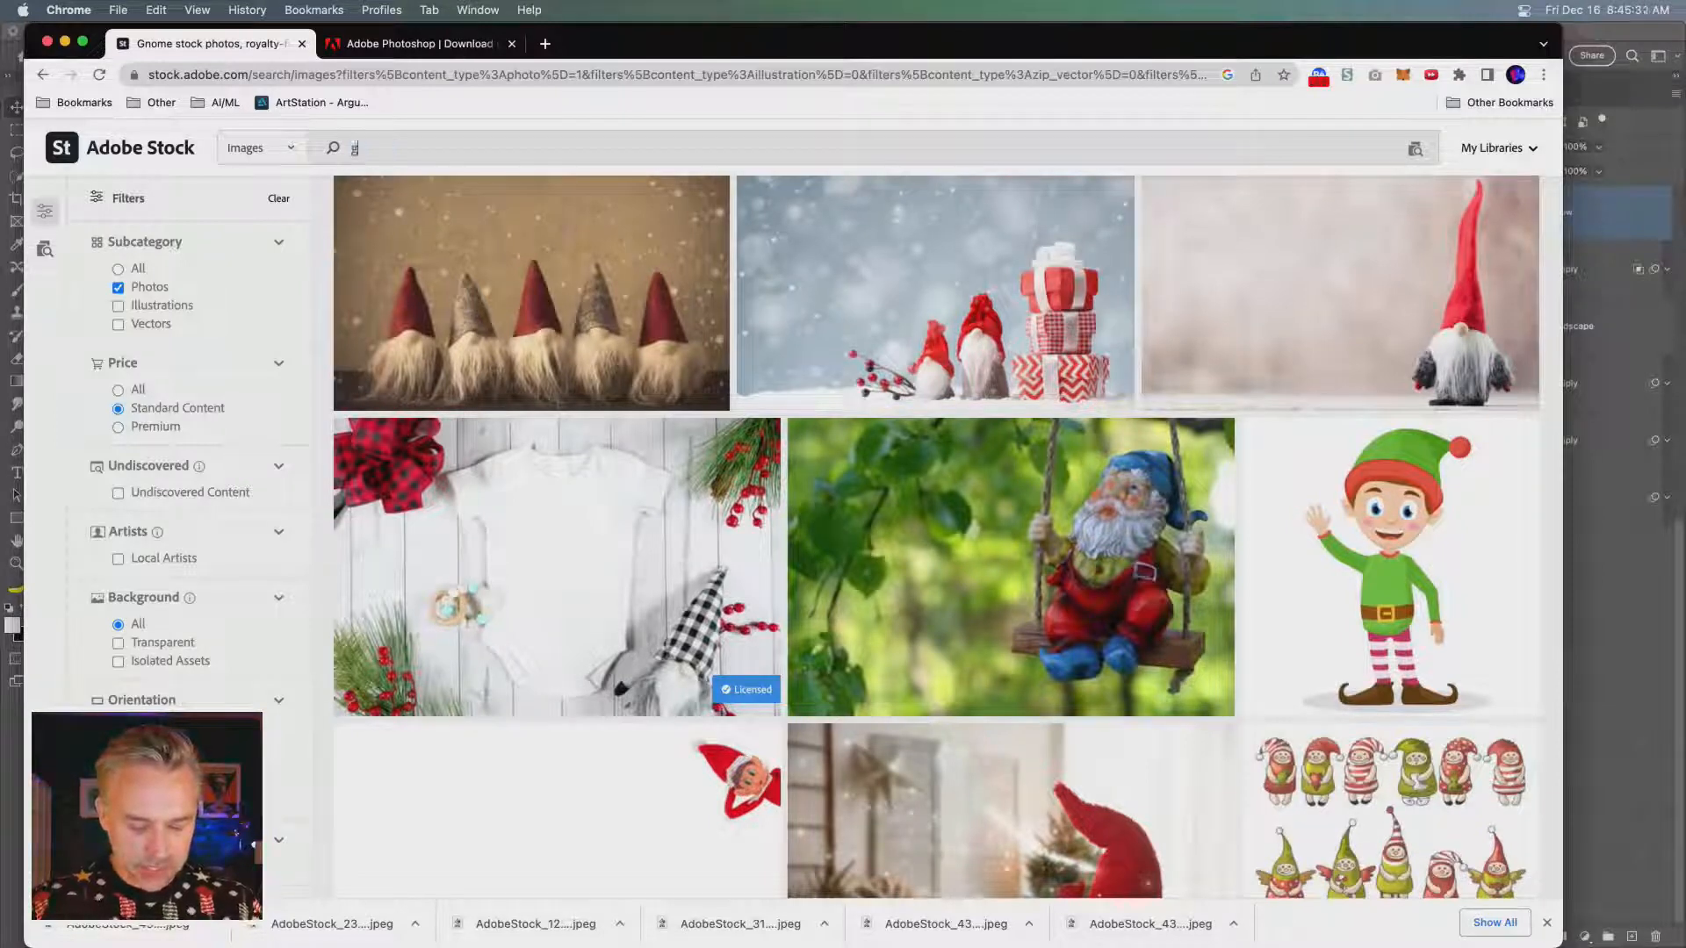
type("nome hous")
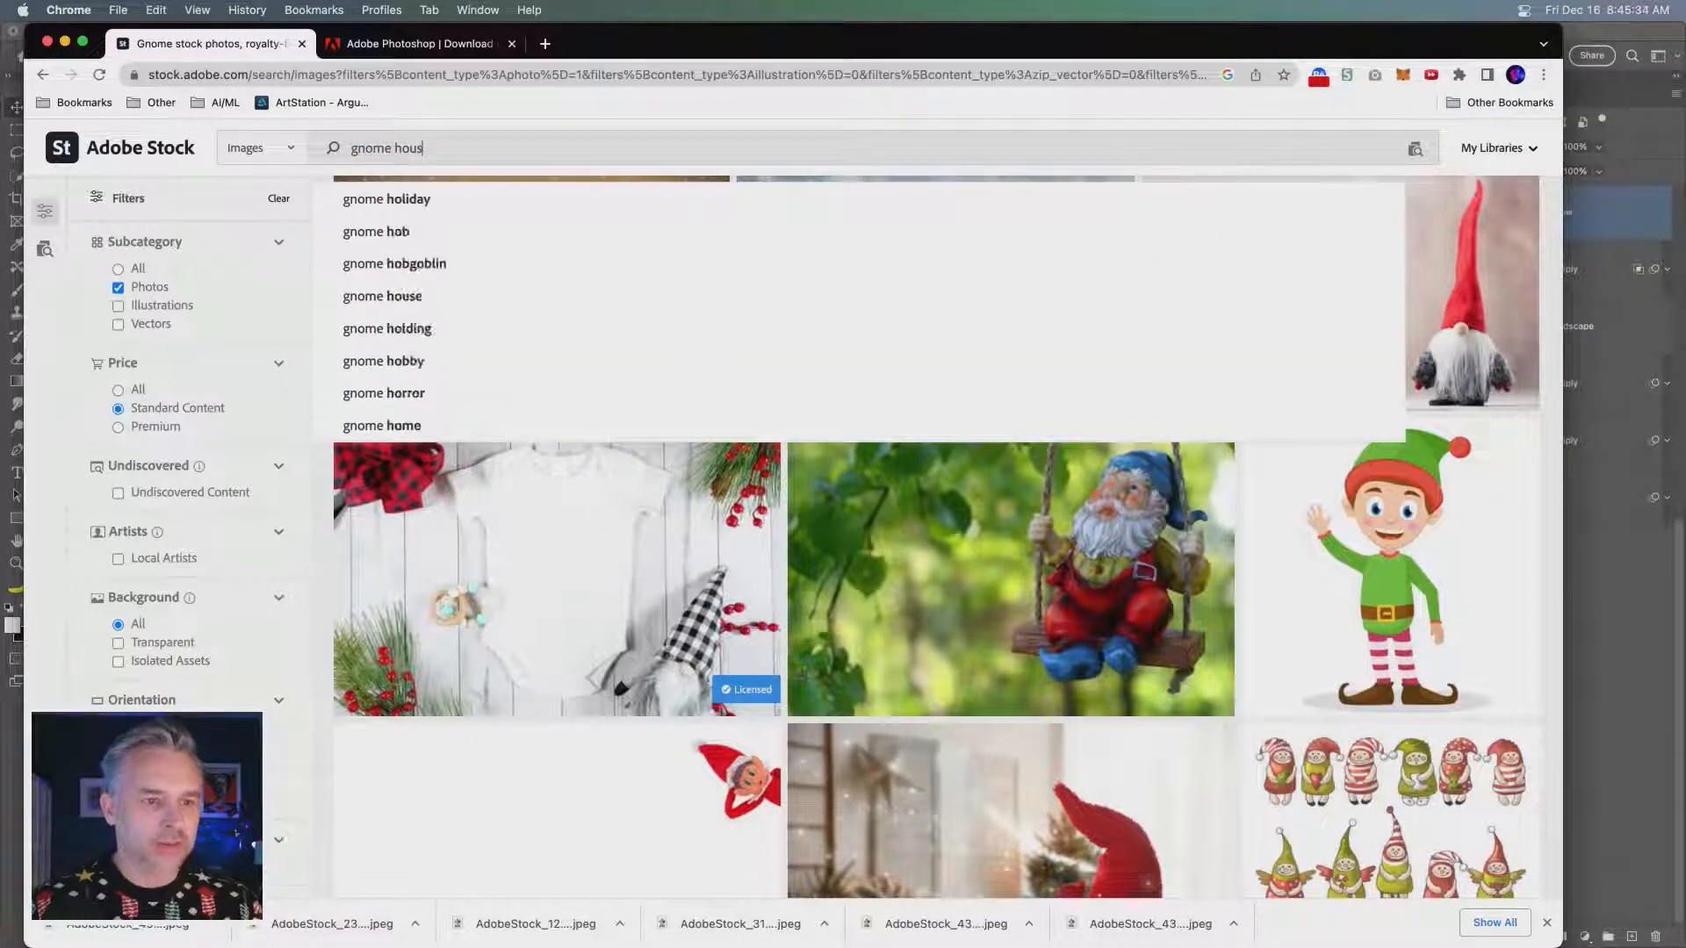
type("e")
key("Return")
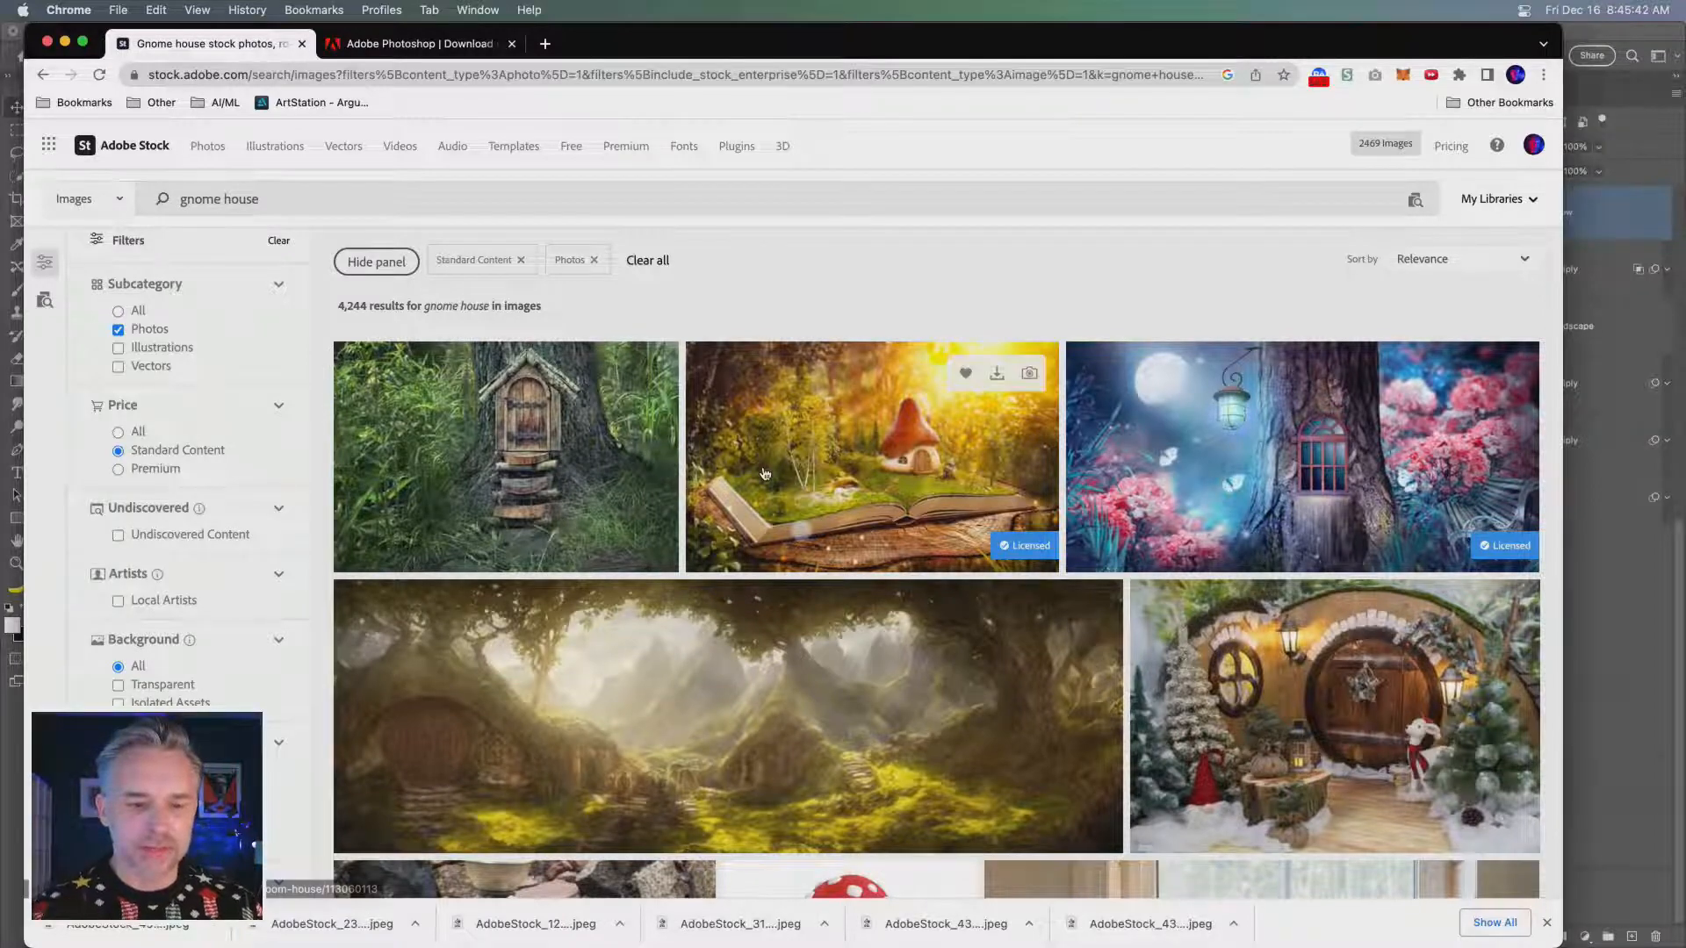
- License the photo of the small red-capped mushroom house on mossy forest ground under the Standard License
scroll(791, 492, "down", 5)
scroll(780, 507, "down", 7)
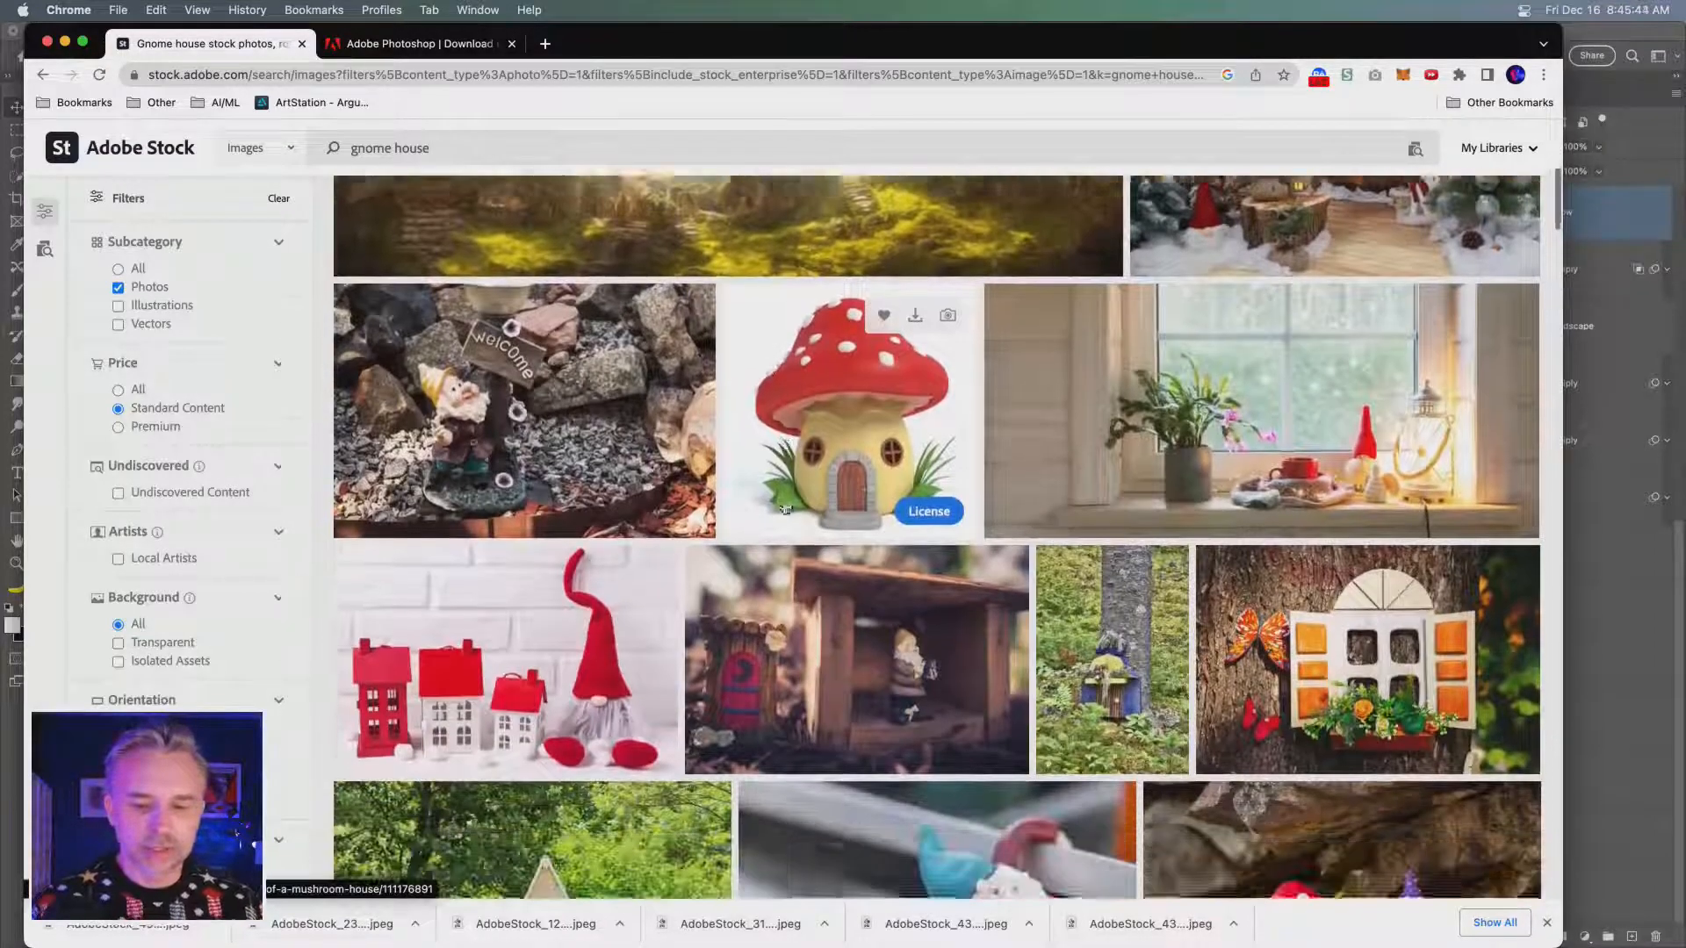
scroll(807, 518, "down", 4)
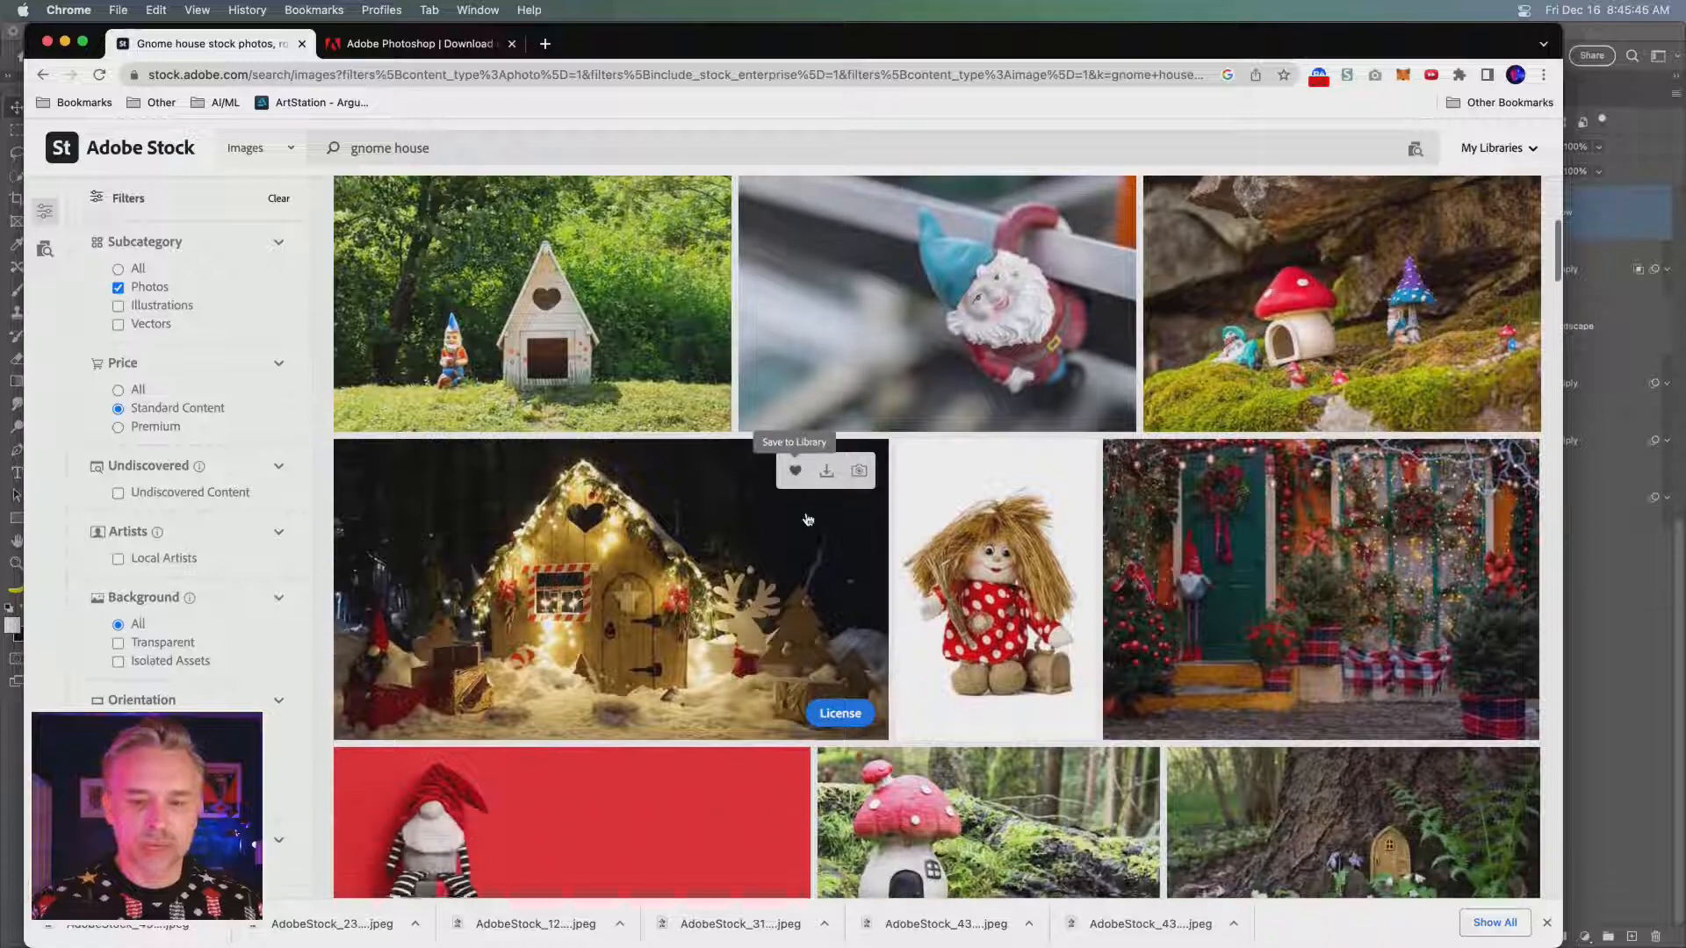
scroll(808, 519, "down", 1)
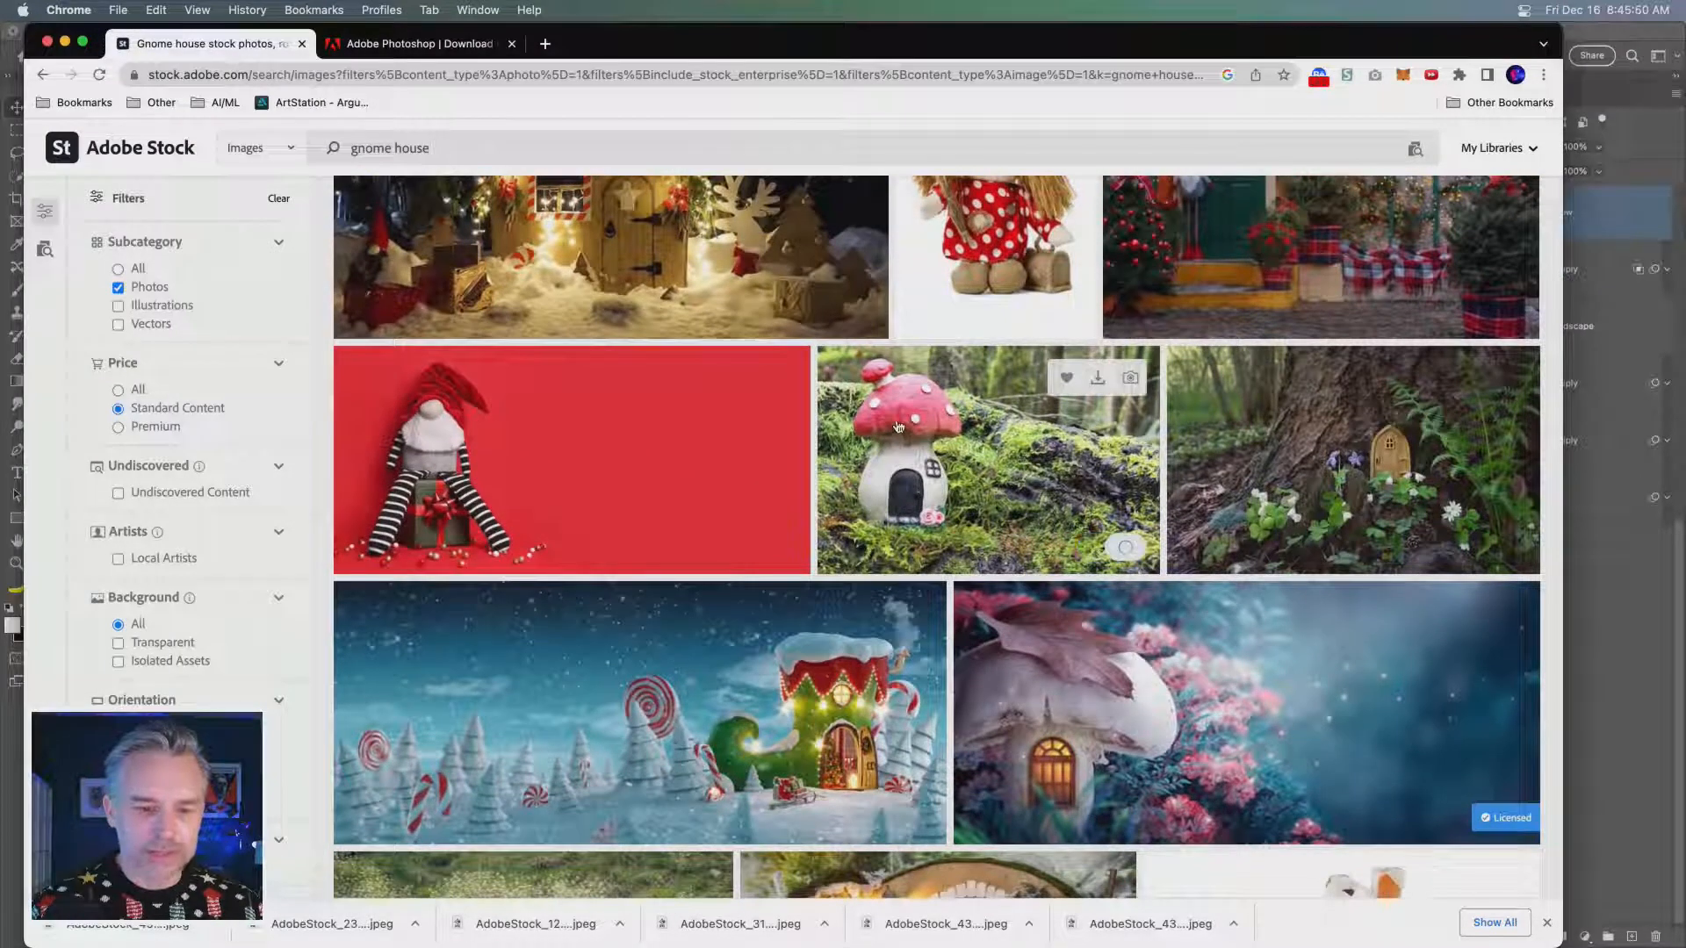
left_click(1096, 549)
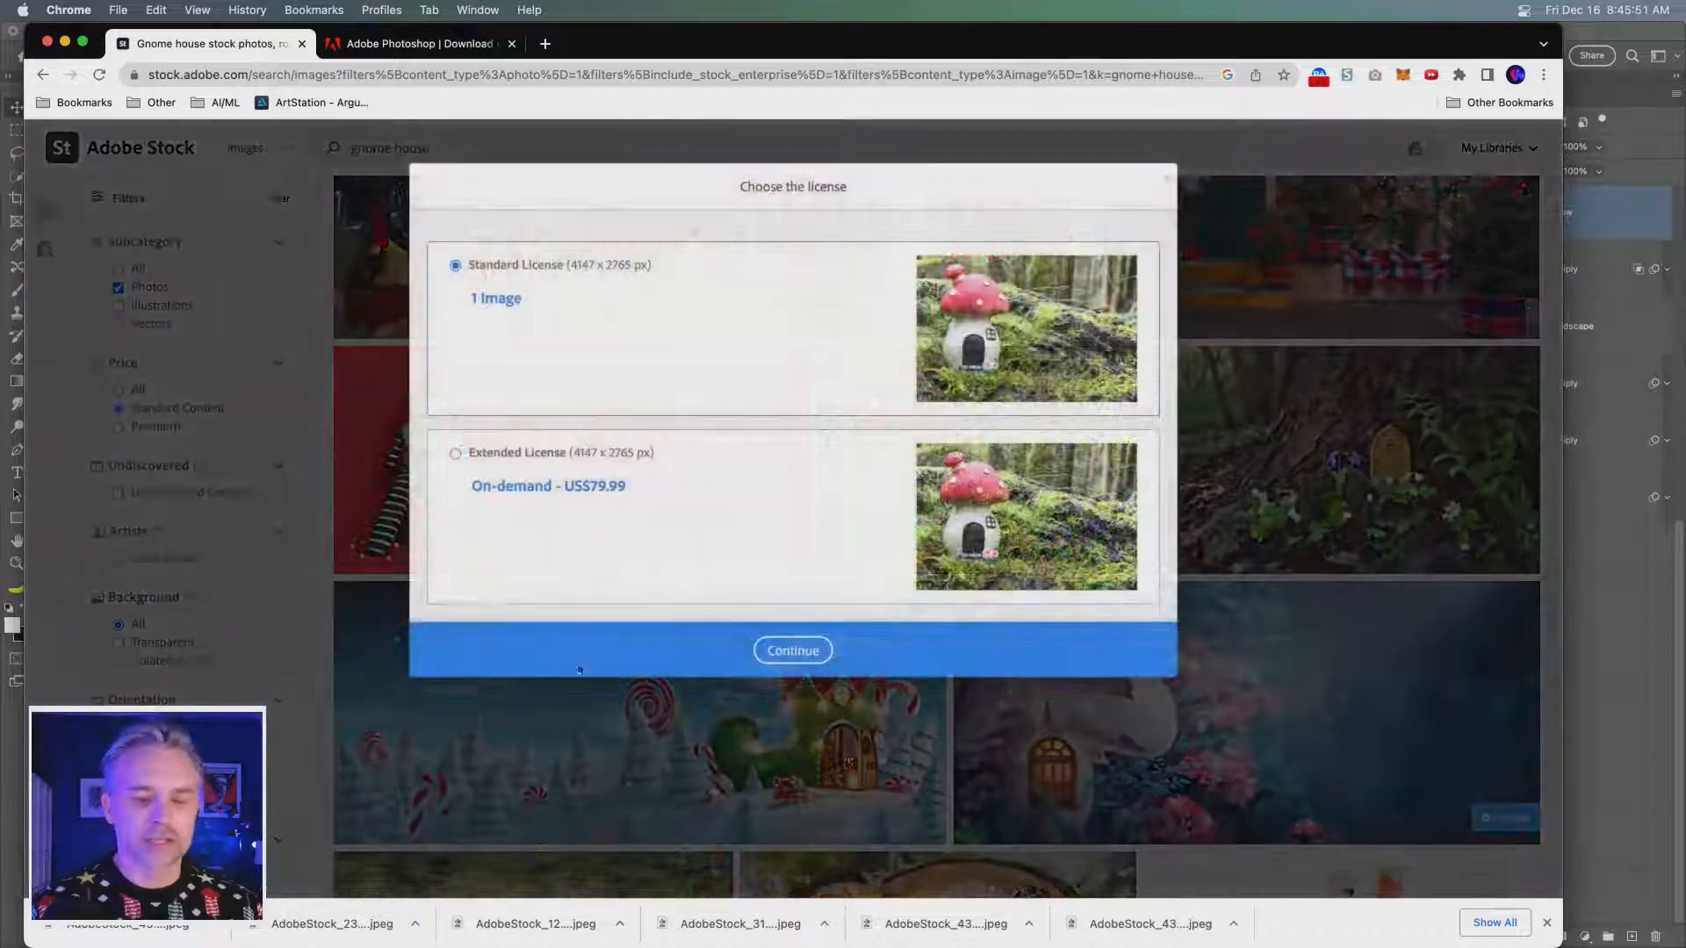
left_click(793, 651)
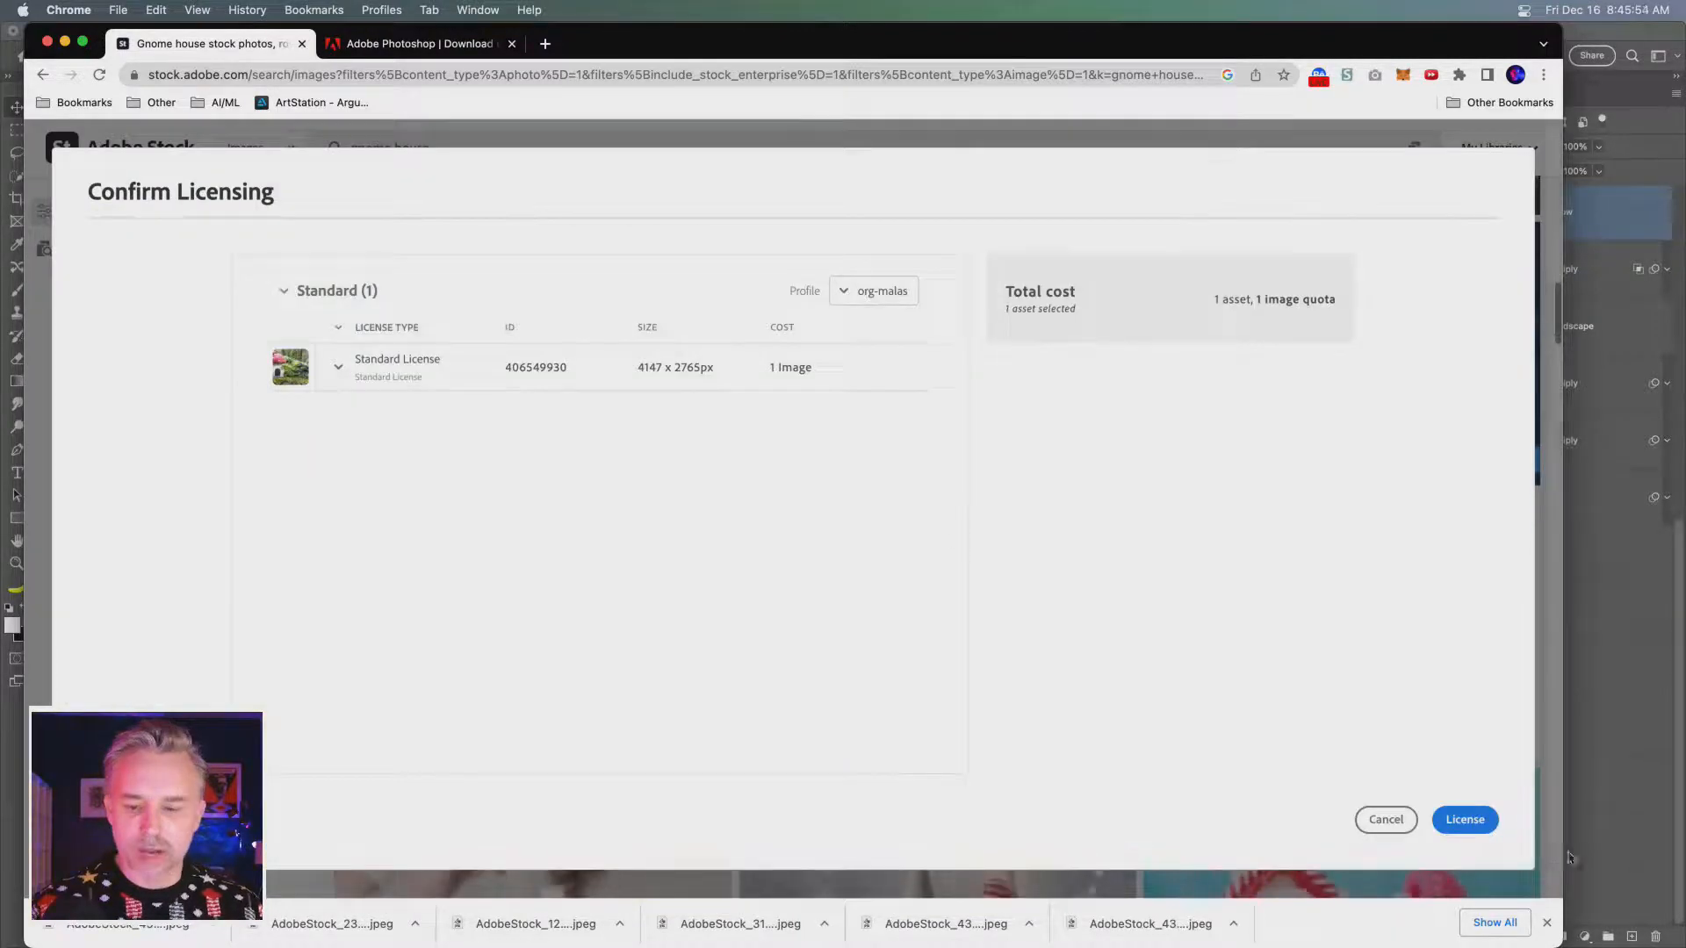
left_click(1468, 819)
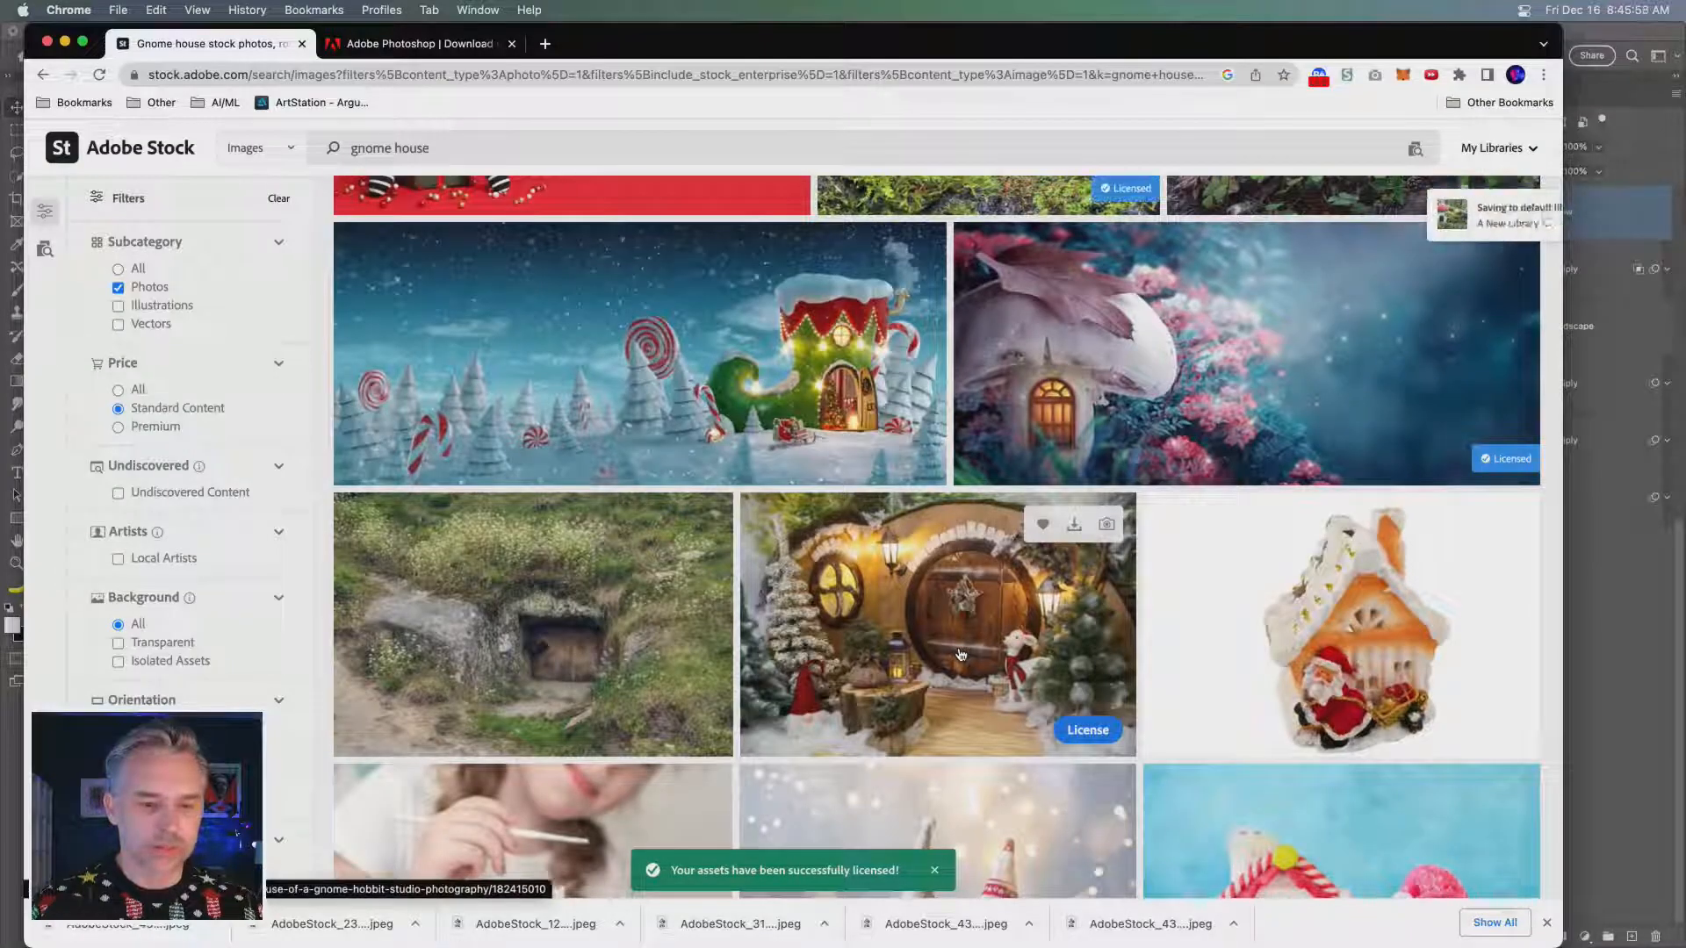
- License the photo of the green wooden house with a grass roof and white window under the Standard License
scroll(960, 654, "down", 1)
scroll(961, 656, "up", 2)
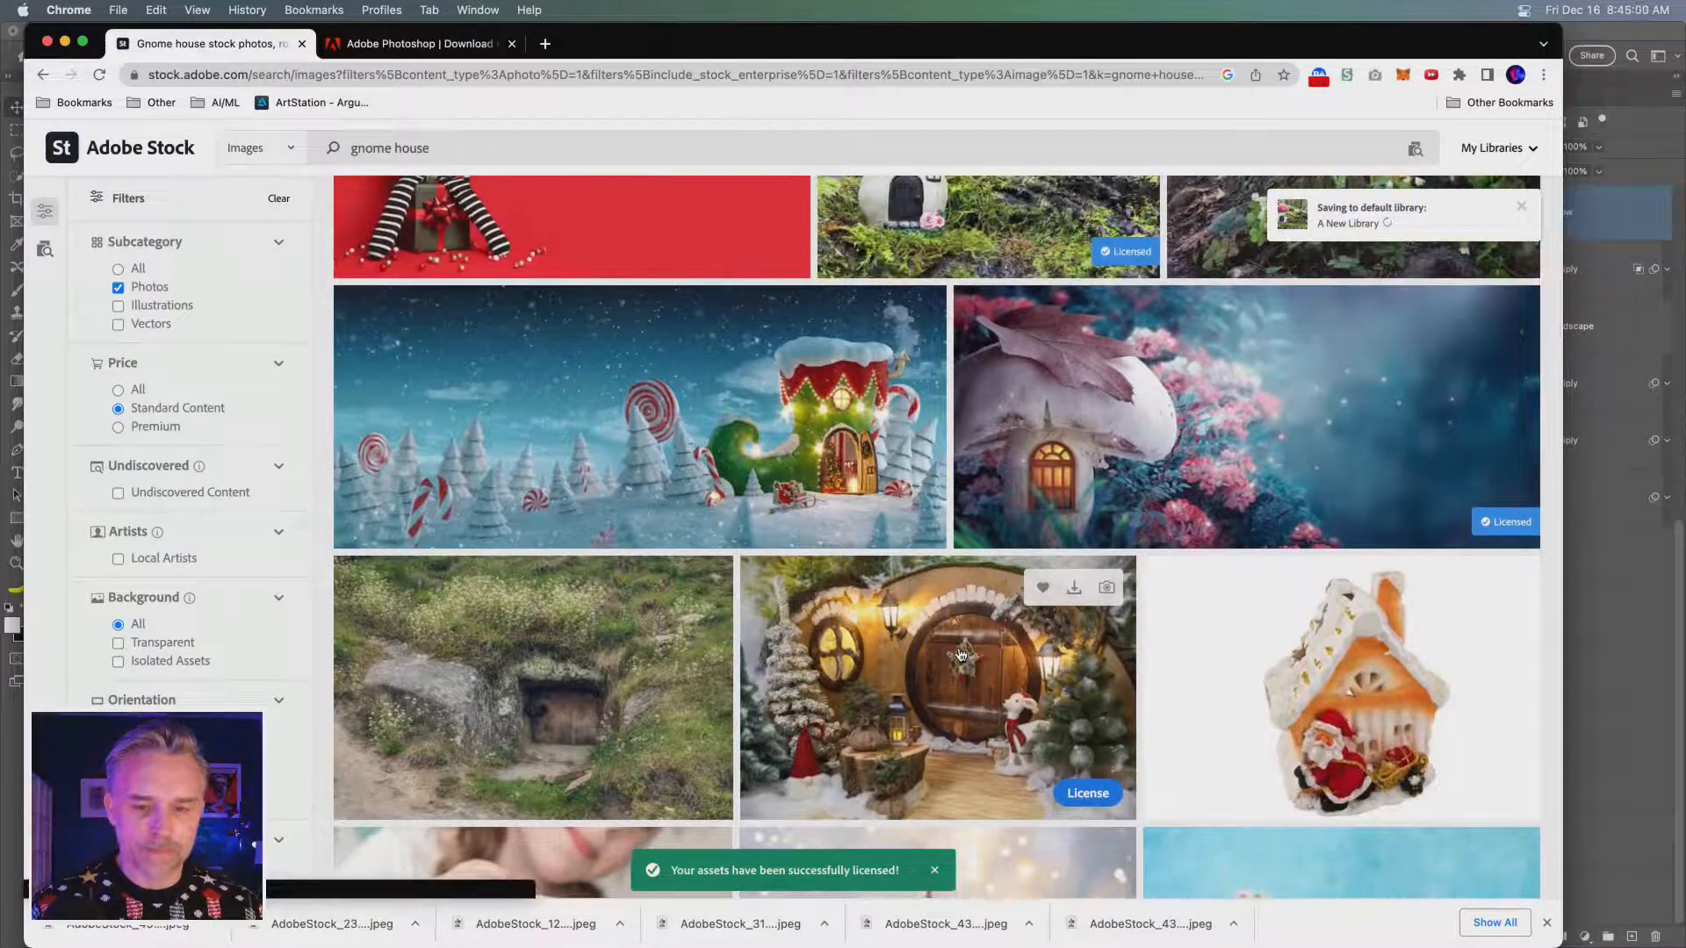
scroll(961, 654, "down", 5)
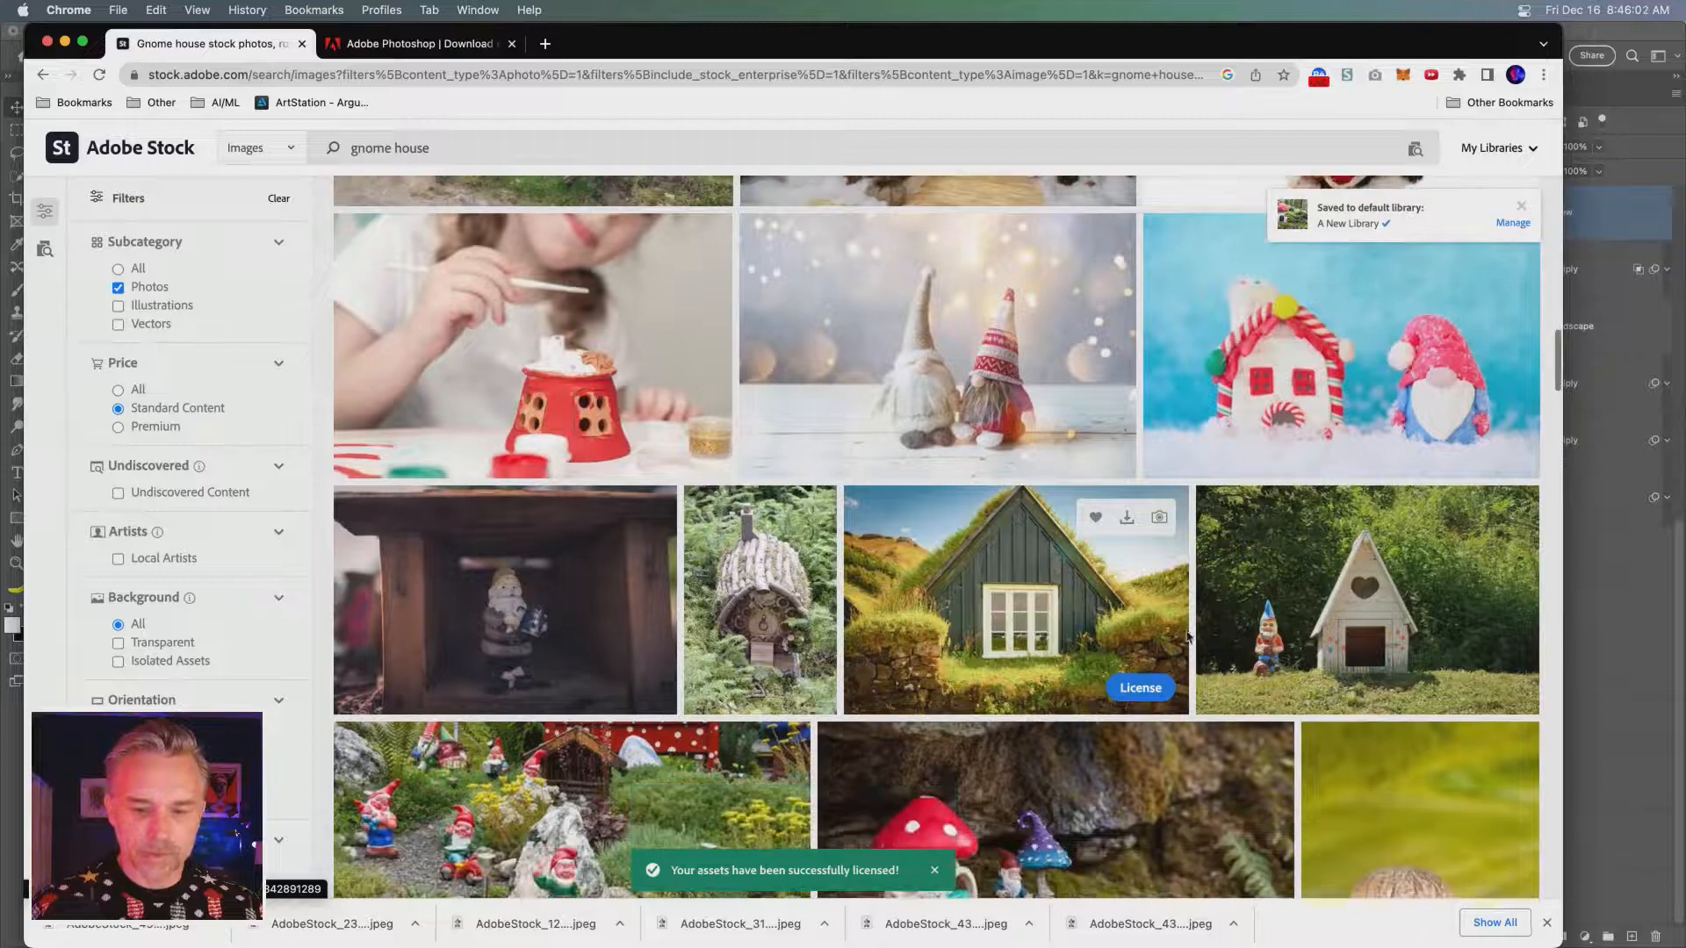
left_click(1136, 690)
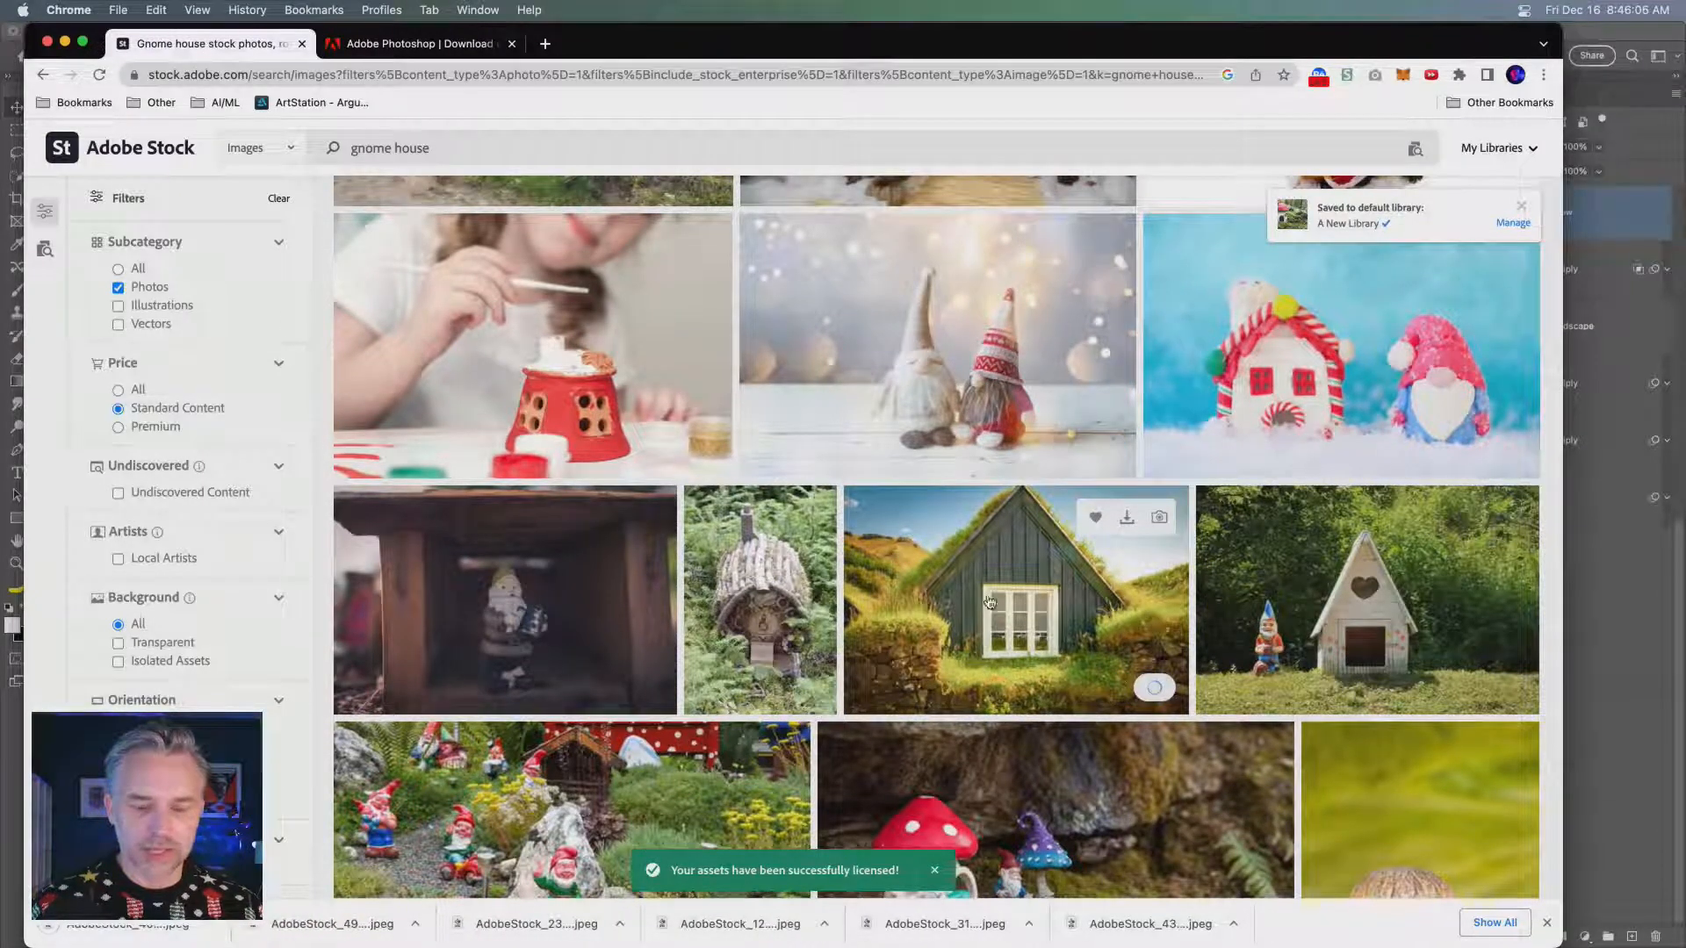
left_click(1152, 690)
left_click(796, 650)
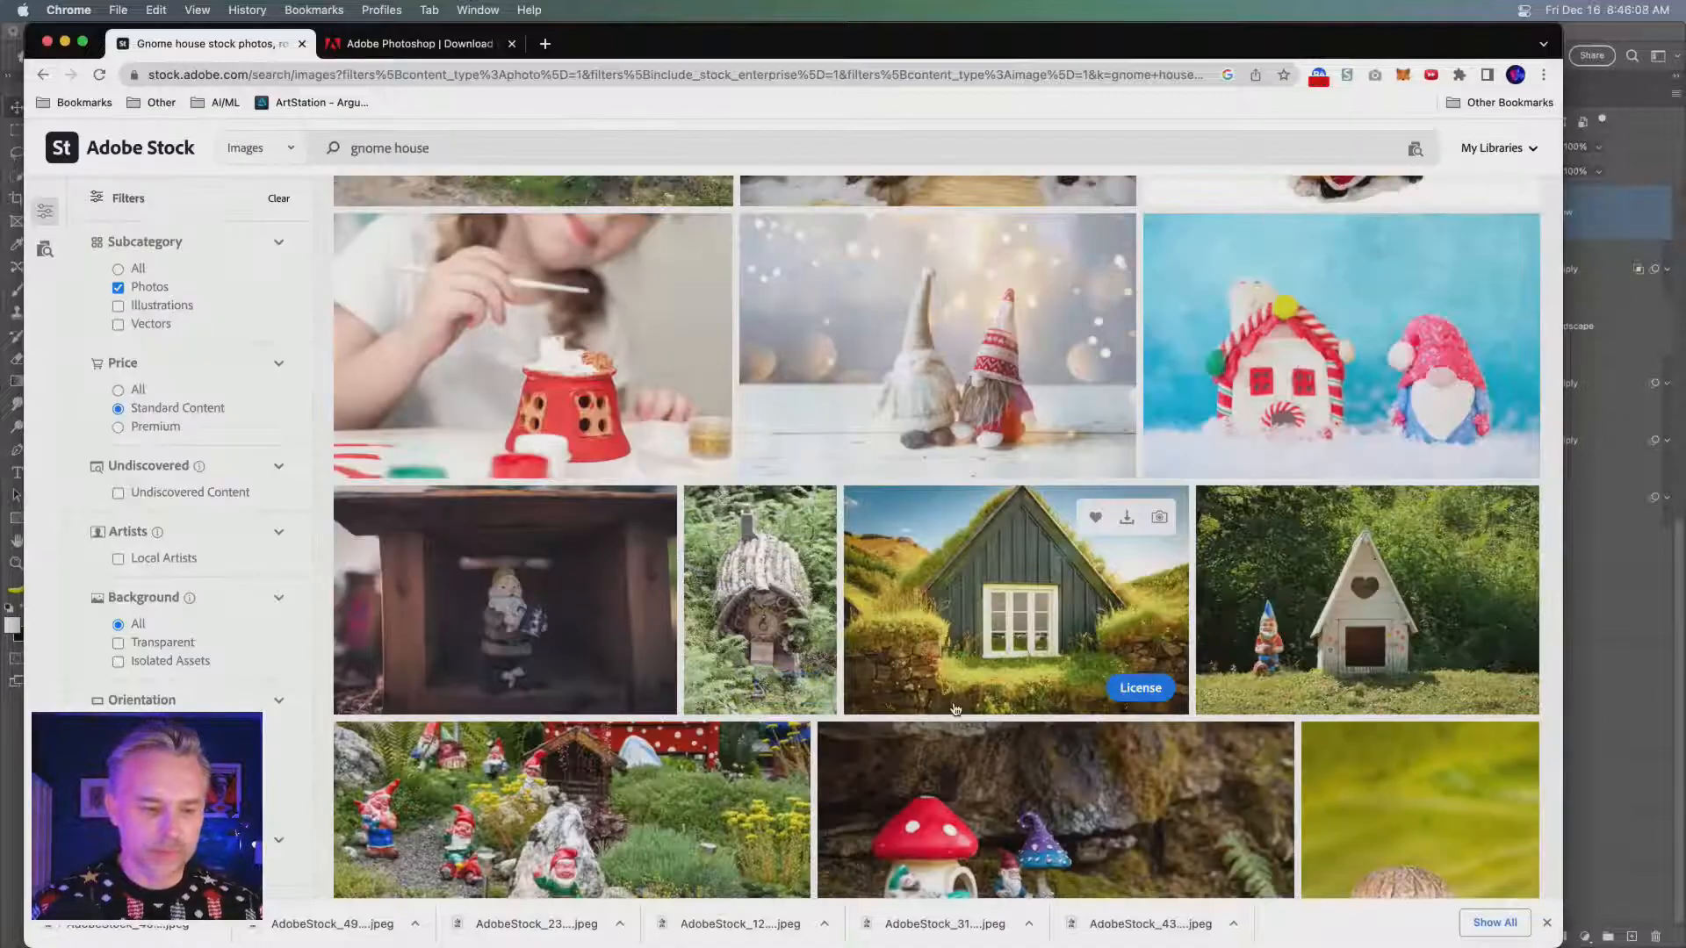
scroll(956, 710, "down", 1)
left_click(1464, 818)
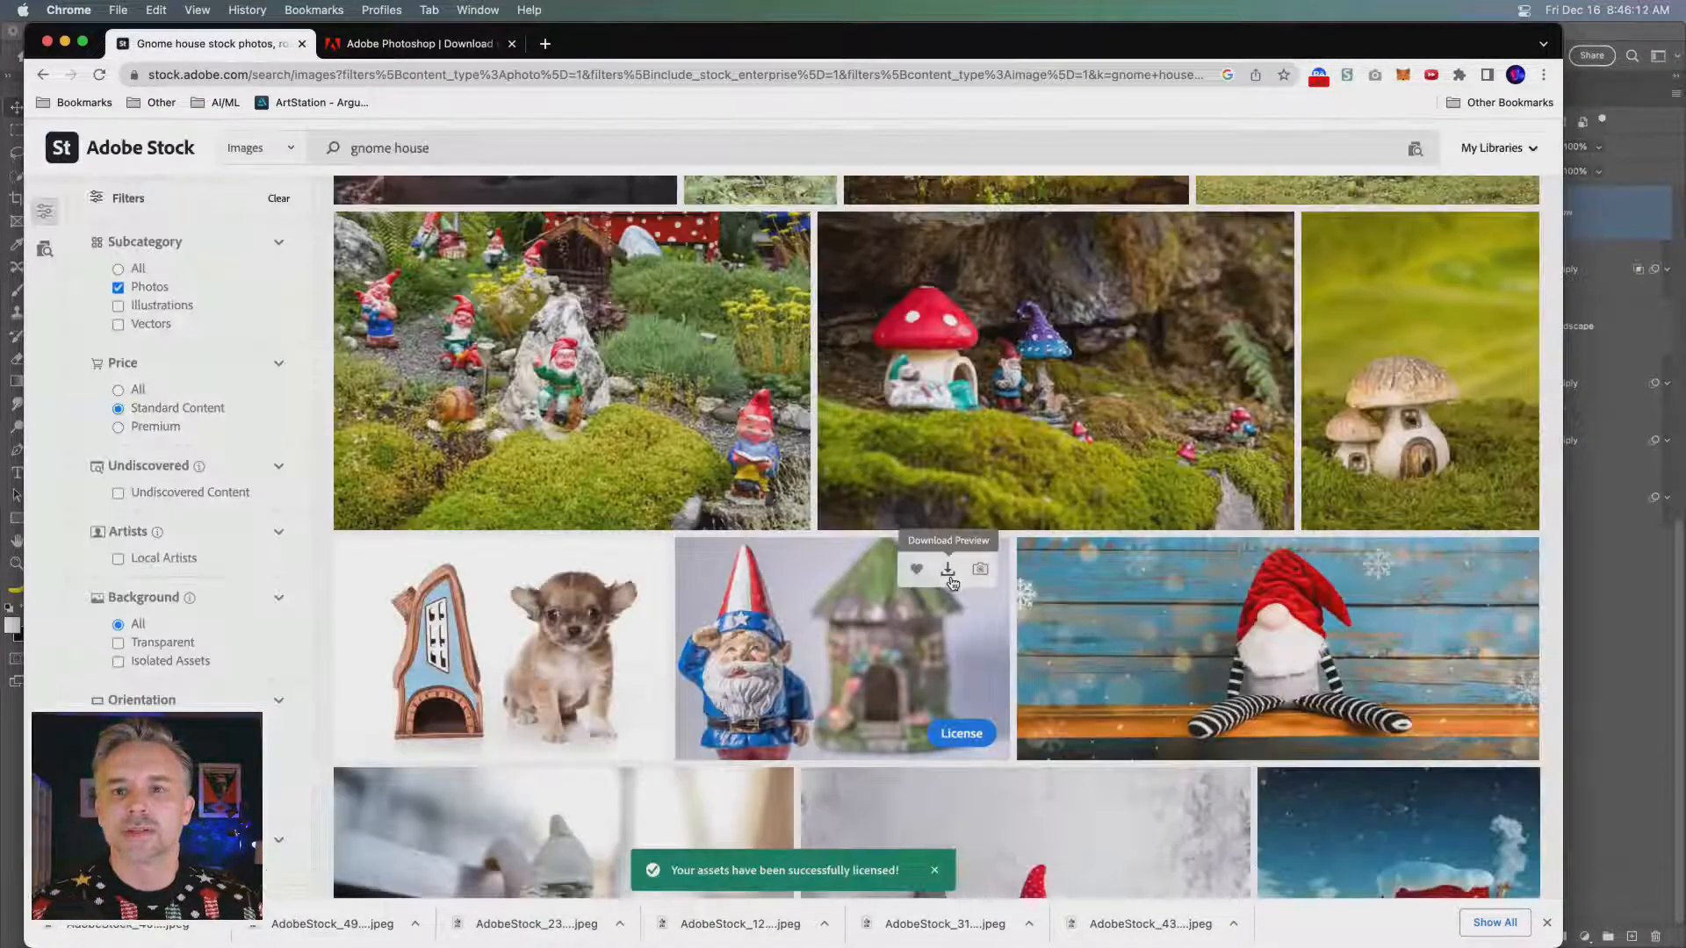
- License the photo of the lit fairy house with a flower roof in a dark forest under the Standard License
scroll(957, 584, "down", 10)
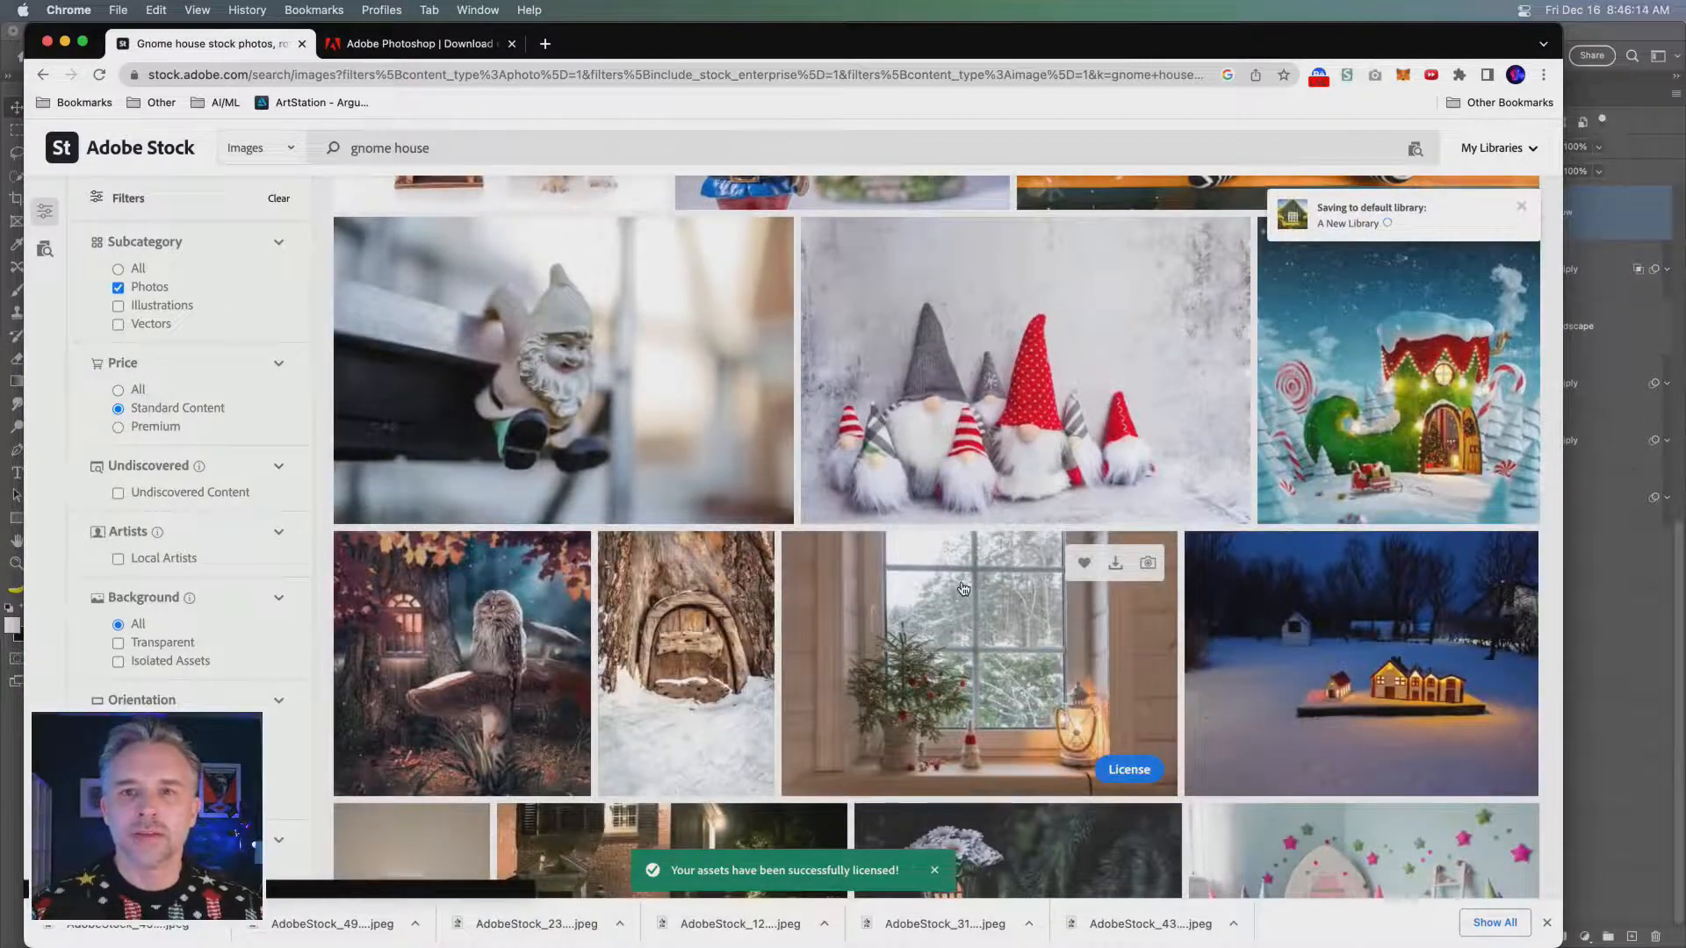
scroll(963, 589, "down", 5)
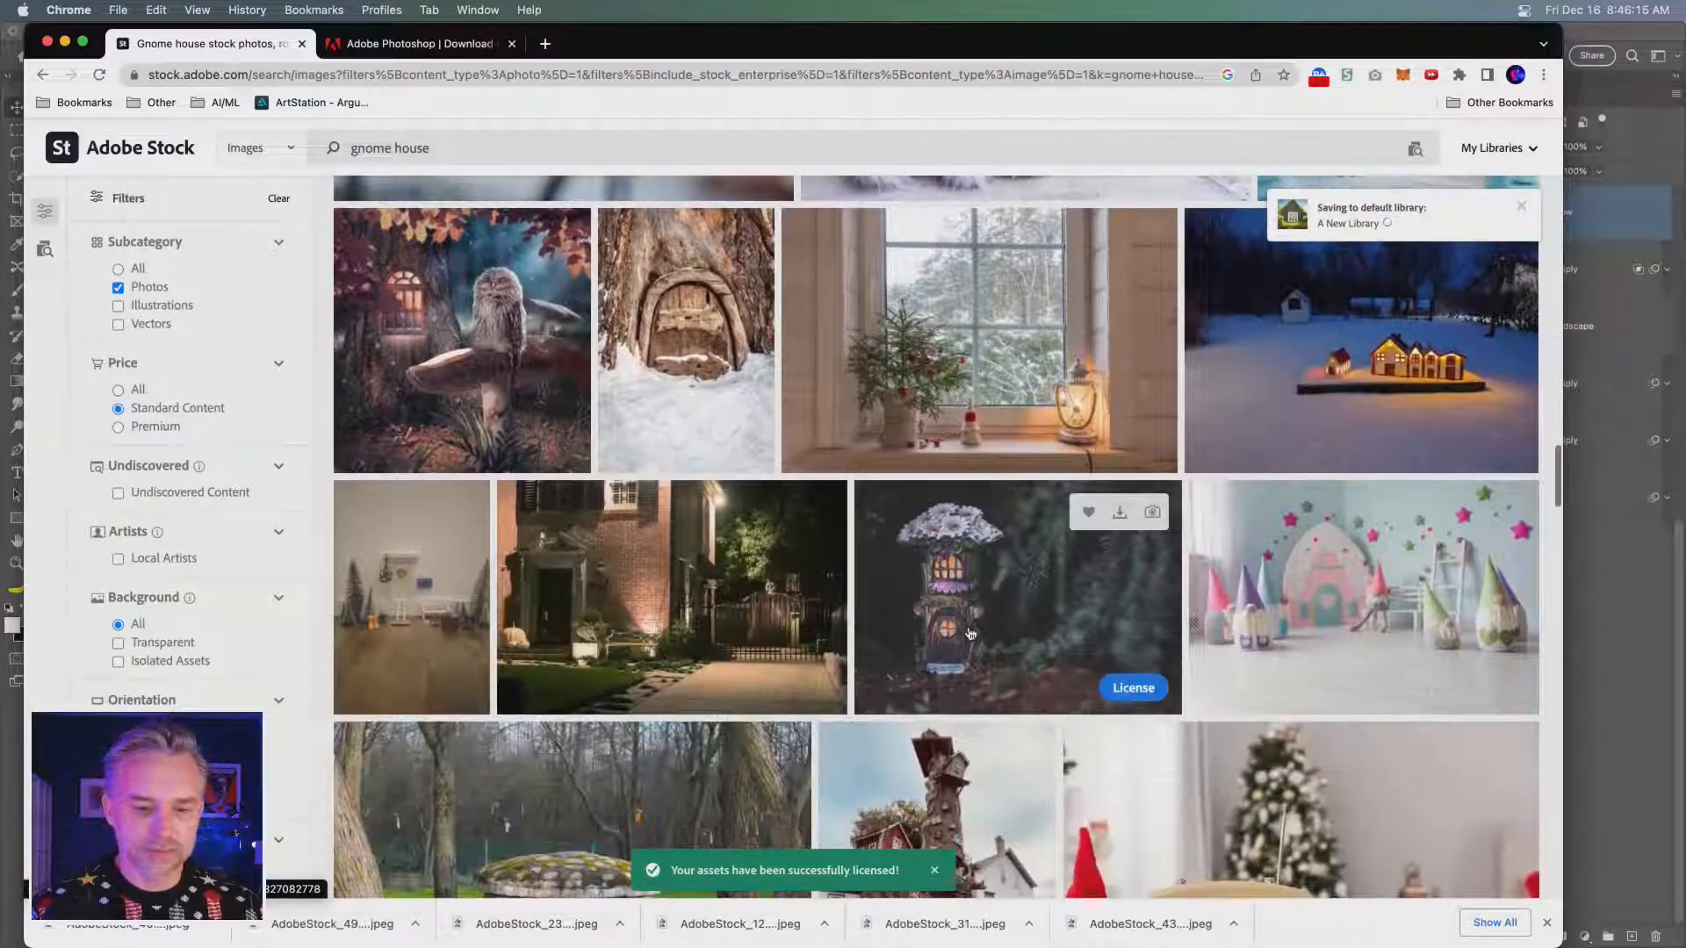
left_click(1133, 688)
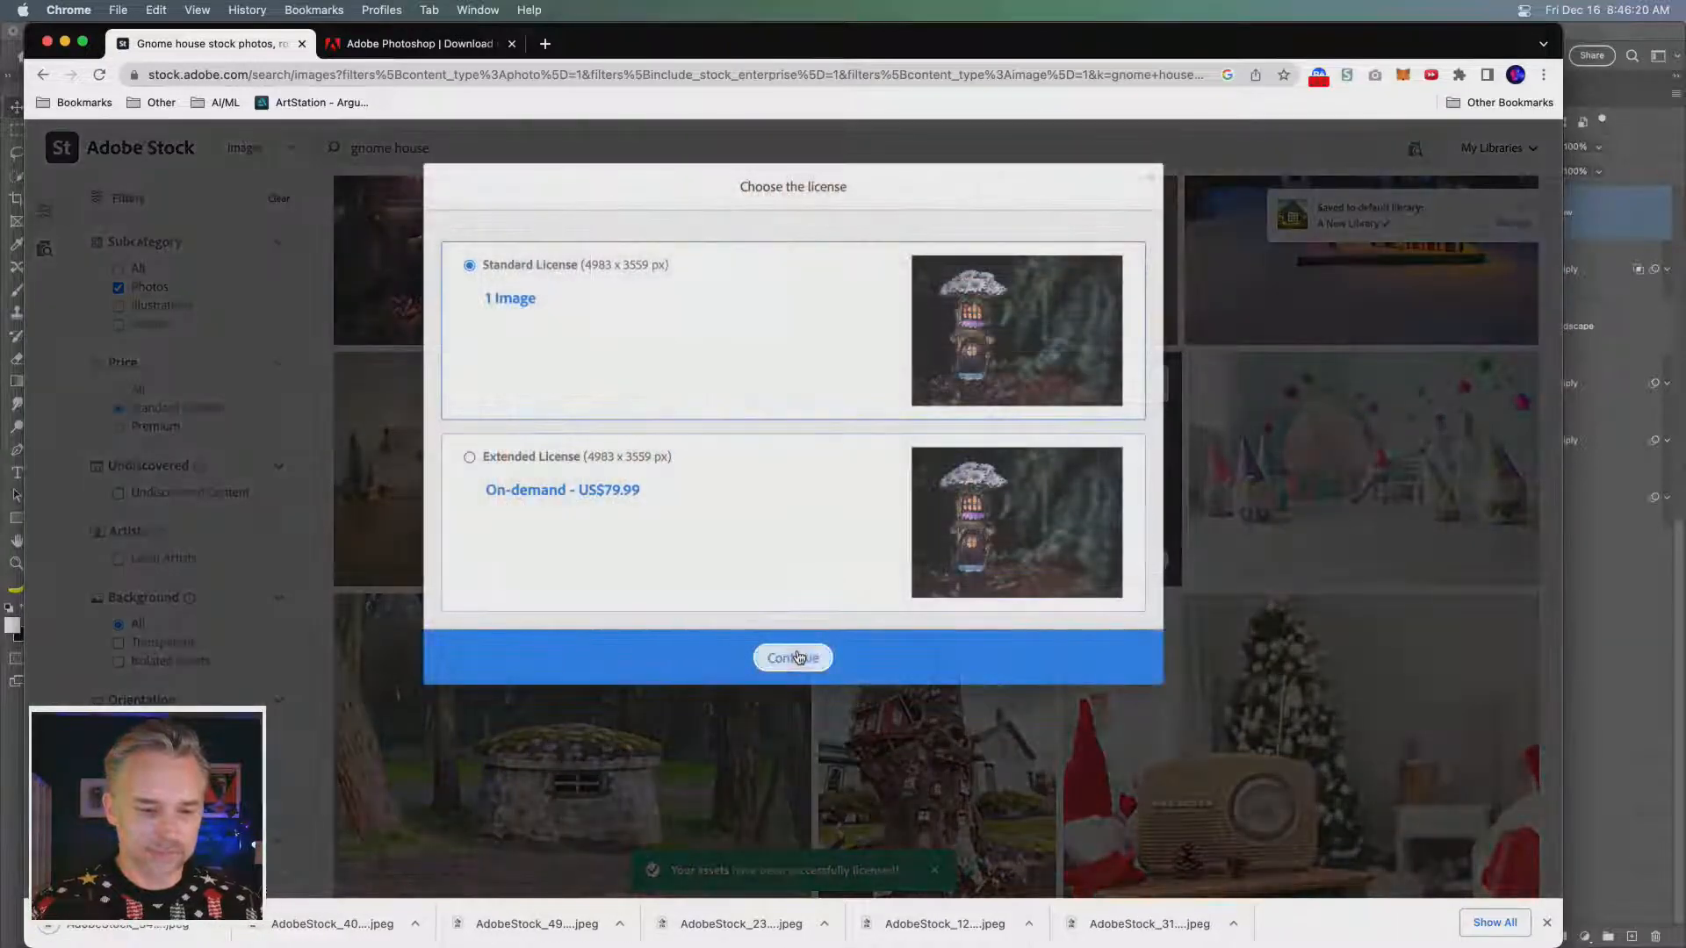
left_click(793, 657)
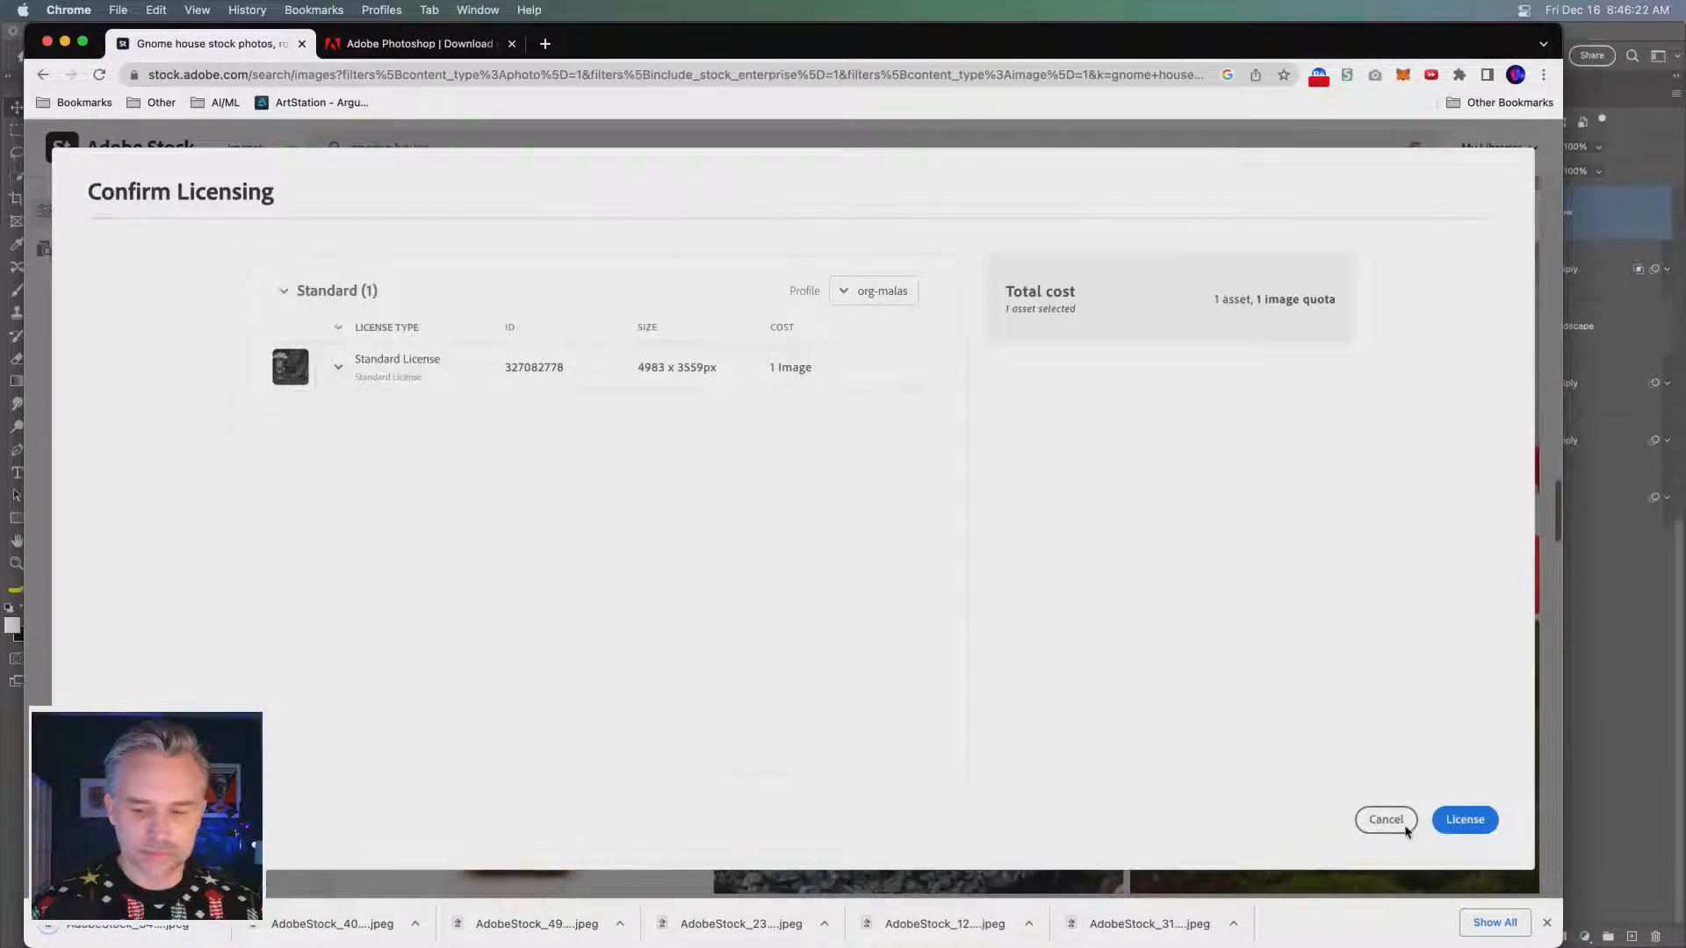
left_click(1427, 817)
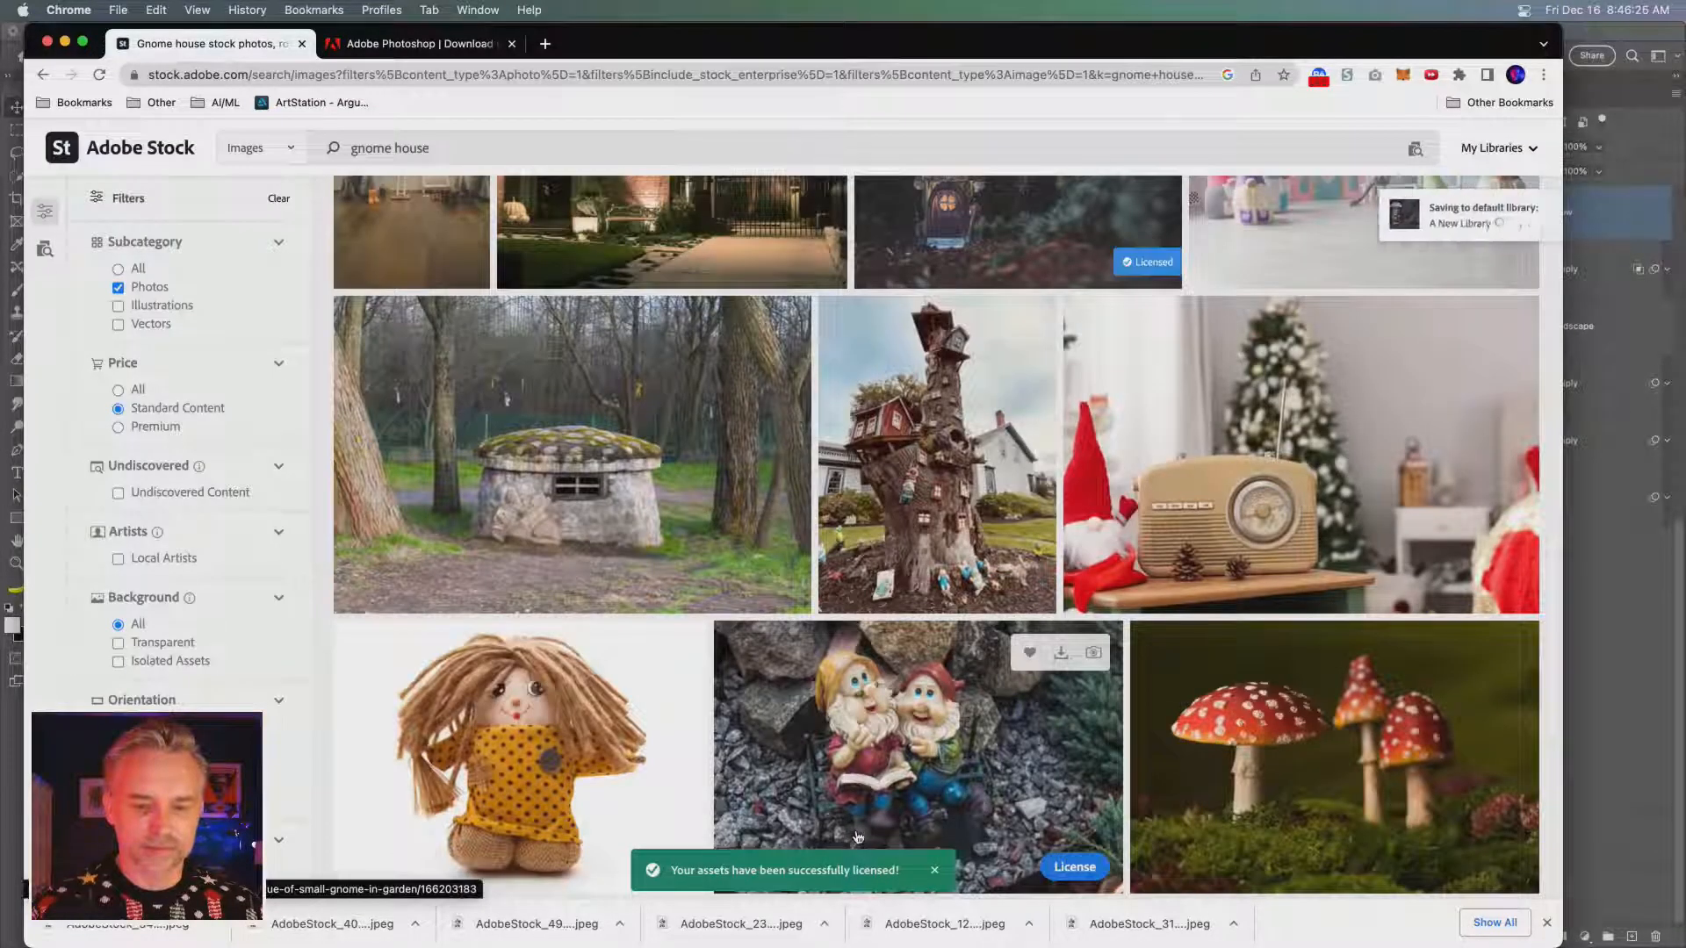
- License the photo of the three red white-spotted mushrooms on moss with the Standard License
scroll(858, 837, "down", 4)
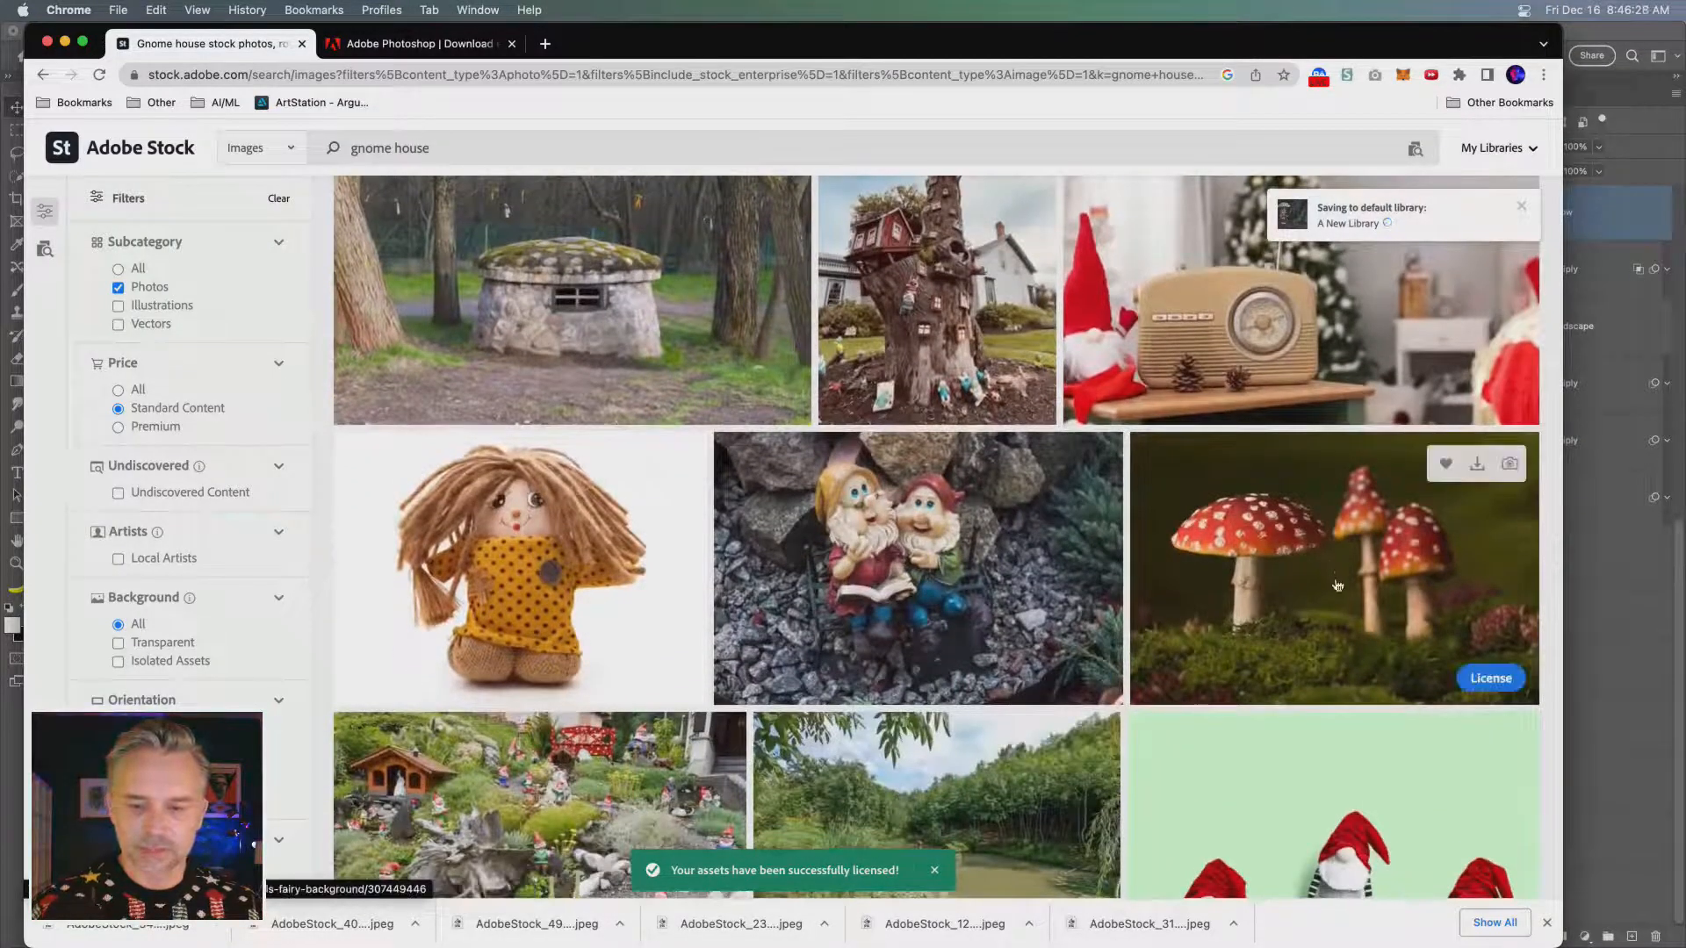
left_click(1497, 678)
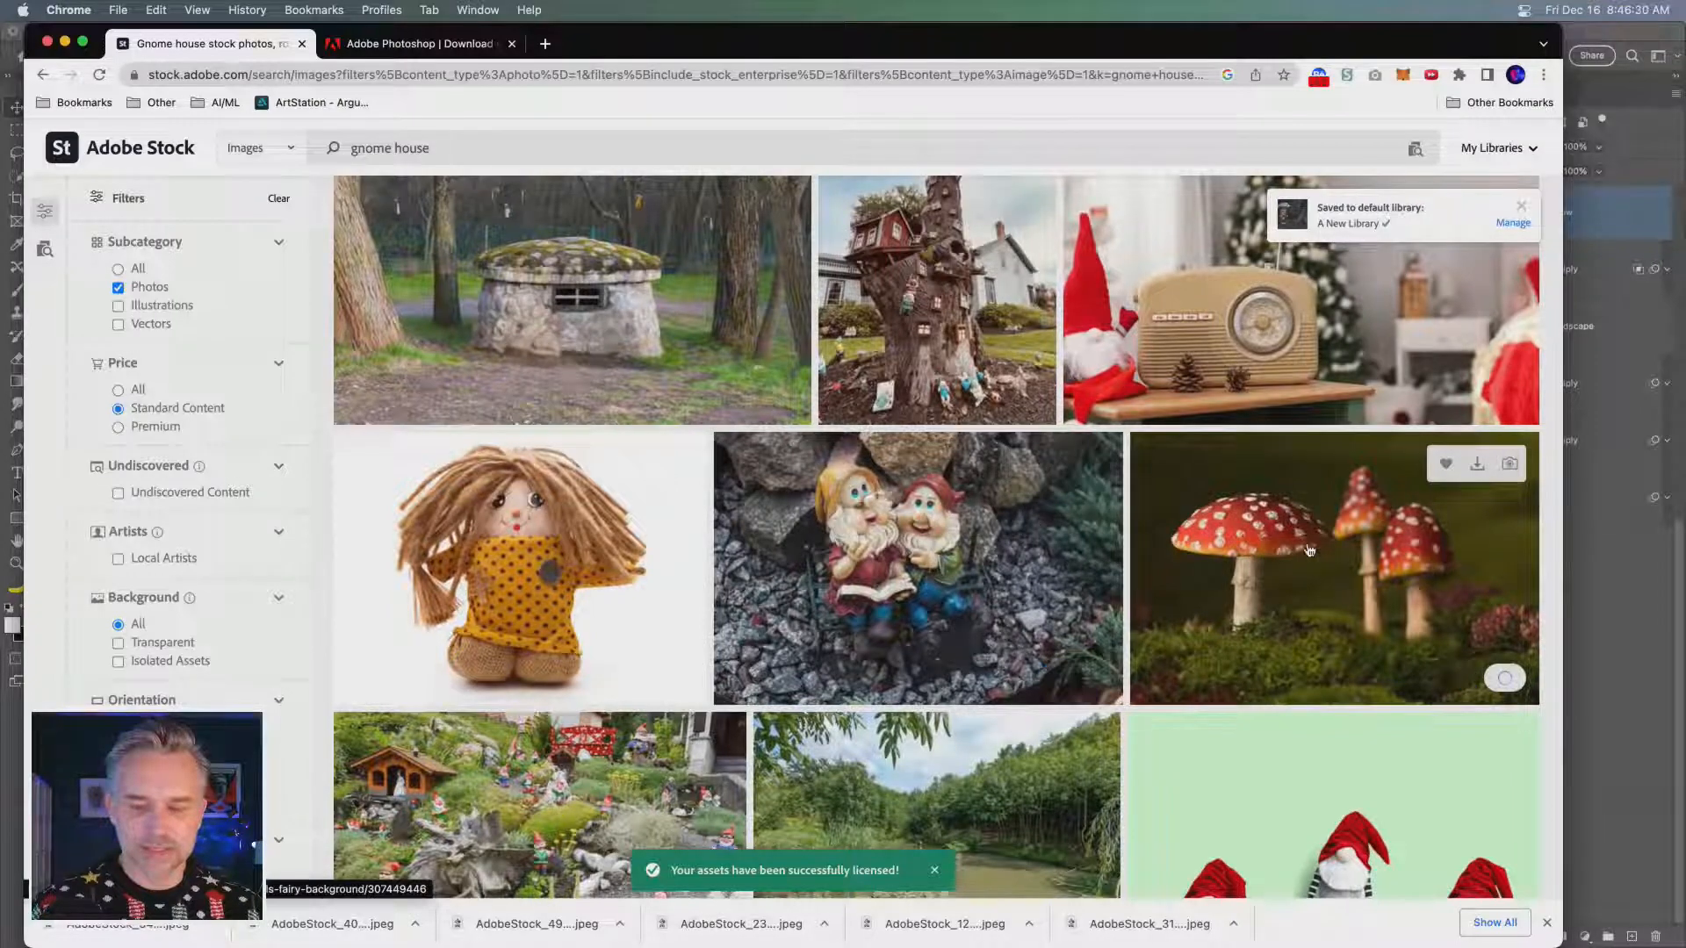
scroll(1037, 632, "down", 5)
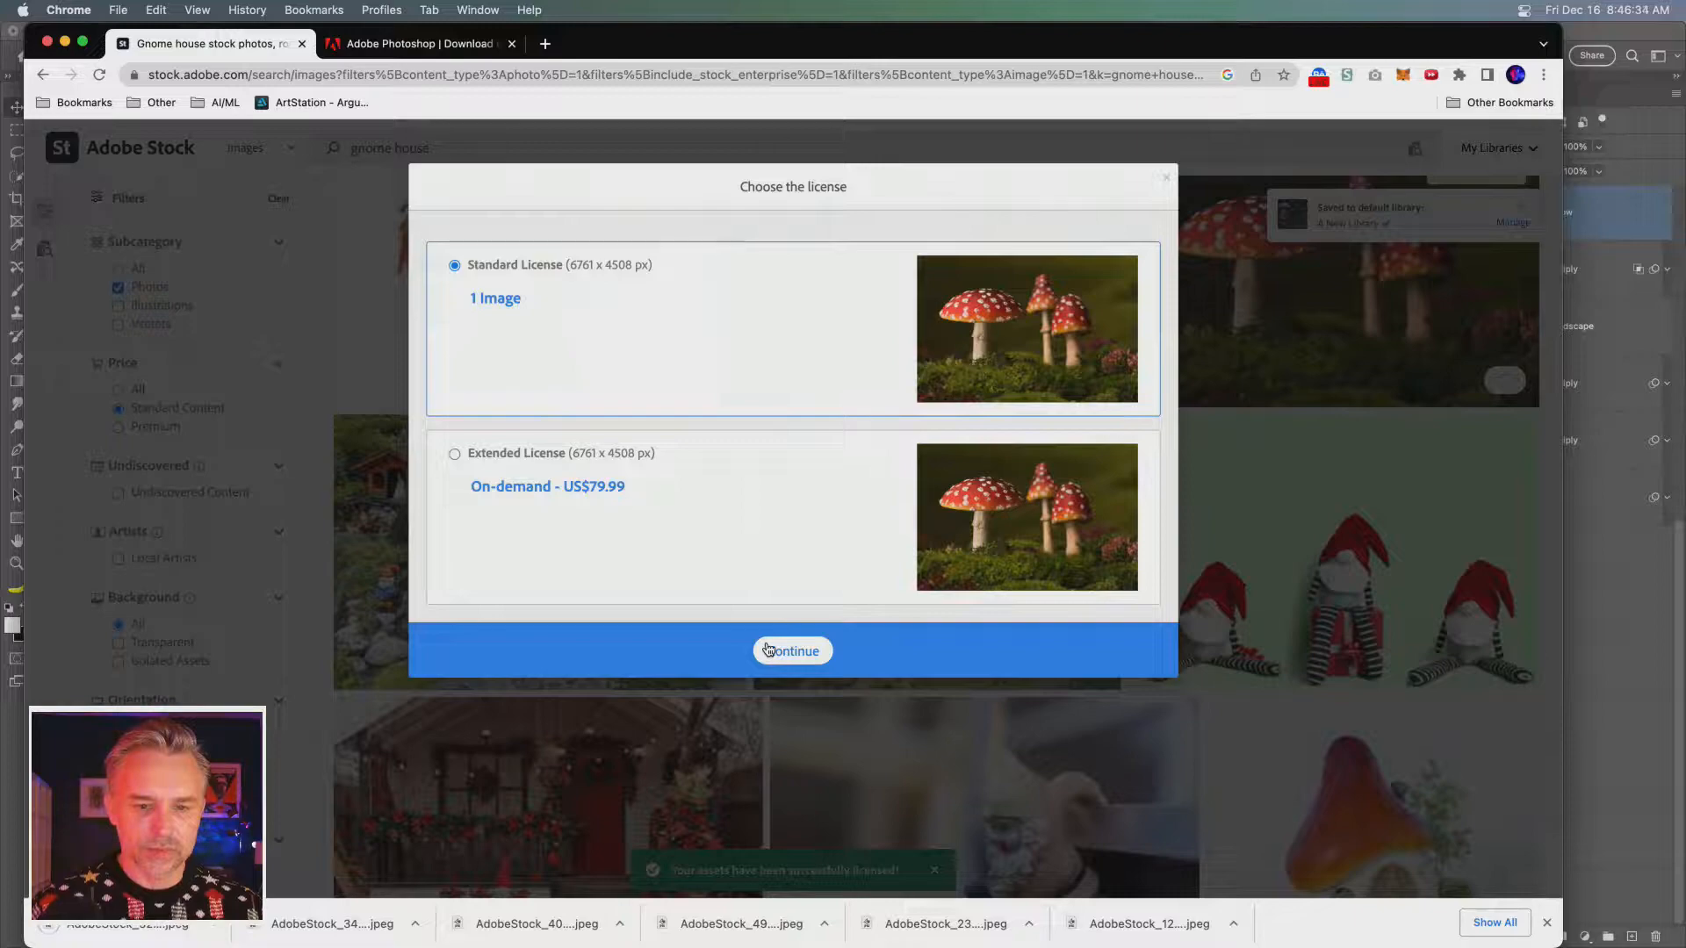
left_click(766, 652)
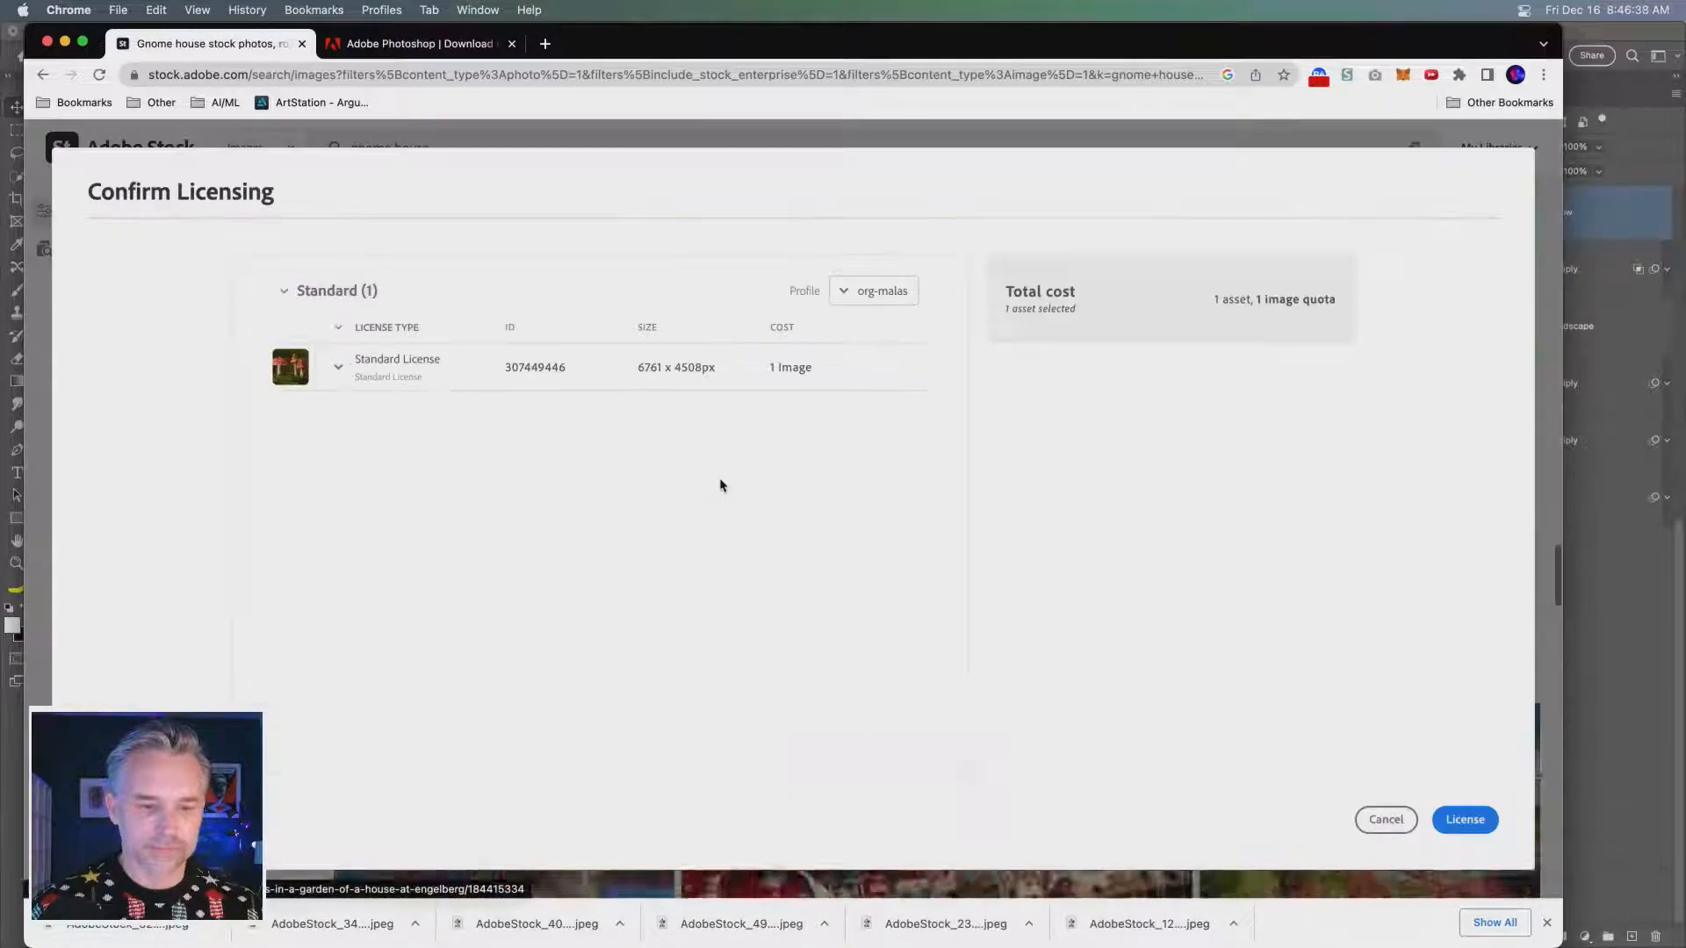
left_click(1465, 819)
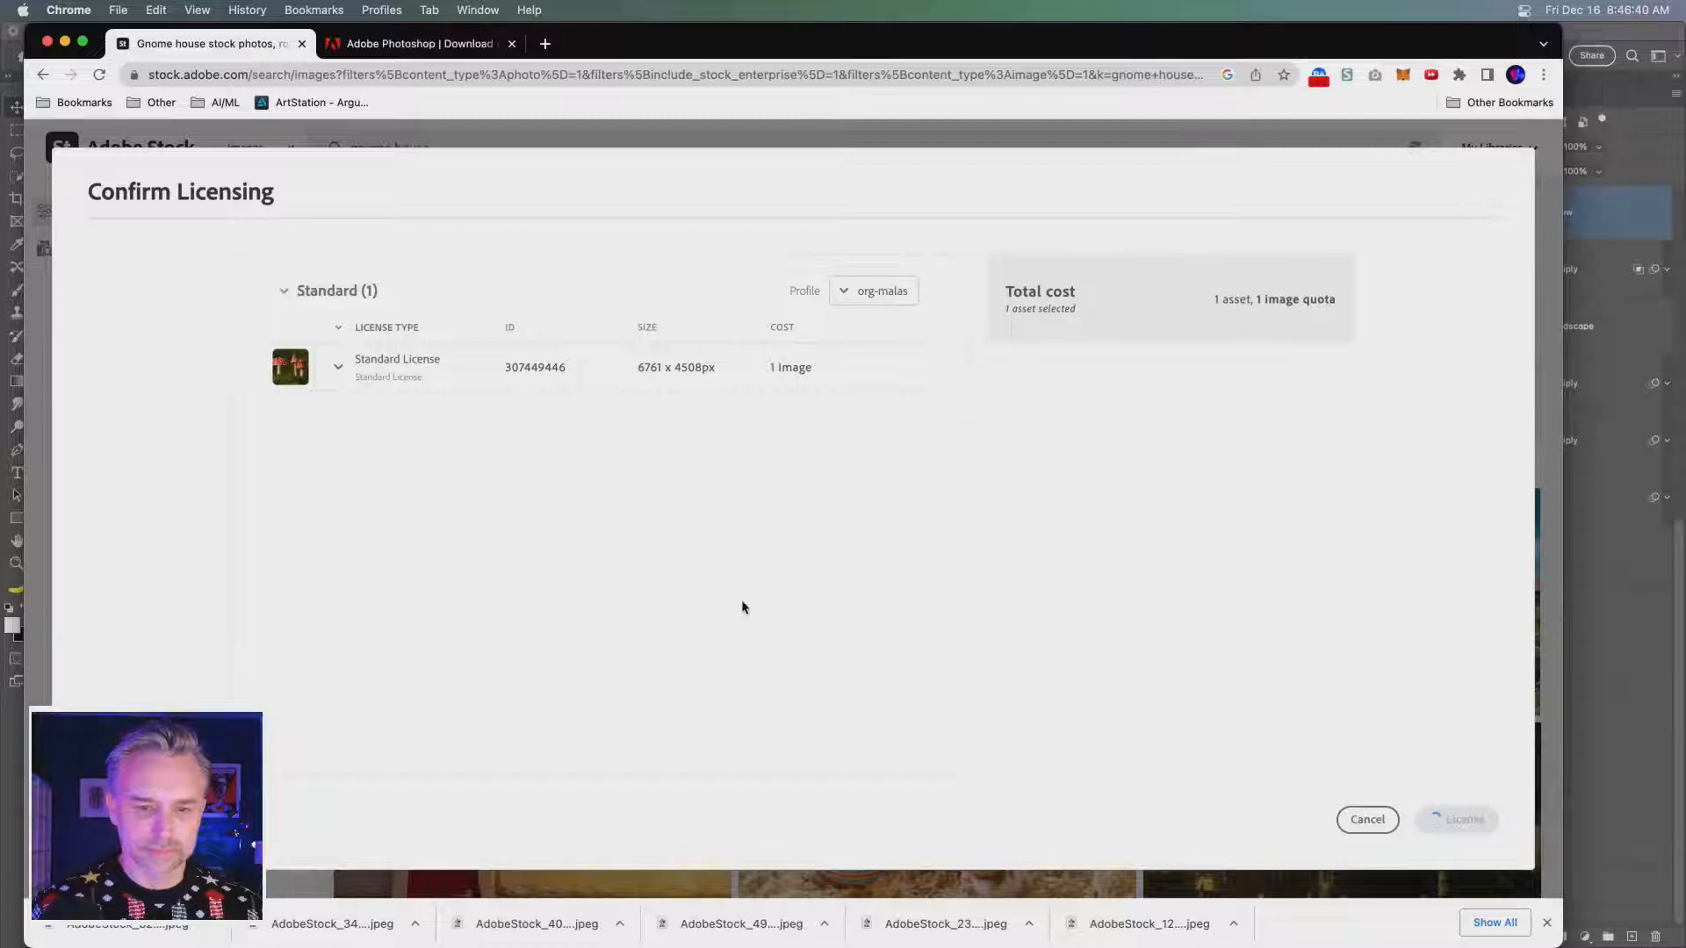
- License the photo of the sign-holding gnome beside the beige mushroom houses under the Standard License
scroll(743, 606, "down", 5)
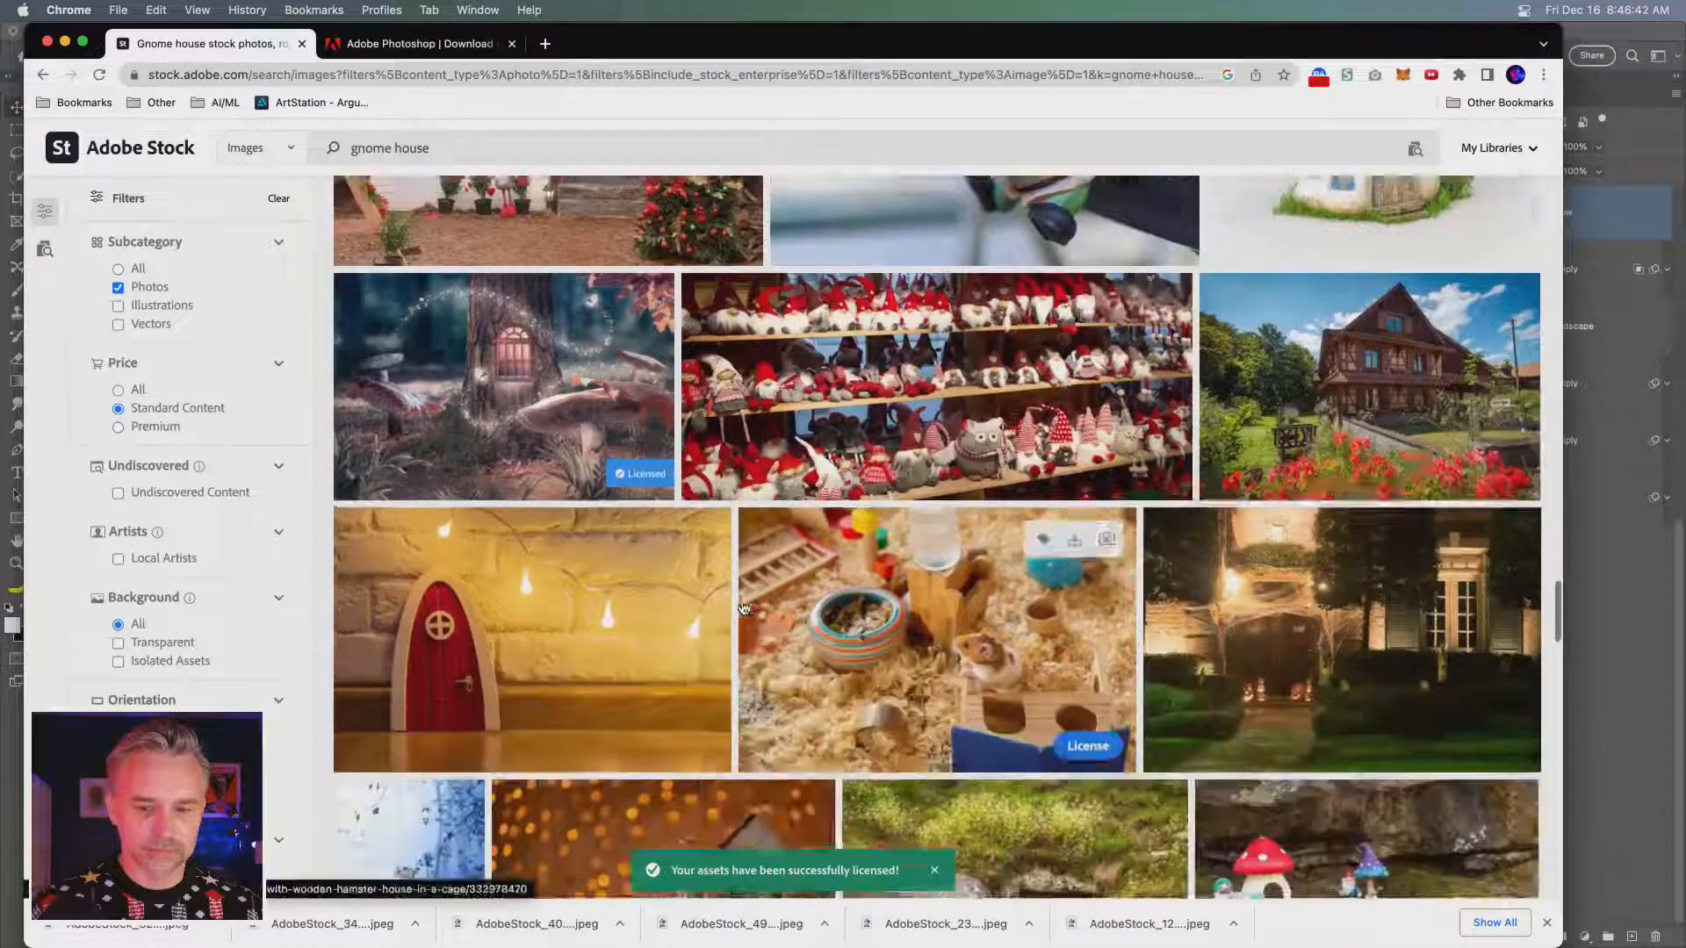
scroll(743, 606, "down", 5)
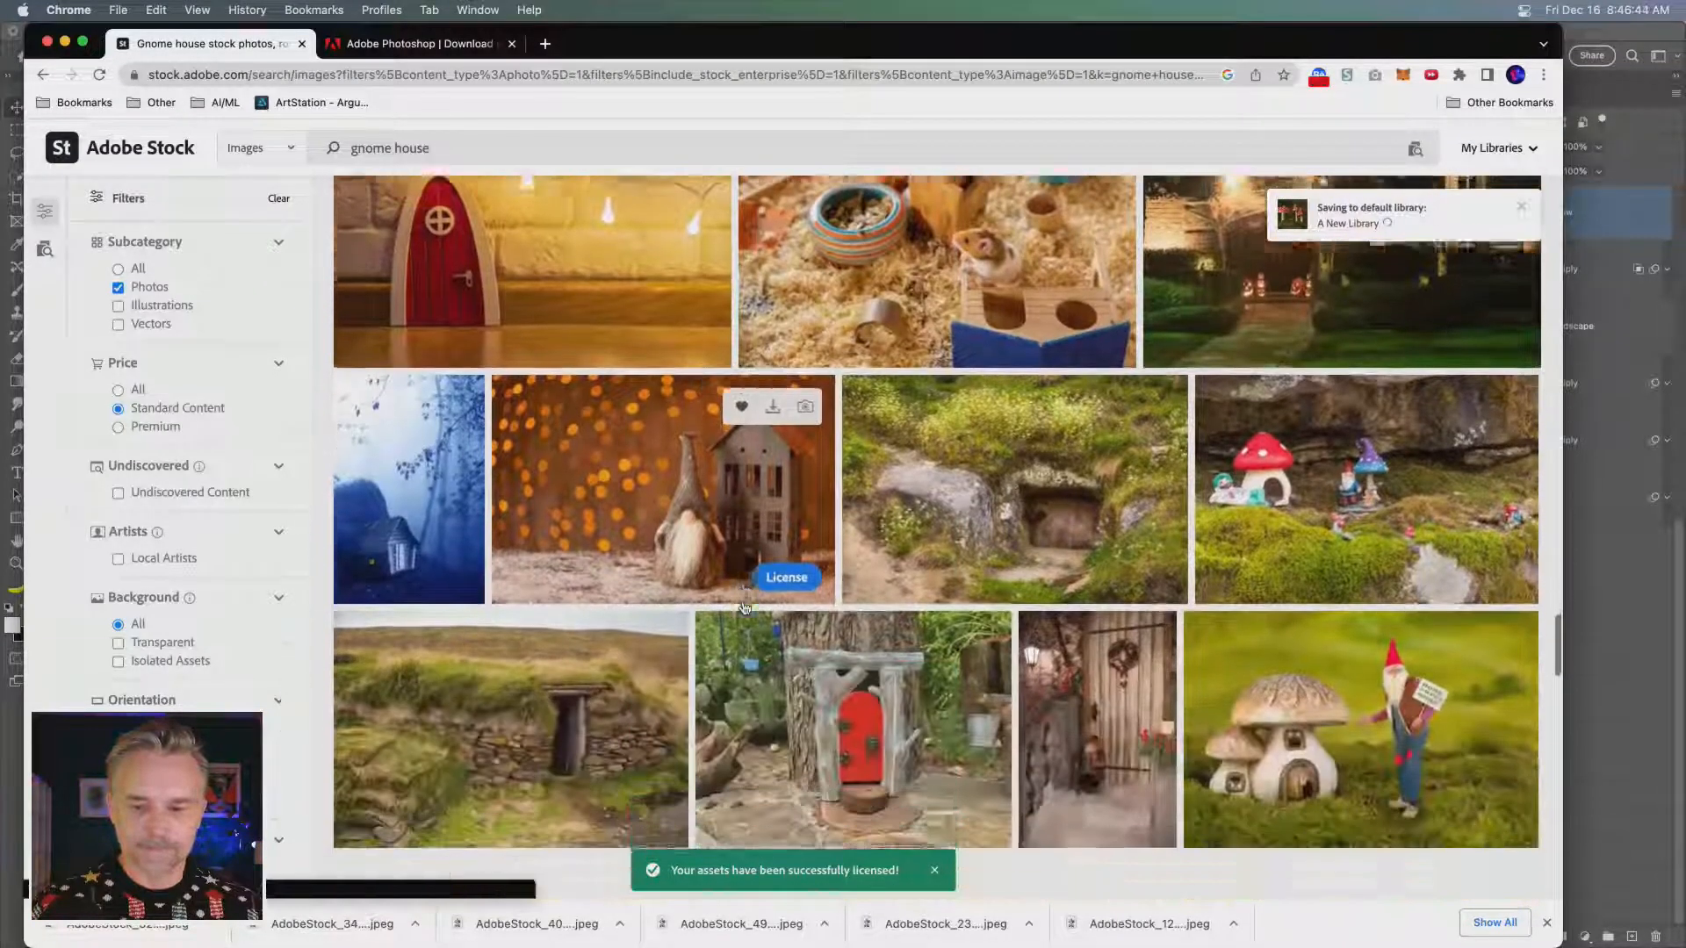
scroll(743, 606, "down", 1)
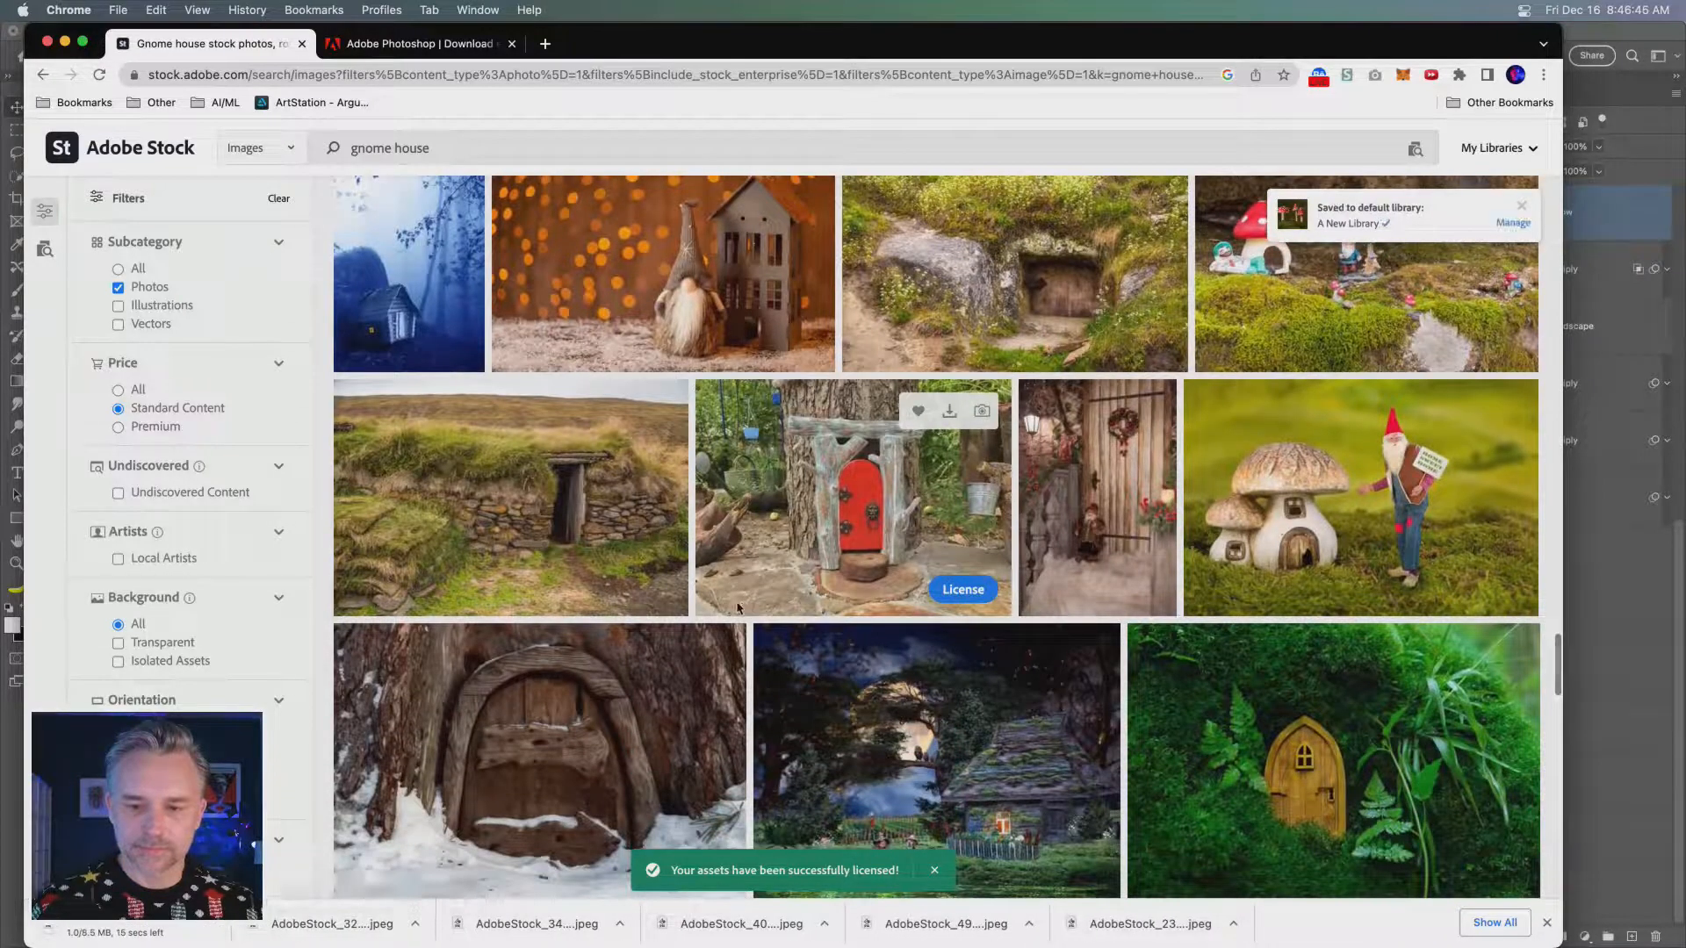
left_click(1478, 592)
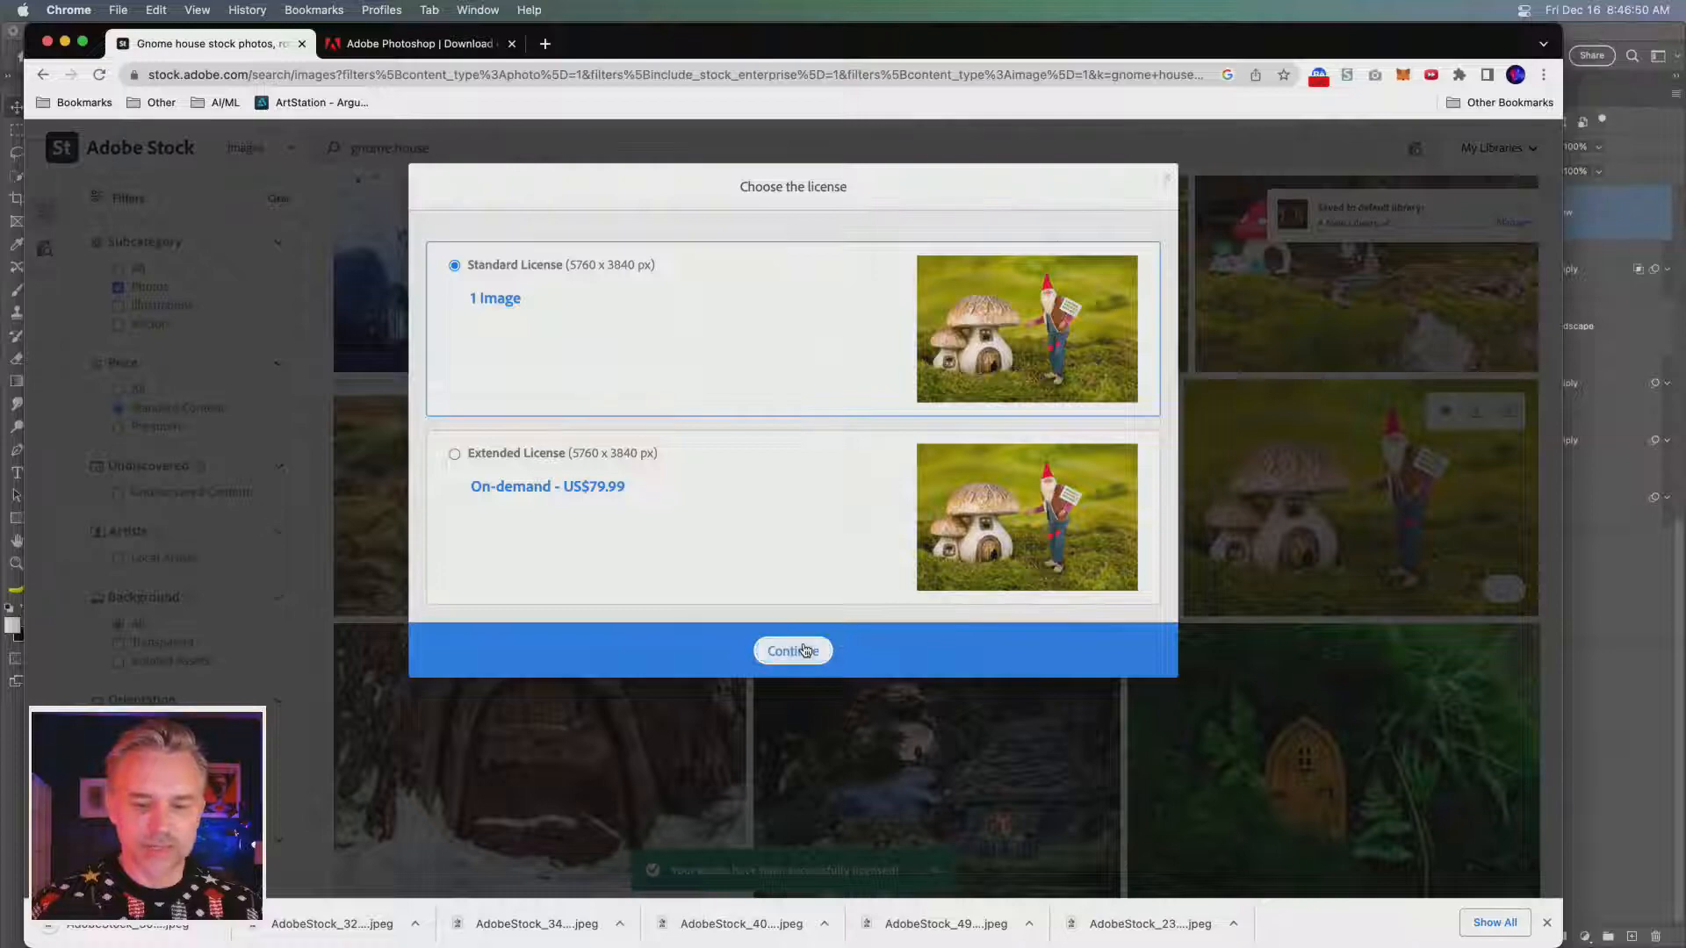
left_click(801, 649)
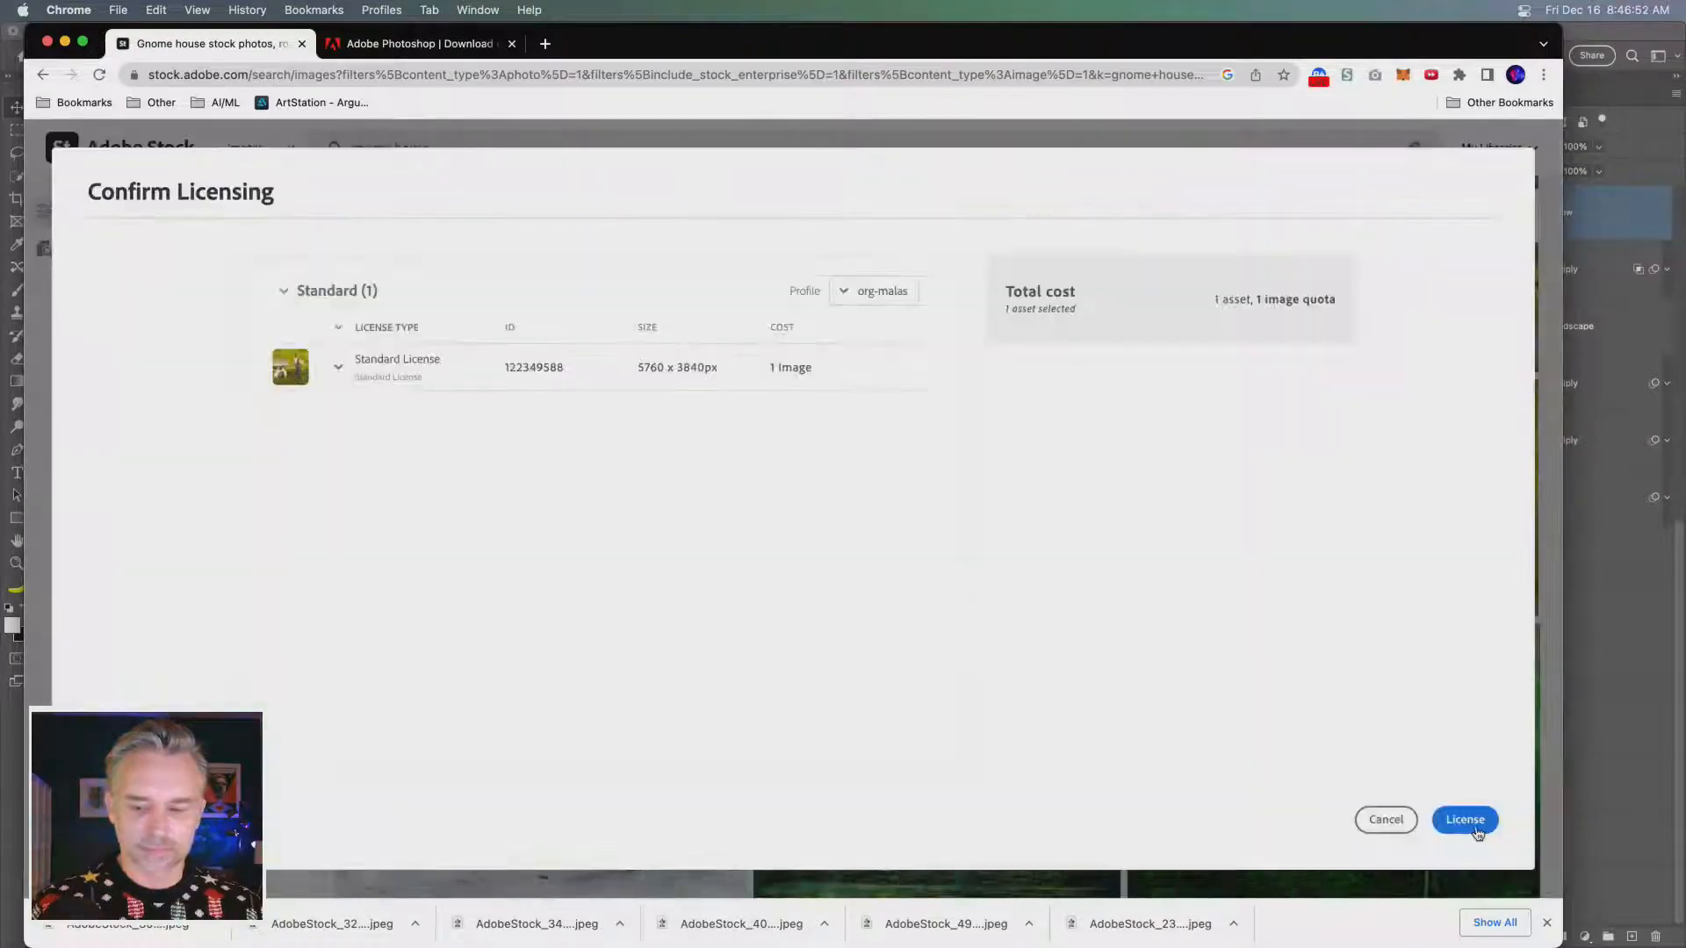
left_click(1479, 831)
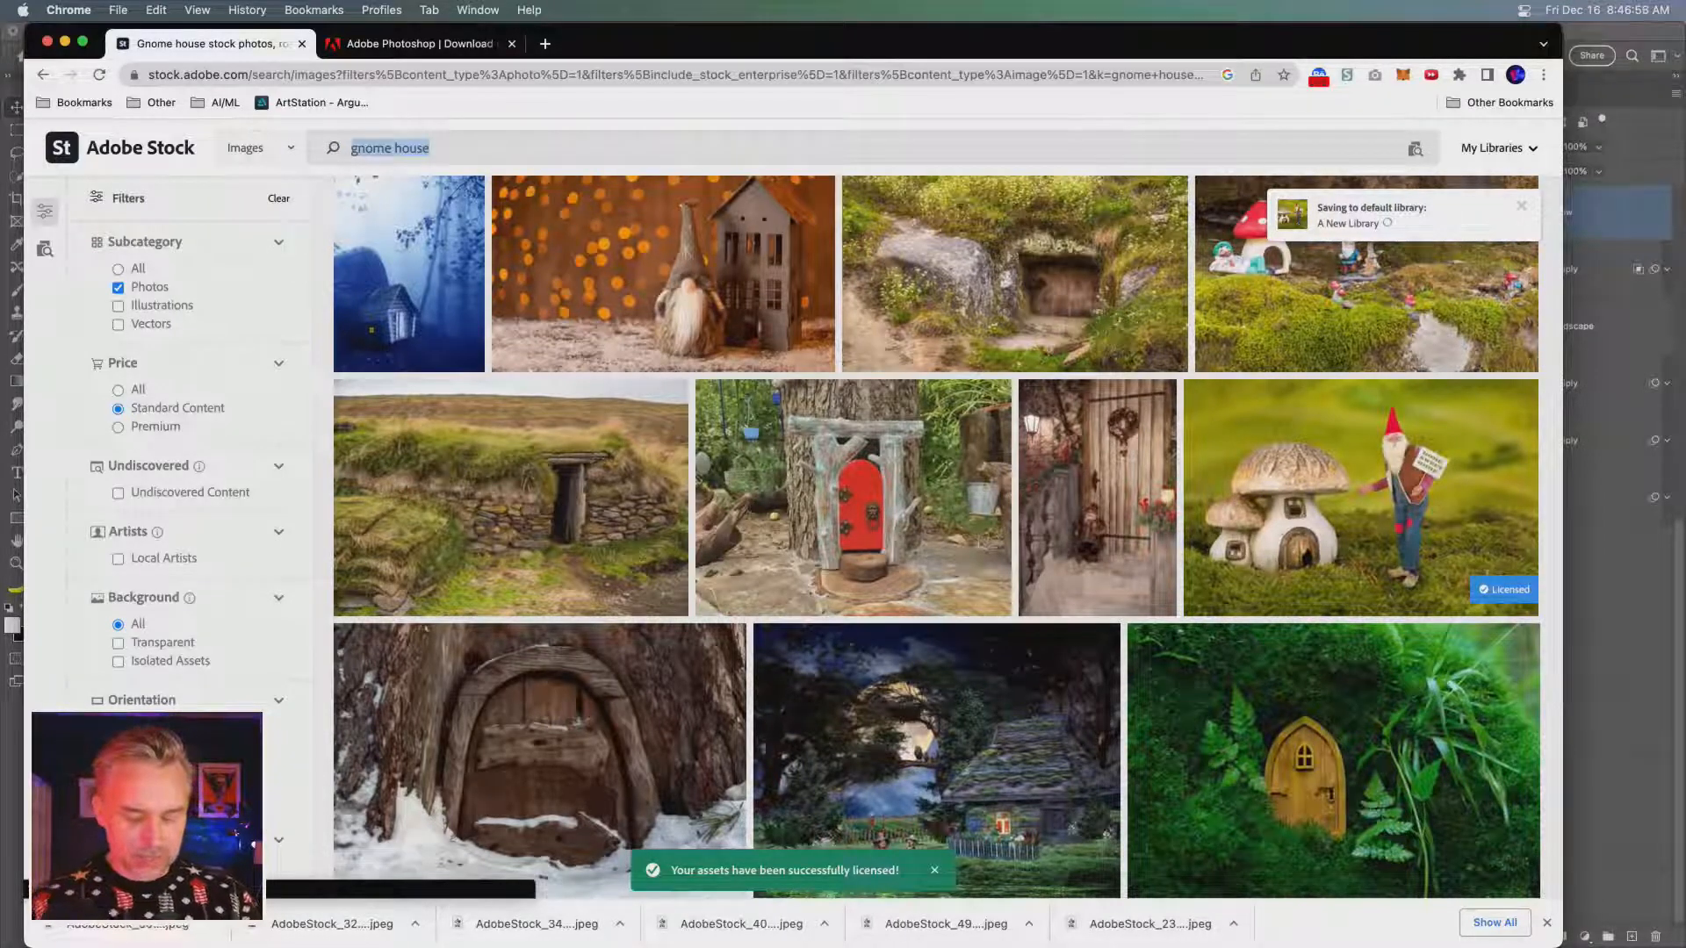
- Clear the stock search text, switch back to Photoshop and select Layer 4 with the reindeer in SummerWinter.psd
type("s")
key("BackSpace")
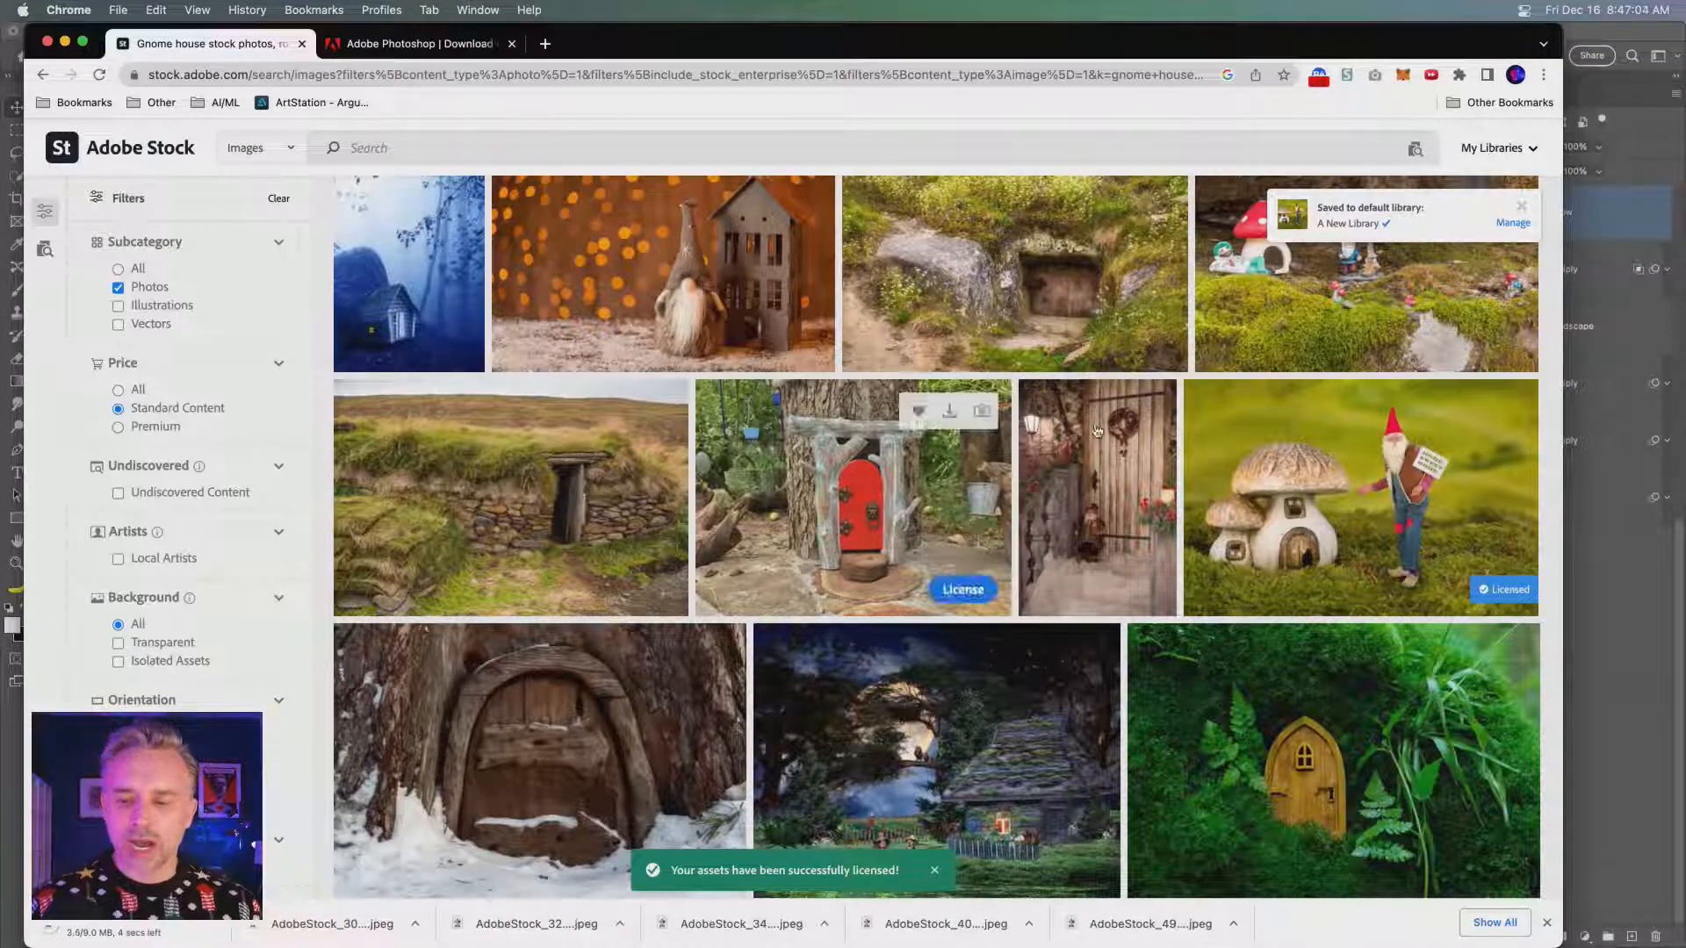
left_click(1617, 556)
left_click(1618, 556)
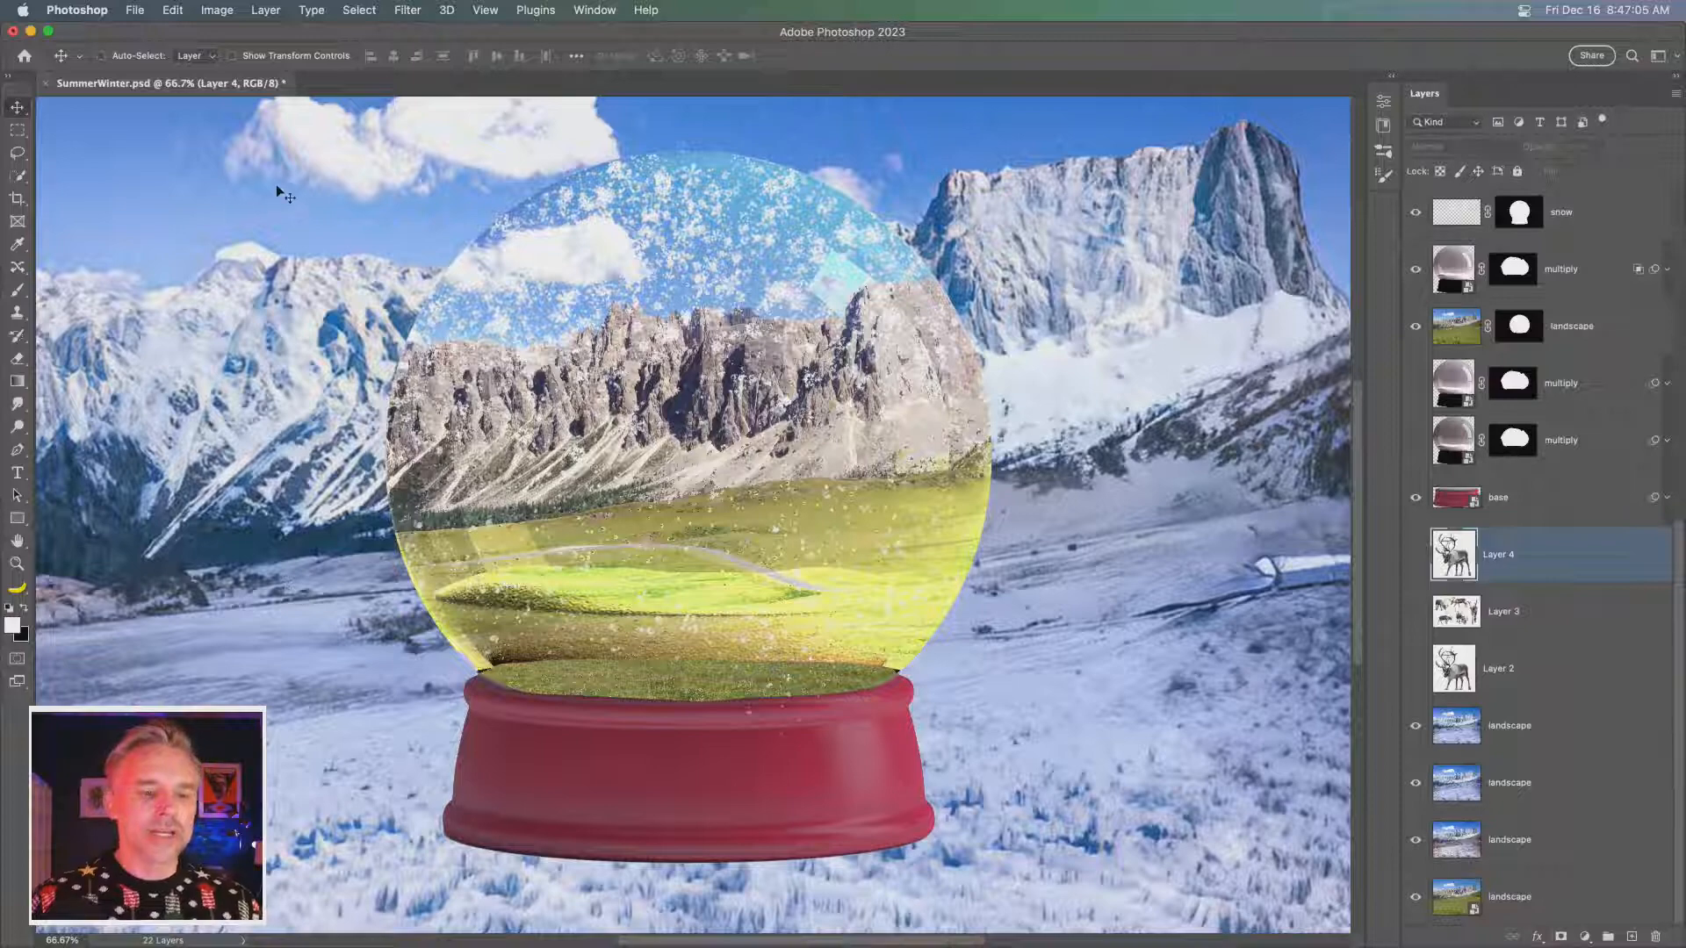
- Switch to the Downloads folder in Finder, move Free_Snow_Photoshop_Brushes.zip up one row, and create a new folder there
key("super+minus")
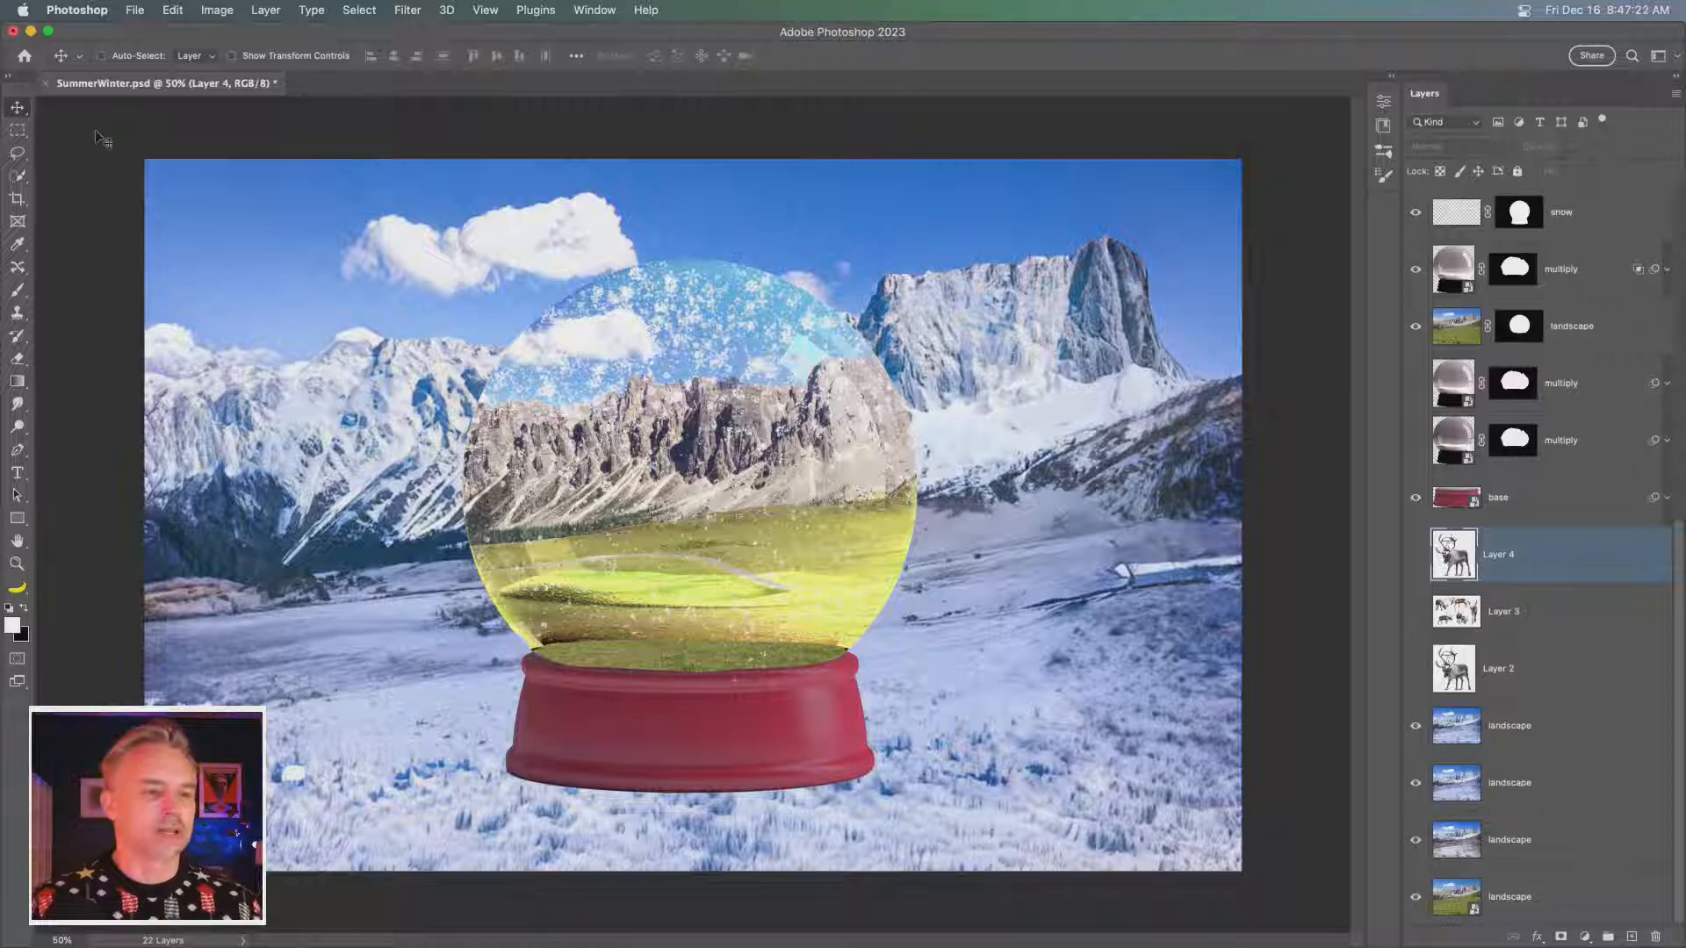
left_click(30, 32)
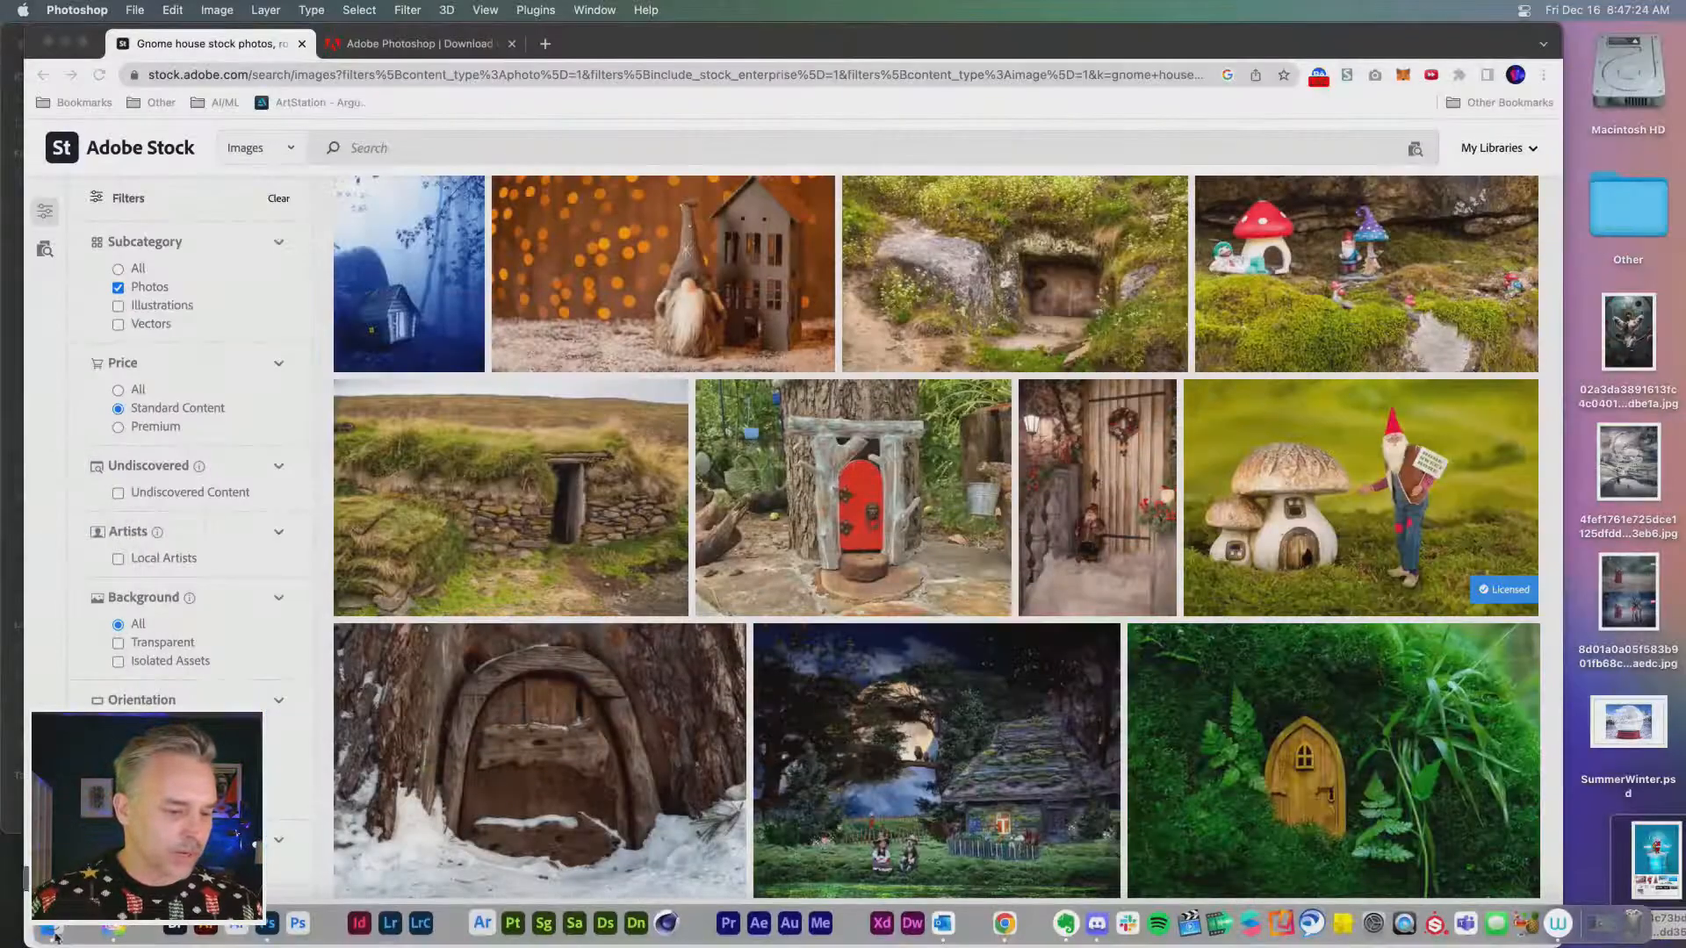
left_click(51, 937)
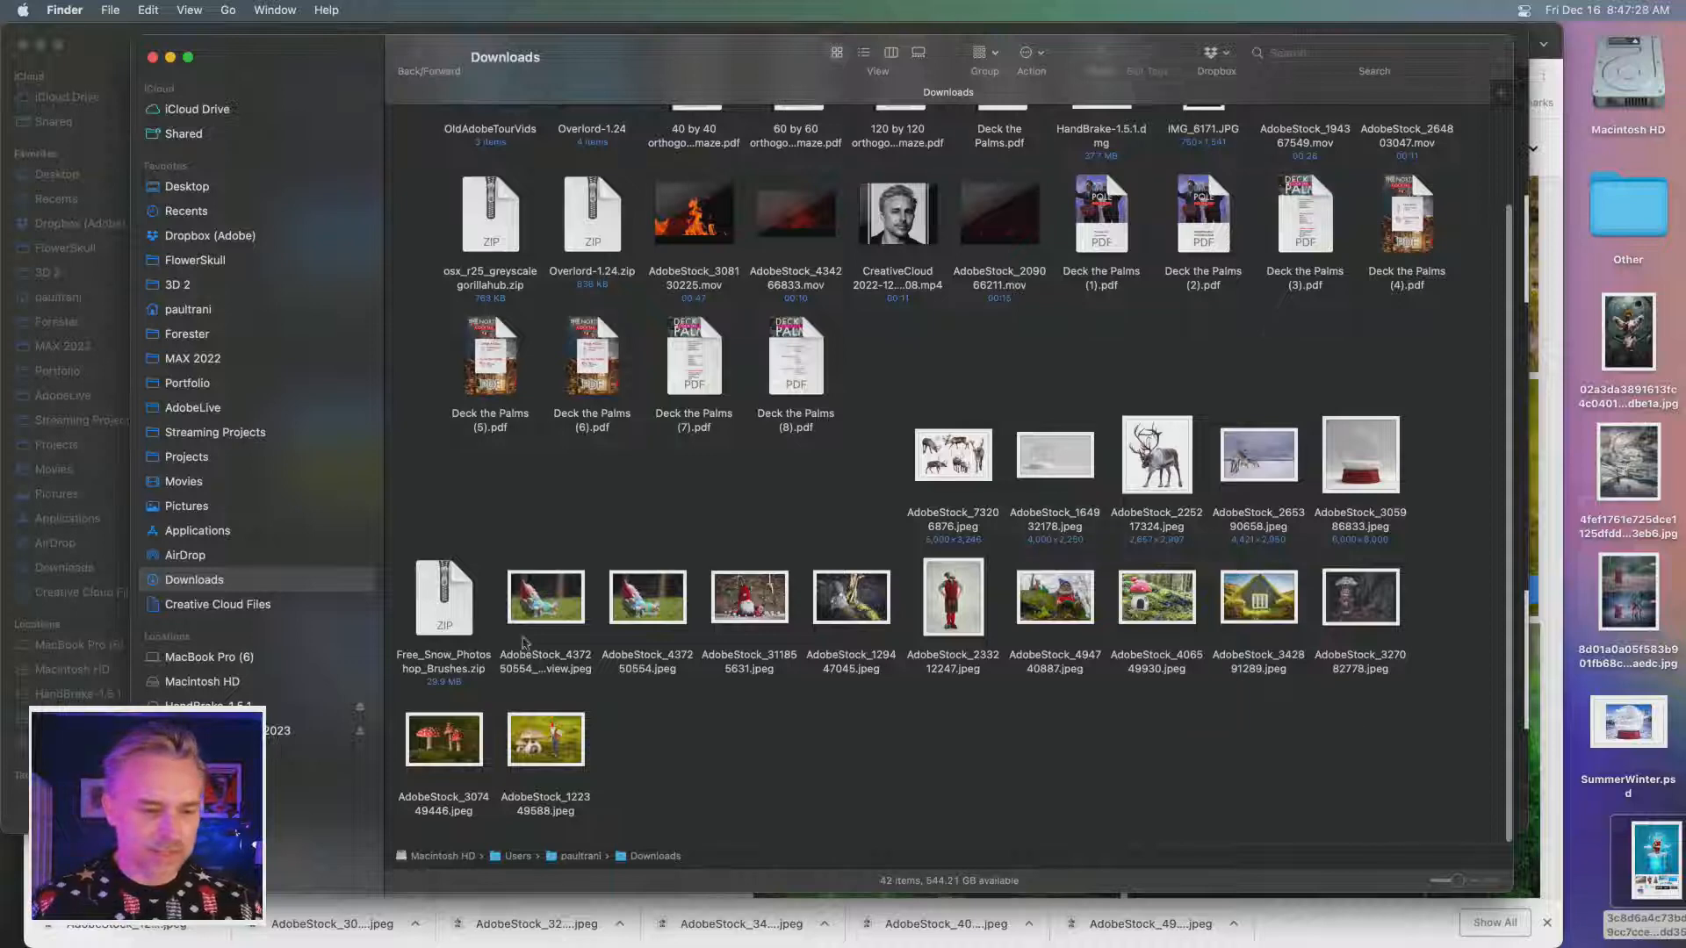
left_click_drag(434, 603, 435, 464)
right_click(722, 760)
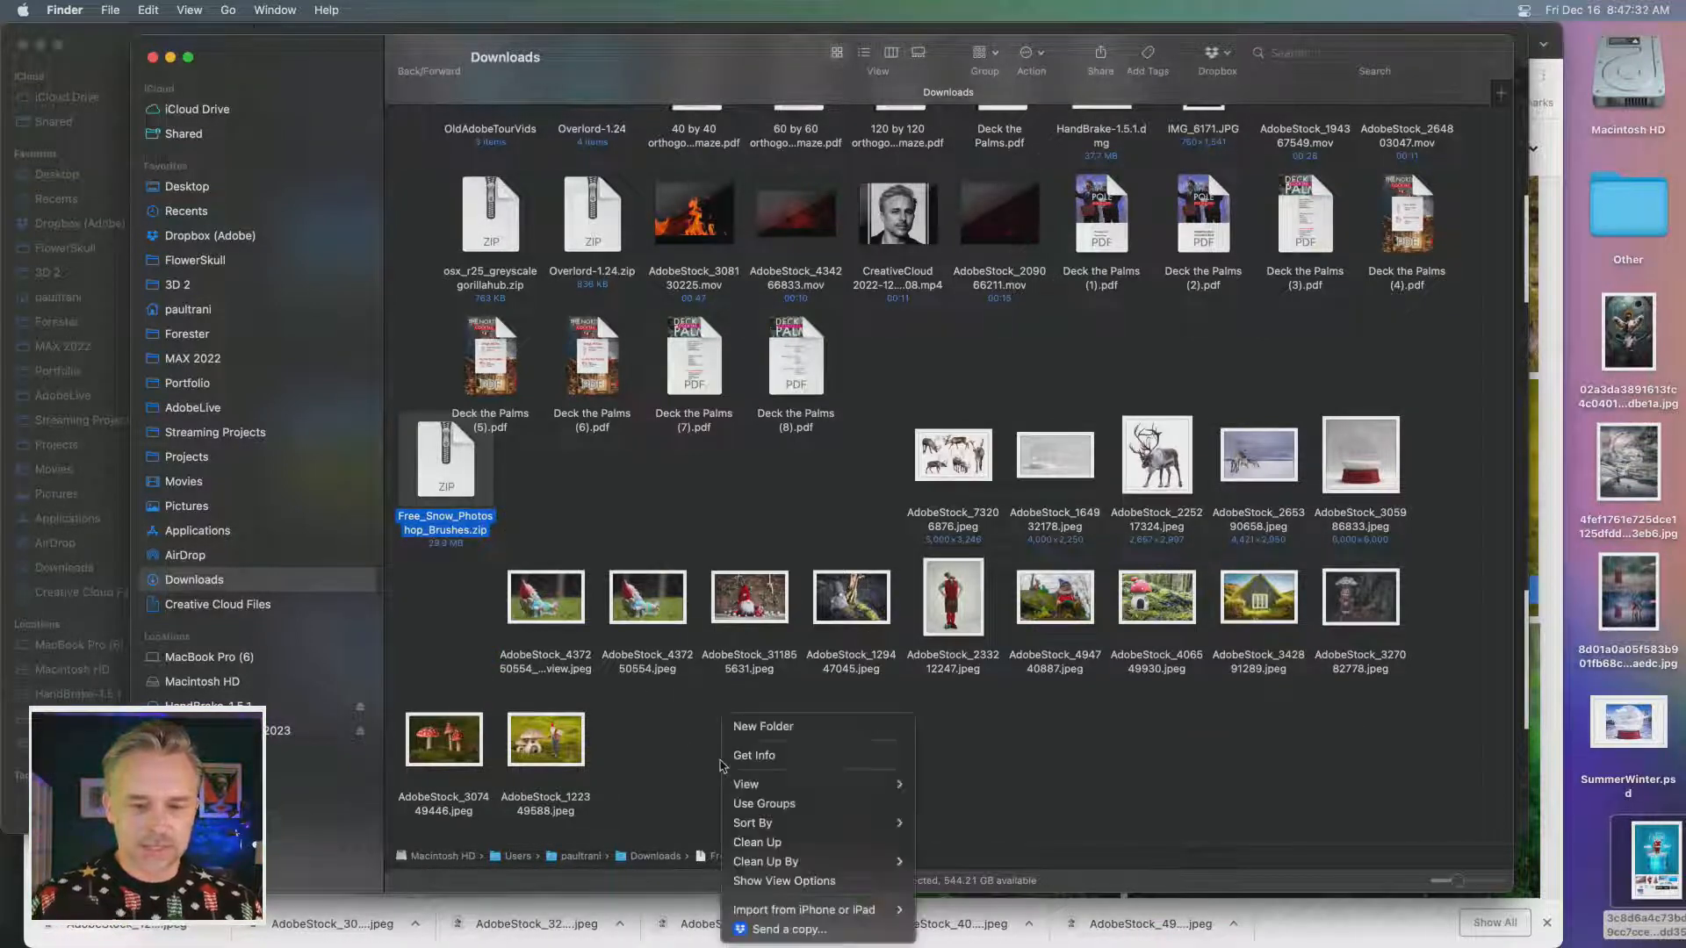
left_click(757, 727)
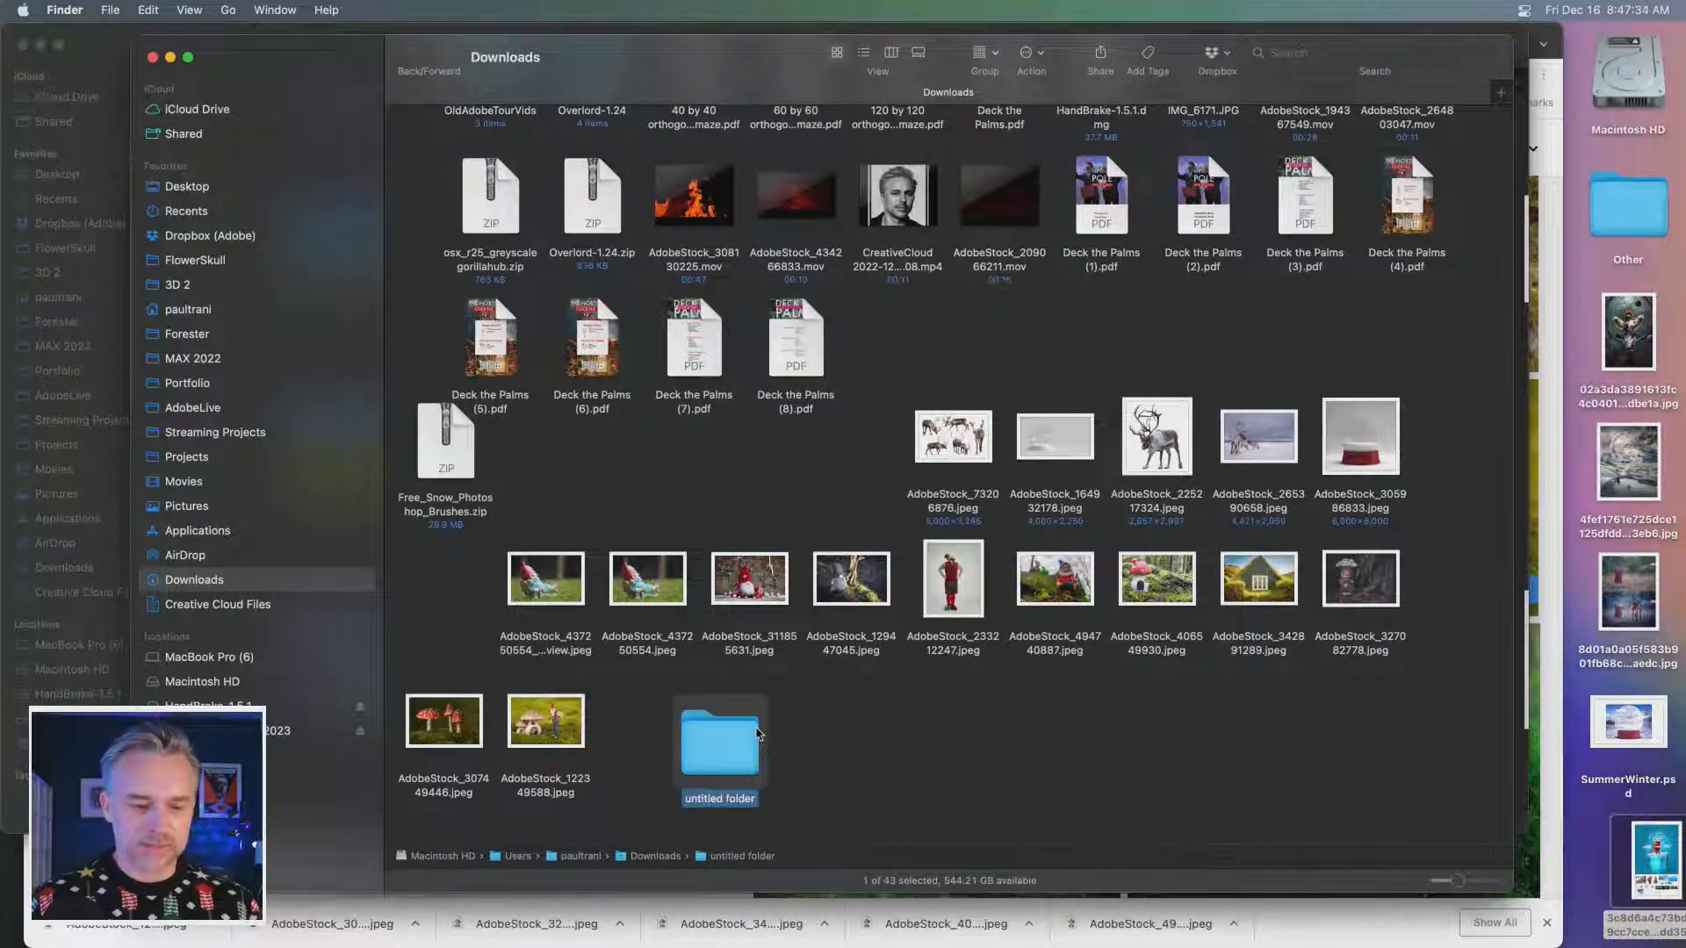
left_click(419, 571)
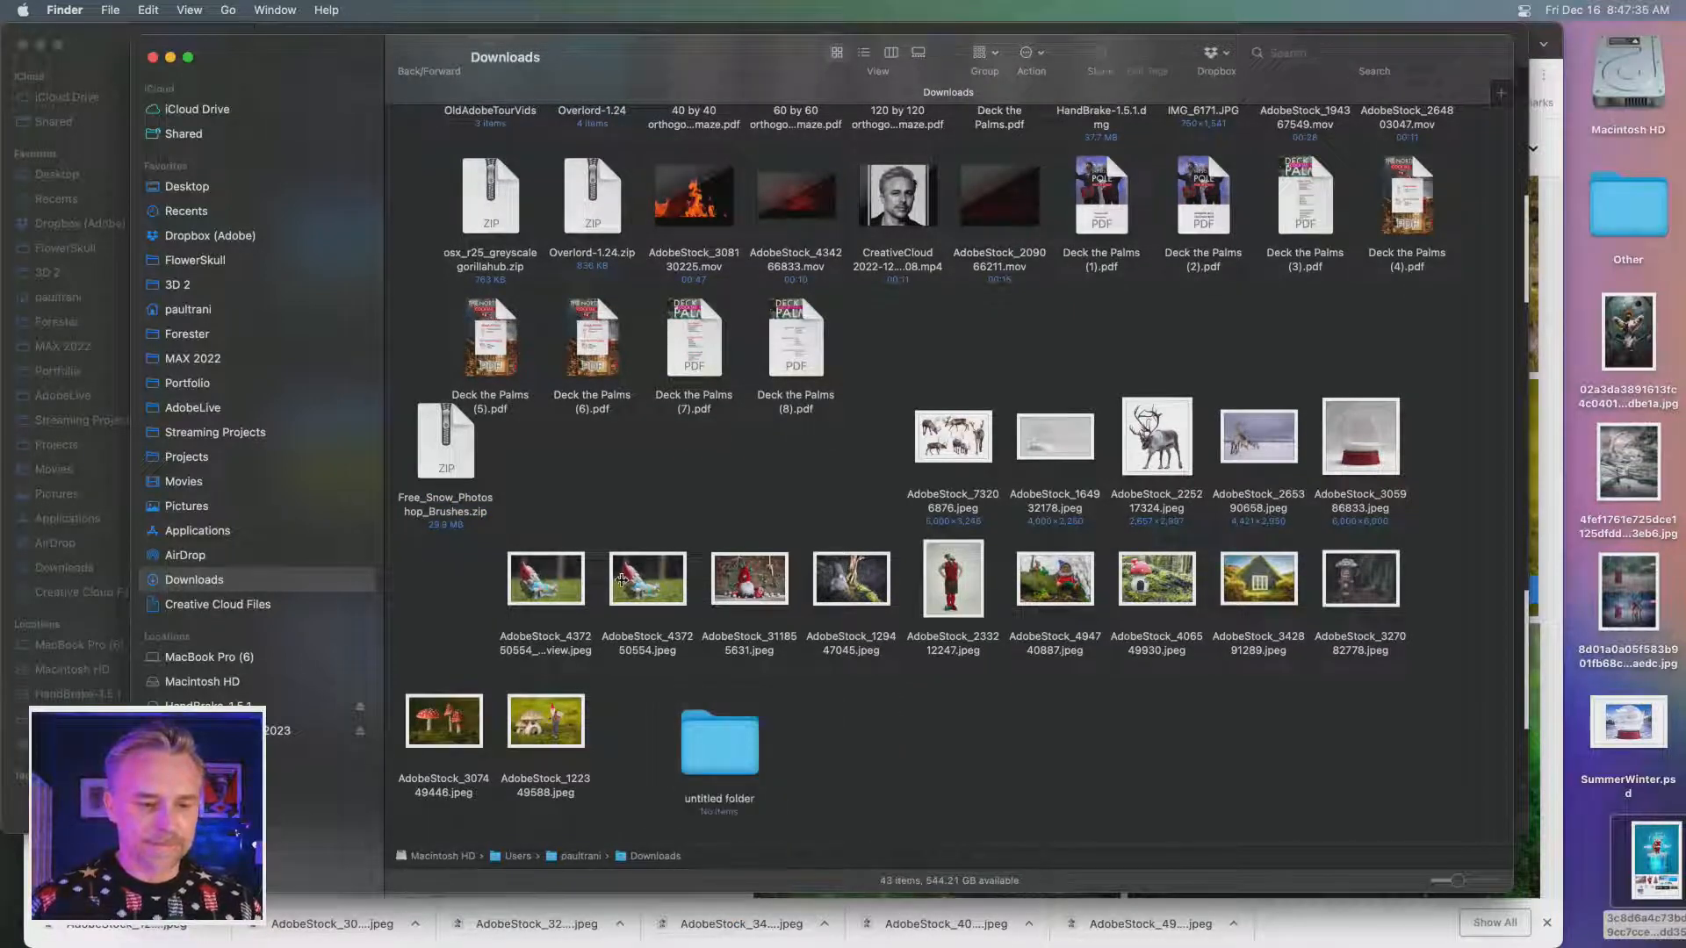
- Delete the duplicate preview copy of the AdobeStock_437250554 lounging gnome photo from Downloads
left_click(558, 595)
key("super+BackSpace")
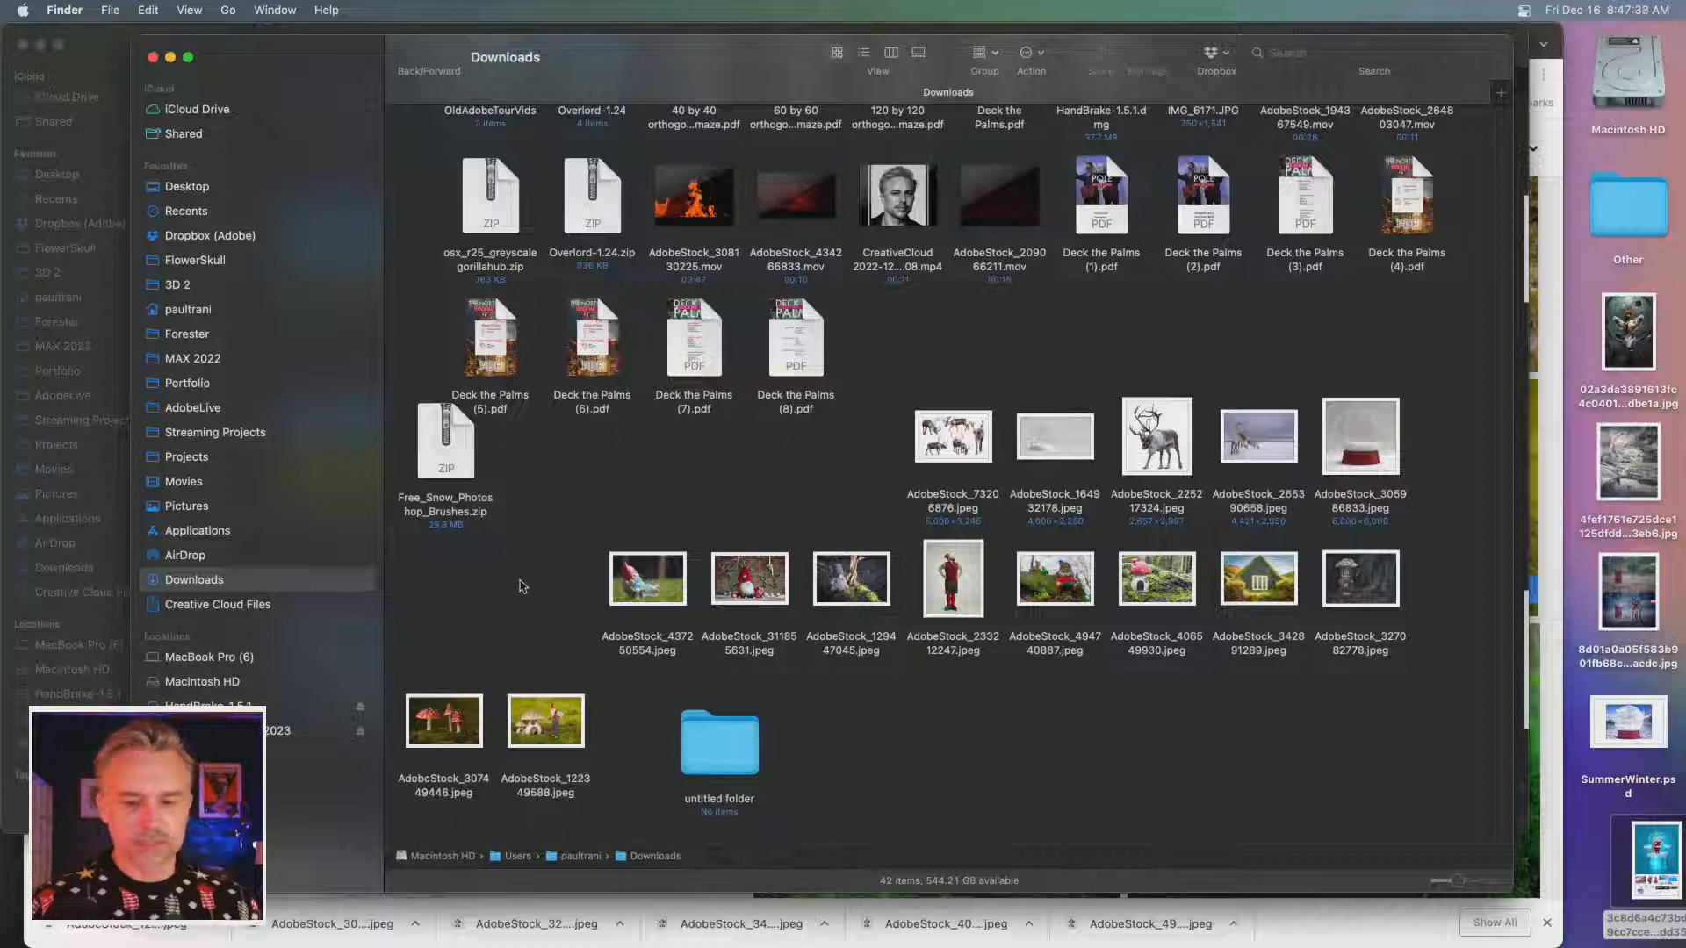
left_click_drag(522, 586, 1524, 606)
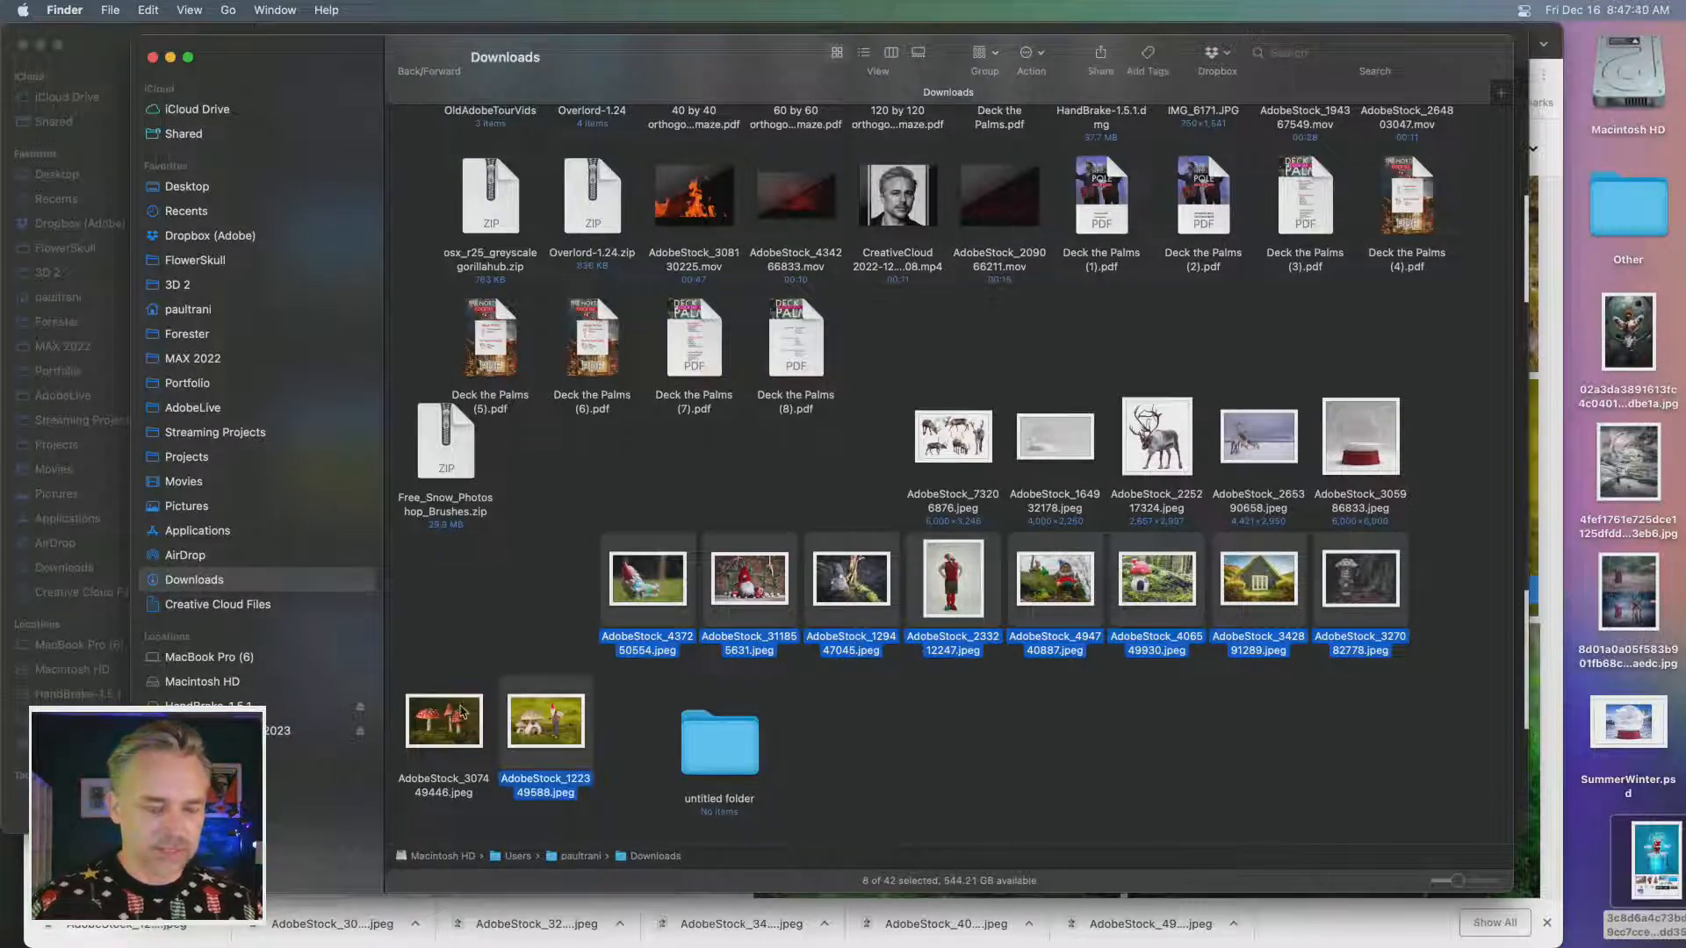
left_click(538, 609)
- Preview the downloaded gnome photos one after another, including AdobeStock_437250554.jpeg and AdobeStock_494740887.jpeg
left_click(632, 594)
key("space")
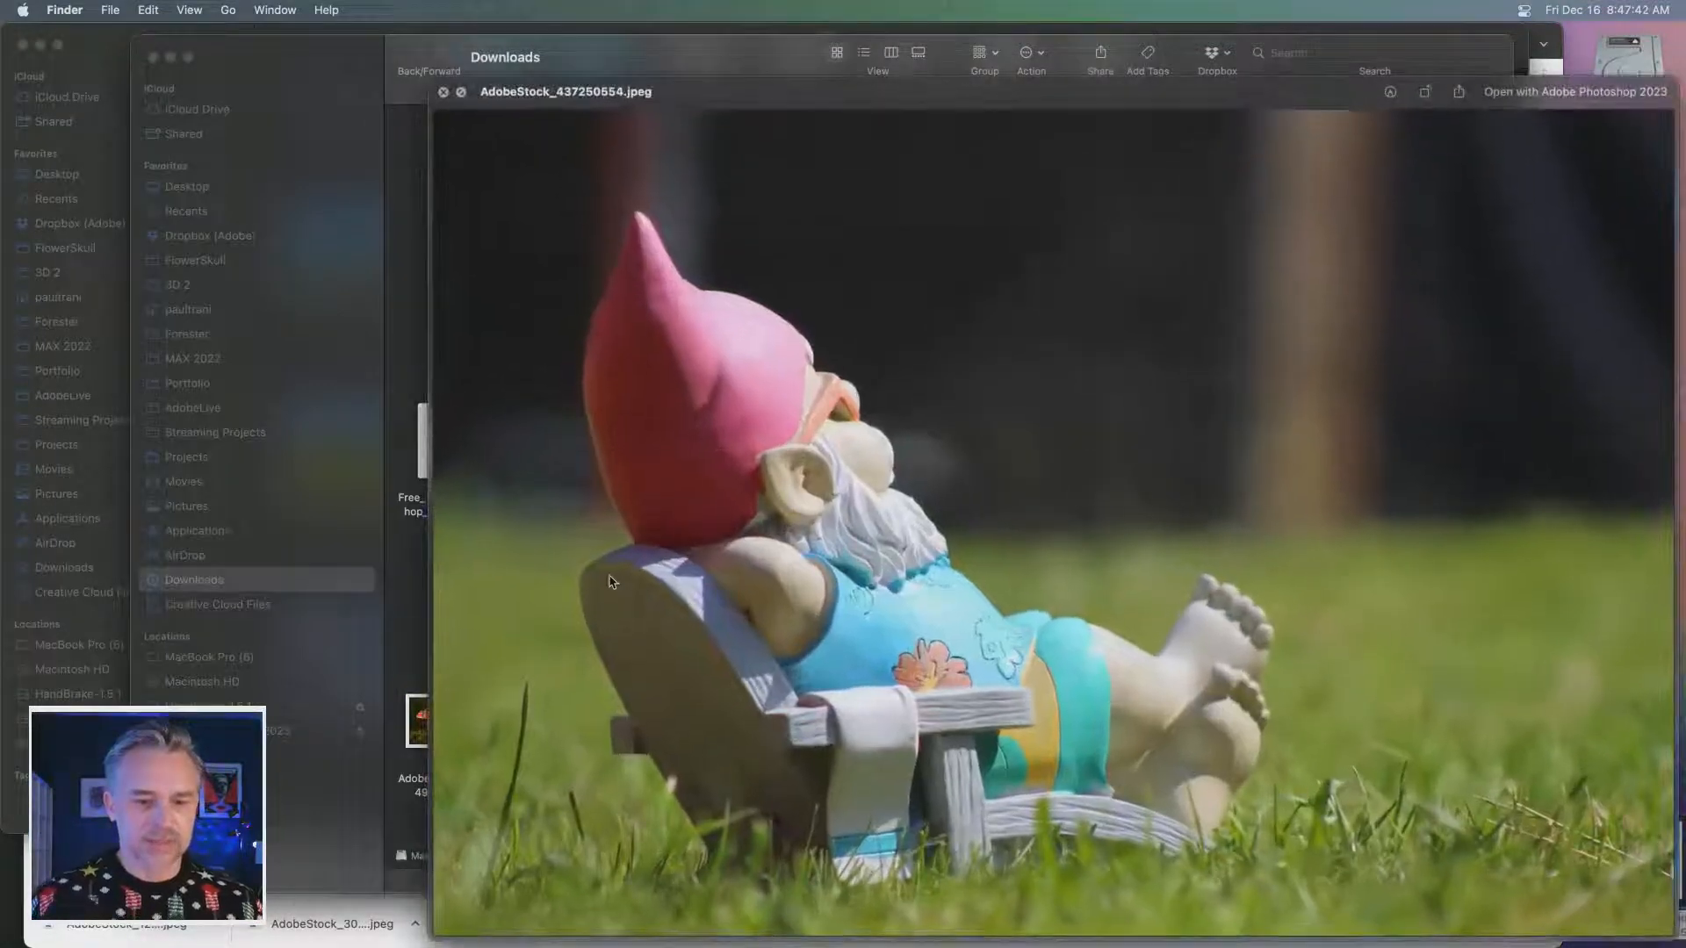
key("space")
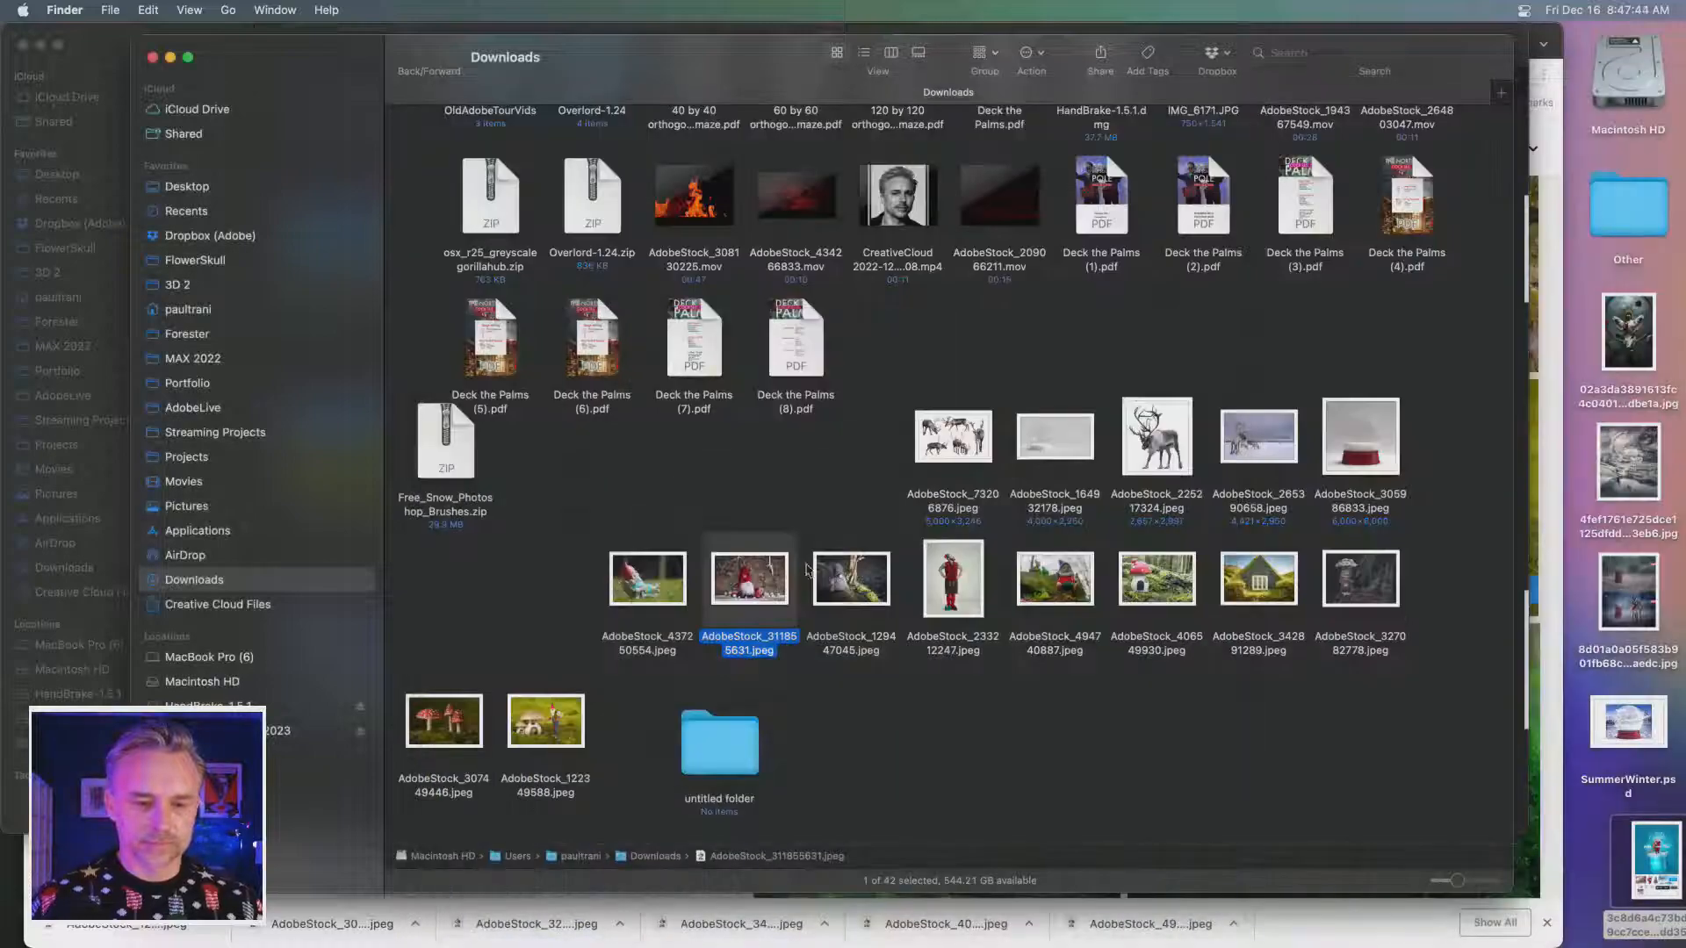
left_click(835, 583)
key("space")
key("space")
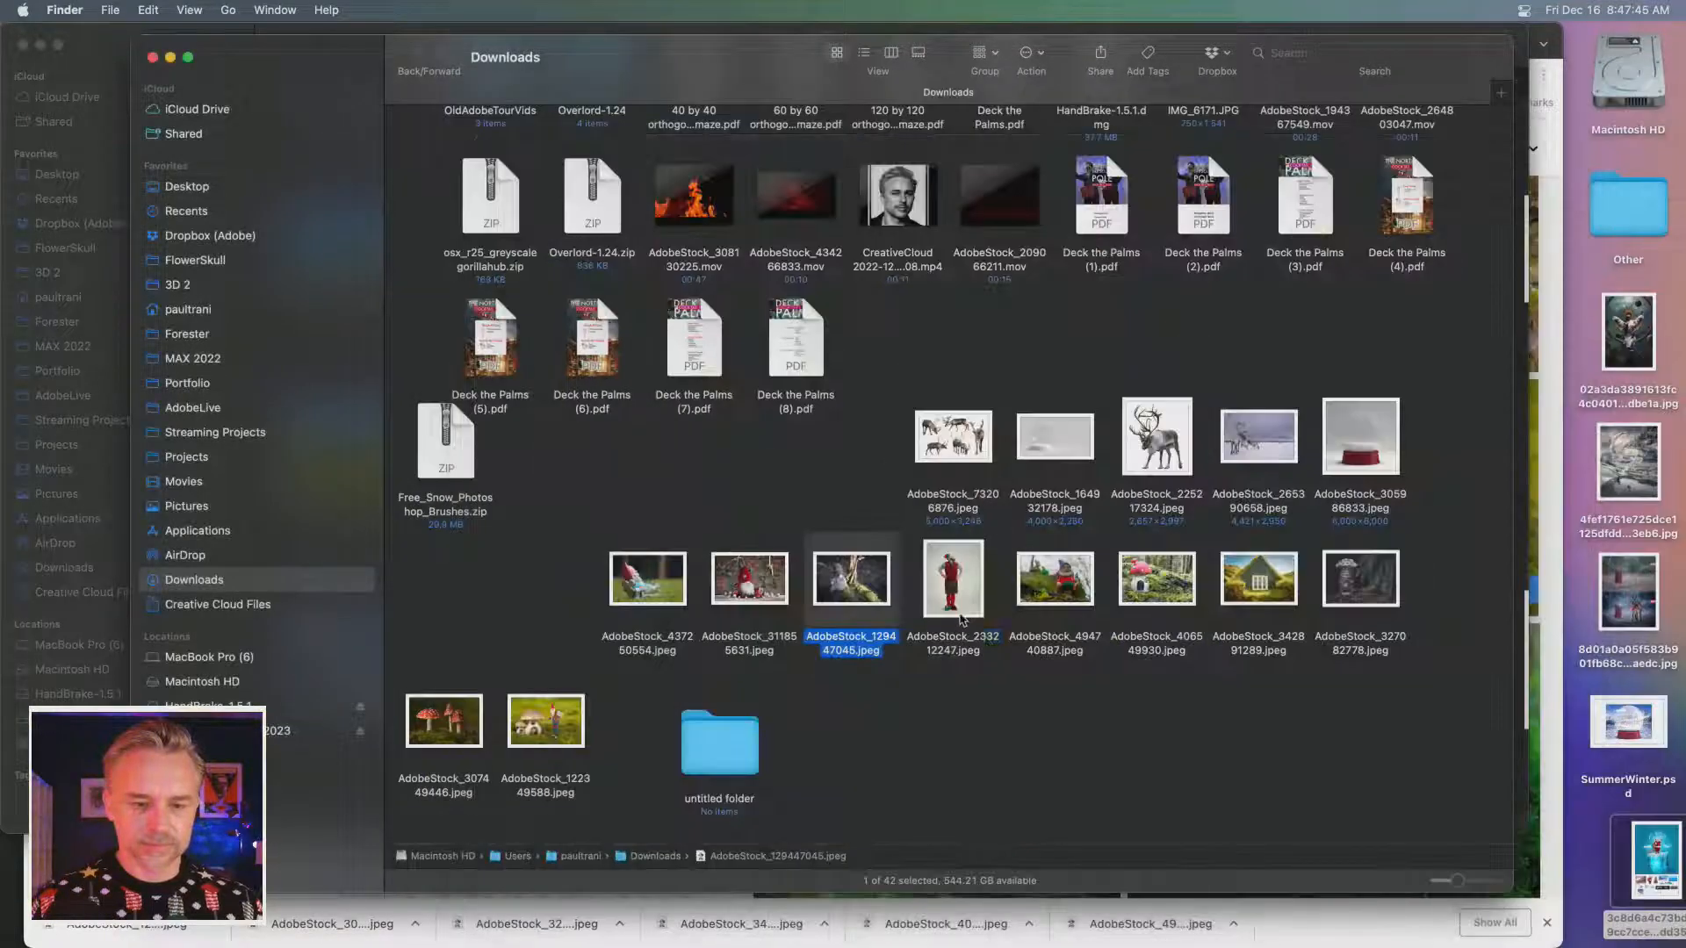
left_click(962, 616)
left_click(1054, 599)
key("space")
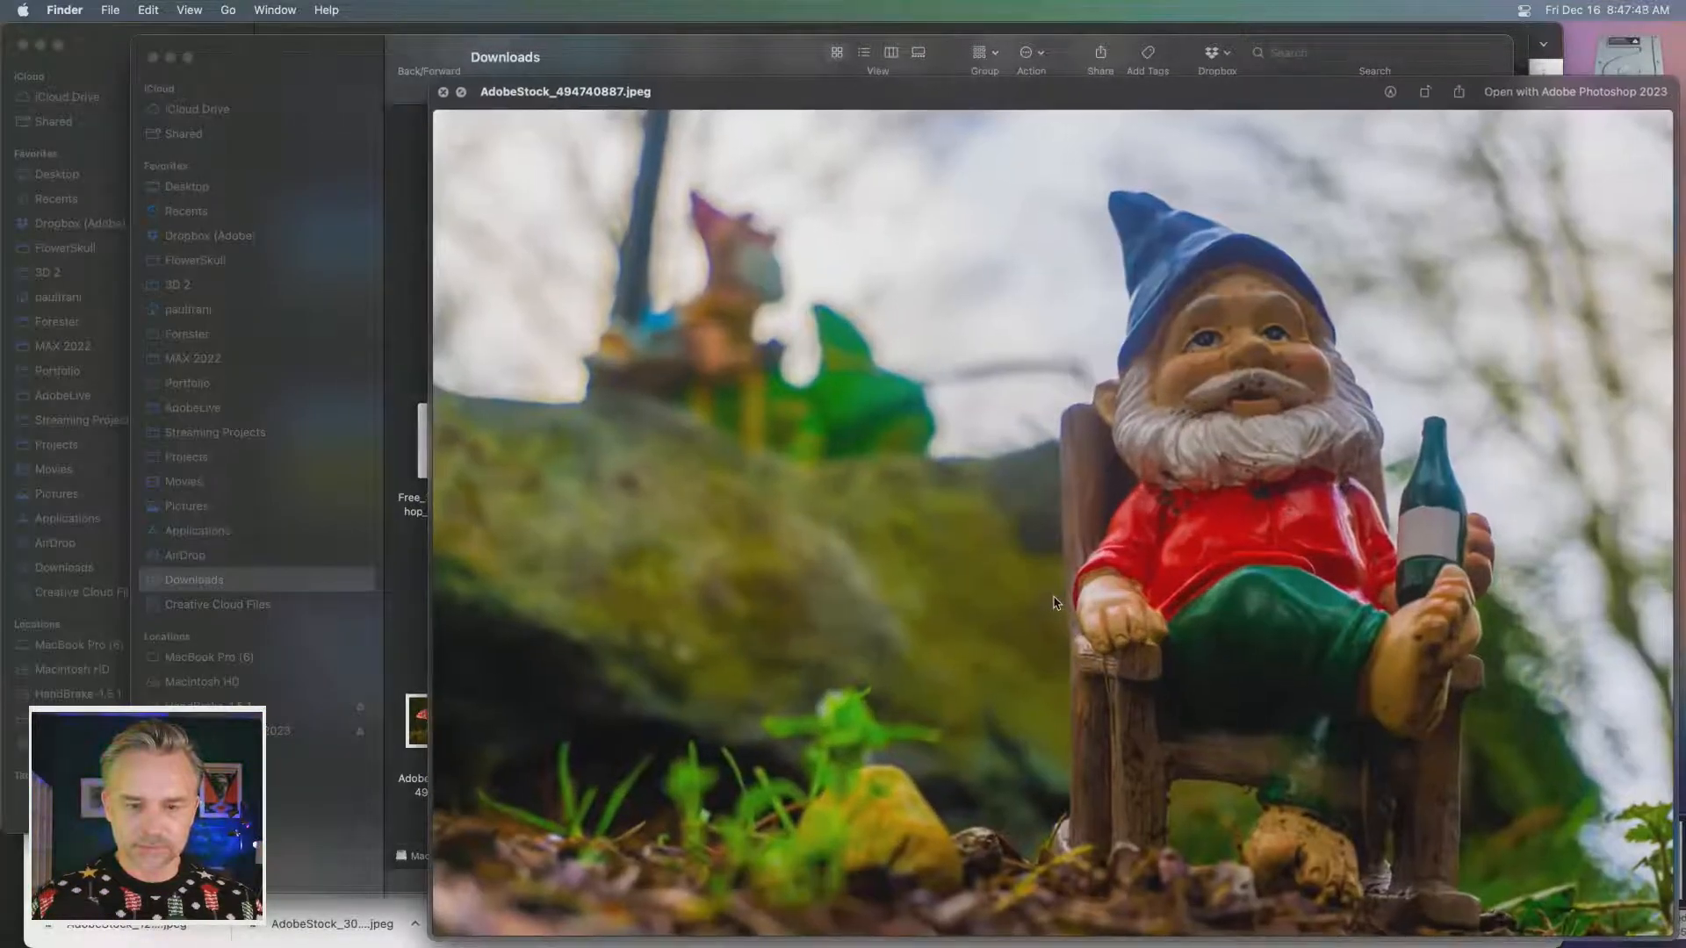
key("space")
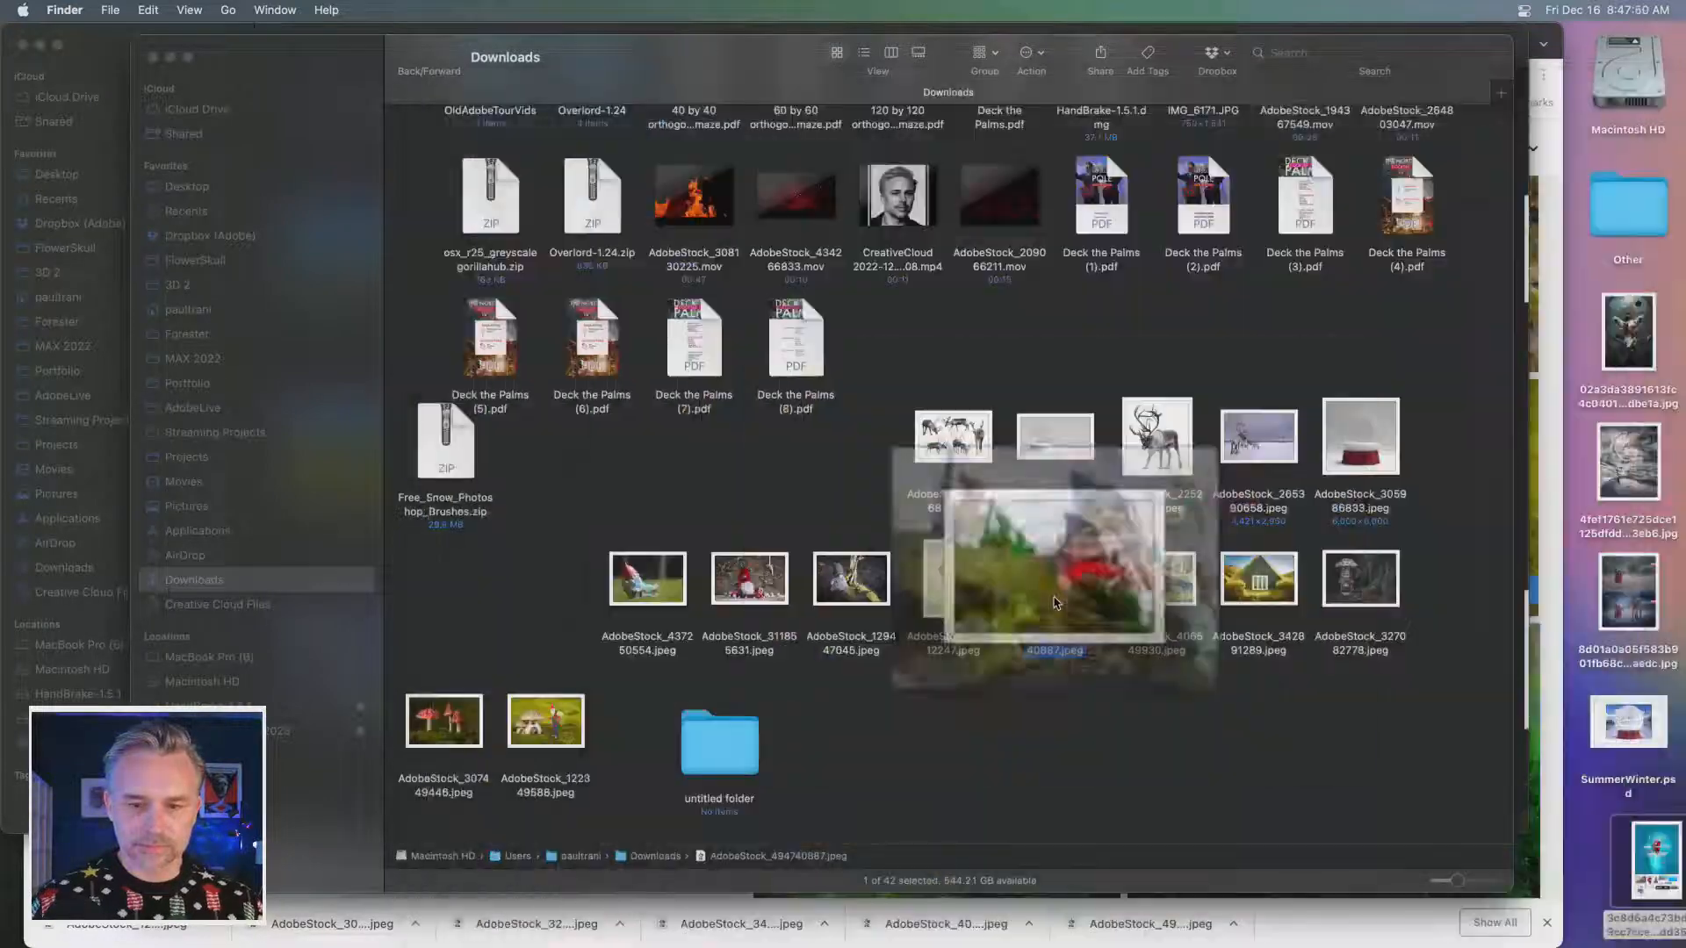
- Open AdobeStock_494740887.jpeg in Photoshop, copy the whole image, and close the file
left_click_drag(395, 932, 273, 927)
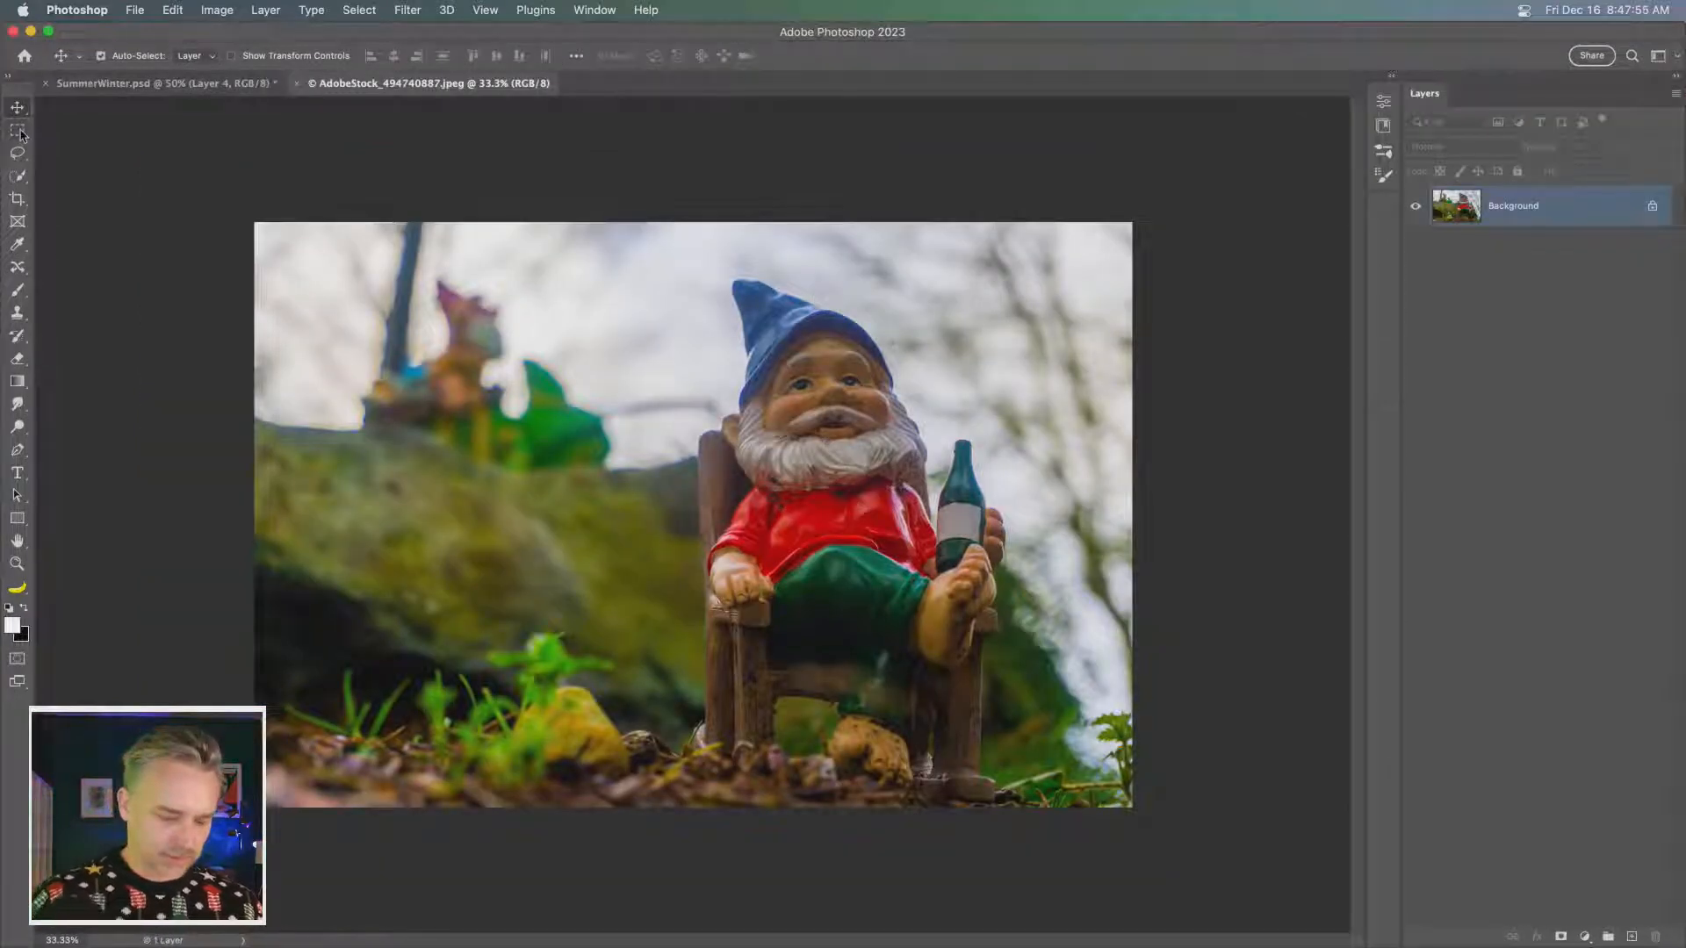
key("super+c")
key("super+w")
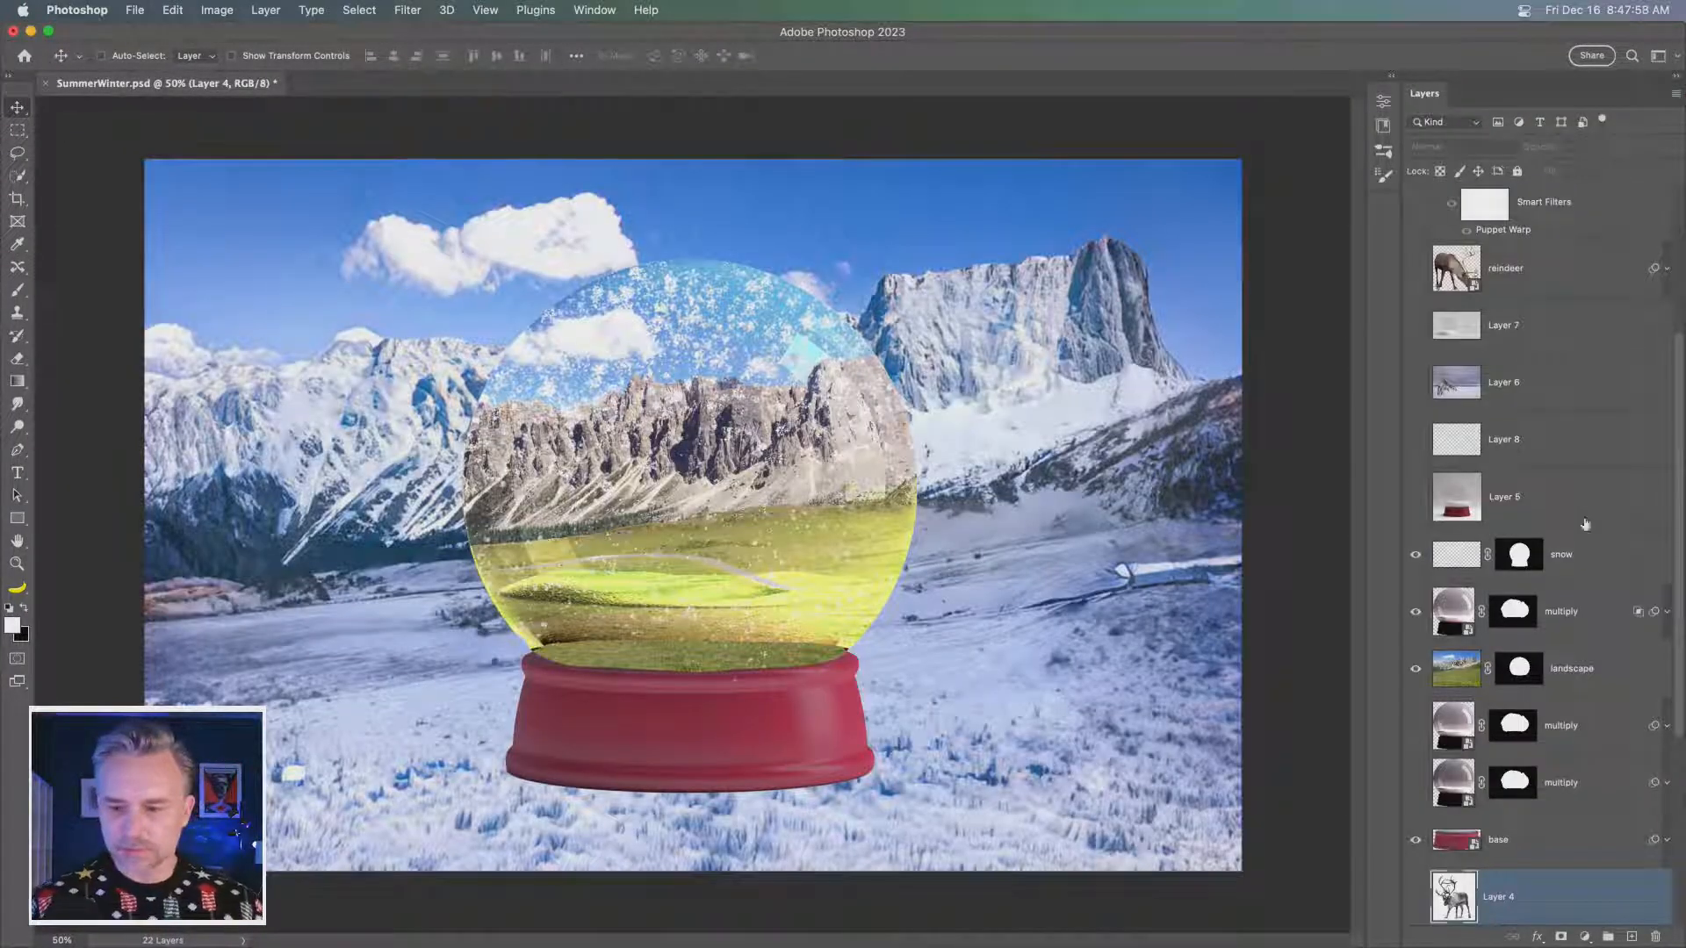
- Paste the seated gnome image above the globe's landscape layer as a Smart Object clipped to that layer
left_click(1586, 675)
key("super+v")
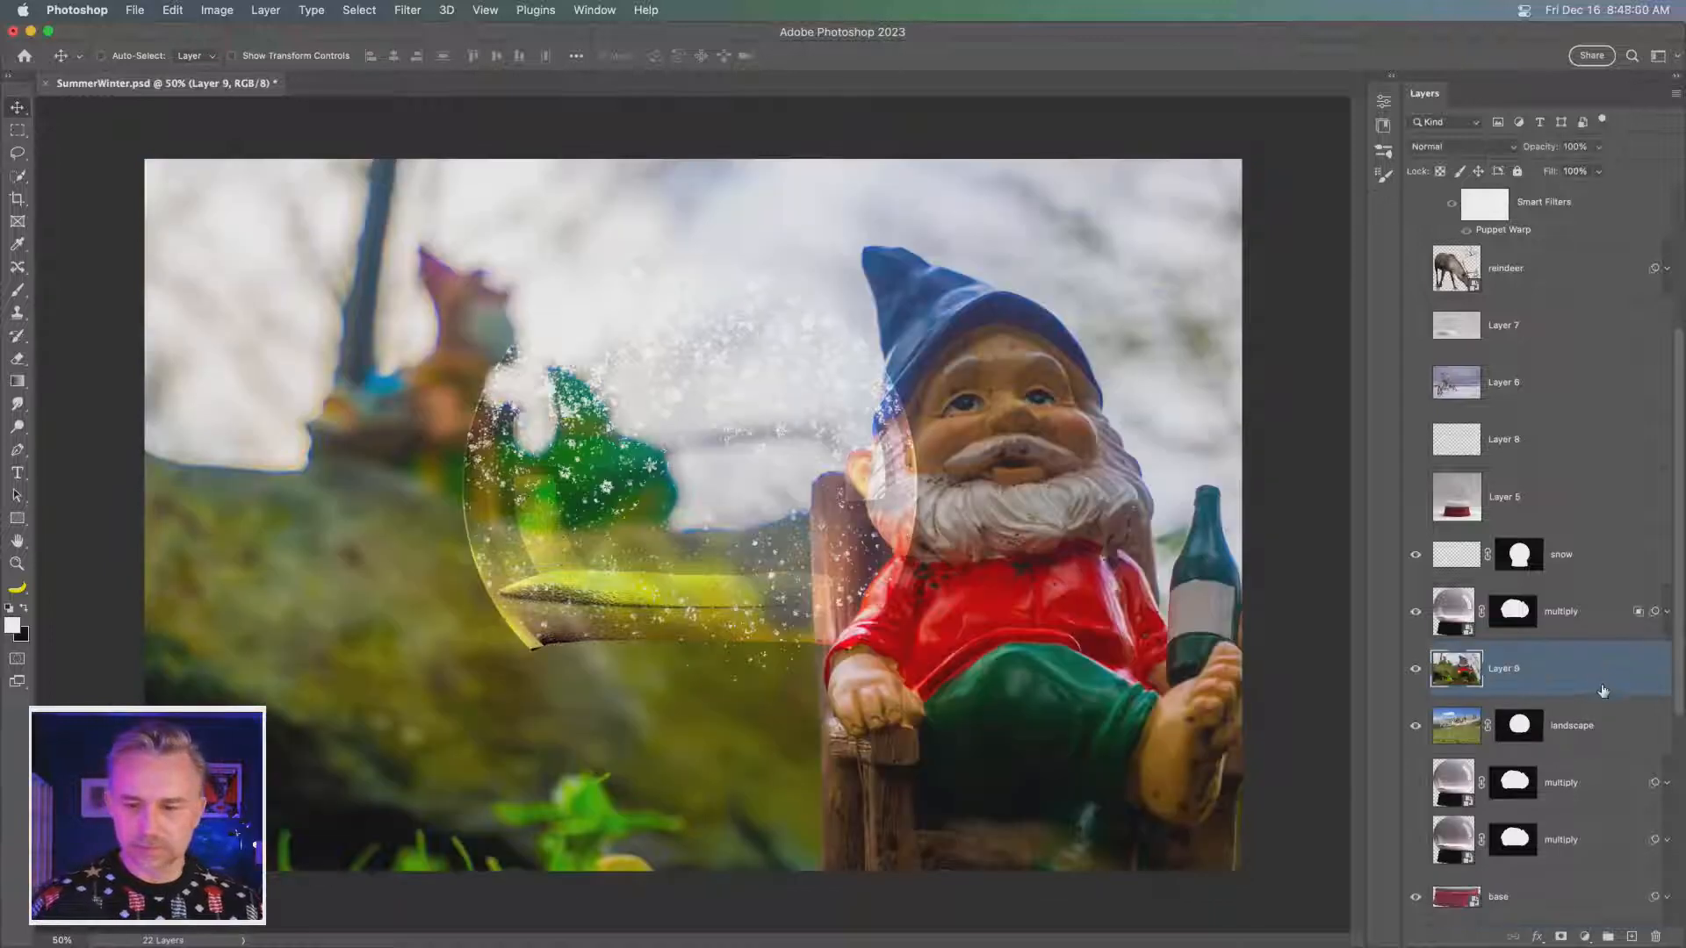
key("alt+super+g")
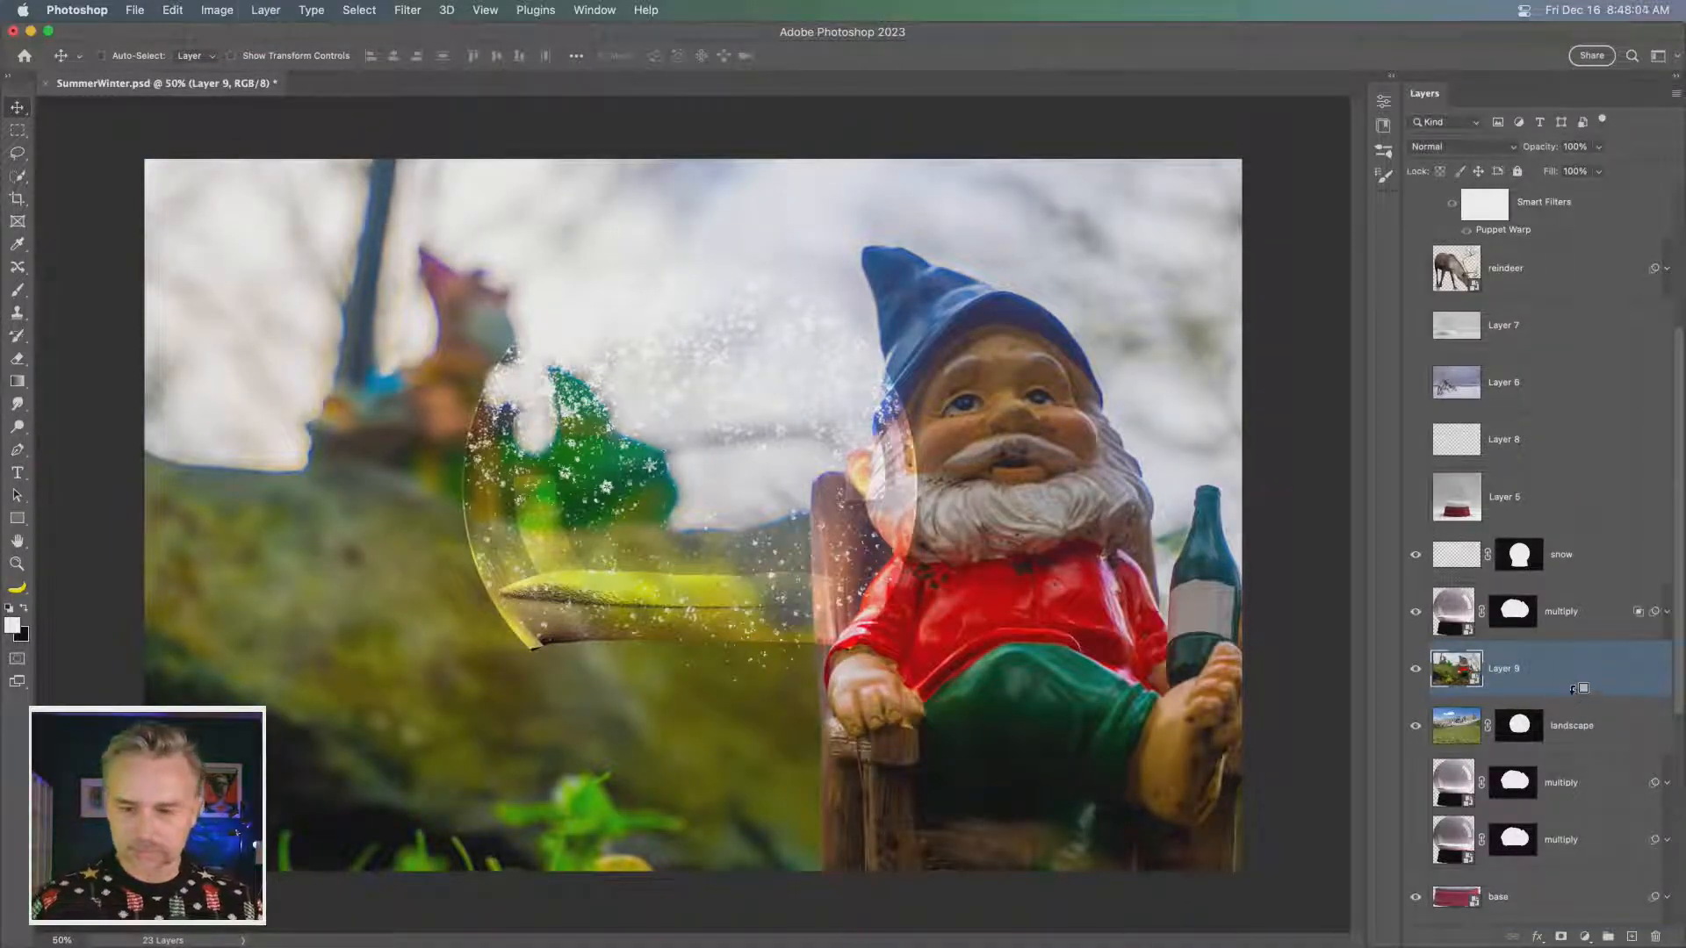
left_click(1573, 690, "alt")
- Scale the seated gnome image to 50%, shrink it further to fit inside the globe, and hide the snow layer
key("super+t")
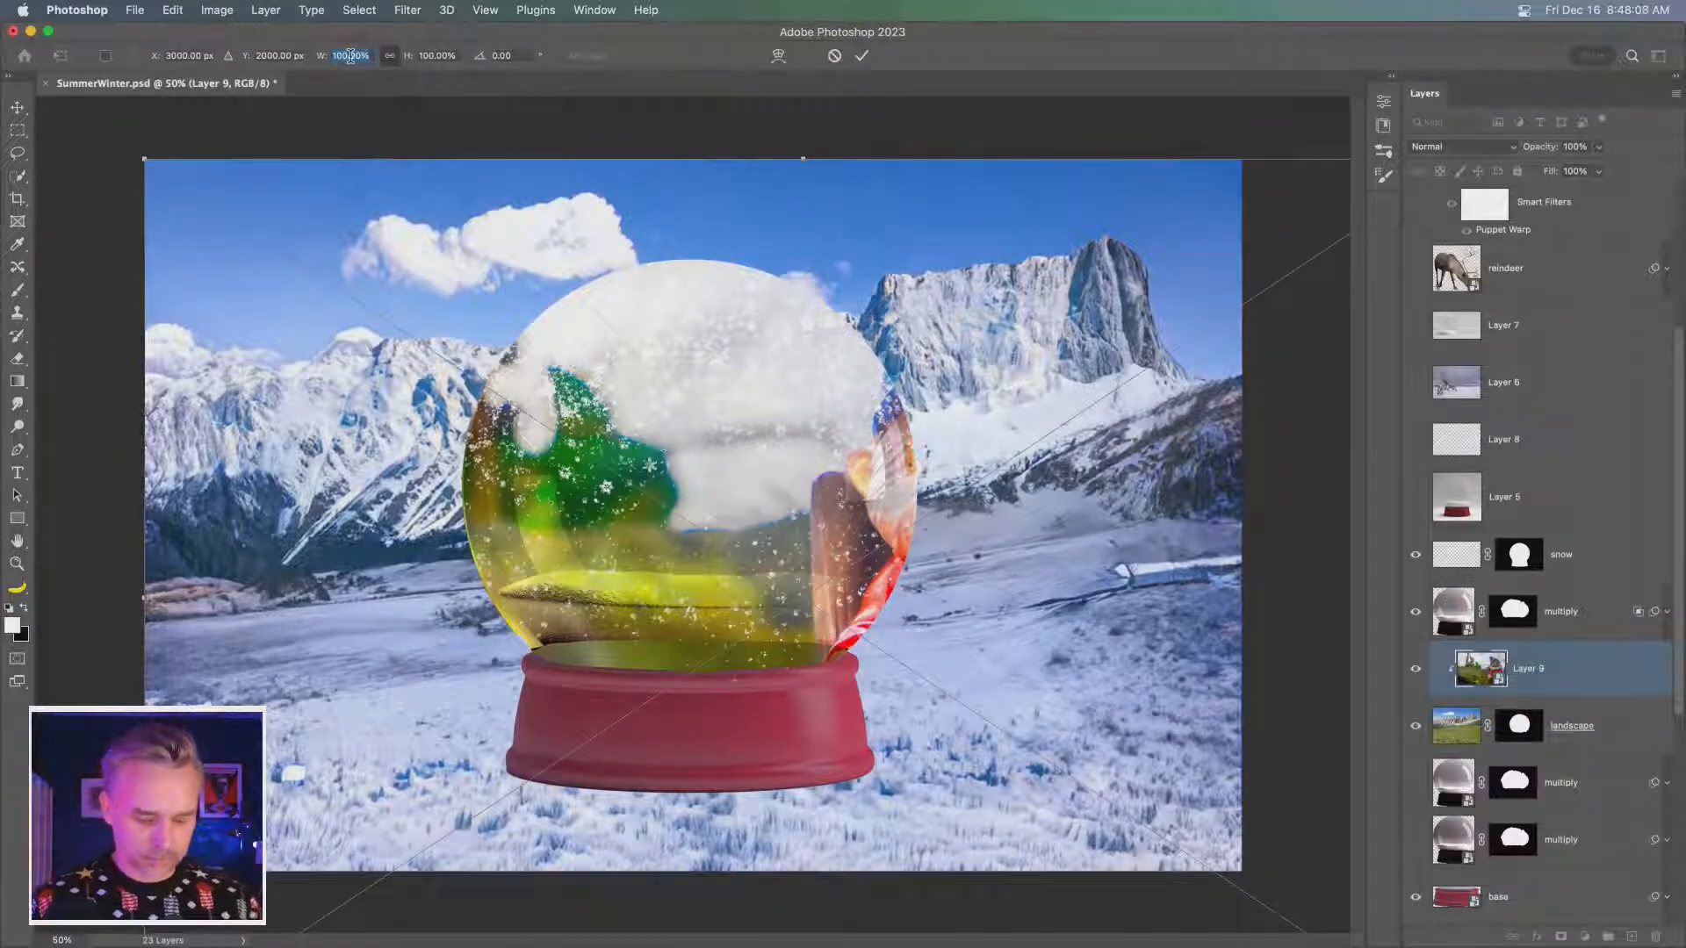
type("50")
key("Return")
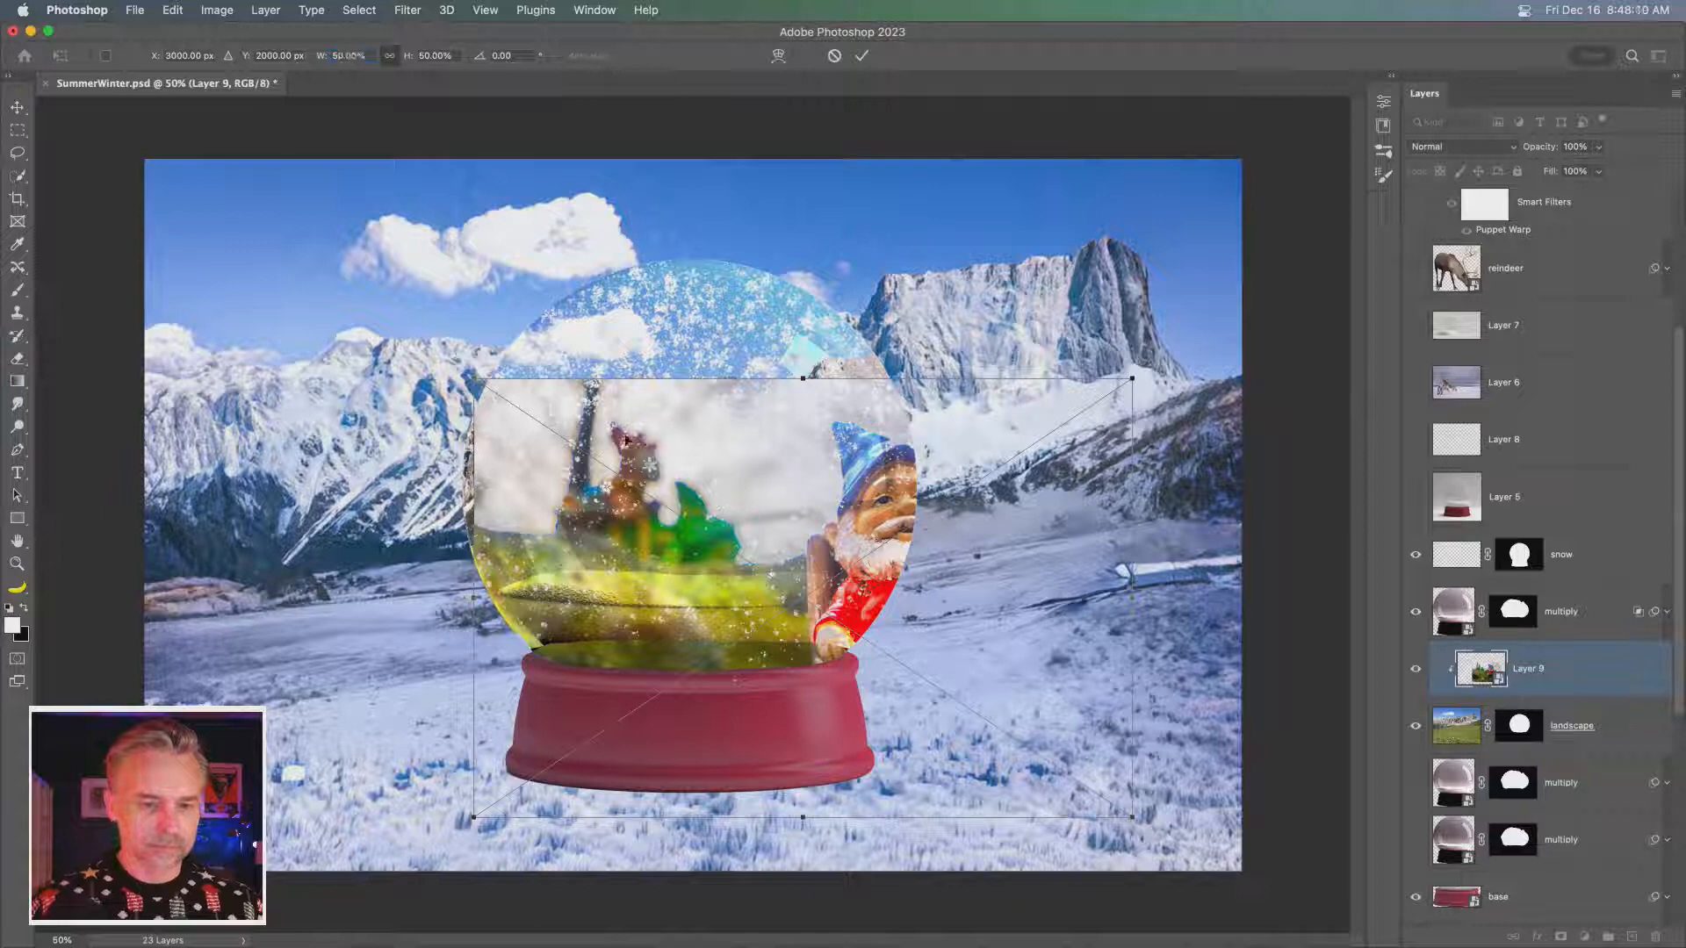
left_click_drag(717, 502, 493, 376)
left_click_drag(218, 261, 501, 449)
left_click_drag(669, 498, 597, 474)
key("Return")
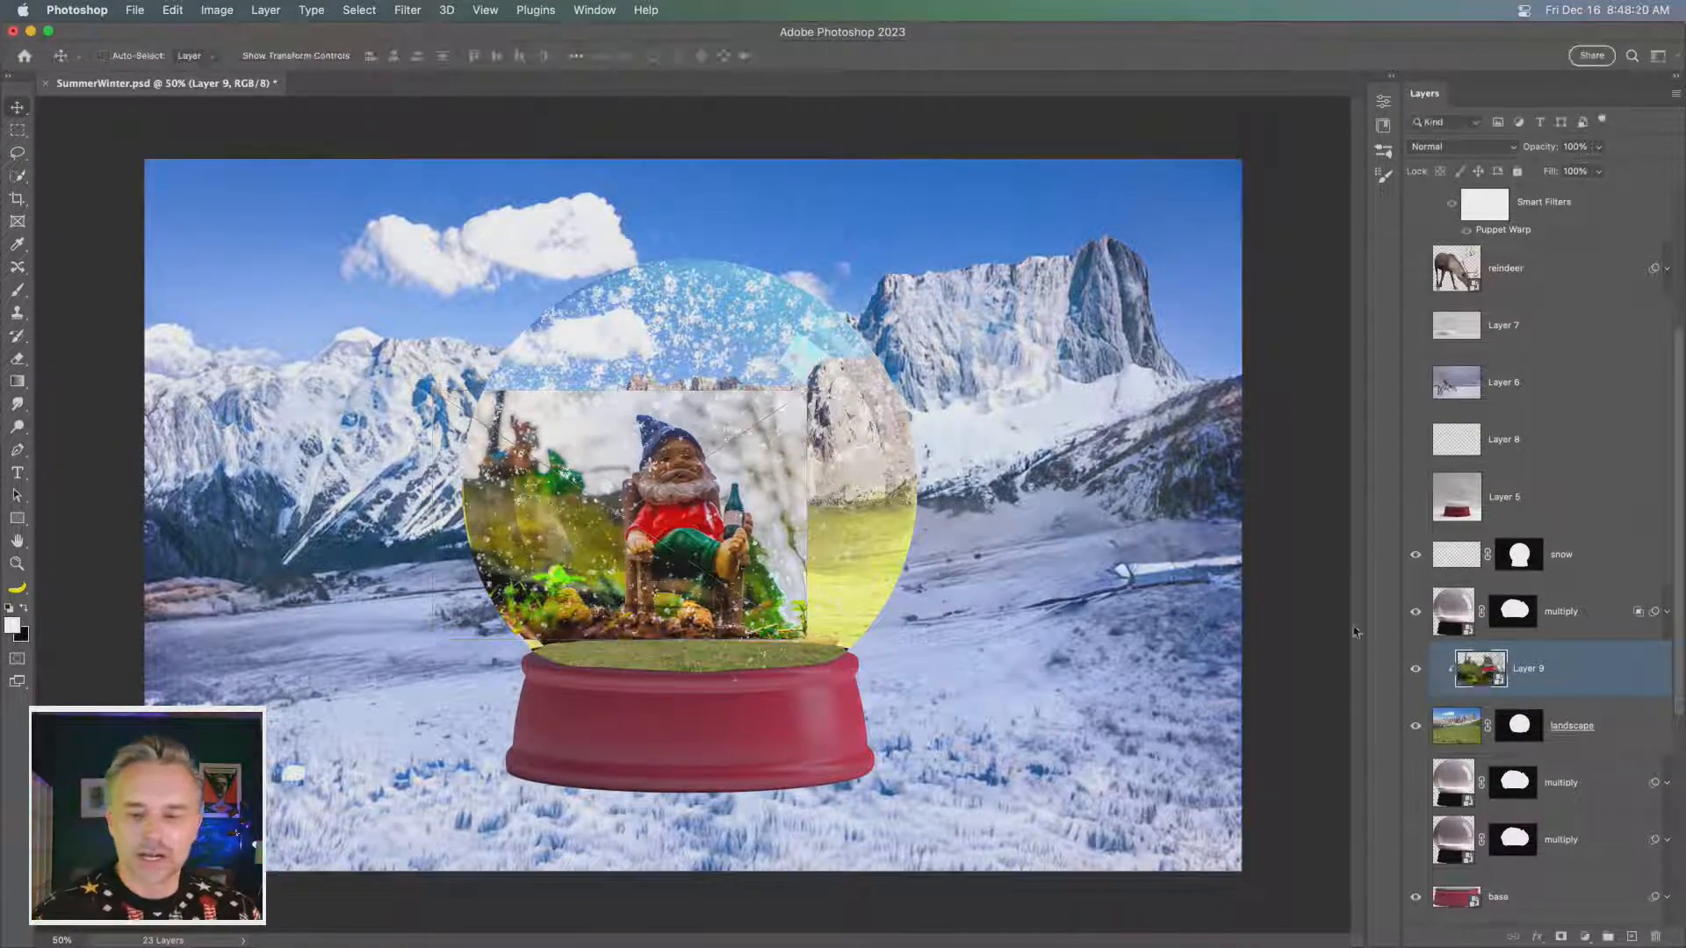
left_click(1415, 554)
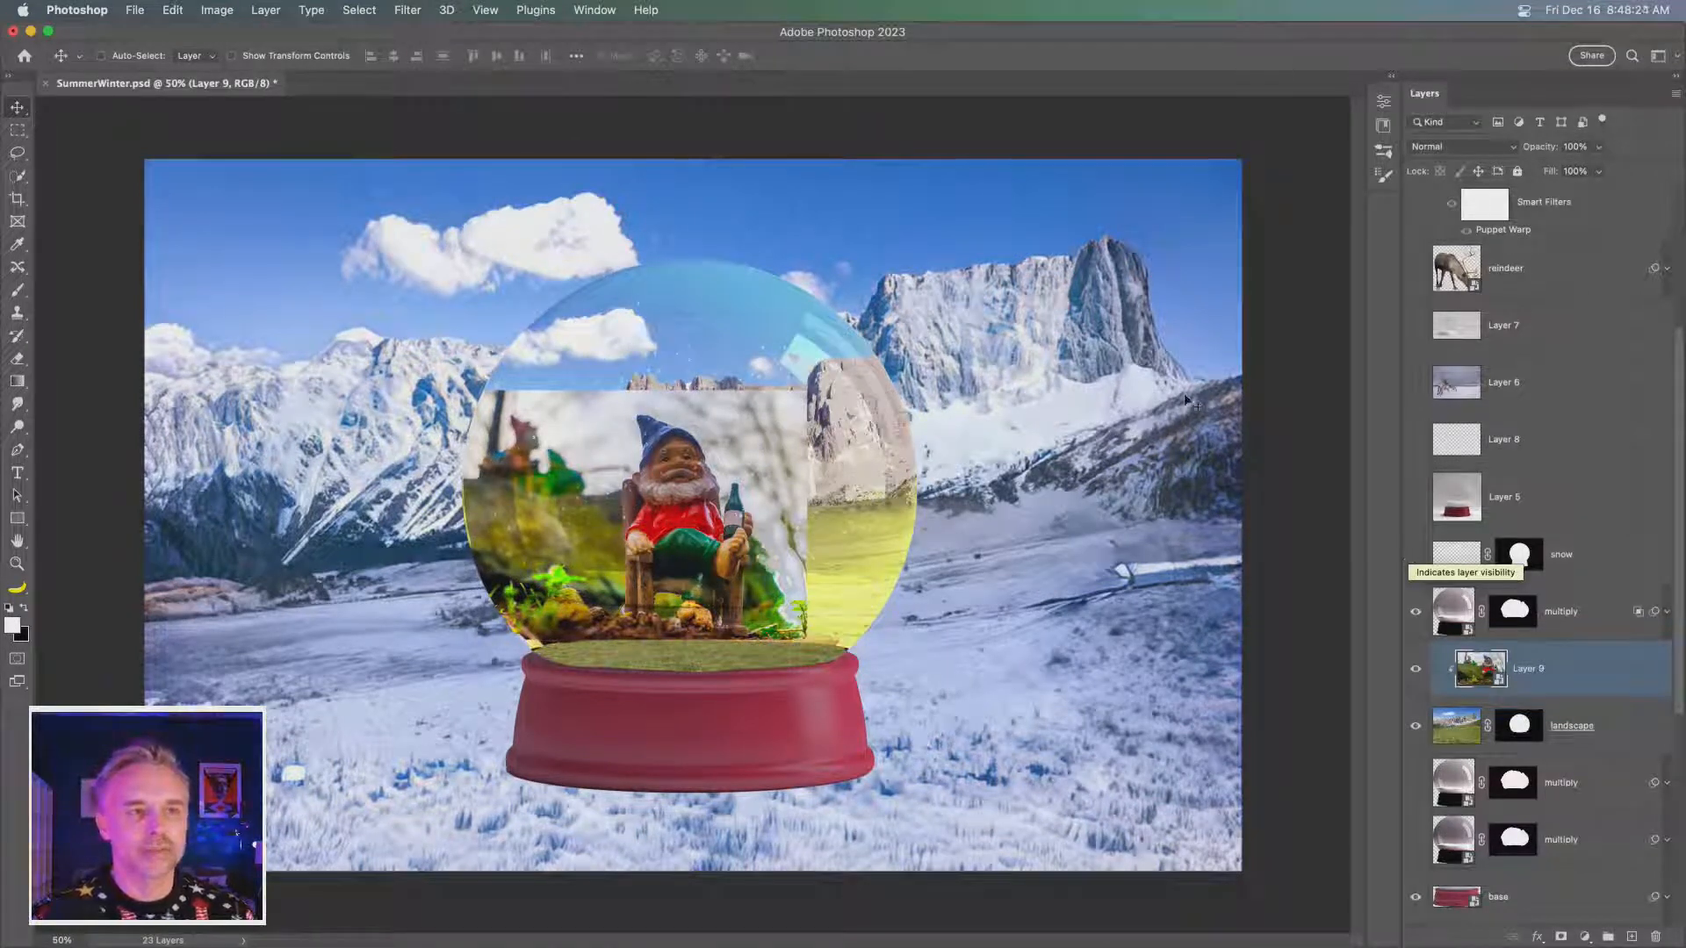
- Preview AdobeStock_122349588.jpeg with the mushroom house and sign-holding gnome in Downloads, and open it in Photoshop
mouse_move(636, 939)
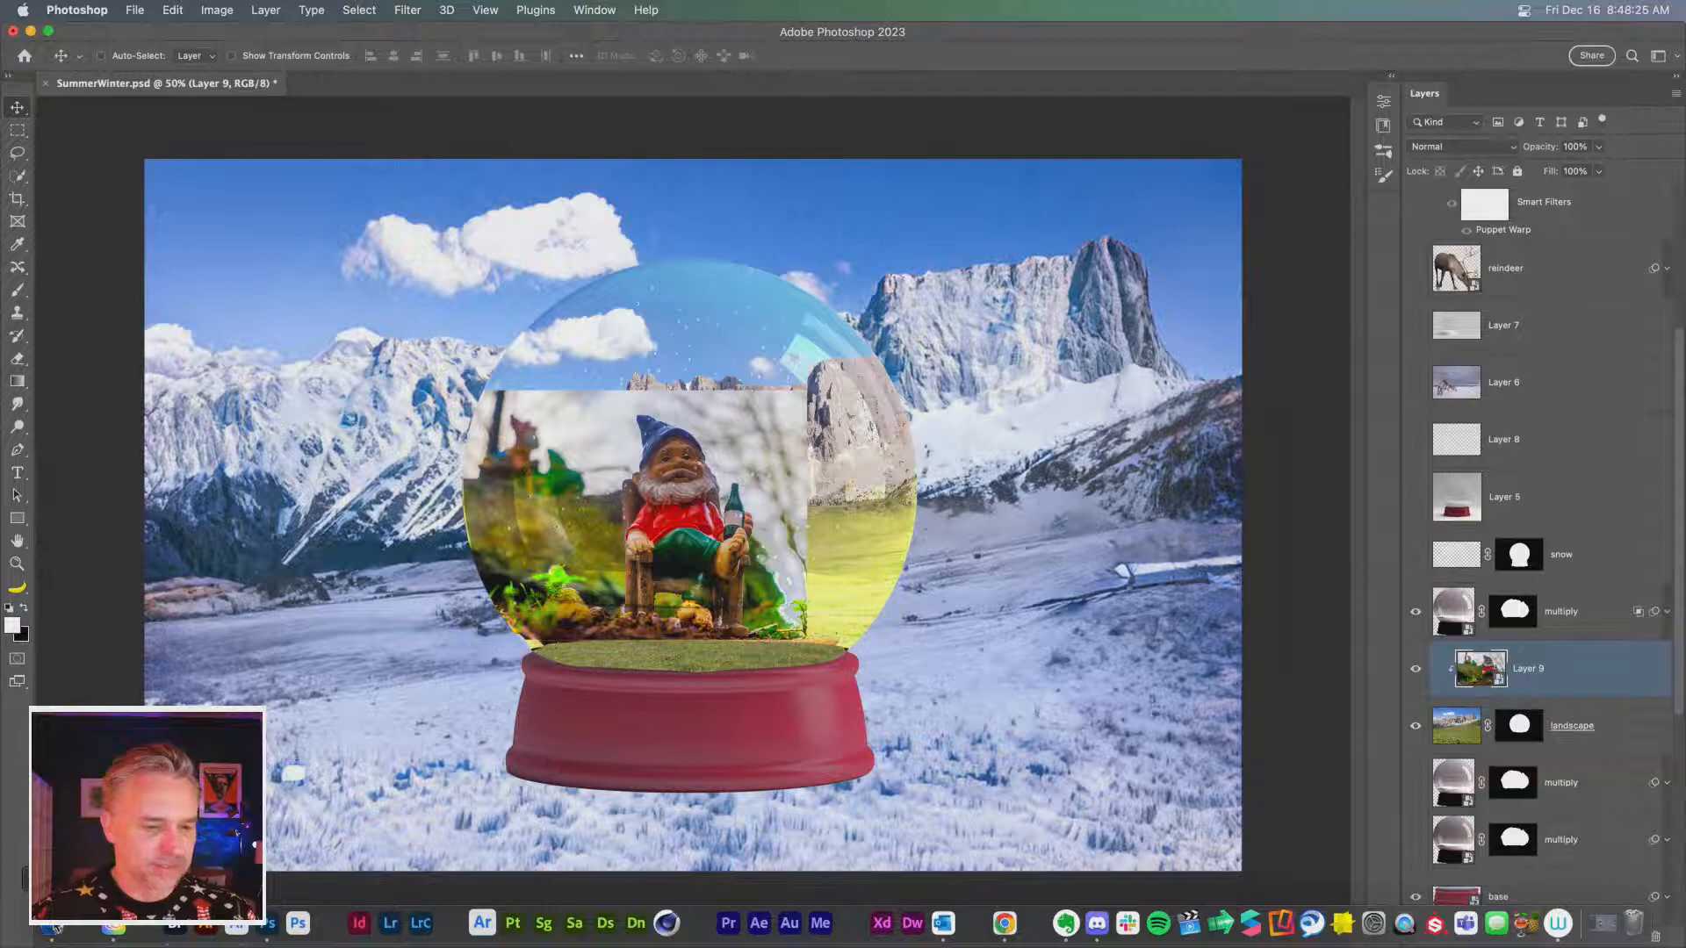
left_click(56, 928)
left_click(894, 355)
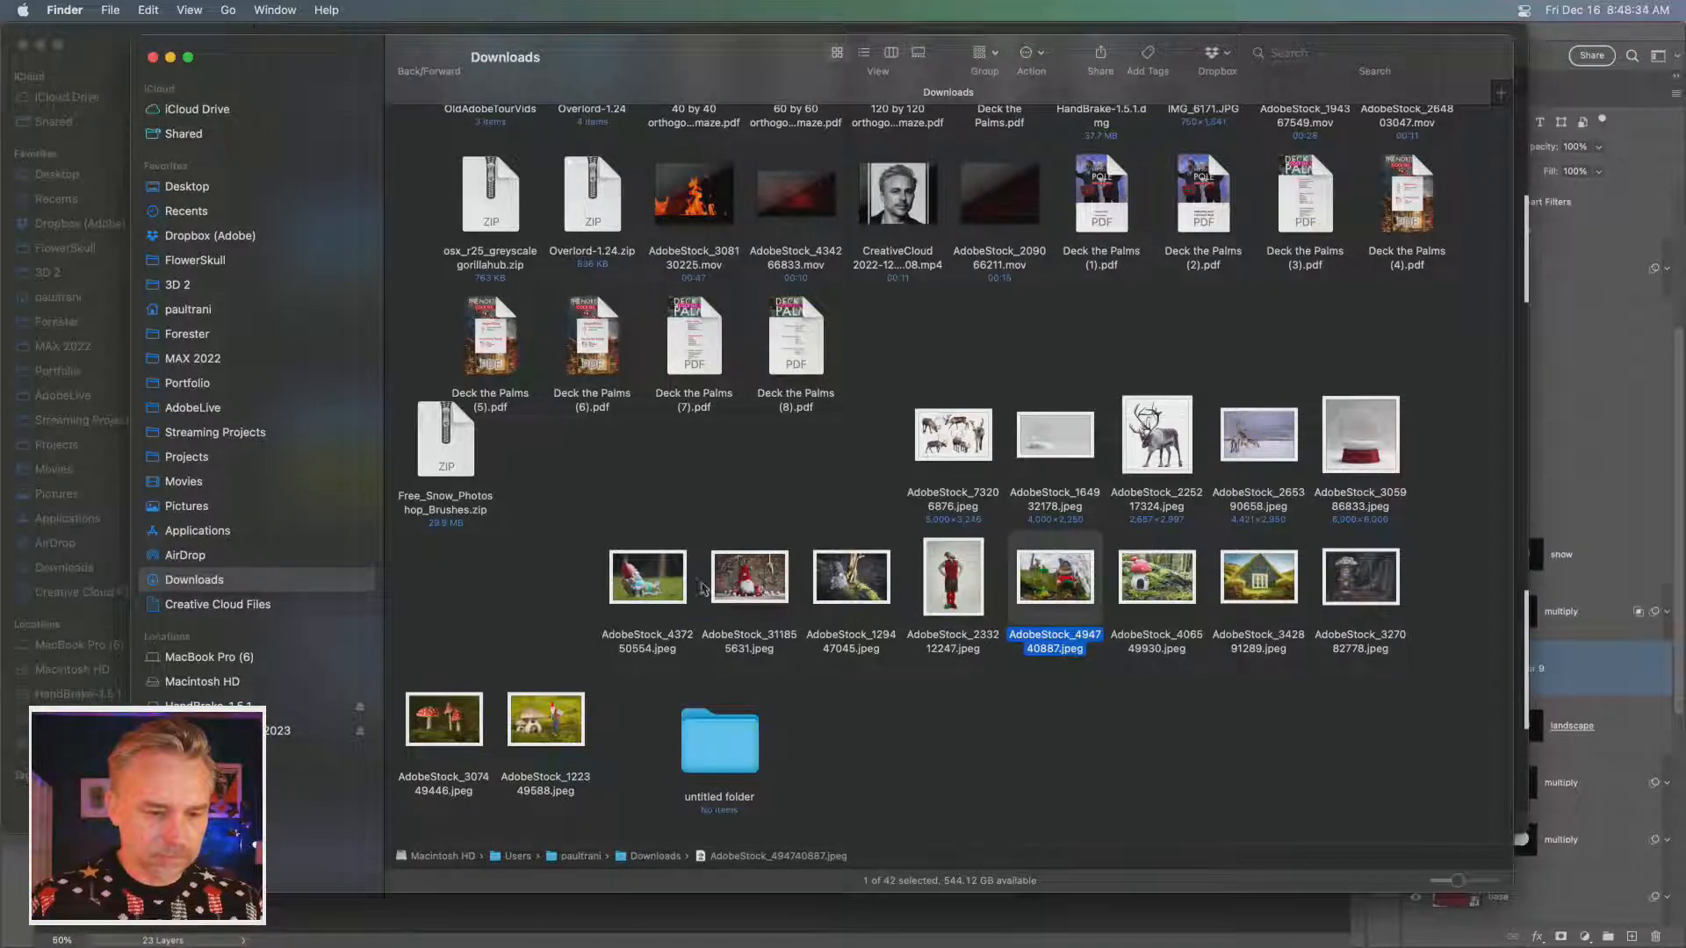
left_click(730, 587)
left_click(528, 734)
key("space")
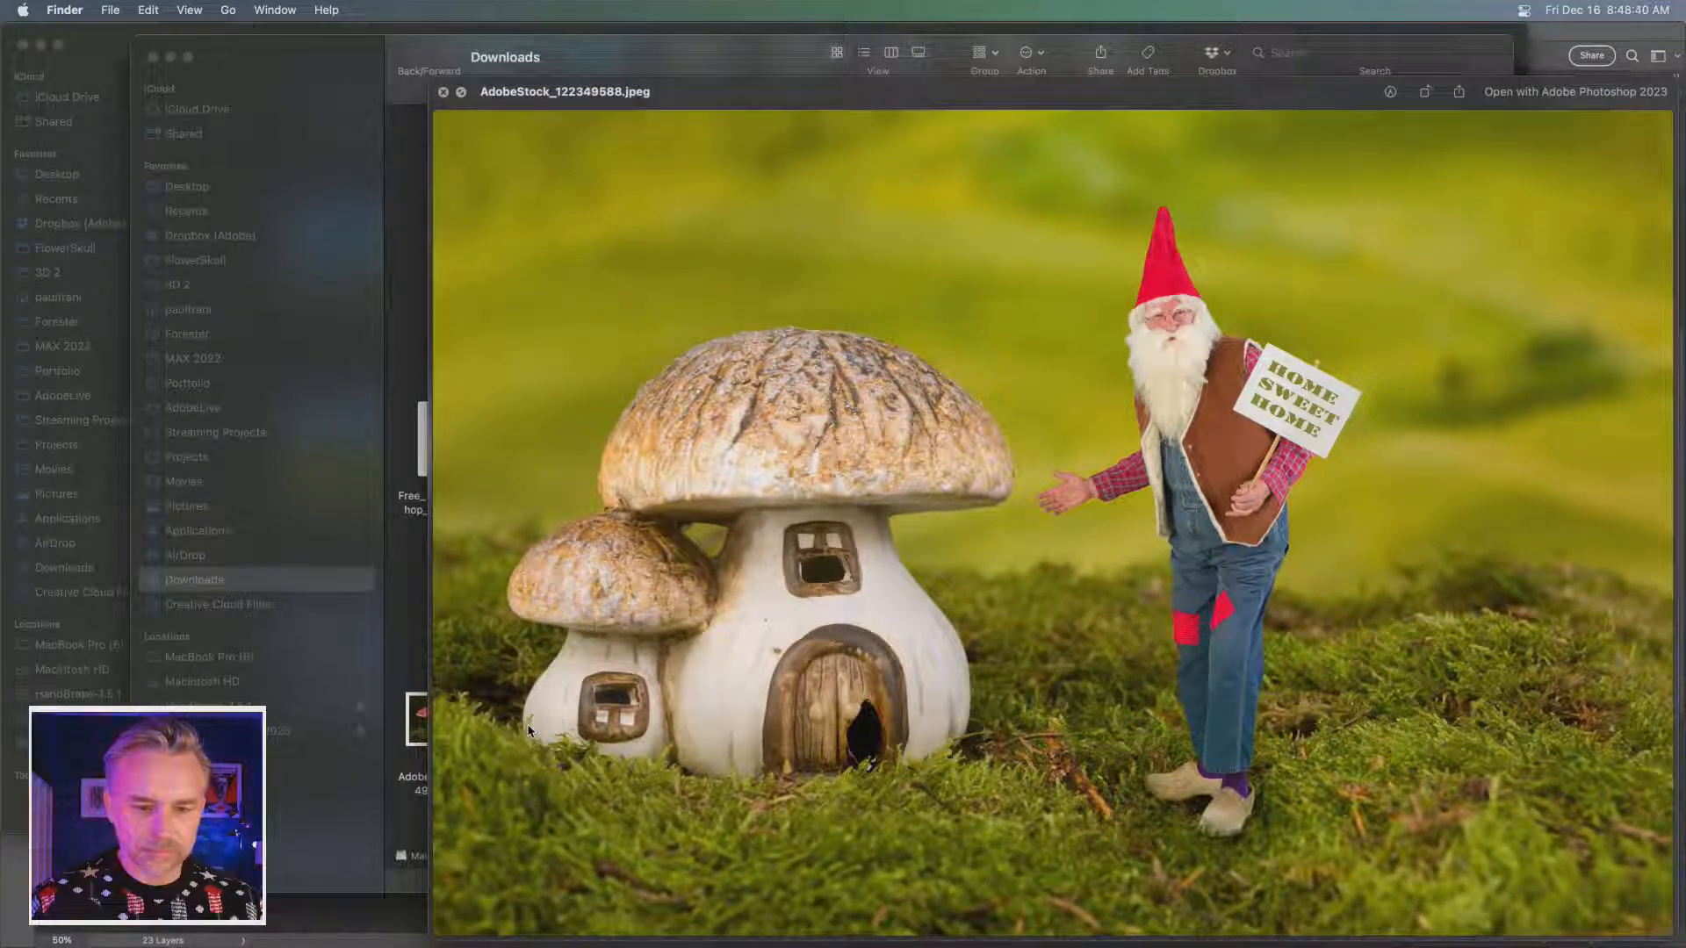
key("space")
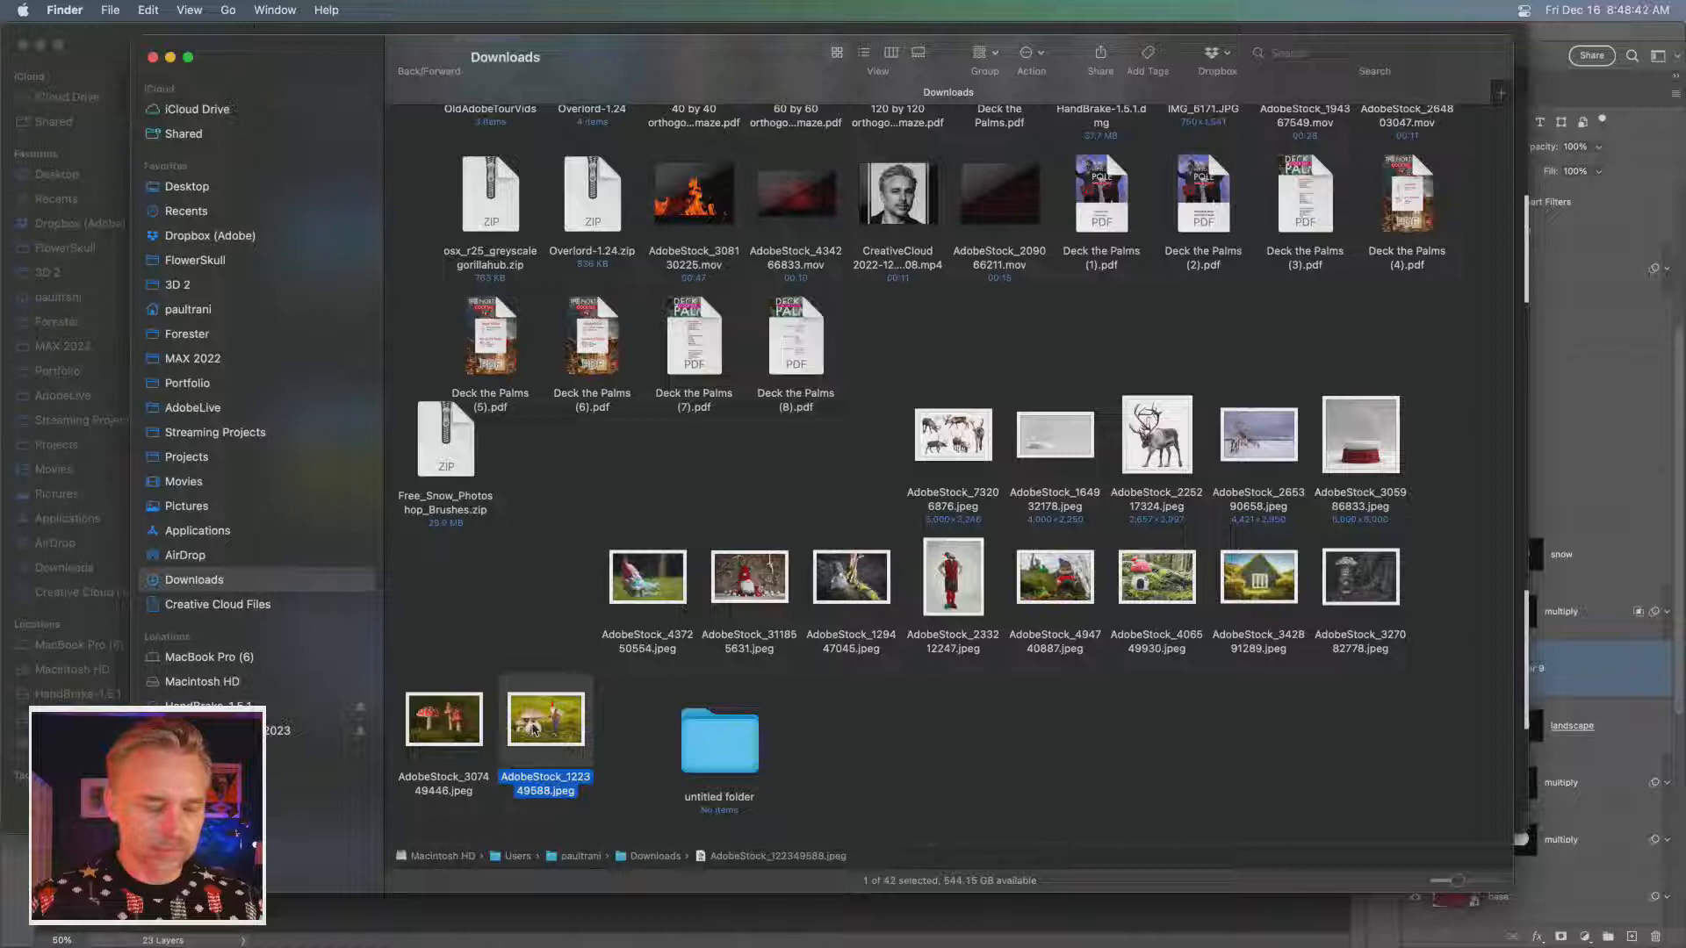
double_click(533, 727)
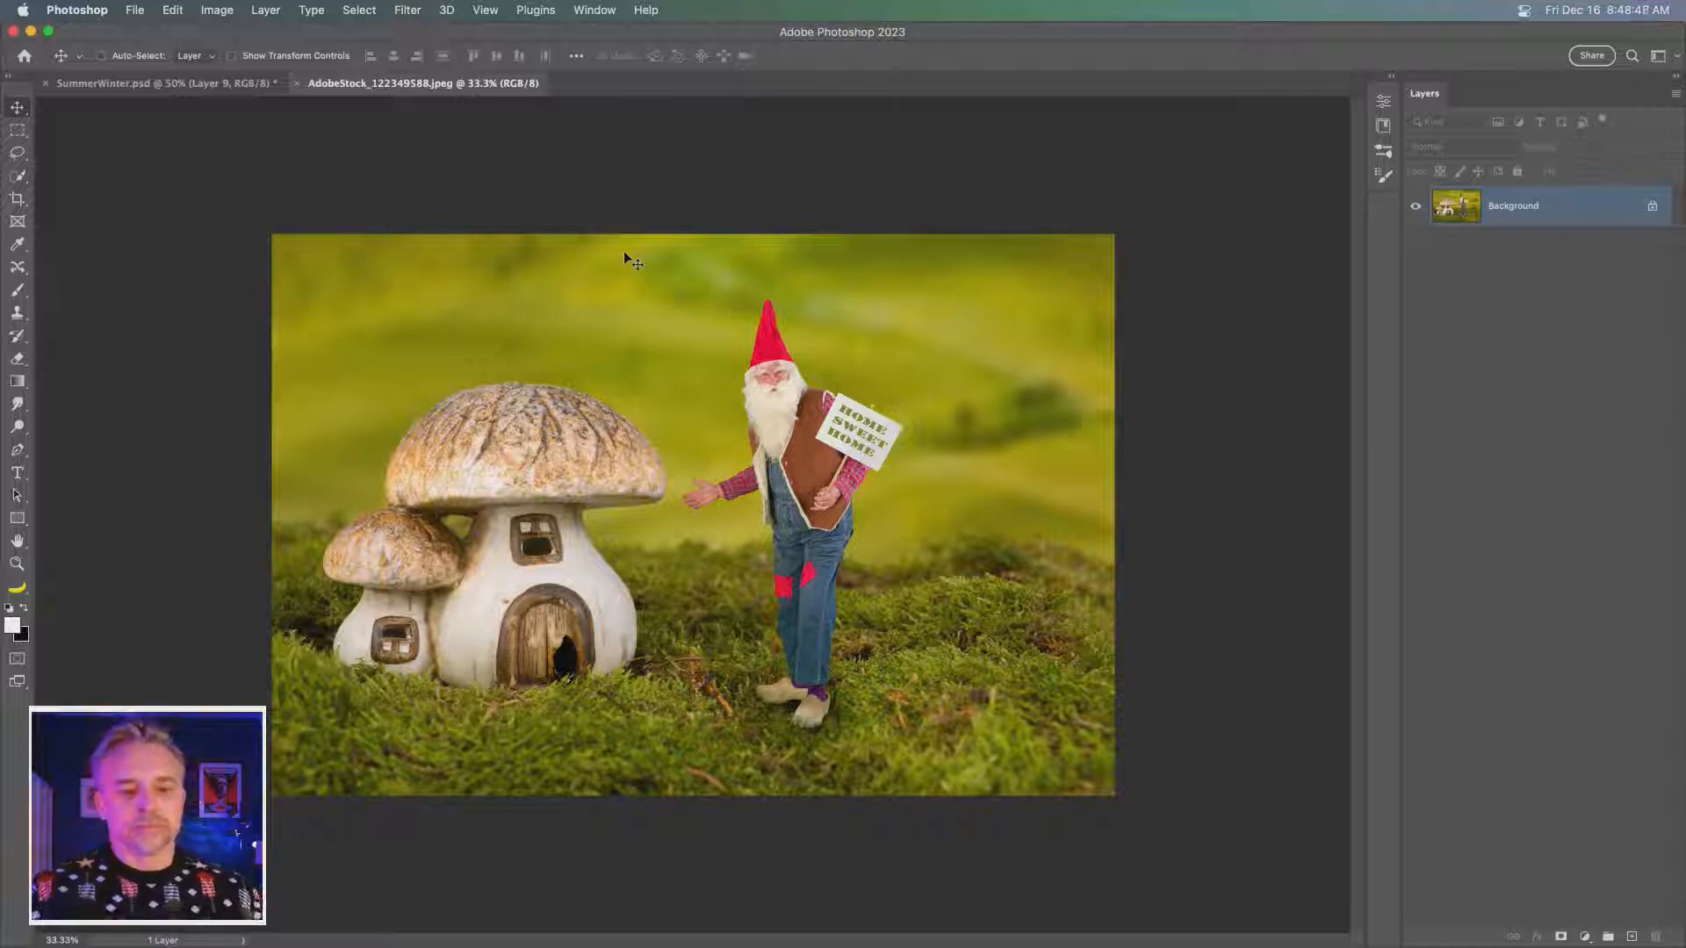
- Copy the mushroom house image into SummerWinter.psd above Layer 9, clipped to the globe's landscape layer, and close its source file
key("super+c")
key("super+w")
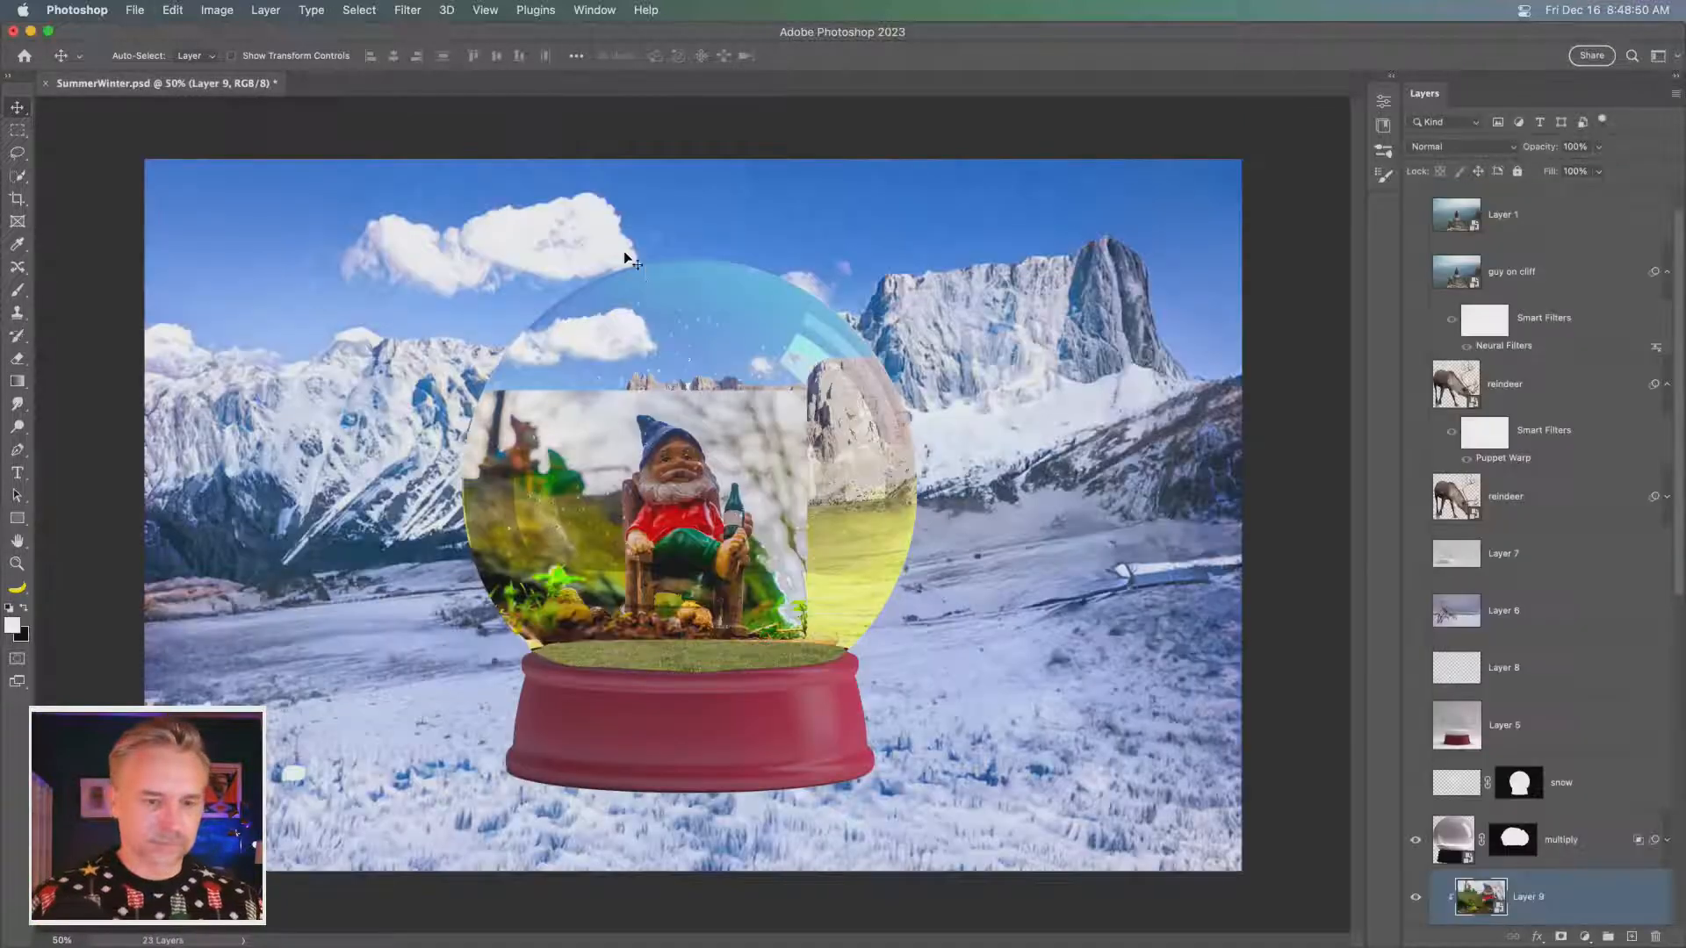
key("super+v")
left_click_drag(1469, 889, 1543, 712)
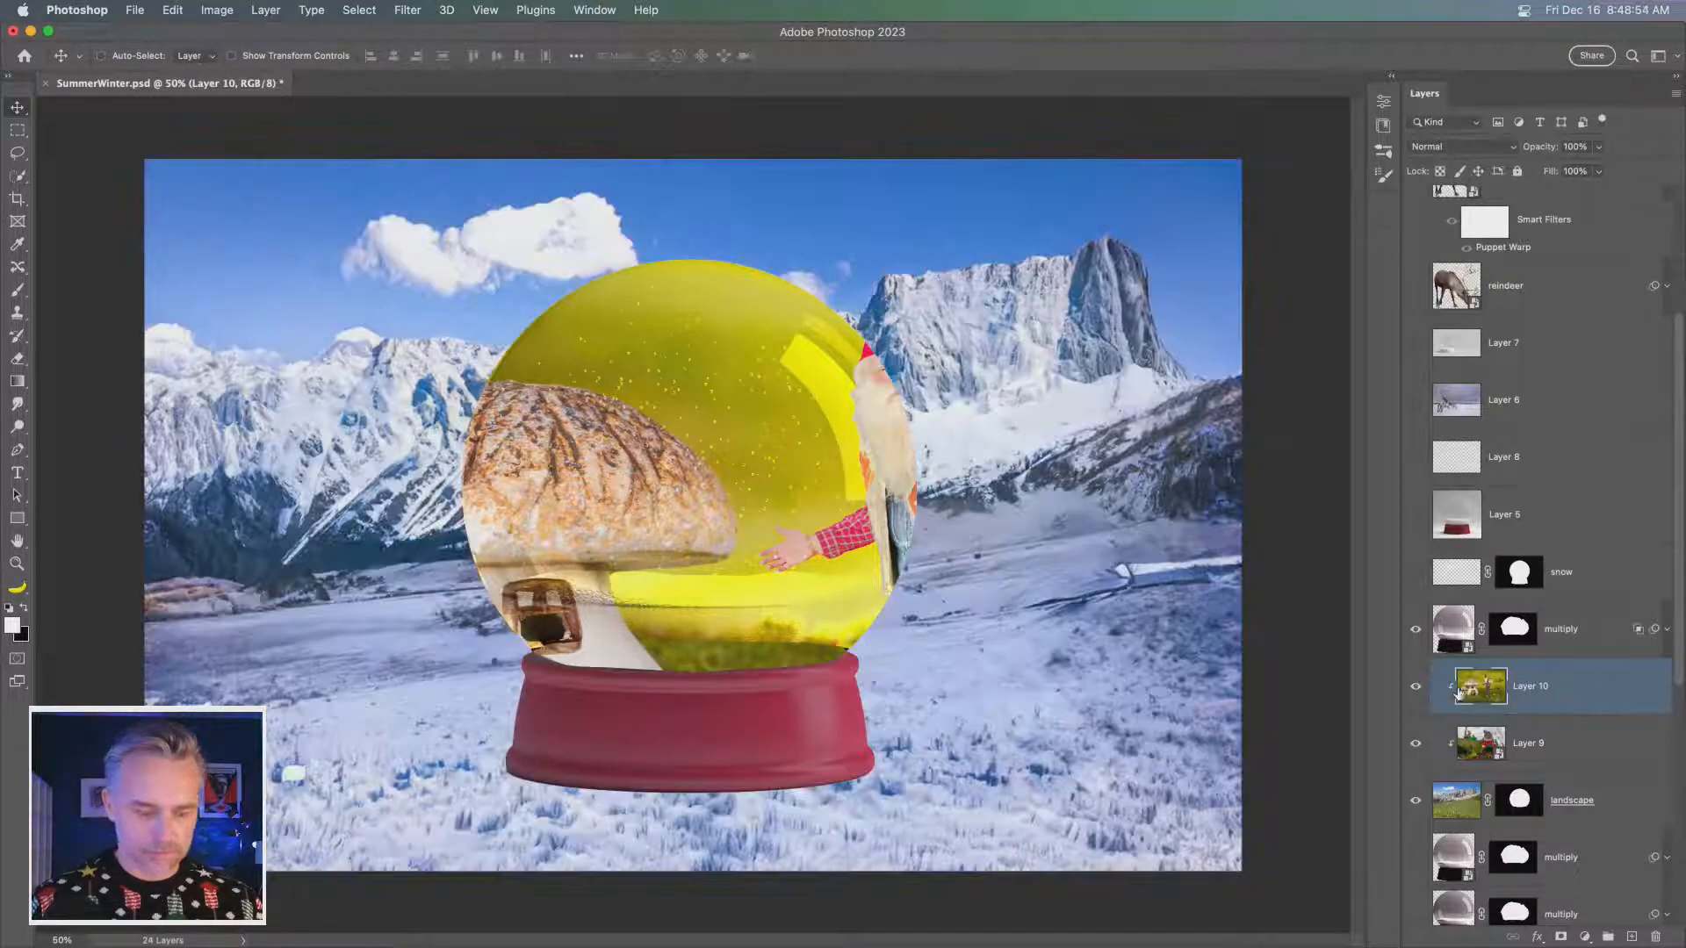
- Scale the mushroom house image to about 33% and position its house and gnome inside the globe above the base
key("super+t")
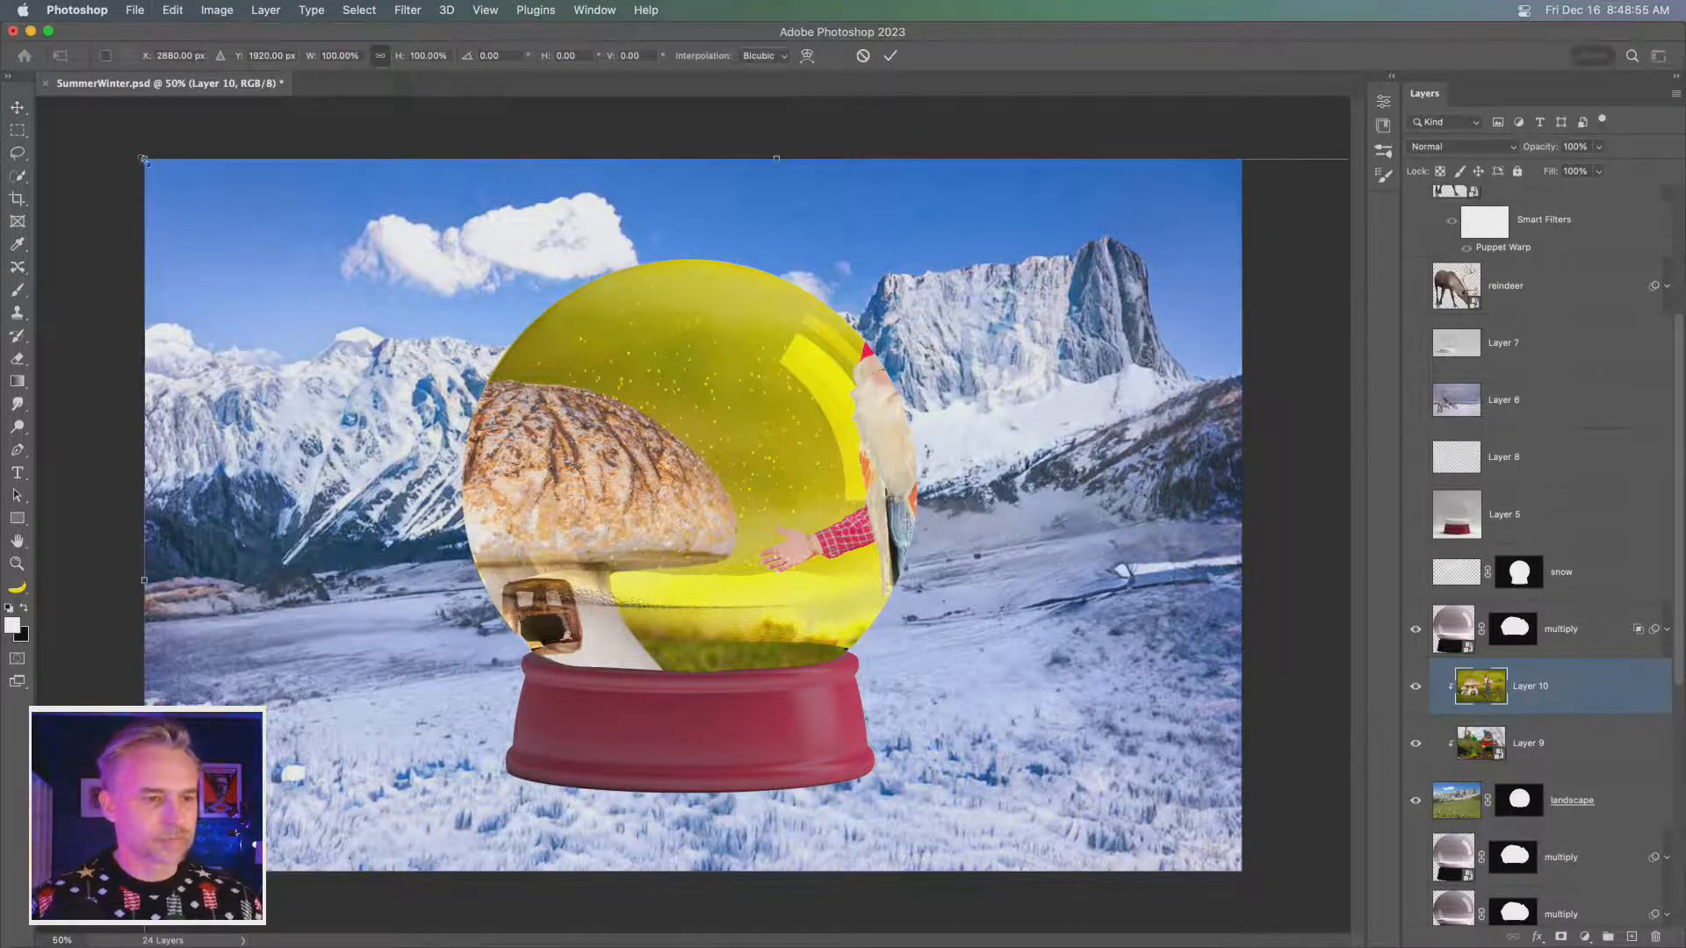
left_click_drag(143, 160, 993, 724)
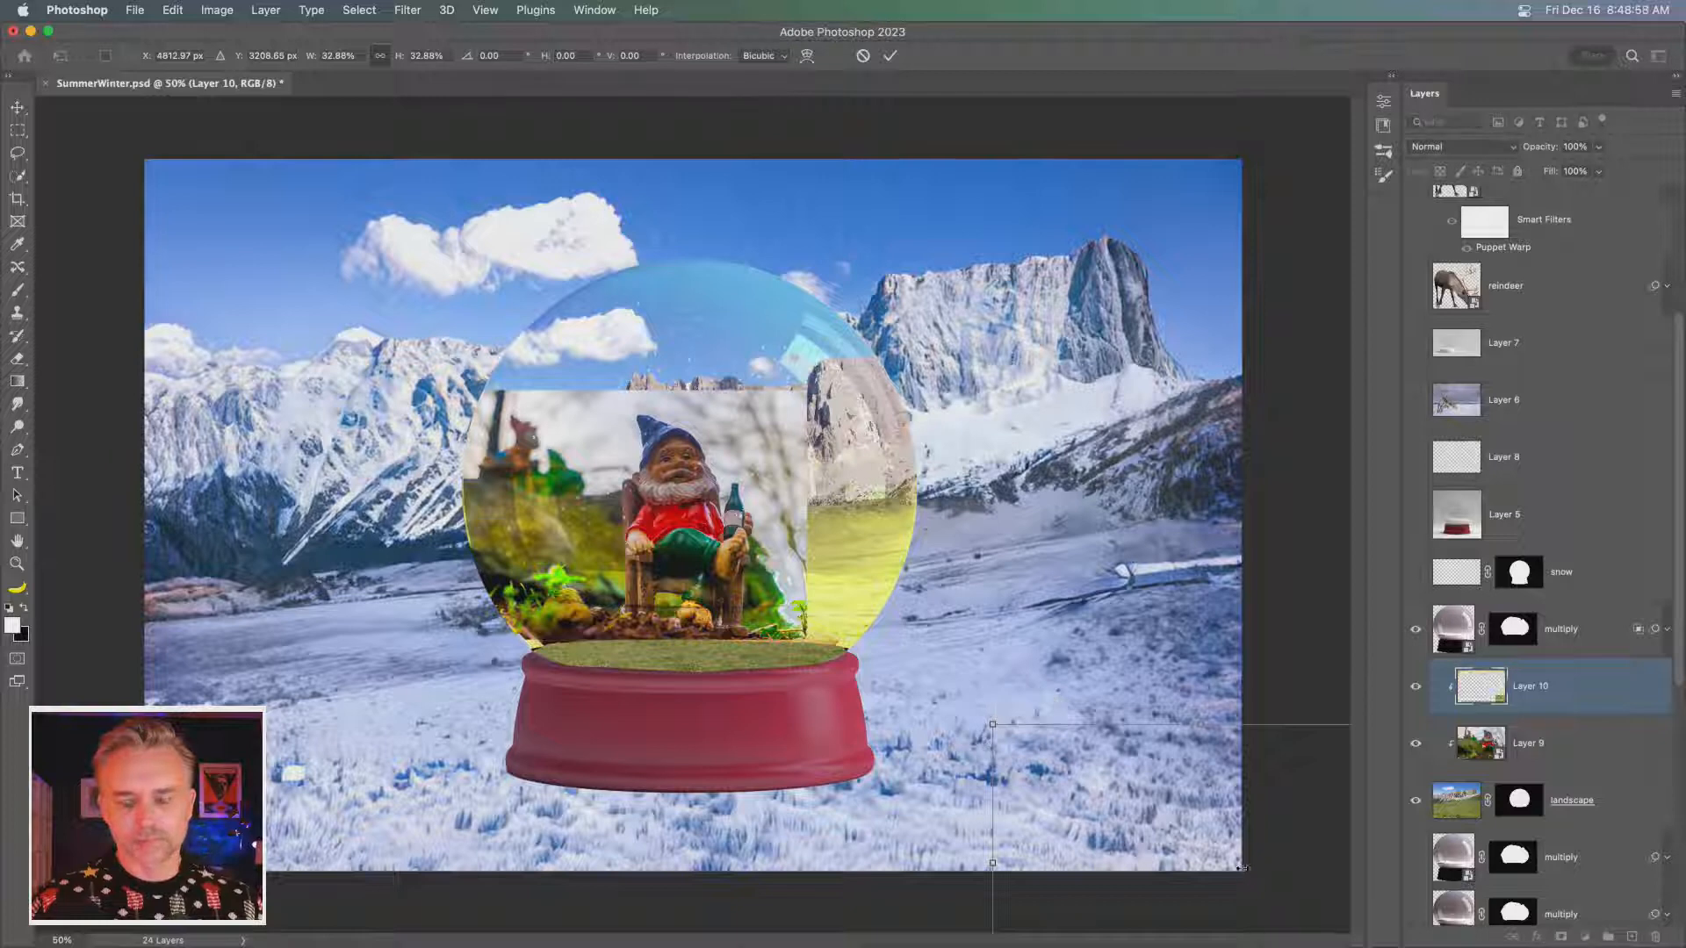
left_click_drag(443, 342, 680, 533)
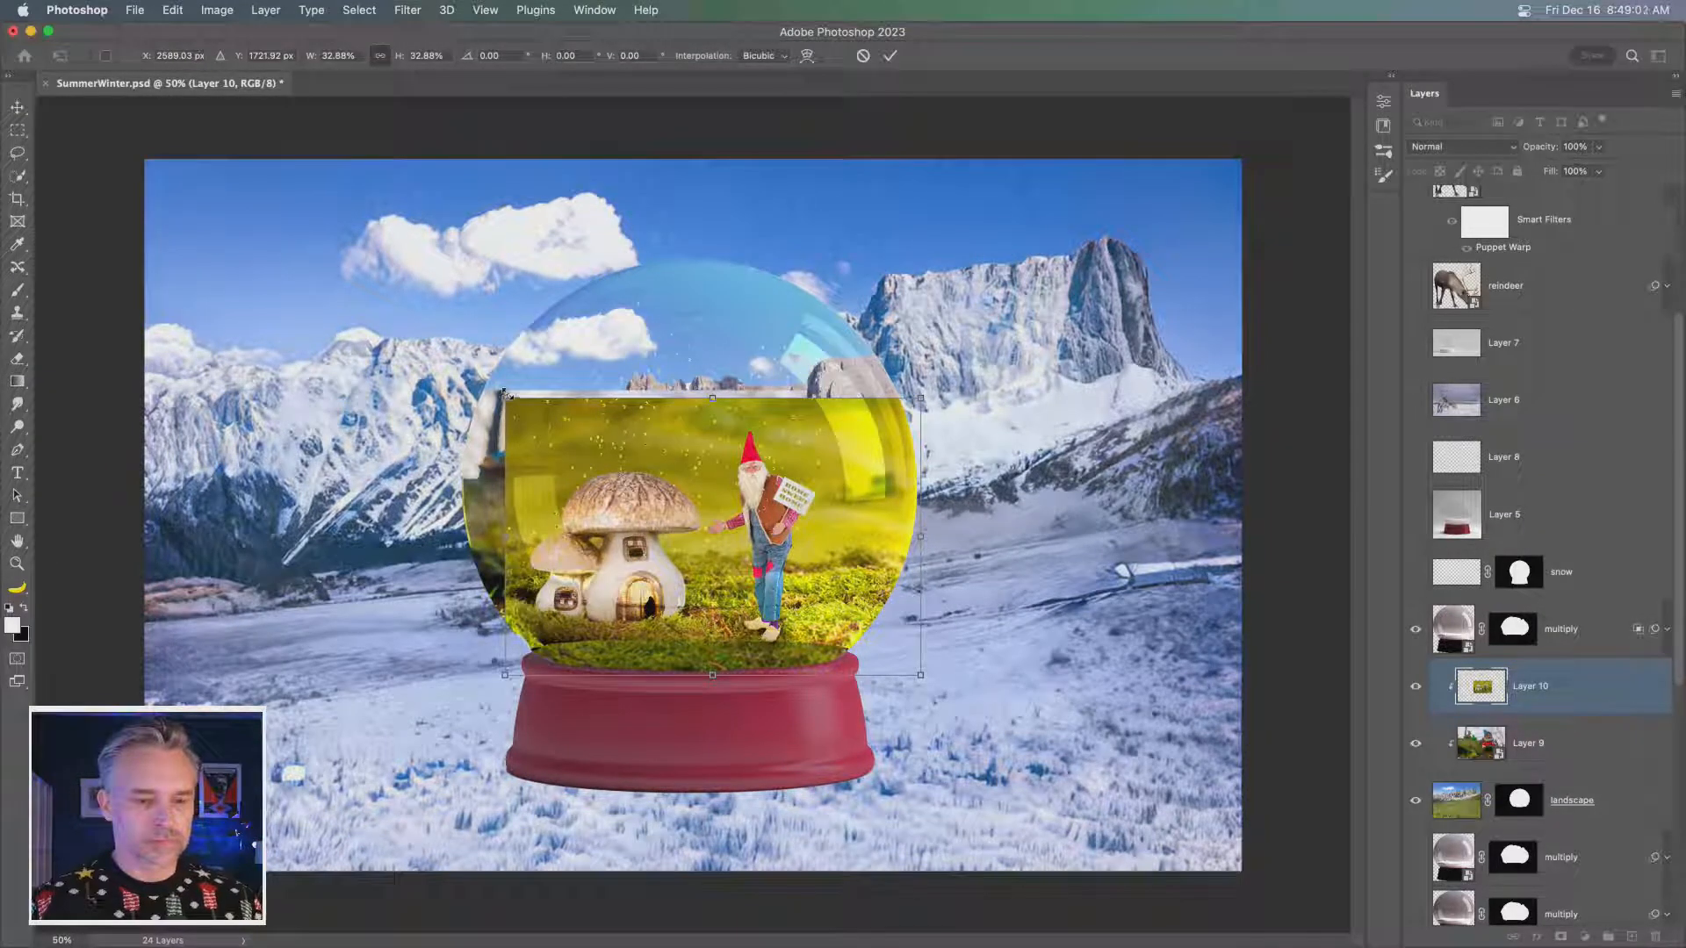
key("Return")
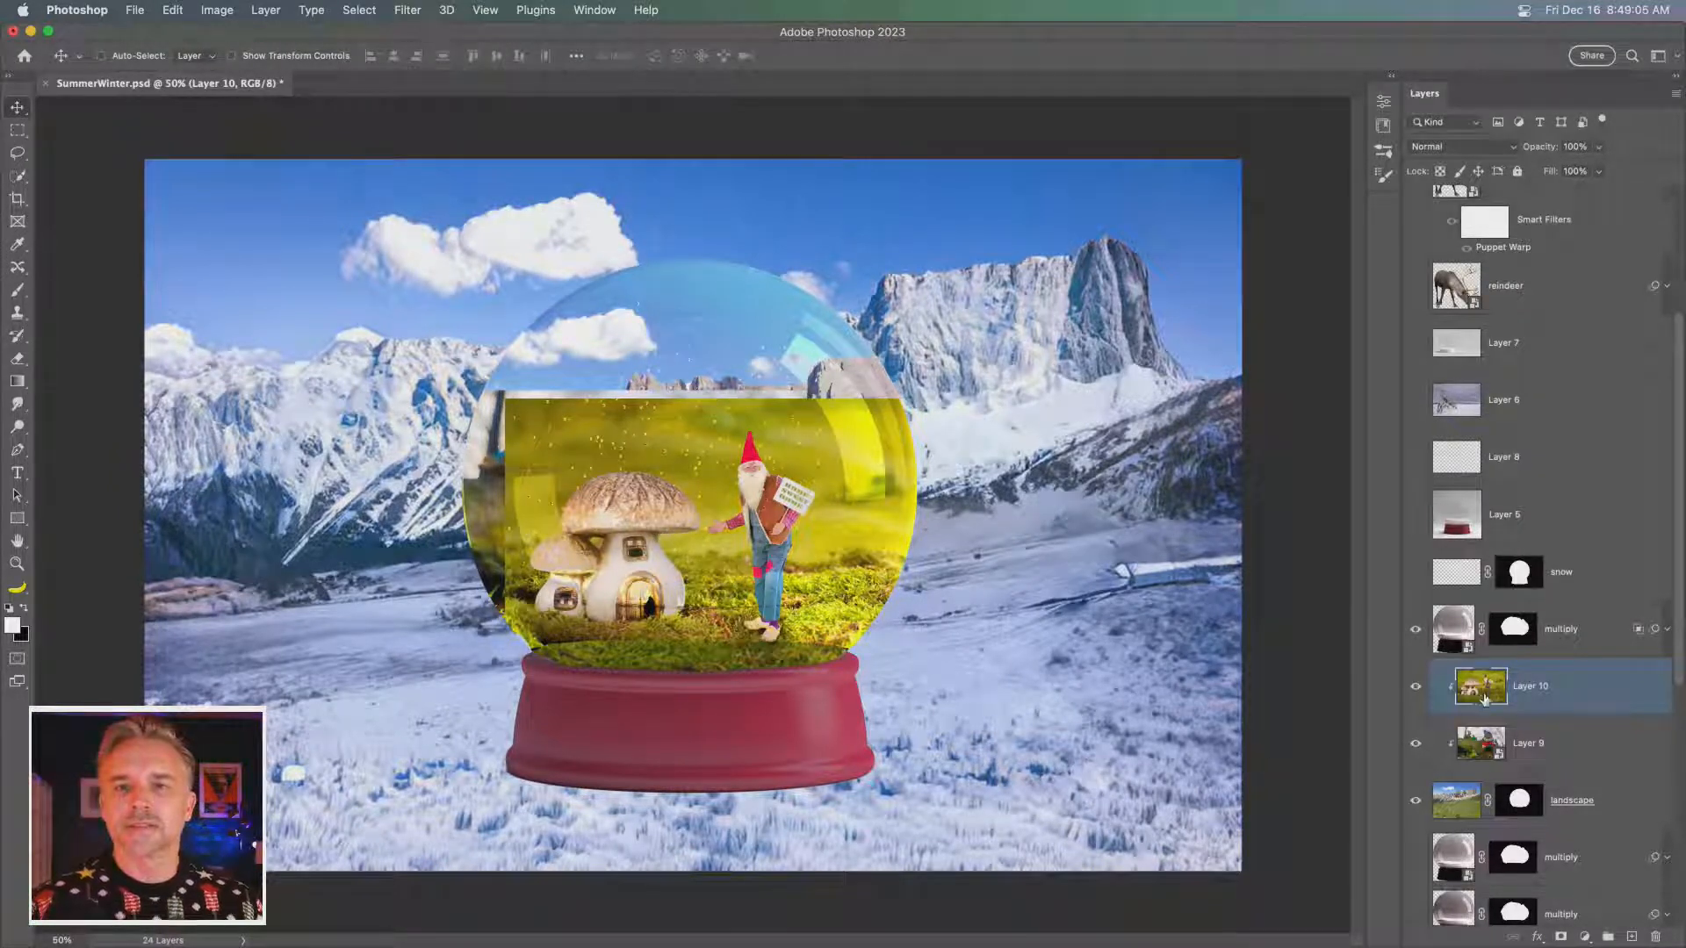
- Add a layer mask to the globe's base layer
scroll(1484, 698, "down", 5)
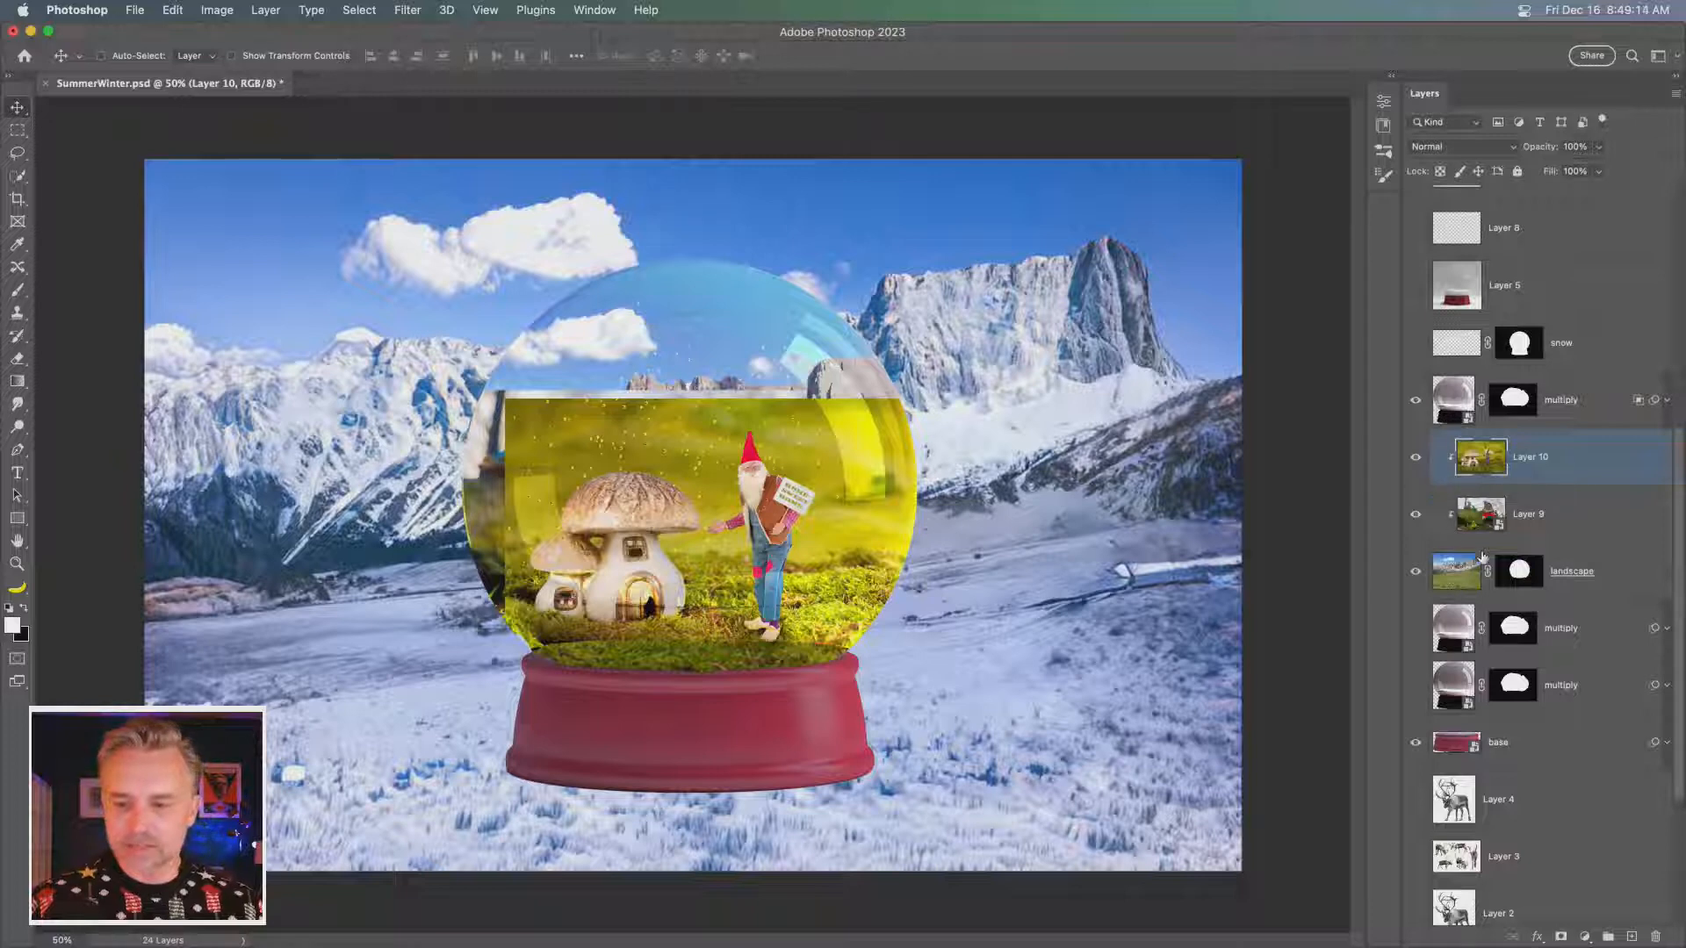
left_click(1560, 742)
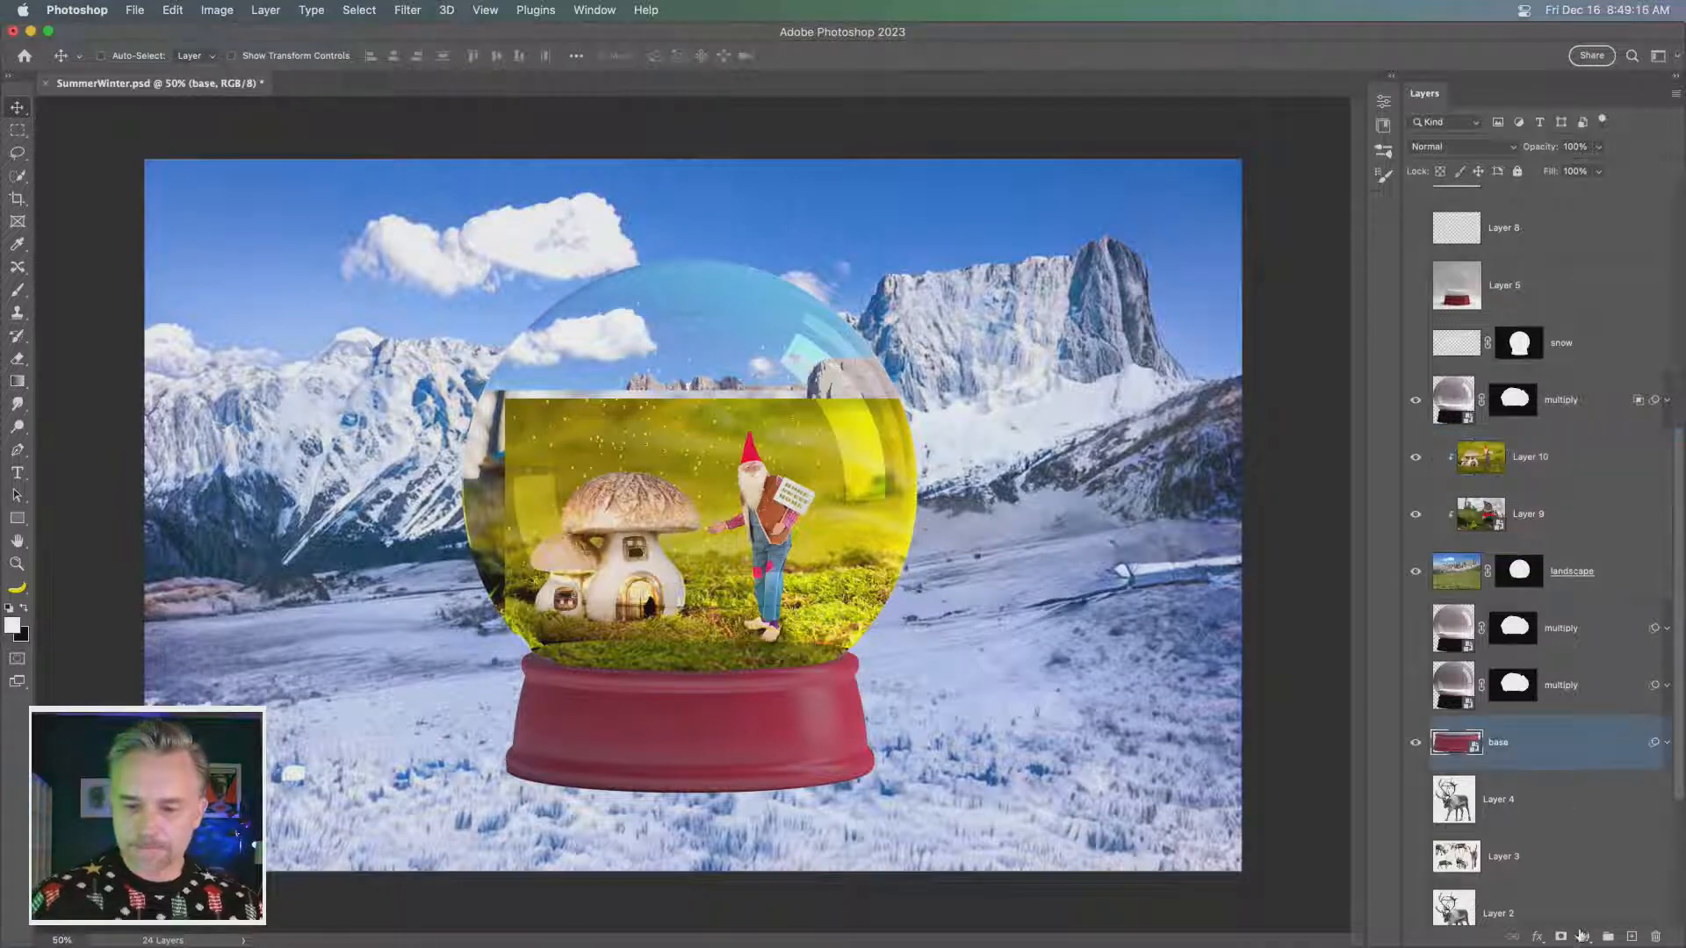
left_click(1560, 937)
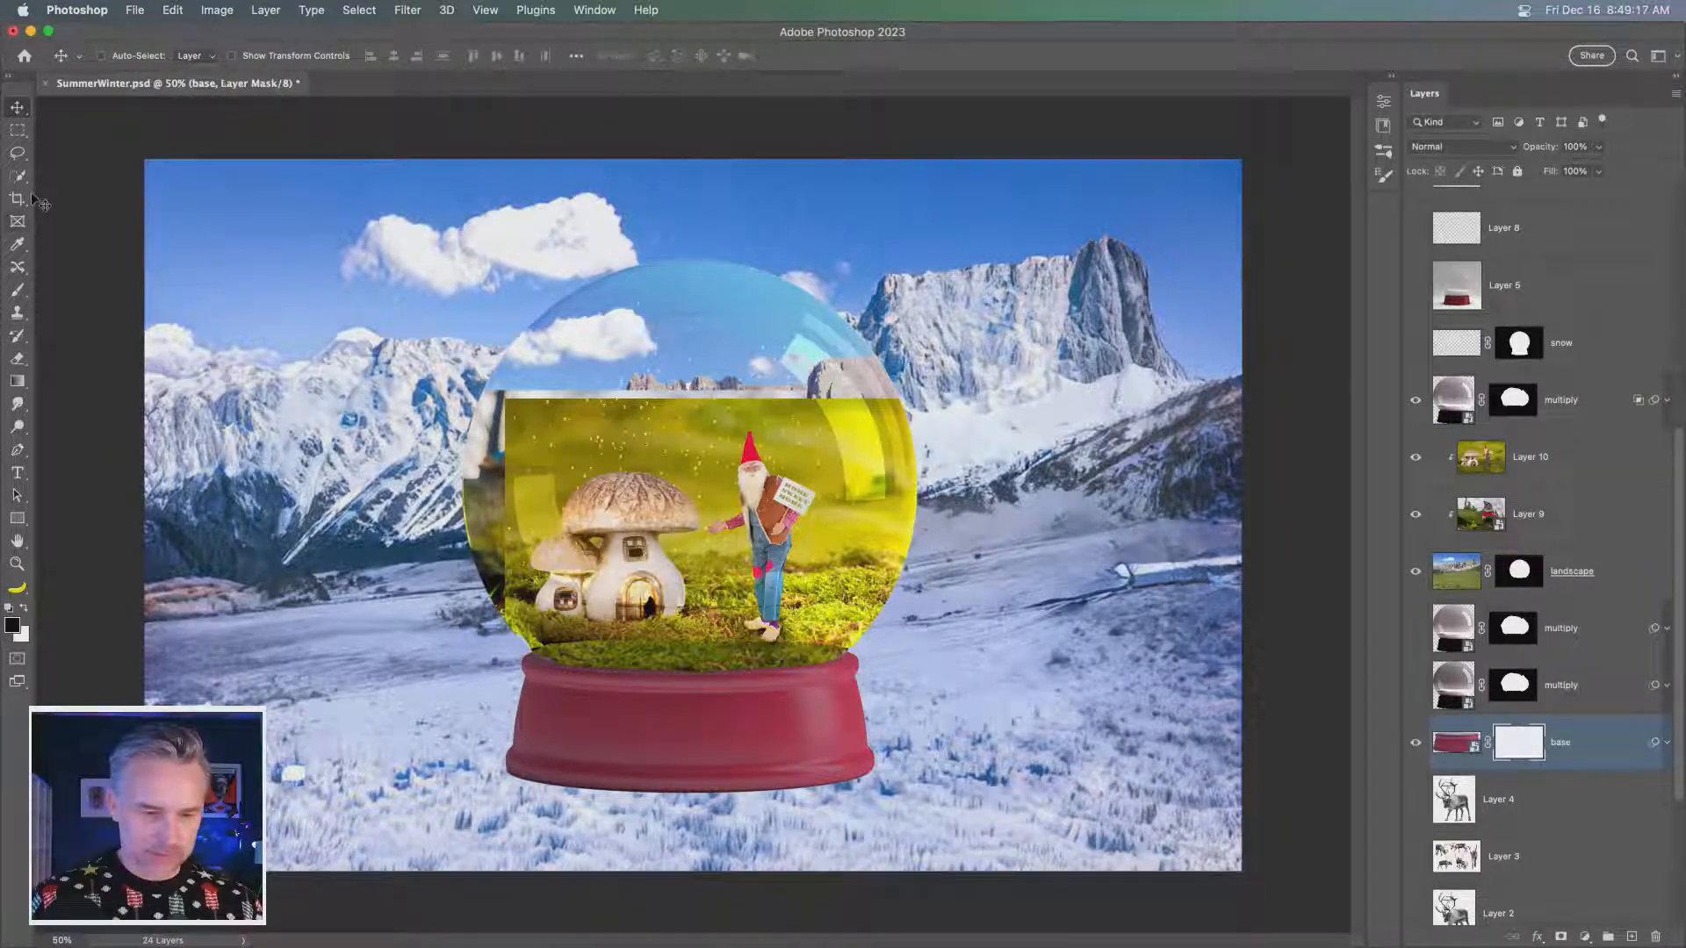
right_click(319, 297)
left_click(252, 245)
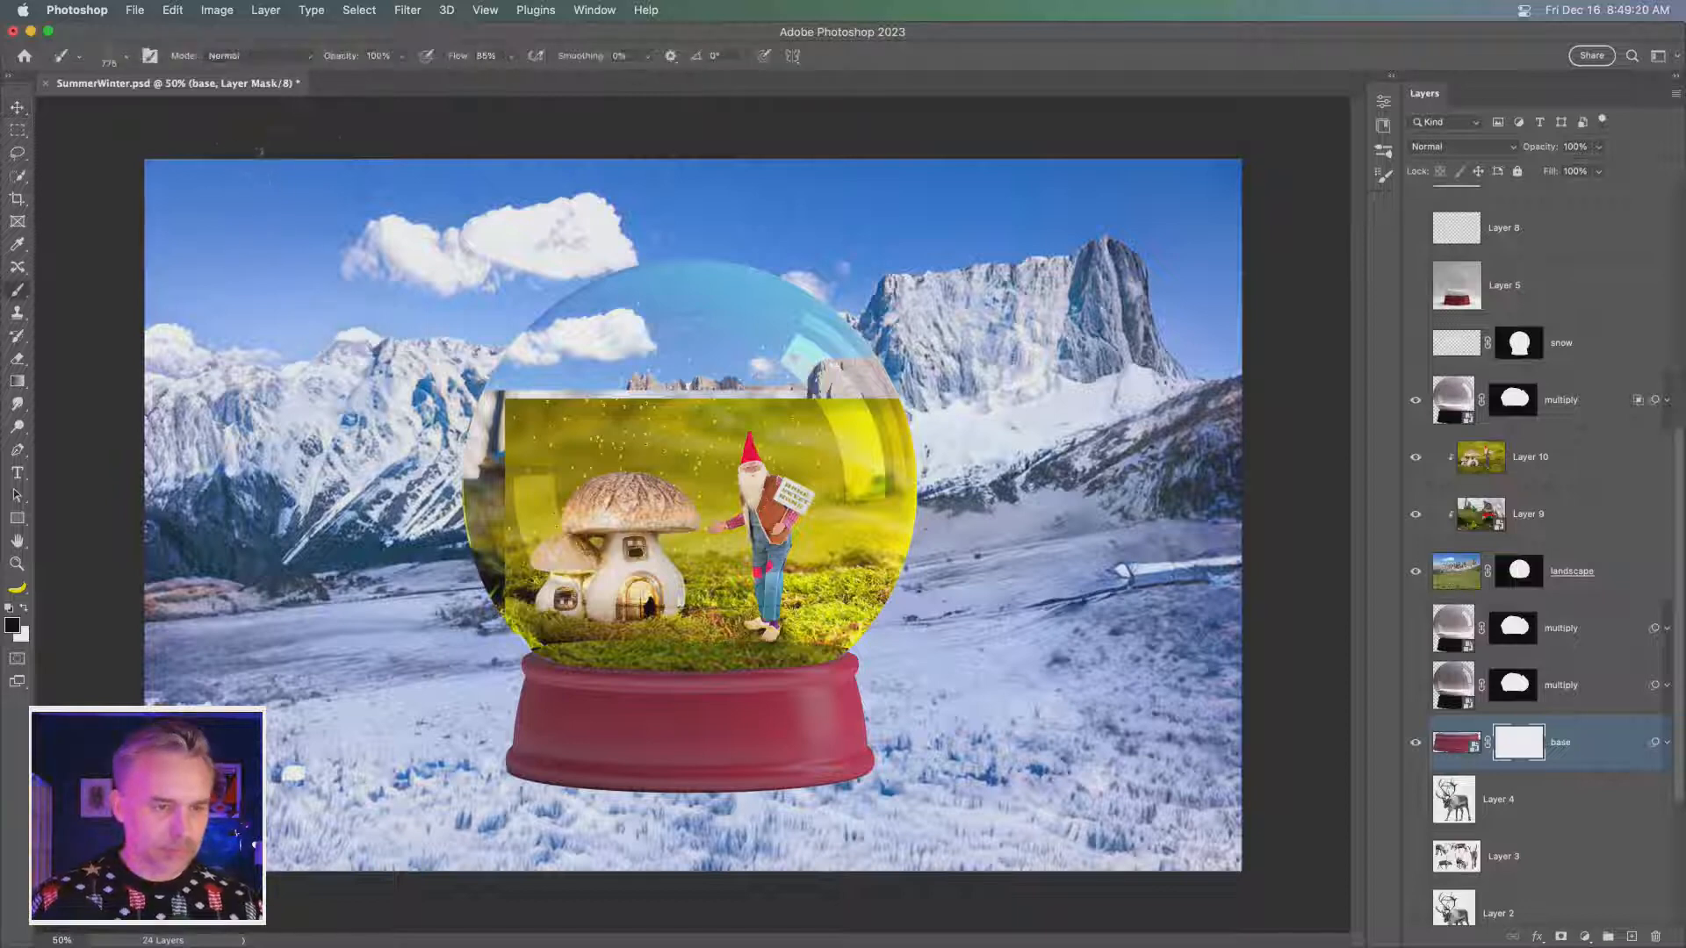
right_click(309, 388)
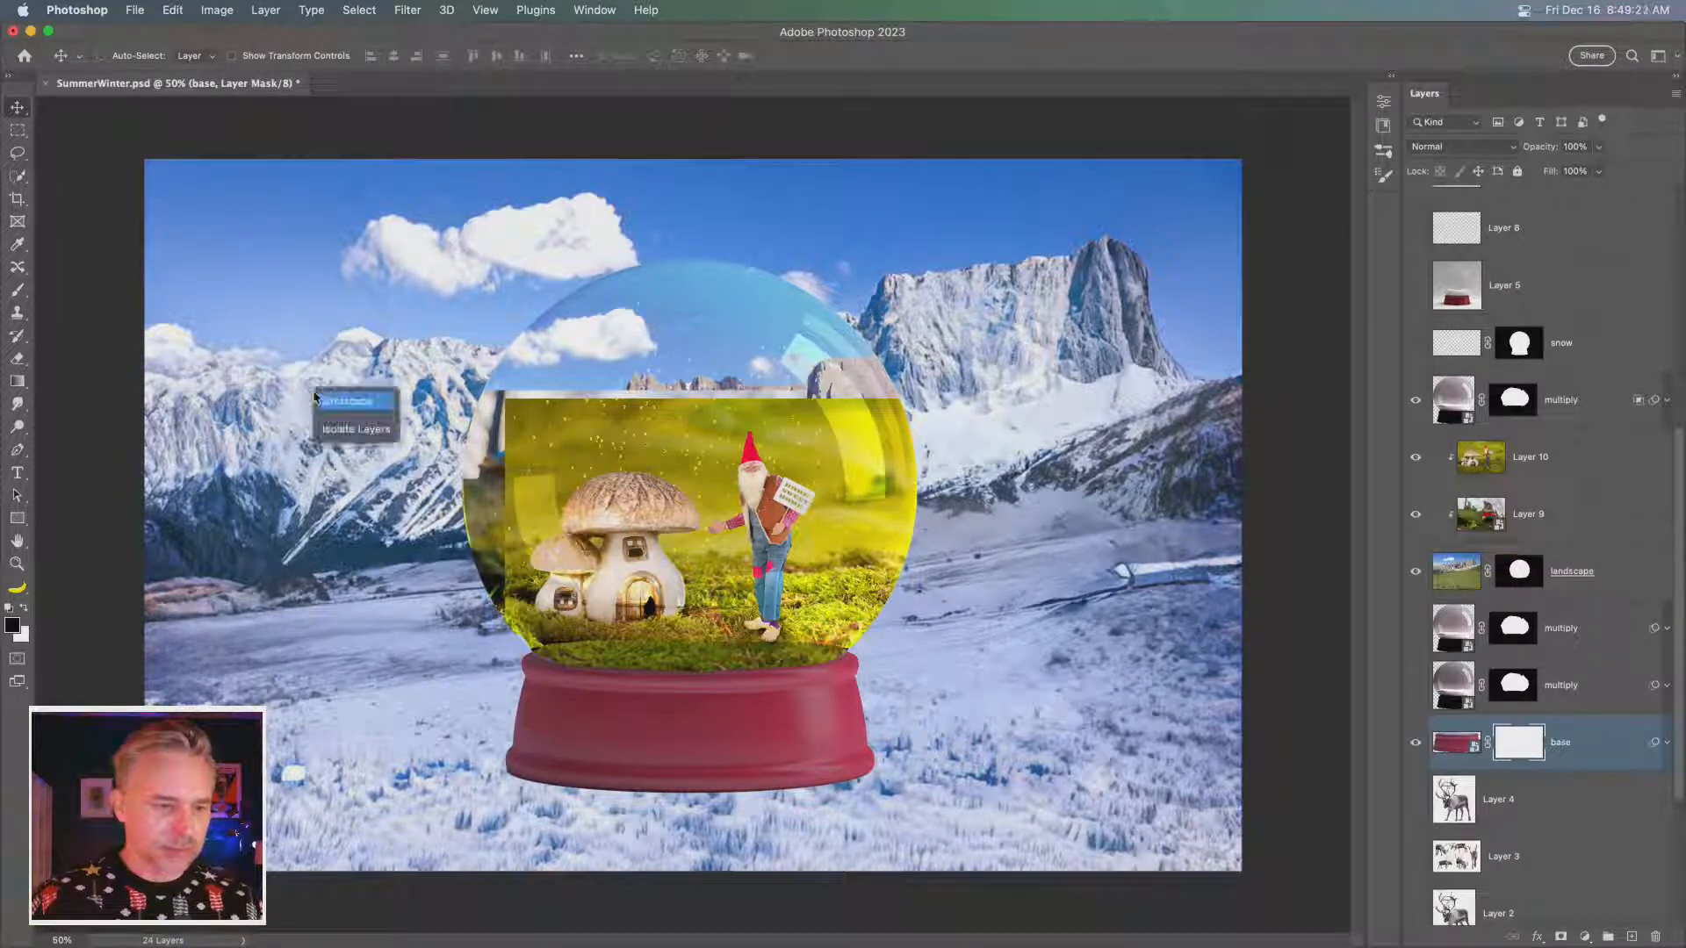
right_click(287, 297)
right_click(273, 140)
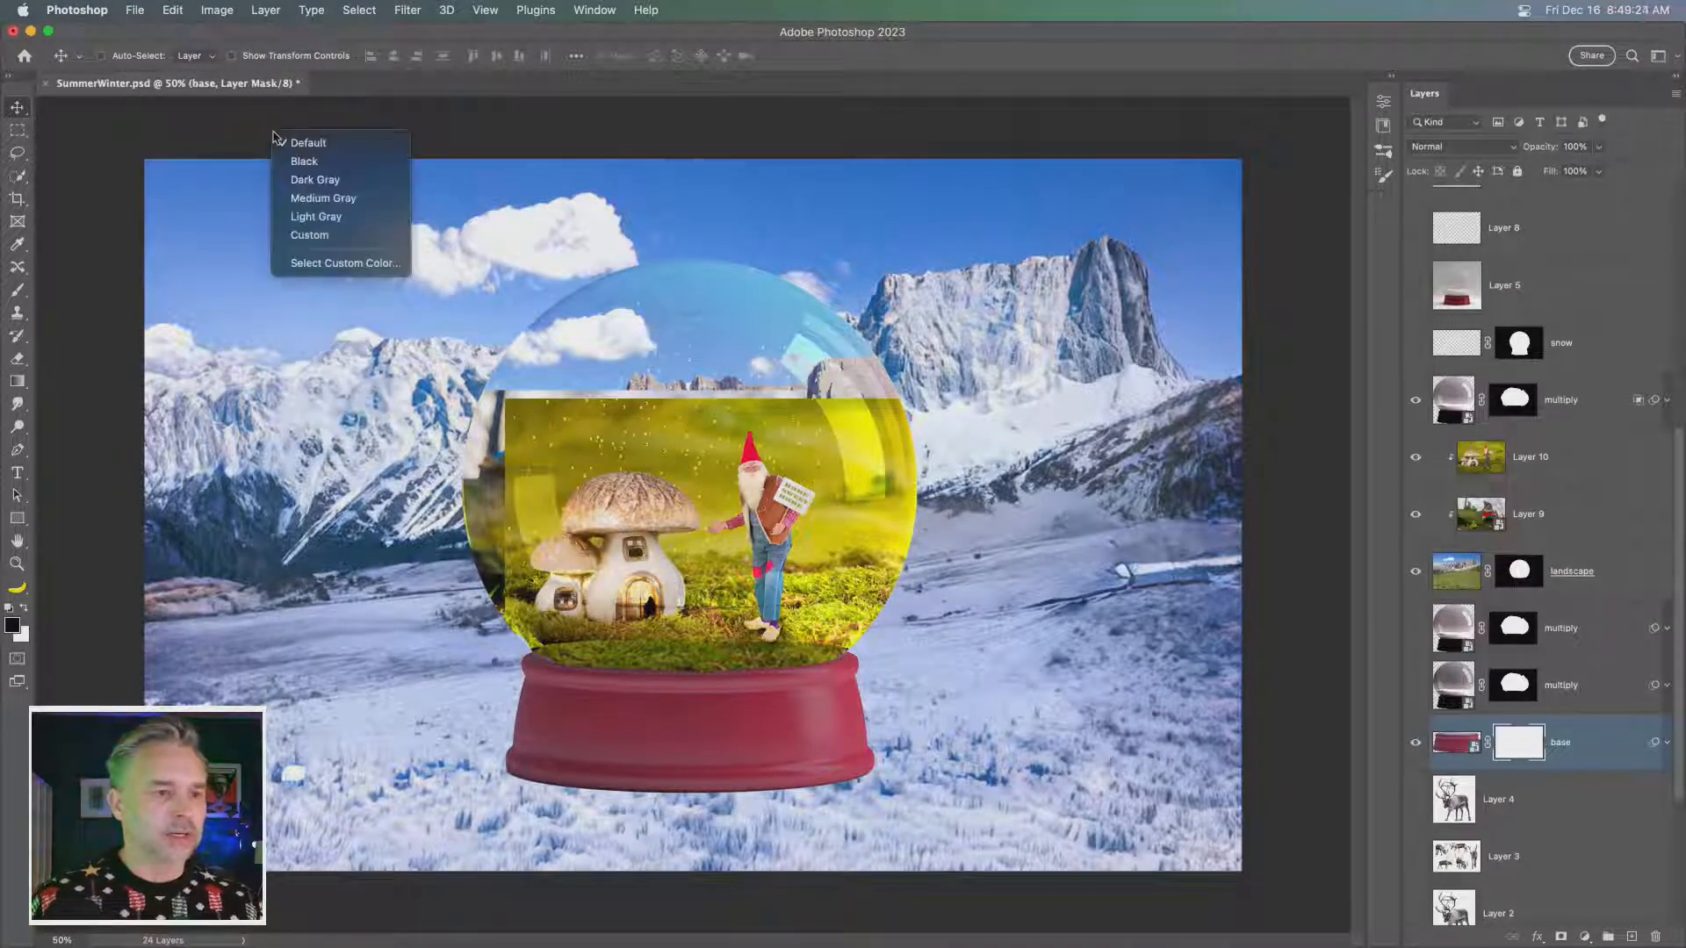
left_click(223, 143)
key("b")
key("v")
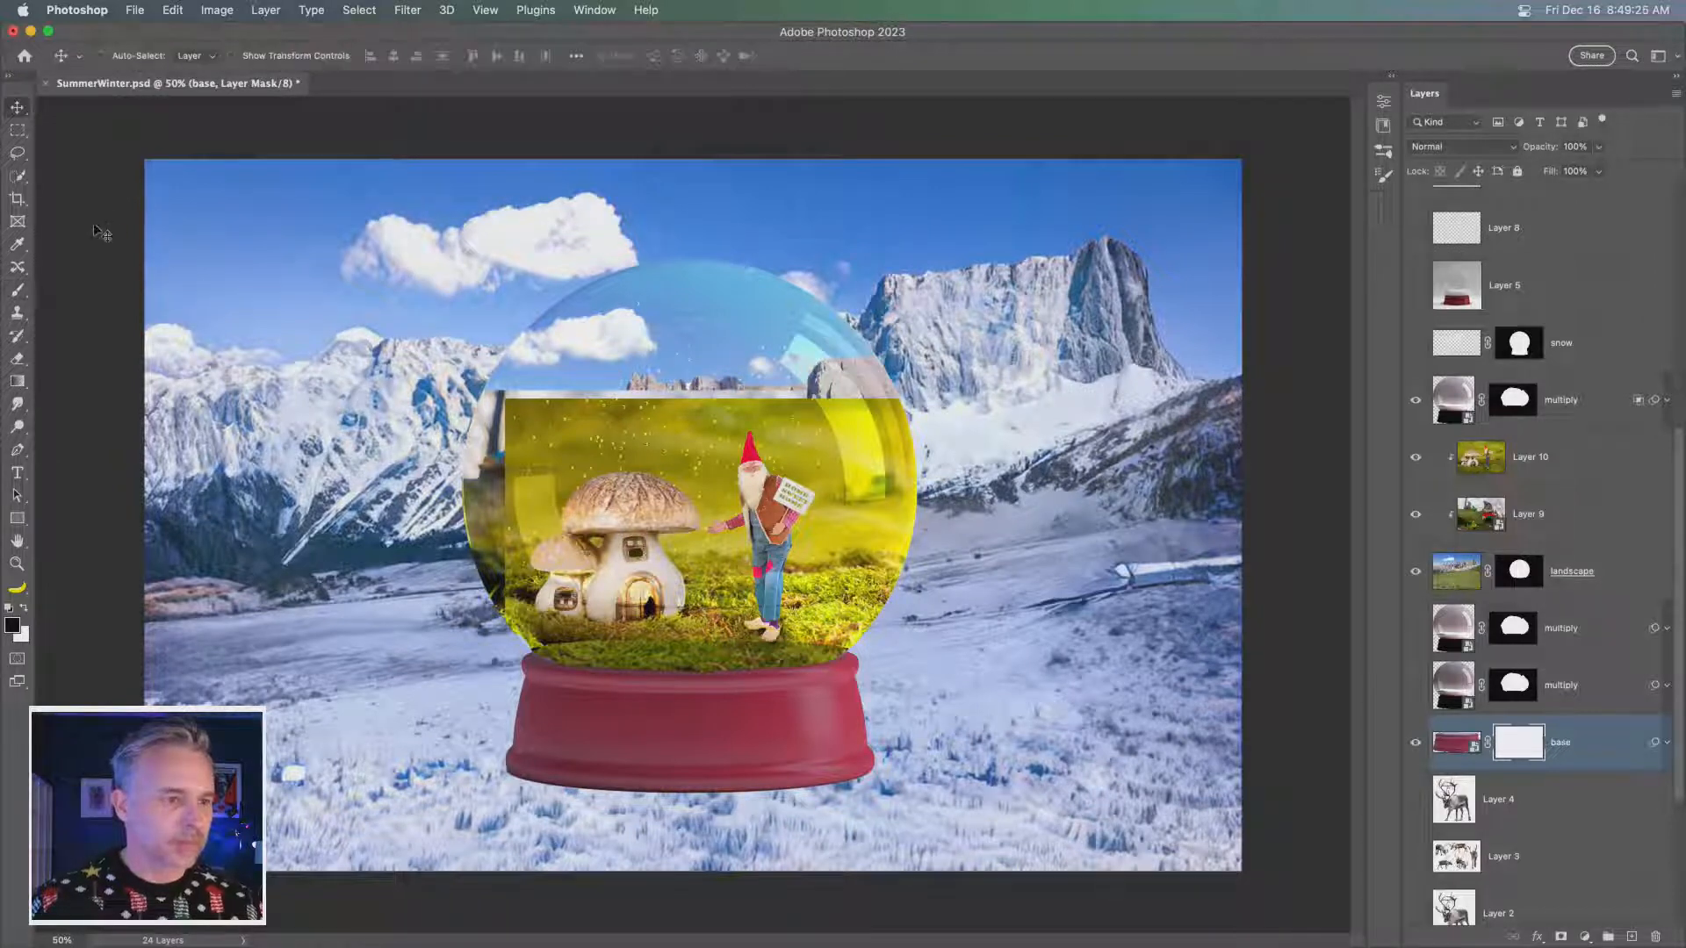
- Activate the Brush tool and clear the snow search so that all brush presets are listed
left_click(17, 290)
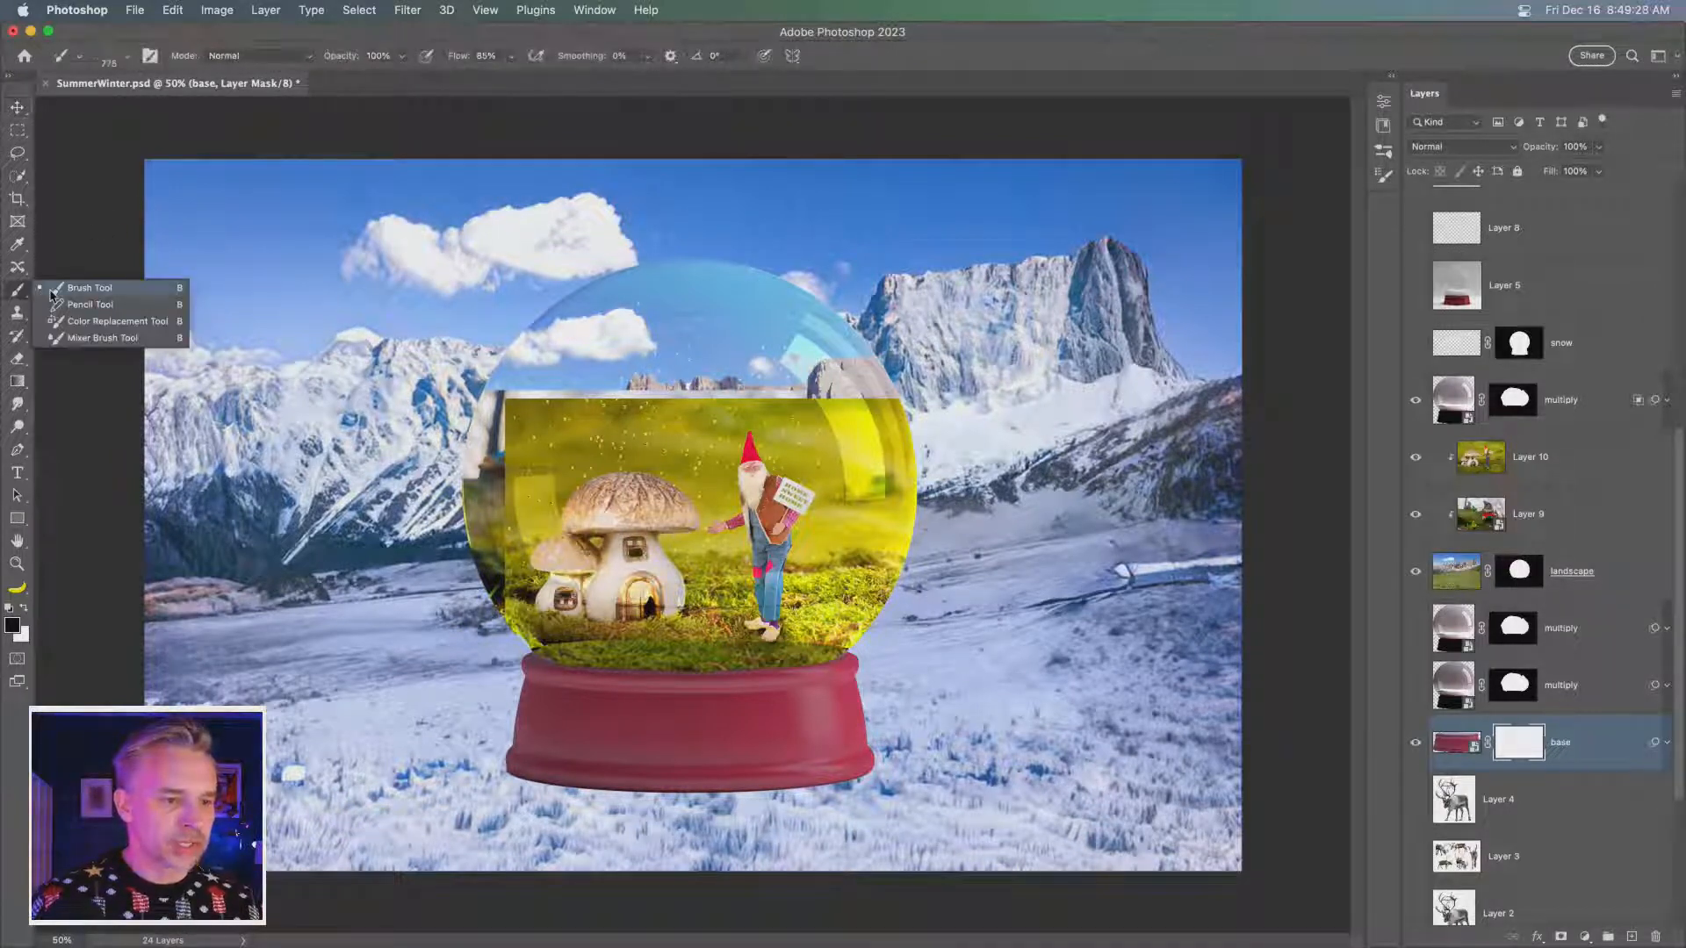
left_click(48, 292)
left_click(1391, 76)
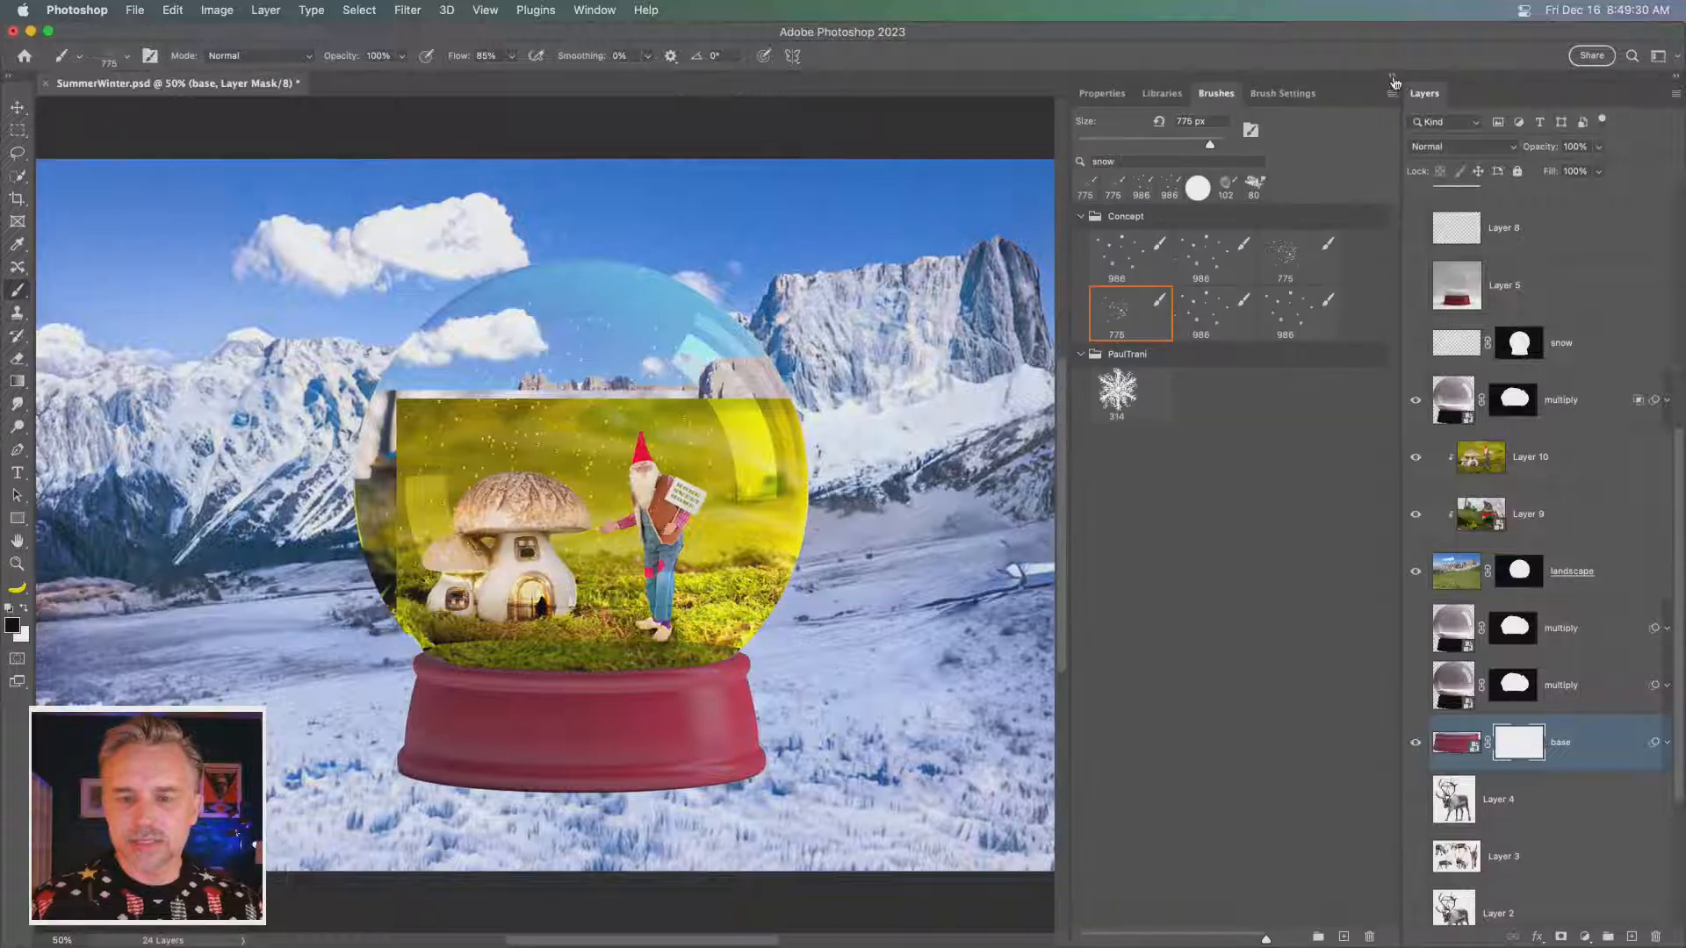
left_click(1249, 158)
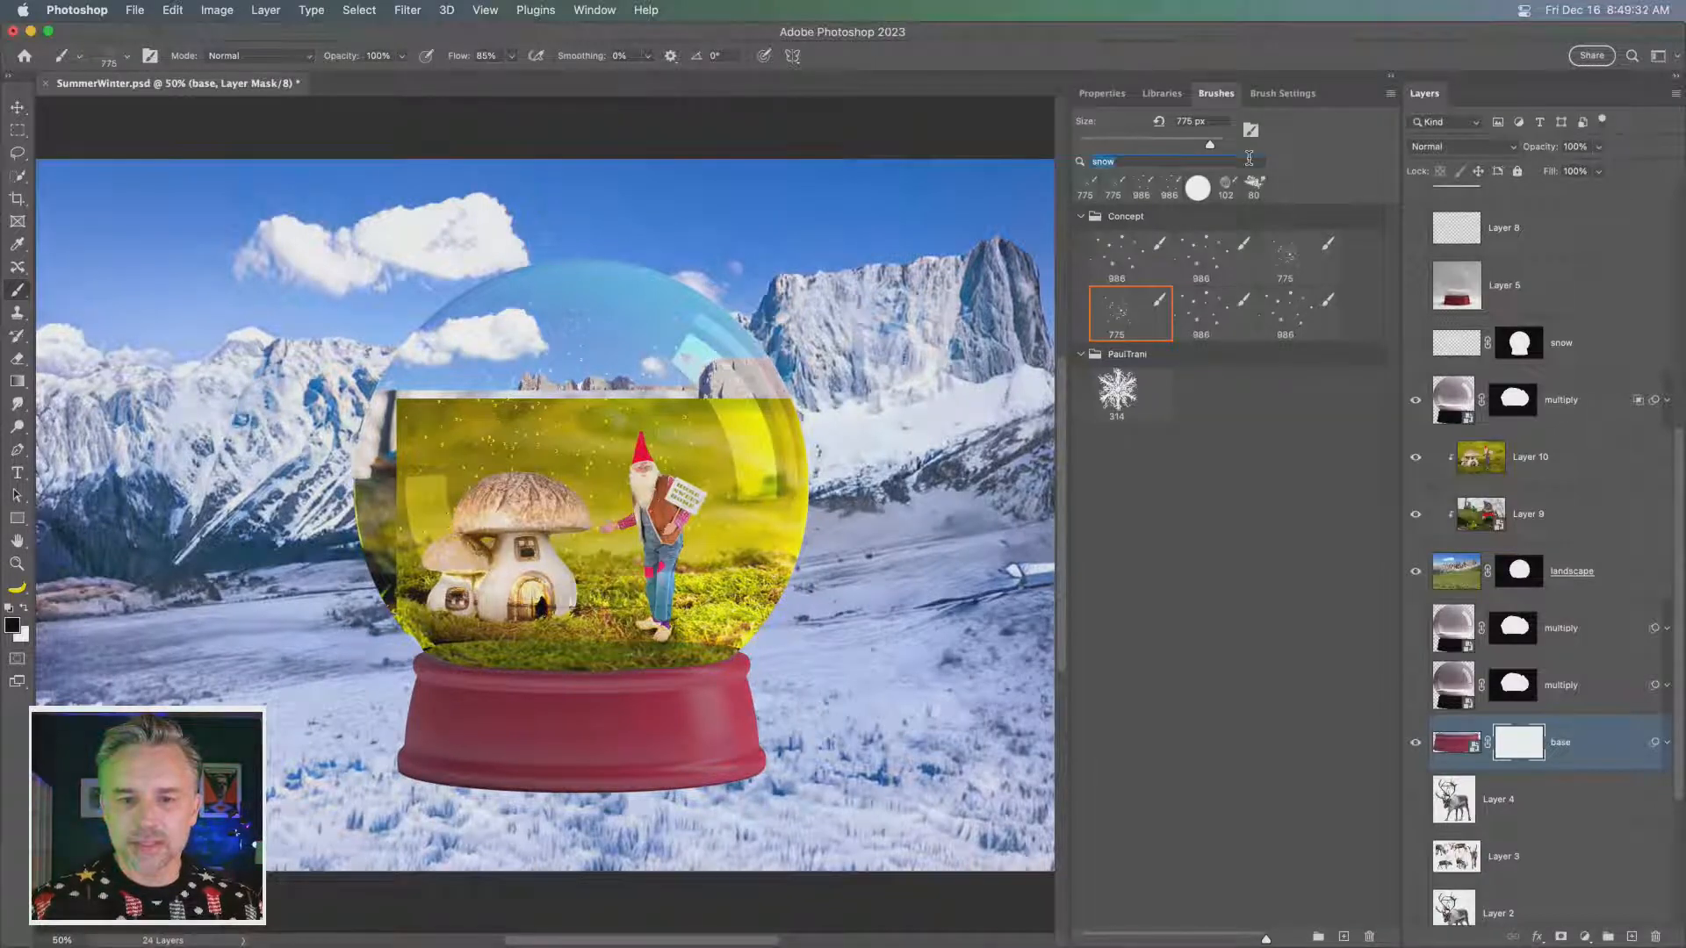
key("BackSpace")
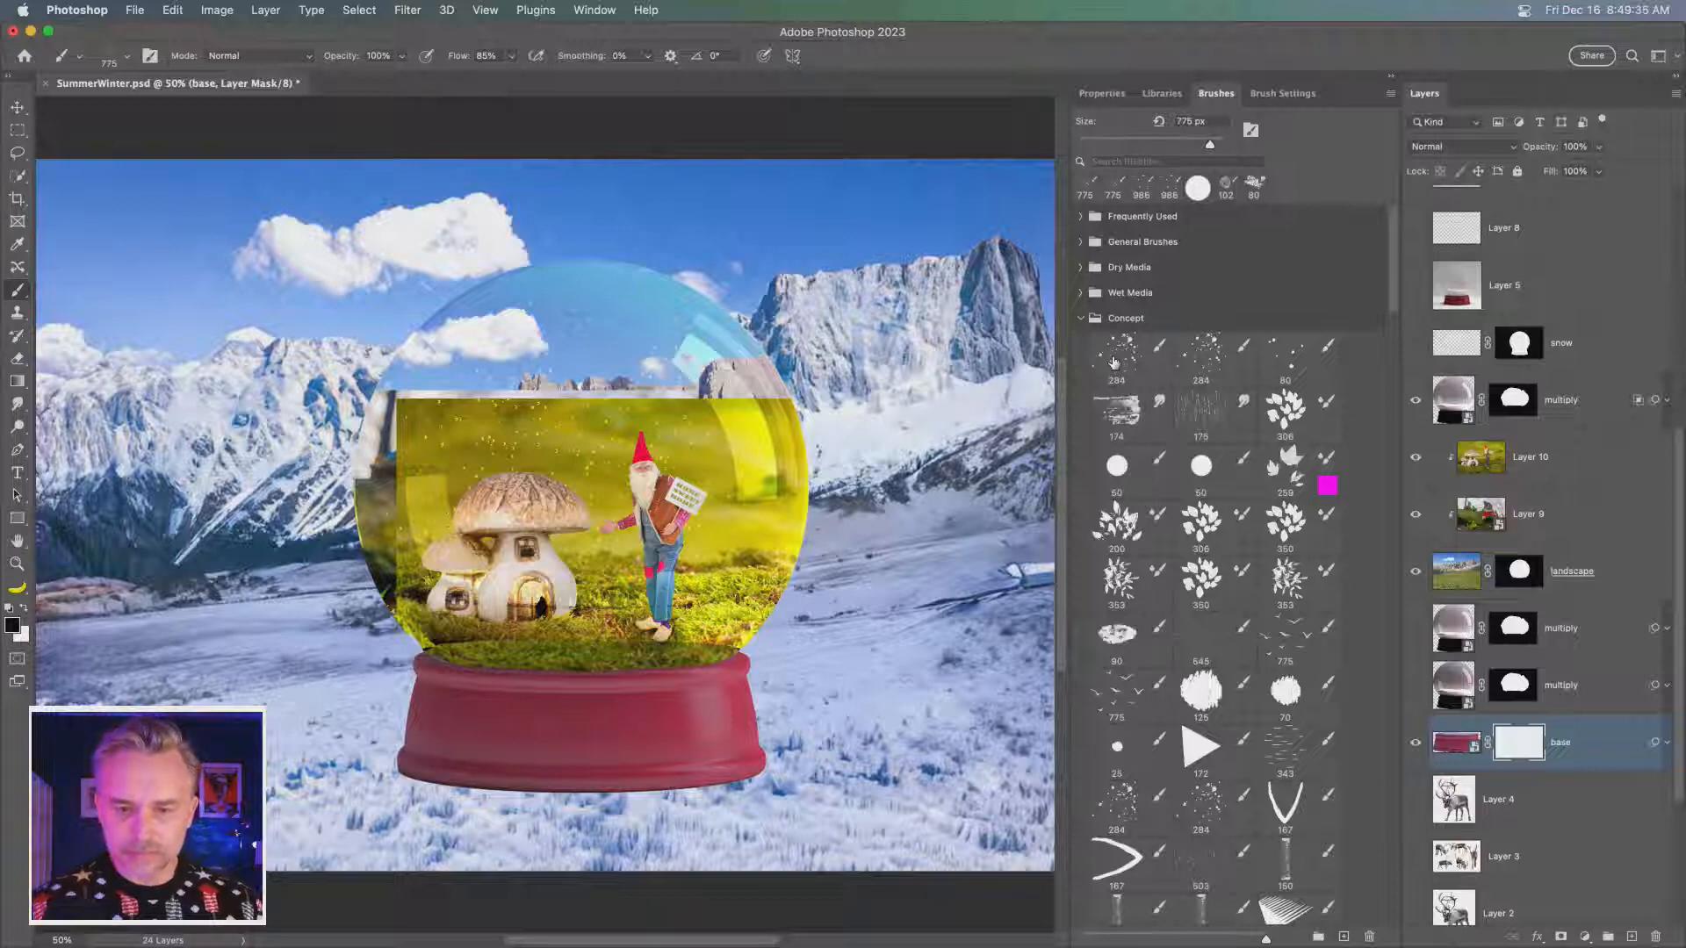
- Try masking the lower-left edge of the globe's base with the 381 cloud brush enlarged to 500 px
scroll(1115, 373, "down", 4)
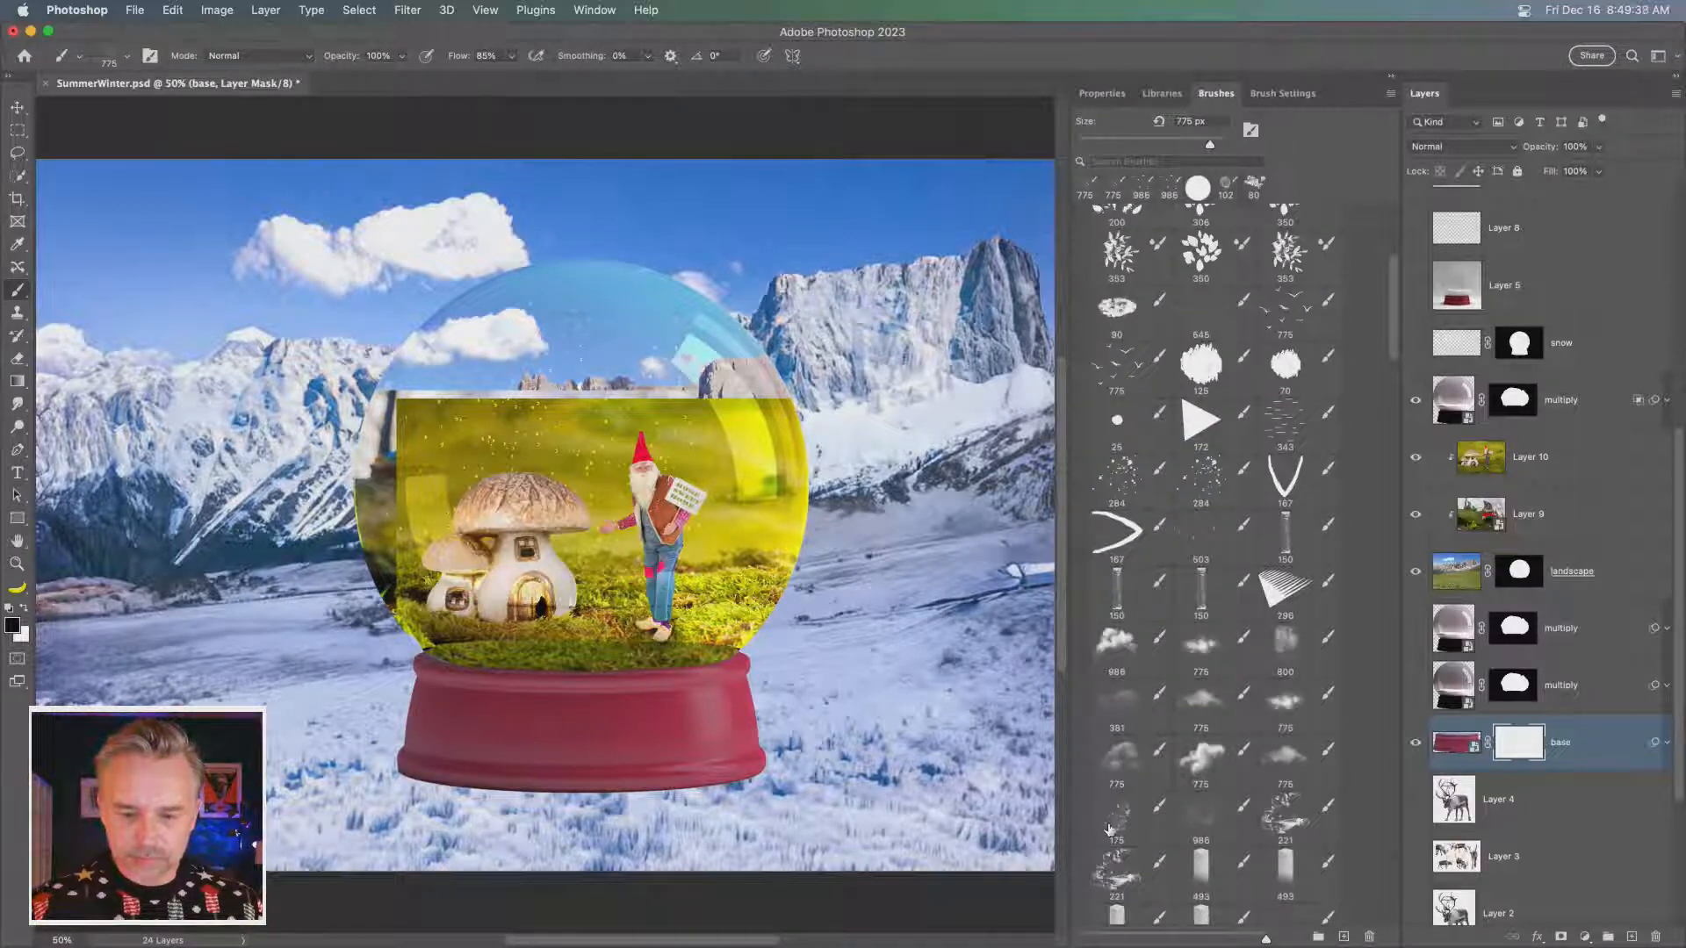
left_click(1123, 720)
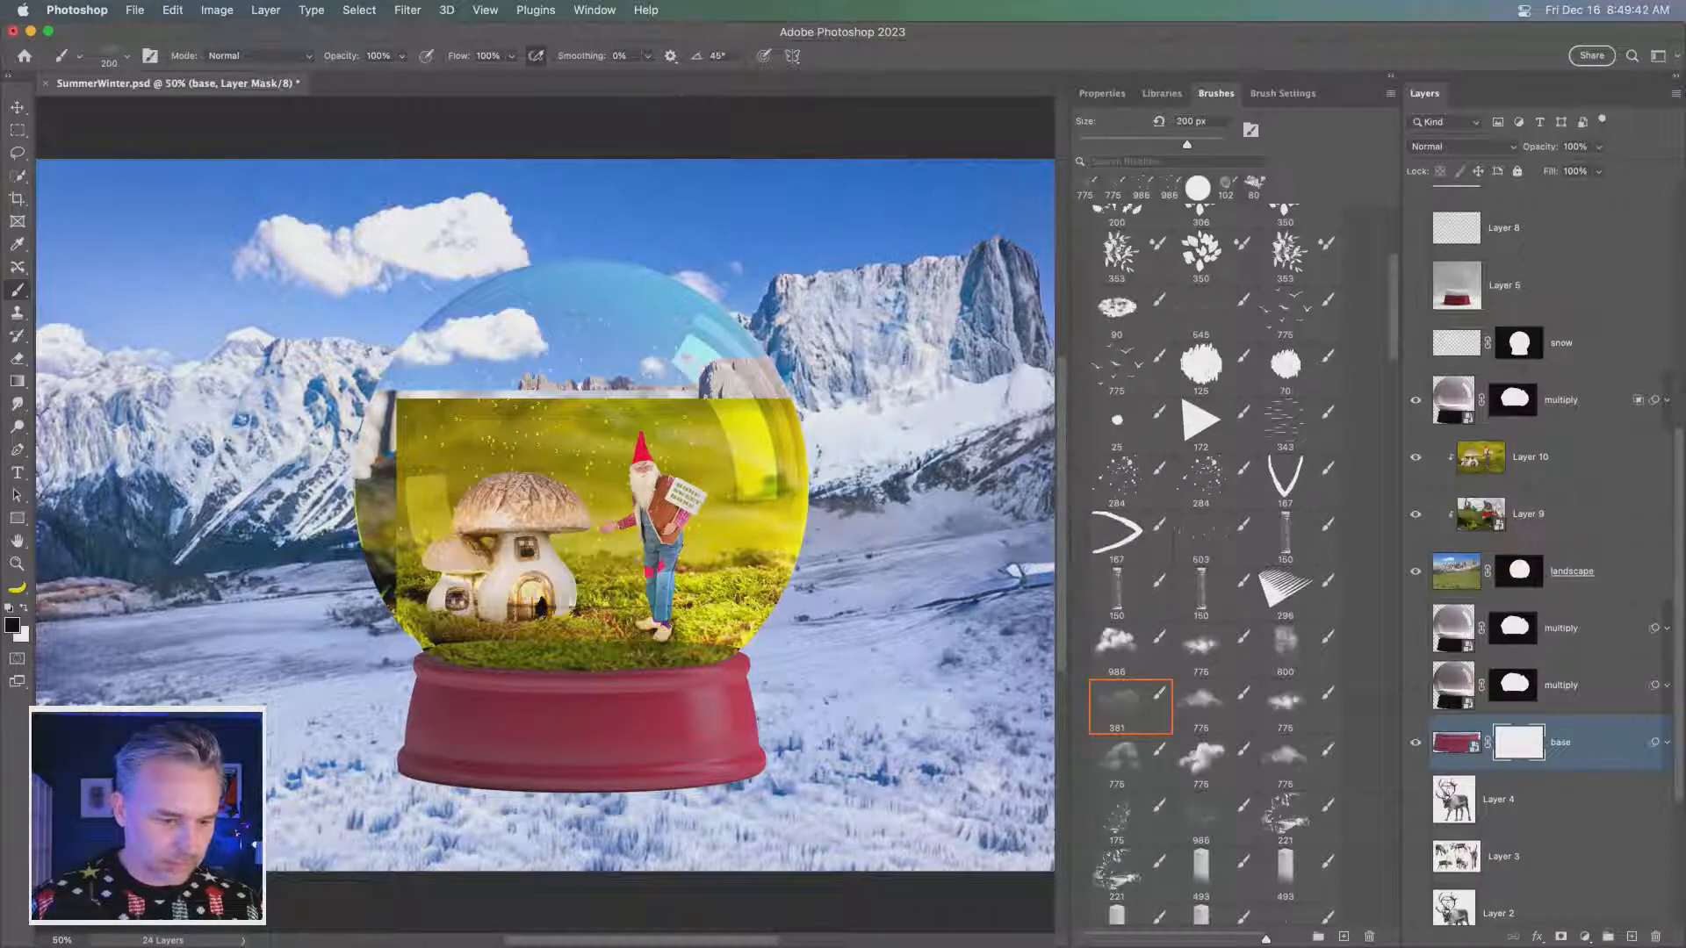
key("bracketright")
key("bracketright")
key("bracketright")
mouse_move(406, 776)
left_mouse_down()
mouse_move(439, 773)
mouse_move(427, 762)
left_mouse_up()
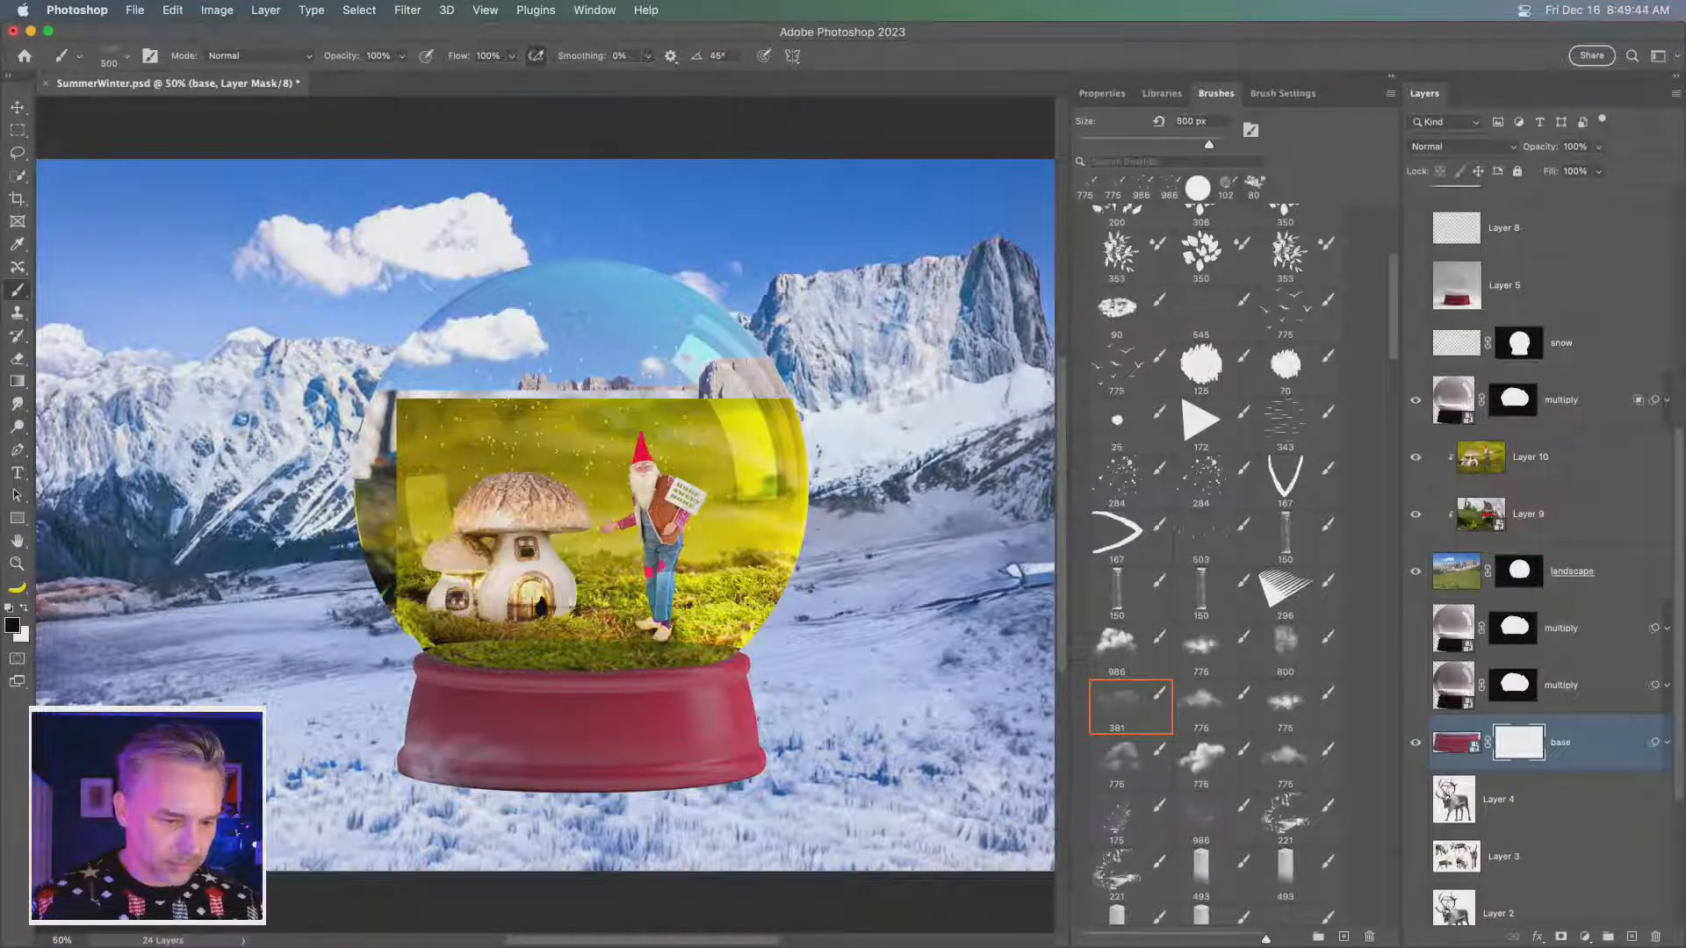
- Paint on the mask at the base's lower-left corner with the frequently used 60 px mixer brush, enlarging it up to 300 px
scroll(1109, 776, "down", 5)
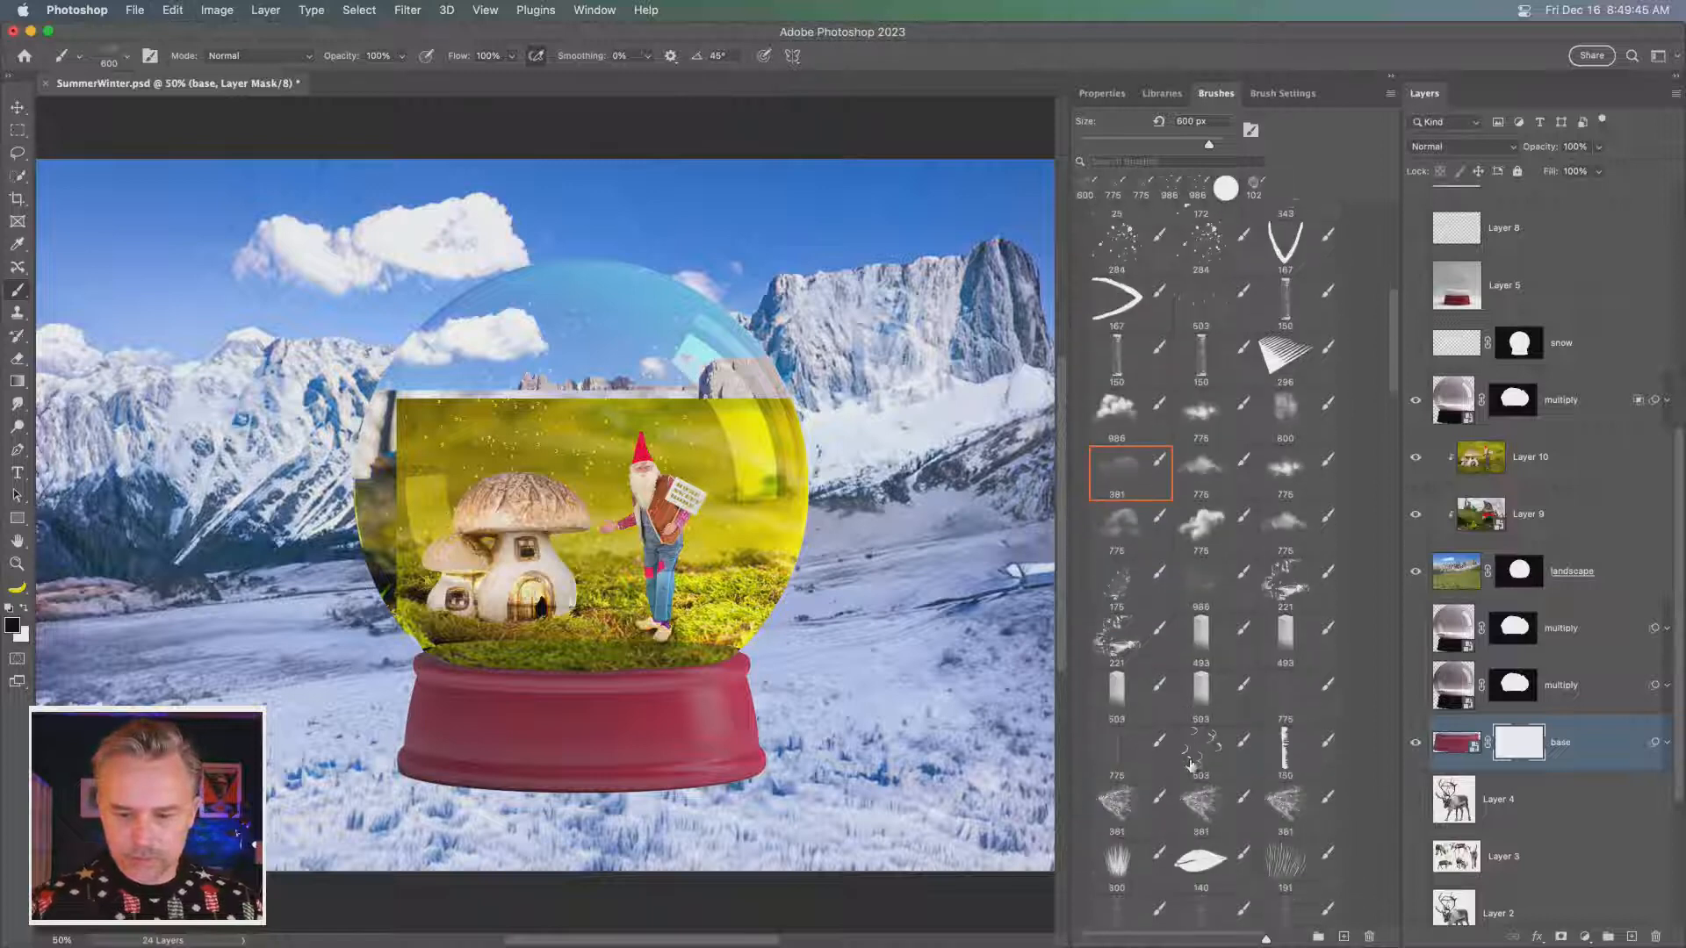
scroll(1109, 776, "down", 3)
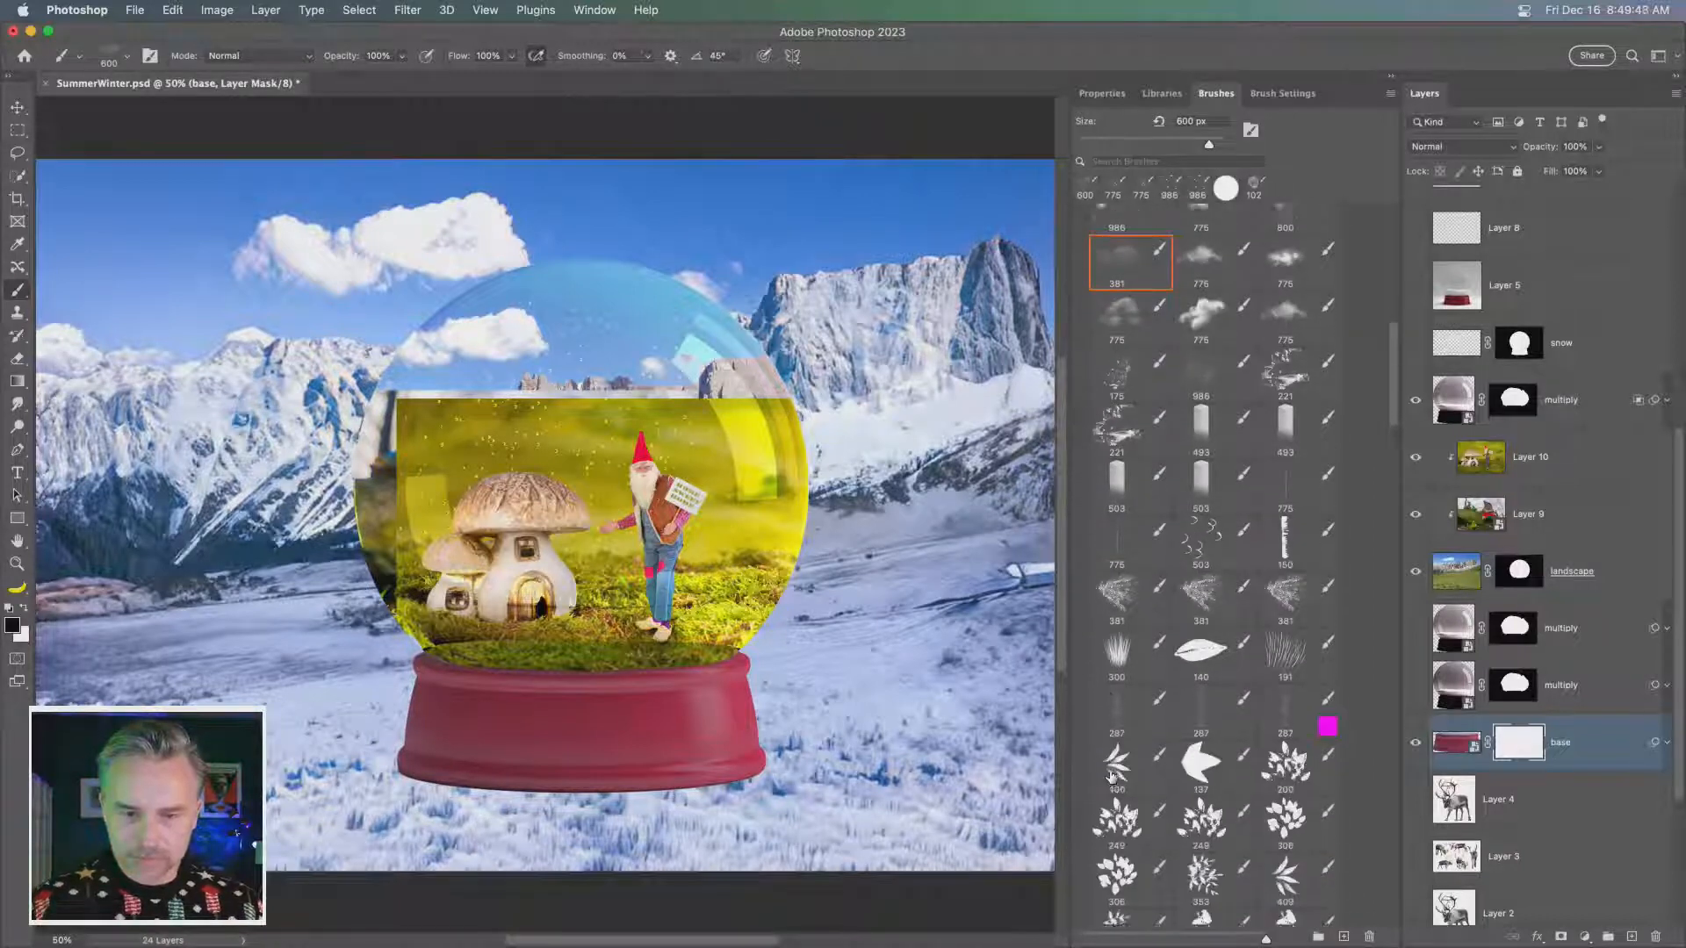
scroll(1109, 776, "up", 11)
scroll(1111, 776, "up", 3)
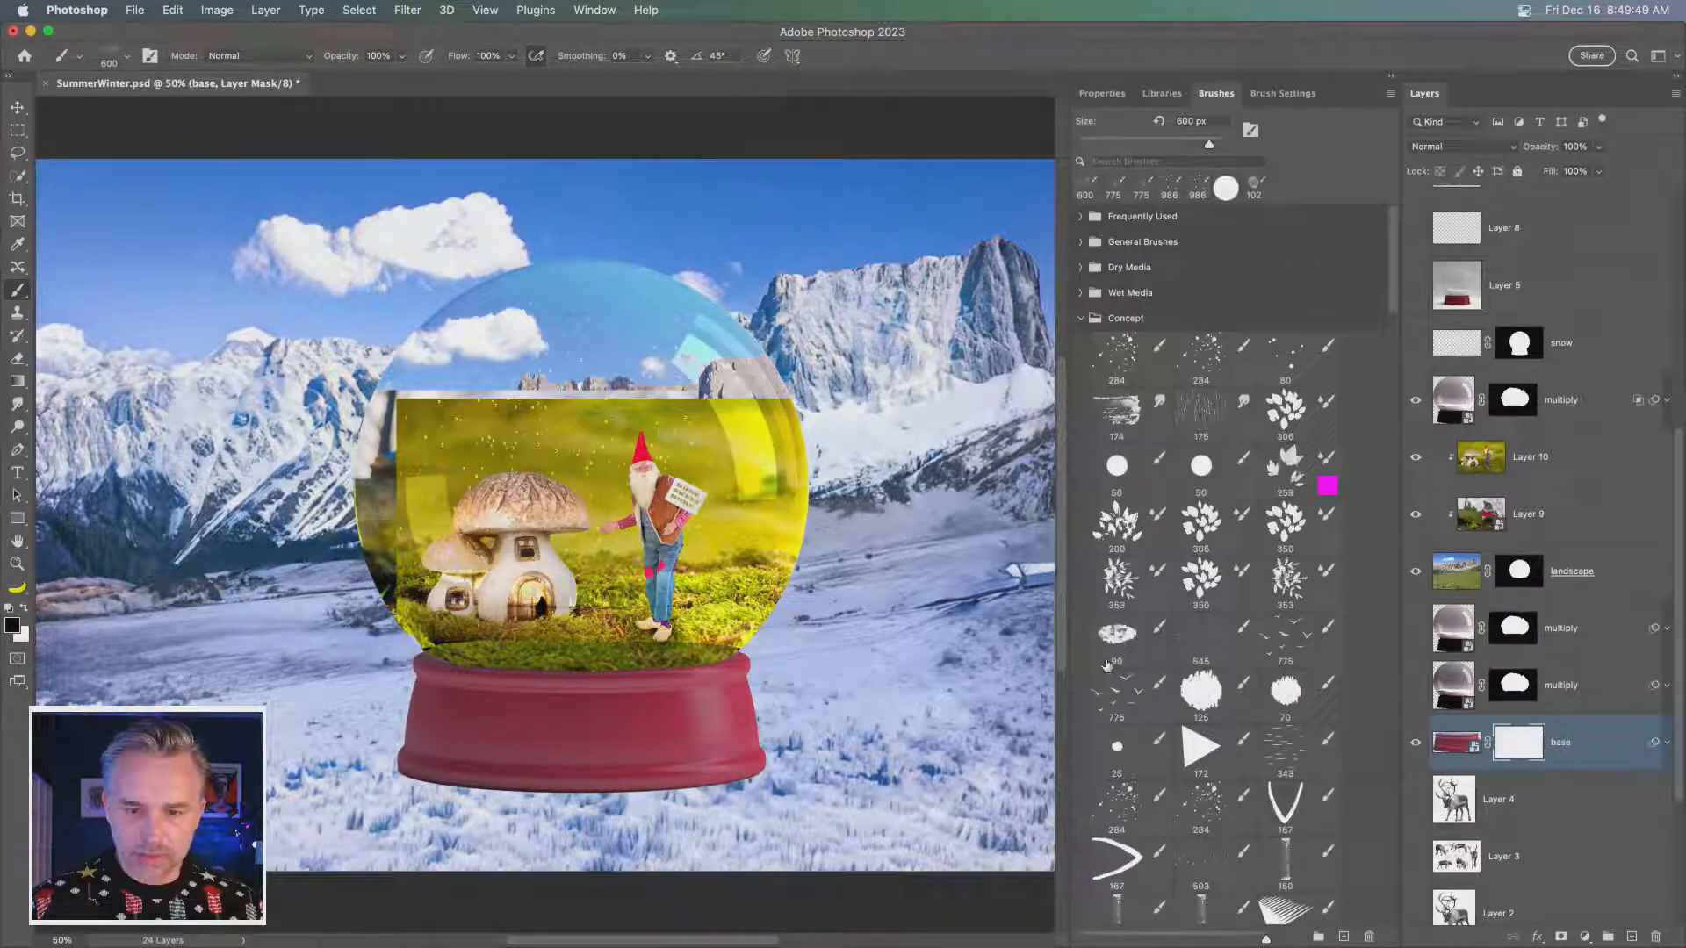
left_click(1081, 217)
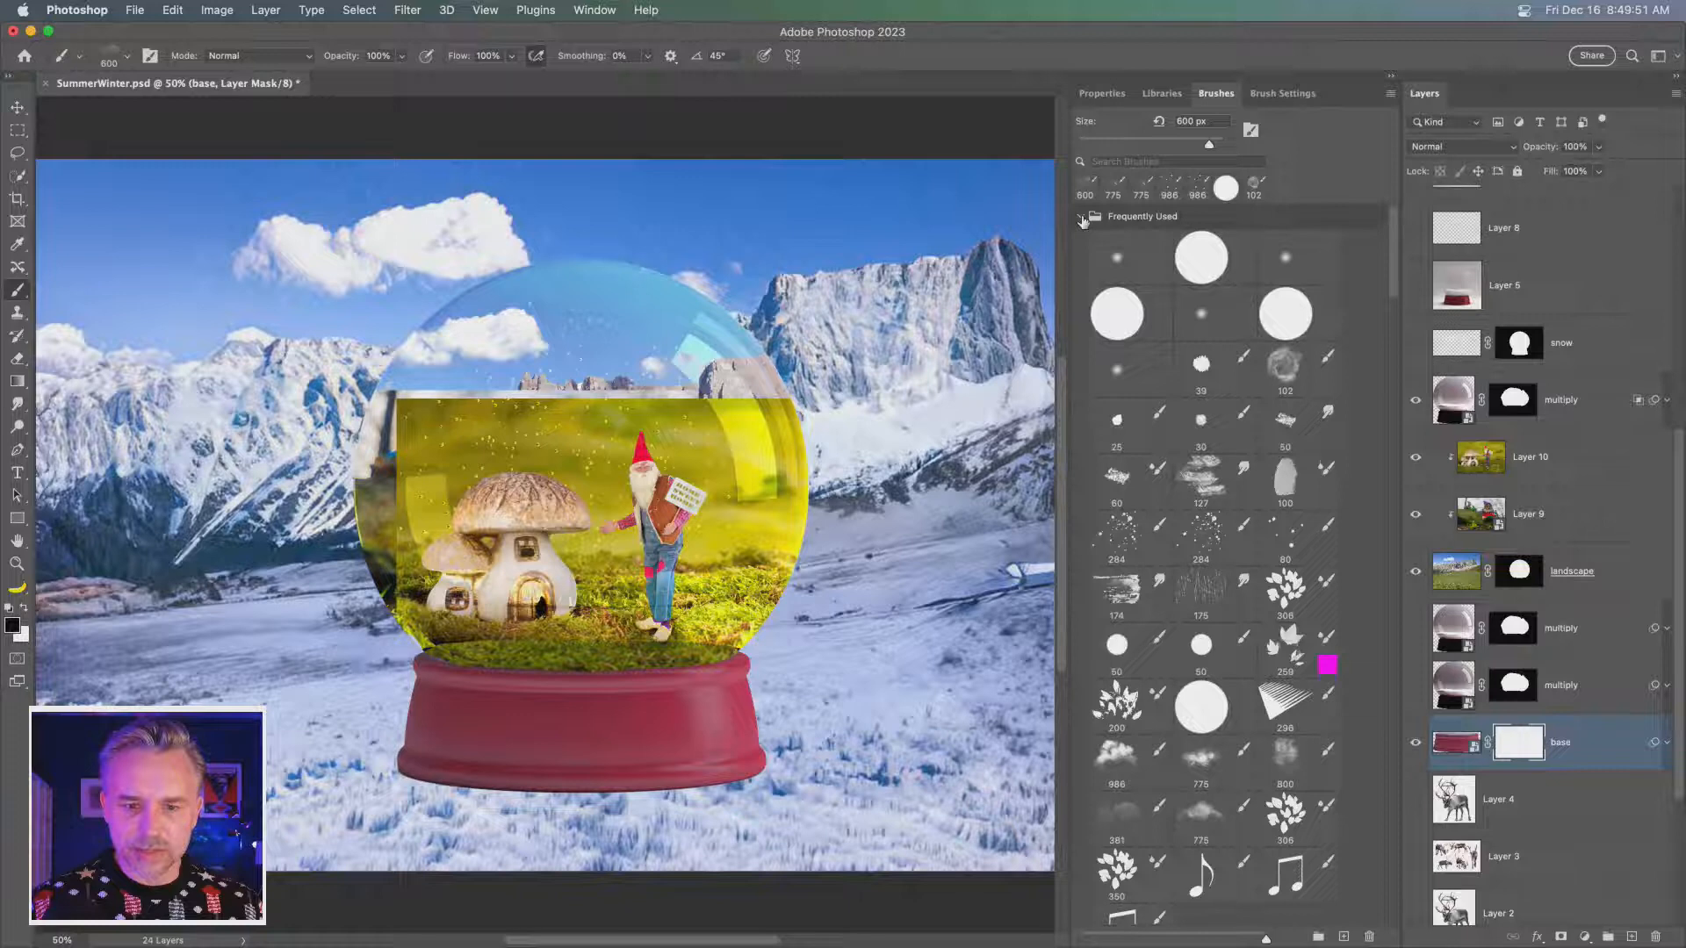
left_click(1115, 480)
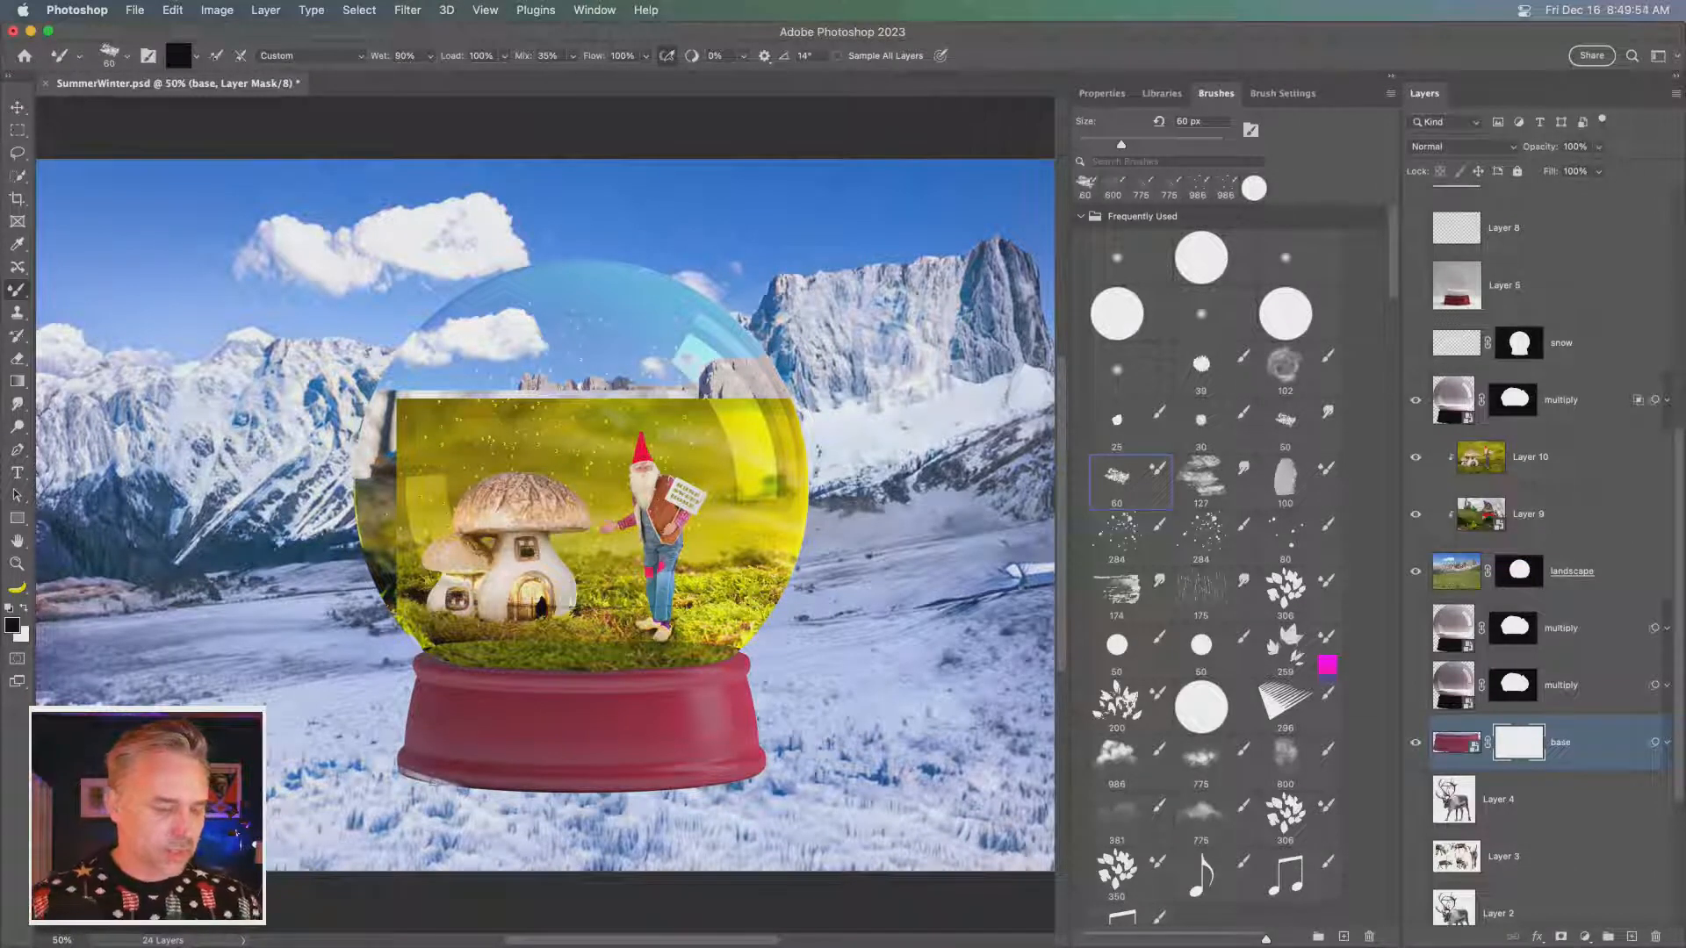
key("bracketright")
key("bracketright")
key("bracketright")
key("bracketright")
key("bracketright")
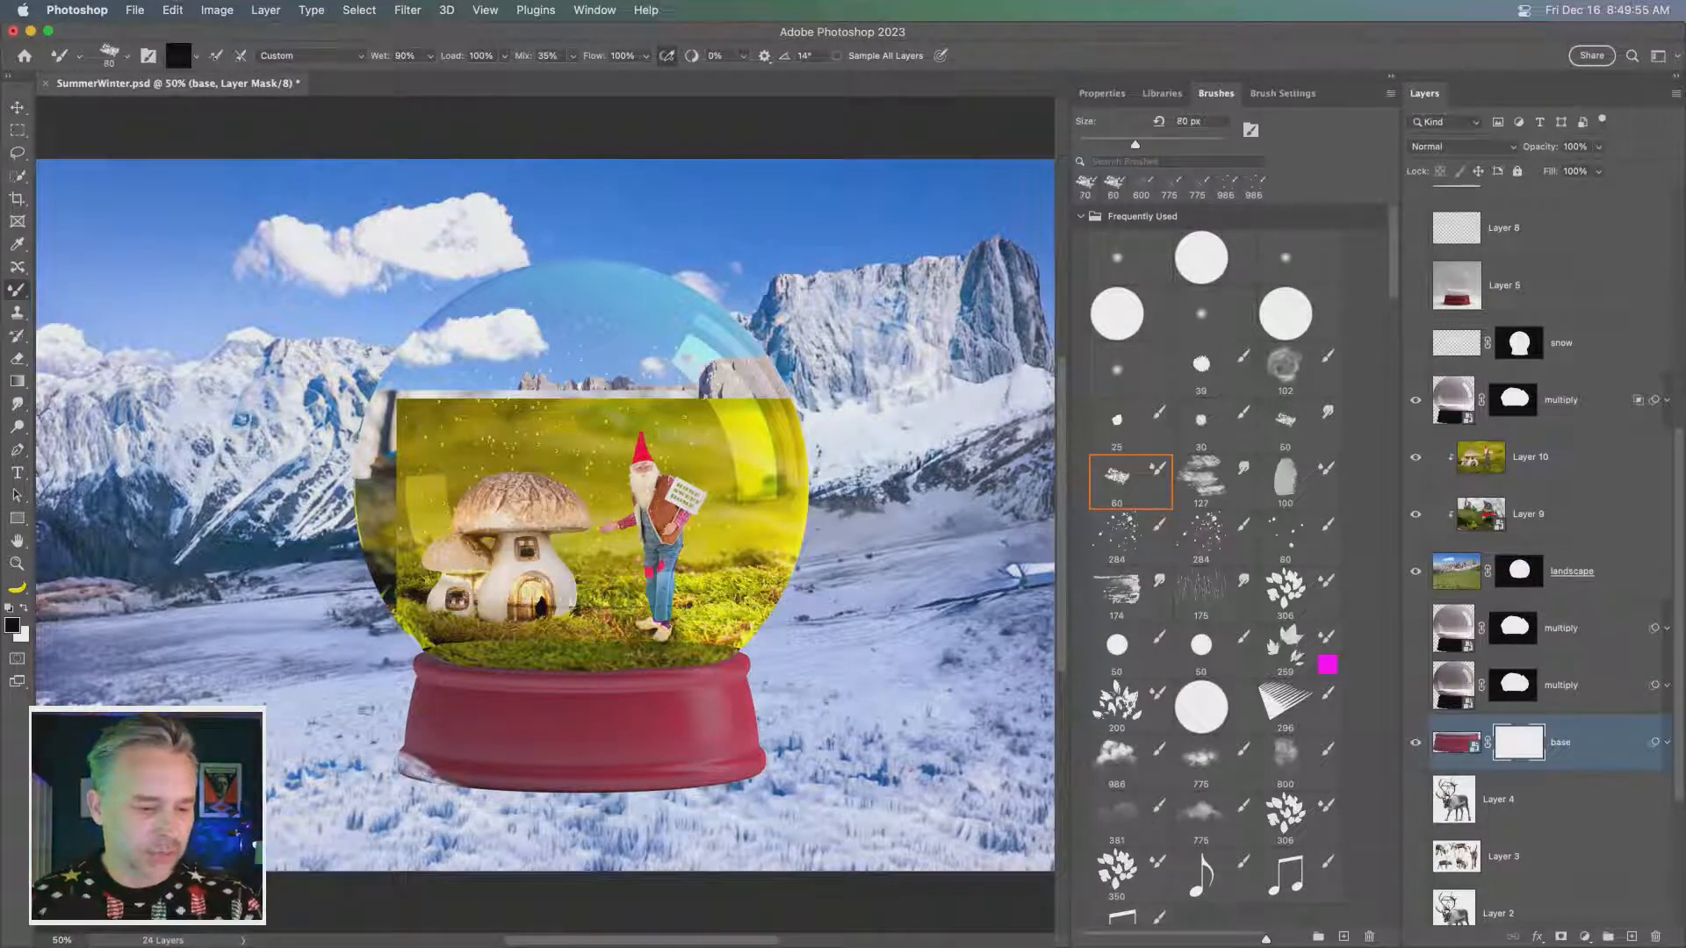
key("bracketright")
key("bracketright")
key("bracketright")
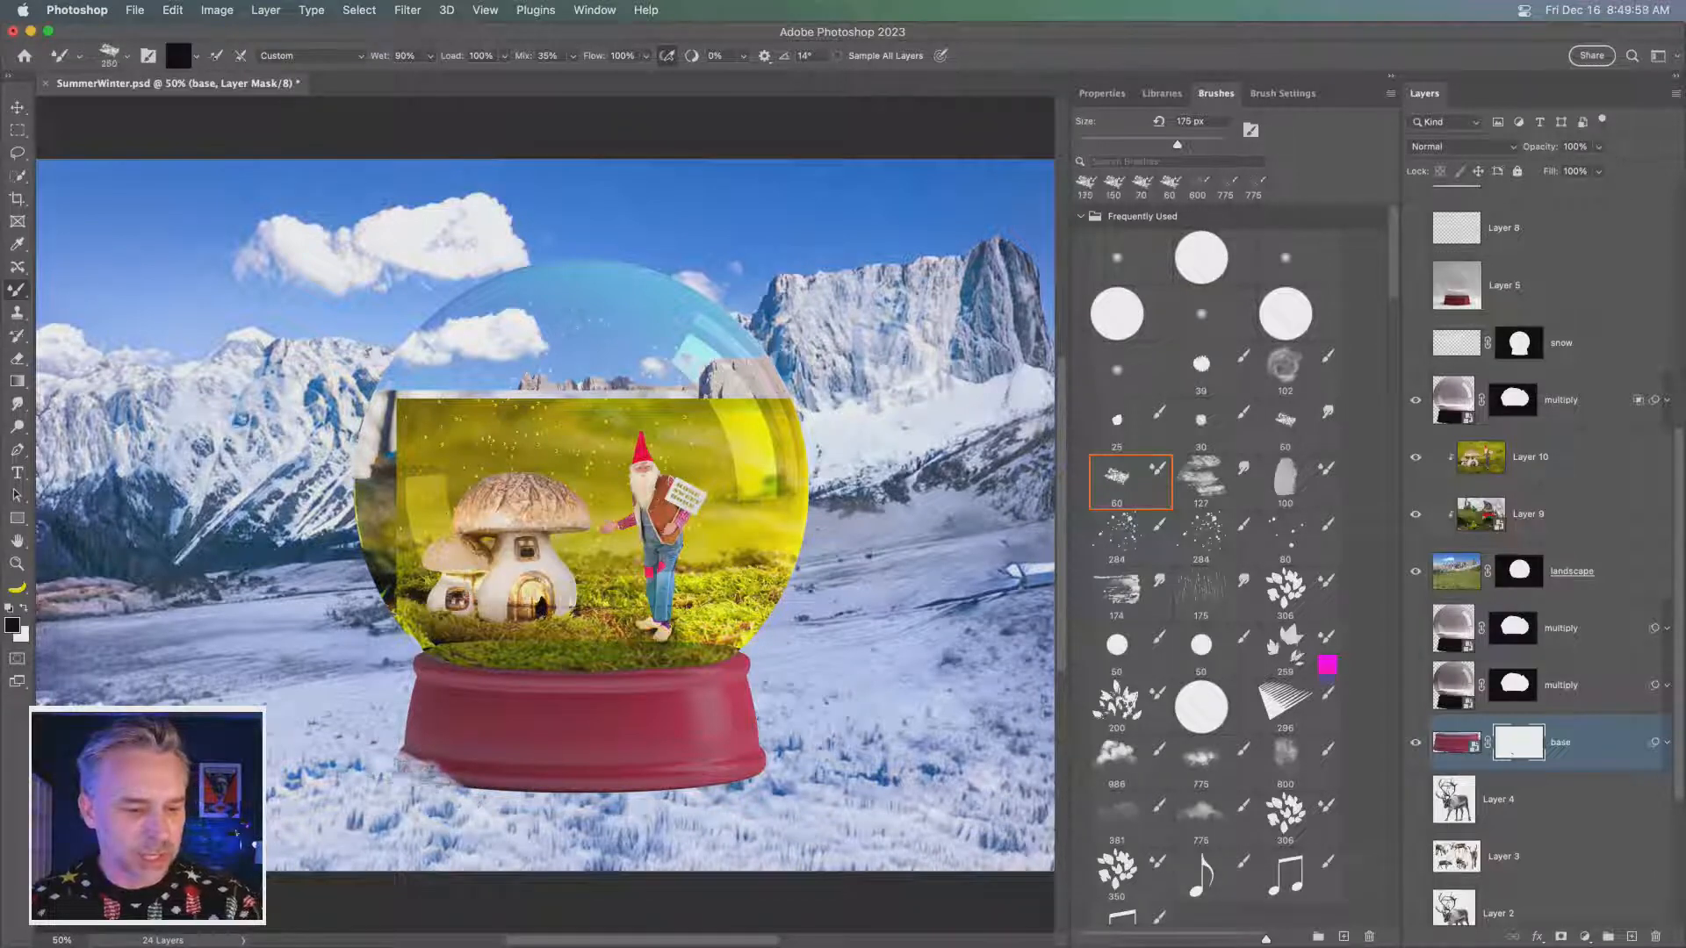
key("bracketright")
key("bracketright")
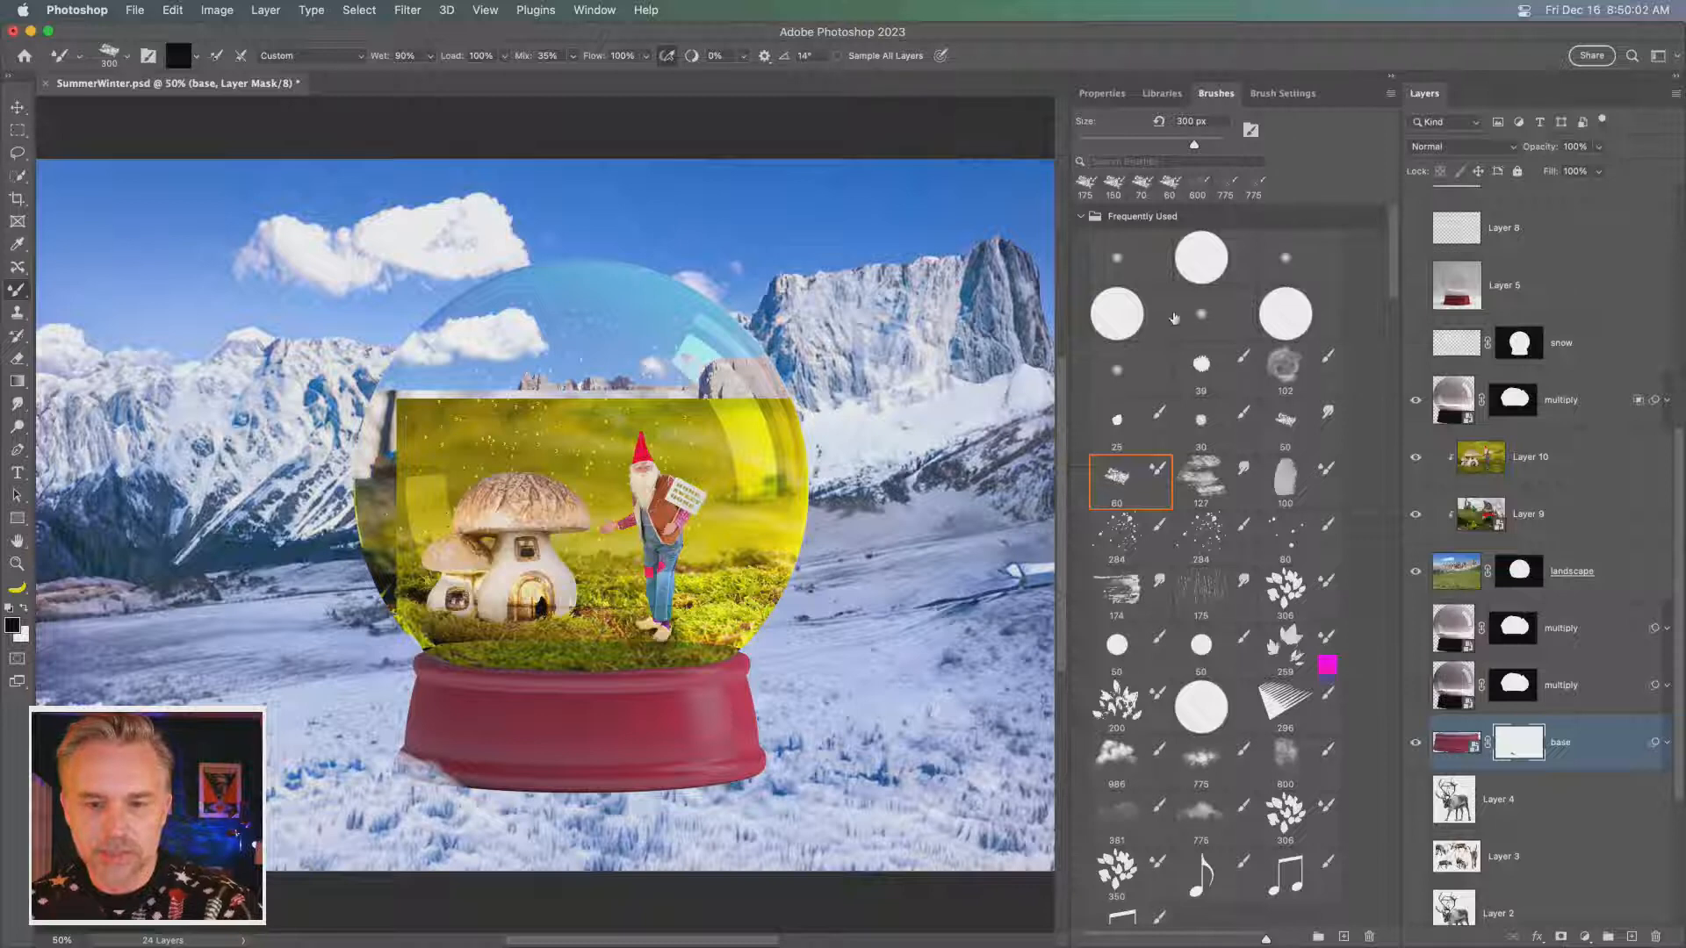
- Mask the base's whole bottom edge into the snow with the frequently used 39 px rough brush, enlarging it to 175 px
left_click(1204, 374)
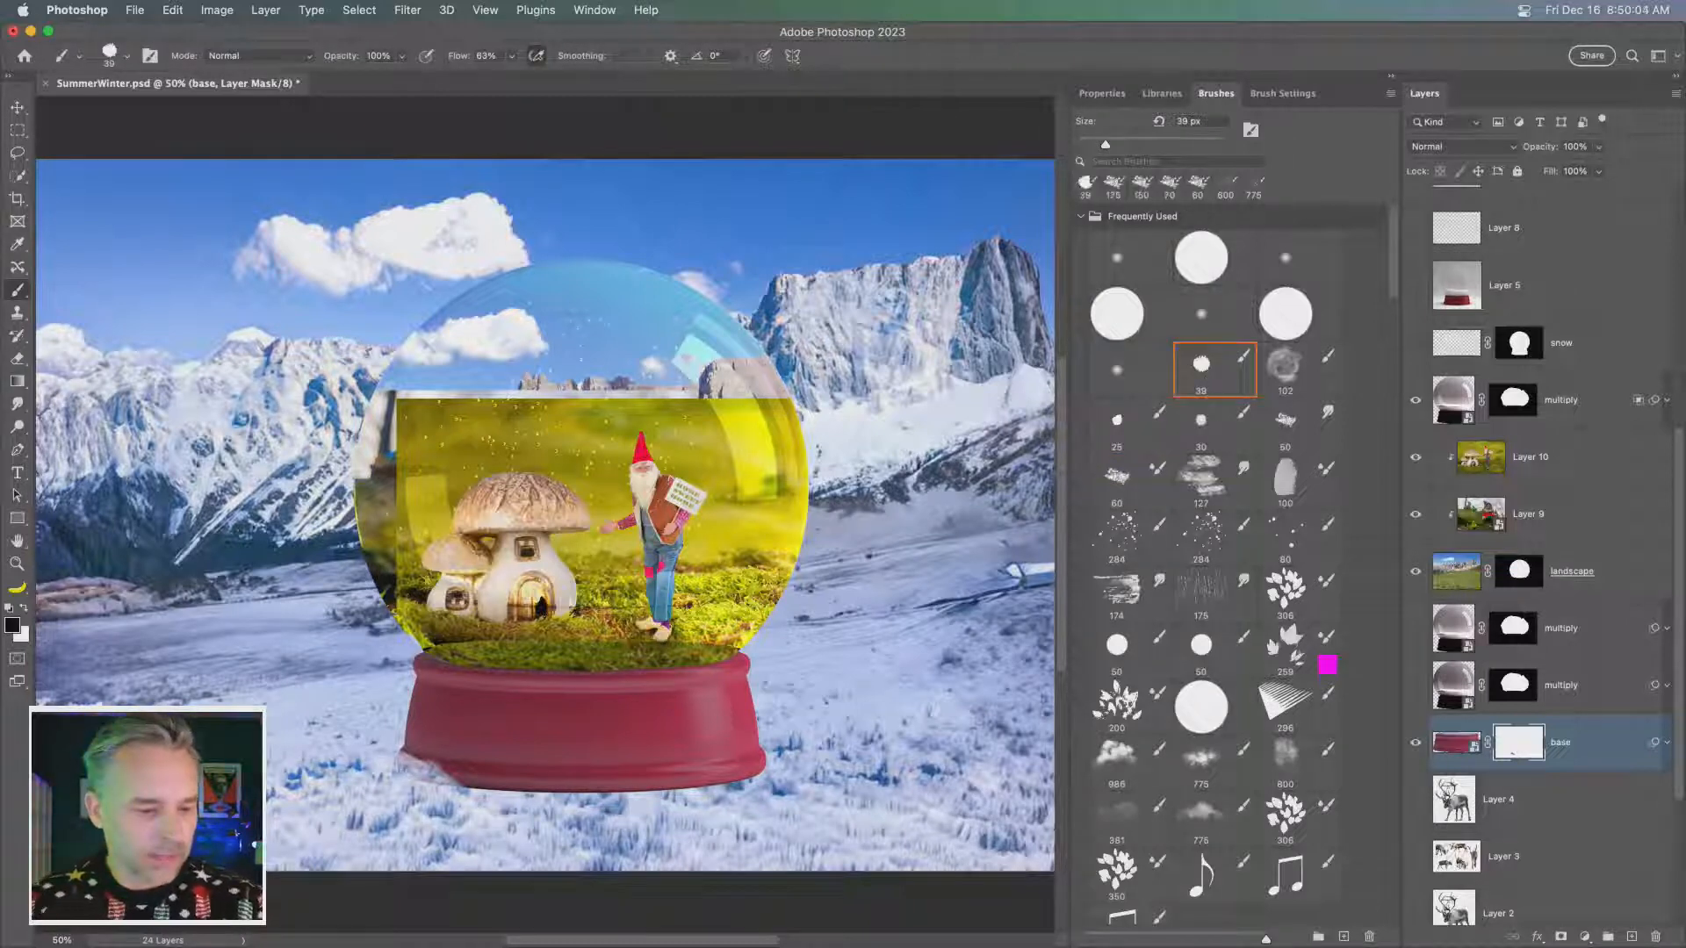
key("]")
key("]")
key("]")
key("]")
key("]")
key("]")
mouse_move(397, 770)
left_mouse_down()
mouse_move(659, 784)
mouse_move(625, 797)
mouse_move(726, 797)
mouse_move(778, 773)
left_mouse_up()
key("]")
key("]")
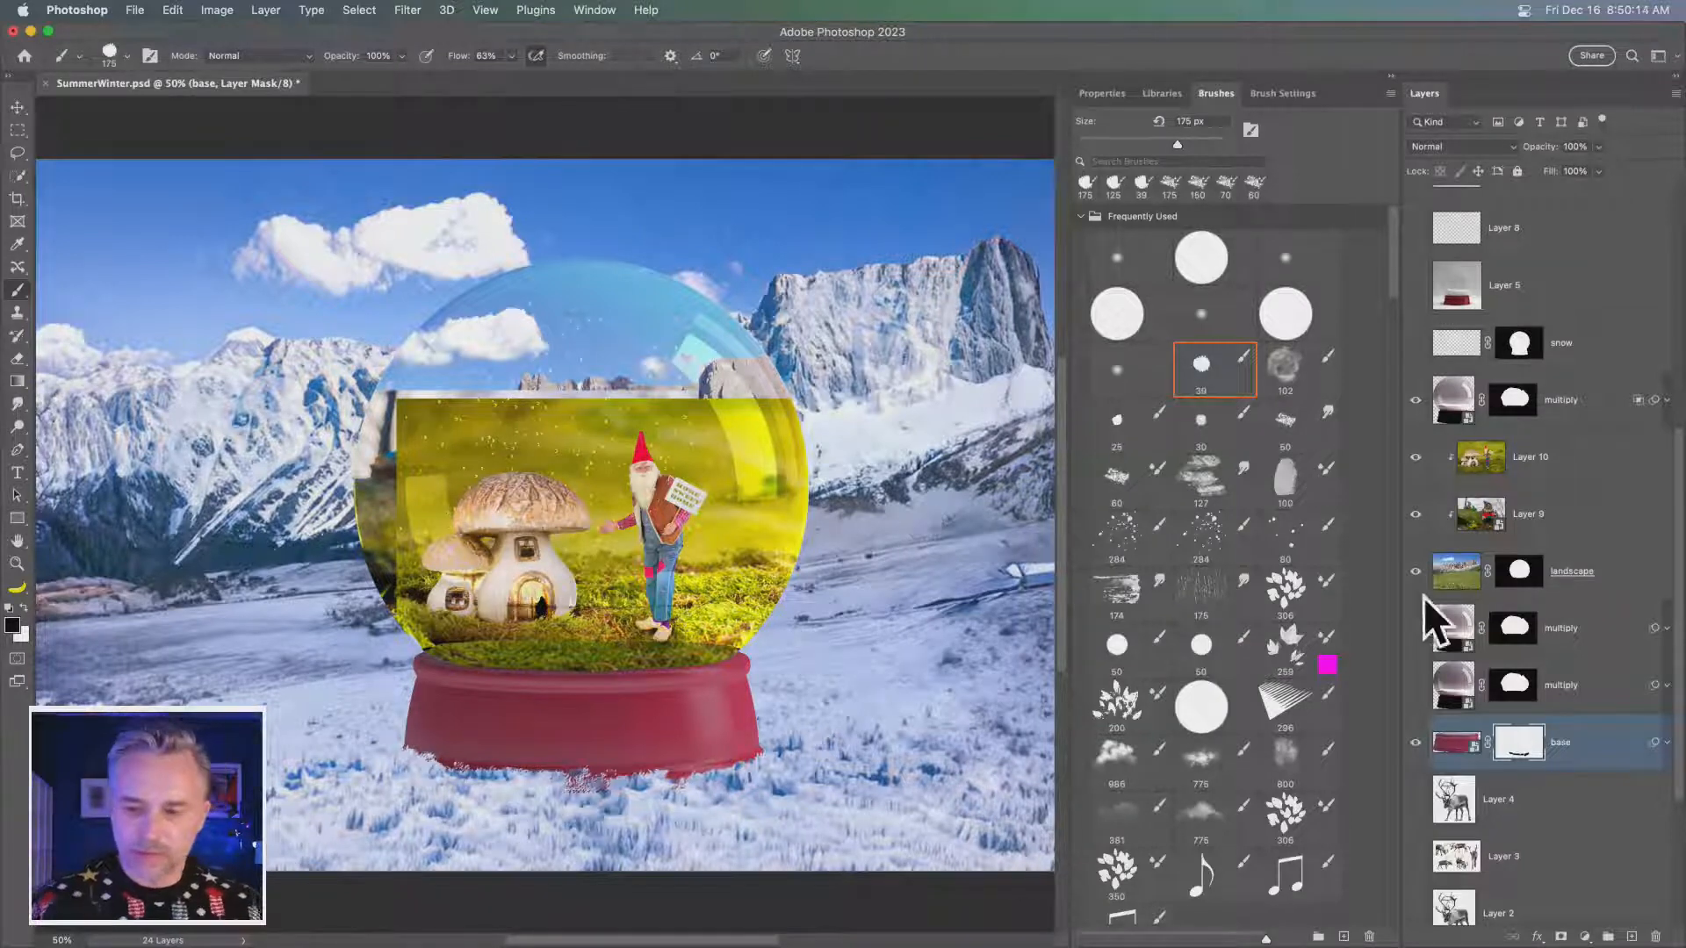
- Show the snow layer and hide Layer 9, keeping the mushroom house image on Layer 10 visible and selected
left_click(1535, 478)
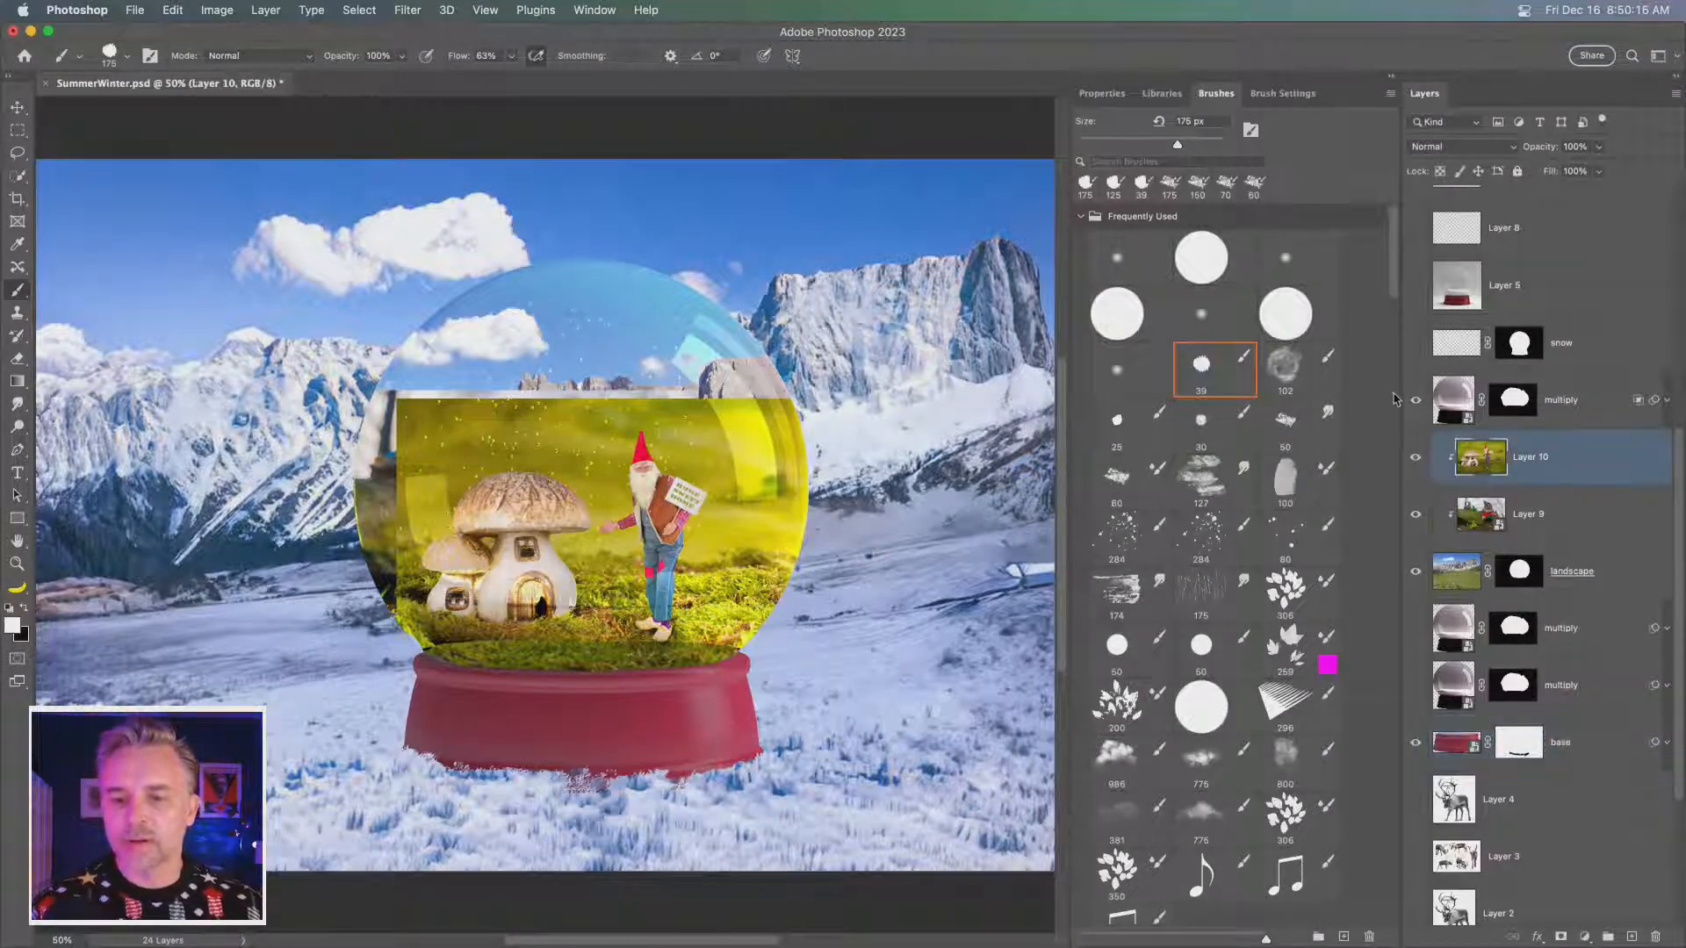
left_click(1415, 400)
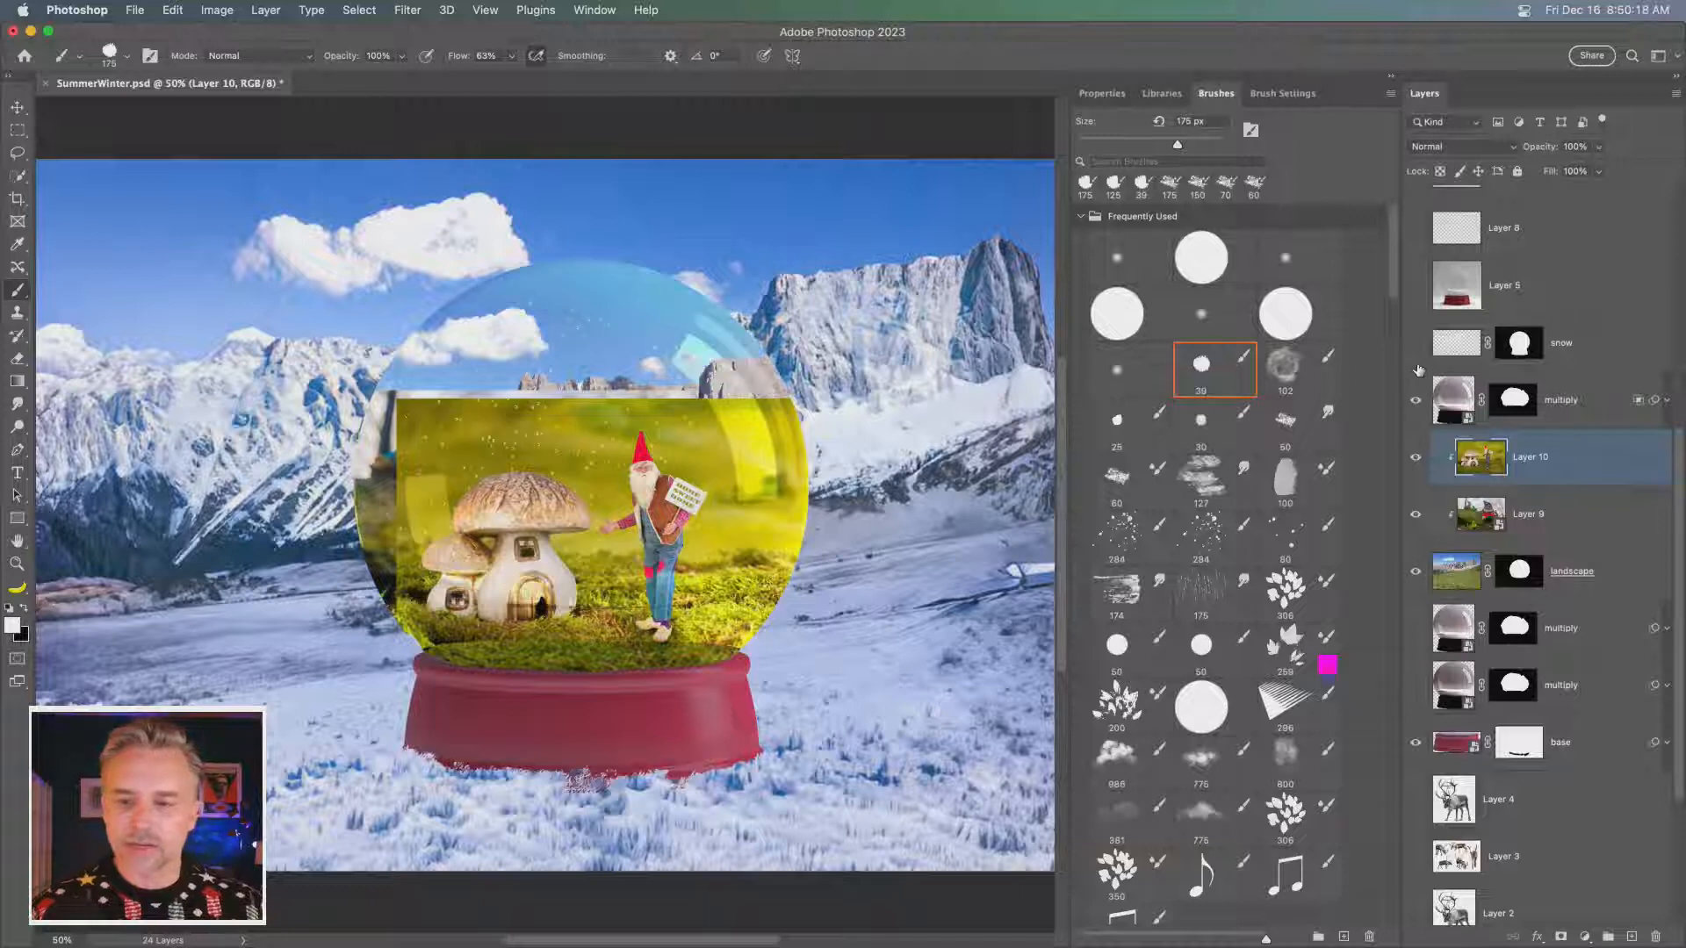
left_click(1414, 343)
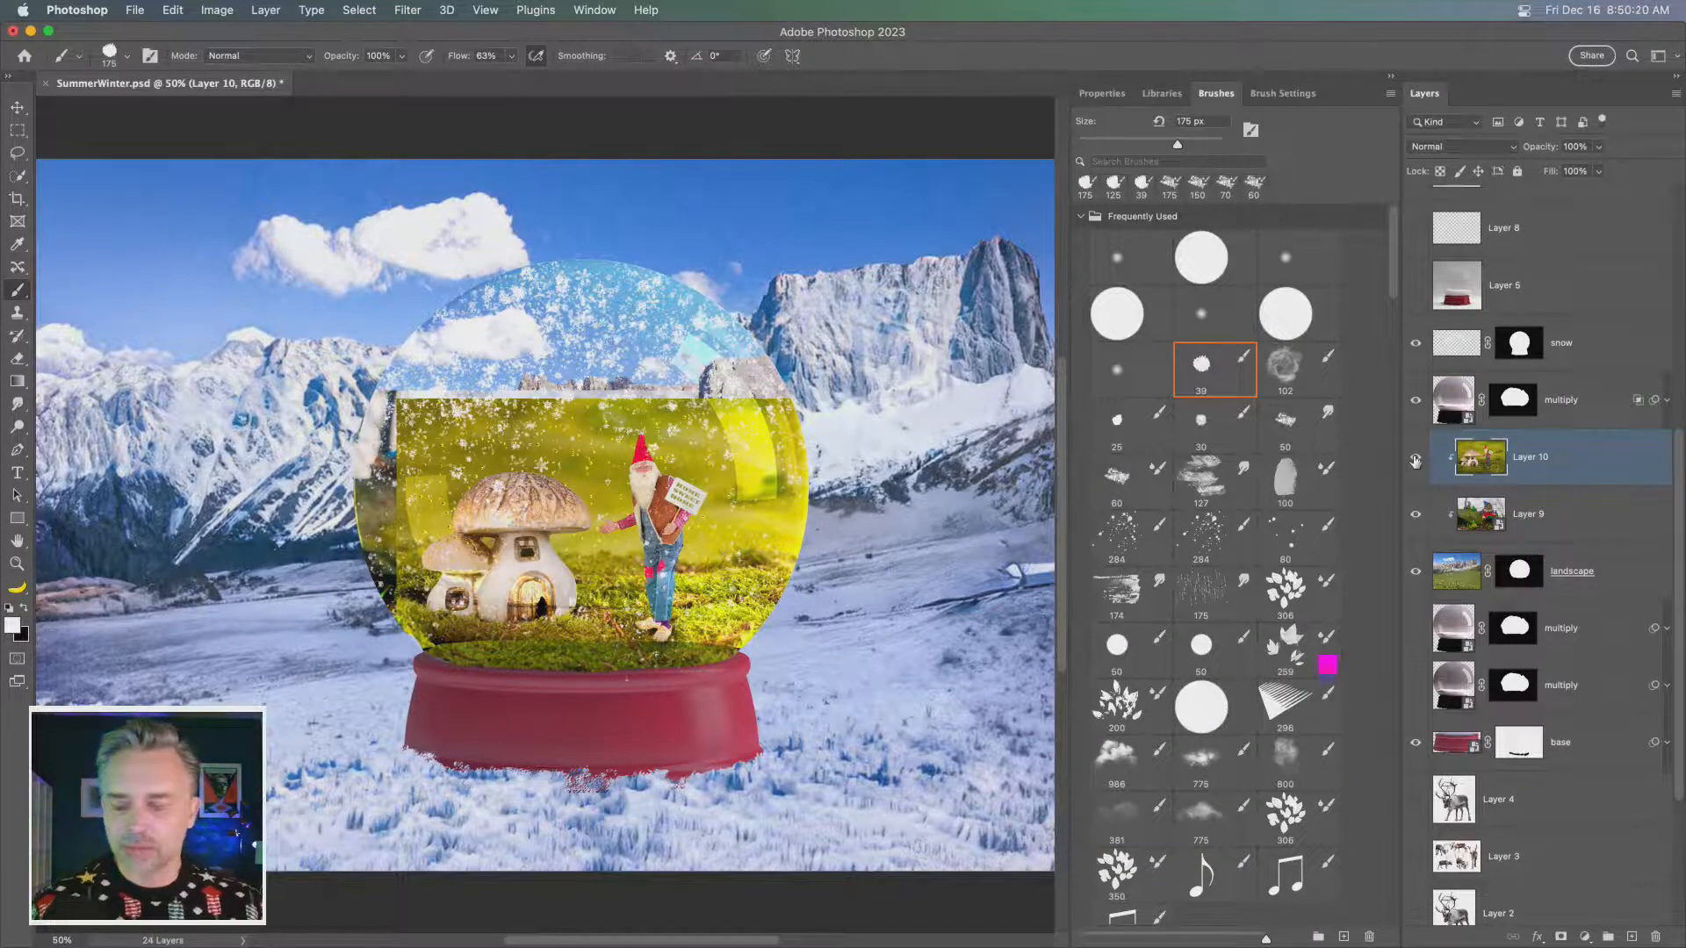
left_click(1416, 526)
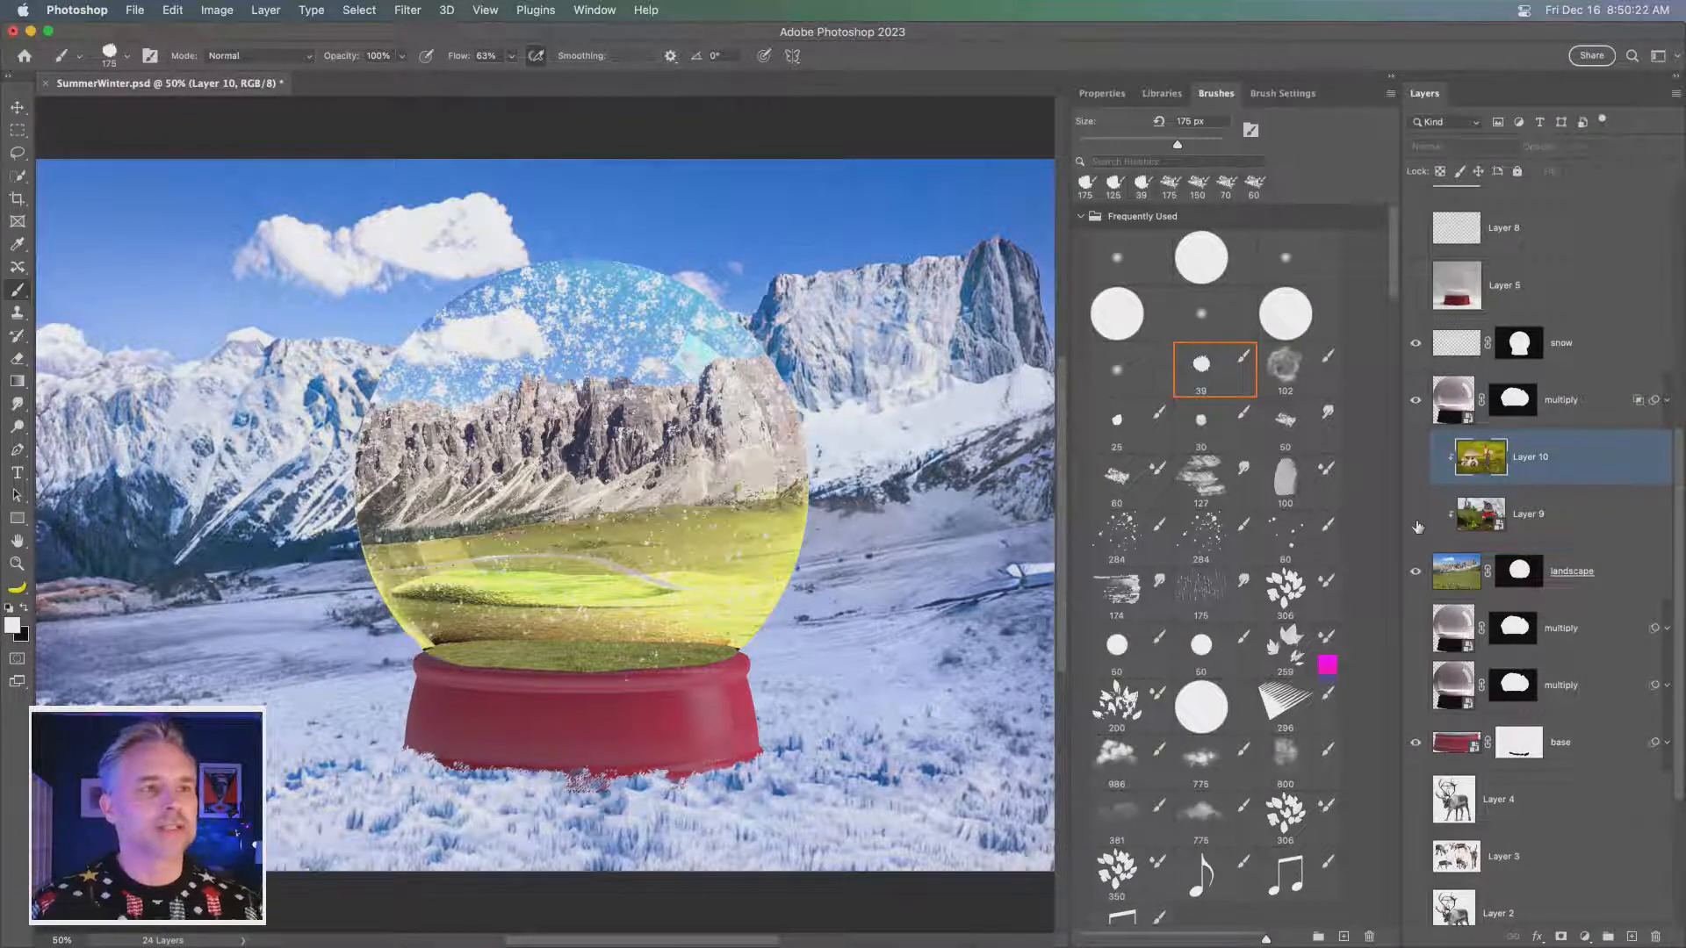
left_click(1416, 458)
- Move Layer 10 above the snow layer, releasing it from the clipping group, with the house and gnome in view at 100%
key("super+equal")
key("super+equal")
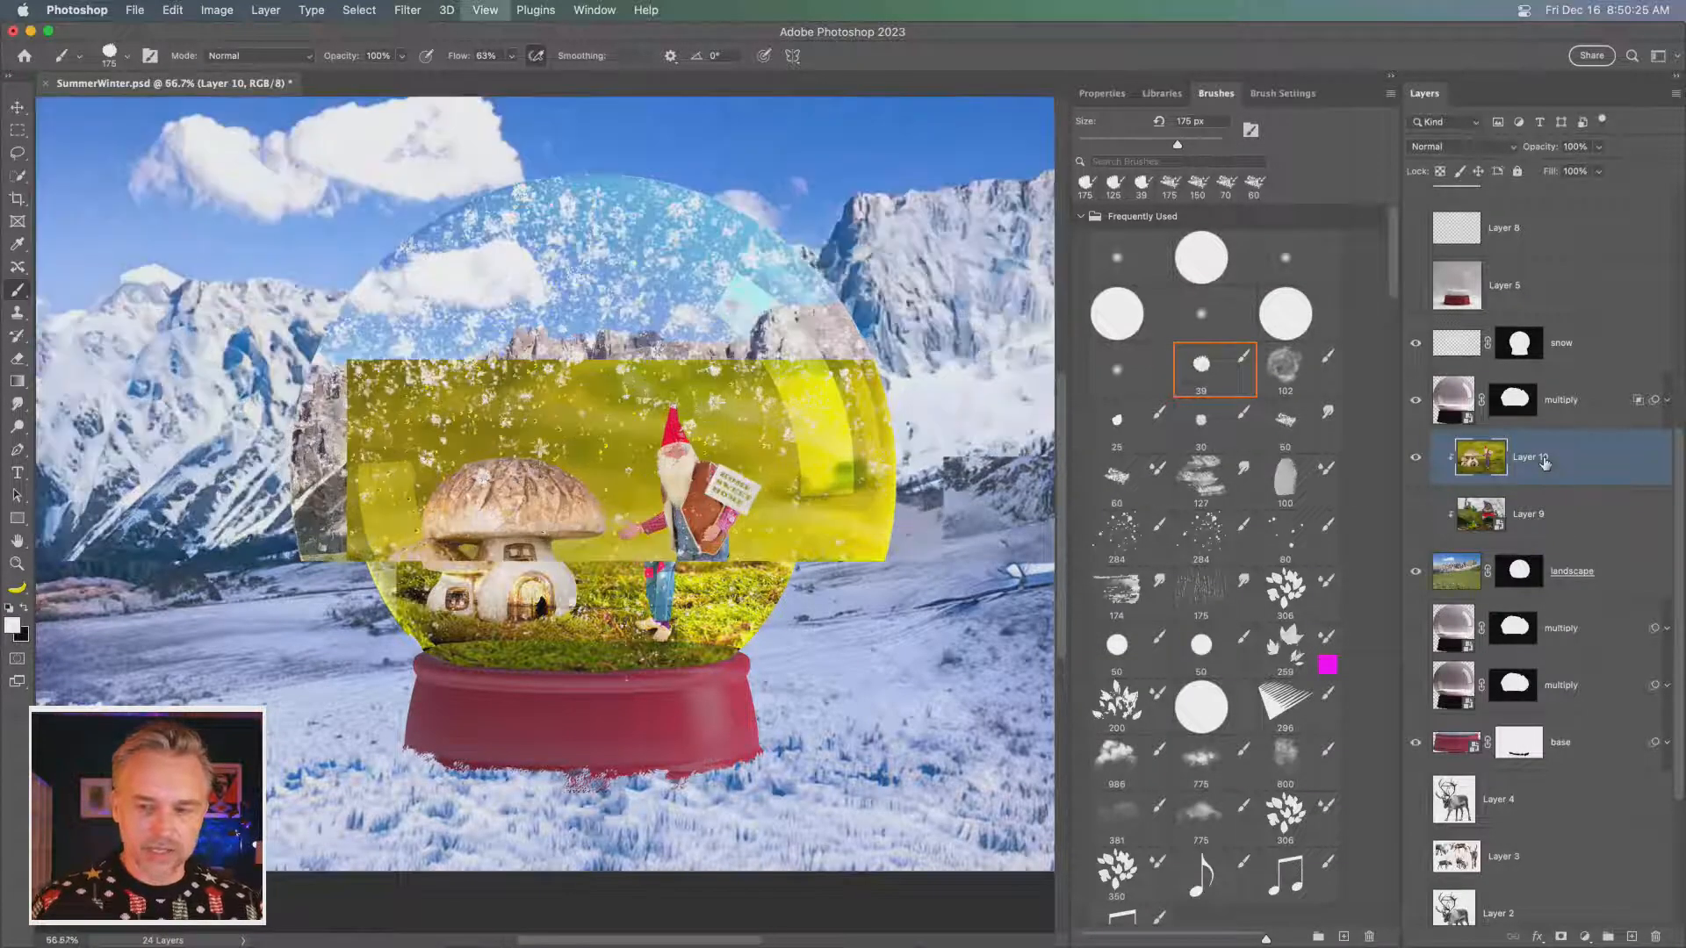
left_click_drag(1546, 463, 1532, 307)
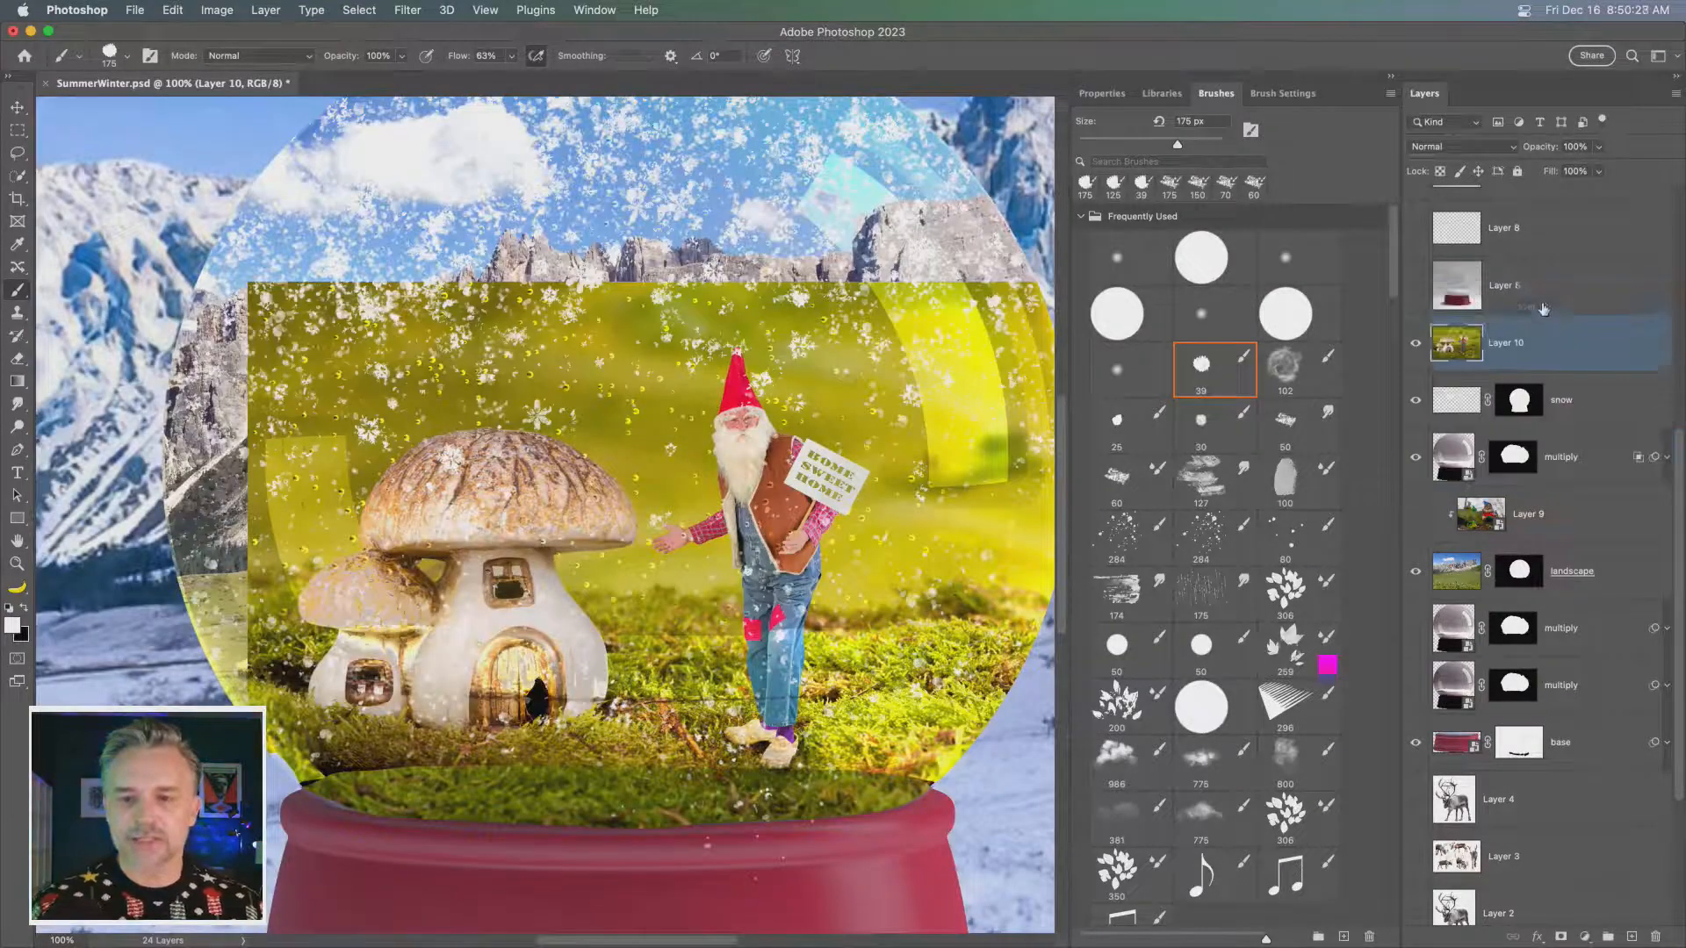
left_click(1542, 307)
left_click_drag(627, 413, 565, 388)
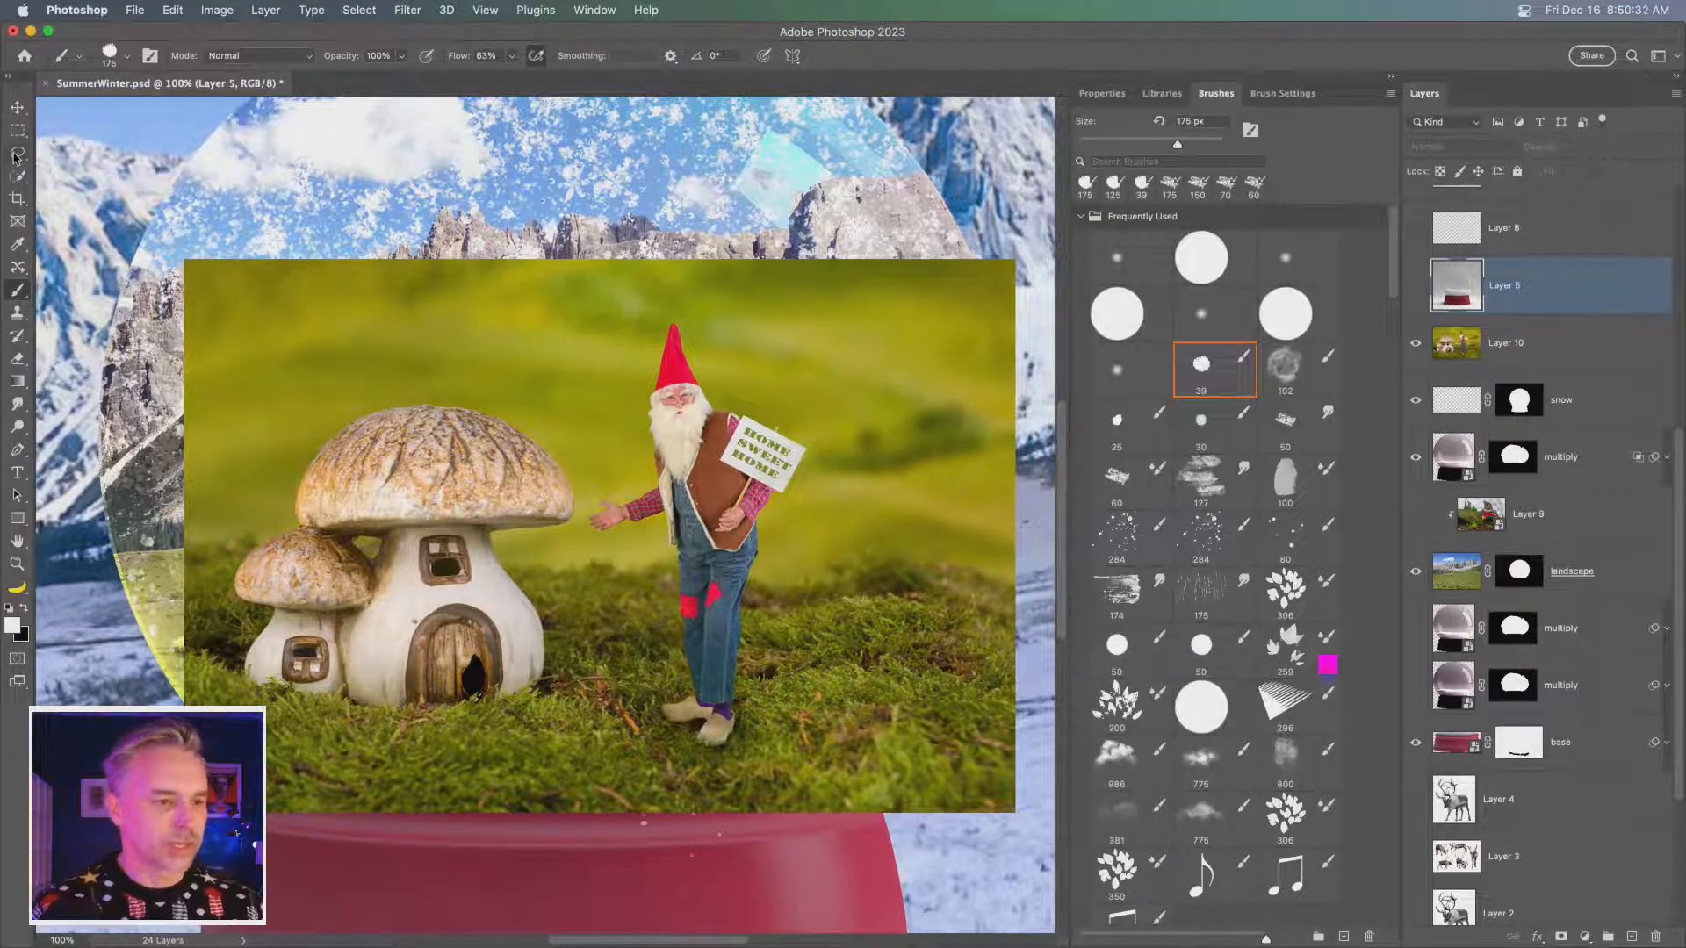
- Select the mushroom house and add the gnome to the selection with the Object Selection tool, and make Layer 10 active
left_click(16, 155)
left_click(16, 175)
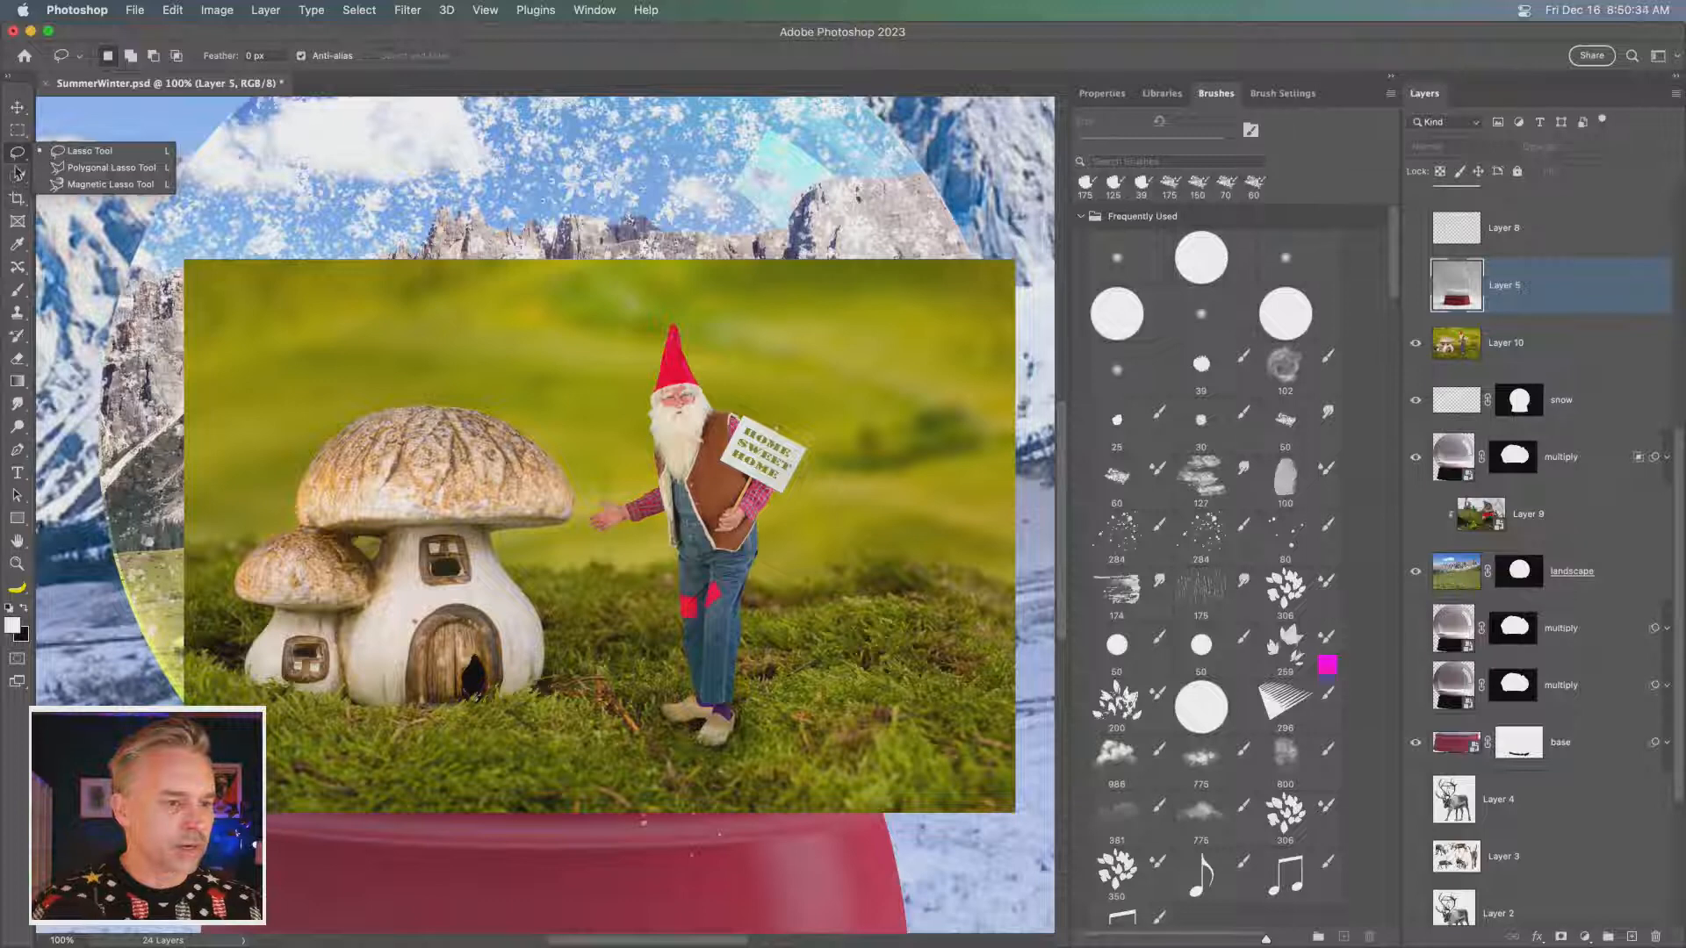
left_click(66, 175)
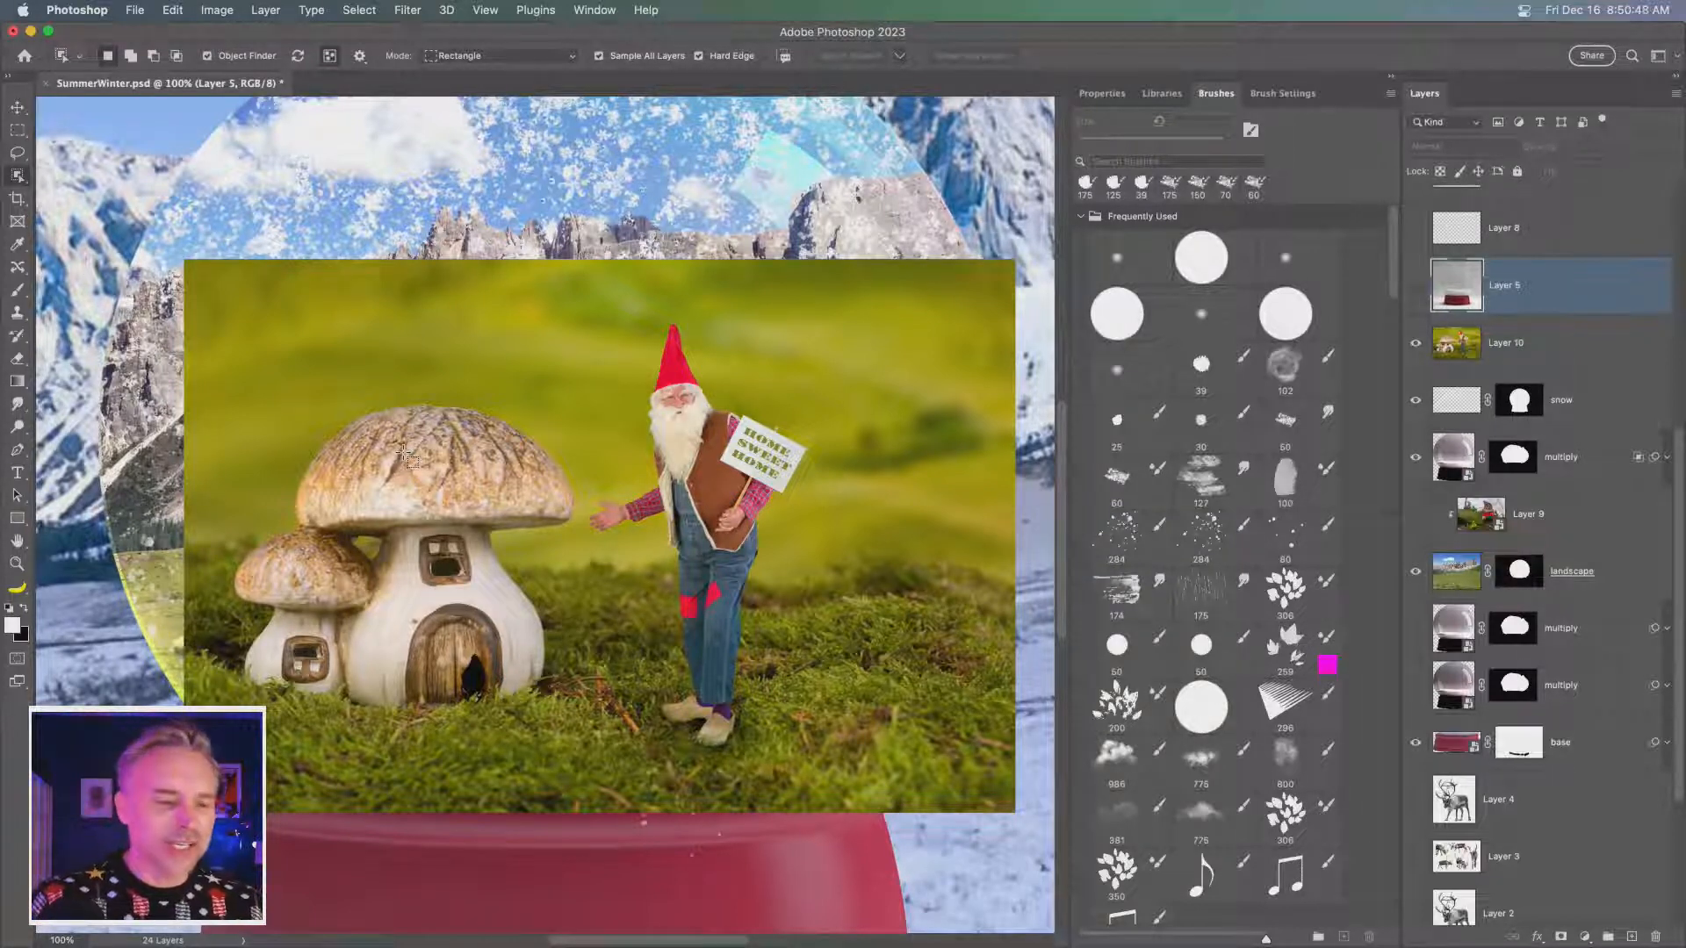
left_click_drag(217, 384, 585, 737)
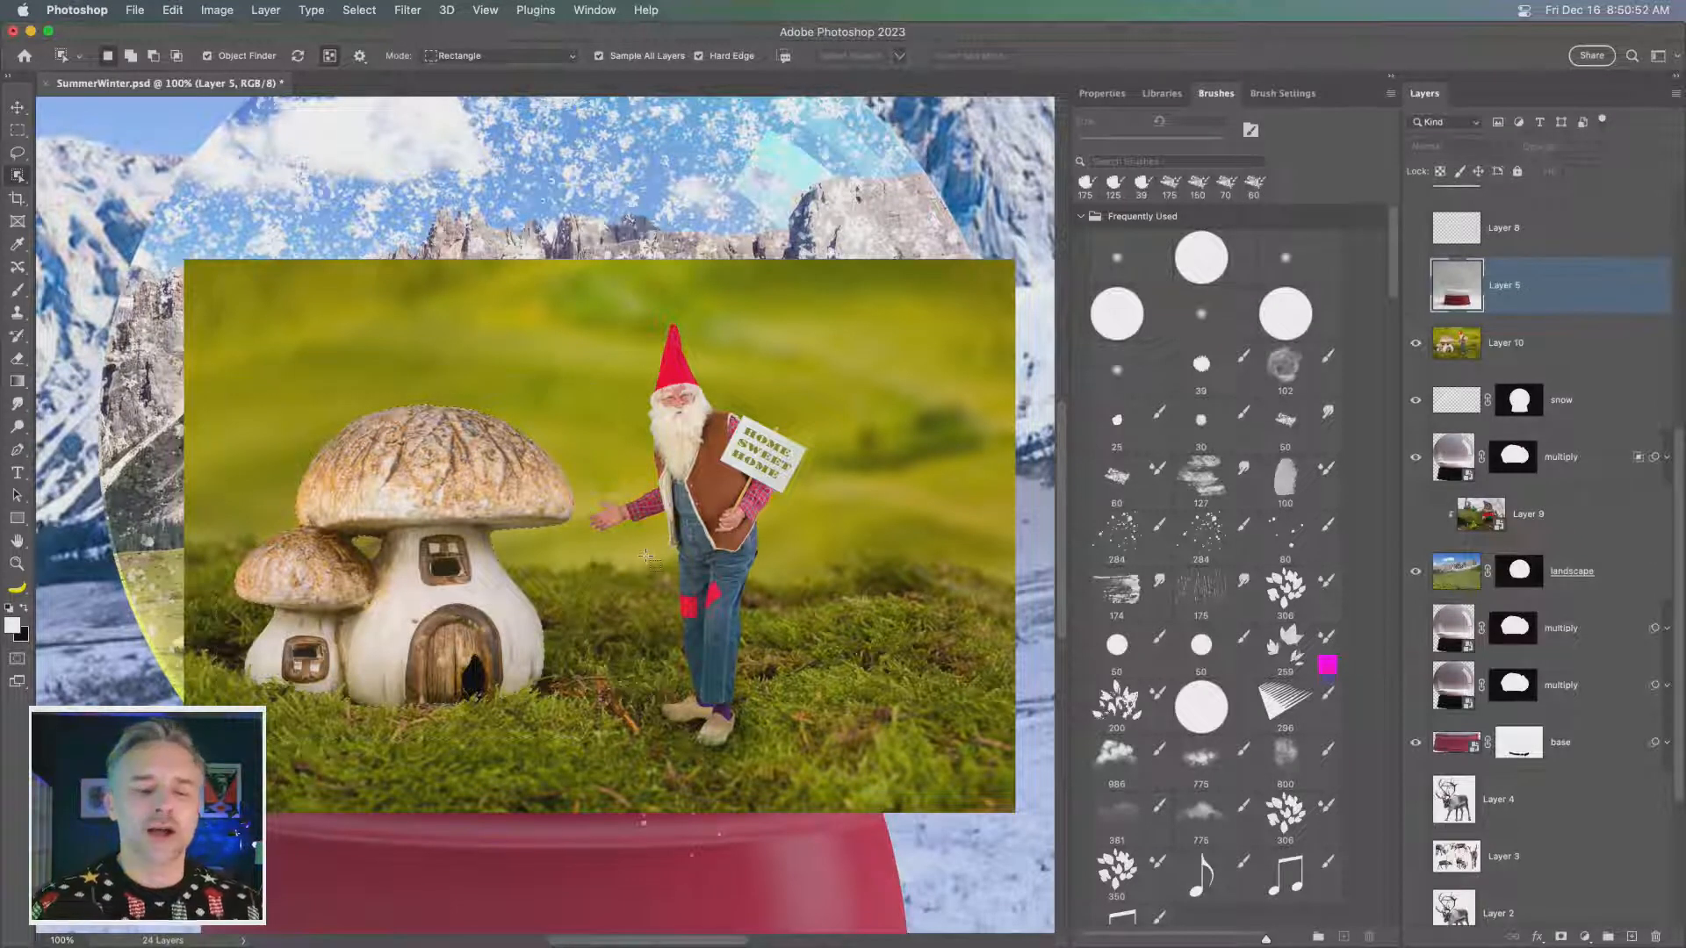
key("shift")
left_click_drag(835, 310, 551, 732)
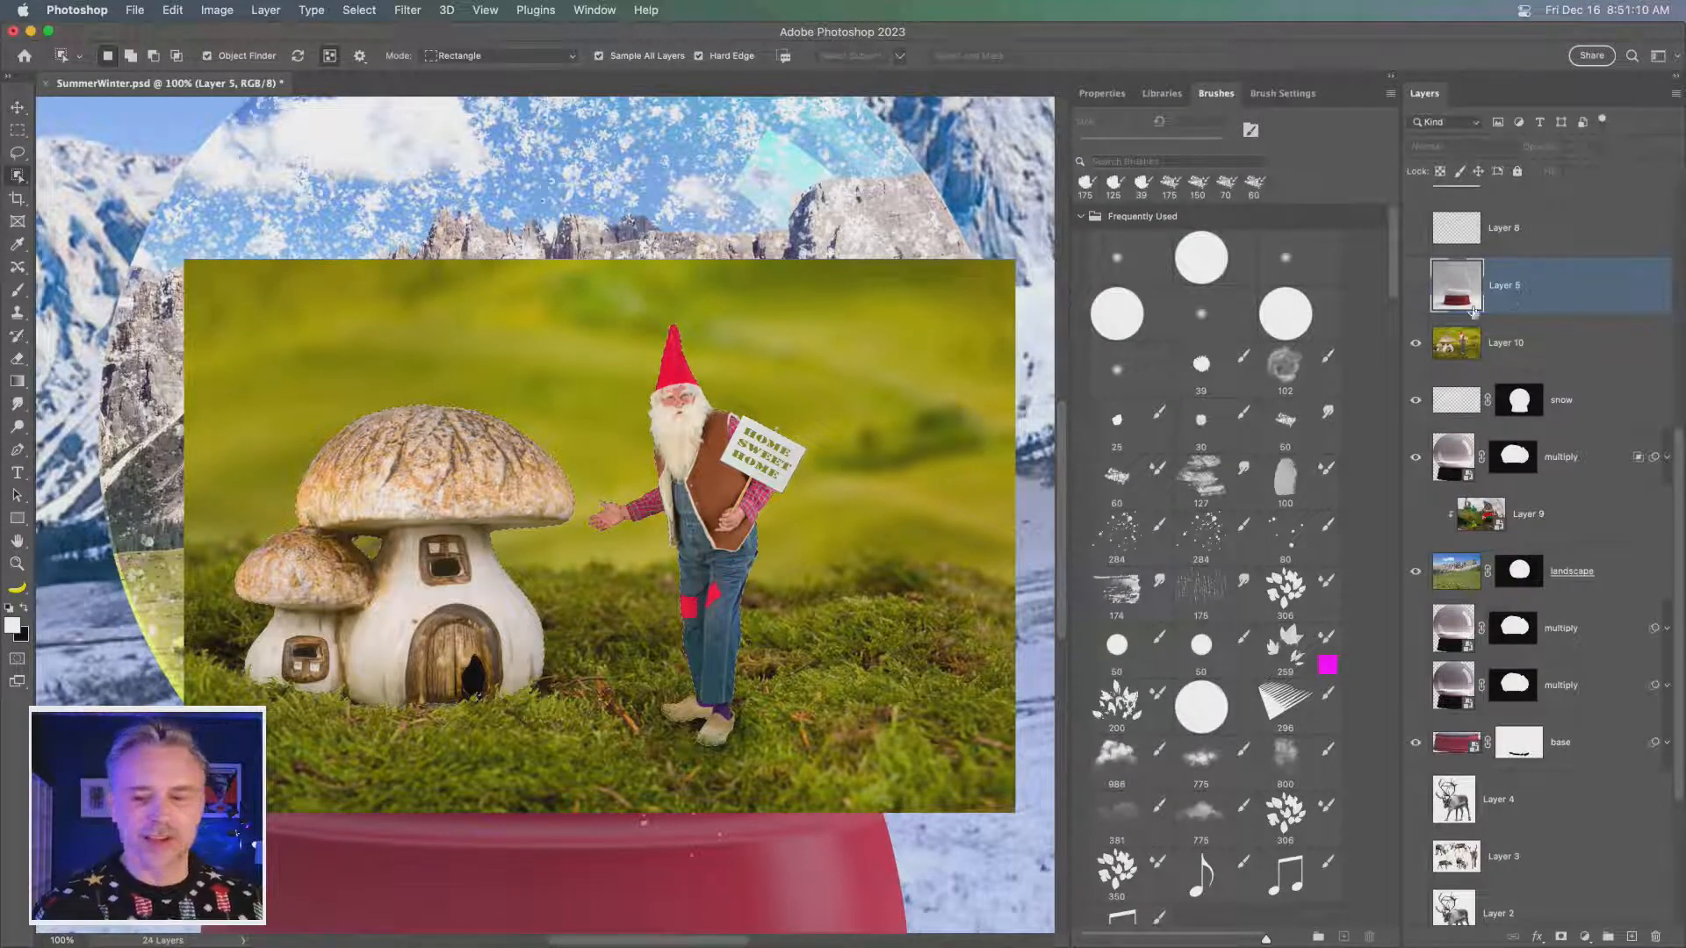
left_click(1526, 348)
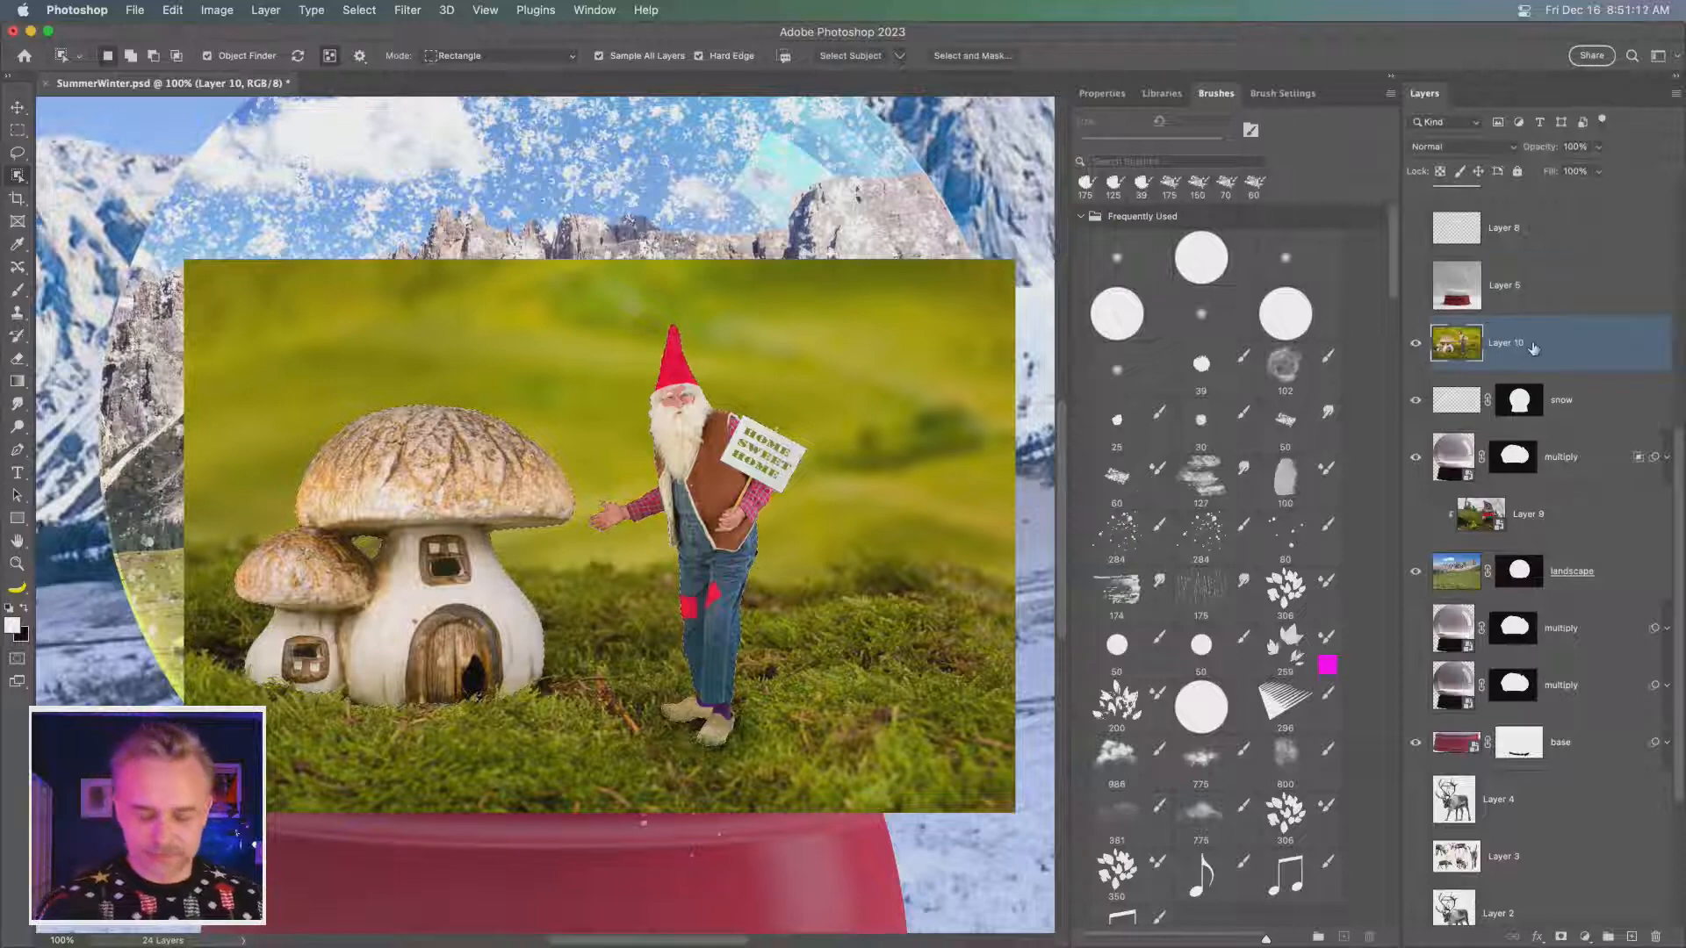
- Try copying the selected house and gnome from Layer 10 onto a new layer, and undo the copy
key("super+j")
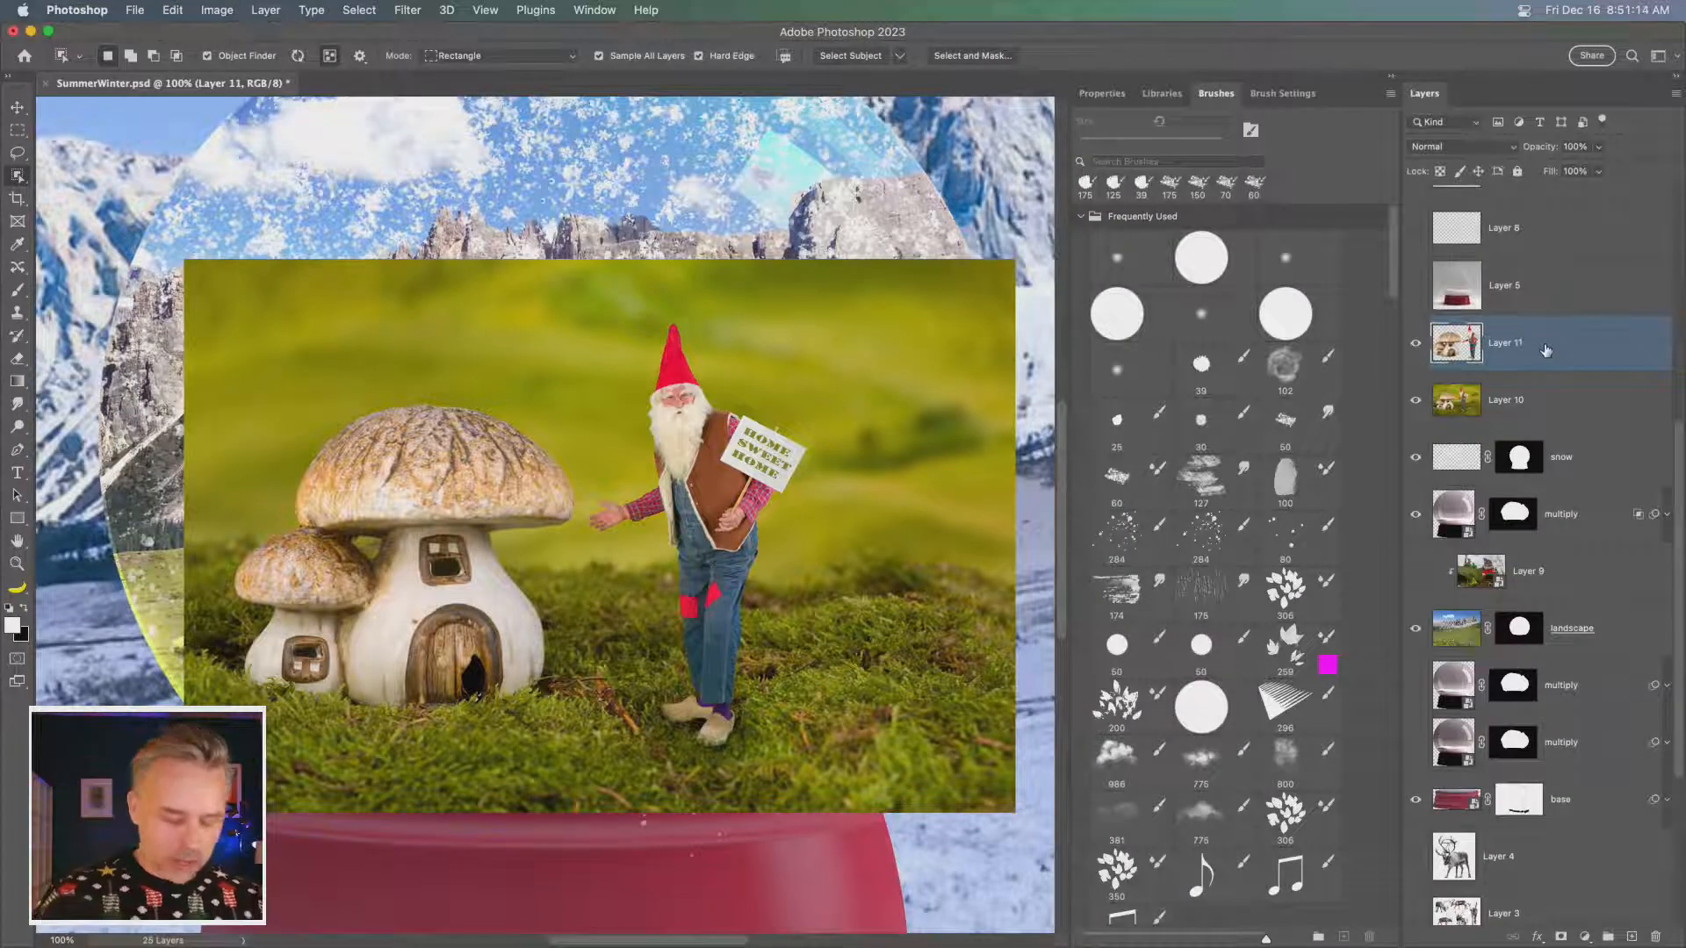
key("super+z")
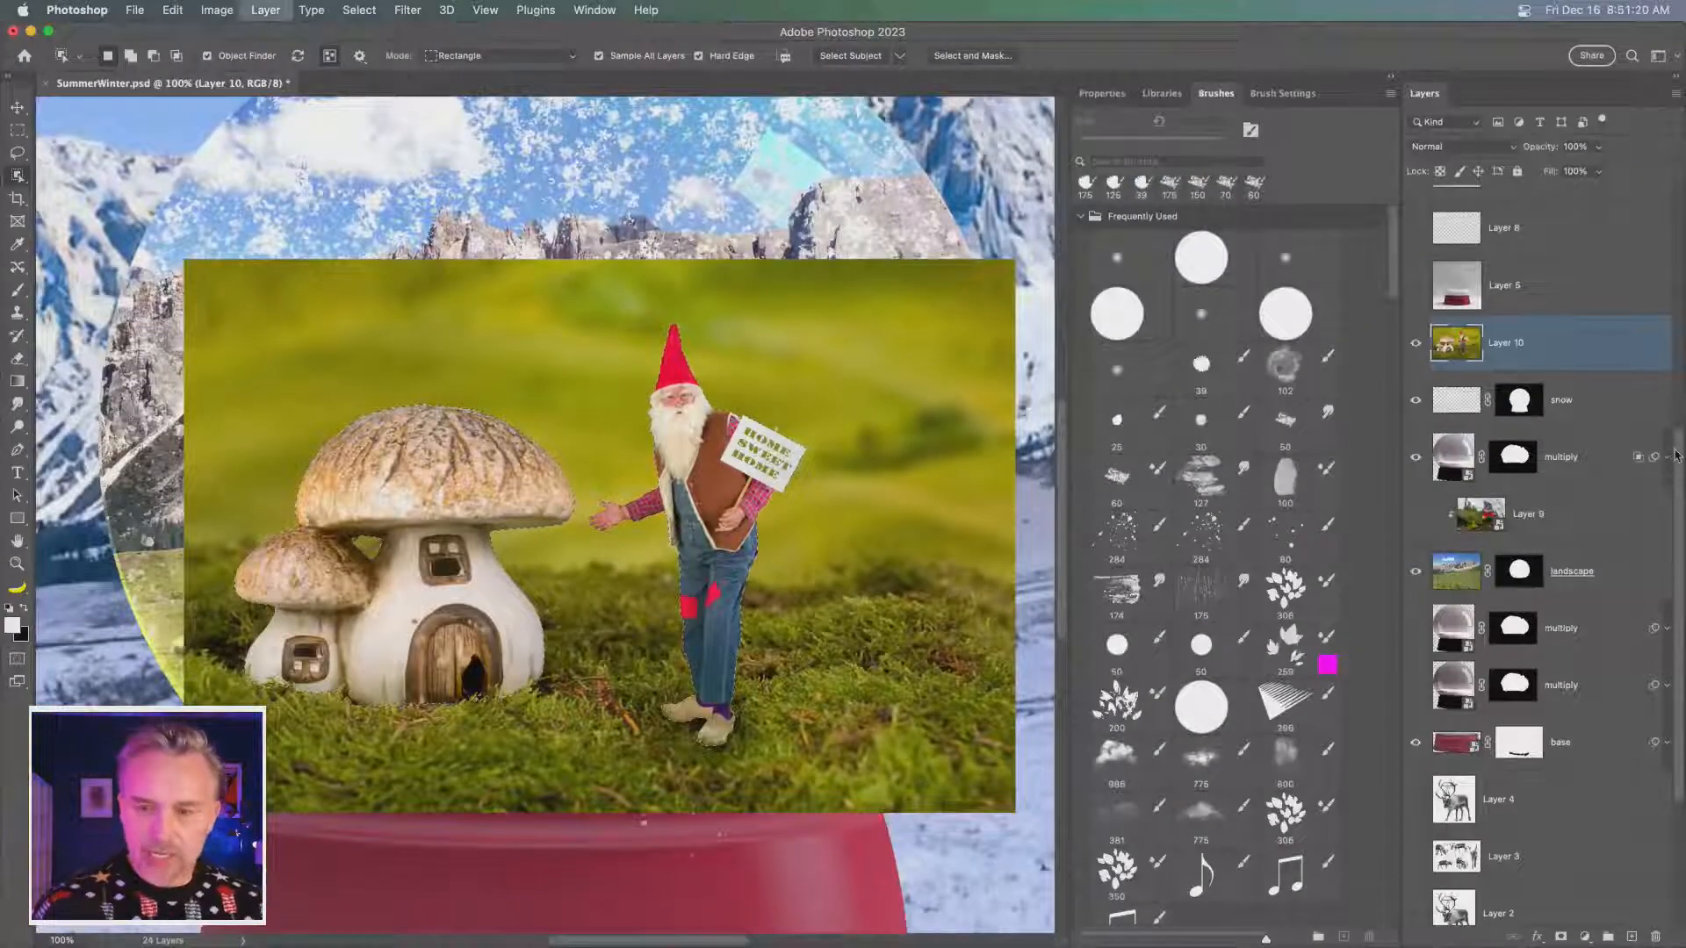
- Restore the copied house and gnome layer, compare it with Layer 10 hidden and shown, and undo the copy again
key("super+shift+z")
left_click(1414, 401)
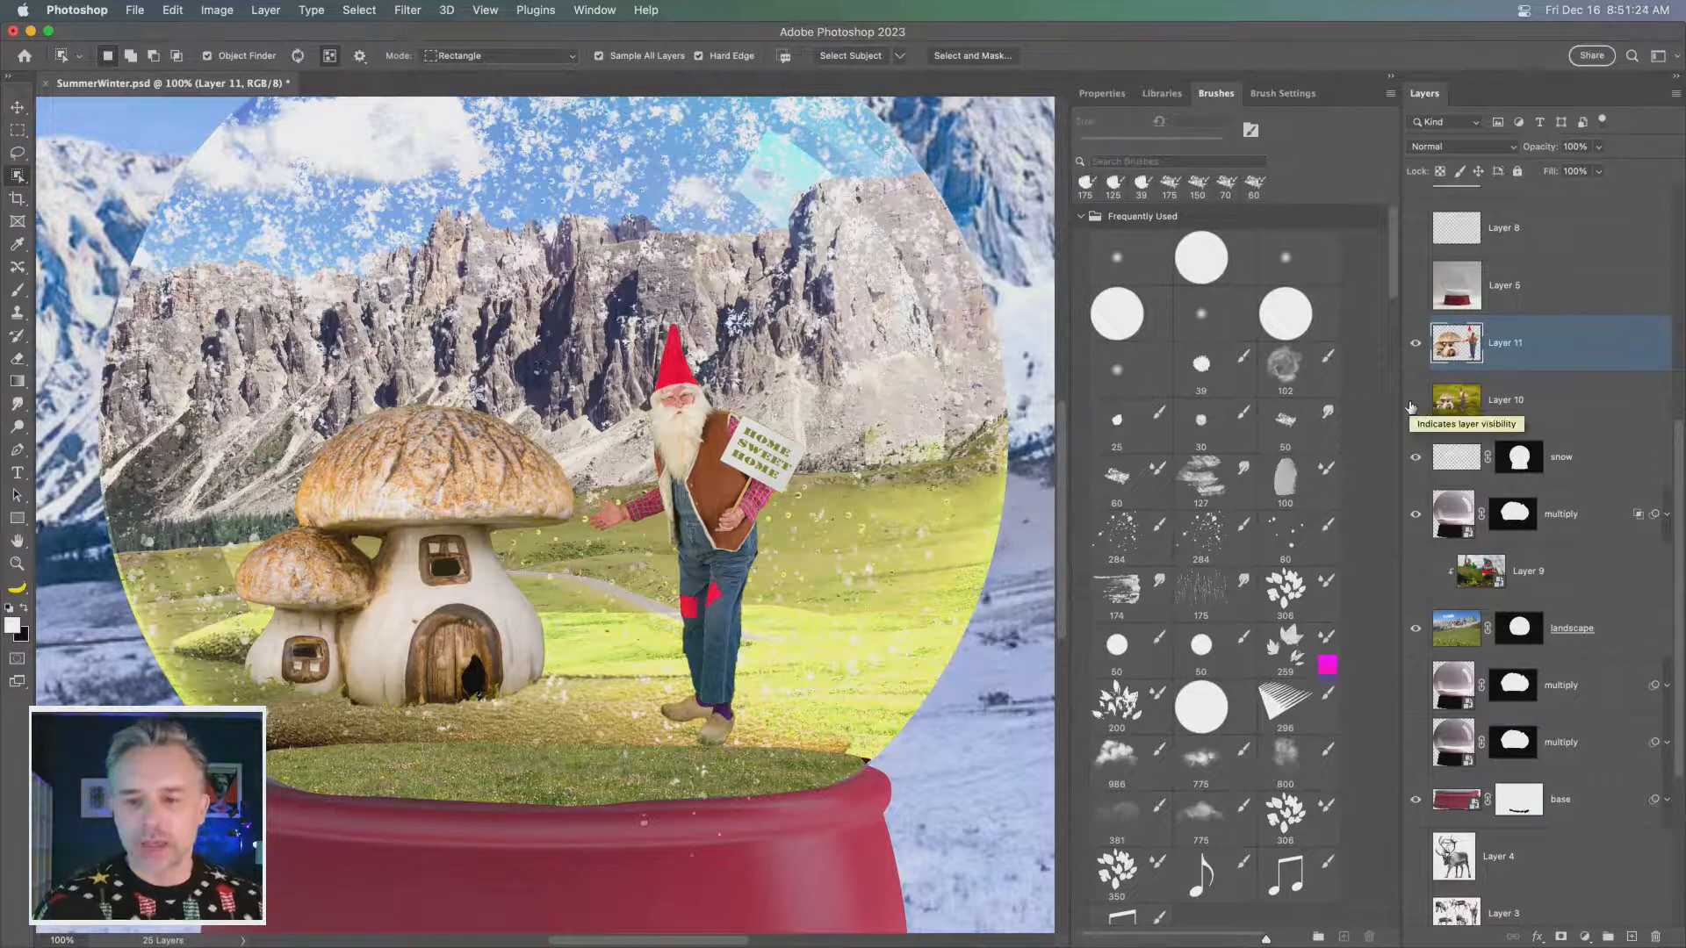
left_click_drag(1414, 404, 1414, 346)
left_click(1518, 409)
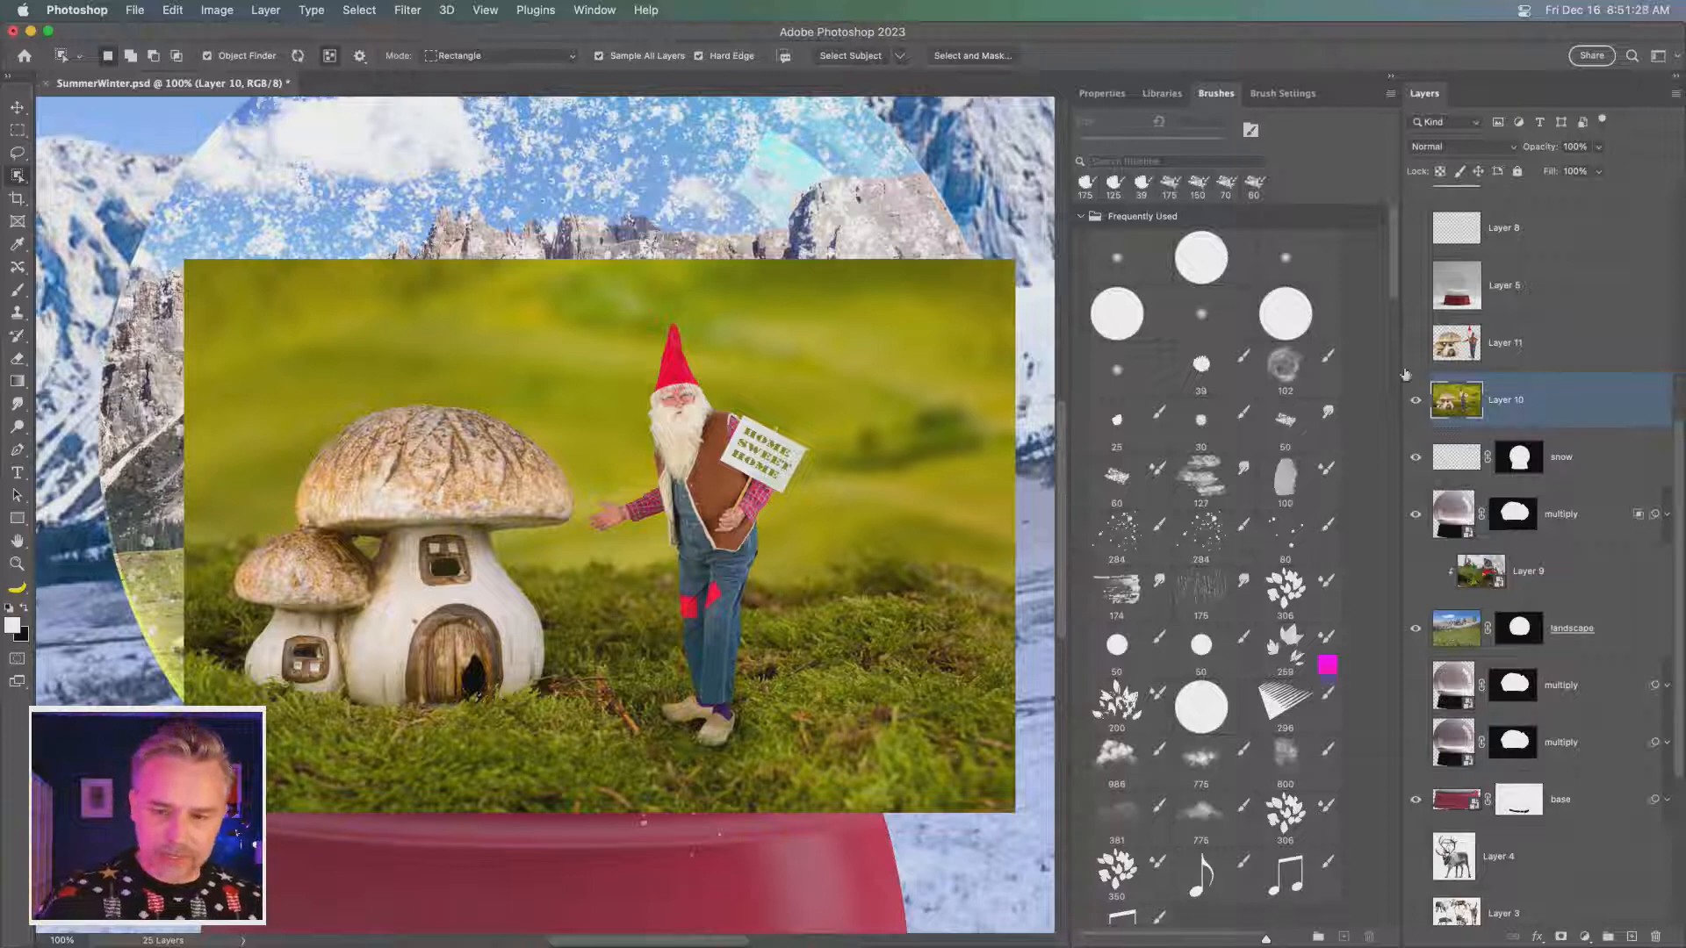
key("super+z")
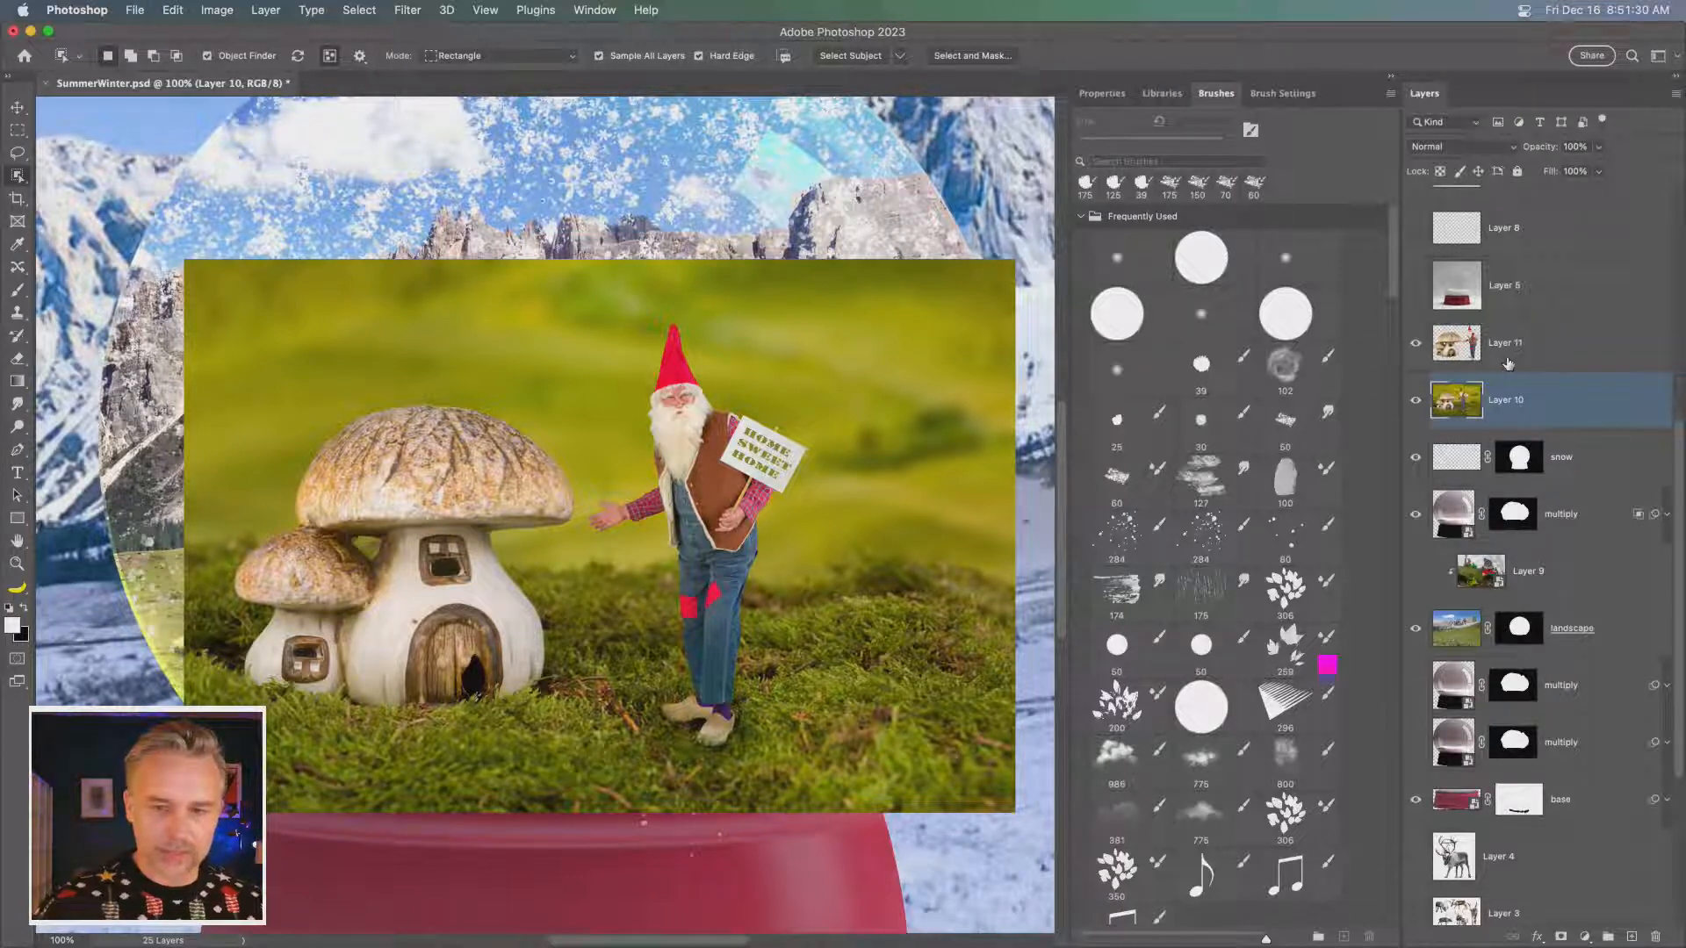
key("super+z")
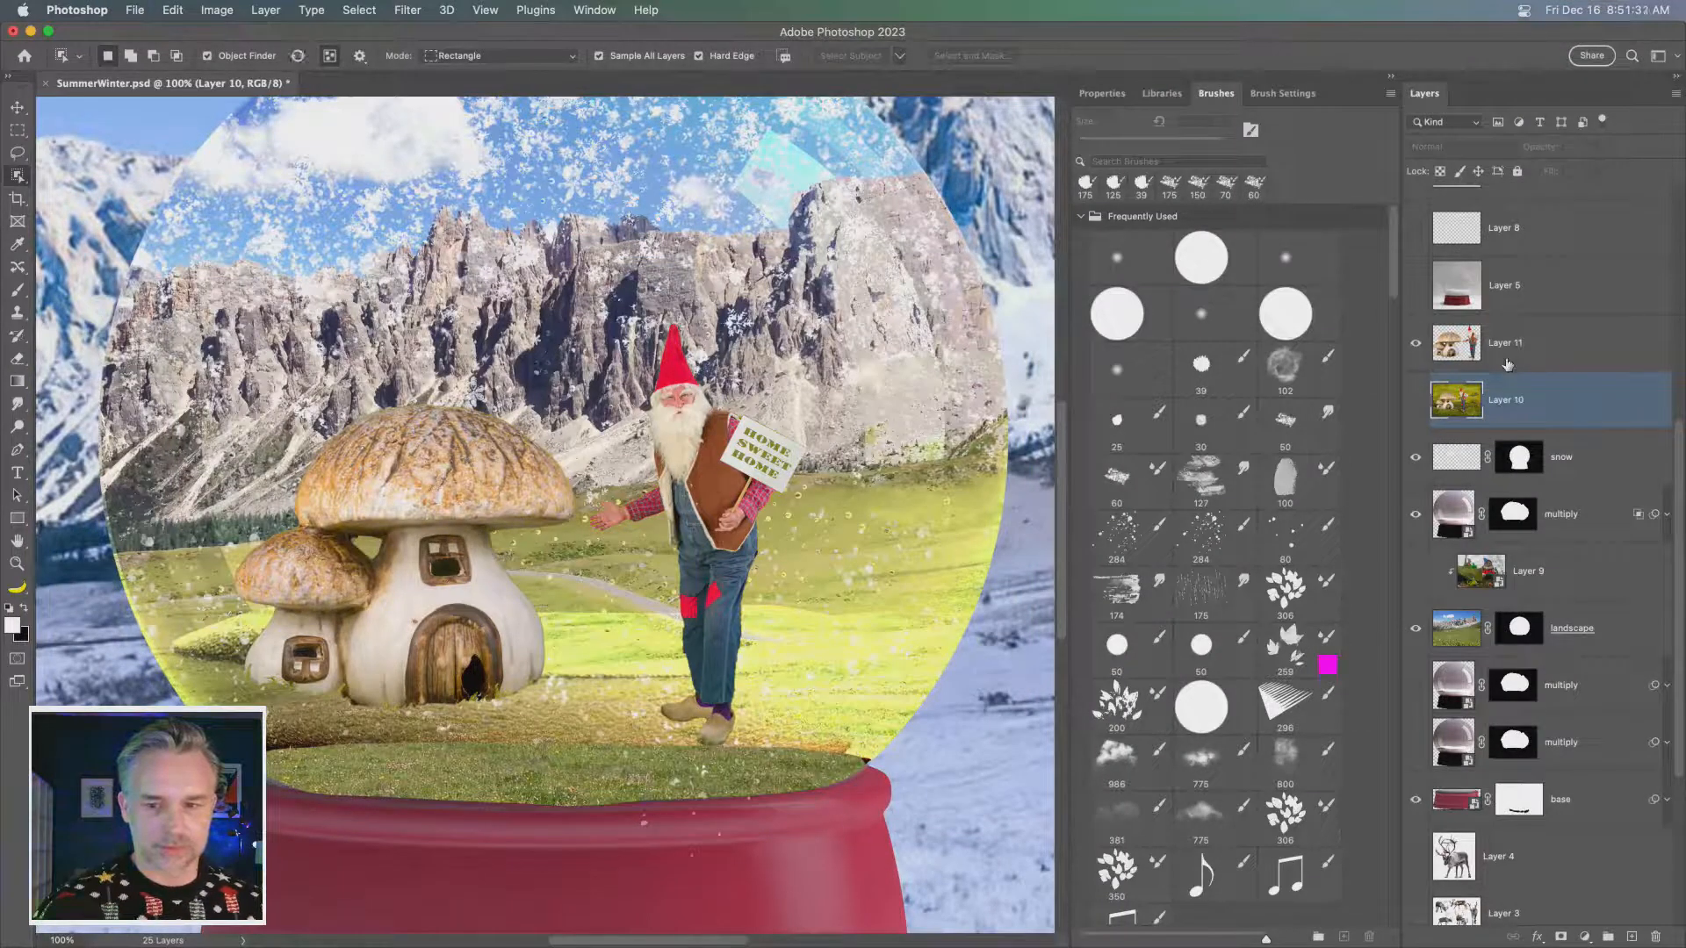
key("super+z")
key("super+z")
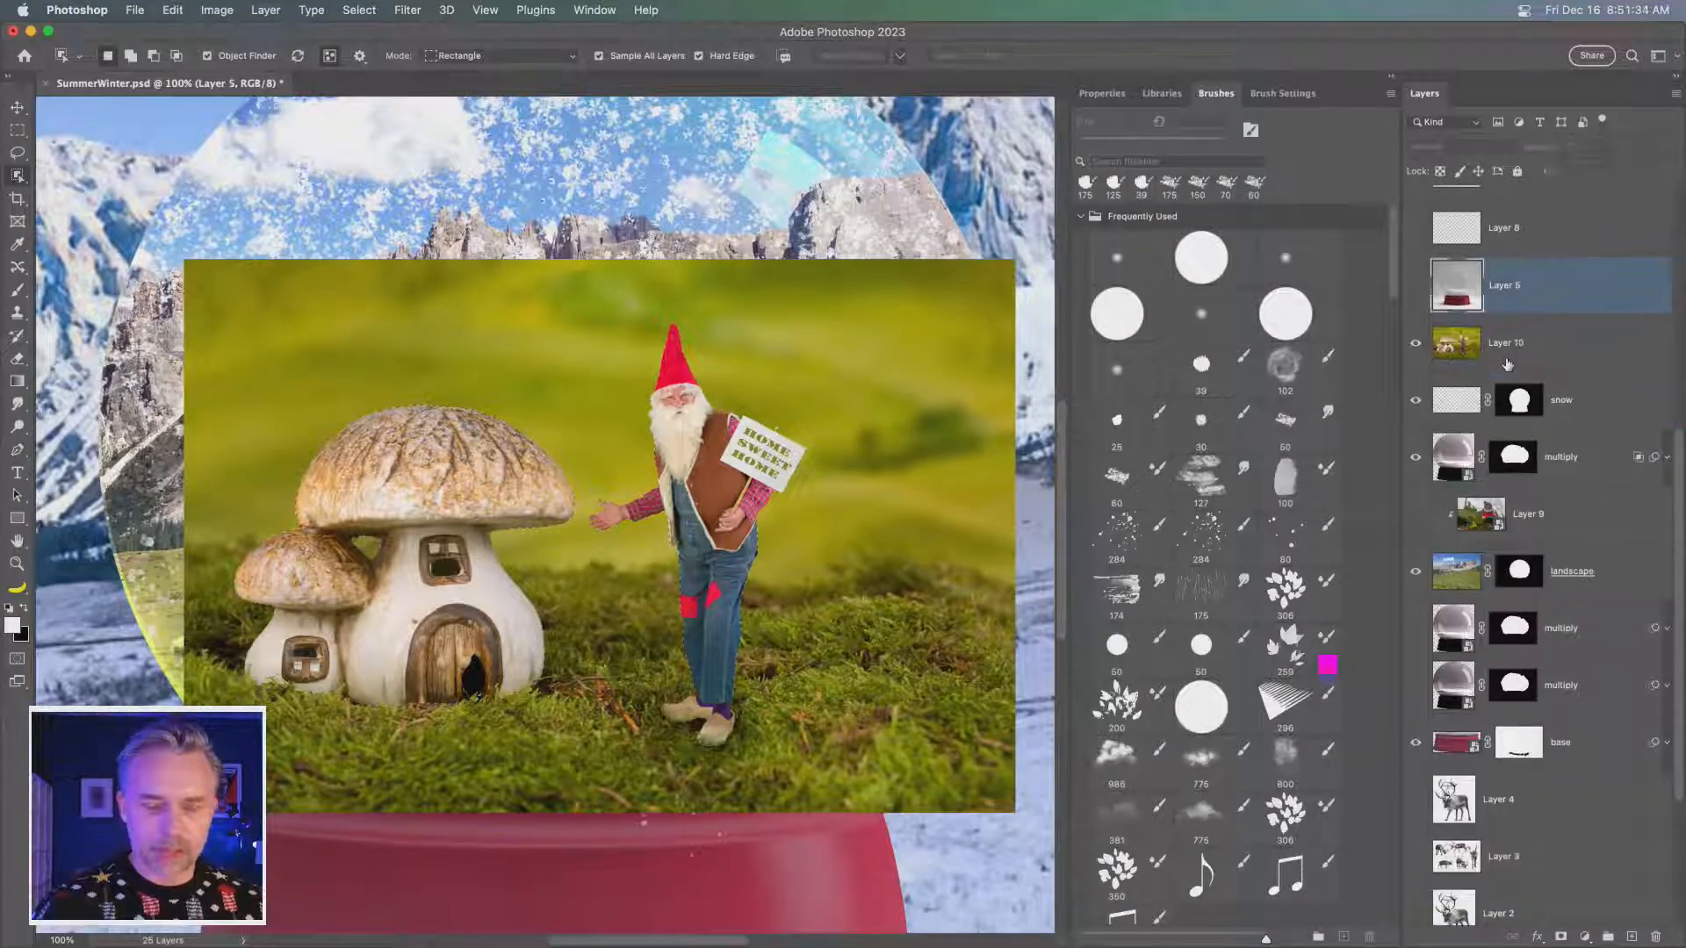
- Duplicate Layer 10, hide the original, and mask the duplicate to the selected mushroom house and gnome
left_click(1494, 360)
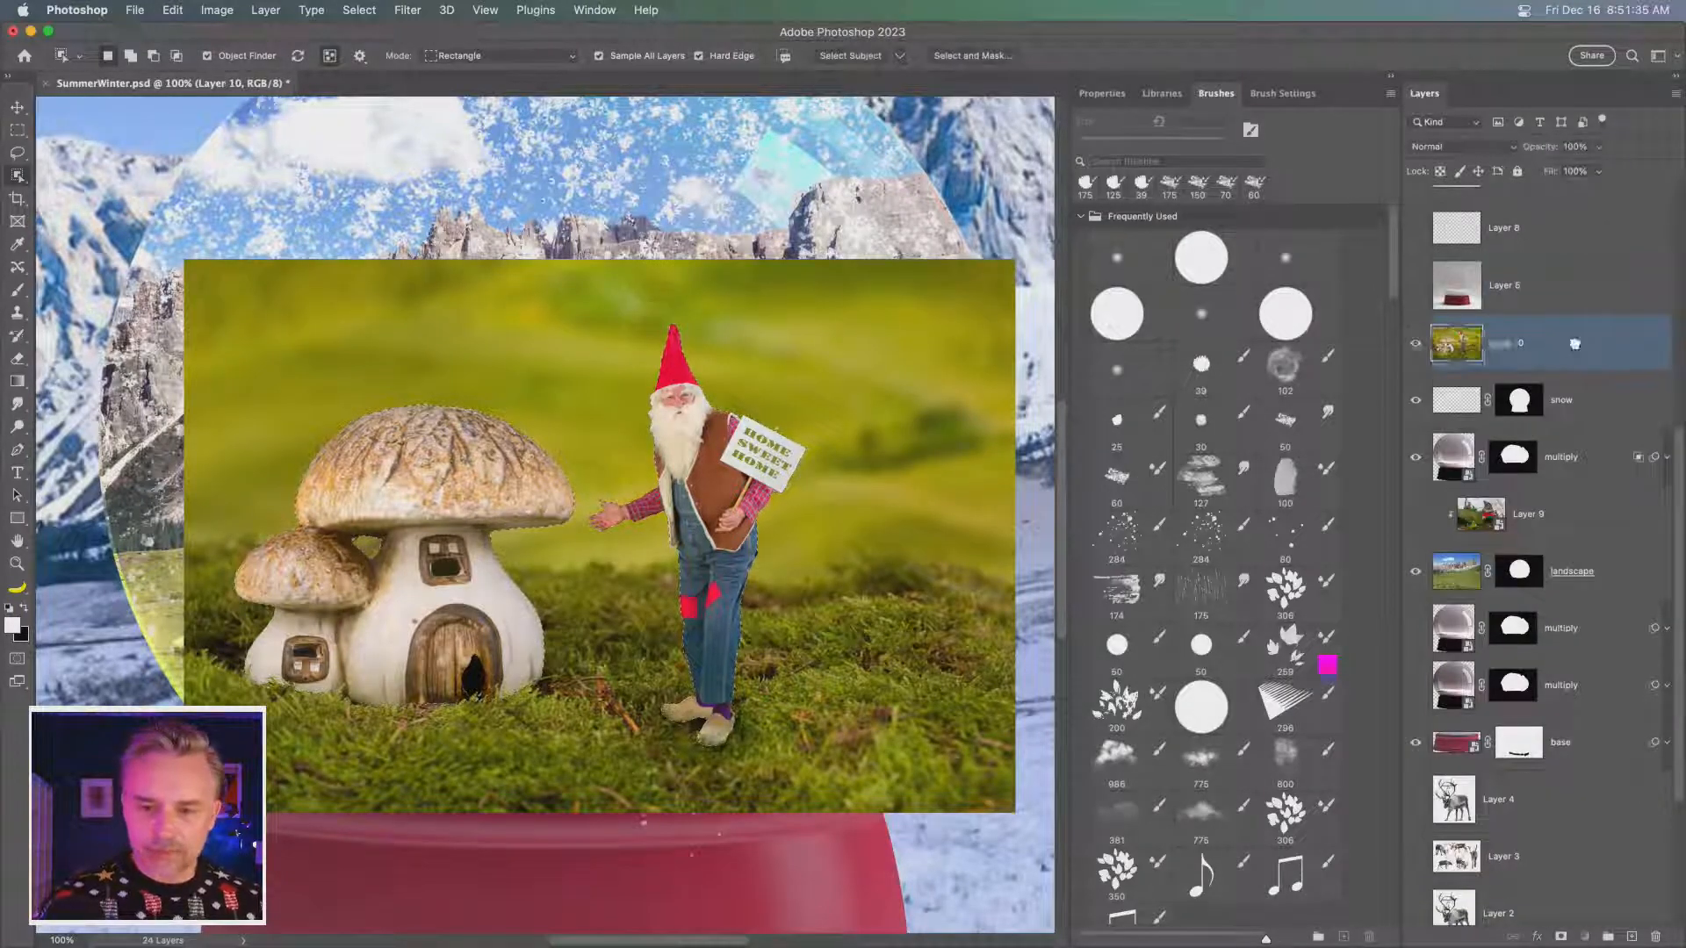
left_click_drag(1574, 344, 1632, 933)
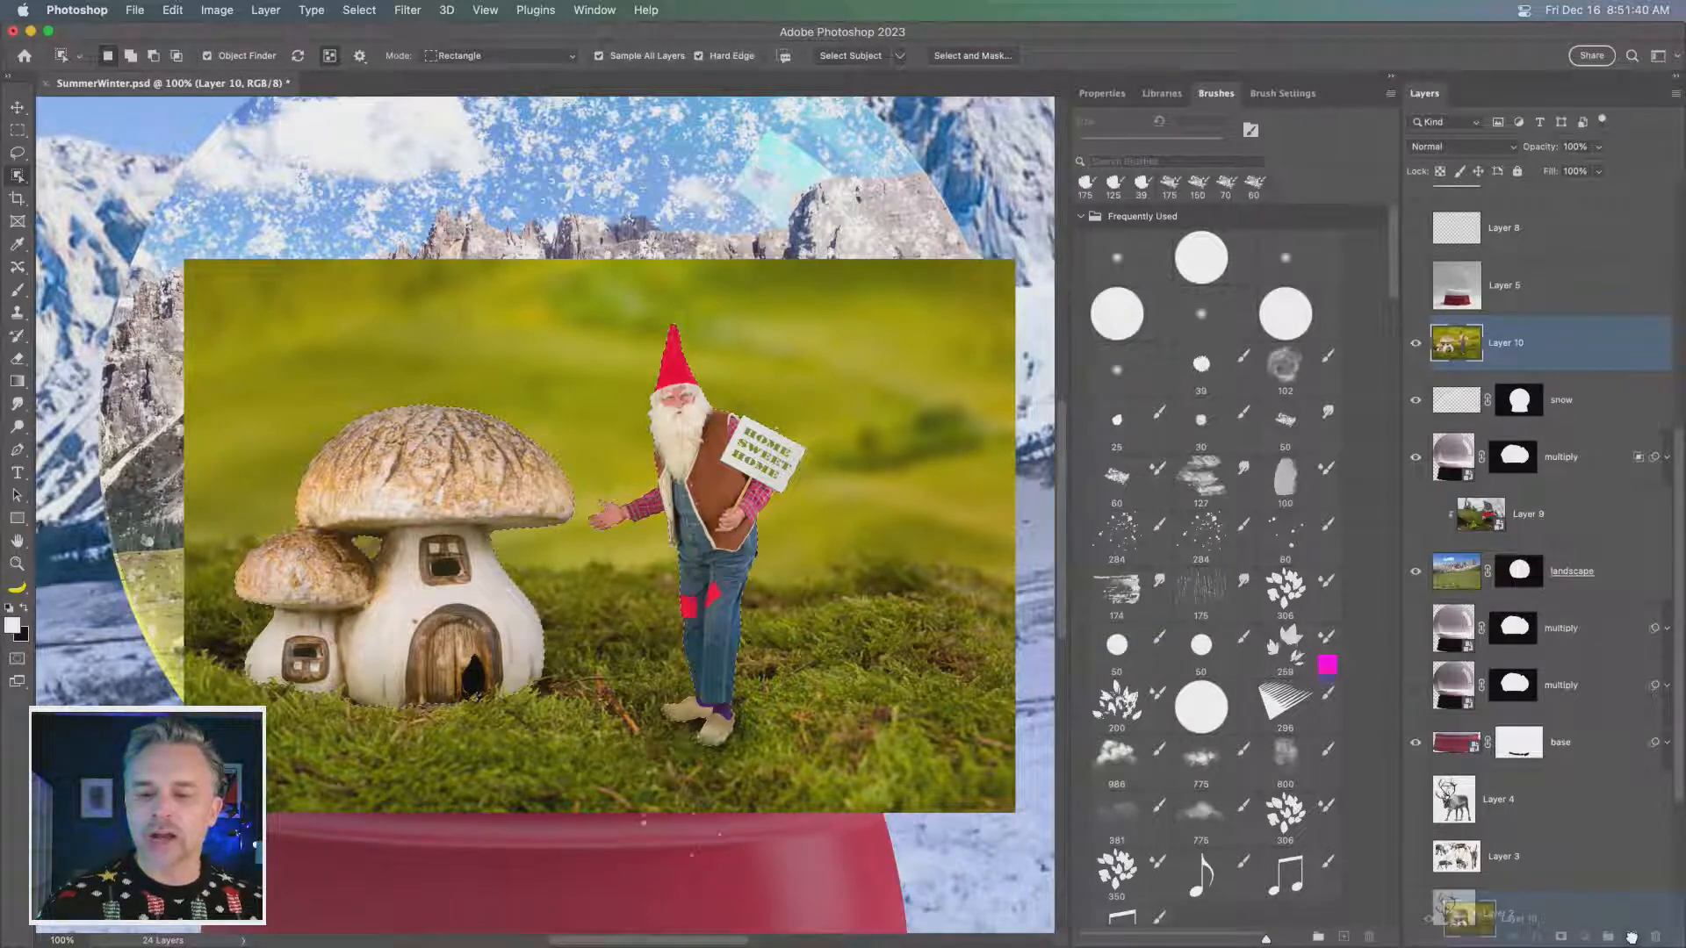
left_click_drag(1632, 936, 1632, 937)
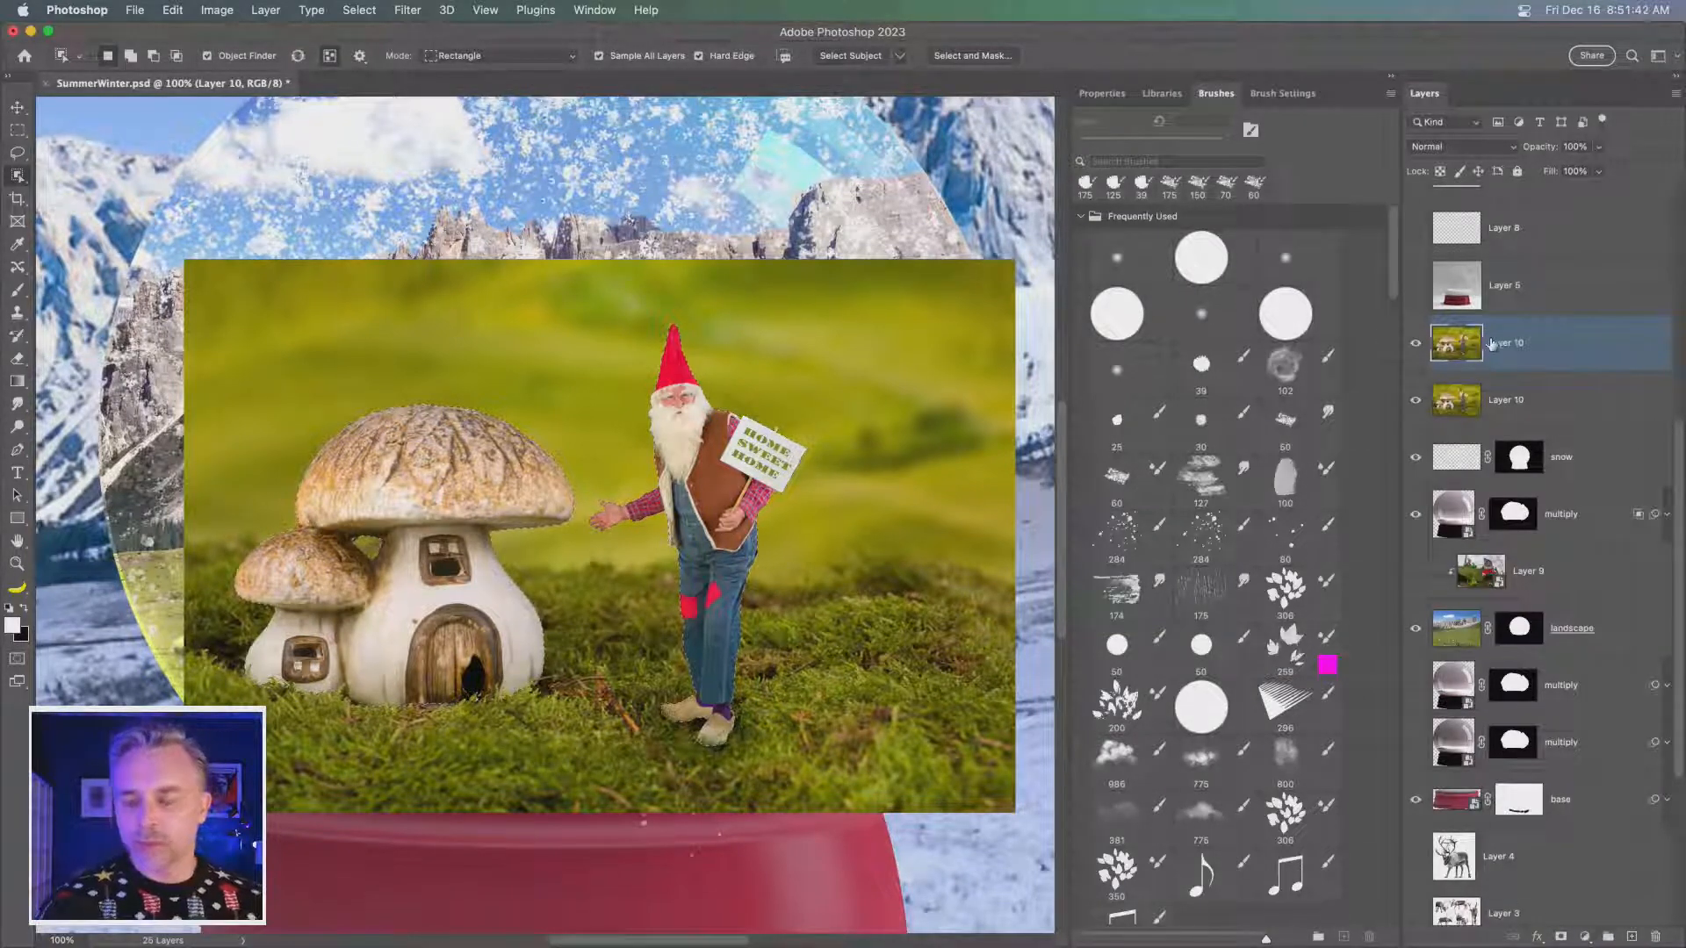
left_click(1415, 403)
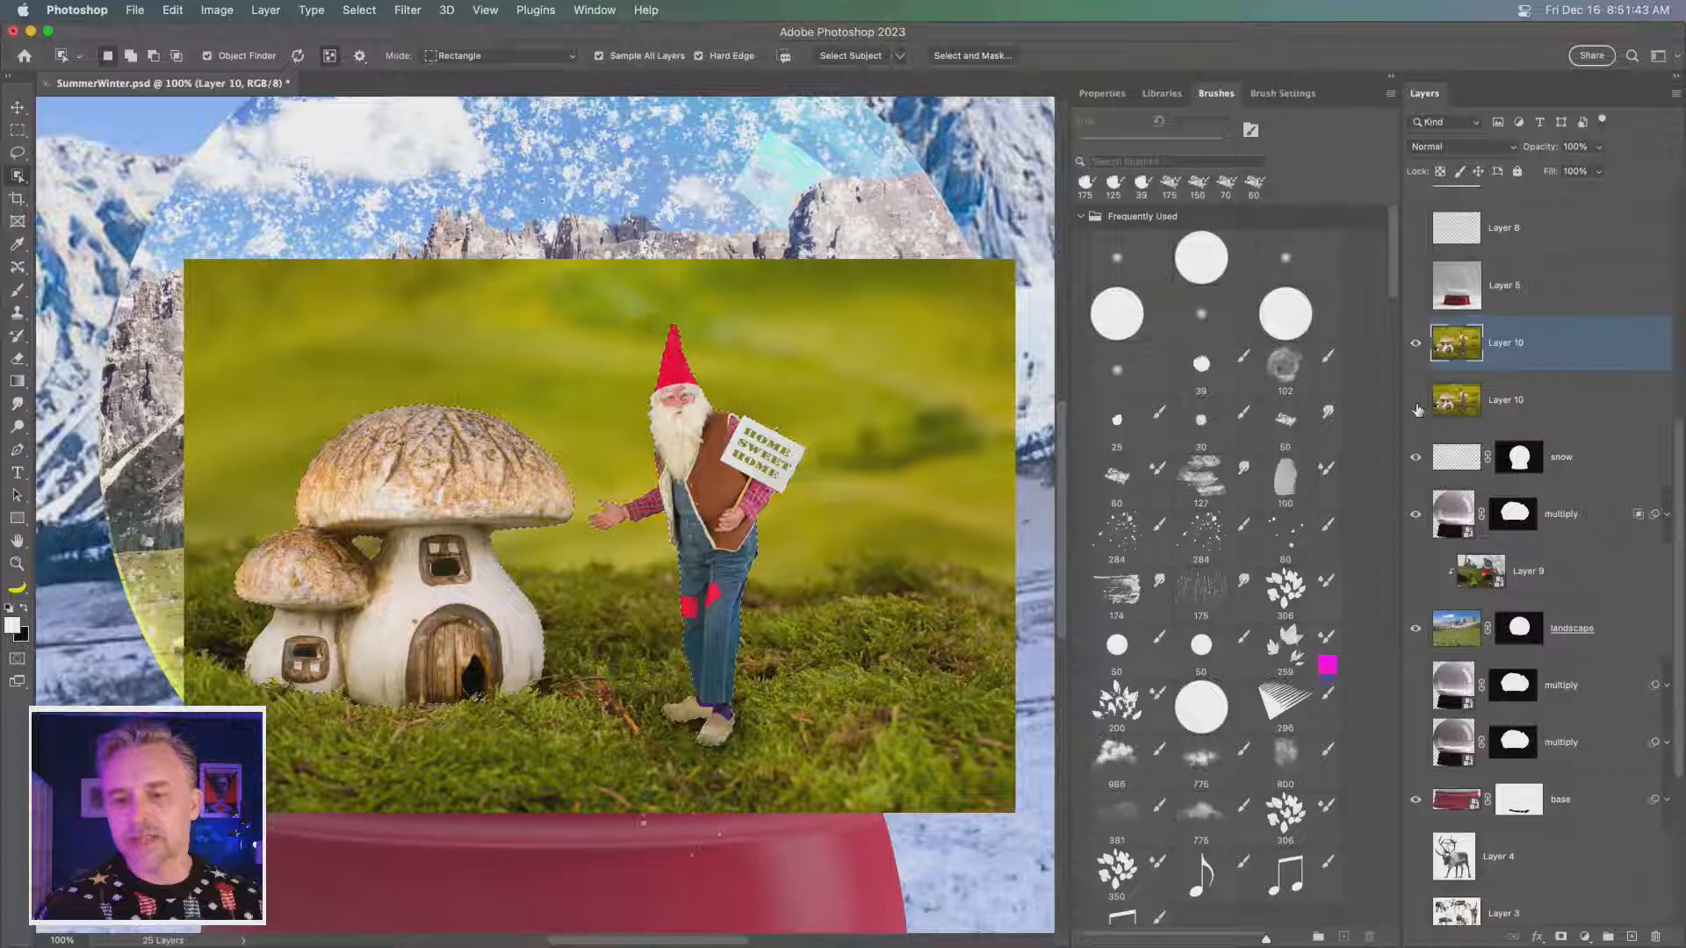
left_click(1560, 937)
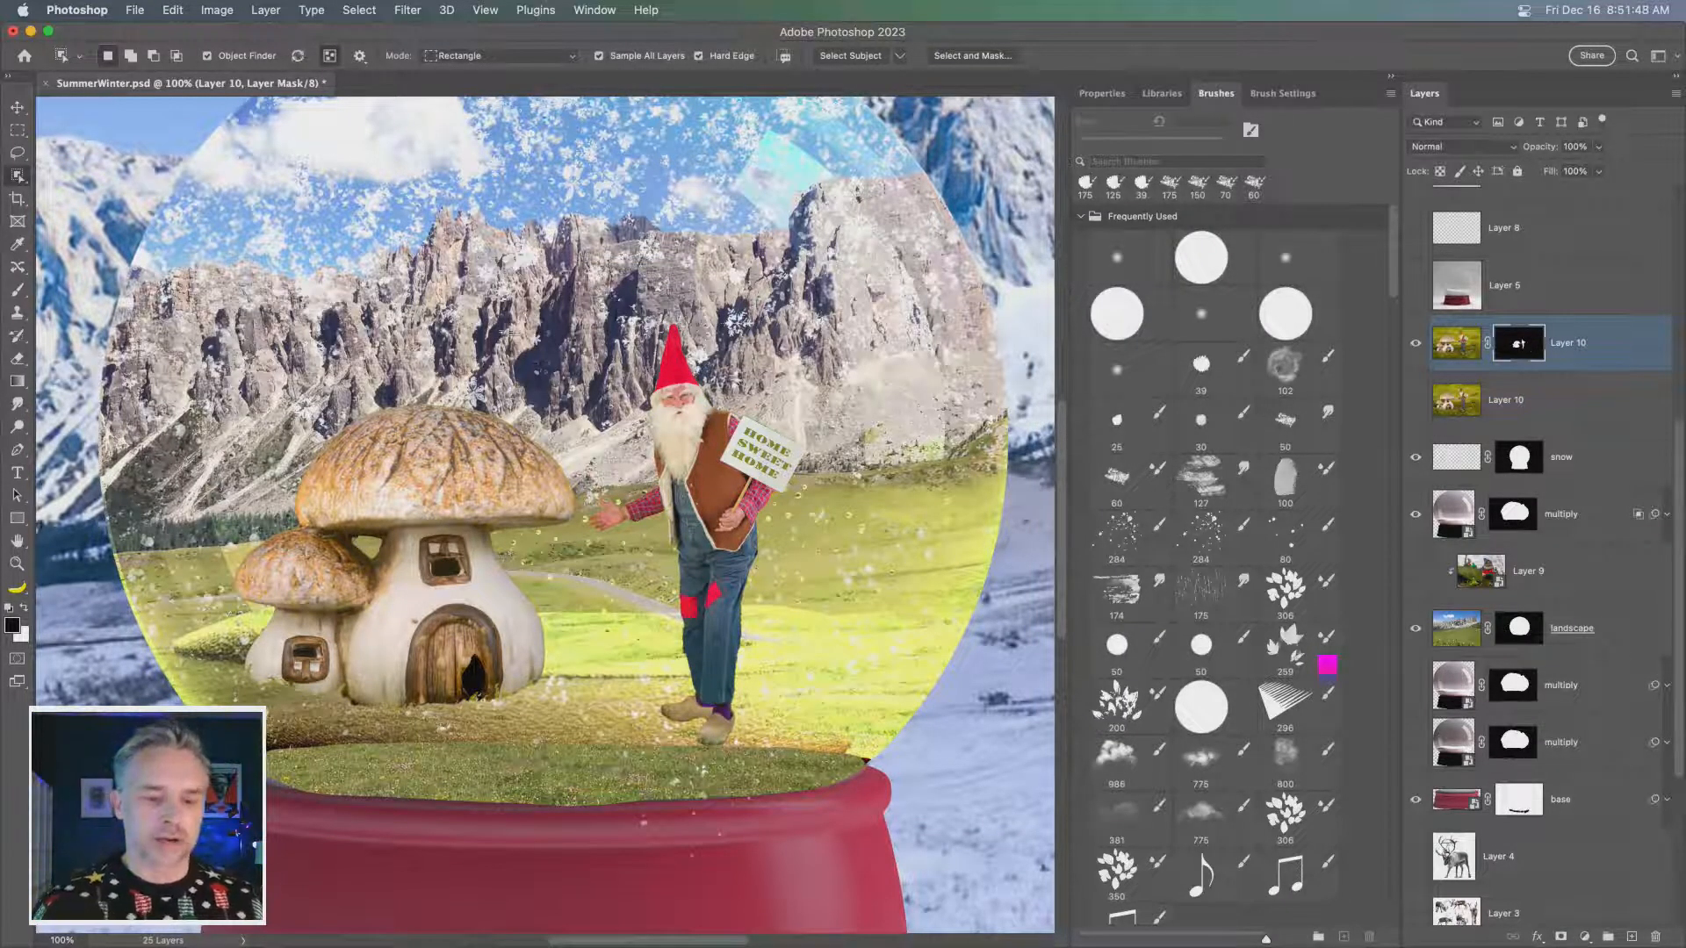
- Move the masked Layer 10 beneath the uppermost multiply layer and check that multiply layer's effect on the house and gnome
left_click_drag(1590, 358, 1572, 562)
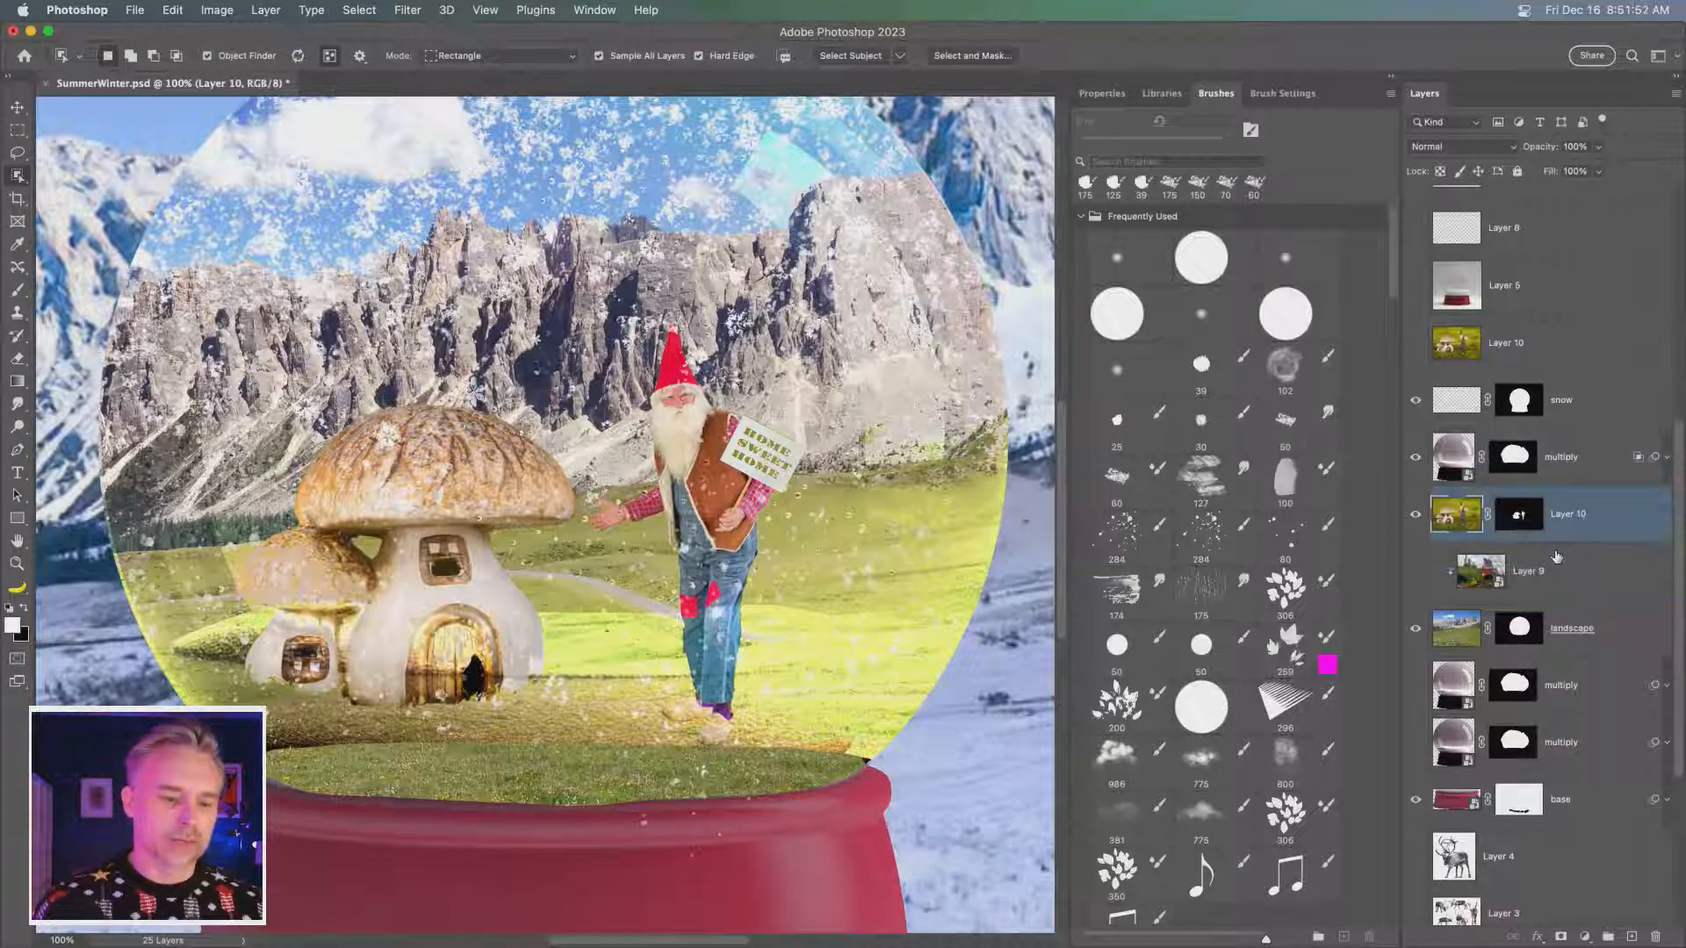
left_click(1457, 462)
left_click(1416, 457)
left_click(1416, 457)
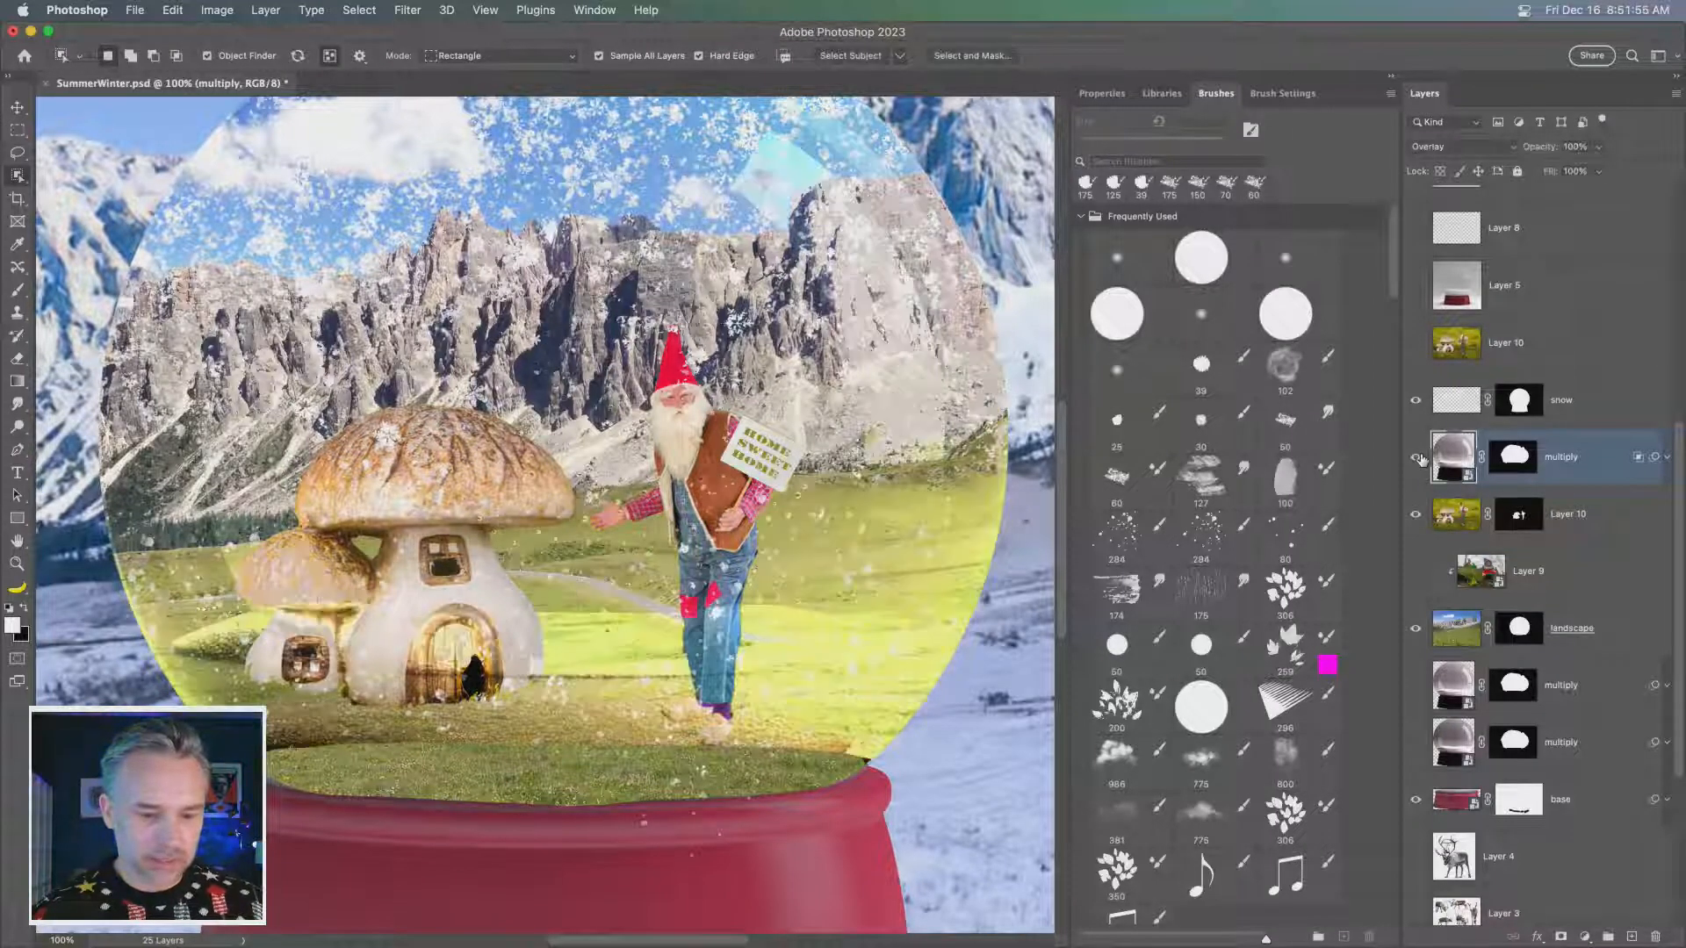
- Make the uppermost multiply layer's mask active and ready the Brush tool with black at 250 px
left_click(1519, 459)
key("x")
key("b")
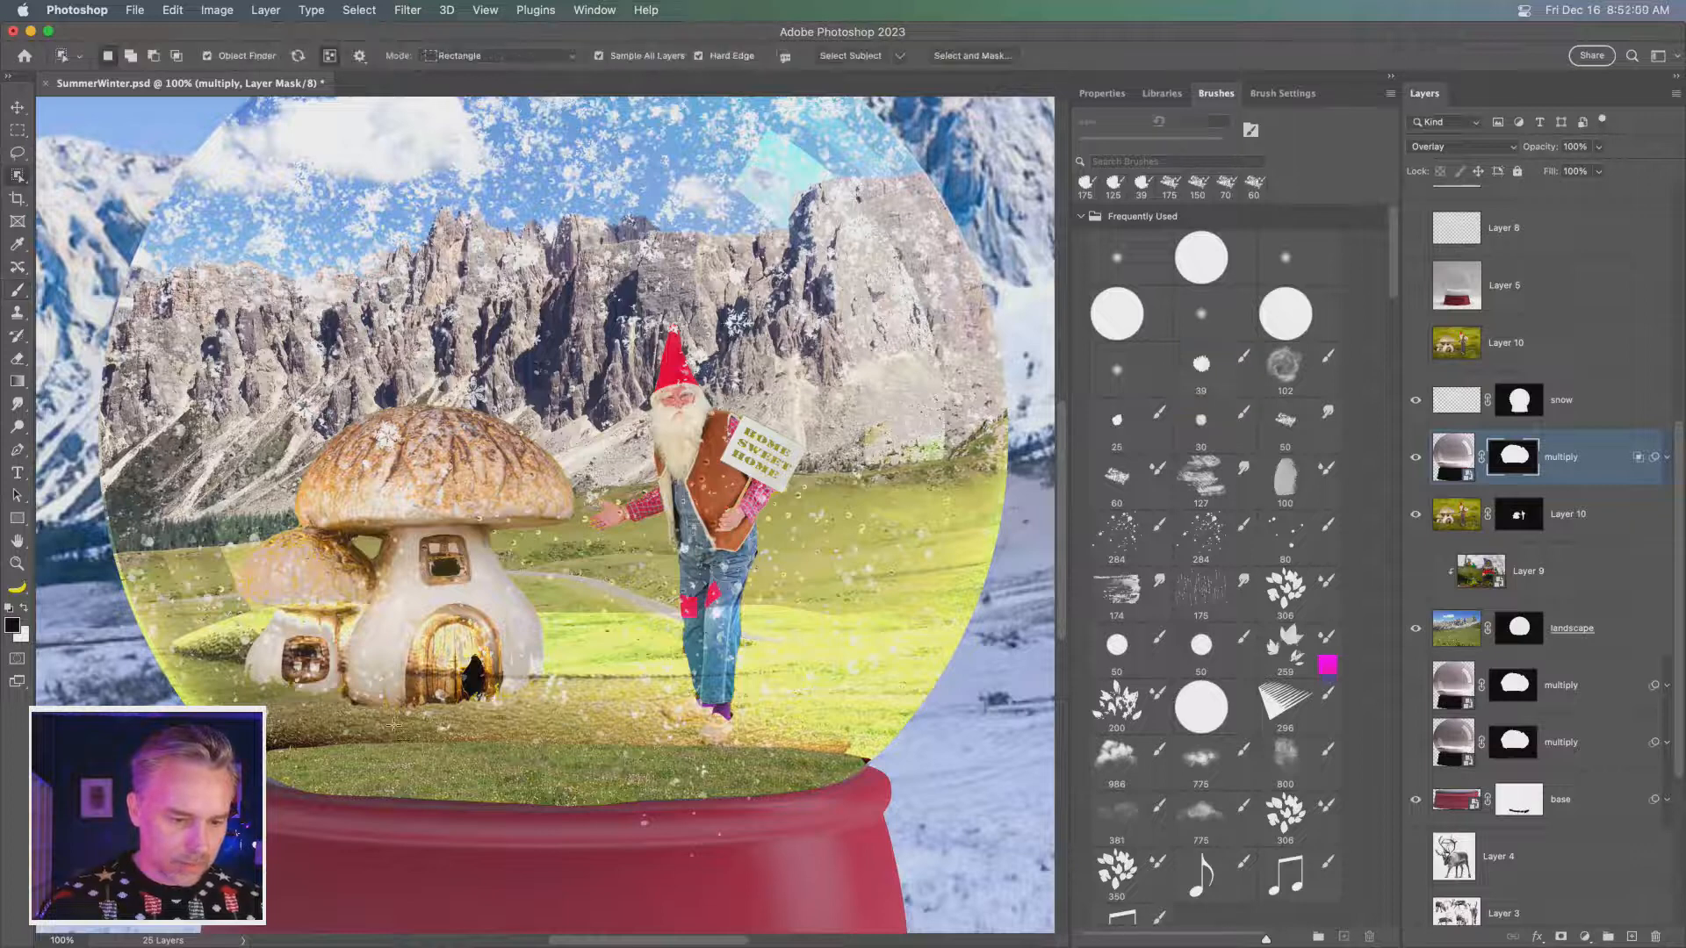
left_click_drag(395, 725, 600, 735)
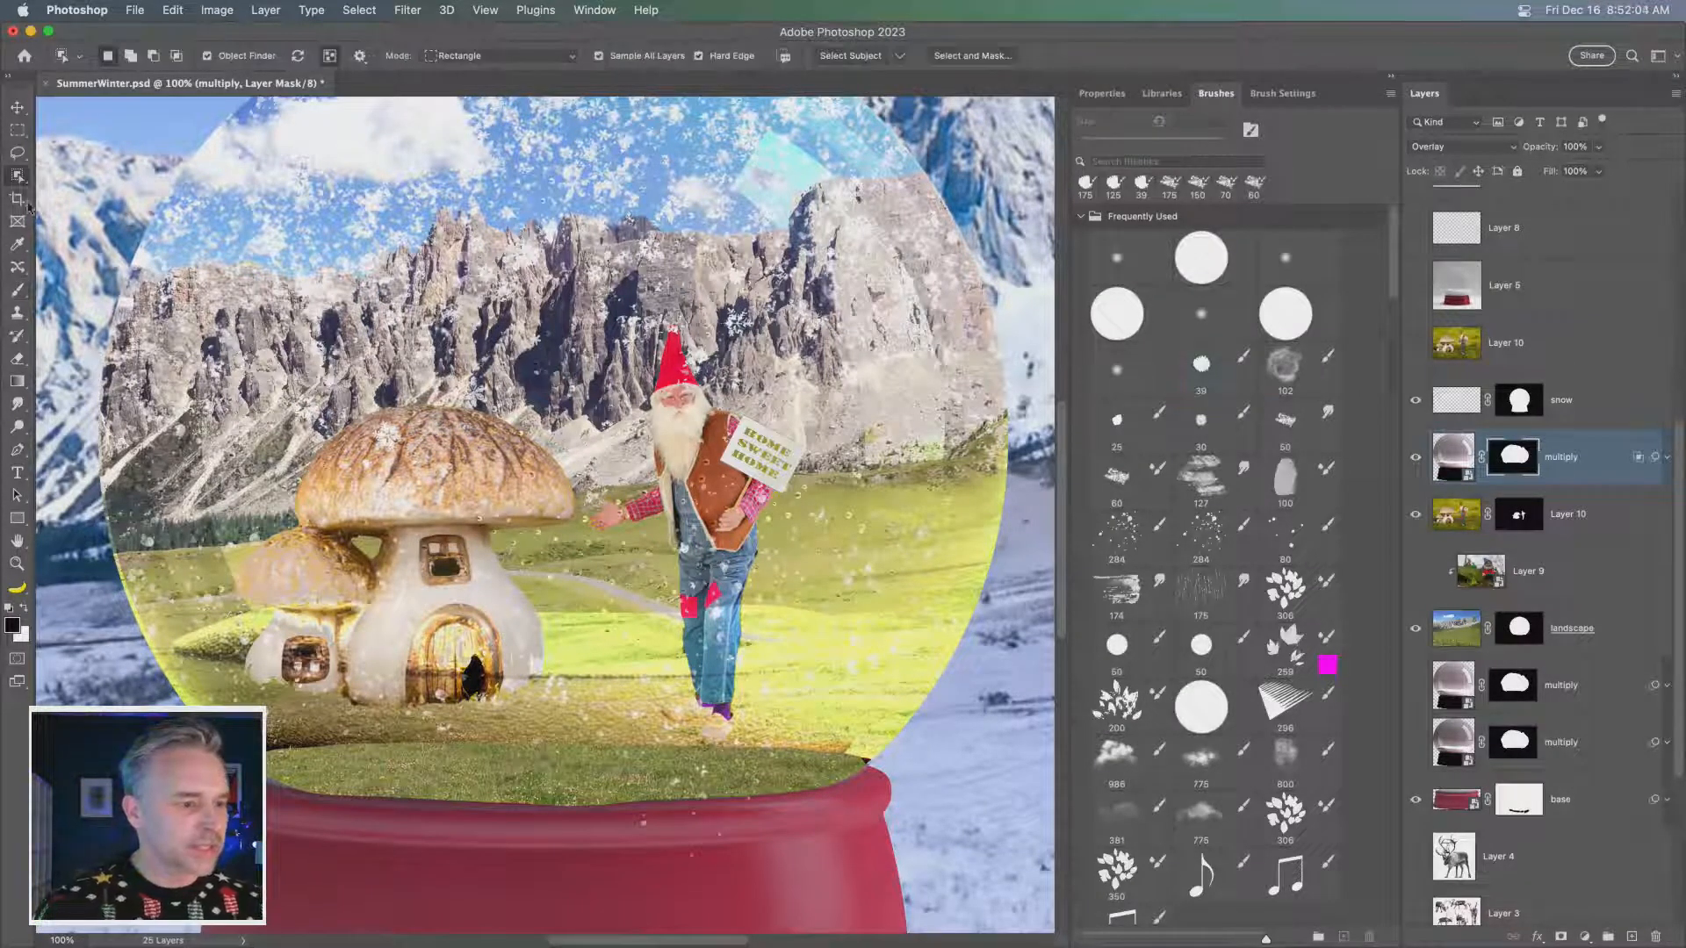
left_click(18, 291)
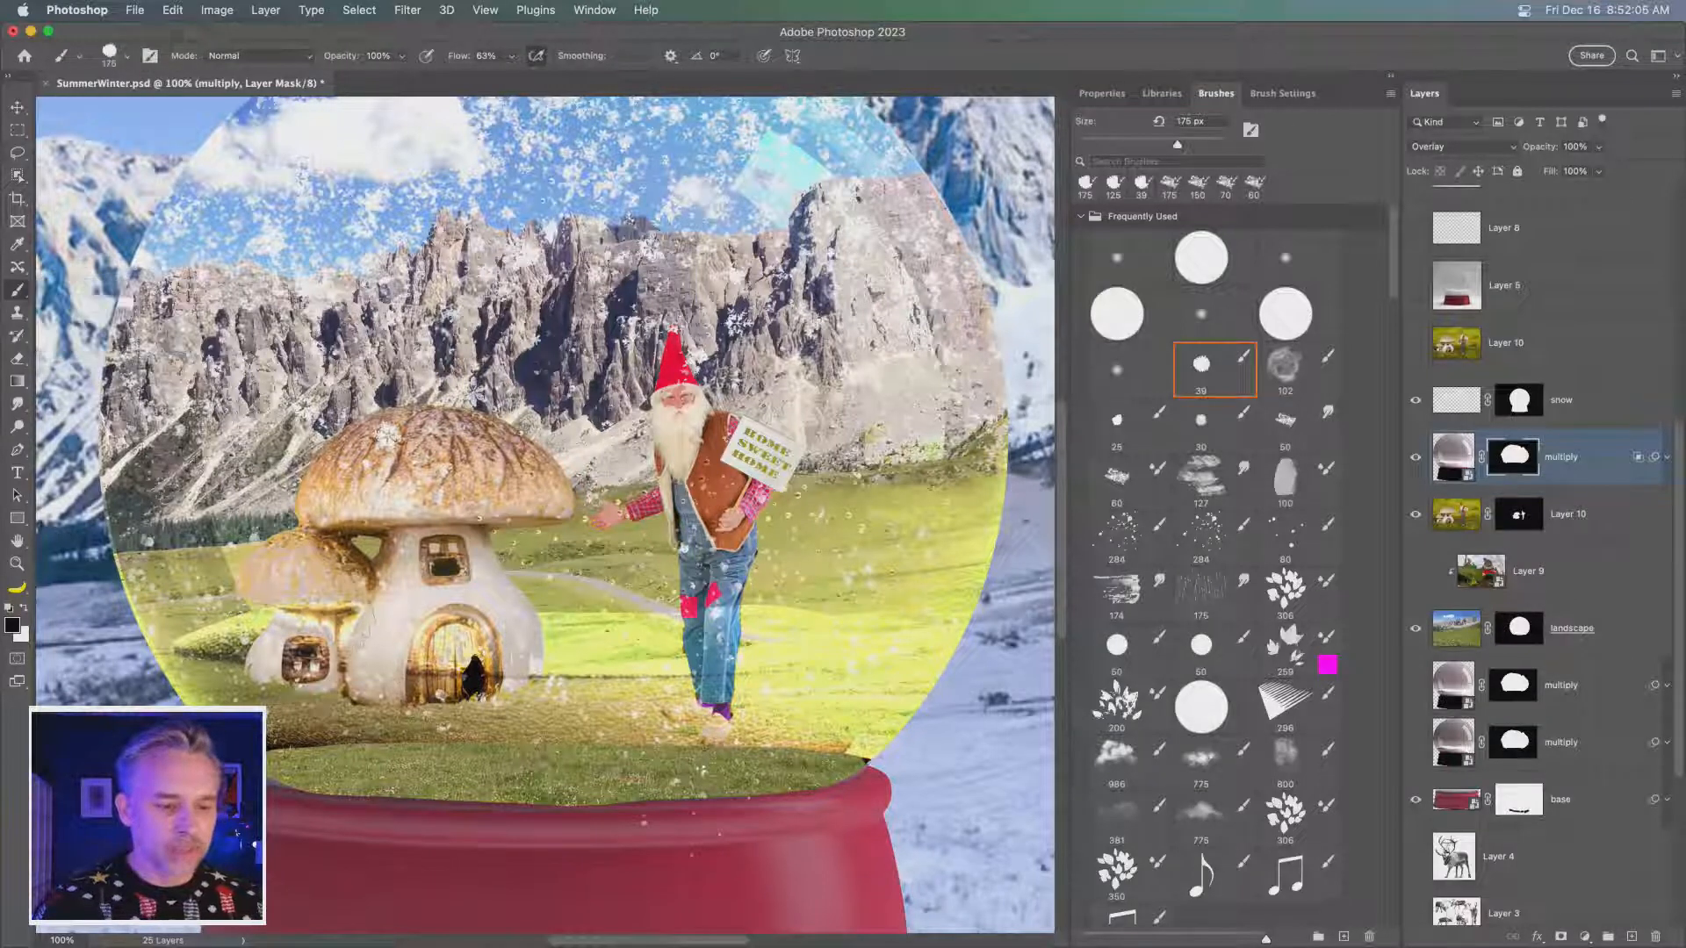
key("bracketright")
key("bracketright")
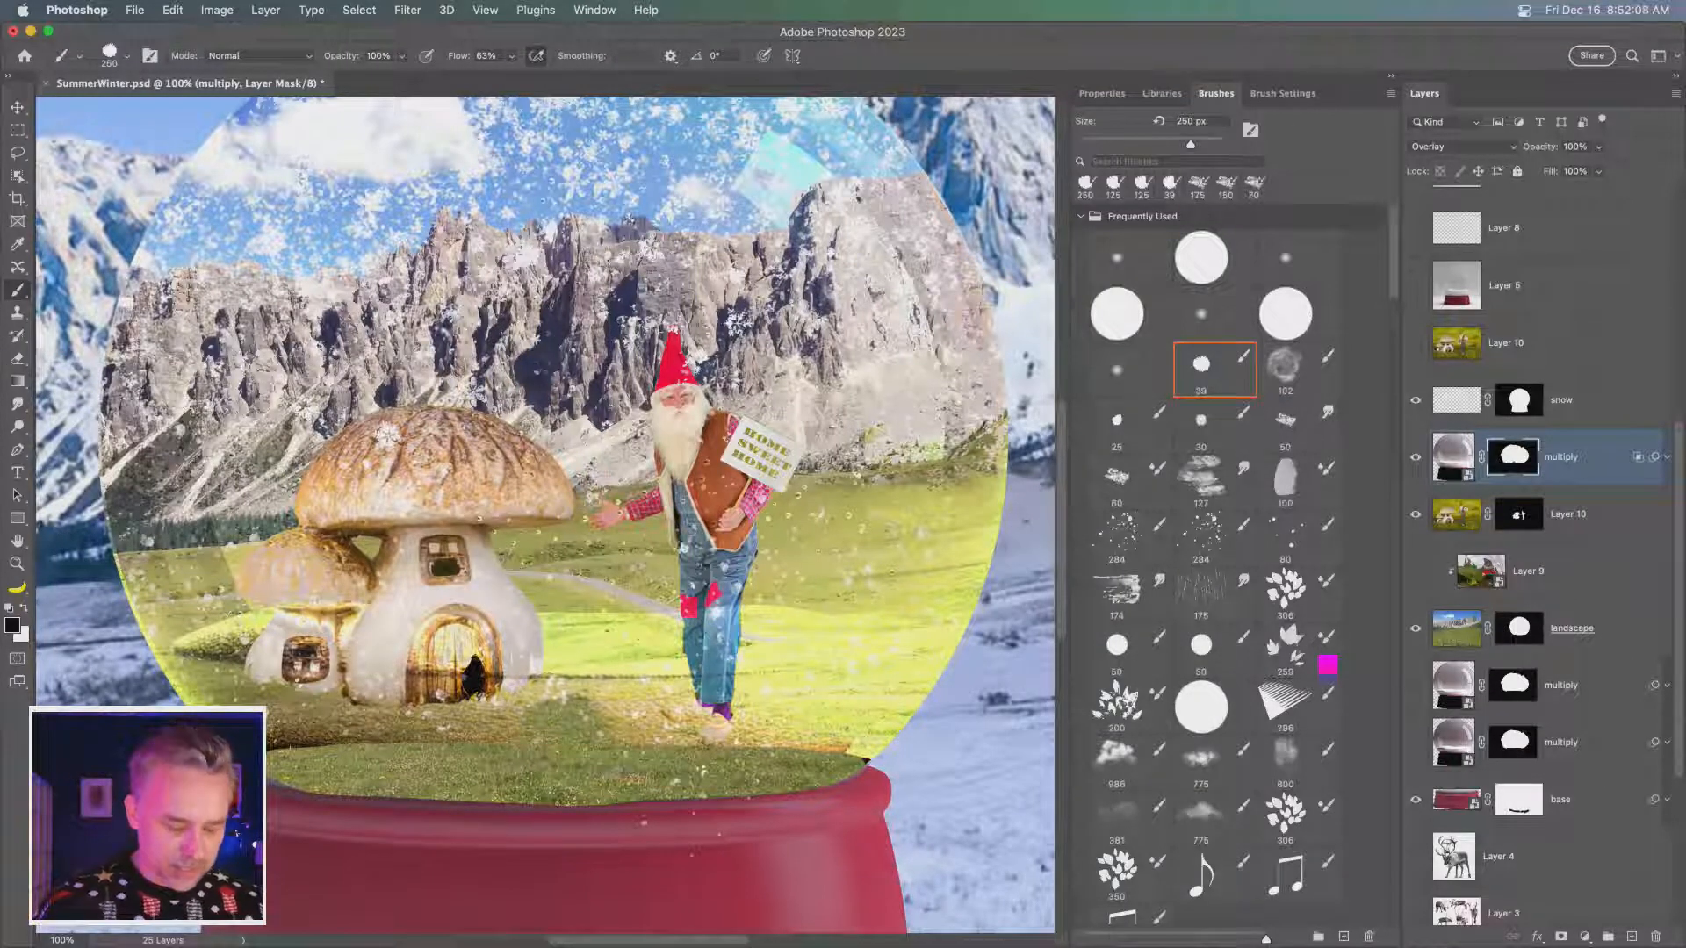
- Try painting white at 100 px on the multiply mask across the grass along the globe's lower rim
key("x")
key("bracketleft")
key("bracketleft")
key("bracketleft")
key("bracketleft")
key("bracketleft")
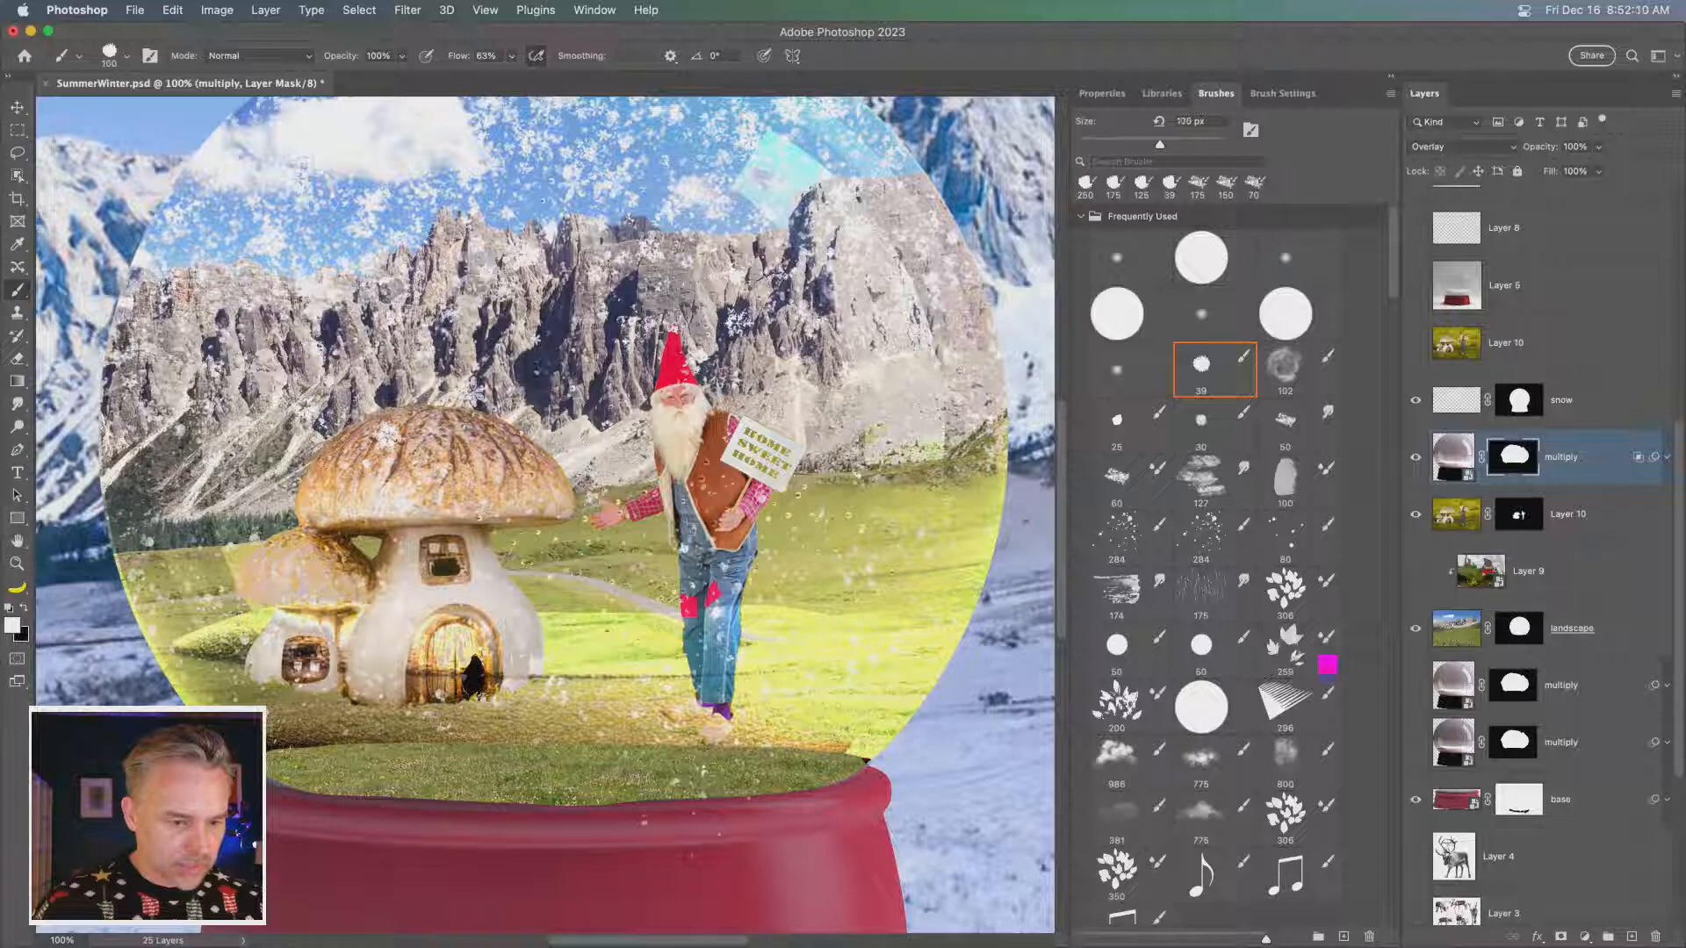
mouse_move(334, 753)
left_mouse_down()
mouse_move(755, 757)
mouse_move(553, 774)
left_mouse_up()
left_click_drag(859, 759, 828, 766)
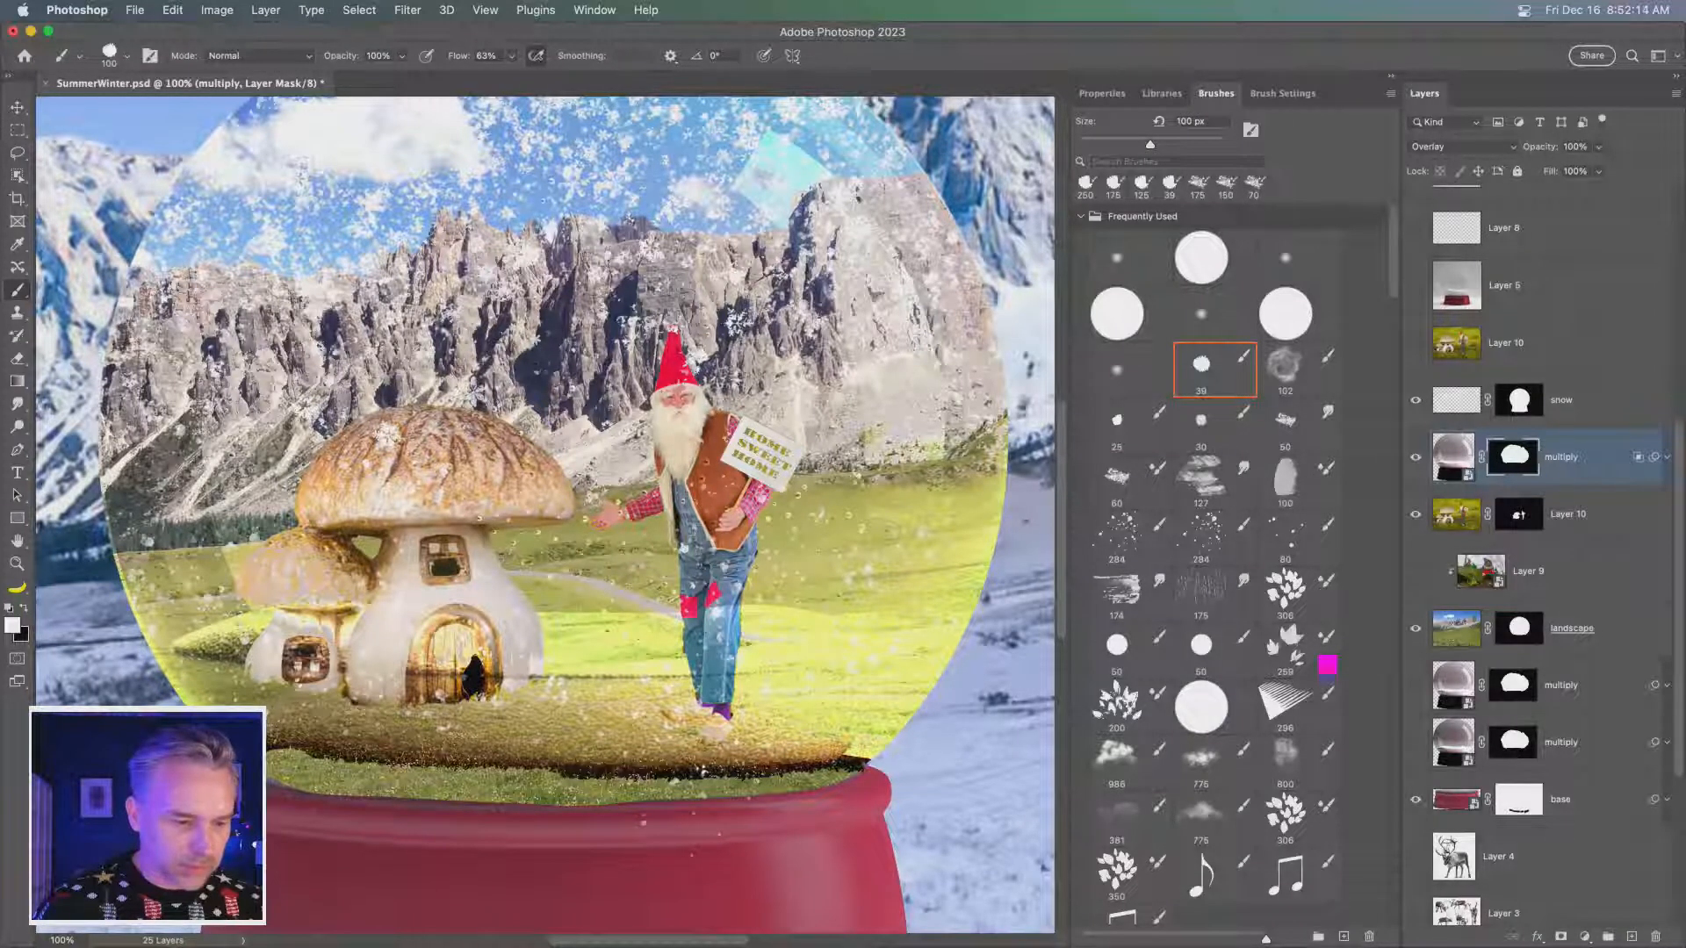
left_click_drag(303, 757, 720, 780)
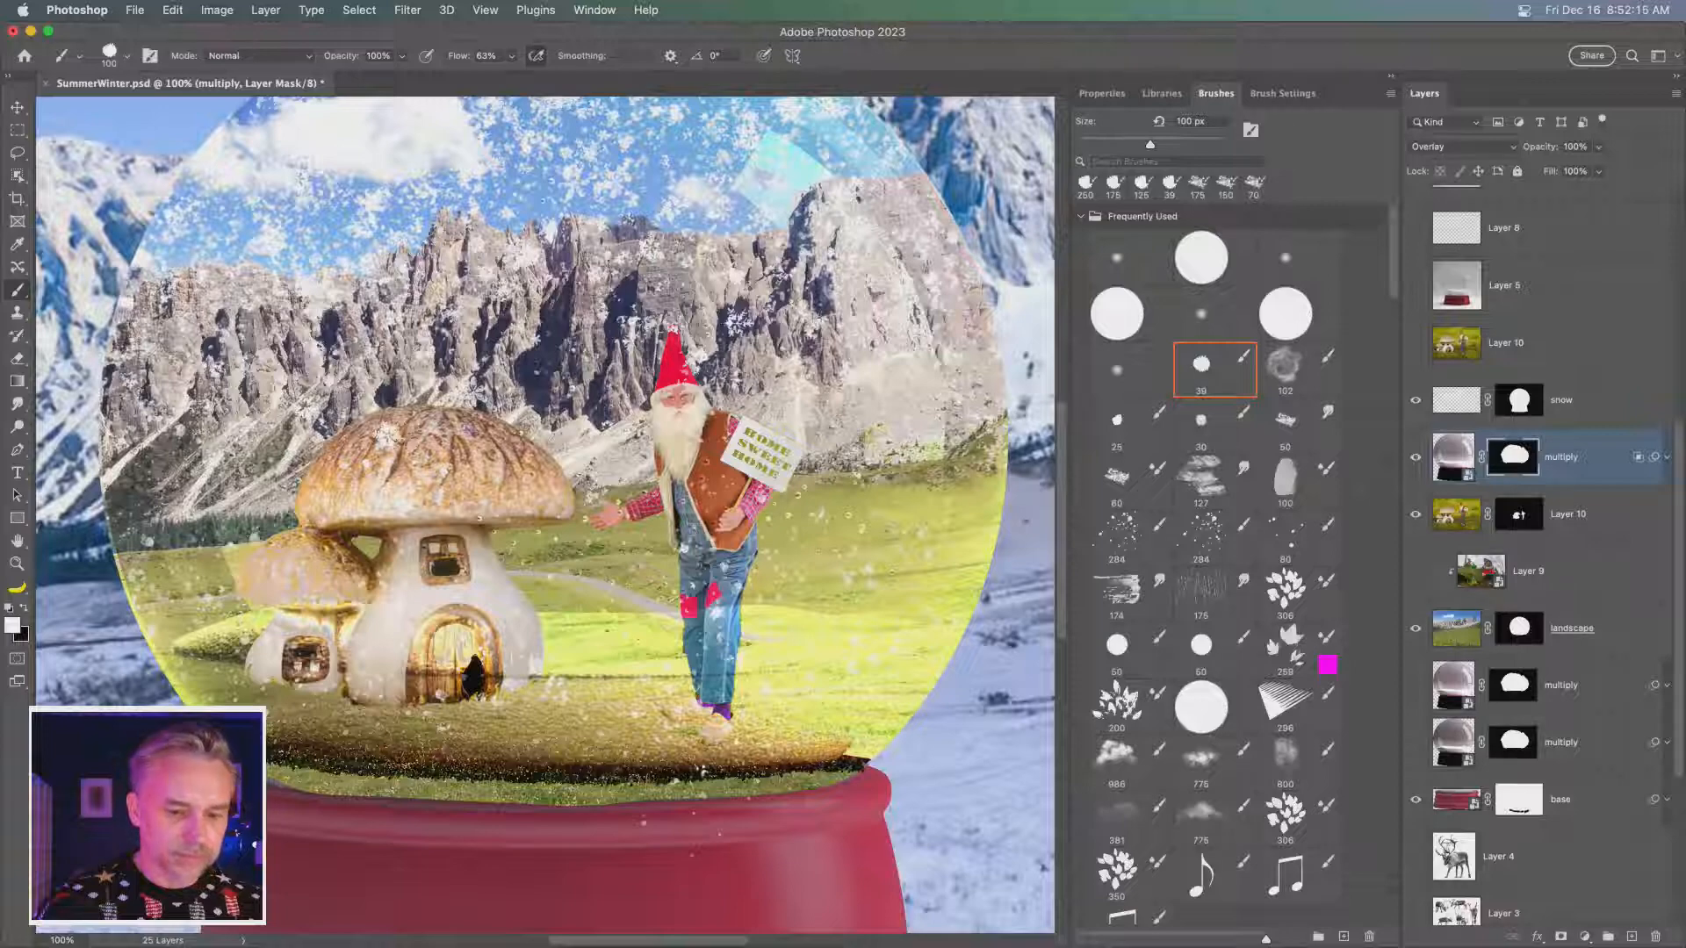
left_click_drag(843, 773, 298, 771)
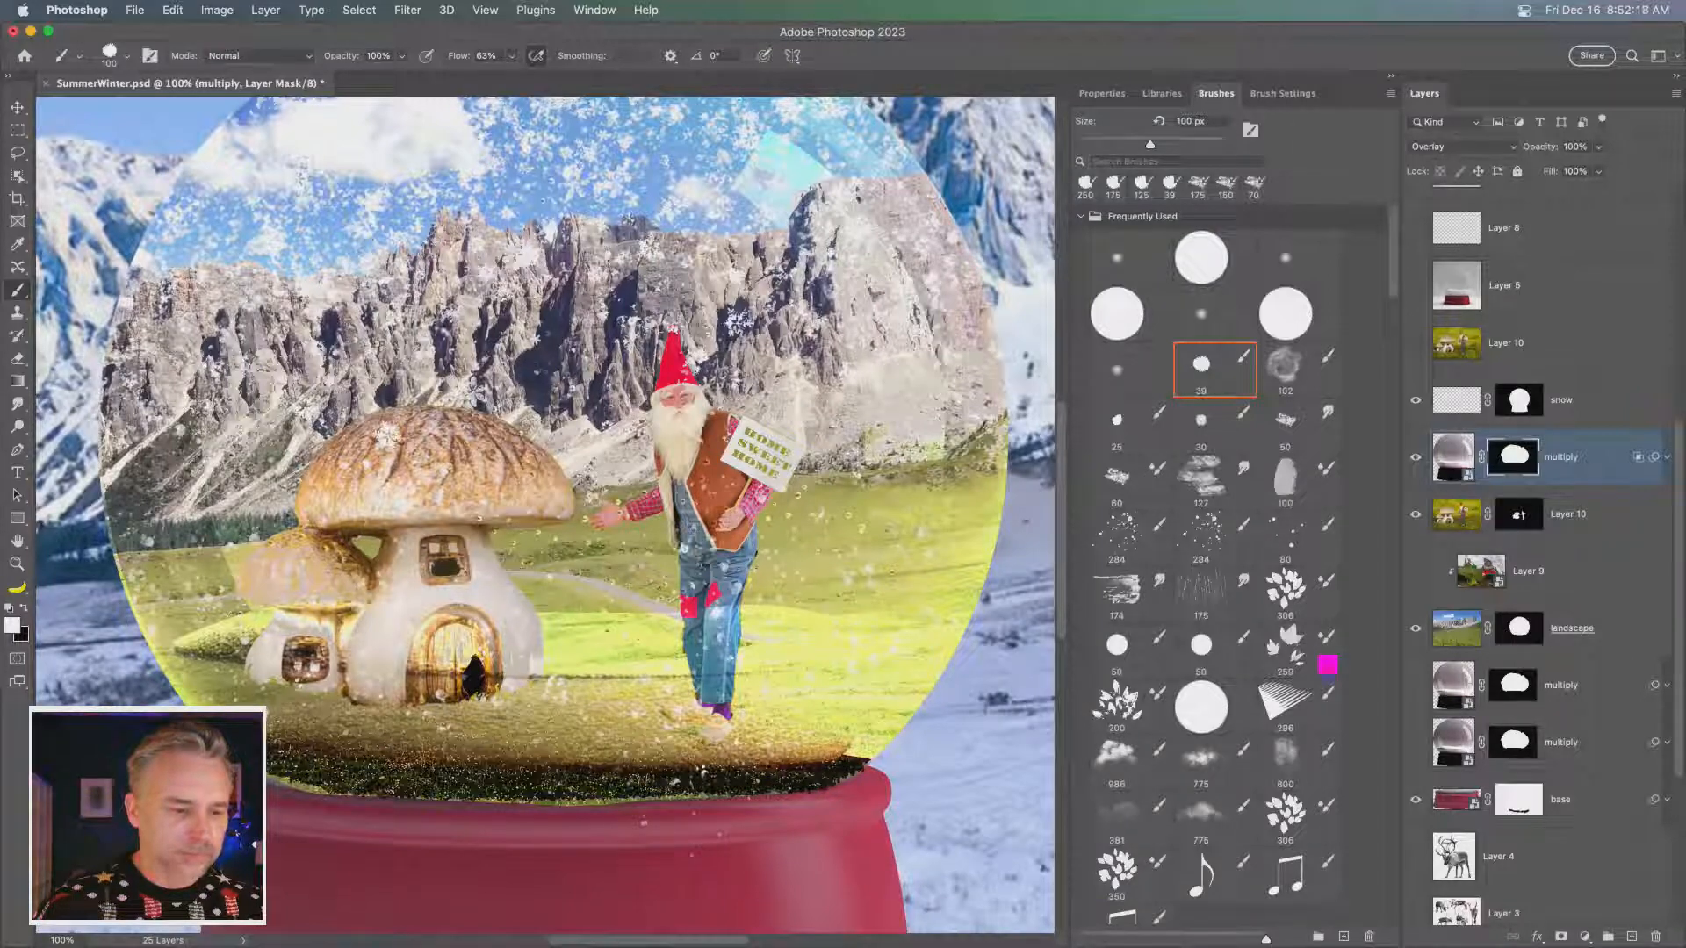
- Examine the globe scene at different magnifications and compare it with the uppermost multiply layer hidden and shown
key("super+minus")
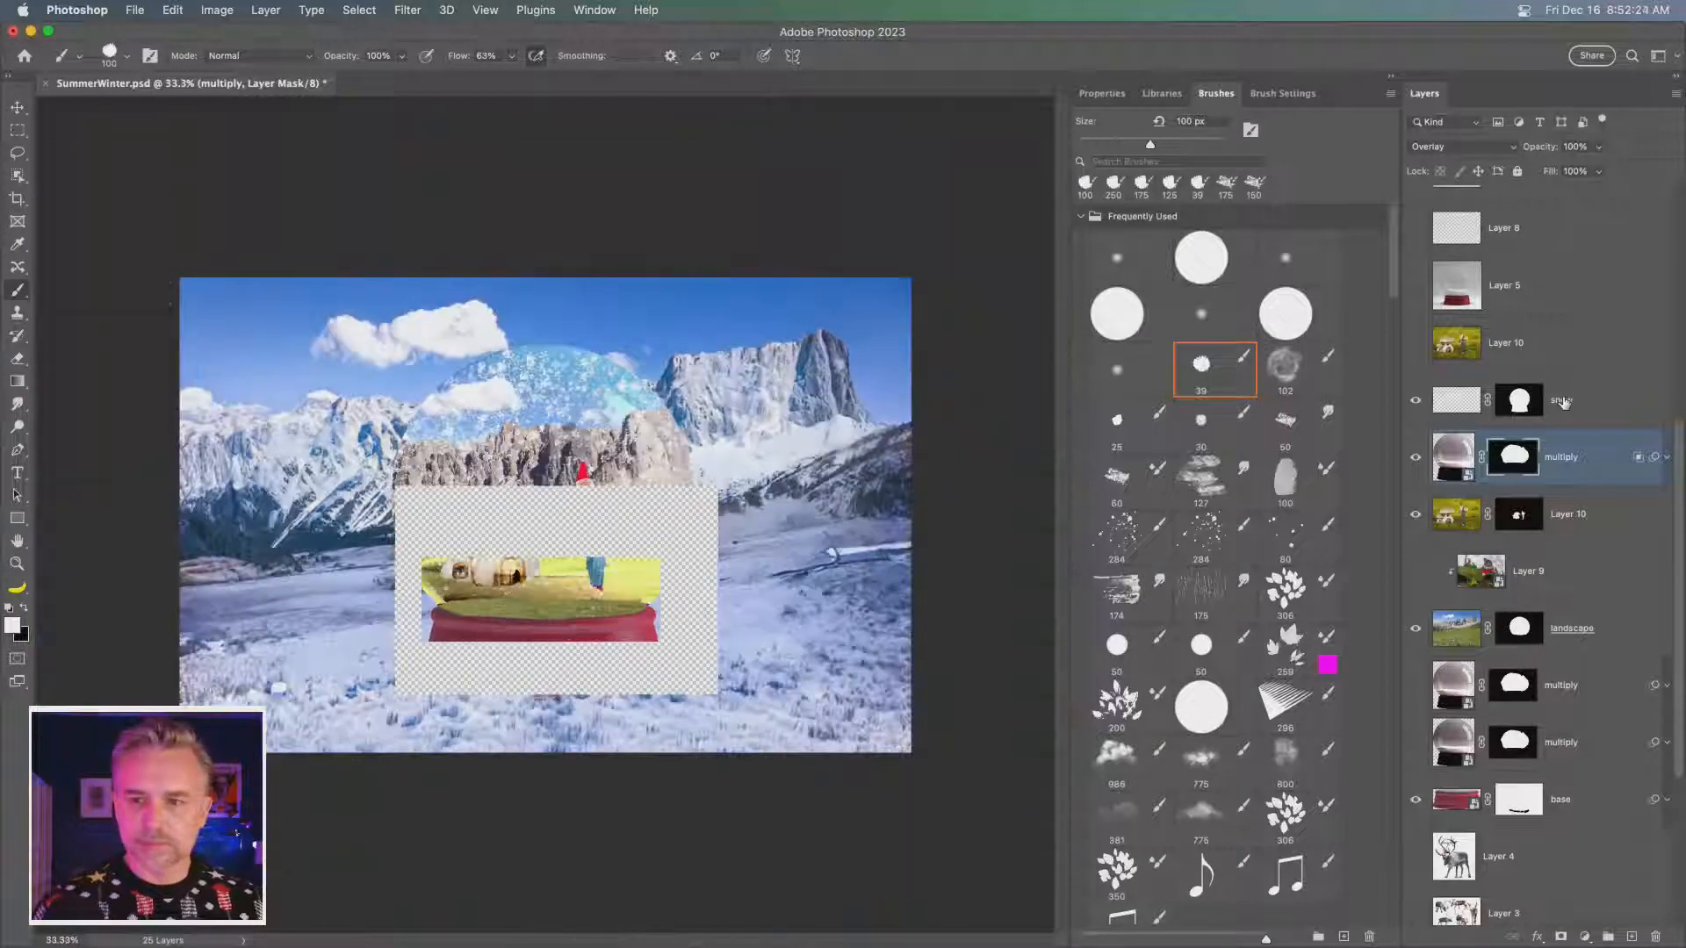
key("super+plus")
key("super+plus")
key("super+plus")
key("super+plus")
key("super+minus")
key("super+minus")
key("super+minus")
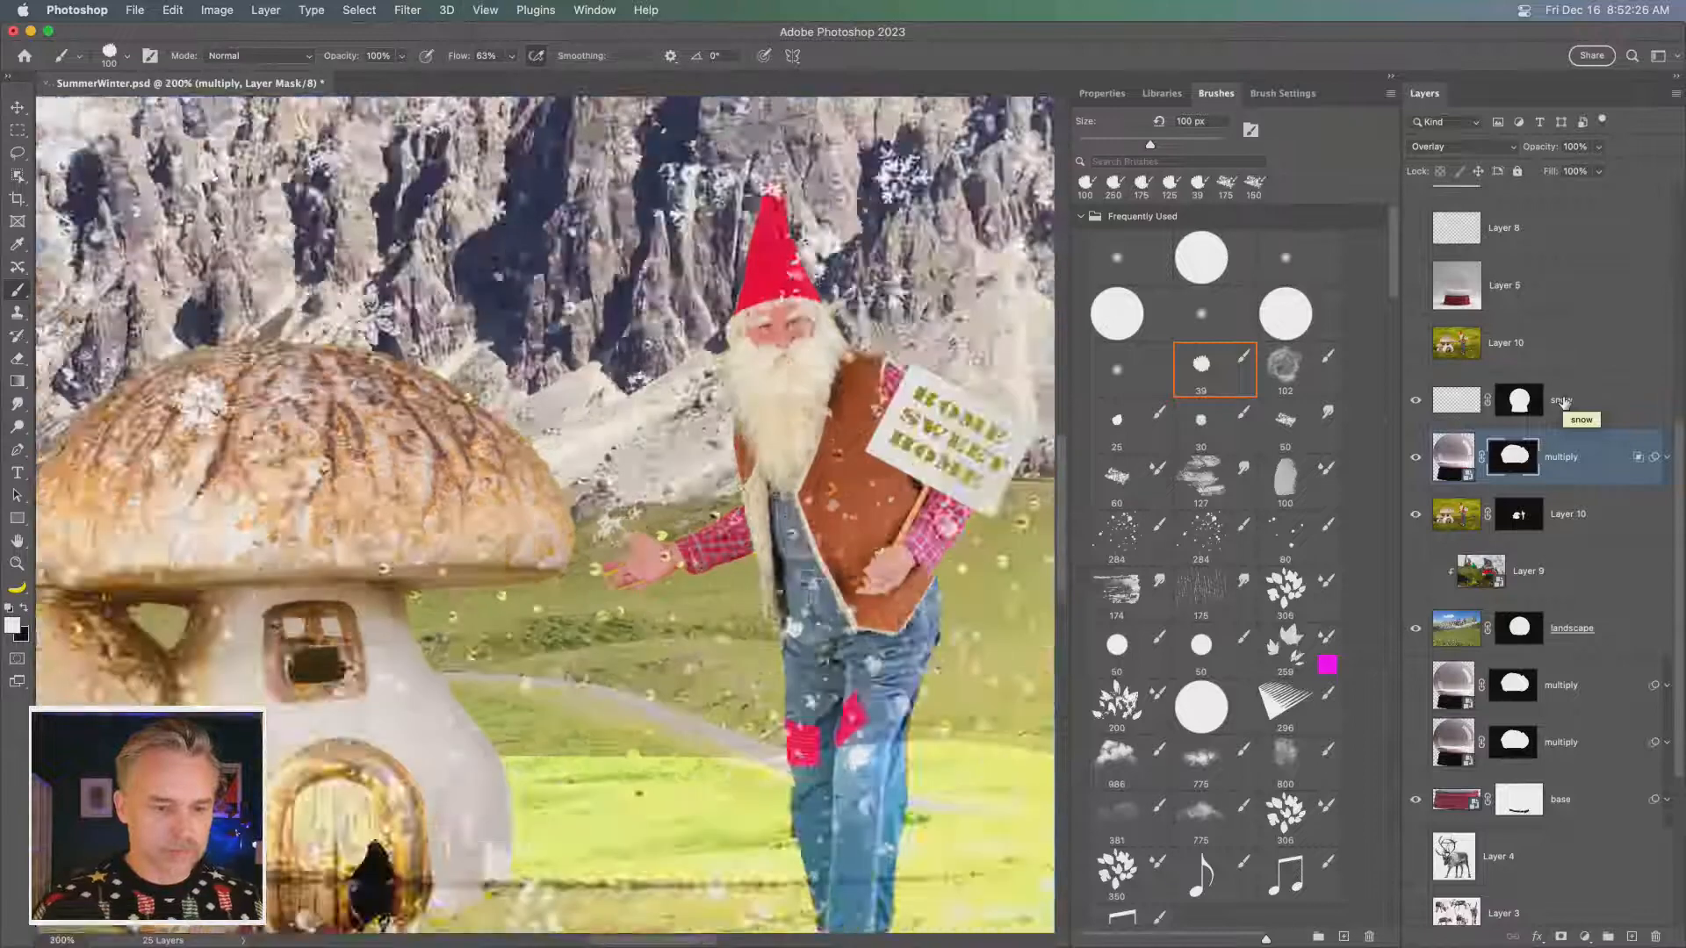
key("super+plus")
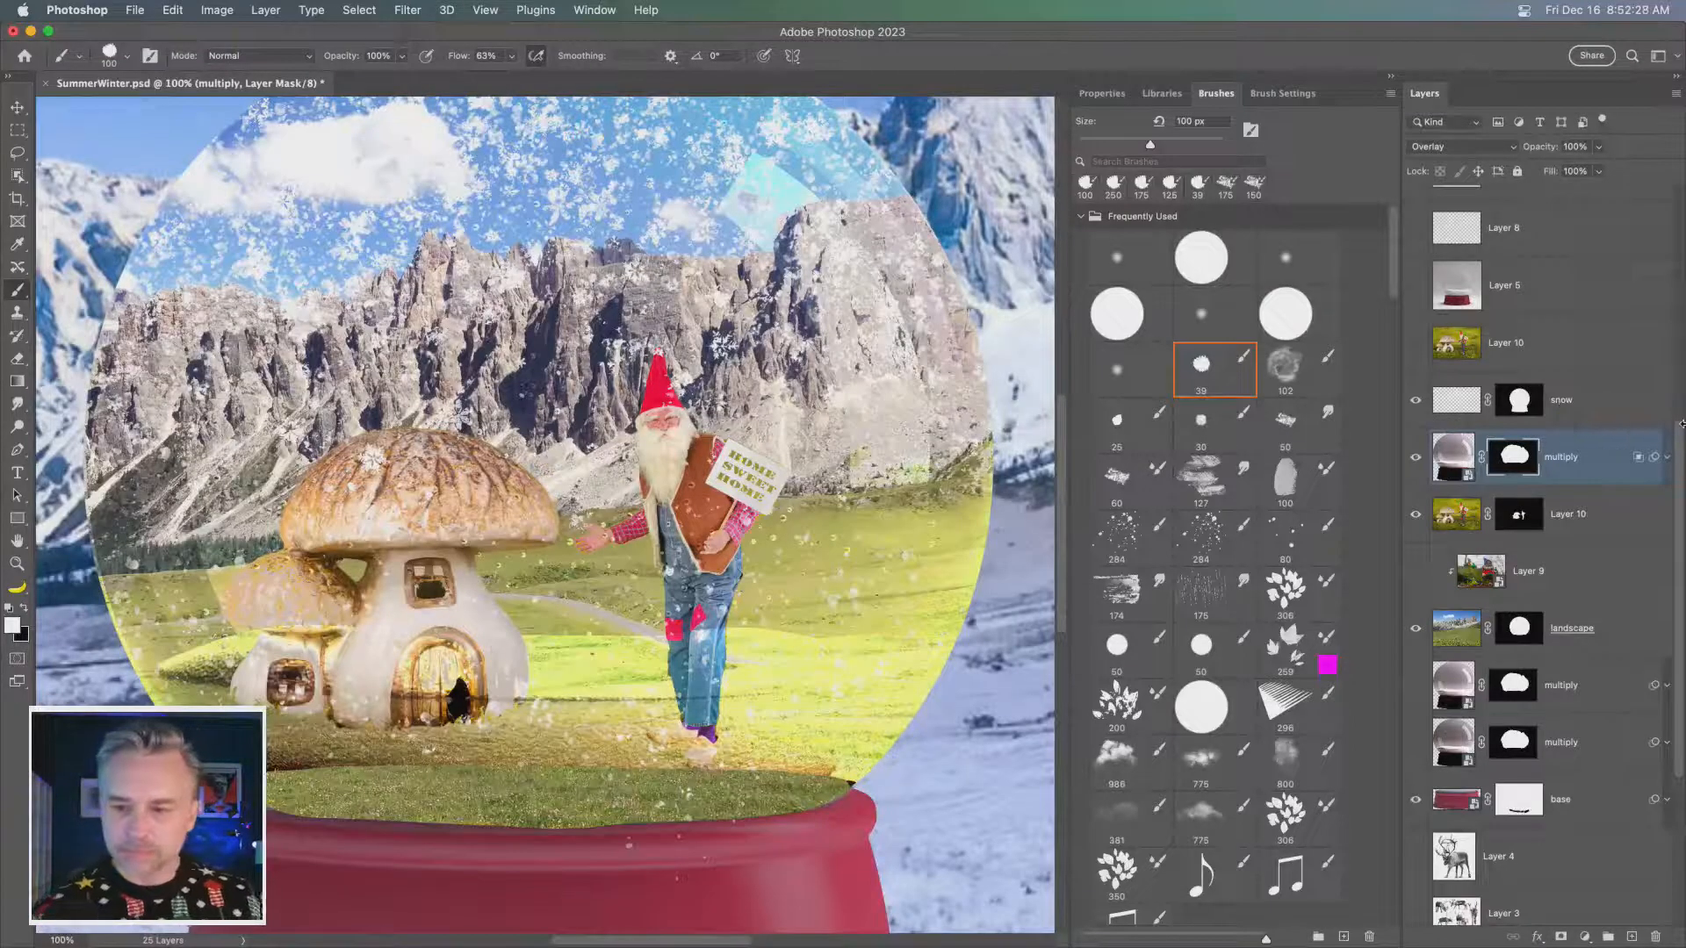
left_click(1417, 458)
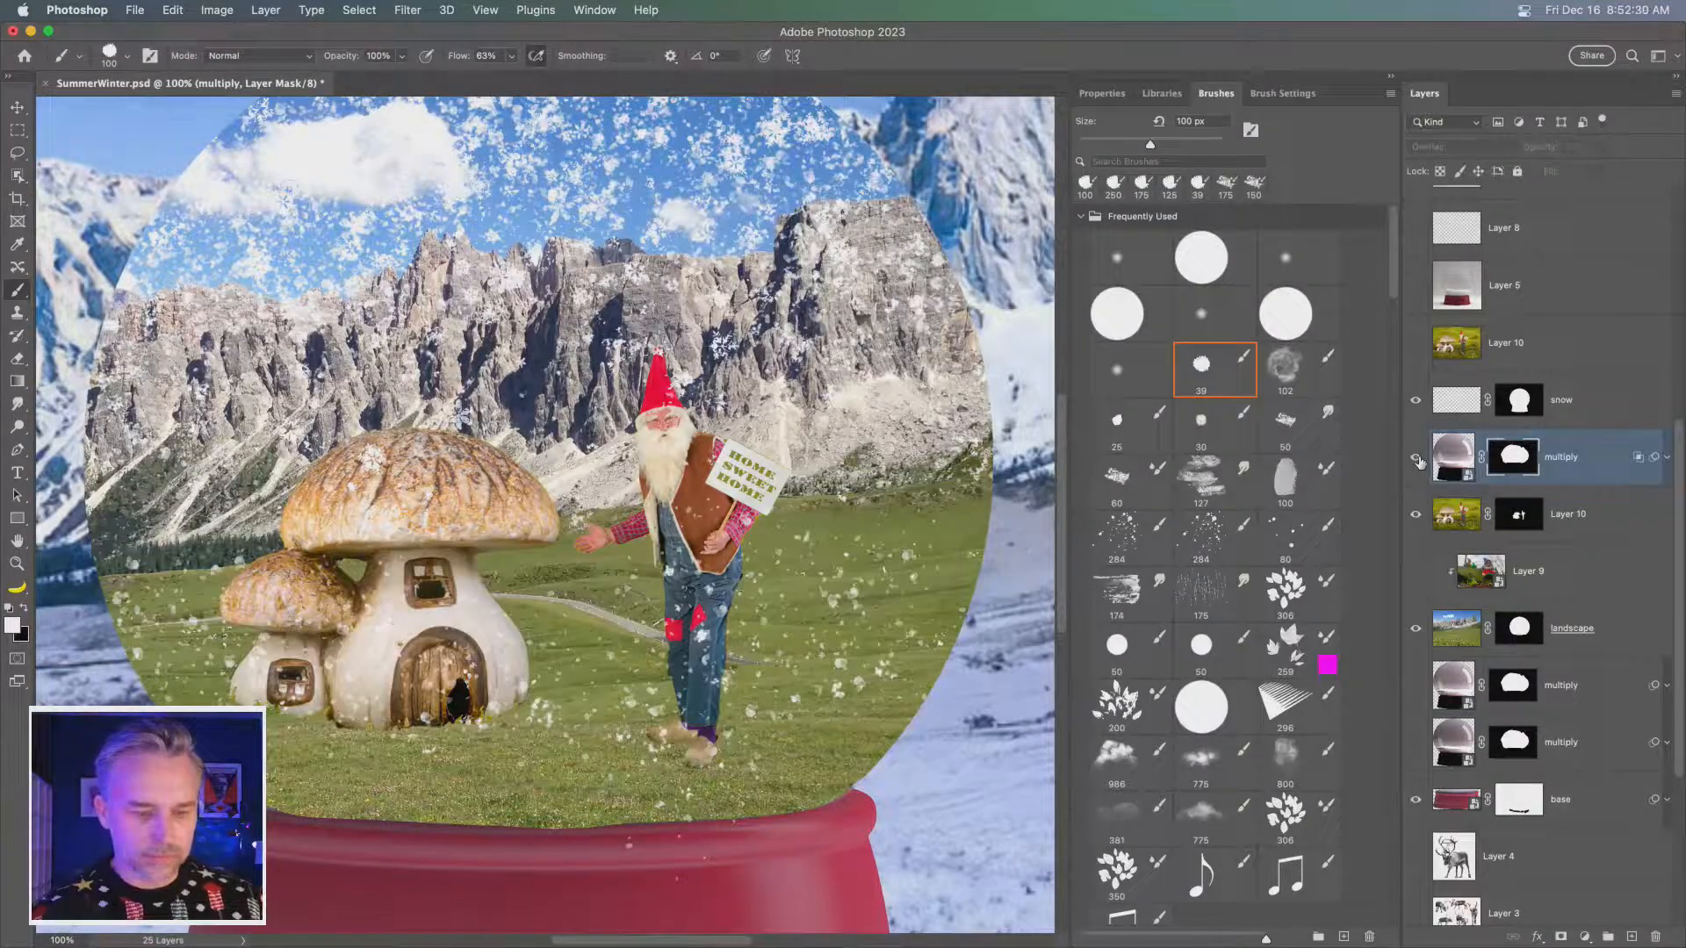
left_click(1417, 458)
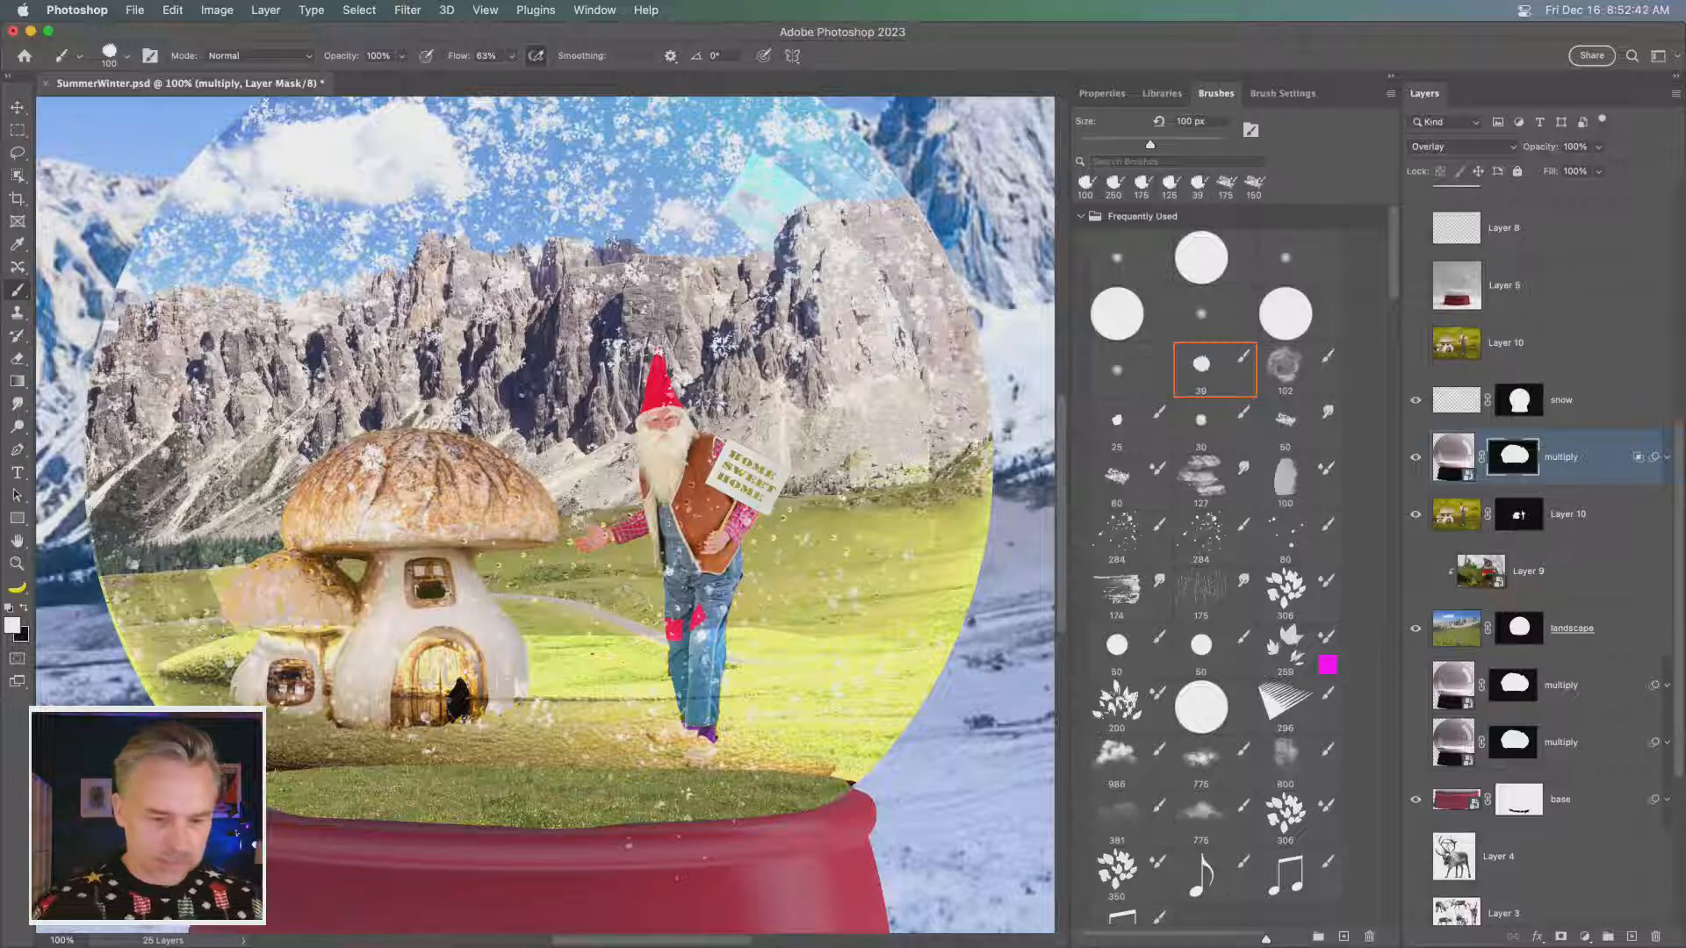
- Paint white on the multiply mask with a 150 px round brush over the grass along the globe's lower rim
right_click(268, 157)
double_click(573, 281)
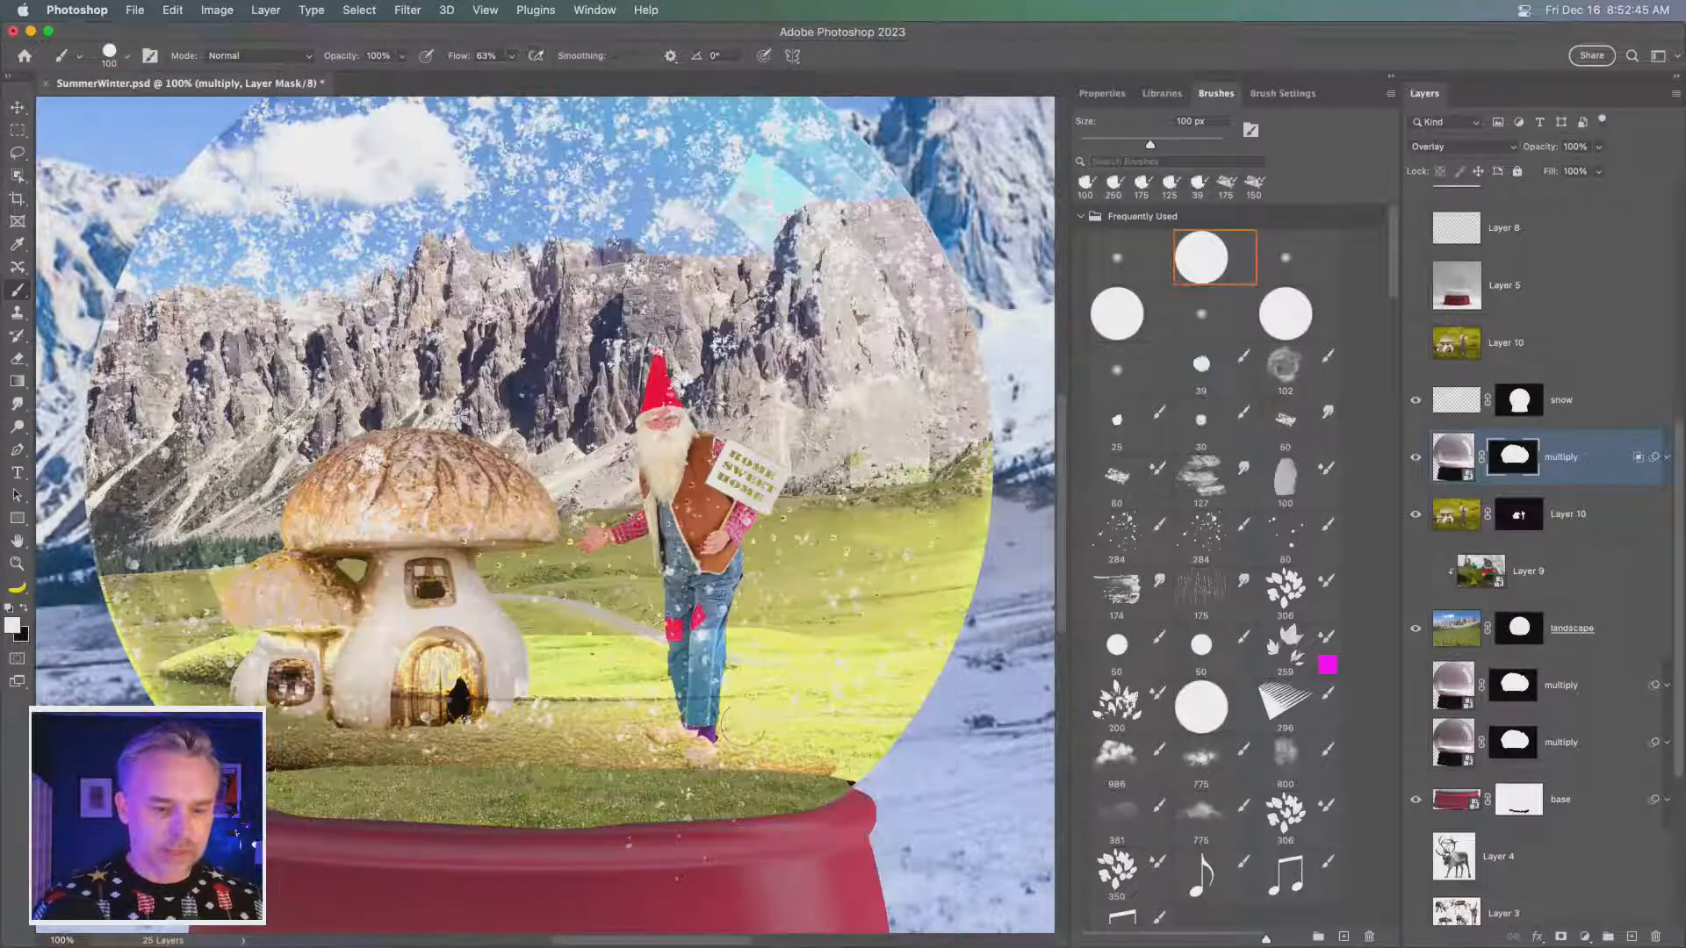
key("bracketright")
key("bracketright")
mouse_move(843, 758)
left_mouse_down()
mouse_move(299, 779)
mouse_move(342, 795)
mouse_move(738, 810)
mouse_move(817, 795)
mouse_move(856, 764)
mouse_move(703, 819)
mouse_move(399, 822)
left_mouse_up()
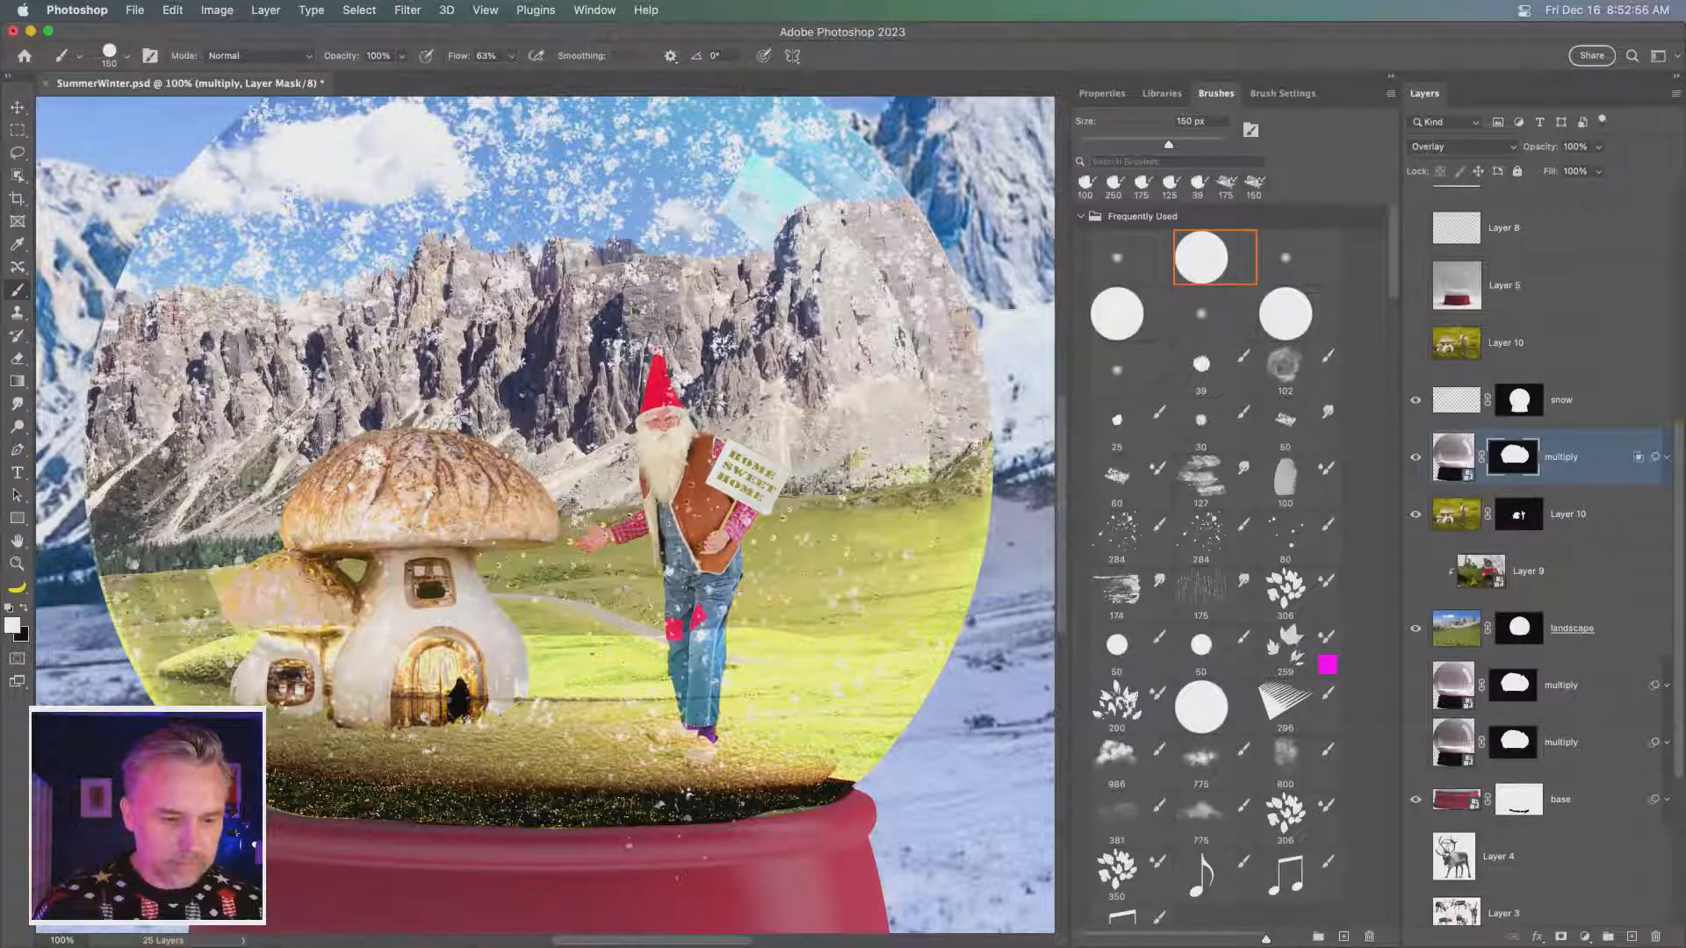
- Rasterize the uppermost multiply smart object while keeping its layer mask
left_click(1449, 461)
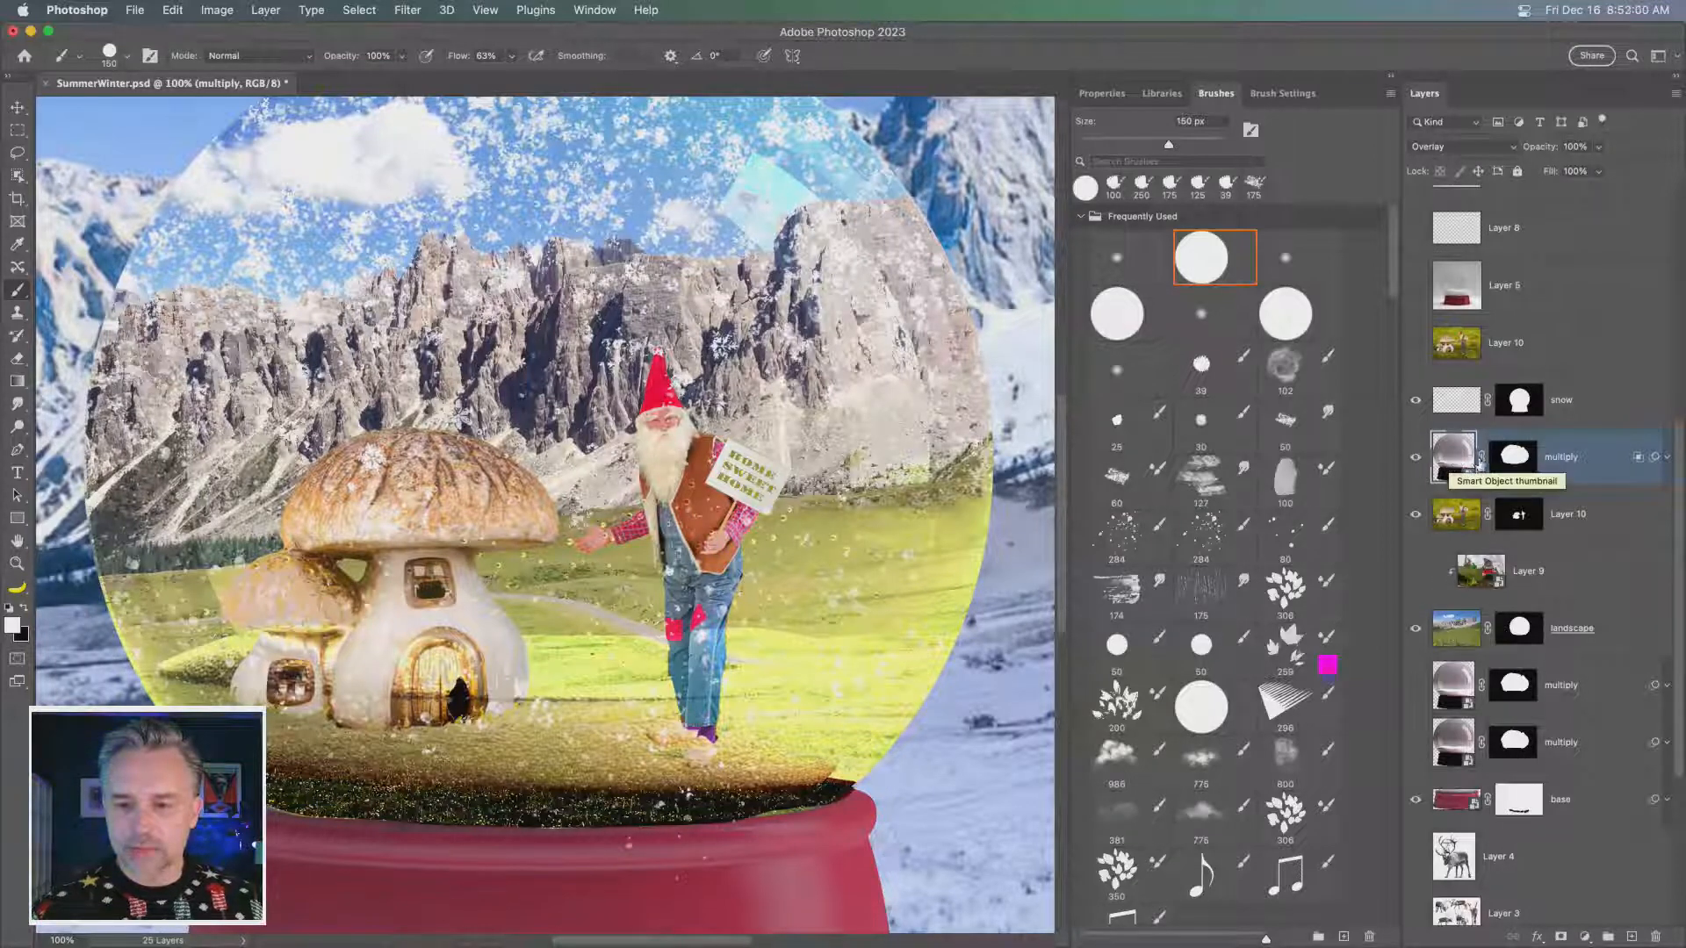
right_click(1603, 445)
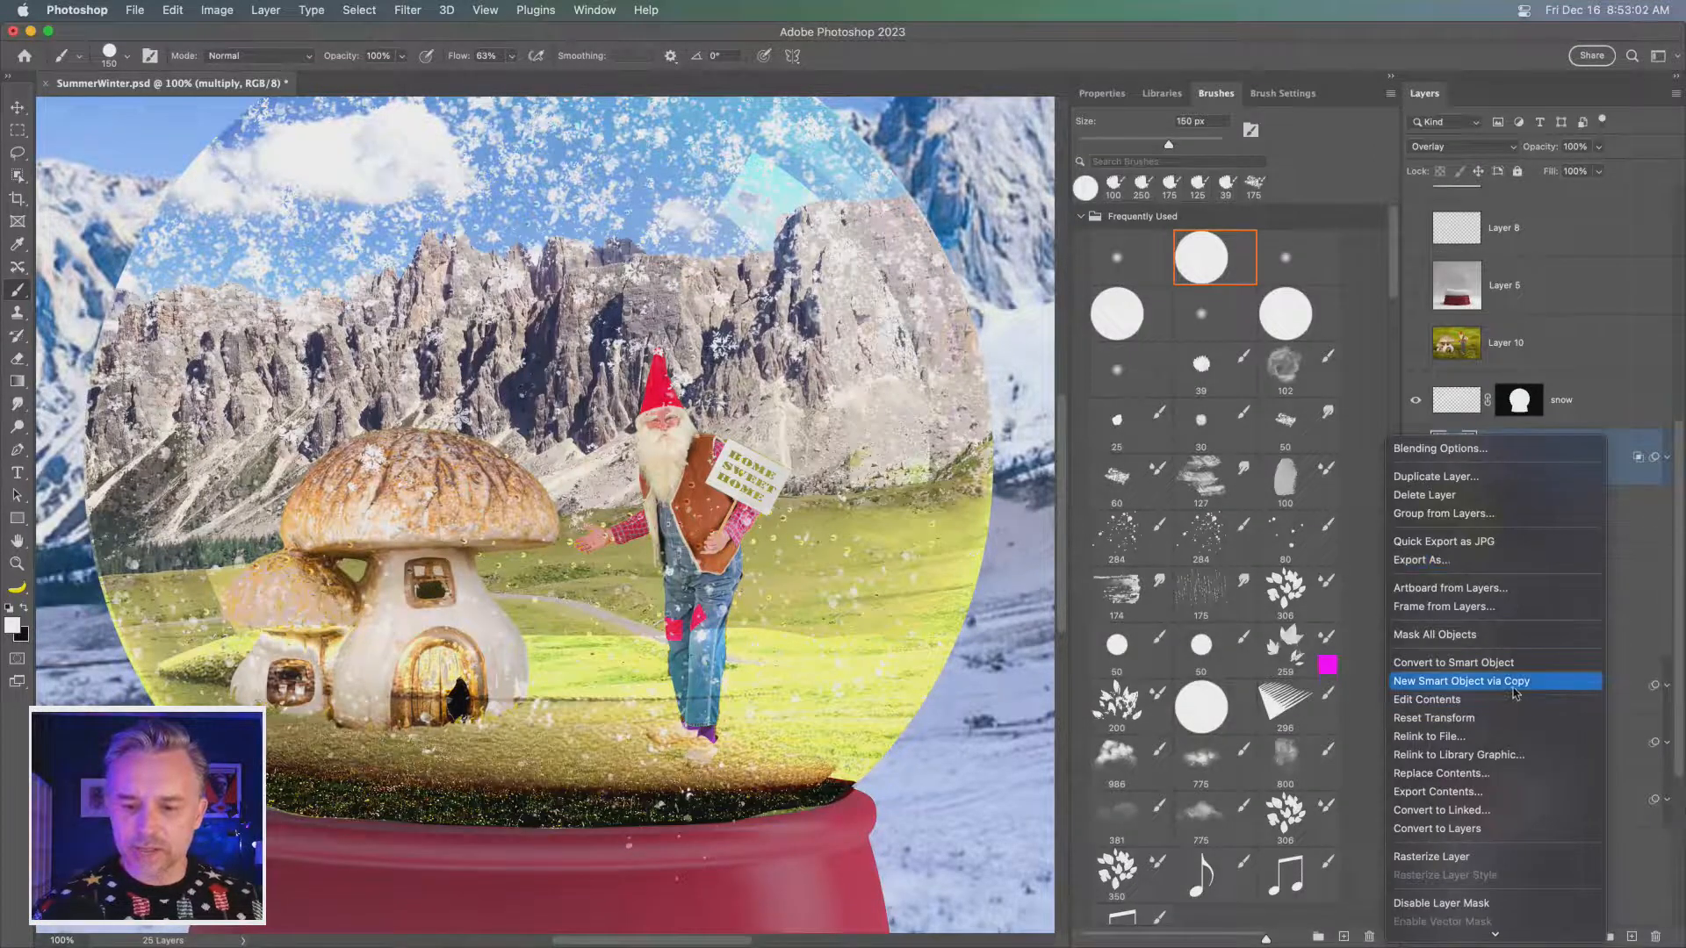
left_click(1500, 841)
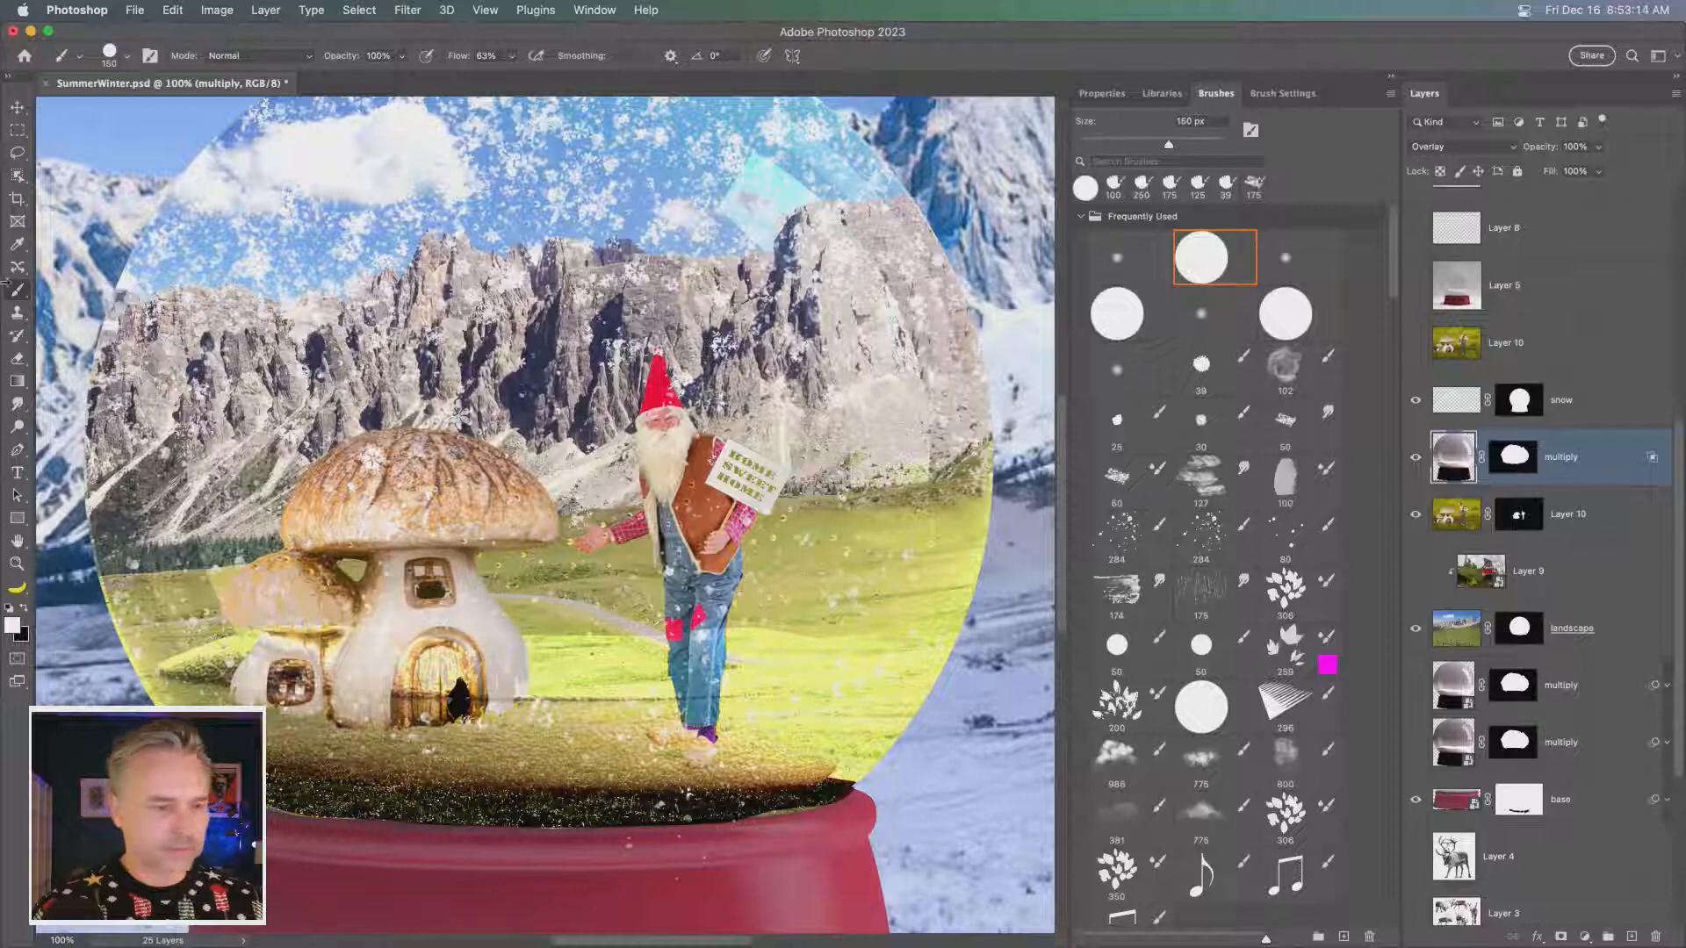
- Lasso the lower strip of the multiply layer around the house and gnome's feet and stretch it vertically past the globe's rim
left_click(17, 153)
mouse_move(167, 718)
left_mouse_down()
mouse_move(609, 706)
mouse_move(951, 740)
mouse_move(86, 673)
mouse_move(948, 660)
mouse_move(881, 764)
mouse_move(272, 752)
mouse_move(96, 702)
left_mouse_up()
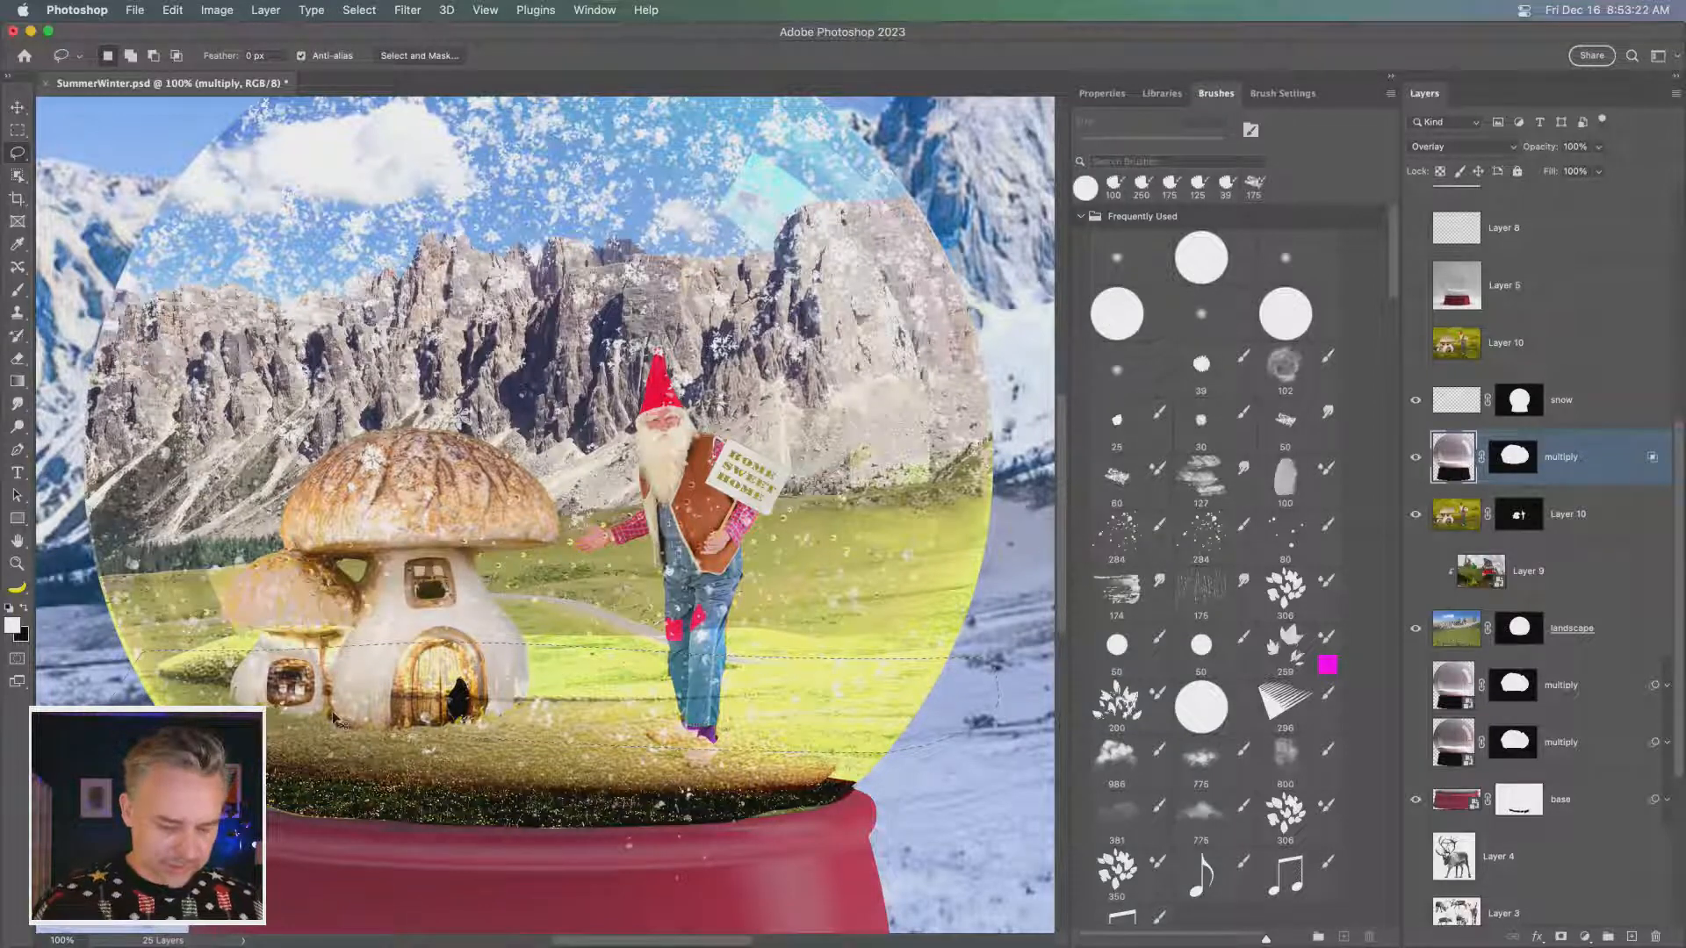
key("super+t")
left_click_drag(545, 755, 545, 890)
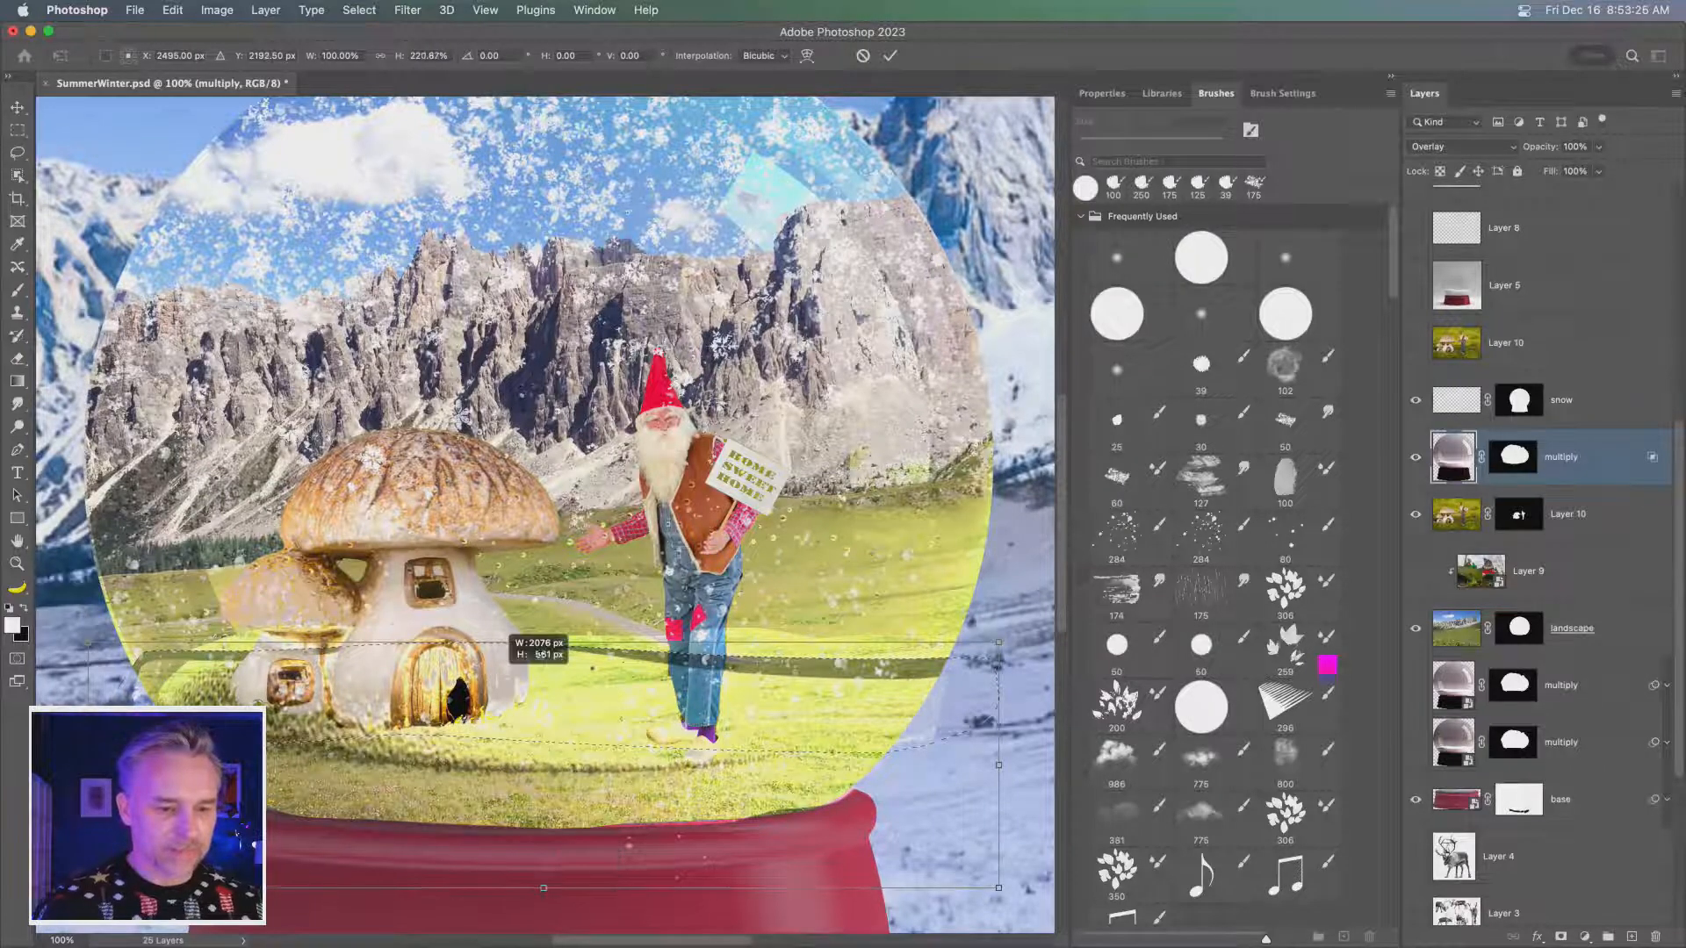
left_click_drag(545, 642, 541, 610)
key("Return")
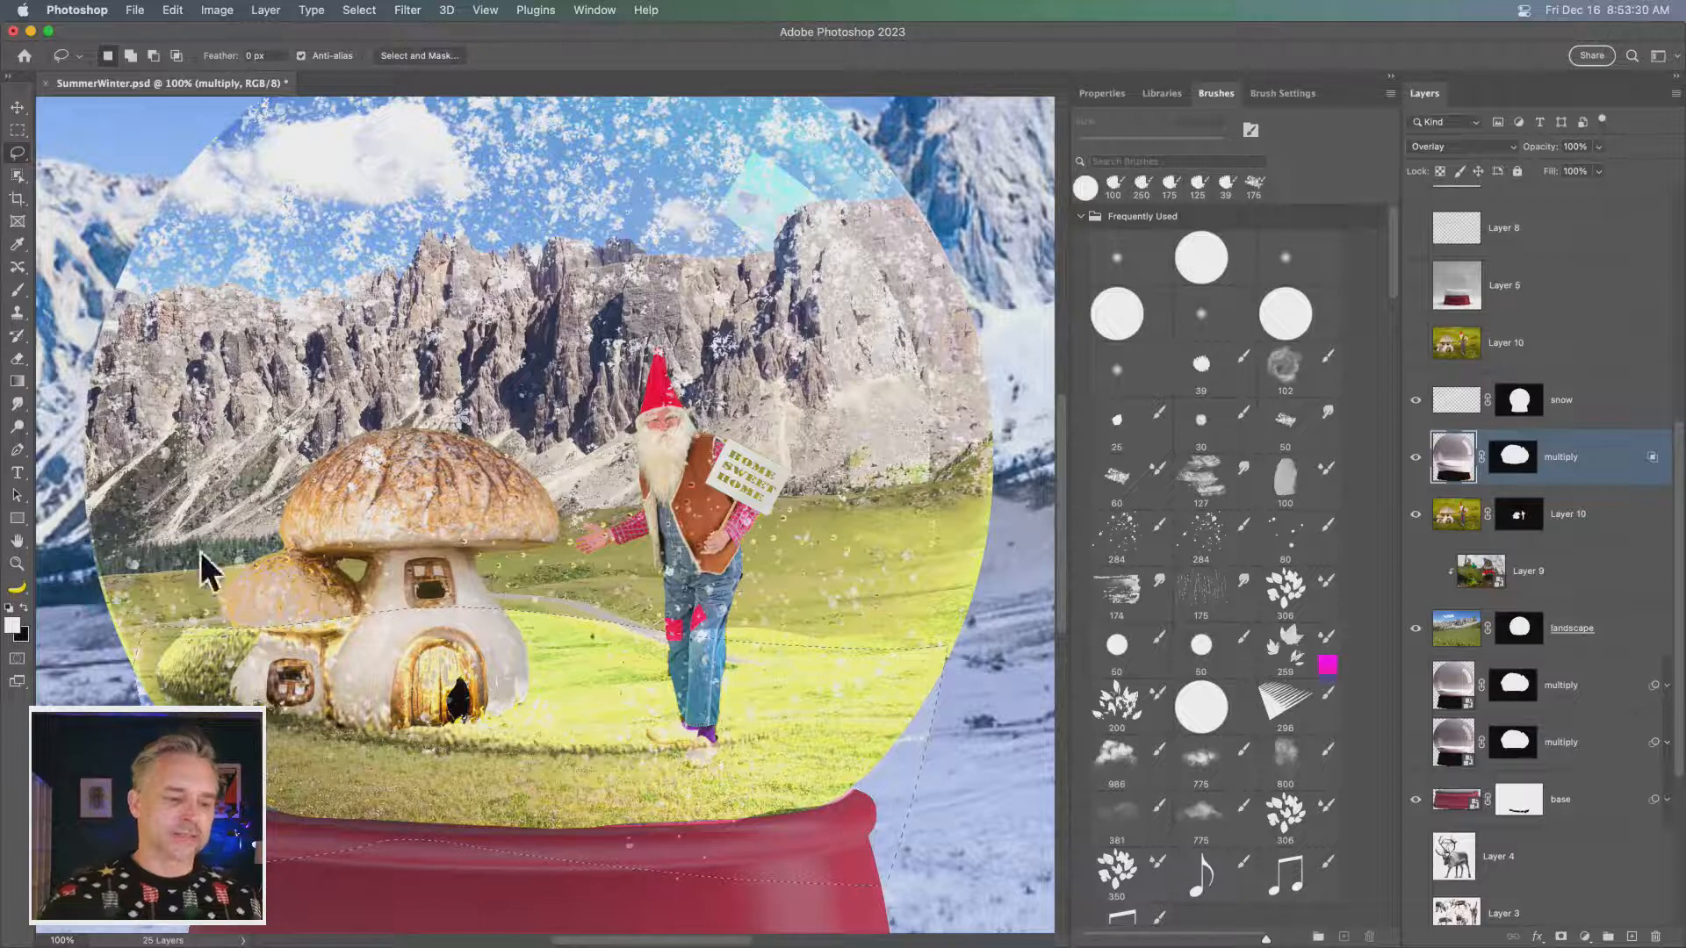
- Target the uppermost multiply layer's mask and clear the lasso selection around the globe's lower strip
left_click(255, 56)
left_click(1513, 457)
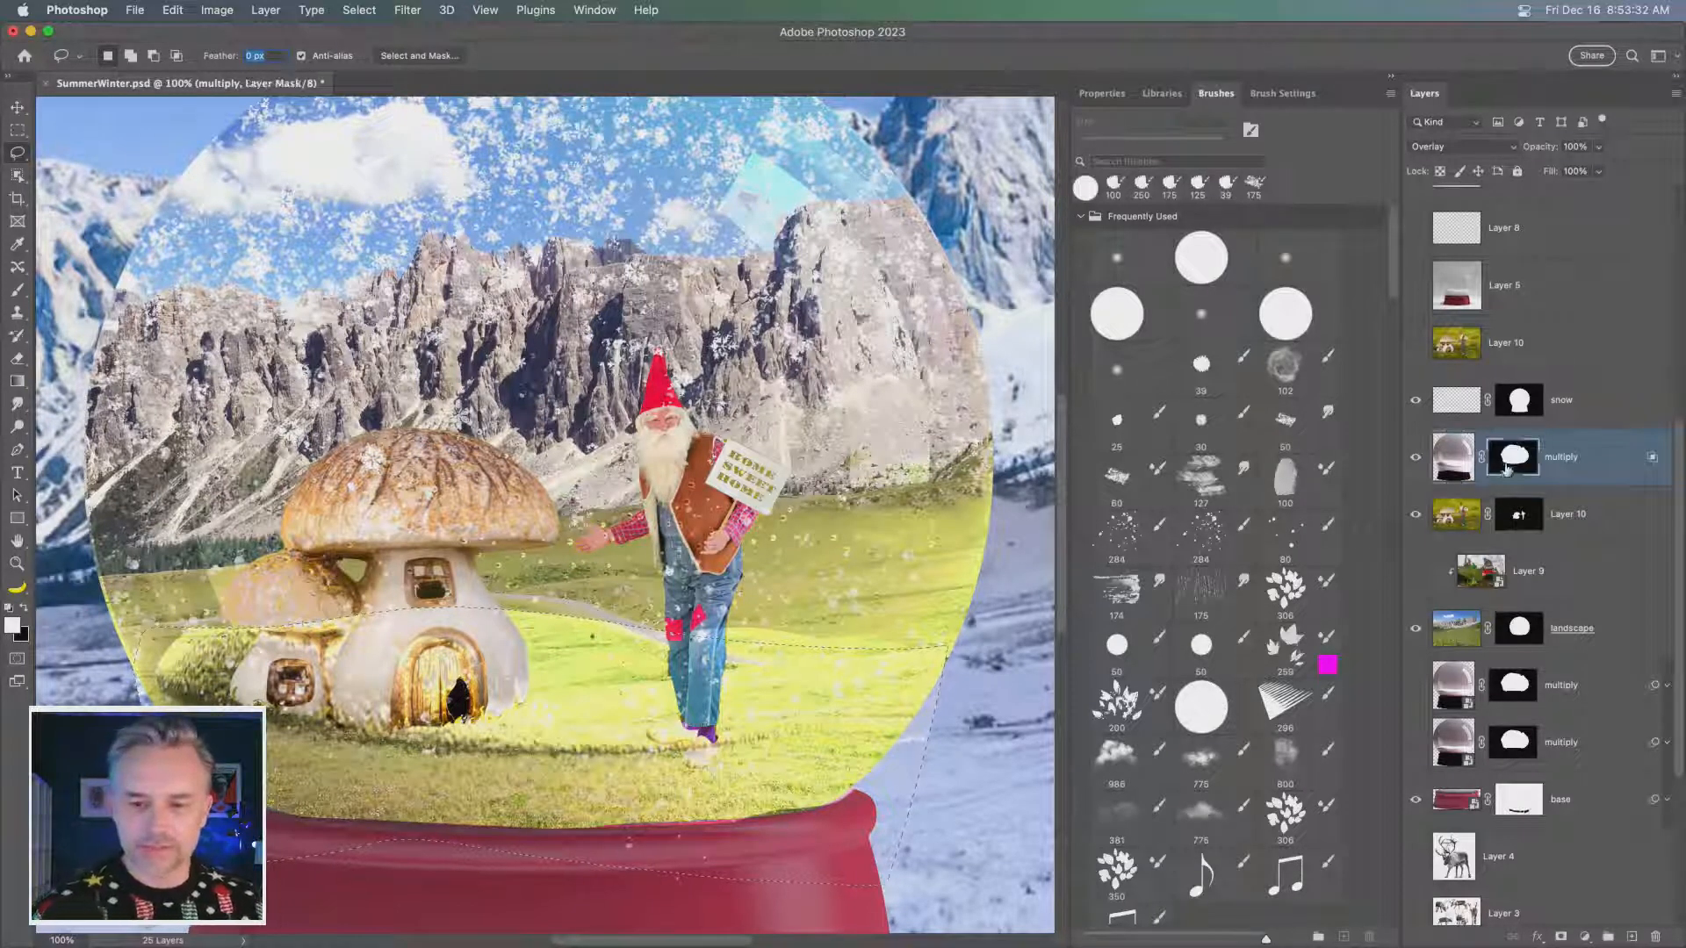
left_click(17, 175)
left_click(17, 151)
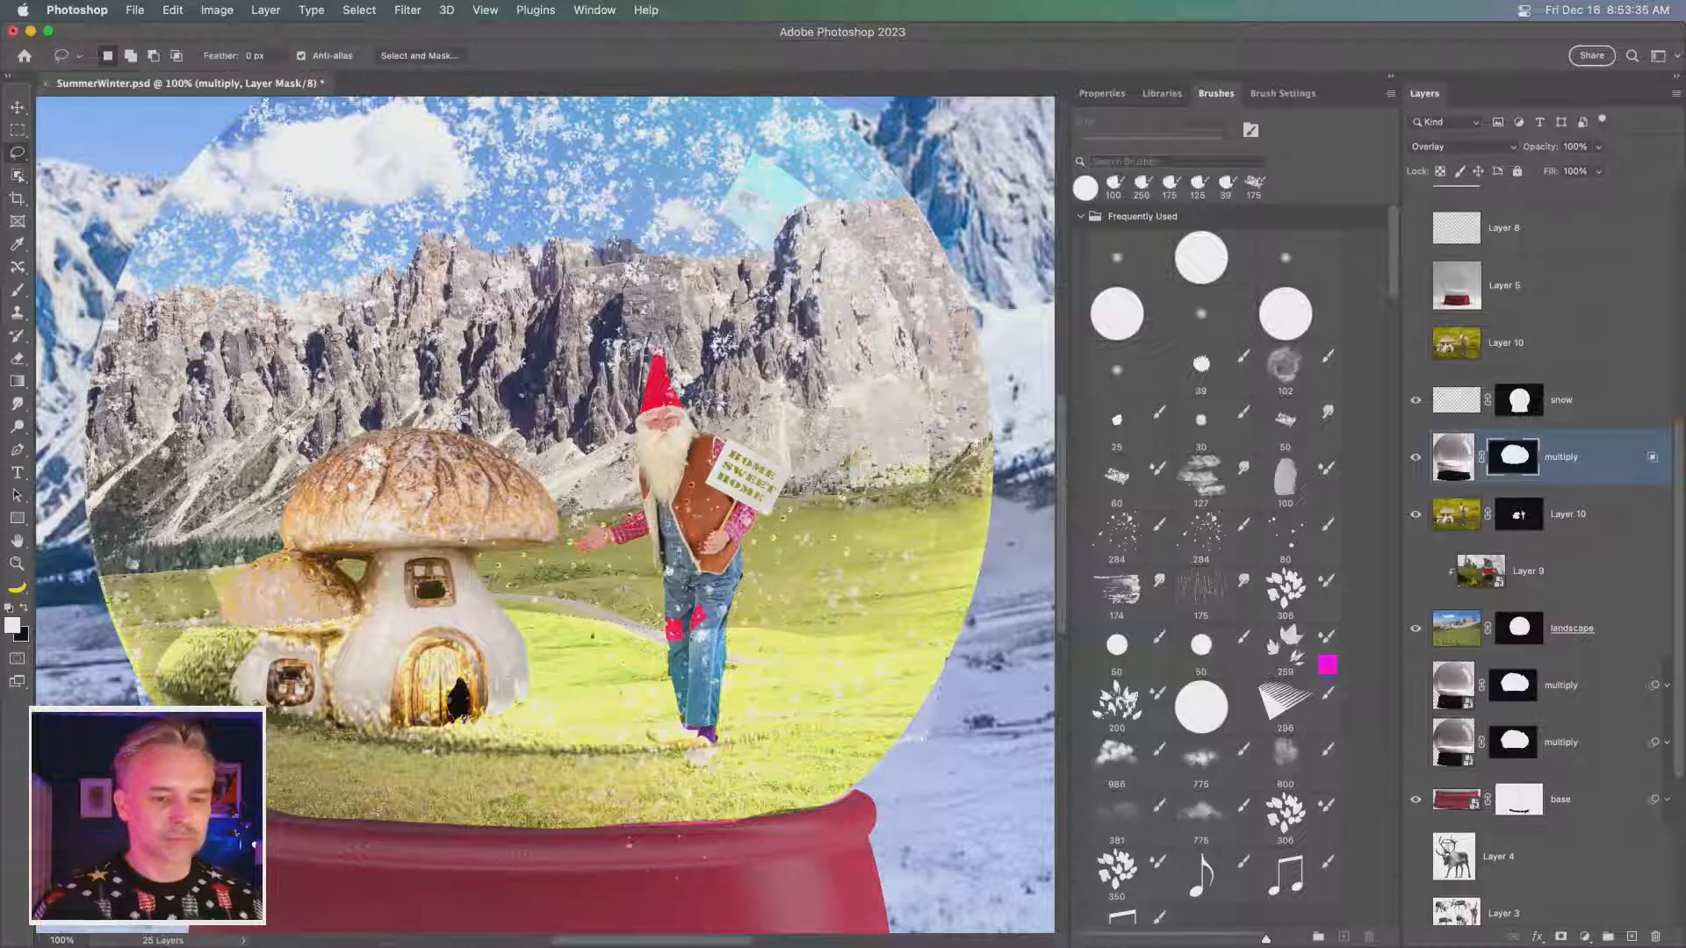
left_click(314, 305)
key("super+minus")
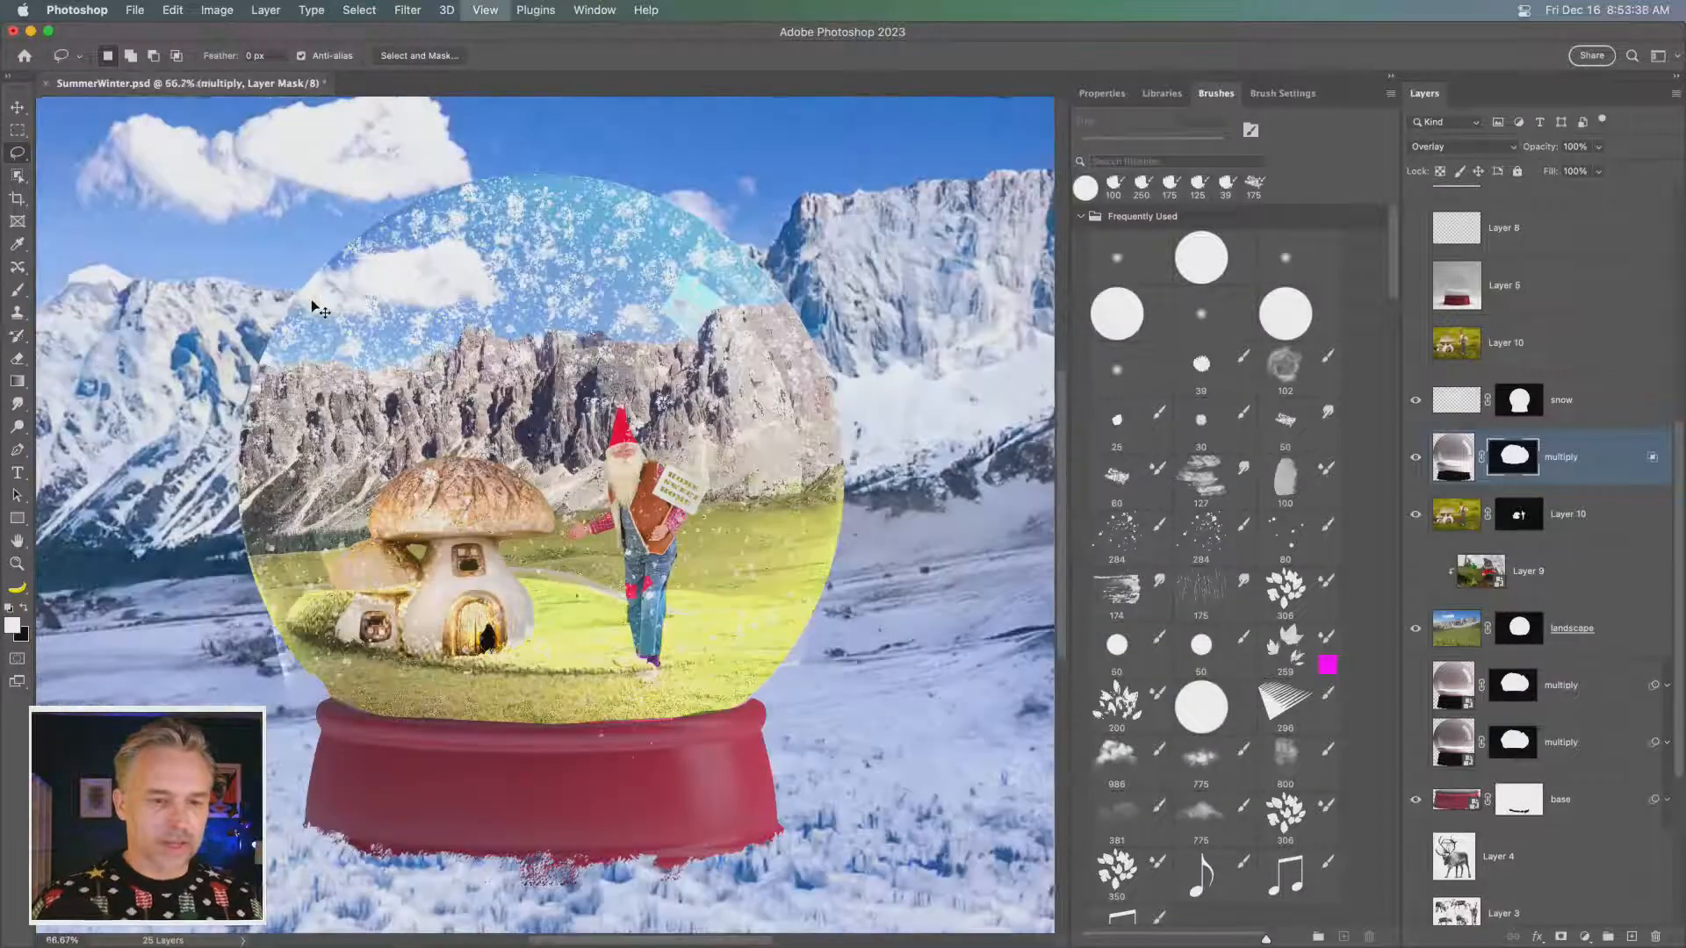
key("super+plus")
key("super+plus")
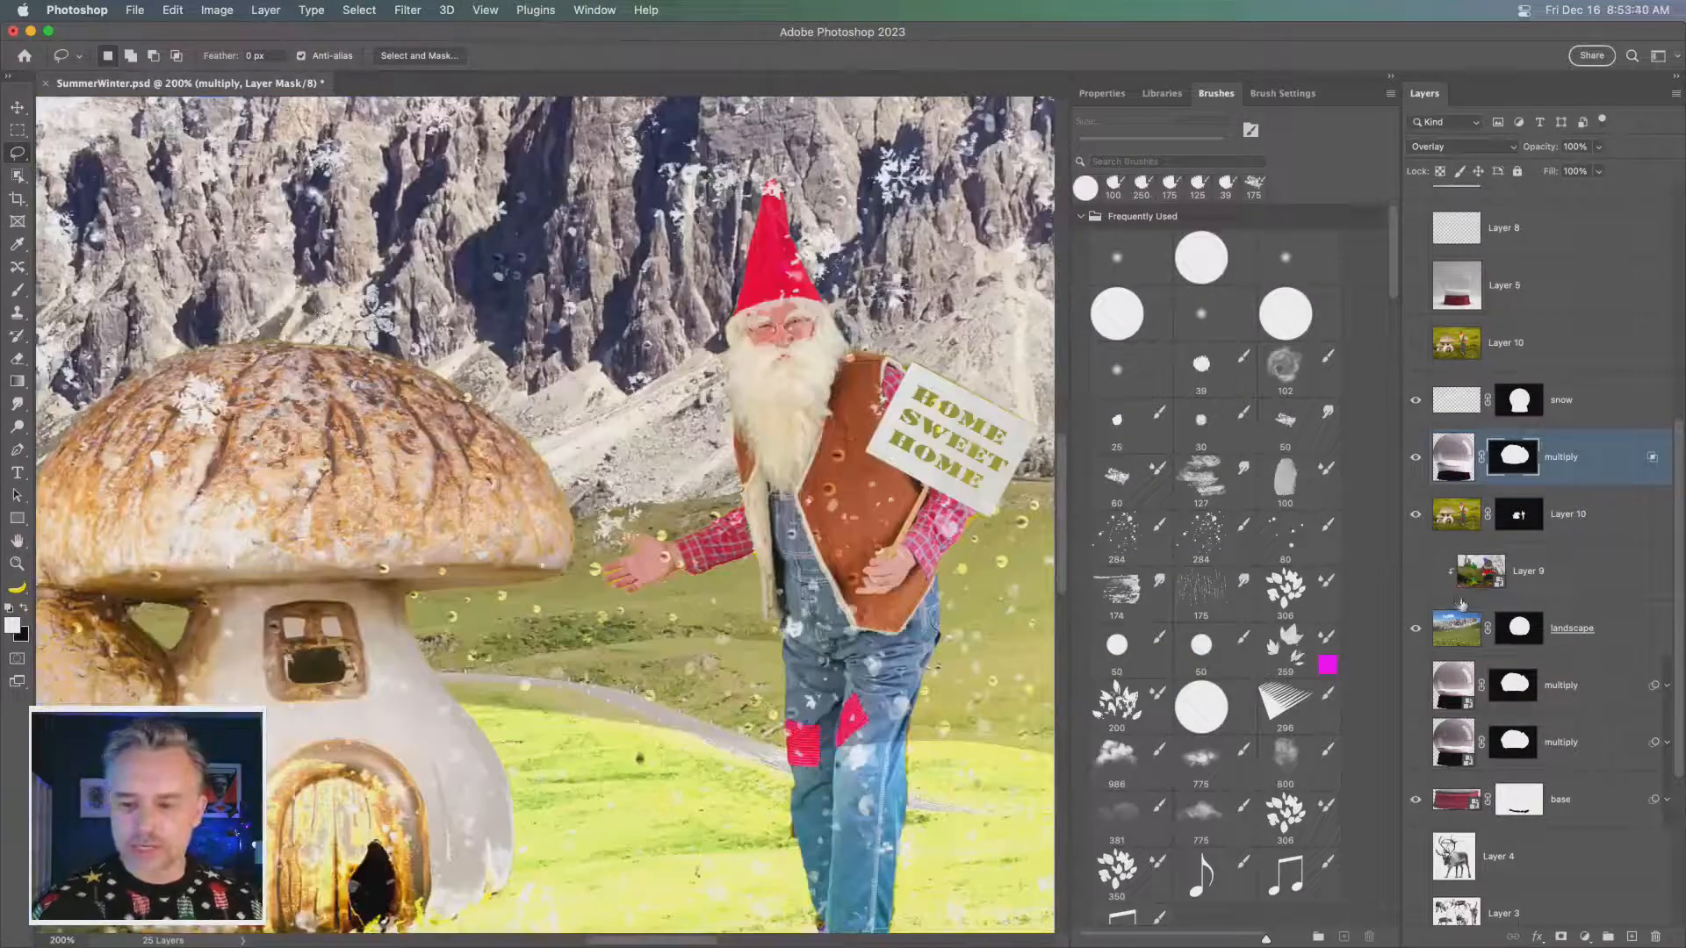
- Add centred three-line text reading "HELP ME SAVE CHRISTMAS!!" over the mushroom roof, directly above the masked Layer 10
left_click(1451, 516)
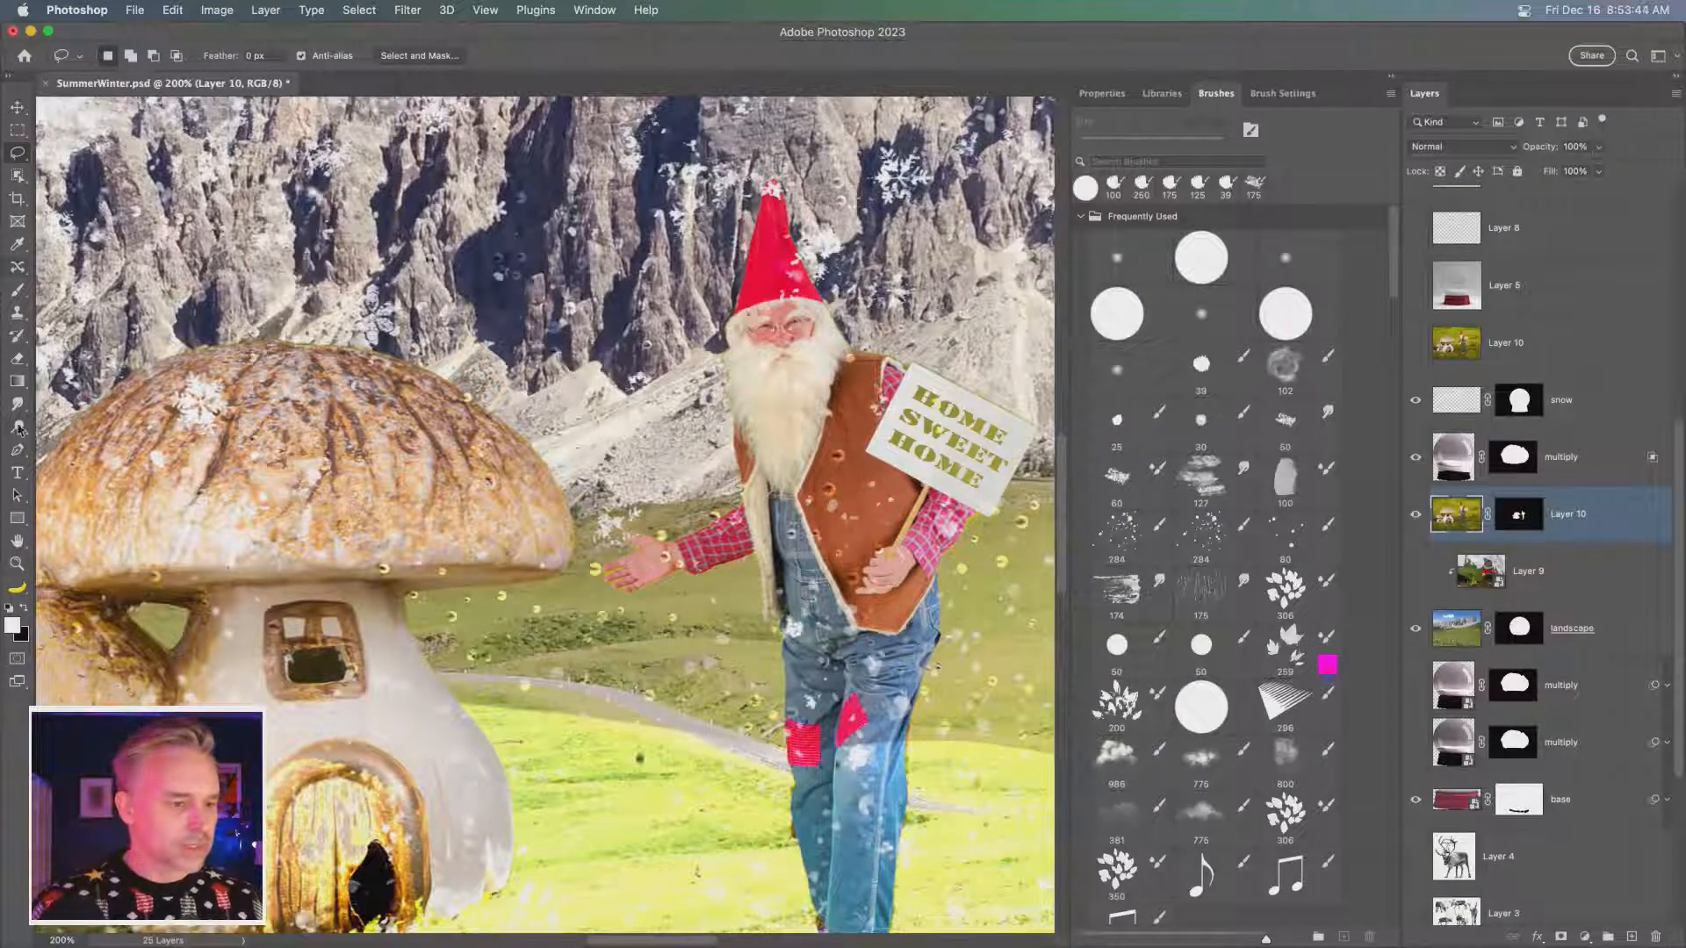
left_click(16, 473)
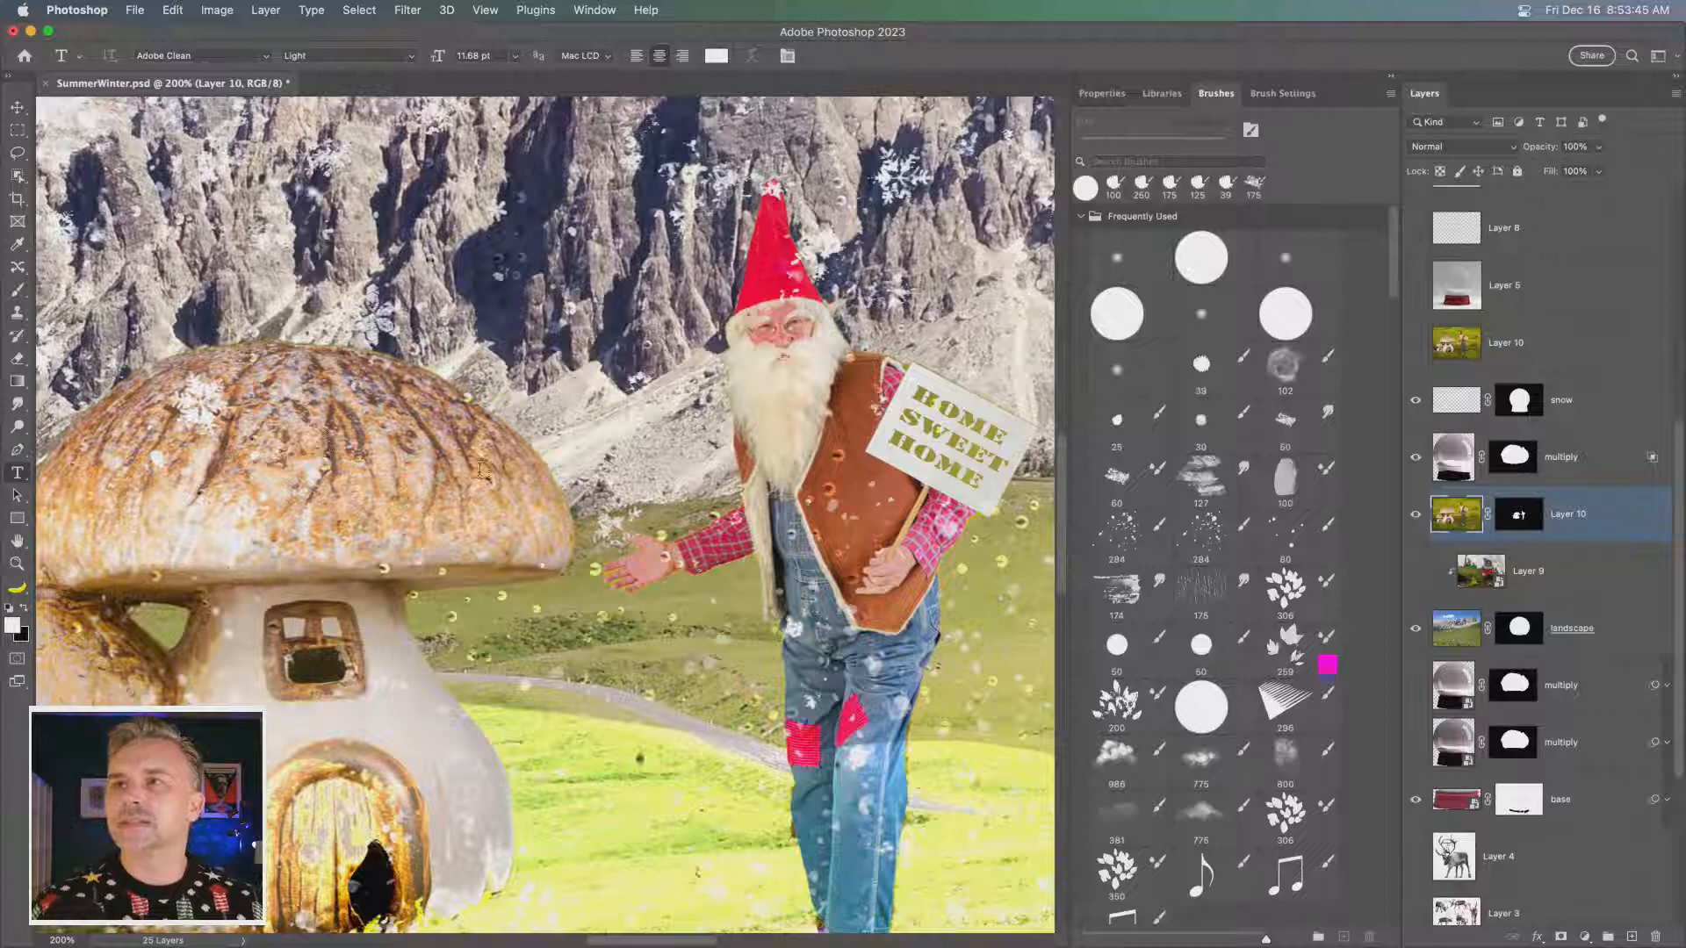
left_click(514, 446)
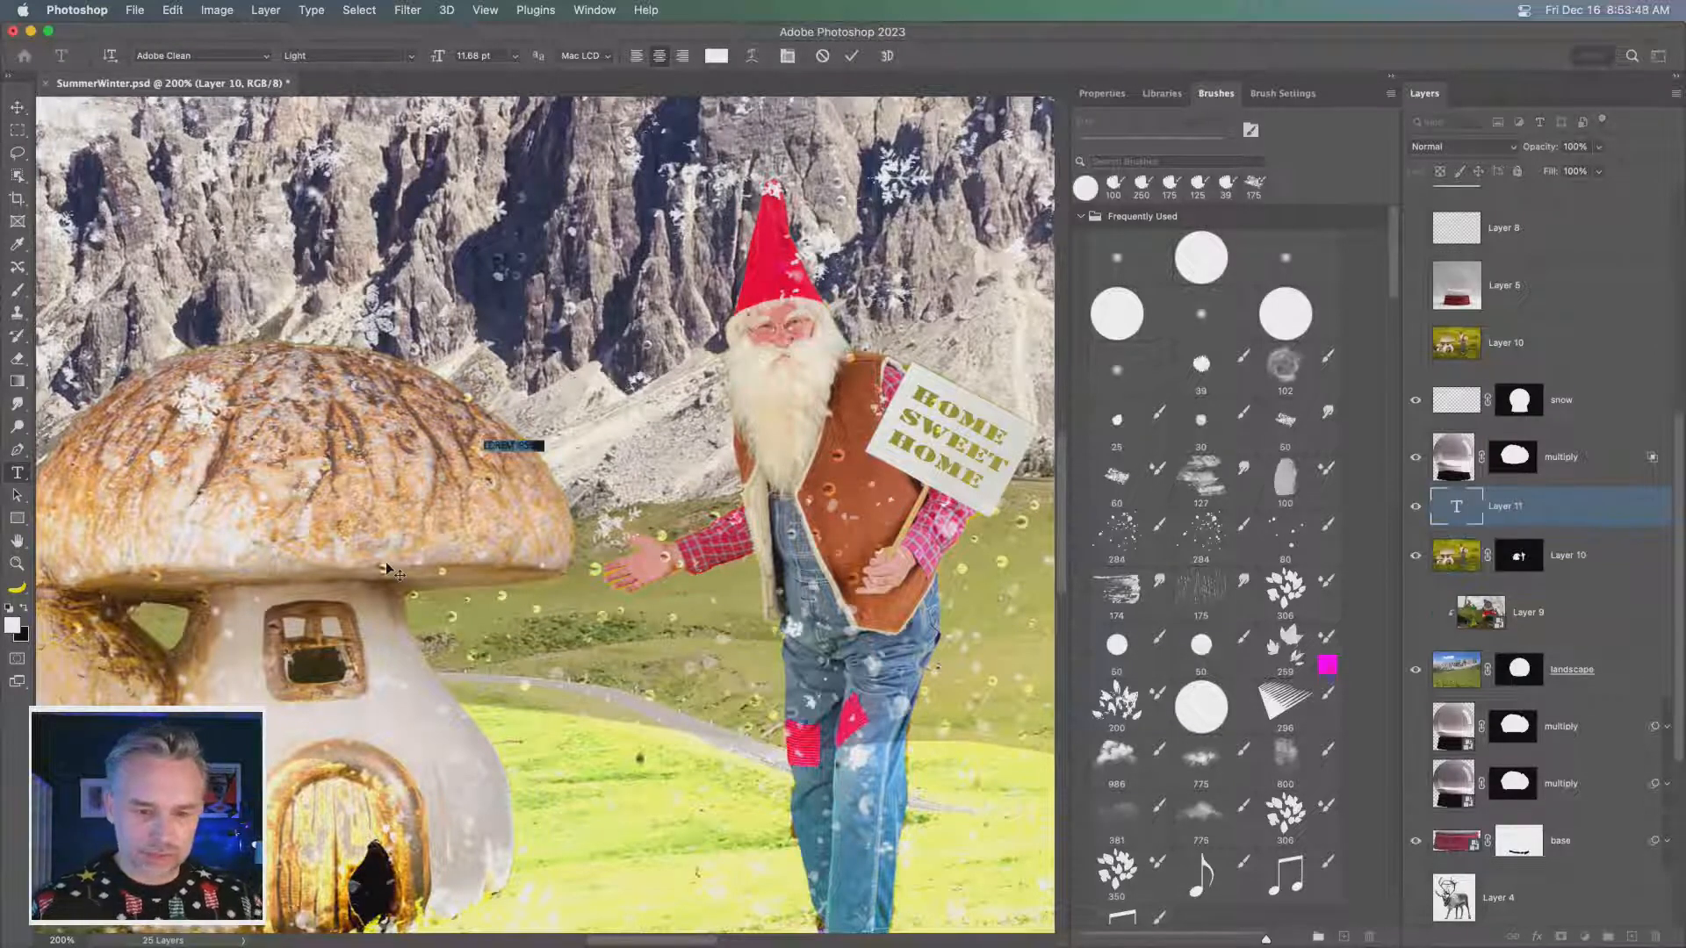
key("BackSpace")
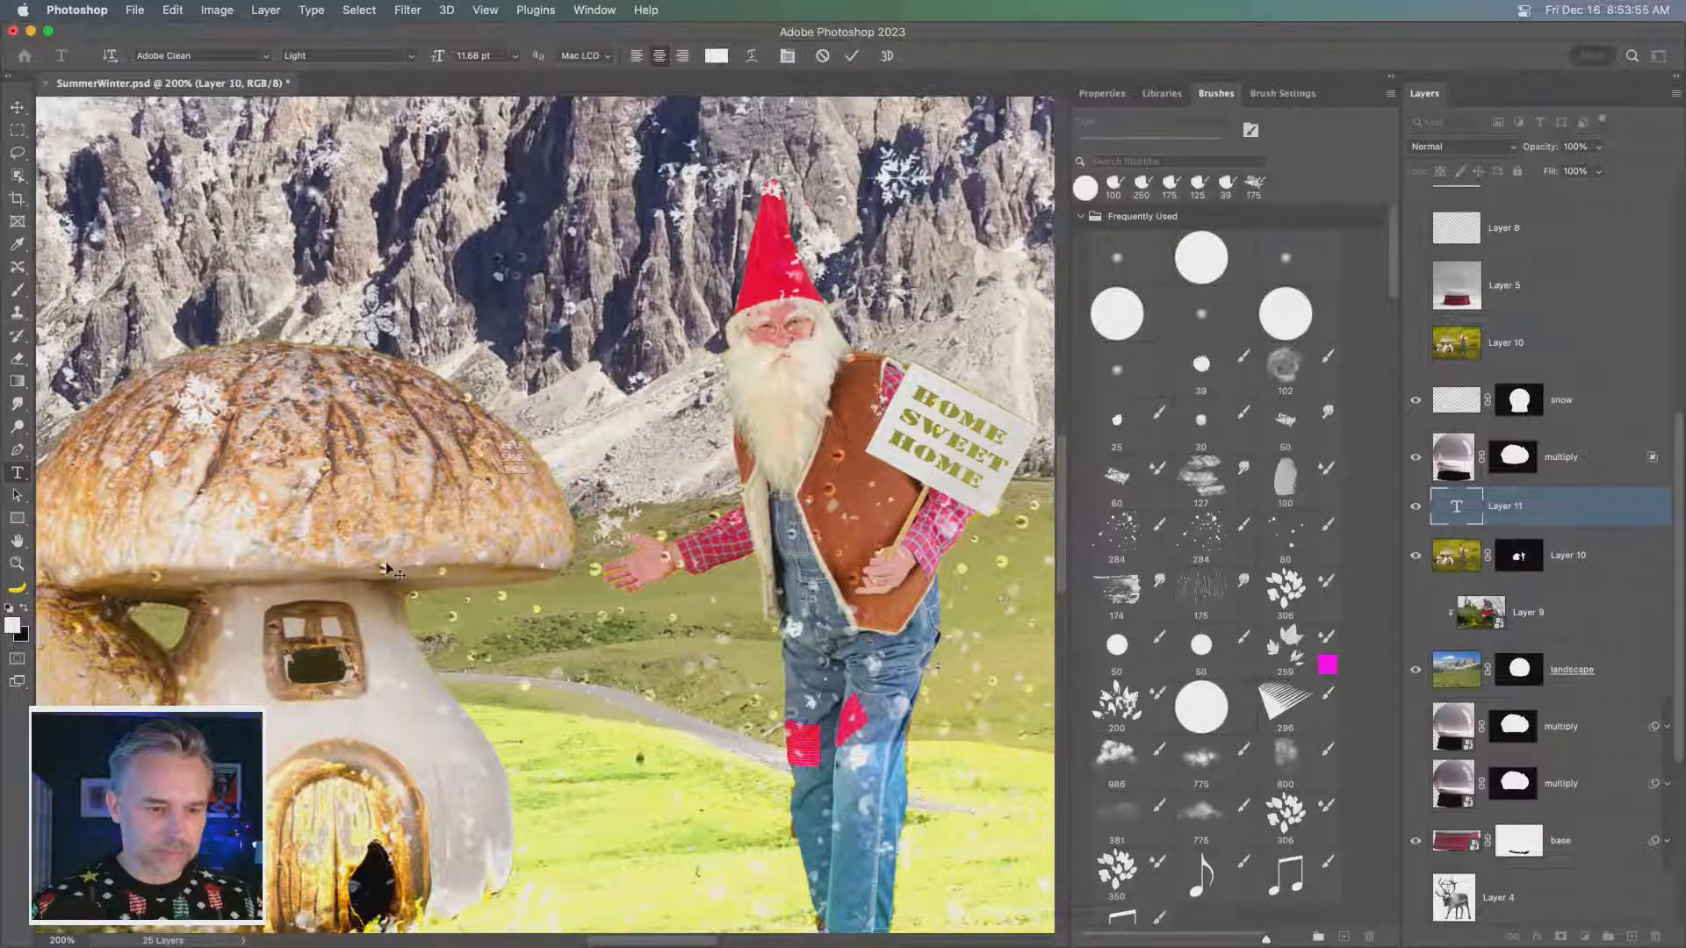
type("STMAS!")
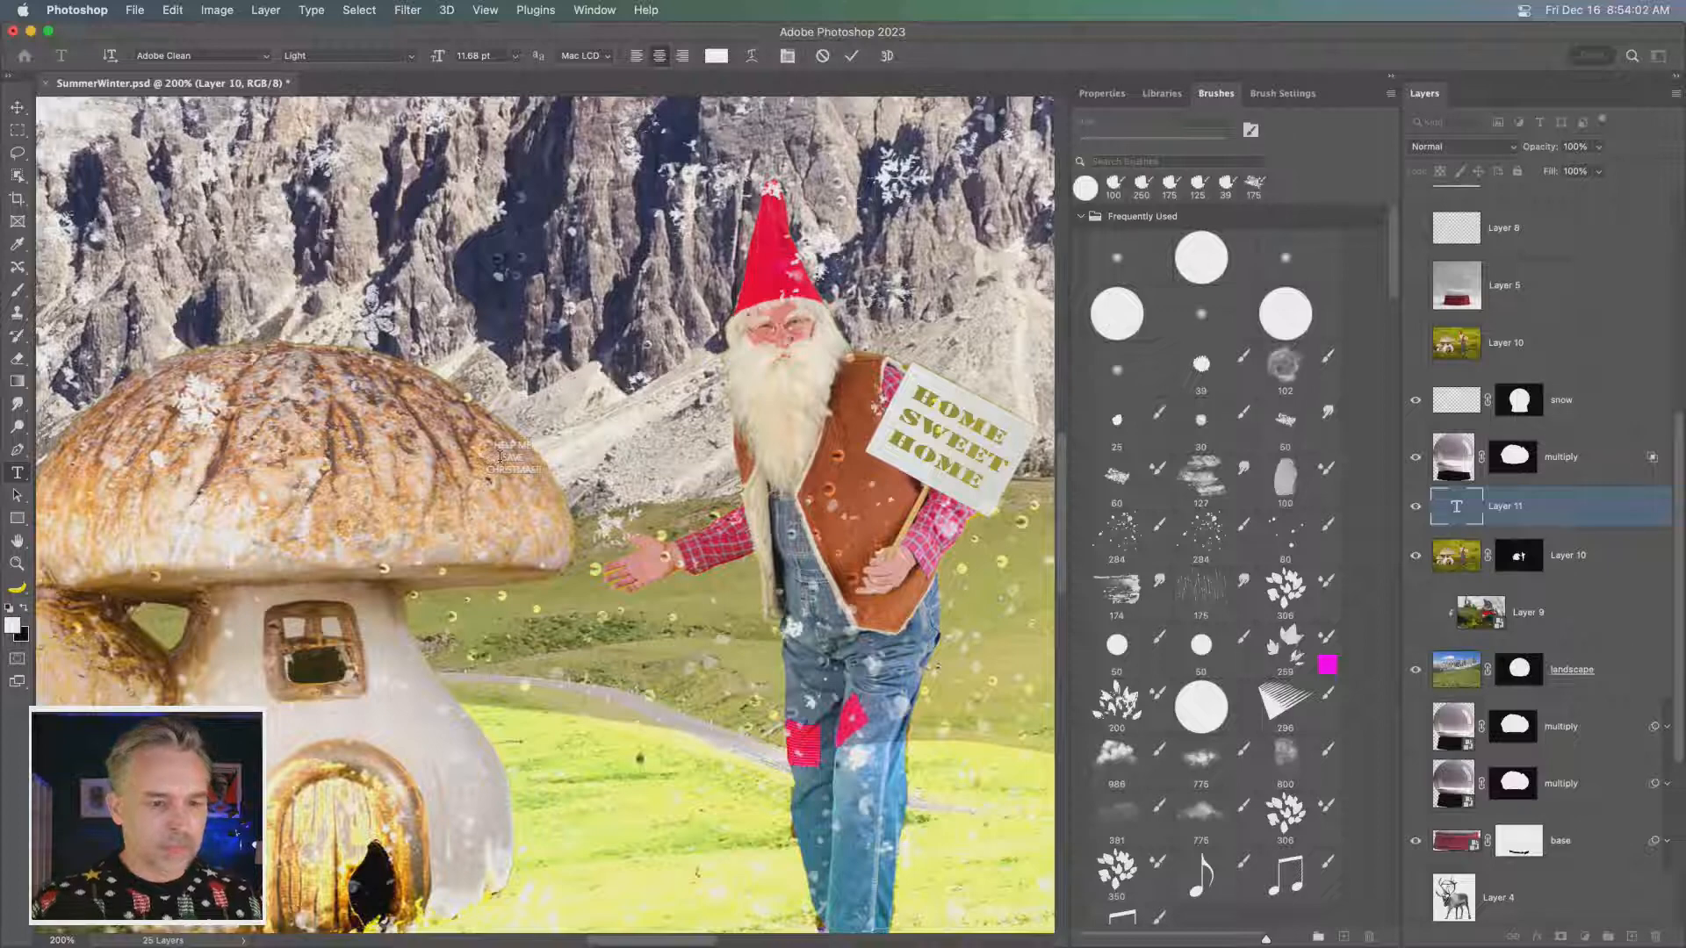
left_click(17, 106)
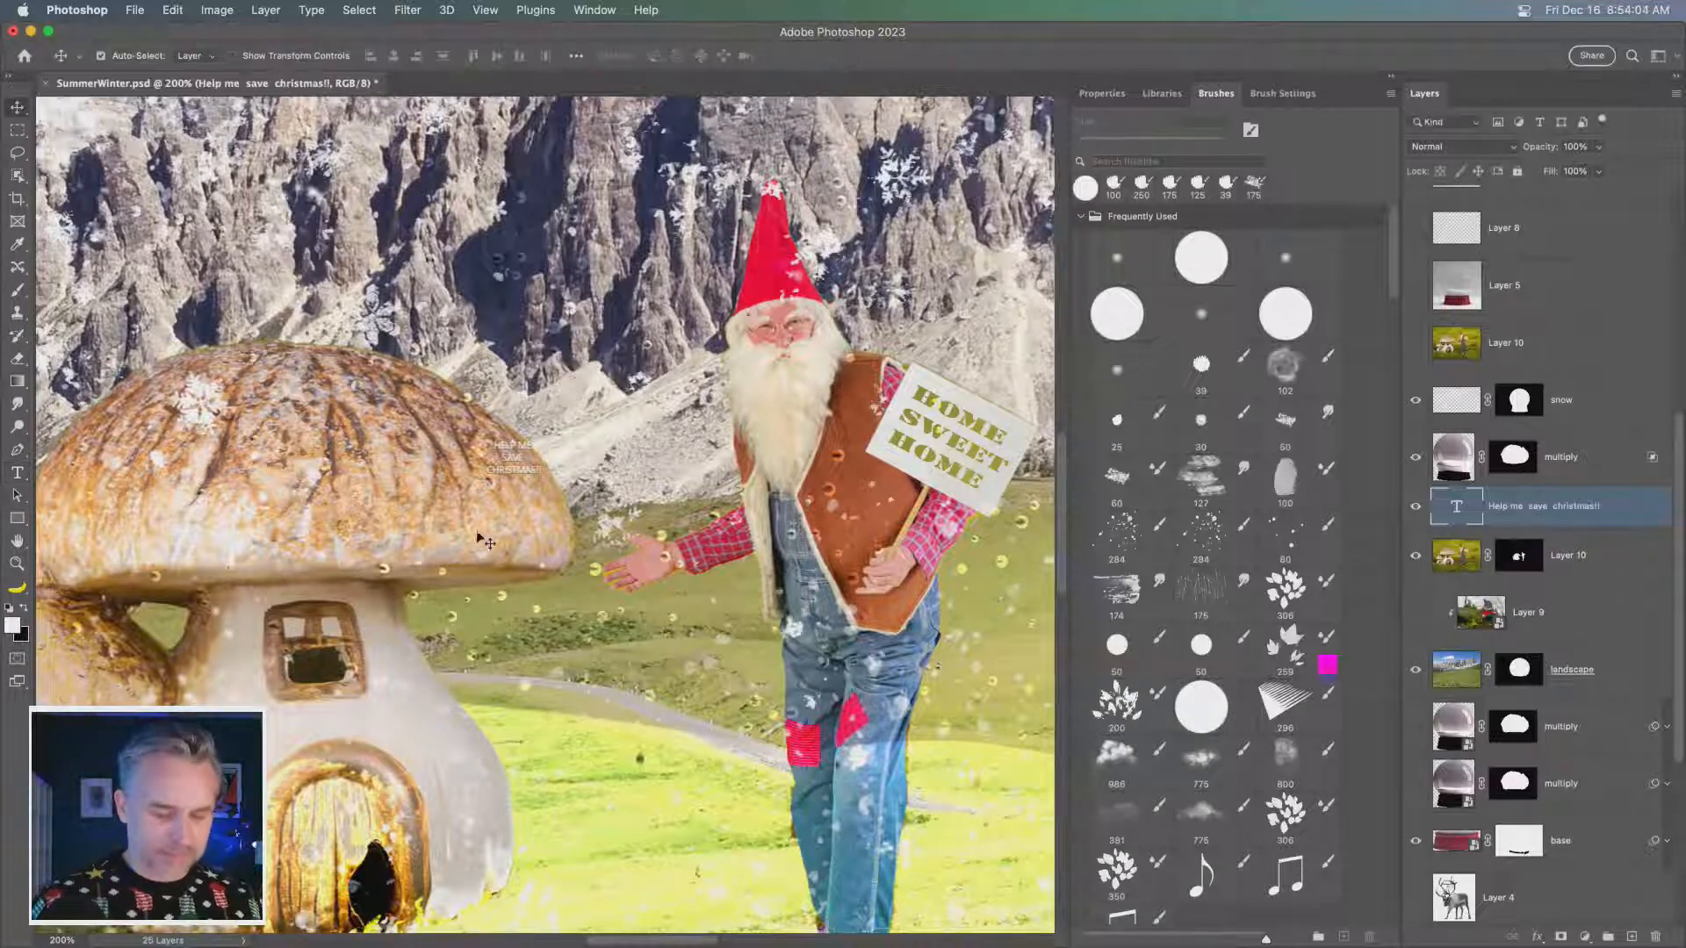
- Enlarge the text with Free Transform to about 52 pt, filling the space between the mushroom roof and the gnome
key("super+t")
left_click_drag(542, 436, 734, 314)
key("Return")
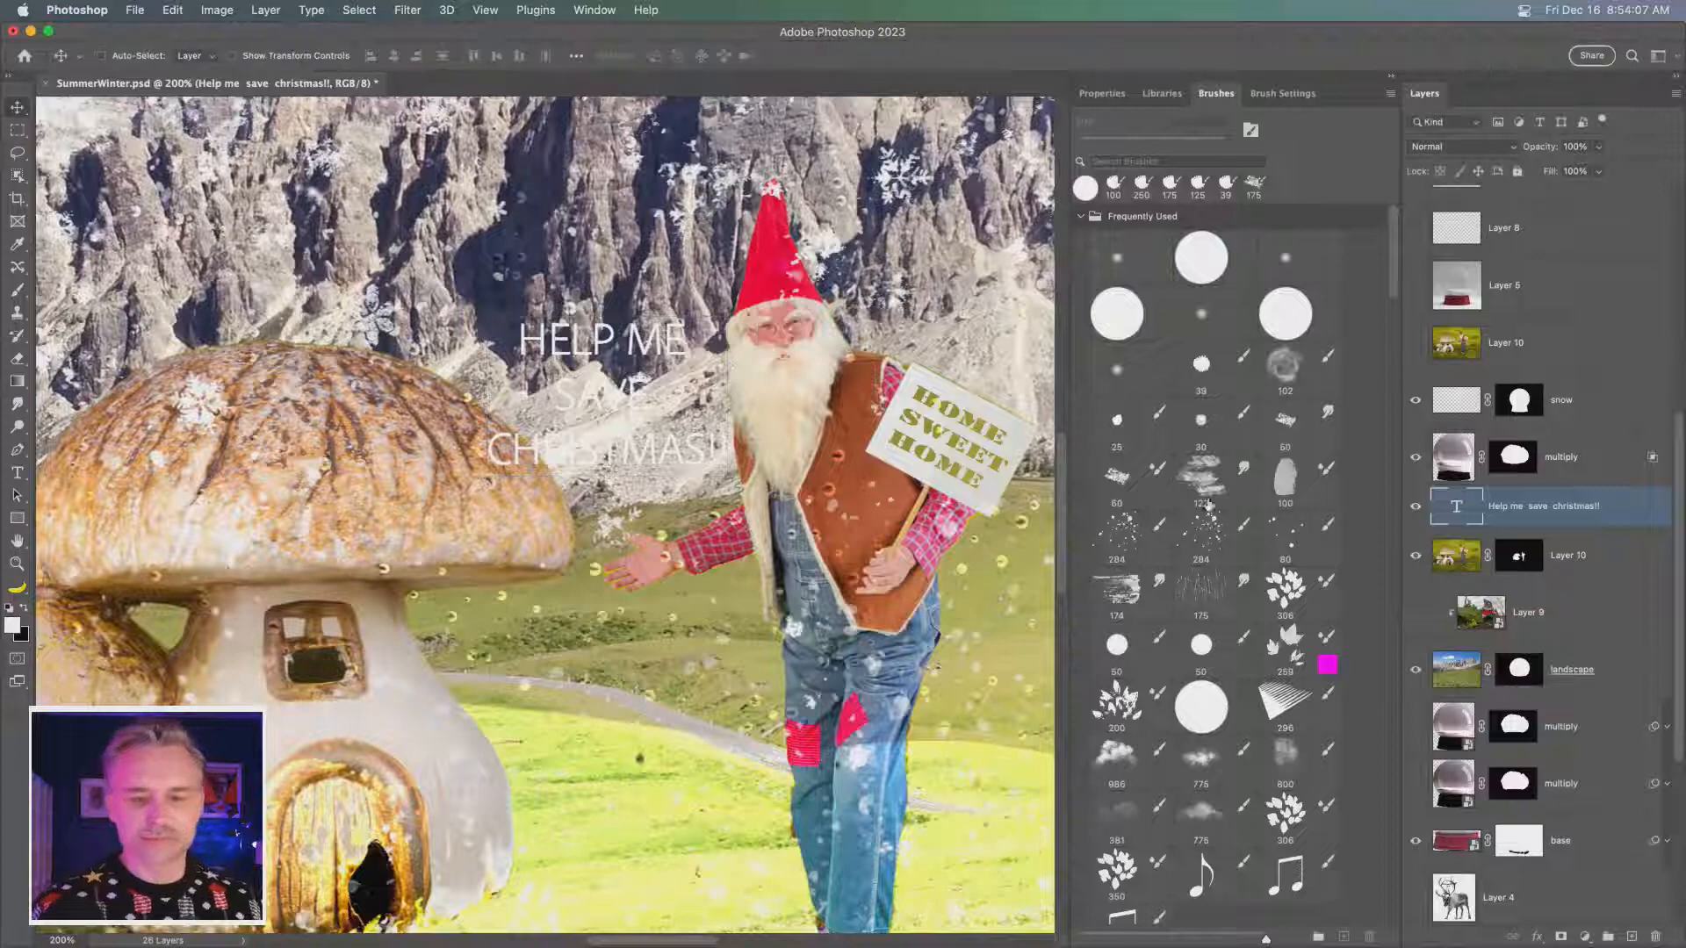
- With the text, multiply and snow layers hidden, cover the gnome's sign lettering on Layer 10 with a fill of the sign's sampled pale colour
left_click(1455, 566)
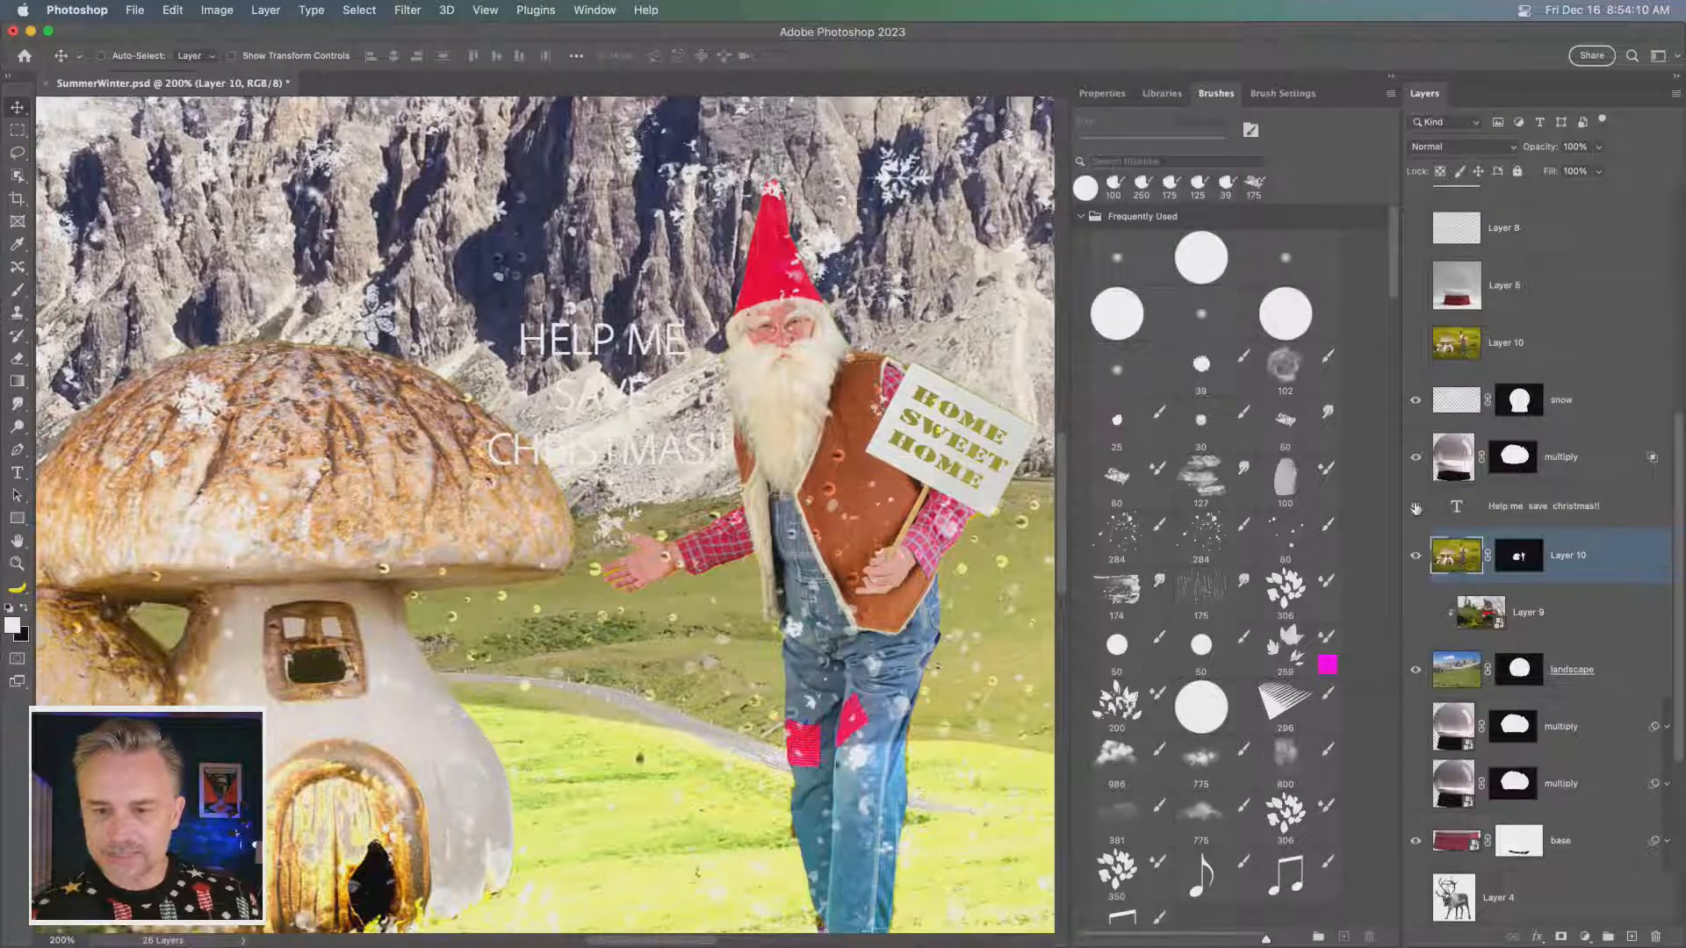
left_click_drag(1416, 508, 1418, 410)
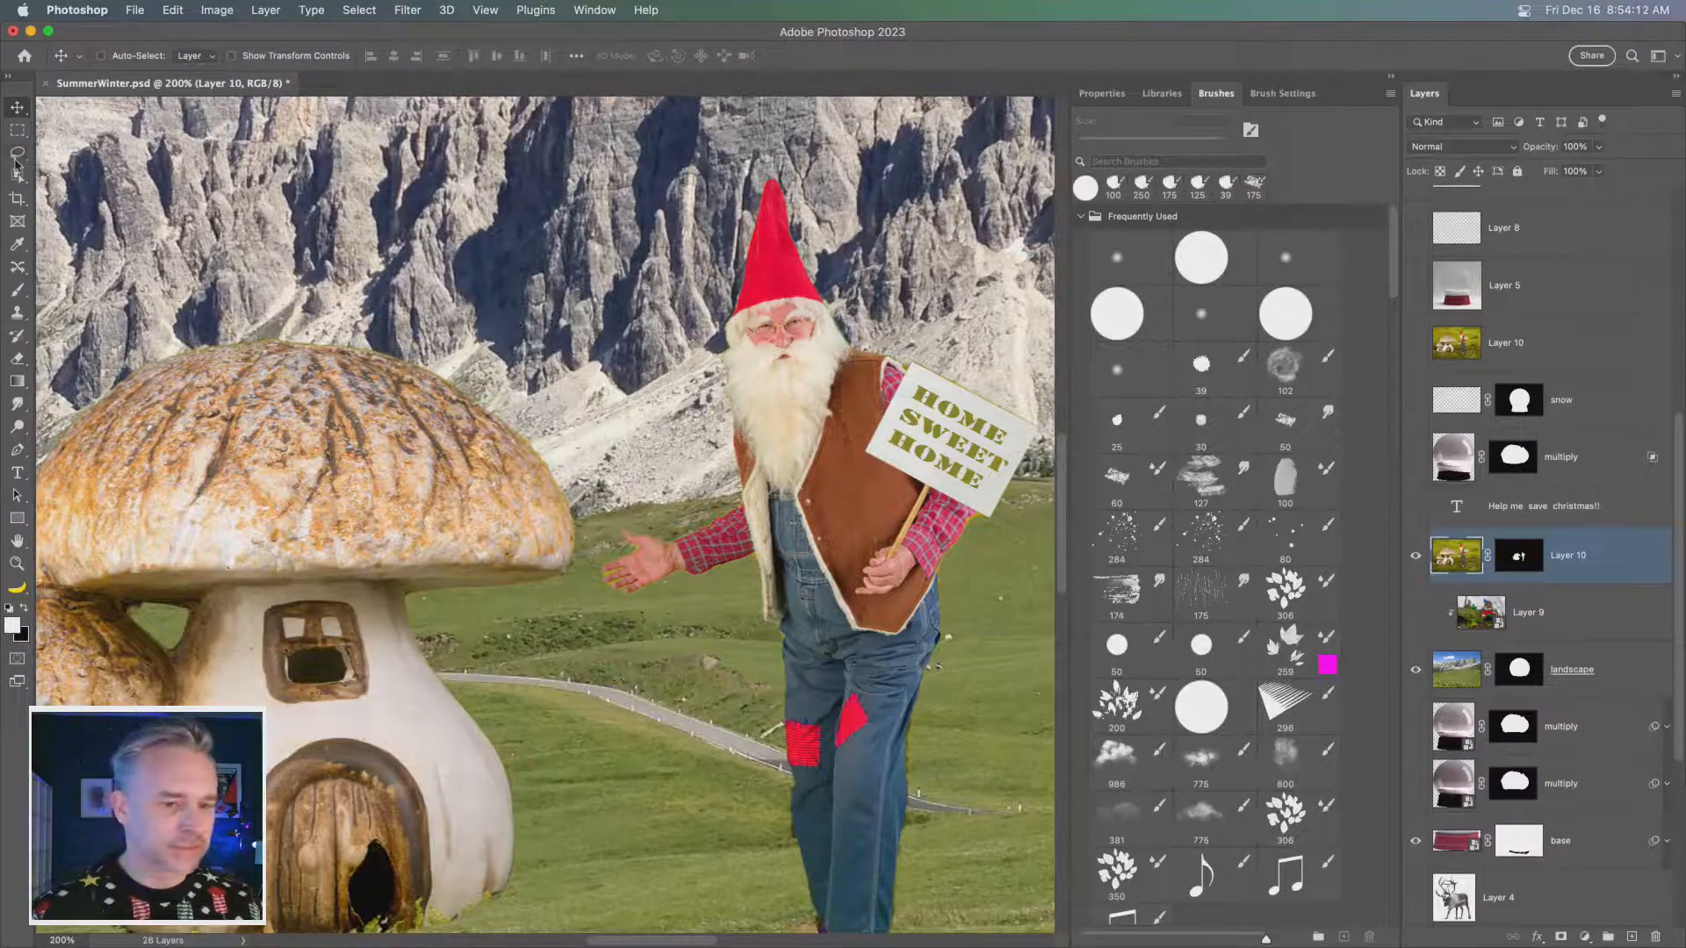
left_click(16, 160)
mouse_move(882, 445)
left_mouse_down()
mouse_move(919, 374)
mouse_move(1022, 437)
mouse_move(985, 501)
mouse_move(887, 452)
left_mouse_up()
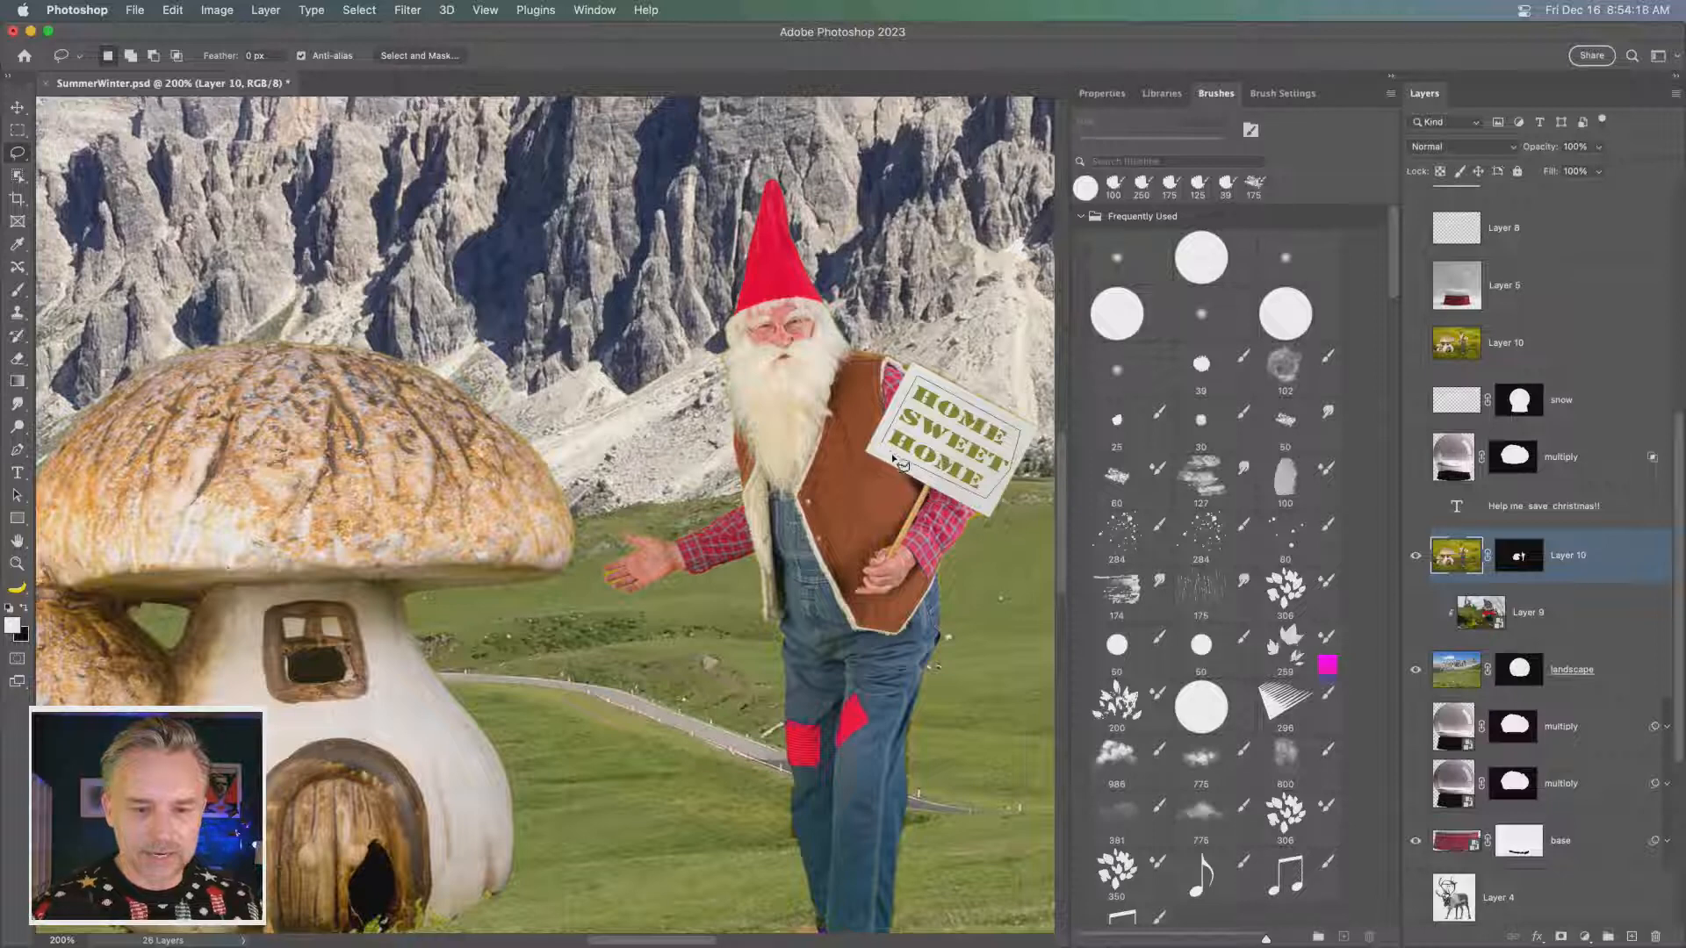
key("i")
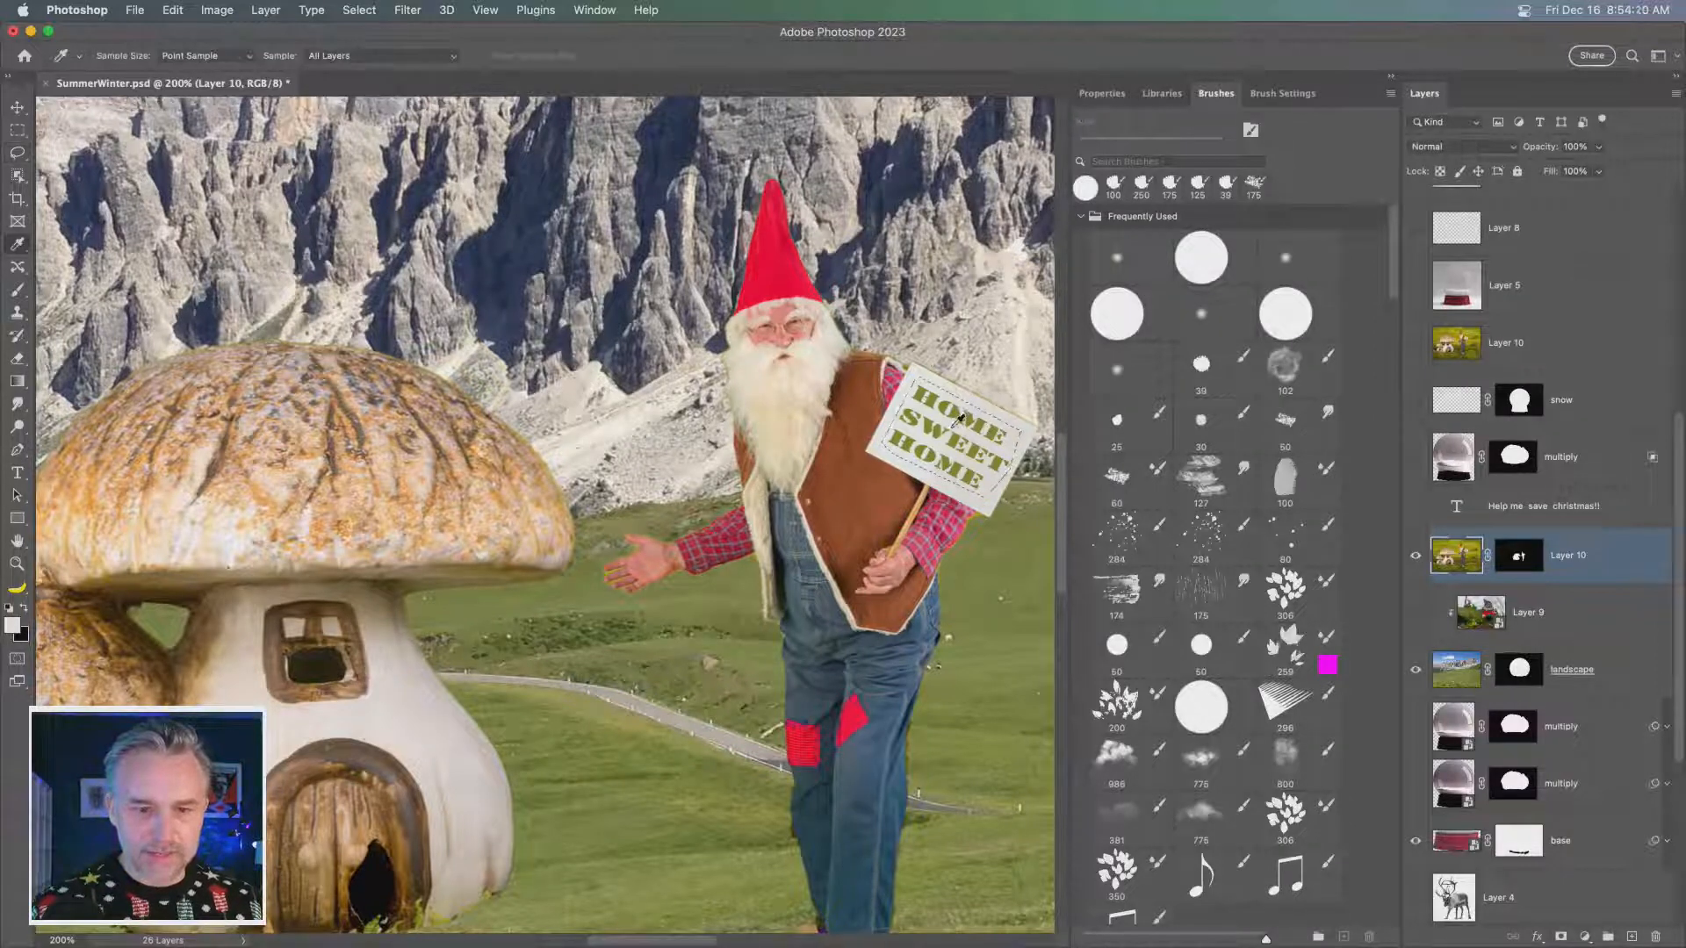
key("shift+BackSpace")
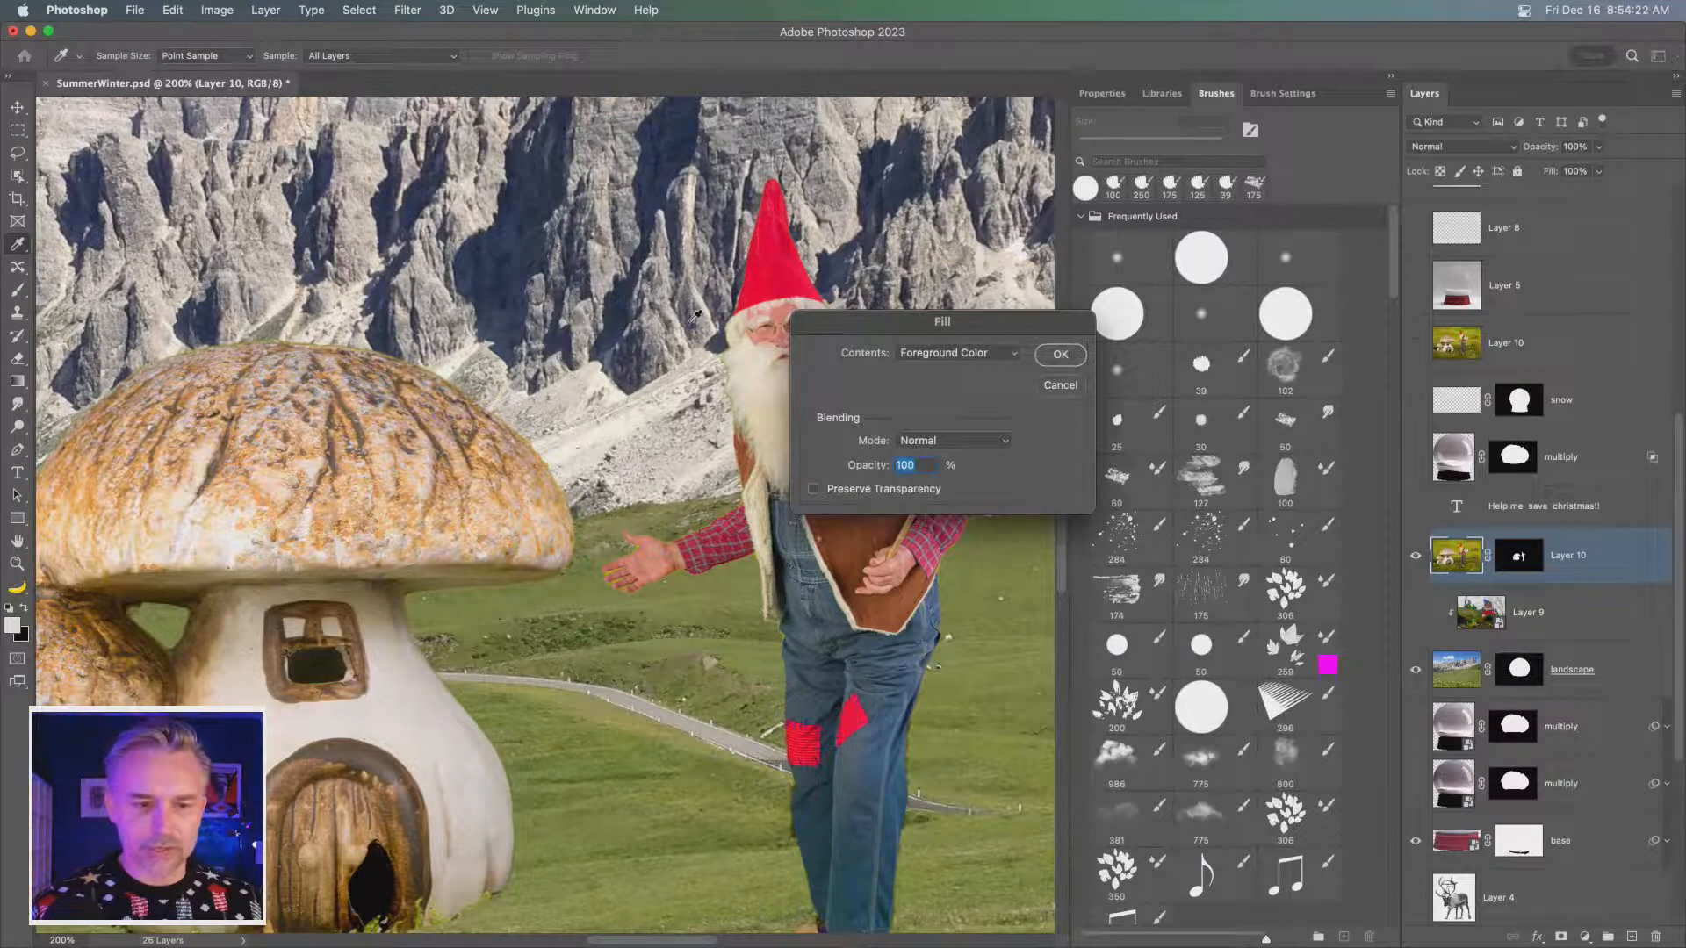
key("Return")
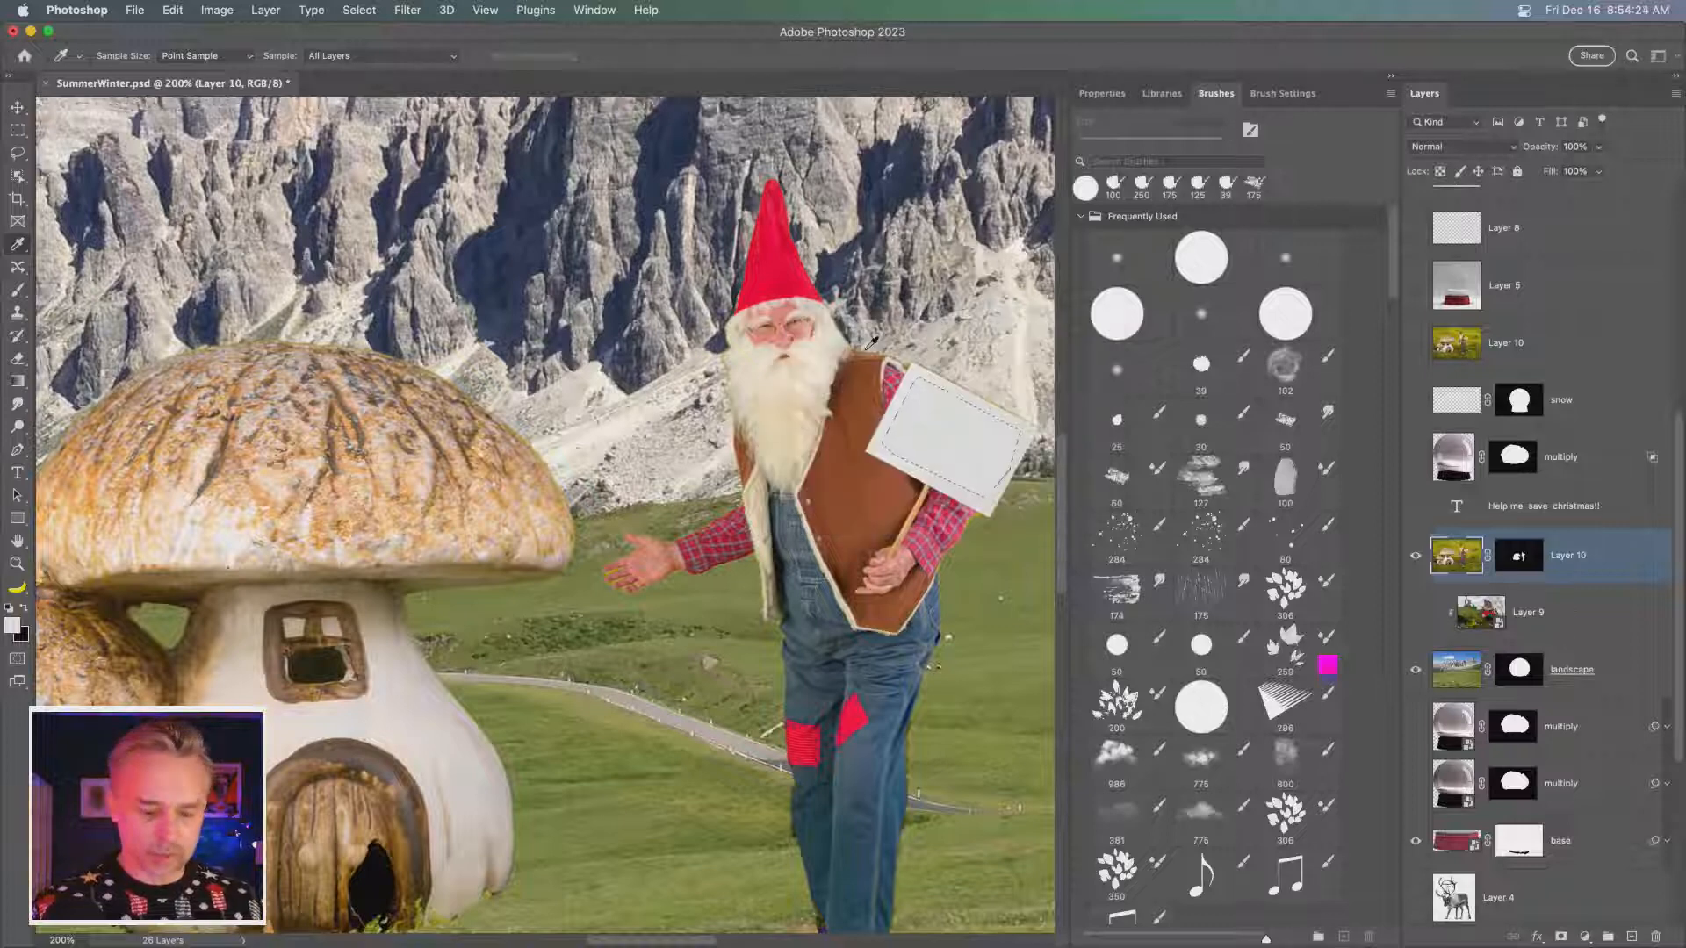
key("super+d")
- Show the text layer and set its text colour to the red #f70230 sampled from the gnome's hat
left_click(1416, 507)
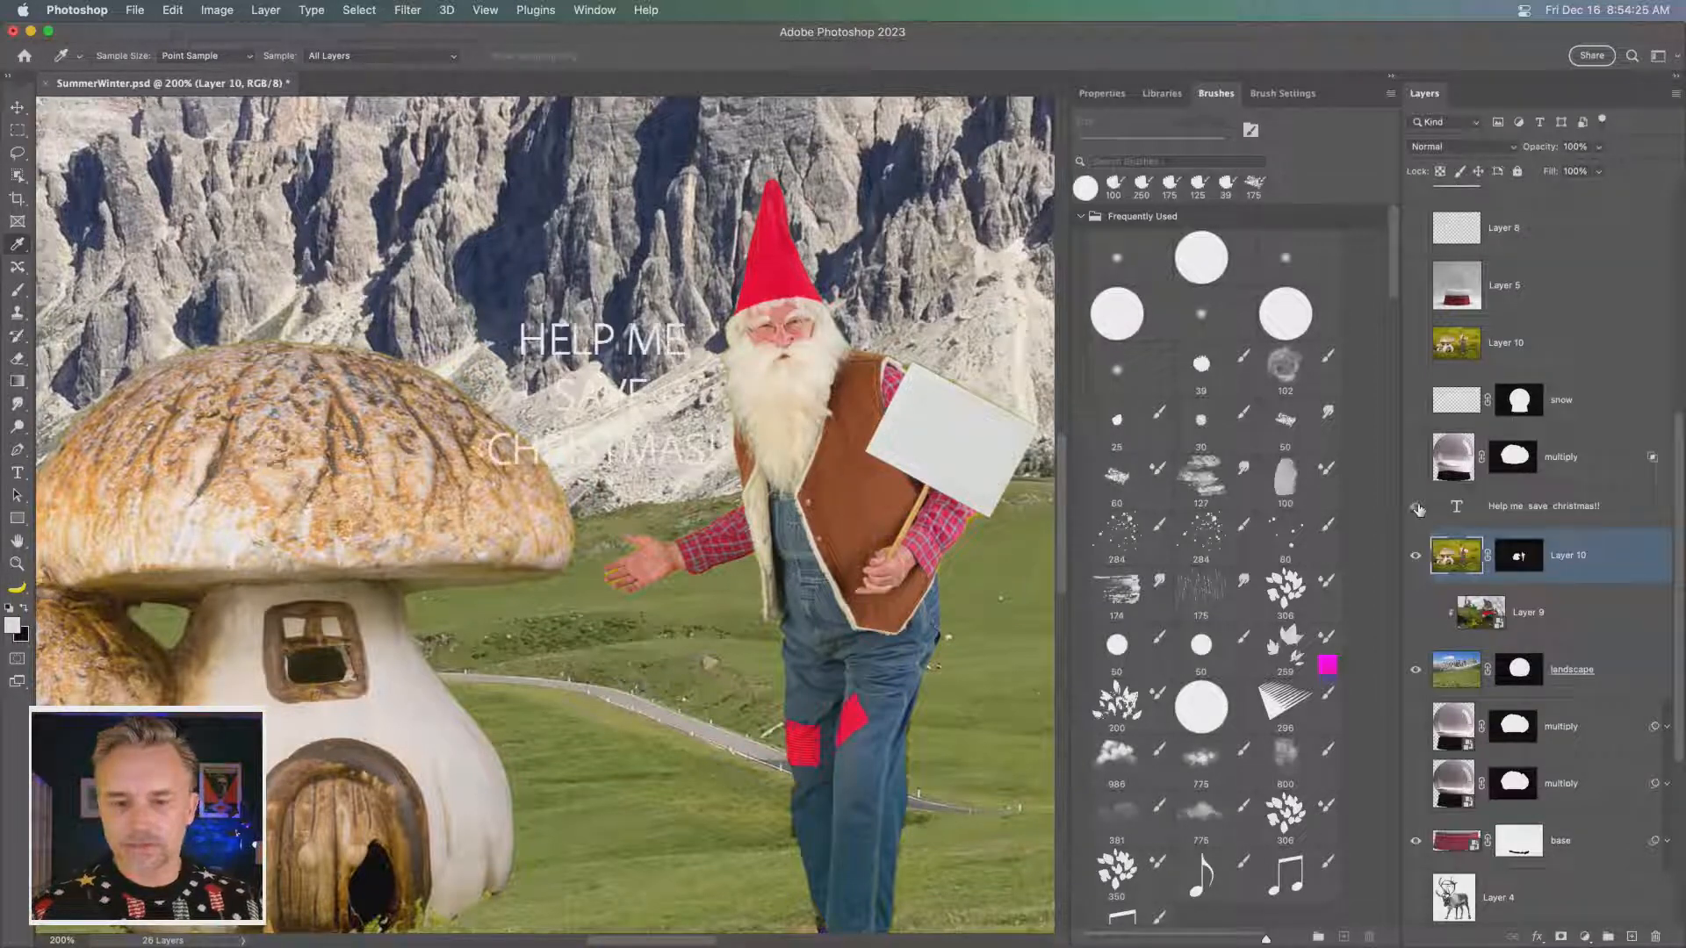
left_click(1539, 507)
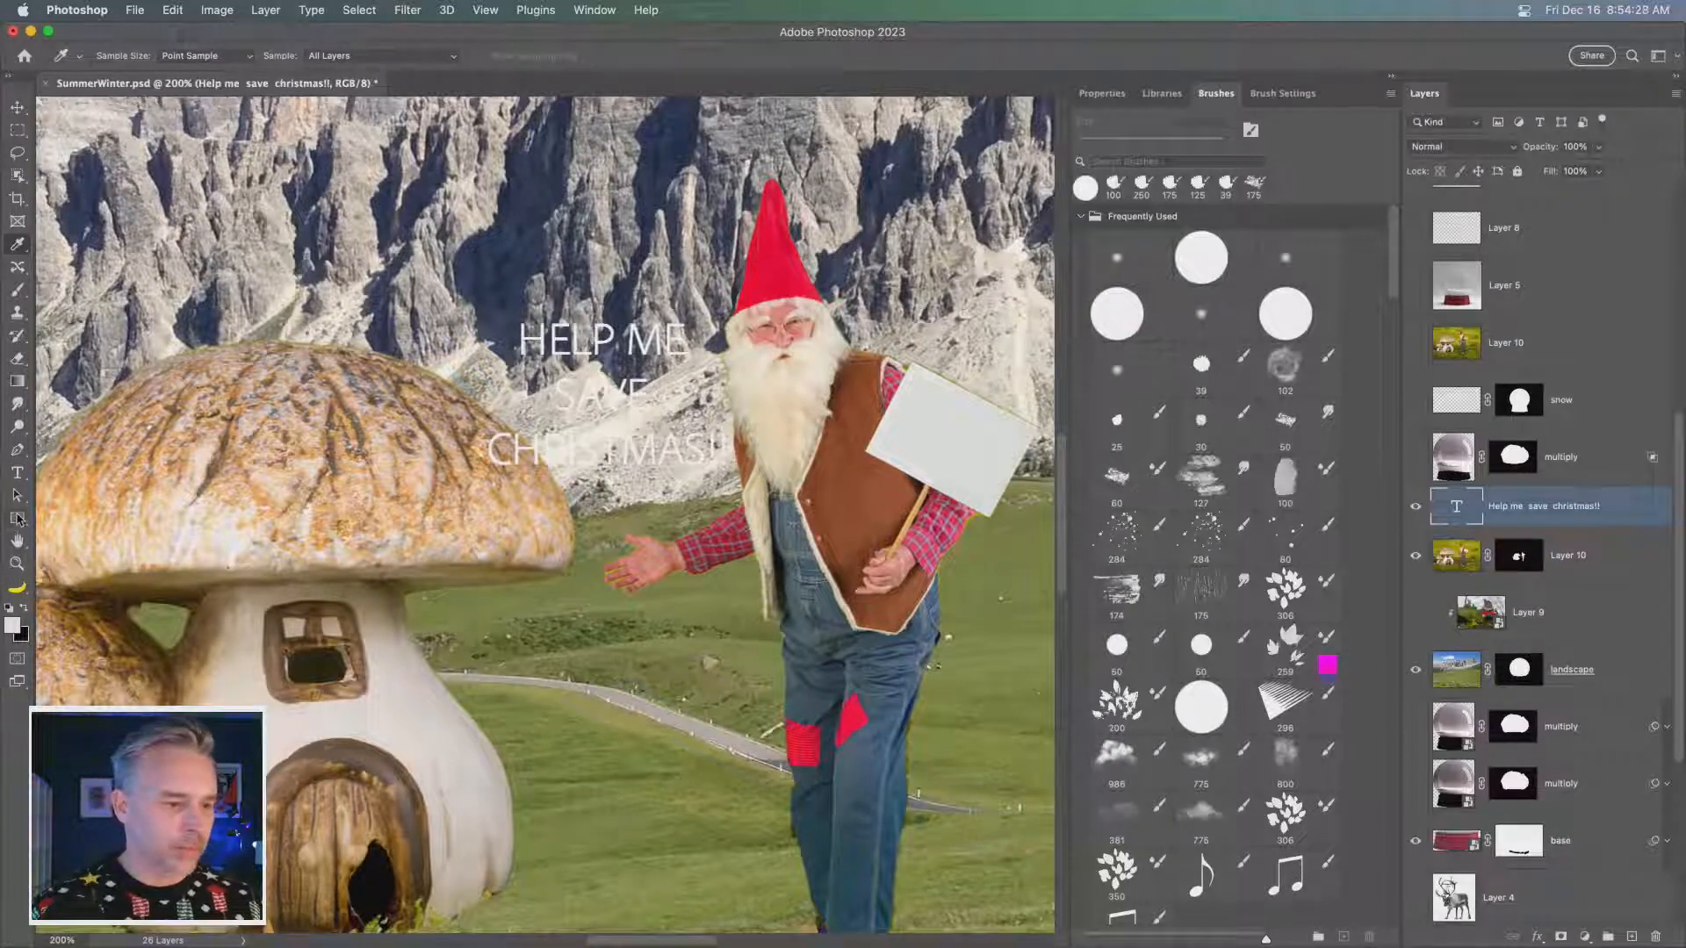
left_click(17, 473)
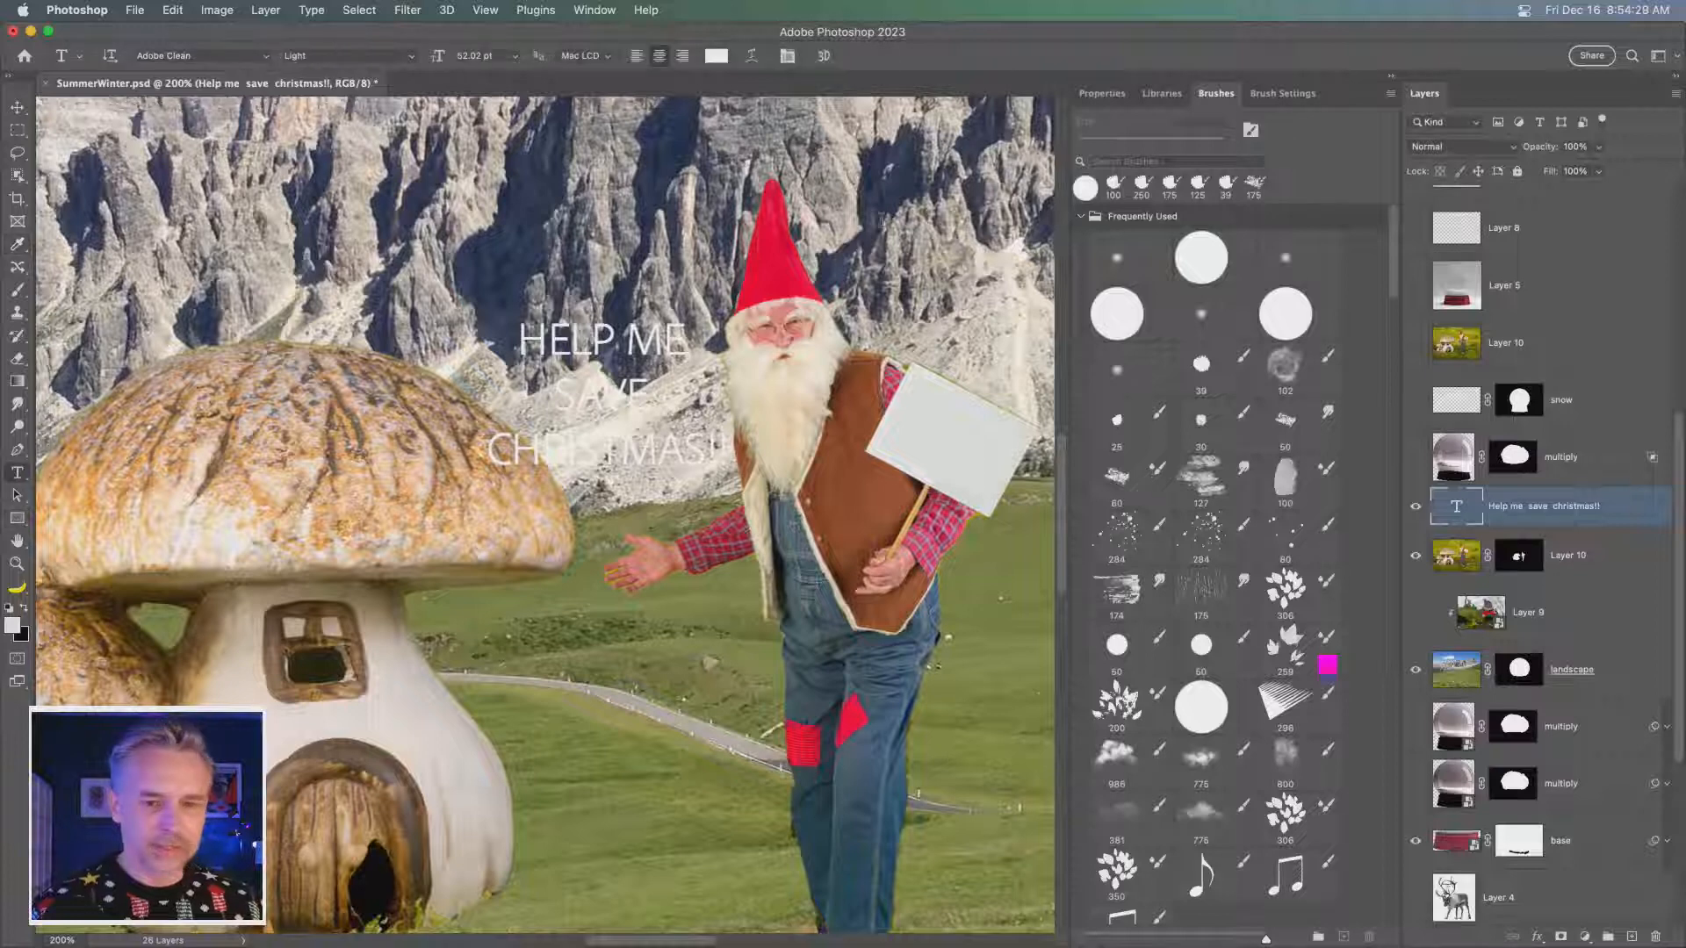
left_click(722, 60)
left_click(770, 283)
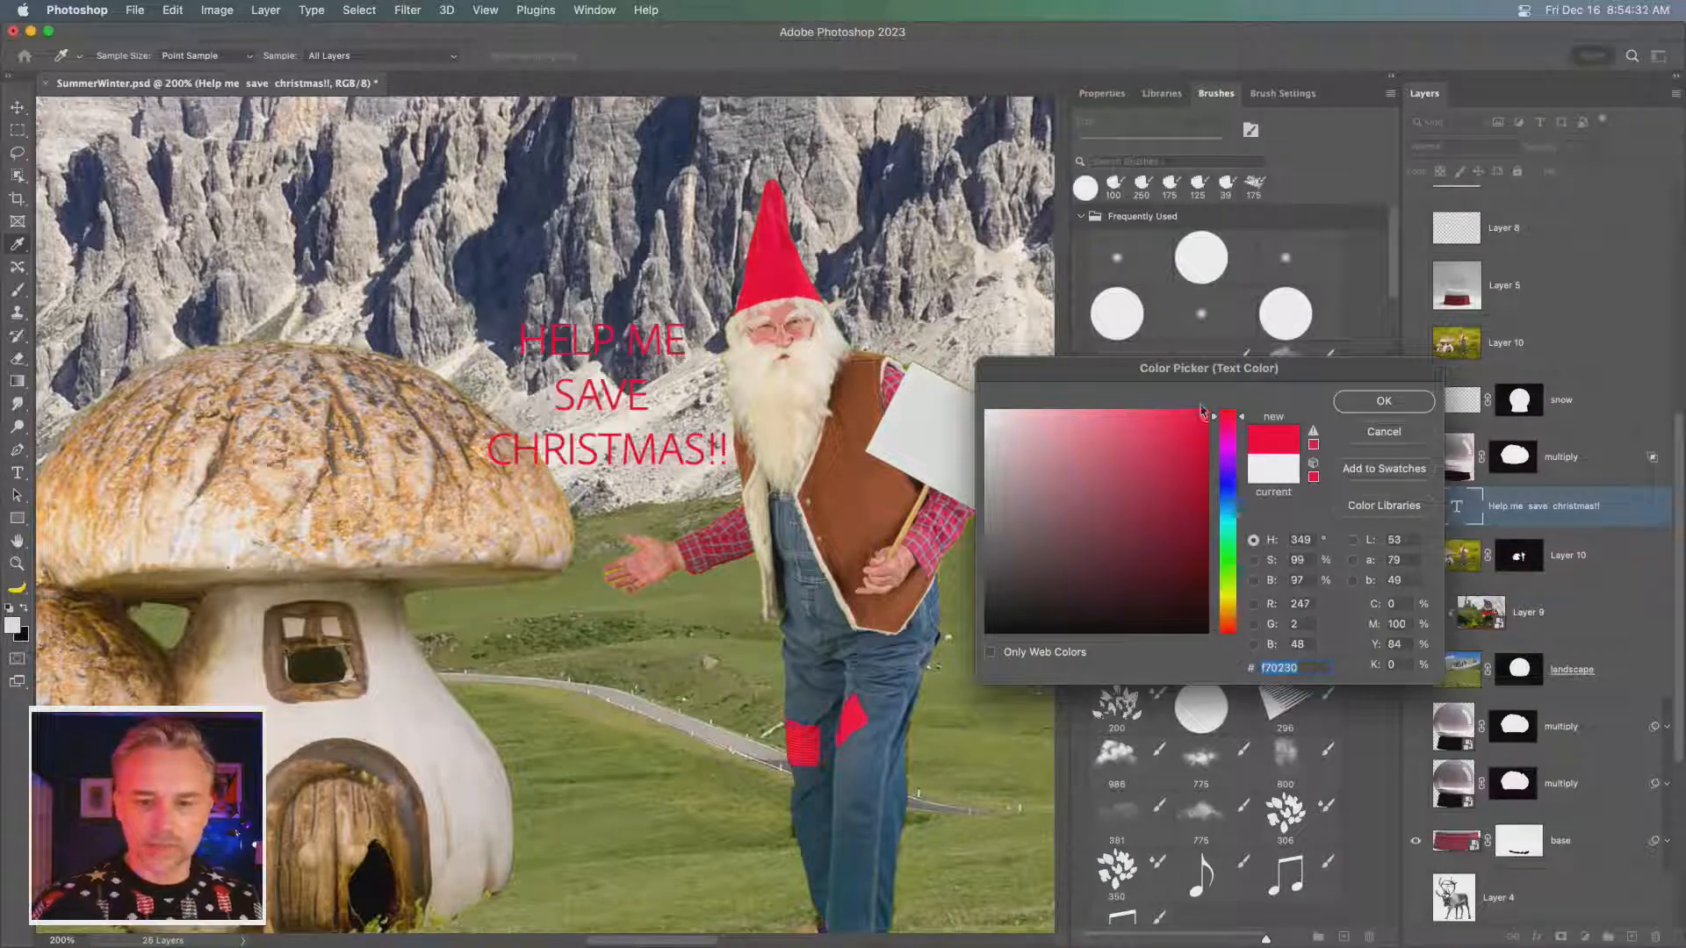
left_click(1383, 402)
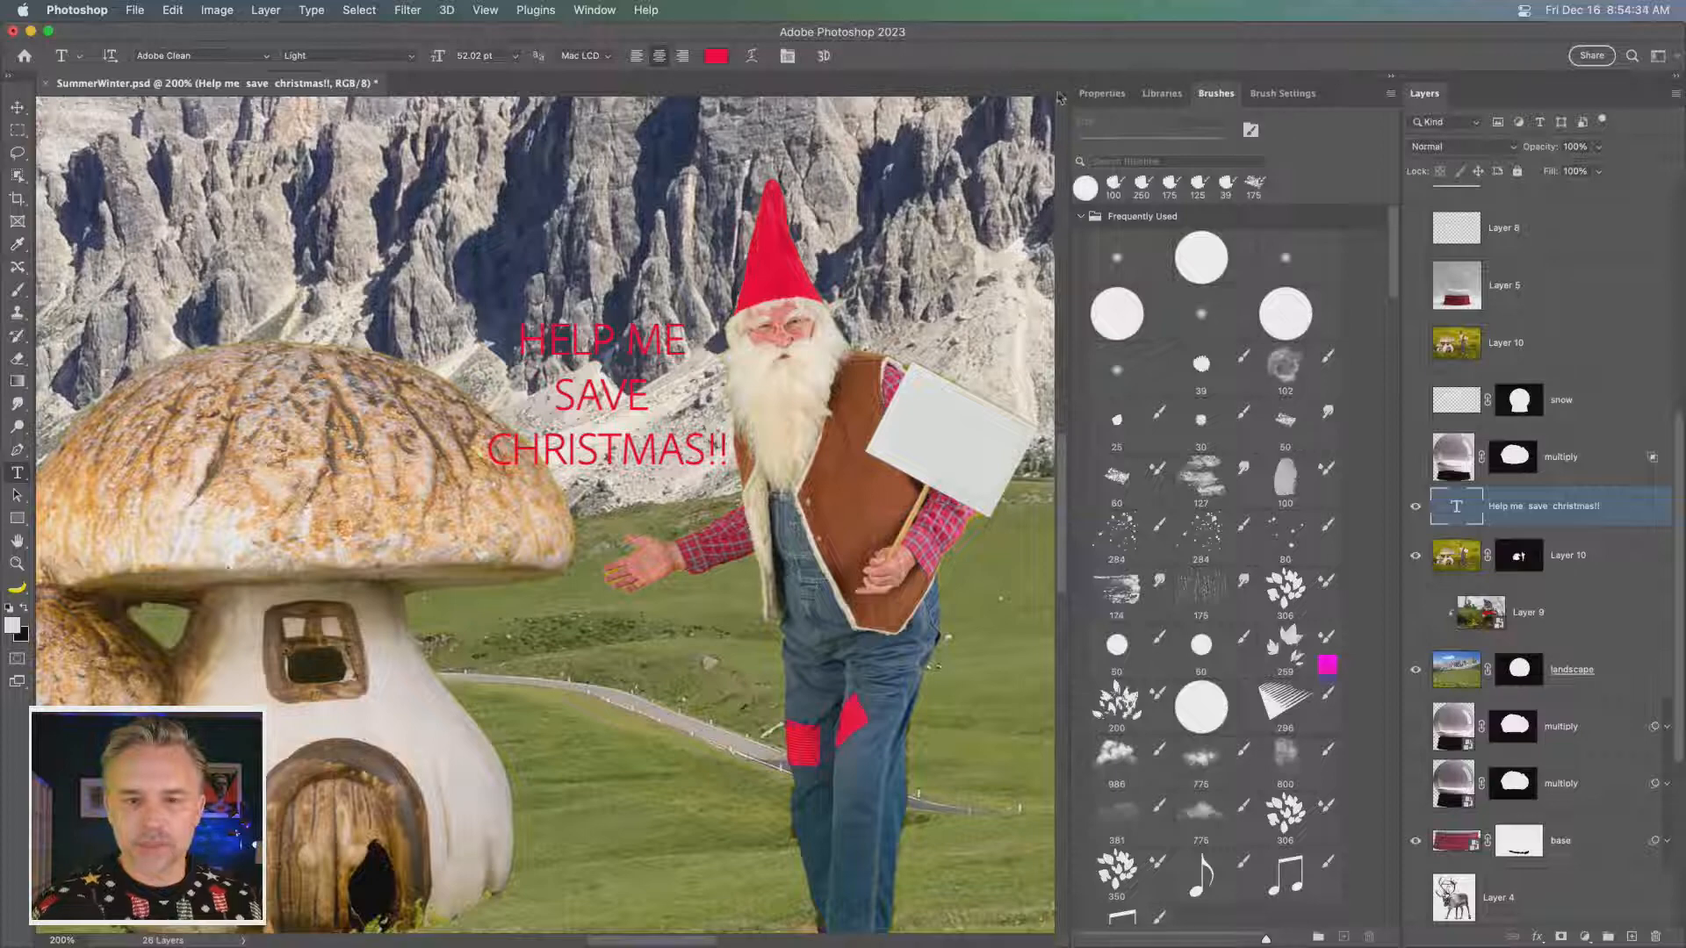
- Set the font of the "Help me save christmas!!" text layer to Times Bold
left_click(1101, 93)
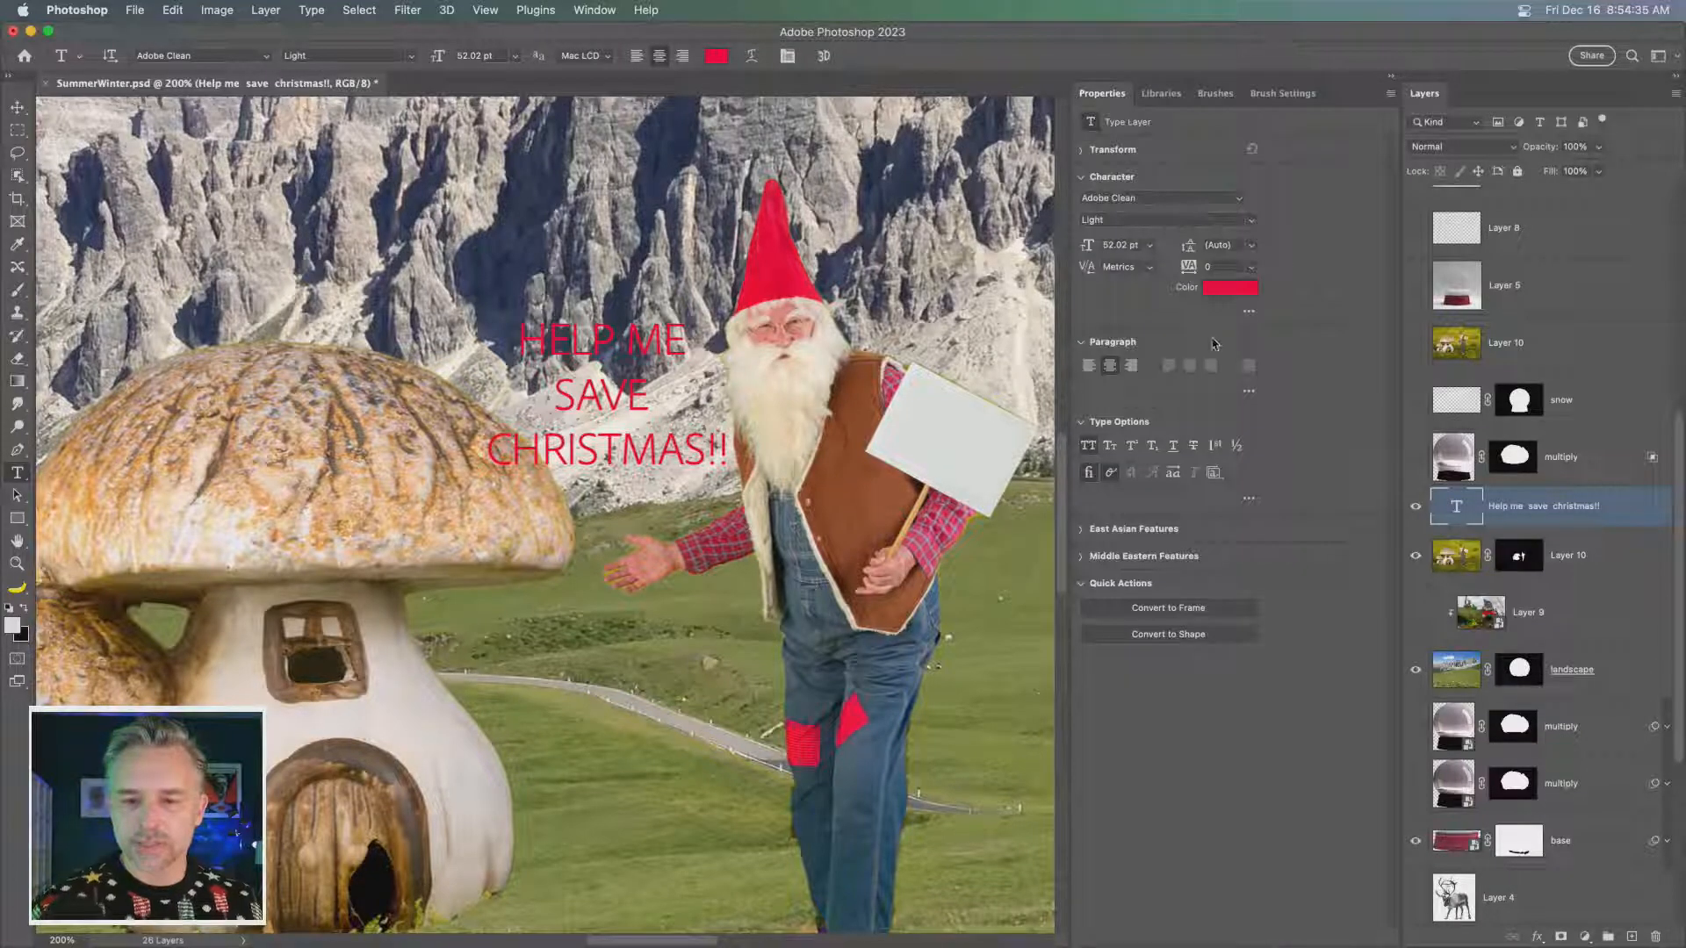
left_click(1151, 194)
type("Times")
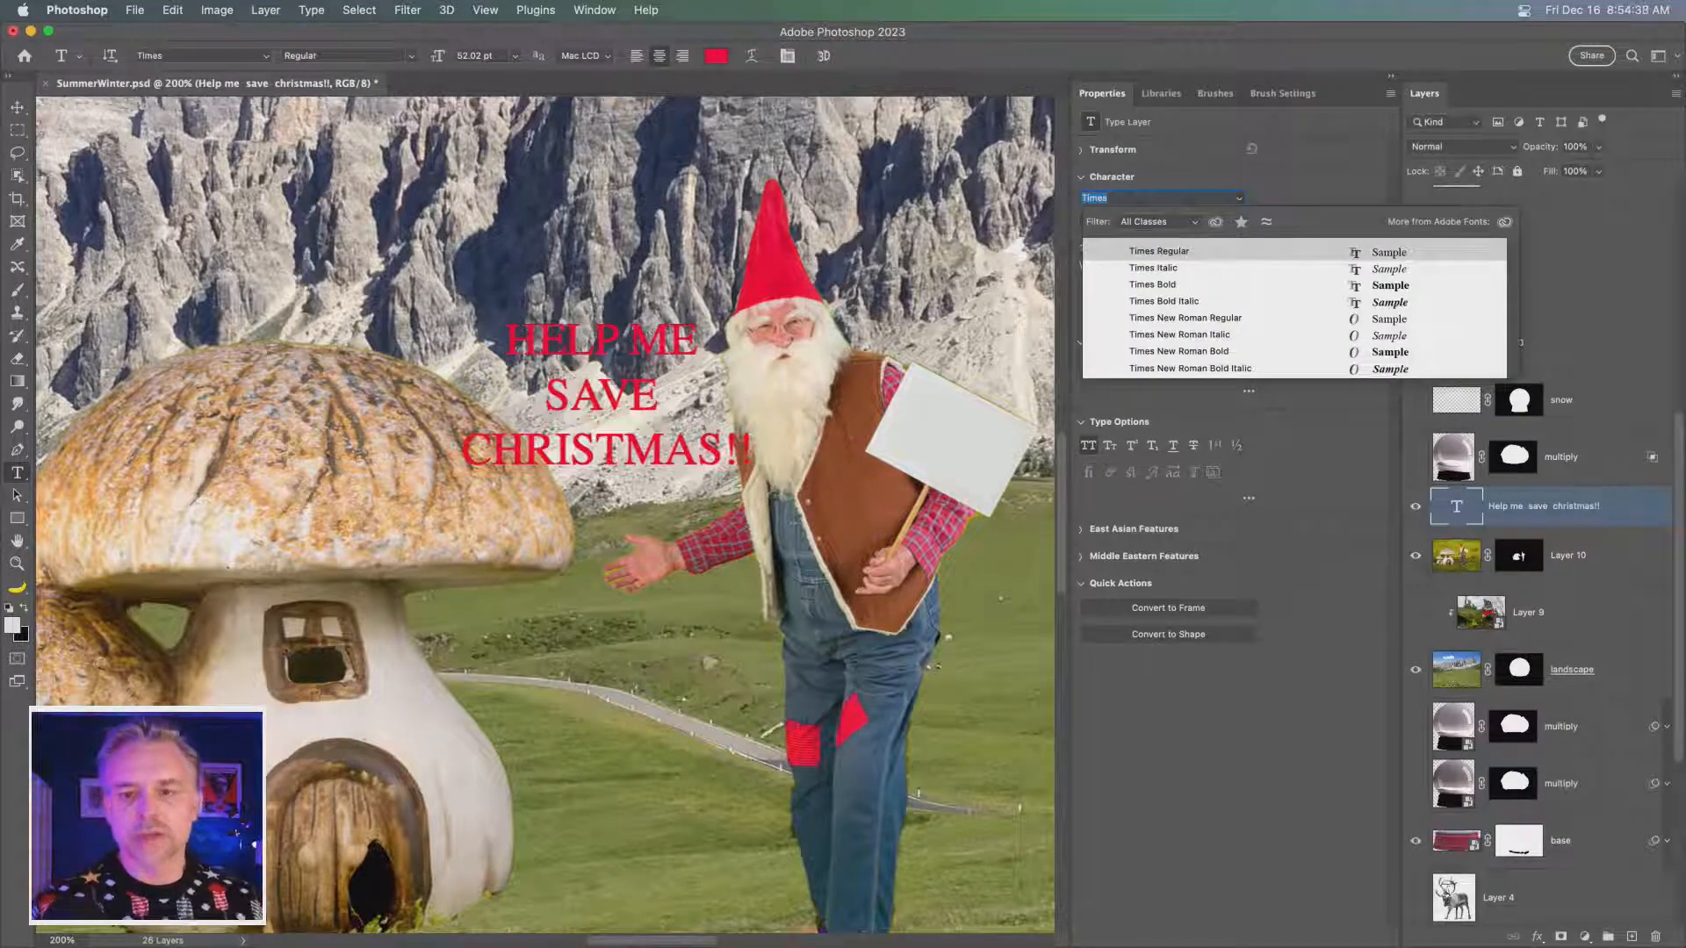
left_click(1199, 284)
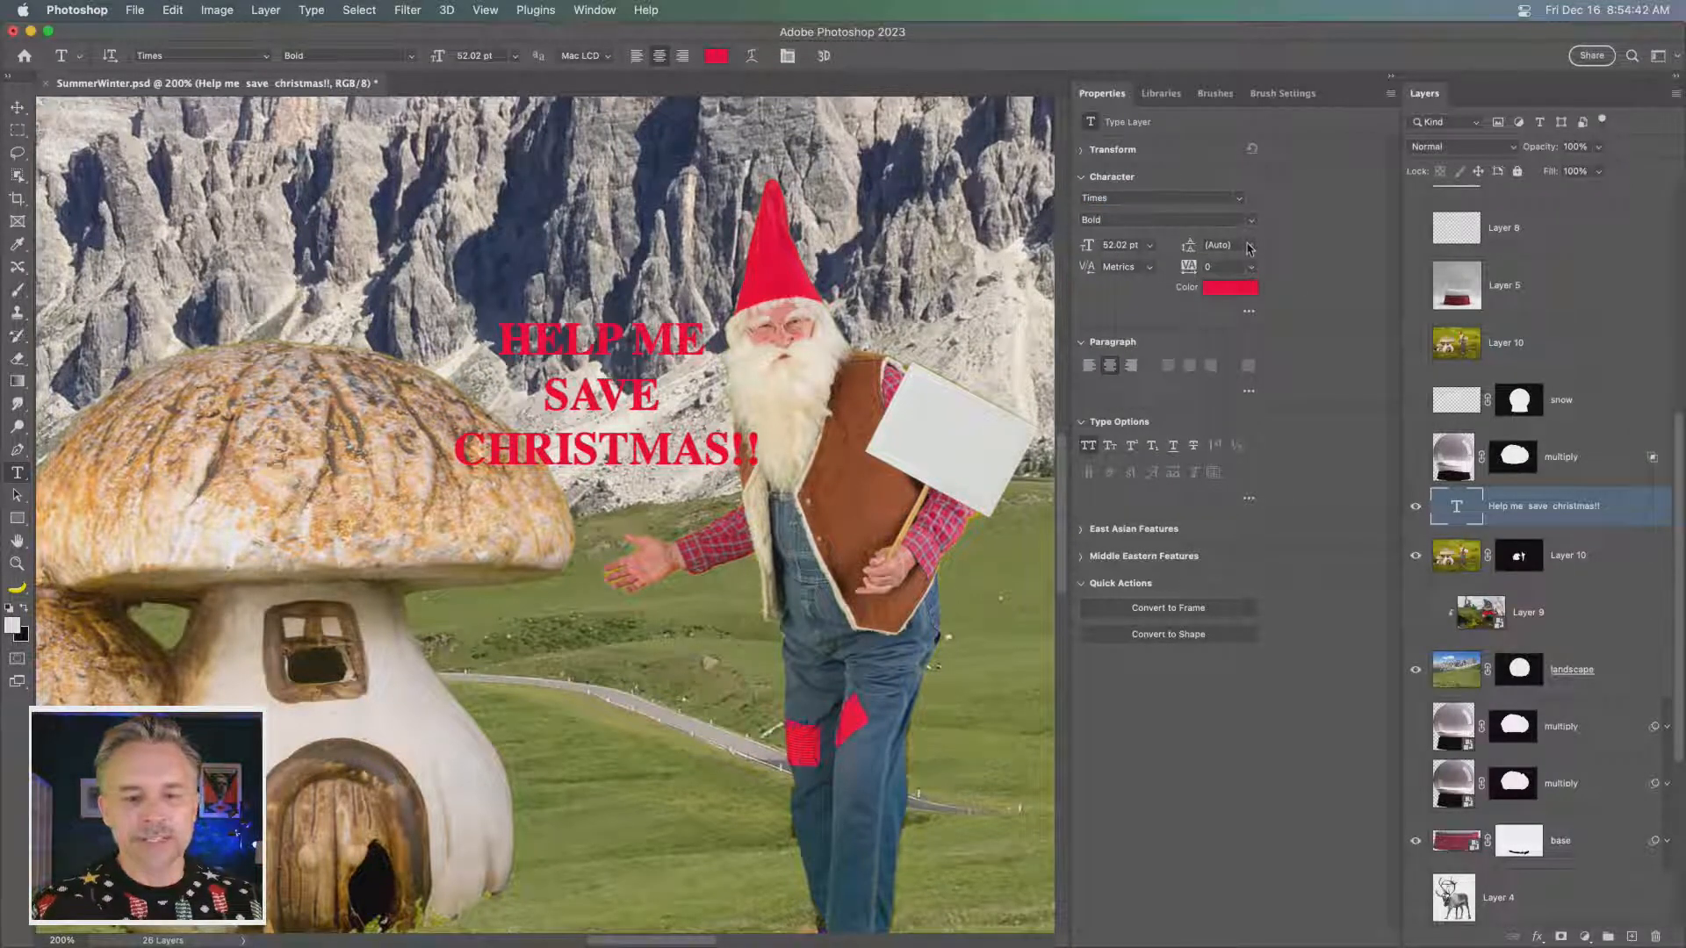
- Scale the text to about 43%, rotate it about 28° and fit it onto the gnome's blank sign
left_click(19, 109)
left_click_drag(405, 390, 650, 416)
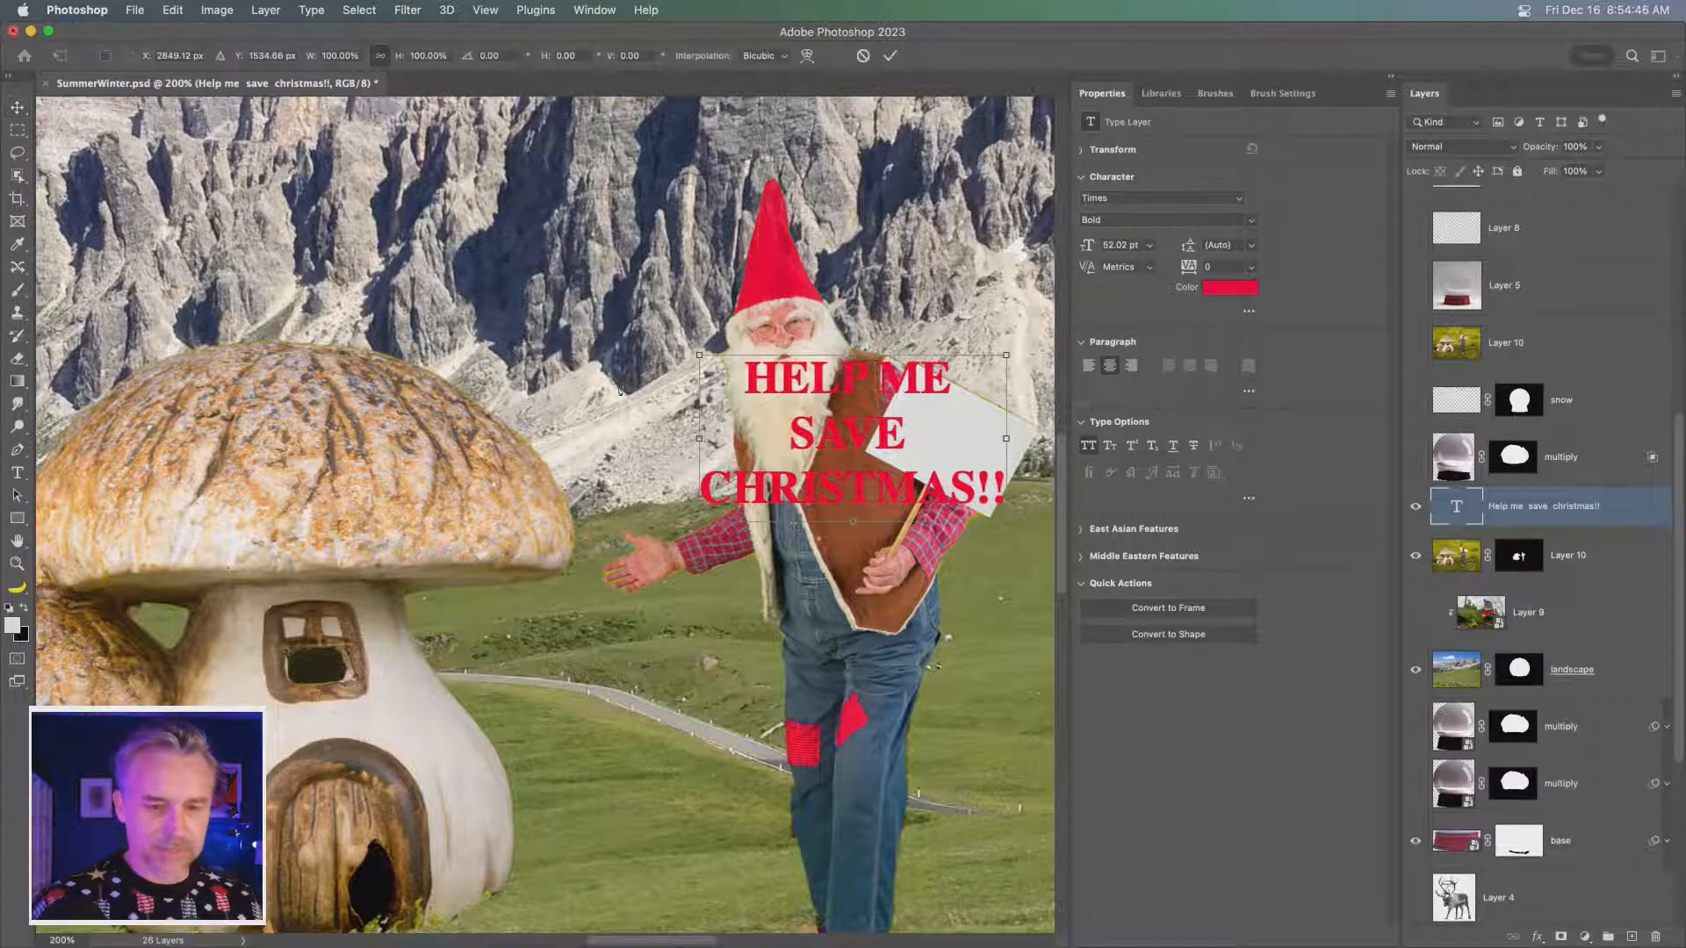
left_click_drag(674, 345, 746, 298)
left_click_drag(747, 290, 750, 295)
left_click_drag(678, 446, 876, 436)
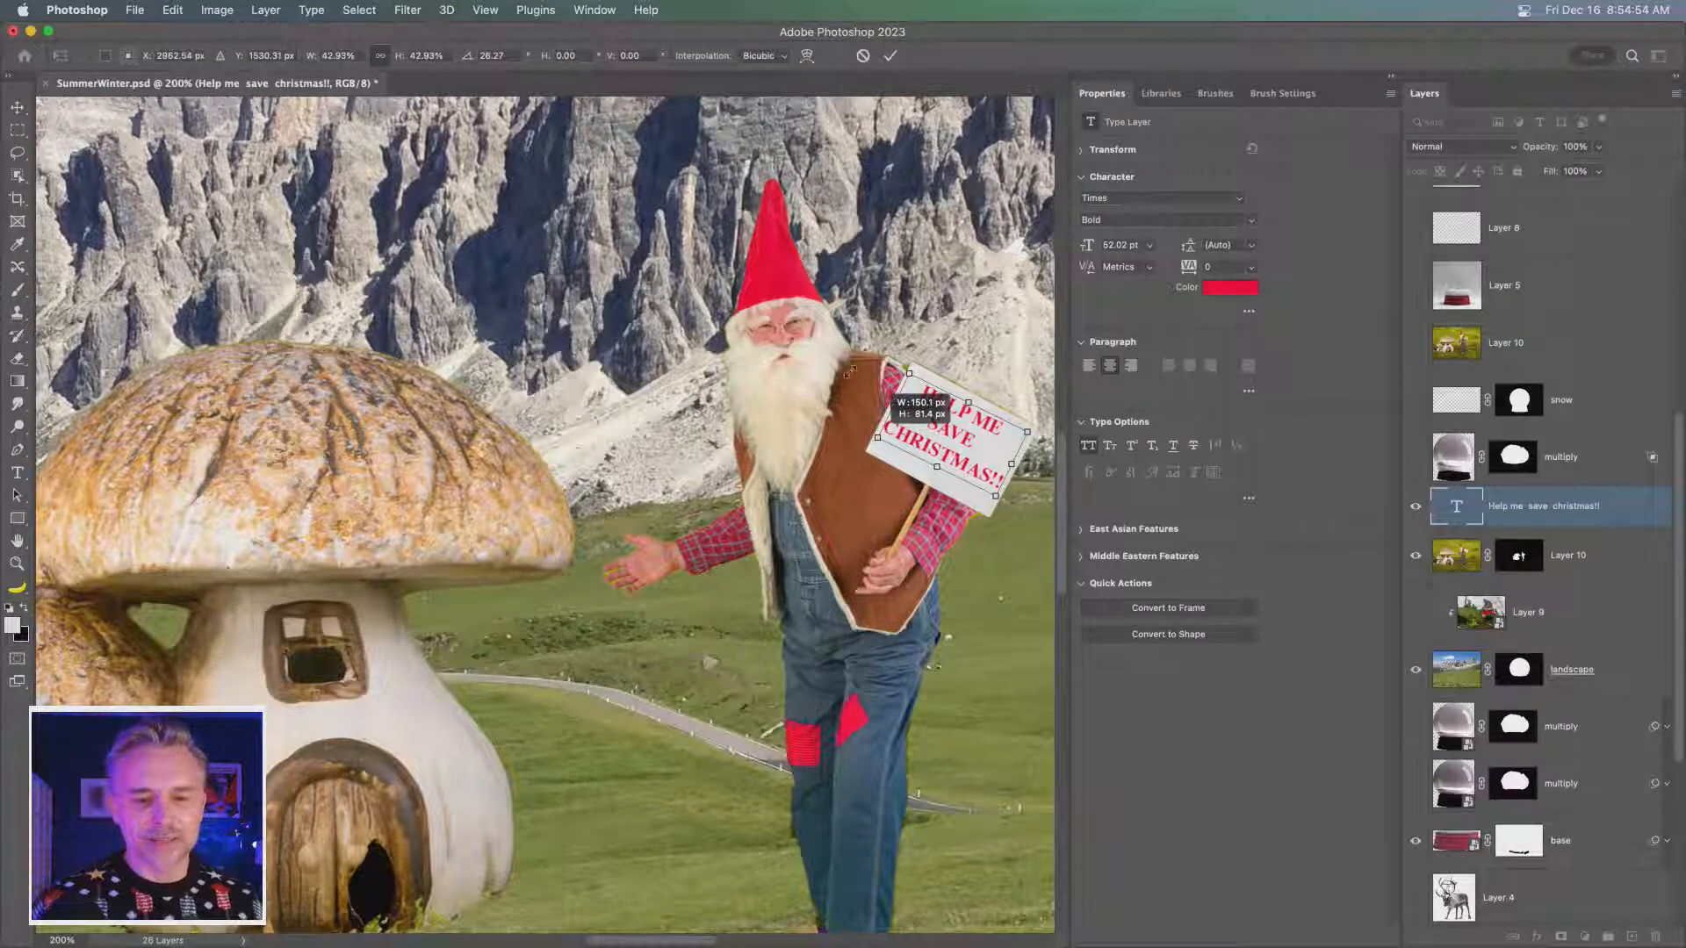
left_click_drag(905, 350, 905, 344)
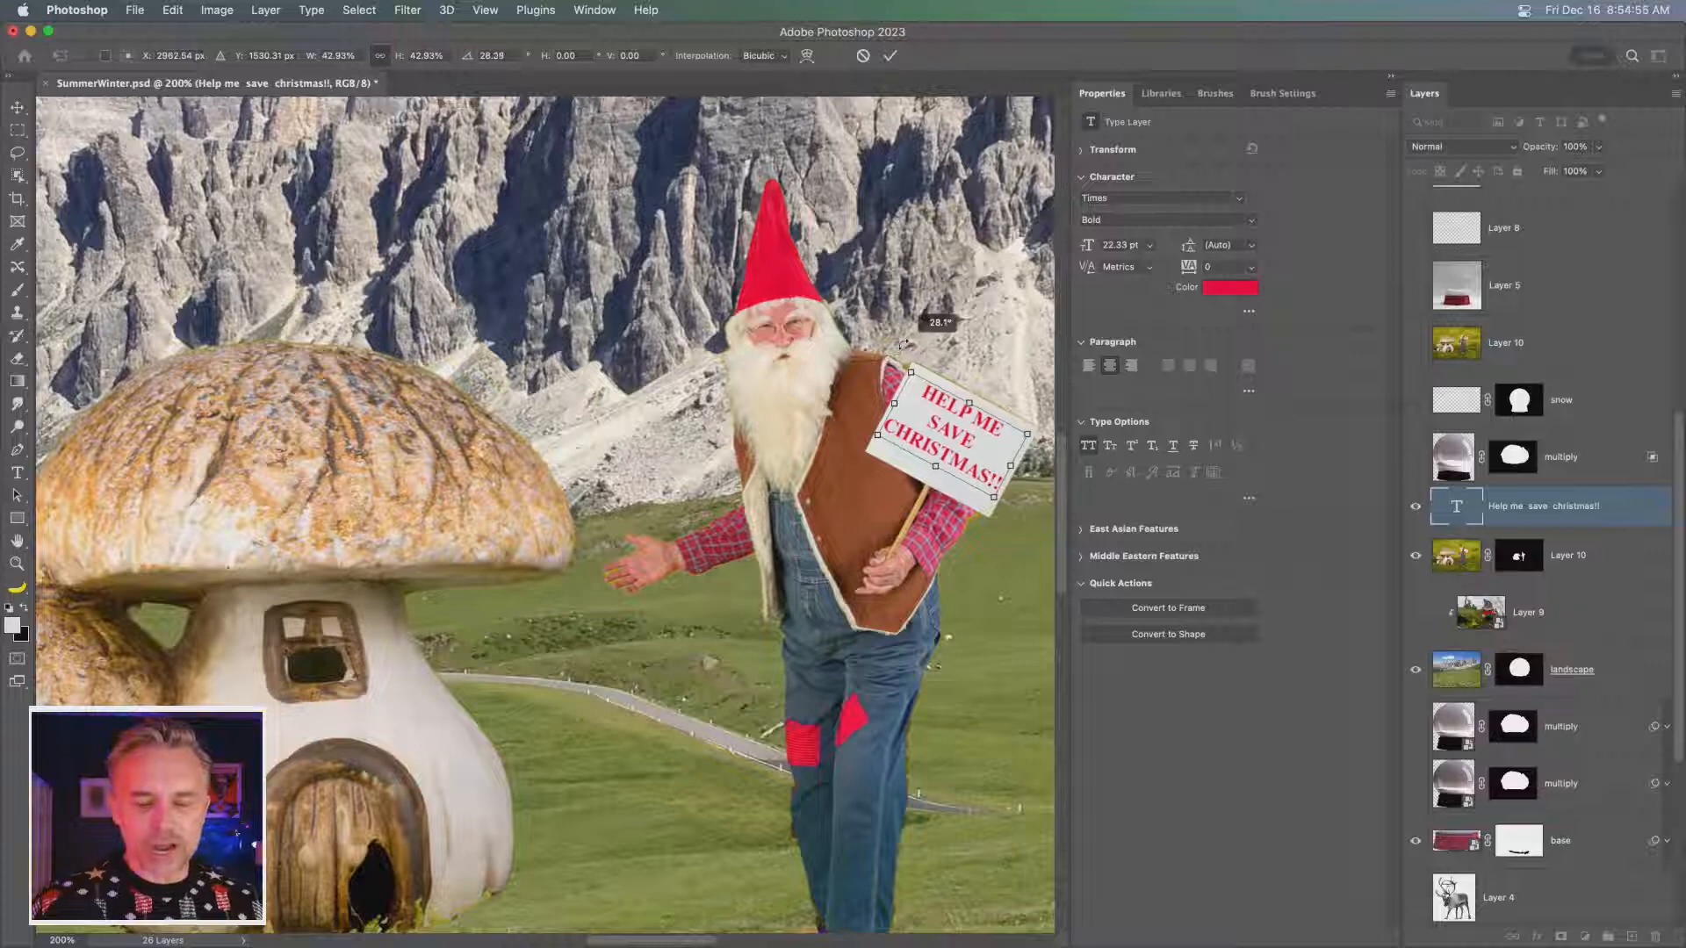
key("Return")
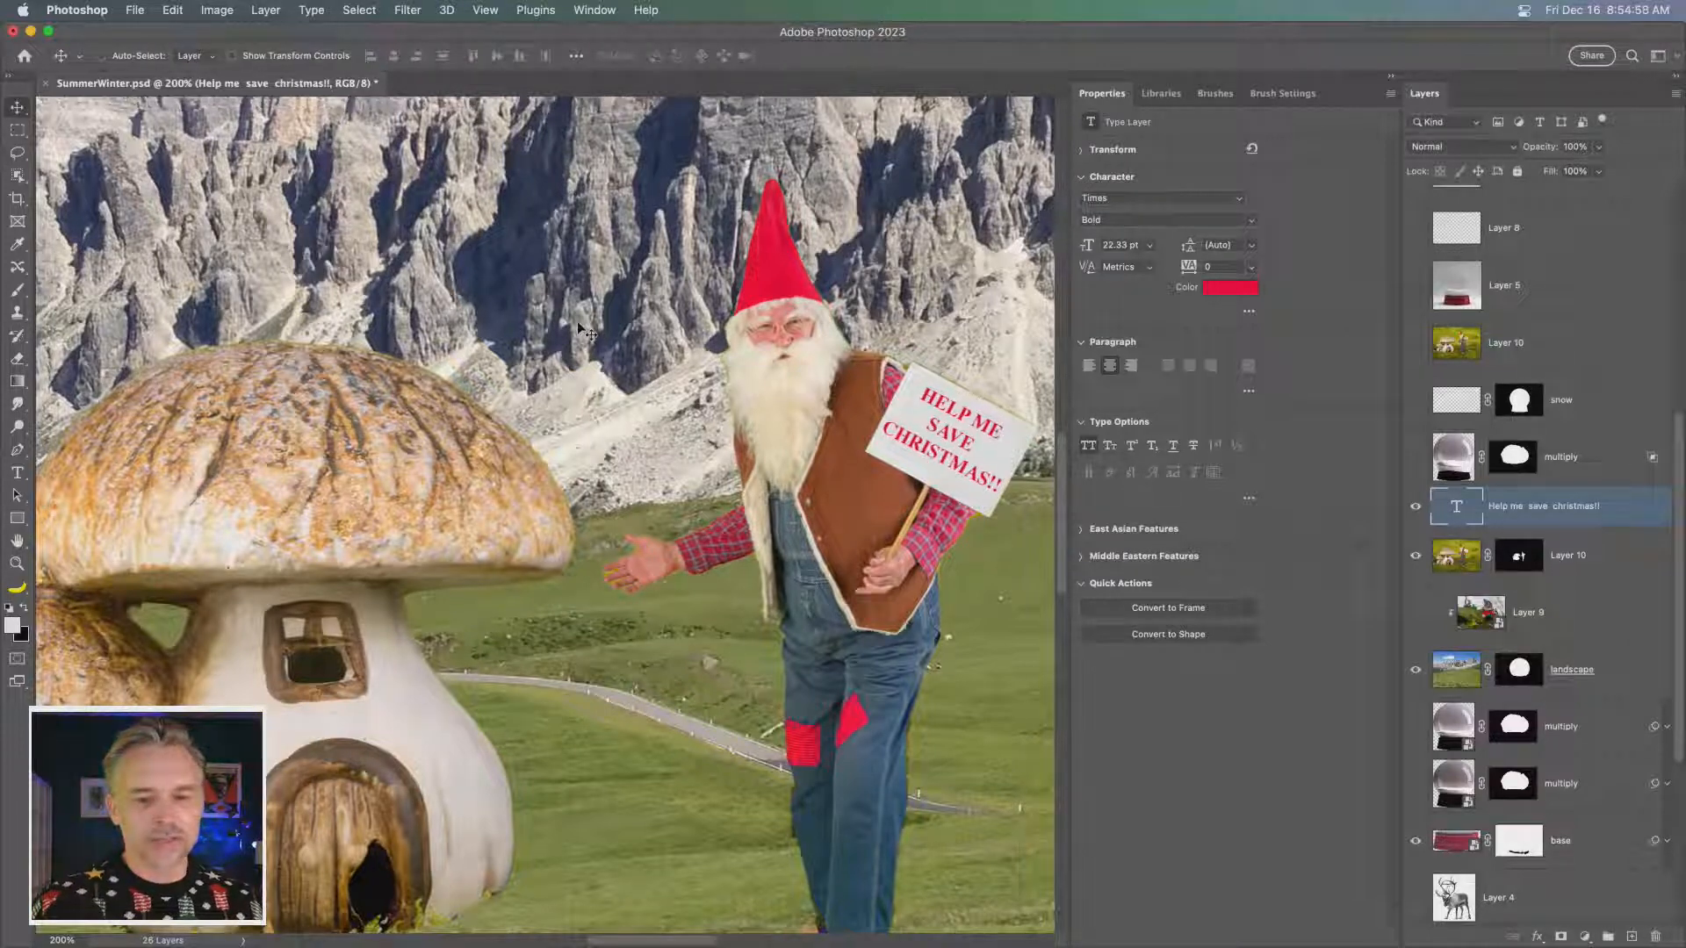
- Show the snow and multiply layers, and shift the text and Layer 10 together slightly down and to the right inside the globe
left_click(1415, 402)
left_click(1416, 458)
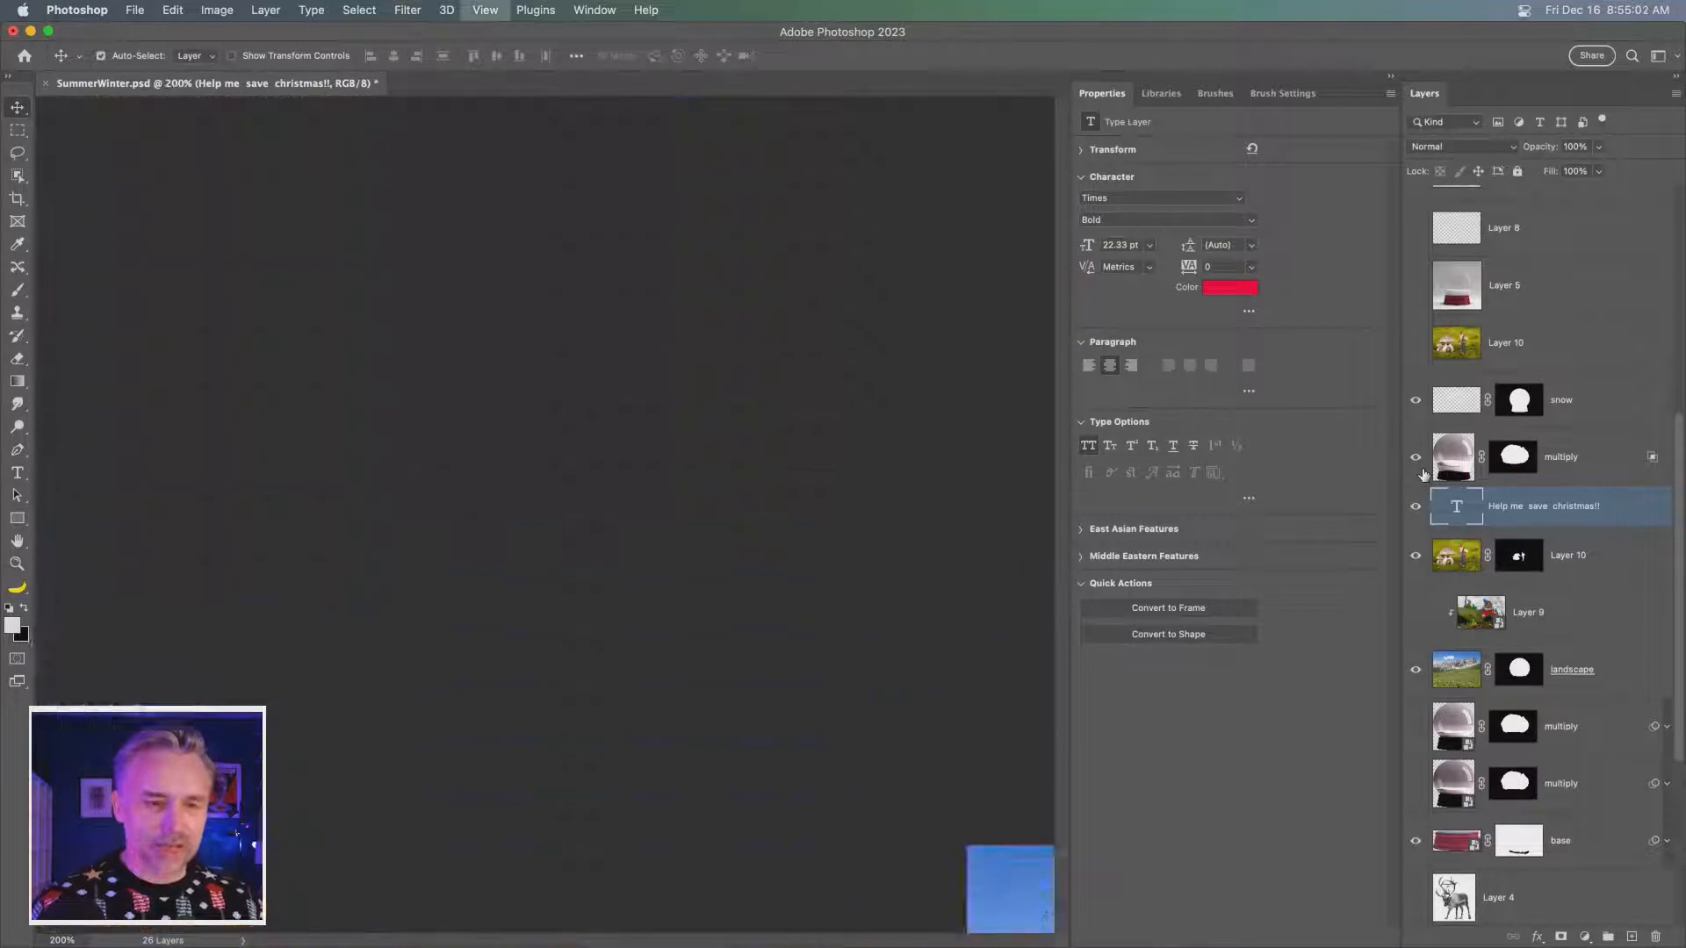
key("super+0")
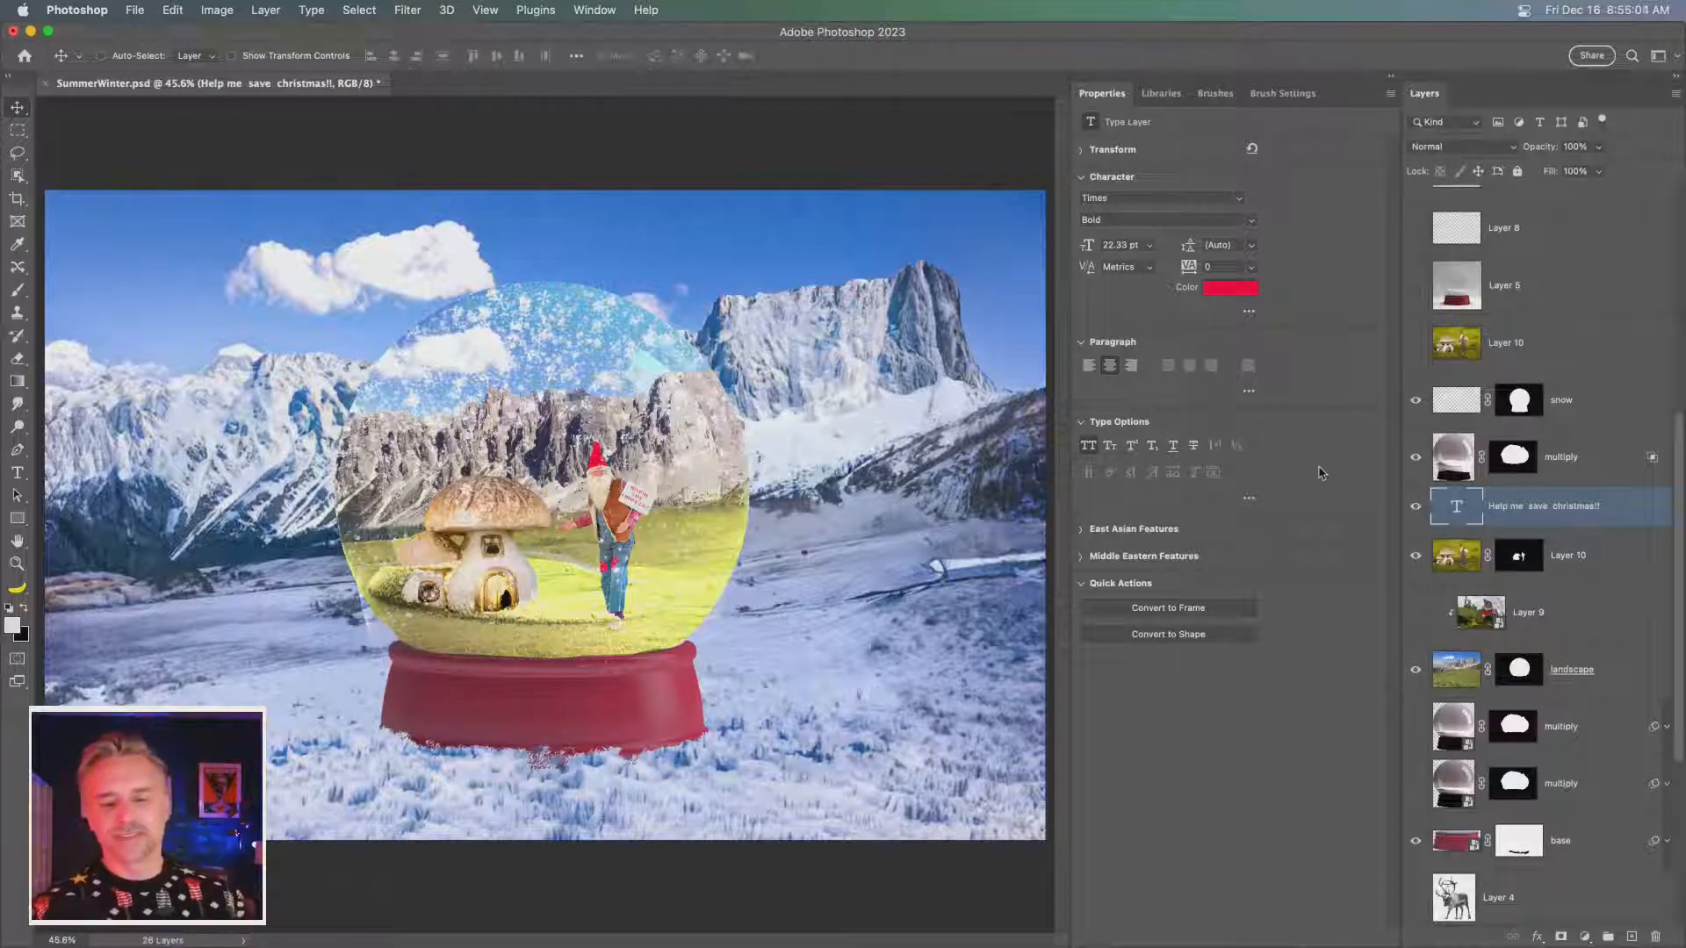
left_click(1572, 564, "shift")
mouse_move(220, 333)
left_mouse_down()
mouse_move(226, 353)
mouse_move(193, 334)
mouse_move(224, 325)
left_mouse_up()
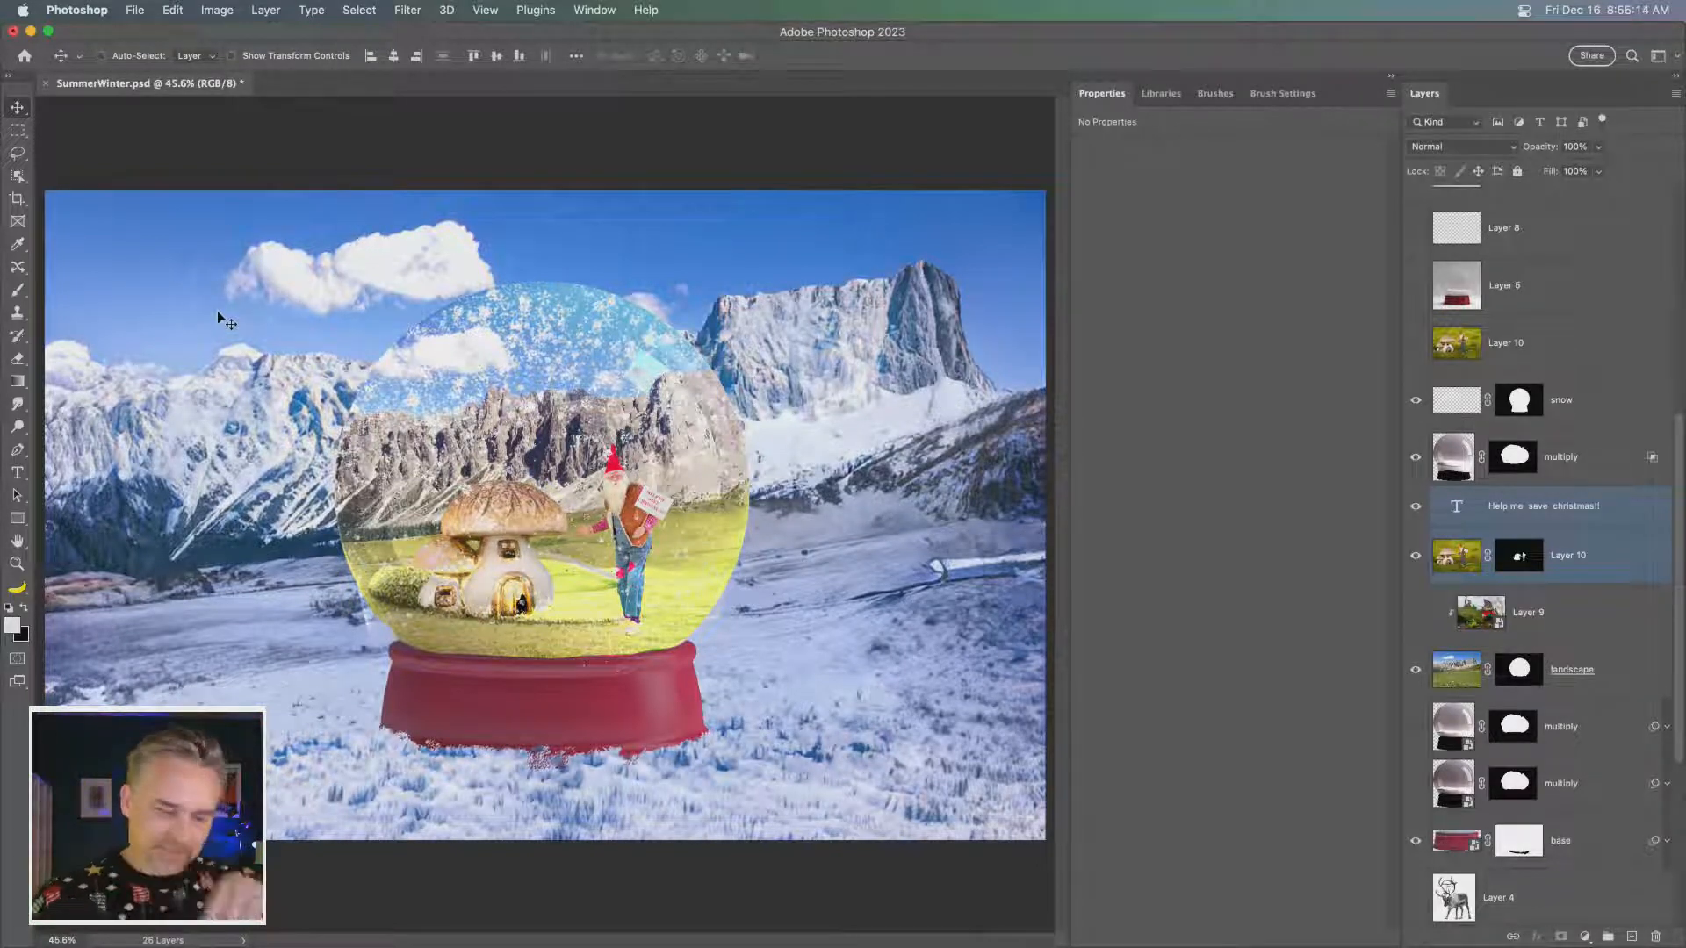
- Show the reindeer layer that carries the Puppet Warp smart filter and duplicate it
scroll(1440, 333, "up", 5)
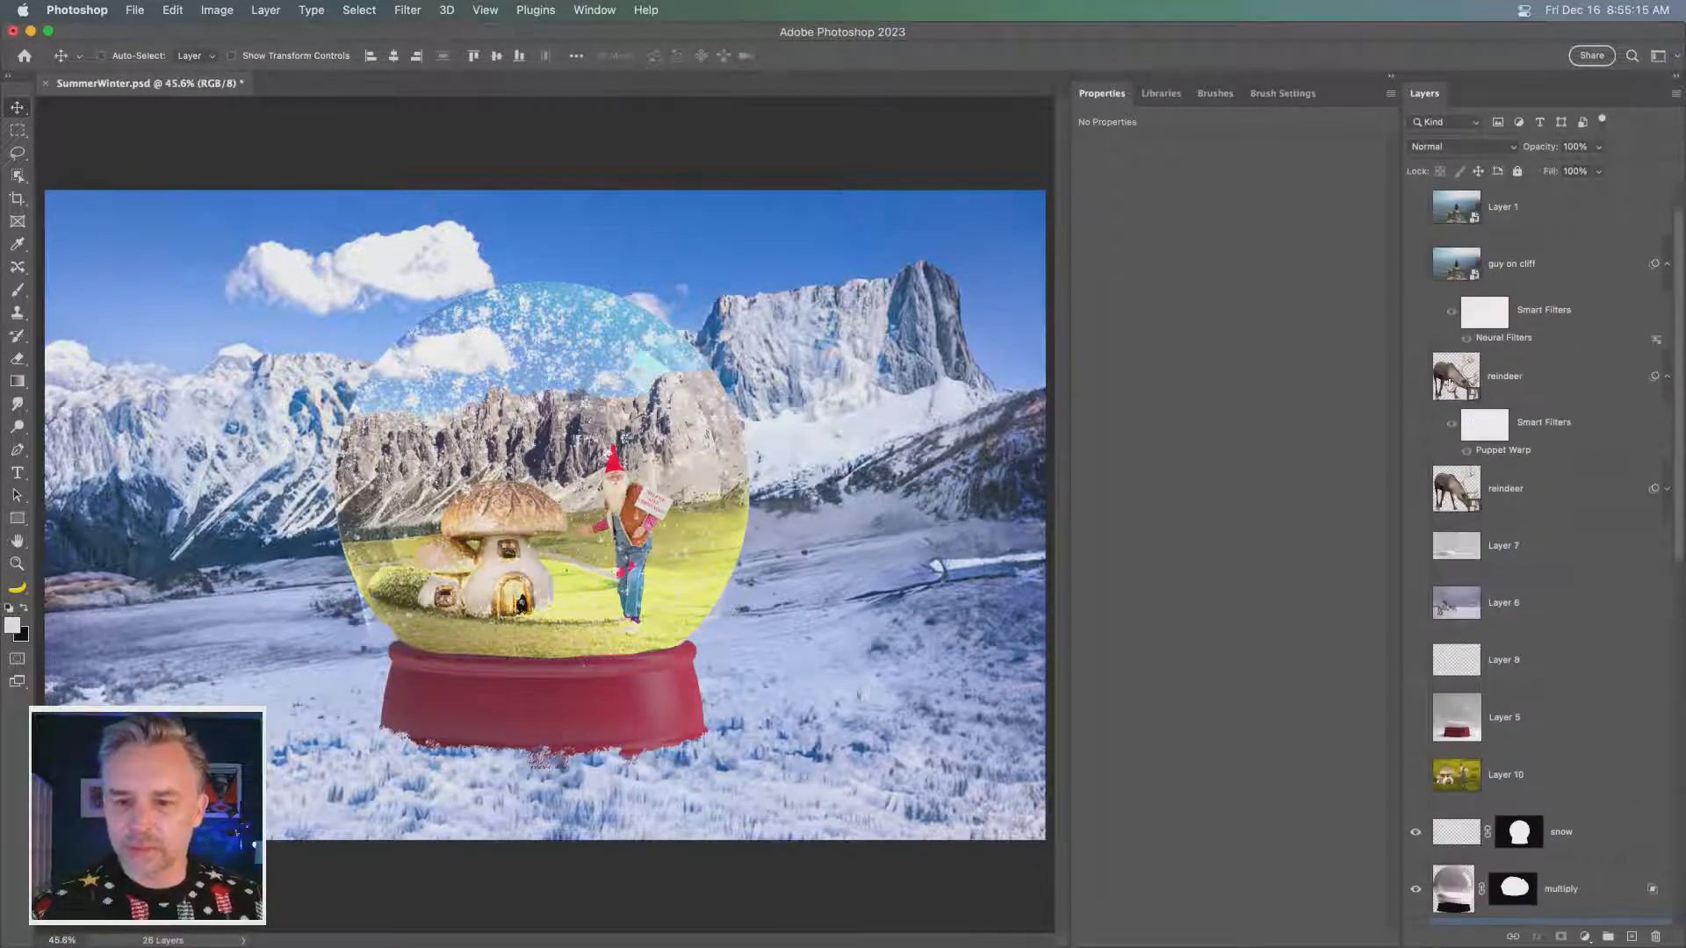
left_click(1416, 376)
left_click(1516, 376)
key("super+minus")
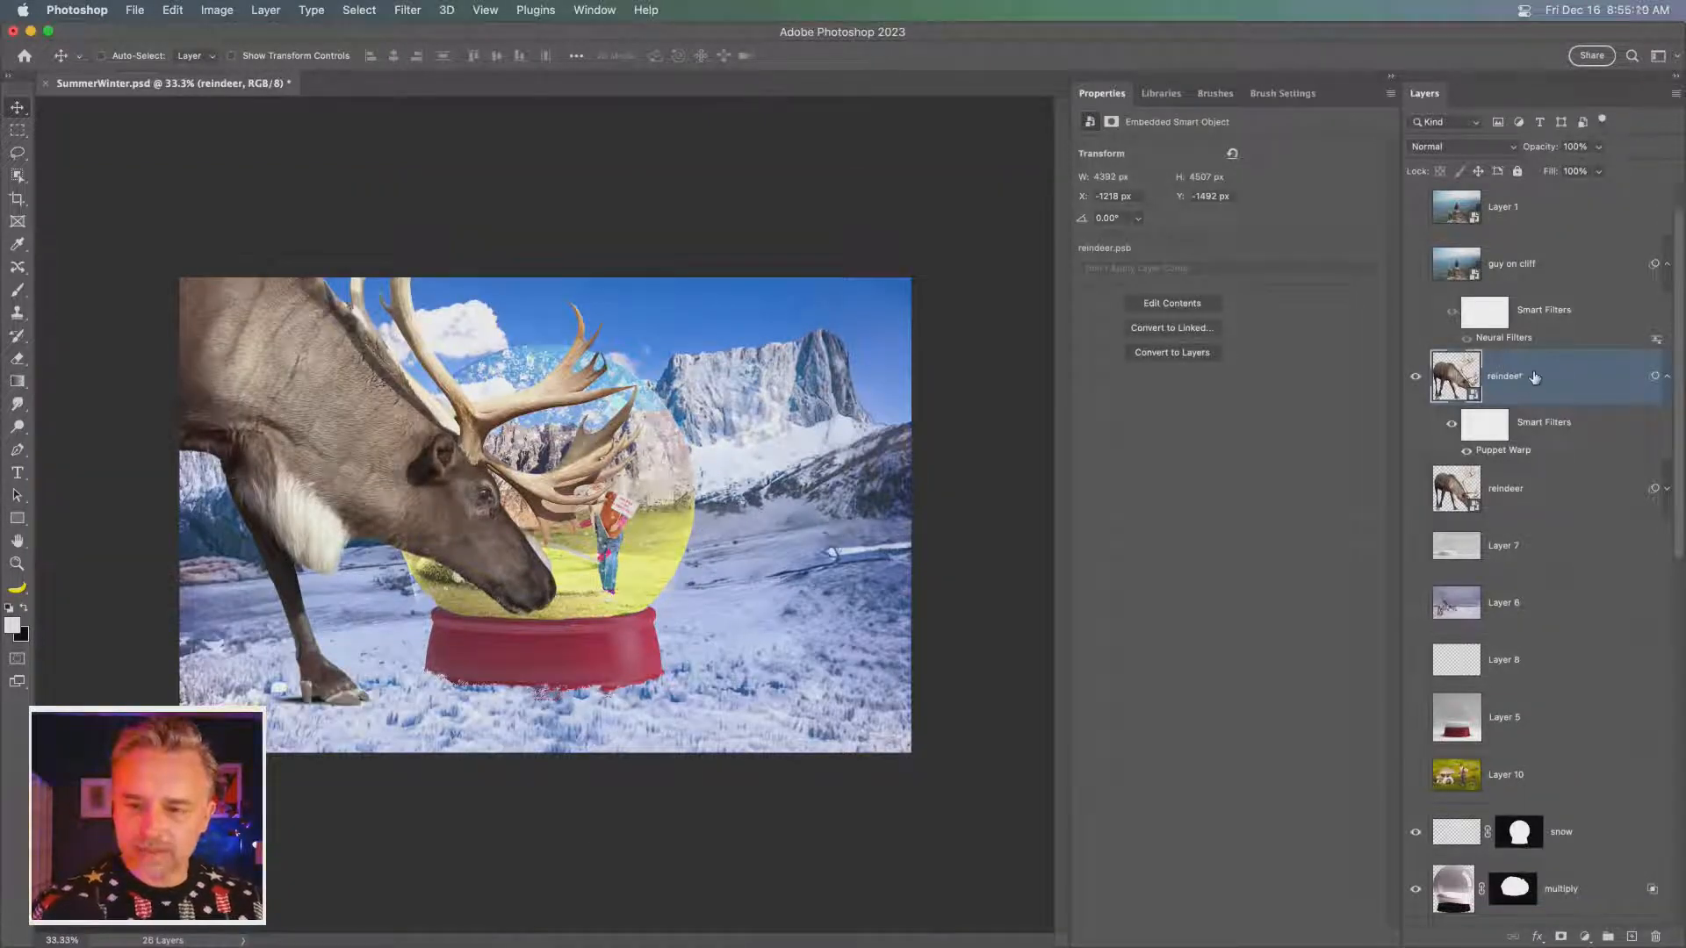
key("super+j")
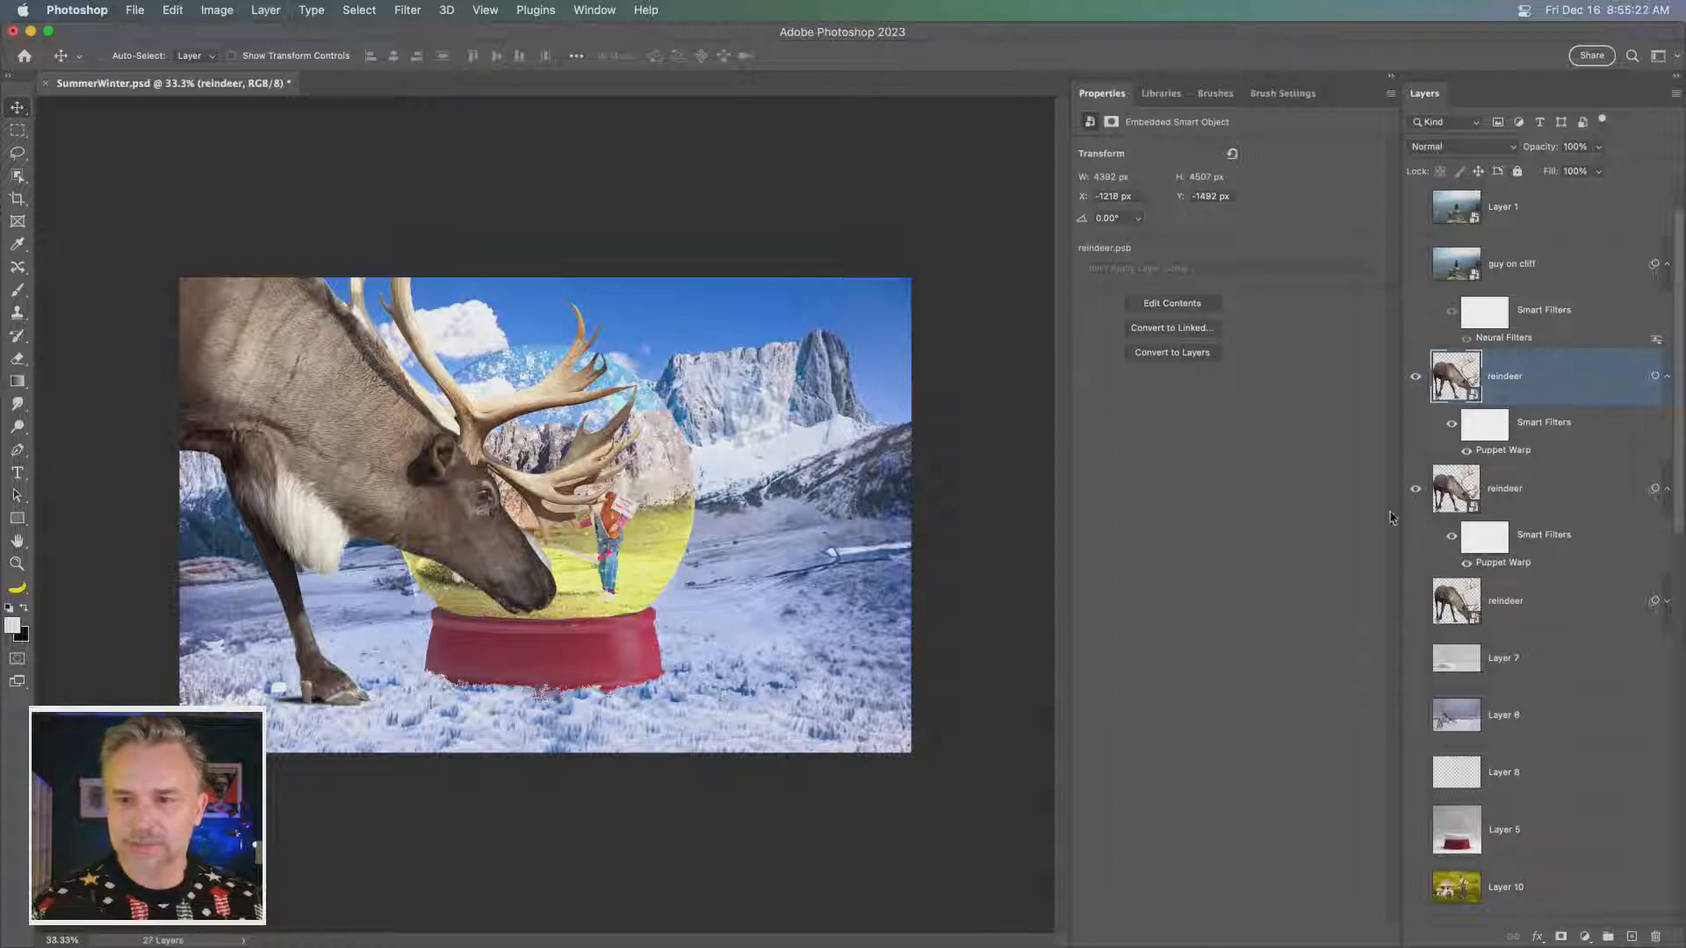
- Rasterize the duplicated reindeer layer, enlarge it to about 182%, and position it so only the muzzle enters the image's upper-left corner
right_click(1561, 379)
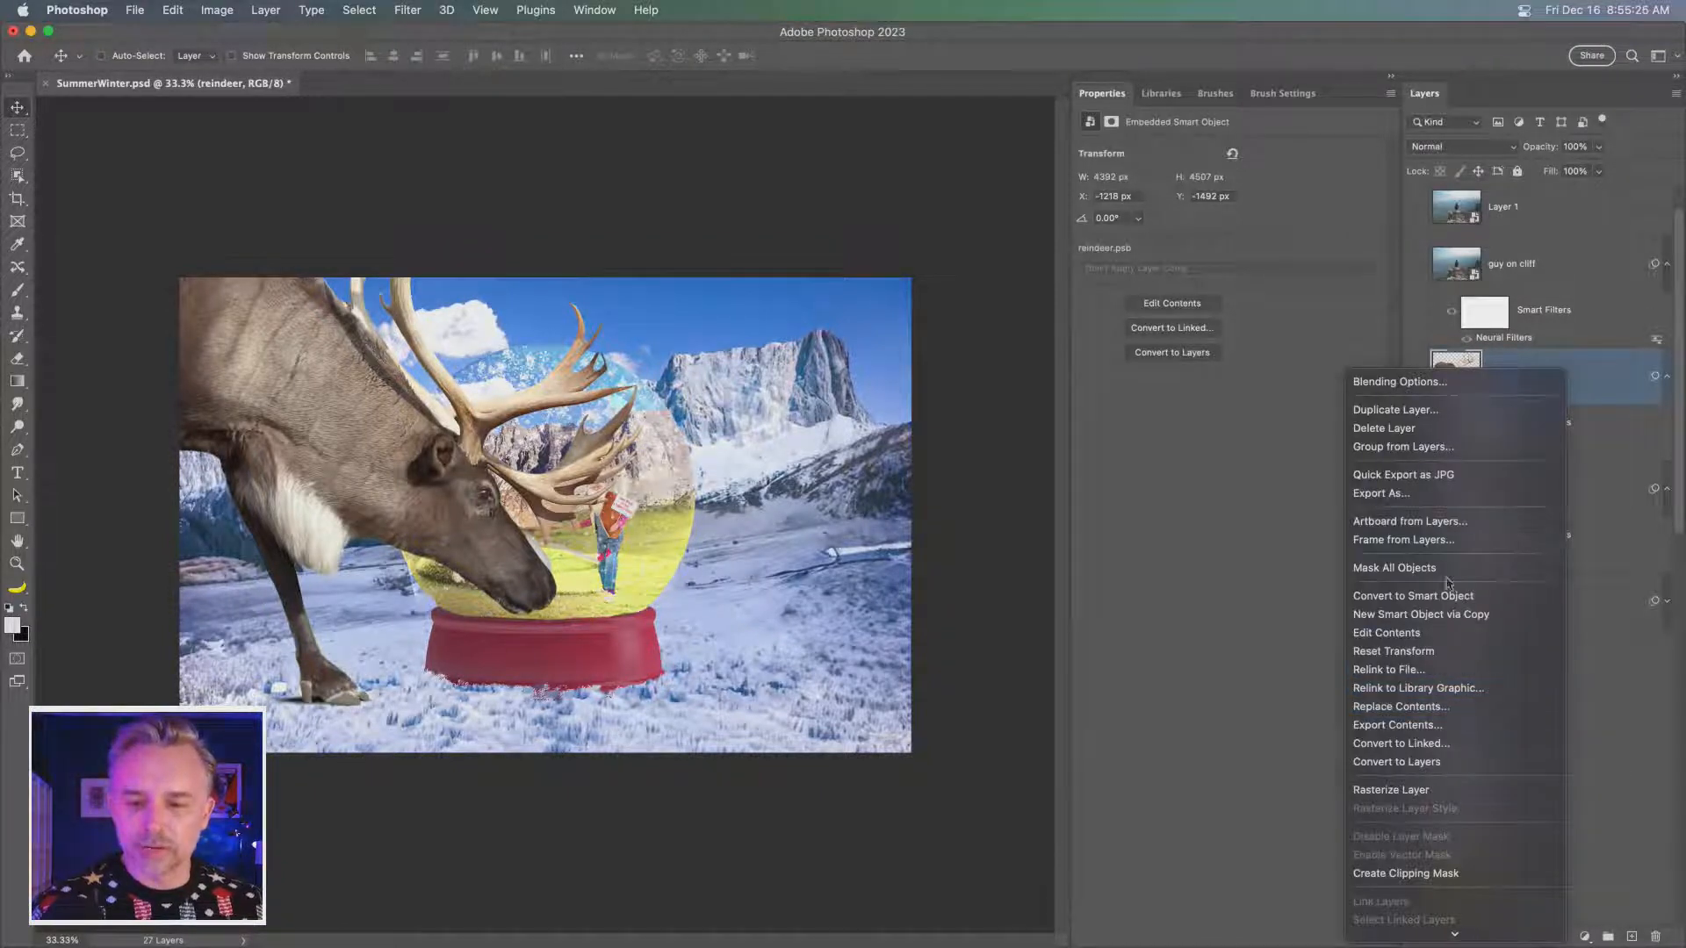
left_click(1395, 790)
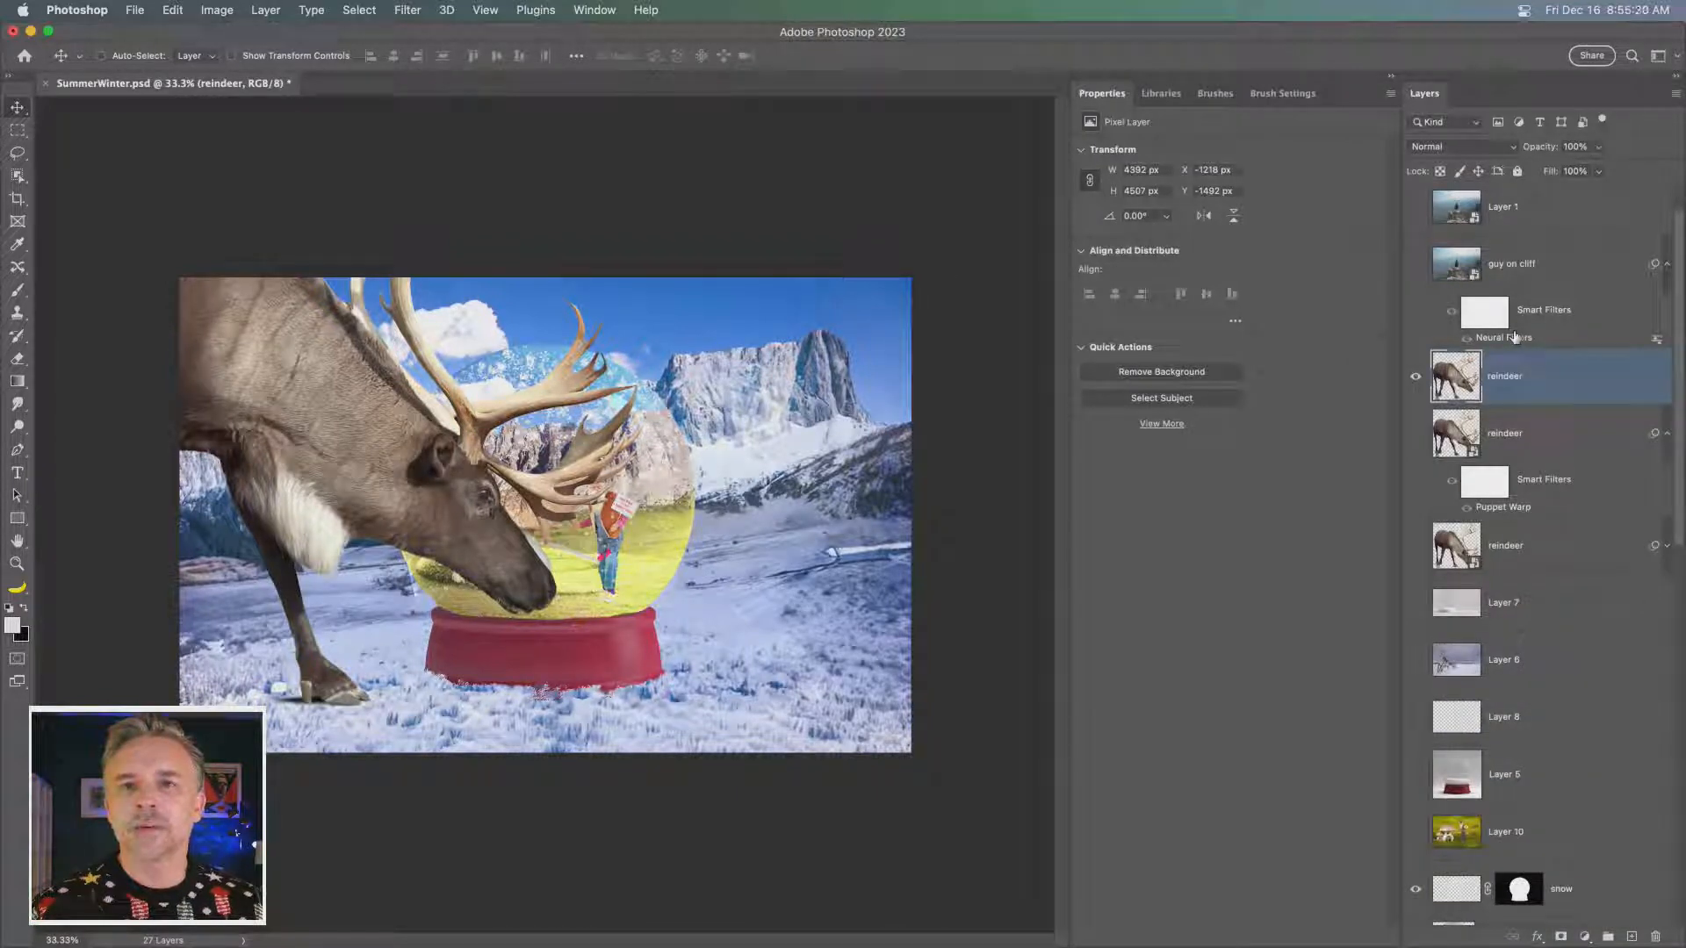
key("super+t")
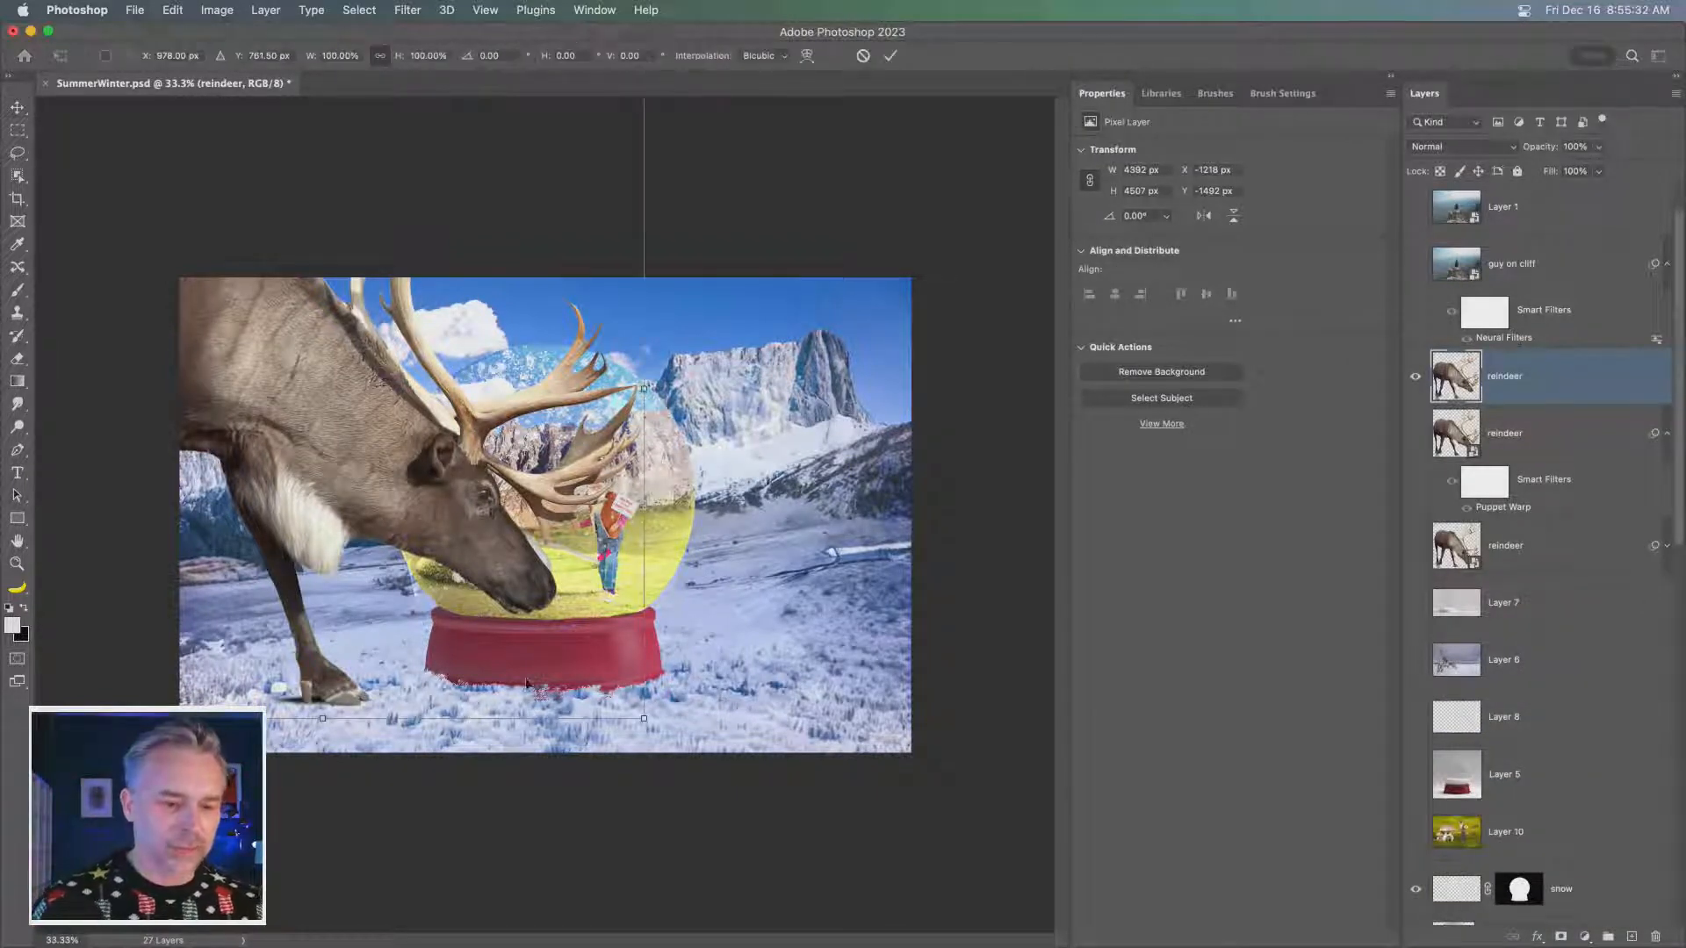
left_click_drag(643, 718, 1488, 945)
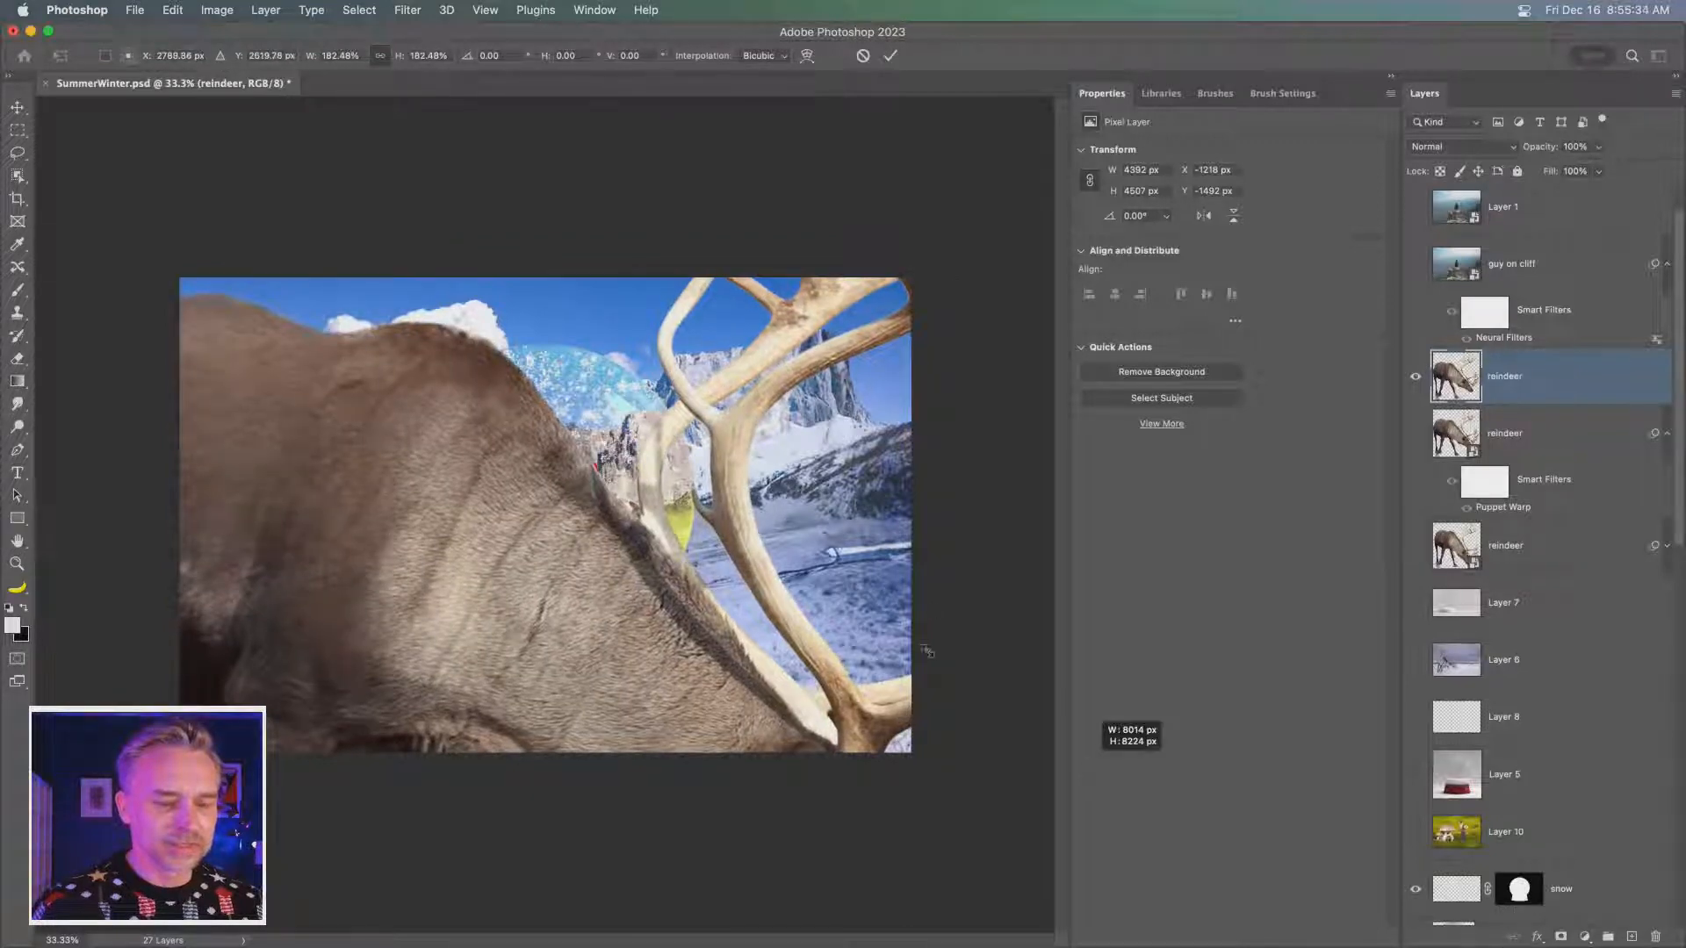
left_click_drag(844, 624, 353, 199)
left_click_drag(434, 281, 411, 179)
left_click_drag(411, 437, 411, 430)
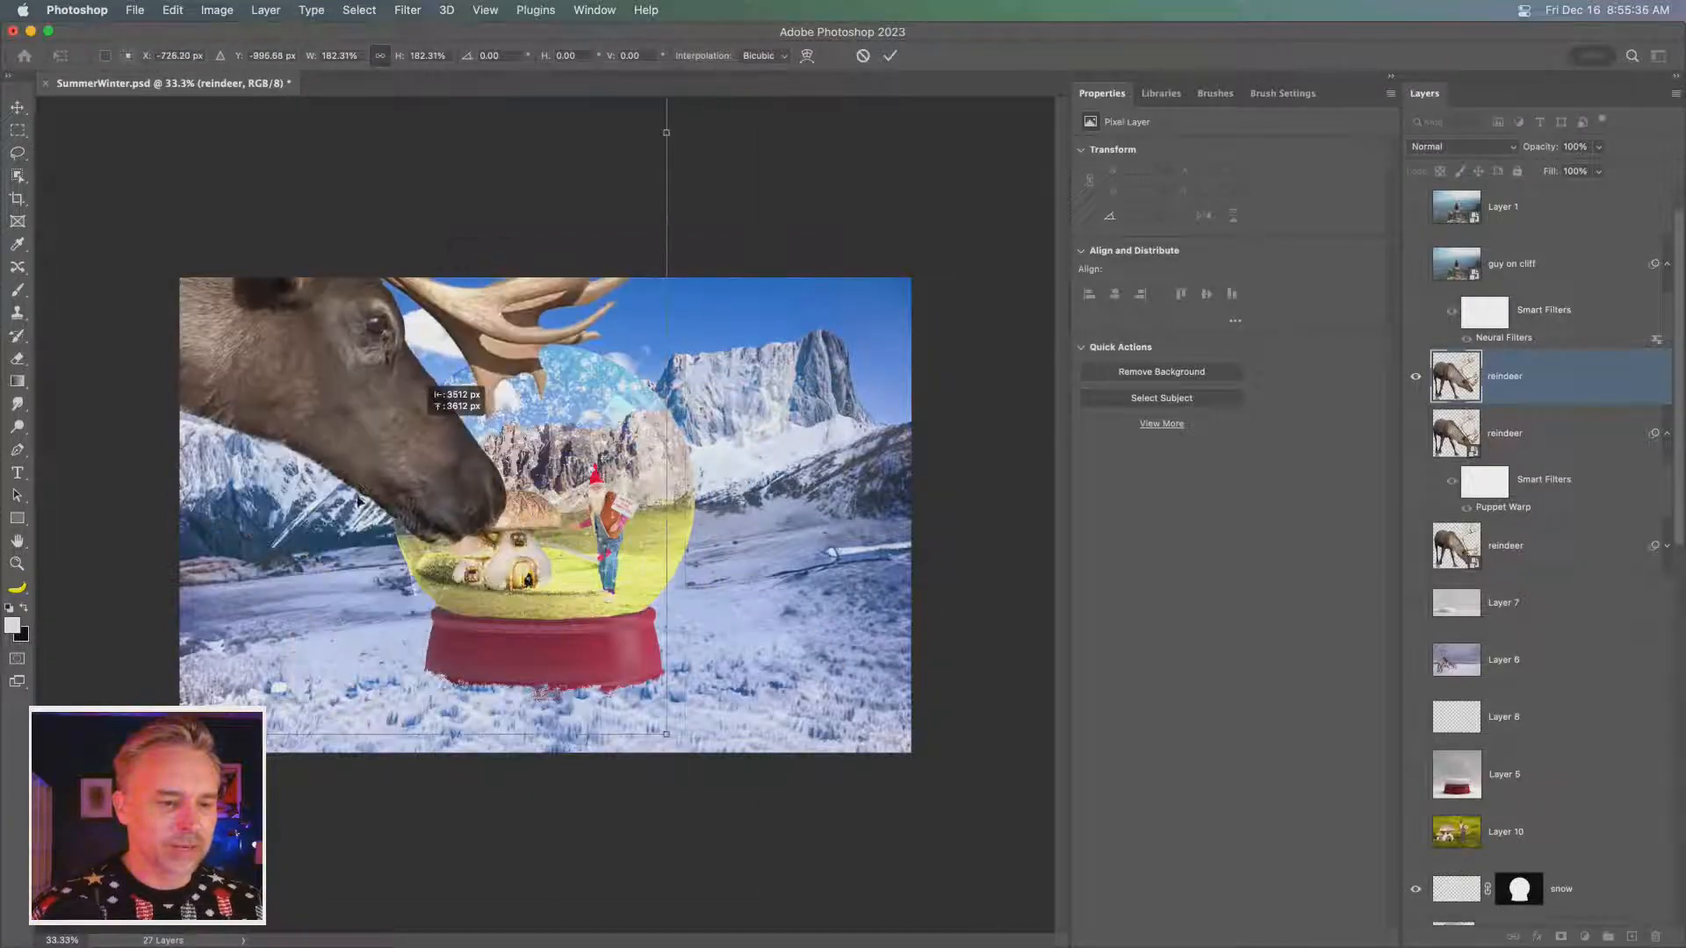
left_click_drag(359, 493, 288, 334)
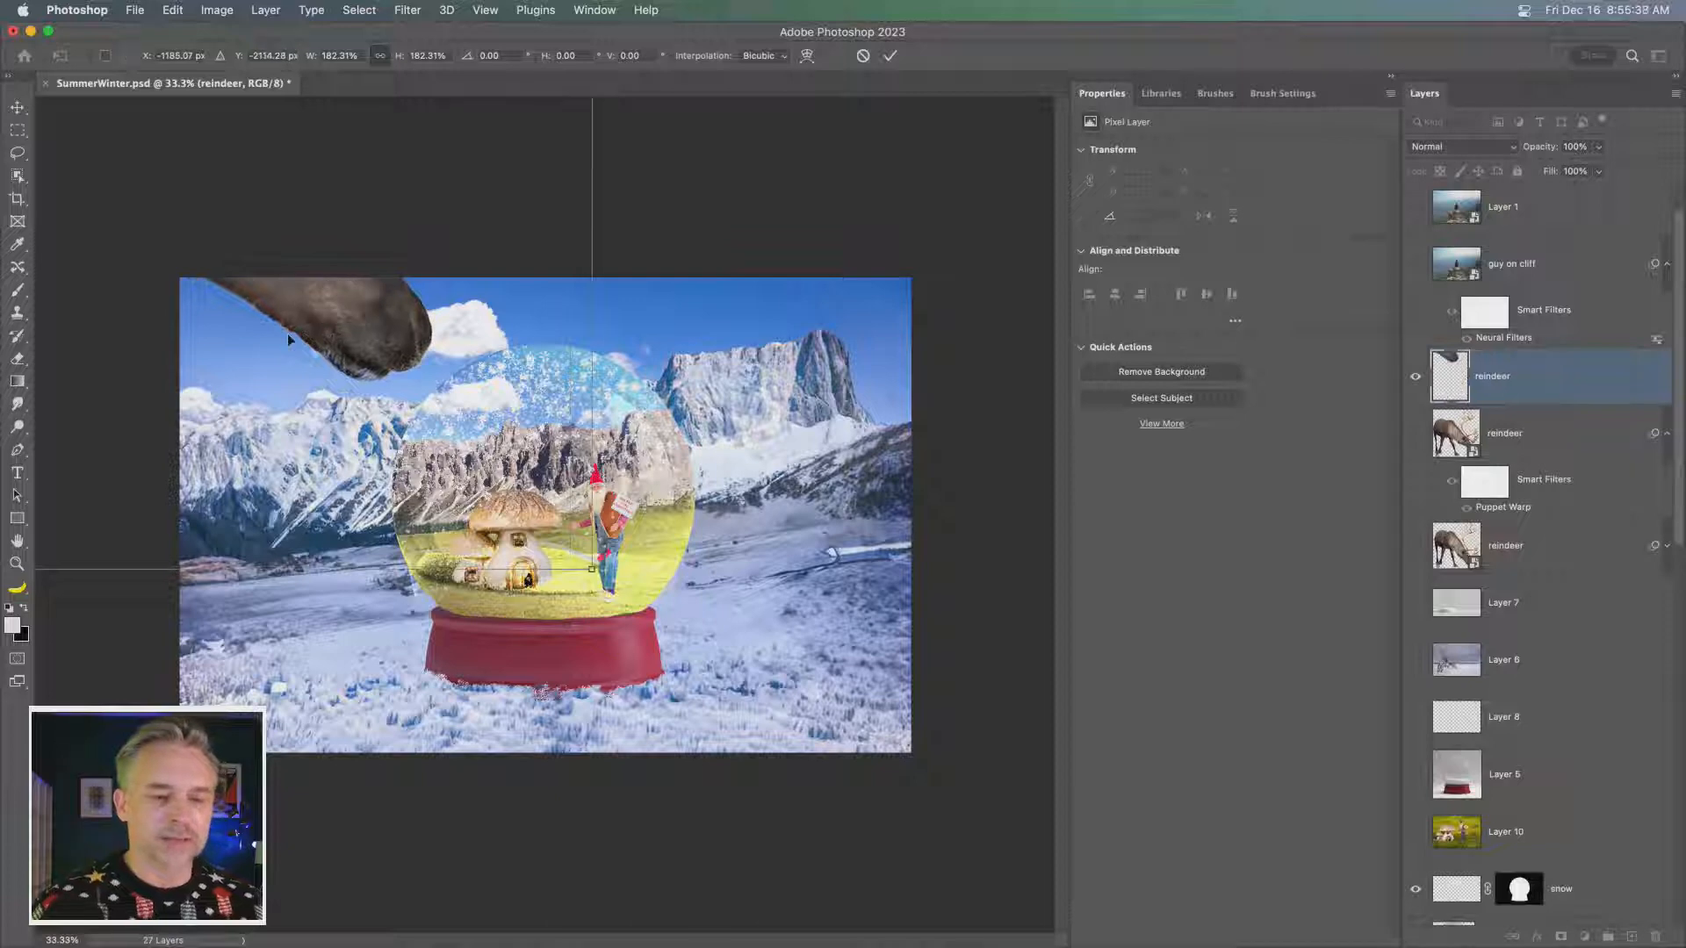
key("Return")
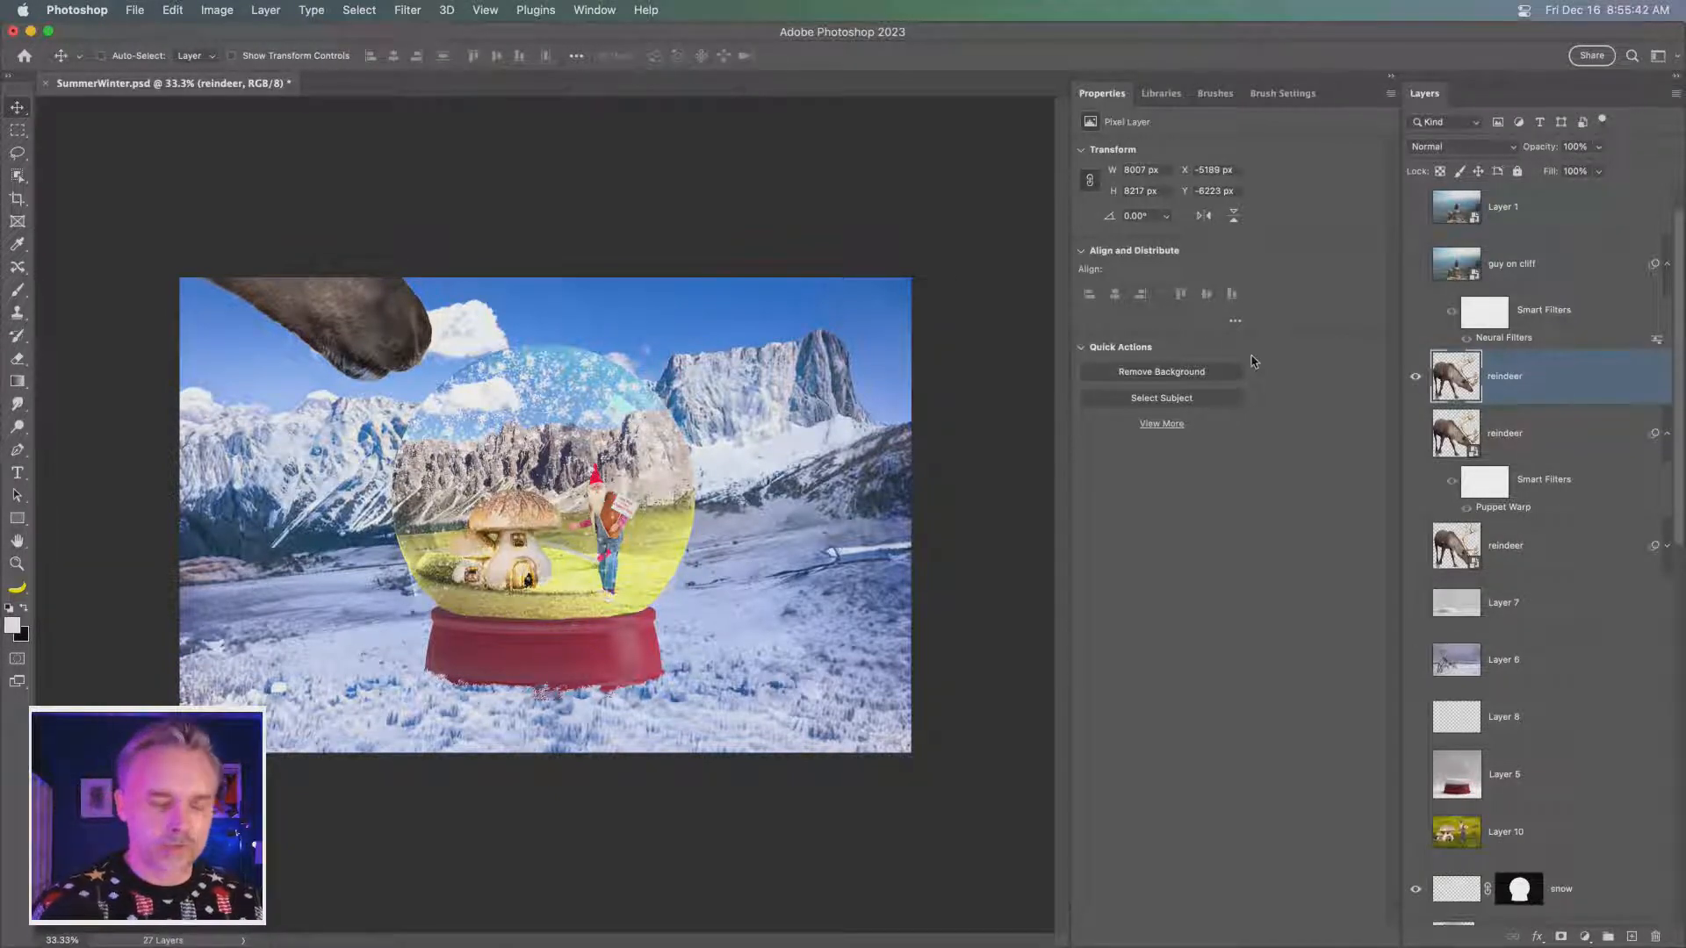
- Collapse the properties area to enlarge the canvas around the snow globe, and hide the enlarged reindeer layer
key("super+equal")
key("super+equal")
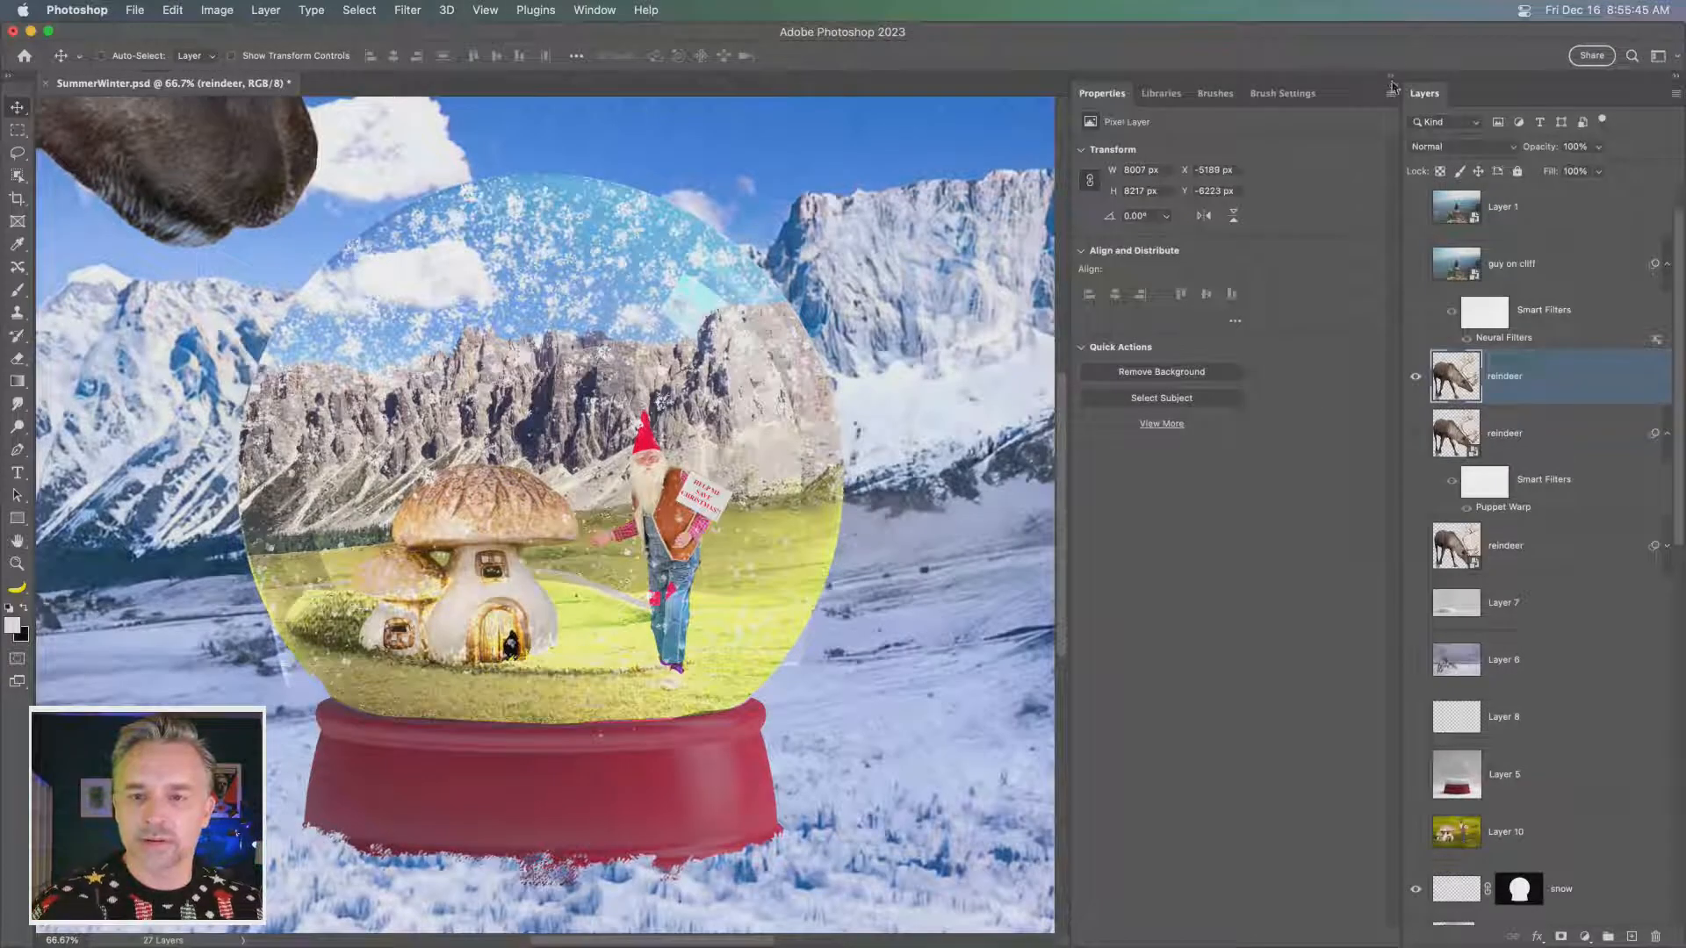
left_click(1392, 79)
left_click_drag(449, 402, 644, 439)
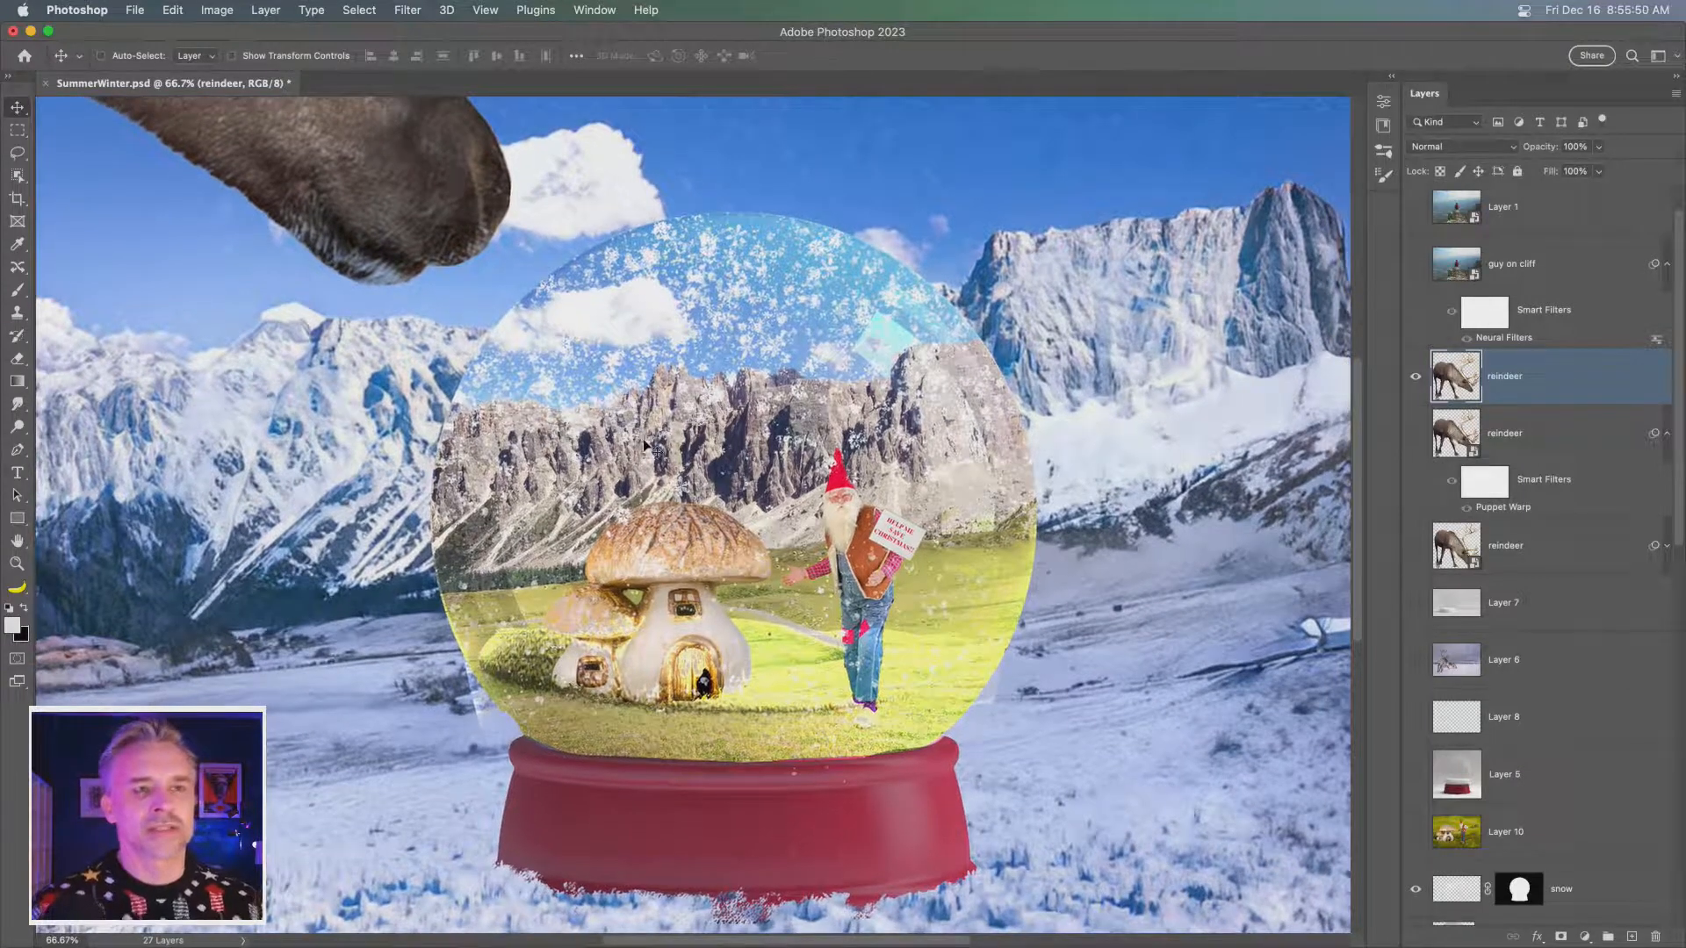
left_click(1415, 385)
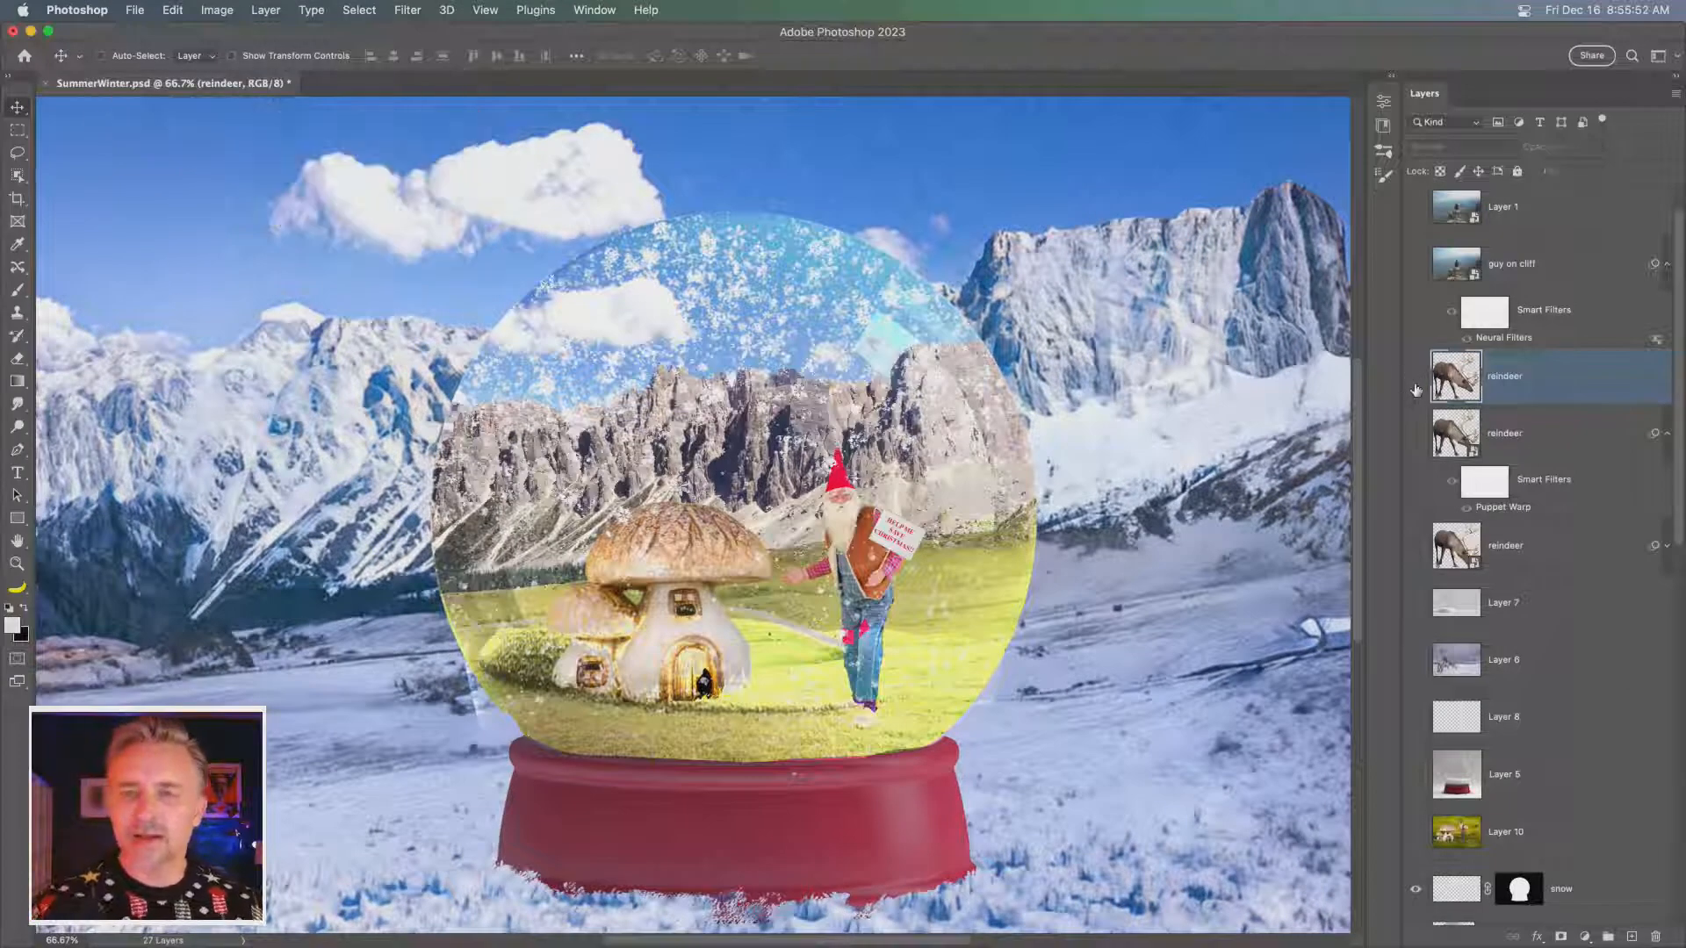